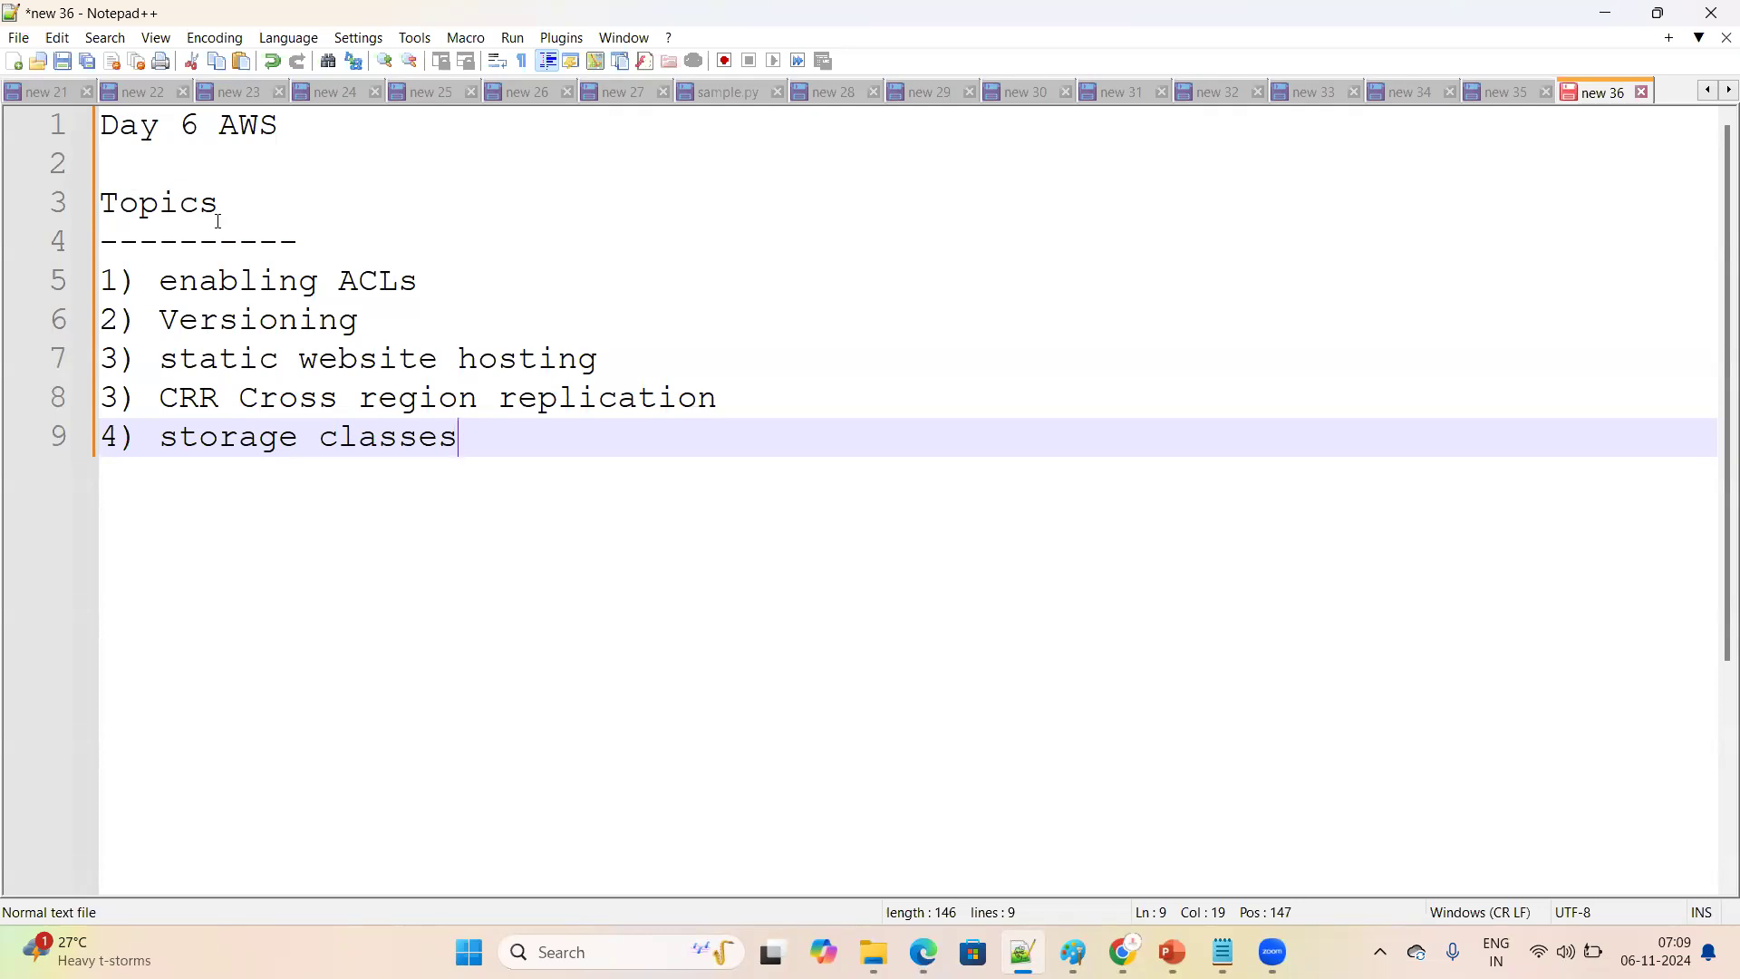
Look over the Day 6 AWS topic list and the S3 - Simple storage service topic in the Day 5 notes
{"action": "left_click_drag", "start_coordinate": [540, 467], "coordinate": [100, 202]}
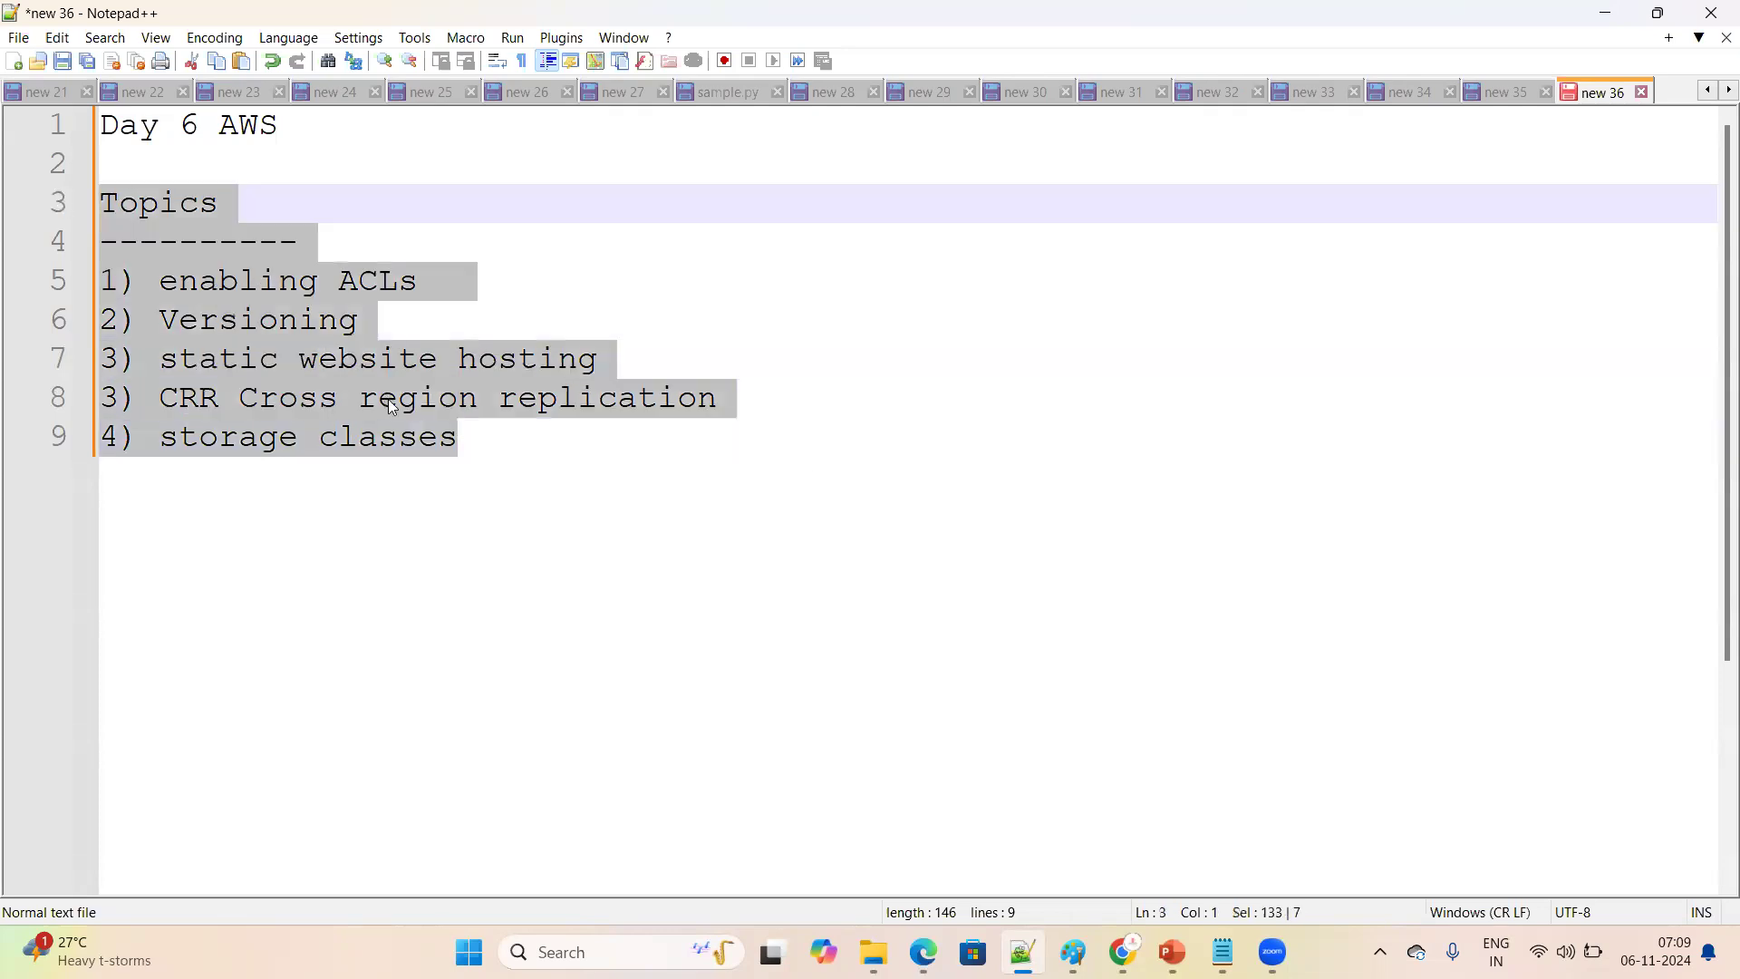
{"action": "left_click", "coordinate": [462, 514]}
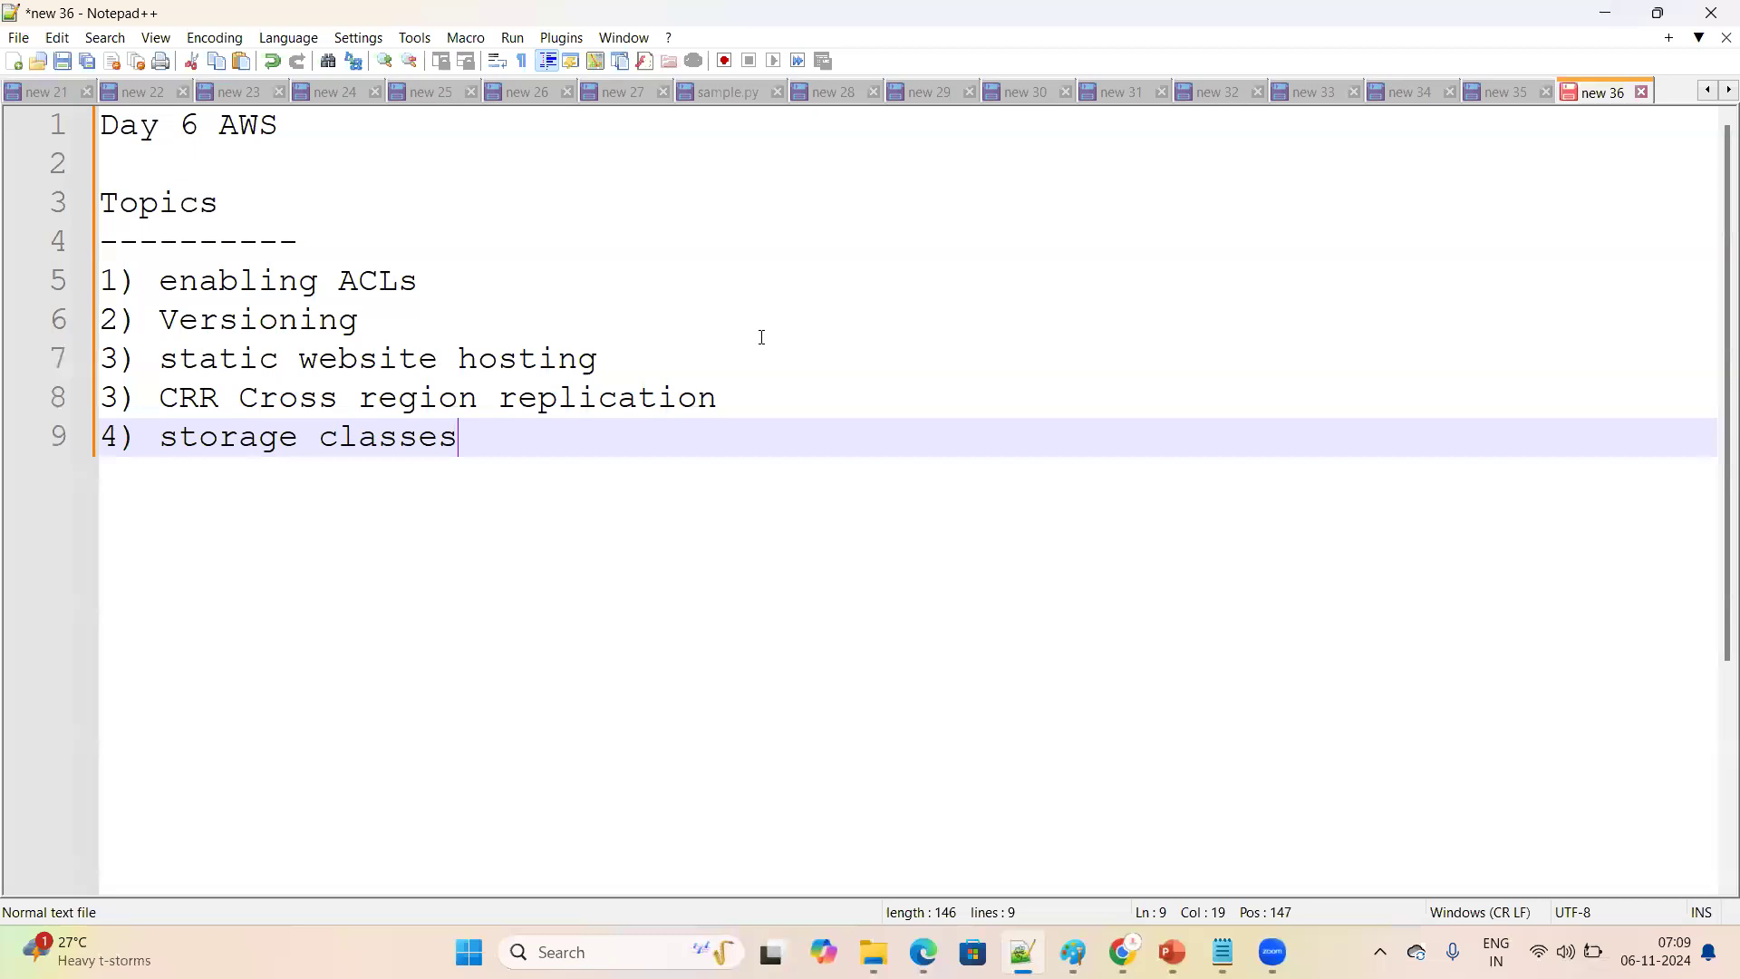
{"action": "left_click", "coordinate": [1494, 91]}
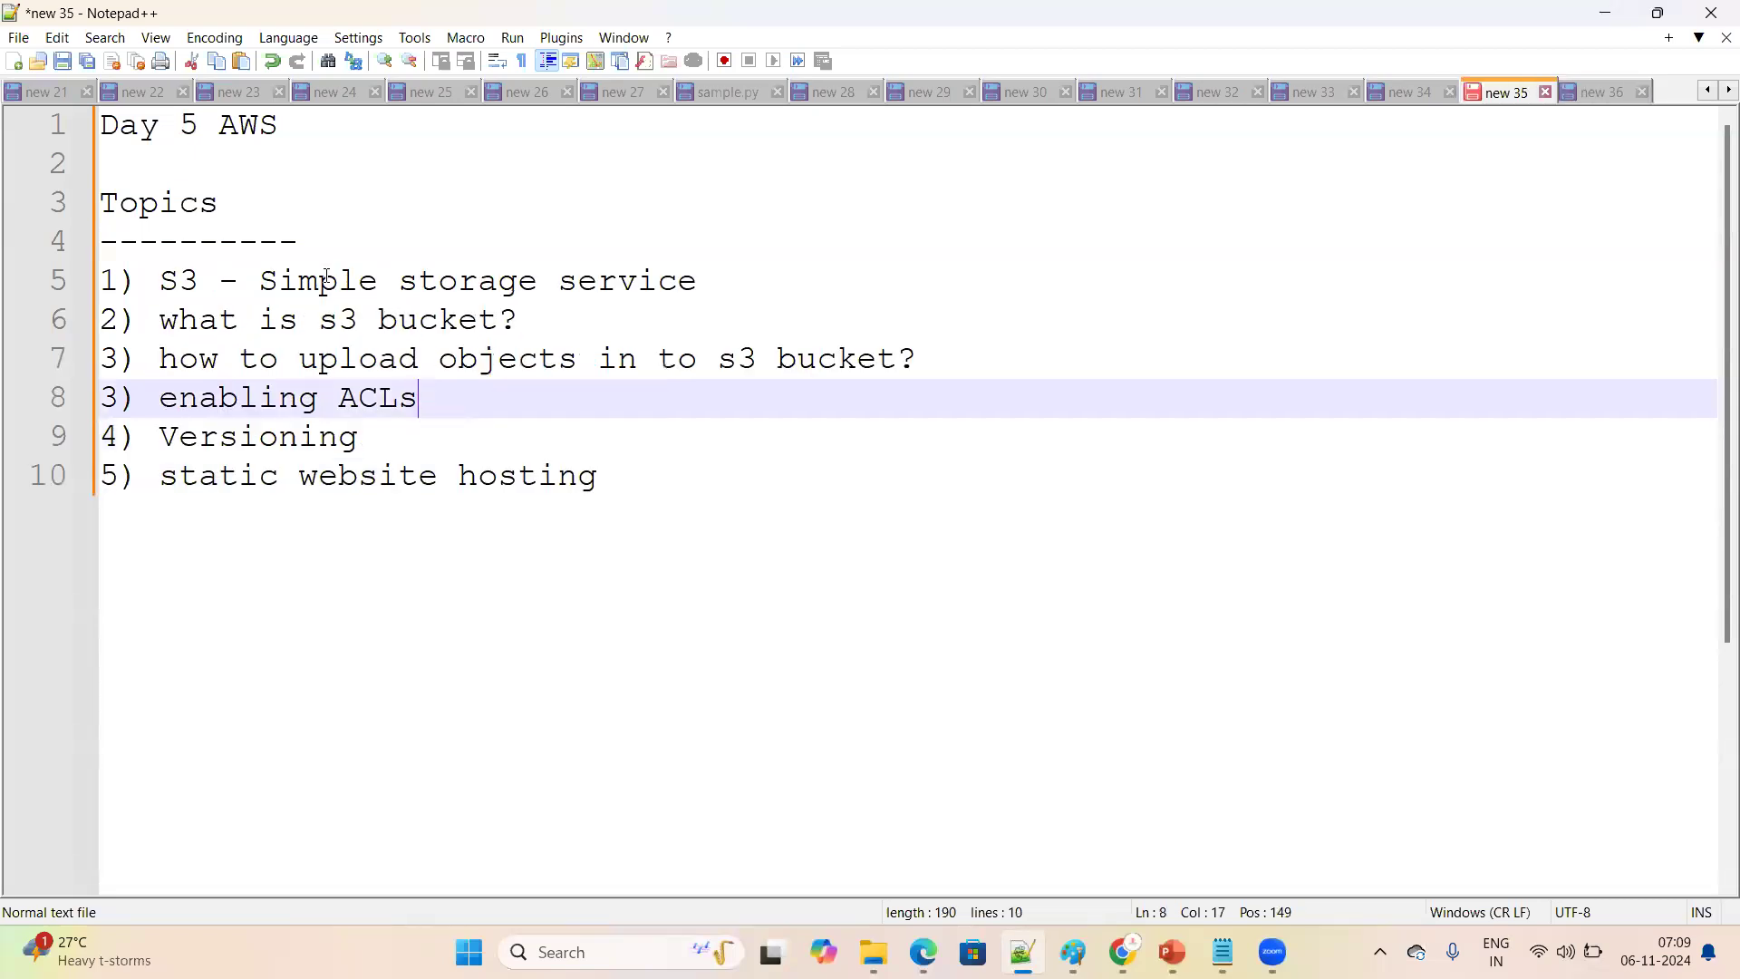
{"action": "left_click_drag", "start_coordinate": [159, 281], "coordinate": [751, 291]}
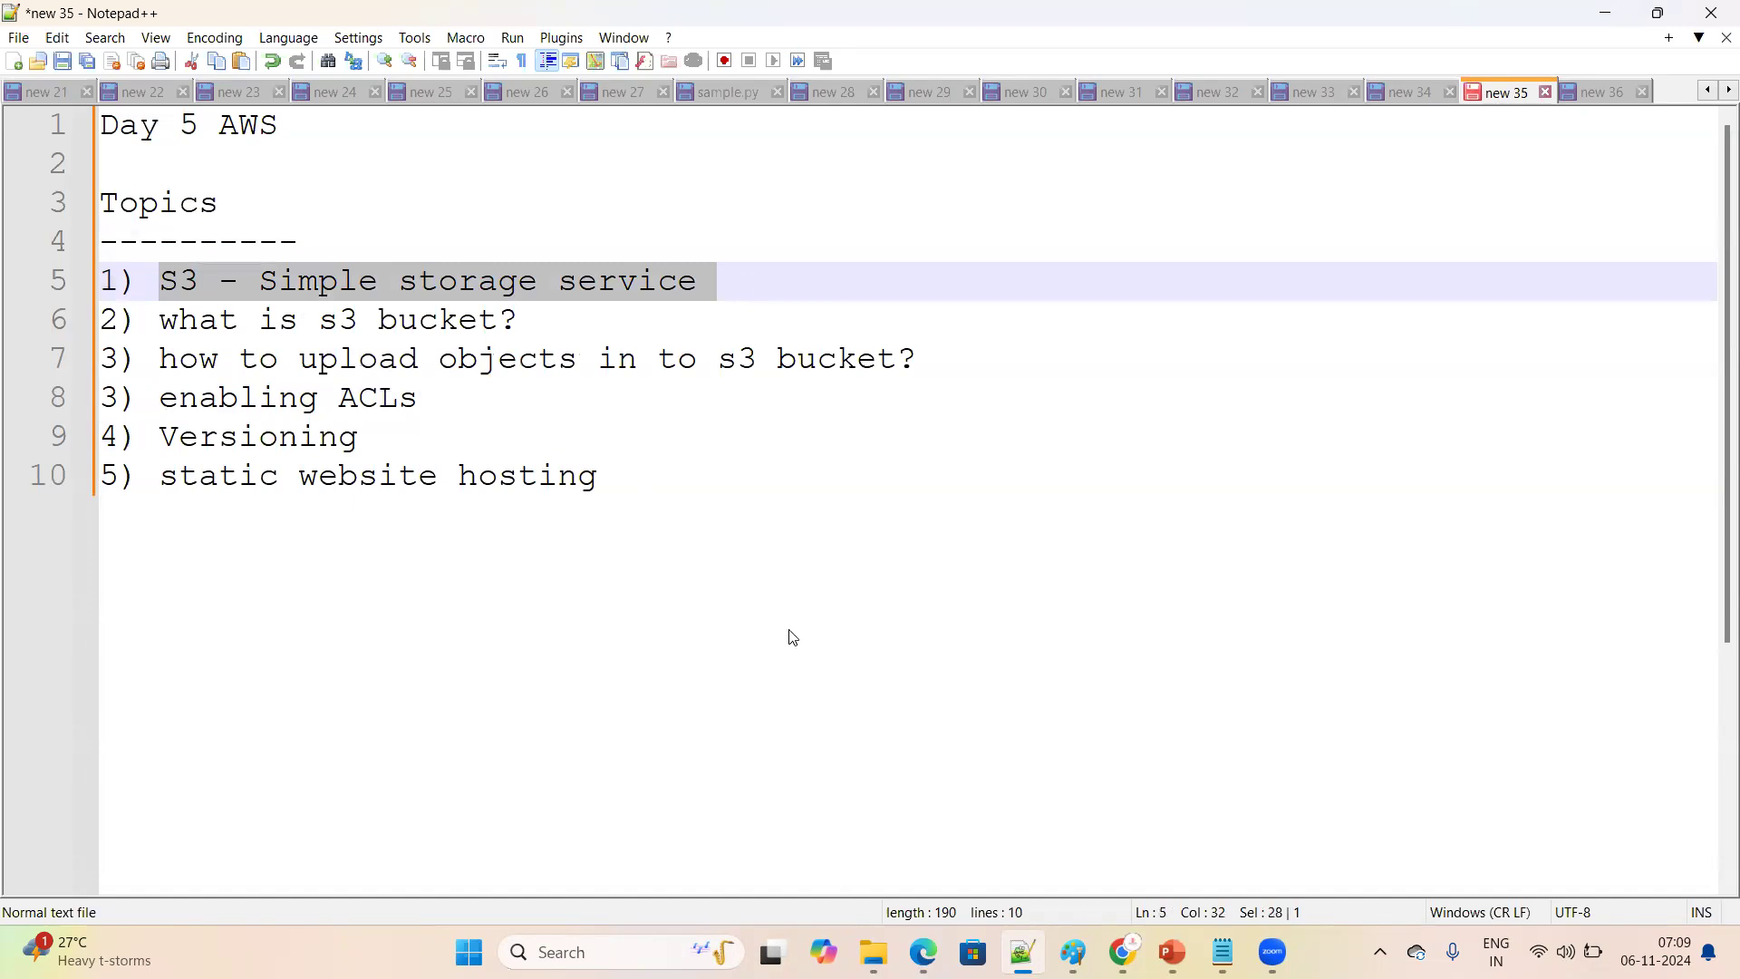
{"action": "left_click", "coordinate": [656, 484]}
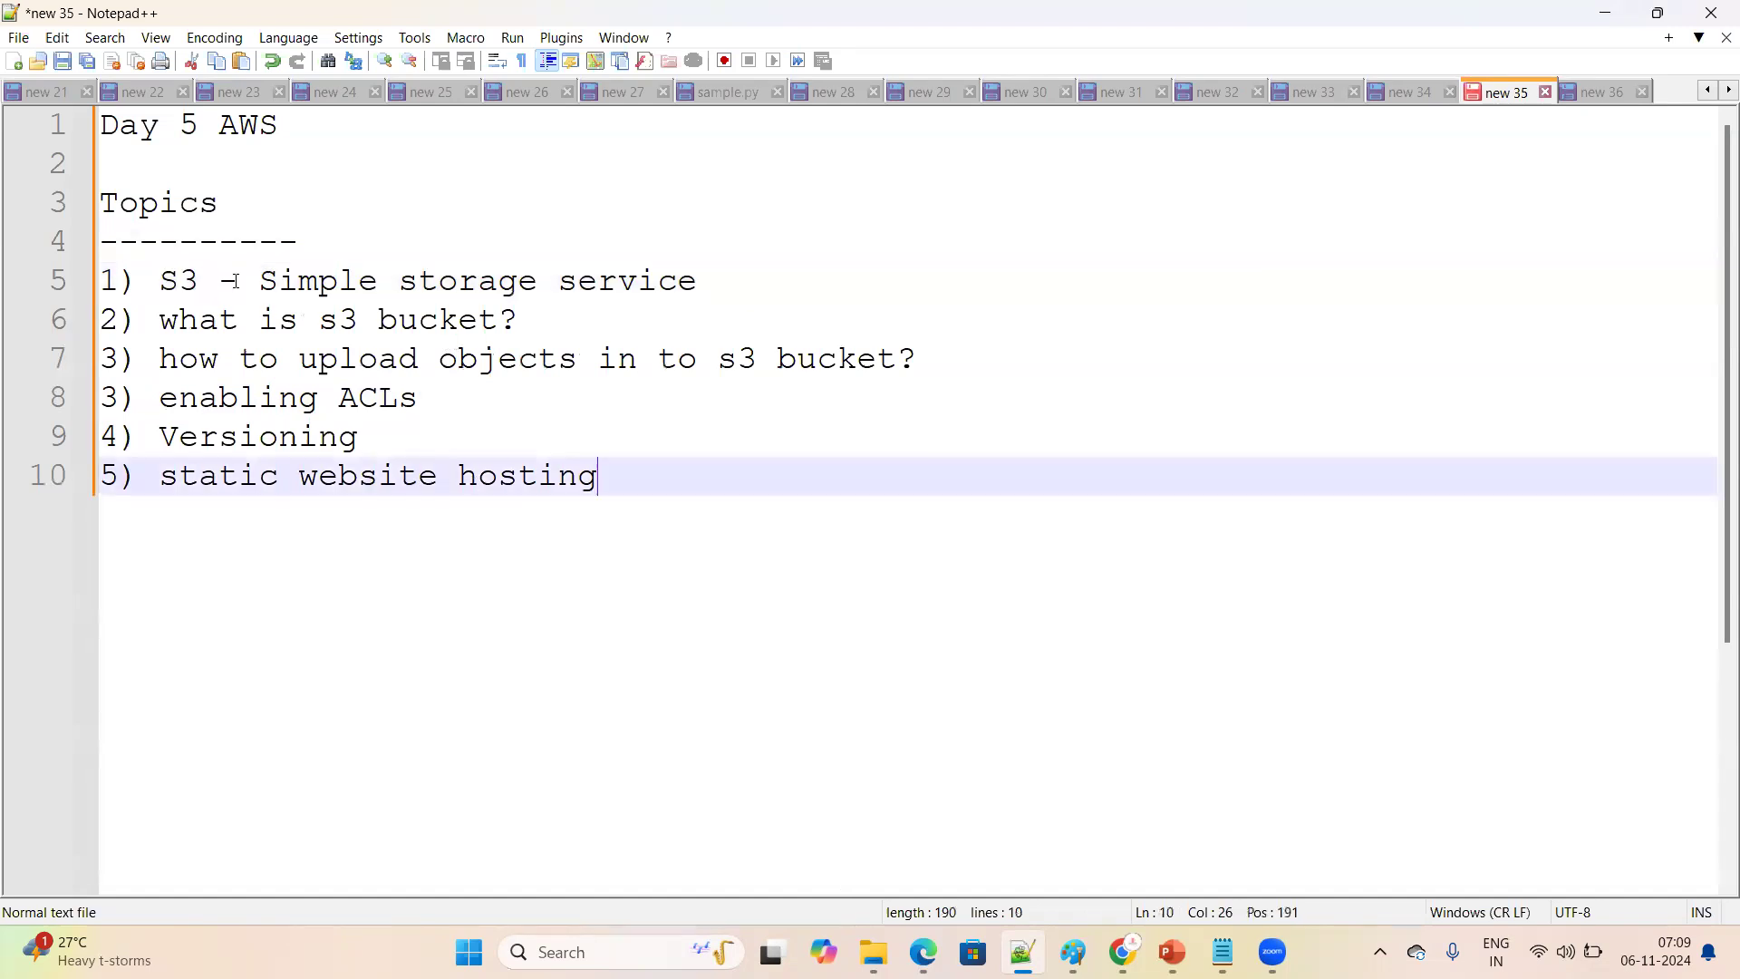
{"action": "left_click_drag", "start_coordinate": [240, 281], "coordinate": [955, 248]}
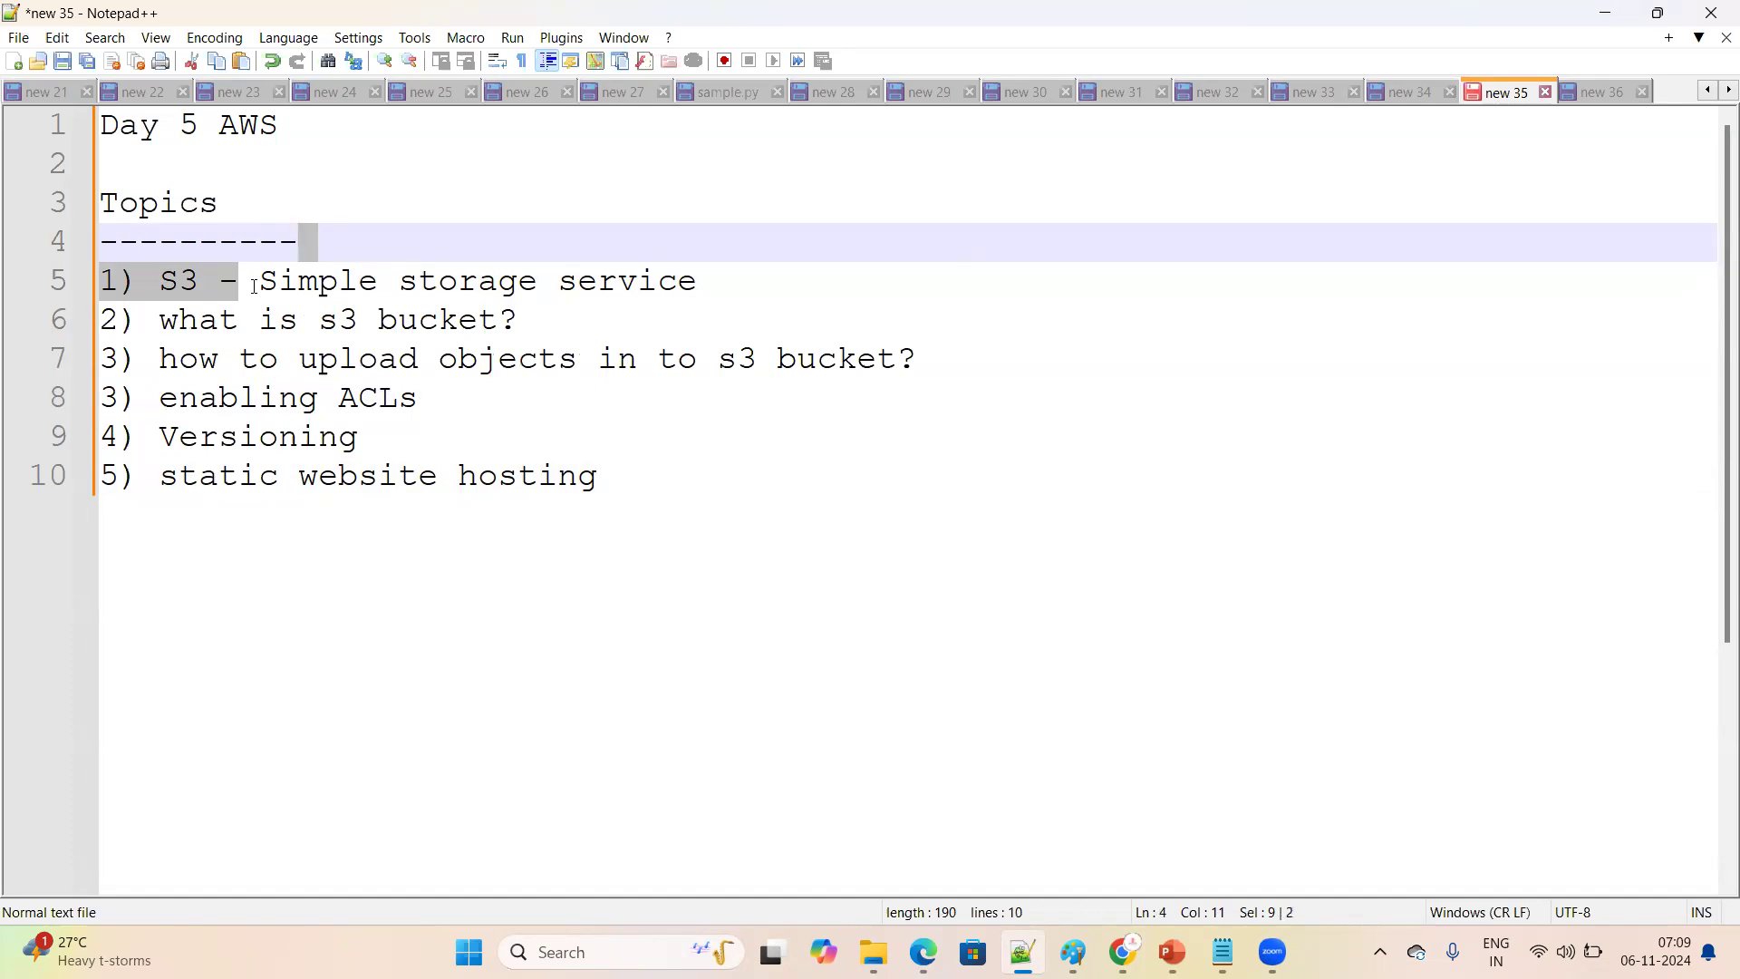
{"action": "left_click", "coordinate": [379, 319]}
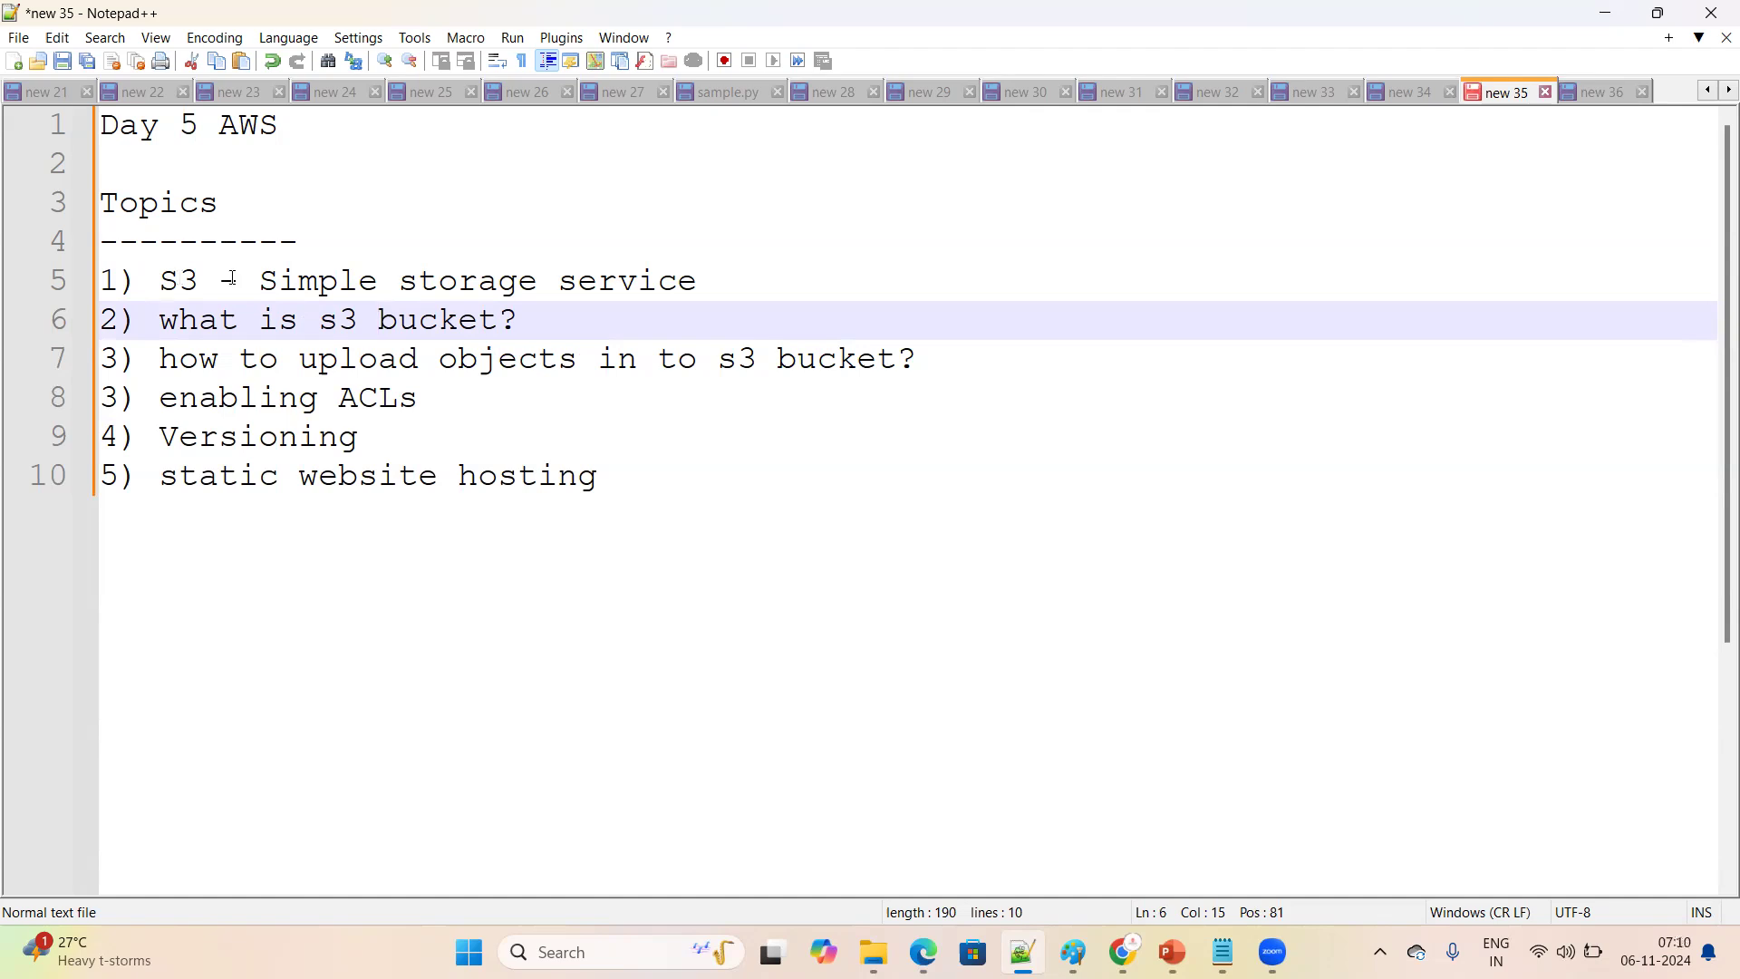
{"action": "left_click_drag", "start_coordinate": [161, 282], "coordinate": [730, 281]}
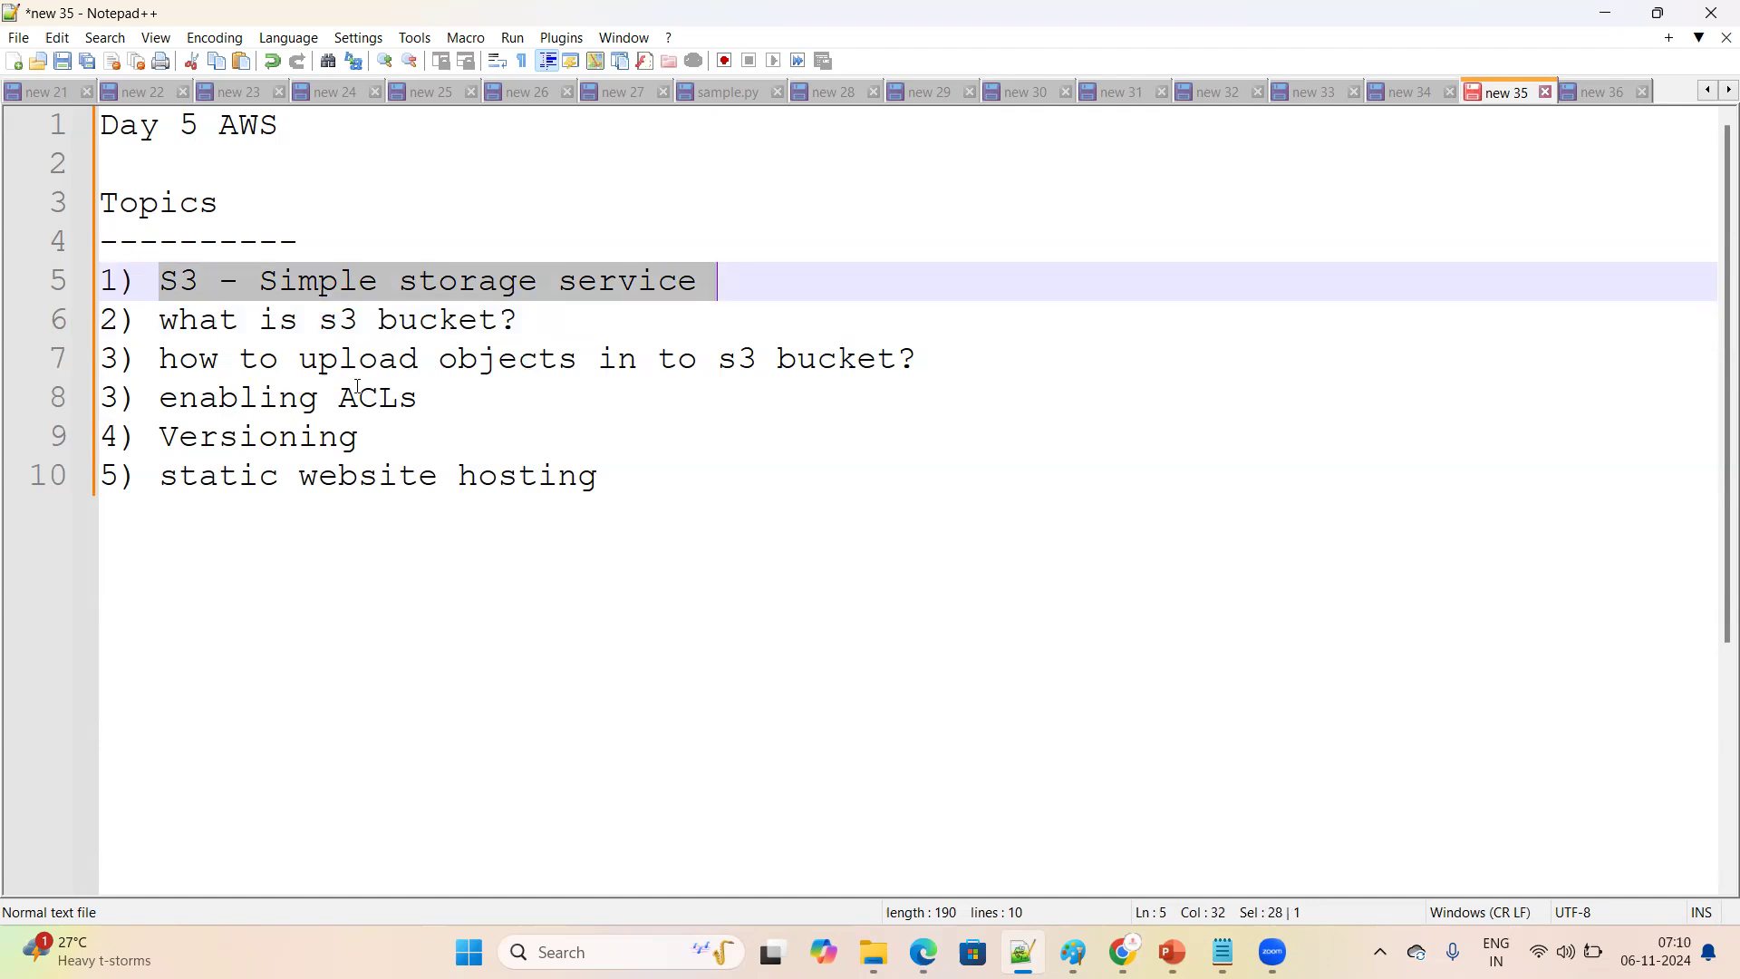
Examine the Day 5 topic on what an s3 bucket is
{"action": "left_click_drag", "start_coordinate": [161, 321], "coordinate": [501, 328]}
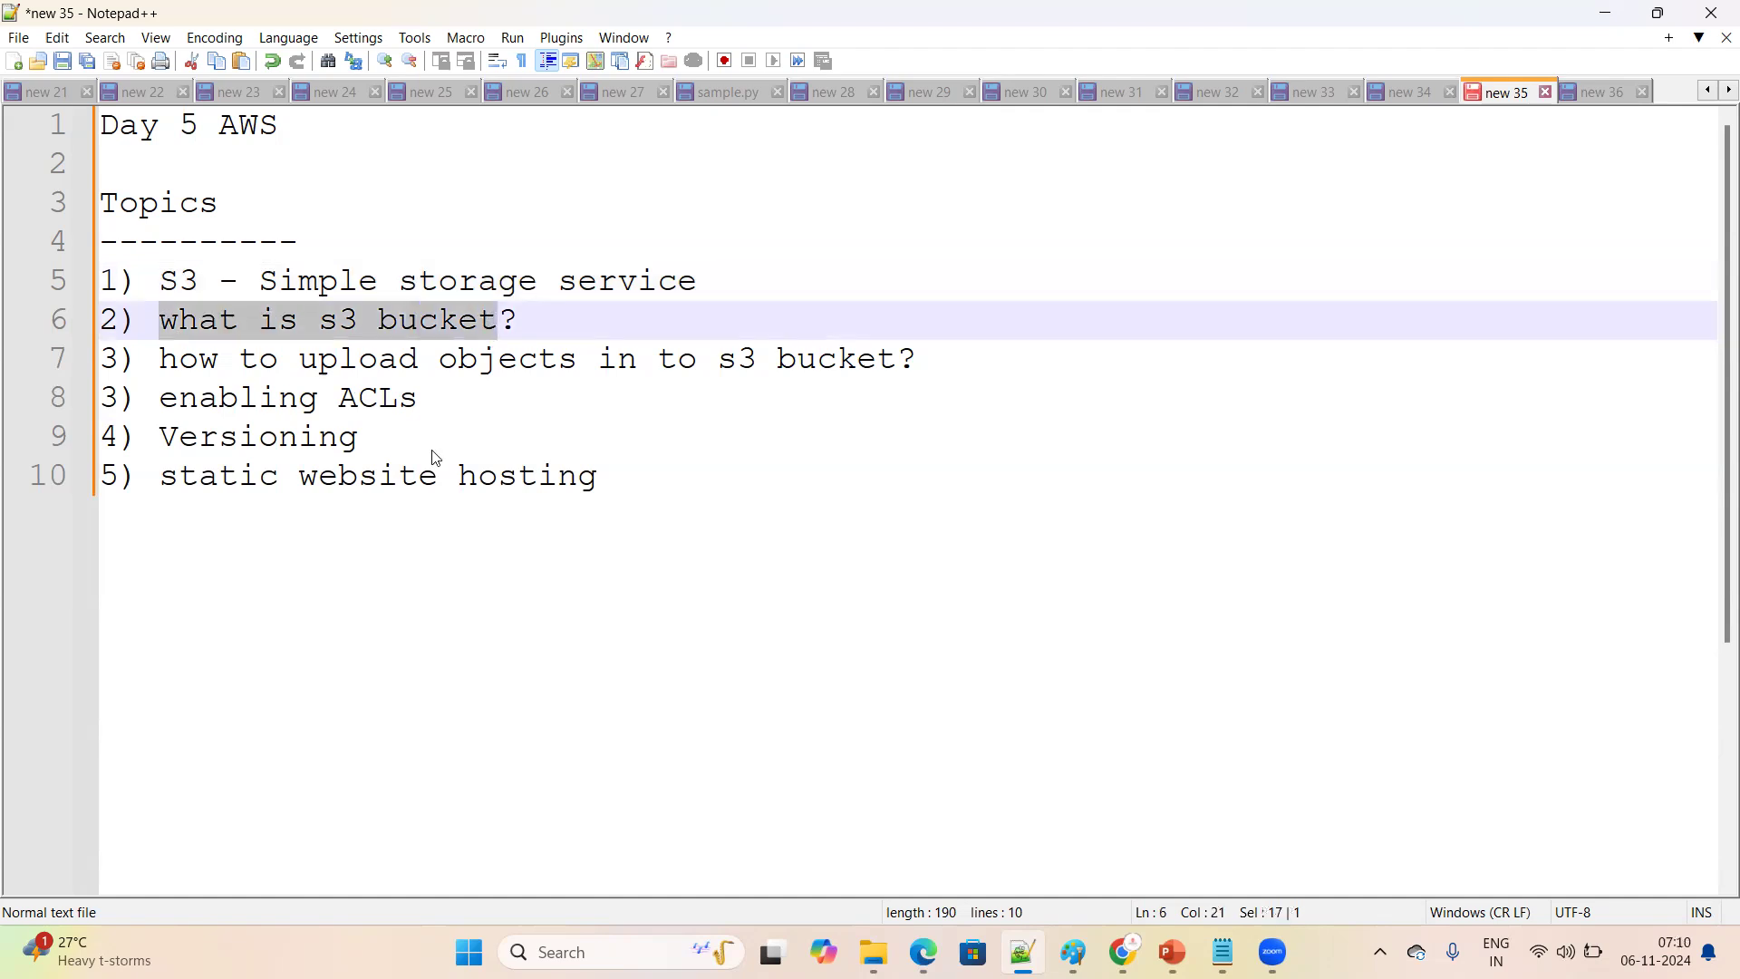
{"action": "key", "text": "Down"}
{"action": "key", "text": "Down"}
{"action": "key", "text": "Down"}
{"action": "left_click_drag", "start_coordinate": [319, 324], "coordinate": [503, 324]}
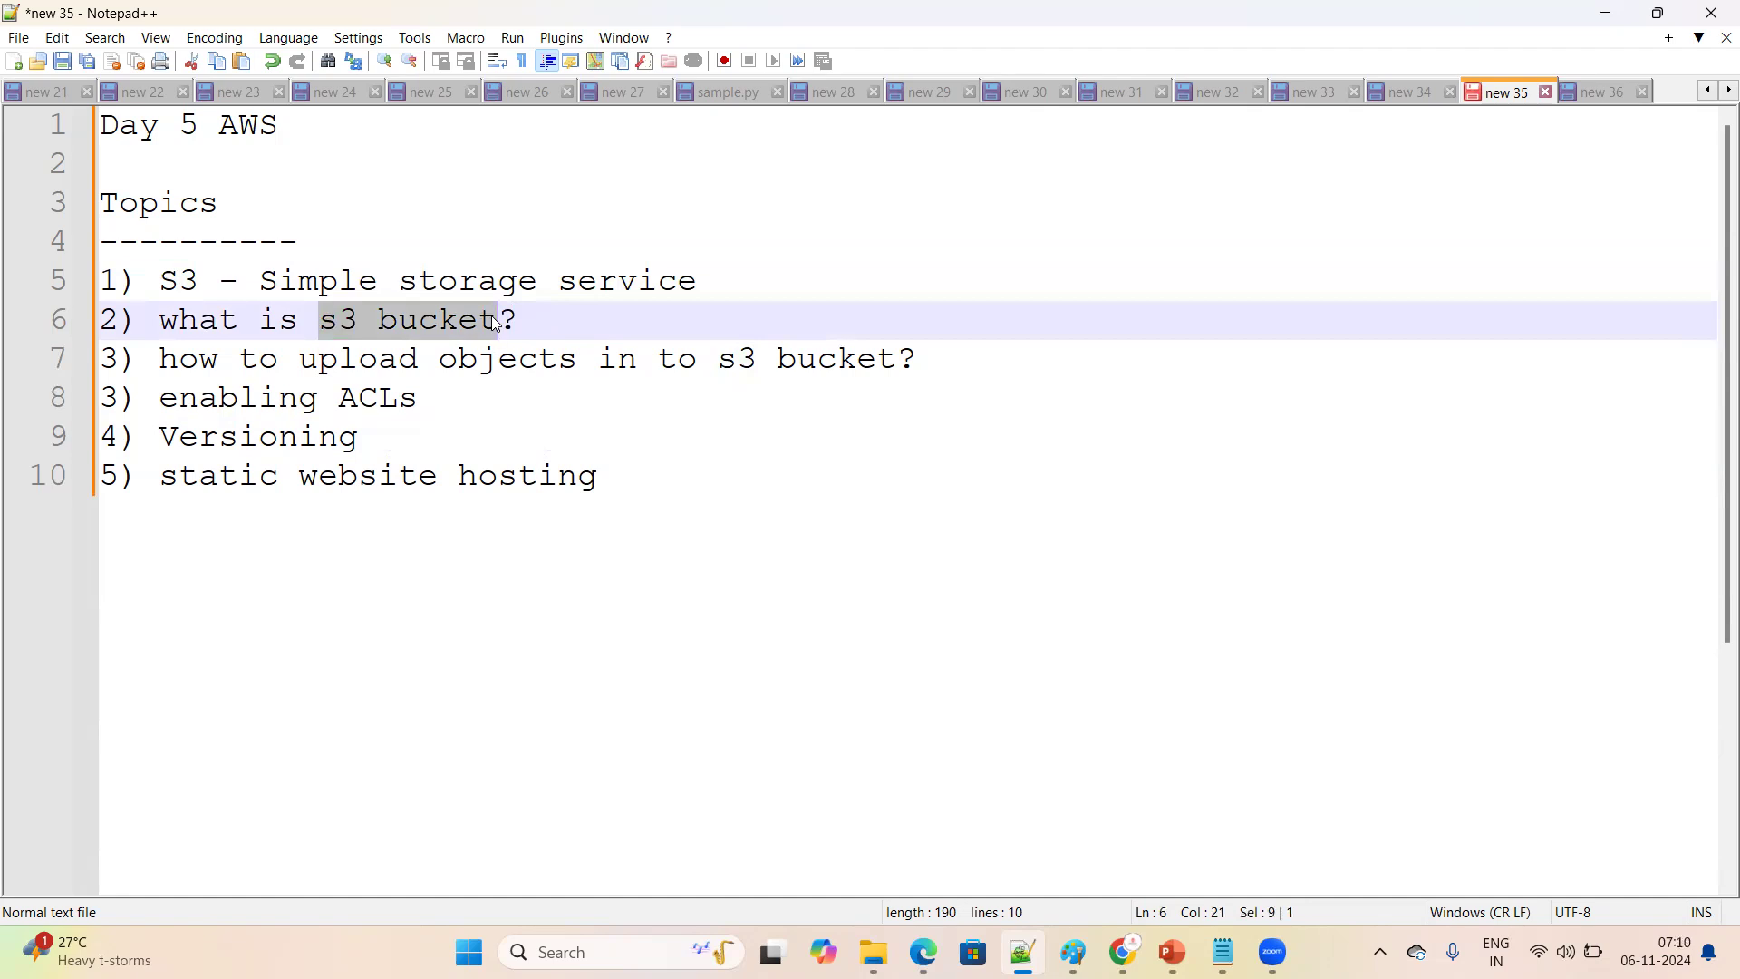
{"action": "left_click", "coordinate": [482, 417]}
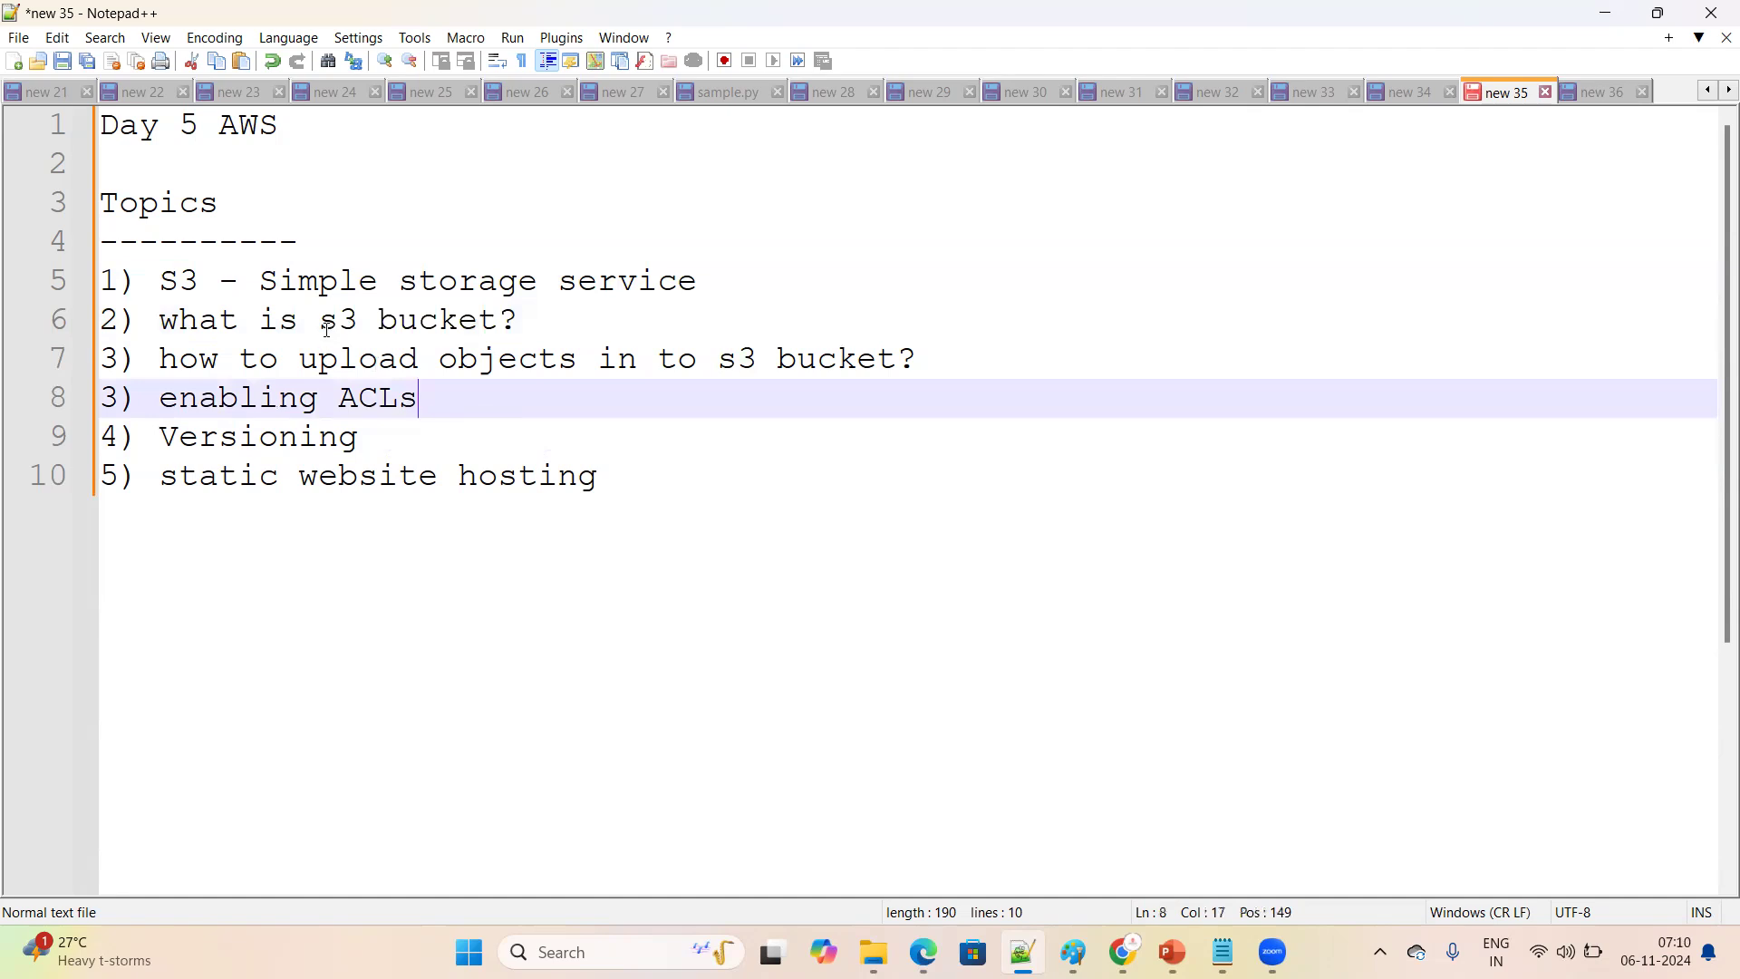
{"action": "left_click_drag", "start_coordinate": [320, 323], "coordinate": [521, 323]}
Review the remaining Day 5 topics, from uploading objects to an s3 bucket through enabling ACLs, Versioning and static website hosting
{"action": "left_click_drag", "start_coordinate": [304, 360], "coordinate": [893, 359]}
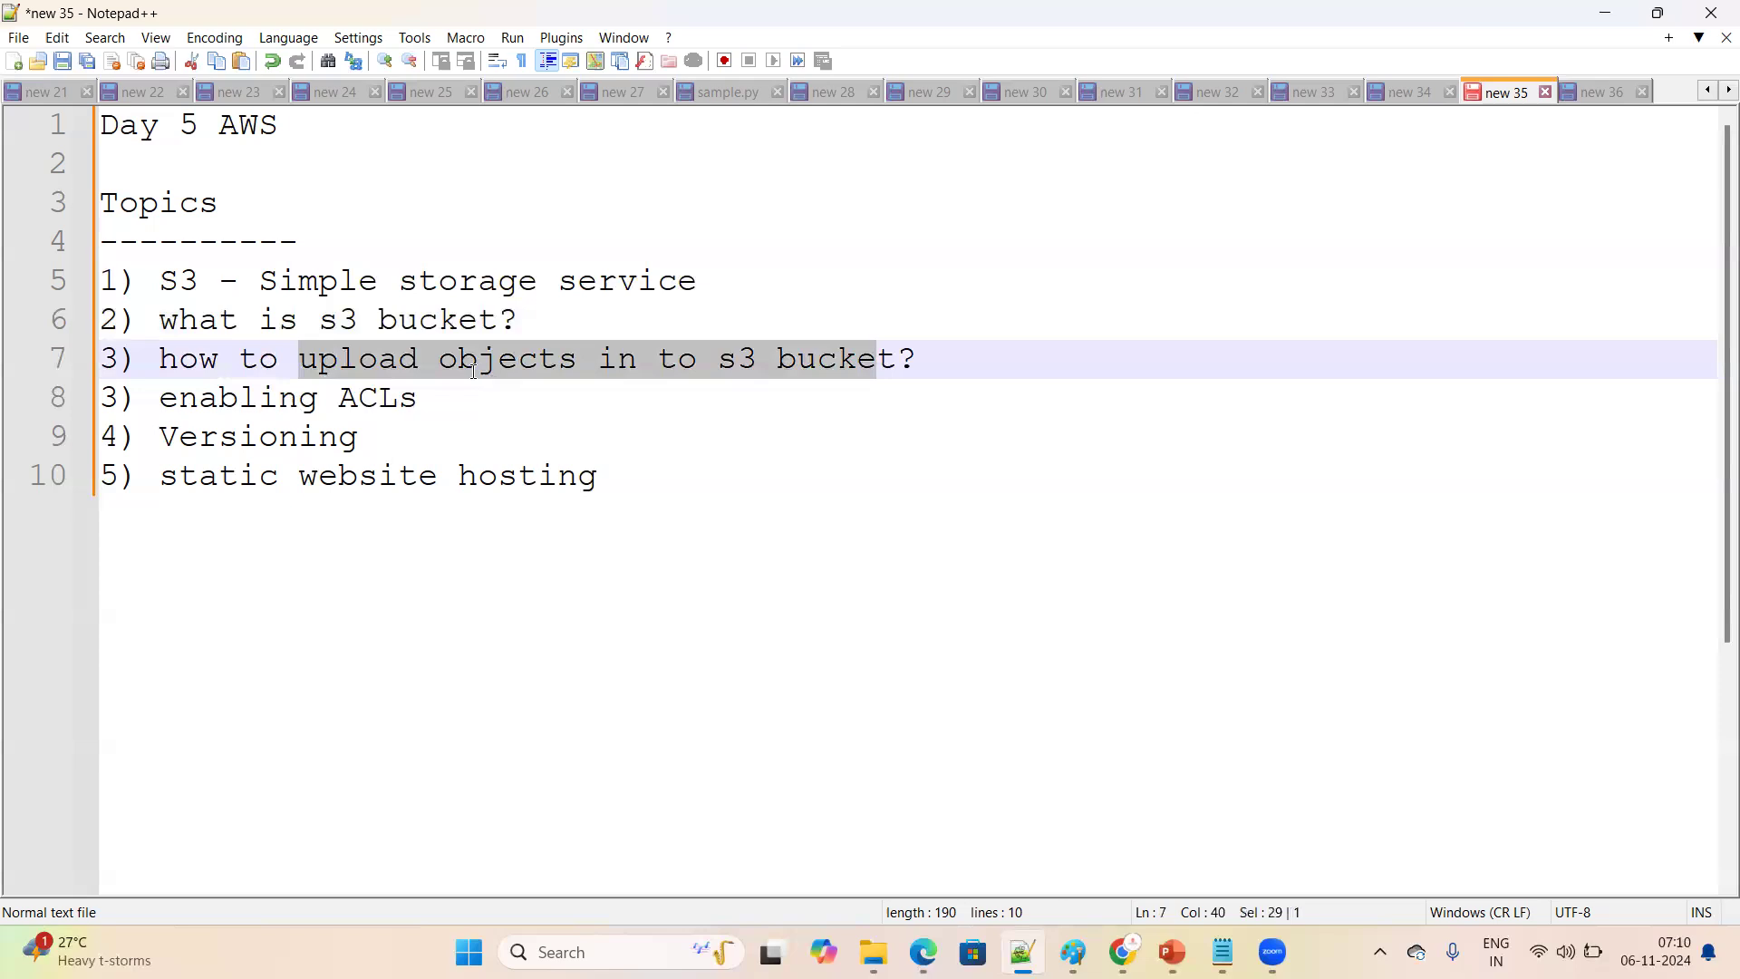
{"action": "double_click", "coordinate": [574, 357]}
{"action": "left_click", "coordinate": [481, 396]}
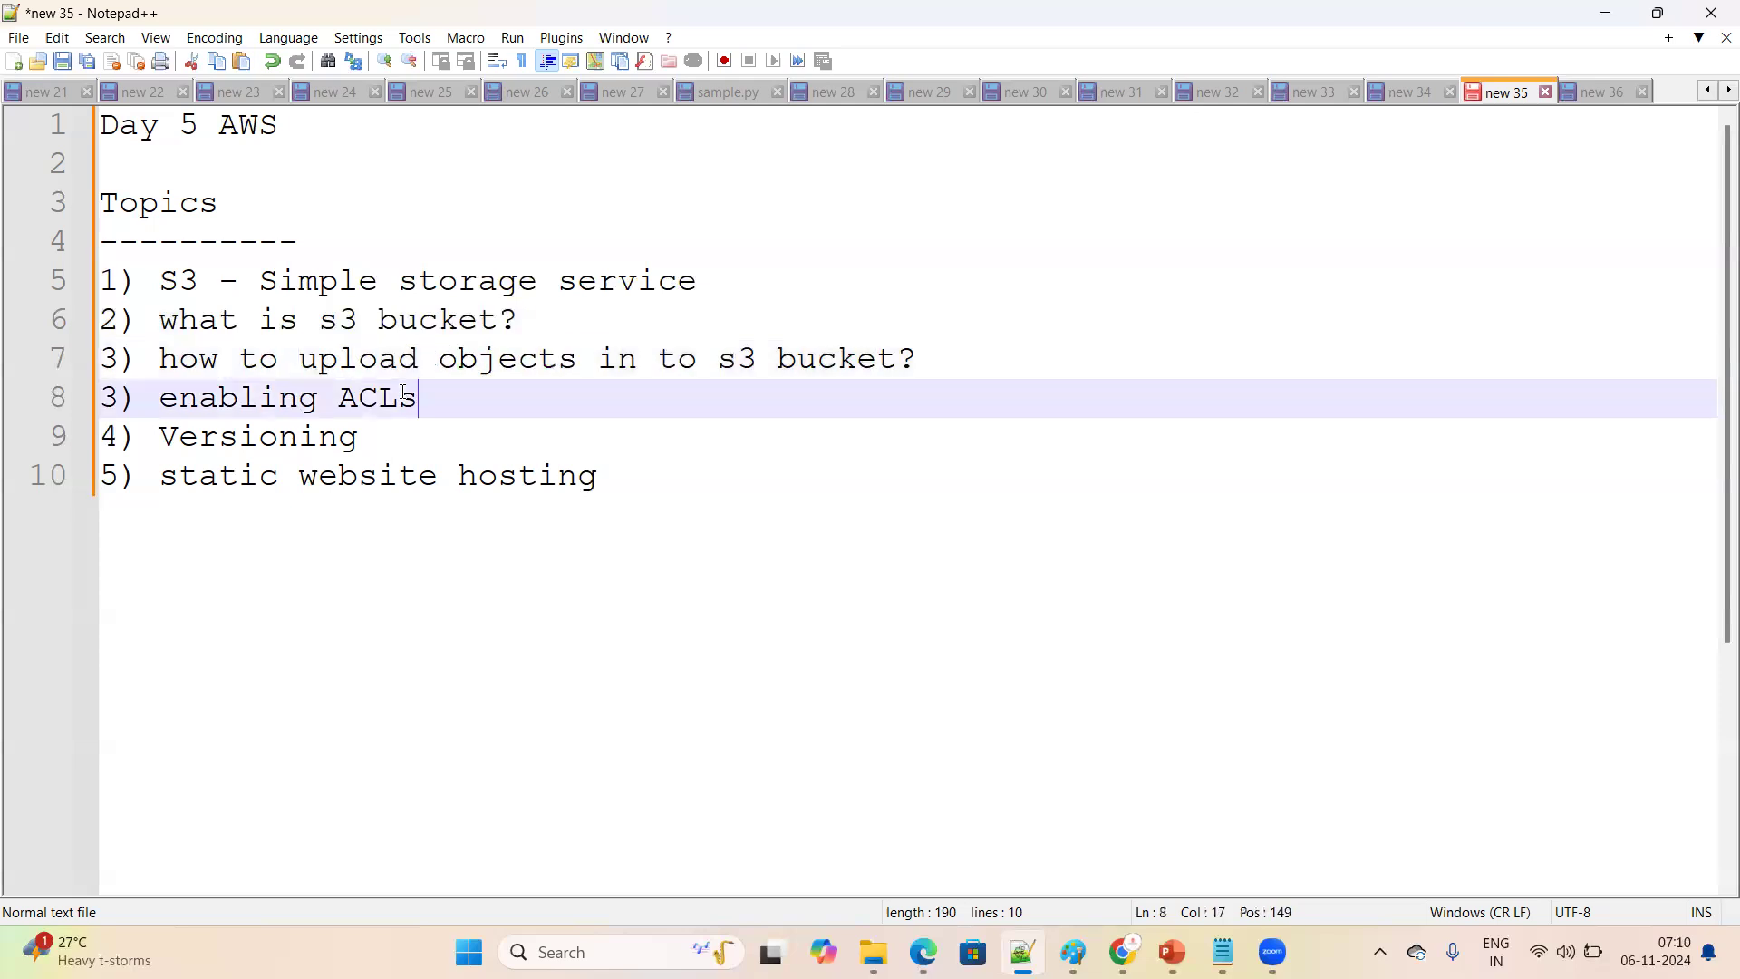
{"action": "left_click_drag", "start_coordinate": [302, 359], "coordinate": [577, 363]}
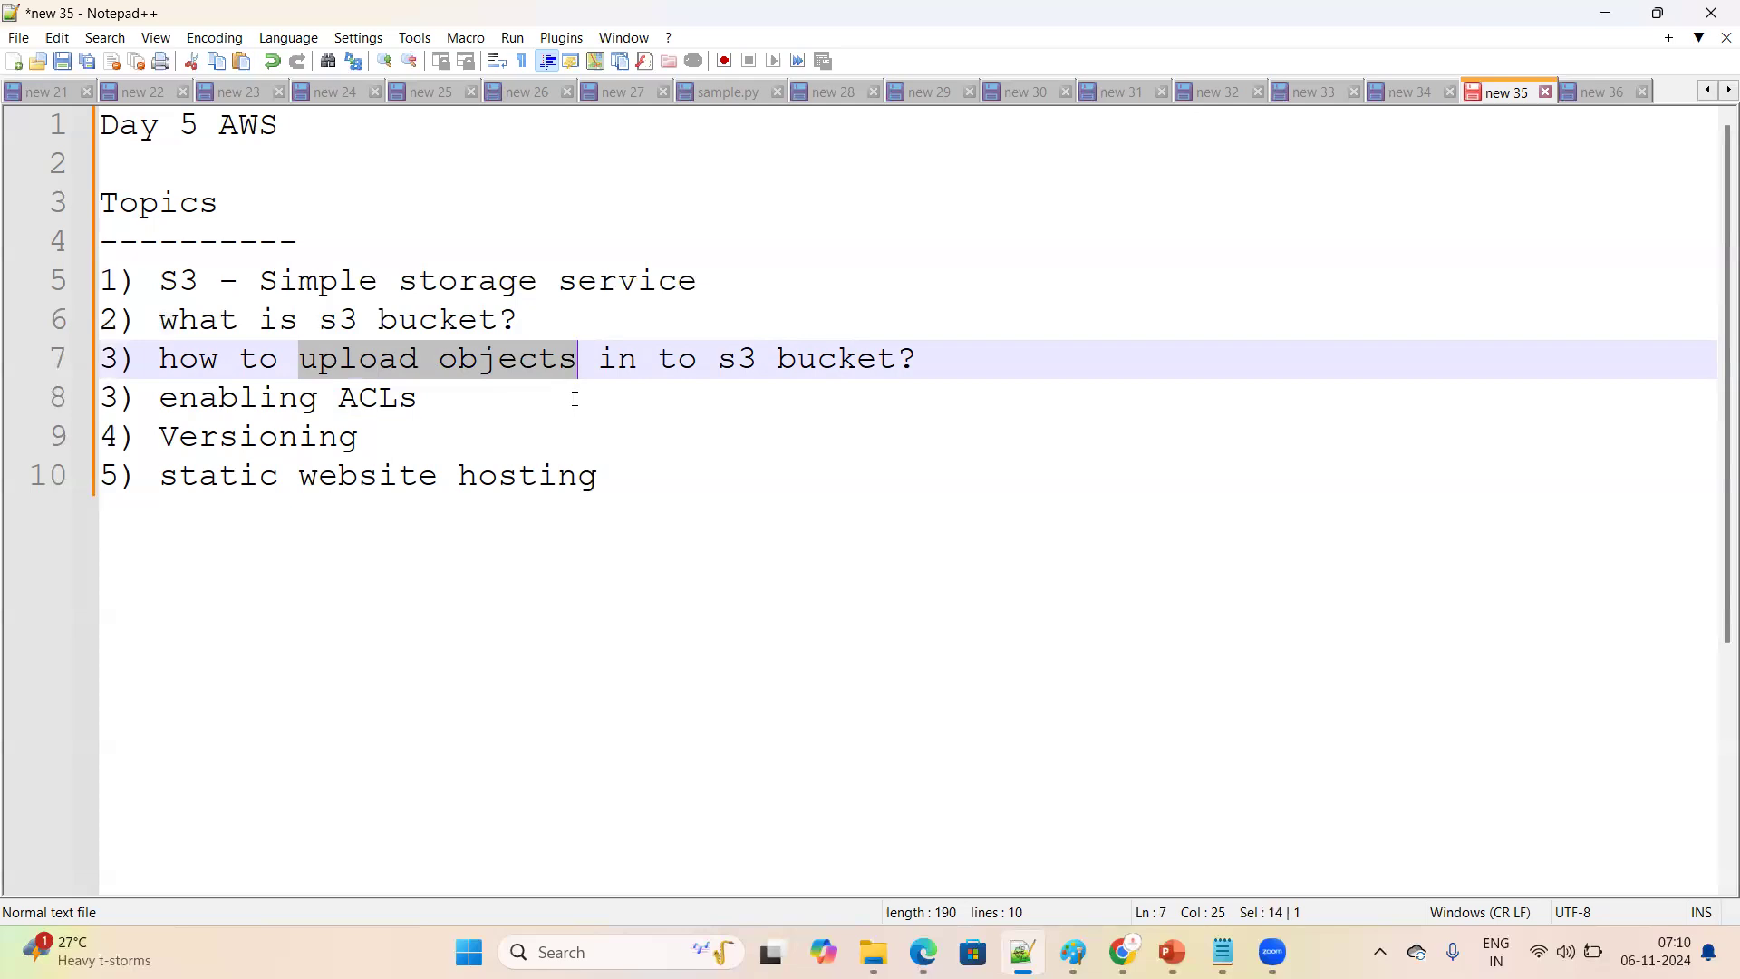
{"action": "left_click", "coordinate": [575, 398]}
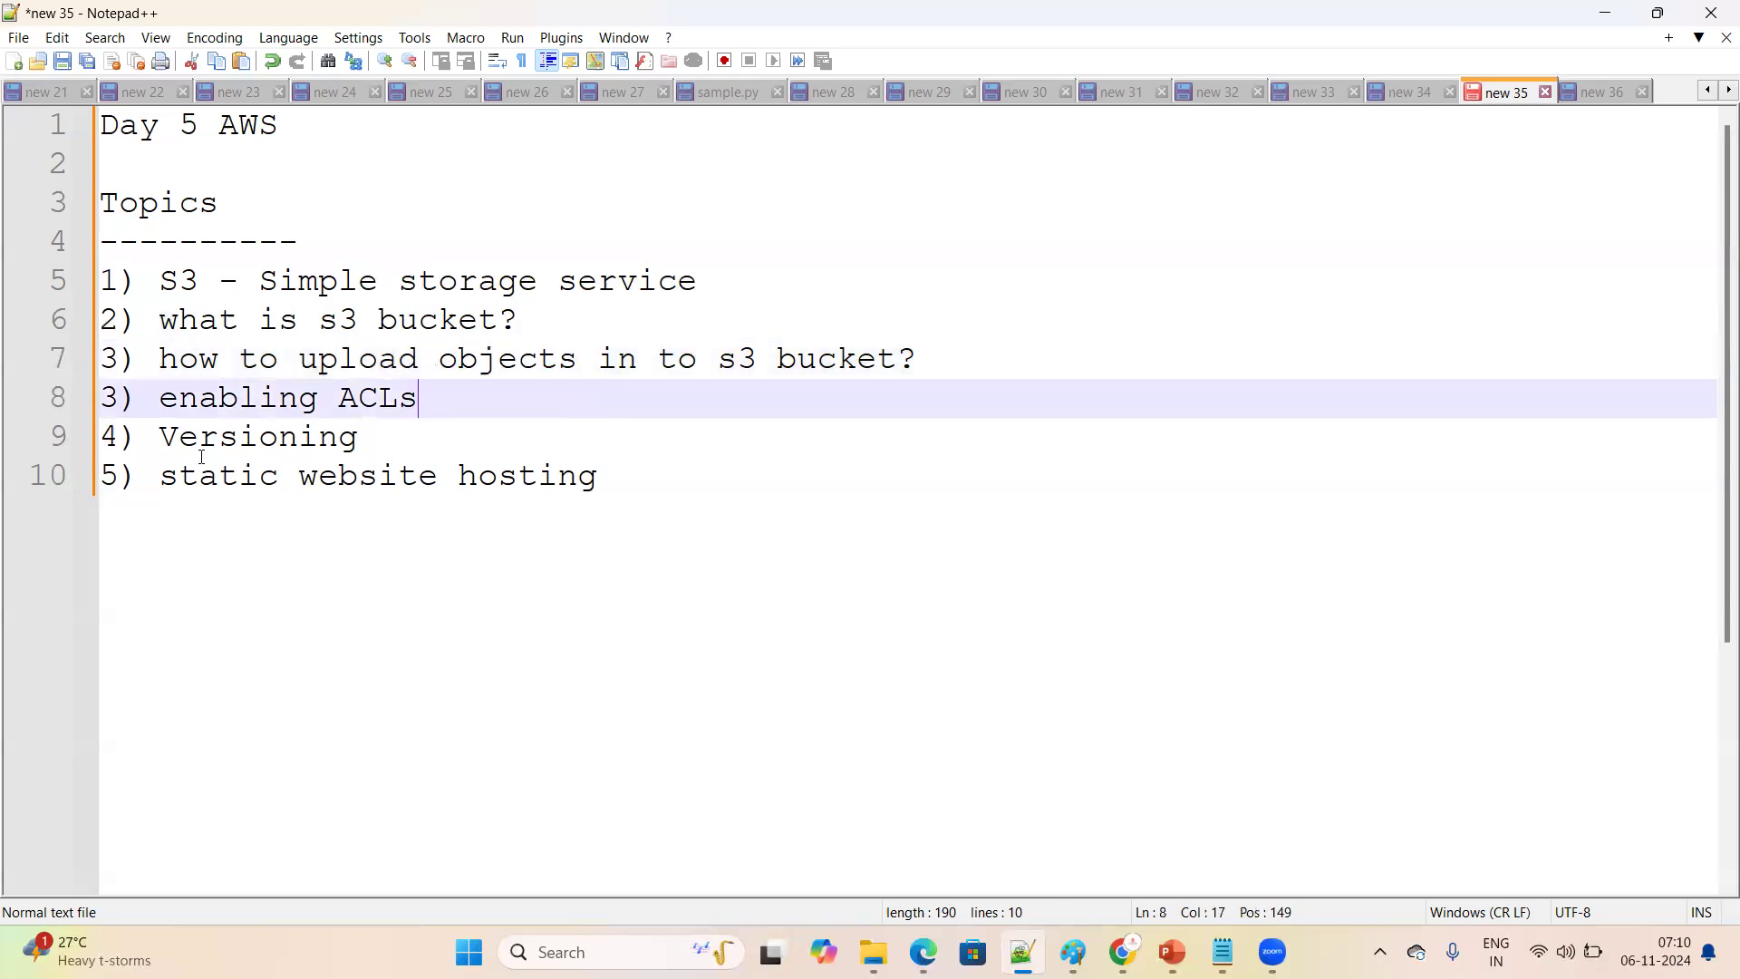
{"action": "left_click", "coordinate": [163, 400]}
{"action": "left_click", "coordinate": [489, 396], "text": "shift"}
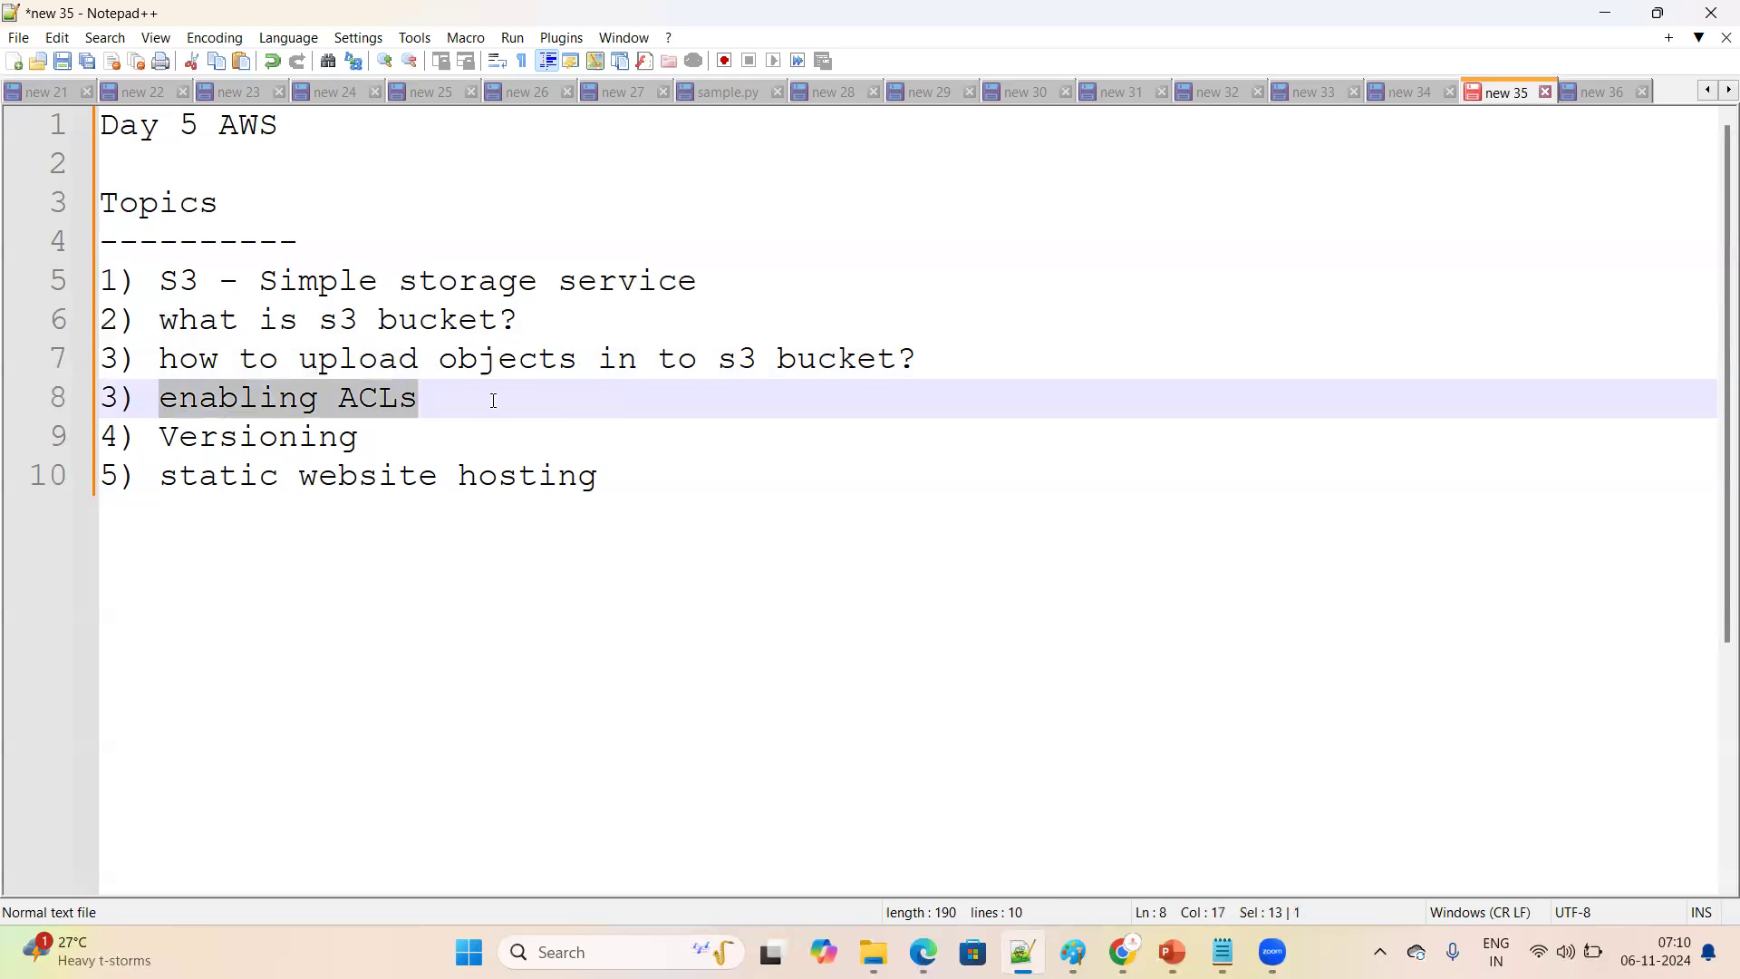
{"action": "left_click", "coordinate": [398, 442]}
{"action": "left_click_drag", "start_coordinate": [163, 399], "coordinate": [577, 476]}
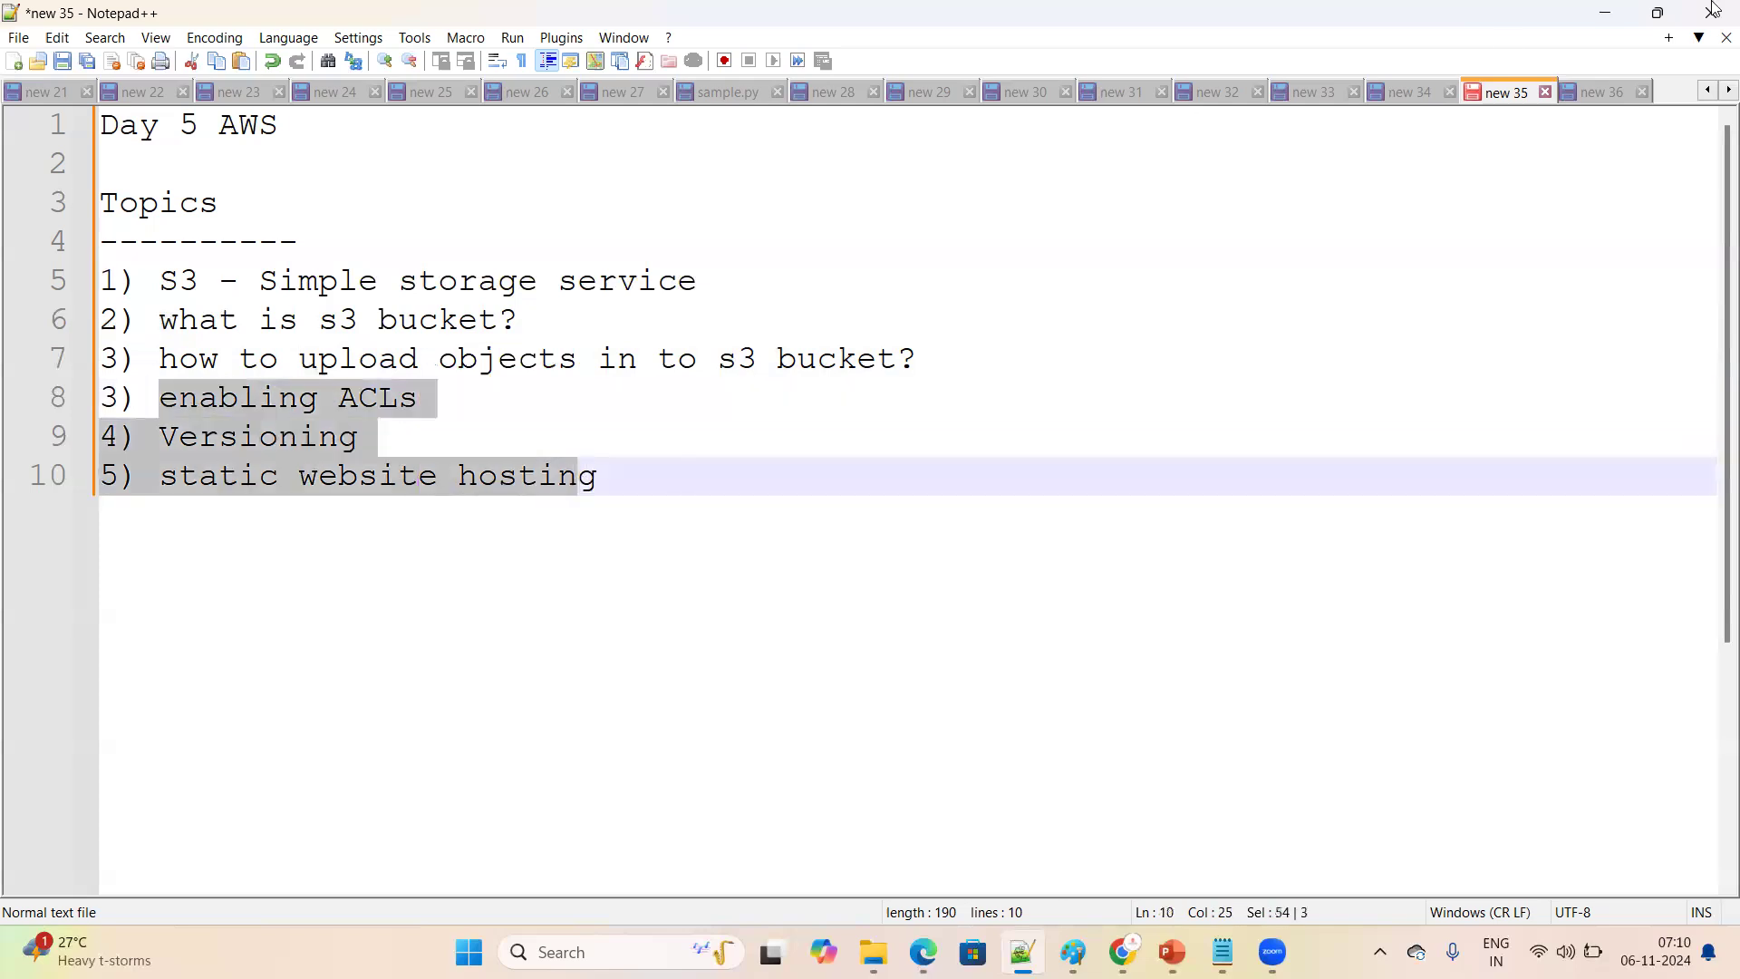
Return to the Day 6 notes and review each topic from enabling ACLs through storage classes
{"action": "left_click", "coordinate": [1591, 92]}
{"action": "left_click", "coordinate": [162, 282]}
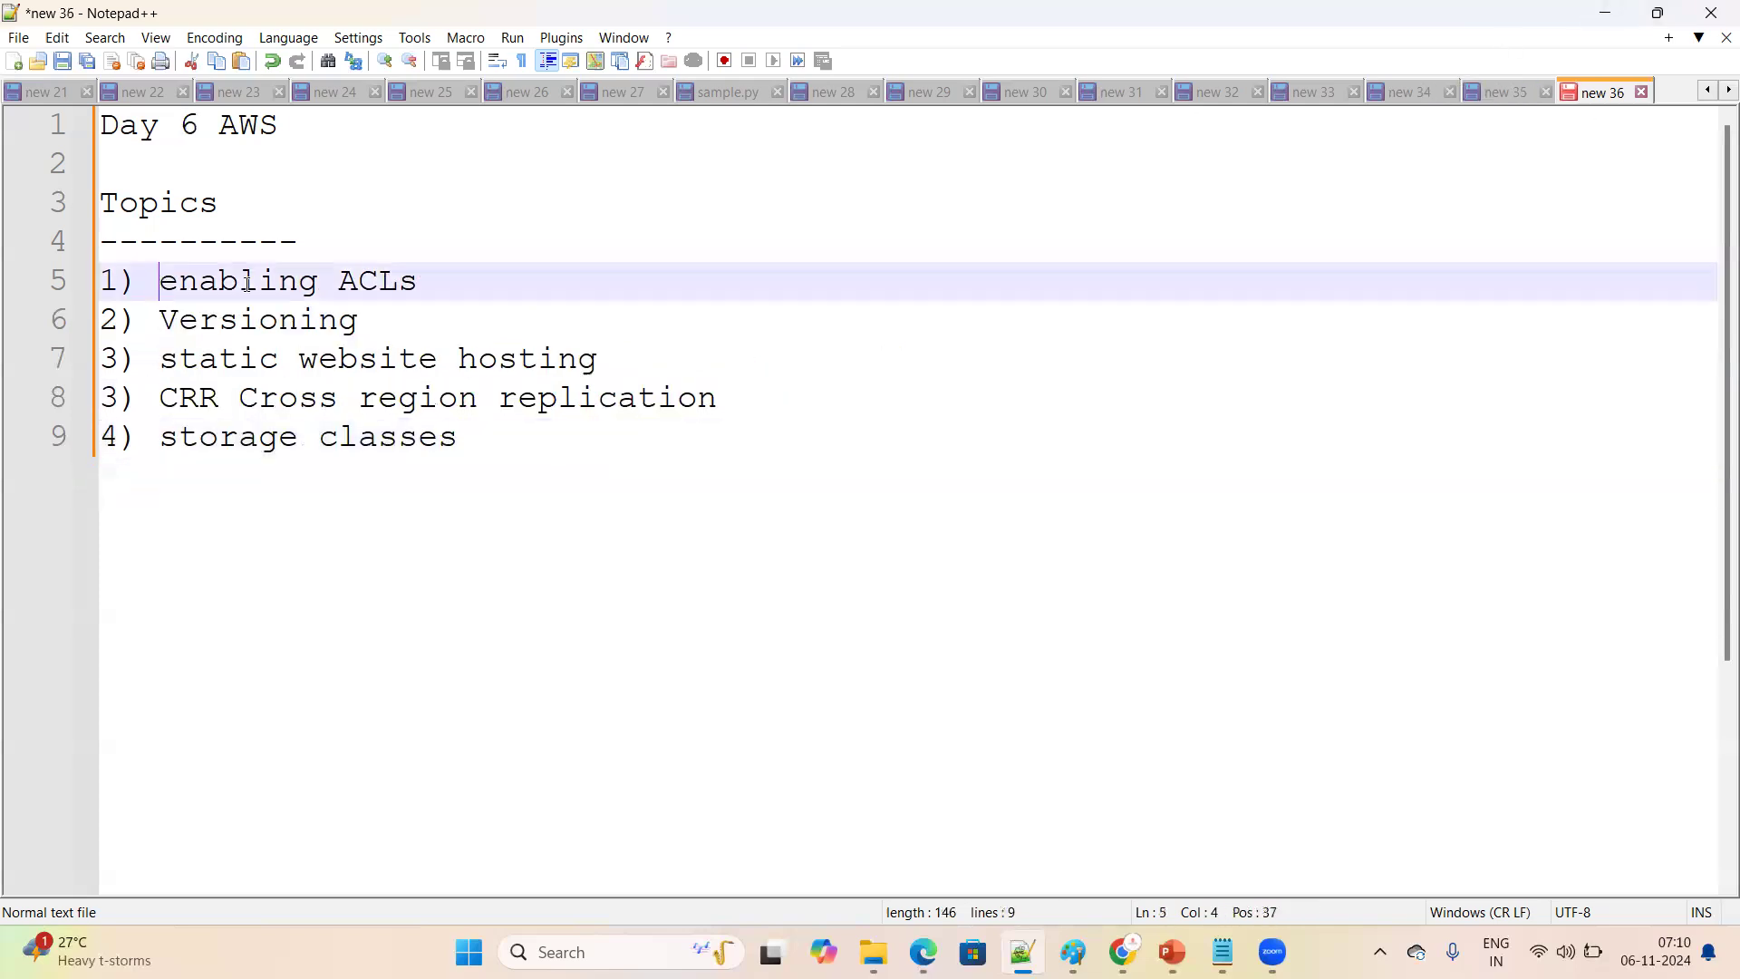
{"action": "left_click_drag", "start_coordinate": [248, 283], "coordinate": [491, 284]}
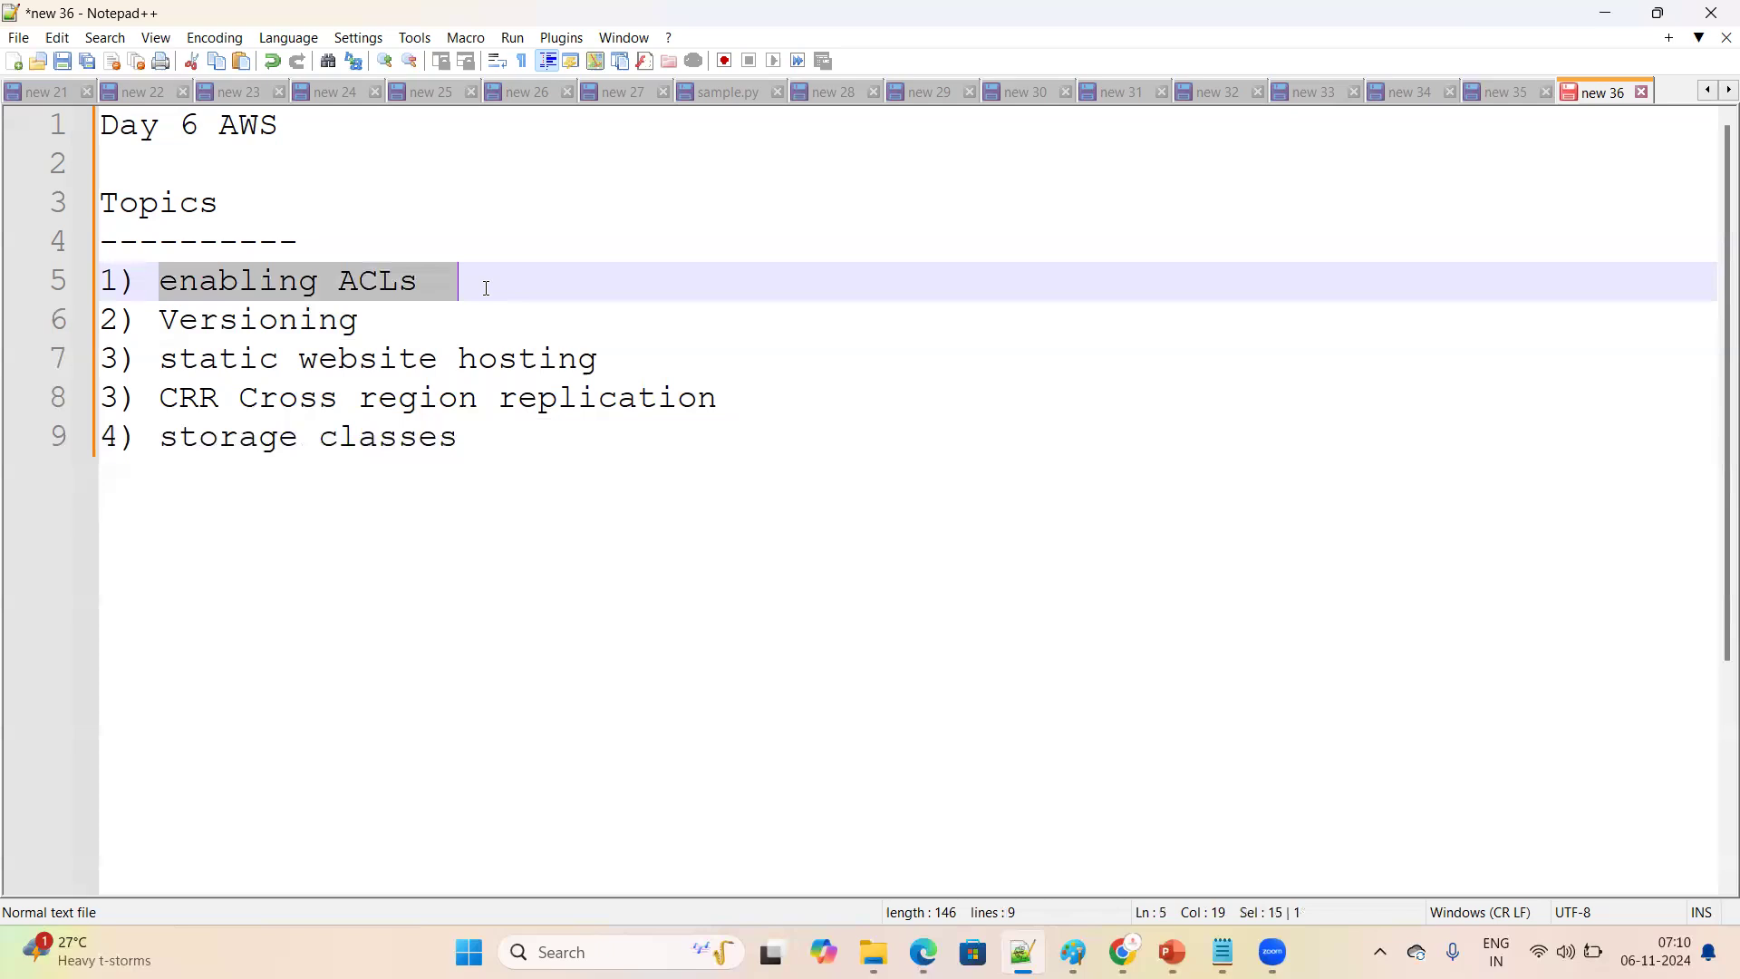
{"action": "double_click", "coordinate": [246, 320]}
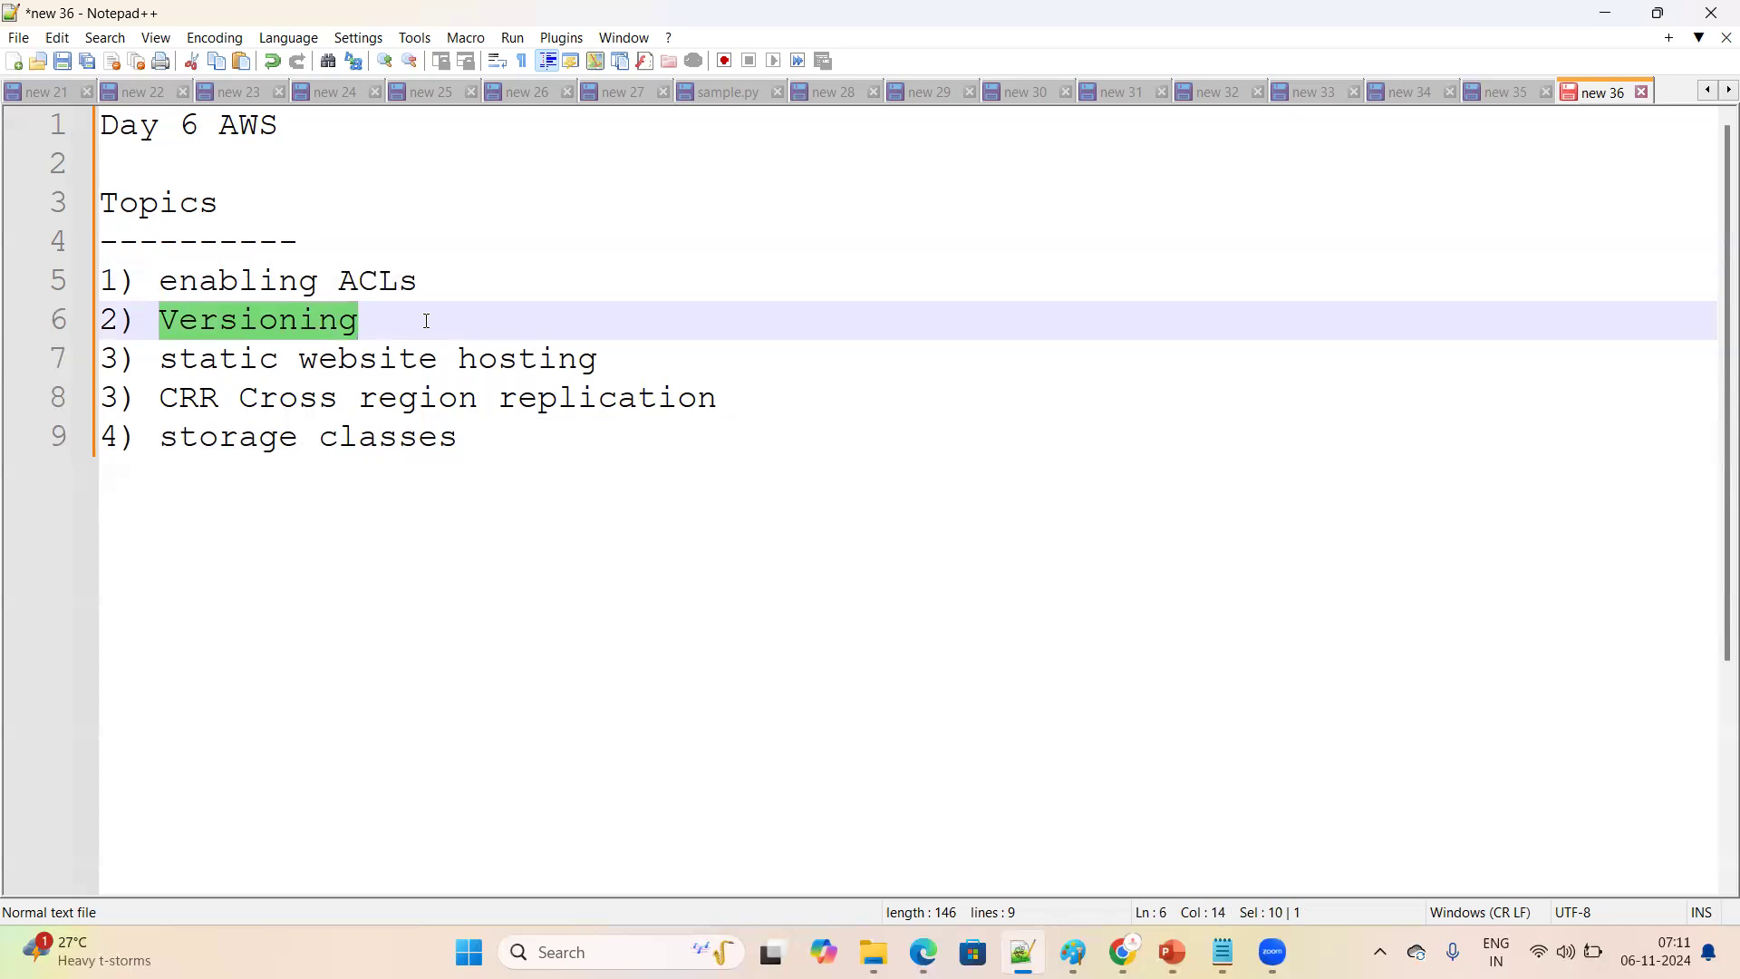
{"action": "left_click_drag", "start_coordinate": [164, 363], "coordinate": [605, 360]}
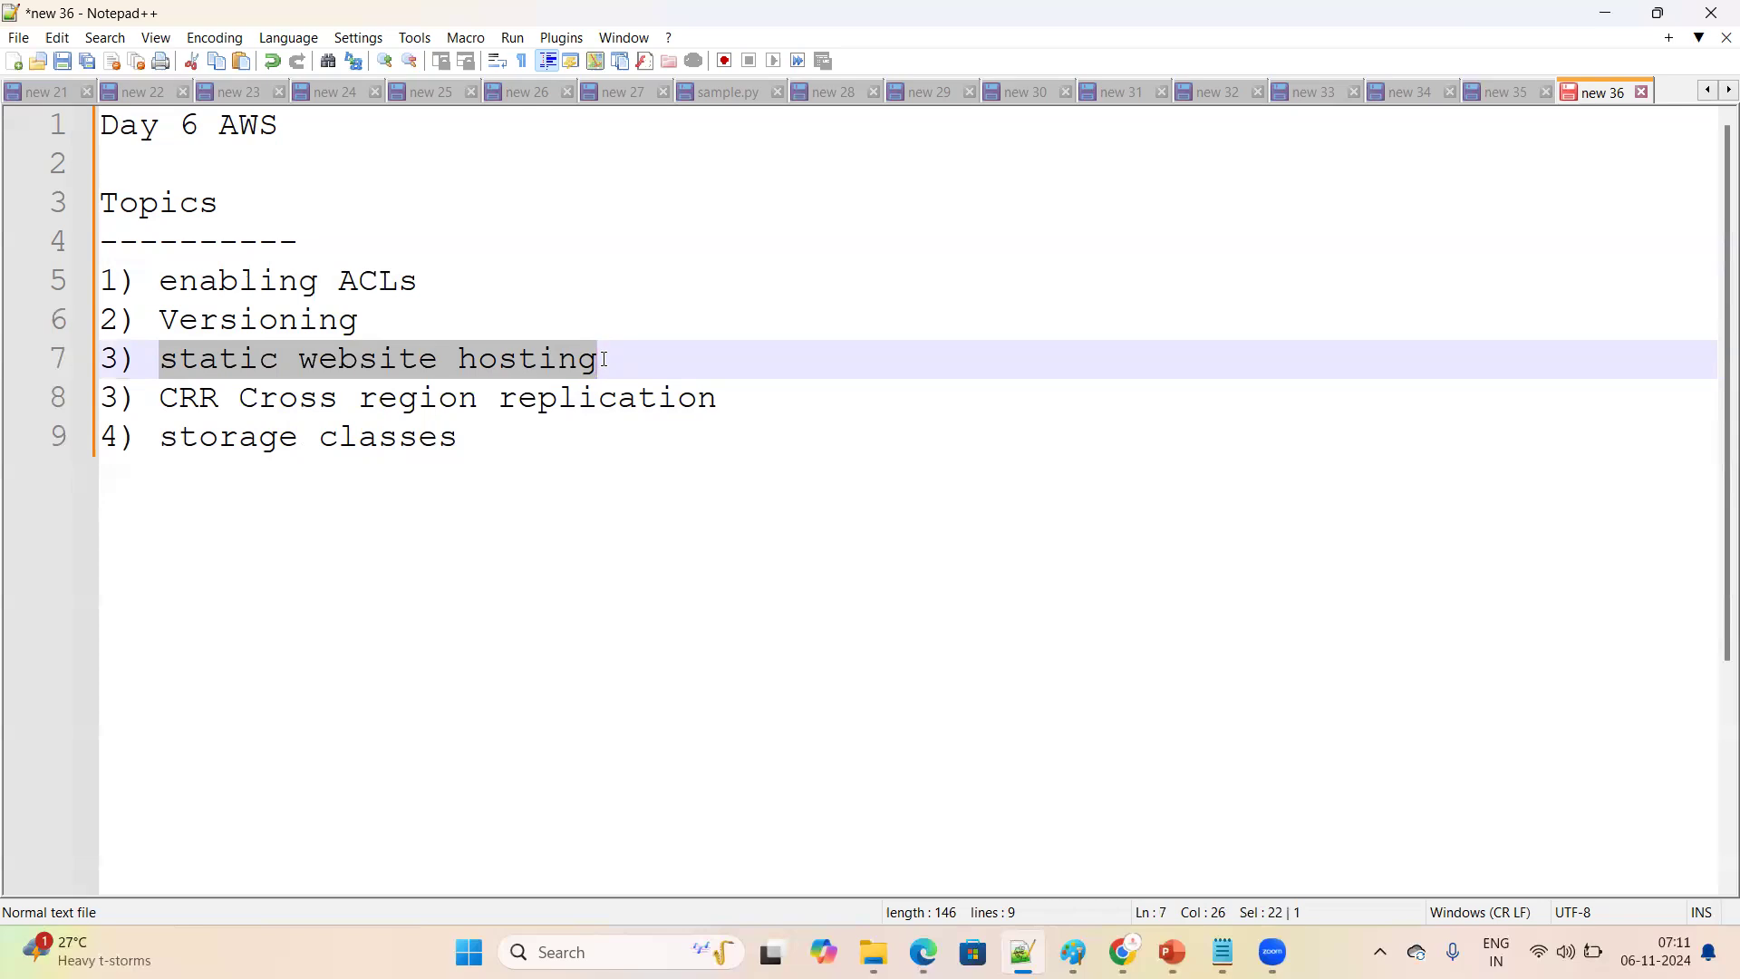
{"action": "left_click", "coordinate": [482, 460]}
{"action": "left_click_drag", "start_coordinate": [159, 365], "coordinate": [623, 362]}
{"action": "left_click", "coordinate": [564, 424]}
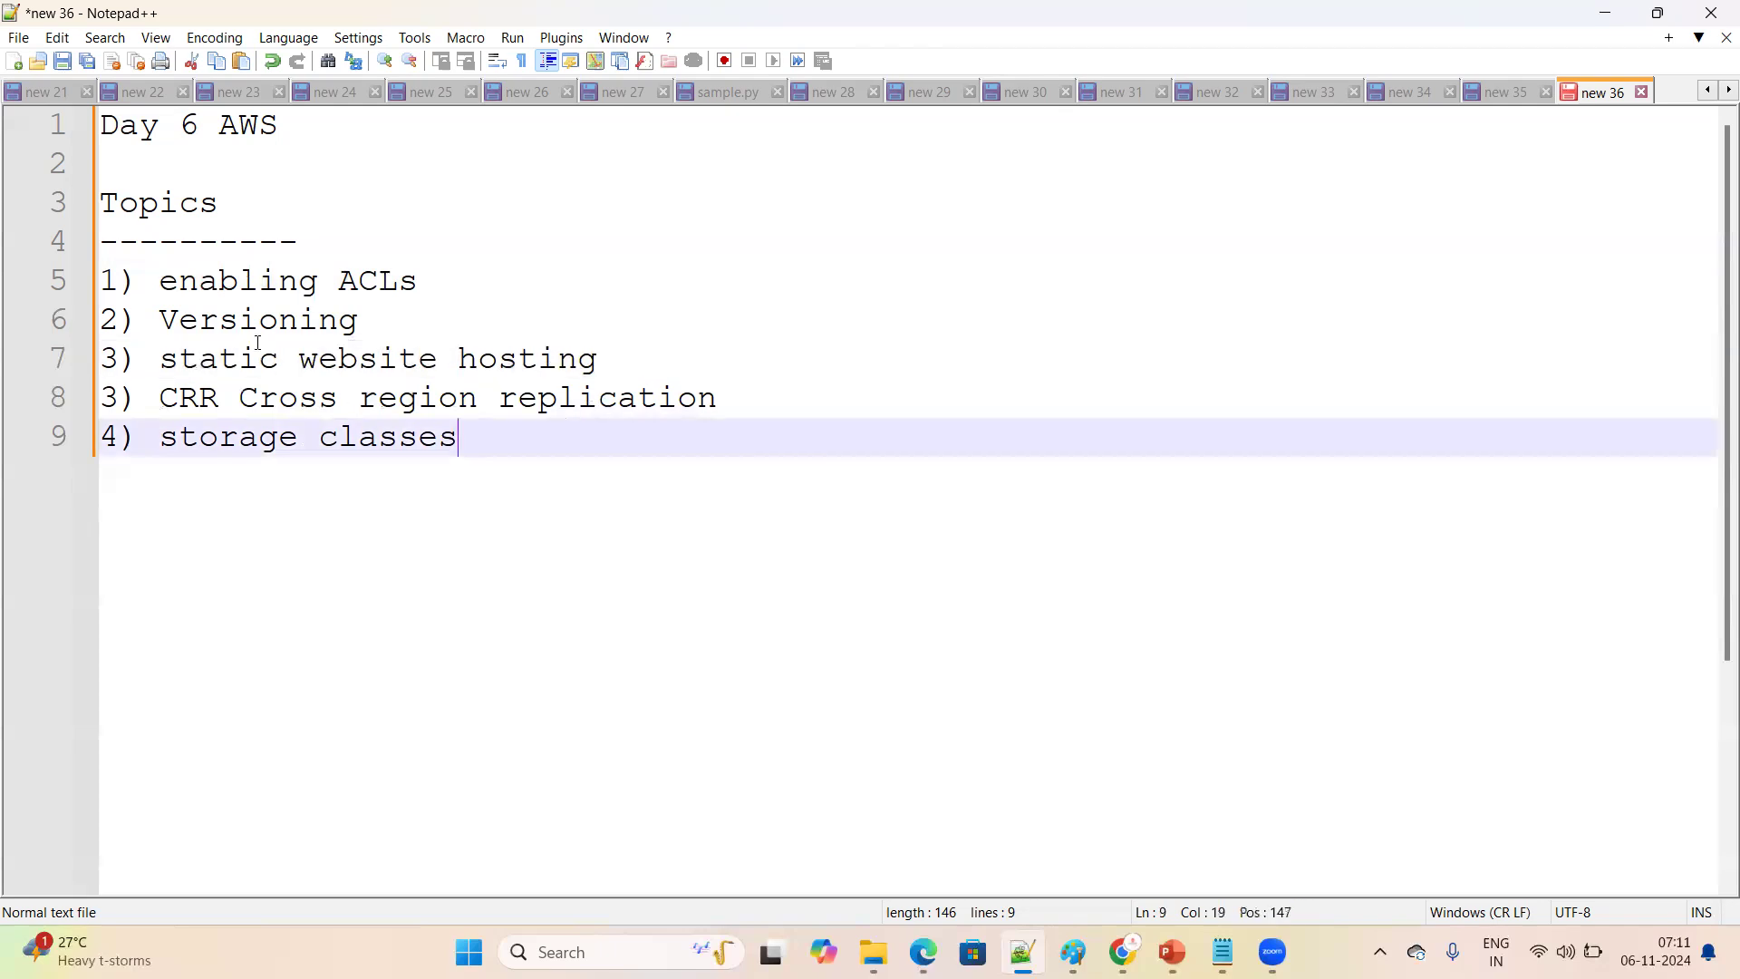
{"action": "left_click_drag", "start_coordinate": [160, 360], "coordinate": [637, 364]}
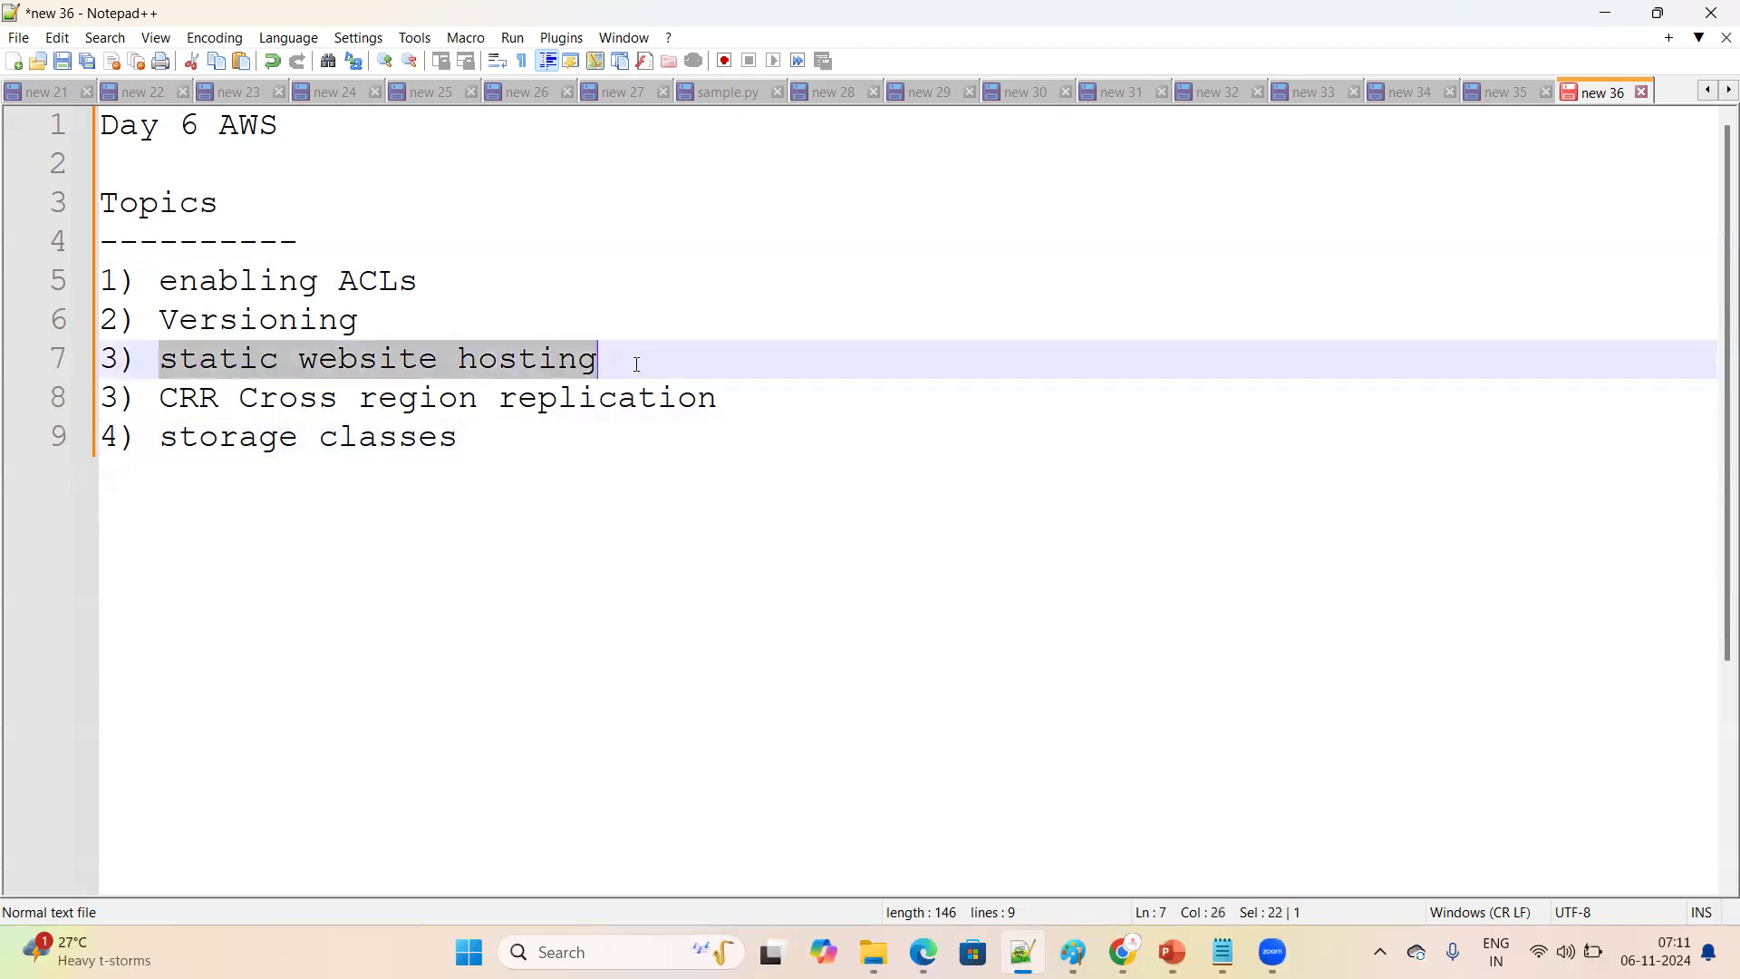
{"action": "left_click", "coordinate": [579, 453]}
{"action": "left_click_drag", "start_coordinate": [156, 416], "coordinate": [718, 415]}
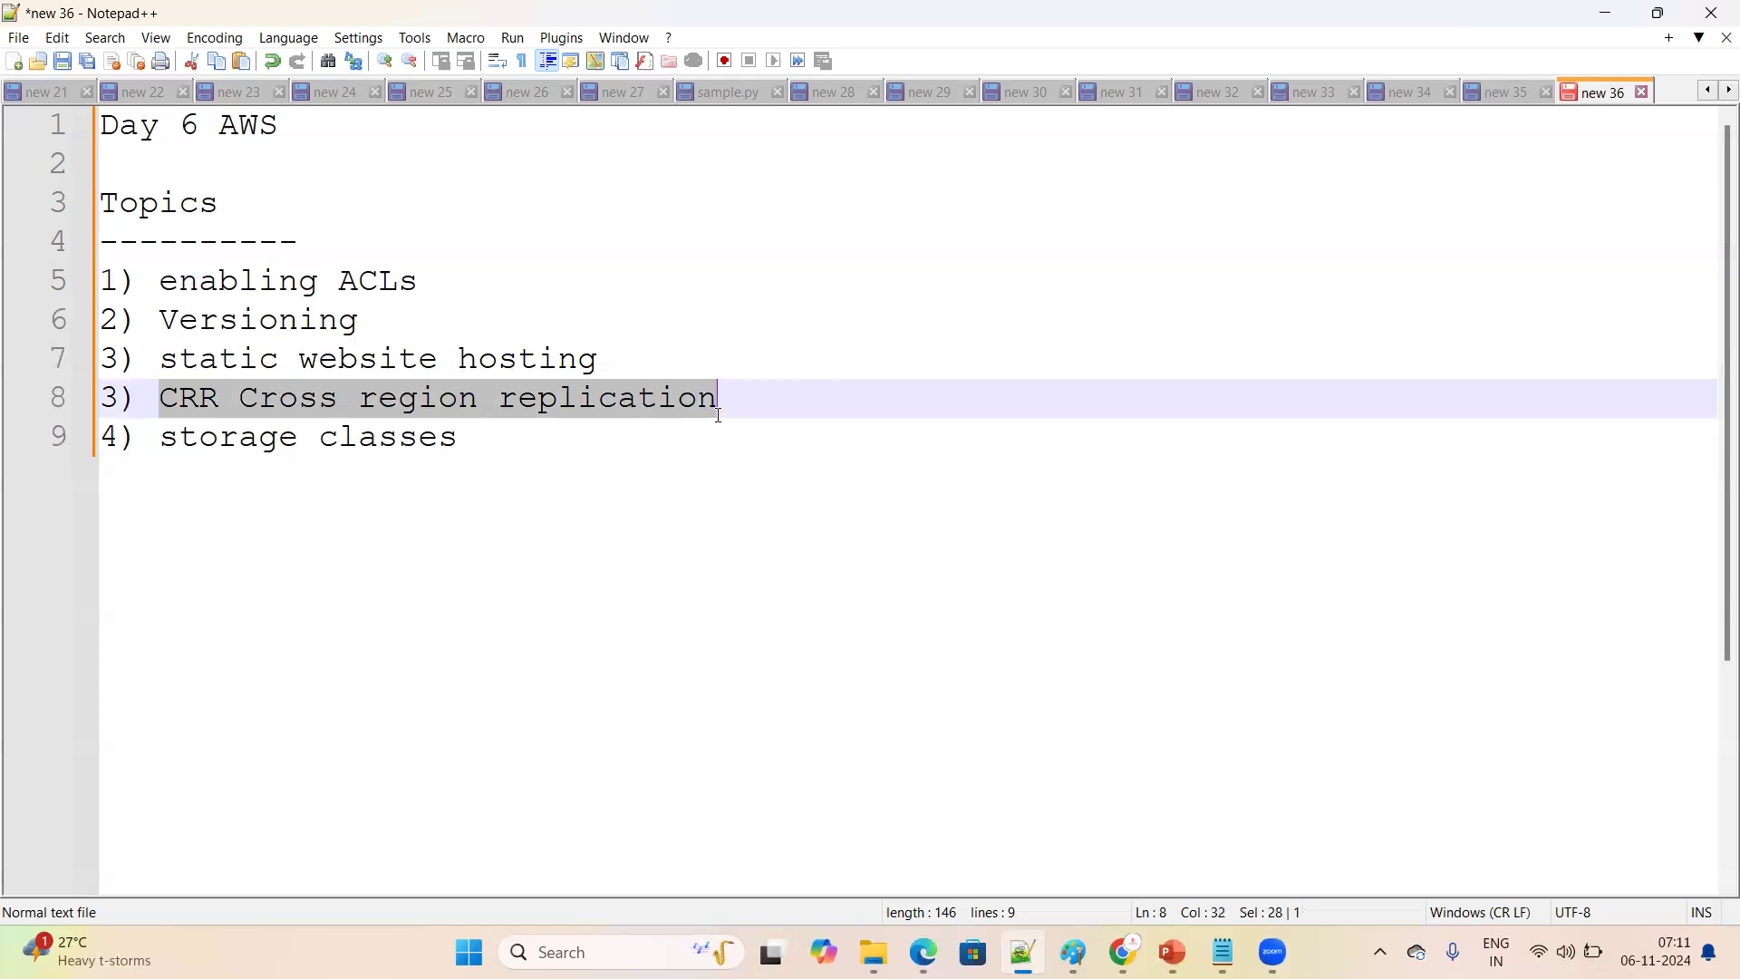
{"action": "left_click_drag", "start_coordinate": [159, 436], "coordinate": [482, 428]}
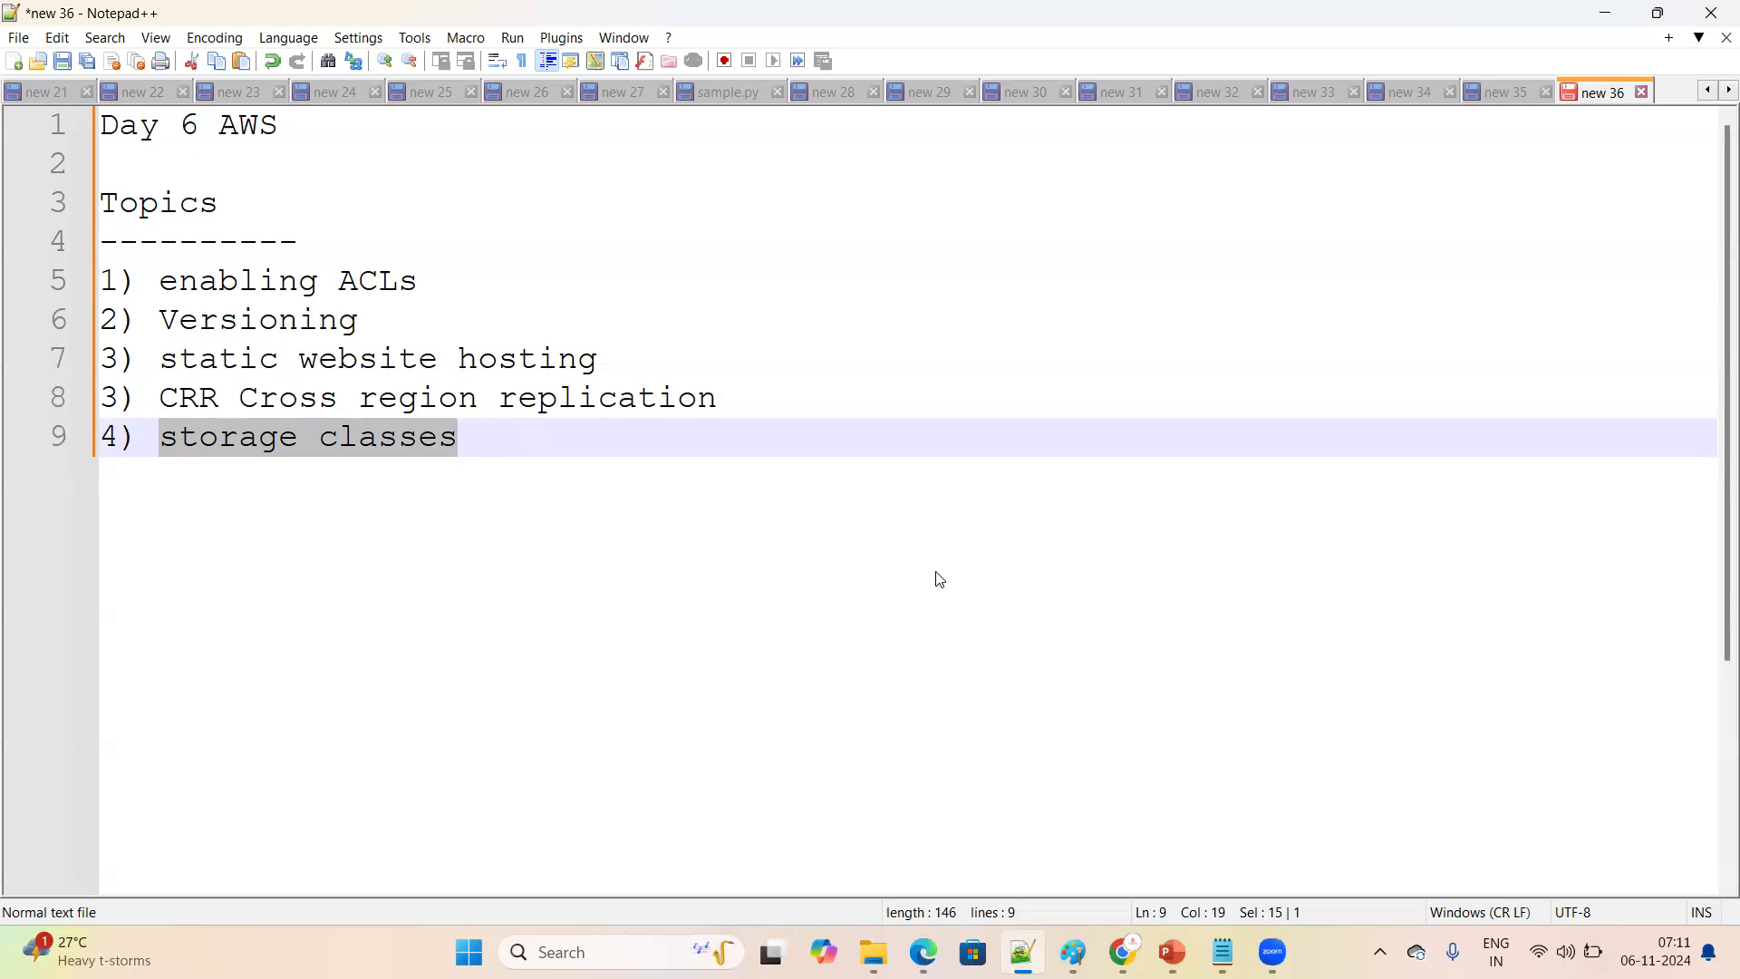
Switch to the AWS console in Chrome, search for s3 and open the S3 buckets list
{"action": "key", "text": "alt+Tab"}
{"action": "left_click", "coordinate": [116, 207]}
{"action": "left_click", "coordinate": [389, 129]}
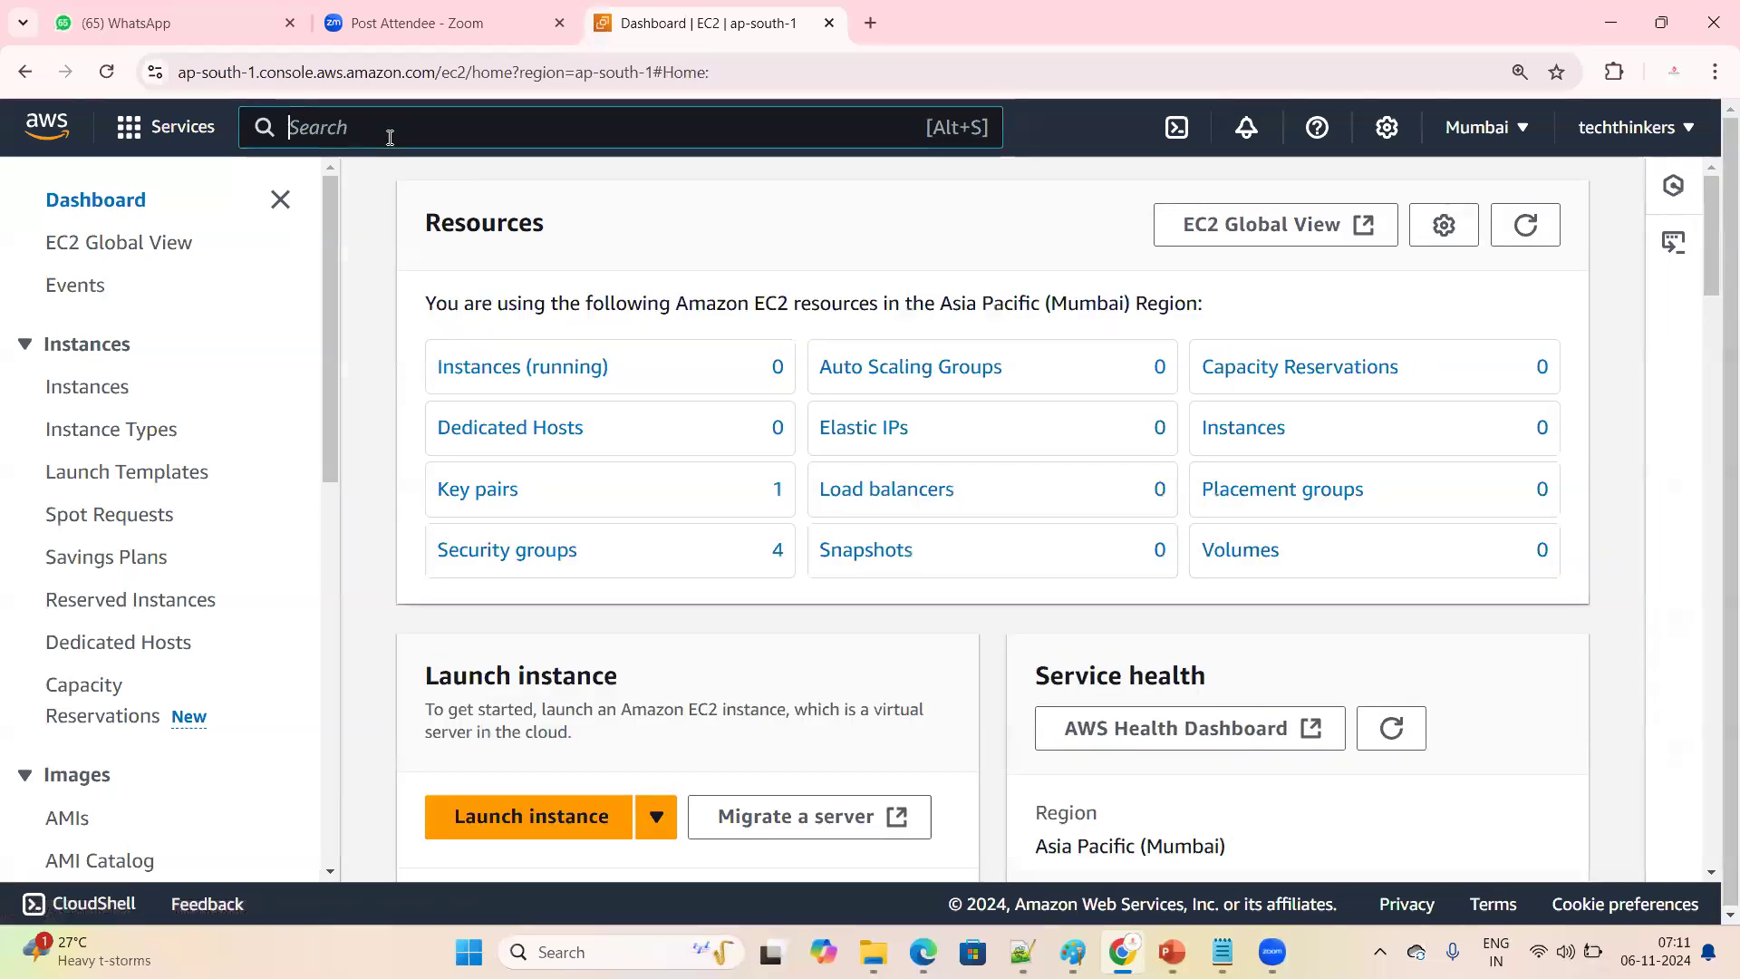
{"action": "type", "text": "s3"}
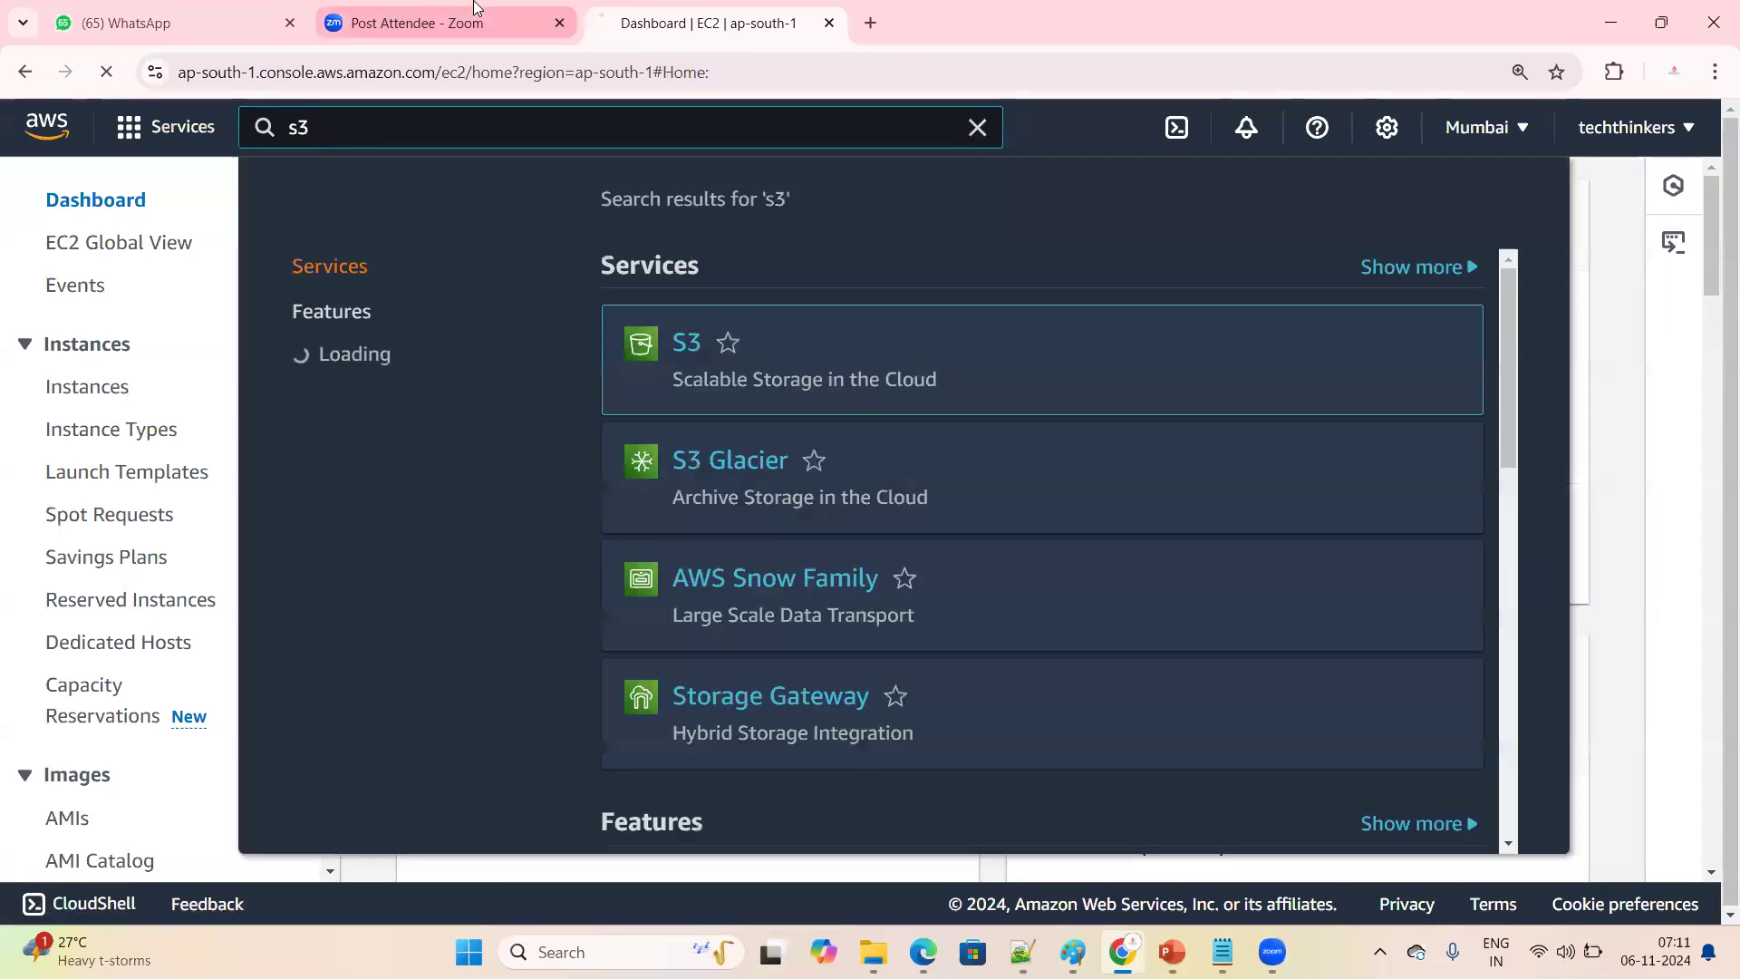
{"action": "key", "text": "Return"}
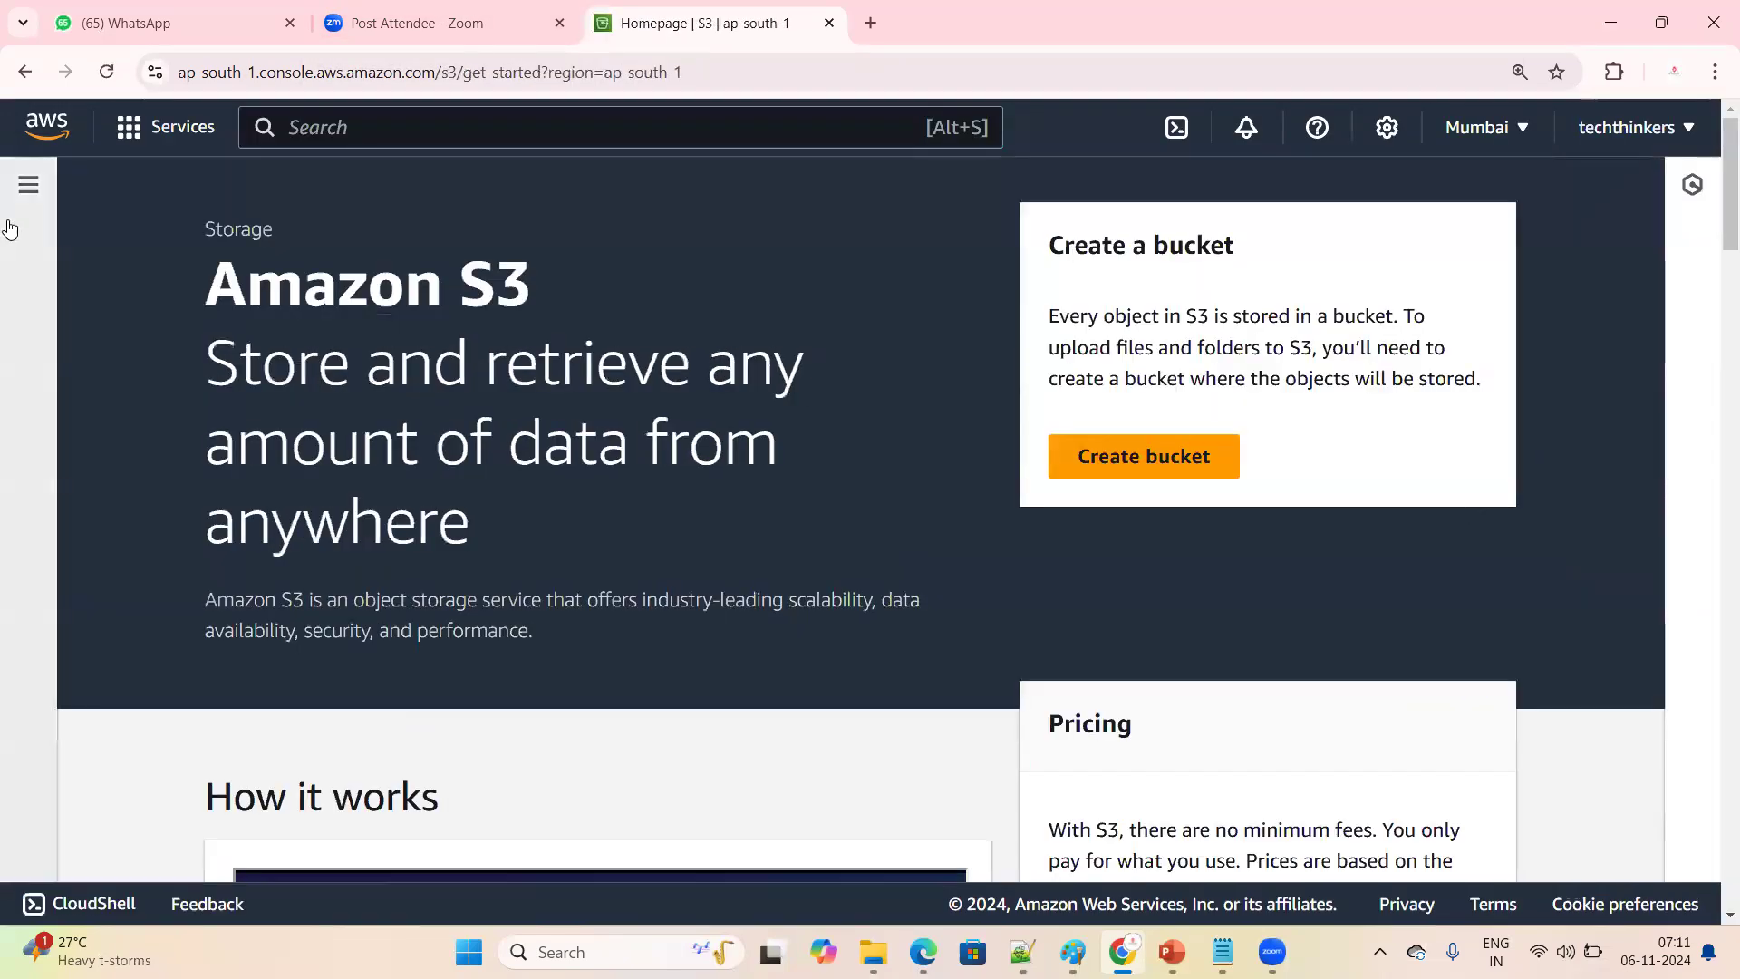
{"action": "left_click", "coordinate": [27, 190]}
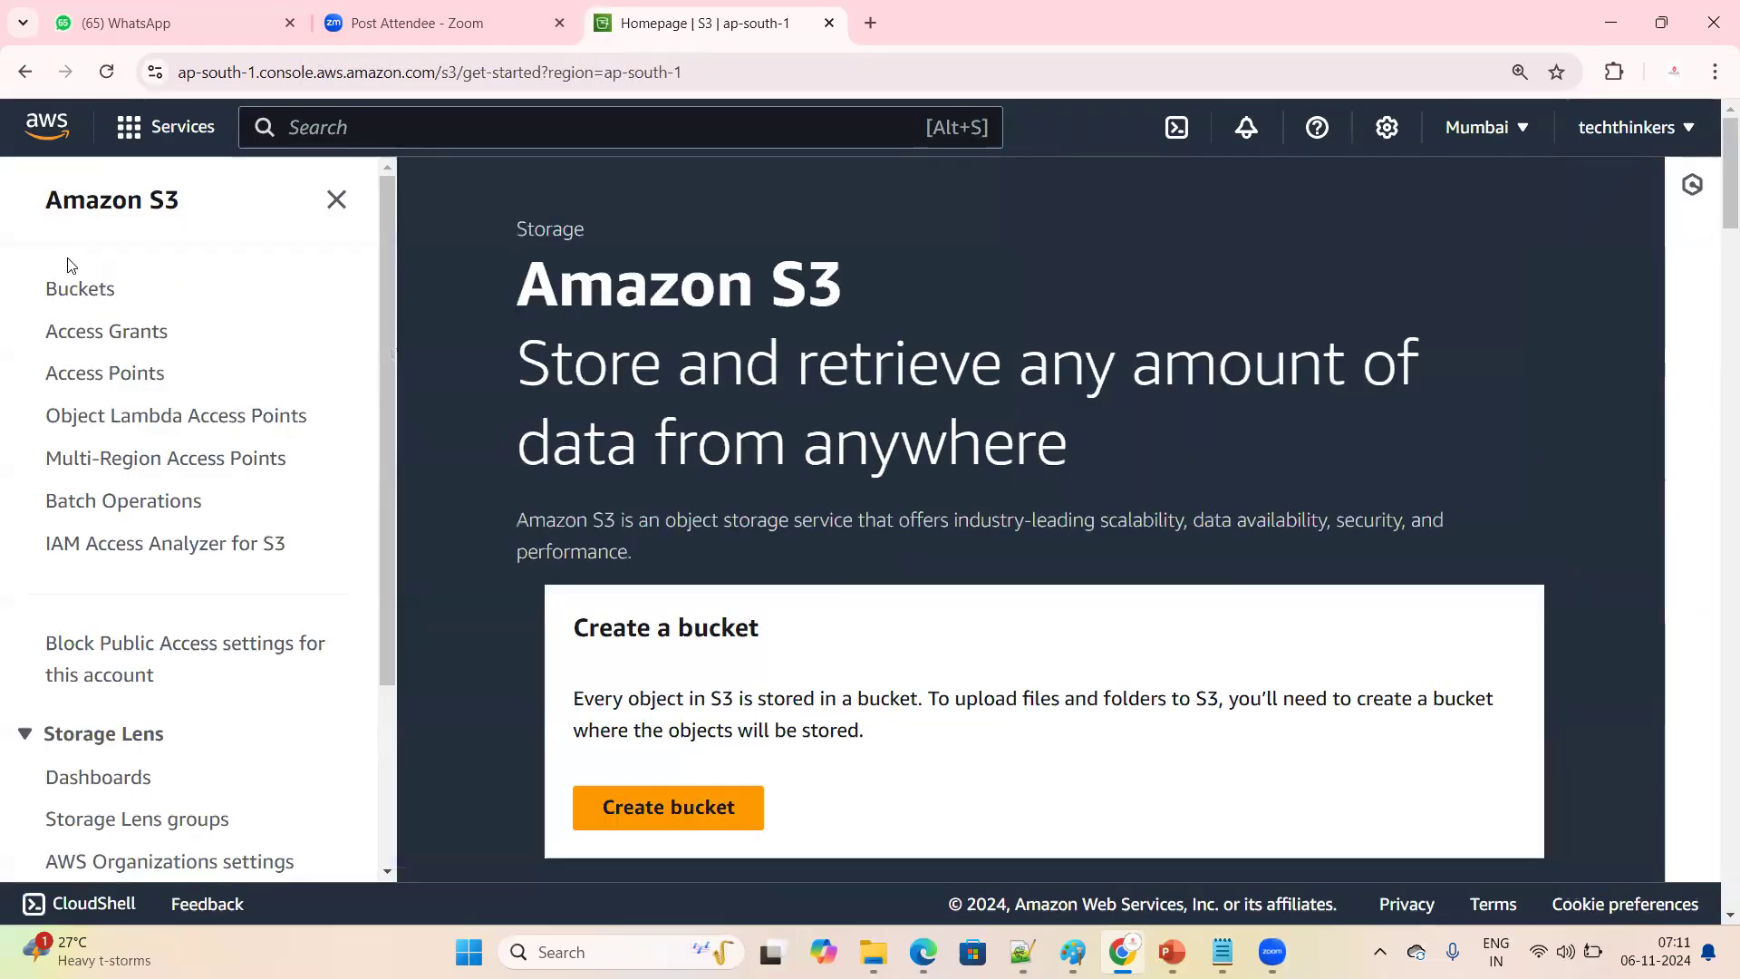
{"action": "left_click", "coordinate": [87, 290]}
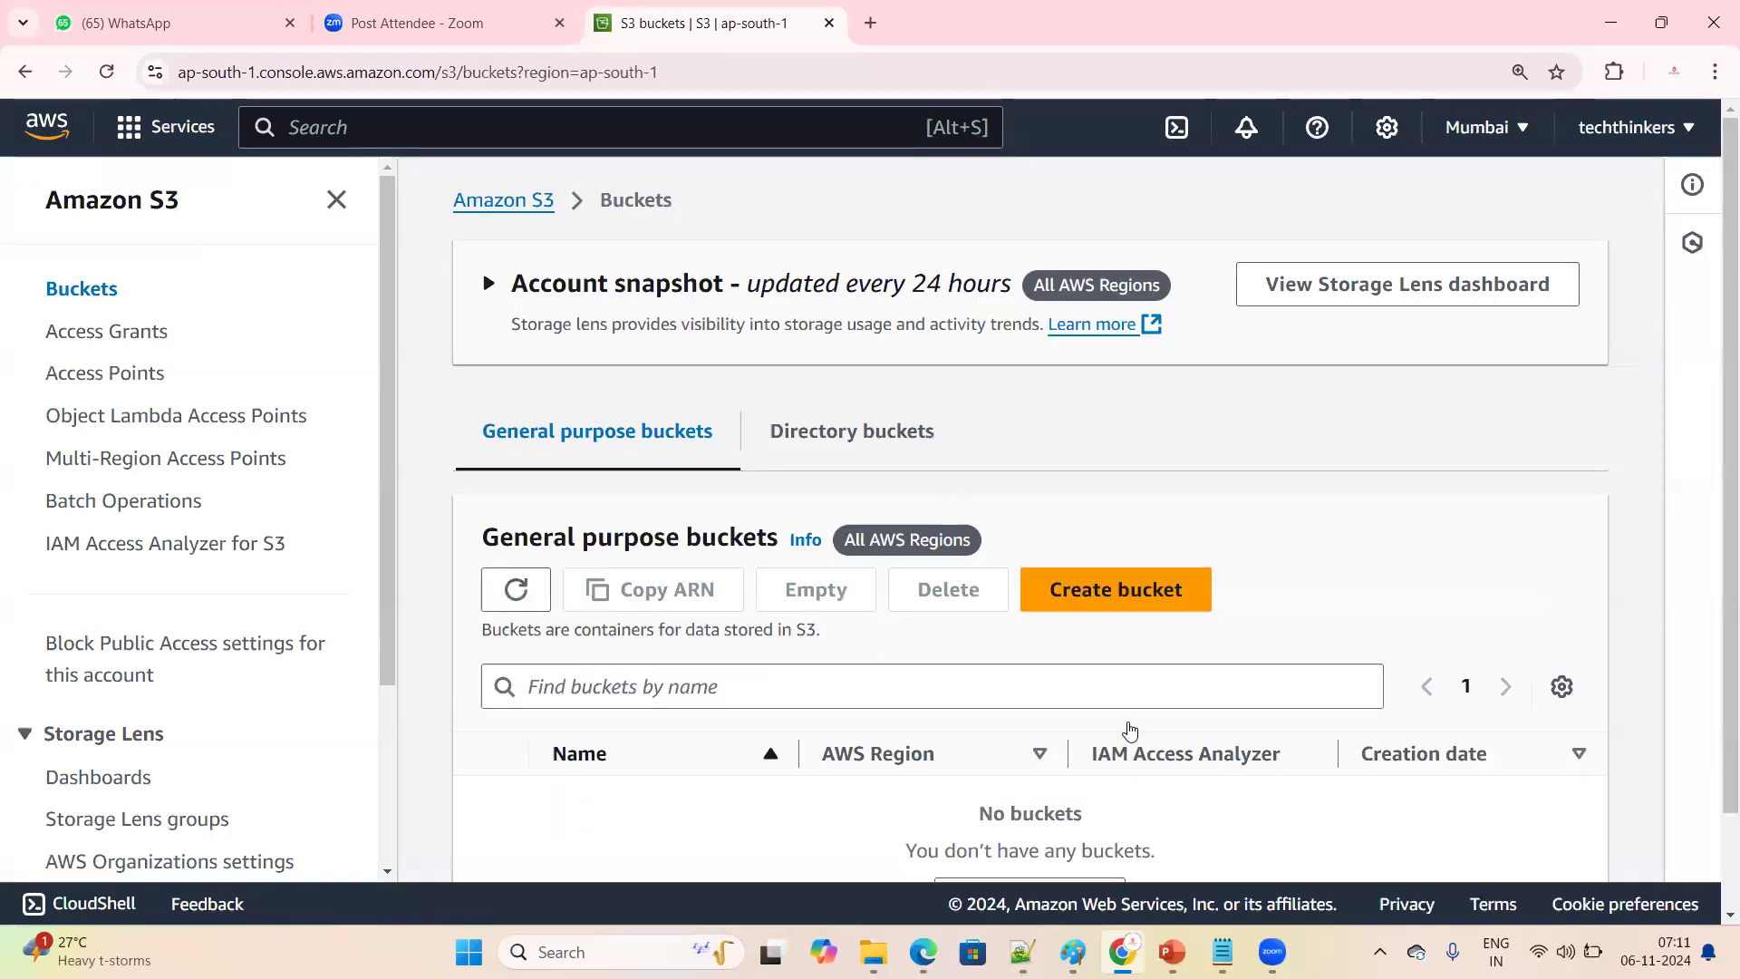
Start a new general purpose bucket, name it mybucket and try to create it with the default settings
{"action": "scroll", "coordinate": [1088, 716], "scroll_direction": "down", "scroll_amount": 1}
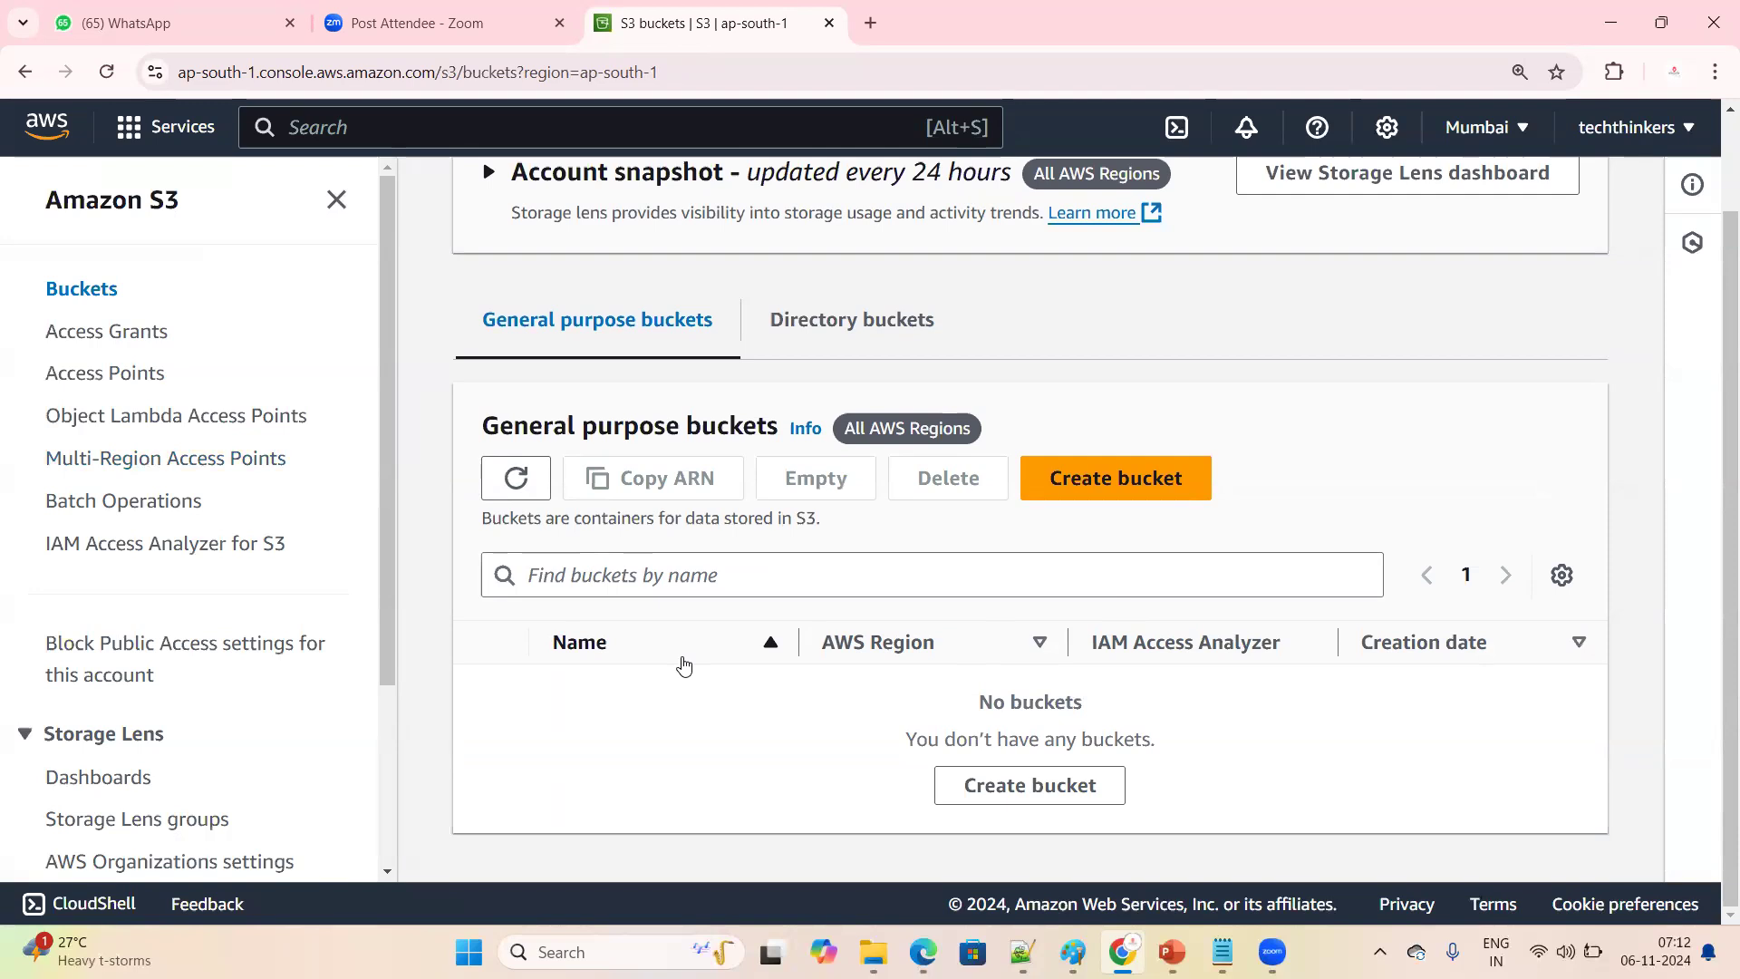
{"action": "left_click", "coordinate": [1124, 494]}
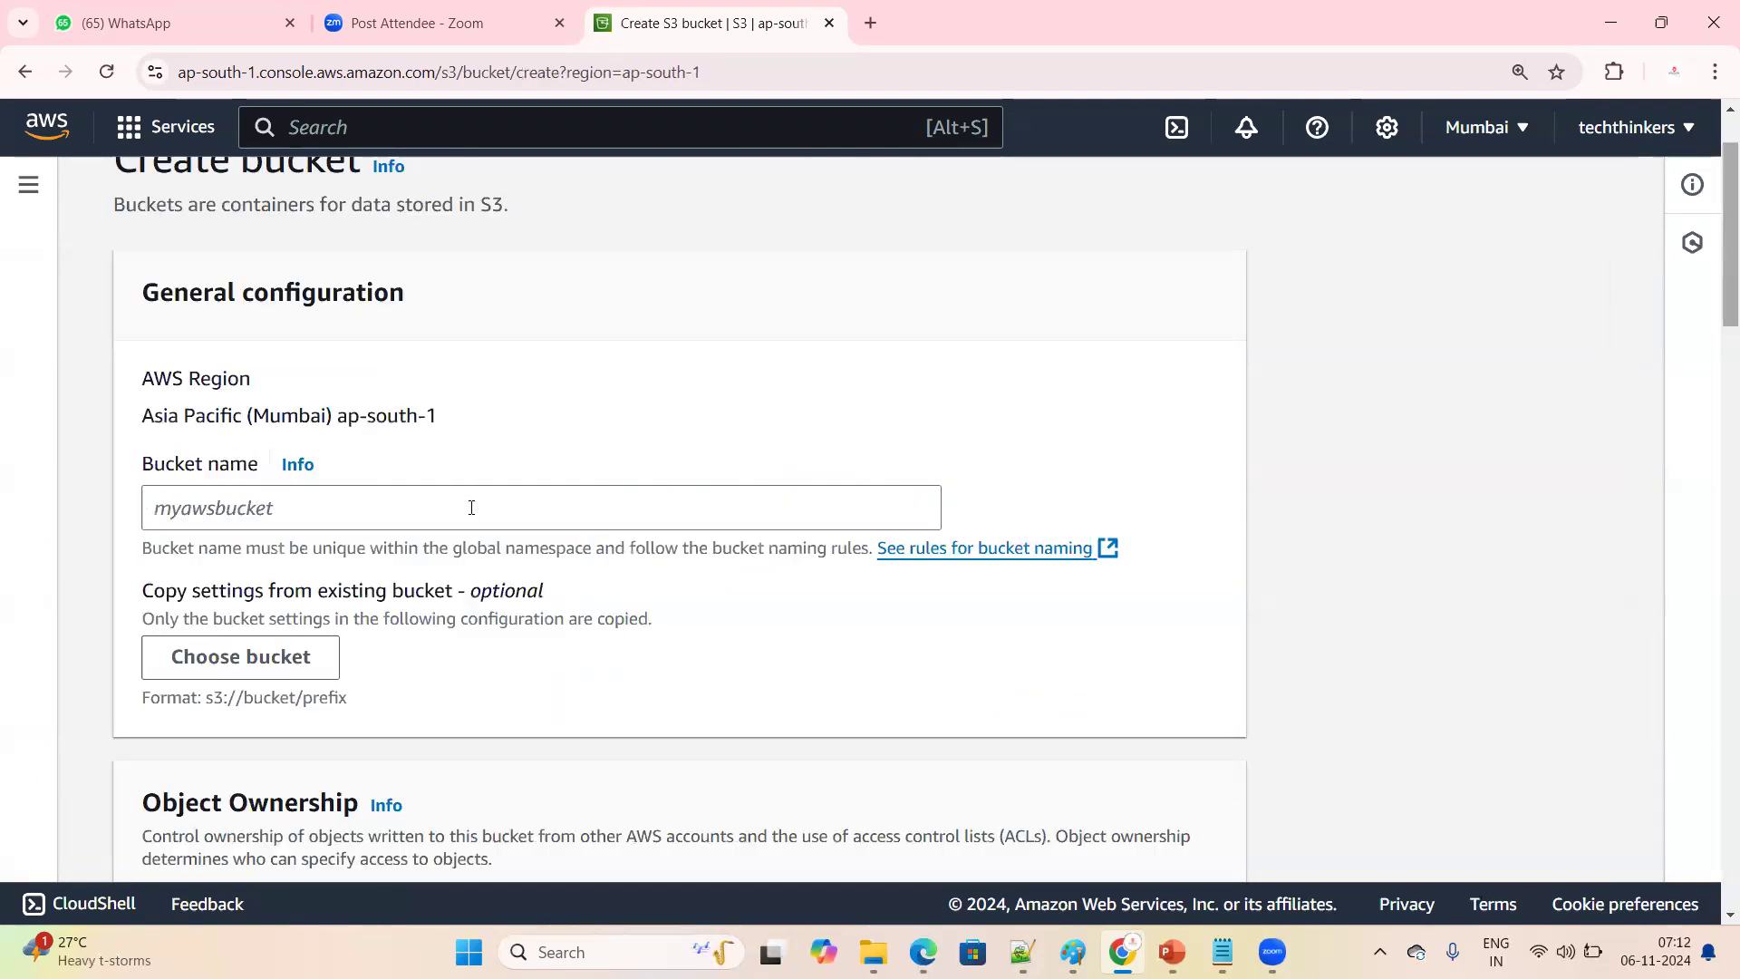
{"action": "left_click", "coordinate": [358, 492]}
{"action": "type", "text": "m"}
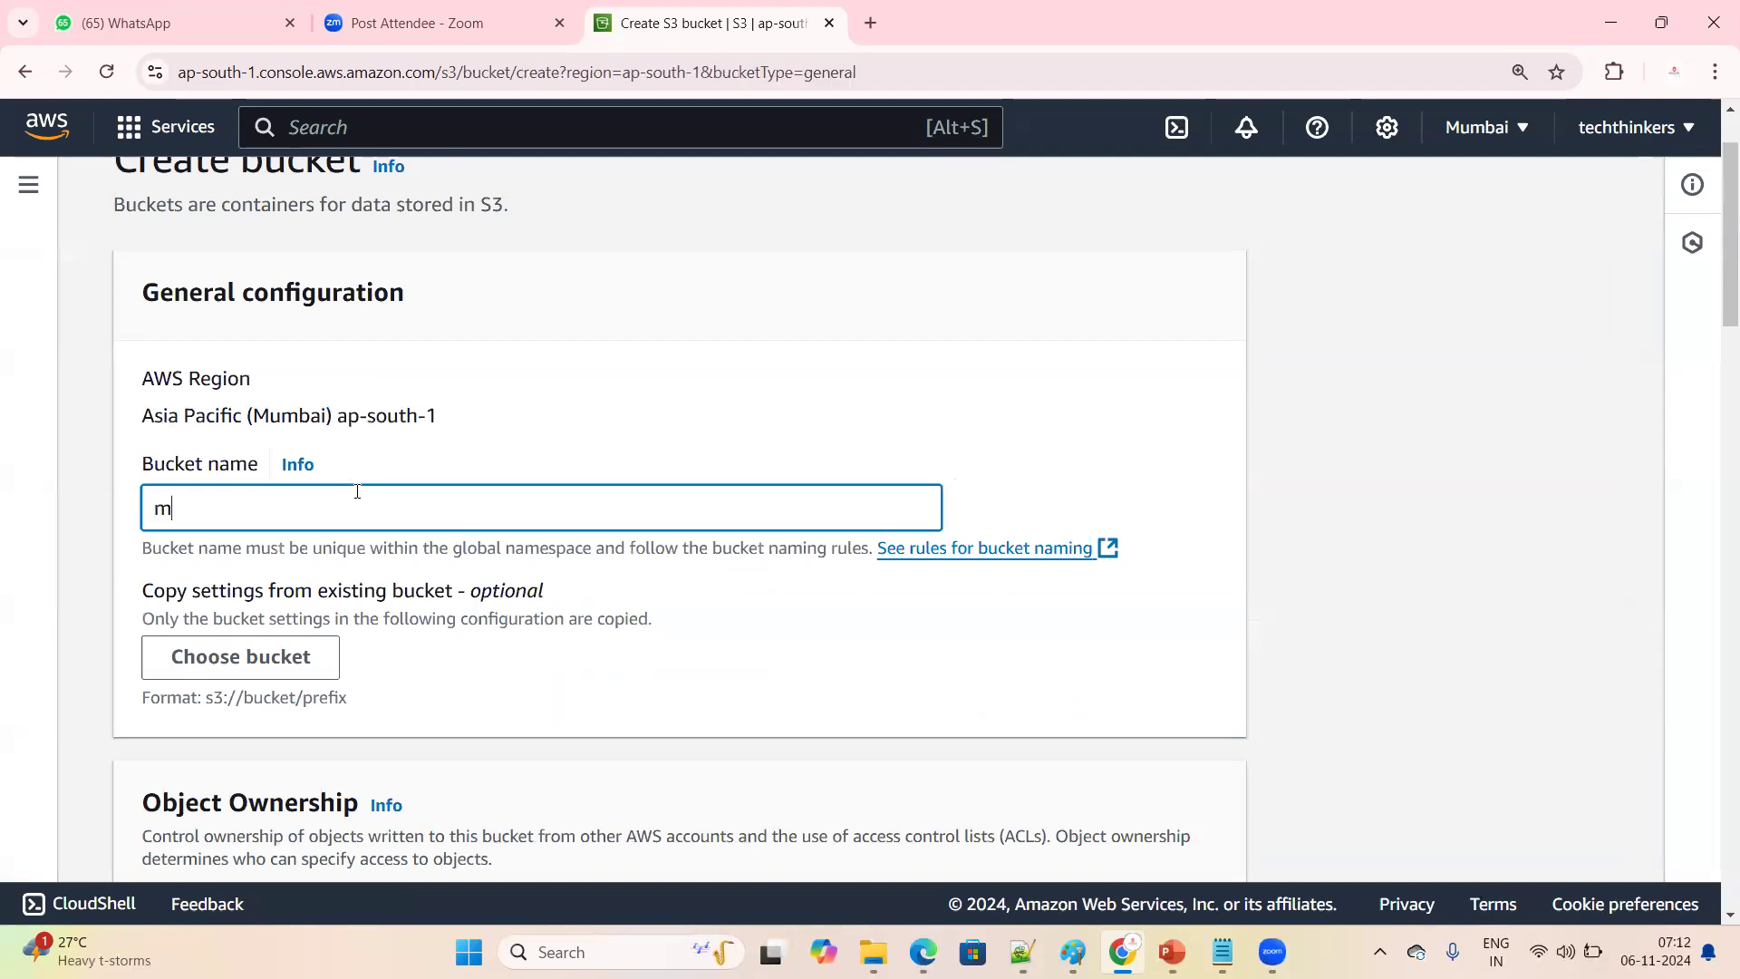
{"action": "type", "text": "ybucket"}
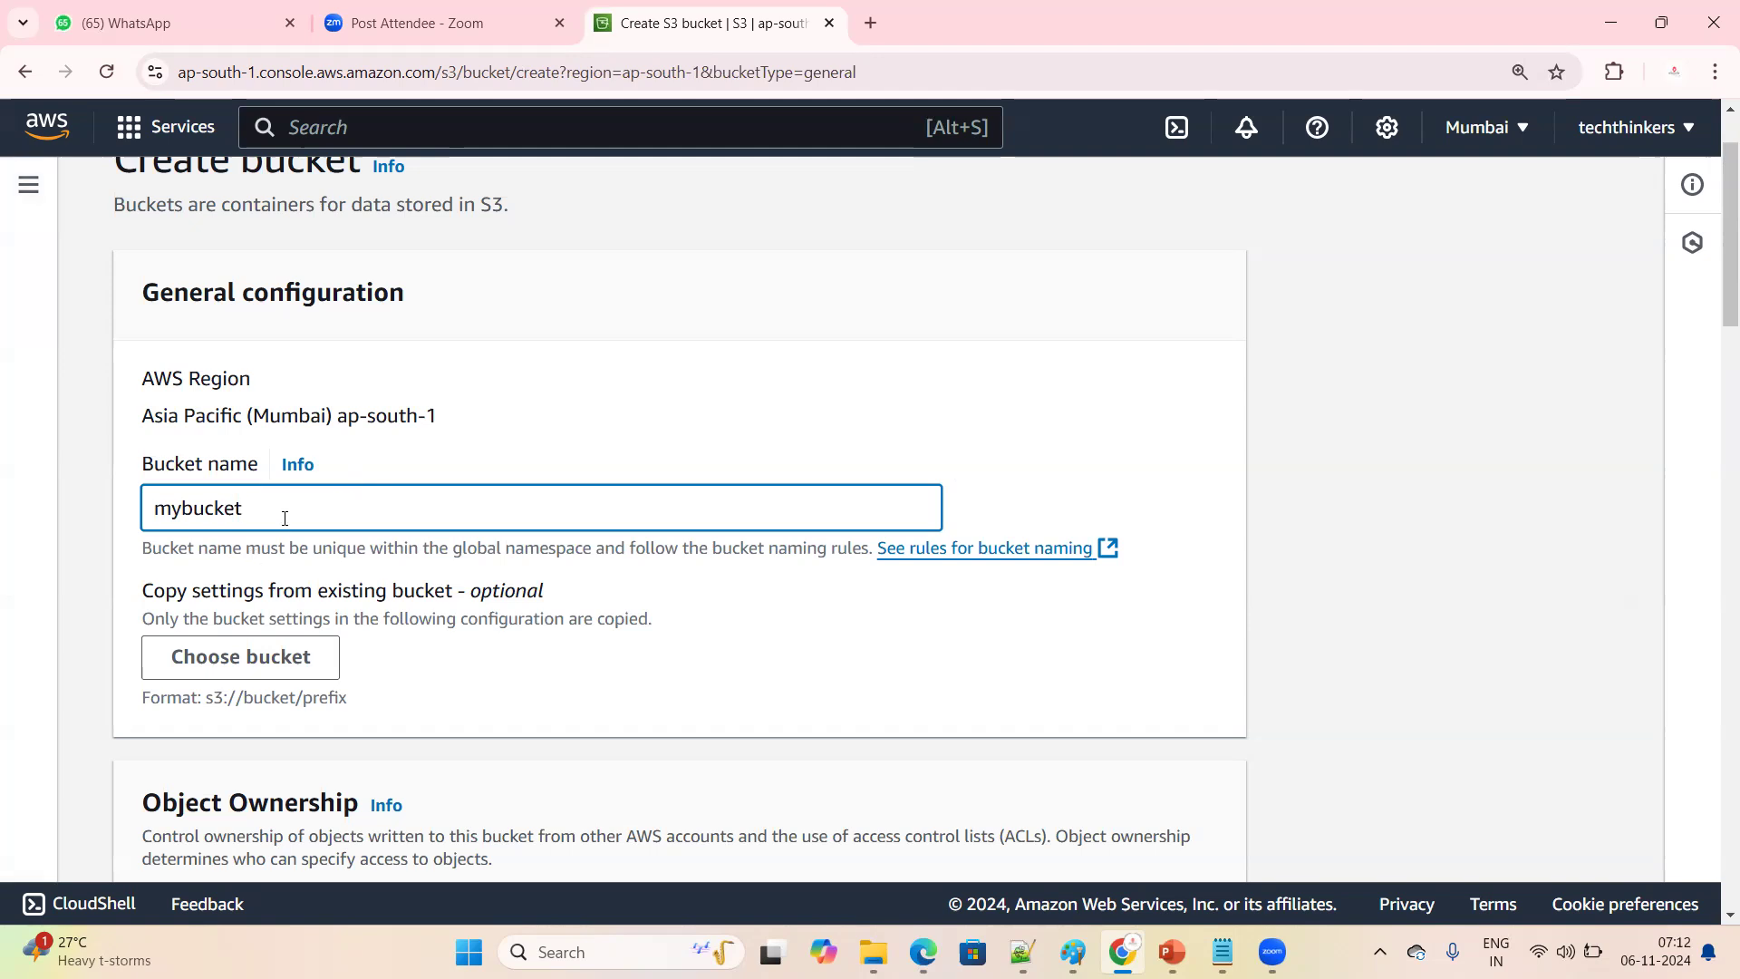
{"action": "left_click_drag", "start_coordinate": [285, 517], "coordinate": [73, 517]}
{"action": "left_click", "coordinate": [590, 661]}
{"action": "scroll", "coordinate": [634, 676], "scroll_direction": "down", "scroll_amount": 10}
{"action": "scroll", "coordinate": [681, 692], "scroll_direction": "down", "scroll_amount": 15}
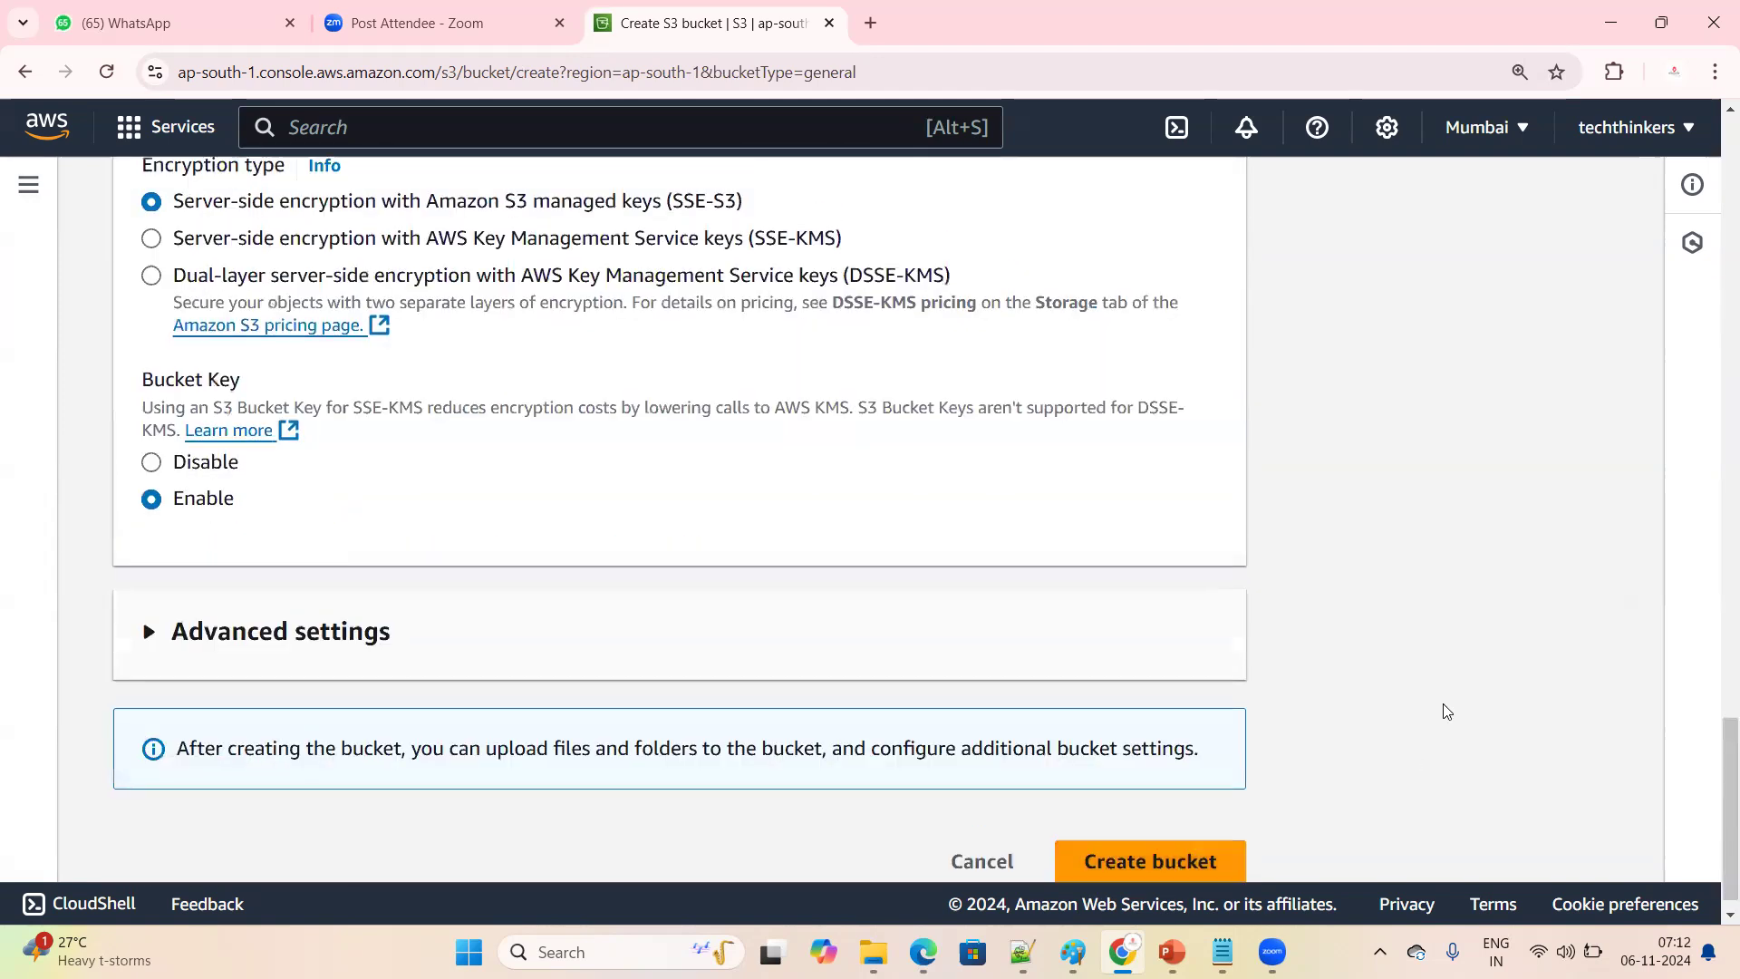
Make the bucket name unique by changing it to mybucket85967485
{"action": "scroll", "coordinate": [775, 707], "scroll_direction": "up", "scroll_amount": 18}
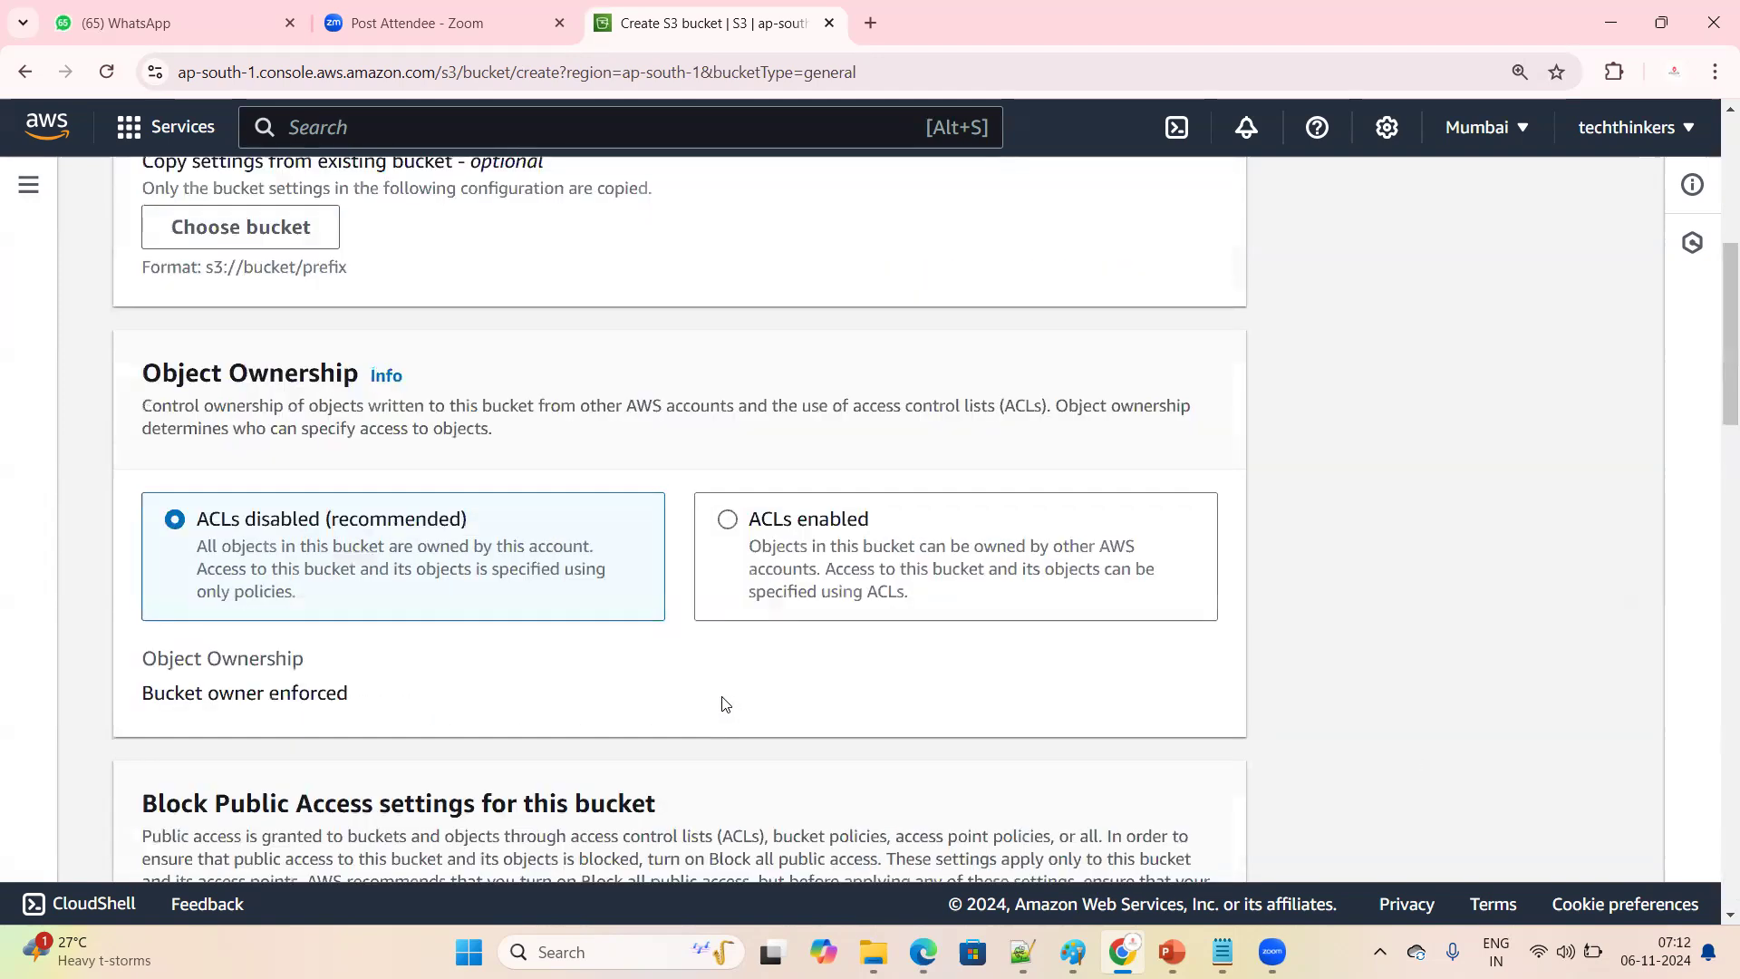
{"action": "scroll", "coordinate": [725, 705], "scroll_direction": "up", "scroll_amount": 6}
{"action": "left_click_drag", "start_coordinate": [172, 663], "coordinate": [494, 664]}
{"action": "left_click", "coordinate": [347, 623]}
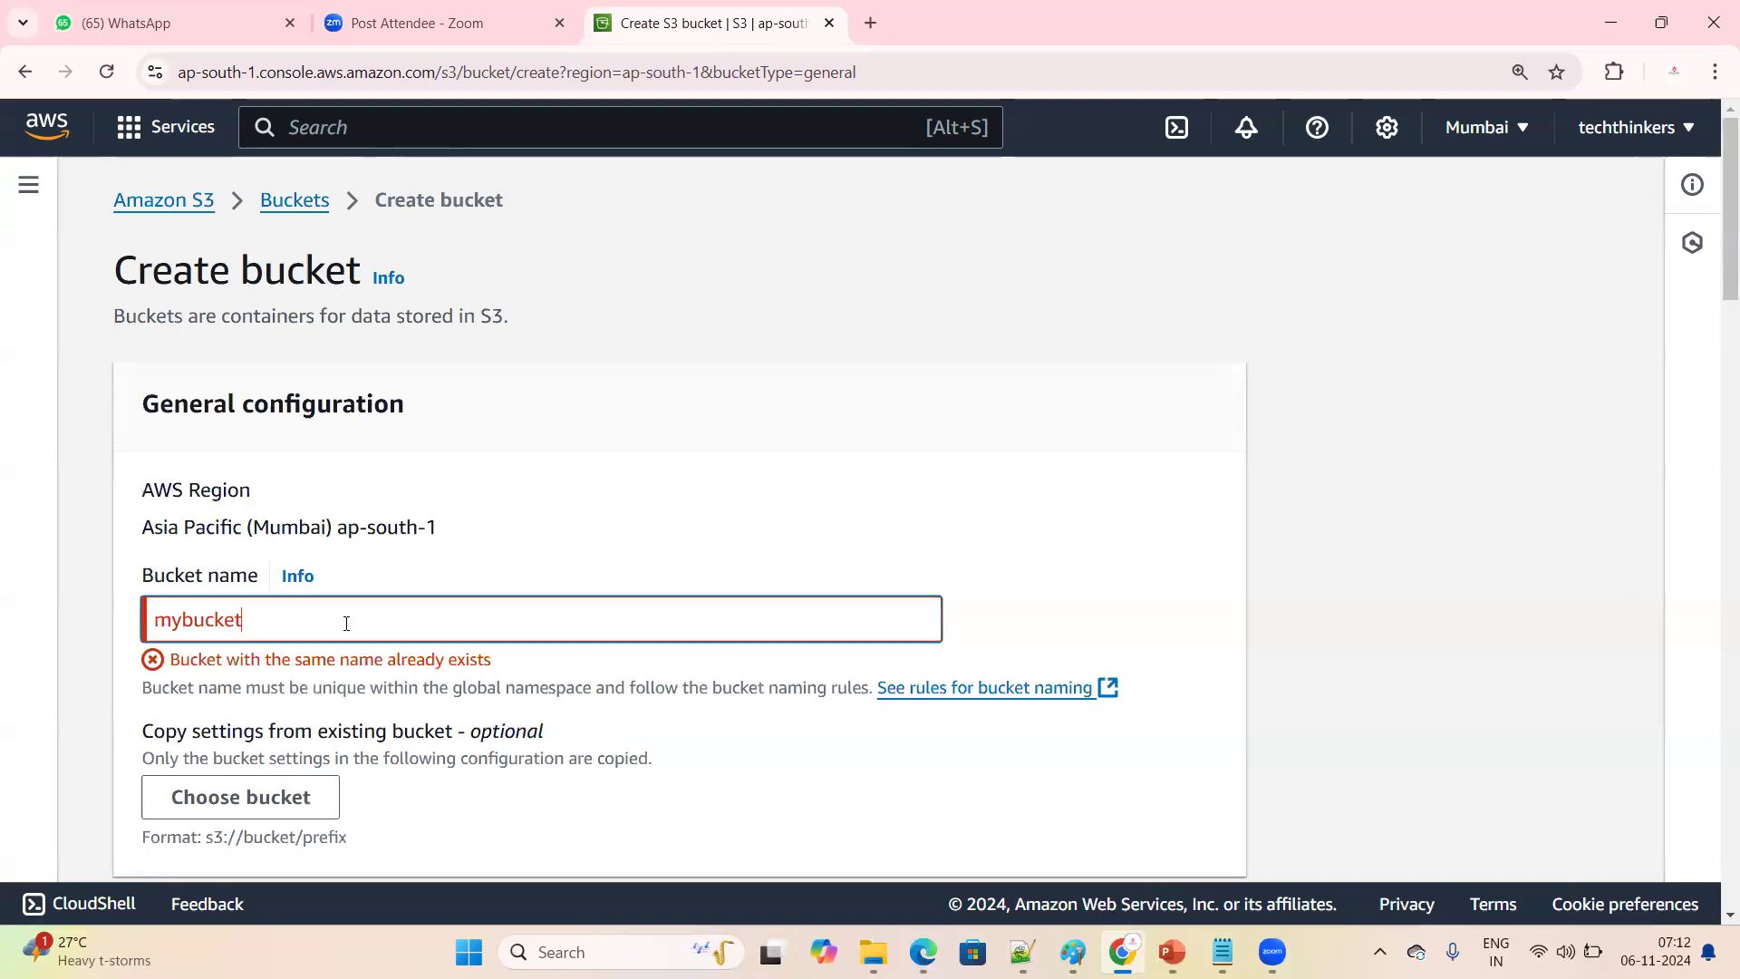
{"action": "type", "text": "85967485"}
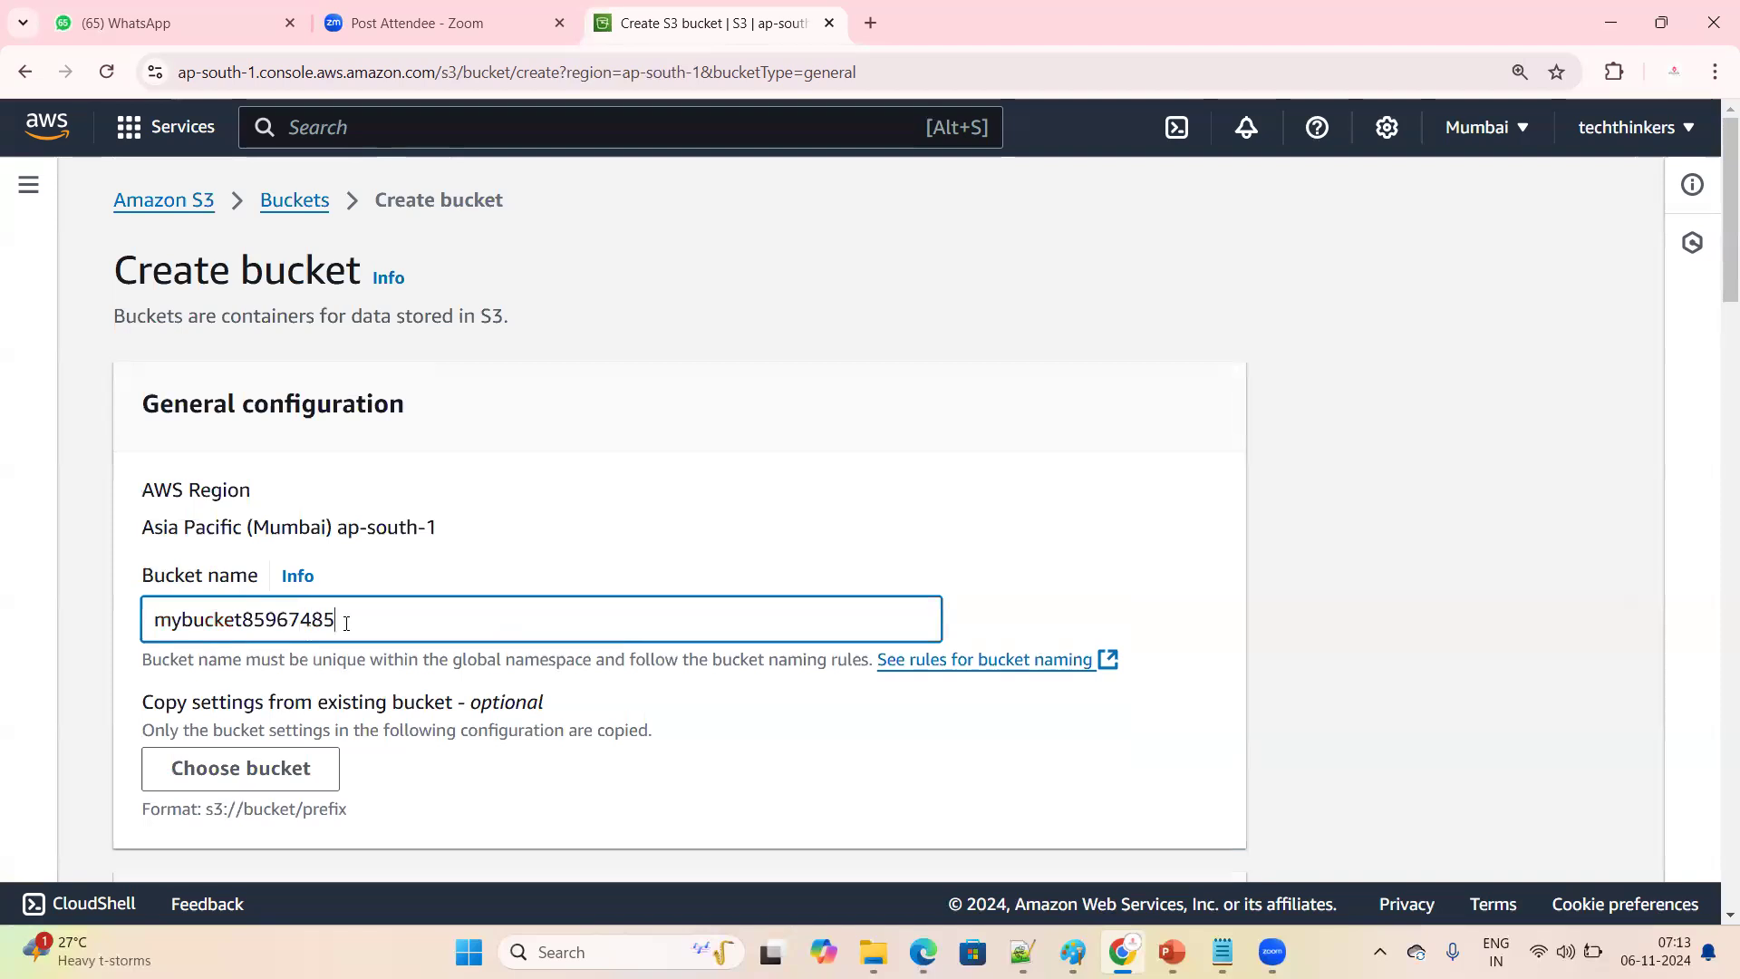
{"action": "left_click", "coordinate": [688, 763]}
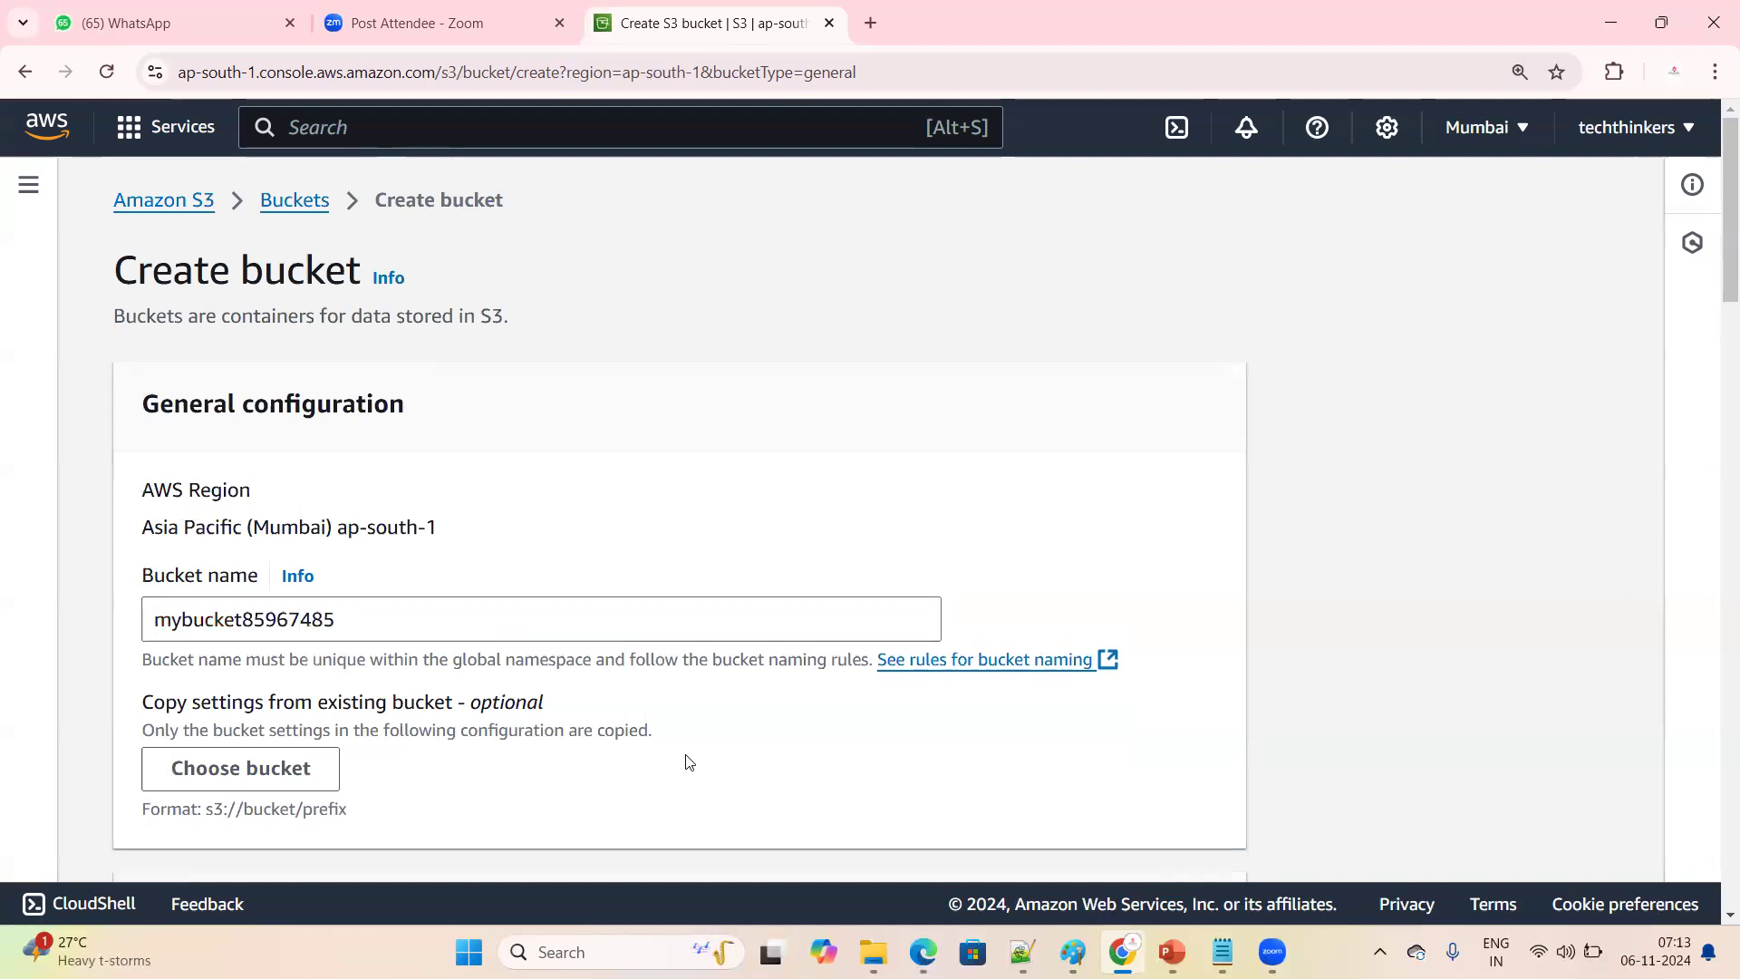
{"action": "left_click_drag", "start_coordinate": [400, 632], "coordinate": [242, 624]}
{"action": "left_click", "coordinate": [447, 781]}
Set the new bucket's Object Ownership to ACLs enabled
{"action": "scroll", "coordinate": [689, 698], "scroll_direction": "down", "scroll_amount": 2}
{"action": "scroll", "coordinate": [679, 668], "scroll_direction": "down", "scroll_amount": 1}
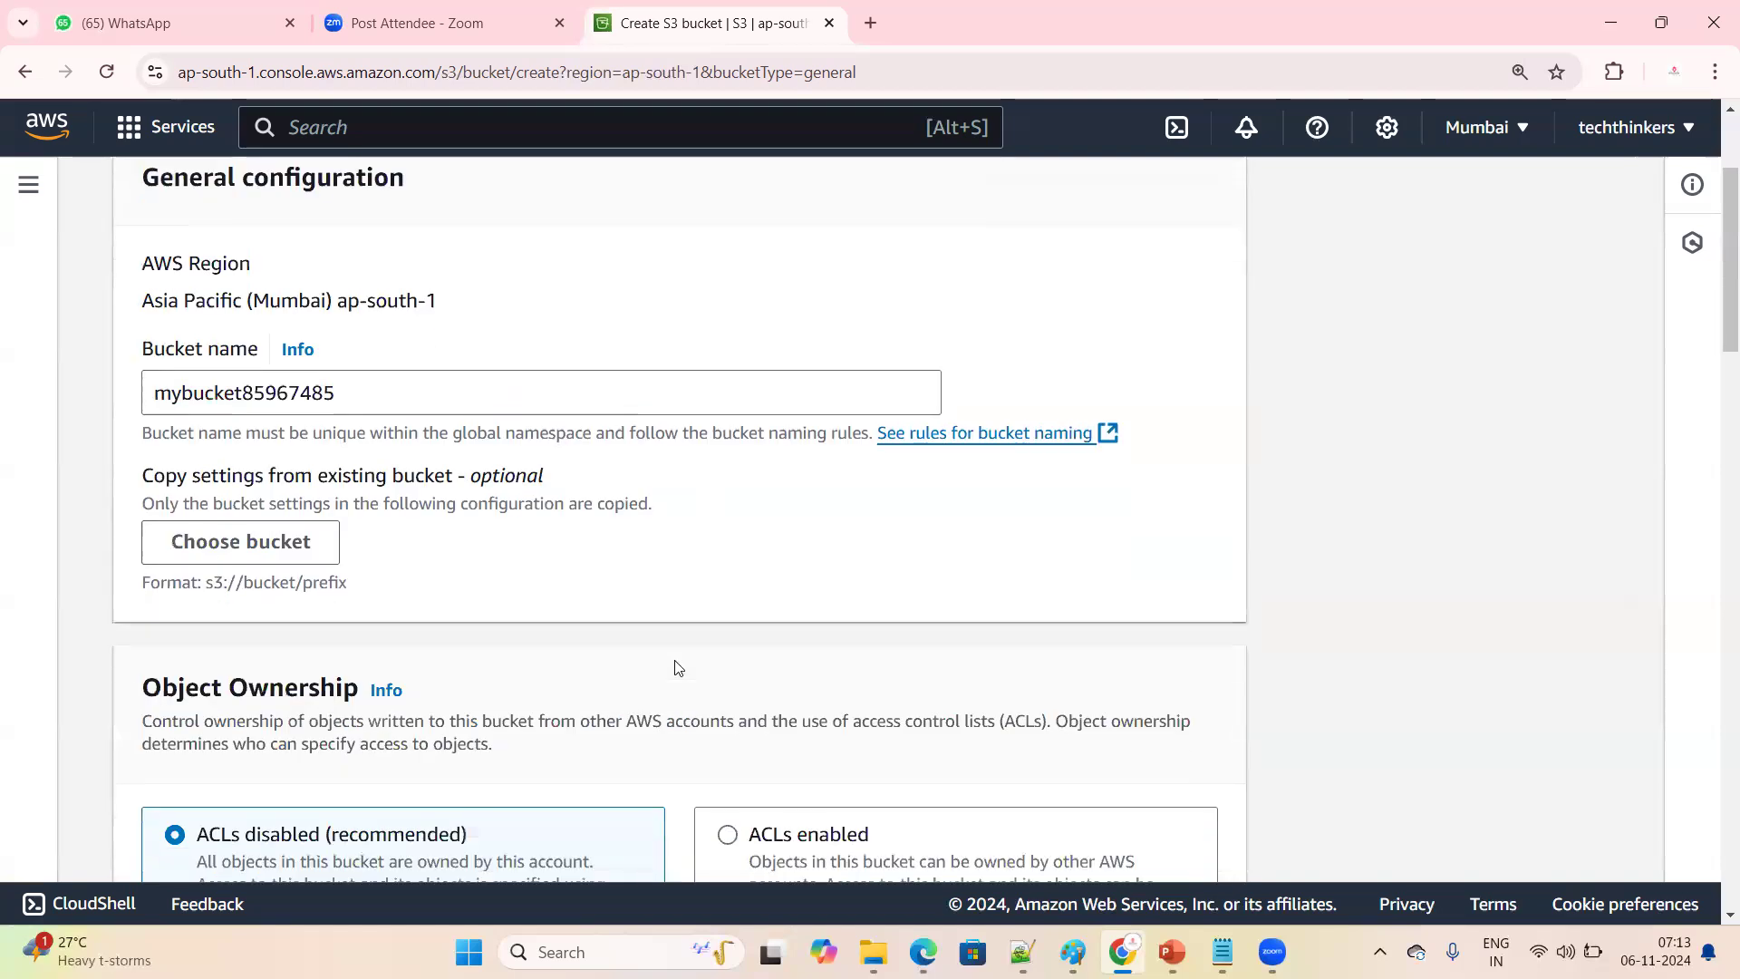
{"action": "scroll", "coordinate": [670, 627], "scroll_direction": "down", "scroll_amount": 1}
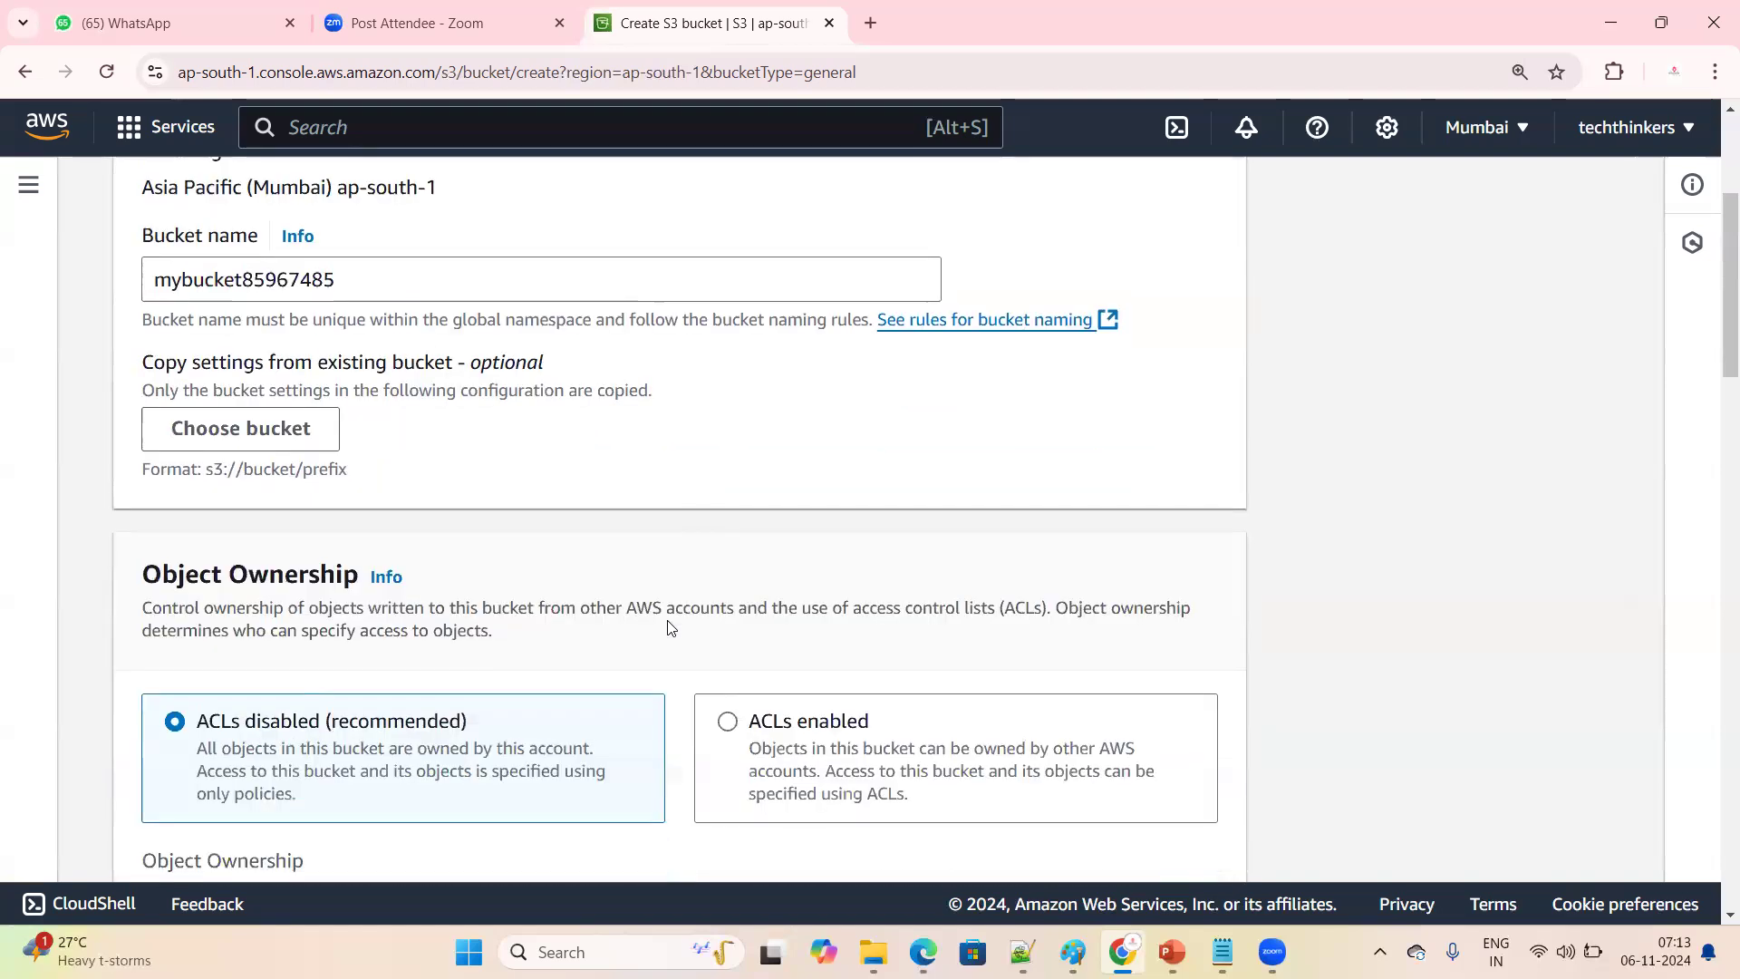
{"action": "left_click_drag", "start_coordinate": [140, 574], "coordinate": [535, 573]}
{"action": "left_click", "coordinate": [536, 573]}
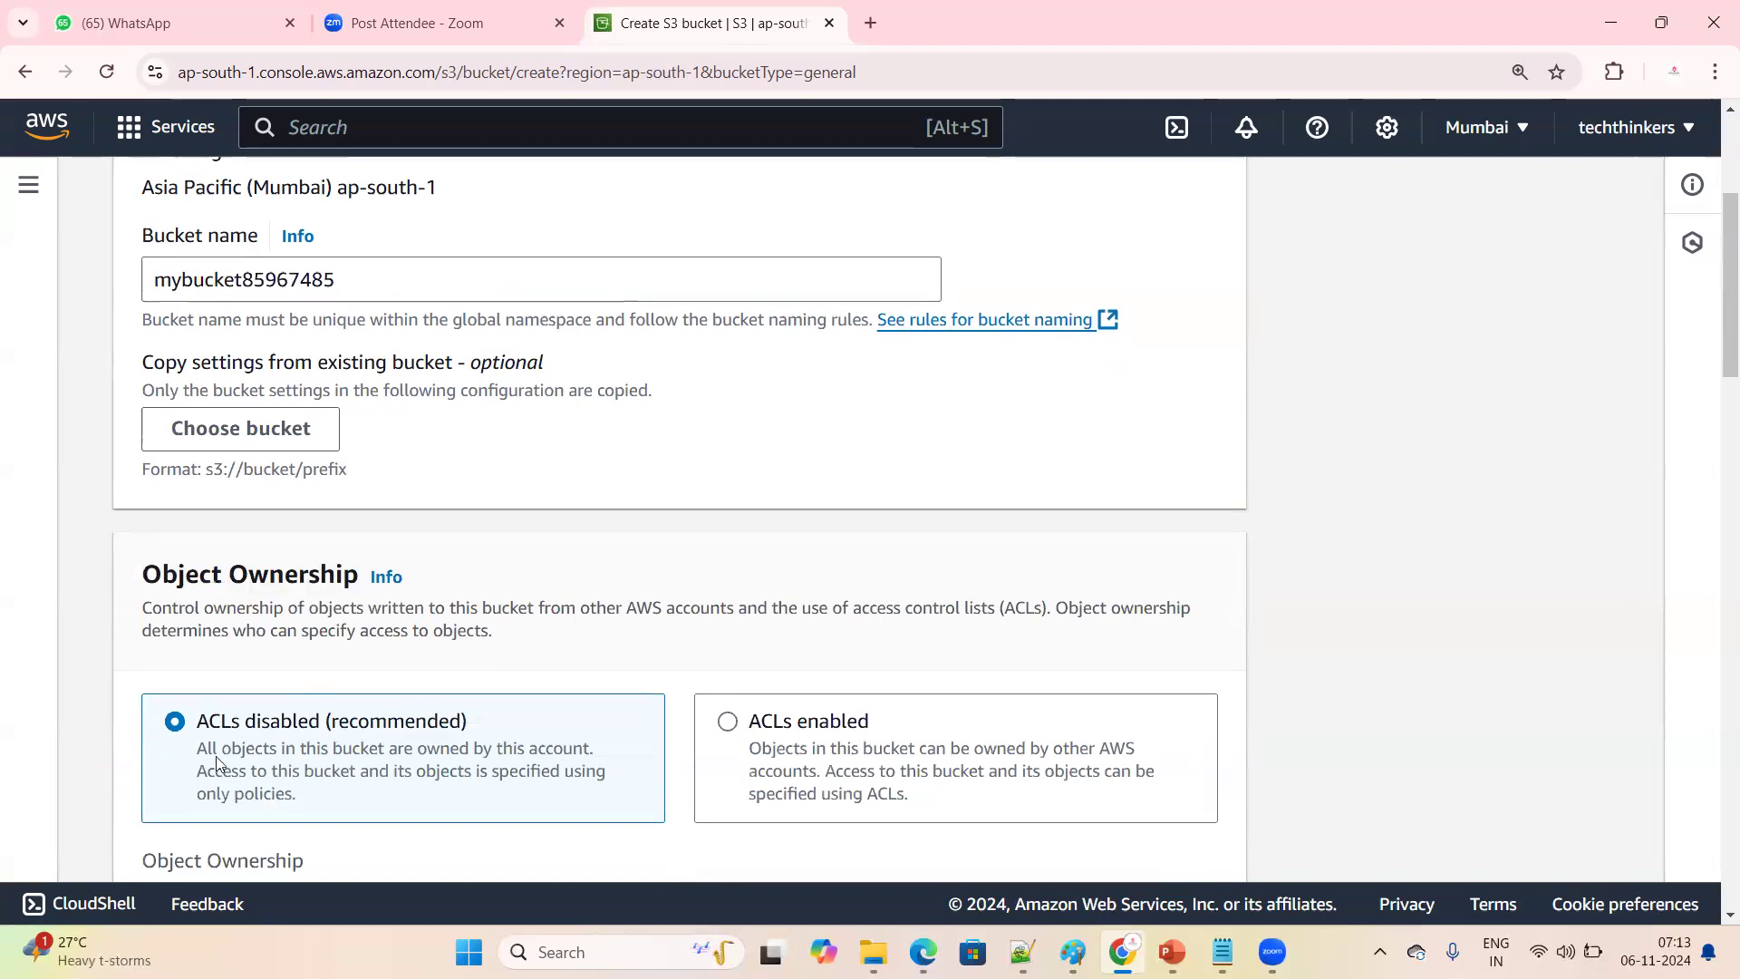
{"action": "left_click_drag", "start_coordinate": [201, 722], "coordinate": [487, 719]}
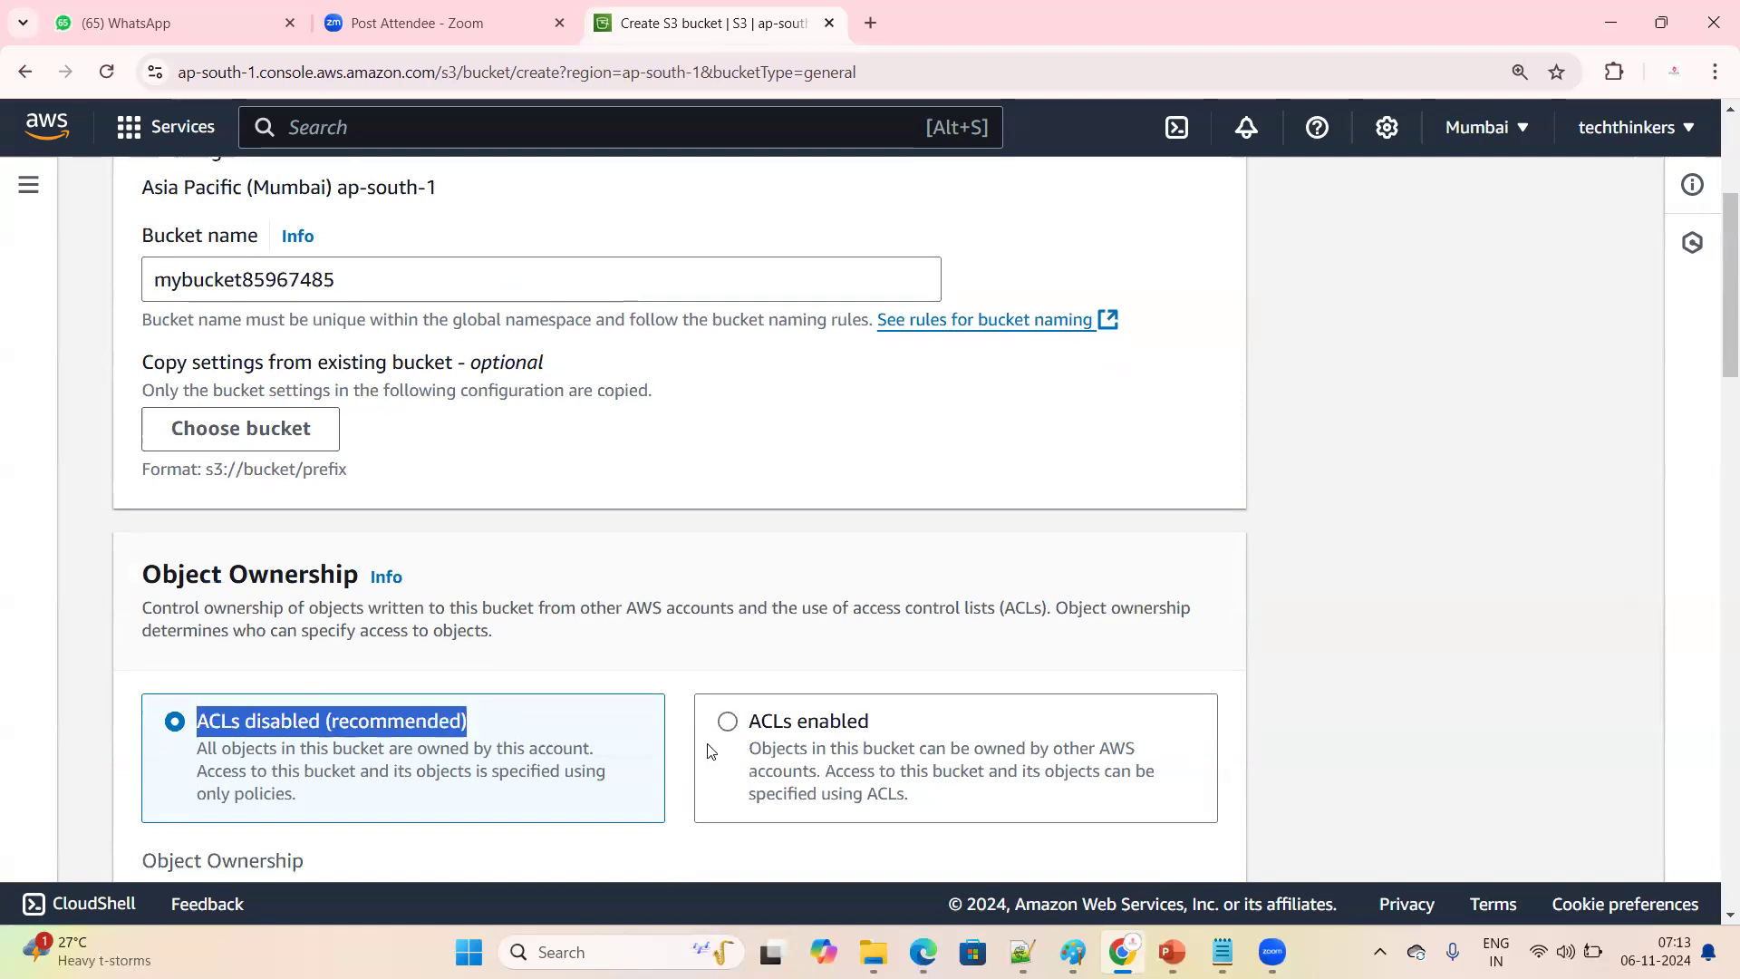
{"action": "triple_click", "coordinate": [769, 727]}
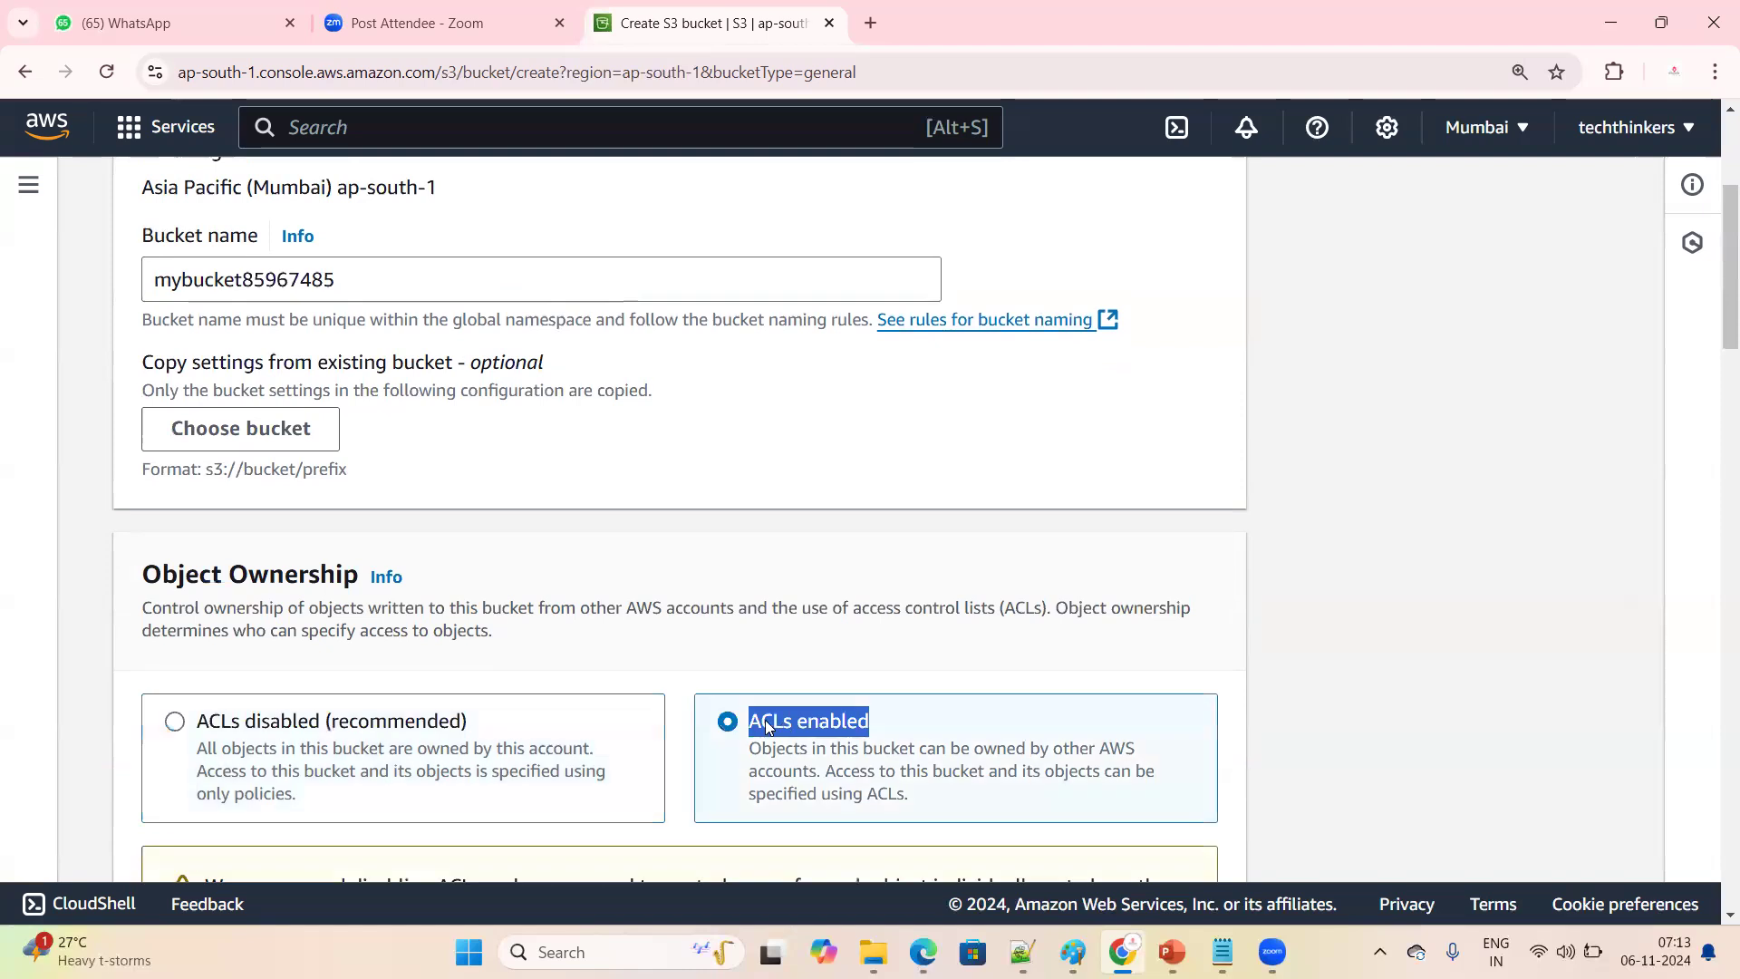
{"action": "scroll", "coordinate": [769, 728], "scroll_direction": "down", "scroll_amount": 1}
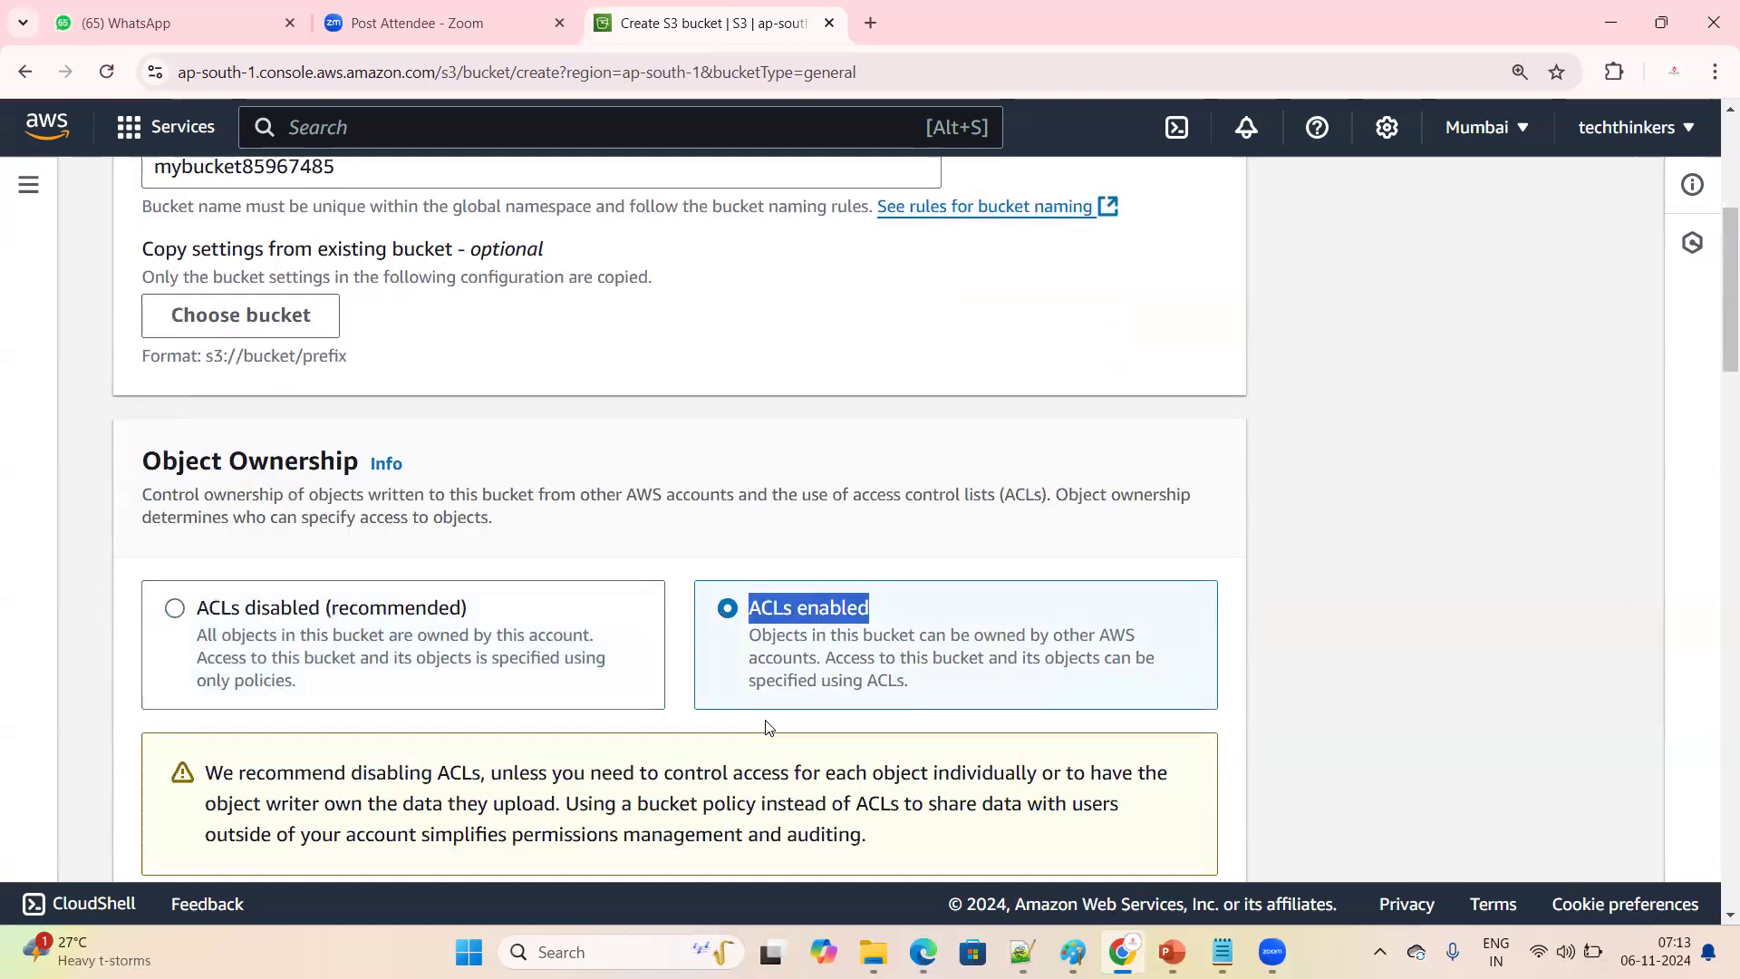
Examine the bucket name in the general configuration in relation to the Object Ownership setting
{"action": "scroll", "coordinate": [523, 663], "scroll_direction": "up", "scroll_amount": 2}
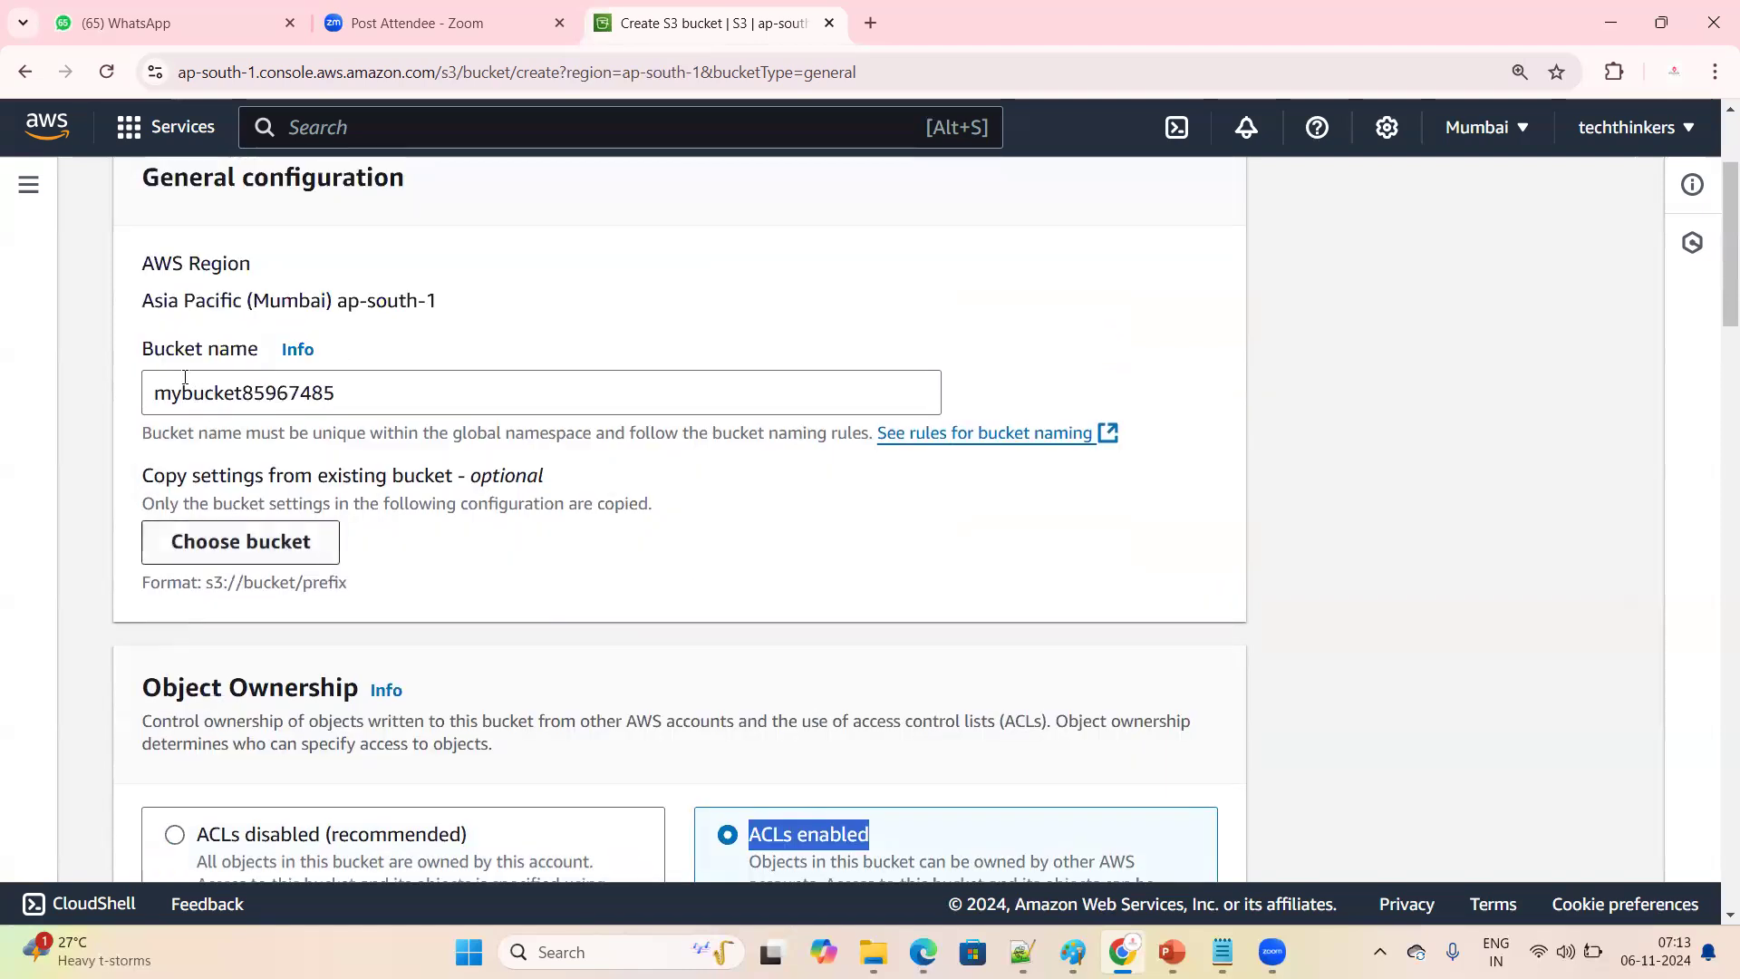
{"action": "left_click_drag", "start_coordinate": [153, 399], "coordinate": [388, 389]}
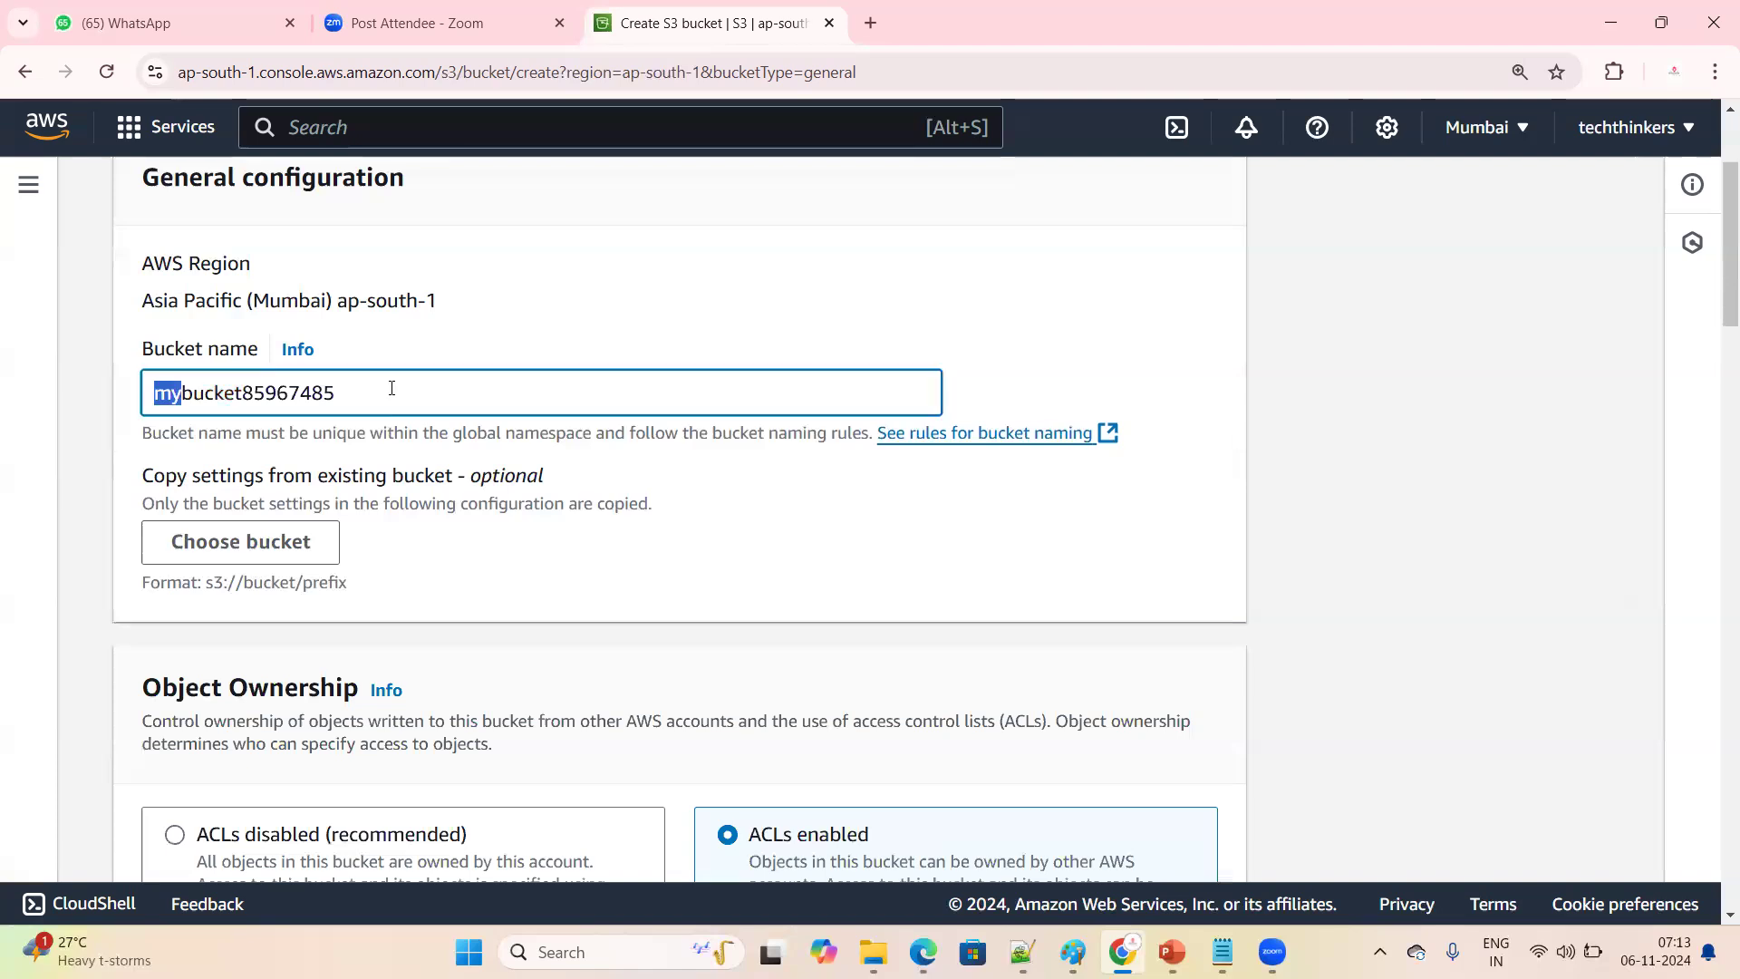
{"action": "left_click", "coordinate": [745, 542]}
{"action": "scroll", "coordinate": [408, 388], "scroll_direction": "down", "scroll_amount": 1}
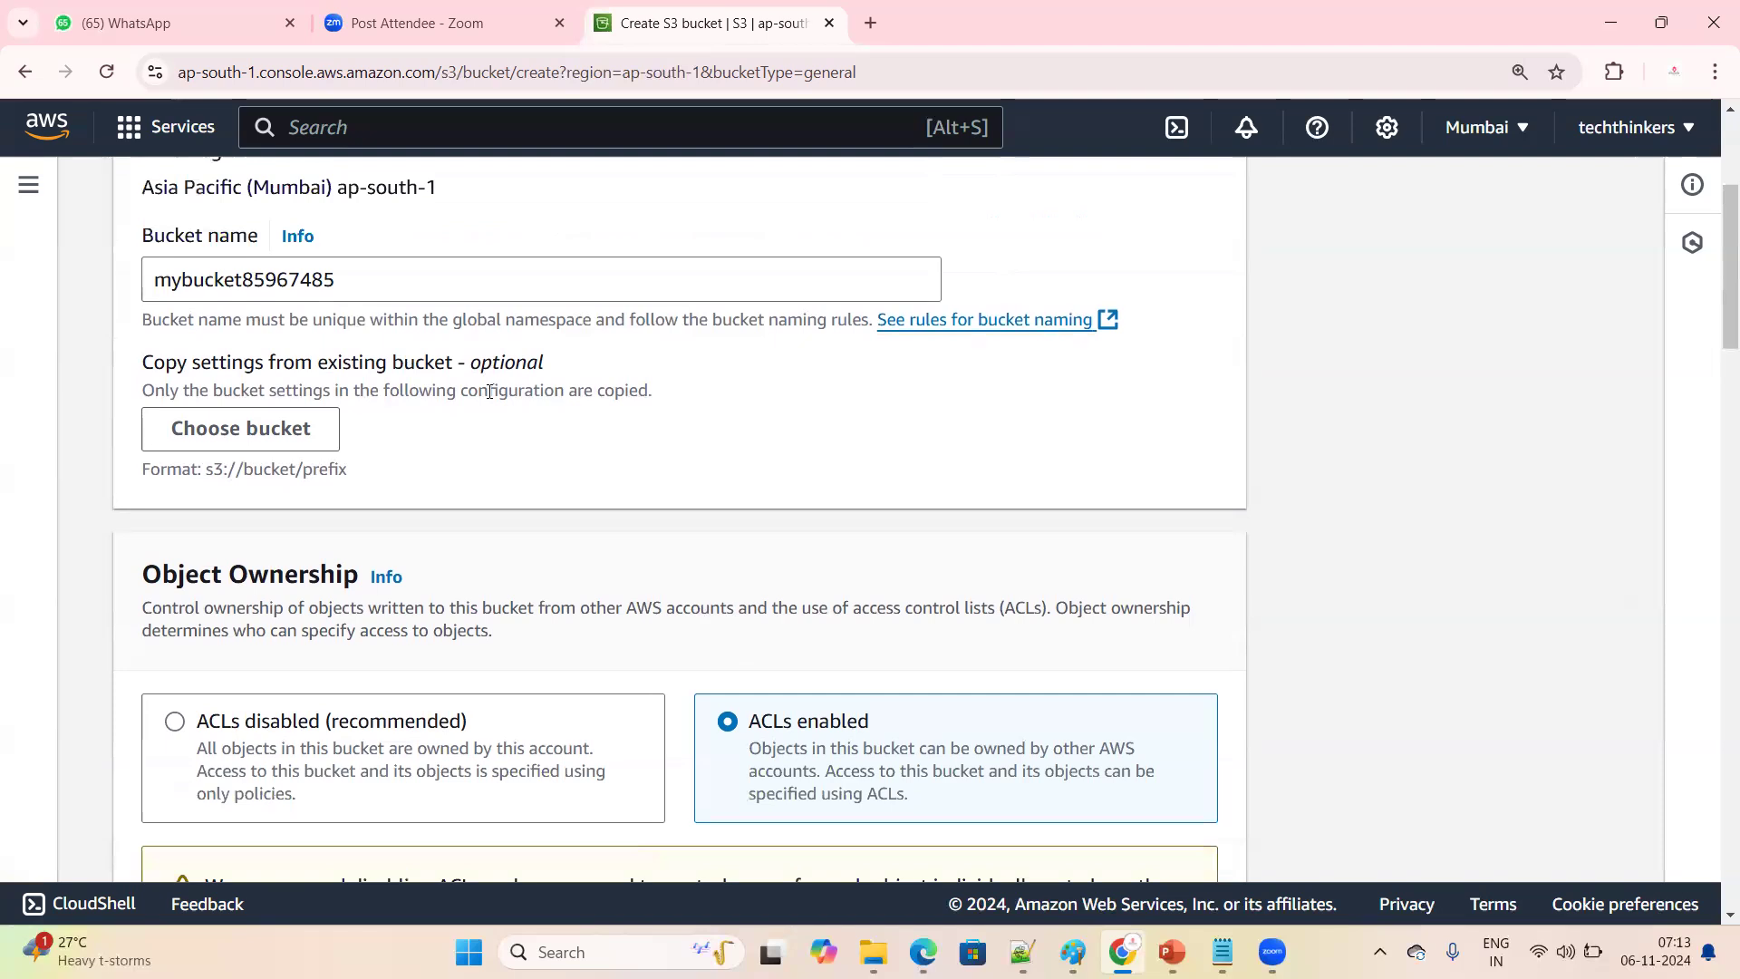
{"action": "left_click_drag", "start_coordinate": [341, 281], "coordinate": [80, 279]}
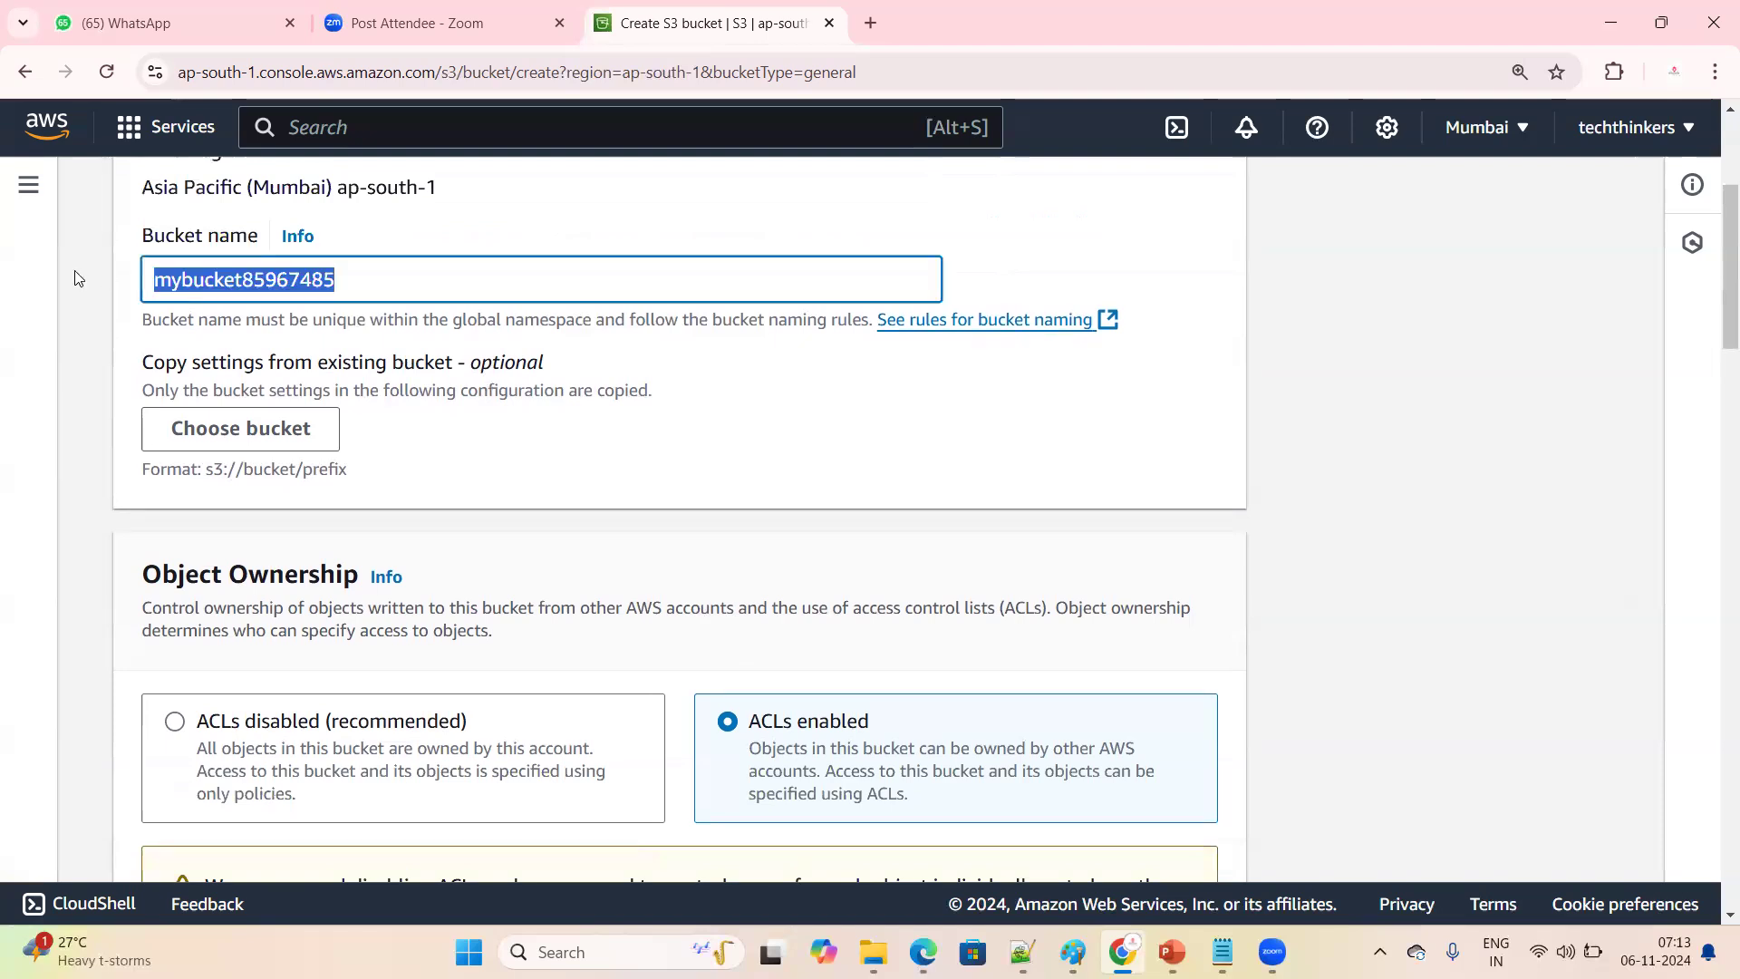
{"action": "left_click", "coordinate": [622, 427]}
{"action": "left_click_drag", "start_coordinate": [398, 292], "coordinate": [91, 305]}
{"action": "left_click", "coordinate": [505, 605]}
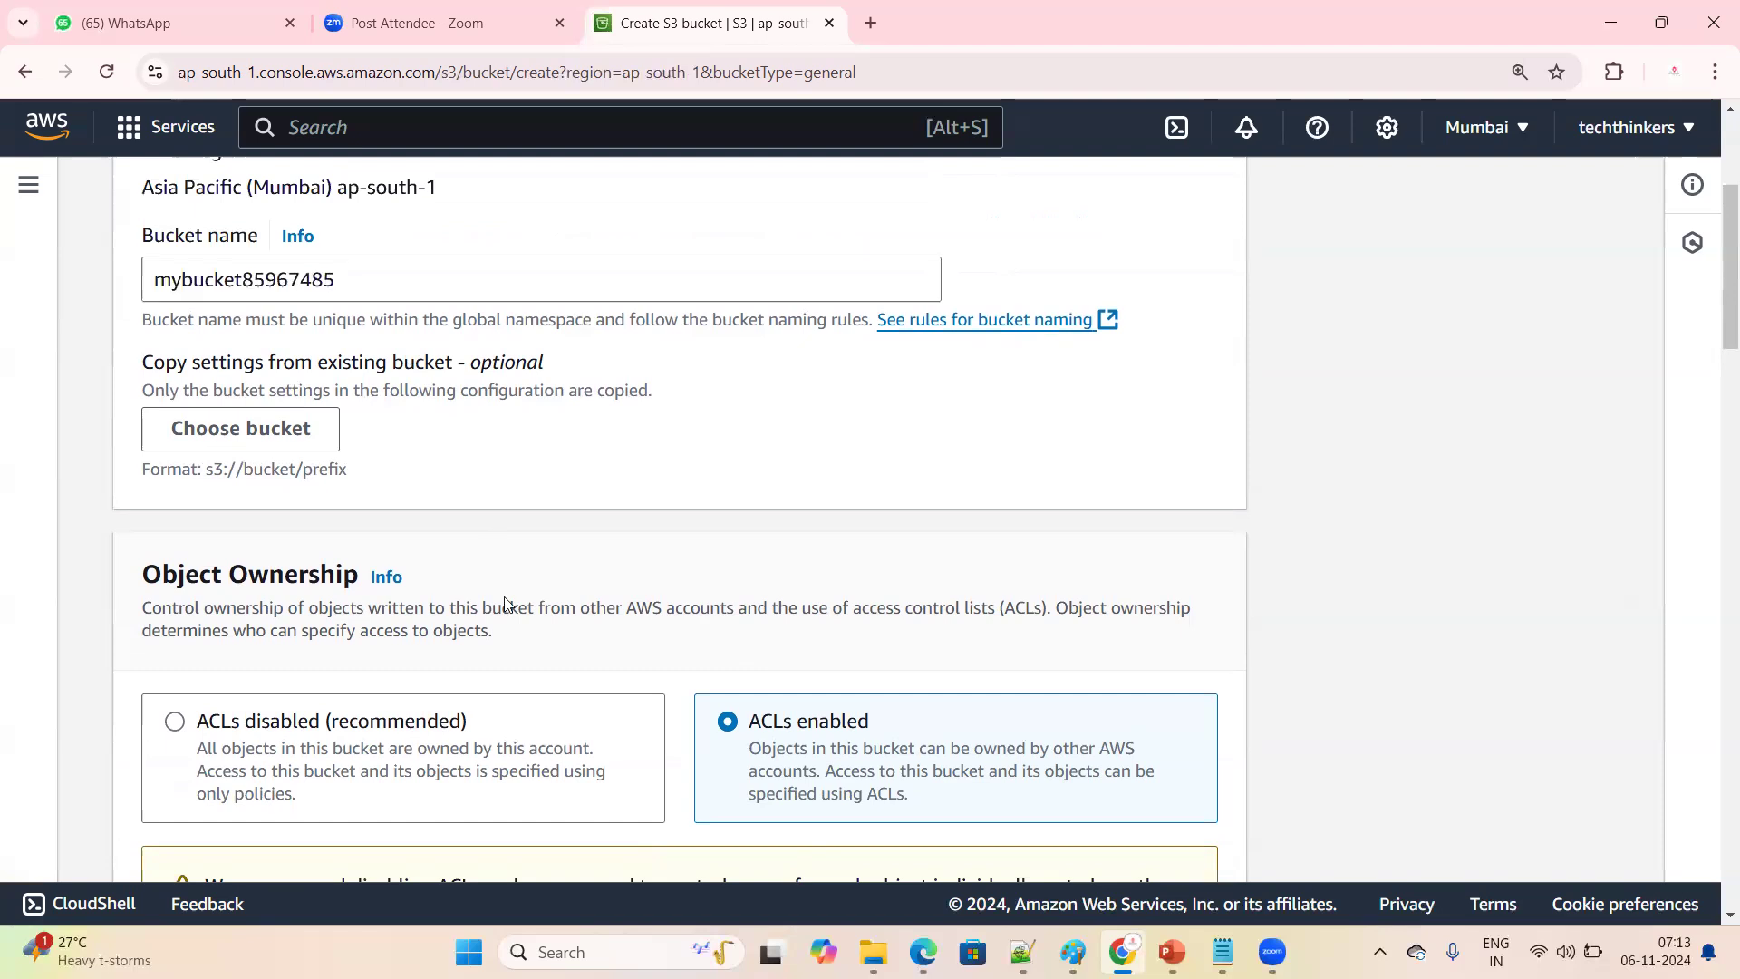
Compare the two Object Ownership choices by switching to ACLs disabled and back to ACLs enabled
{"action": "scroll", "coordinate": [506, 604], "scroll_direction": "down", "scroll_amount": 2}
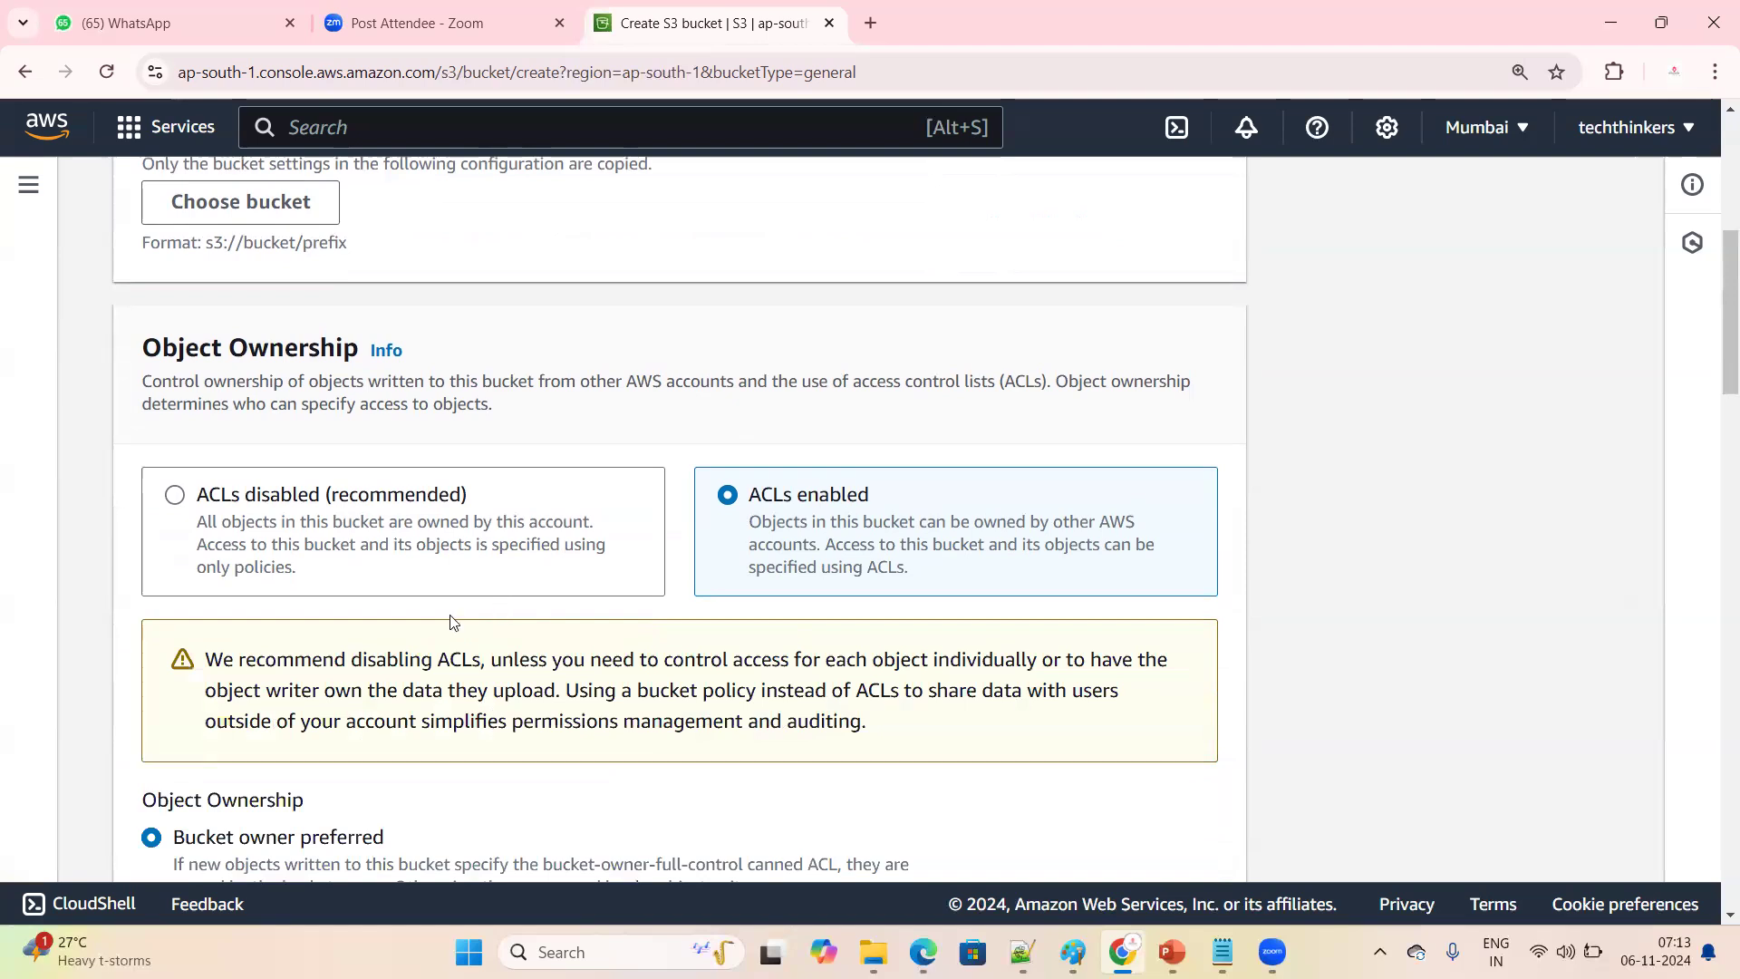
{"action": "left_click", "coordinate": [386, 518]}
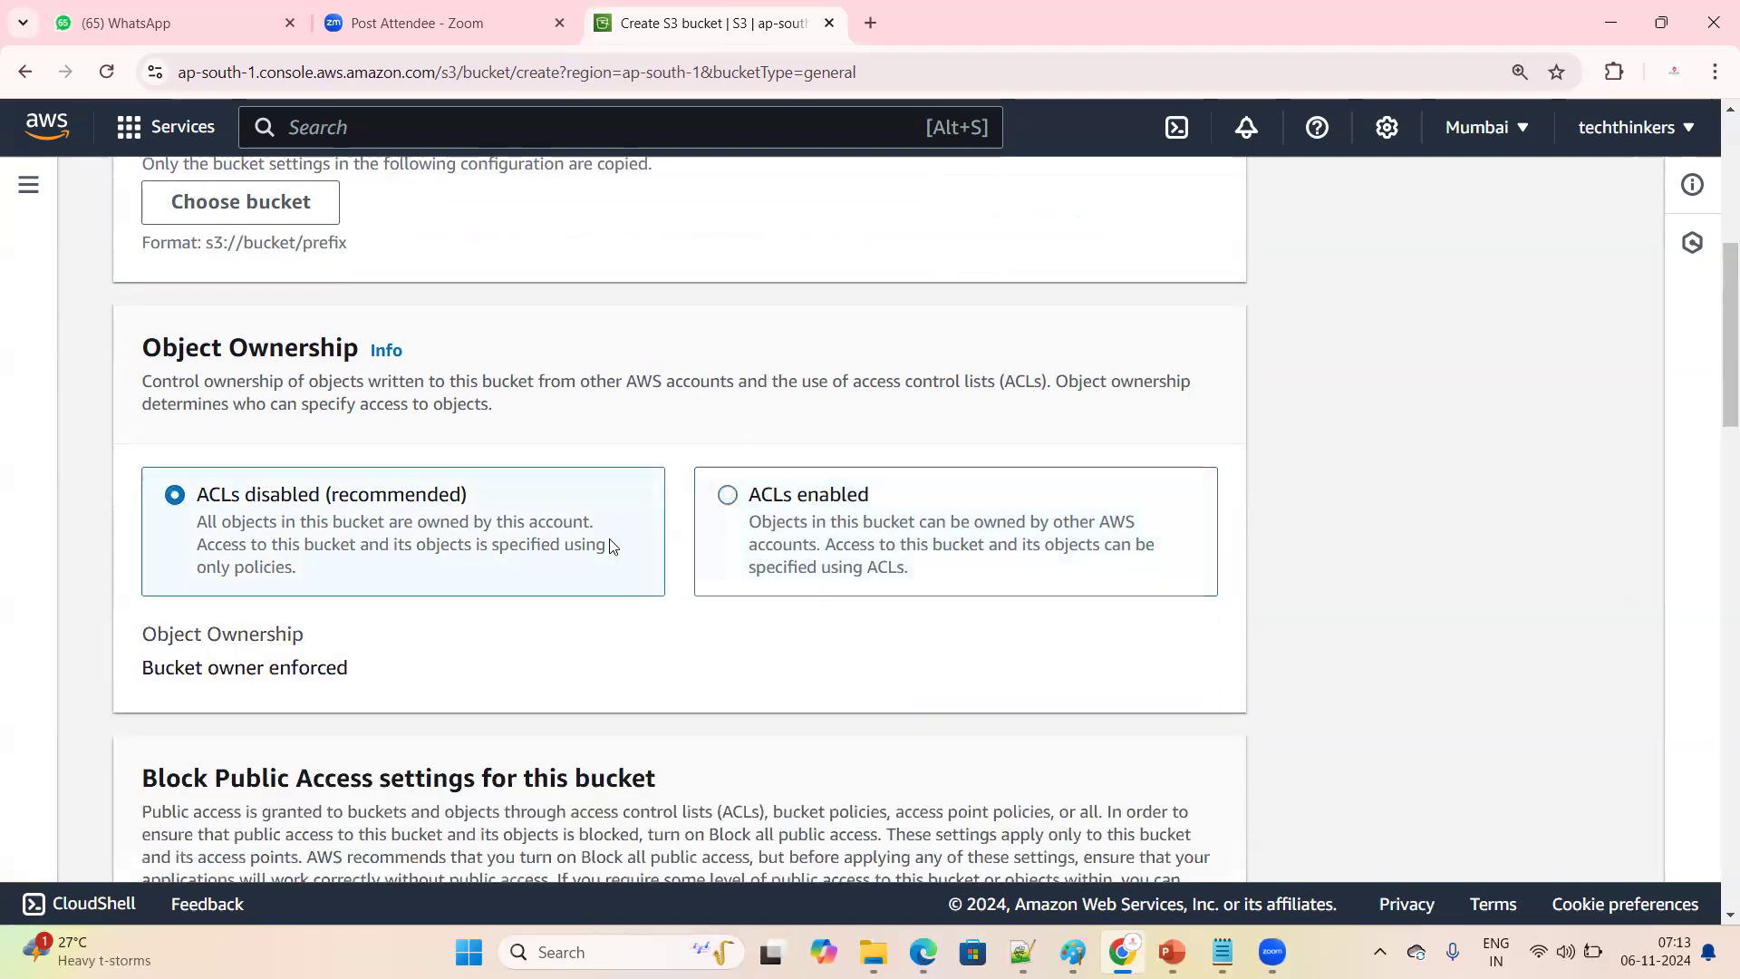
{"action": "left_click", "coordinate": [739, 497]}
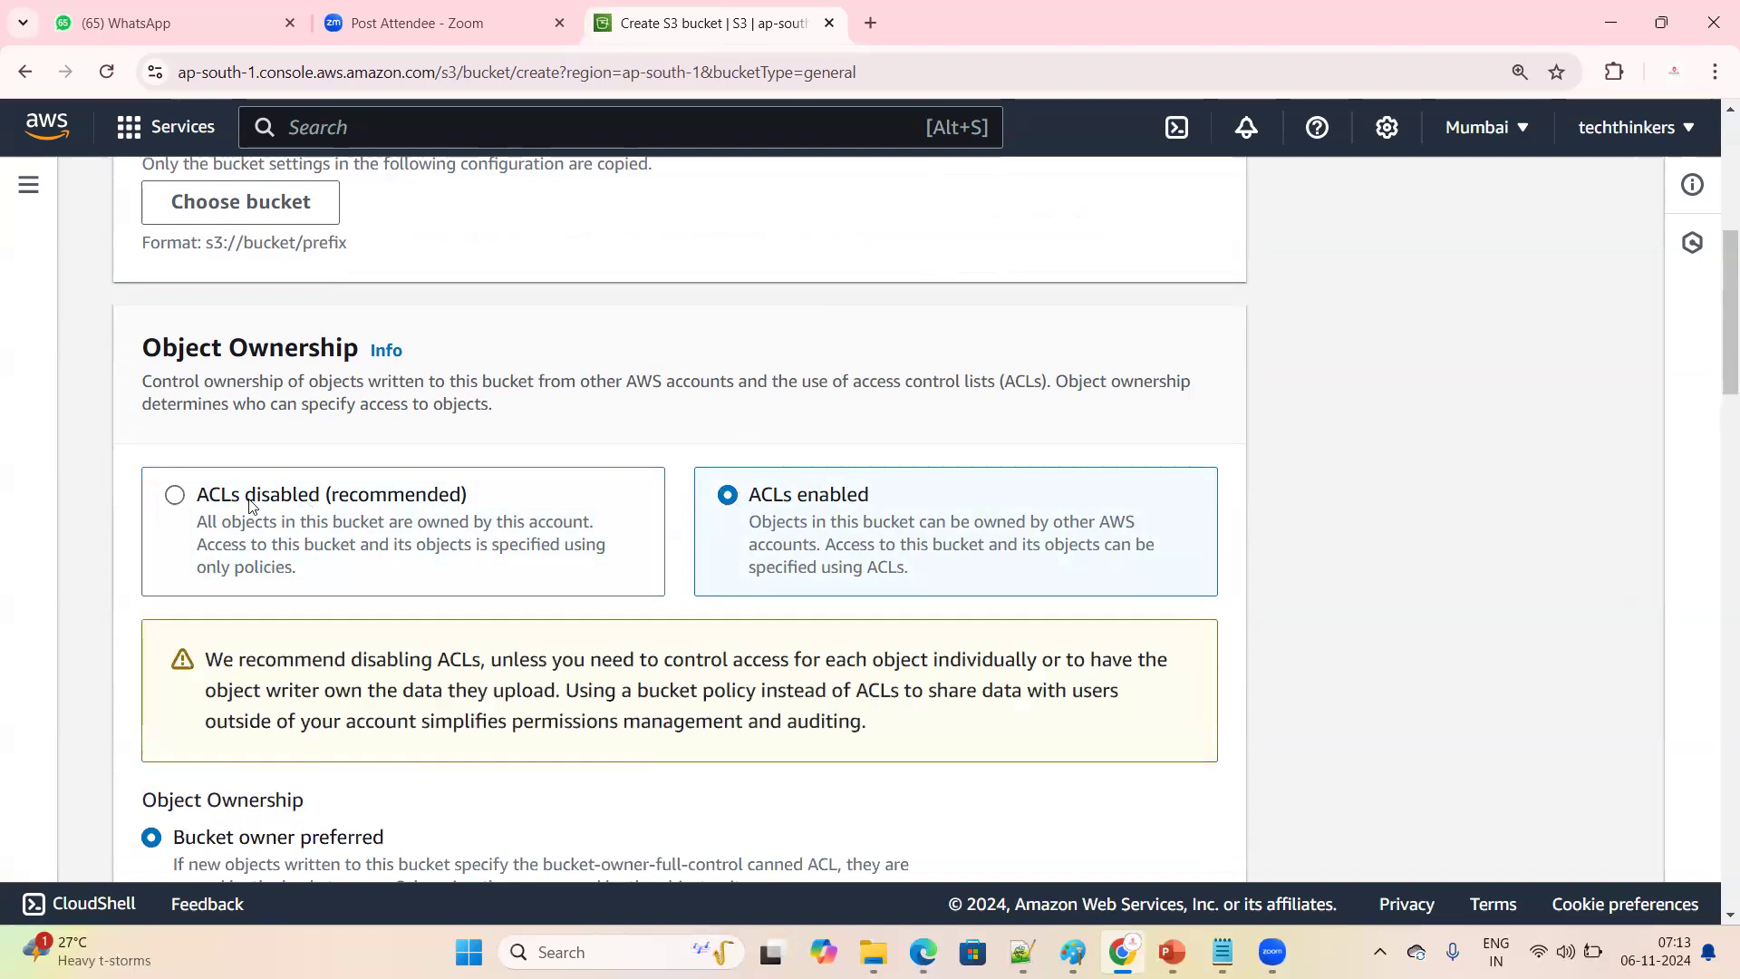
{"action": "left_click", "coordinate": [175, 497]}
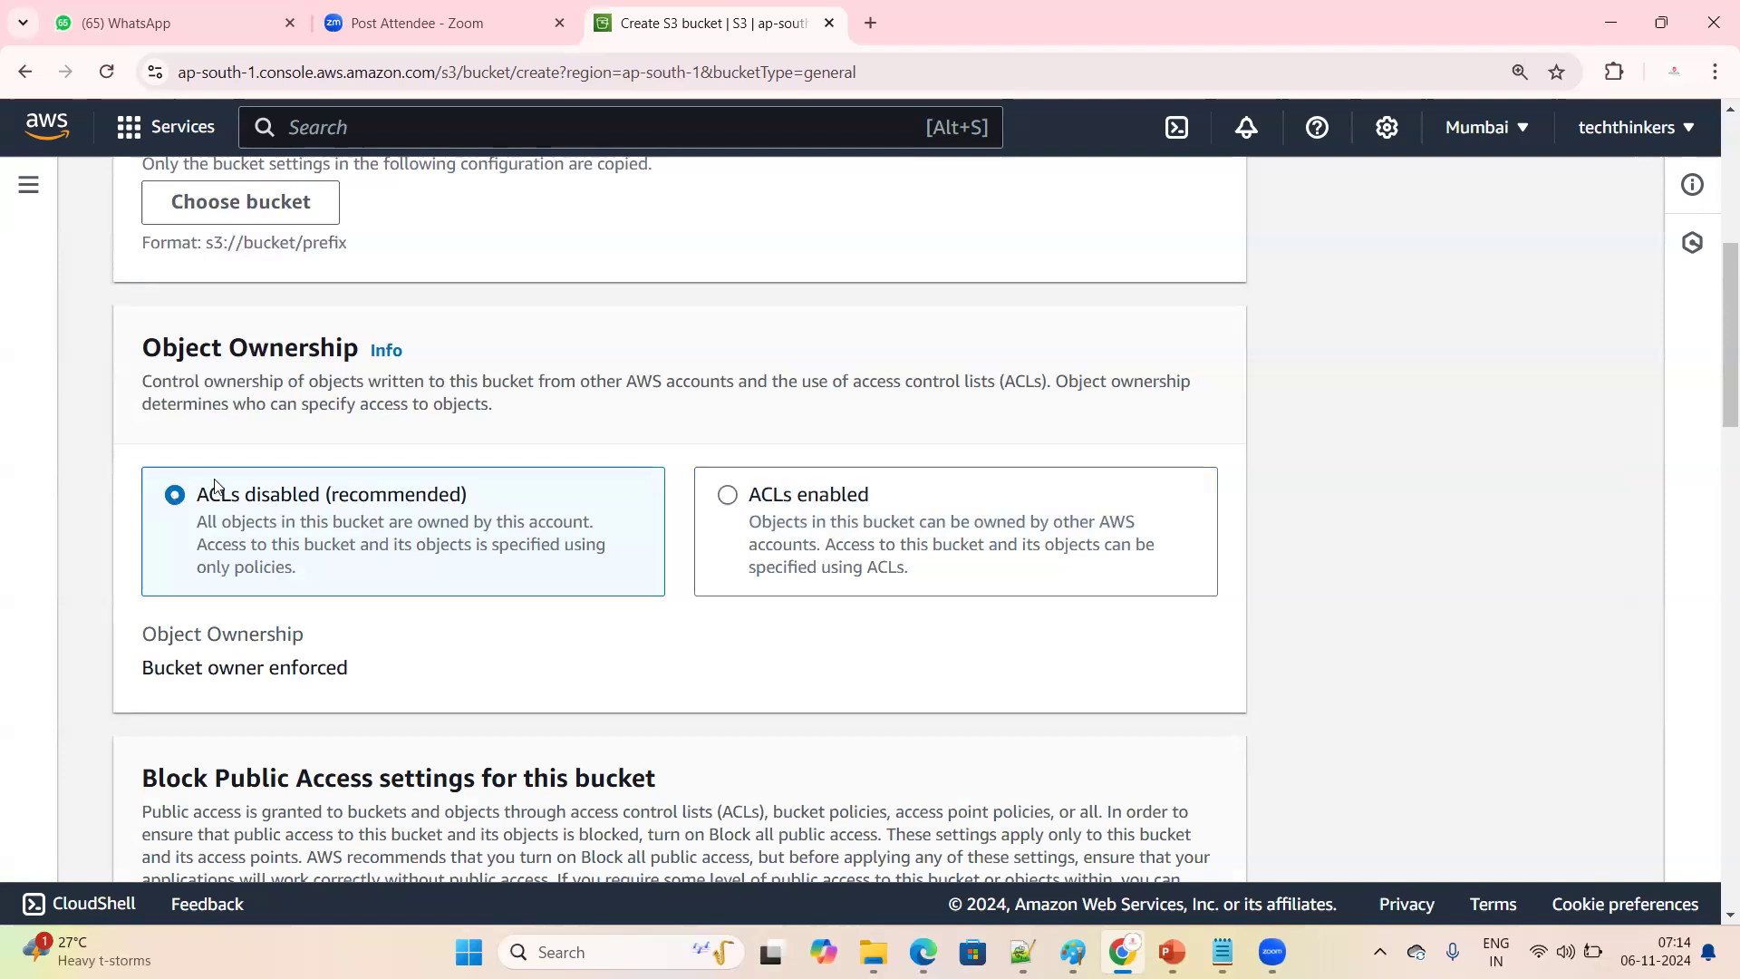
{"action": "left_click", "coordinate": [729, 501]}
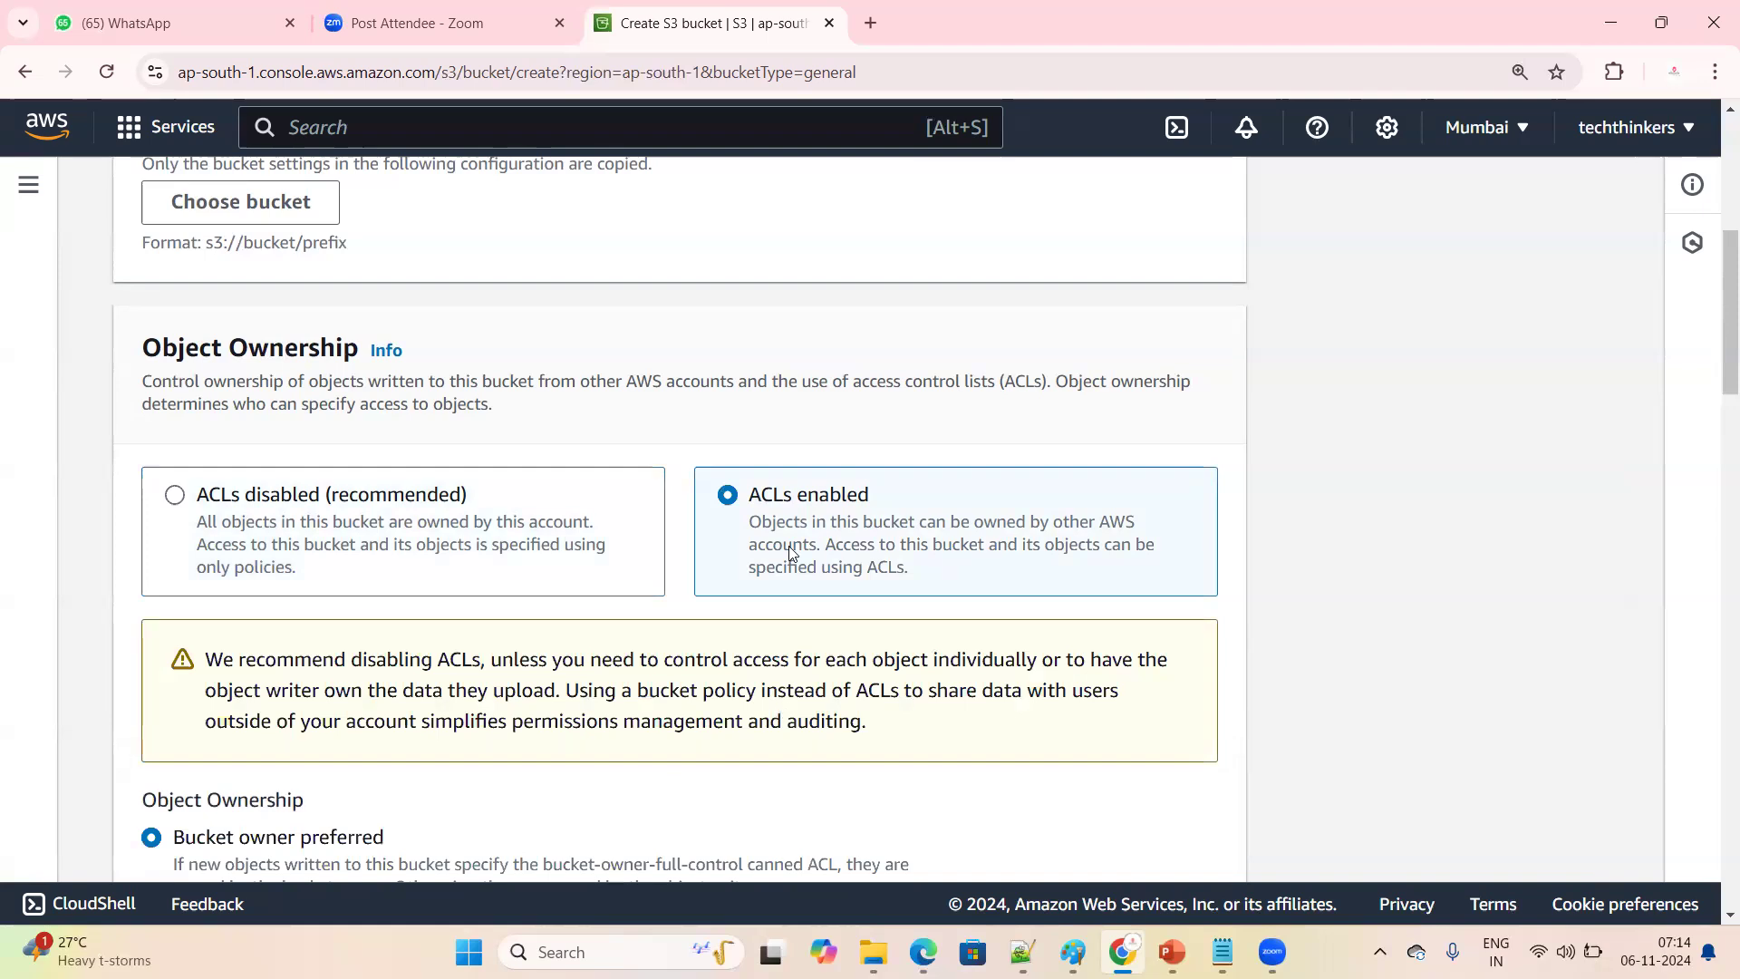
Read the ACLs enabled description, the Object Ownership choices below it and the Block Public Access settings
{"action": "left_click_drag", "start_coordinate": [750, 522], "coordinate": [906, 566]}
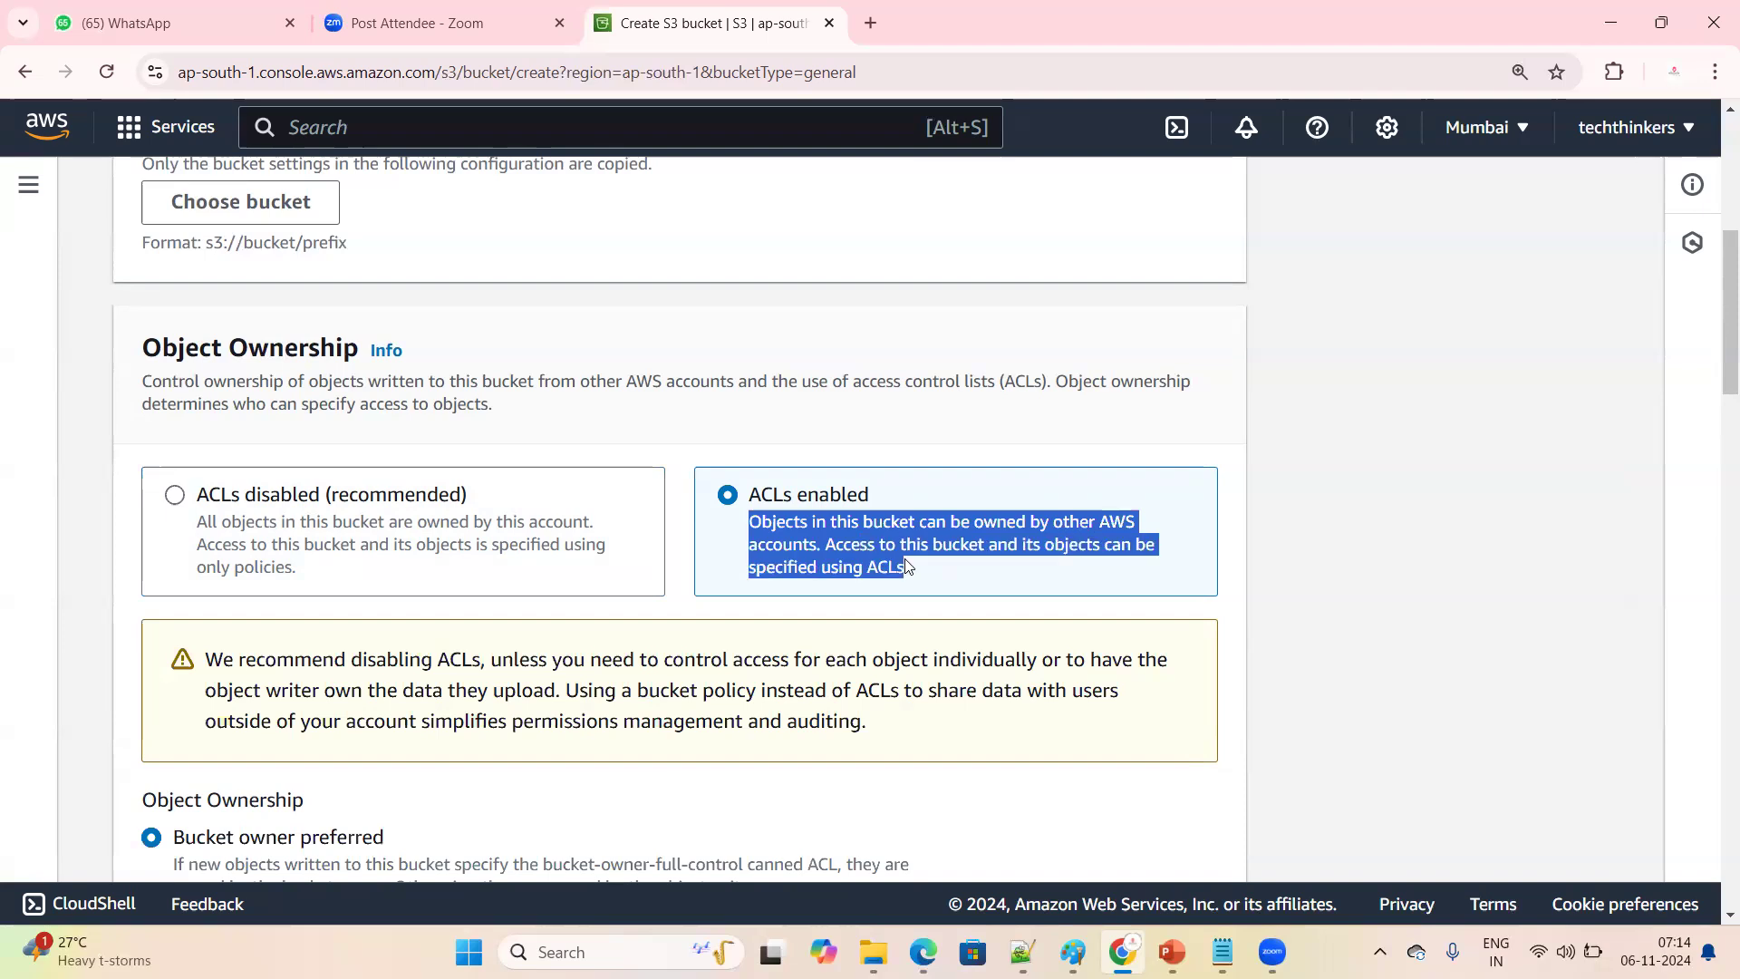
{"action": "left_click_drag", "start_coordinate": [907, 566], "coordinate": [780, 580]}
{"action": "scroll", "coordinate": [558, 585], "scroll_direction": "down", "scroll_amount": 4}
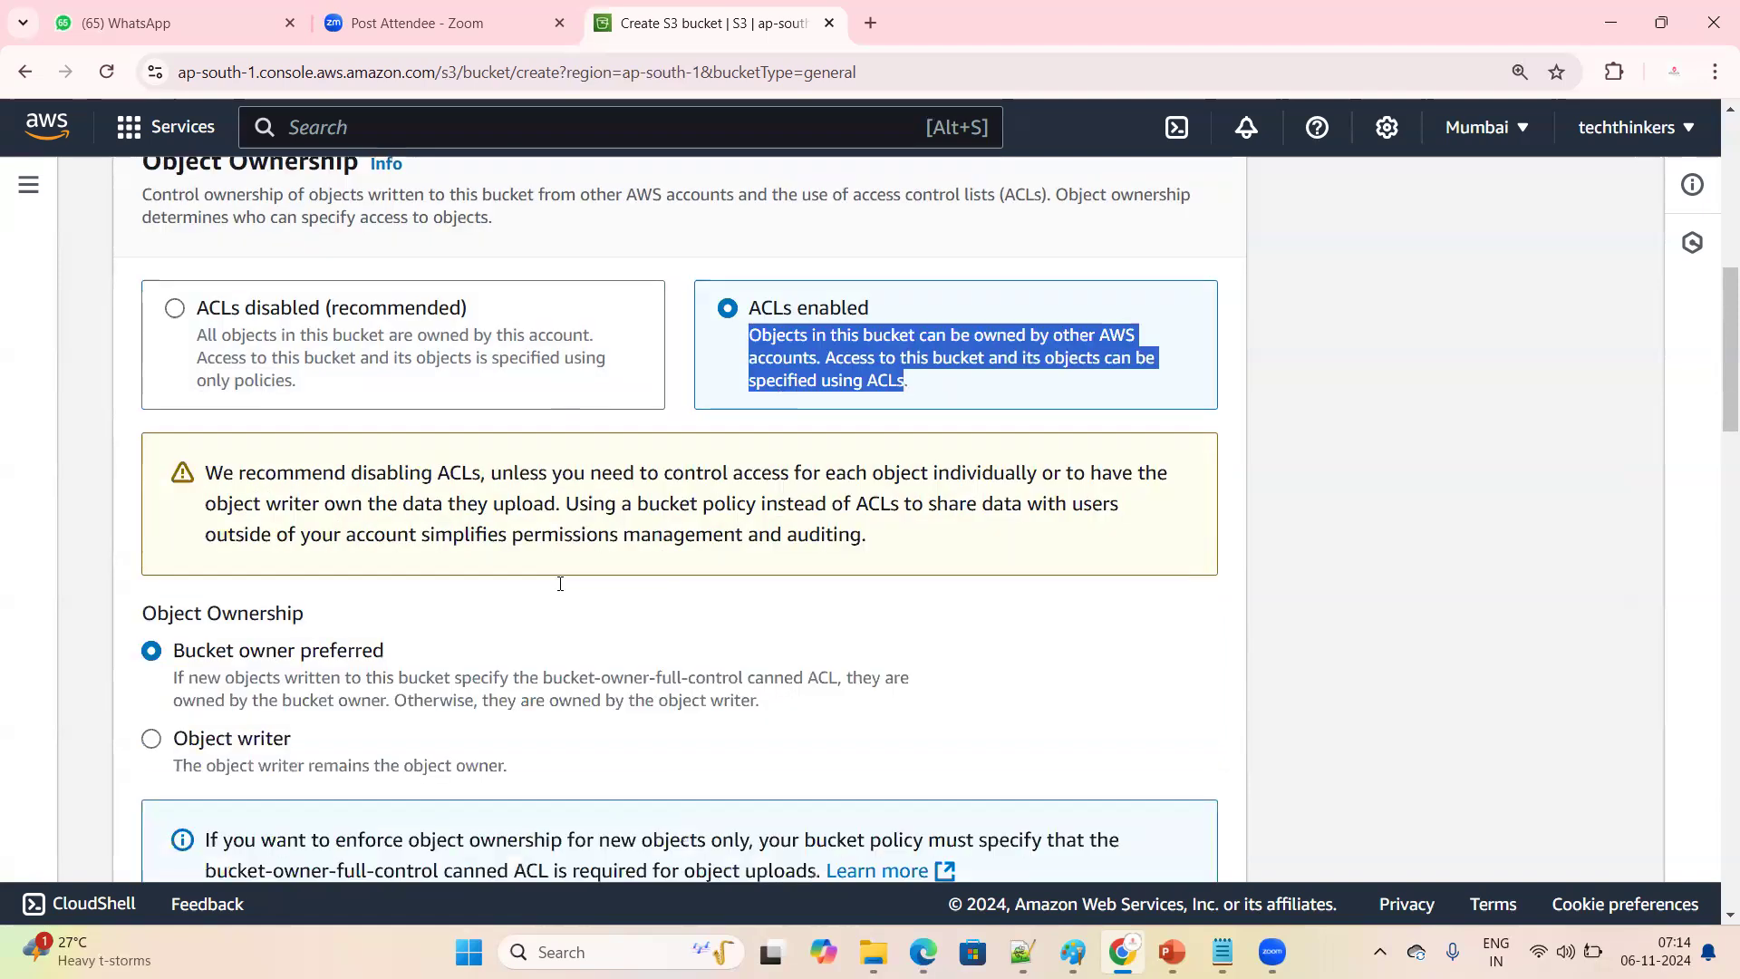
{"action": "scroll", "coordinate": [562, 590], "scroll_direction": "down", "scroll_amount": 1}
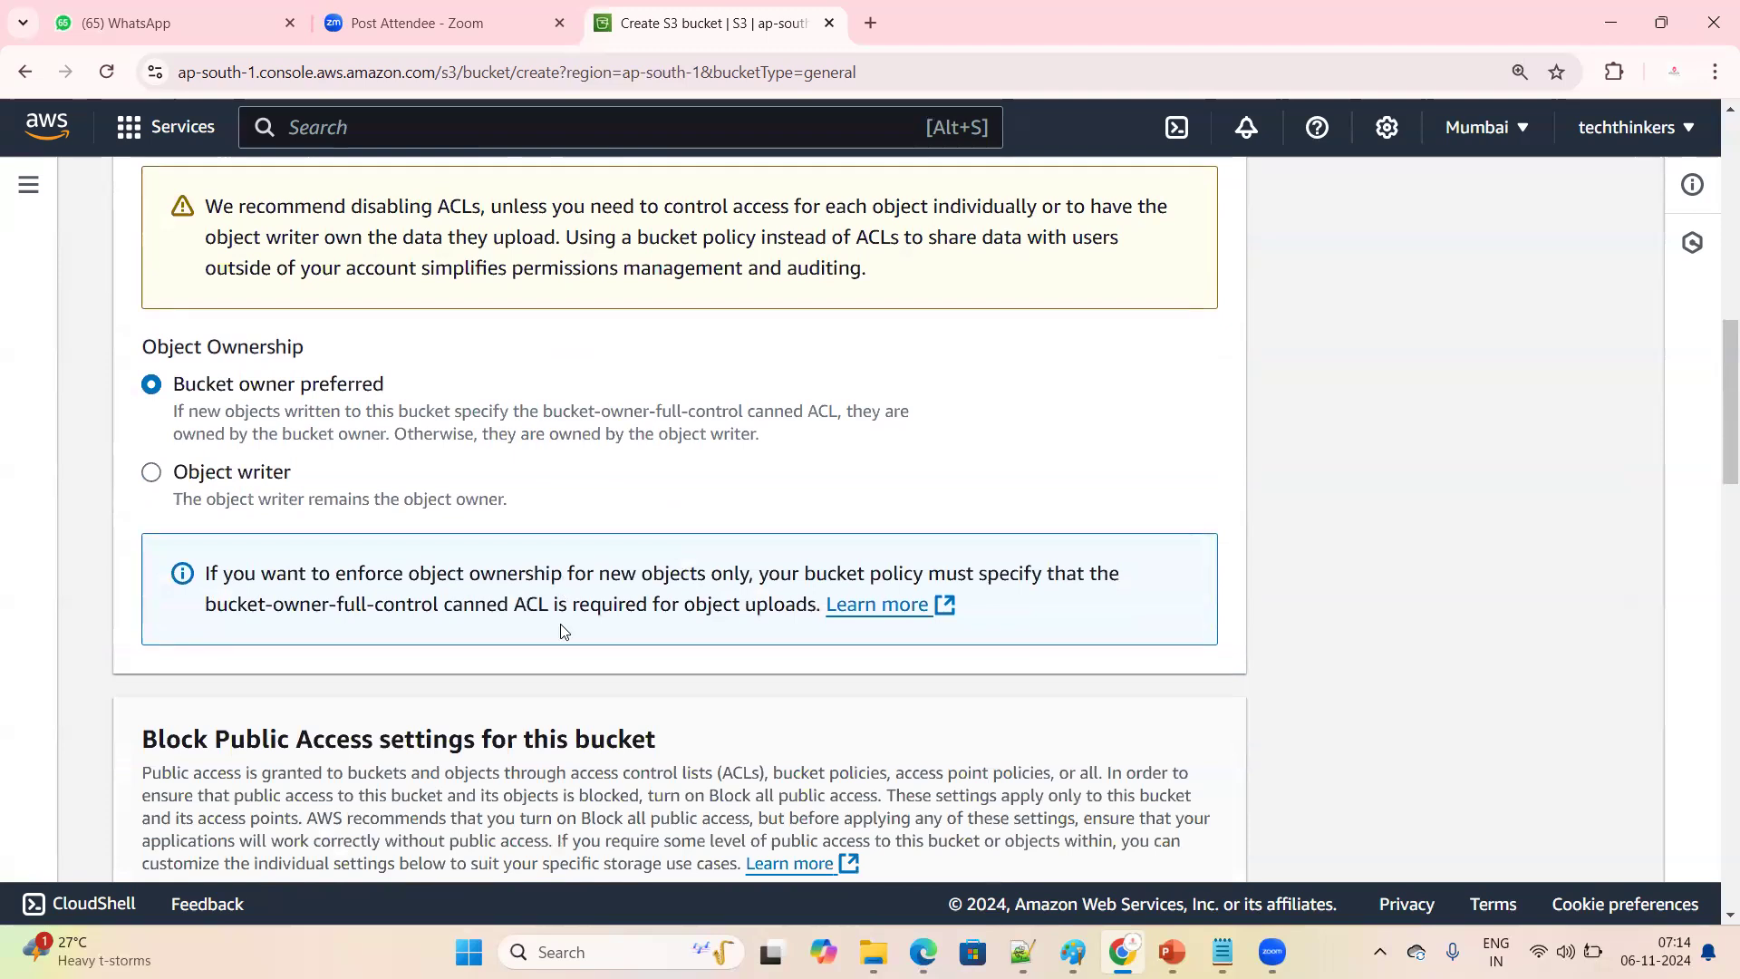
{"action": "scroll", "coordinate": [563, 631], "scroll_direction": "down", "scroll_amount": 4}
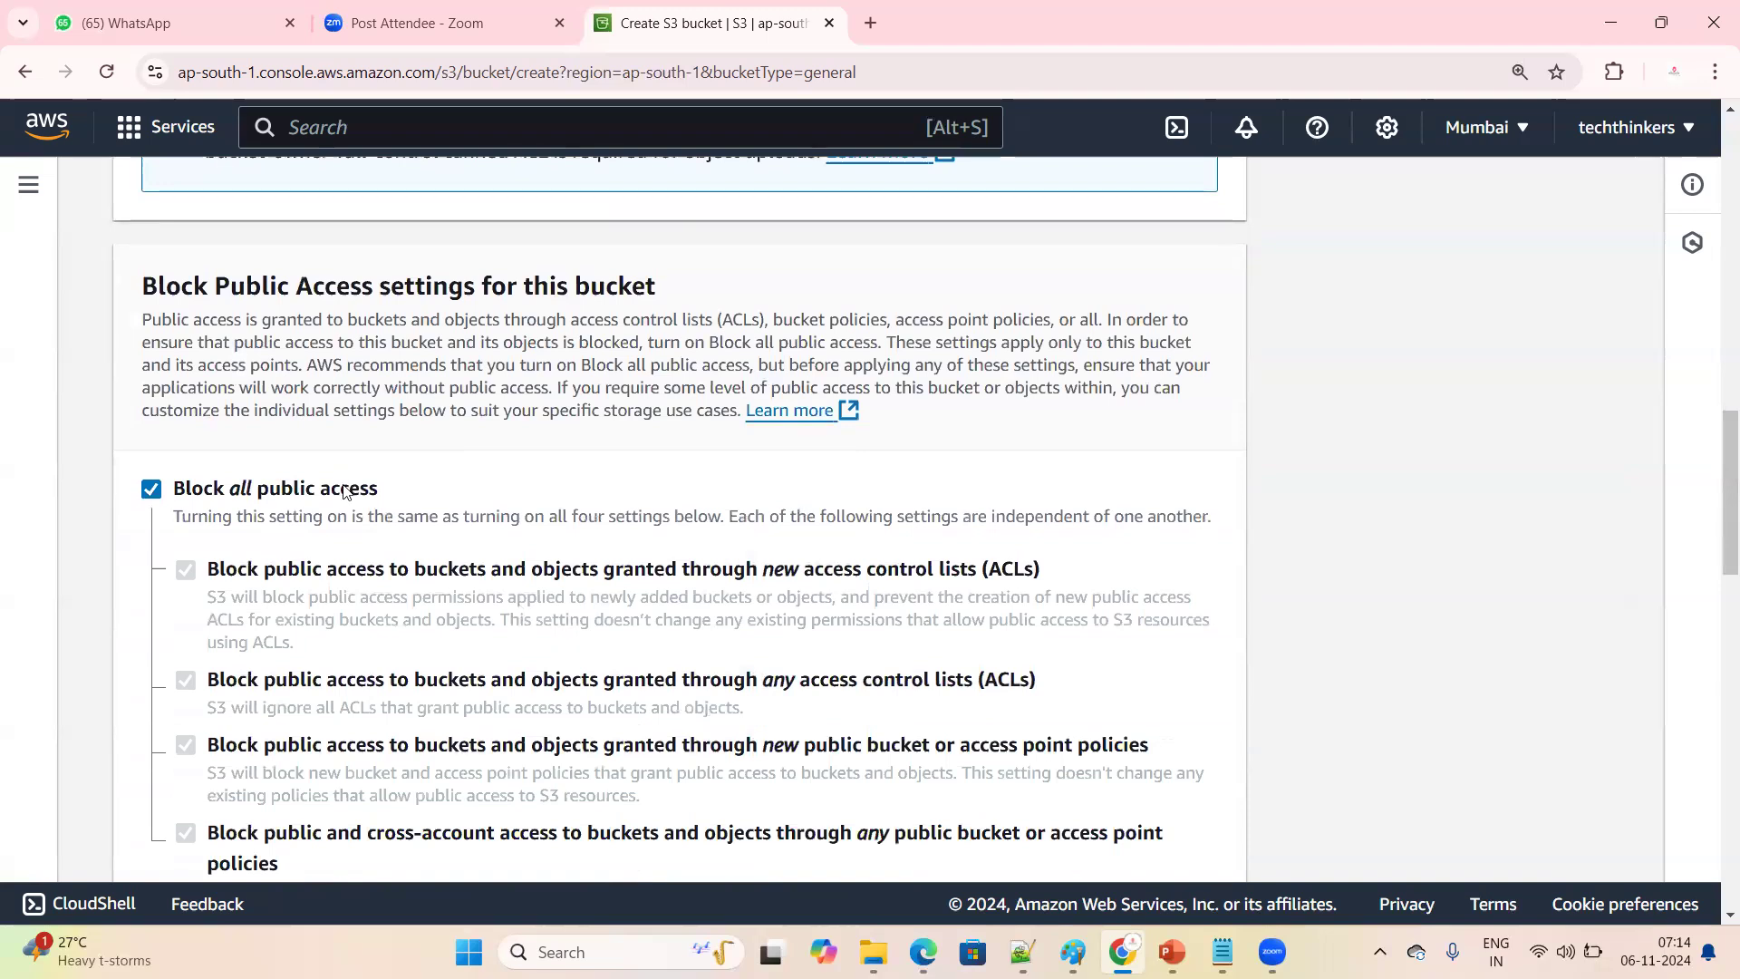
{"action": "scroll", "coordinate": [124, 385], "scroll_direction": "up", "scroll_amount": 4}
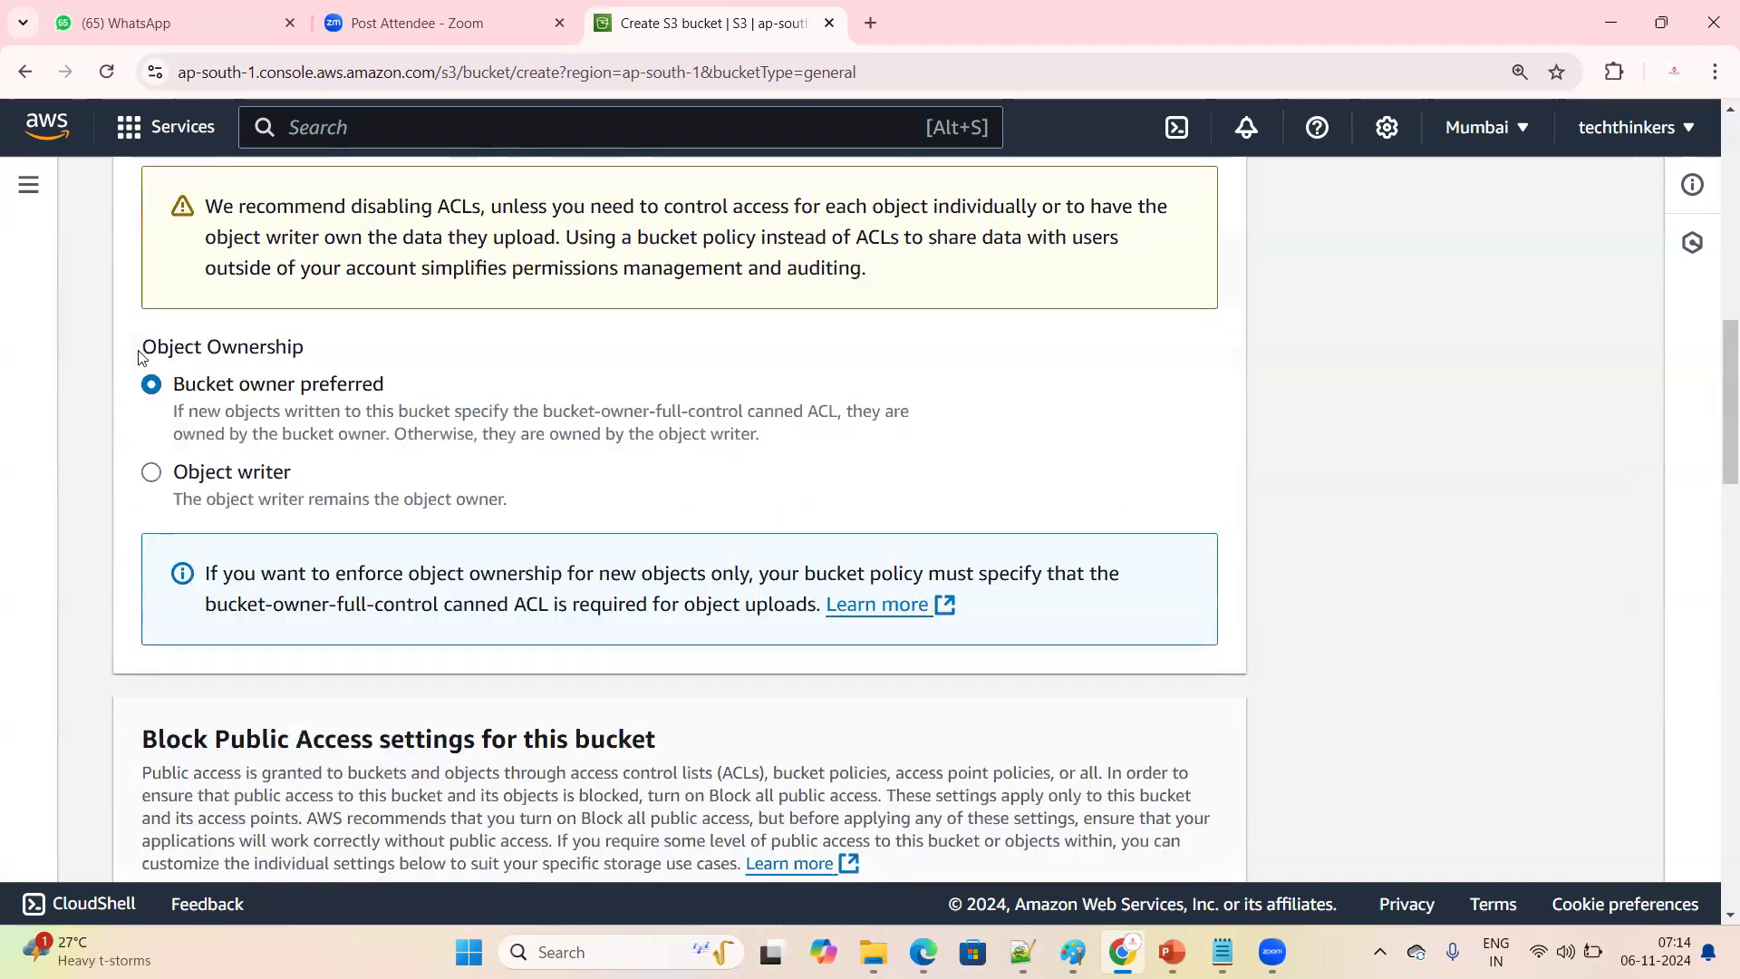
{"action": "triple_click", "coordinate": [334, 353]}
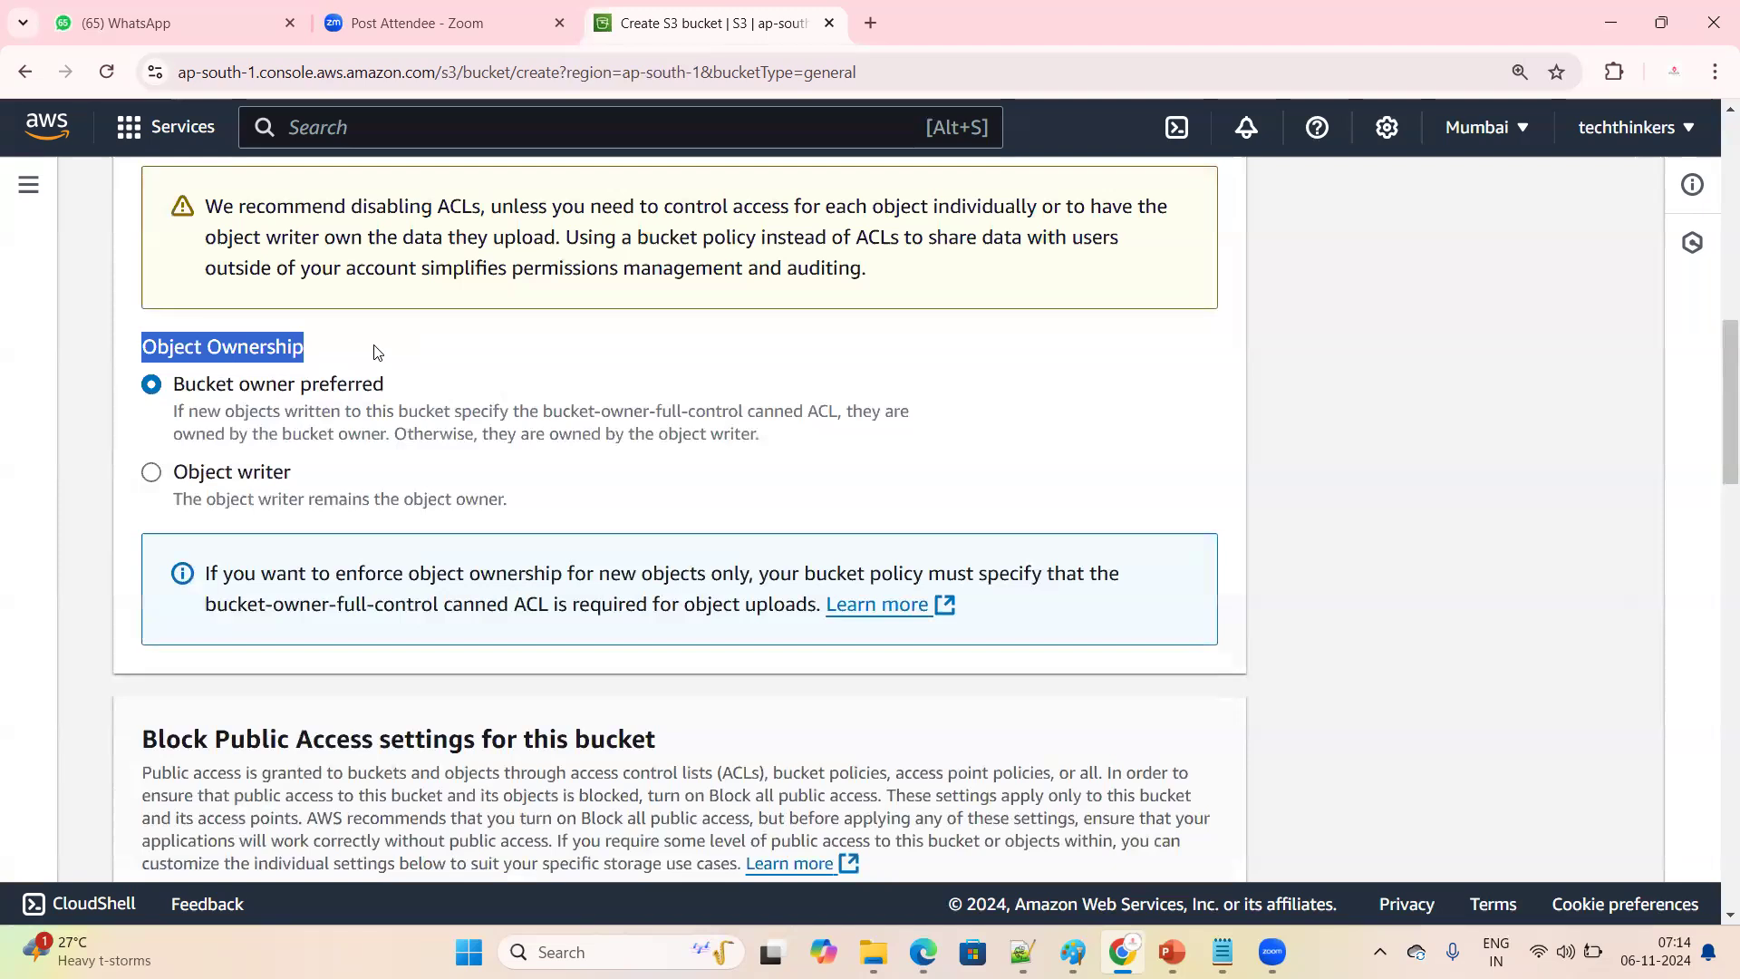
{"action": "triple_click", "coordinate": [342, 352]}
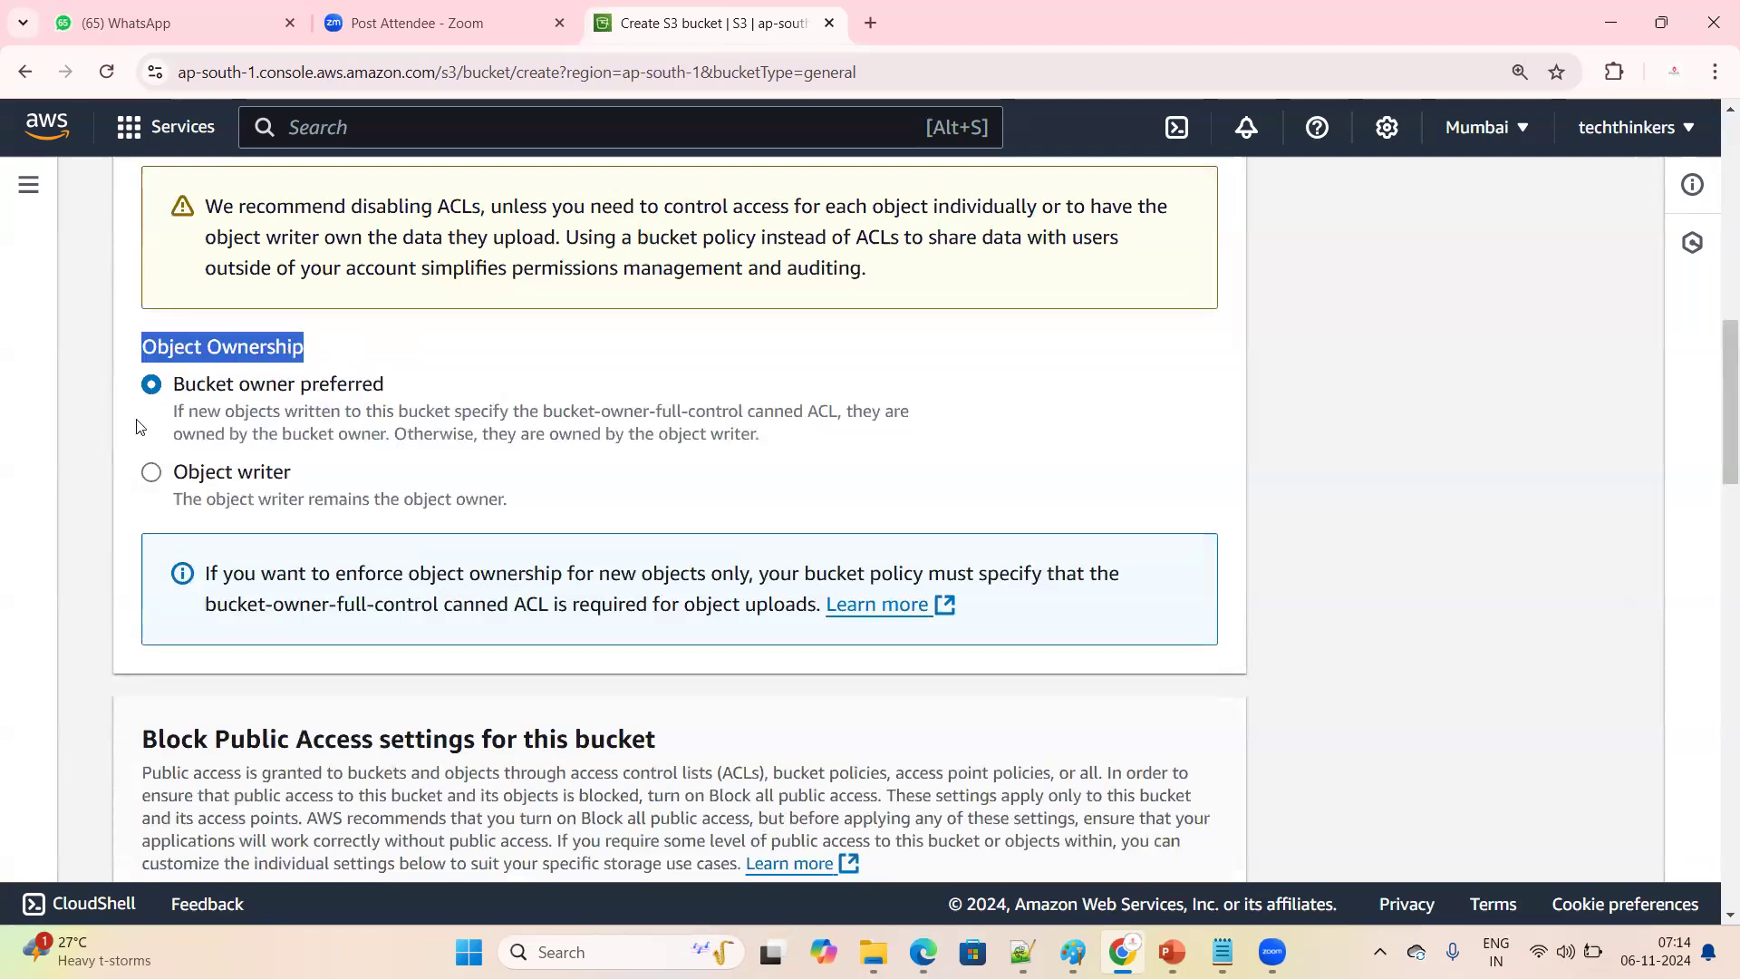
Try Object writer as the object ownership choice and return to Bucket owner preferred
{"action": "left_click_drag", "start_coordinate": [172, 383], "coordinate": [418, 382]}
{"action": "left_click_drag", "start_coordinate": [174, 472], "coordinate": [304, 472]}
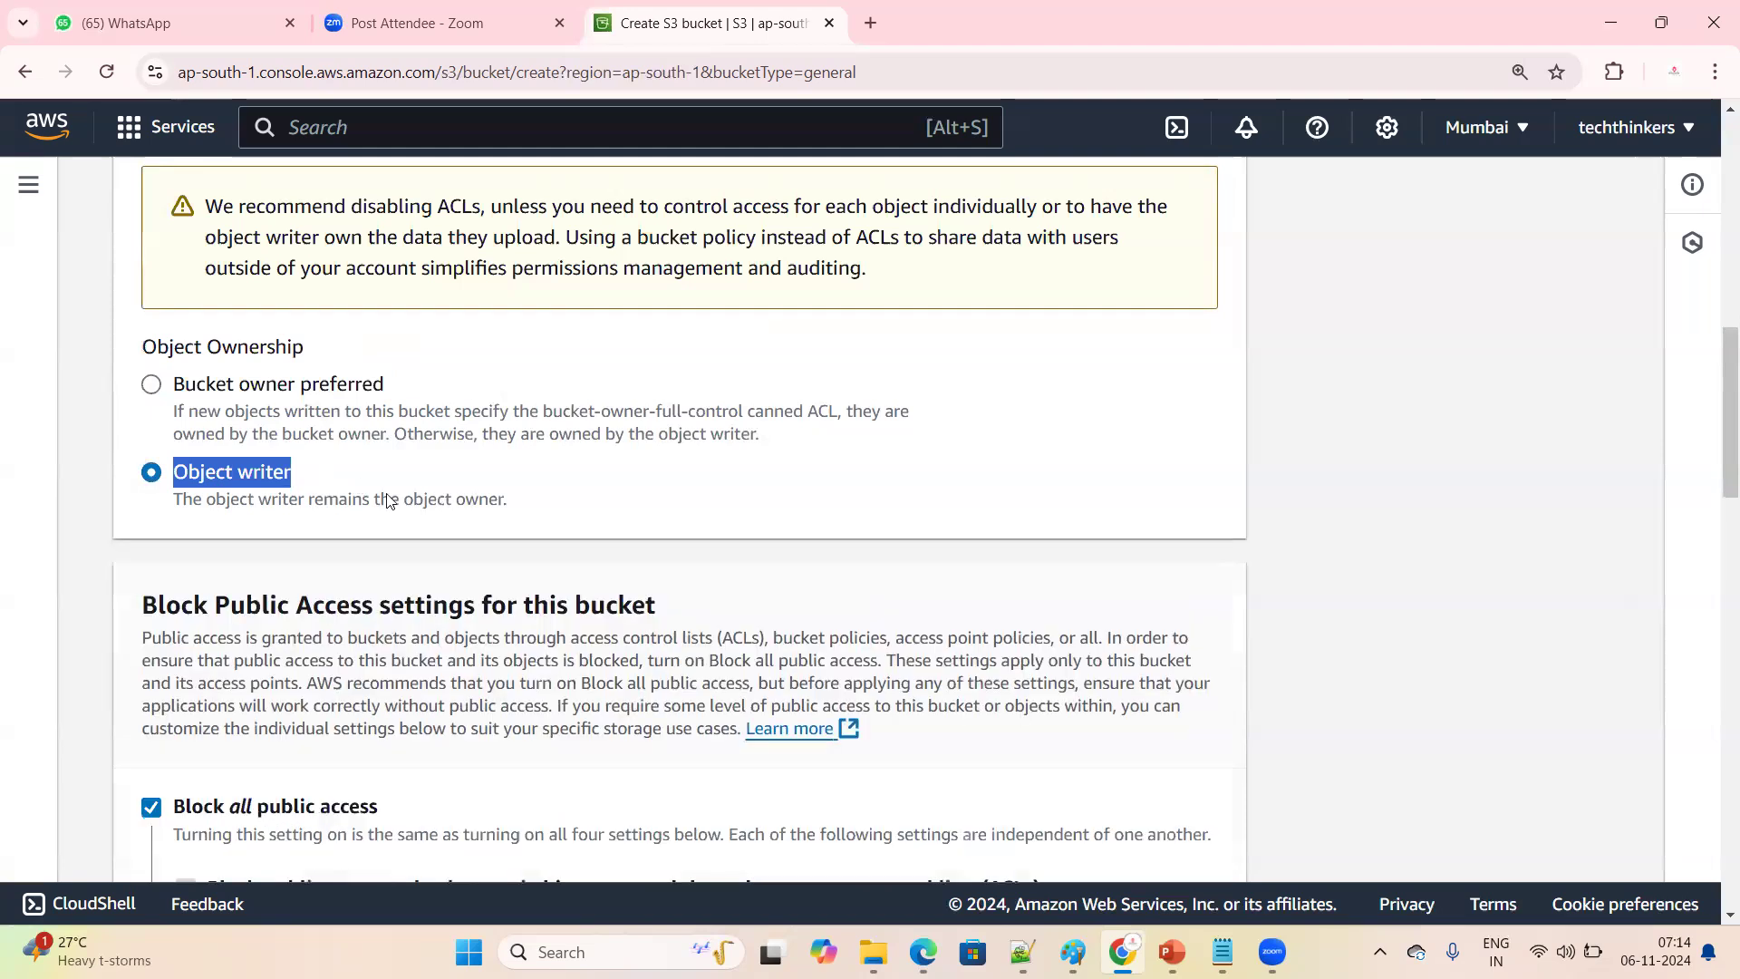
{"action": "left_click", "coordinate": [152, 384]}
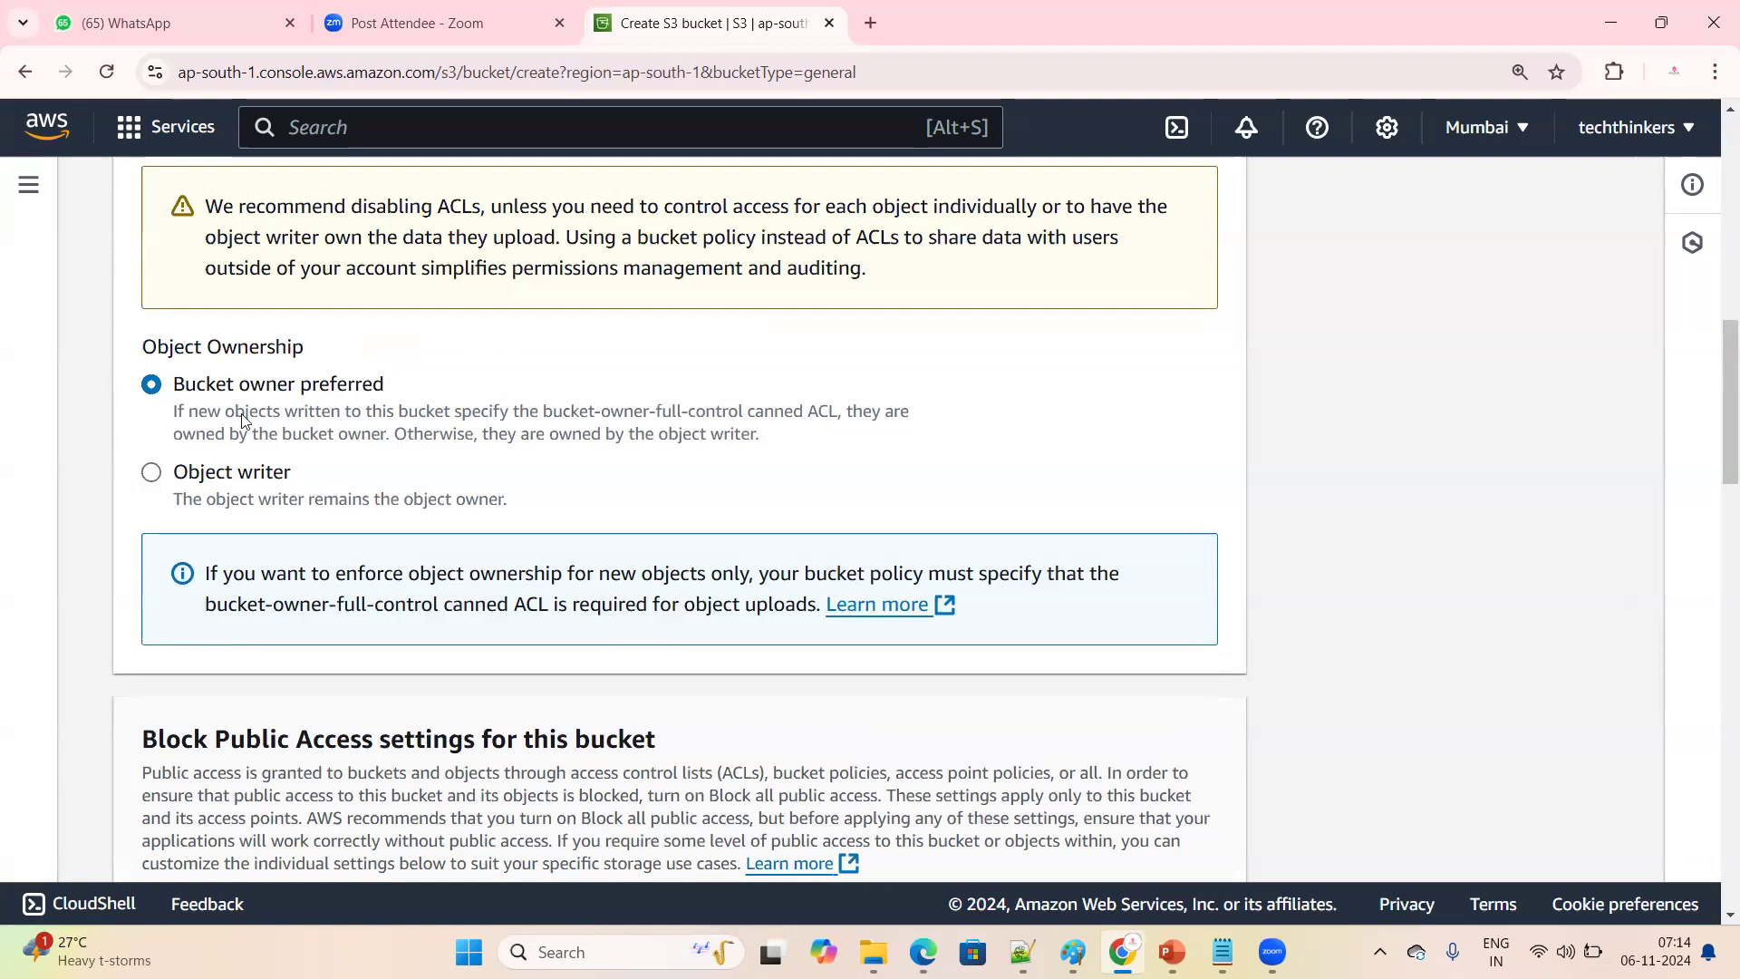
{"action": "left_click_drag", "start_coordinate": [399, 380], "coordinate": [185, 384]}
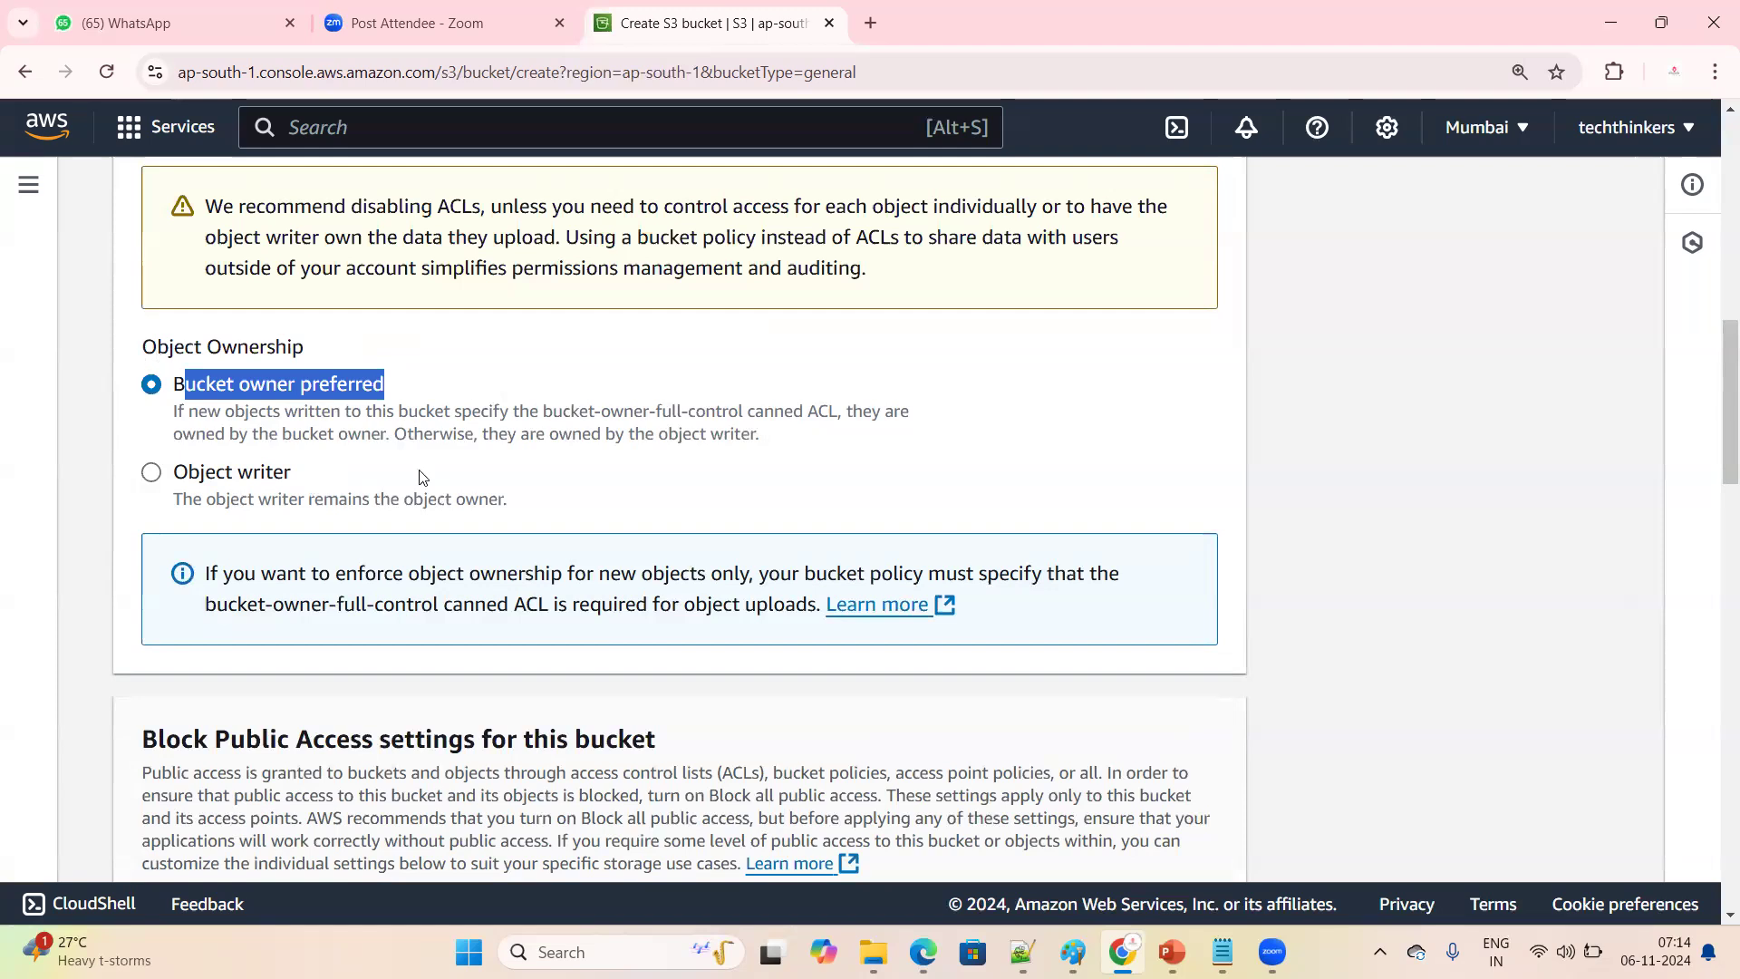
Turn off Block all public access for the new bucket
{"action": "left_click", "coordinate": [603, 488]}
{"action": "scroll", "coordinate": [595, 494], "scroll_direction": "up", "scroll_amount": 5}
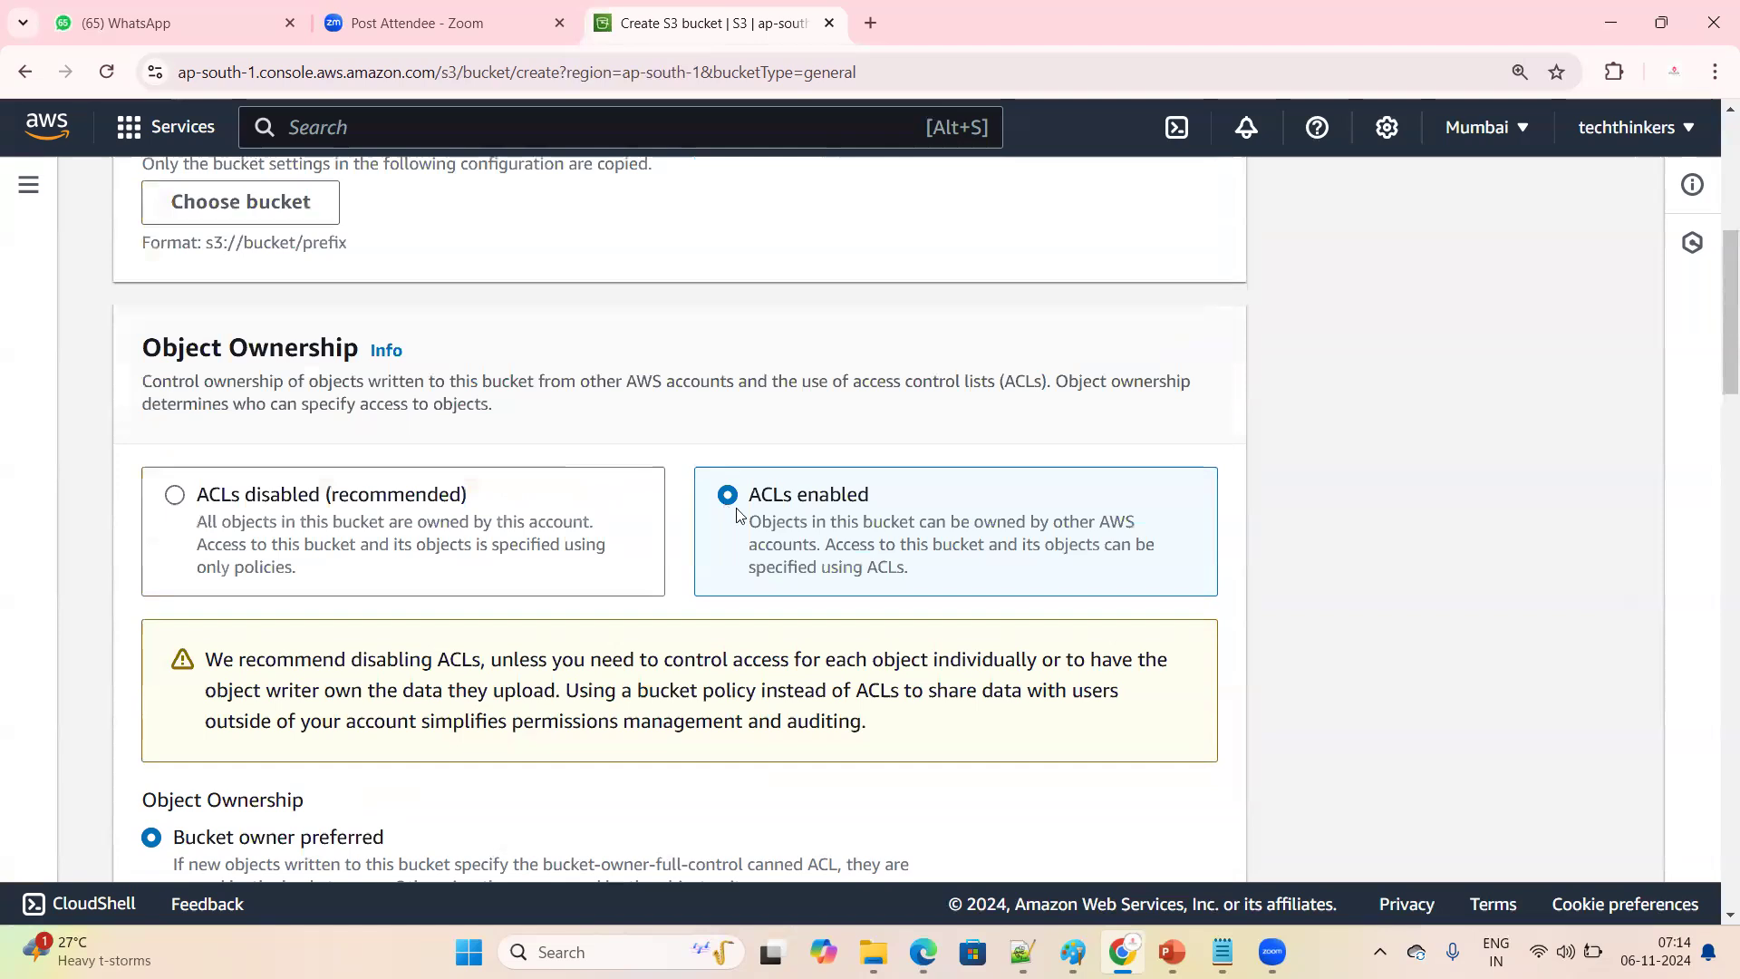
{"action": "scroll", "coordinate": [736, 514], "scroll_direction": "down", "scroll_amount": 3}
{"action": "scroll", "coordinate": [736, 514], "scroll_direction": "down", "scroll_amount": 8}
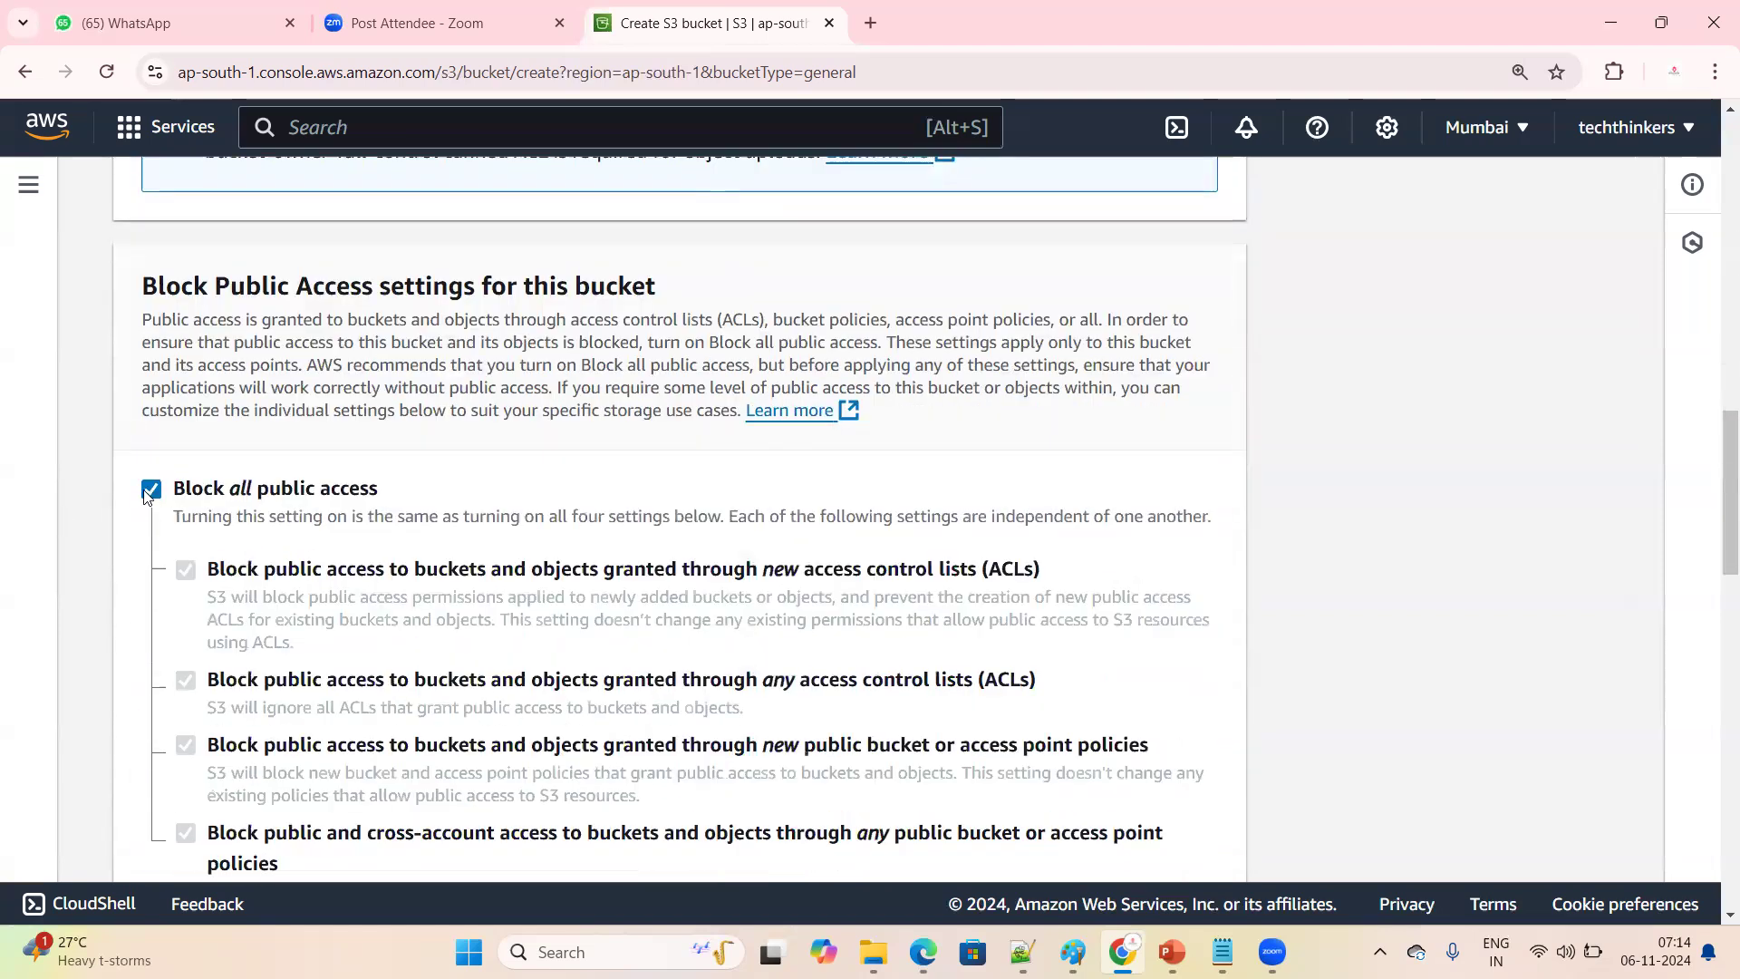
{"action": "left_click", "coordinate": [151, 490]}
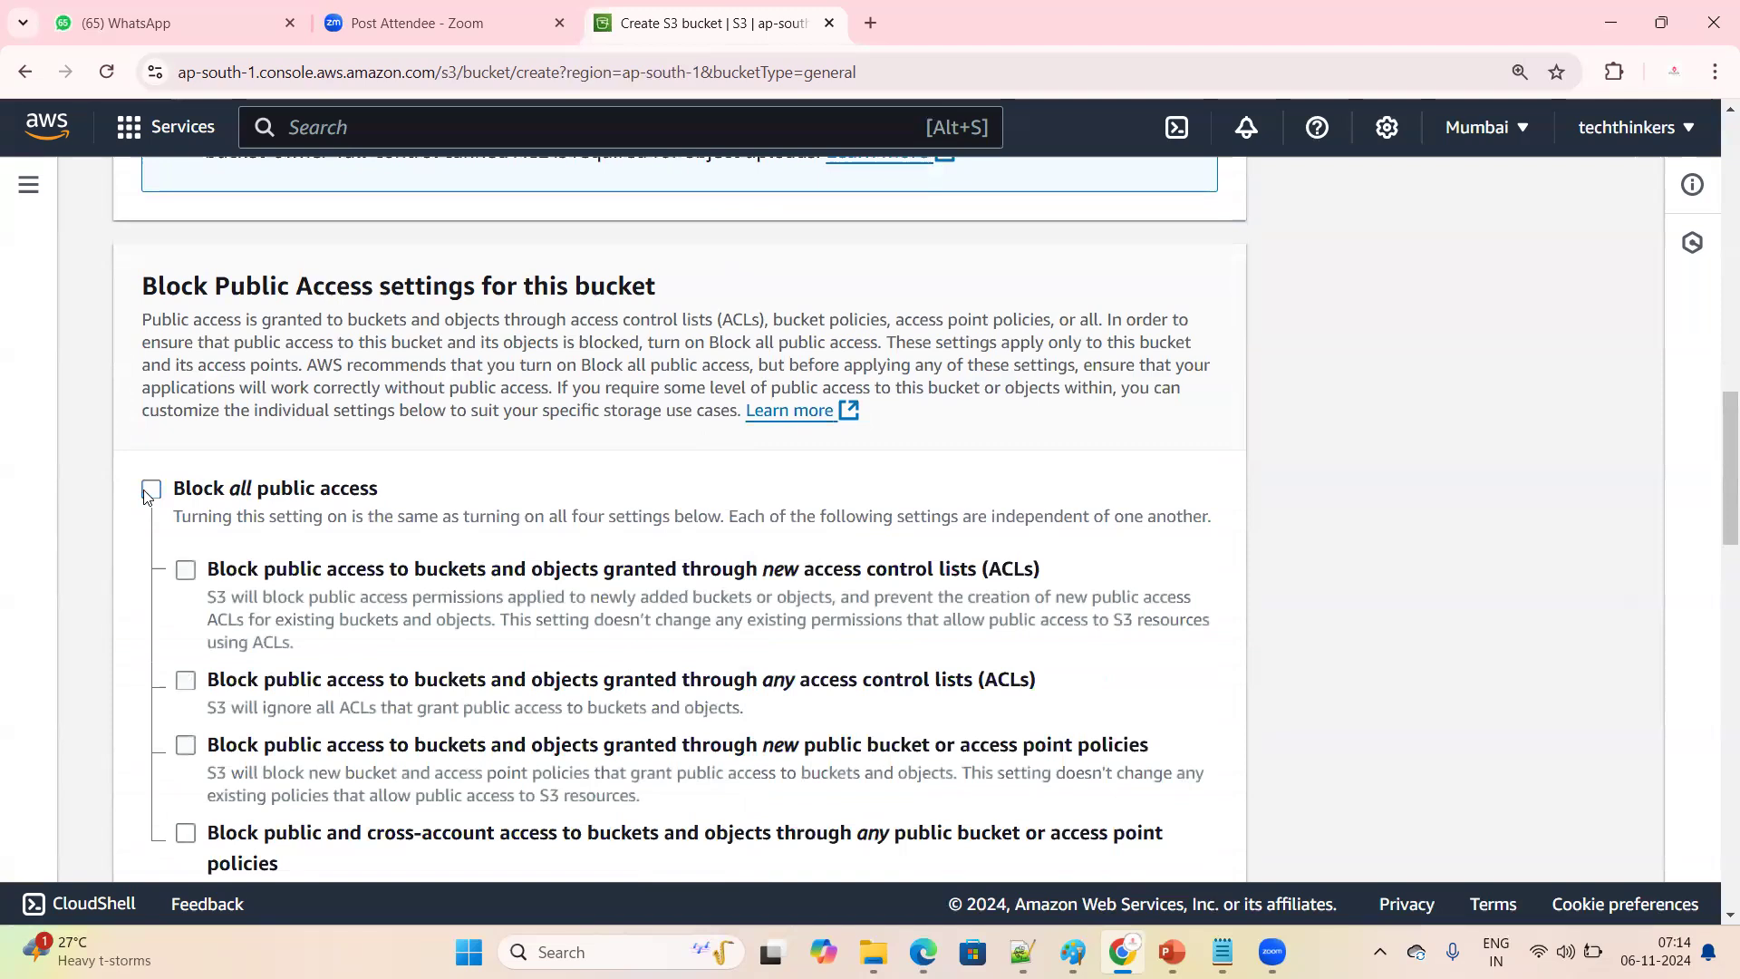
Turn Block all public access back on to compare its effect, and turn it off again
{"action": "scroll", "coordinate": [653, 420], "scroll_direction": "up", "scroll_amount": 10}
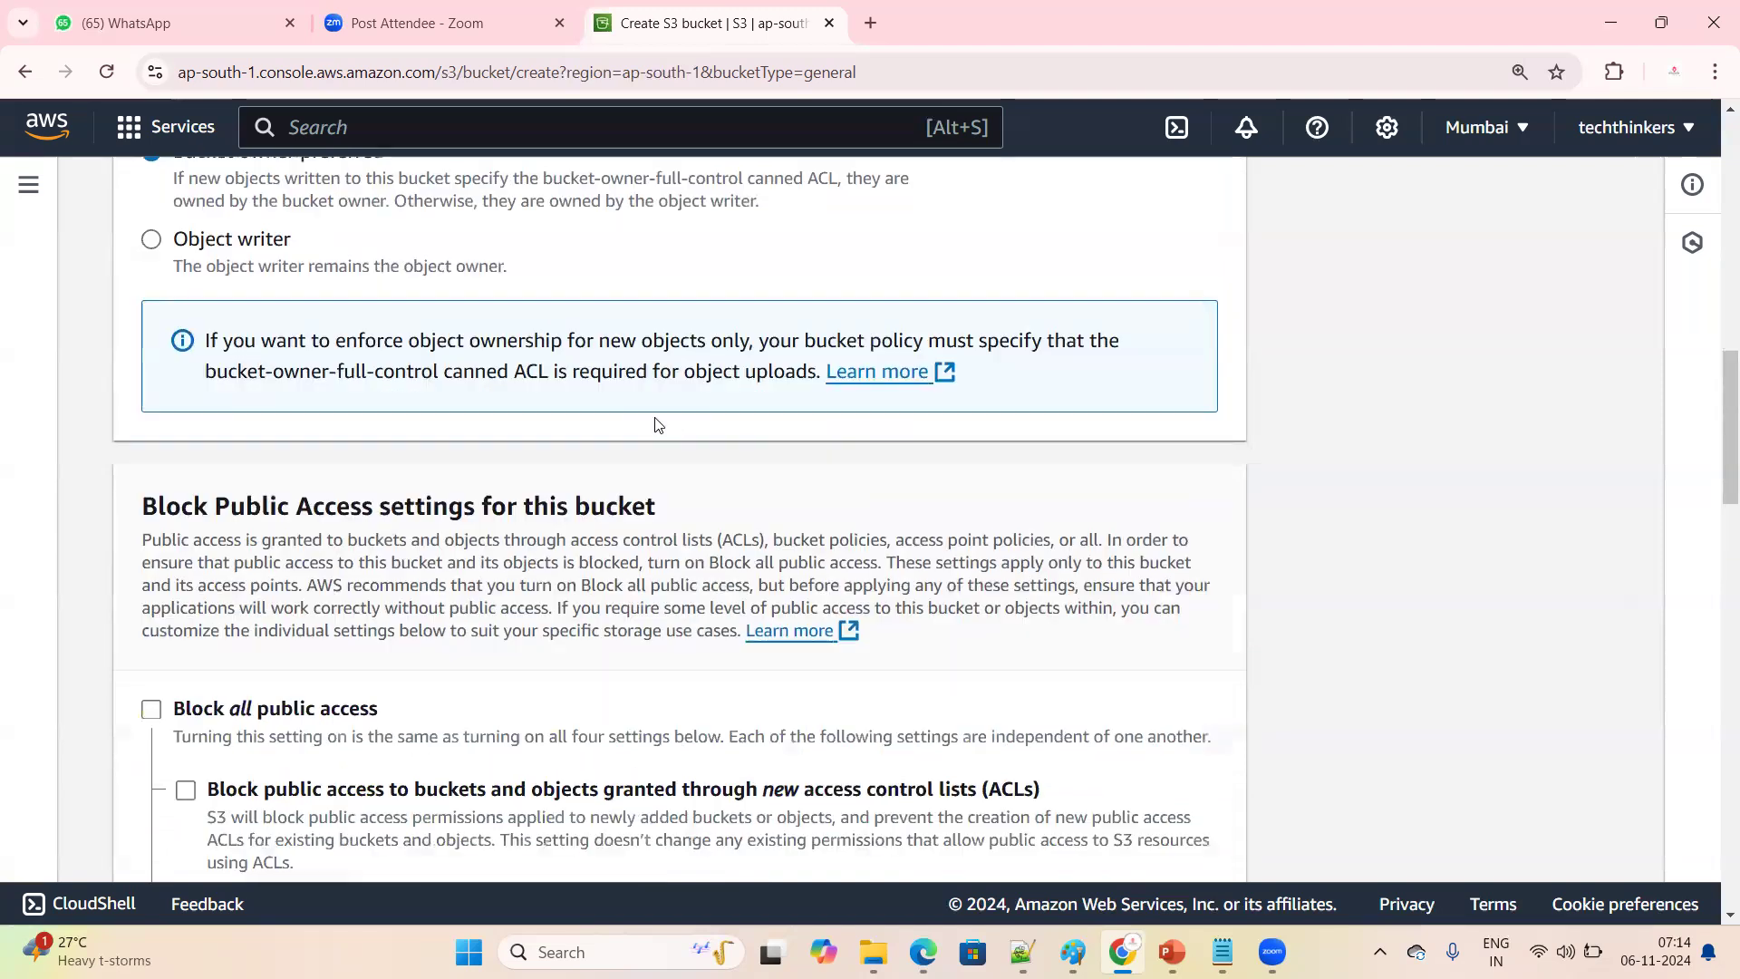
{"action": "scroll", "coordinate": [550, 567], "scroll_direction": "down", "scroll_amount": 9}
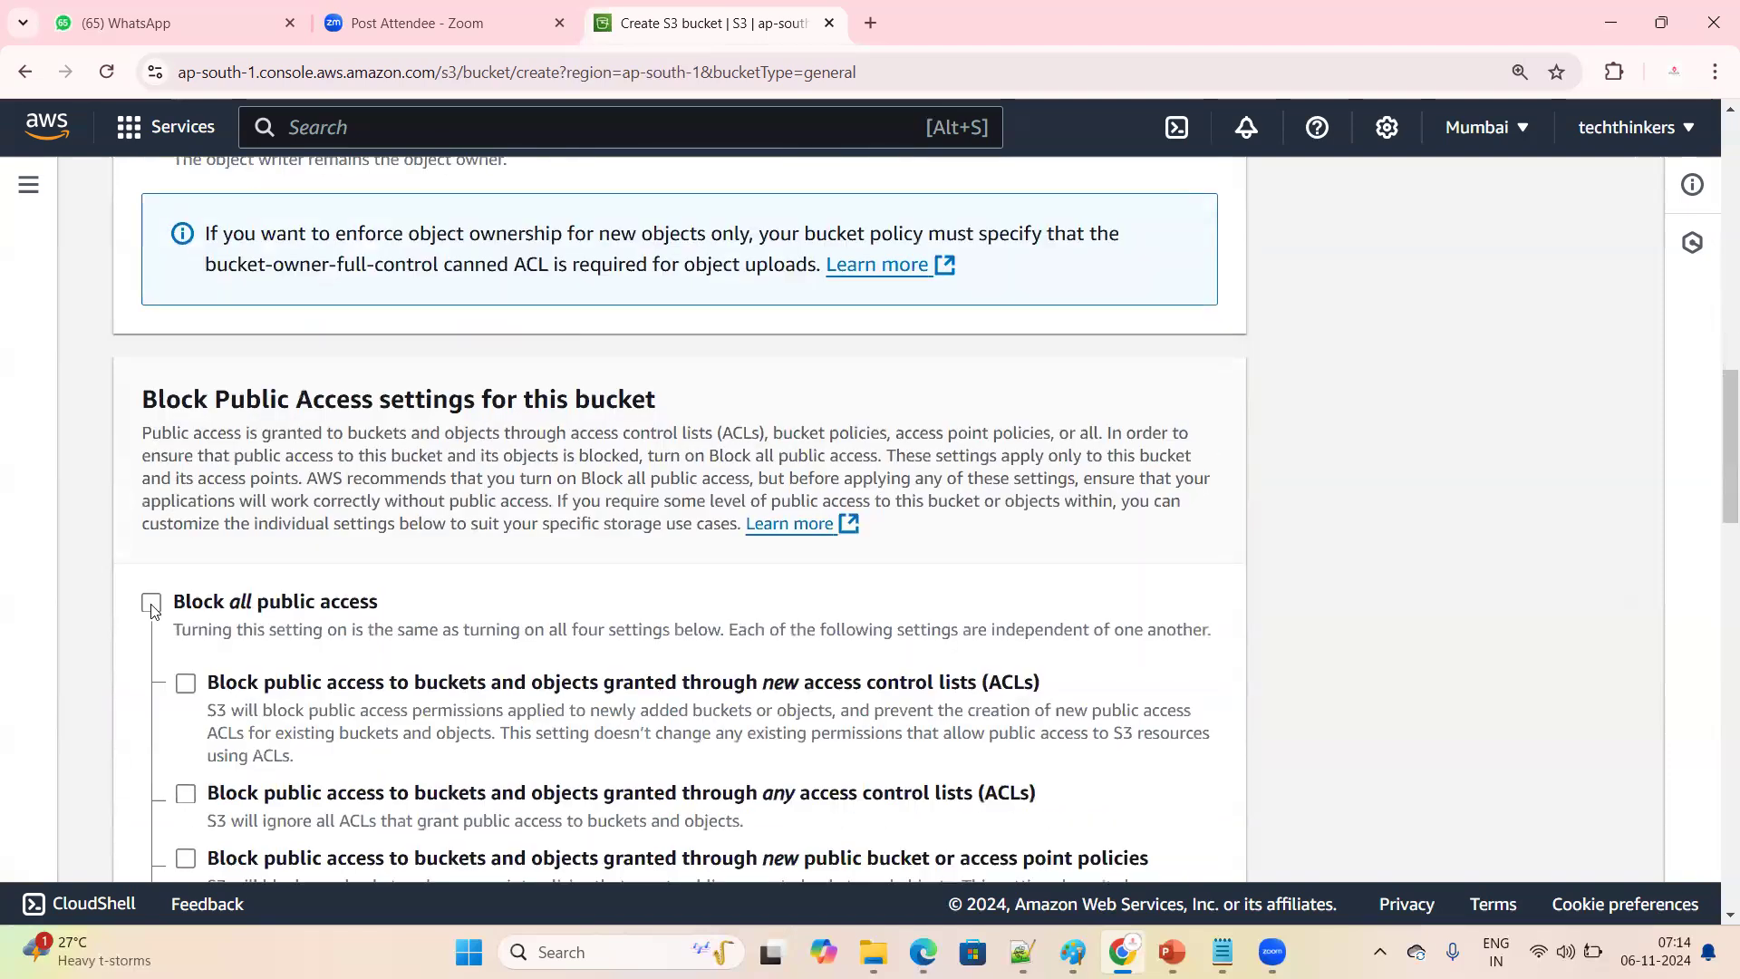
{"action": "left_click", "coordinate": [151, 602]}
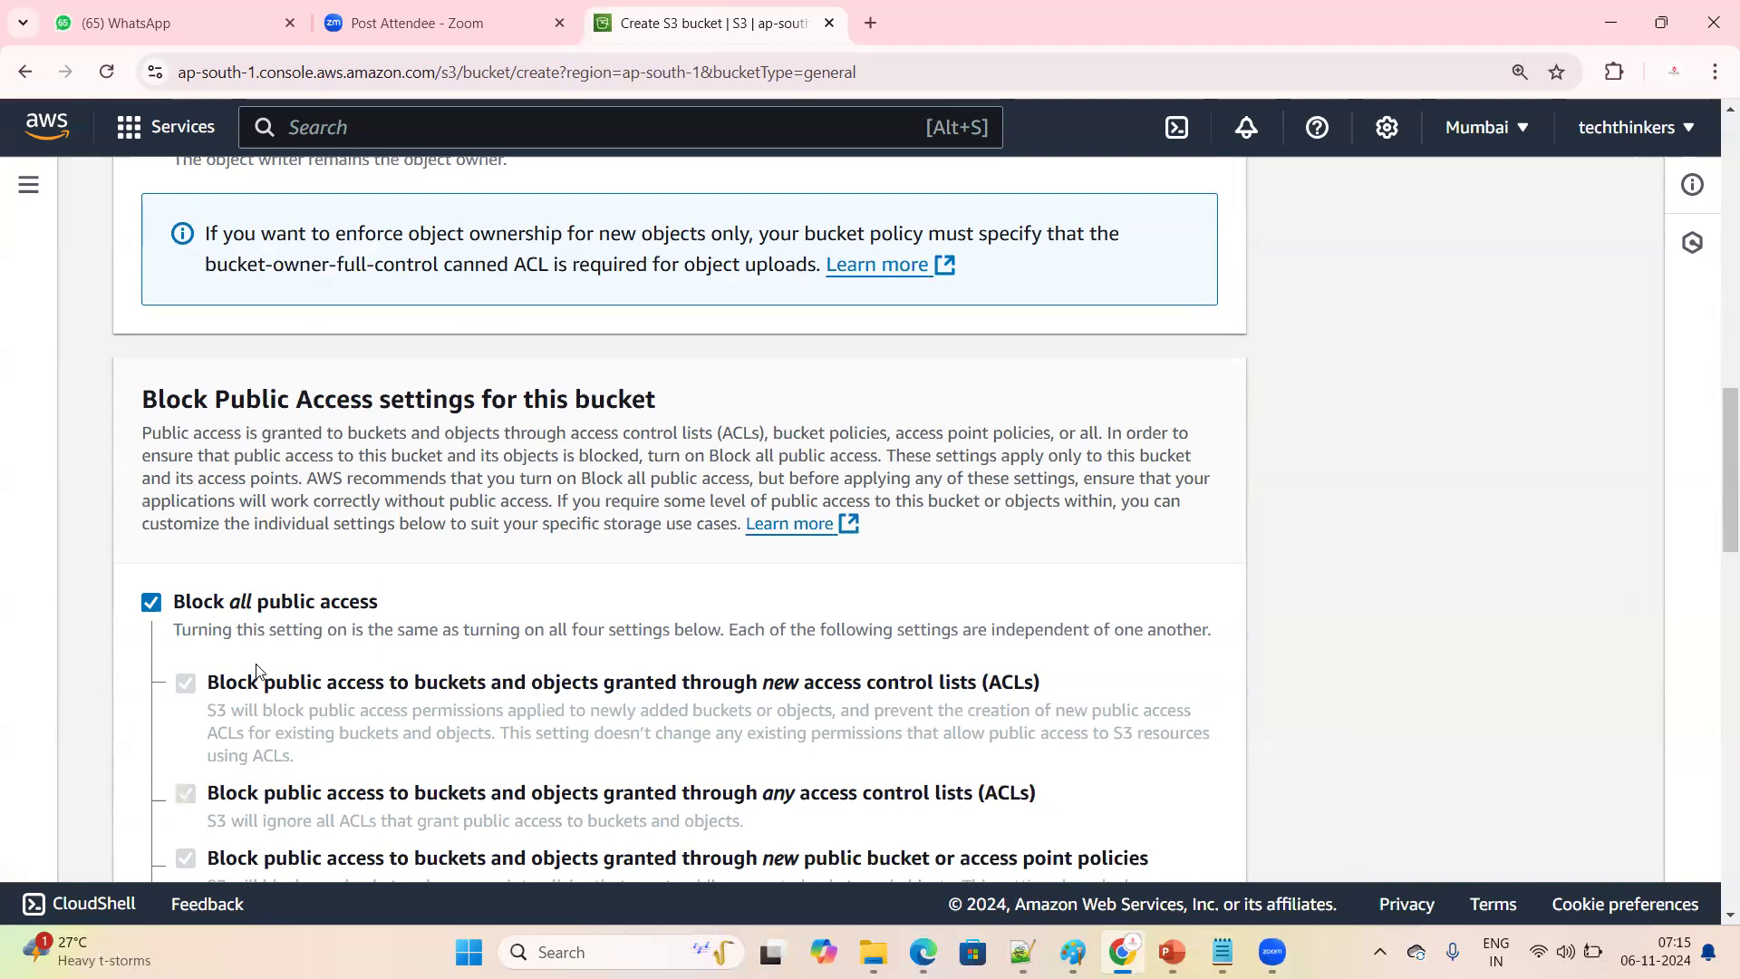
{"action": "left_click", "coordinate": [151, 613]}
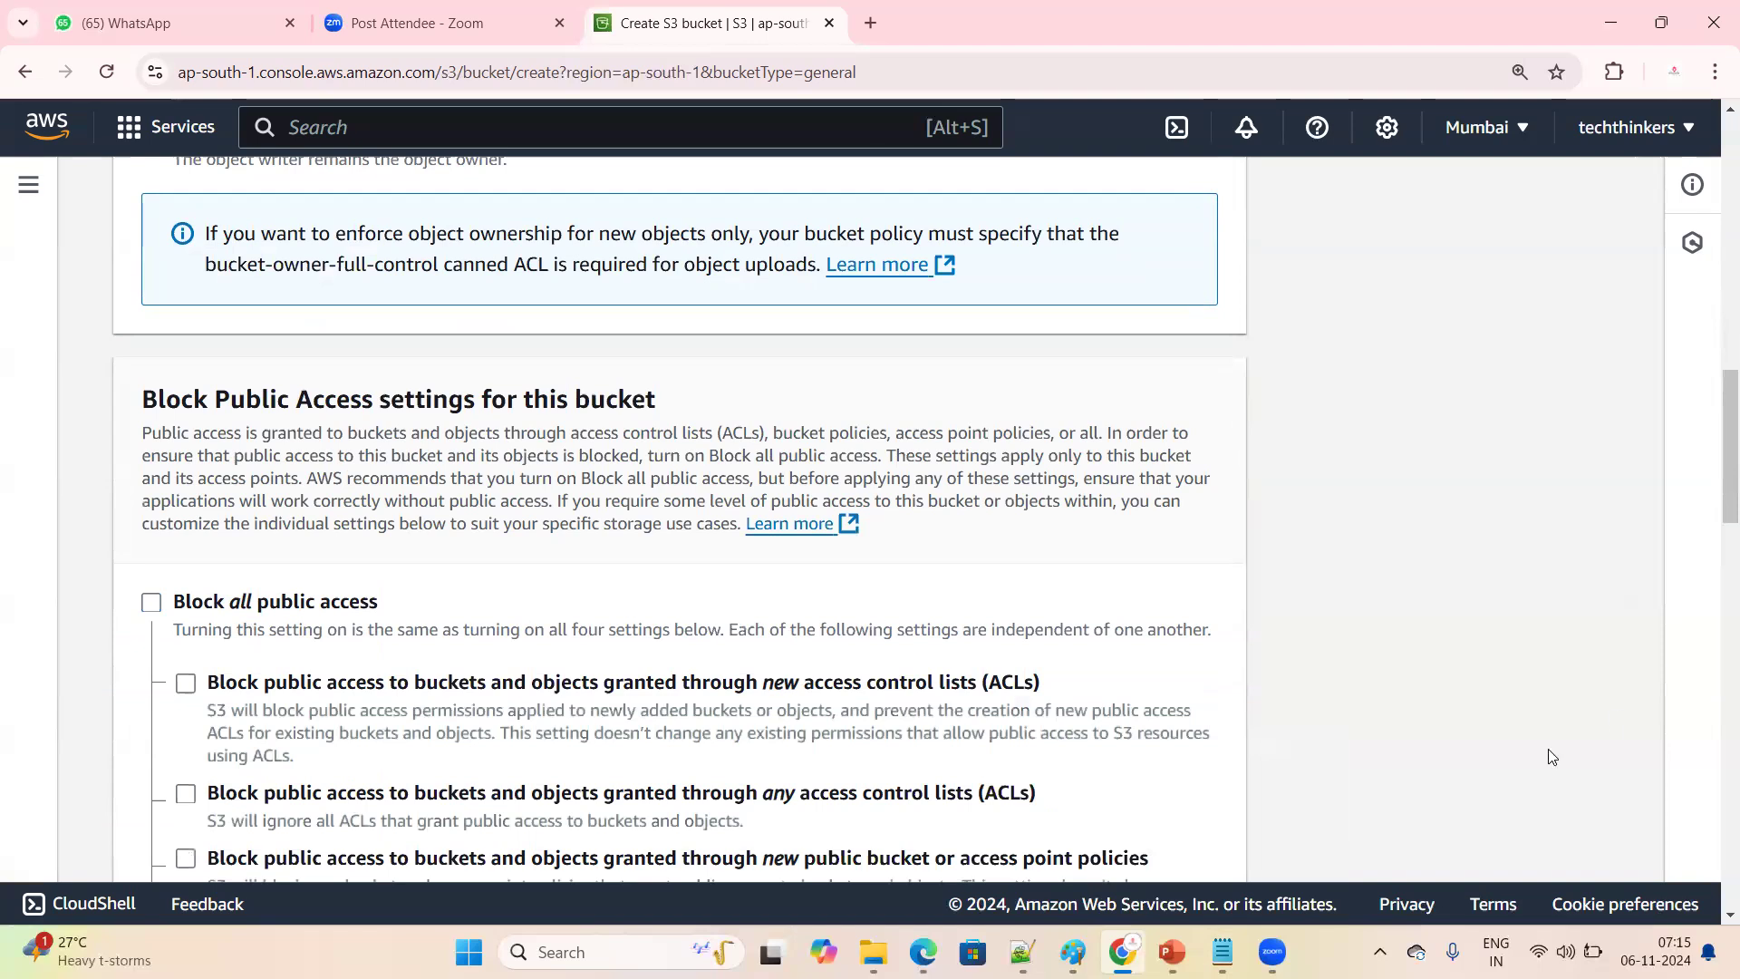
Acknowledge that the current public access settings might result in the bucket and its objects becoming public
{"action": "scroll", "coordinate": [456, 572], "scroll_direction": "down", "scroll_amount": 2}
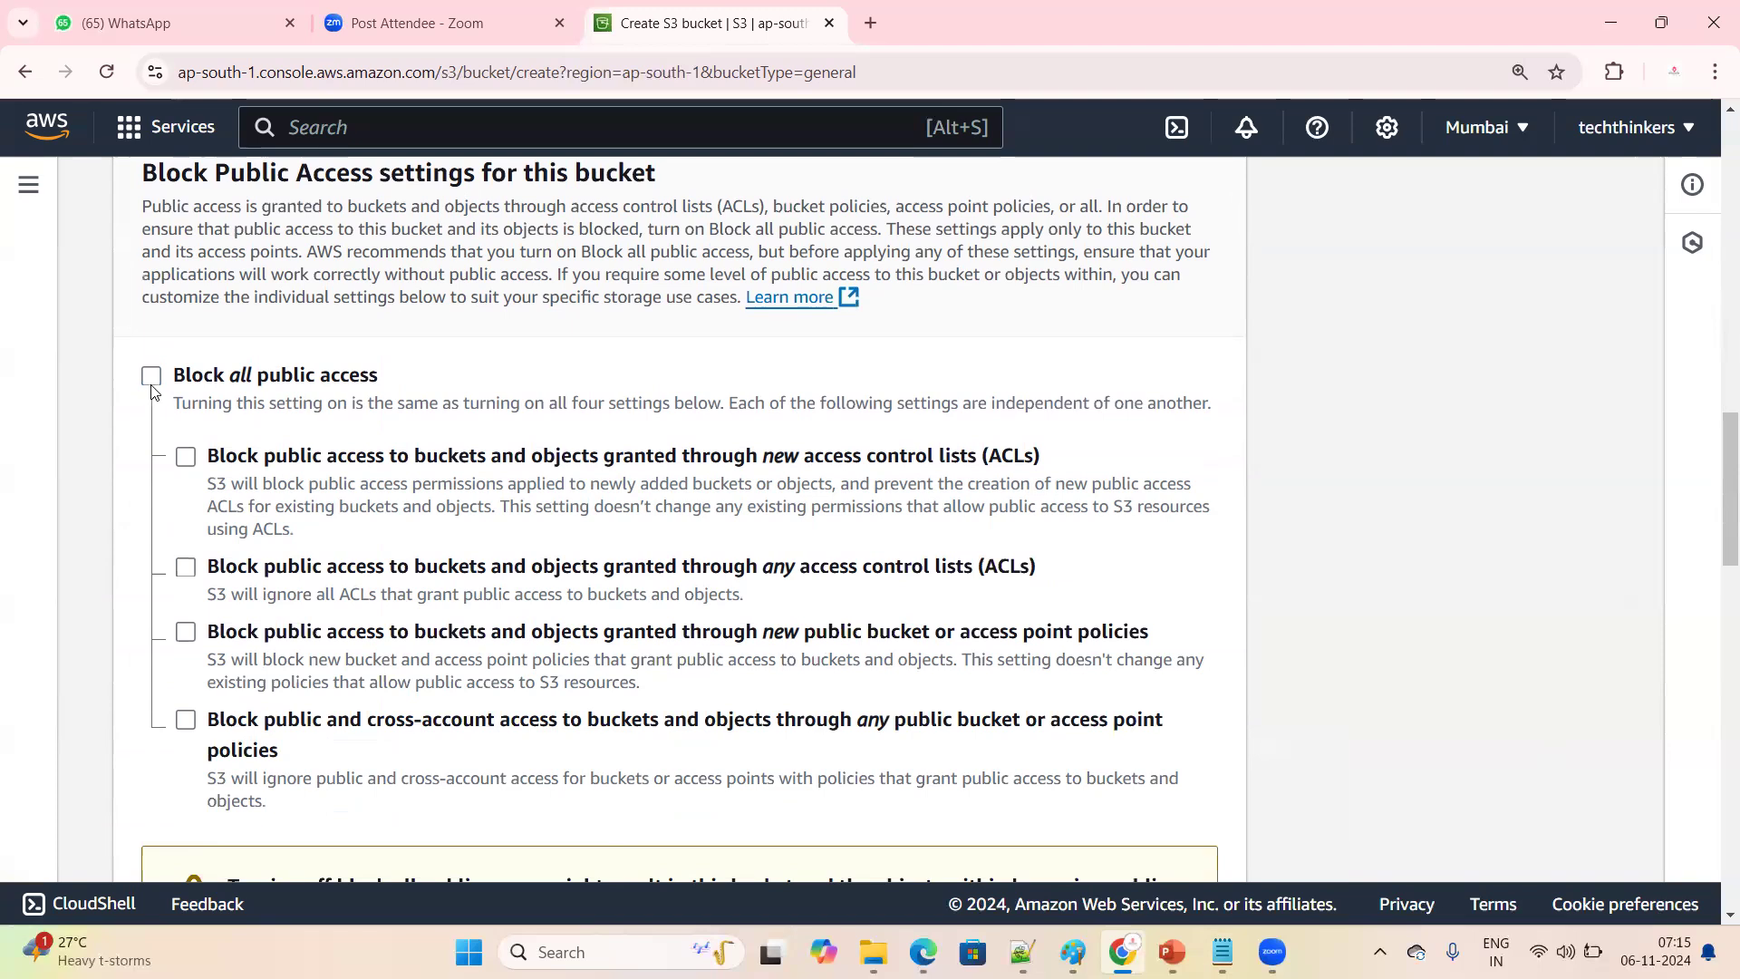
{"action": "scroll", "coordinate": [453, 481], "scroll_direction": "down", "scroll_amount": 3}
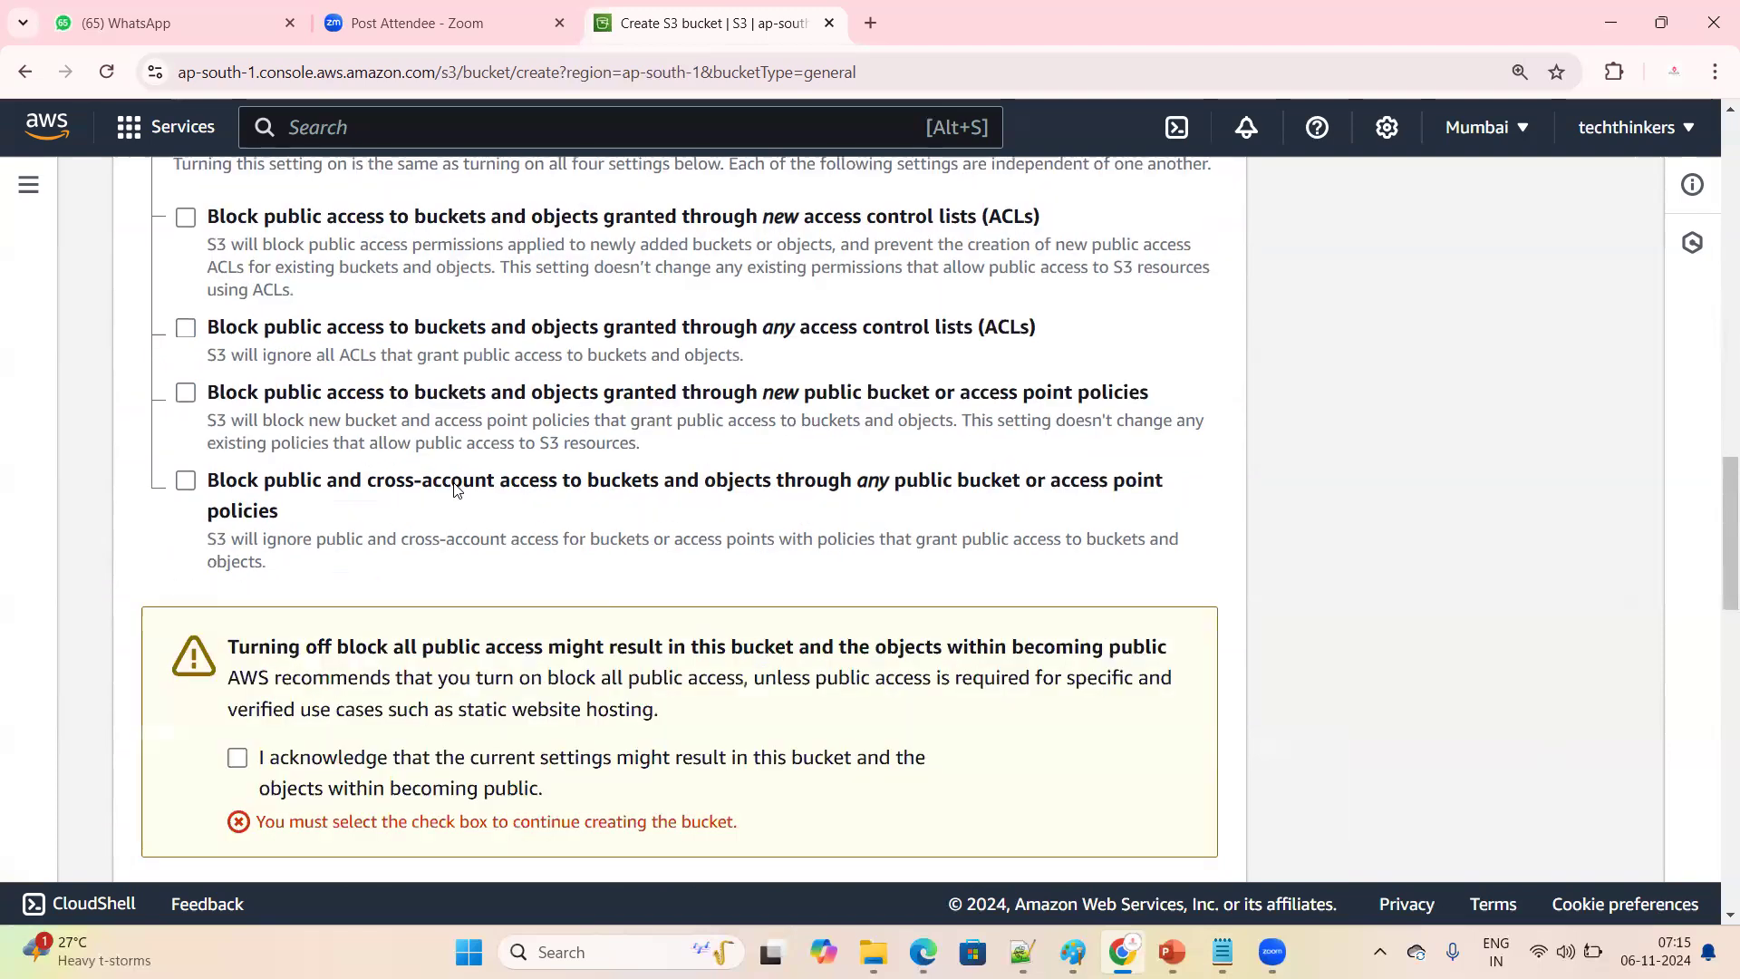
{"action": "scroll", "coordinate": [268, 680], "scroll_direction": "down", "scroll_amount": 1}
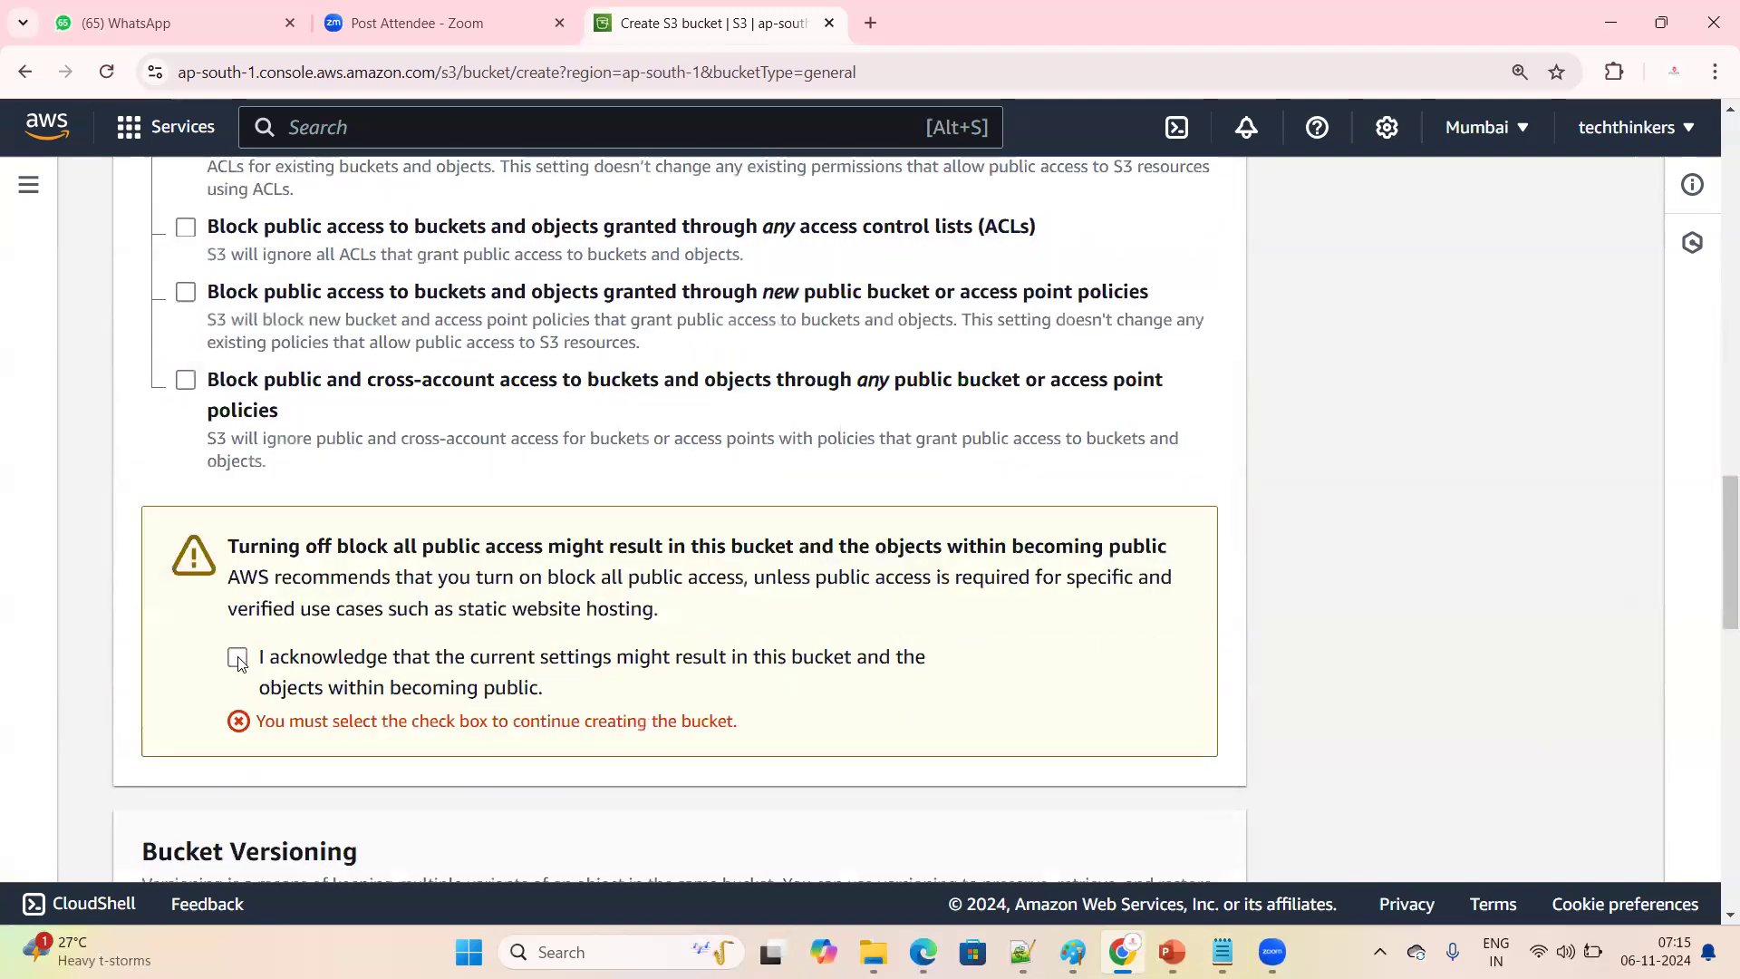
{"action": "left_click", "coordinate": [580, 670]}
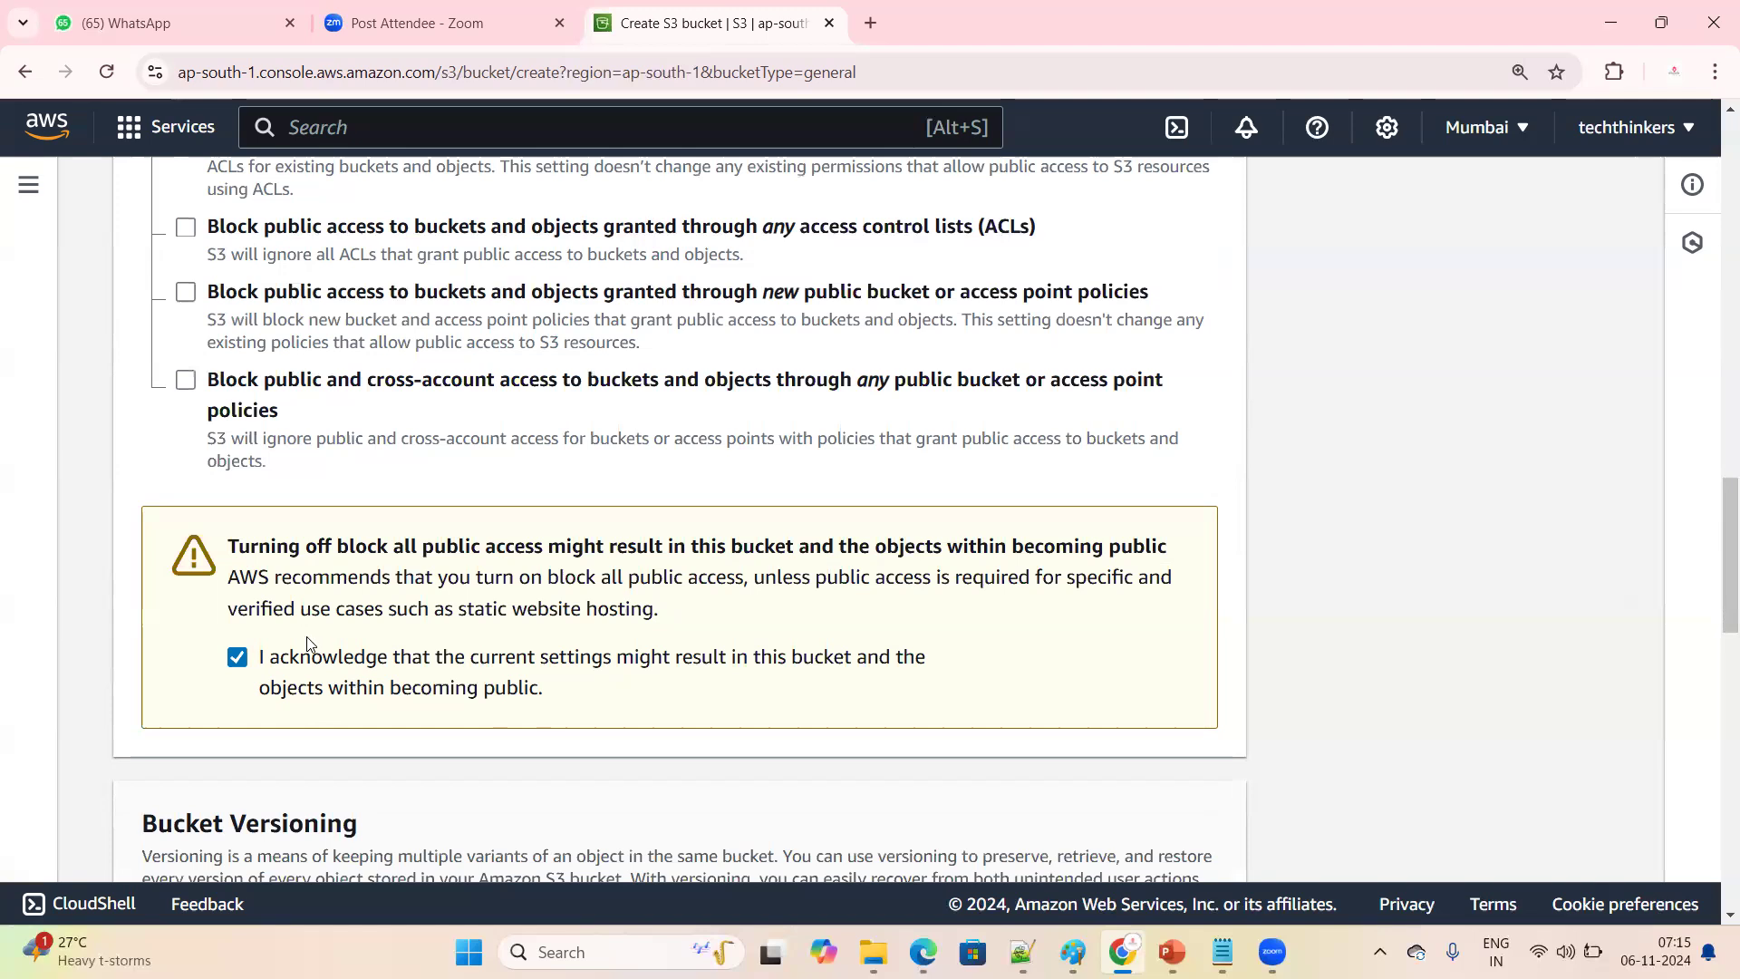
Review the Object Ownership, Block Public Access and Bucket Versioning settings of the new bucket
{"action": "scroll", "coordinate": [274, 668], "scroll_direction": "up", "scroll_amount": 5}
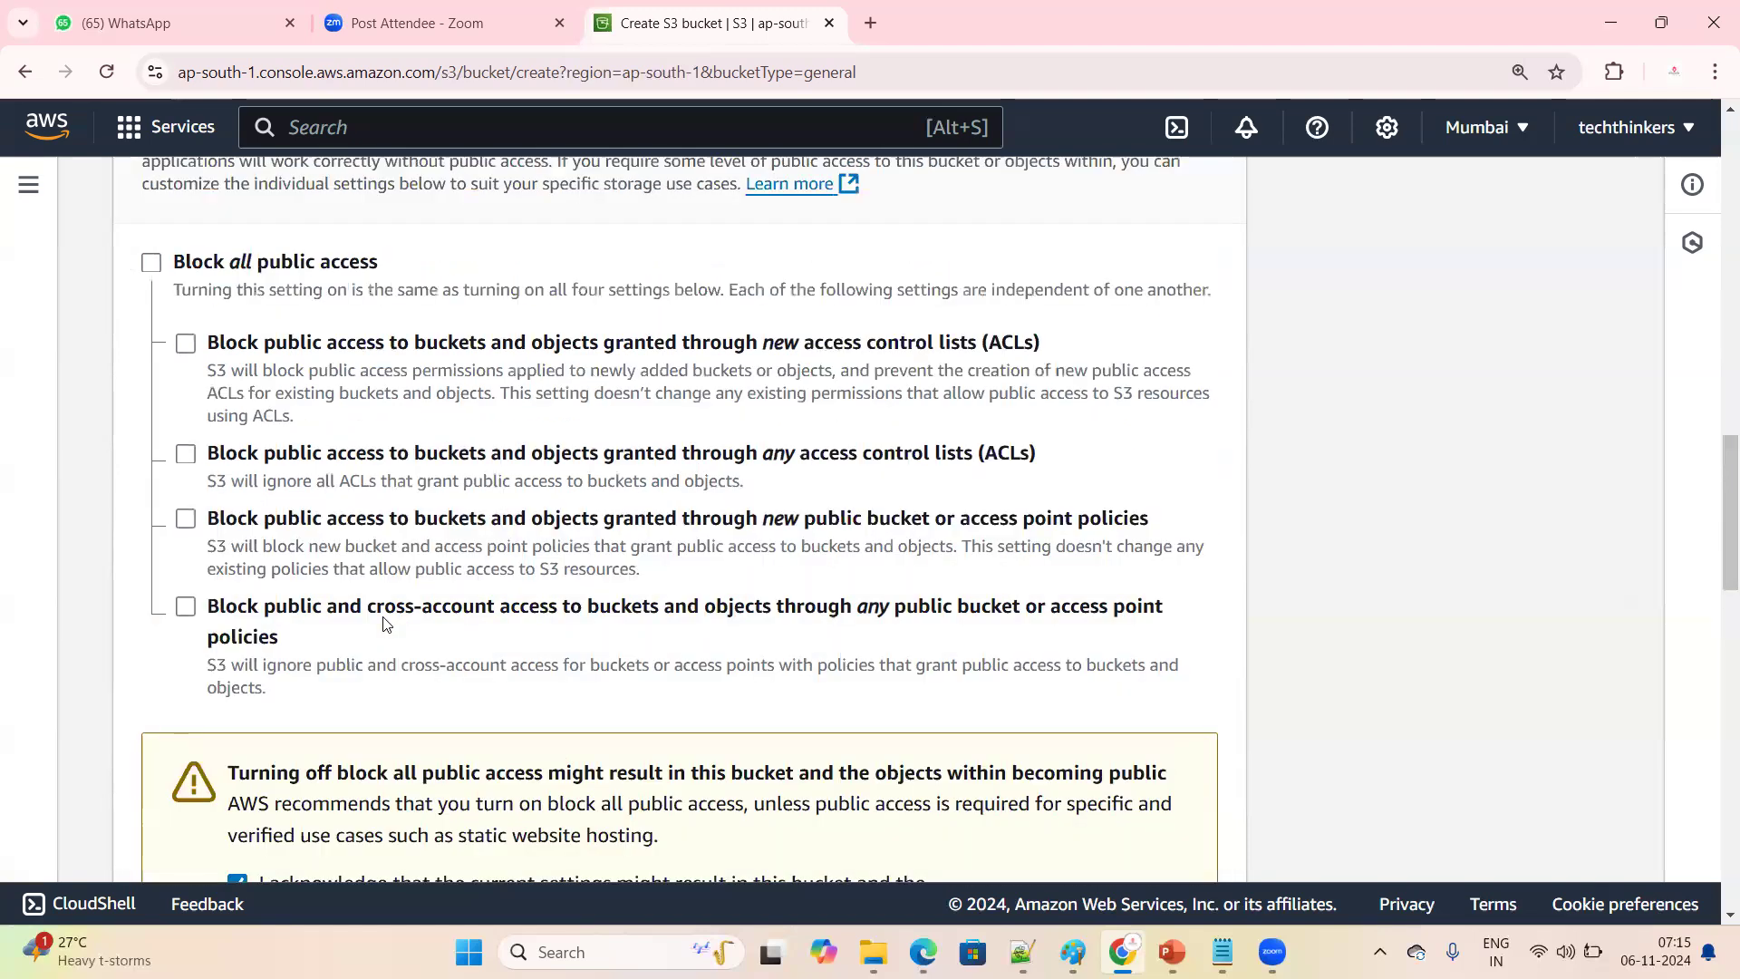
{"action": "scroll", "coordinate": [675, 531], "scroll_direction": "up", "scroll_amount": 7}
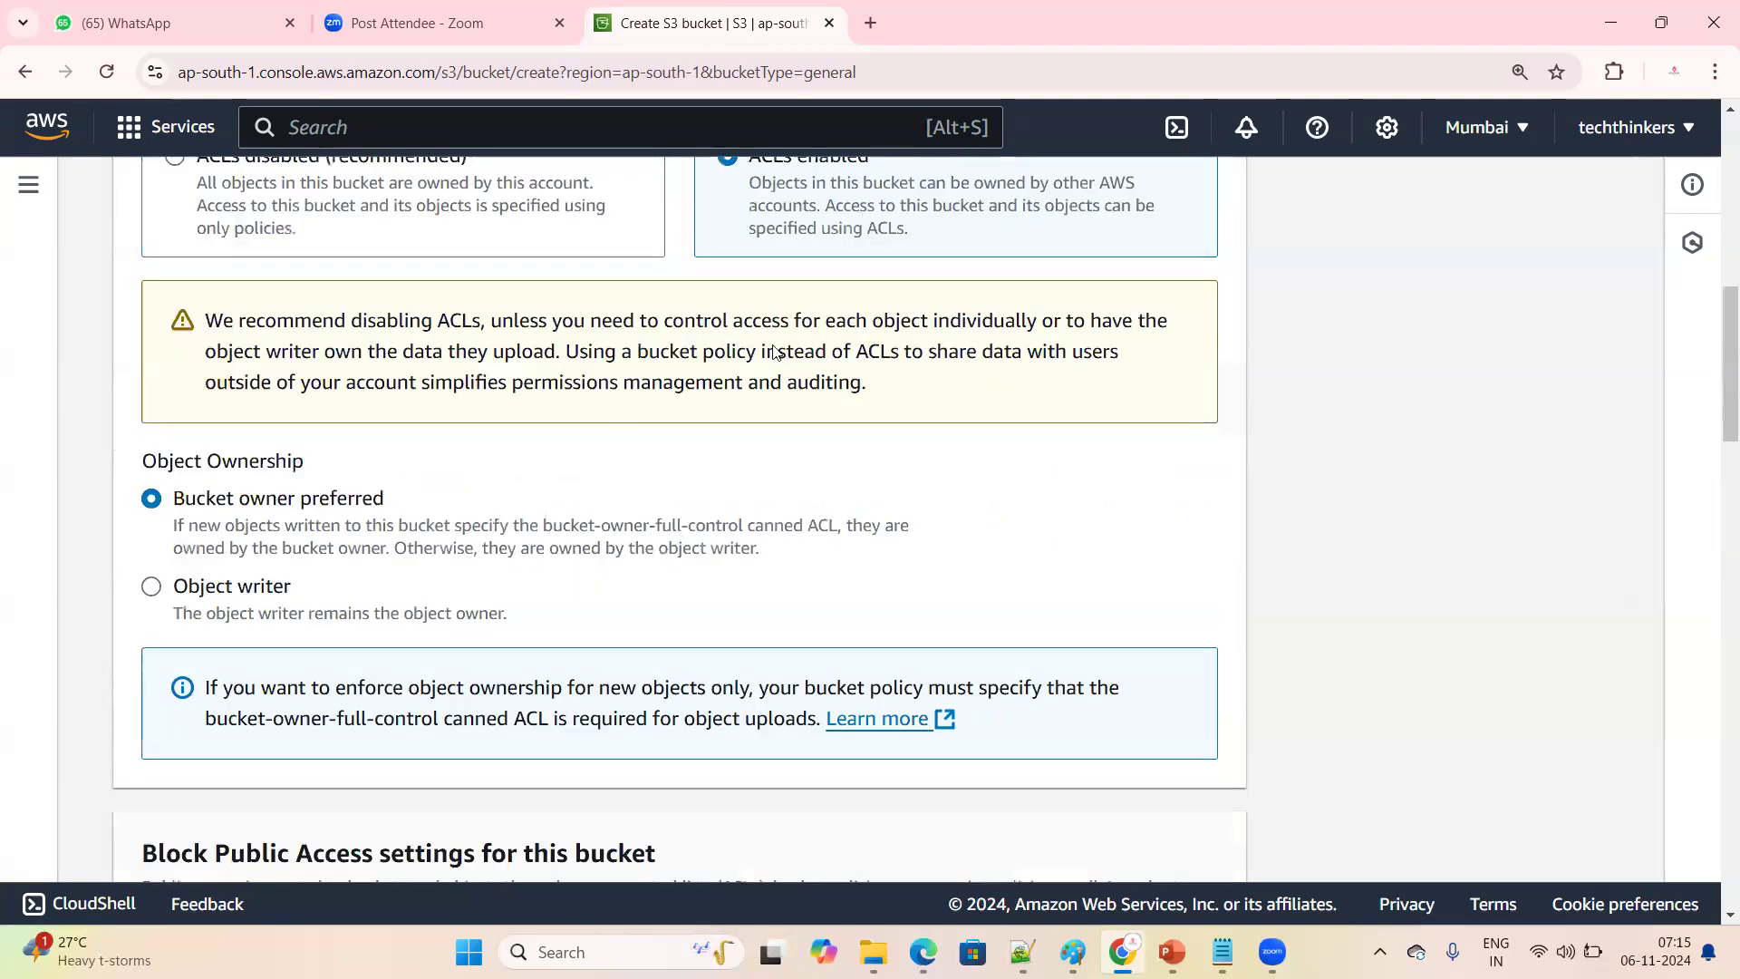
{"action": "scroll", "coordinate": [454, 635], "scroll_direction": "down", "scroll_amount": 5}
{"action": "scroll", "coordinate": [302, 698], "scroll_direction": "down", "scroll_amount": 3}
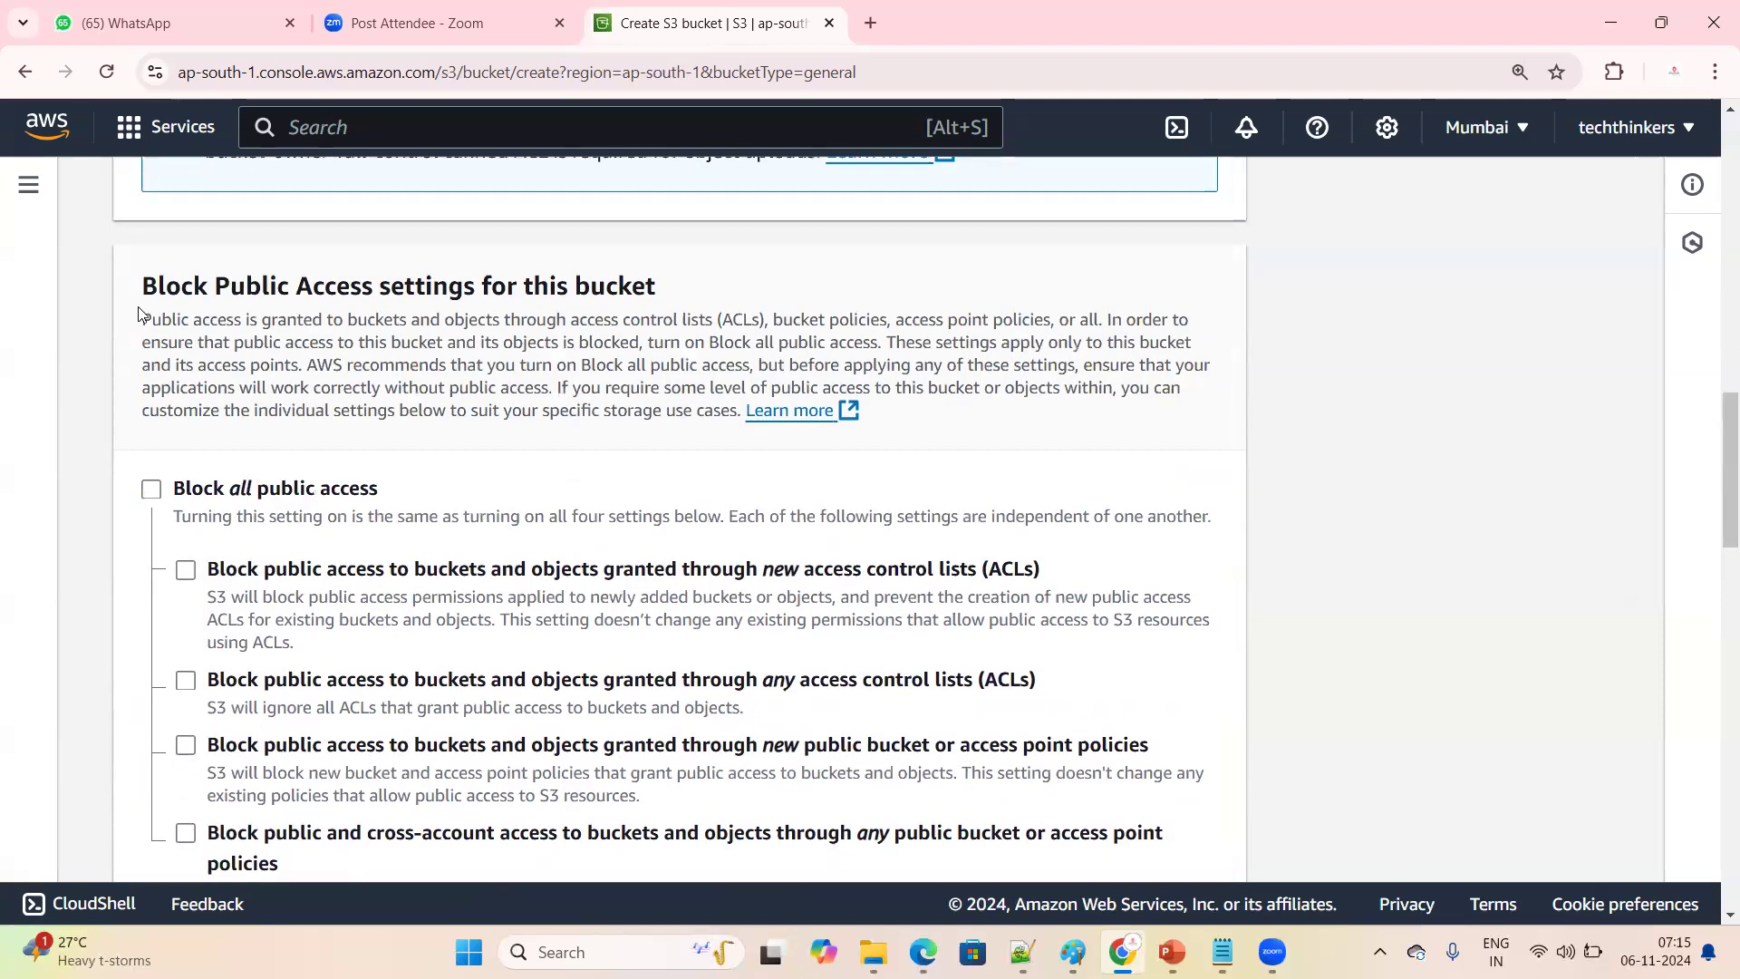
{"action": "scroll", "coordinate": [480, 569], "scroll_direction": "down", "scroll_amount": 8}
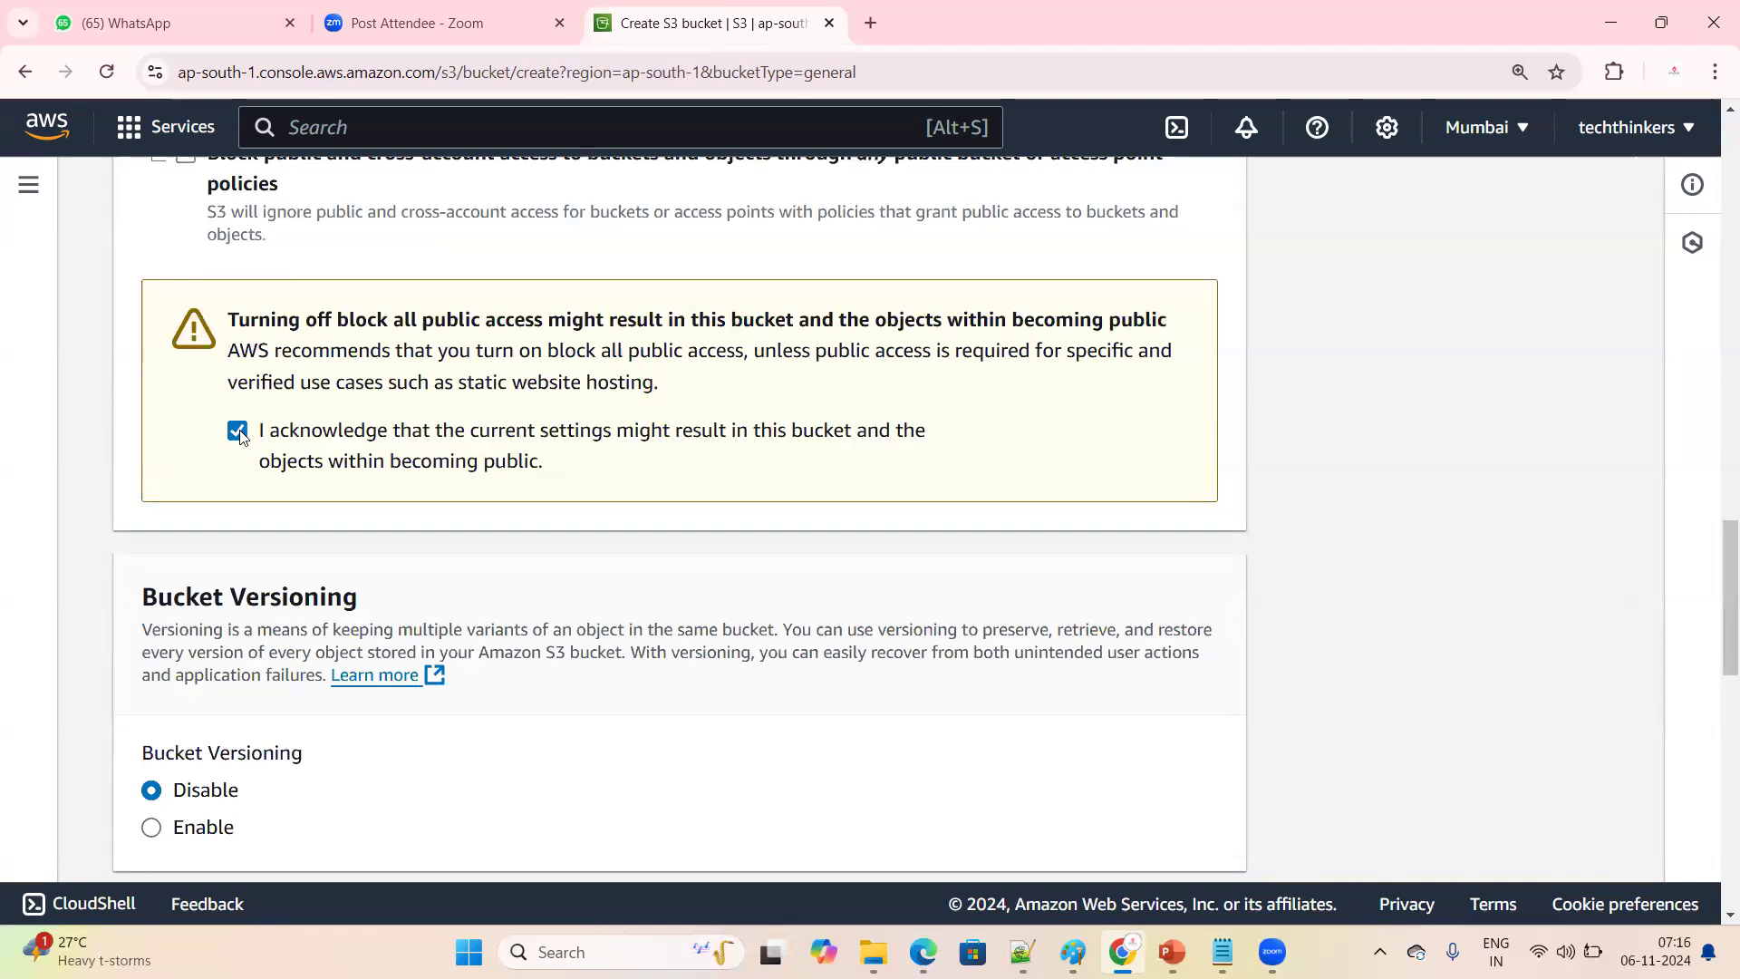
{"action": "scroll", "coordinate": [526, 680], "scroll_direction": "down", "scroll_amount": 3}
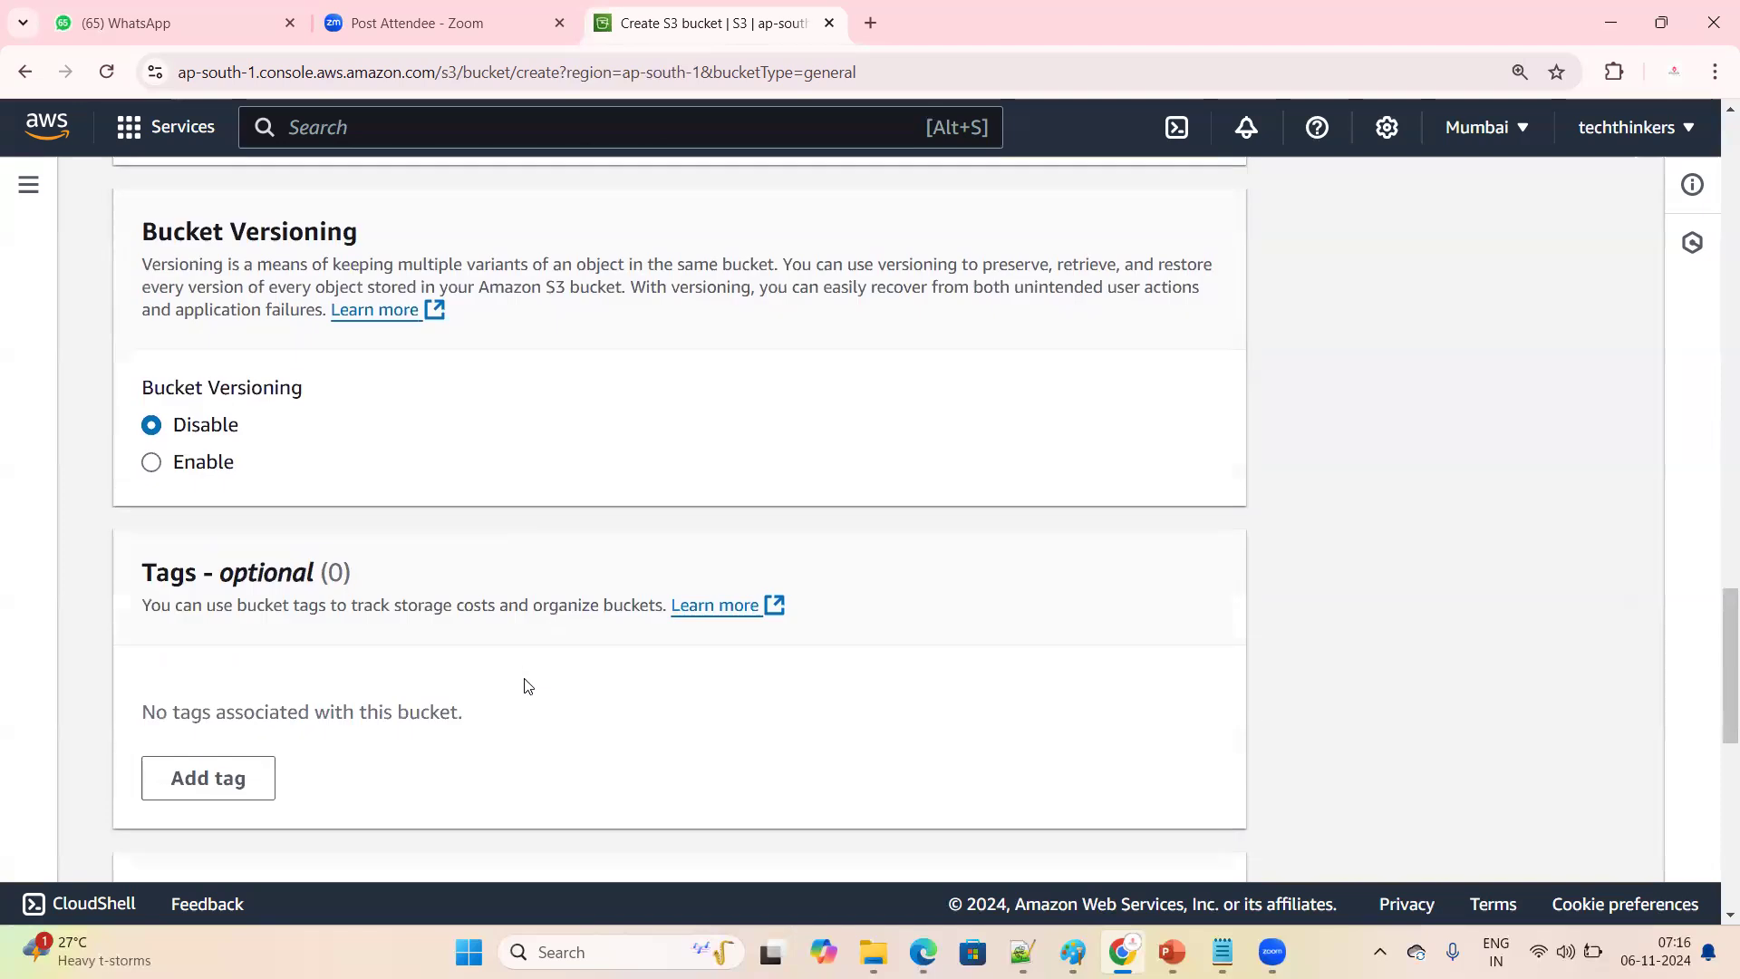
{"action": "triple_click", "coordinate": [353, 409]}
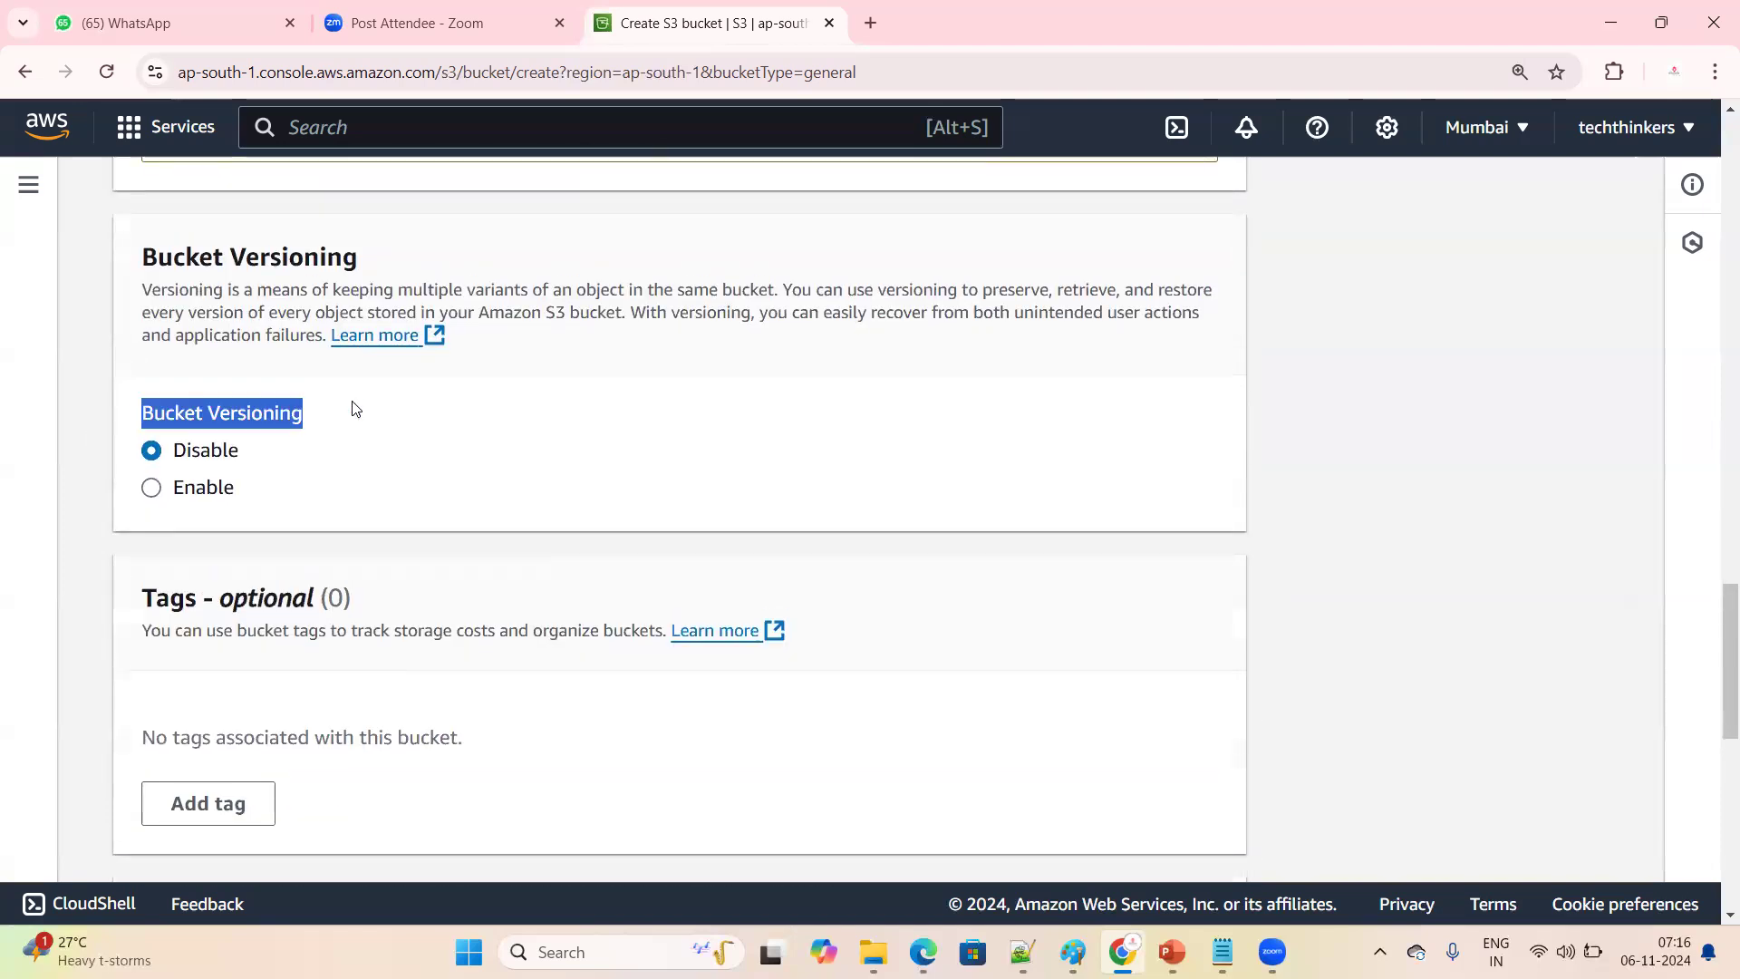
{"action": "left_click", "coordinate": [408, 453]}
{"action": "scroll", "coordinate": [611, 547], "scroll_direction": "up", "scroll_amount": 2}
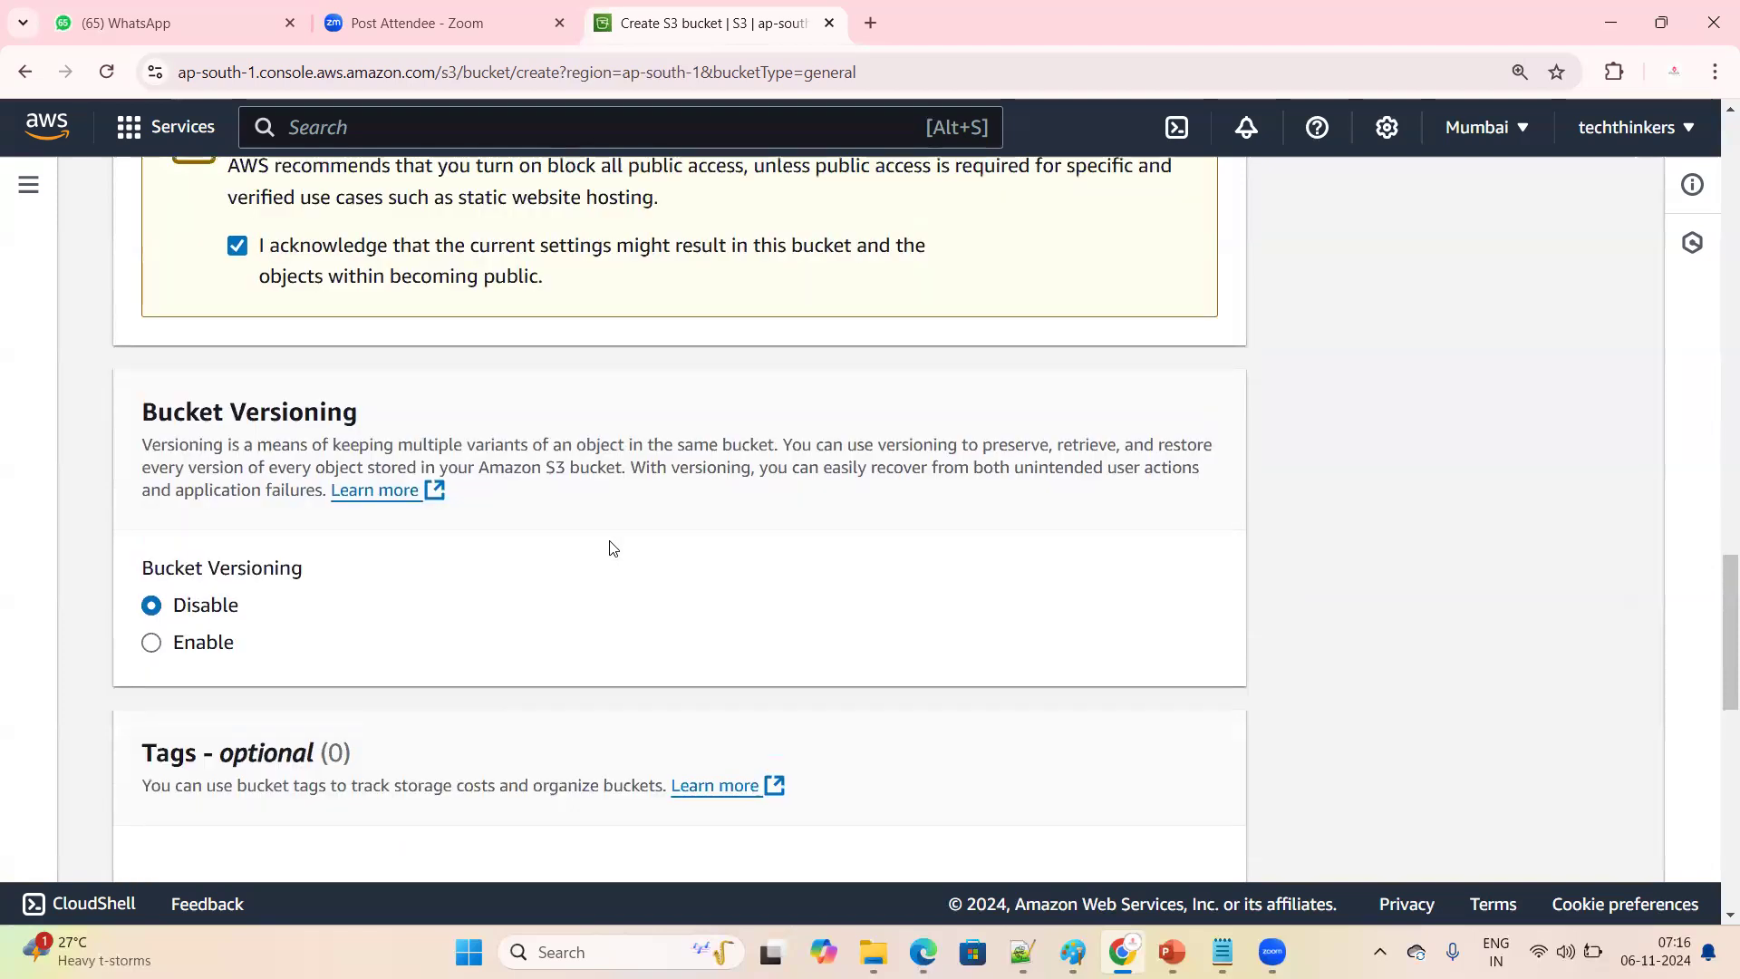
Create the bucket with the chosen settings and dismiss the success notification
{"action": "scroll", "coordinate": [611, 548], "scroll_direction": "down", "scroll_amount": 12}
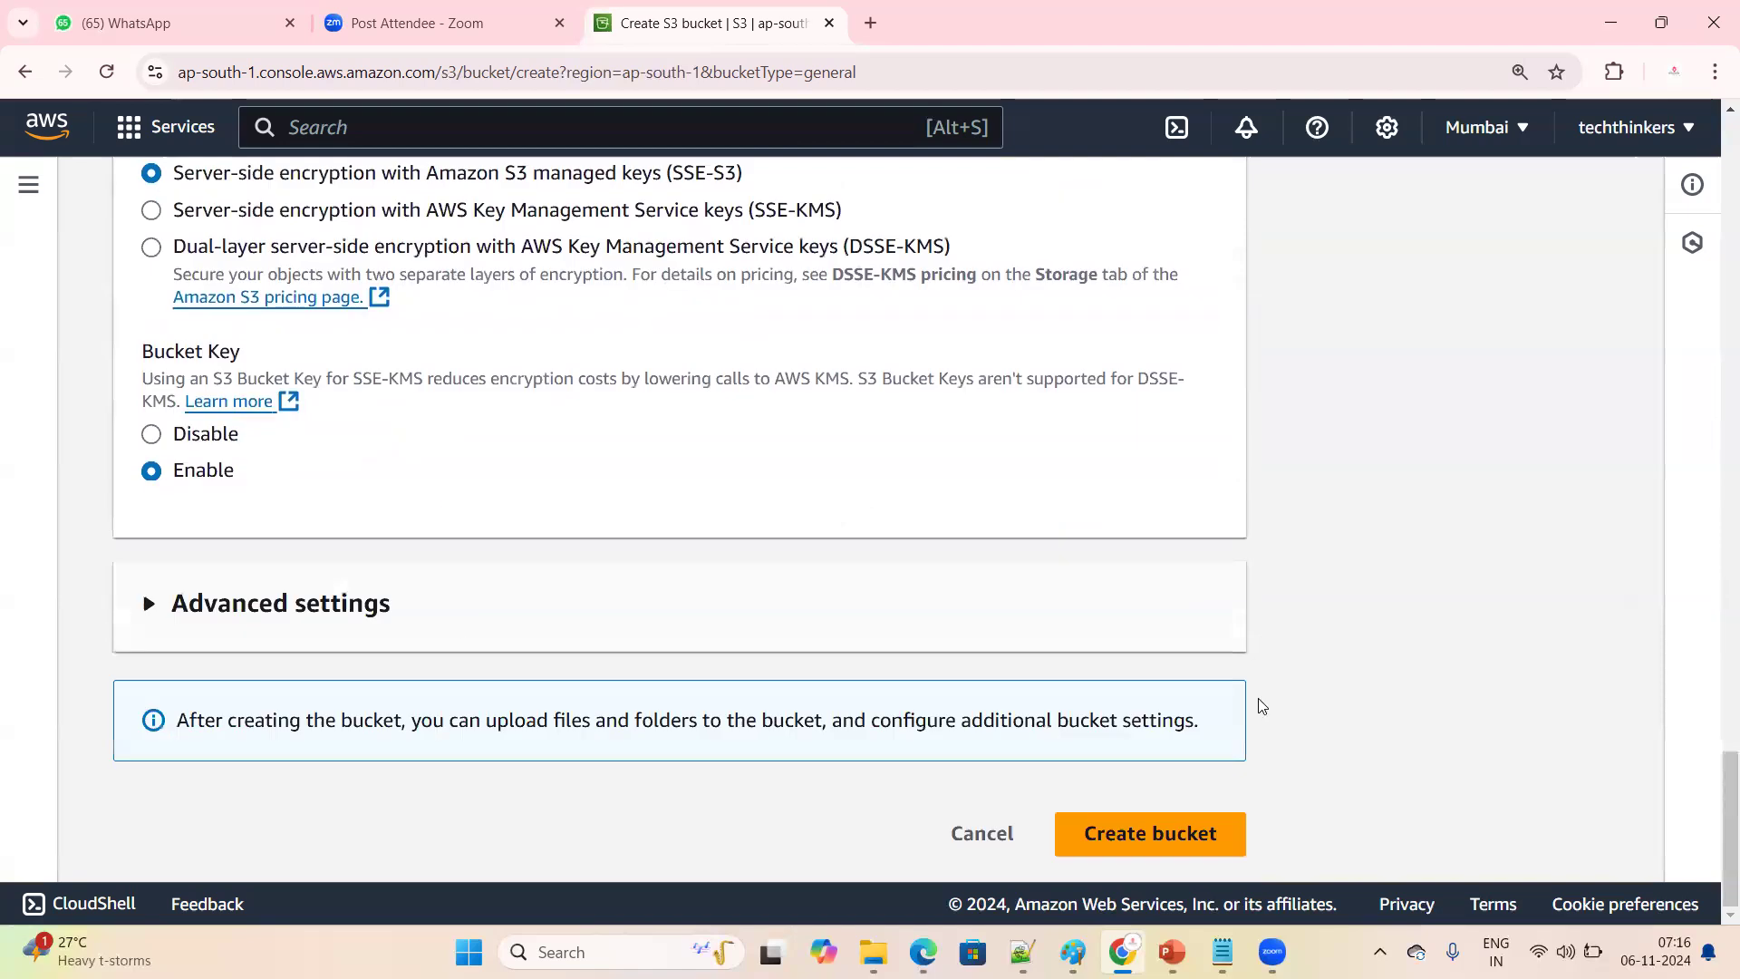
{"action": "left_click", "coordinate": [1129, 845]}
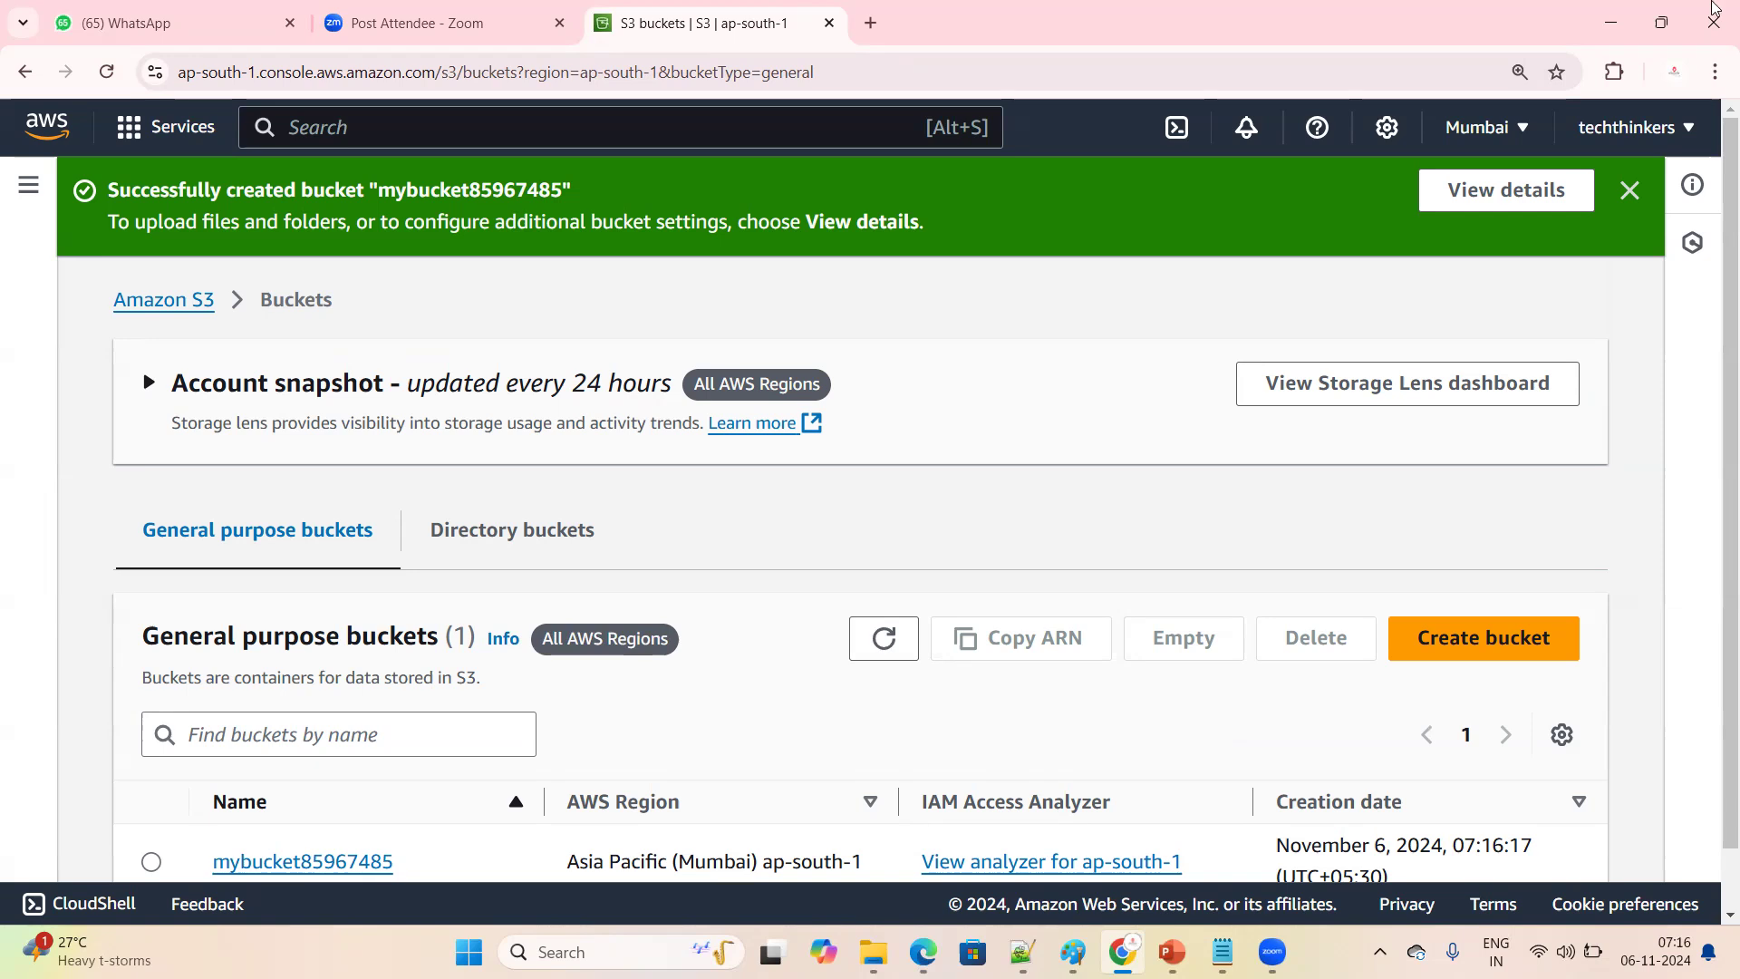
{"action": "left_click", "coordinate": [1630, 190]}
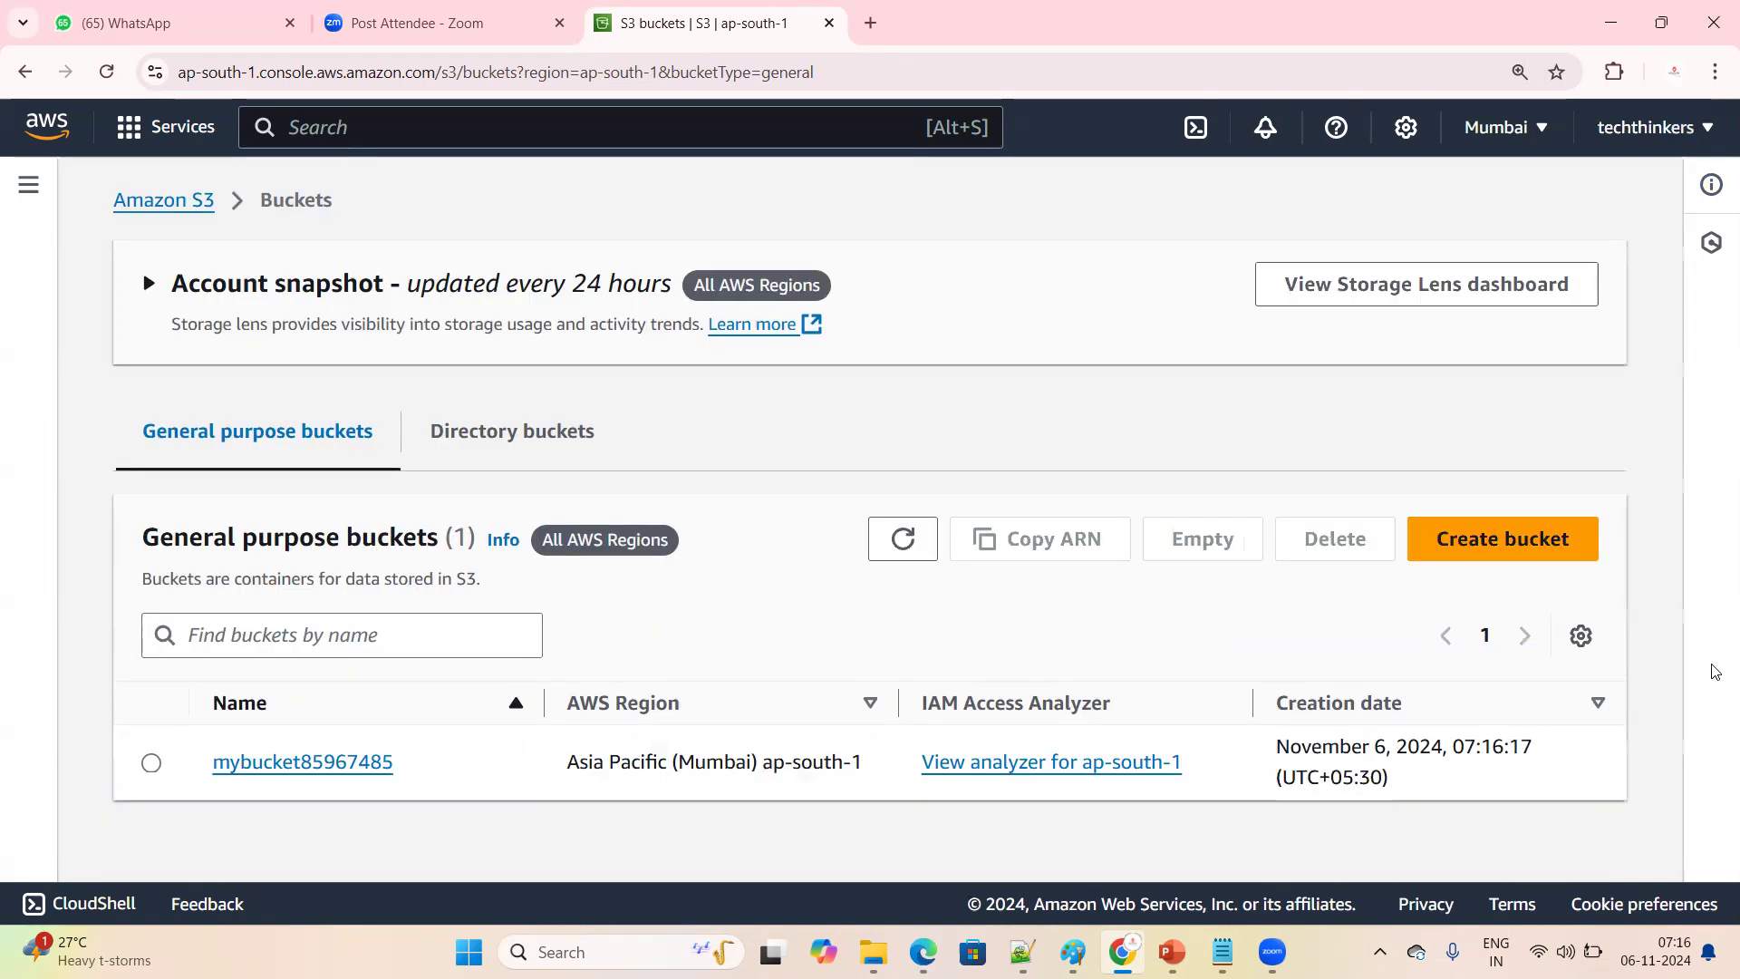
Open the bucket mybucket85967485 from the general purpose buckets list and start an upload into it
{"action": "left_click_drag", "start_coordinate": [364, 772], "coordinate": [404, 774]}
{"action": "left_click", "coordinate": [342, 847]}
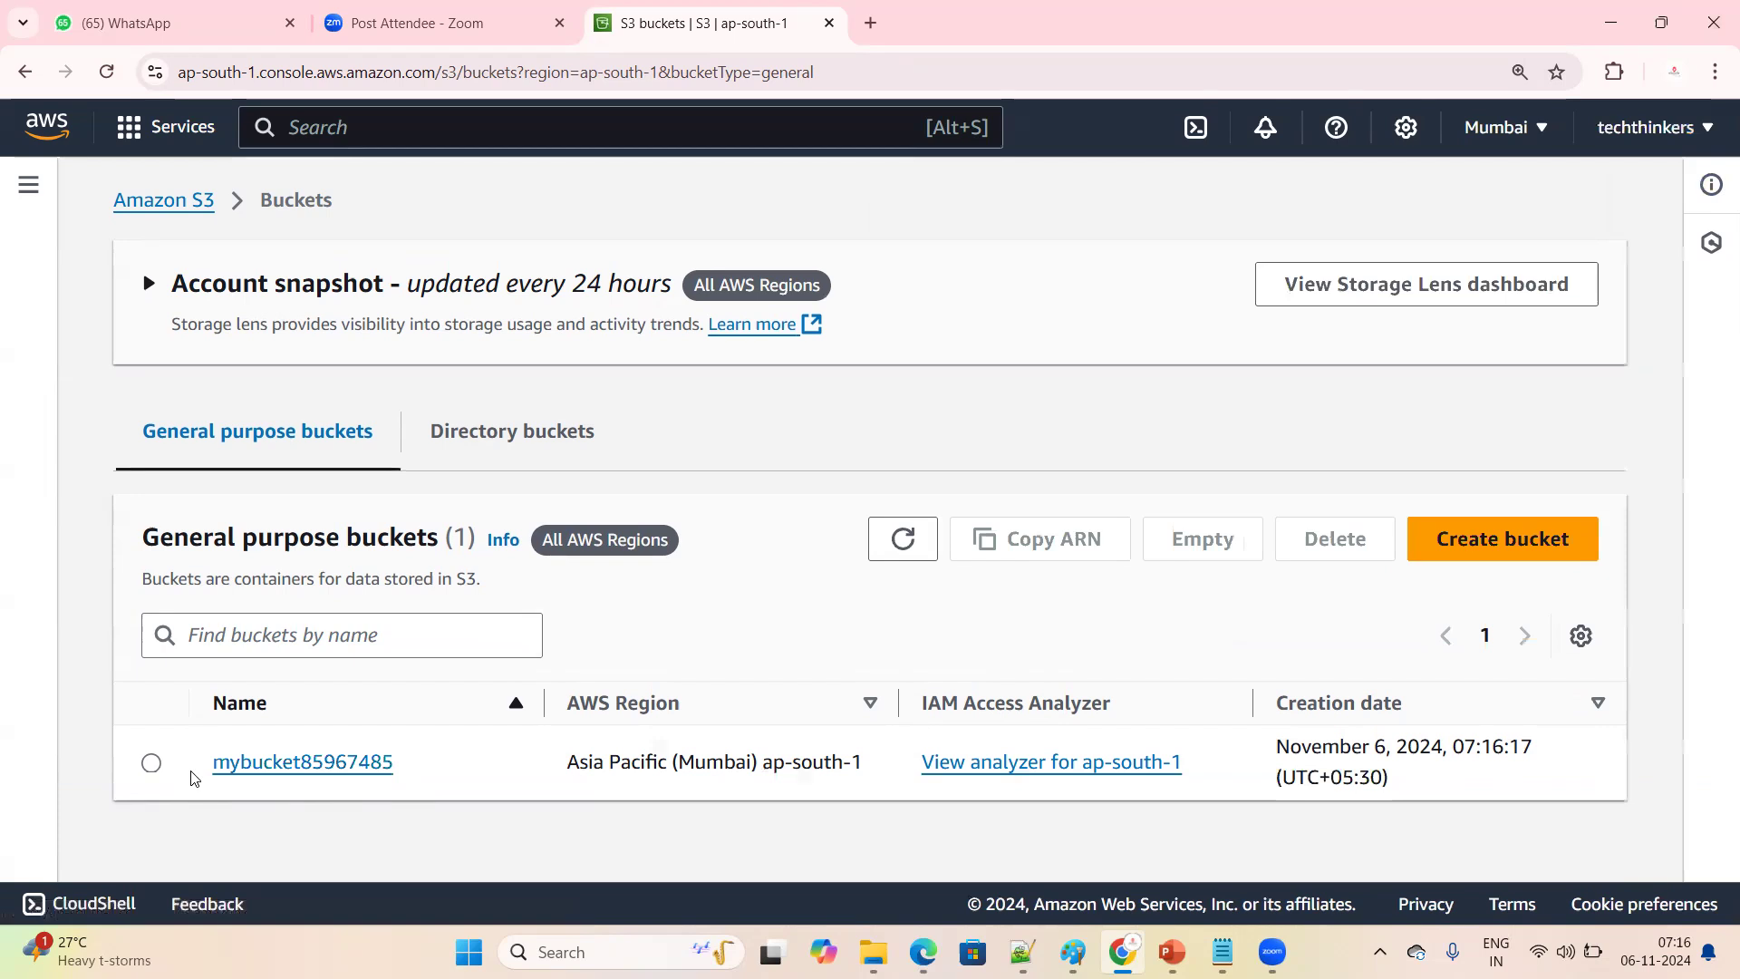
{"action": "double_click", "coordinate": [430, 771]}
{"action": "left_click", "coordinate": [310, 848]}
{"action": "left_click", "coordinate": [276, 764]}
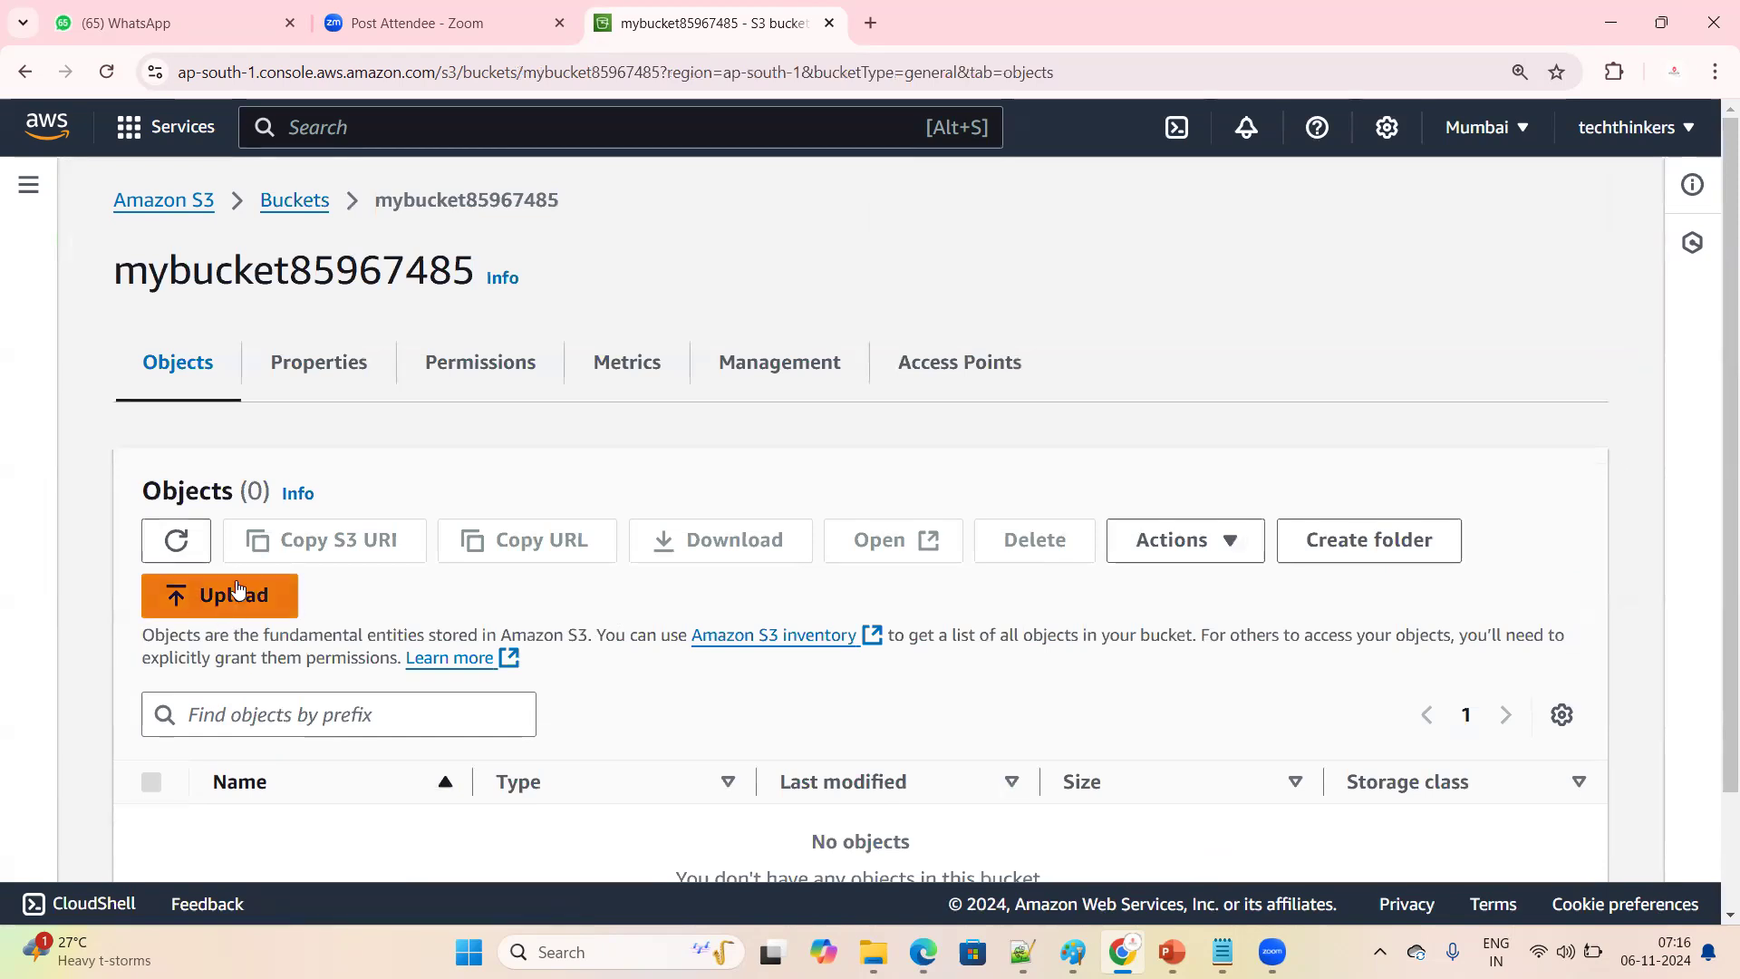
{"action": "left_click", "coordinate": [201, 608]}
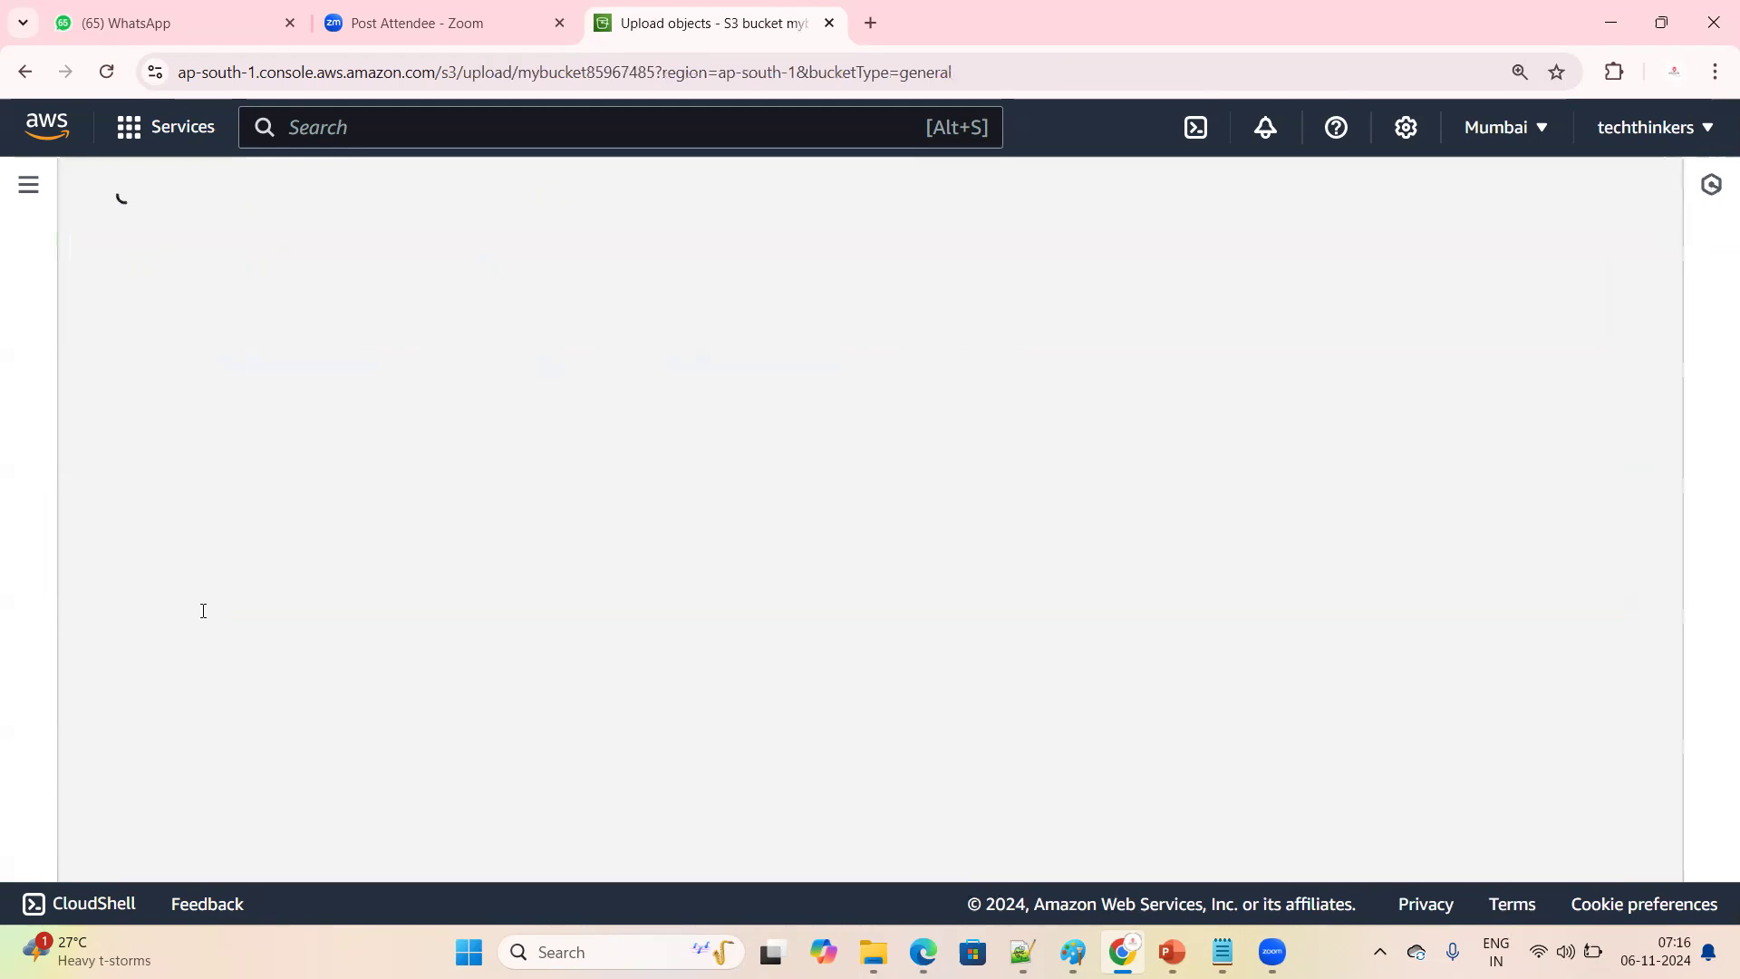
Add the file "Day 5 - 30-Sep-2024 - Collections.pptx" from the Downloads folder to the upload list
{"action": "left_click", "coordinate": [1009, 566]}
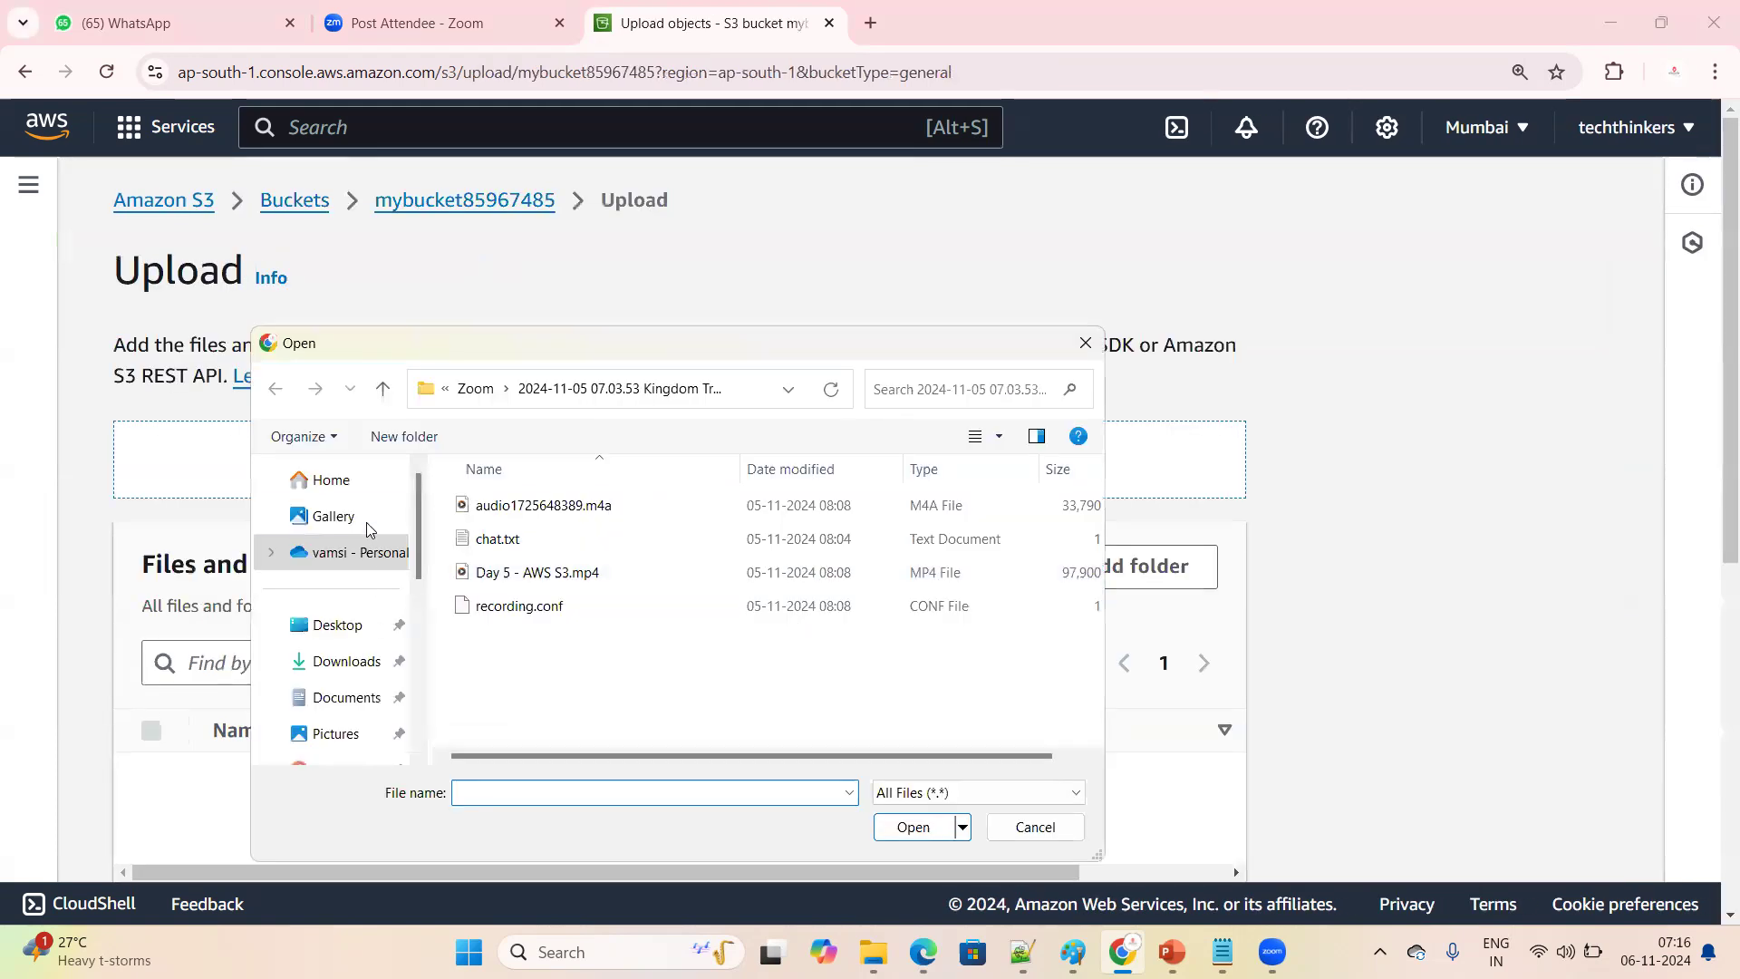
{"action": "left_click", "coordinate": [358, 642]}
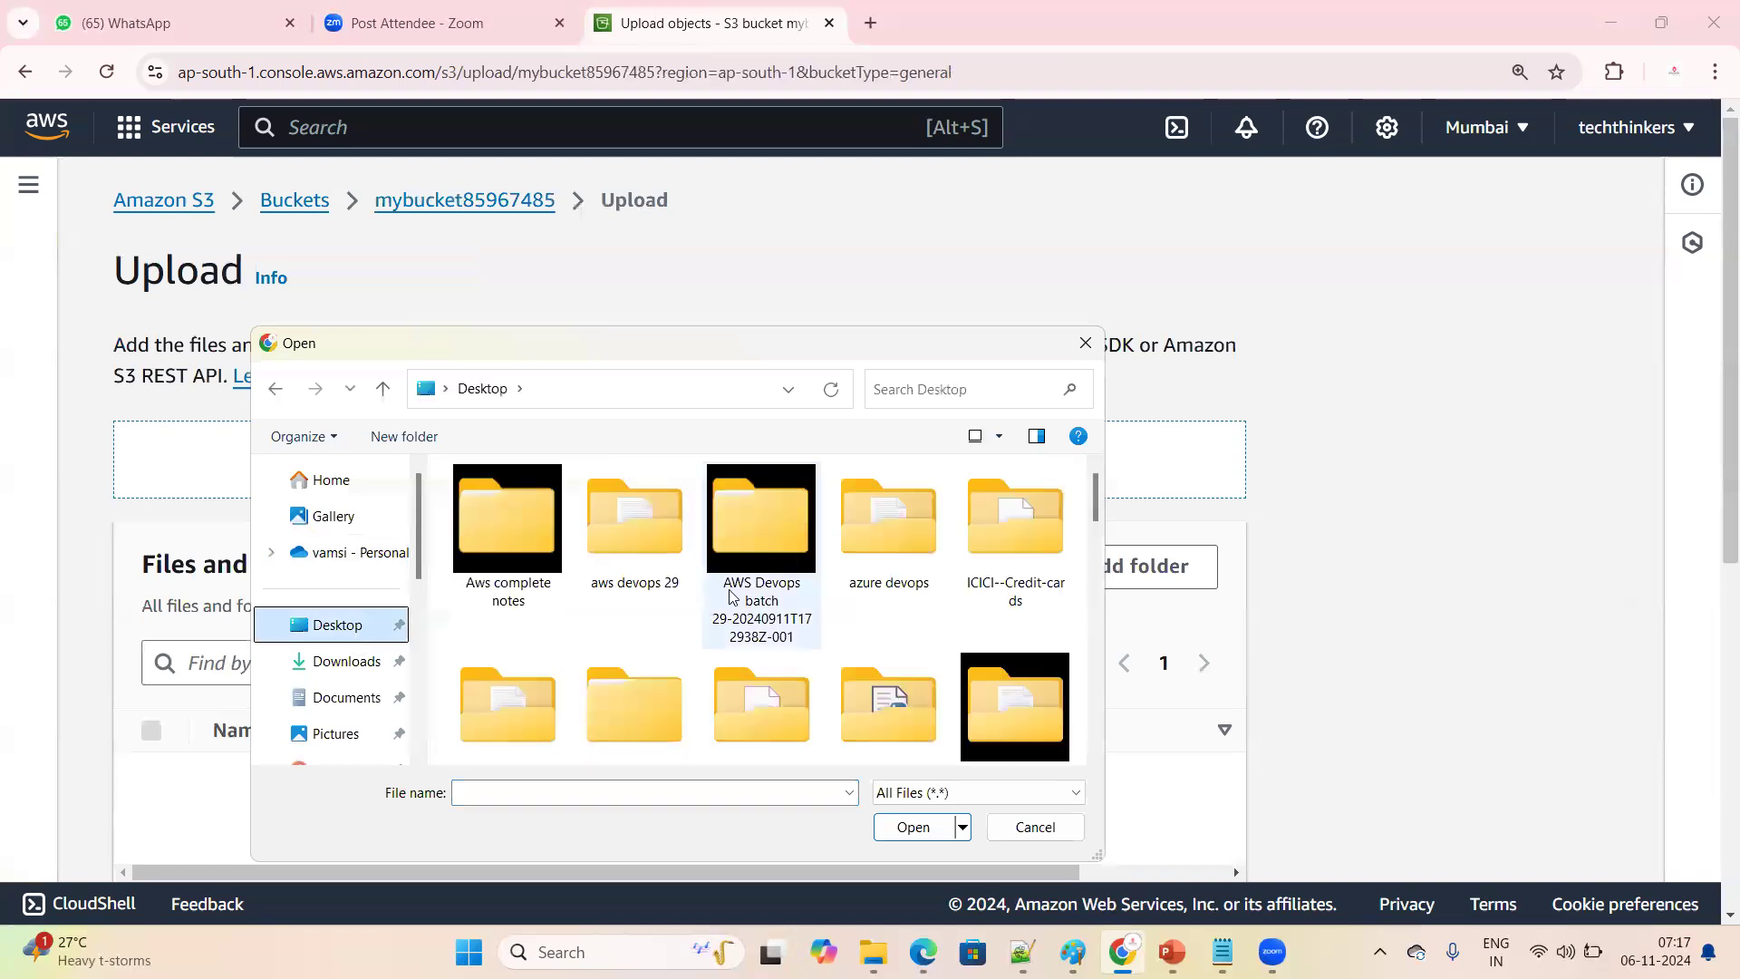
{"action": "scroll", "coordinate": [584, 638], "scroll_direction": "down", "scroll_amount": 3}
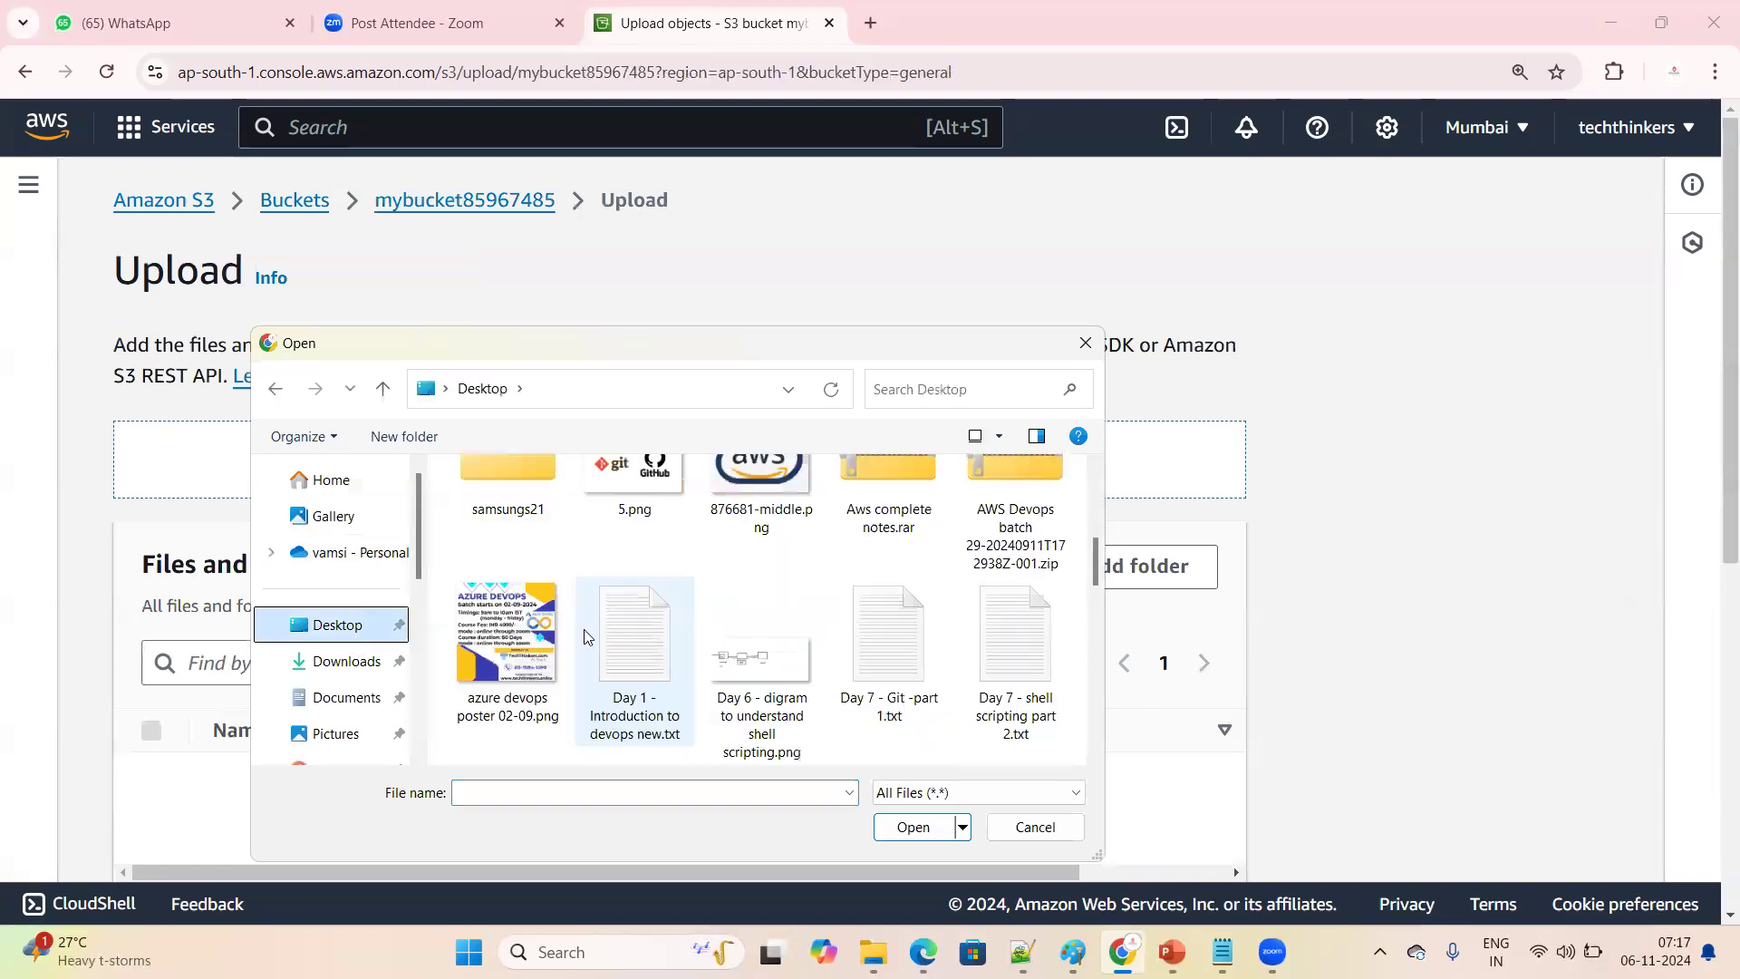
{"action": "left_click", "coordinate": [352, 634]}
{"action": "left_click", "coordinate": [344, 661]}
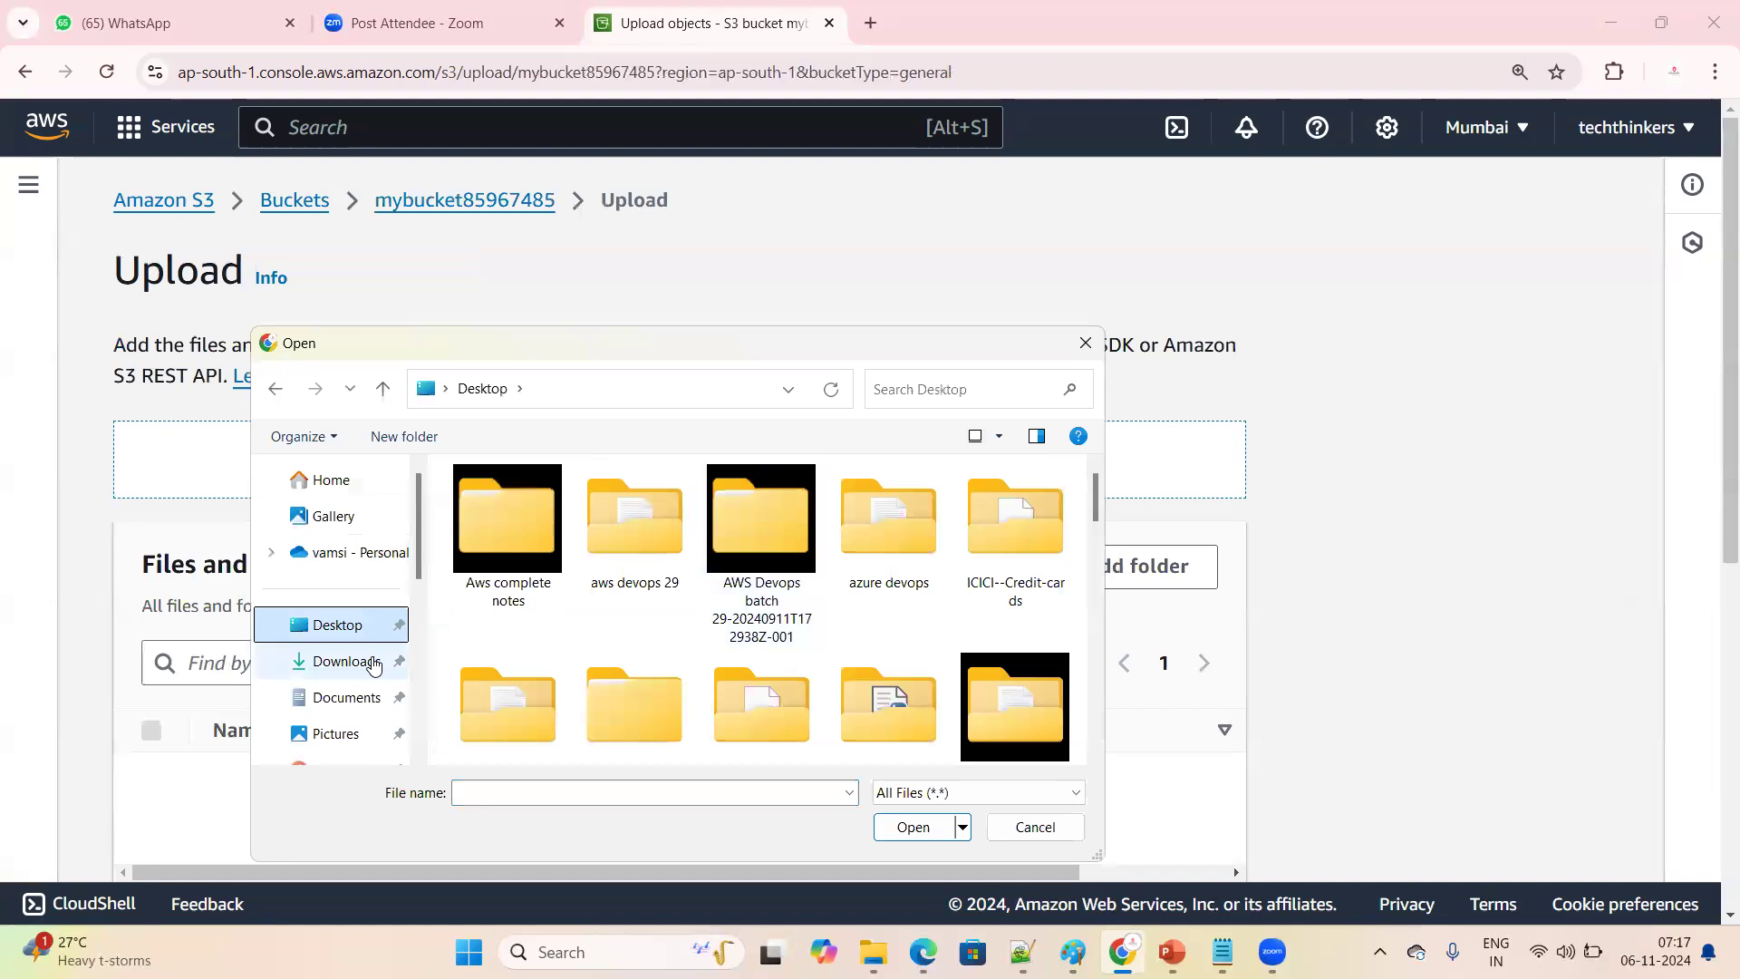
{"action": "scroll", "coordinate": [649, 615], "scroll_direction": "down", "scroll_amount": 2}
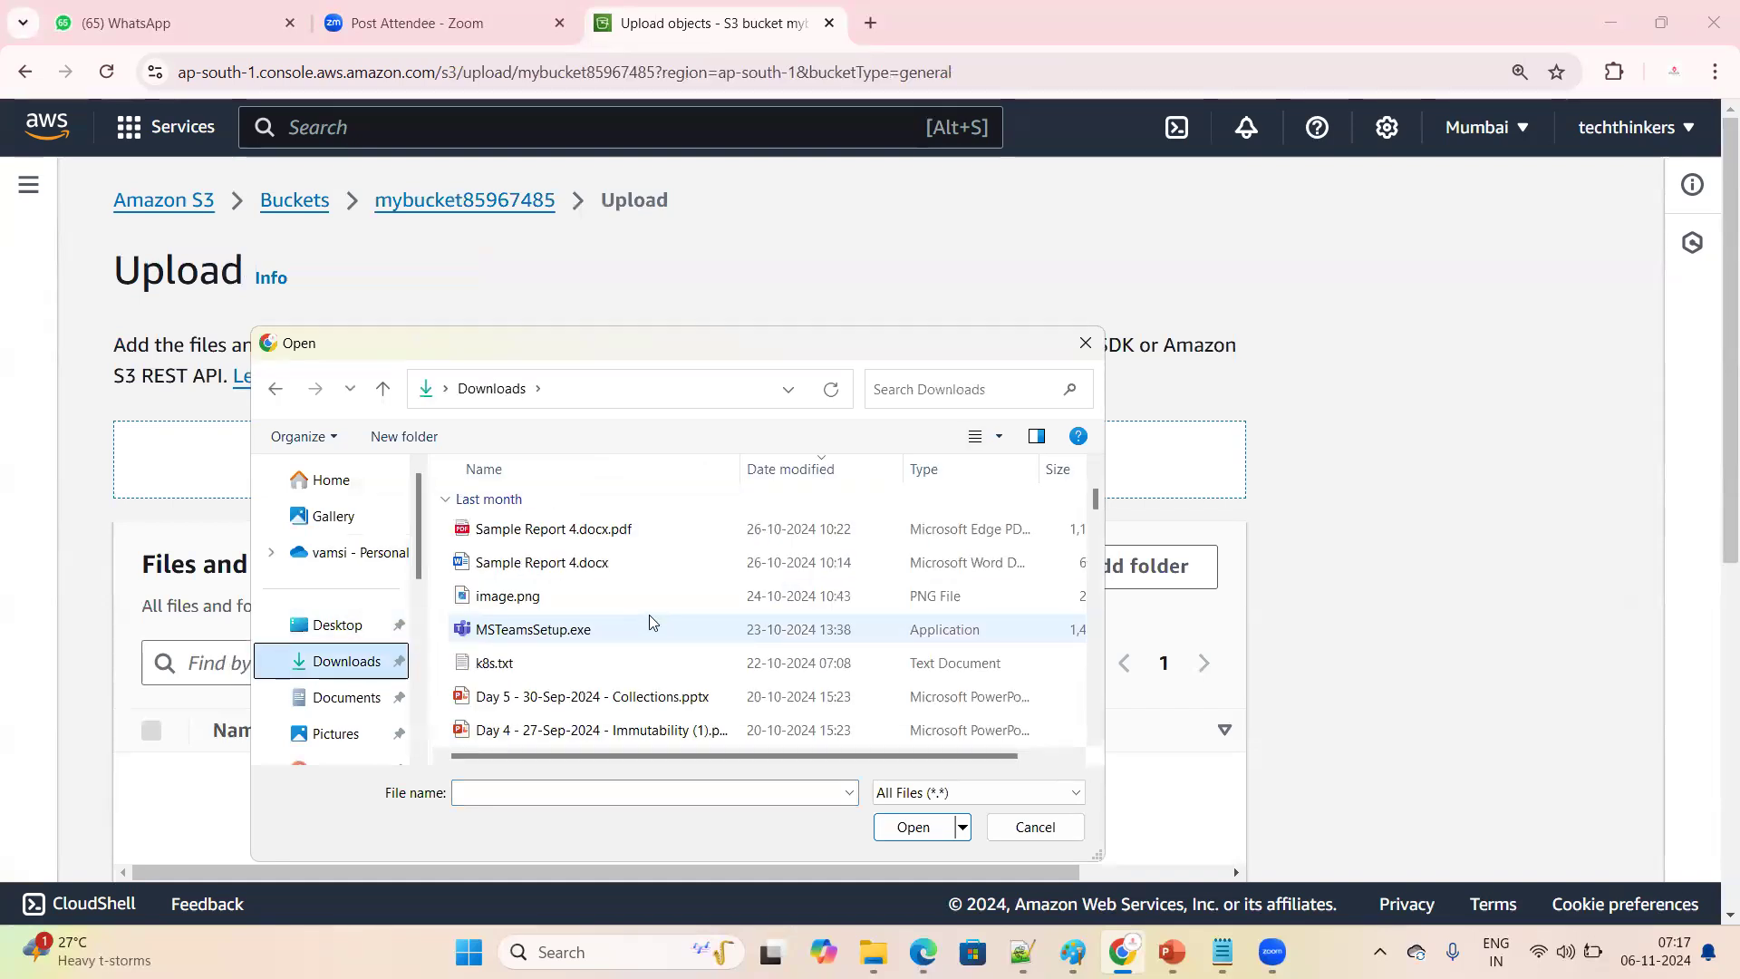
{"action": "left_click", "coordinate": [625, 701]}
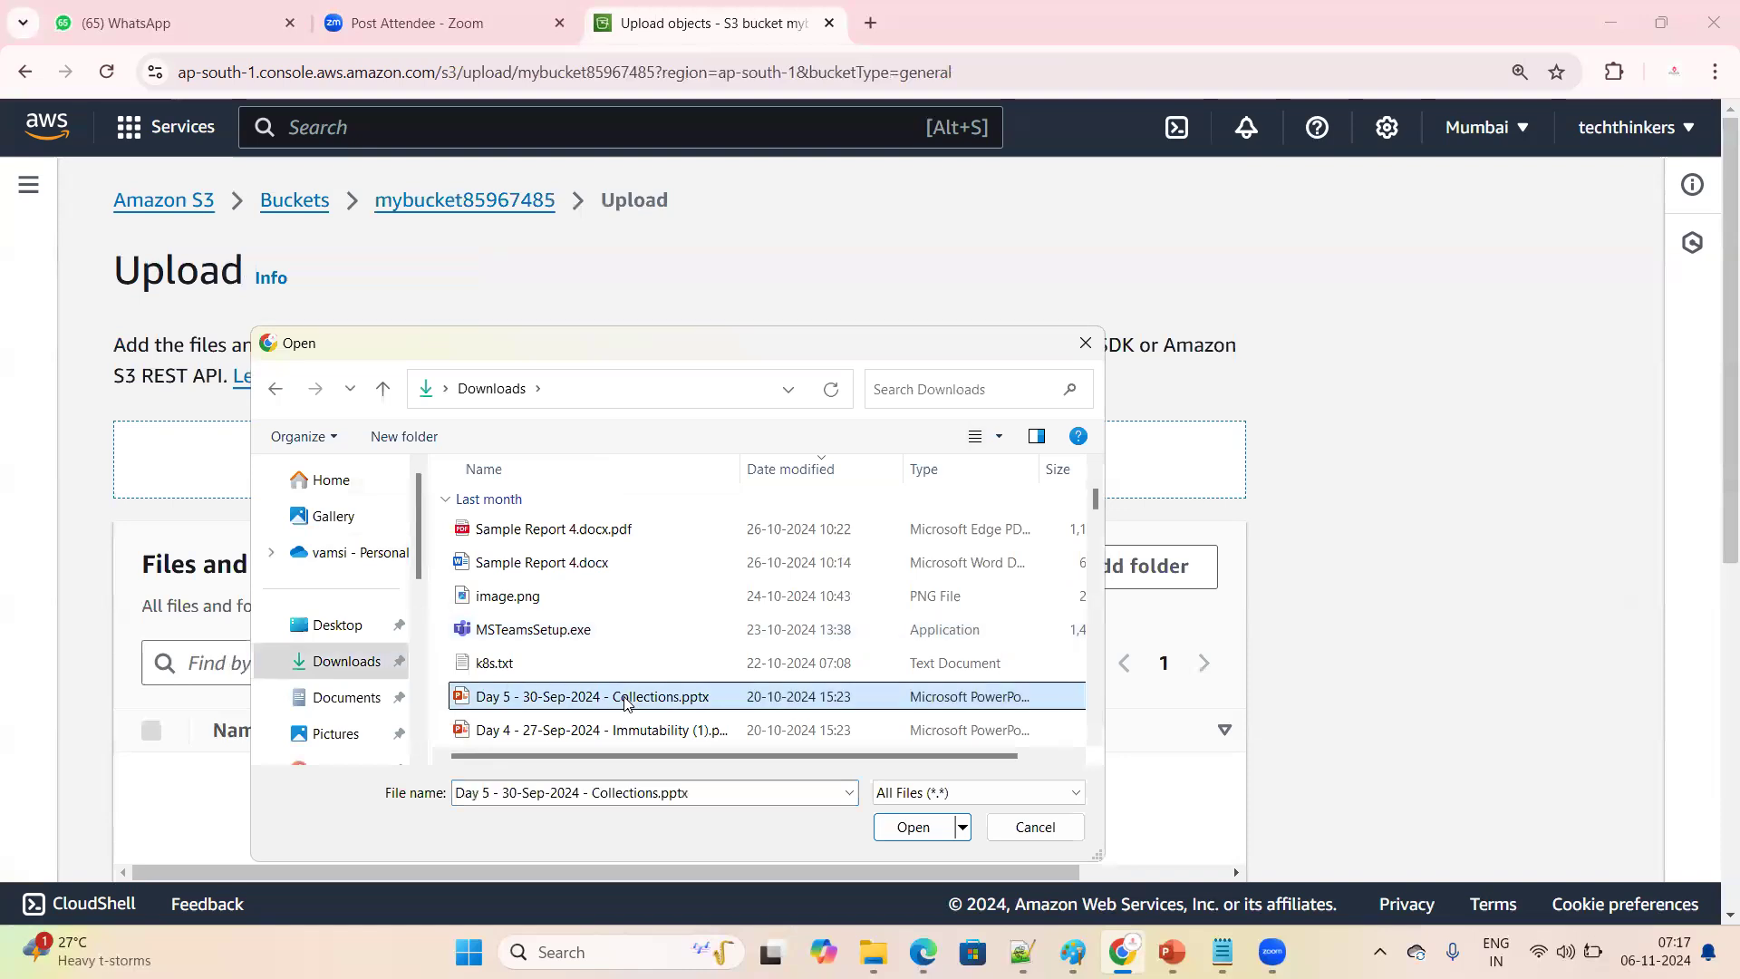
{"action": "left_click", "coordinate": [912, 828]}
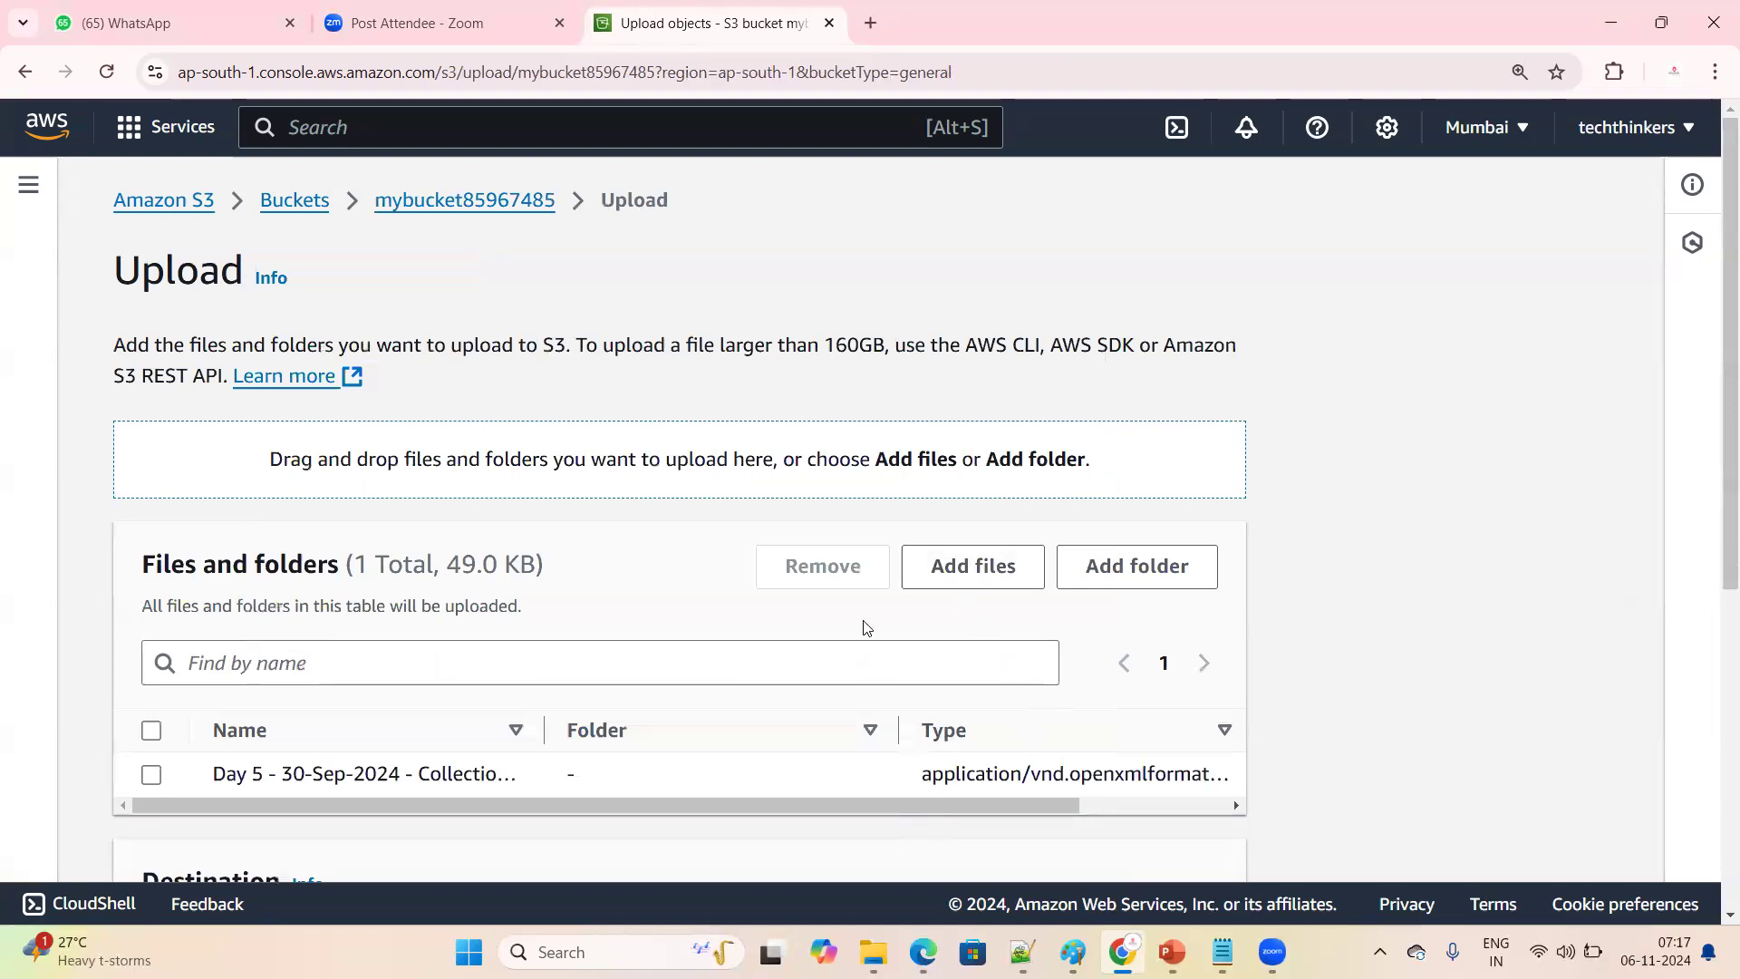
Remove the Day 5 Collections presentation from the files to upload
{"action": "scroll", "coordinate": [867, 627], "scroll_direction": "down", "scroll_amount": 3}
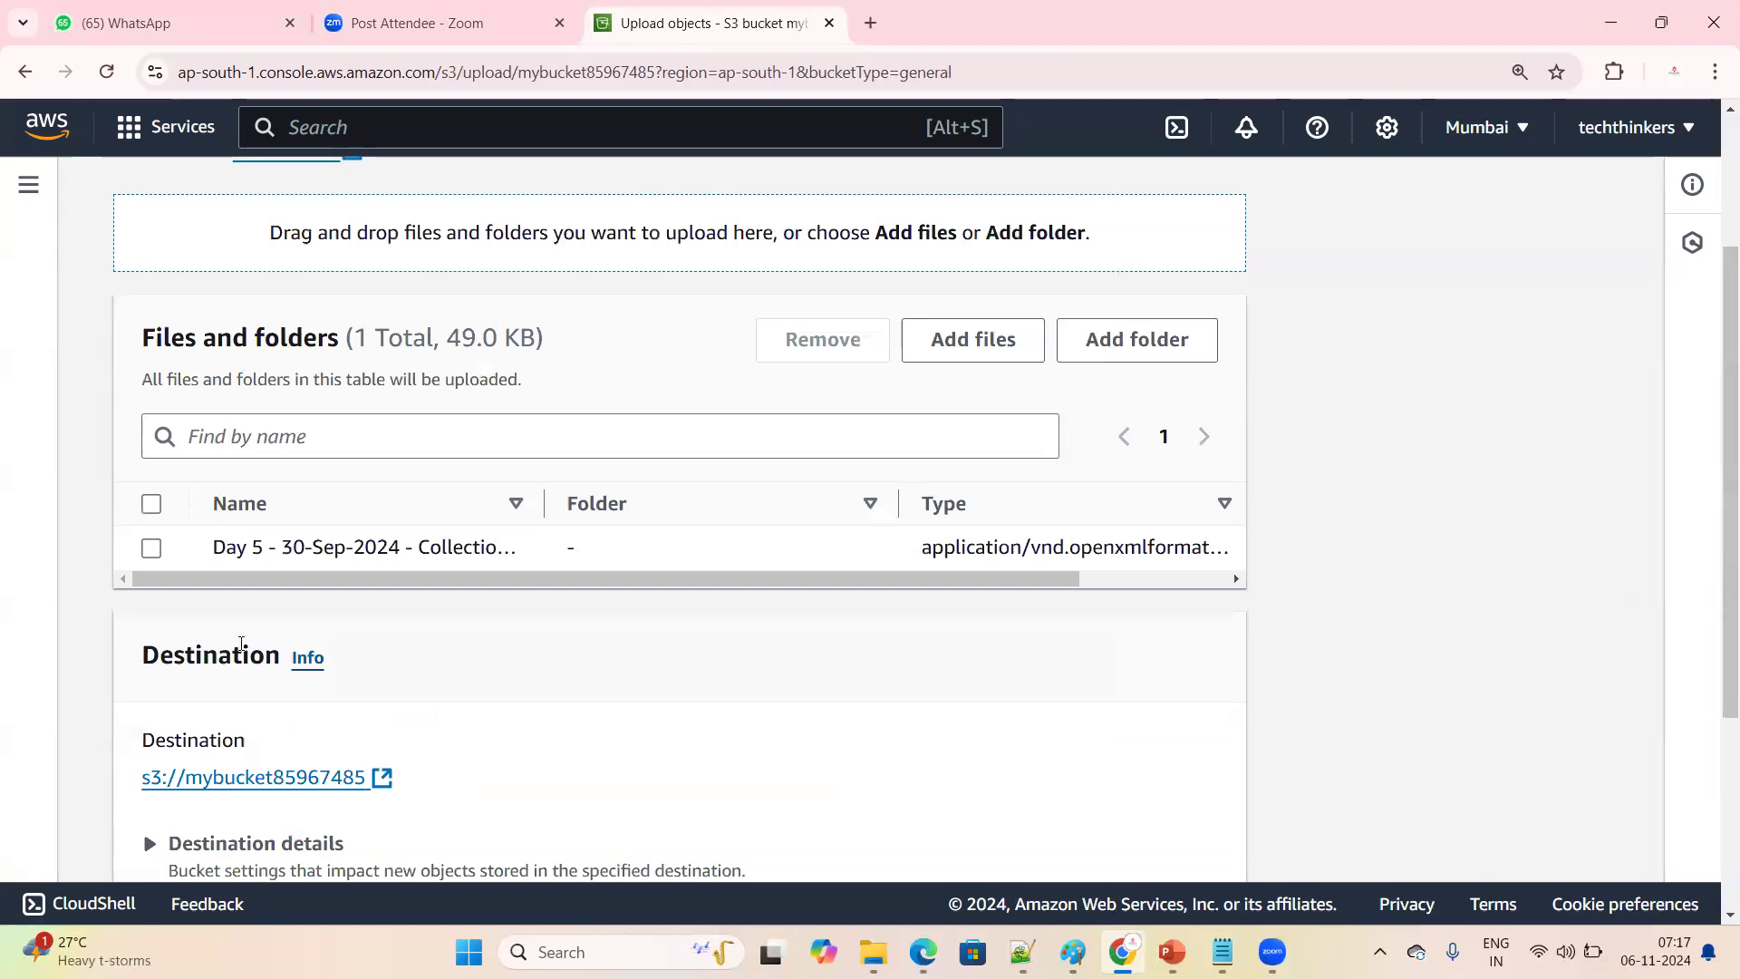
{"action": "left_click", "coordinate": [149, 549]}
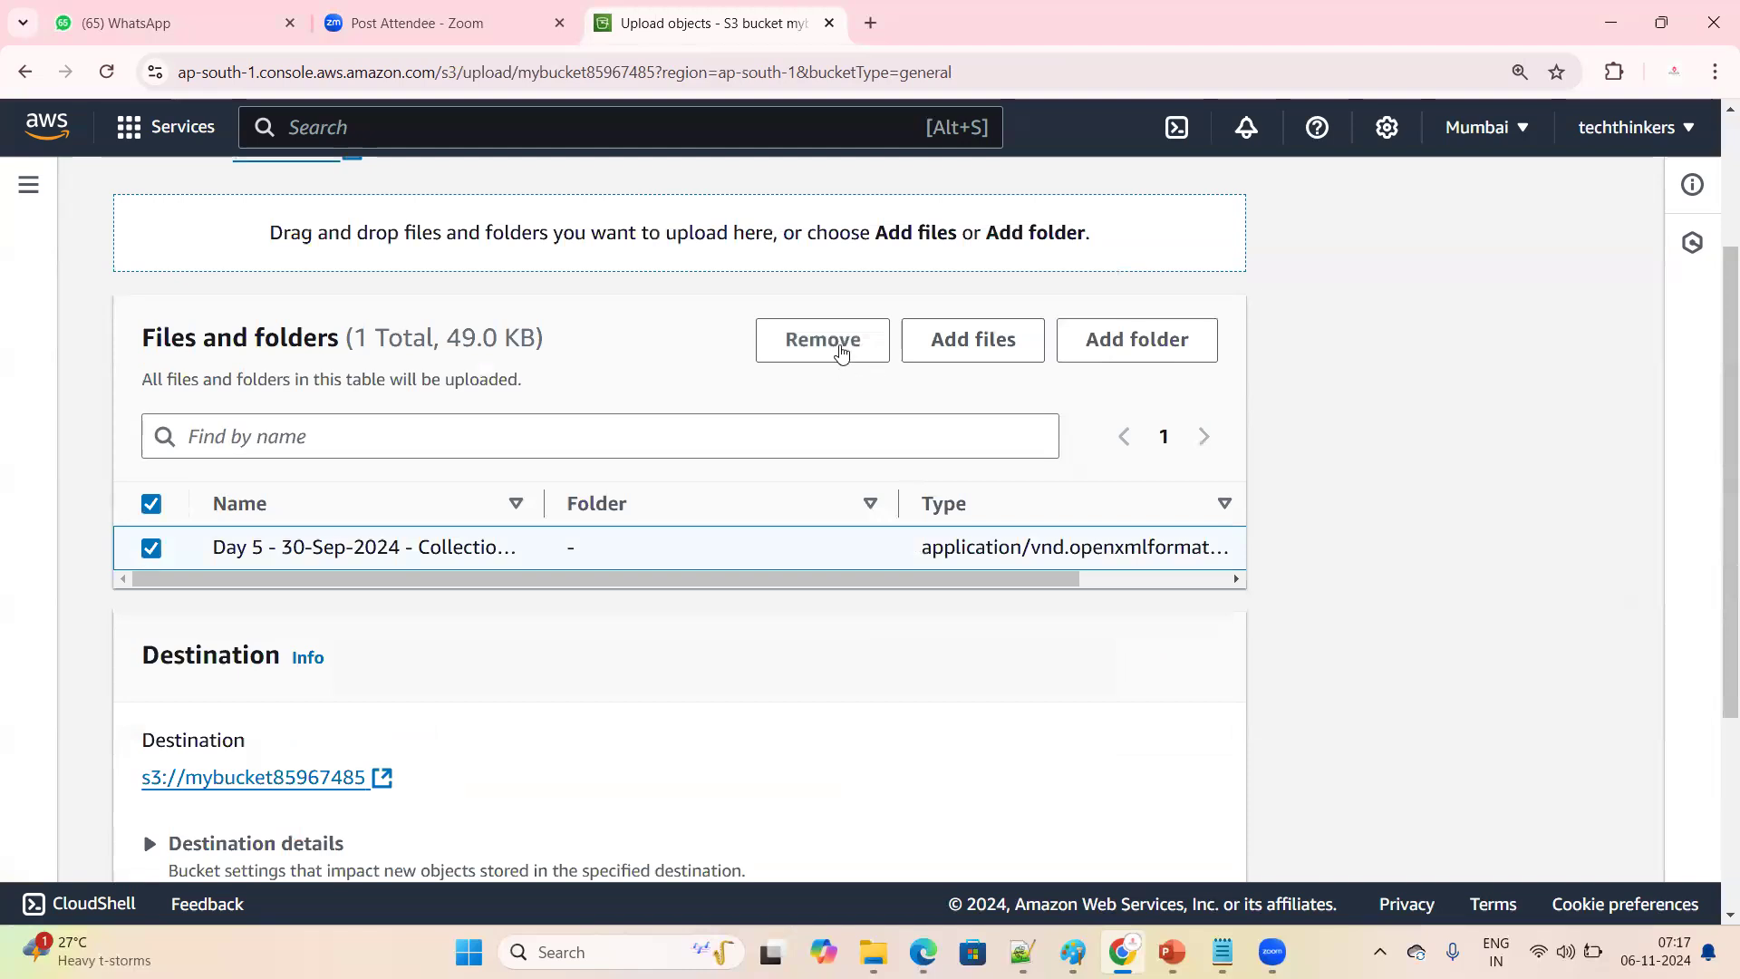
{"action": "left_click", "coordinate": [821, 344]}
Add the file k8s.txt from the Downloads folder to the upload list
{"action": "left_click", "coordinate": [958, 356]}
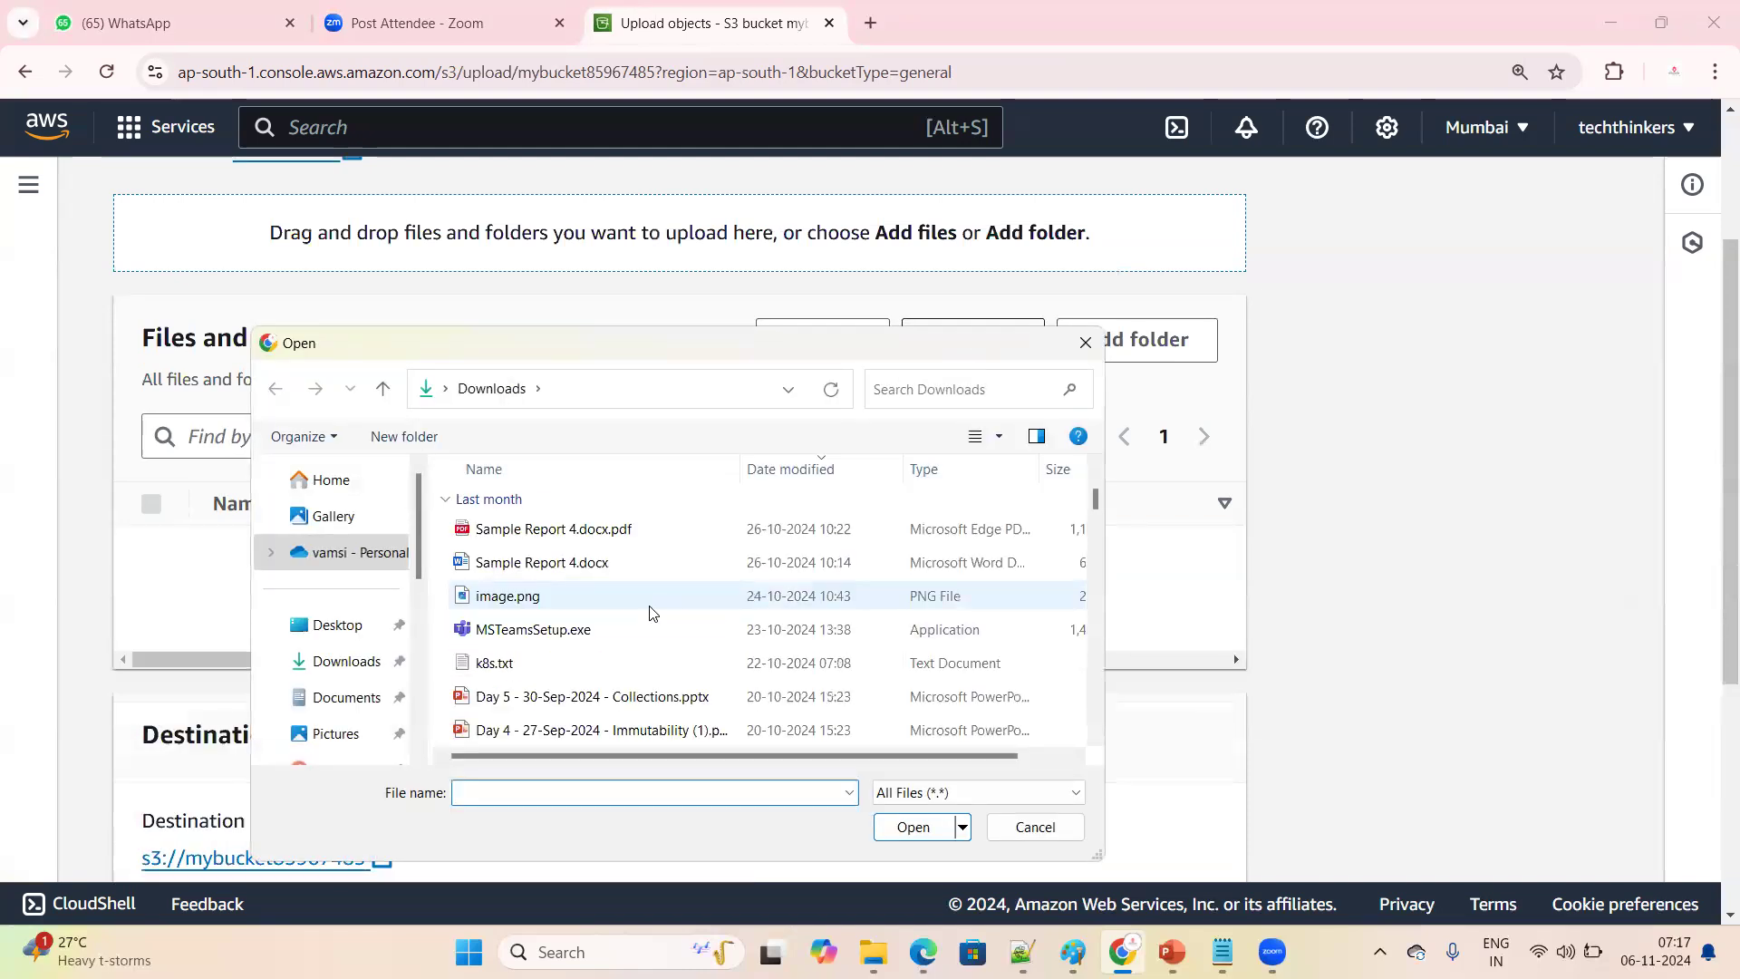
{"action": "left_click", "coordinate": [606, 664]}
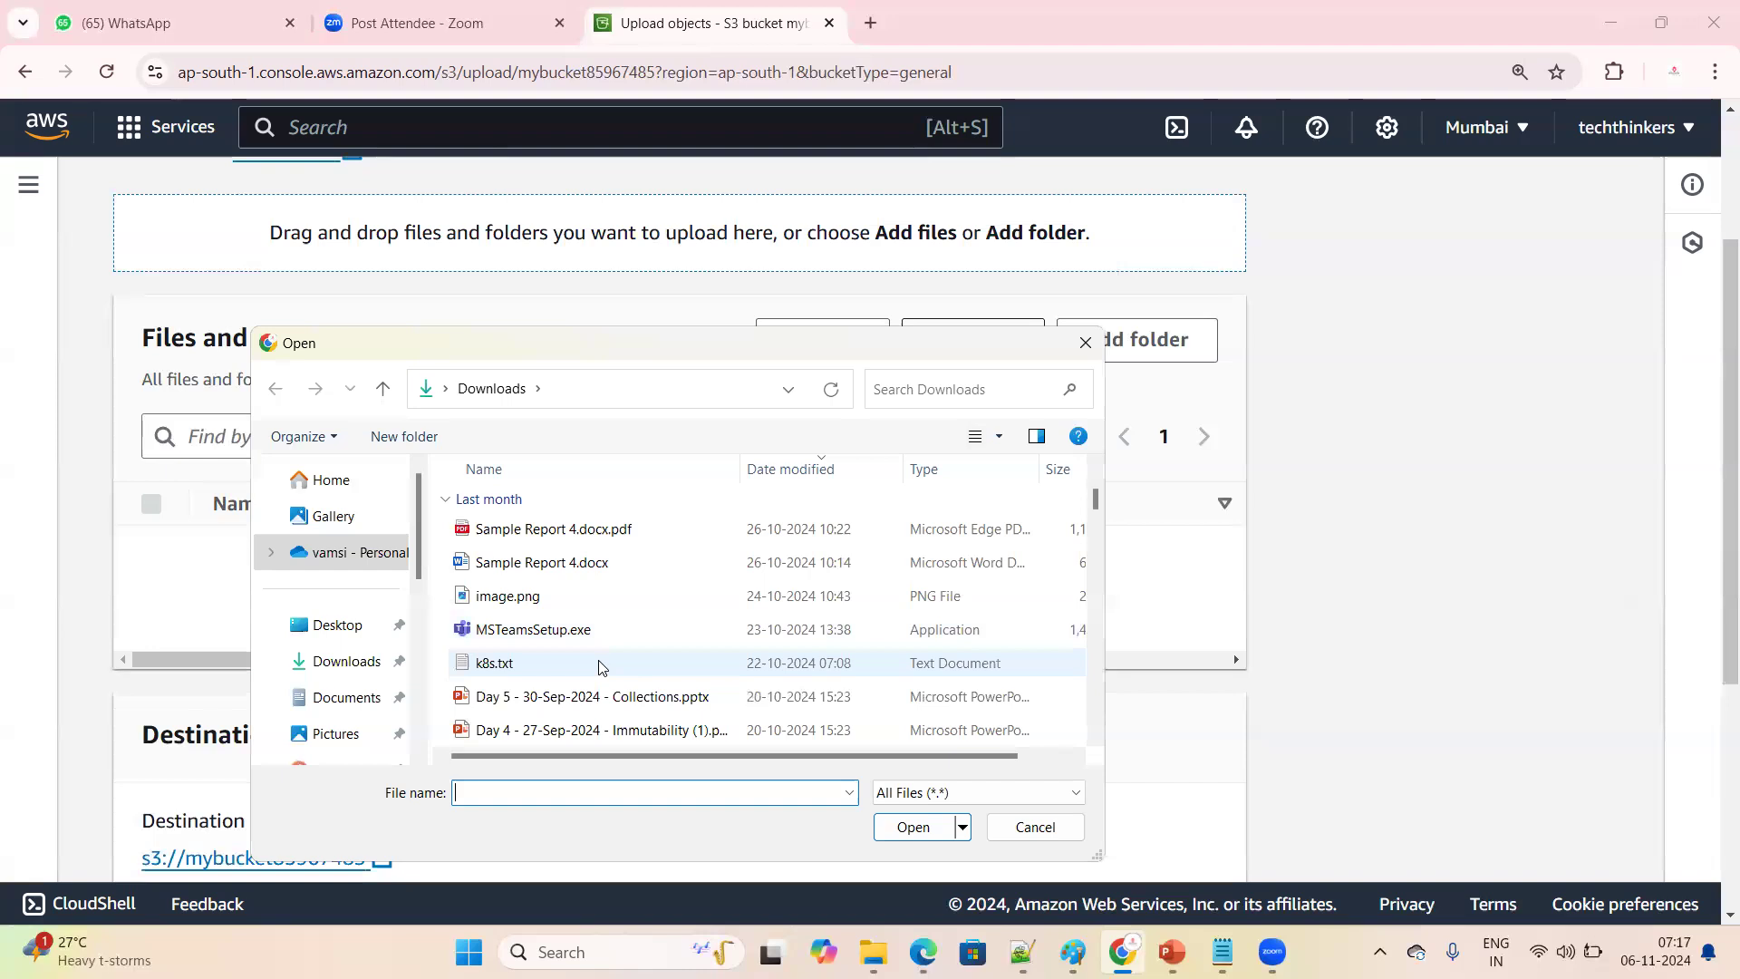
{"action": "left_click", "coordinate": [914, 826]}
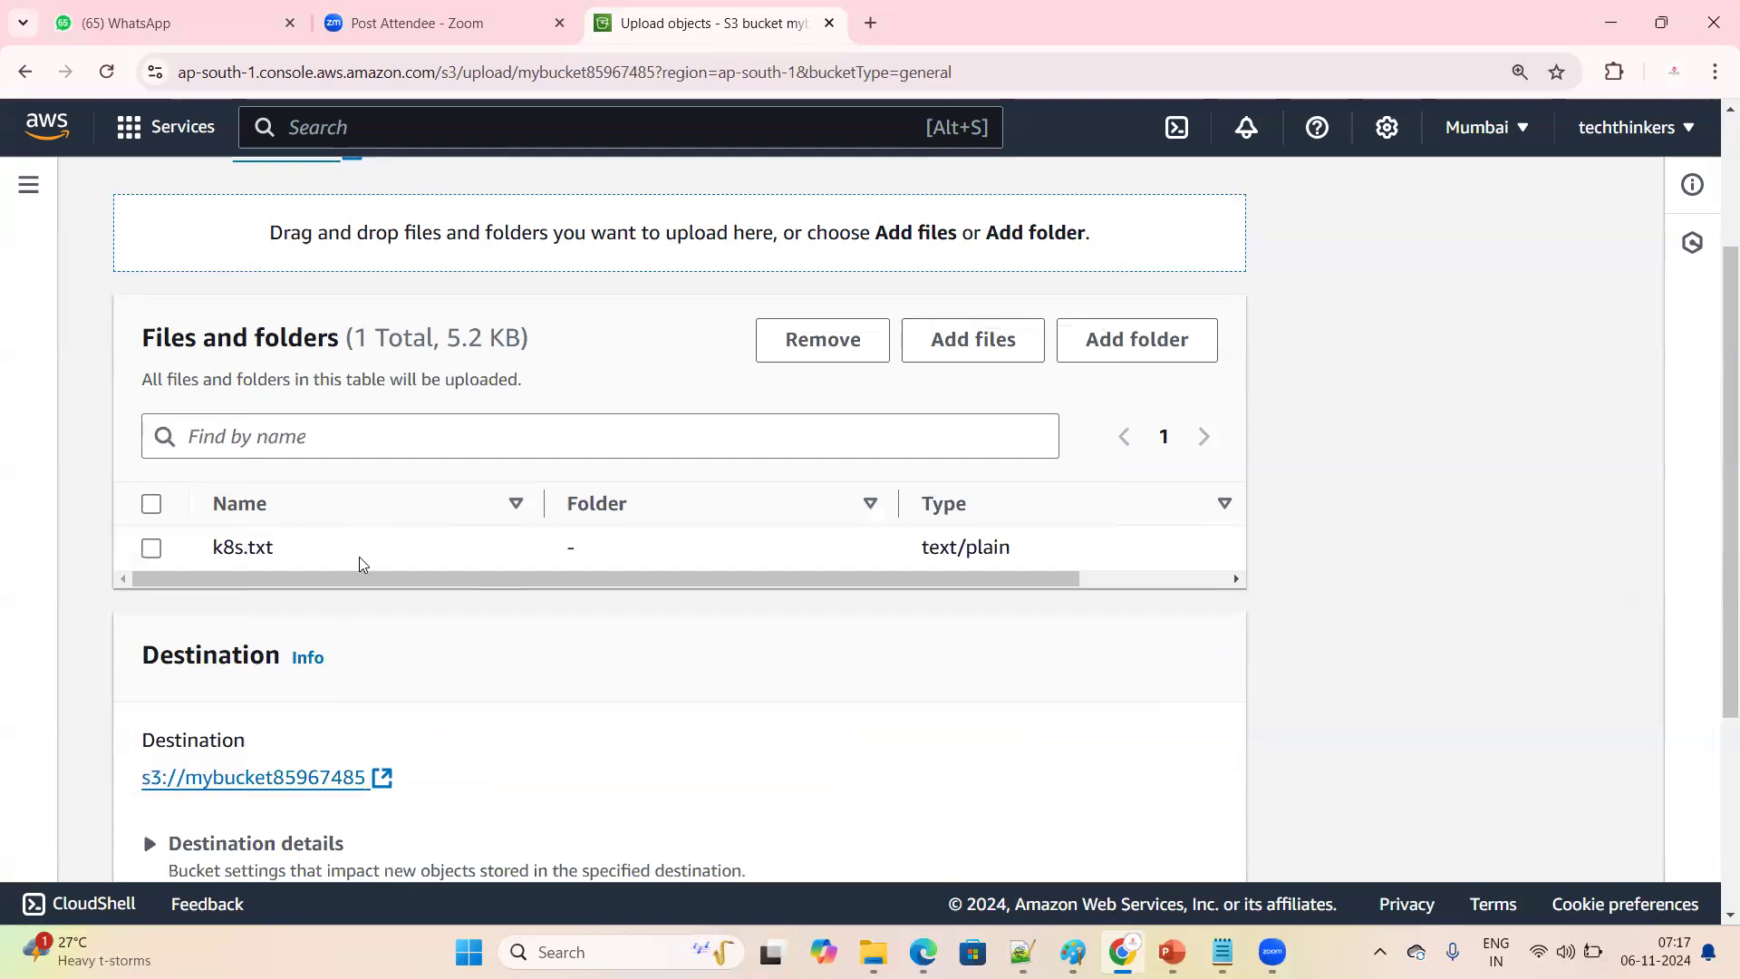
Review the file type of k8s.txt and the Destination details and Permissions sections of the upload page
{"action": "left_click_drag", "start_coordinate": [922, 547], "coordinate": [1053, 554]}
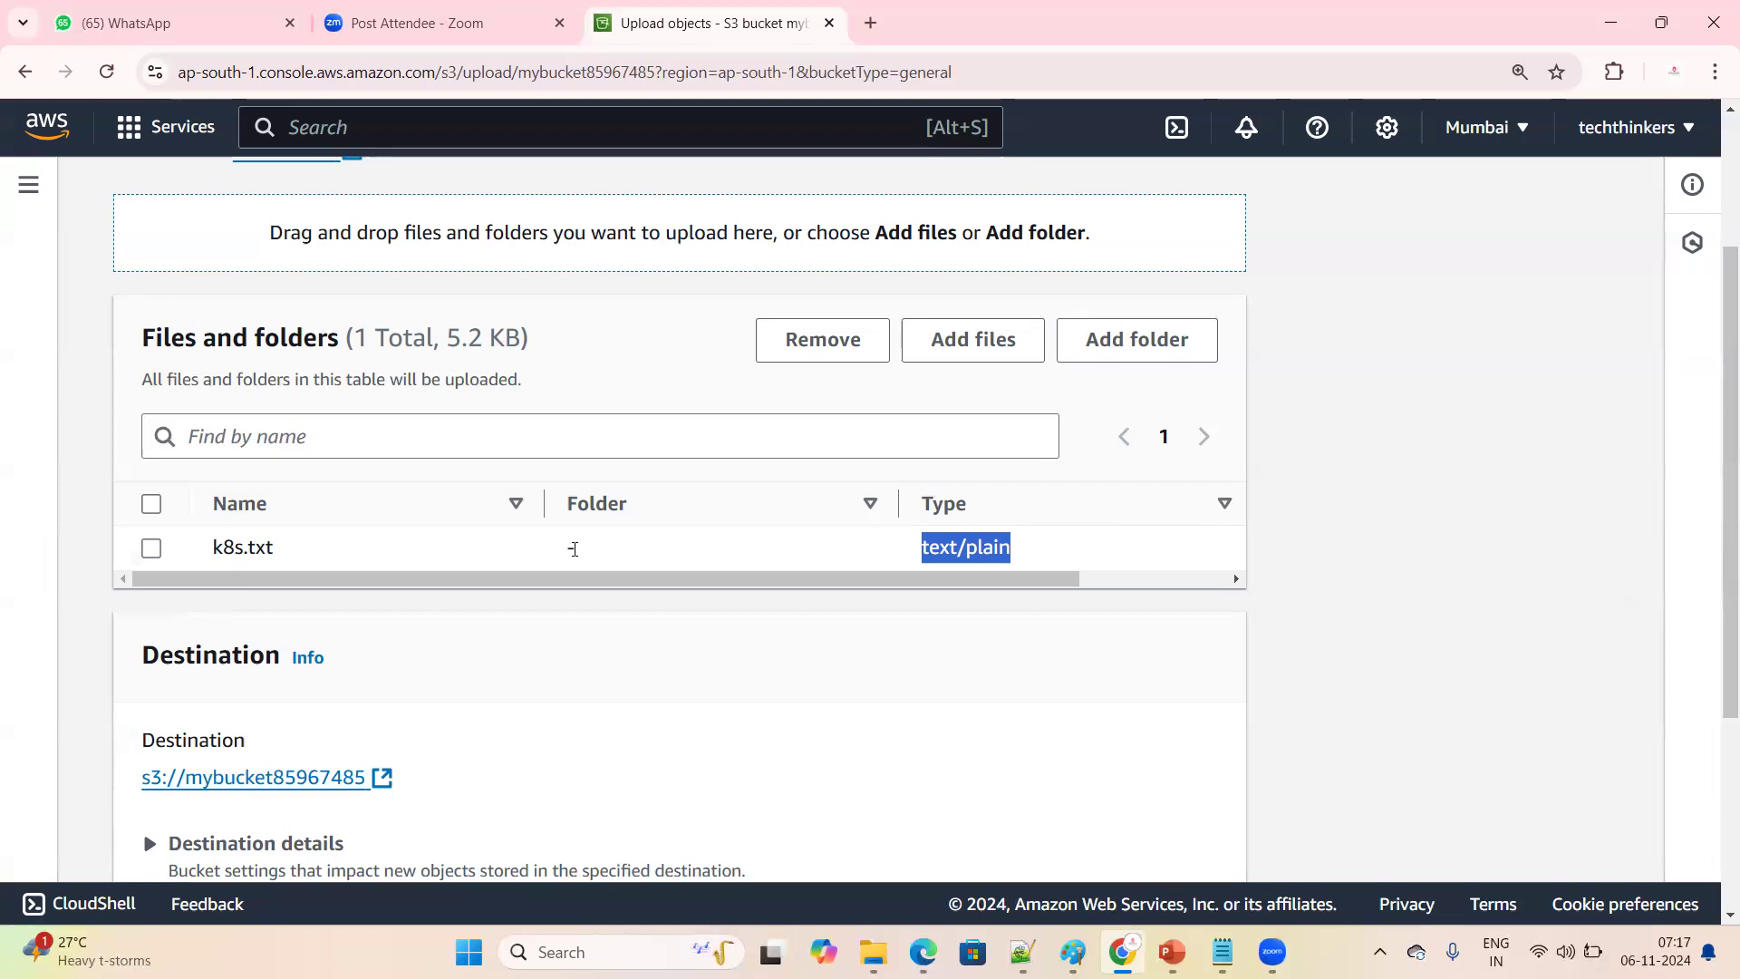
{"action": "scroll", "coordinate": [544, 589], "scroll_direction": "down", "scroll_amount": 3}
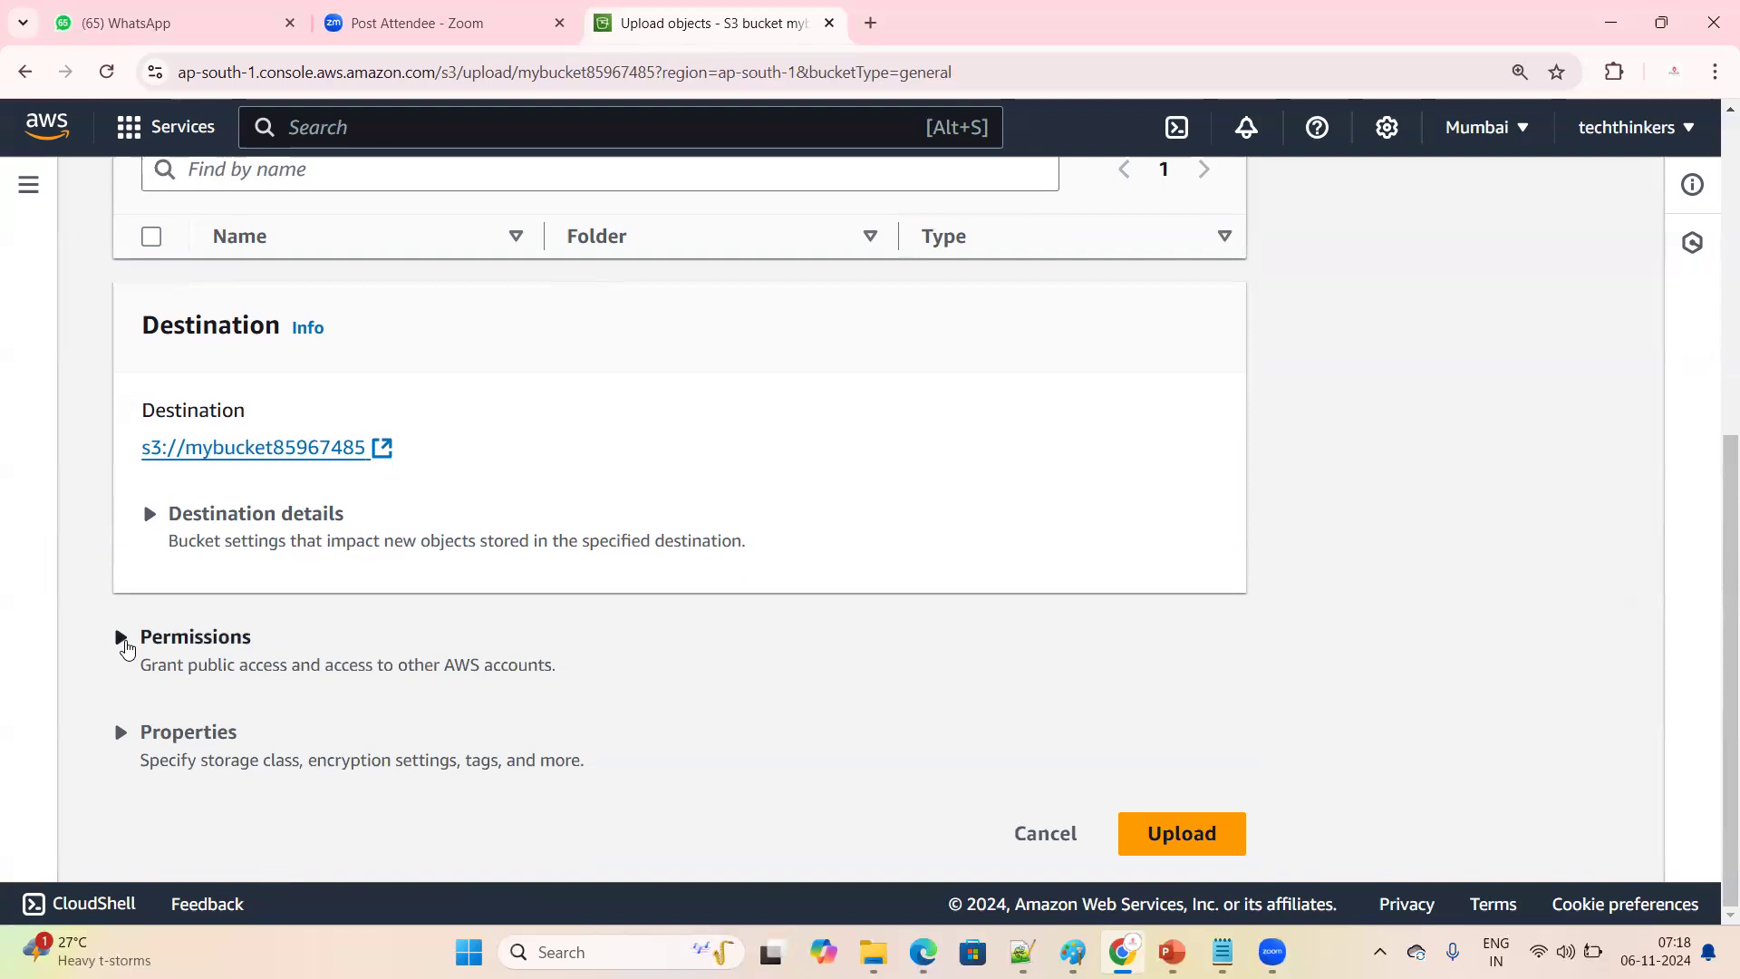
{"action": "left_click", "coordinate": [150, 524]}
{"action": "left_click", "coordinate": [151, 527]}
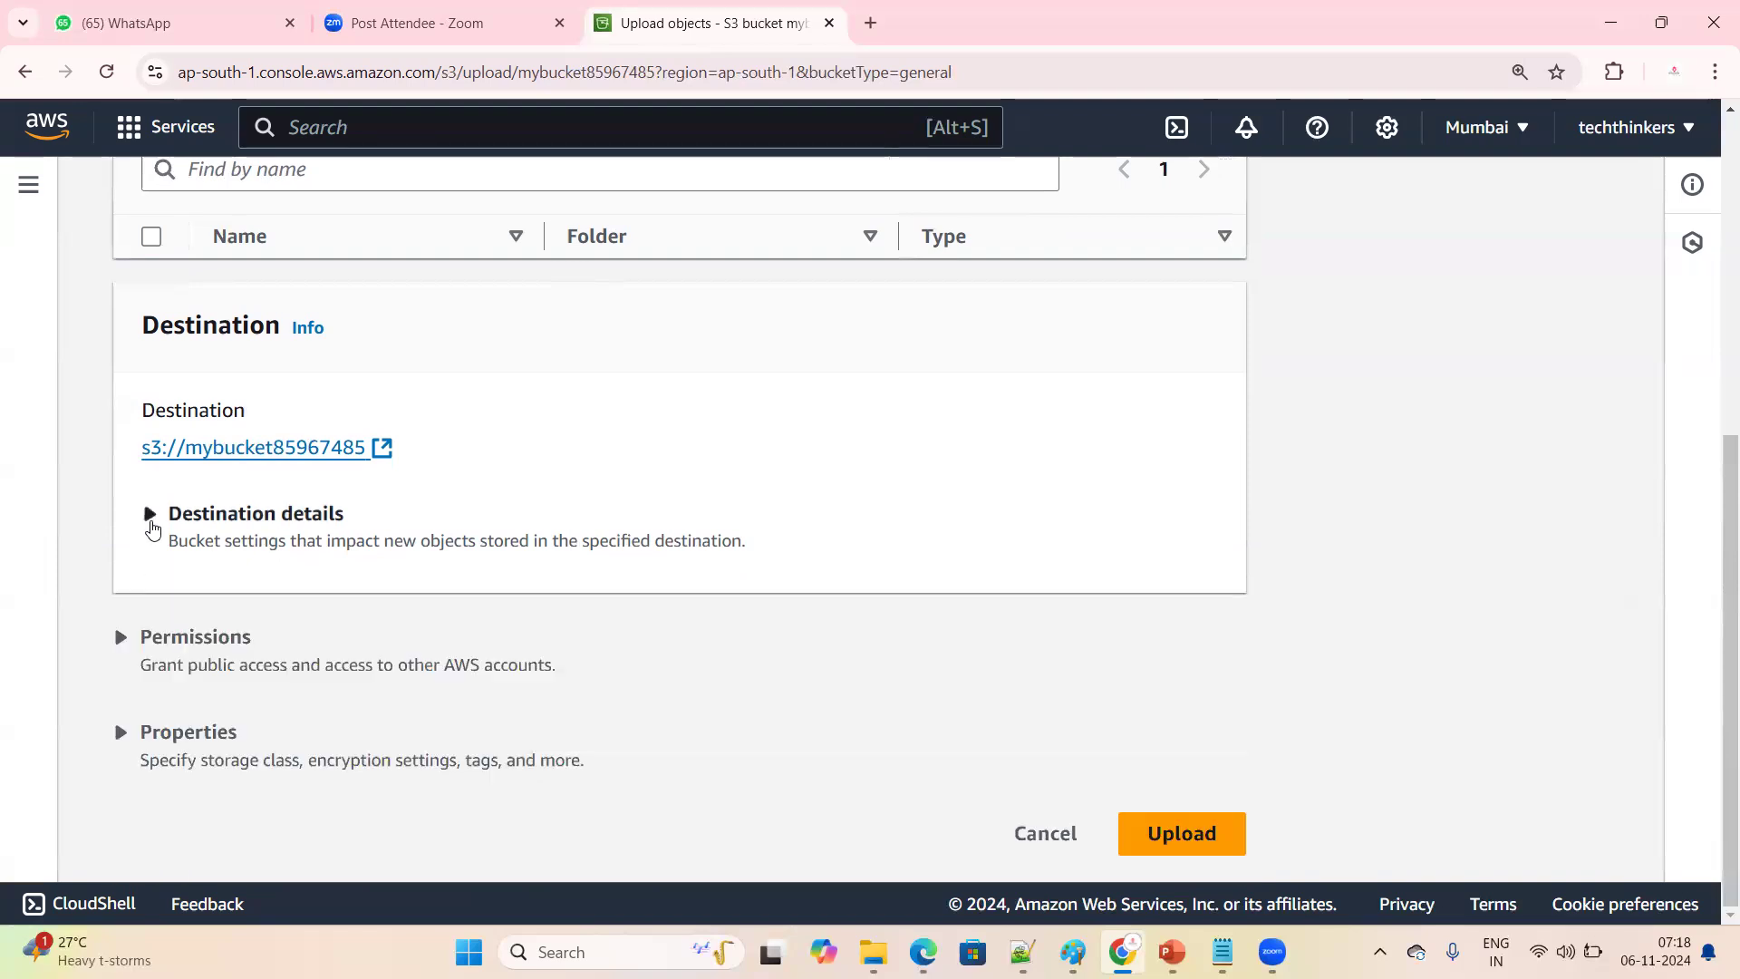
{"action": "left_click", "coordinate": [121, 636]}
{"action": "scroll", "coordinate": [451, 656], "scroll_direction": "down", "scroll_amount": 1}
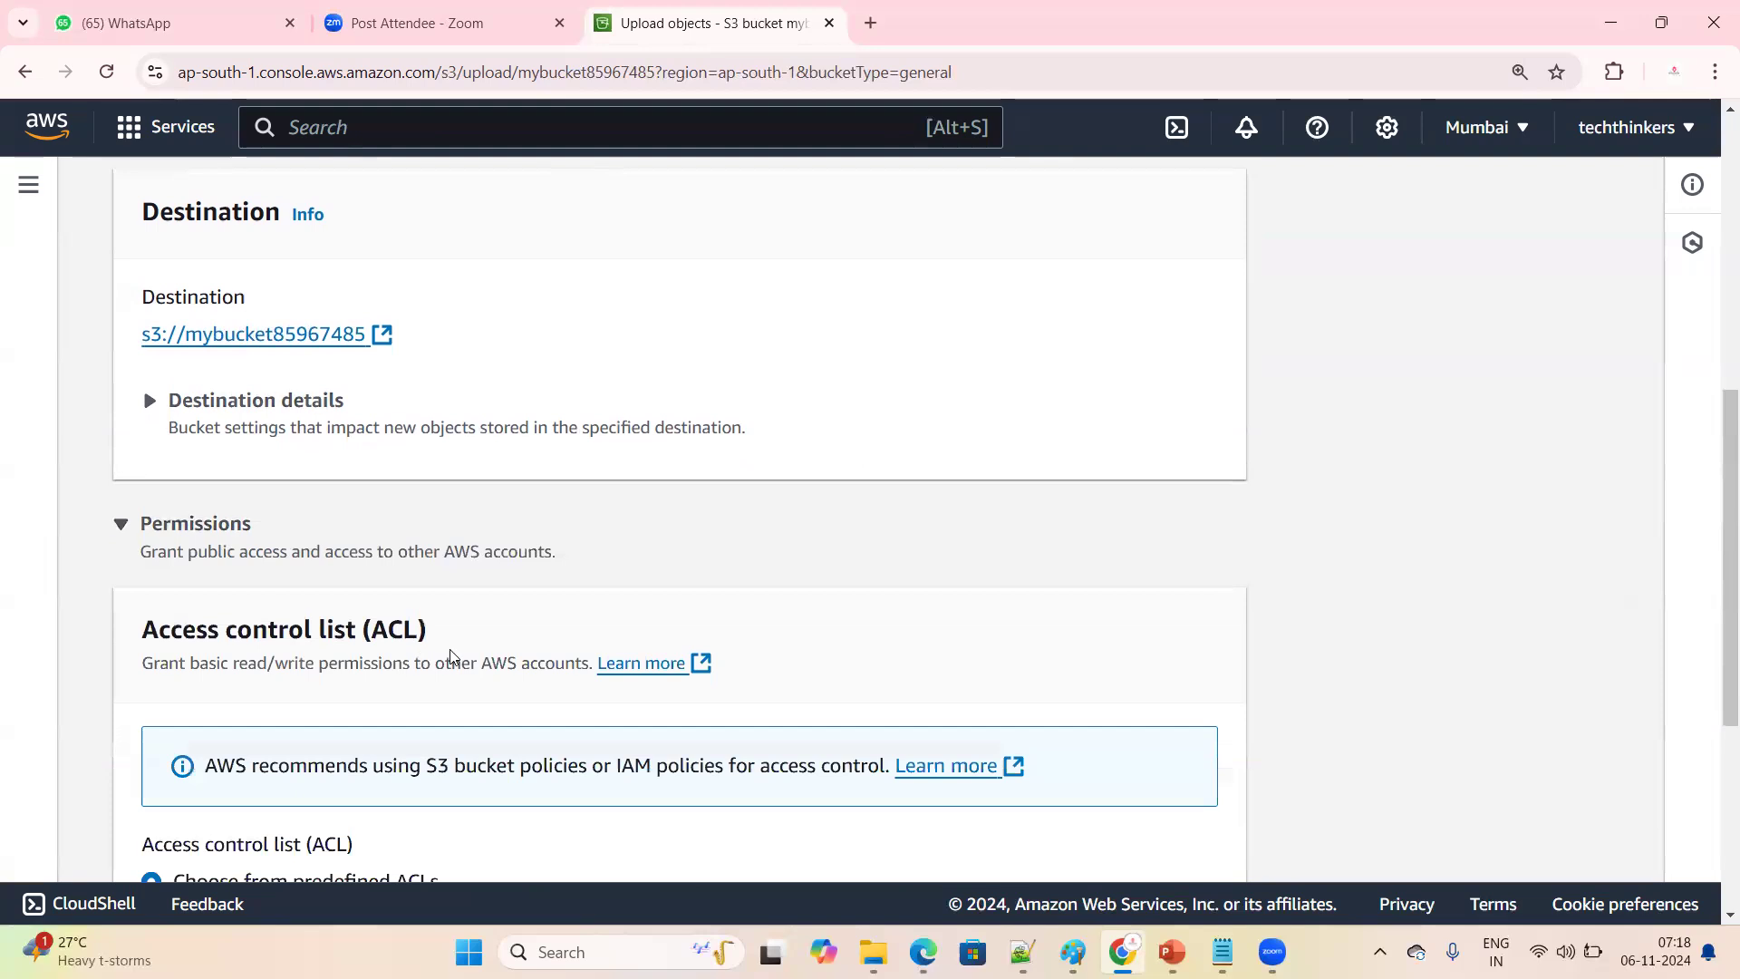
{"action": "scroll", "coordinate": [451, 655], "scroll_direction": "down", "scroll_amount": 1}
{"action": "left_click_drag", "start_coordinate": [253, 414], "coordinate": [150, 414]}
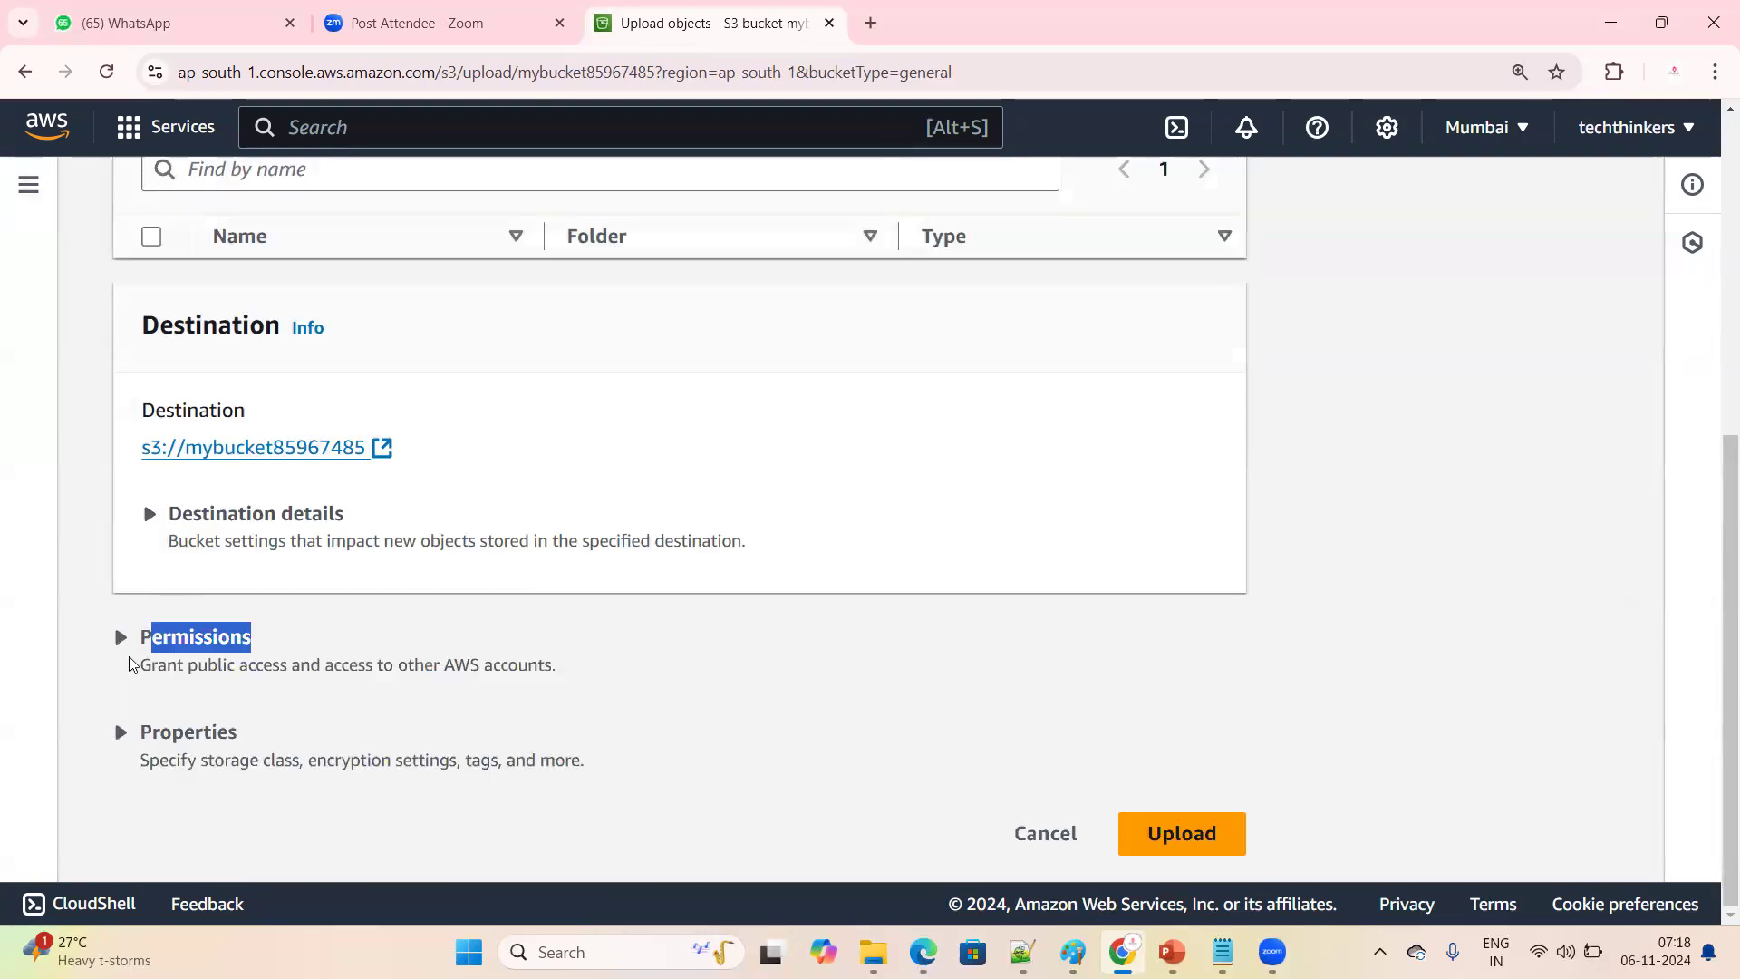
Expand the upload's permissions and choose the predefined ACL "Grant public-read access"
{"action": "left_click", "coordinate": [121, 638]}
{"action": "scroll", "coordinate": [558, 553], "scroll_direction": "down", "scroll_amount": 2}
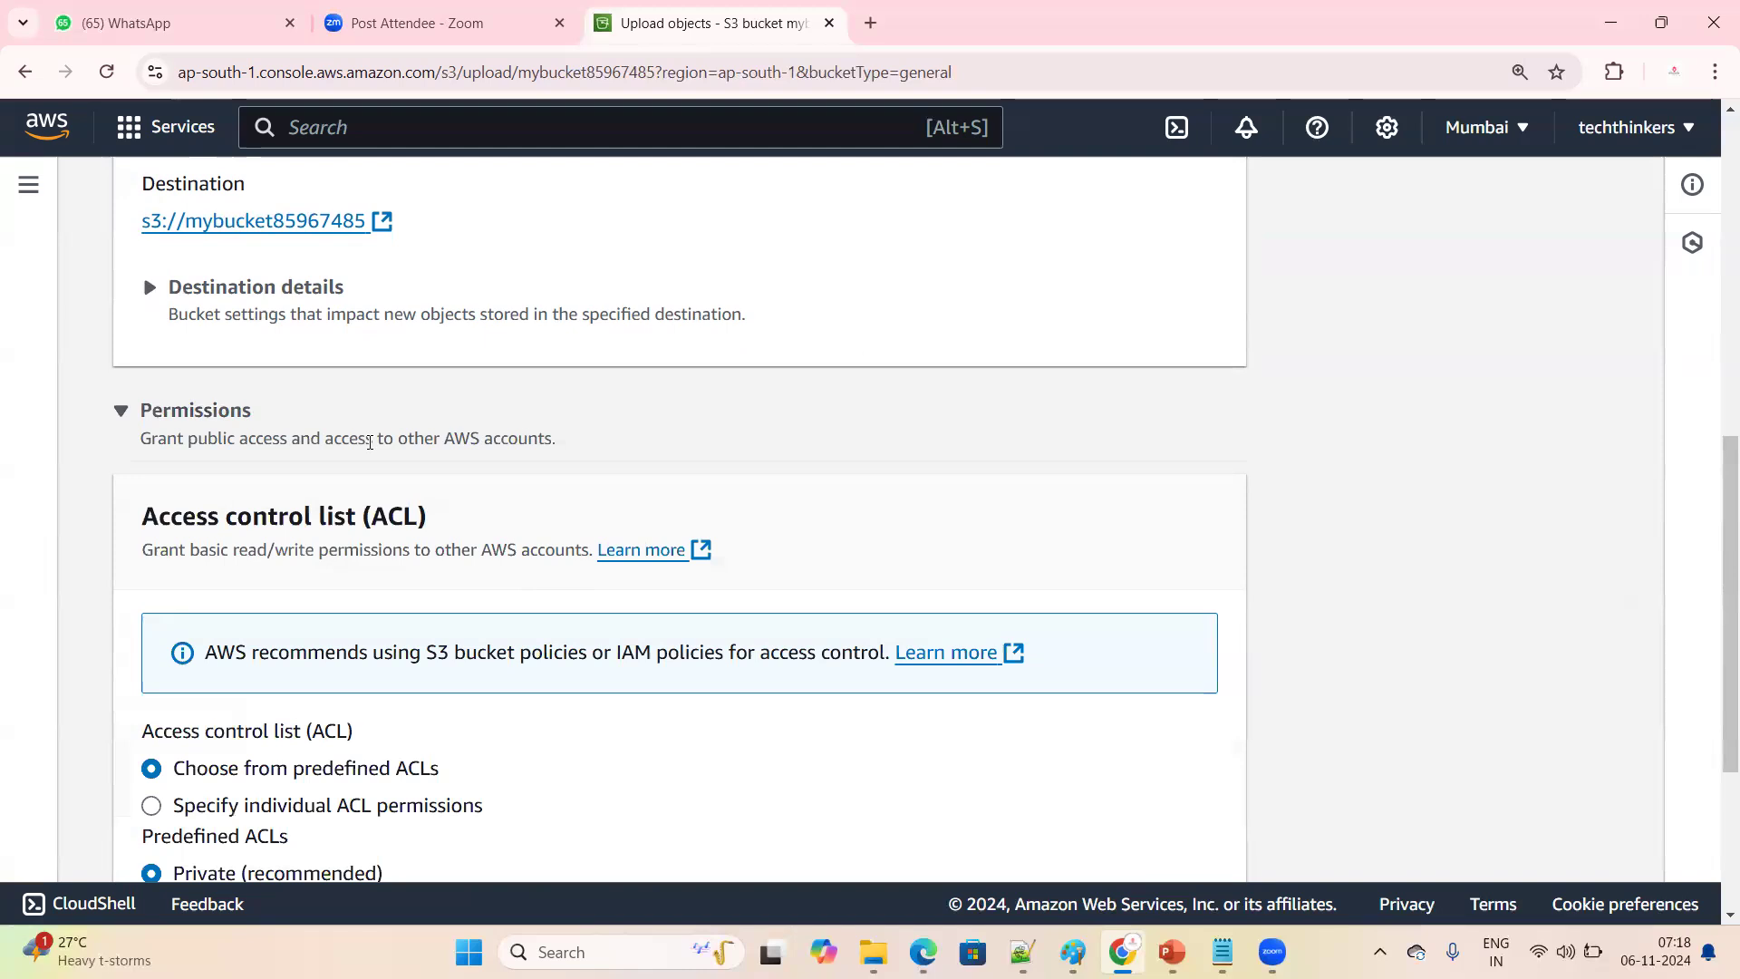
{"action": "triple_click", "coordinate": [485, 528]}
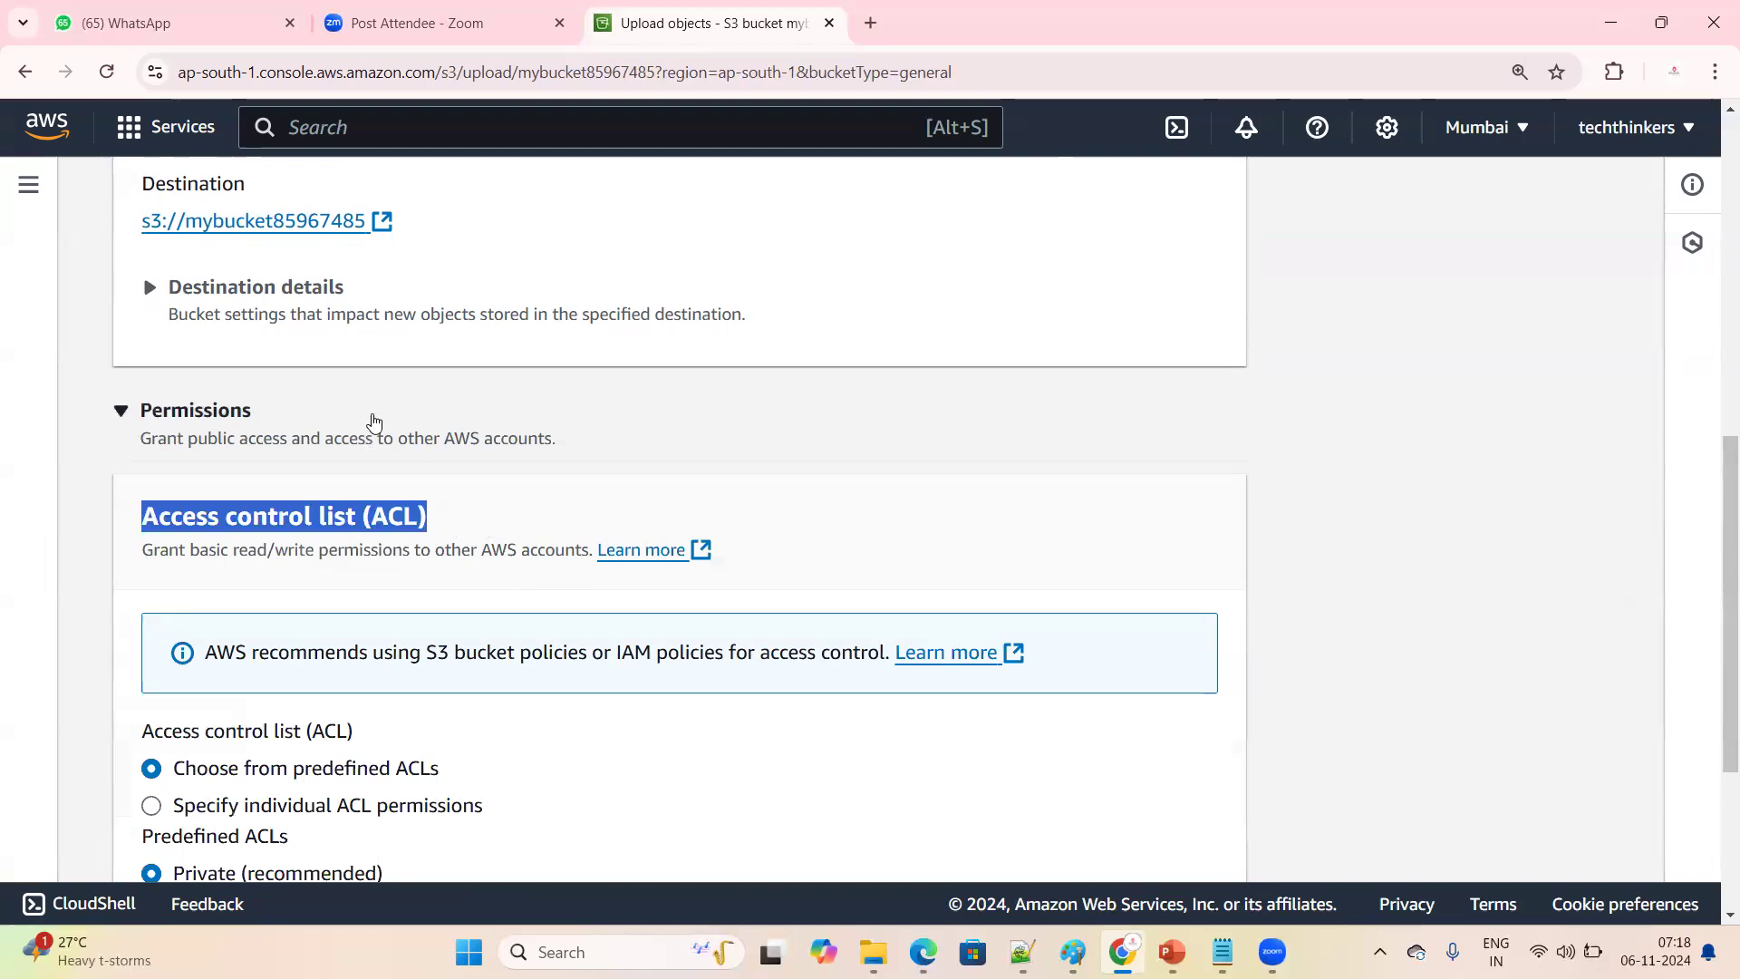
{"action": "scroll", "coordinate": [447, 494], "scroll_direction": "down", "scroll_amount": 1}
{"action": "scroll", "coordinate": [432, 508], "scroll_direction": "down", "scroll_amount": 1}
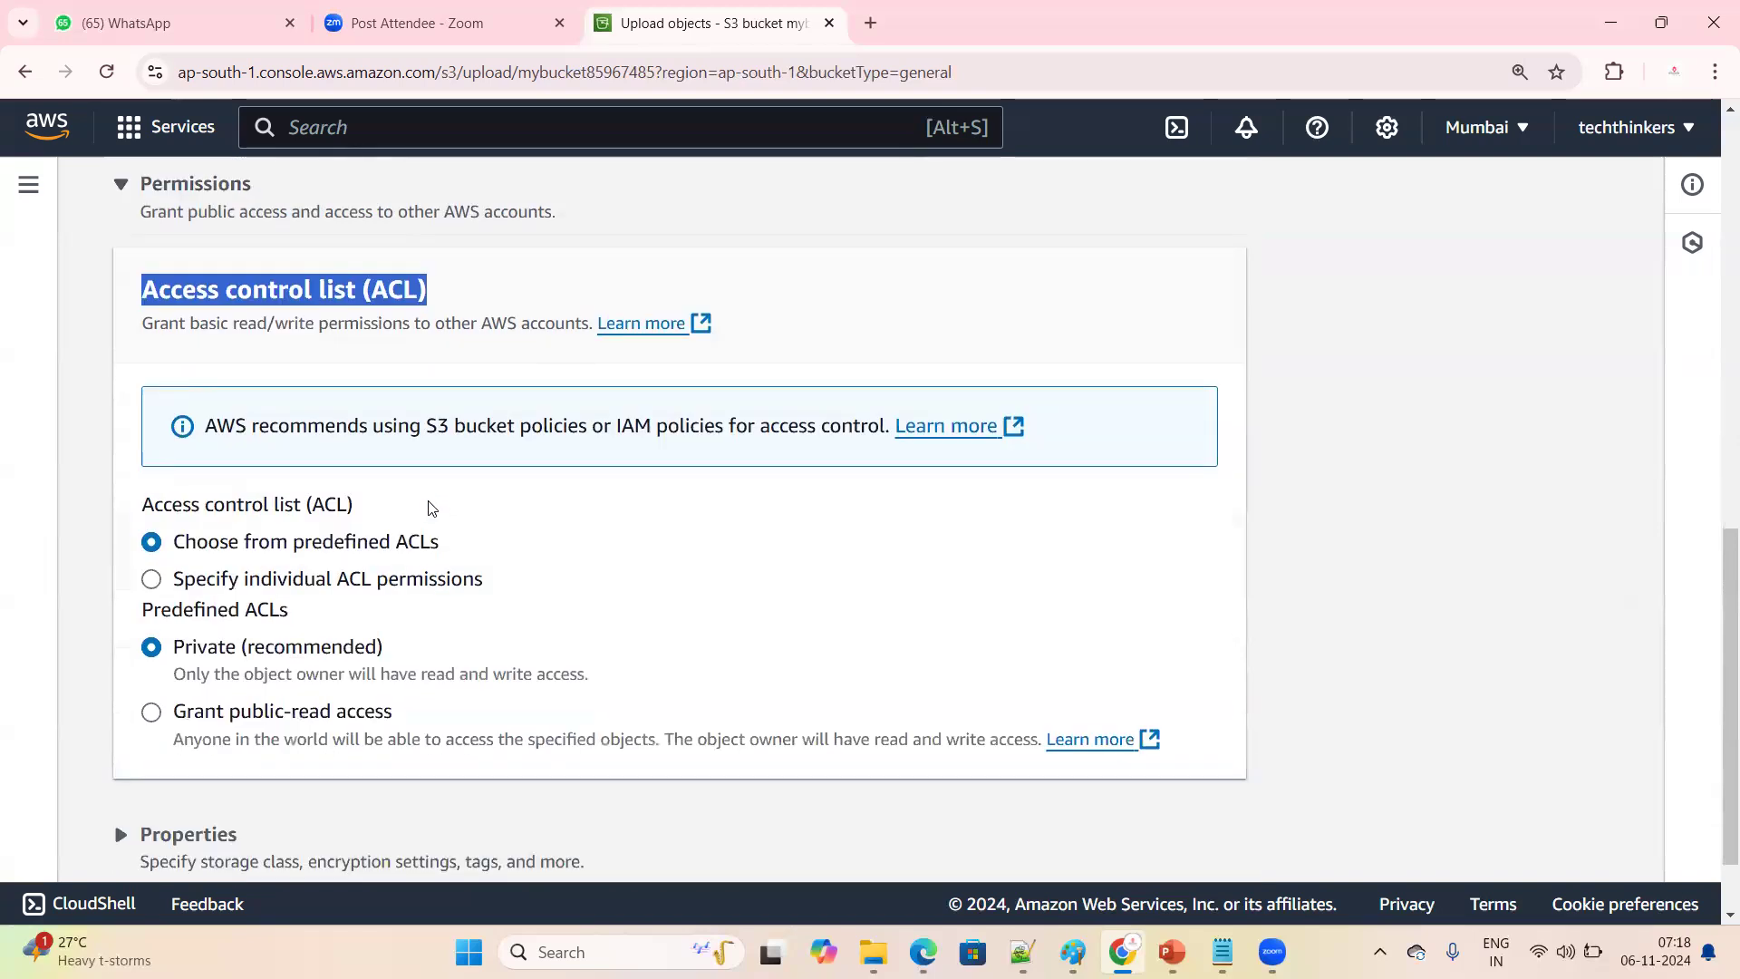
{"action": "left_click", "coordinate": [147, 716]}
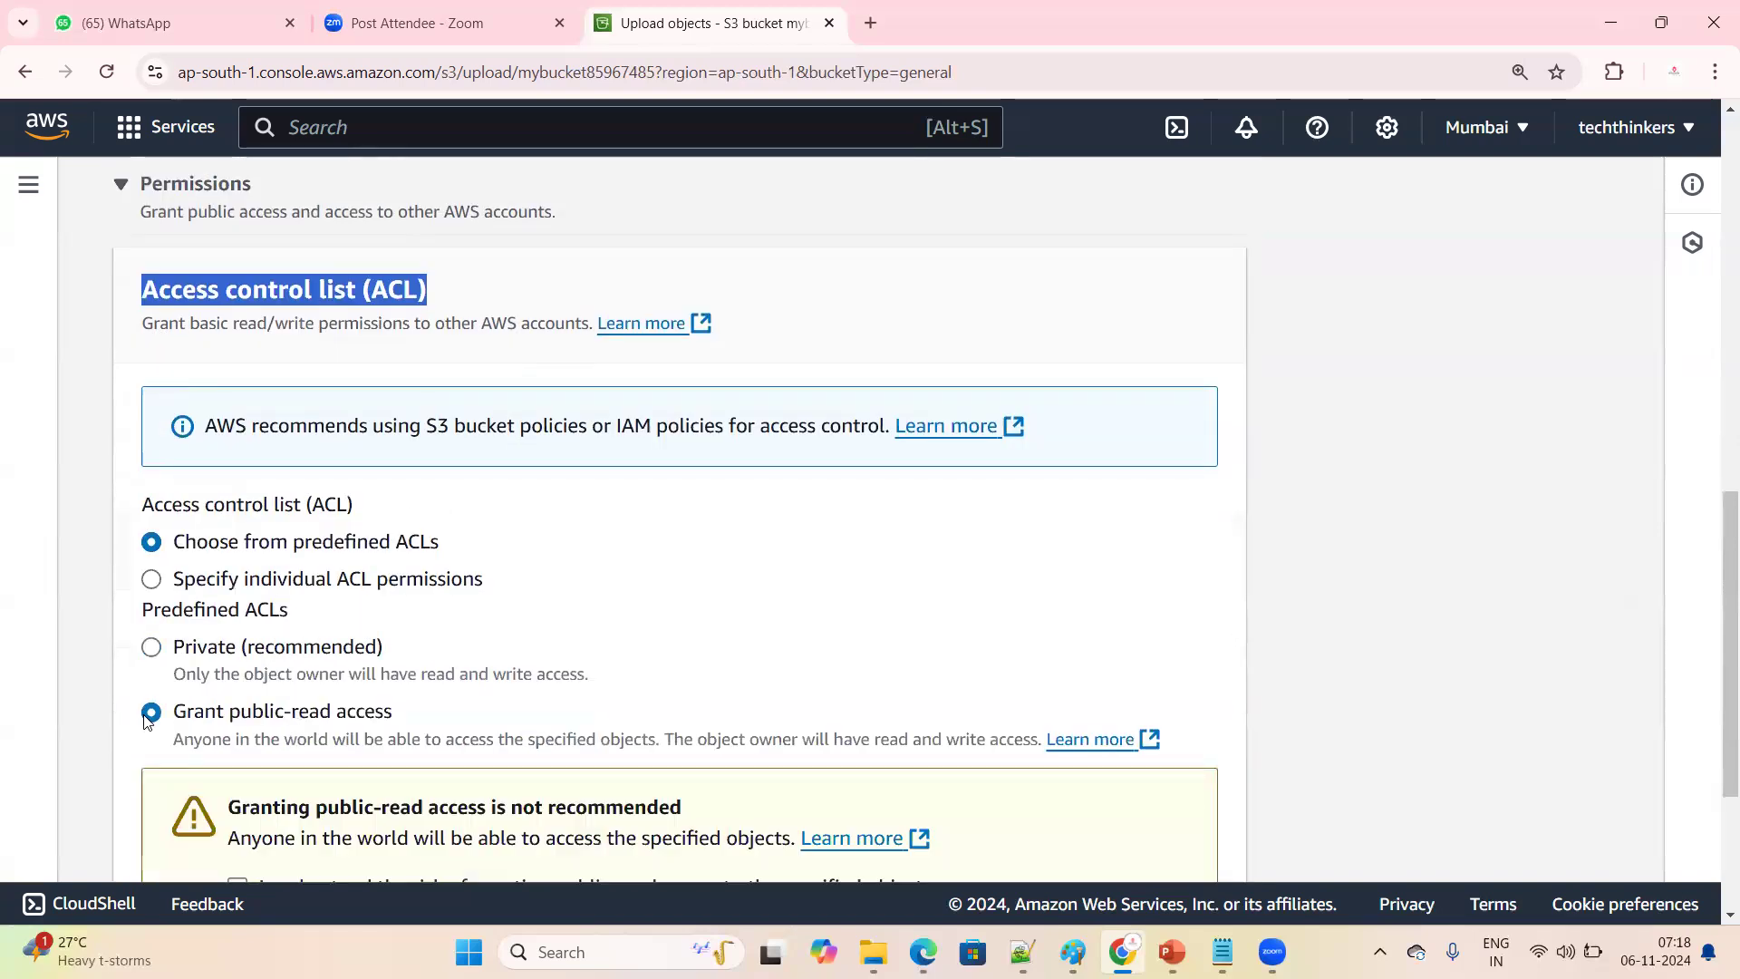
Review the public-read access option and its warning in the upload's Access control list (ACL) settings
{"action": "scroll", "coordinate": [147, 719], "scroll_direction": "down", "scroll_amount": 1}
{"action": "left_click_drag", "start_coordinate": [240, 598], "coordinate": [252, 598]}
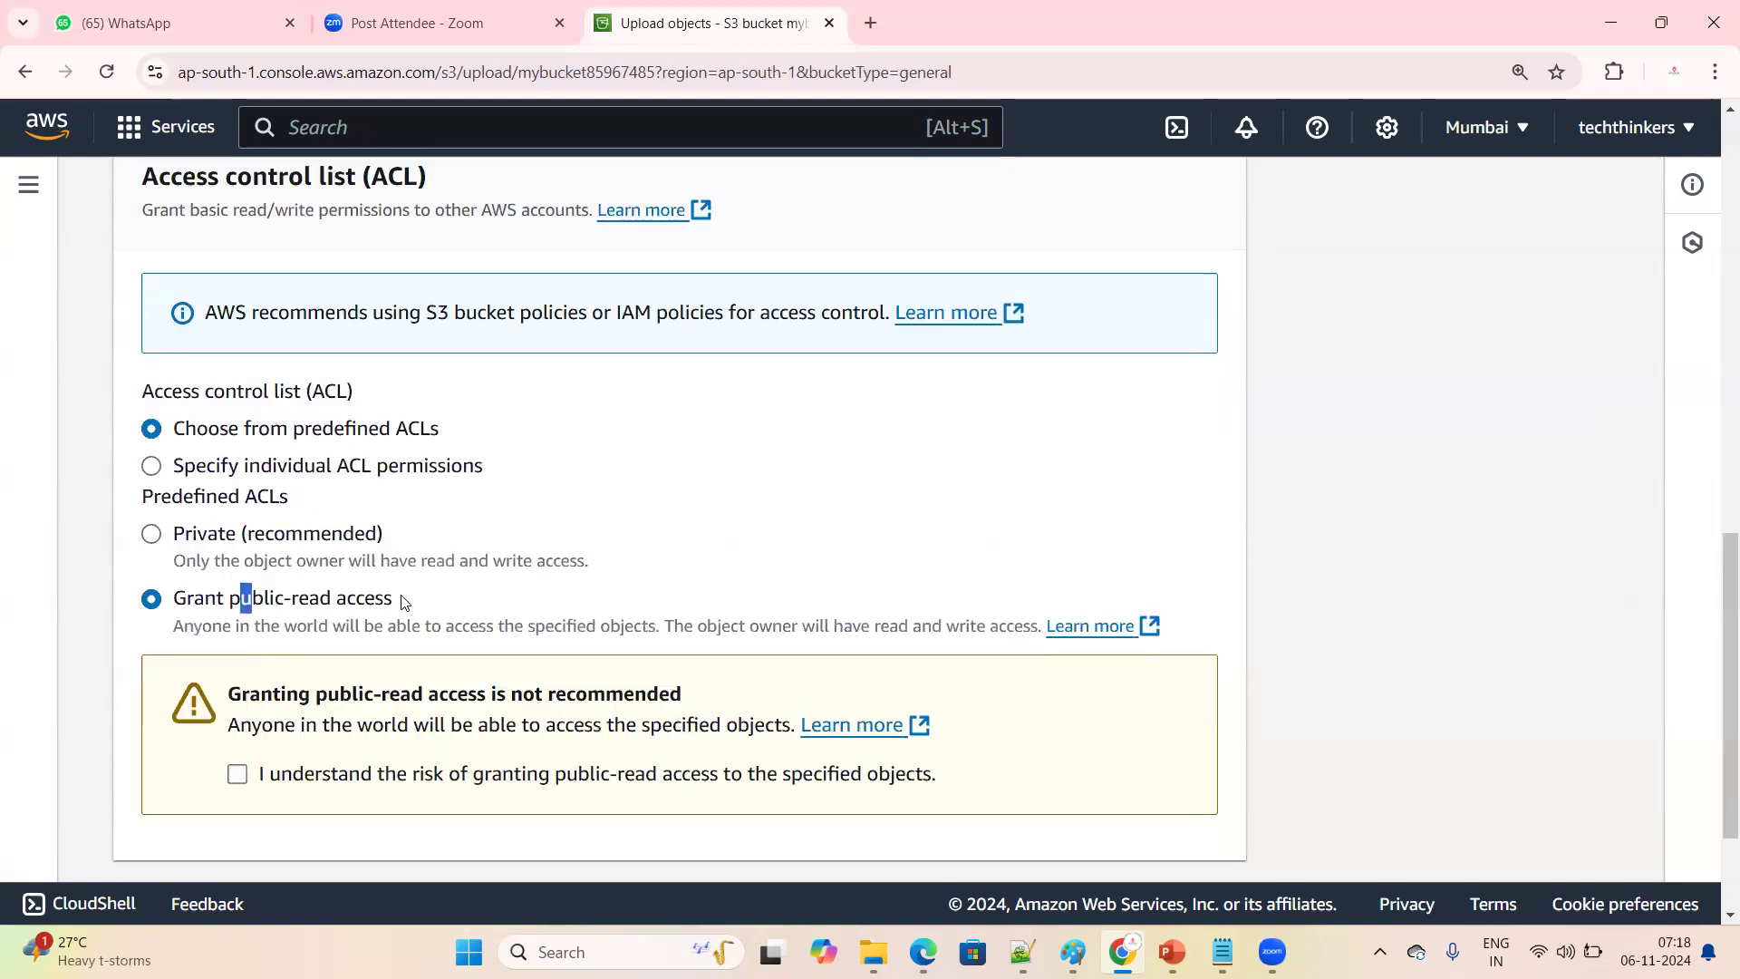
{"action": "left_click_drag", "start_coordinate": [404, 603], "coordinate": [404, 603]}
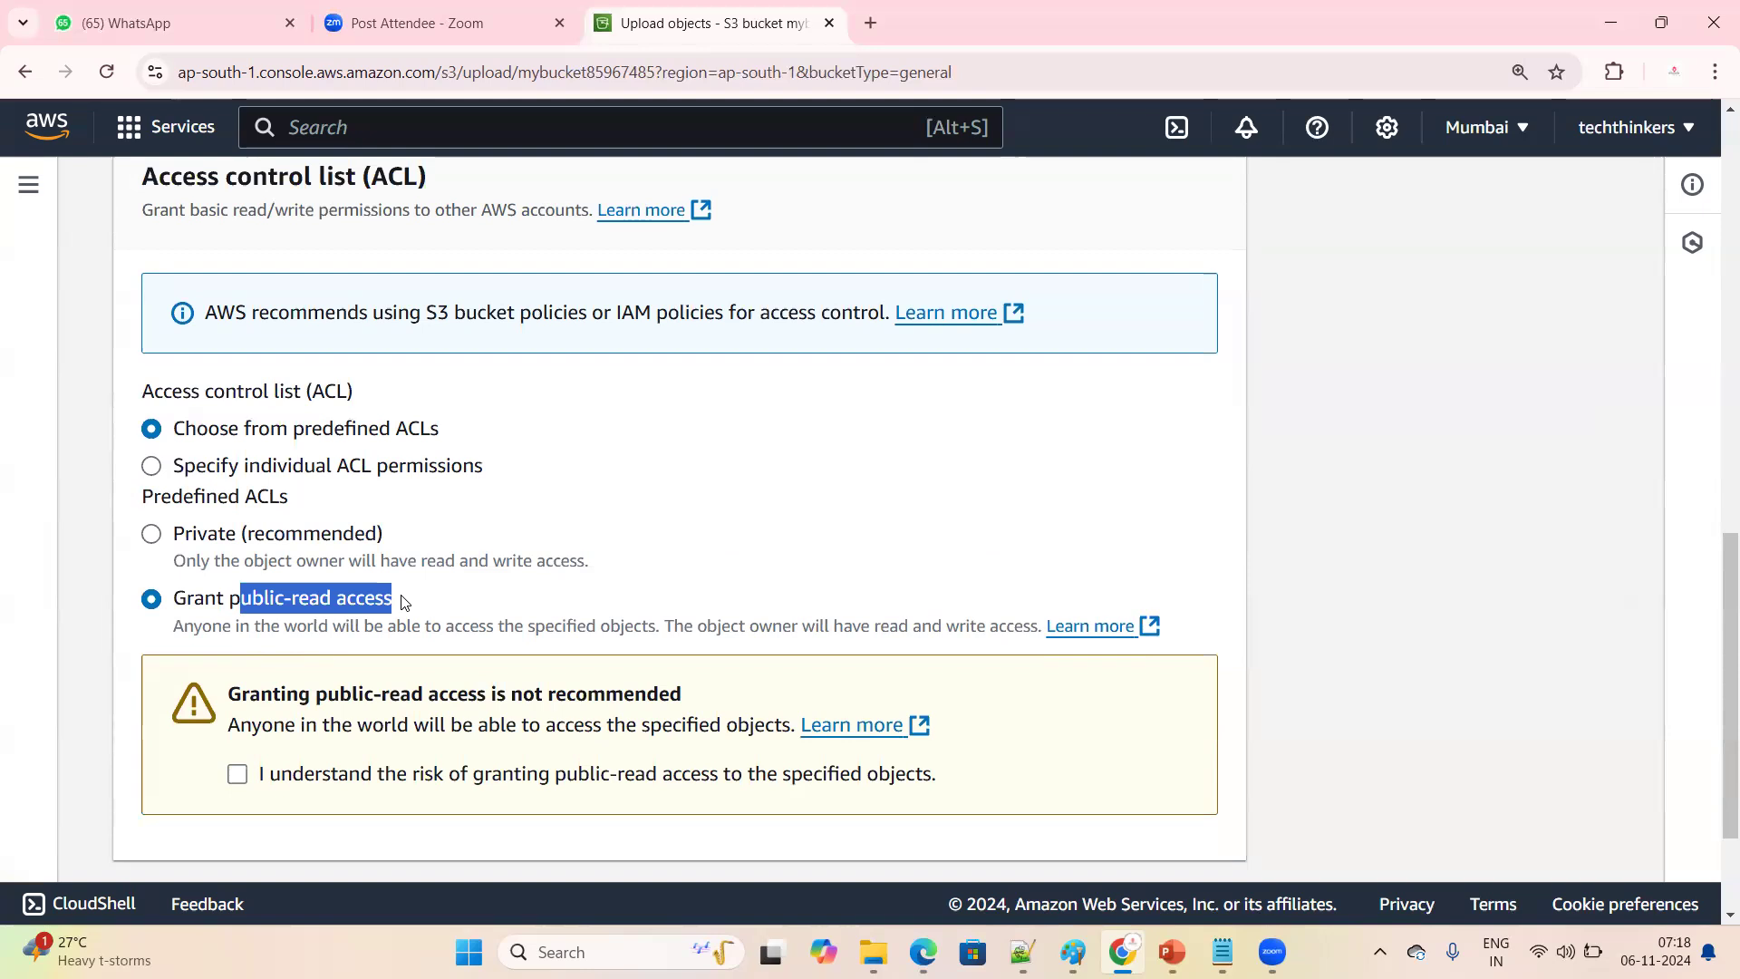
{"action": "left_click_drag", "start_coordinate": [224, 603], "coordinate": [437, 593]}
{"action": "scroll", "coordinate": [437, 593], "scroll_direction": "down", "scroll_amount": 3}
{"action": "scroll", "coordinate": [290, 528], "scroll_direction": "up", "scroll_amount": 2}
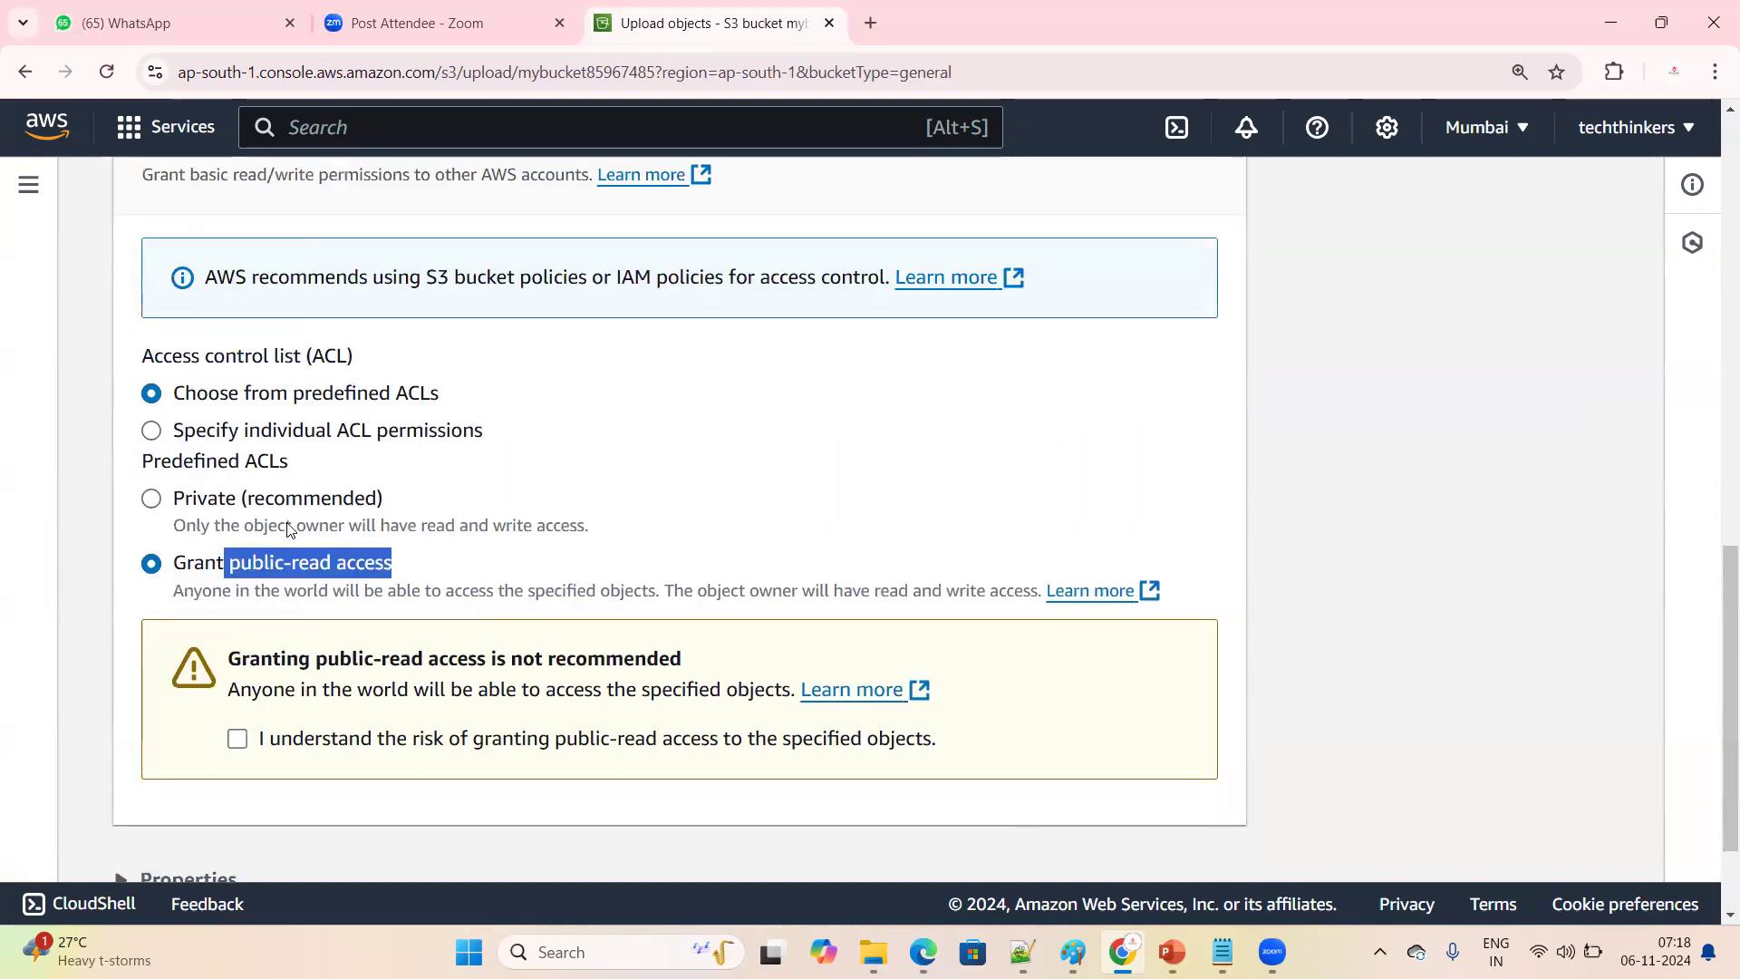
{"action": "scroll", "coordinate": [288, 529], "scroll_direction": "up", "scroll_amount": 4}
{"action": "left_click", "coordinate": [123, 337]}
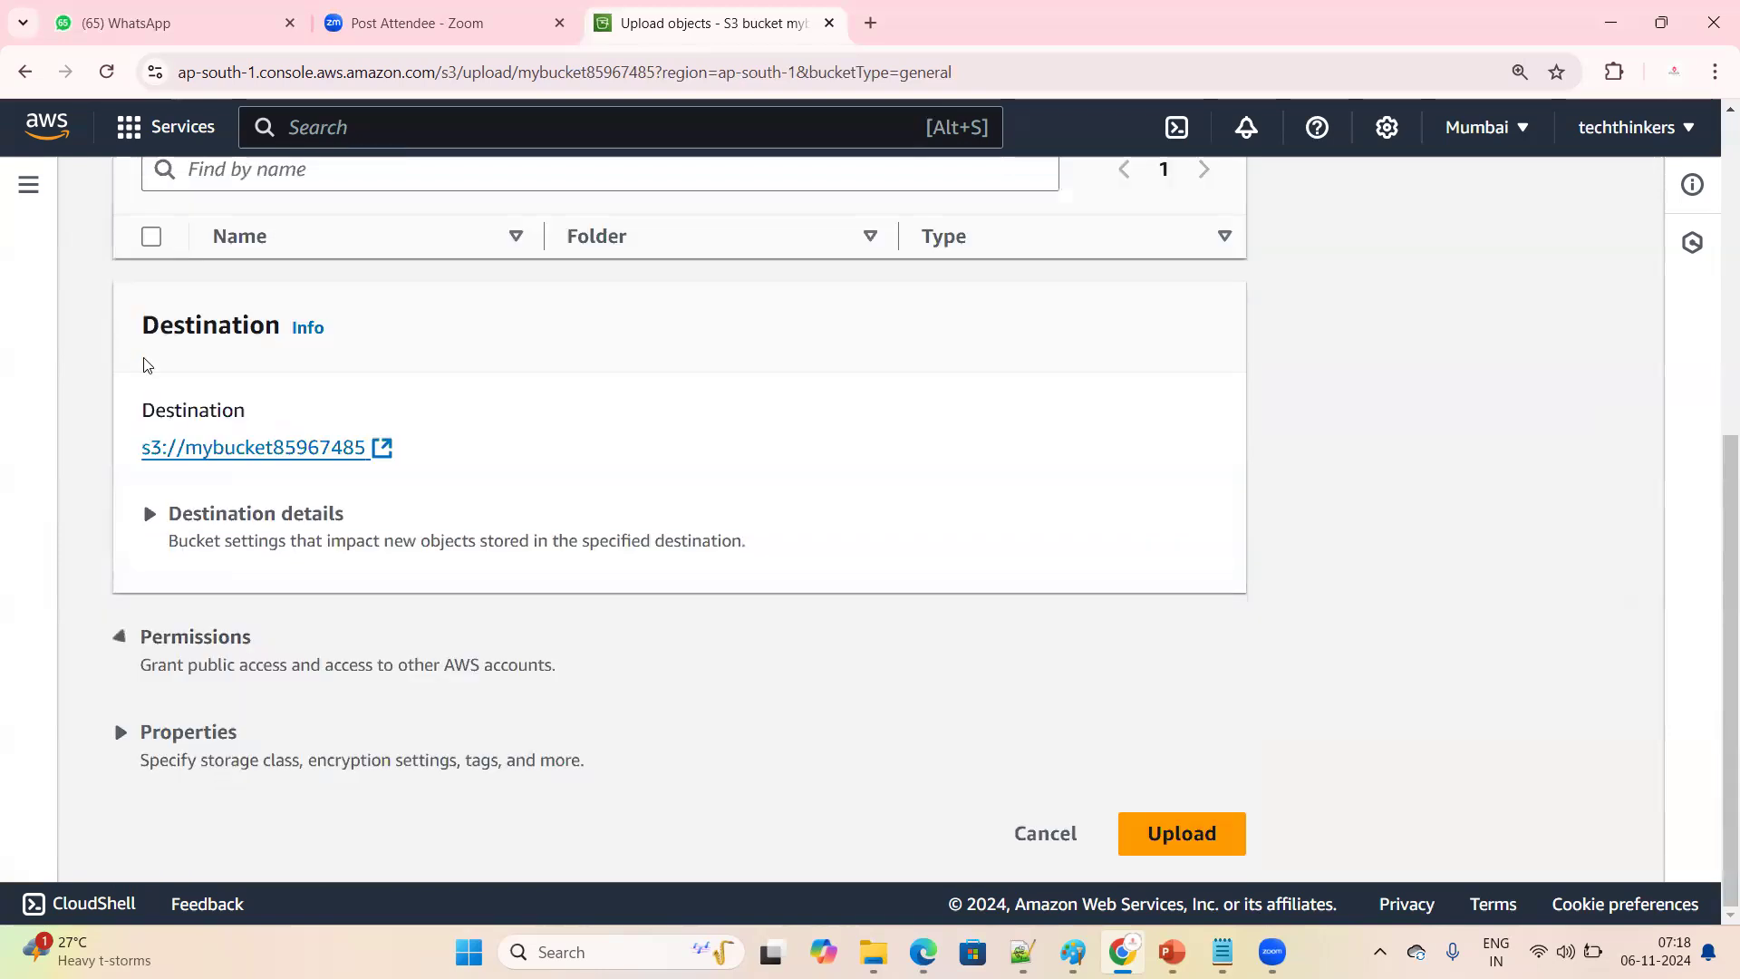
{"action": "left_click", "coordinate": [119, 637]}
{"action": "scroll", "coordinate": [308, 618], "scroll_direction": "down", "scroll_amount": 5}
{"action": "scroll", "coordinate": [218, 664], "scroll_direction": "down", "scroll_amount": 2}
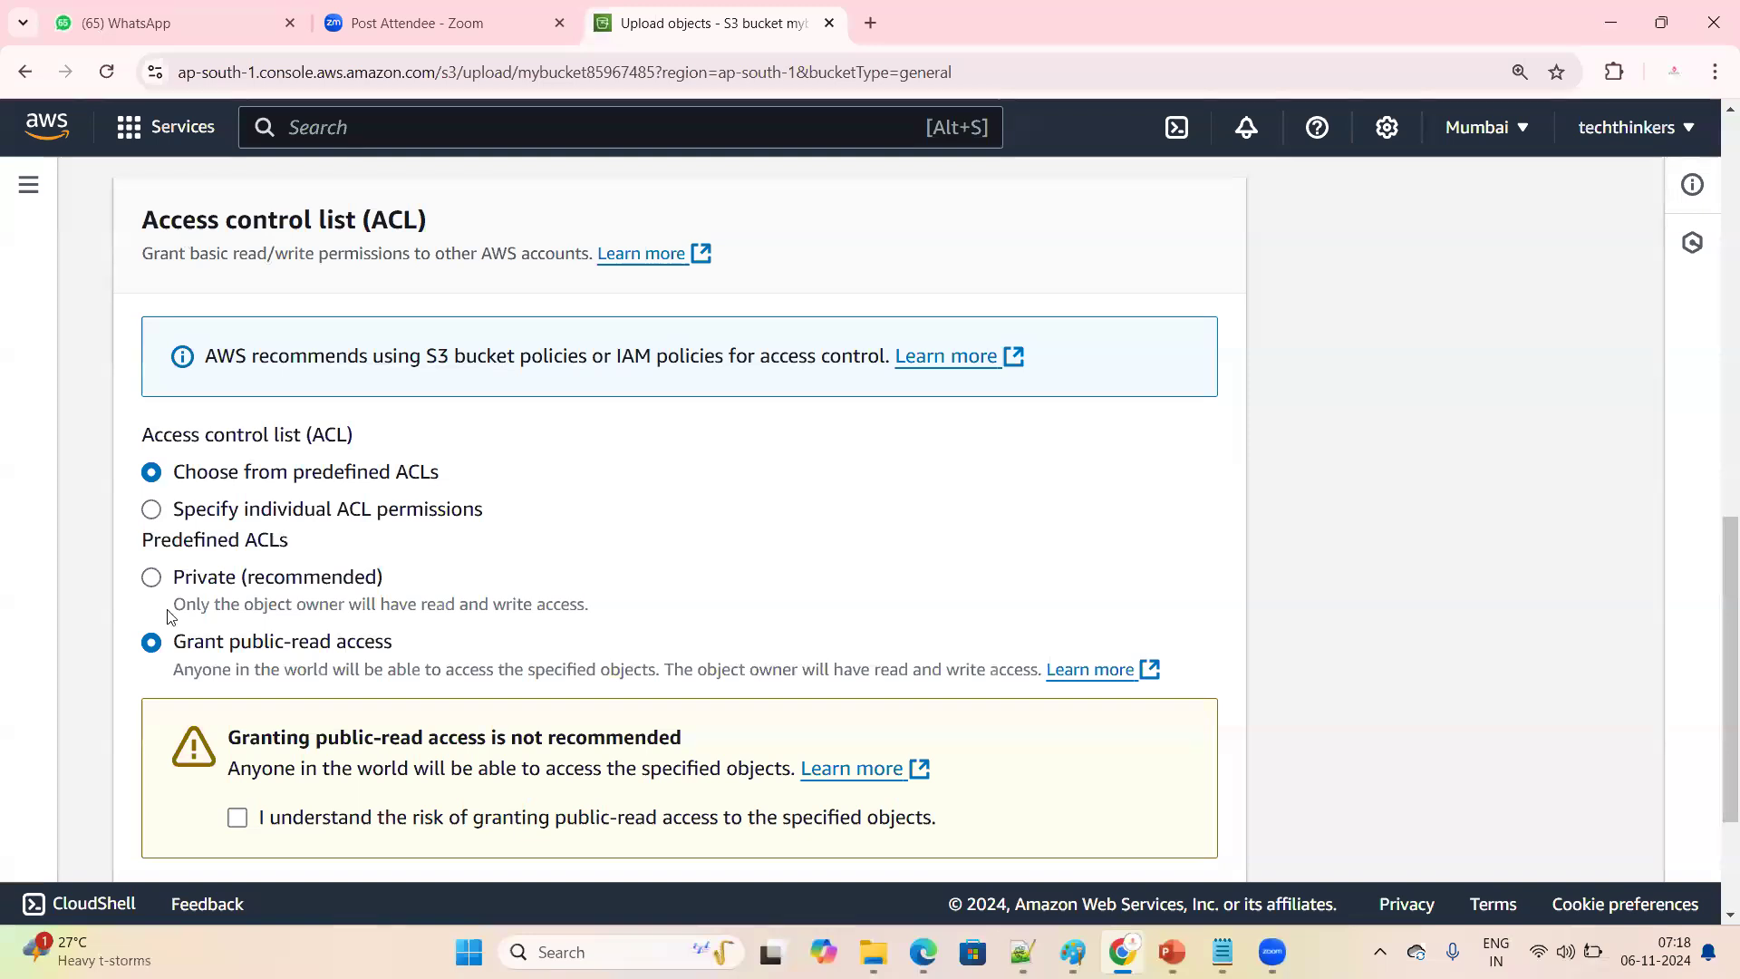
Switch the predefined ACL to Private and back to "Grant public-read access", and acknowledge the risk of granting public-read access
{"action": "left_click", "coordinate": [152, 579]}
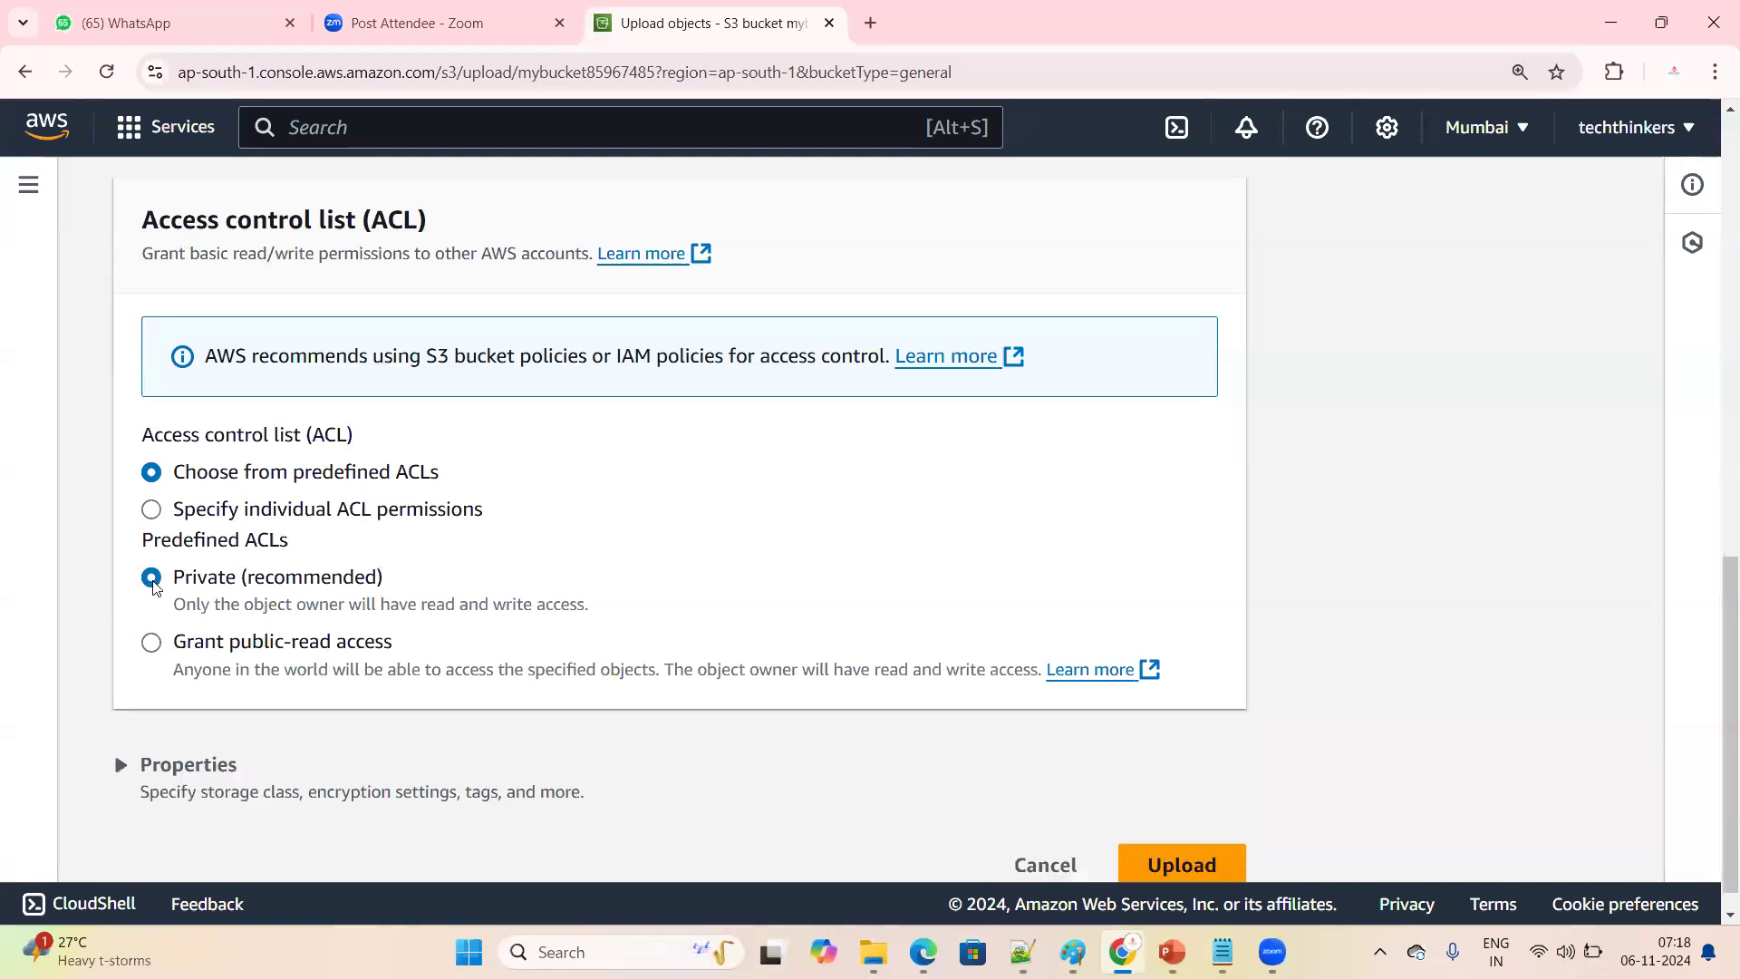
{"action": "left_click", "coordinate": [150, 647]}
{"action": "left_click", "coordinate": [238, 818]}
{"action": "scroll", "coordinate": [569, 727], "scroll_direction": "down", "scroll_amount": 3}
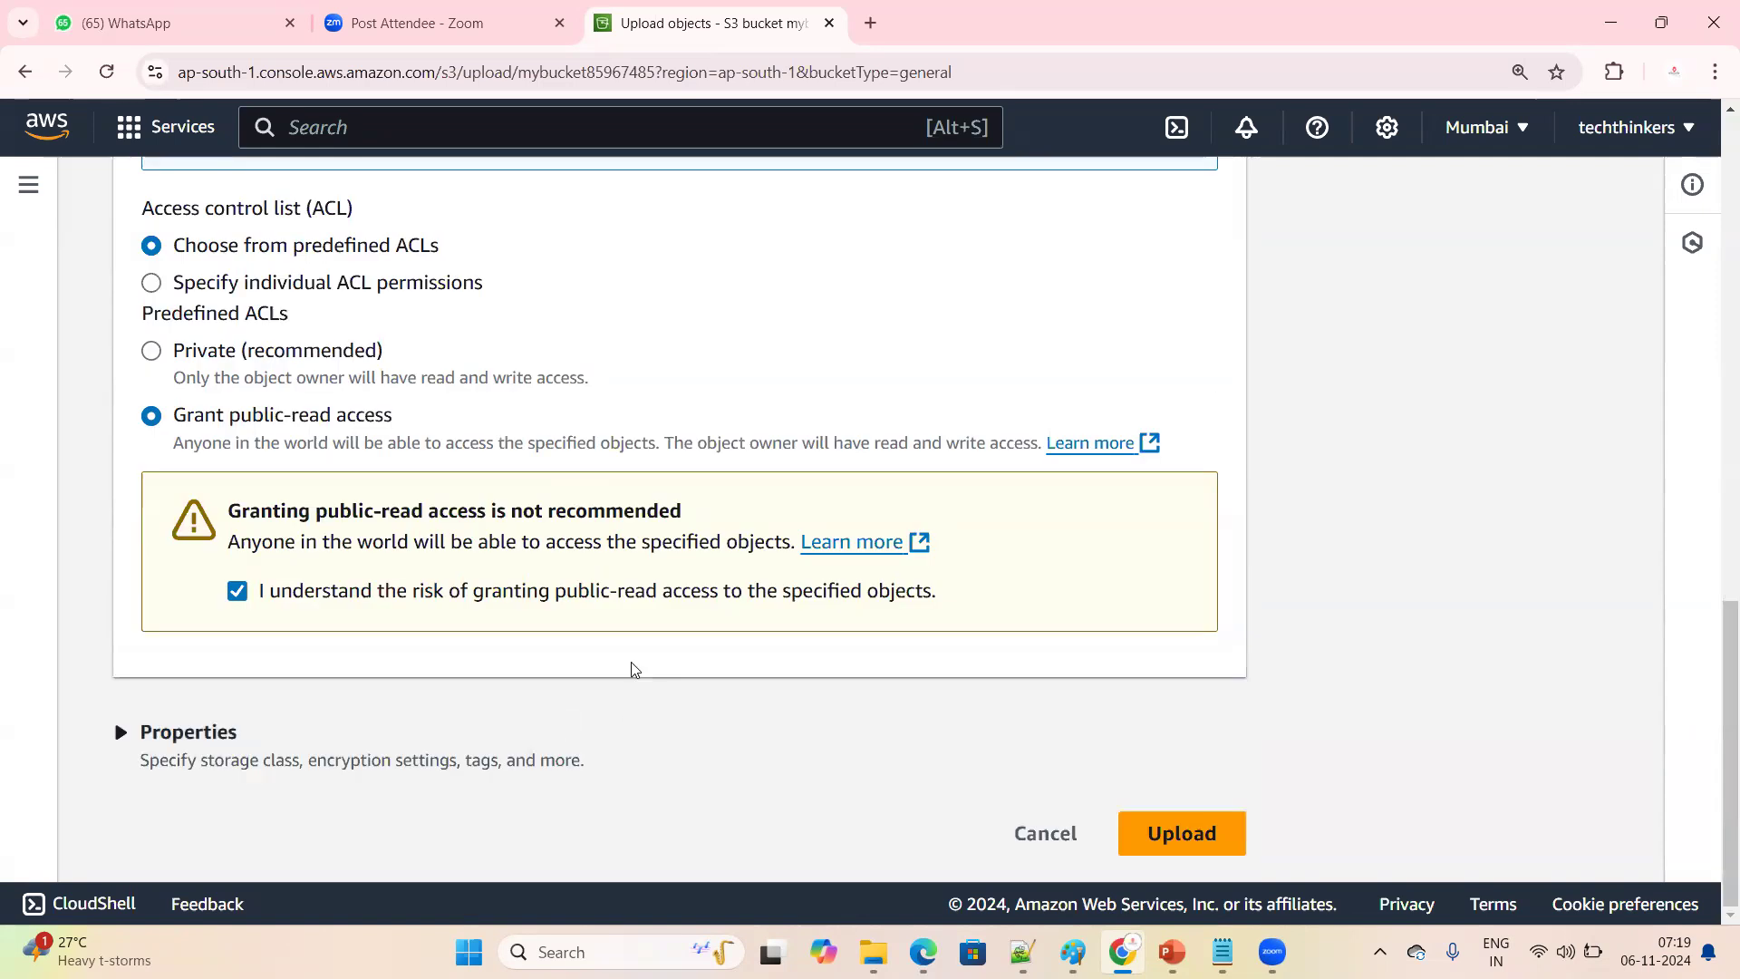
Upload k8s.txt to the bucket and close the upload status page
{"action": "left_click", "coordinate": [1144, 843]}
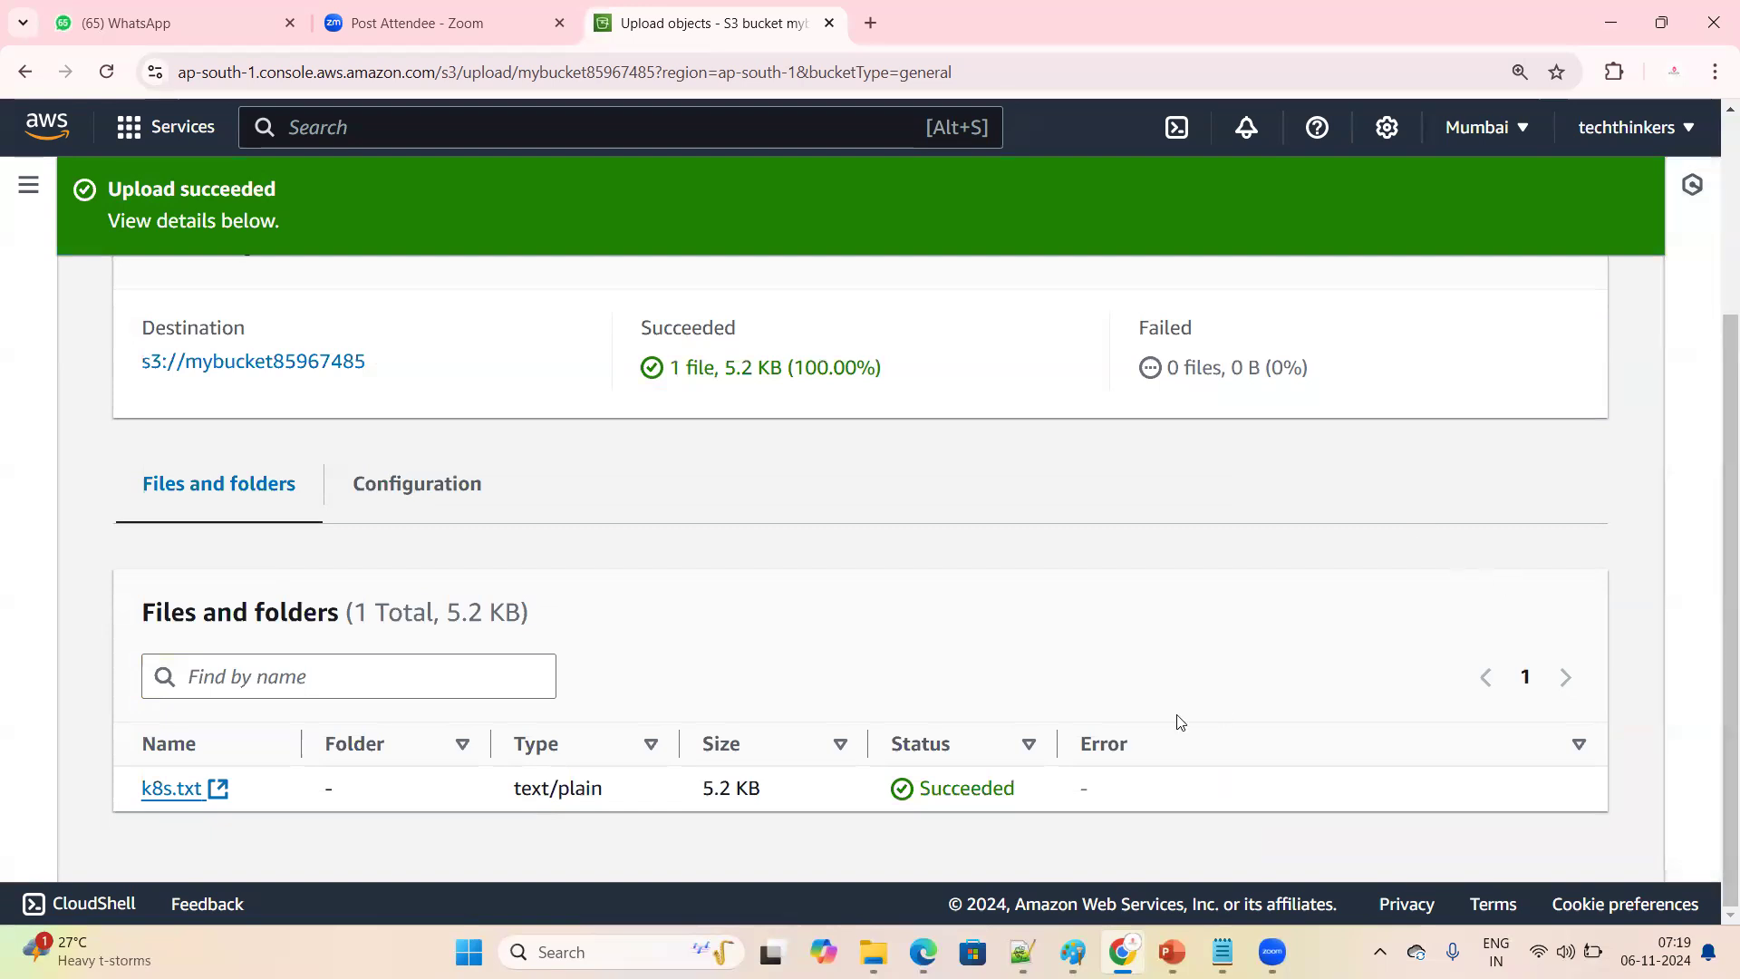
{"action": "scroll", "coordinate": [1004, 723], "scroll_direction": "up", "scroll_amount": 3}
{"action": "left_click", "coordinate": [1531, 303]}
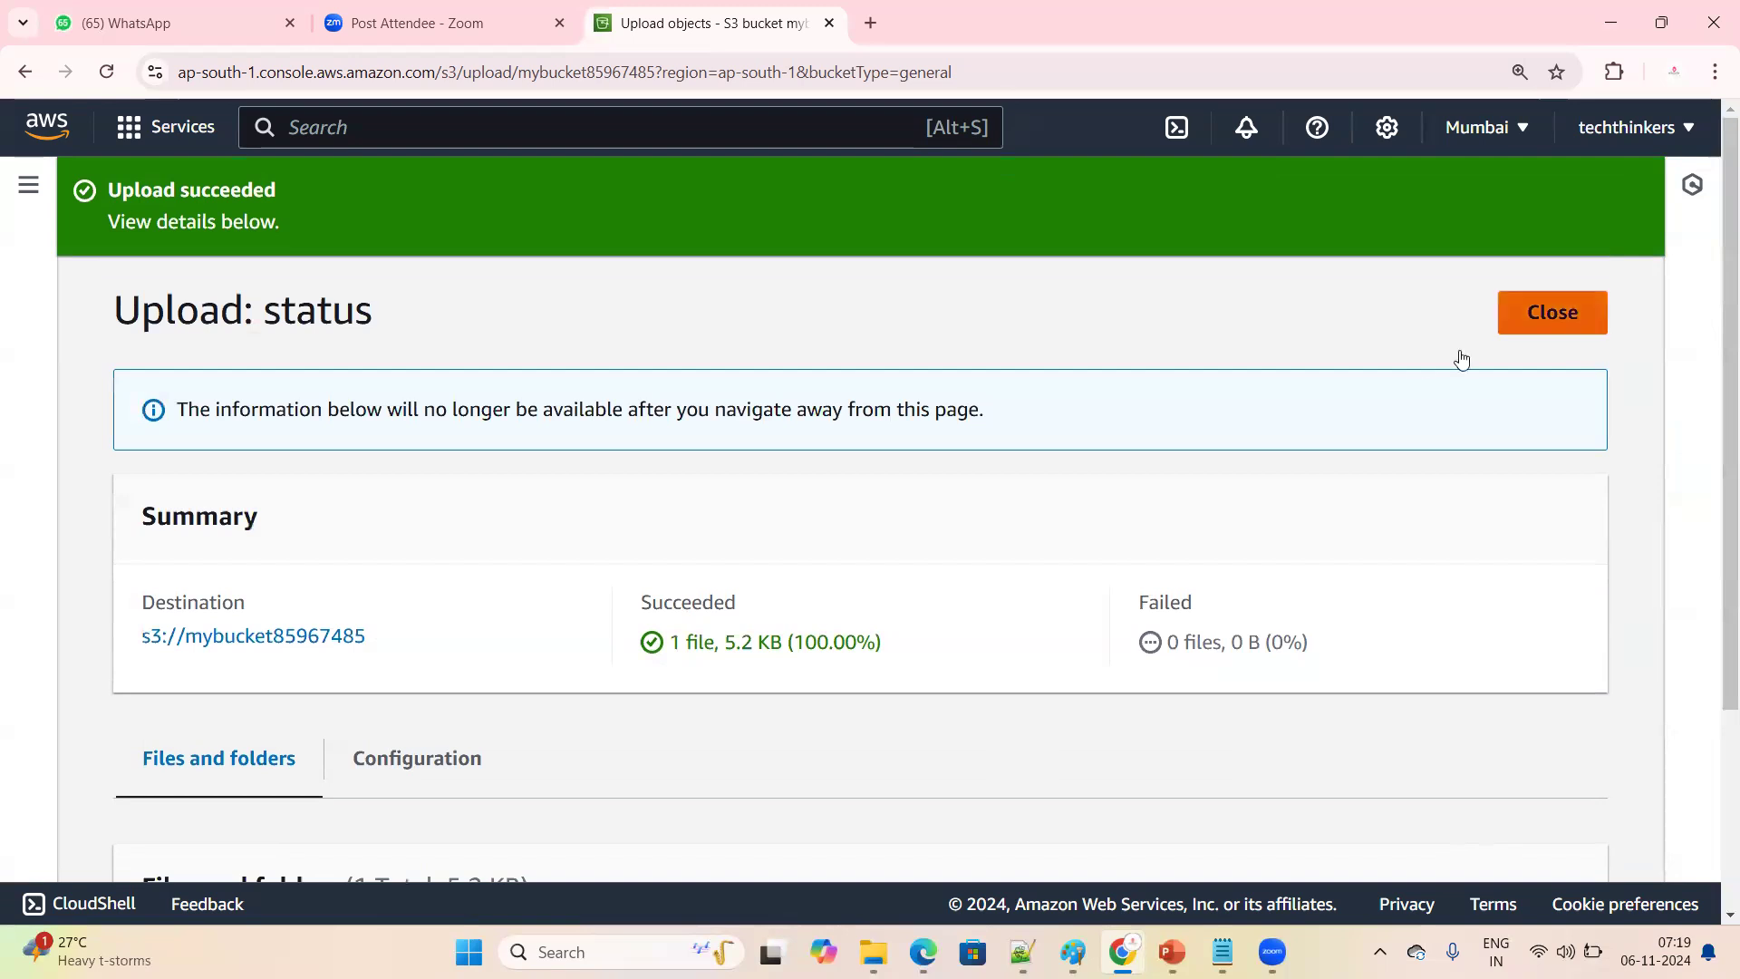
View the k8s.txt object page, and return through the buckets list to the objects in mybucket85967485
{"action": "scroll", "coordinate": [247, 778], "scroll_direction": "down", "scroll_amount": 1}
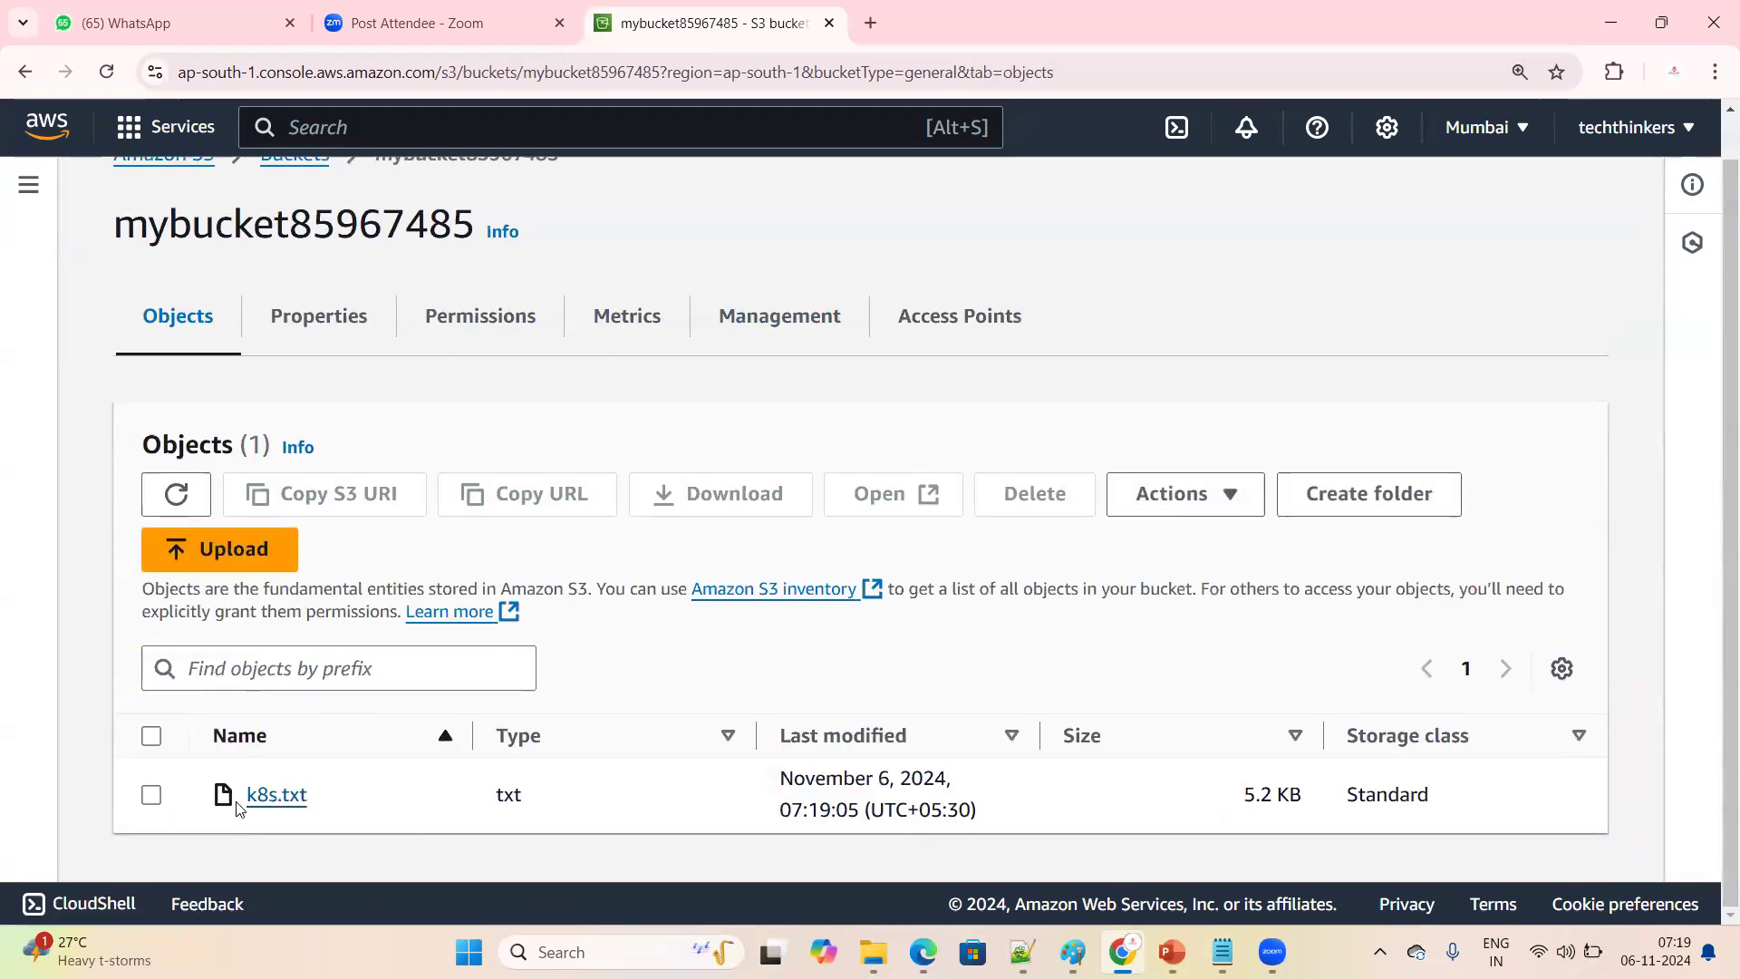
{"action": "left_click", "coordinate": [280, 796]}
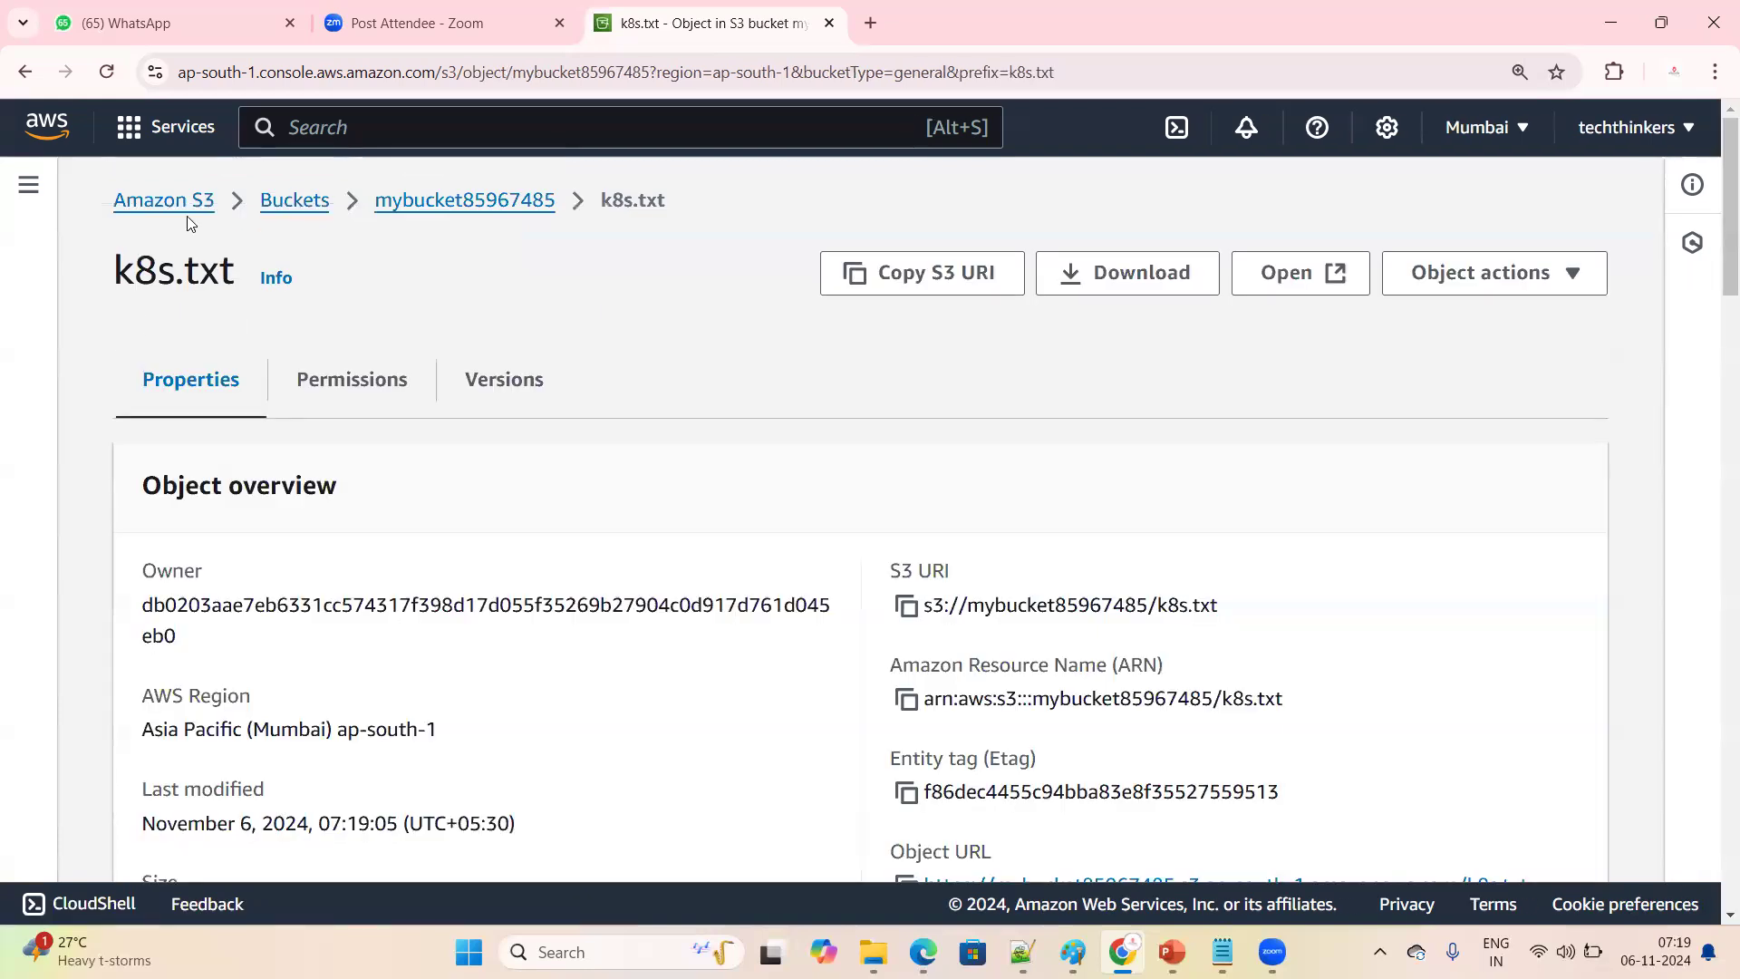
{"action": "left_click", "coordinate": [263, 208]}
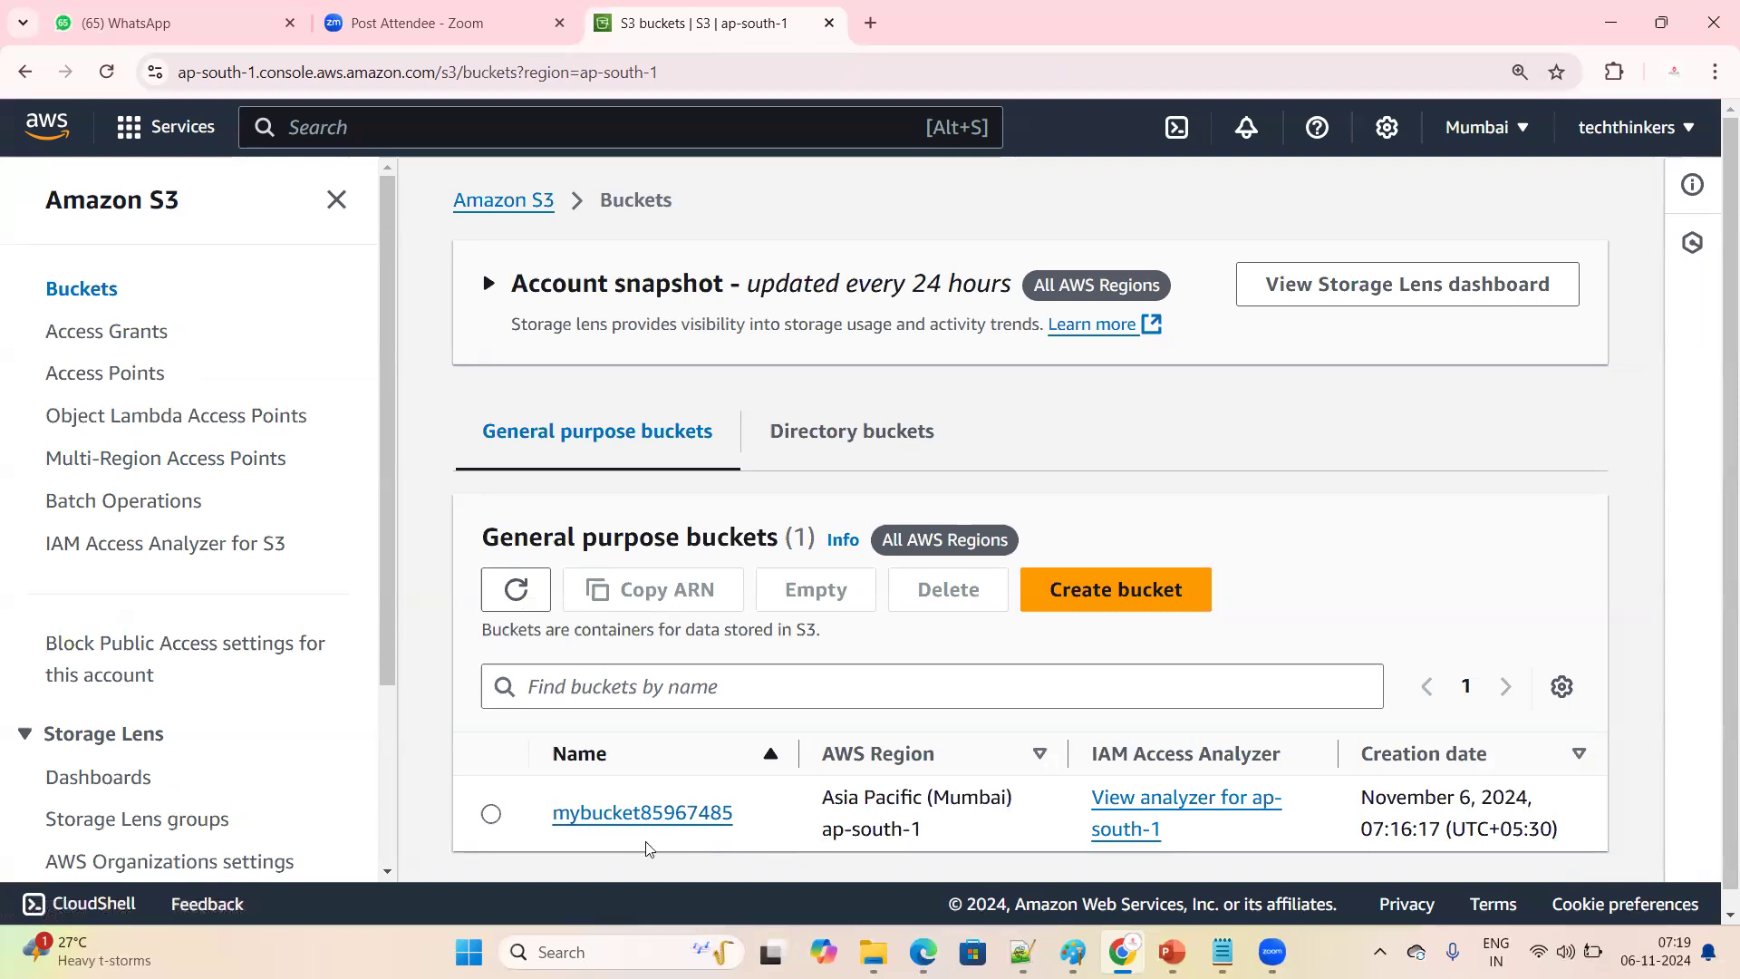
{"action": "left_click", "coordinate": [654, 814]}
{"action": "scroll", "coordinate": [723, 765], "scroll_direction": "down", "scroll_amount": 1}
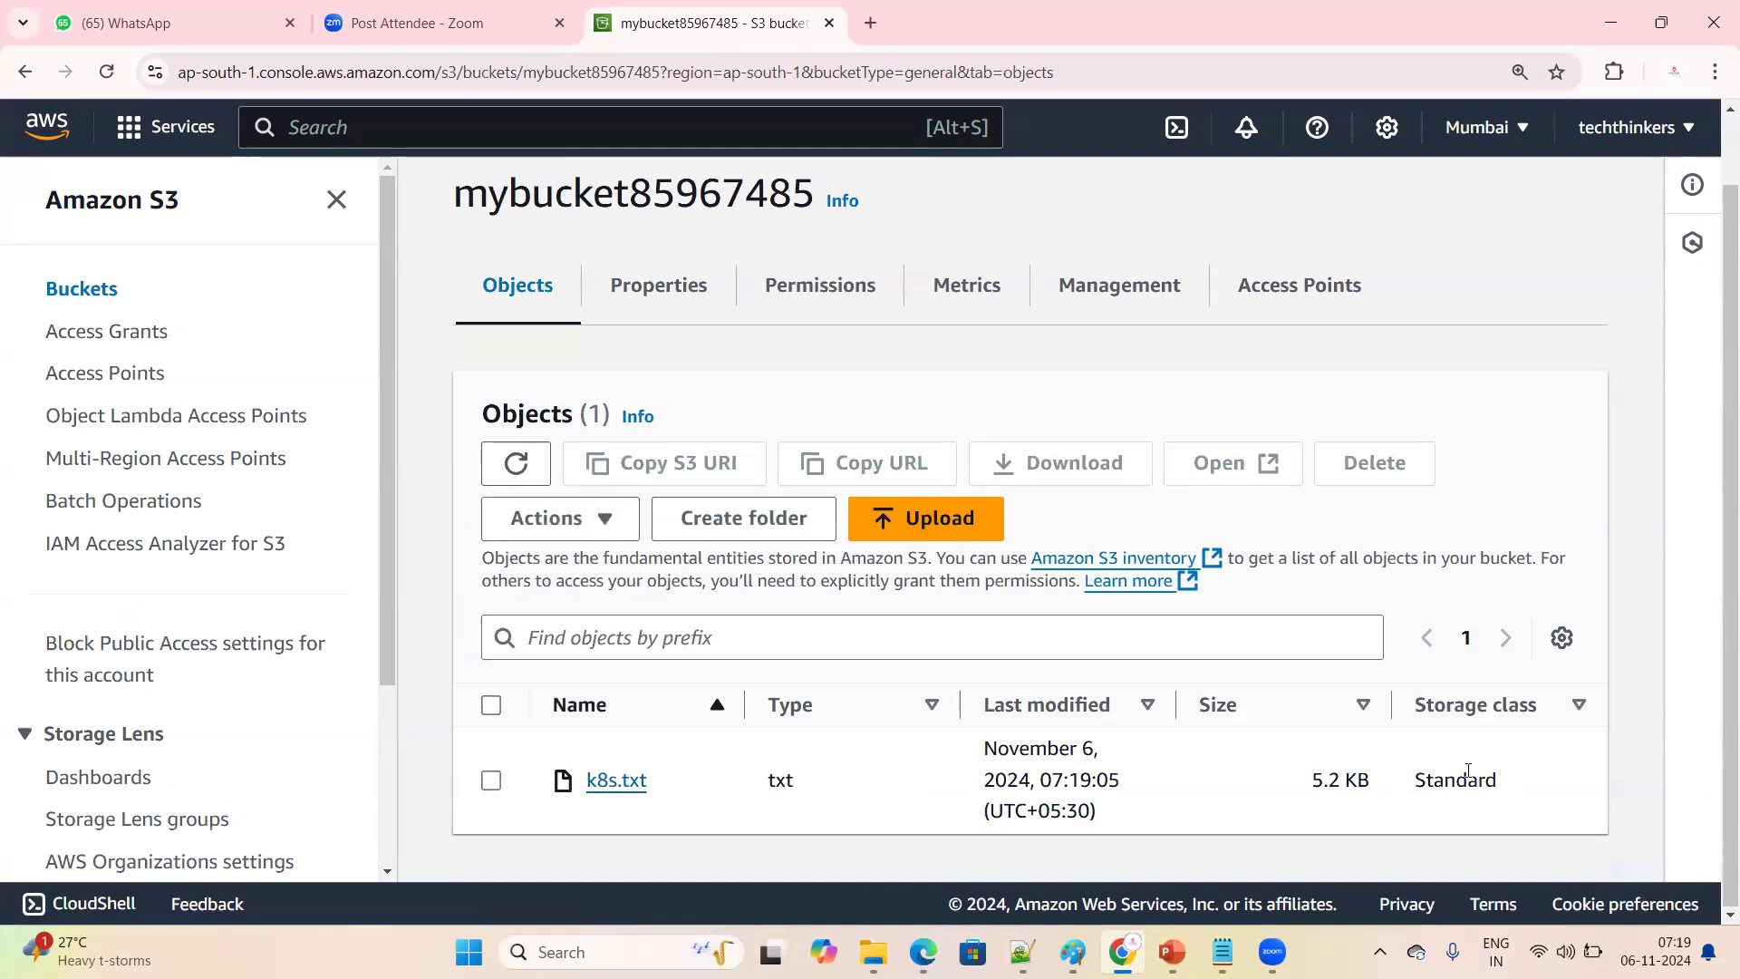
Examine the storage class of k8s.txt in the bucket's objects list
{"action": "left_click_drag", "start_coordinate": [1414, 709], "coordinate": [1544, 721]}
{"action": "left_click_drag", "start_coordinate": [1415, 794], "coordinate": [1521, 791]}
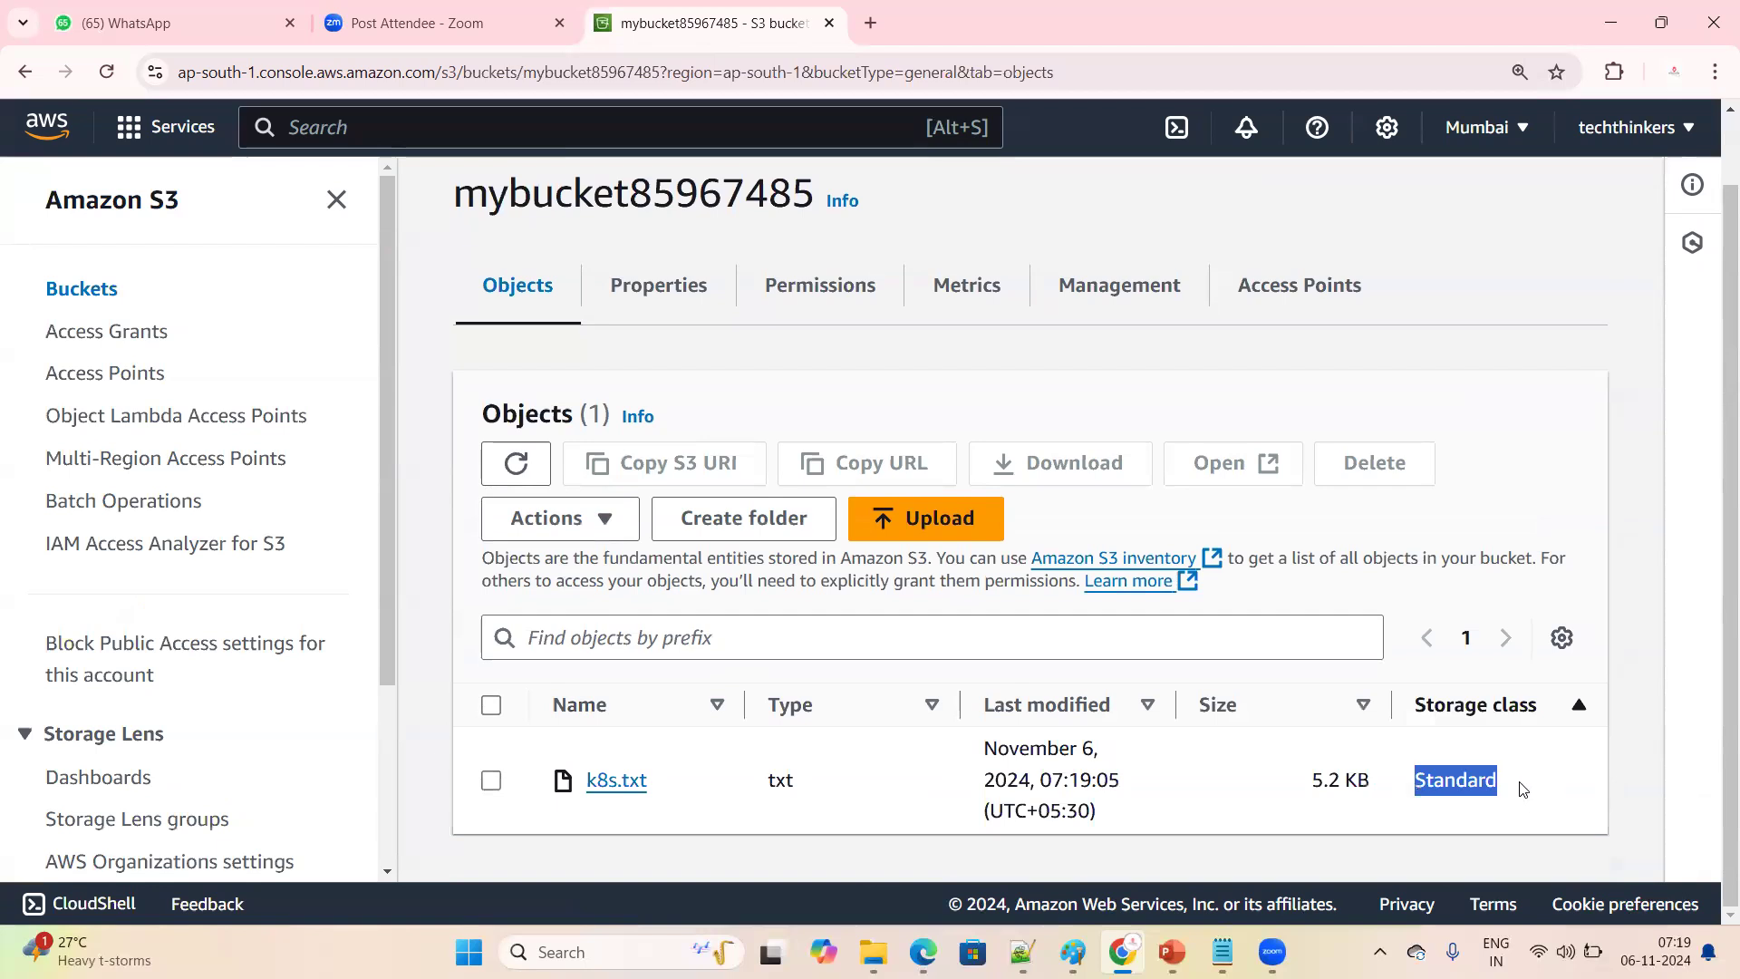
{"action": "left_click", "coordinate": [1396, 705]}
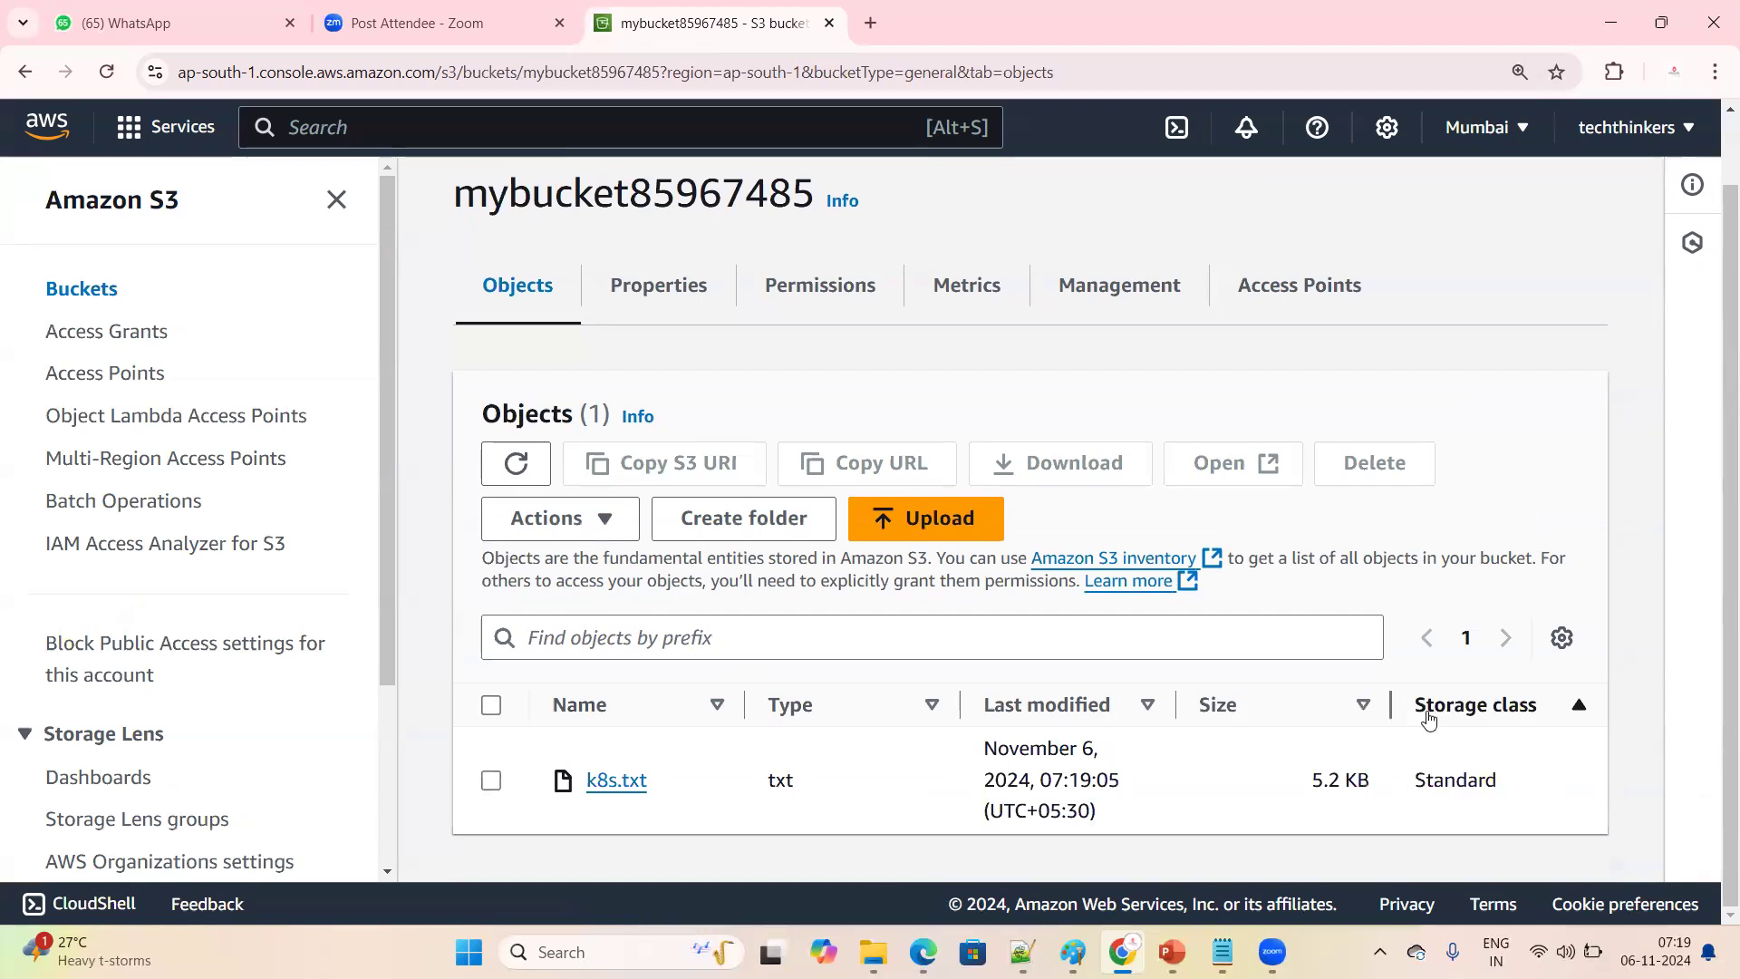
{"action": "left_click_drag", "start_coordinate": [1416, 708], "coordinate": [1577, 708]}
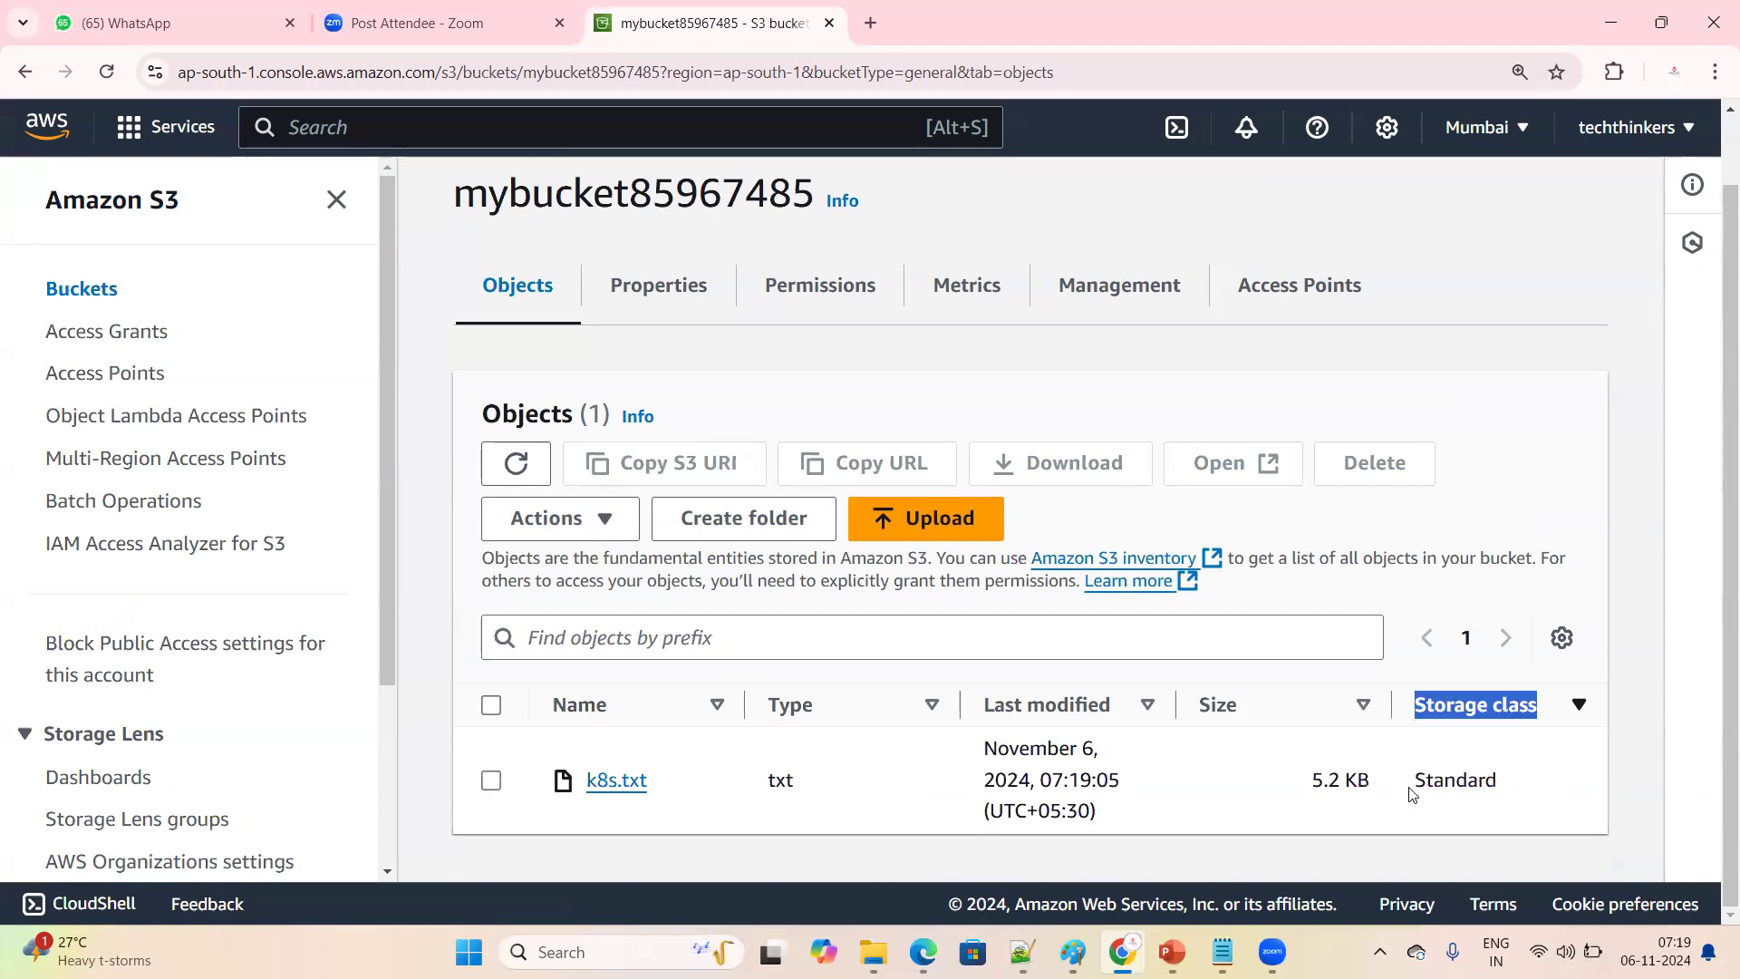
{"action": "left_click_drag", "start_coordinate": [1412, 781], "coordinate": [1523, 782]}
{"action": "double_click", "coordinate": [1524, 781]}
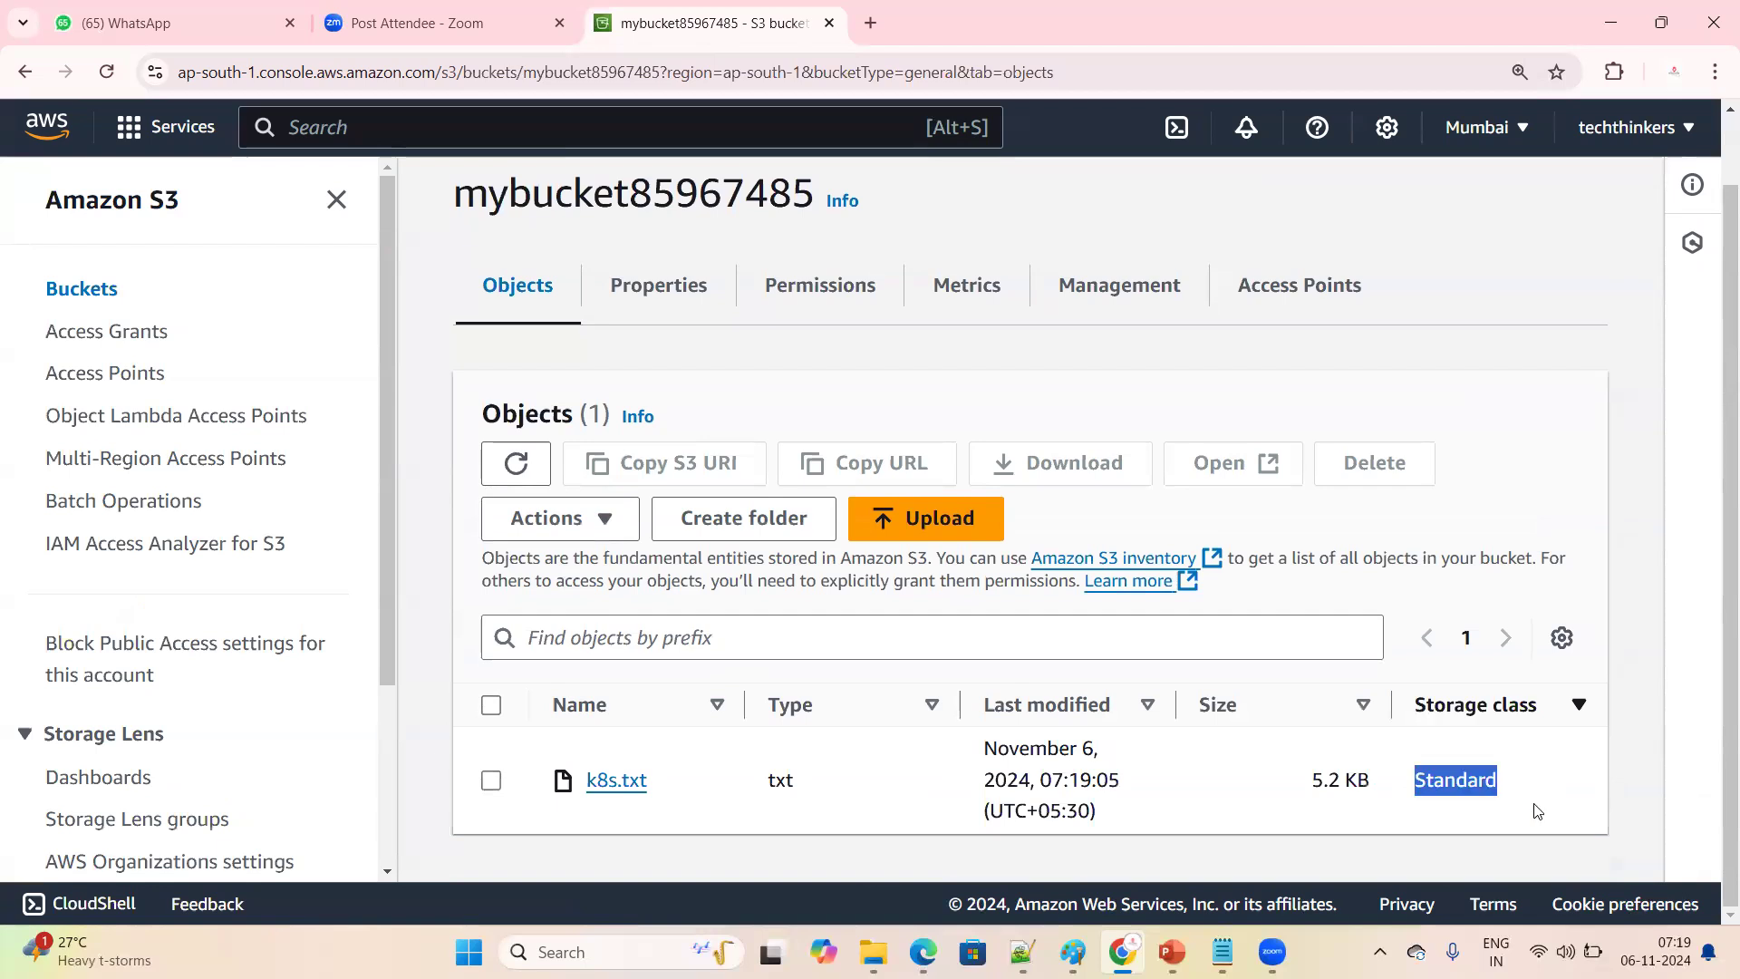
{"action": "left_click", "coordinate": [1542, 812]}
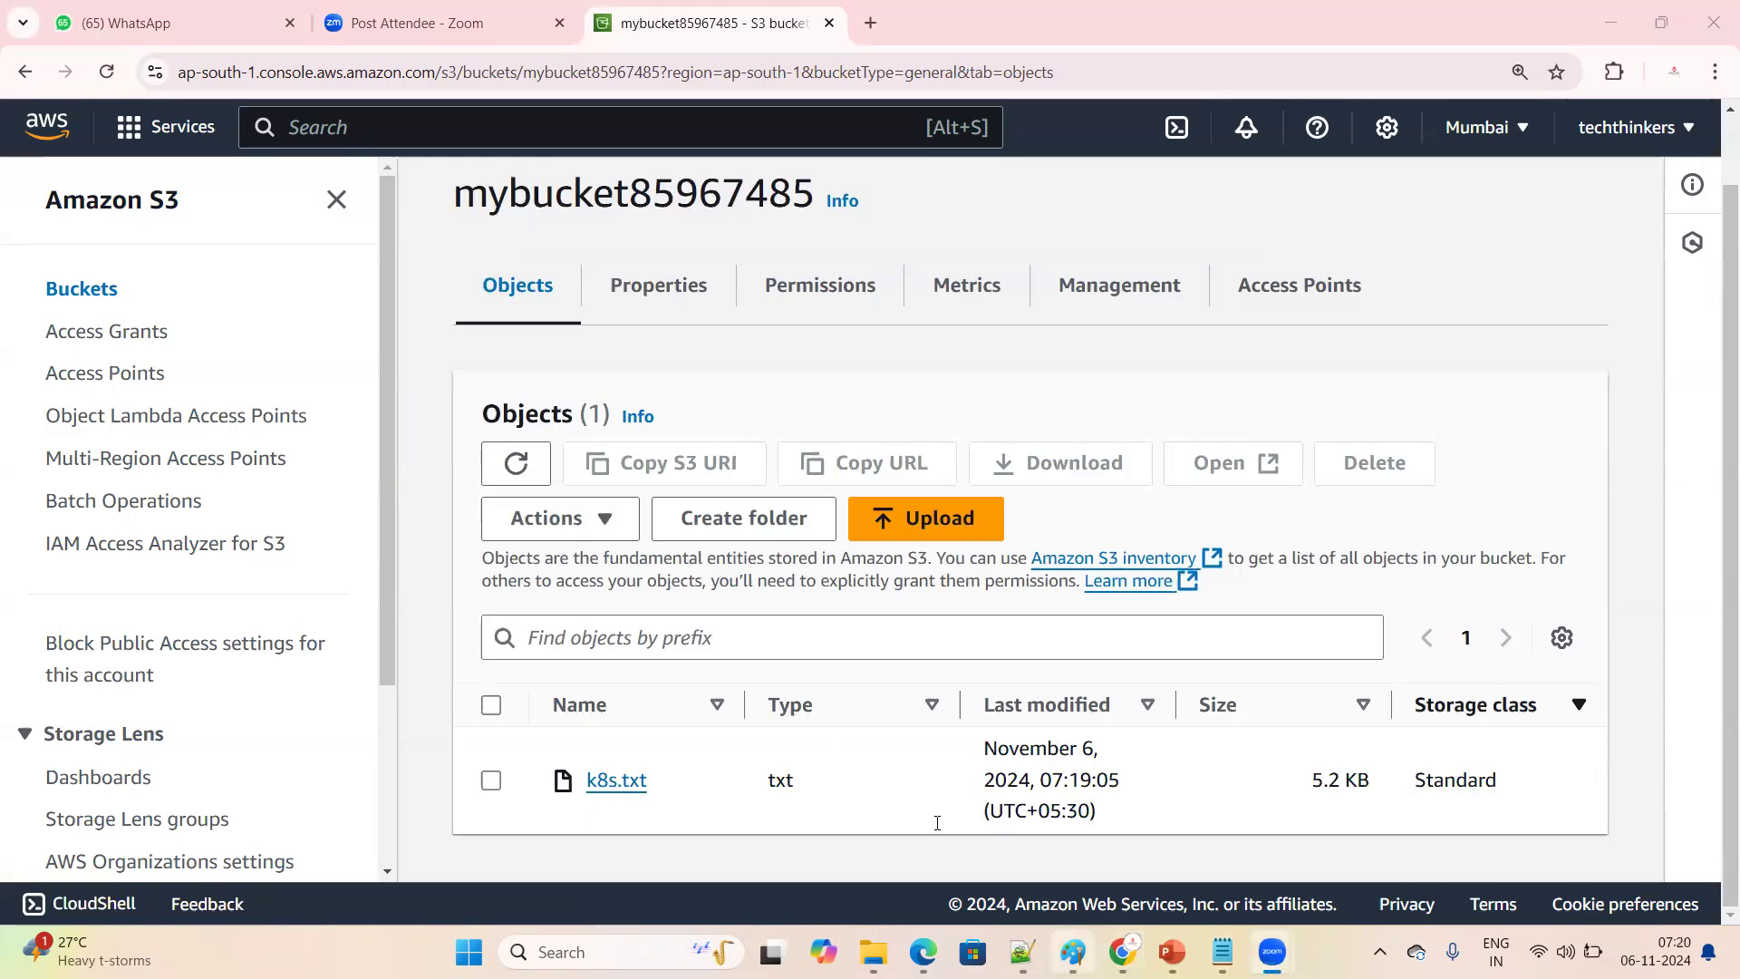
Switch back to the S3 console in Chrome, open the k8s.txt object and copy its Object URL
{"action": "key", "text": "alt+Tab"}
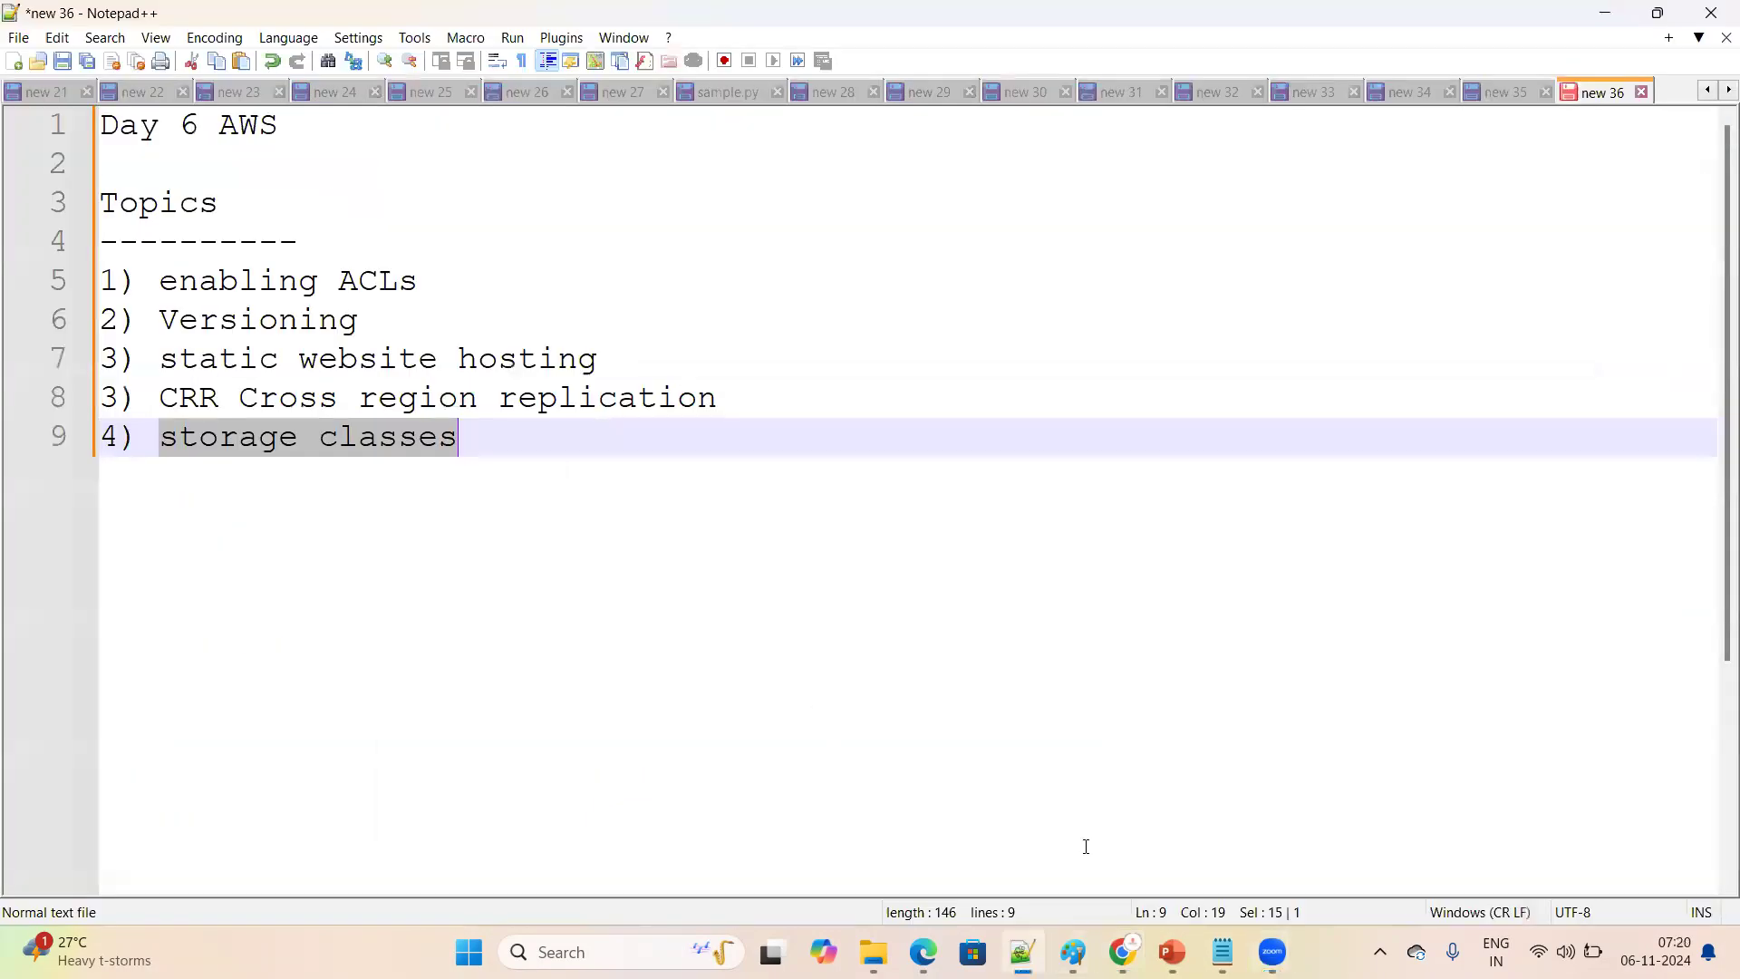
{"action": "key", "text": "alt+Tab"}
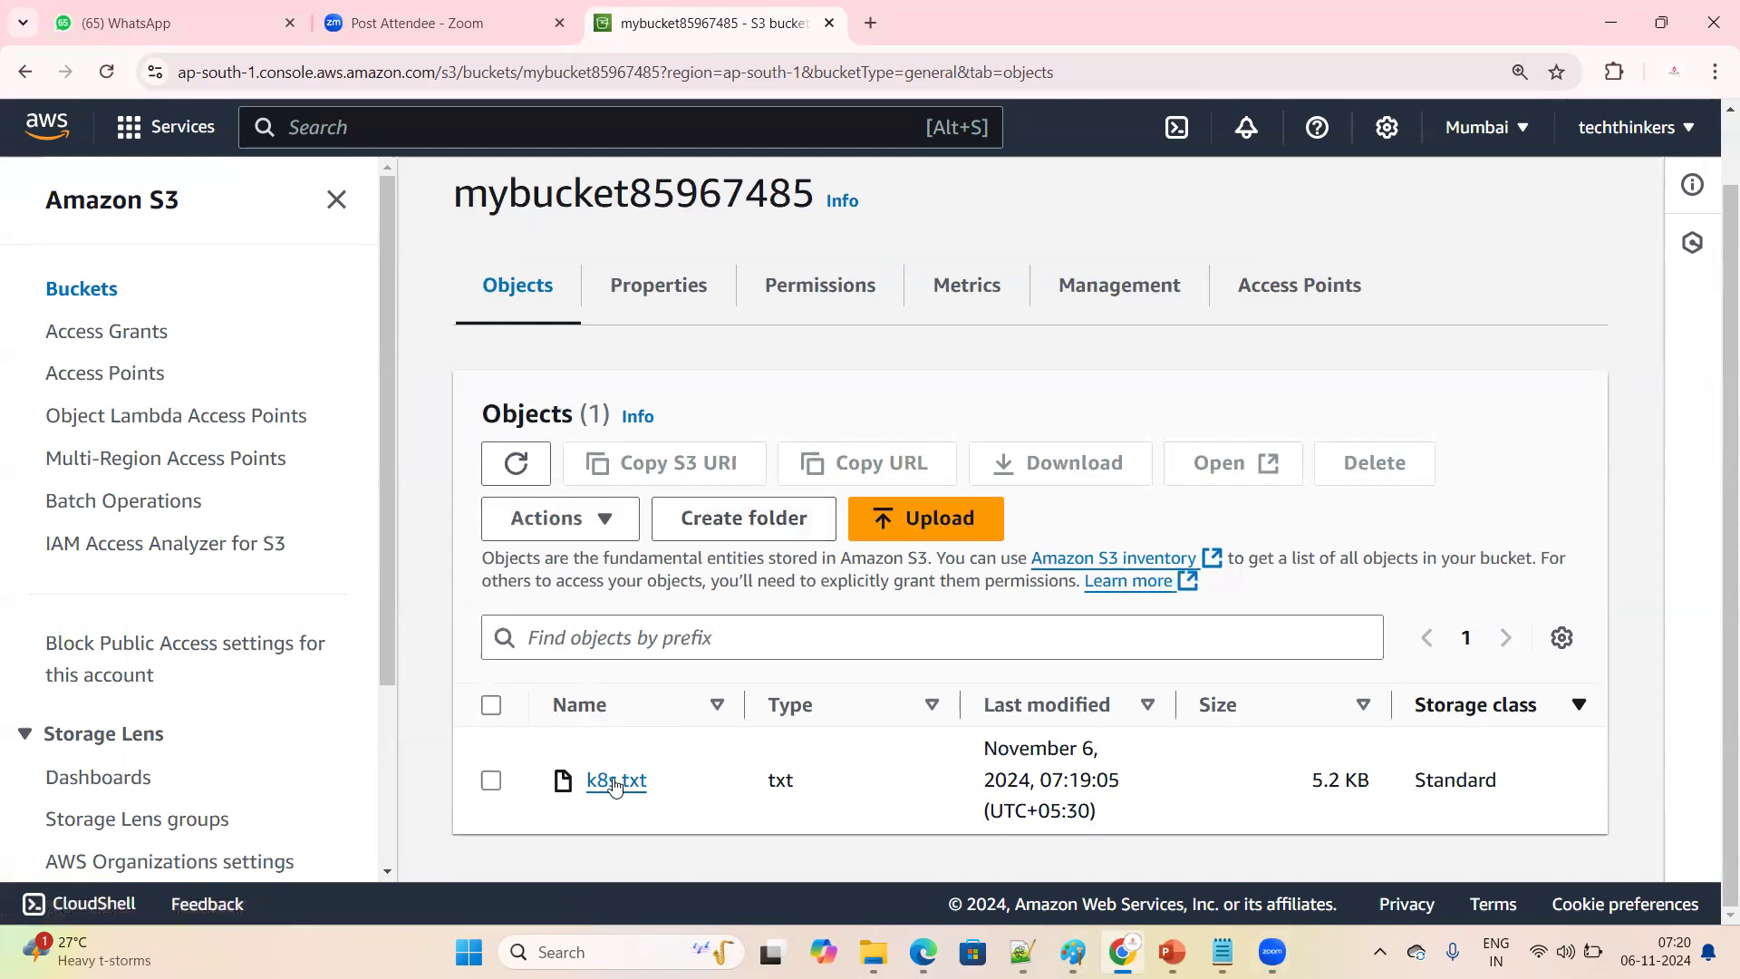
{"action": "left_click", "coordinate": [615, 782]}
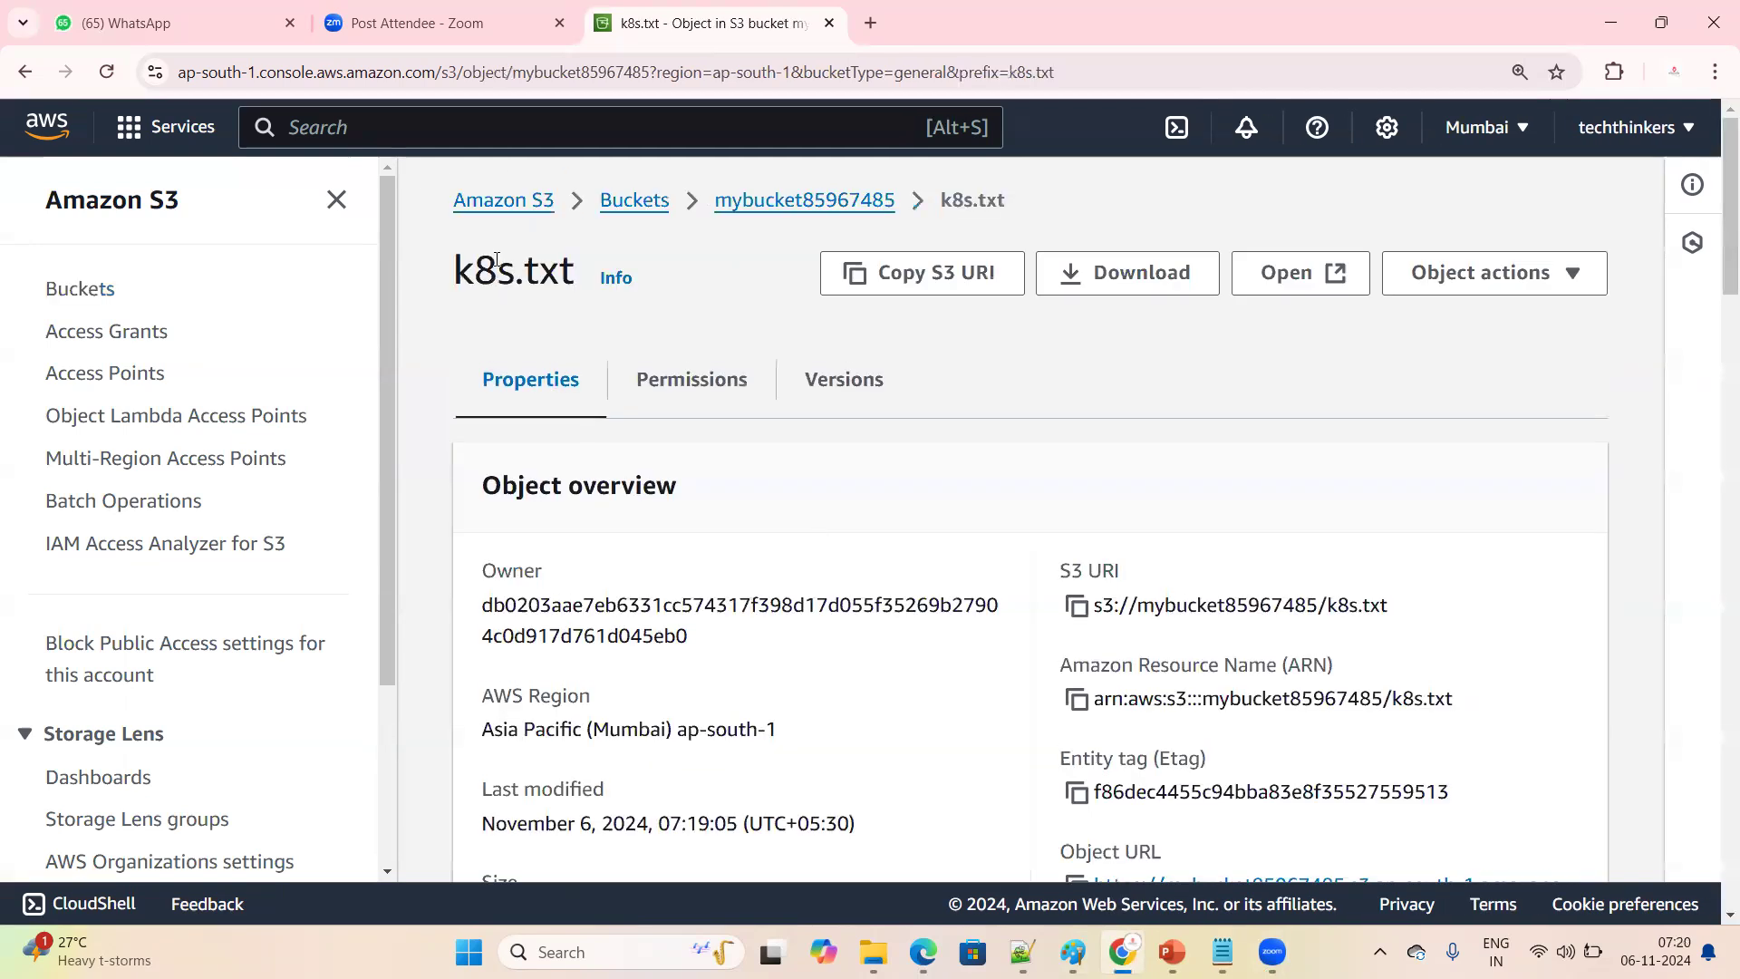
{"action": "scroll", "coordinate": [1051, 603], "scroll_direction": "down", "scroll_amount": 2}
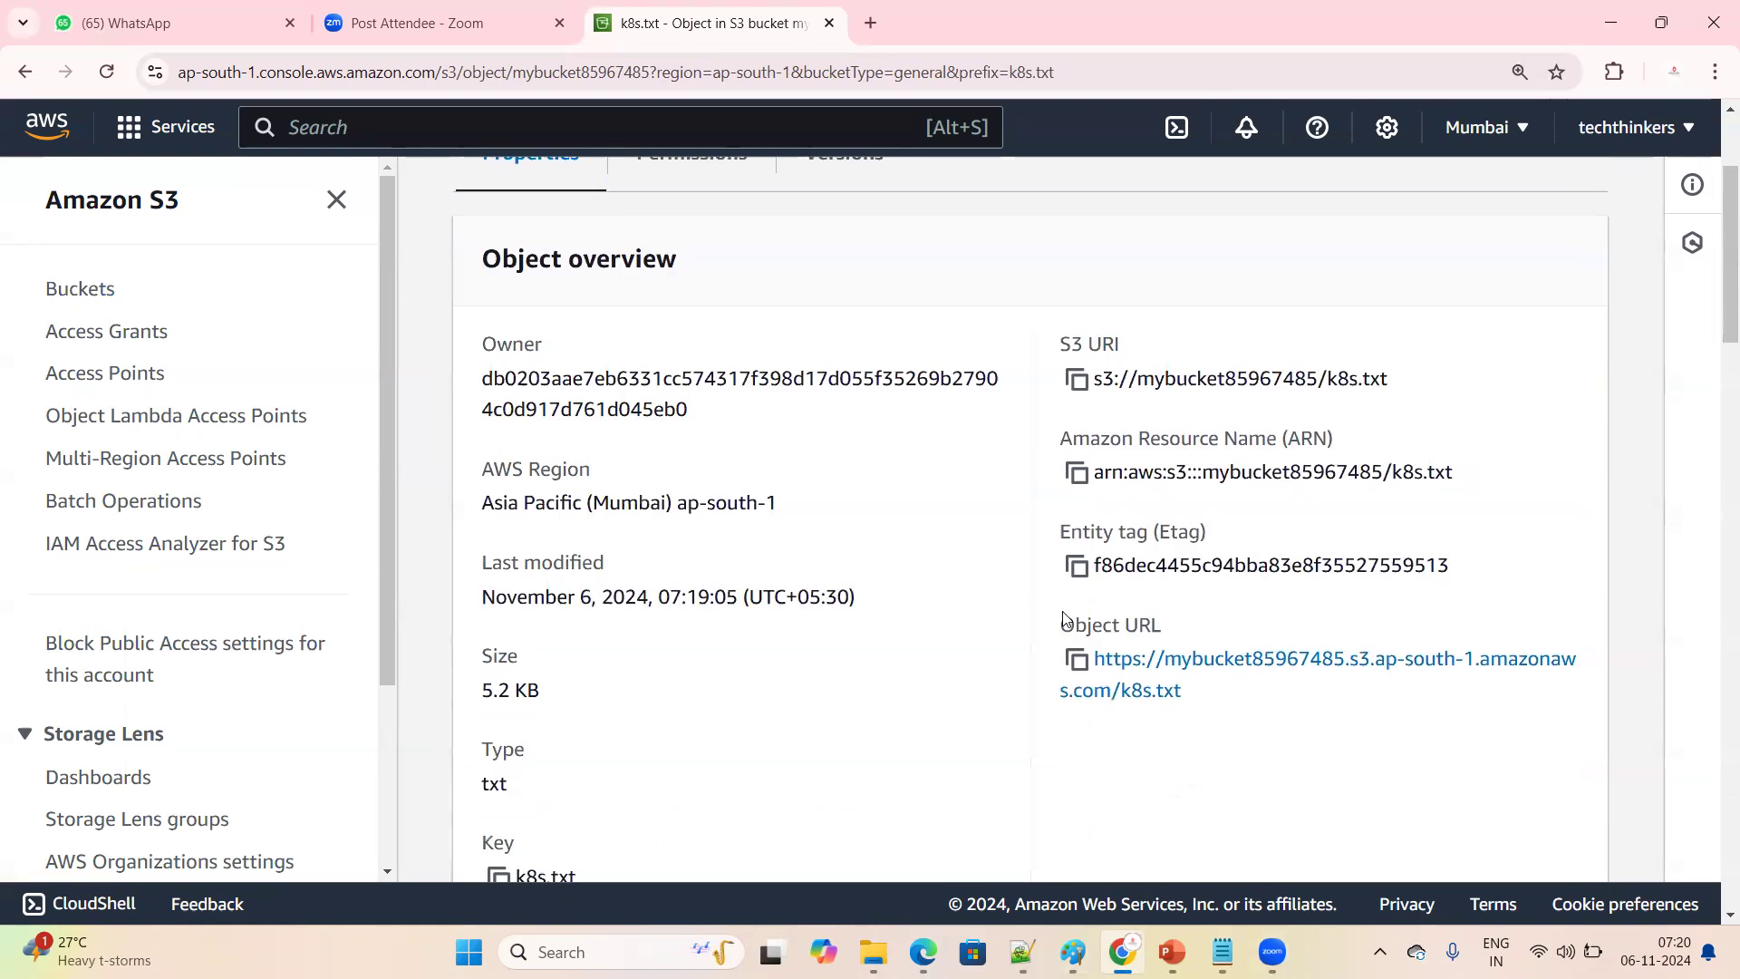
{"action": "left_click_drag", "start_coordinate": [1063, 620], "coordinate": [1186, 619]}
{"action": "left_click", "coordinate": [1268, 757]}
{"action": "triple_click", "coordinate": [1204, 623]}
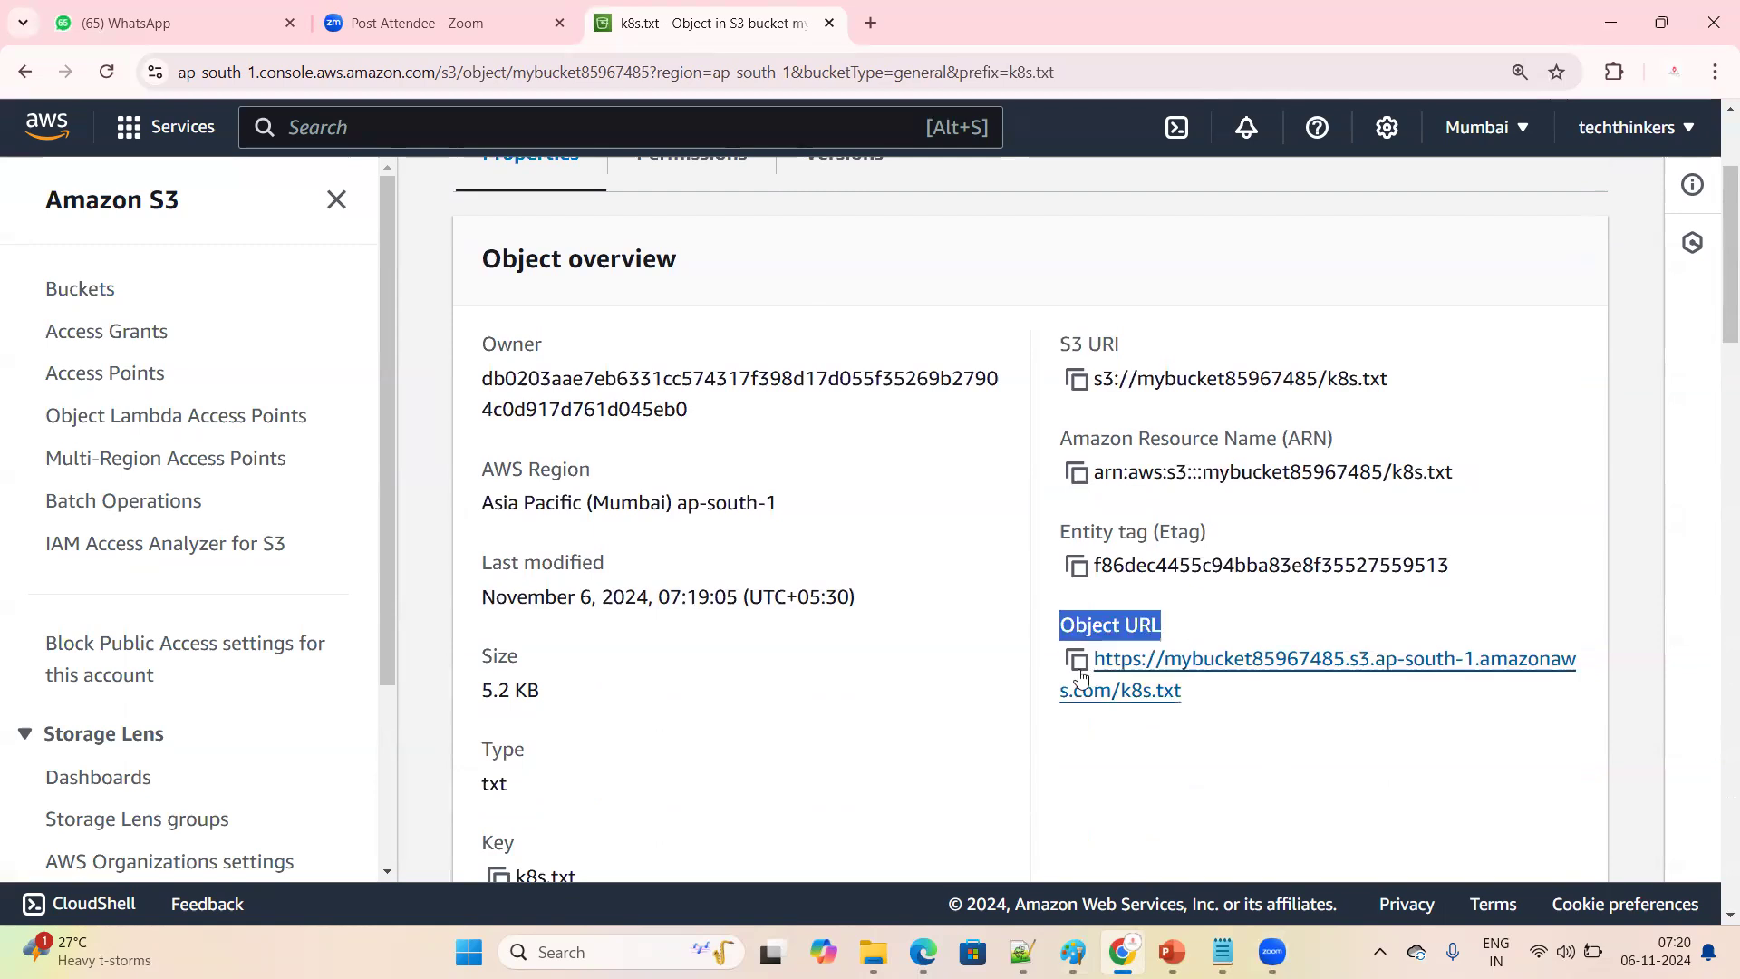
{"action": "left_click", "coordinate": [1077, 665]}
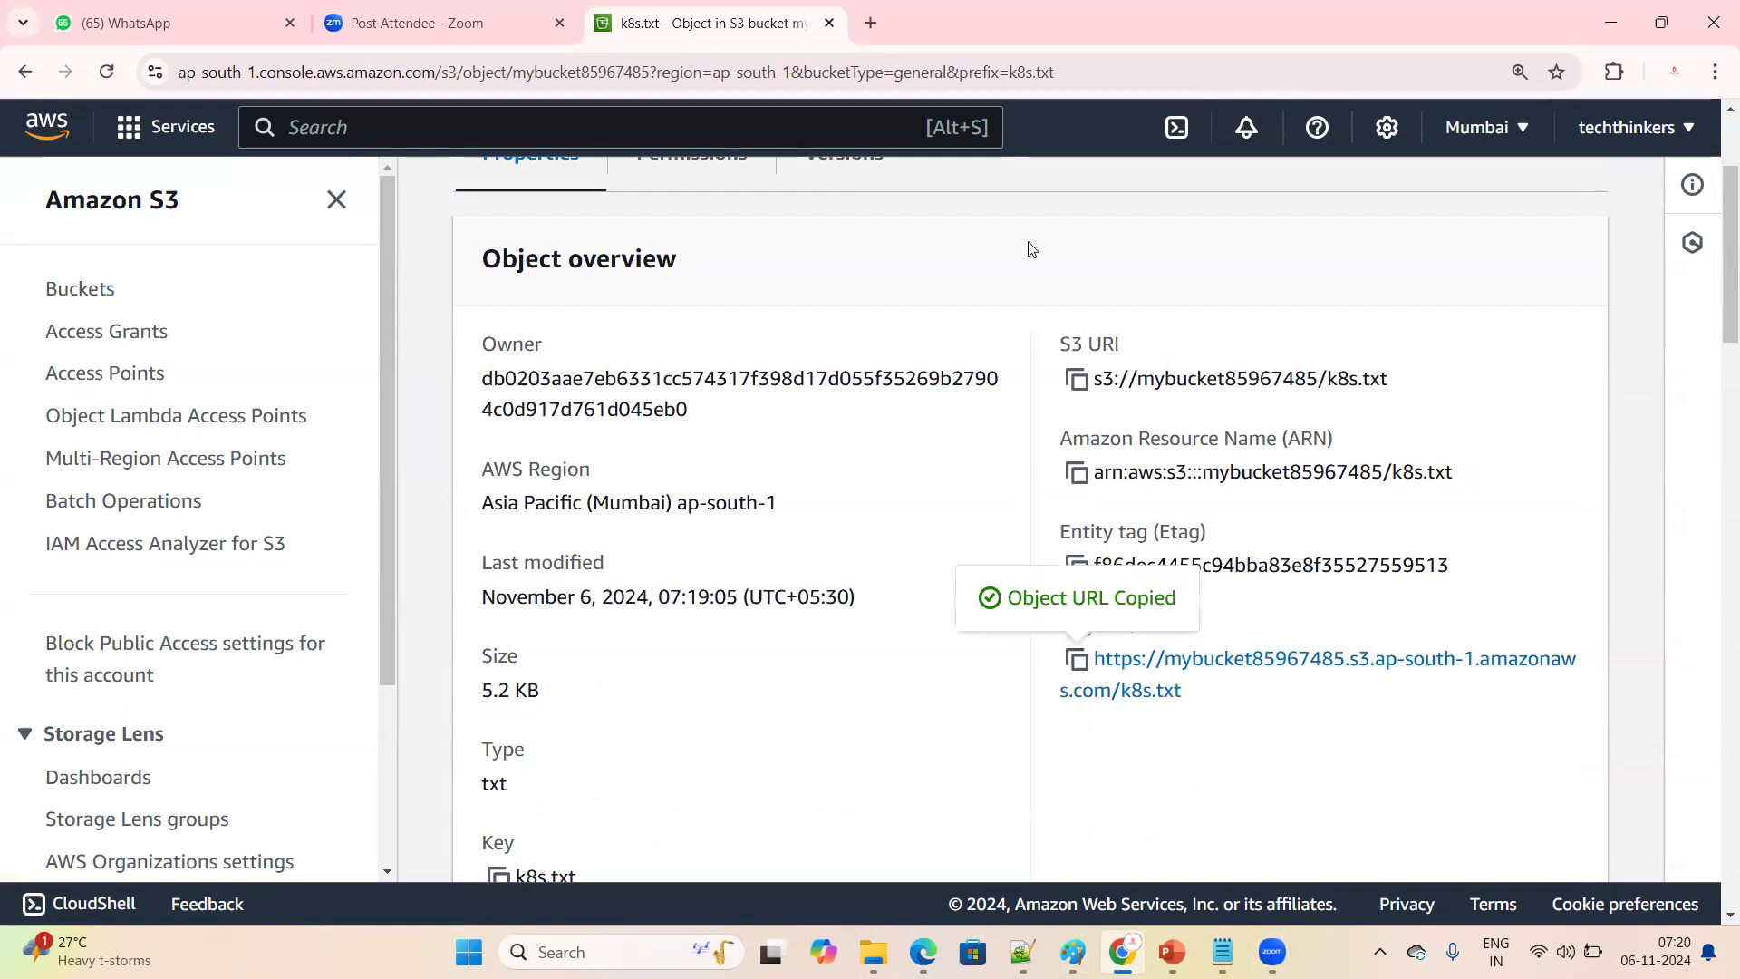
Open the copied k8s.txt object URL in a new browser tab
{"action": "left_click", "coordinate": [871, 31]}
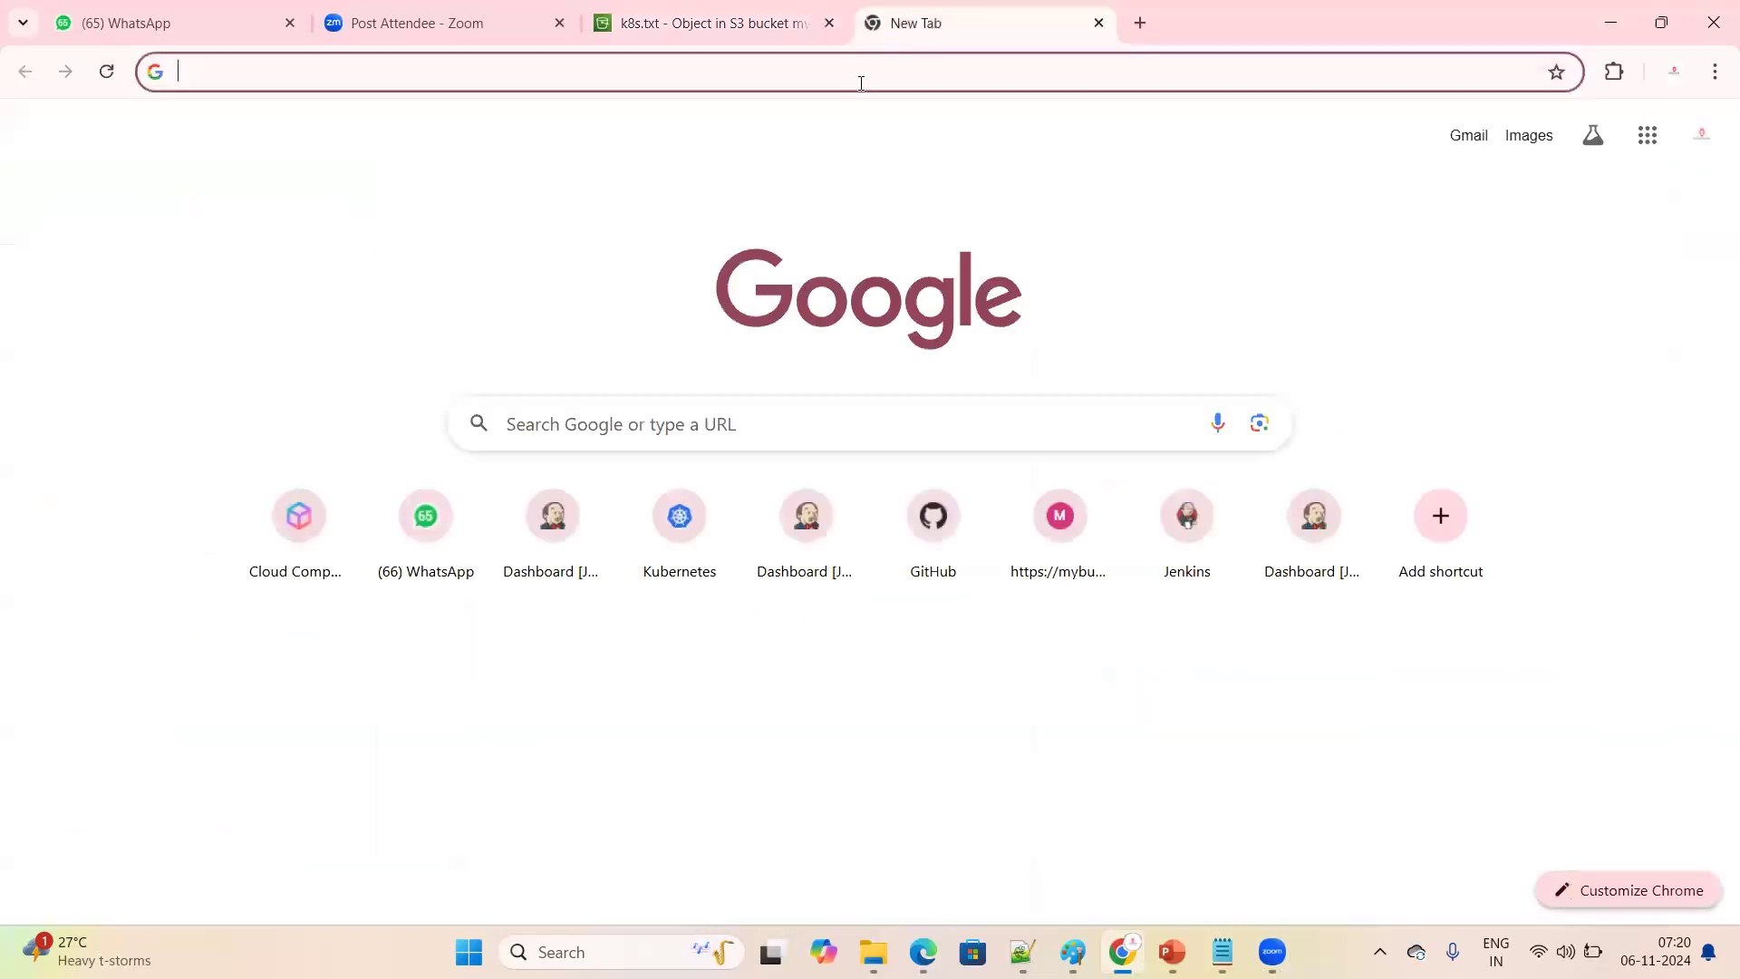
{"action": "key", "text": "ctrl+v"}
{"action": "key", "text": "Return"}
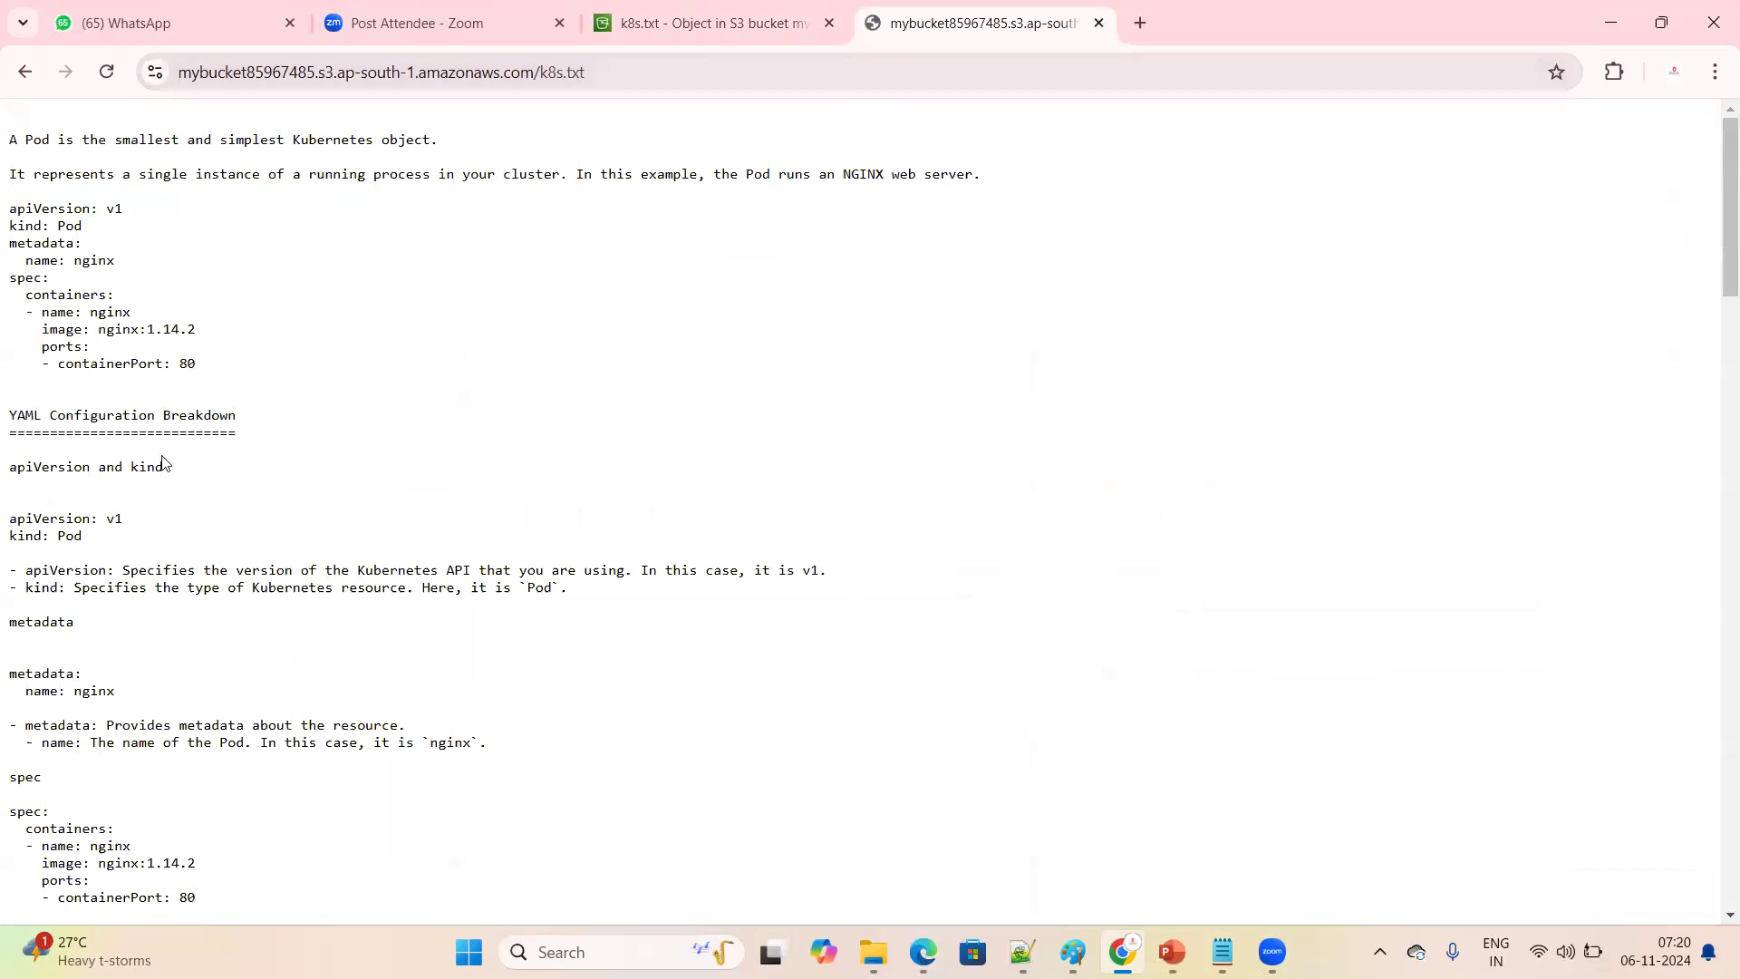
Read the Pod definition near the start of the opened k8s.txt page
{"action": "scroll", "coordinate": [198, 476], "scroll_direction": "up", "scroll_amount": 3}
{"action": "left_click_drag", "start_coordinate": [15, 158], "coordinate": [272, 418]}
{"action": "left_click", "coordinate": [444, 493]}
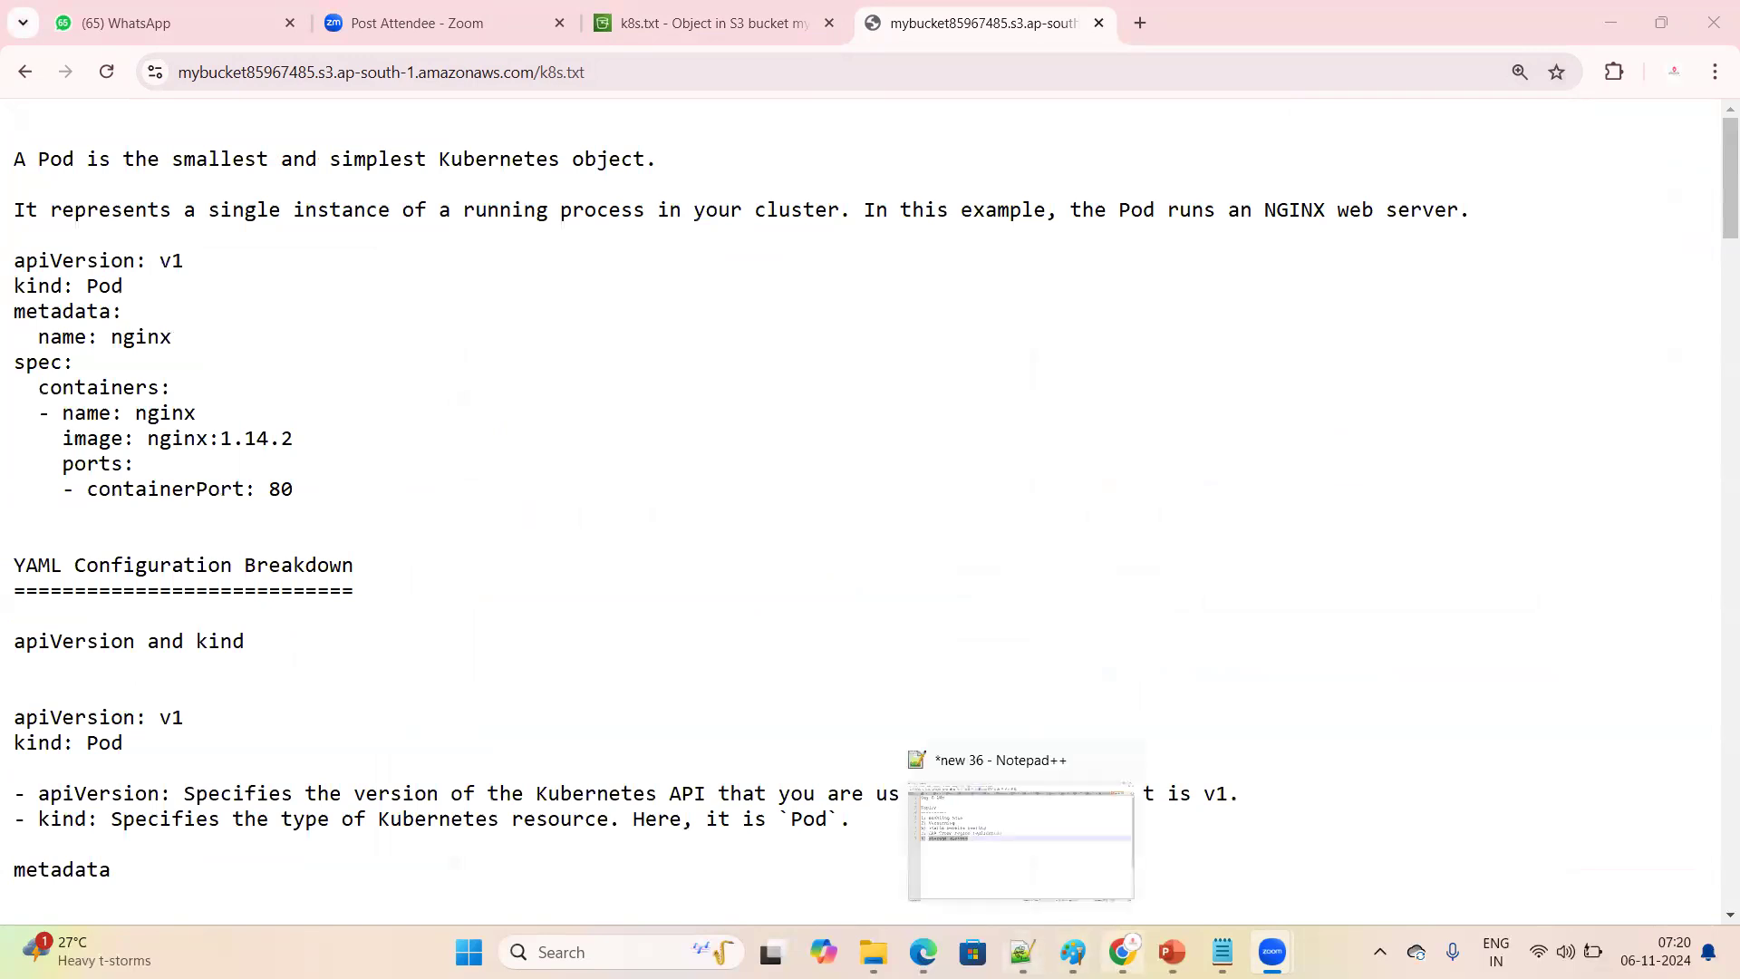
{"action": "left_click", "coordinate": [1122, 952]}
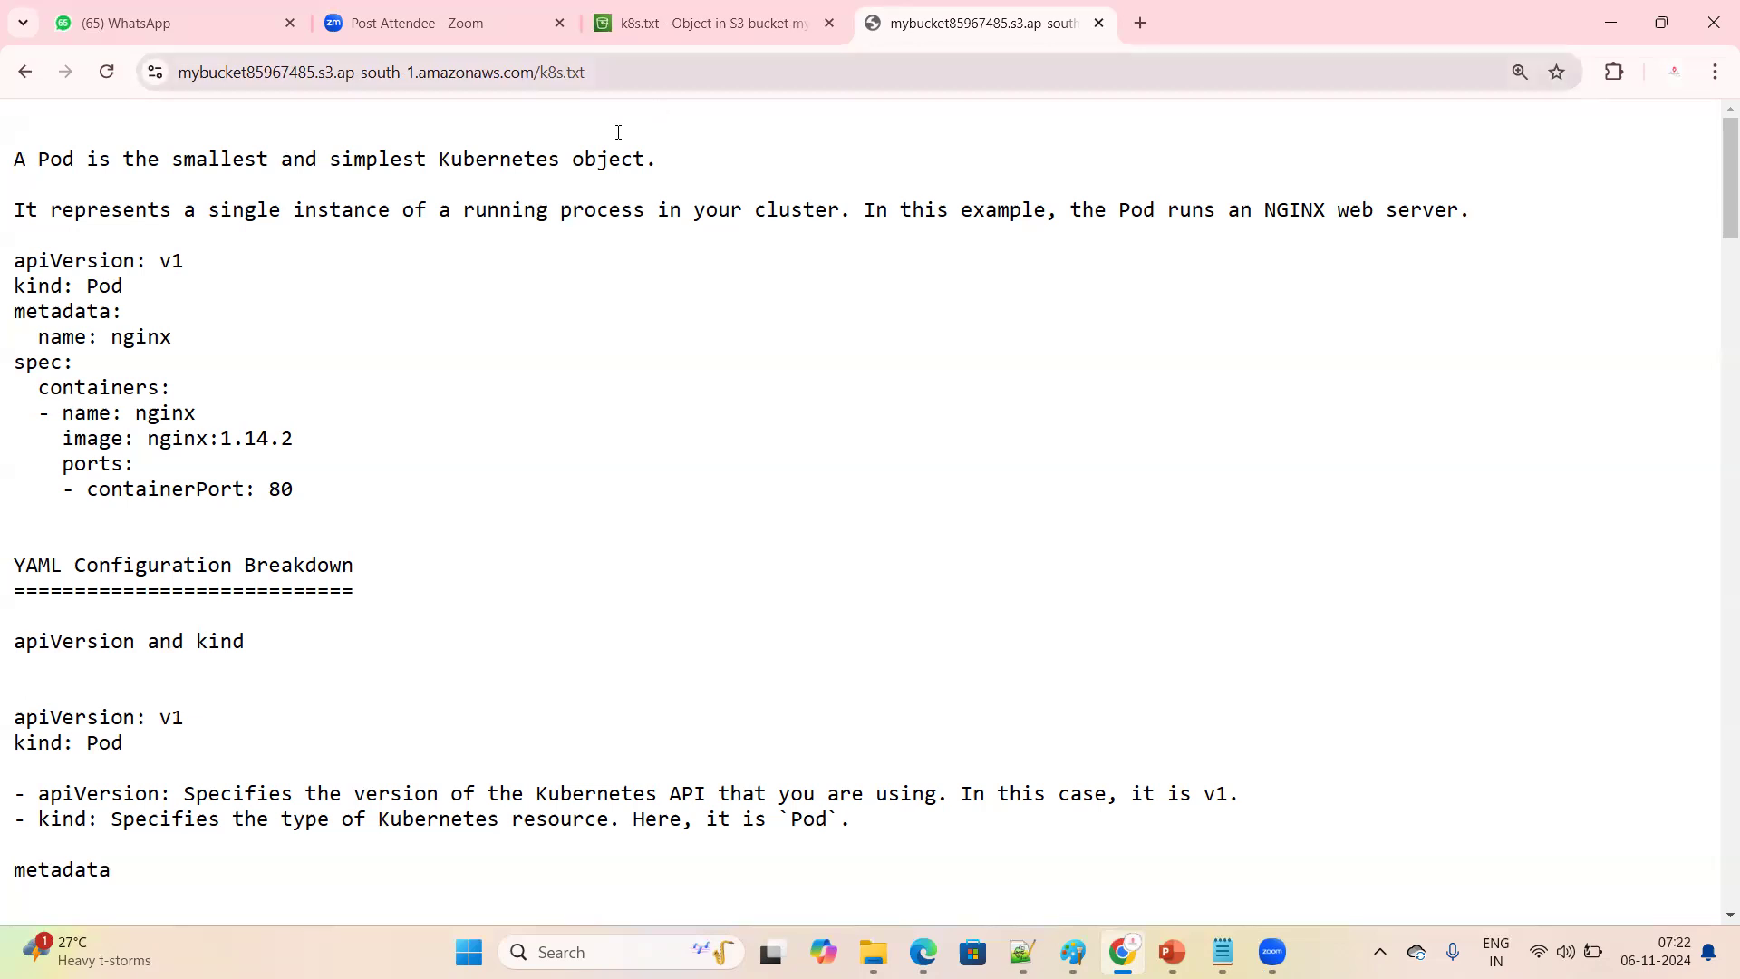
Return to the S3 buckets list, try to delete mybucket85967485 and read the notice on the deletion page
{"action": "key", "text": "ctrl+shift+Tab"}
{"action": "left_click", "coordinate": [628, 207]}
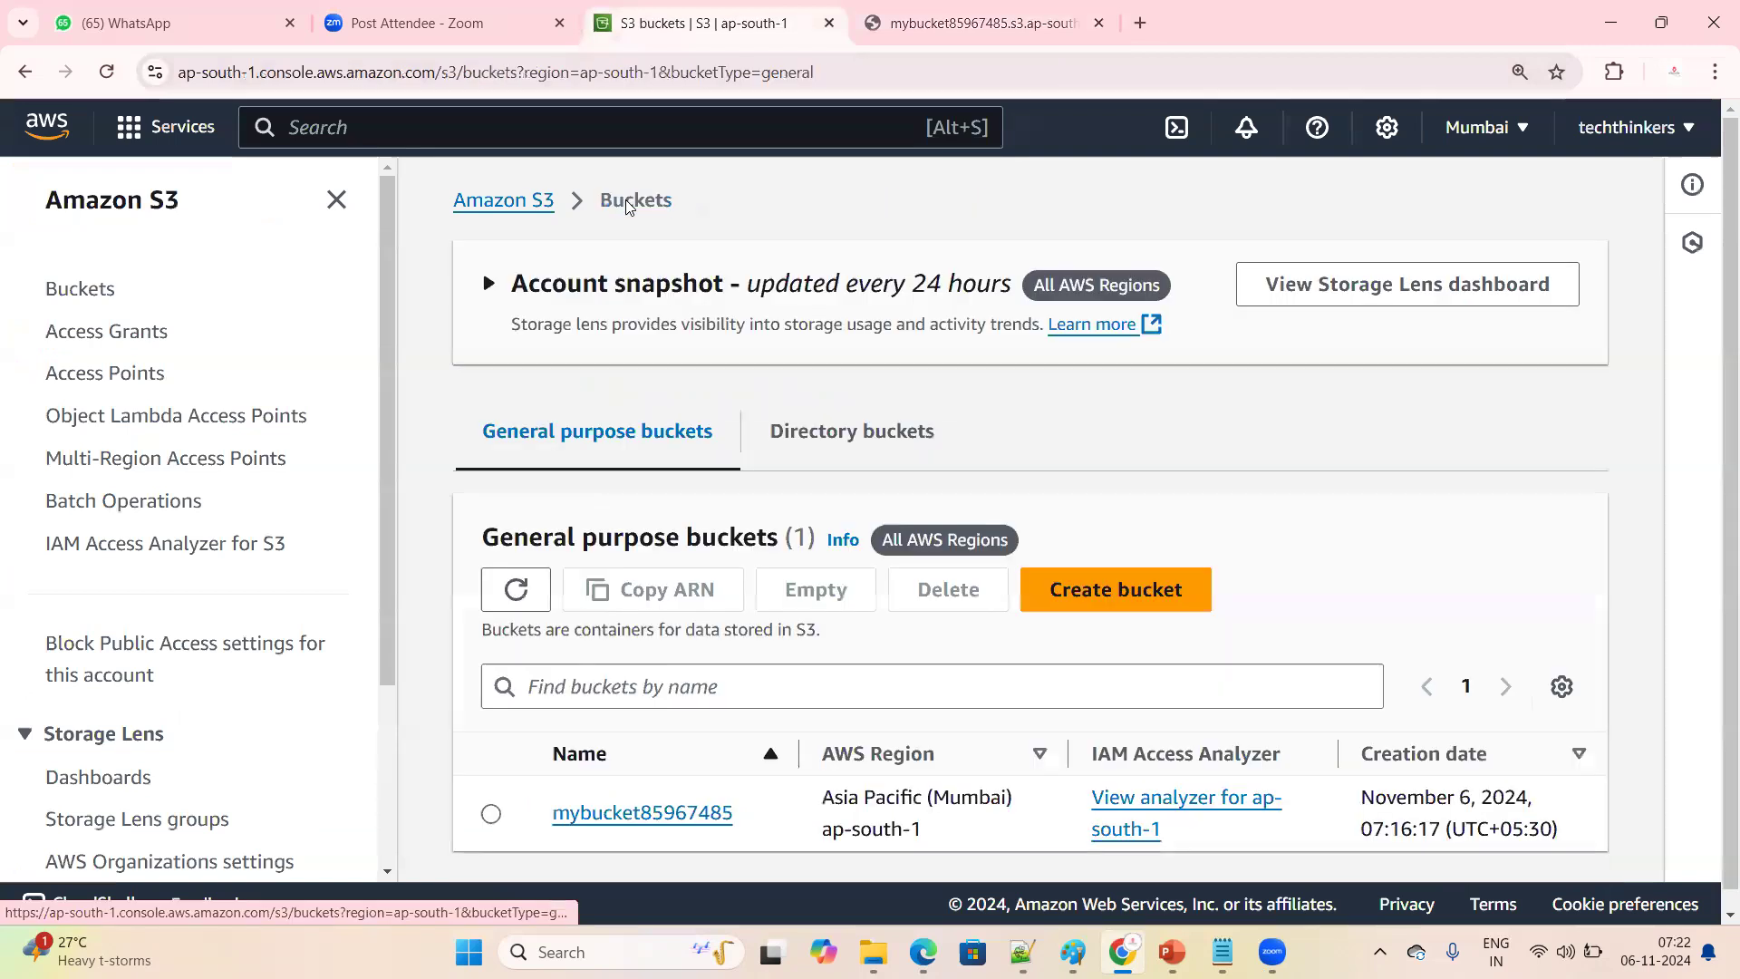
{"action": "scroll", "coordinate": [729, 389], "scroll_direction": "down", "scroll_amount": 1}
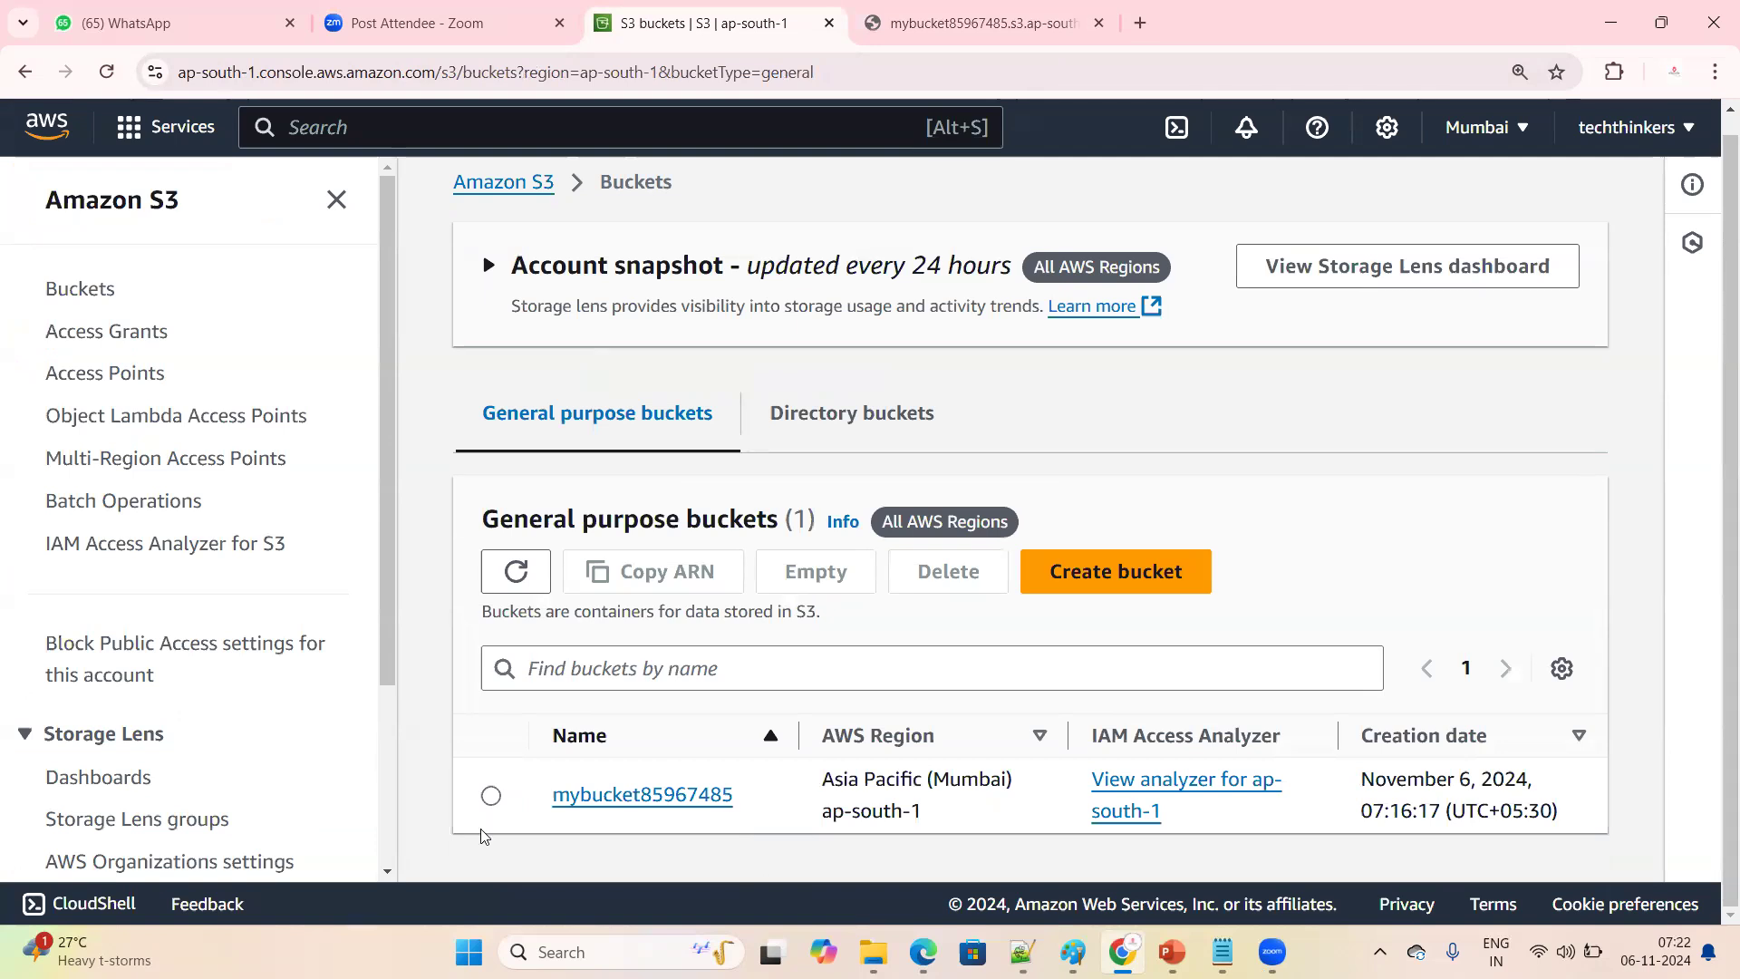
{"action": "left_click", "coordinate": [490, 795]}
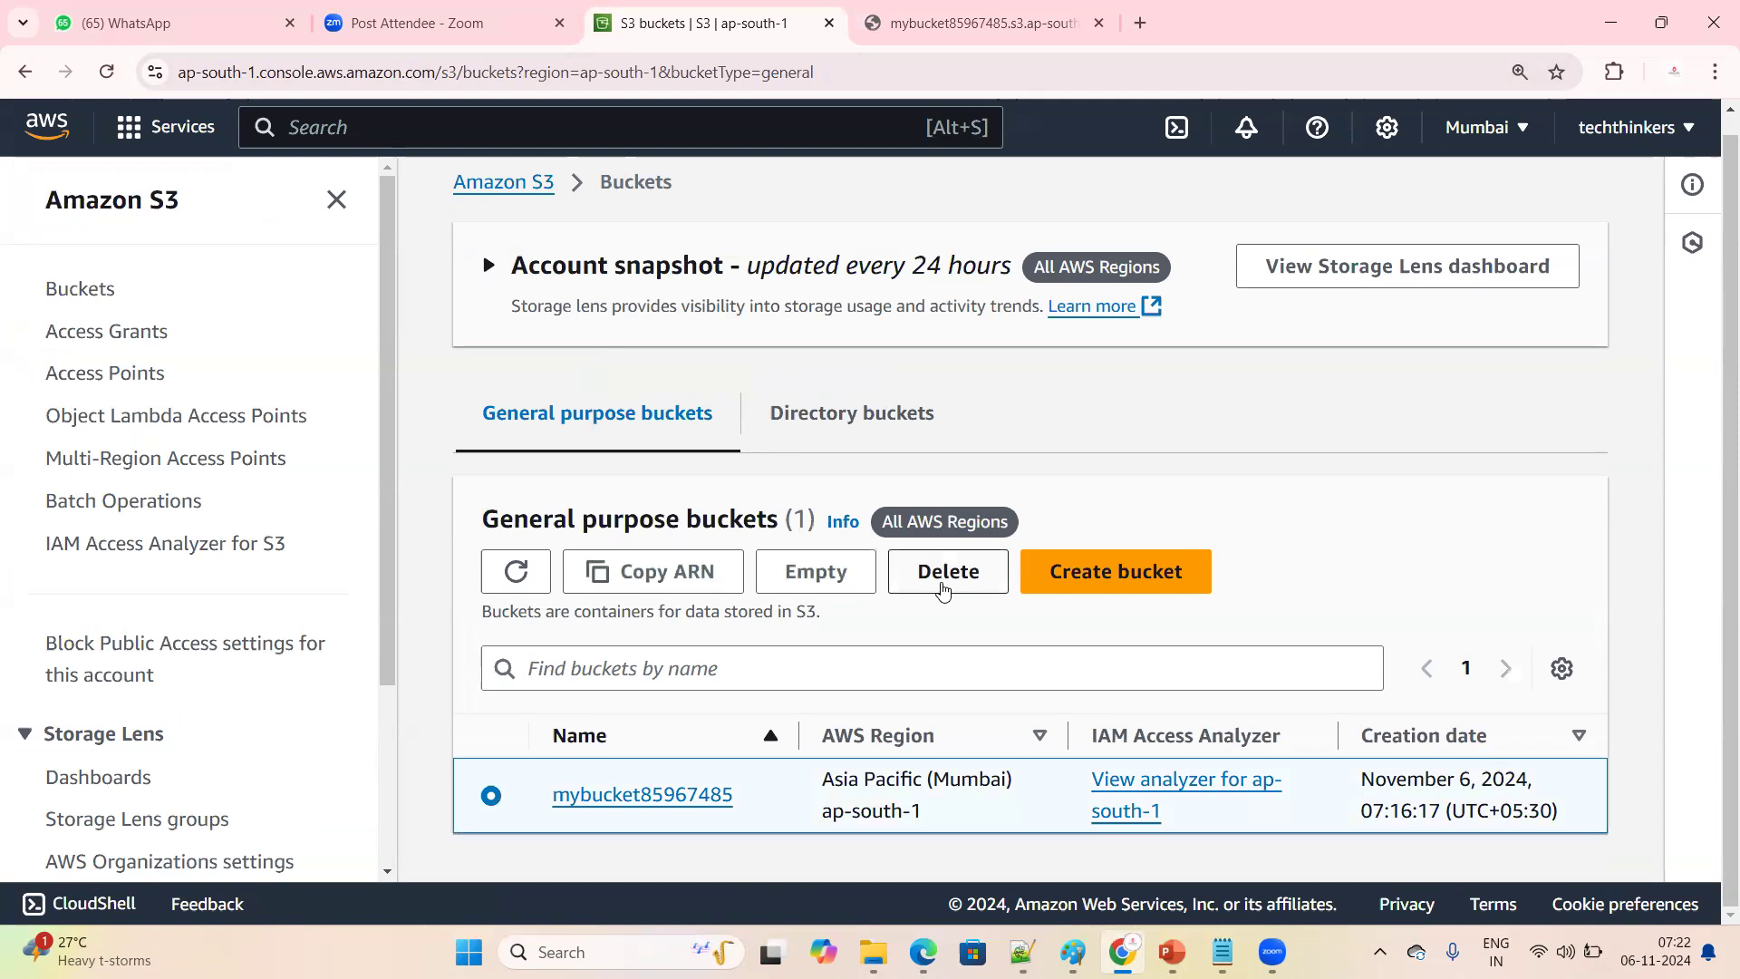
{"action": "left_click", "coordinate": [944, 587]}
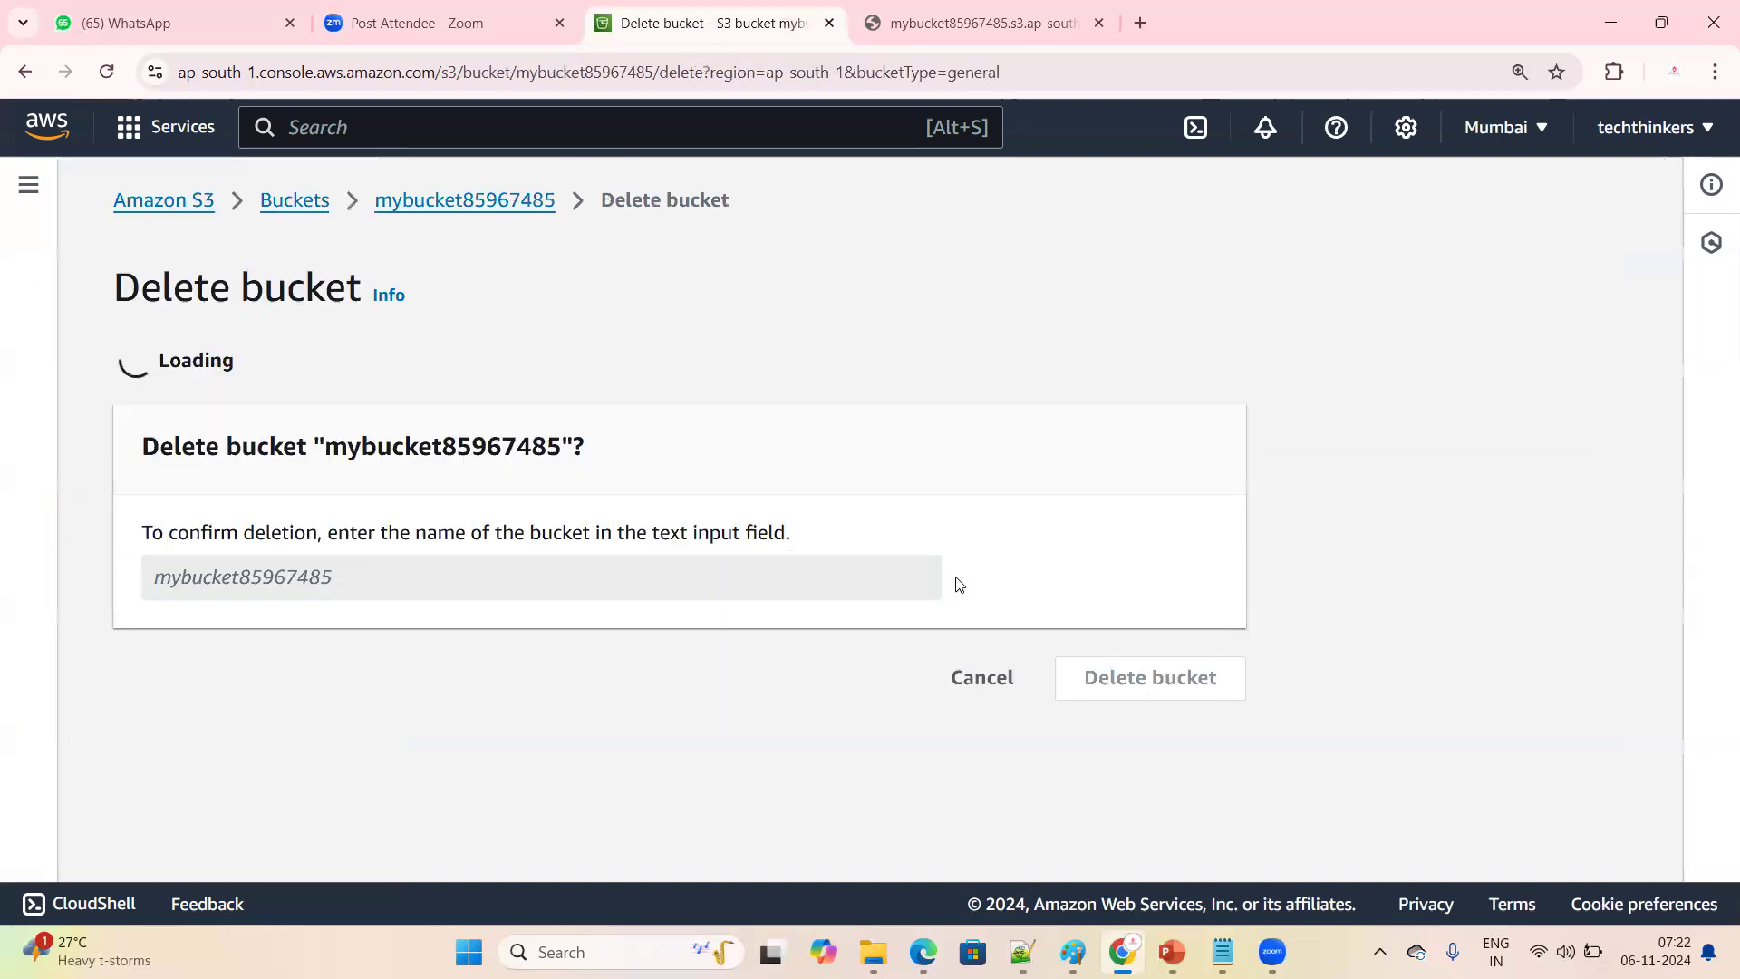
{"action": "left_click_drag", "start_coordinate": [201, 375], "coordinate": [439, 362]}
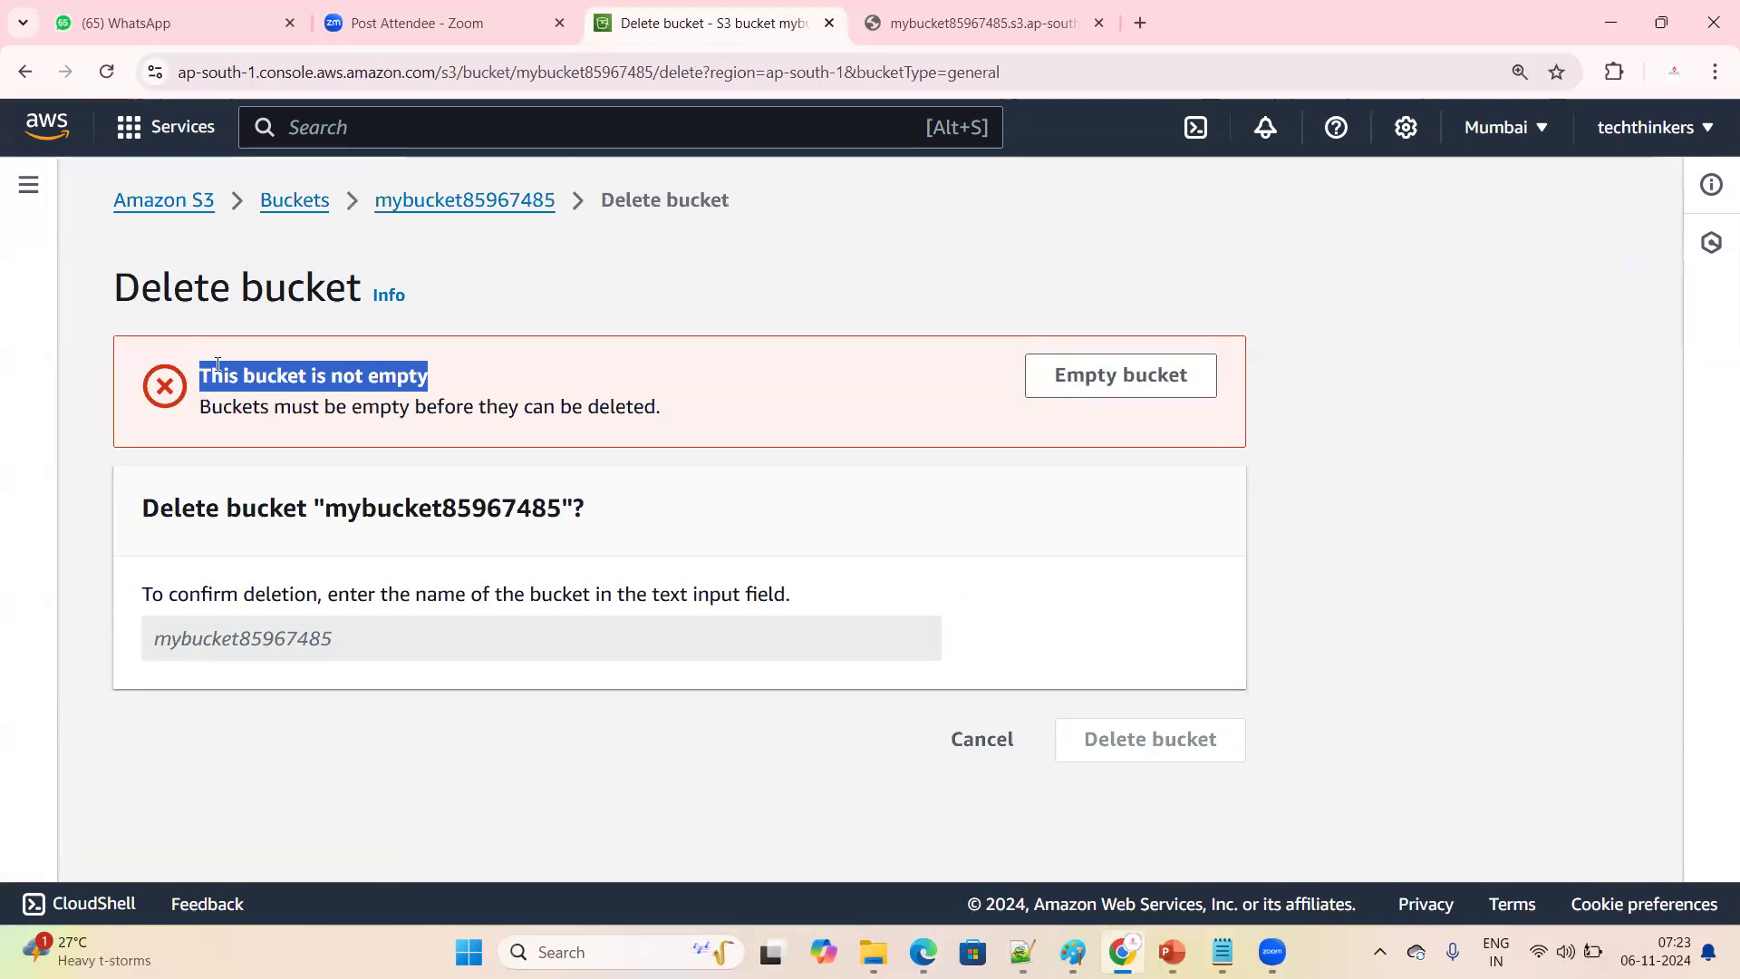
{"action": "left_click", "coordinate": [222, 398]}
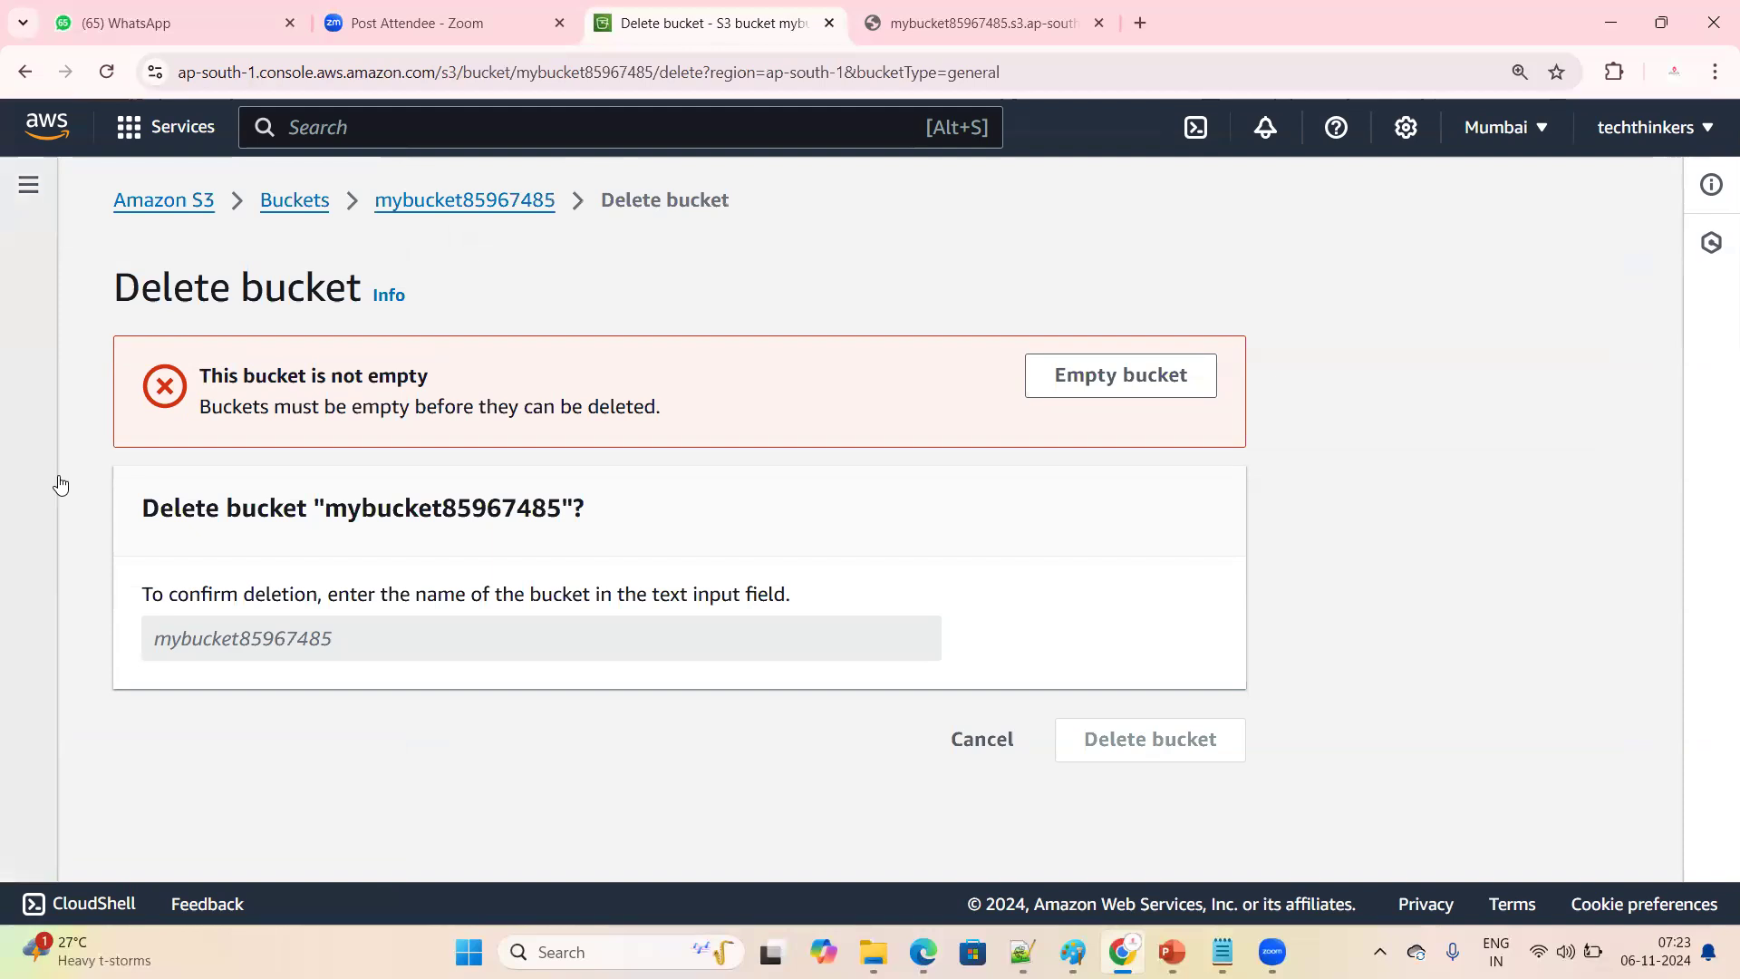
{"action": "left_click_drag", "start_coordinate": [199, 408], "coordinate": [715, 447]}
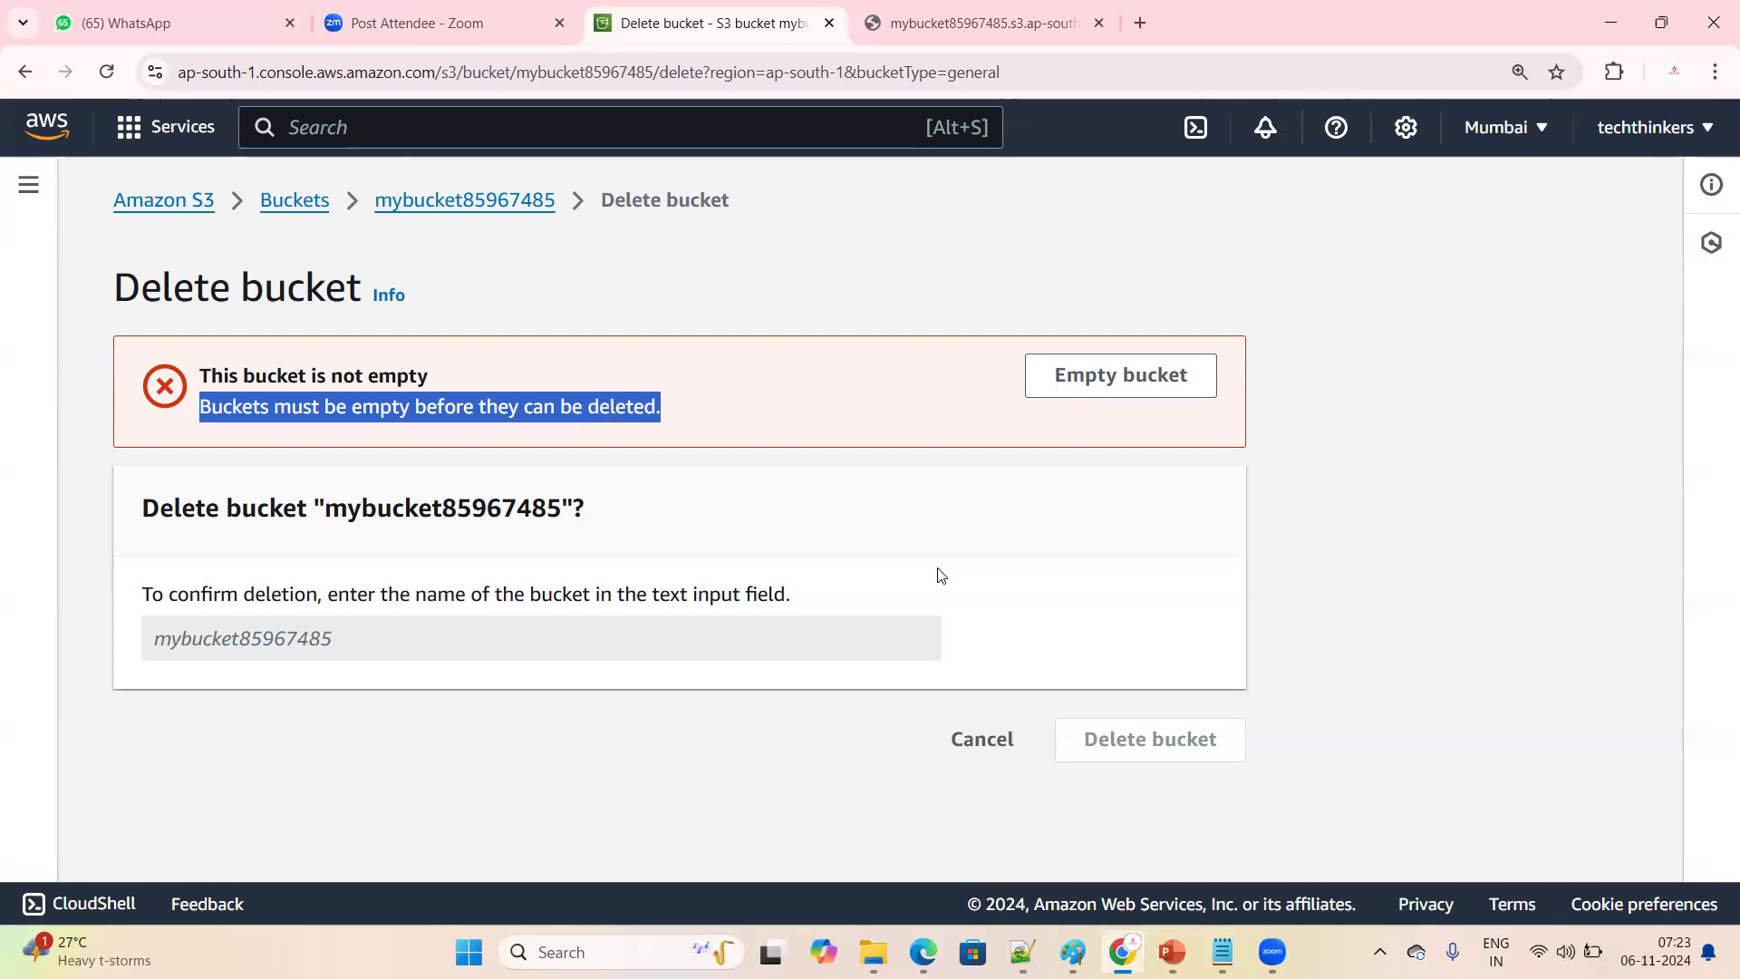
Start emptying mybucket85967485 and fill in the confirmation text "permanently delete"
{"action": "left_click", "coordinate": [1111, 381]}
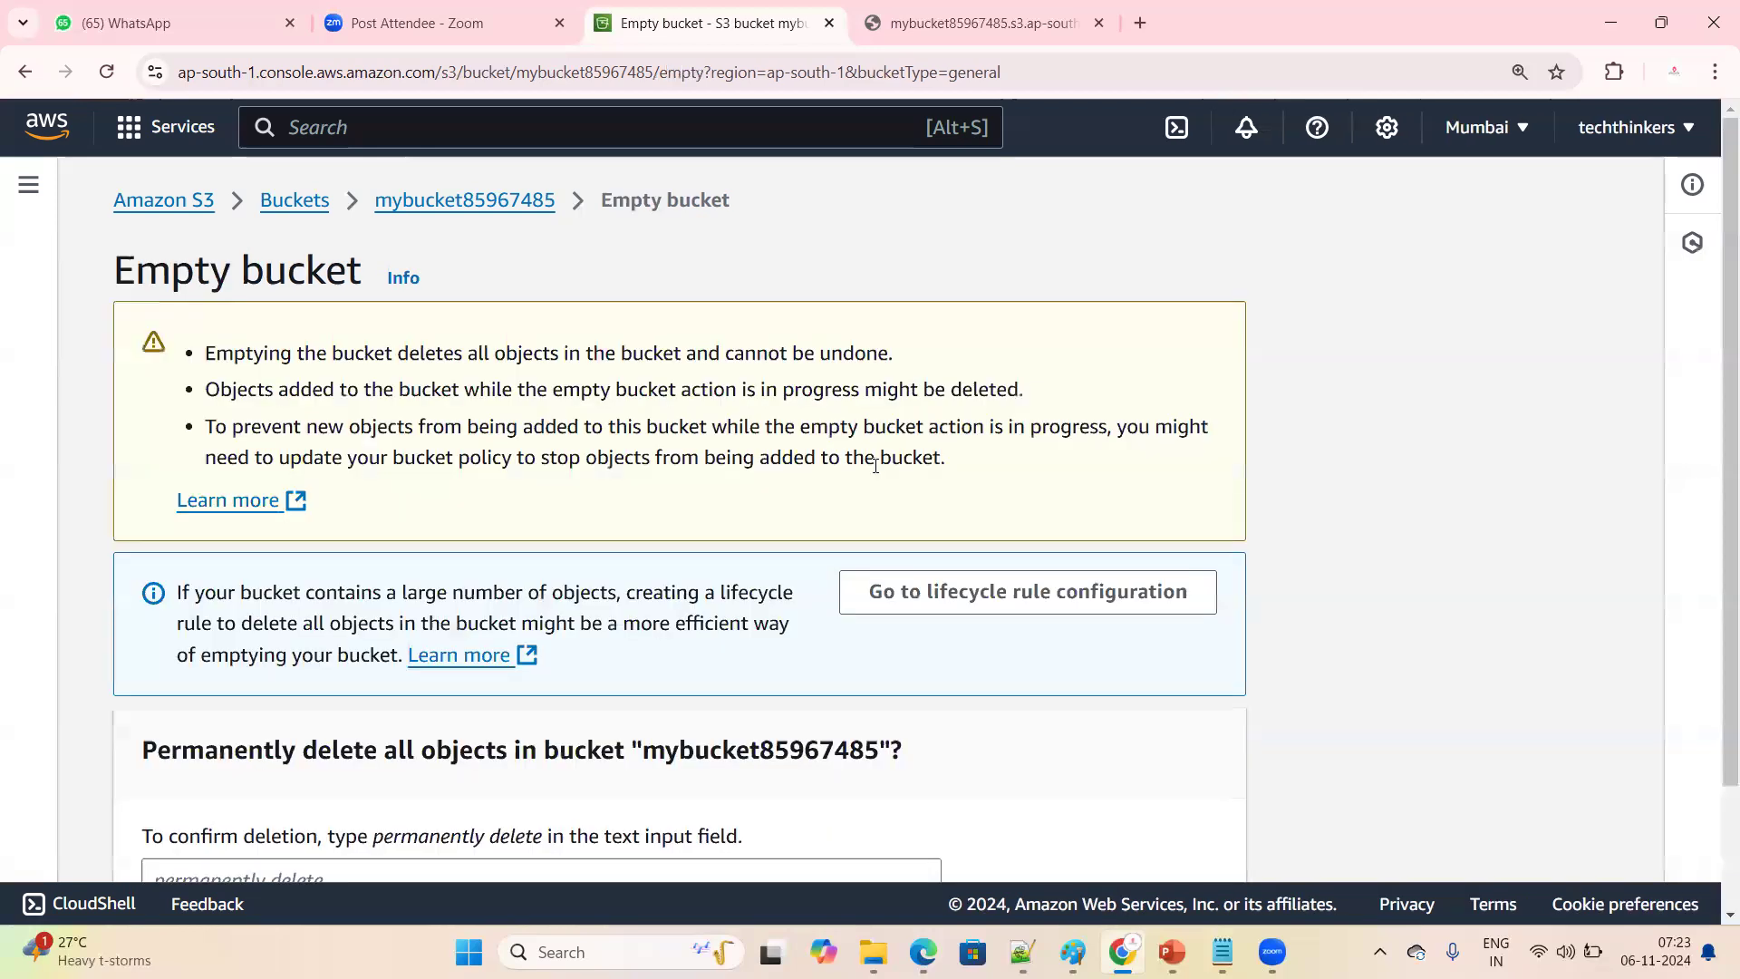
{"action": "scroll", "coordinate": [631, 540], "scroll_direction": "down", "scroll_amount": 2}
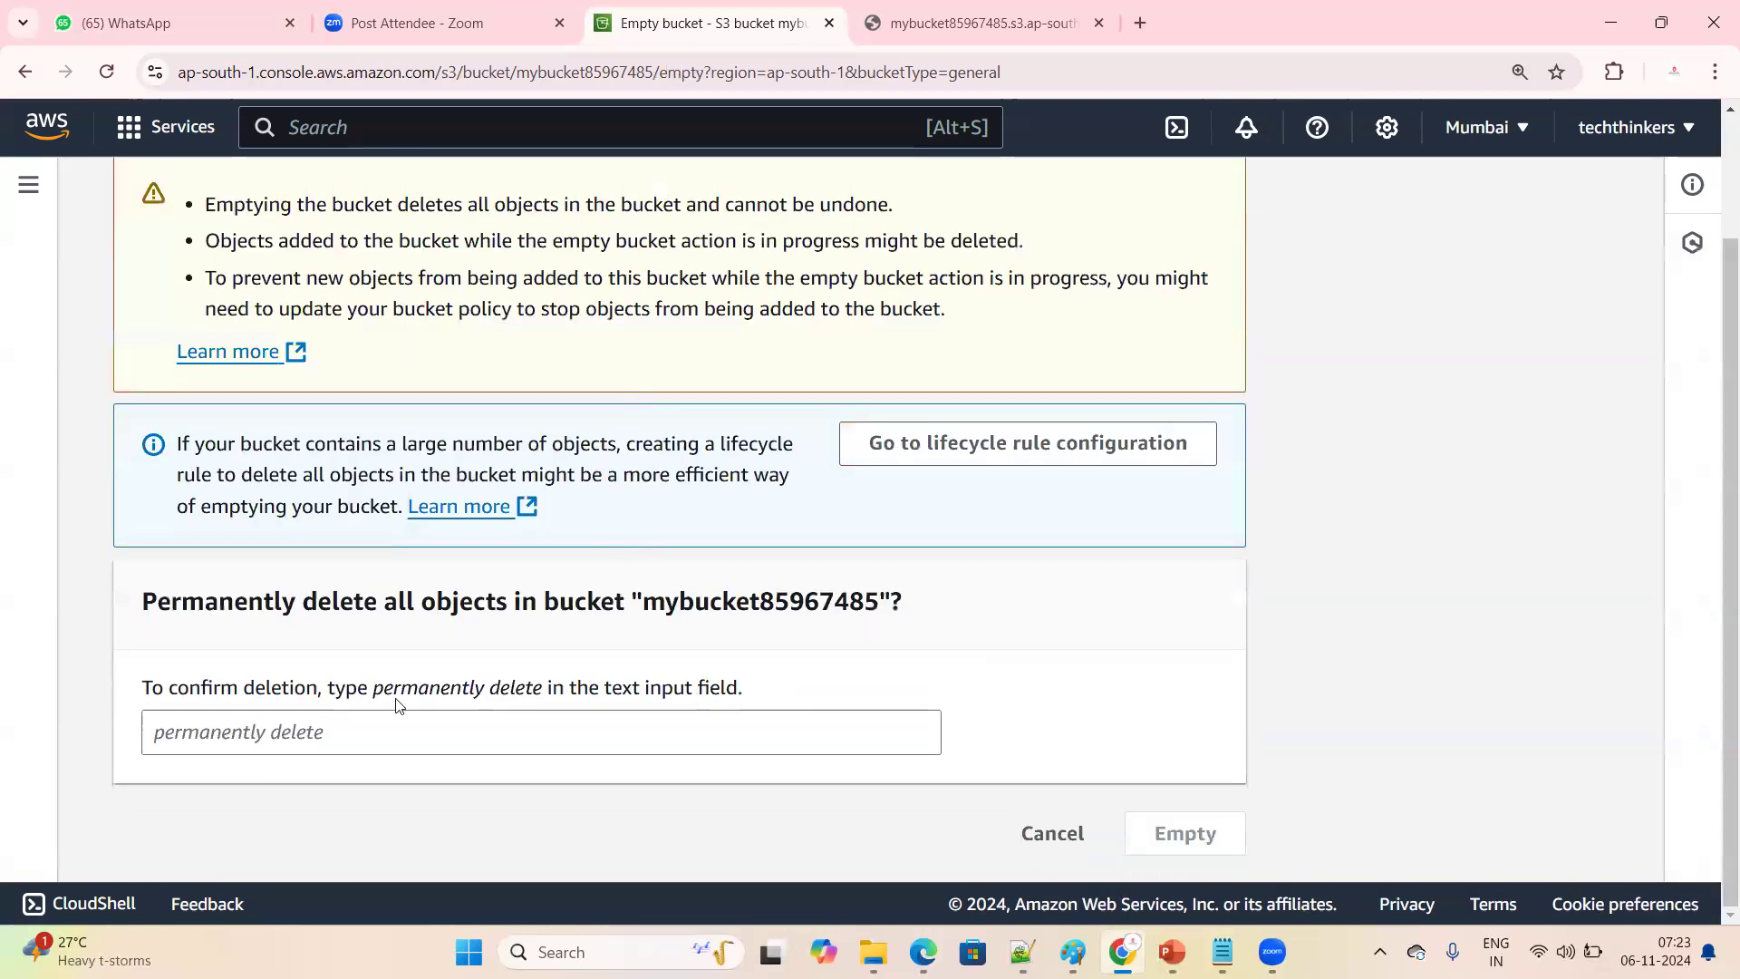
{"action": "left_click_drag", "start_coordinate": [375, 689], "coordinate": [544, 695]}
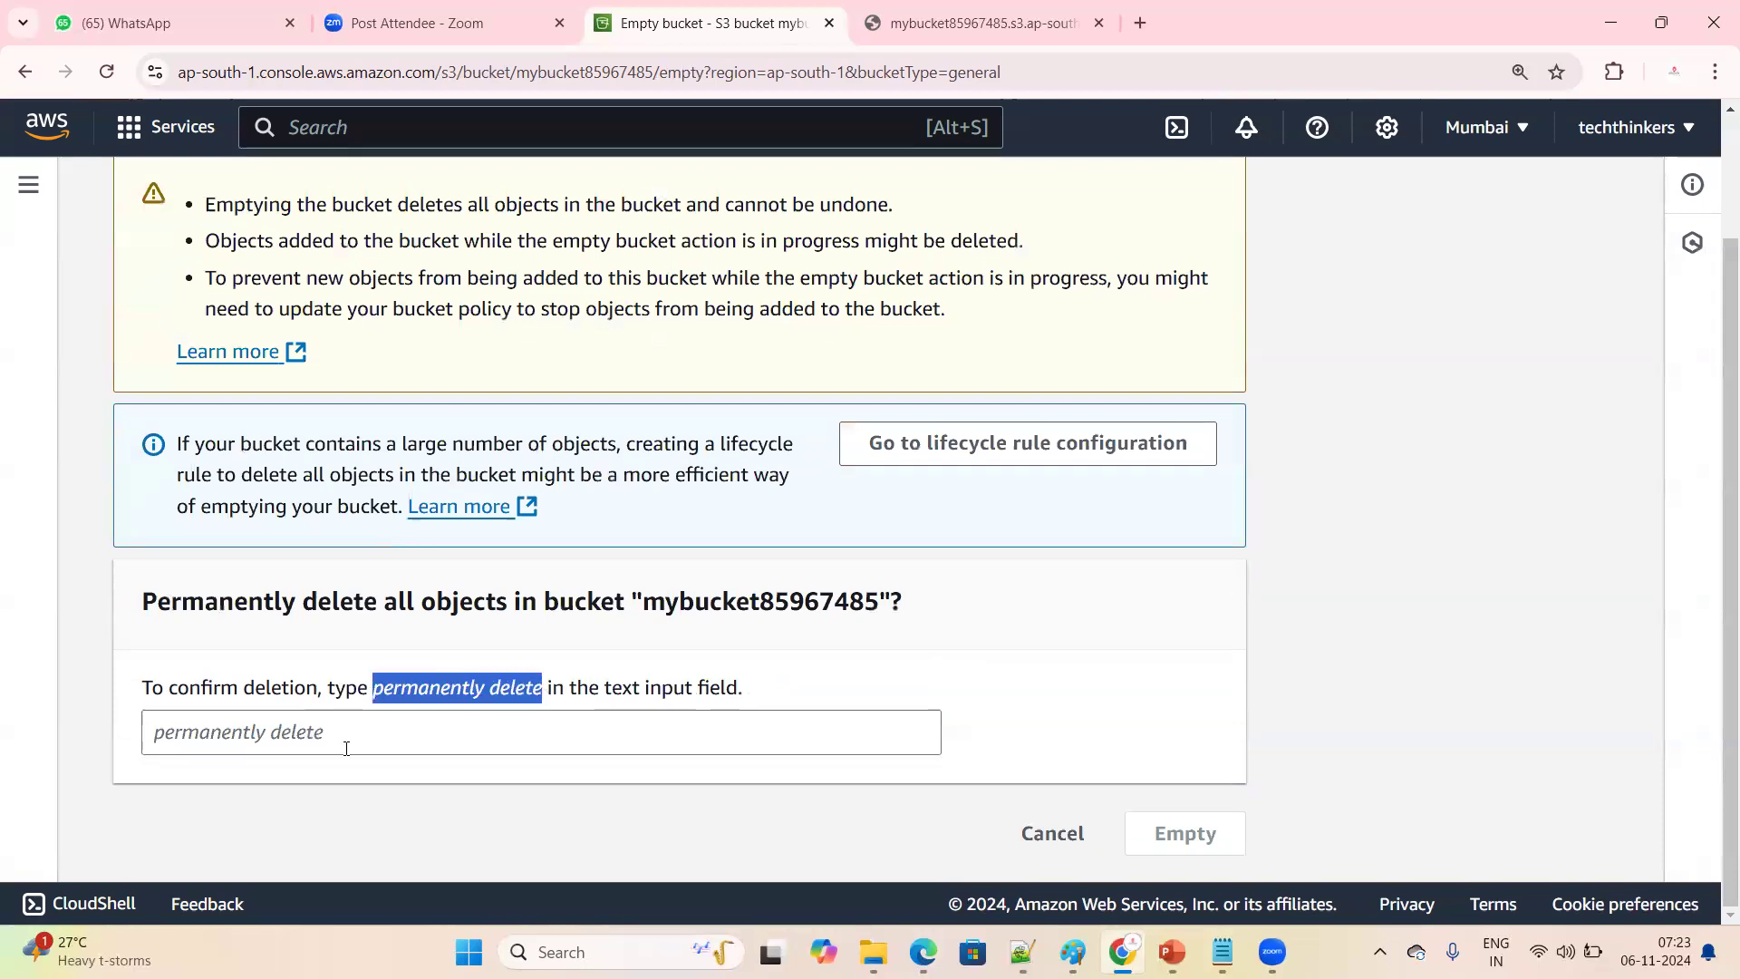
{"action": "right_click", "coordinate": [417, 680]}
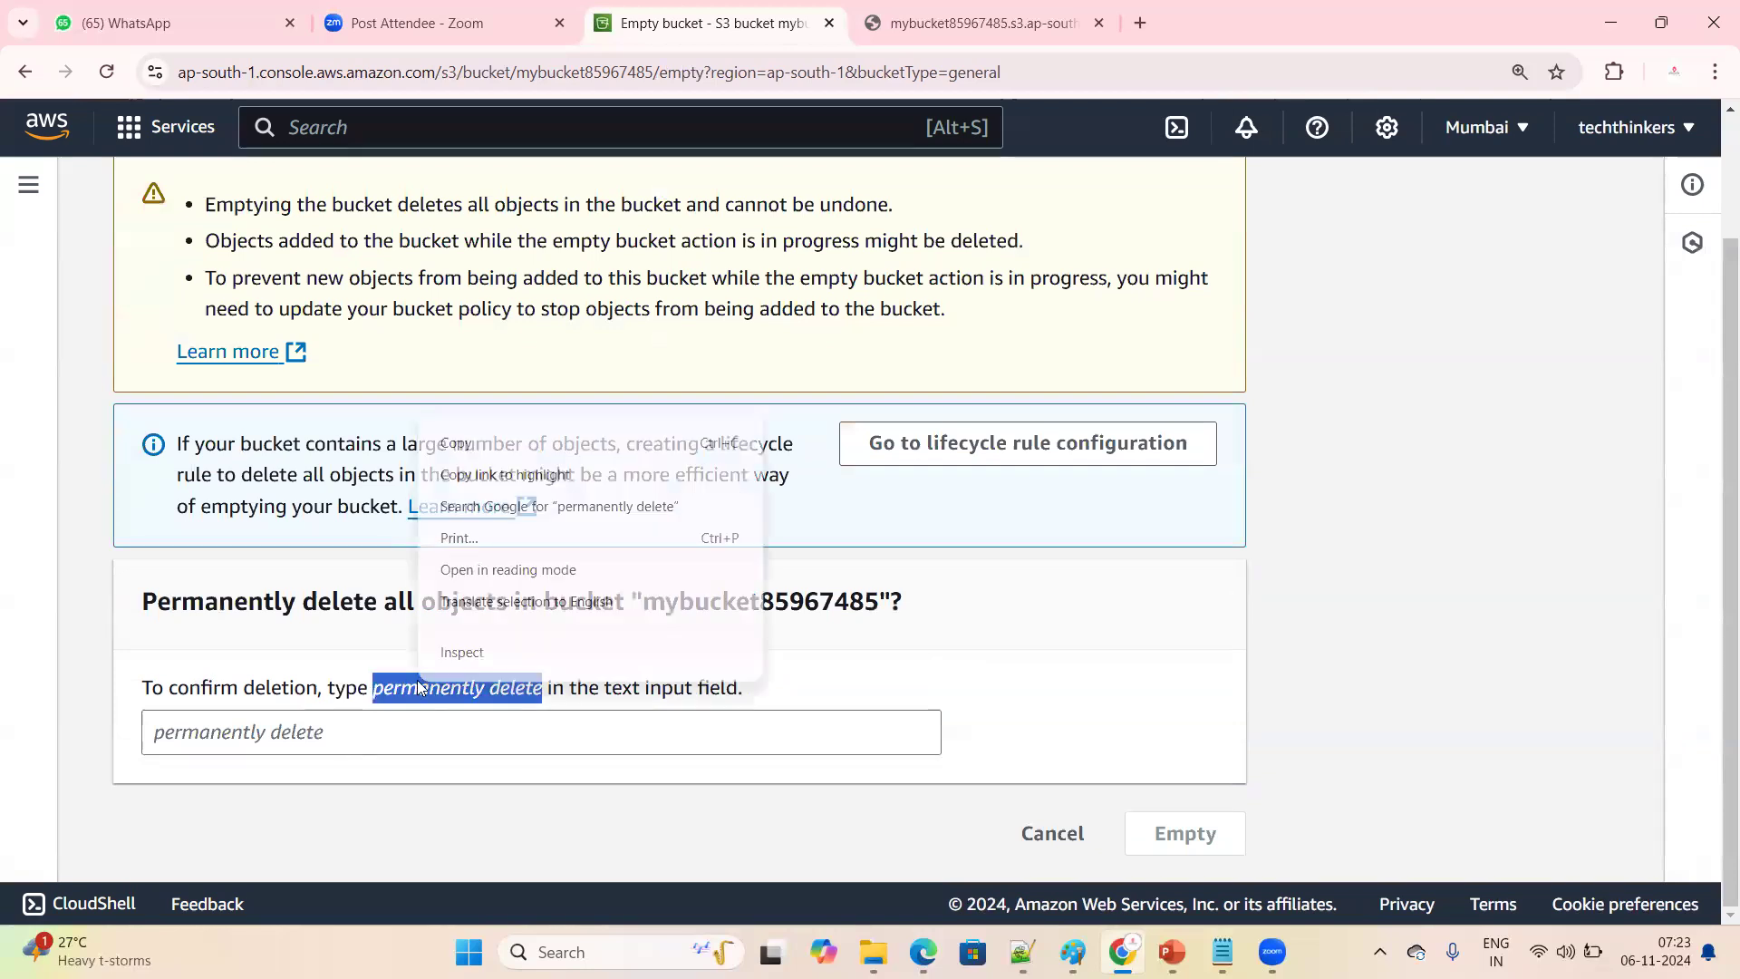
{"action": "left_click", "coordinate": [456, 443]}
{"action": "left_click", "coordinate": [241, 736]}
{"action": "right_click", "coordinate": [201, 752]}
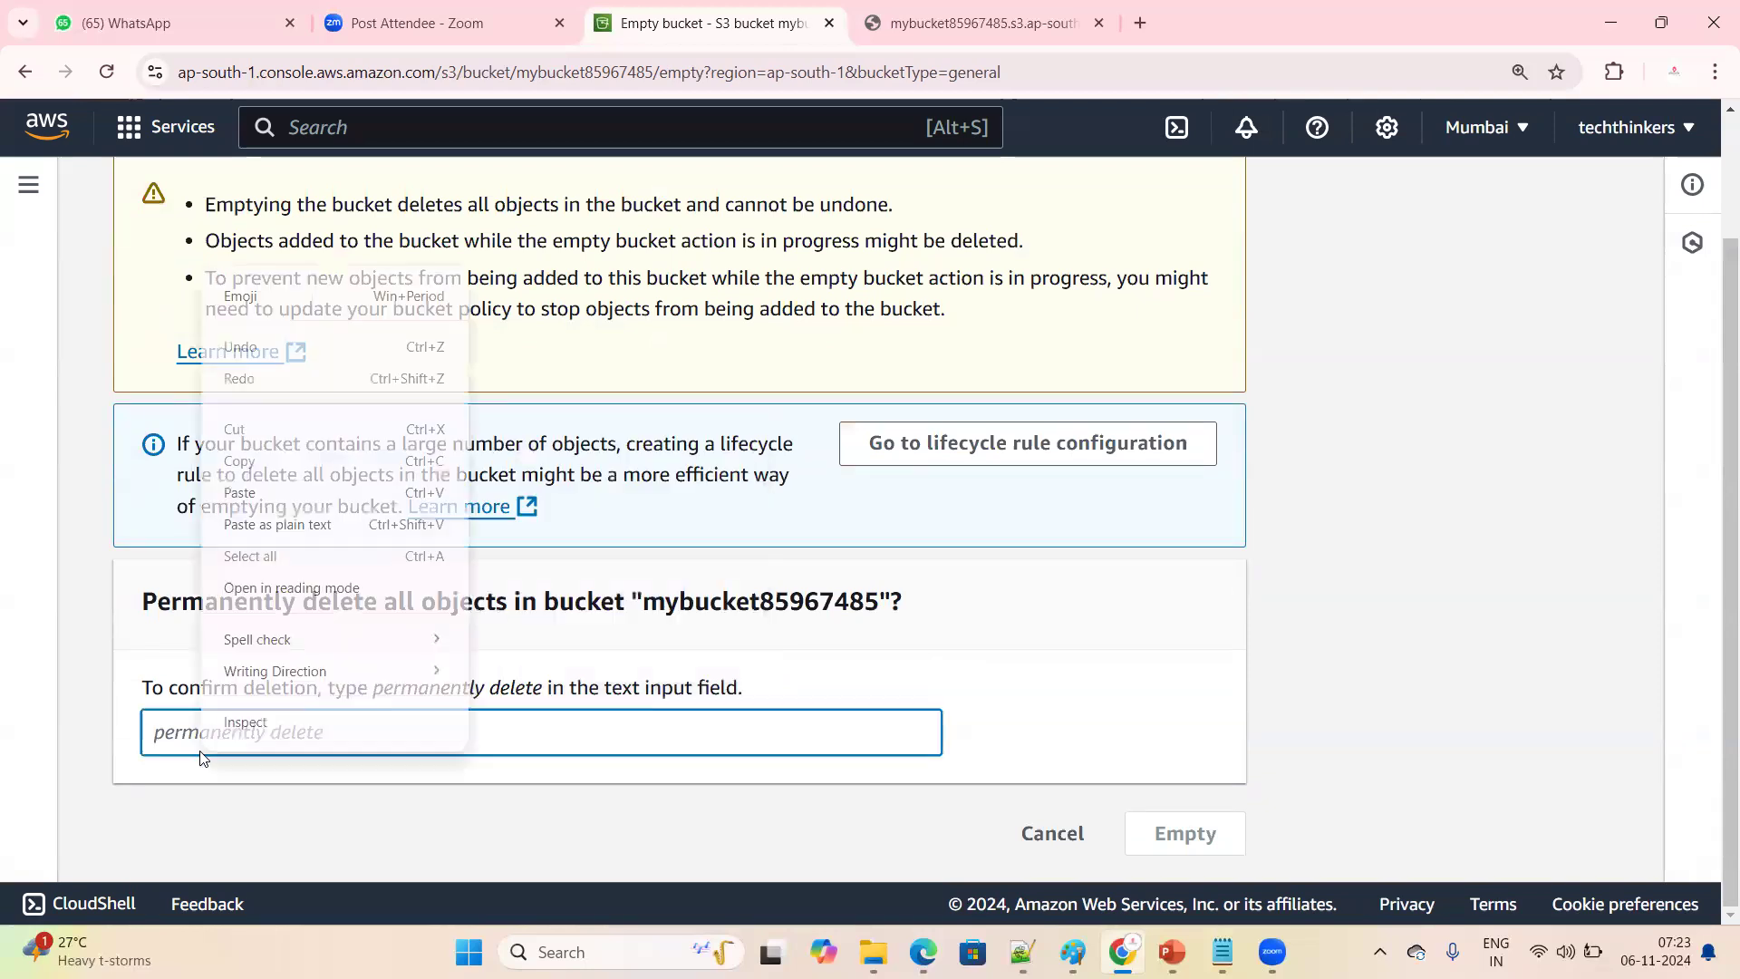
{"action": "left_click", "coordinate": [238, 494]}
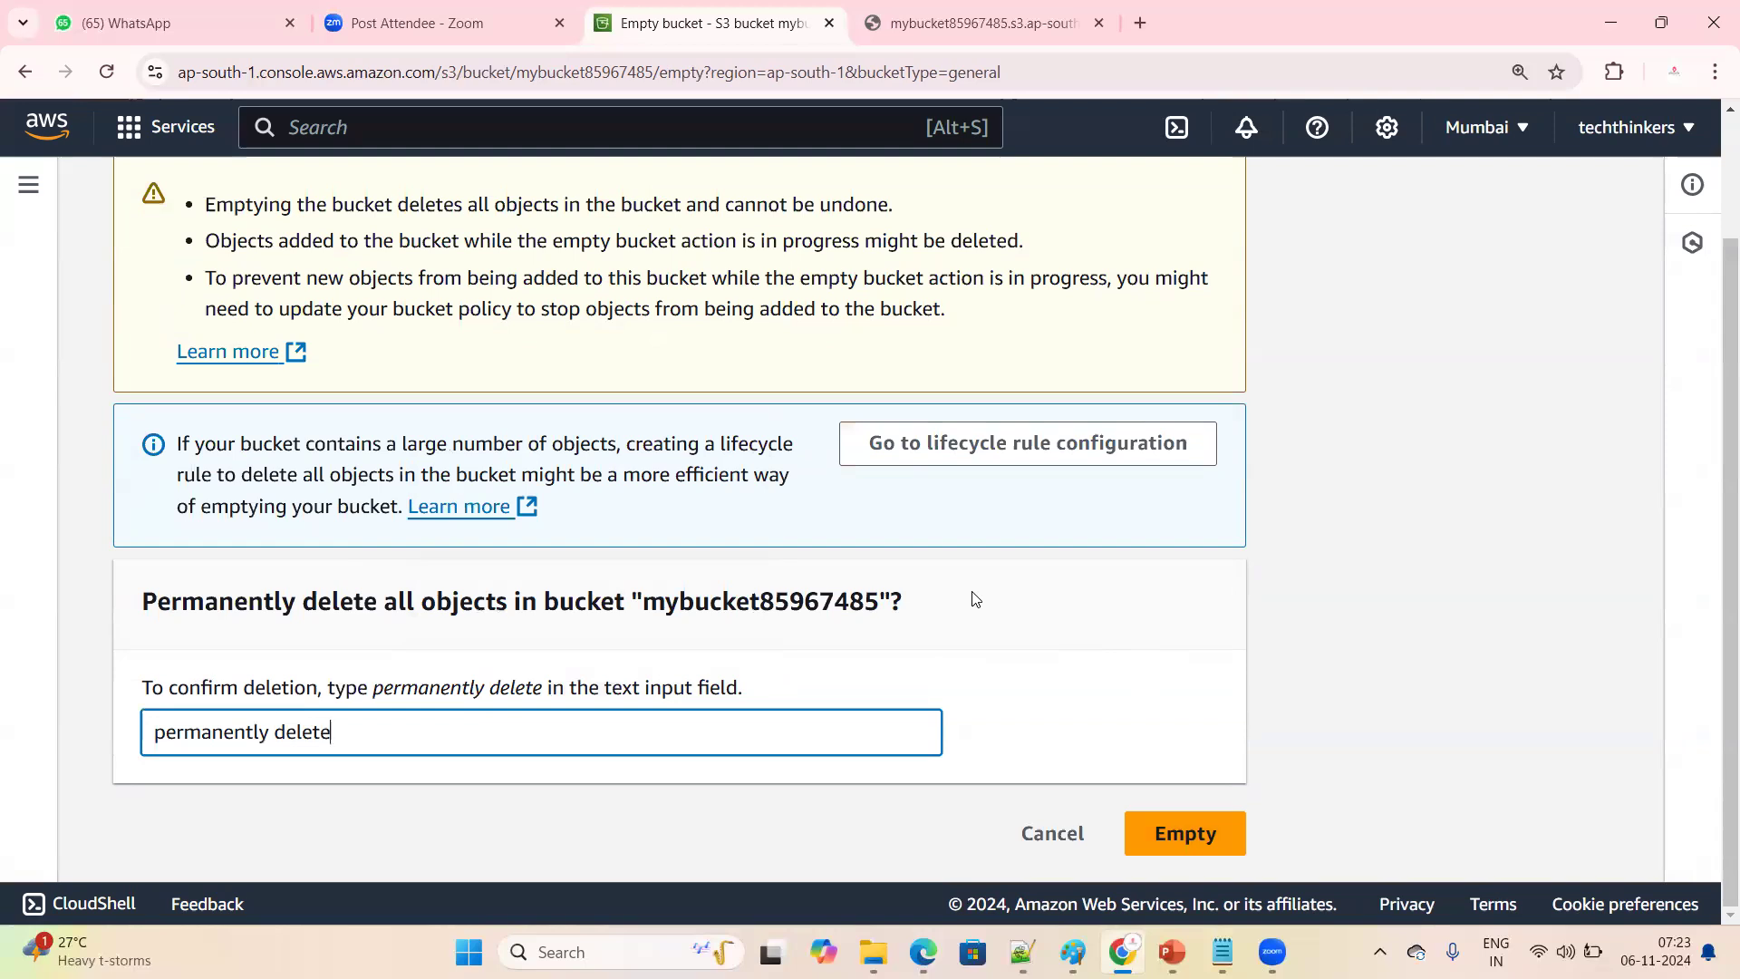
Leave the emptying page unconfirmed, view the objects in mybucket85967485 and return to the buckets list
{"action": "scroll", "coordinate": [975, 600], "scroll_direction": "up", "scroll_amount": 2}
{"action": "left_click", "coordinate": [444, 218]}
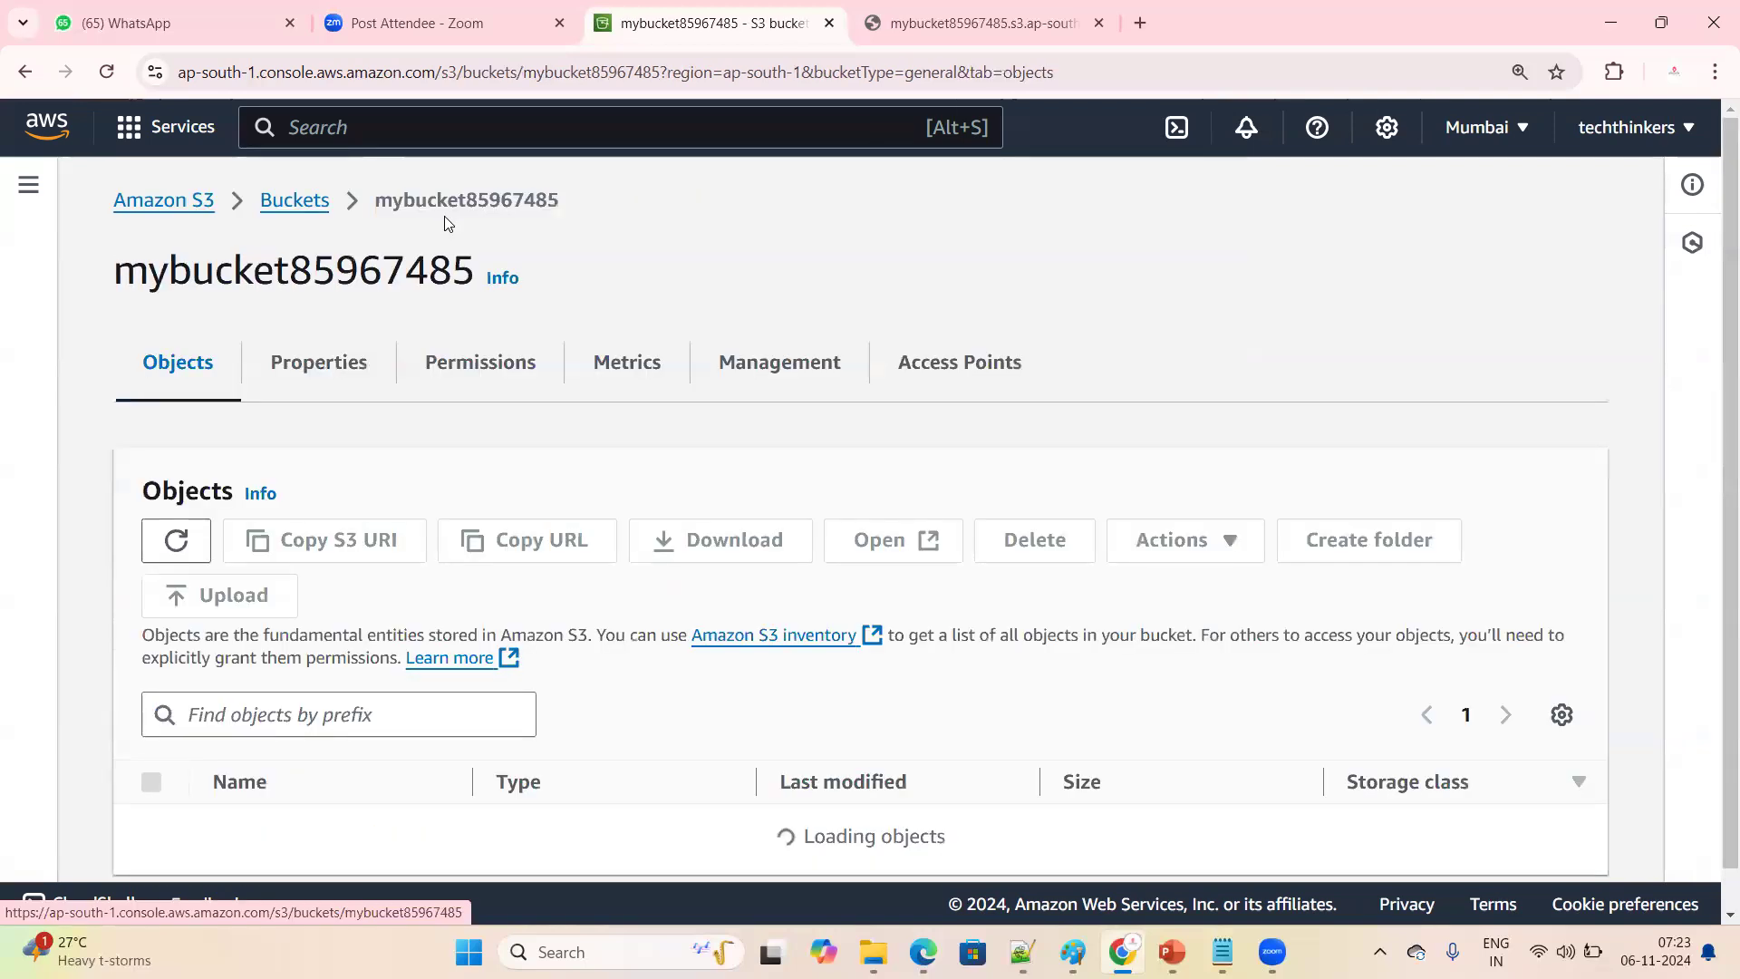
{"action": "scroll", "coordinate": [353, 766], "scroll_direction": "down", "scroll_amount": 1}
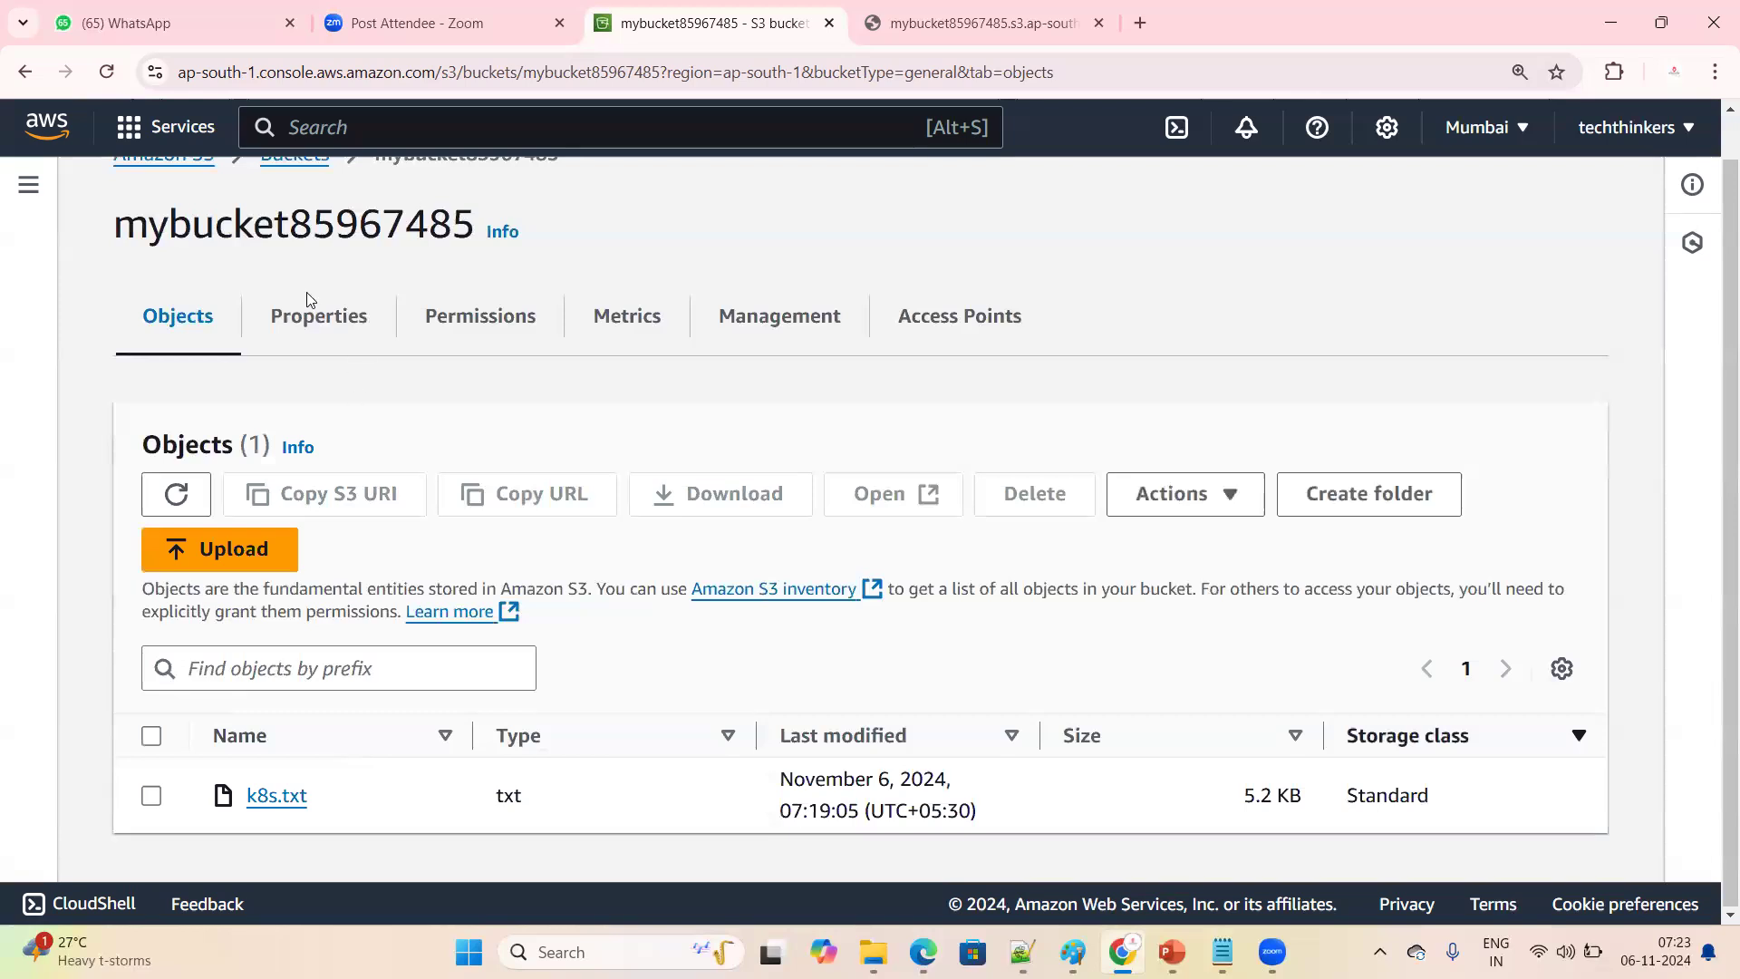
{"action": "scroll", "coordinate": [308, 299], "scroll_direction": "up", "scroll_amount": 1}
{"action": "left_click", "coordinate": [292, 201]}
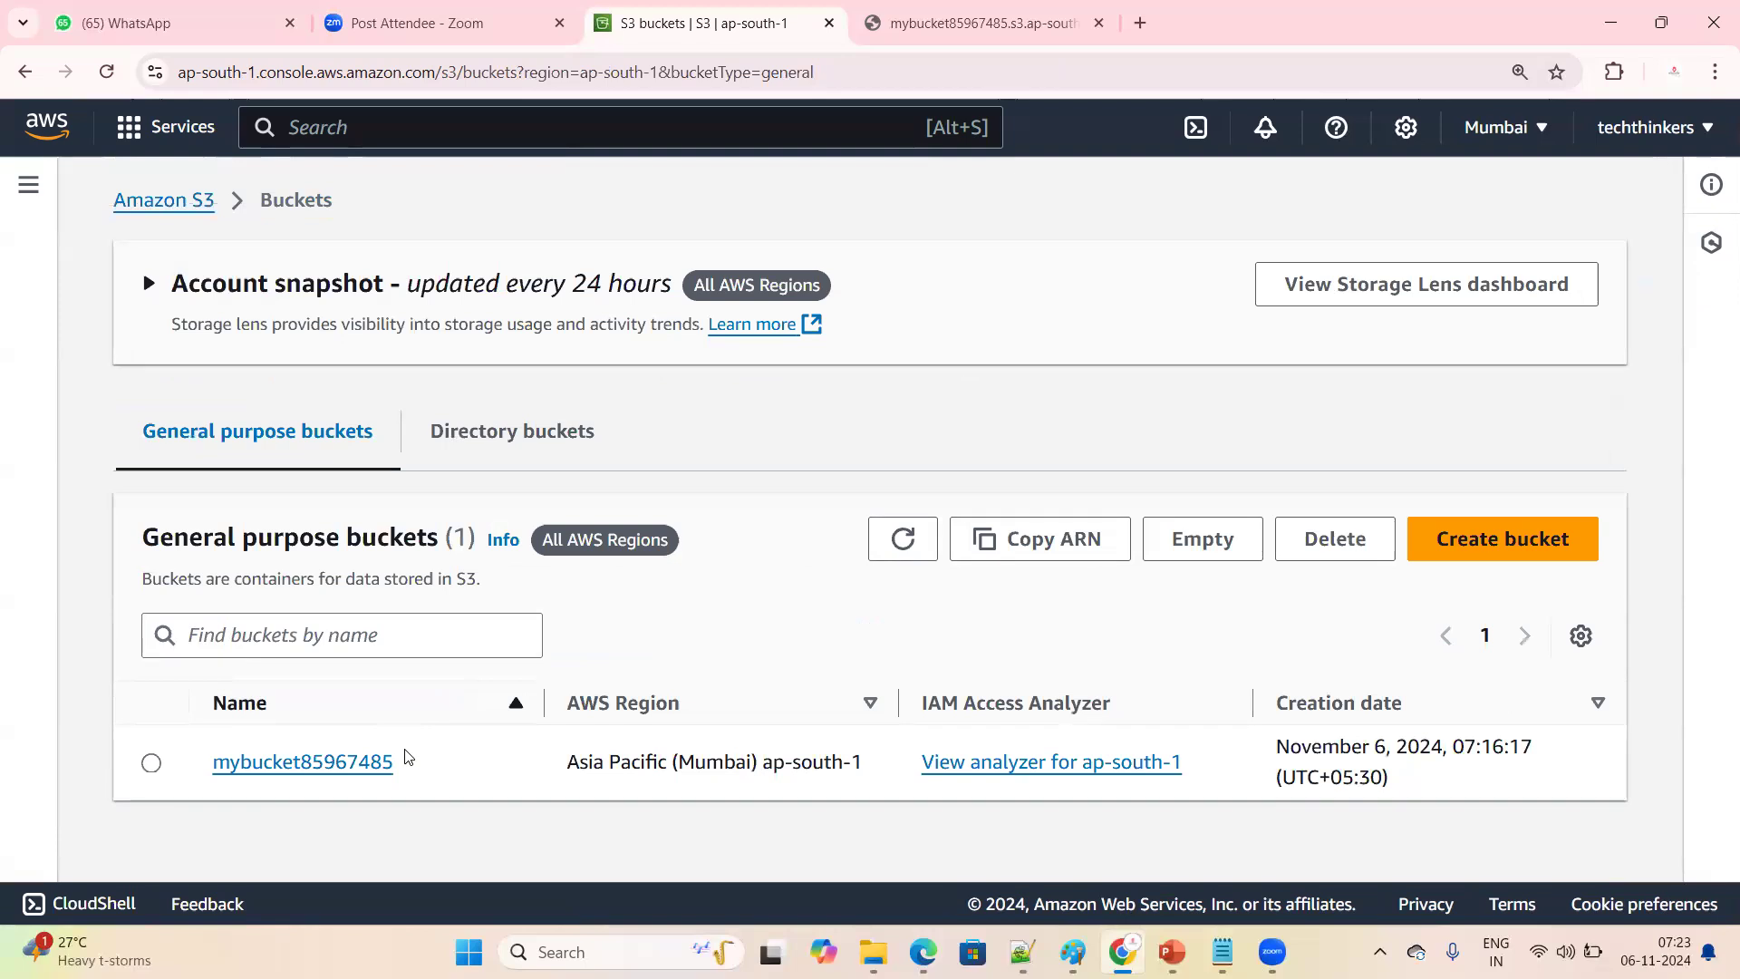
Point out mybucket85967485 in the buckets list, then open it and review its objects
{"action": "left_click_drag", "start_coordinate": [188, 754], "coordinate": [420, 752]}
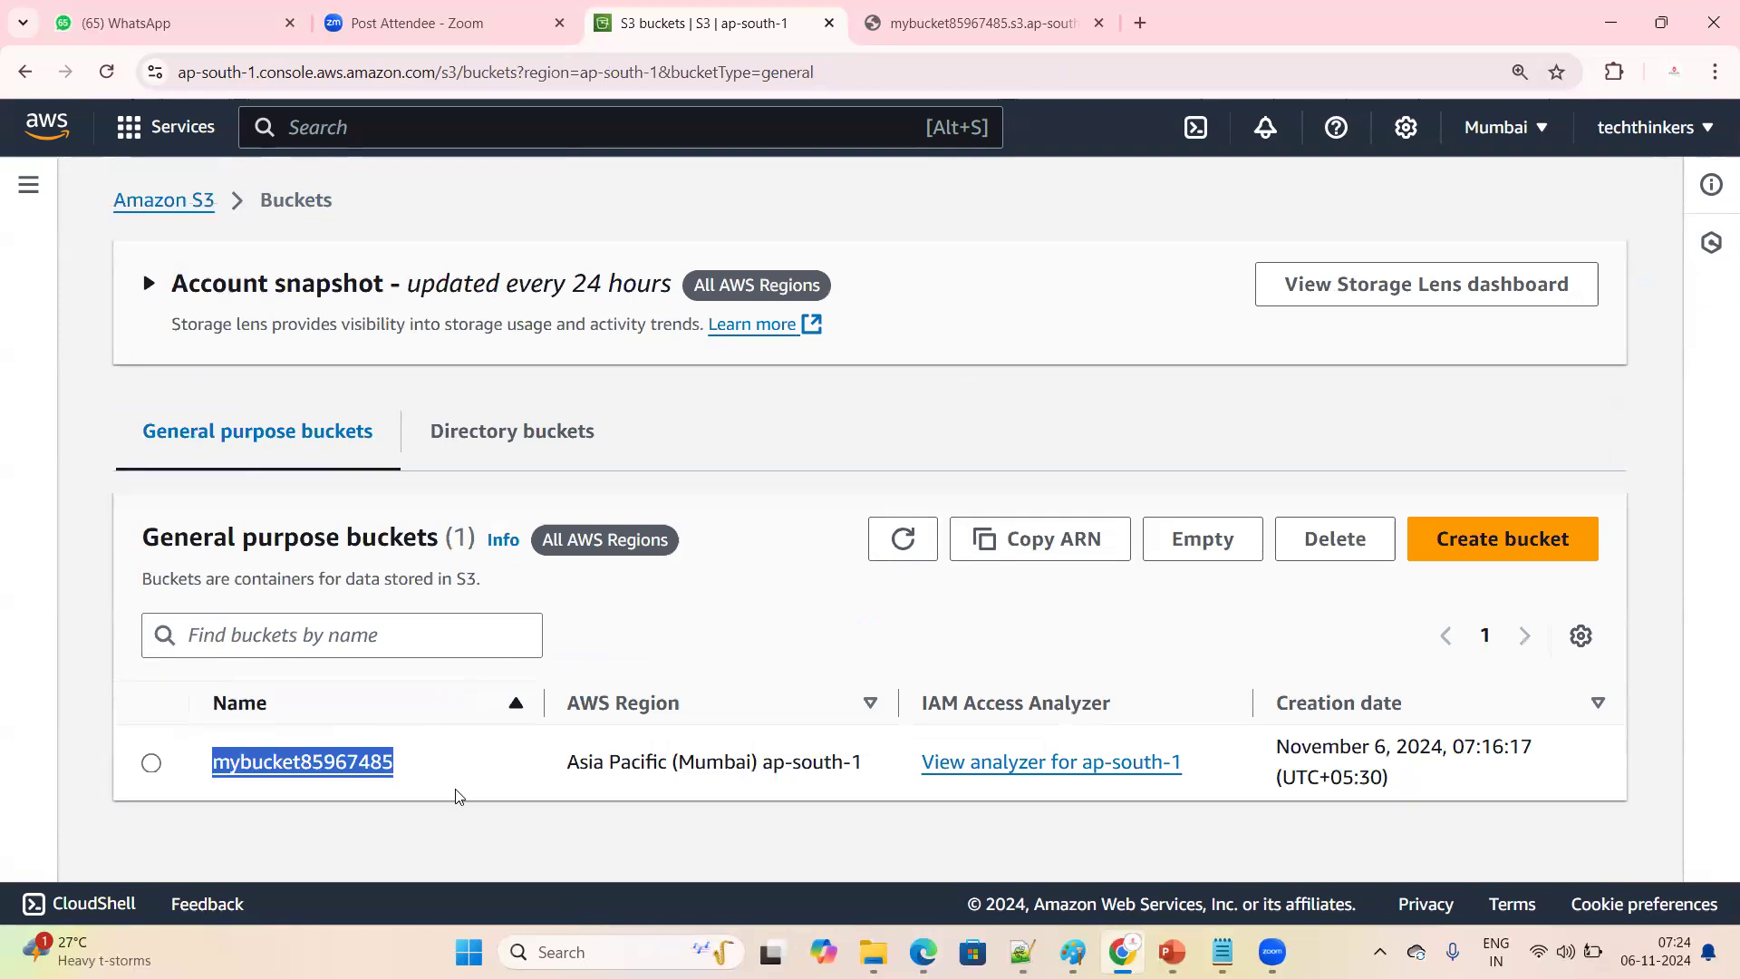
{"action": "left_click", "coordinate": [184, 799]}
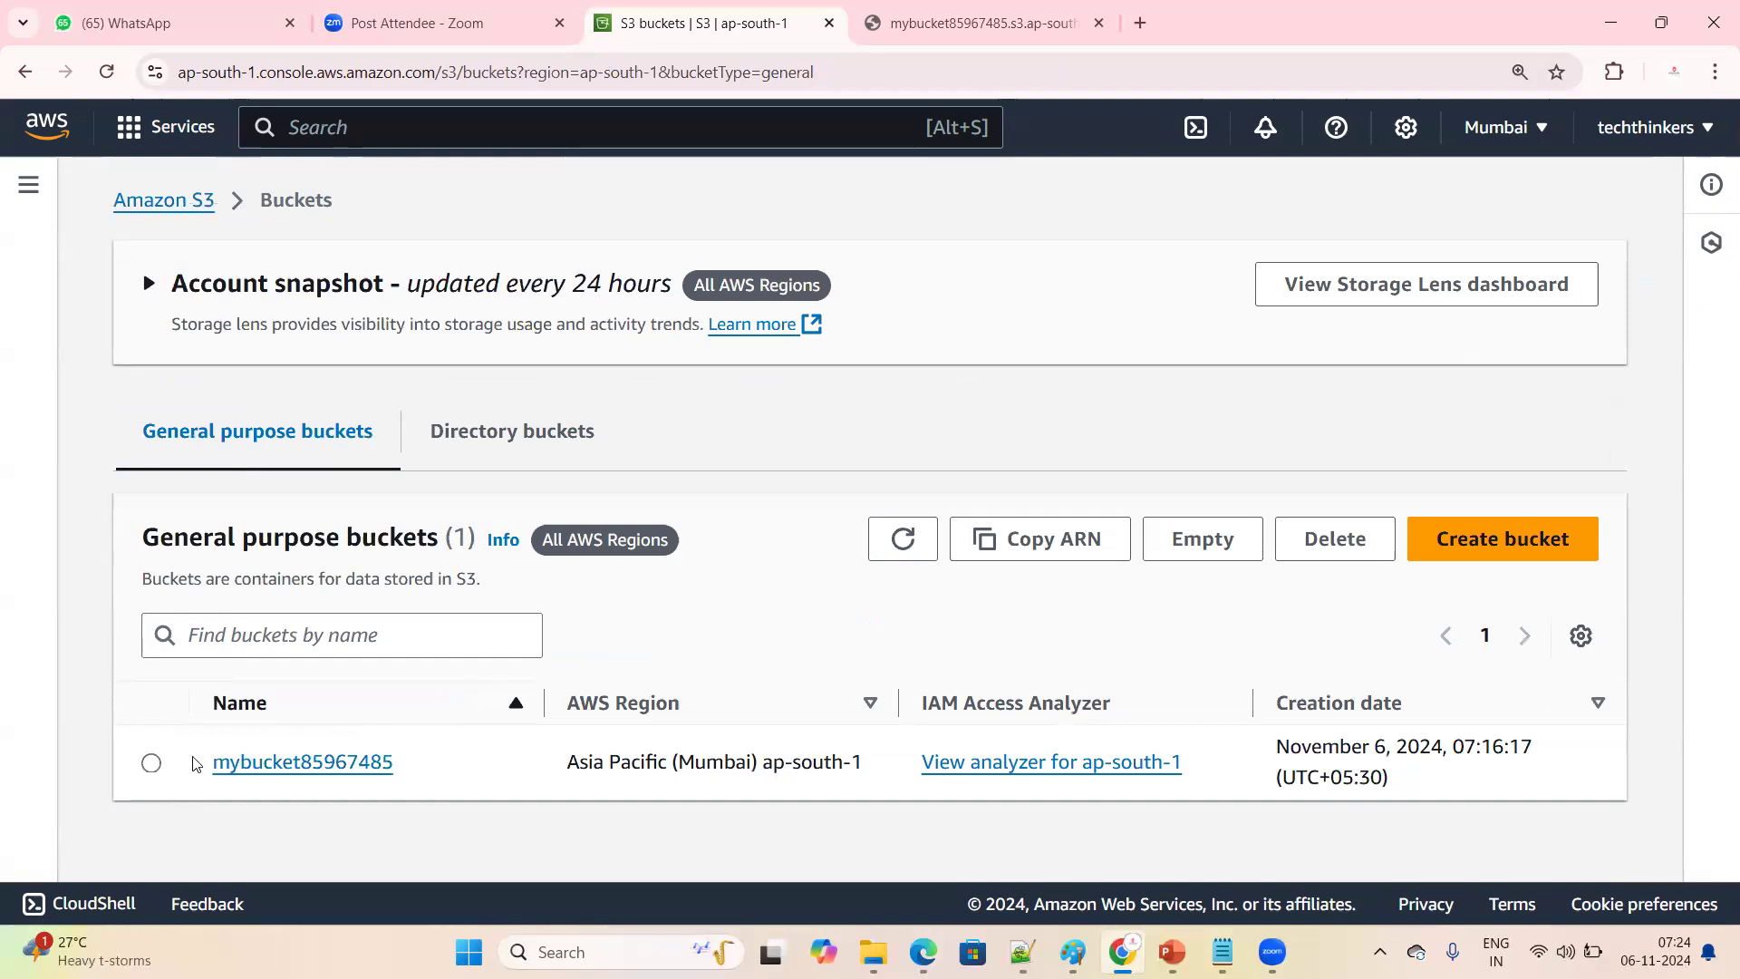
{"action": "left_click", "coordinate": [147, 765]}
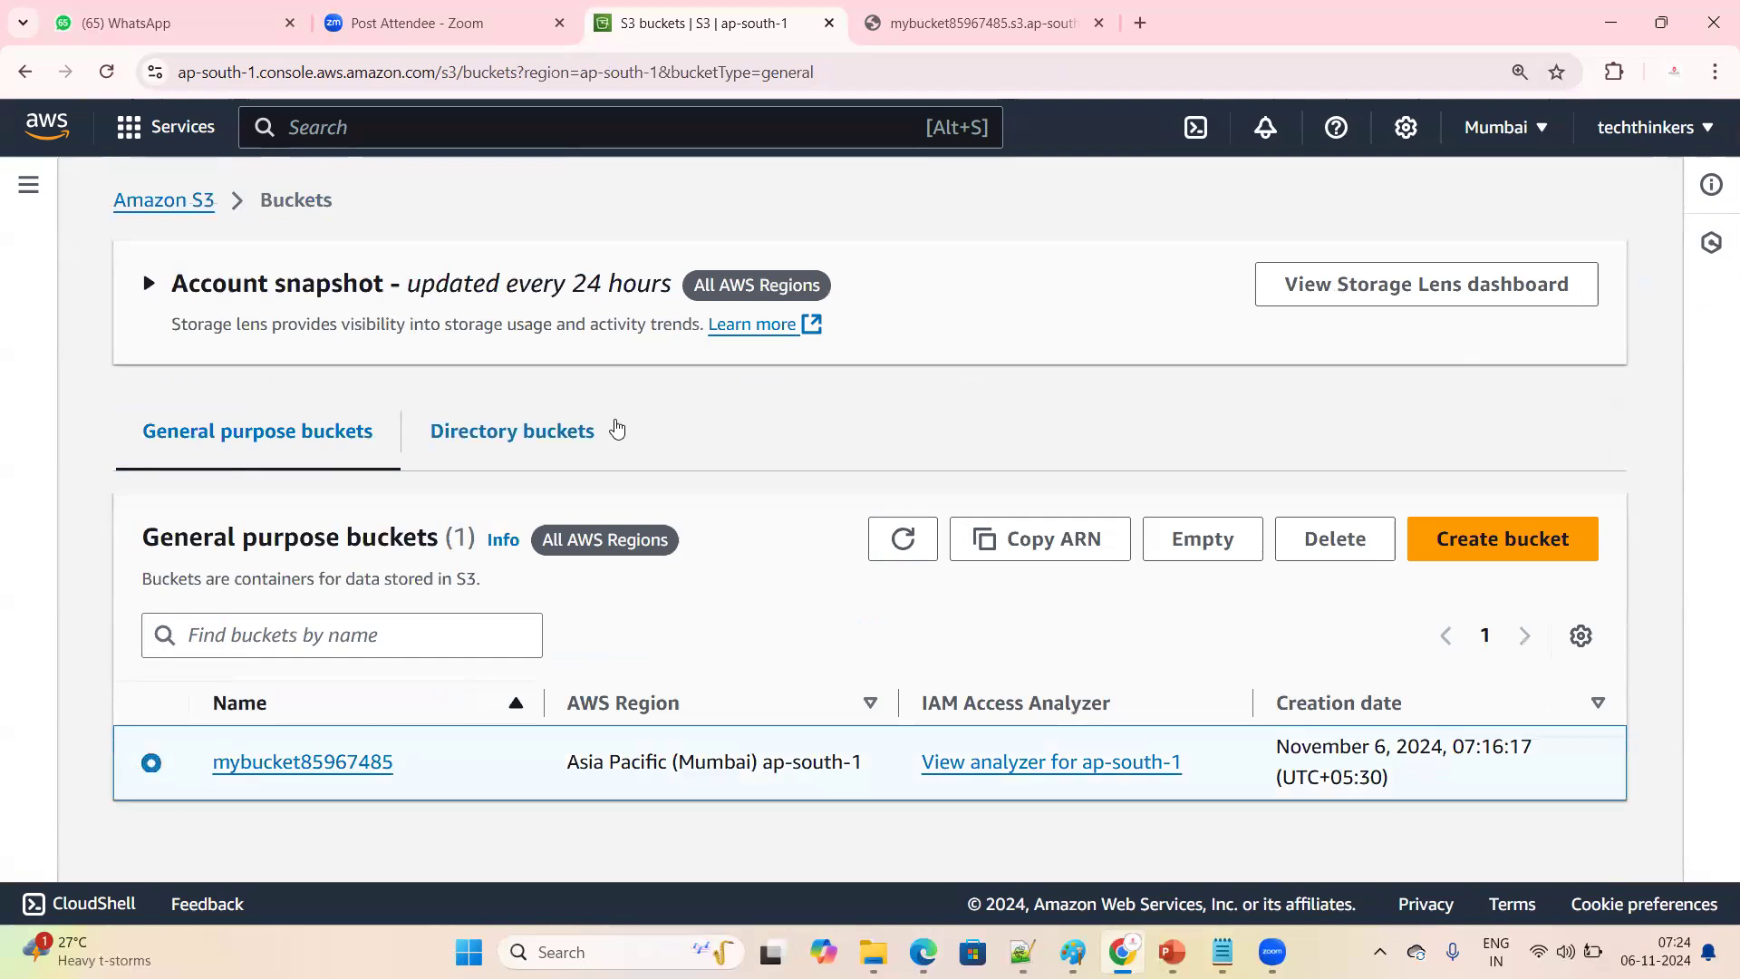
{"action": "left_click", "coordinate": [312, 763]}
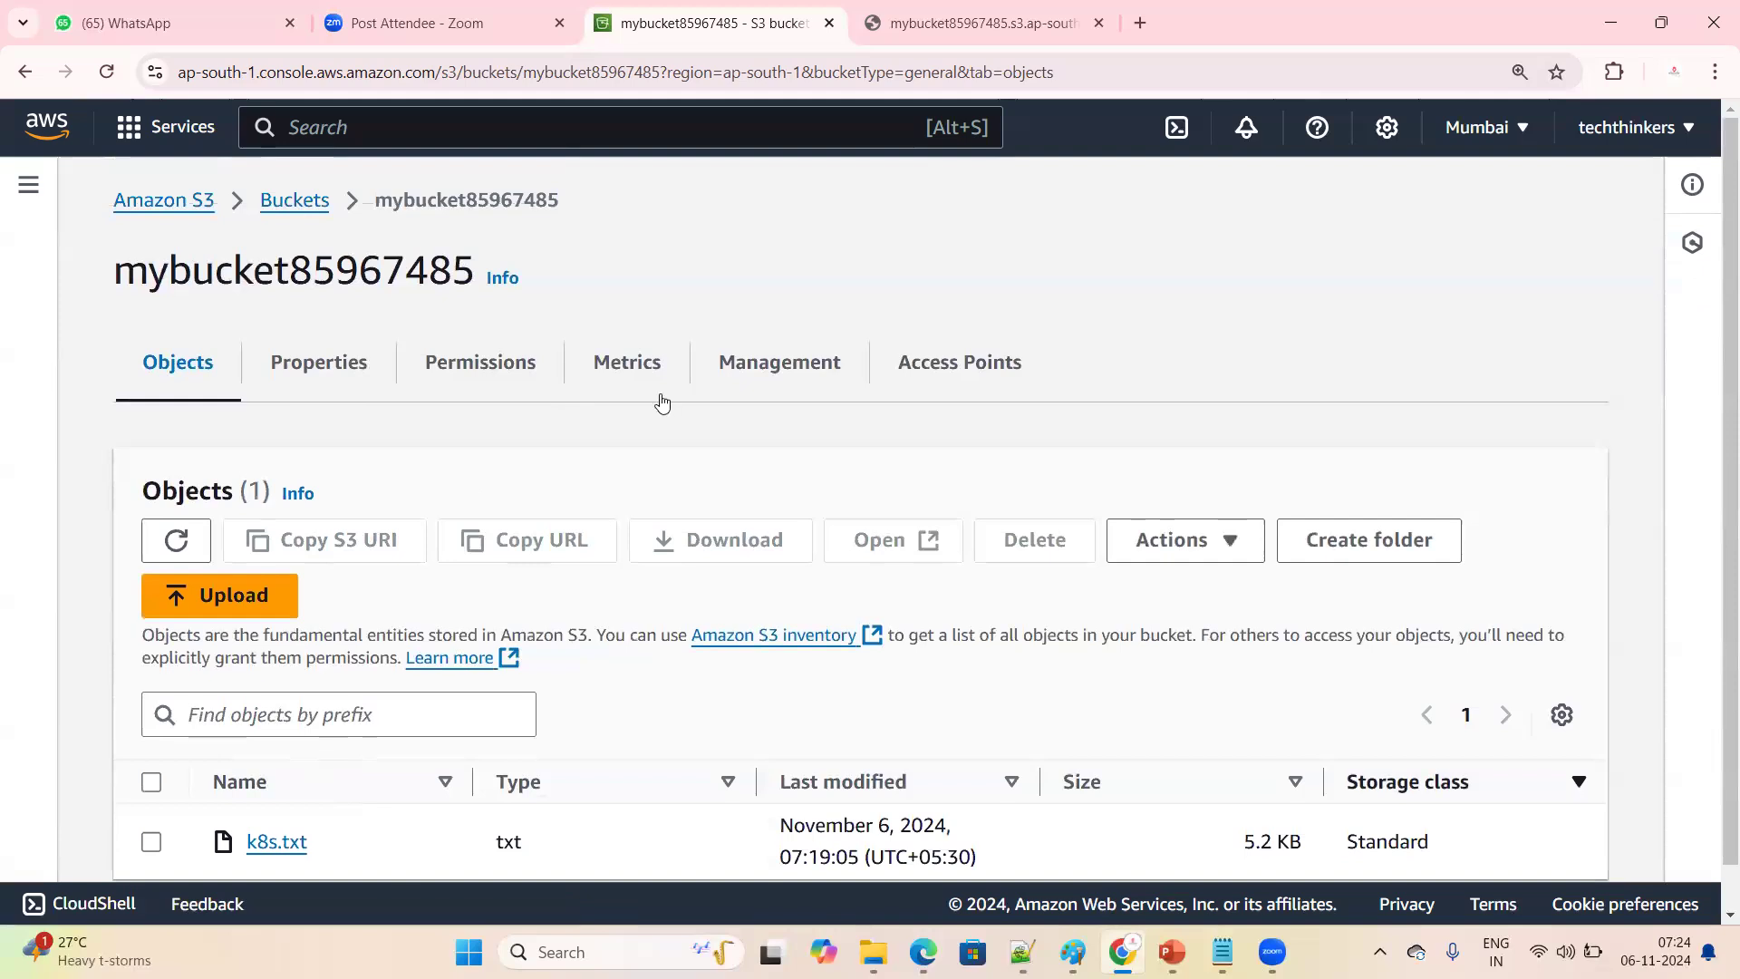
{"action": "scroll", "coordinate": [172, 721], "scroll_direction": "down", "scroll_amount": 1}
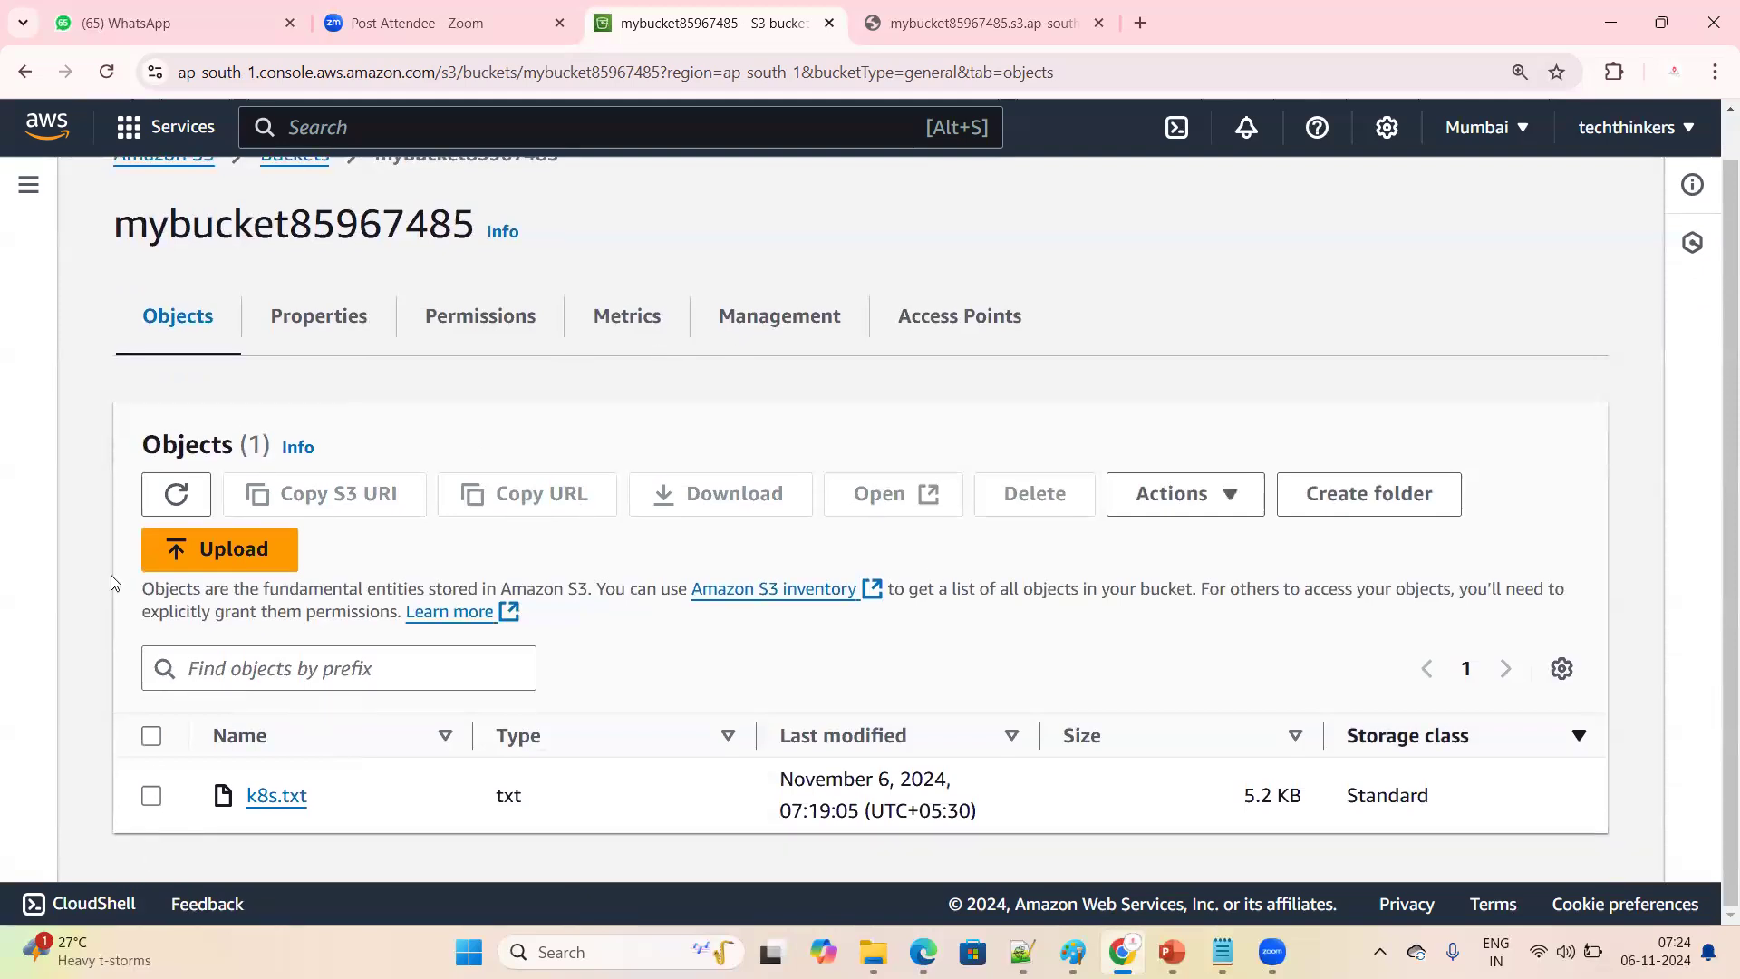
{"action": "scroll", "coordinate": [303, 194], "scroll_direction": "up", "scroll_amount": 1}
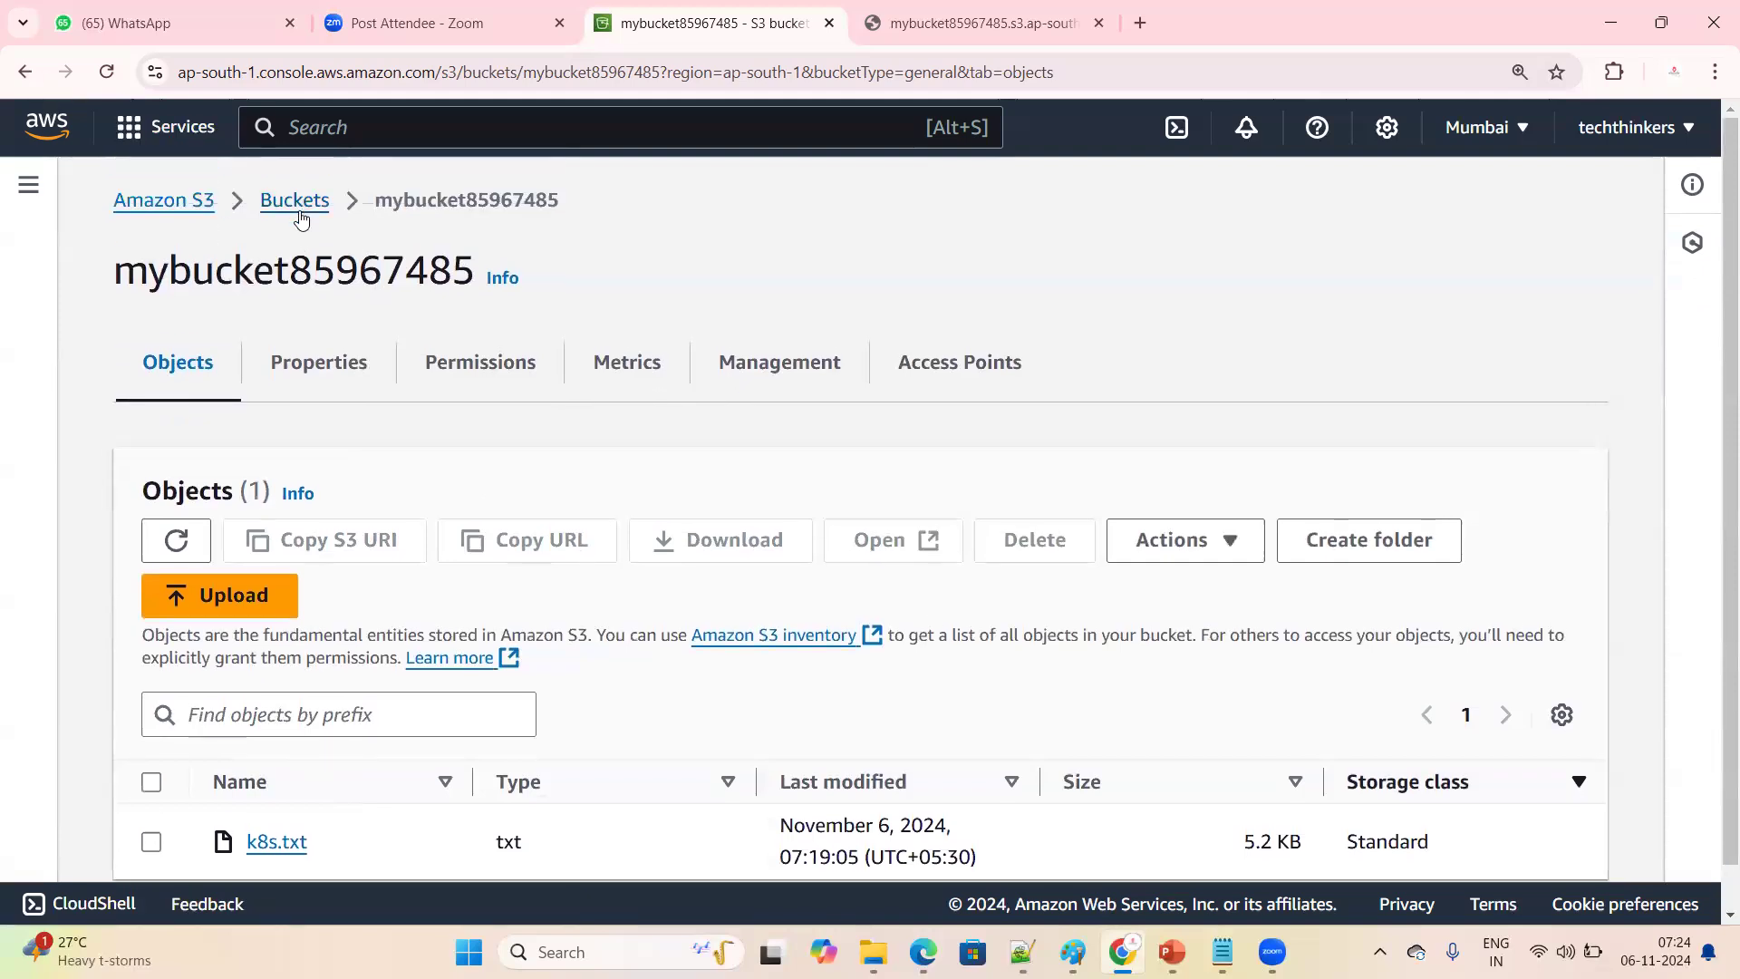
Try again to delete mybucket85967485 from the buckets list, read the deletion notice and go back to the list
{"action": "left_click", "coordinate": [296, 200]}
{"action": "left_click", "coordinate": [151, 762]}
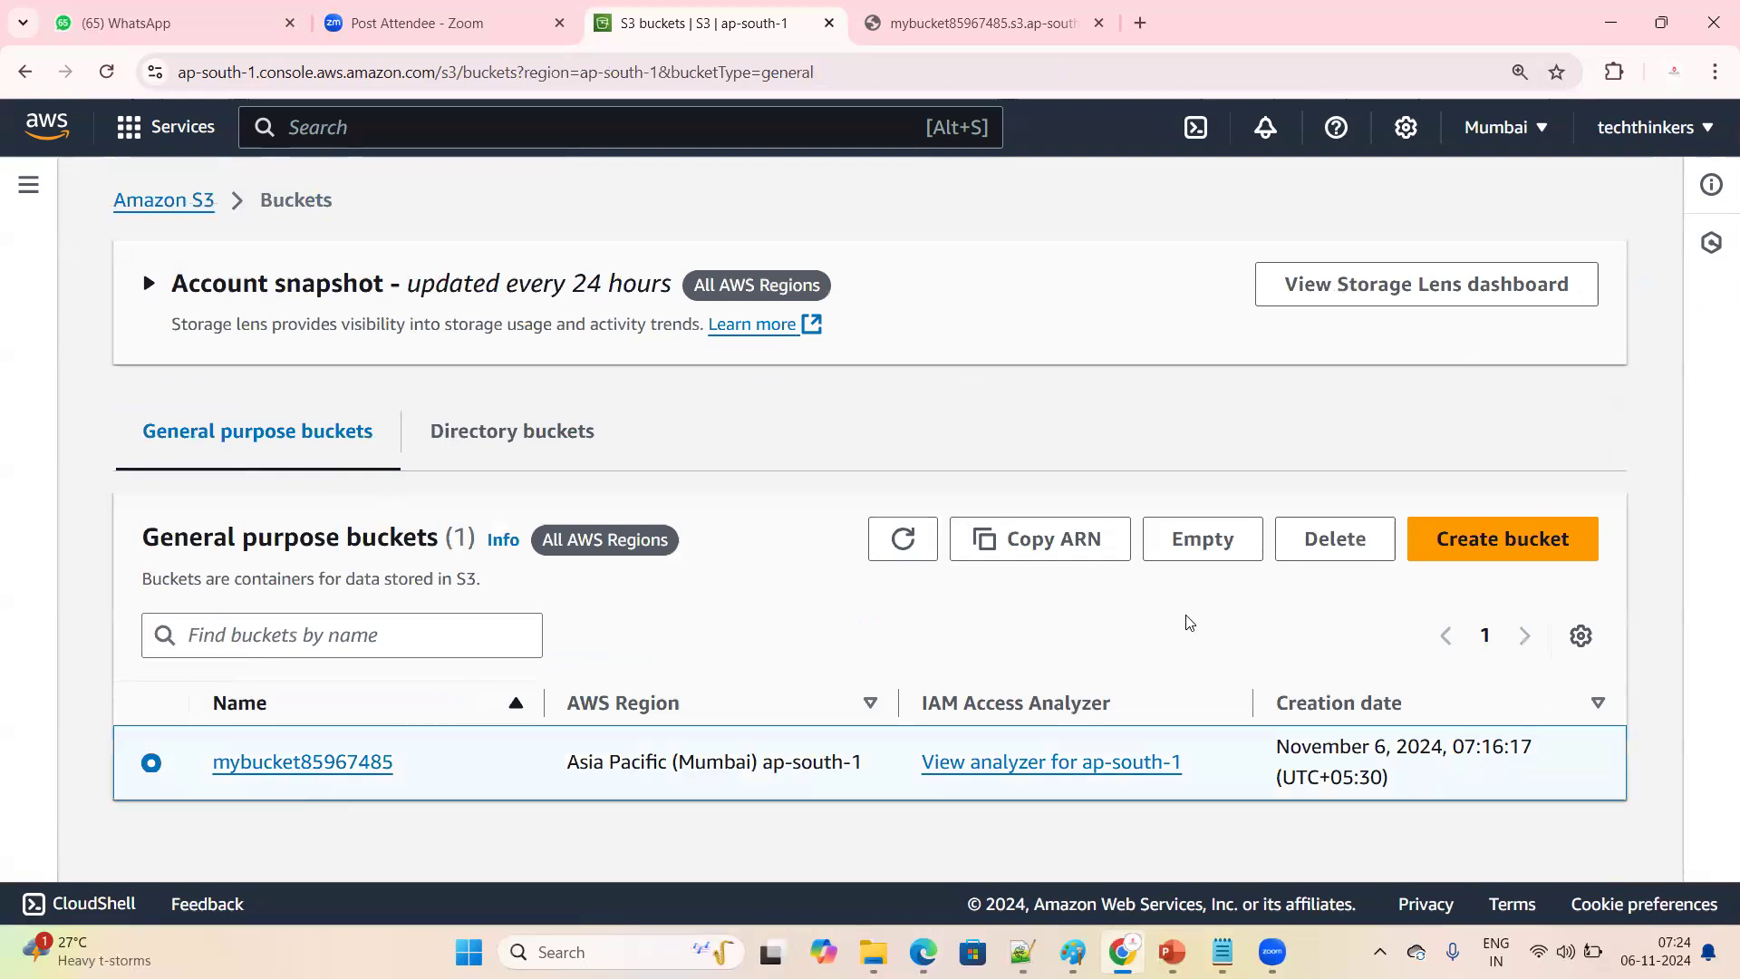
{"action": "left_click", "coordinate": [1340, 542]}
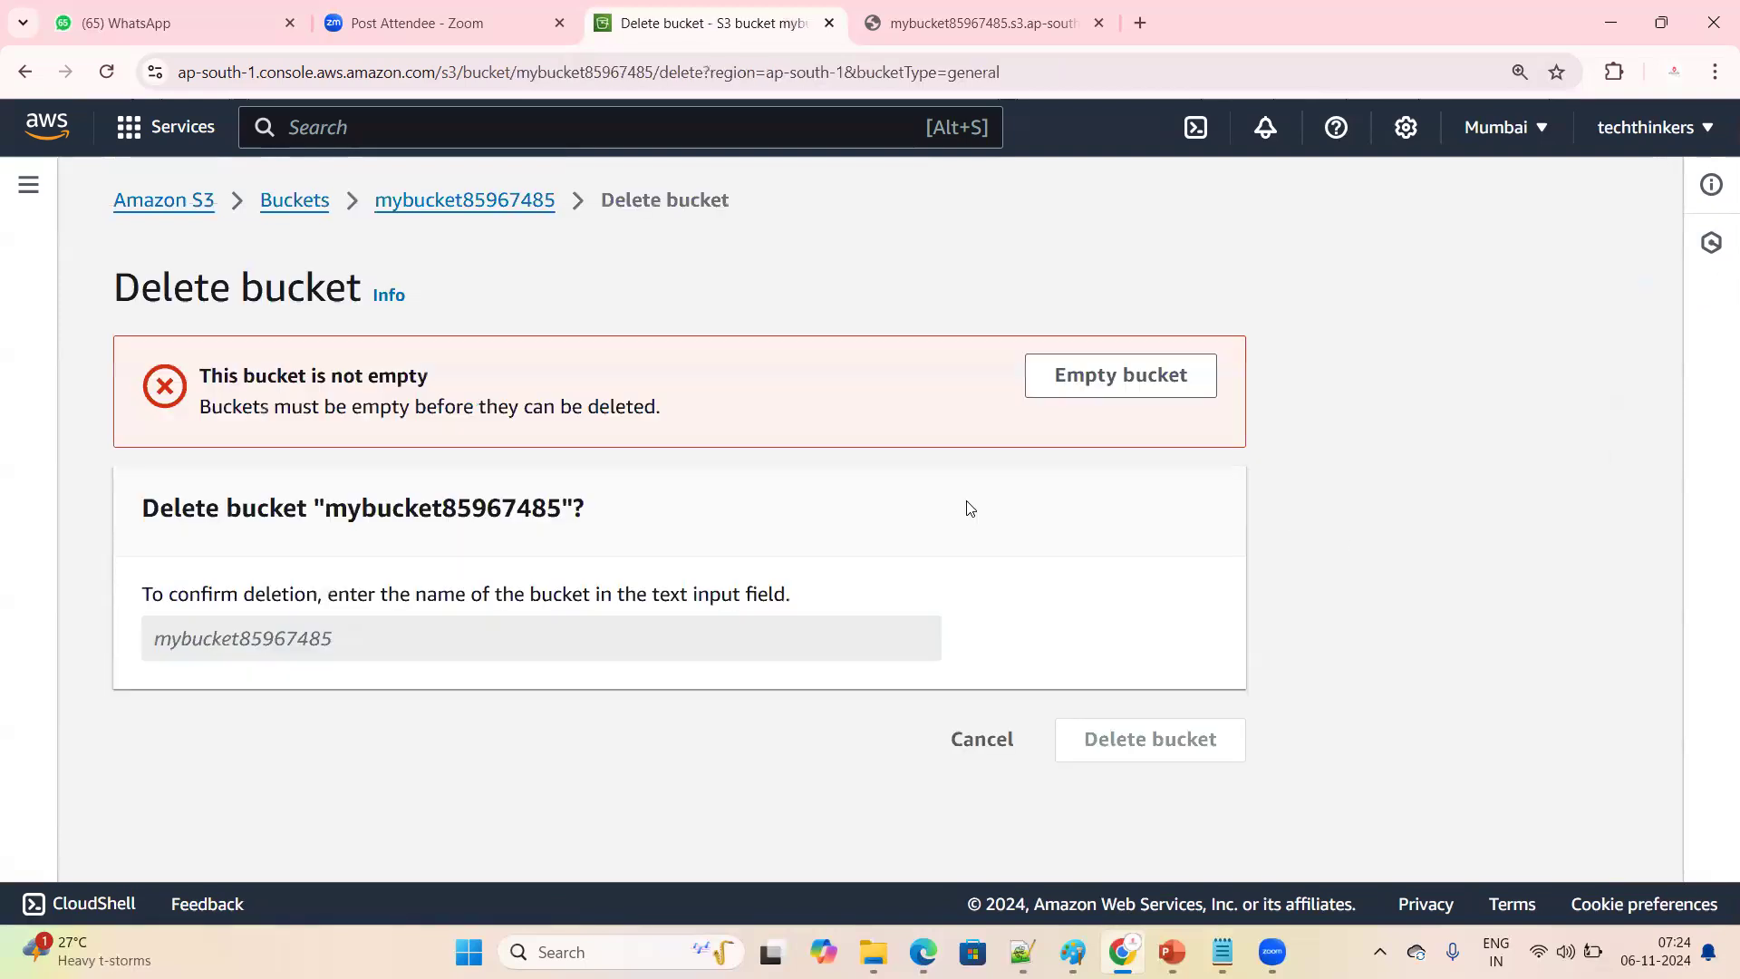
{"action": "left_click_drag", "start_coordinate": [194, 405], "coordinate": [731, 408]}
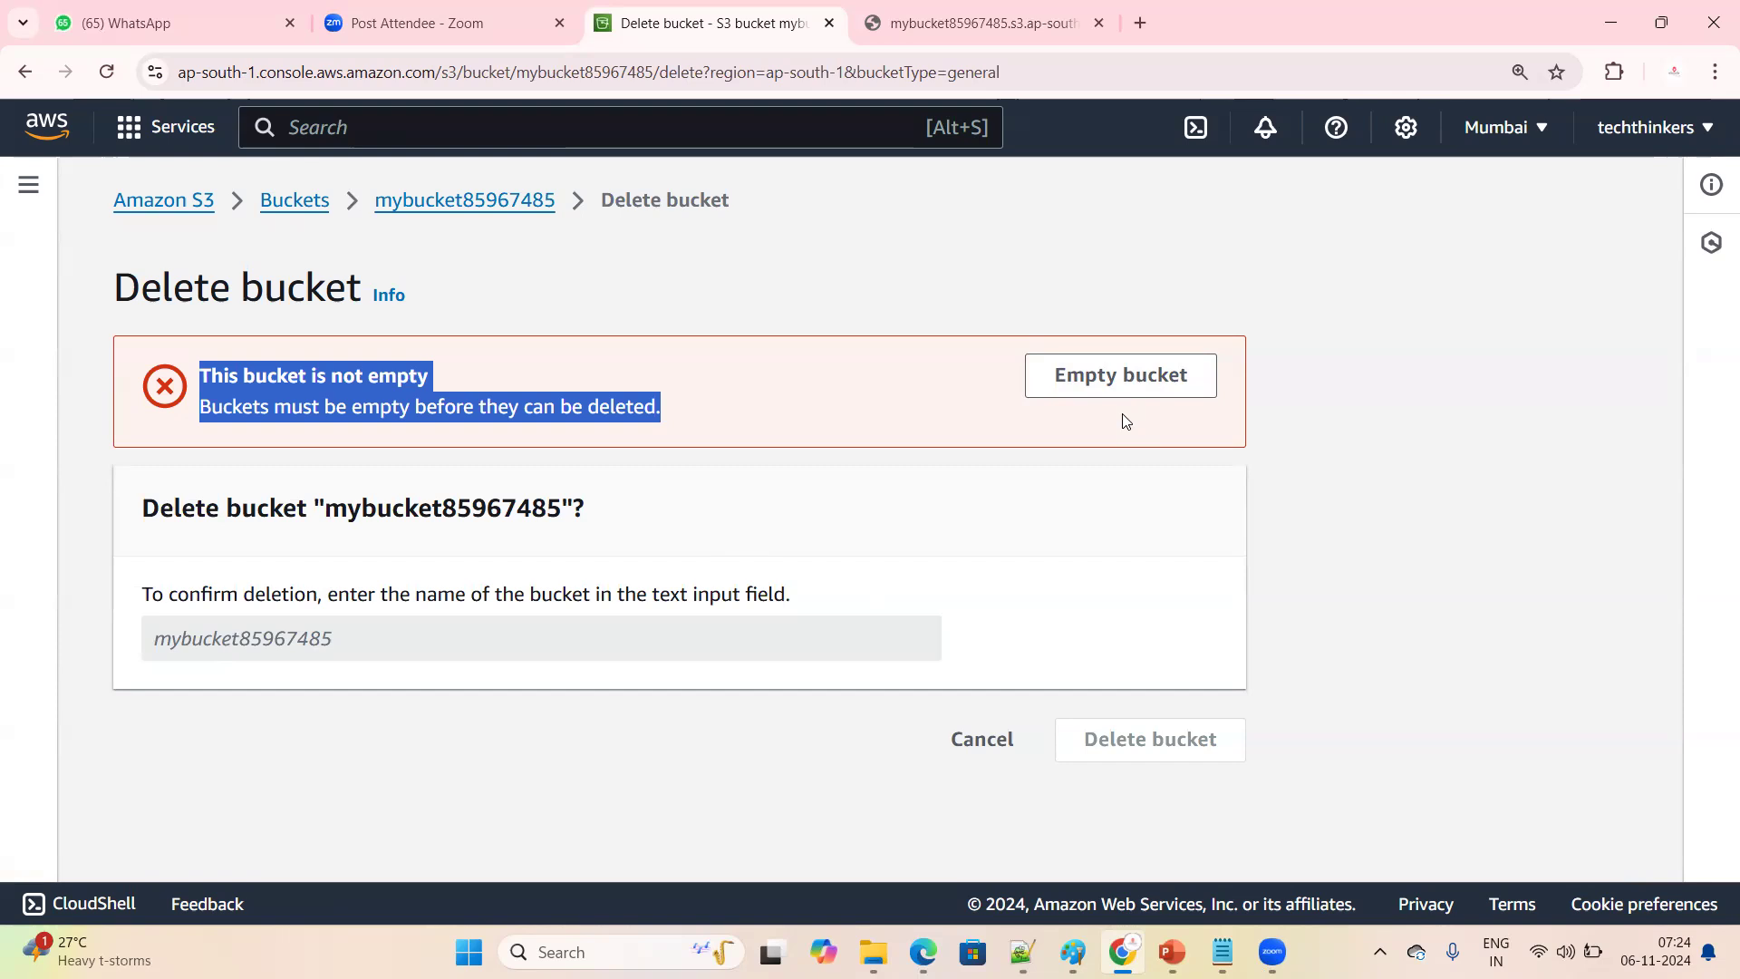
{"action": "left_click", "coordinate": [307, 210]}
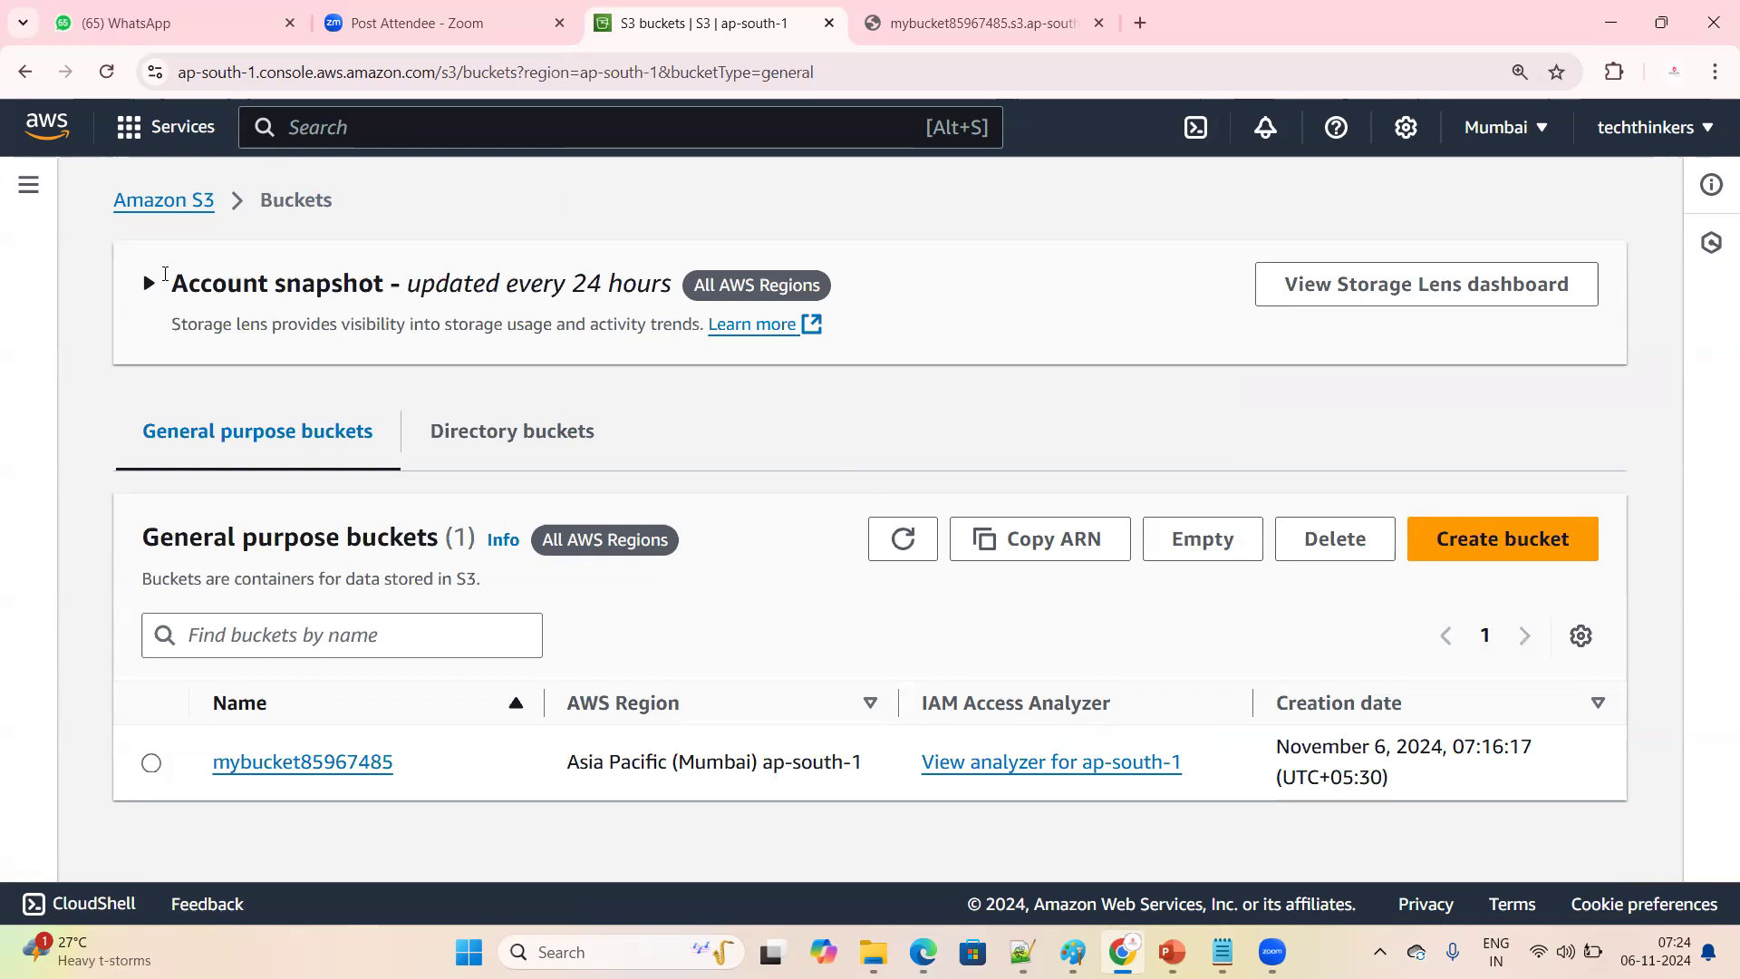
Switch to the Notepad++ topic notes, highlight "Versioning" and return to the S3 console in Chrome
{"action": "key", "text": "alt+Tab"}
{"action": "left_click_drag", "start_coordinate": [161, 311], "coordinate": [368, 310]}
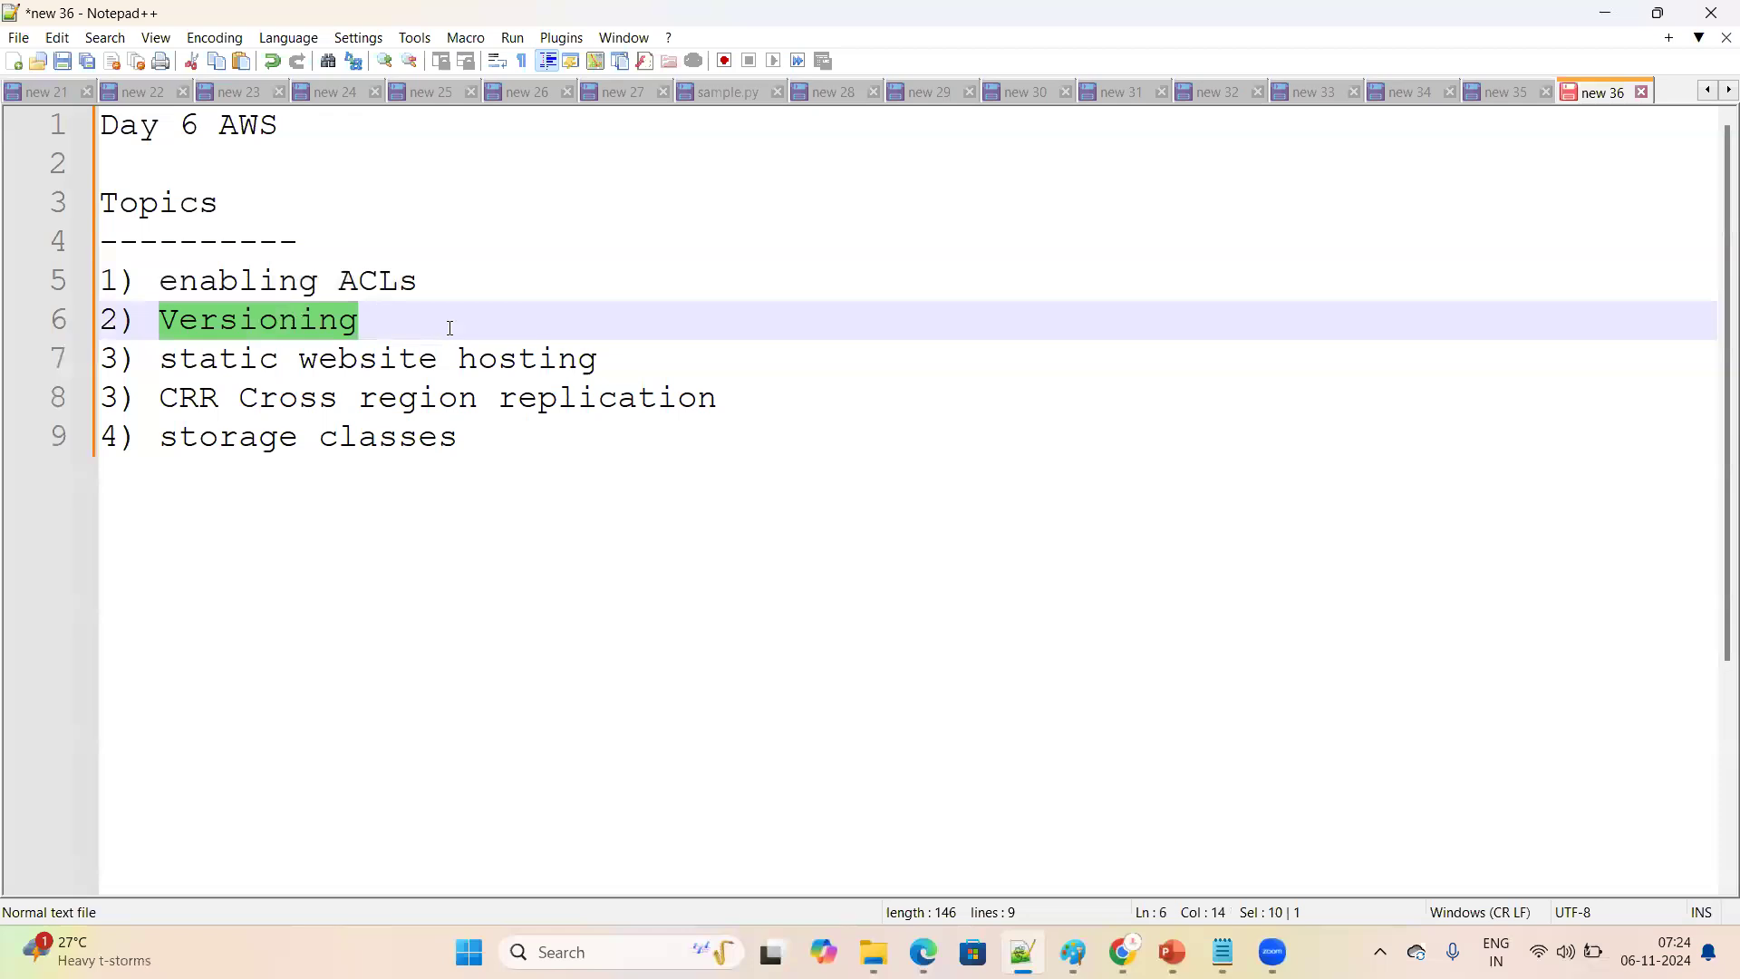
{"action": "mouse_move", "coordinate": [1123, 952]}
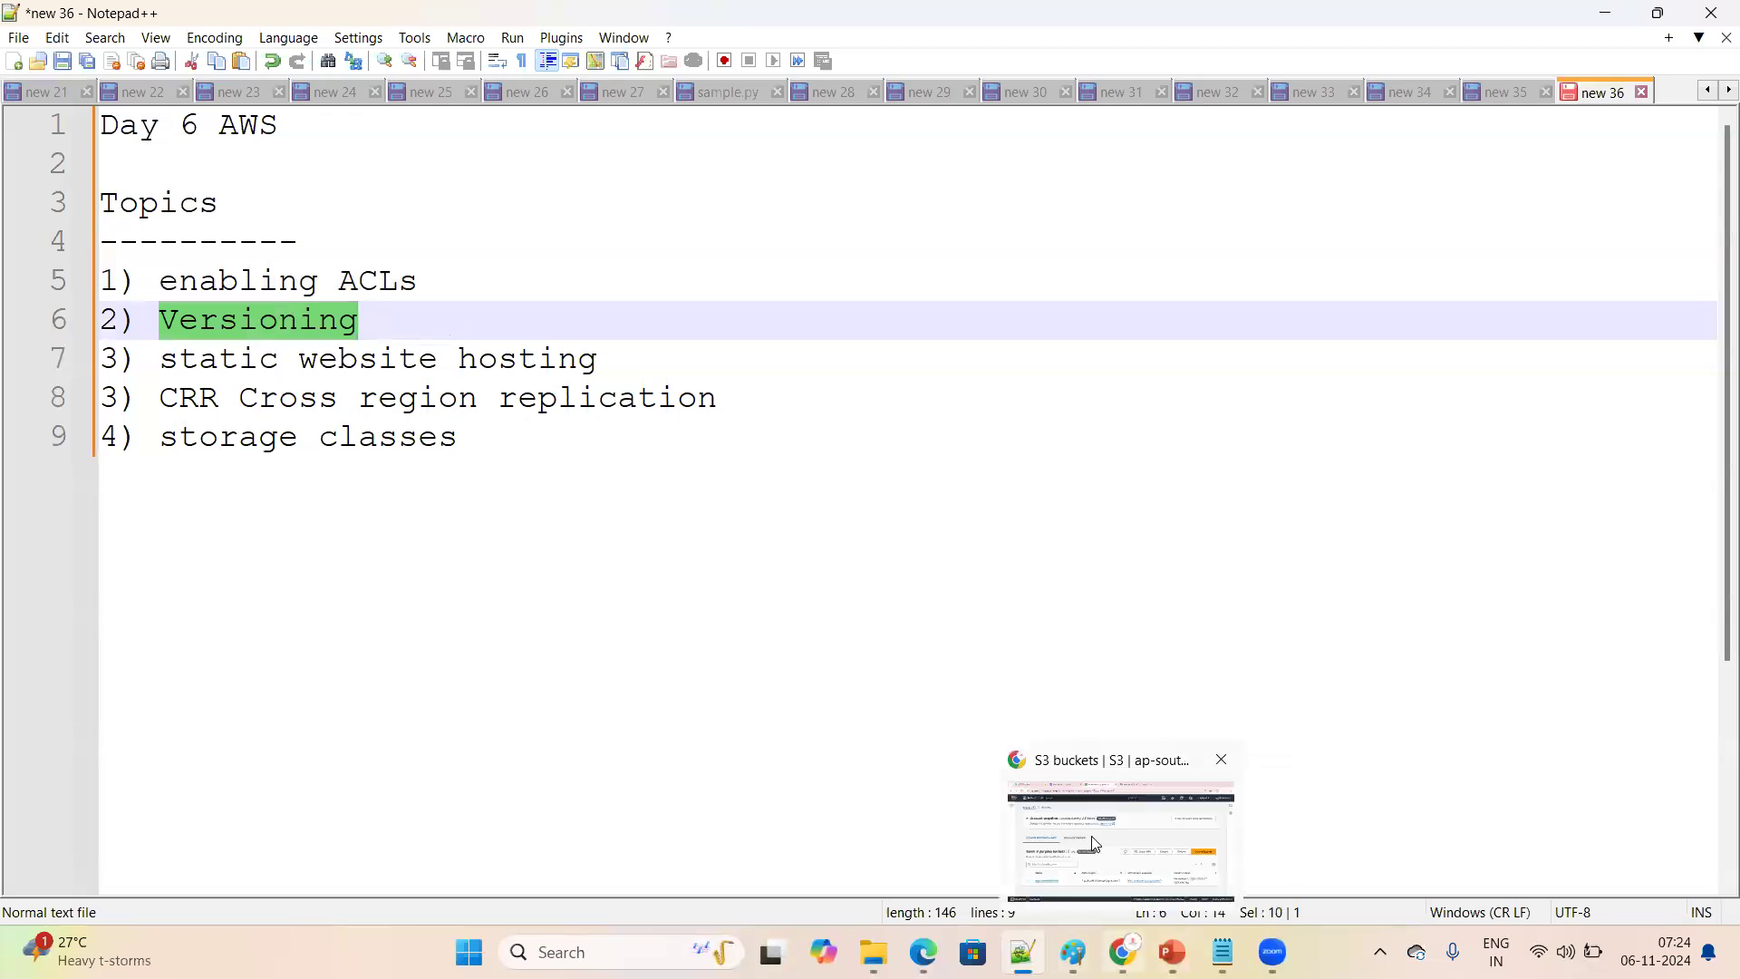
{"action": "left_click", "coordinate": [1092, 835]}
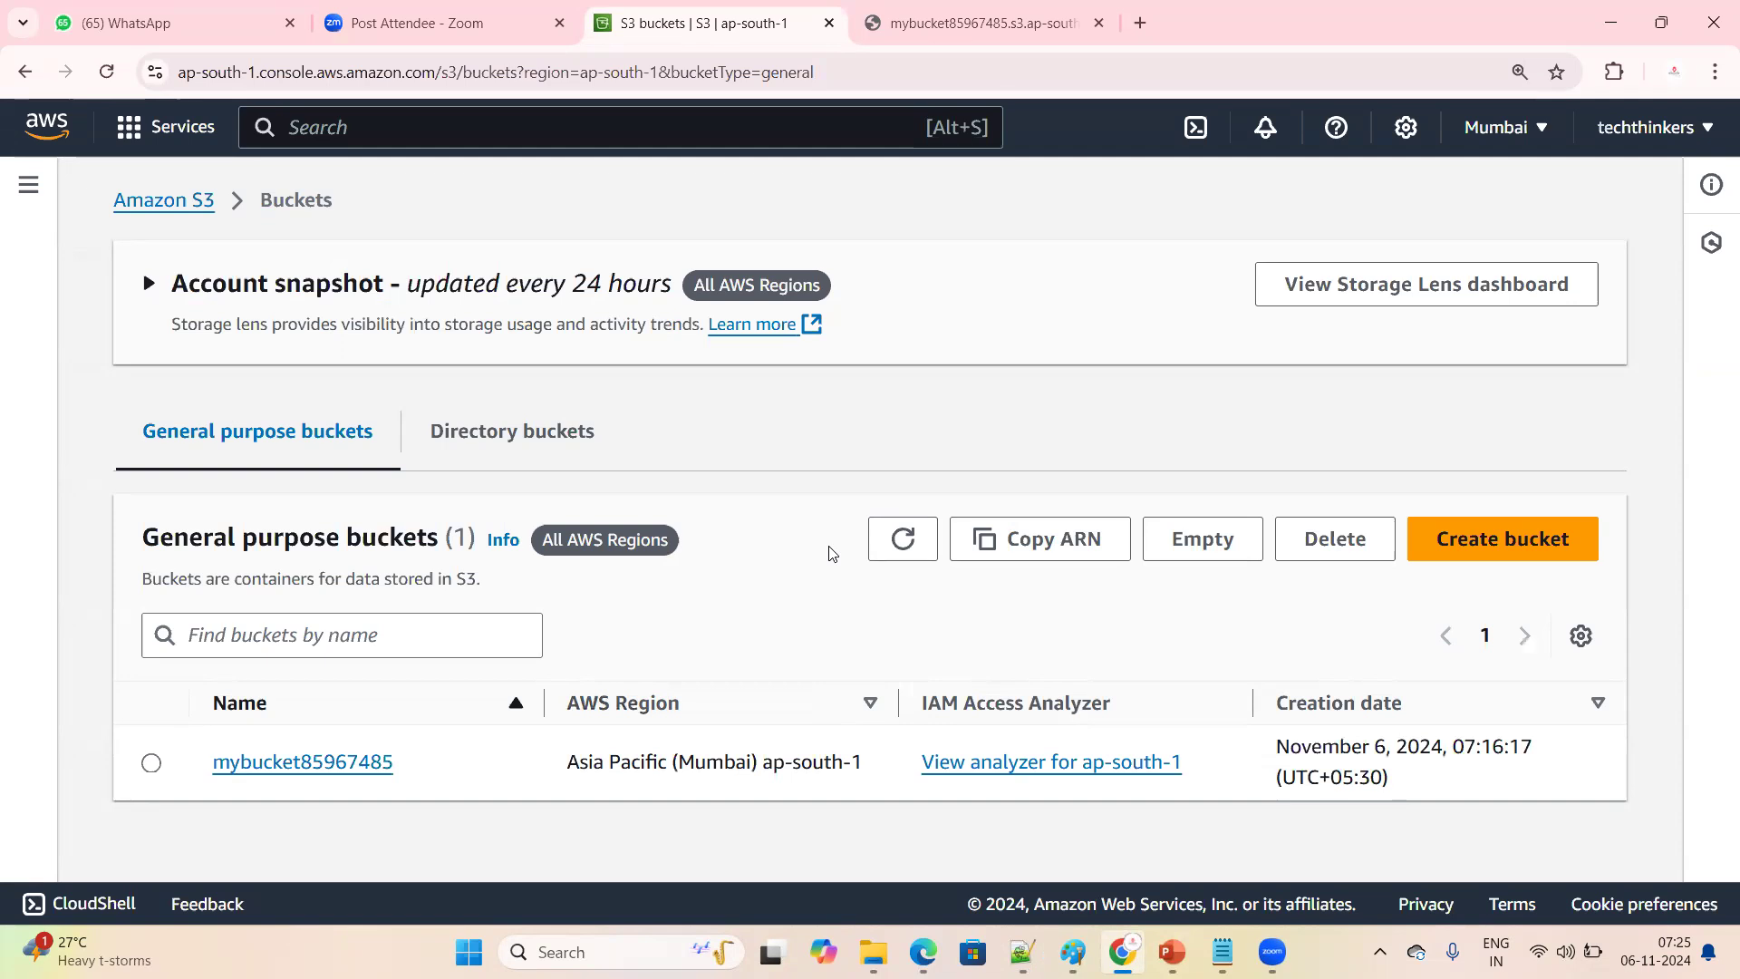
Go through the S3 homepage to the buckets list and open the properties of mybucket85967485
{"action": "left_click", "coordinate": [181, 207]}
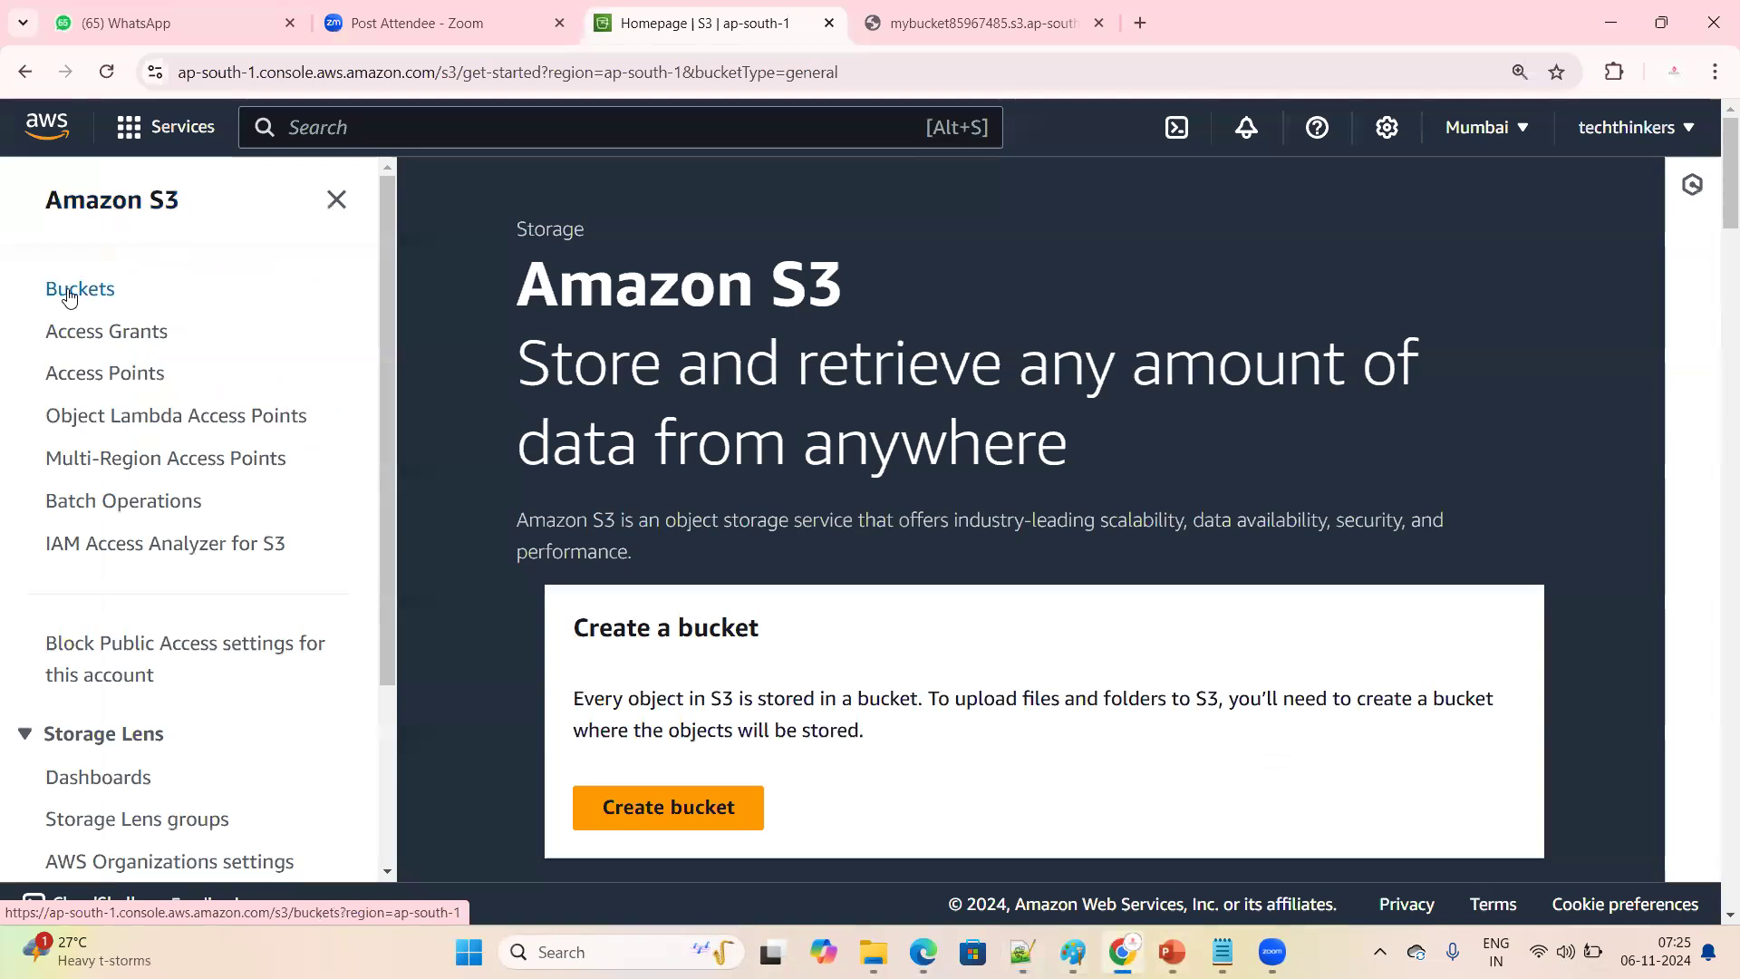
{"action": "left_click", "coordinate": [65, 292]}
{"action": "scroll", "coordinate": [598, 797], "scroll_direction": "down", "scroll_amount": 1}
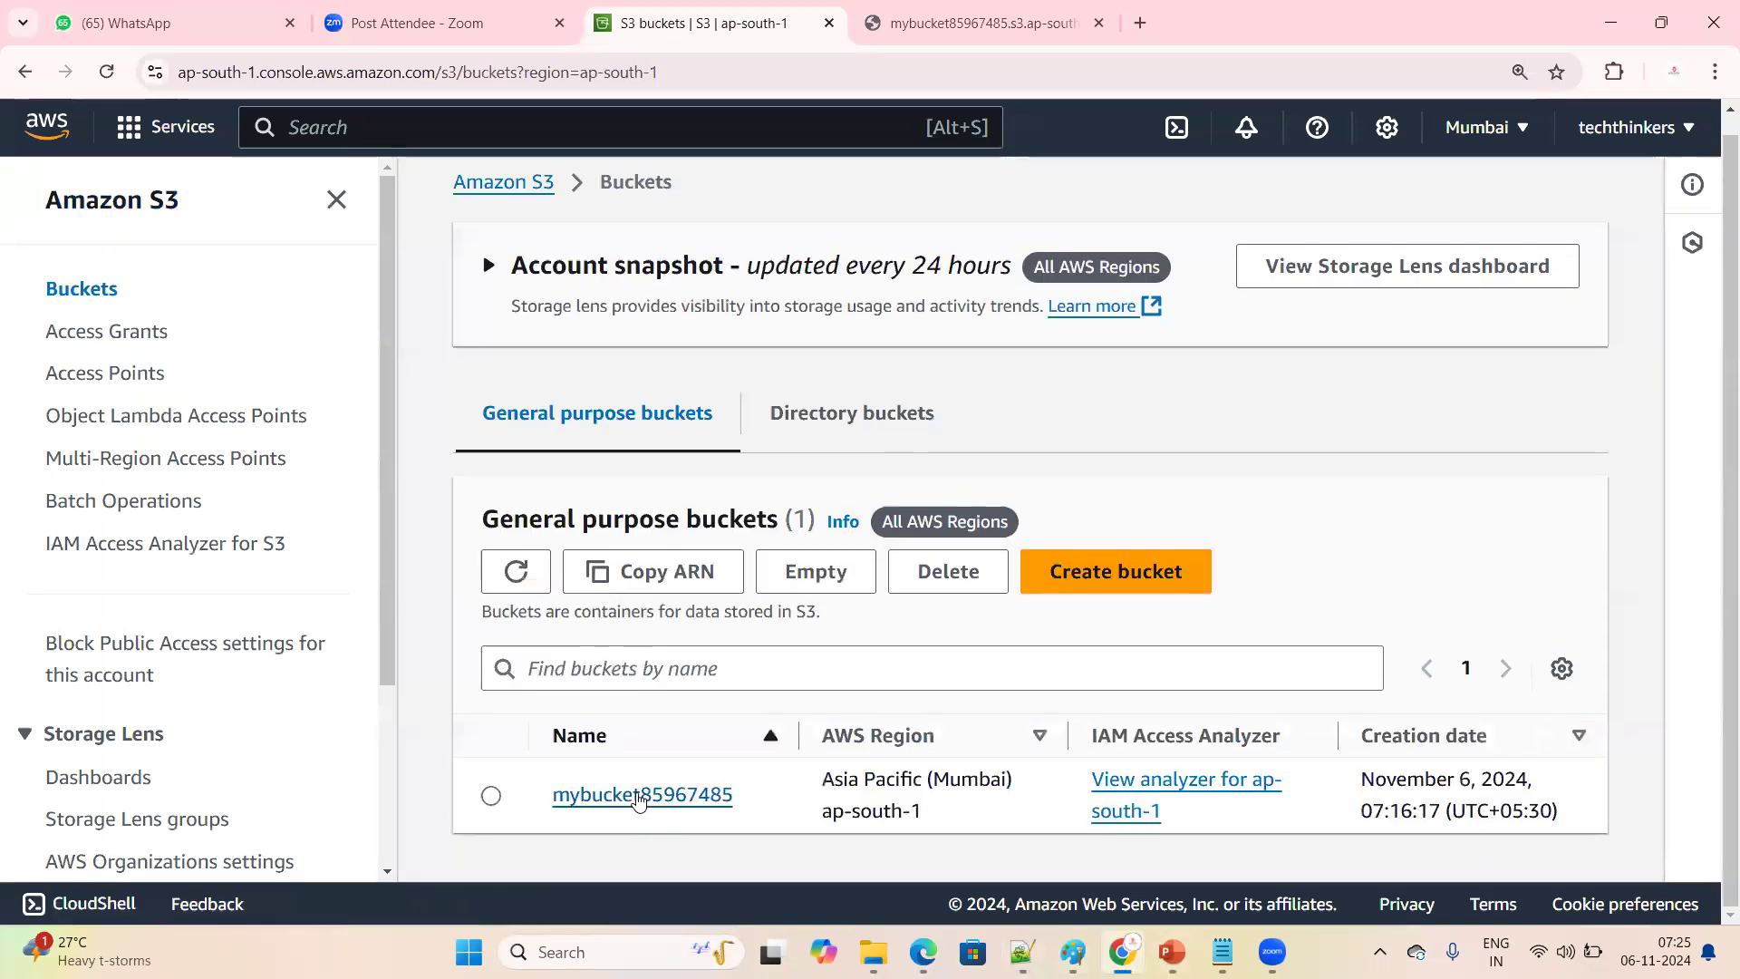
{"action": "left_click", "coordinate": [639, 803]}
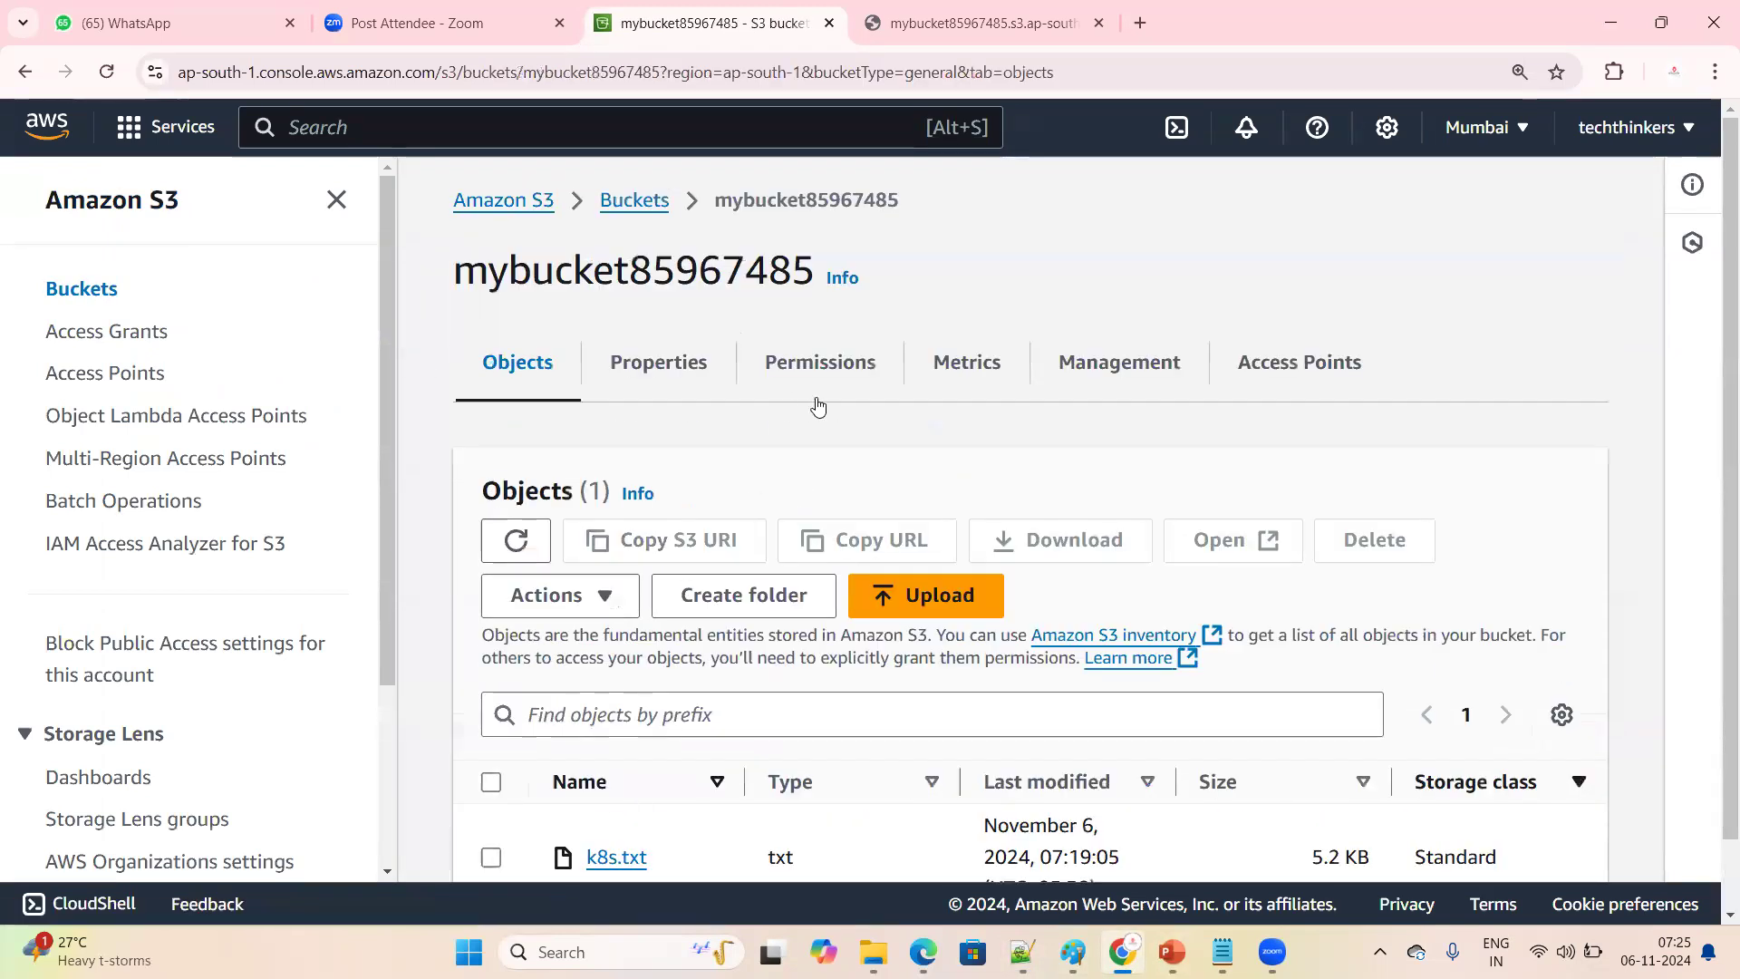
{"action": "left_click", "coordinate": [686, 370]}
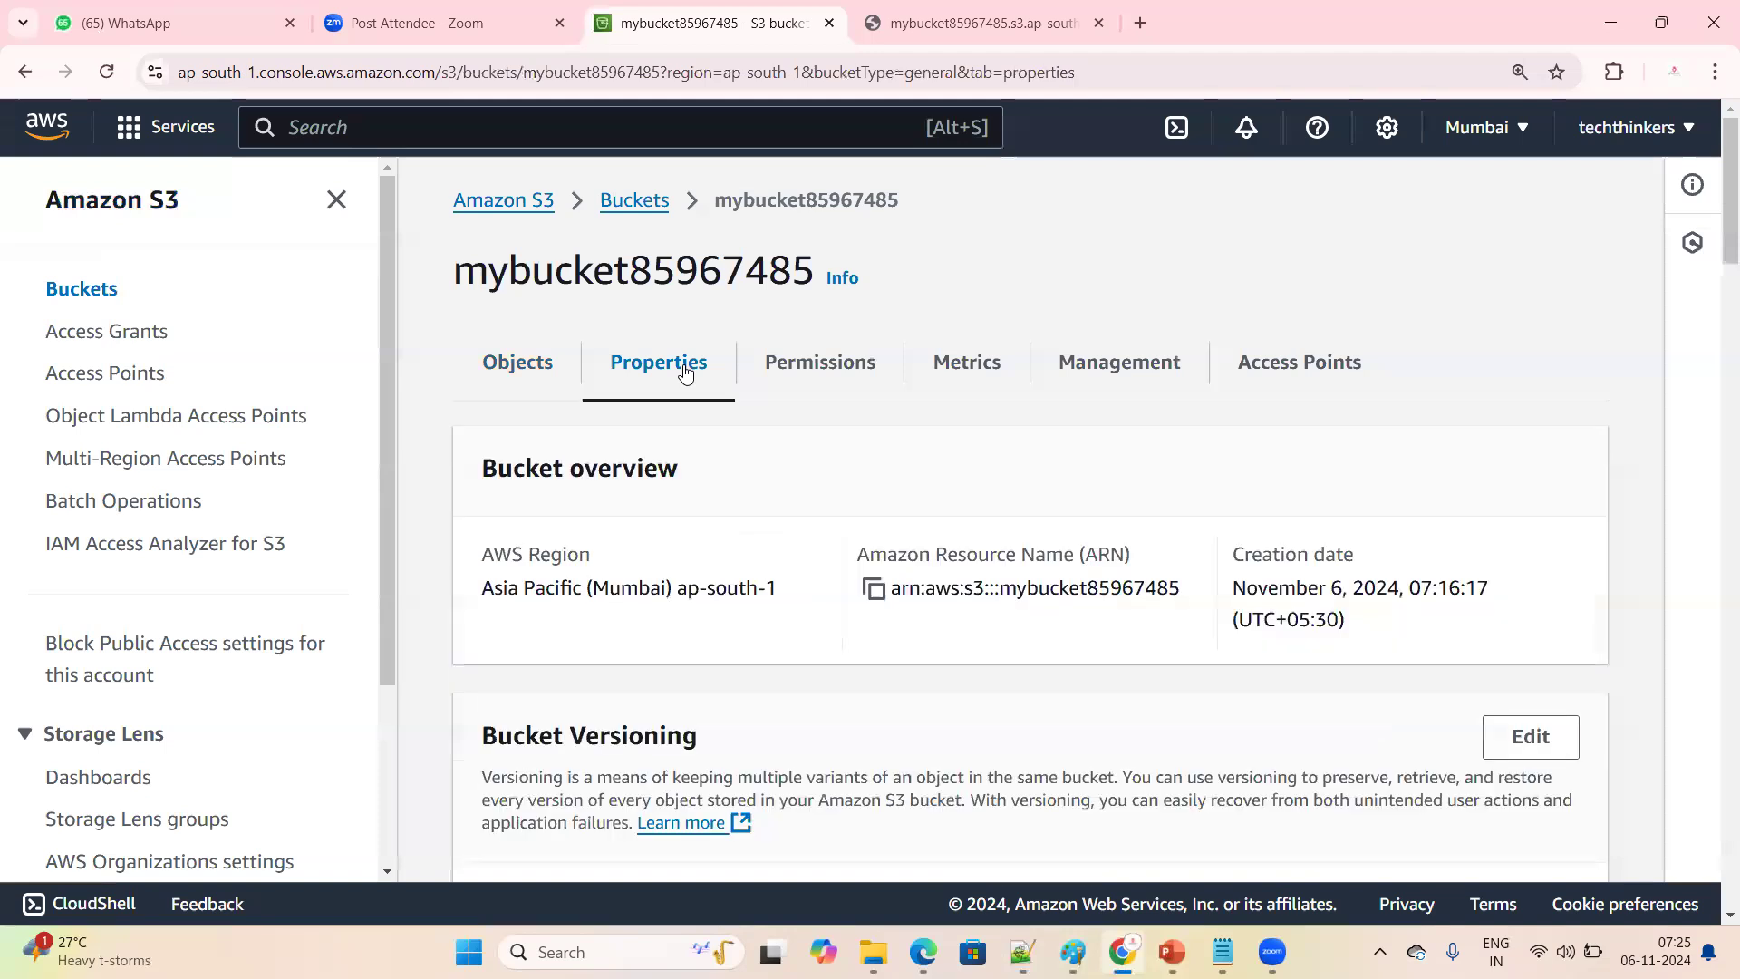
Highlight the bucket name, the Bucket Versioning heading and the versioning status in the bucket's properties
{"action": "left_click_drag", "start_coordinate": [454, 274], "coordinate": [818, 270]}
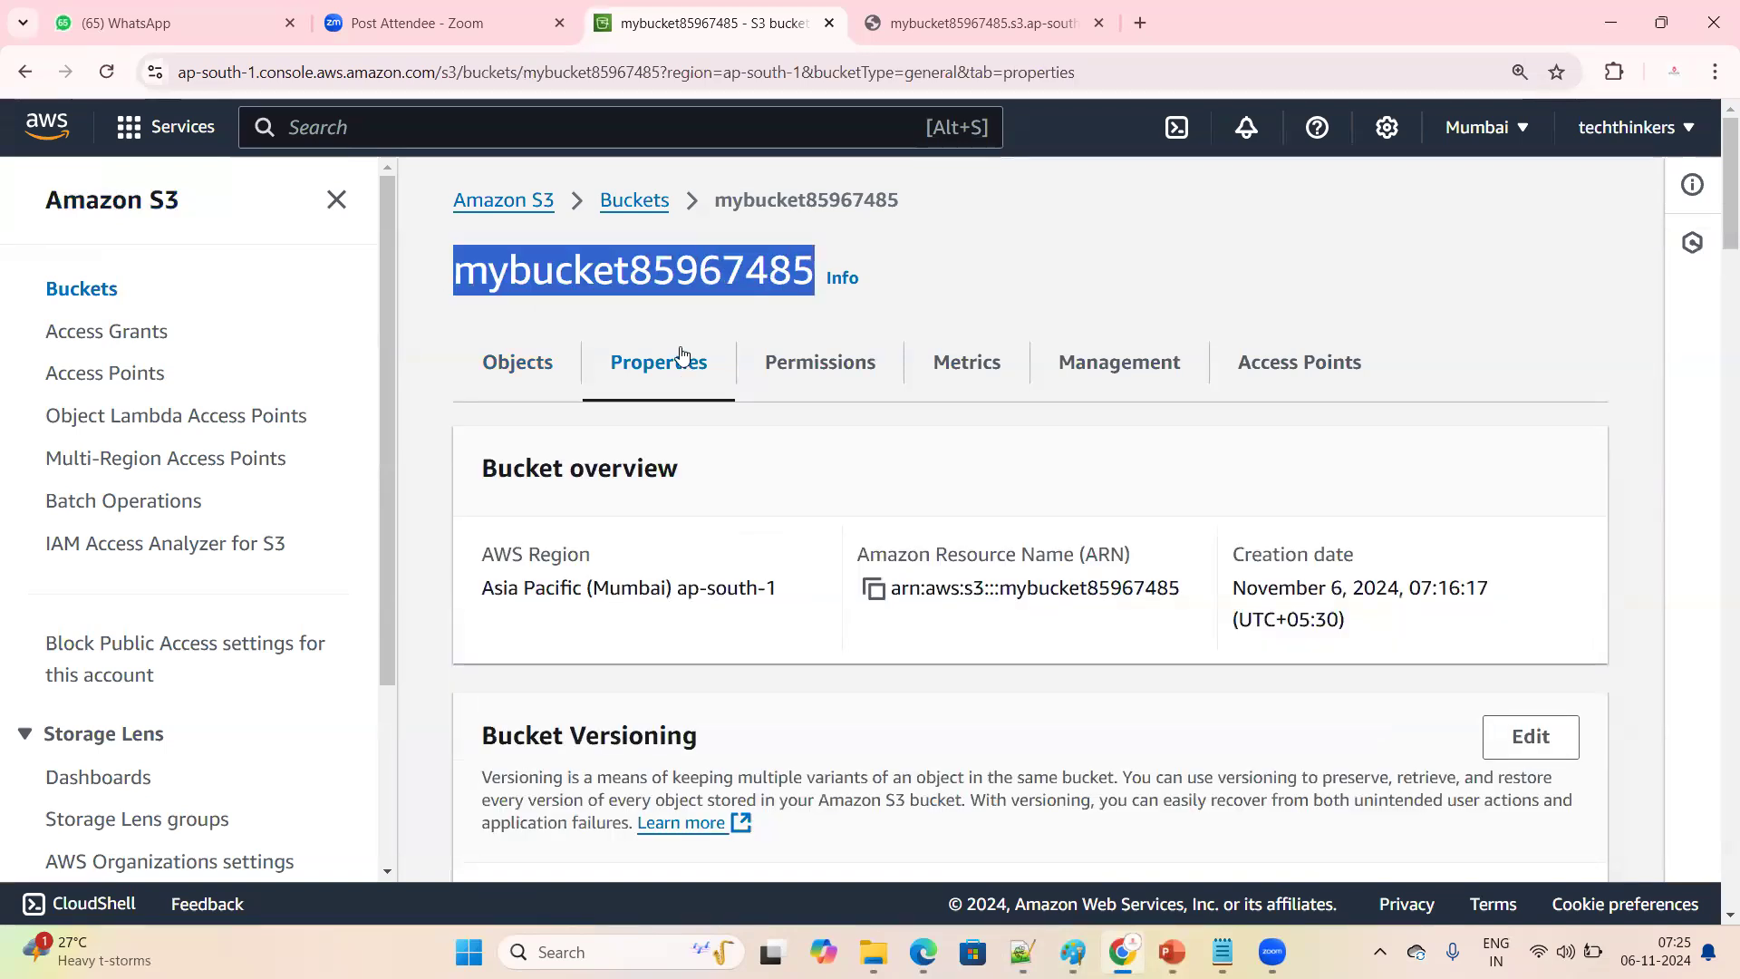
{"action": "scroll", "coordinate": [714, 427], "scroll_direction": "down", "scroll_amount": 1}
{"action": "scroll", "coordinate": [714, 427], "scroll_direction": "down", "scroll_amount": 2}
{"action": "left_click_drag", "start_coordinate": [513, 508], "coordinate": [759, 506]}
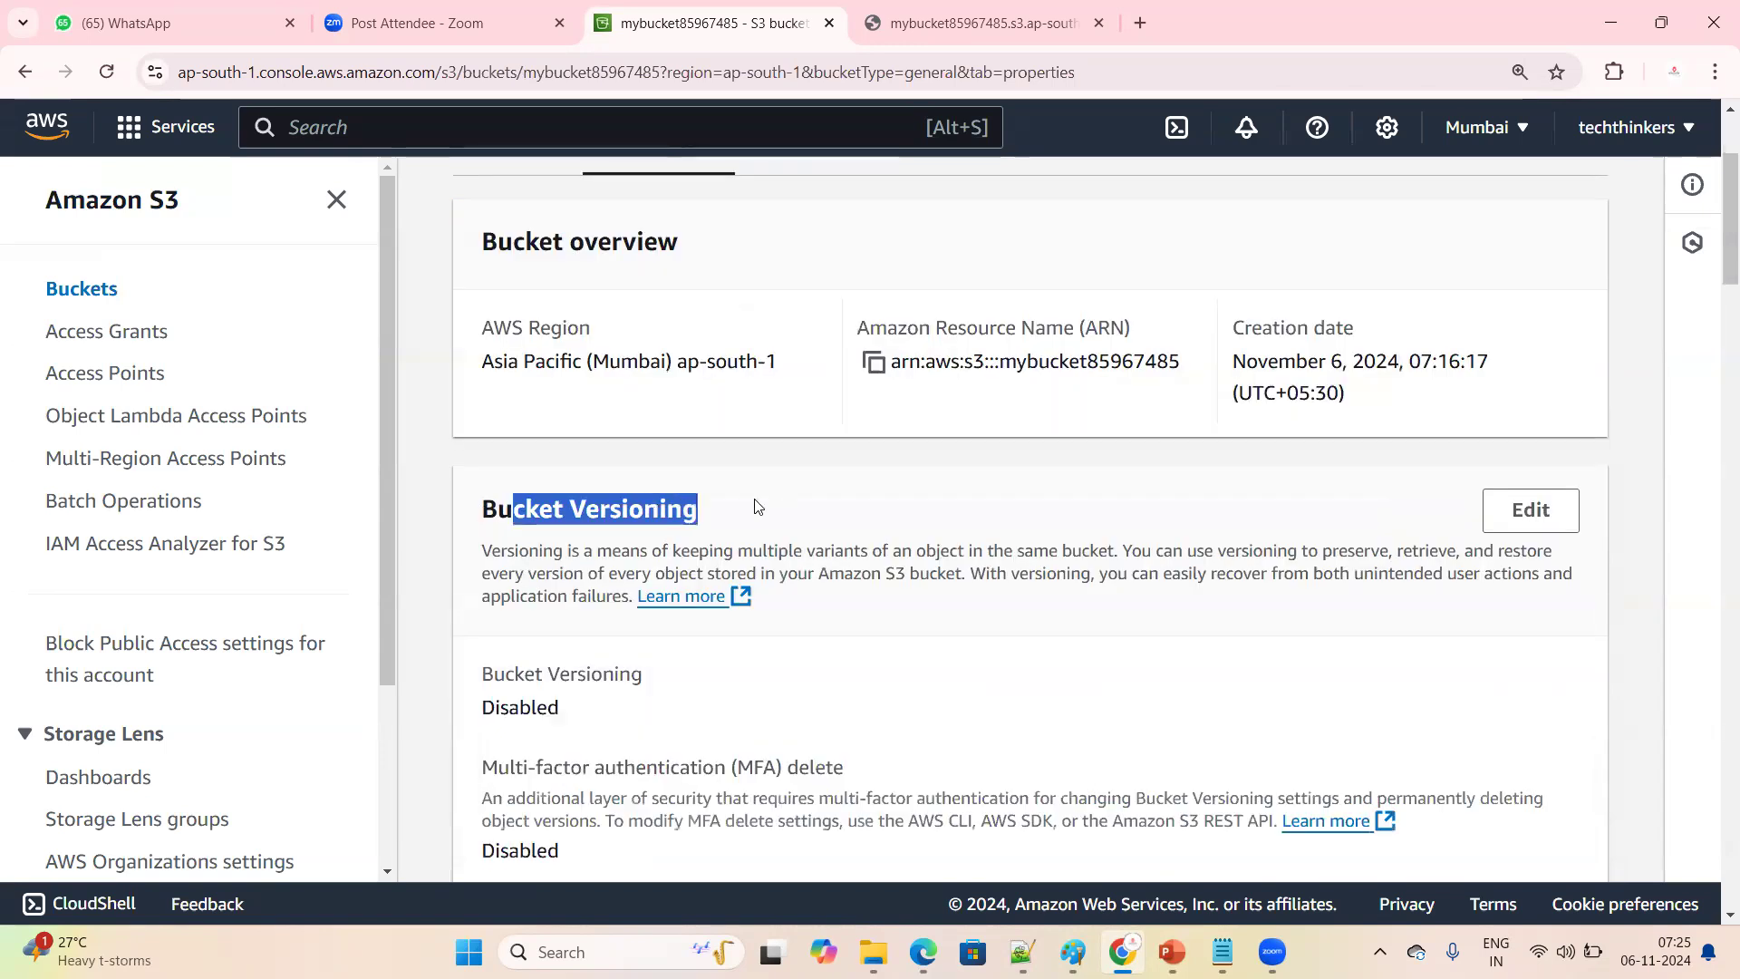
{"action": "scroll", "coordinate": [756, 507], "scroll_direction": "down", "scroll_amount": 1}
{"action": "left_click_drag", "start_coordinate": [473, 555], "coordinate": [599, 596]}
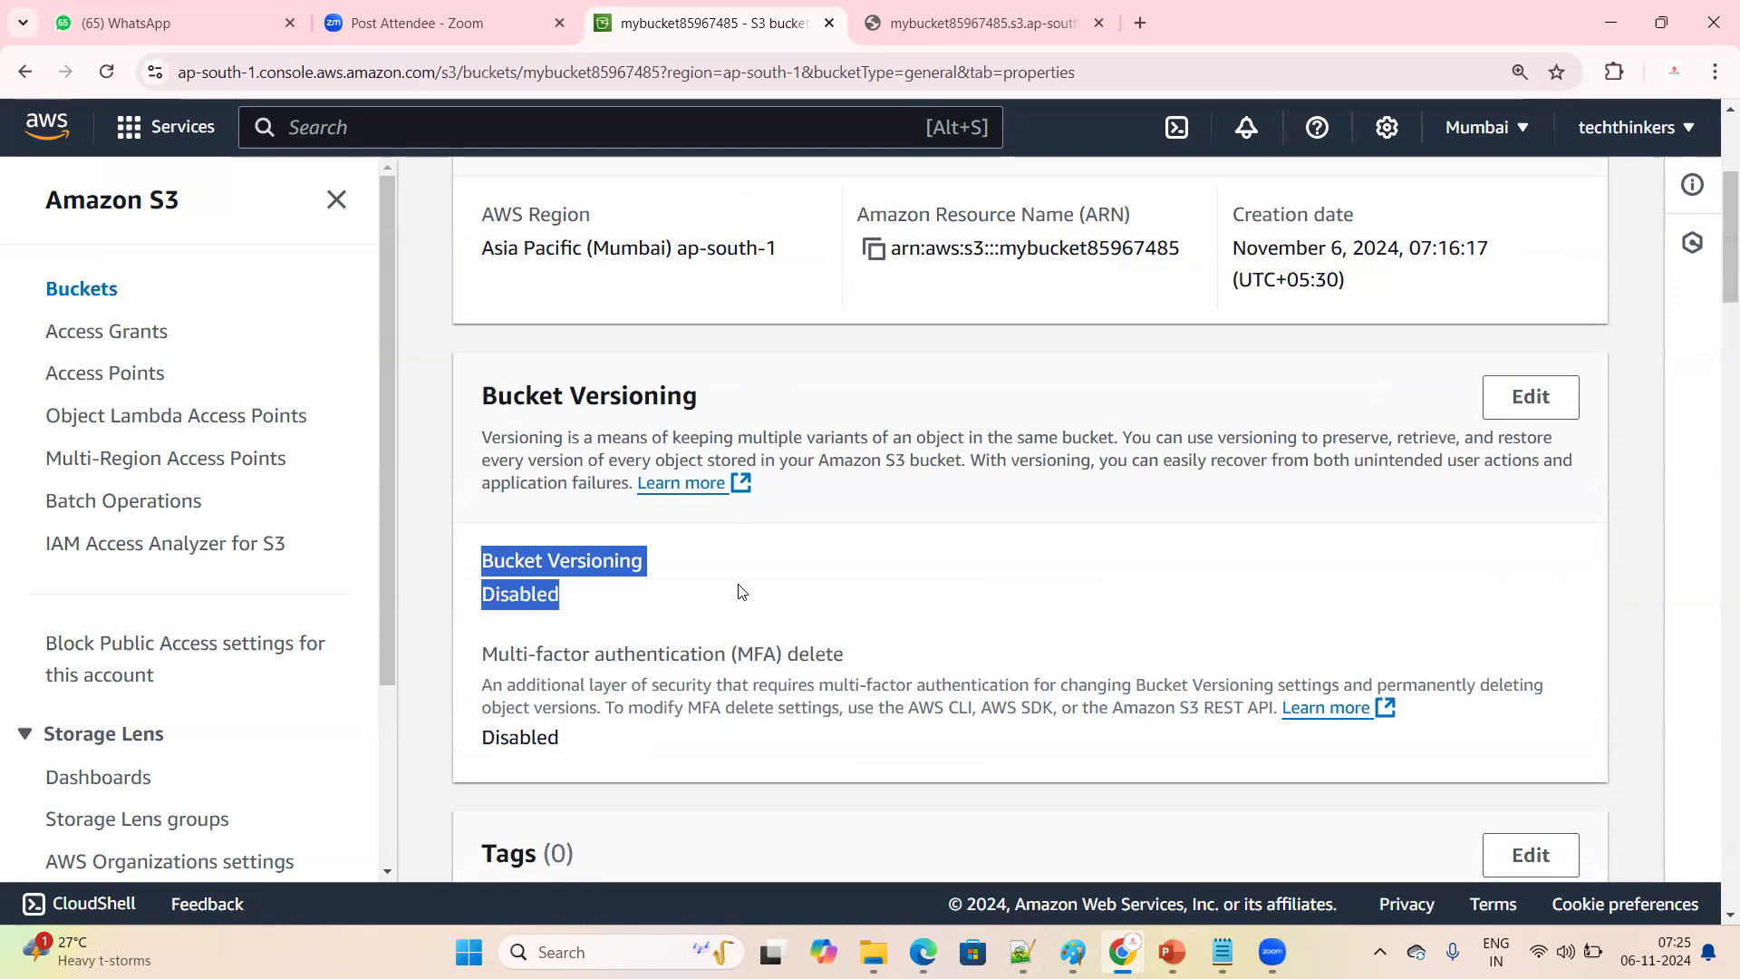
Examine the Bucket Versioning section closely, pointing out its heading and current status value
{"action": "left_click", "coordinate": [639, 633]}
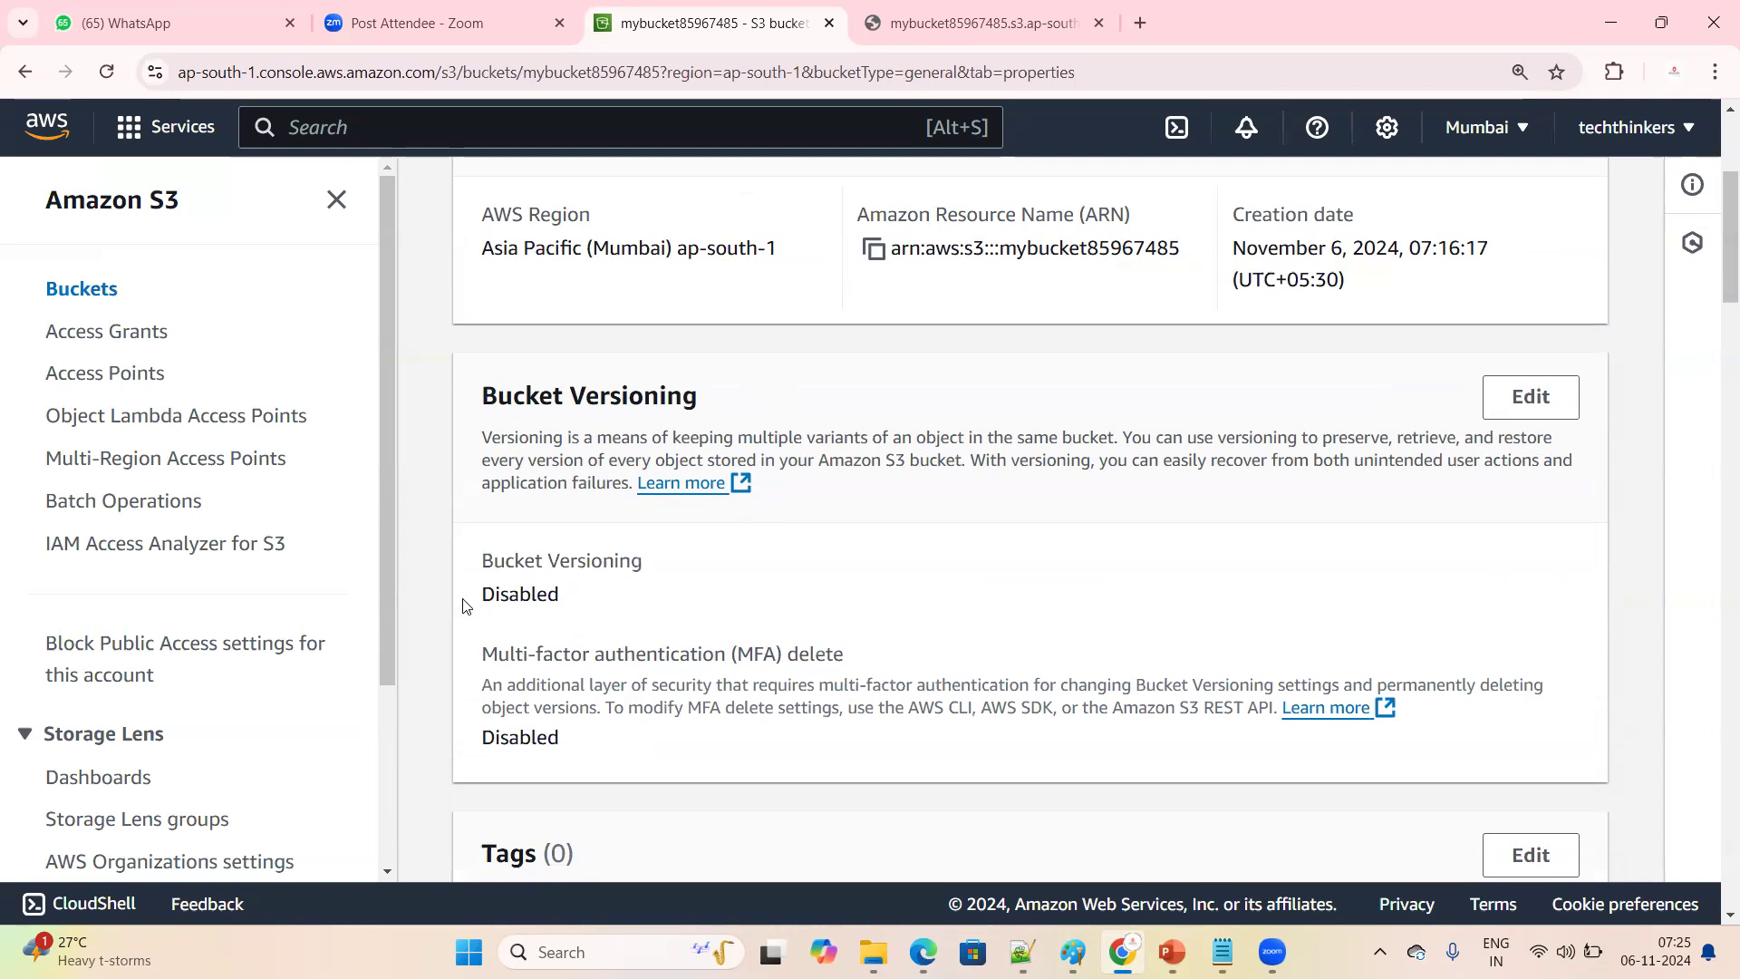
{"action": "triple_click", "coordinate": [770, 598]}
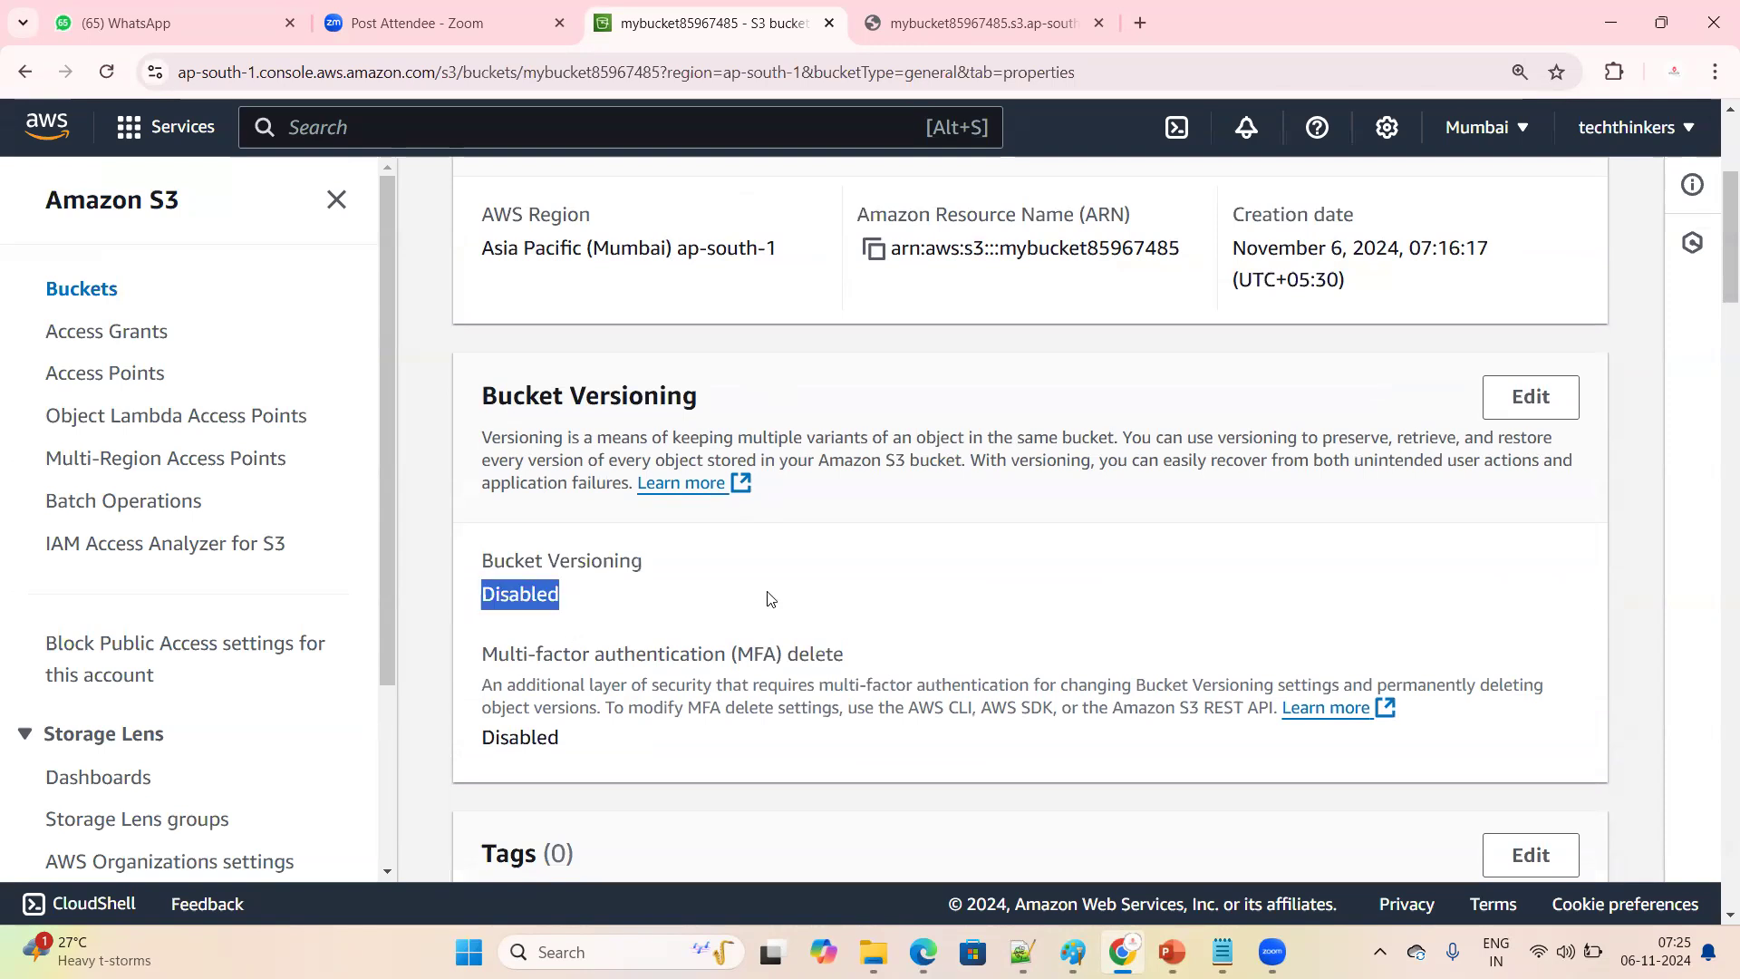
{"action": "left_click", "coordinate": [650, 597]}
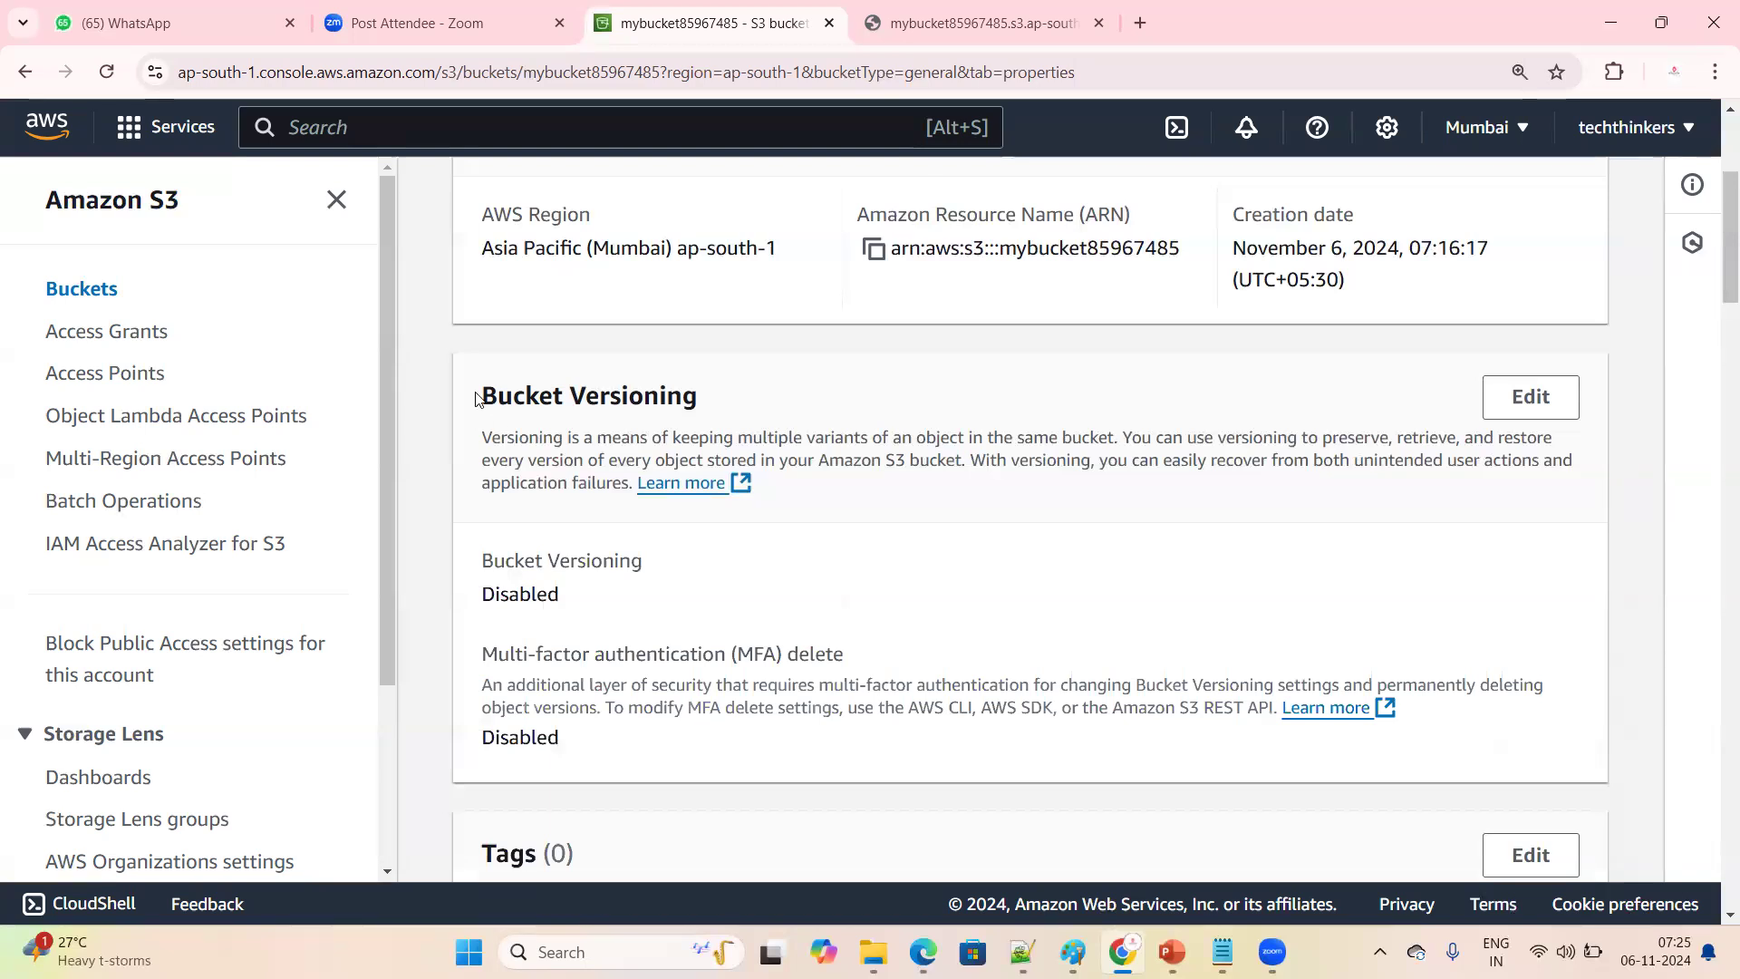
{"action": "triple_click", "coordinate": [736, 396]}
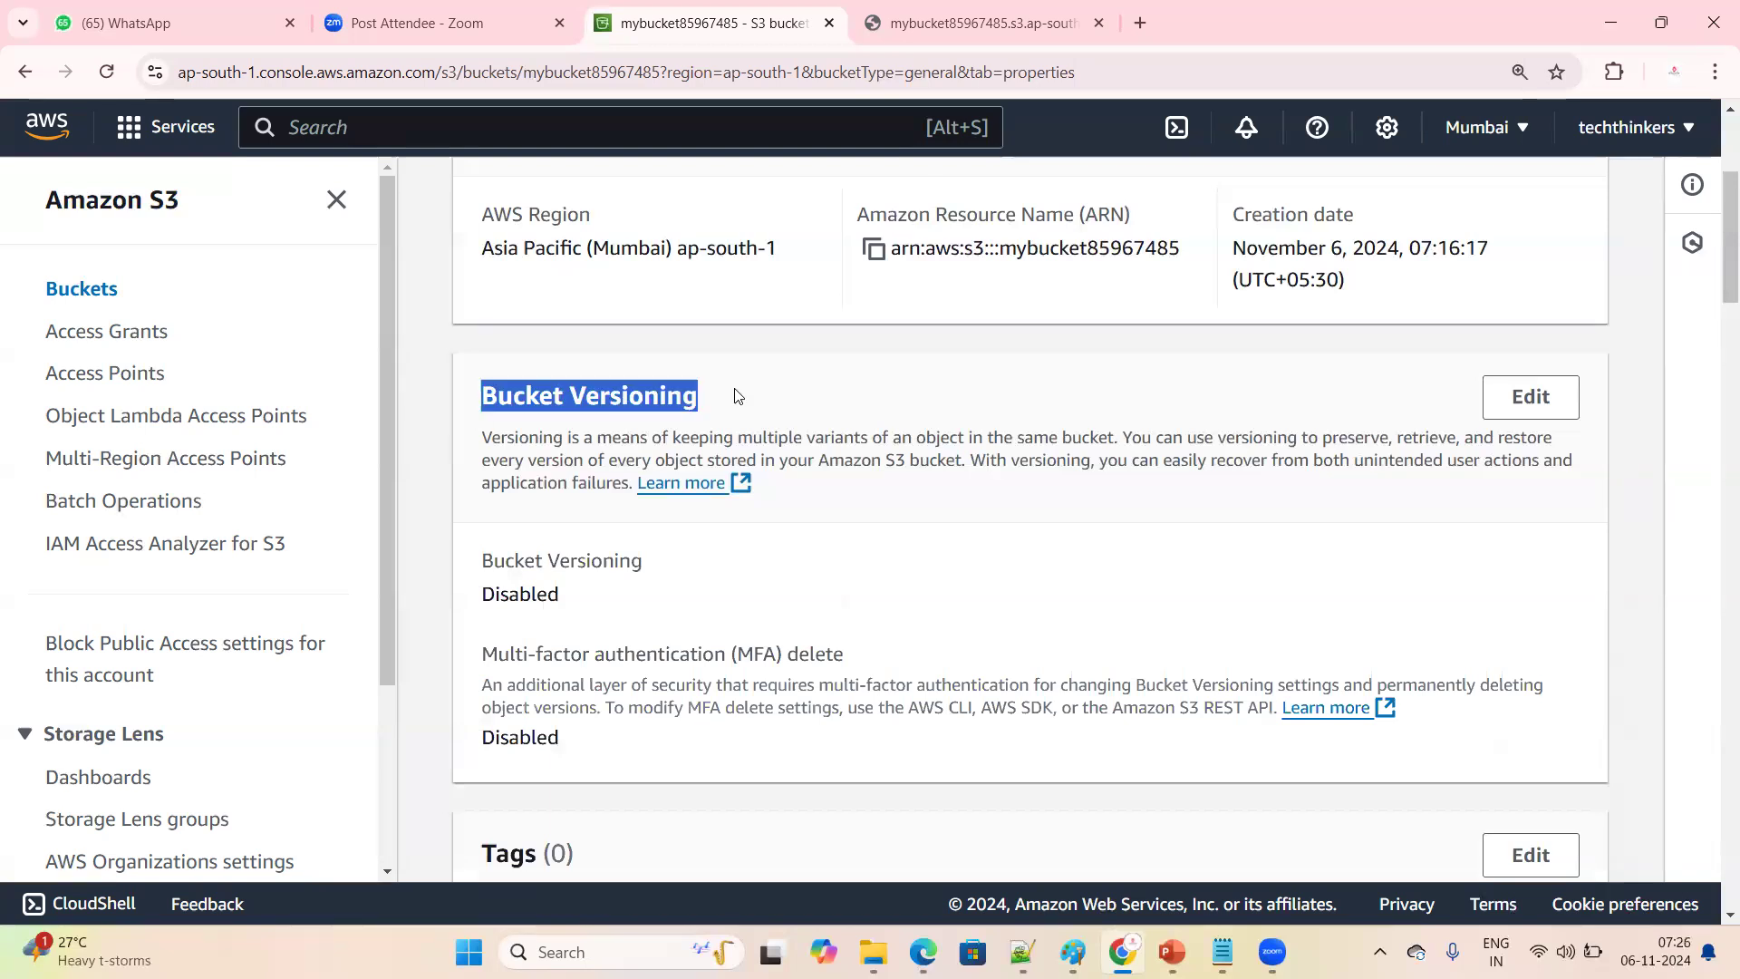
{"action": "triple_click", "coordinate": [597, 584]}
{"action": "left_click", "coordinate": [617, 608]}
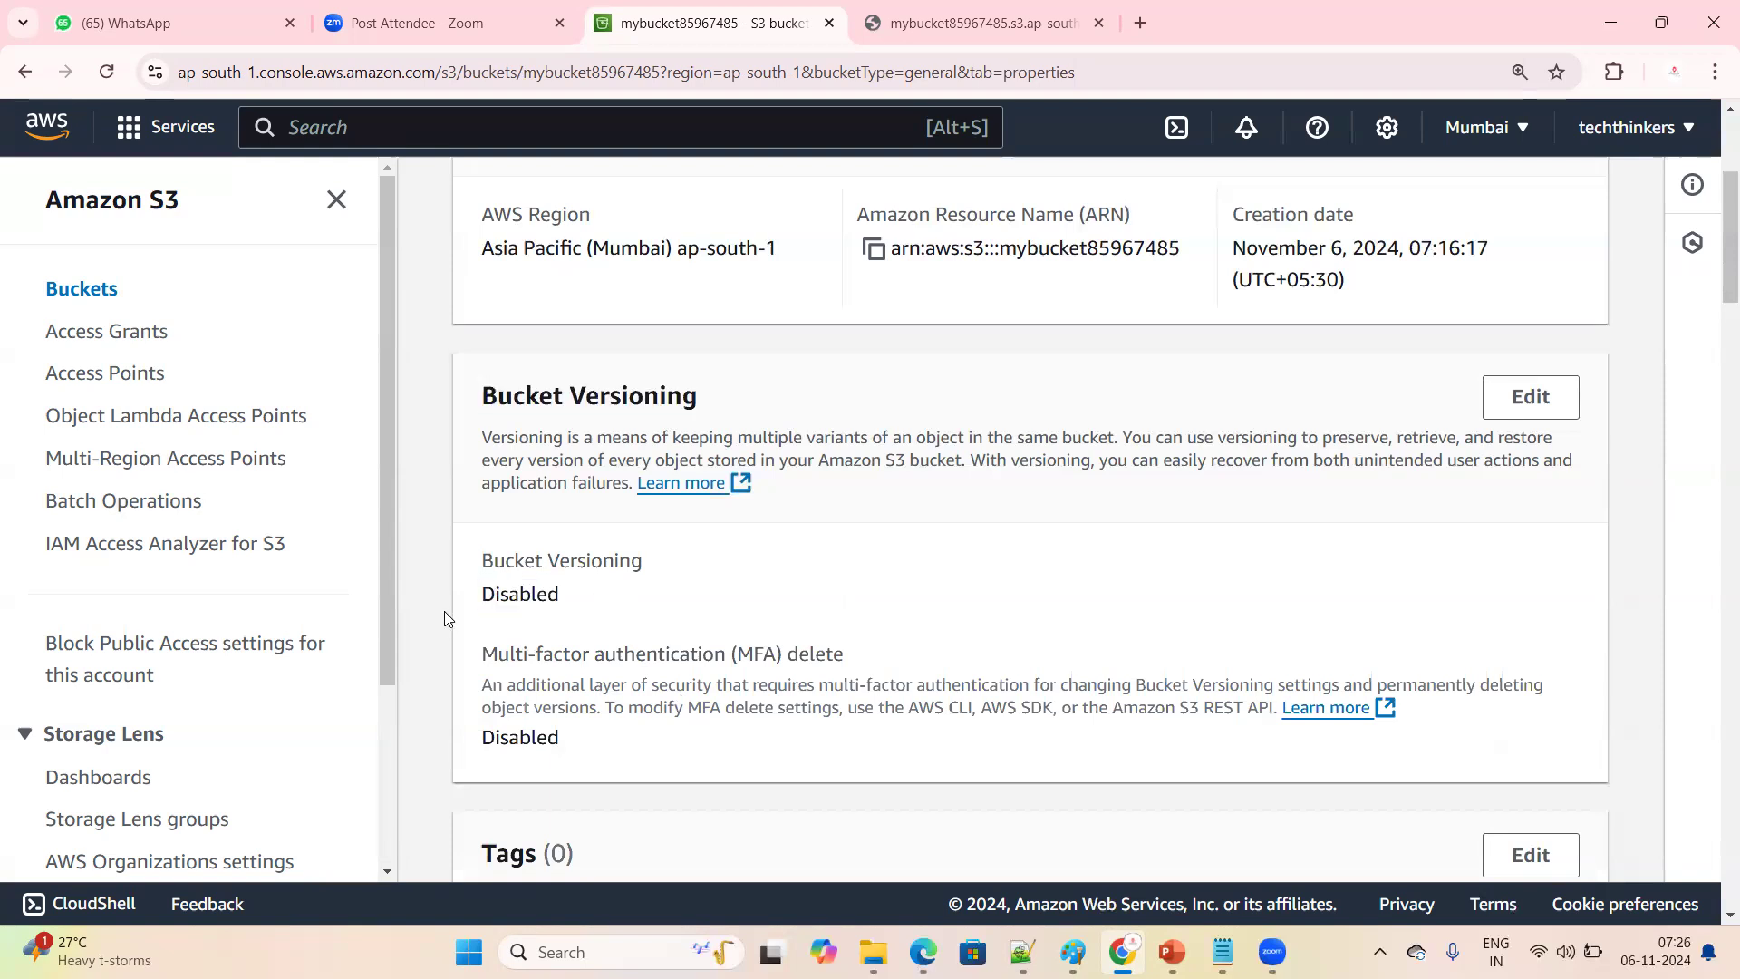
{"action": "triple_click", "coordinate": [622, 602]}
{"action": "left_click", "coordinate": [486, 620]}
{"action": "double_click", "coordinate": [590, 594]}
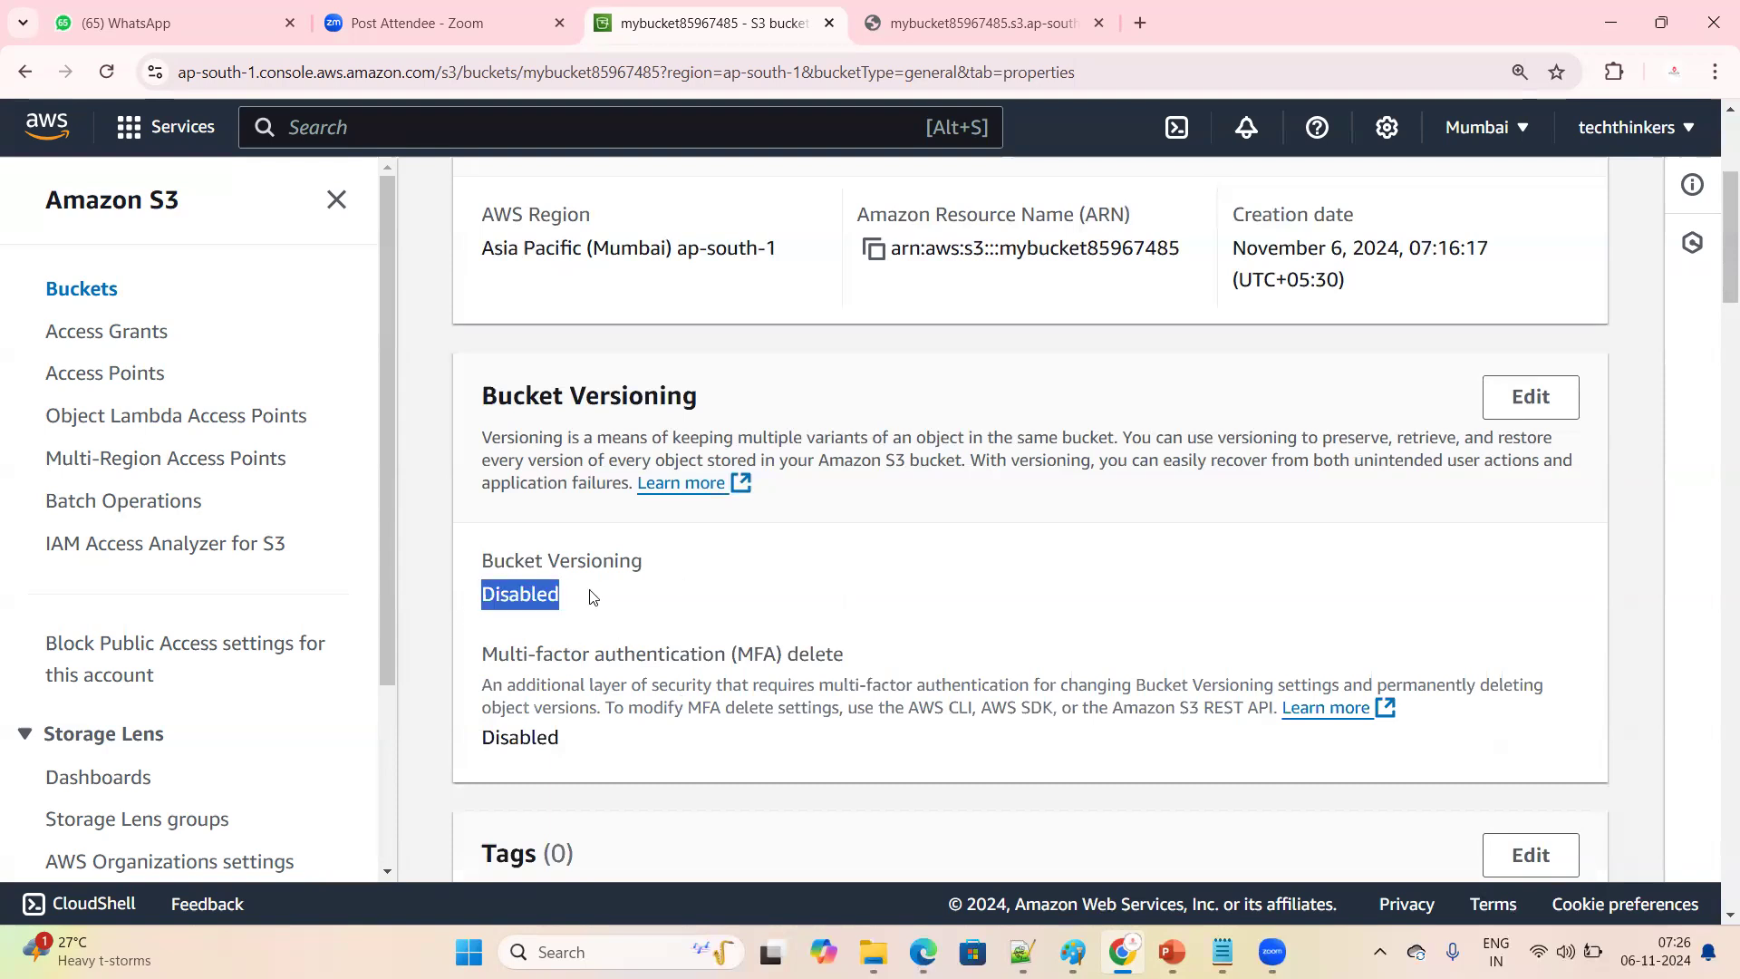
{"action": "scroll", "coordinate": [702, 643], "scroll_direction": "up", "scroll_amount": 3}
{"action": "scroll", "coordinate": [693, 642], "scroll_direction": "down", "scroll_amount": 3}
{"action": "left_click", "coordinate": [649, 608]}
{"action": "left_click_drag", "start_coordinate": [465, 569], "coordinate": [627, 610]}
{"action": "scroll", "coordinate": [766, 622], "scroll_direction": "up", "scroll_amount": 3}
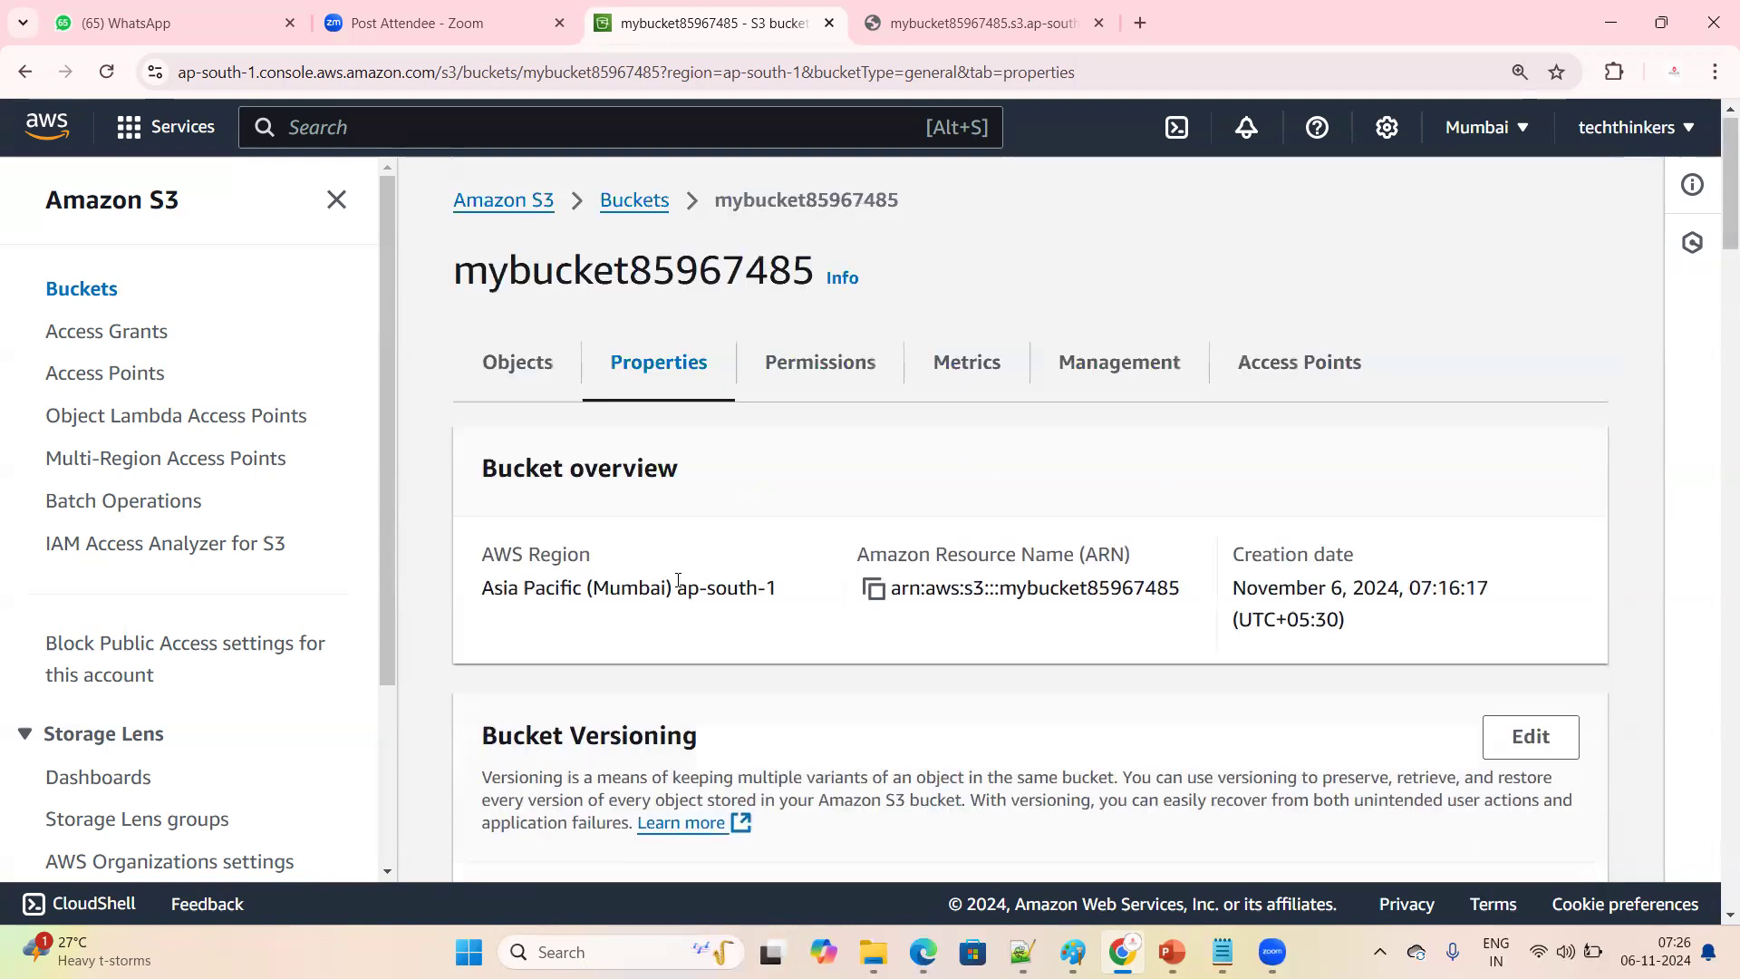
Reopen mybucket85967485 from the buckets list and locate k8s.txt among its objects
{"action": "left_click", "coordinate": [626, 203]}
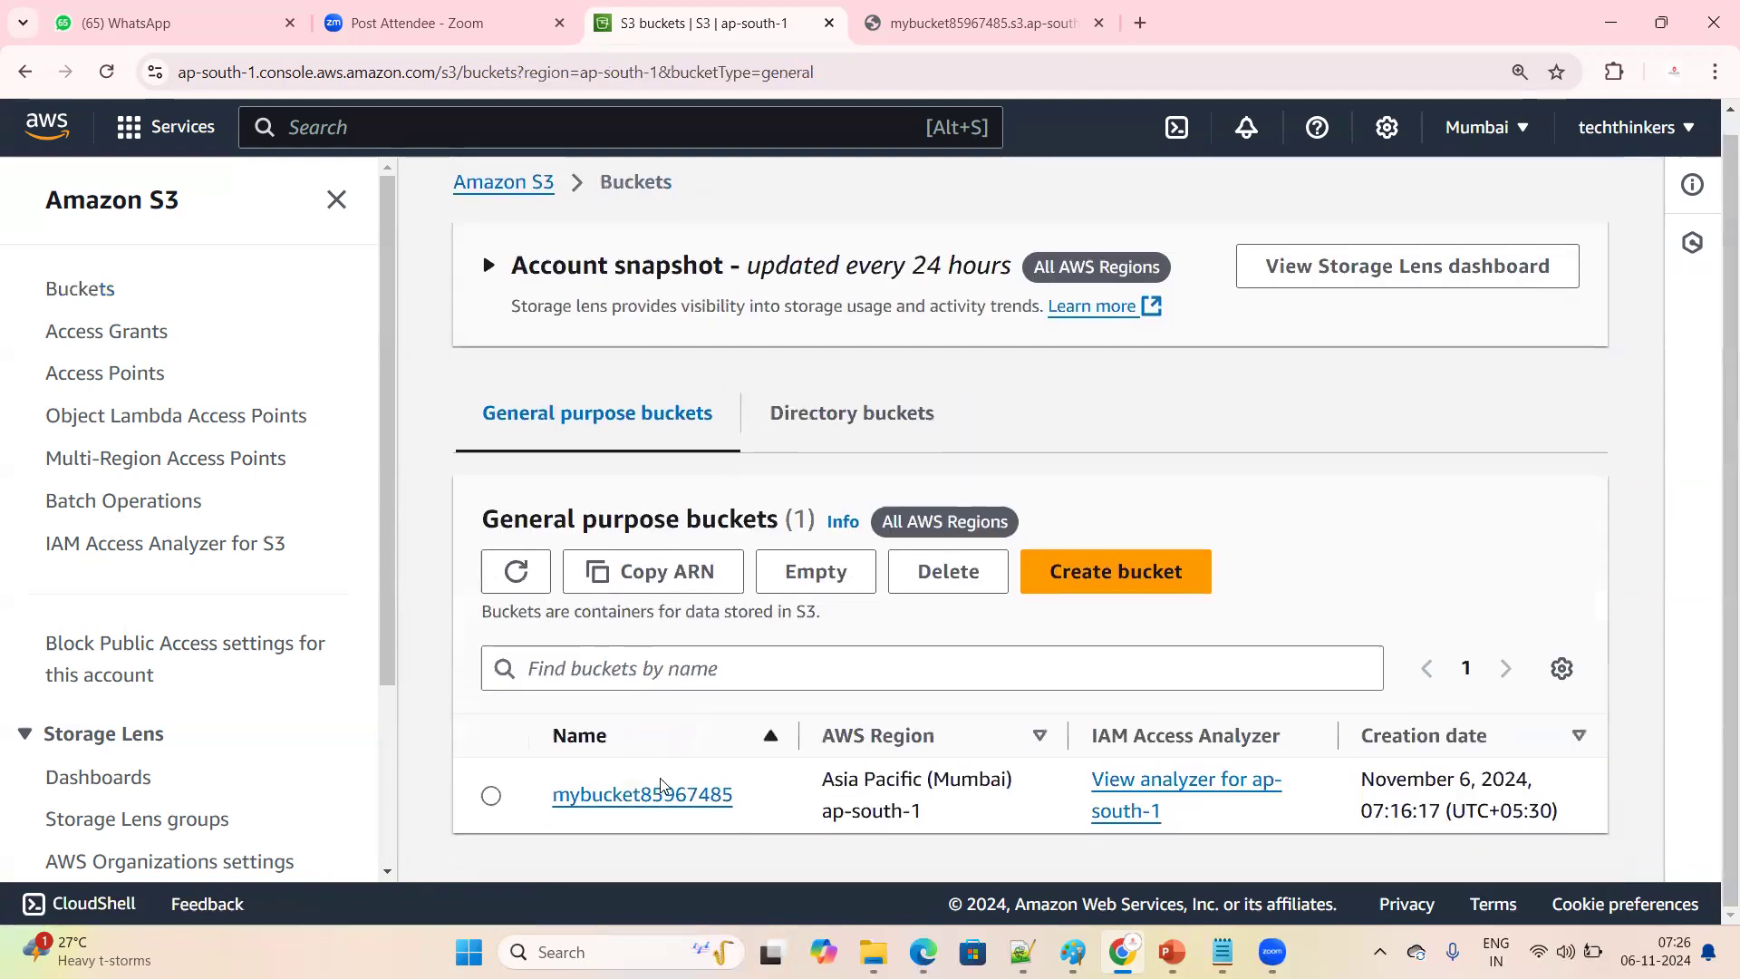
{"action": "left_click", "coordinate": [653, 802]}
{"action": "scroll", "coordinate": [653, 804], "scroll_direction": "down", "scroll_amount": 1}
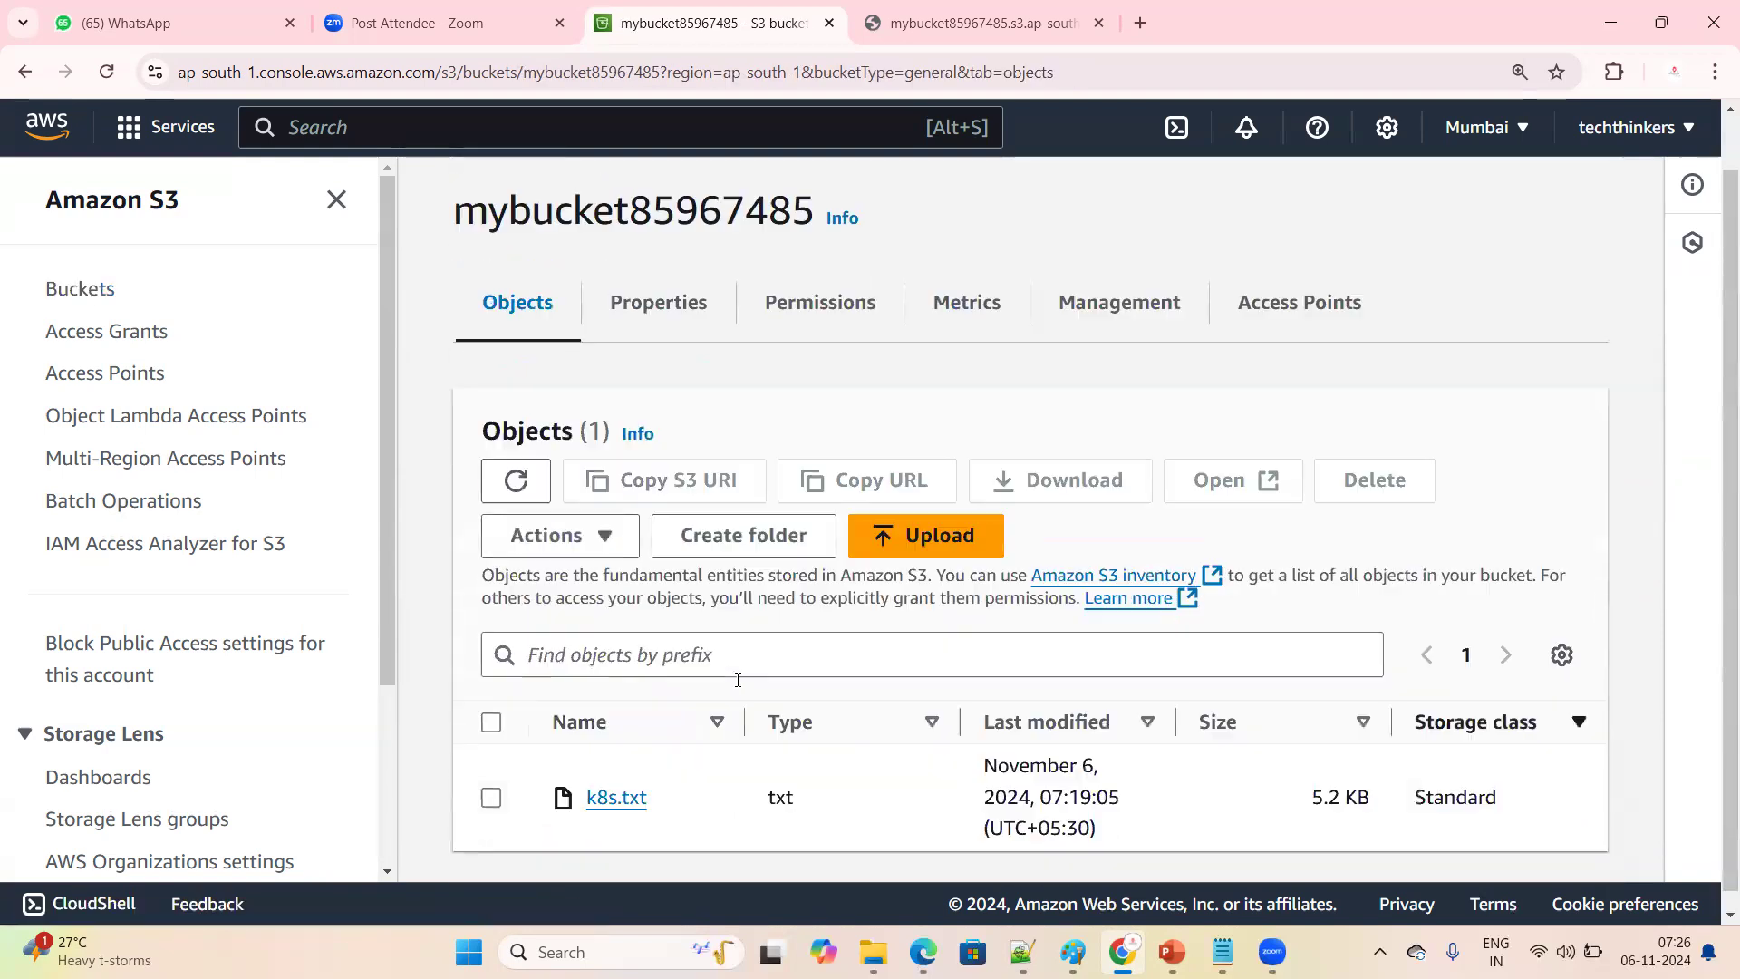
{"action": "left_click", "coordinate": [491, 781]}
{"action": "left_click", "coordinate": [492, 781]}
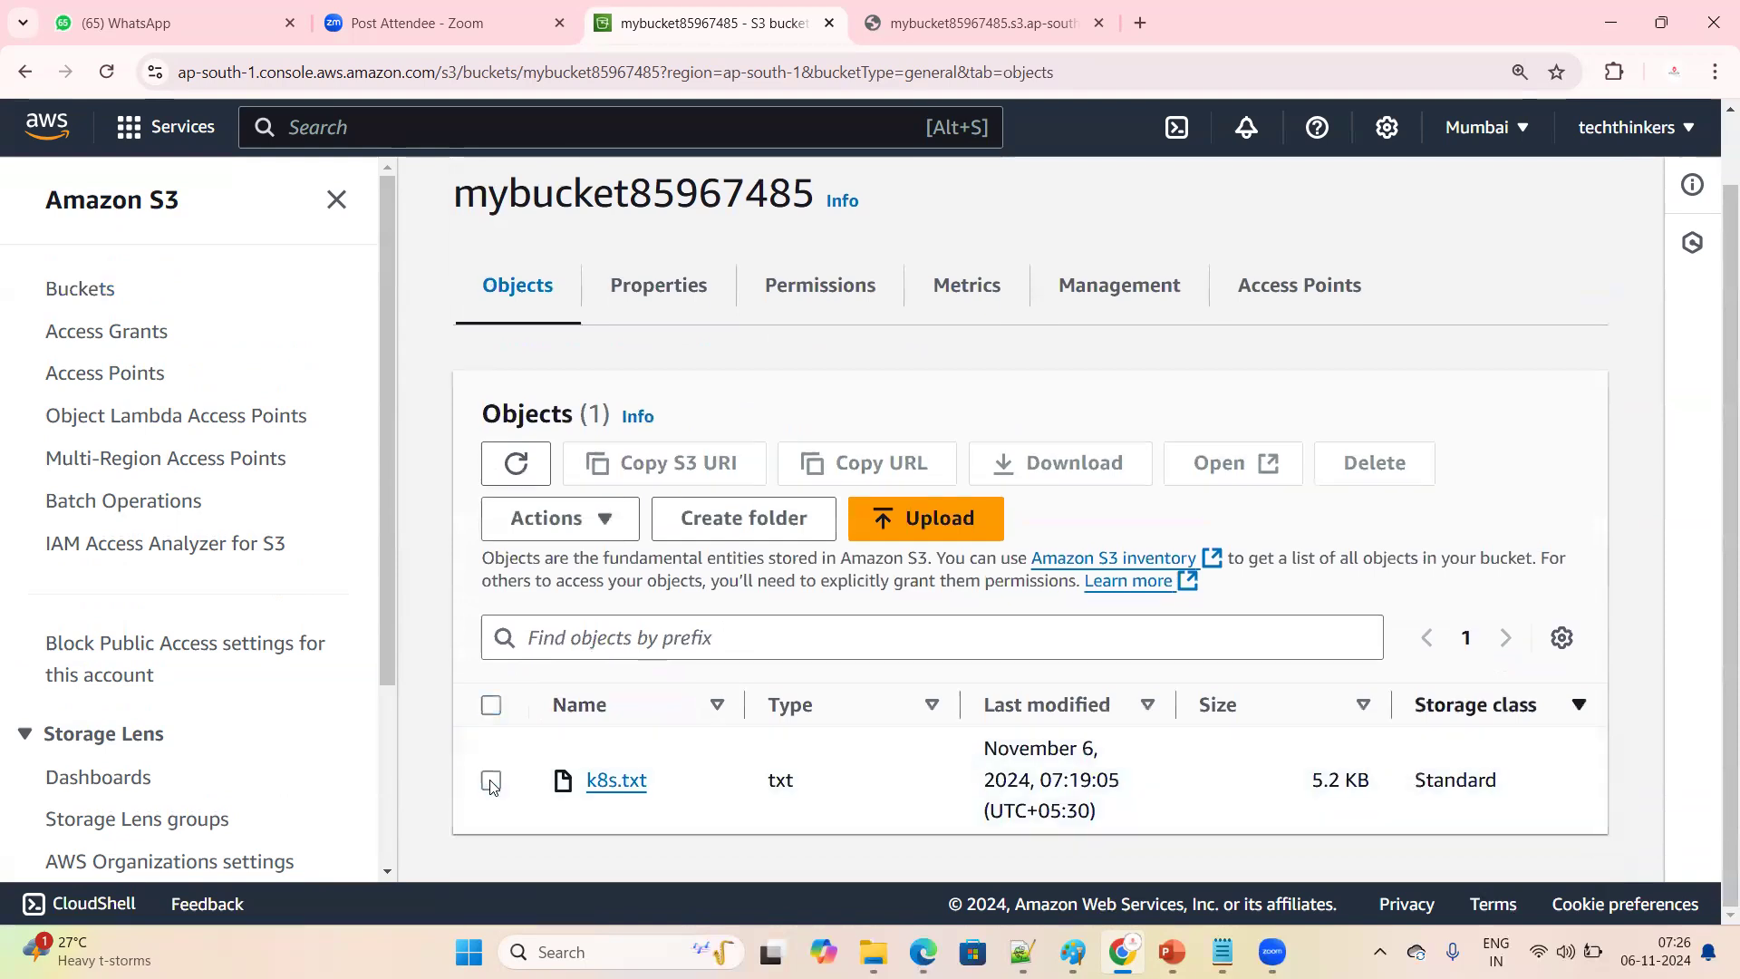
{"action": "scroll", "coordinate": [508, 786], "scroll_direction": "up", "scroll_amount": 1}
{"action": "scroll", "coordinate": [716, 777], "scroll_direction": "down", "scroll_amount": 1}
Select k8s.txt and delete it from the bucket, confirming with the text "permanently delete"
{"action": "left_click", "coordinate": [490, 781]}
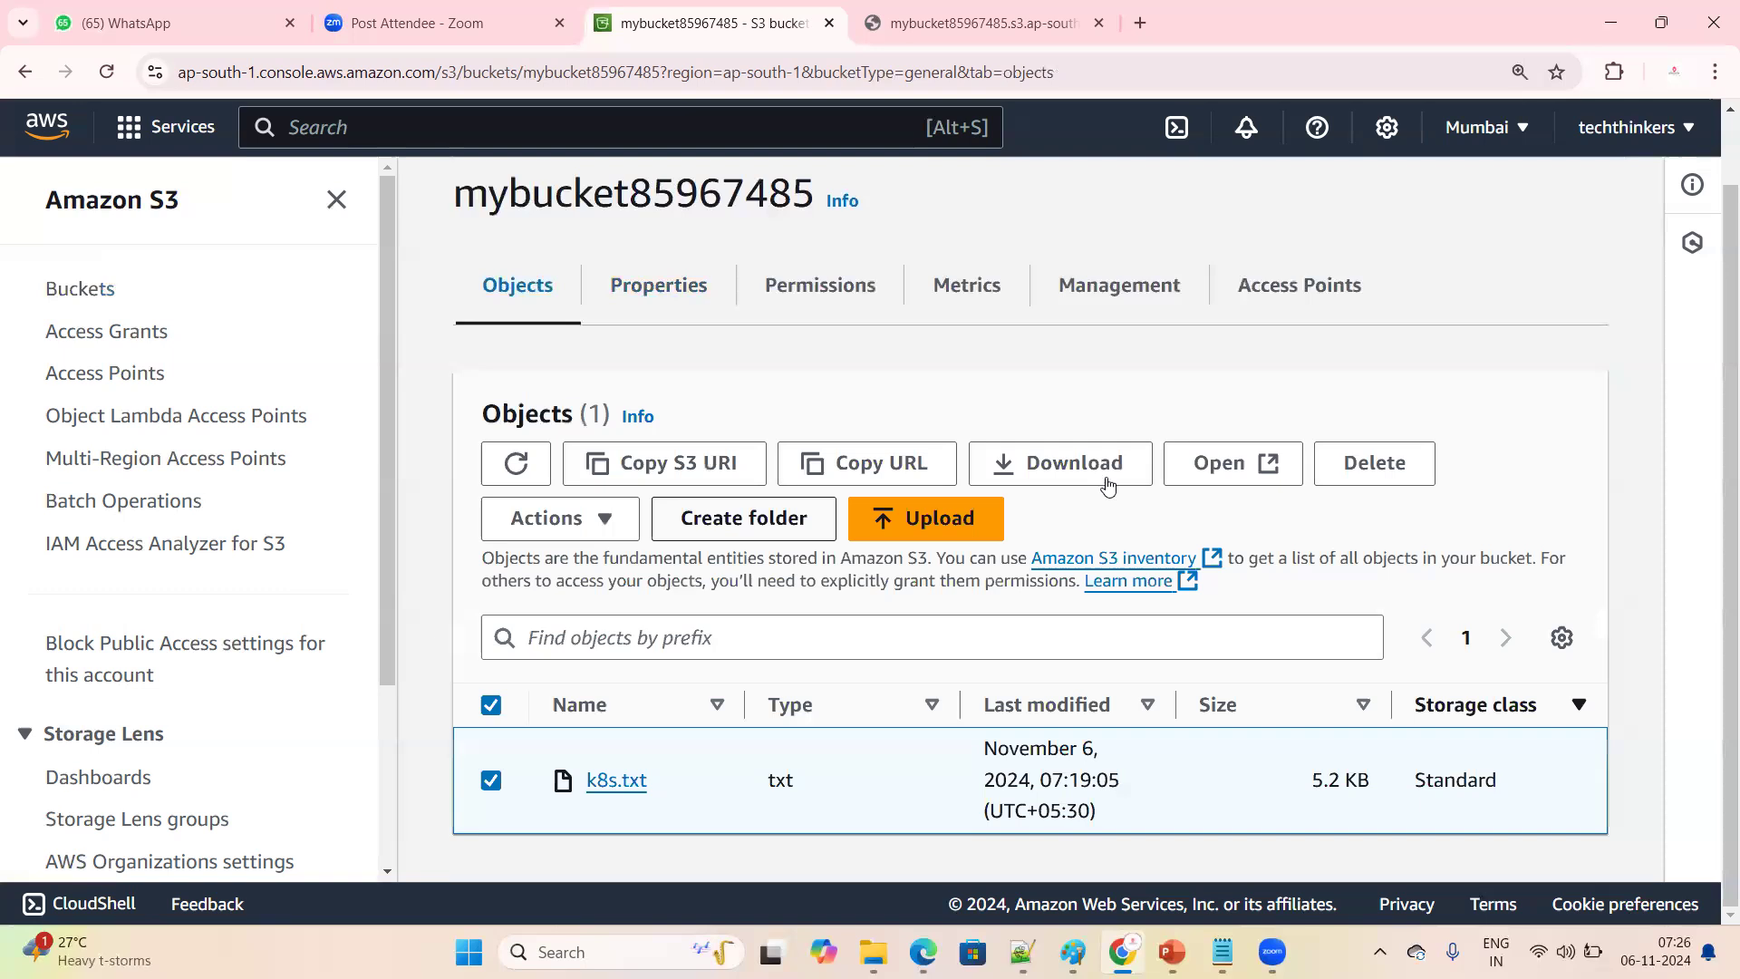
{"action": "left_click", "coordinate": [1367, 472]}
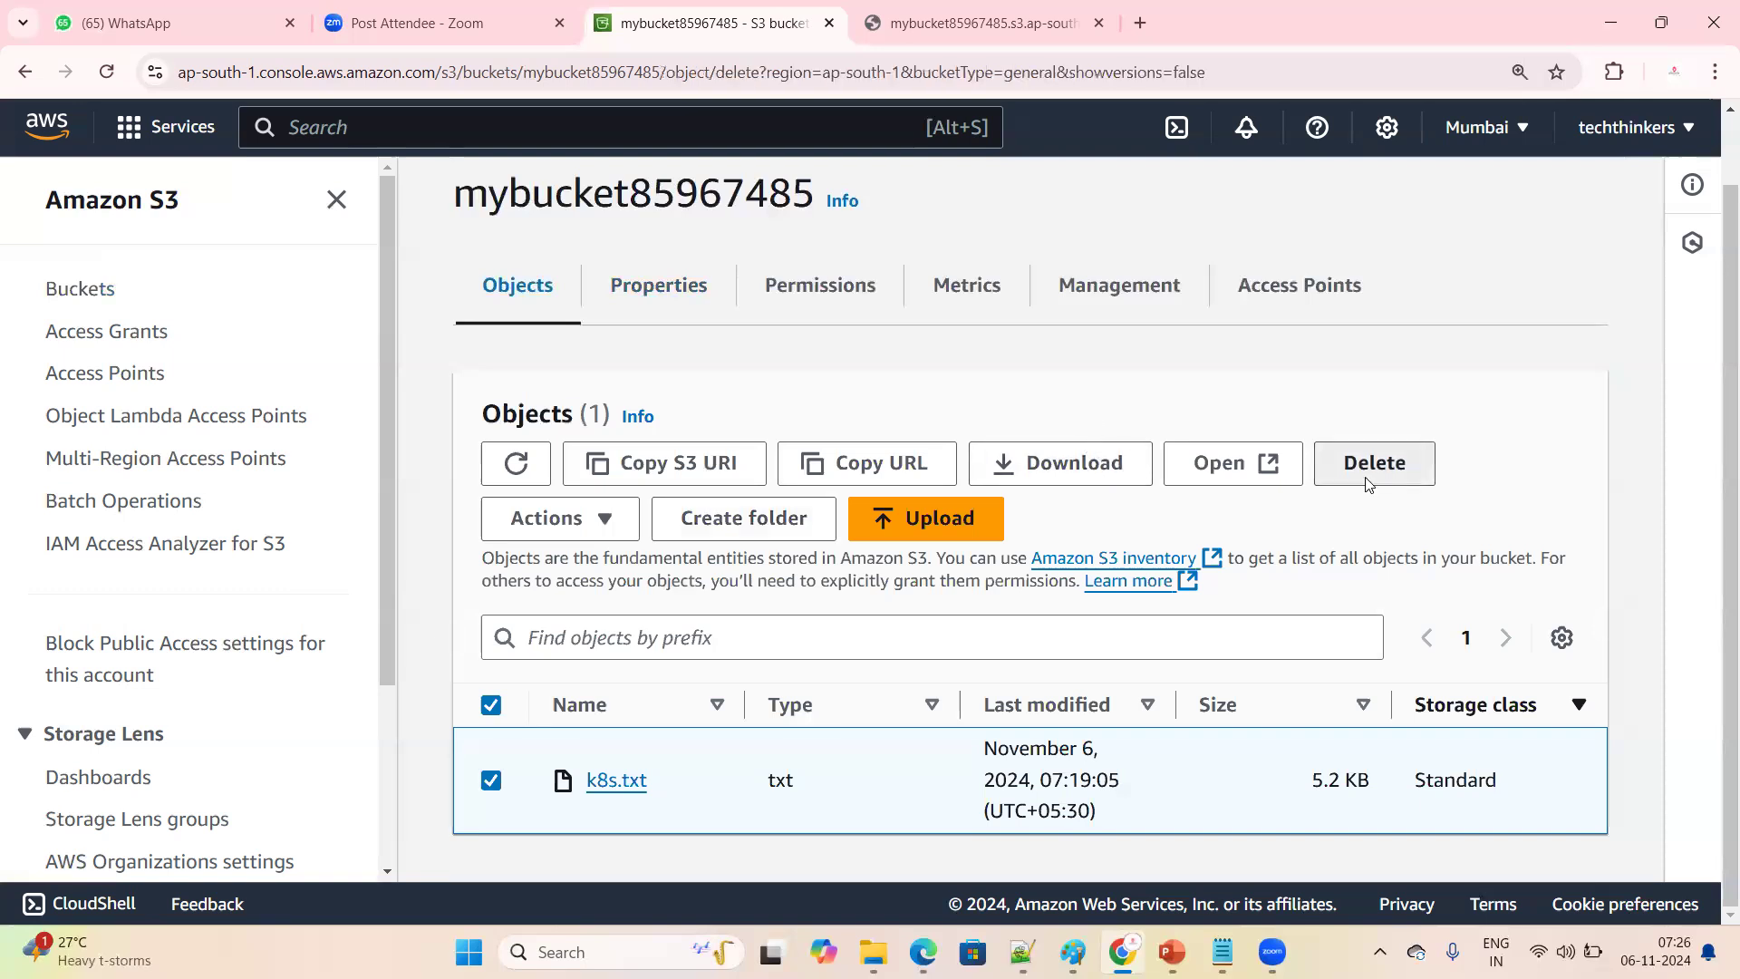
{"action": "left_click", "coordinate": [257, 691]}
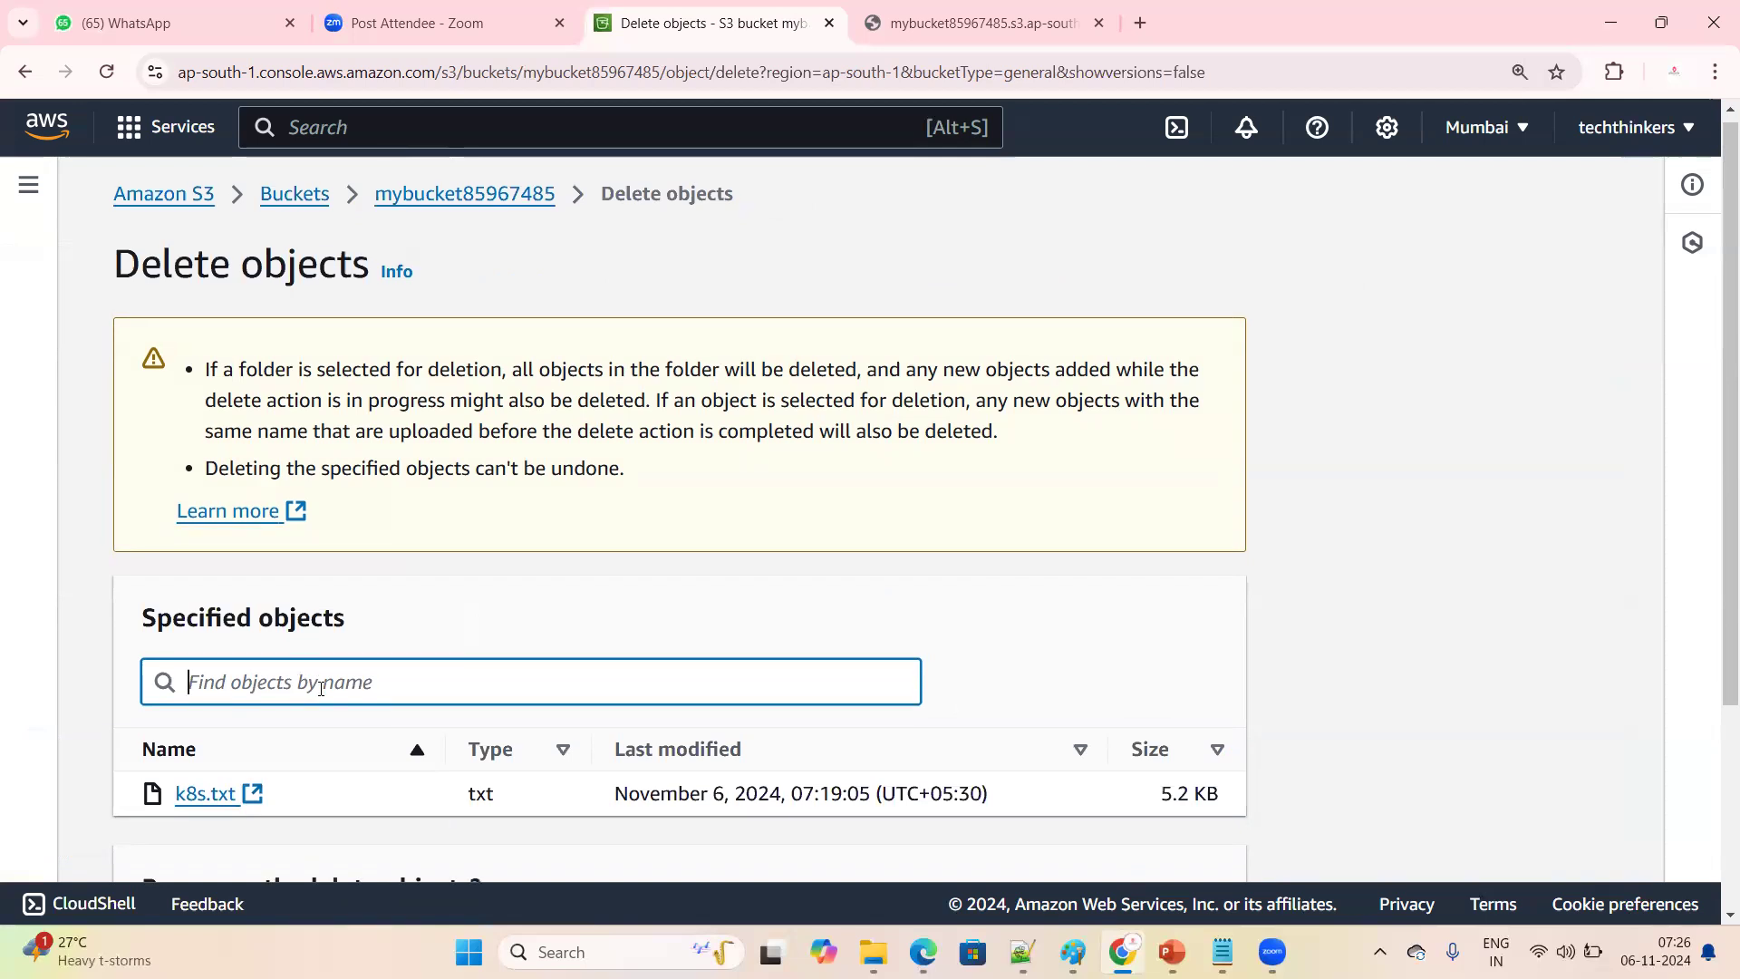
{"action": "scroll", "coordinate": [331, 696], "scroll_direction": "down", "scroll_amount": 3}
{"action": "left_click", "coordinate": [337, 733]}
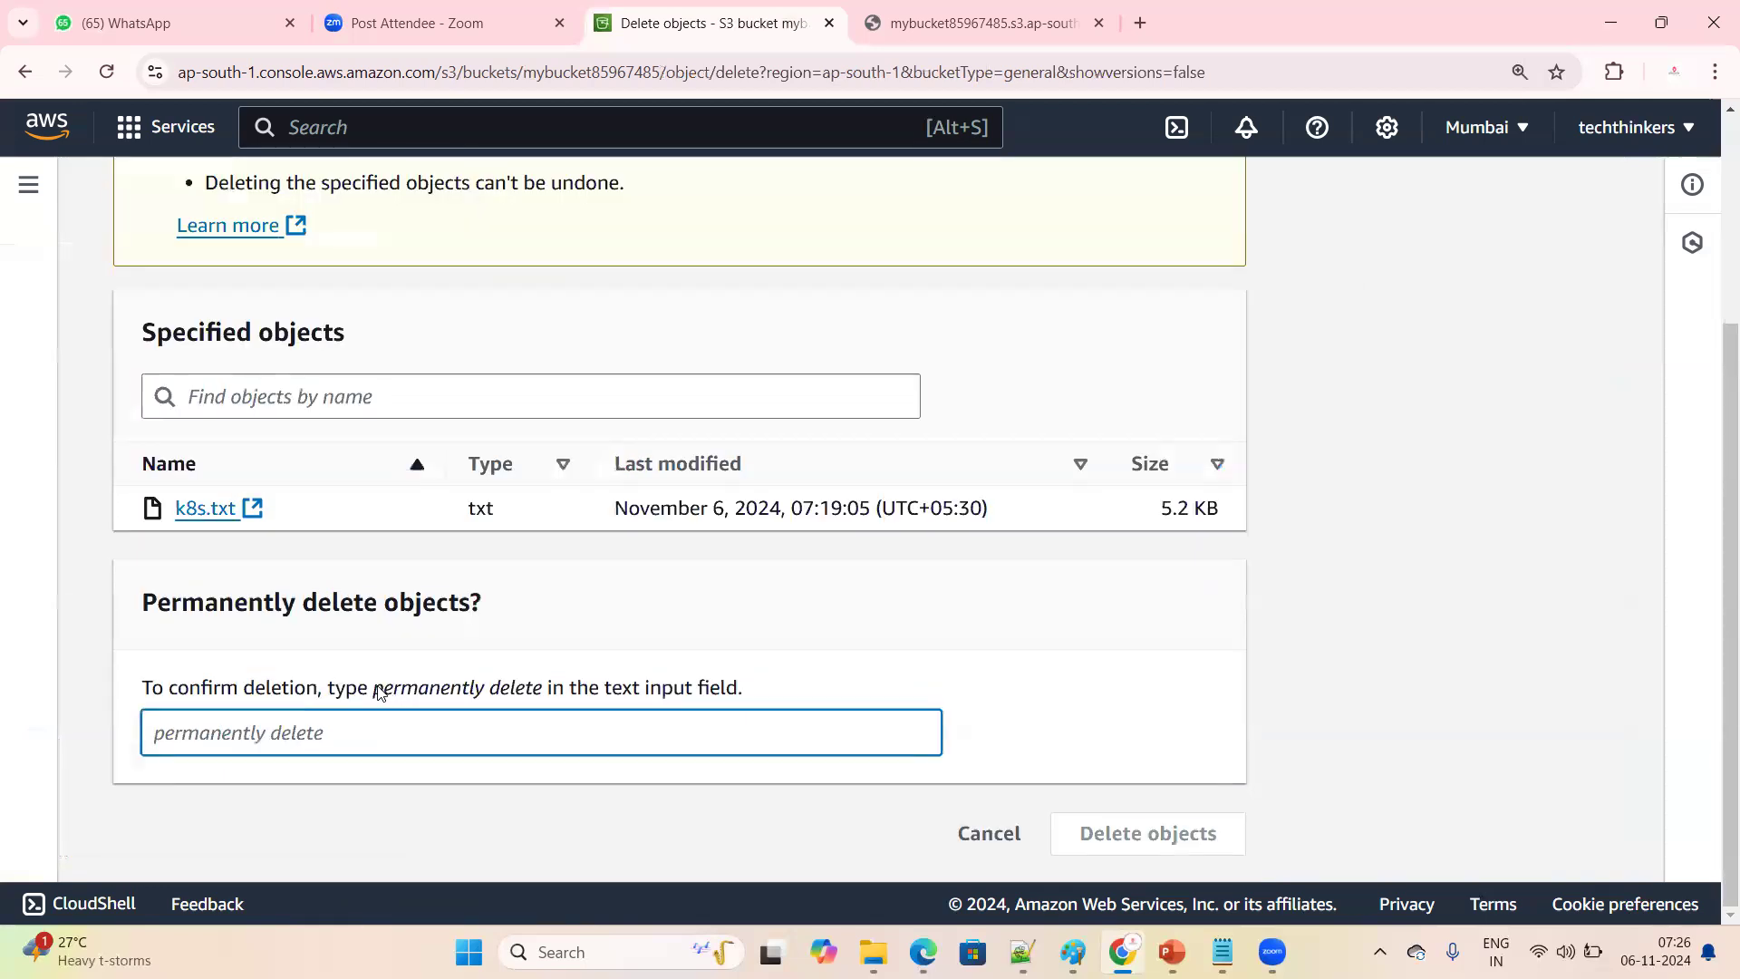
{"action": "left_click_drag", "start_coordinate": [375, 689], "coordinate": [531, 696]}
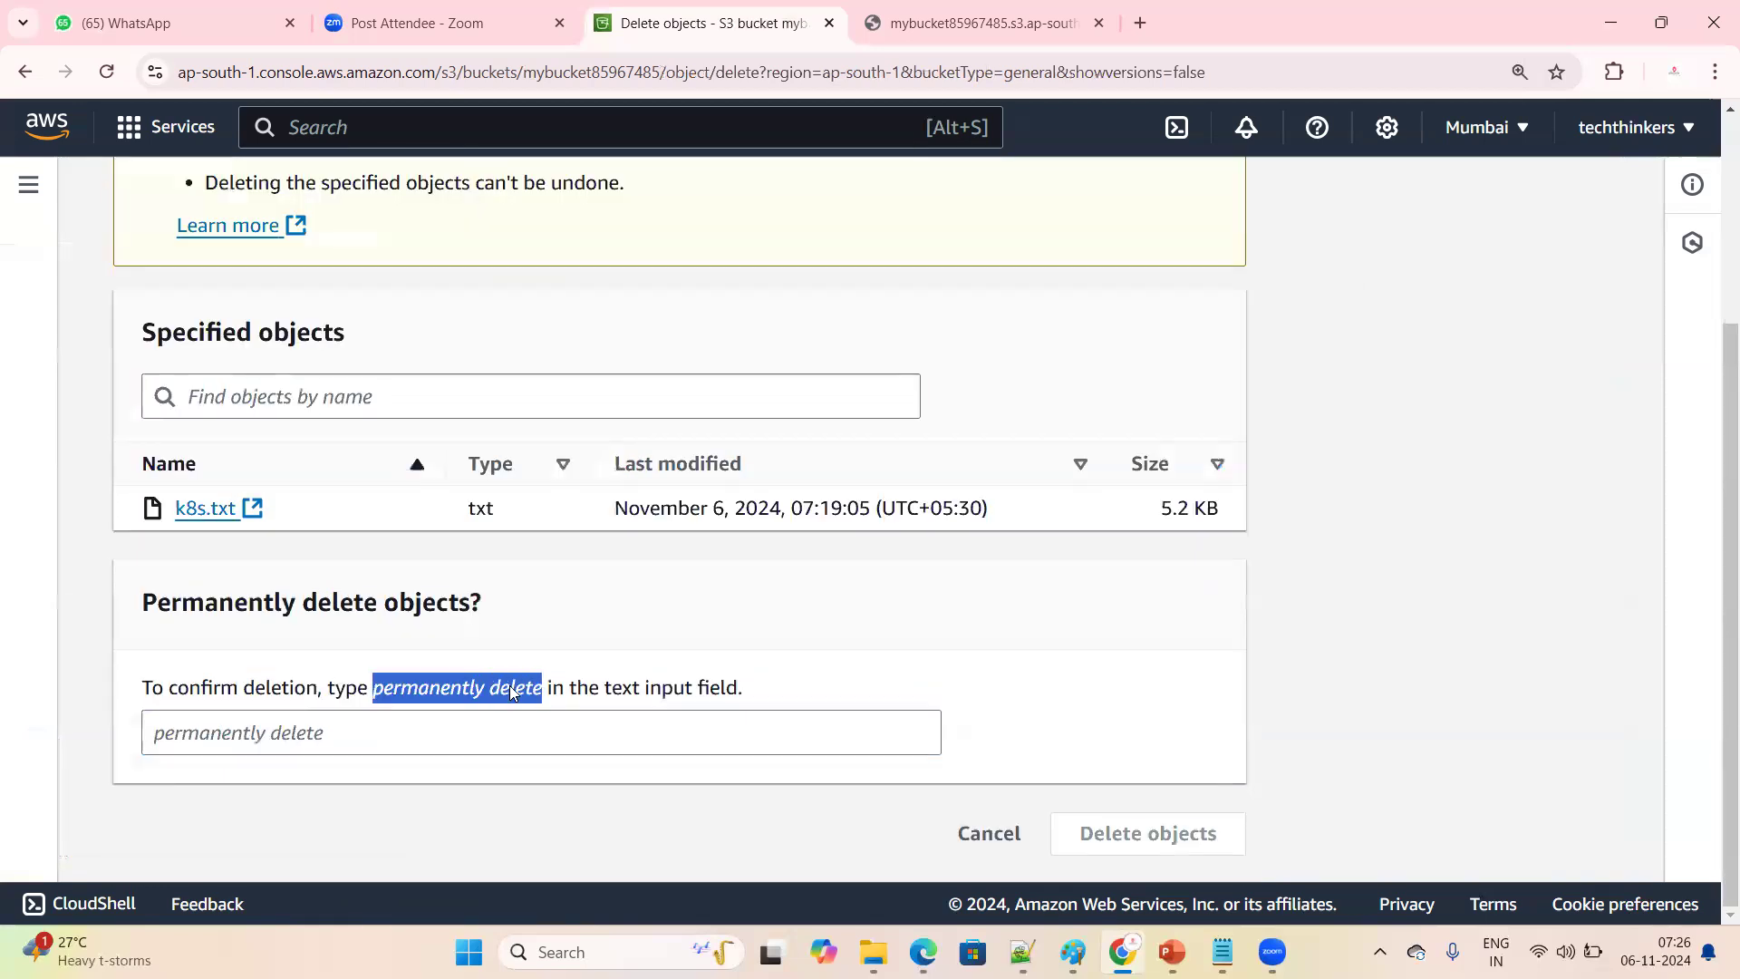
{"action": "right_click", "coordinate": [510, 691]}
{"action": "left_click", "coordinate": [573, 458]}
{"action": "left_click", "coordinate": [281, 751]}
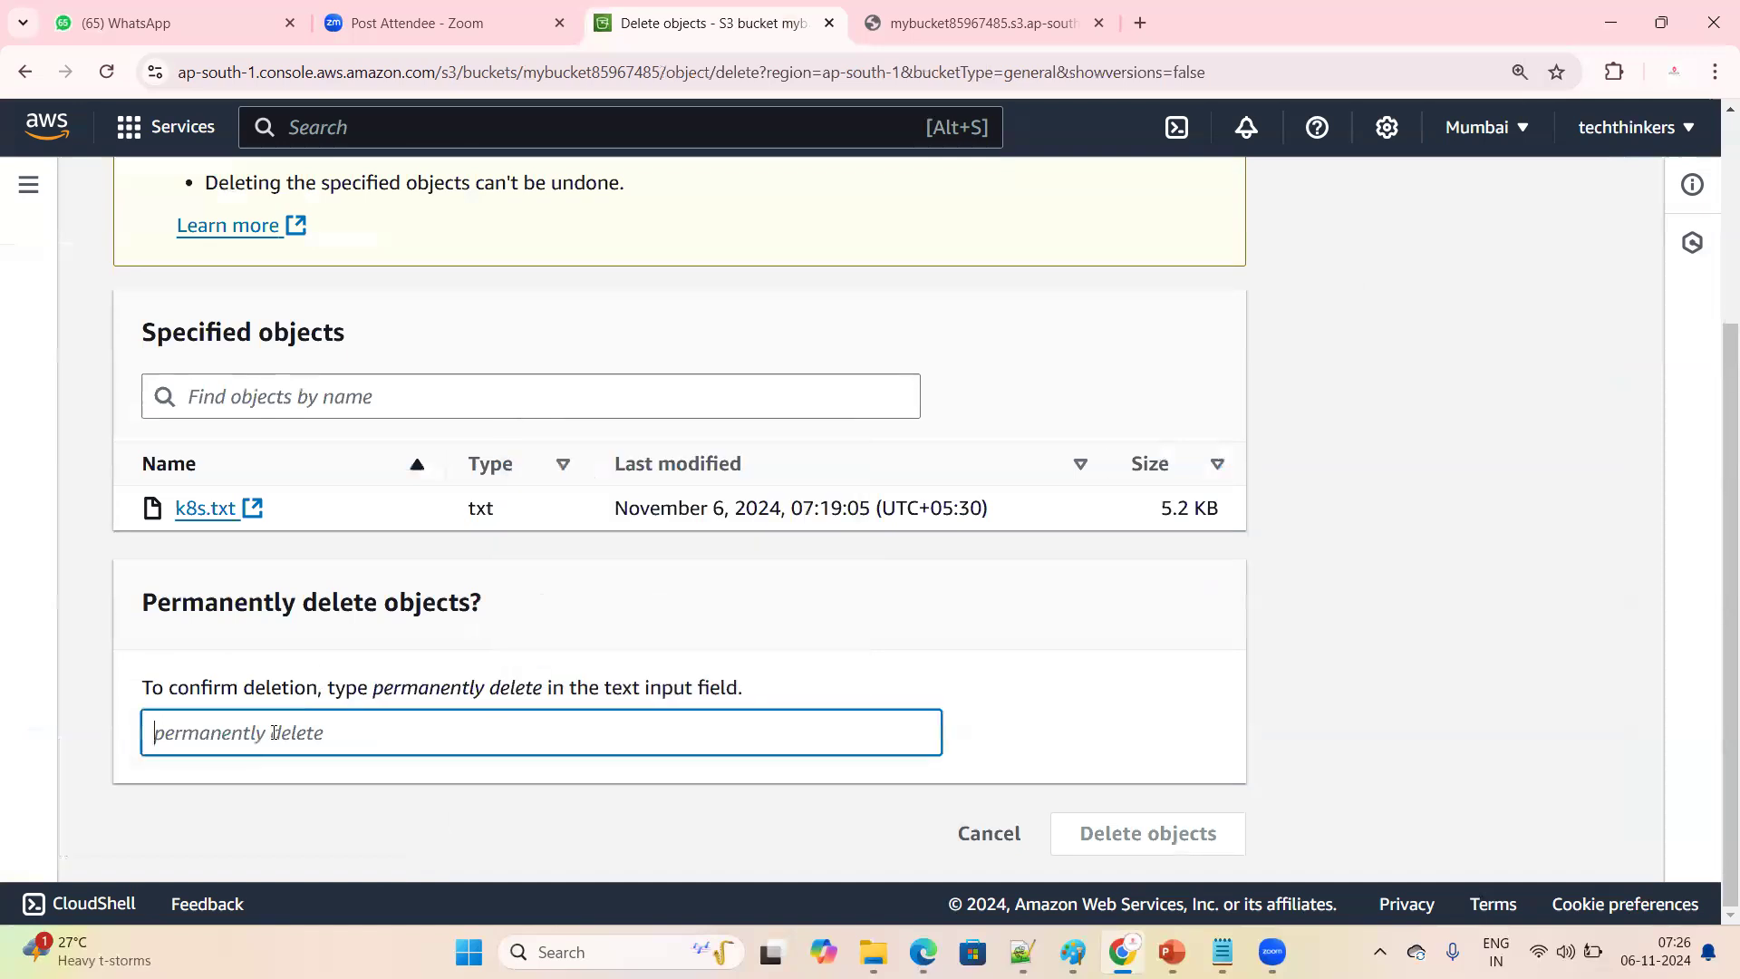
{"action": "key", "text": "ctrl+v"}
{"action": "left_click", "coordinate": [1150, 831]}
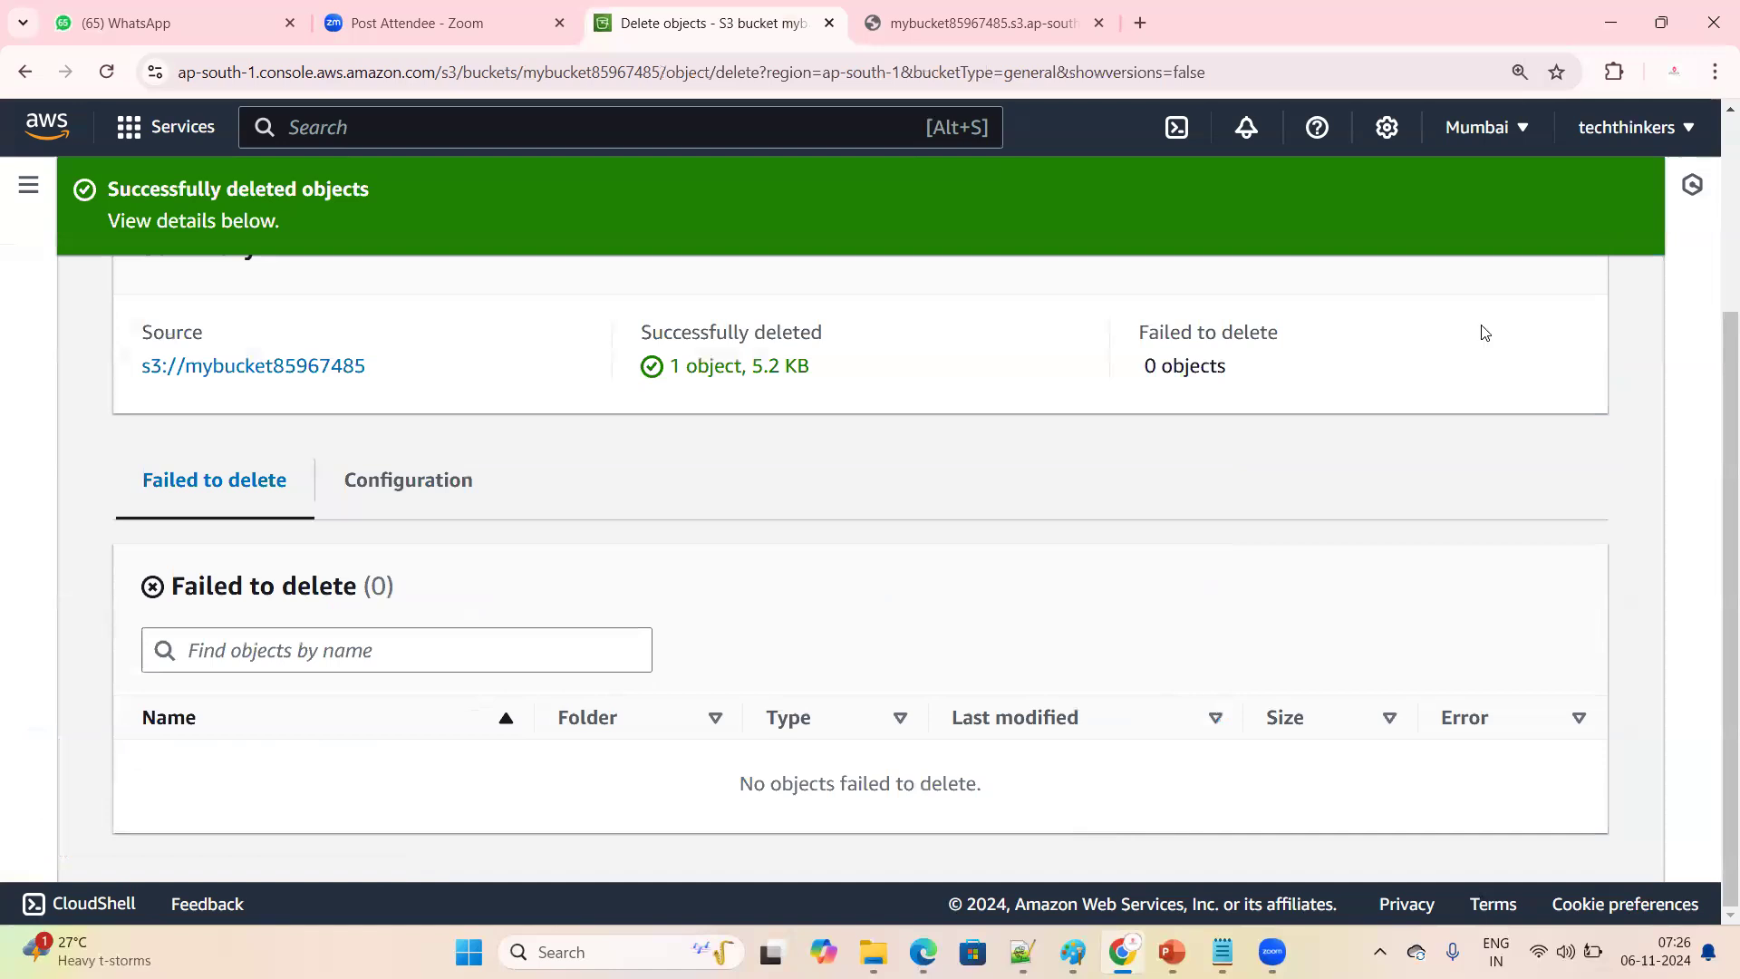
Review and close the deletion status, then reopen mybucket85967485 from the buckets list and check its contents
{"action": "scroll", "coordinate": [1240, 493], "scroll_direction": "up", "scroll_amount": 3}
{"action": "scroll", "coordinate": [1280, 520], "scroll_direction": "down", "scroll_amount": 3}
{"action": "scroll", "coordinate": [1296, 515], "scroll_direction": "up", "scroll_amount": 3}
{"action": "left_click", "coordinate": [1515, 326]}
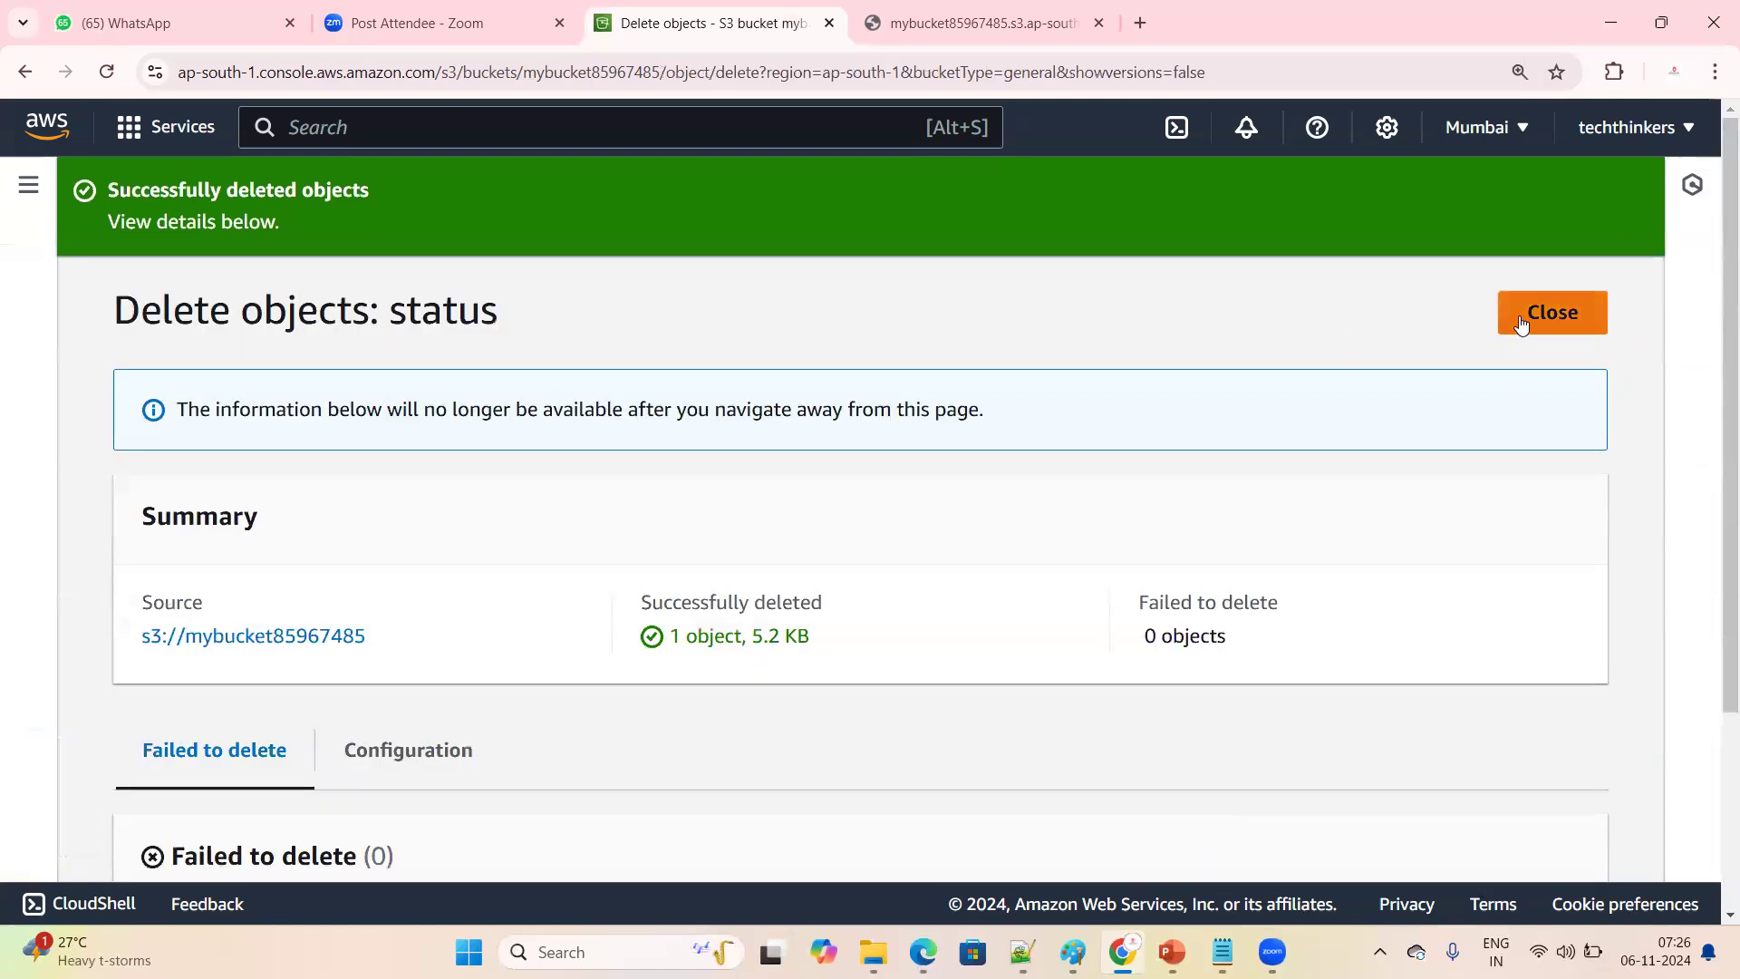
{"action": "left_click", "coordinate": [286, 198]}
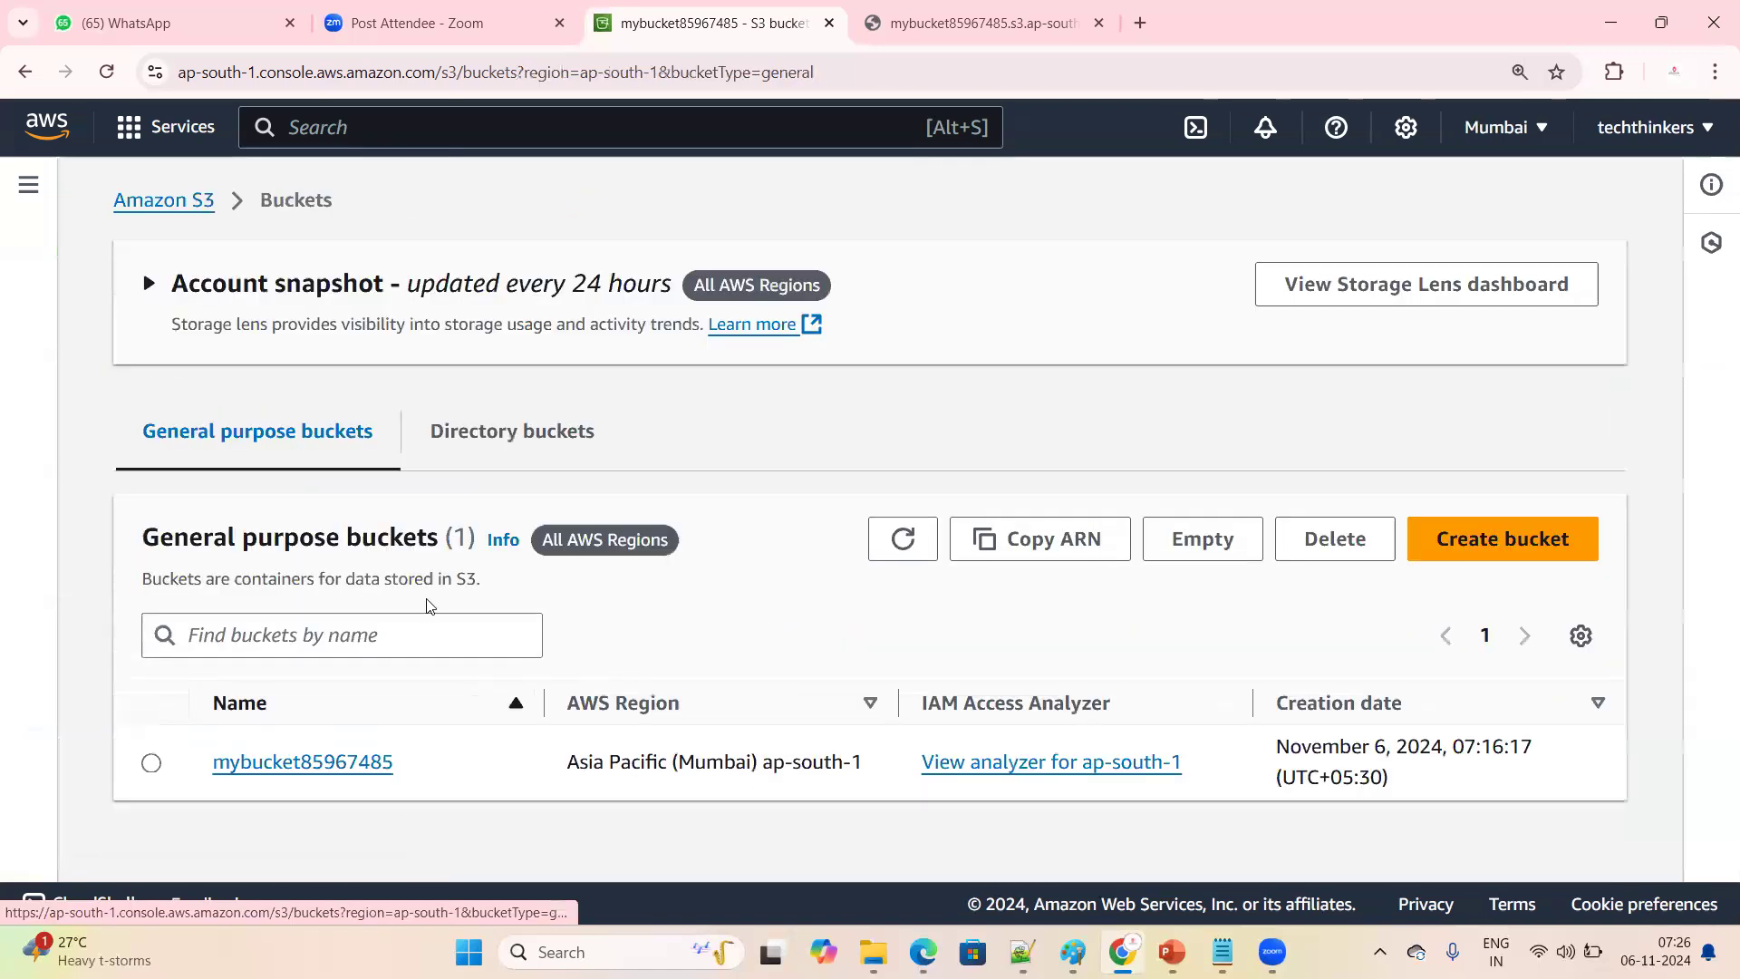
{"action": "left_click", "coordinate": [345, 764]}
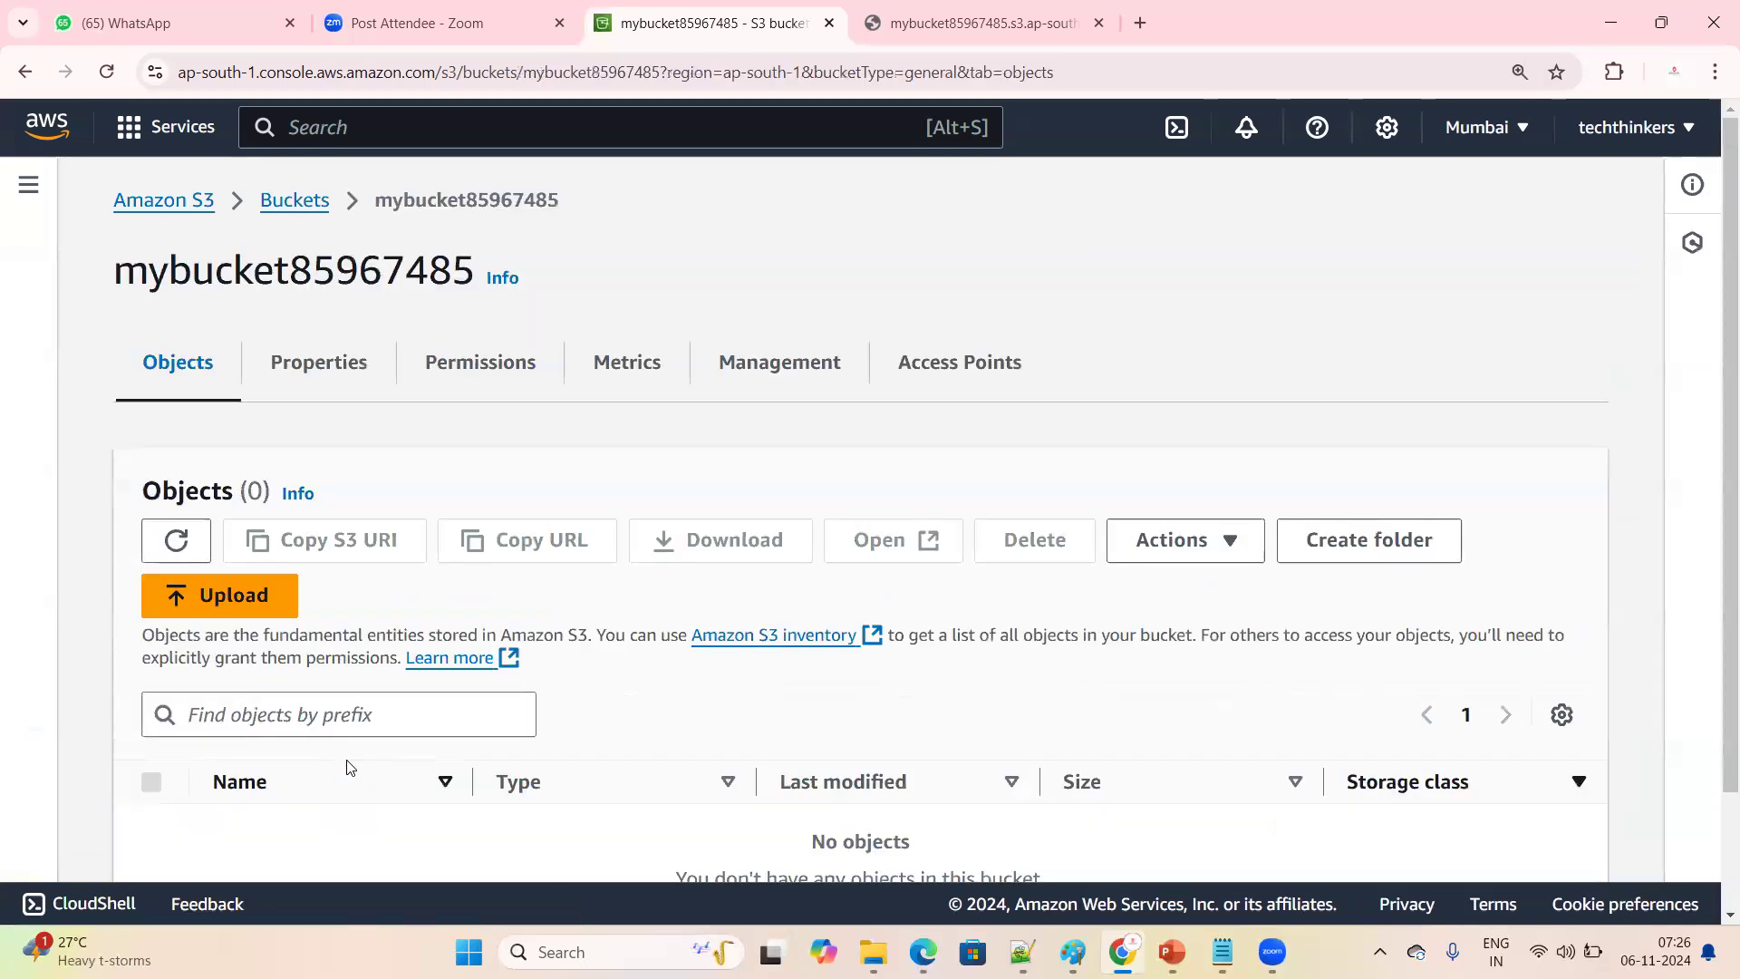
{"action": "scroll", "coordinate": [348, 769], "scroll_direction": "down", "scroll_amount": 2}
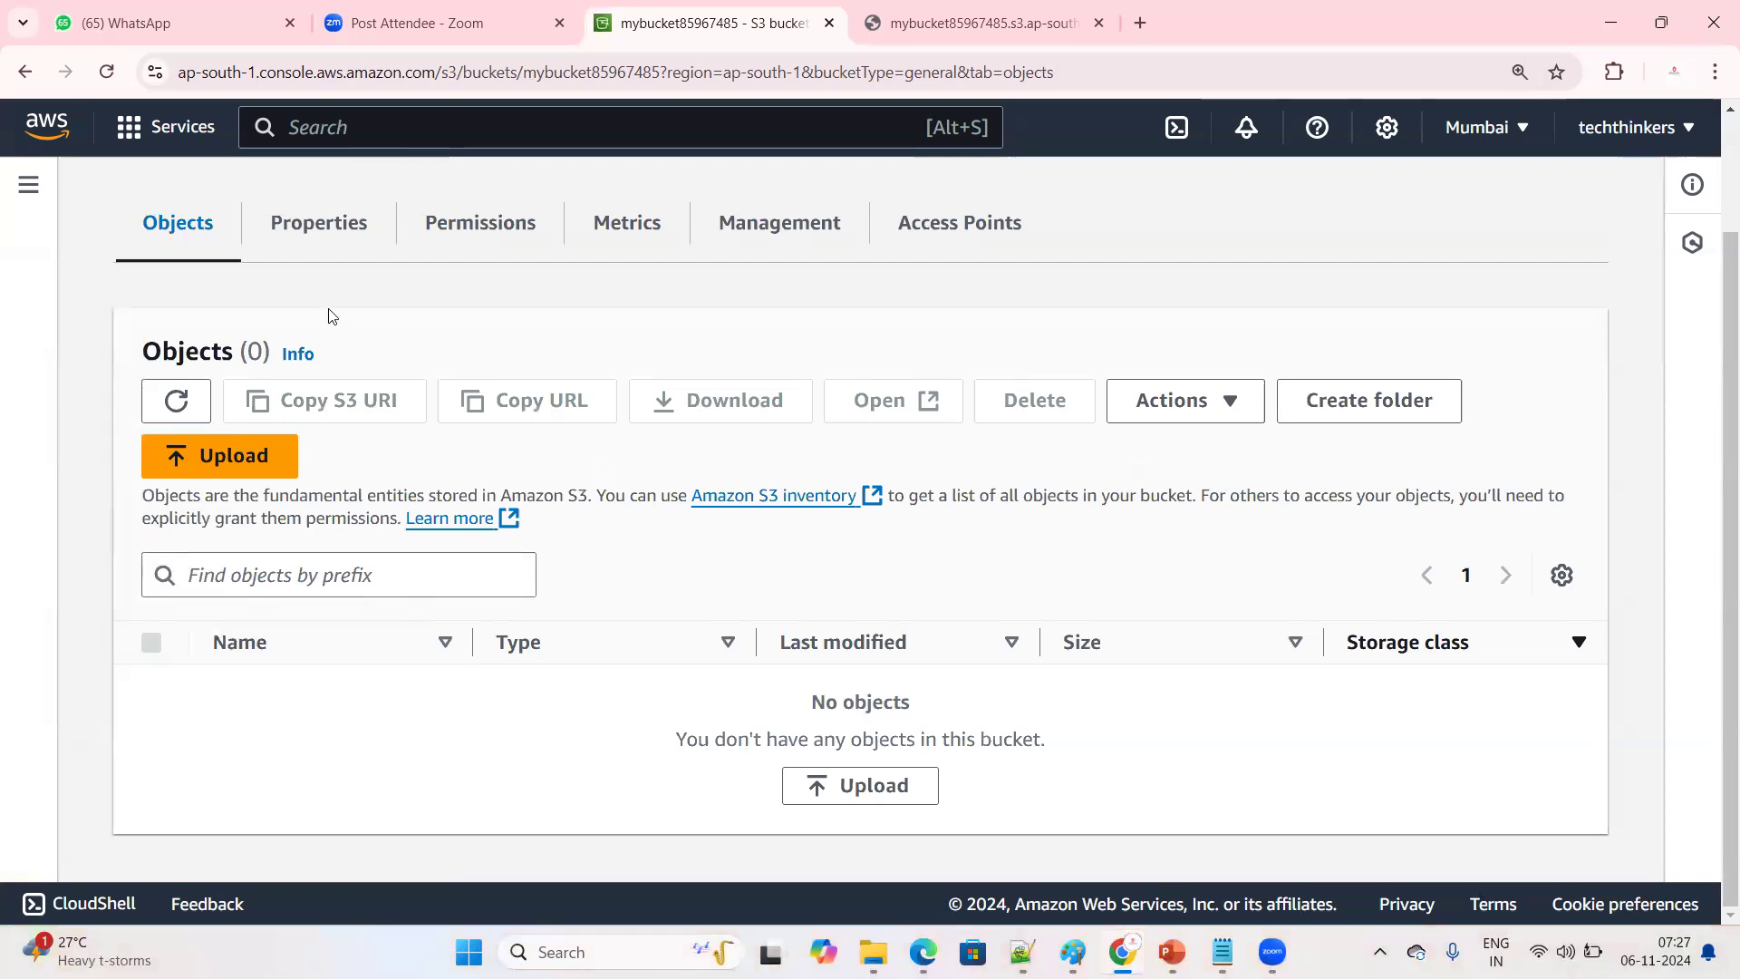
{"action": "left_click", "coordinate": [319, 241]}
{"action": "scroll", "coordinate": [415, 796], "scroll_direction": "down", "scroll_amount": 1}
{"action": "scroll", "coordinate": [384, 750], "scroll_direction": "up", "scroll_amount": 4}
{"action": "scroll", "coordinate": [396, 741], "scroll_direction": "down", "scroll_amount": 2}
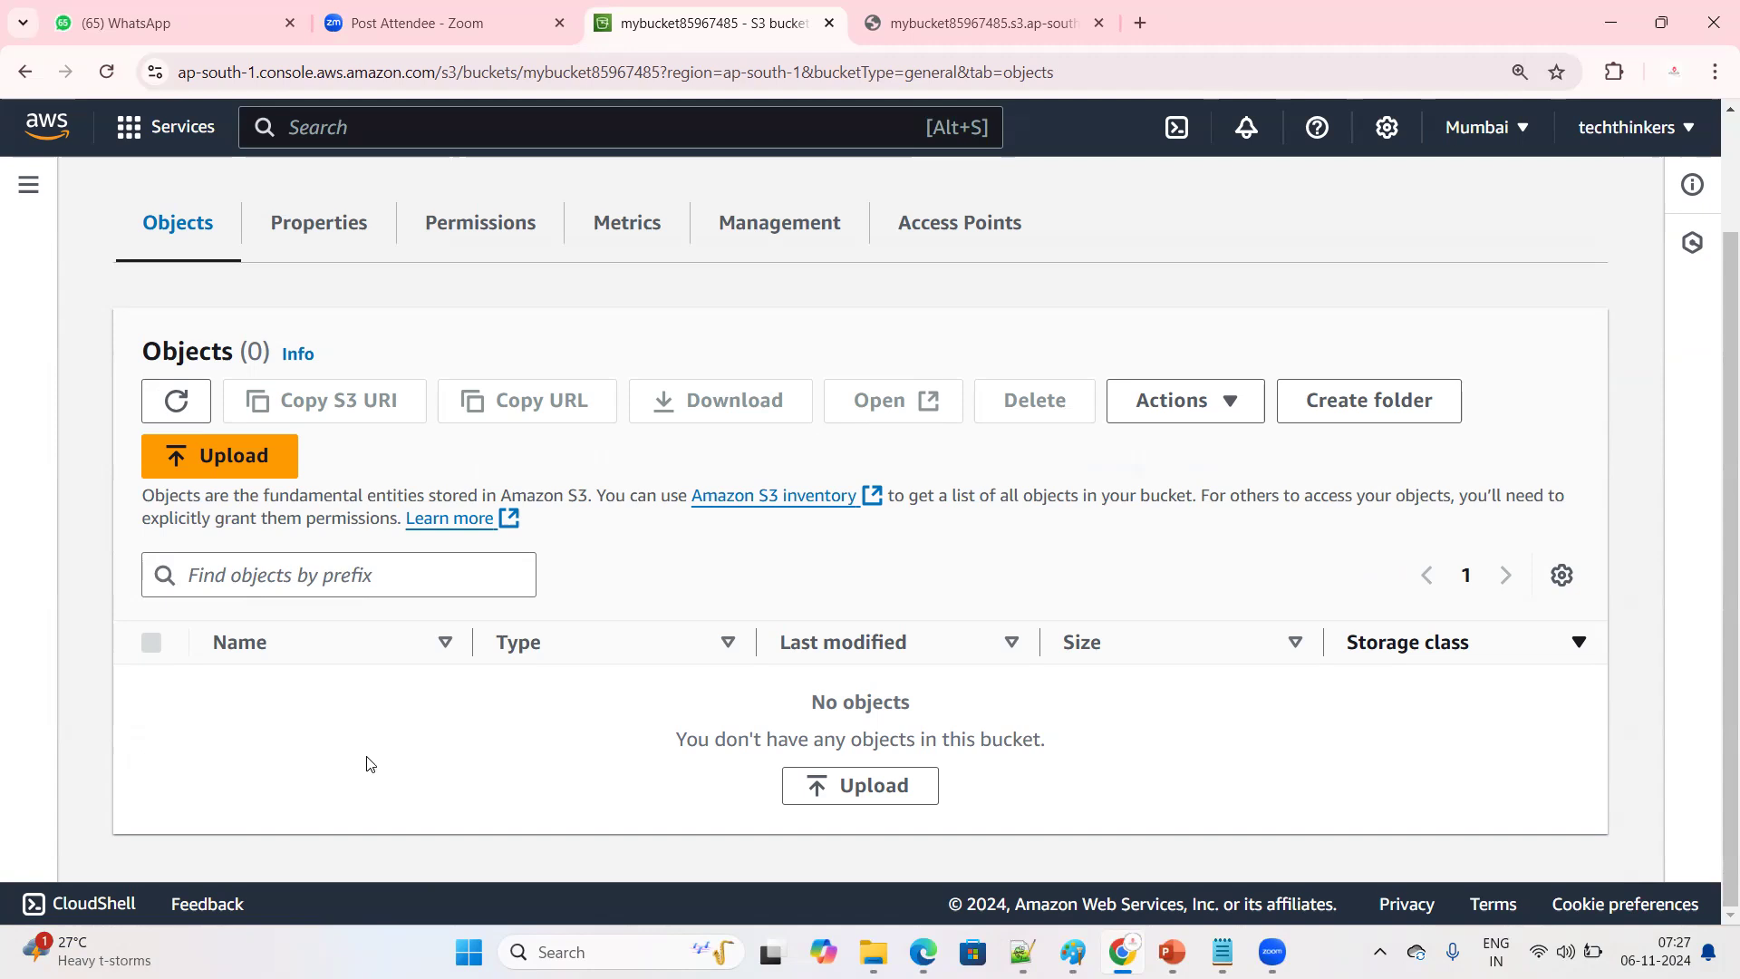
{"action": "scroll", "coordinate": [387, 770], "scroll_direction": "up", "scroll_amount": 2}
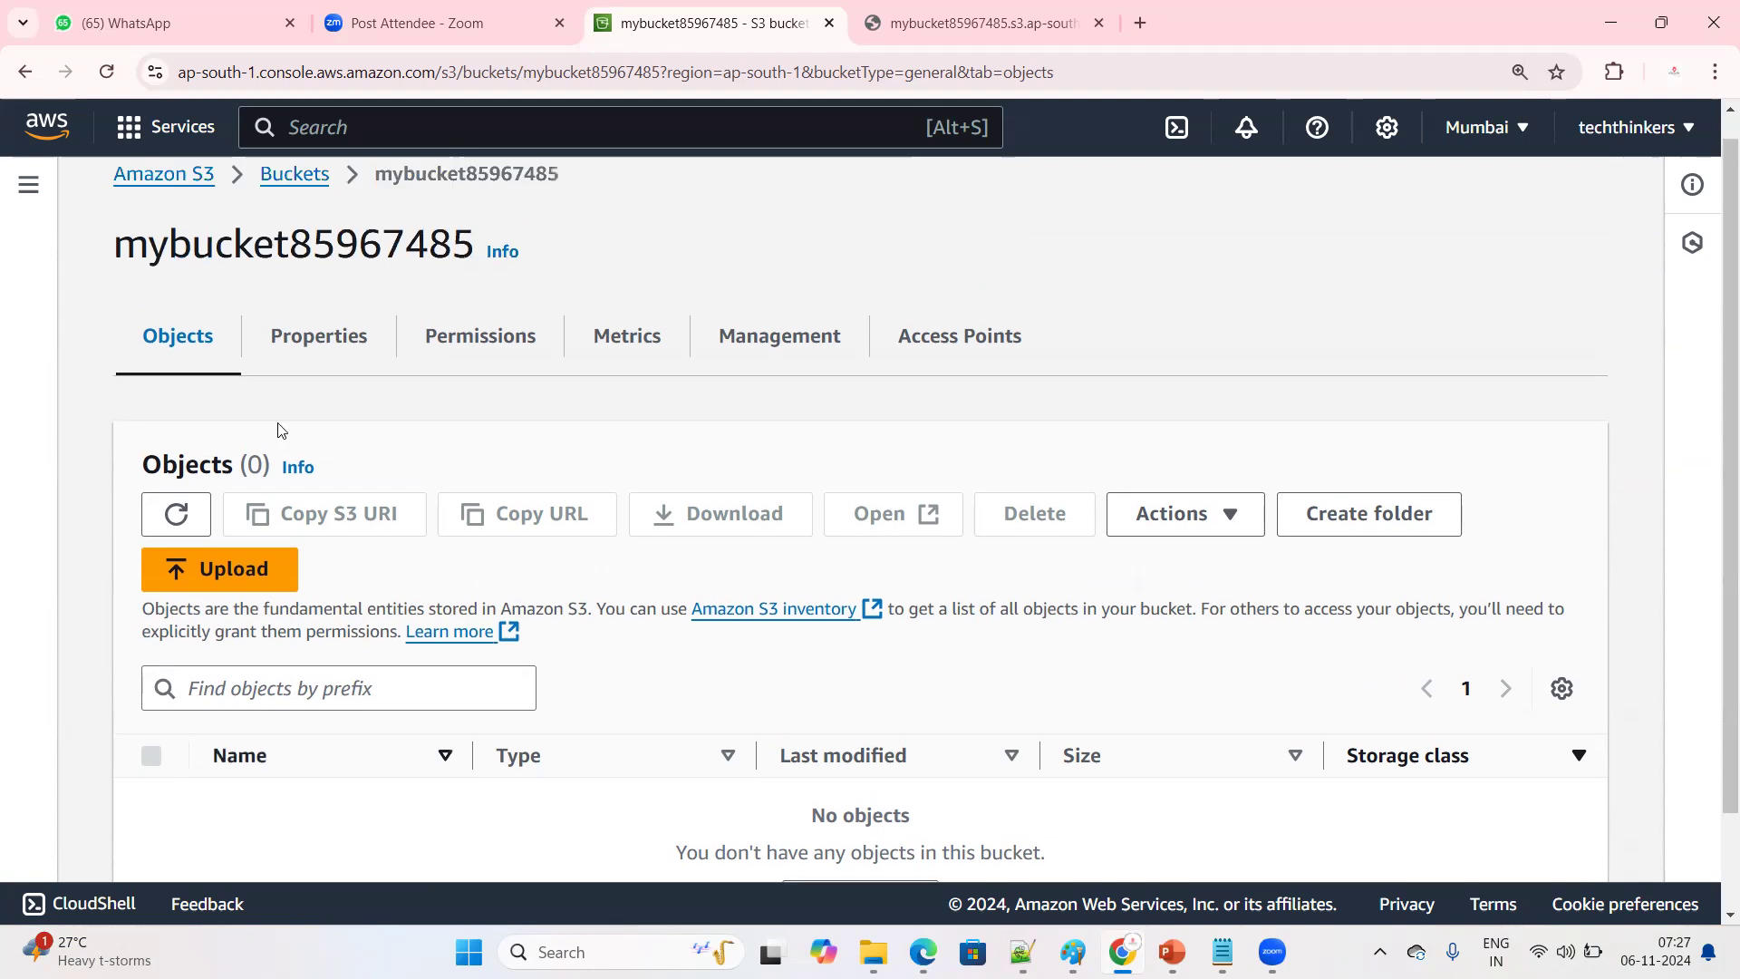
Set Bucket Versioning to Enable in the properties of mybucket85967485 and save the changes
{"action": "left_click", "coordinate": [313, 337]}
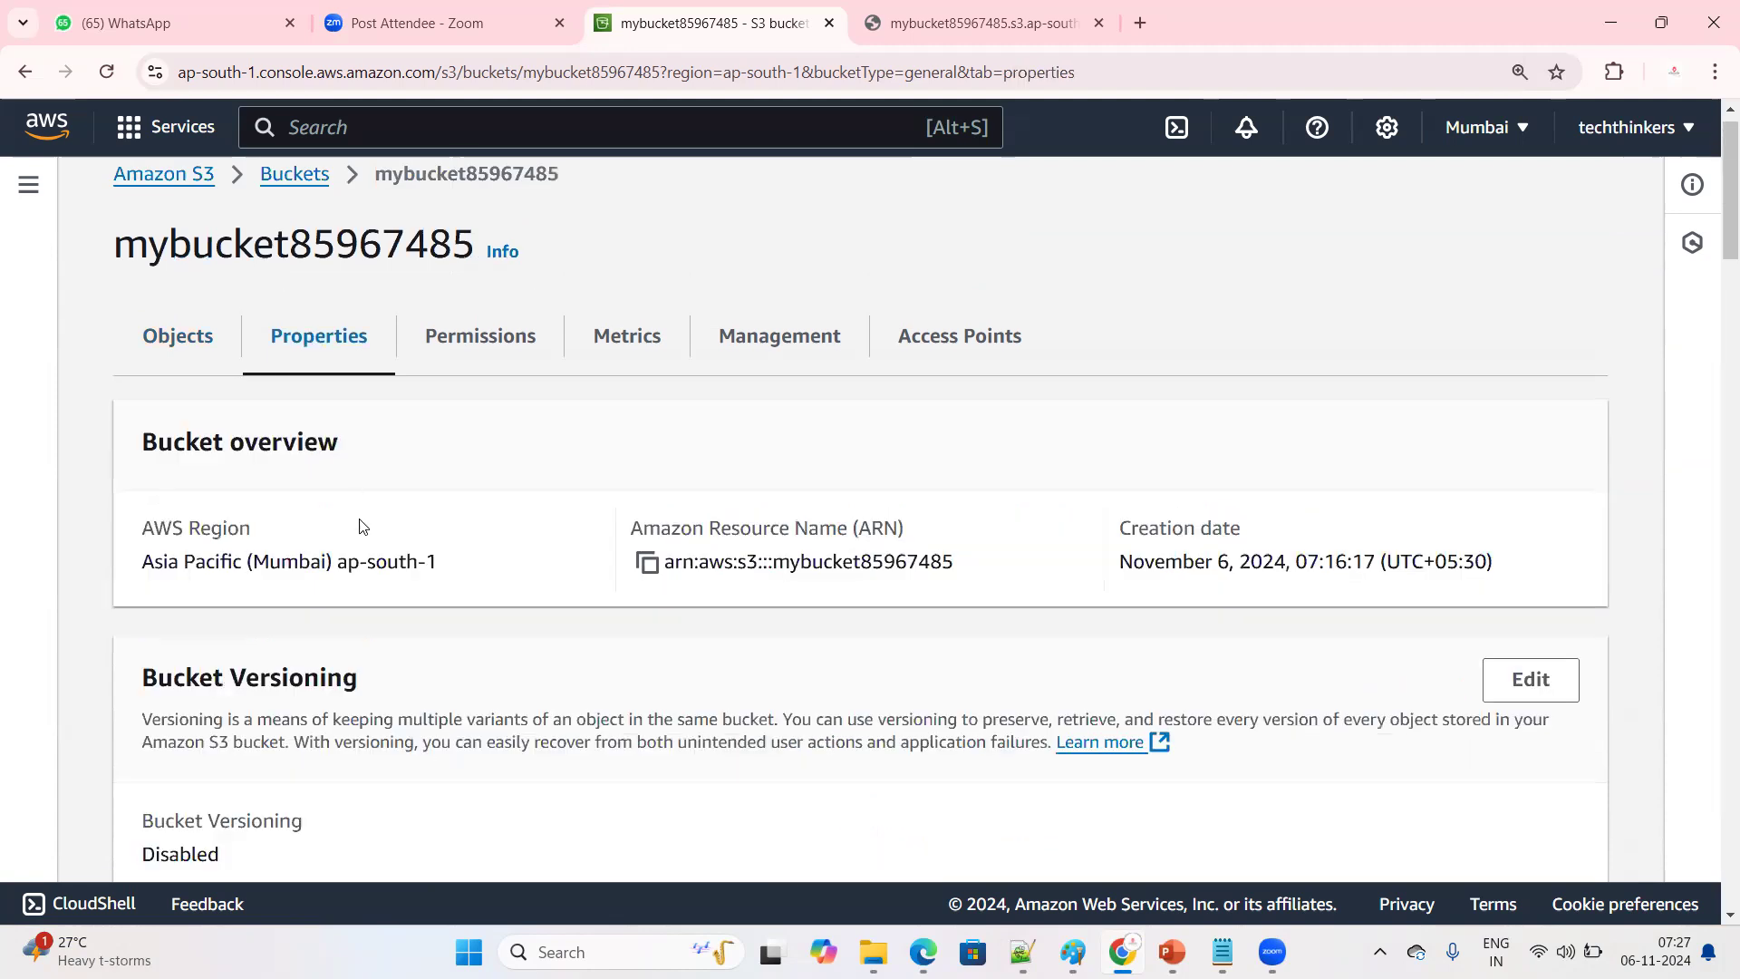
{"action": "scroll", "coordinate": [362, 539], "scroll_direction": "down", "scroll_amount": 4}
{"action": "left_click", "coordinate": [1538, 341]}
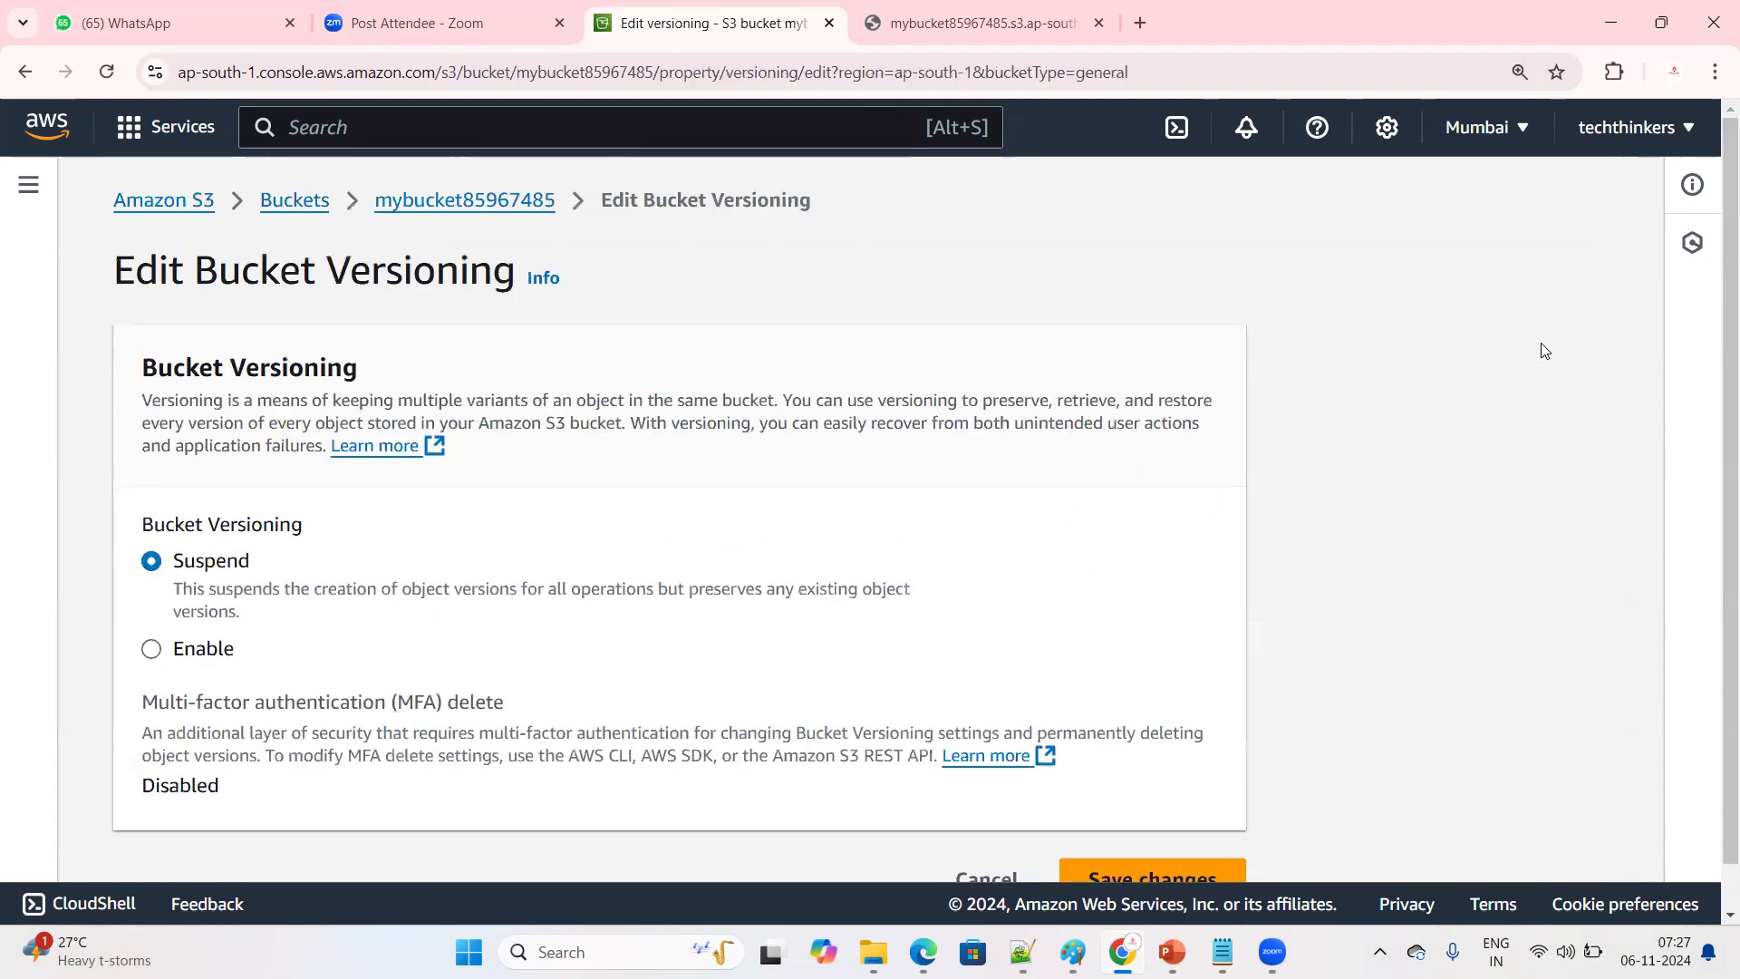
{"action": "left_click", "coordinate": [197, 660]}
{"action": "scroll", "coordinate": [746, 641], "scroll_direction": "down", "scroll_amount": 2}
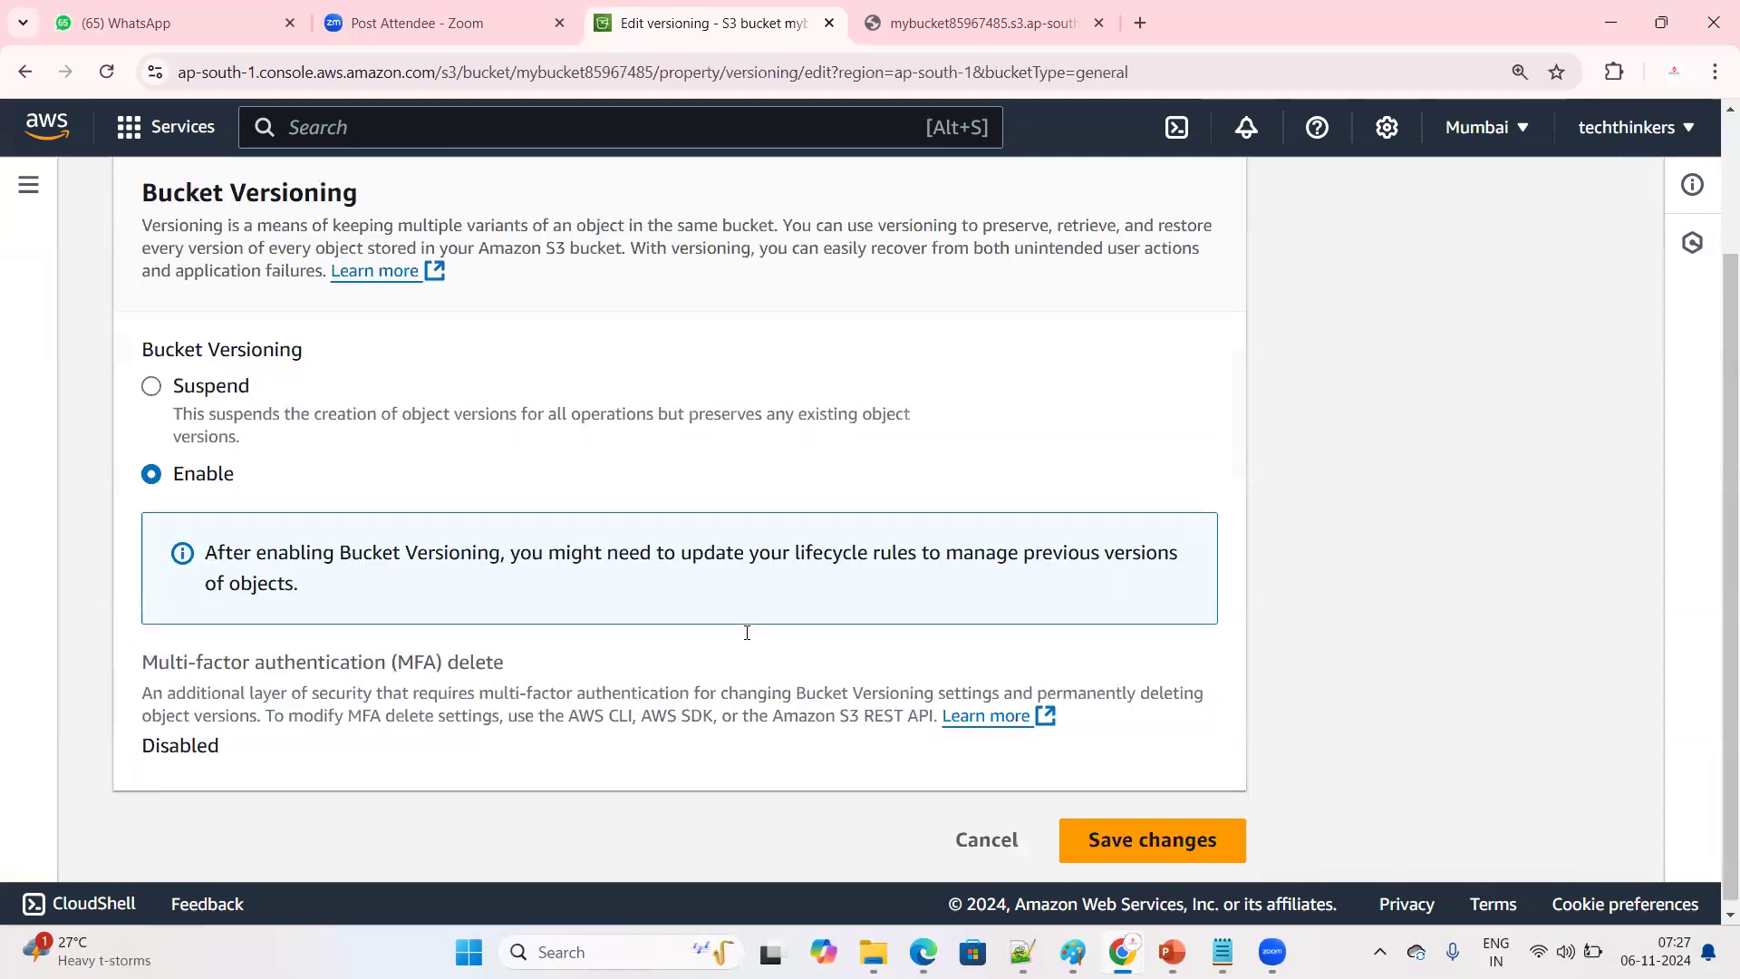
{"action": "left_click", "coordinate": [1121, 839]}
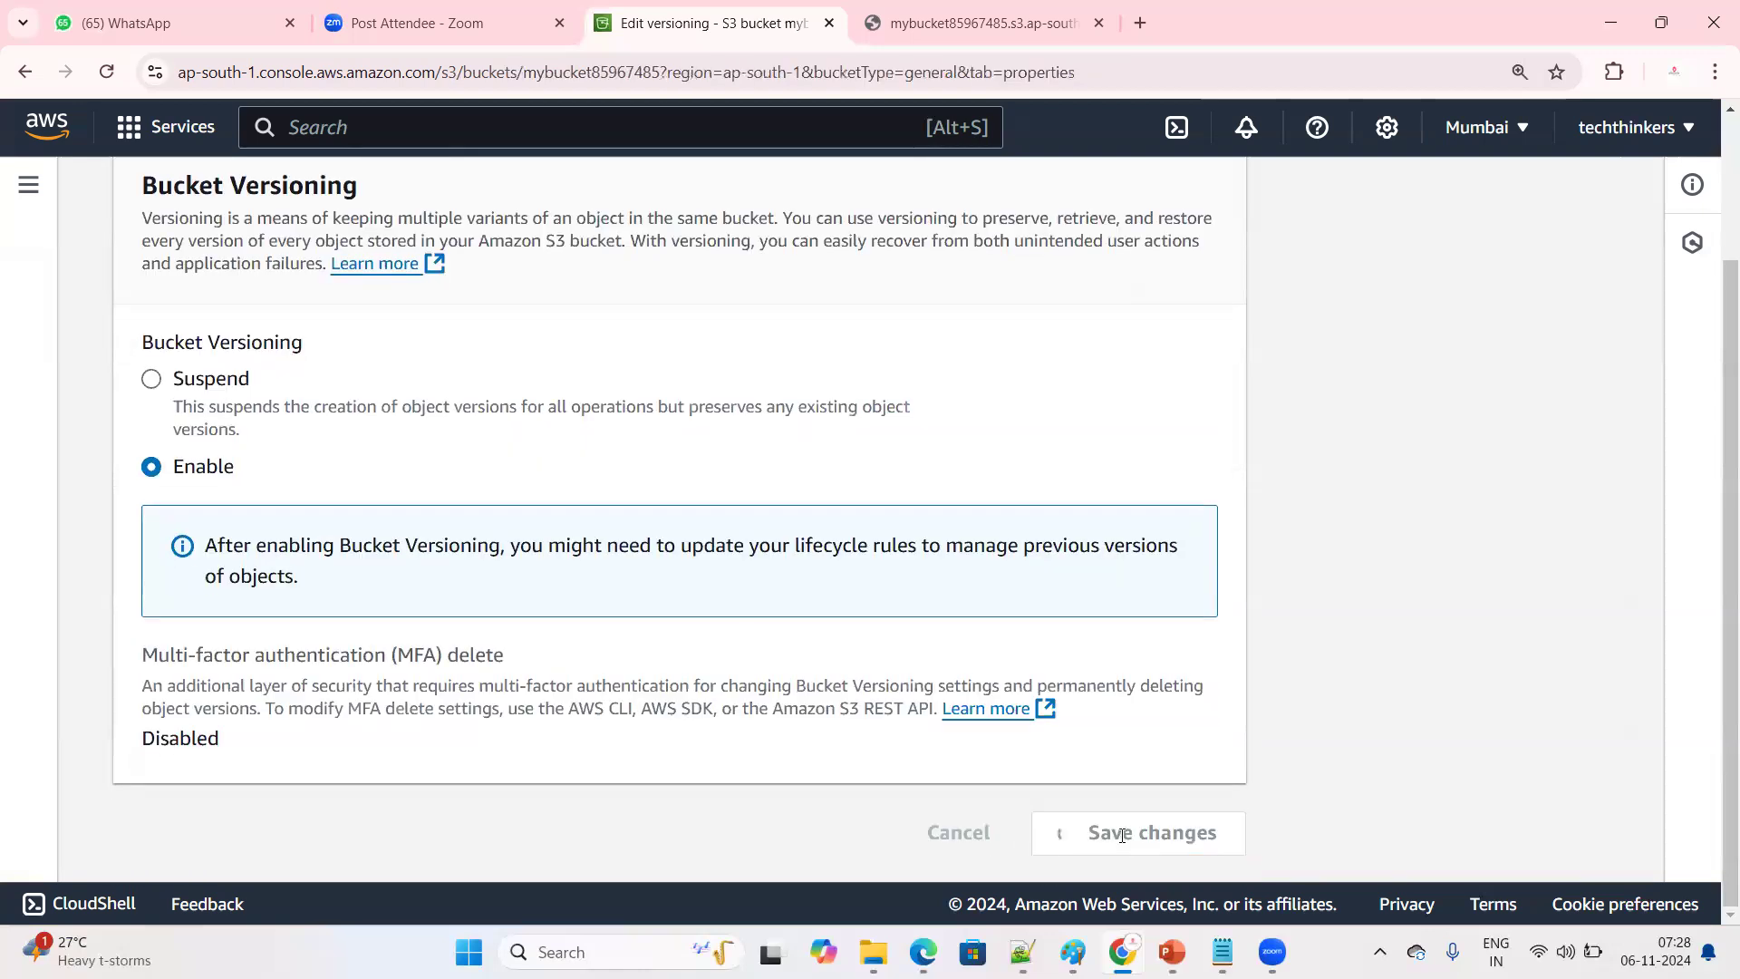
{"action": "scroll", "coordinate": [303, 627], "scroll_direction": "down", "scroll_amount": 3}
{"action": "scroll", "coordinate": [297, 600], "scroll_direction": "up", "scroll_amount": 3}
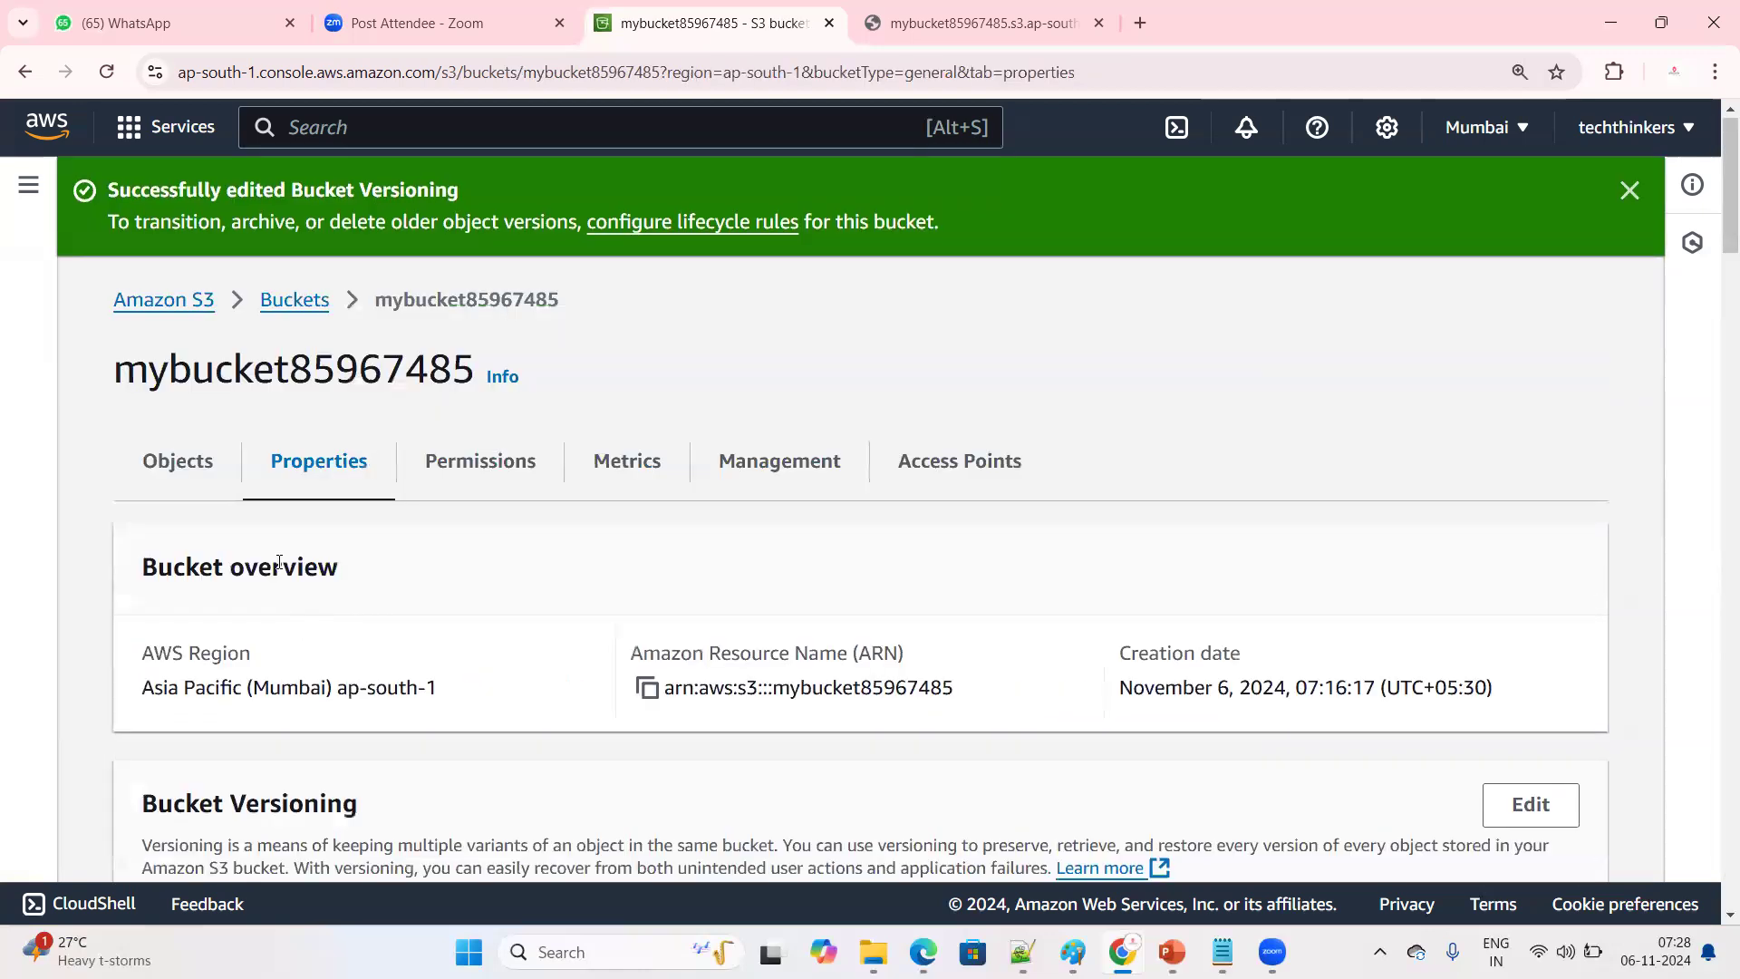
Reopen mybucket85967485 from the buckets list and point out the "Show versions" option above its objects
{"action": "left_click", "coordinate": [284, 303]}
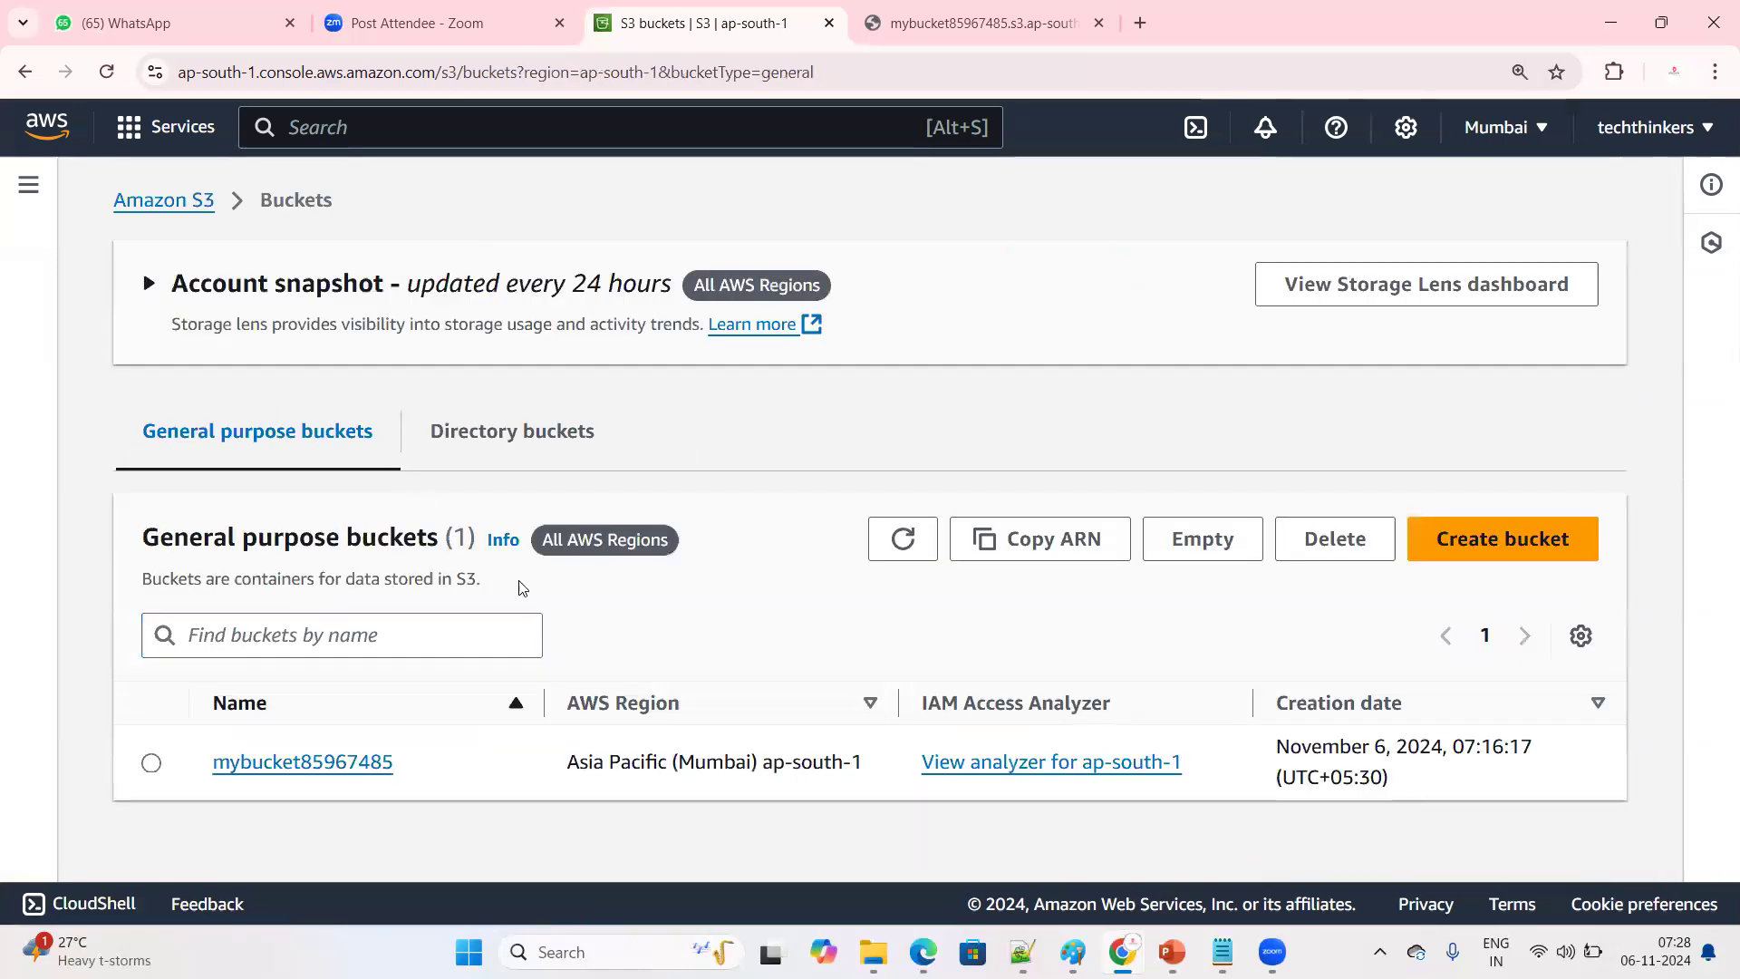
{"action": "left_click", "coordinate": [319, 765]}
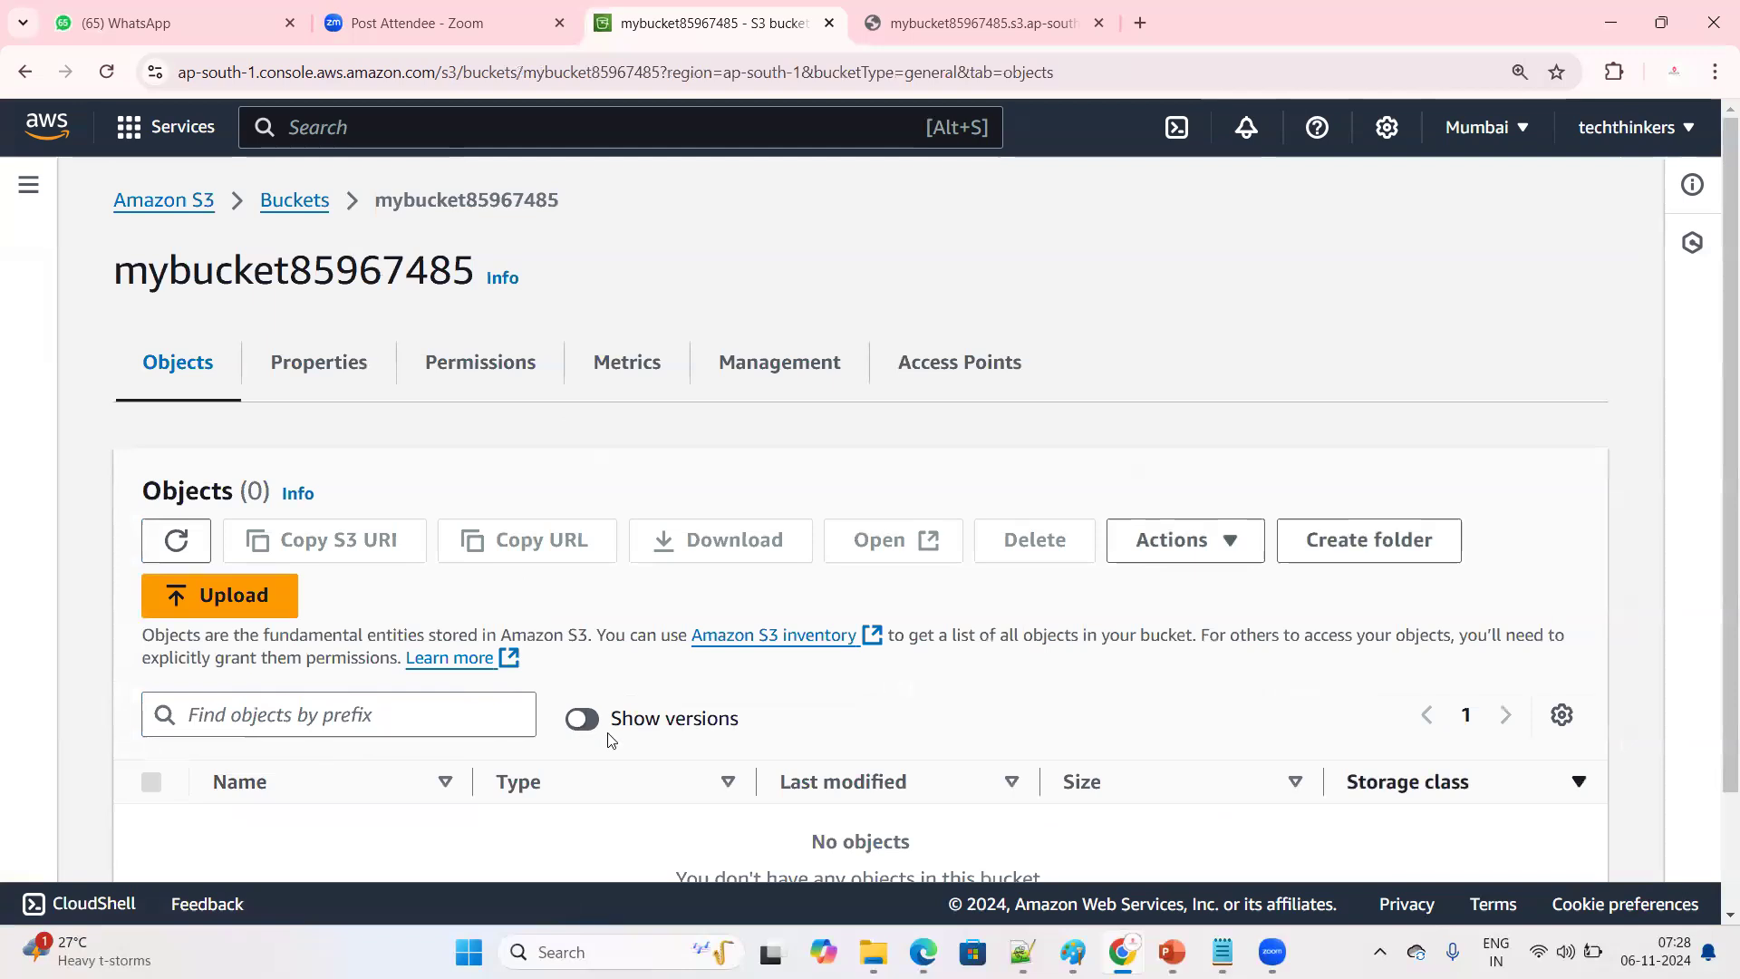
{"action": "scroll", "coordinate": [574, 719], "scroll_direction": "down", "scroll_amount": 2}
{"action": "left_click_drag", "start_coordinate": [563, 555], "coordinate": [757, 590]}
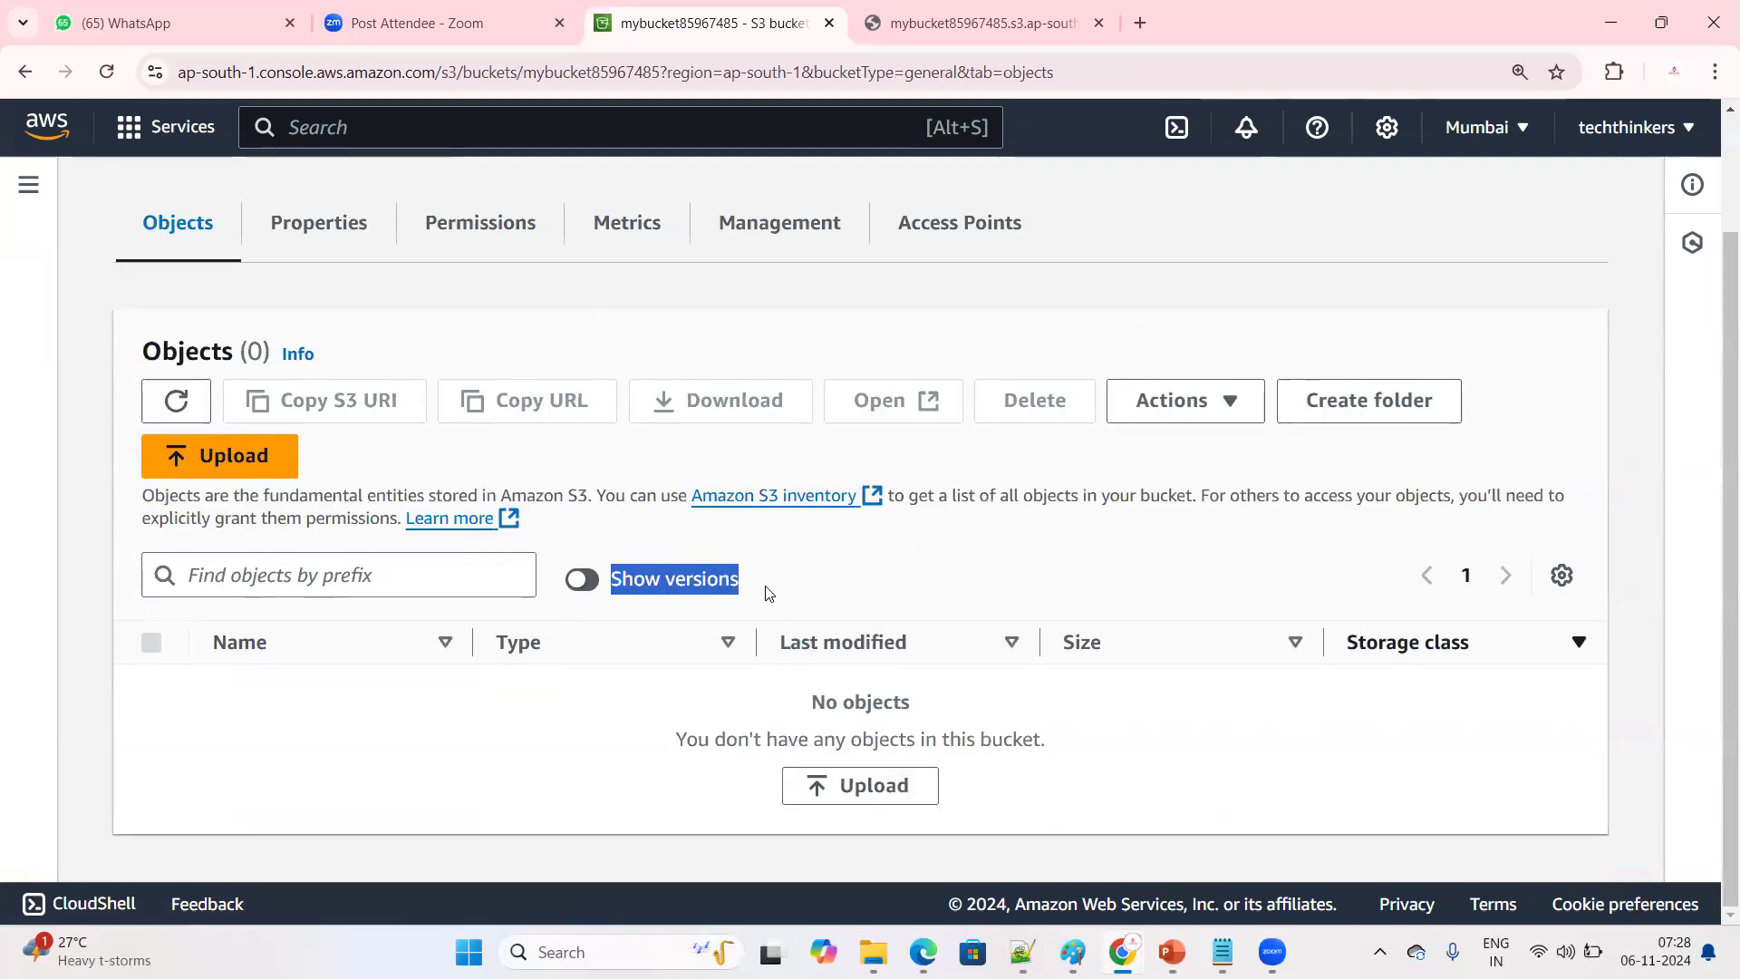
{"action": "left_click", "coordinate": [739, 570]}
{"action": "left_click_drag", "start_coordinate": [798, 589], "coordinate": [615, 579]}
{"action": "left_click", "coordinate": [777, 617]}
{"action": "left_click", "coordinate": [888, 555]}
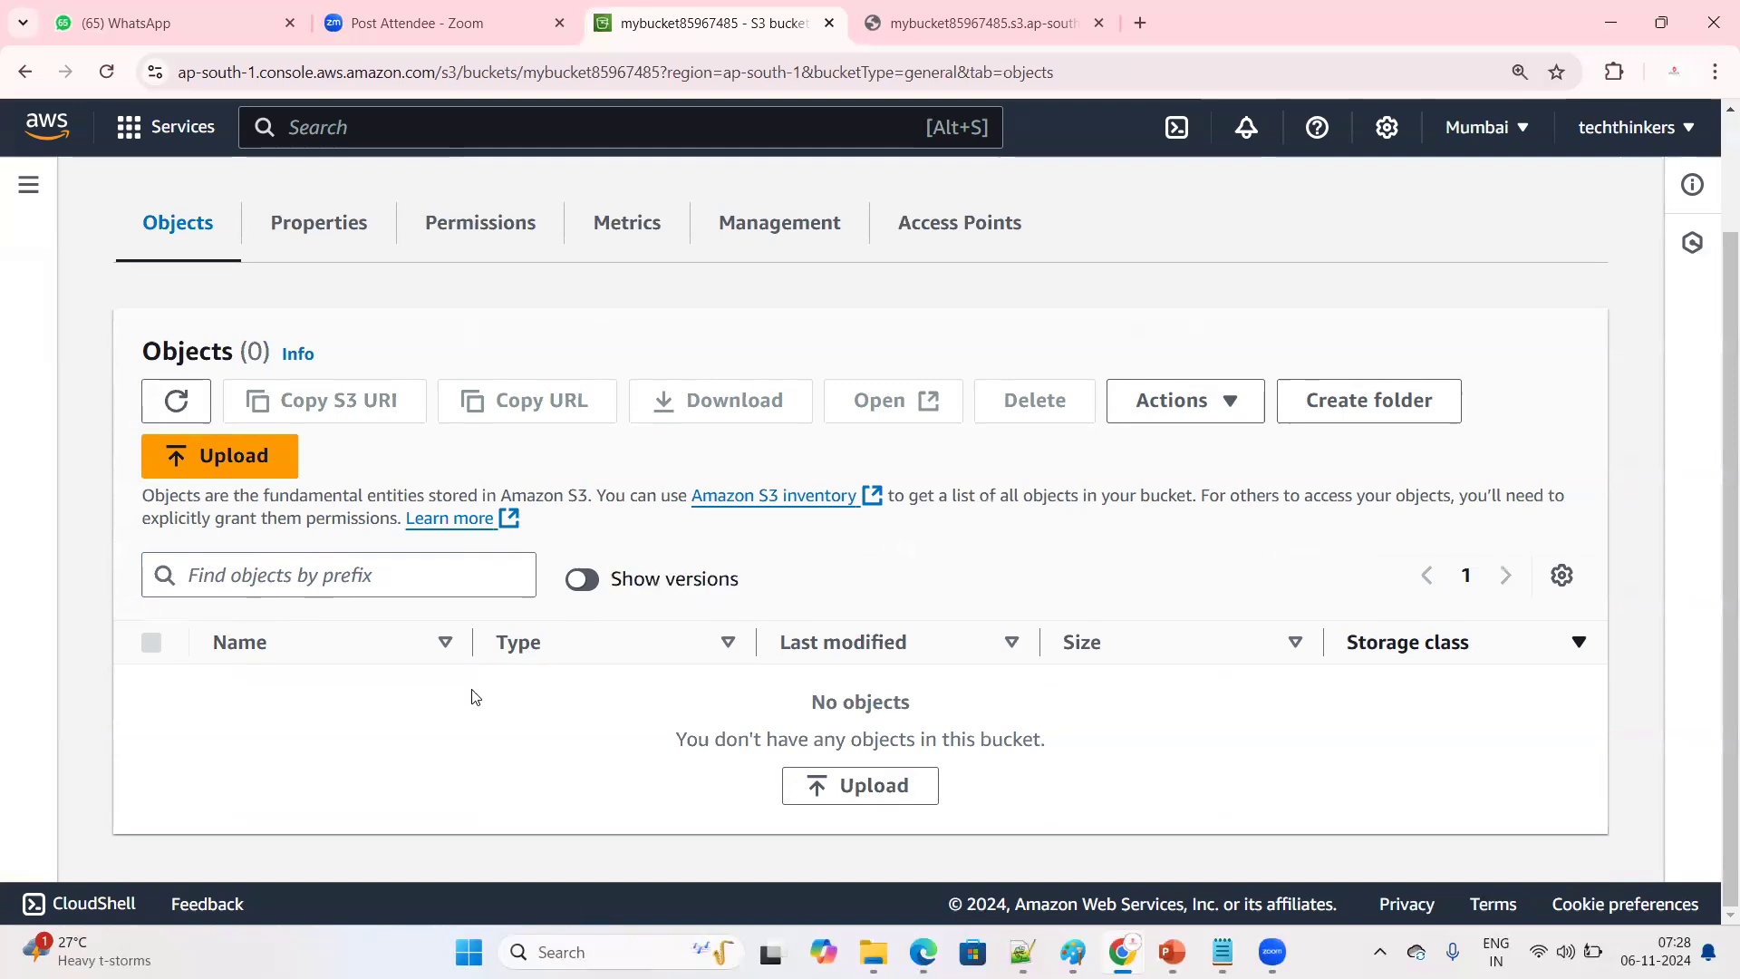
Upload k8s.txt from the Downloads folder to mybucket85967485 and close the upload status to return to the object list
{"action": "left_click", "coordinate": [248, 466]}
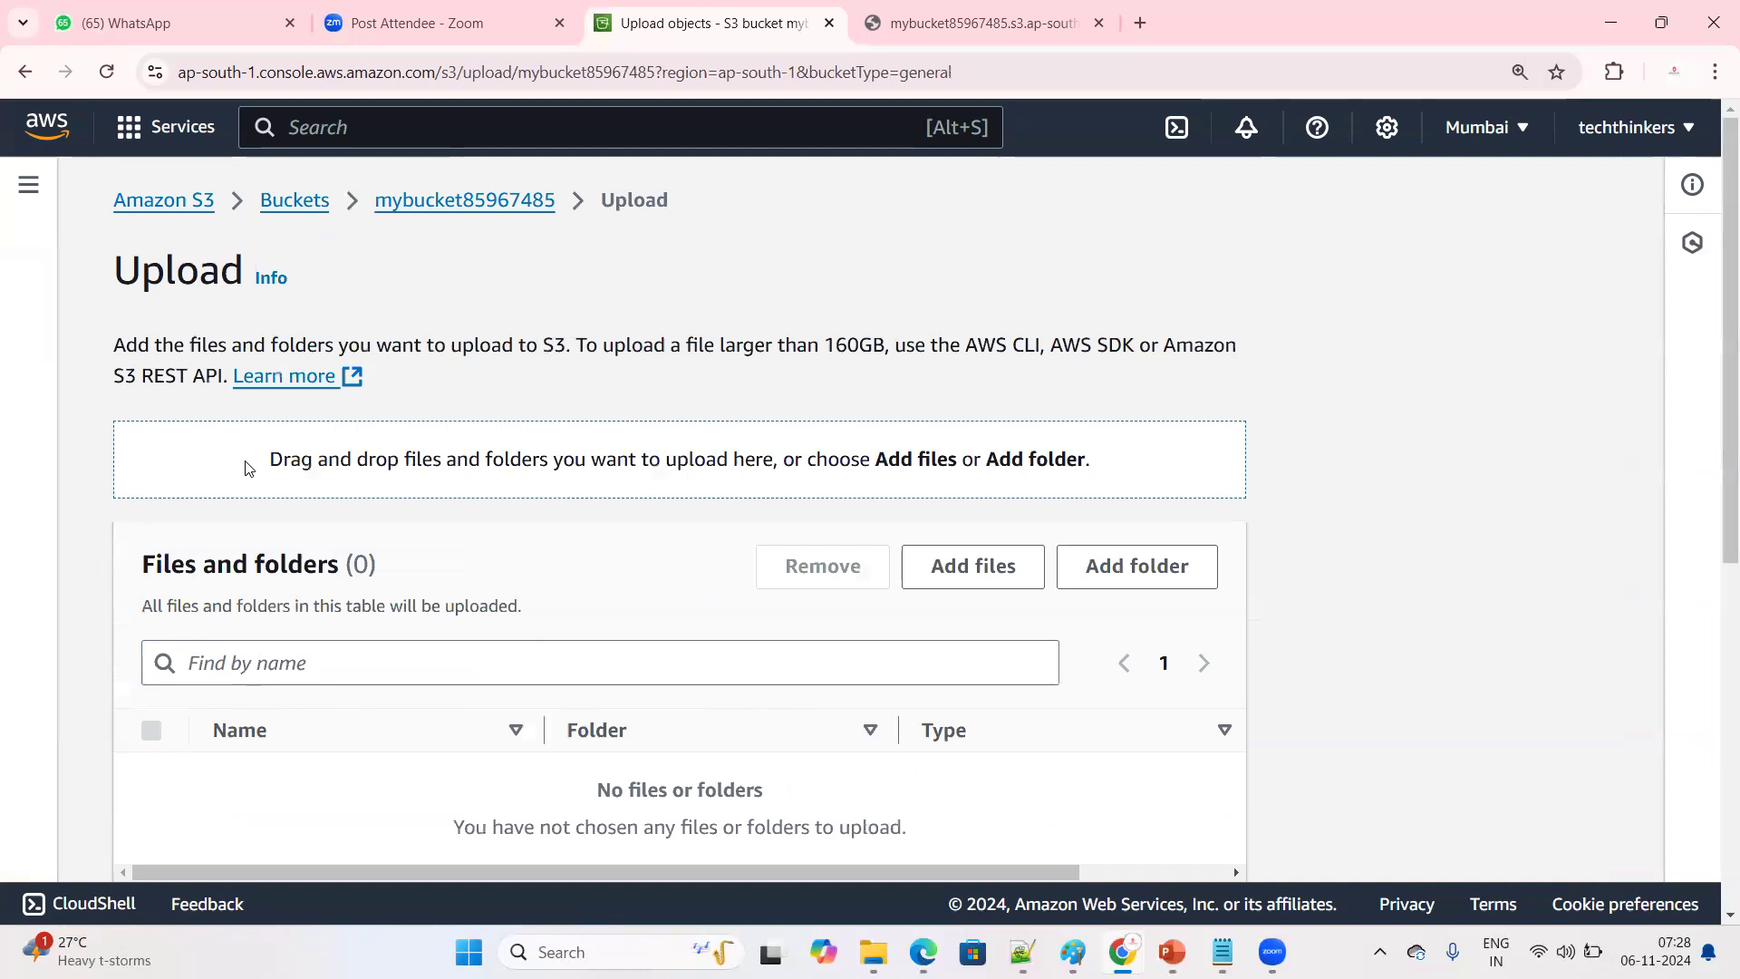
{"action": "left_click", "coordinate": [981, 570]}
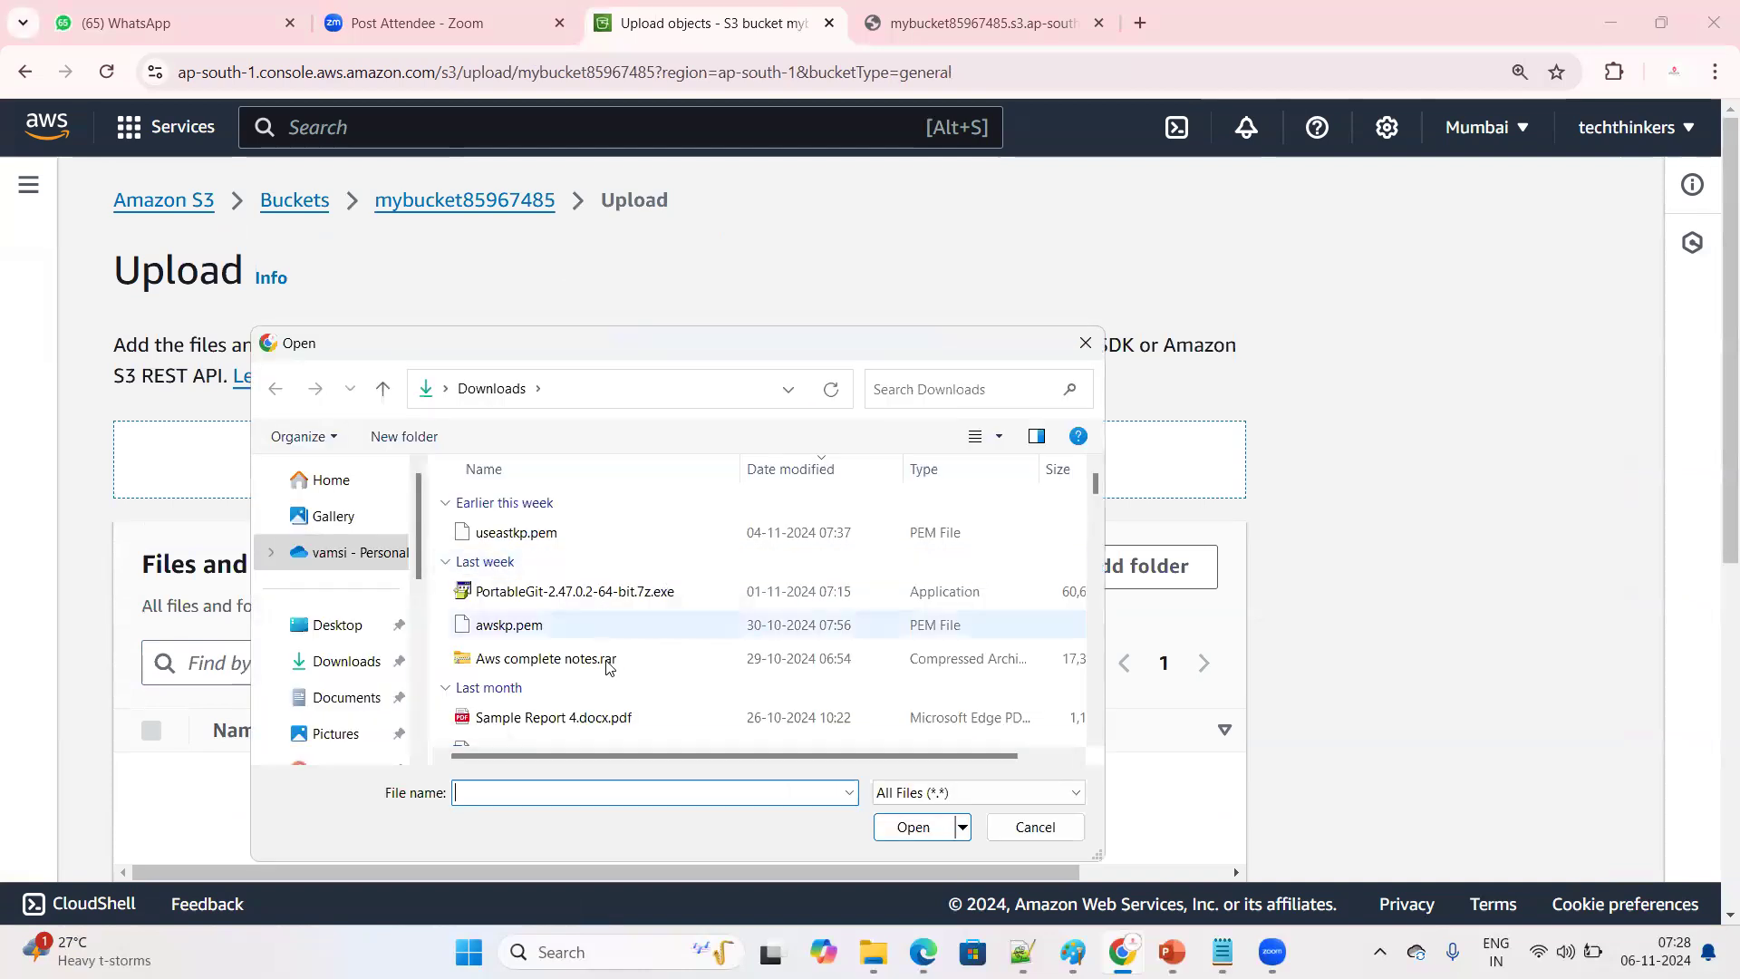
{"action": "scroll", "coordinate": [609, 668], "scroll_direction": "down", "scroll_amount": 3}
{"action": "left_click", "coordinate": [580, 562]}
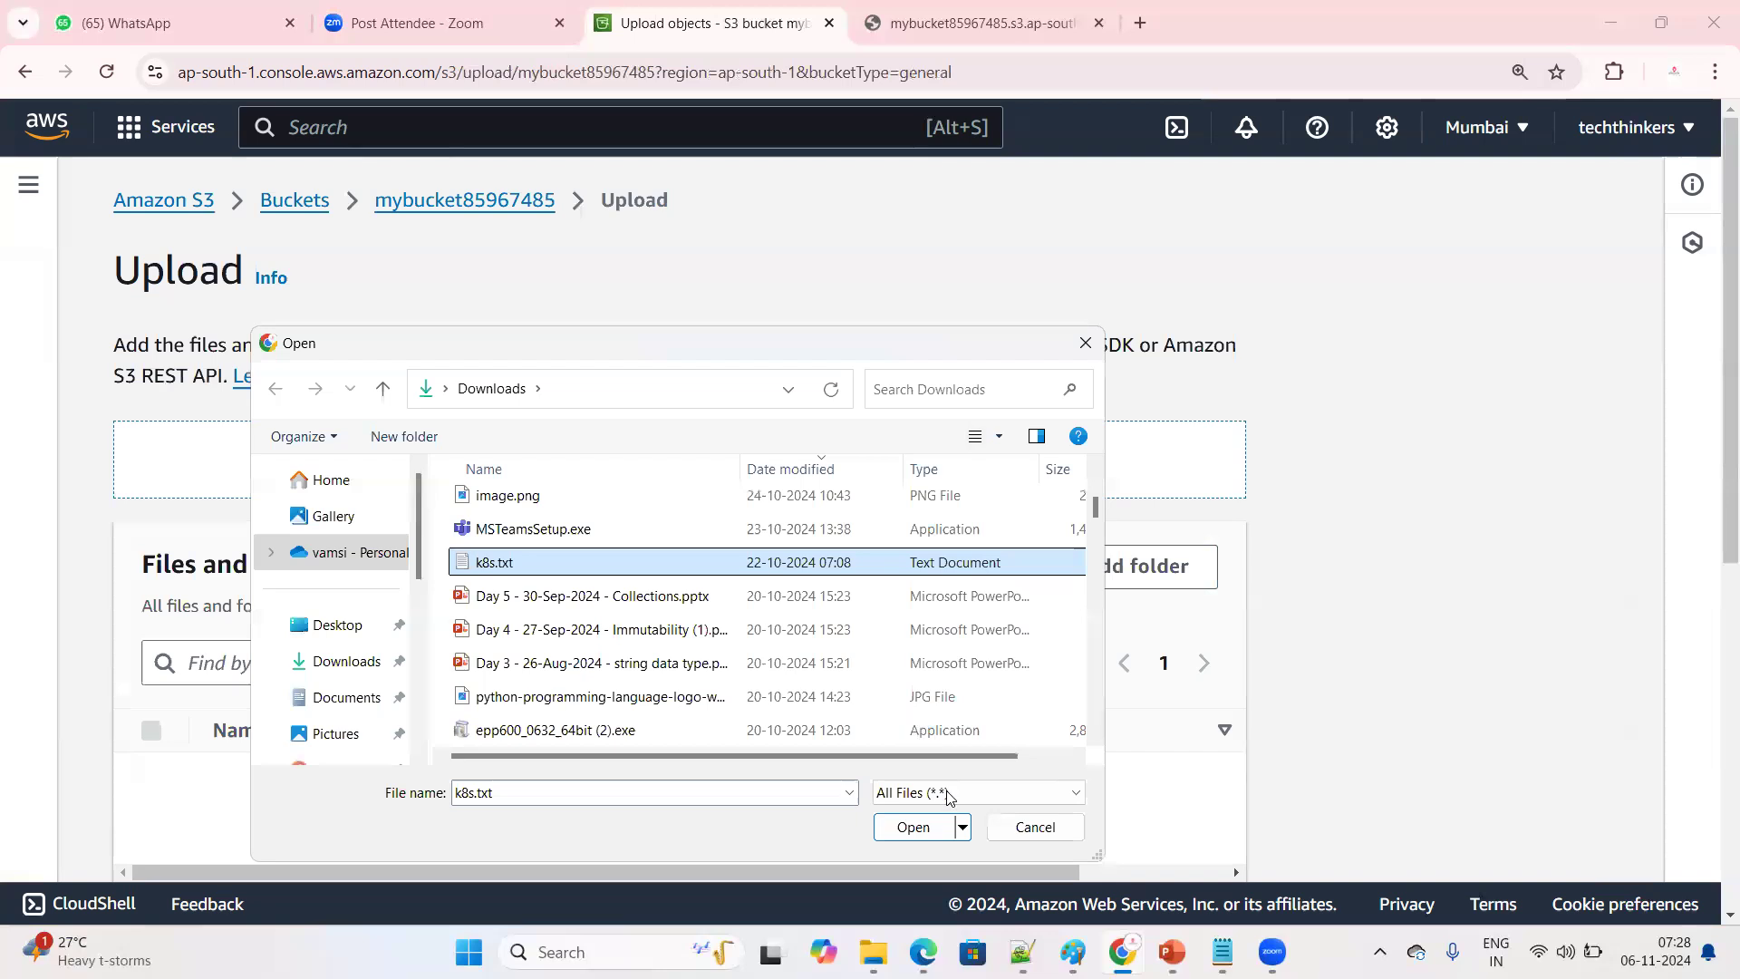
{"action": "left_click", "coordinate": [912, 827]}
{"action": "scroll", "coordinate": [906, 830], "scroll_direction": "down", "scroll_amount": 1}
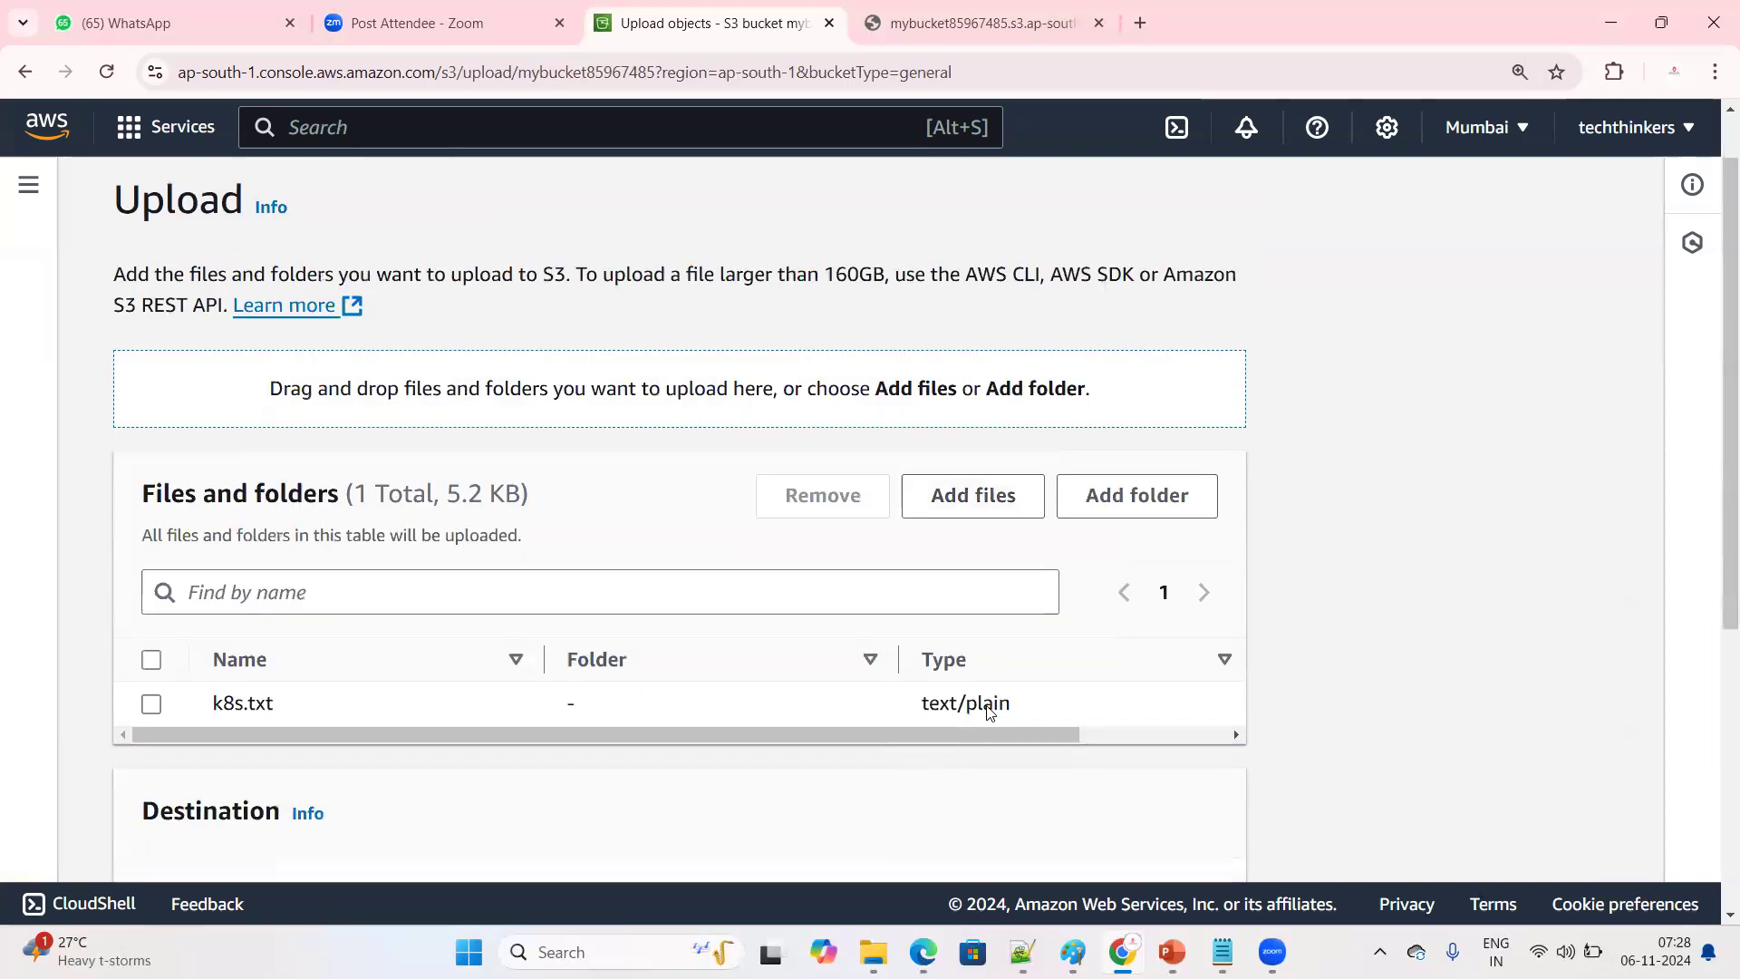
{"action": "scroll", "coordinate": [990, 713], "scroll_direction": "down", "scroll_amount": 5}
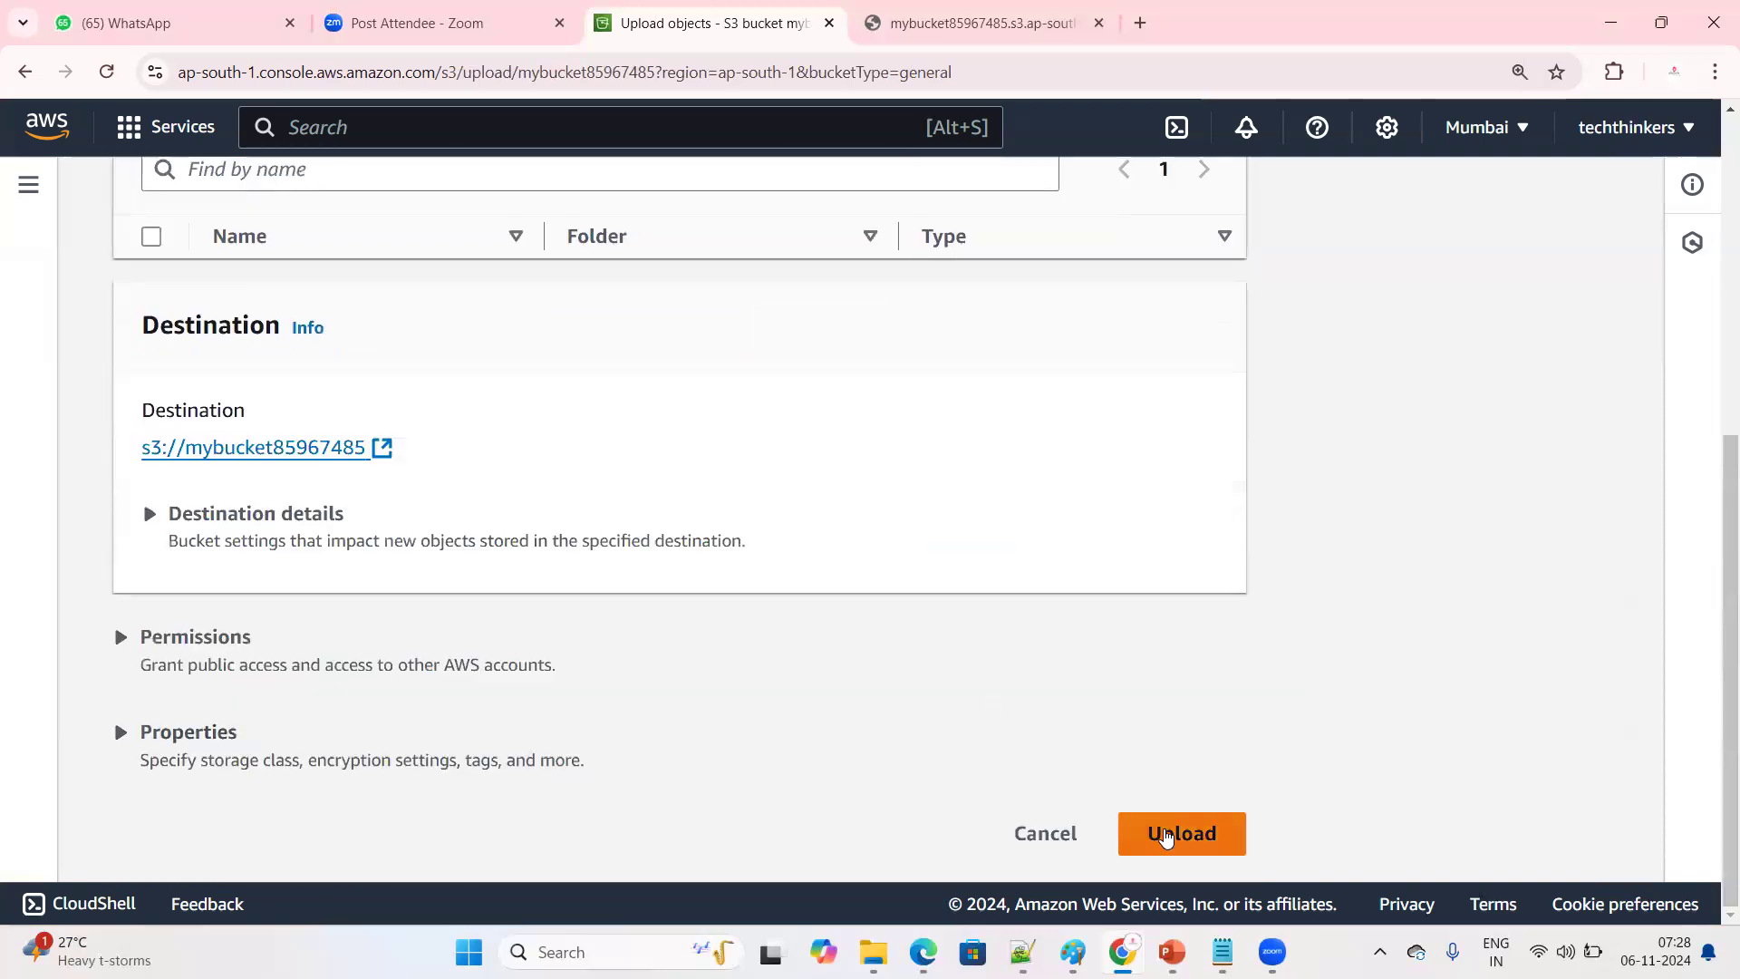
{"action": "left_click", "coordinate": [1168, 842]}
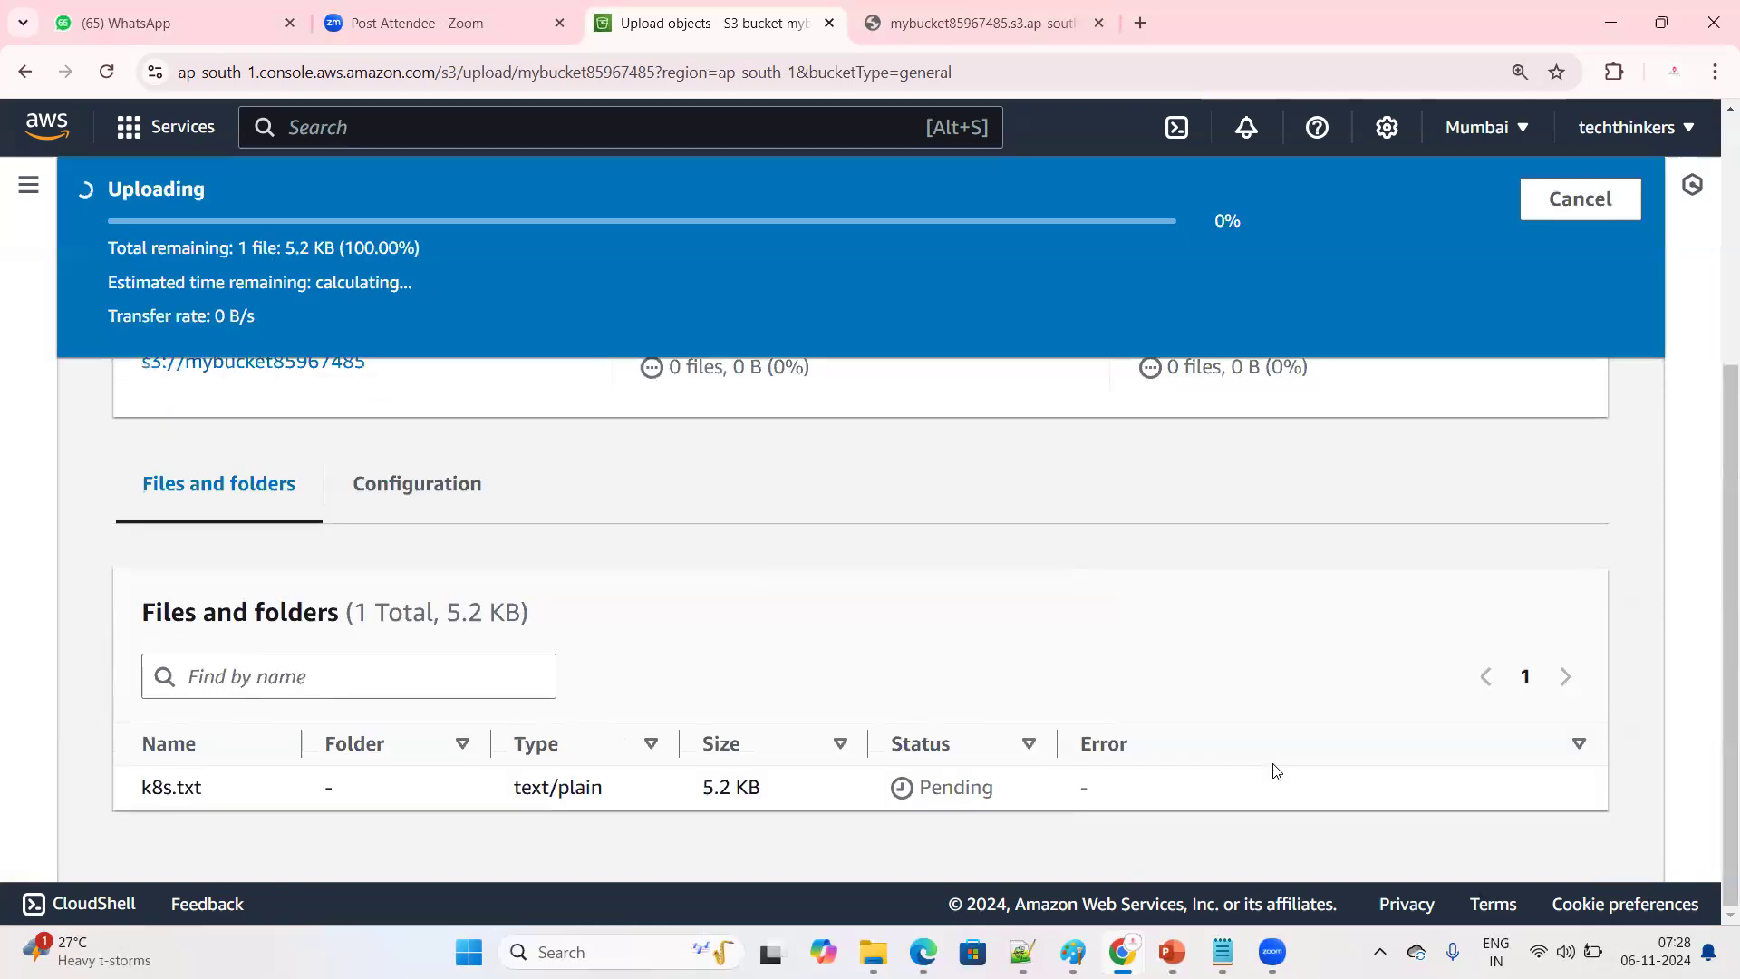
{"action": "scroll", "coordinate": [1544, 457], "scroll_direction": "up", "scroll_amount": 3}
{"action": "left_click", "coordinate": [1545, 311]}
{"action": "scroll", "coordinate": [533, 617], "scroll_direction": "down", "scroll_amount": 1}
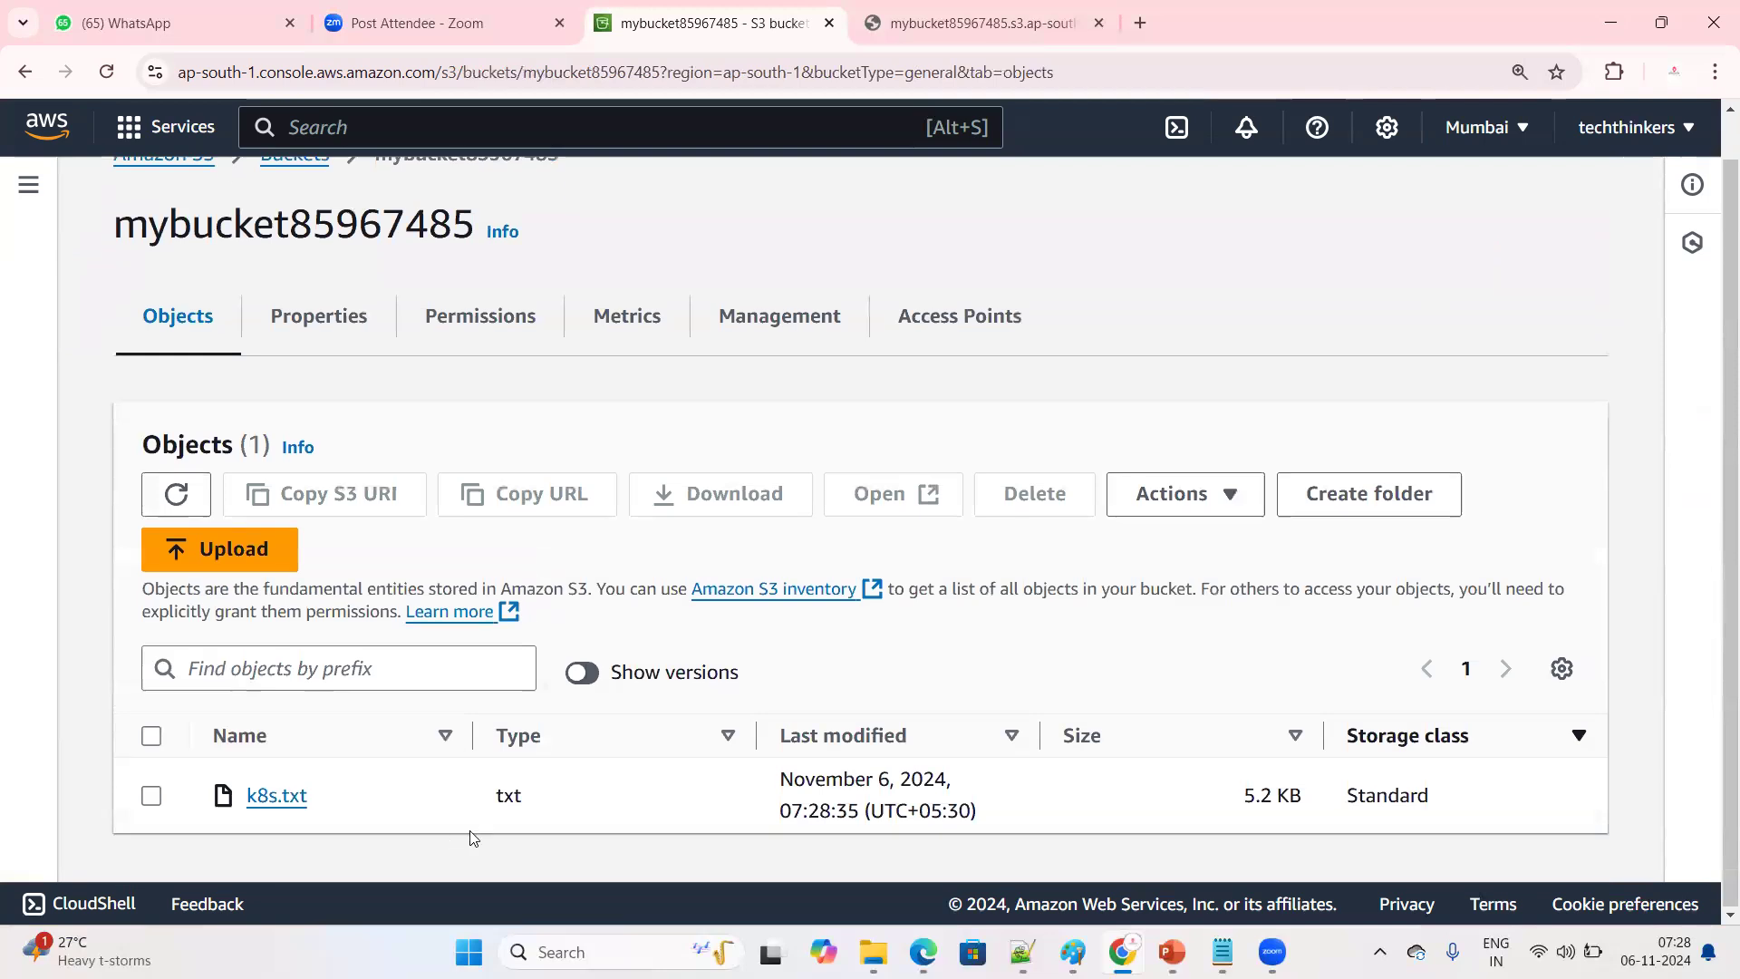
Show the object versions to examine the version ID and modification time of k8s.txt, then hide them and compare the plain listing
{"action": "left_click", "coordinate": [580, 673]}
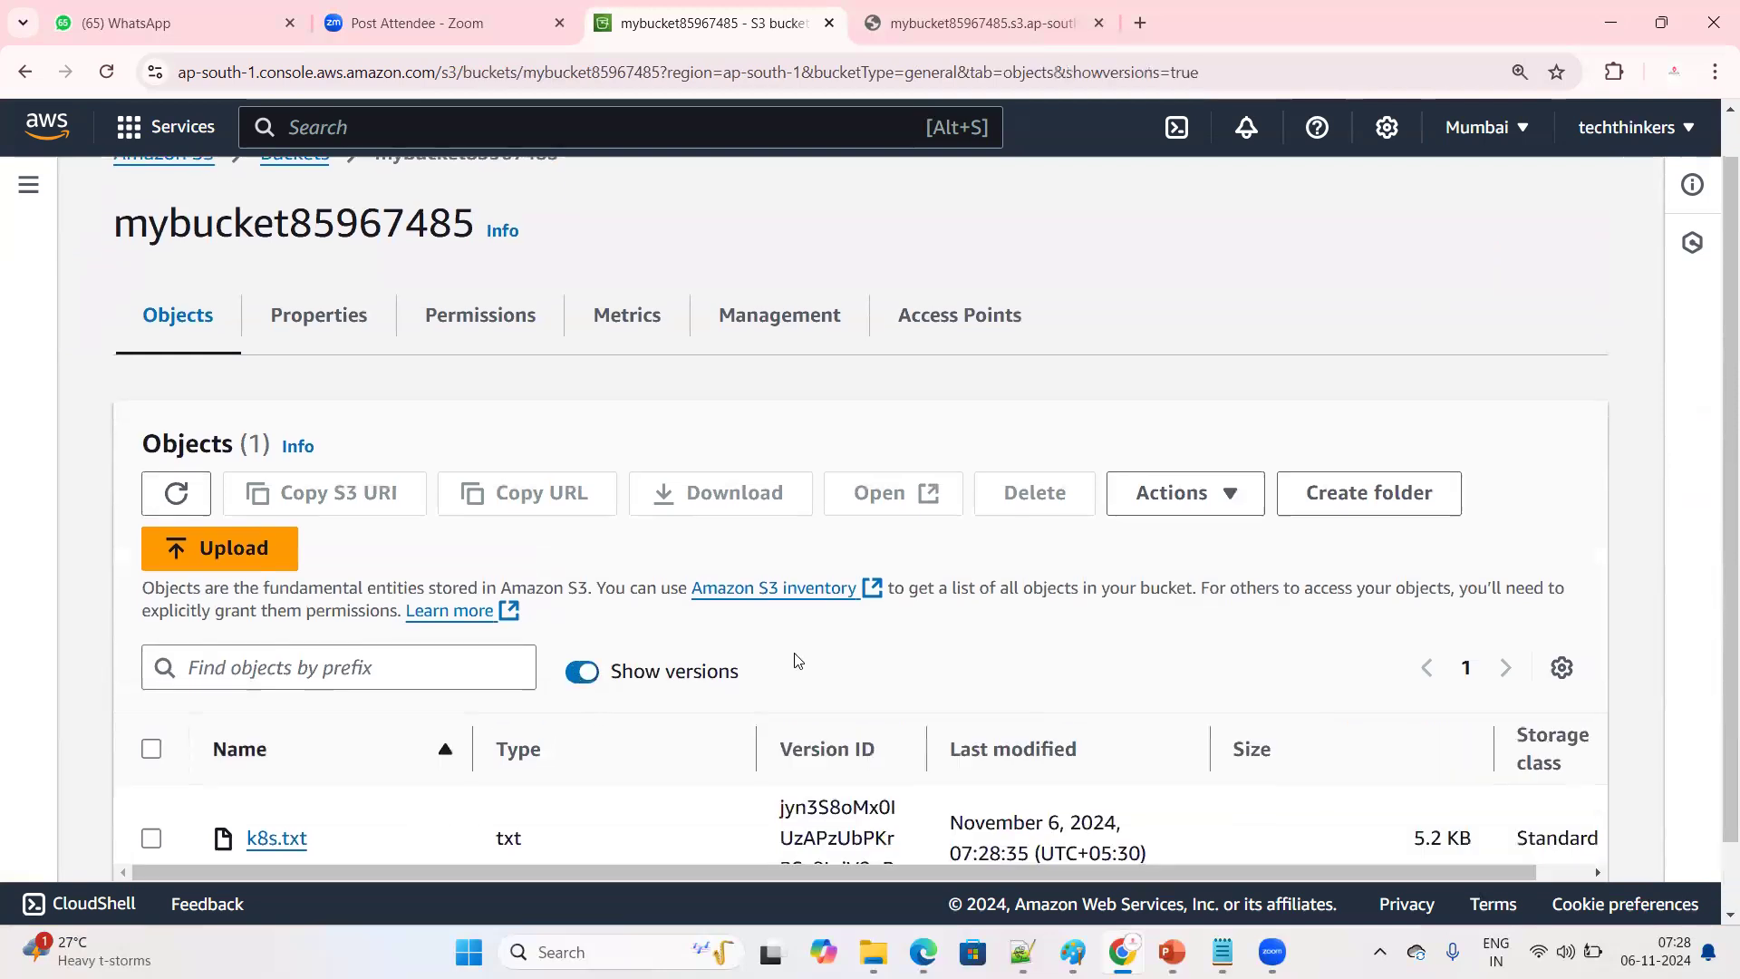
{"action": "scroll", "coordinate": [698, 754], "scroll_direction": "down", "scroll_amount": 1}
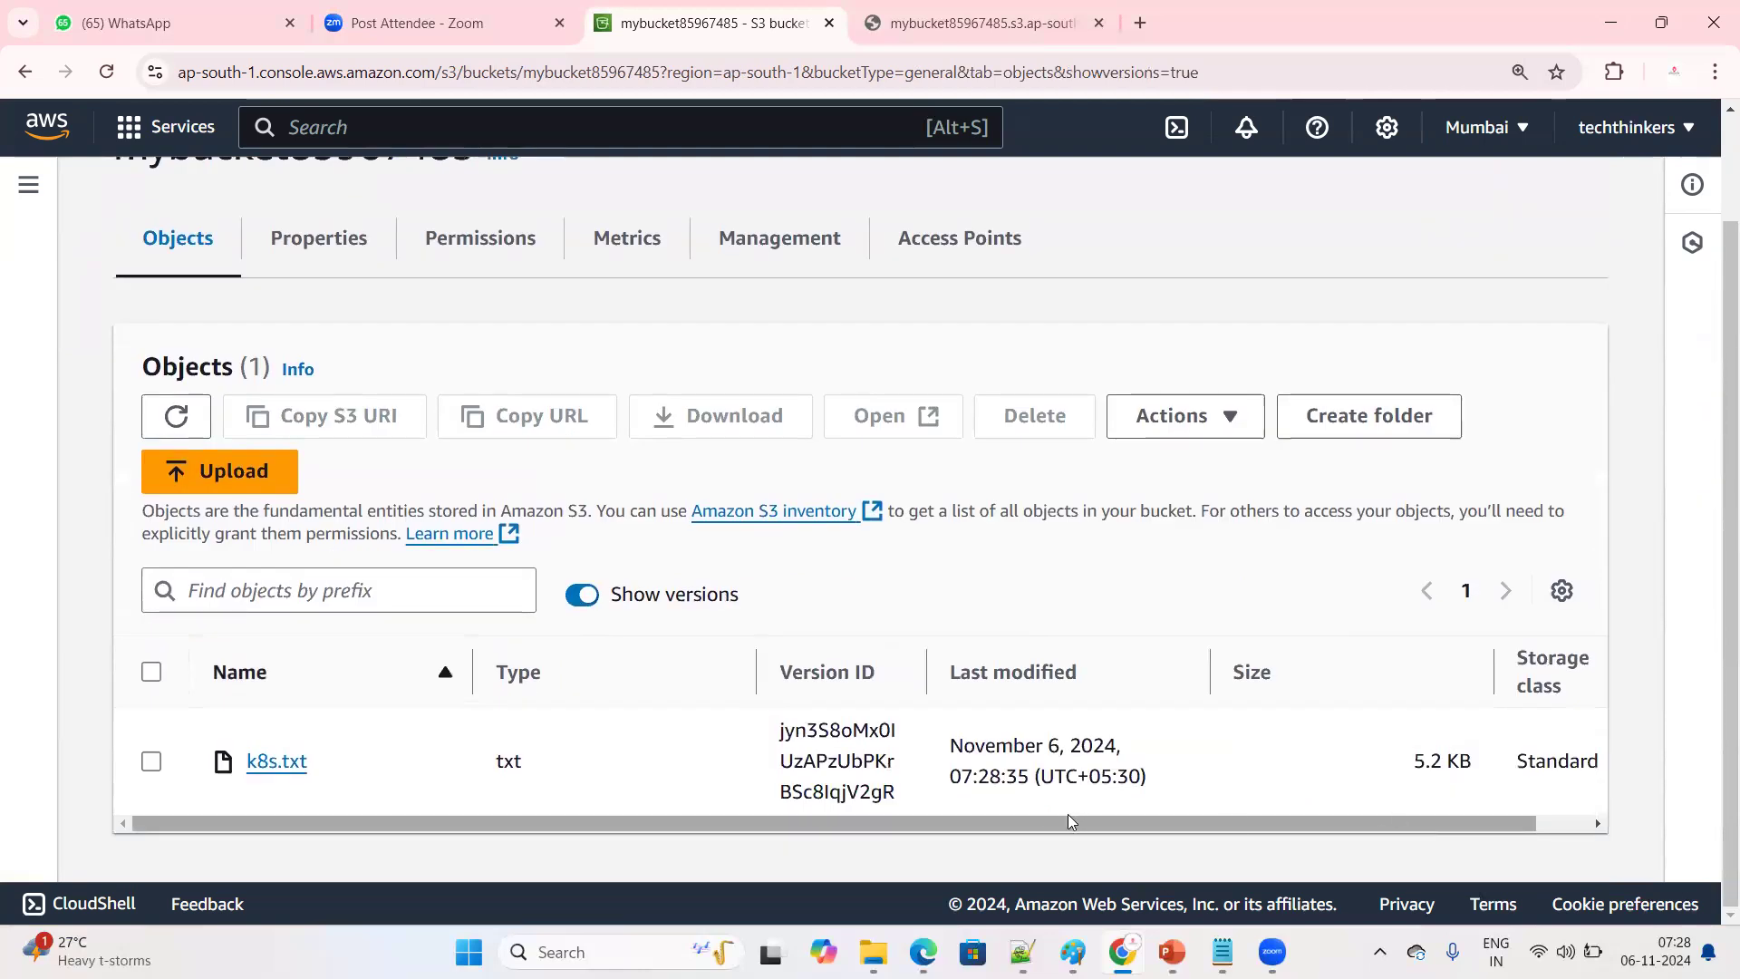
{"action": "left_click_drag", "start_coordinate": [960, 777], "coordinate": [1173, 775]}
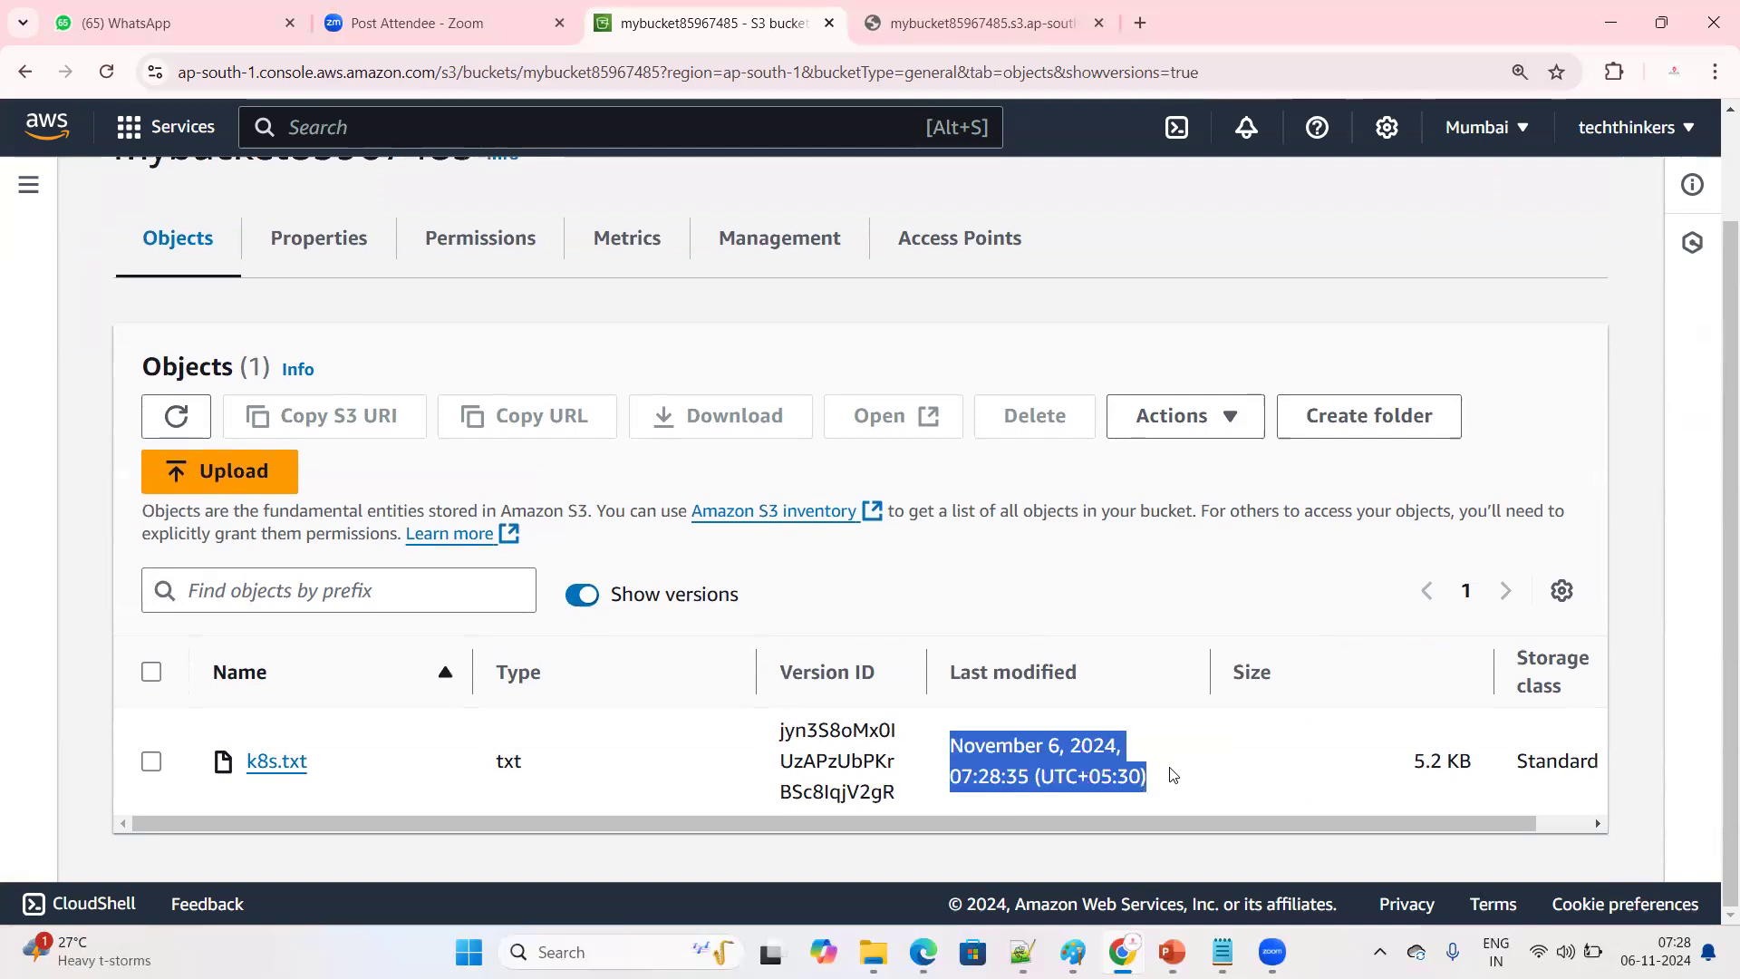
{"action": "left_click", "coordinate": [582, 596]}
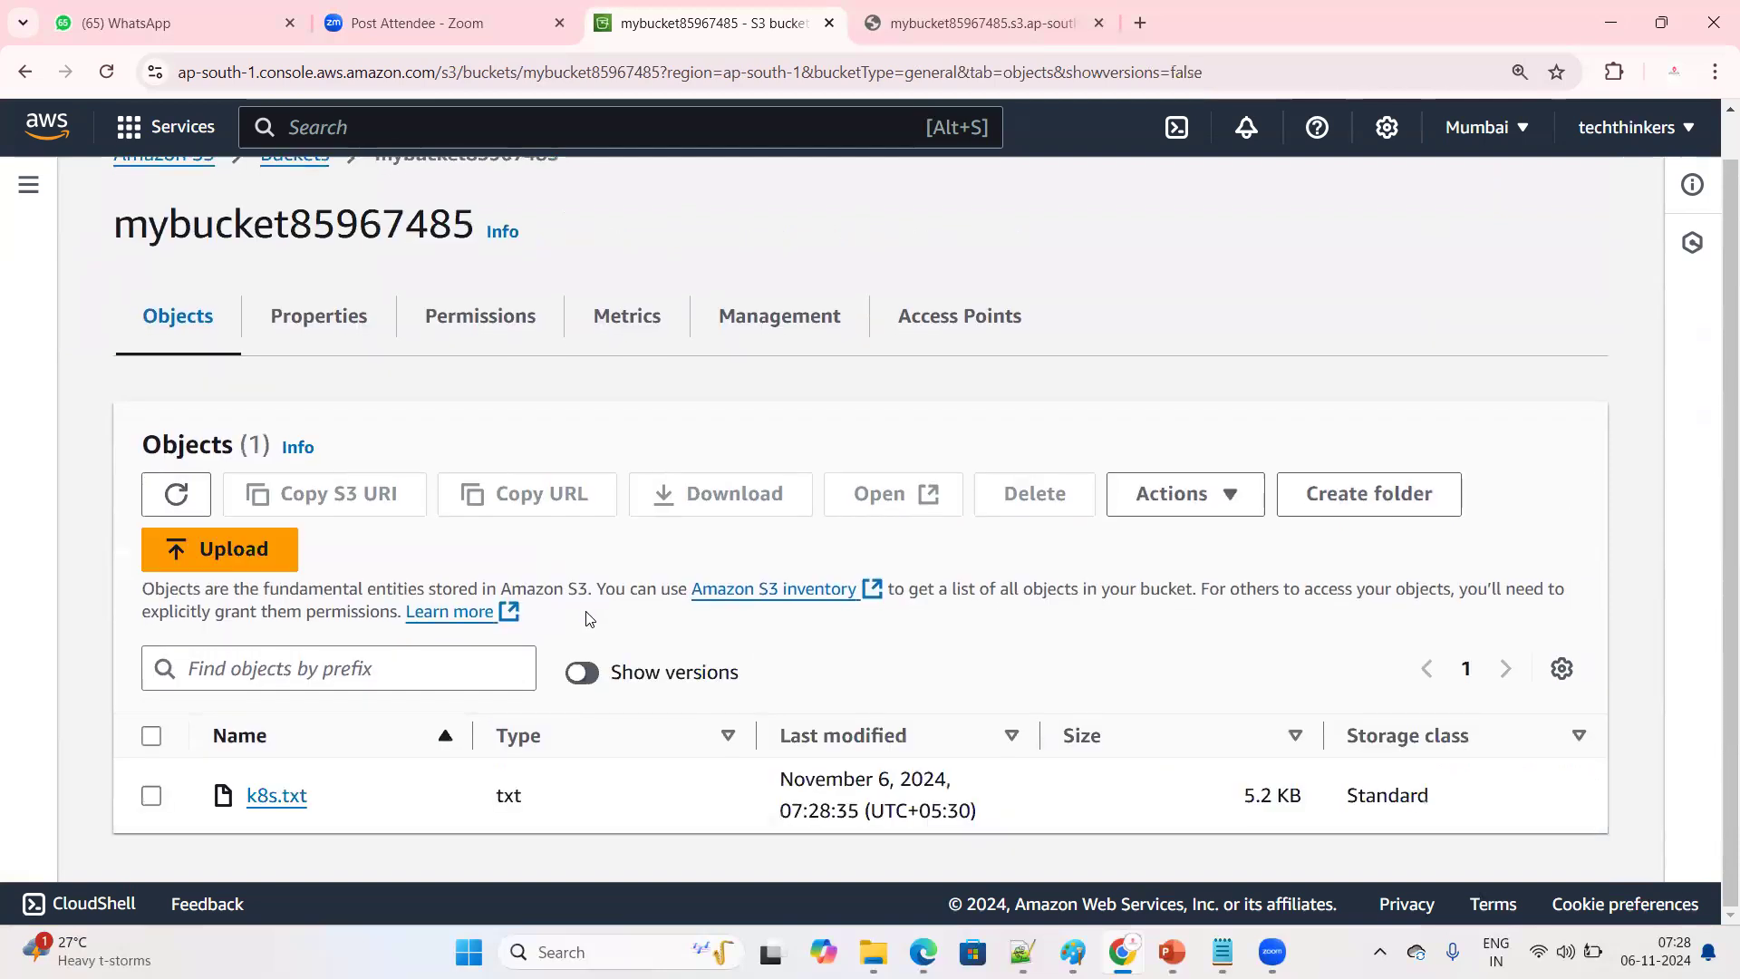
{"action": "left_click_drag", "start_coordinate": [242, 785], "coordinate": [345, 789]}
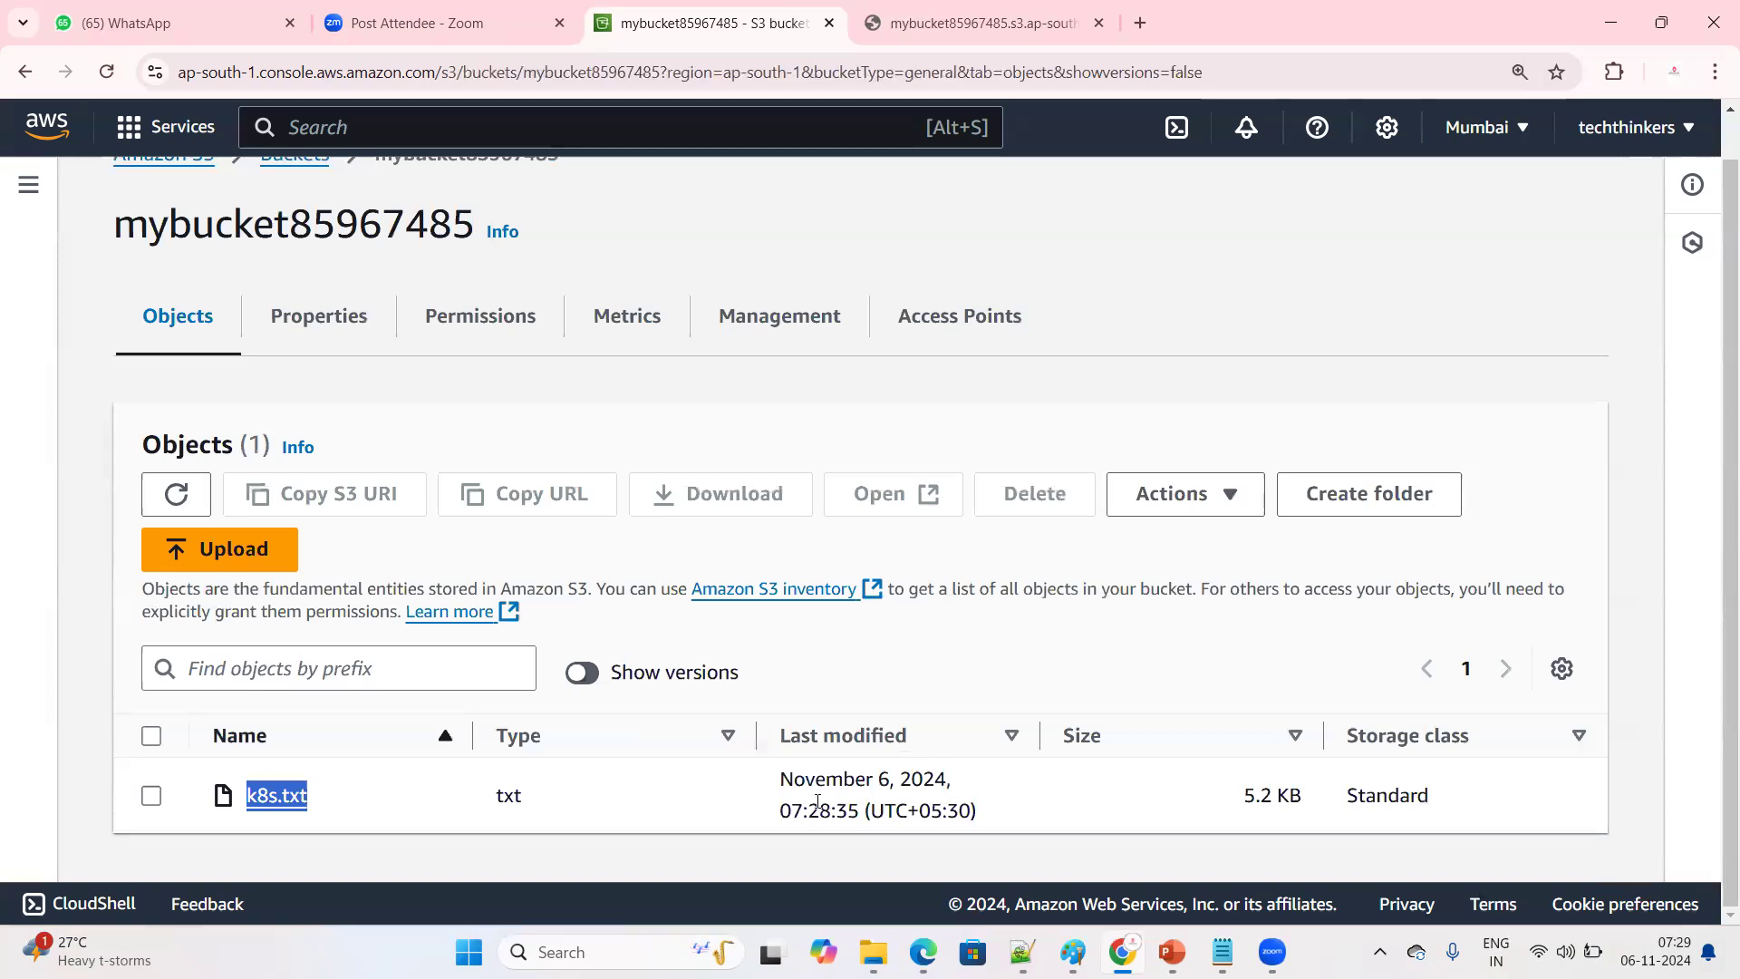
{"action": "left_click_drag", "start_coordinate": [792, 811], "coordinate": [859, 809]}
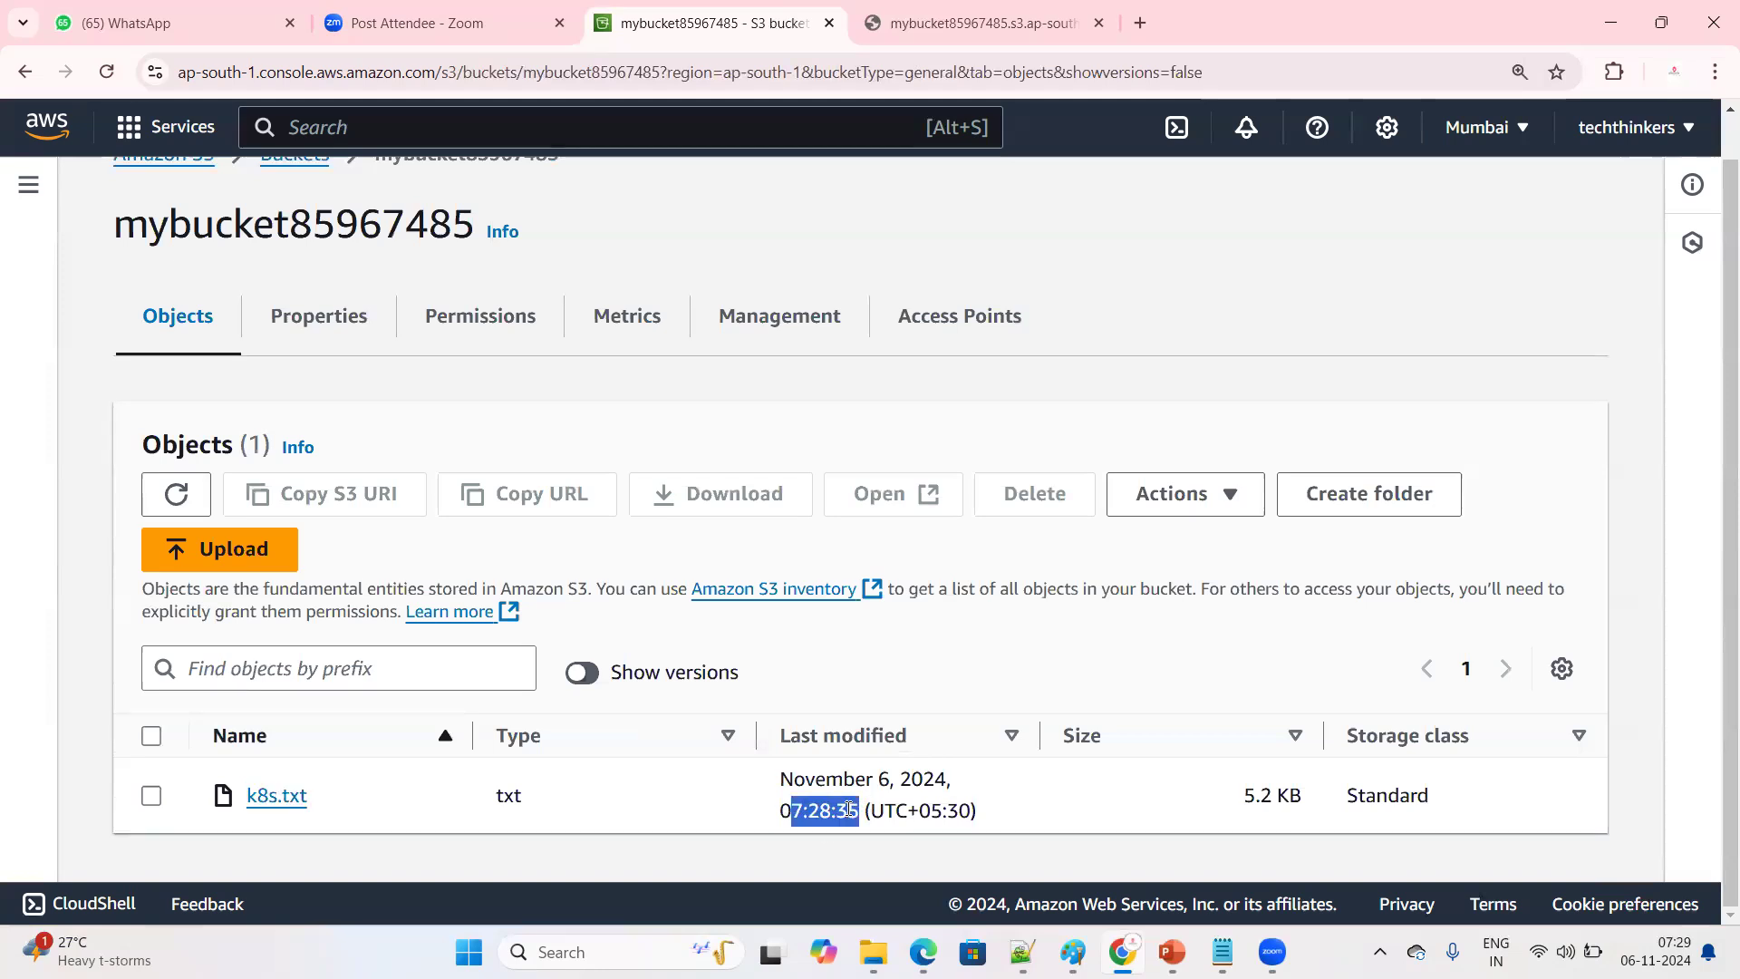
Open the details of k8s.txt, check its available object actions, and return to mybucket85967485
{"action": "left_click", "coordinate": [150, 797]}
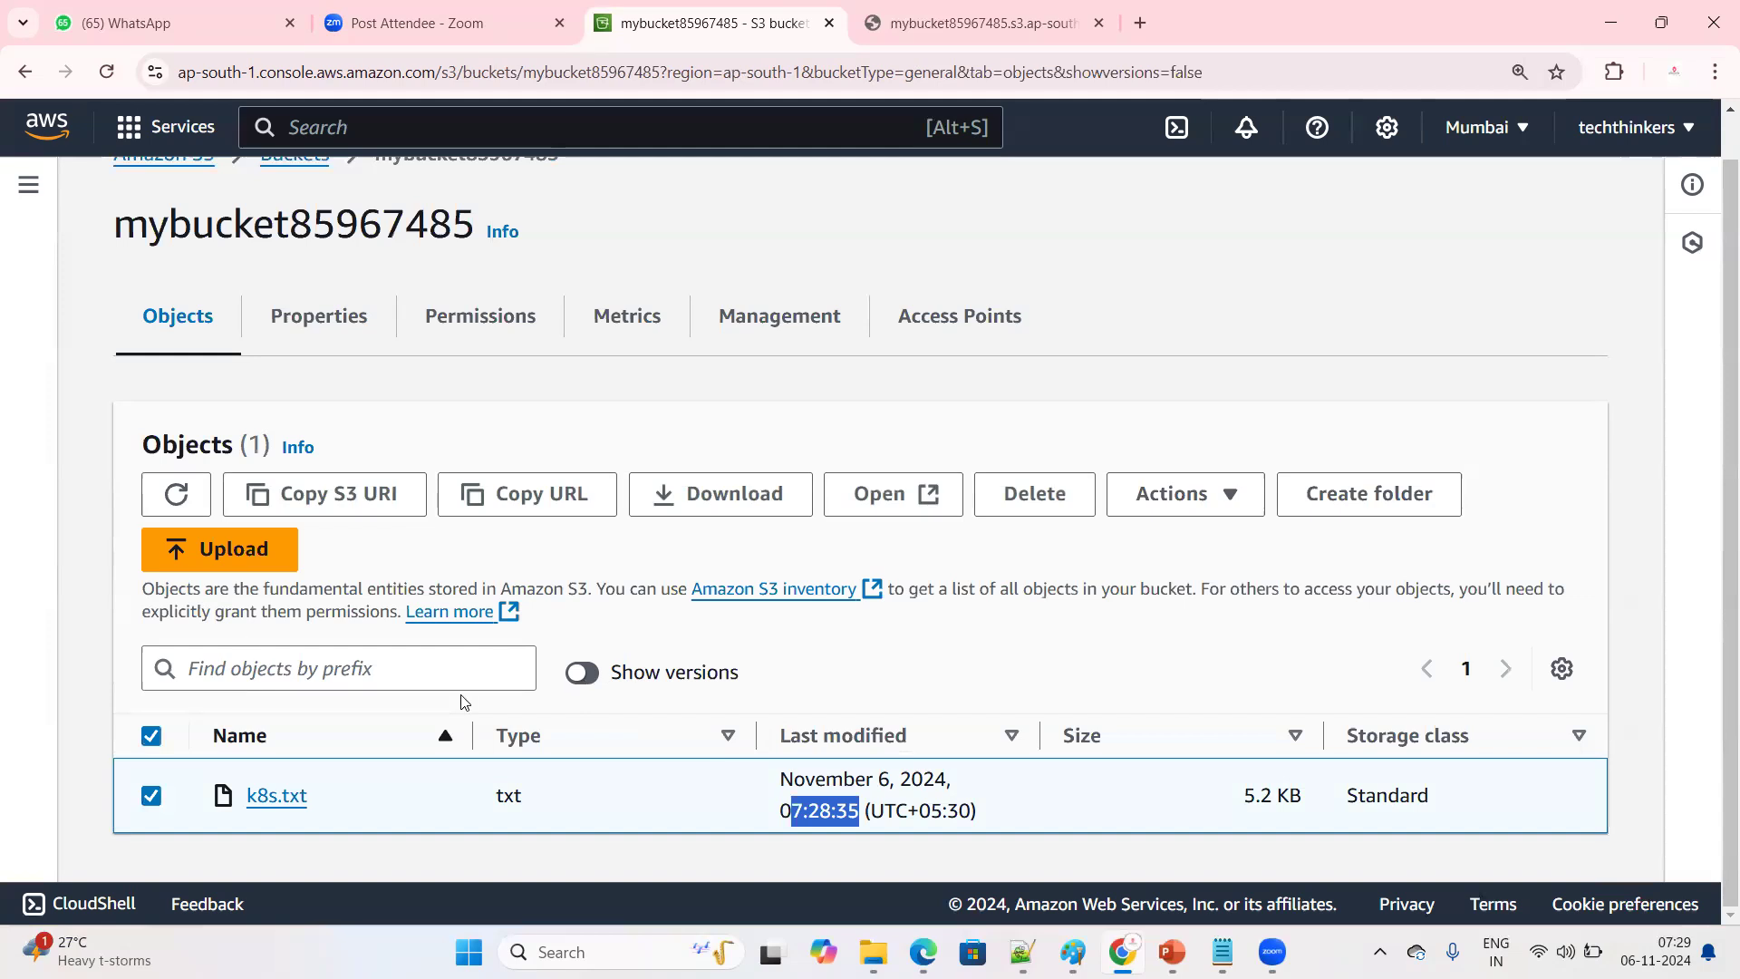
{"action": "left_click", "coordinate": [261, 802]}
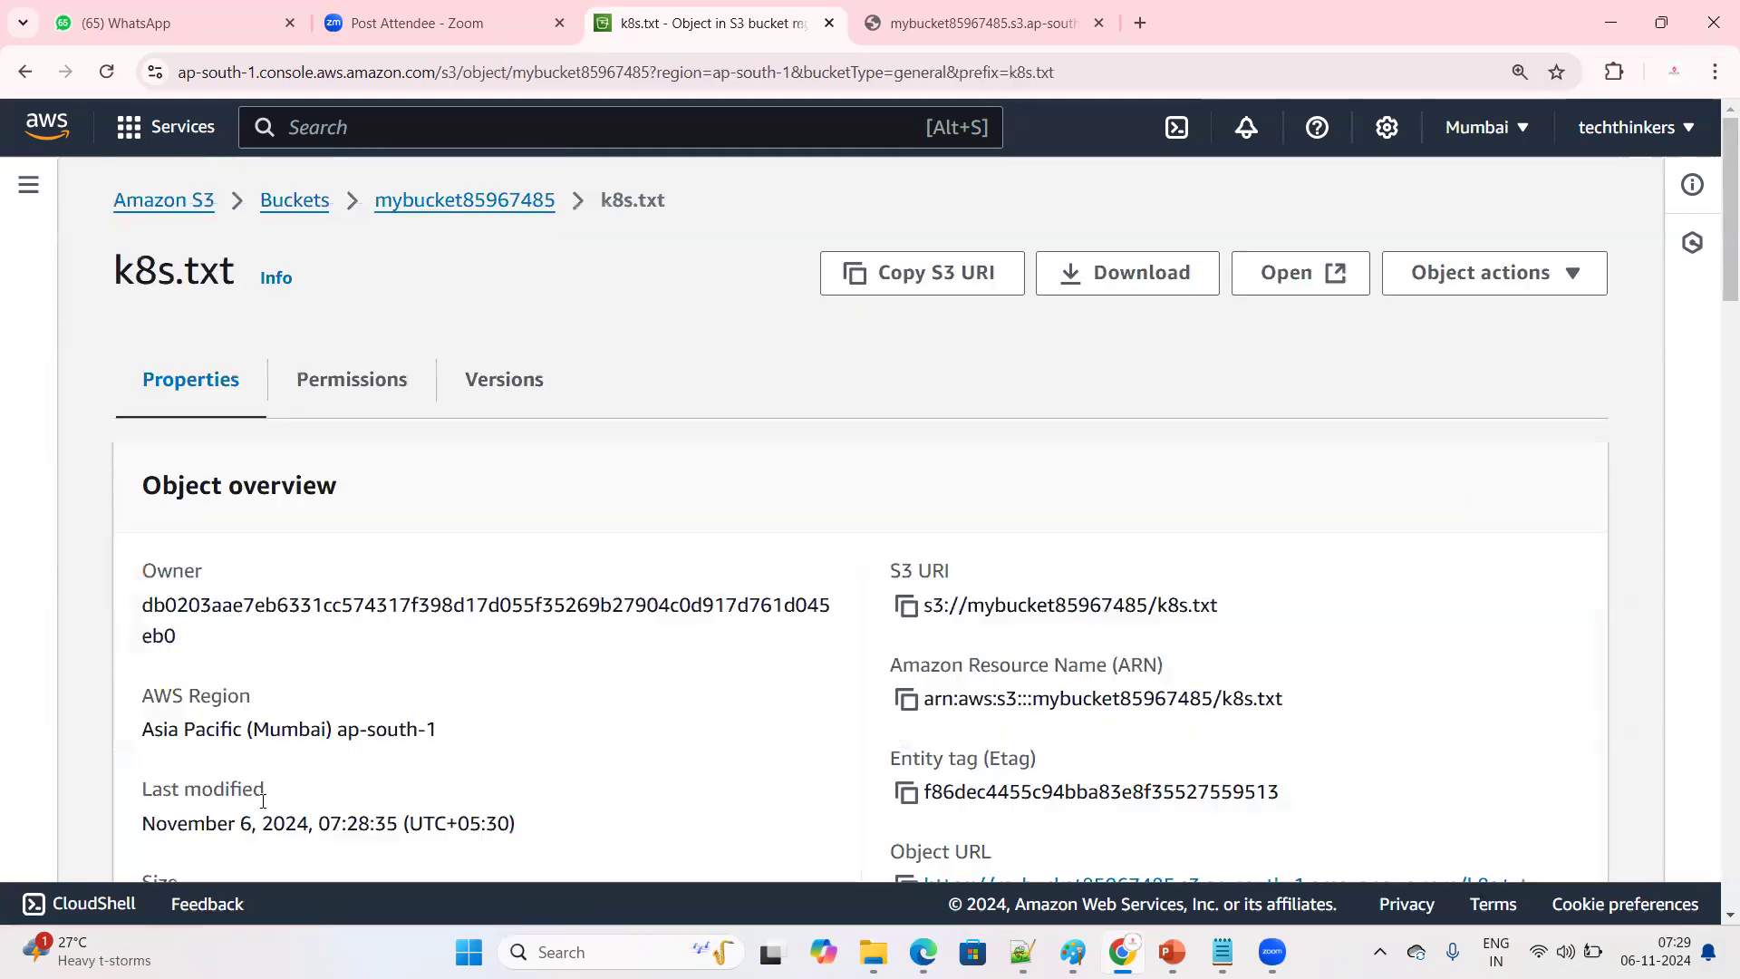
{"action": "left_click", "coordinate": [1564, 278]}
{"action": "left_click", "coordinate": [1167, 413]}
{"action": "left_click", "coordinate": [555, 204]}
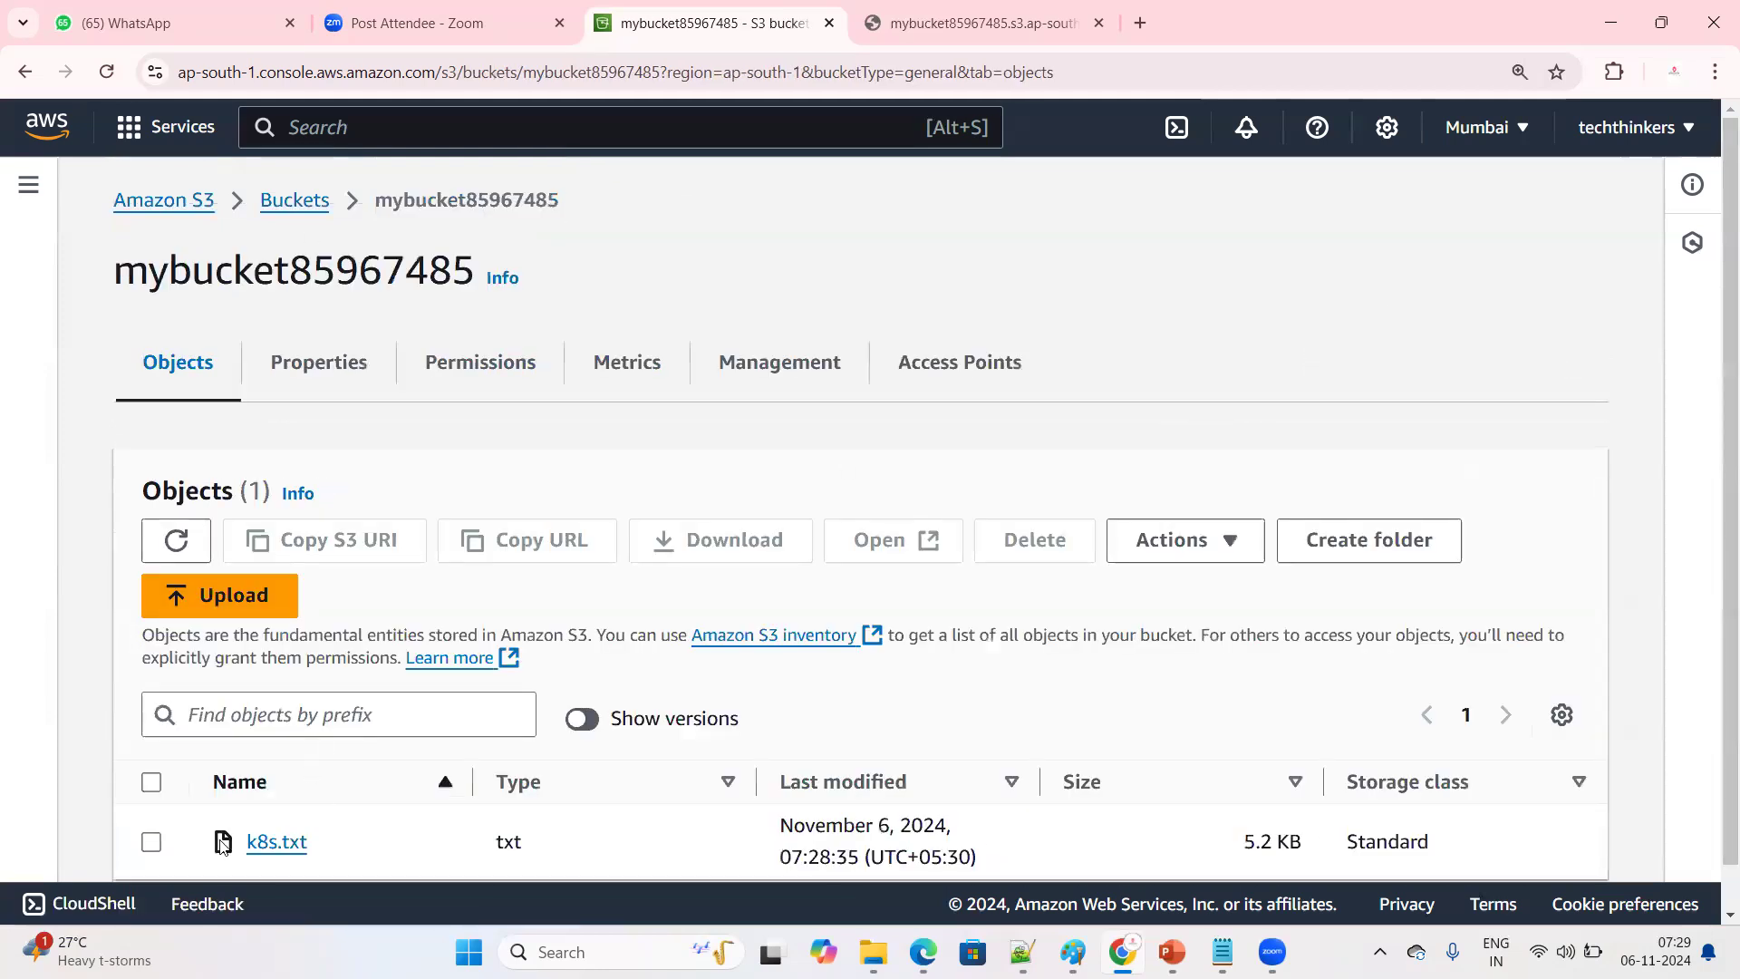
Delete k8s.txt from the versioned bucket, confirming with the text "delete", and close the deletion status to return to the object list
{"action": "scroll", "coordinate": [151, 816], "scroll_direction": "down", "scroll_amount": 1}
{"action": "left_click", "coordinate": [151, 795]}
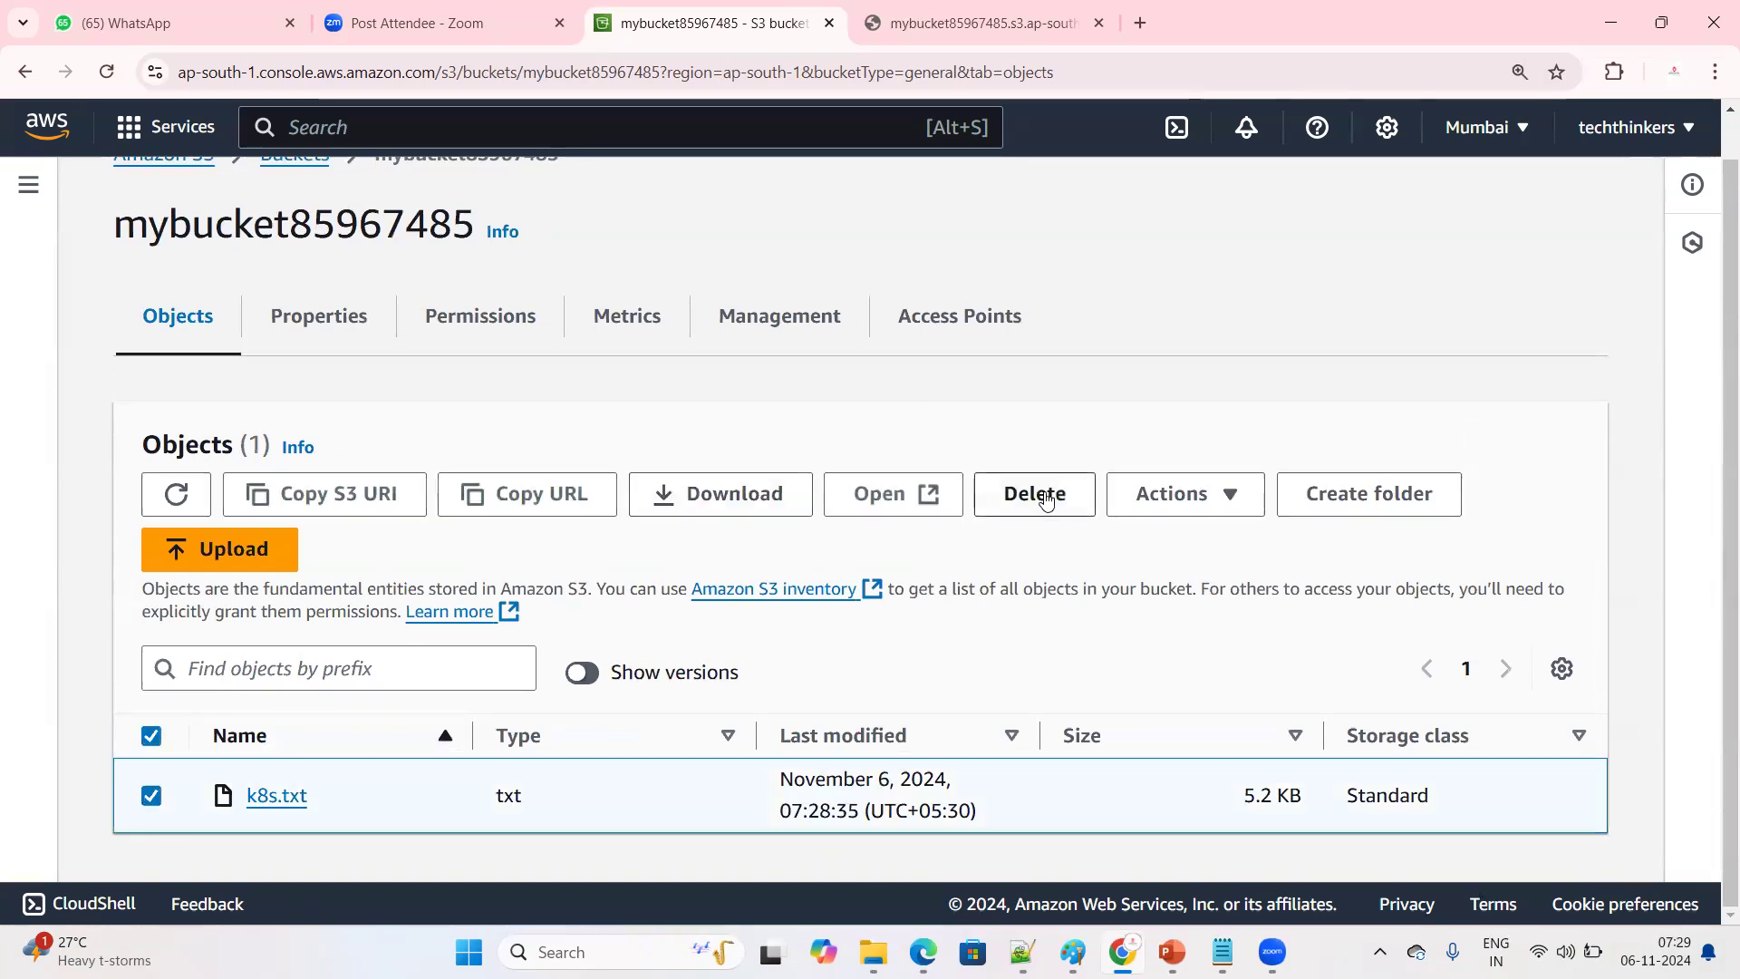
{"action": "left_click", "coordinate": [1043, 495]}
{"action": "scroll", "coordinate": [385, 793], "scroll_direction": "down", "scroll_amount": 4}
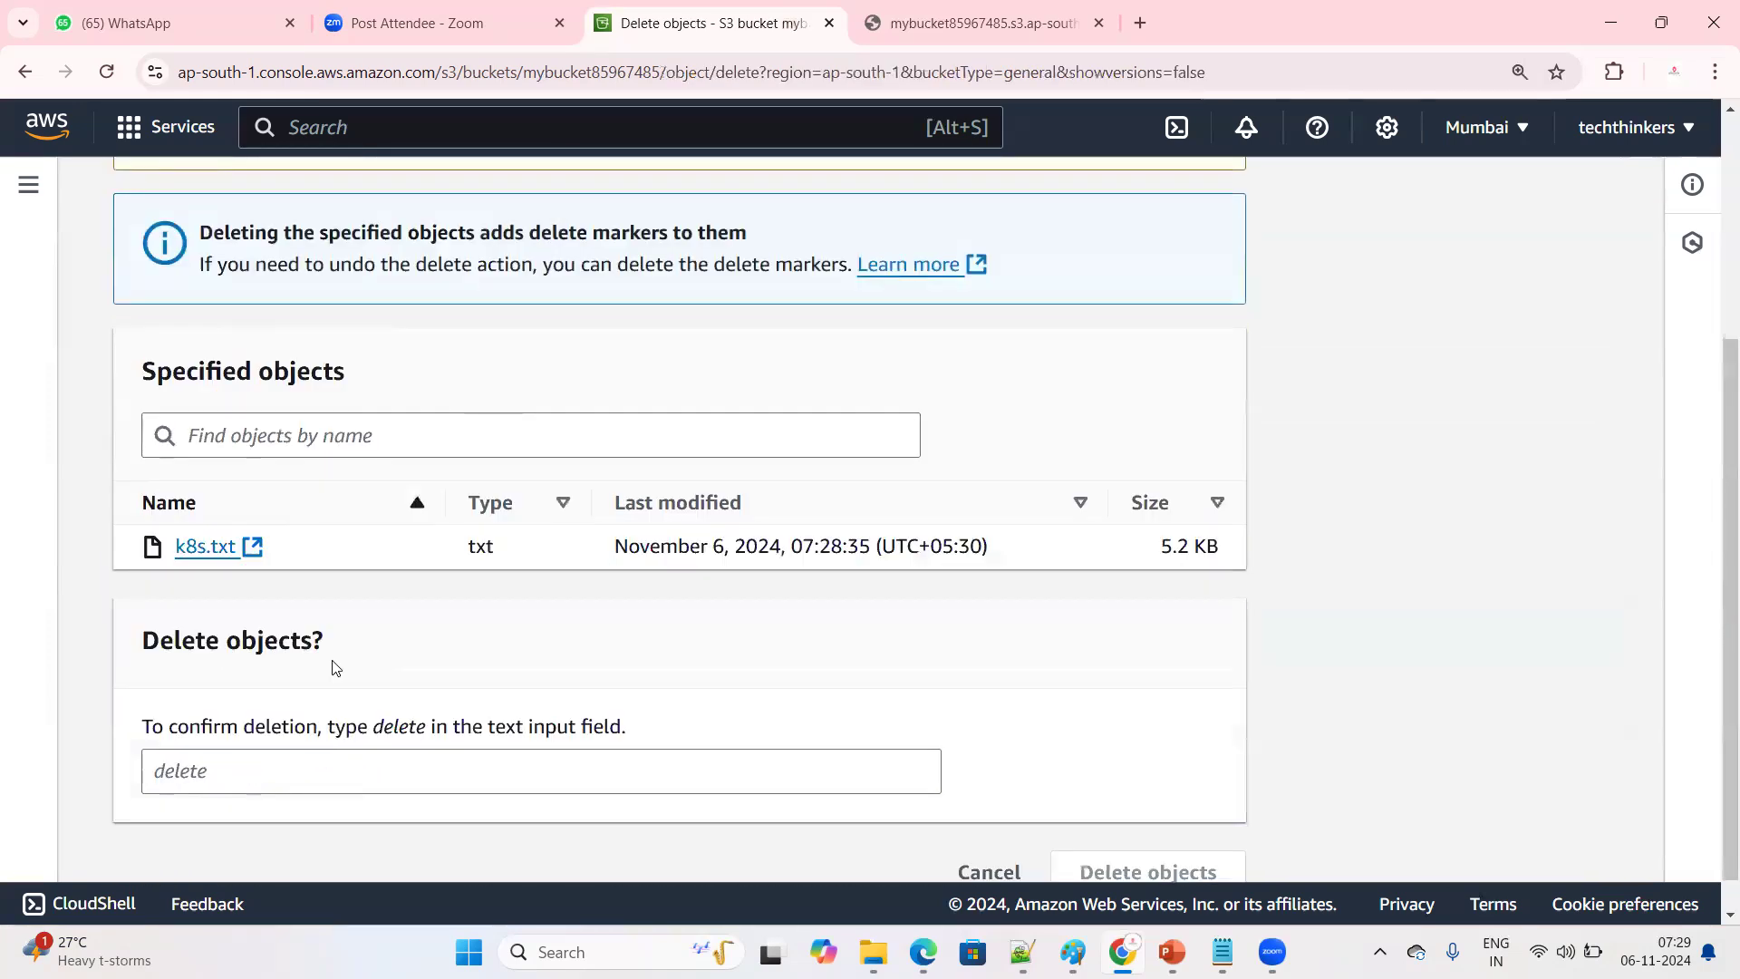
{"action": "left_click", "coordinate": [354, 776]}
{"action": "type", "text": "delete"}
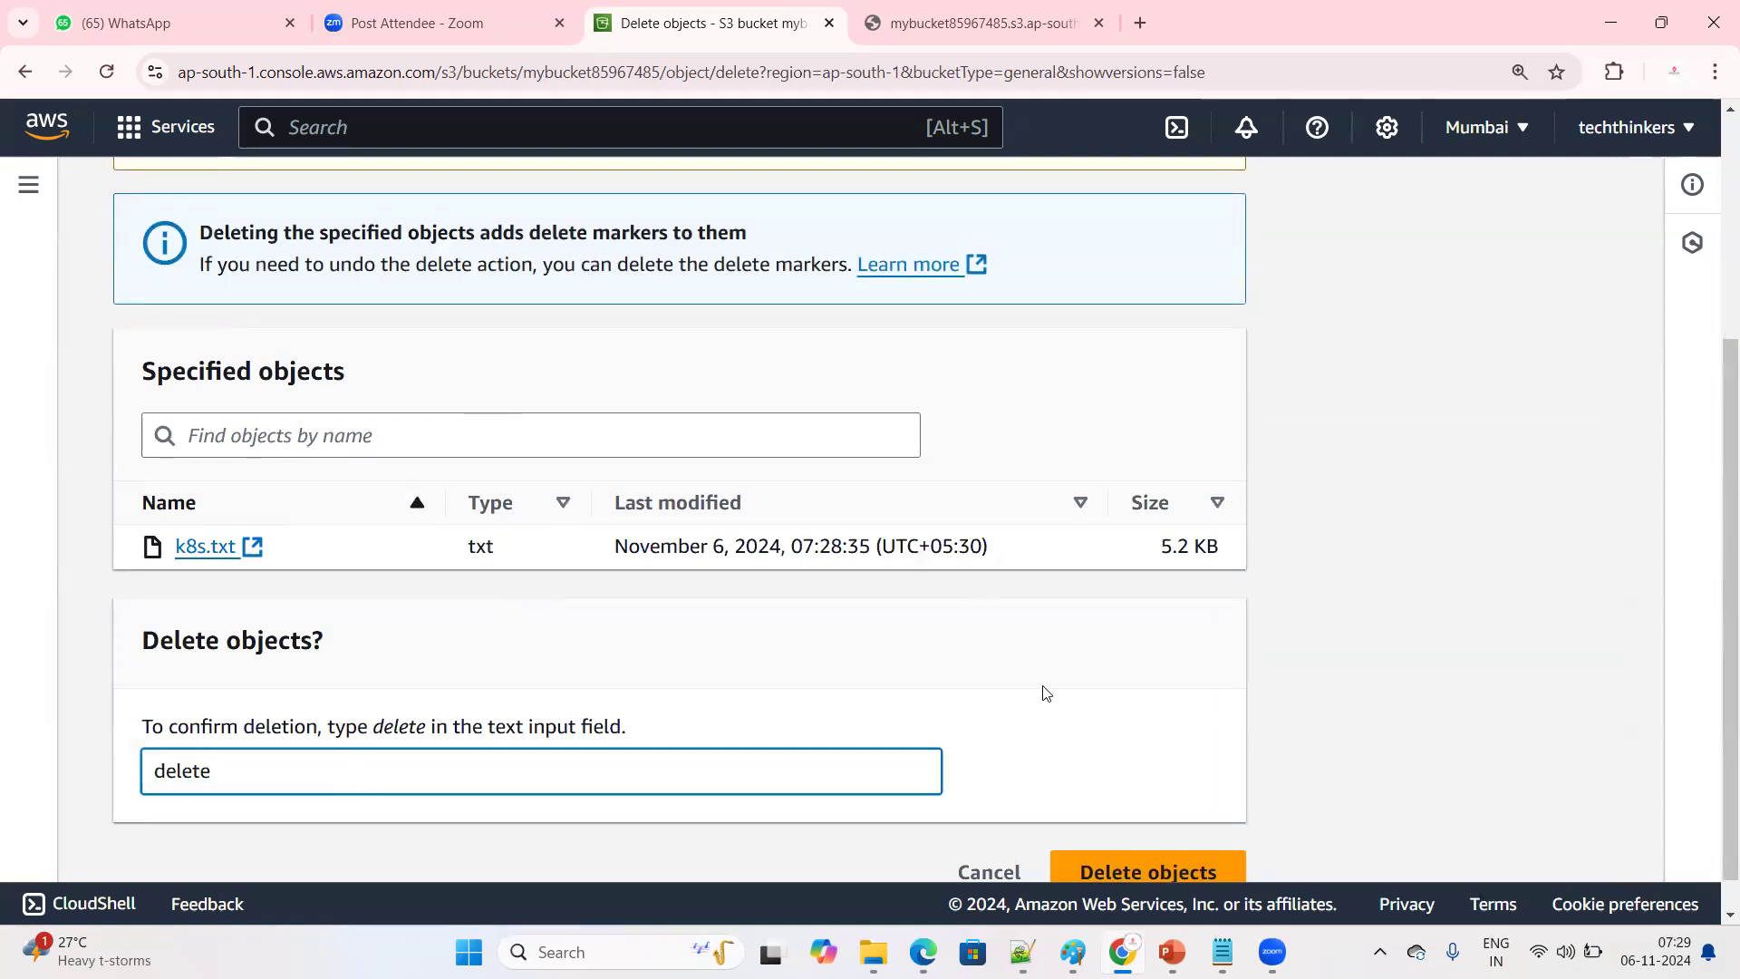
{"action": "scroll", "coordinate": [1042, 692], "scroll_direction": "down", "scroll_amount": 1}
{"action": "left_click", "coordinate": [1124, 844]}
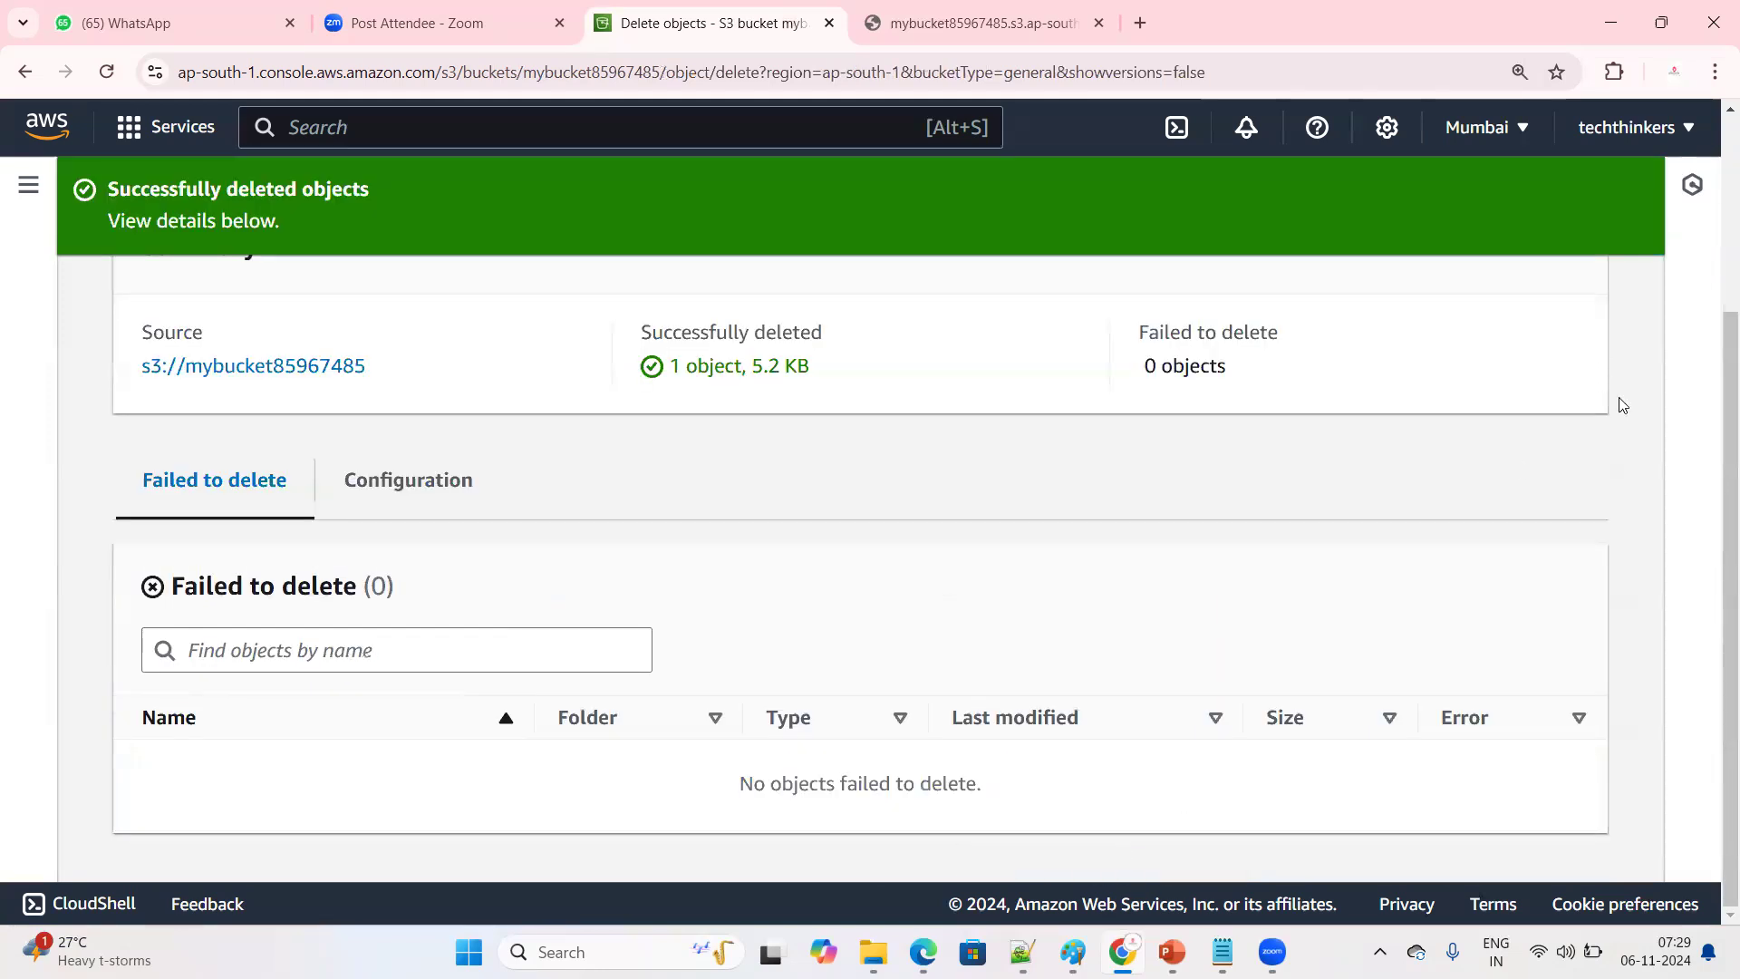
{"action": "scroll", "coordinate": [1600, 372], "scroll_direction": "up", "scroll_amount": 3}
{"action": "left_click", "coordinate": [1560, 314]}
{"action": "scroll", "coordinate": [843, 635], "scroll_direction": "down", "scroll_amount": 2}
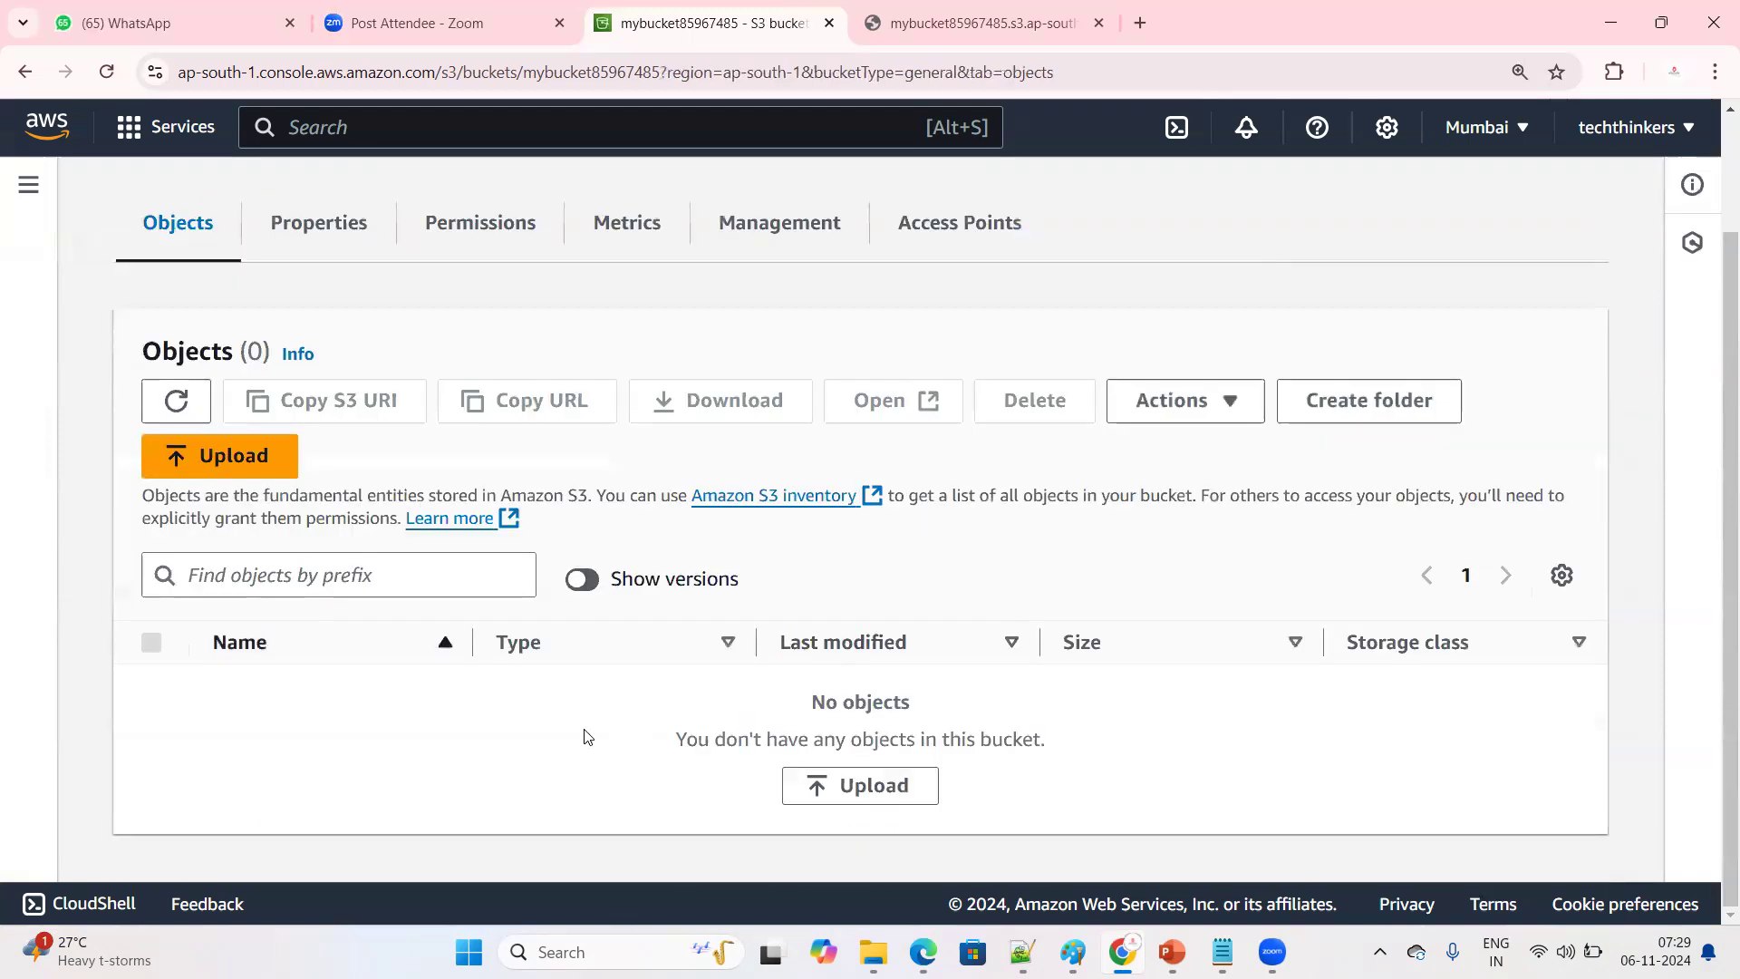
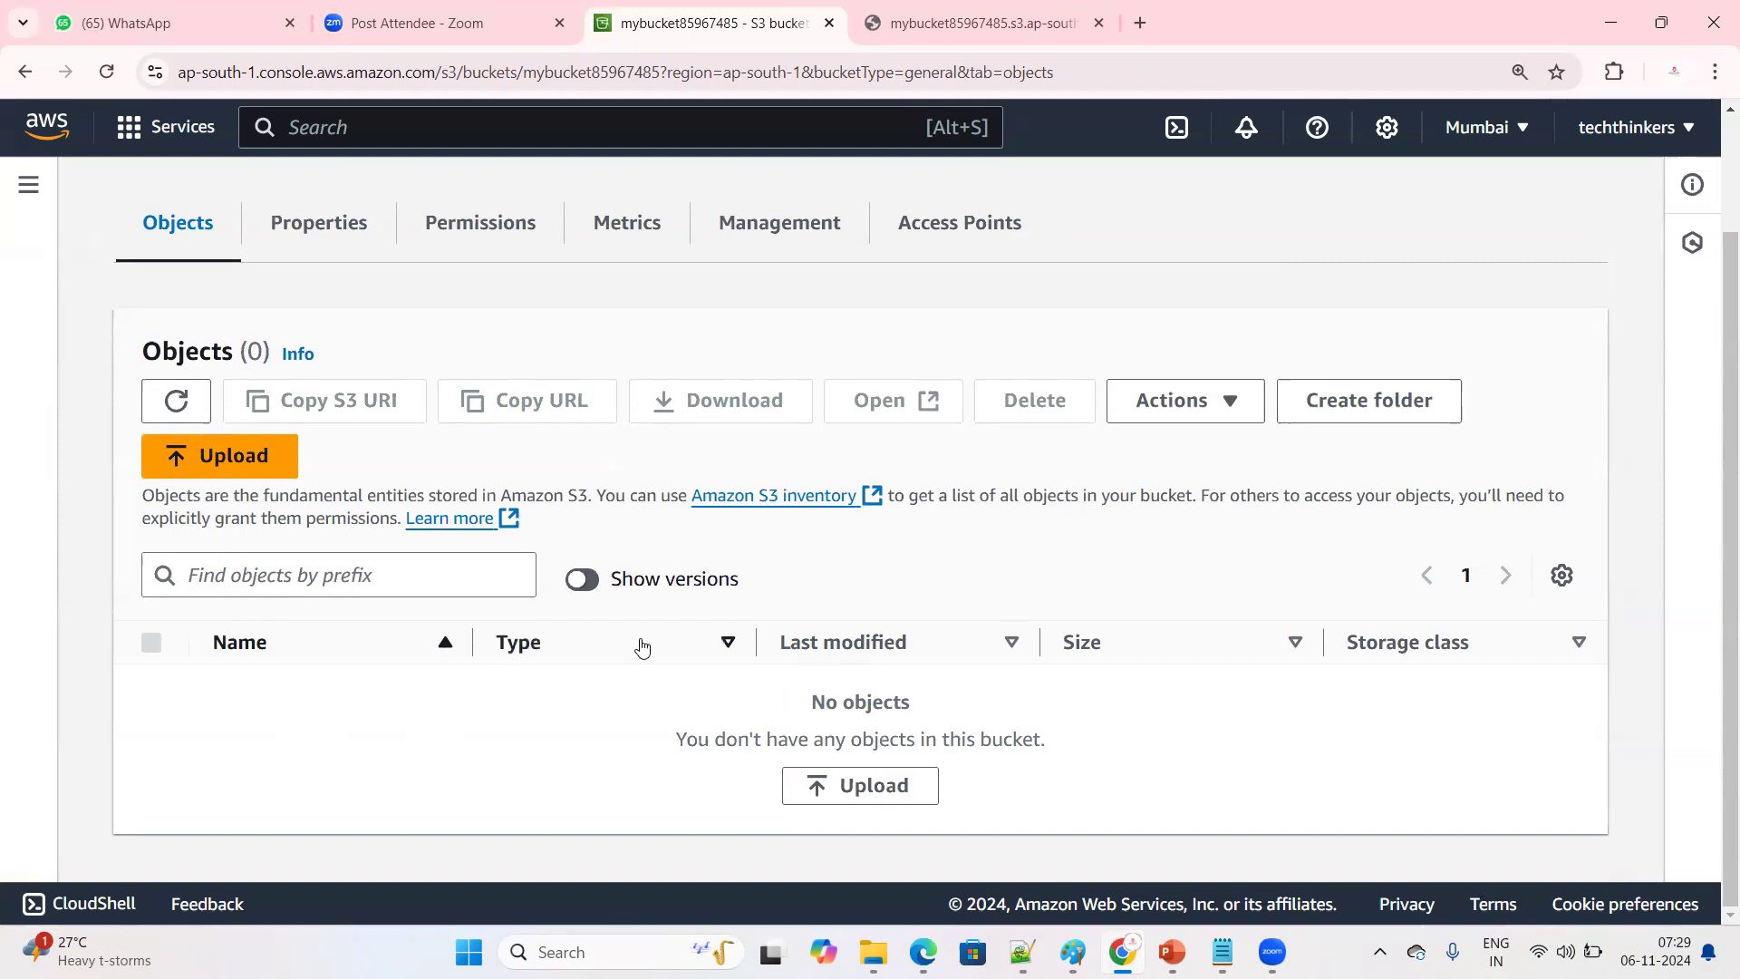
Compare the object list with and without versions, then show the versions and examine the delete marker of k8s.txt
{"action": "left_click", "coordinate": [580, 580]}
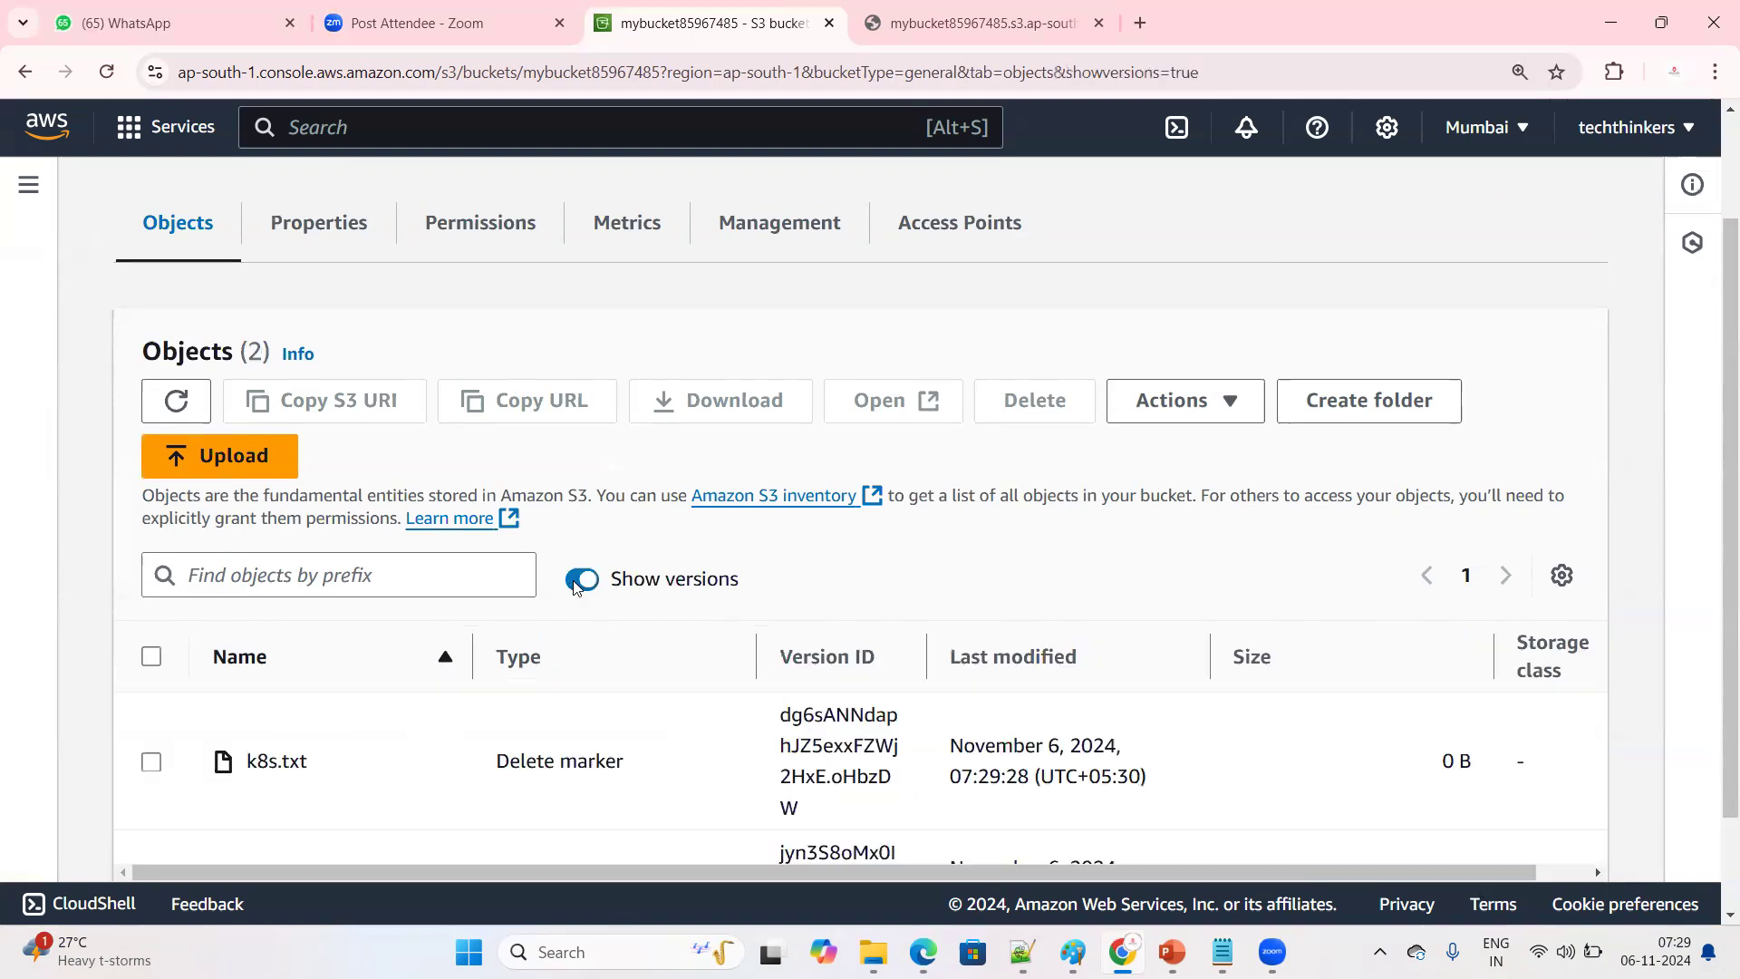
{"action": "scroll", "coordinate": [575, 587], "scroll_direction": "down", "scroll_amount": 2}
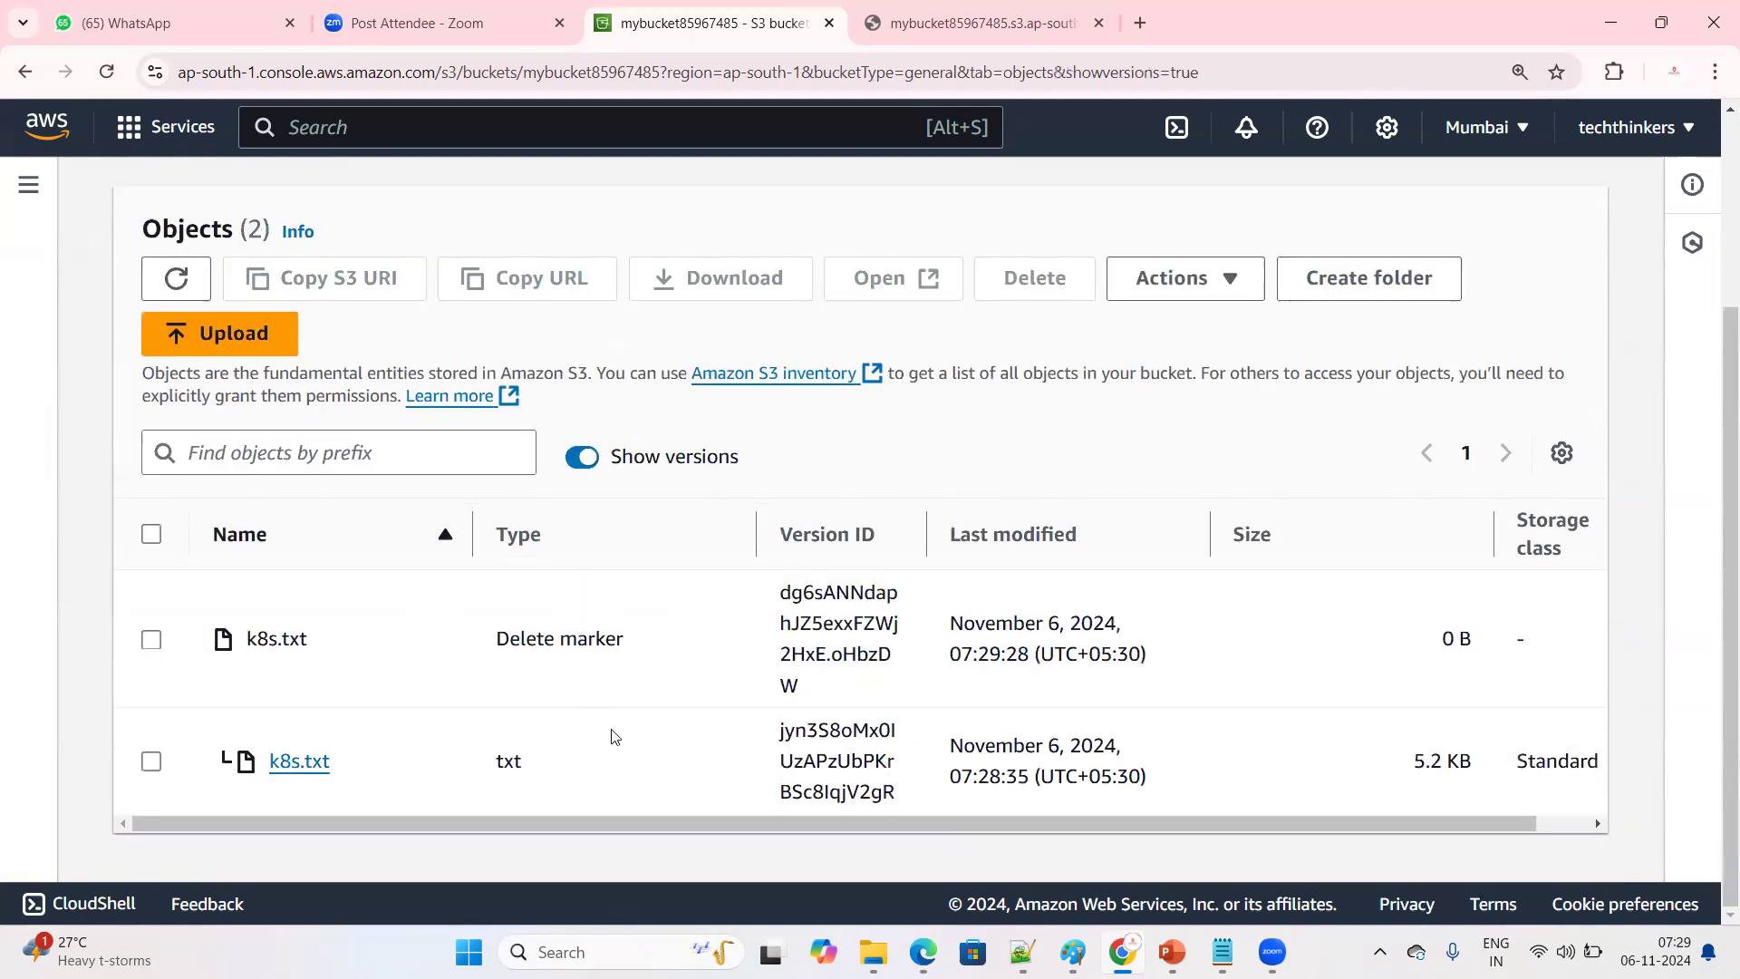
{"action": "left_click", "coordinate": [582, 456]}
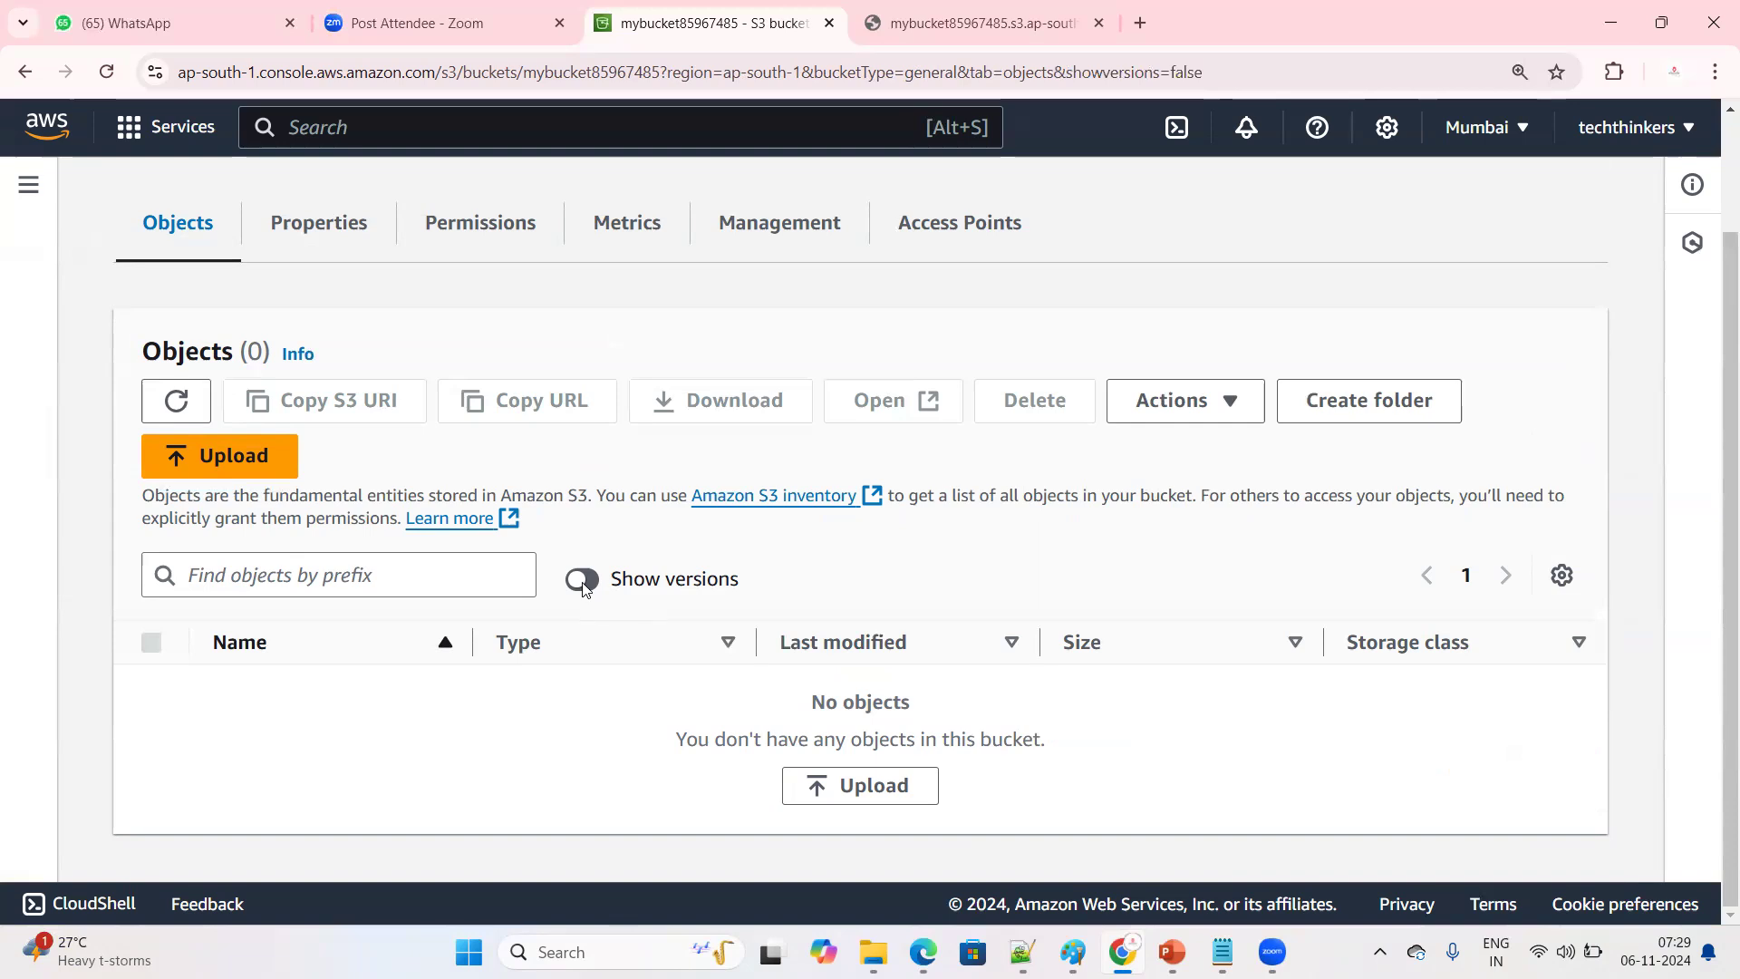
{"action": "left_click", "coordinate": [582, 580]}
{"action": "scroll", "coordinate": [718, 698], "scroll_direction": "down", "scroll_amount": 2}
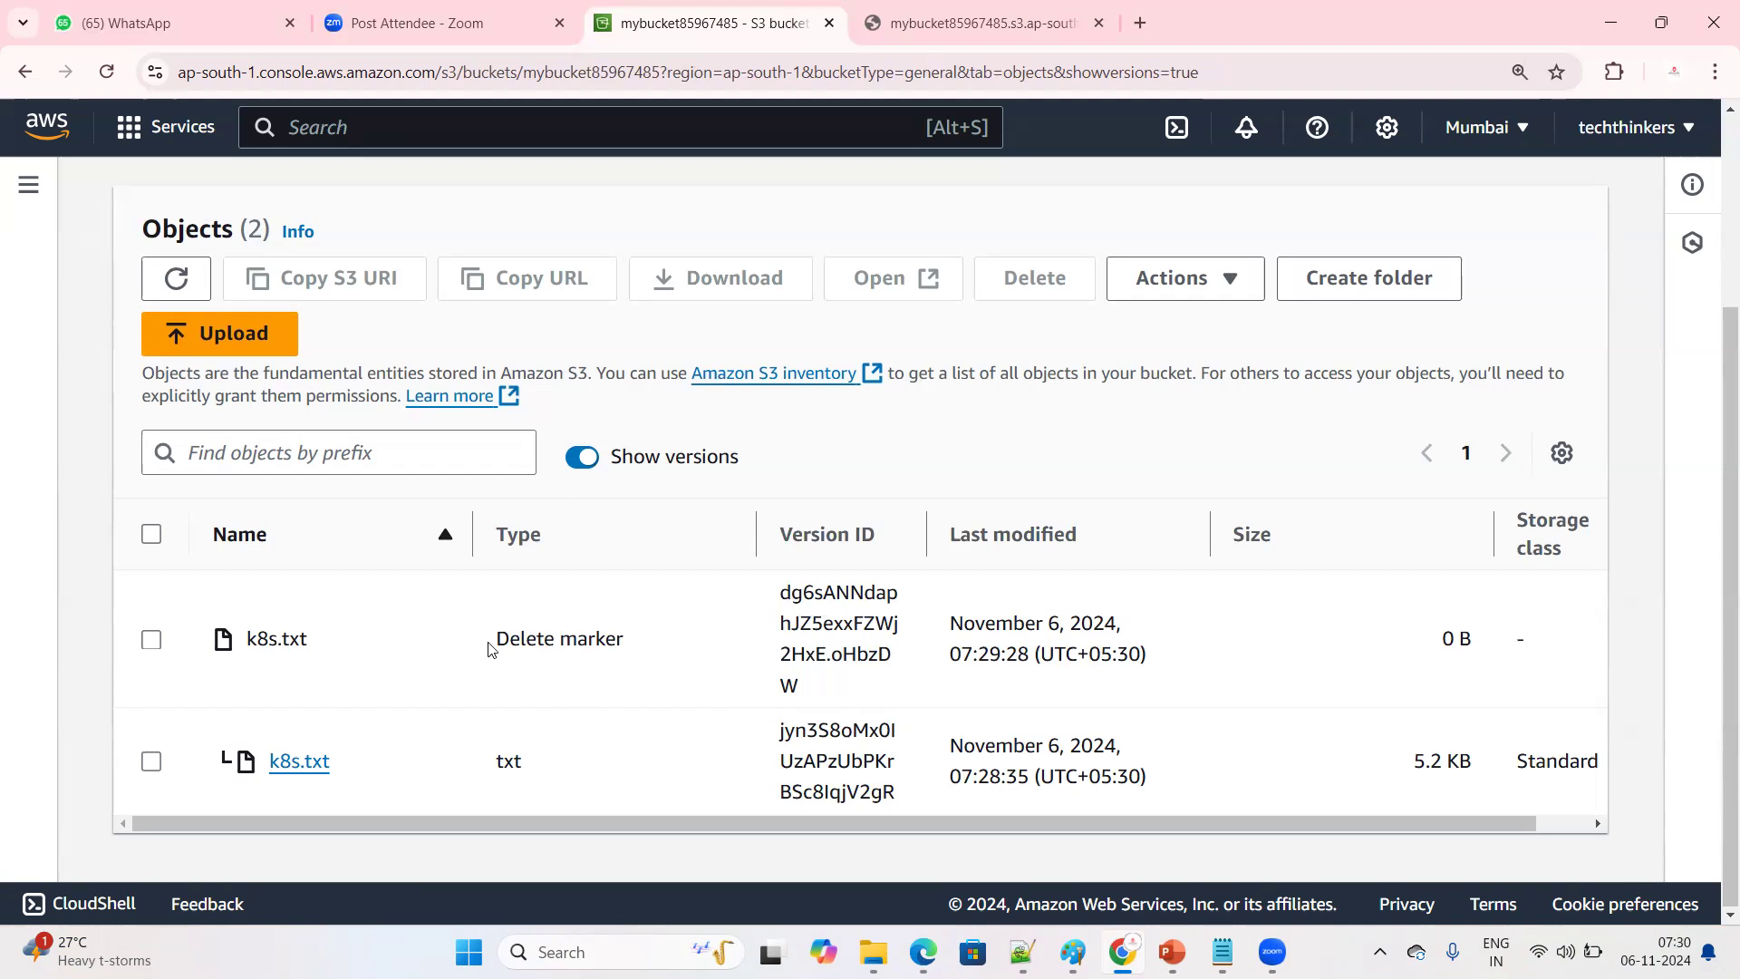
{"action": "triple_click", "coordinate": [591, 633]}
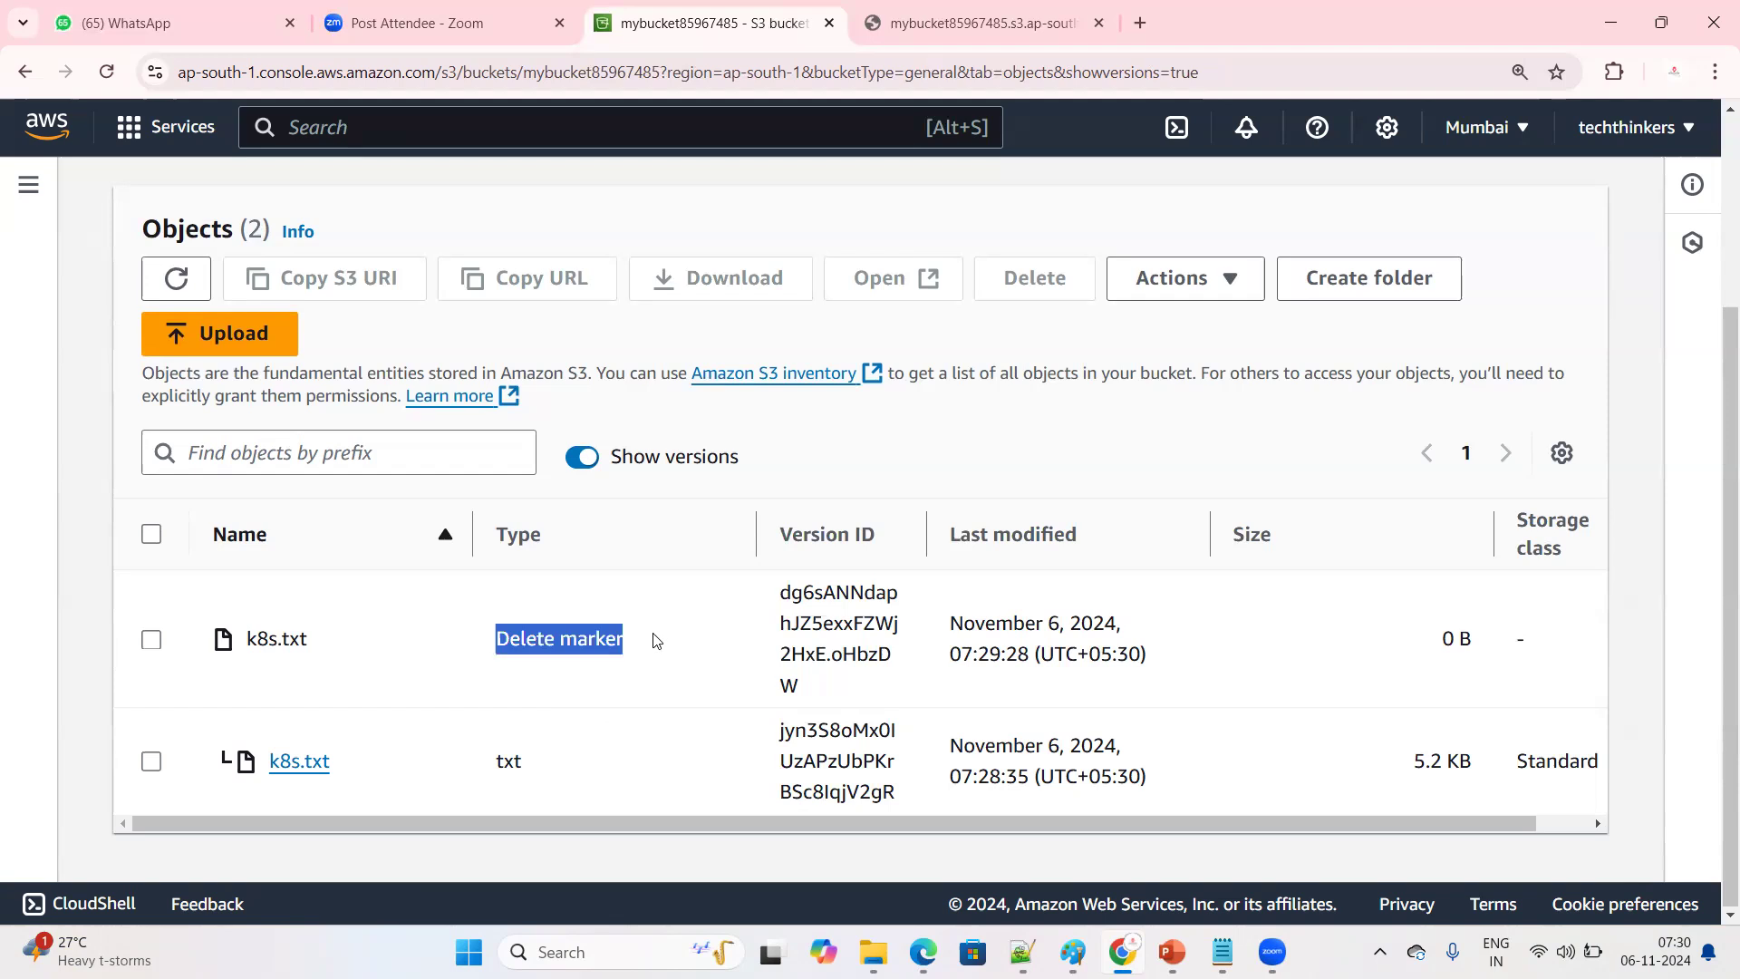
{"action": "left_click", "coordinate": [662, 696]}
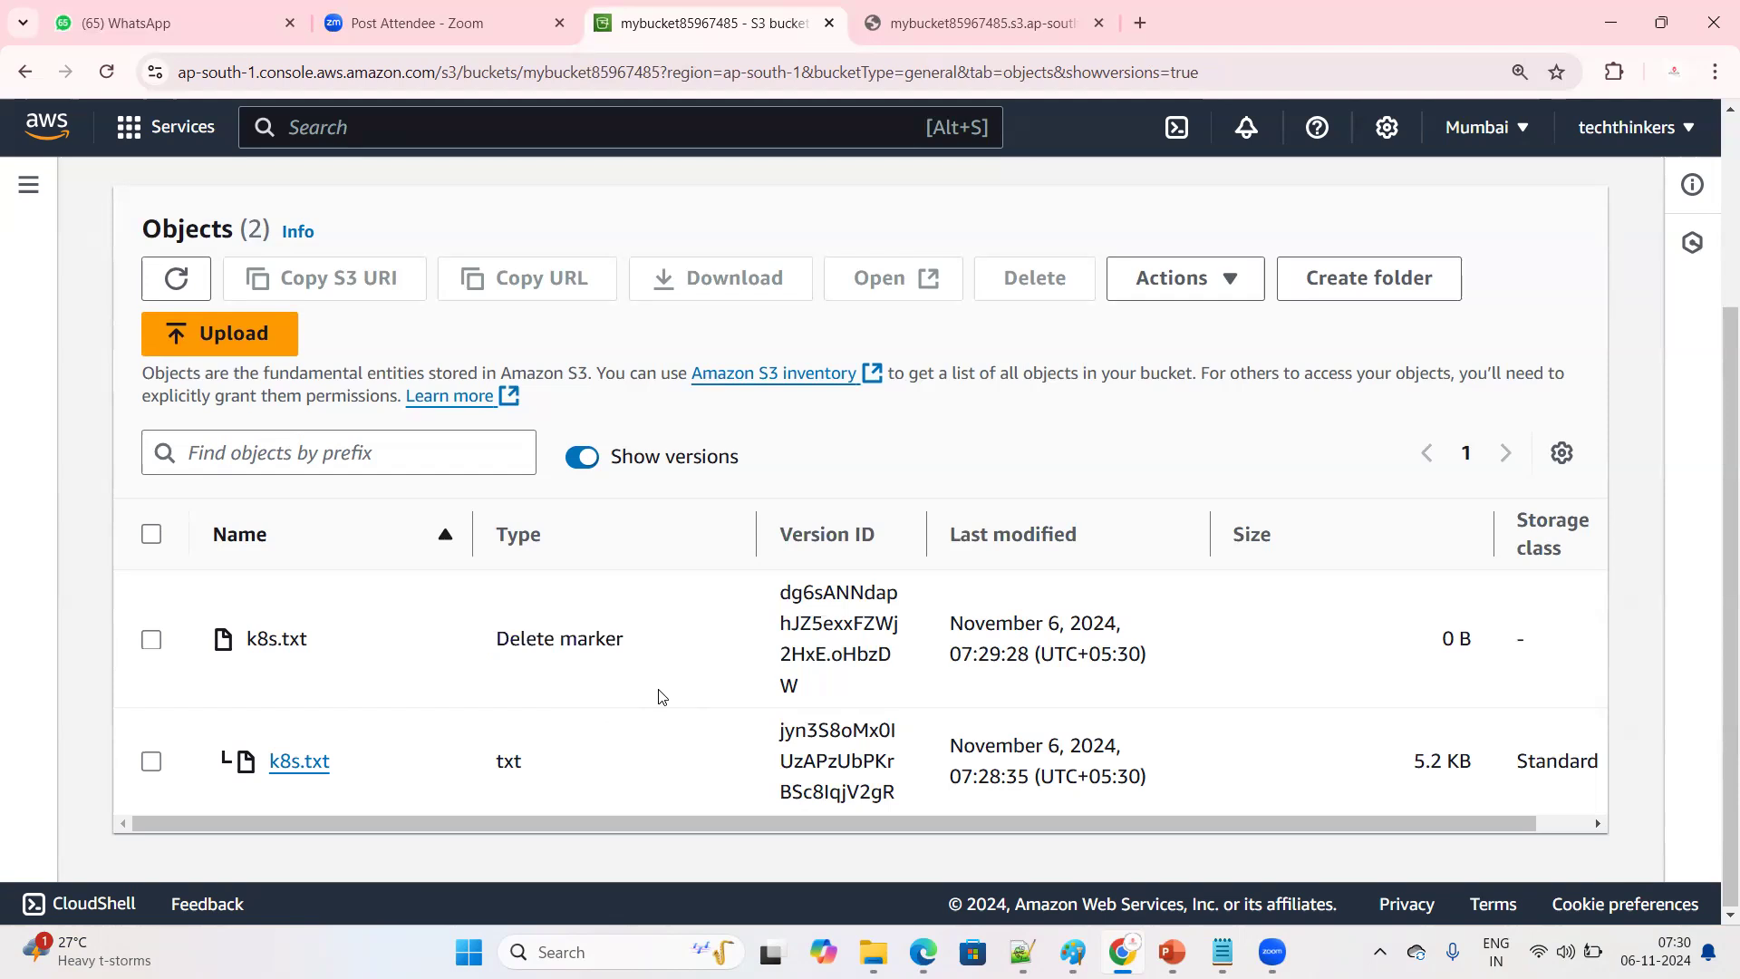
Permanently delete the delete marker of k8s.txt, confirming with the text "permanently delete", and close the deletion status
{"action": "left_click", "coordinate": [151, 640]}
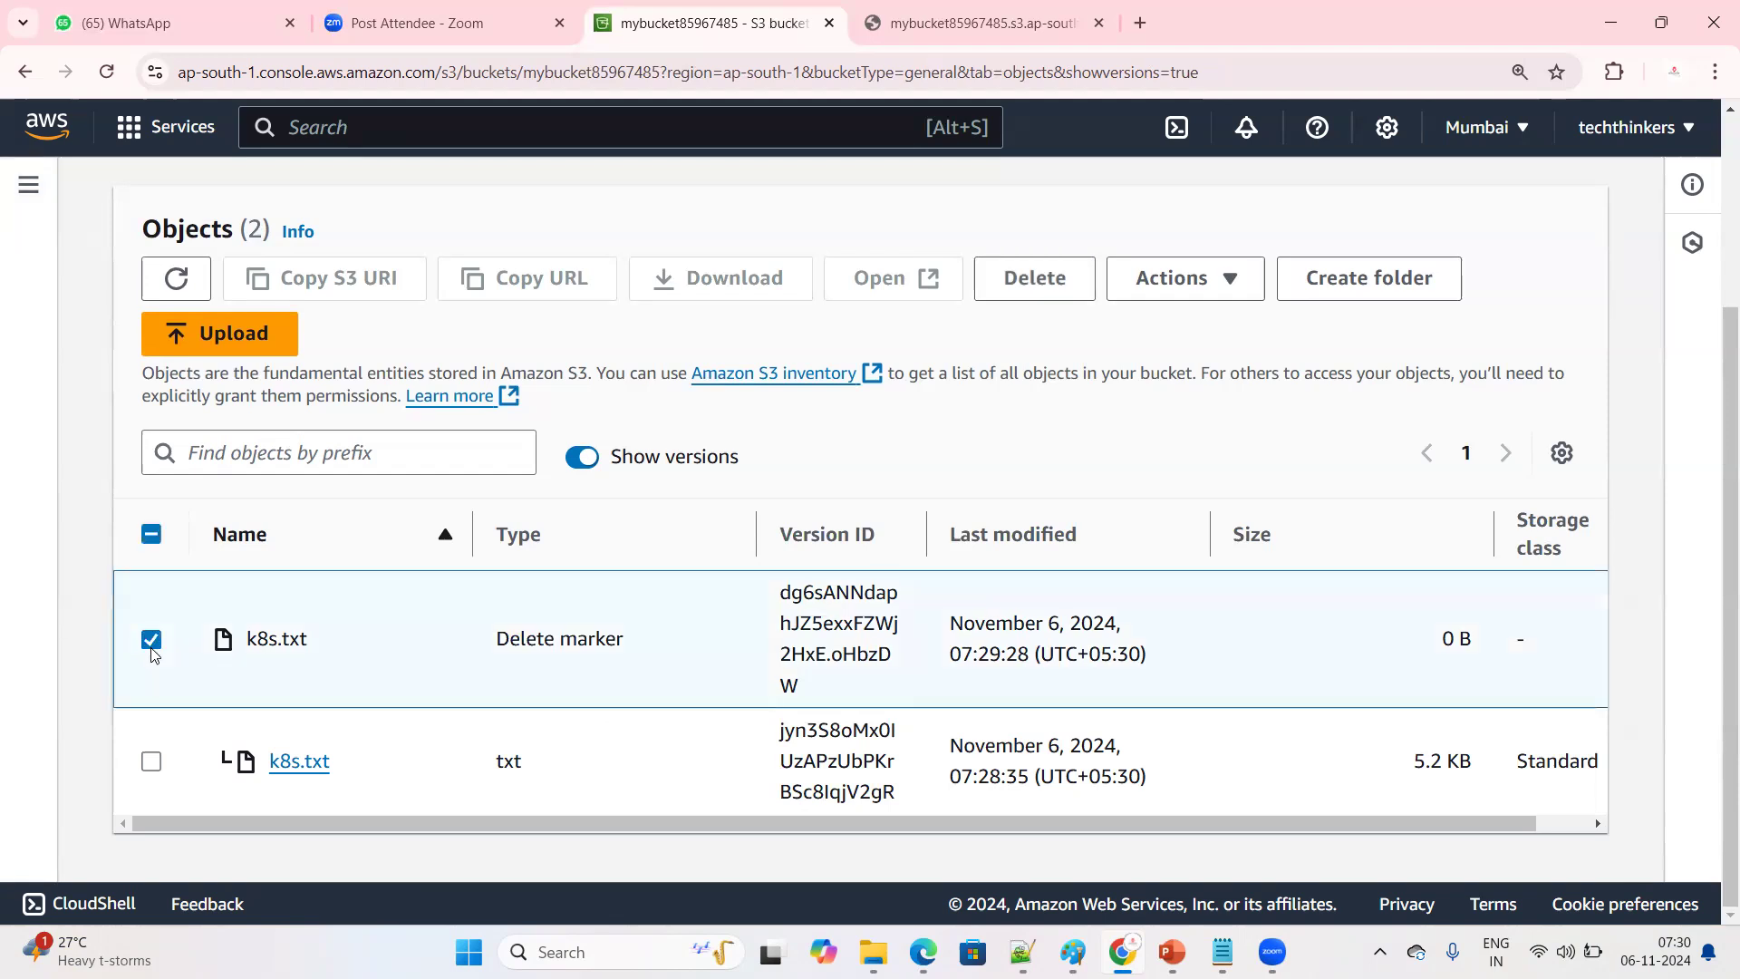
{"action": "left_click", "coordinate": [1055, 279]}
{"action": "scroll", "coordinate": [493, 730], "scroll_direction": "down", "scroll_amount": 3}
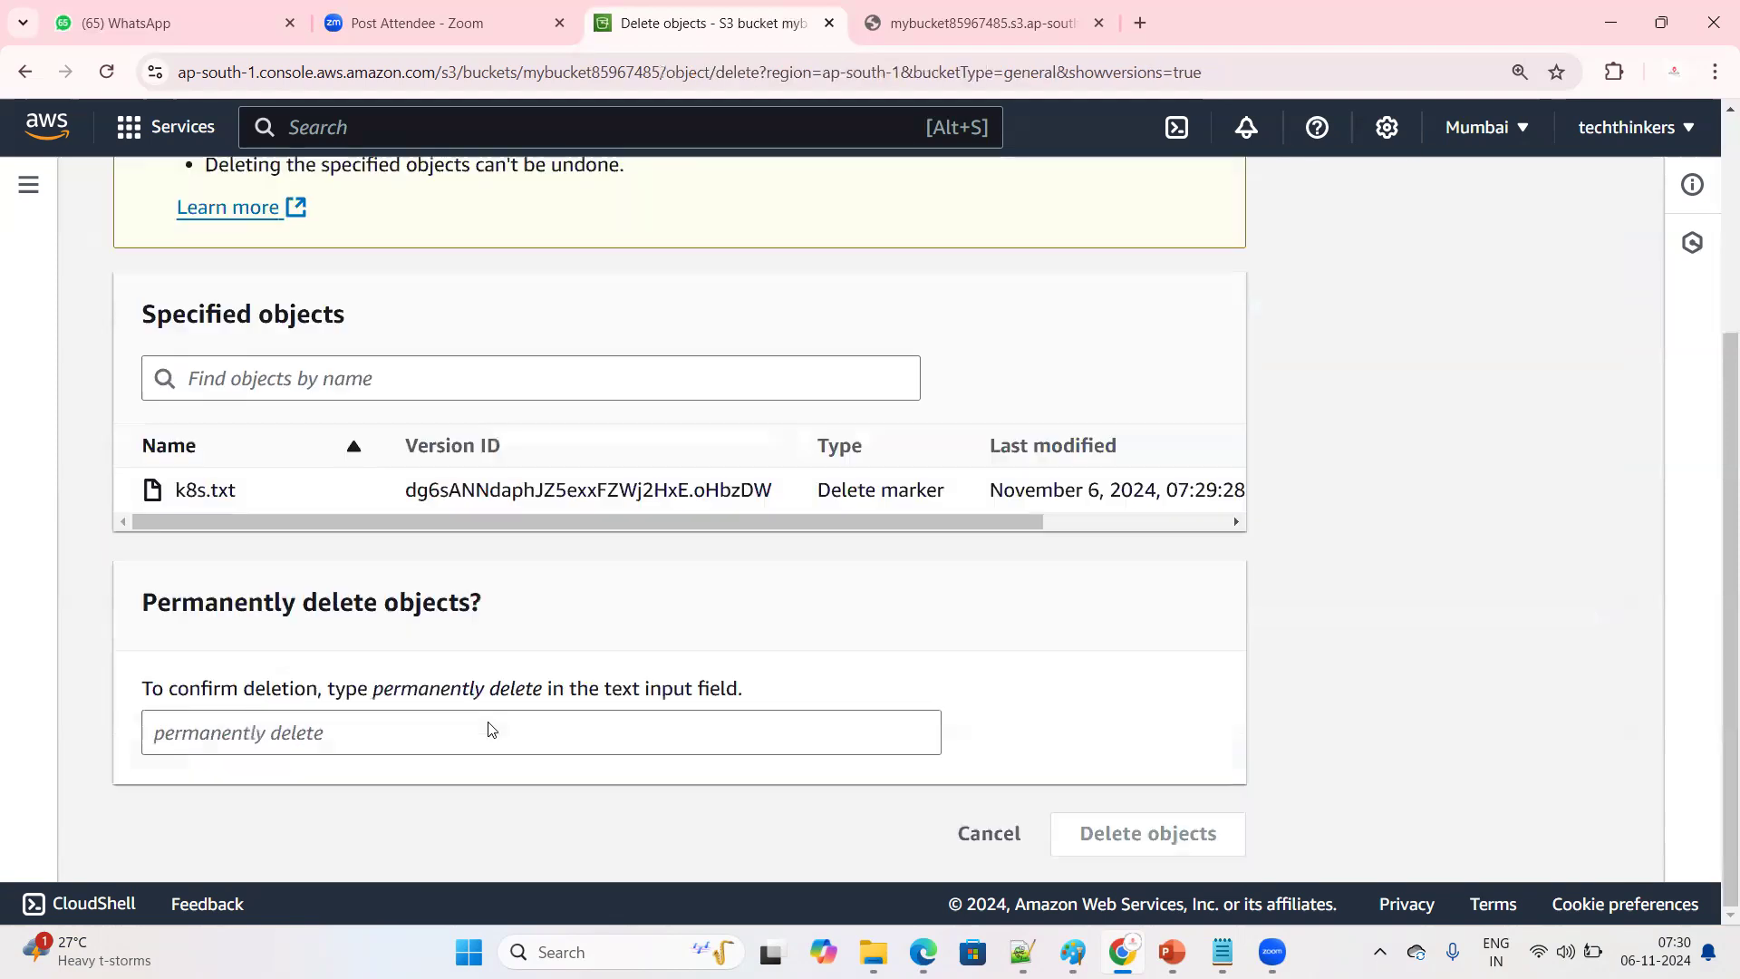
{"action": "left_click", "coordinate": [392, 750]}
{"action": "type", "text": "p"}
{"action": "key", "text": "BackSpace"}
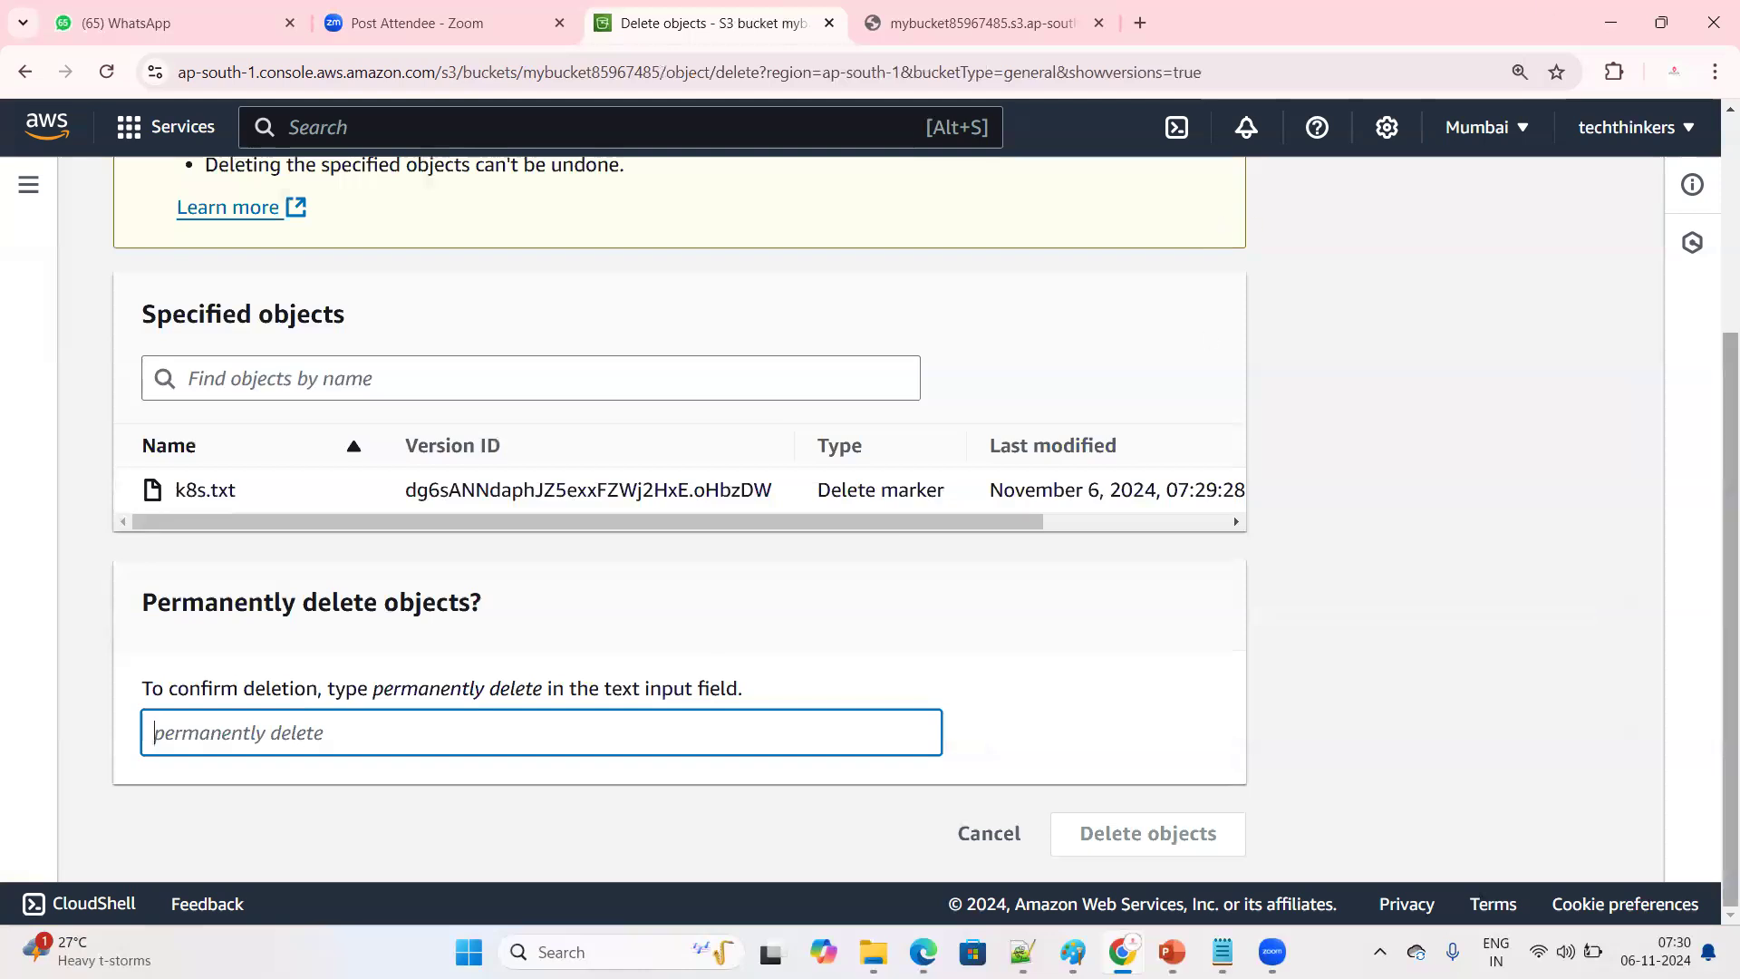
{"action": "left_click_drag", "start_coordinate": [373, 694], "coordinate": [543, 708]}
{"action": "key", "text": "ctrl+c"}
{"action": "right_click", "coordinate": [504, 682]}
{"action": "left_click", "coordinate": [585, 443]}
{"action": "left_click", "coordinate": [241, 726]}
{"action": "key", "text": "ctrl+v"}
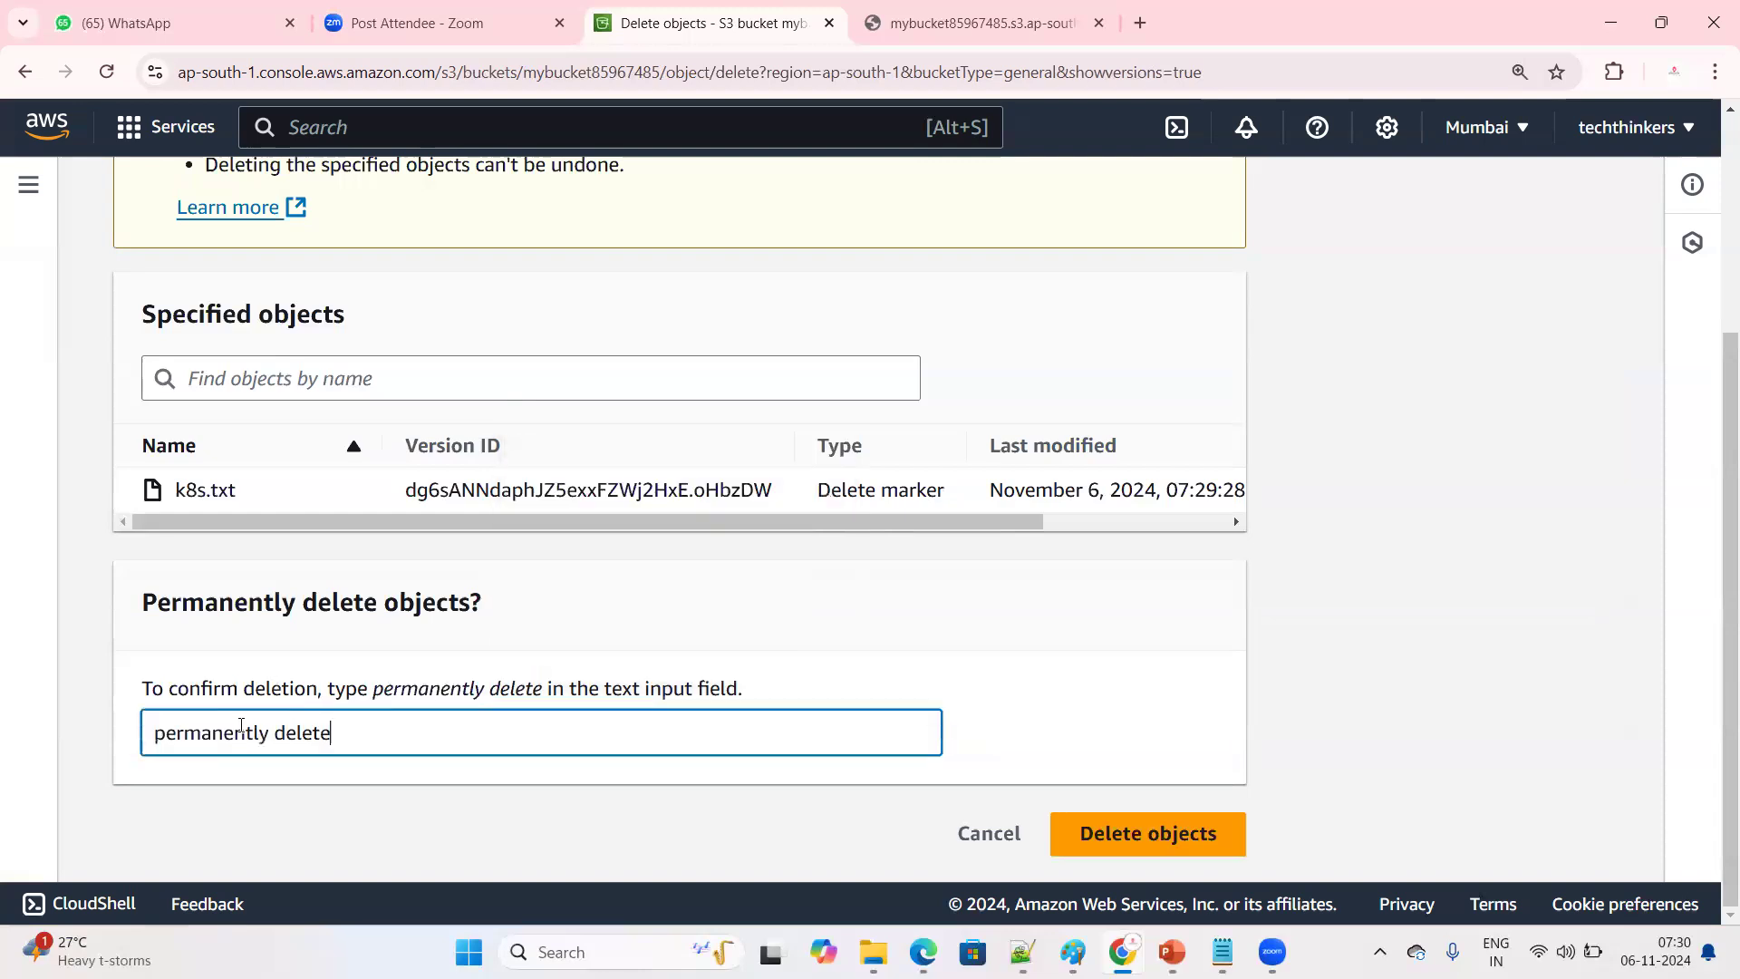
{"action": "left_click", "coordinate": [1140, 832]}
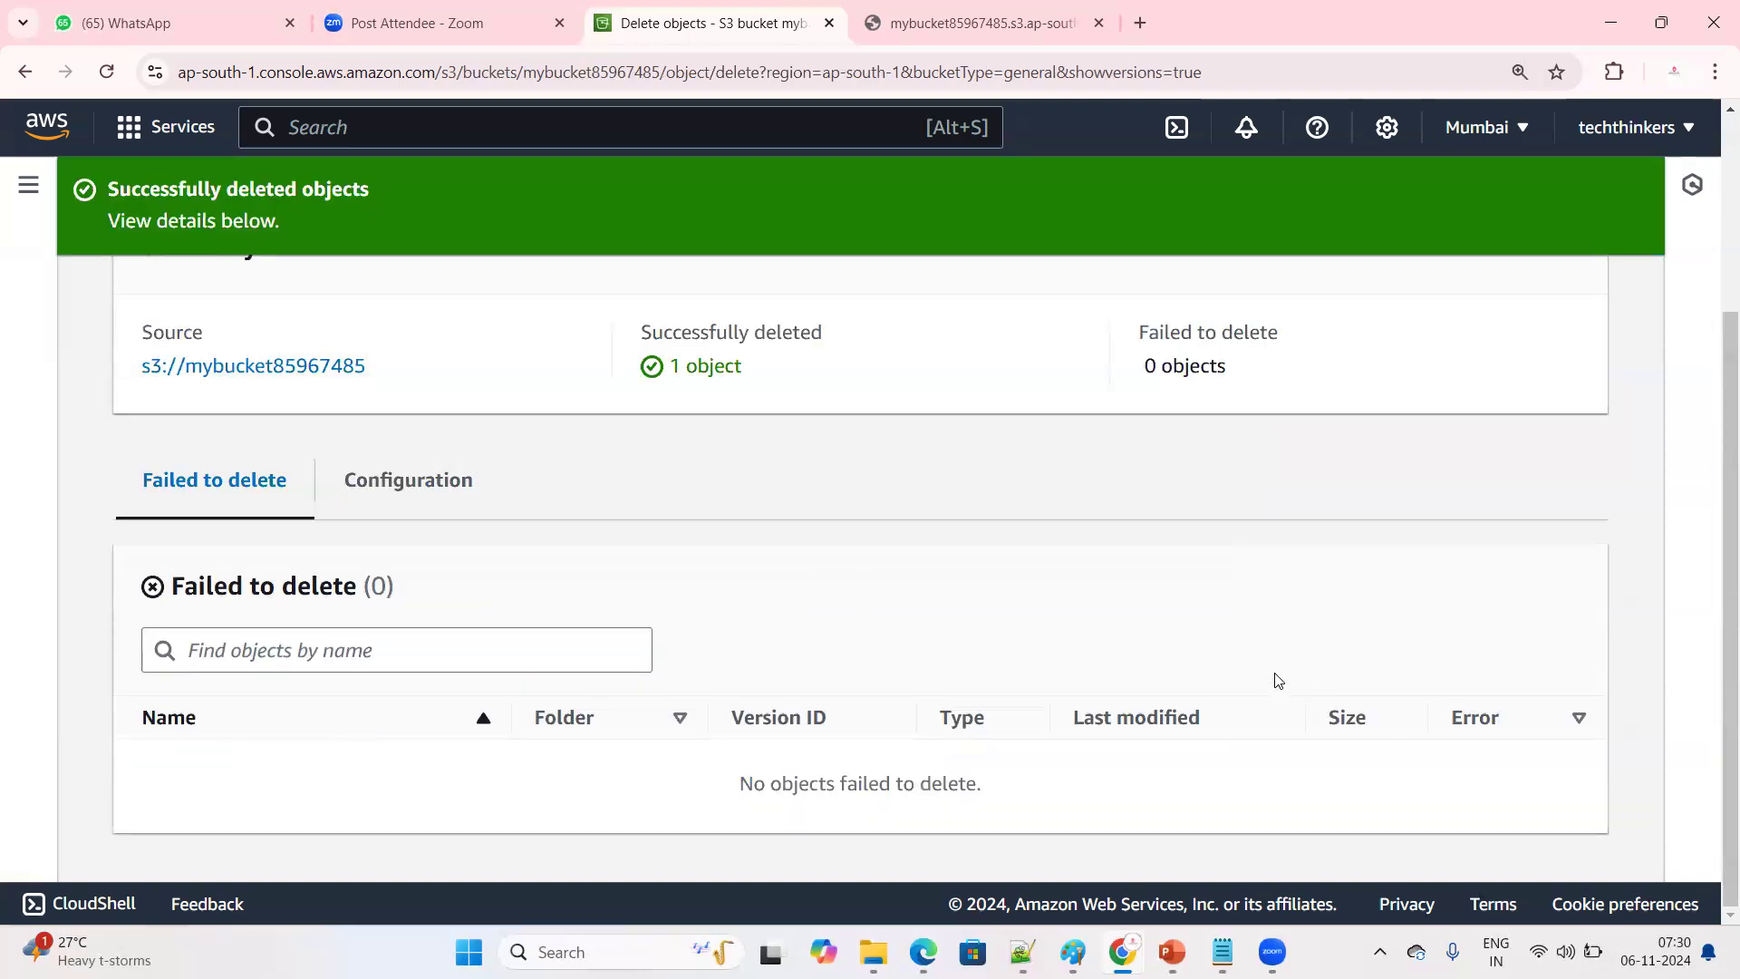
{"action": "scroll", "coordinate": [1287, 684], "scroll_direction": "up", "scroll_amount": 3}
{"action": "left_click", "coordinate": [1572, 312]}
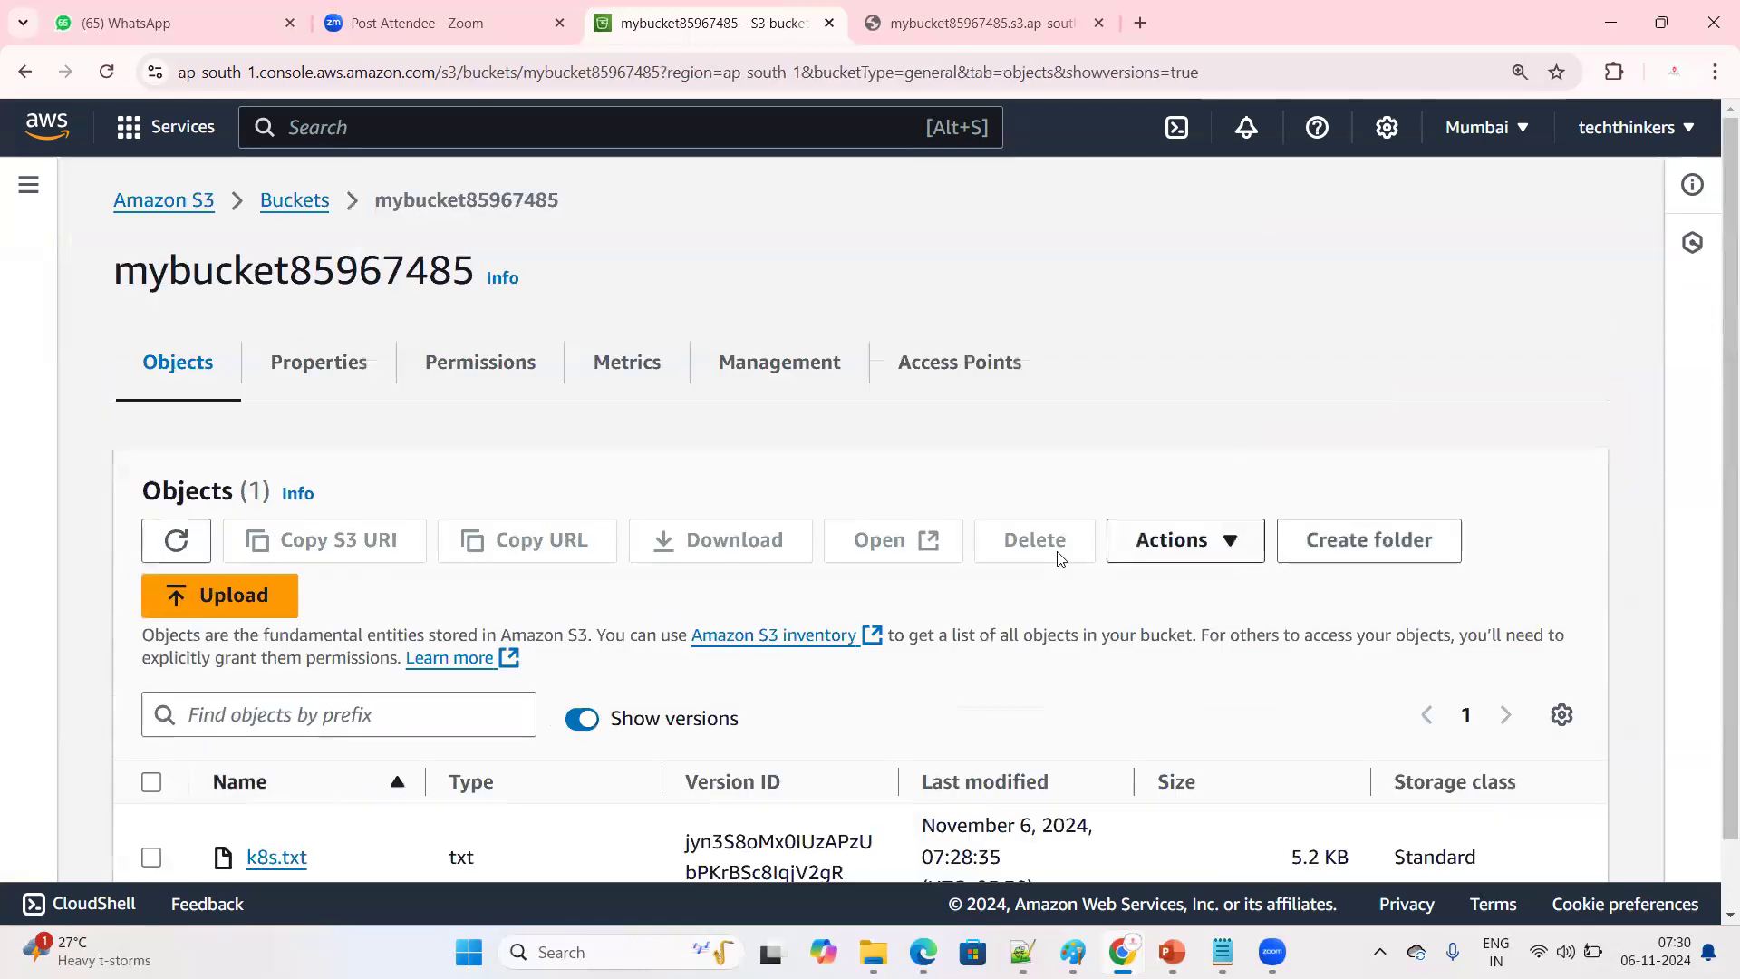
Check the remaining k8s.txt version, then hide the versions and examine k8s.txt in the plain object list
{"action": "scroll", "coordinate": [805, 656], "scroll_direction": "down", "scroll_amount": 1}
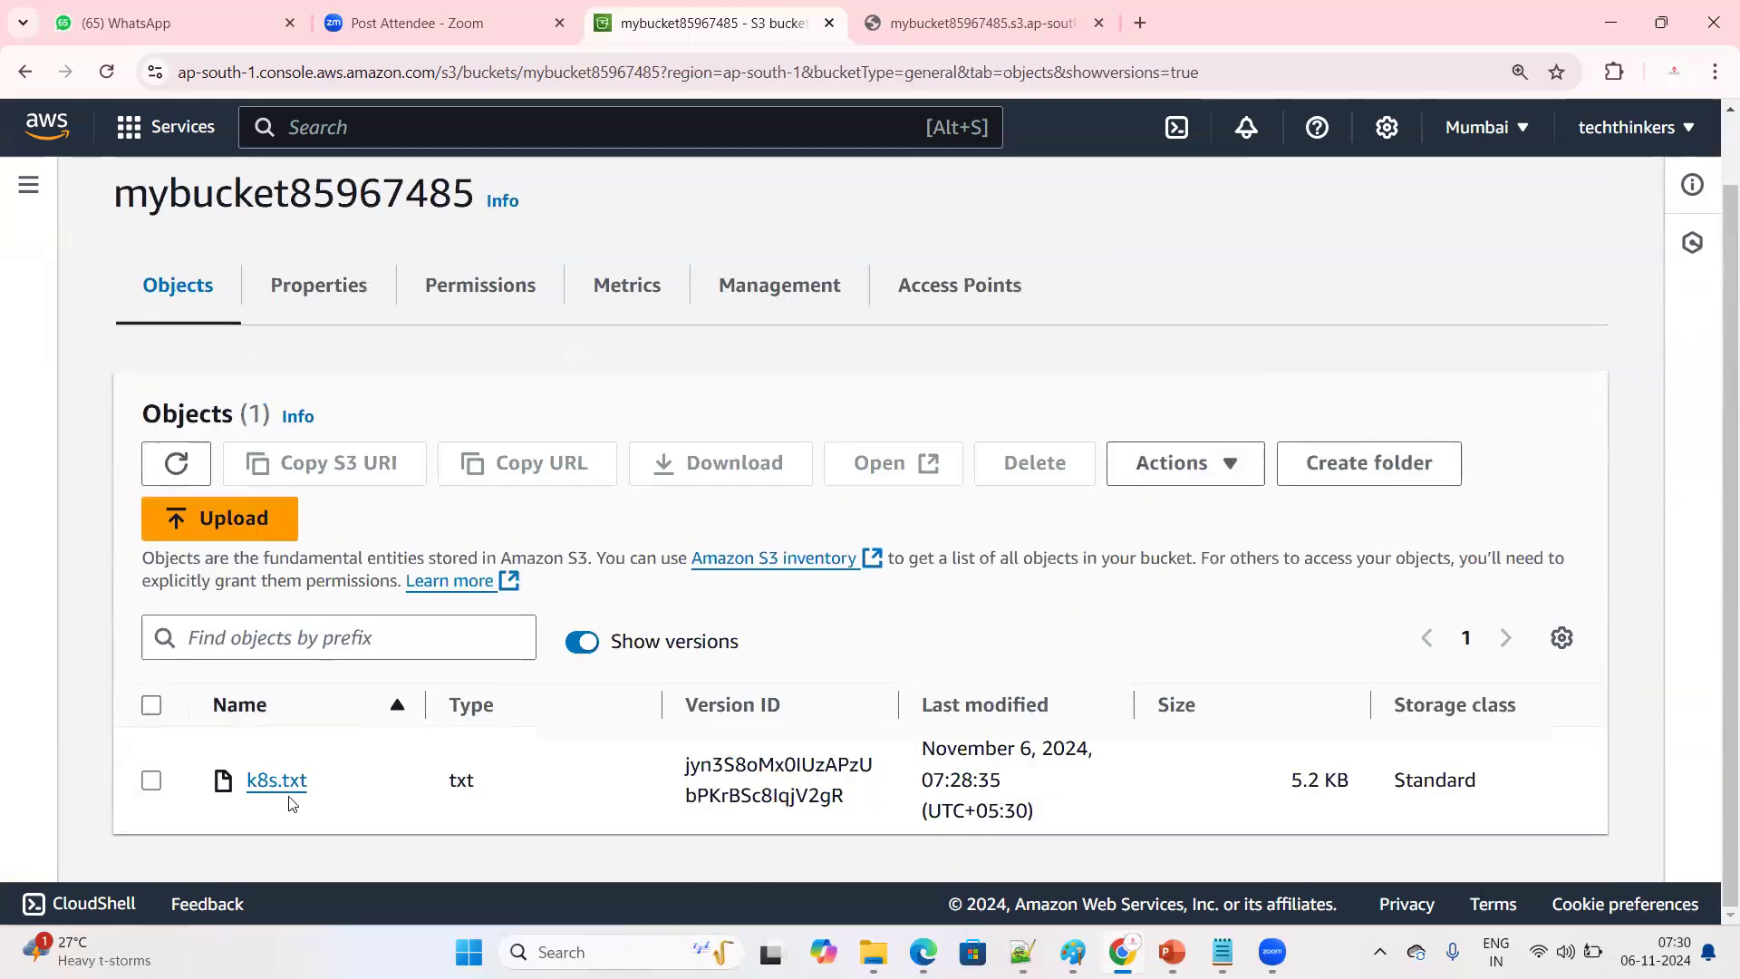
{"action": "left_click", "coordinate": [582, 645]}
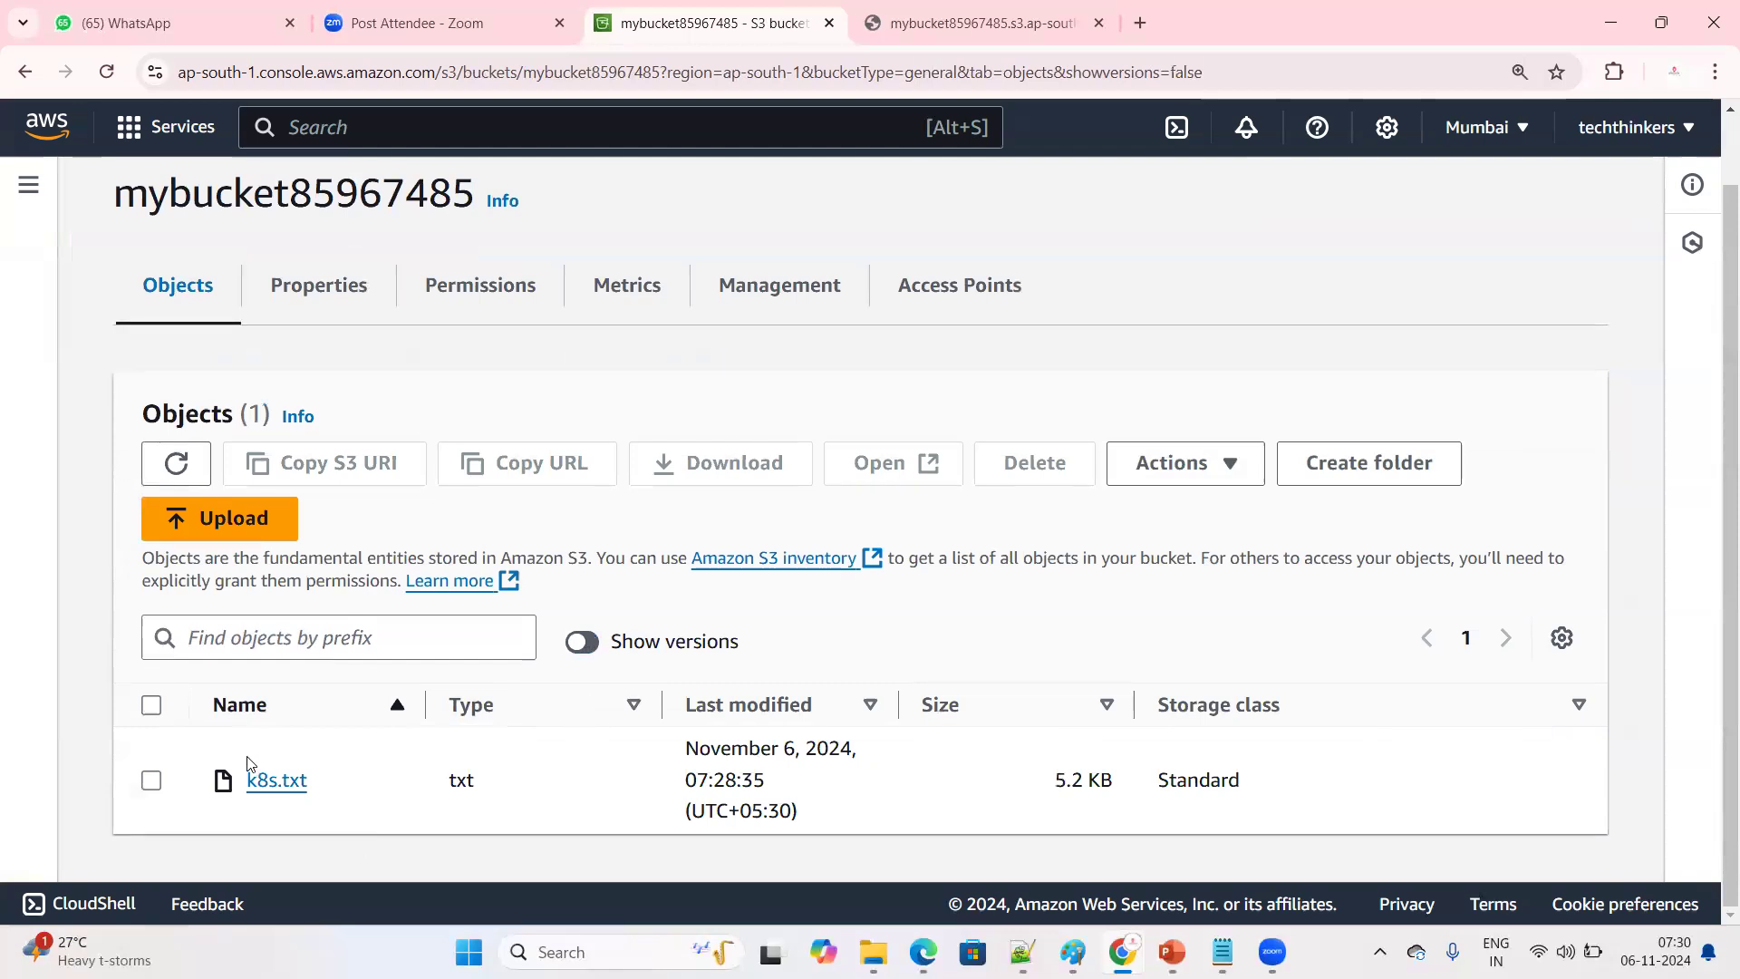
{"action": "left_click_drag", "start_coordinate": [247, 778], "coordinate": [315, 781]}
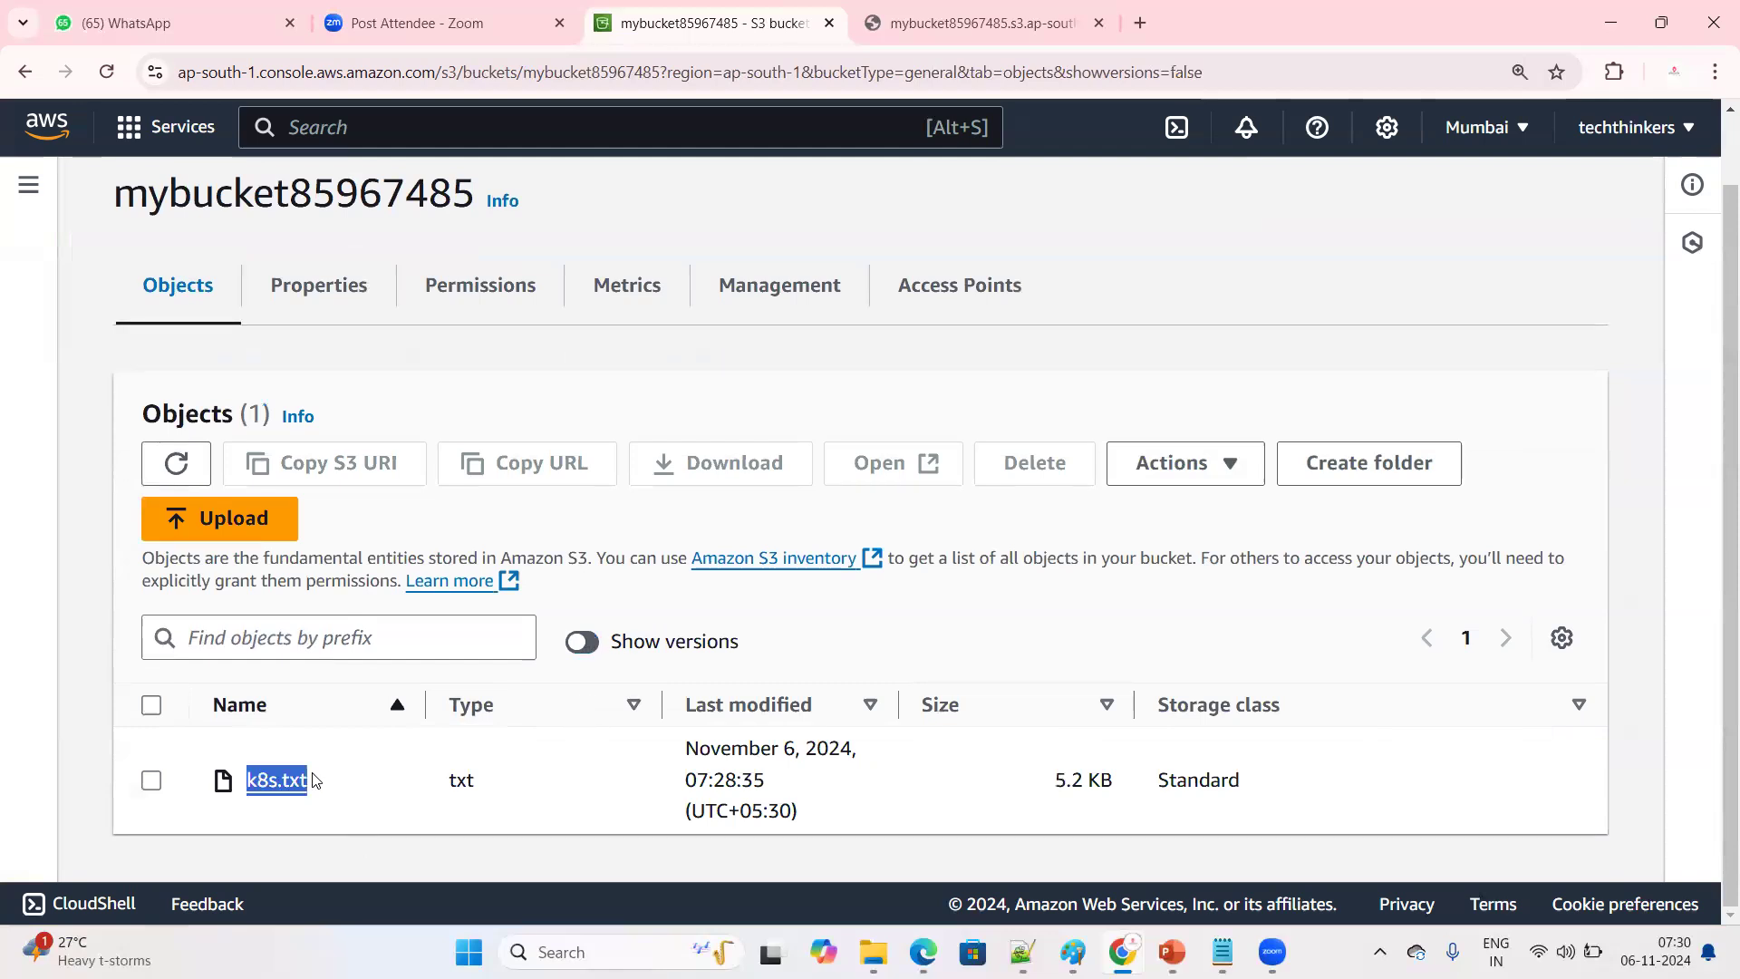
{"action": "left_click", "coordinate": [378, 826]}
{"action": "left_click_drag", "start_coordinate": [334, 798], "coordinate": [224, 764]}
{"action": "left_click", "coordinate": [379, 817]}
{"action": "scroll", "coordinate": [372, 780], "scroll_direction": "up", "scroll_amount": 1}
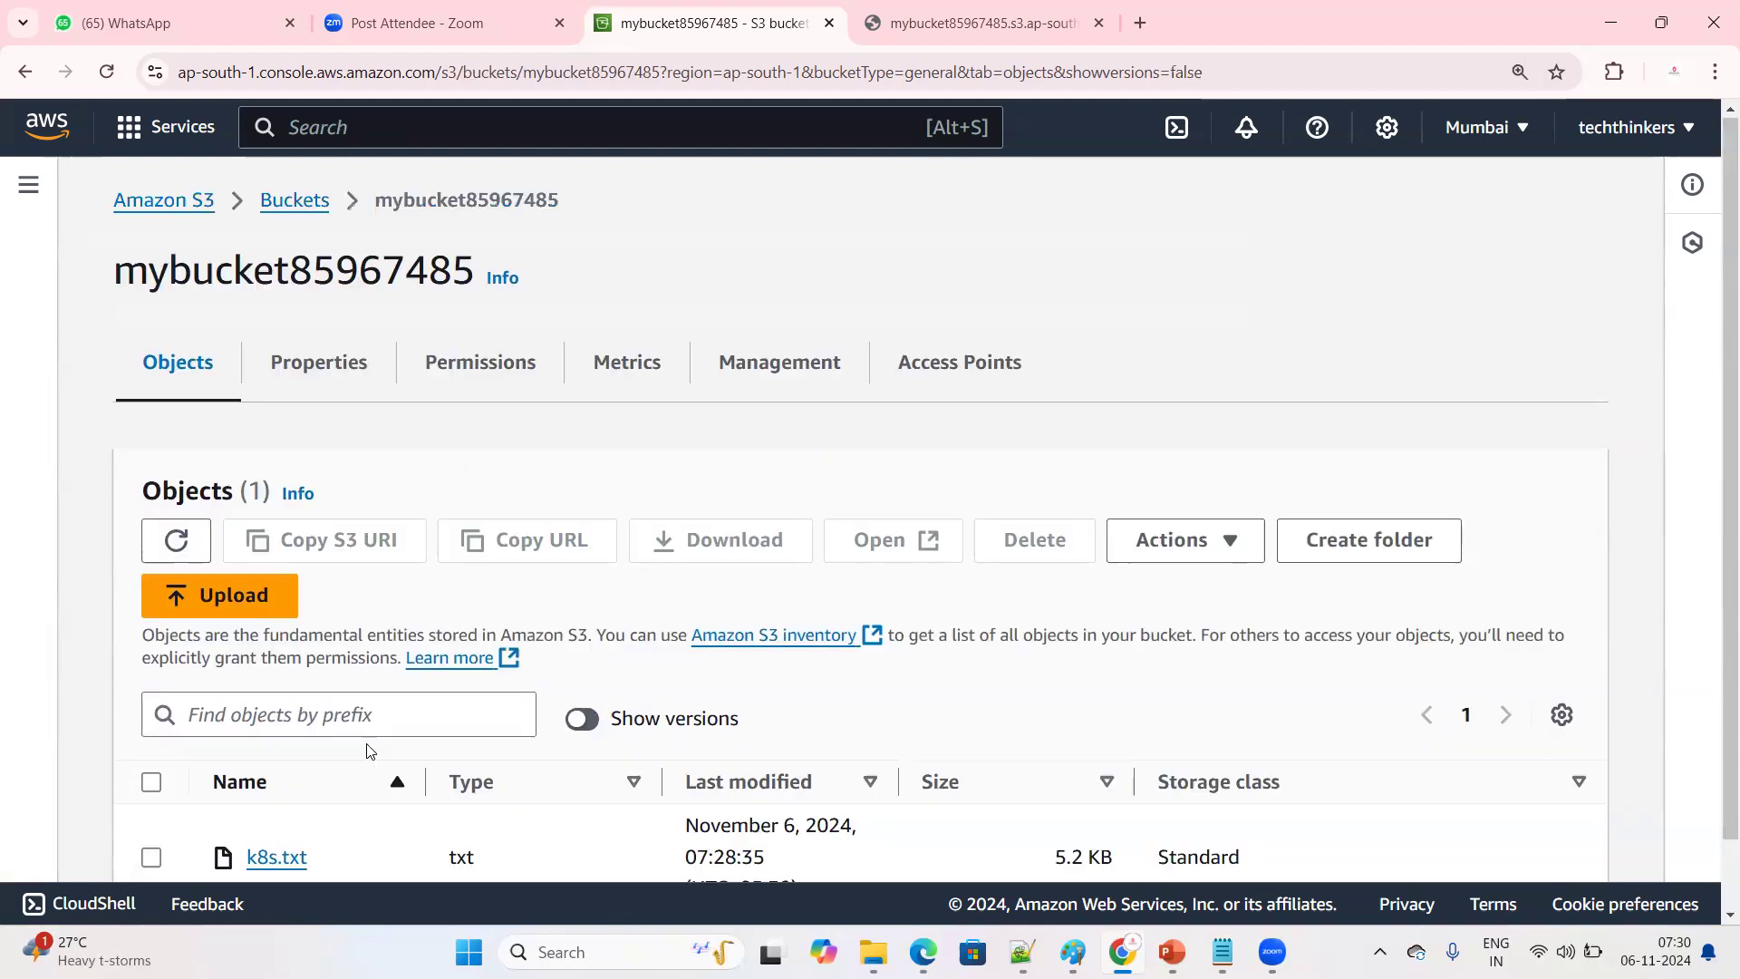
Return to the bucket list and try to delete mybucket85967485, copying its name for the confirmation
{"action": "left_click", "coordinate": [302, 205]}
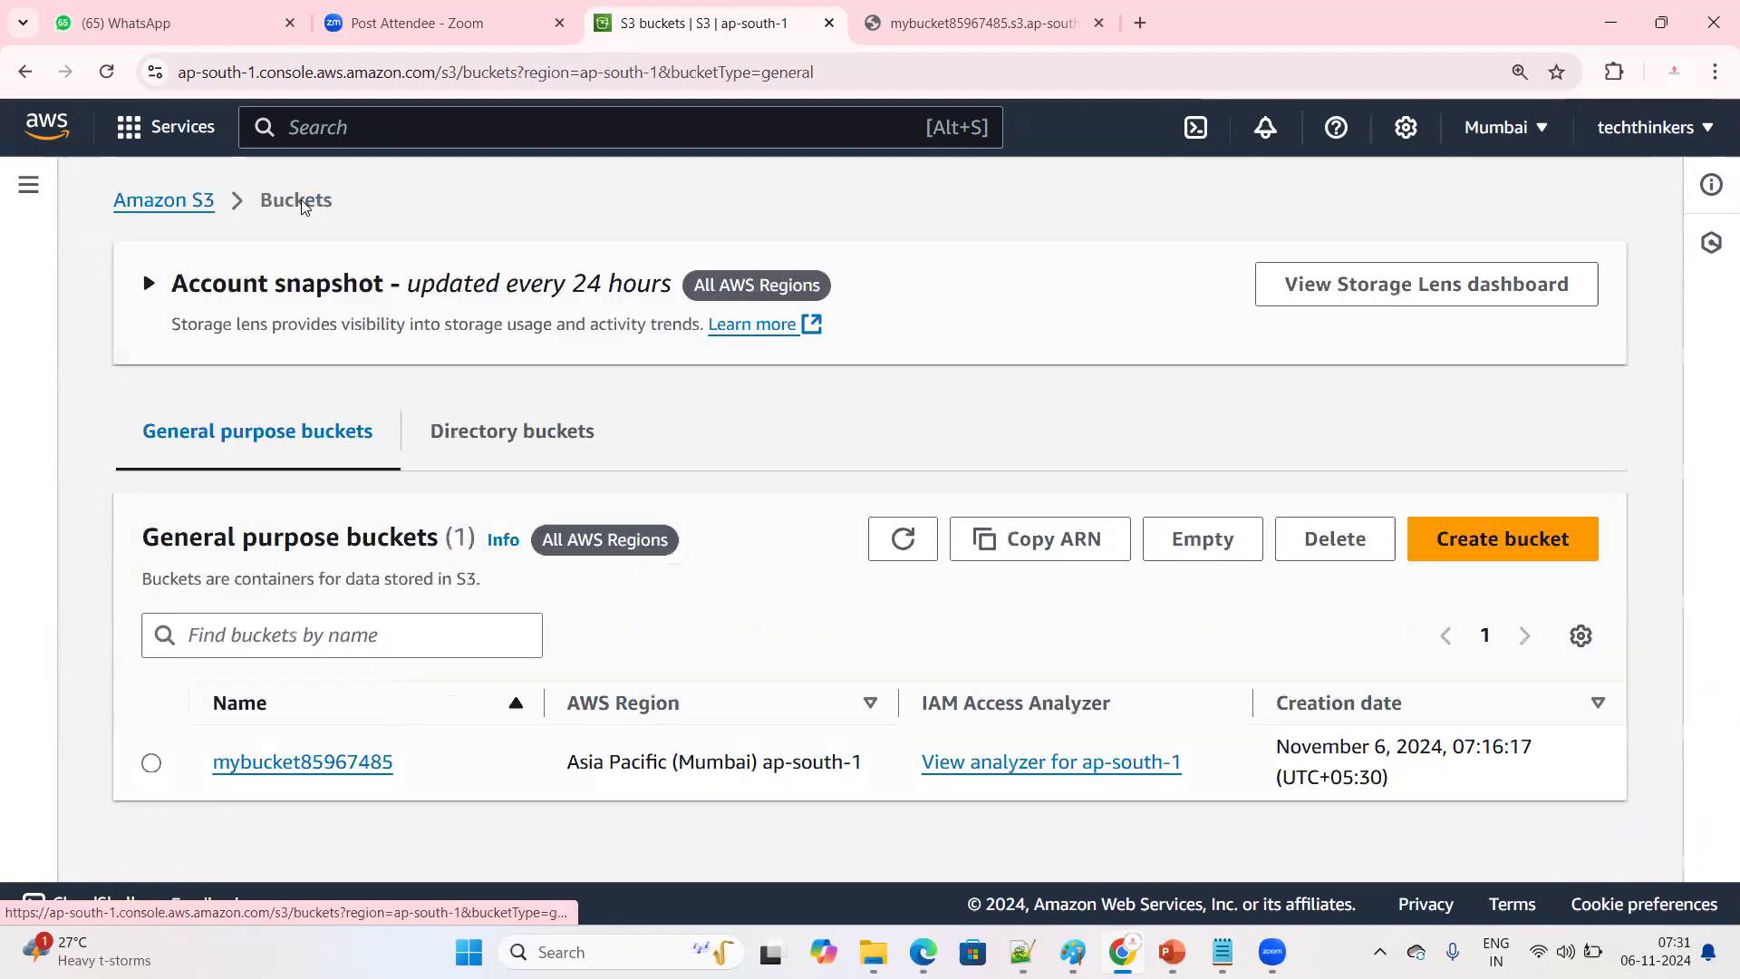
{"action": "left_click", "coordinate": [195, 201]}
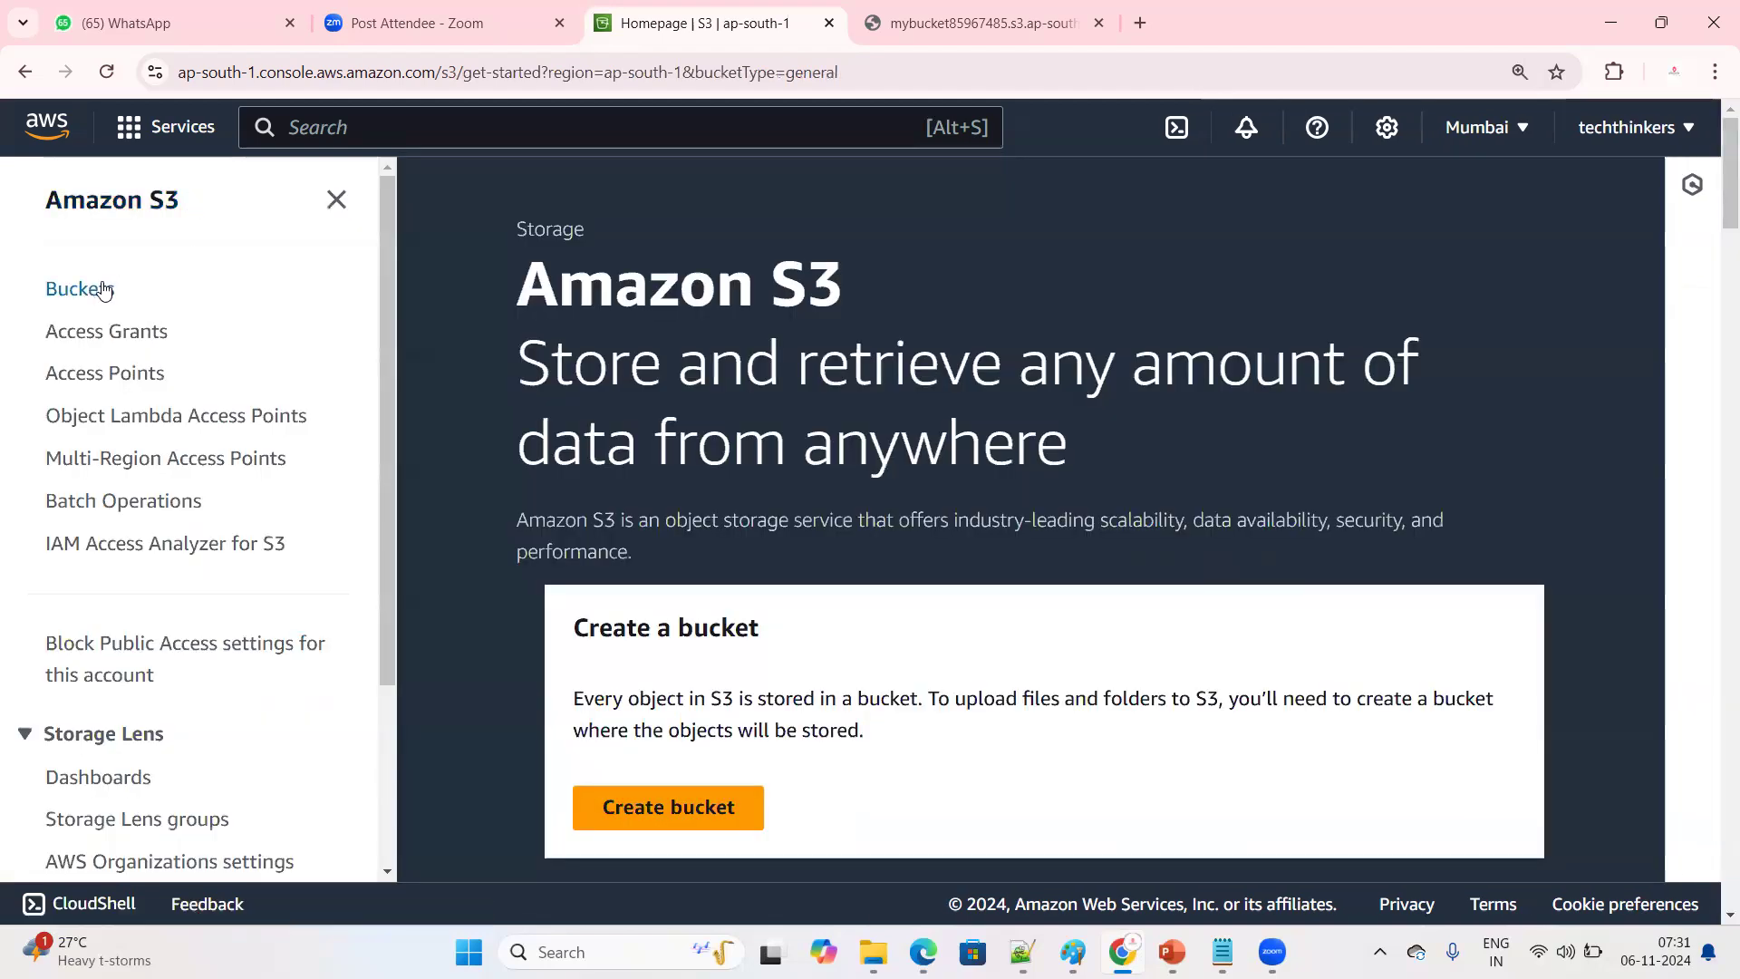
{"action": "left_click", "coordinate": [100, 288]}
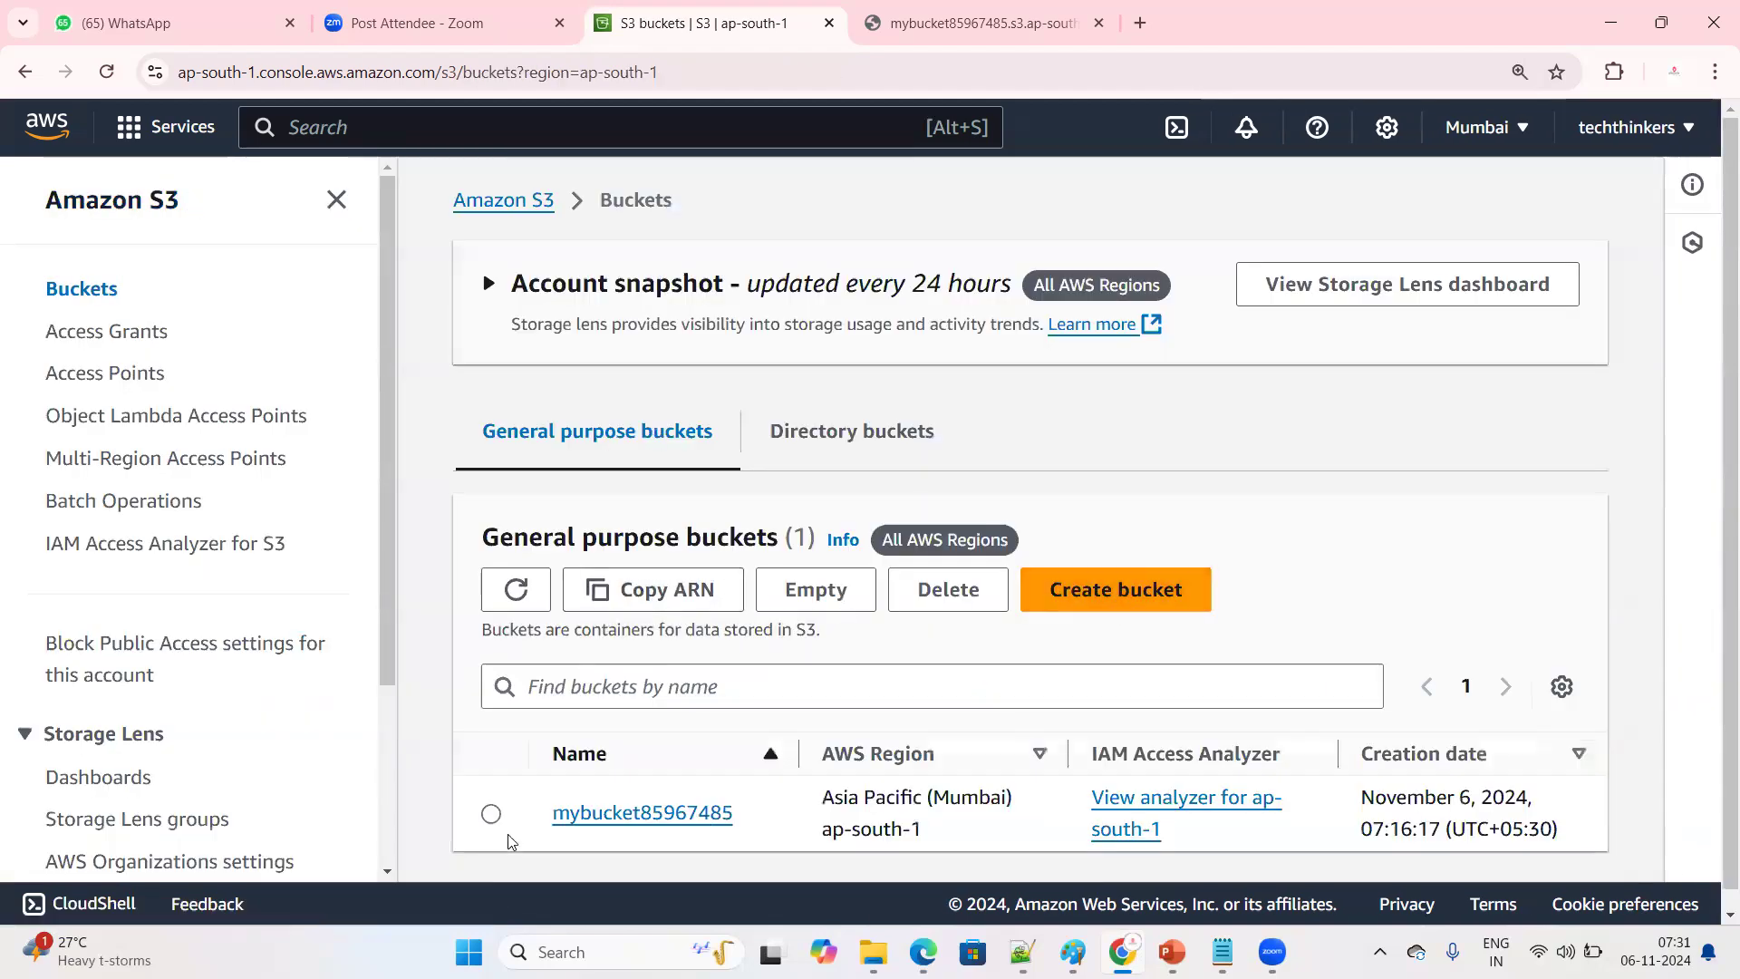
{"action": "left_click", "coordinate": [491, 815]}
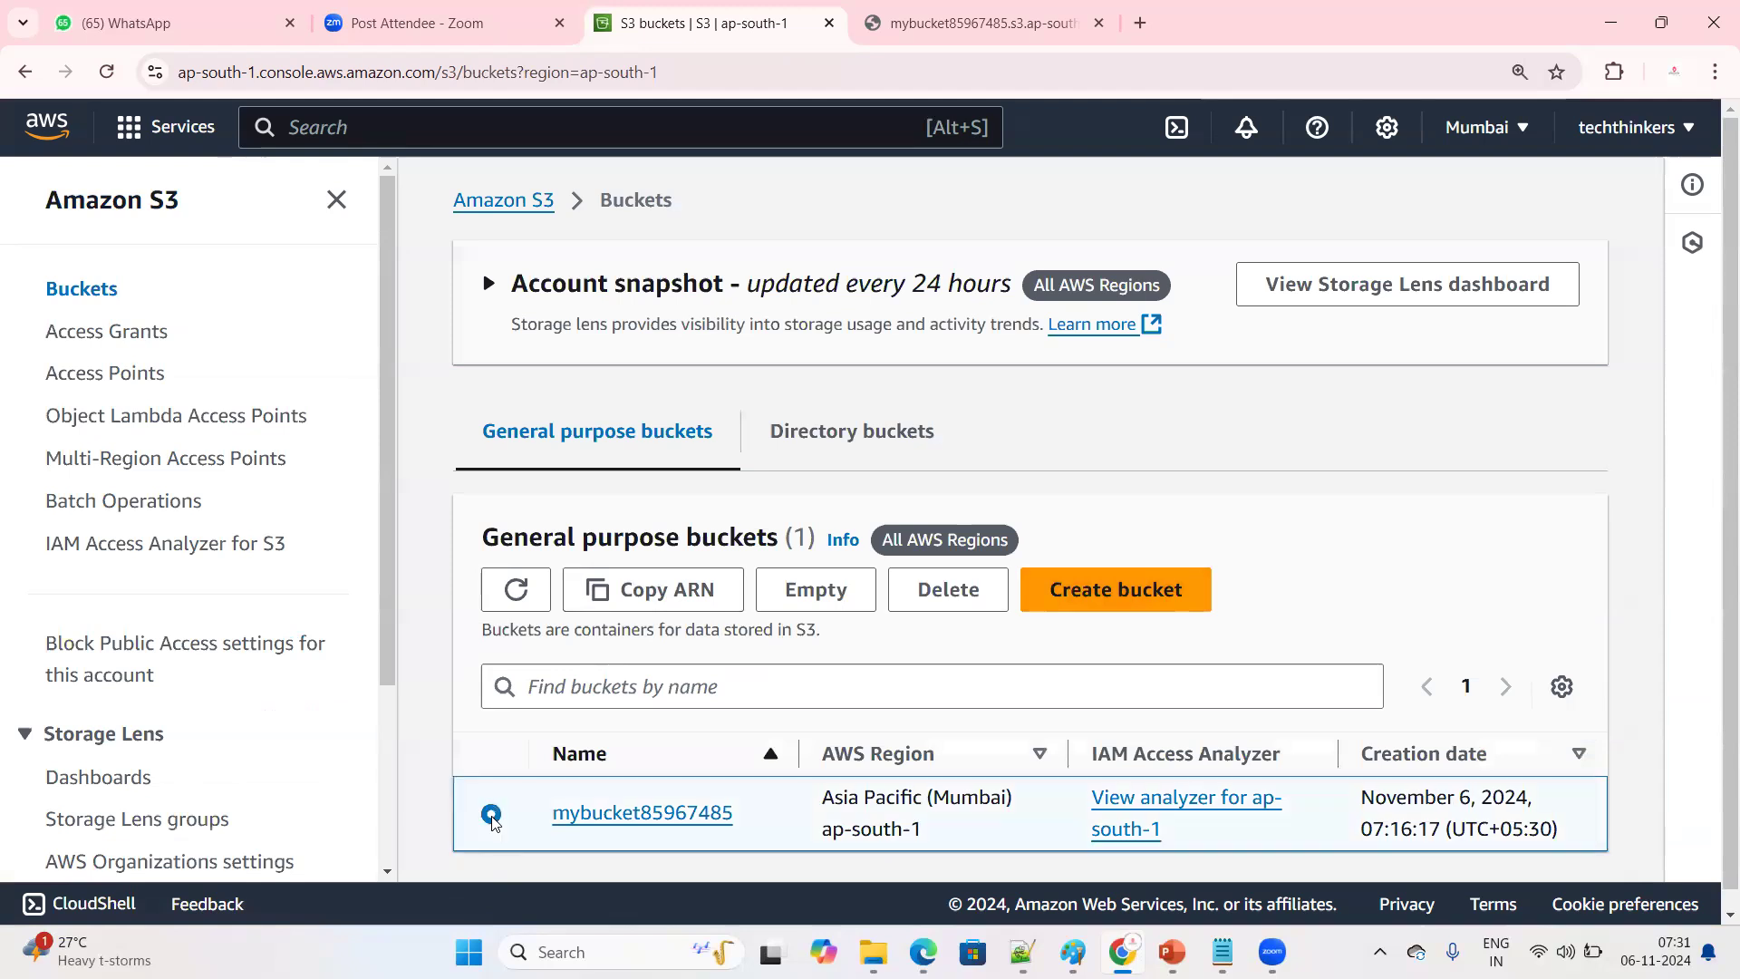
{"action": "left_click", "coordinate": [942, 600]}
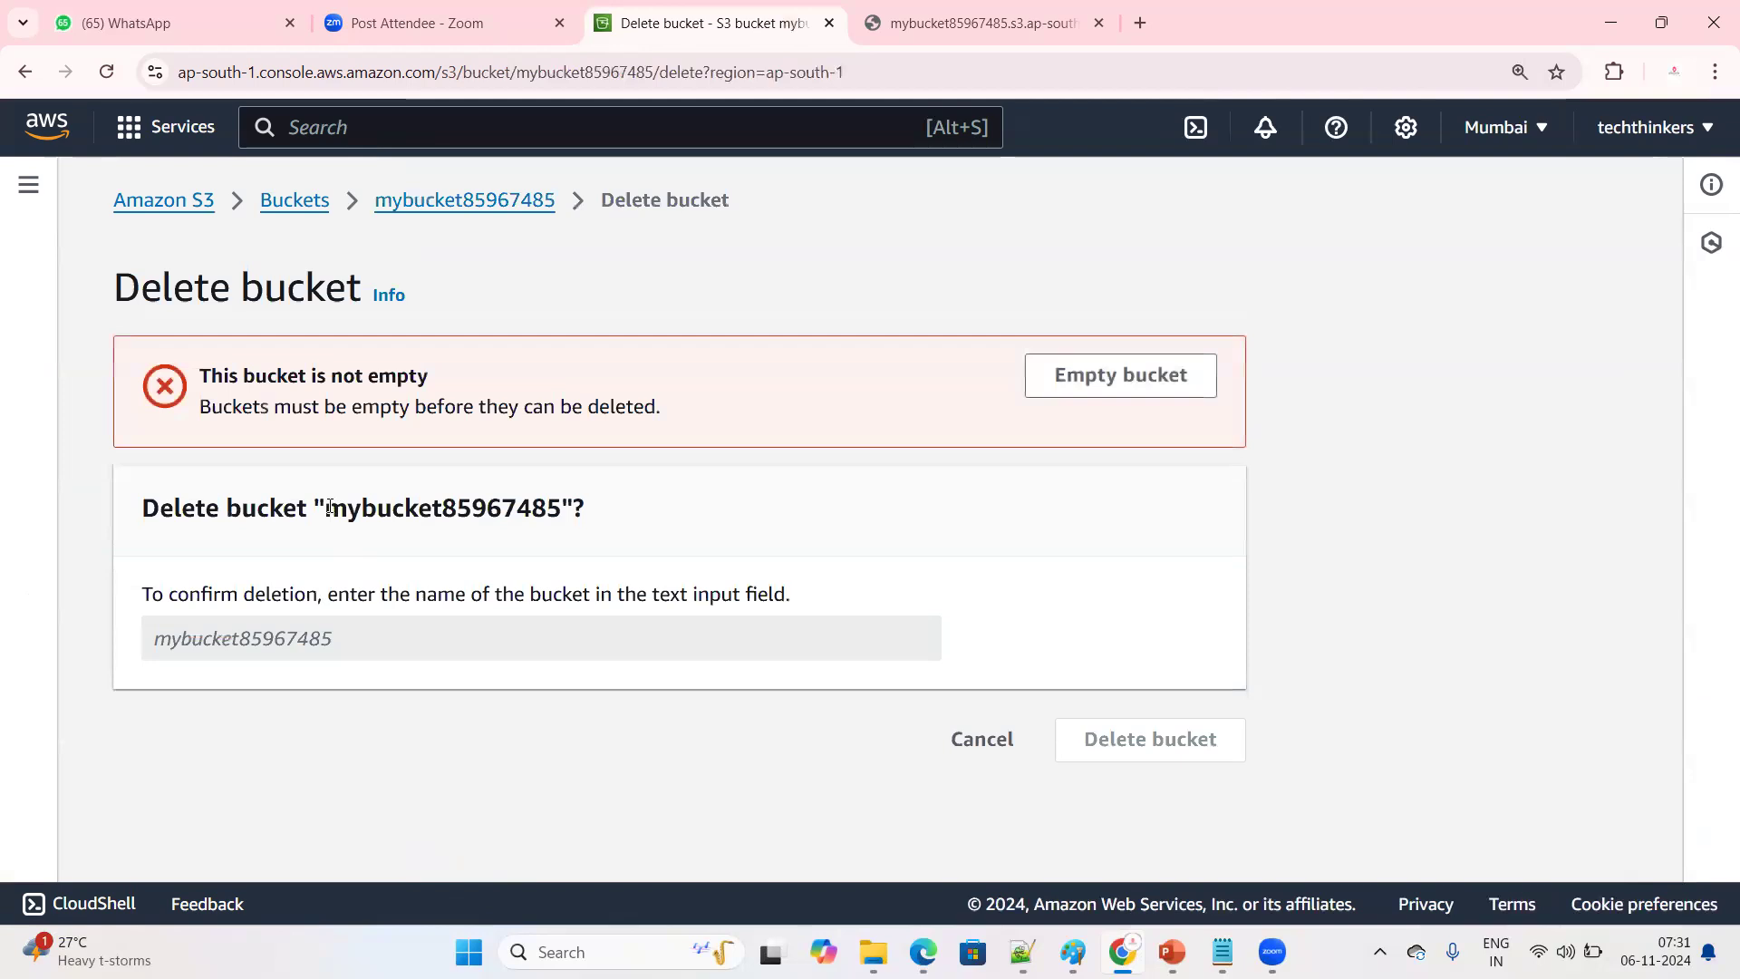
{"action": "left_click_drag", "start_coordinate": [324, 507], "coordinate": [562, 508]}
{"action": "right_click", "coordinate": [533, 530]}
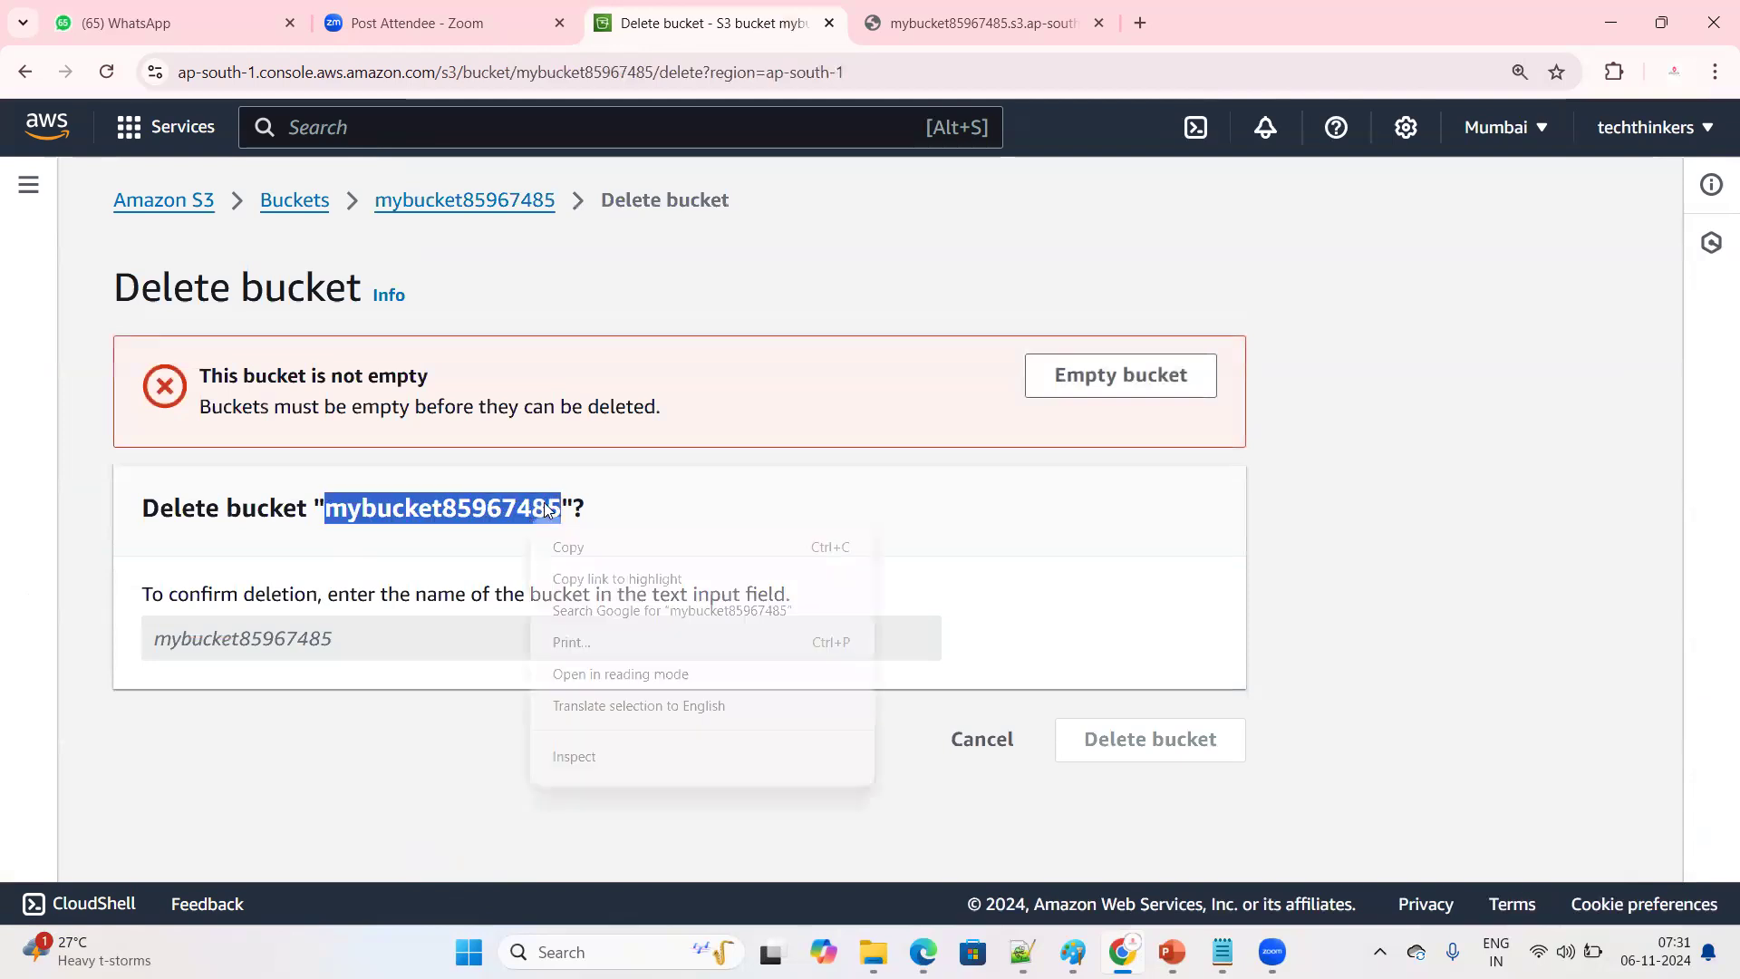
{"action": "left_click", "coordinate": [585, 549]}
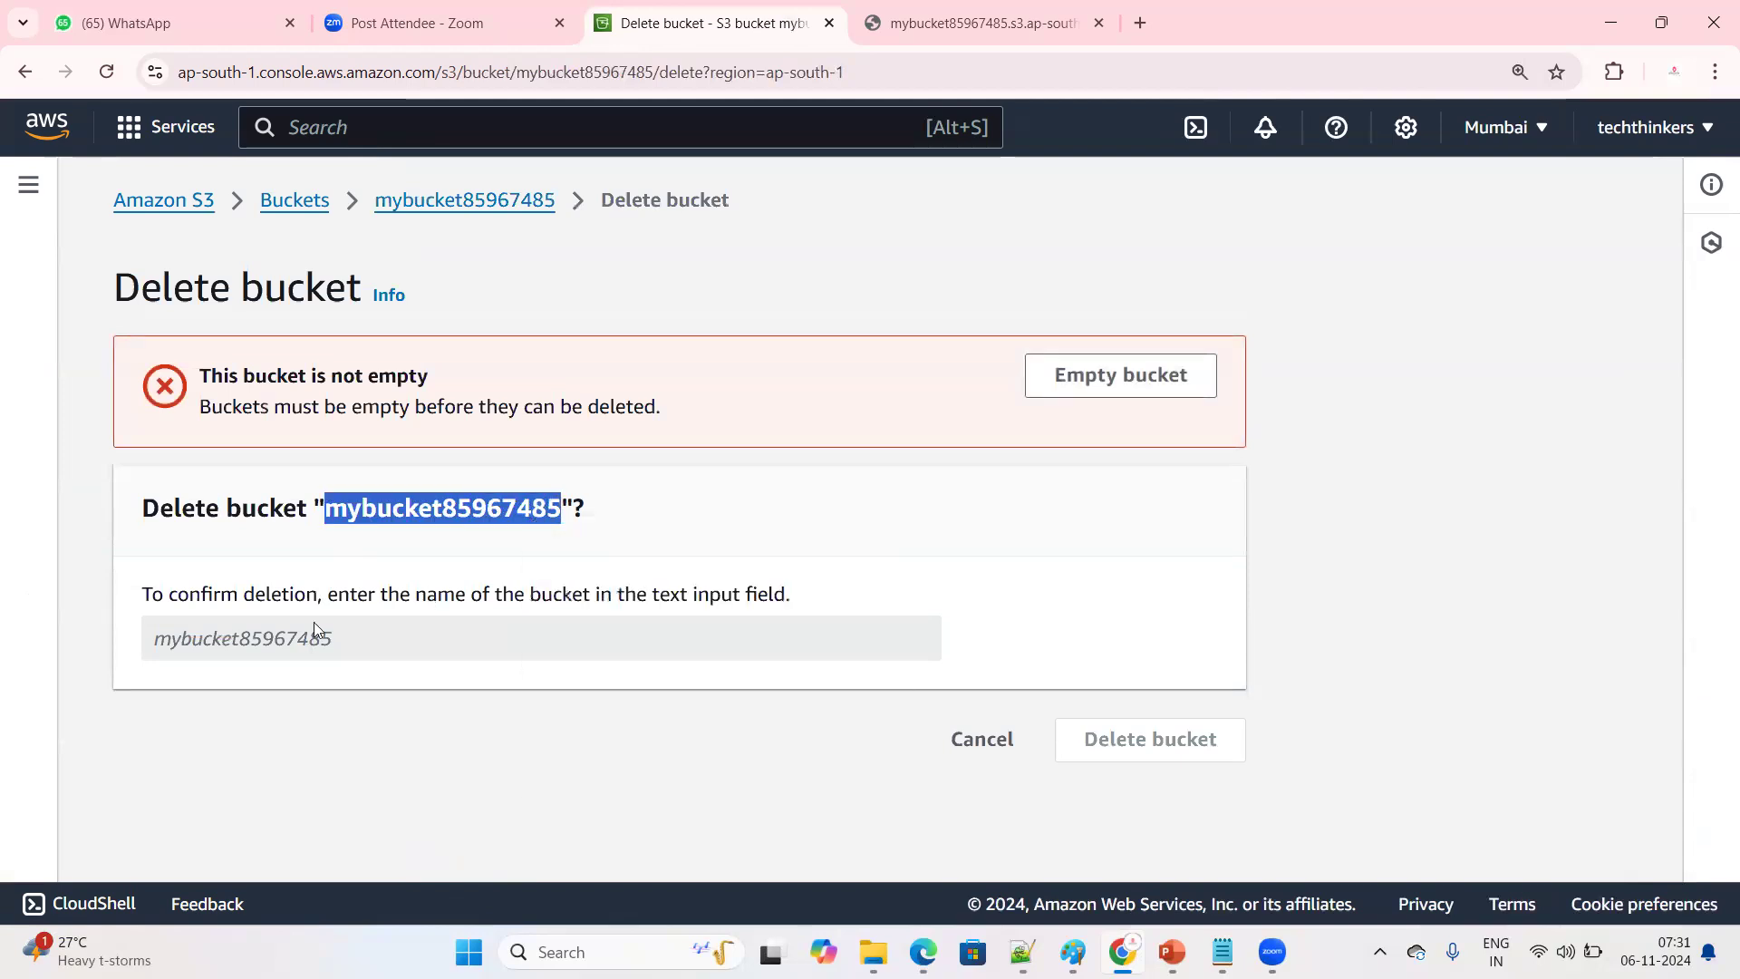
{"action": "left_click", "coordinate": [313, 621]}
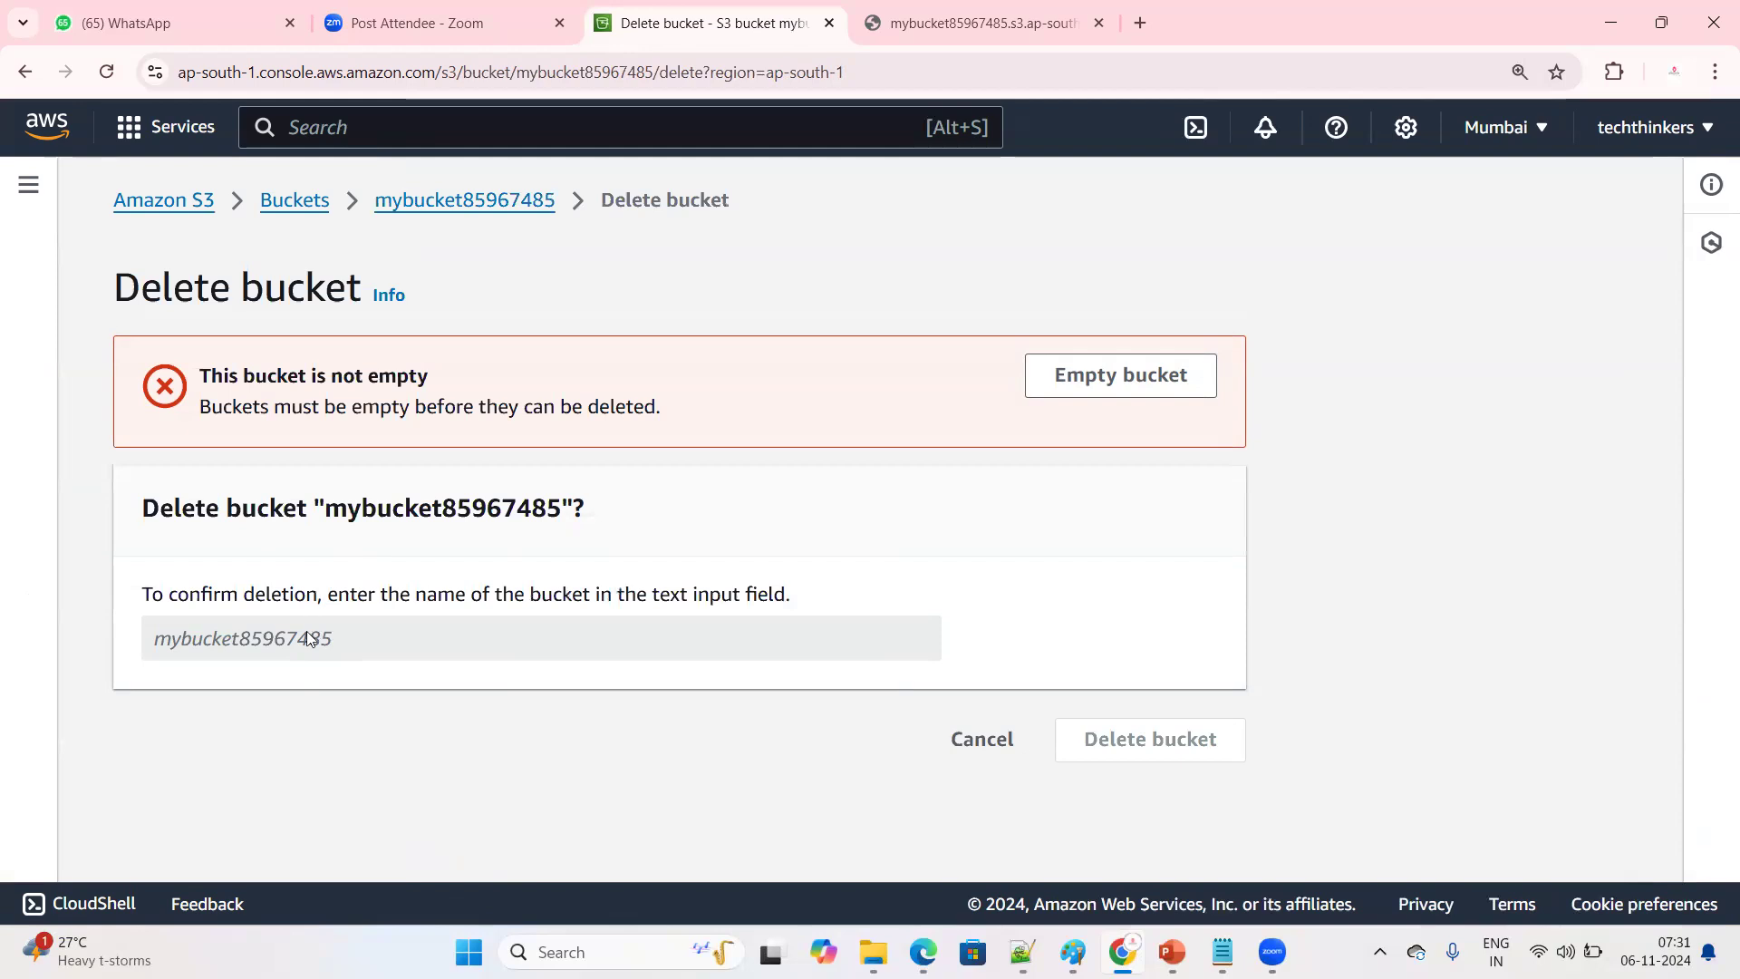
Empty mybucket85967485, confirming with the text "permanently delete", and exit the empty bucket status
{"action": "left_click", "coordinate": [1060, 377]}
{"action": "scroll", "coordinate": [372, 711], "scroll_direction": "down", "scroll_amount": 1}
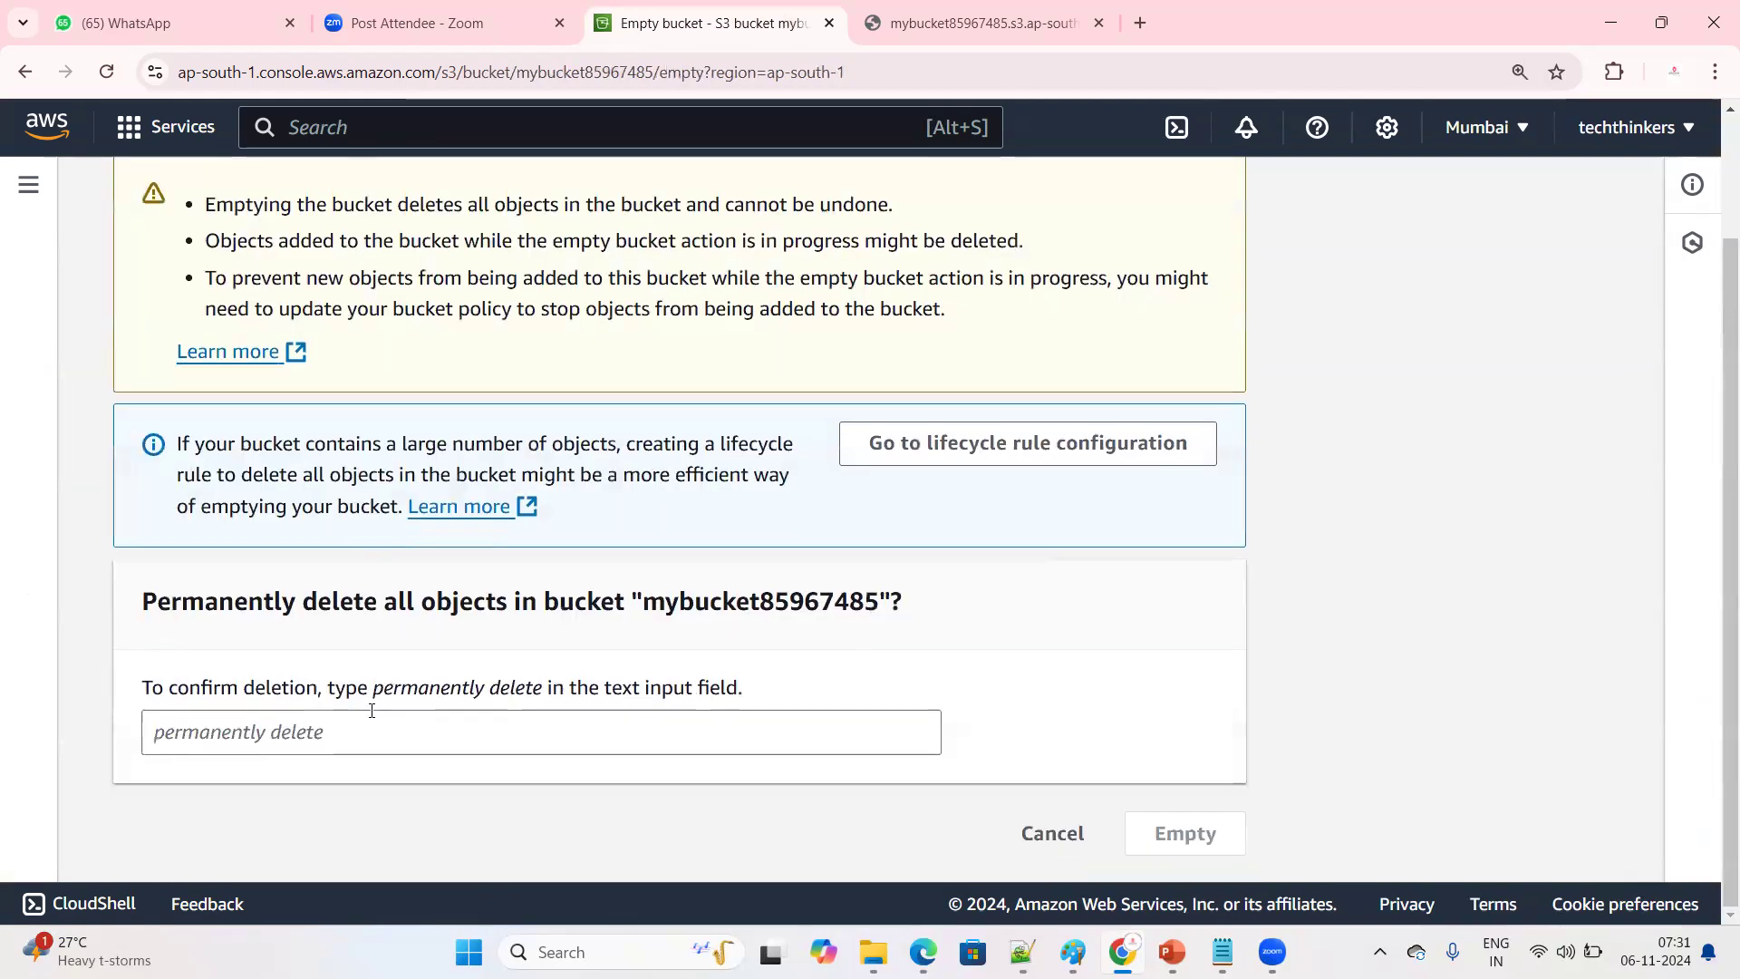
{"action": "left_click_drag", "start_coordinate": [374, 689], "coordinate": [518, 688]}
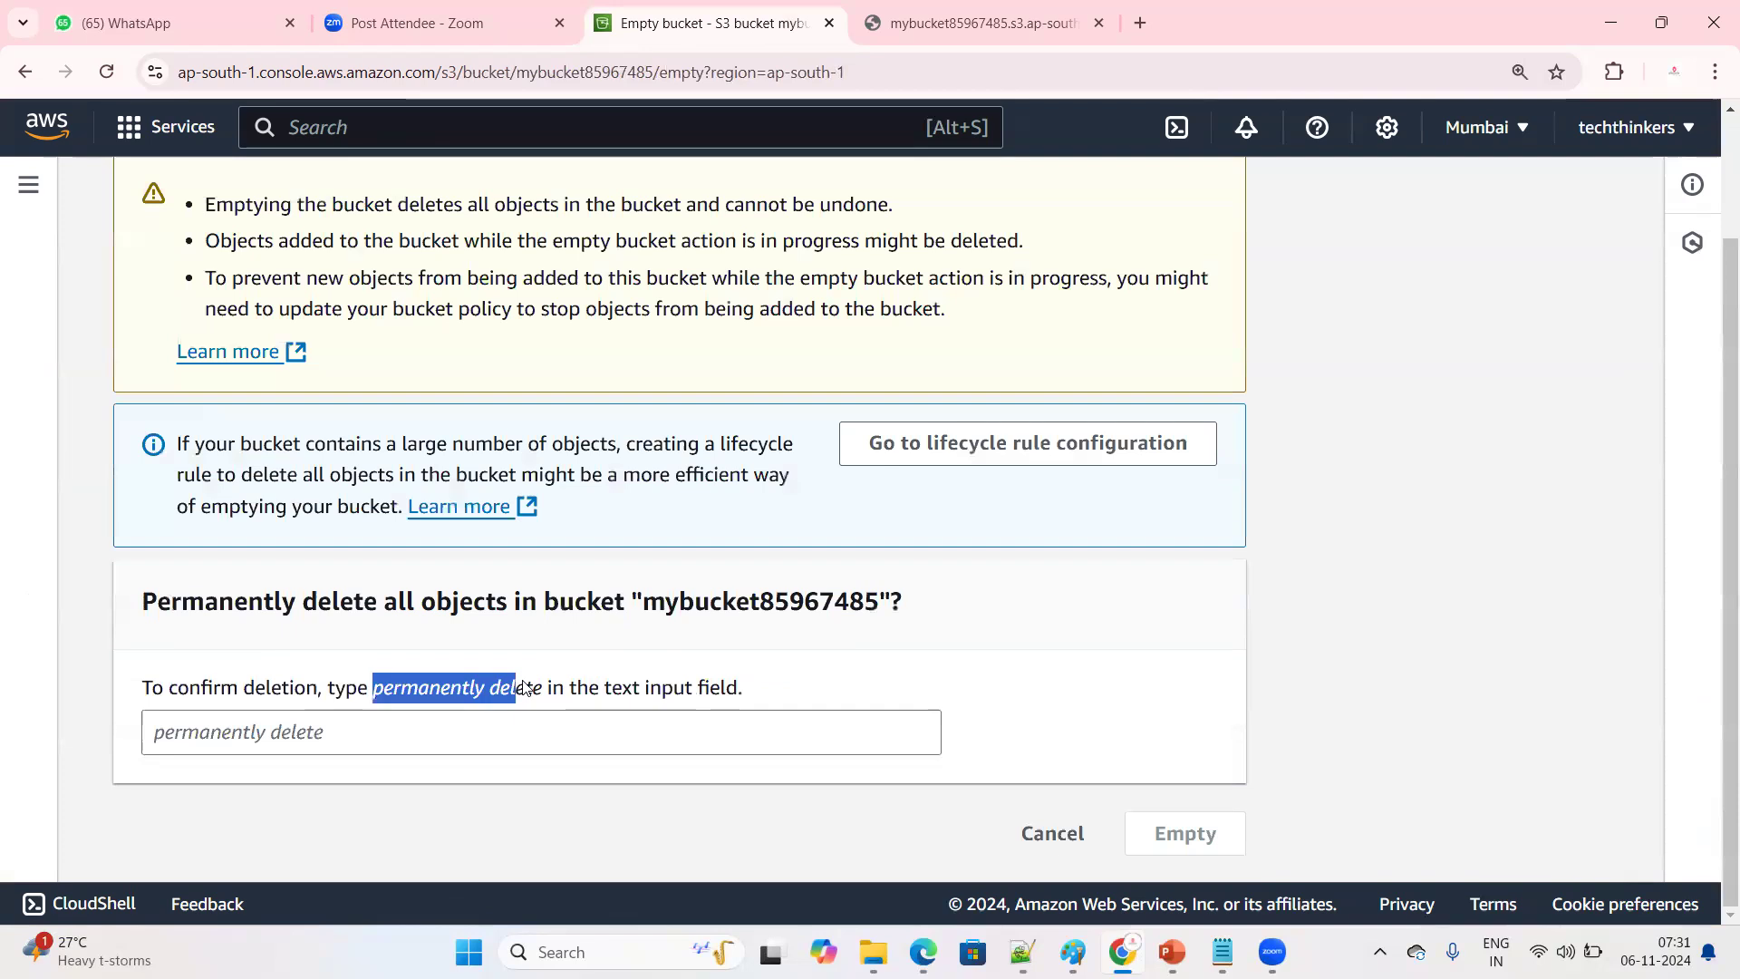
{"action": "left_click", "coordinate": [439, 733]}
{"action": "key", "text": "ctrl+v"}
{"action": "left_click", "coordinate": [1186, 833]}
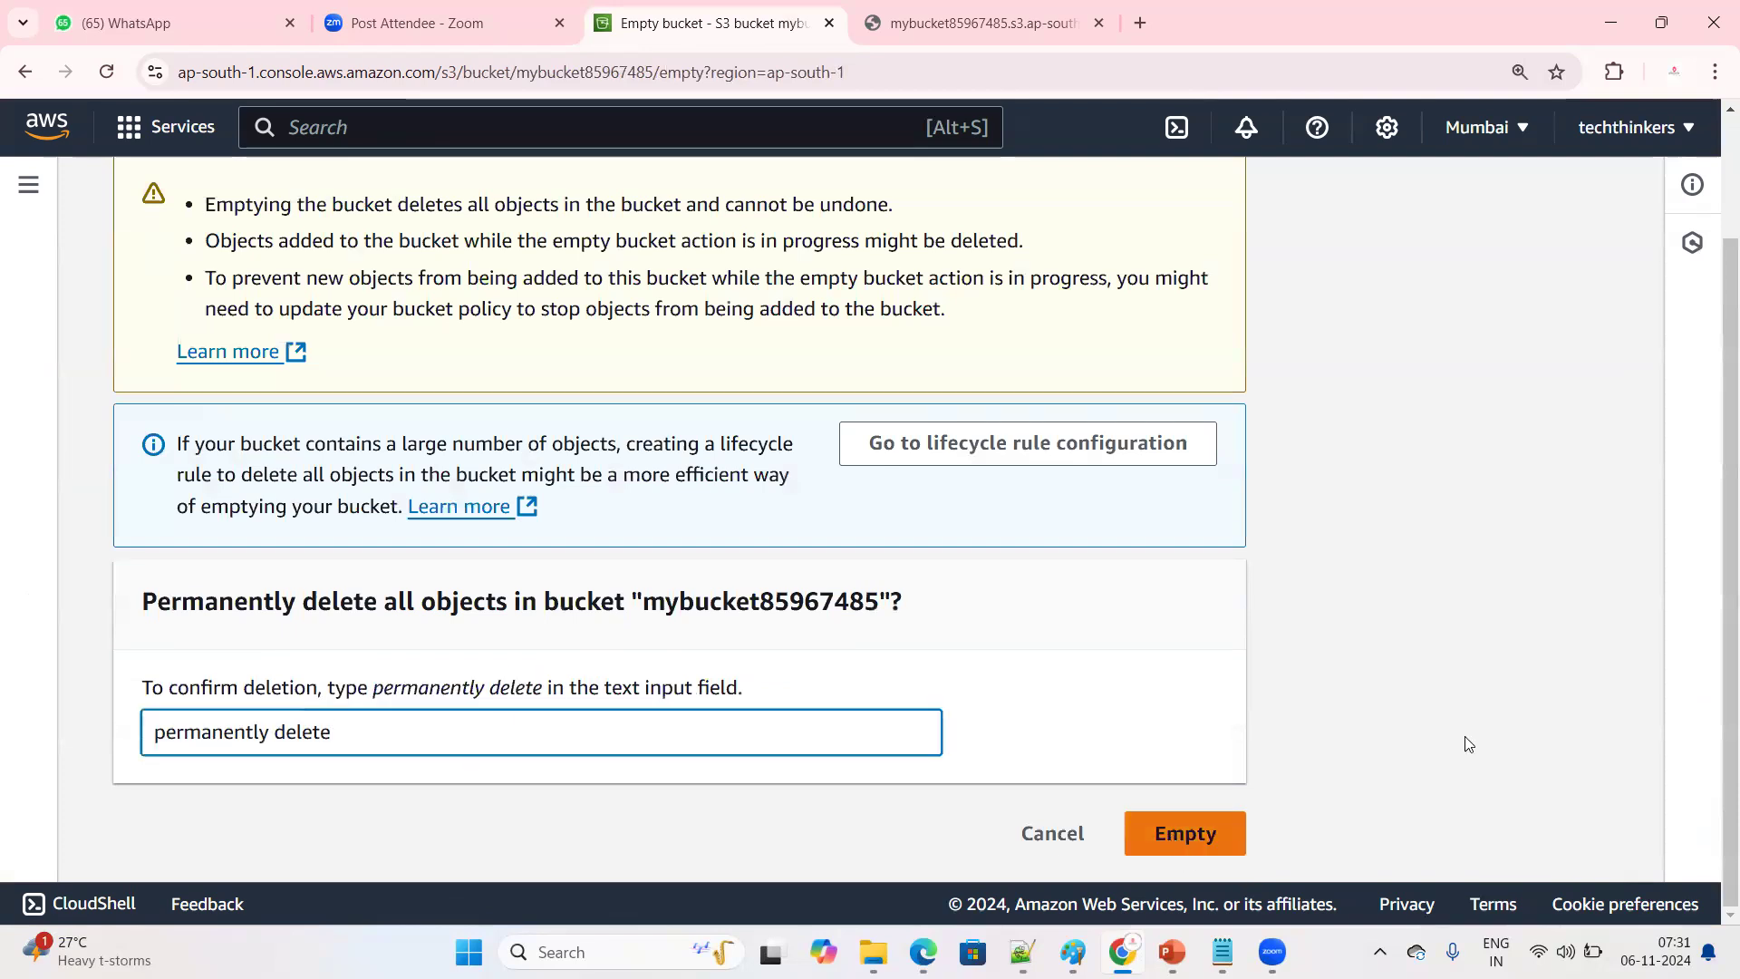
{"action": "left_click", "coordinate": [1631, 190]}
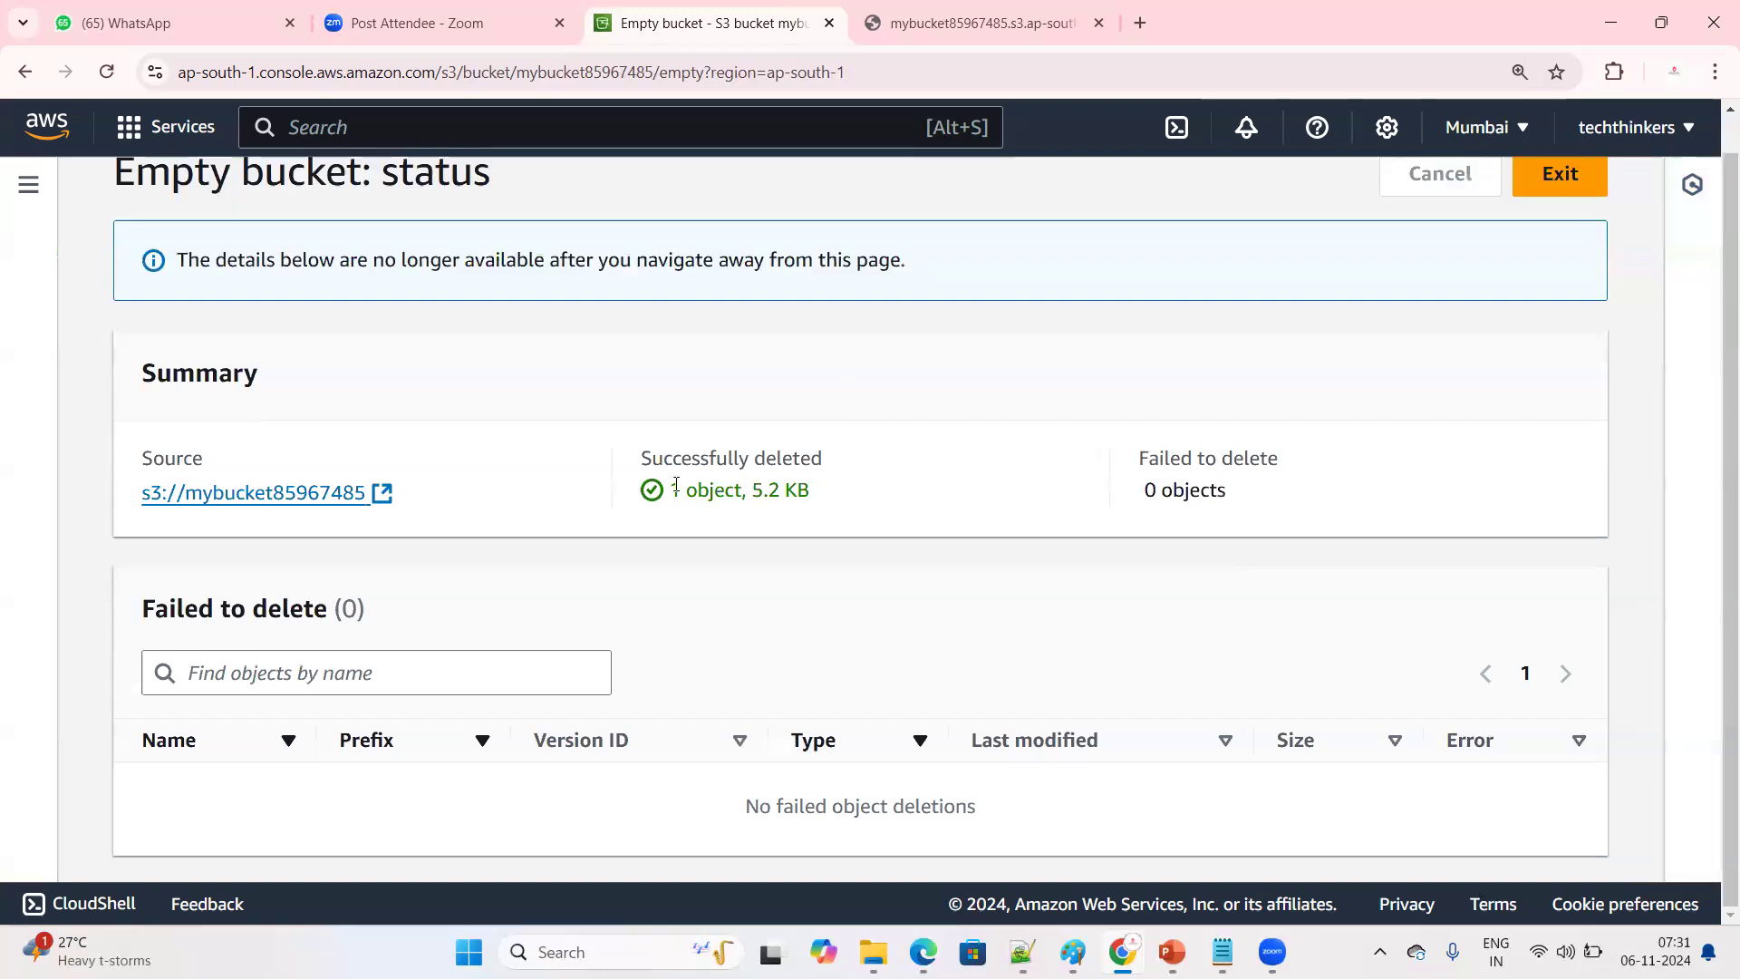
{"action": "scroll", "coordinate": [1323, 442], "scroll_direction": "up", "scroll_amount": 1}
{"action": "left_click", "coordinate": [1558, 175]}
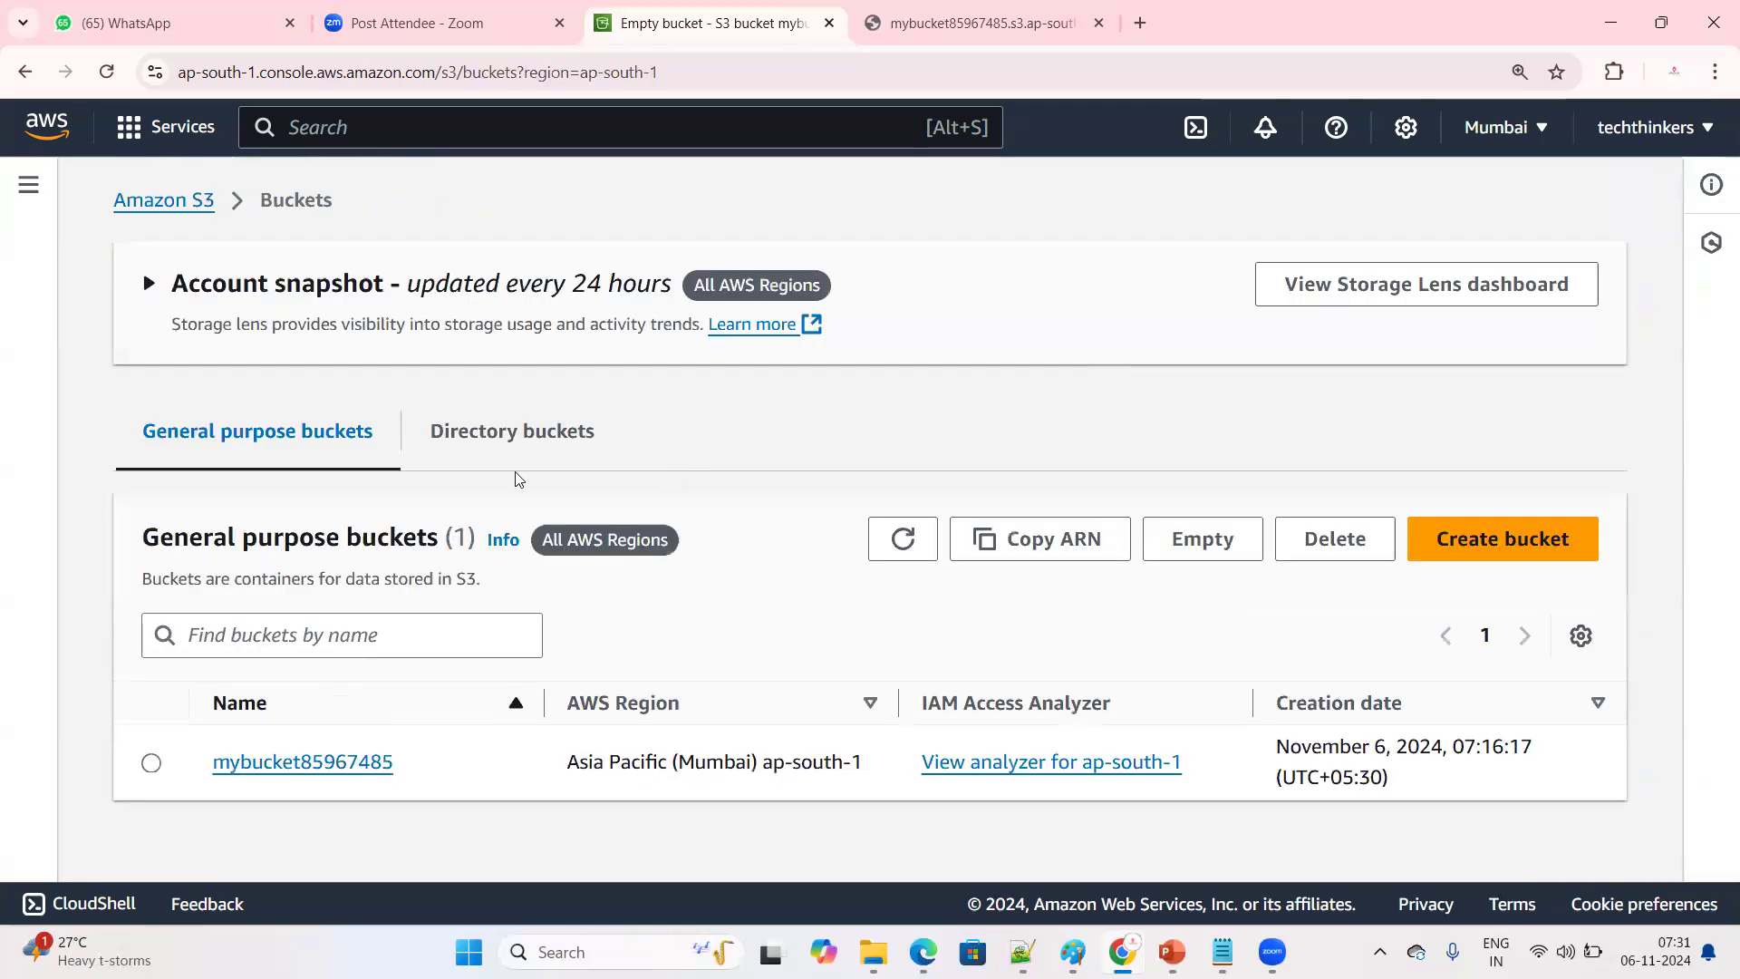
Delete mybucket85967485 from the bucket list, confirming with its name, and dismiss the deletion notice
{"action": "left_click", "coordinate": [176, 199]}
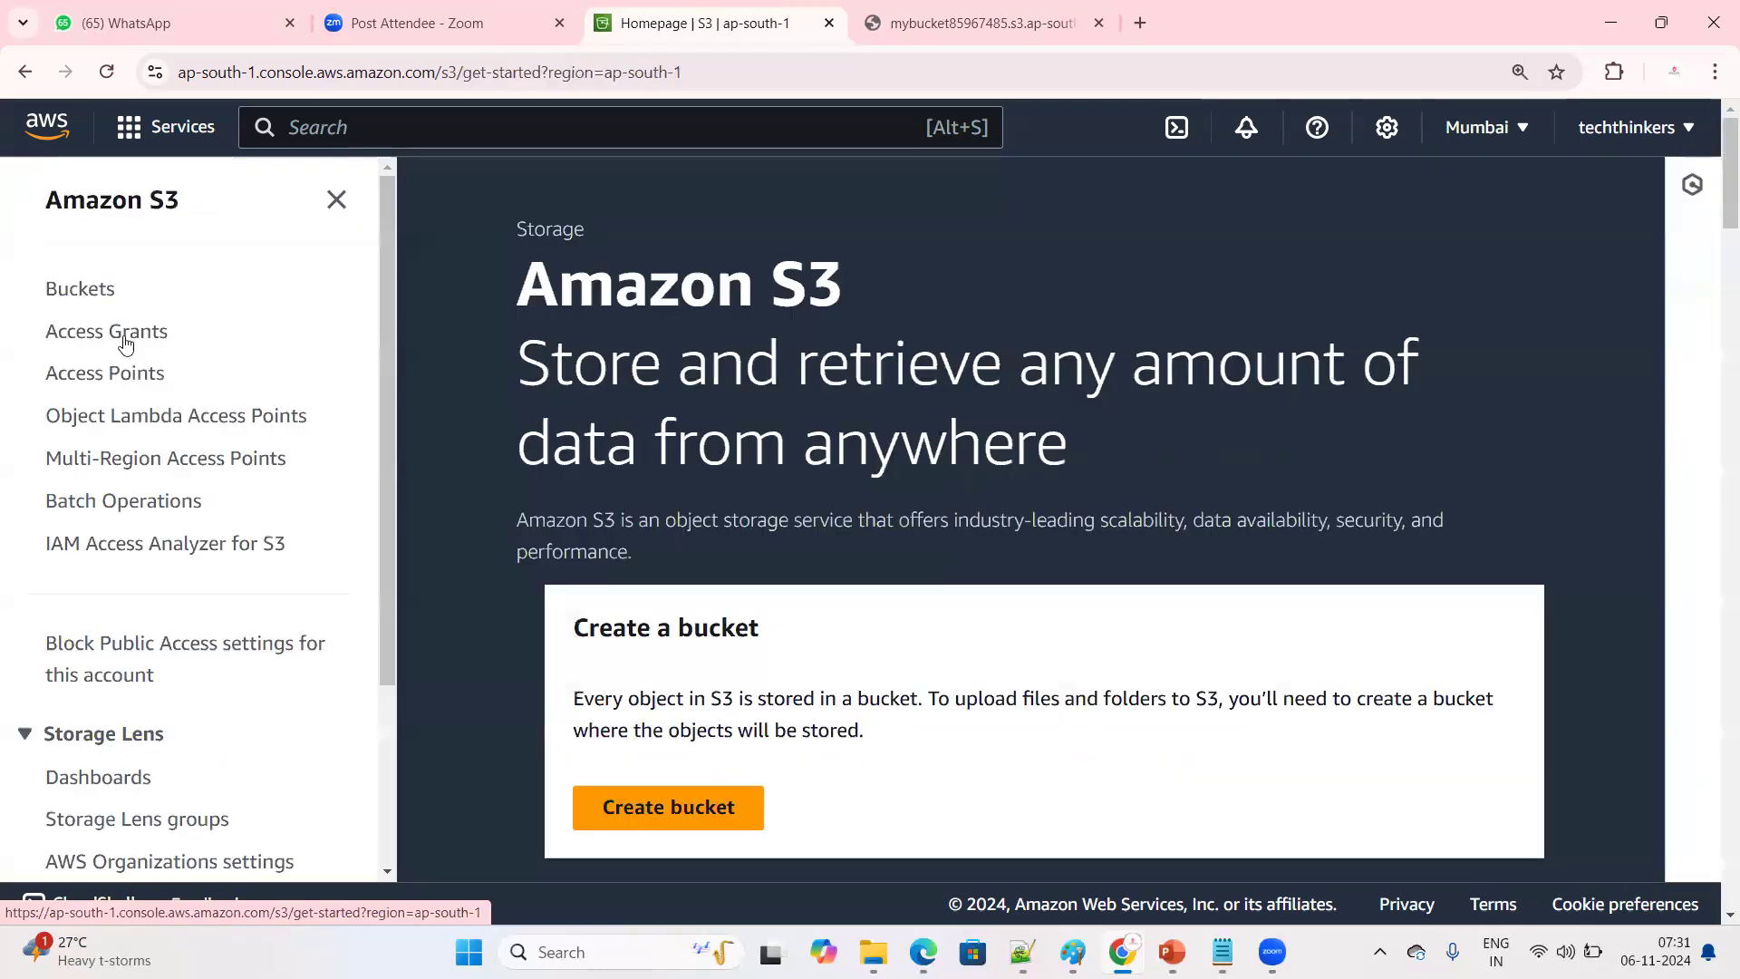
{"action": "left_click", "coordinate": [78, 291]}
{"action": "scroll", "coordinate": [544, 489], "scroll_direction": "down", "scroll_amount": 1}
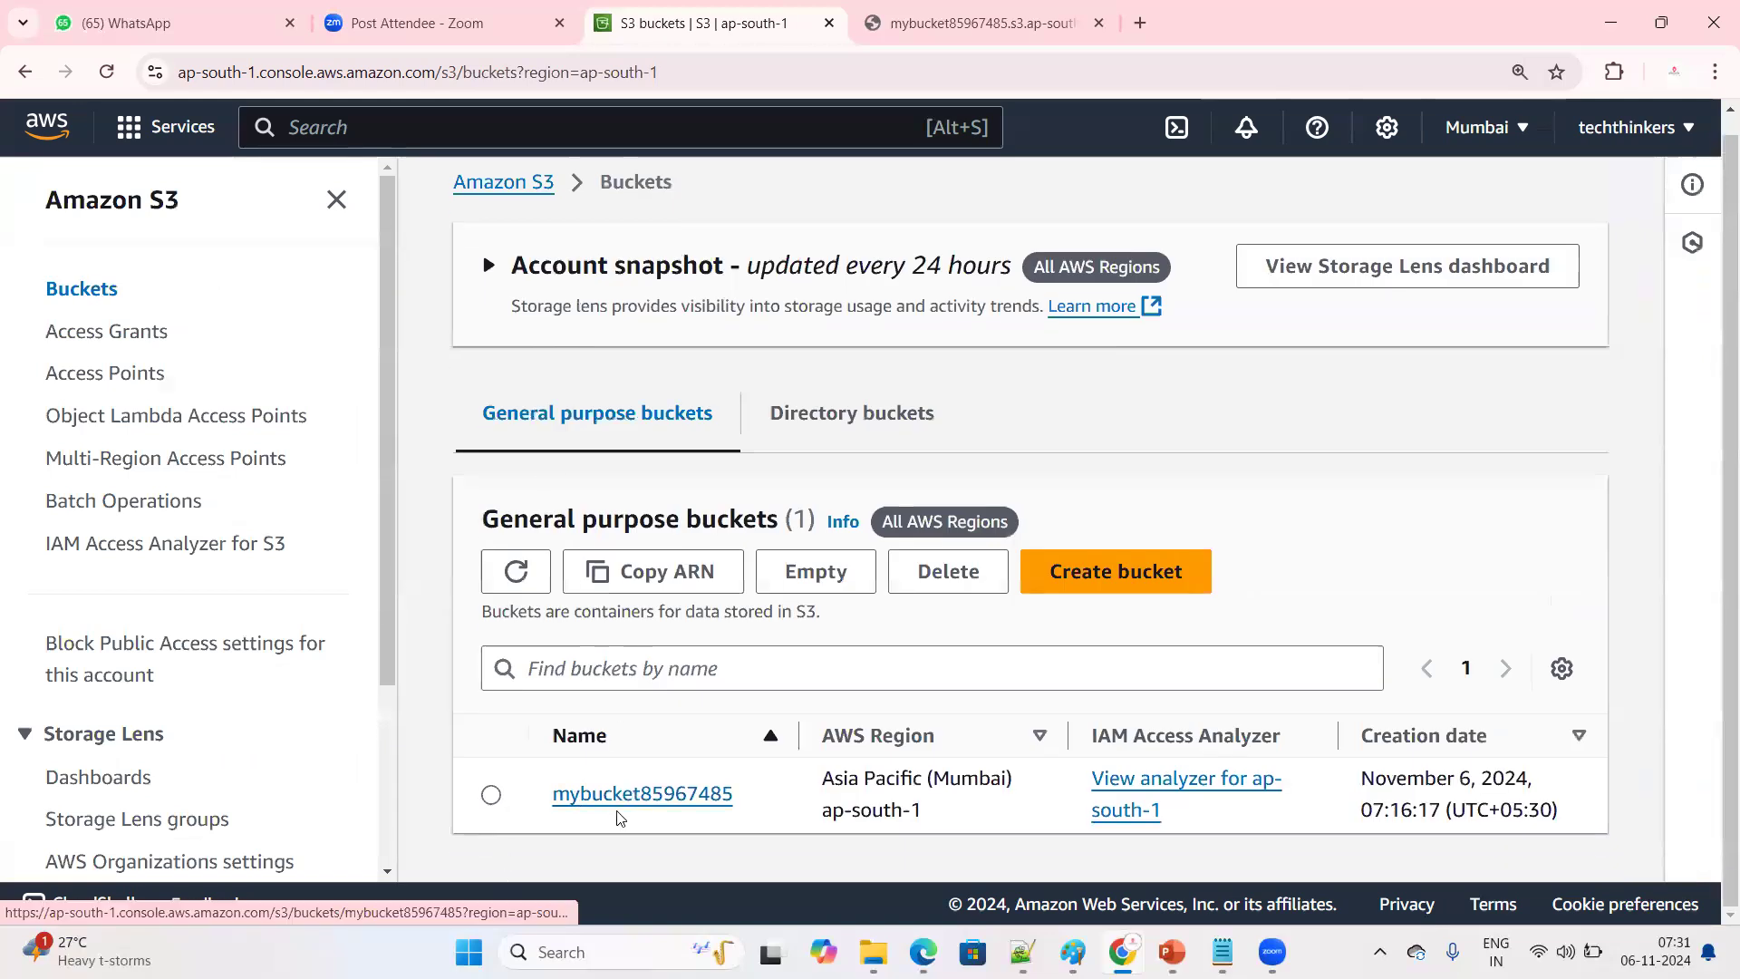
{"action": "left_click", "coordinate": [490, 794]}
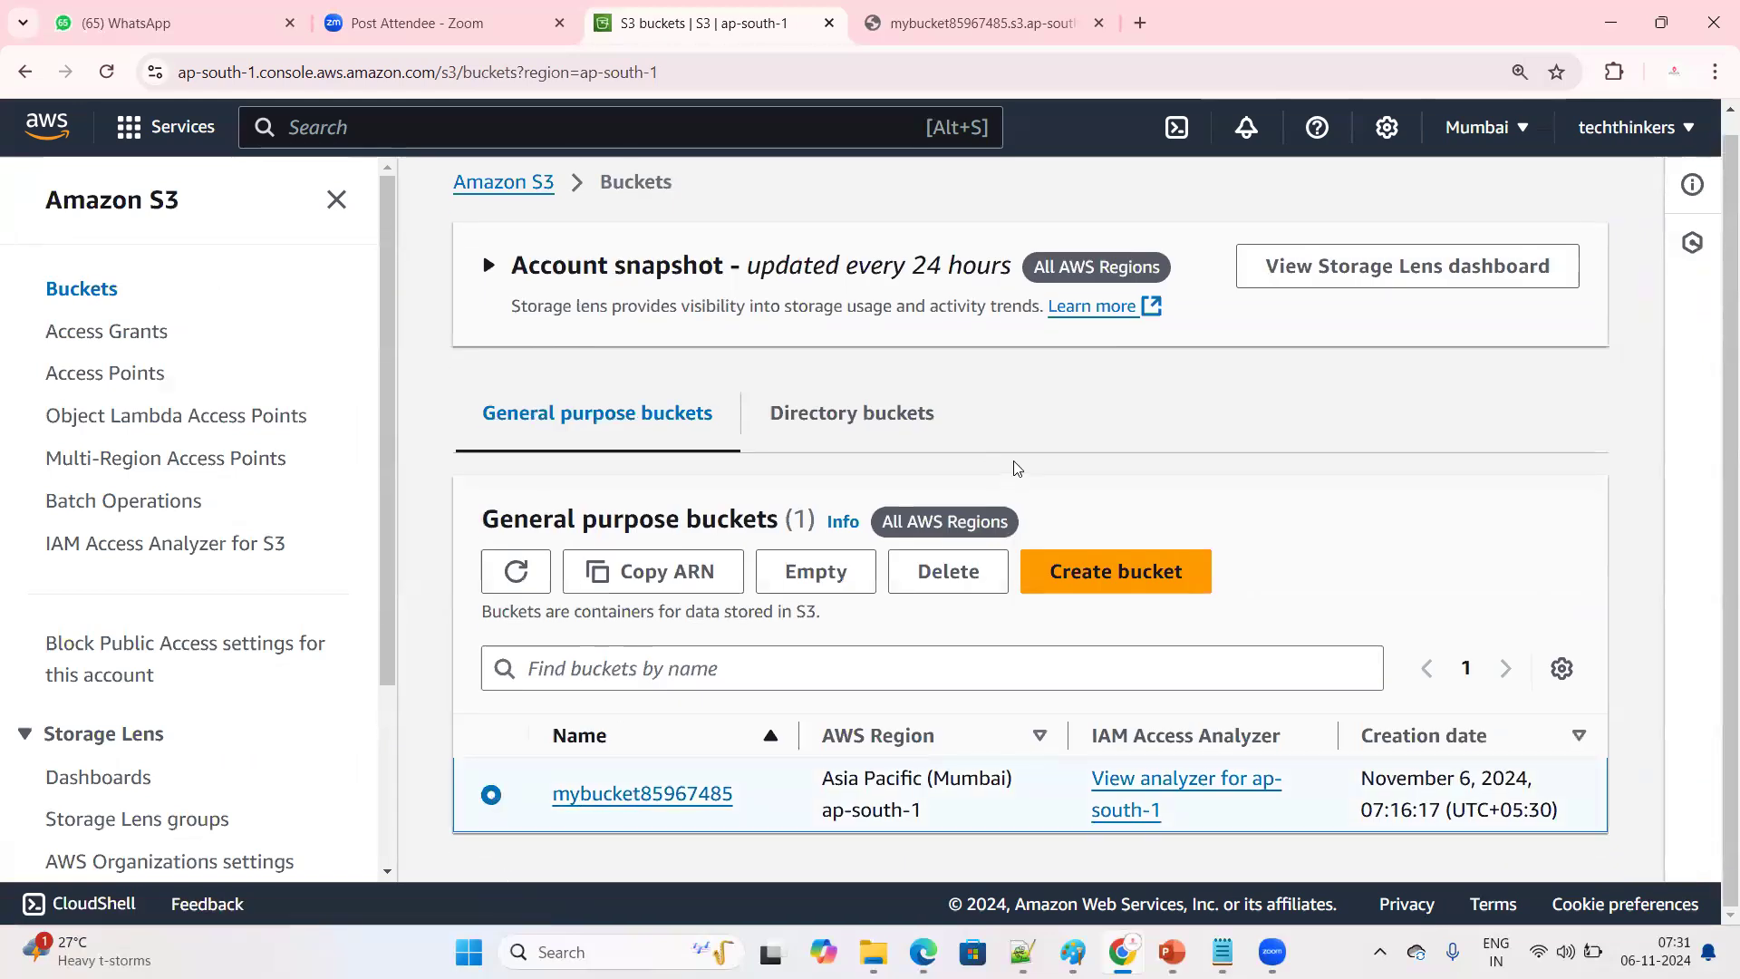
{"action": "left_click", "coordinate": [934, 583]}
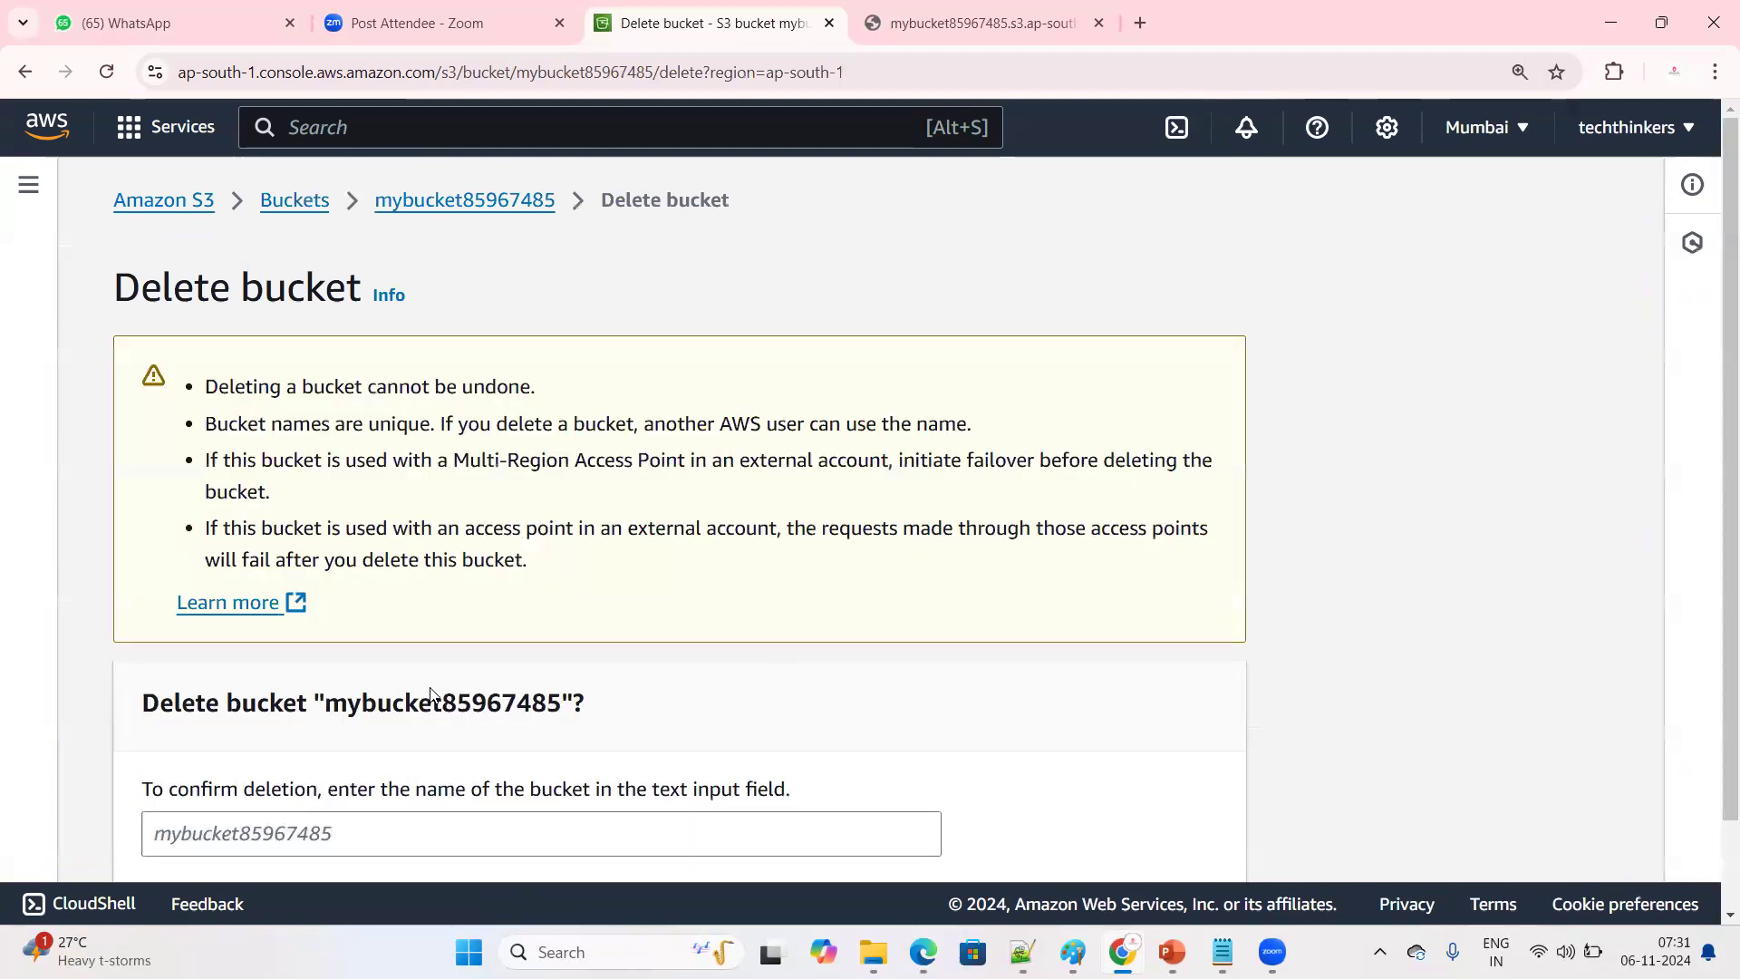
{"action": "scroll", "coordinate": [417, 693], "scroll_direction": "down", "scroll_amount": 1}
{"action": "left_click_drag", "start_coordinate": [335, 603], "coordinate": [568, 602]}
{"action": "key", "text": "ctrl+c"}
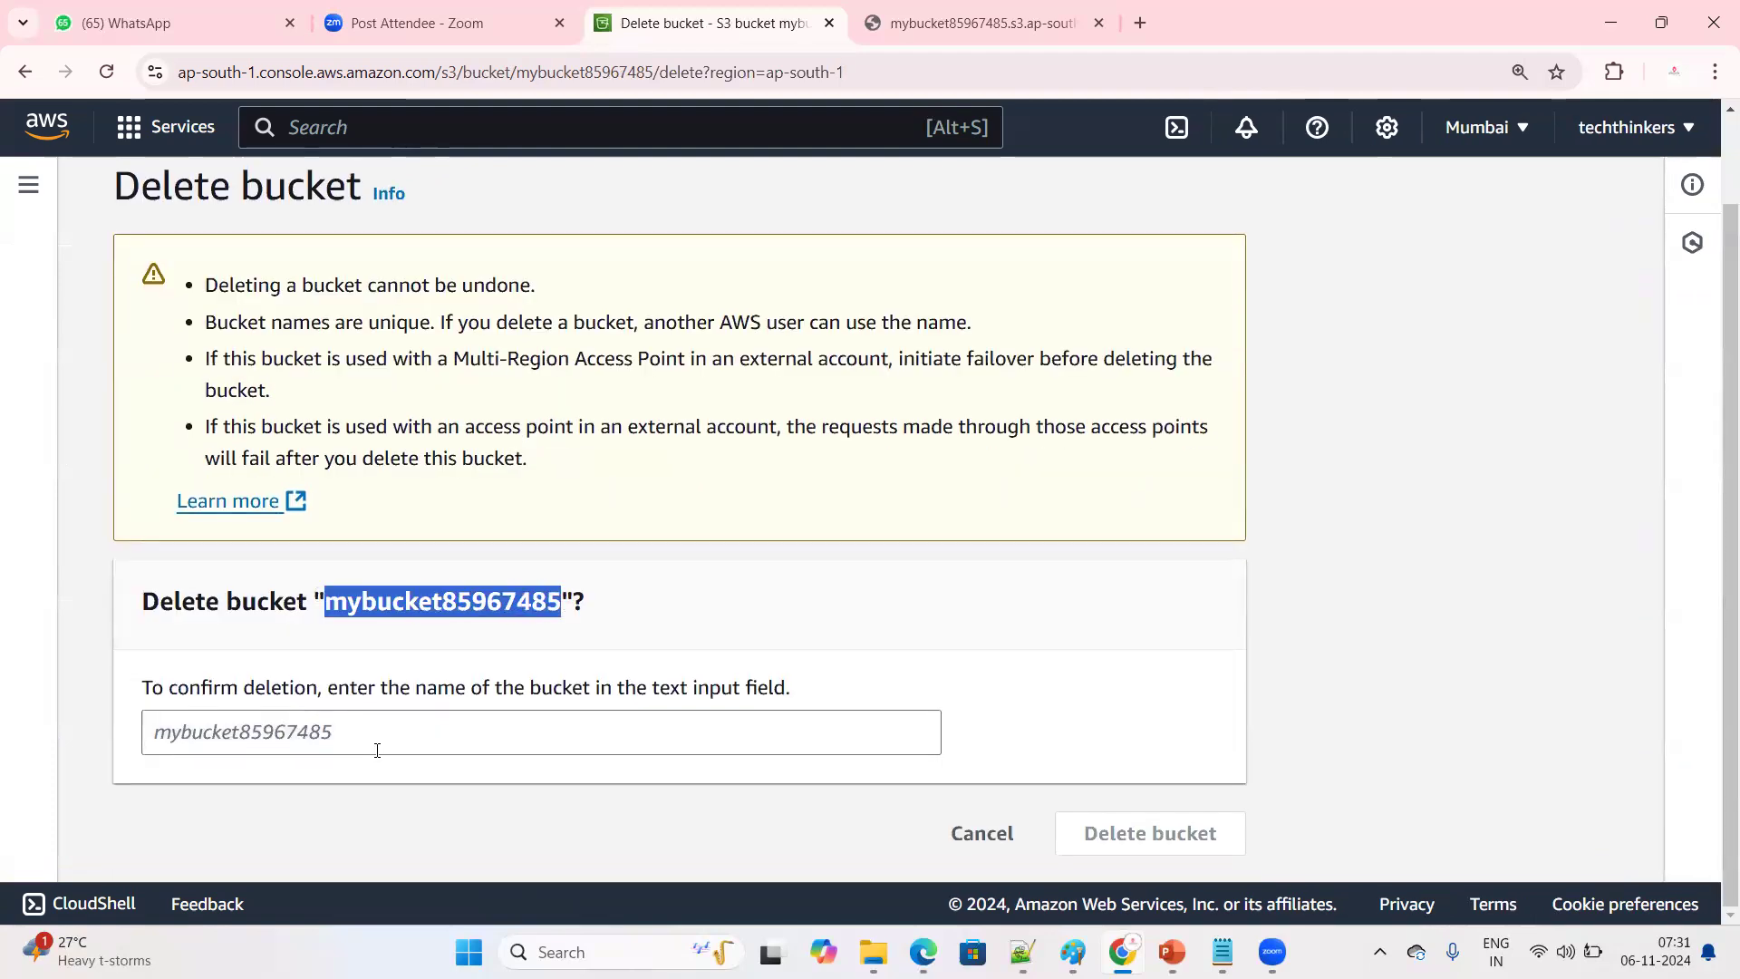
{"action": "left_click", "coordinate": [377, 735]}
{"action": "key", "text": "ctrl+v"}
{"action": "left_click", "coordinate": [1176, 830]}
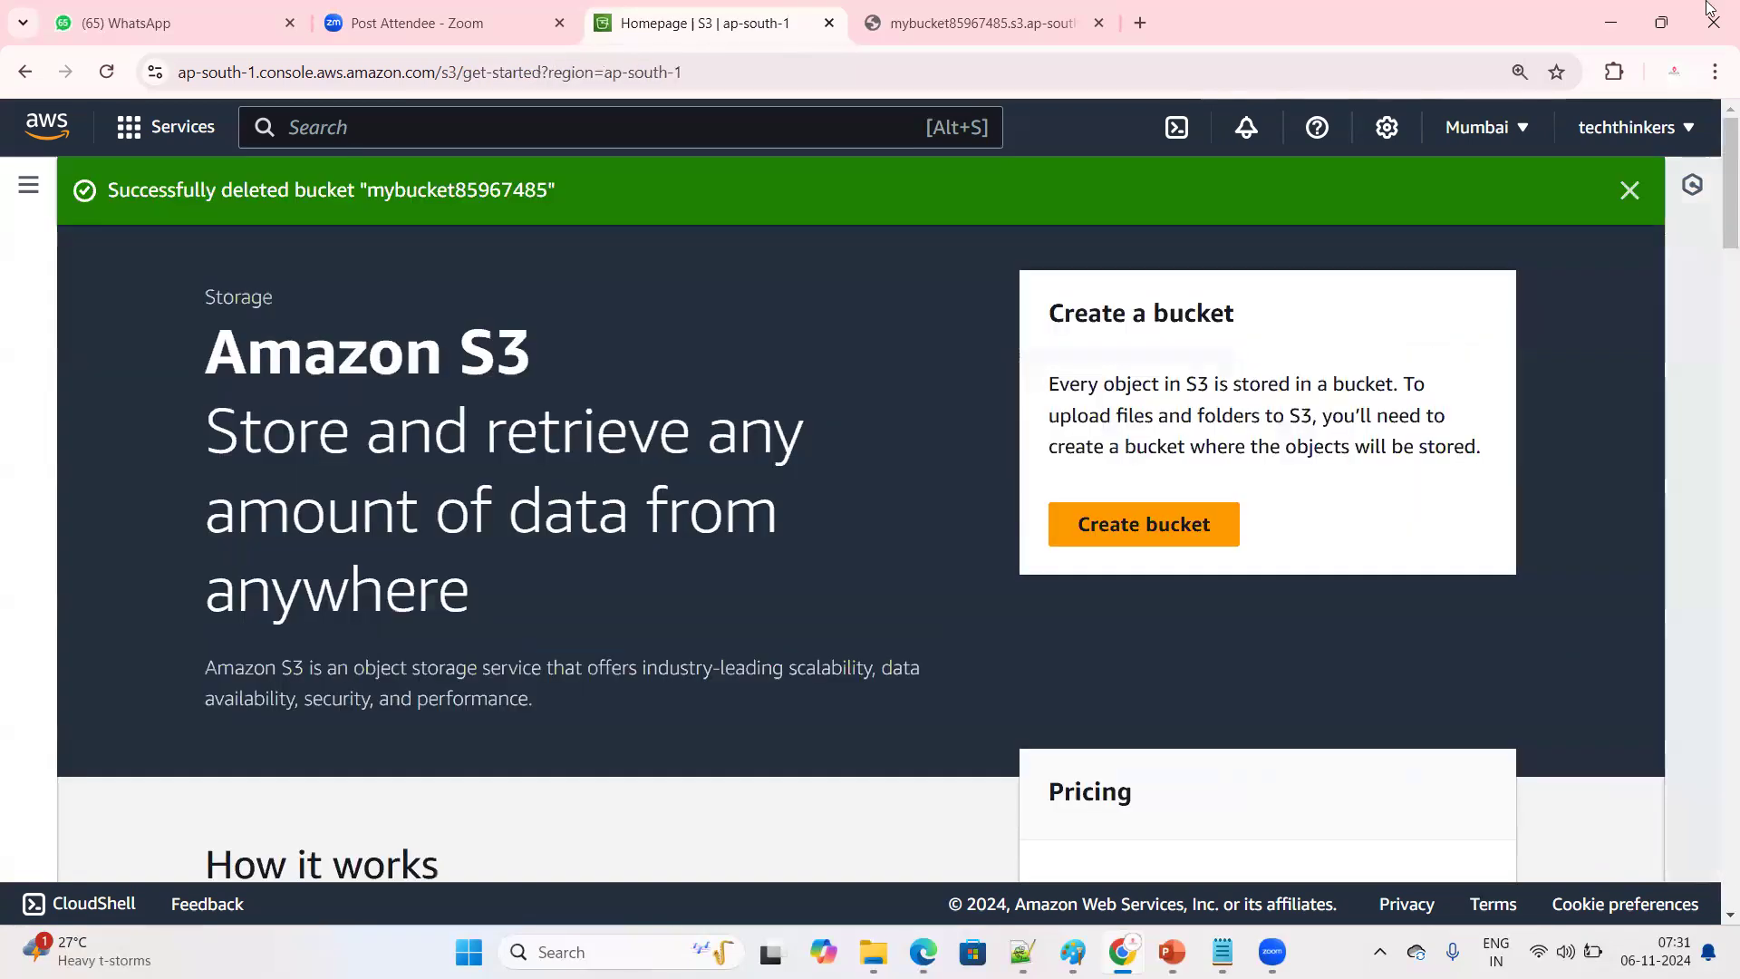
{"action": "left_click", "coordinate": [1628, 192]}
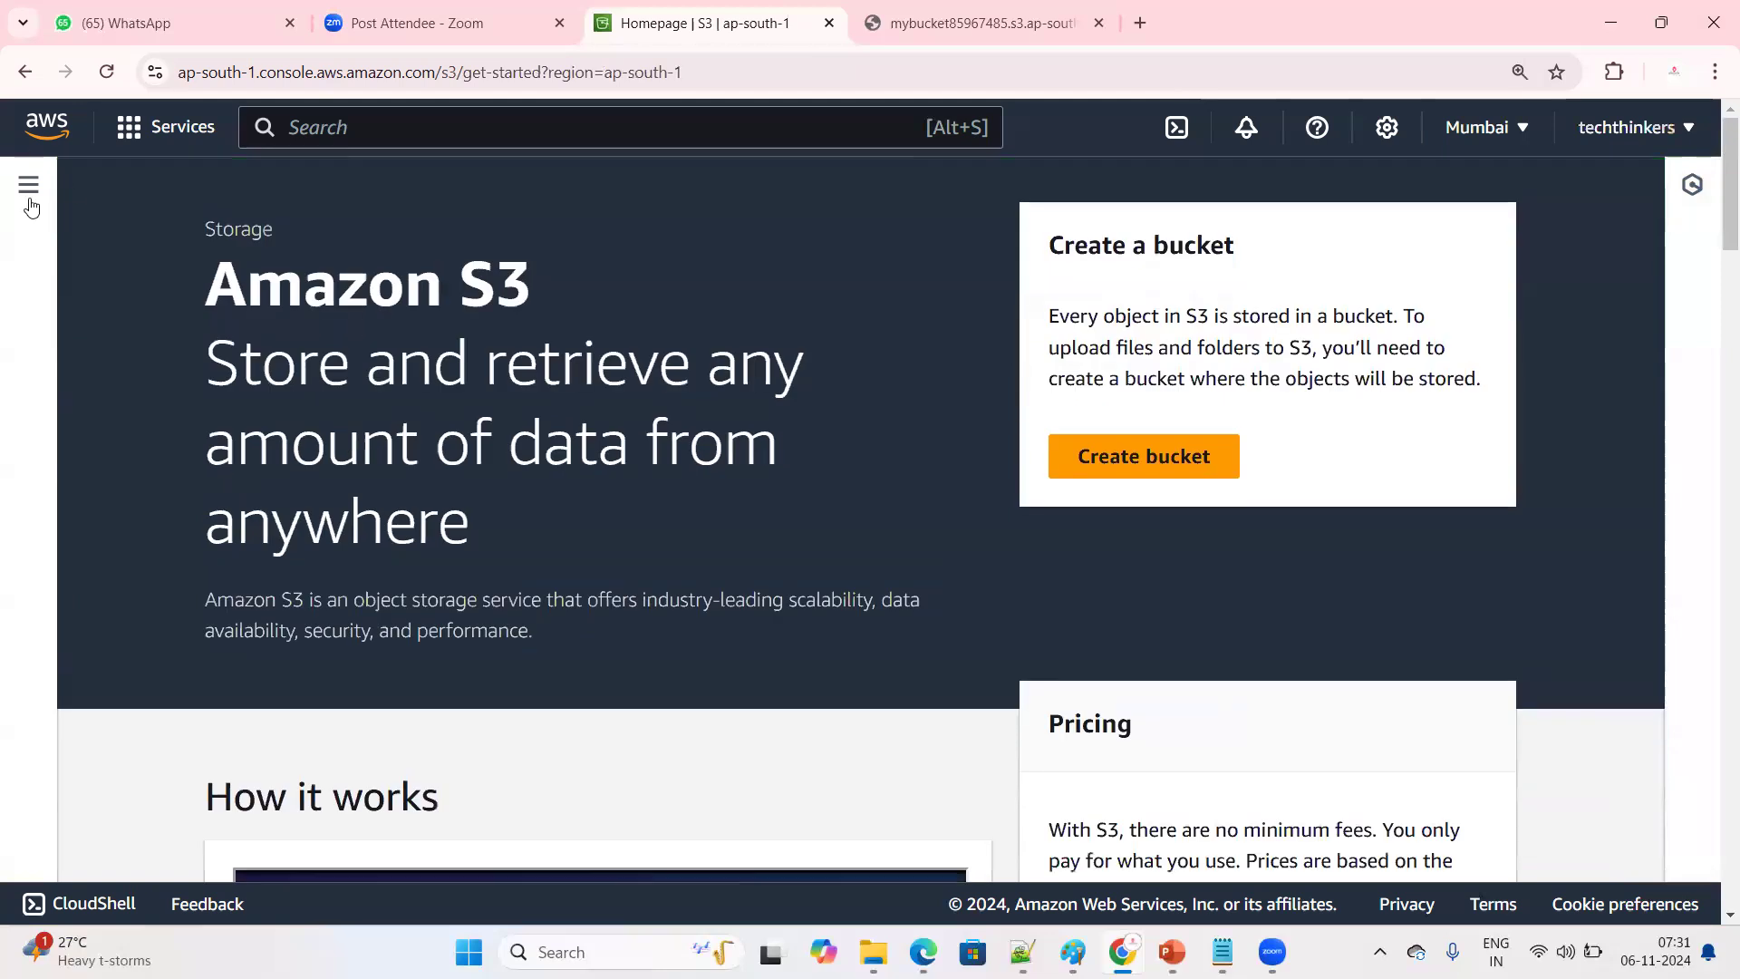
Return to the bucket list and start a new general purpose bucket named mybucket789545645
{"action": "left_click", "coordinate": [28, 189]}
{"action": "left_click", "coordinate": [78, 290]}
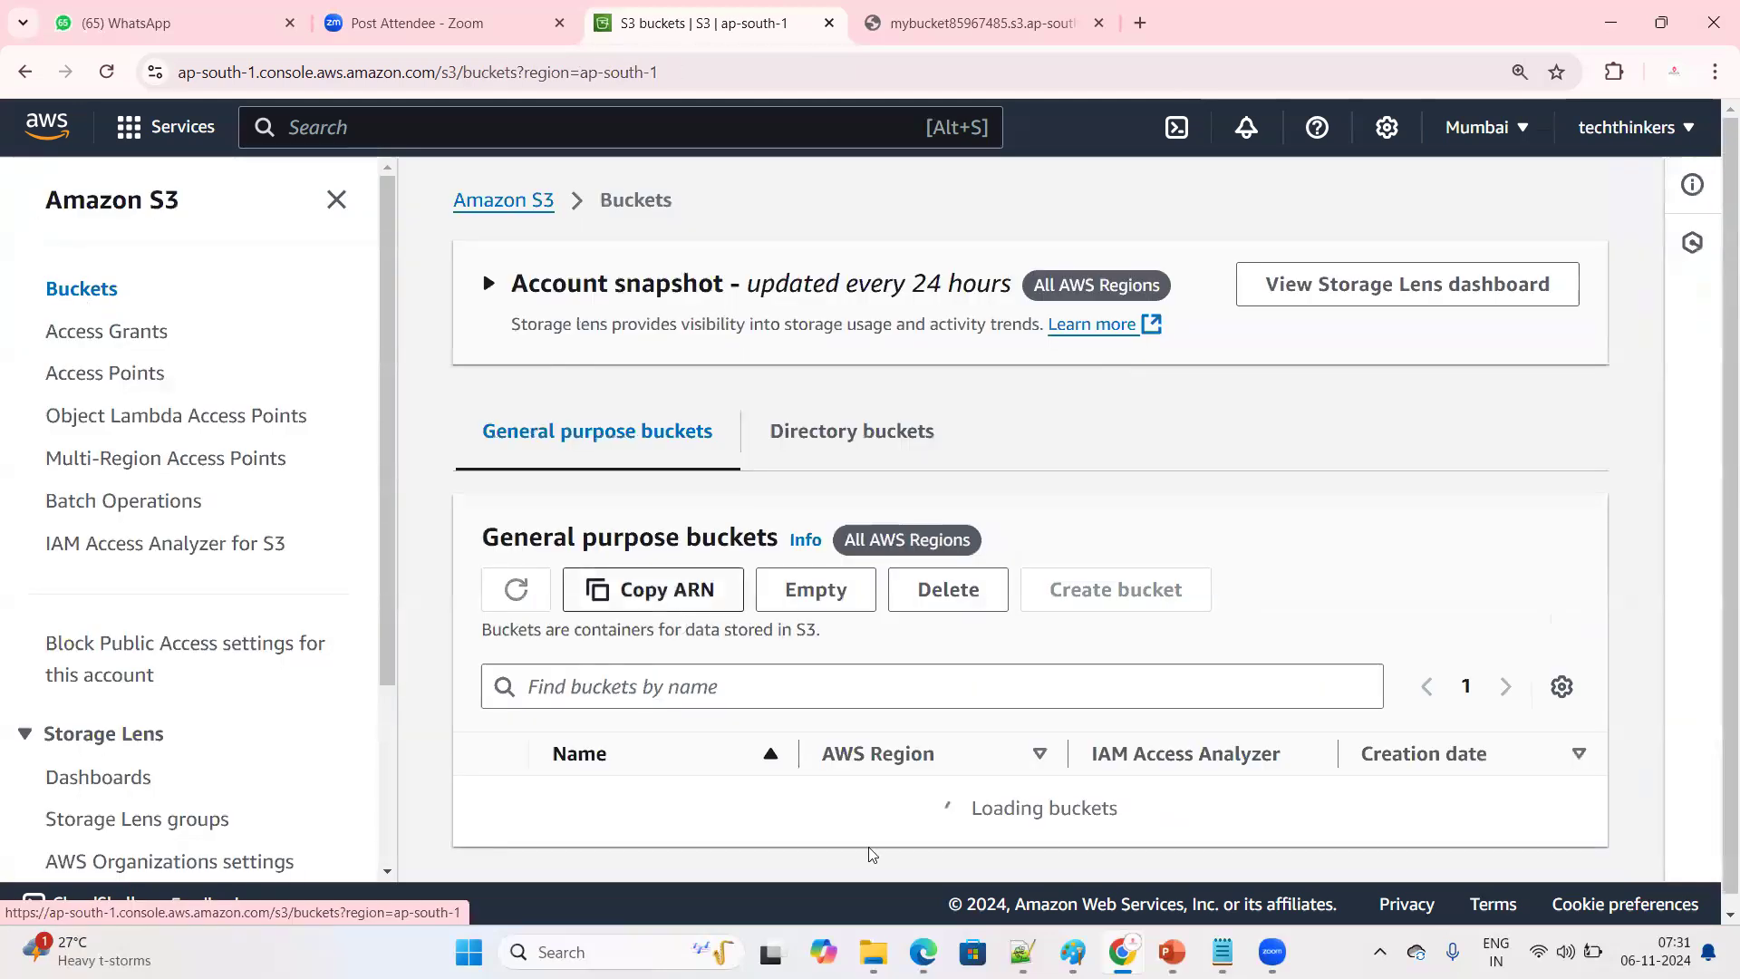
{"action": "scroll", "coordinate": [901, 789], "scroll_direction": "down", "scroll_amount": 2}
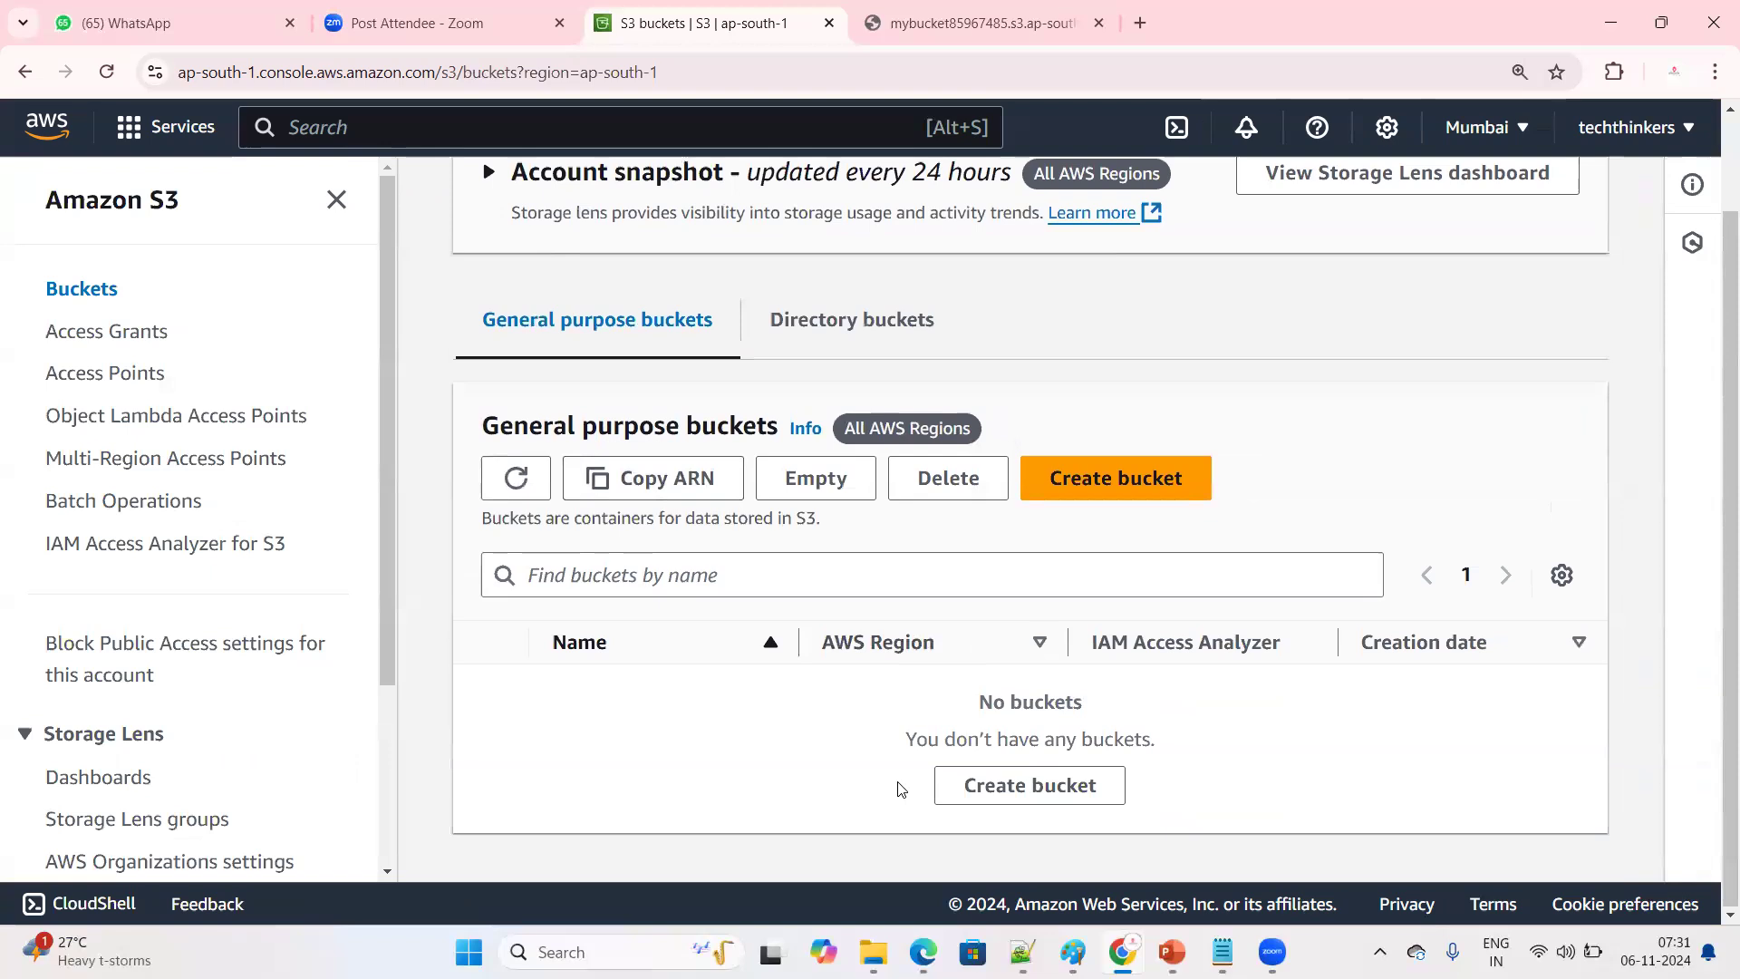
{"action": "left_click", "coordinate": [1106, 486]}
{"action": "left_click", "coordinate": [340, 516]}
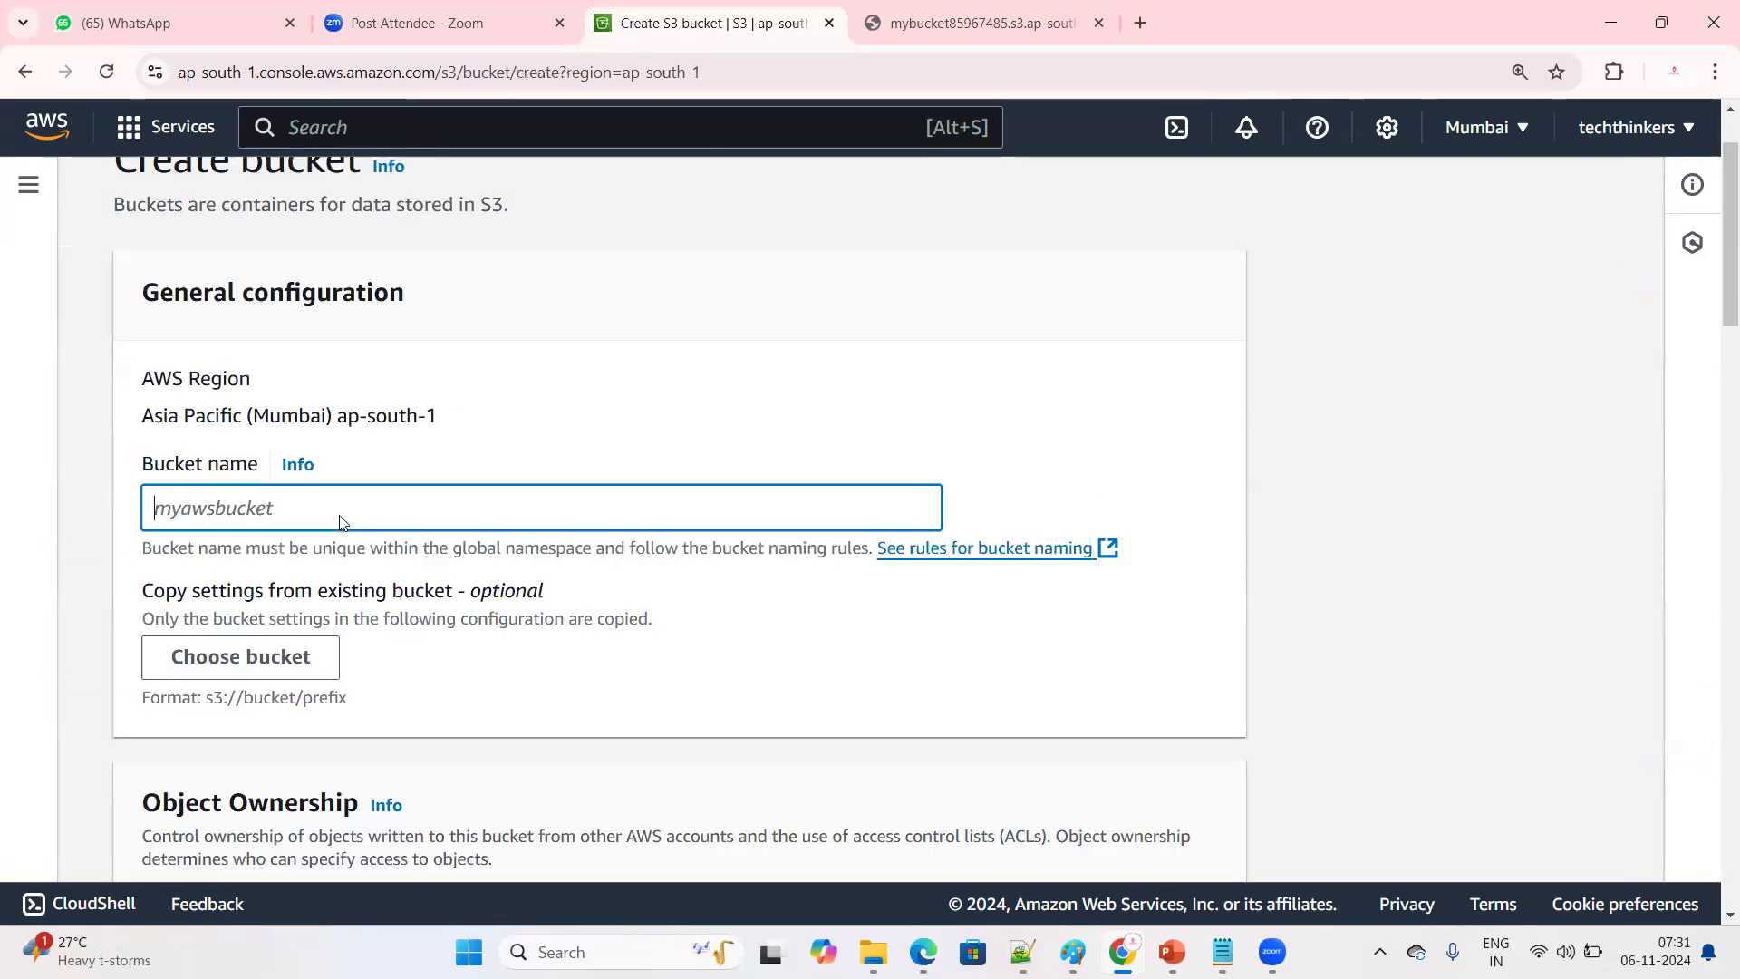
{"action": "type", "text": "mybucket789545645"}
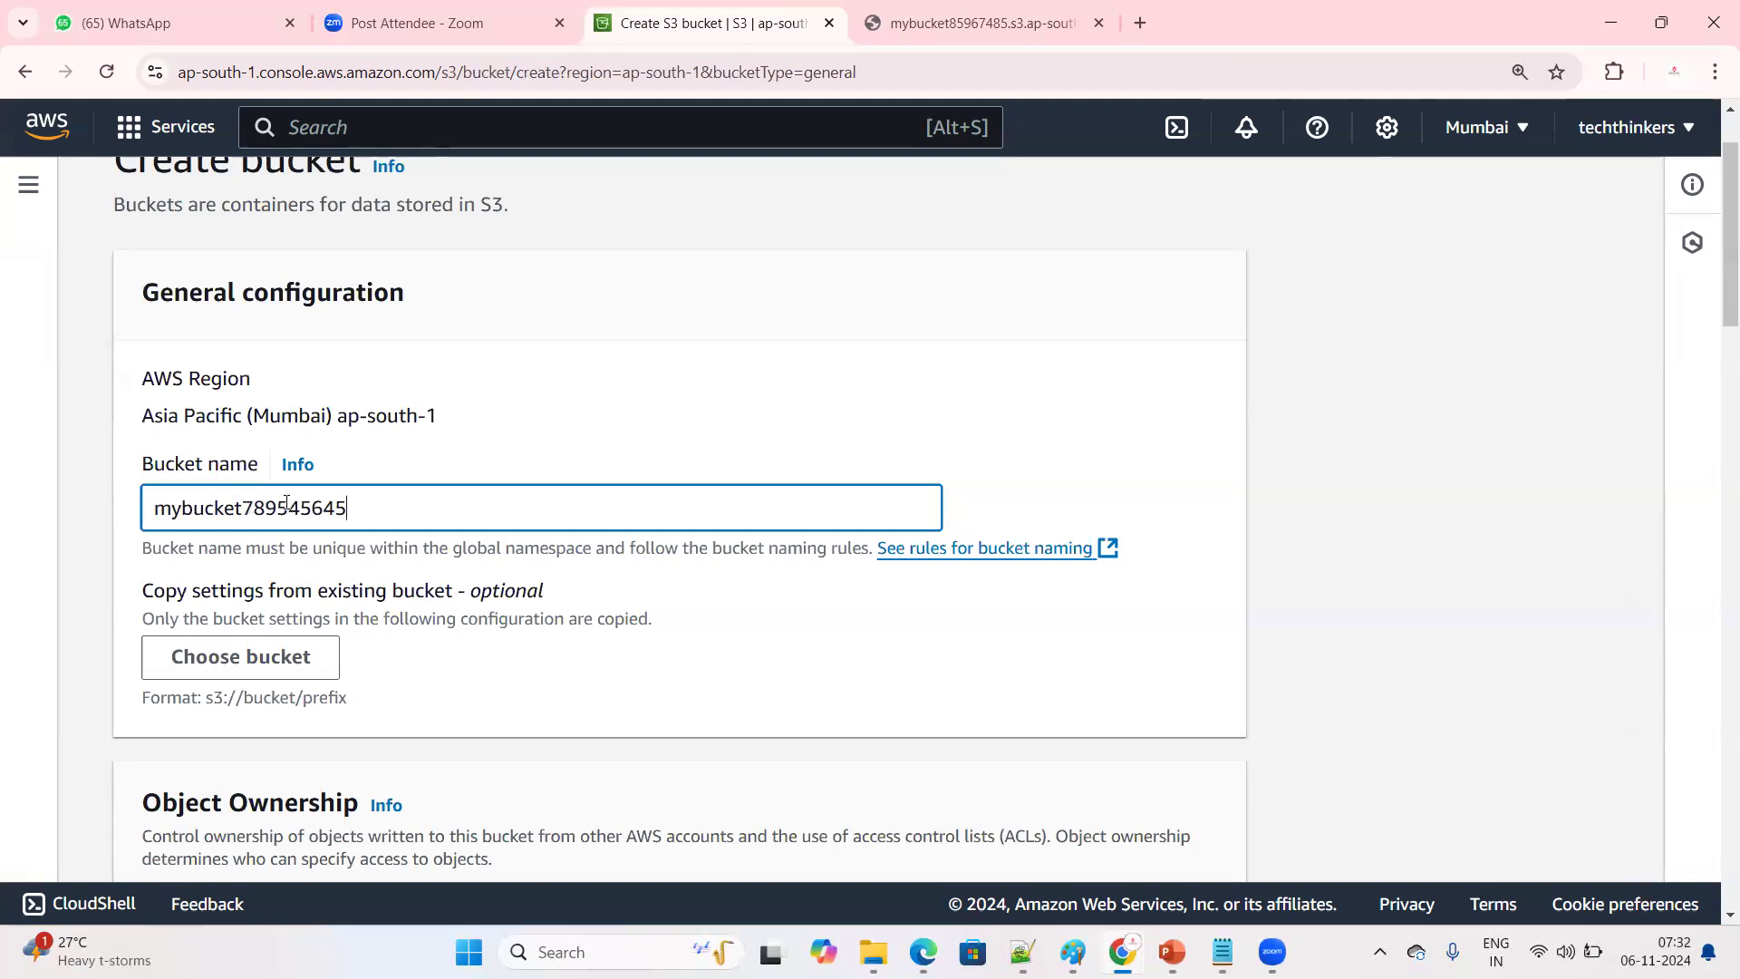
{"action": "left_click_drag", "start_coordinate": [253, 509], "coordinate": [487, 658]}
{"action": "left_click", "coordinate": [596, 671]}
{"action": "scroll", "coordinate": [595, 672], "scroll_direction": "down", "scroll_amount": 3}
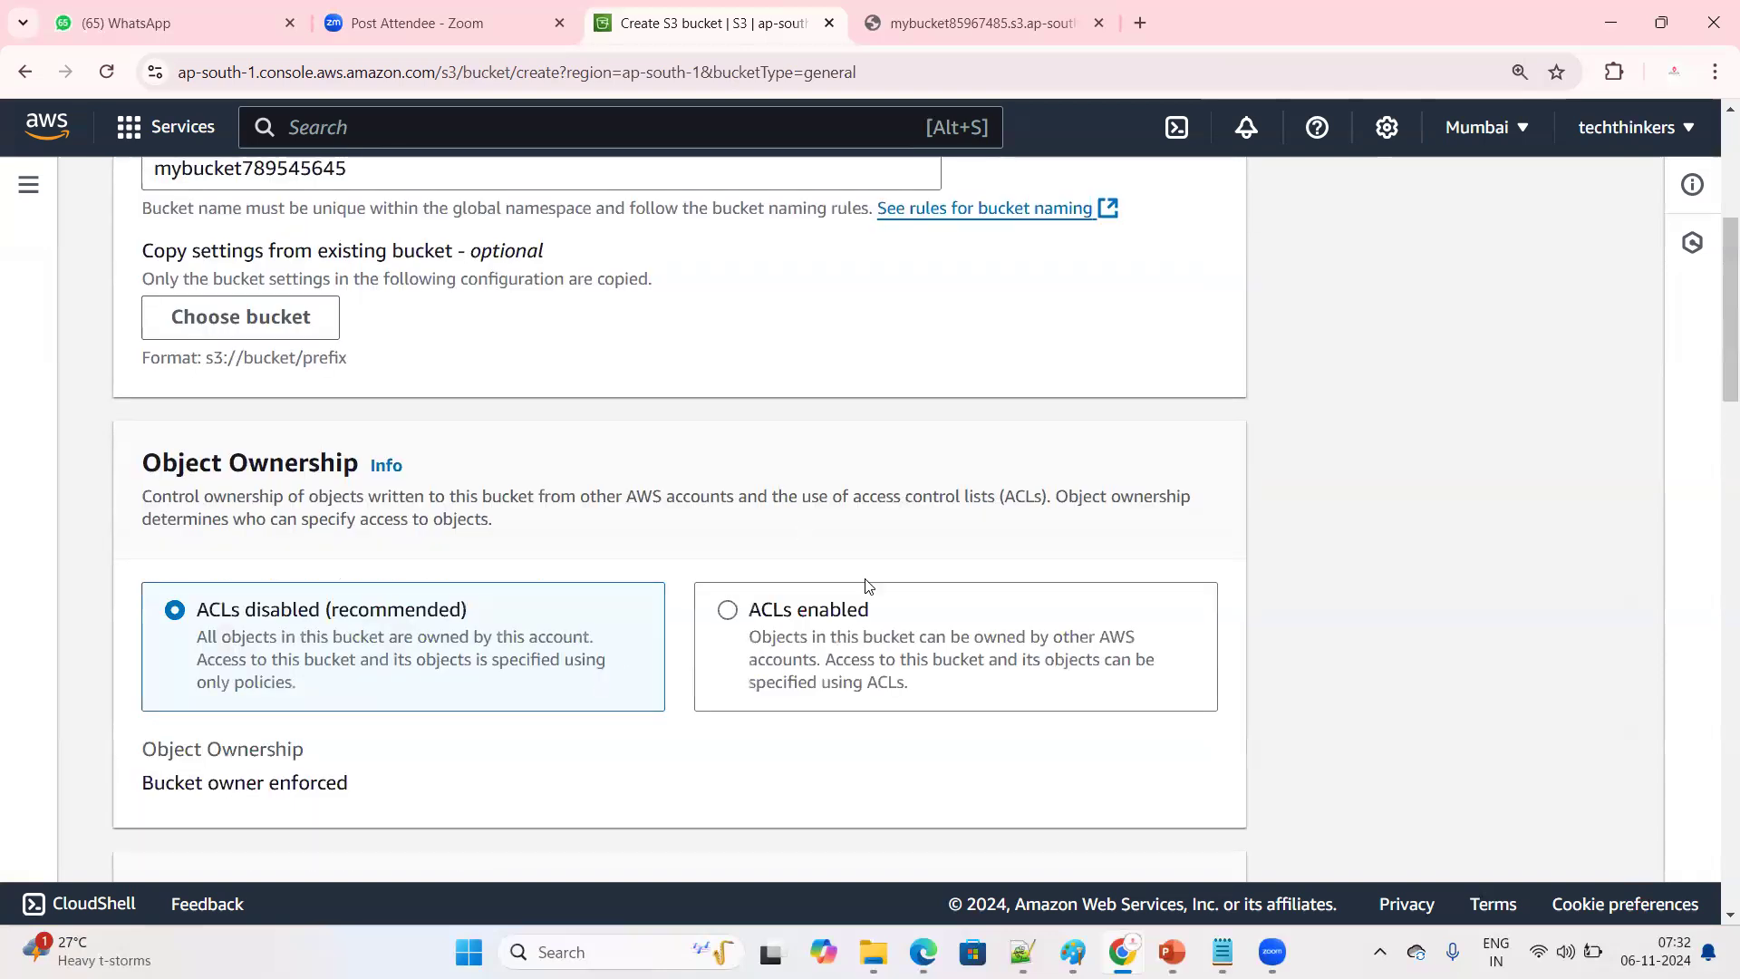
Enable ACLs for the new bucket and turn off Block all public access, acknowledging the public access warning
{"action": "left_click", "coordinate": [730, 610]}
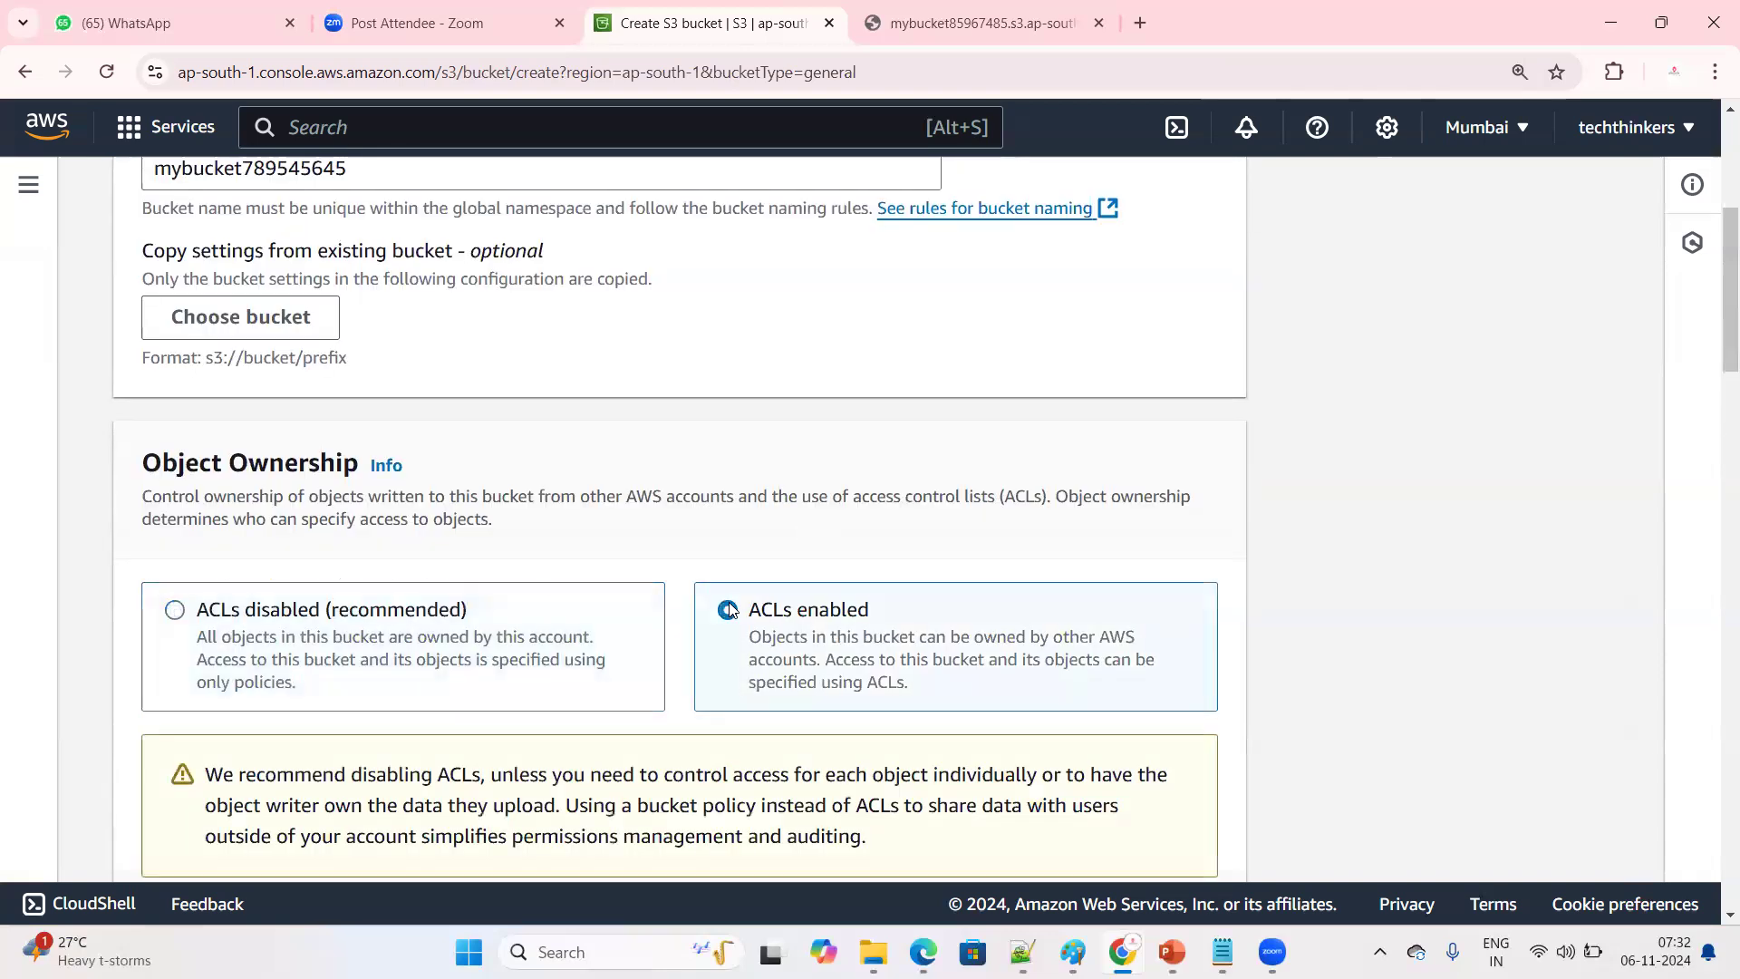
{"action": "scroll", "coordinate": [400, 678], "scroll_direction": "down", "scroll_amount": 5}
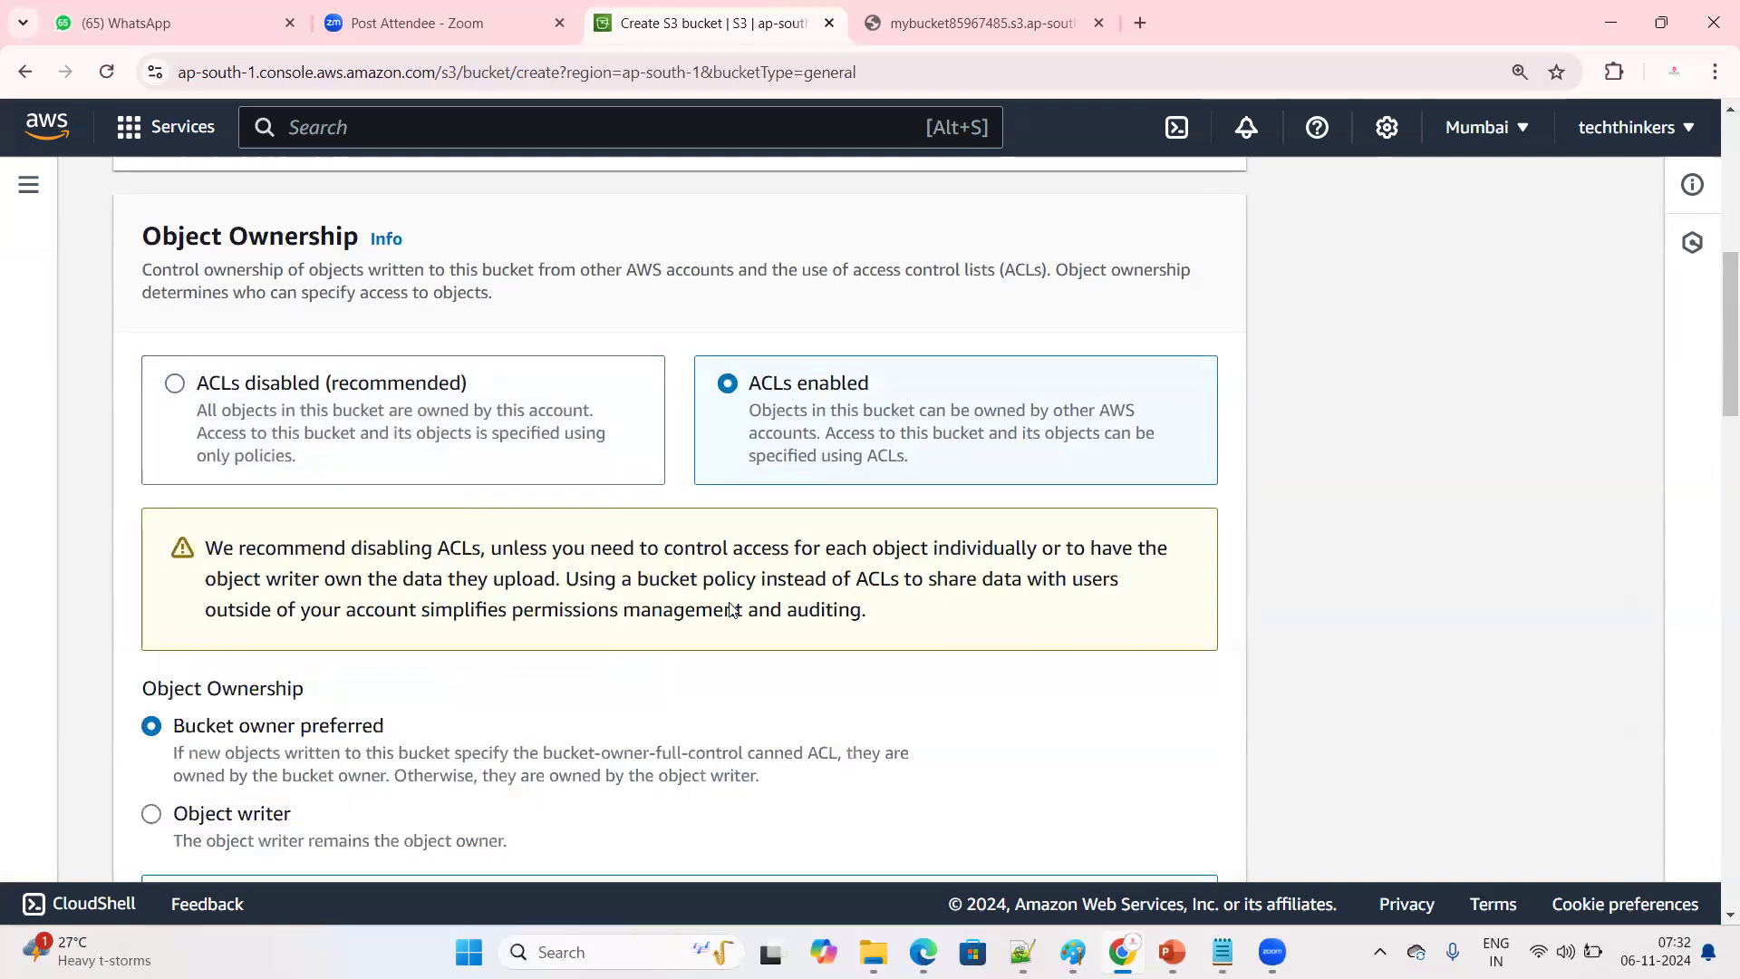
{"action": "scroll", "coordinate": [400, 678], "scroll_direction": "down", "scroll_amount": 7}
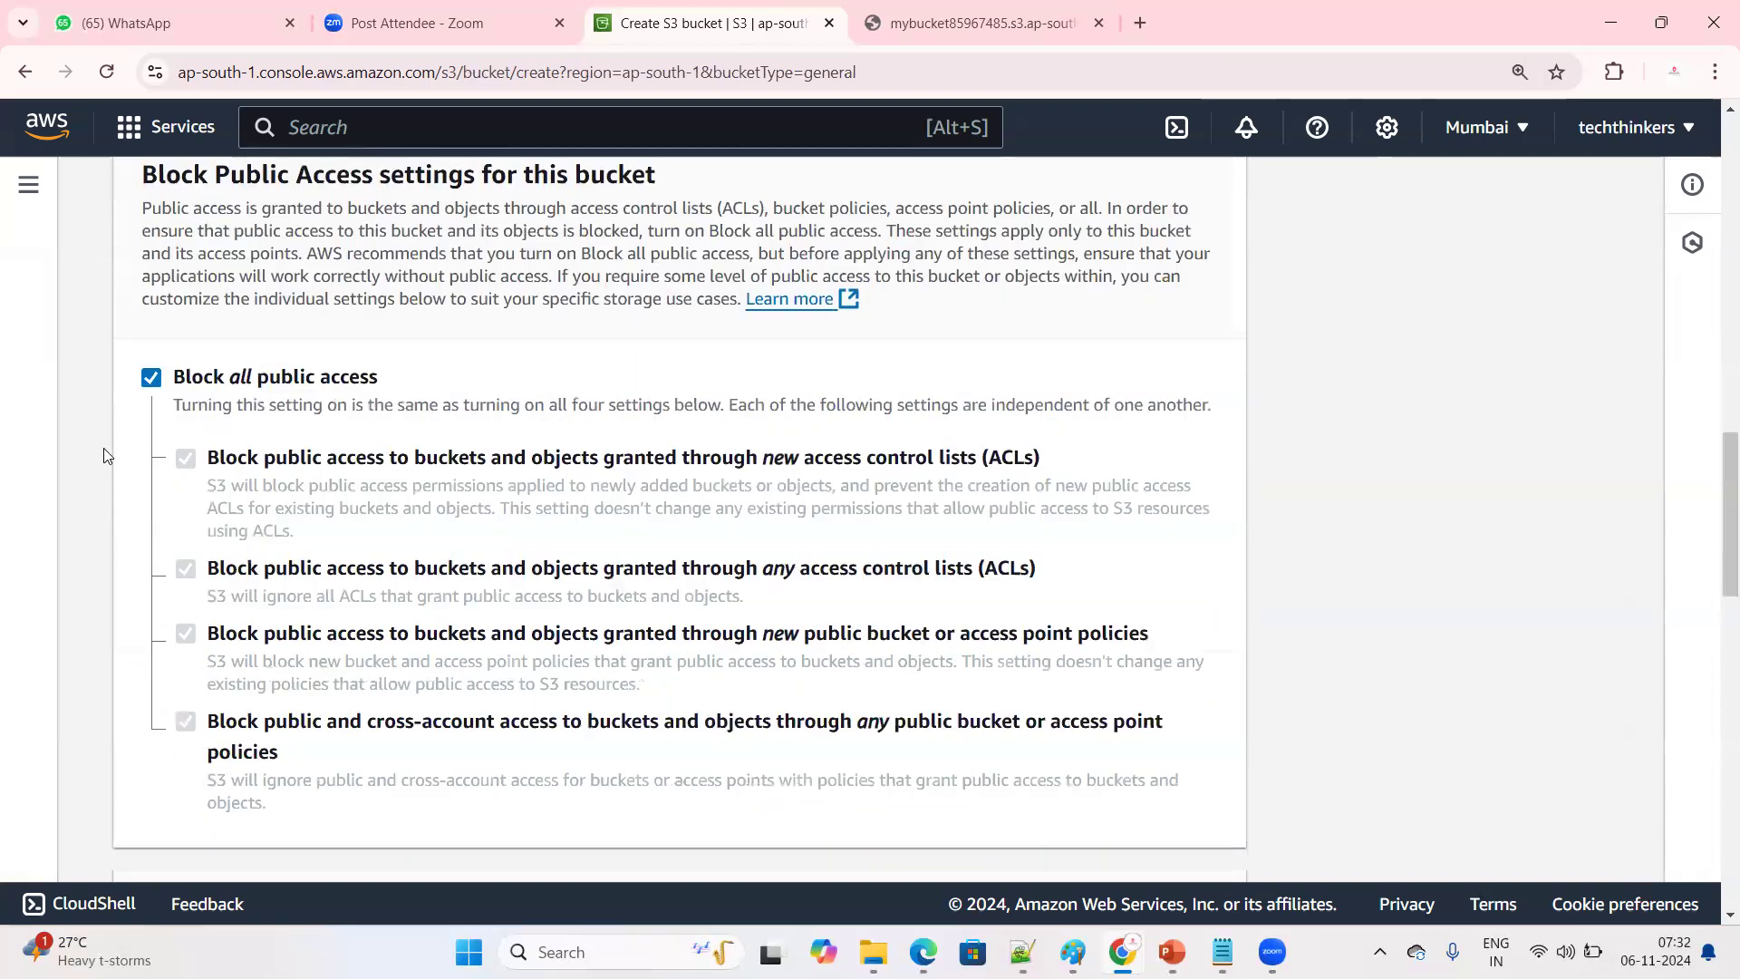
{"action": "left_click", "coordinate": [150, 377]}
{"action": "scroll", "coordinate": [578, 508], "scroll_direction": "down", "scroll_amount": 5}
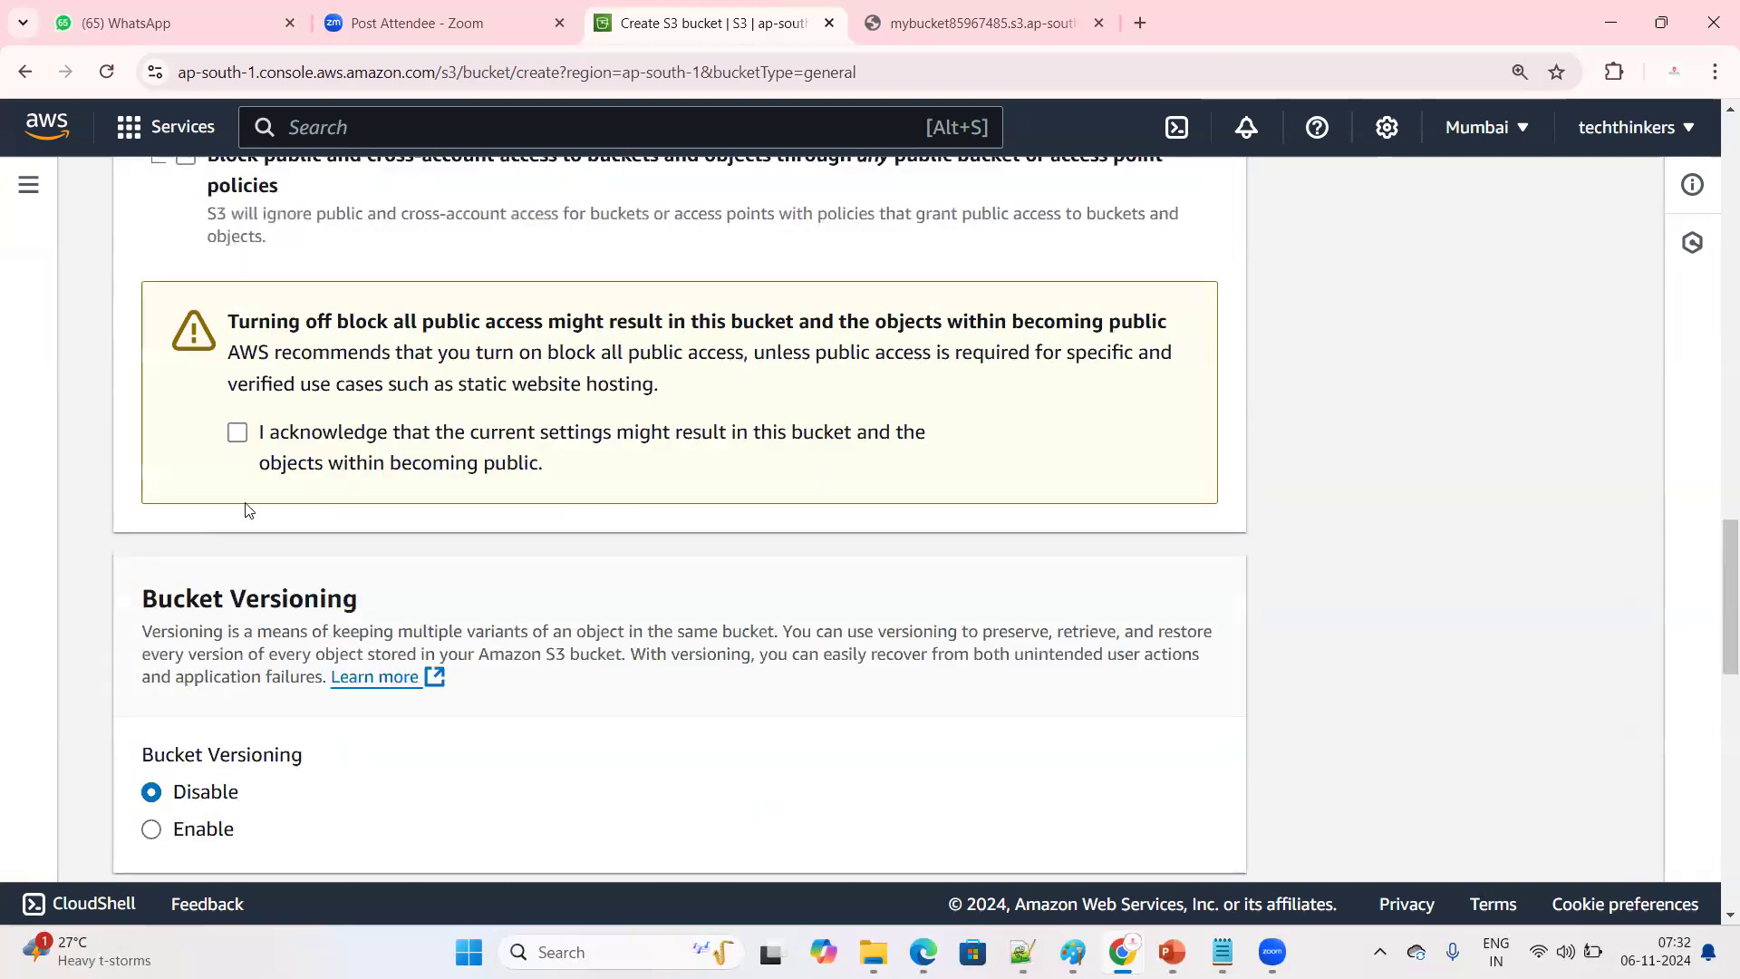
{"action": "left_click", "coordinate": [236, 433]}
Set Bucket Versioning to Disable, create the bucket and dismiss the creation notice
{"action": "scroll", "coordinate": [580, 562], "scroll_direction": "down", "scroll_amount": 2}
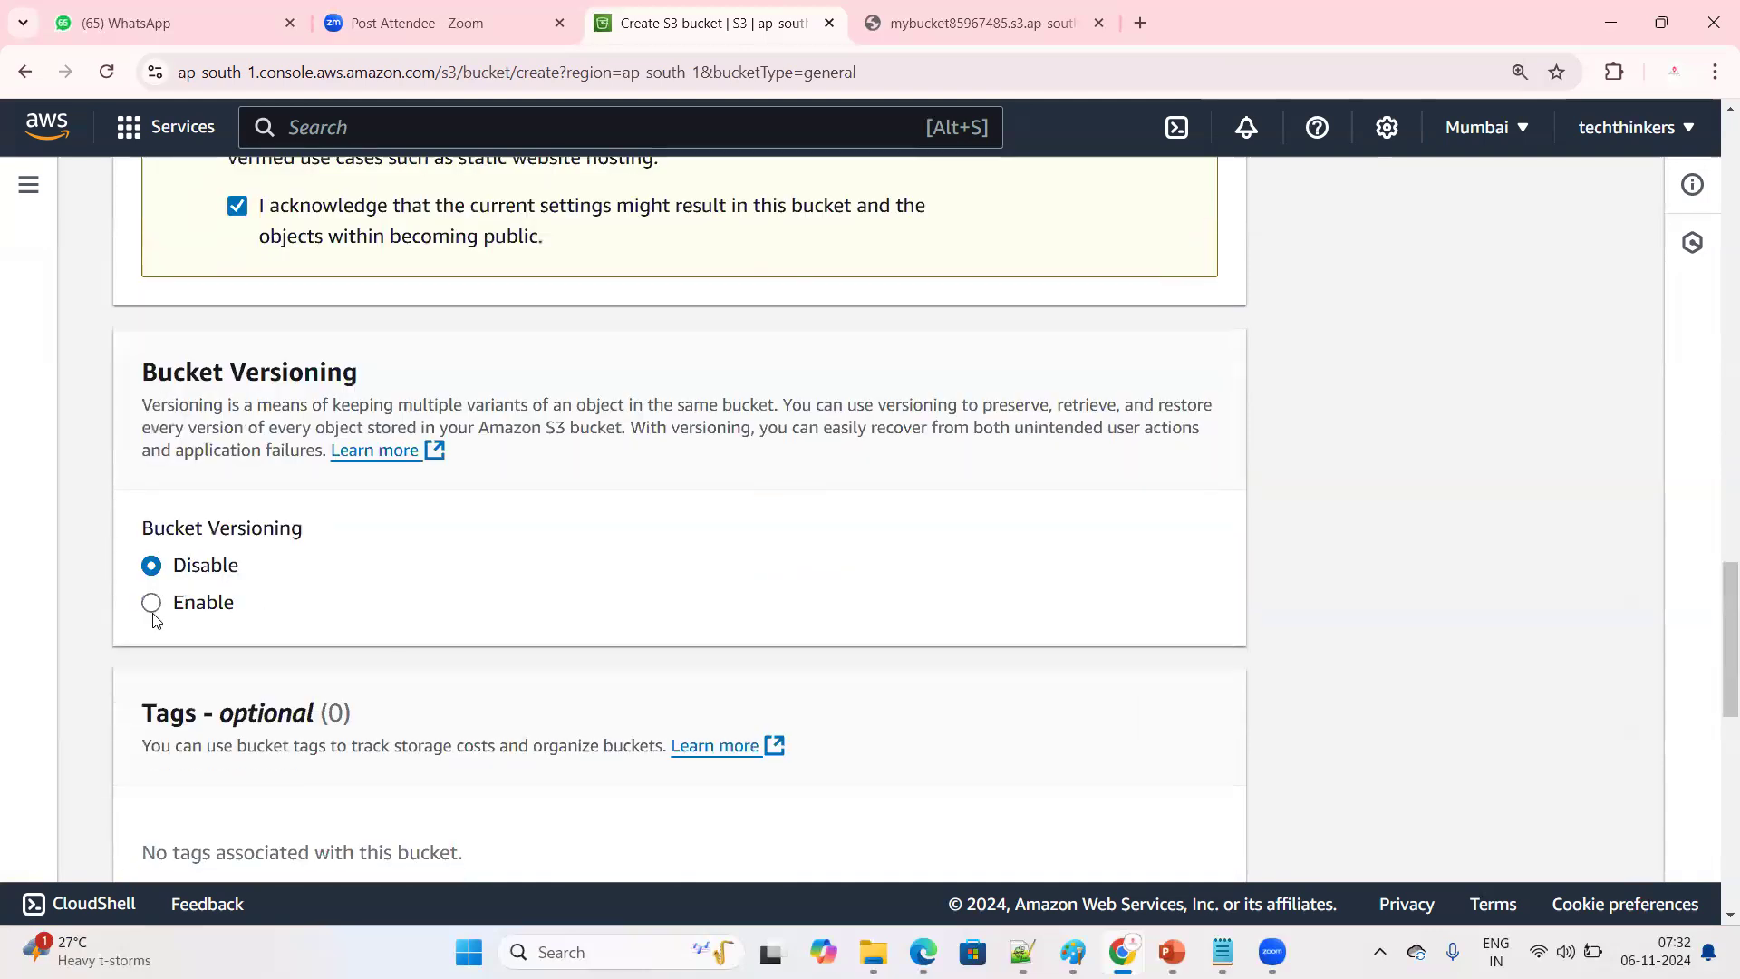
{"action": "left_click_drag", "start_coordinate": [142, 524], "coordinate": [174, 527]}
{"action": "left_click_drag", "start_coordinate": [372, 527], "coordinate": [377, 528]}
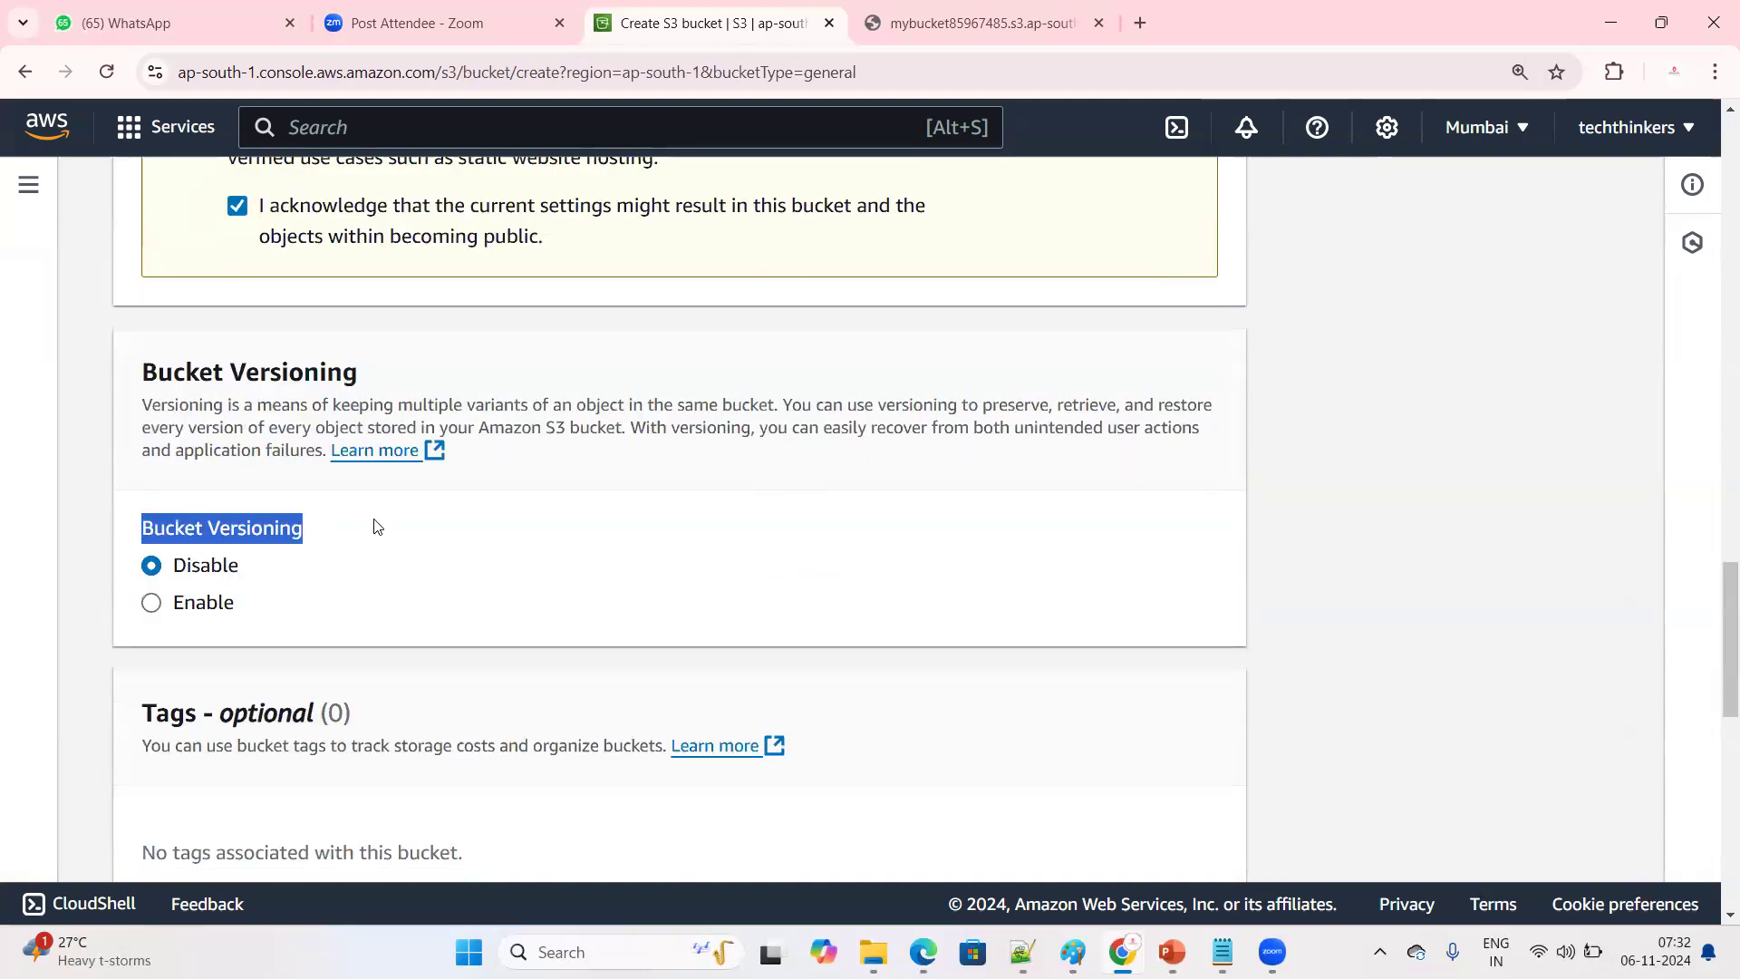
{"action": "left_click", "coordinate": [152, 603]}
{"action": "left_click", "coordinate": [629, 555]}
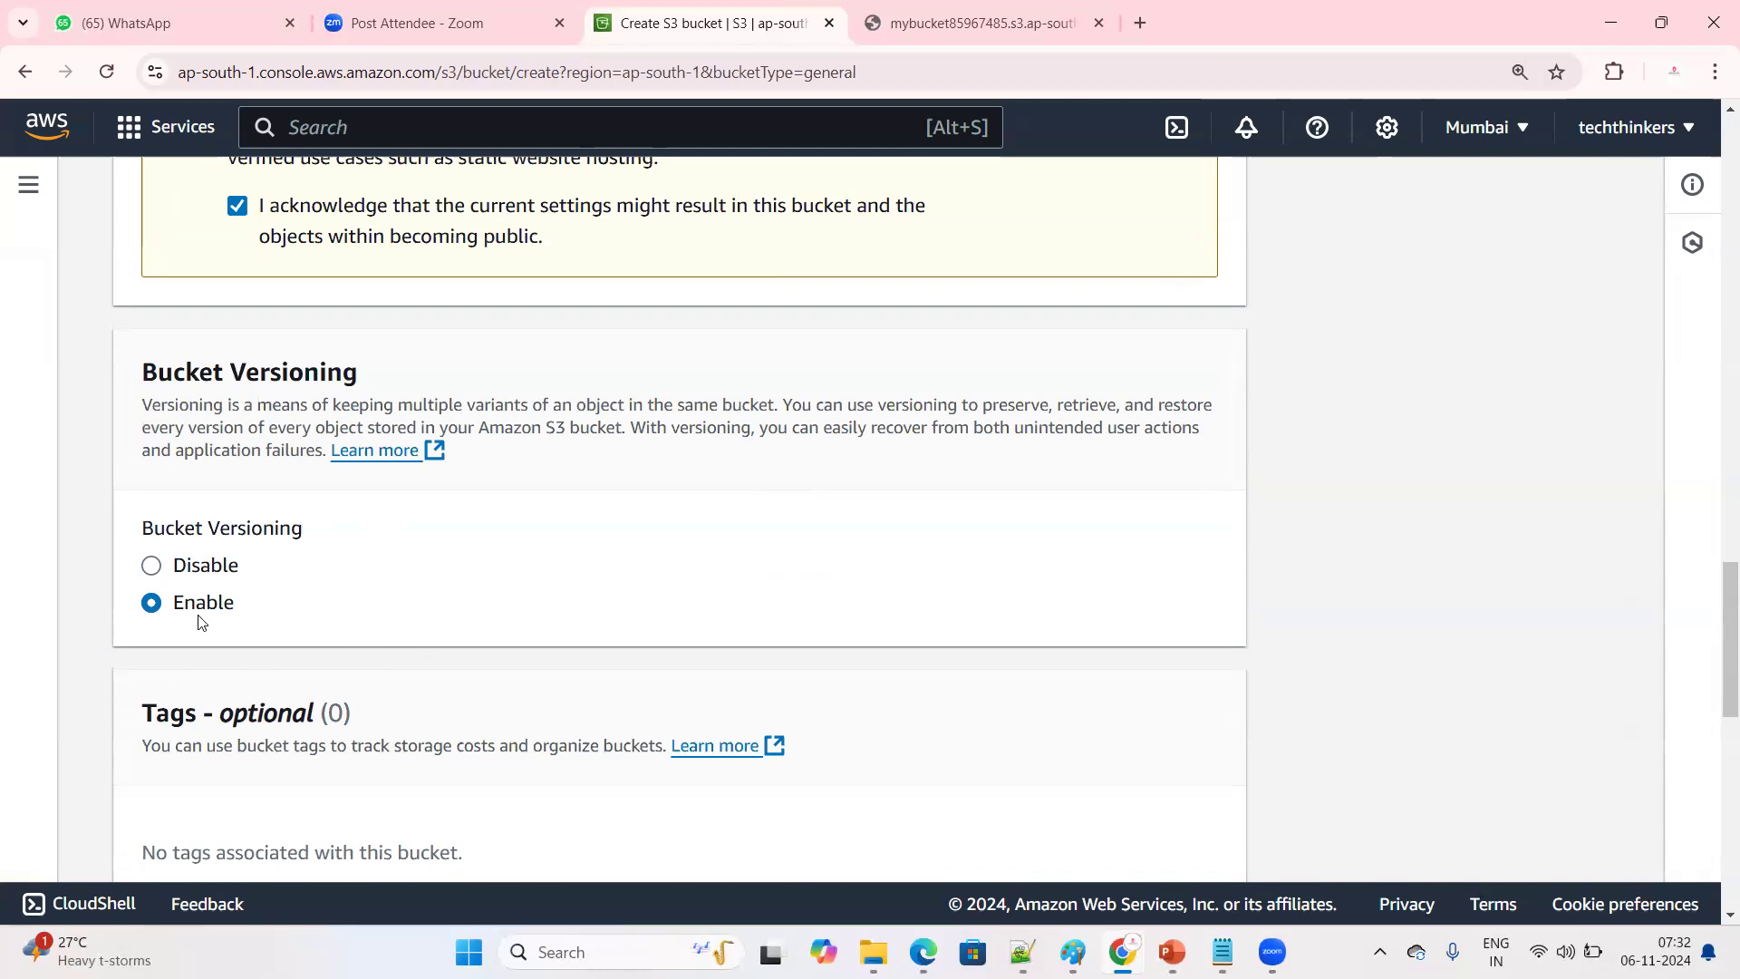
{"action": "left_click", "coordinate": [151, 568]}
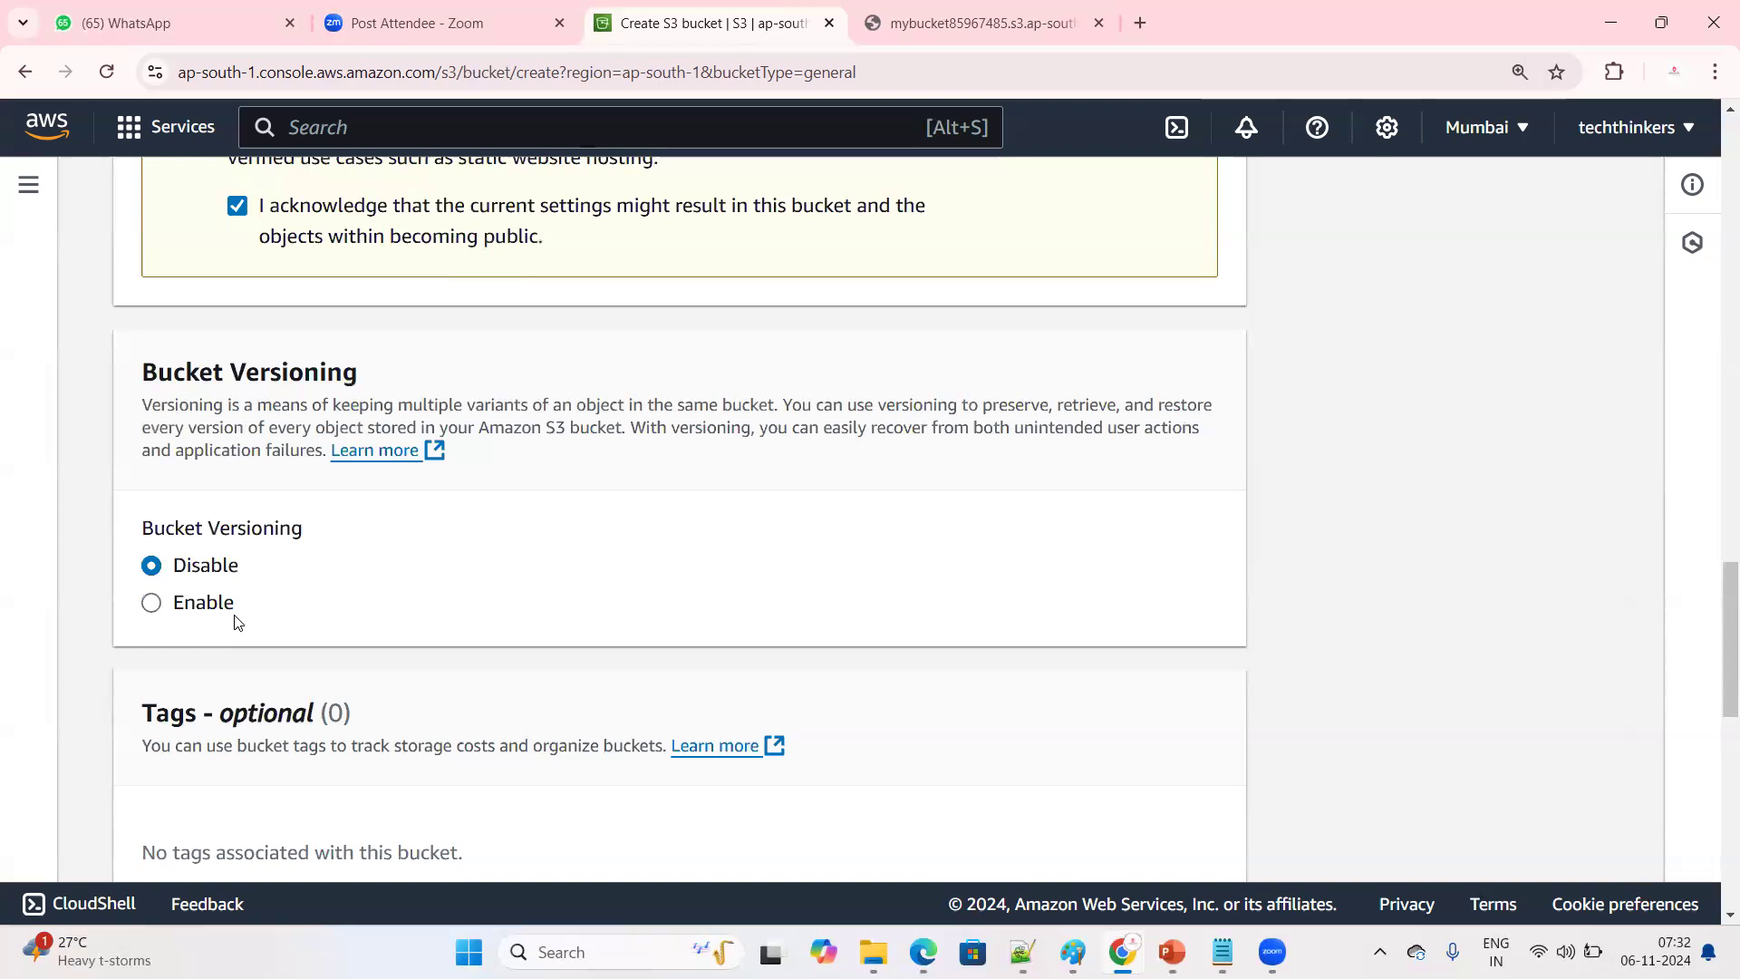
{"action": "scroll", "coordinate": [345, 621], "scroll_direction": "down", "scroll_amount": 10}
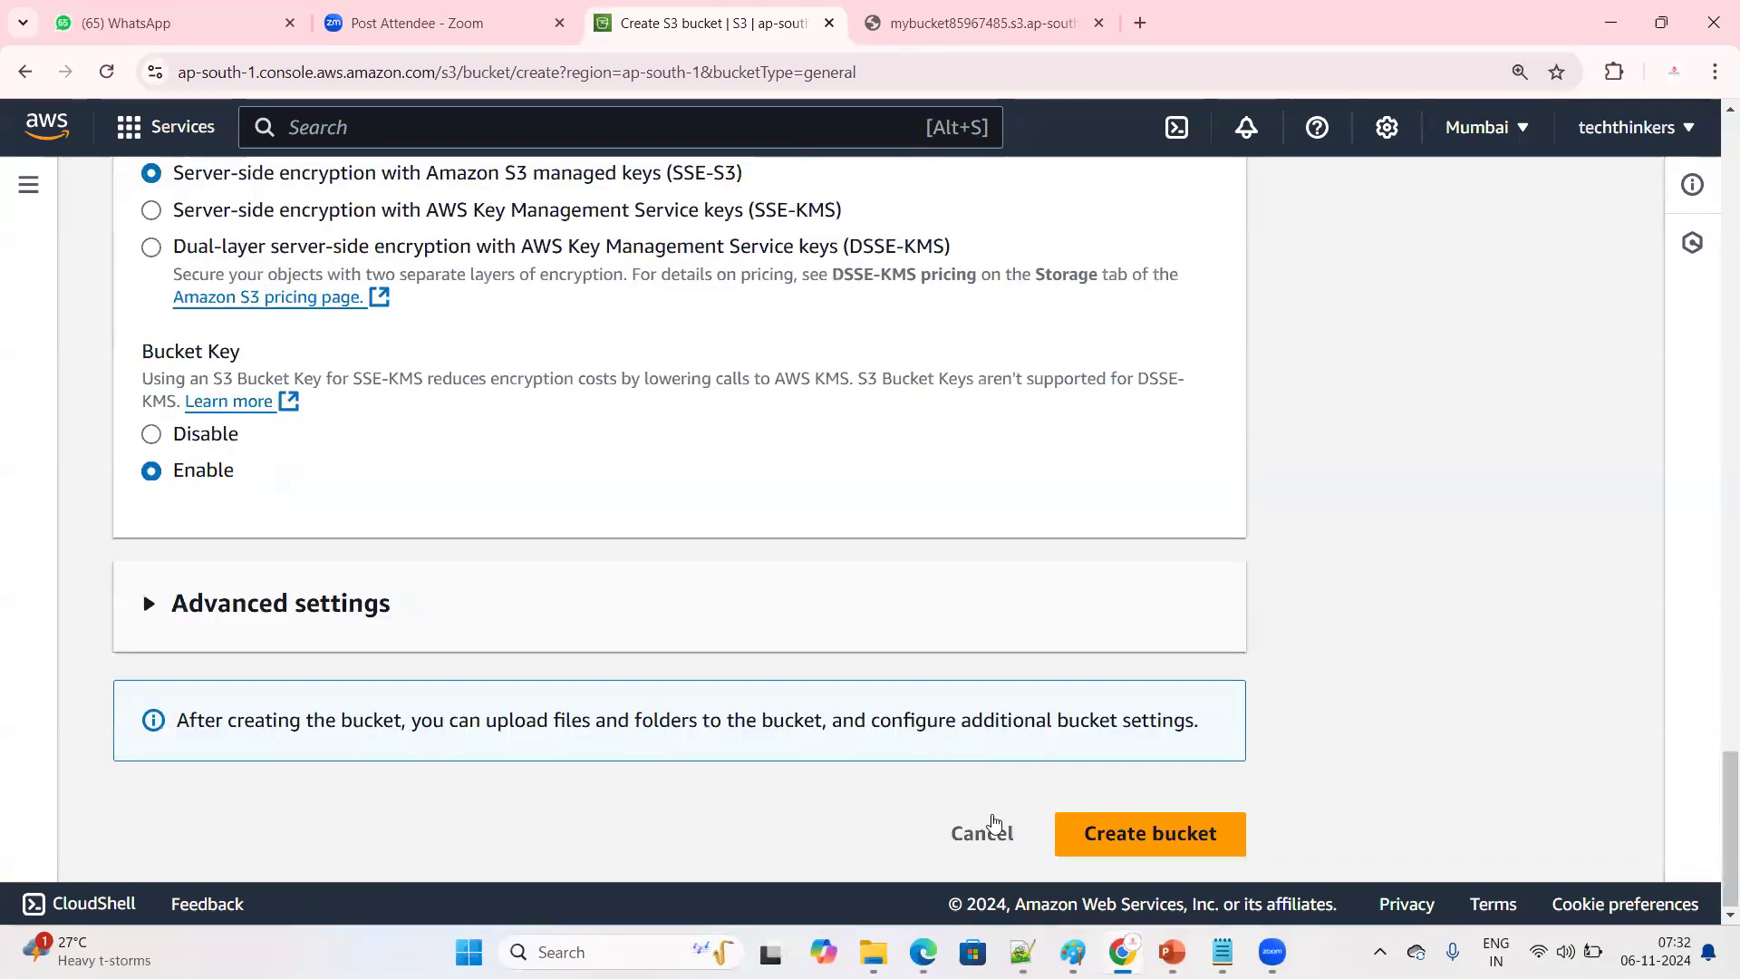
{"action": "left_click", "coordinate": [1129, 832]}
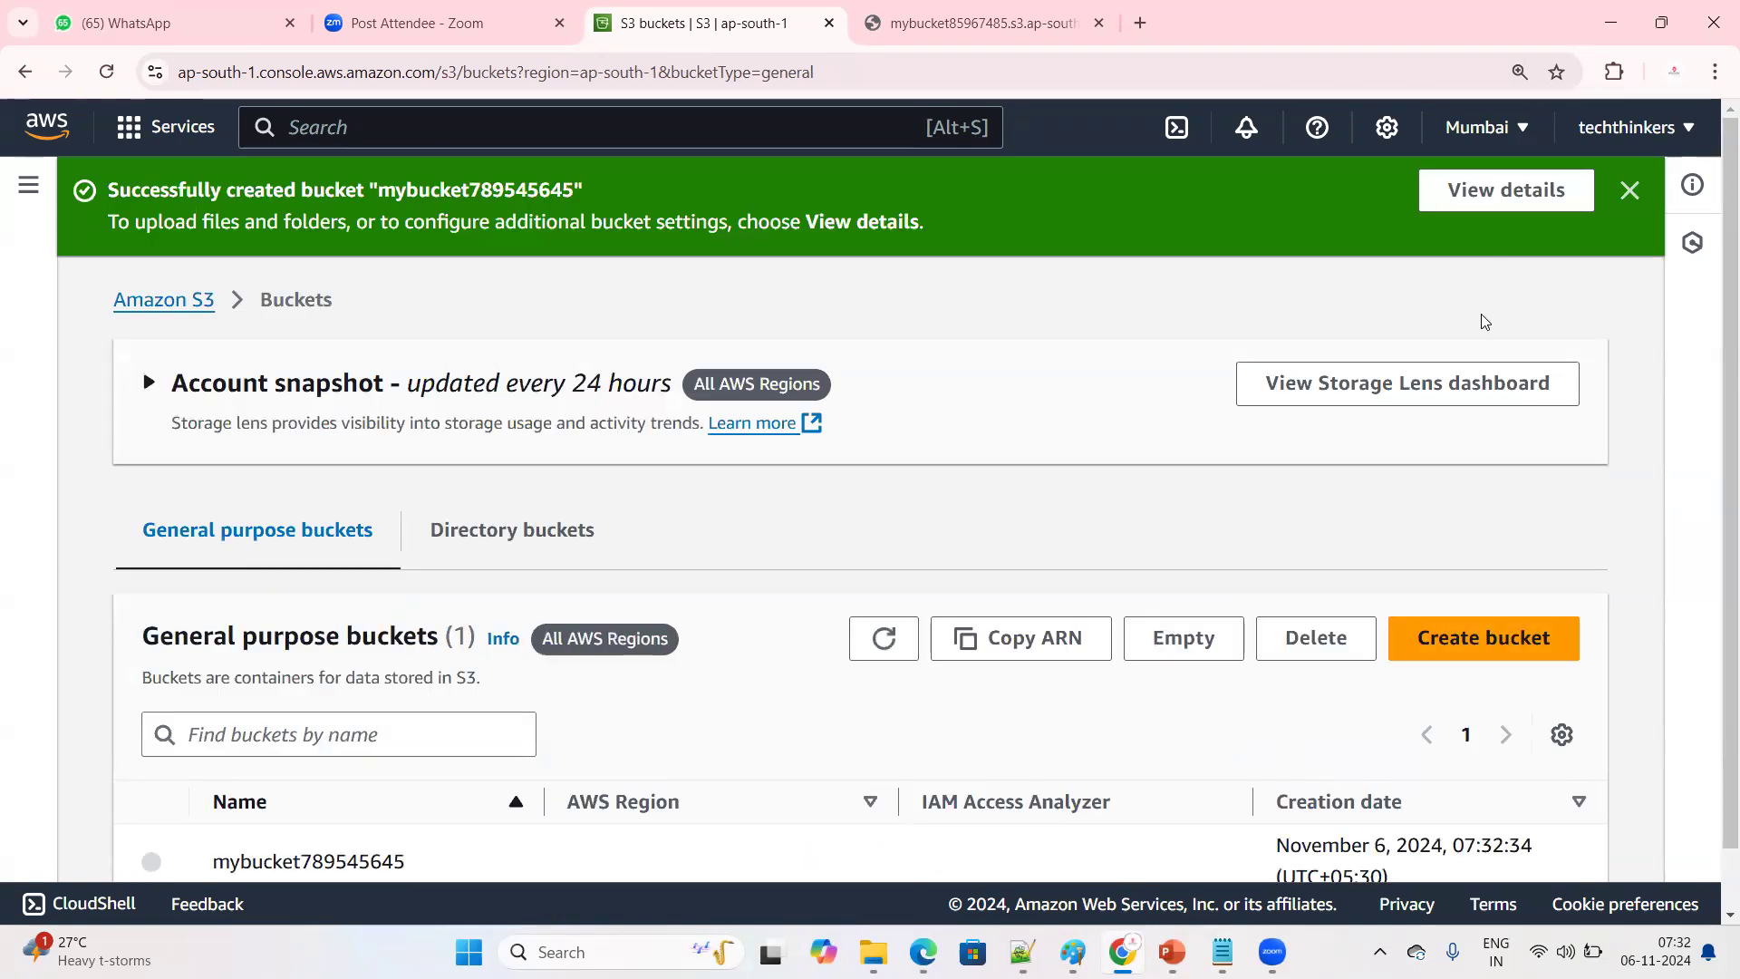
{"action": "left_click", "coordinate": [1631, 192]}
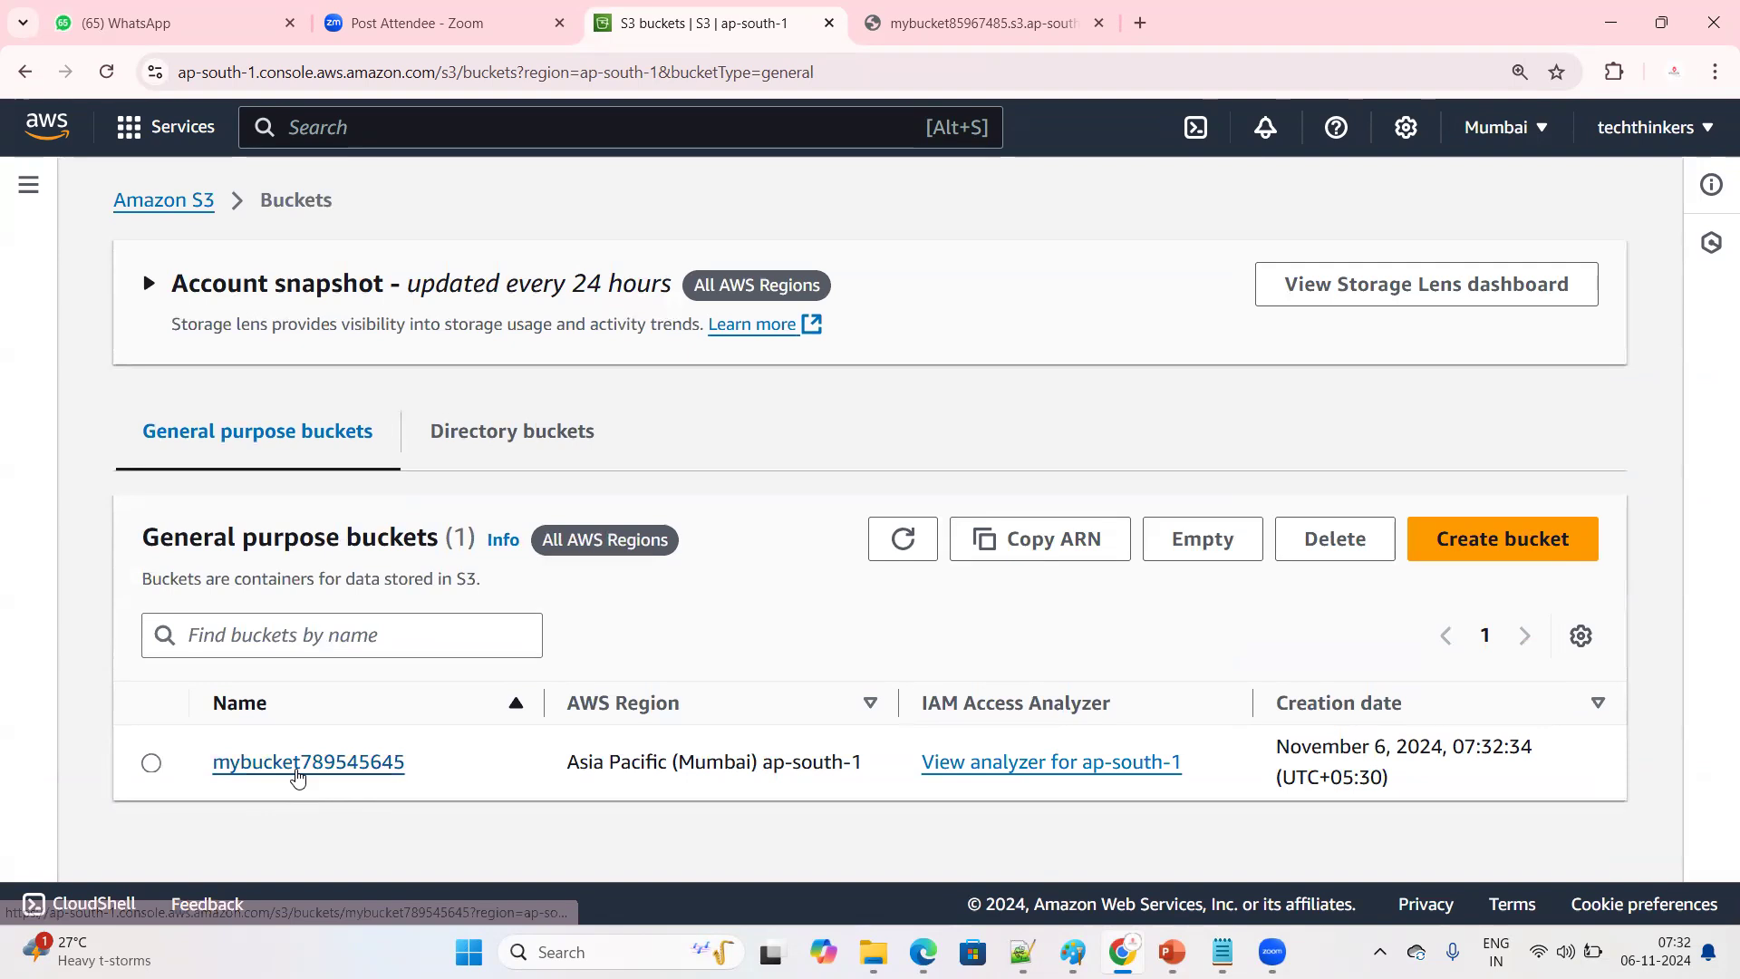
Open mybucket789545645 from the bucket list and examine the Bucket Versioning setting in its properties
{"action": "left_click", "coordinate": [178, 201]}
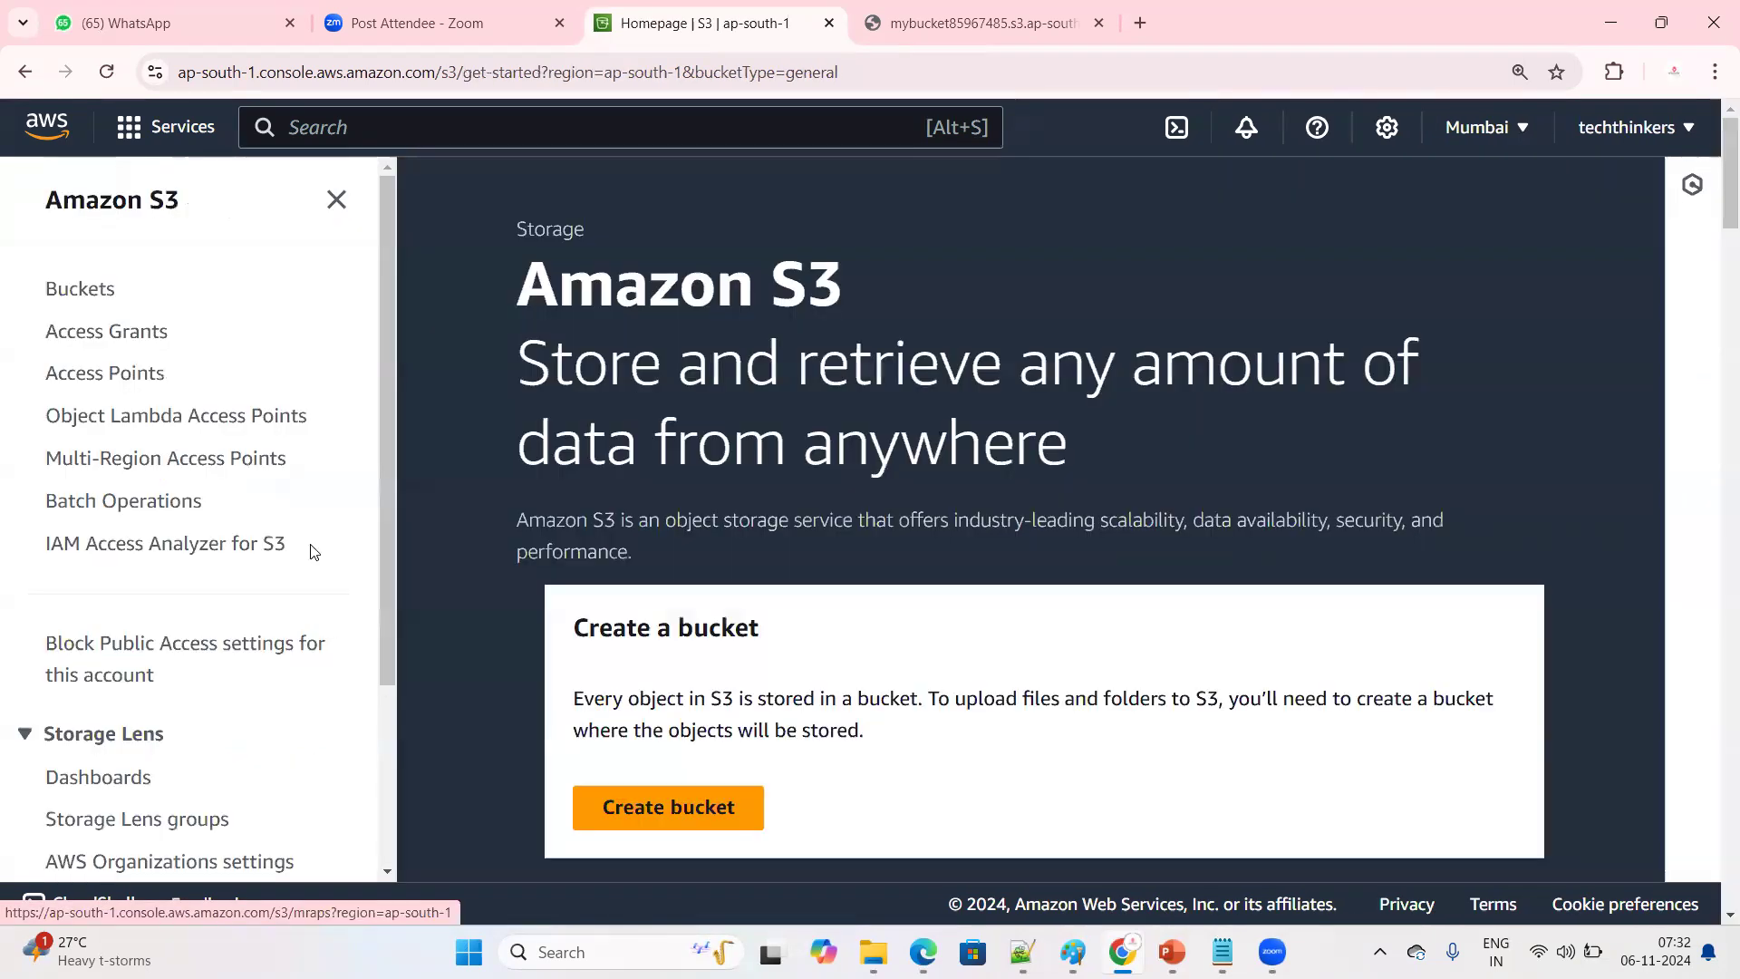
{"action": "left_click", "coordinate": [59, 284]}
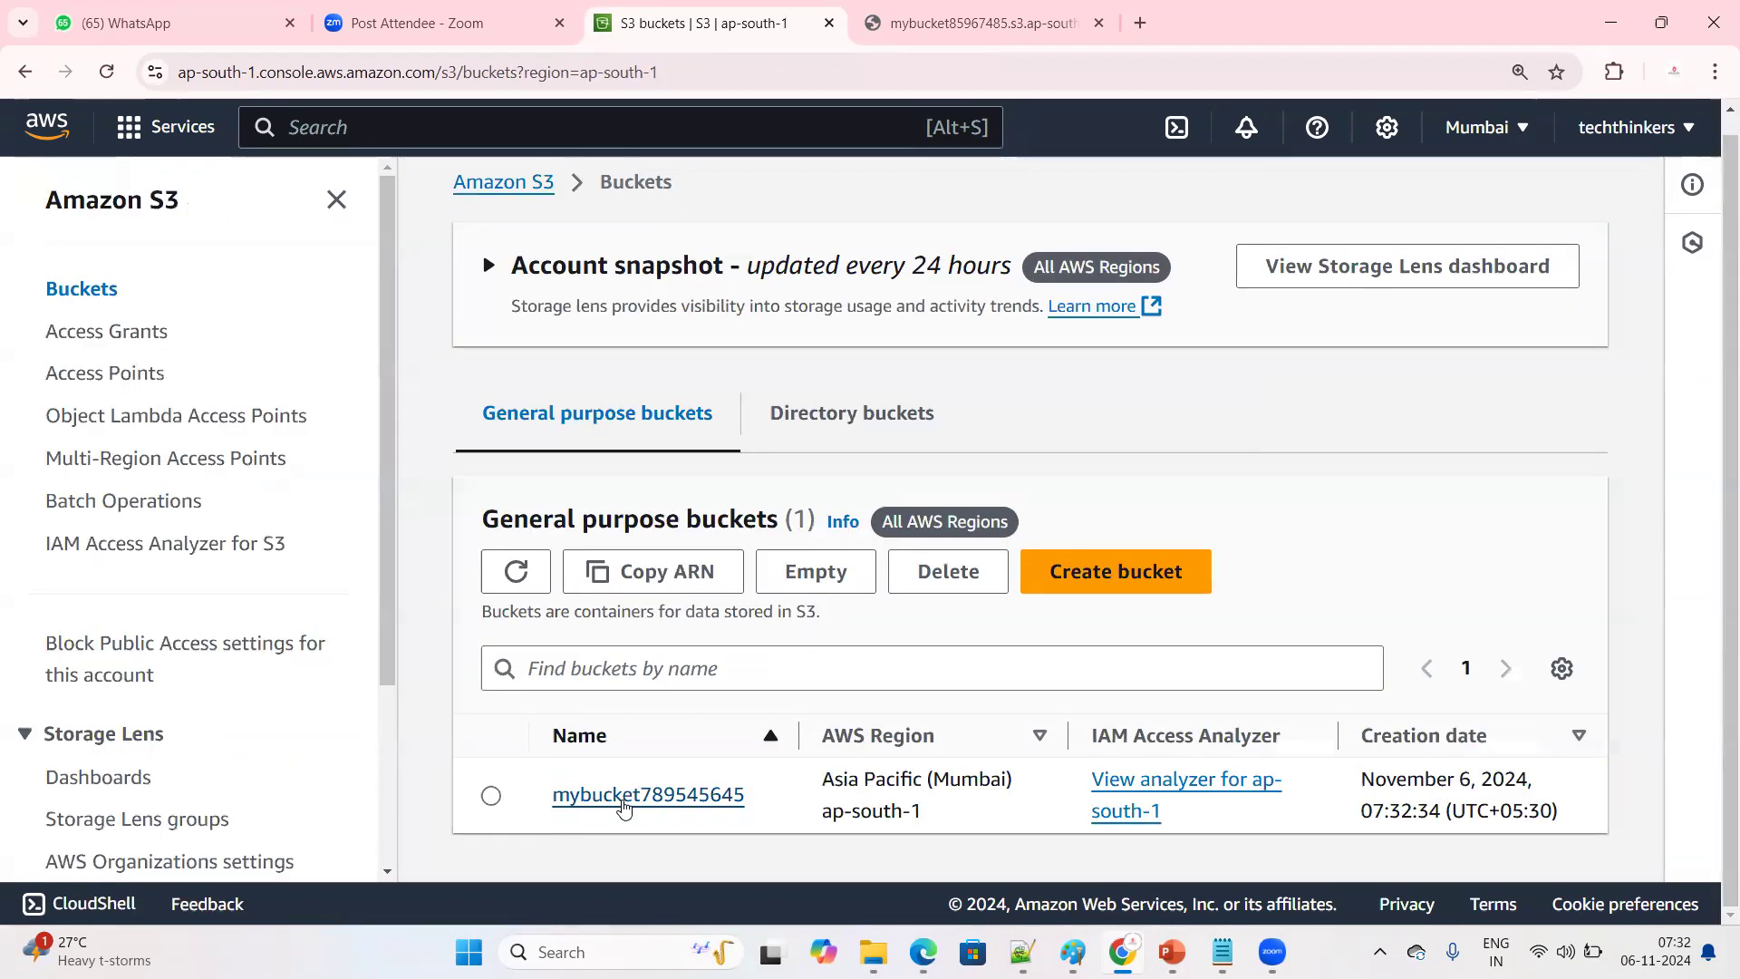
{"action": "left_click", "coordinate": [624, 801]}
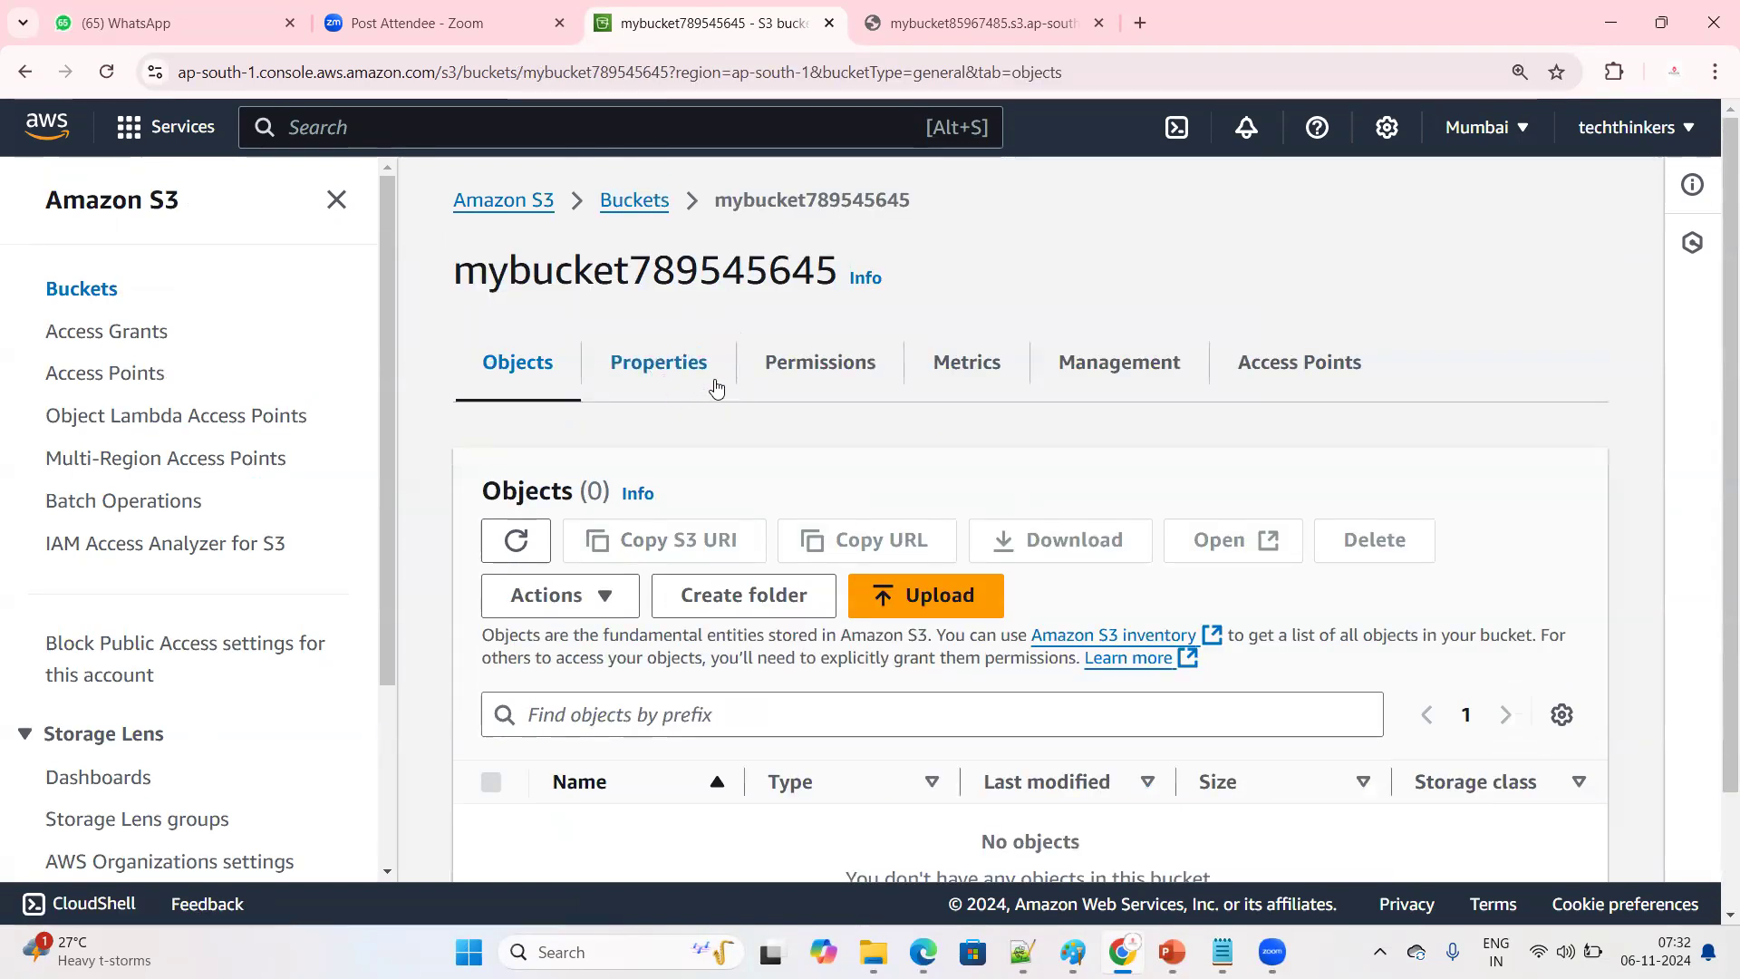
{"action": "left_click", "coordinate": [661, 364]}
{"action": "scroll", "coordinate": [661, 365], "scroll_direction": "down", "scroll_amount": 2}
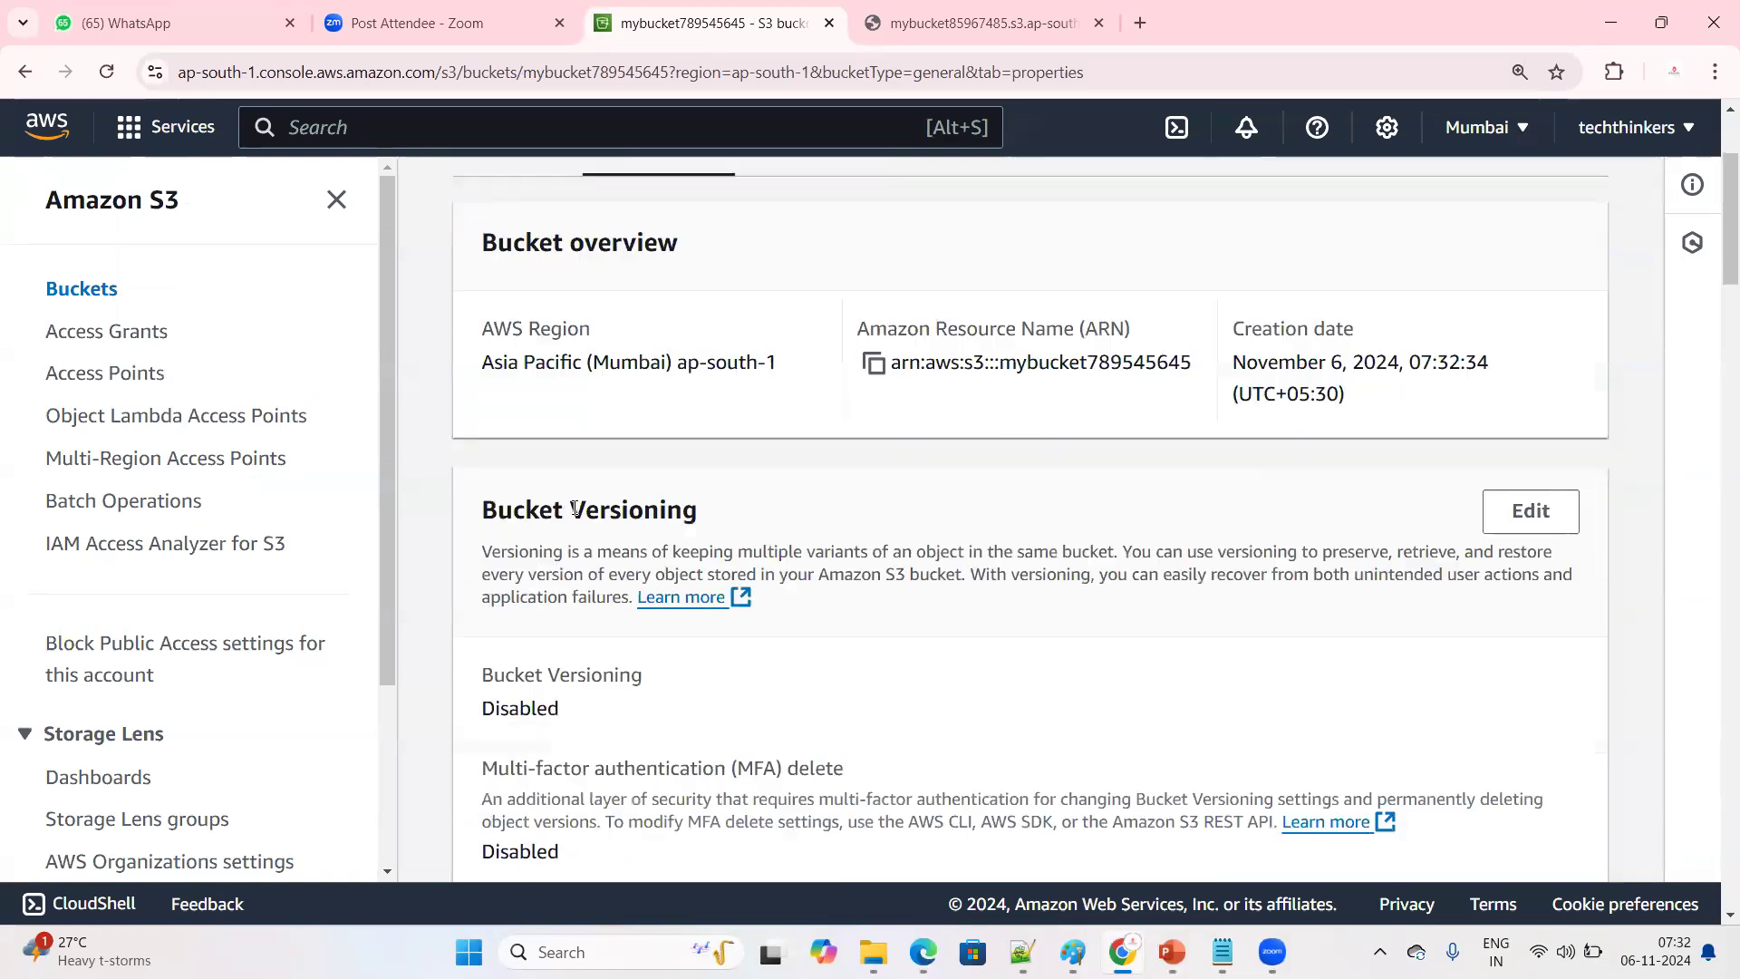
{"action": "left_click_drag", "start_coordinate": [479, 495], "coordinate": [782, 510]}
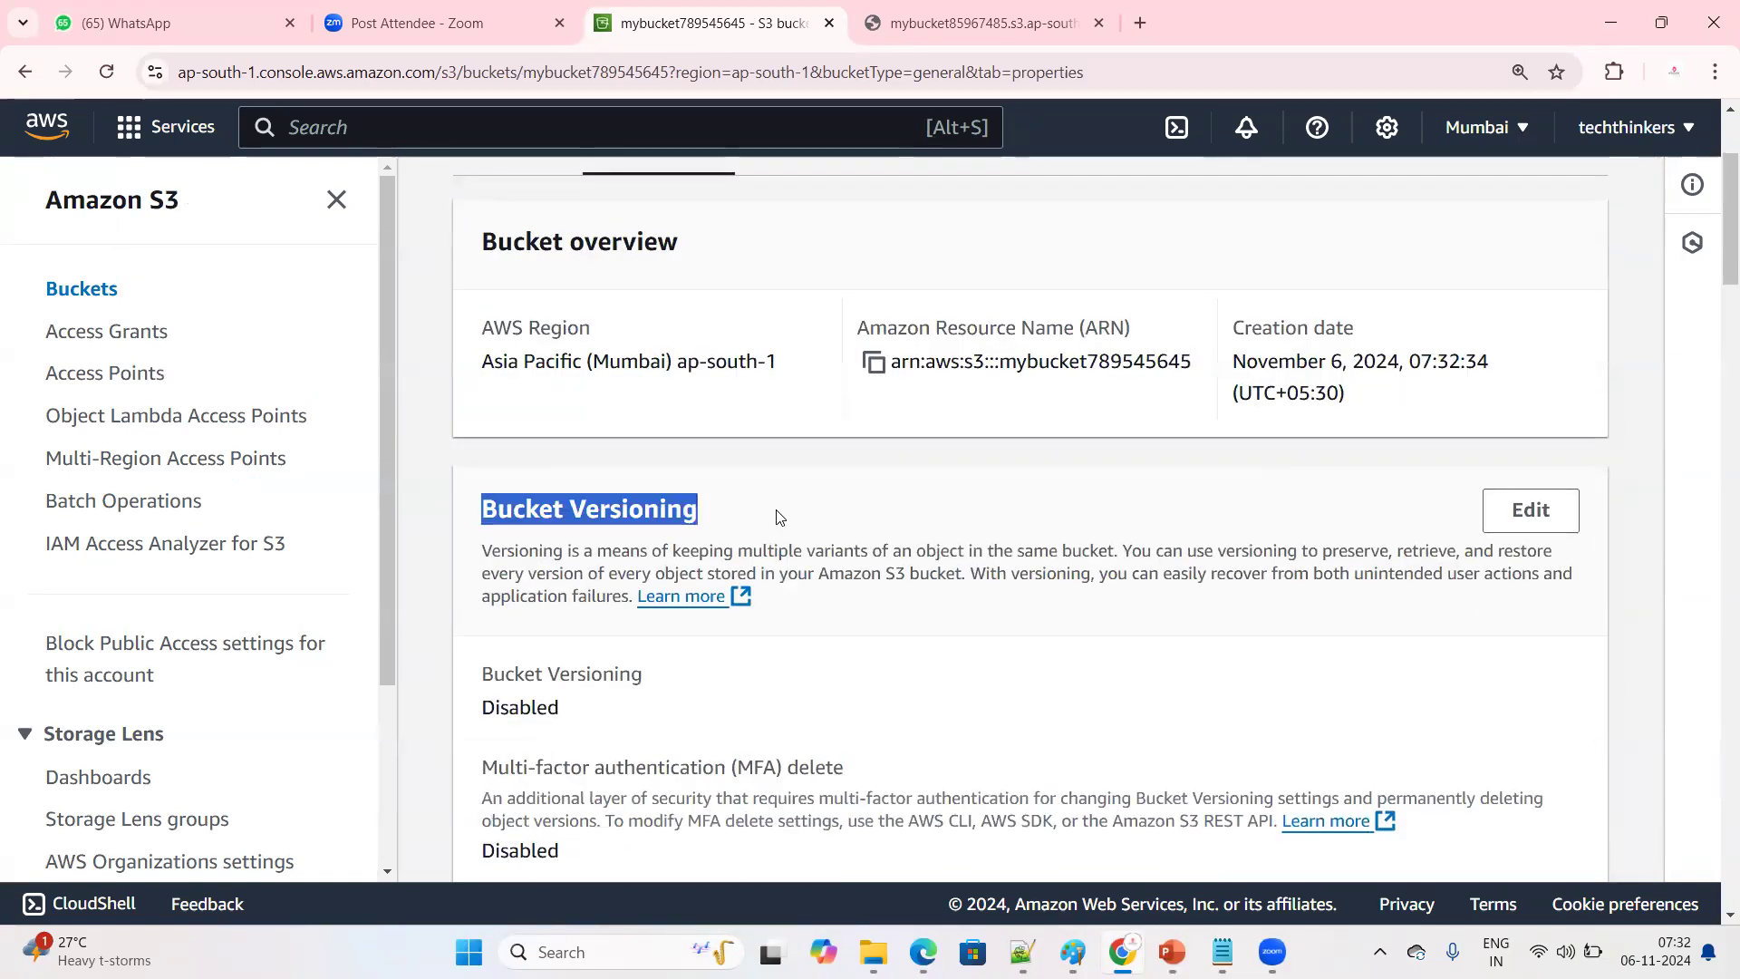
{"action": "left_click", "coordinate": [422, 551]}
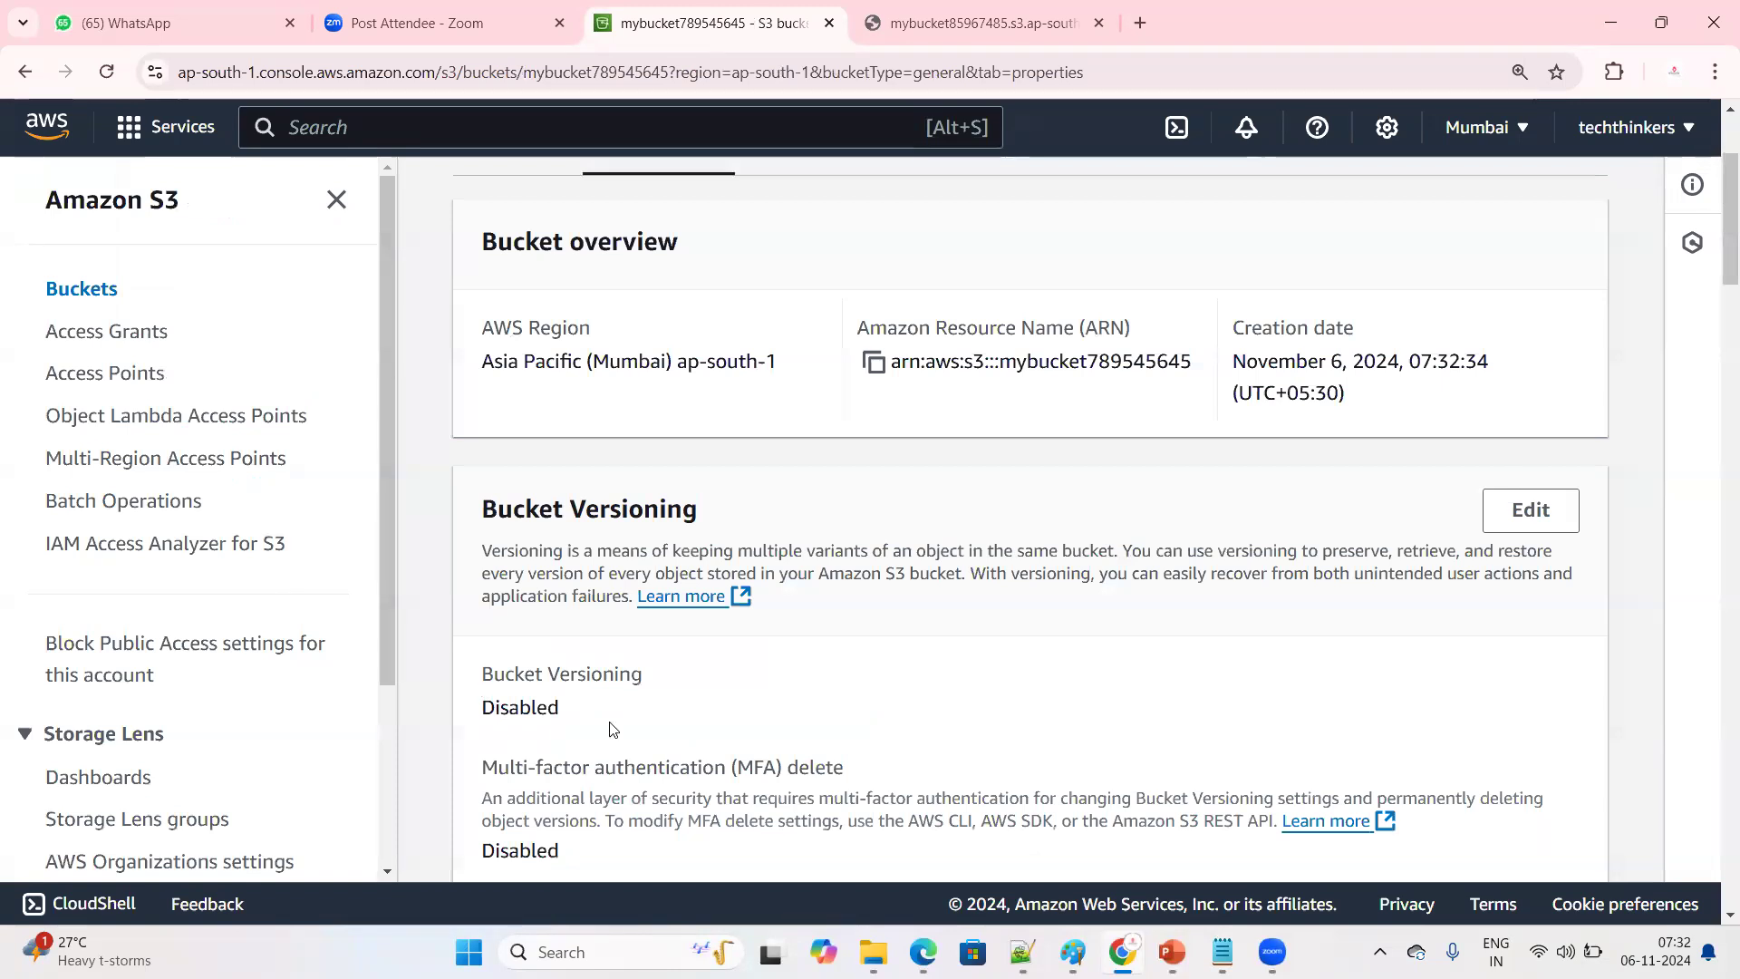
{"action": "left_click_drag", "start_coordinate": [613, 730], "coordinate": [480, 668]}
{"action": "scroll", "coordinate": [725, 635], "scroll_direction": "down", "scroll_amount": 1}
{"action": "left_click", "coordinate": [758, 606]}
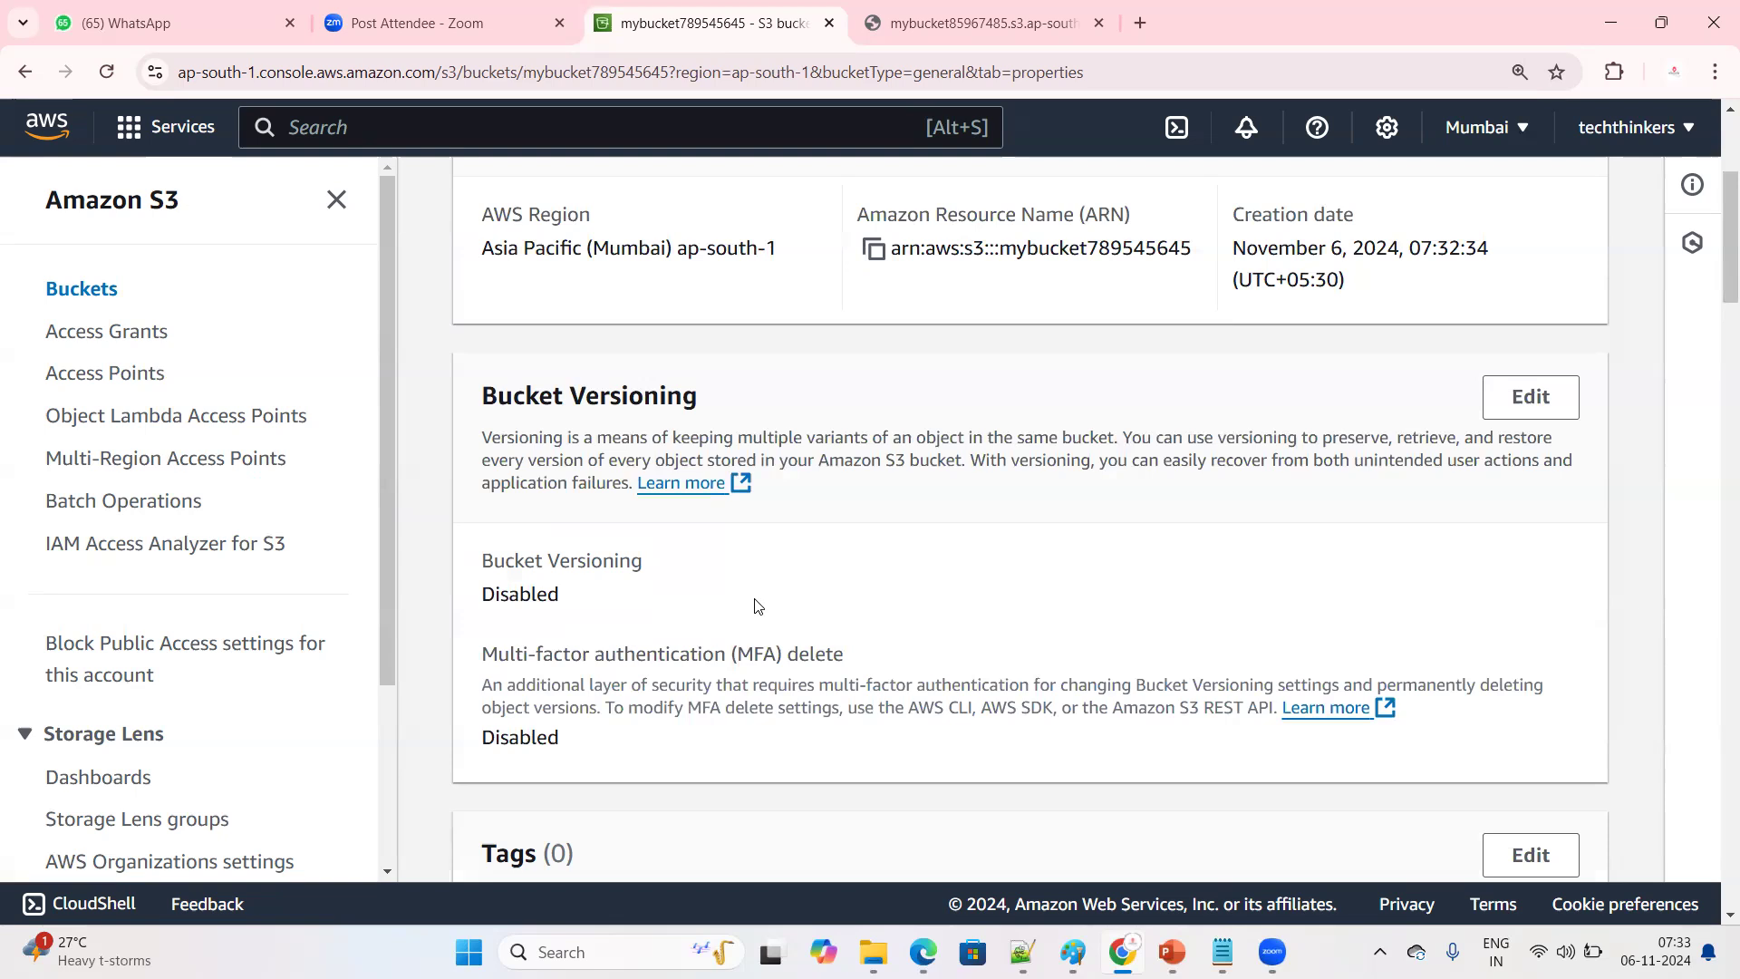
Reopen mybucket789545645 from the bucket list and start an upload to it
{"action": "left_click", "coordinate": [78, 301]}
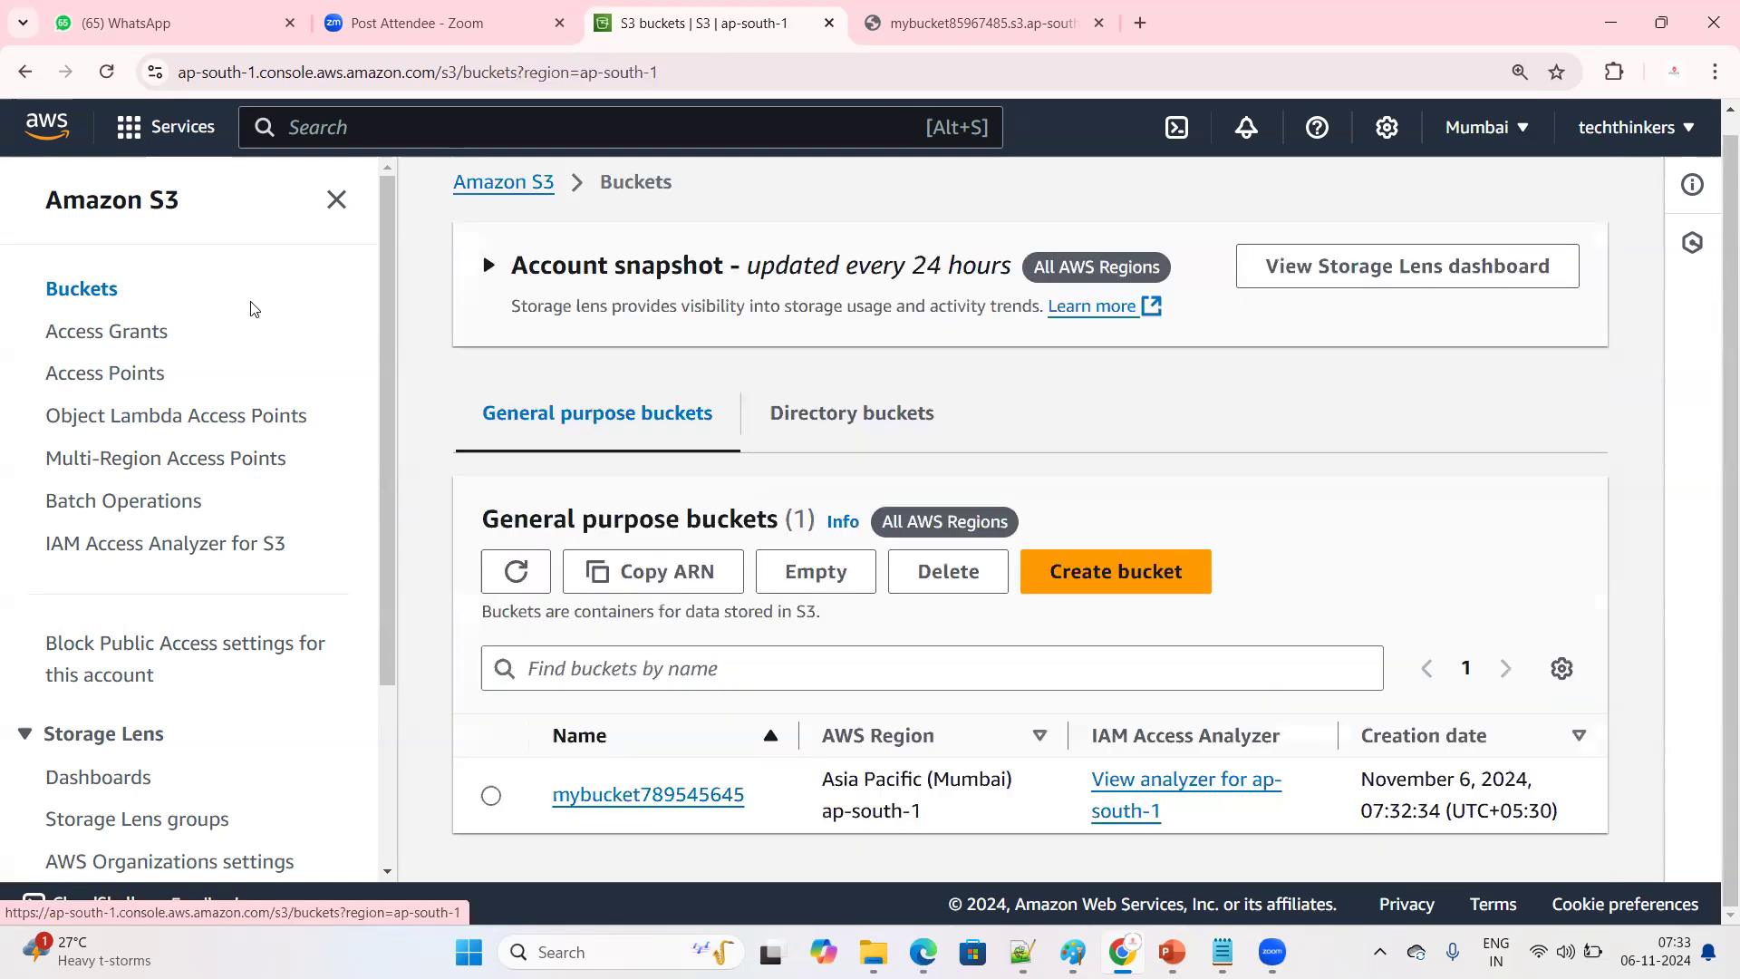
{"action": "left_click", "coordinate": [654, 798]}
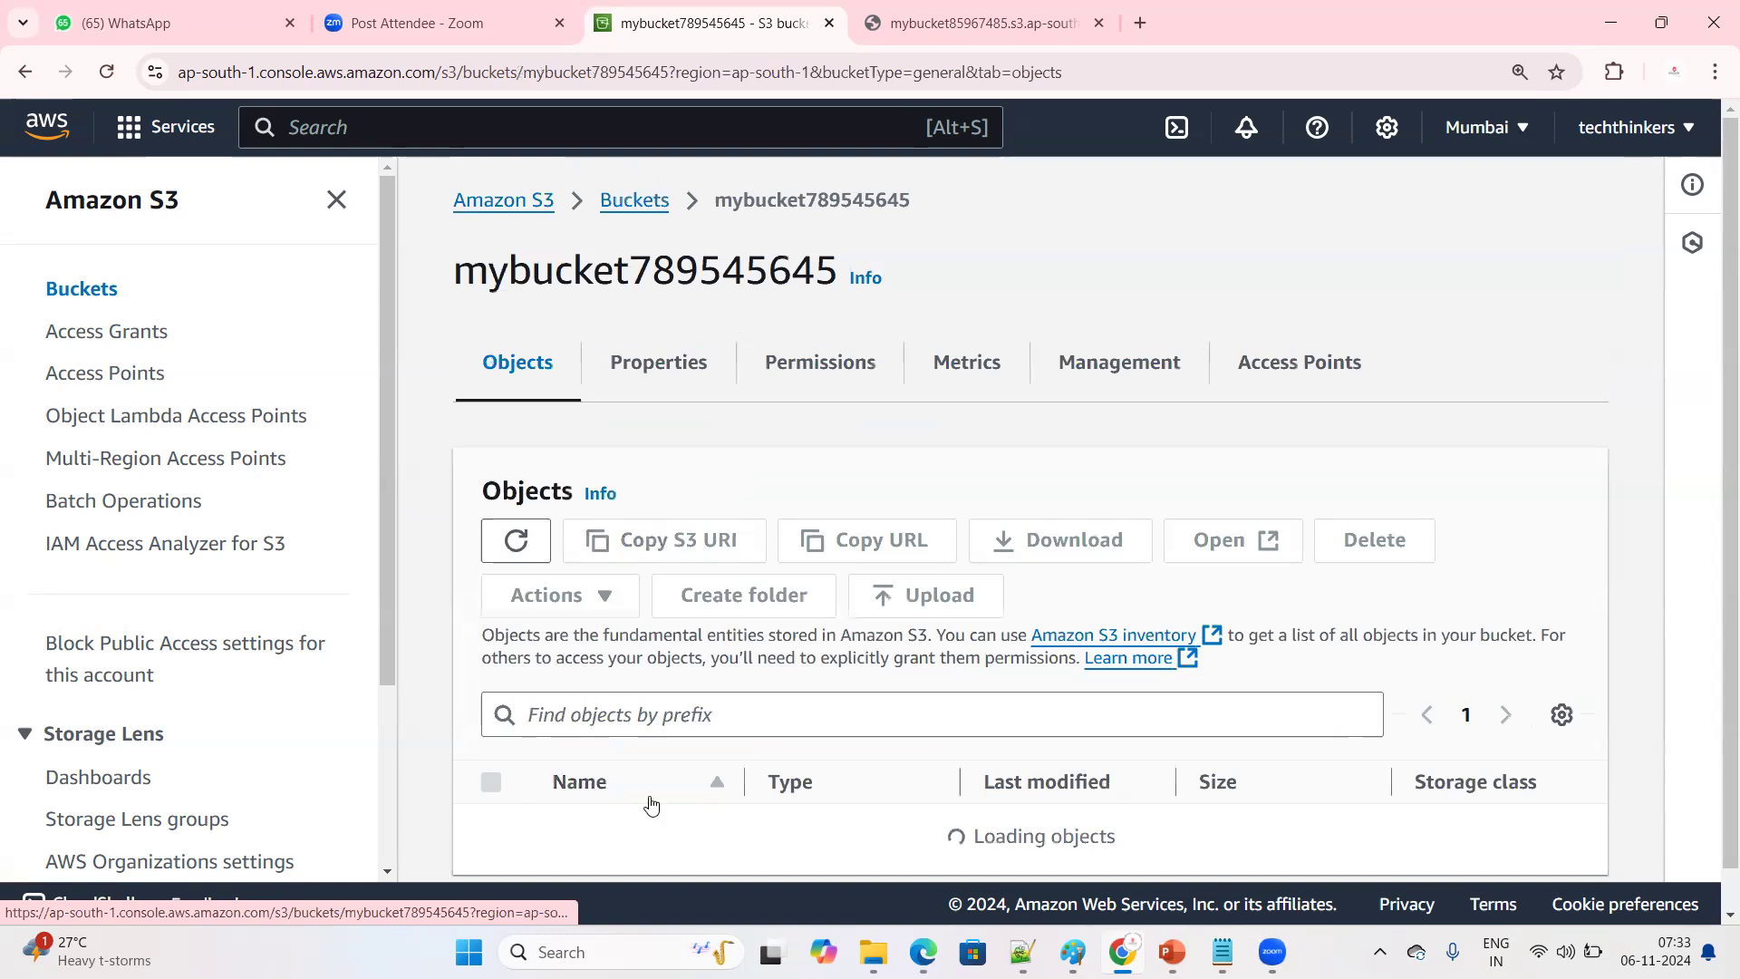
{"action": "scroll", "coordinate": [813, 535], "scroll_direction": "down", "scroll_amount": 2}
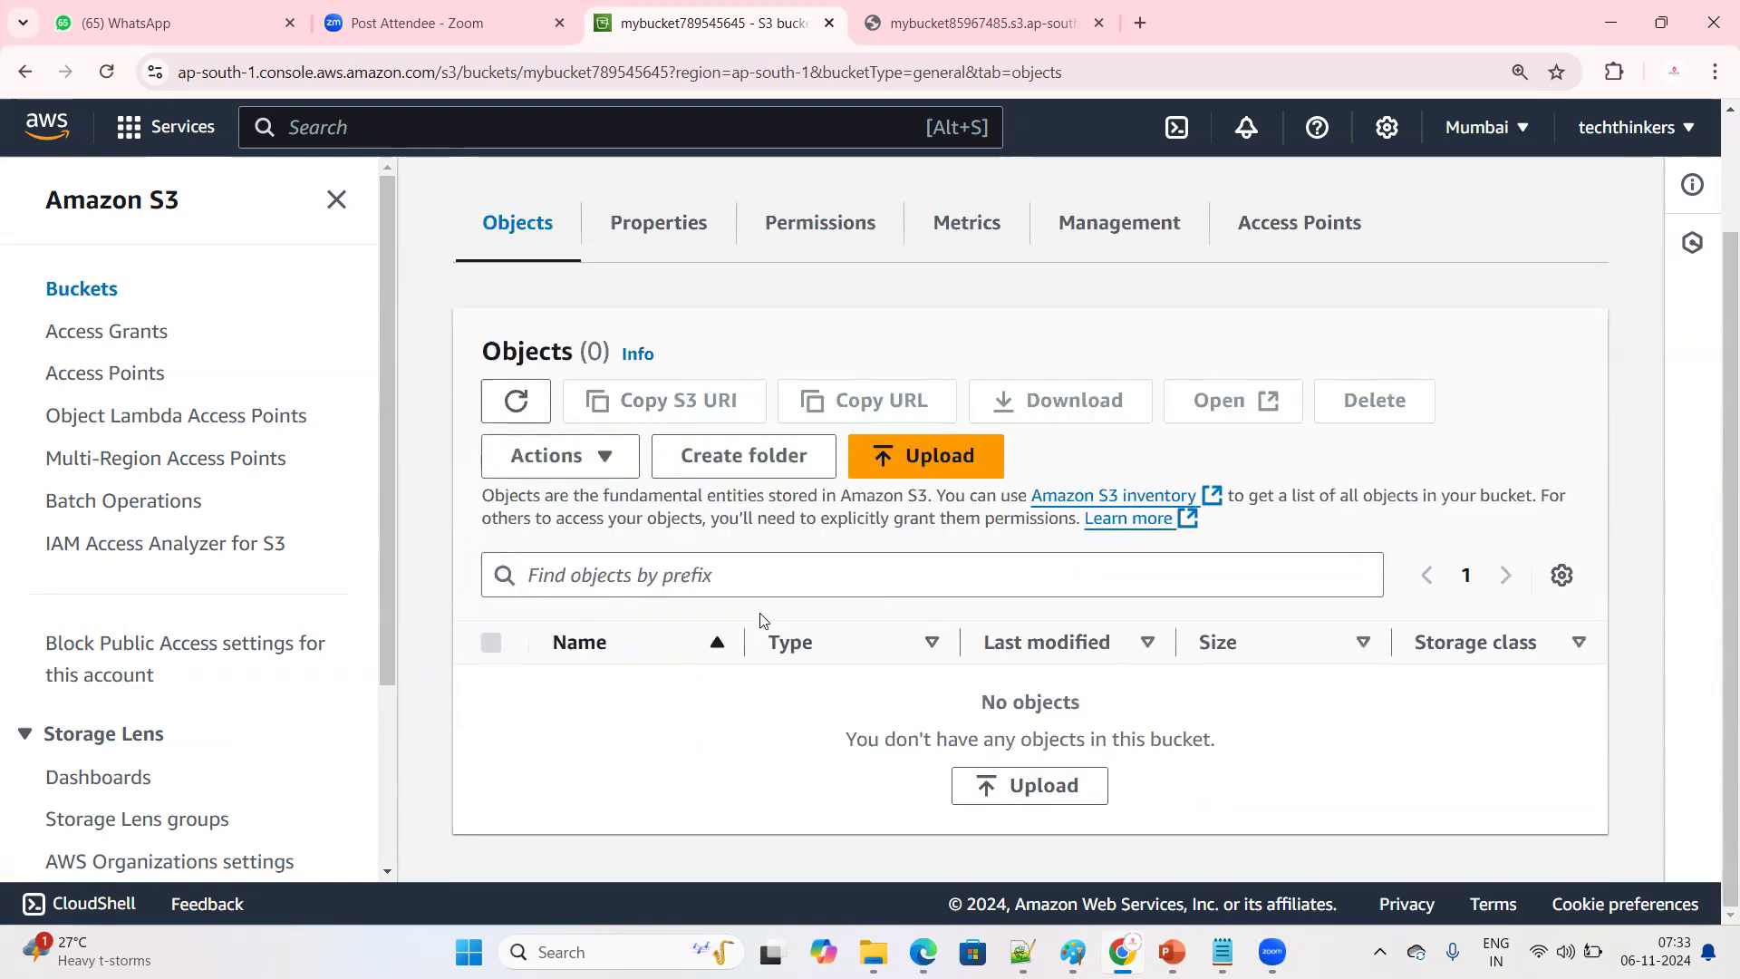
{"action": "left_click", "coordinate": [900, 459]}
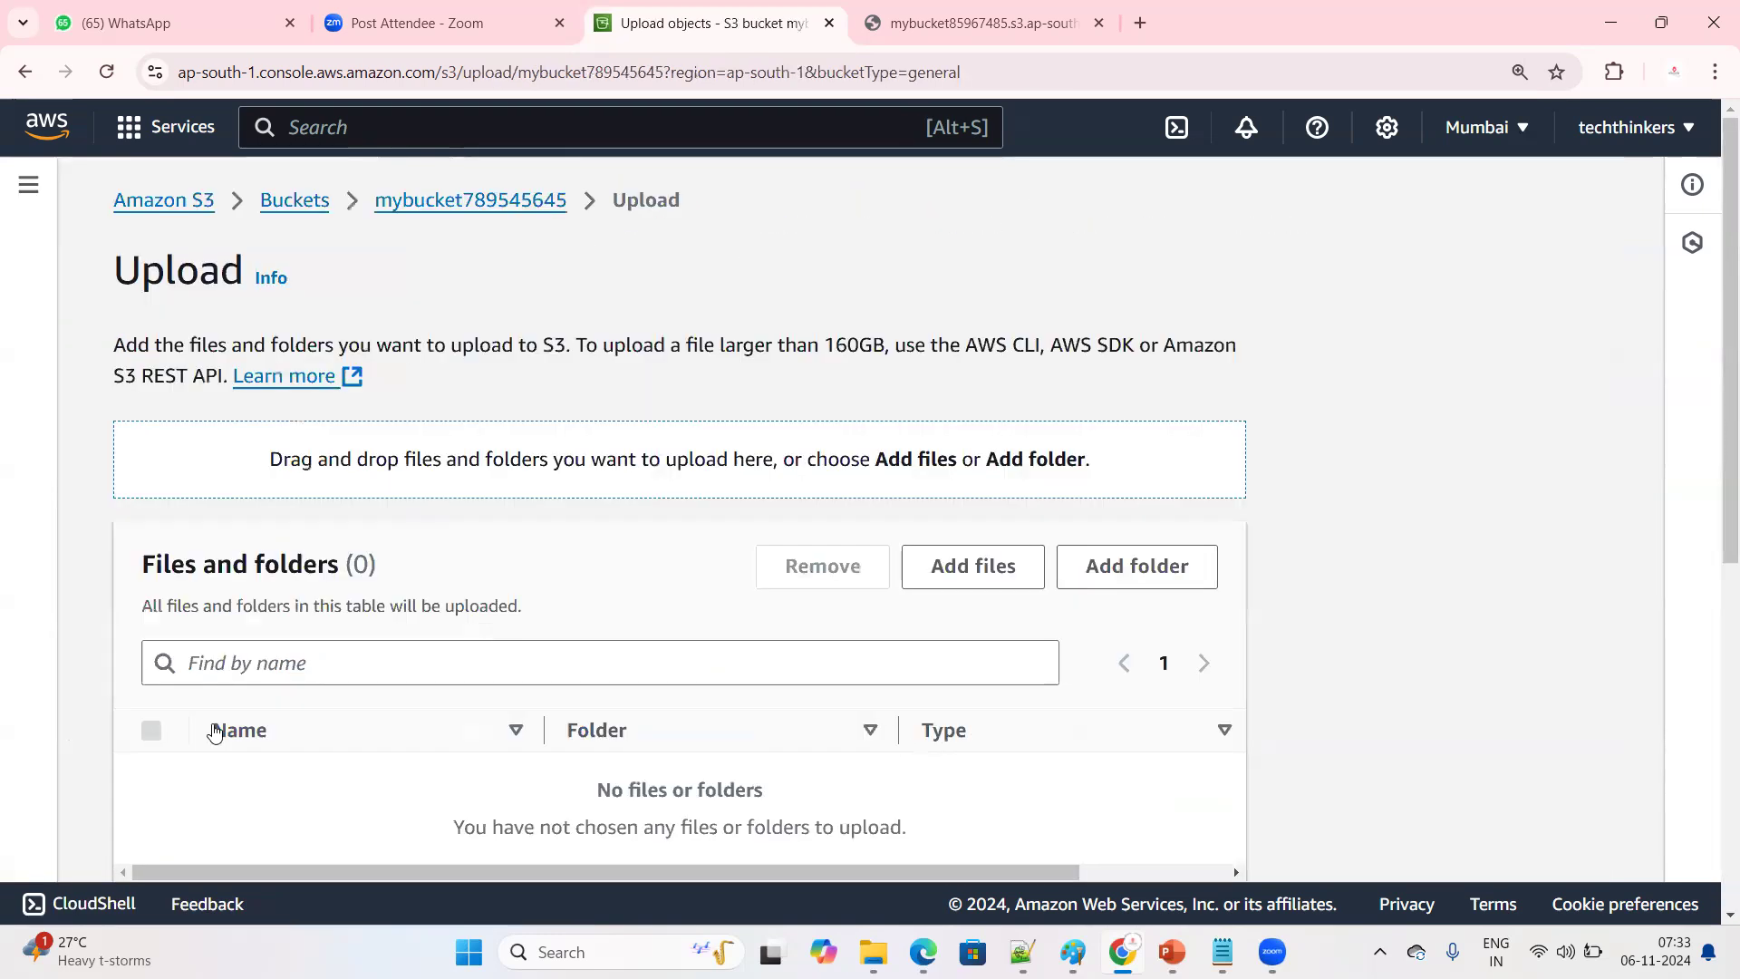
Add the file useastkp.pem from the Downloads folder to the upload
{"action": "left_click", "coordinate": [927, 567]}
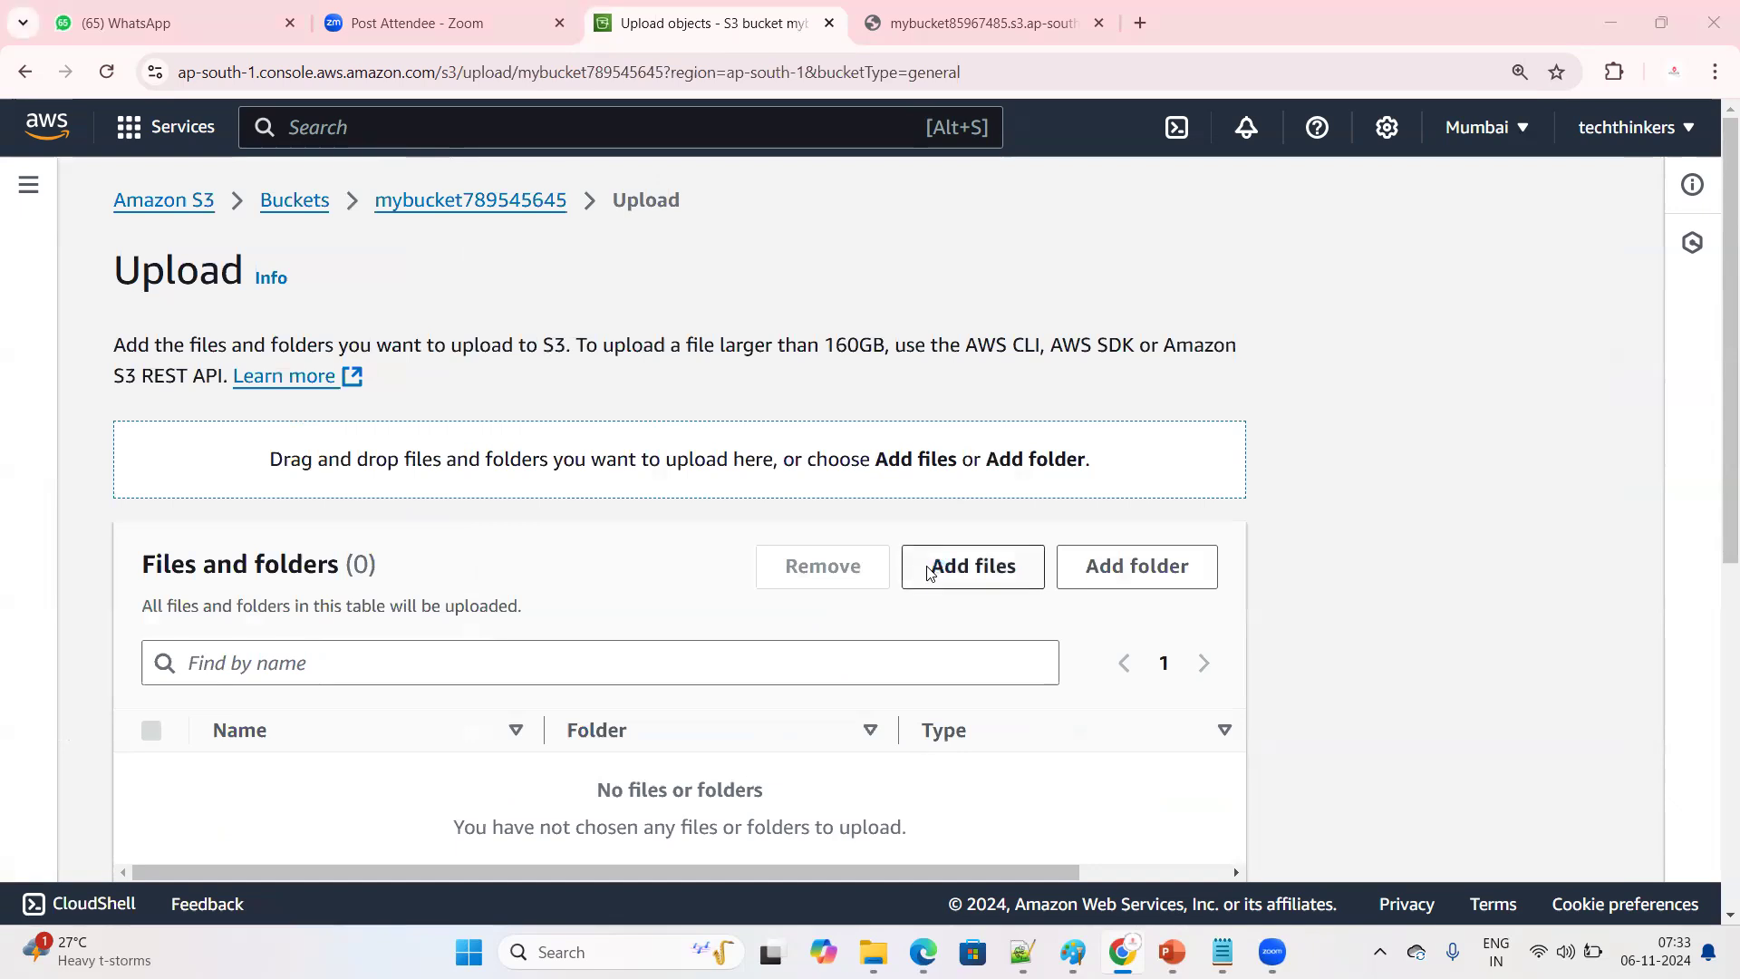
{"action": "scroll", "coordinate": [589, 645], "scroll_direction": "down", "scroll_amount": 5}
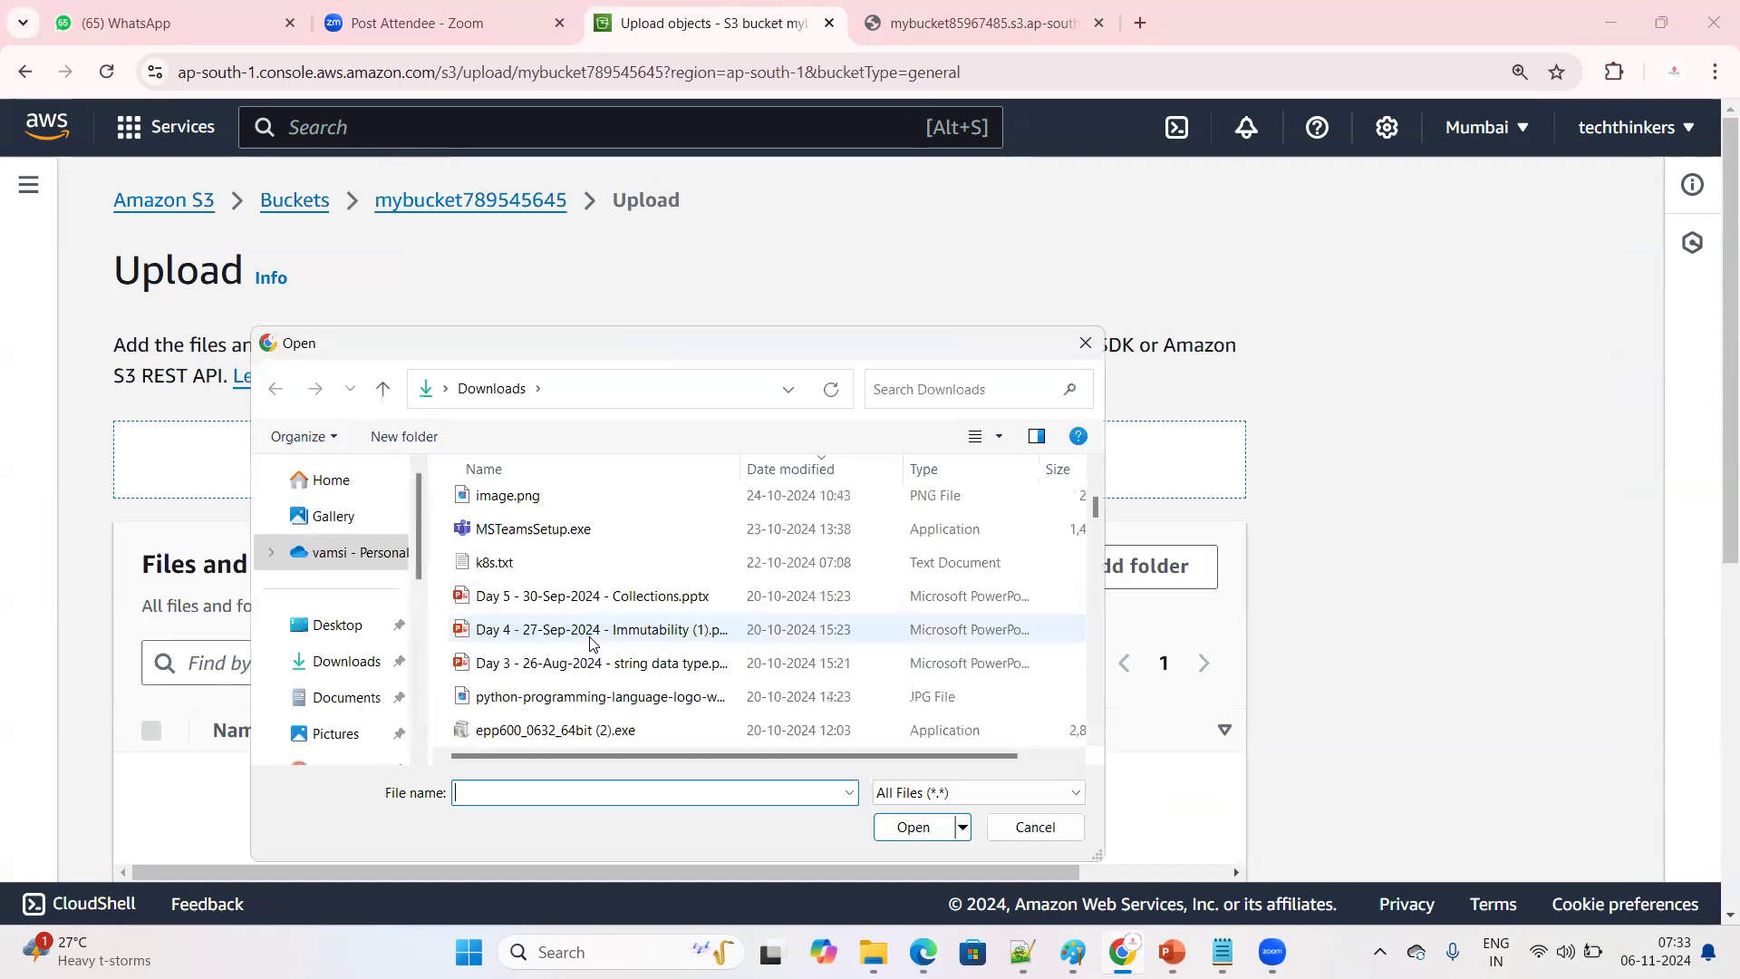
{"action": "scroll", "coordinate": [580, 675], "scroll_direction": "down", "scroll_amount": 2}
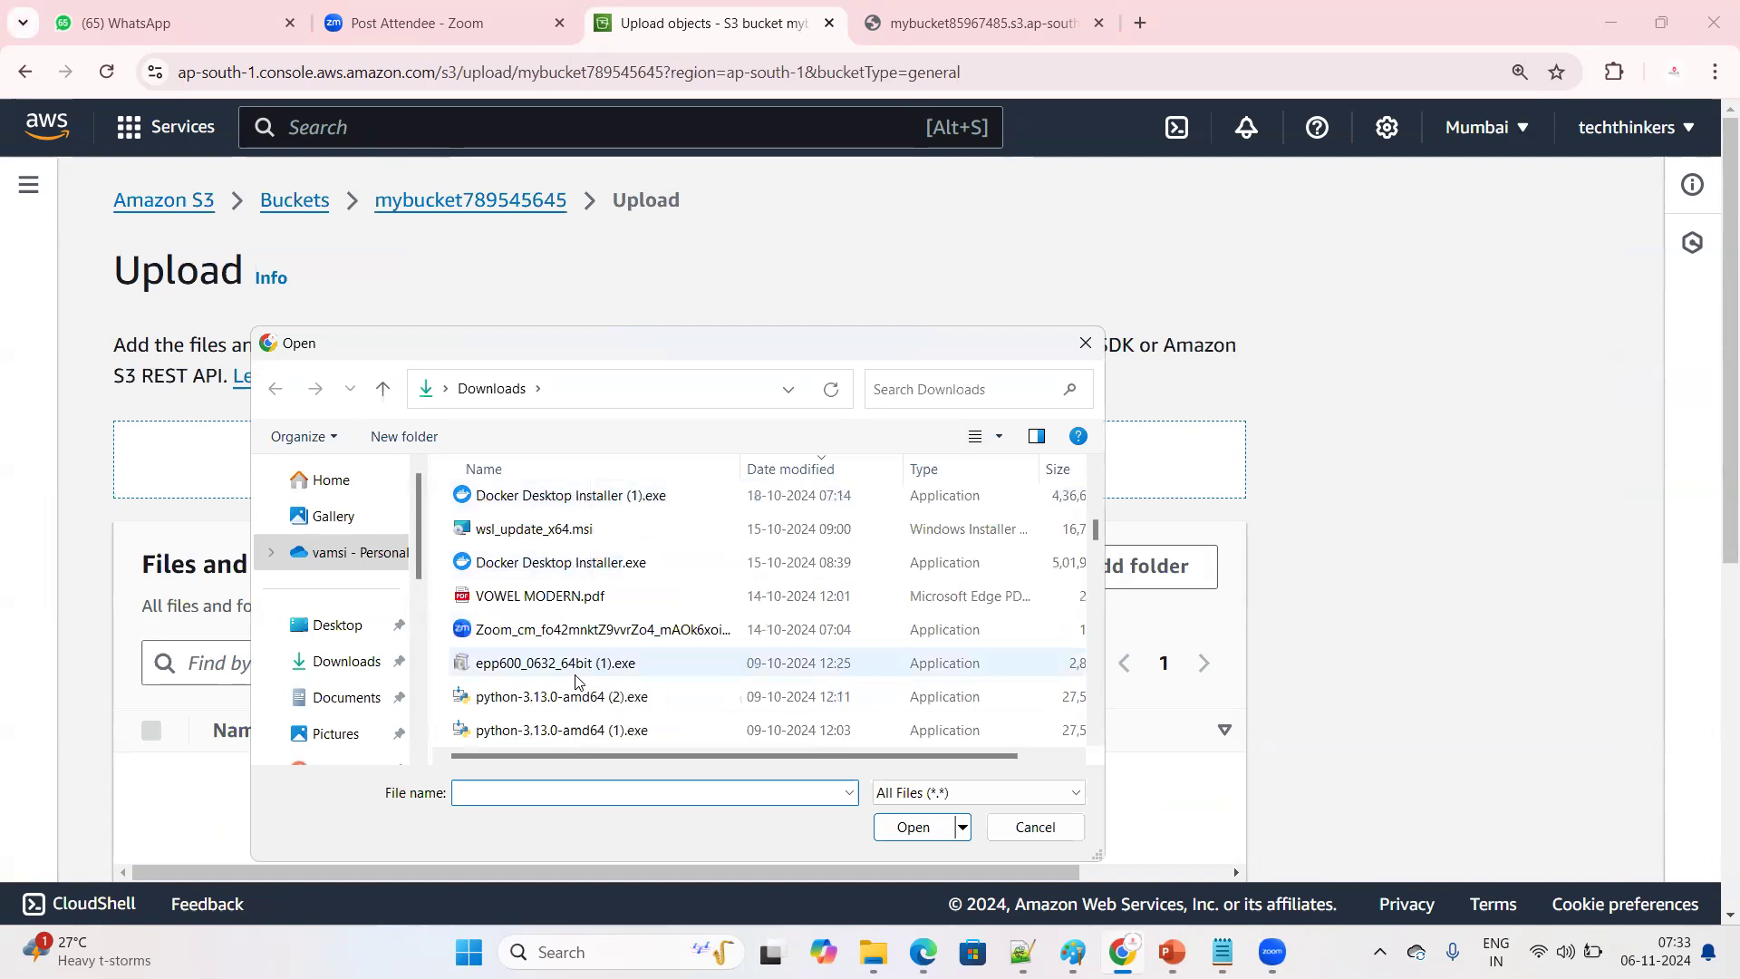
{"action": "scroll", "coordinate": [576, 682], "scroll_direction": "down", "scroll_amount": 3}
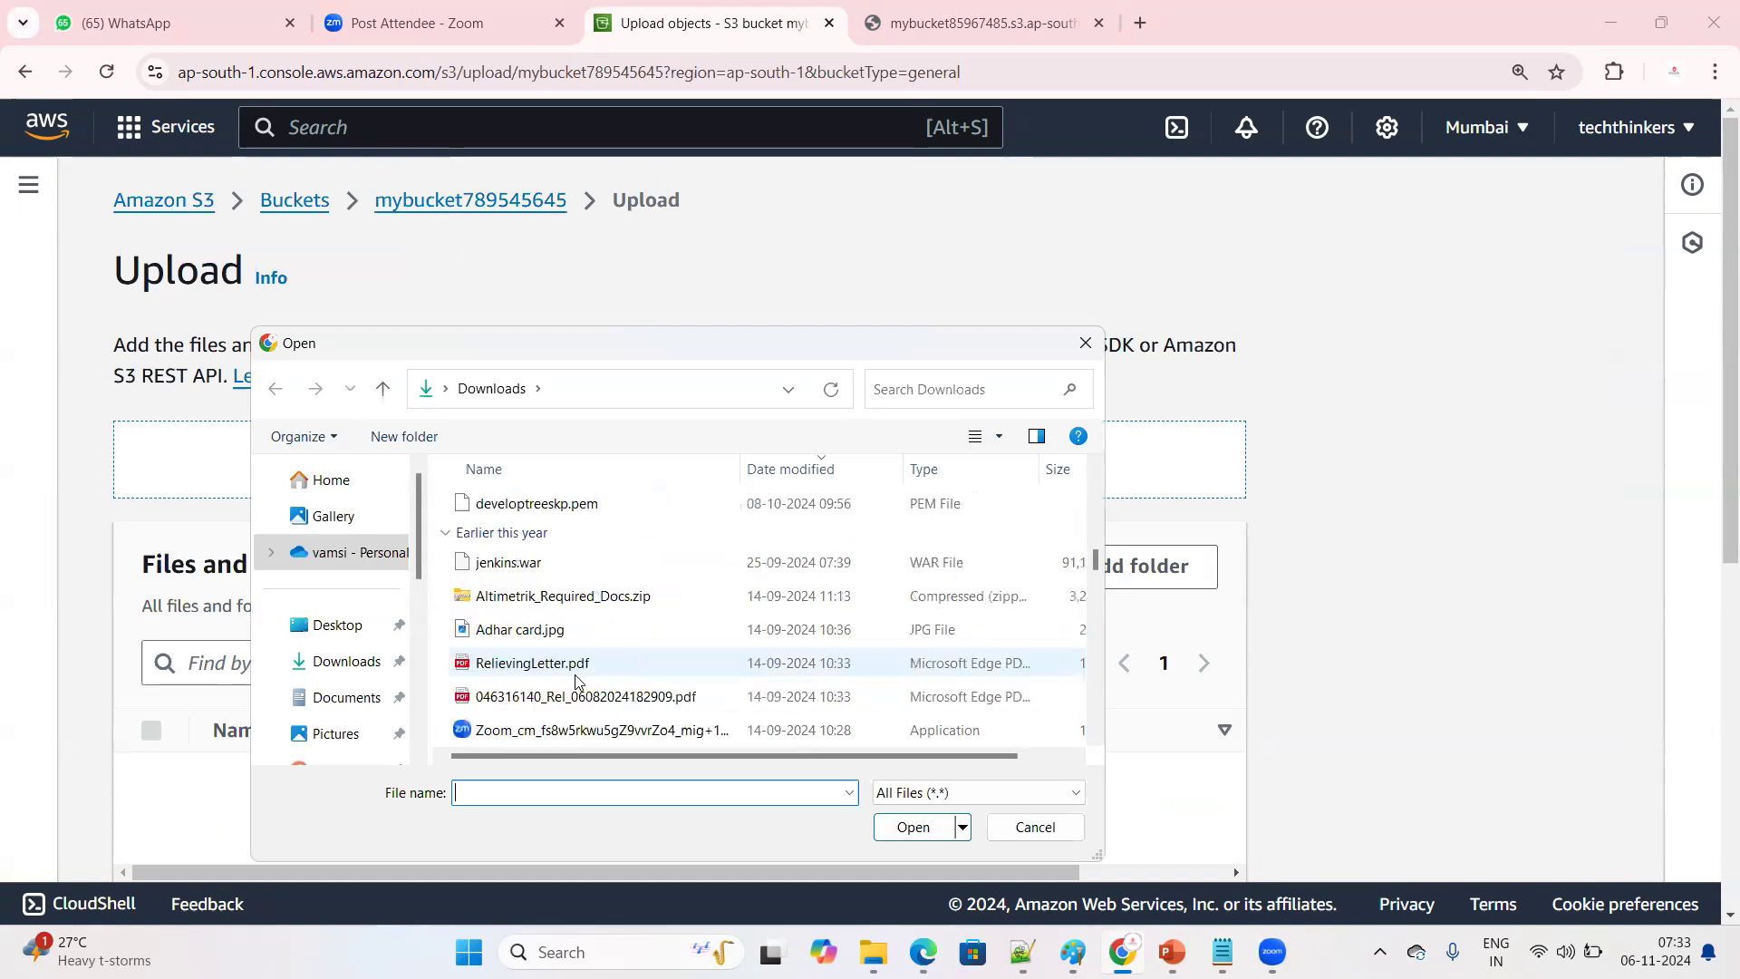
{"action": "scroll", "coordinate": [577, 682], "scroll_direction": "down", "scroll_amount": 10}
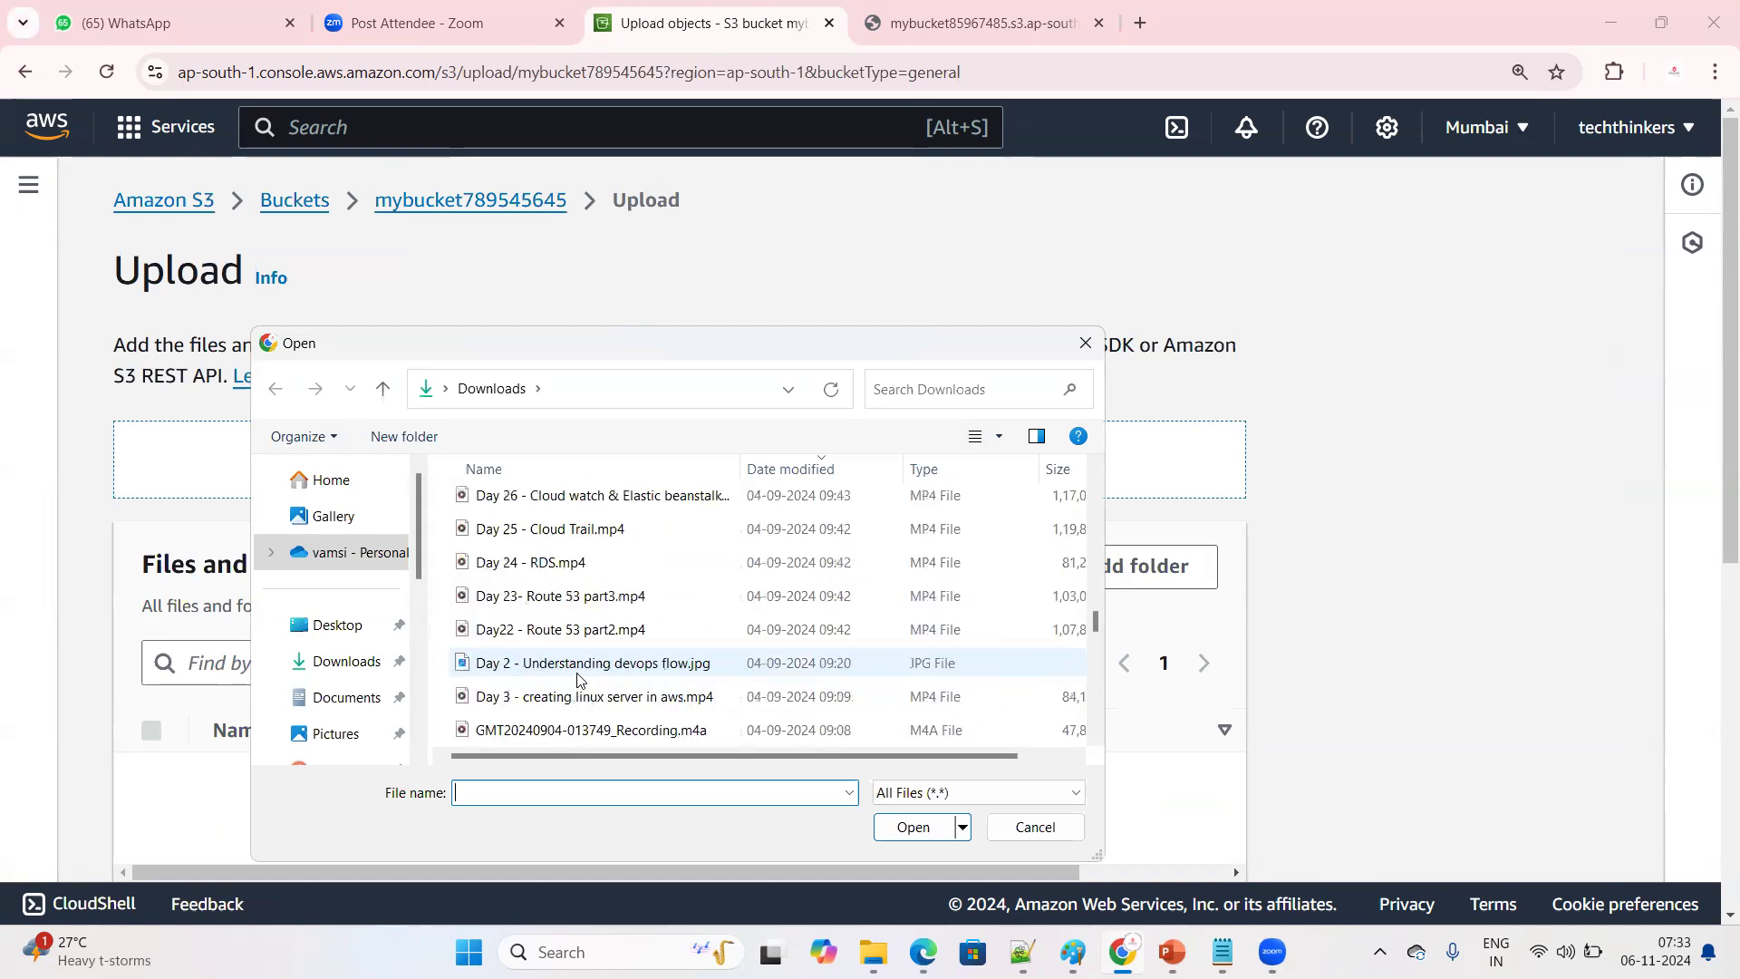
{"action": "scroll", "coordinate": [580, 680], "scroll_direction": "up", "scroll_amount": 10}
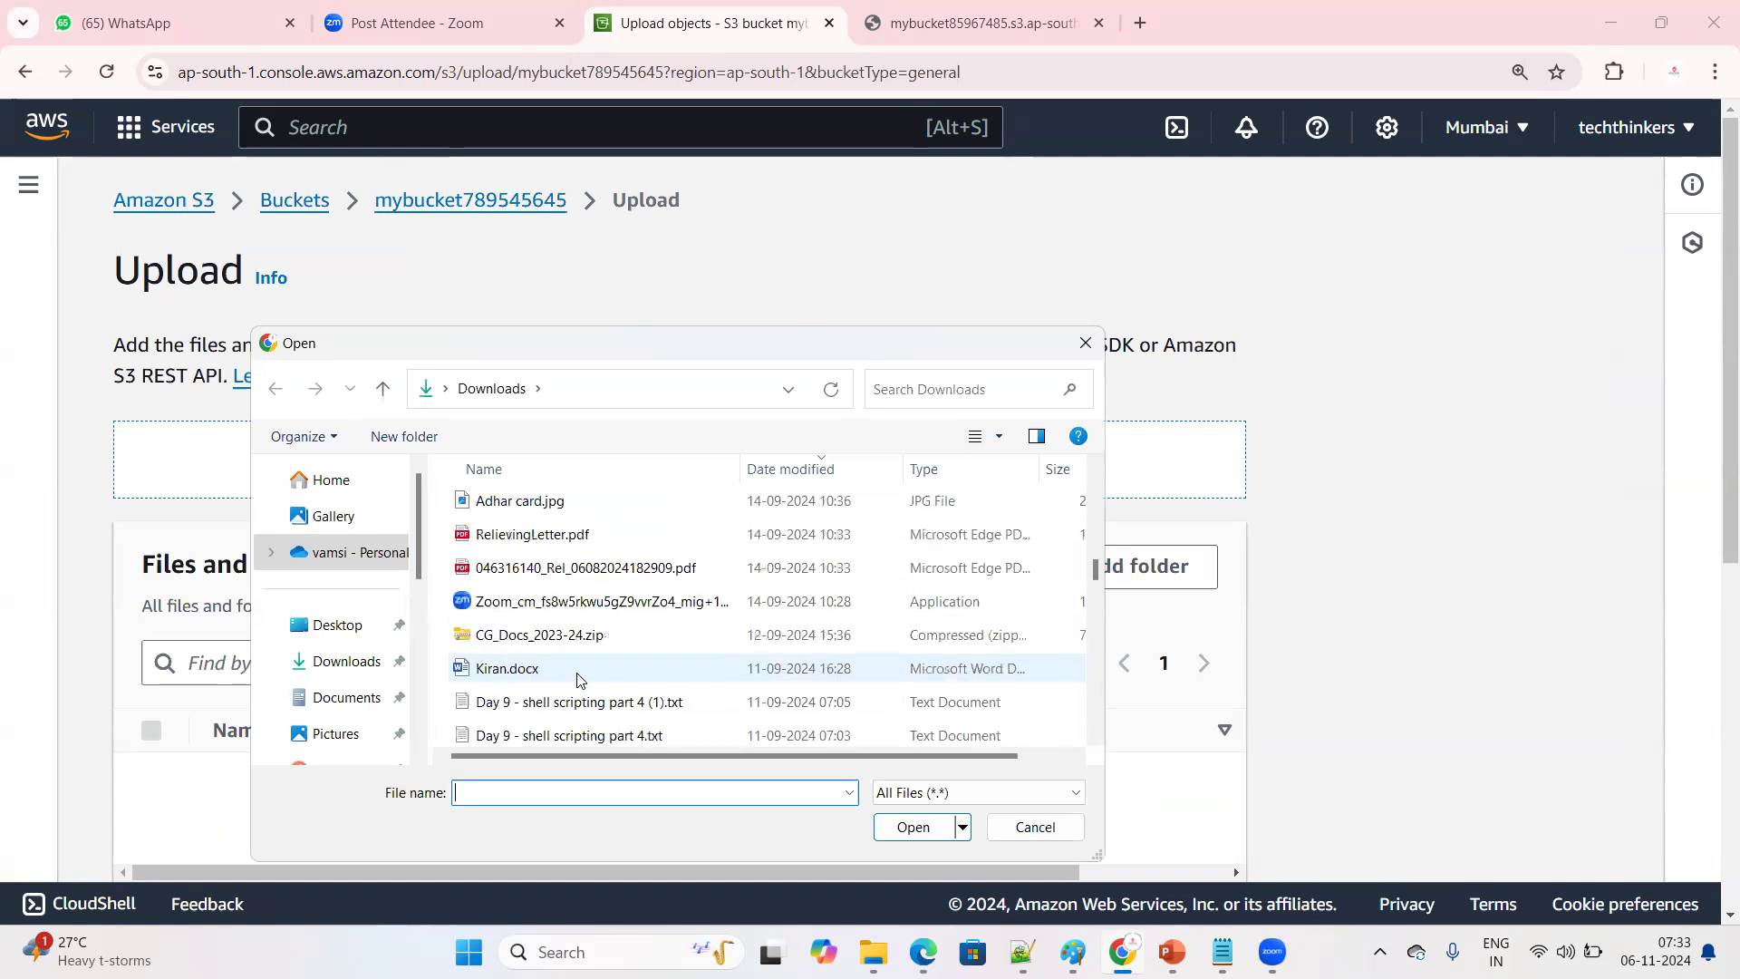
{"action": "scroll", "coordinate": [580, 679], "scroll_direction": "down", "scroll_amount": 12}
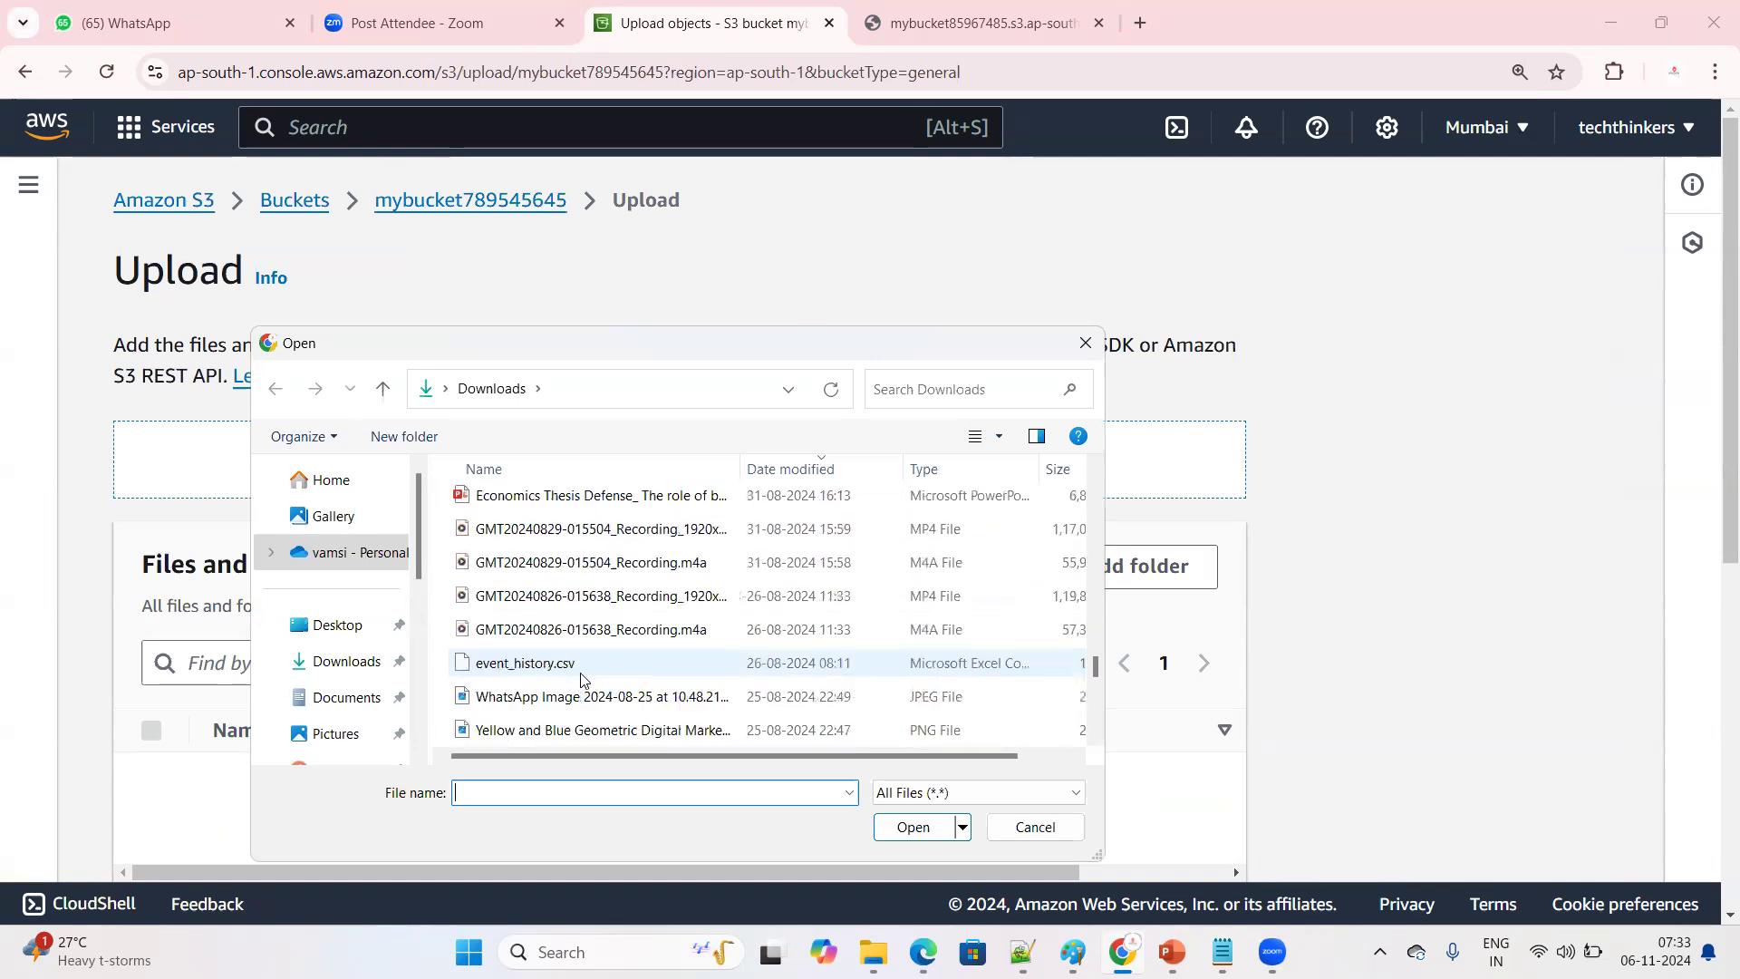
{"action": "scroll", "coordinate": [581, 680], "scroll_direction": "up", "scroll_amount": 3}
{"action": "scroll", "coordinate": [581, 680], "scroll_direction": "down", "scroll_amount": 8}
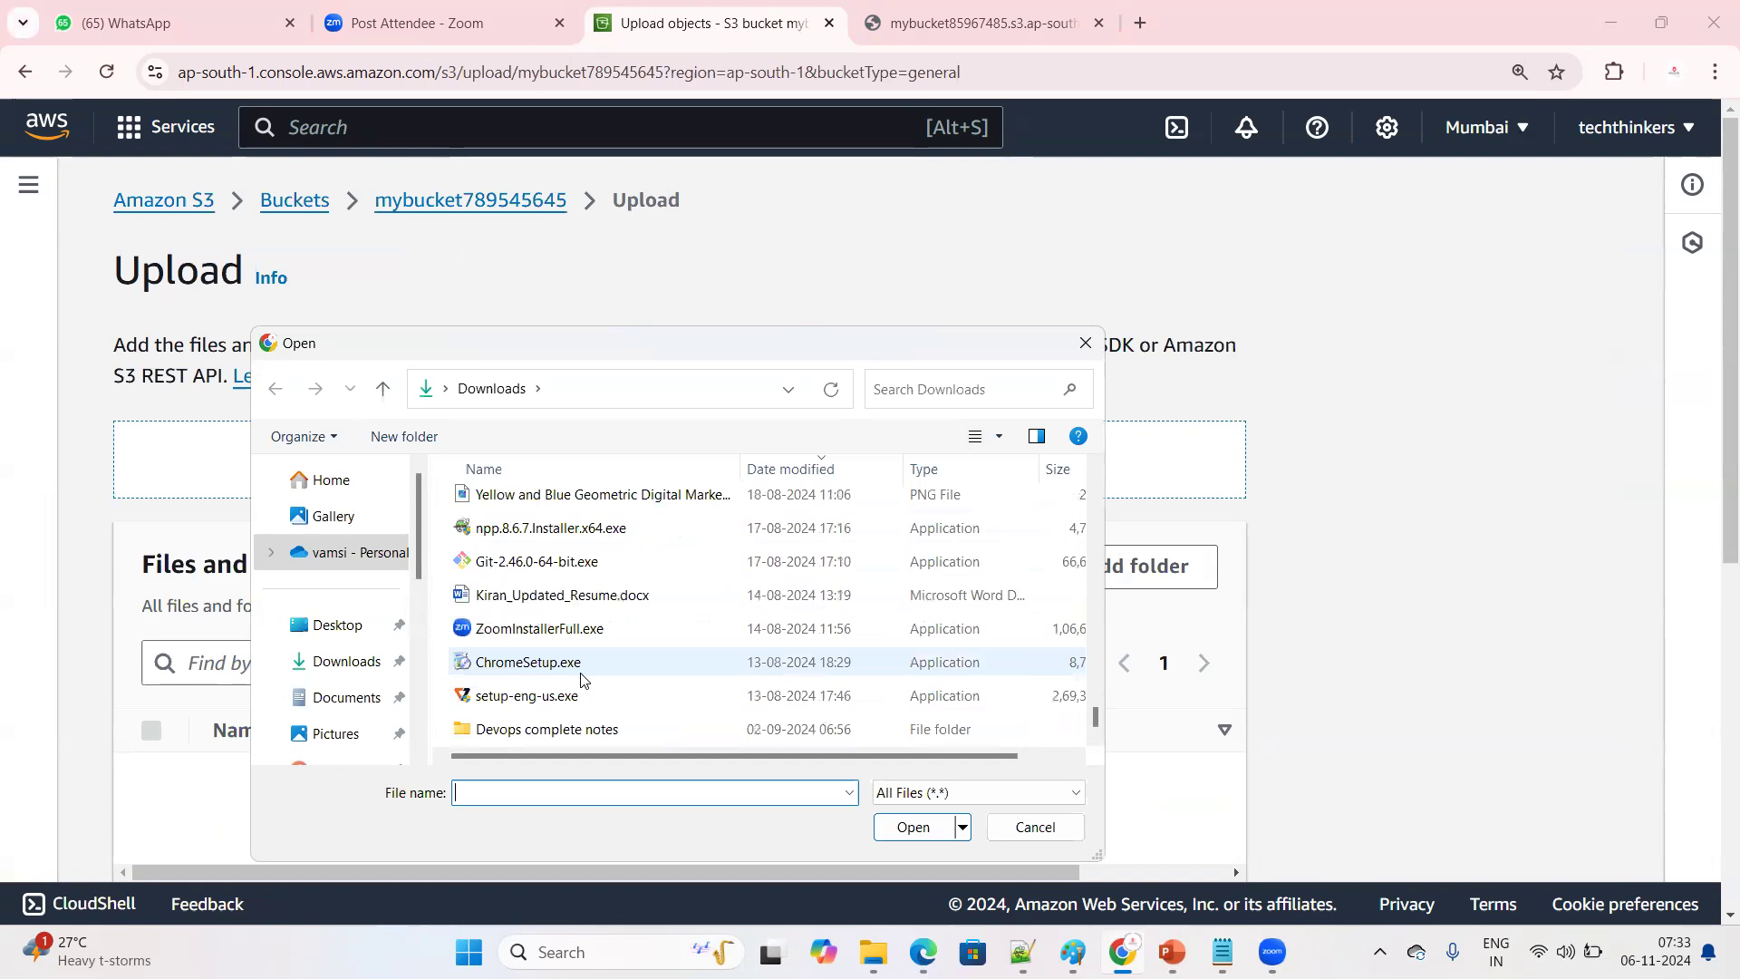
{"action": "scroll", "coordinate": [589, 671], "scroll_direction": "up", "scroll_amount": 1}
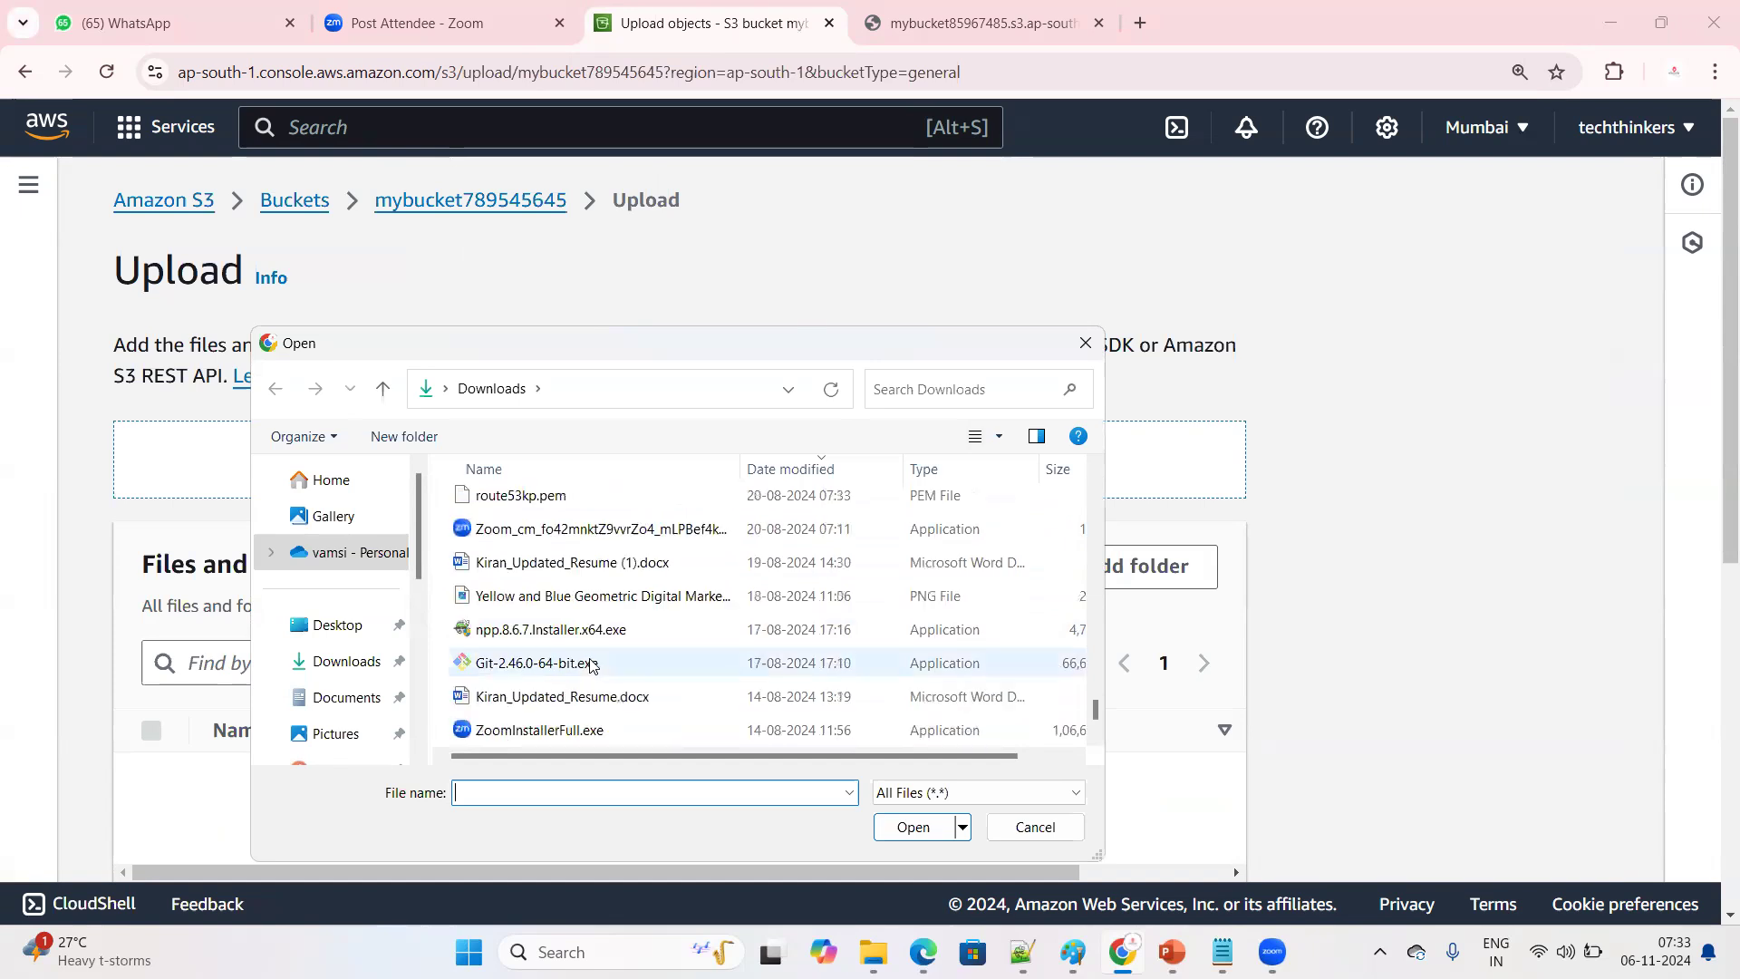
{"action": "scroll", "coordinate": [591, 666], "scroll_direction": "down", "scroll_amount": 5}
{"action": "scroll", "coordinate": [592, 665], "scroll_direction": "up", "scroll_amount": 15}
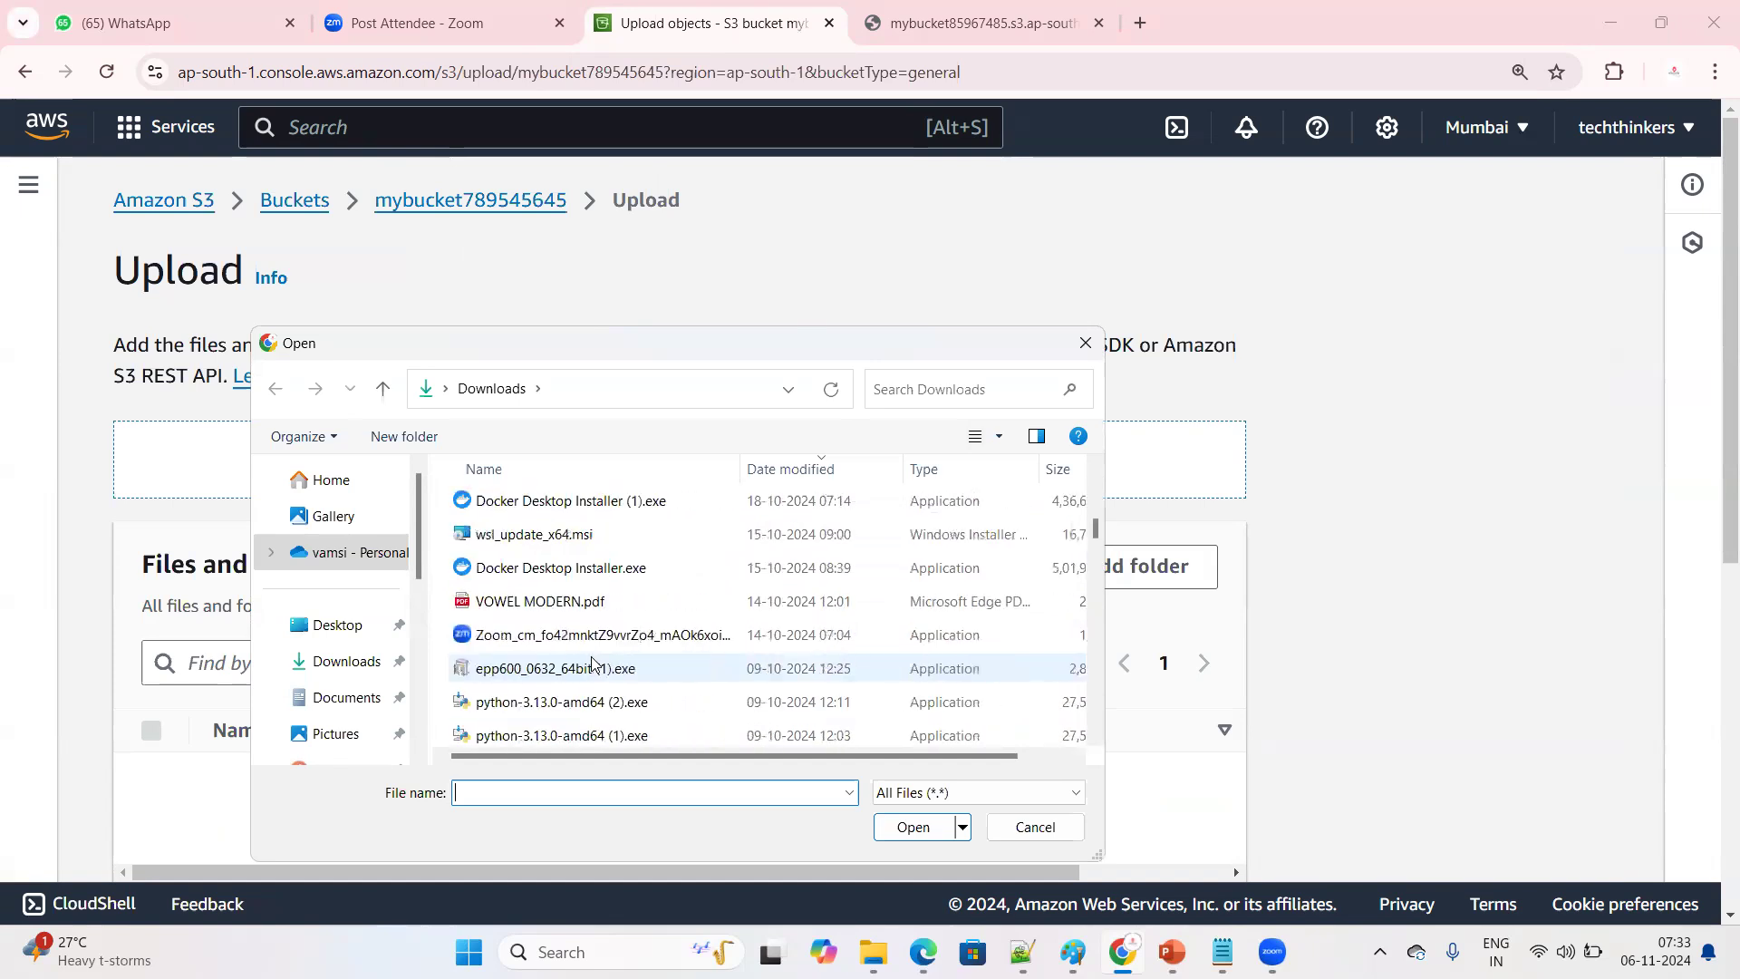
{"action": "scroll", "coordinate": [593, 665], "scroll_direction": "up", "scroll_amount": 3}
{"action": "scroll", "coordinate": [594, 665], "scroll_direction": "up", "scroll_amount": 3}
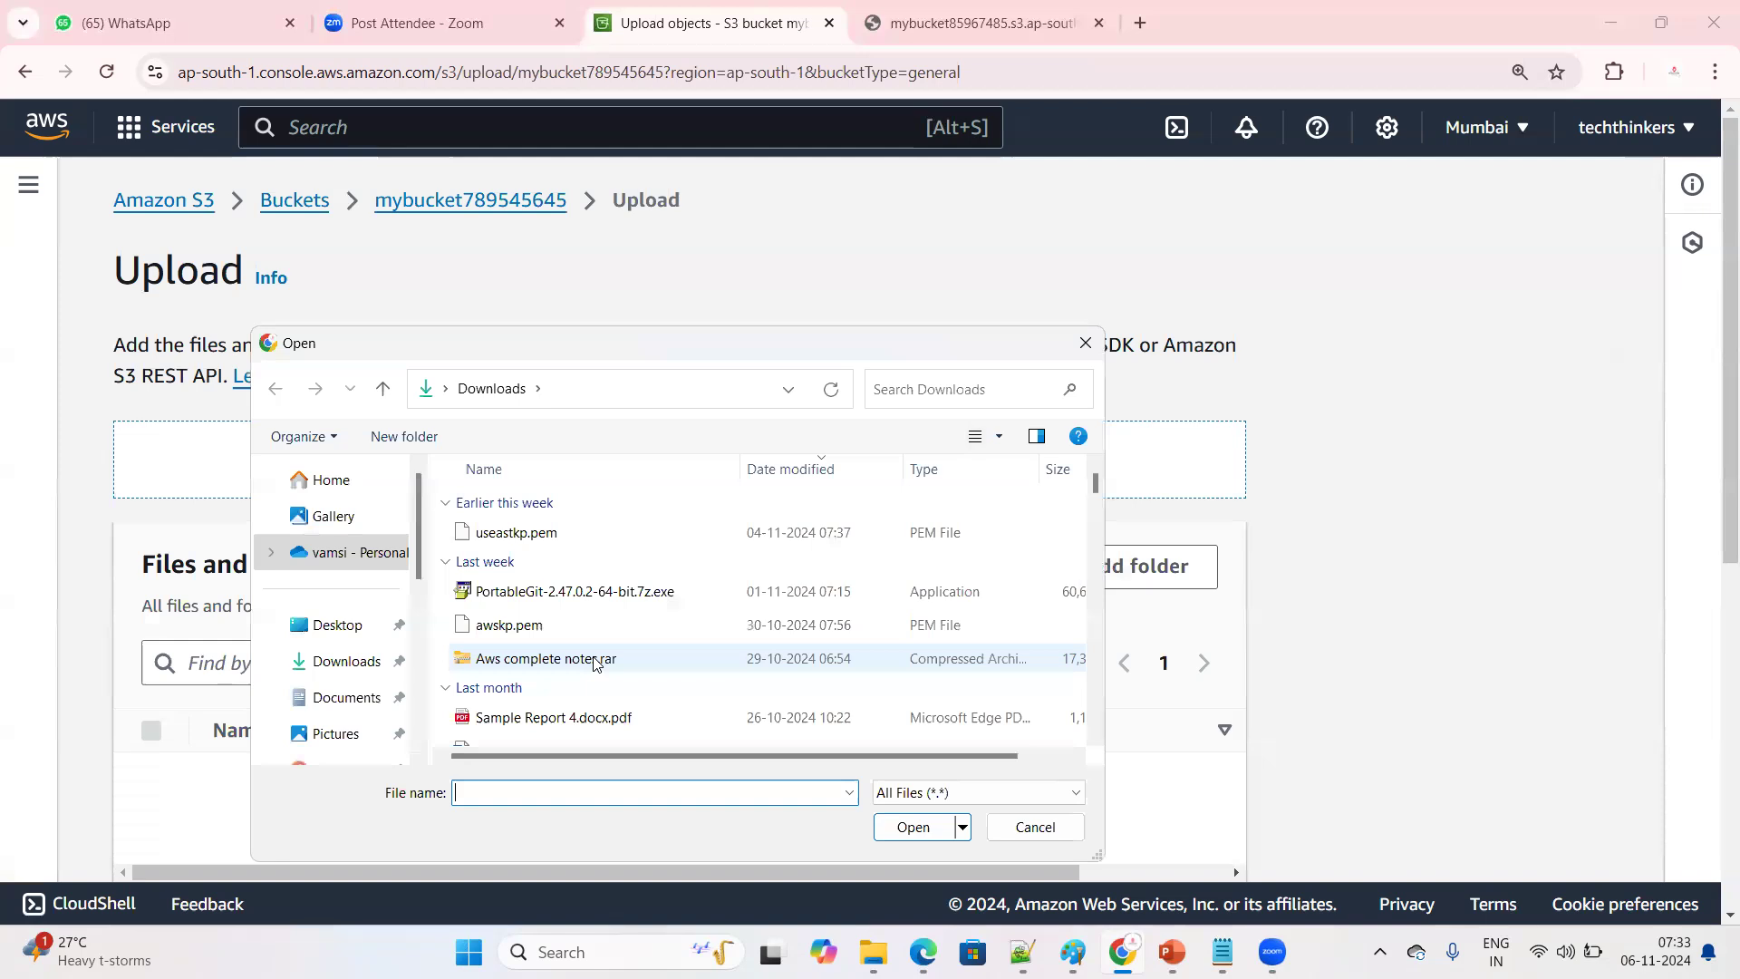
{"action": "left_click", "coordinate": [612, 534]}
{"action": "left_click", "coordinate": [895, 837]}
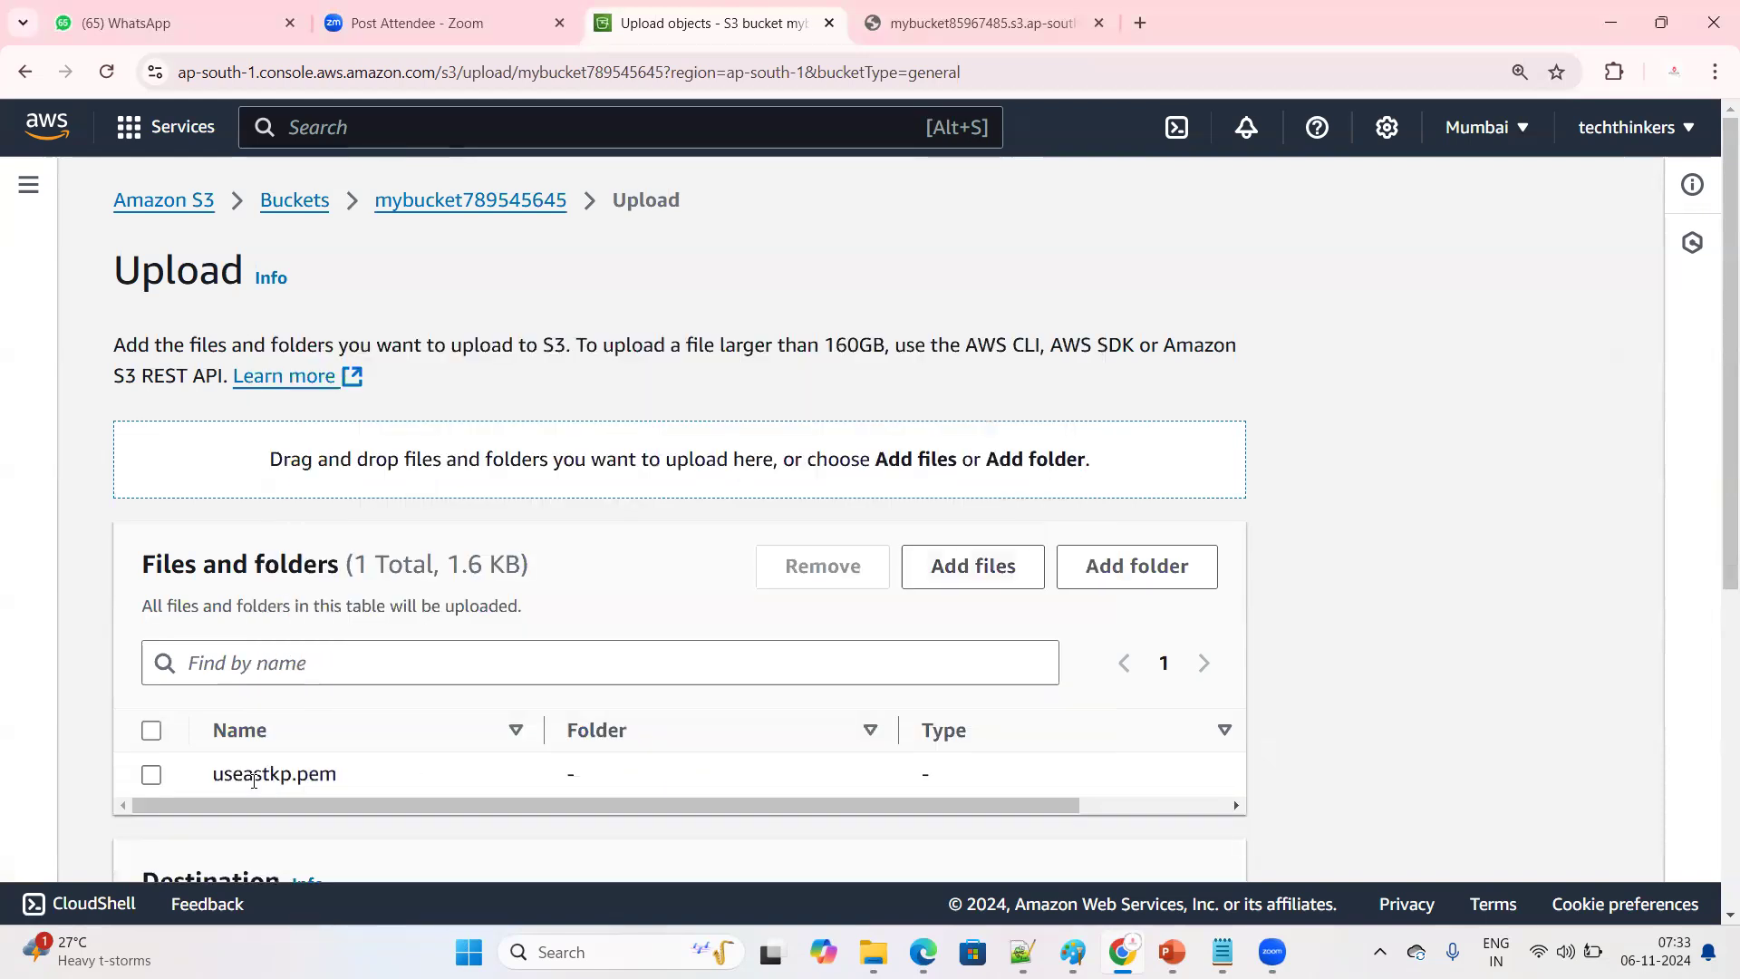
Upload the added file to mybucket789545645 and close the upload status page
{"action": "scroll", "coordinate": [897, 648], "scroll_direction": "down", "scroll_amount": 5}
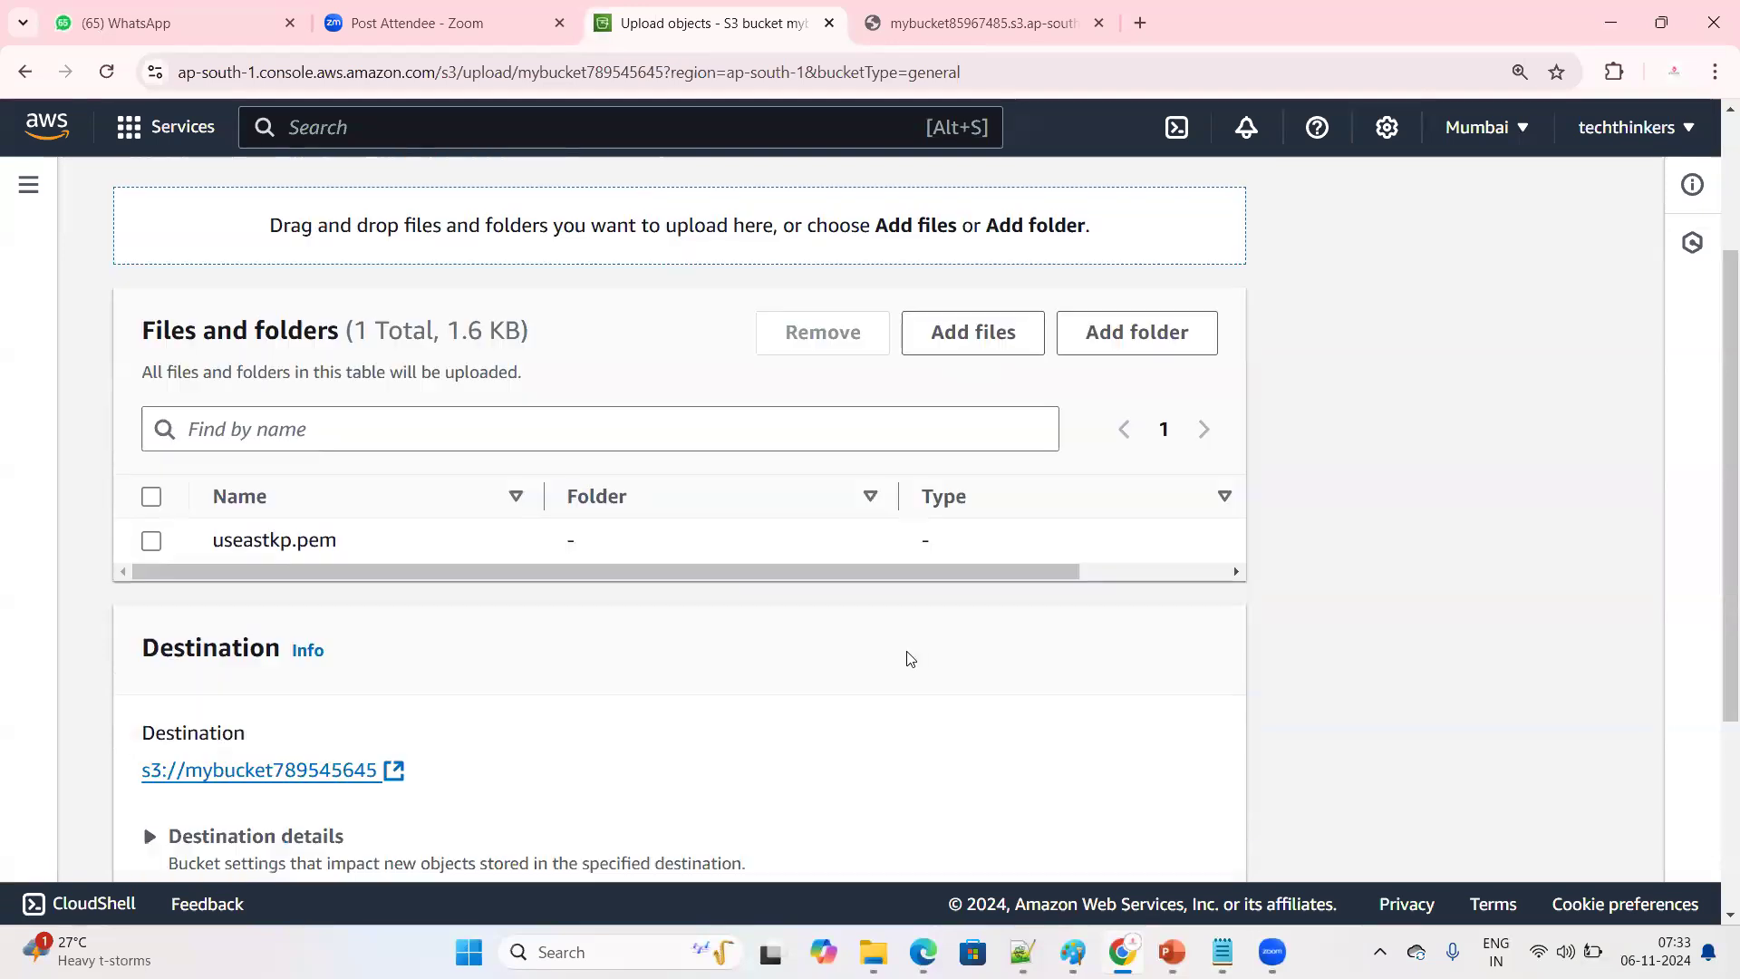
{"action": "left_click", "coordinate": [1171, 826]}
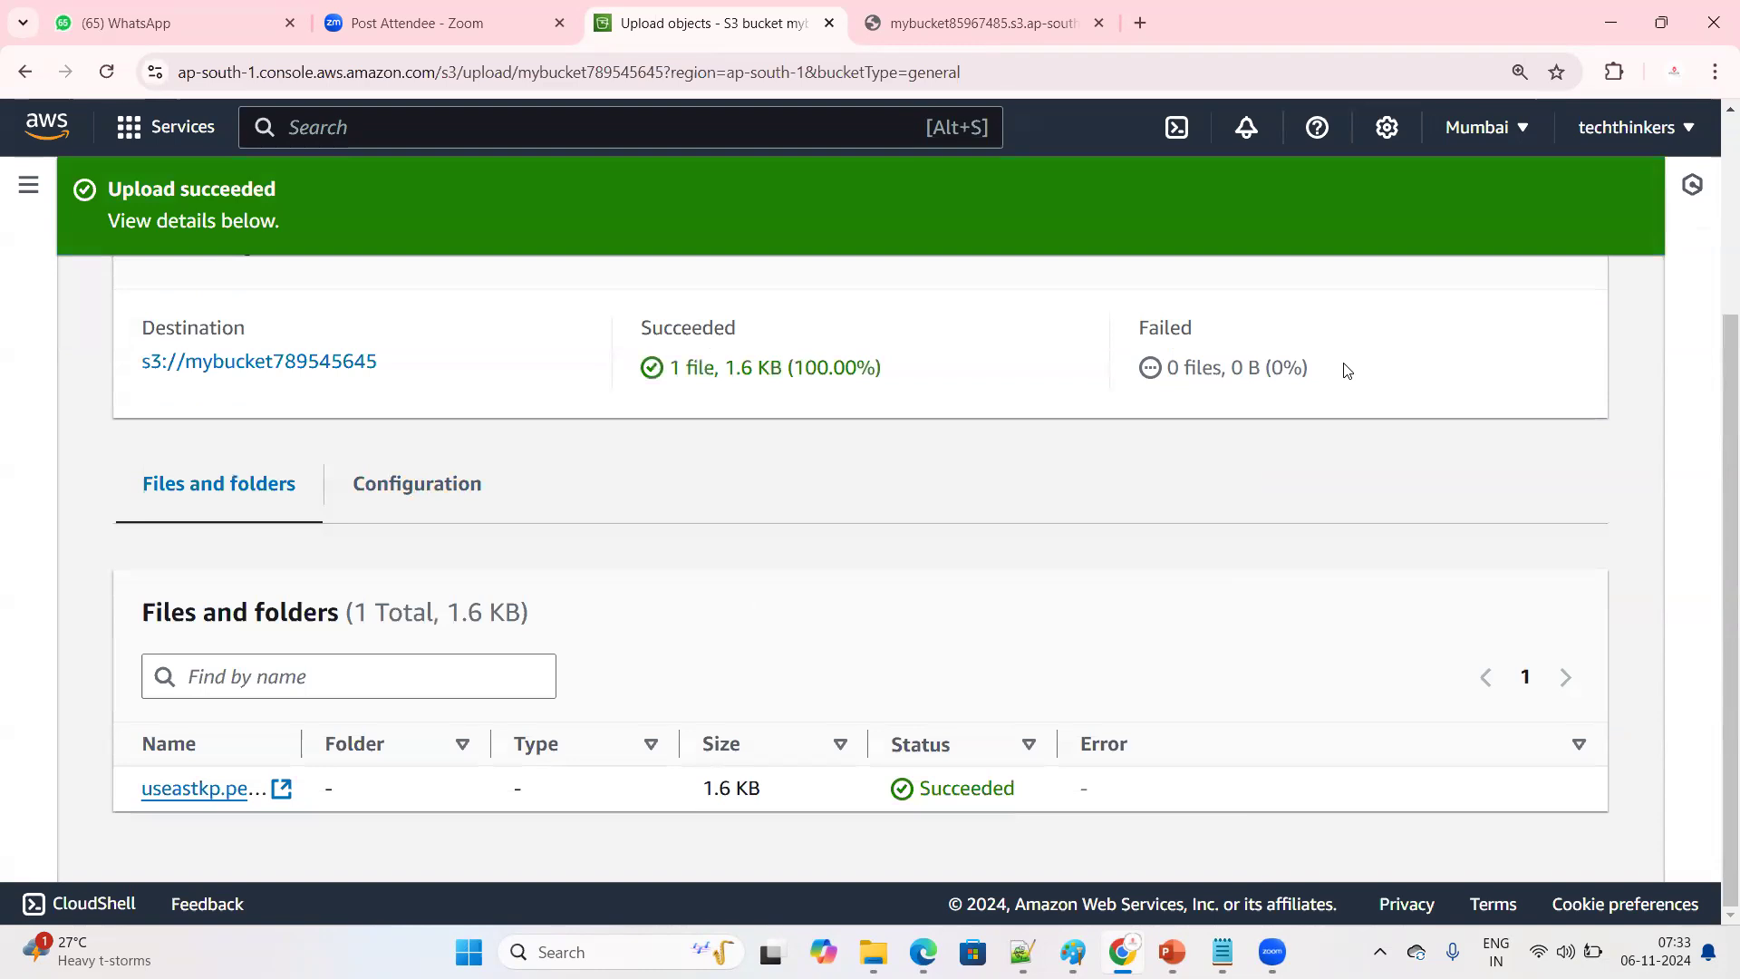
{"action": "scroll", "coordinate": [1017, 674], "scroll_direction": "up", "scroll_amount": 3}
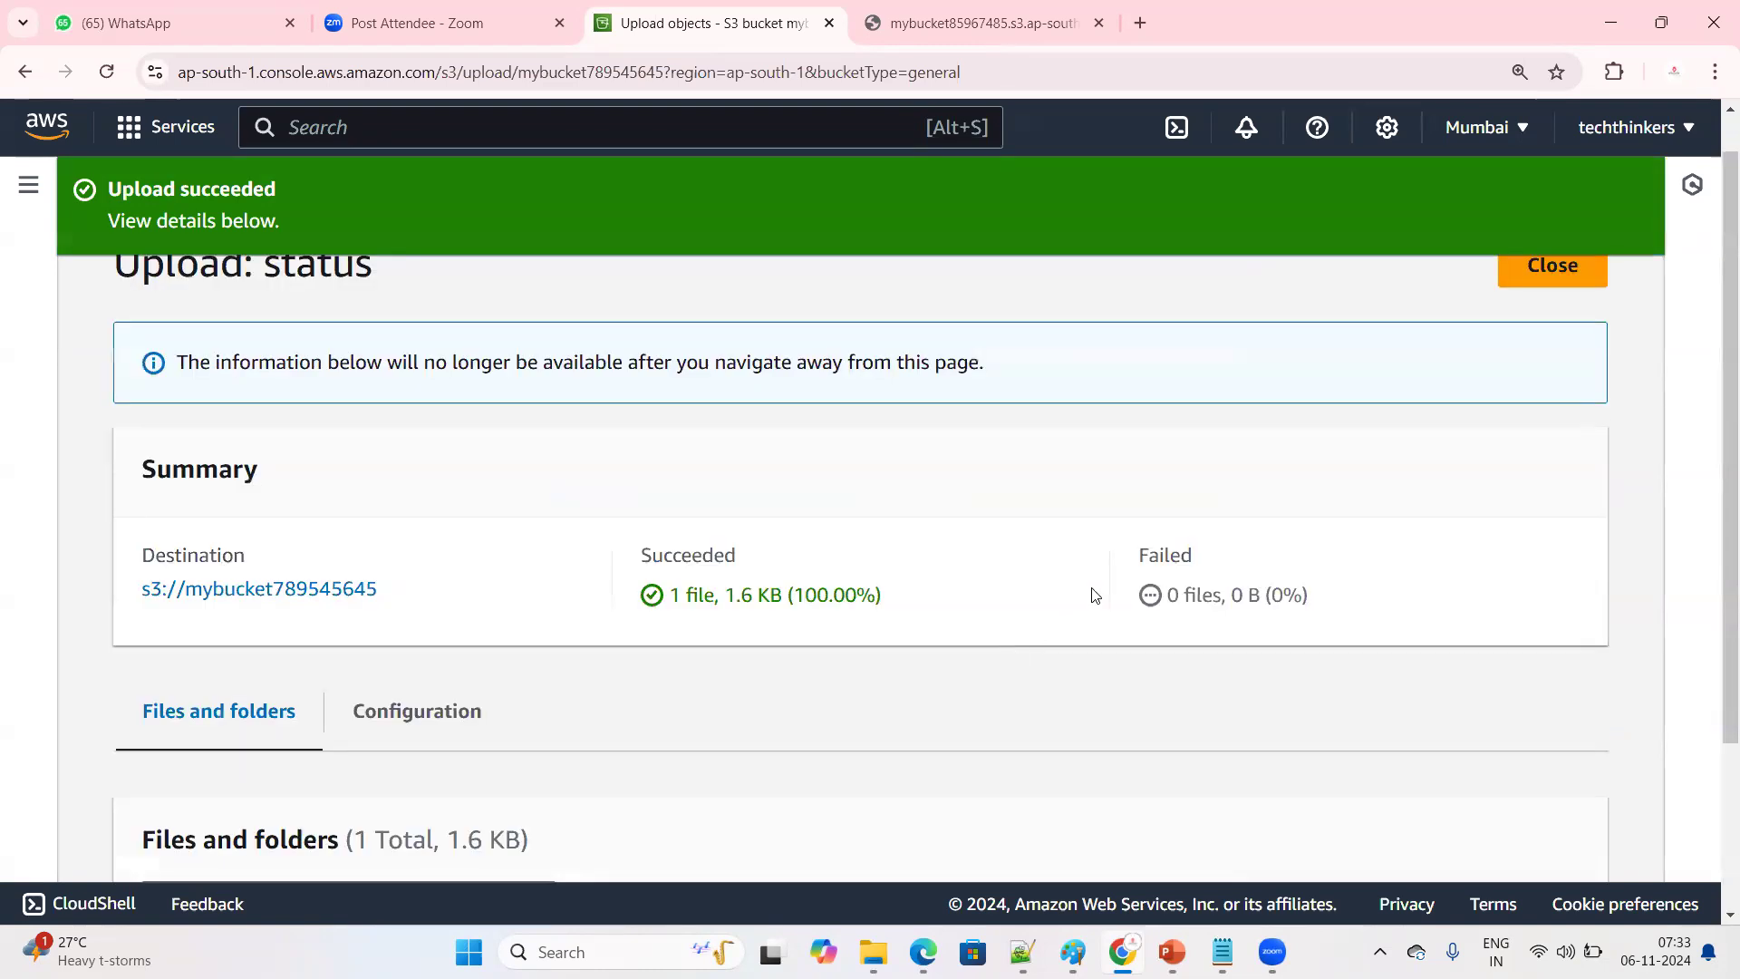
{"action": "left_click", "coordinate": [1543, 324]}
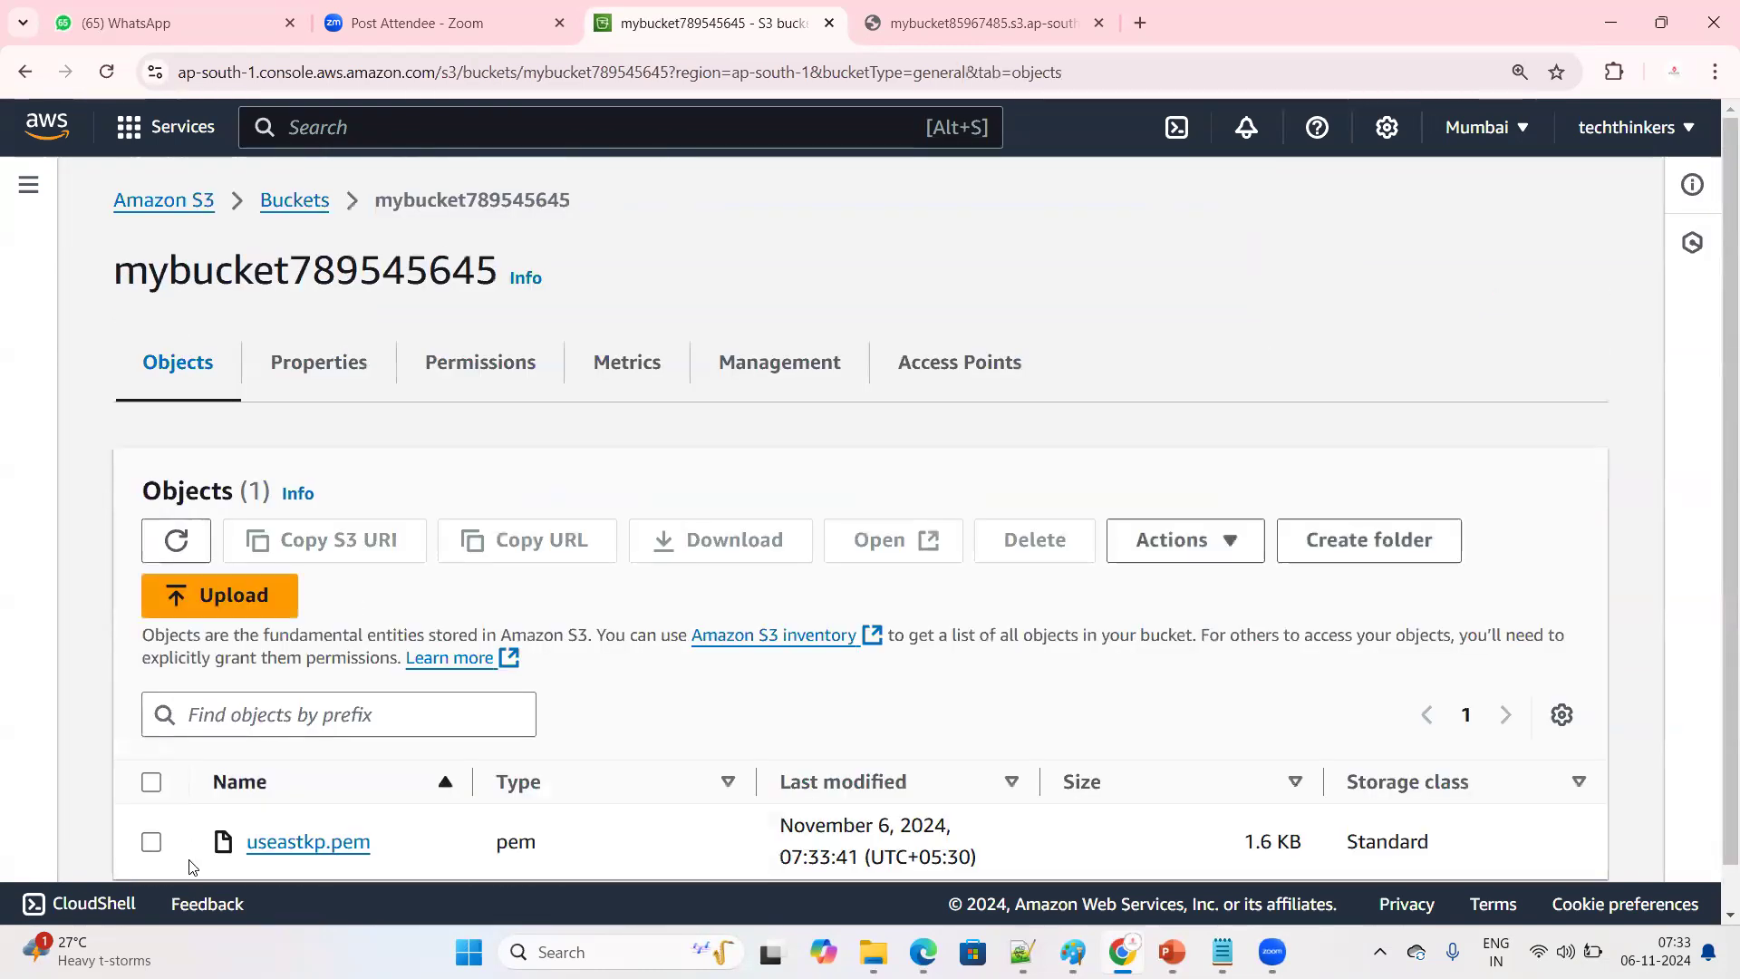
Enable Bucket Versioning in the properties of mybucket789545645 and save the change
{"action": "scroll", "coordinate": [385, 689], "scroll_direction": "down", "scroll_amount": 1}
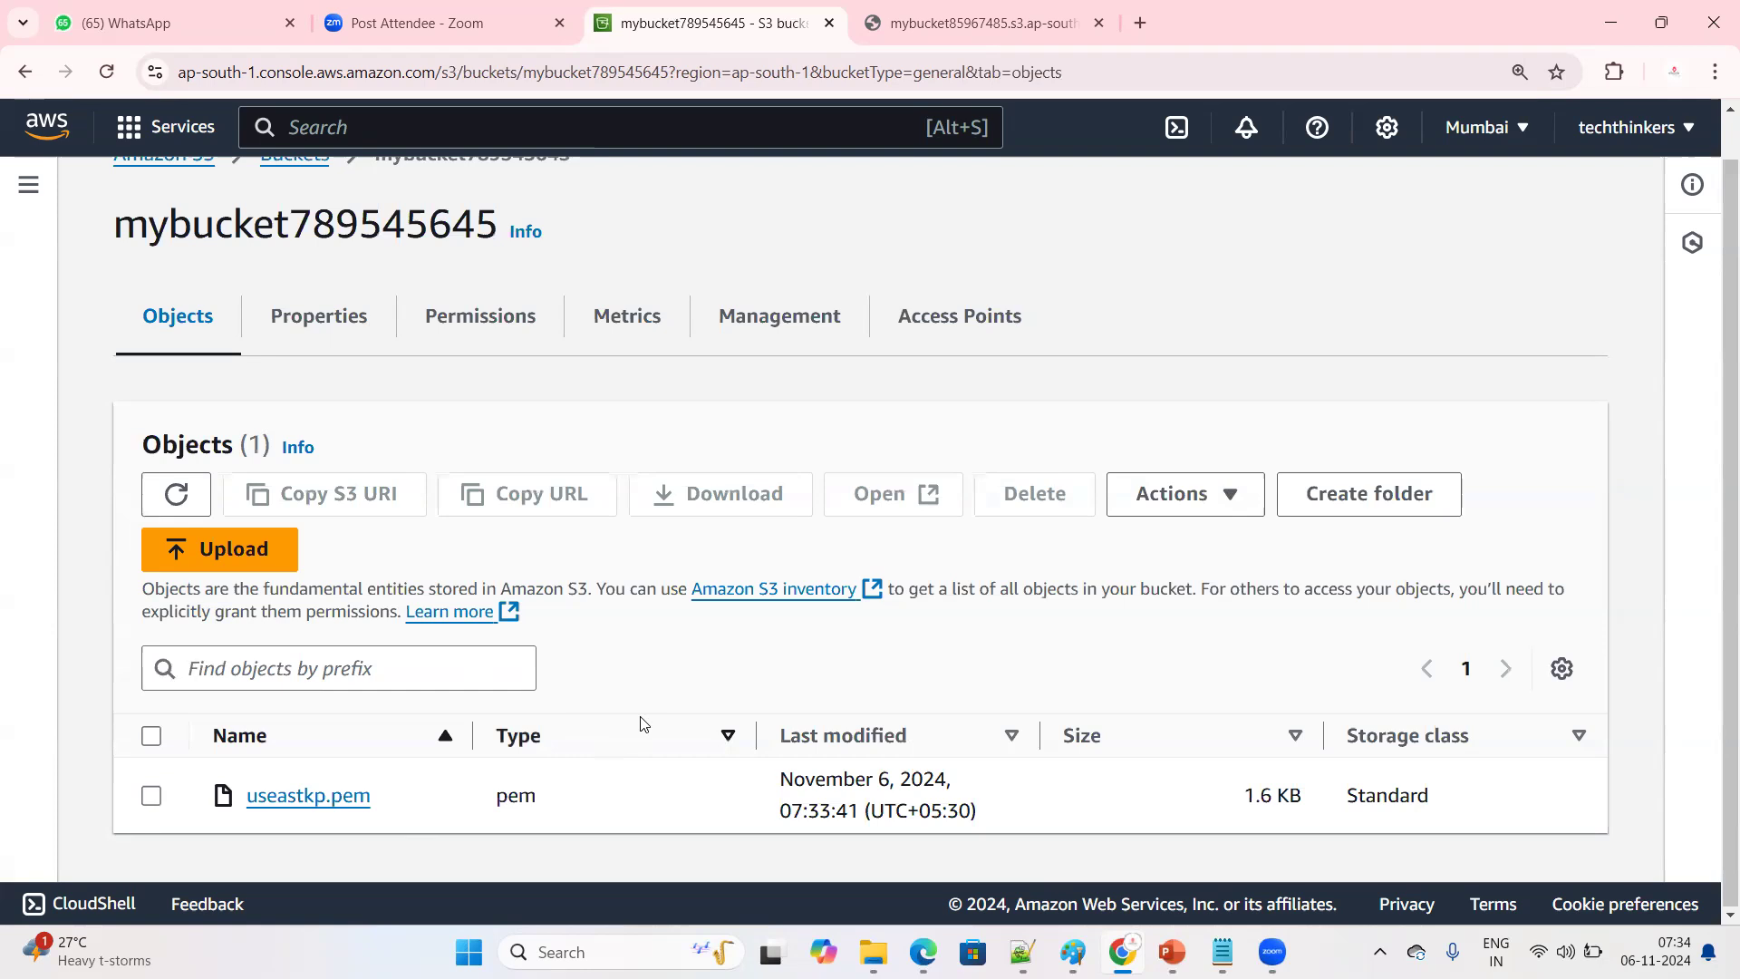
{"action": "left_click", "coordinate": [341, 322]}
{"action": "scroll", "coordinate": [474, 668], "scroll_direction": "down", "scroll_amount": 5}
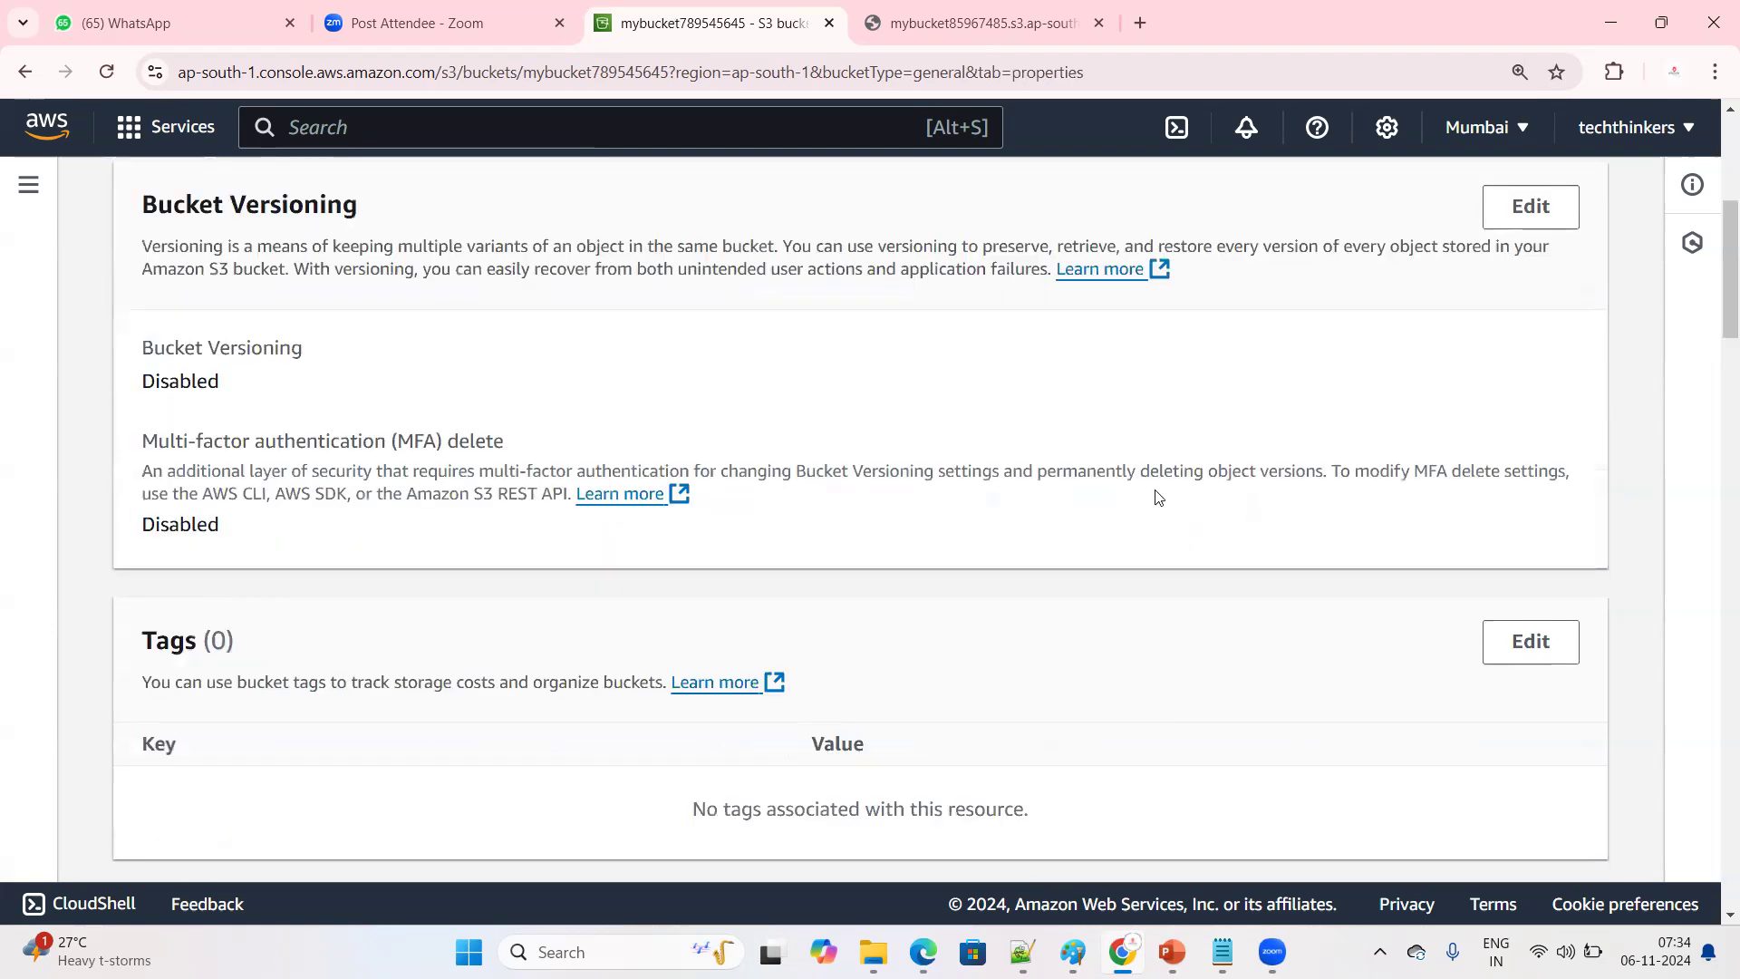
{"action": "scroll", "coordinate": [474, 668], "scroll_direction": "up", "scroll_amount": 3}
{"action": "left_click", "coordinate": [1509, 444]}
{"action": "left_click", "coordinate": [241, 645]}
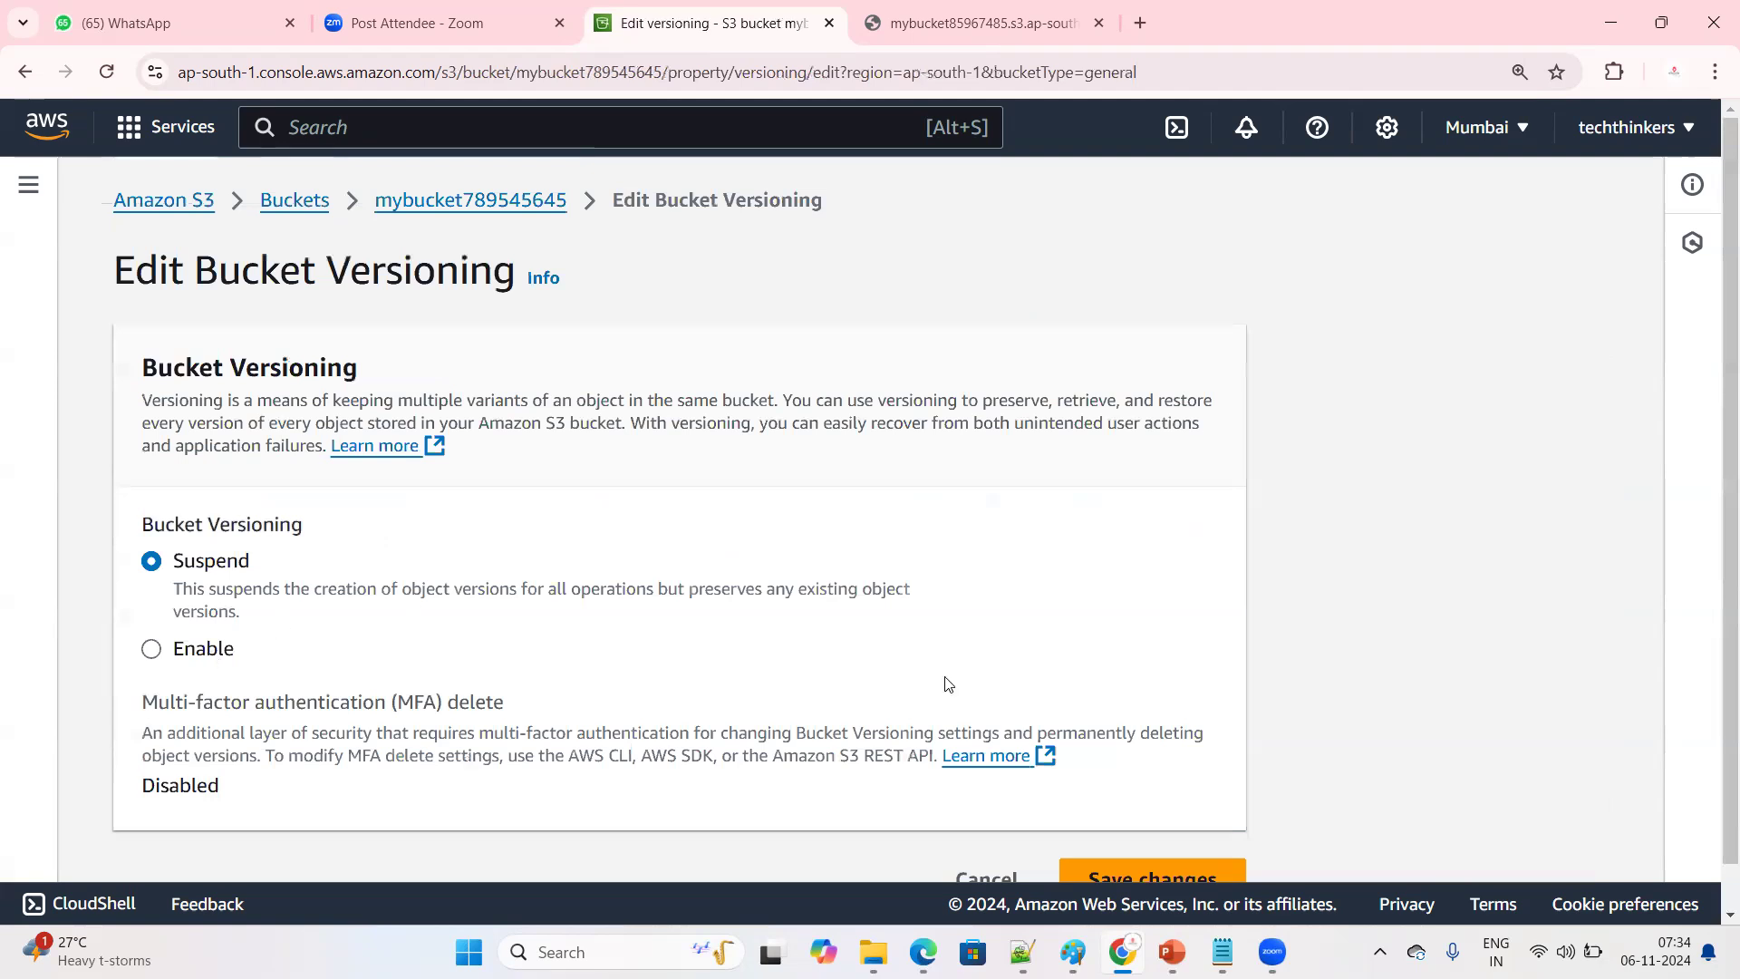
{"action": "scroll", "coordinate": [1179, 798], "scroll_direction": "down", "scroll_amount": 2}
{"action": "left_click", "coordinate": [1090, 841]}
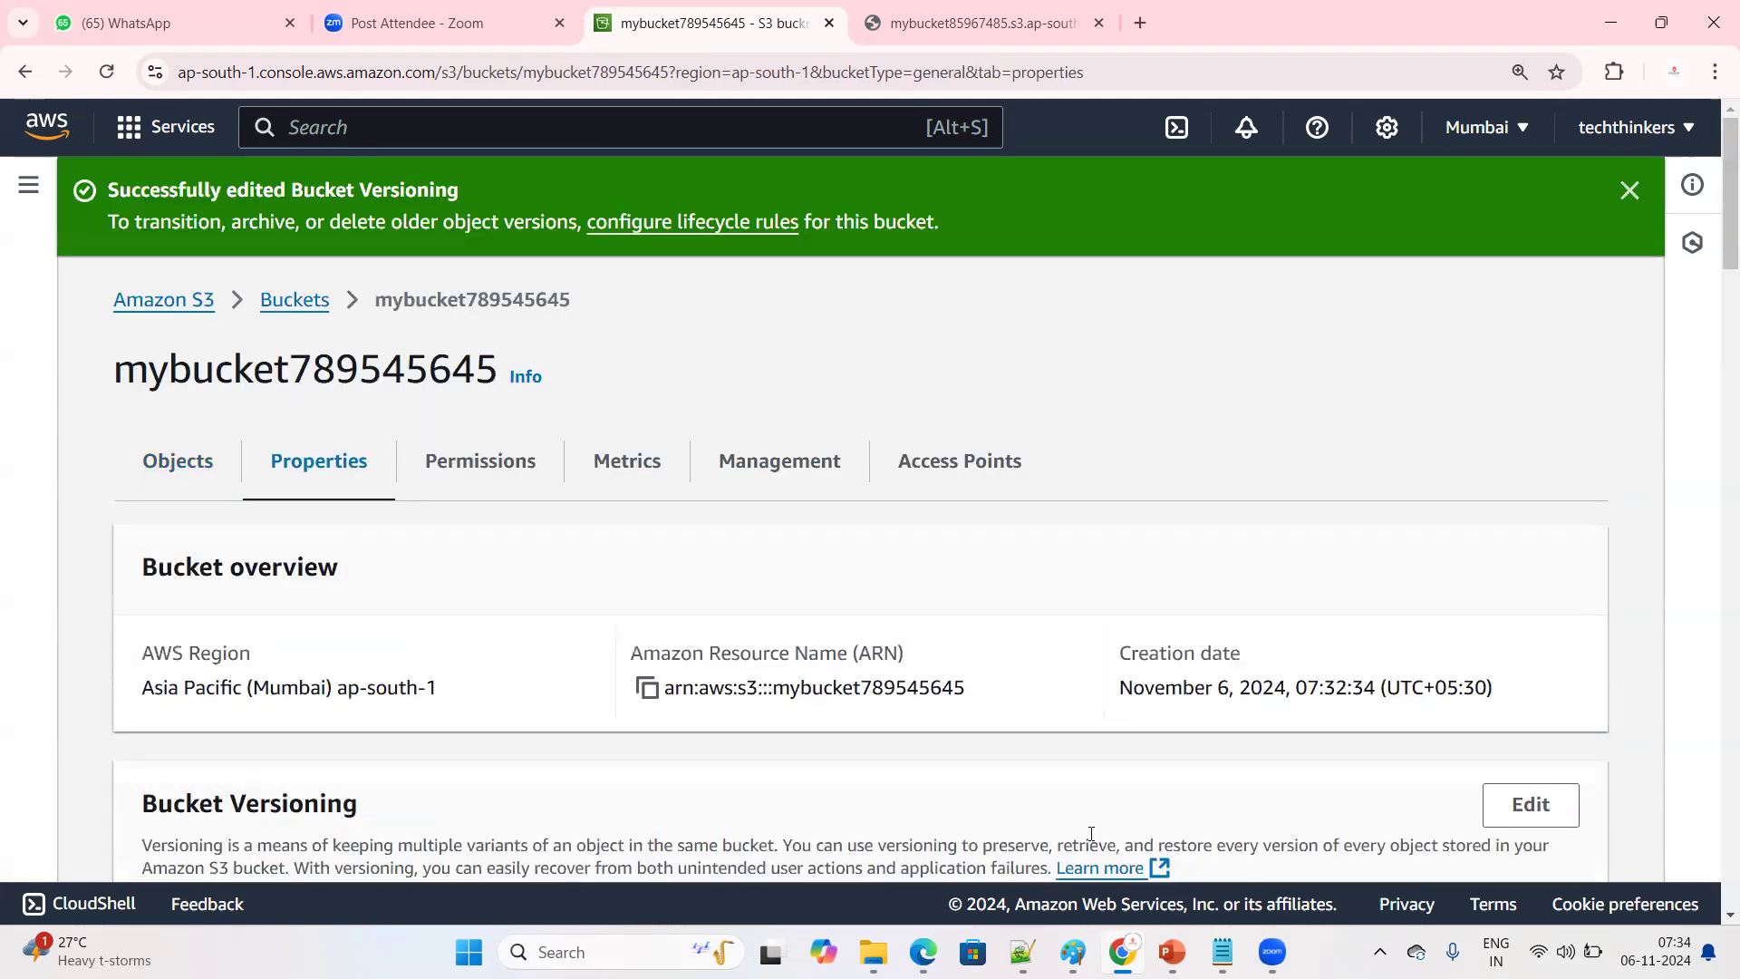
Reopen mybucket789545645 from the bucket list and examine the Show versions option above its objects
{"action": "left_click", "coordinate": [292, 305]}
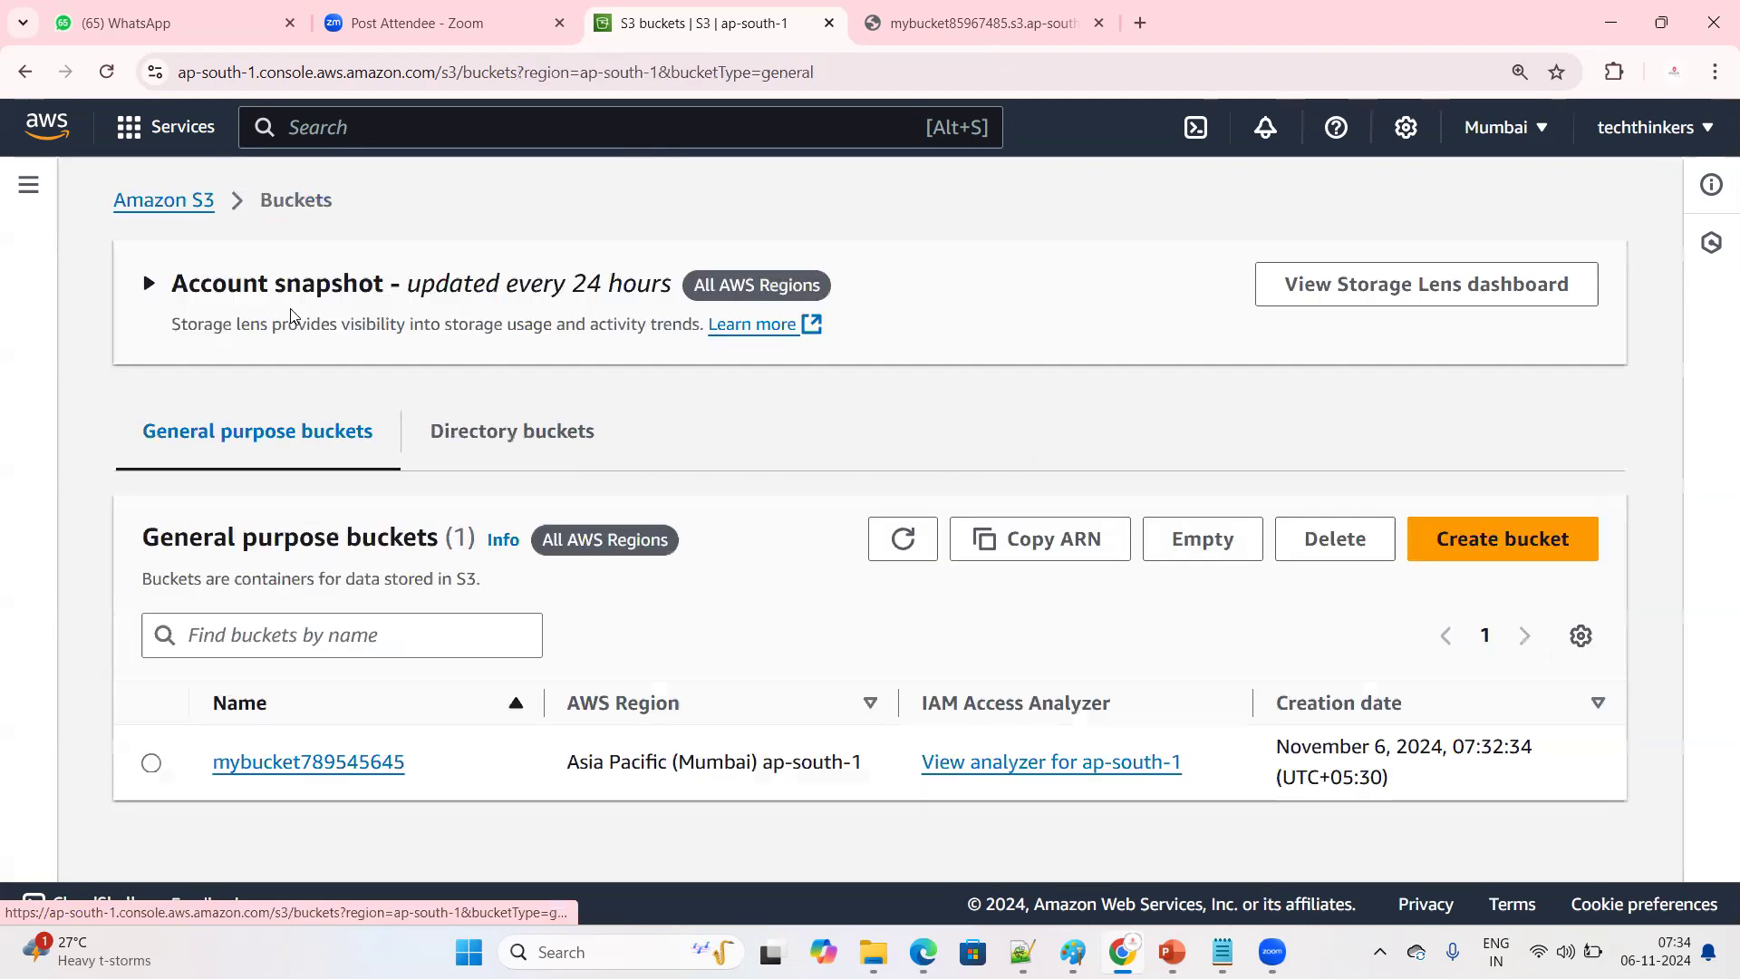
{"action": "left_click", "coordinate": [304, 764]}
{"action": "left_click_drag", "start_coordinate": [597, 728], "coordinate": [752, 723]}
{"action": "scroll", "coordinate": [770, 716], "scroll_direction": "down", "scroll_amount": 1}
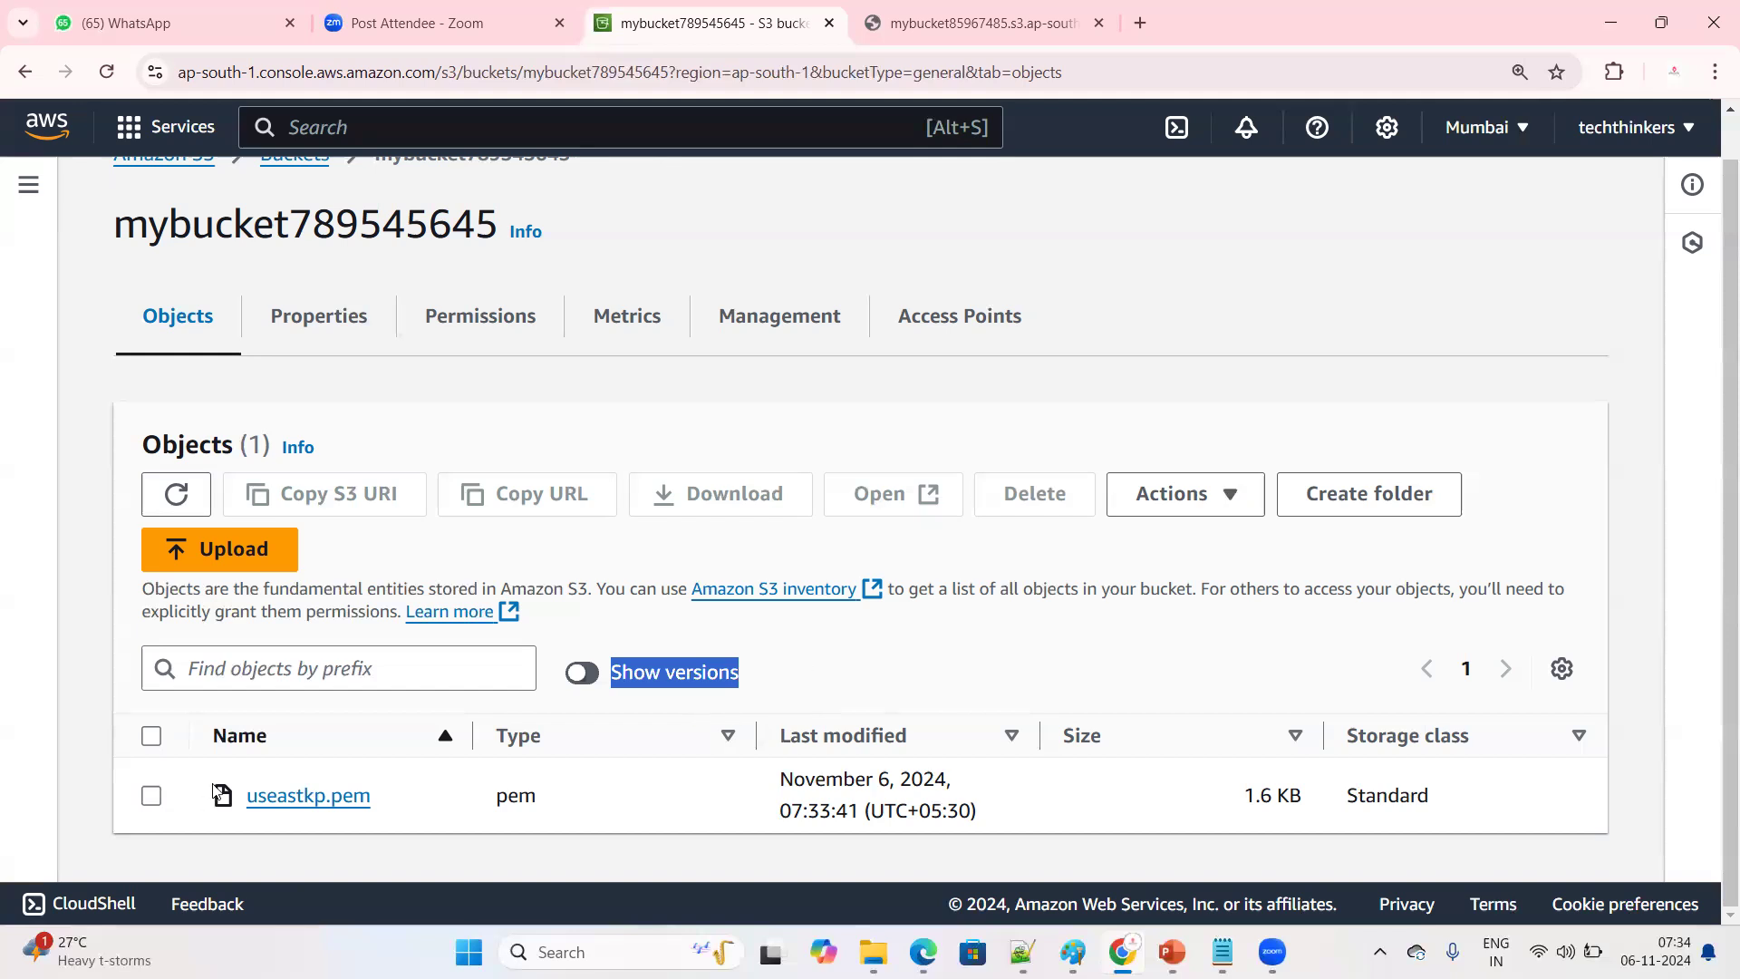
{"action": "left_click", "coordinate": [152, 796]}
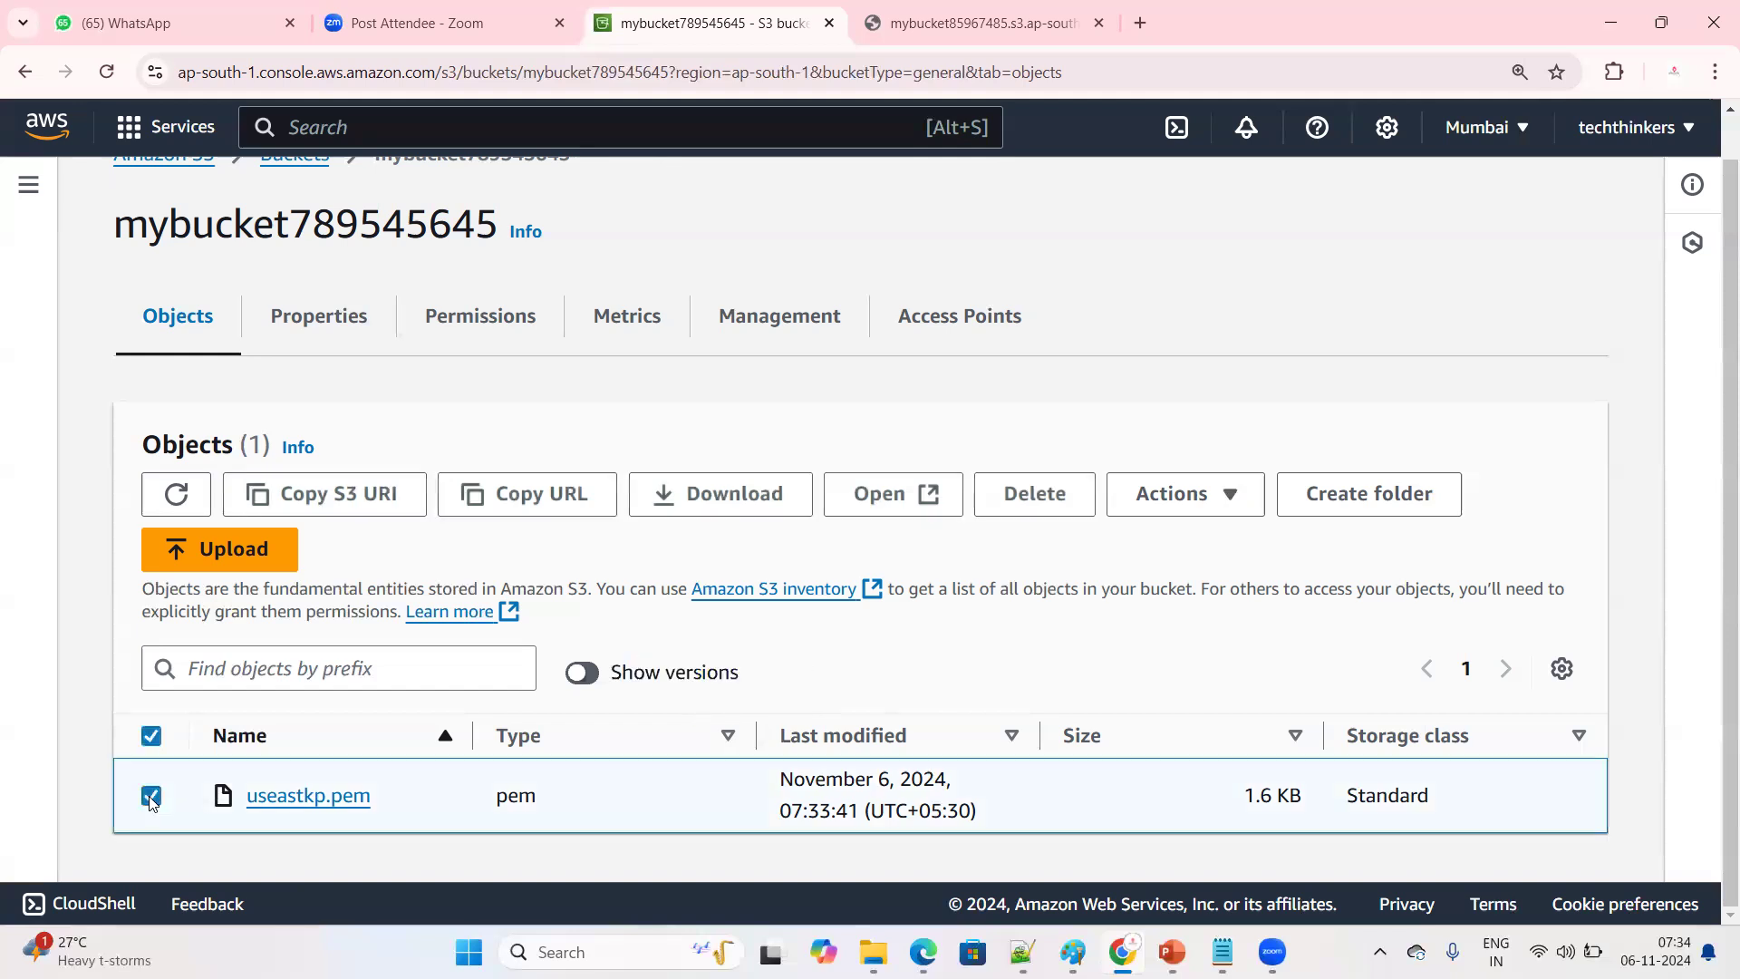
{"action": "left_click", "coordinate": [1030, 497]}
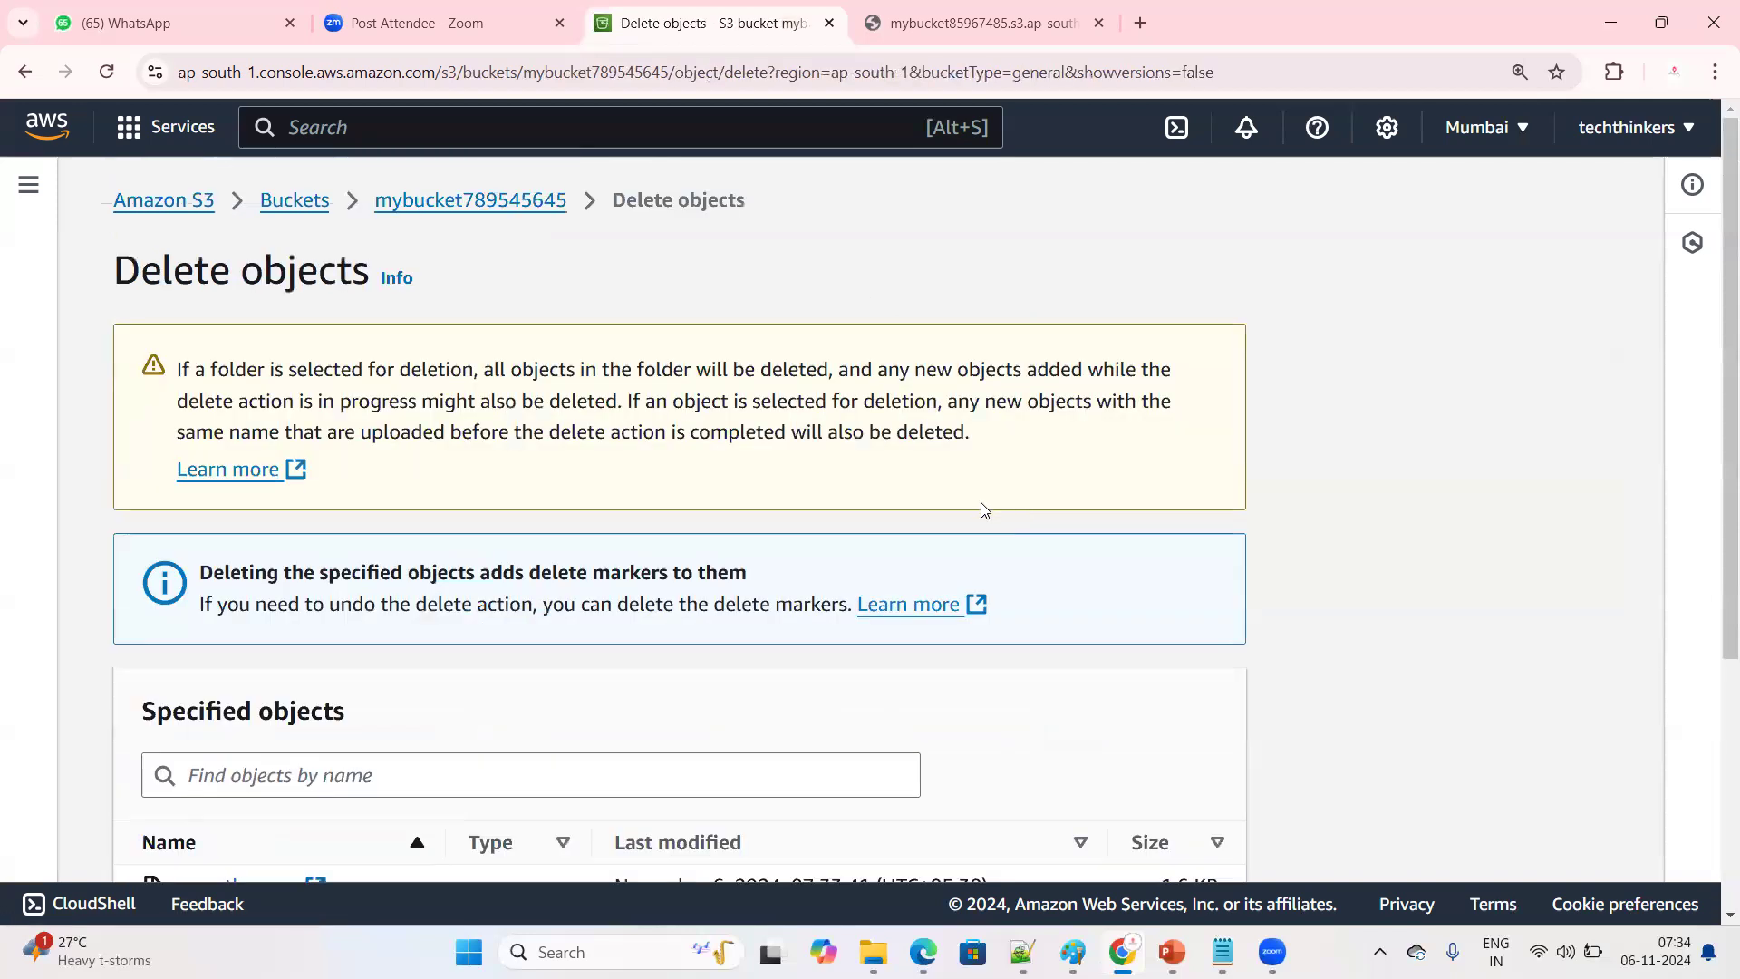
{"action": "left_click", "coordinate": [22, 76]}
{"action": "scroll", "coordinate": [542, 564], "scroll_direction": "down", "scroll_amount": 1}
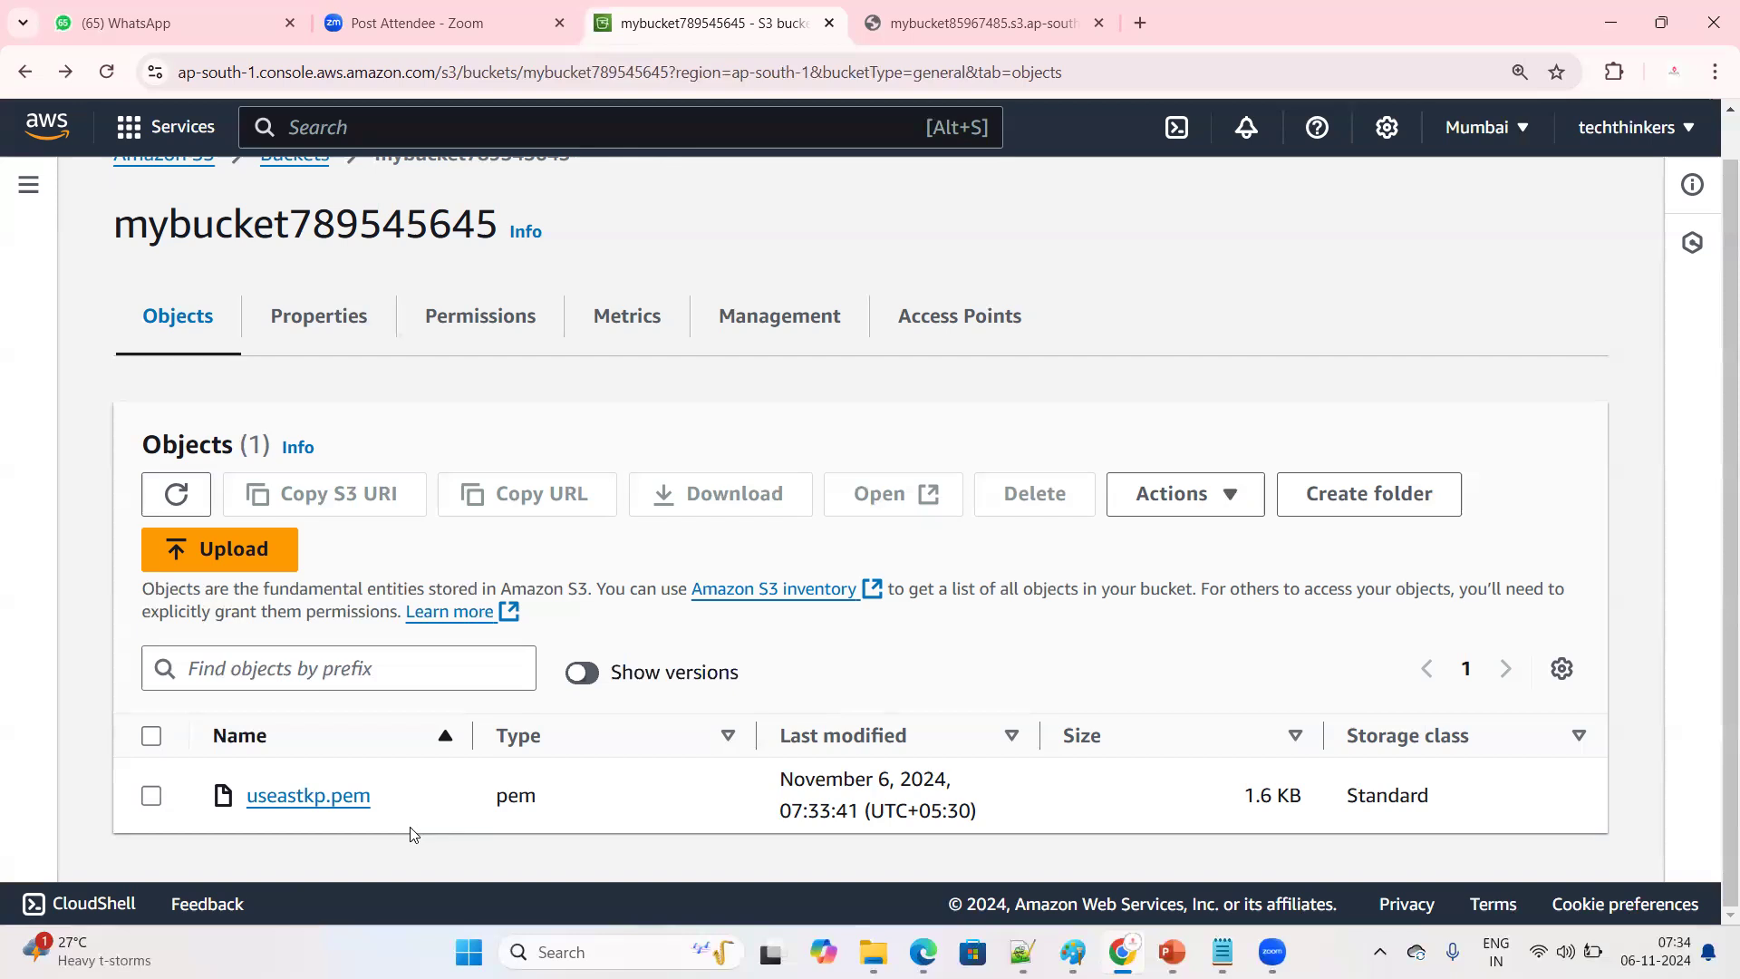
{"action": "triple_click", "coordinate": [725, 675]}
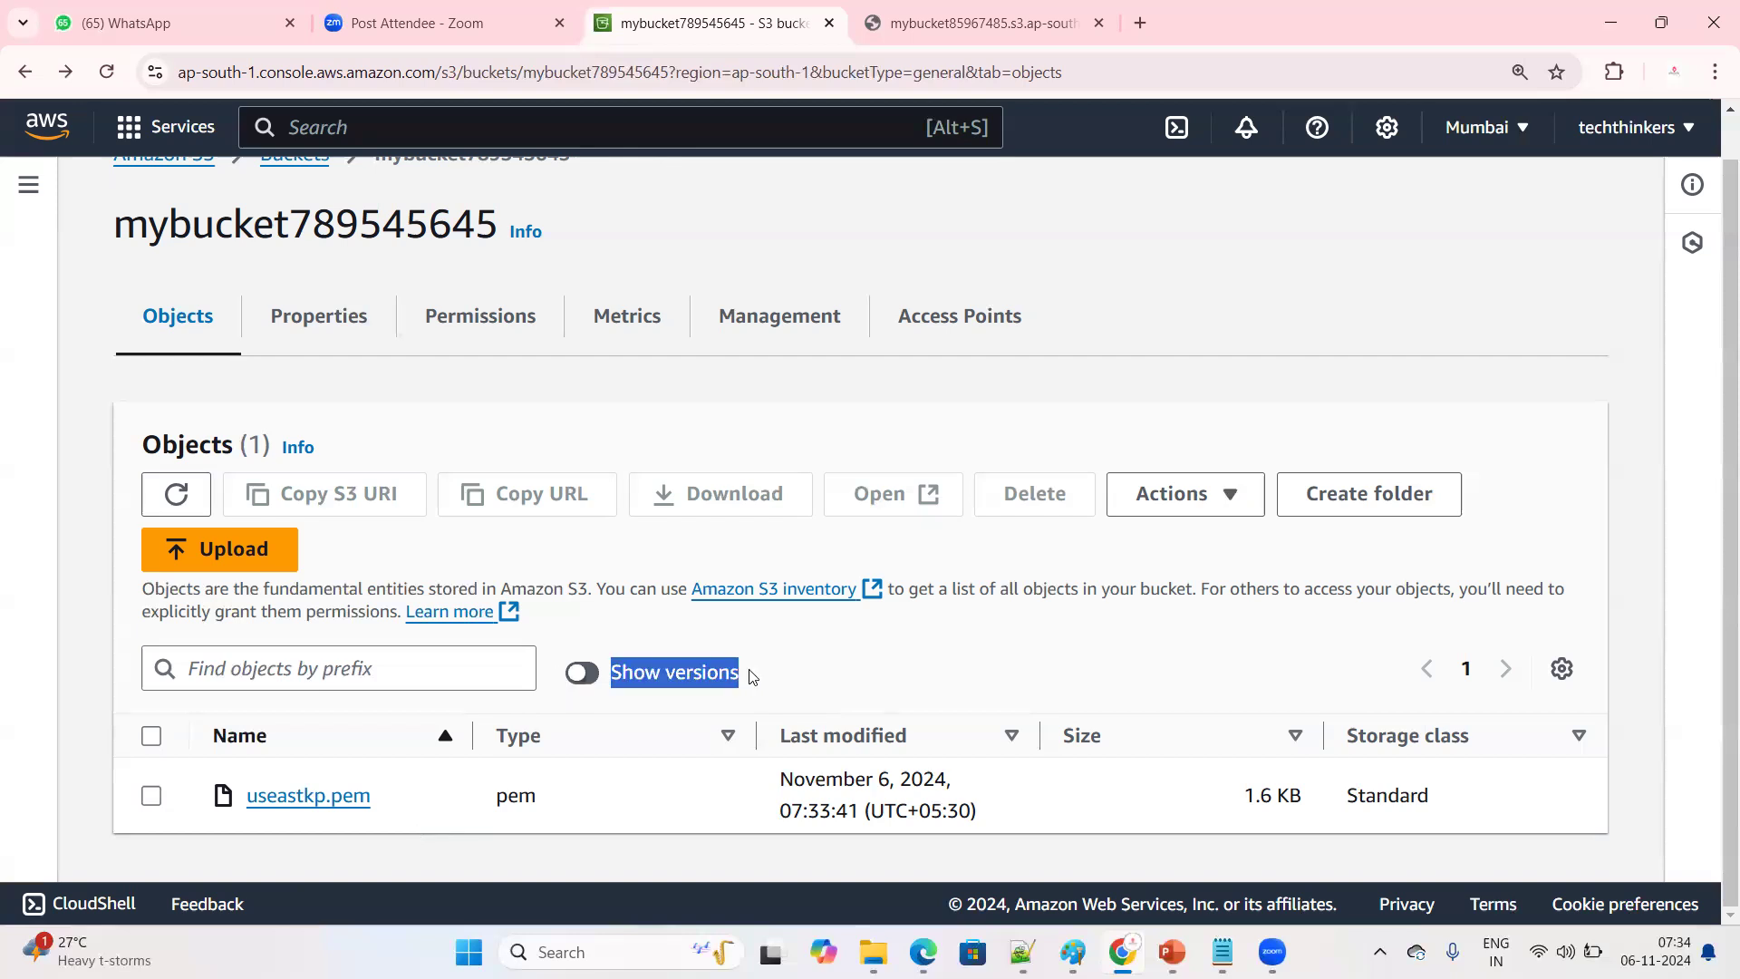
Delete useastkp.pem from mybucket789545645, confirming the deletion with the text delete
{"action": "left_click", "coordinate": [151, 802]}
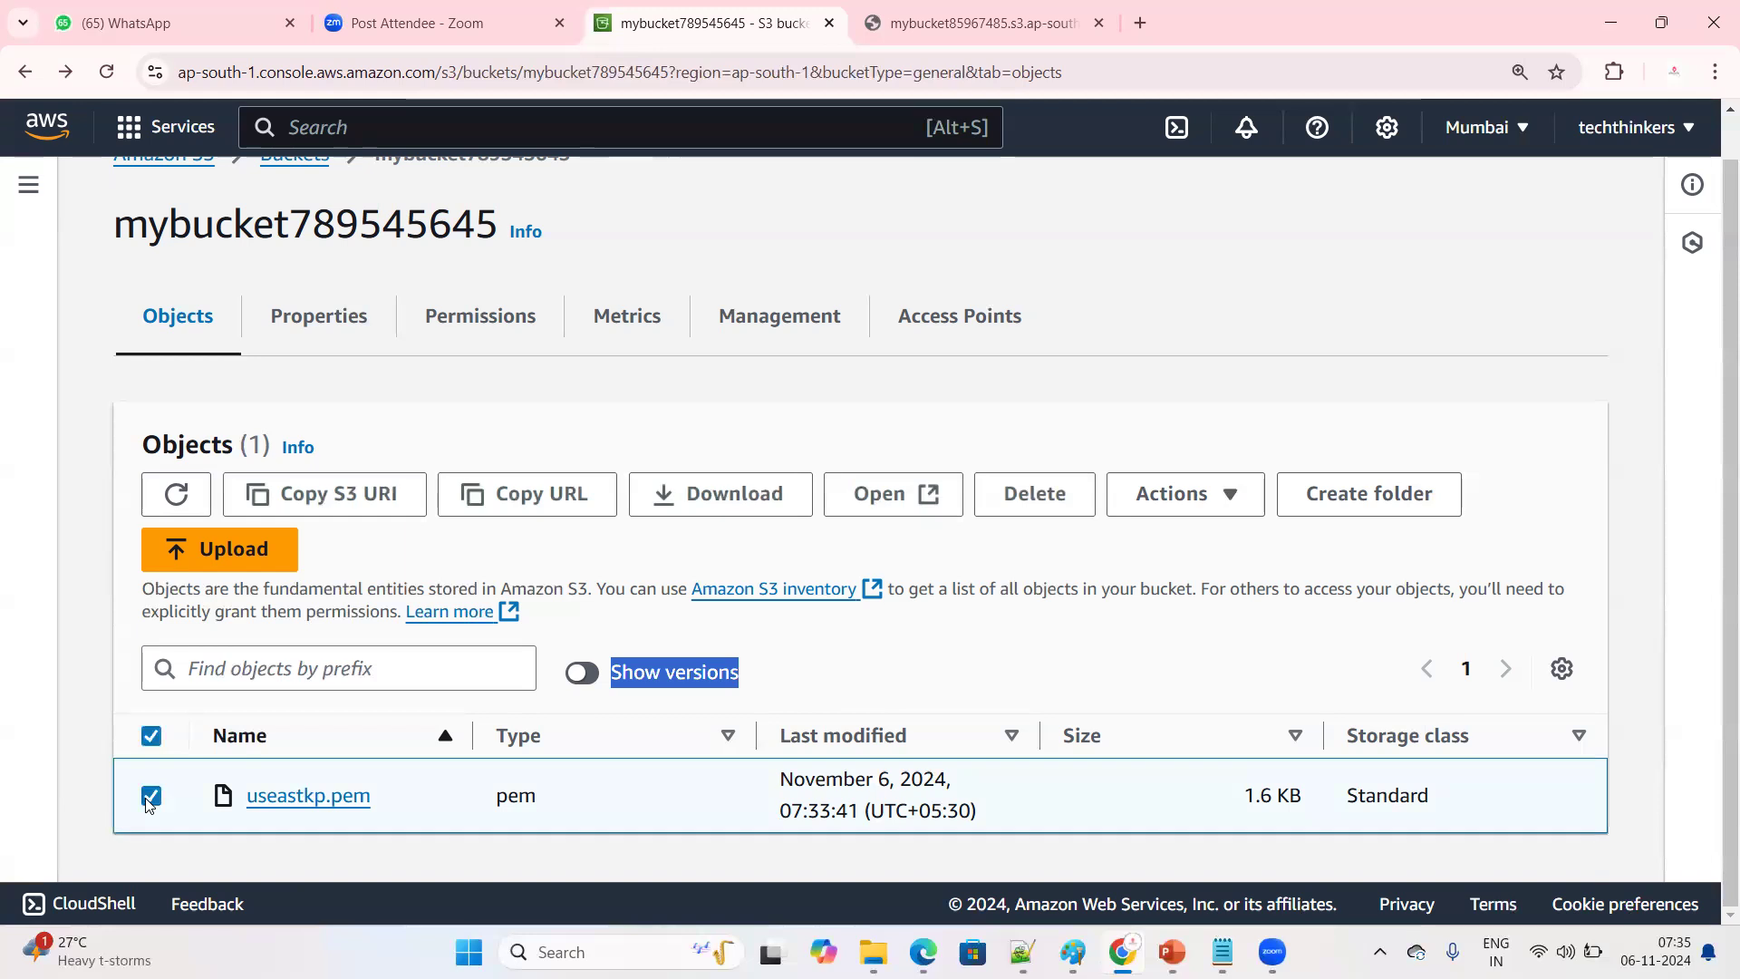
{"action": "left_click", "coordinate": [1023, 492]}
{"action": "scroll", "coordinate": [370, 602], "scroll_direction": "down", "scroll_amount": 3}
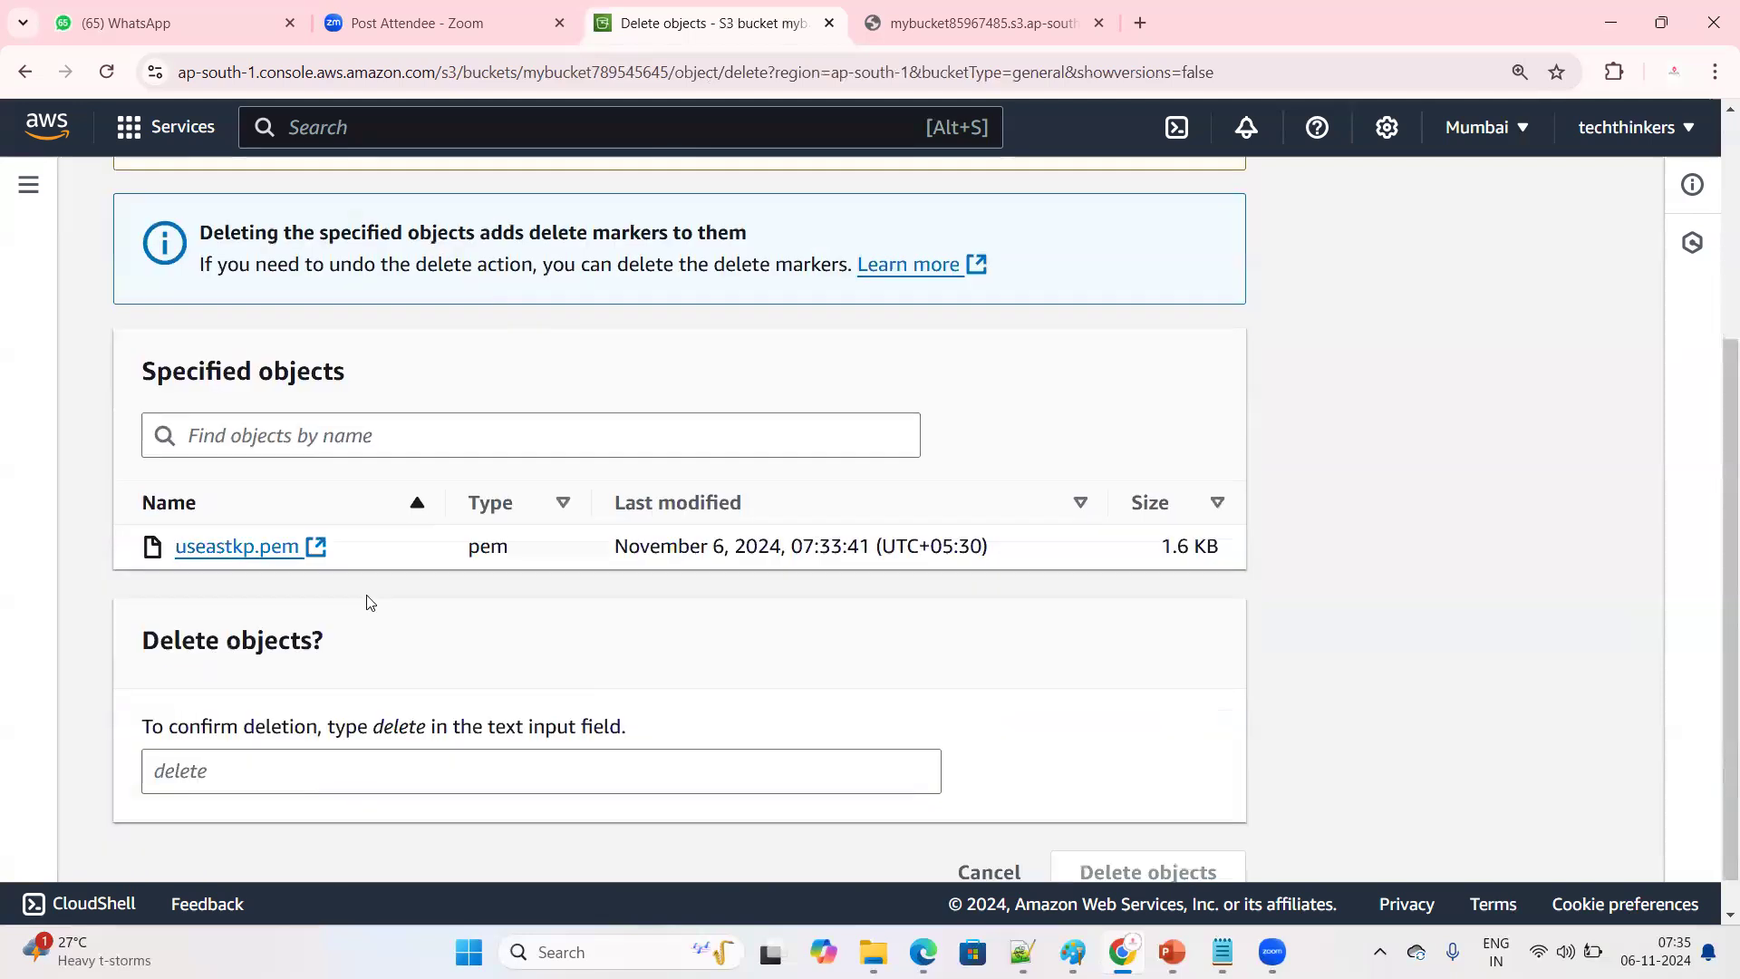
{"action": "left_click", "coordinate": [207, 776]}
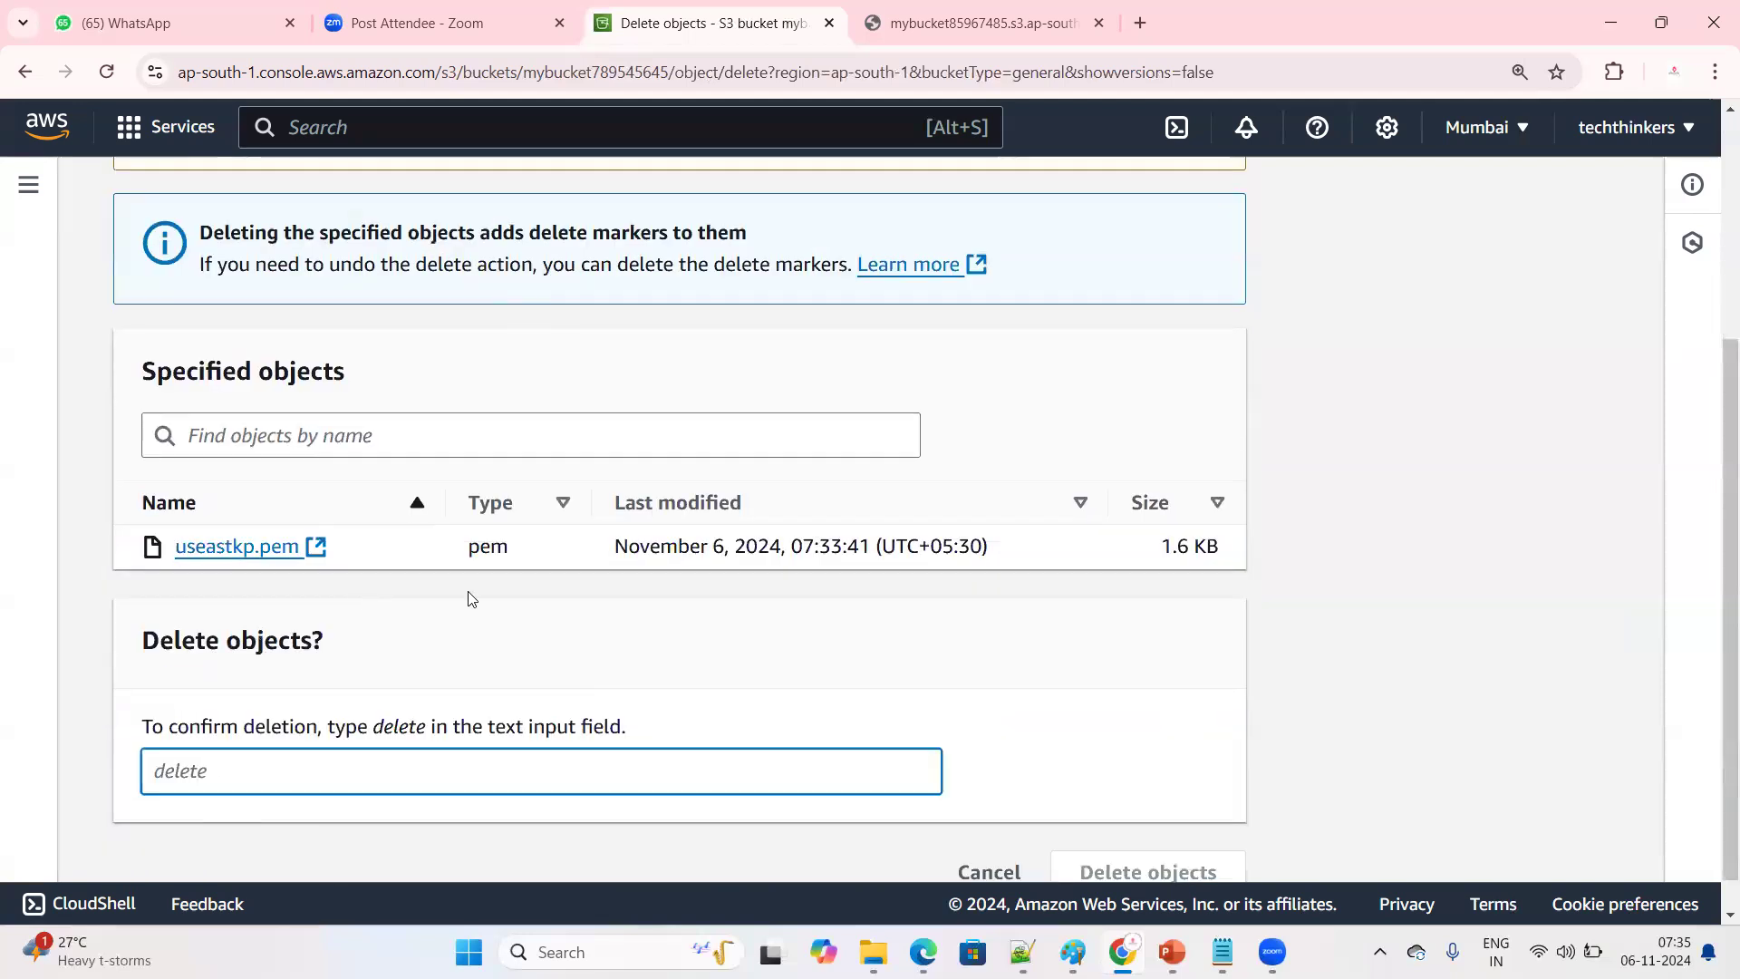
{"action": "type", "text": "delete"}
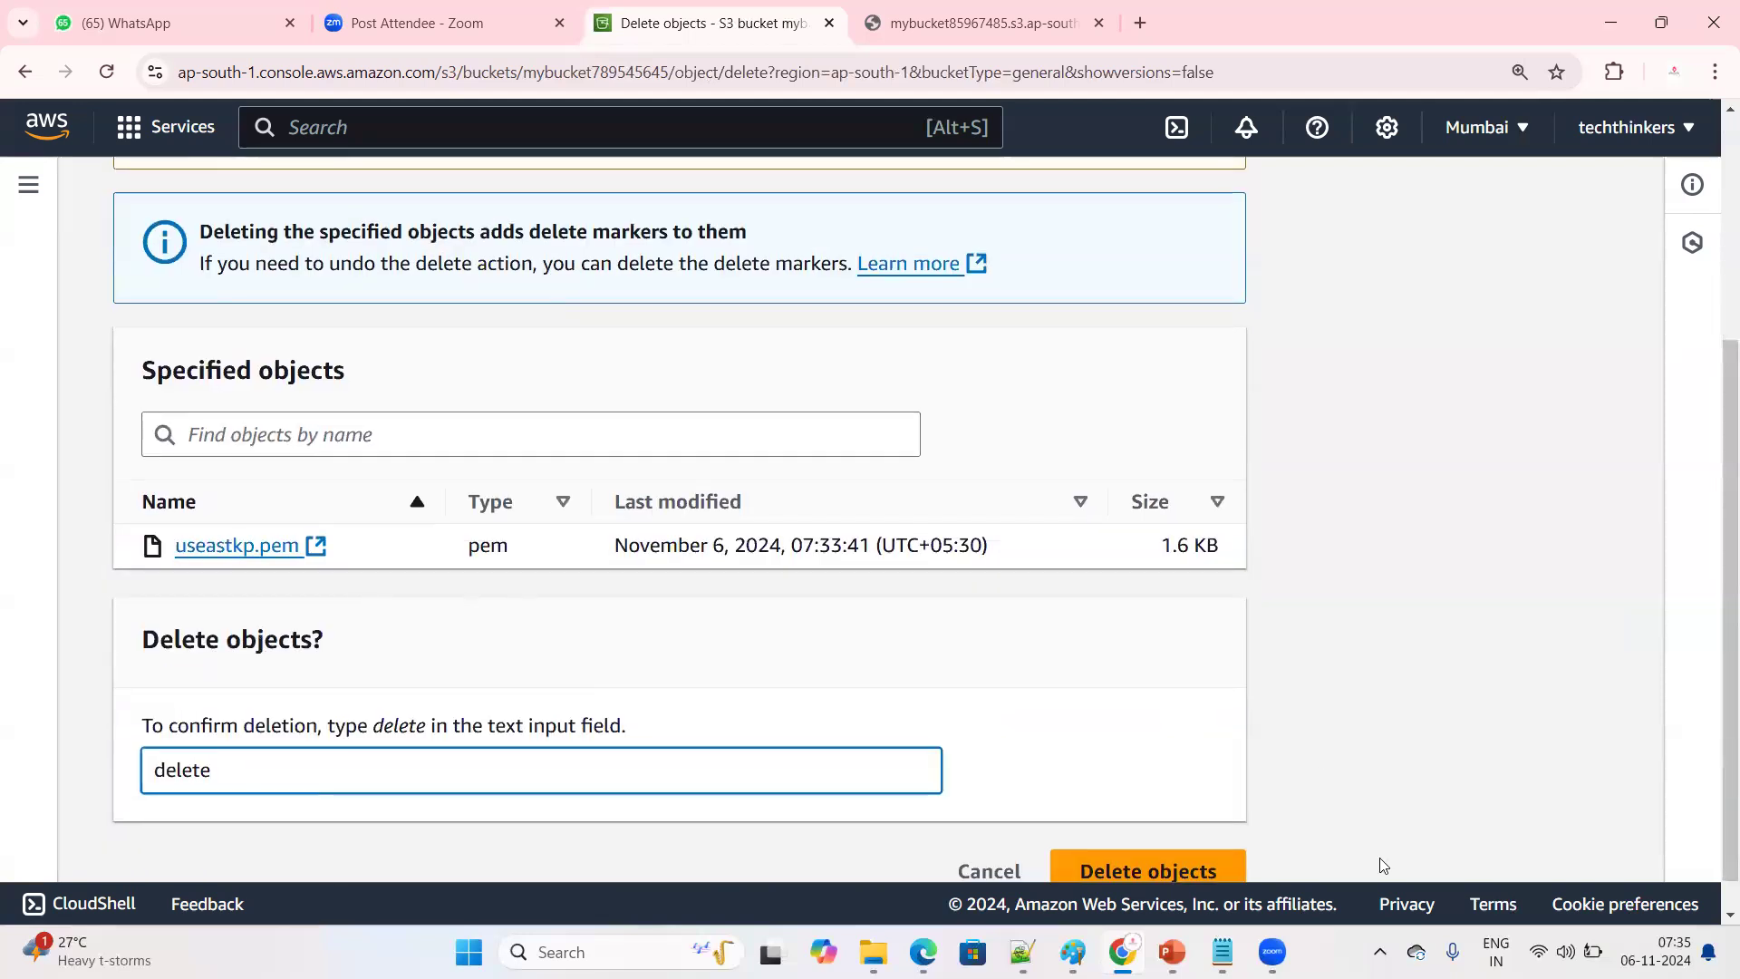
{"action": "scroll", "coordinate": [1379, 862], "scroll_direction": "down", "scroll_amount": 1}
{"action": "left_click", "coordinate": [1213, 843]}
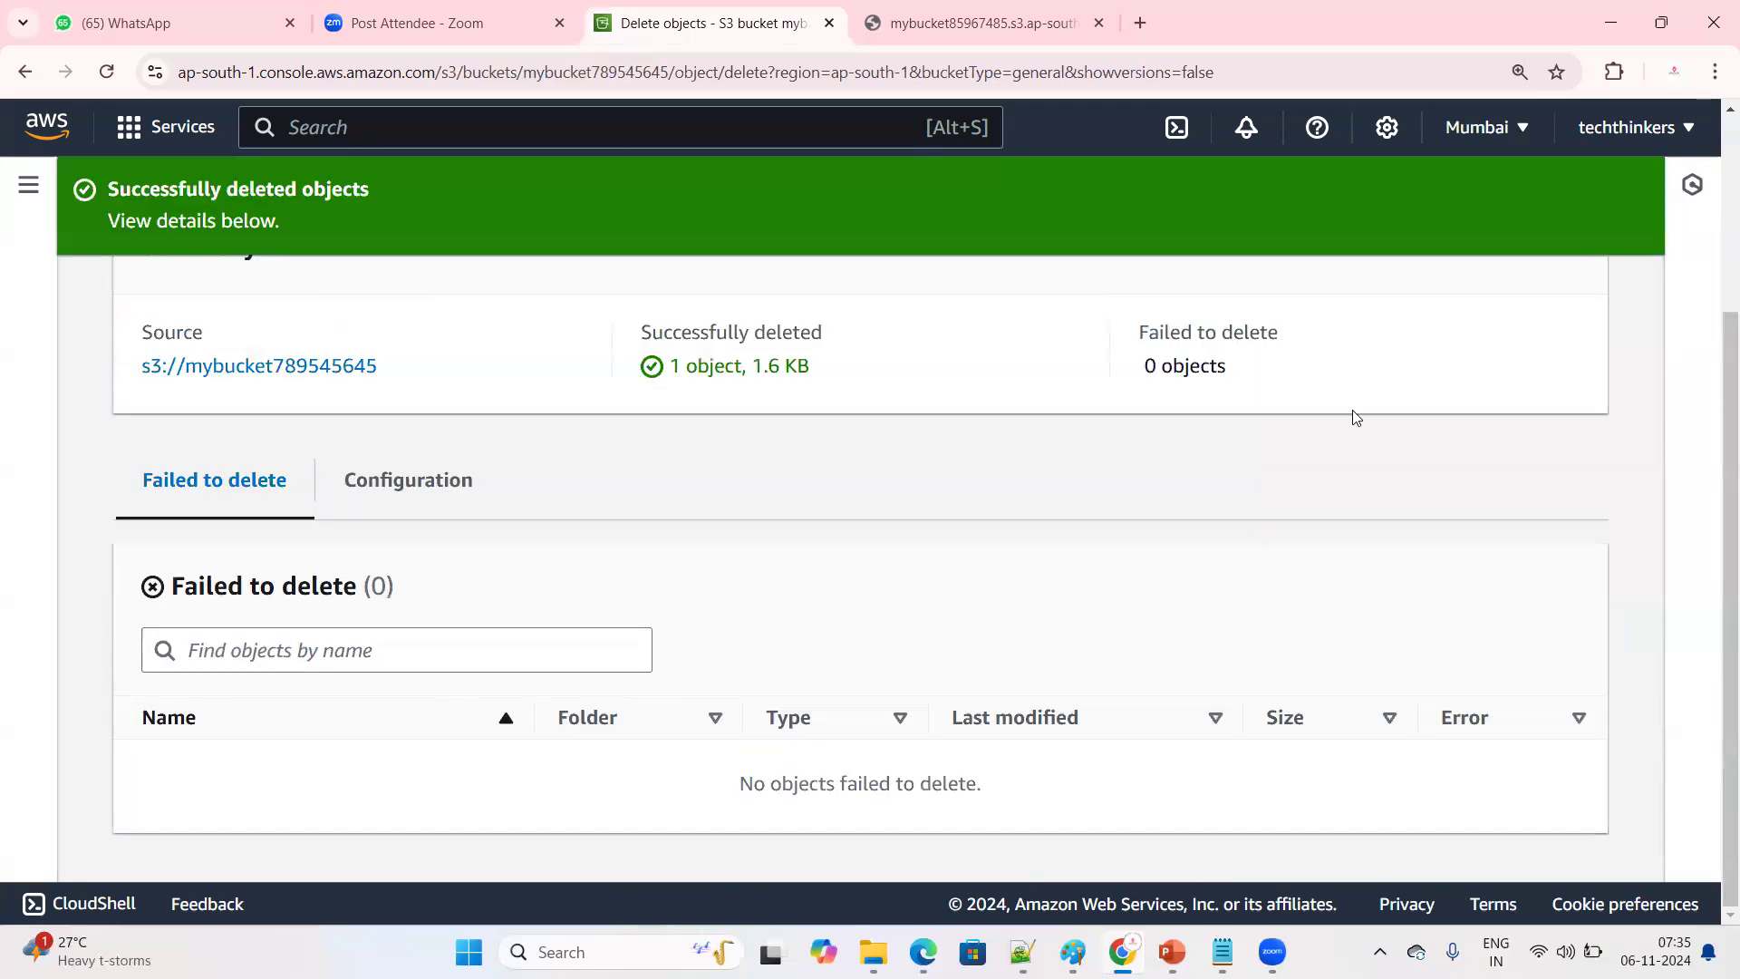
Close the deletion status page and turn on Show versions for mybucket789545645 to inspect the delete marker of useastkp.pem
{"action": "scroll", "coordinate": [1464, 376], "scroll_direction": "up", "scroll_amount": 3}
{"action": "left_click", "coordinate": [1553, 312]}
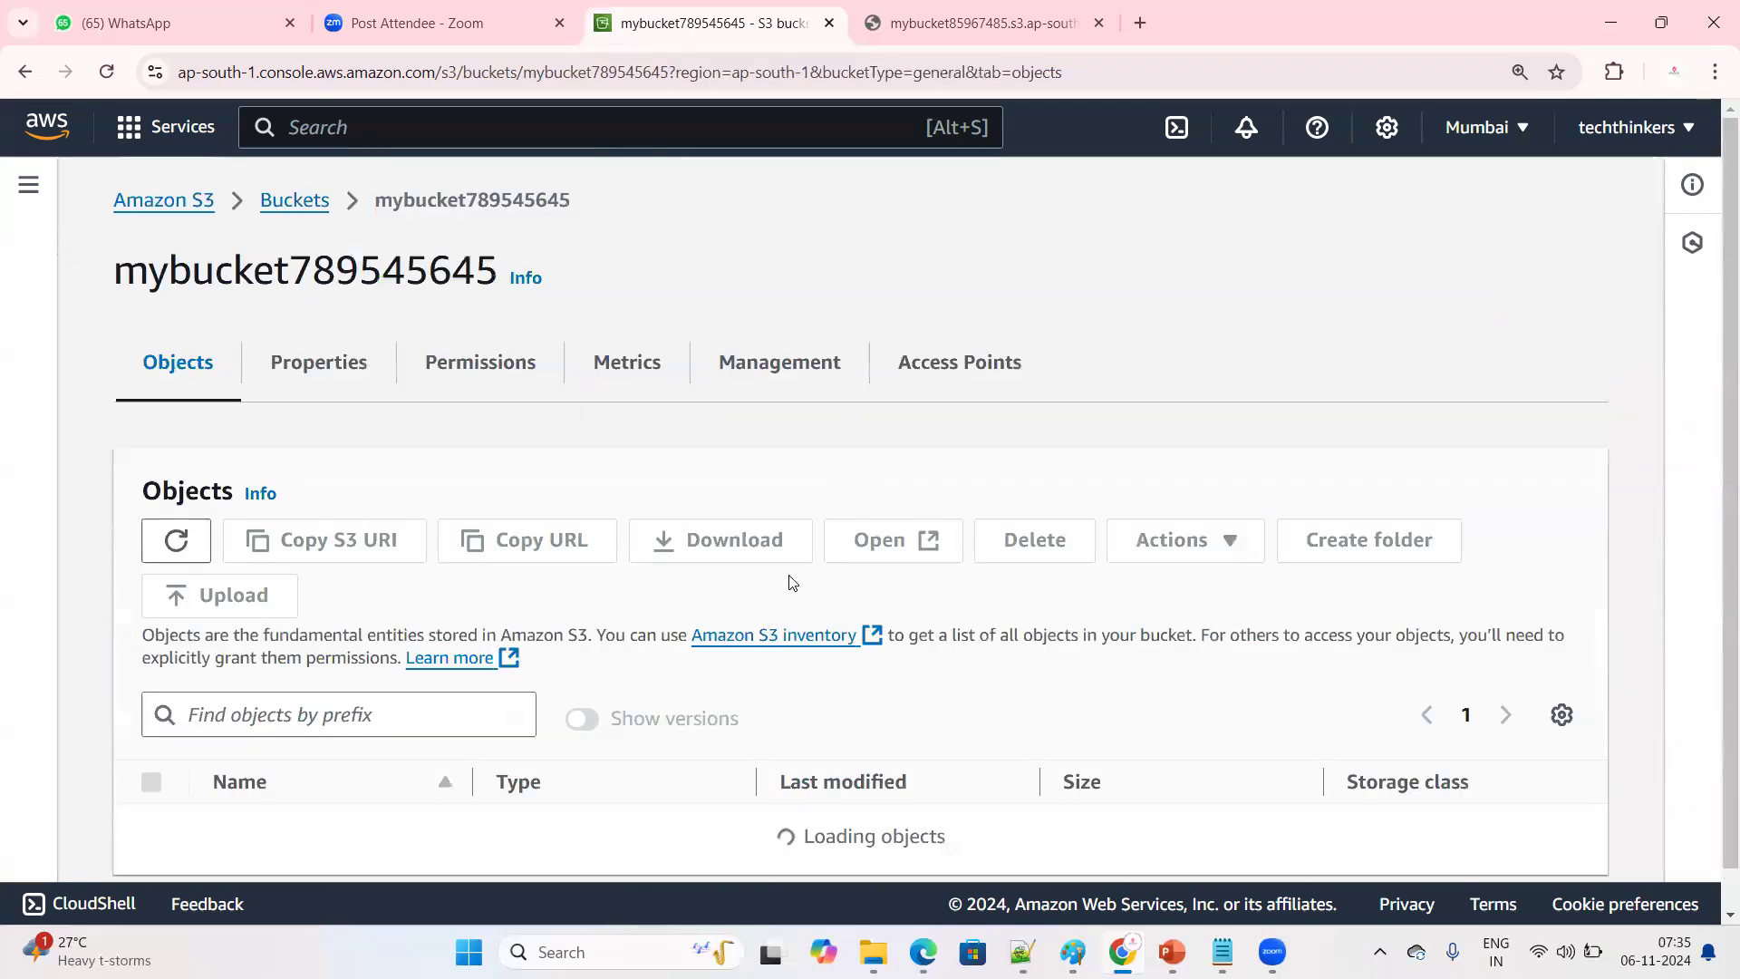
{"action": "scroll", "coordinate": [272, 771], "scroll_direction": "down", "scroll_amount": 2}
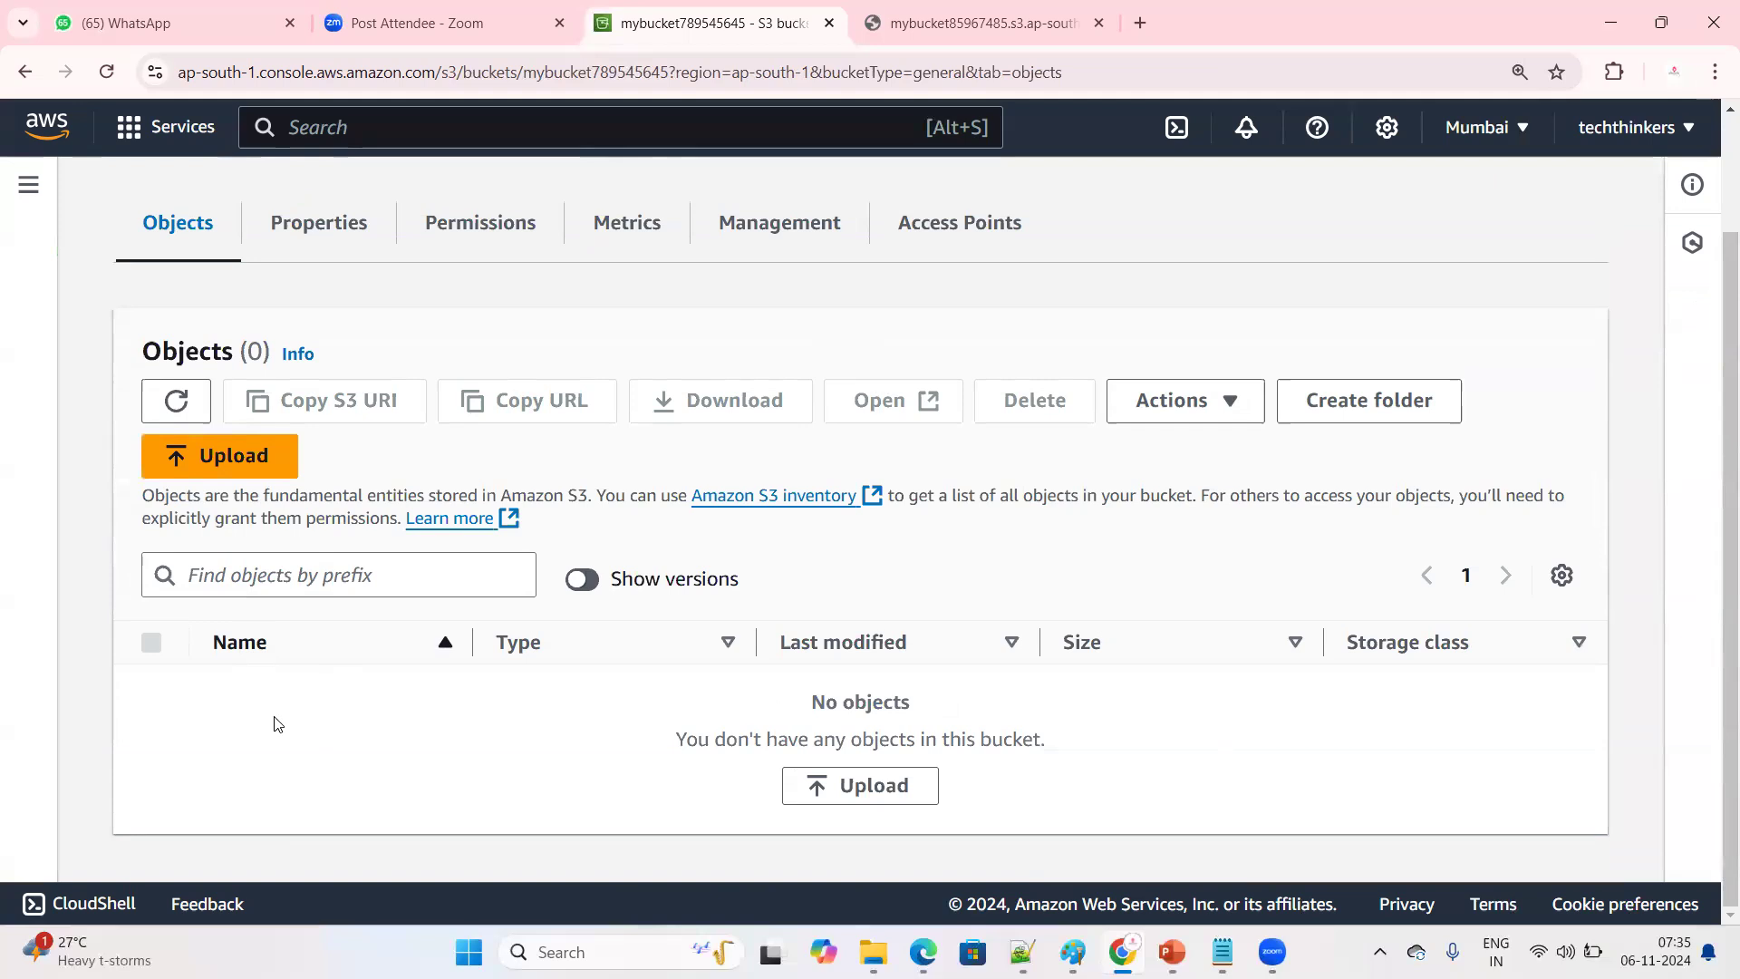
{"action": "left_click", "coordinate": [581, 581]}
{"action": "scroll", "coordinate": [583, 587], "scroll_direction": "down", "scroll_amount": 2}
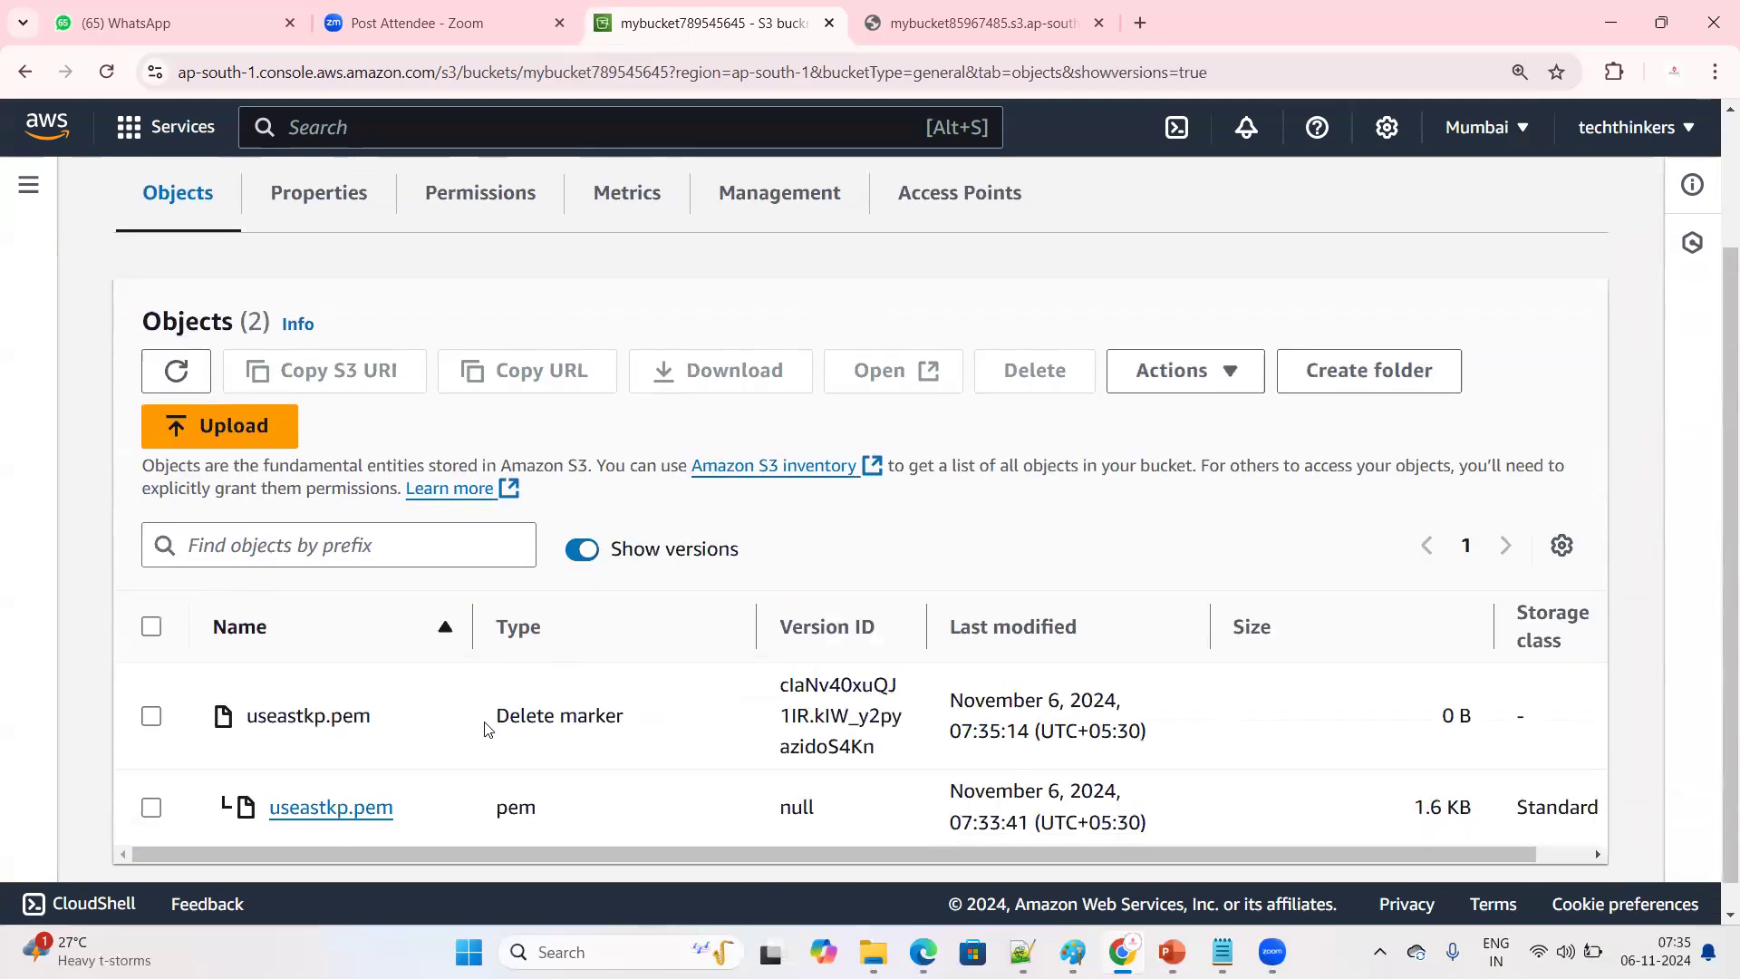
{"action": "left_click_drag", "start_coordinate": [489, 696], "coordinate": [660, 696]}
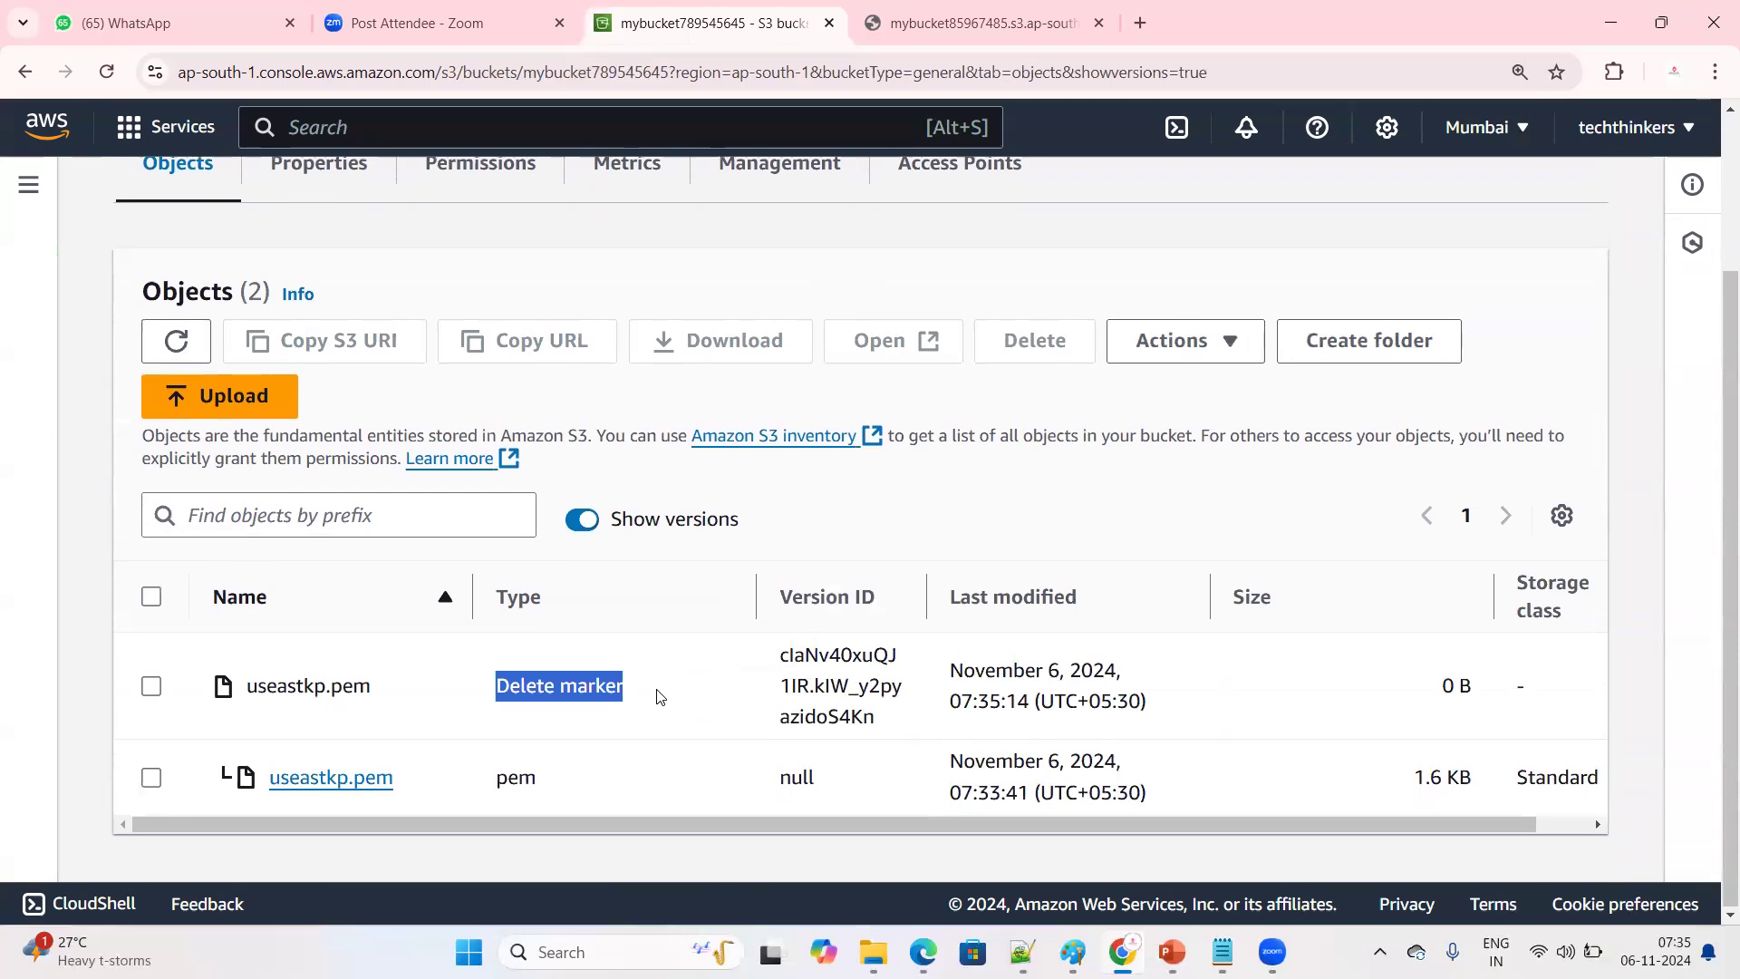
Permanently delete the delete marker of useastkp.pem, confirming with the text permanently delete, and close the deletion status page
{"action": "left_click", "coordinate": [151, 686]}
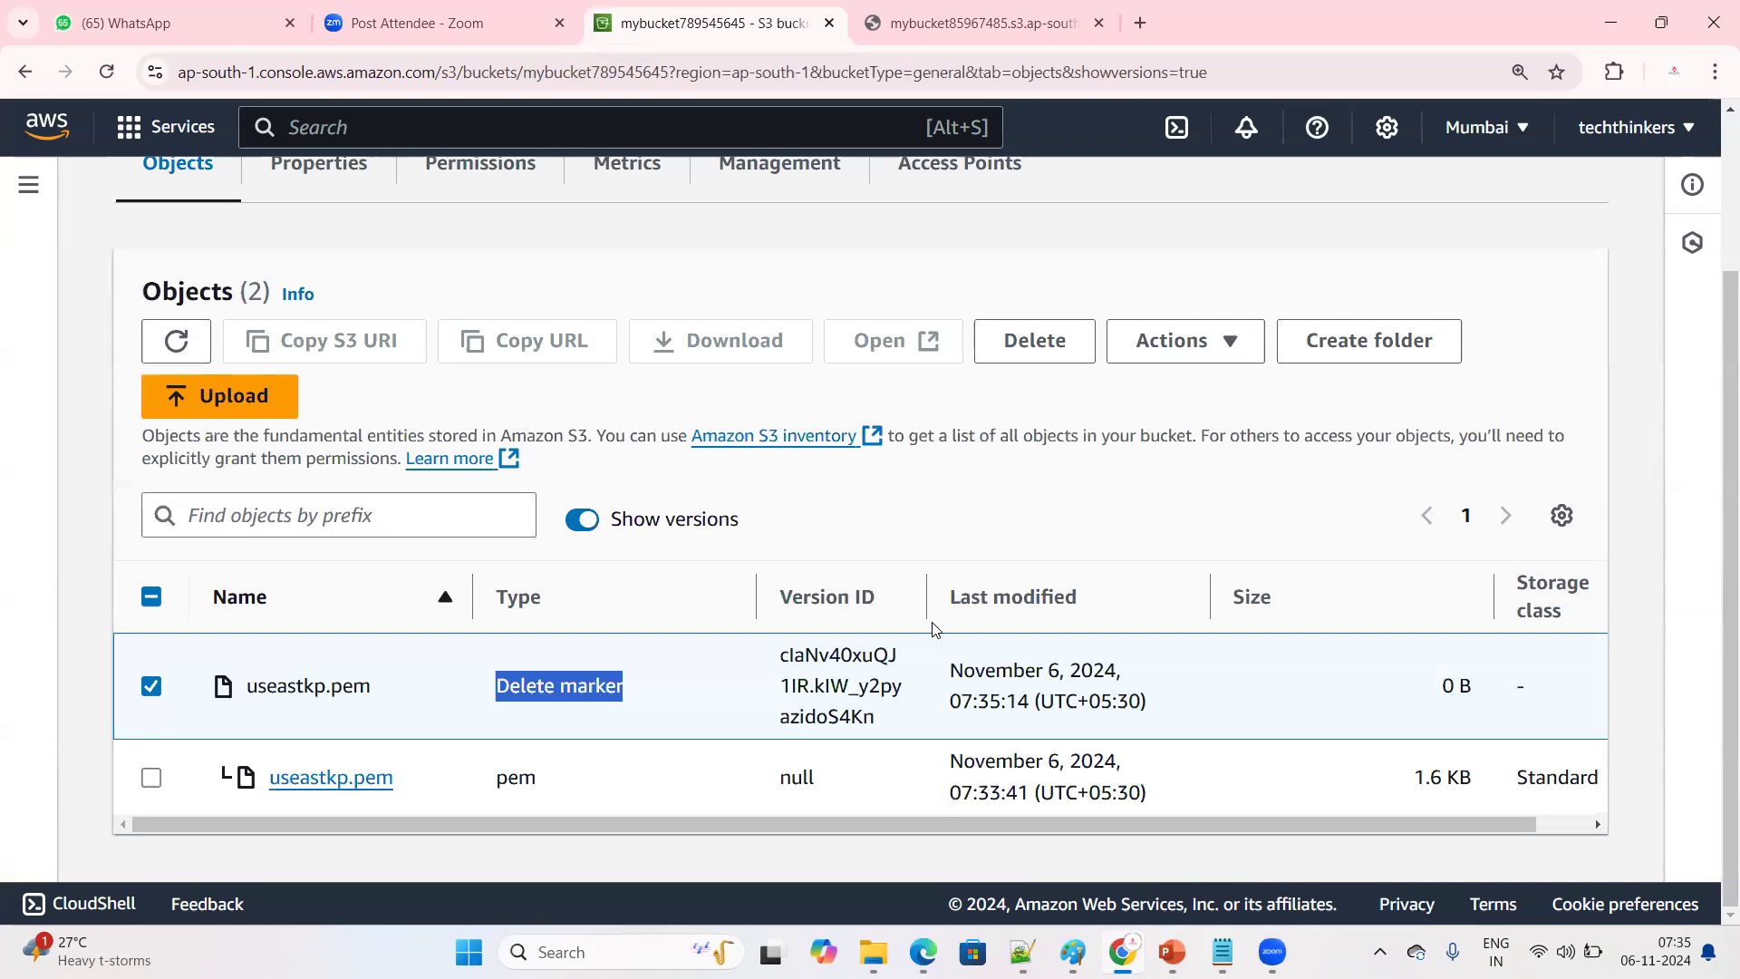
{"action": "left_click", "coordinate": [1039, 351]}
{"action": "scroll", "coordinate": [446, 665], "scroll_direction": "down", "scroll_amount": 5}
{"action": "scroll", "coordinate": [442, 656], "scroll_direction": "down", "scroll_amount": 2}
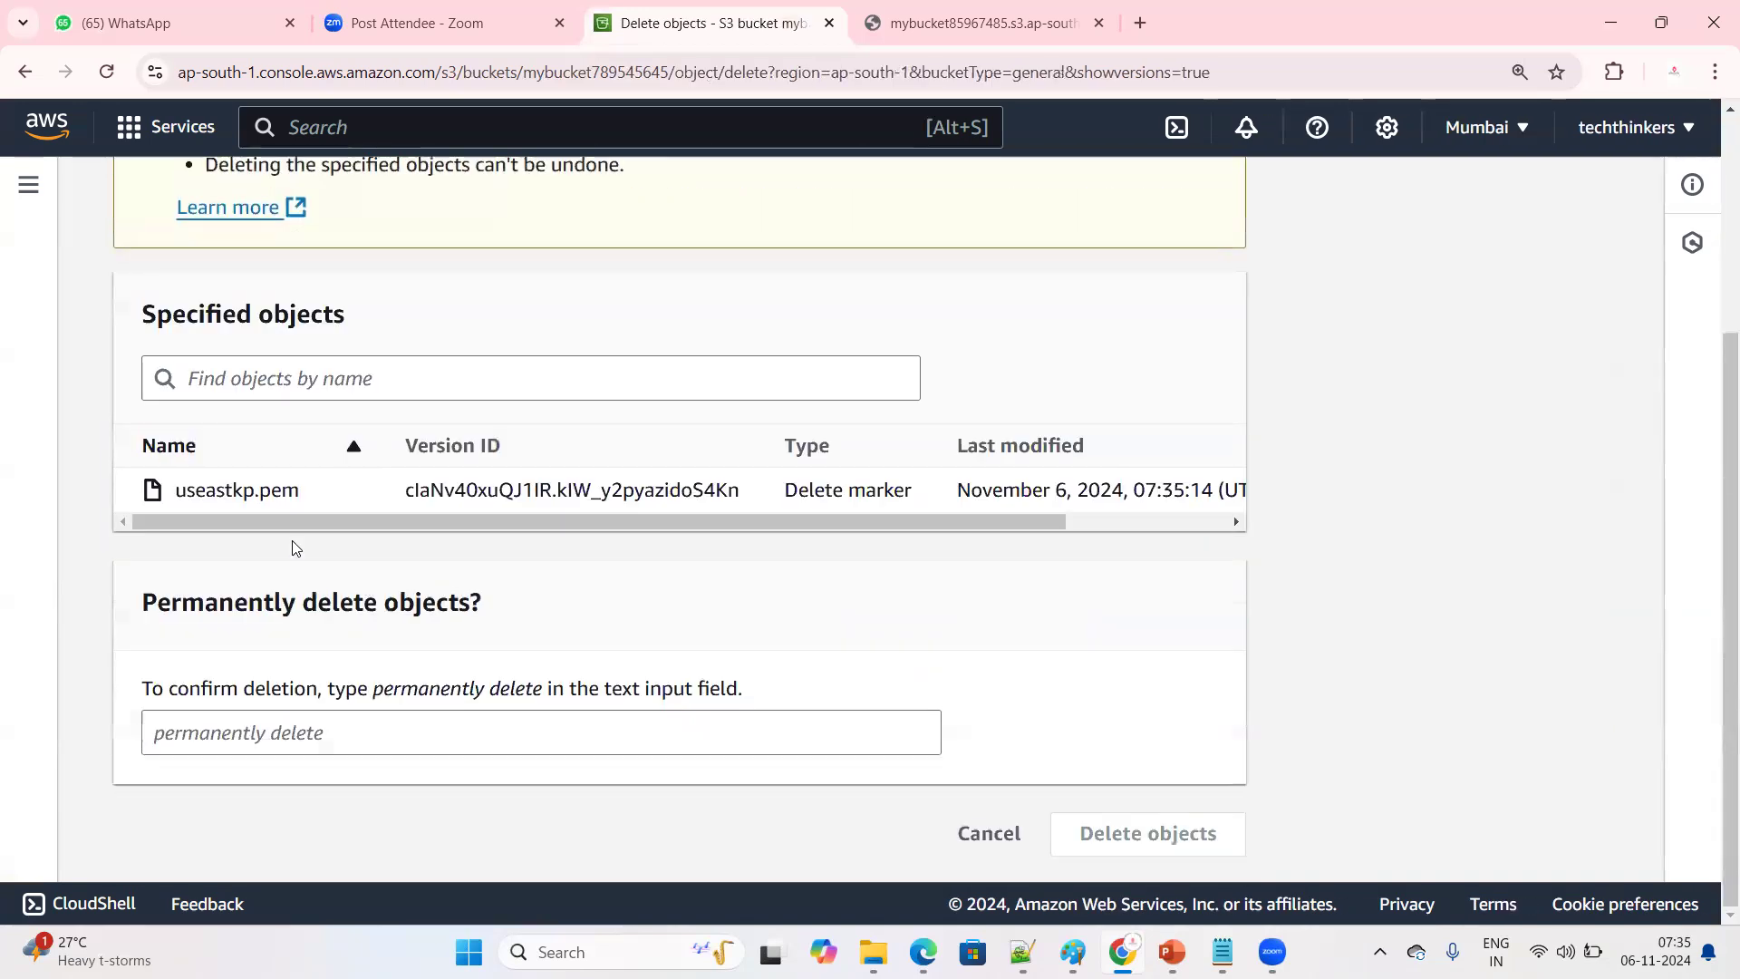
{"action": "left_click", "coordinate": [370, 385]}
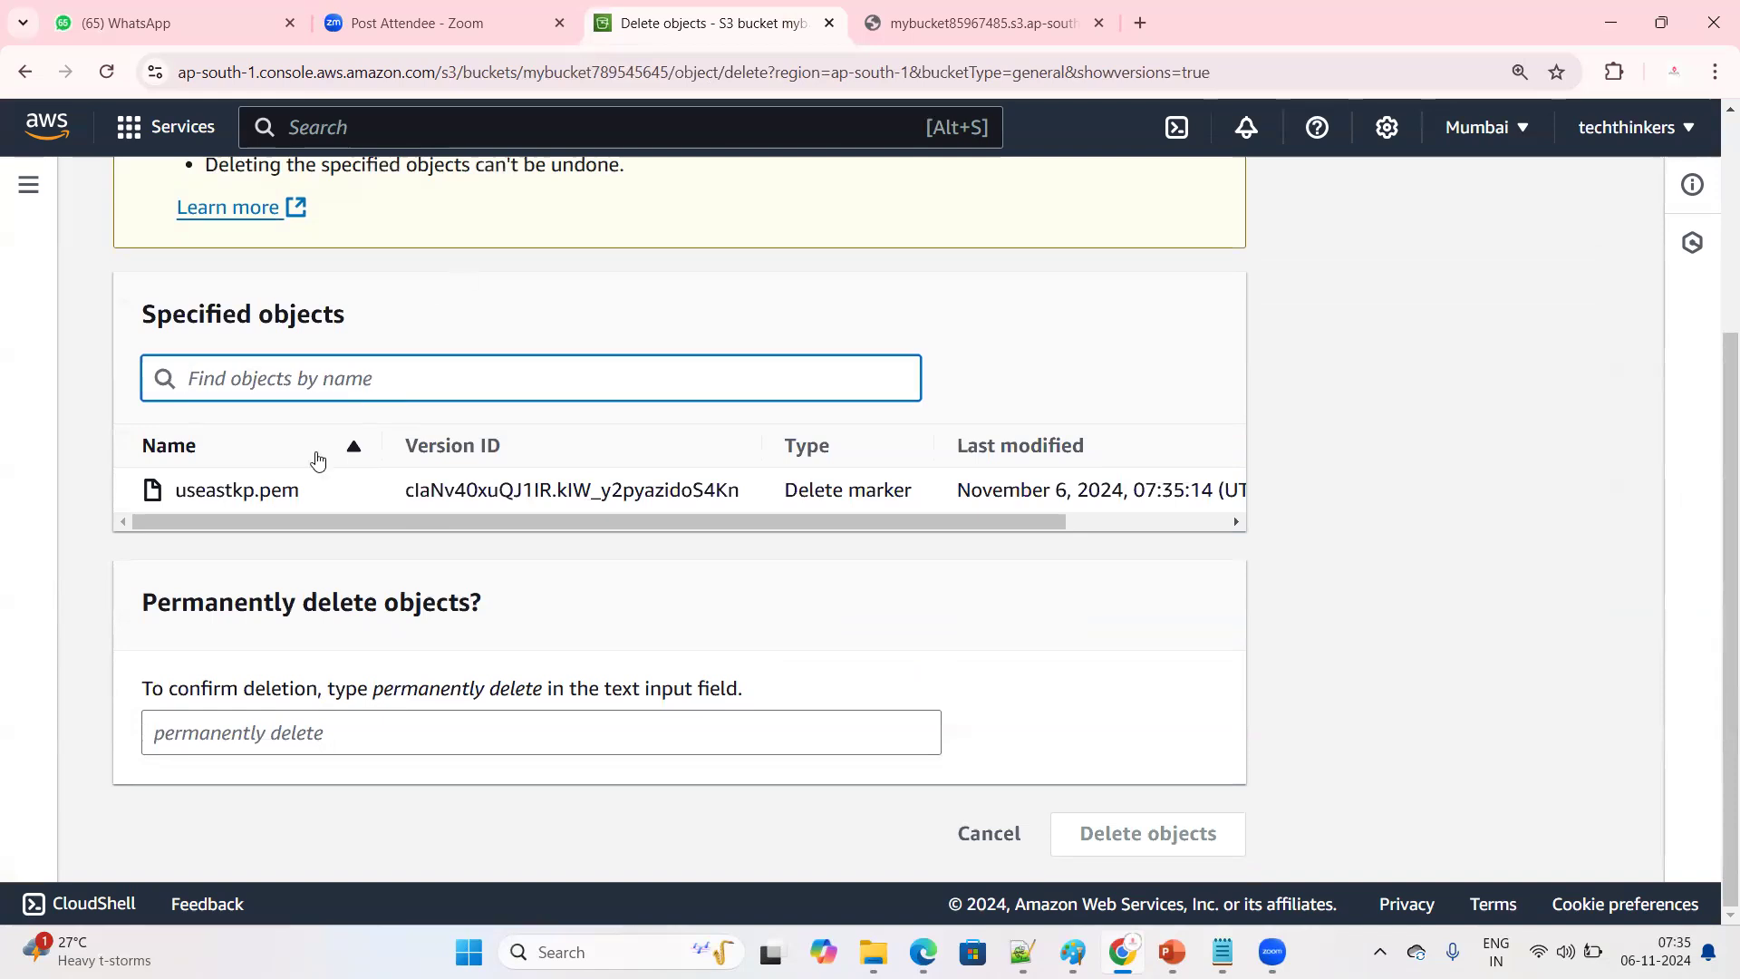
{"action": "left_click_drag", "start_coordinate": [371, 696], "coordinate": [539, 705]}
{"action": "left_click_drag", "start_coordinate": [523, 694], "coordinate": [525, 693]}
{"action": "right_click", "coordinate": [524, 693]}
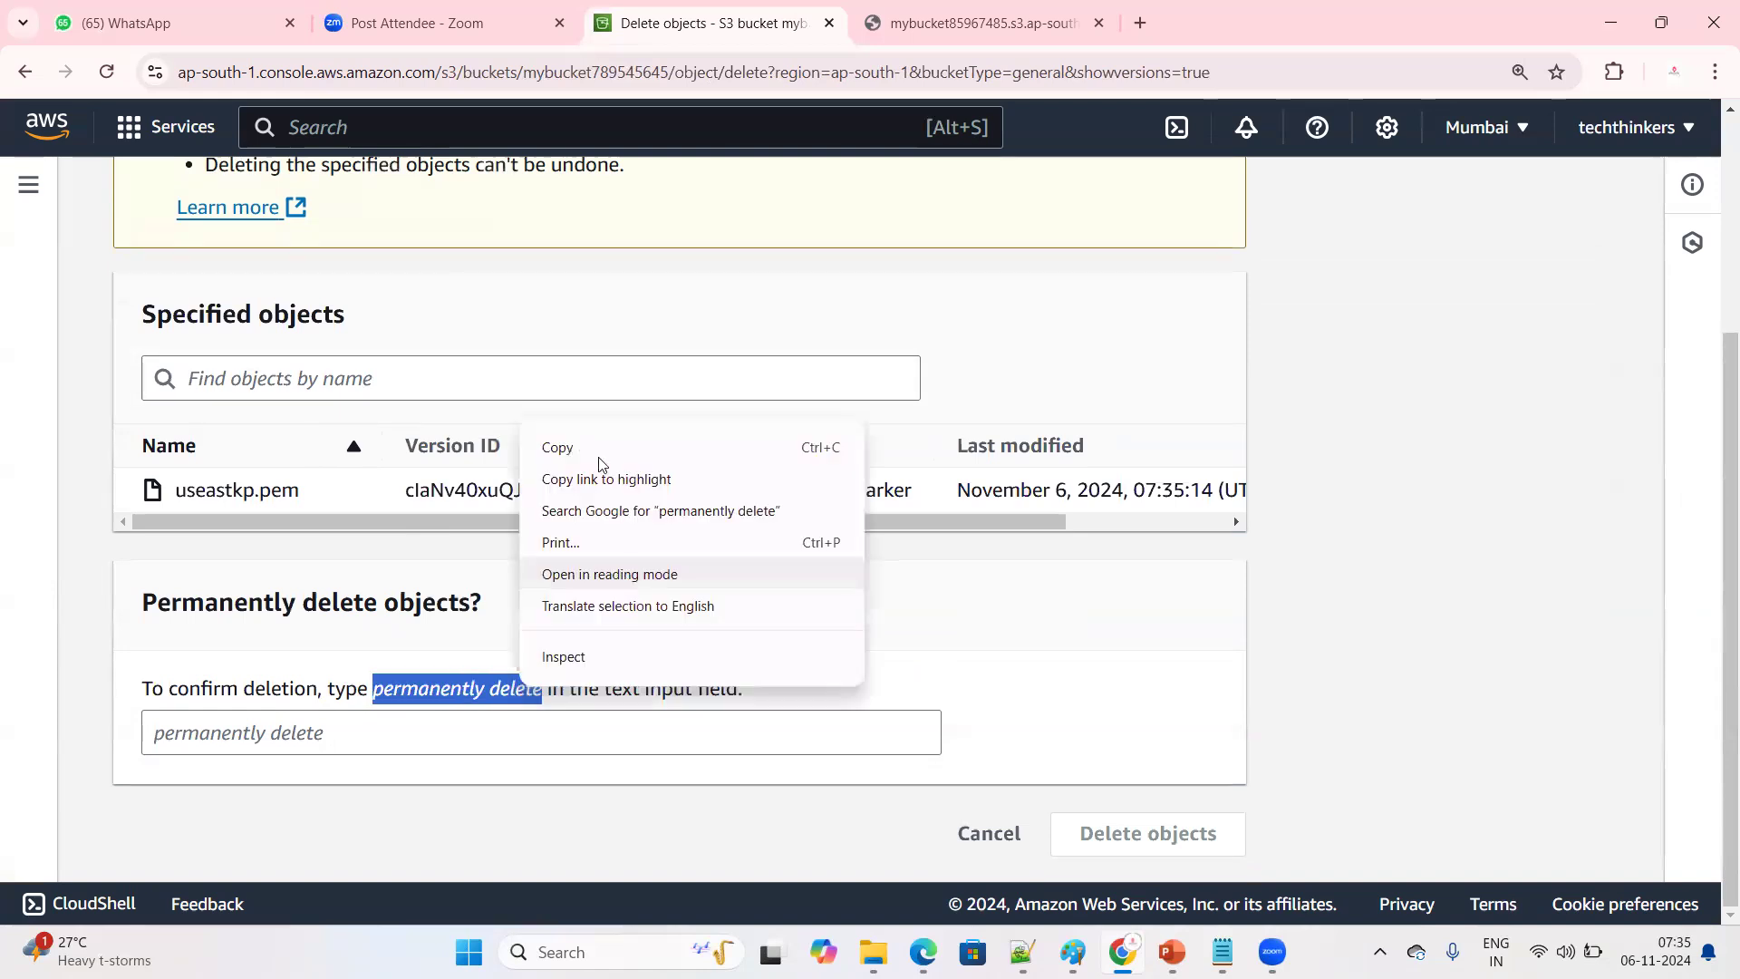
{"action": "left_click", "coordinate": [562, 443]}
{"action": "left_click", "coordinate": [234, 733]}
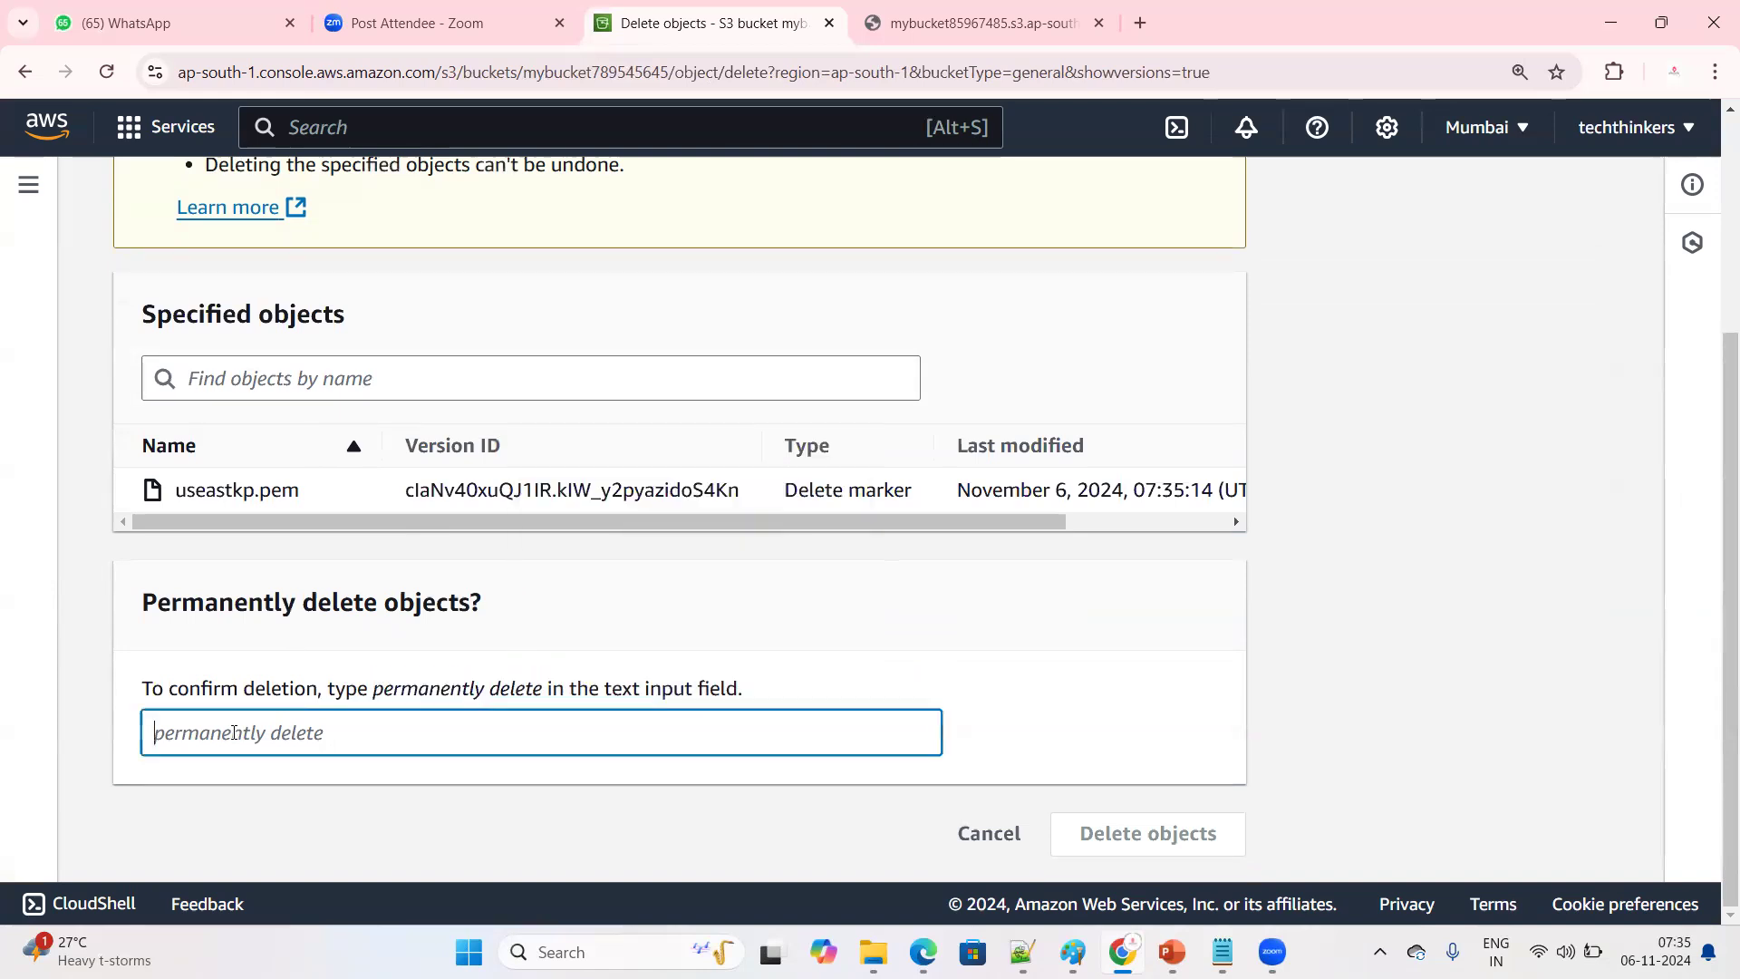
{"action": "key", "text": "ctrl+v"}
{"action": "left_click", "coordinate": [1176, 841]}
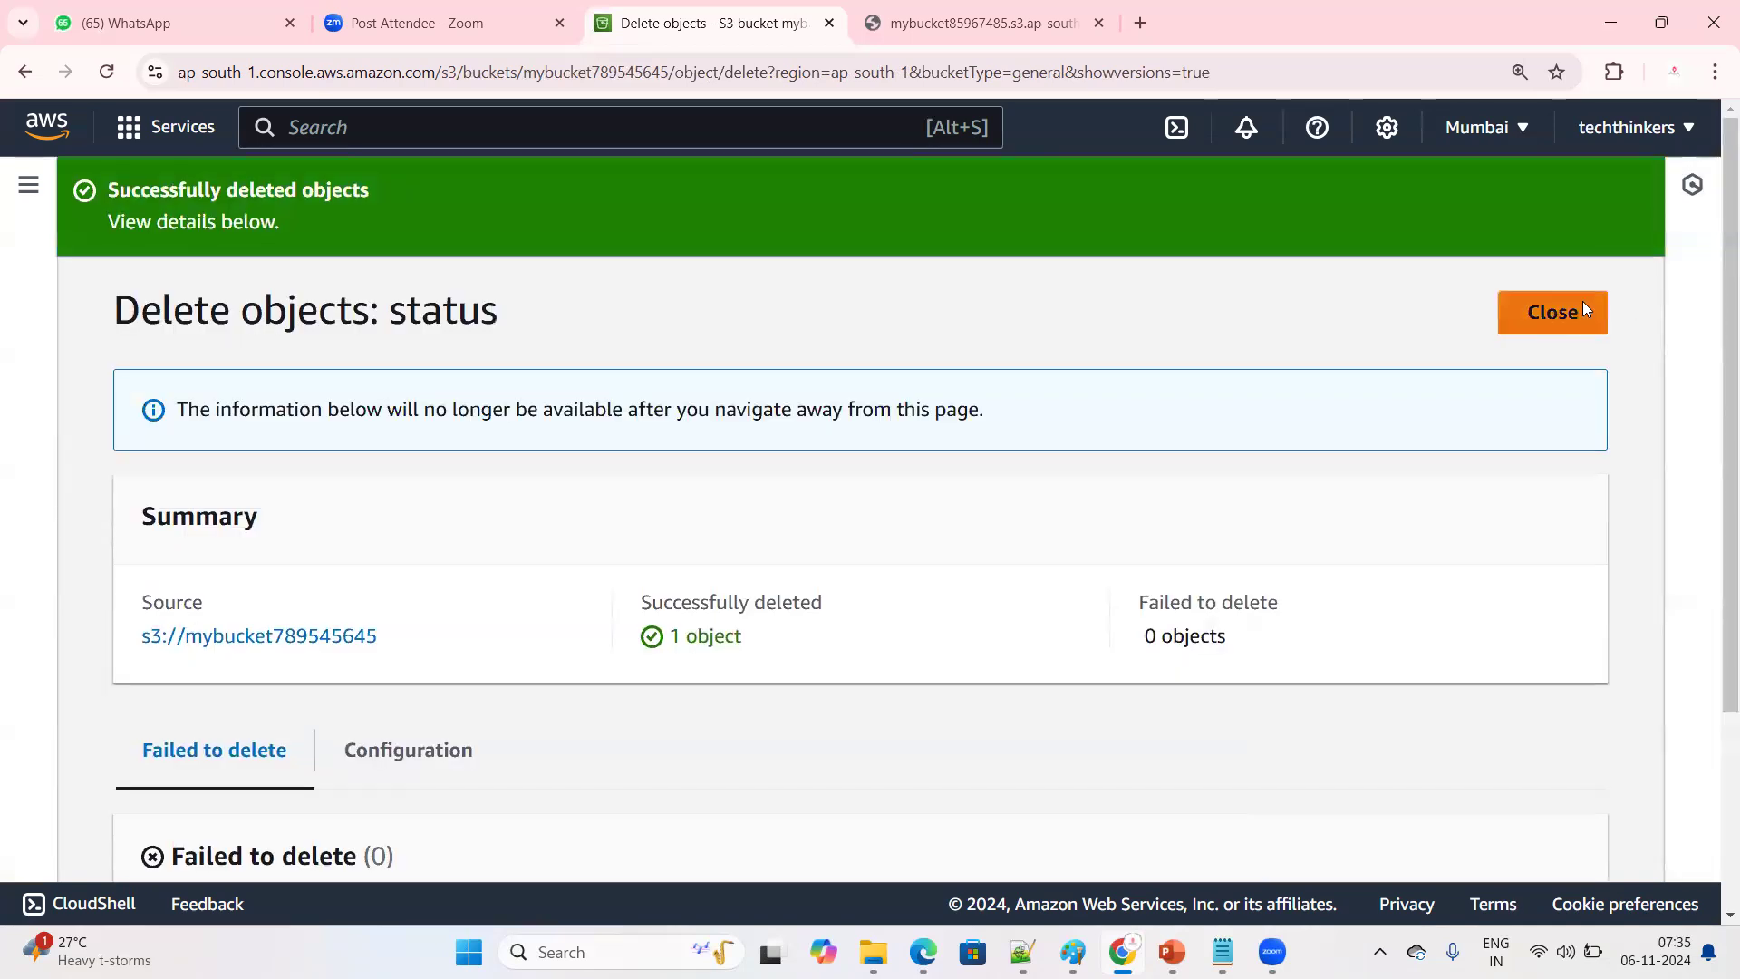
{"action": "left_click", "coordinate": [1583, 303]}
{"action": "scroll", "coordinate": [204, 469], "scroll_direction": "down", "scroll_amount": 1}
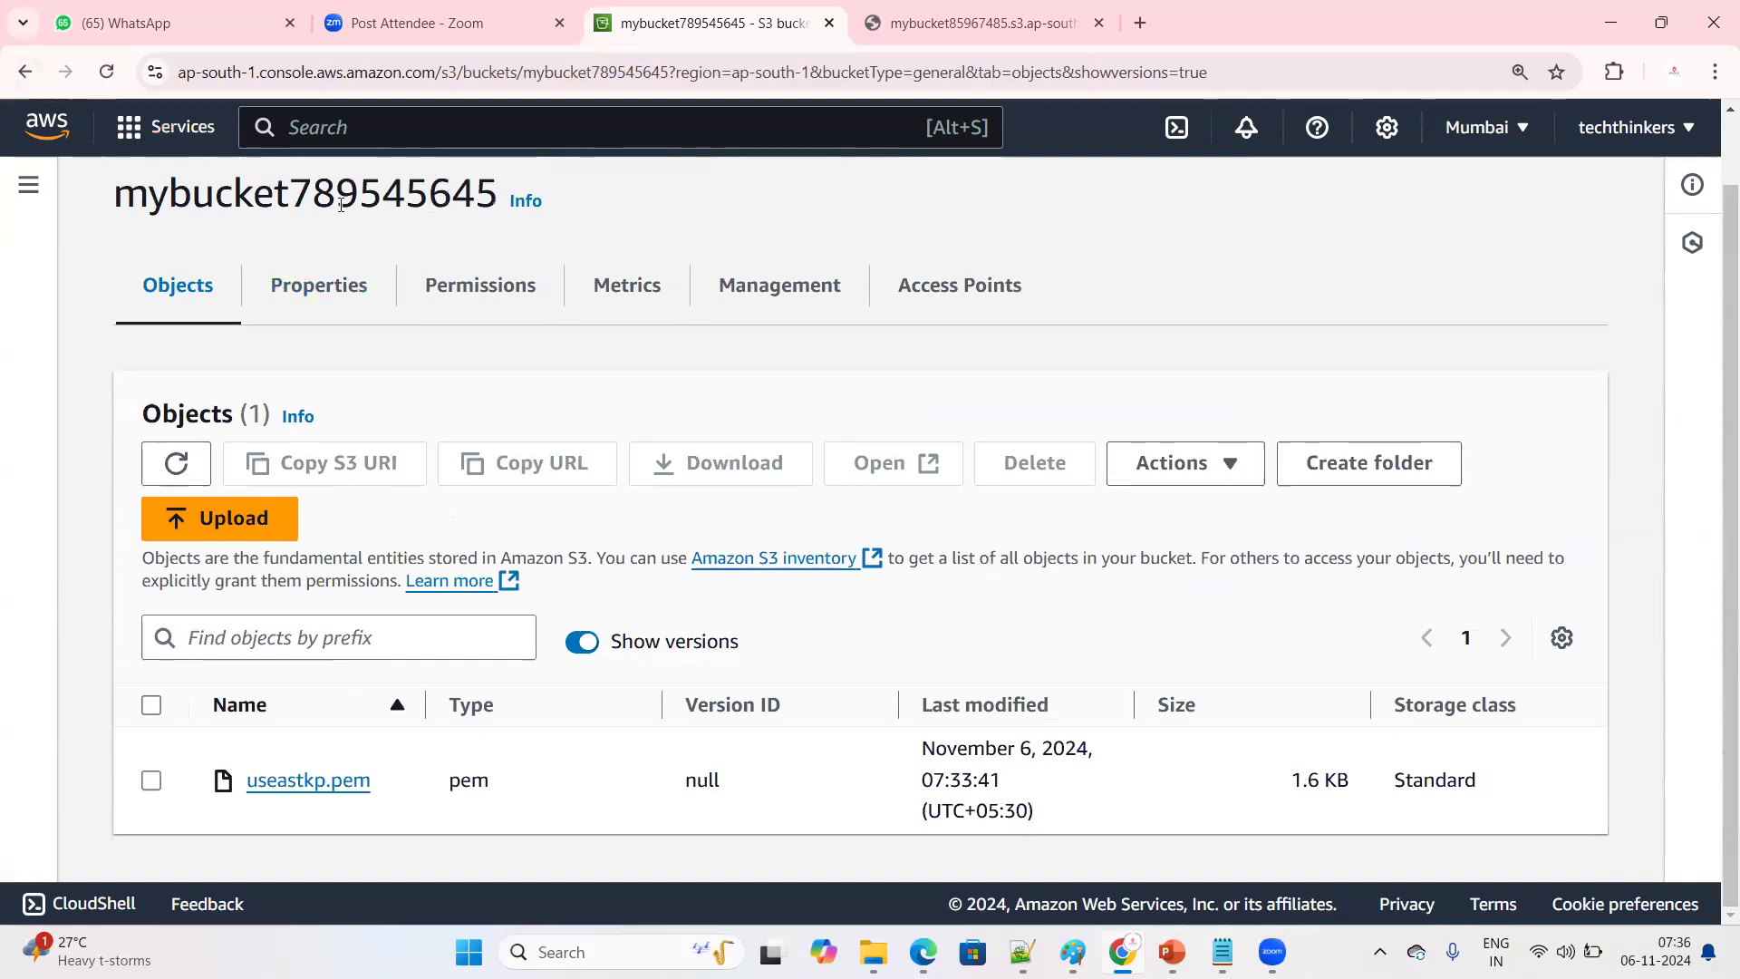
Reopen mybucket789545645 from the bucket list and check its objects with Show versions turned on
{"action": "scroll", "coordinate": [296, 372], "scroll_direction": "up", "scroll_amount": 1}
{"action": "left_click", "coordinate": [299, 202]}
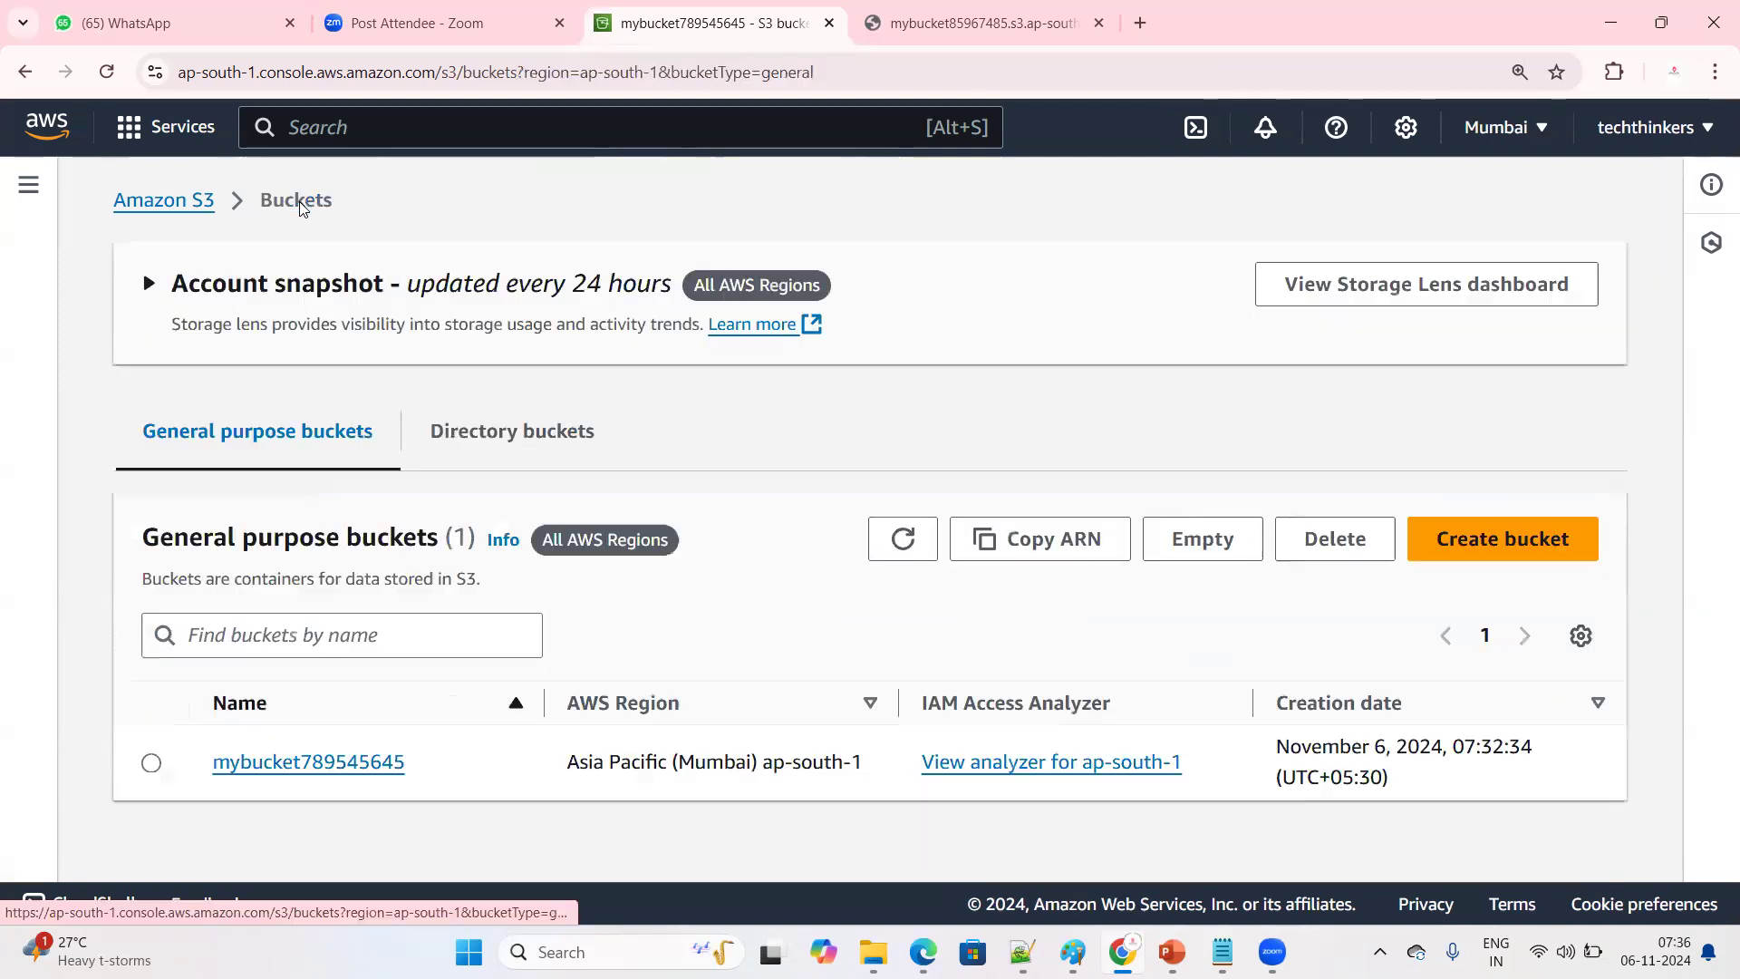
{"action": "left_click", "coordinate": [367, 763]}
{"action": "scroll", "coordinate": [301, 829], "scroll_direction": "down", "scroll_amount": 1}
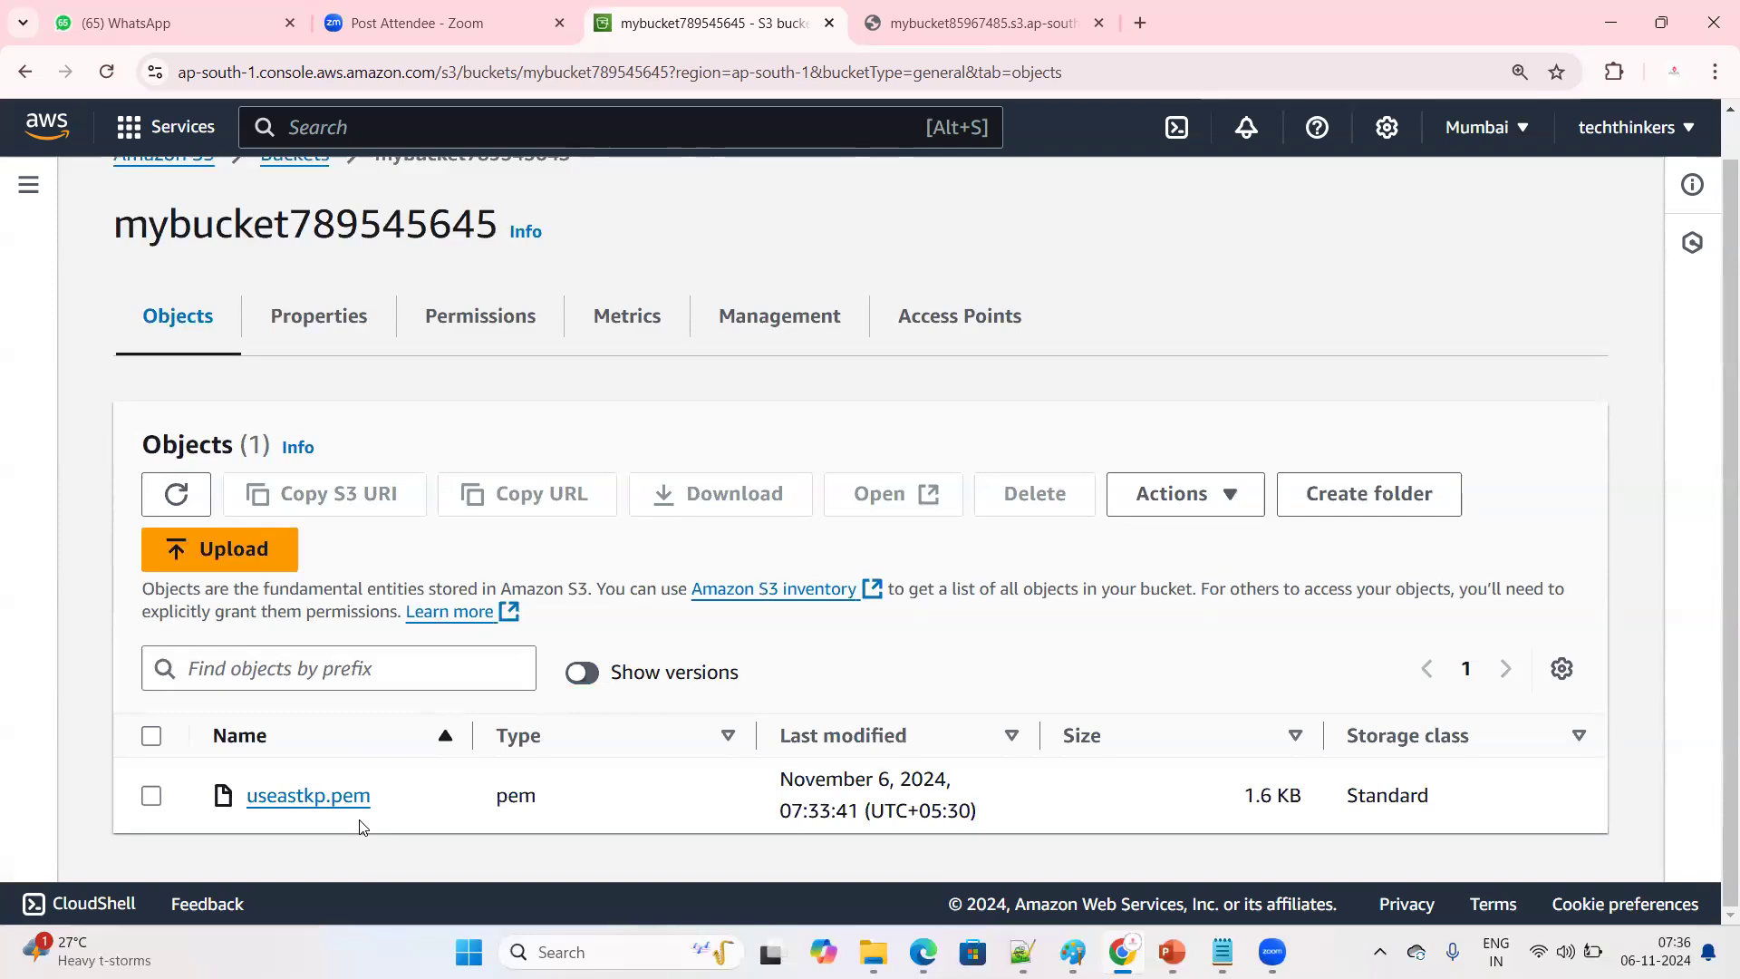
{"action": "left_click", "coordinate": [581, 675]}
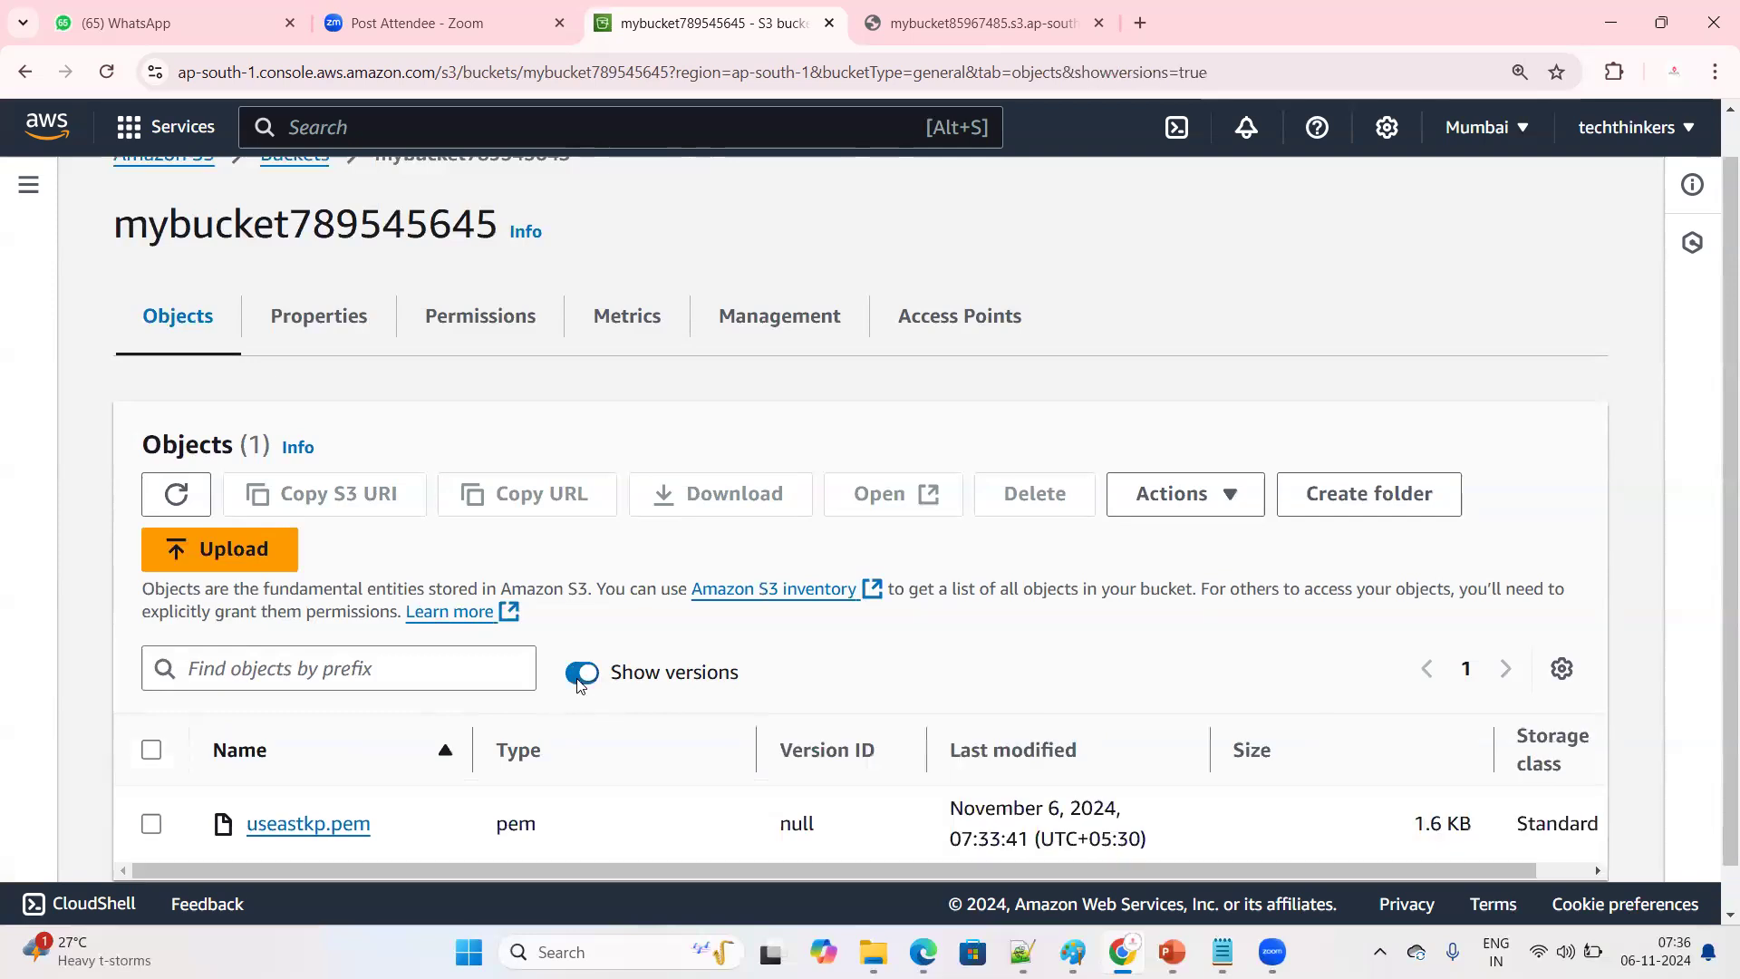
{"action": "scroll", "coordinate": [468, 793], "scroll_direction": "down", "scroll_amount": 1}
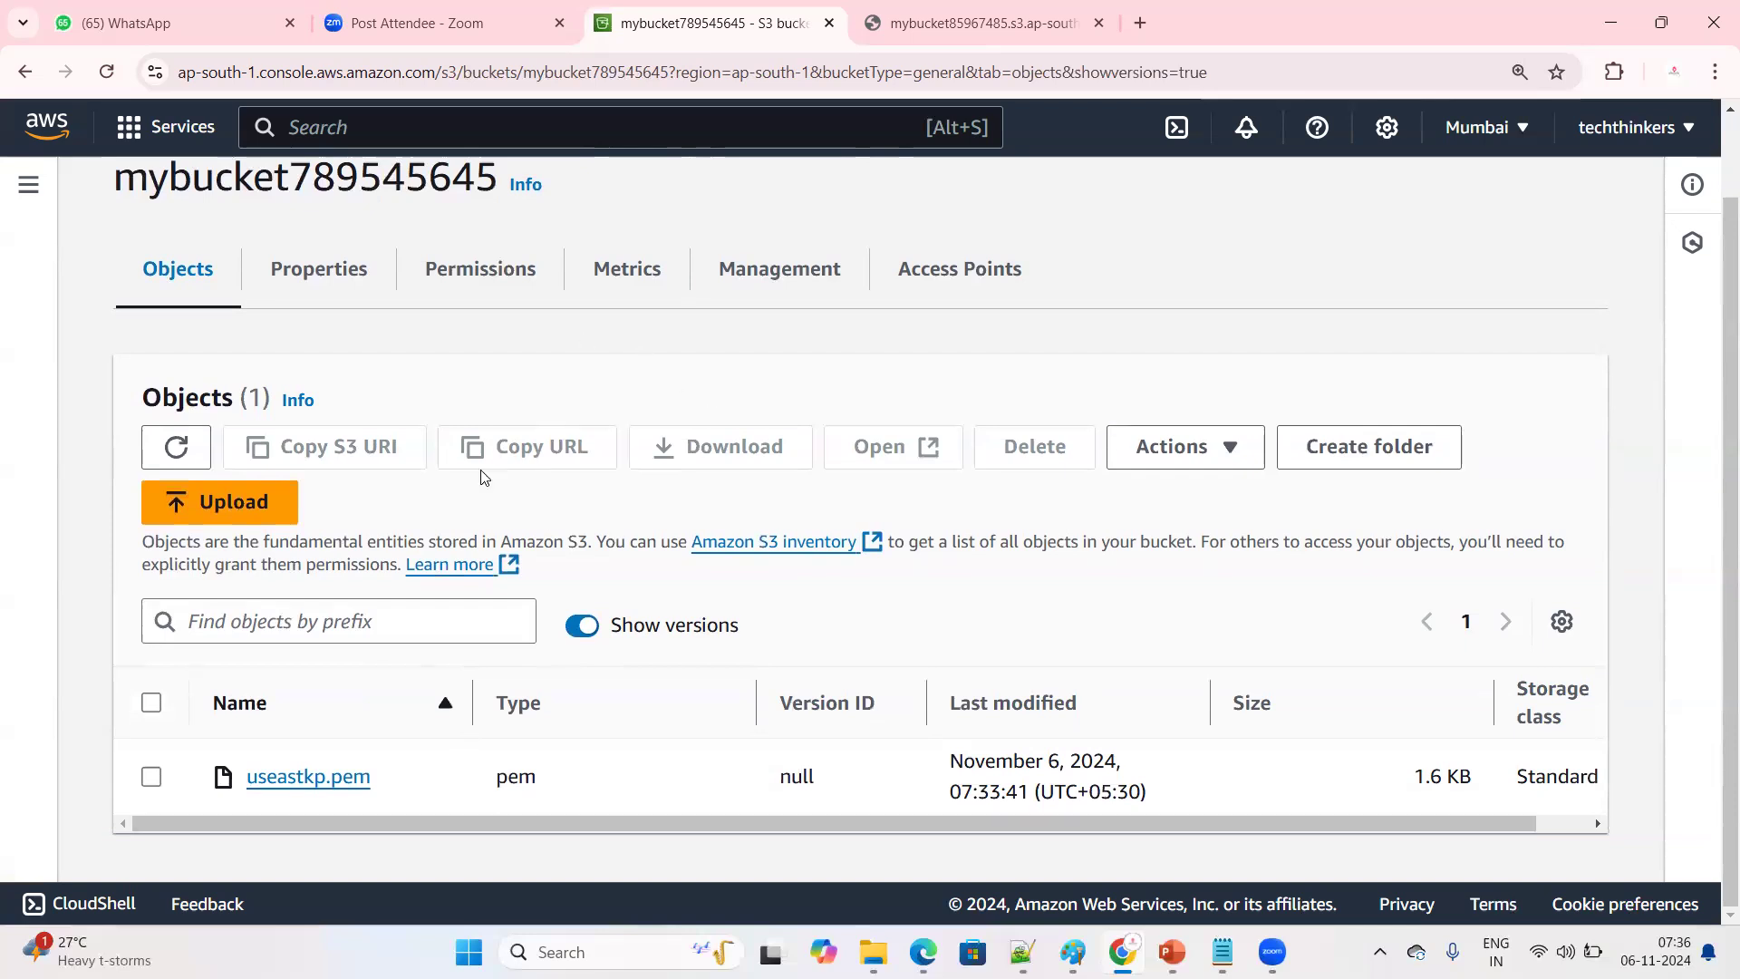
Return to the bucket list, then switch to the topic notes in Notepad++ and review the static website hosting entry
{"action": "scroll", "coordinate": [489, 476], "scroll_direction": "up", "scroll_amount": 1}
{"action": "left_click", "coordinate": [296, 201]}
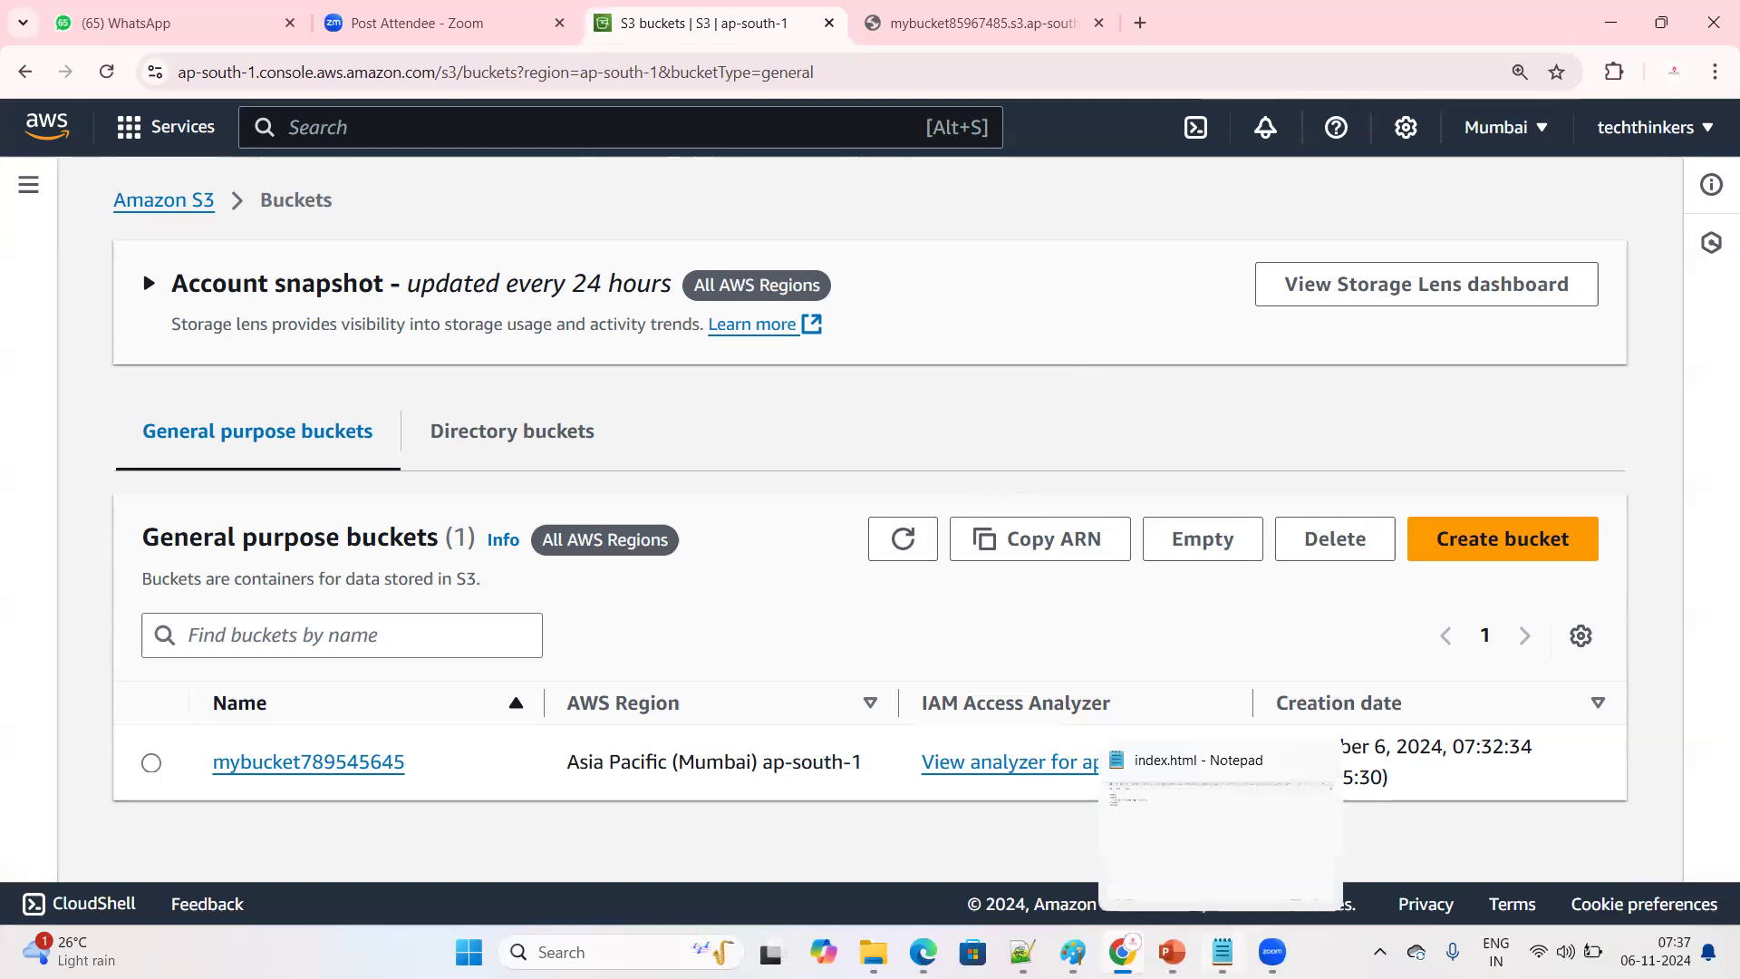
{"action": "left_click", "coordinate": [1022, 952]}
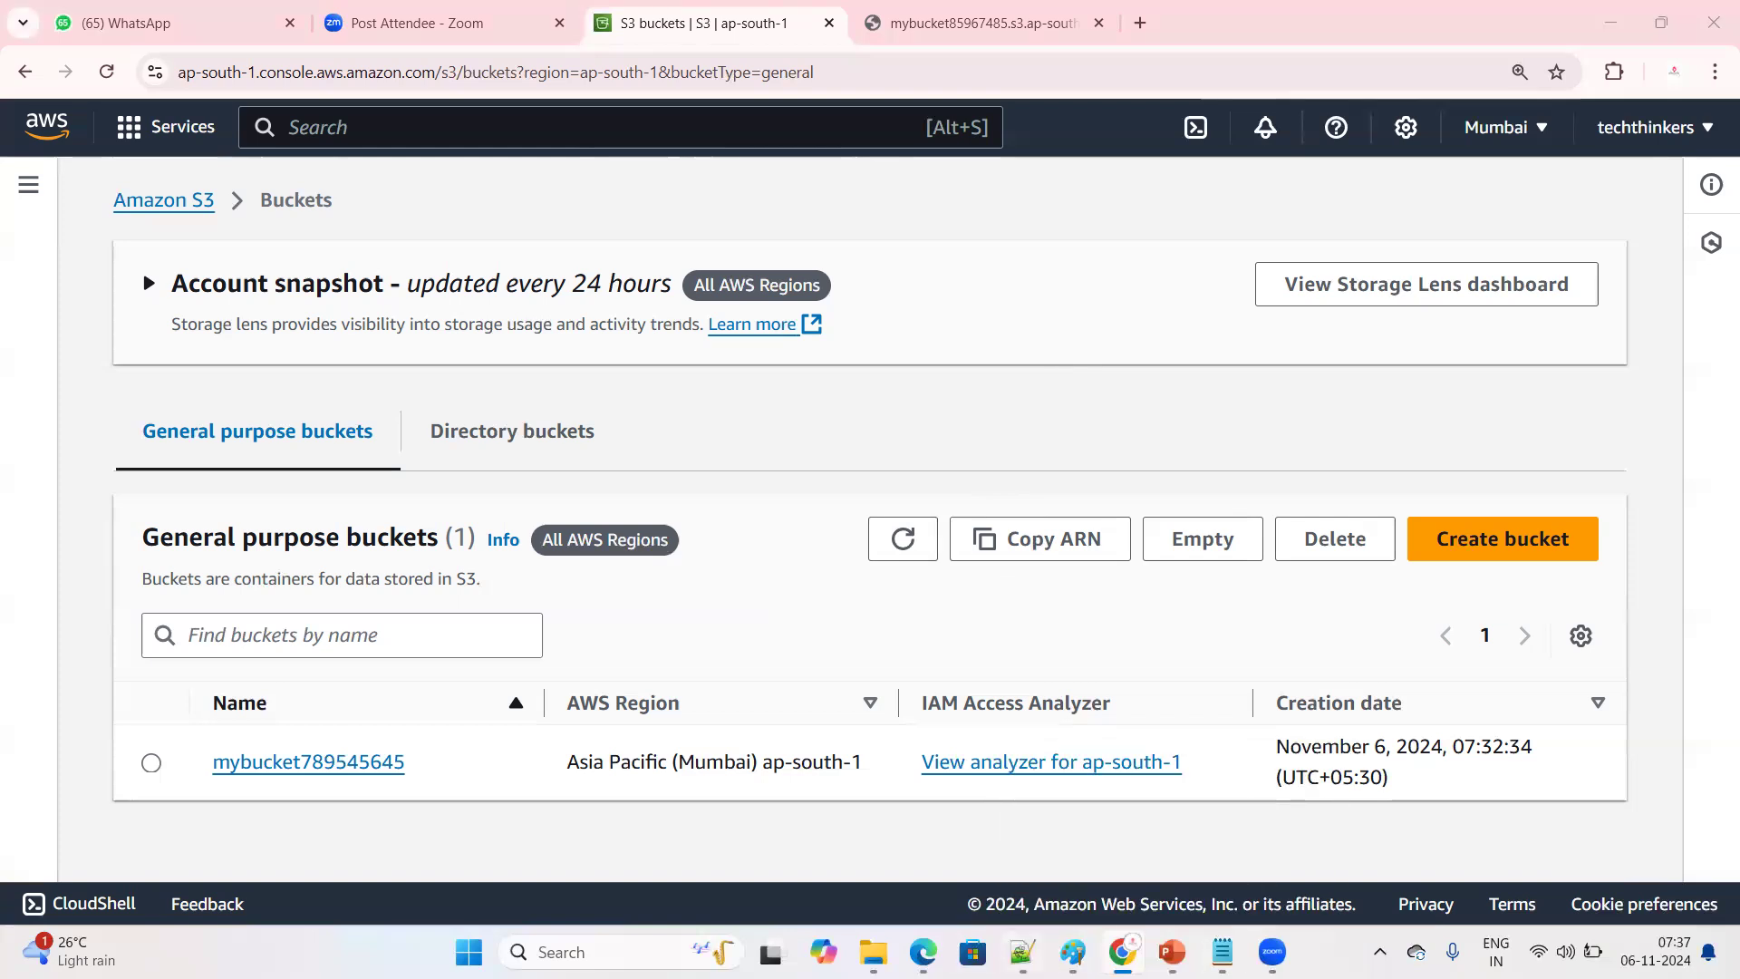
{"action": "left_click_drag", "start_coordinate": [160, 359], "coordinate": [757, 352]}
{"action": "left_click", "coordinate": [535, 495]}
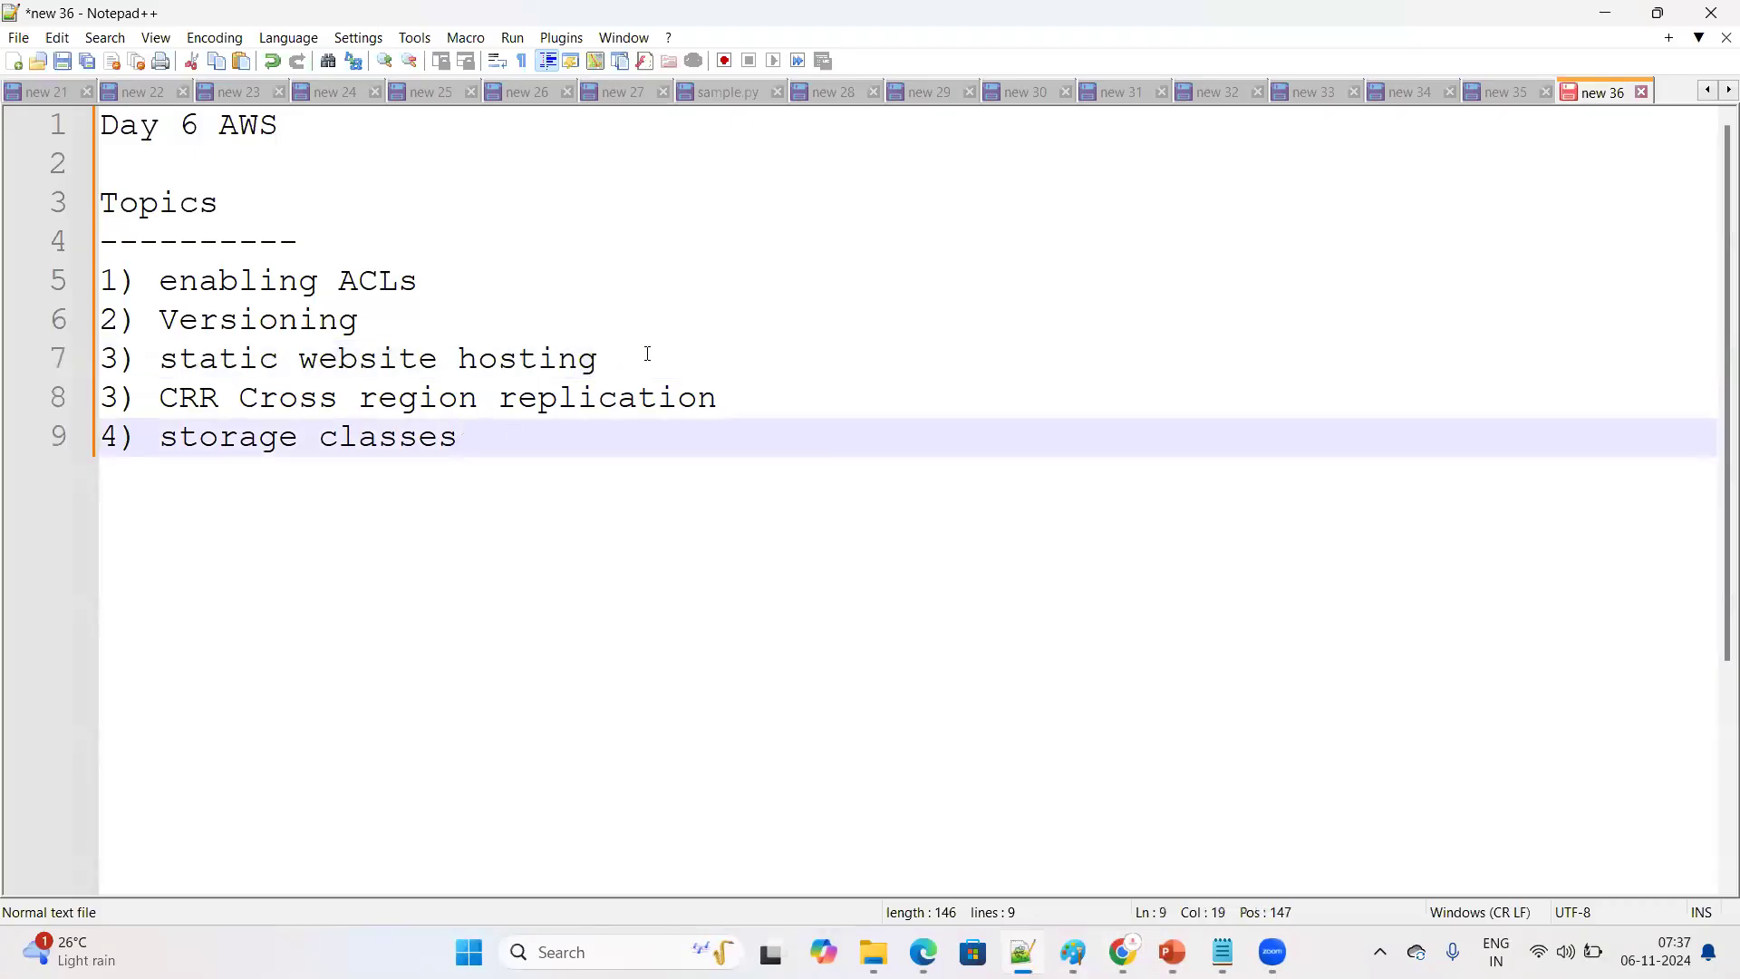
{"action": "left_click_drag", "start_coordinate": [599, 359], "coordinate": [100, 365]}
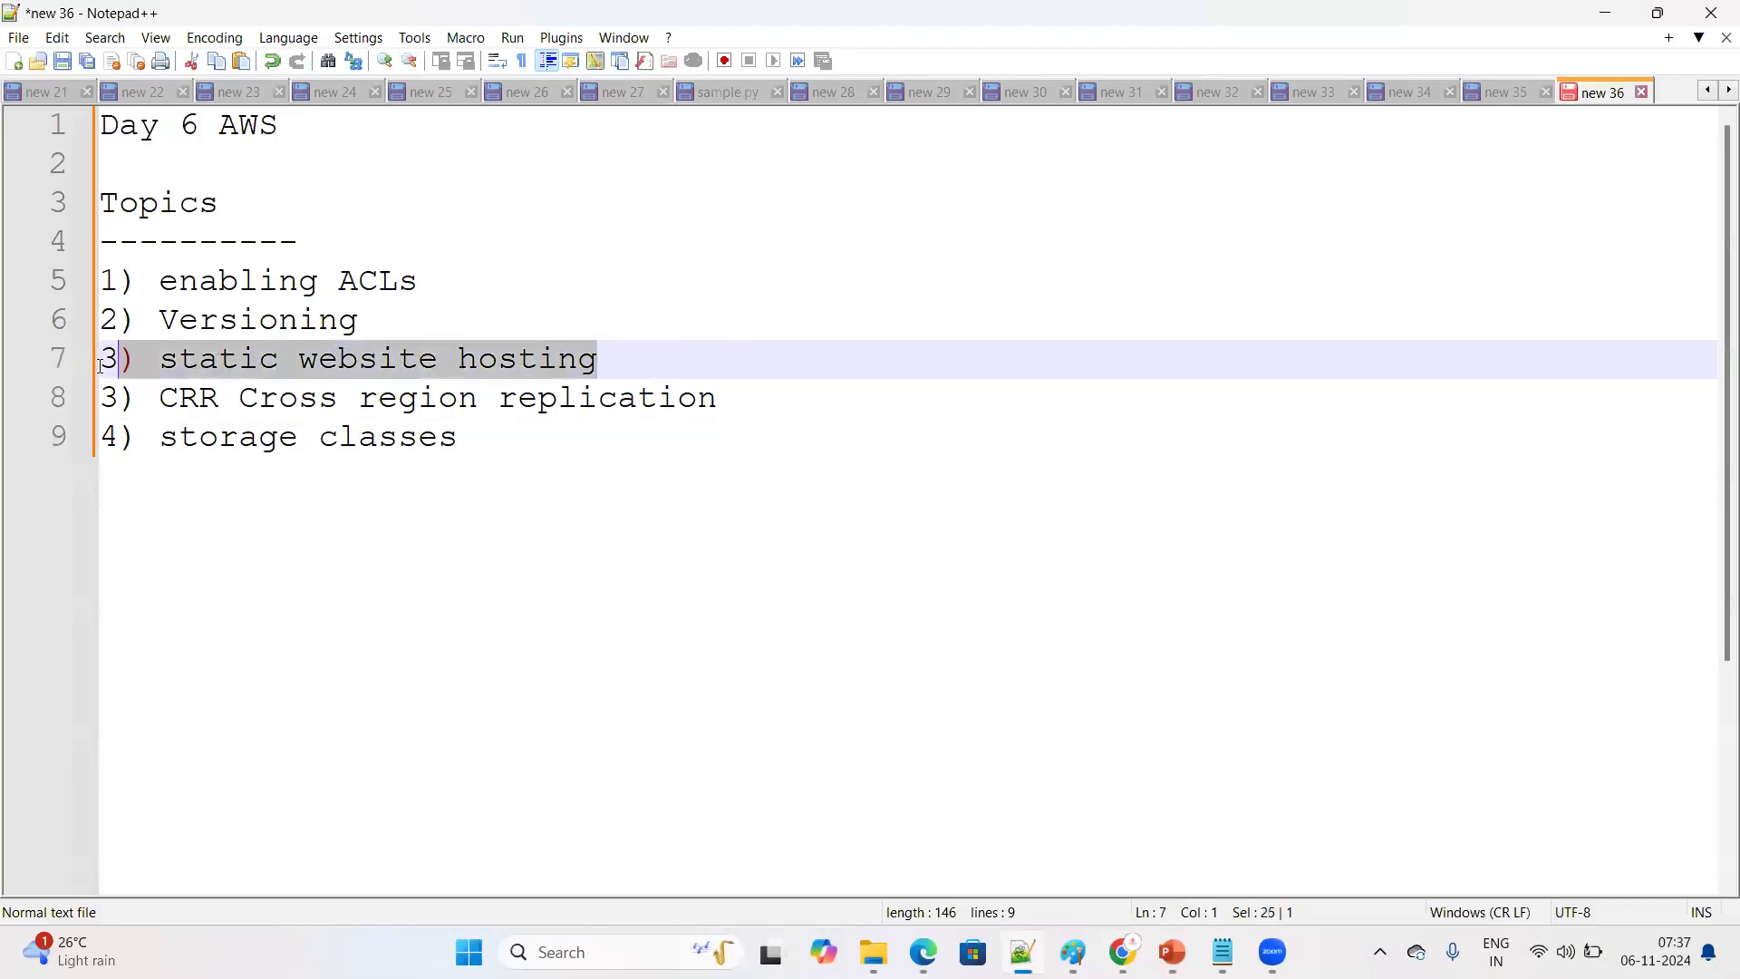
{"action": "left_click", "coordinate": [161, 369], "text": "shift"}
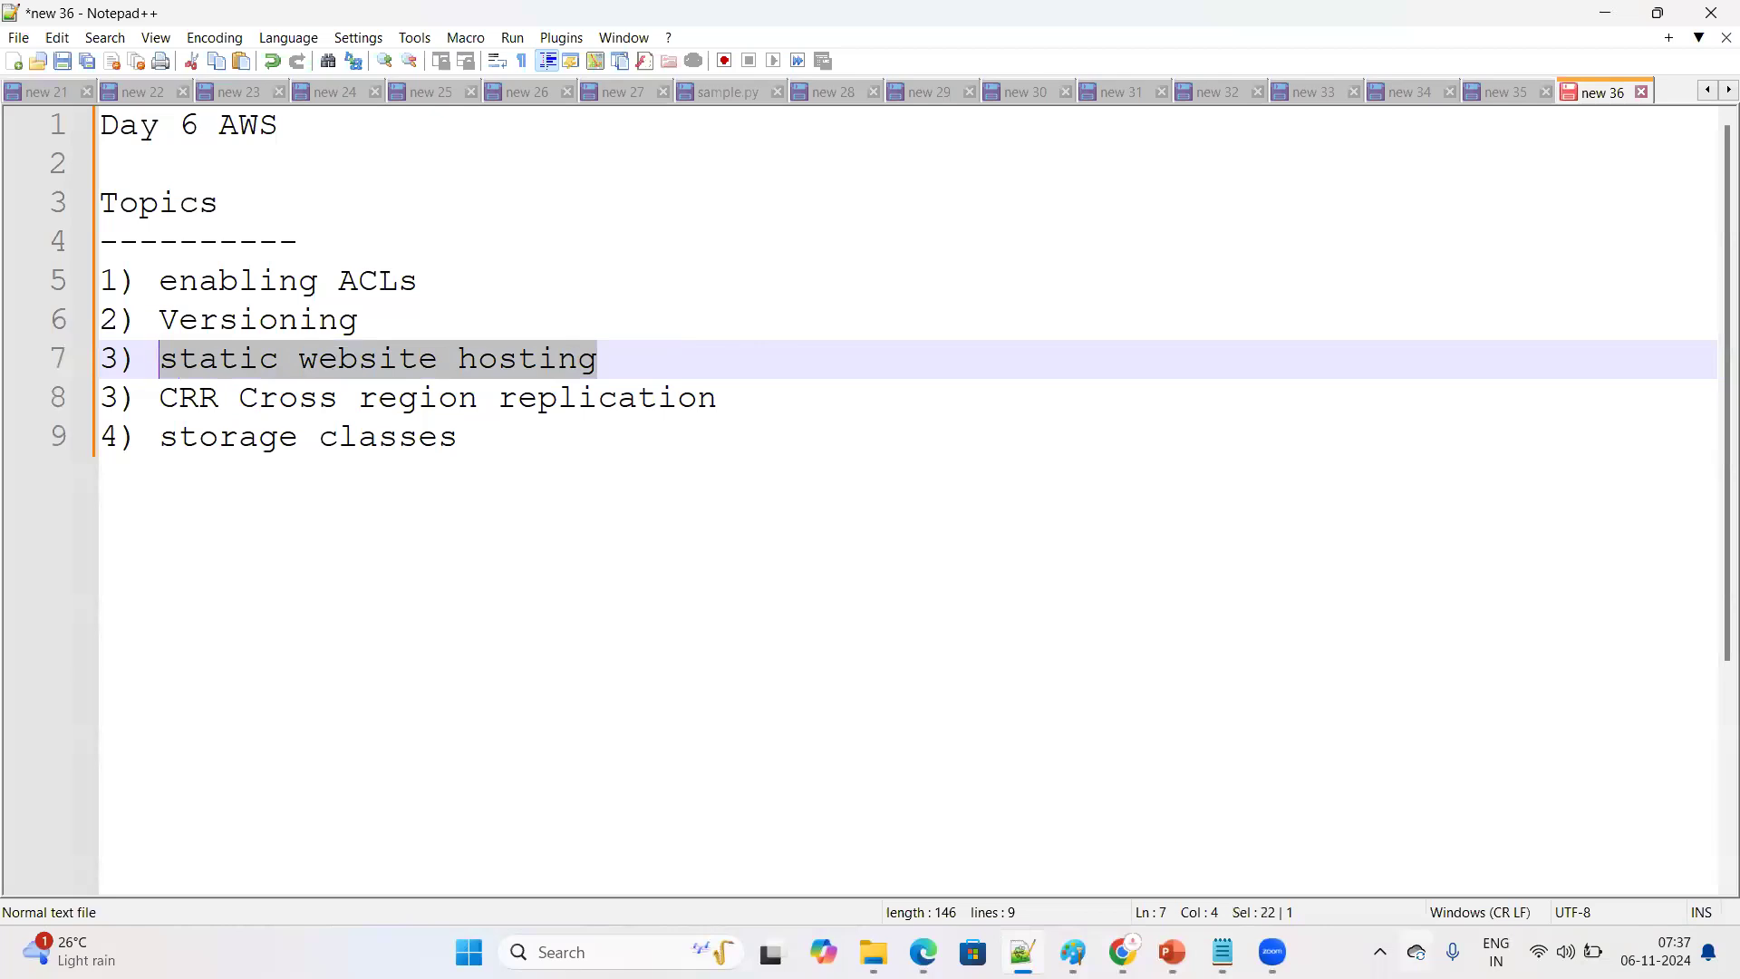
Switch back to the S3 console in Chrome and open mybucket789545645 from the bucket list
{"action": "mouse_move", "coordinate": [1122, 950]}
{"action": "left_click", "coordinate": [1090, 856]}
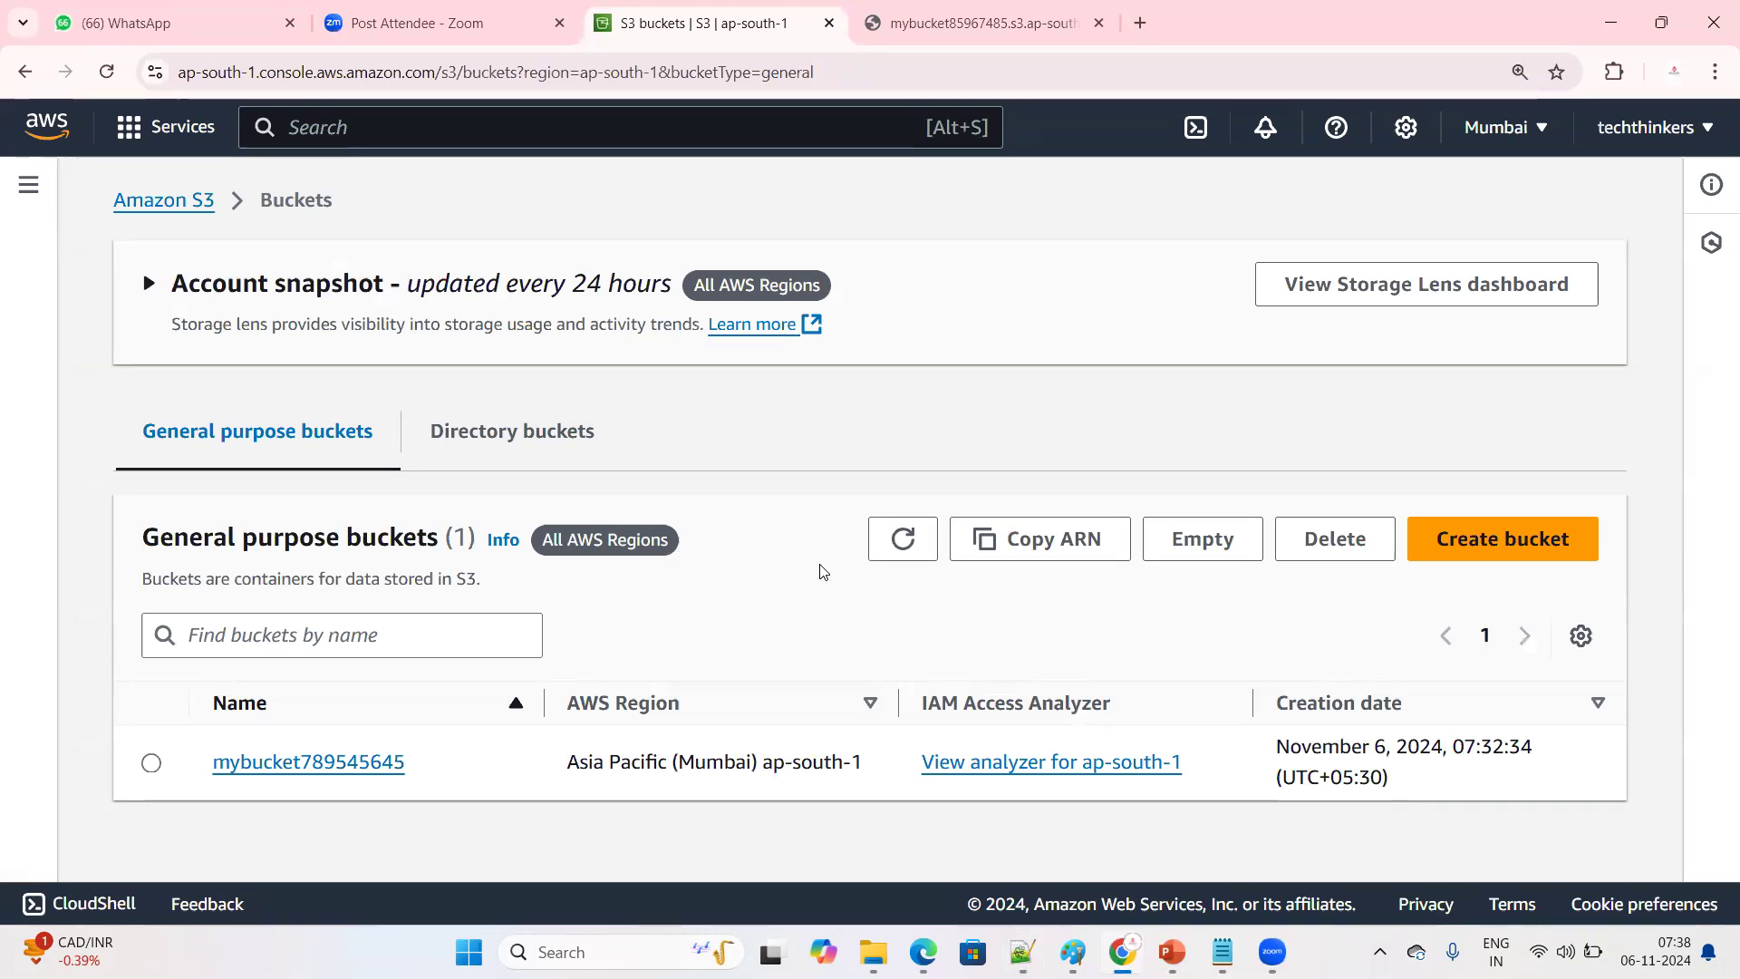
{"action": "left_click", "coordinate": [330, 763]}
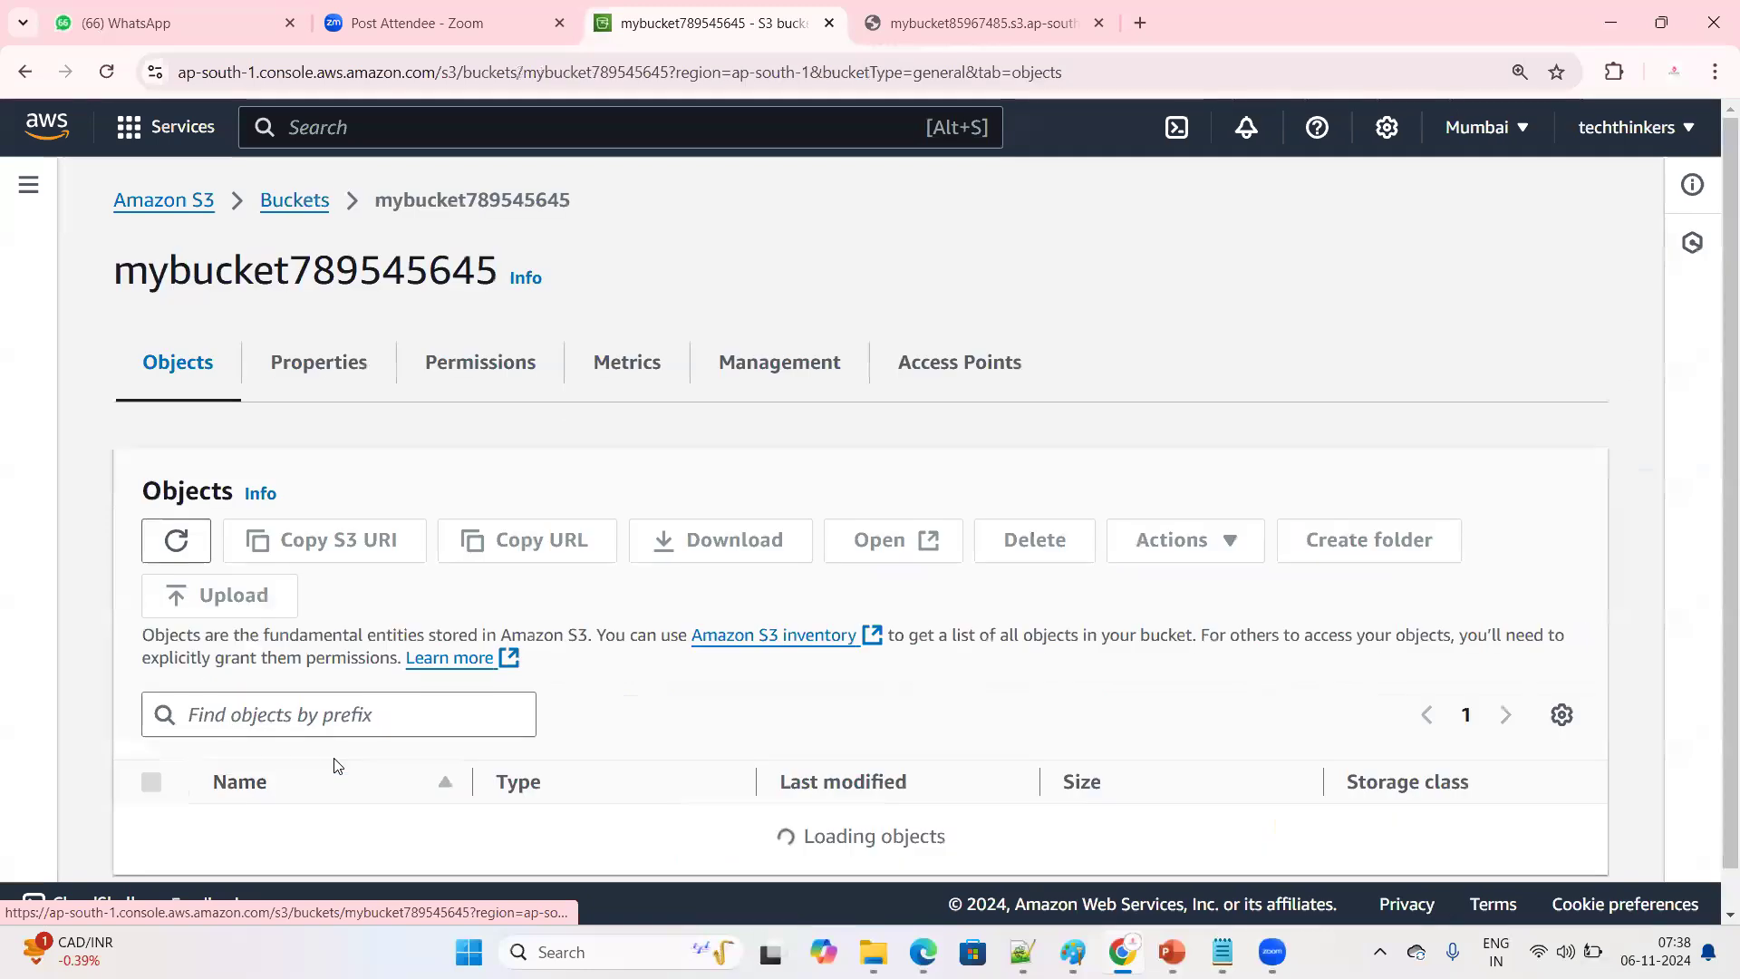
{"action": "scroll", "coordinate": [432, 795], "scroll_direction": "down", "scroll_amount": 1}
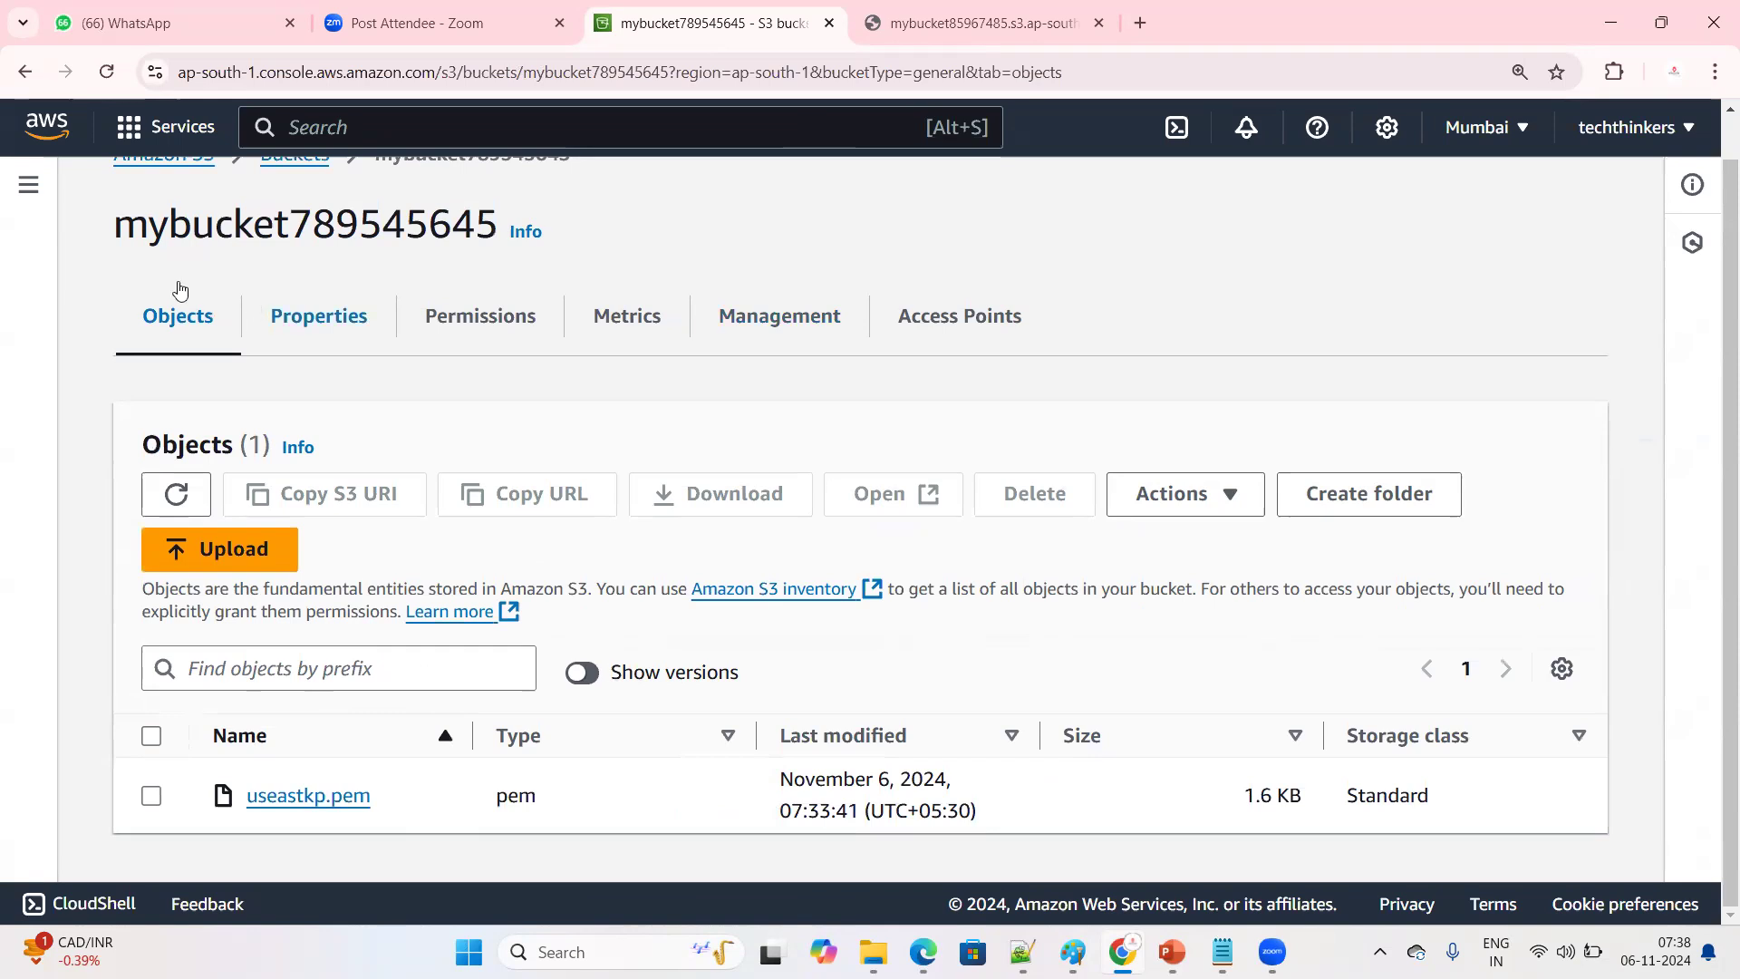
Examine the bucket name mybucket789545645 in the page heading, including its numeric suffix
{"action": "left_click_drag", "start_coordinate": [116, 229], "coordinate": [492, 227]}
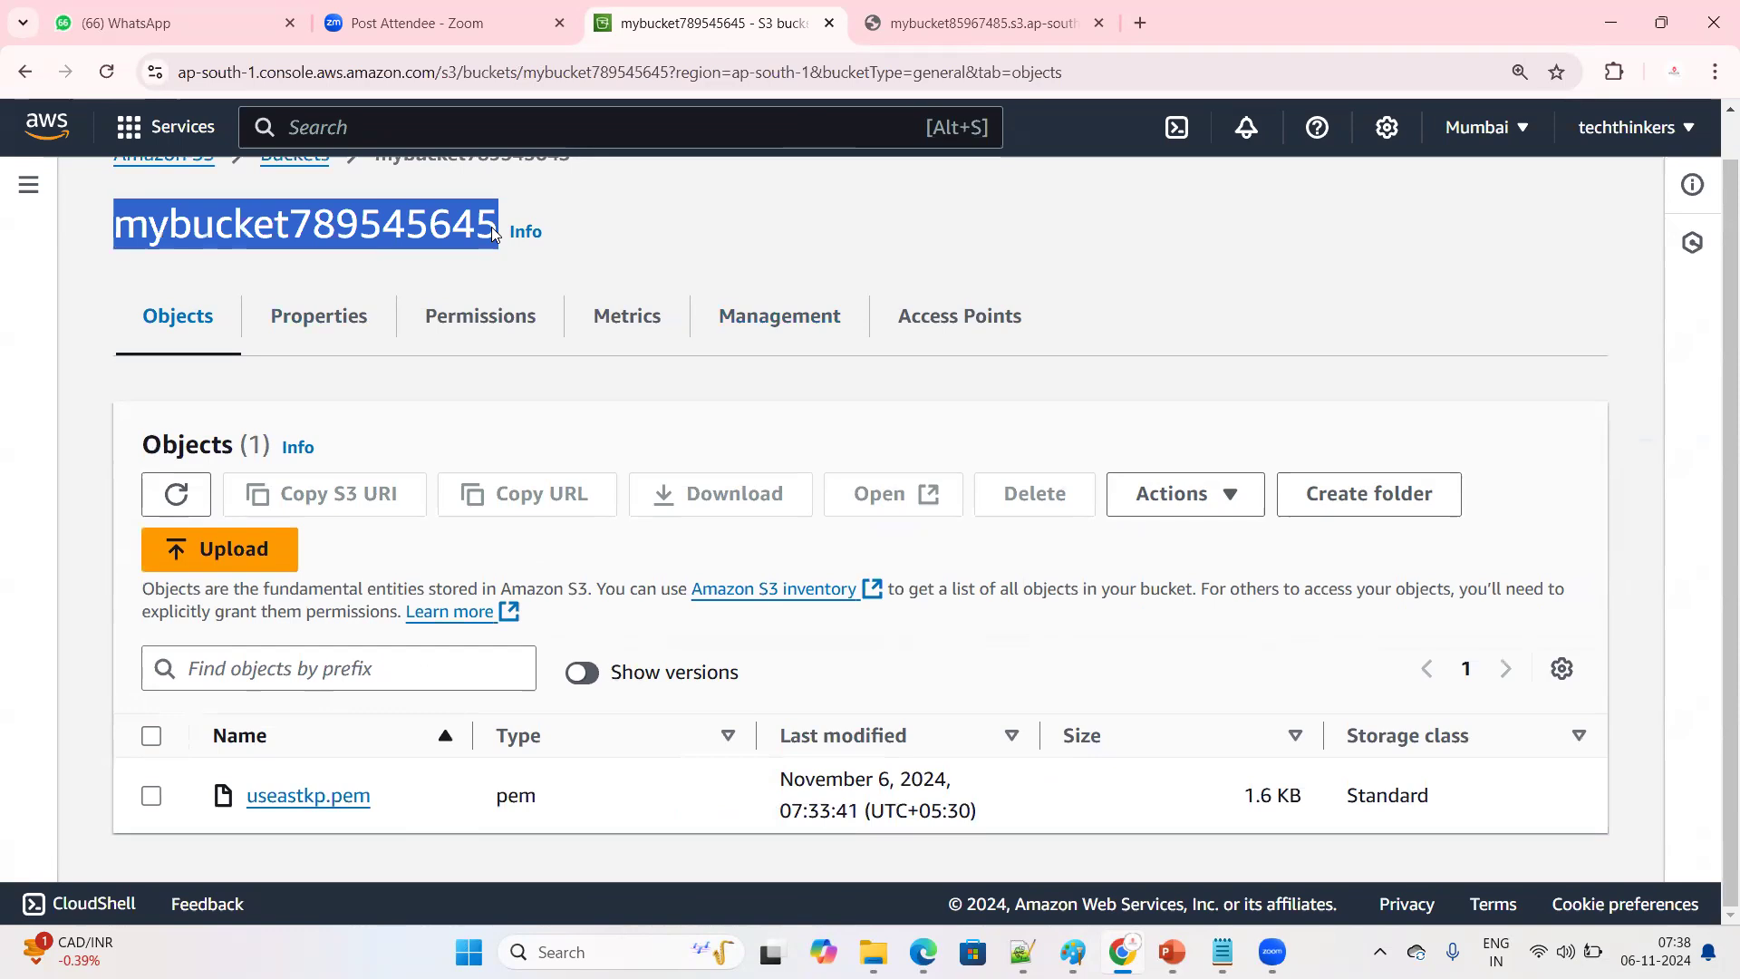
{"action": "left_click", "coordinate": [432, 260]}
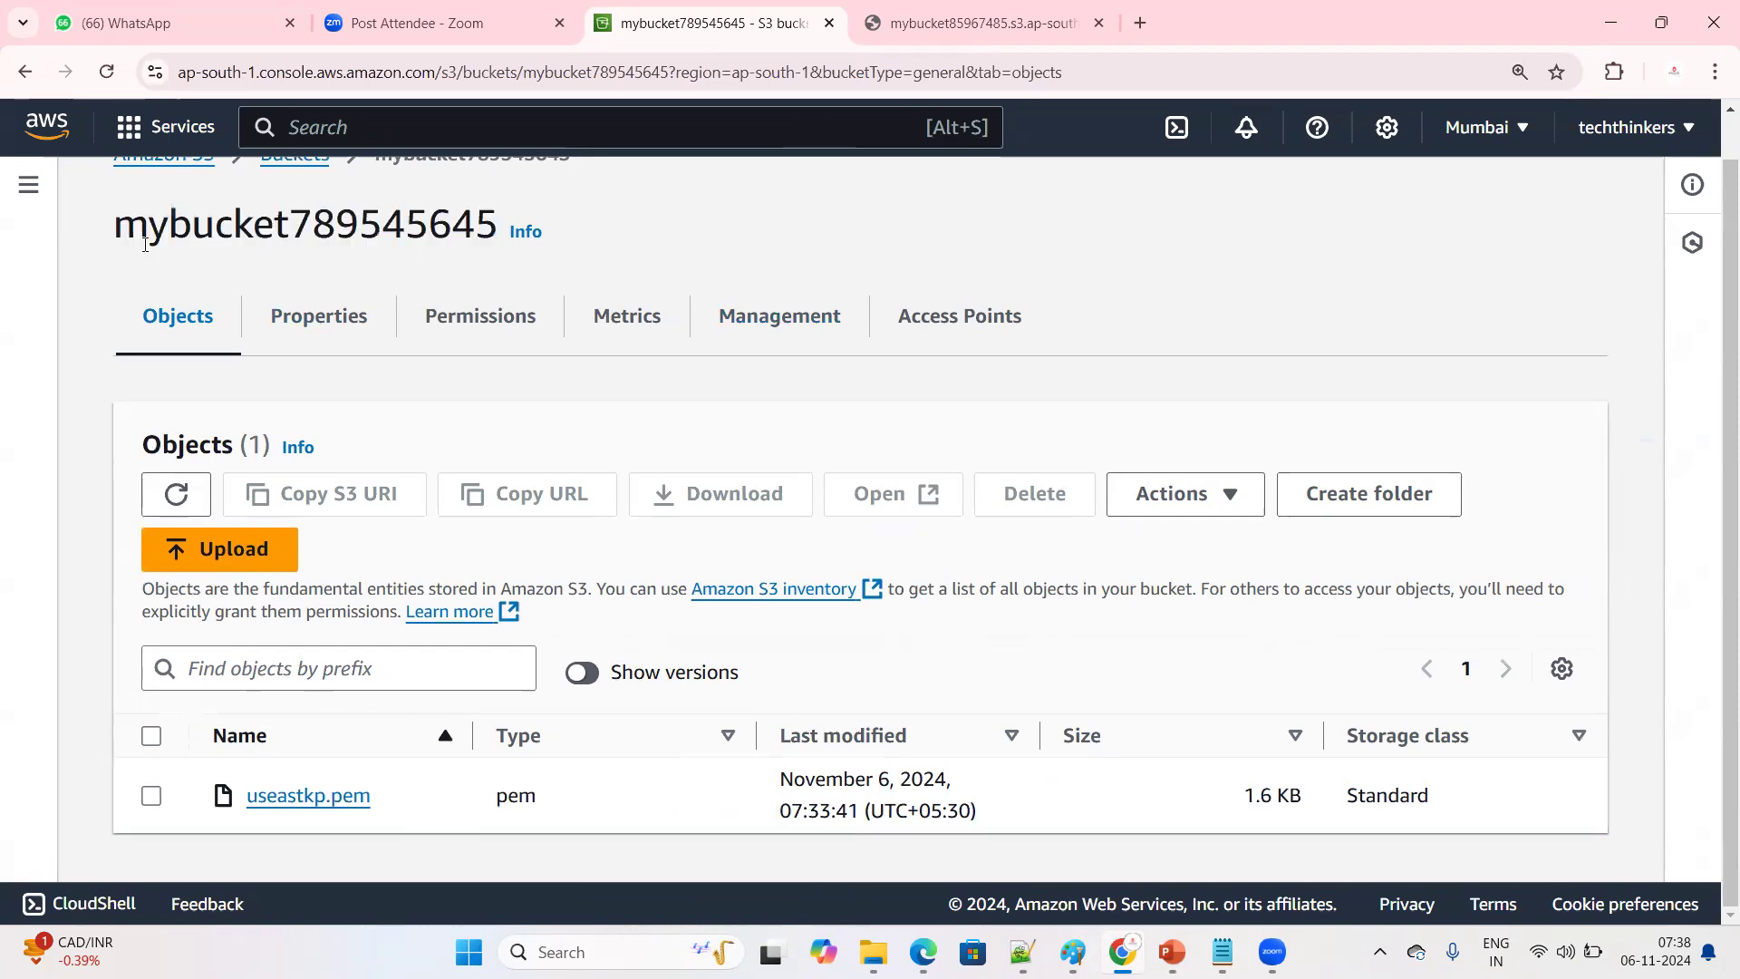
{"action": "left_click_drag", "start_coordinate": [114, 231], "coordinate": [493, 236]}
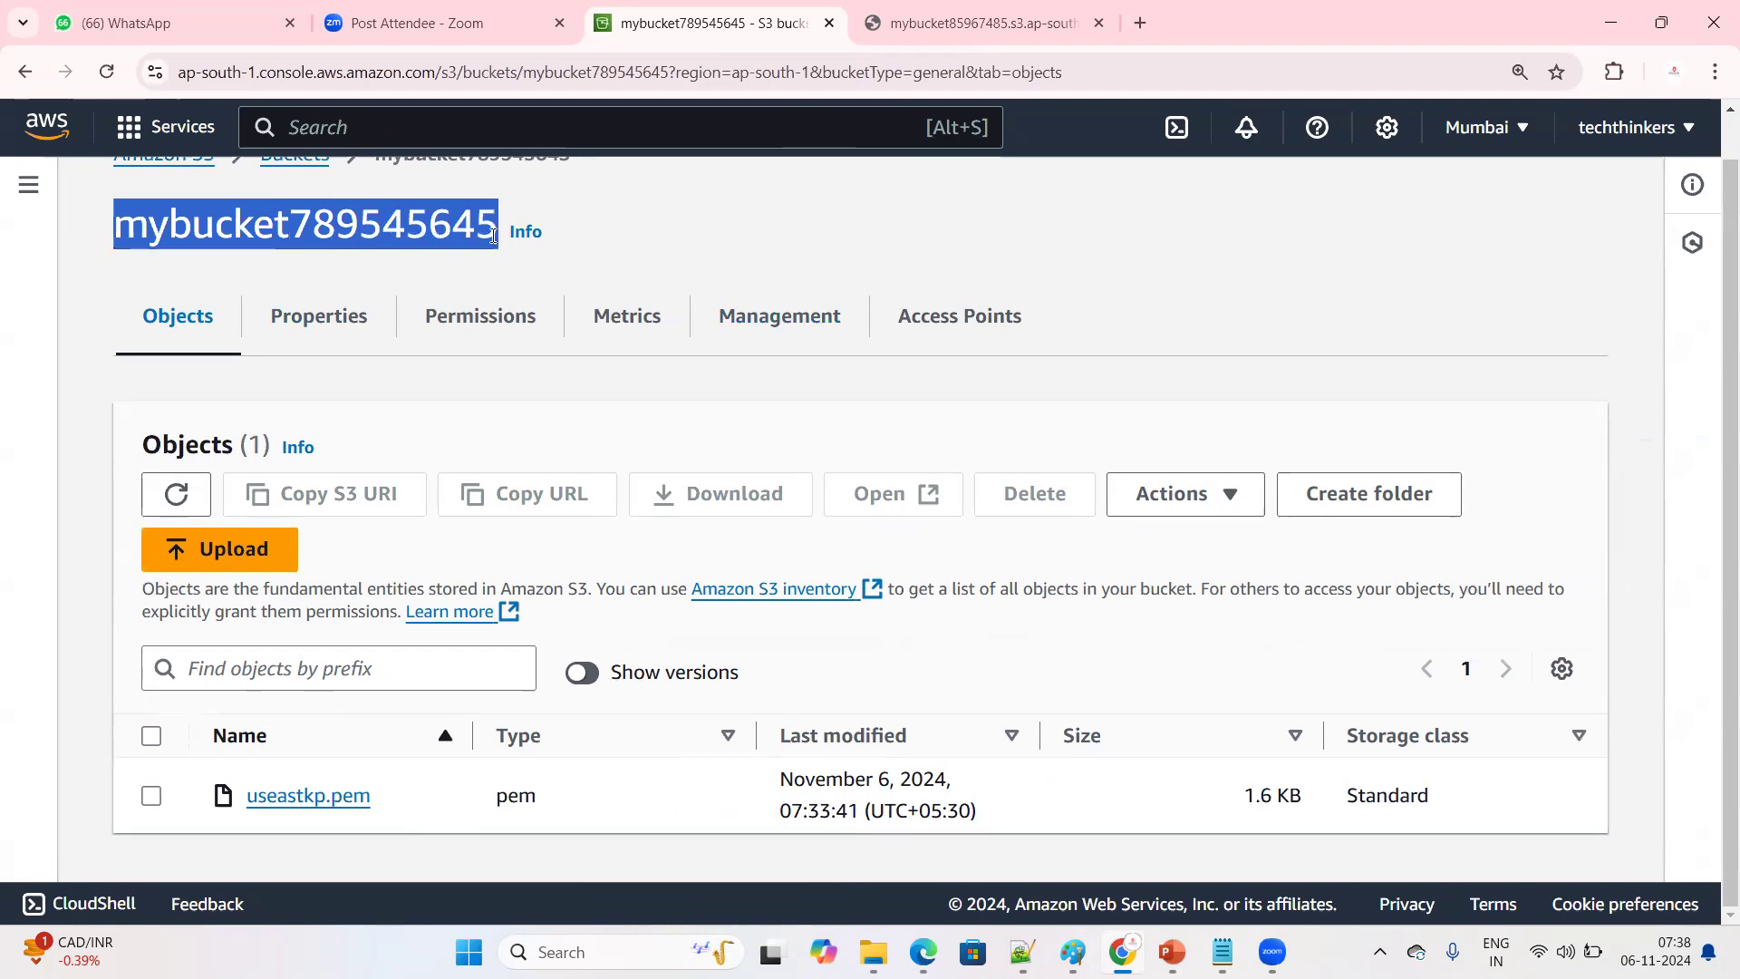
{"action": "left_click", "coordinate": [361, 261]}
{"action": "left_click_drag", "start_coordinate": [114, 231], "coordinate": [499, 227]}
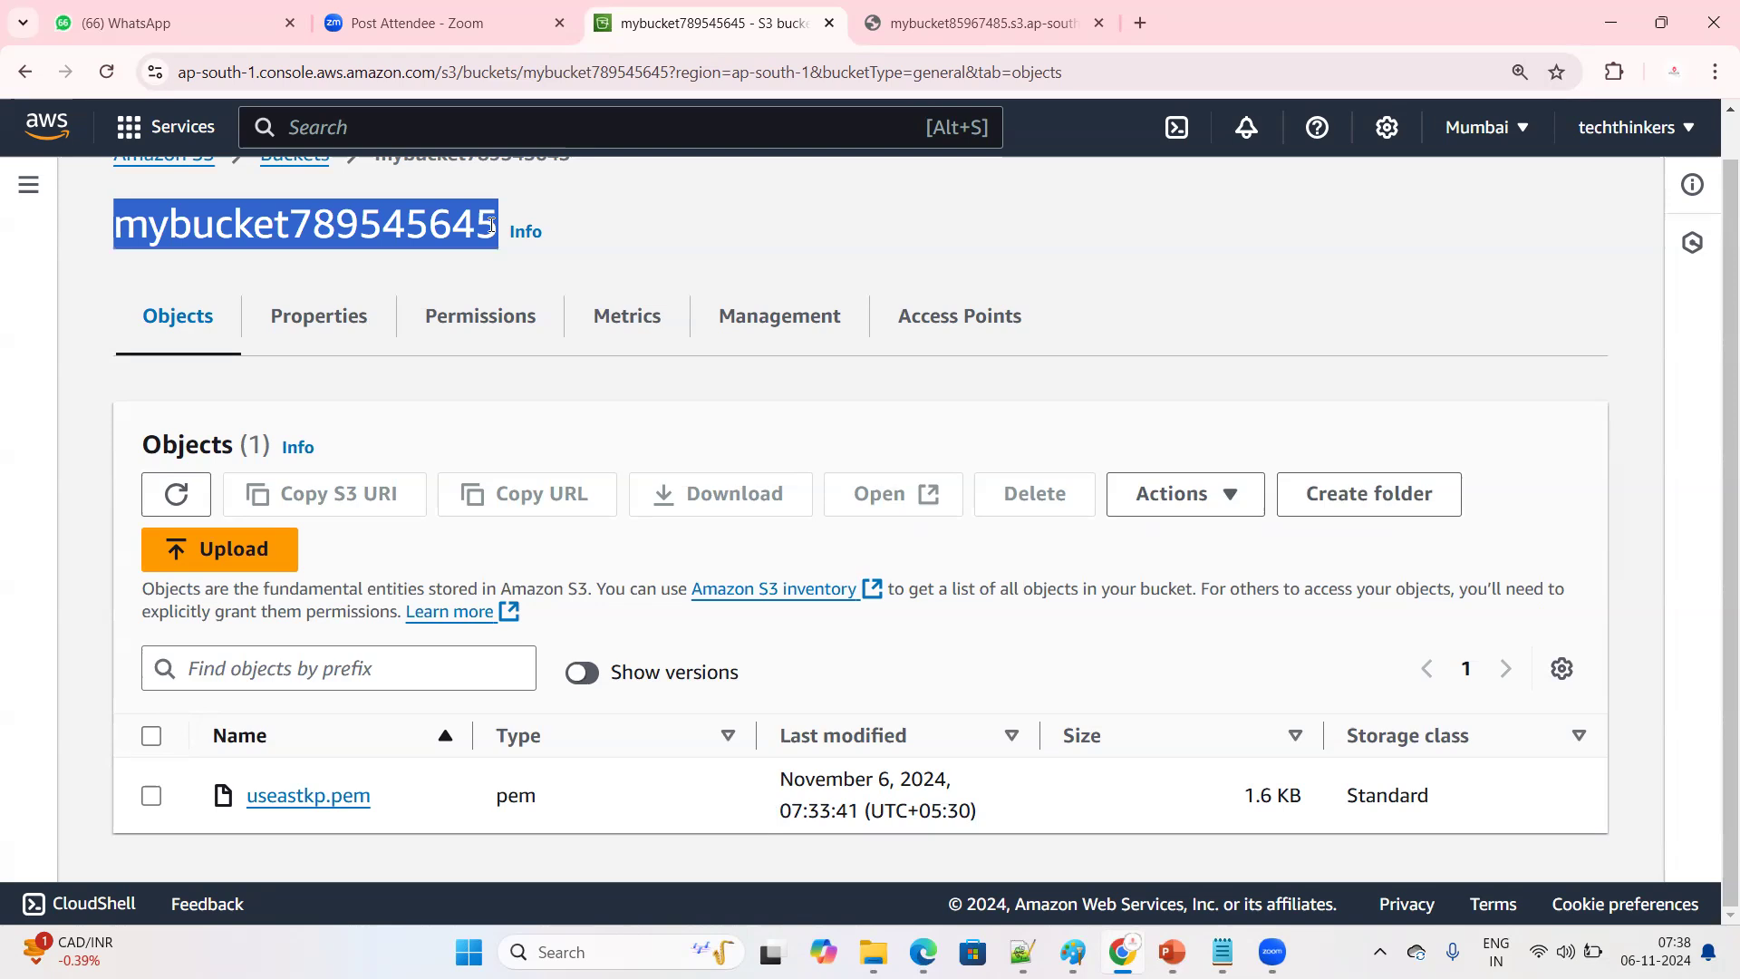
{"action": "left_click", "coordinate": [431, 268]}
{"action": "left_click_drag", "start_coordinate": [114, 227], "coordinate": [492, 211]}
{"action": "left_click_drag", "start_coordinate": [291, 227], "coordinate": [503, 234]}
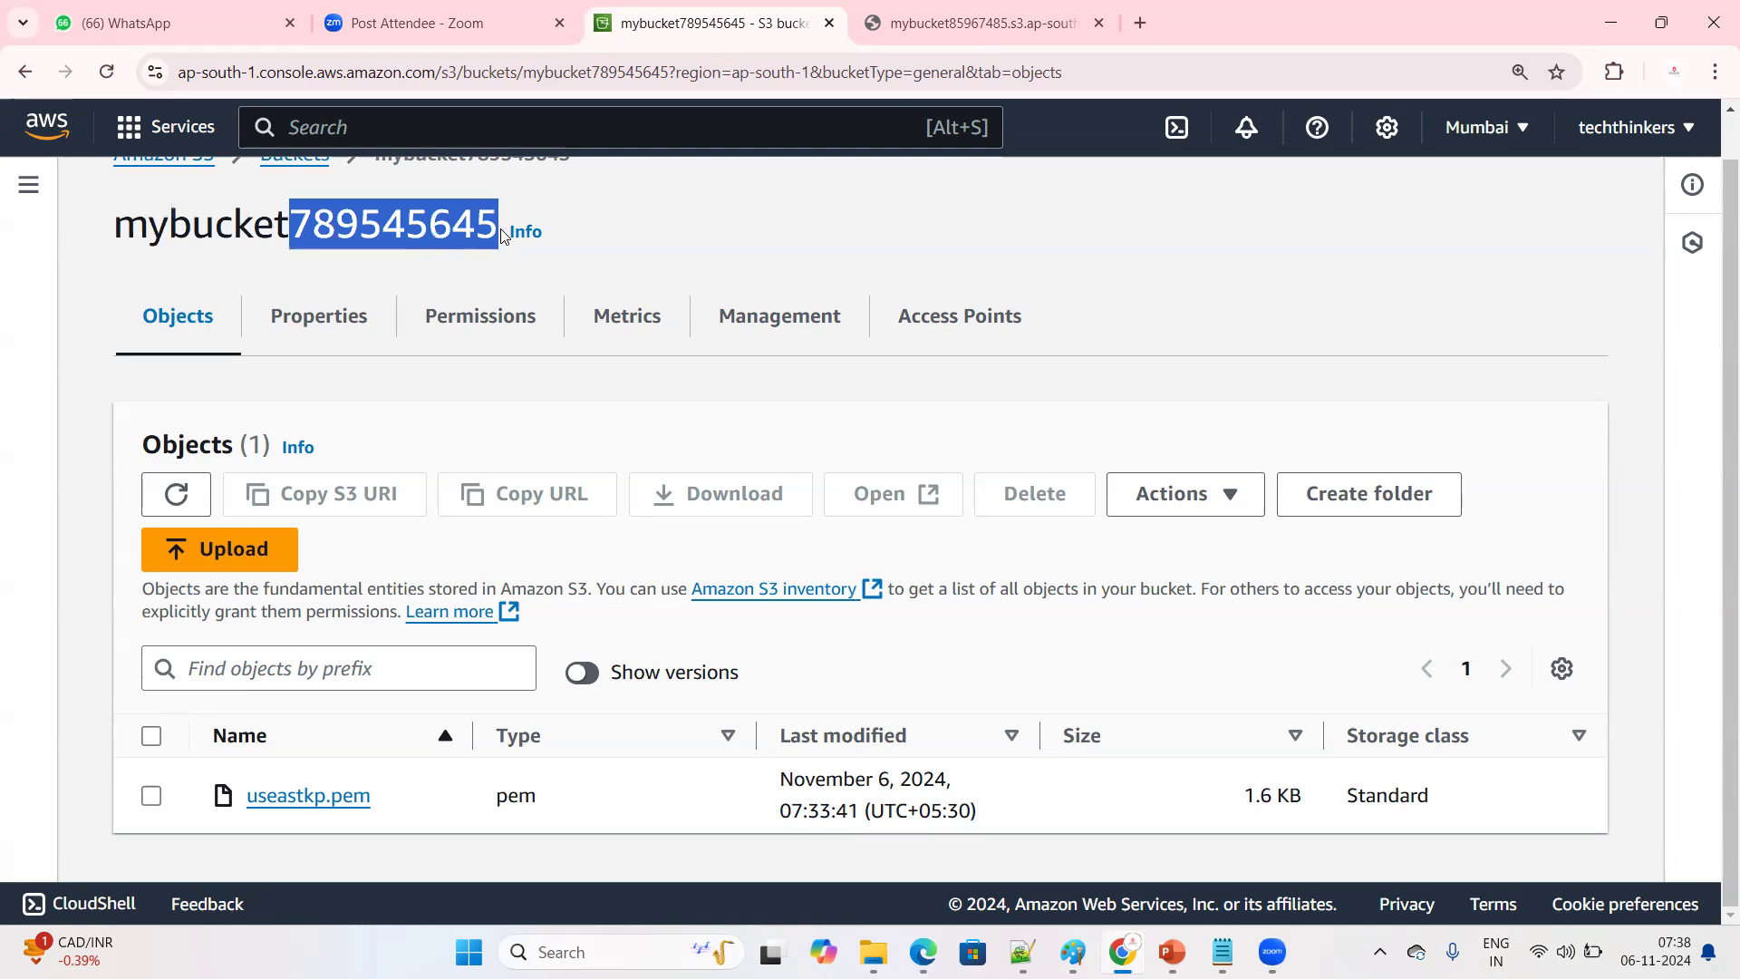
{"action": "left_click", "coordinate": [504, 234]}
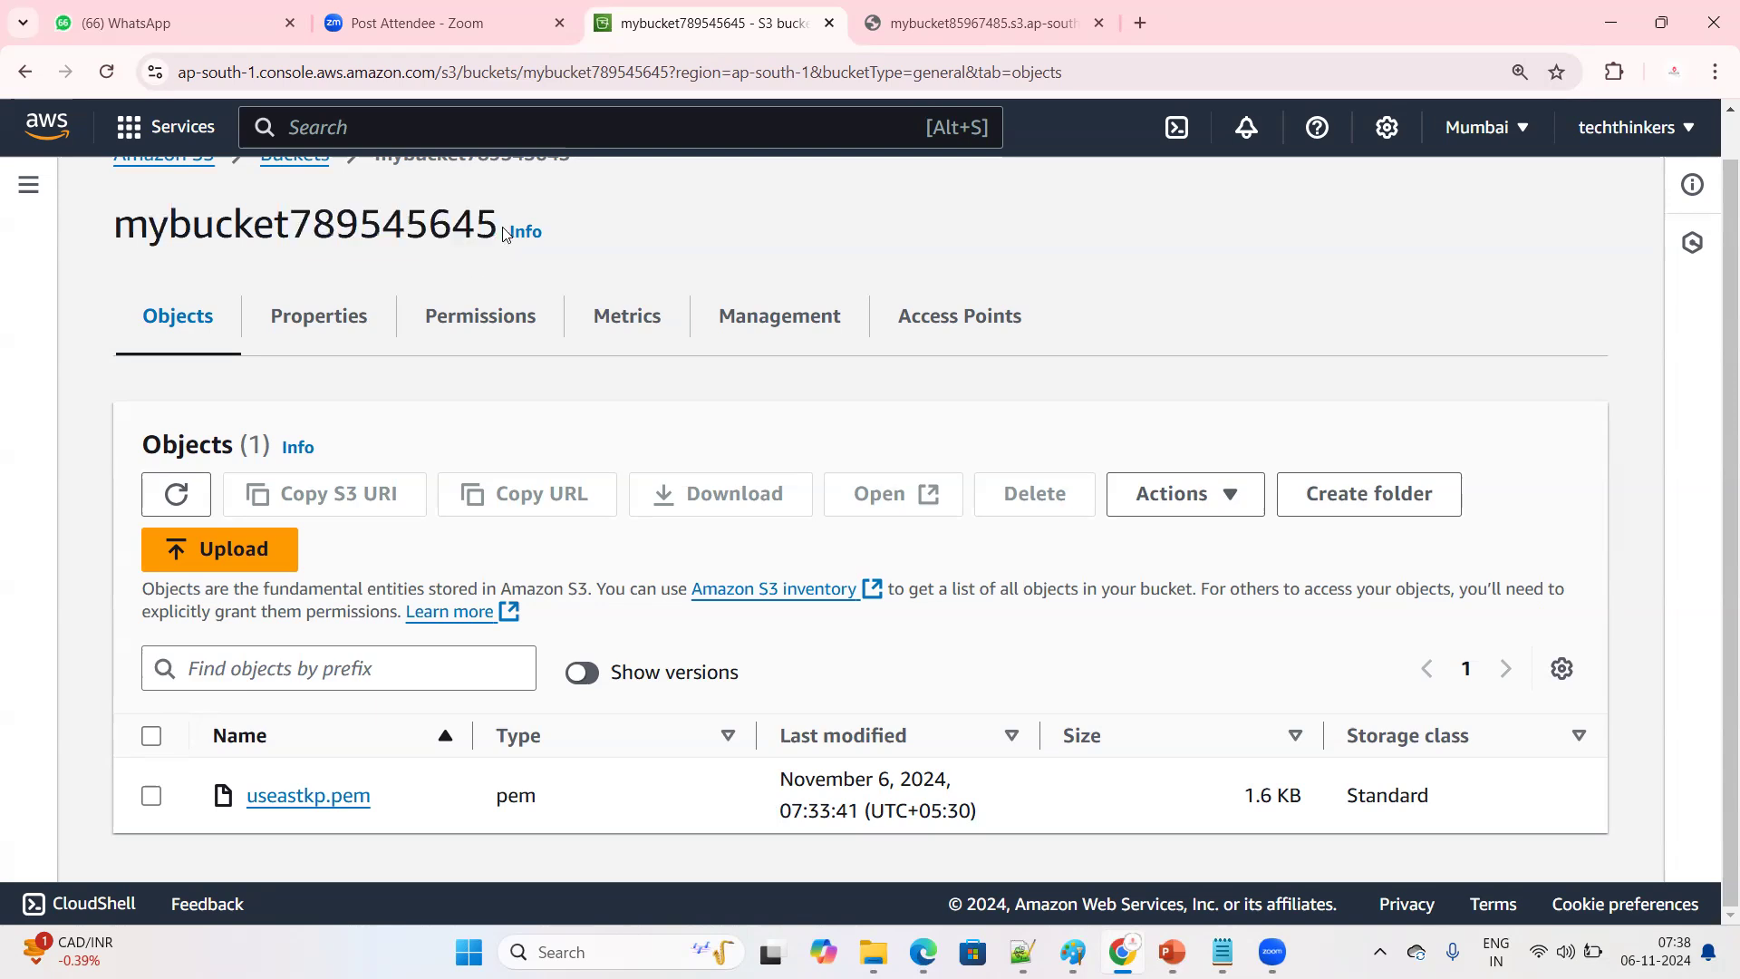
{"action": "left_click_drag", "start_coordinate": [505, 234], "coordinate": [103, 243]}
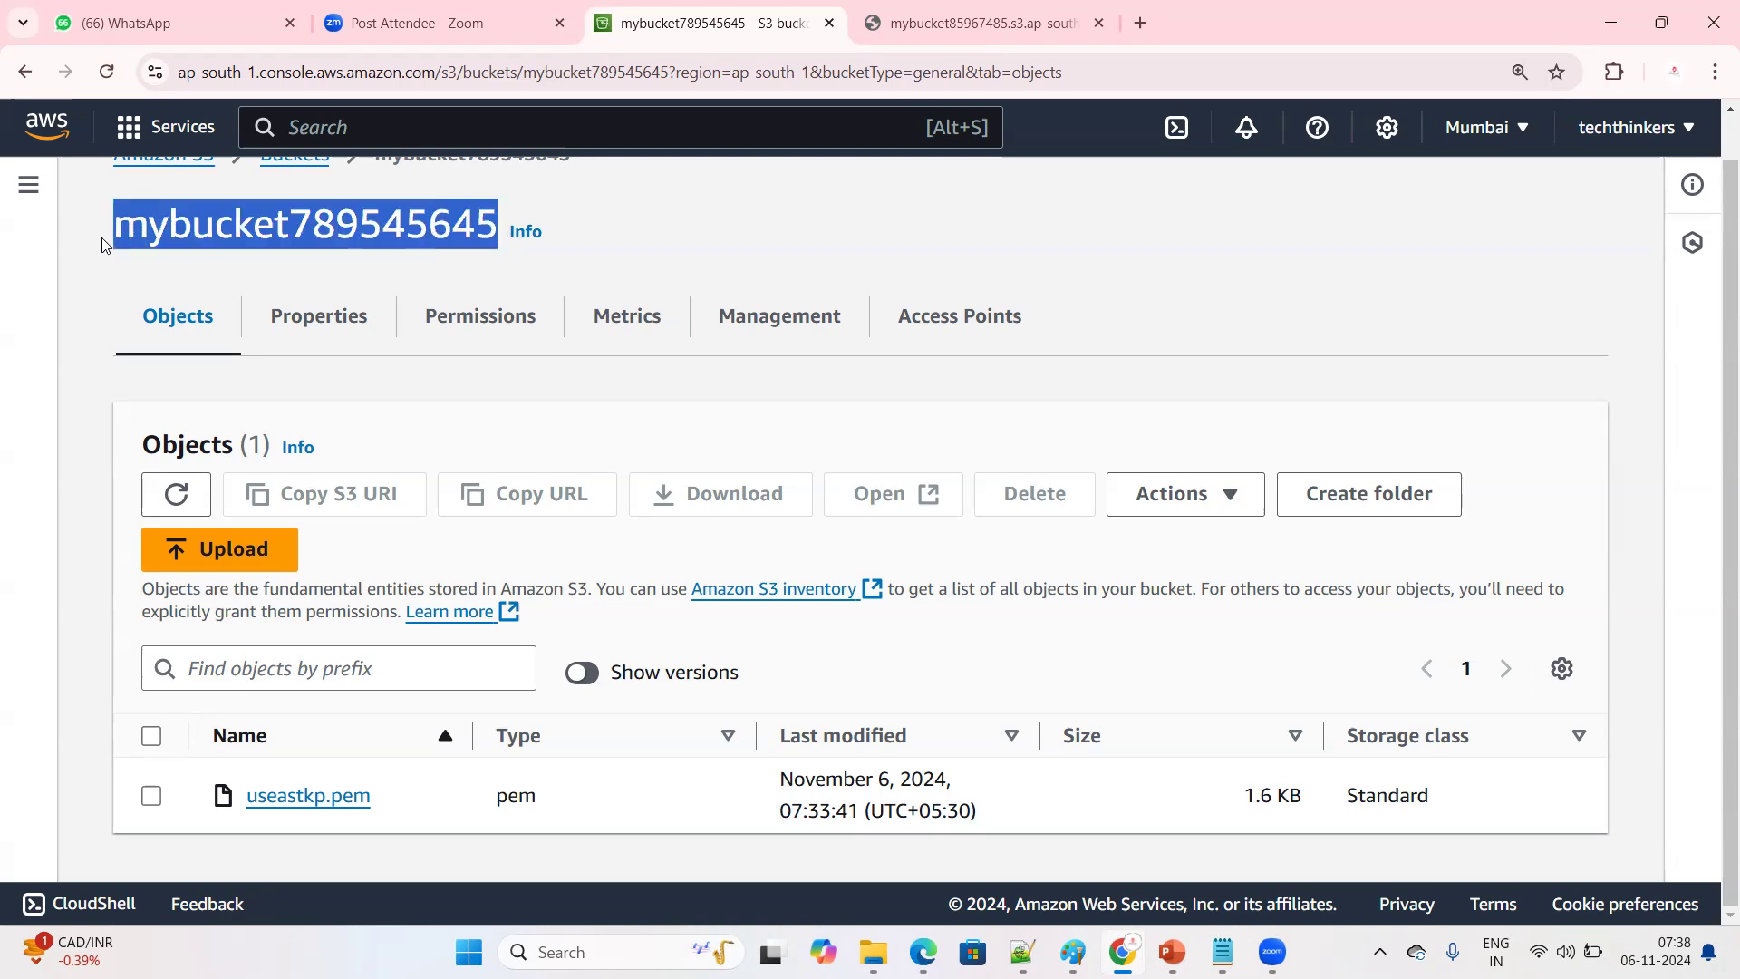
{"action": "left_click", "coordinate": [269, 264]}
{"action": "left_click_drag", "start_coordinate": [145, 228], "coordinate": [464, 282]}
{"action": "left_click", "coordinate": [464, 282]}
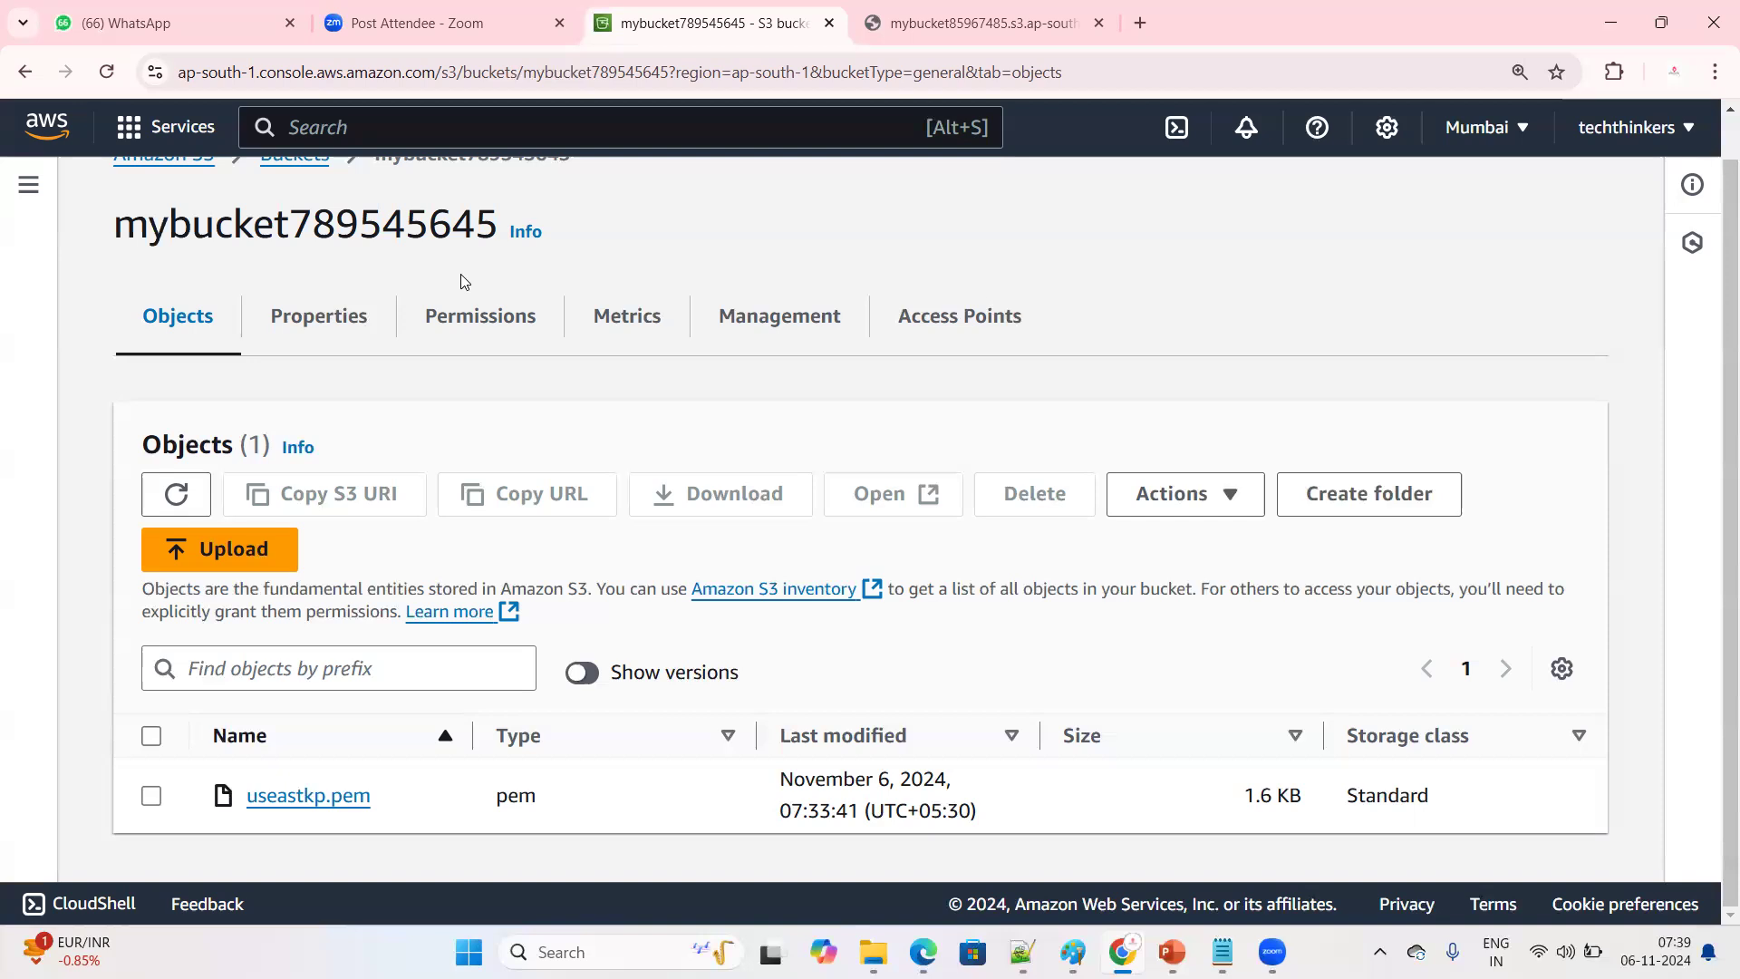
Reload mybucket789545645 through the bucket list, examine useastkp.pem and the Show versions option, and turn that option on
{"action": "scroll", "coordinate": [461, 281], "scroll_direction": "up", "scroll_amount": 1}
{"action": "left_click", "coordinate": [308, 197]}
{"action": "left_click", "coordinate": [288, 770]}
{"action": "scroll", "coordinate": [458, 683], "scroll_direction": "down", "scroll_amount": 1}
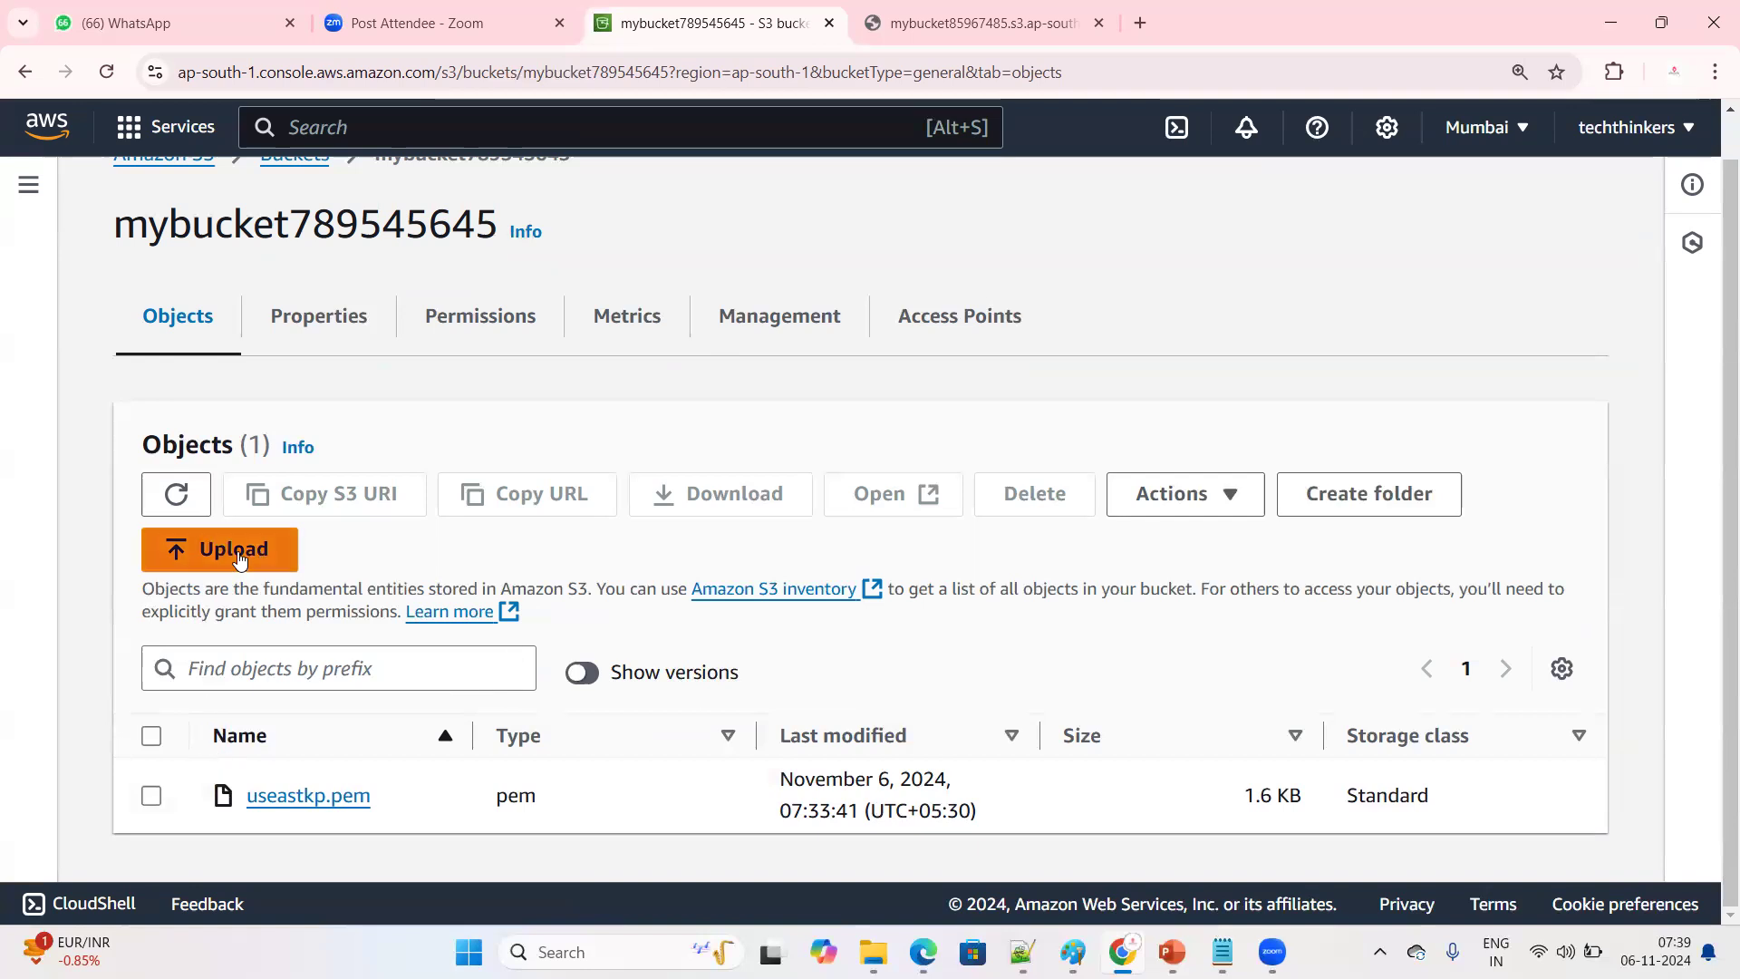
{"action": "left_click_drag", "start_coordinate": [237, 794], "coordinate": [391, 795]}
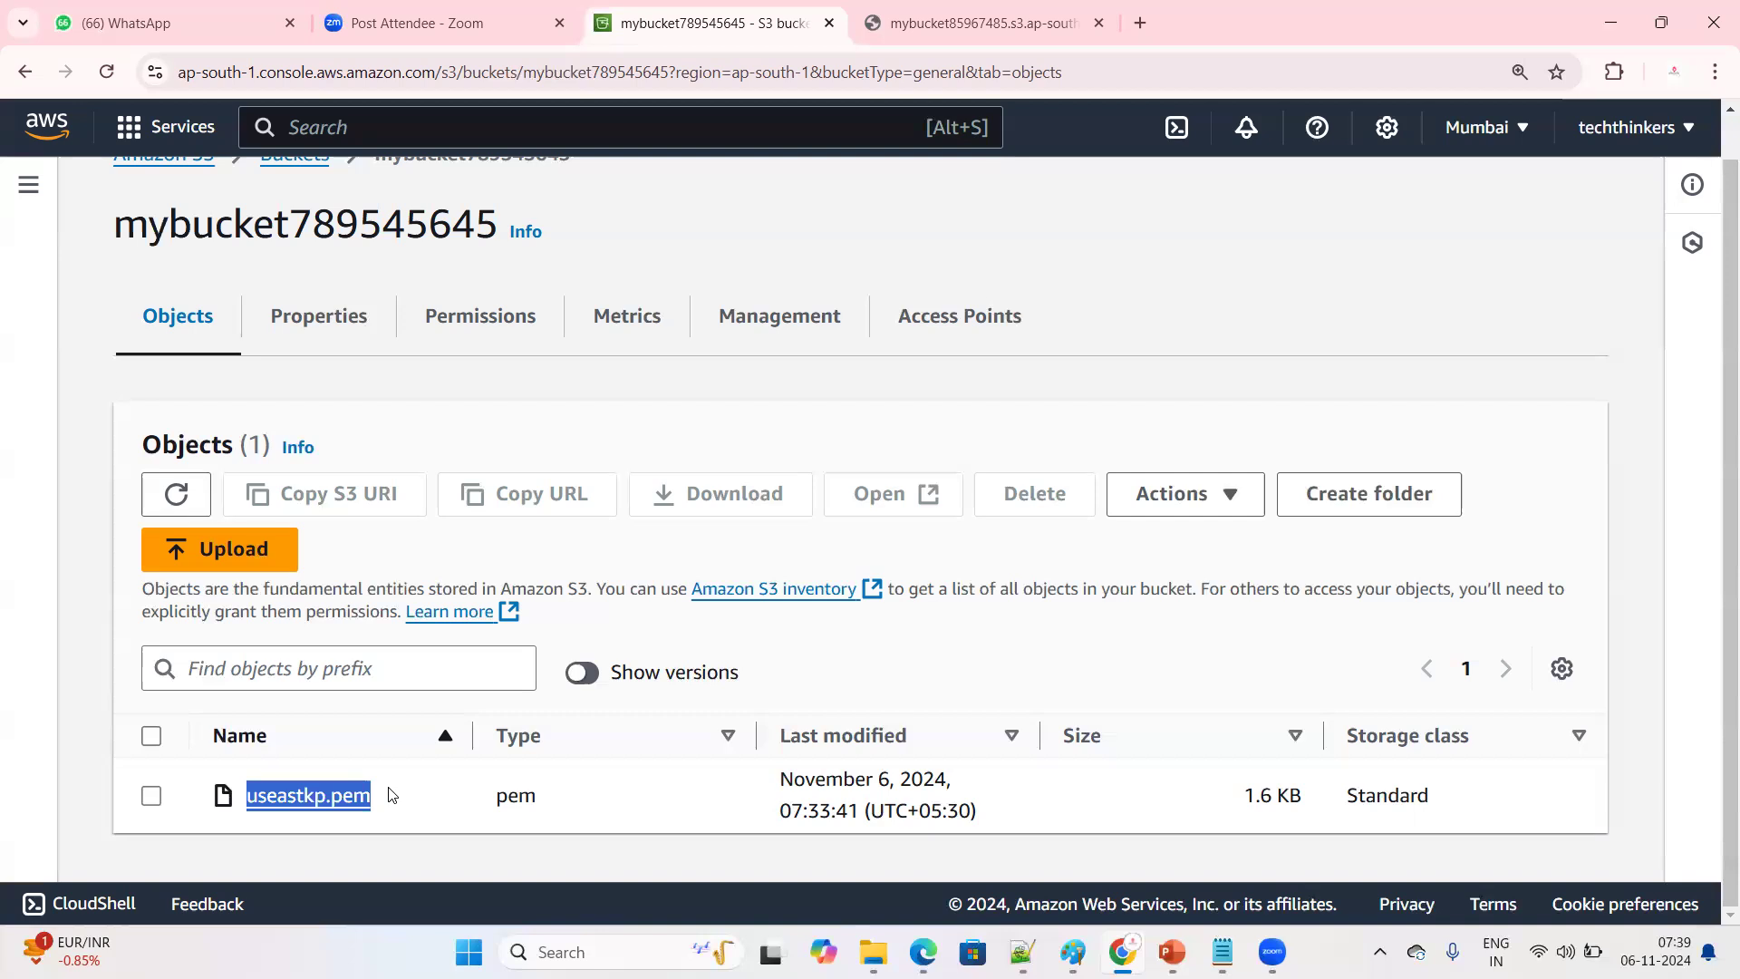
{"action": "left_click", "coordinate": [394, 850]}
{"action": "left_click_drag", "start_coordinate": [606, 672], "coordinate": [789, 672]}
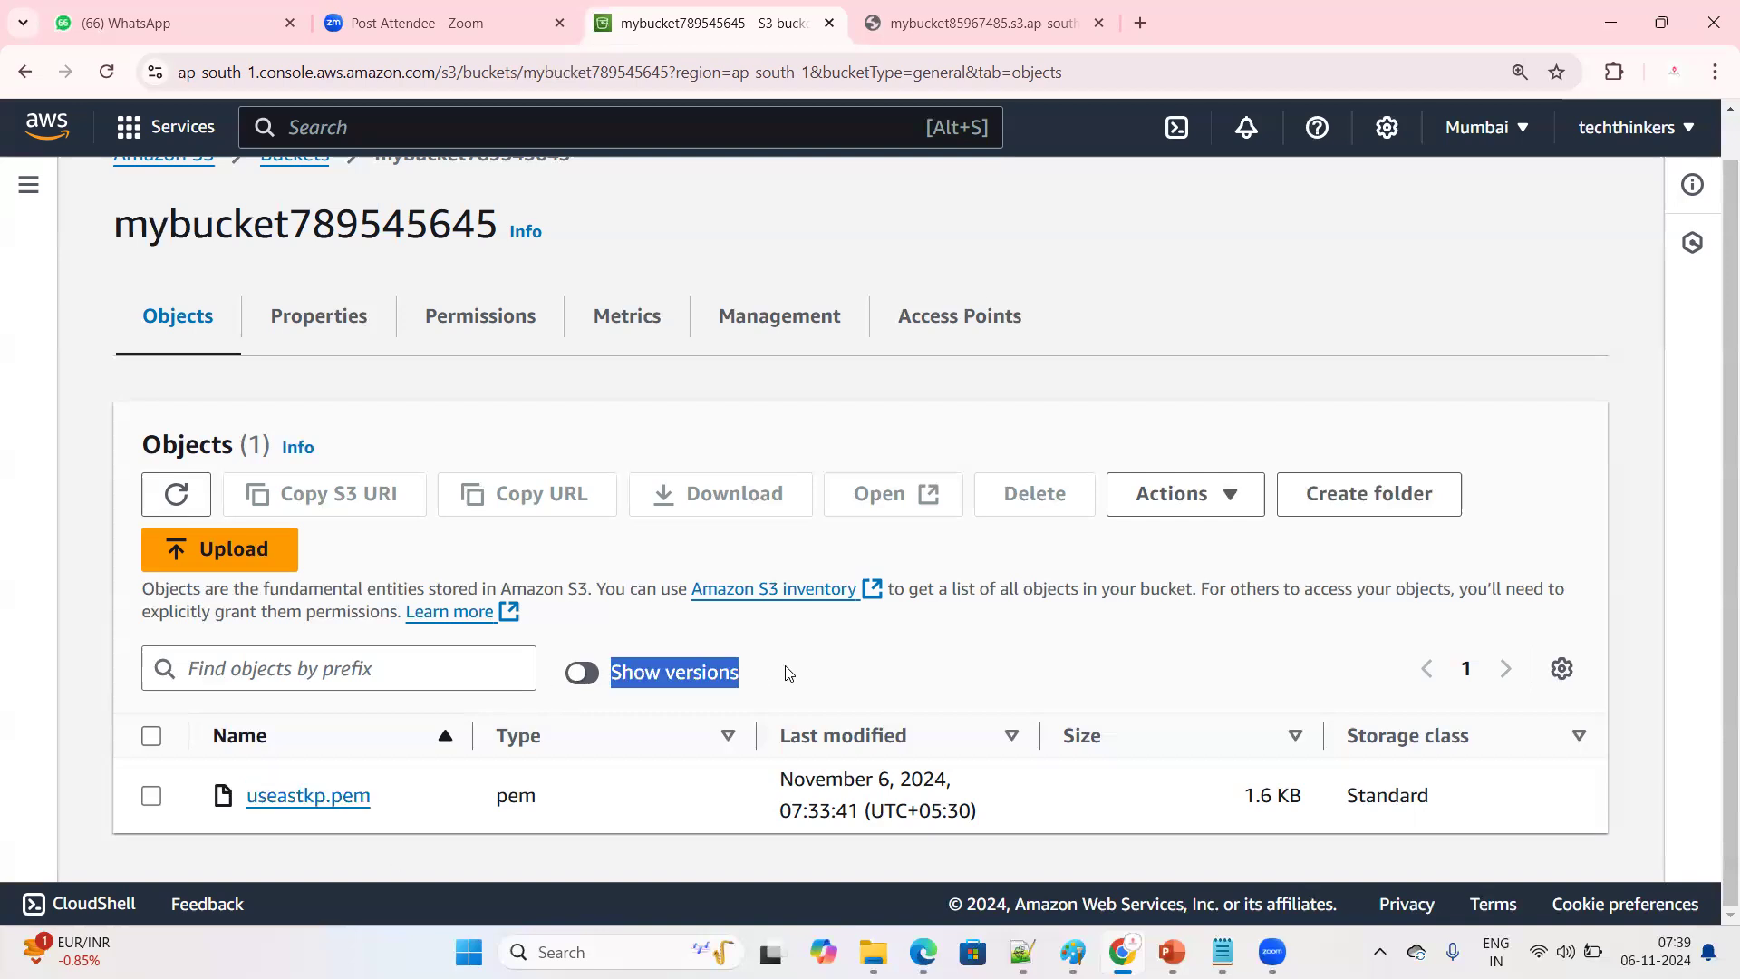
{"action": "left_click", "coordinate": [787, 673]}
{"action": "left_click_drag", "start_coordinate": [610, 675], "coordinate": [815, 671]}
{"action": "left_click", "coordinate": [818, 676]}
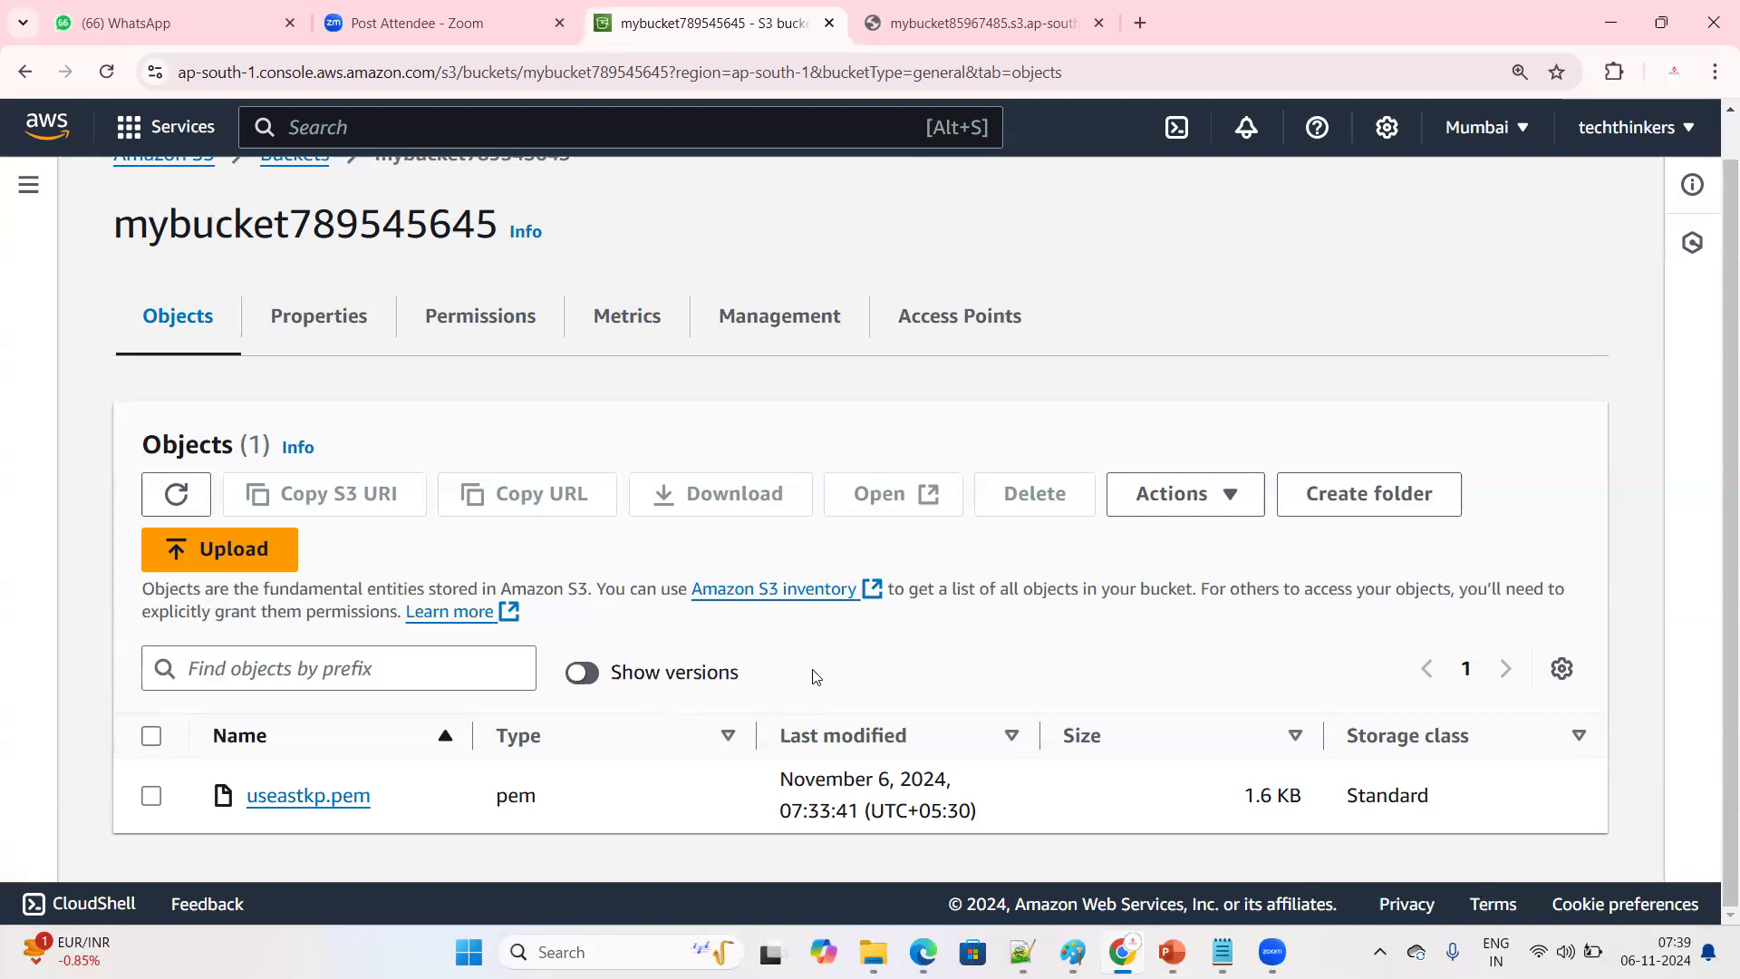
{"action": "left_click", "coordinate": [581, 676]}
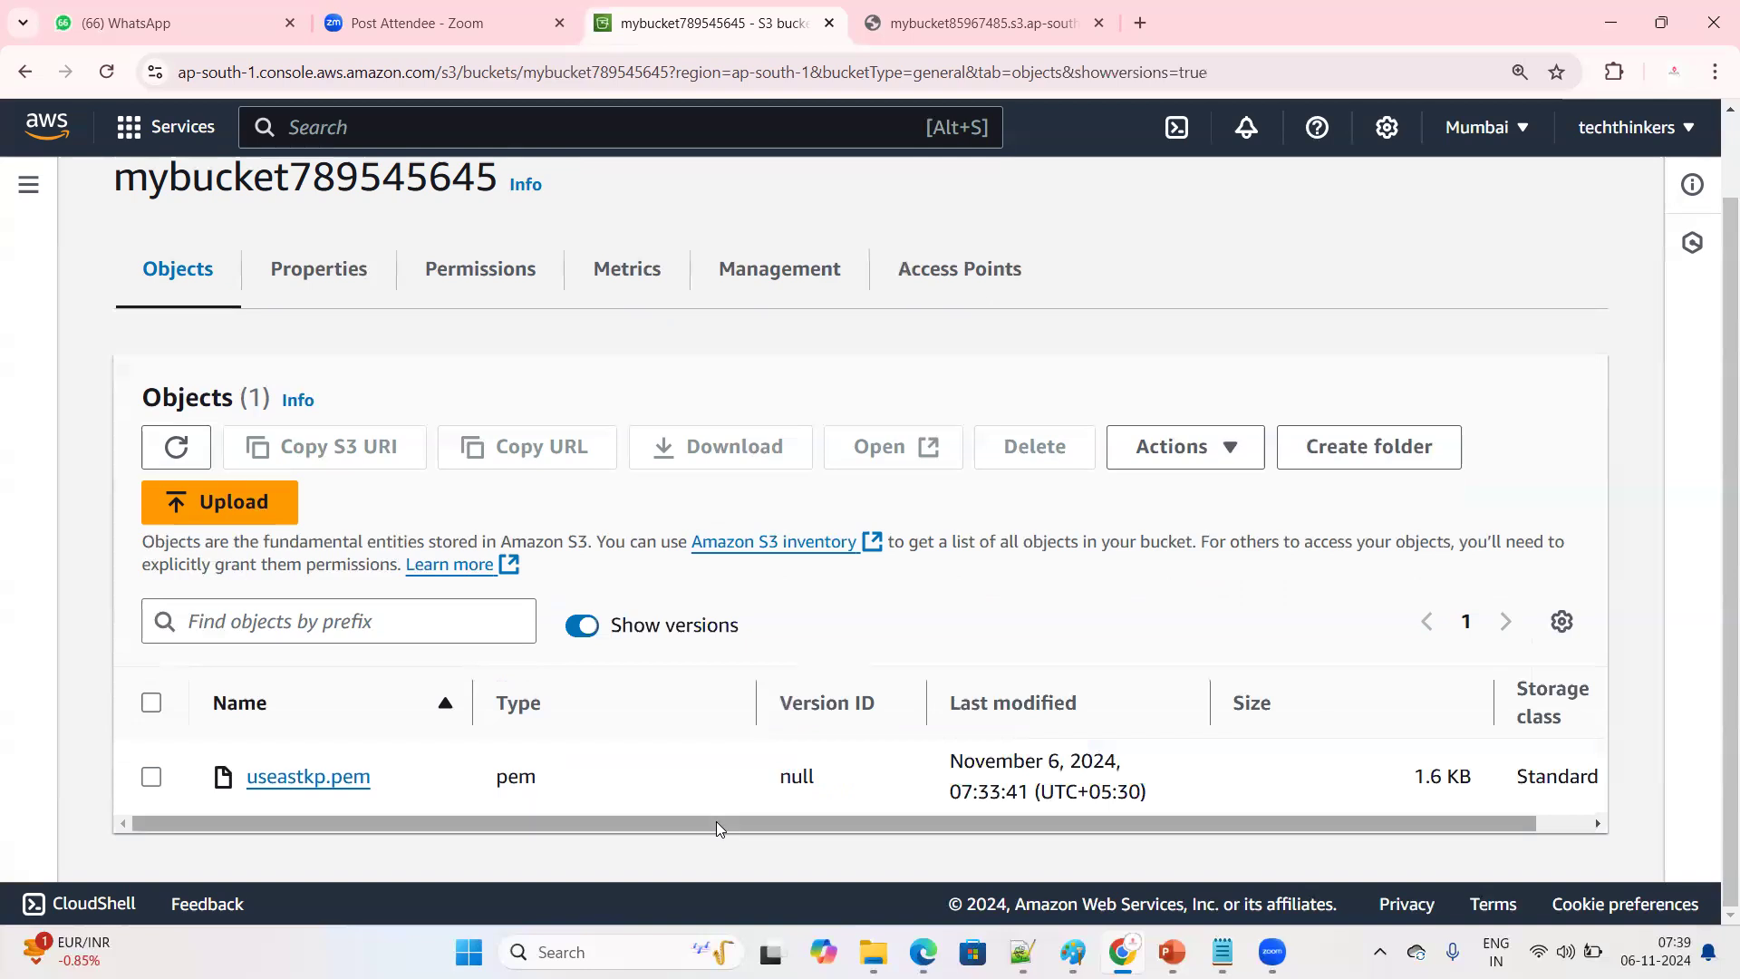
Turn off Show versions in mybucket789545645 and examine the useastkp.pem entry and the Show versions option
{"action": "left_click", "coordinate": [591, 632]}
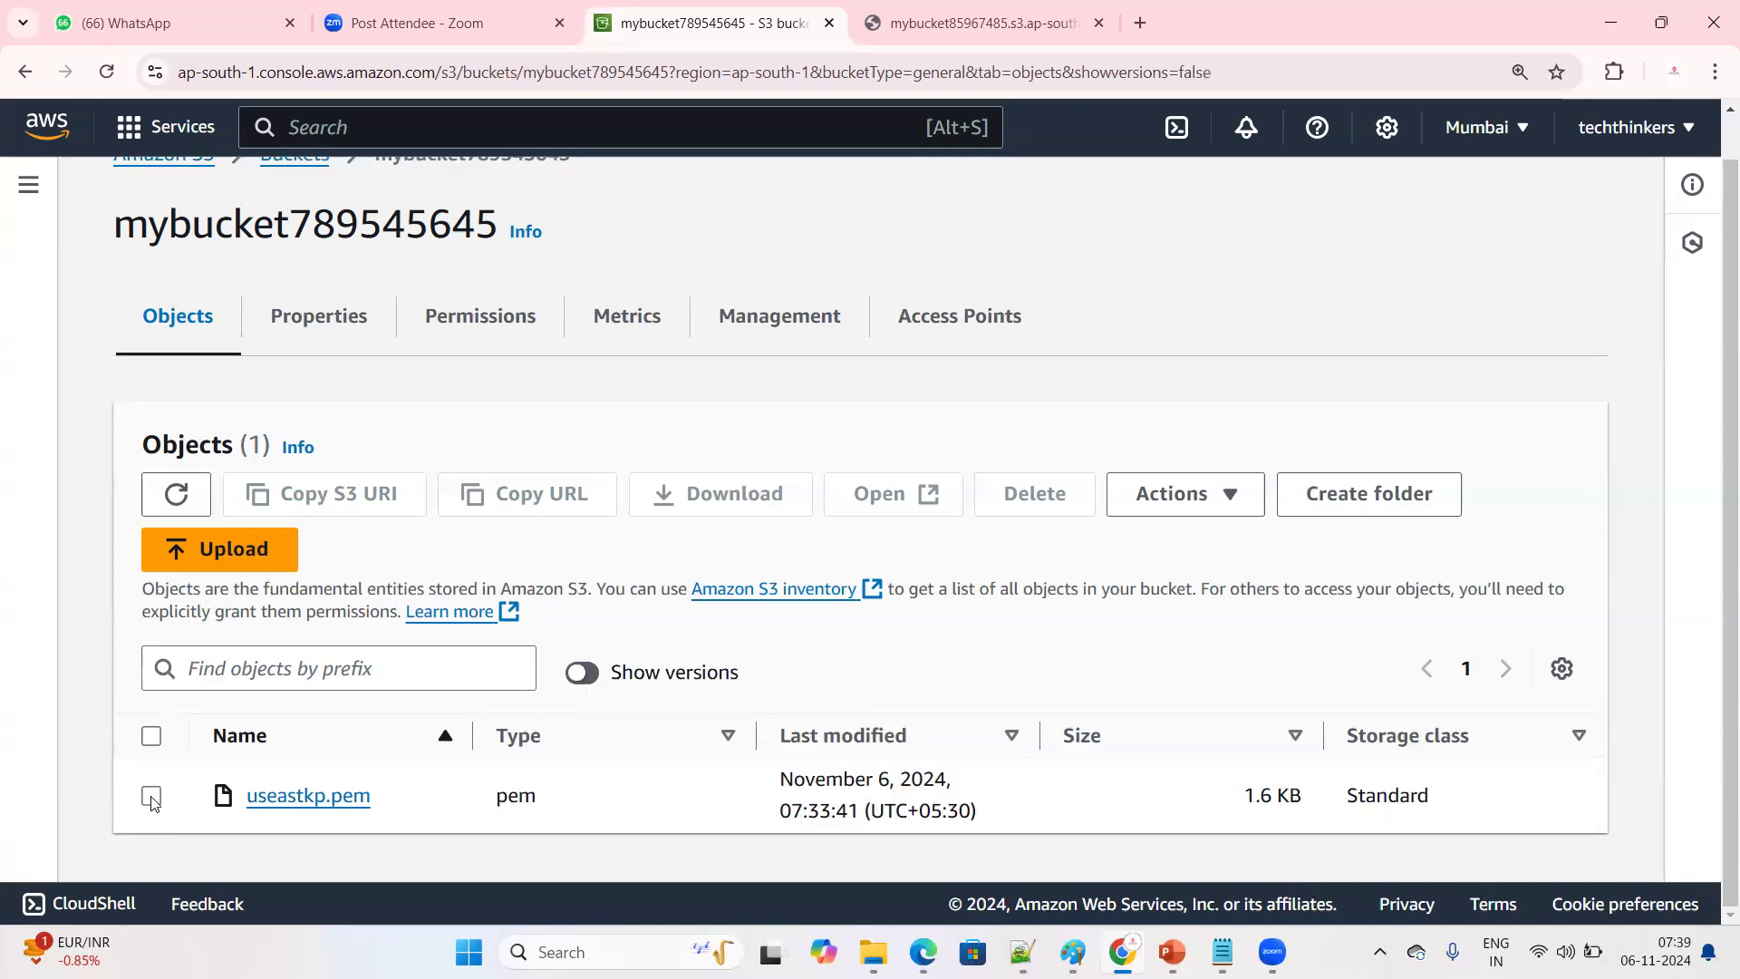
{"action": "double_click", "coordinate": [388, 788]}
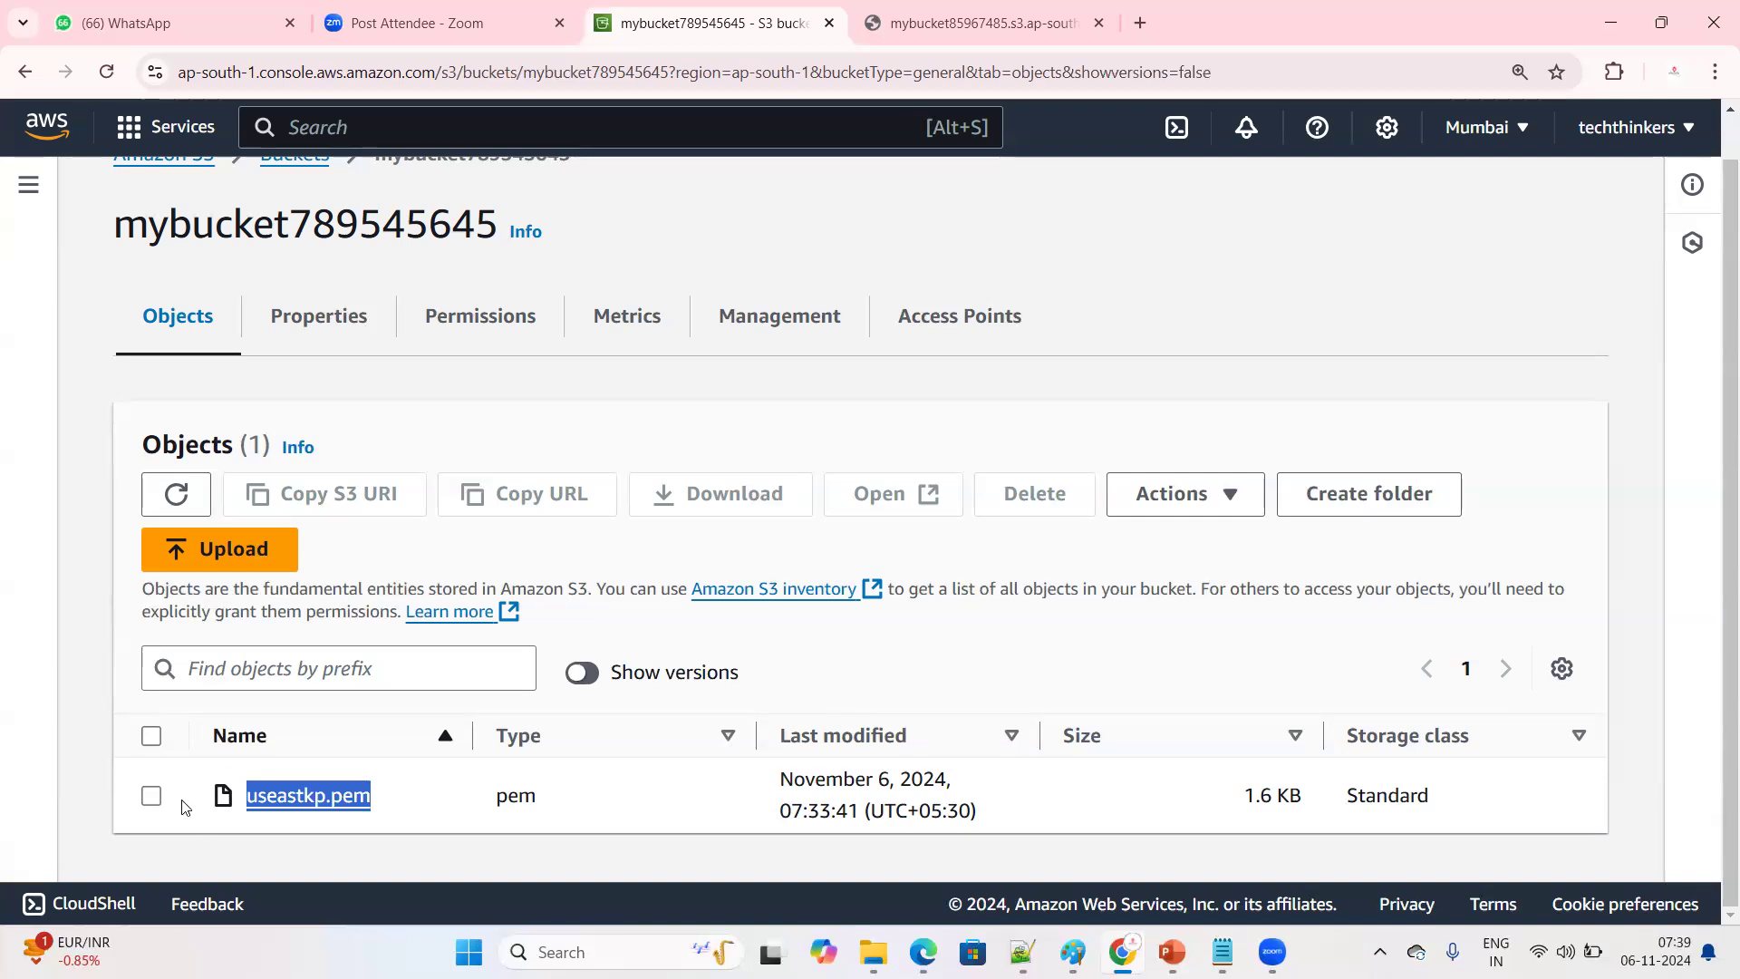
{"action": "left_click", "coordinate": [151, 796]}
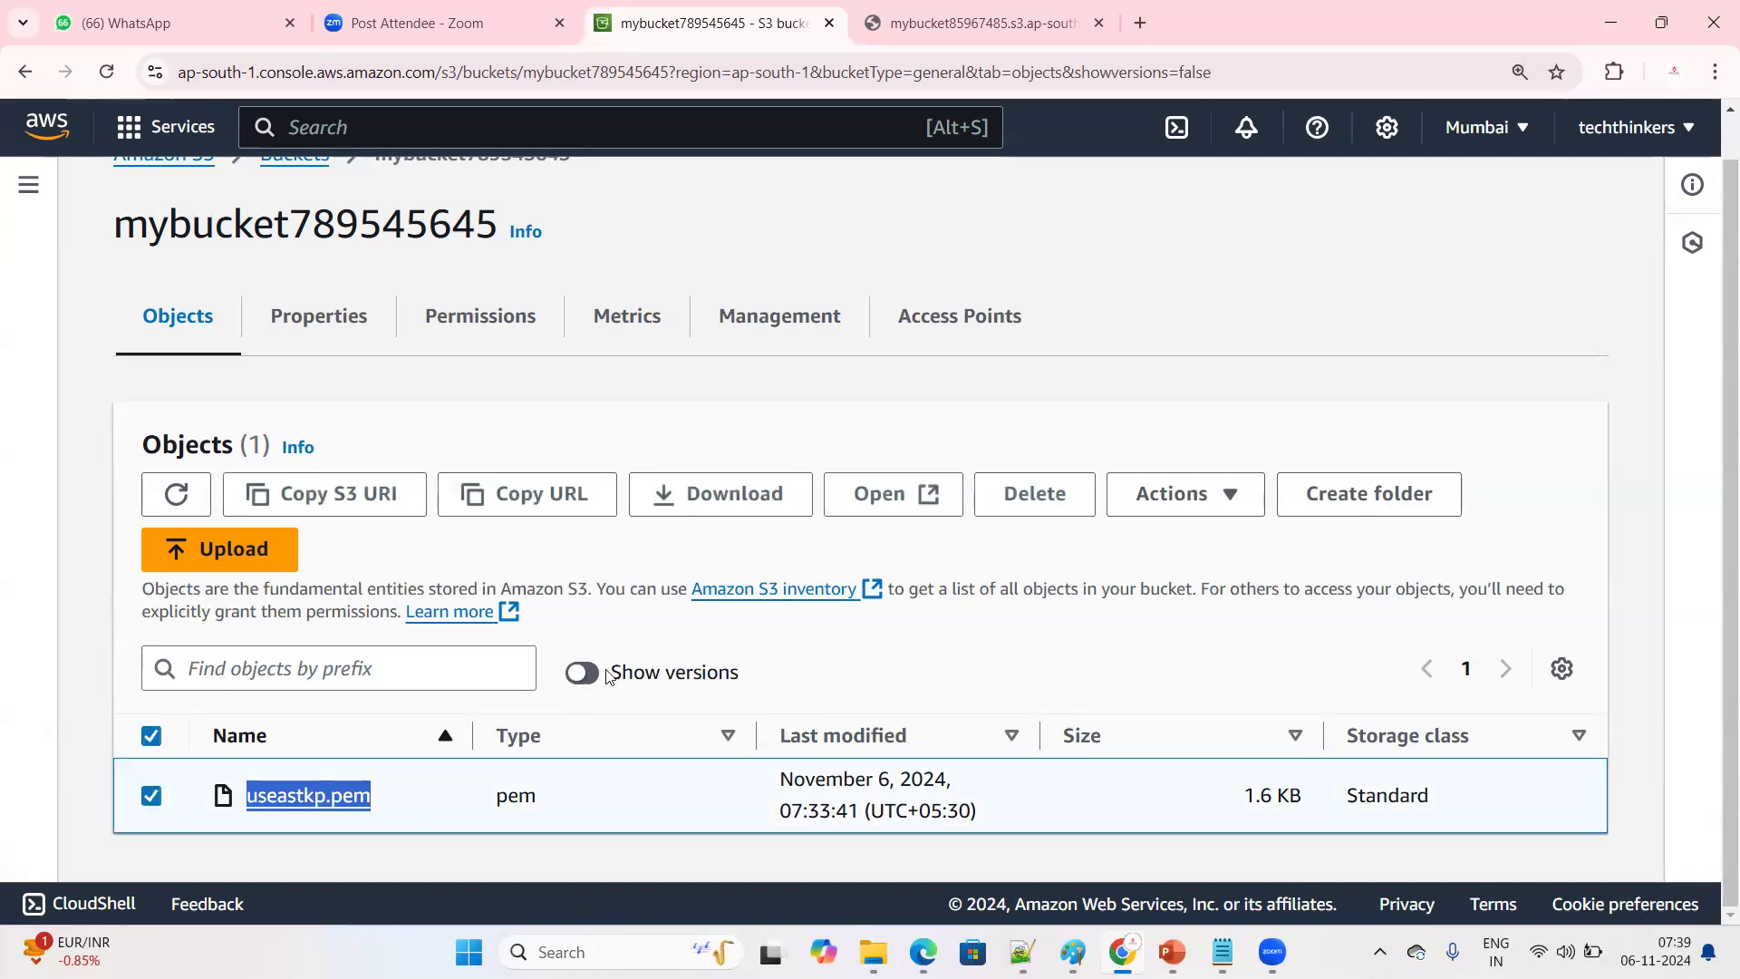
{"action": "left_click_drag", "start_coordinate": [610, 675], "coordinate": [812, 686]}
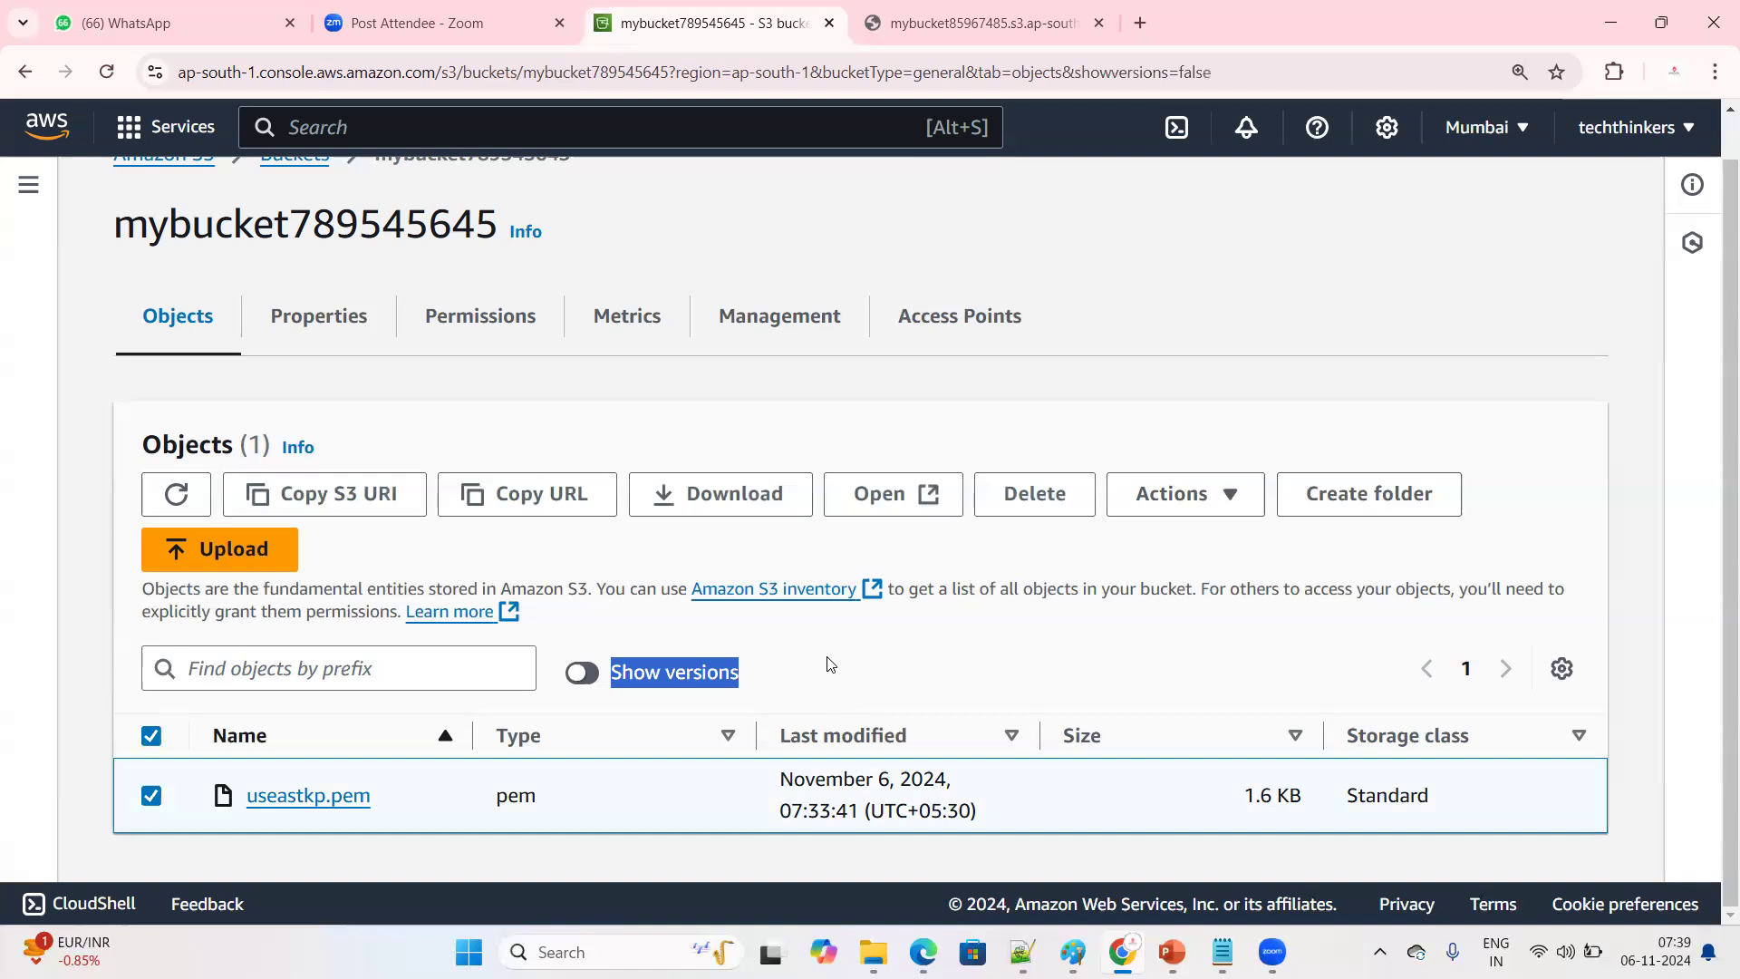
{"action": "left_click", "coordinate": [831, 664]}
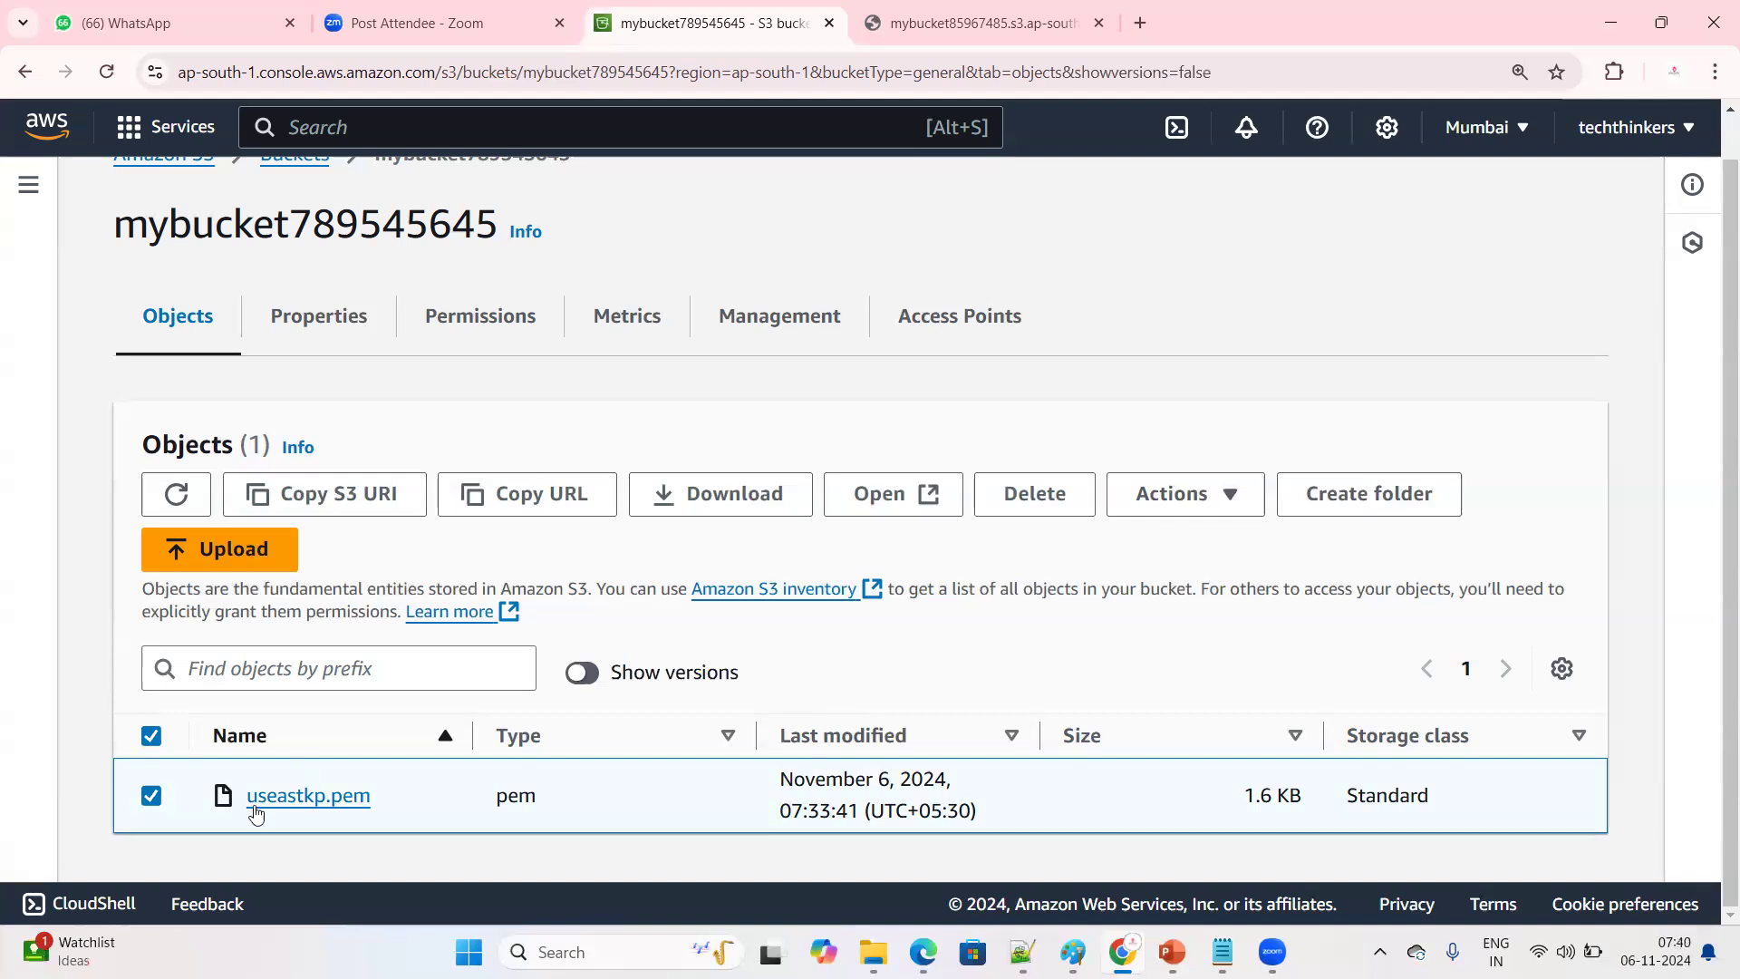
{"action": "left_click", "coordinate": [151, 795]}
{"action": "double_click", "coordinate": [391, 792]}
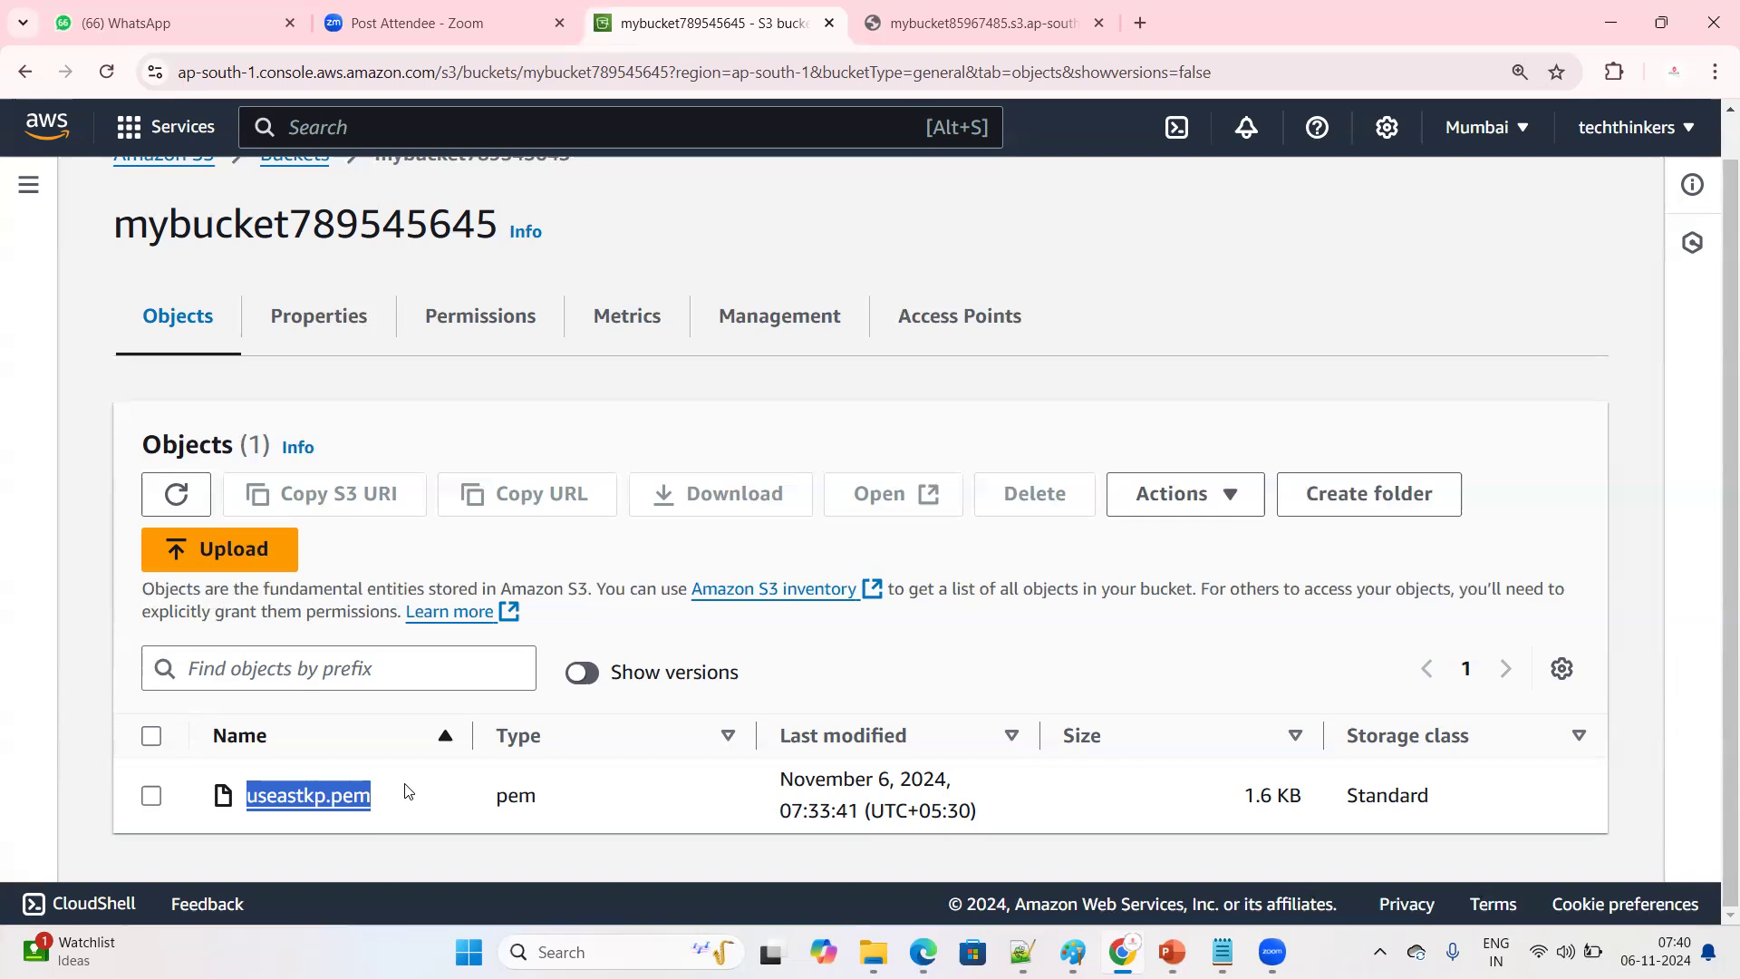
Delete useastkp.pem from mybucket789545645, confirming with "delete", and close the deletion status page
{"action": "left_click", "coordinate": [151, 795]}
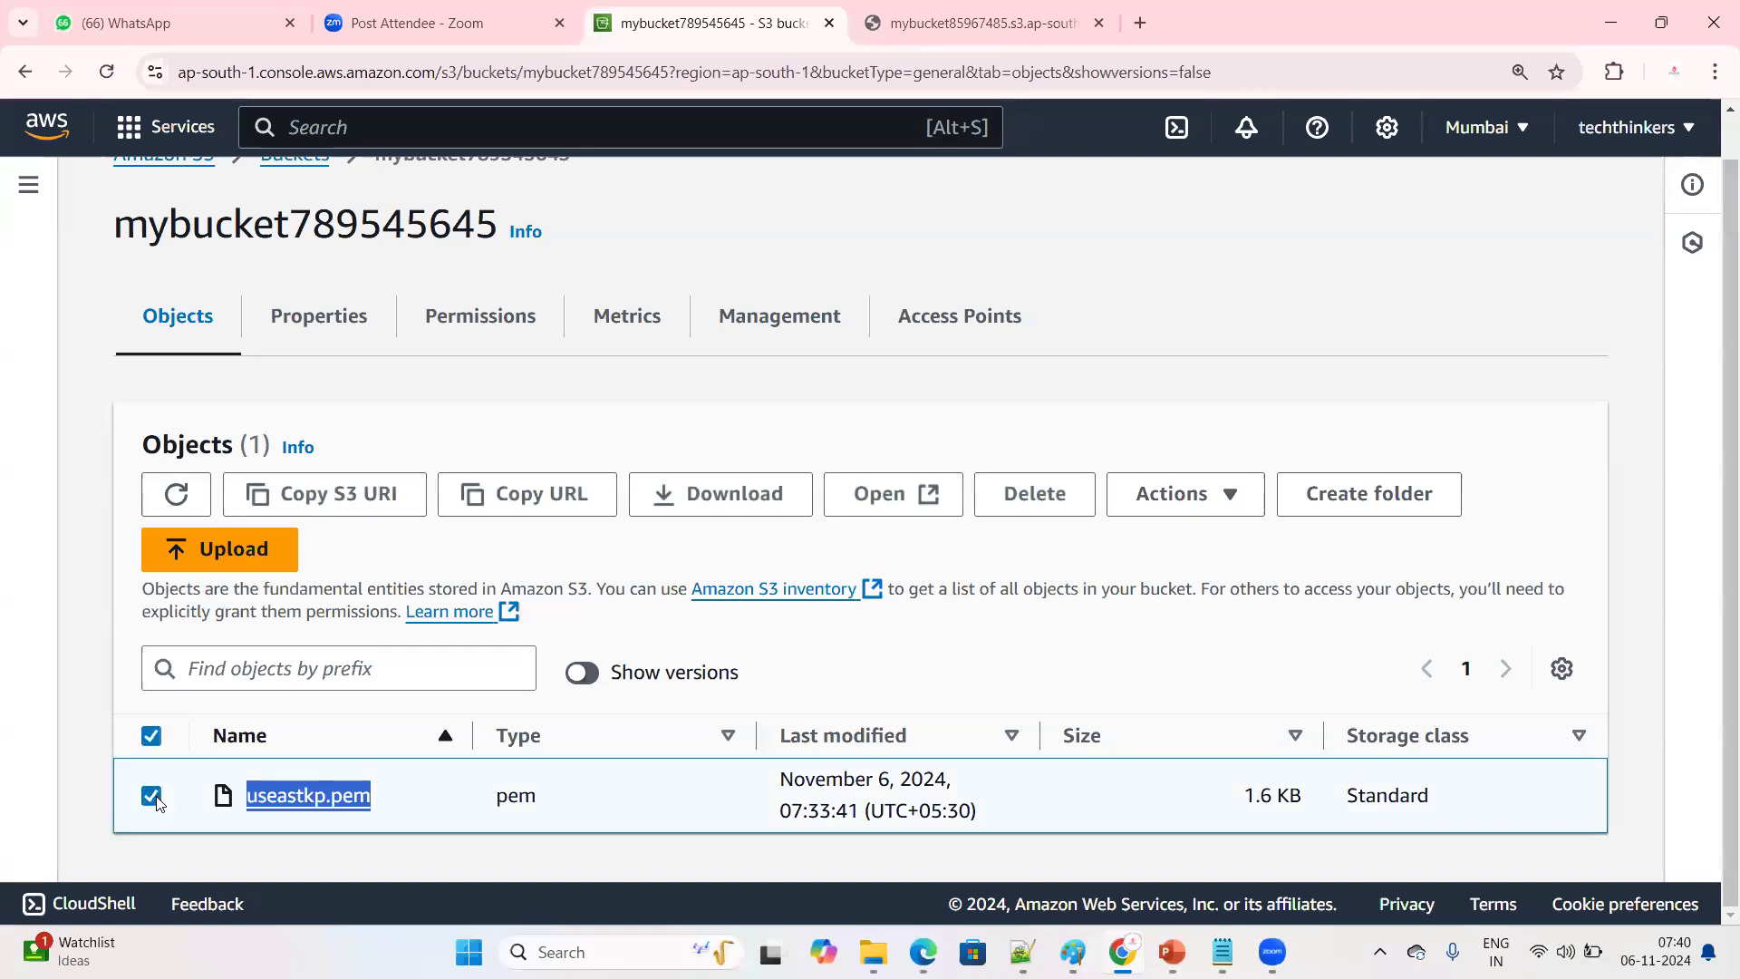
{"action": "left_click", "coordinate": [591, 819]}
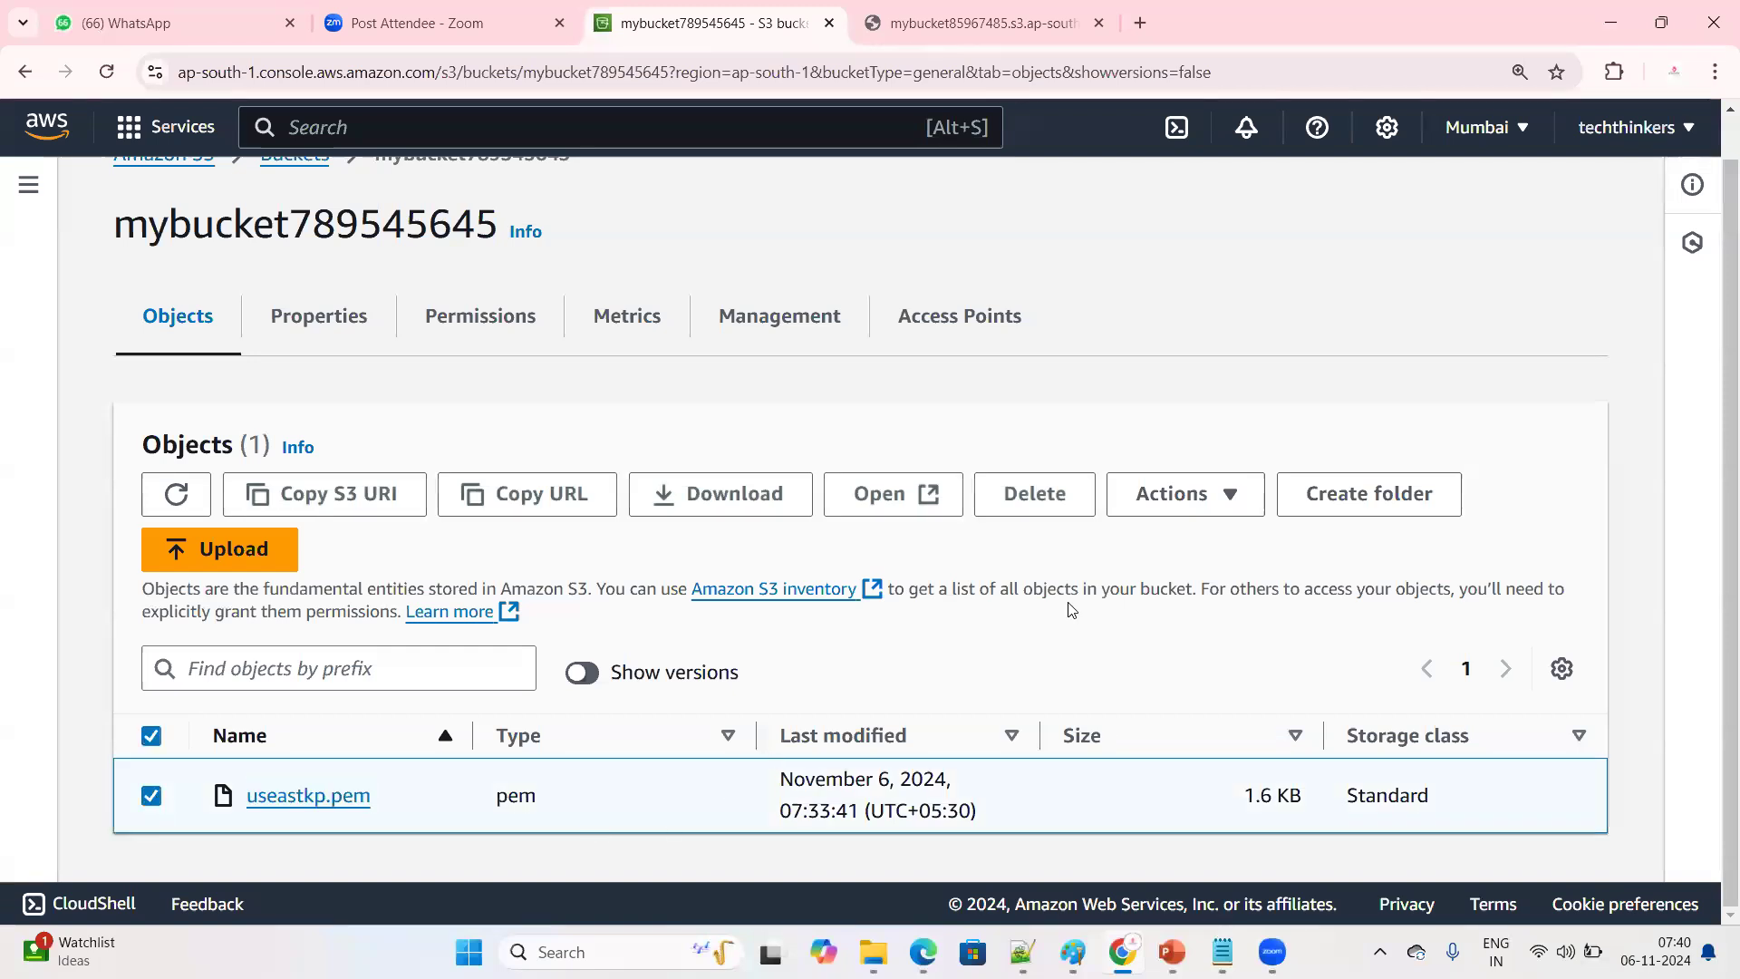
{"action": "left_click", "coordinate": [1045, 505]}
{"action": "scroll", "coordinate": [676, 662], "scroll_direction": "down", "scroll_amount": 4}
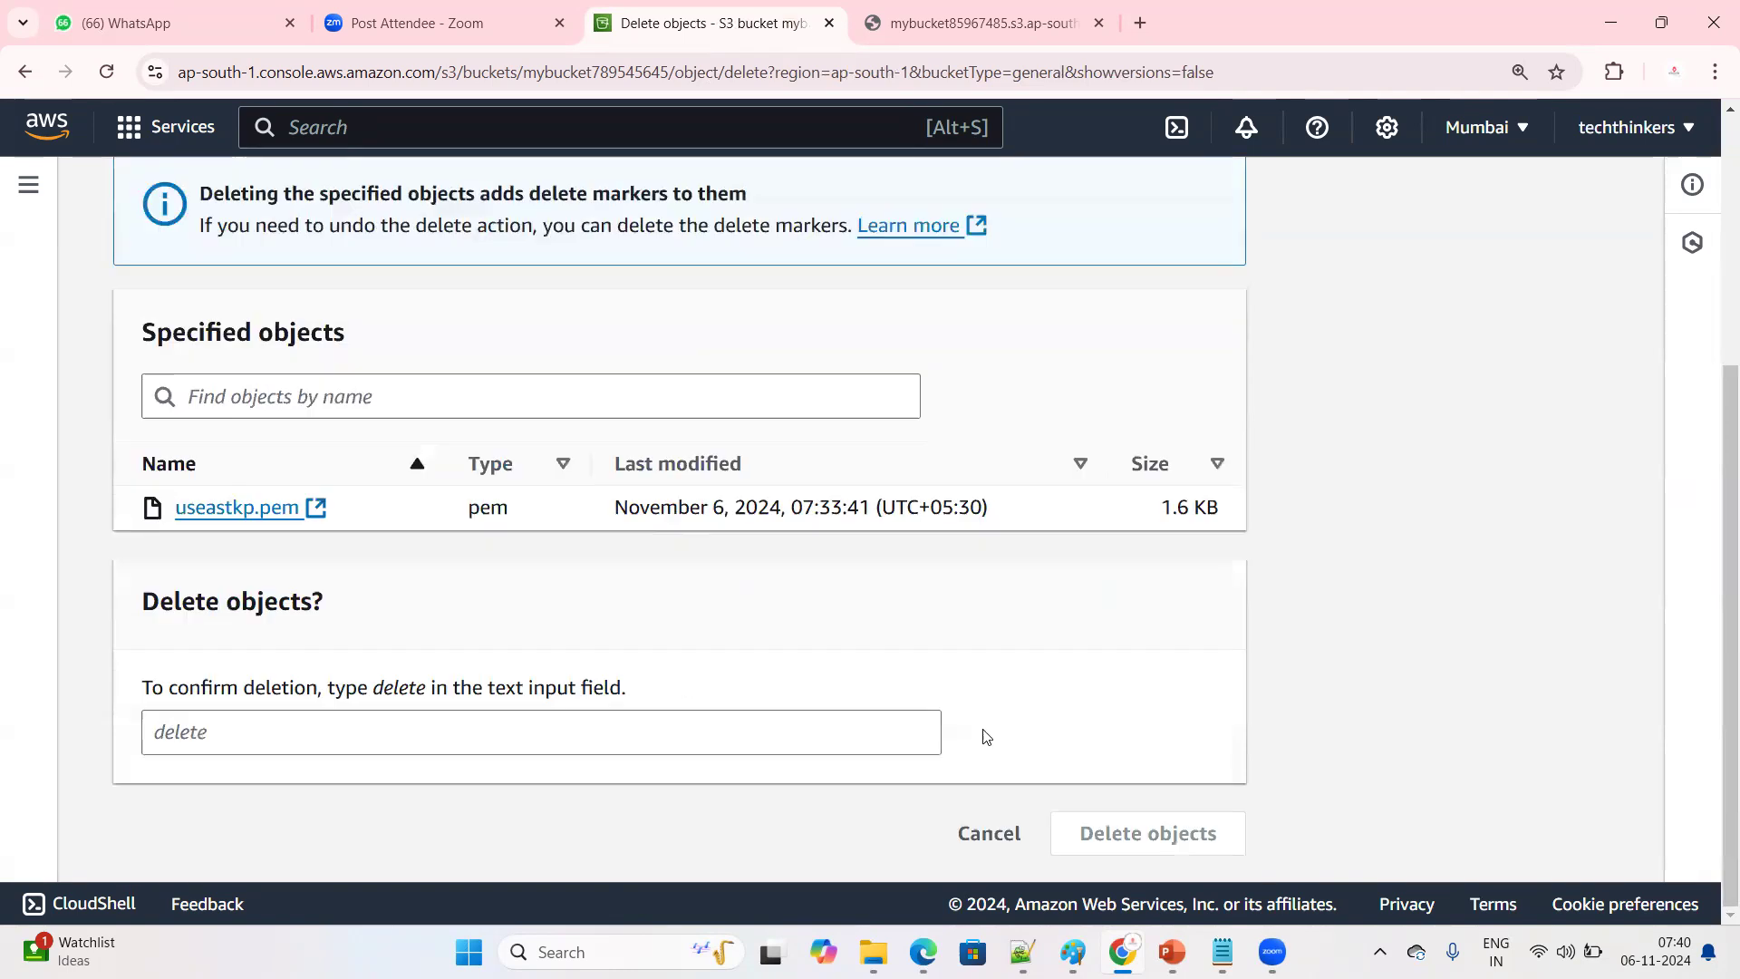
{"action": "left_click", "coordinate": [490, 727]}
{"action": "type", "text": "delete"}
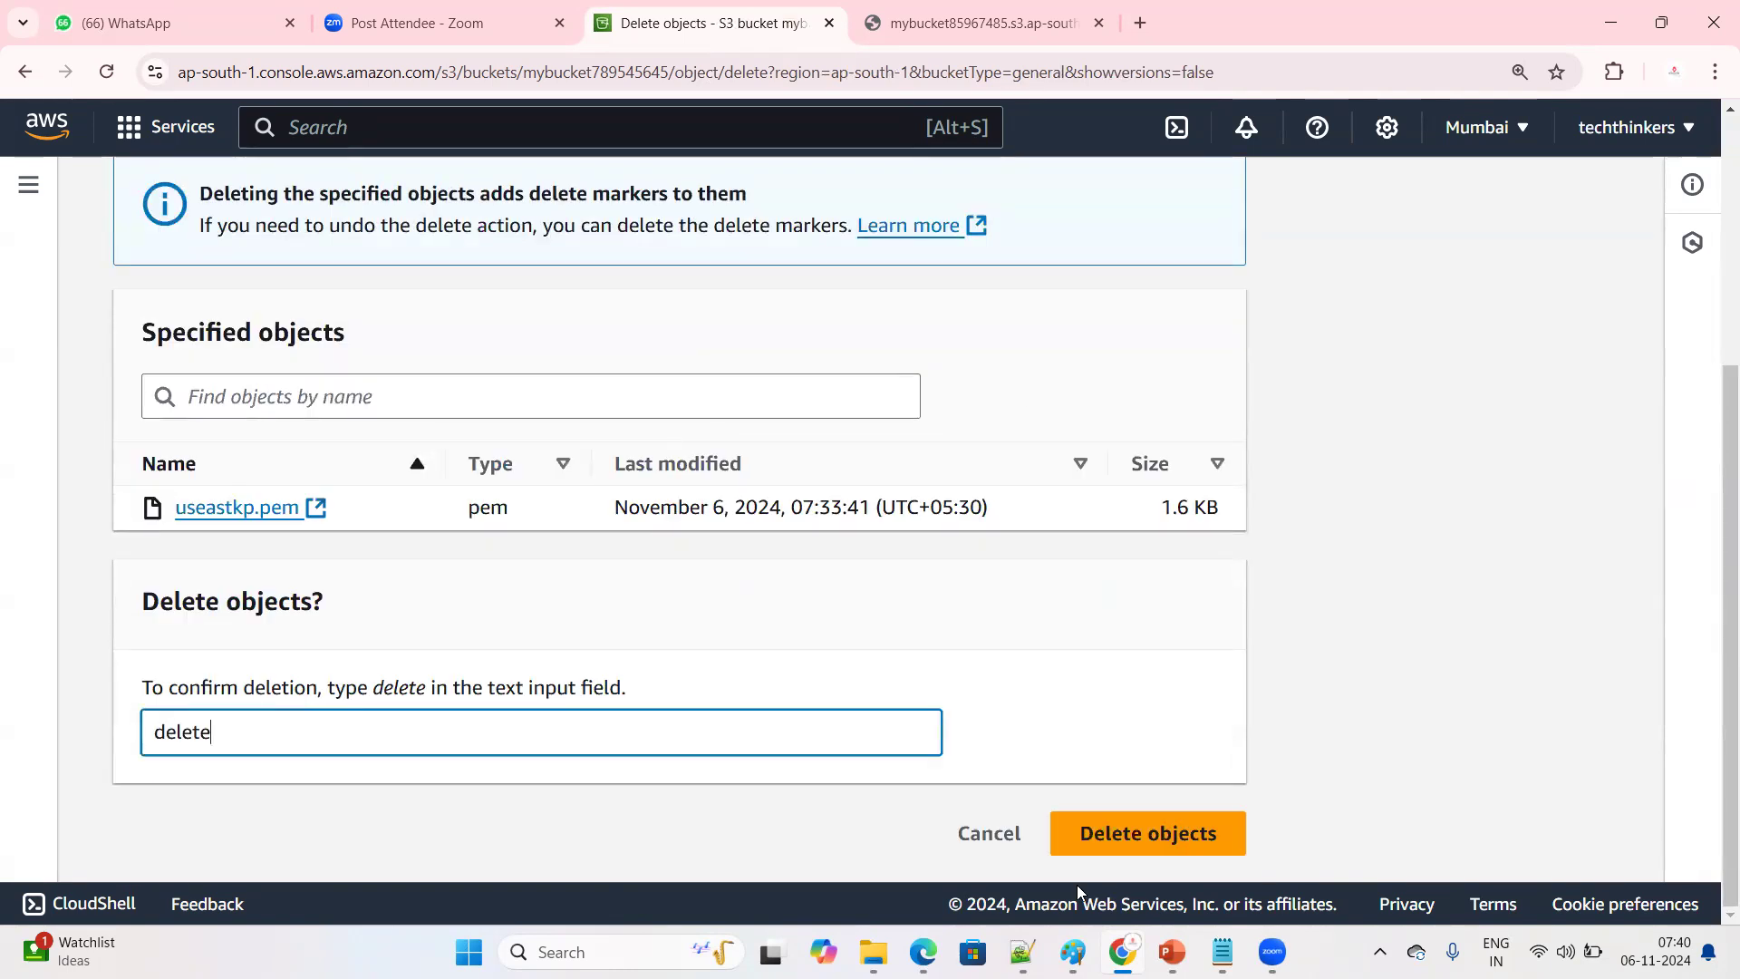
{"action": "left_click", "coordinate": [1094, 841]}
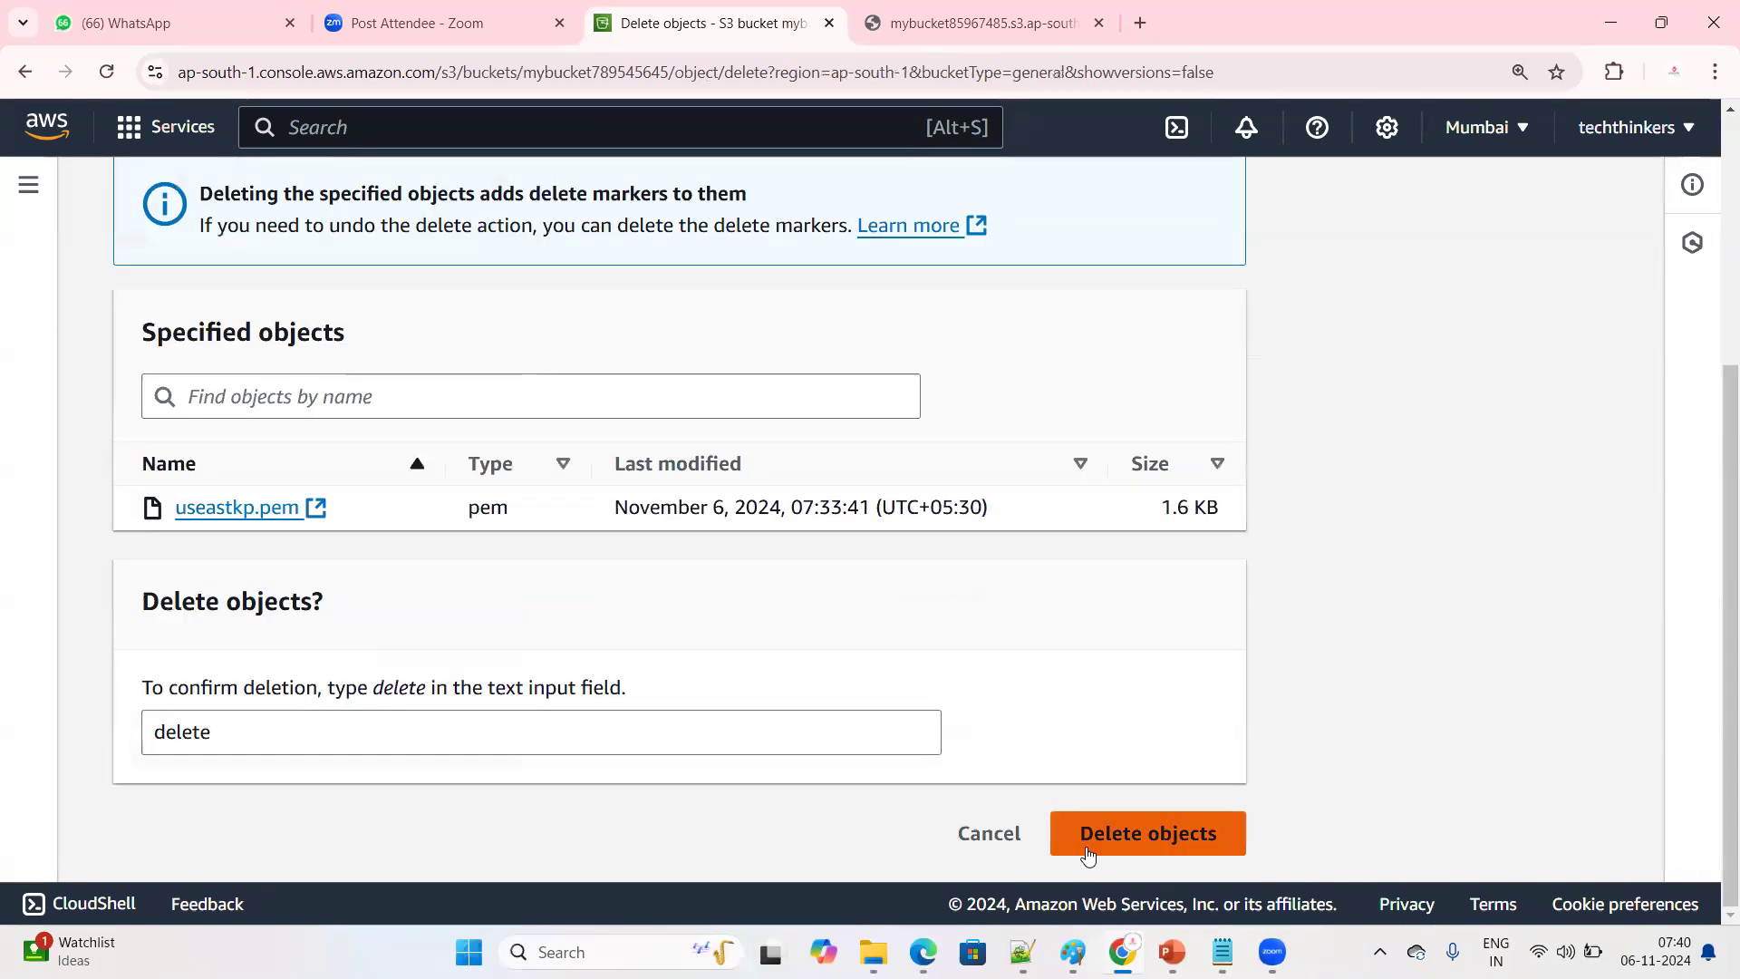
{"action": "scroll", "coordinate": [1681, 304], "scroll_direction": "up", "scroll_amount": 3}
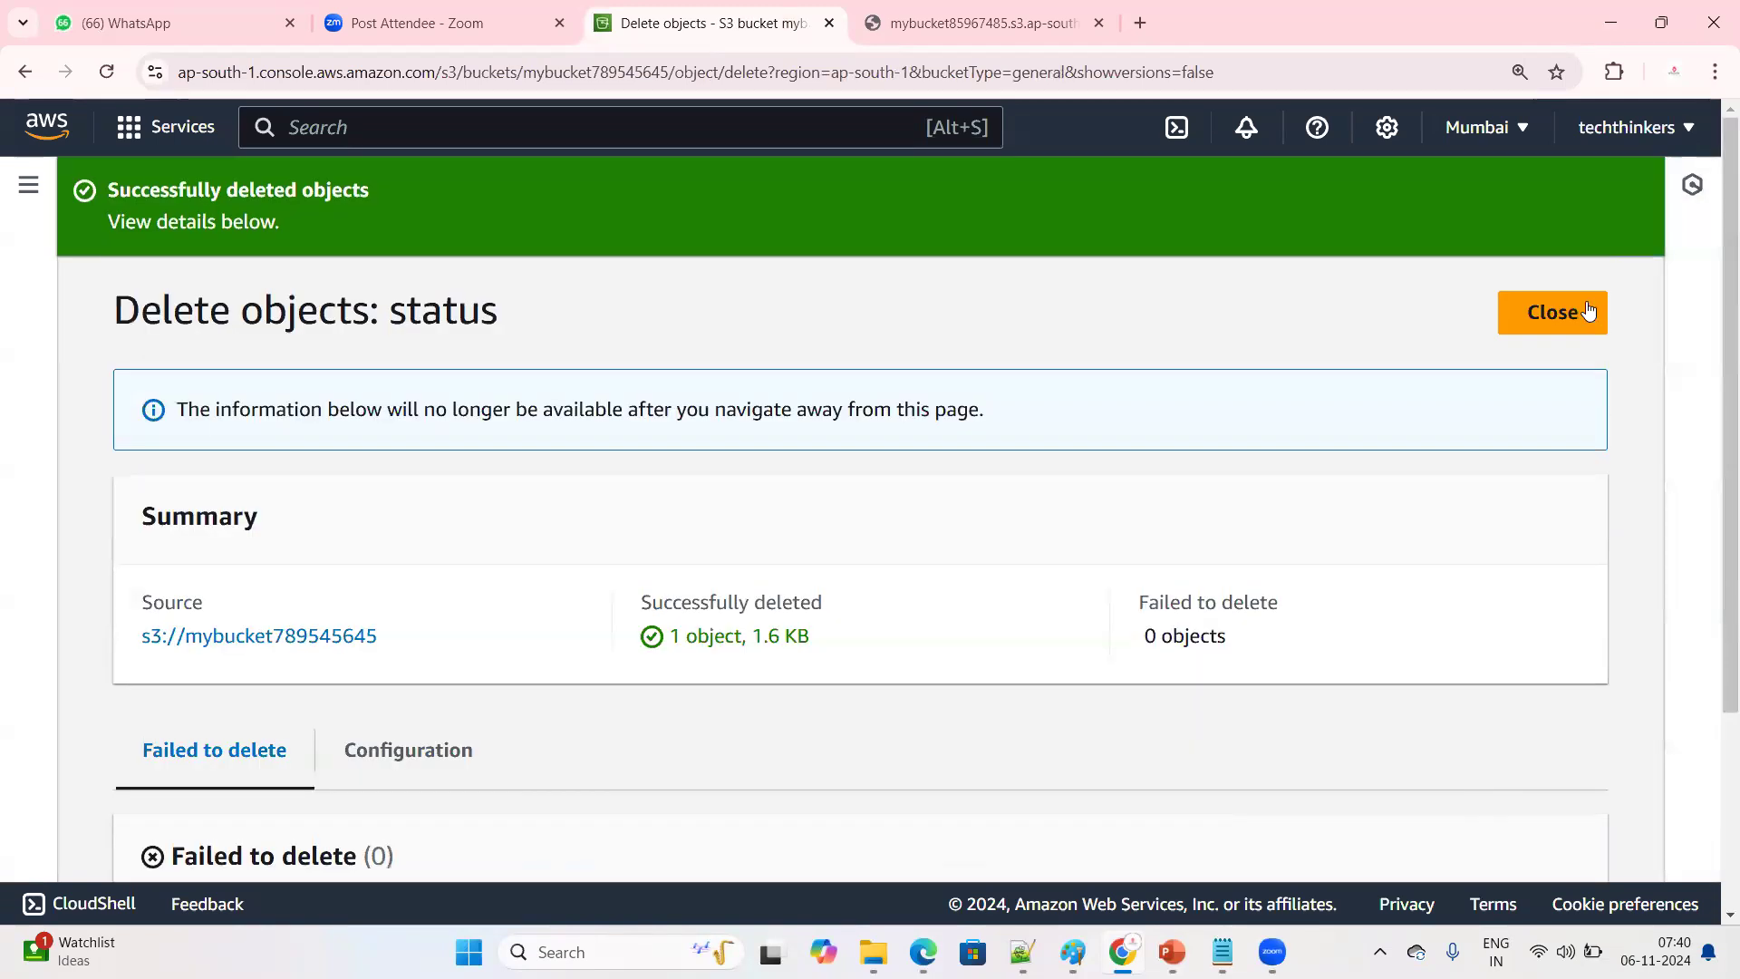
{"action": "left_click", "coordinate": [1586, 312]}
Turn on Show versions for the bucket's objects and examine the Delete marker type of the useastkp.pem entry
{"action": "scroll", "coordinate": [501, 698], "scroll_direction": "down", "scroll_amount": 2}
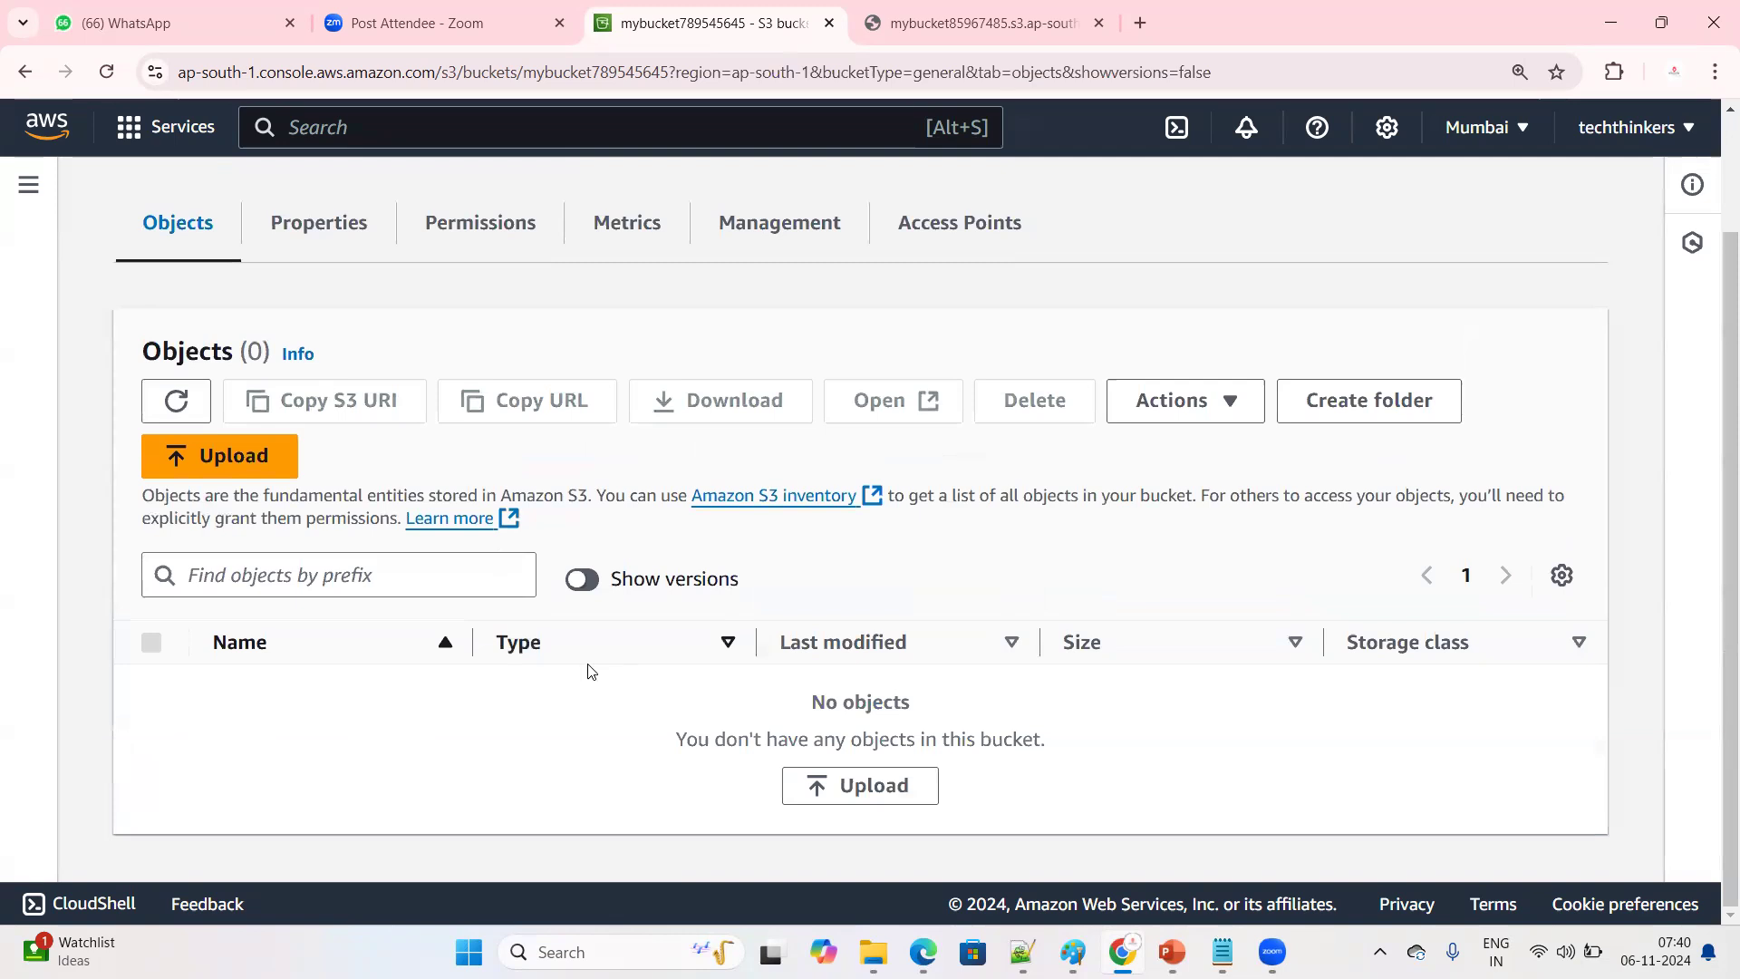
{"action": "left_click", "coordinate": [583, 581]}
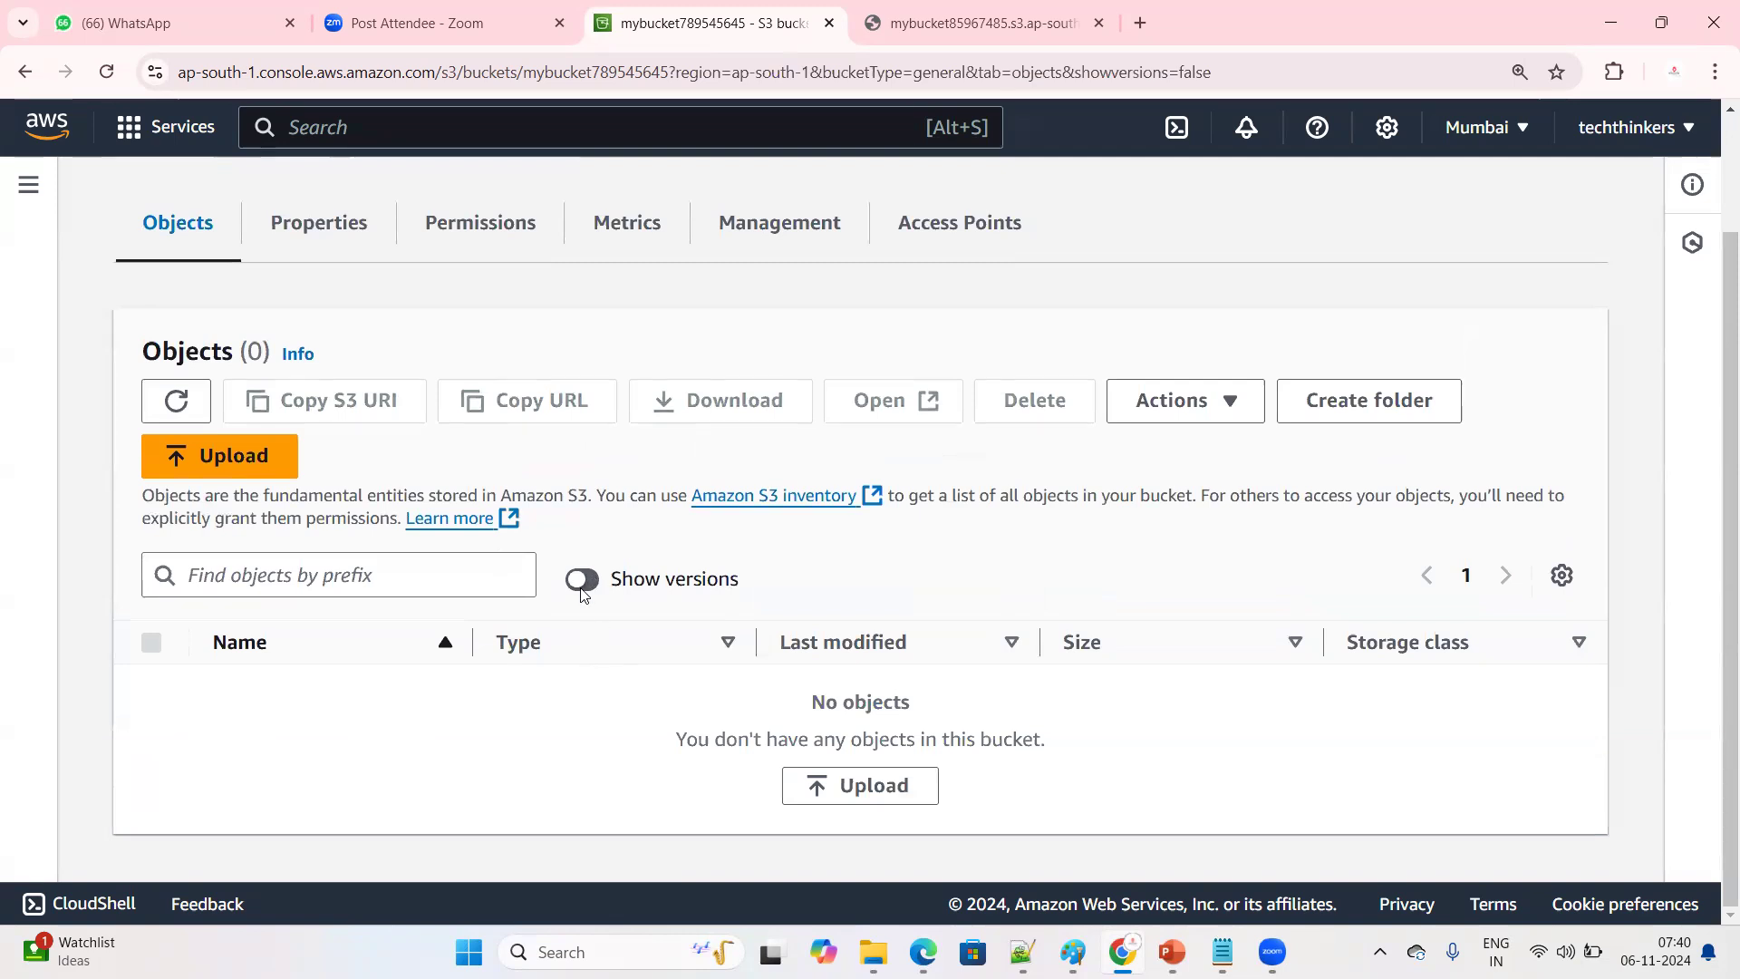
{"action": "scroll", "coordinate": [656, 622], "scroll_direction": "down", "scroll_amount": 1}
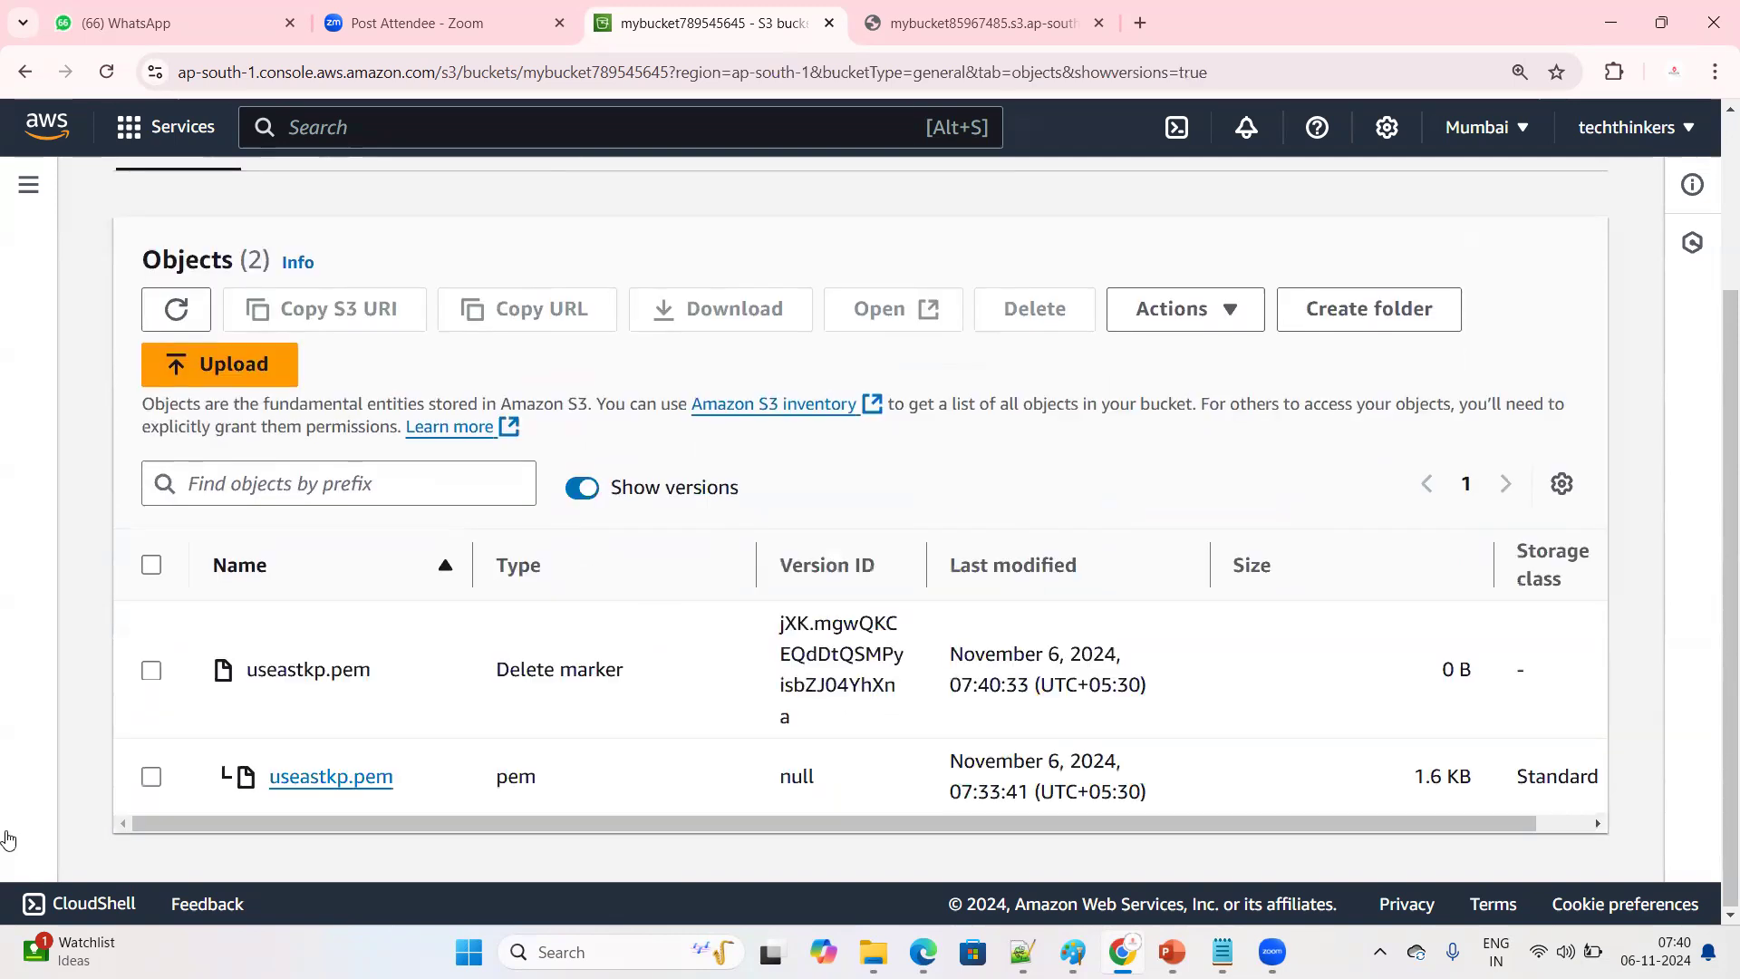
{"action": "left_click_drag", "start_coordinate": [495, 671], "coordinate": [658, 679]}
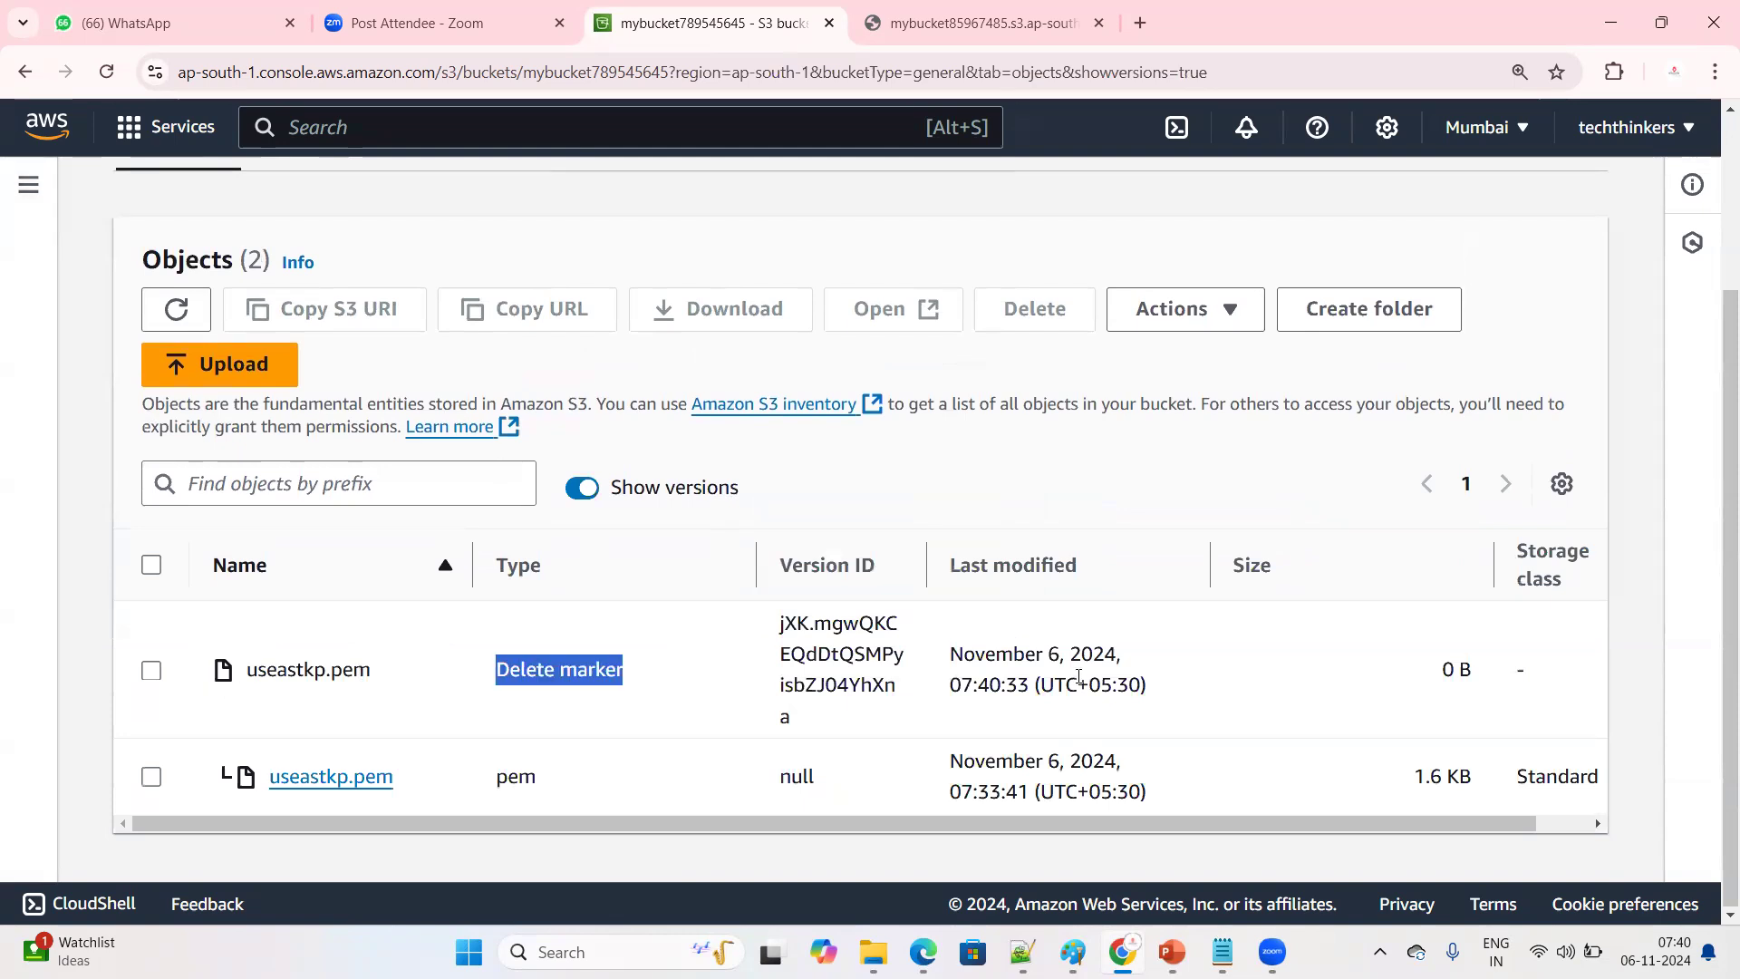
{"action": "left_click_drag", "start_coordinate": [487, 662], "coordinate": [675, 671]}
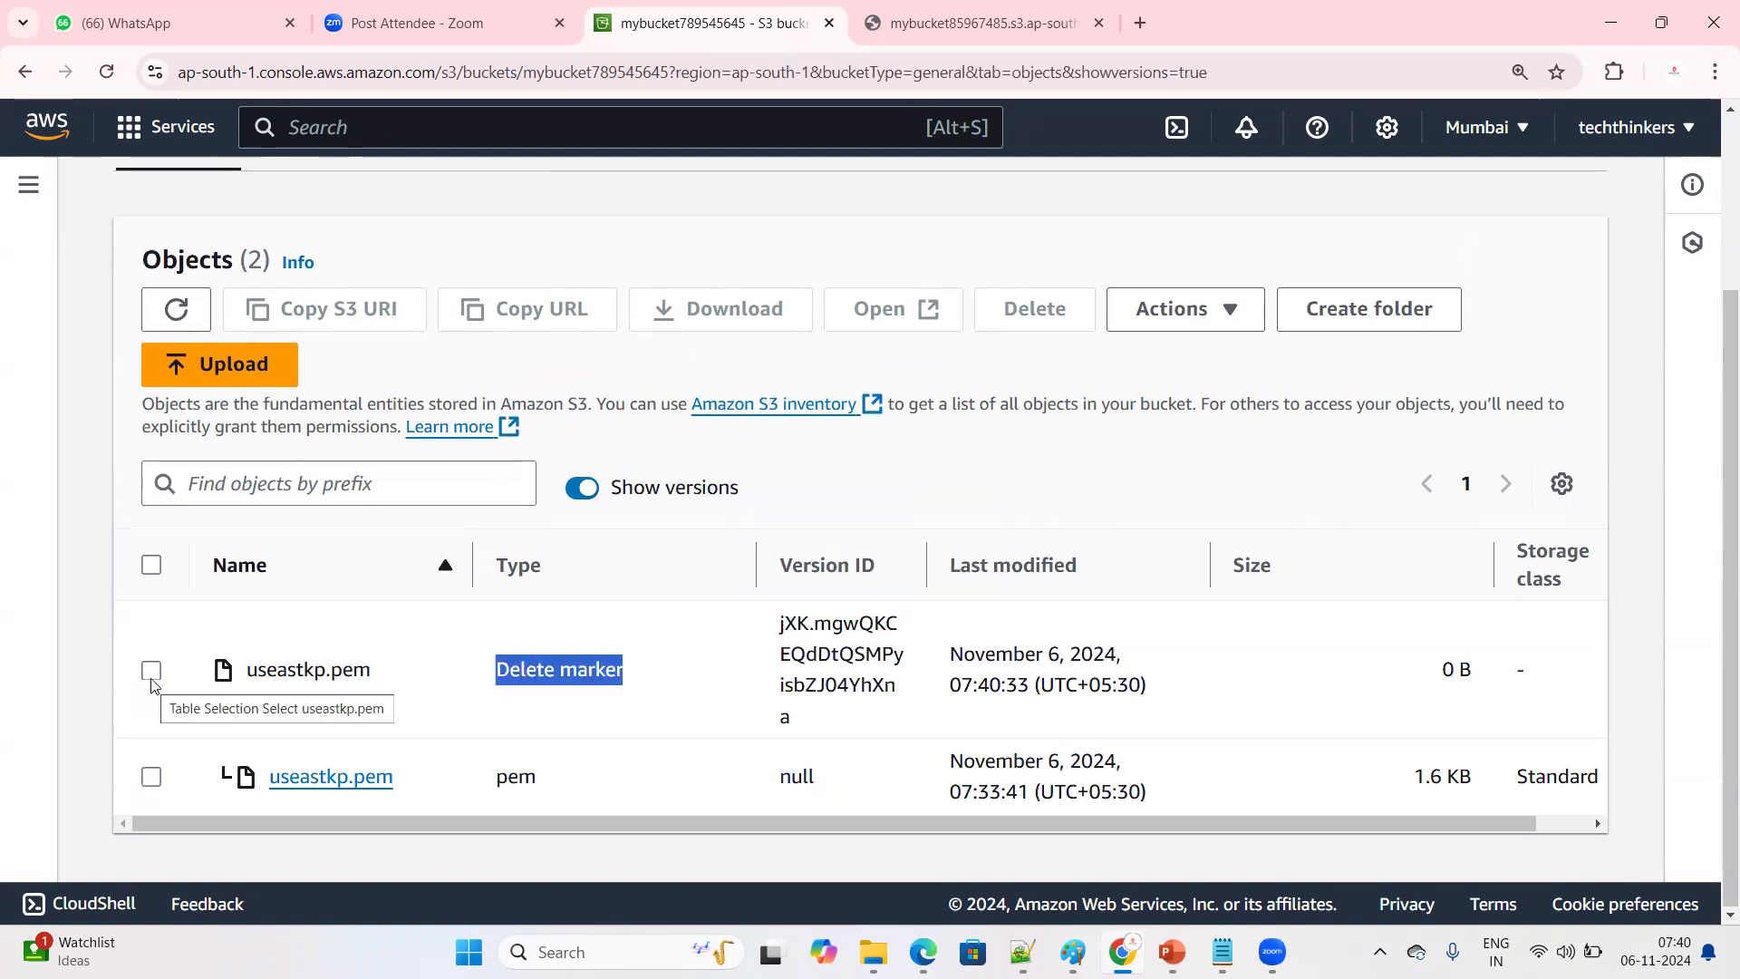
Reopen mybucket789545645 from the bucket list and add useastkp.pem from the Downloads folder to a new upload
{"action": "scroll", "coordinate": [235, 635], "scroll_direction": "up", "scroll_amount": 2}
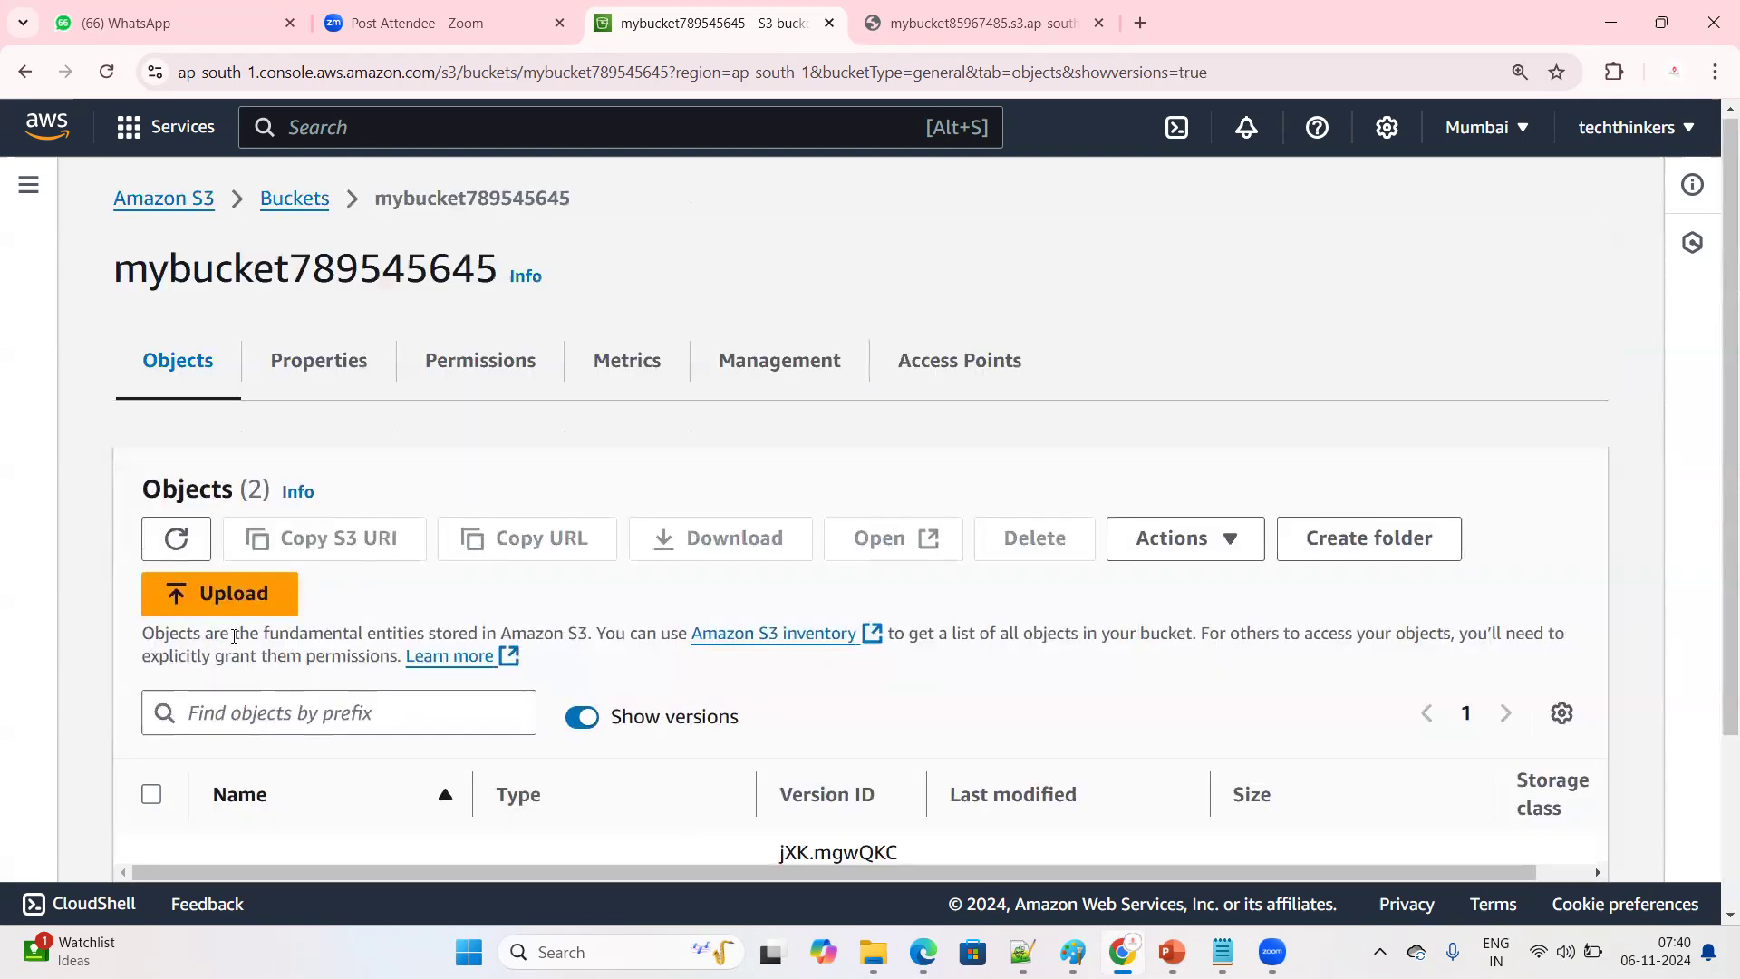
{"action": "left_click", "coordinate": [316, 197]}
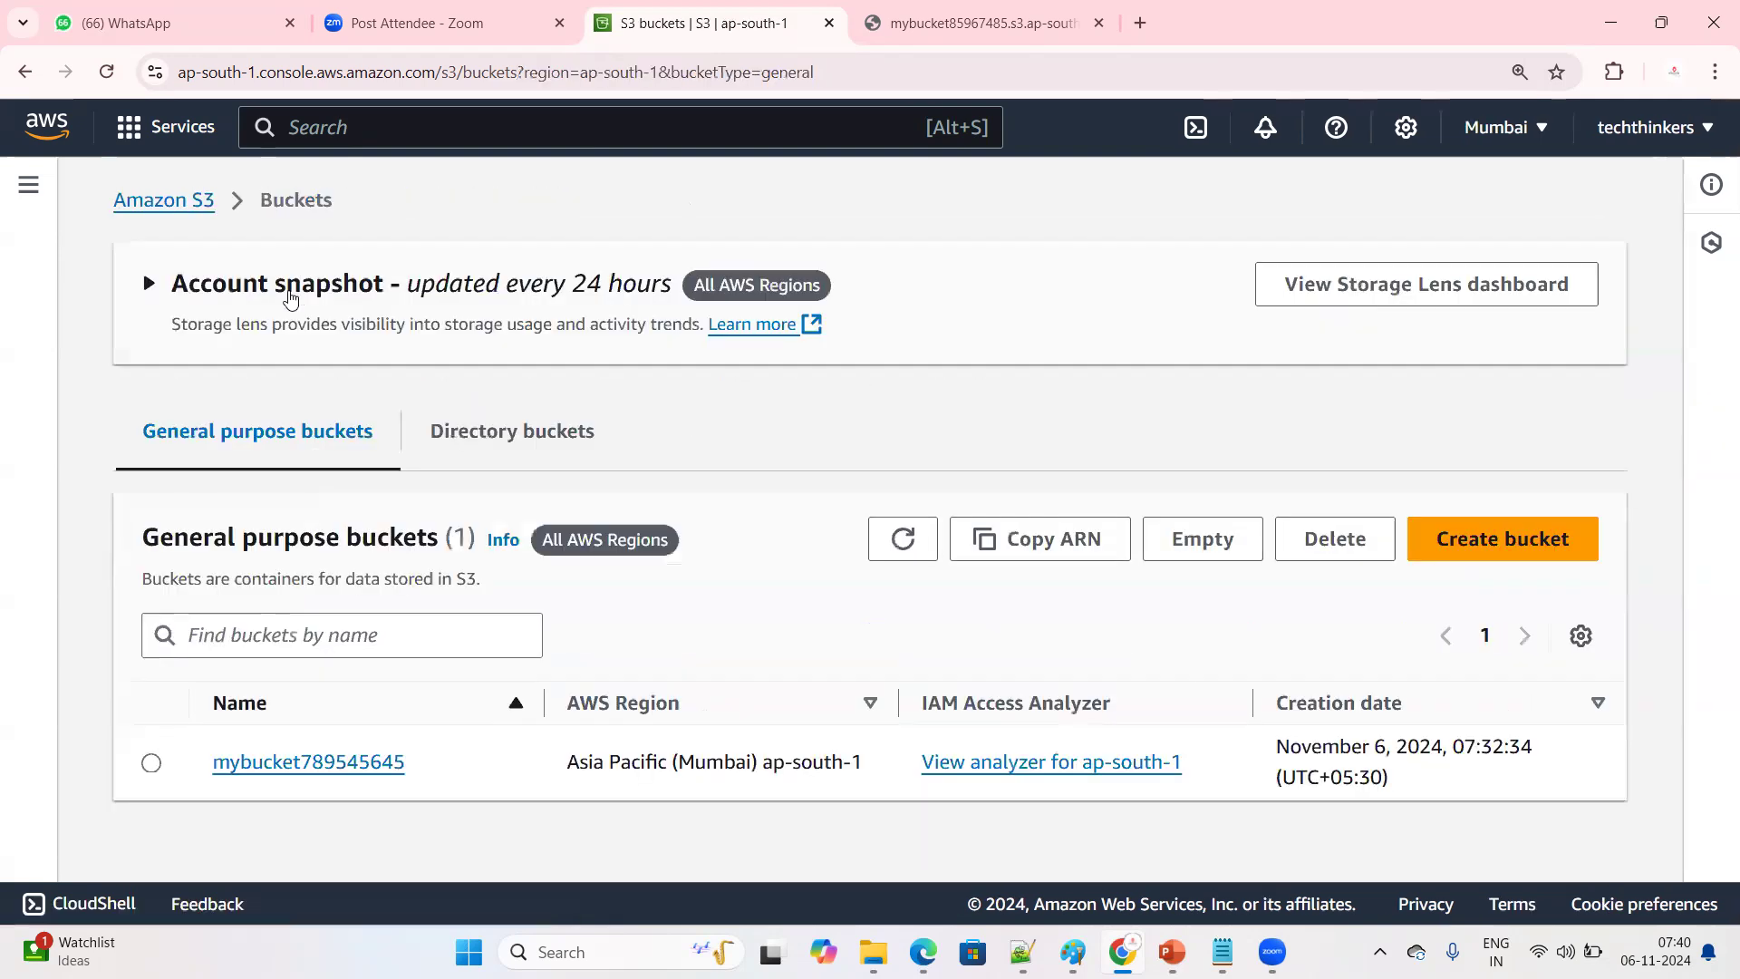
{"action": "left_click", "coordinate": [325, 767]}
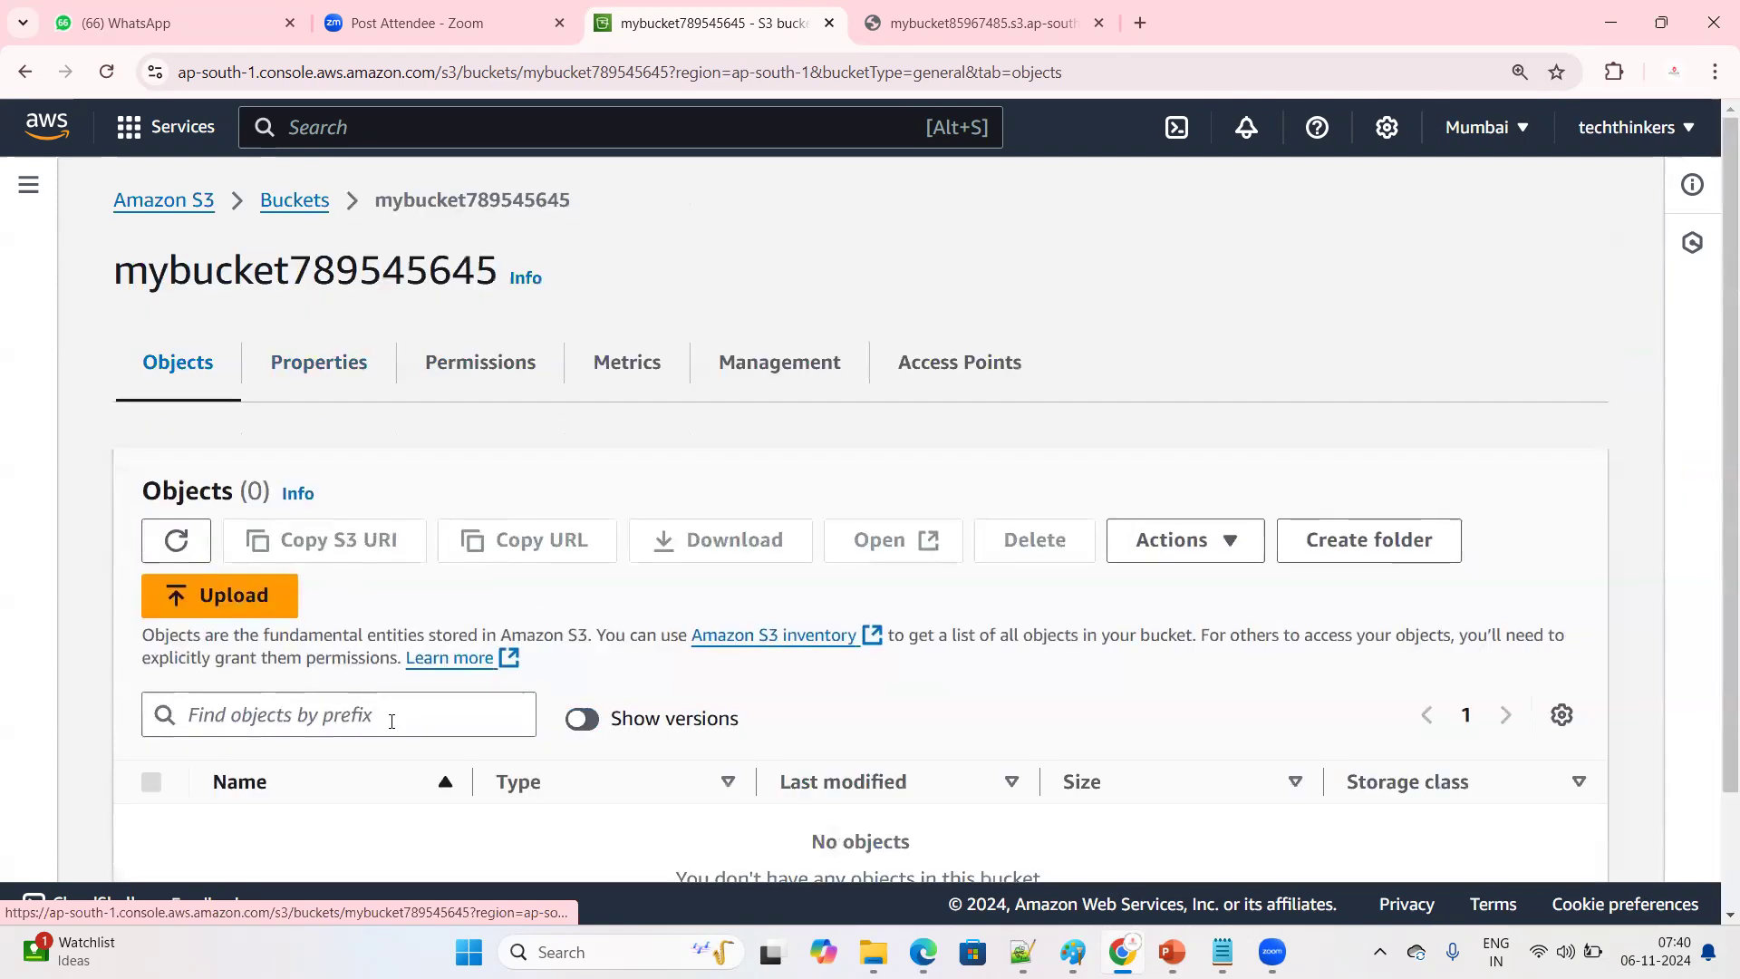
{"action": "scroll", "coordinate": [392, 721], "scroll_direction": "down", "scroll_amount": 2}
{"action": "left_click", "coordinate": [193, 458]}
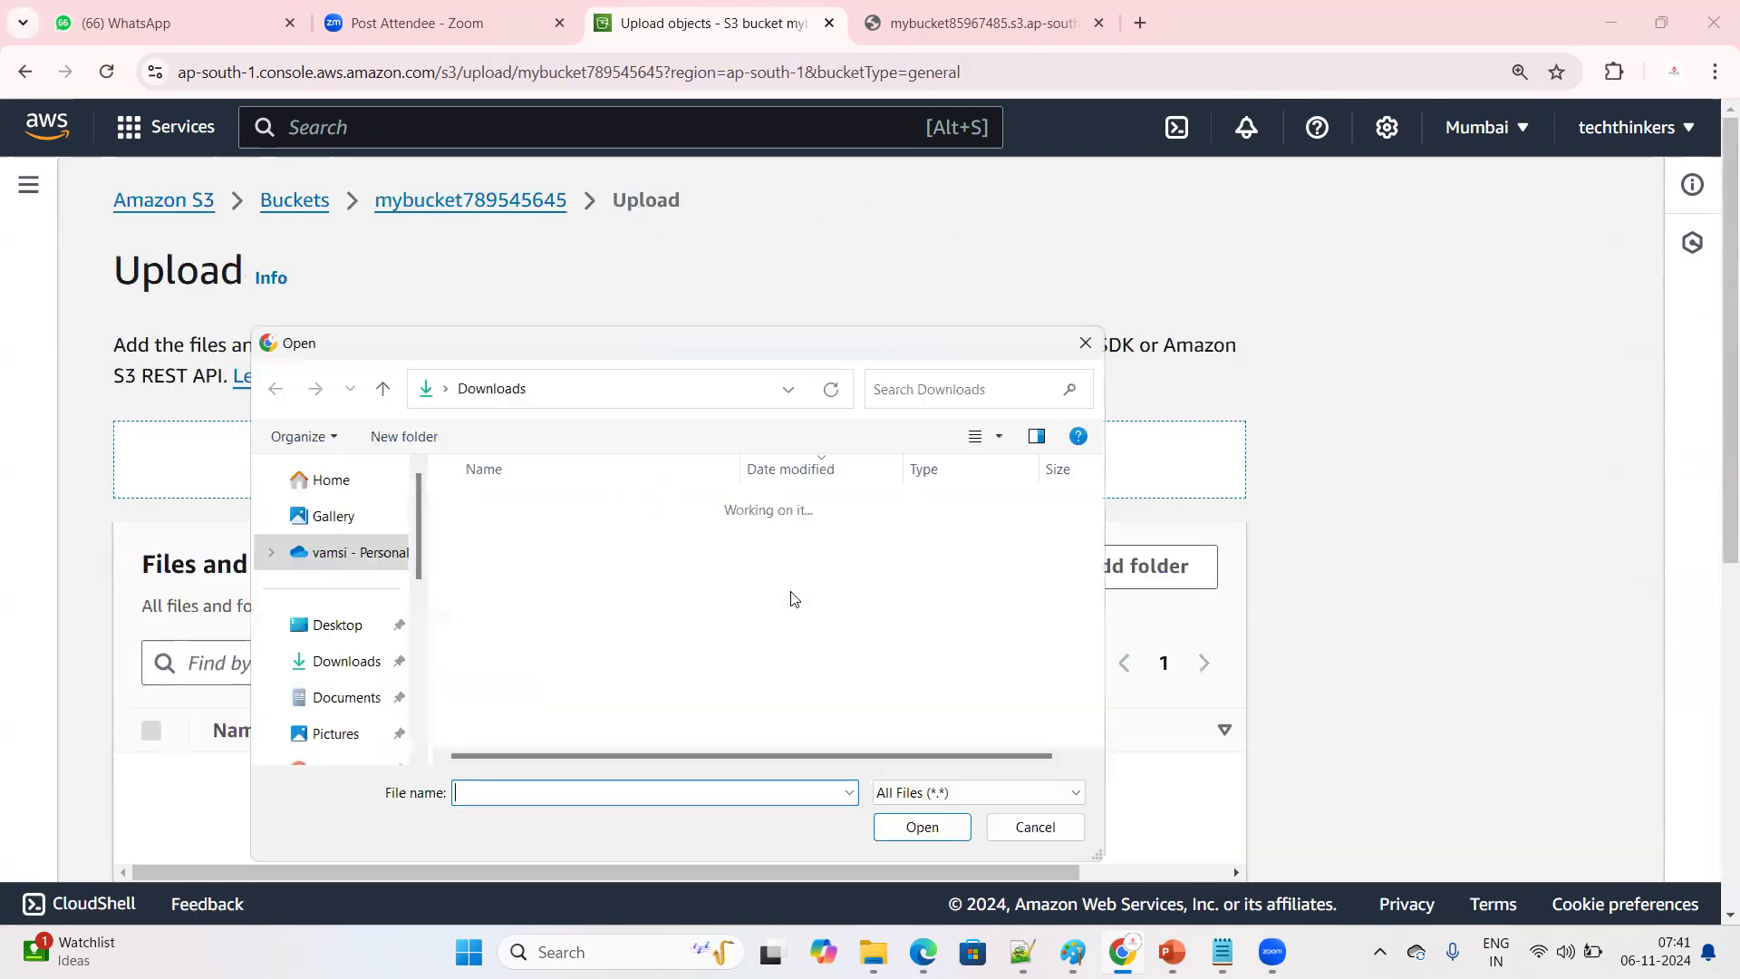
{"action": "left_click", "coordinate": [543, 535]}
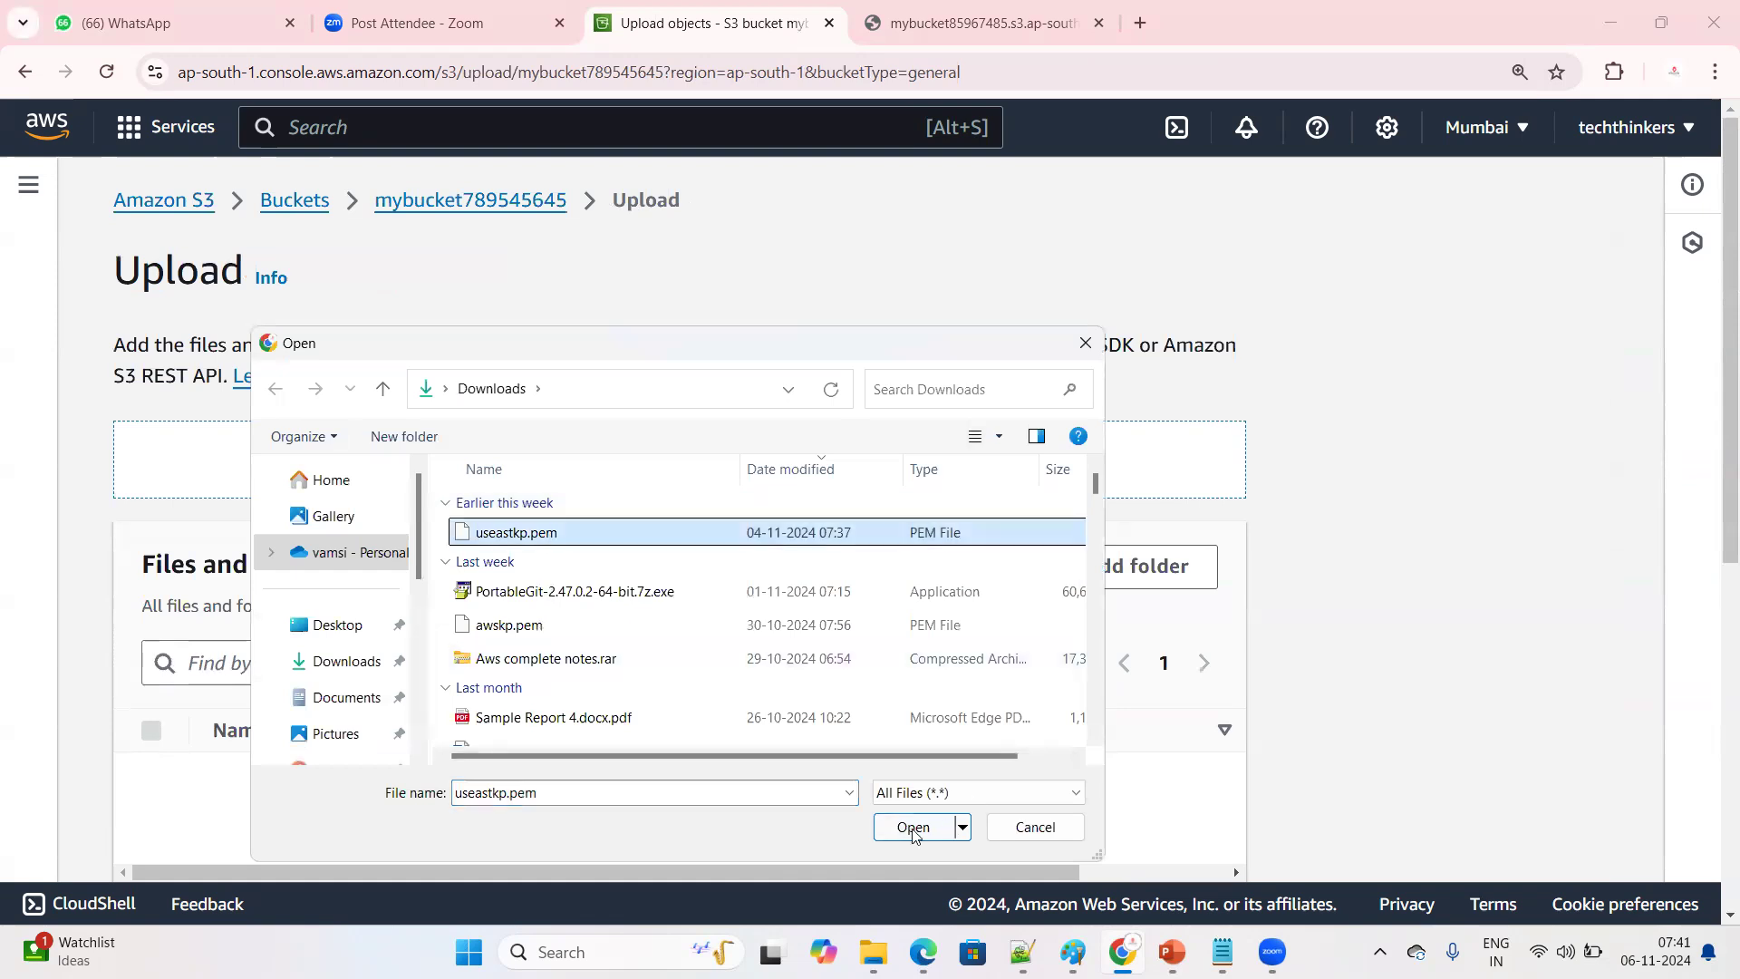
{"action": "left_click", "coordinate": [913, 826]}
Upload the added useastkp.pem file to mybucket789545645 and close the upload status page
{"action": "scroll", "coordinate": [970, 721], "scroll_direction": "down", "scroll_amount": 3}
{"action": "scroll", "coordinate": [970, 720], "scroll_direction": "up", "scroll_amount": 1}
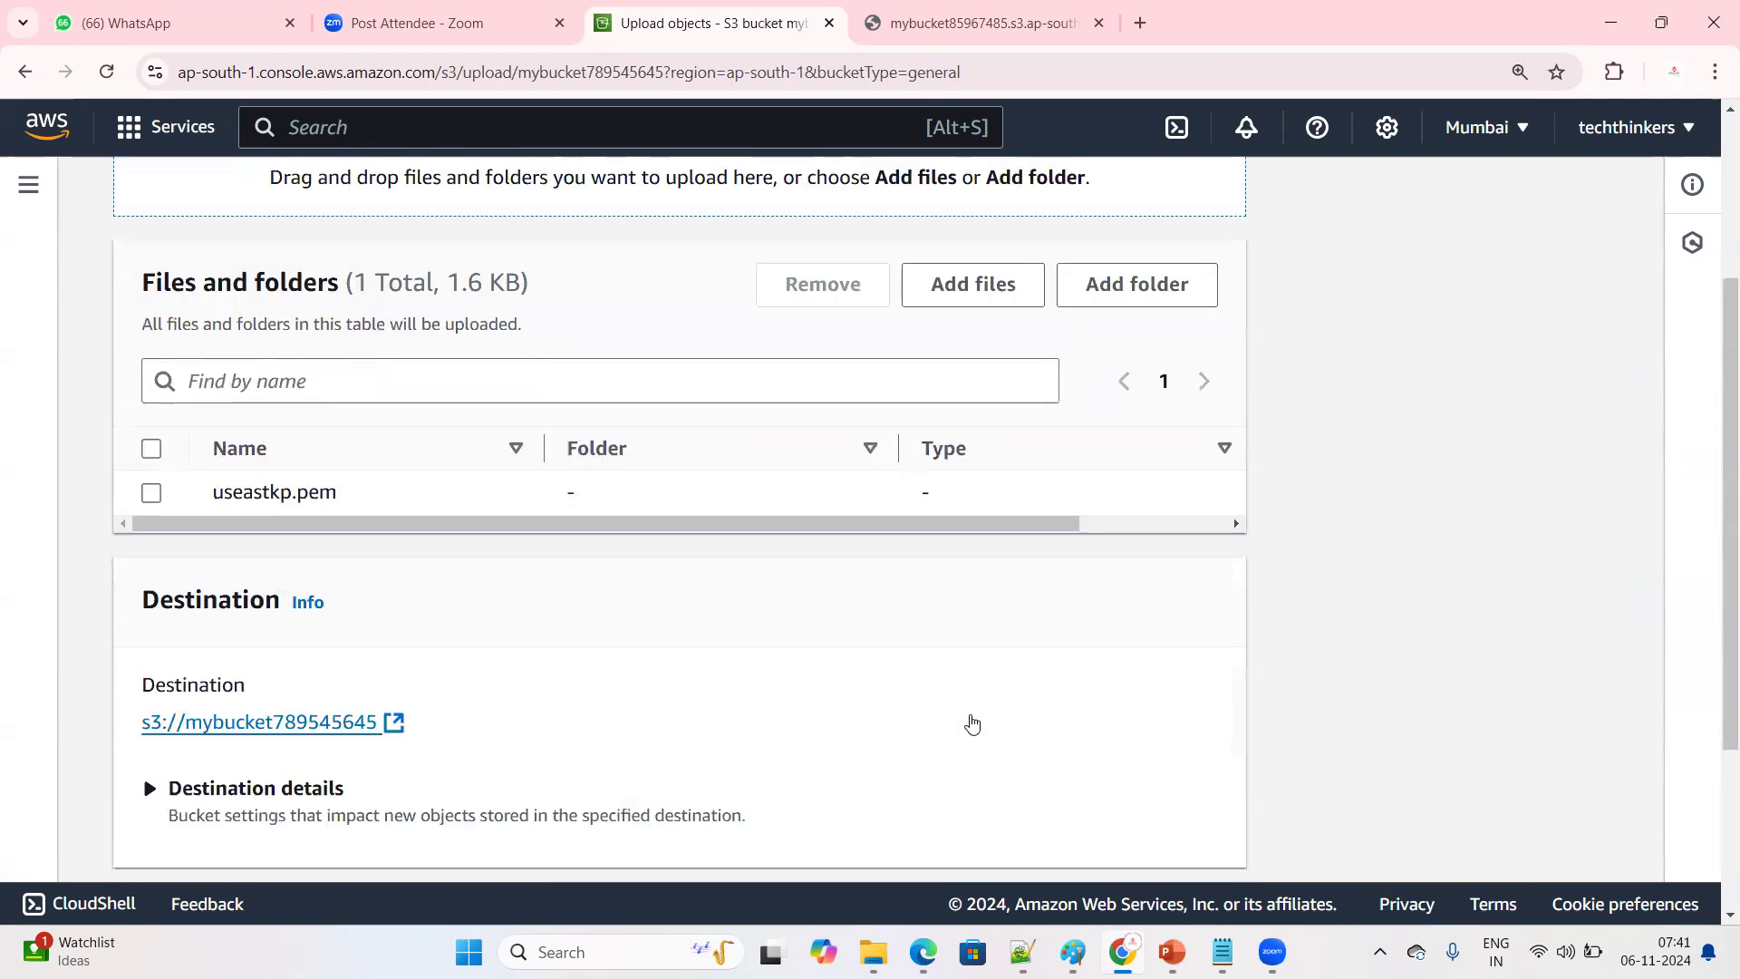
{"action": "scroll", "coordinate": [969, 719], "scroll_direction": "down", "scroll_amount": 3}
{"action": "left_click", "coordinate": [1160, 834]}
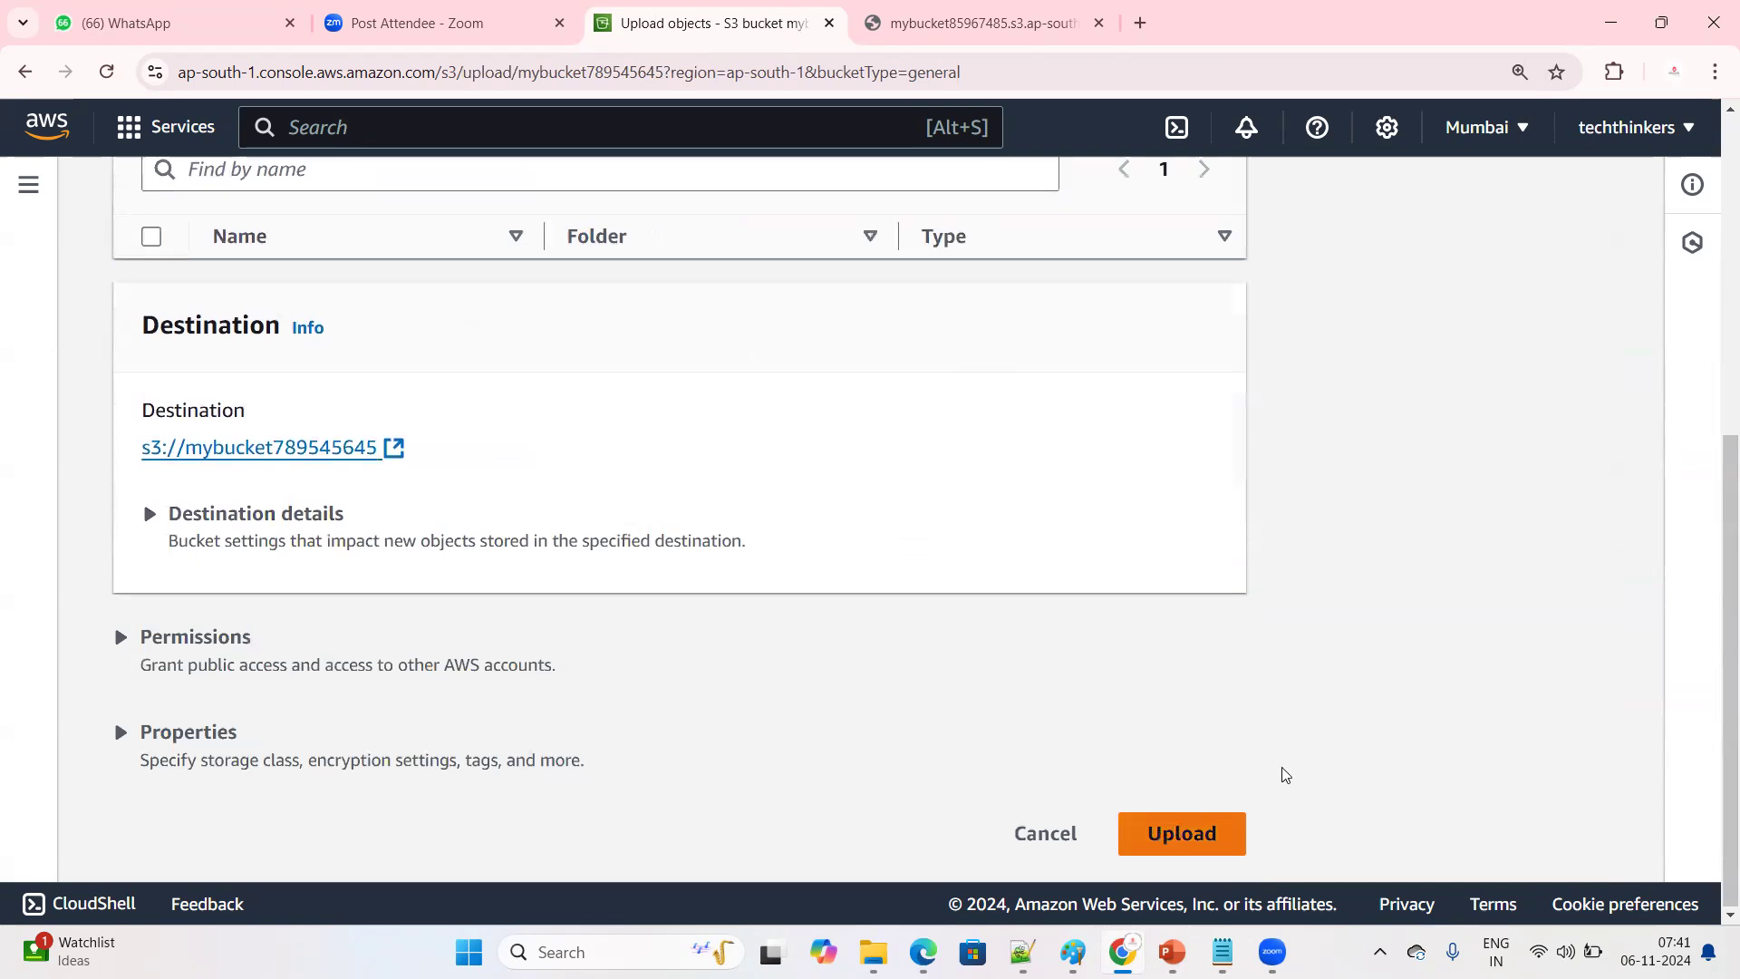
{"action": "scroll", "coordinate": [1383, 690], "scroll_direction": "up", "scroll_amount": 3}
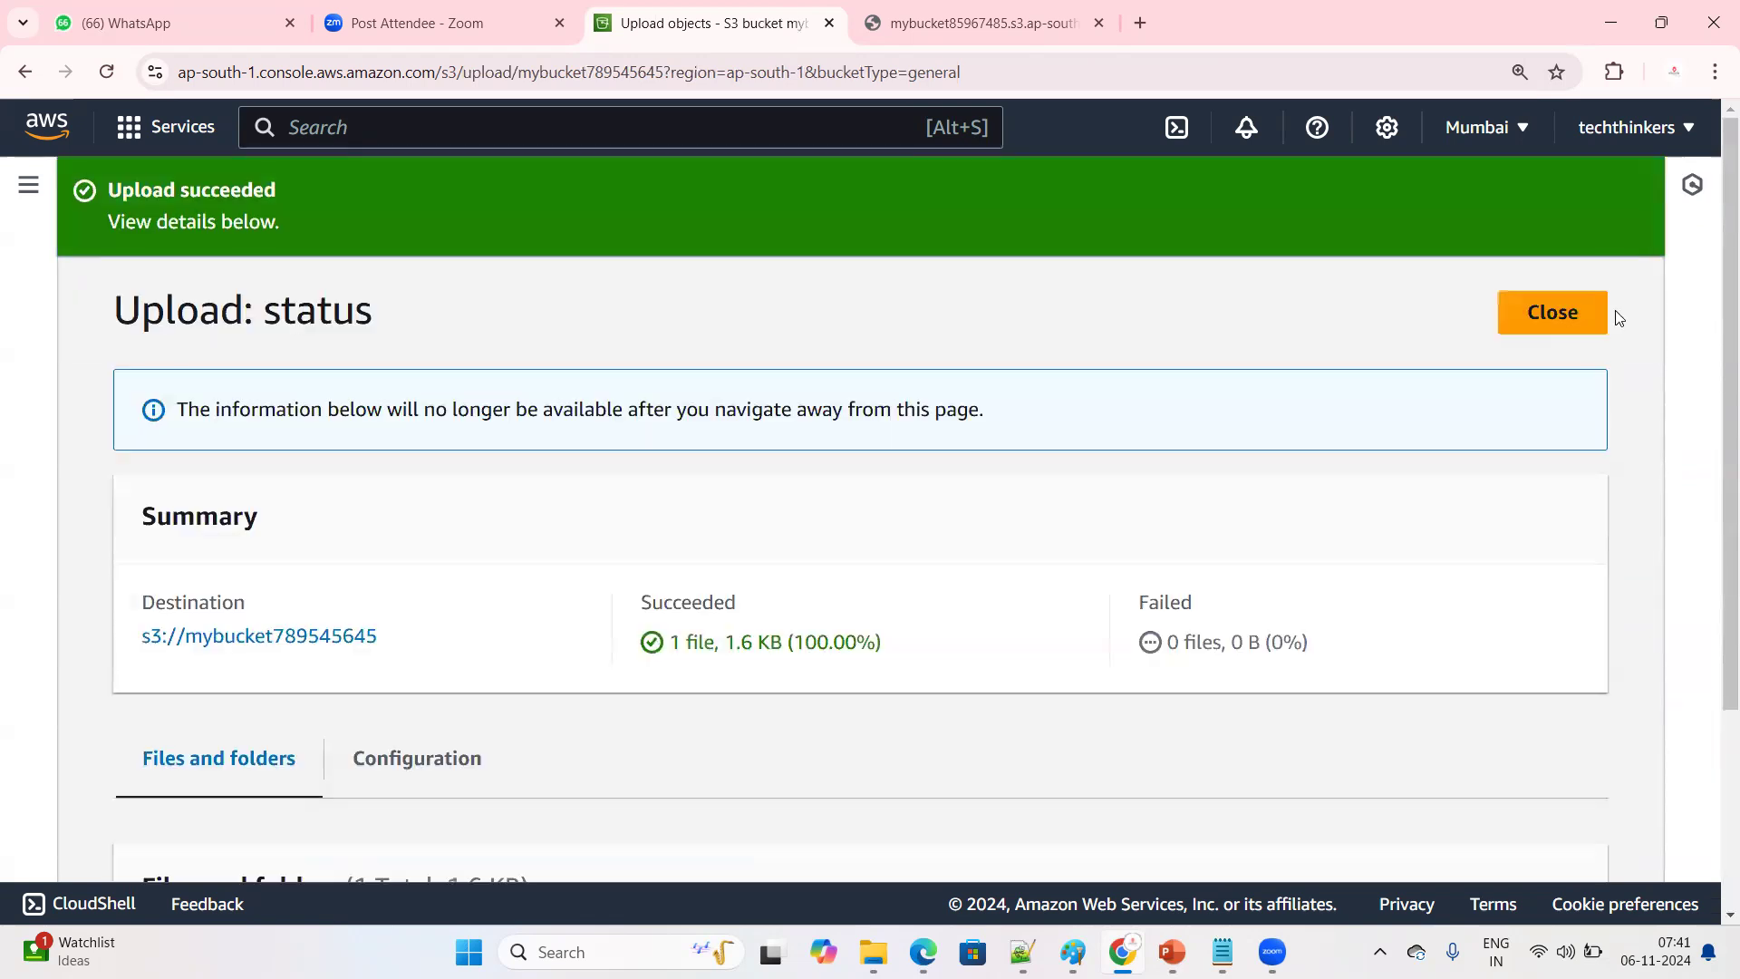
{"action": "left_click", "coordinate": [1567, 311]}
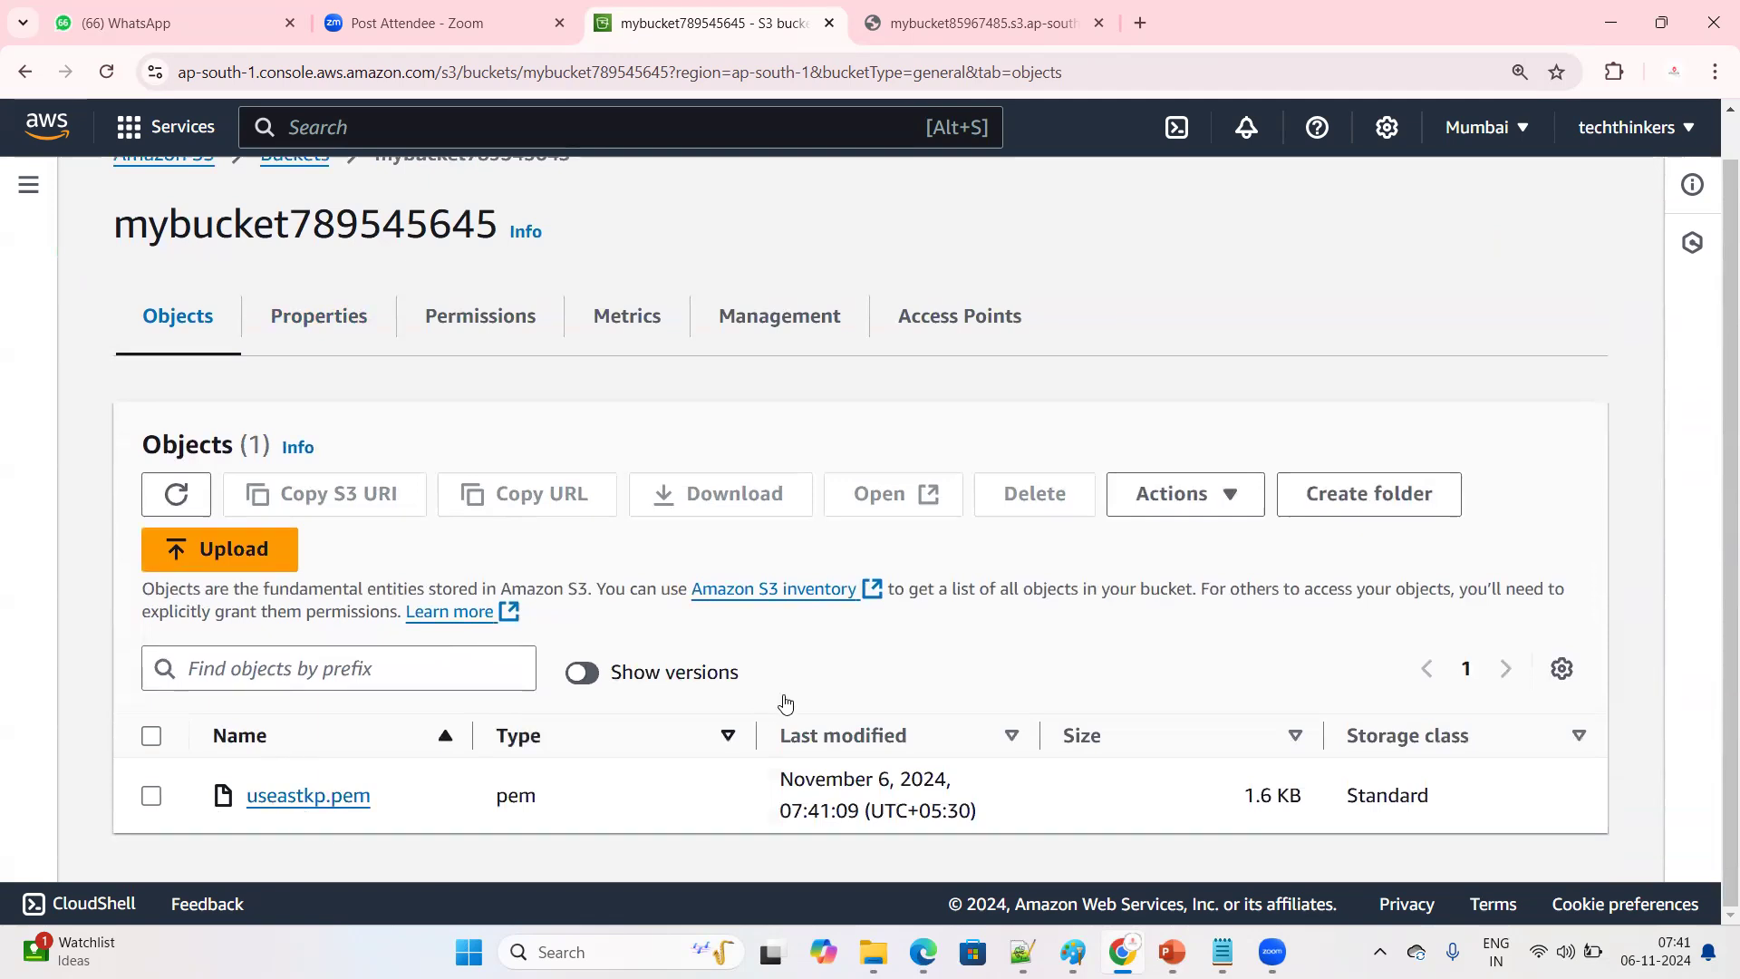
Turn on Show versions again and look through all listed versions of useastkp.pem
{"action": "left_click", "coordinate": [581, 675]}
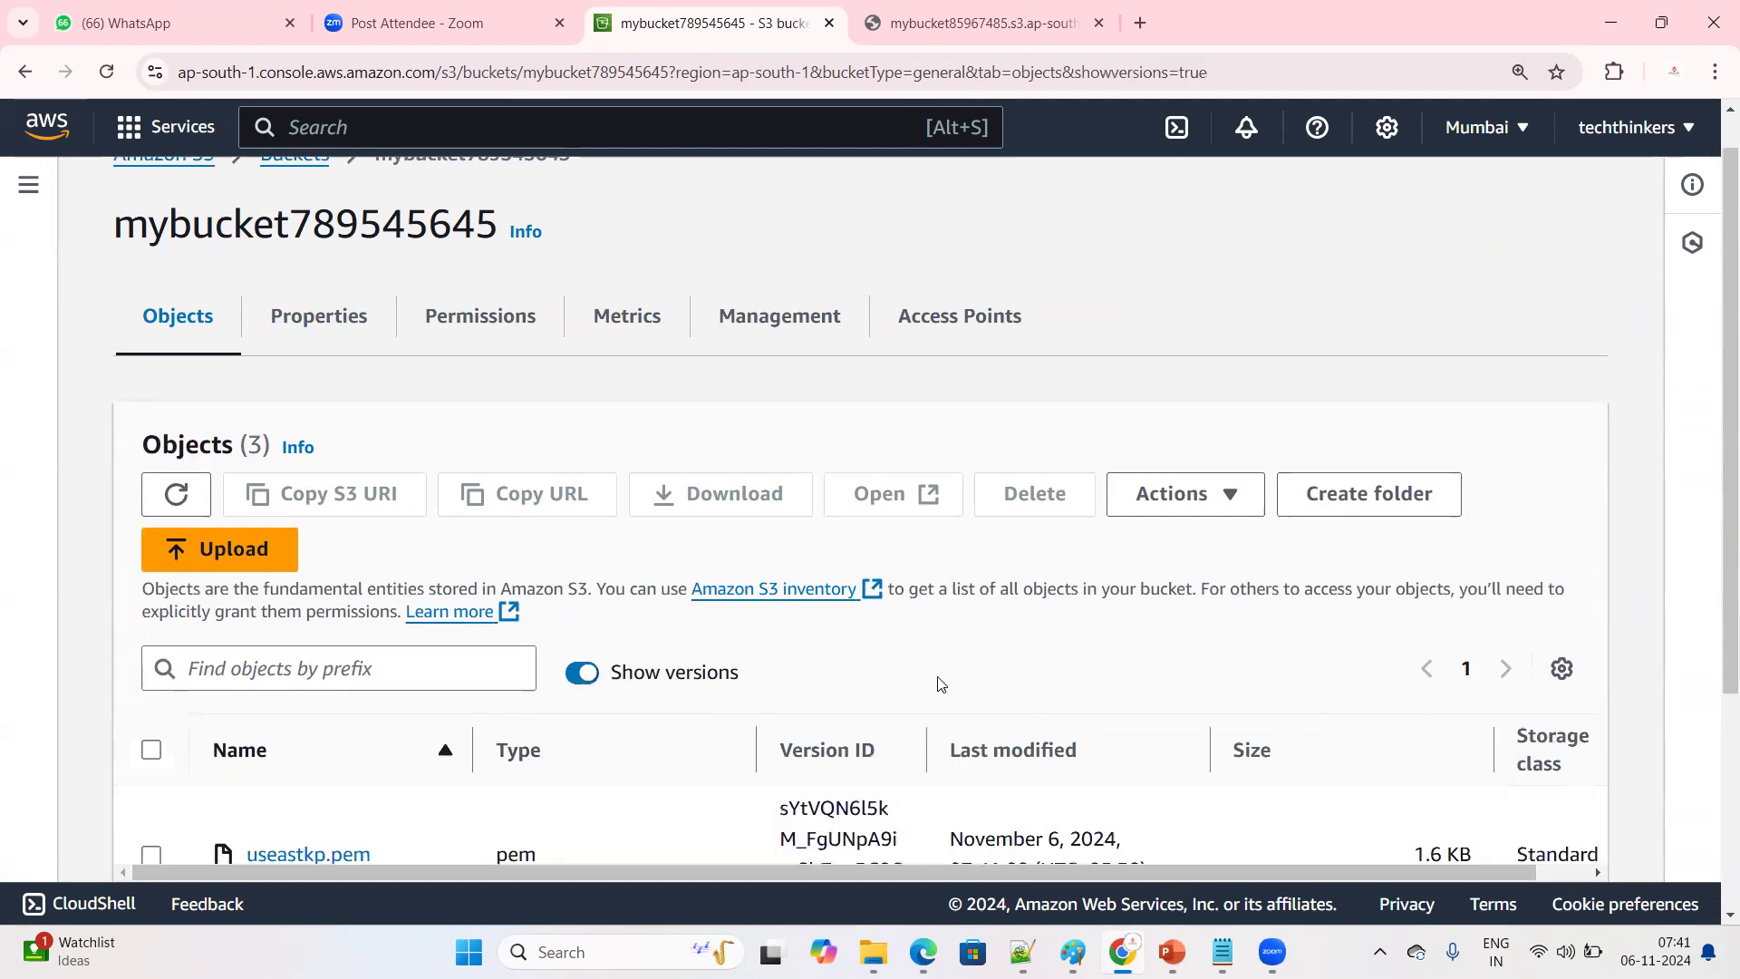
{"action": "scroll", "coordinate": [949, 687], "scroll_direction": "down", "scroll_amount": 1}
{"action": "scroll", "coordinate": [897, 777], "scroll_direction": "down", "scroll_amount": 3}
{"action": "scroll", "coordinate": [898, 778], "scroll_direction": "up", "scroll_amount": 1}
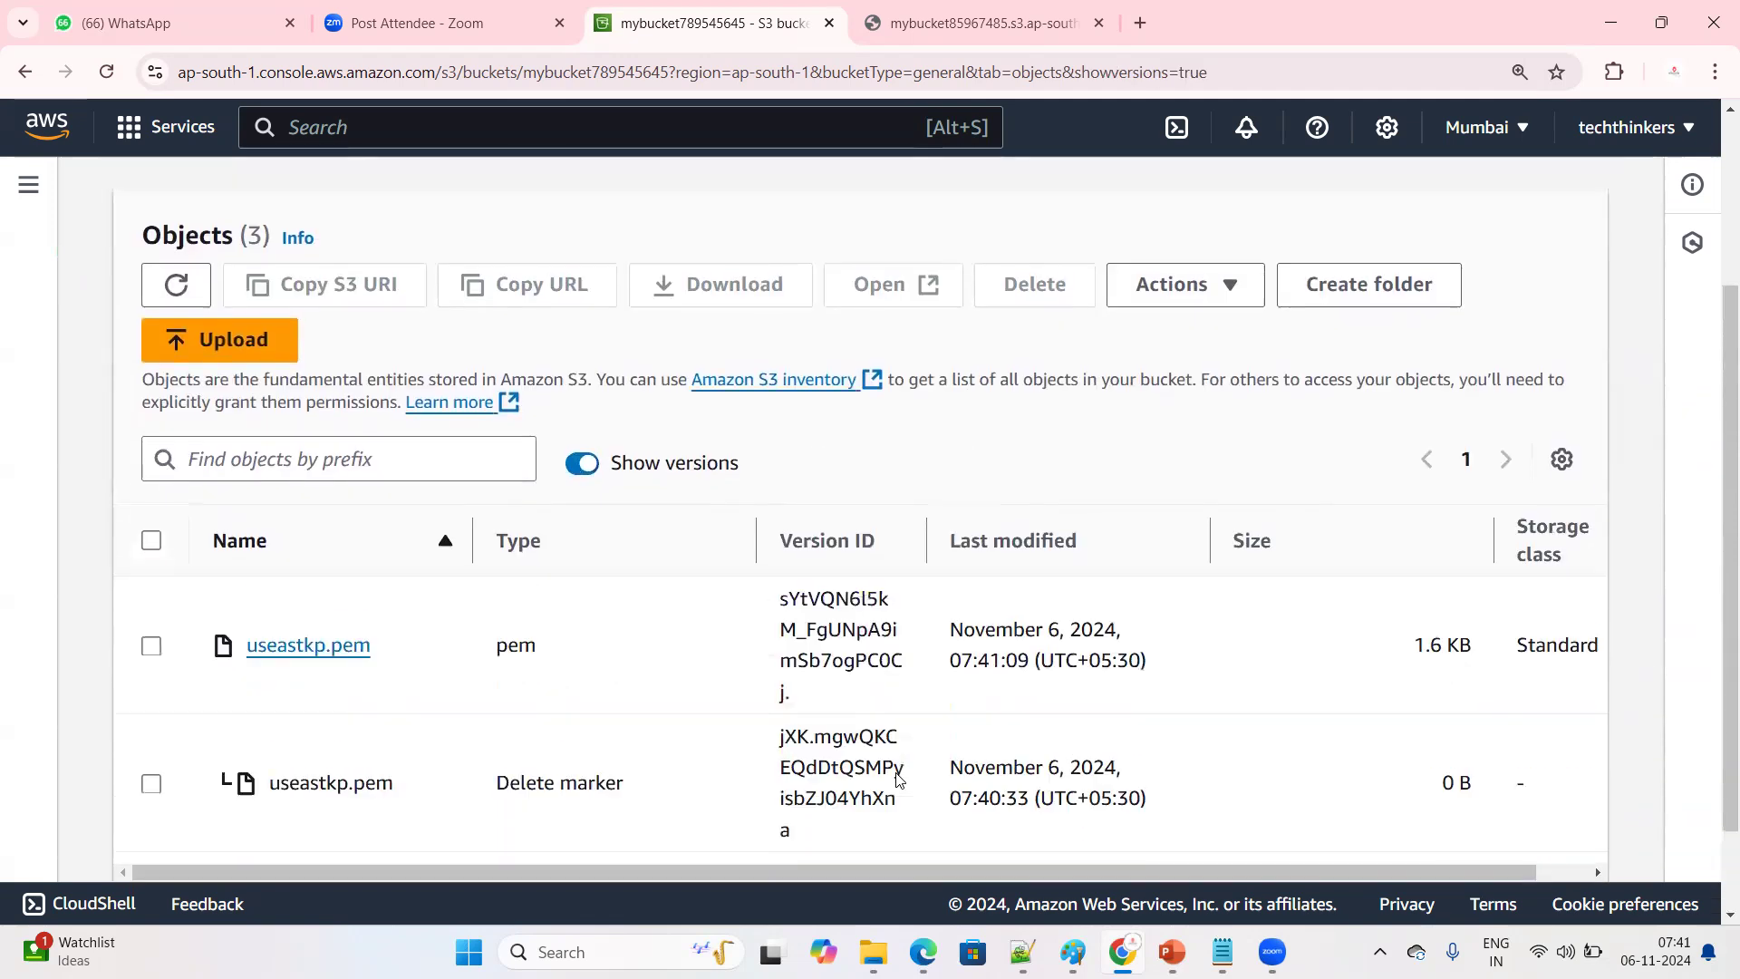
{"action": "scroll", "coordinate": [394, 707], "scroll_direction": "down", "scroll_amount": 2}
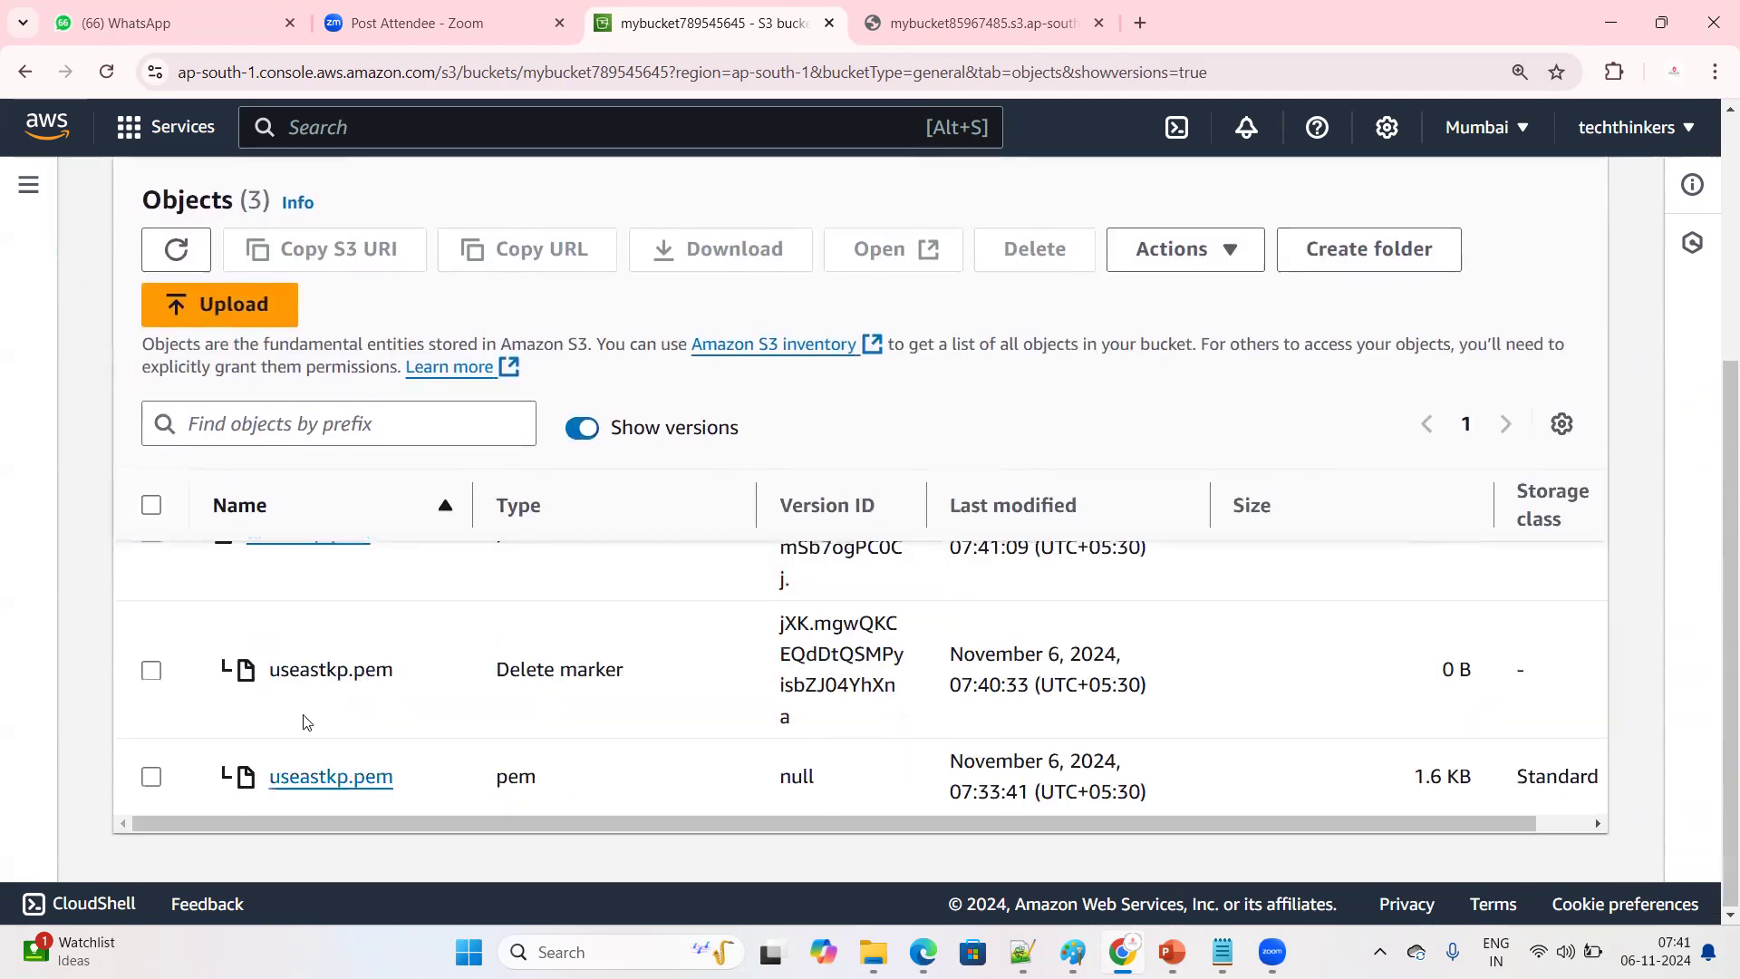
Compare the last-modified times of the oldest and newest useastkp.pem versions and examine the delete marker entry
{"action": "left_click_drag", "start_coordinate": [950, 761], "coordinate": [1153, 806]}
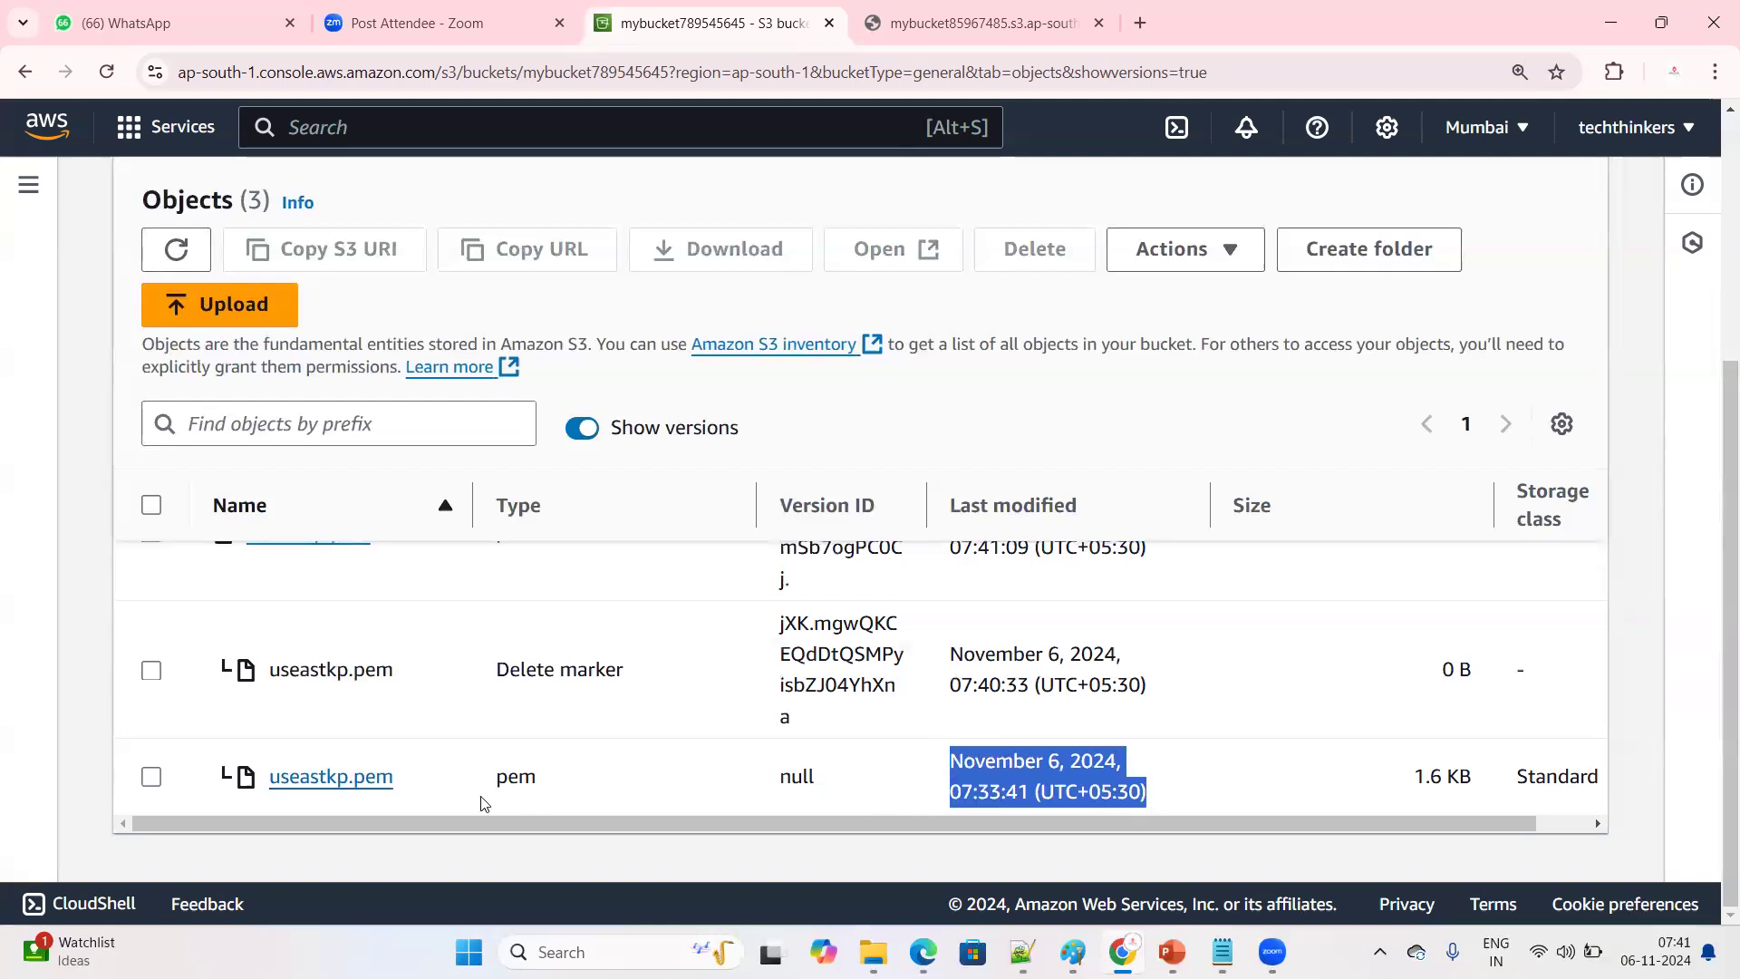
{"action": "scroll", "coordinate": [481, 804], "scroll_direction": "up", "scroll_amount": 2}
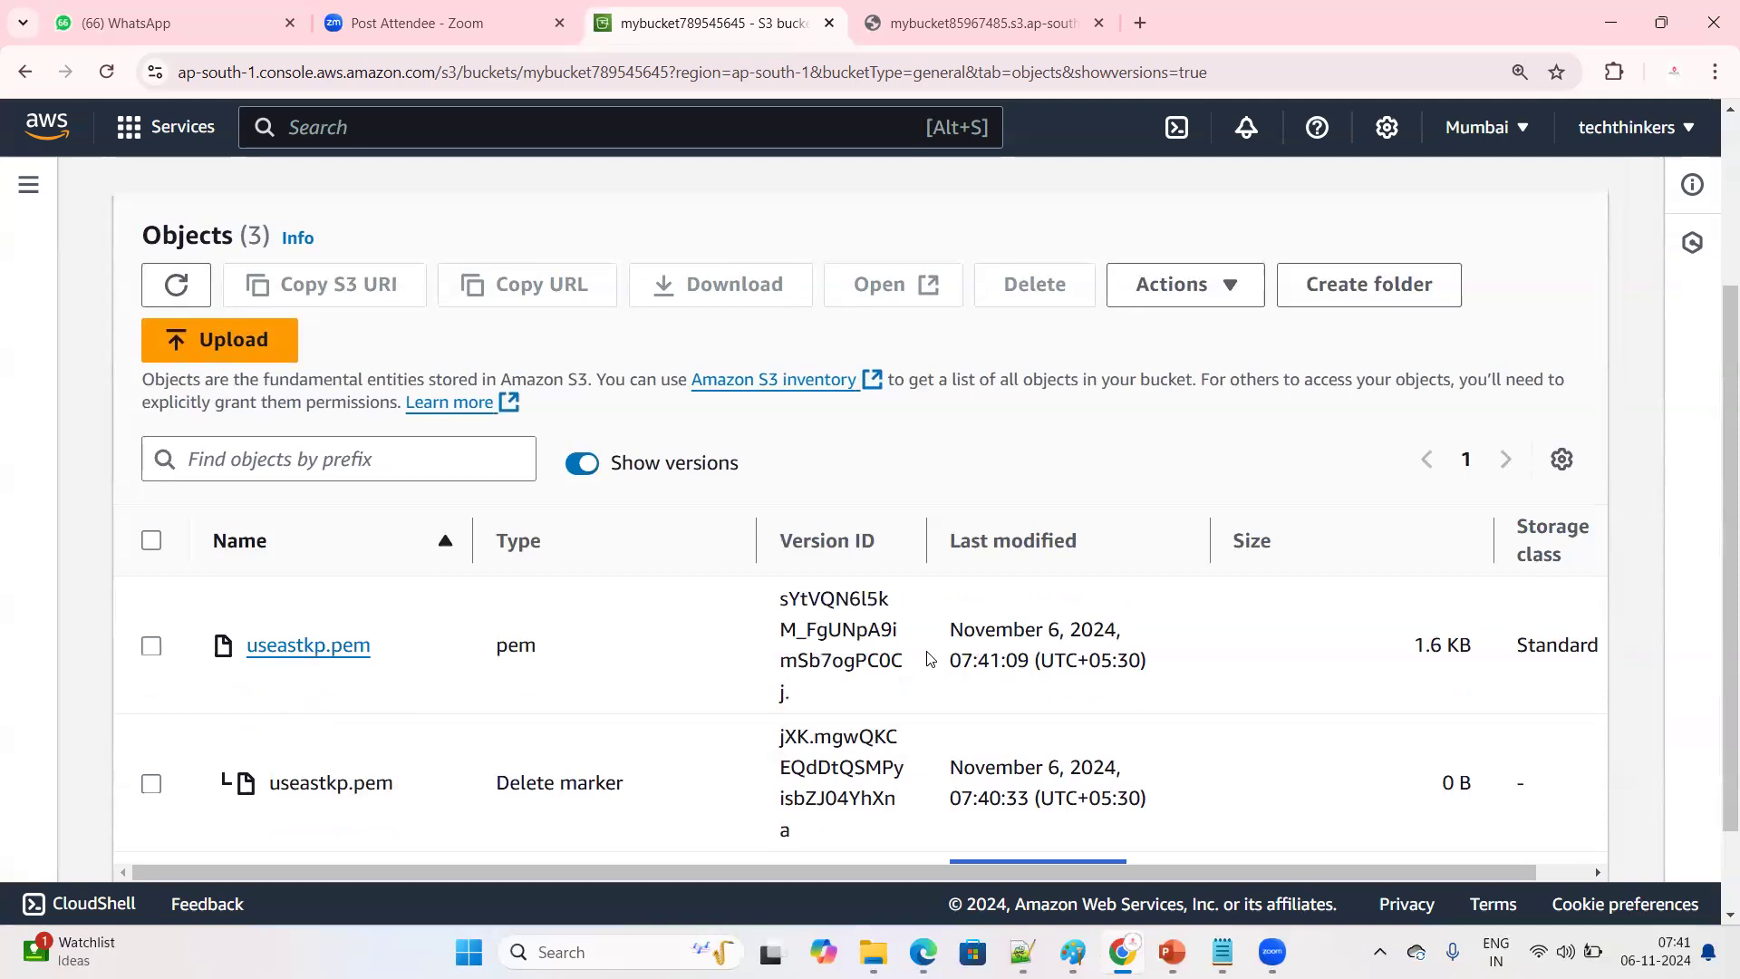
{"action": "left_click_drag", "start_coordinate": [942, 660], "coordinate": [1175, 669]}
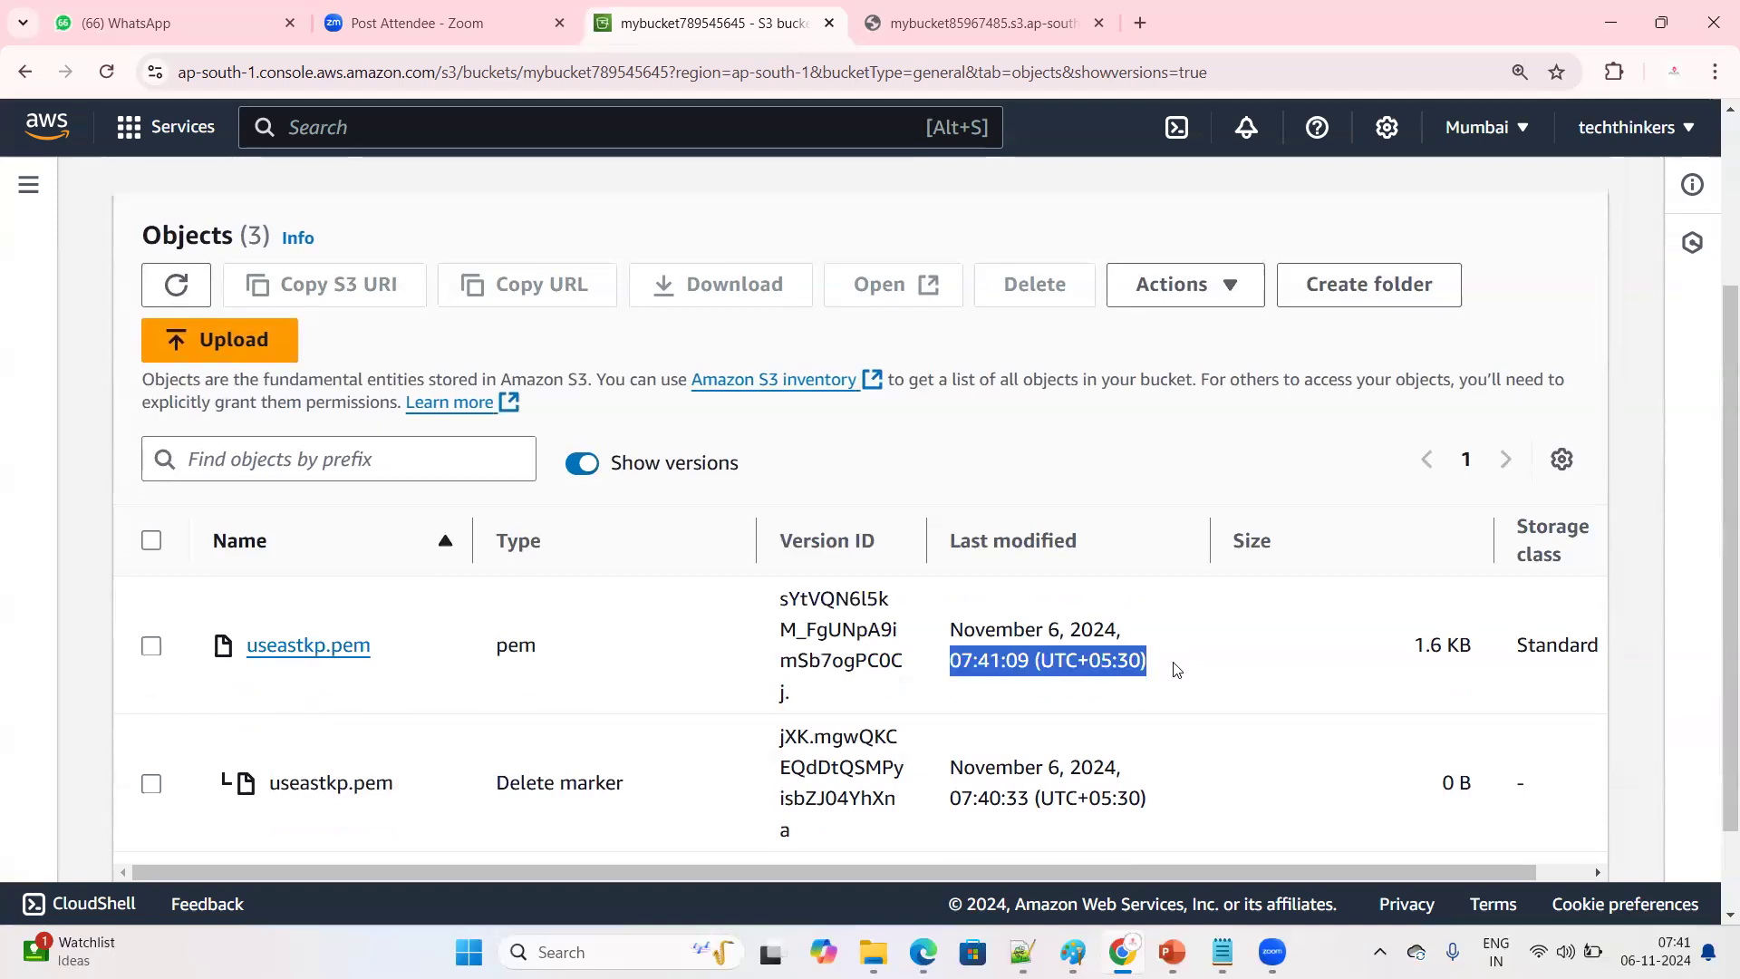
{"action": "scroll", "coordinate": [917, 669], "scroll_direction": "down", "scroll_amount": 2}
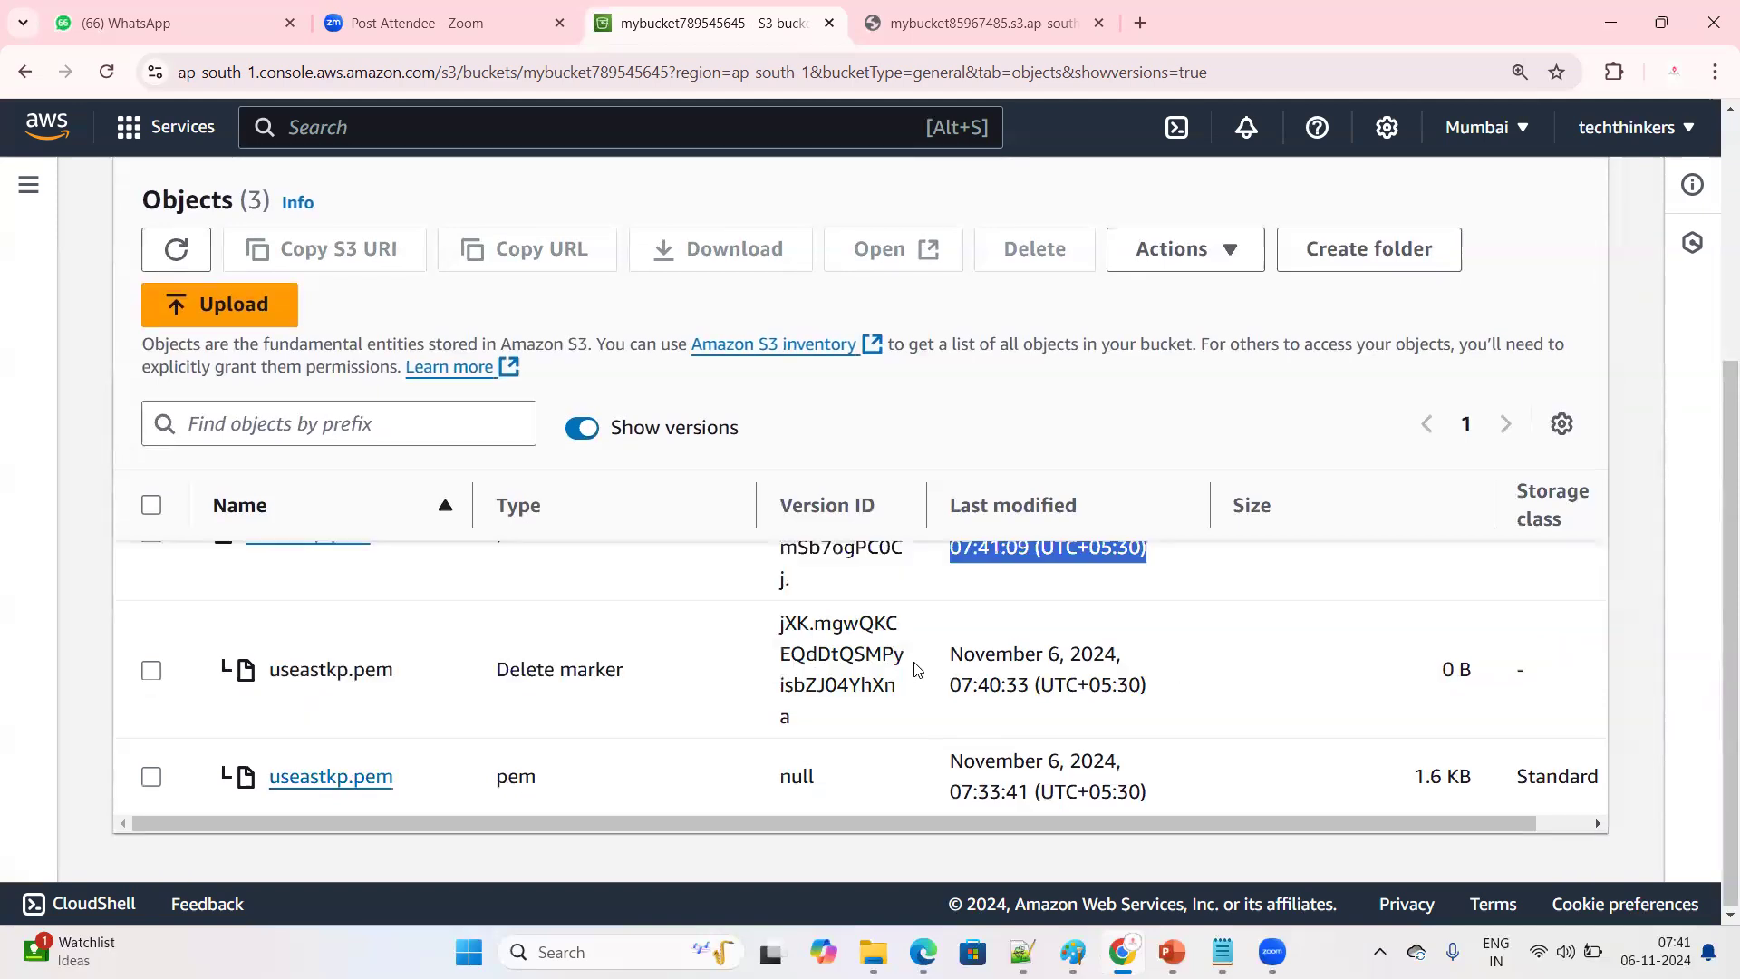
{"action": "double_click", "coordinate": [407, 651]}
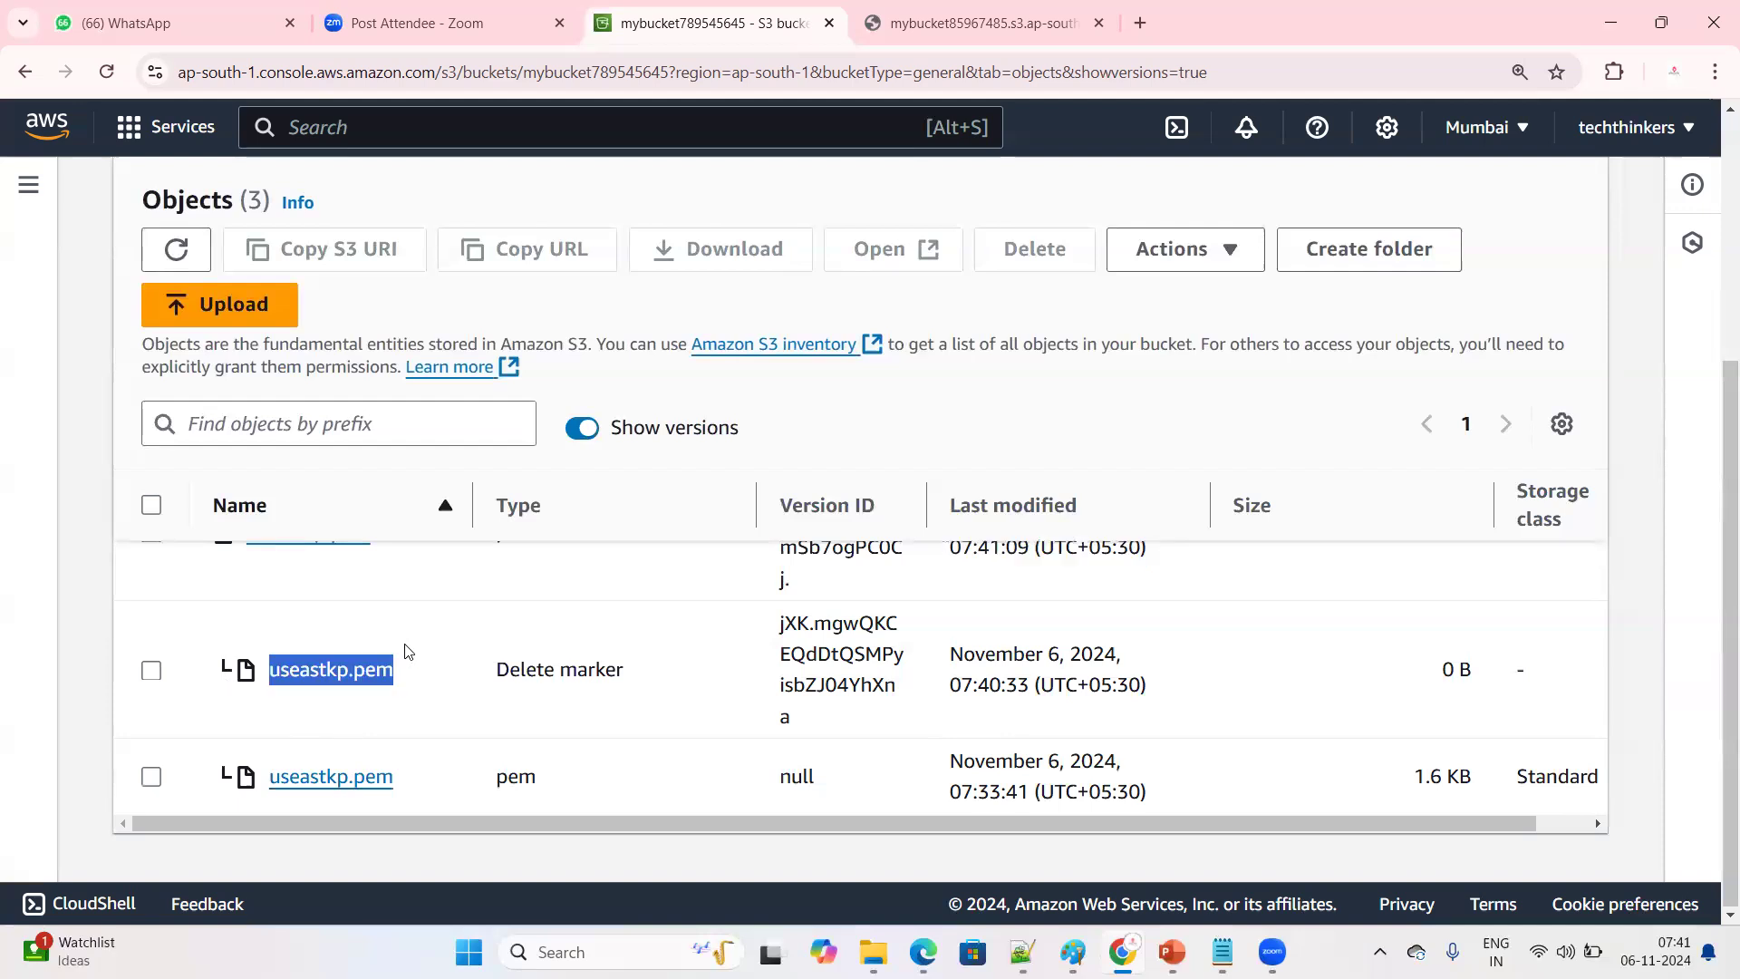
{"action": "mouse_move", "coordinate": [198, 666]}
{"action": "left_mouse_down"}
{"action": "mouse_move", "coordinate": [505, 775]}
{"action": "mouse_move", "coordinate": [1096, 749]}
{"action": "mouse_move", "coordinate": [1233, 771]}
{"action": "left_mouse_up"}
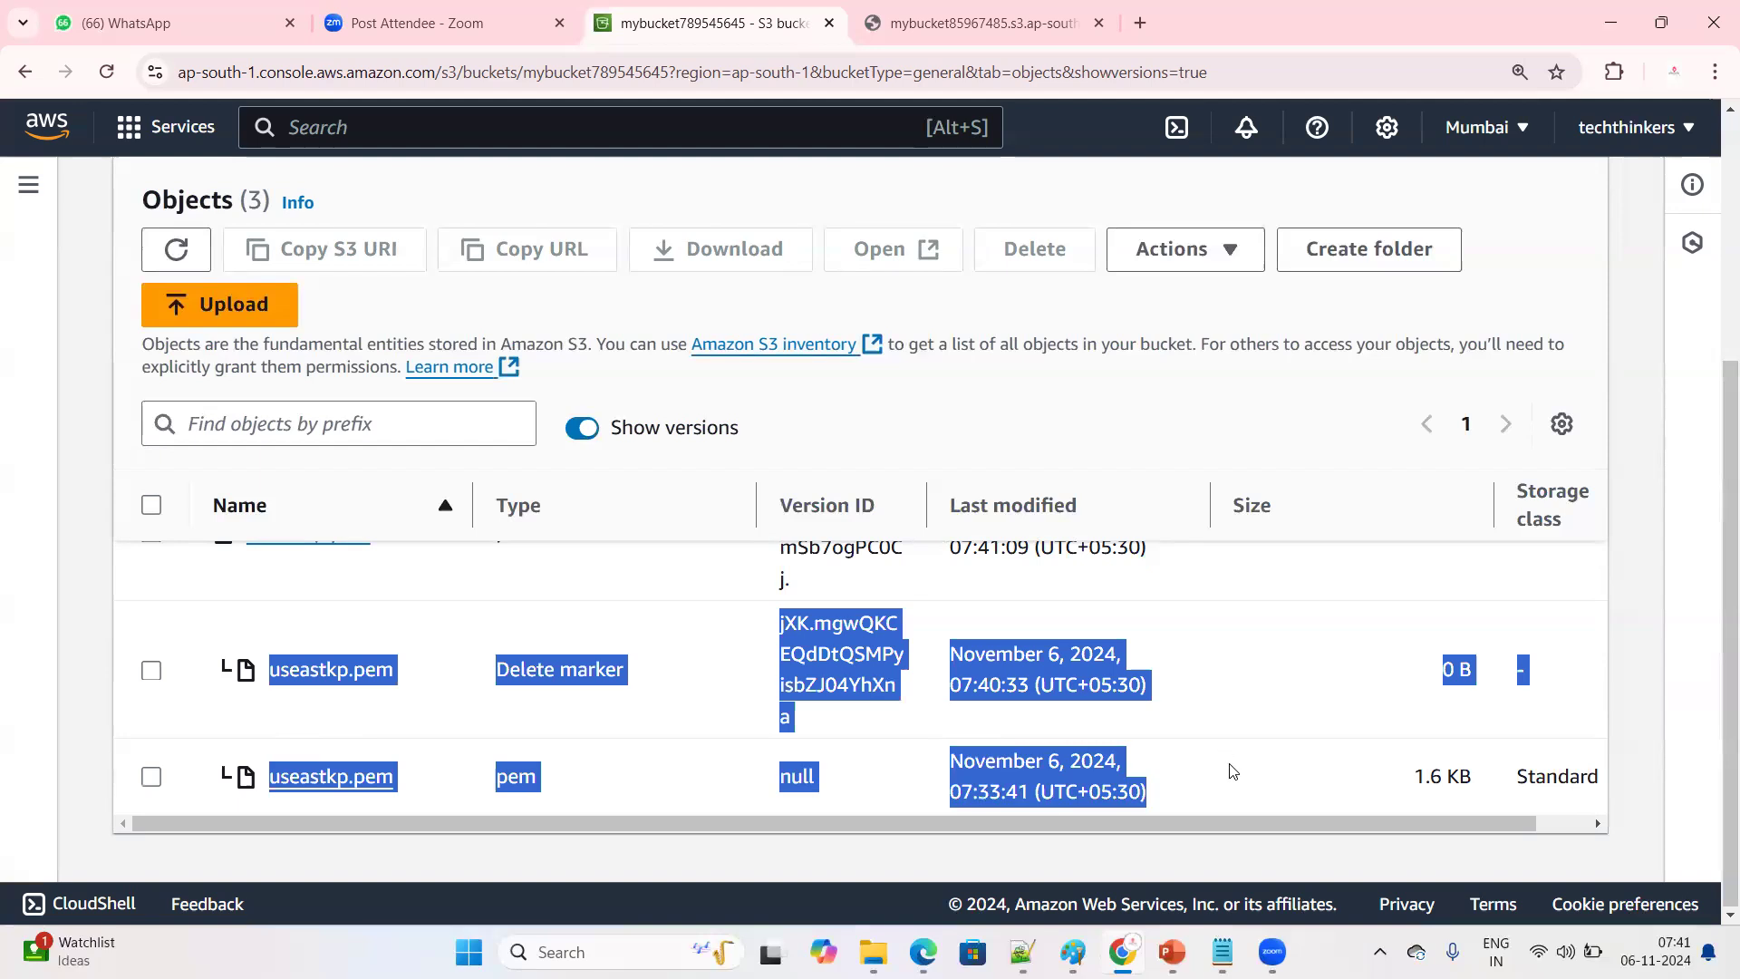
Examine the newest useastkp.pem version and the delete marker entry below it in the versions list
{"action": "left_click", "coordinate": [342, 726]}
{"action": "mouse_move", "coordinate": [265, 684]}
{"action": "left_mouse_down"}
{"action": "mouse_move", "coordinate": [427, 681]}
{"action": "mouse_move", "coordinate": [431, 735]}
{"action": "left_mouse_up"}
{"action": "scroll", "coordinate": [287, 719], "scroll_direction": "up", "scroll_amount": 1}
{"action": "left_click_drag", "start_coordinate": [237, 642], "coordinate": [684, 642]}
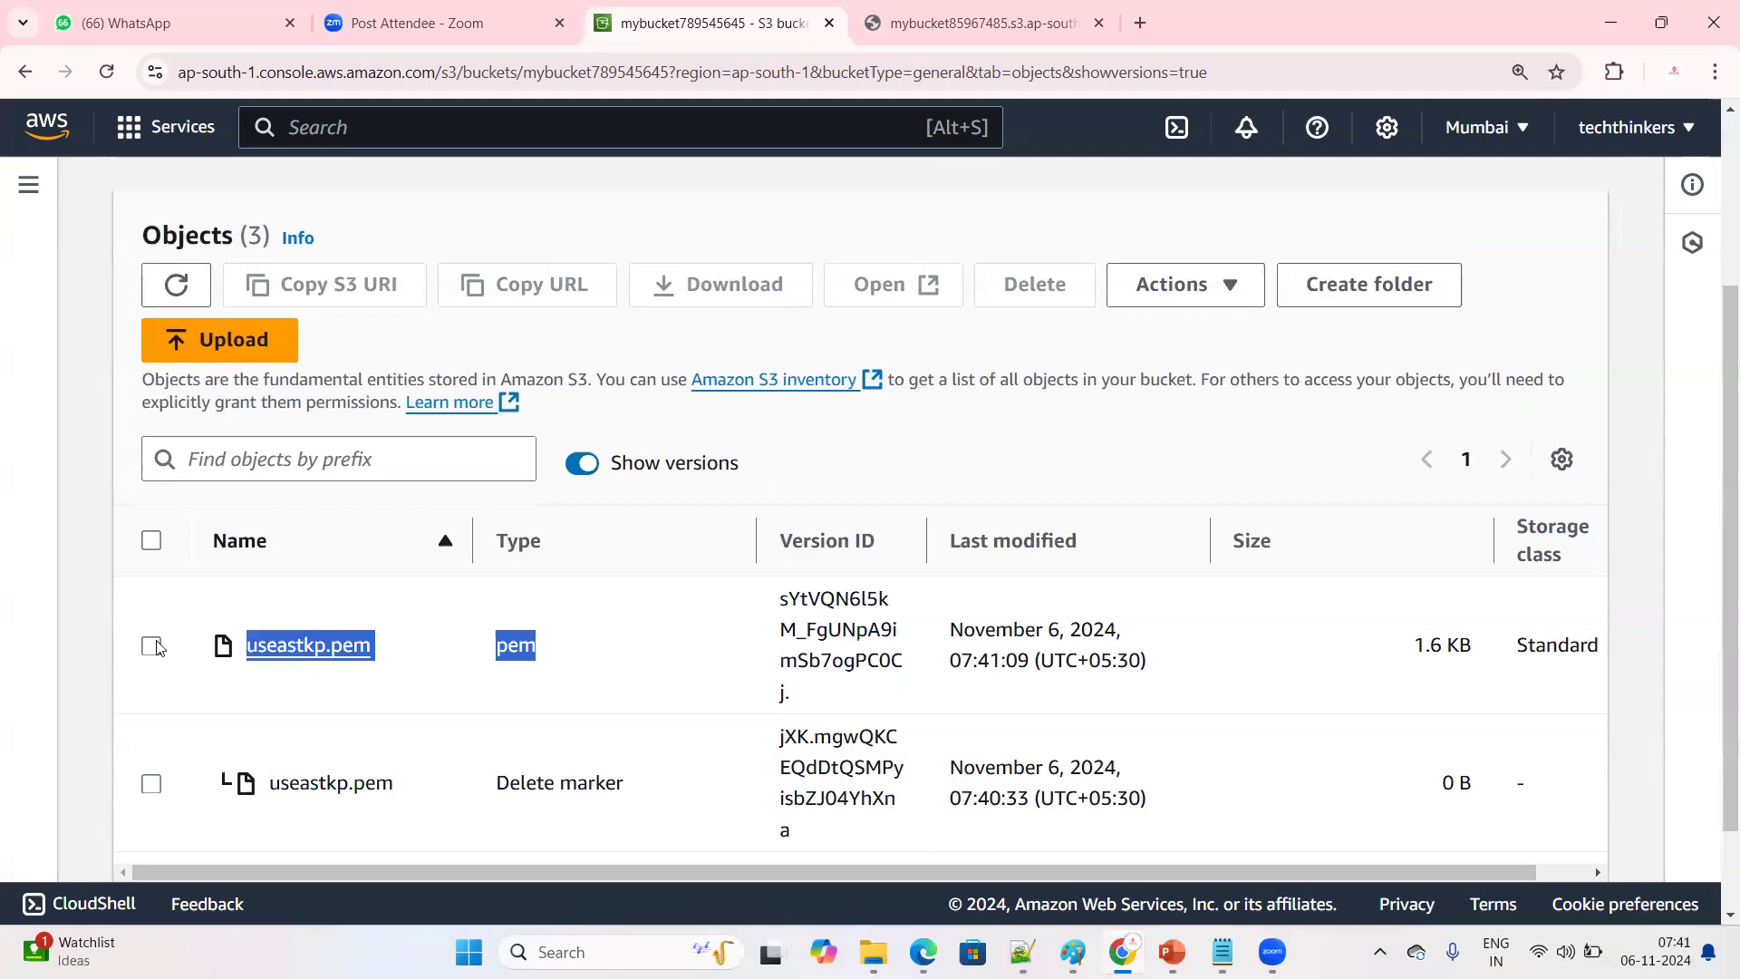
{"action": "left_click", "coordinate": [341, 682]}
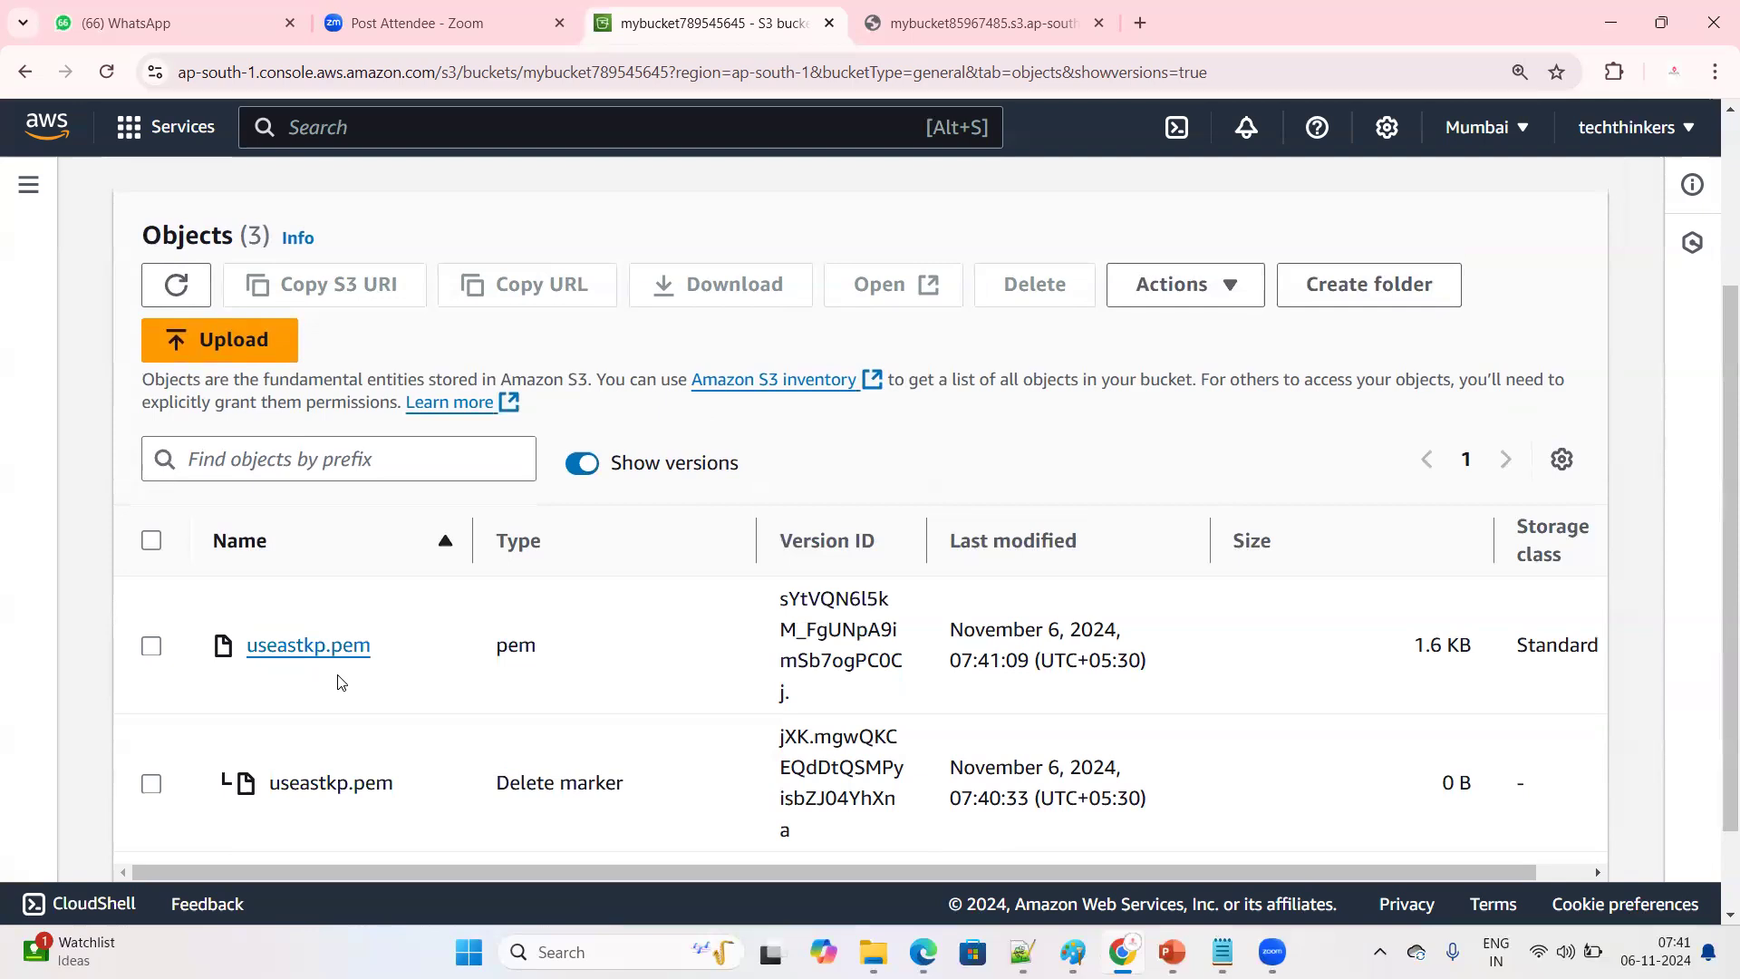
{"action": "scroll", "coordinate": [341, 681], "scroll_direction": "down", "scroll_amount": 3}
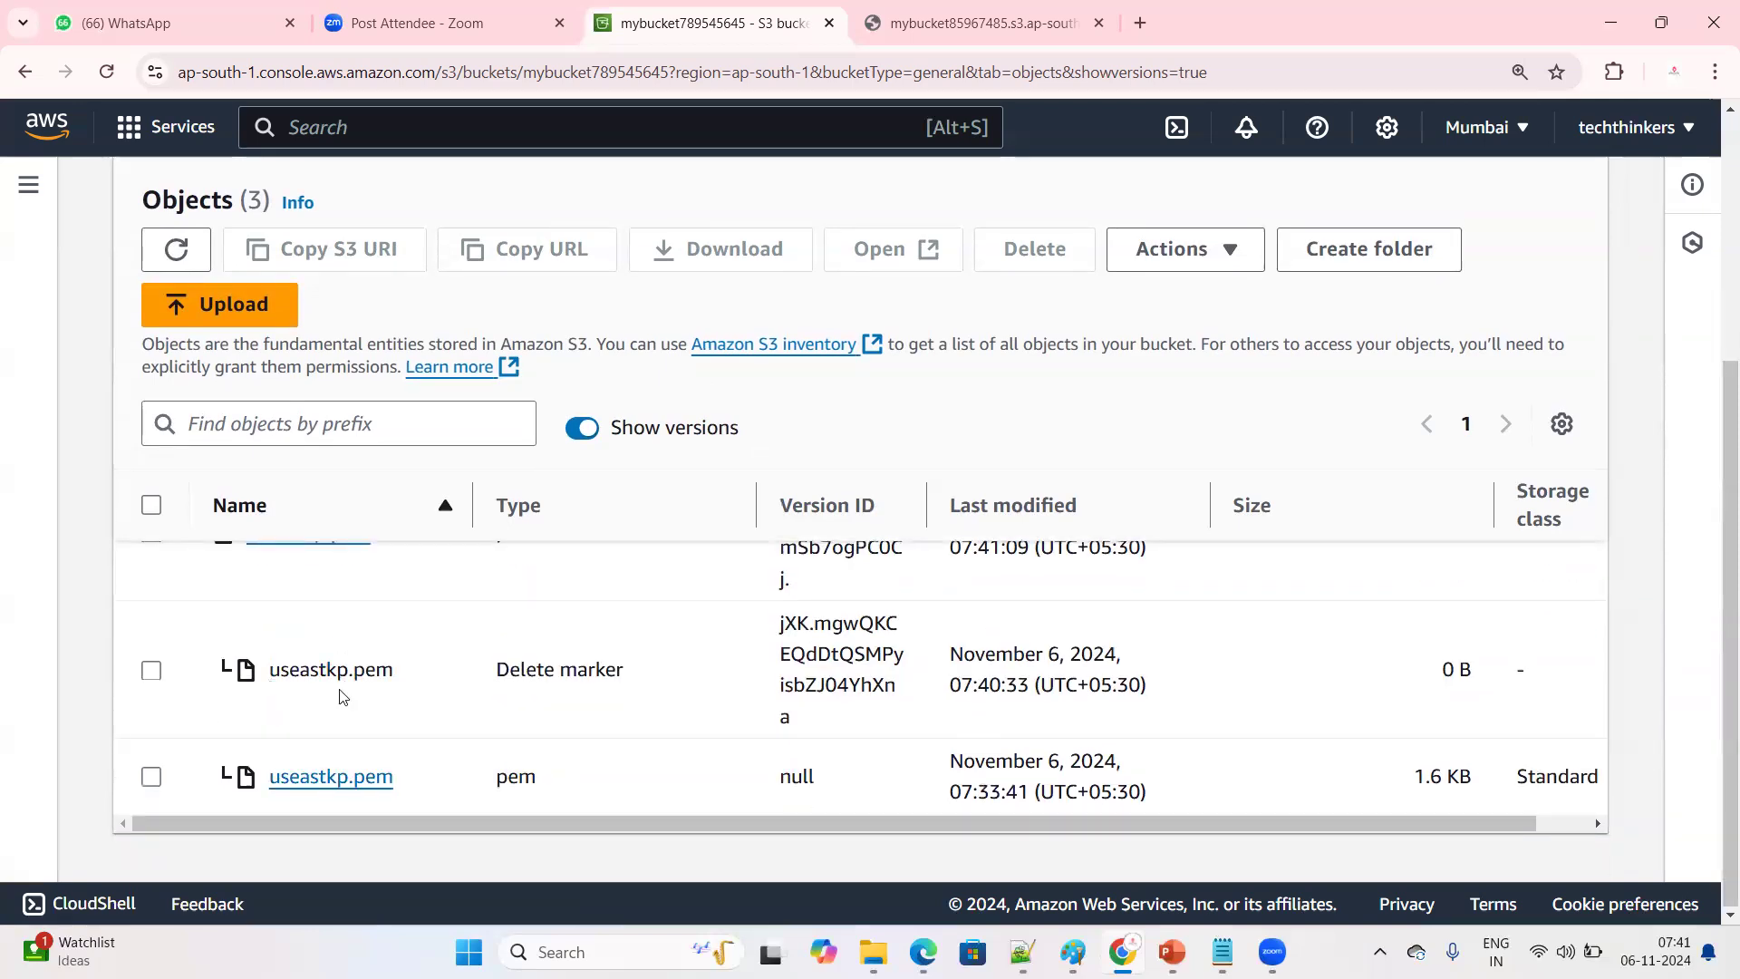
{"action": "left_click", "coordinate": [164, 689]}
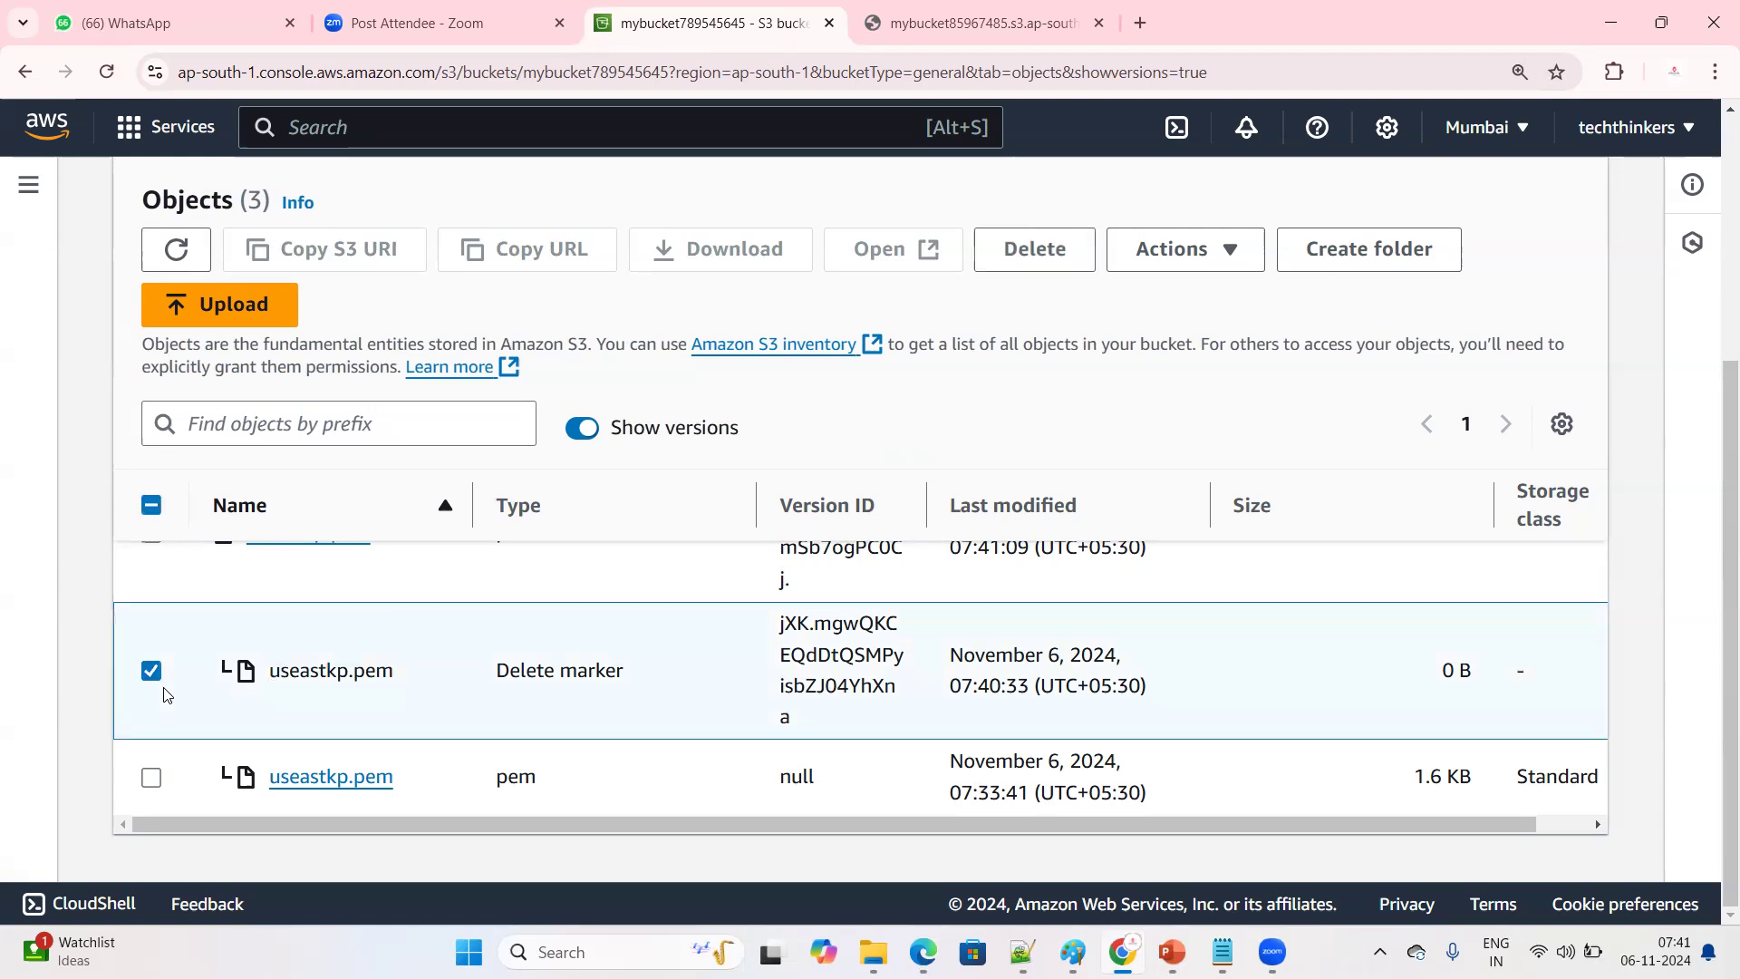
{"action": "scroll", "coordinate": [303, 746], "scroll_direction": "up", "scroll_amount": 2}
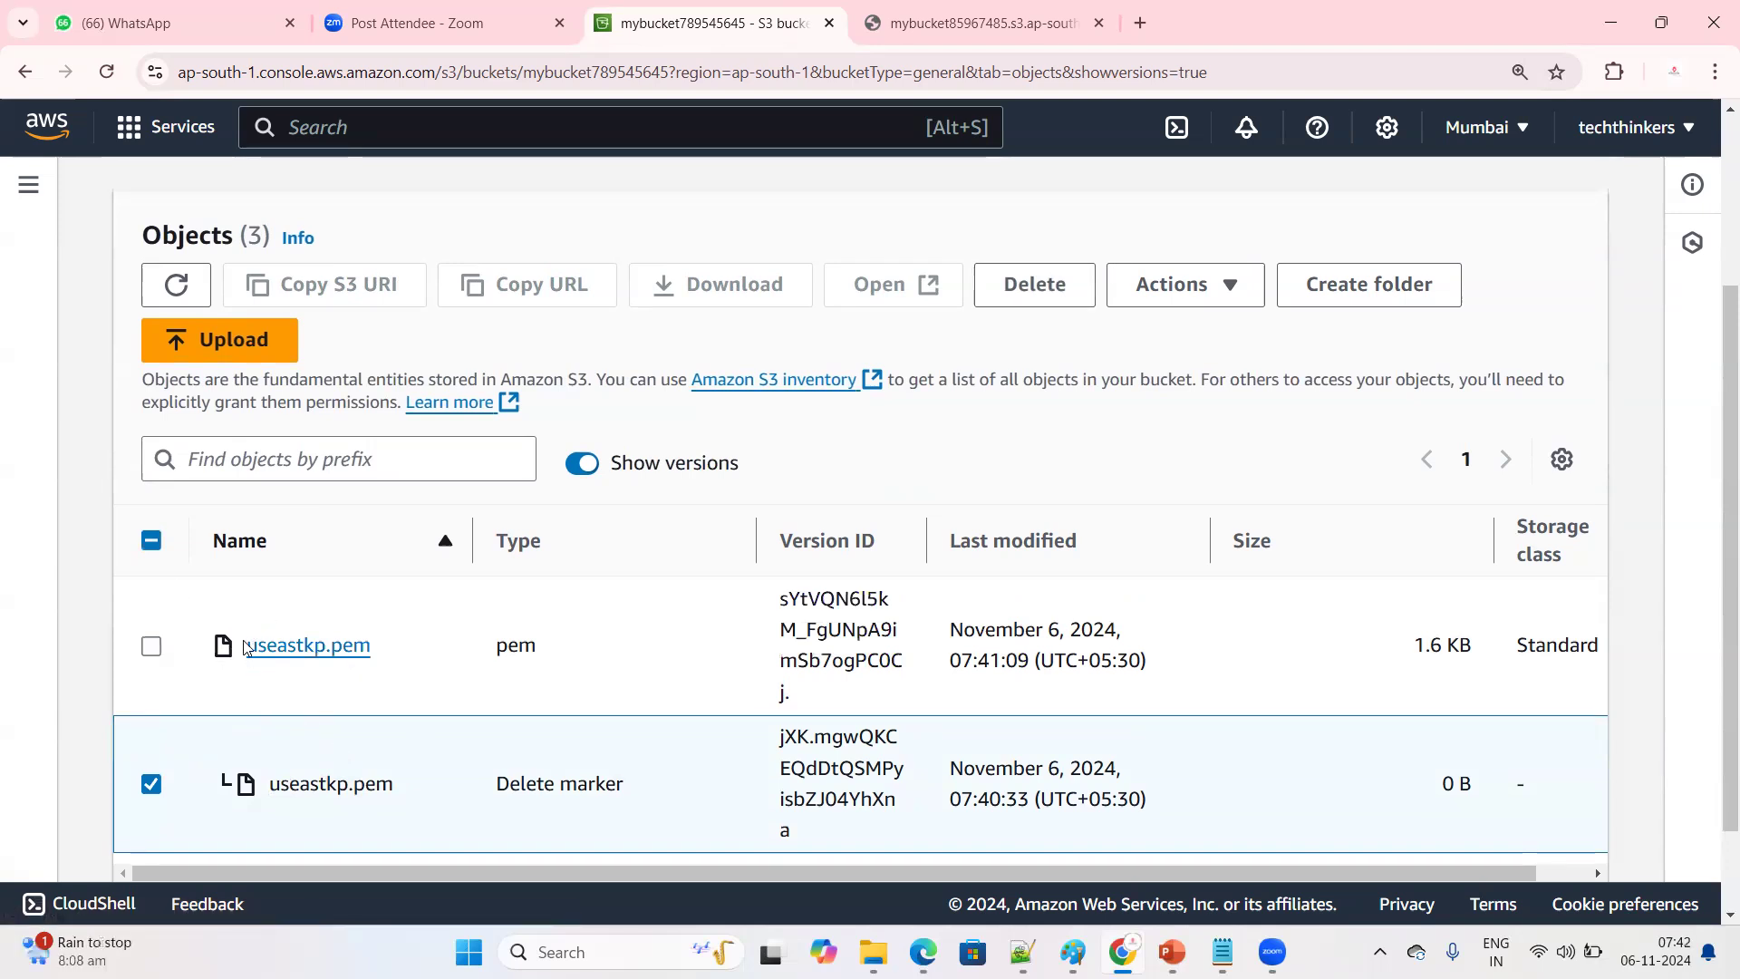
{"action": "left_click_drag", "start_coordinate": [243, 646], "coordinate": [406, 638]}
{"action": "left_click", "coordinate": [151, 784]}
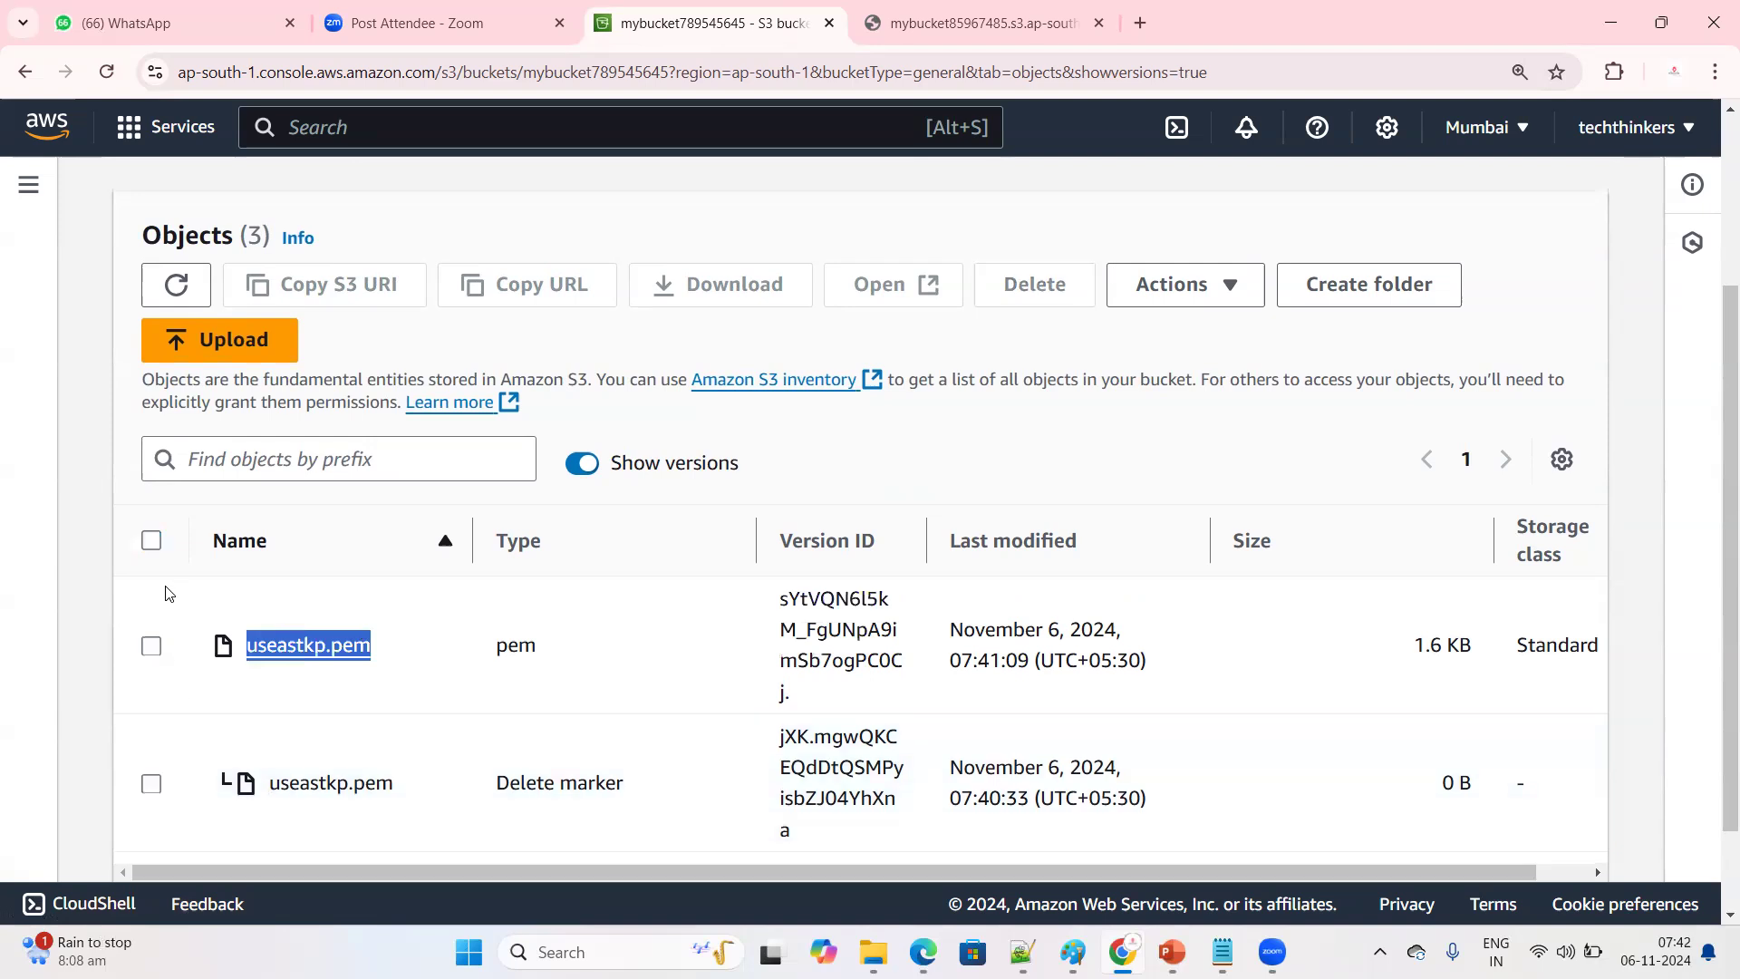
Check the last-modified time of the oldest useastkp.pem version against the newer entries in the versions list
{"action": "left_click", "coordinate": [439, 700]}
{"action": "scroll", "coordinate": [988, 702], "scroll_direction": "down", "scroll_amount": 1}
{"action": "scroll", "coordinate": [1012, 728], "scroll_direction": "up", "scroll_amount": 1}
{"action": "scroll", "coordinate": [1101, 770], "scroll_direction": "down", "scroll_amount": 1}
{"action": "left_click_drag", "start_coordinate": [950, 759], "coordinate": [1202, 801]}
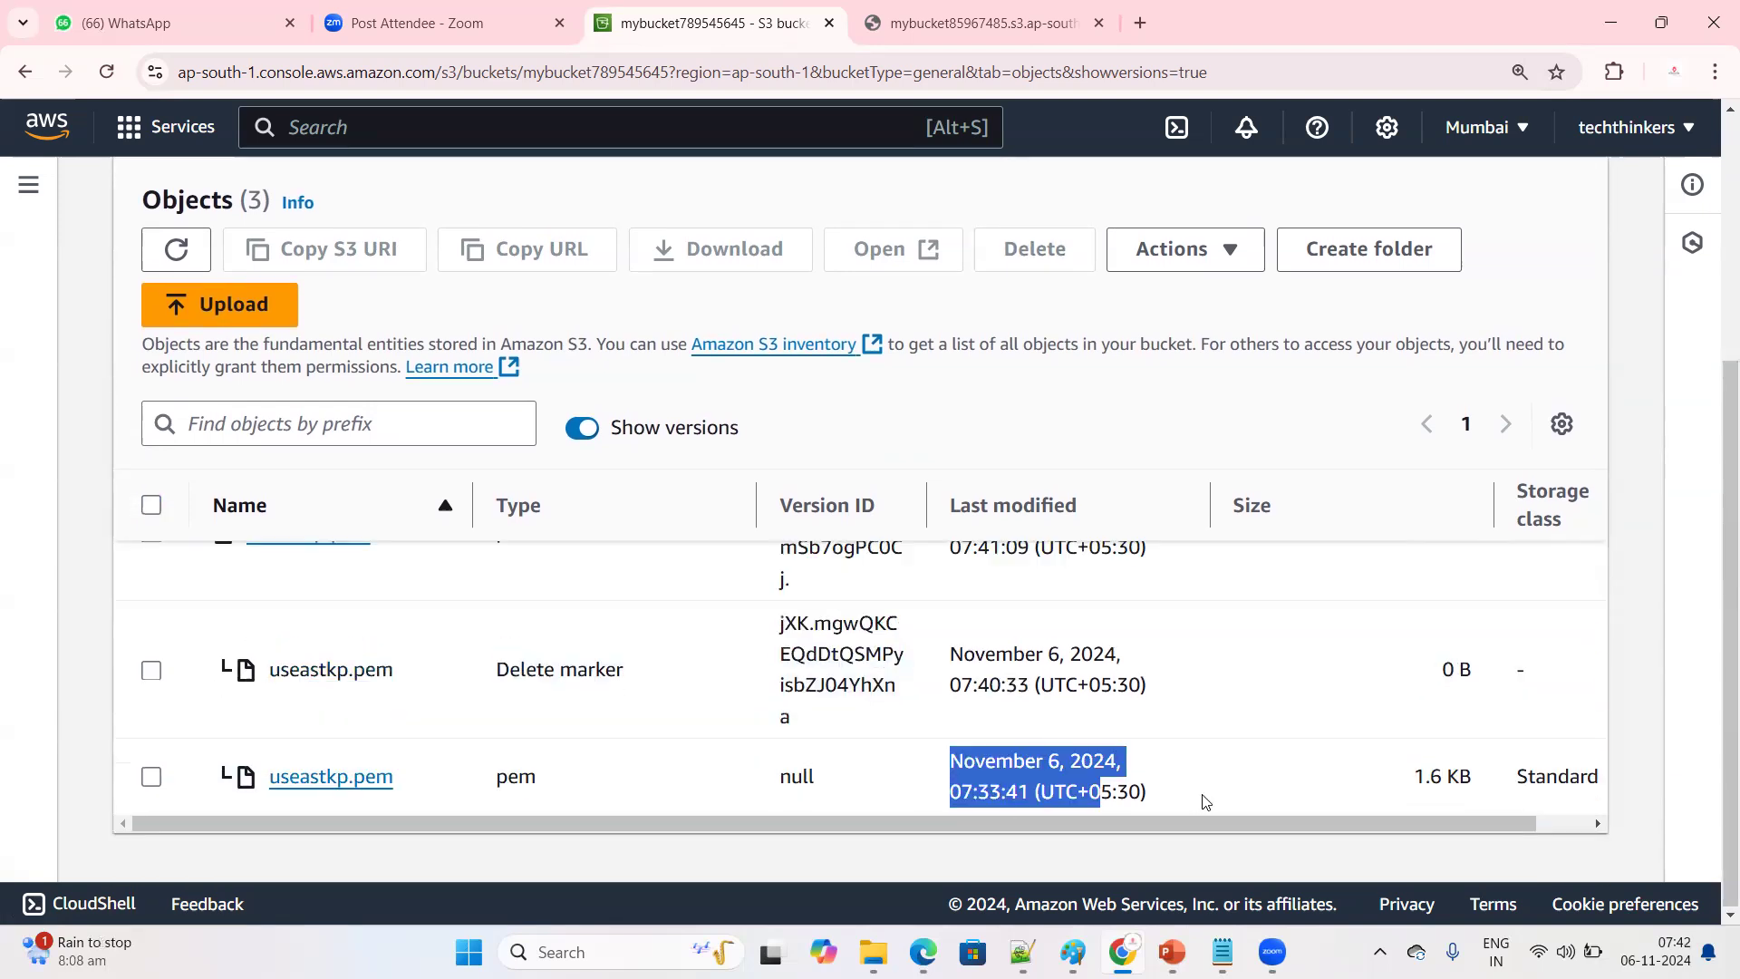
{"action": "scroll", "coordinate": [1188, 777], "scroll_direction": "up", "scroll_amount": 1}
{"action": "scroll", "coordinate": [254, 765], "scroll_direction": "down", "scroll_amount": 1}
{"action": "left_click_drag", "start_coordinate": [259, 766], "coordinate": [420, 778]}
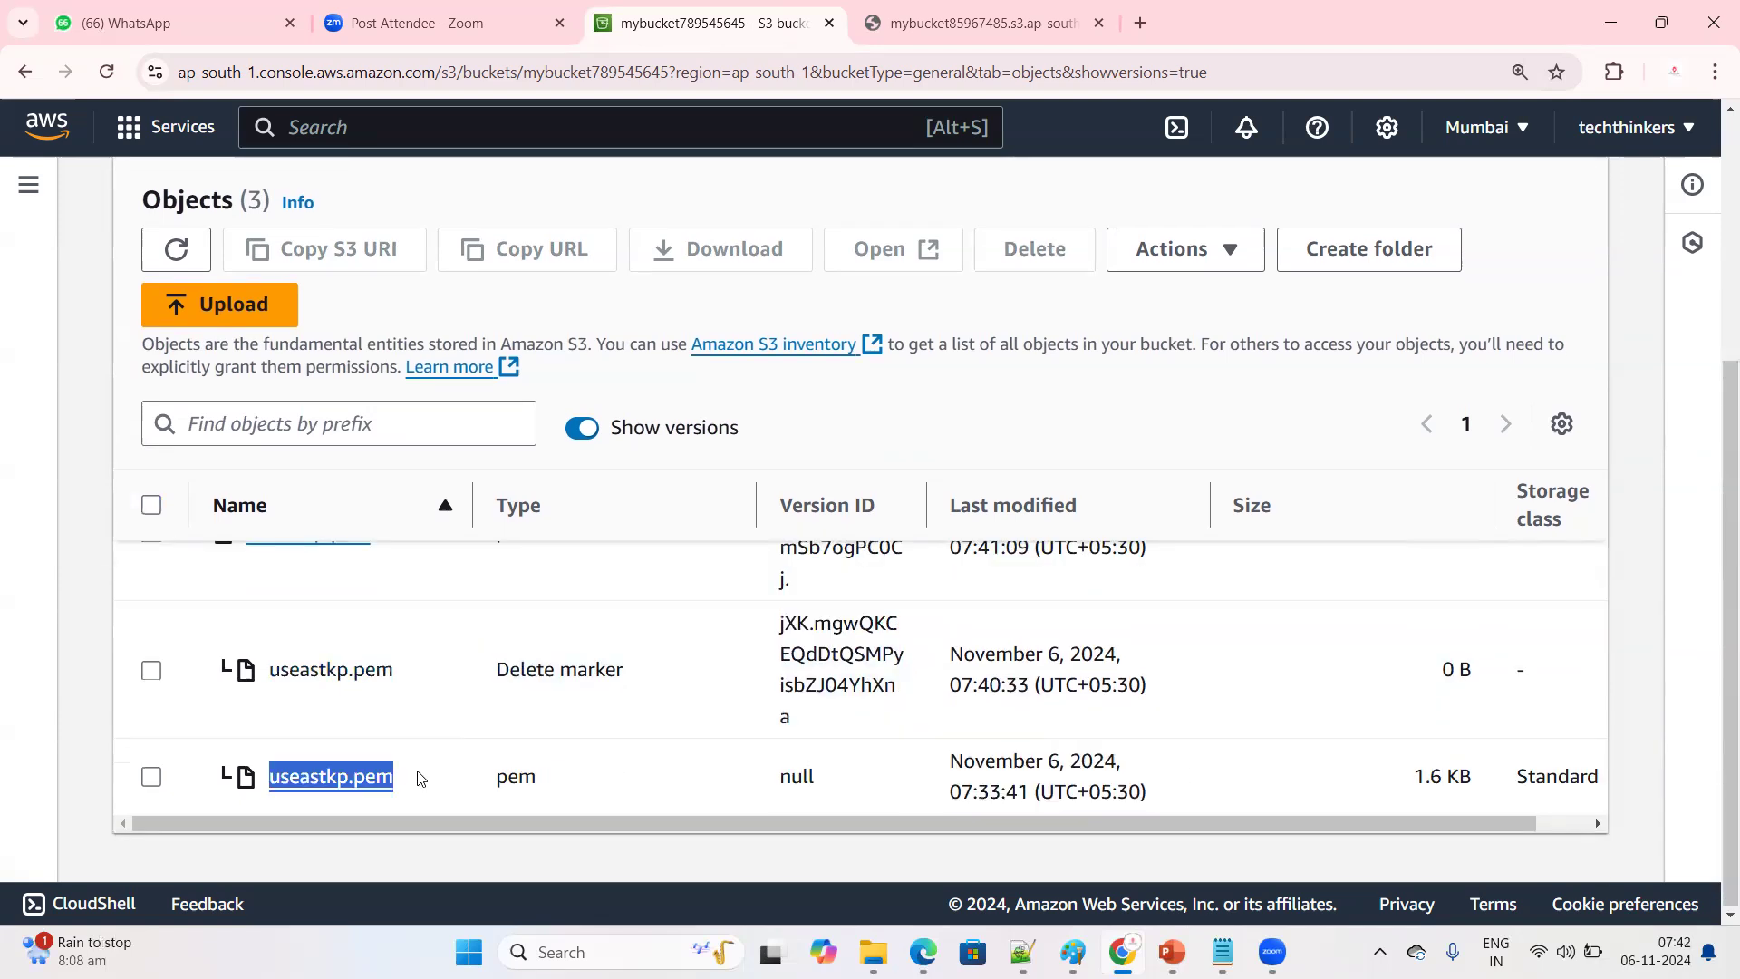
{"action": "left_click", "coordinate": [980, 760]}
{"action": "left_click_drag", "start_coordinate": [952, 762], "coordinate": [1151, 794]}
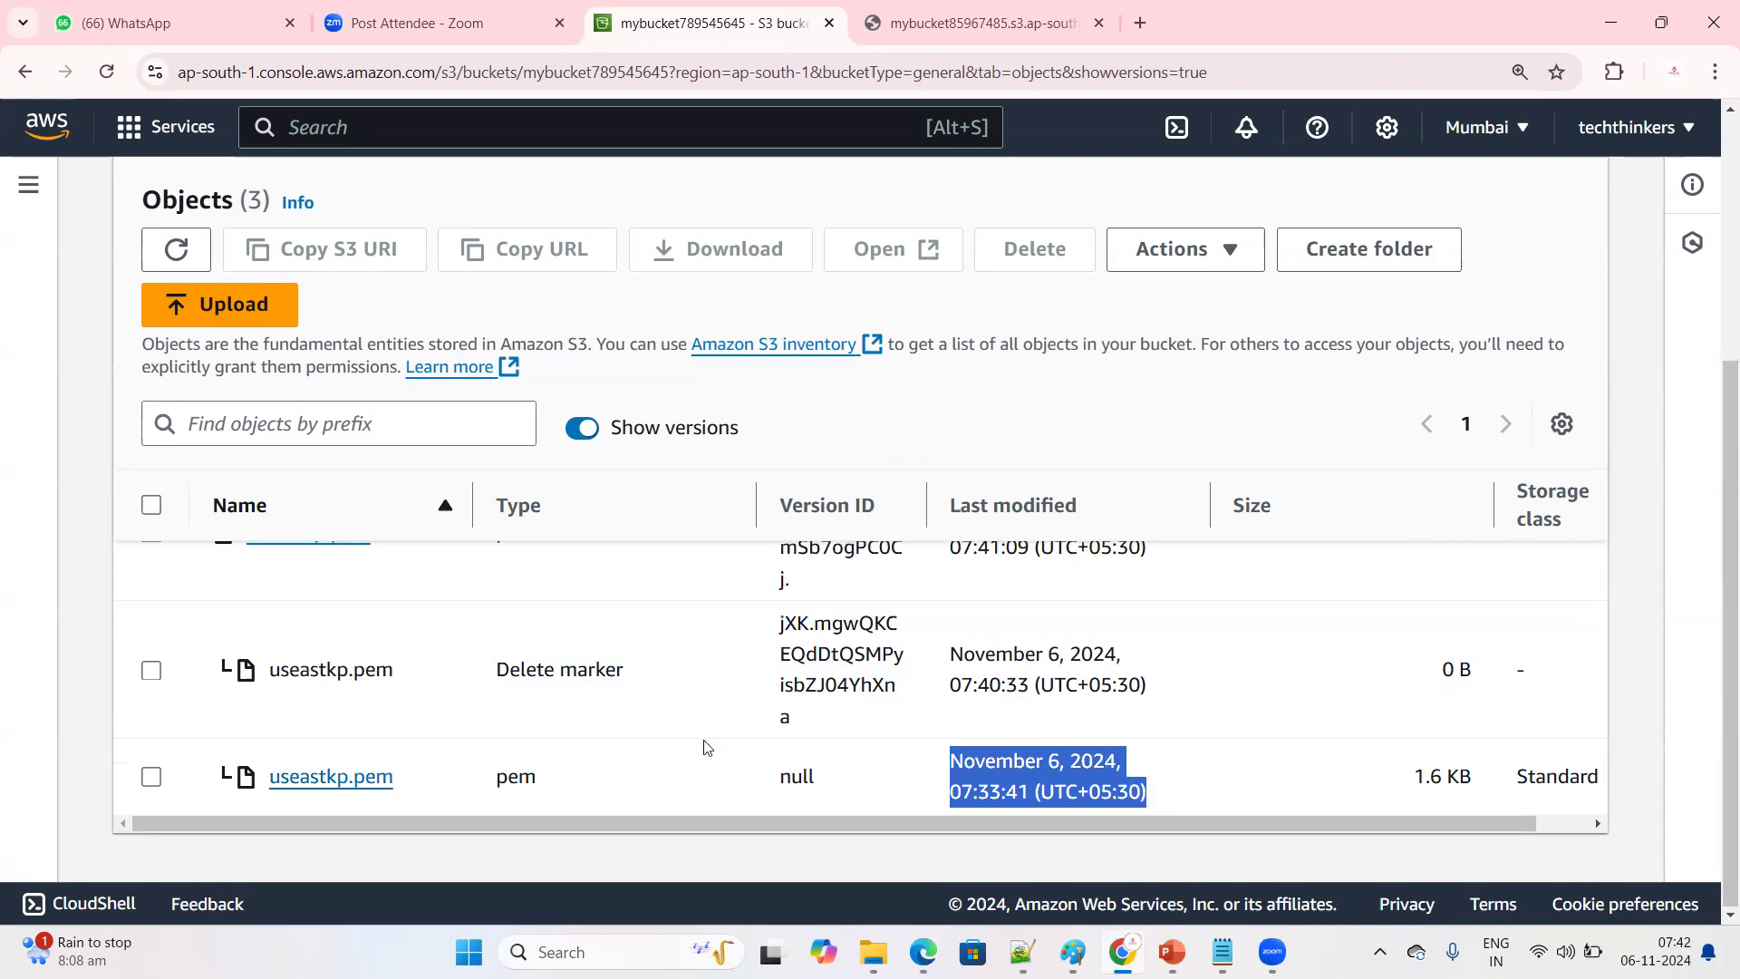
{"action": "scroll", "coordinate": [726, 757], "scroll_direction": "up", "scroll_amount": 2}
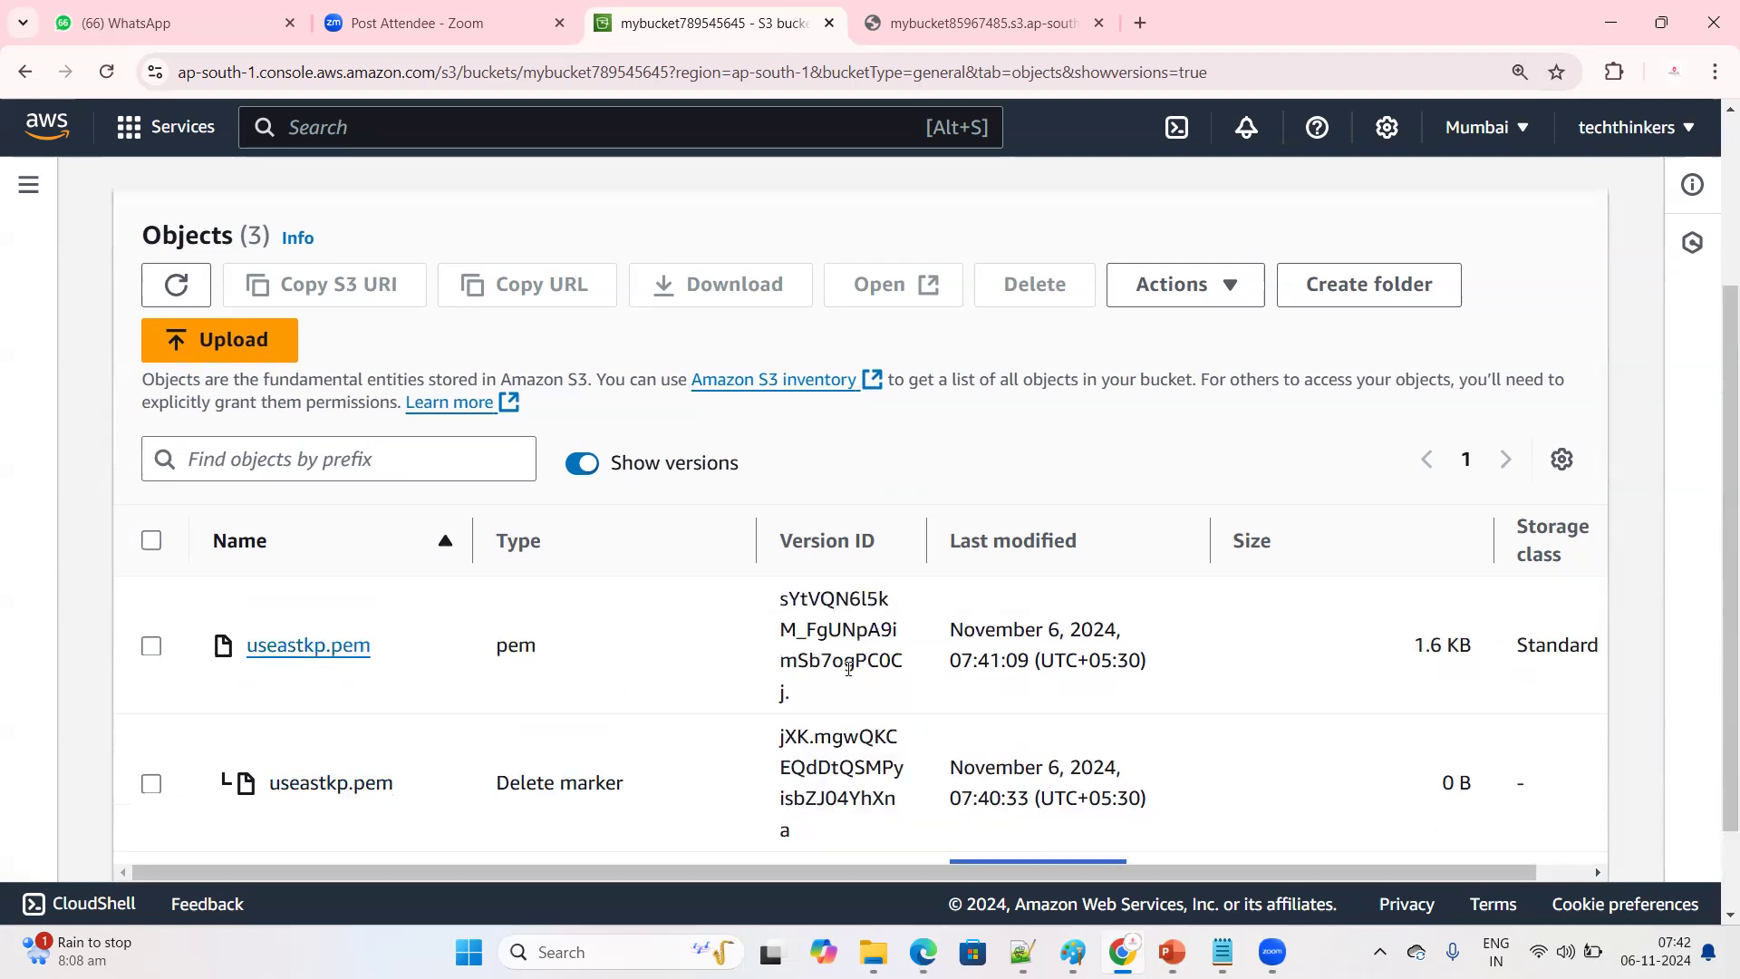
{"action": "scroll", "coordinate": [821, 725], "scroll_direction": "down", "scroll_amount": 2}
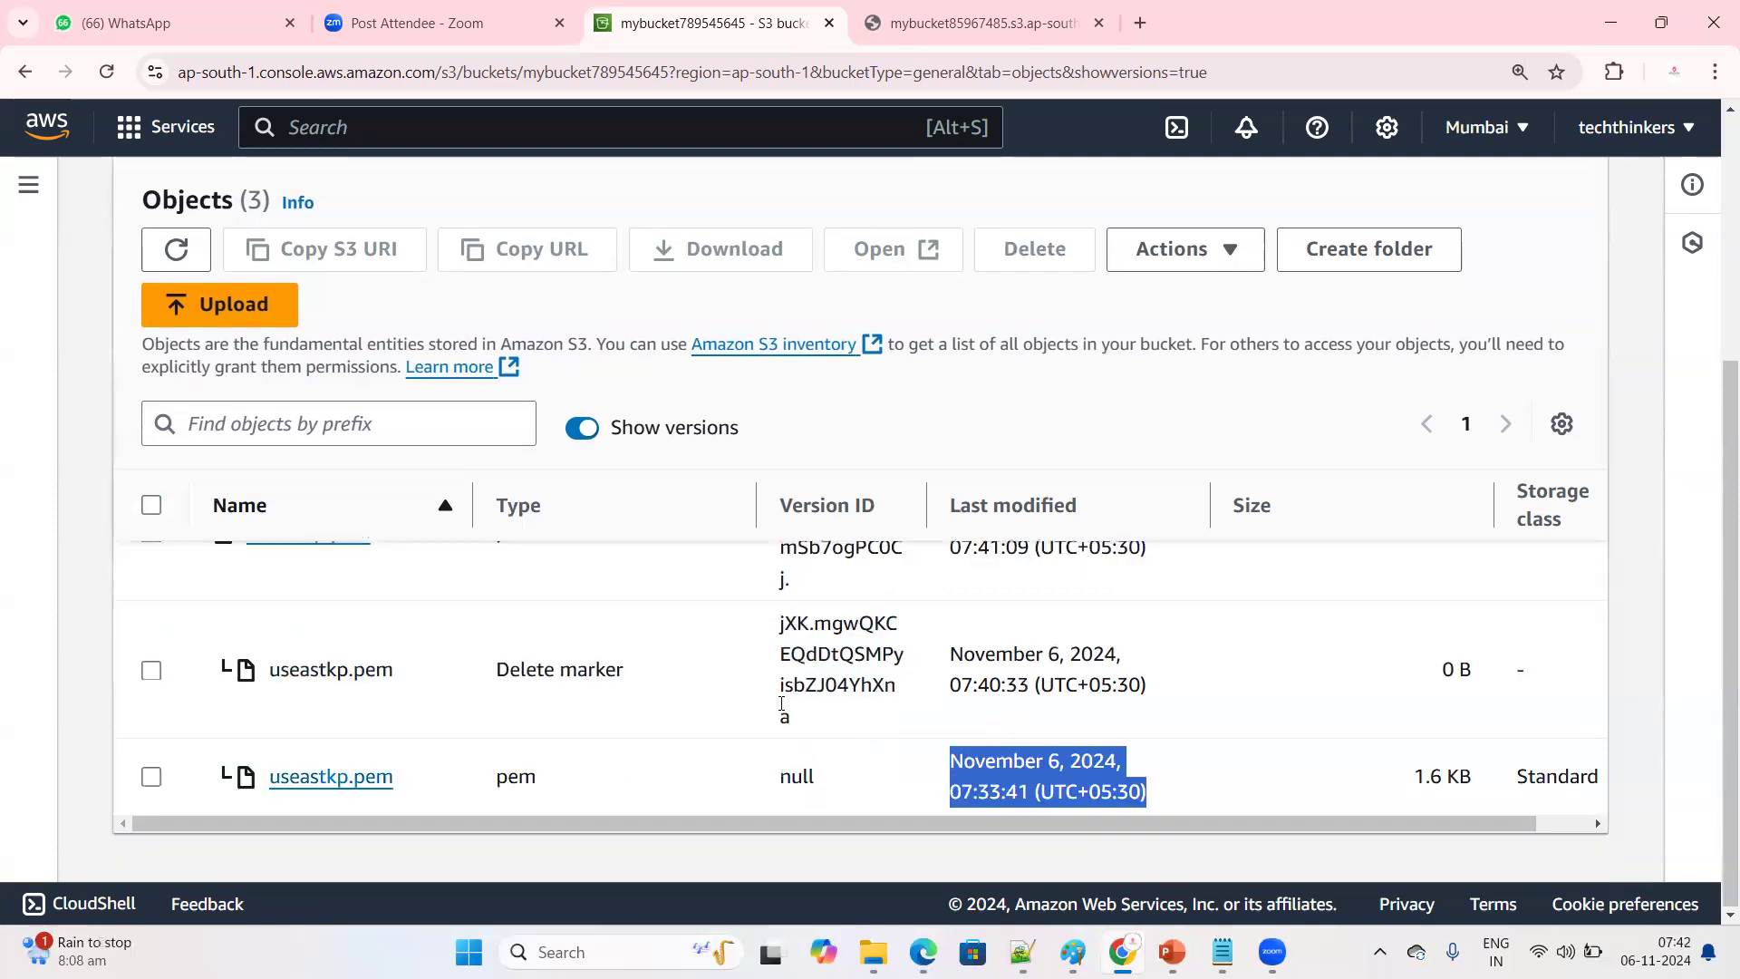
Examine the version IDs of the newest useastkp.pem version and its delete marker
{"action": "scroll", "coordinate": [800, 775], "scroll_direction": "up", "scroll_amount": 2}
{"action": "mouse_move", "coordinate": [781, 600]}
{"action": "left_mouse_down"}
{"action": "mouse_move", "coordinate": [819, 823]}
{"action": "mouse_move", "coordinate": [793, 832]}
{"action": "left_mouse_up"}
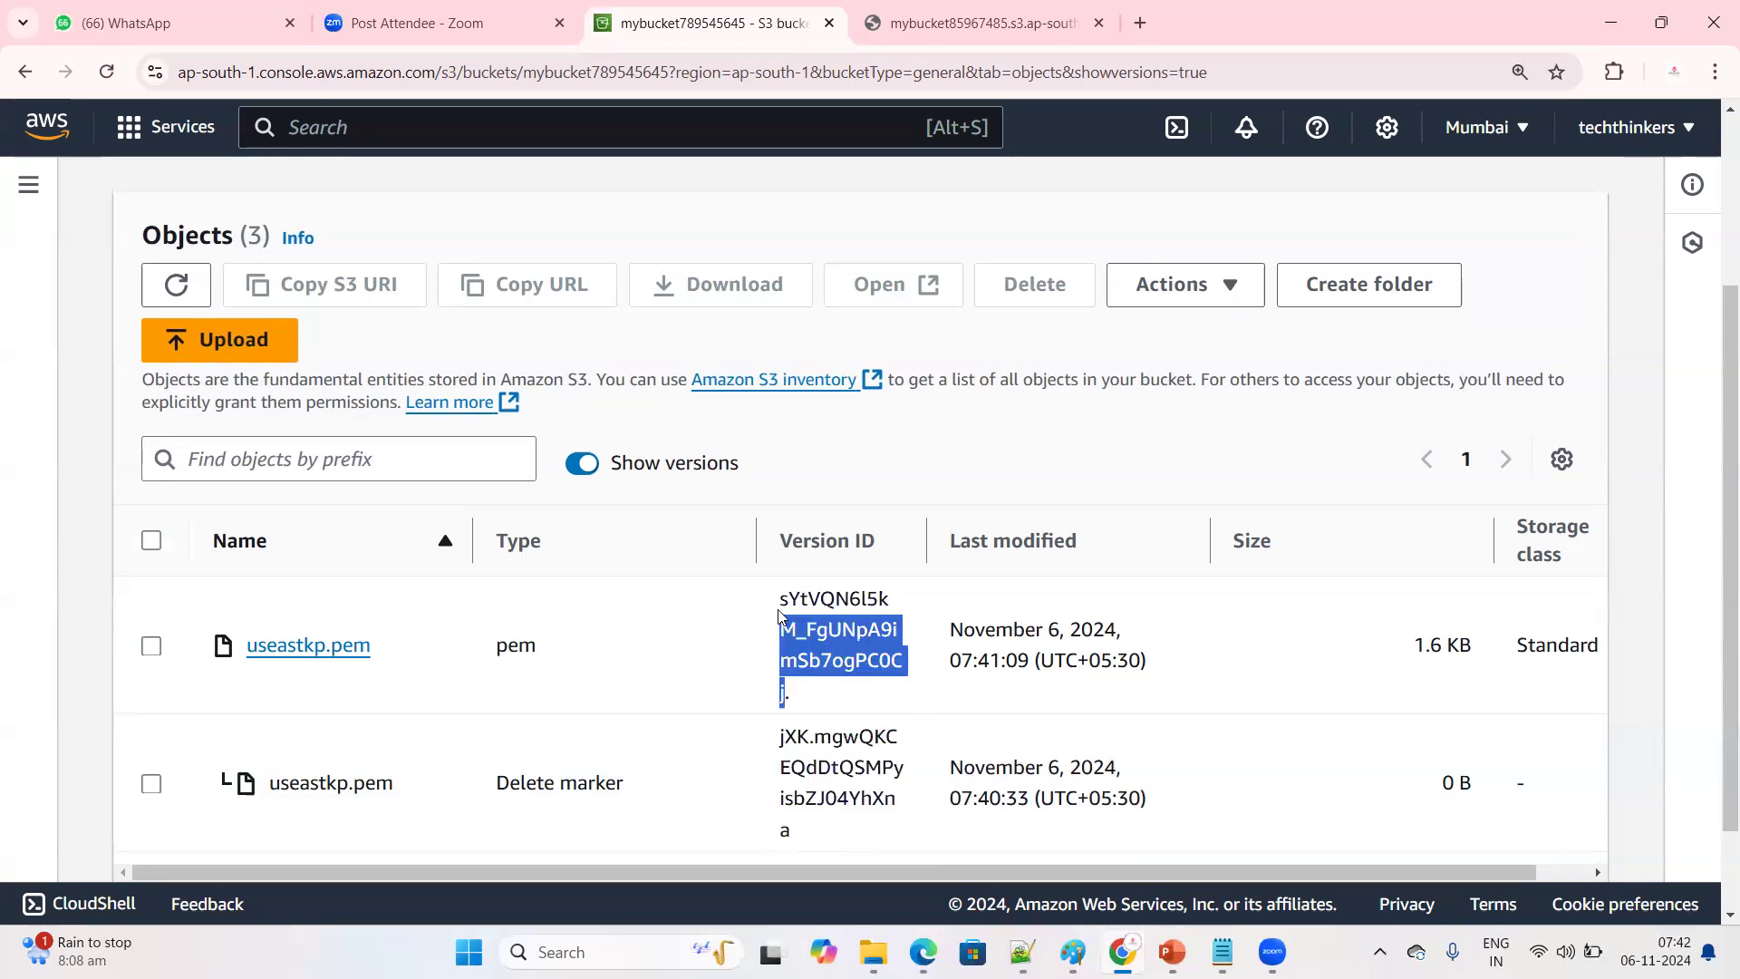
{"action": "left_click_drag", "start_coordinate": [780, 617], "coordinate": [779, 614]}
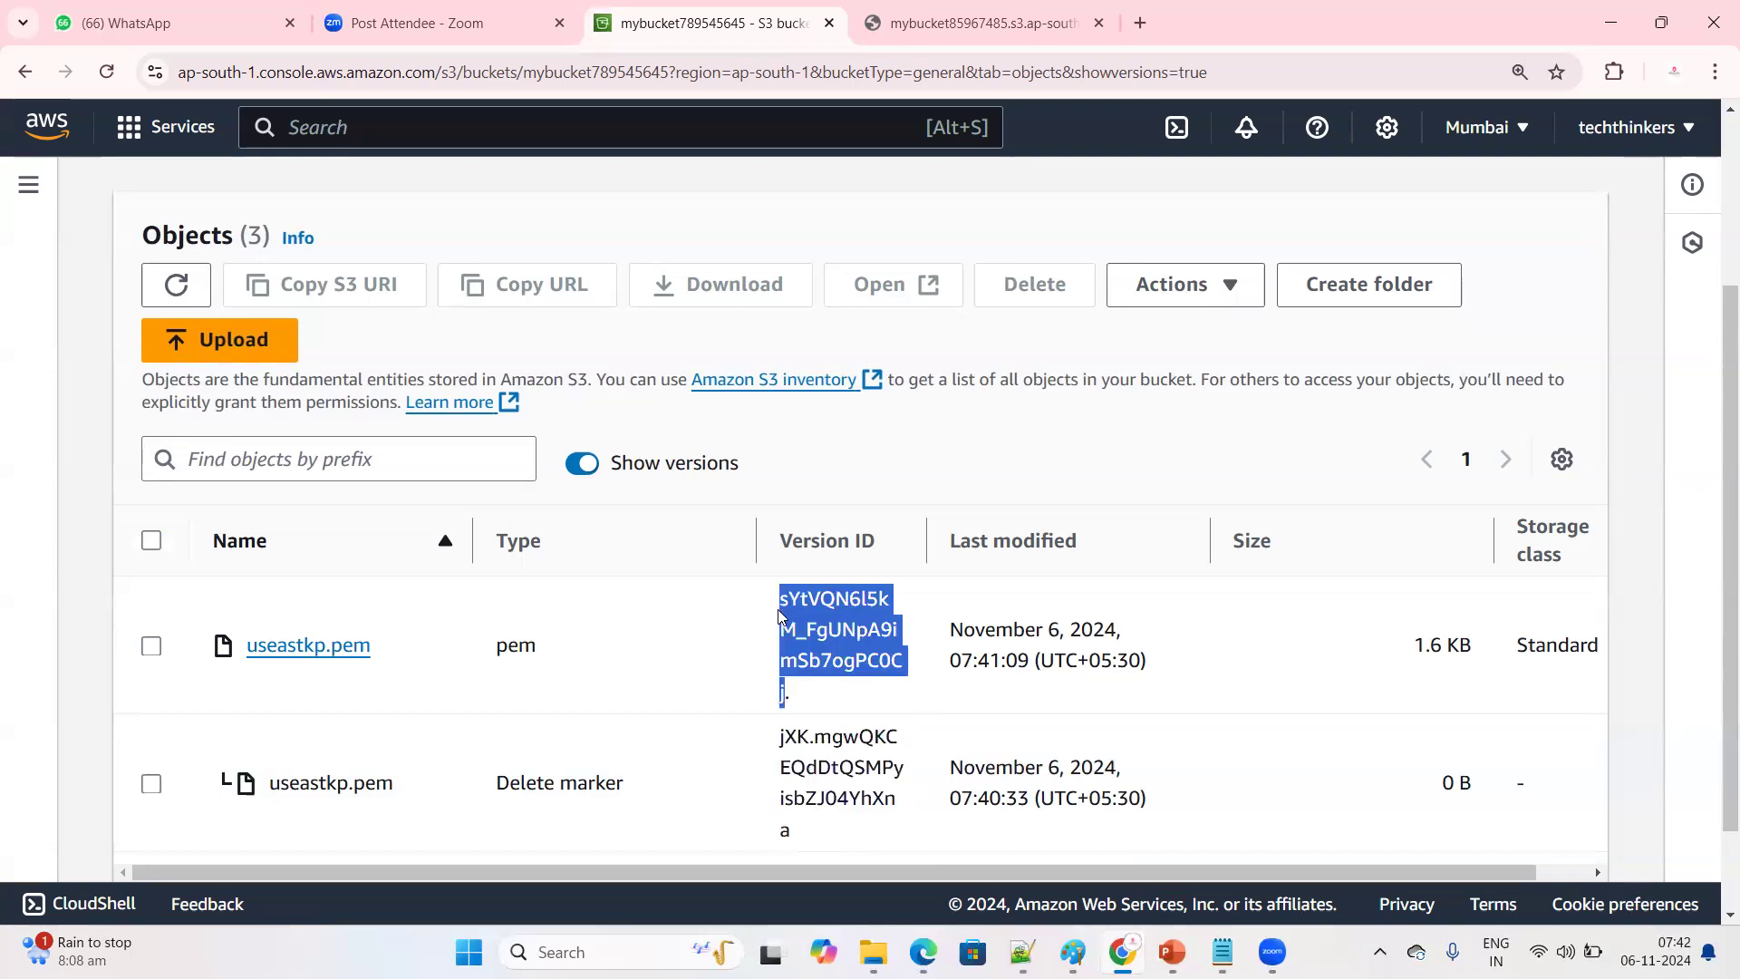
{"action": "left_click_drag", "start_coordinate": [803, 577], "coordinate": [832, 702]}
Return to the bucket list and reopen mybucket789545645
{"action": "scroll", "coordinate": [873, 720], "scroll_direction": "up", "scroll_amount": 3}
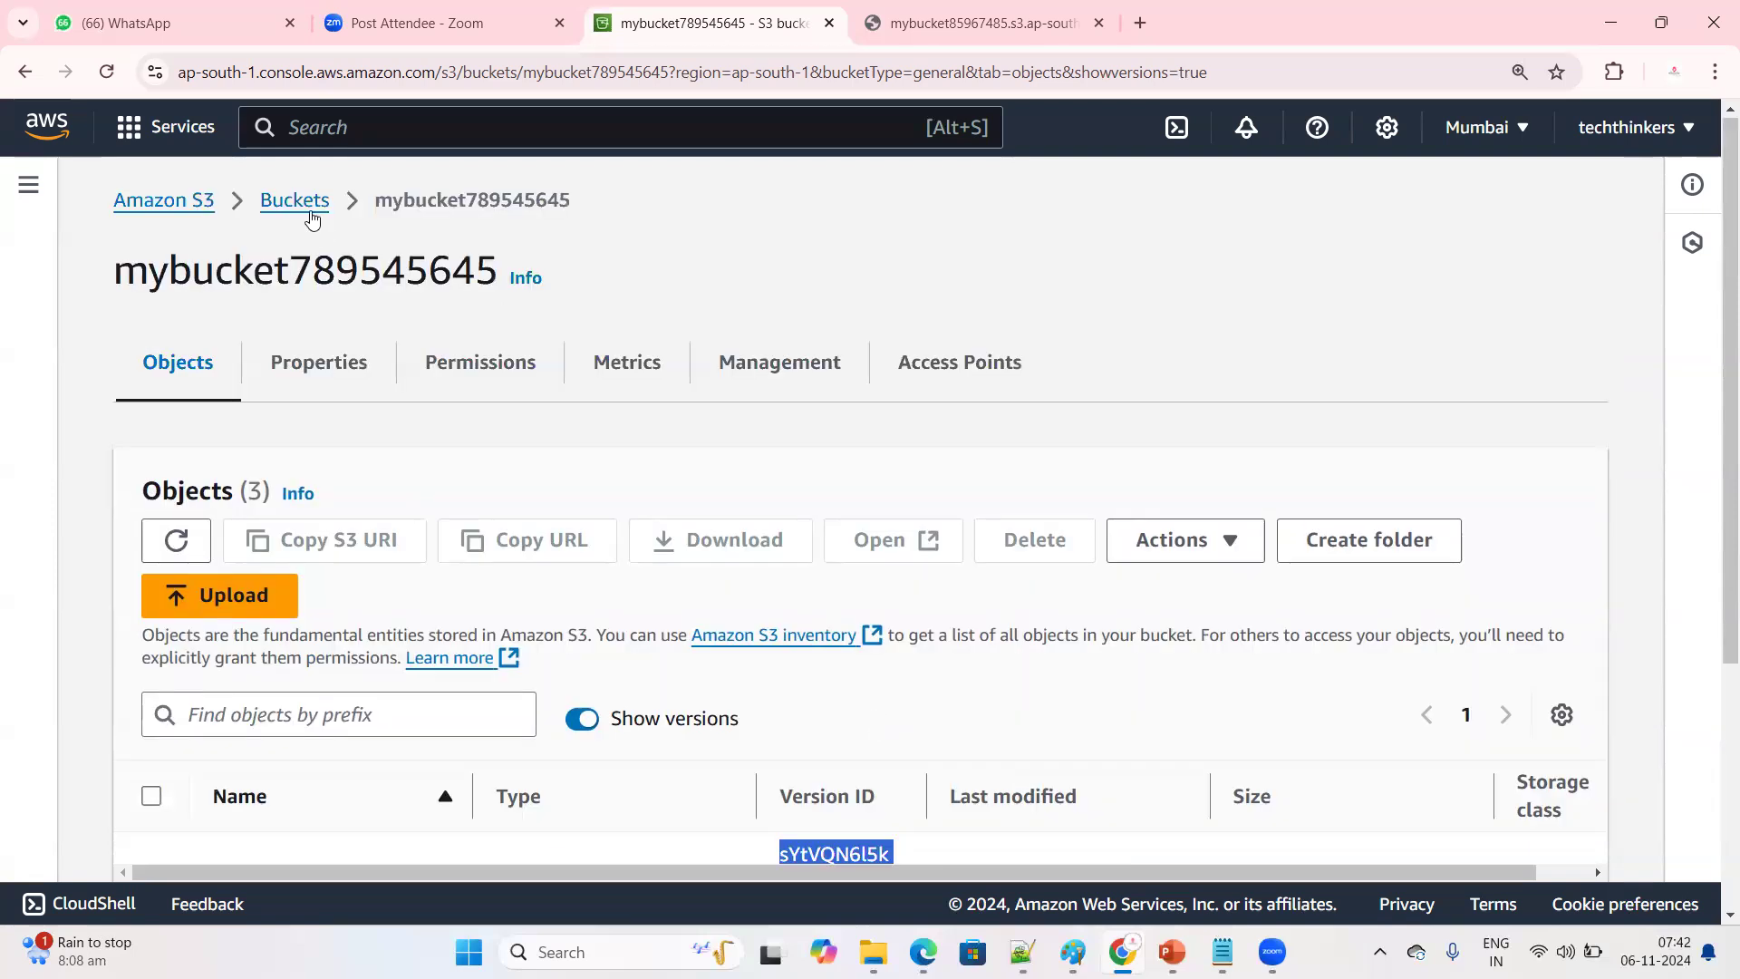
{"action": "left_click", "coordinate": [312, 220]}
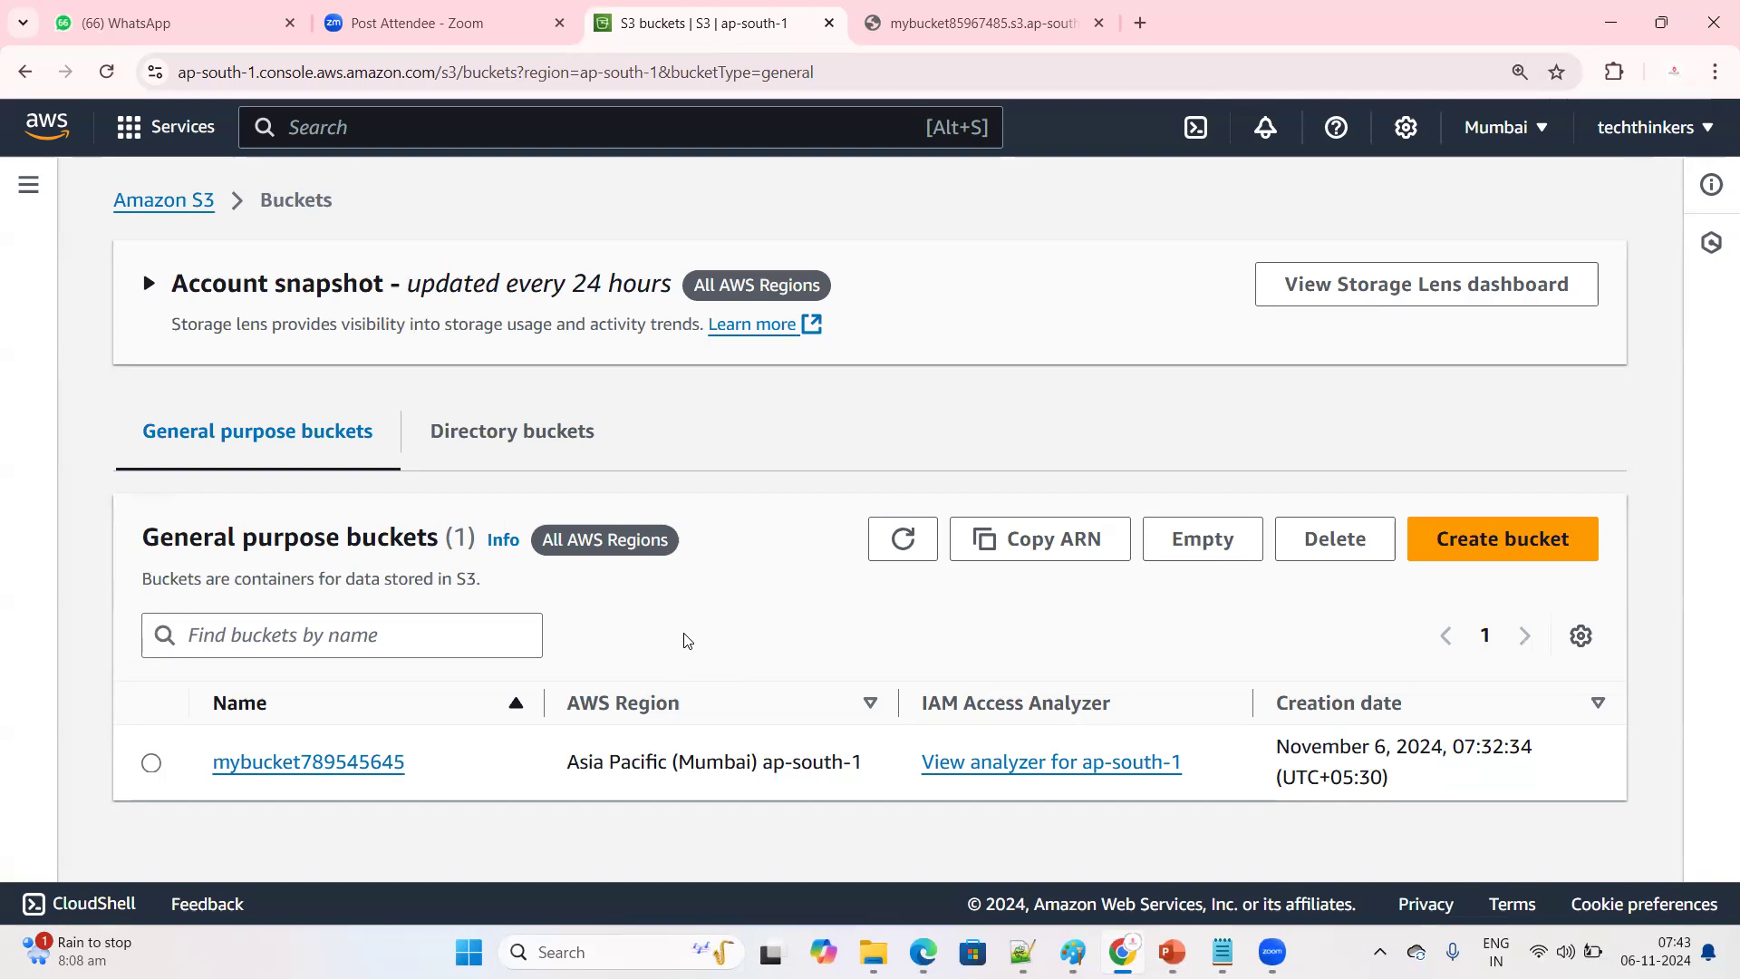
{"action": "left_click", "coordinate": [353, 763]}
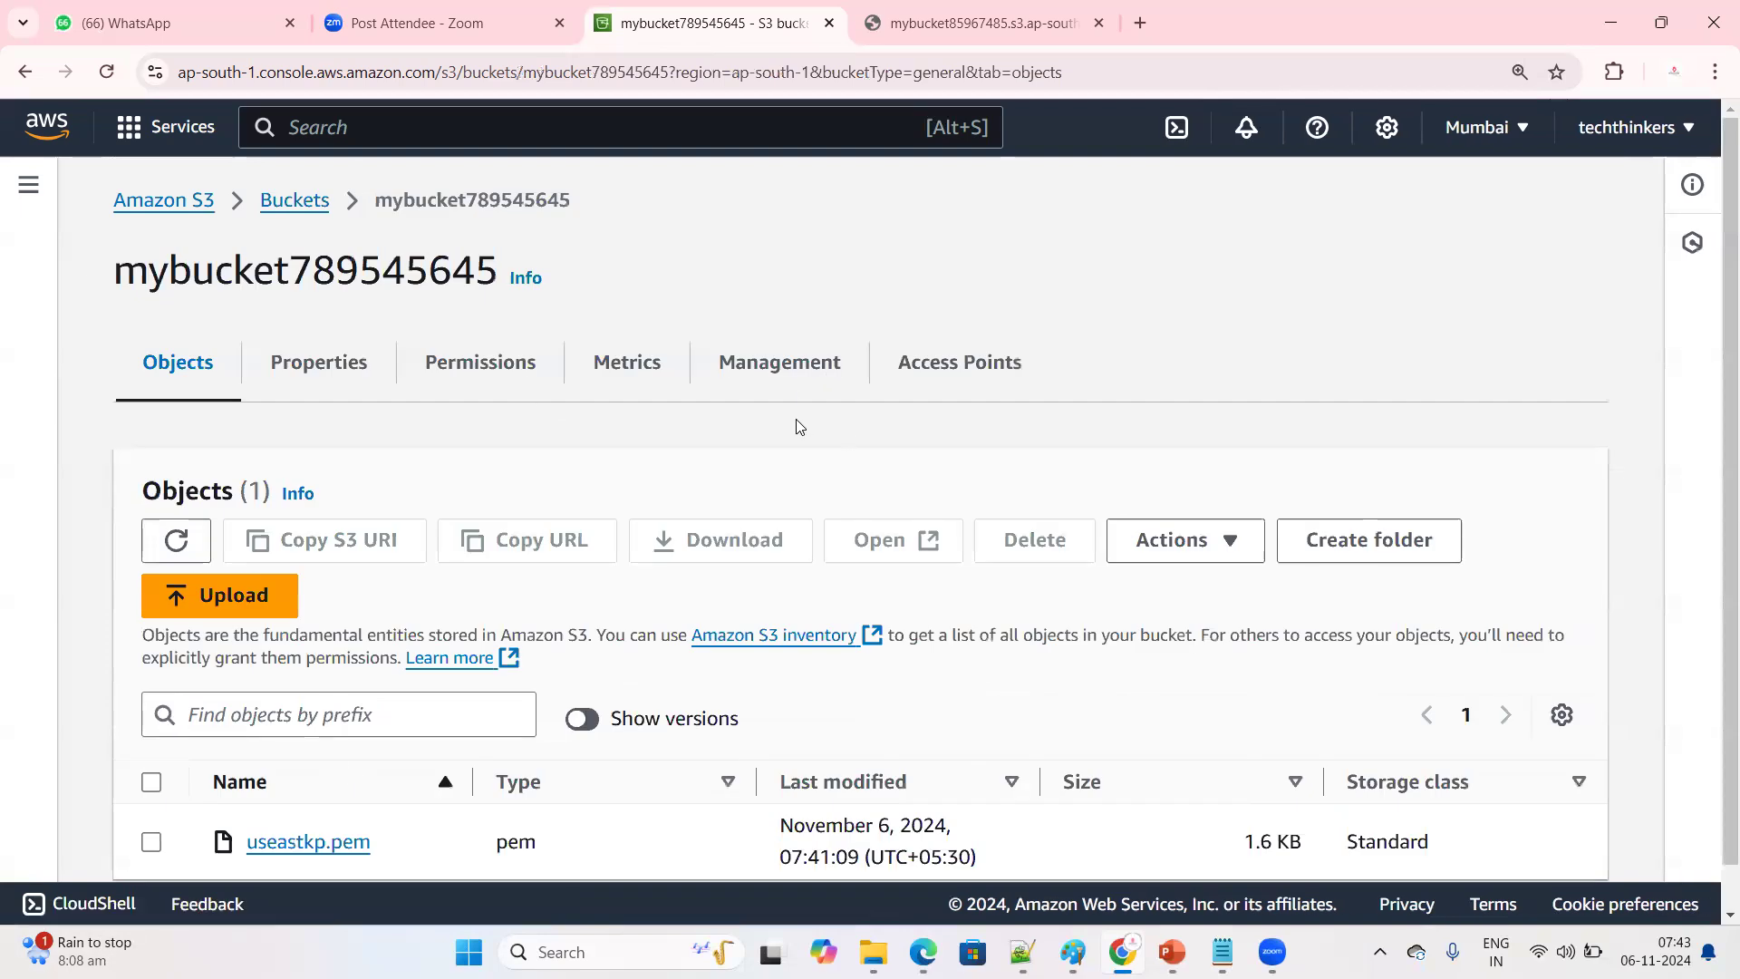
Look through the bucket's management, metrics, access point and permissions settings for the static website hosting option
{"action": "left_click", "coordinate": [788, 372]}
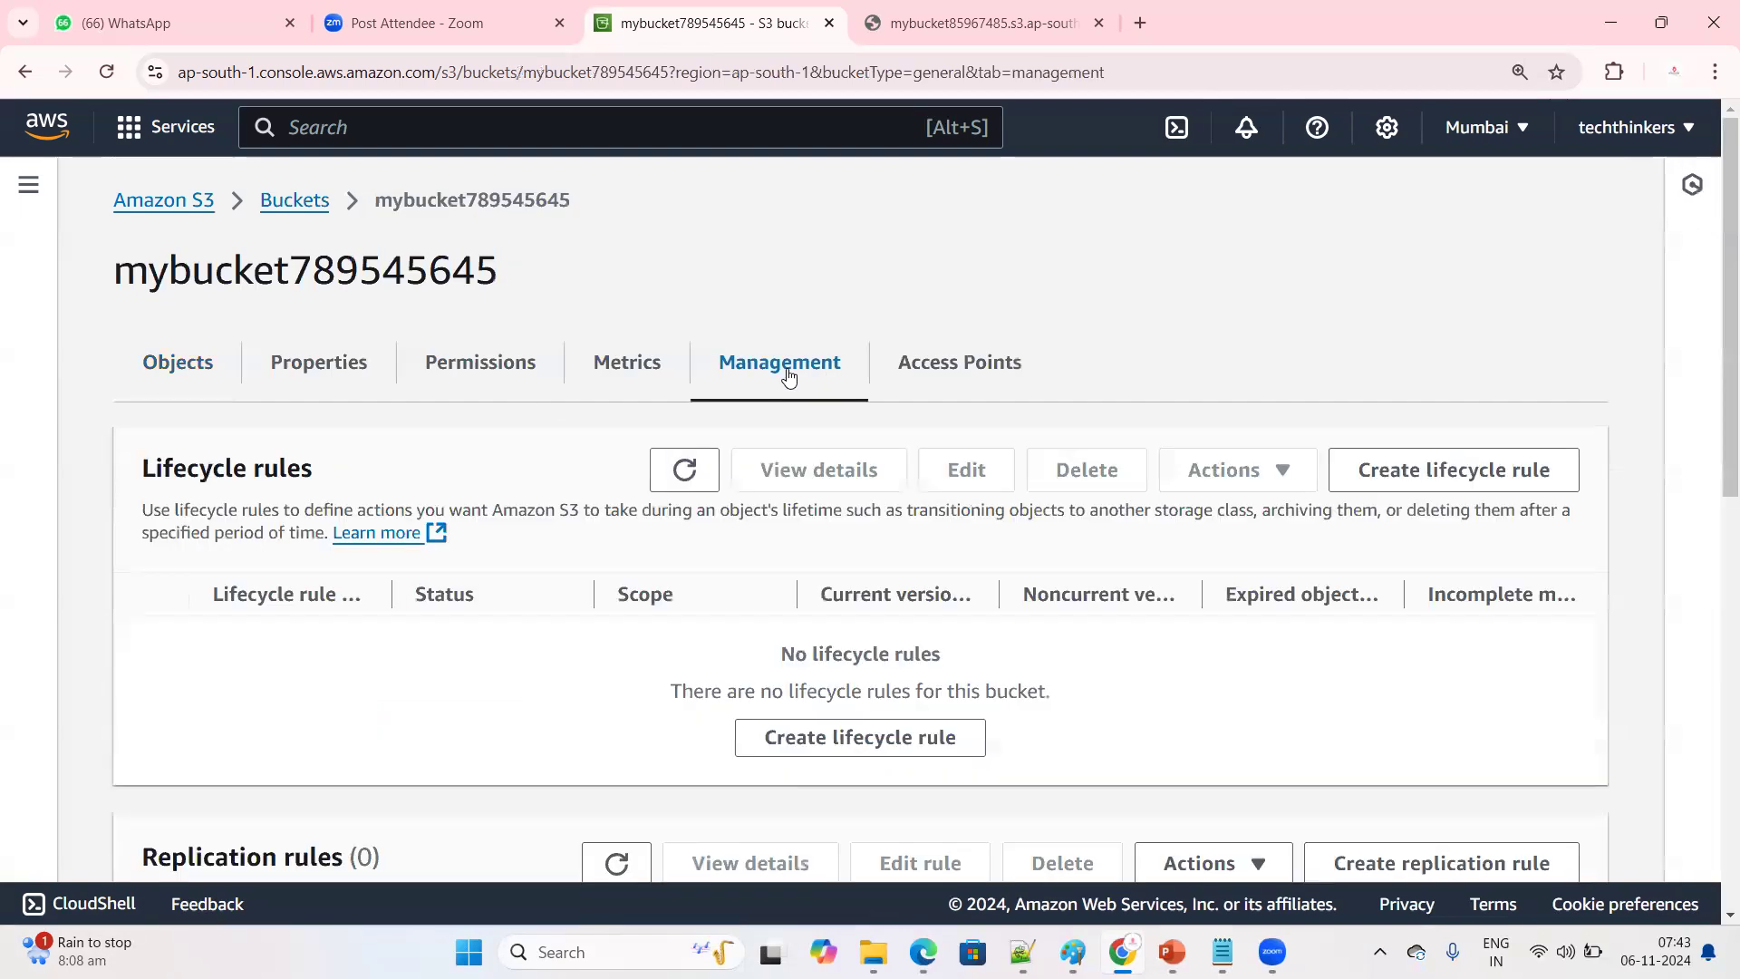
{"action": "scroll", "coordinate": [821, 494], "scroll_direction": "down", "scroll_amount": 10}
{"action": "scroll", "coordinate": [812, 603], "scroll_direction": "up", "scroll_amount": 10}
{"action": "left_click", "coordinate": [632, 362]}
{"action": "left_click", "coordinate": [778, 370]}
{"action": "left_click", "coordinate": [934, 369]}
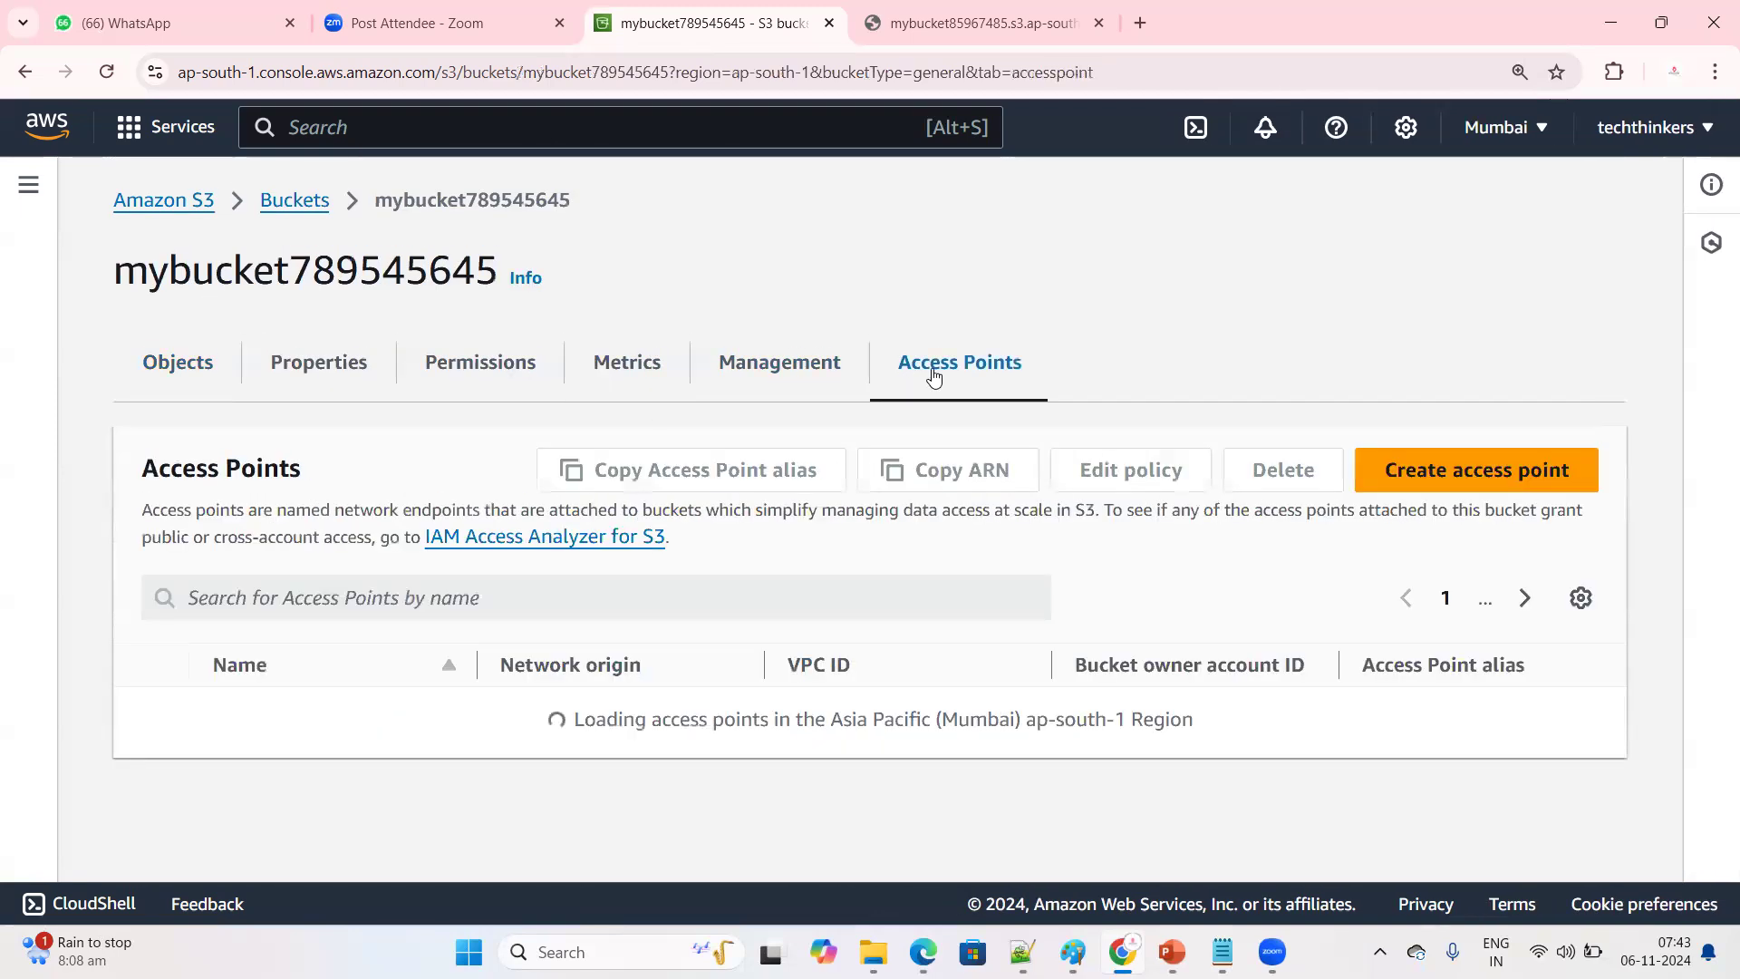
{"action": "left_click", "coordinate": [796, 344]}
{"action": "left_click", "coordinate": [435, 355]}
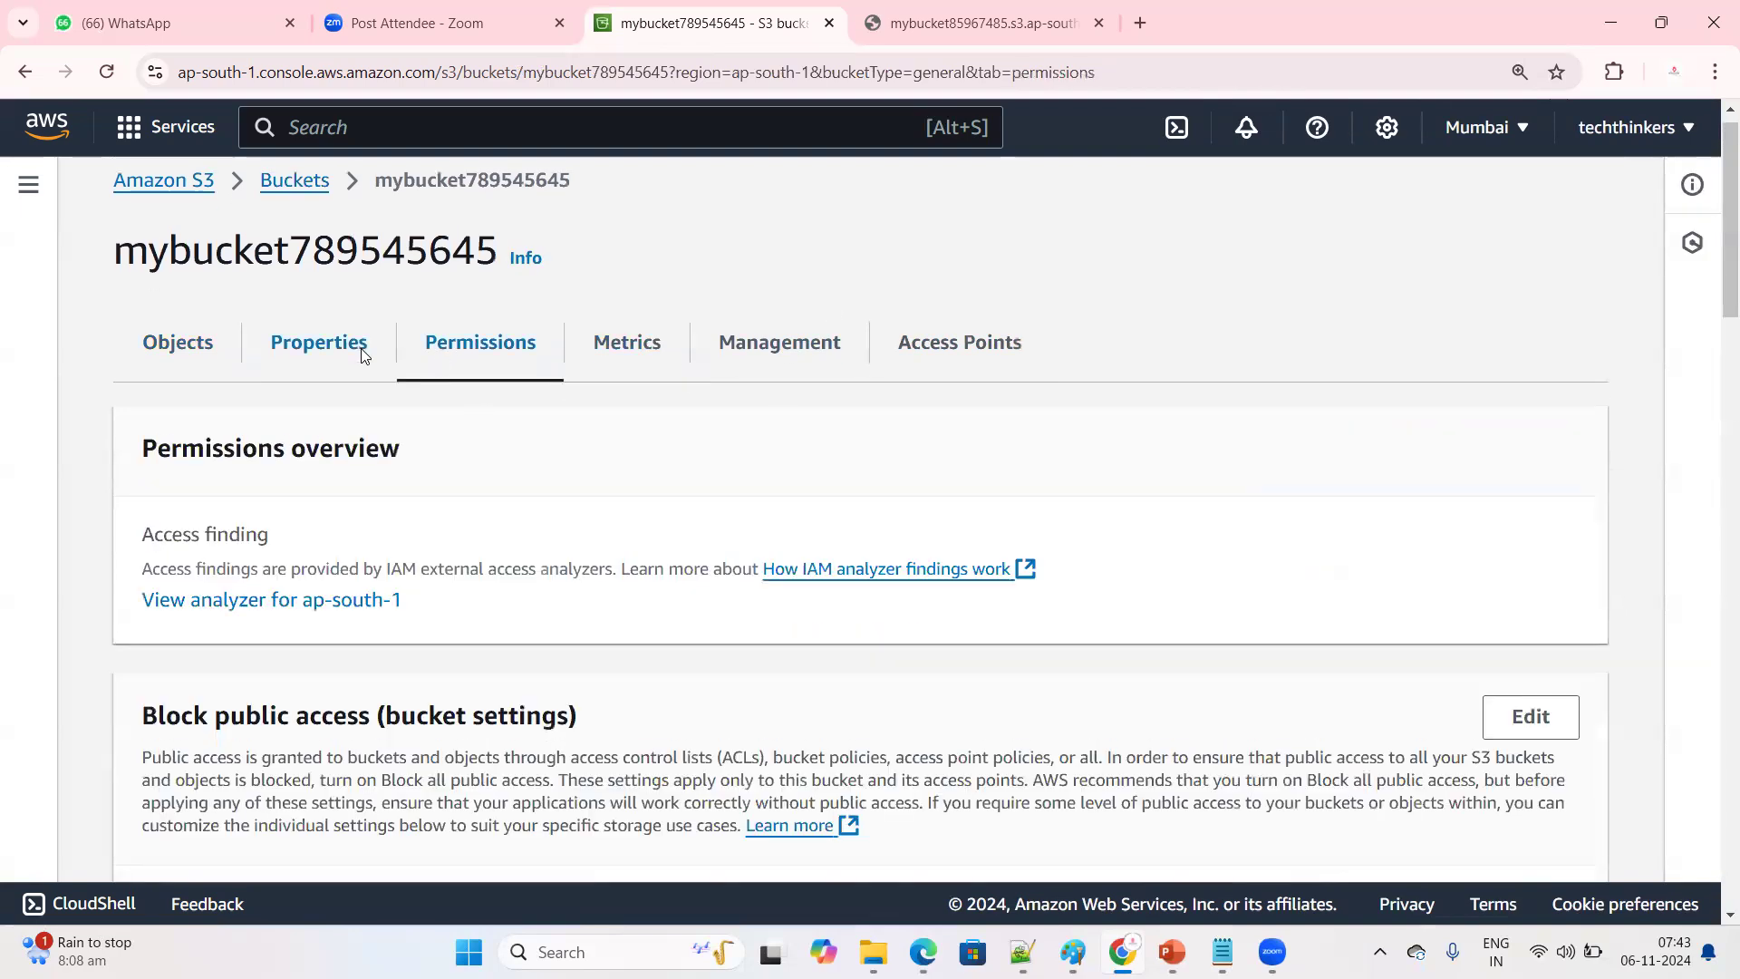
Review the bucket's properties, checking the Bucket Versioning section and the static website hosting status
{"action": "left_click", "coordinate": [354, 353]}
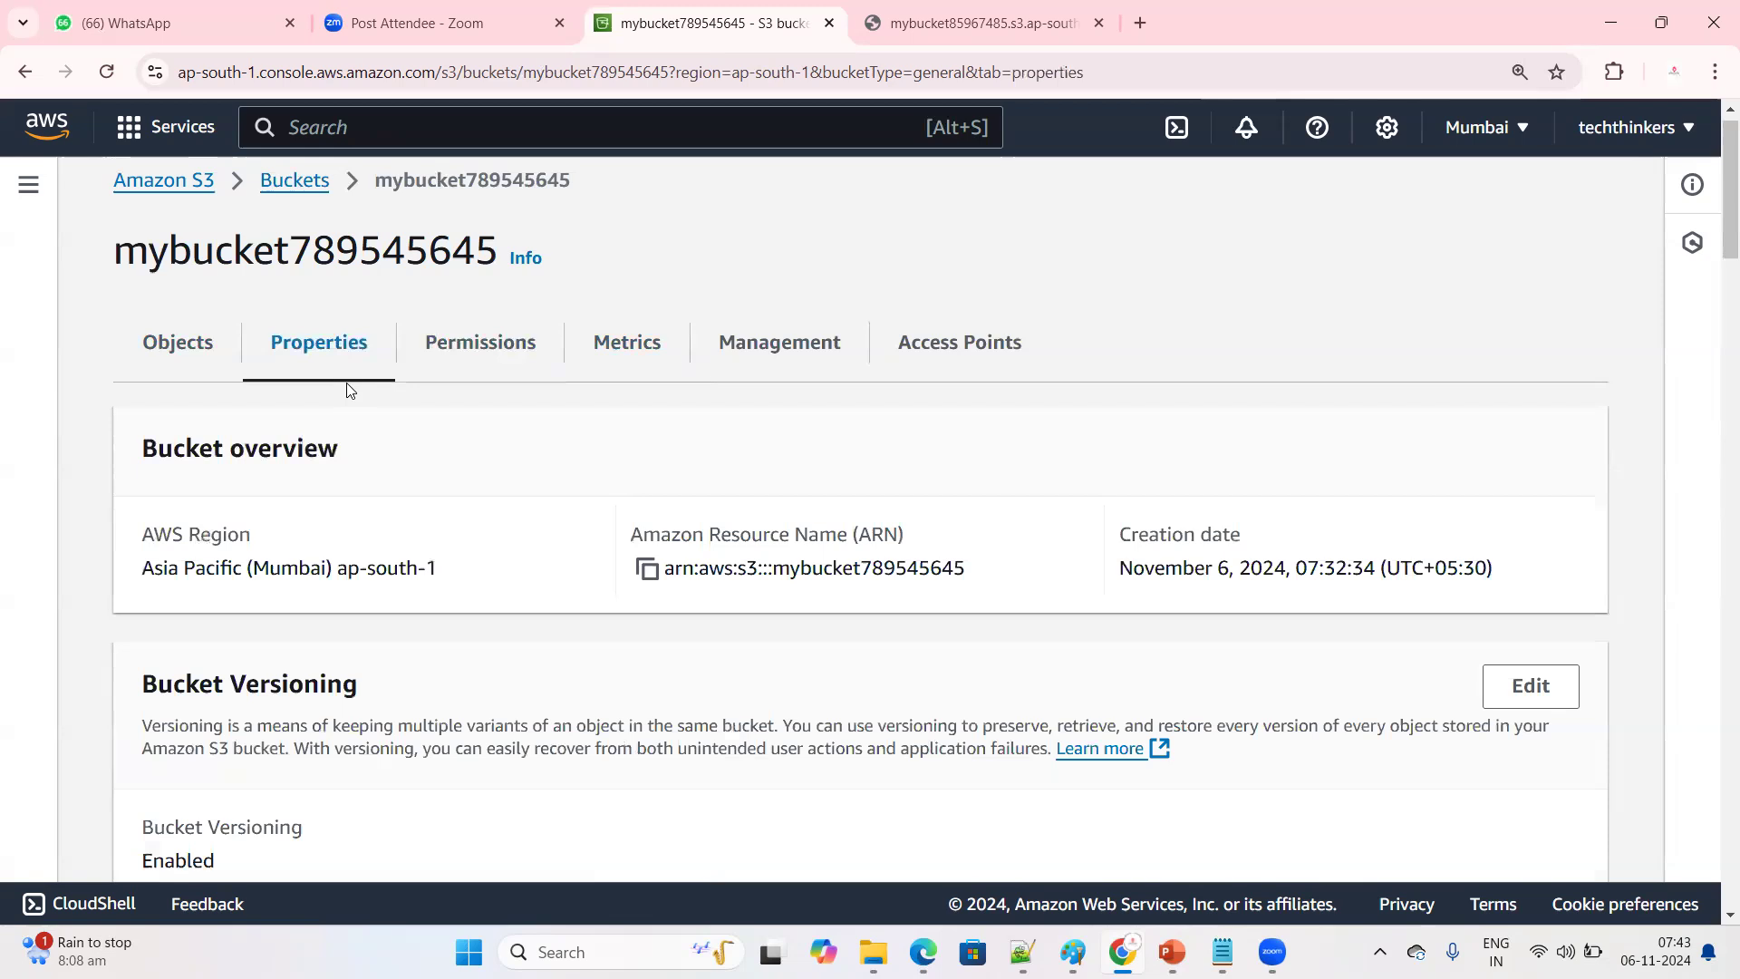
{"action": "left_click_drag", "start_coordinate": [116, 687], "coordinate": [429, 703]}
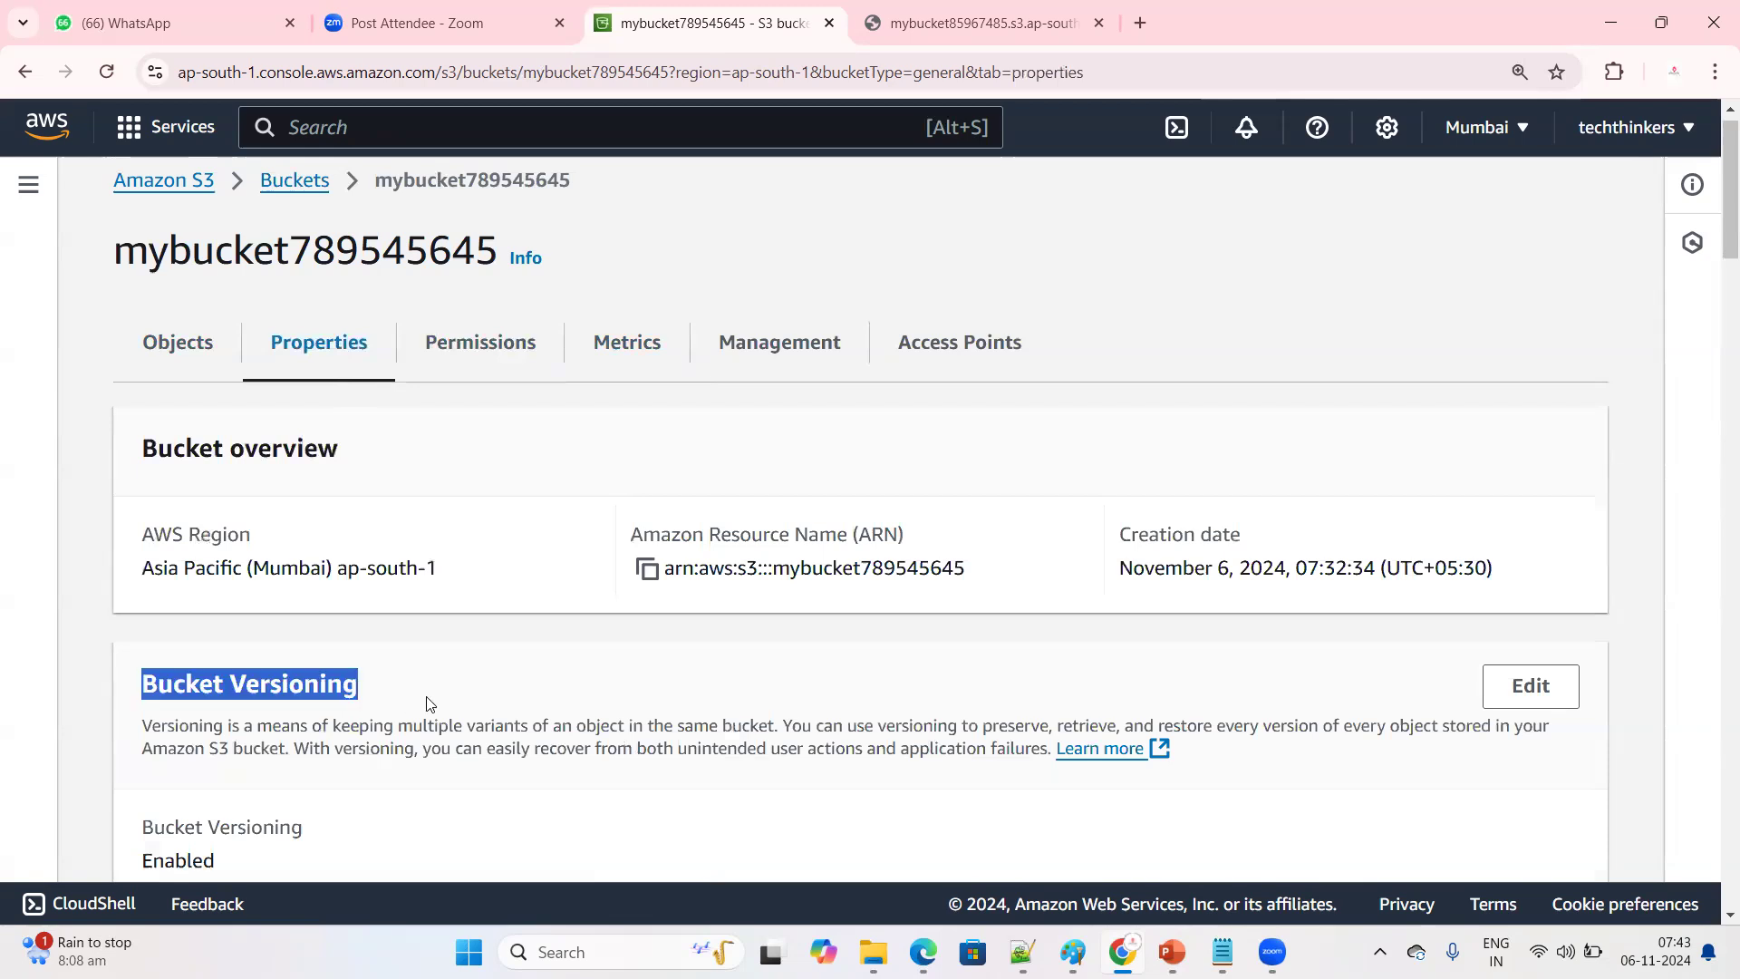
{"action": "scroll", "coordinate": [430, 703], "scroll_direction": "down", "scroll_amount": 15}
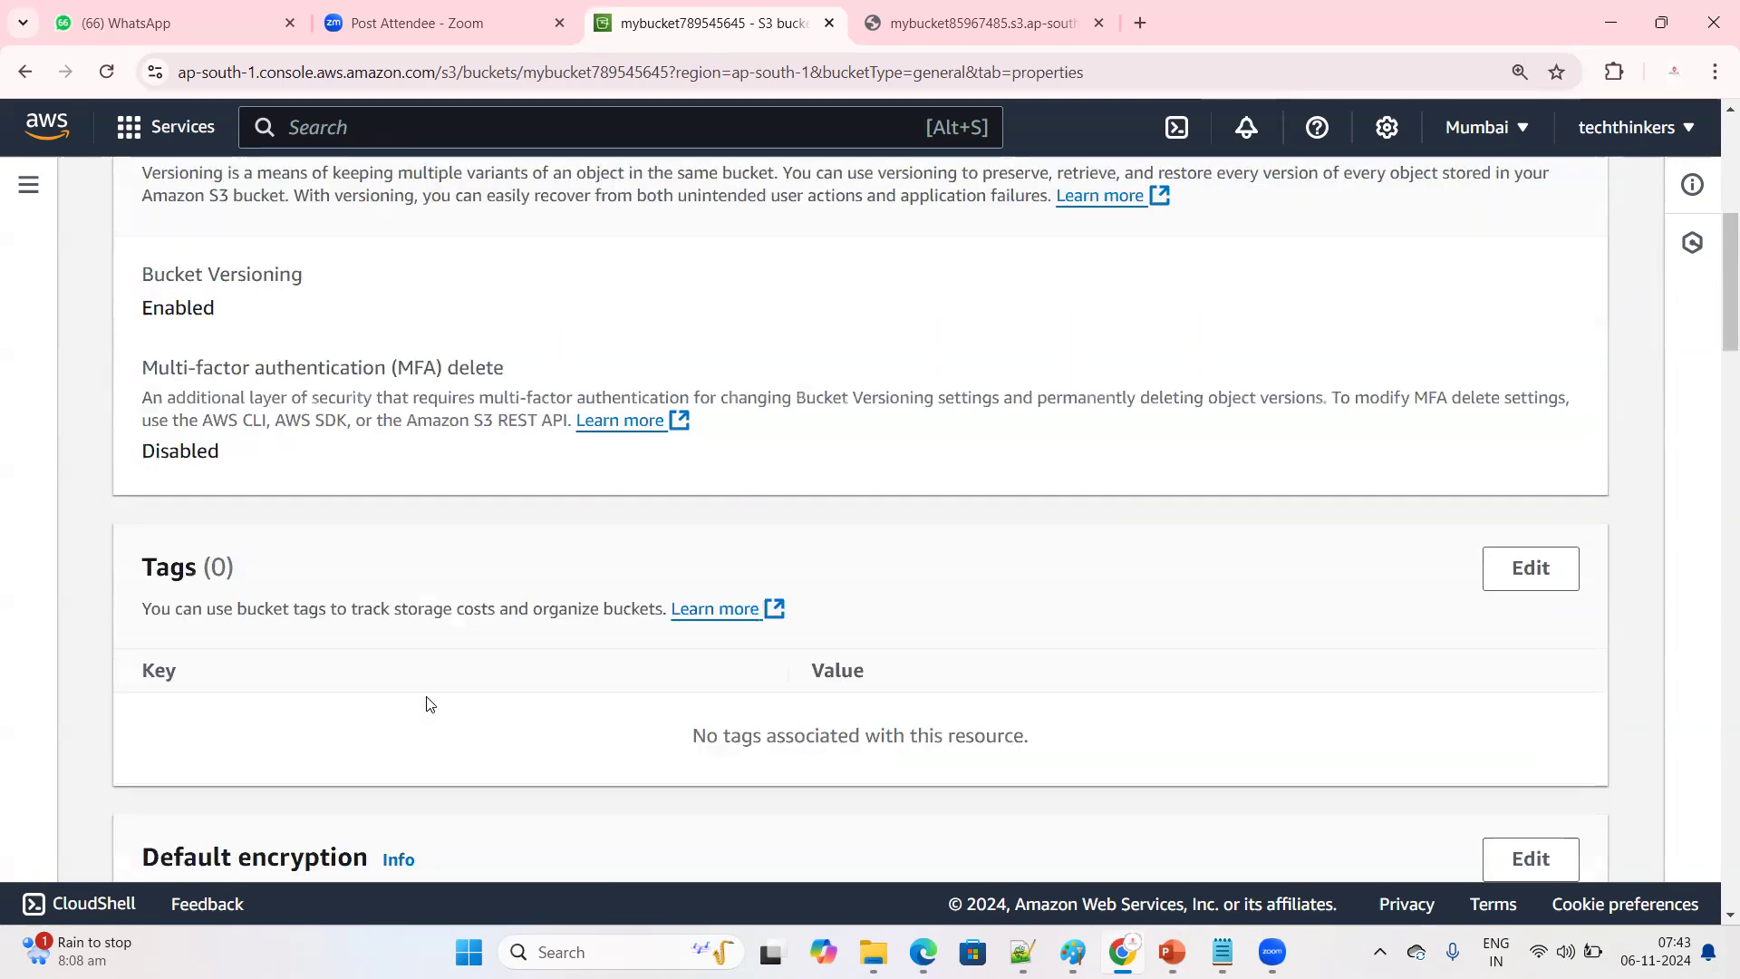
{"action": "scroll", "coordinate": [430, 703], "scroll_direction": "down", "scroll_amount": 15}
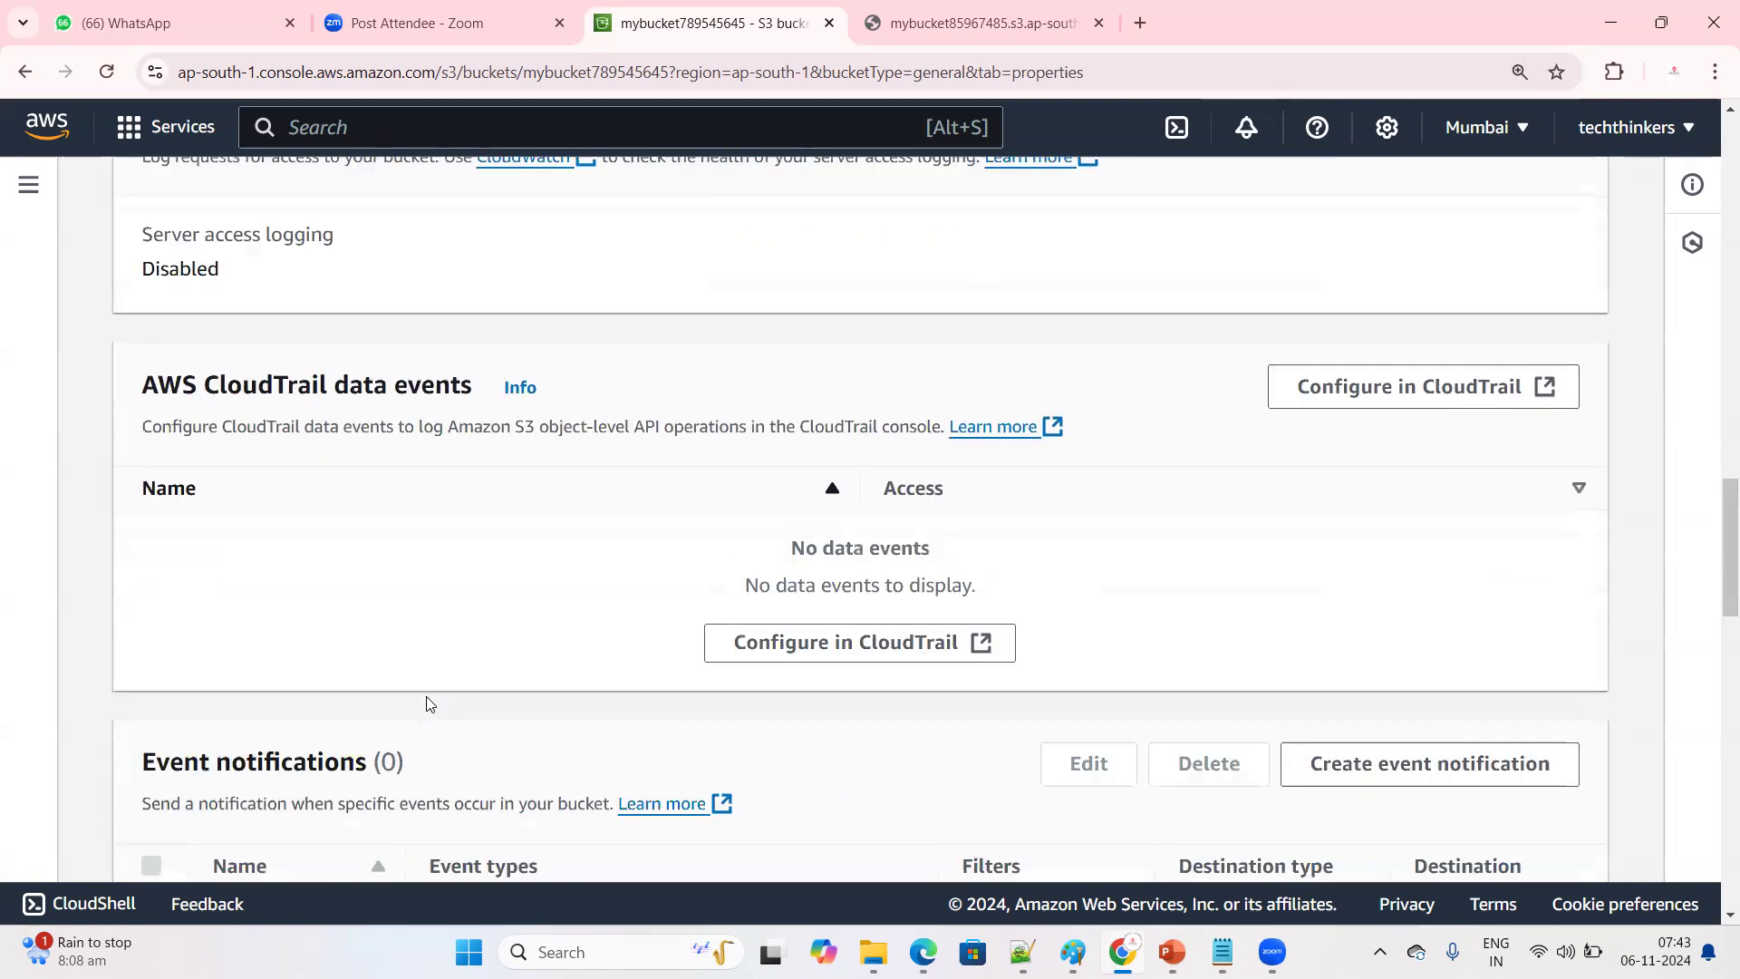
{"action": "scroll", "coordinate": [430, 703], "scroll_direction": "down", "scroll_amount": 10}
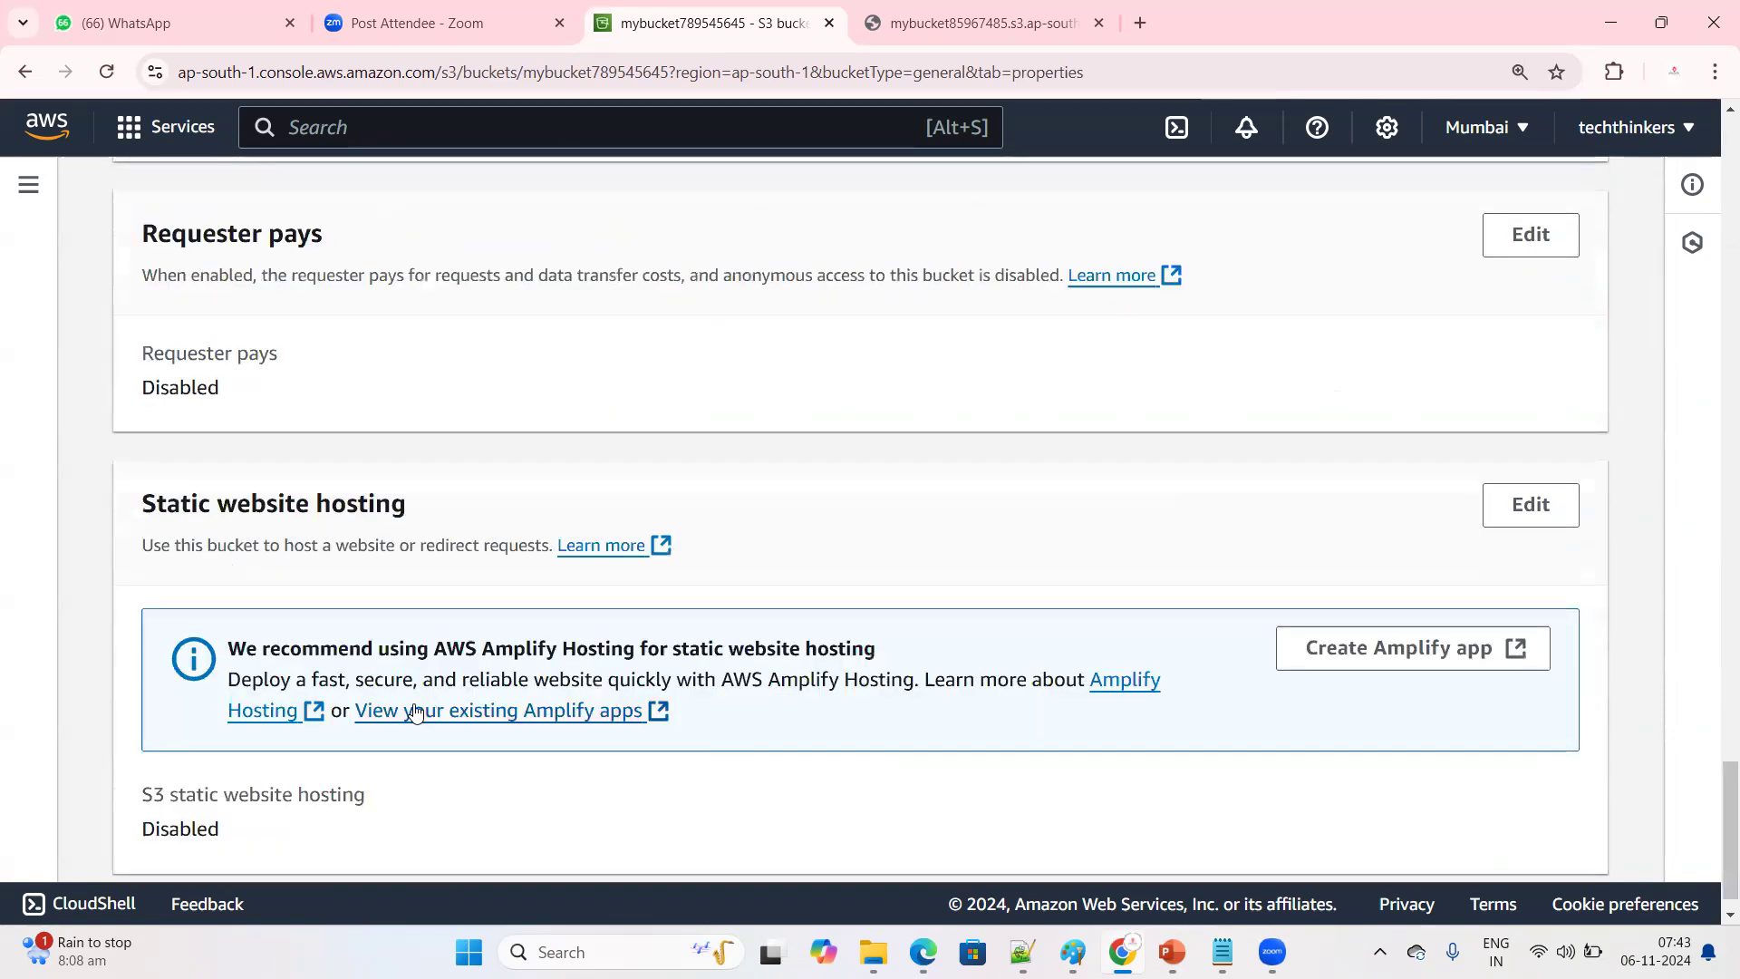
{"action": "left_click_drag", "start_coordinate": [138, 508], "coordinate": [593, 472]}
{"action": "scroll", "coordinate": [593, 473], "scroll_direction": "down", "scroll_amount": 1}
{"action": "left_click", "coordinate": [634, 808]}
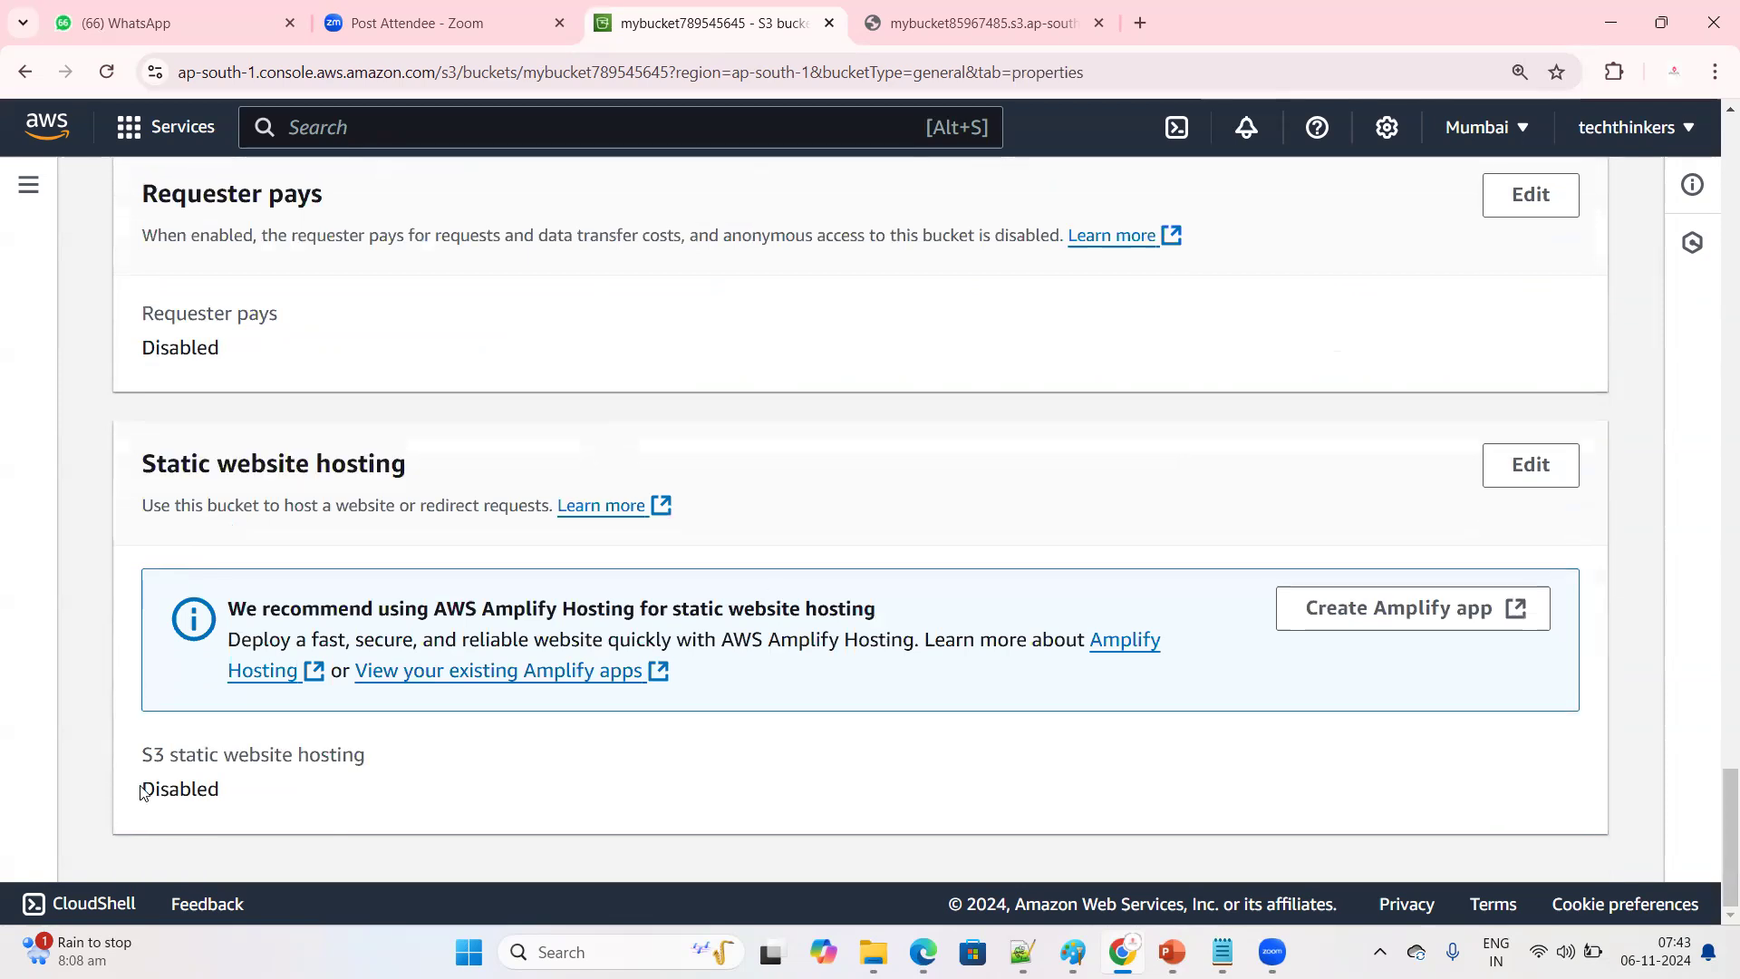
{"action": "double_click", "coordinate": [205, 789]}
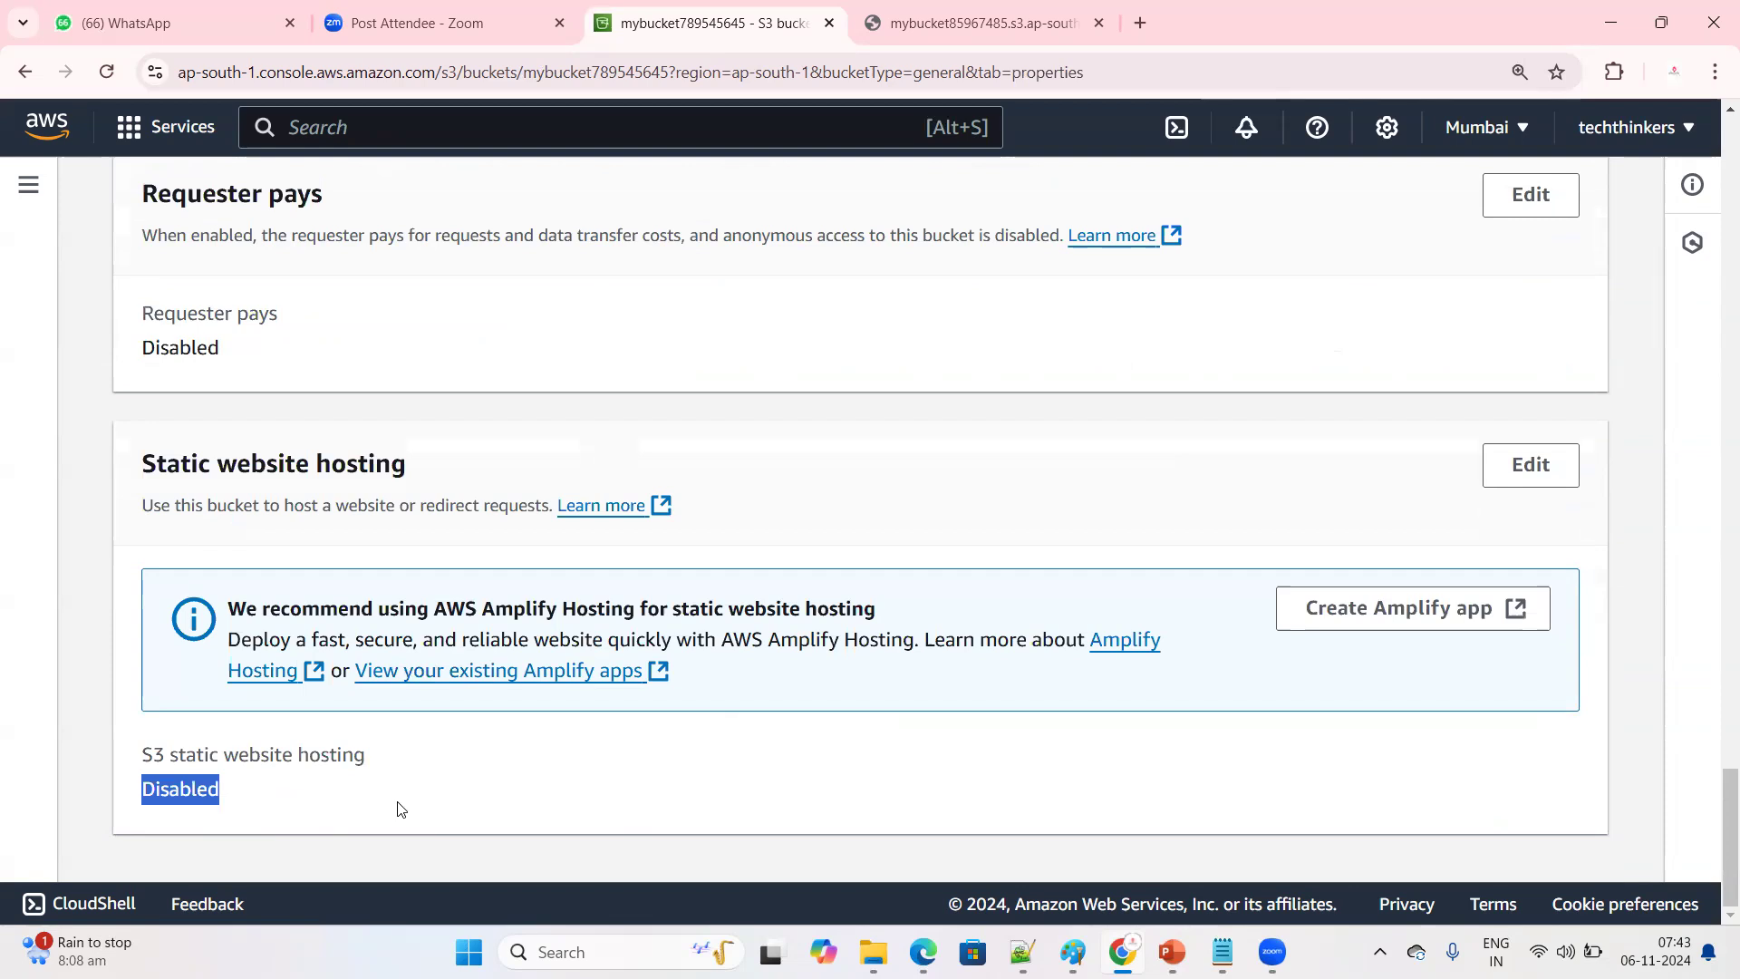
Open static website hosting for editing and enable it with the hosting type Host a static website
{"action": "left_click", "coordinate": [1531, 466]}
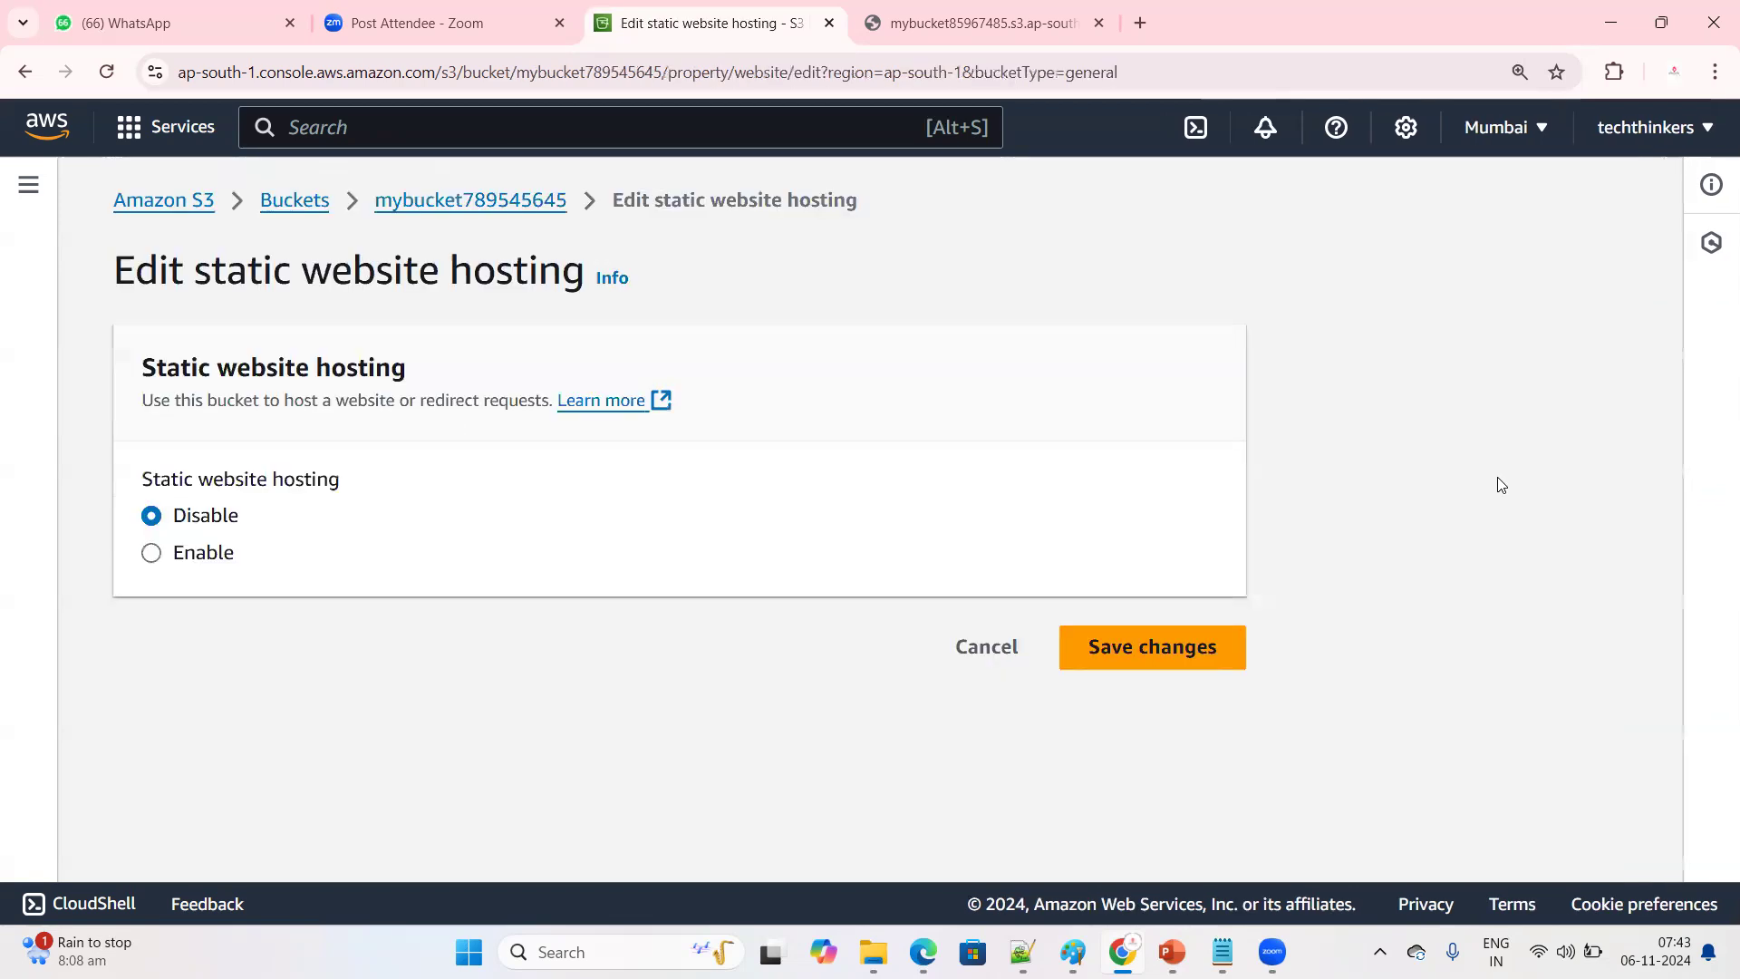
{"action": "left_click", "coordinate": [169, 567]}
{"action": "scroll", "coordinate": [416, 627], "scroll_direction": "down", "scroll_amount": 2}
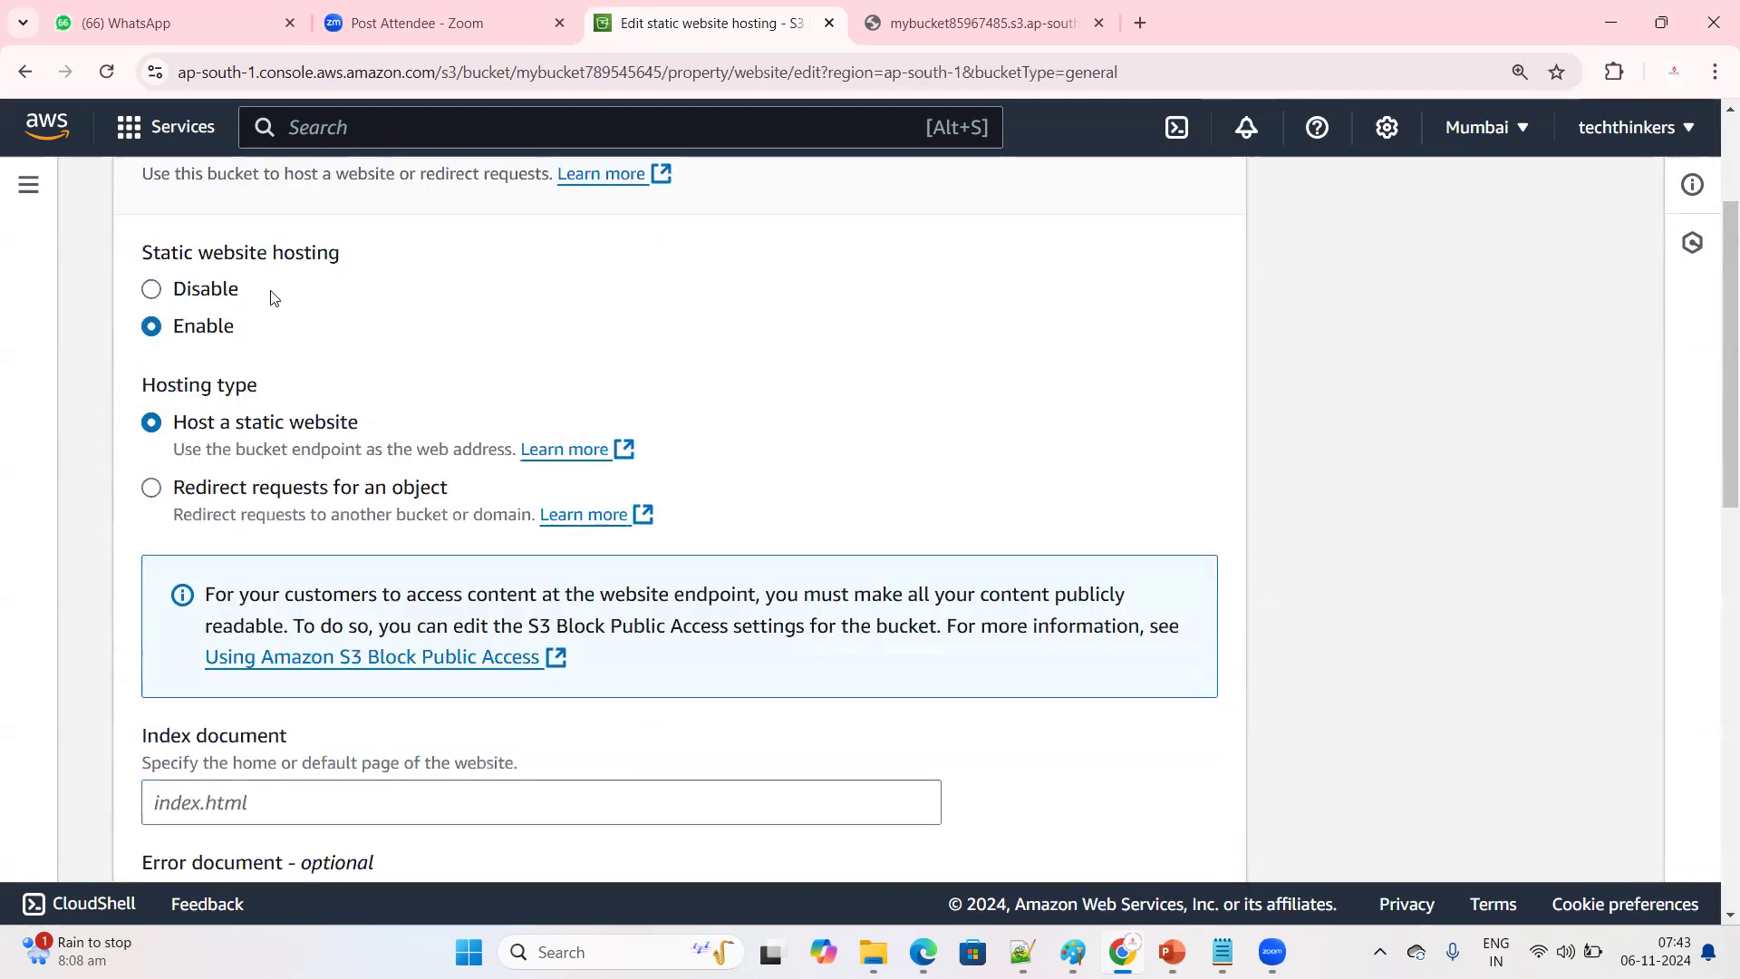
{"action": "left_click_drag", "start_coordinate": [175, 420], "coordinate": [453, 422]}
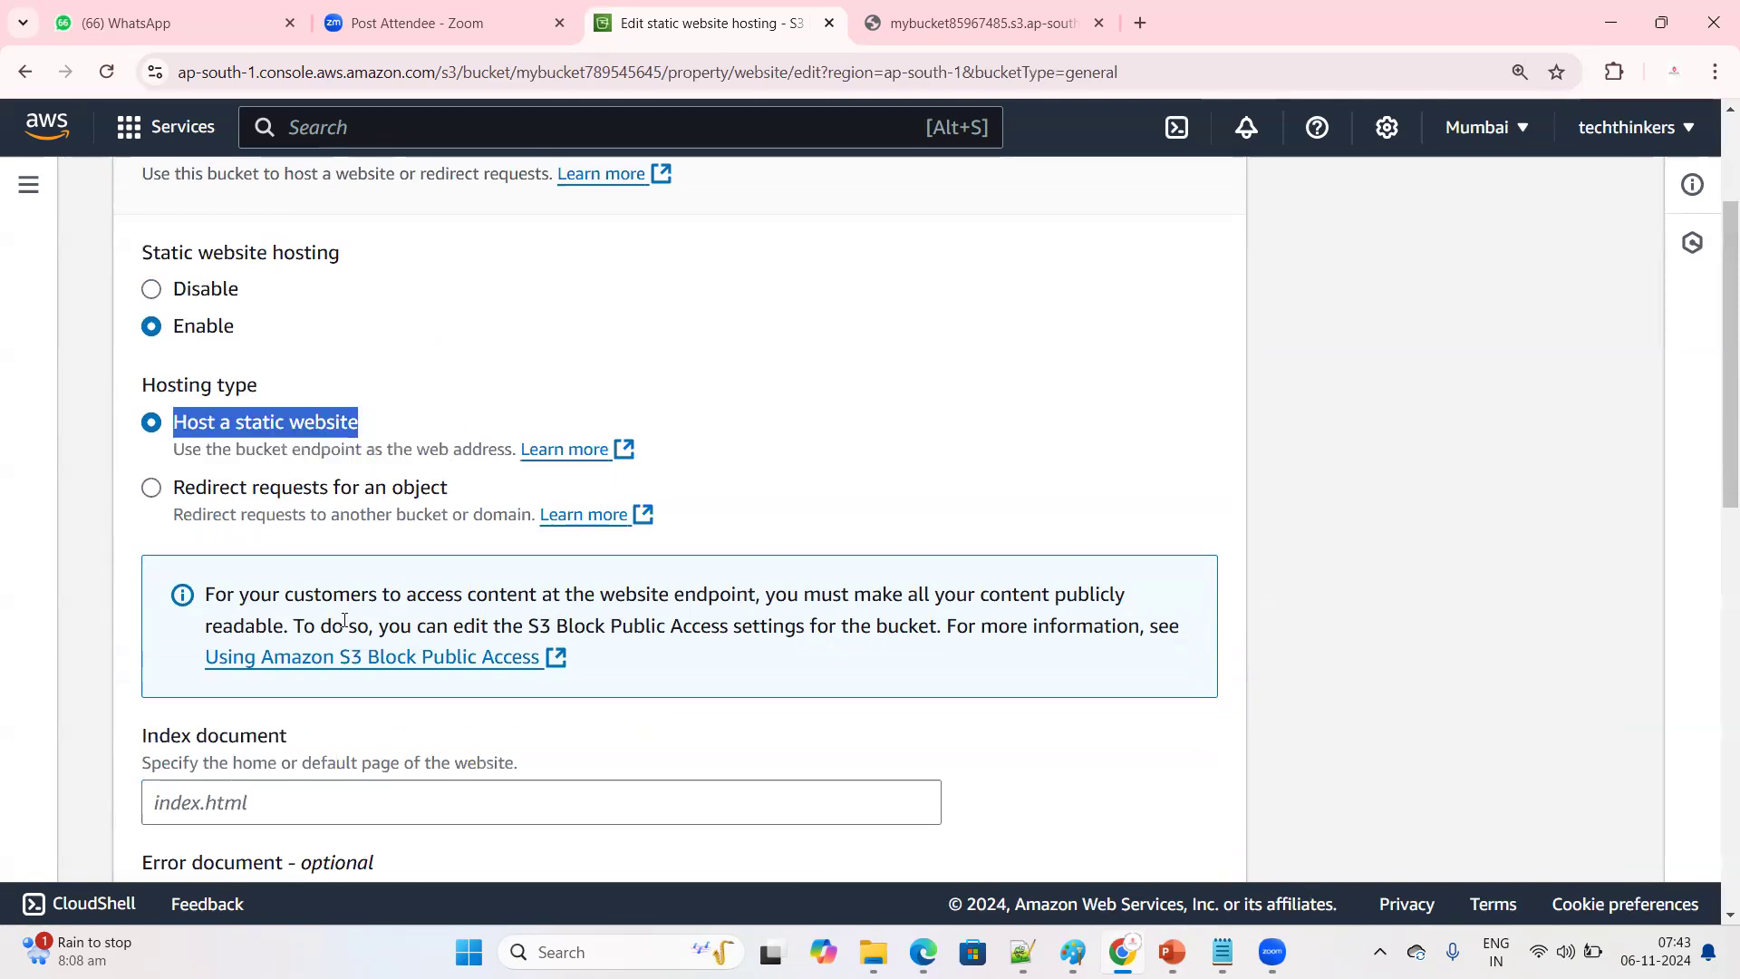
{"action": "left_click", "coordinate": [359, 419]}
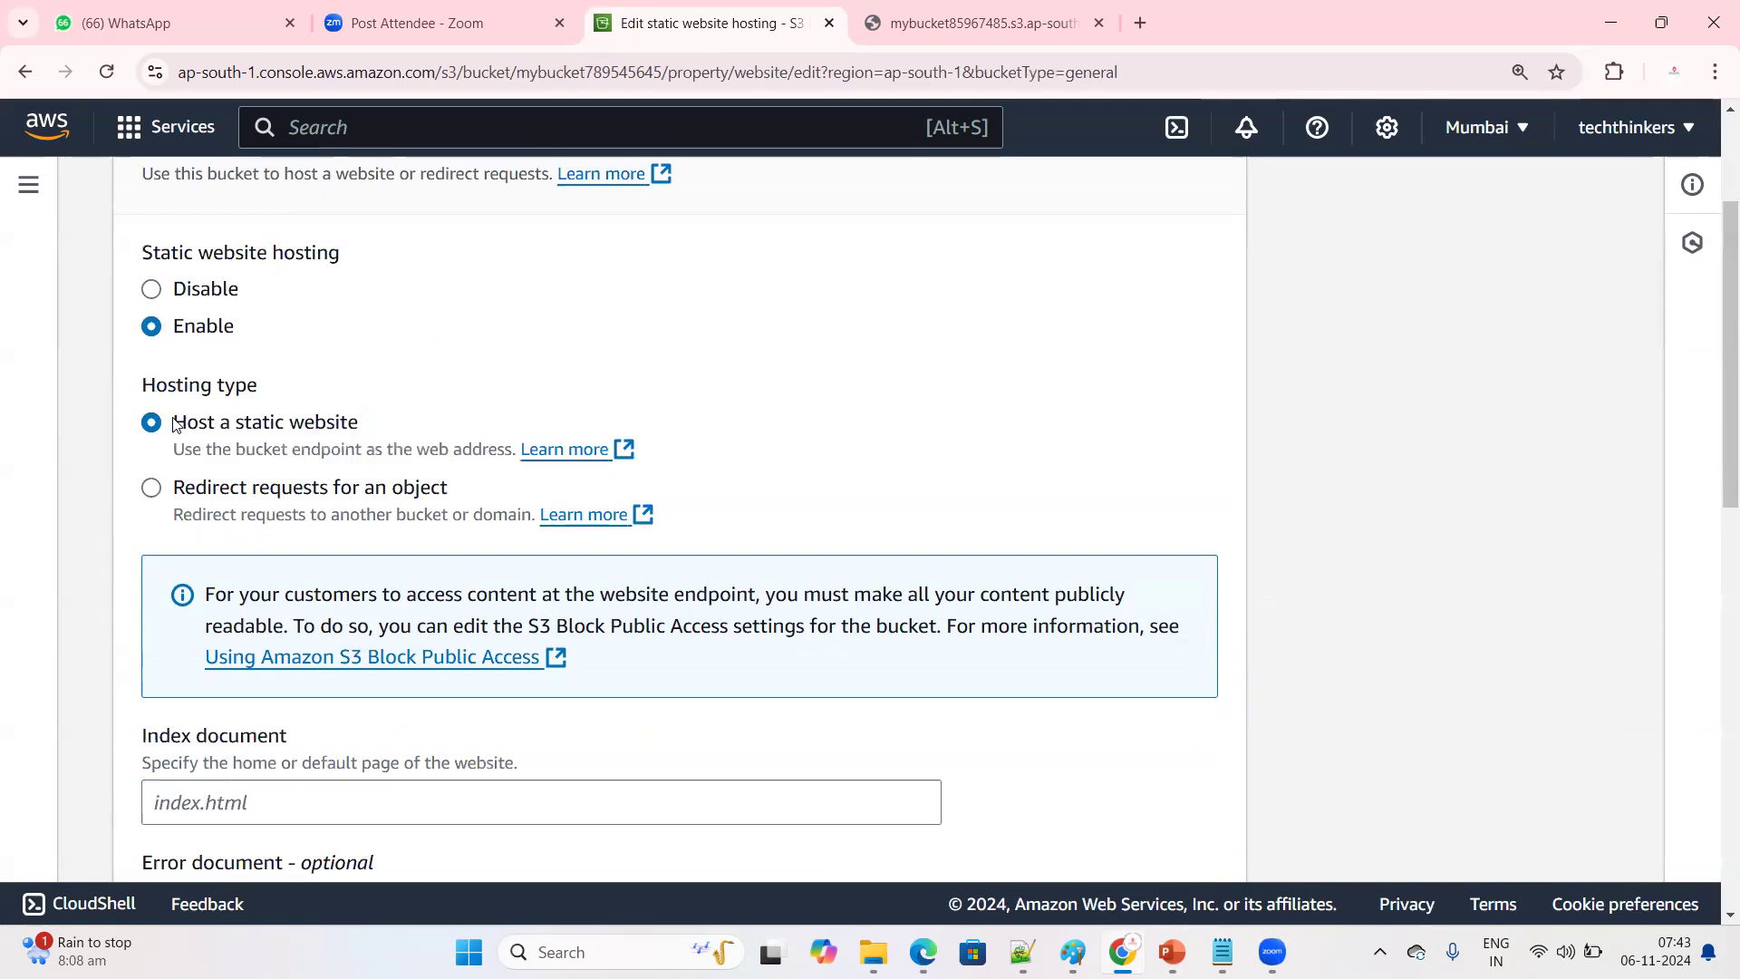
{"action": "triple_click", "coordinate": [402, 415]}
Examine the index document and error document fields and place the cursor in the index document field
{"action": "scroll", "coordinate": [403, 467], "scroll_direction": "down", "scroll_amount": 3}
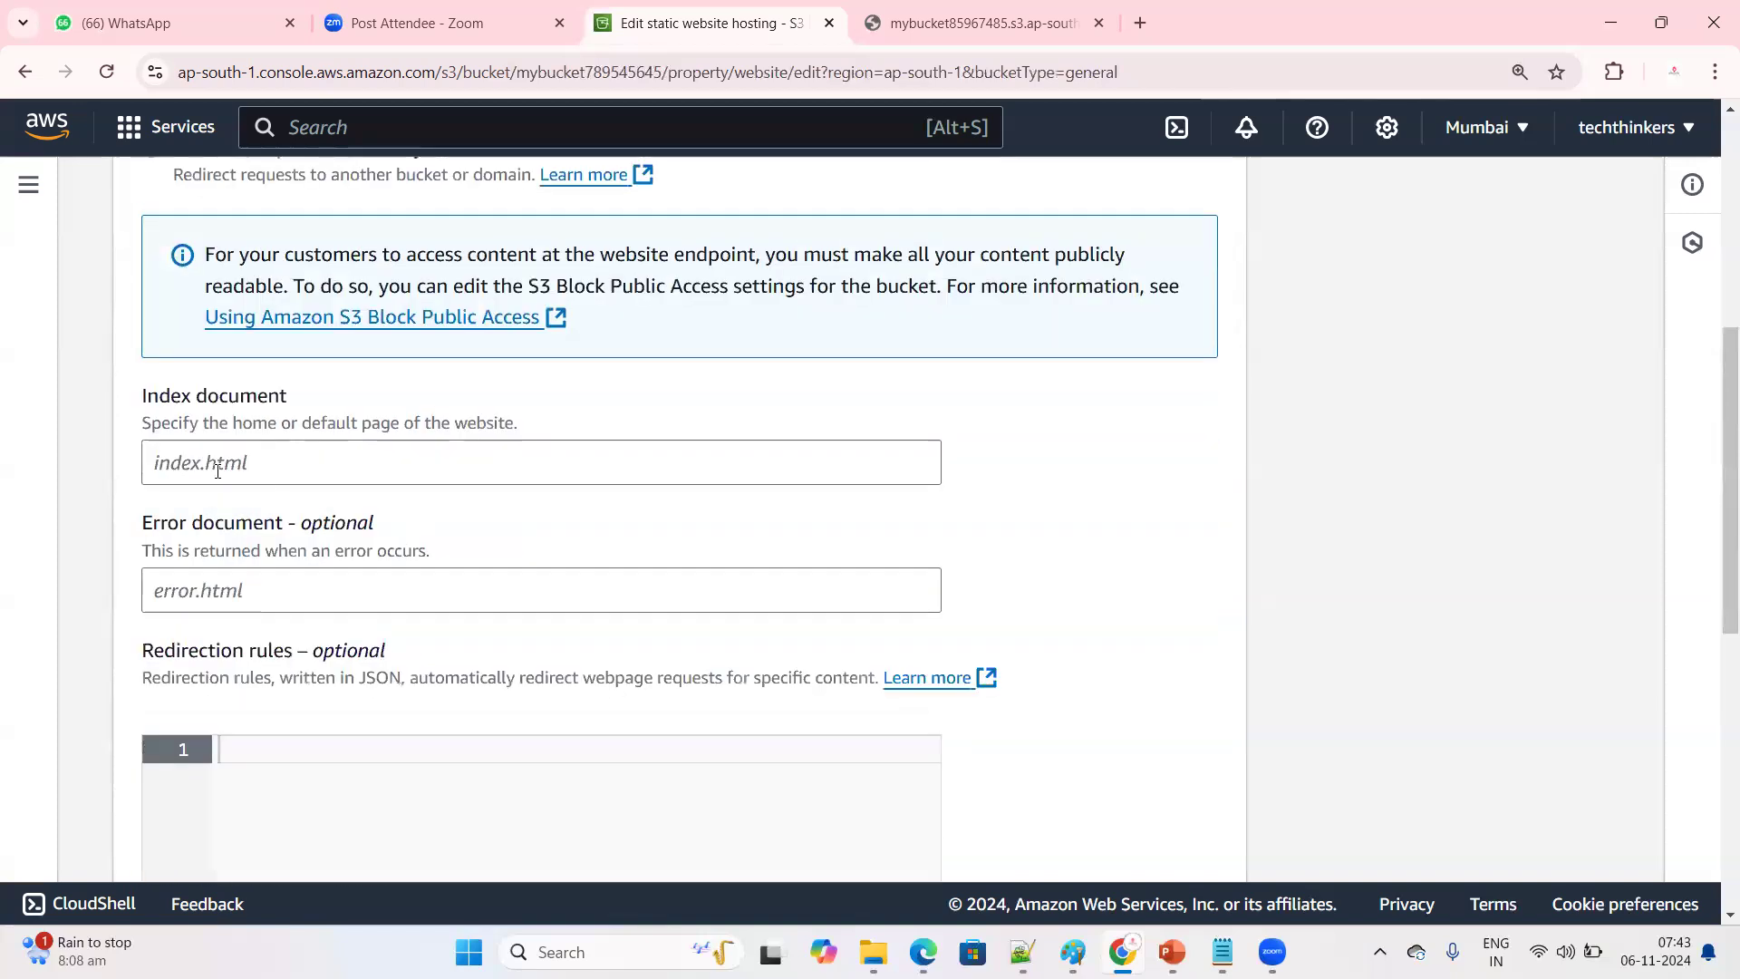
{"action": "left_click_drag", "start_coordinate": [142, 397], "coordinate": [149, 395]}
{"action": "left_click_drag", "start_coordinate": [298, 385], "coordinate": [296, 387]}
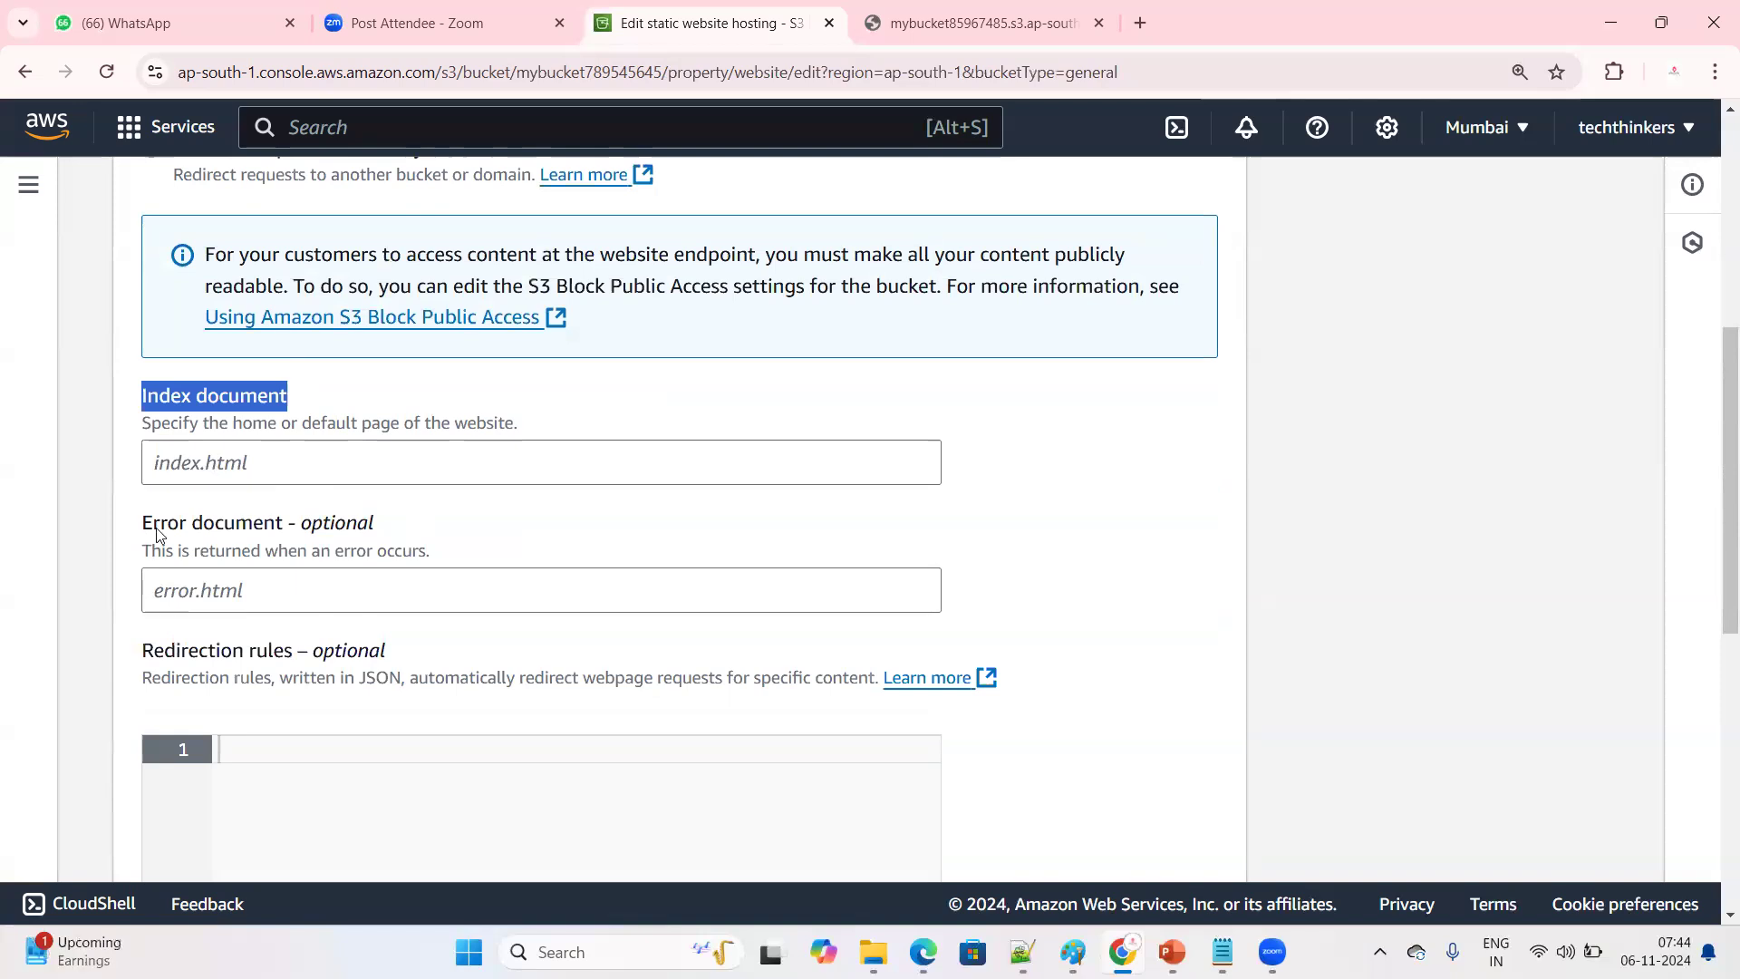
{"action": "left_click", "coordinate": [236, 465]}
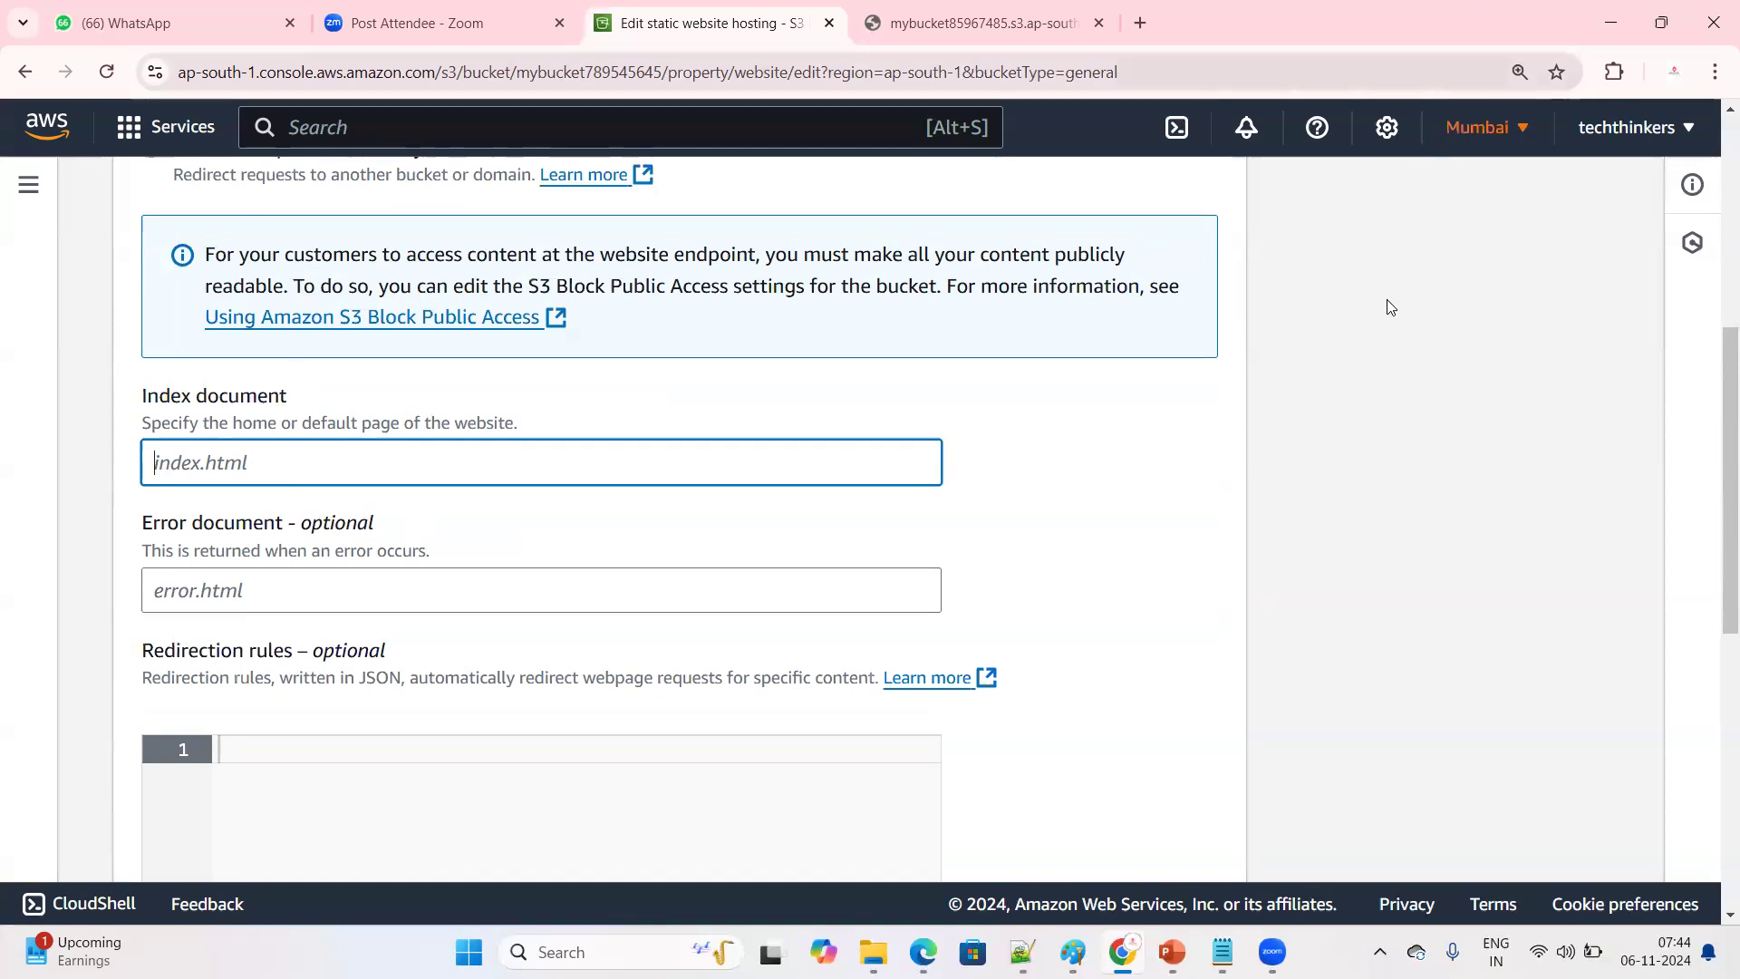
Minimize the AWS console and Notepad++ windows to switch to the Edge window with the sample html pages search
{"action": "left_click", "coordinate": [1610, 22]}
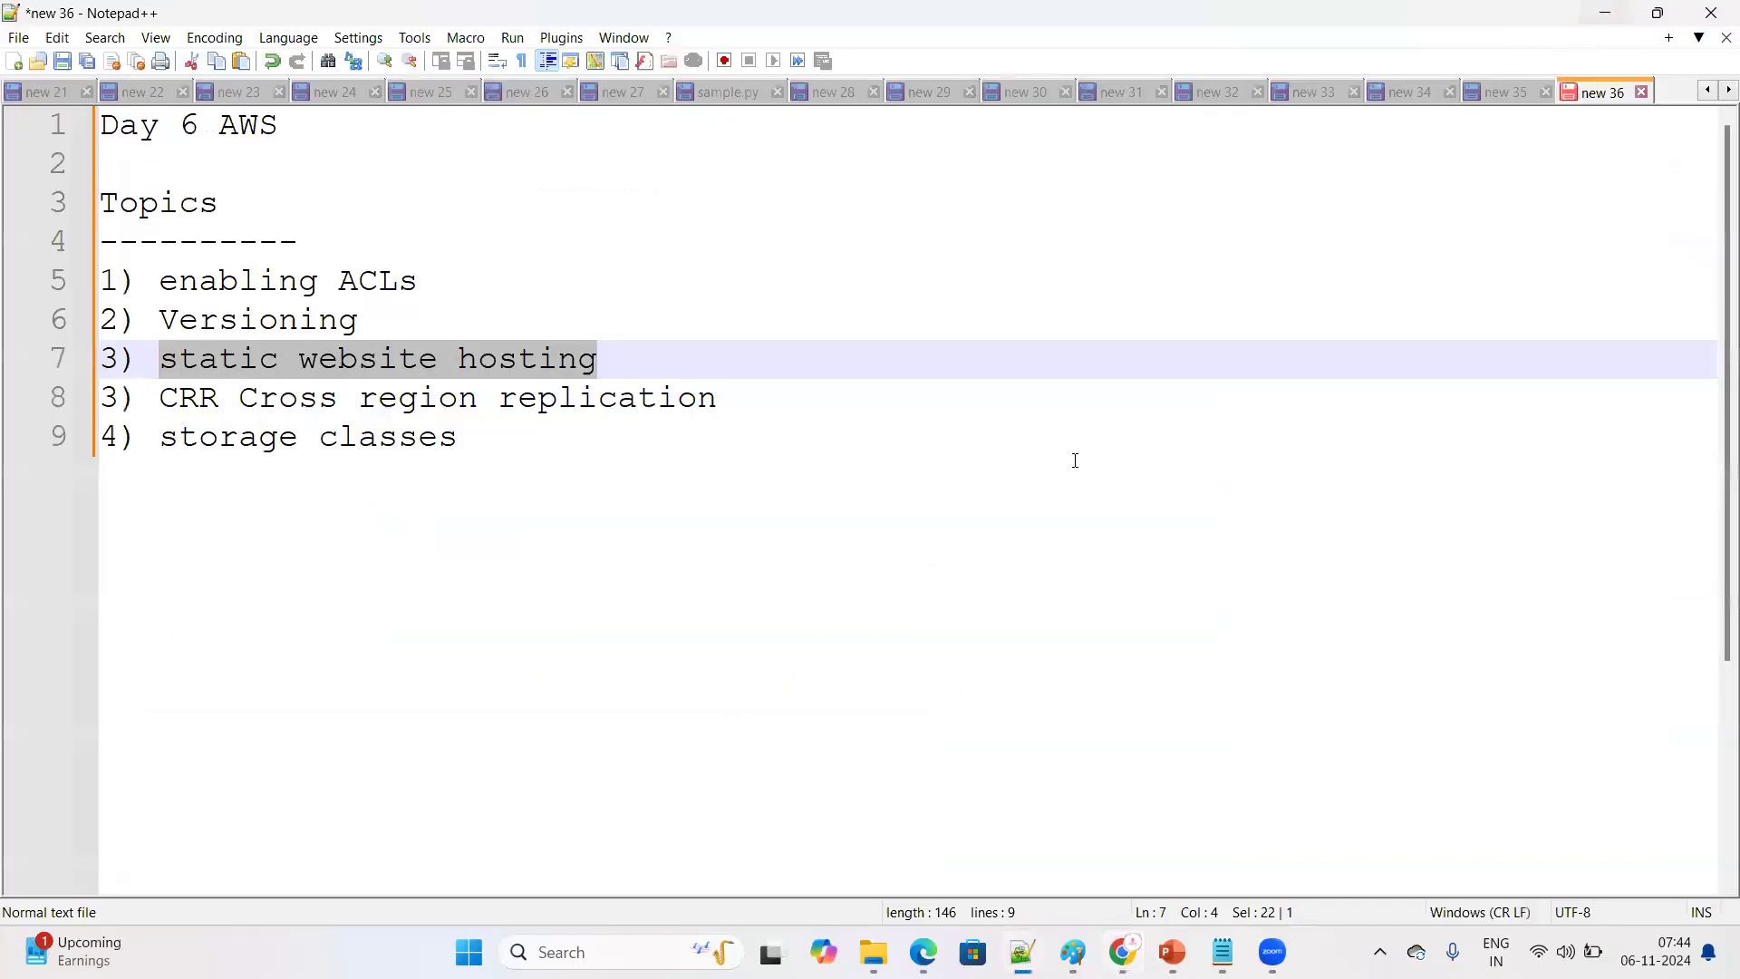
{"action": "left_click", "coordinate": [1612, 13]}
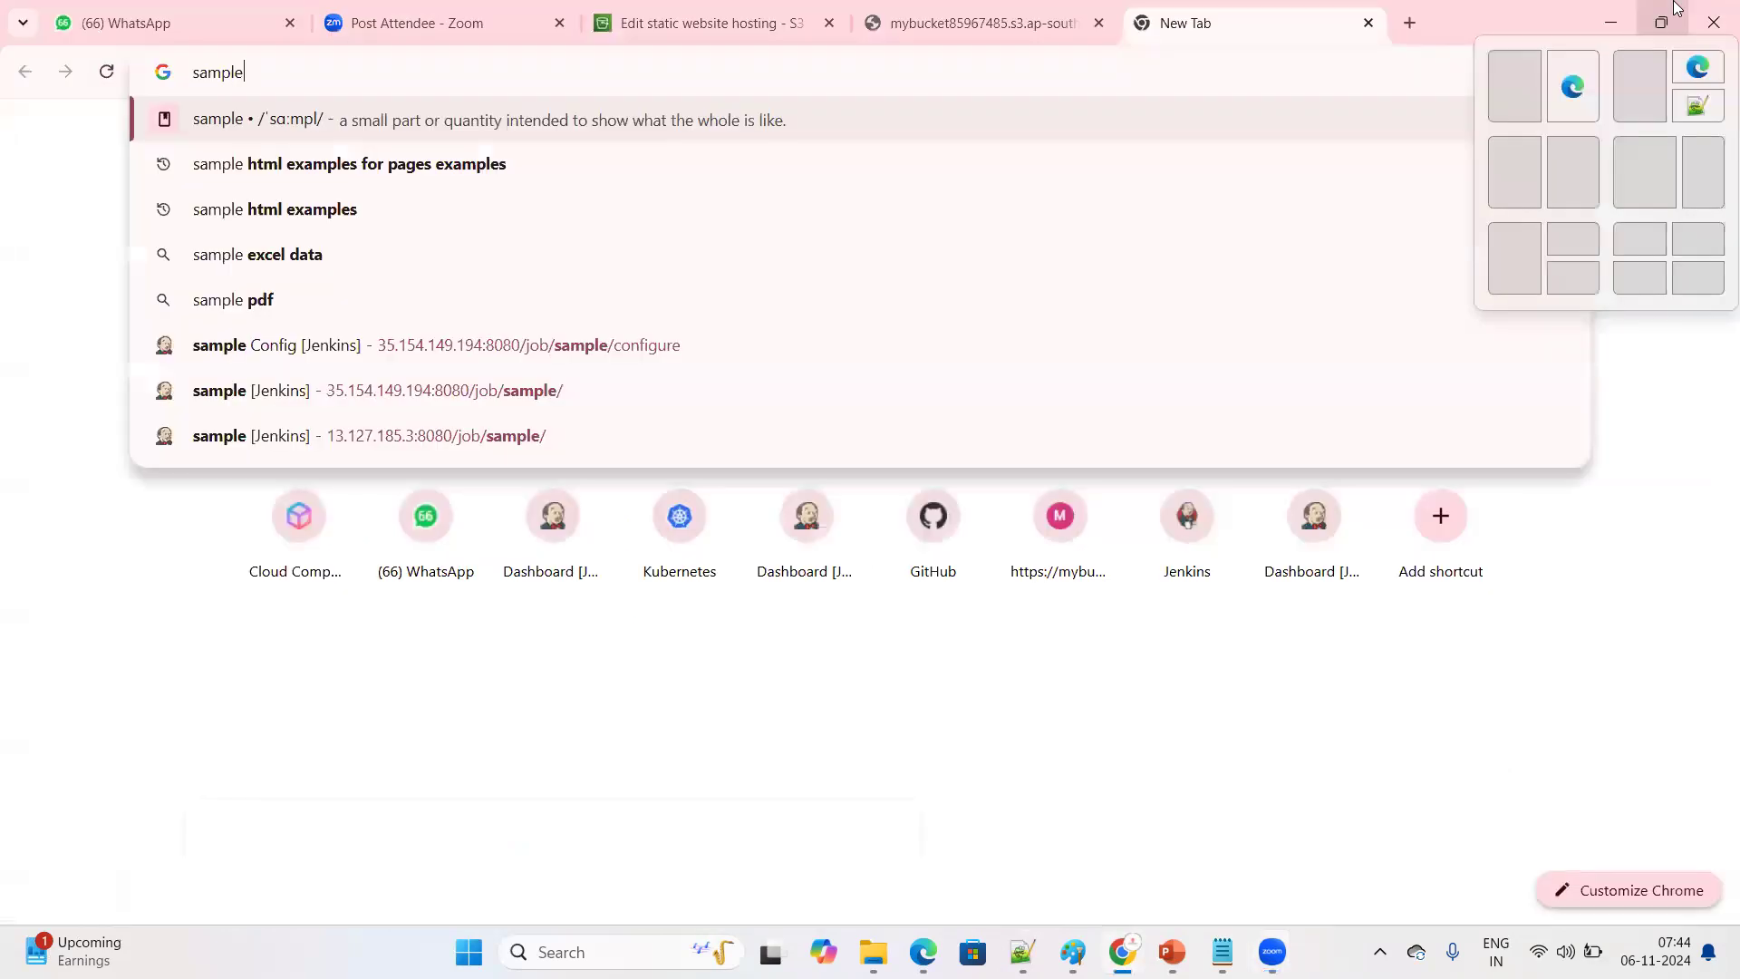
In Chrome, search Google for "sample web page using html and css" and open the GeeksforGeeks article on creating a website
{"action": "type", "text": "w"}
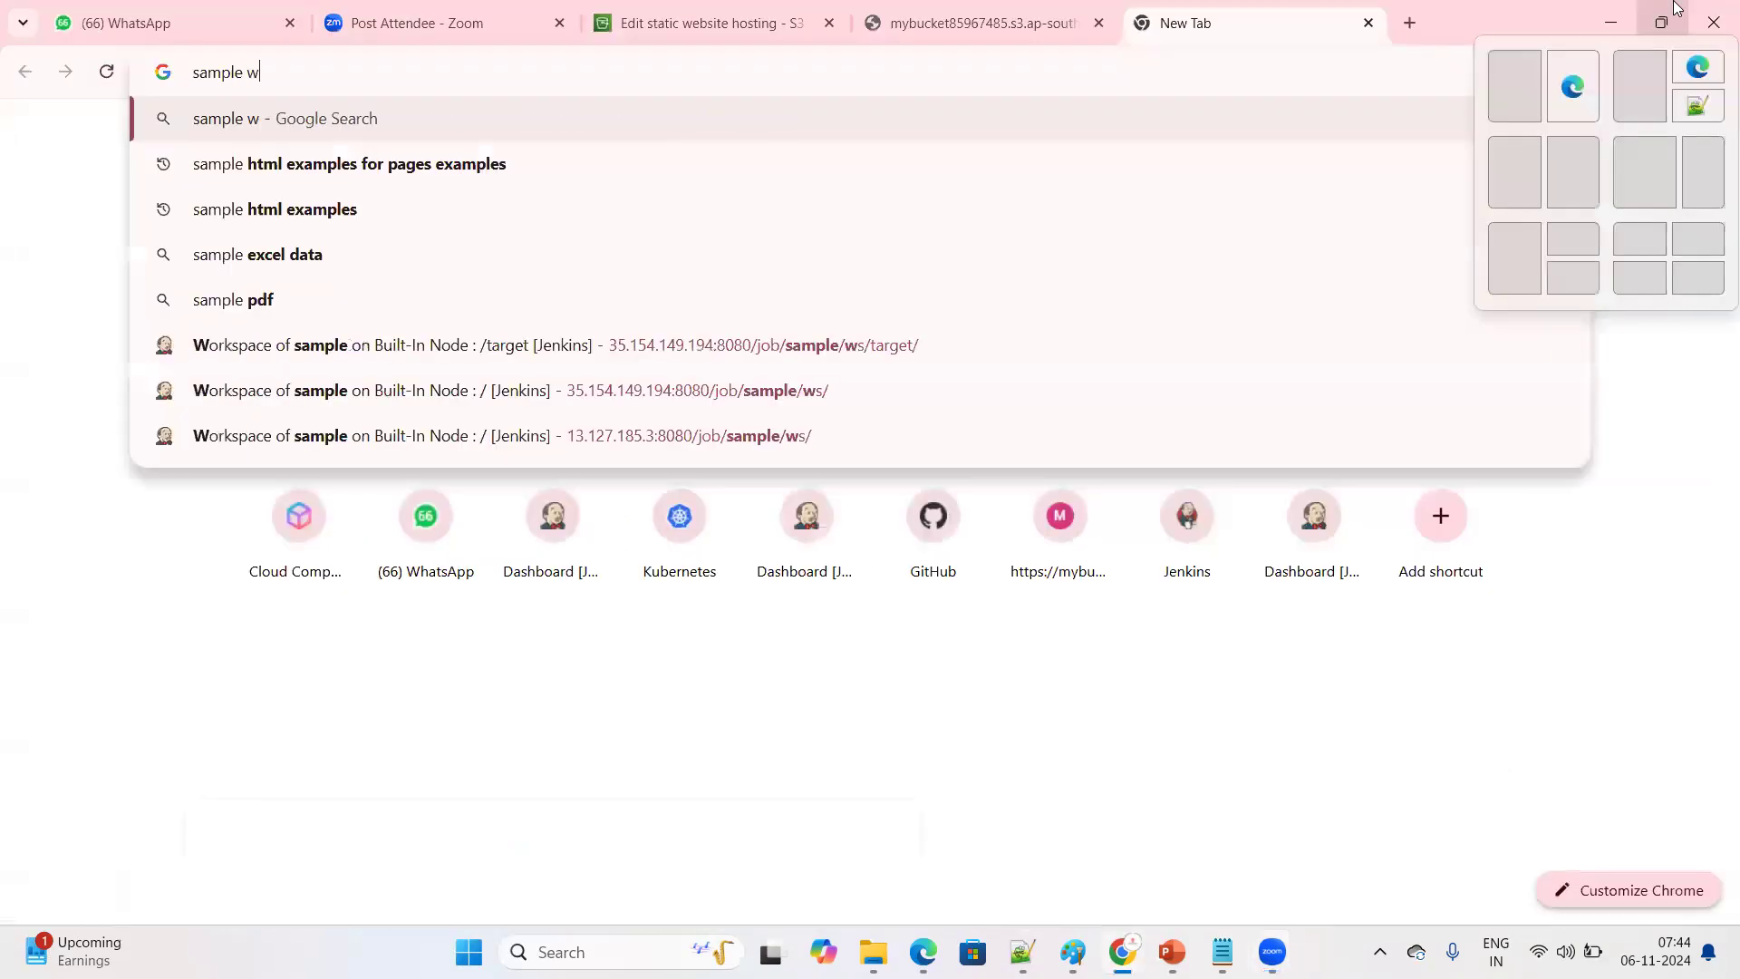
{"action": "type", "text": "eb page"}
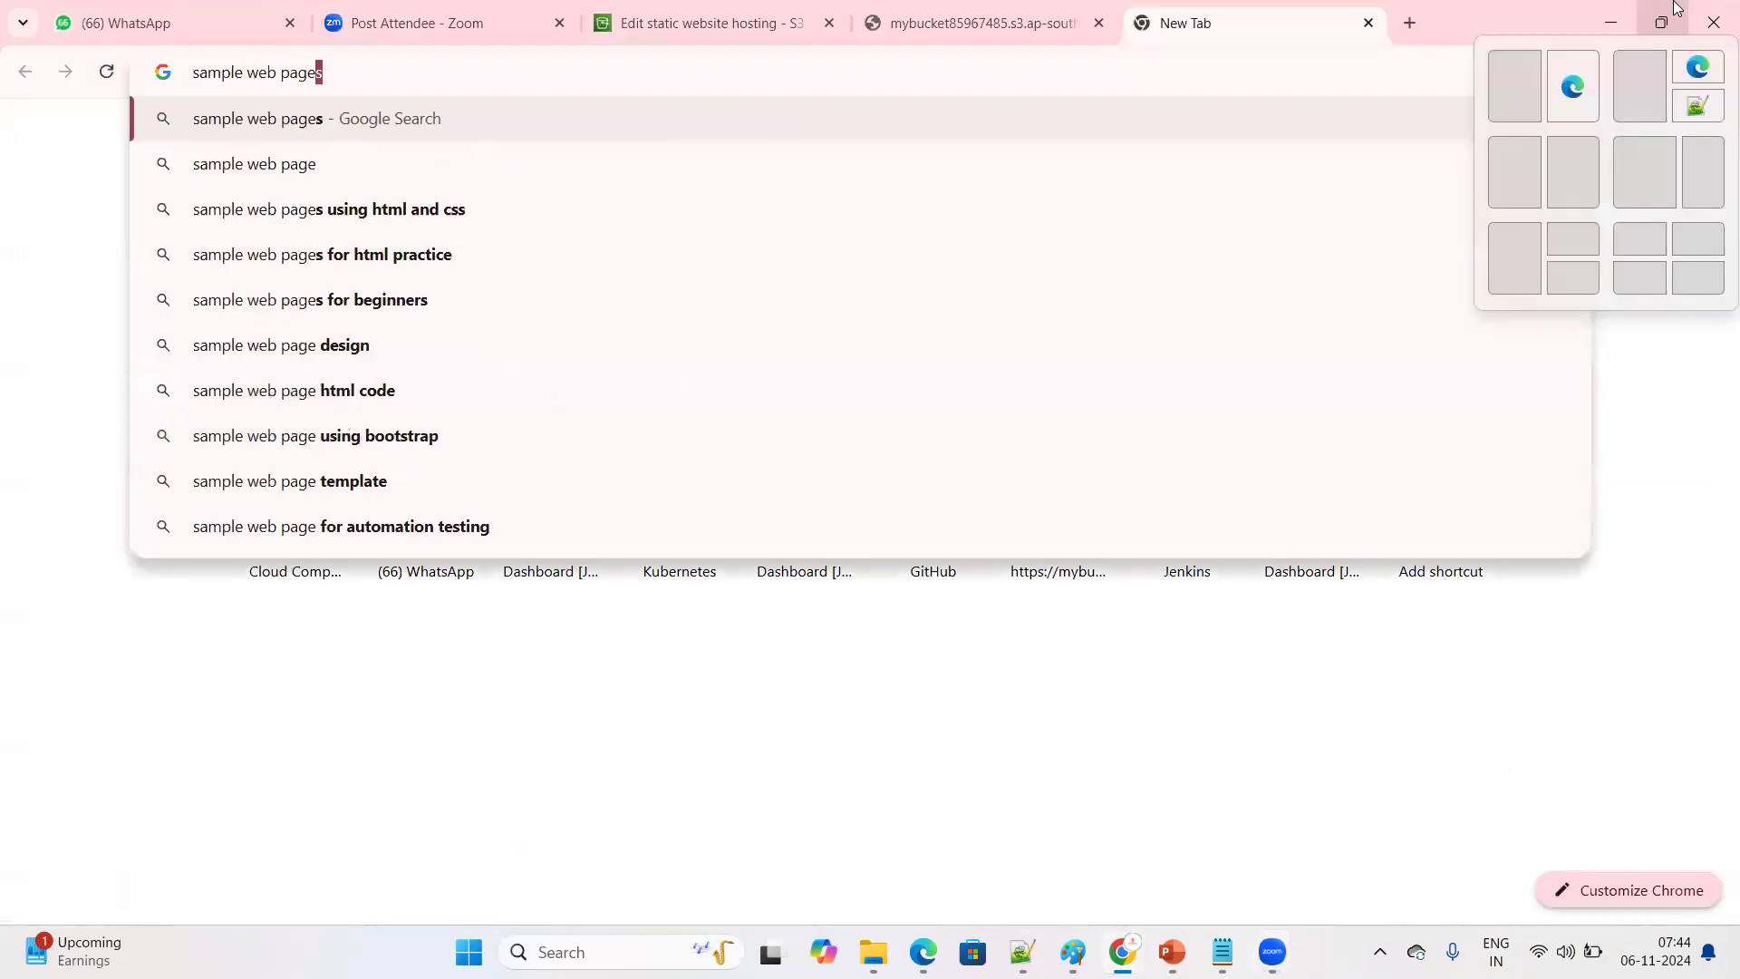
{"action": "type", "text": " using"}
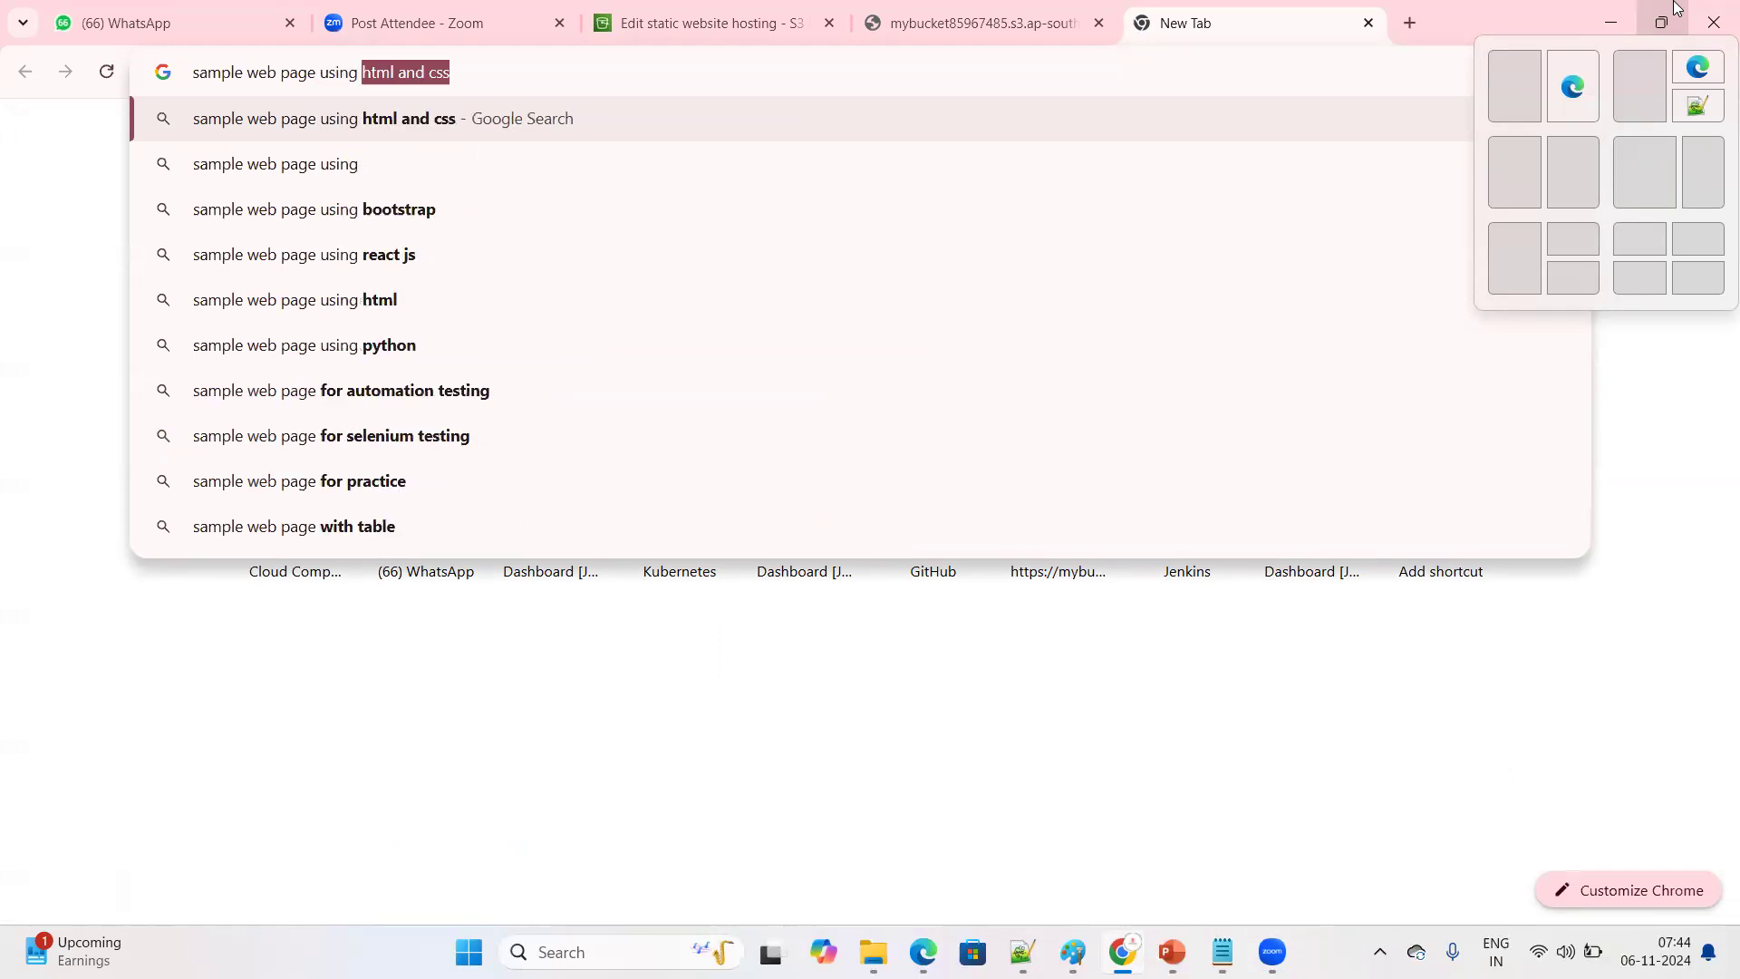
{"action": "key", "text": "BackSpace"}
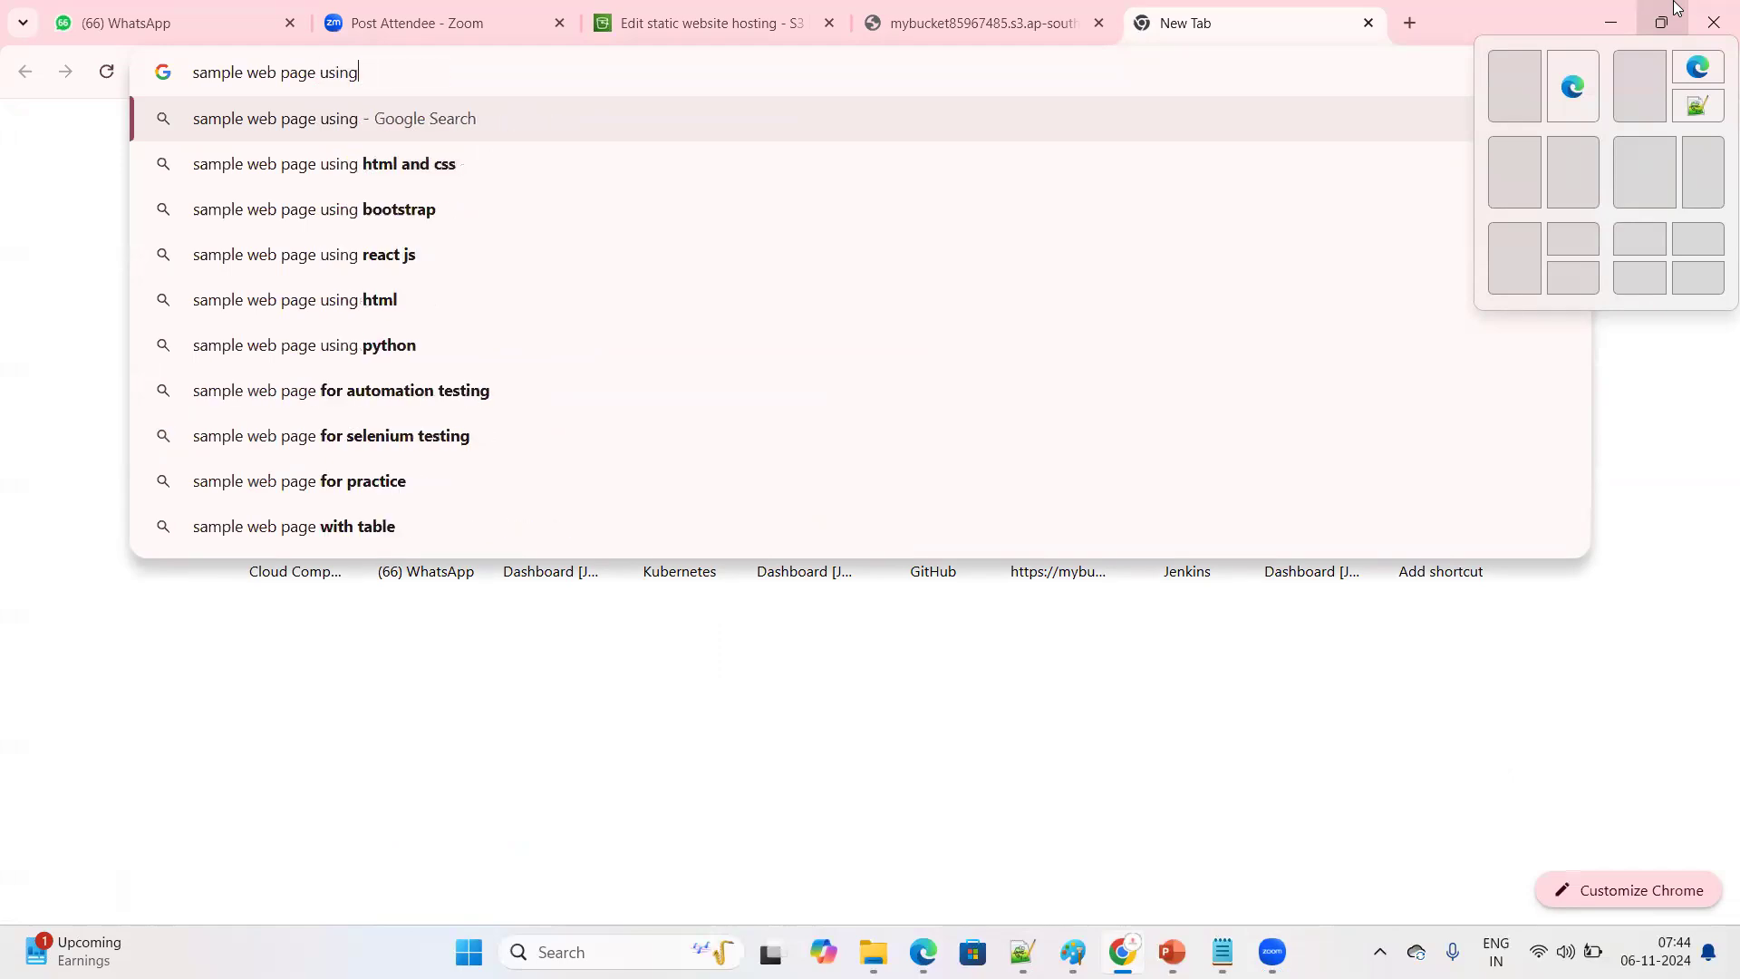
{"action": "type", "text": "html"}
{"action": "key", "text": "Return"}
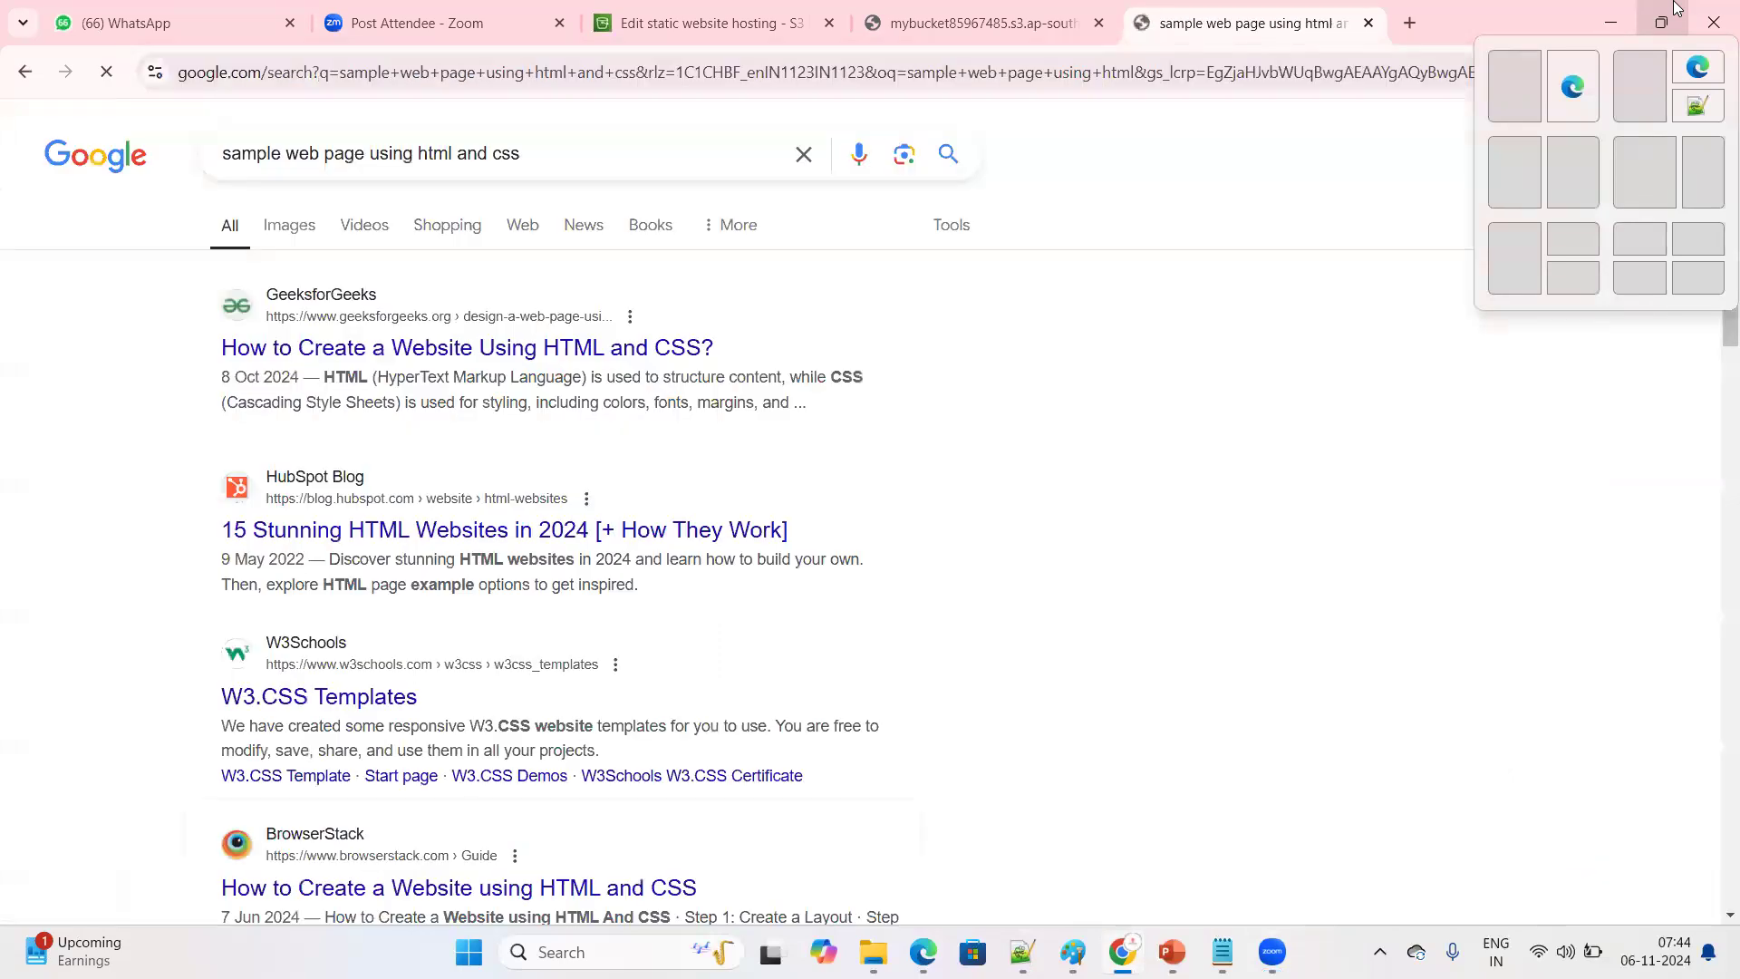
{"action": "left_click", "coordinate": [451, 353]}
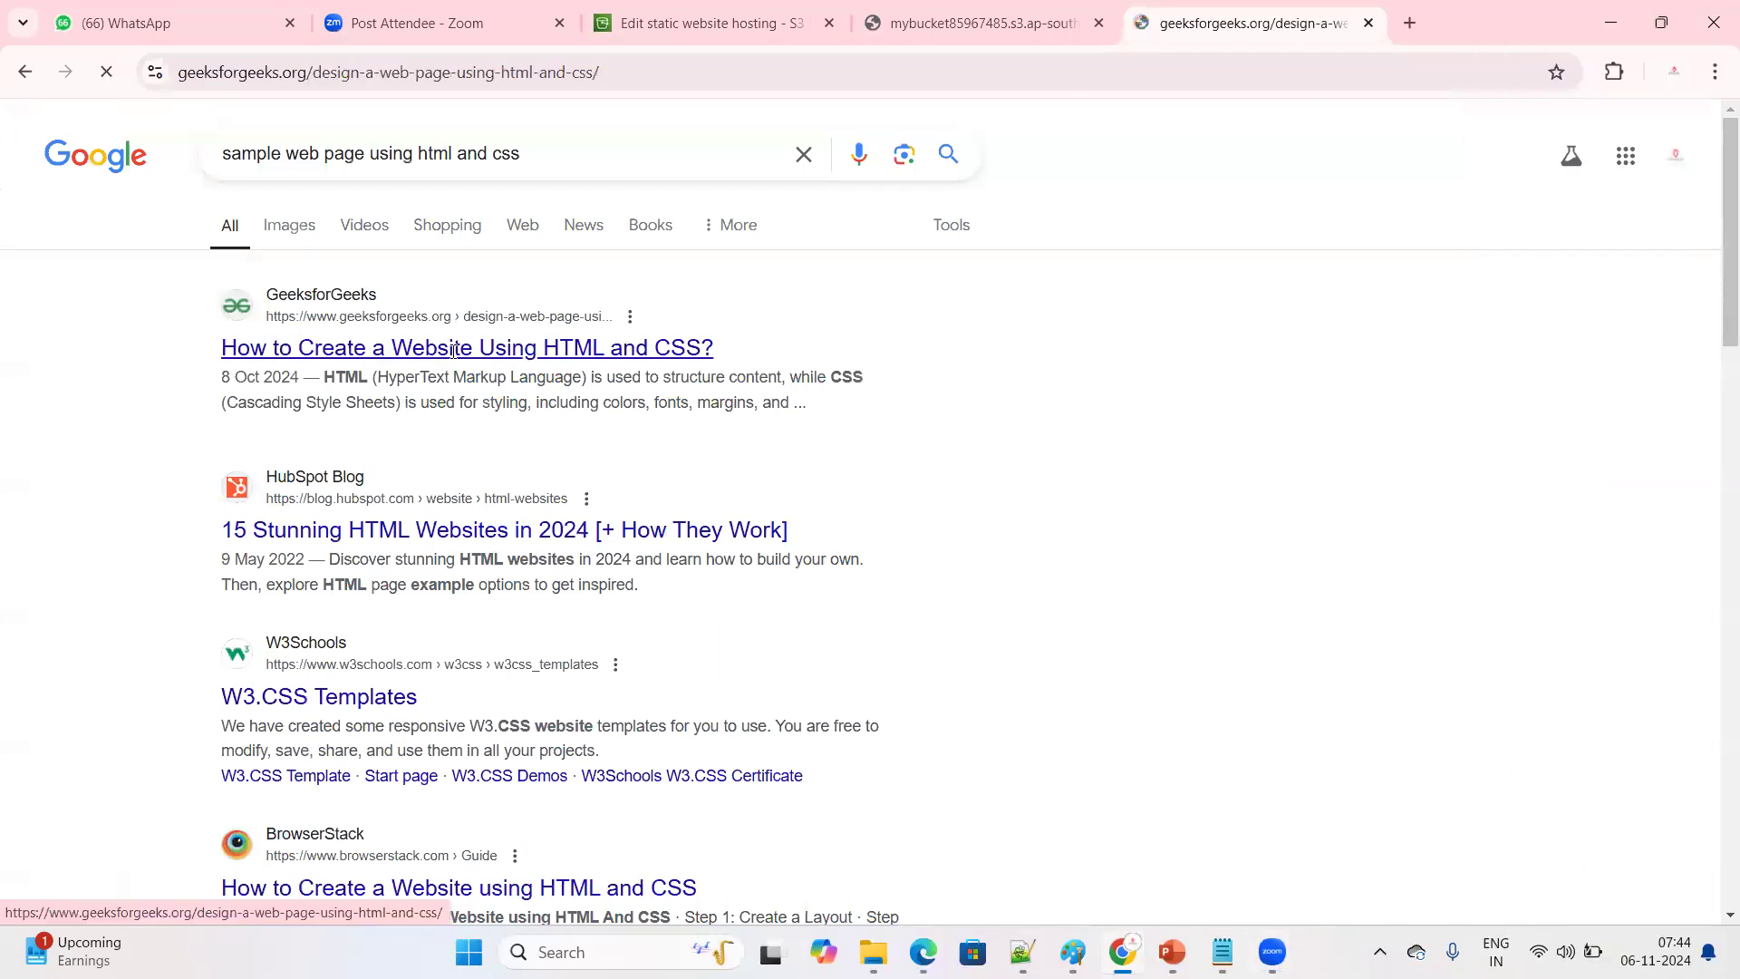
Examine the article's simple web page example, including its HTML code and the sample output
{"action": "scroll", "coordinate": [813, 635], "scroll_direction": "down", "scroll_amount": 15}
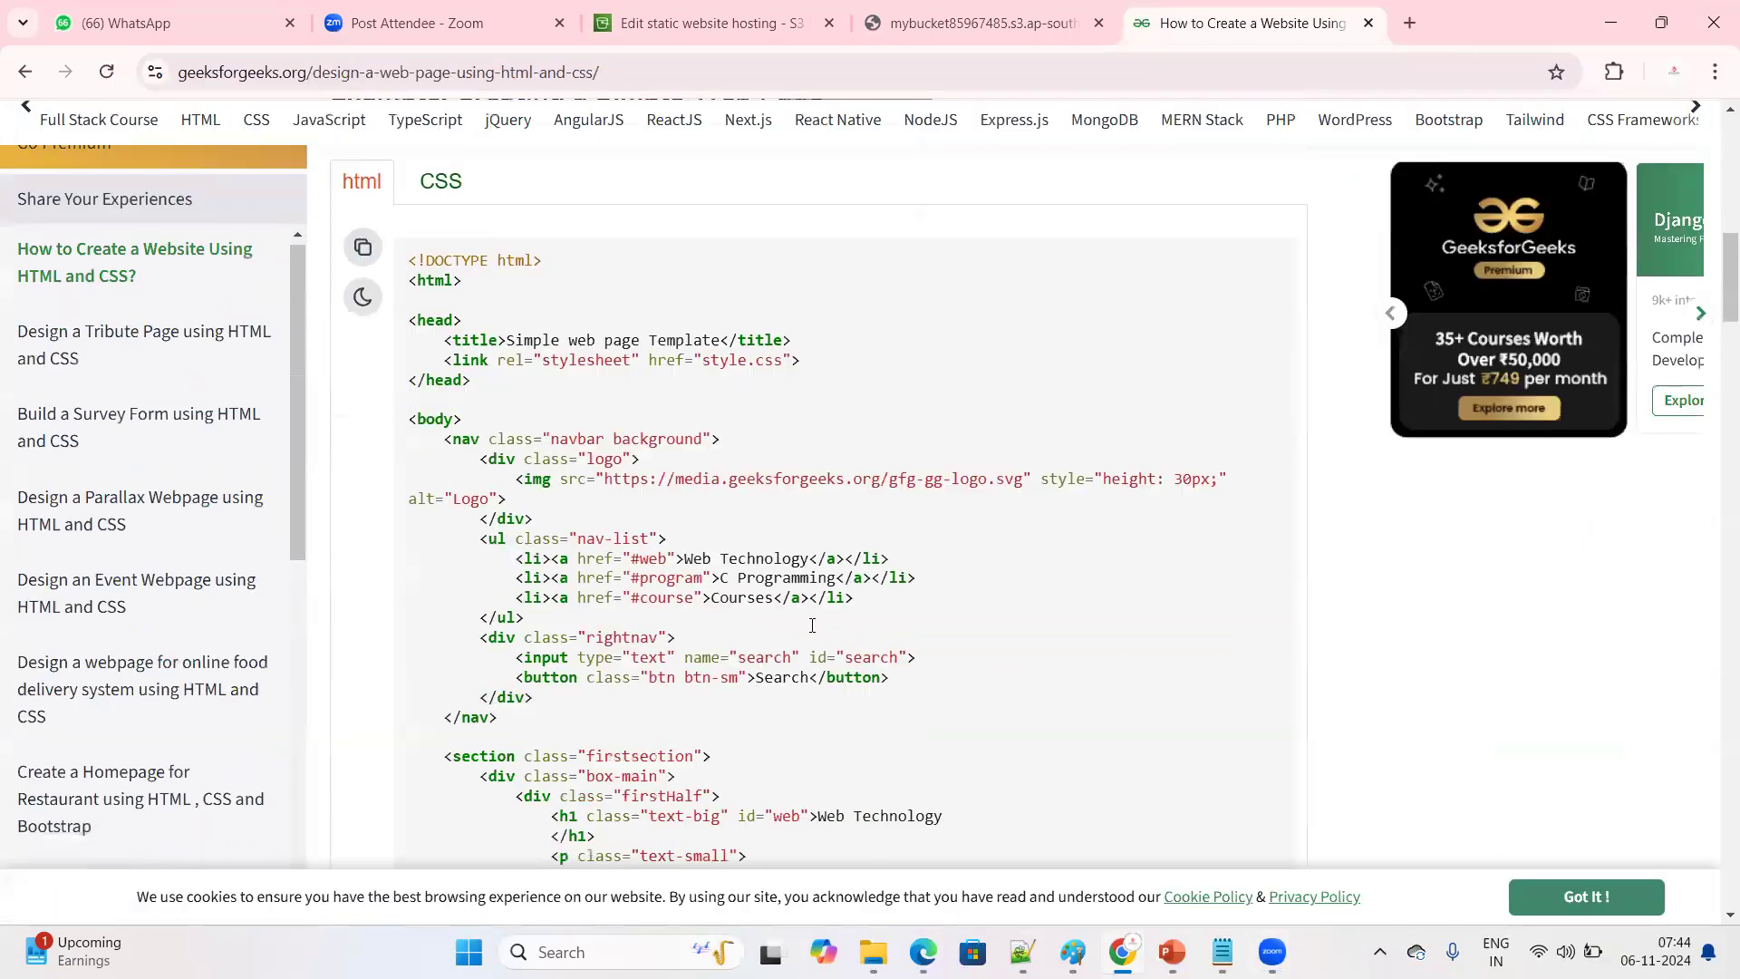
{"action": "scroll", "coordinate": [813, 632], "scroll_direction": "up", "scroll_amount": 5}
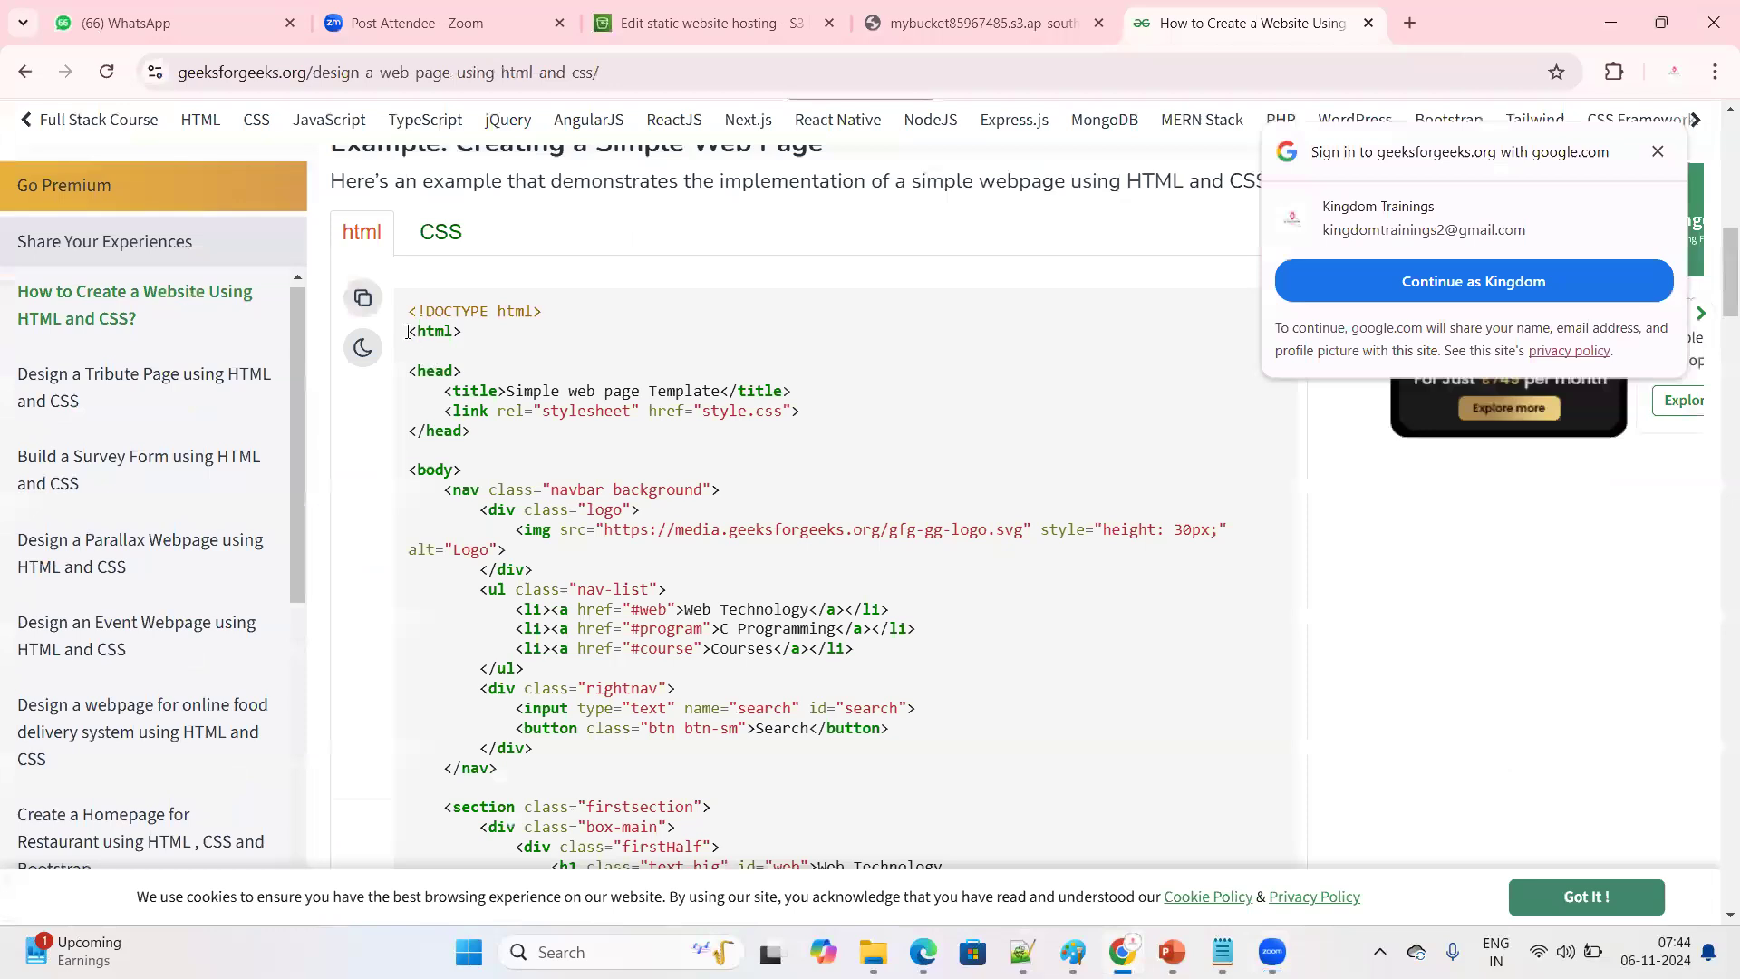
{"action": "left_click_drag", "start_coordinate": [409, 337], "coordinate": [458, 336]}
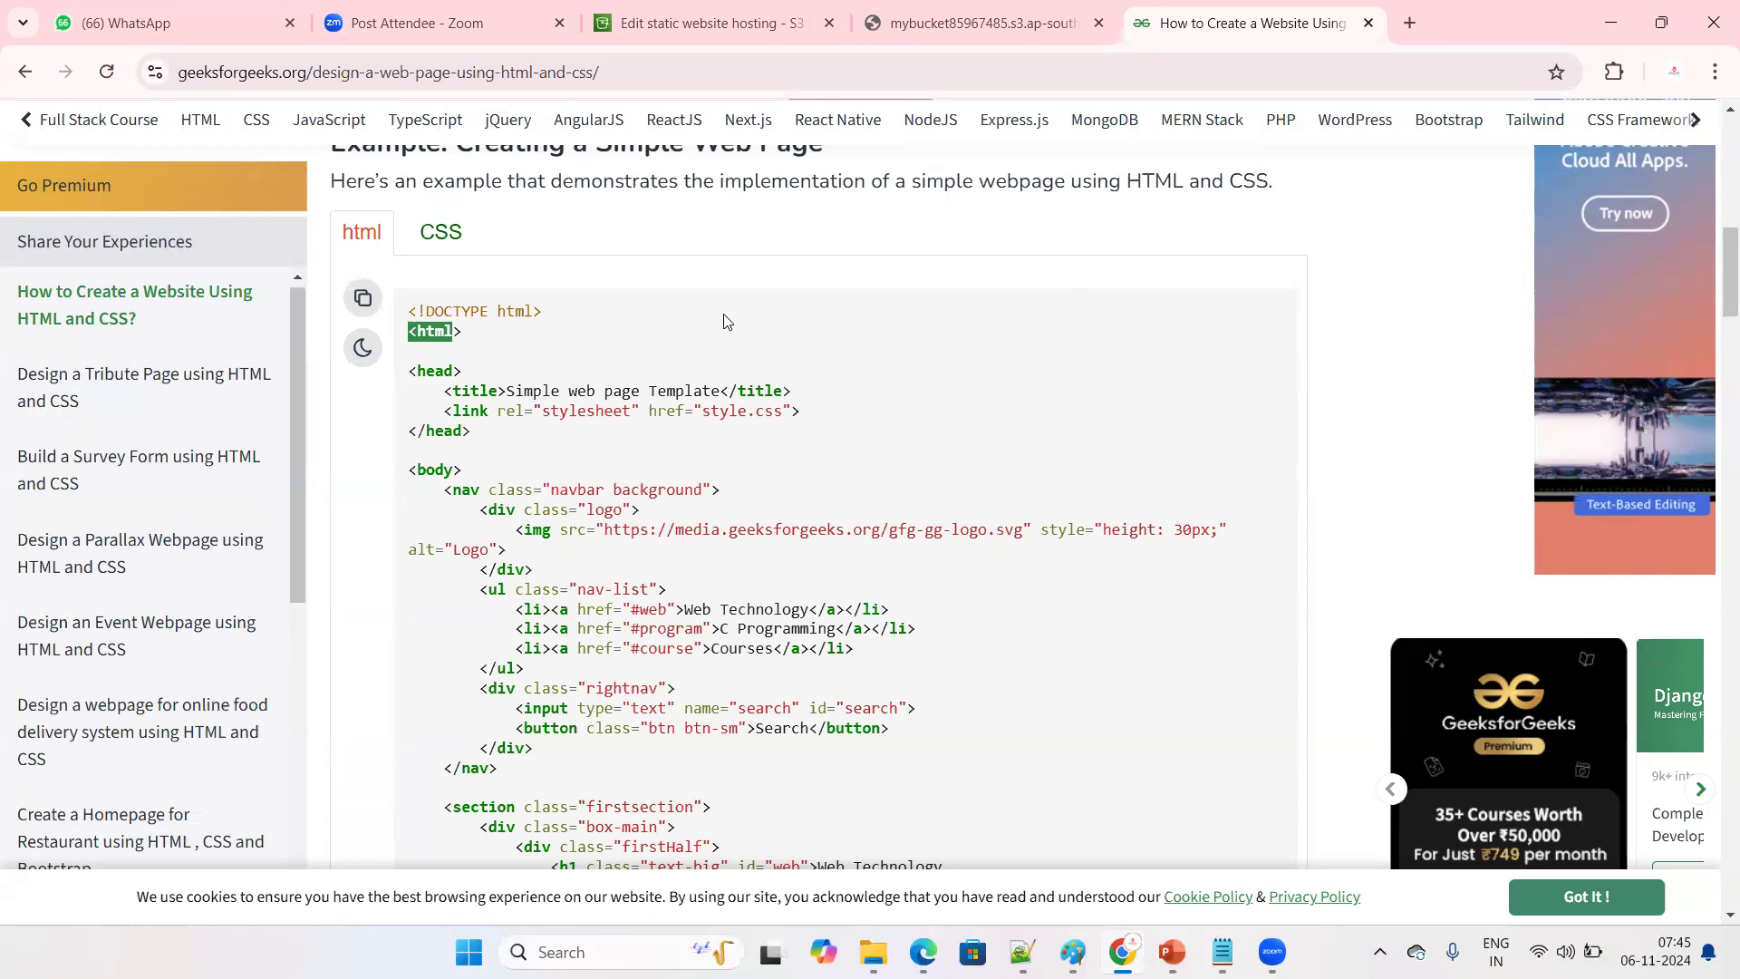
{"action": "left_click", "coordinate": [451, 363]}
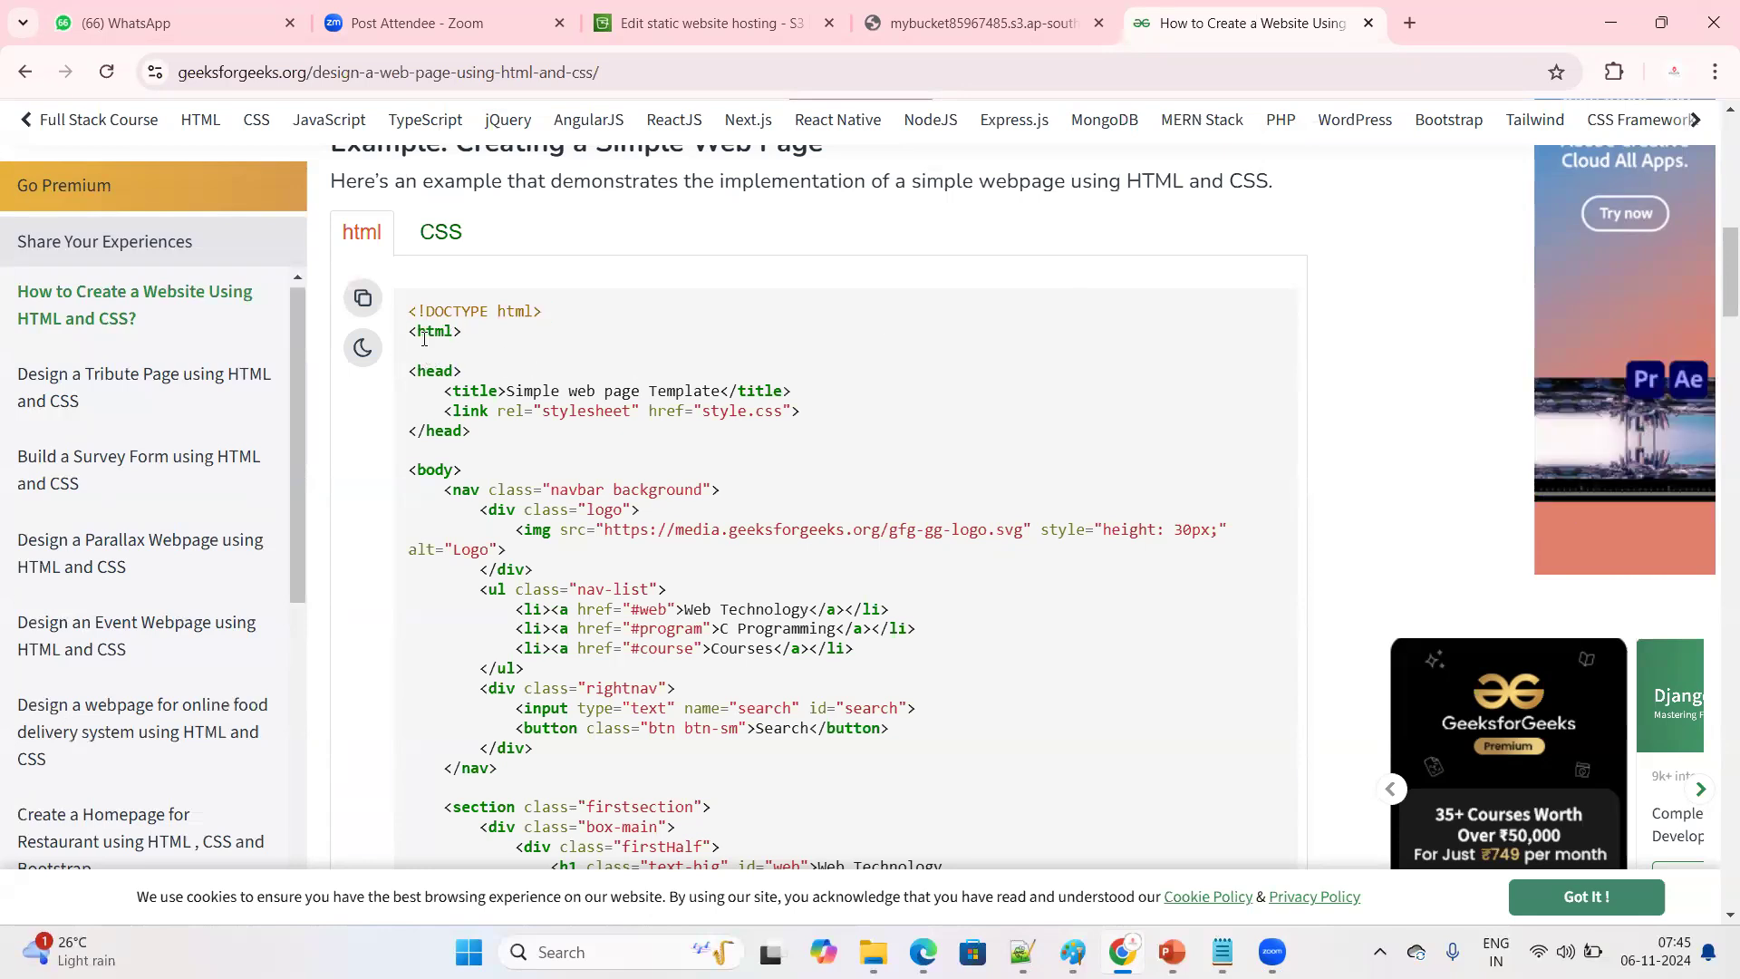
{"action": "scroll", "coordinate": [699, 396], "scroll_direction": "down", "scroll_amount": 15}
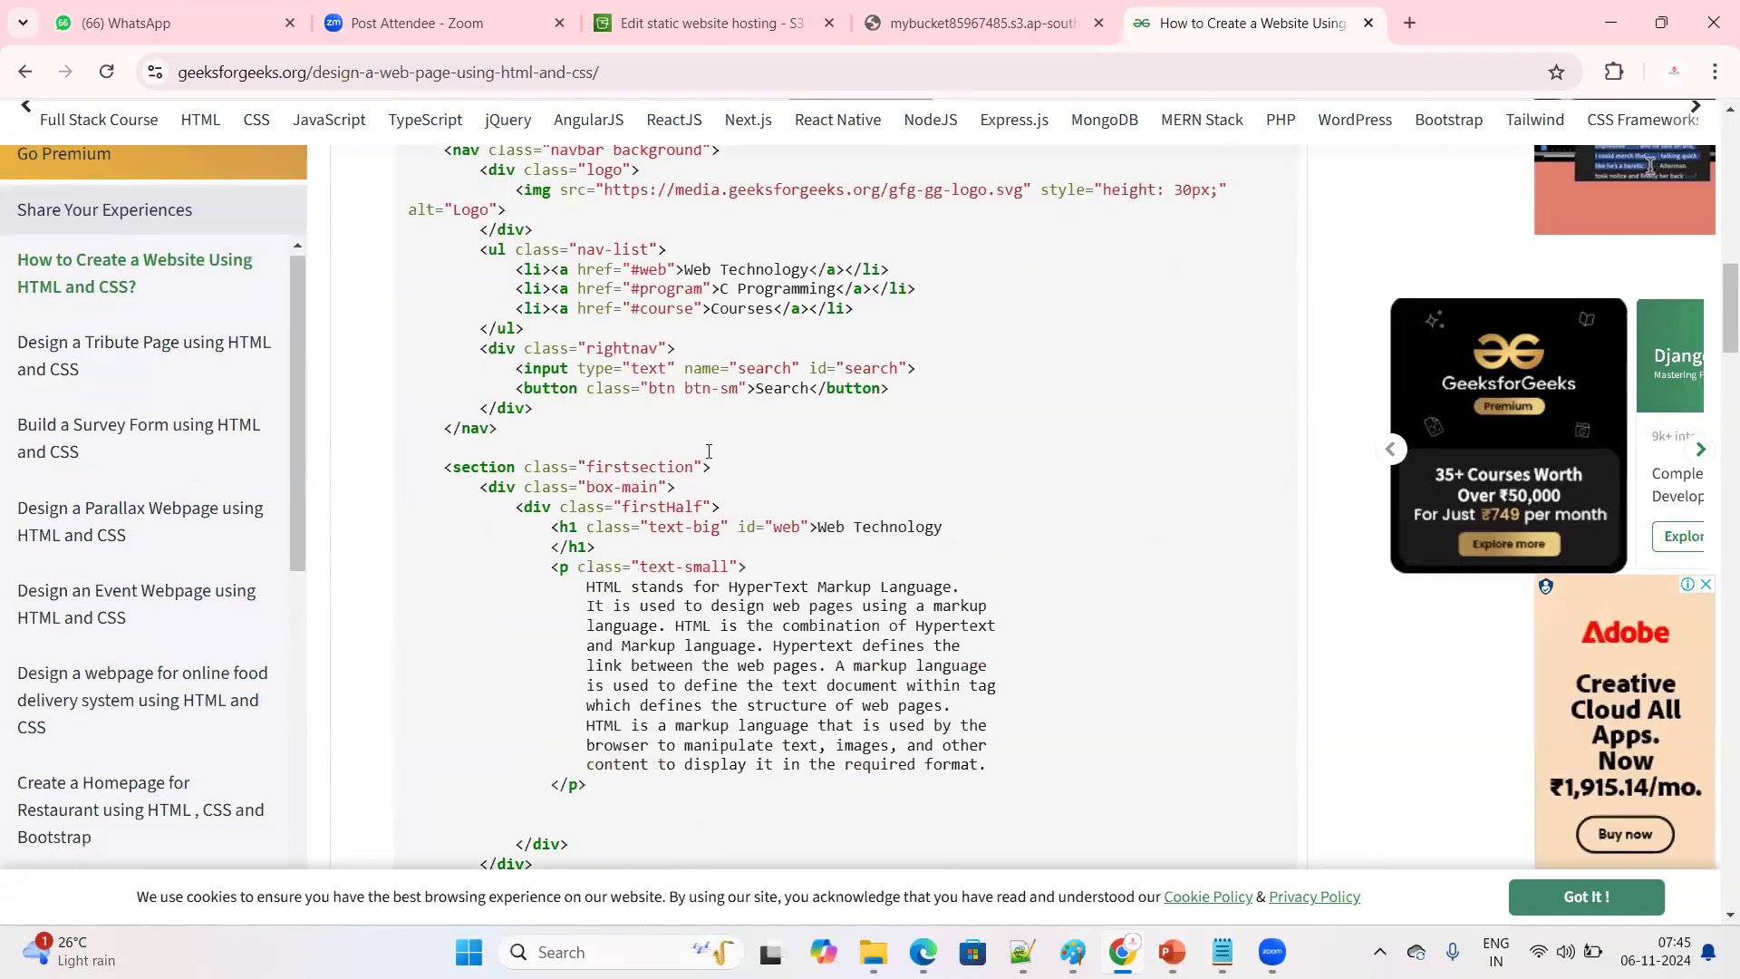
{"action": "scroll", "coordinate": [739, 485], "scroll_direction": "down", "scroll_amount": 15}
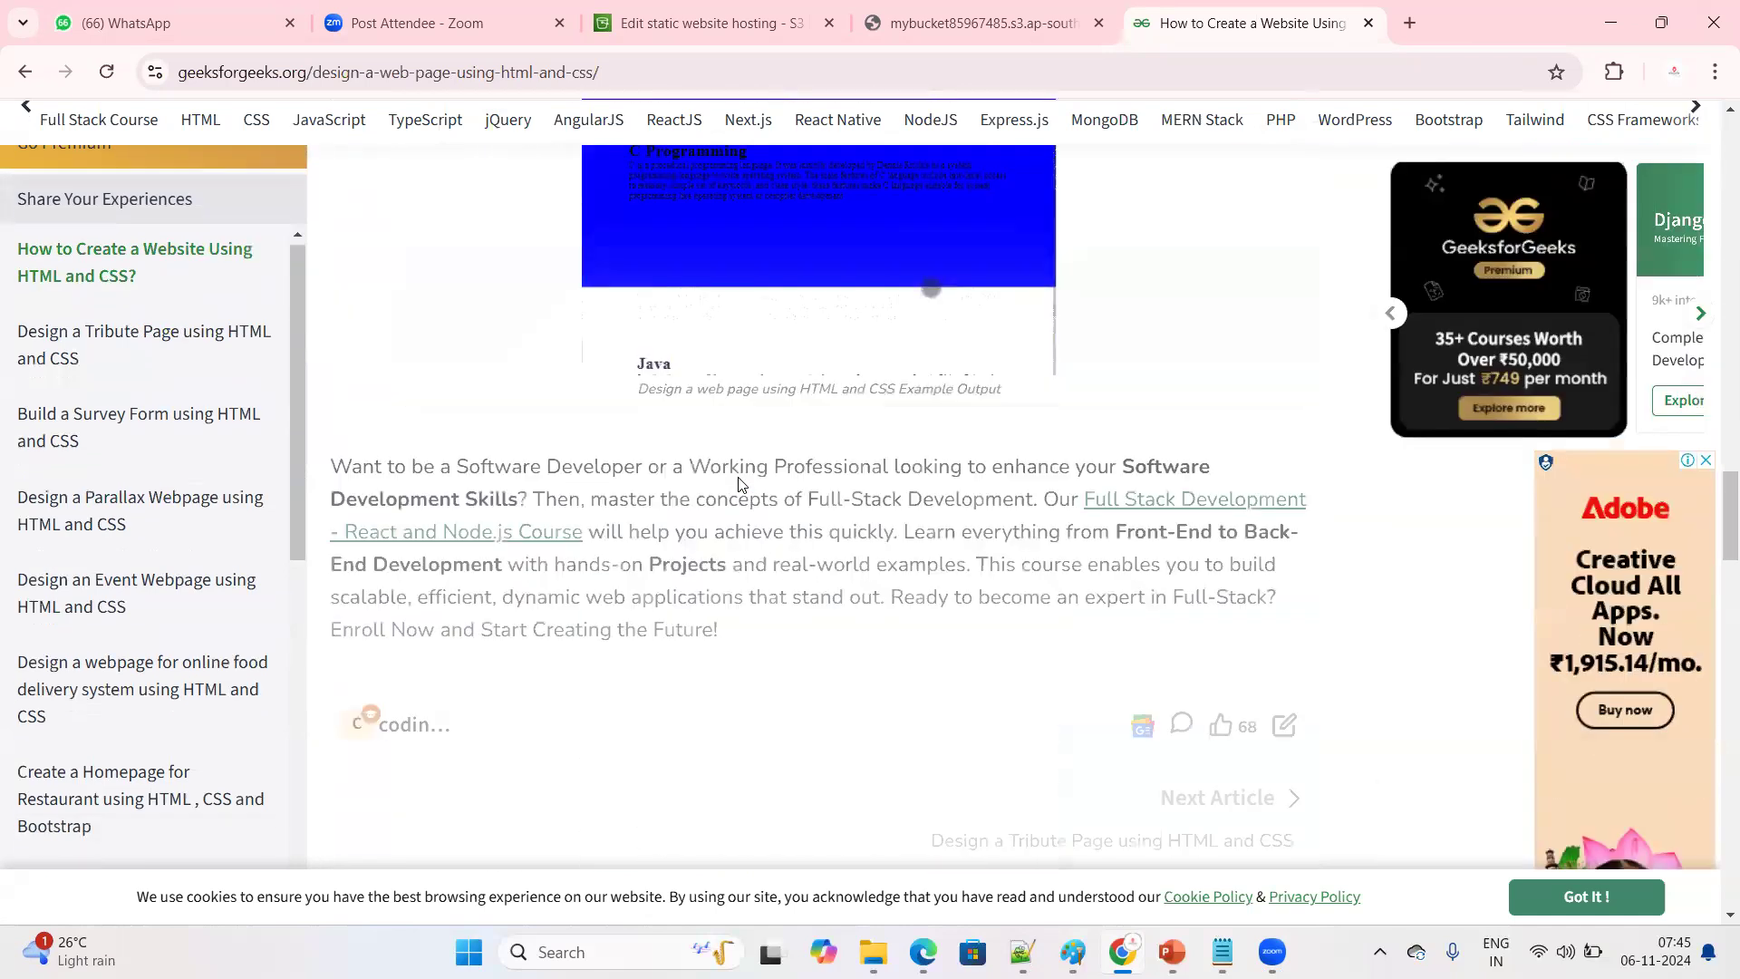
{"action": "scroll", "coordinate": [738, 485], "scroll_direction": "down", "scroll_amount": 15}
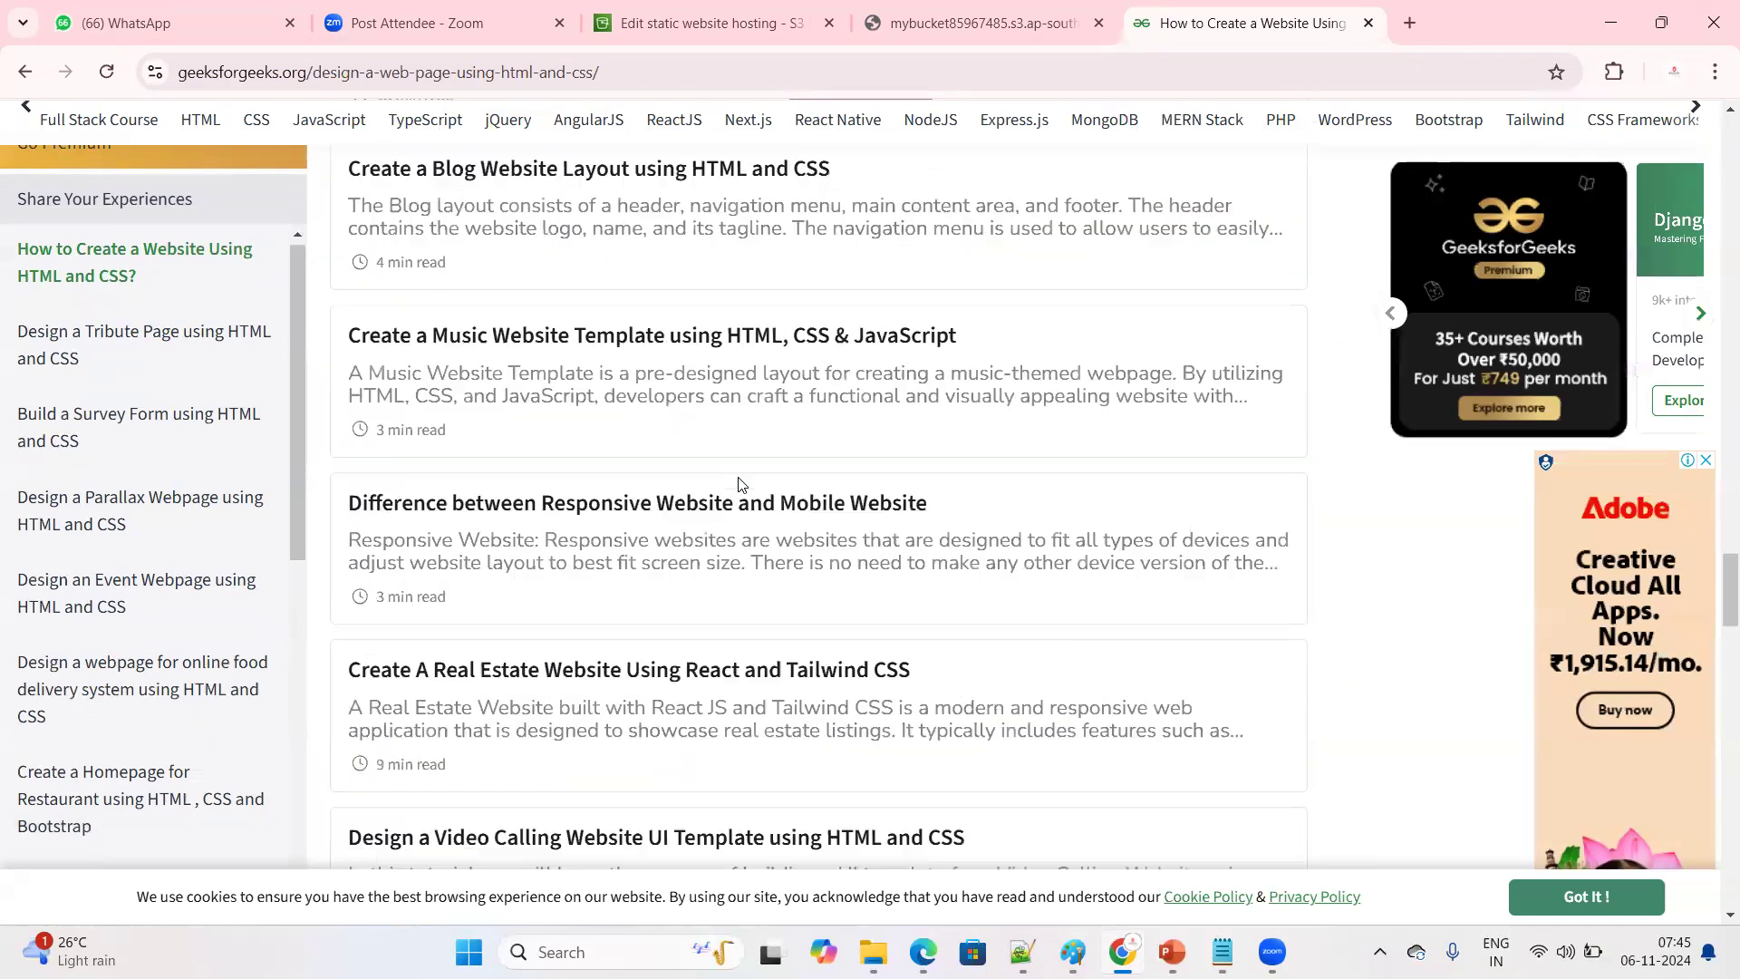
{"action": "scroll", "coordinate": [732, 542], "scroll_direction": "up", "scroll_amount": 15}
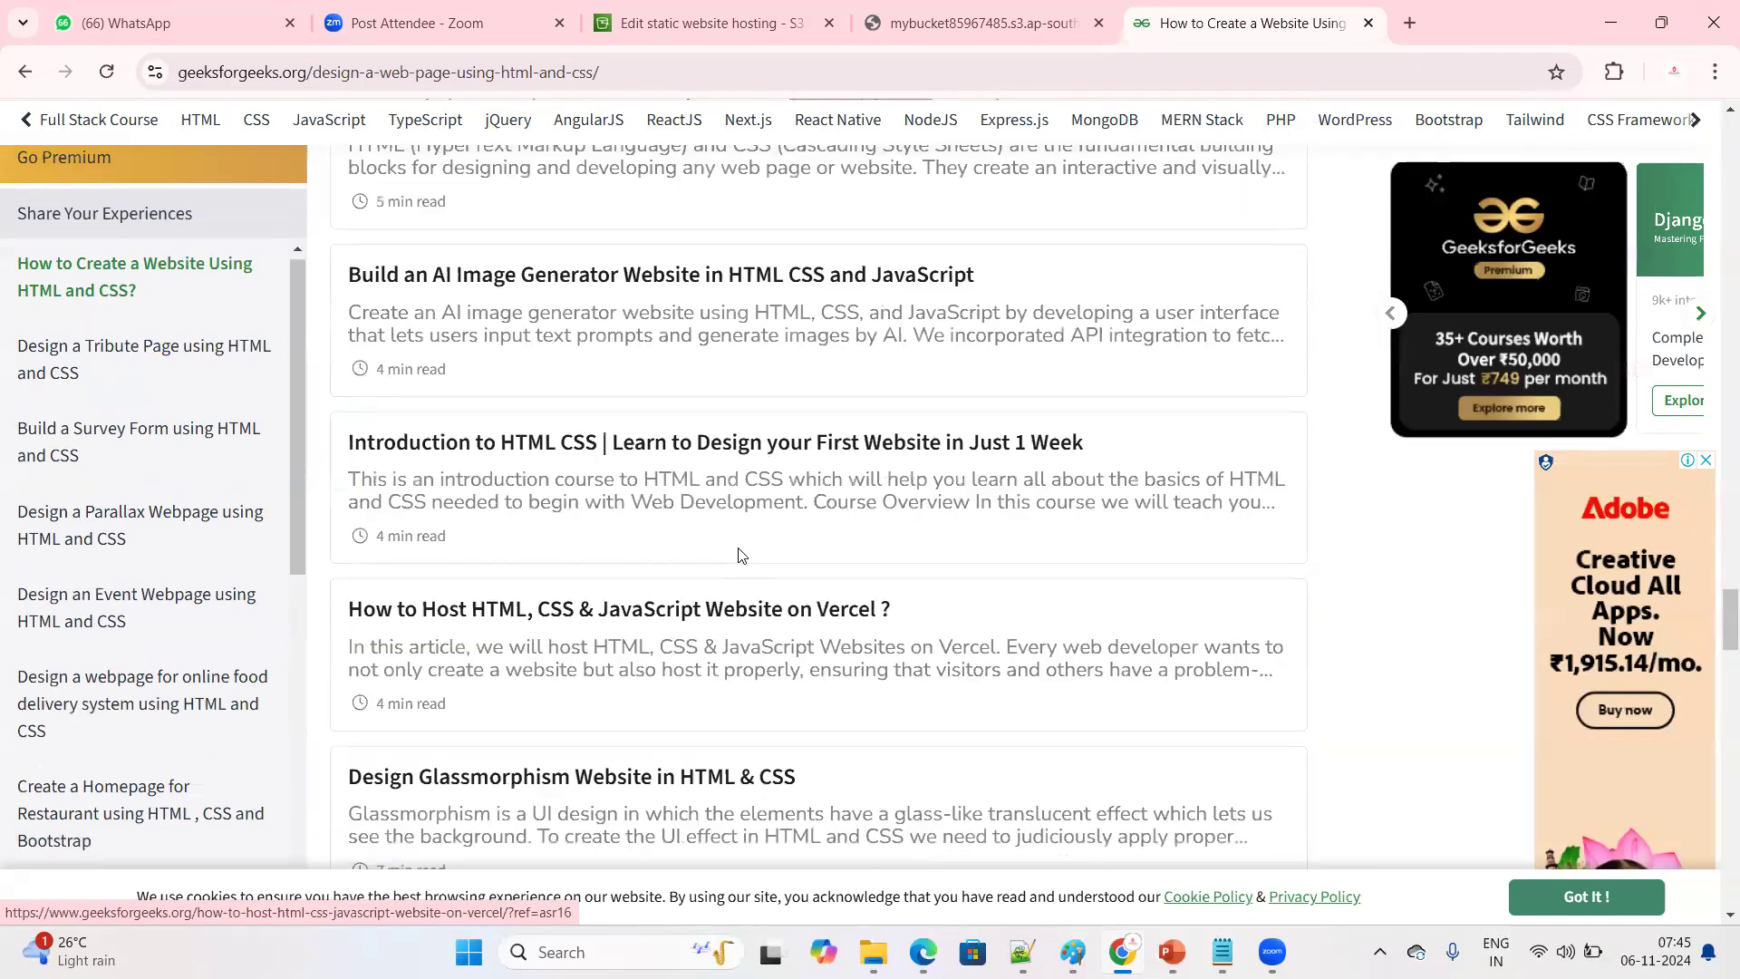
{"action": "scroll", "coordinate": [749, 468], "scroll_direction": "up", "scroll_amount": 15}
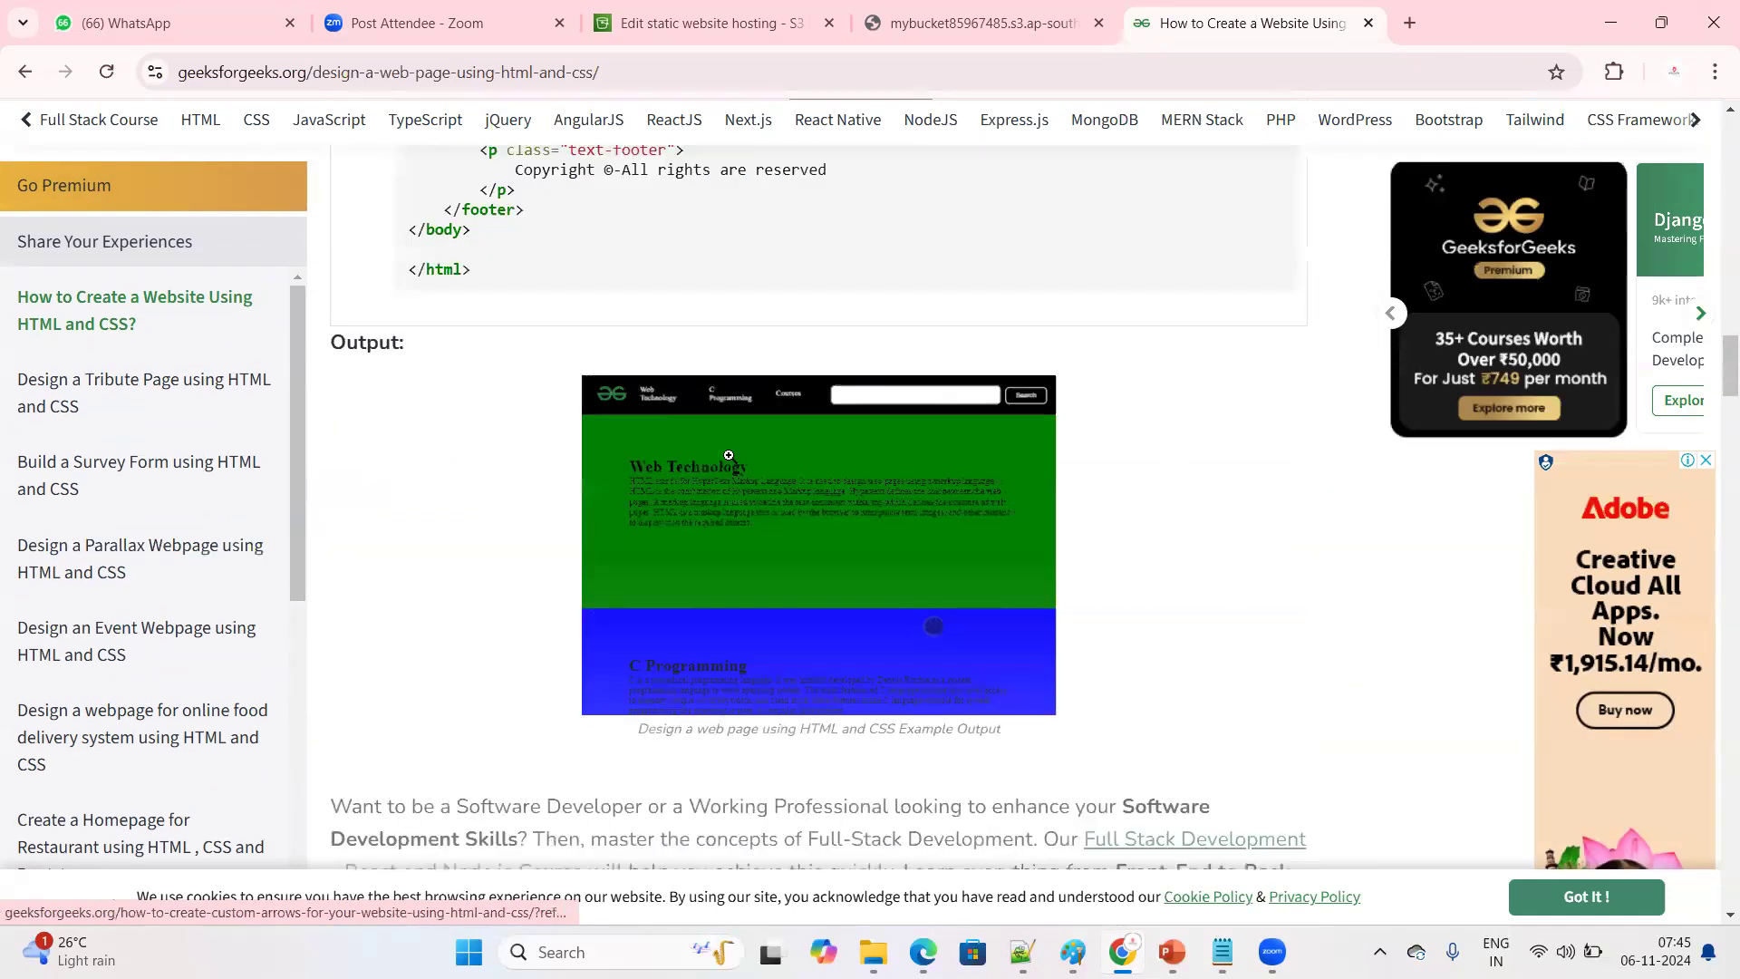
{"action": "scroll", "coordinate": [678, 481], "scroll_direction": "up", "scroll_amount": 5}
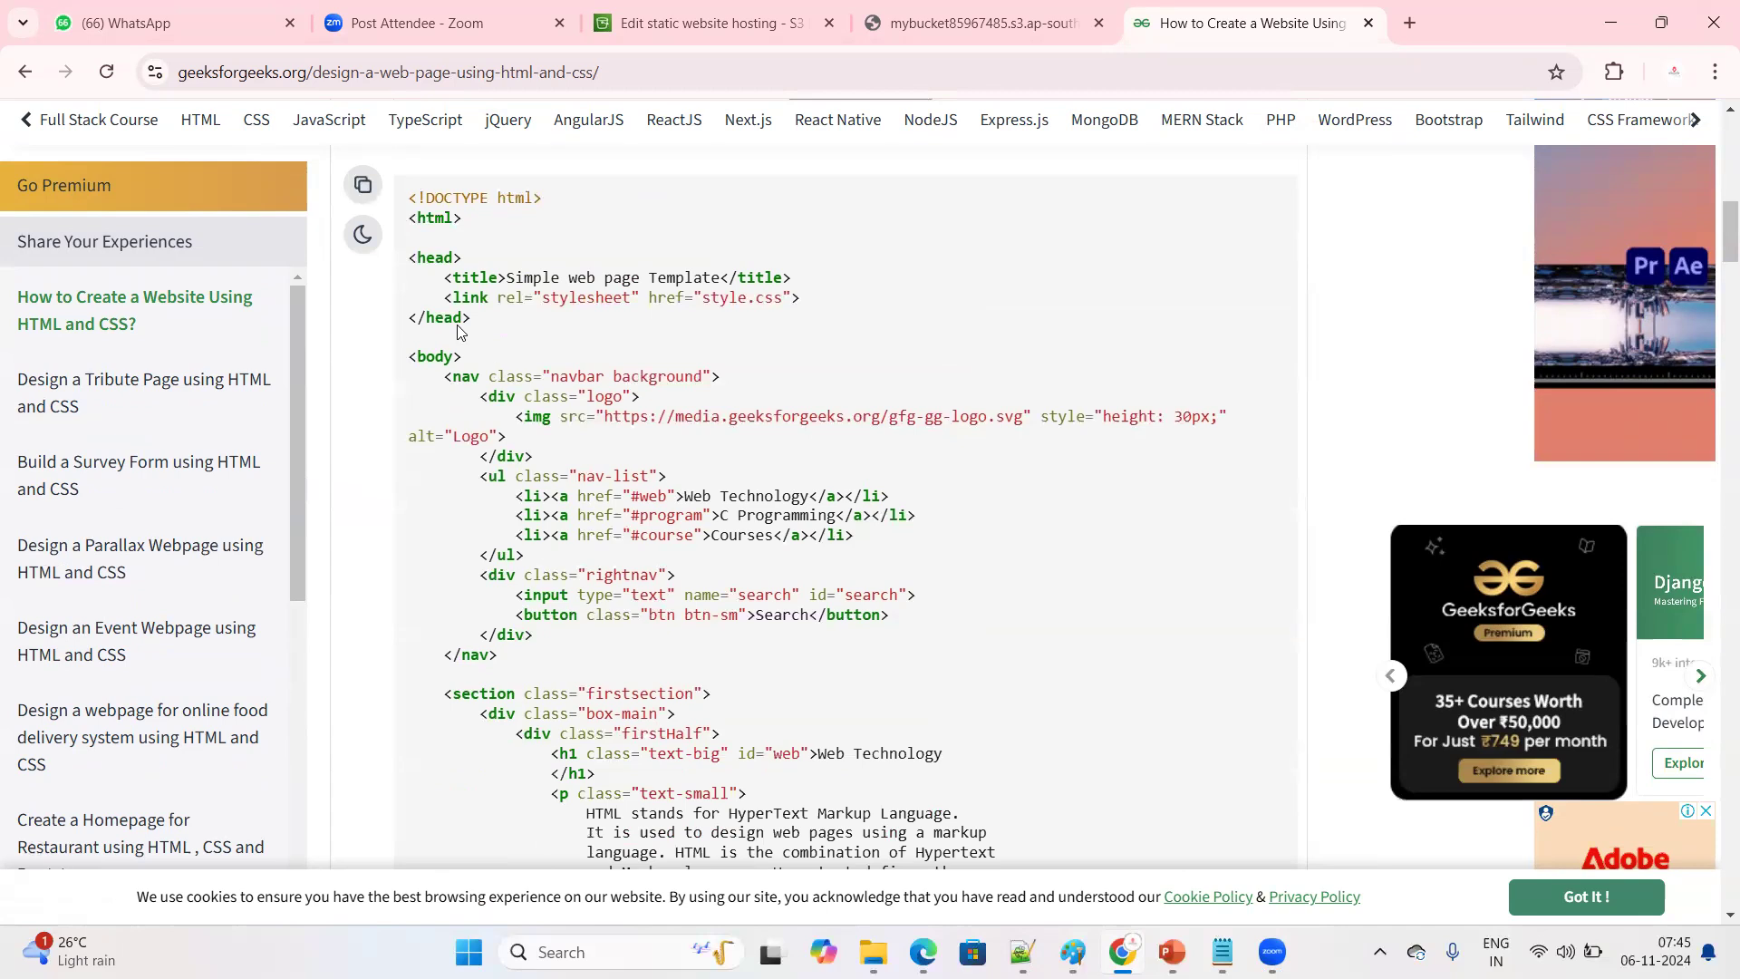
Copy the example code from the opening html tag through the closing head tag and minimize Chrome to reach the desktop
{"action": "left_click_drag", "start_coordinate": [410, 218], "coordinate": [508, 328]}
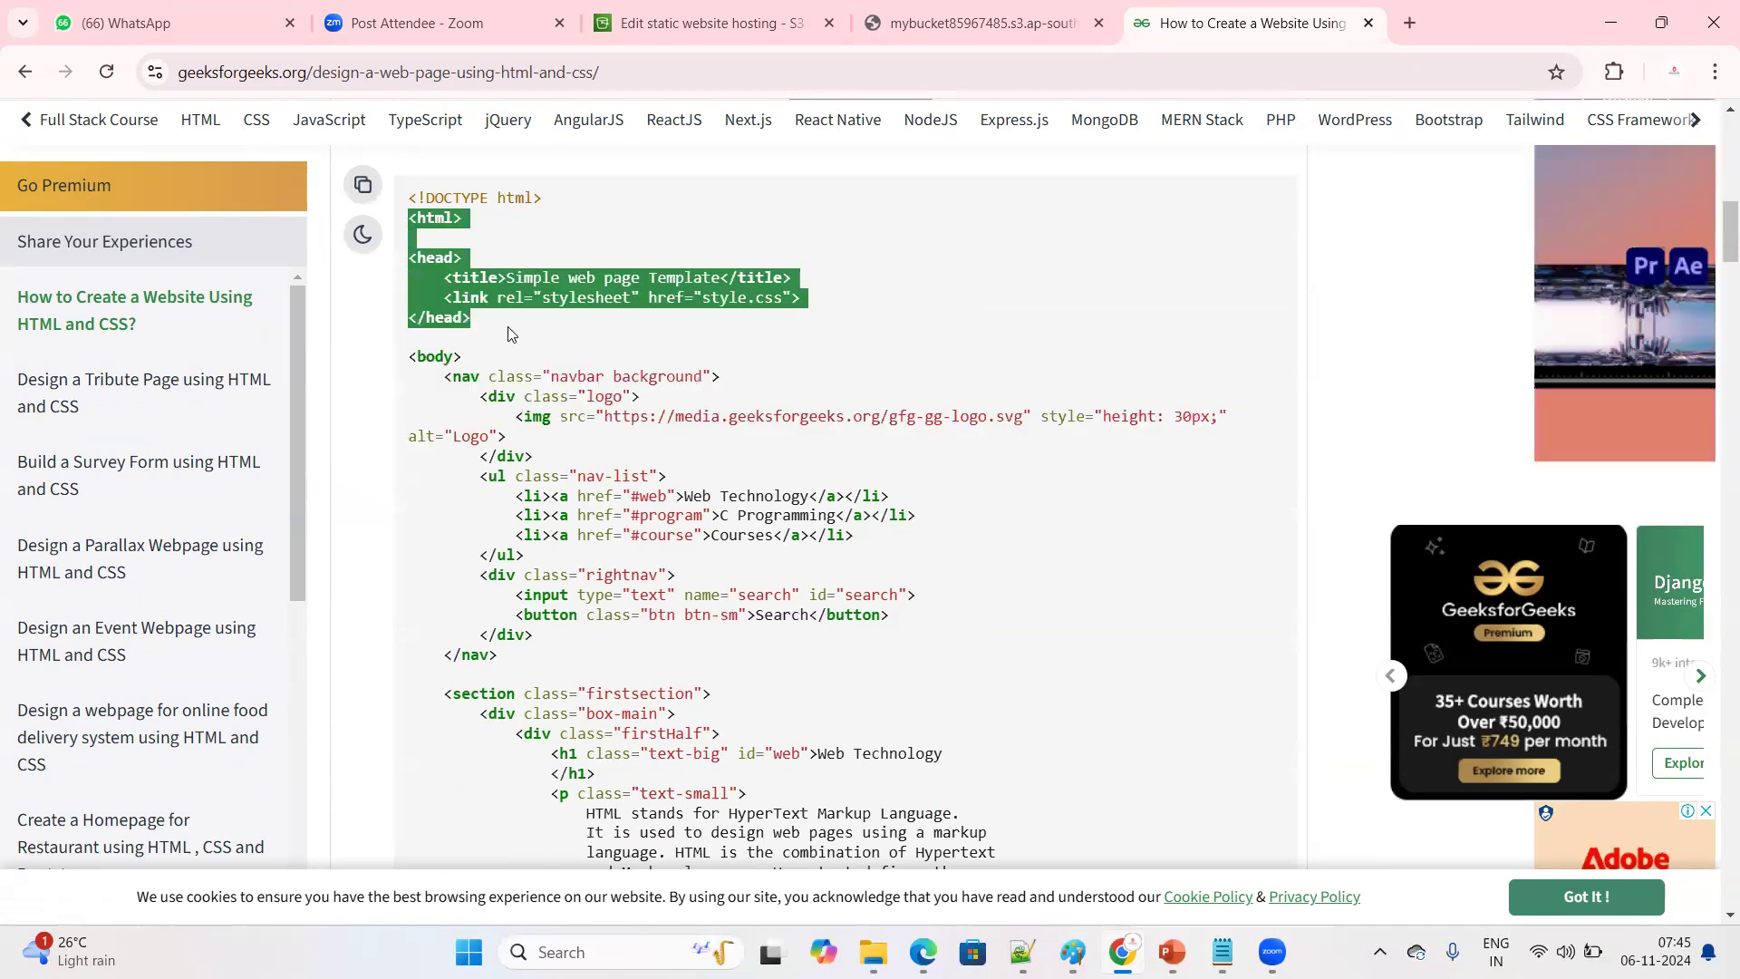
{"action": "left_click", "coordinate": [502, 339]}
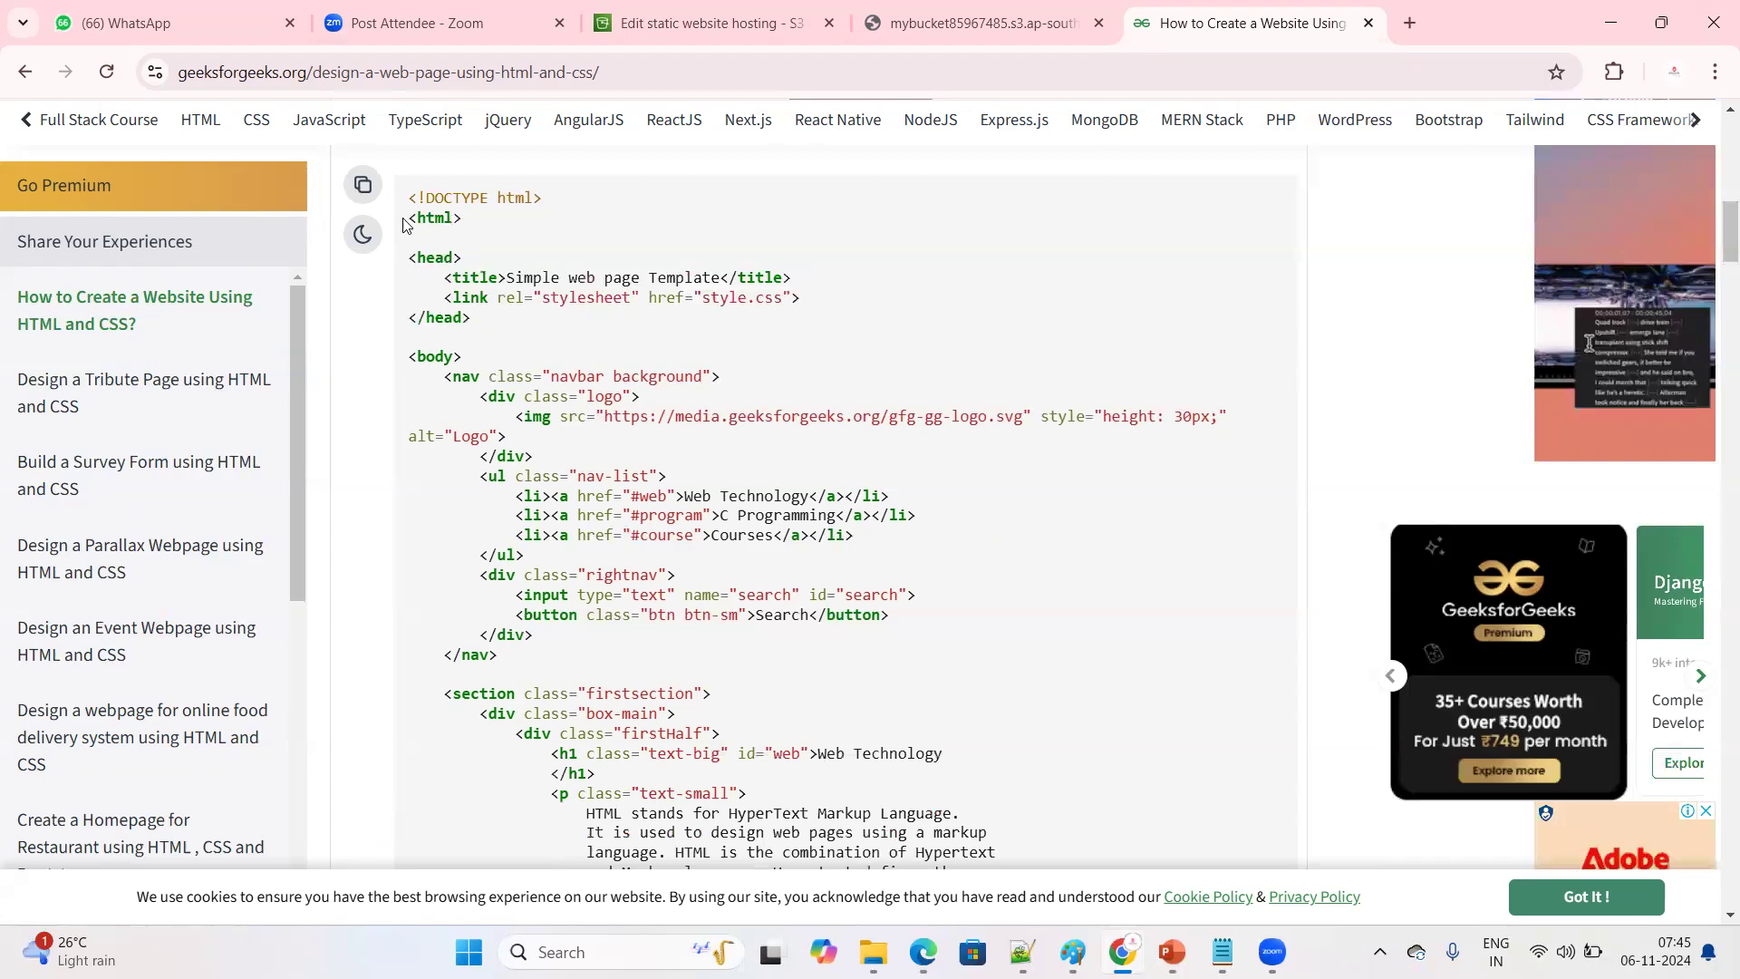
{"action": "left_click_drag", "start_coordinate": [410, 218], "coordinate": [494, 326]}
{"action": "right_click", "coordinate": [490, 274]}
{"action": "left_click", "coordinate": [542, 302]}
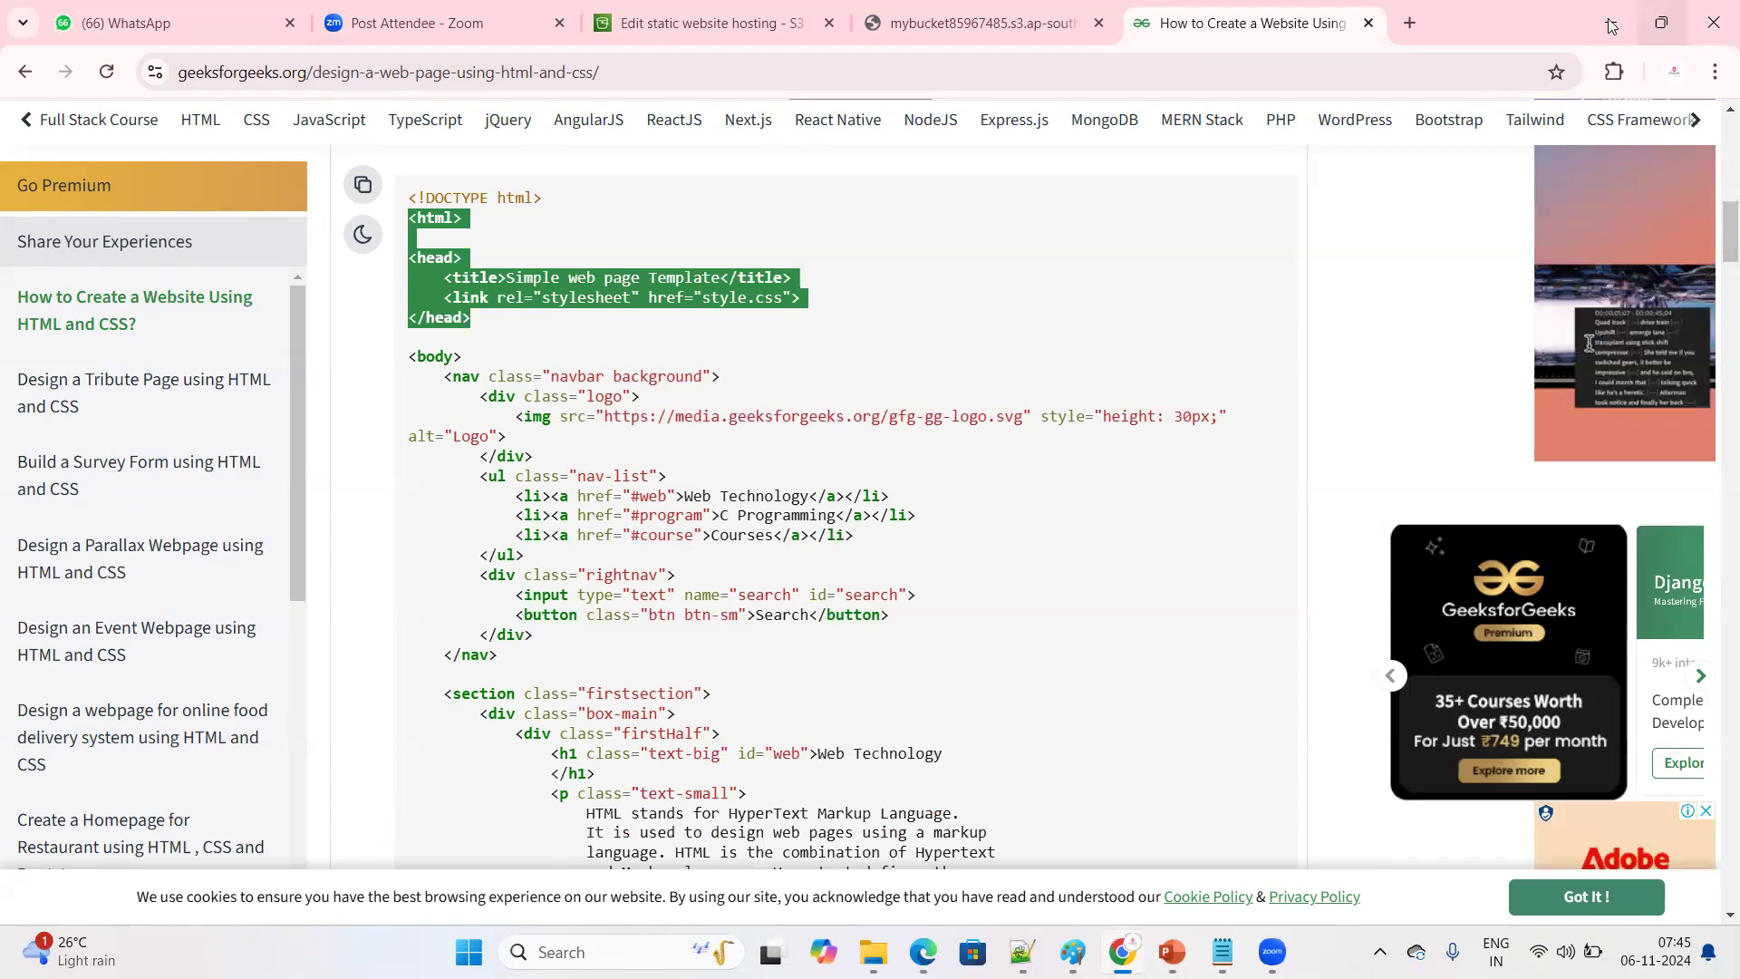
{"action": "left_click", "coordinate": [1610, 23]}
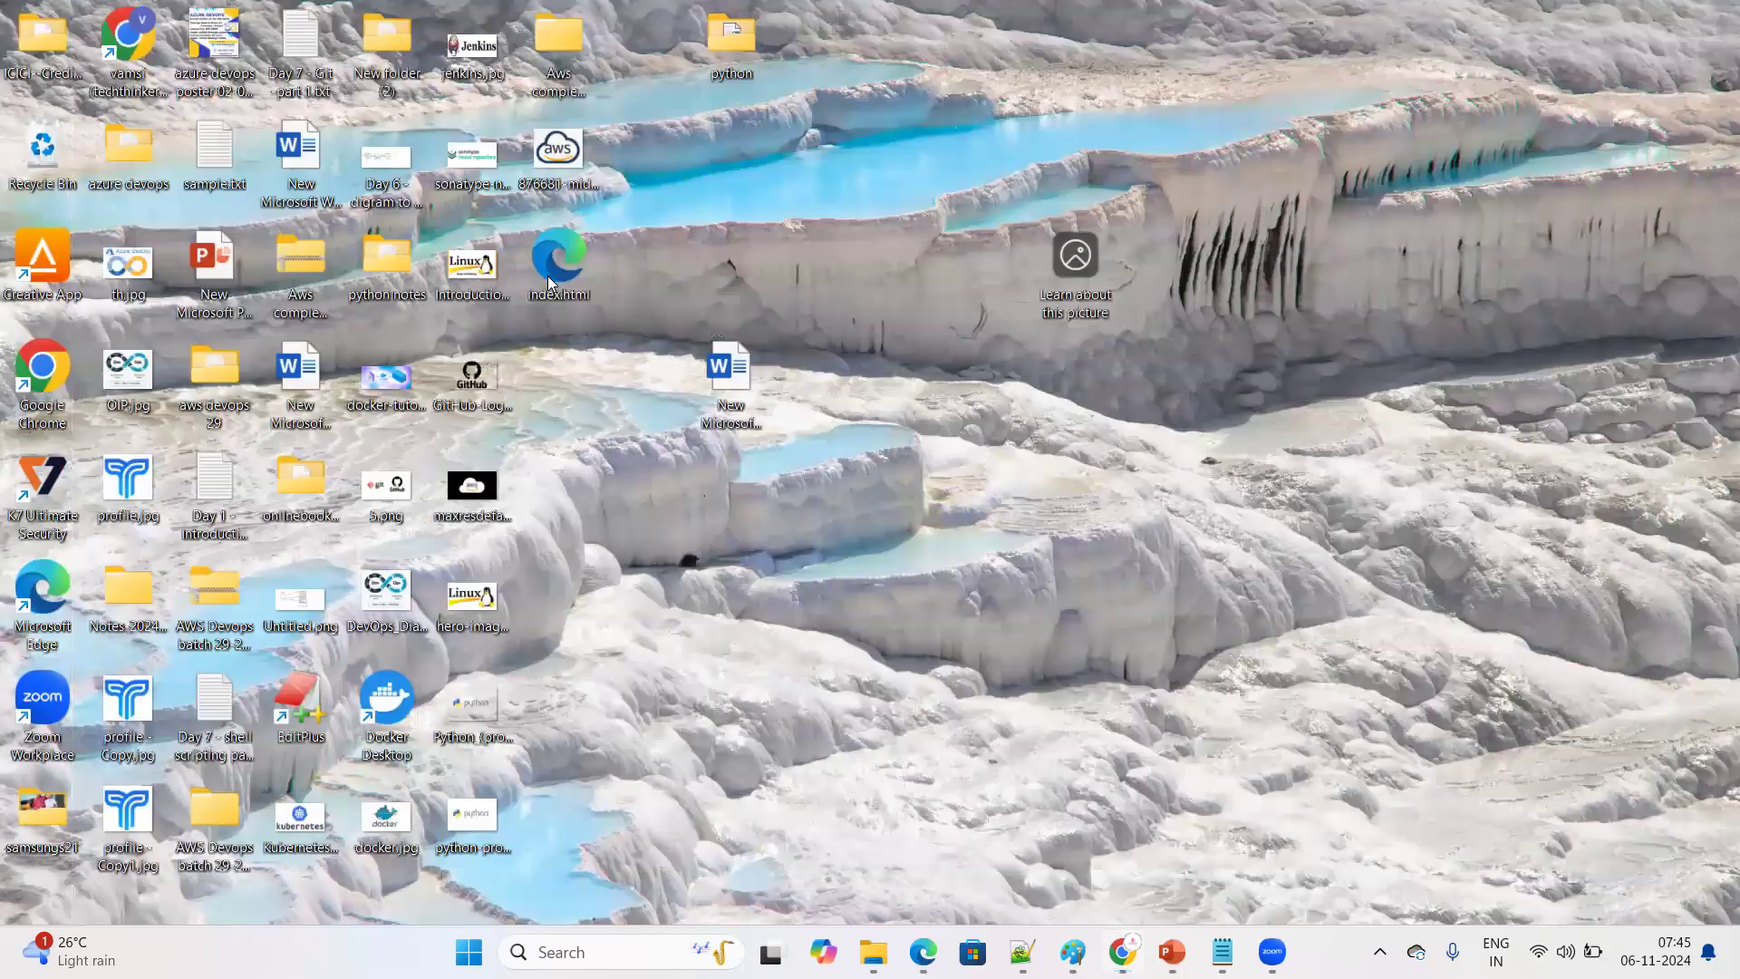
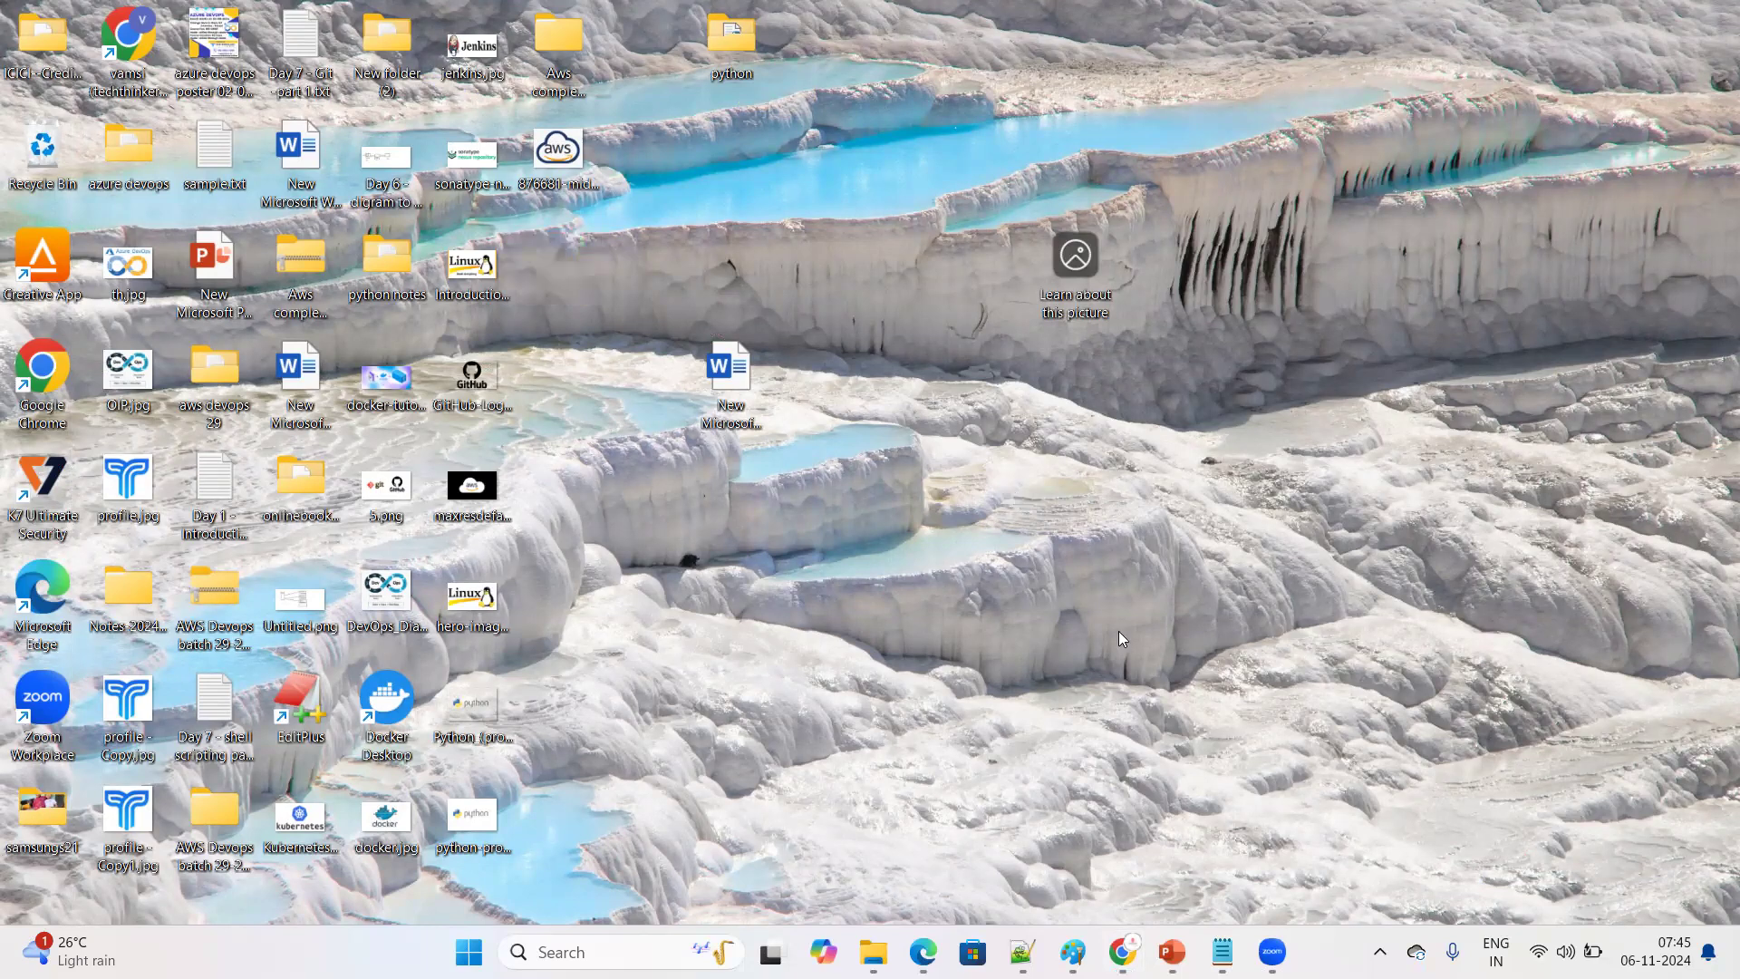
Create a new text document on the desktop
{"action": "right_click", "coordinate": [887, 257]}
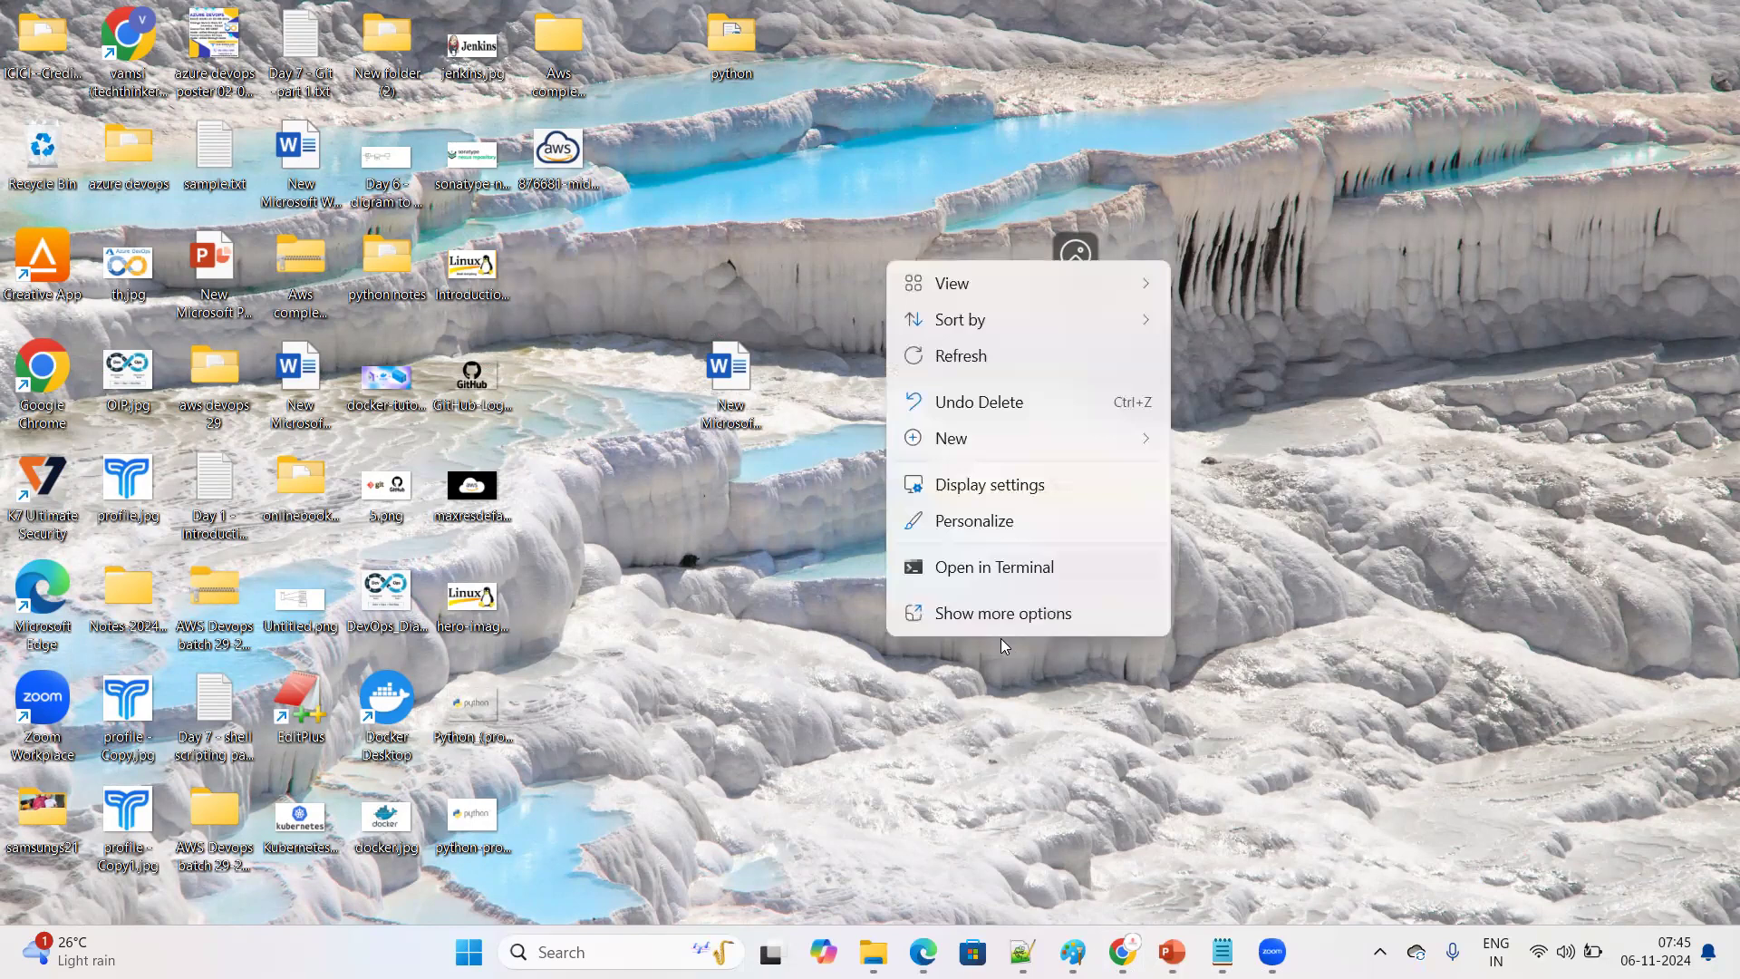
{"action": "left_click", "coordinate": [997, 615]}
{"action": "mouse_move", "coordinate": [976, 498]}
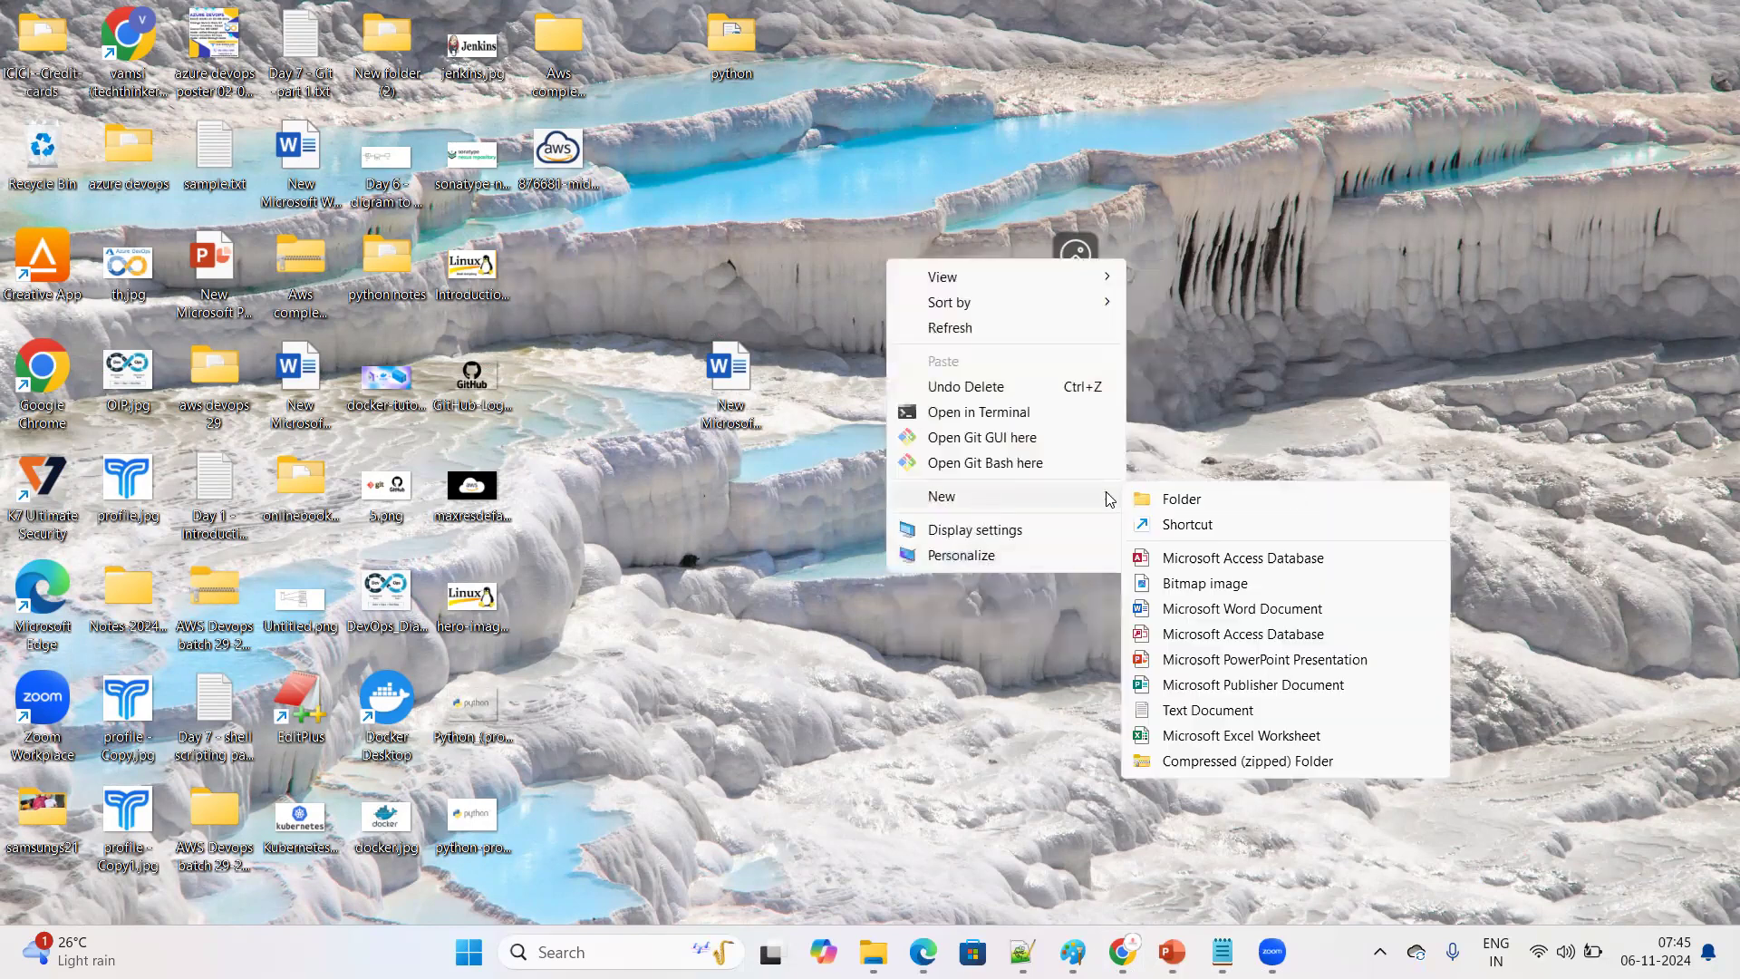
{"action": "left_click", "coordinate": [1208, 711]}
{"action": "left_click", "coordinate": [965, 451]}
Open the new text document in Notepad, dismissing the missing-file message, and paste the copied HTML code into it
{"action": "double_click", "coordinate": [919, 307]}
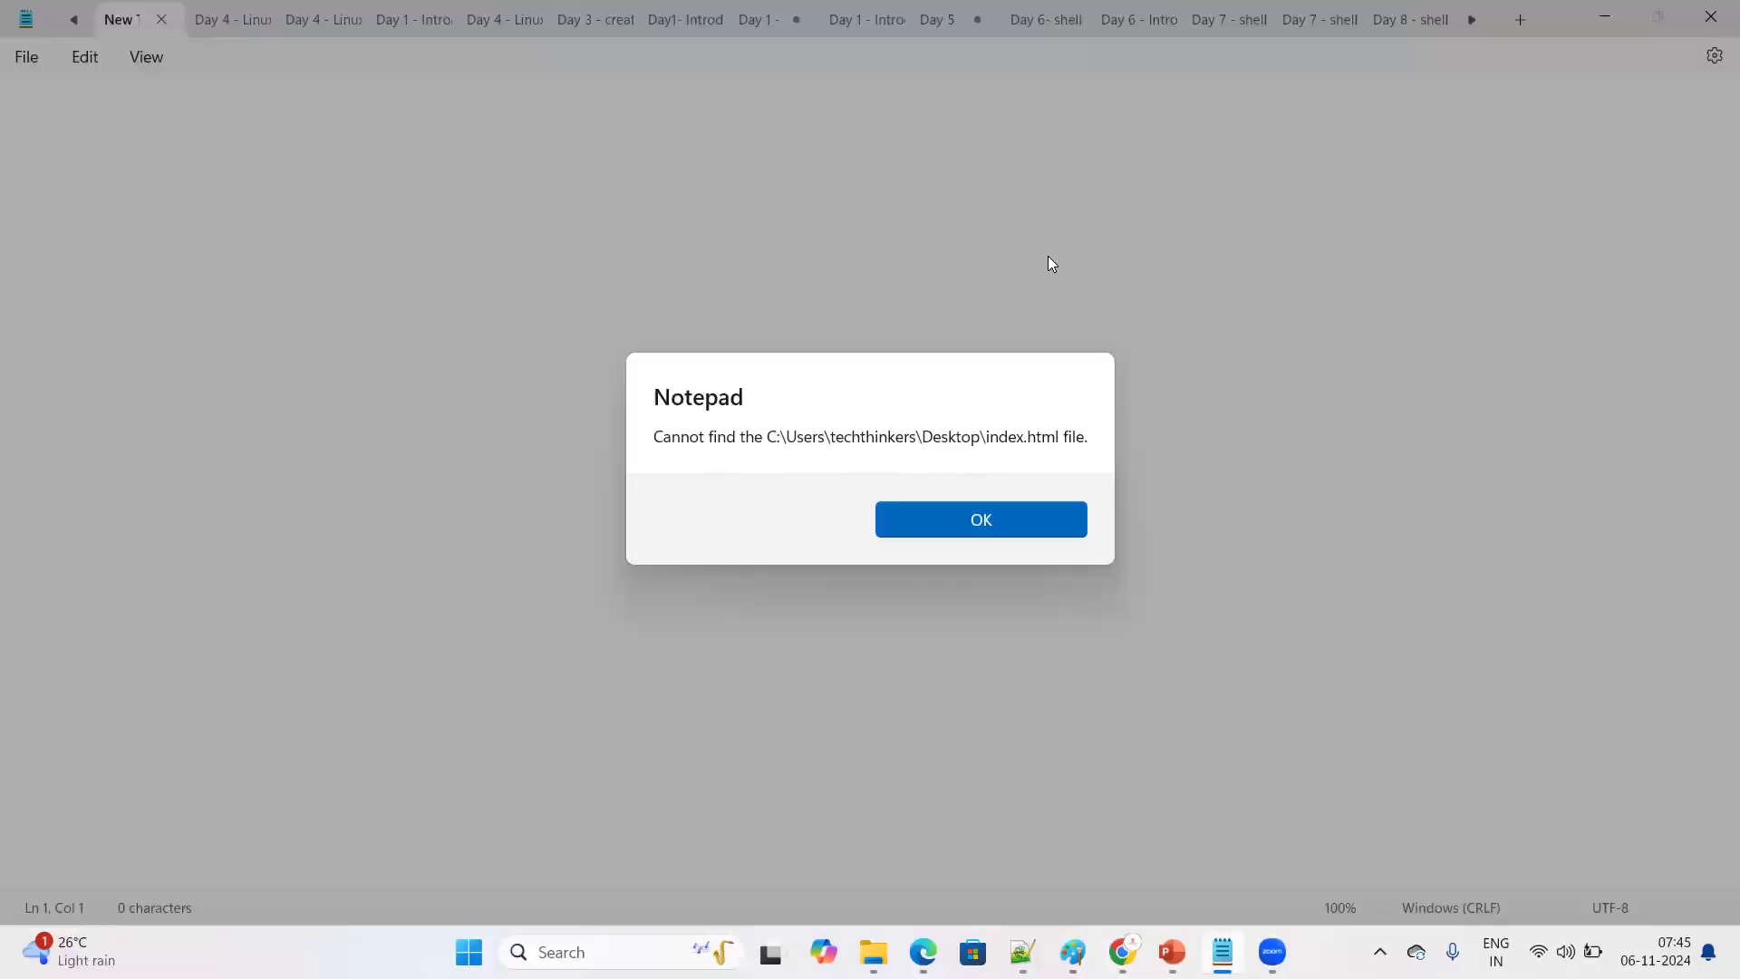
{"action": "left_click", "coordinate": [1030, 530]}
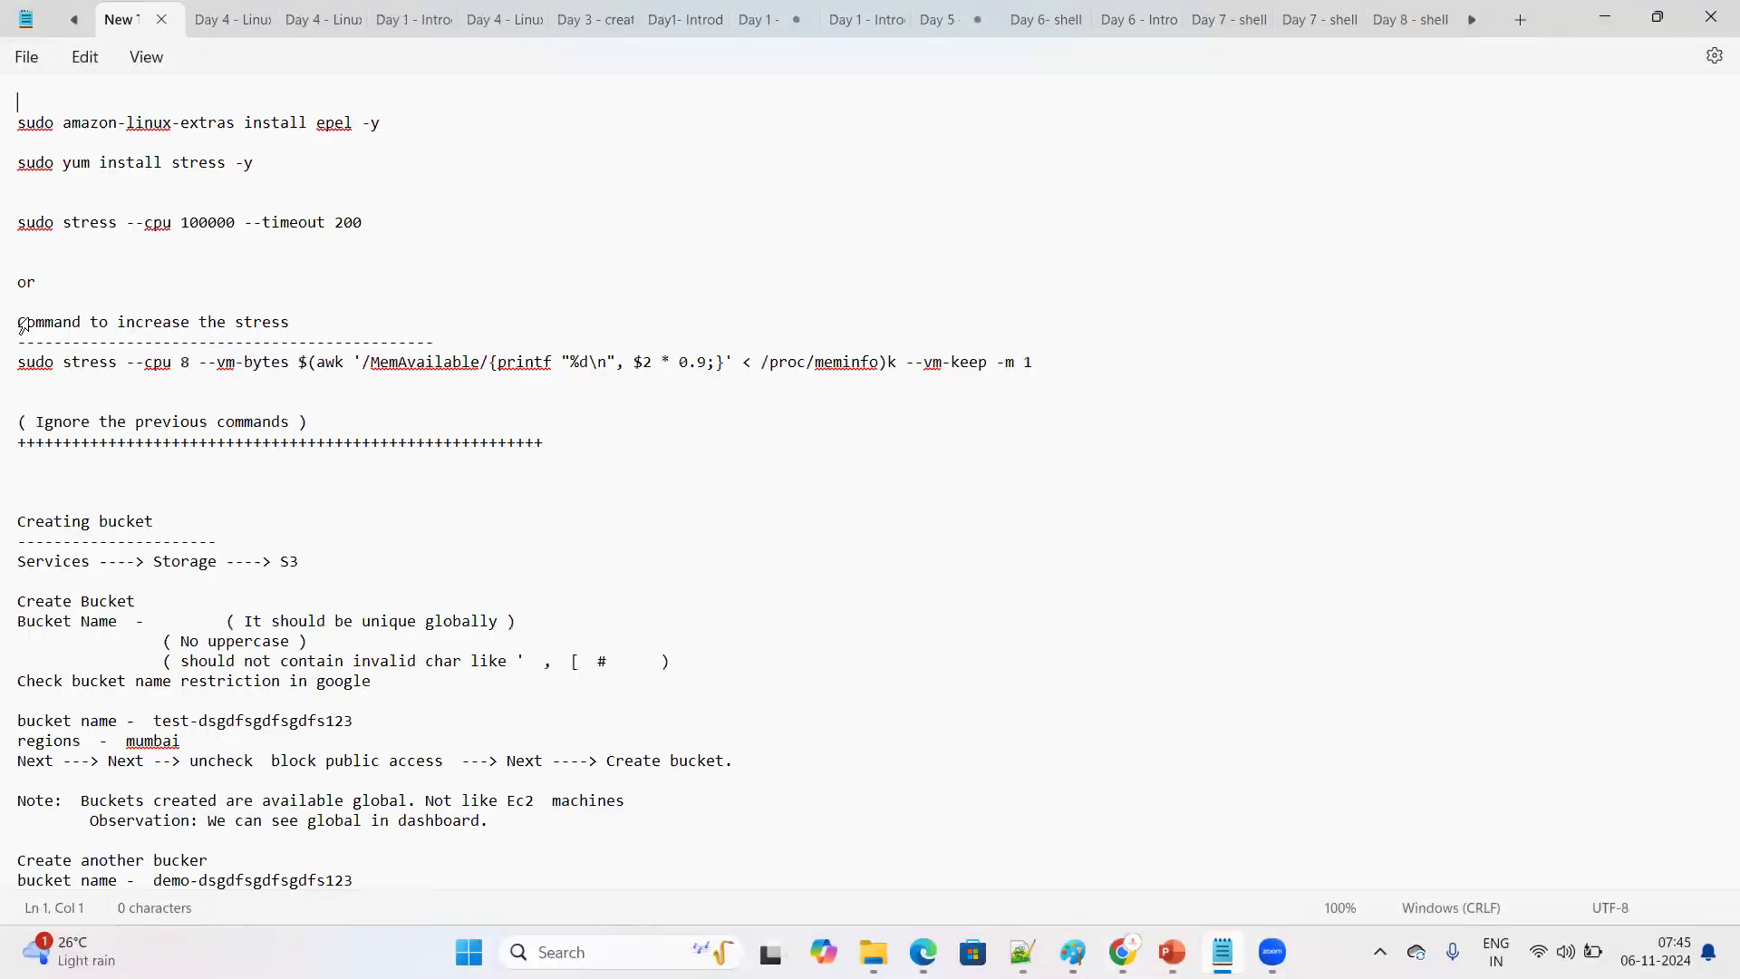
{"action": "left_click", "coordinate": [1664, 13]}
{"action": "left_click", "coordinate": [1618, 14]}
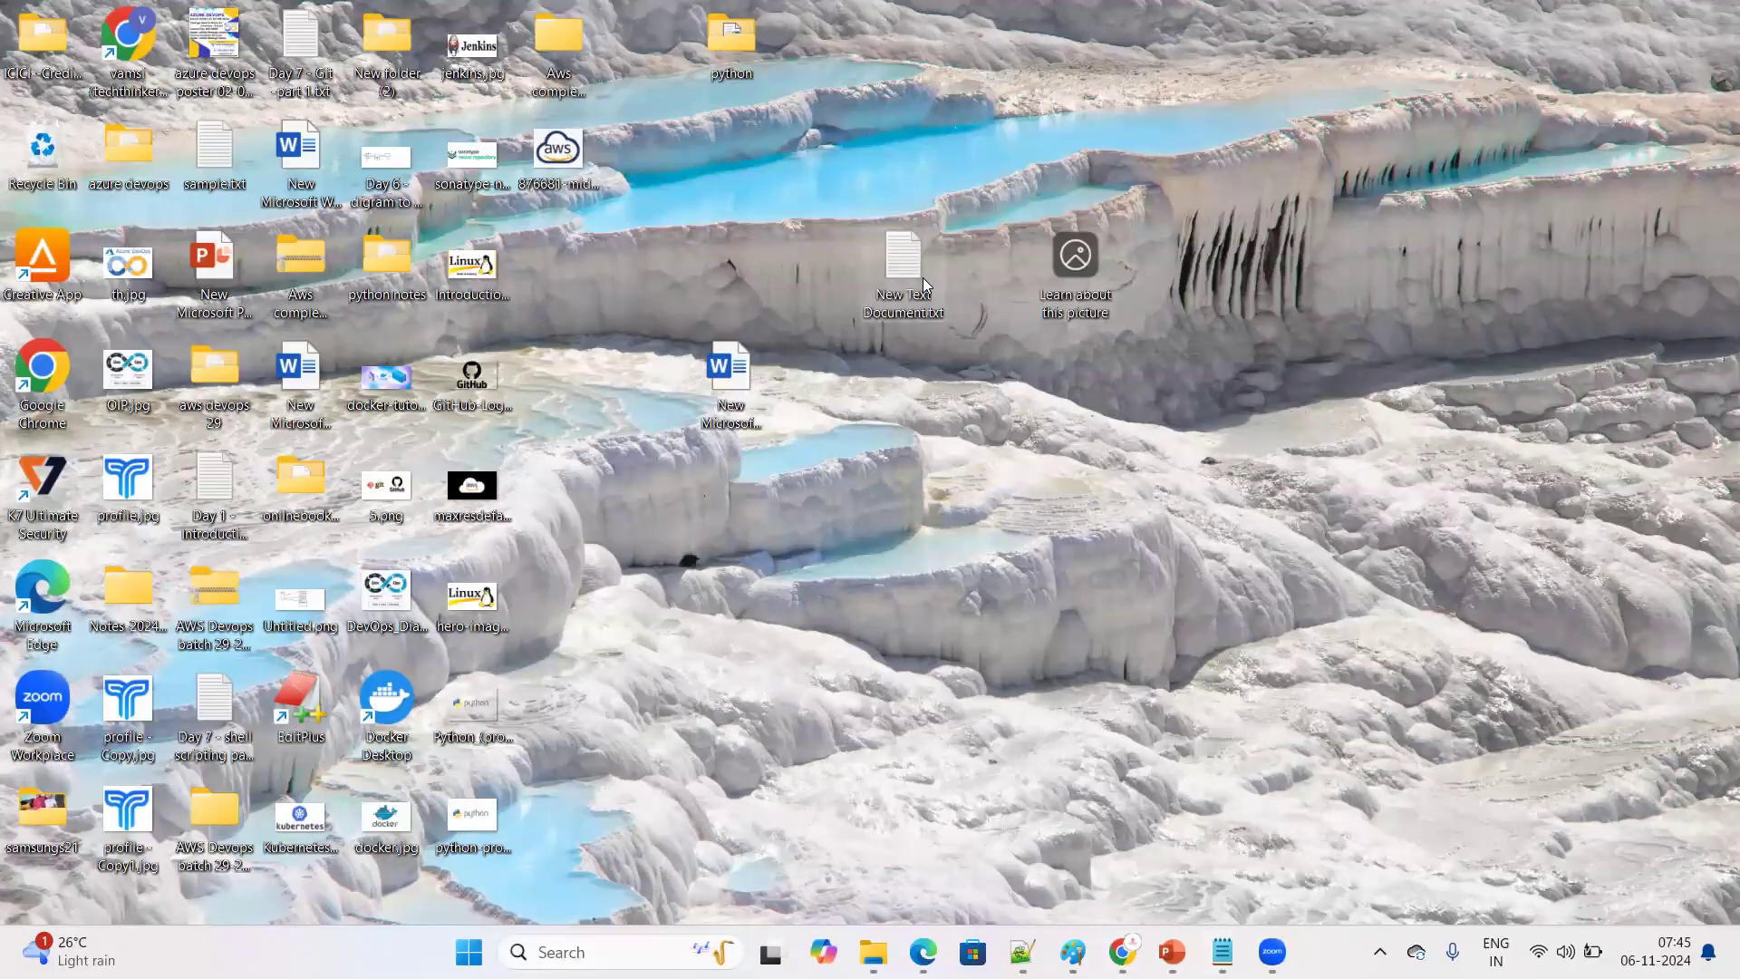
{"action": "double_click", "coordinate": [923, 277]}
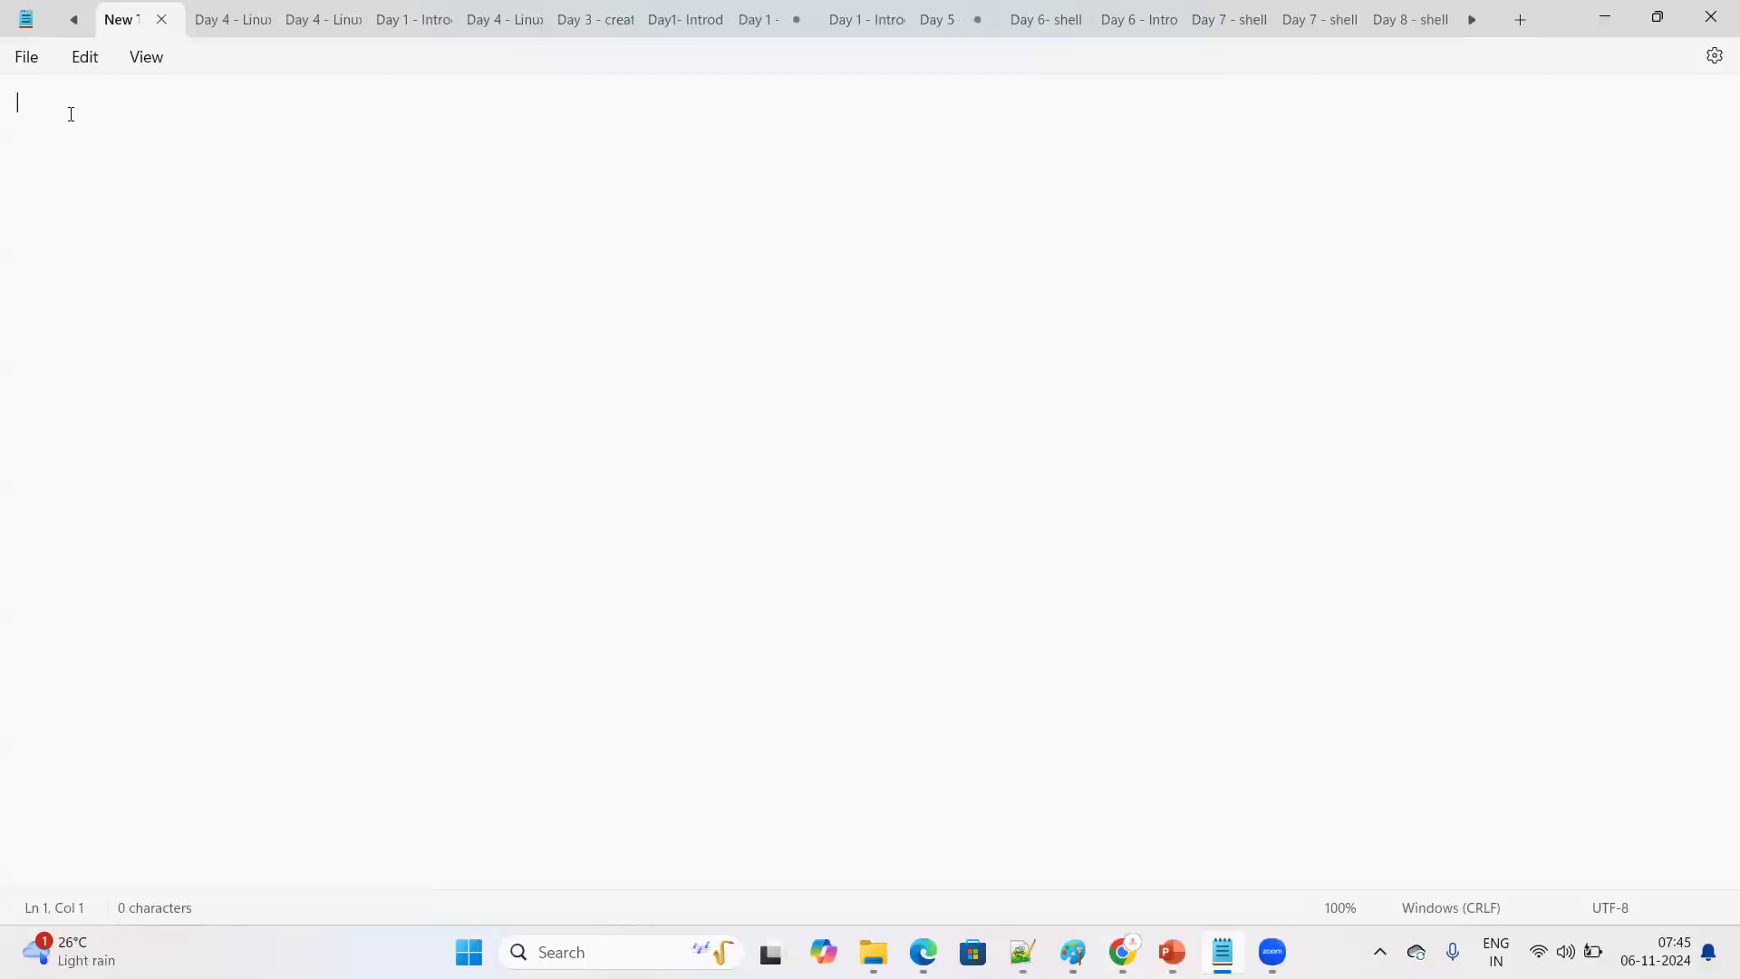
{"action": "type", "text": "<html>  <head>     <title>Simple web page Template</title>     <link rel=\"stylesheet\" href=\"style.css\"> </head>"}
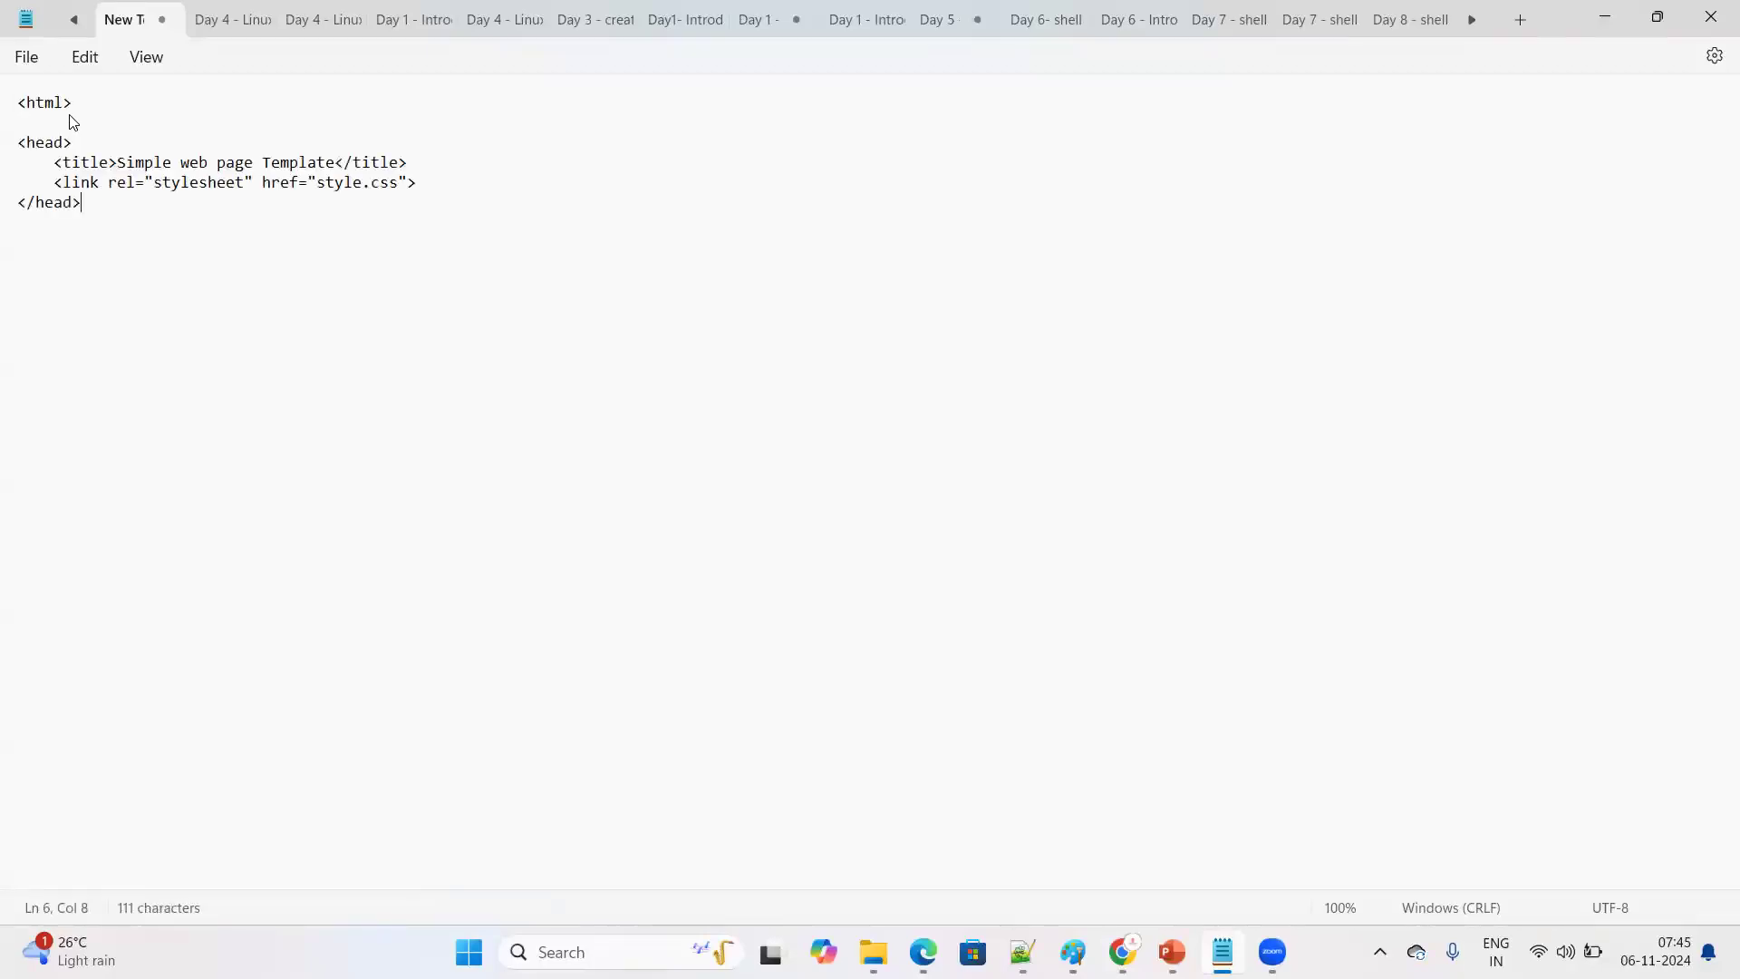
{"action": "scroll", "coordinate": [186, 428], "scroll_direction": "up", "scroll_amount": 7, "text": "ctrl"}
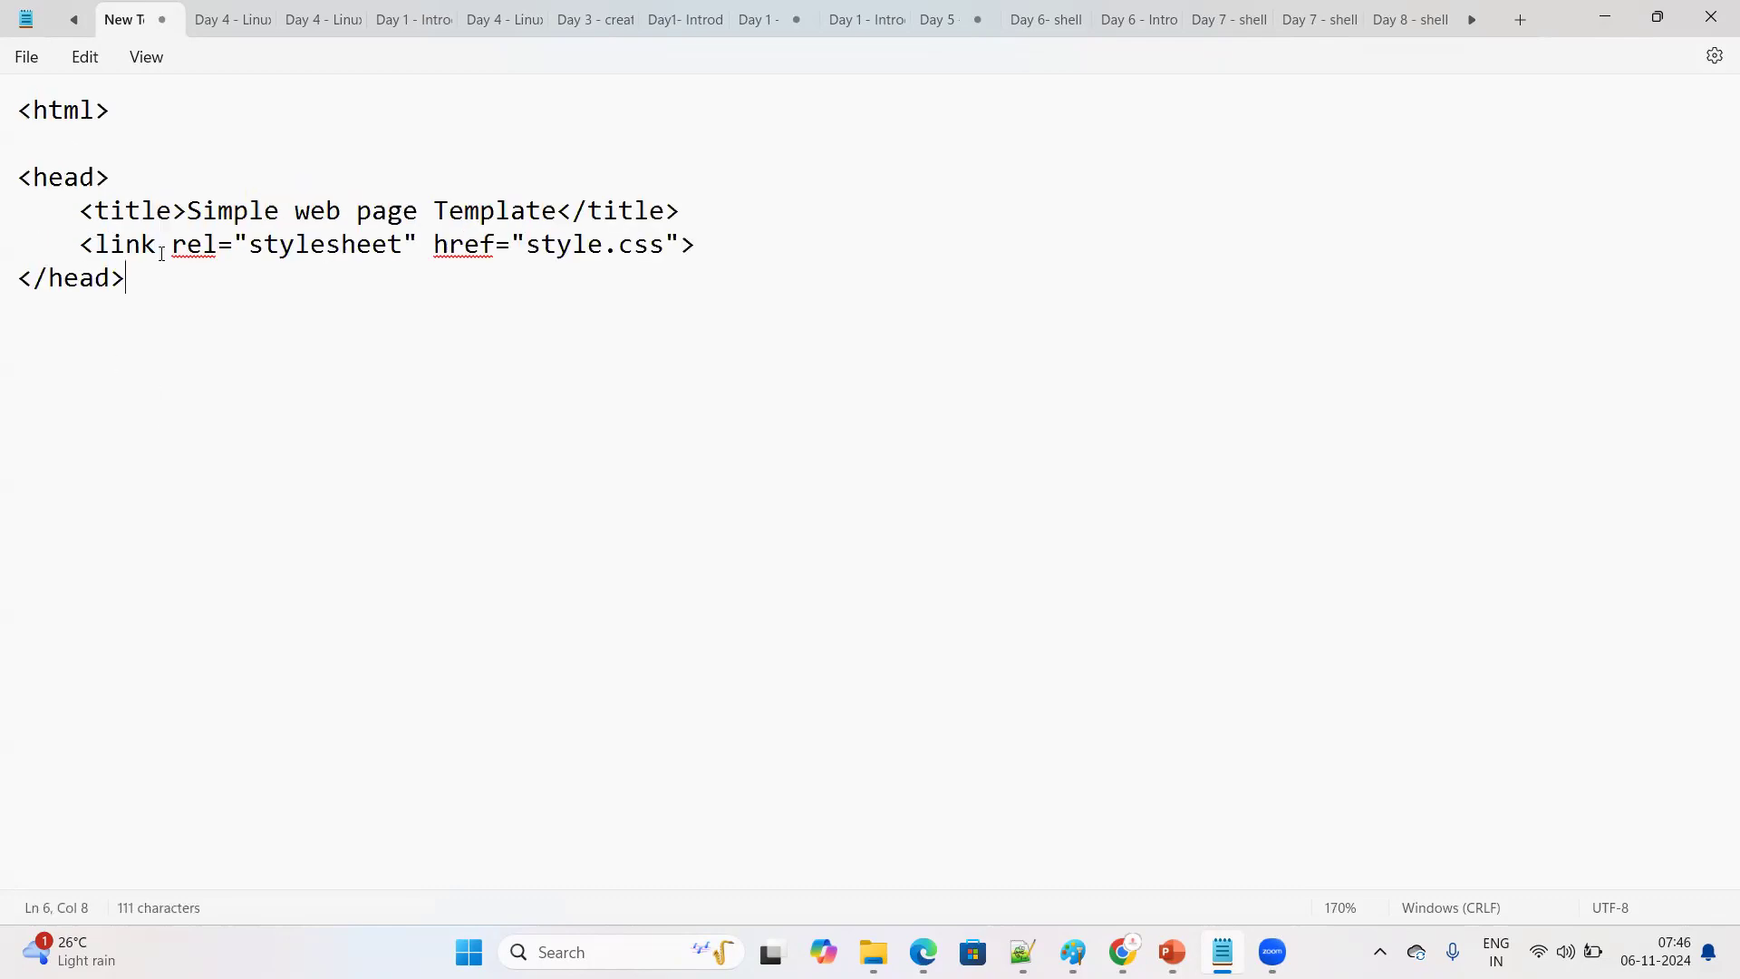
Add a closing </html> tag a few lines below </head> by copying the opening tag and inserting a slash
{"action": "key", "text": "Return"}
{"action": "left_click_drag", "start_coordinate": [159, 120], "coordinate": [5, 123]}
{"action": "key", "text": "ctrl+c"}
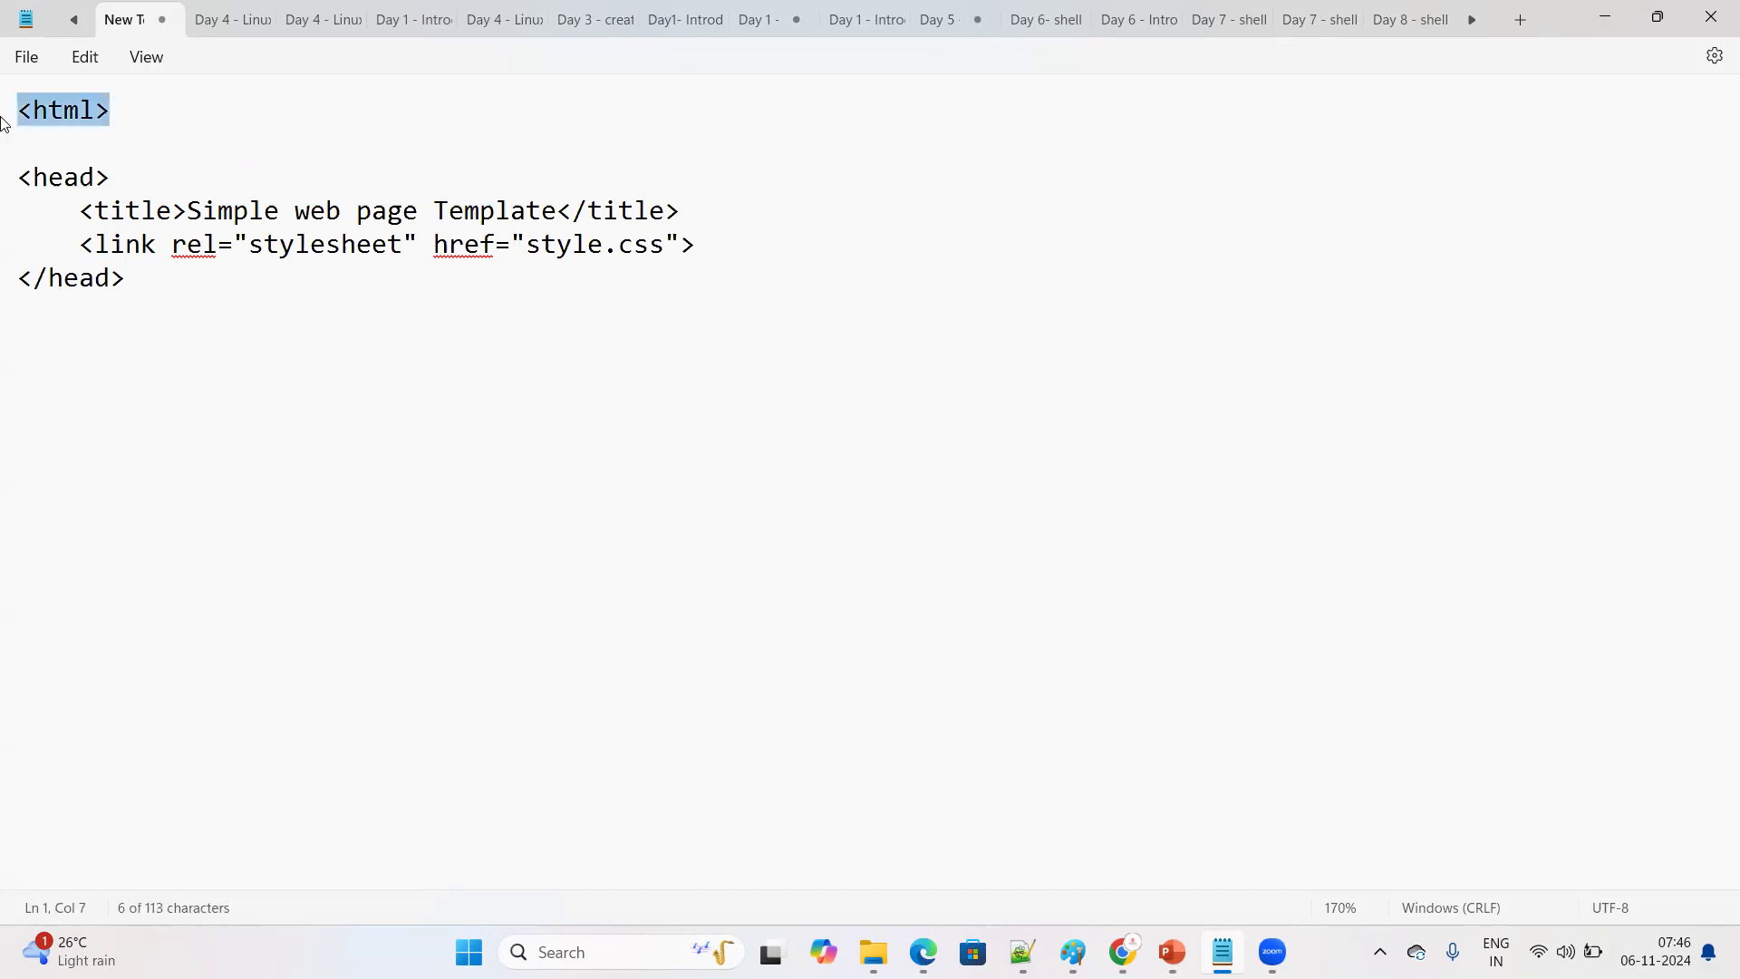
{"action": "left_click", "coordinate": [142, 281]}
{"action": "key", "text": "Return"}
{"action": "key", "text": "Return"}
{"action": "key", "text": "Return"}
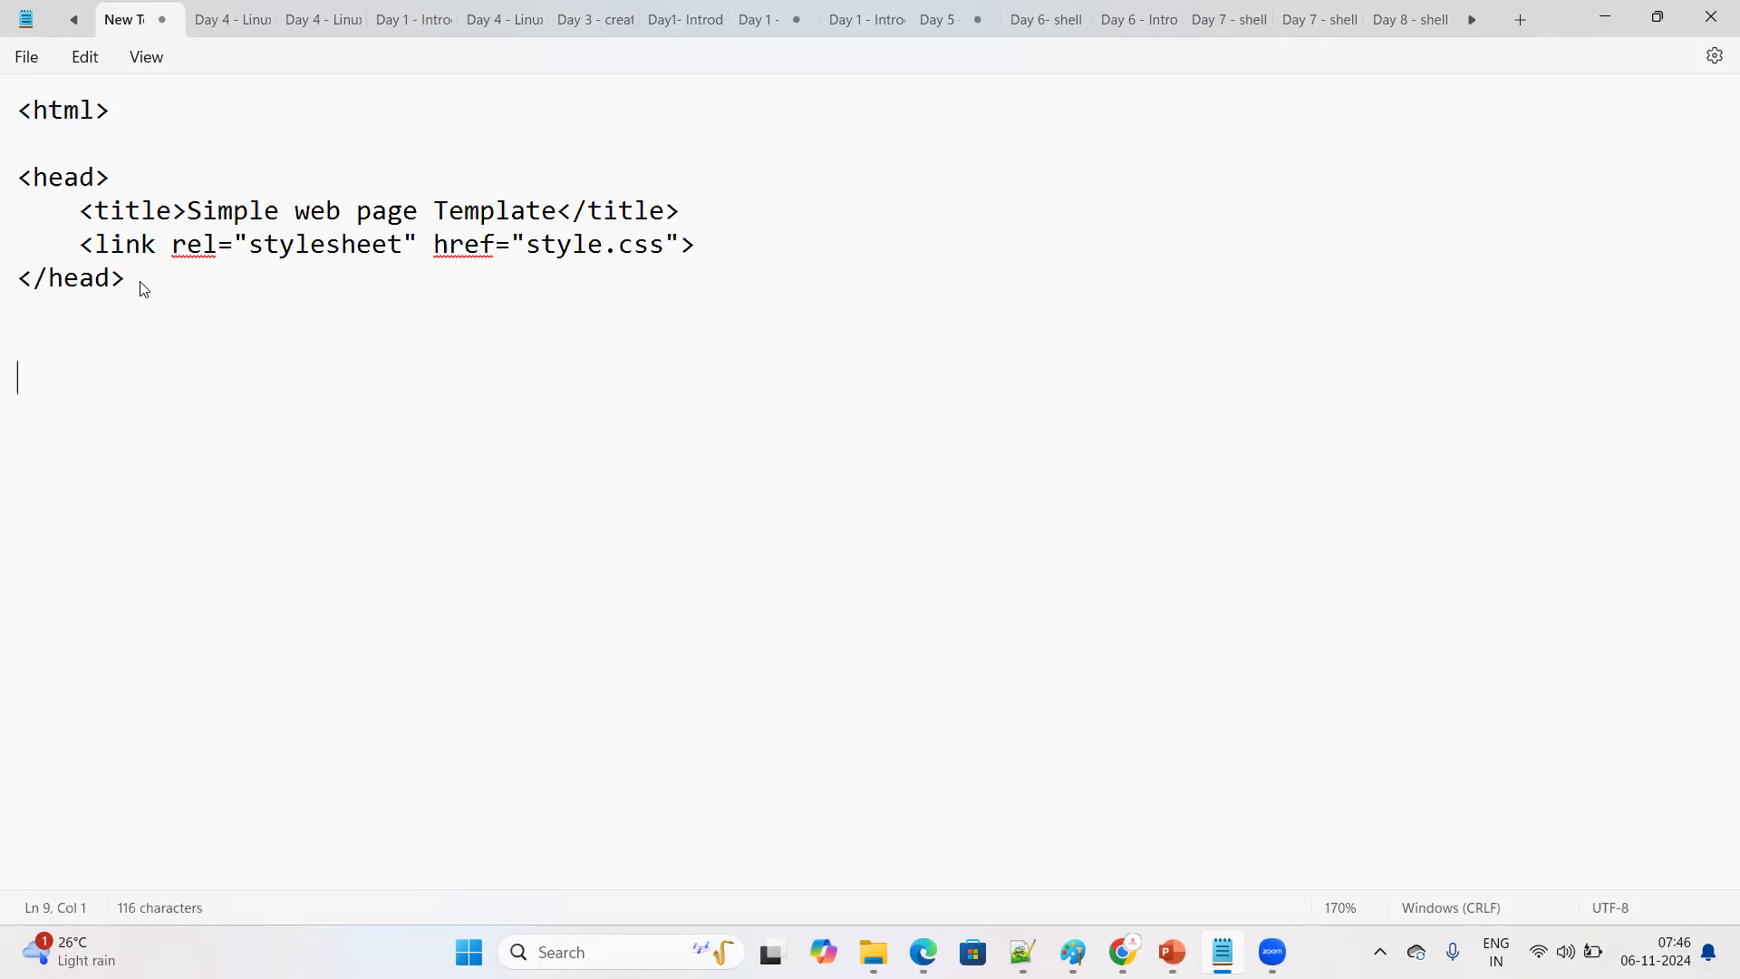
{"action": "key", "text": "ctrl+v"}
{"action": "left_click_drag", "start_coordinate": [134, 115], "coordinate": [5, 129]}
{"action": "left_click_drag", "start_coordinate": [130, 382], "coordinate": [9, 381]}
{"action": "left_click", "coordinate": [42, 379]}
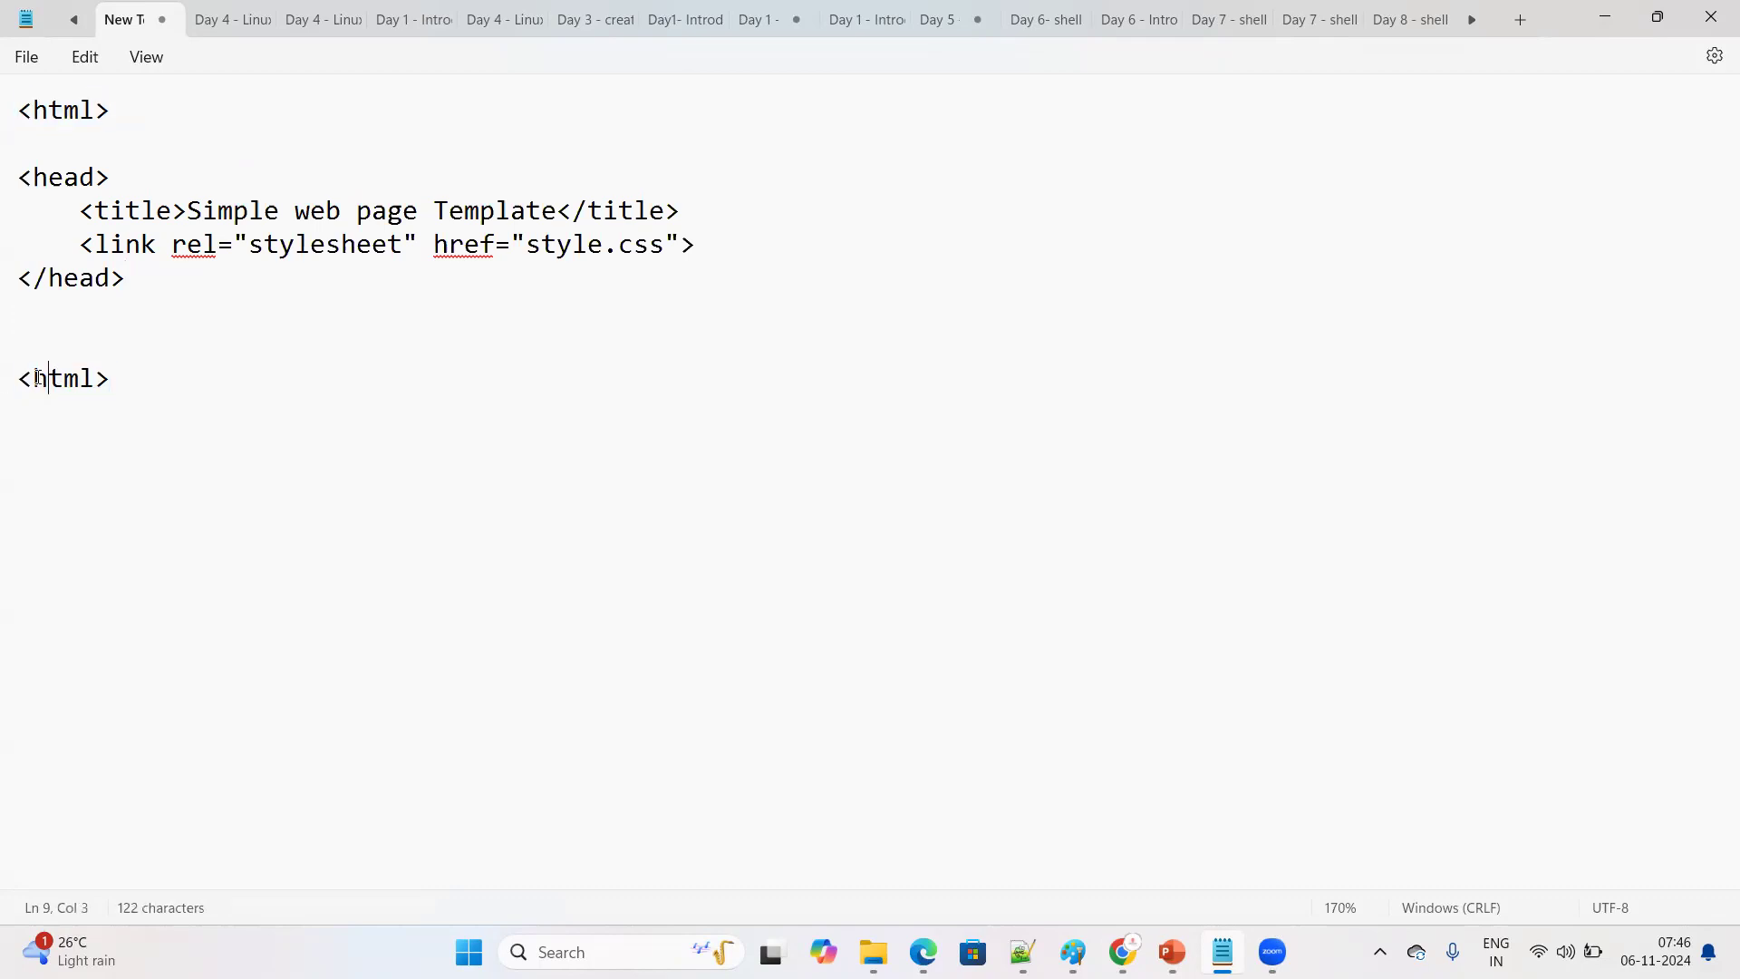
{"action": "left_click", "coordinate": [33, 379]}
{"action": "type", "text": "/"}
Delete the style.css link line from the head section and put </head> at the start of its own line after a blank line
{"action": "left_click_drag", "start_coordinate": [128, 112], "coordinate": [3, 118]}
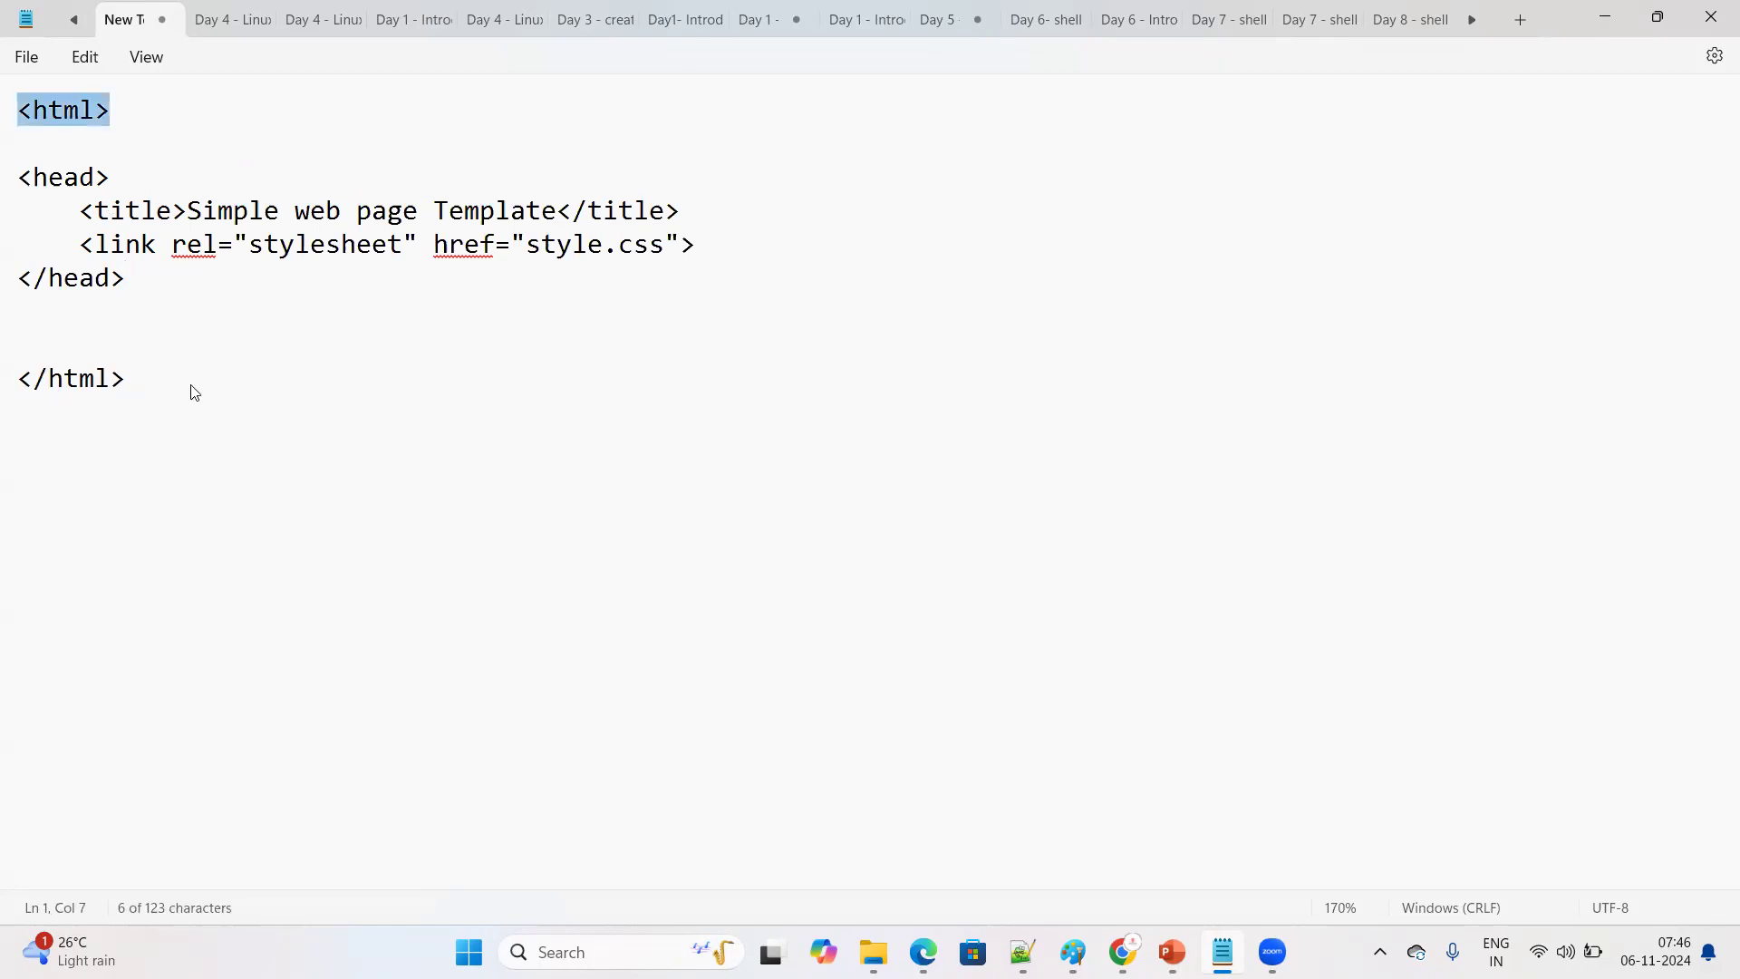
{"action": "left_click_drag", "start_coordinate": [194, 392], "coordinate": [4, 384]}
{"action": "left_click_drag", "start_coordinate": [127, 179], "coordinate": [3, 187]}
{"action": "left_click_drag", "start_coordinate": [162, 294], "coordinate": [19, 285]}
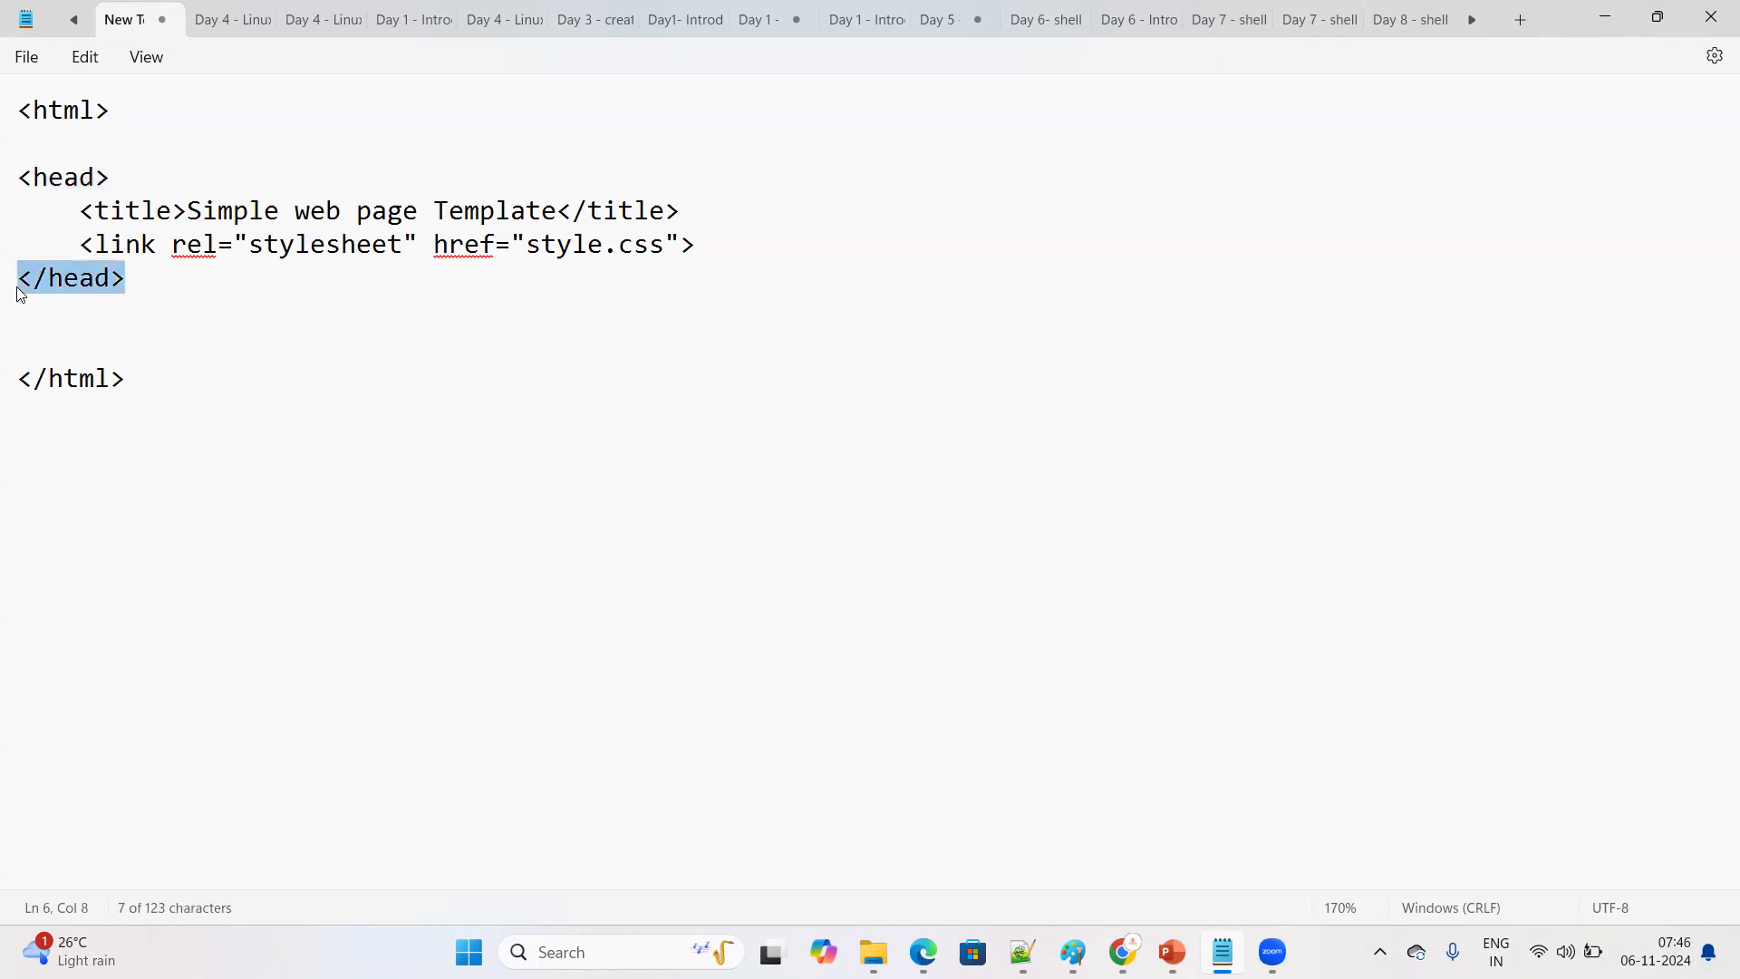
{"action": "mouse_move", "coordinate": [710, 252]}
{"action": "left_mouse_down"}
{"action": "mouse_move", "coordinate": [357, 247]}
{"action": "mouse_move", "coordinate": [87, 213]}
{"action": "mouse_move", "coordinate": [93, 226]}
{"action": "left_mouse_up"}
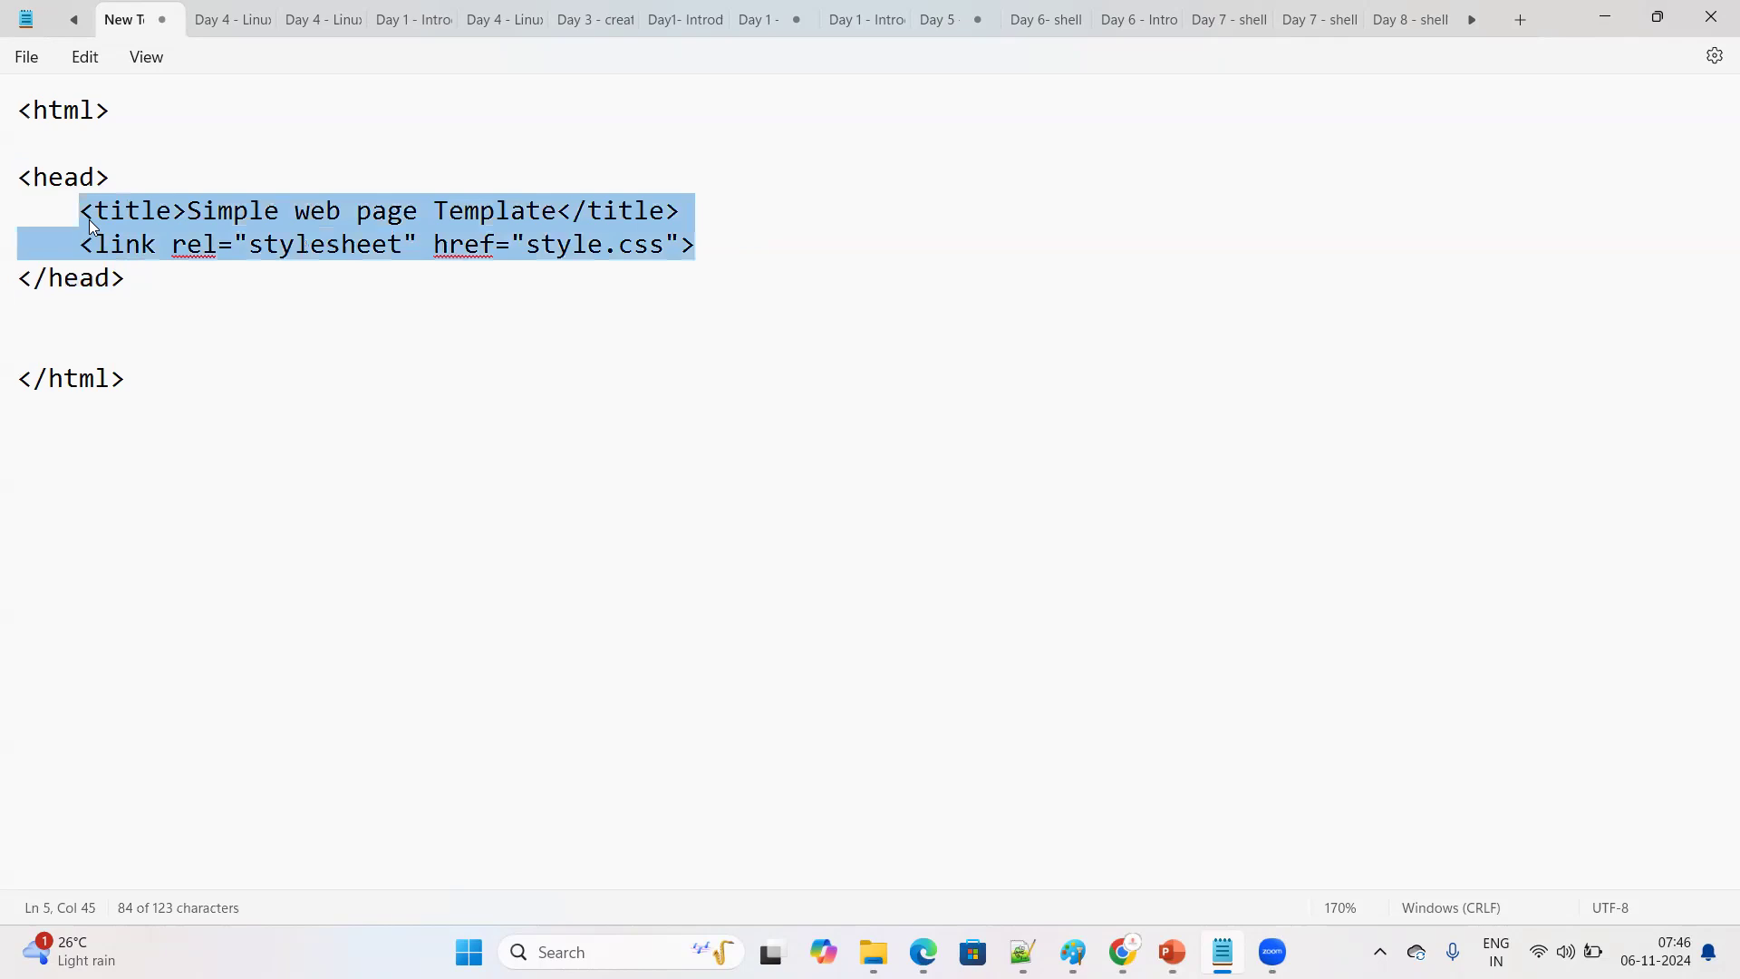
{"action": "left_click", "coordinate": [294, 278]}
{"action": "left_click_drag", "start_coordinate": [81, 245], "coordinate": [680, 267]}
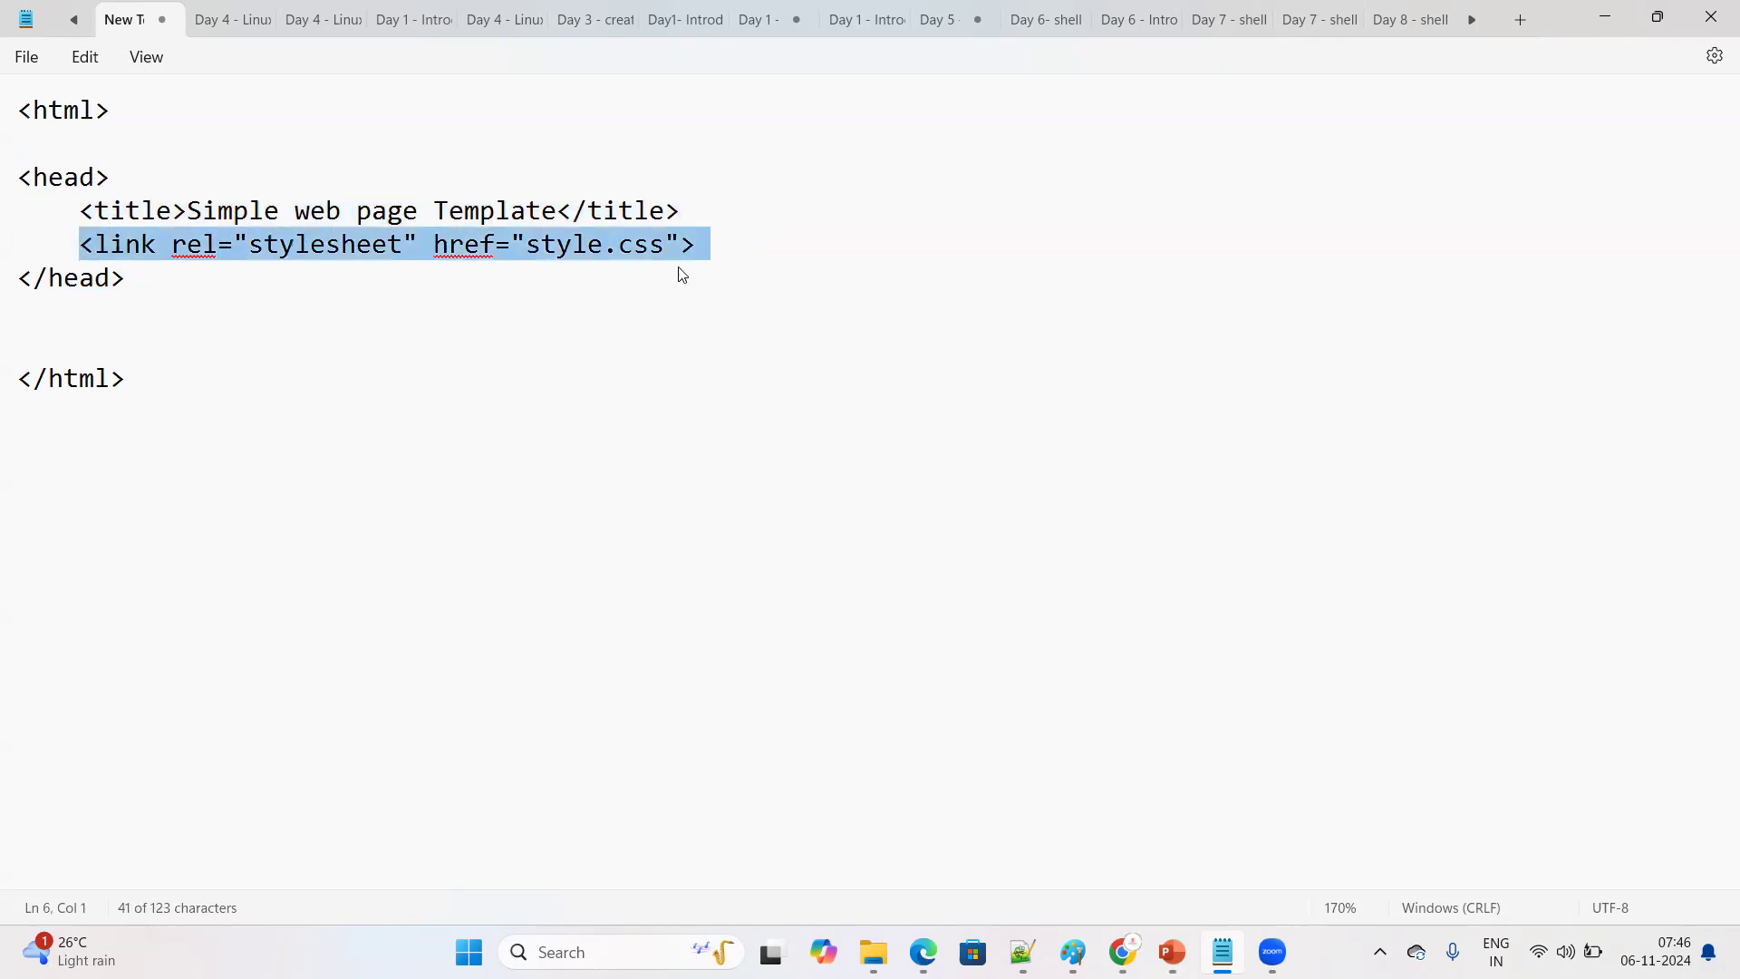
{"action": "key", "text": "BackSpace"}
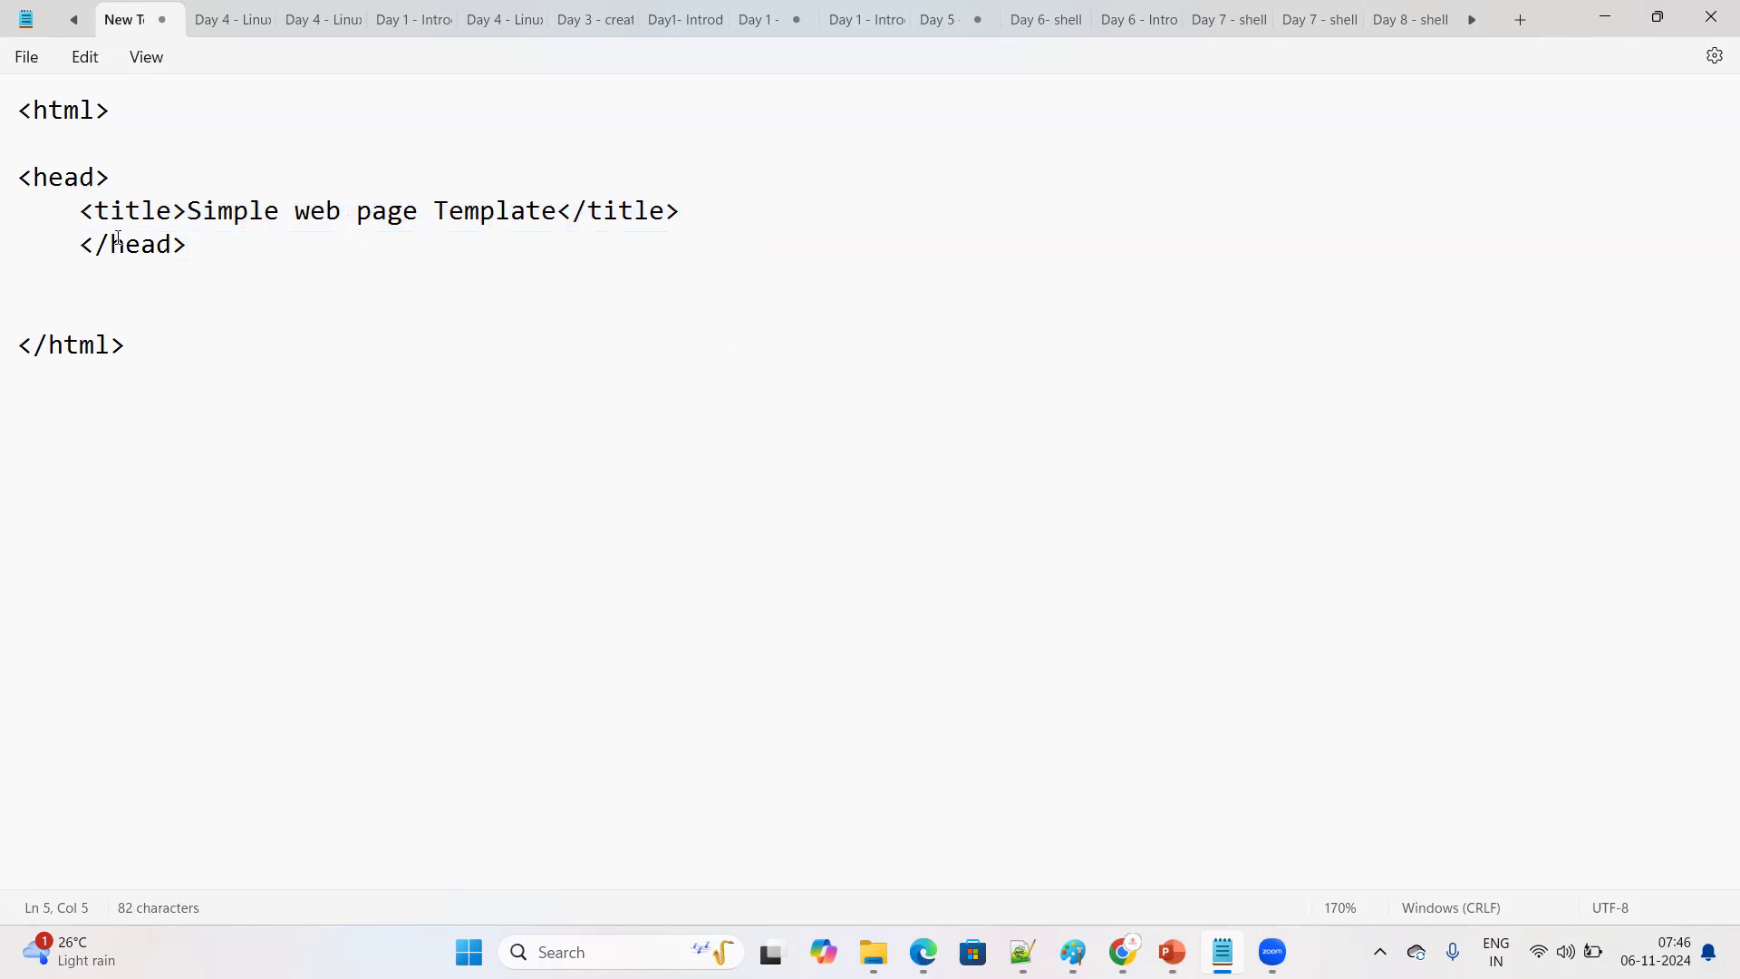
{"action": "key", "text": "BackSpace"}
{"action": "key", "text": "BackSpace"}
{"action": "key", "text": "BackSpace"}
{"action": "key", "text": "BackSpace"}
{"action": "key", "text": "Return"}
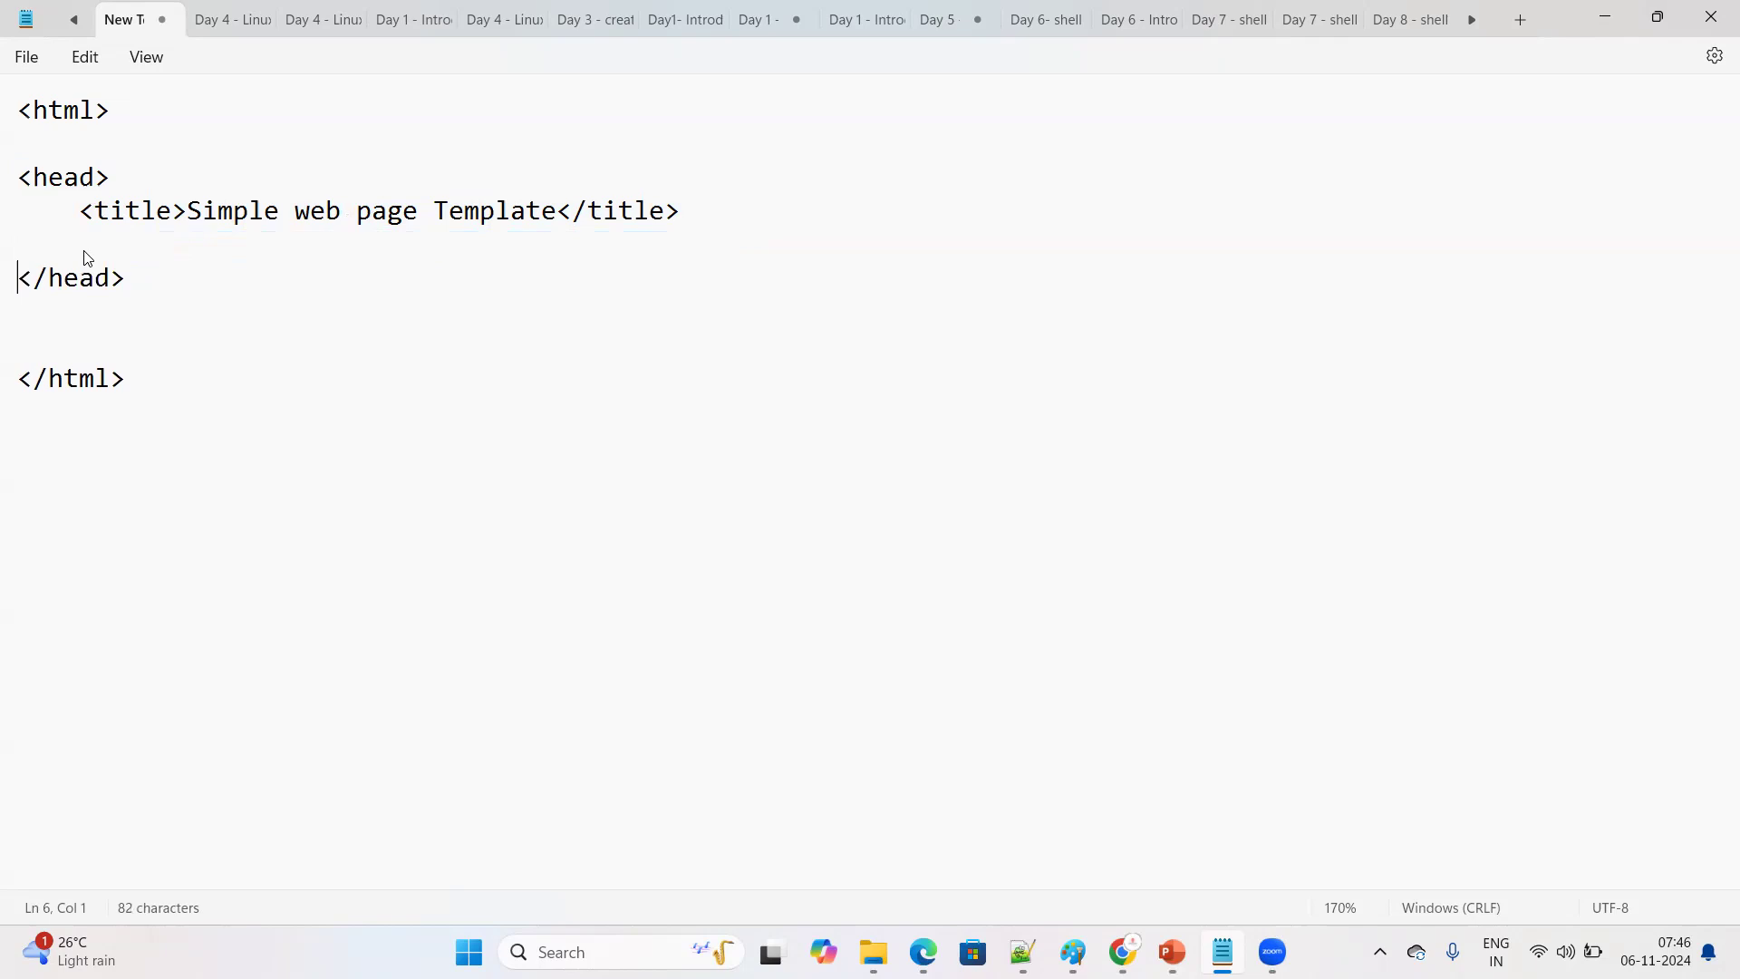
Insert a line break before the title element so it starts on its own unindented line inside the head section
{"action": "left_click_drag", "start_coordinate": [5, 107], "coordinate": [110, 110]}
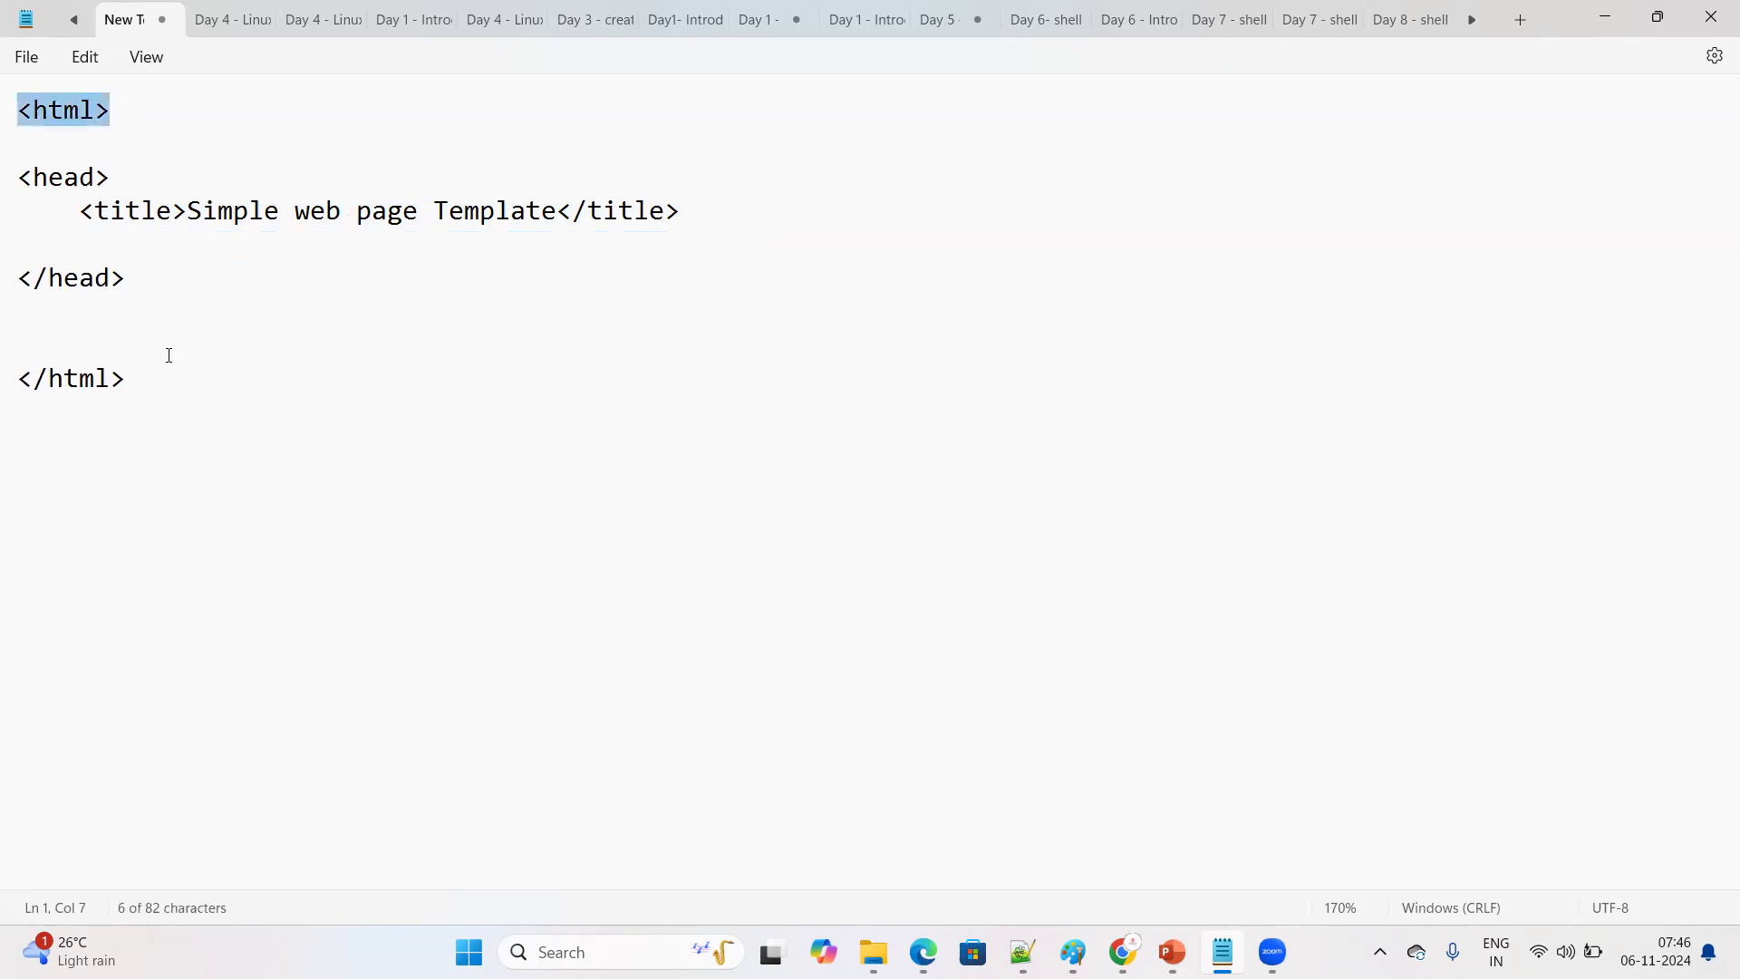
{"action": "left_click", "coordinate": [158, 388]}
{"action": "left_click", "coordinate": [4, 389], "text": "shift"}
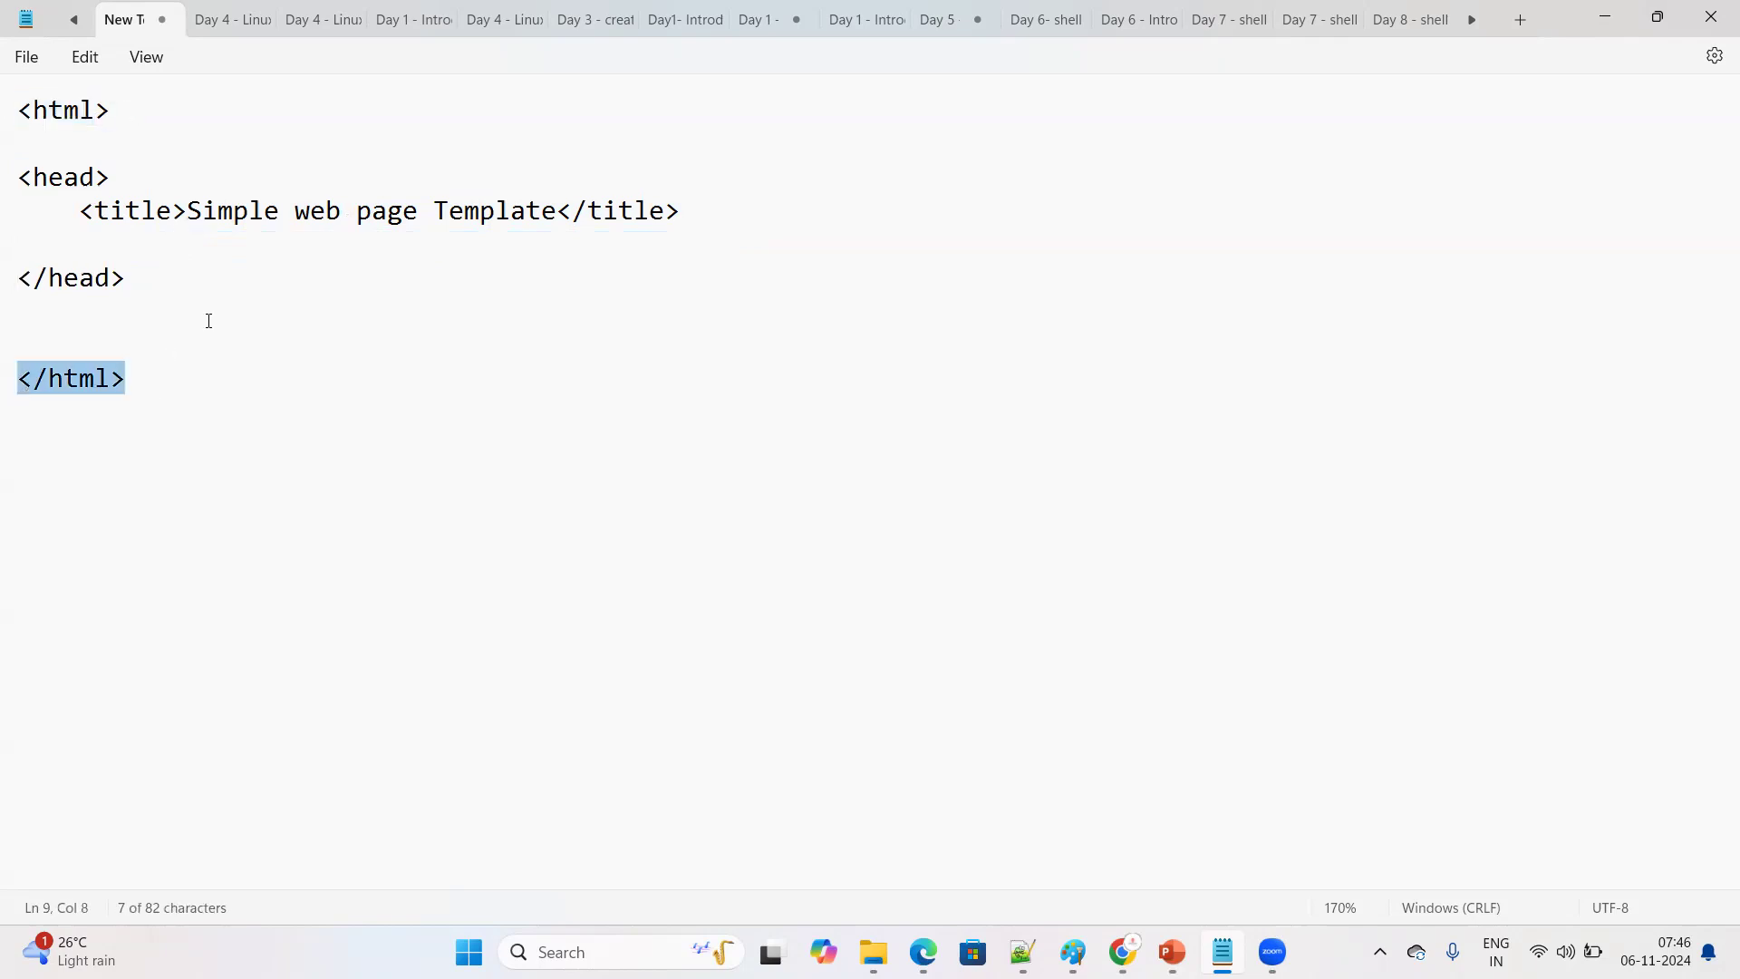
{"action": "left_click", "coordinate": [121, 112]}
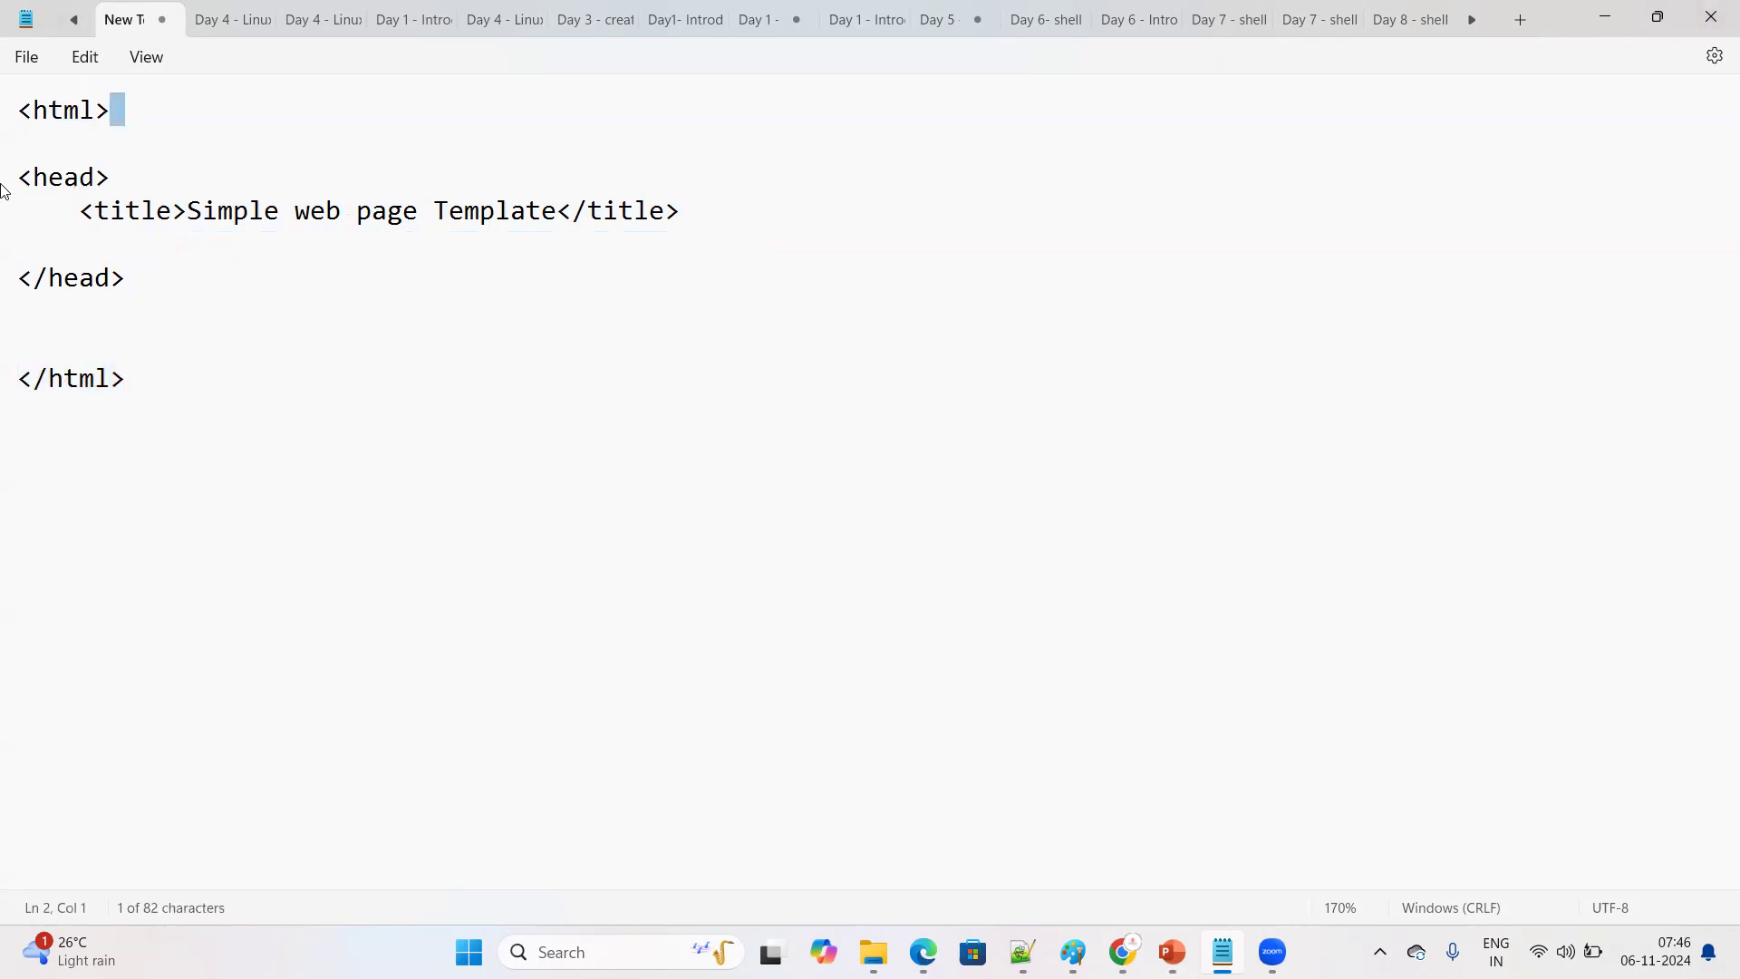
{"action": "left_click_drag", "start_coordinate": [109, 178], "coordinate": [24, 189]}
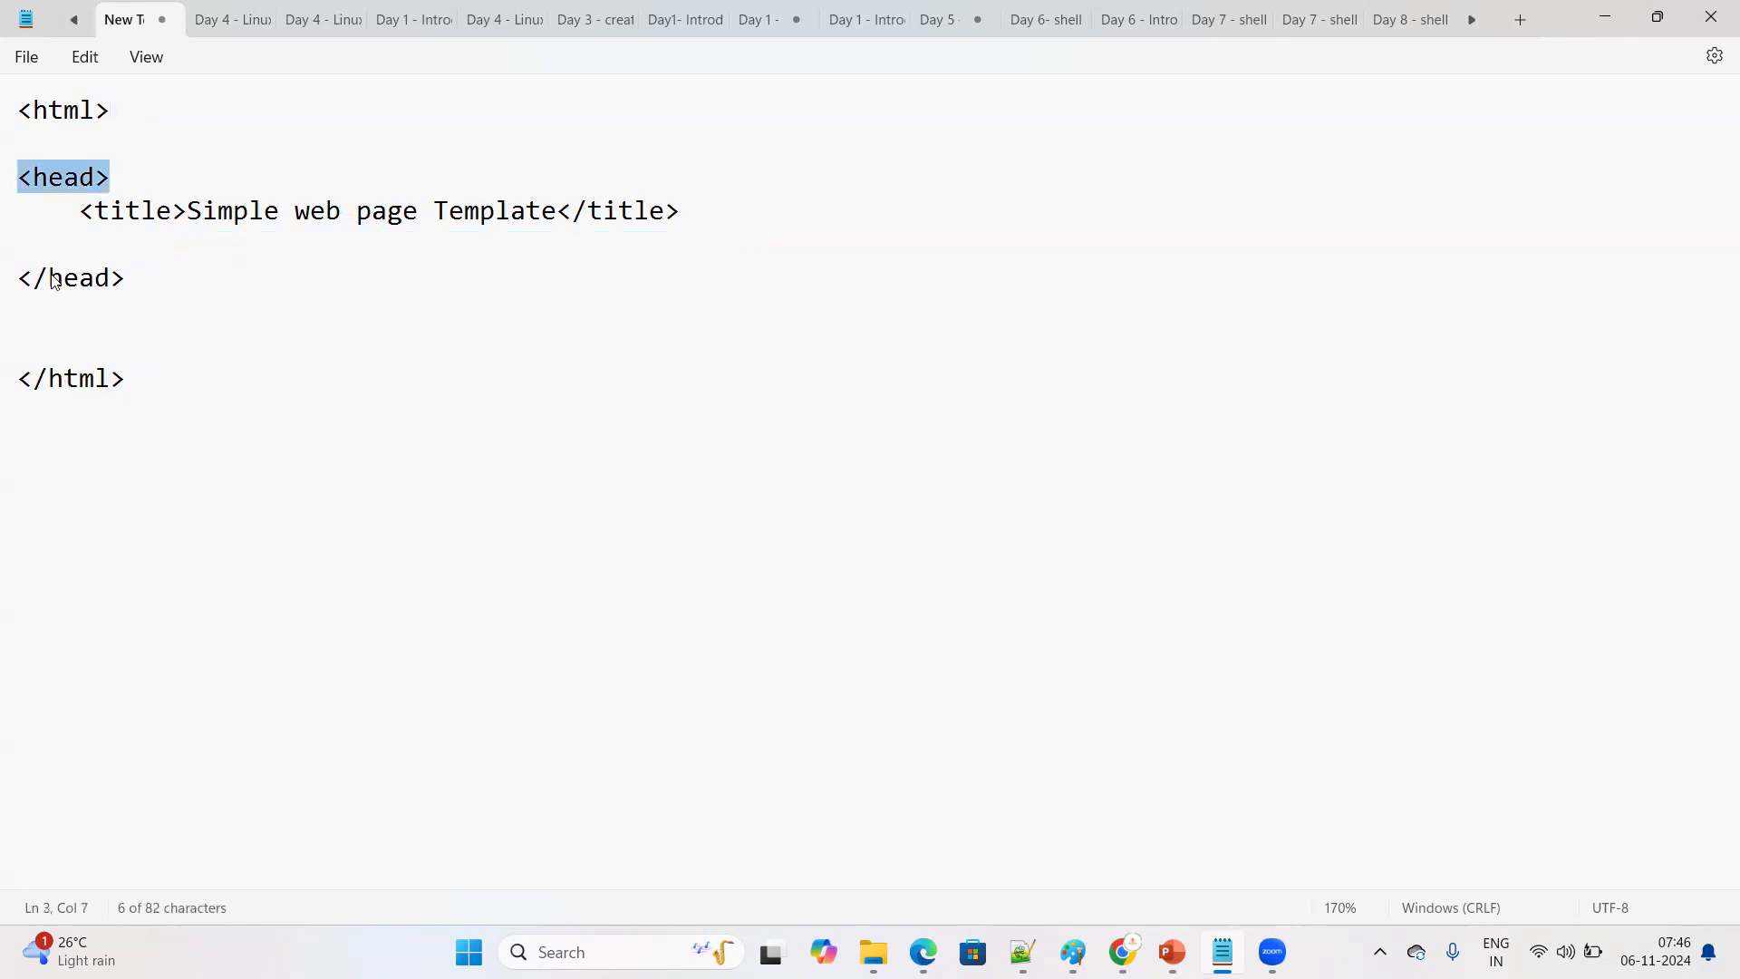
{"action": "left_click_drag", "start_coordinate": [126, 279], "coordinate": [21, 261]}
{"action": "left_click", "coordinate": [83, 215]}
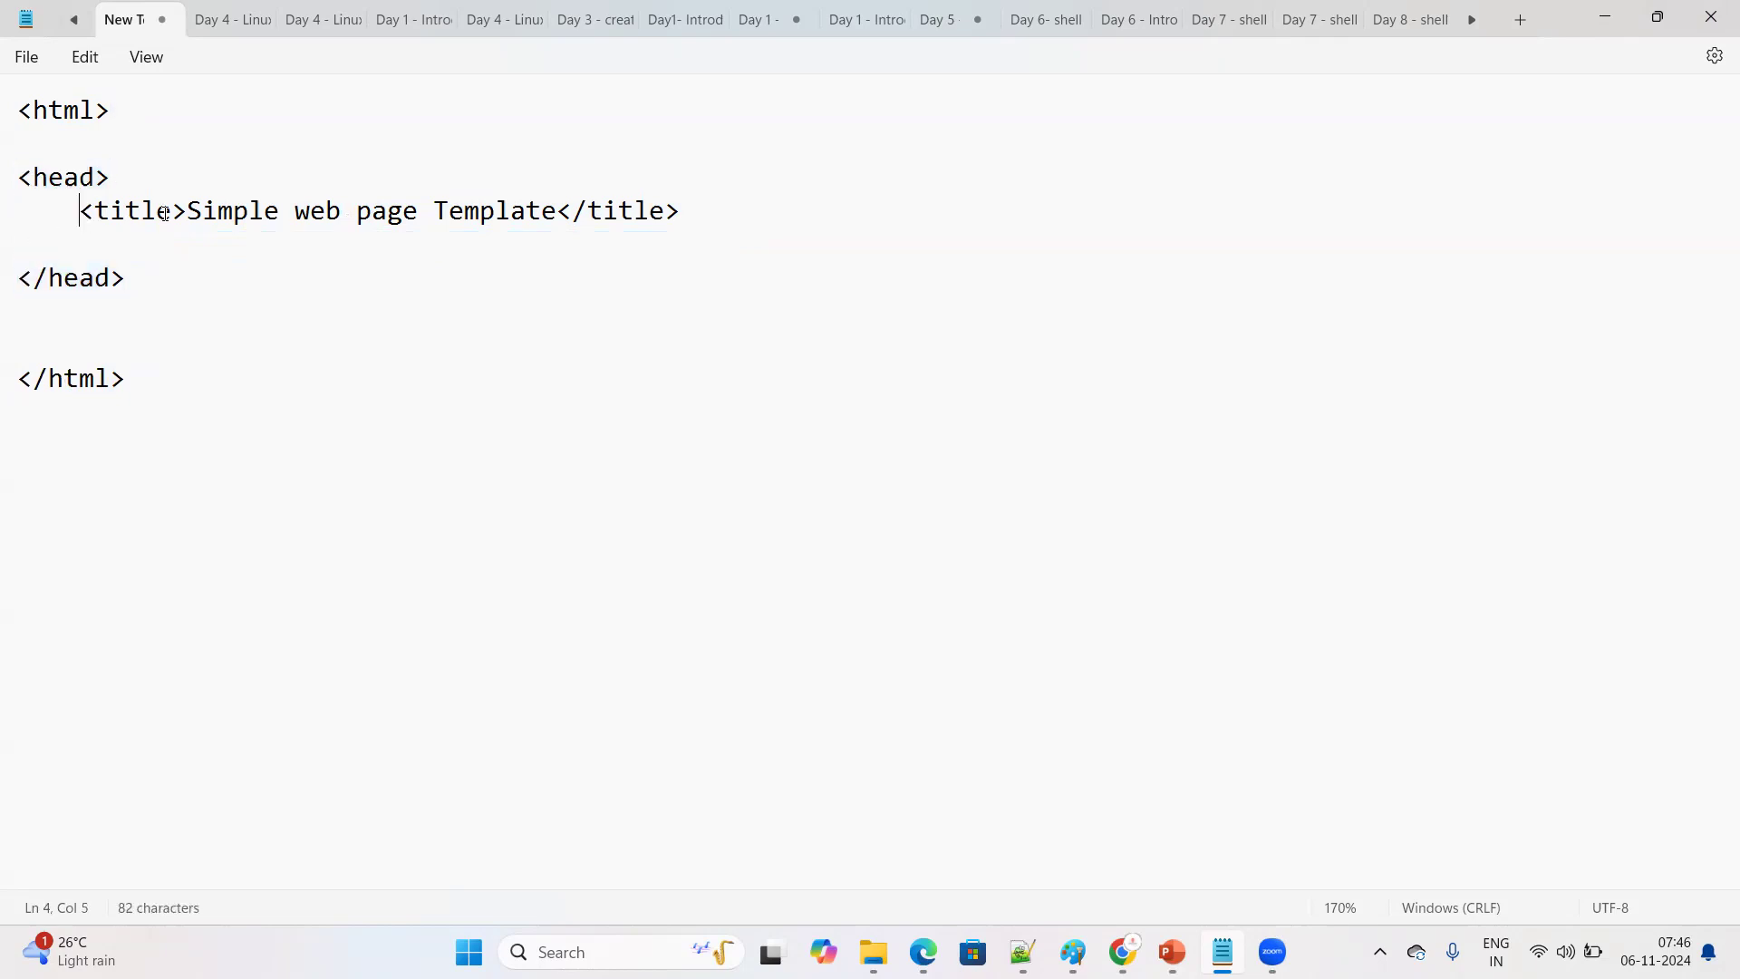
{"action": "key", "text": "Return"}
{"action": "left_click_drag", "start_coordinate": [126, 245], "coordinate": [495, 246]}
{"action": "left_click", "coordinate": [497, 306]}
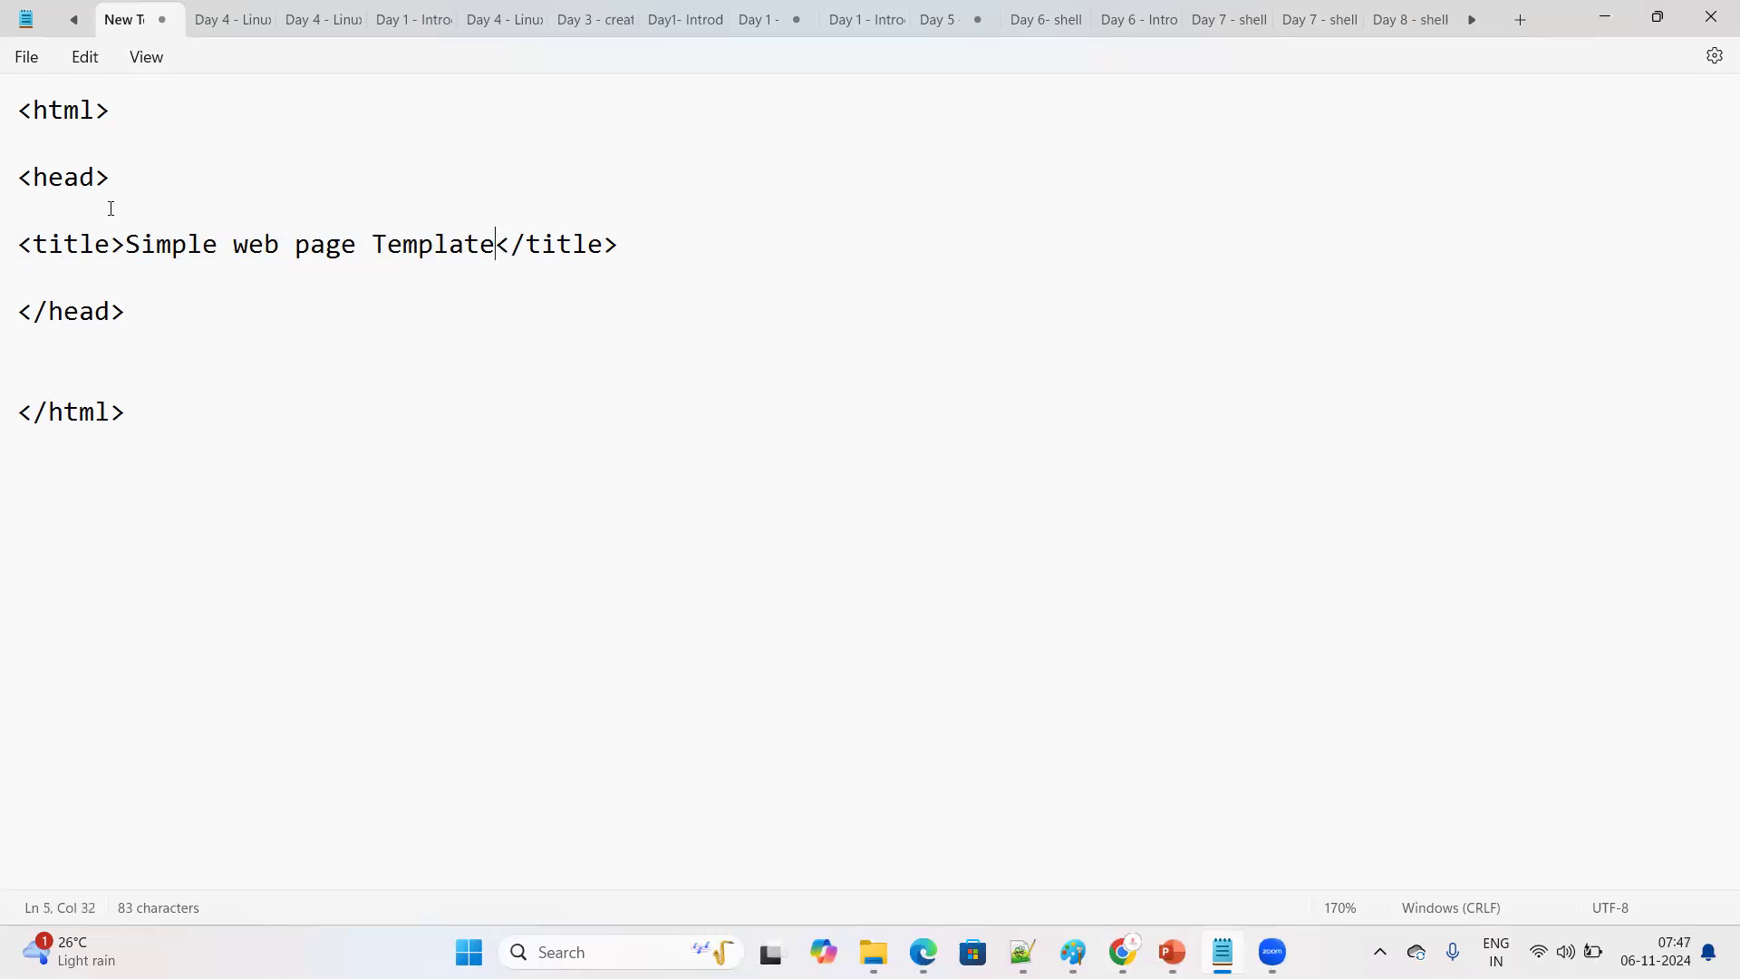
Save the text document and minimize Notepad to return to the desktop
{"action": "left_click", "coordinate": [29, 59]}
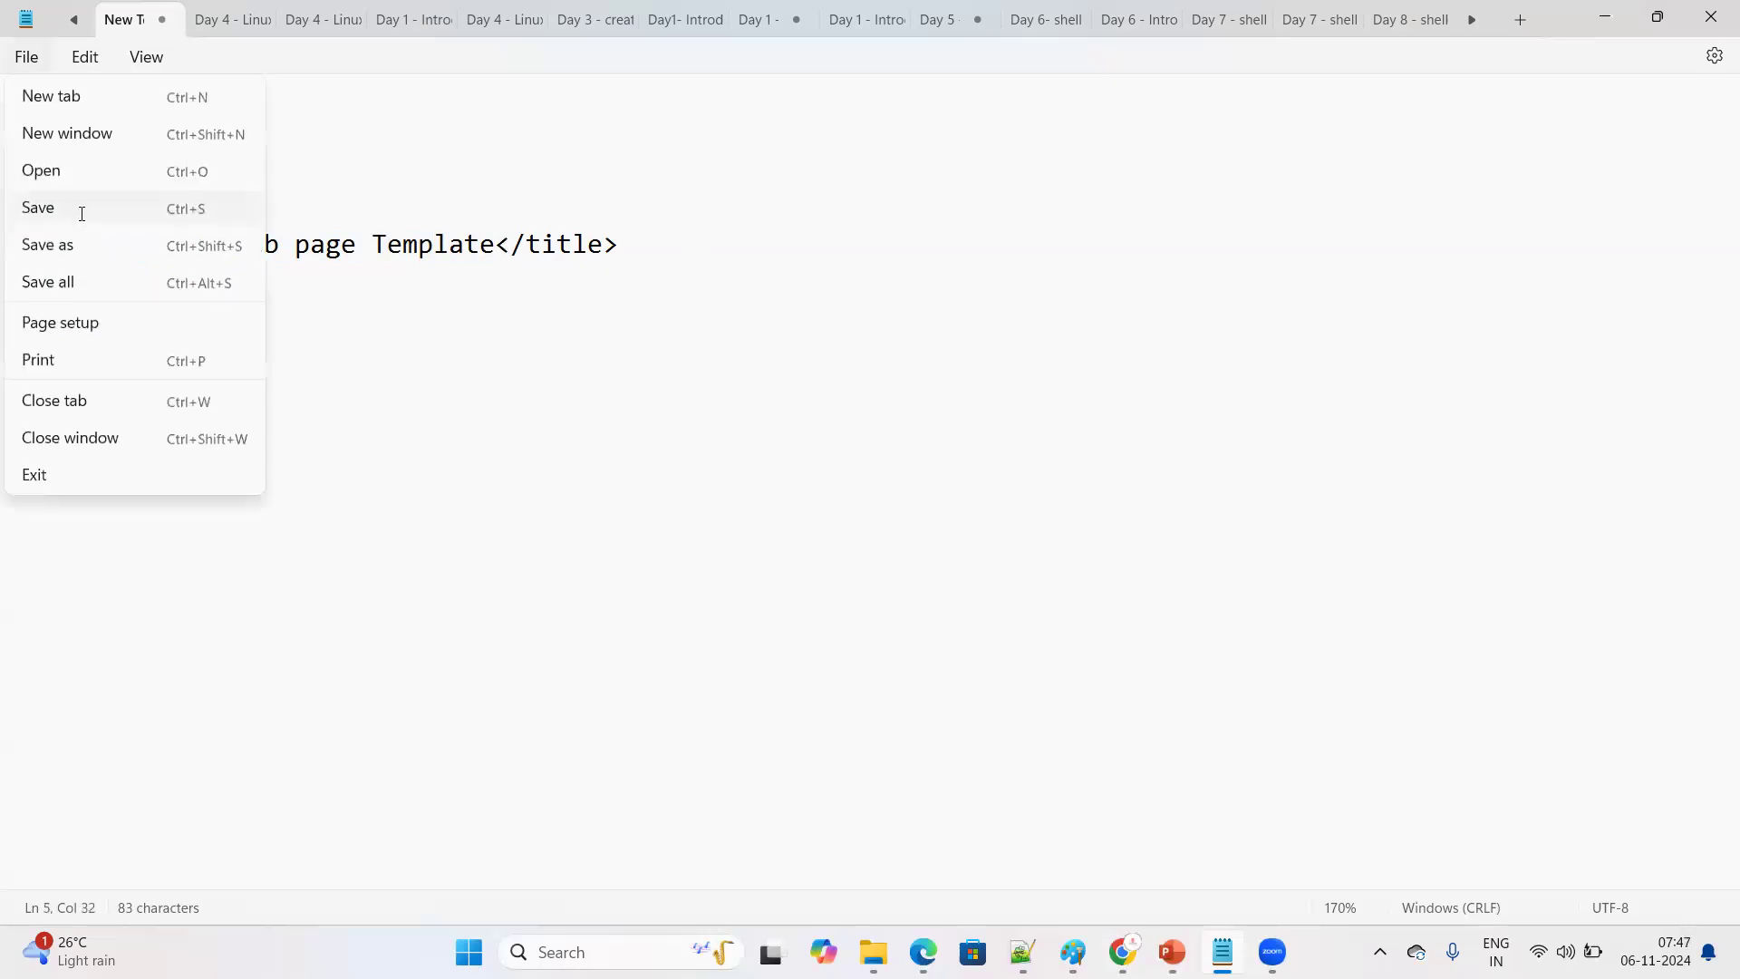
{"action": "left_click", "coordinate": [90, 218]}
{"action": "left_click", "coordinate": [1605, 17]}
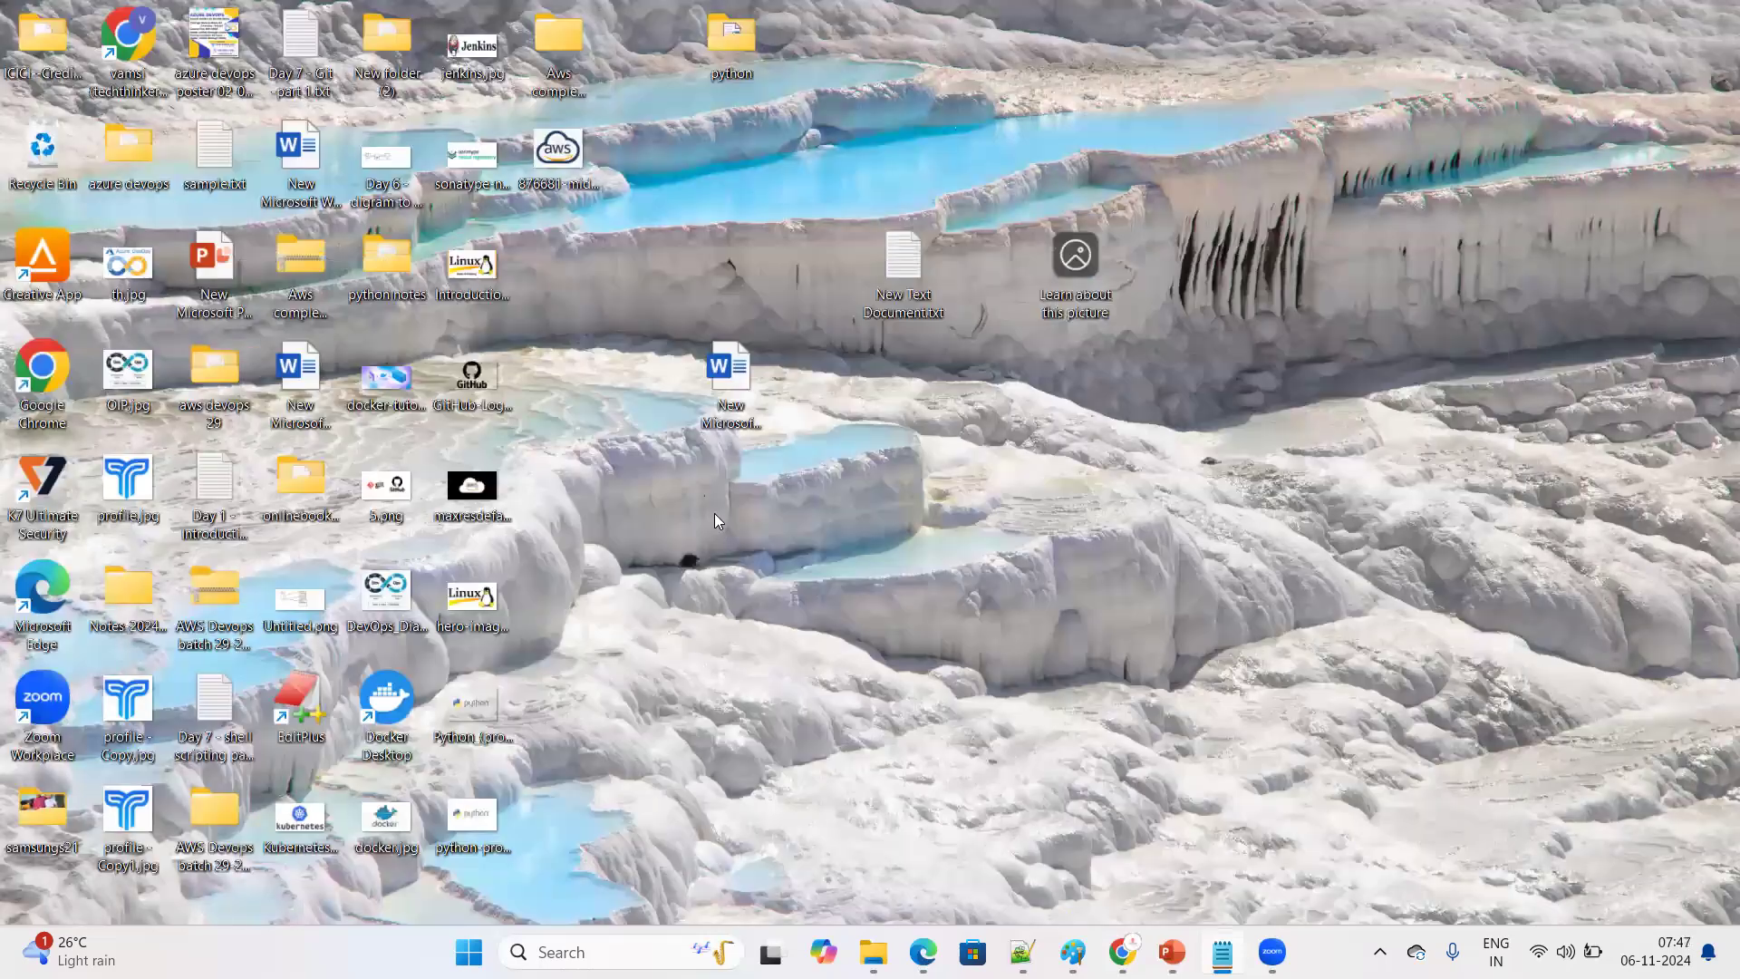
Rename the new text document on the desktop to index.html and accept the file extension change
{"action": "right_click", "coordinate": [889, 296]}
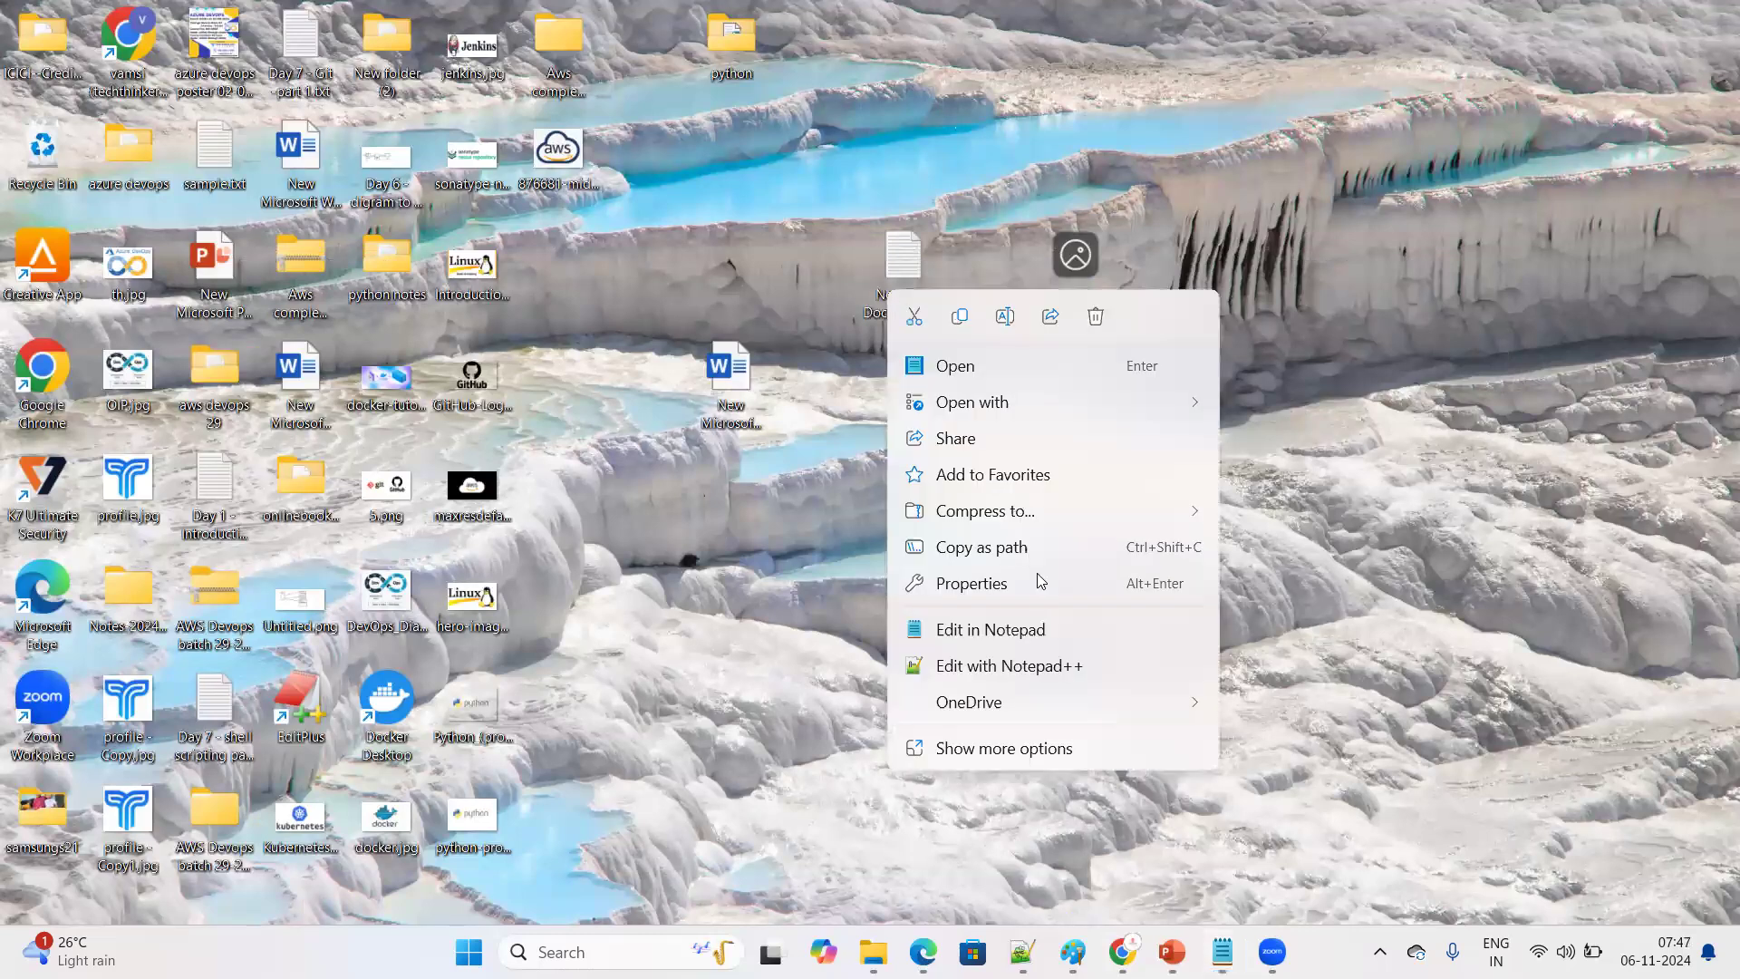
{"action": "left_click", "coordinate": [1028, 750]}
{"action": "left_click", "coordinate": [952, 797]}
{"action": "type", "text": "index"}
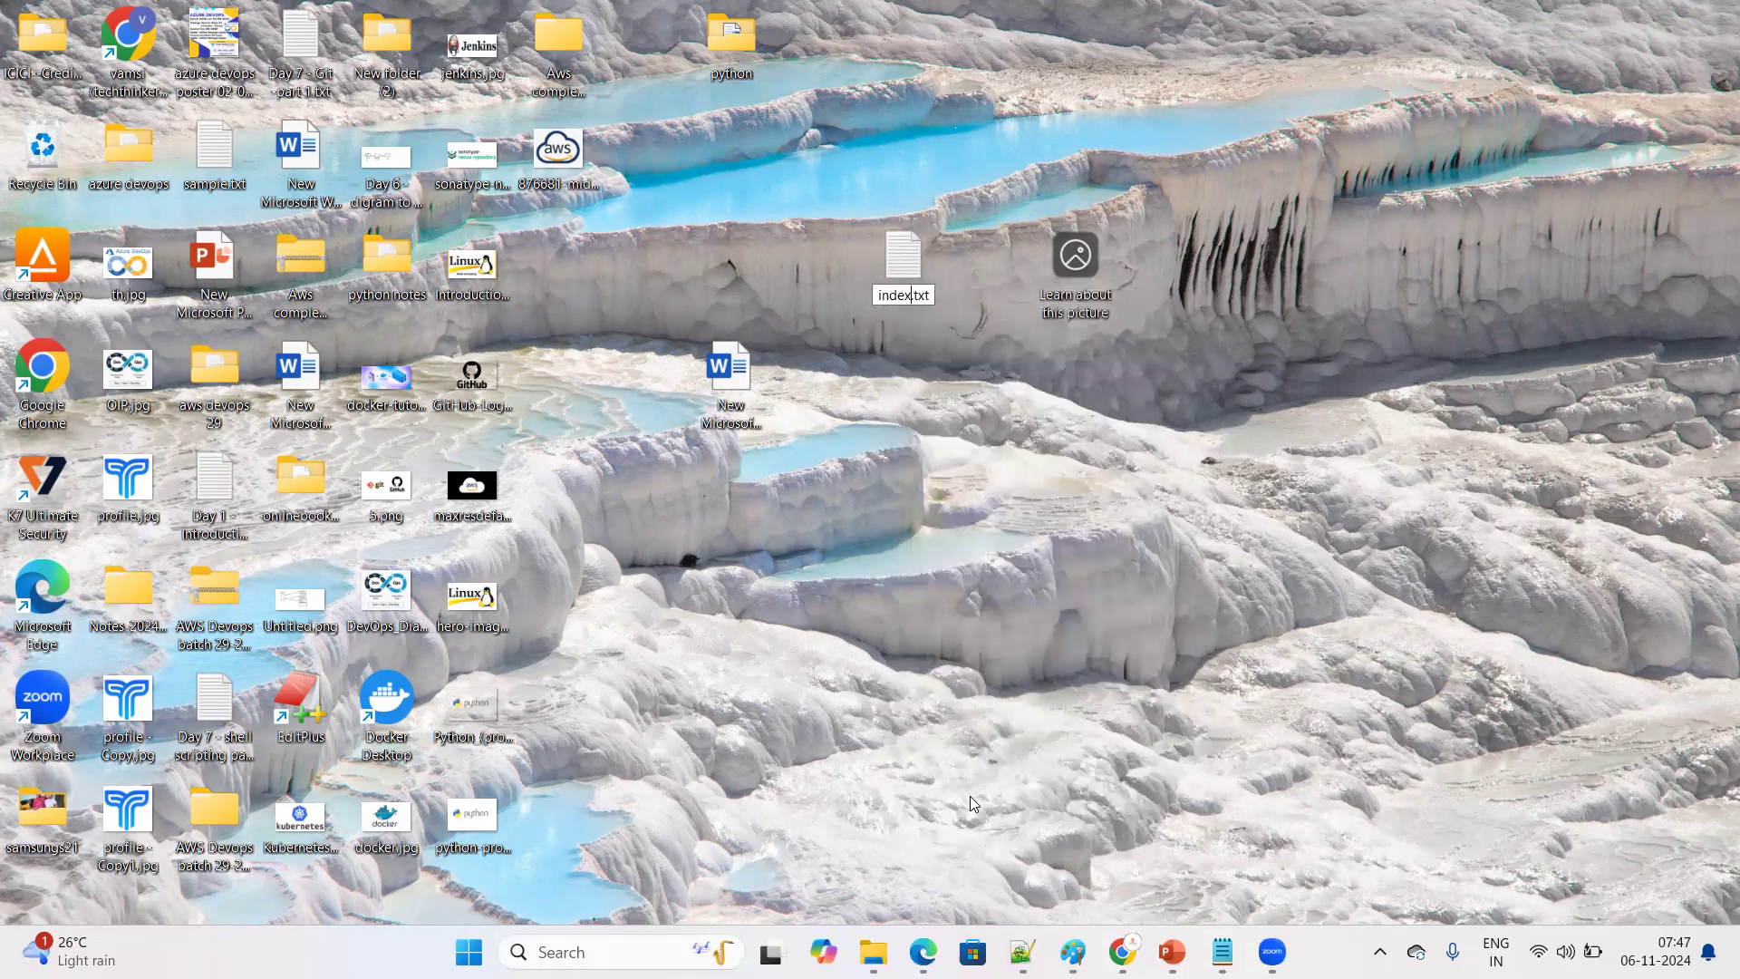
{"action": "type", "text": ".html"}
{"action": "key", "text": "Delete"}
{"action": "key", "text": "Delete"}
{"action": "key", "text": "Delete"}
{"action": "key", "text": "Delete"}
{"action": "key", "text": "Return"}
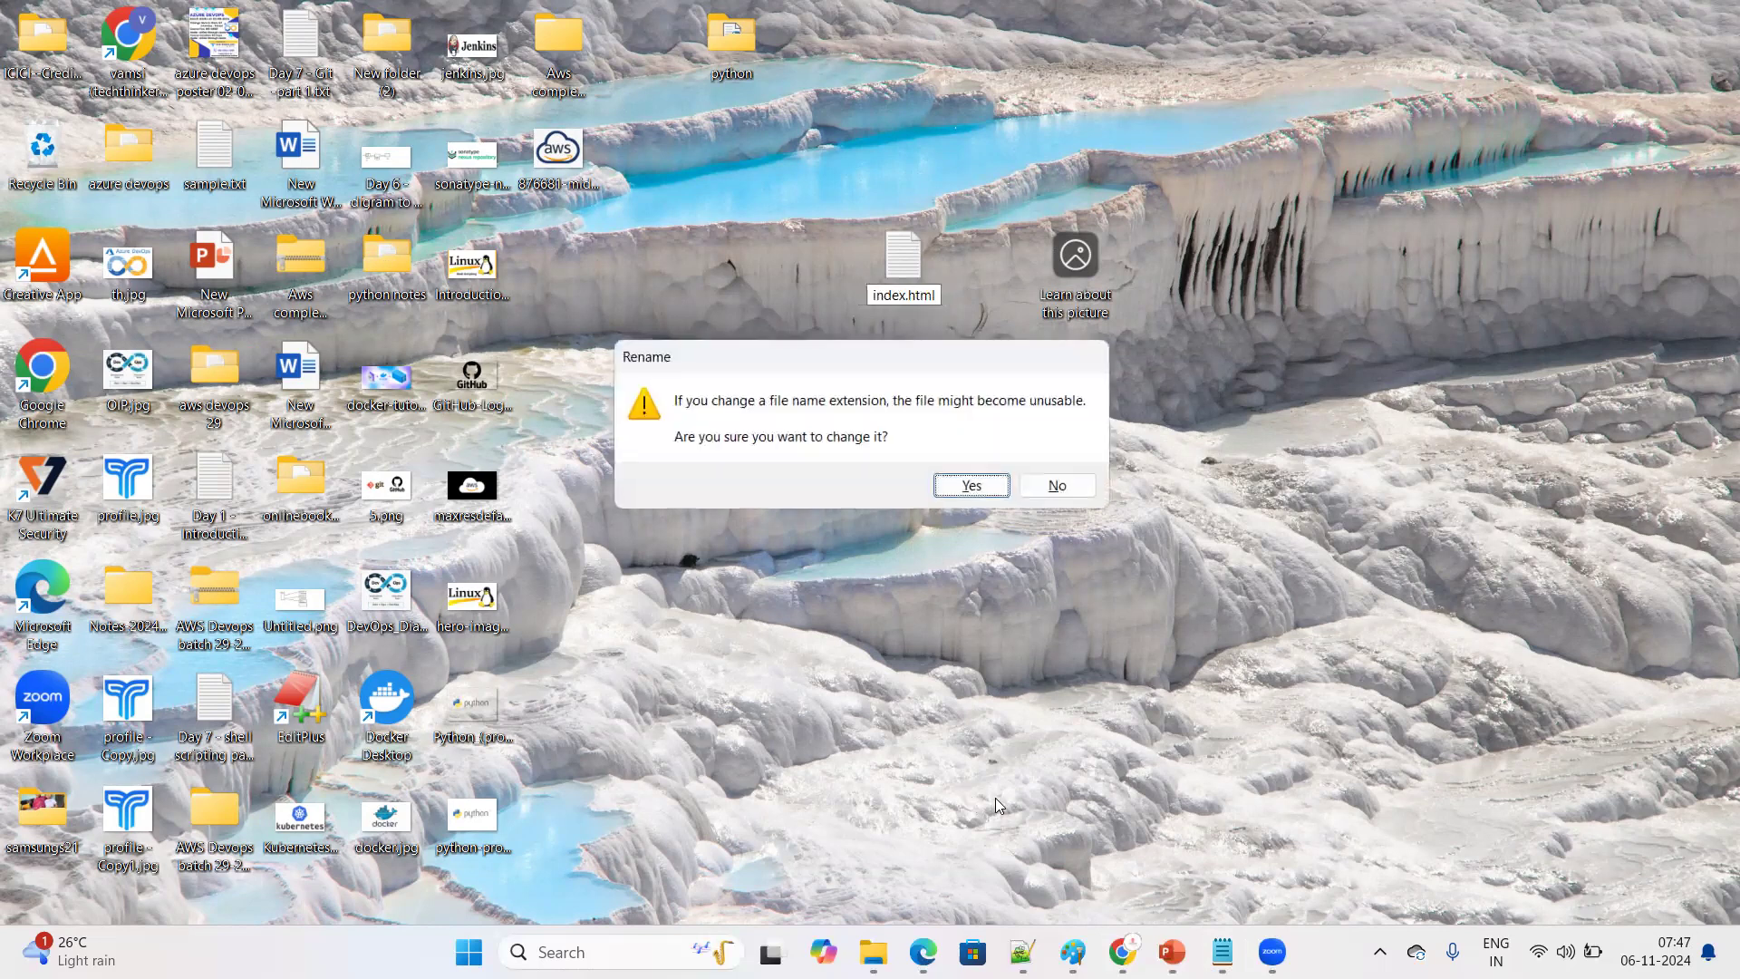
{"action": "left_click", "coordinate": [979, 487]}
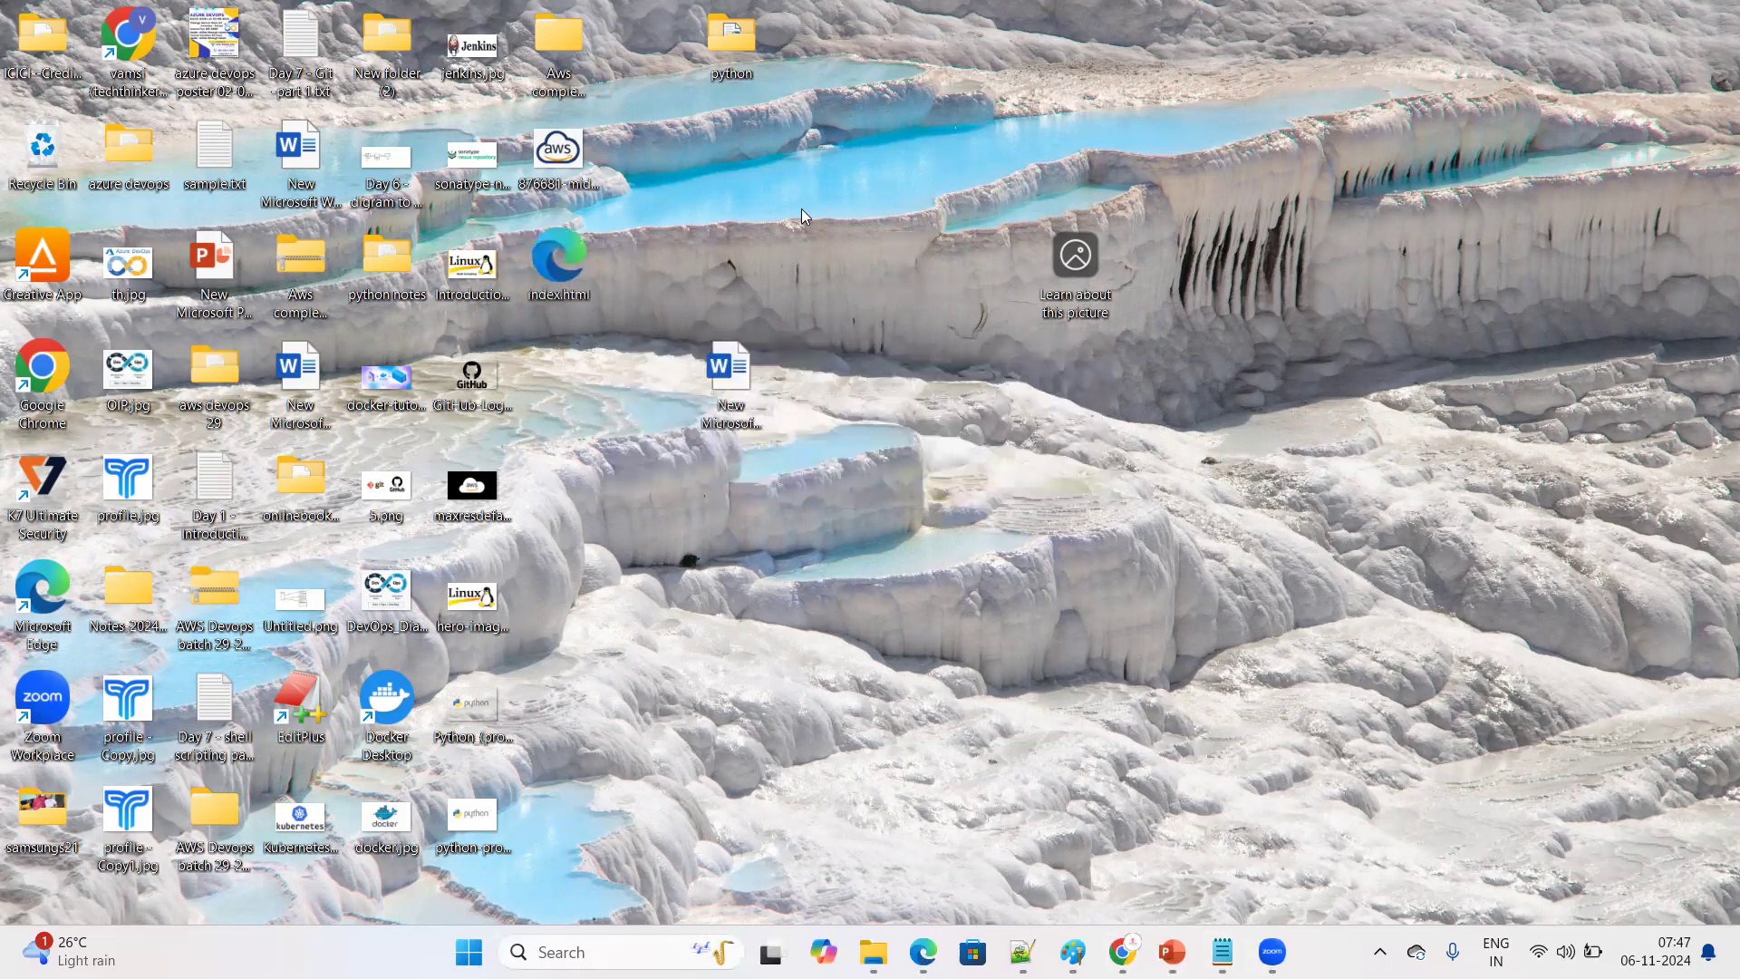
Open index.html in the browser to check the rendered page, and close the browser window
{"action": "double_click", "coordinate": [551, 260]}
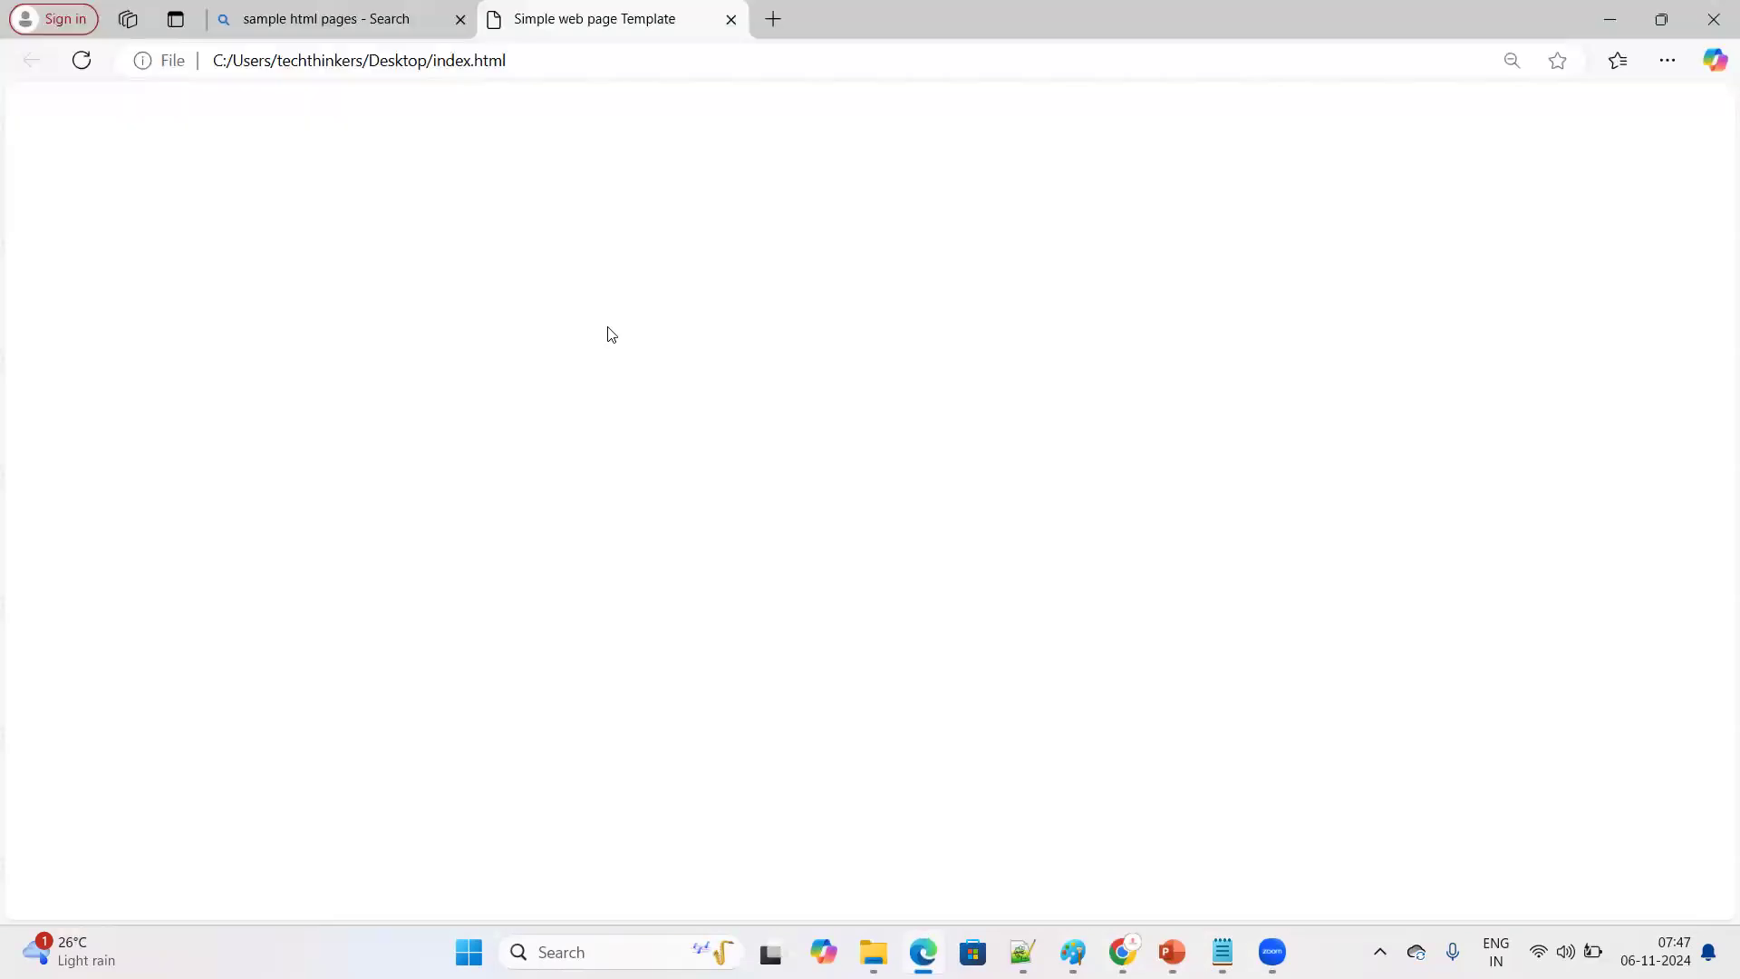
{"action": "left_click", "coordinate": [1512, 60]}
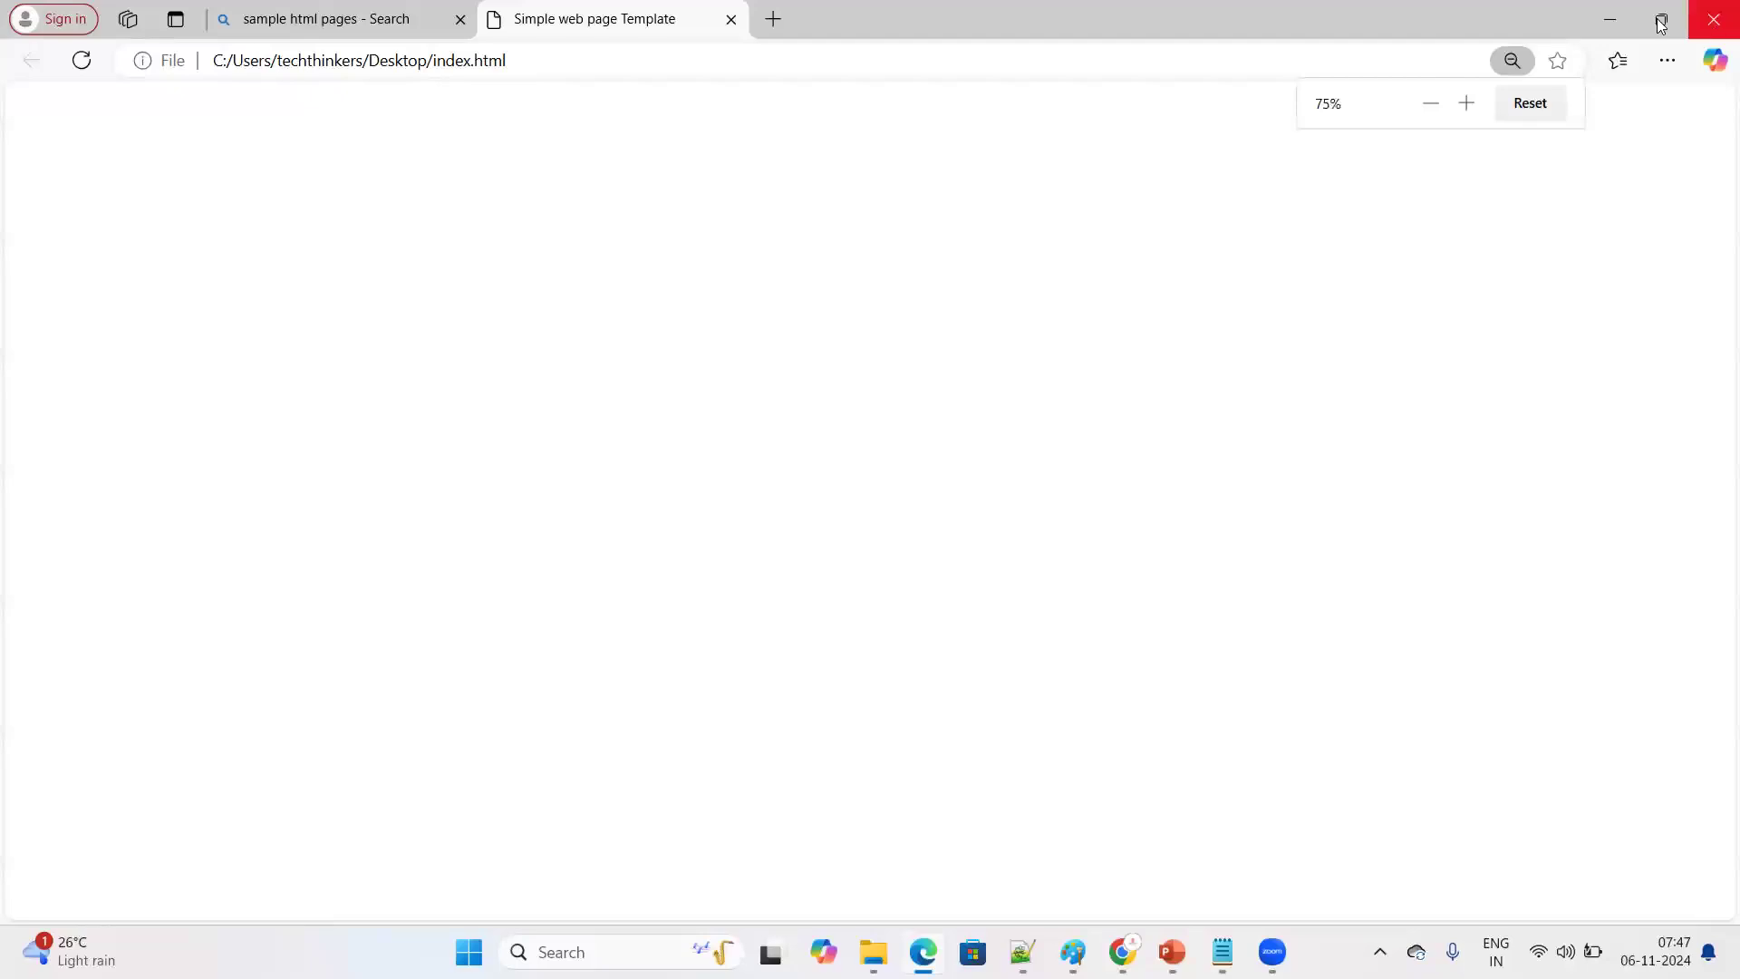
{"action": "left_click", "coordinate": [399, 18]}
{"action": "left_click", "coordinate": [678, 16]}
{"action": "left_click", "coordinate": [734, 22]}
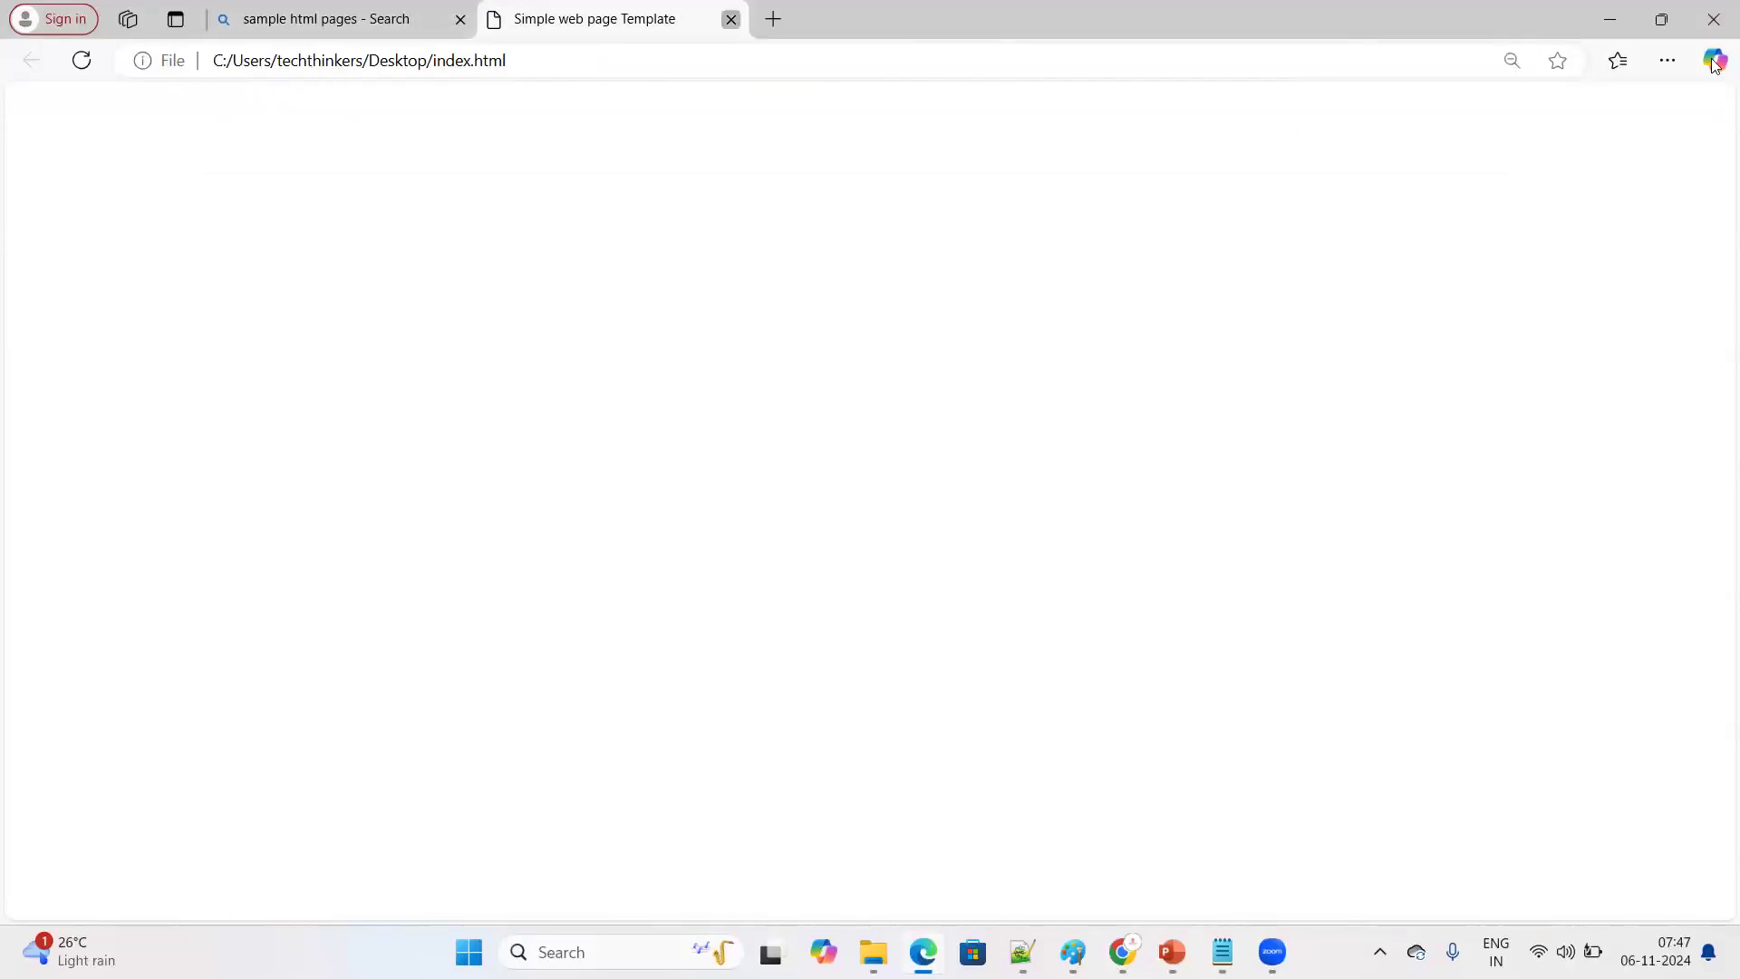
{"action": "left_click", "coordinate": [1712, 7]}
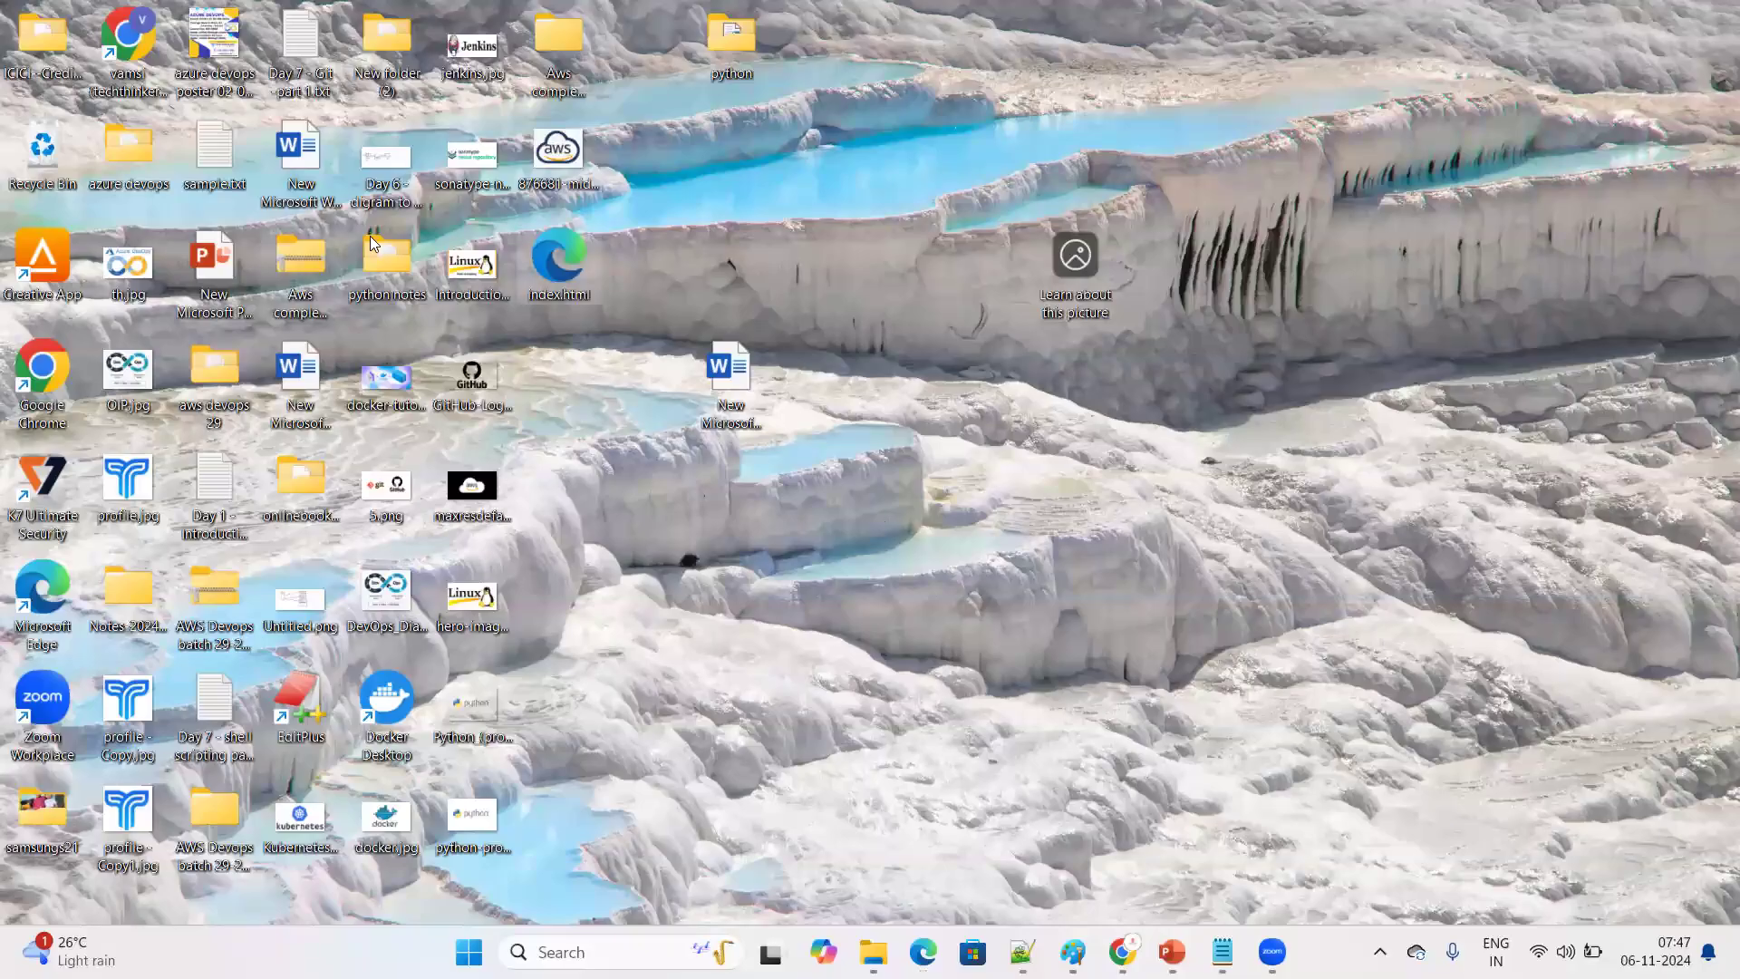
Switch back to Chrome and view the simple web page example code in the GeeksforGeeks article
{"action": "right_click", "coordinate": [569, 270]}
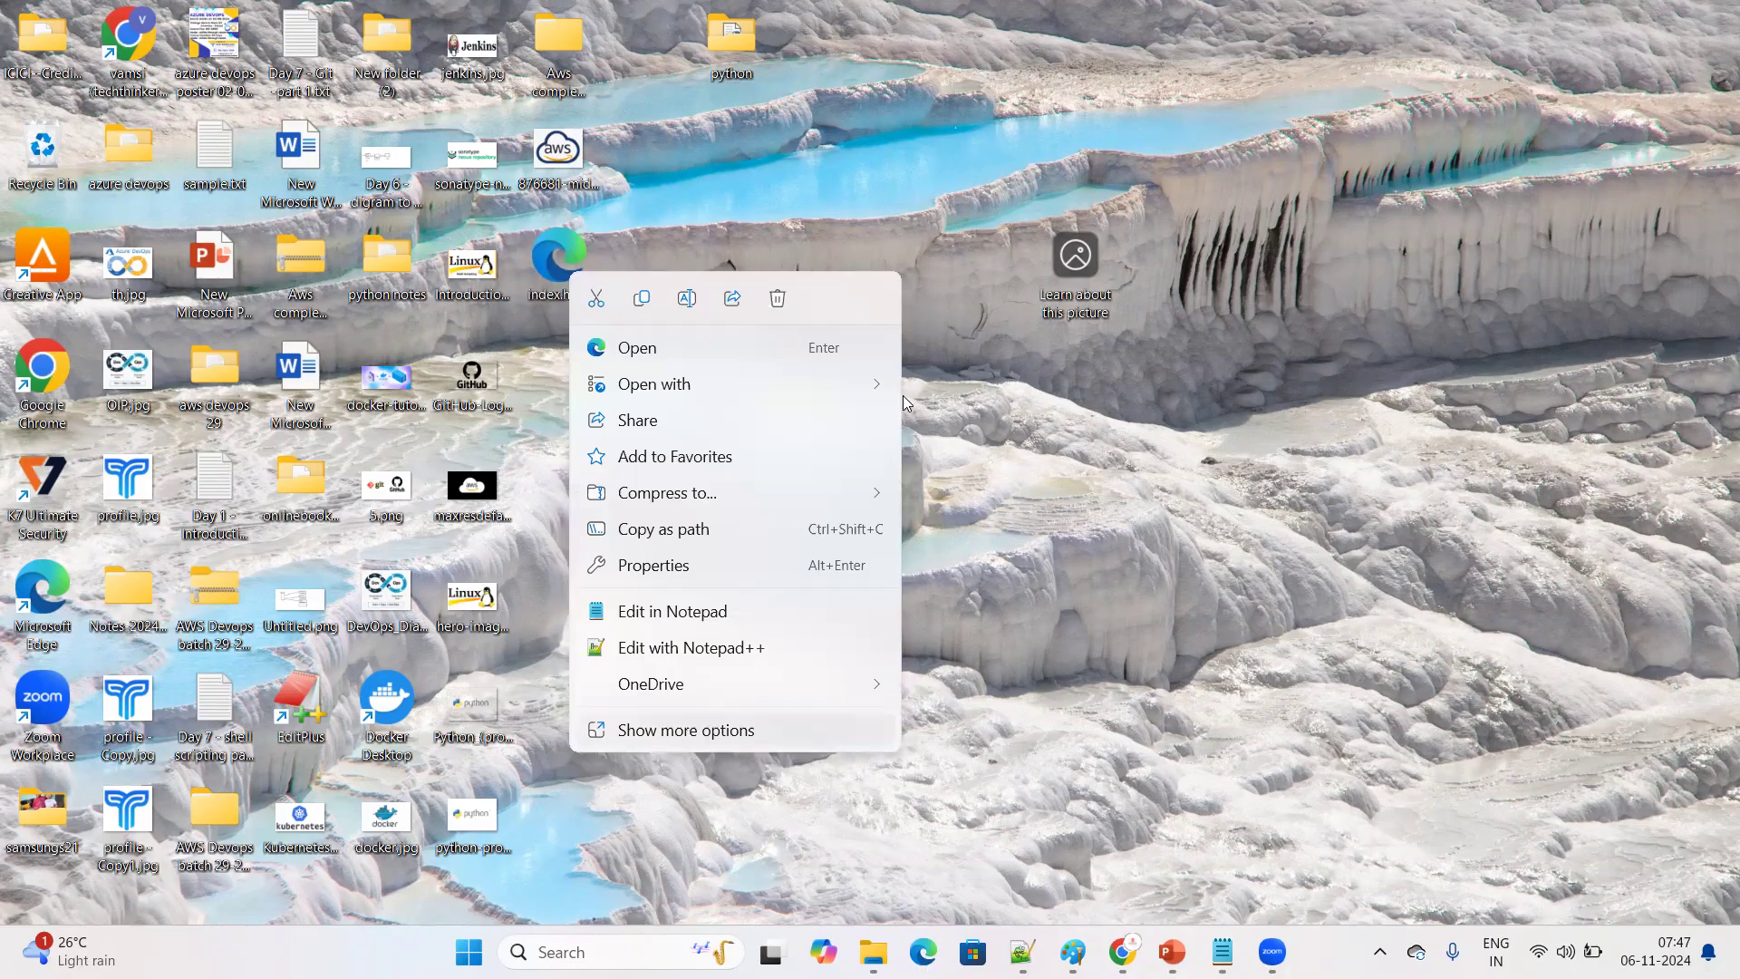
{"action": "key", "text": "alt+Tab"}
{"action": "scroll", "coordinate": [767, 506], "scroll_direction": "up", "scroll_amount": 3}
{"action": "scroll", "coordinate": [903, 381], "scroll_direction": "down", "scroll_amount": 2}
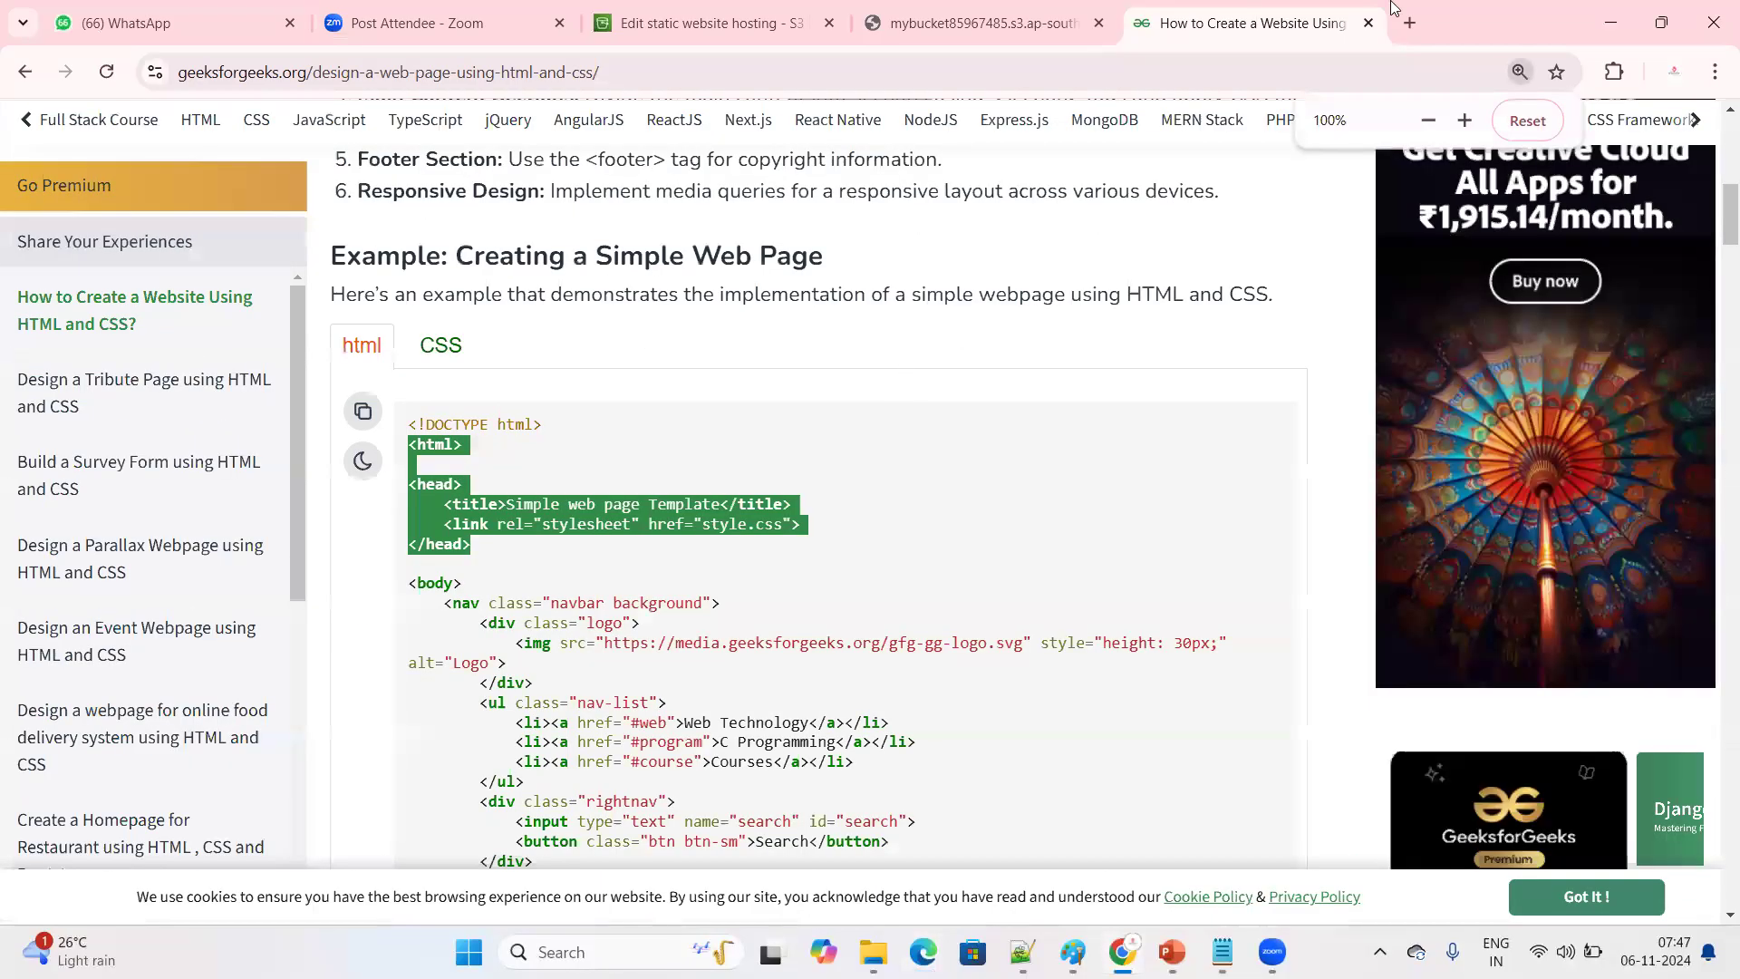
Skim the rest of the GeeksforGeeks article and search Google in a new tab for "sample html code for login page"
{"action": "scroll", "coordinate": [683, 462], "scroll_direction": "down", "scroll_amount": 10}
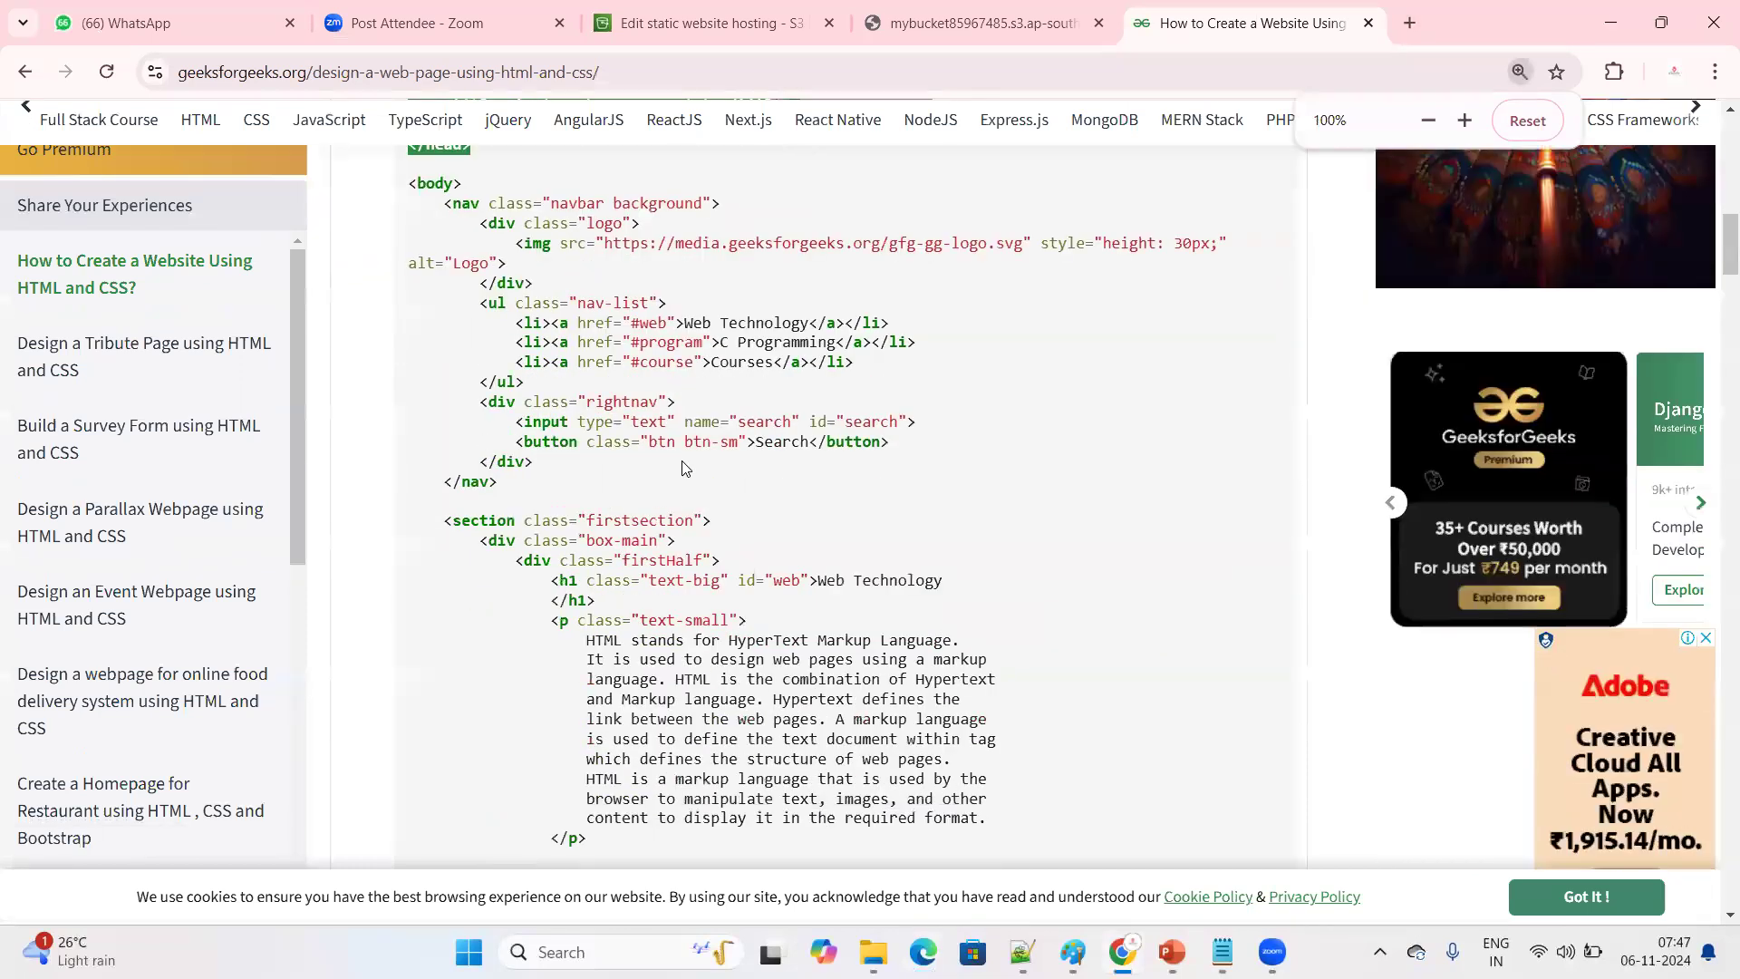
{"action": "scroll", "coordinate": [683, 462], "scroll_direction": "down", "scroll_amount": 15}
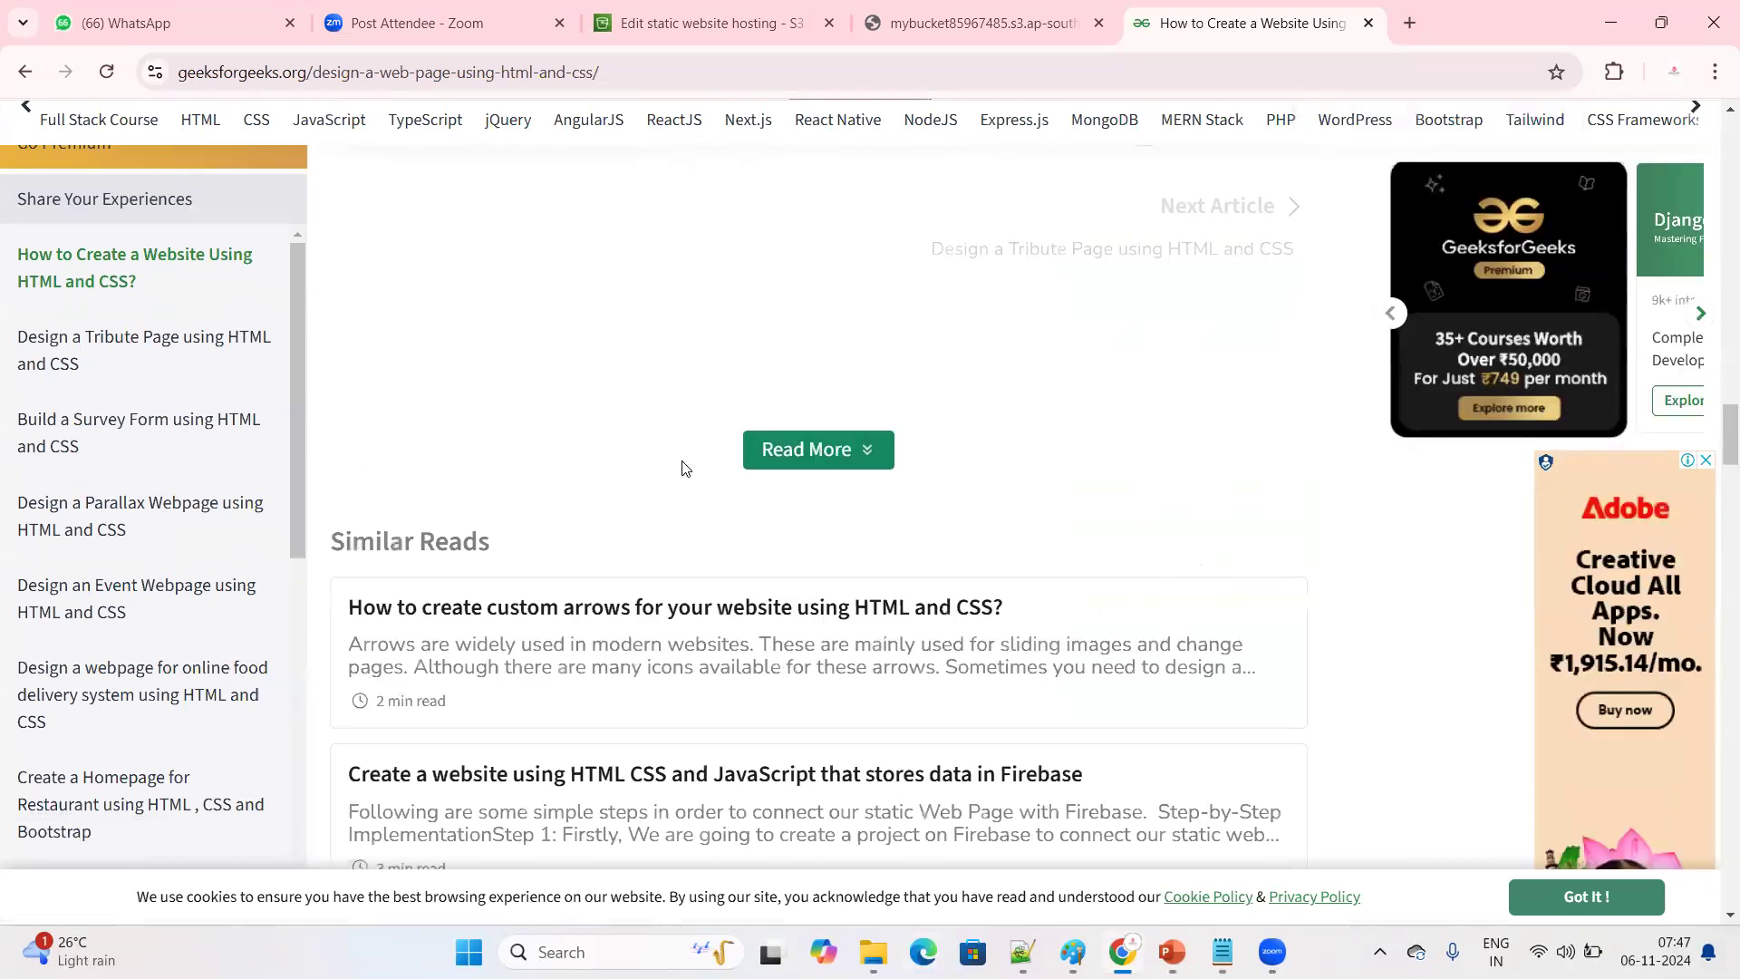
{"action": "left_click", "coordinate": [1416, 24]}
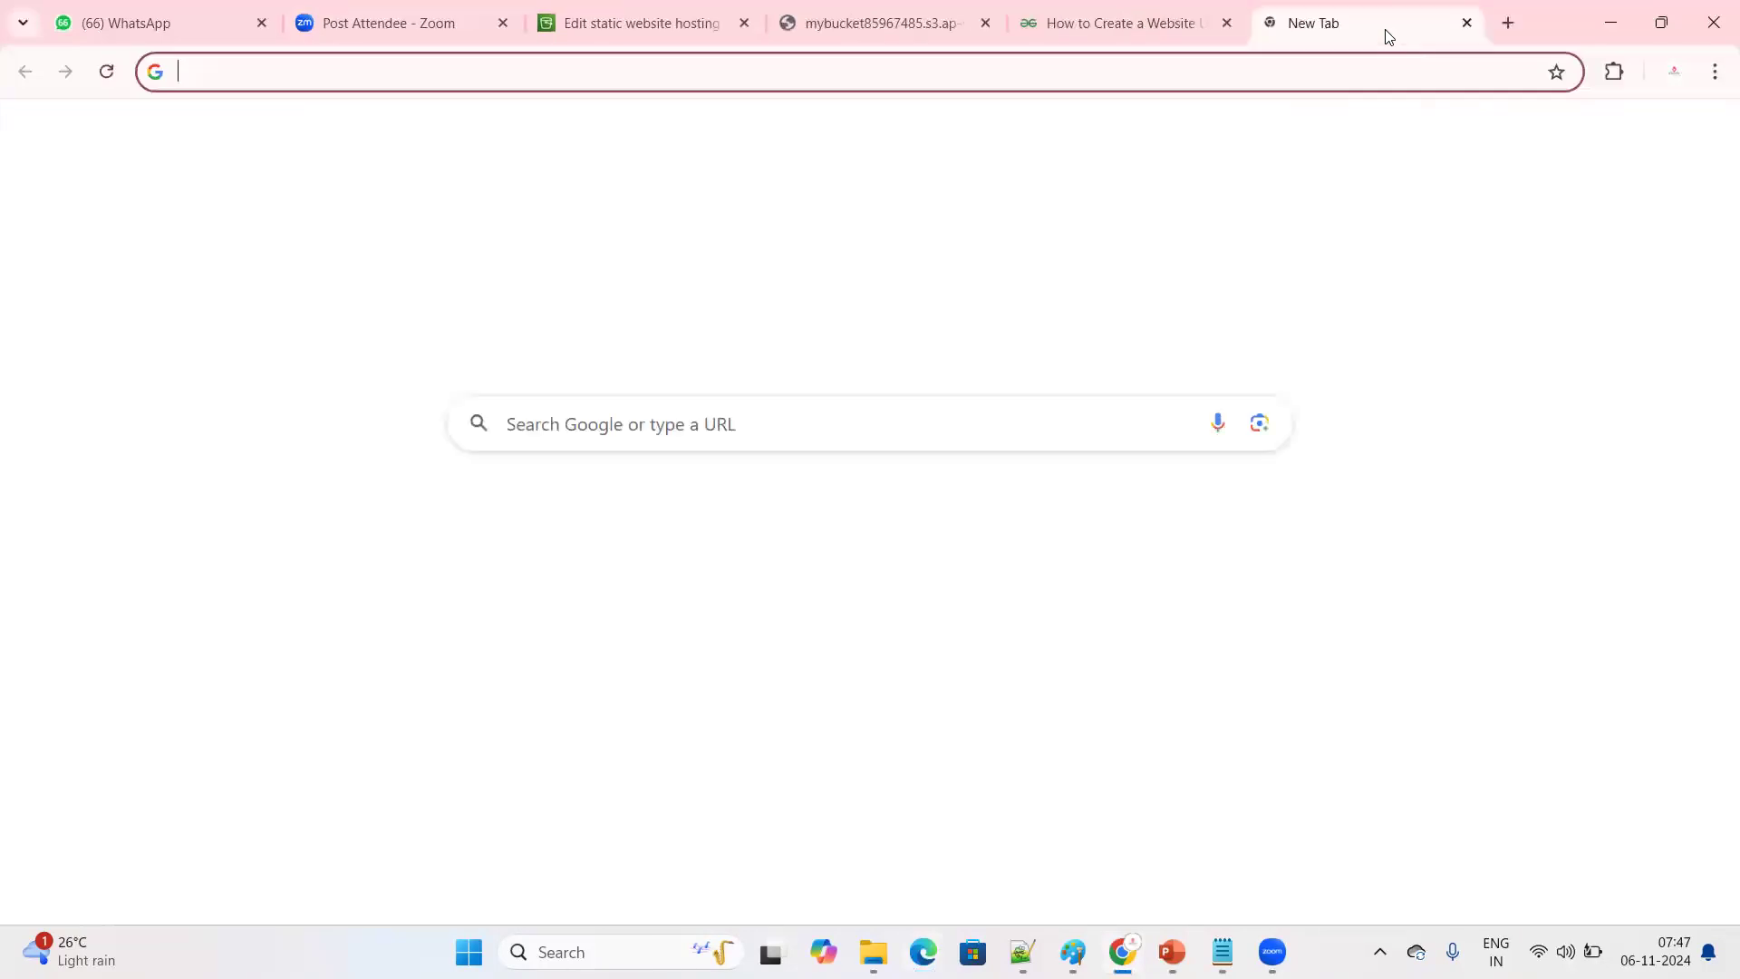
{"action": "type", "text": "sample ht"}
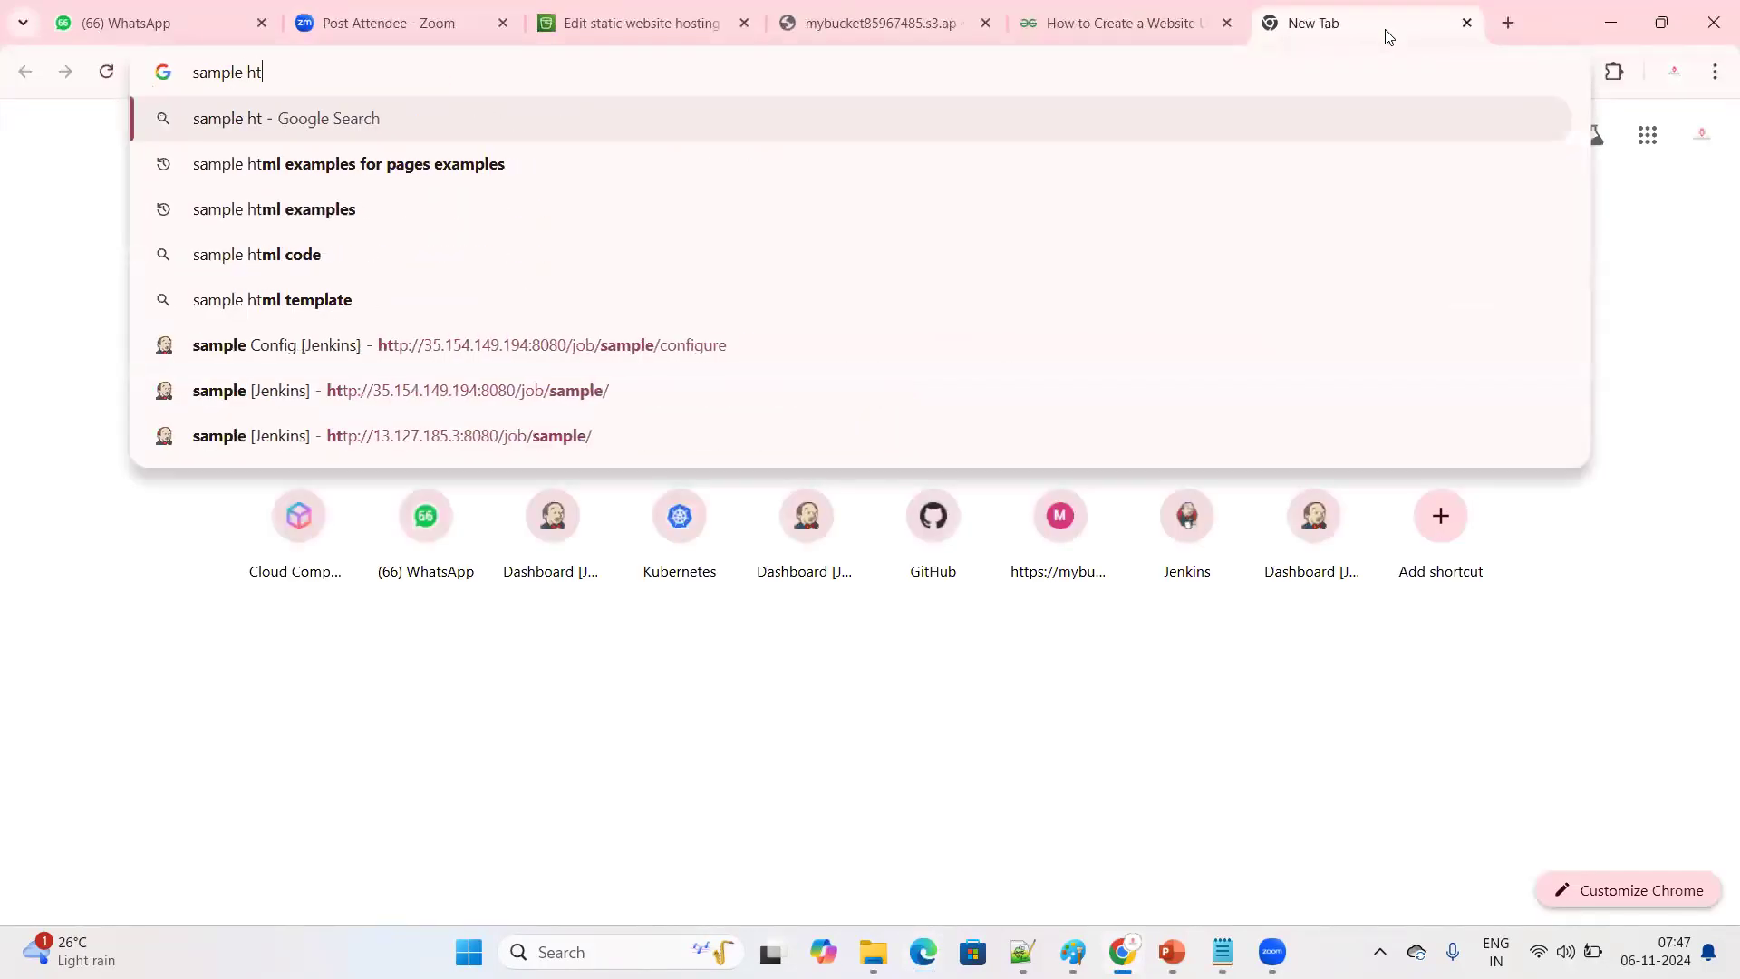
{"action": "type", "text": "ml"}
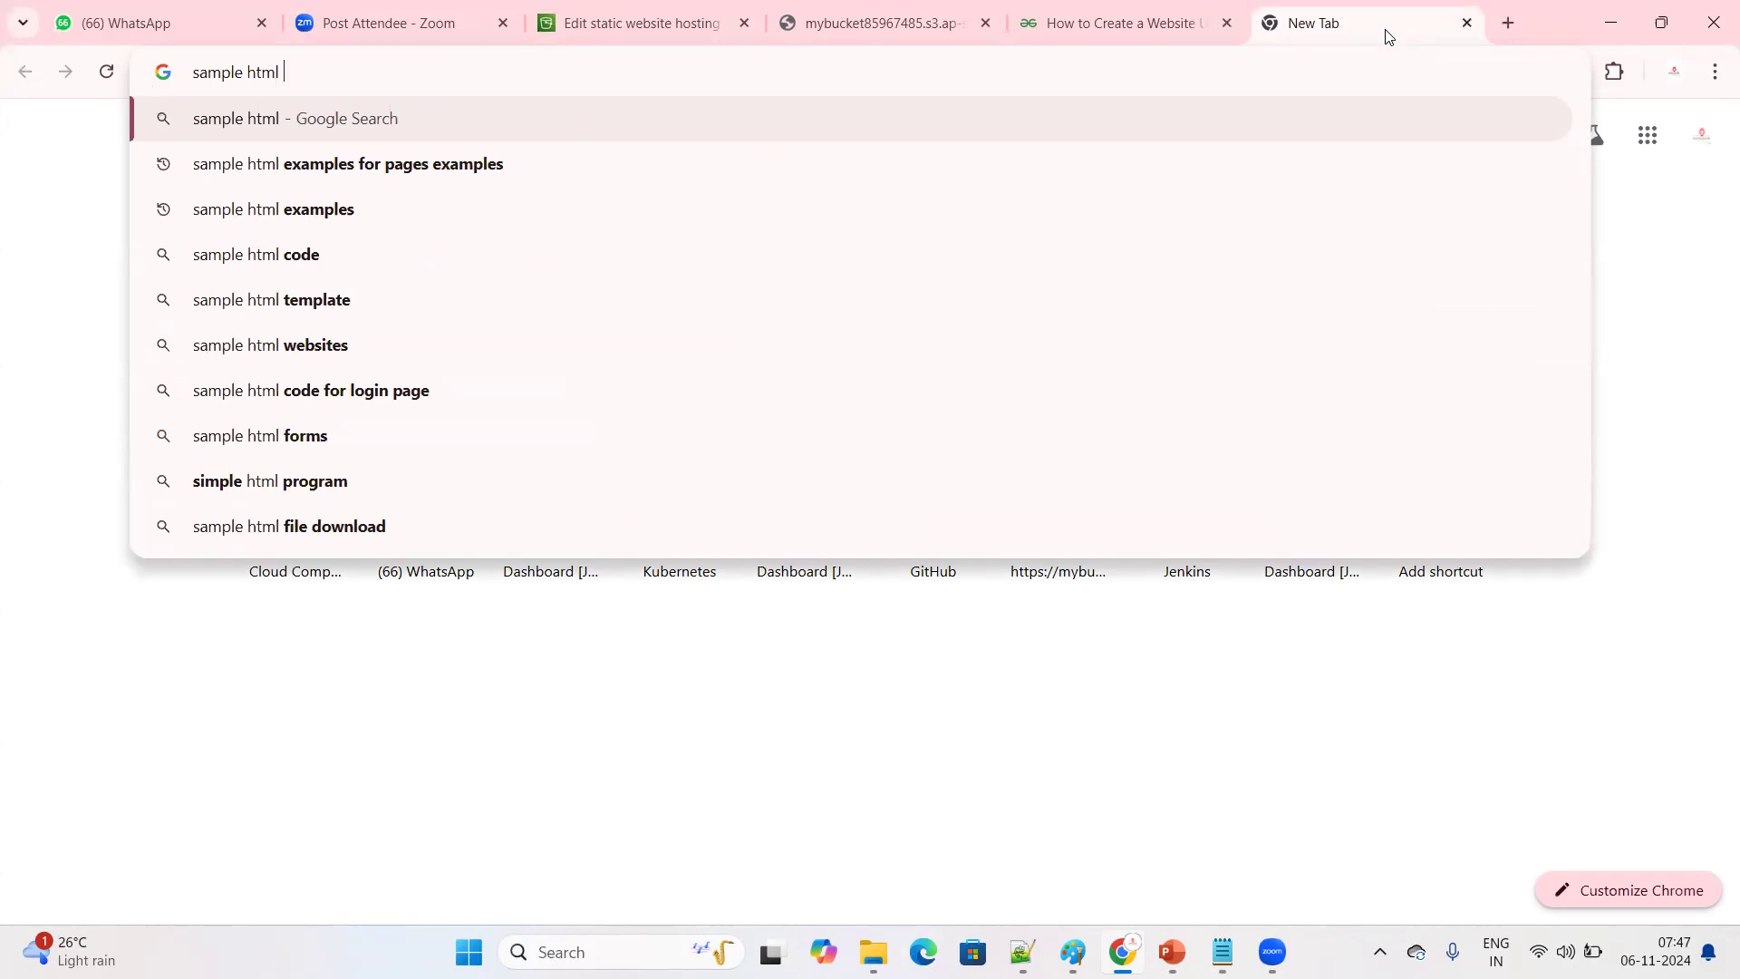
{"action": "type", "text": "code"}
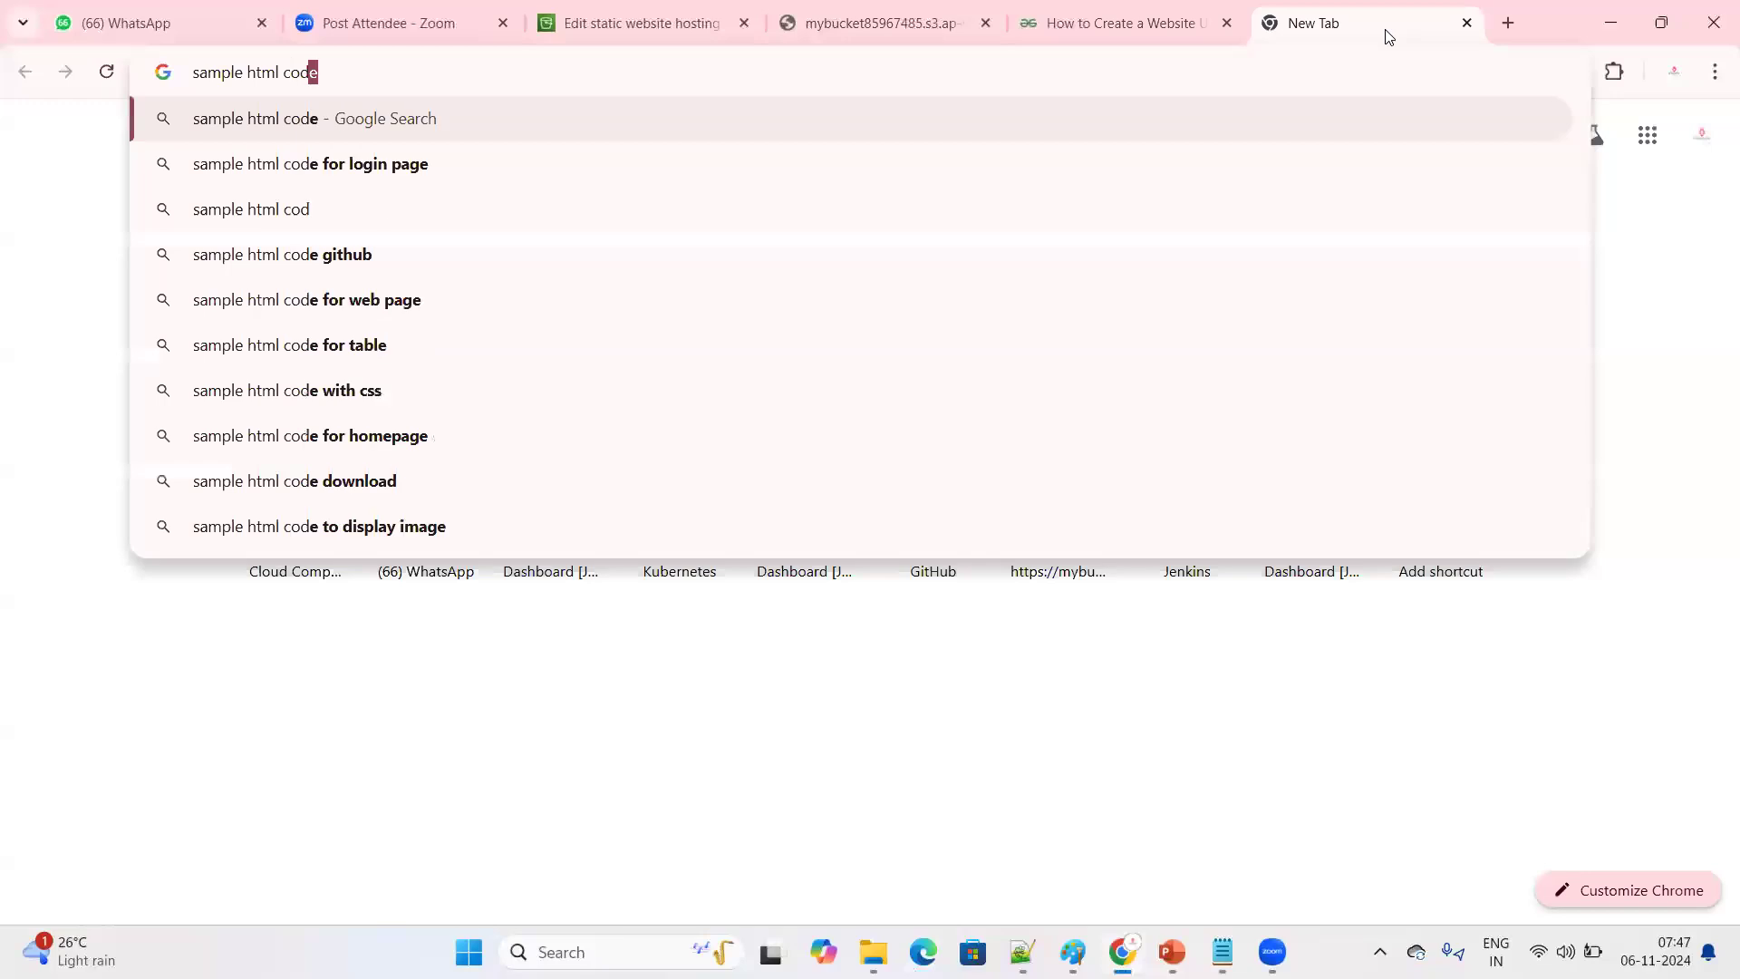
{"action": "left_click", "coordinate": [459, 163]}
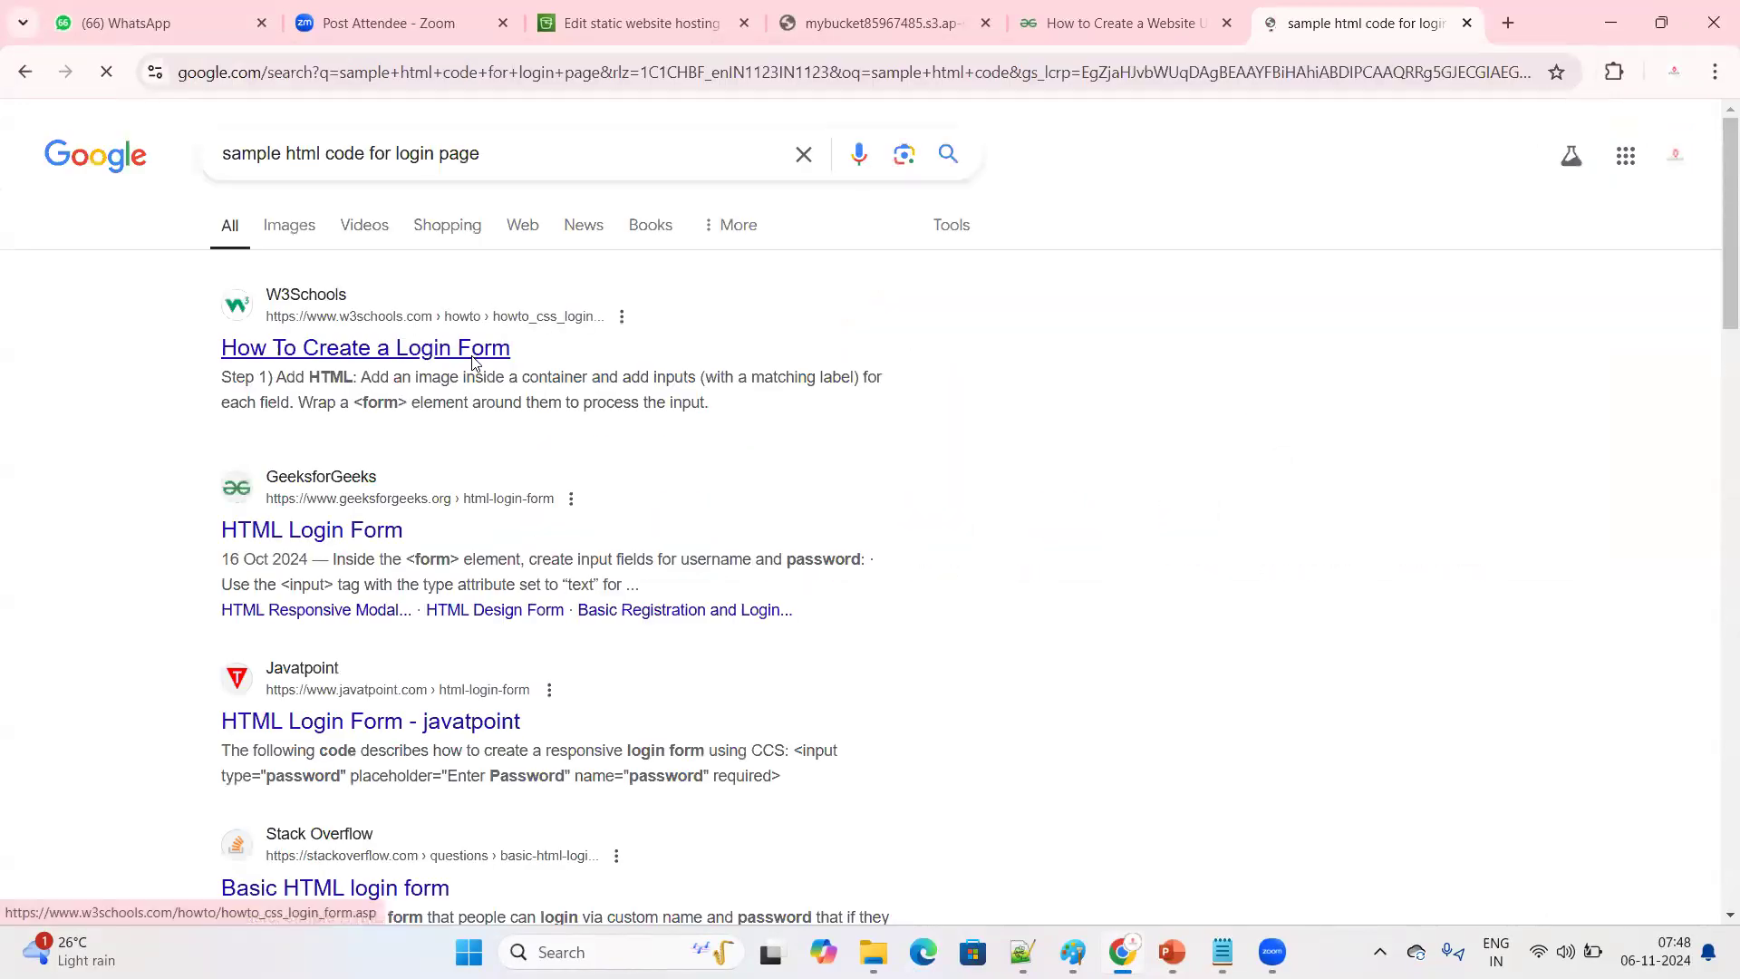
View the W3Schools "How To Create a Login Form" example, return to the search results and skim them
{"action": "left_click", "coordinate": [499, 348]}
{"action": "scroll", "coordinate": [660, 482], "scroll_direction": "down", "scroll_amount": 6}
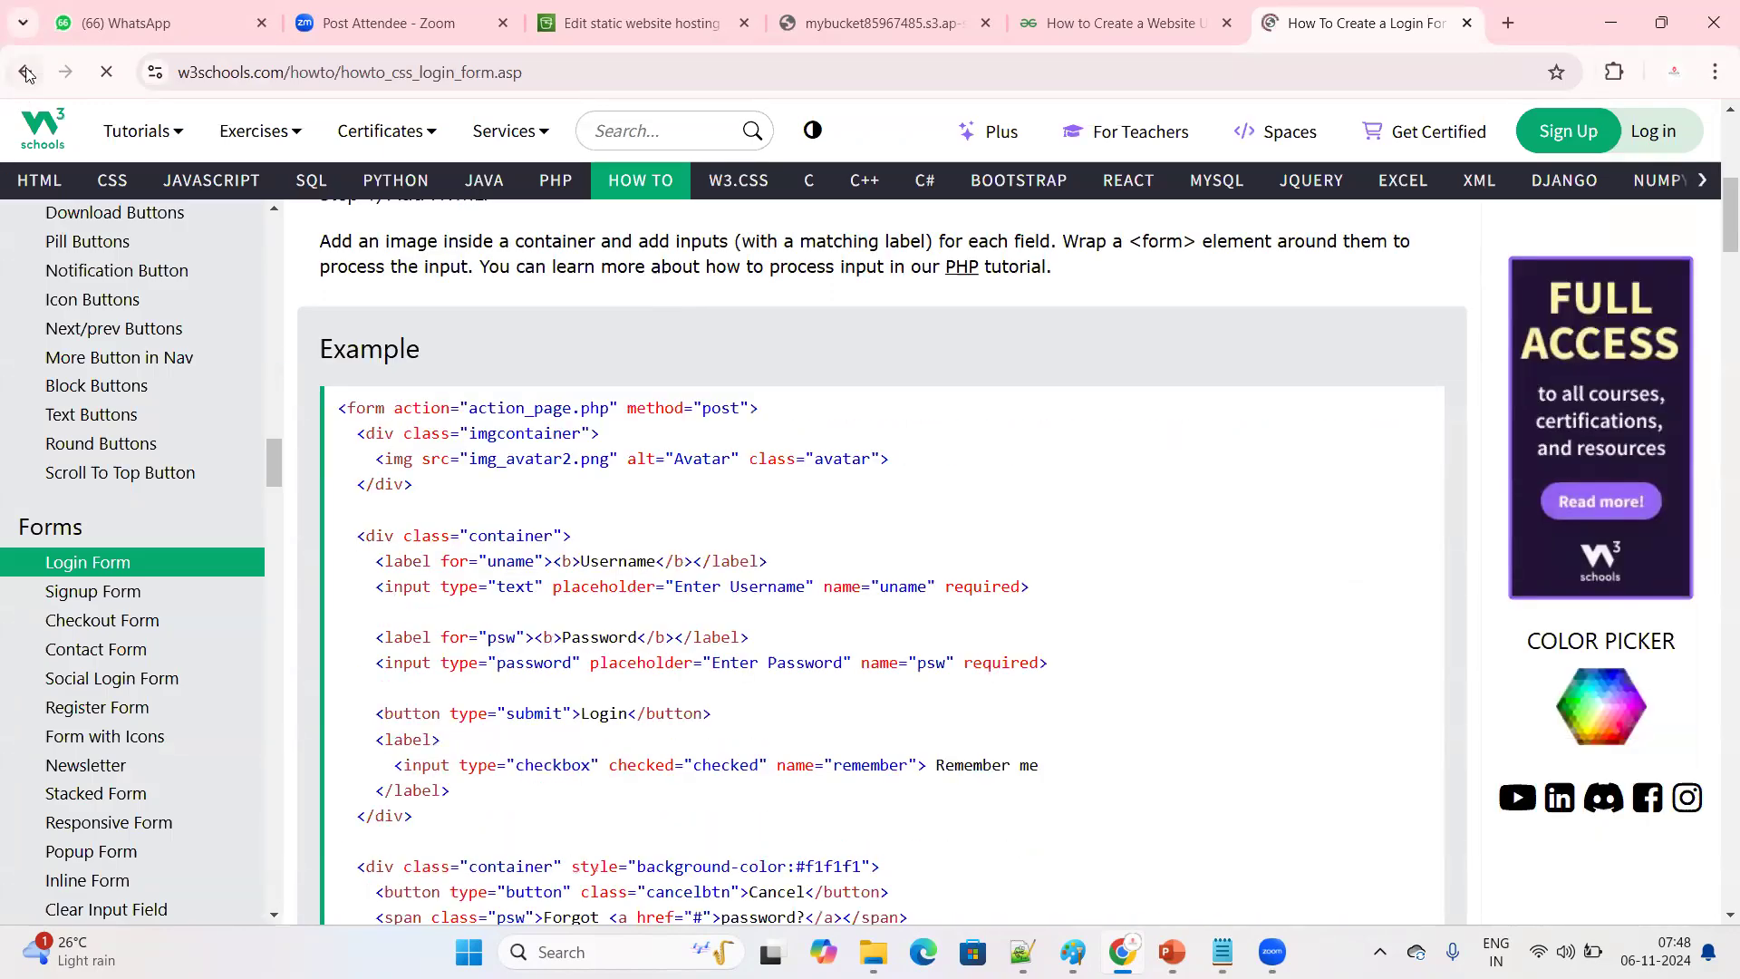
{"action": "left_click", "coordinate": [26, 72]}
{"action": "scroll", "coordinate": [379, 403], "scroll_direction": "down", "scroll_amount": 2}
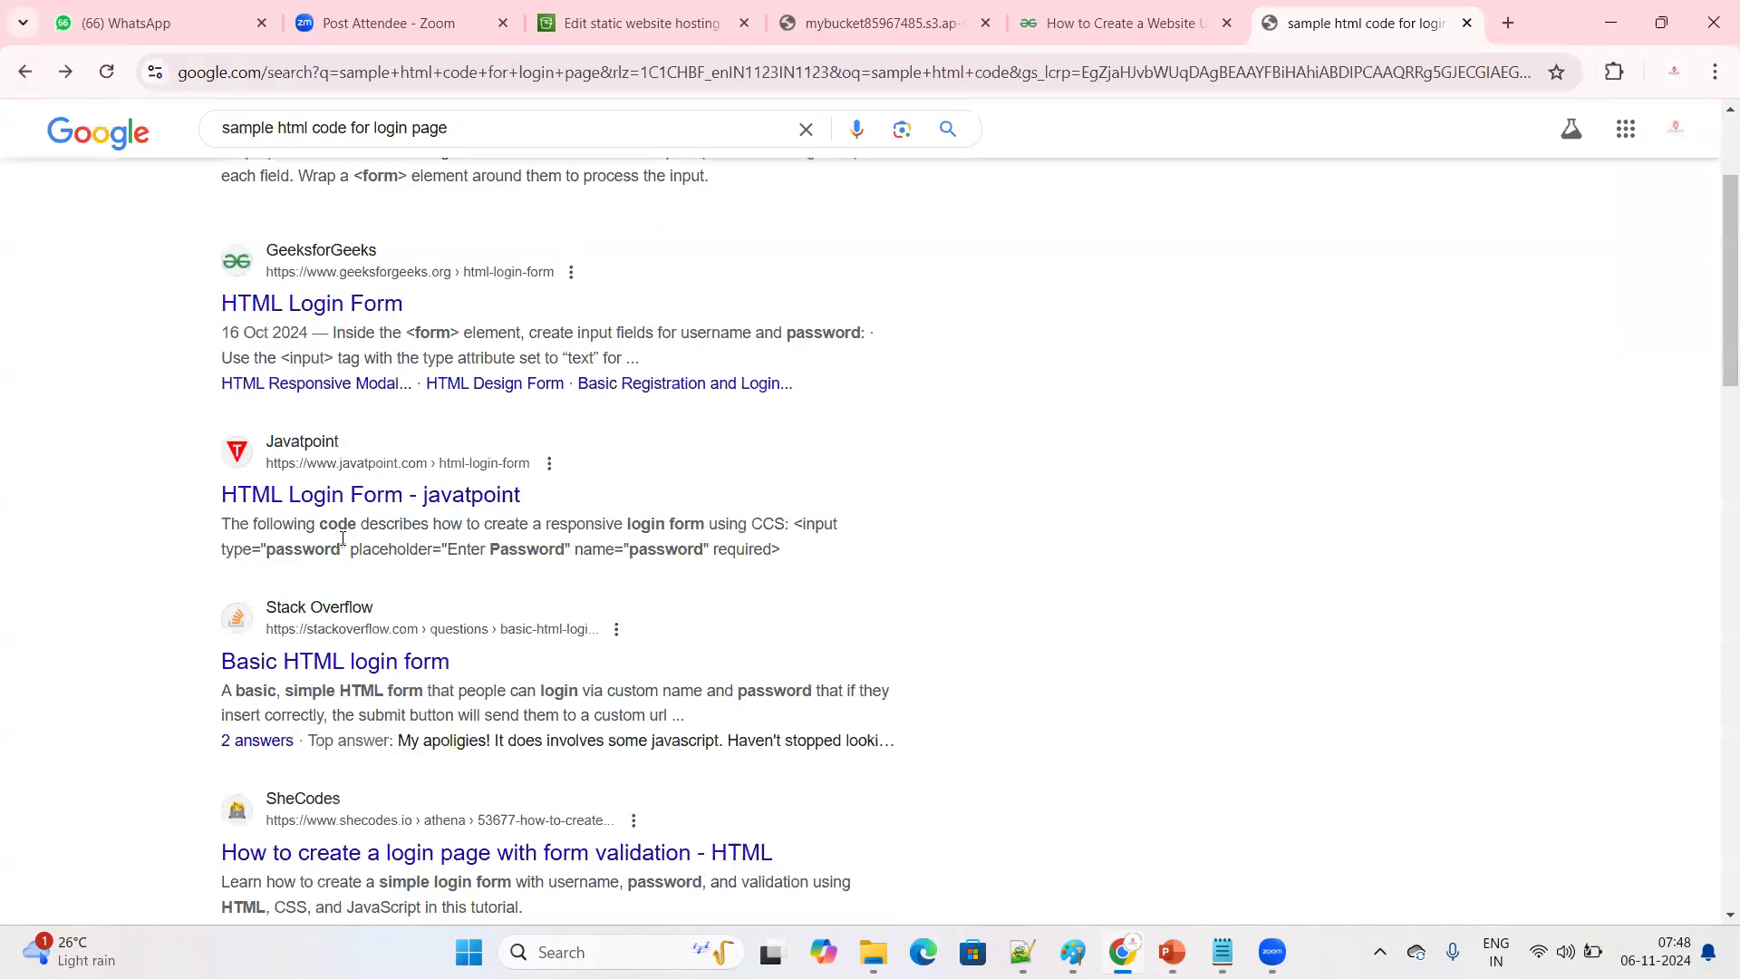
{"action": "scroll", "coordinate": [398, 325], "scroll_direction": "up", "scroll_amount": 3}
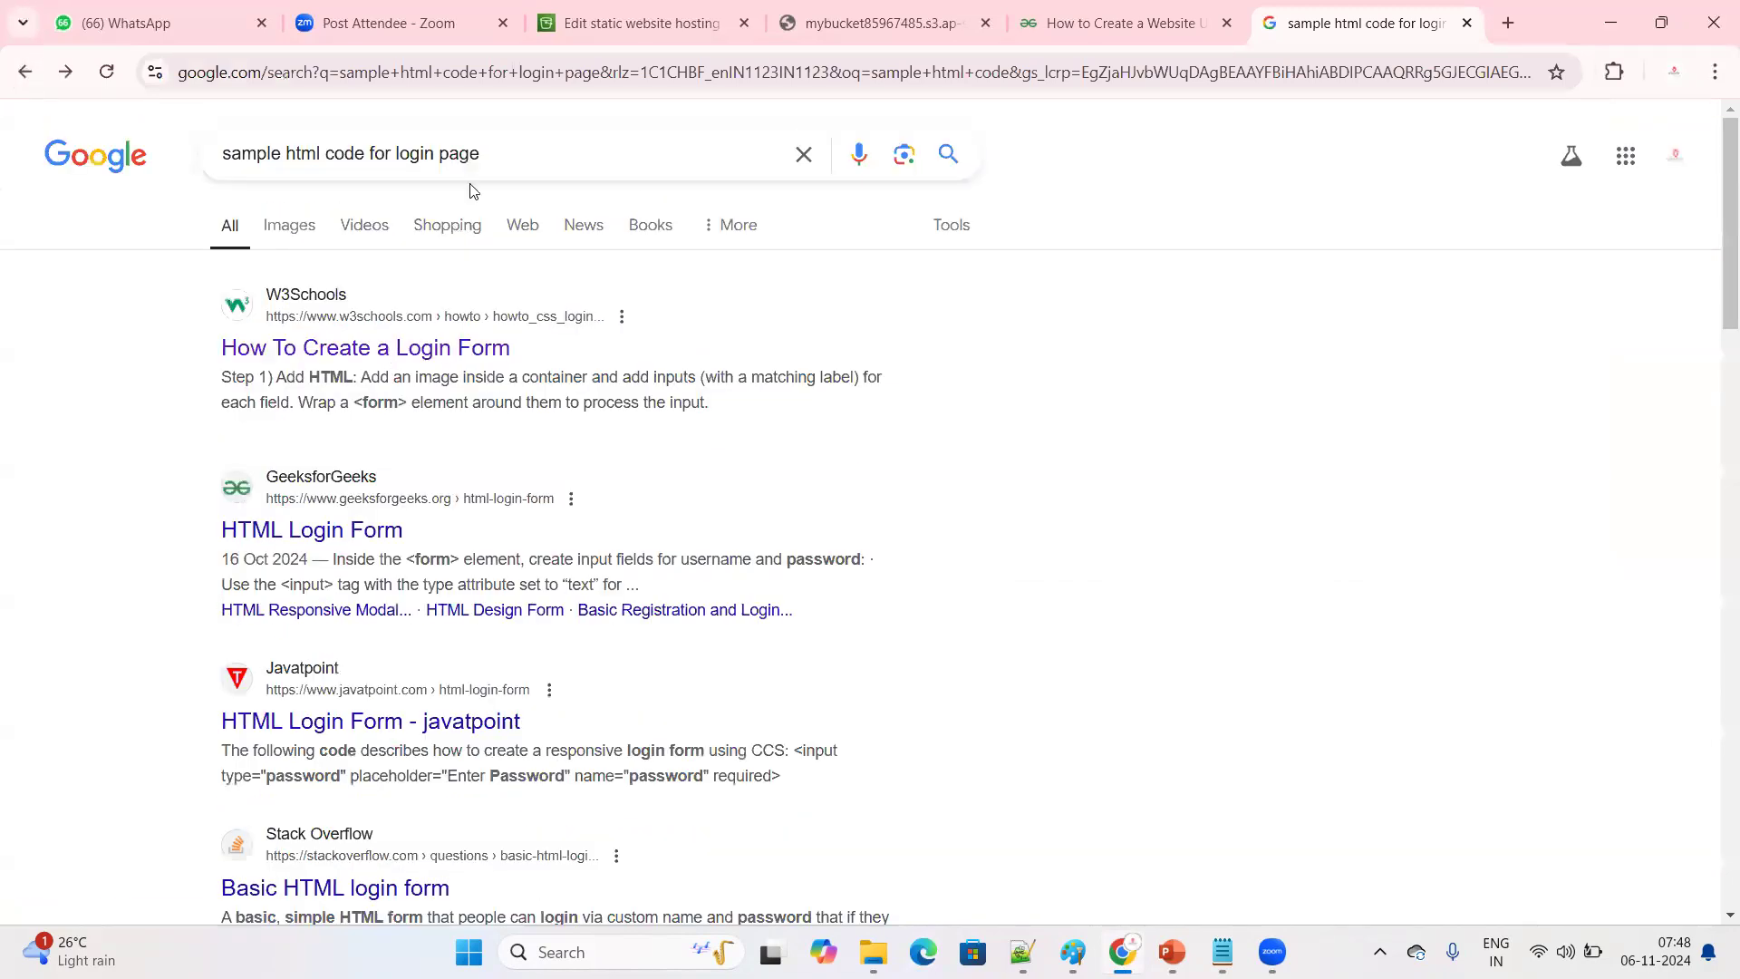
Change the Google search to "sample html code for webpage"
{"action": "left_click", "coordinate": [493, 152]}
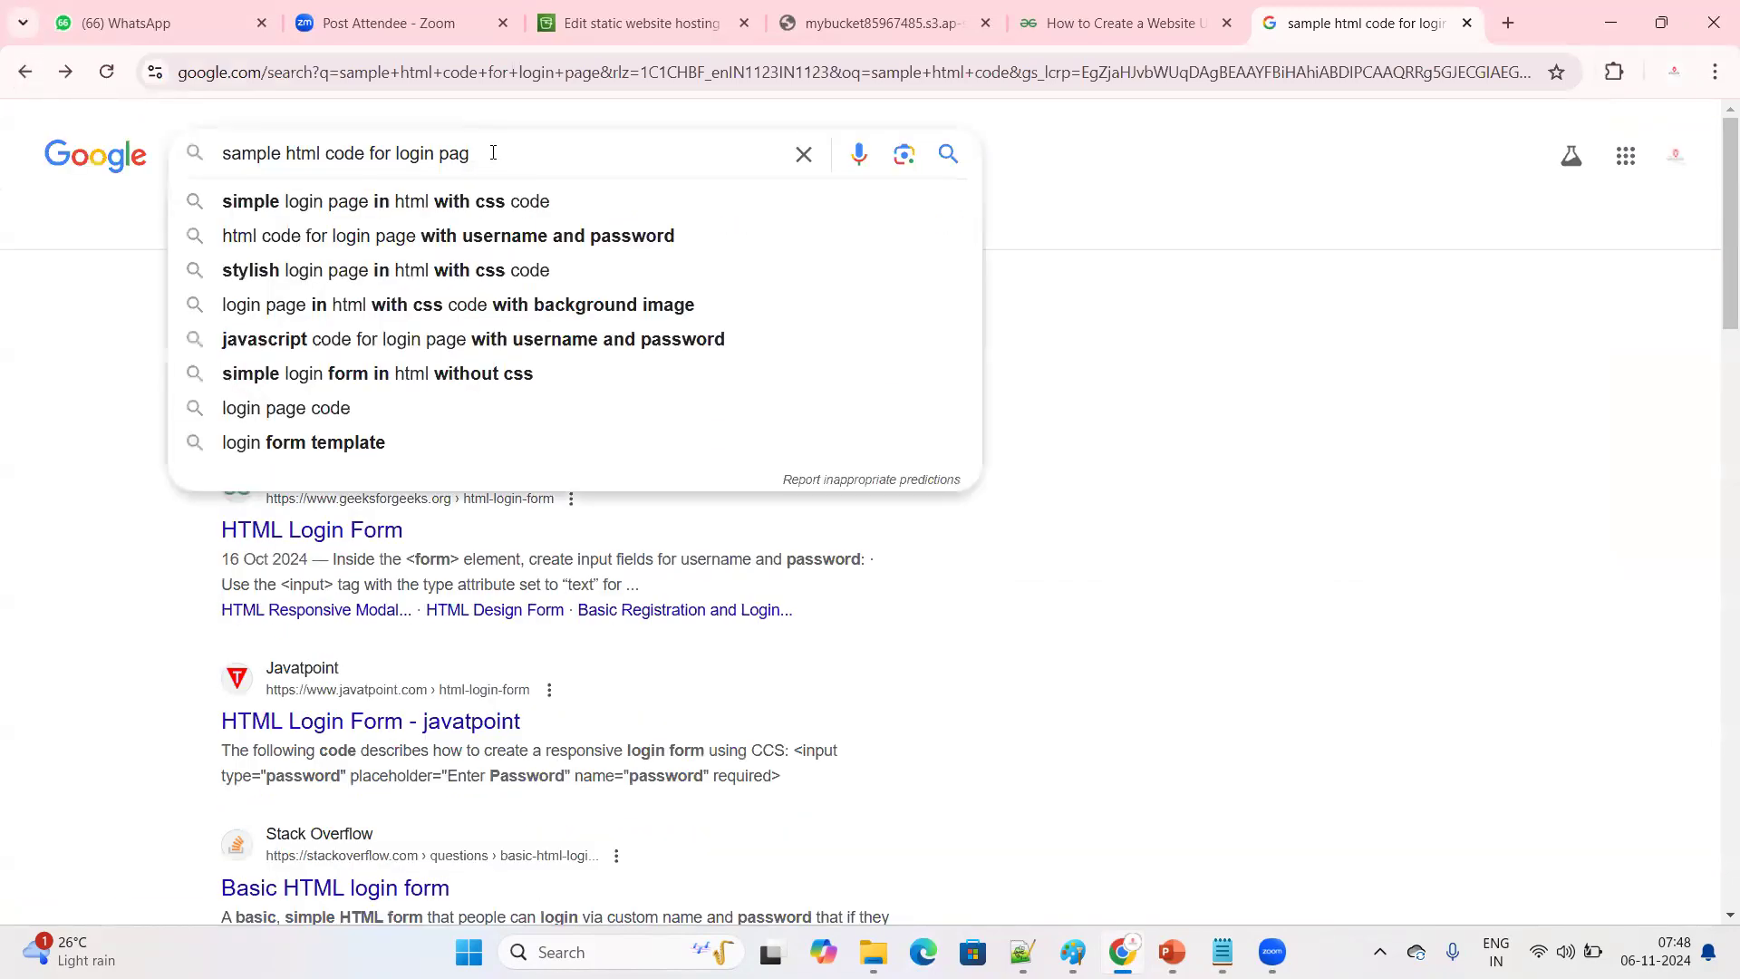
{"action": "key", "text": "BackSpace"}
{"action": "key", "text": "BackSpace"}
{"action": "key", "text": "BackSpace"}
{"action": "key", "text": "BackSpace"}
{"action": "key", "text": "BackSpace"}
{"action": "key", "text": "BackSpace"}
{"action": "key", "text": "BackSpace"}
{"action": "key", "text": "BackSpace"}
{"action": "key", "text": "BackSpace"}
{"action": "key", "text": "BackSpace"}
{"action": "key", "text": "BackSpace"}
{"action": "key", "text": "BackSpace"}
{"action": "key", "text": "BackSpace"}
{"action": "key", "text": "BackSpace"}
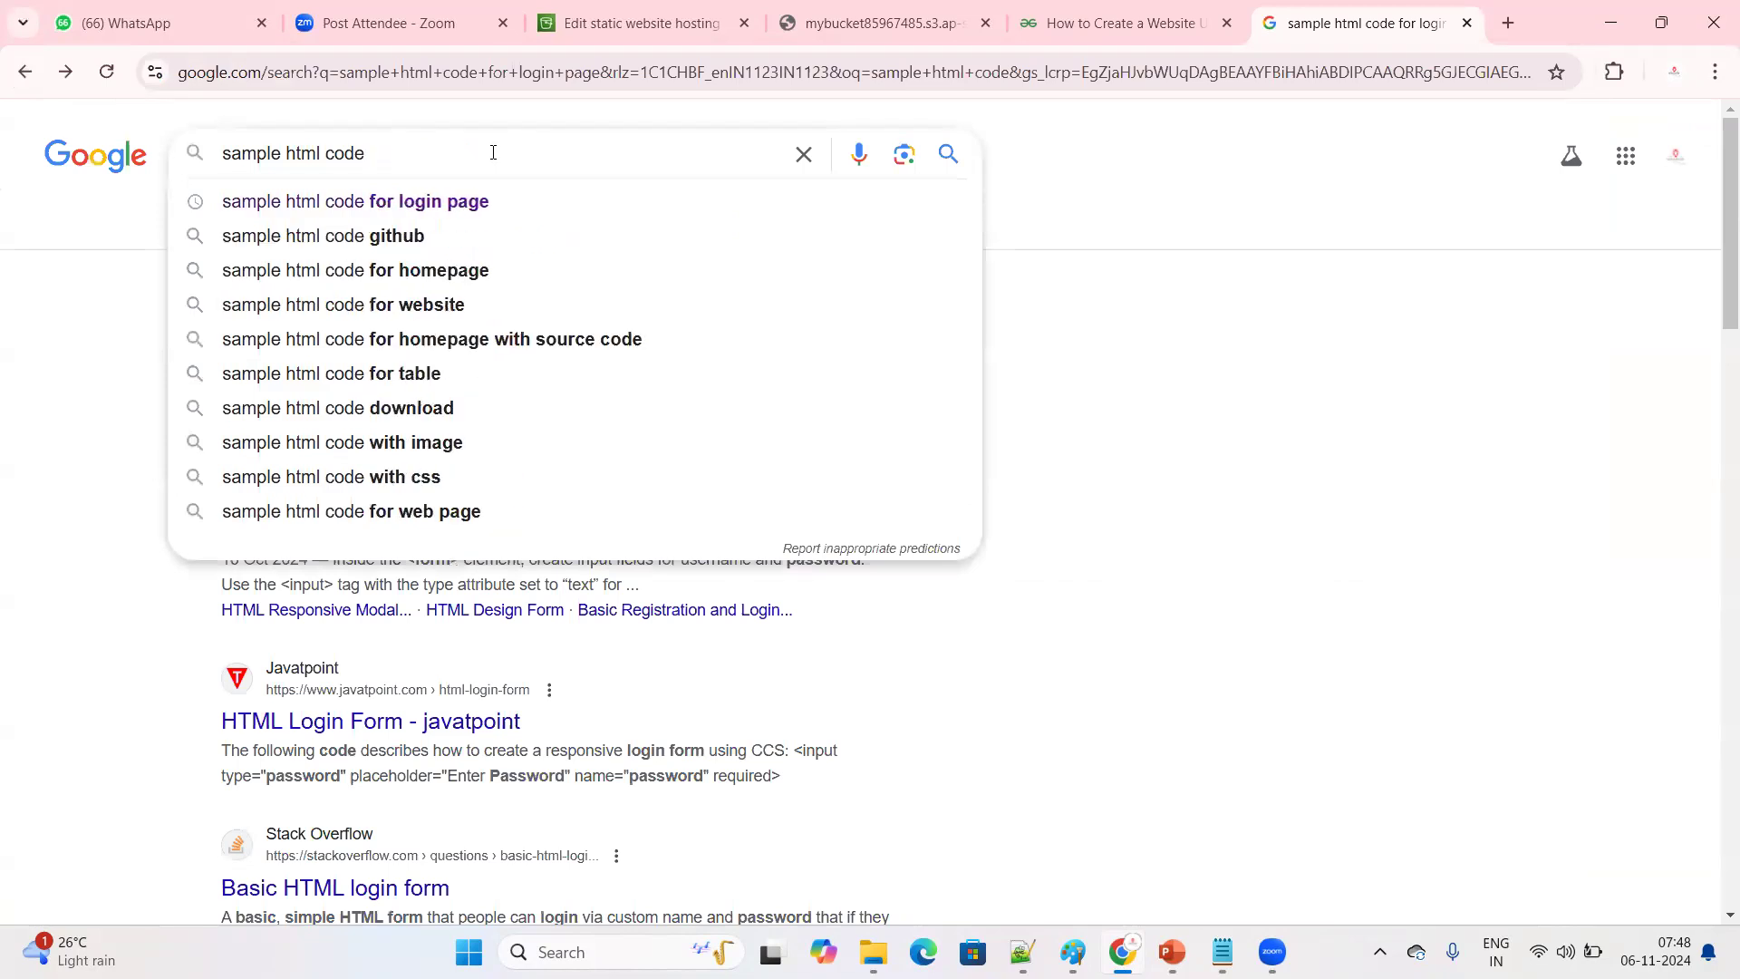
{"action": "type", "text": "for "}
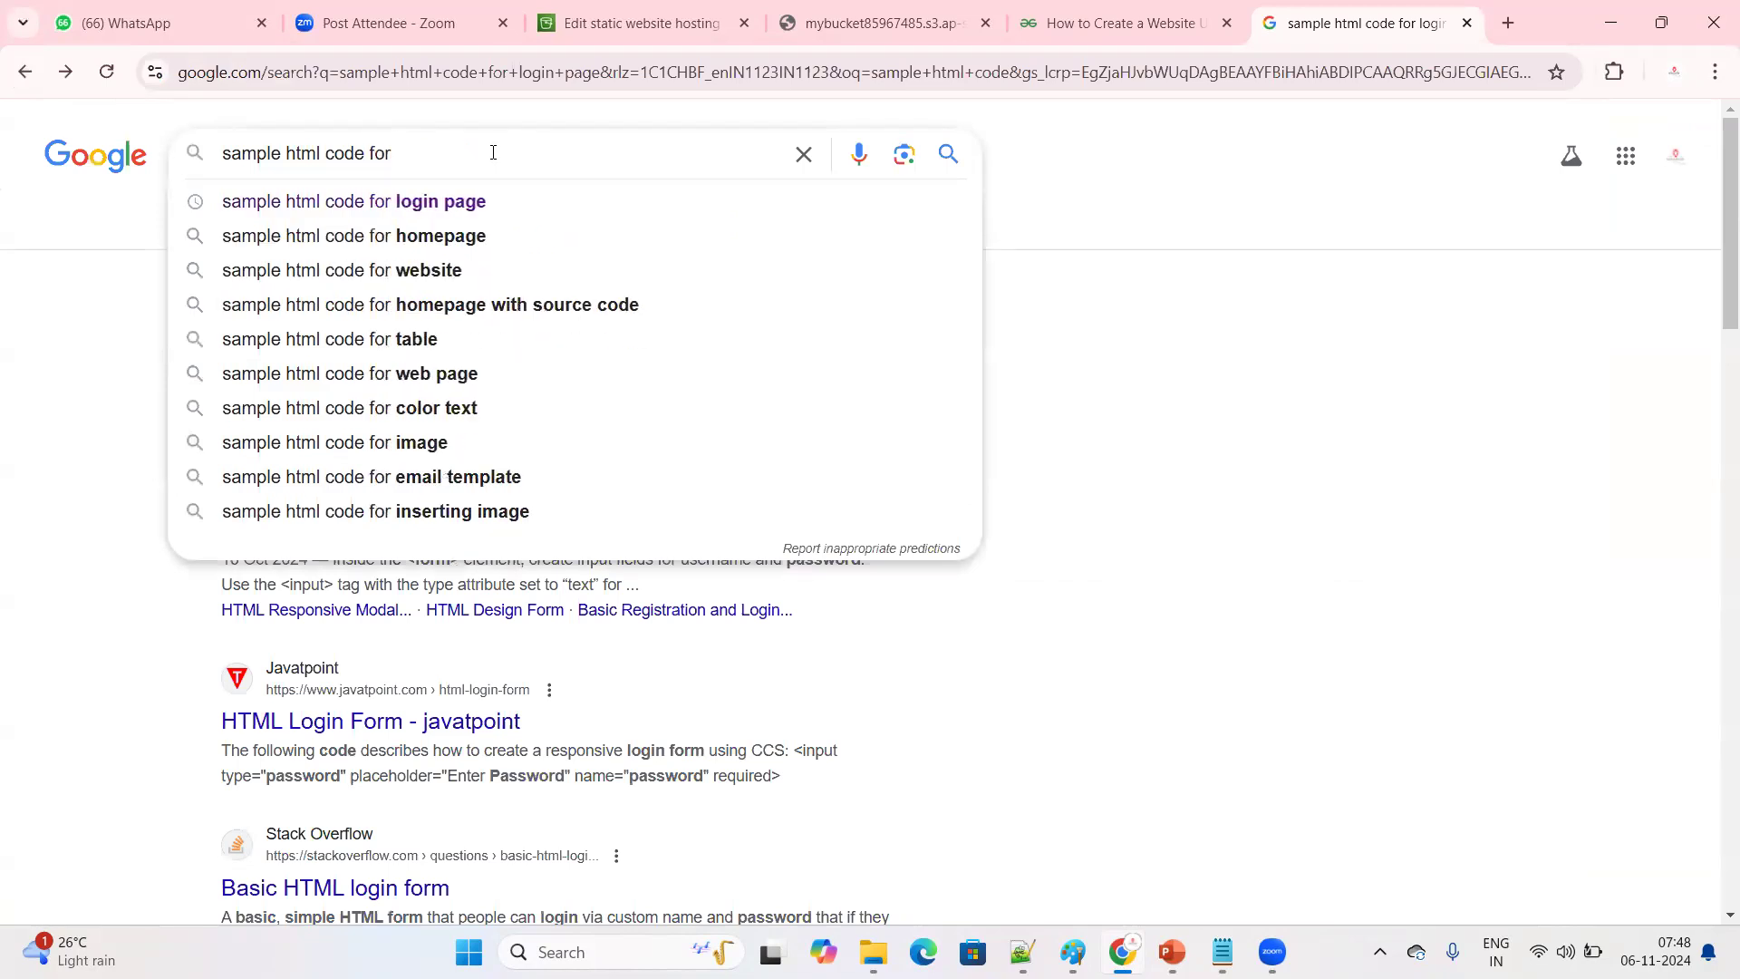
{"action": "type", "text": "webpage"}
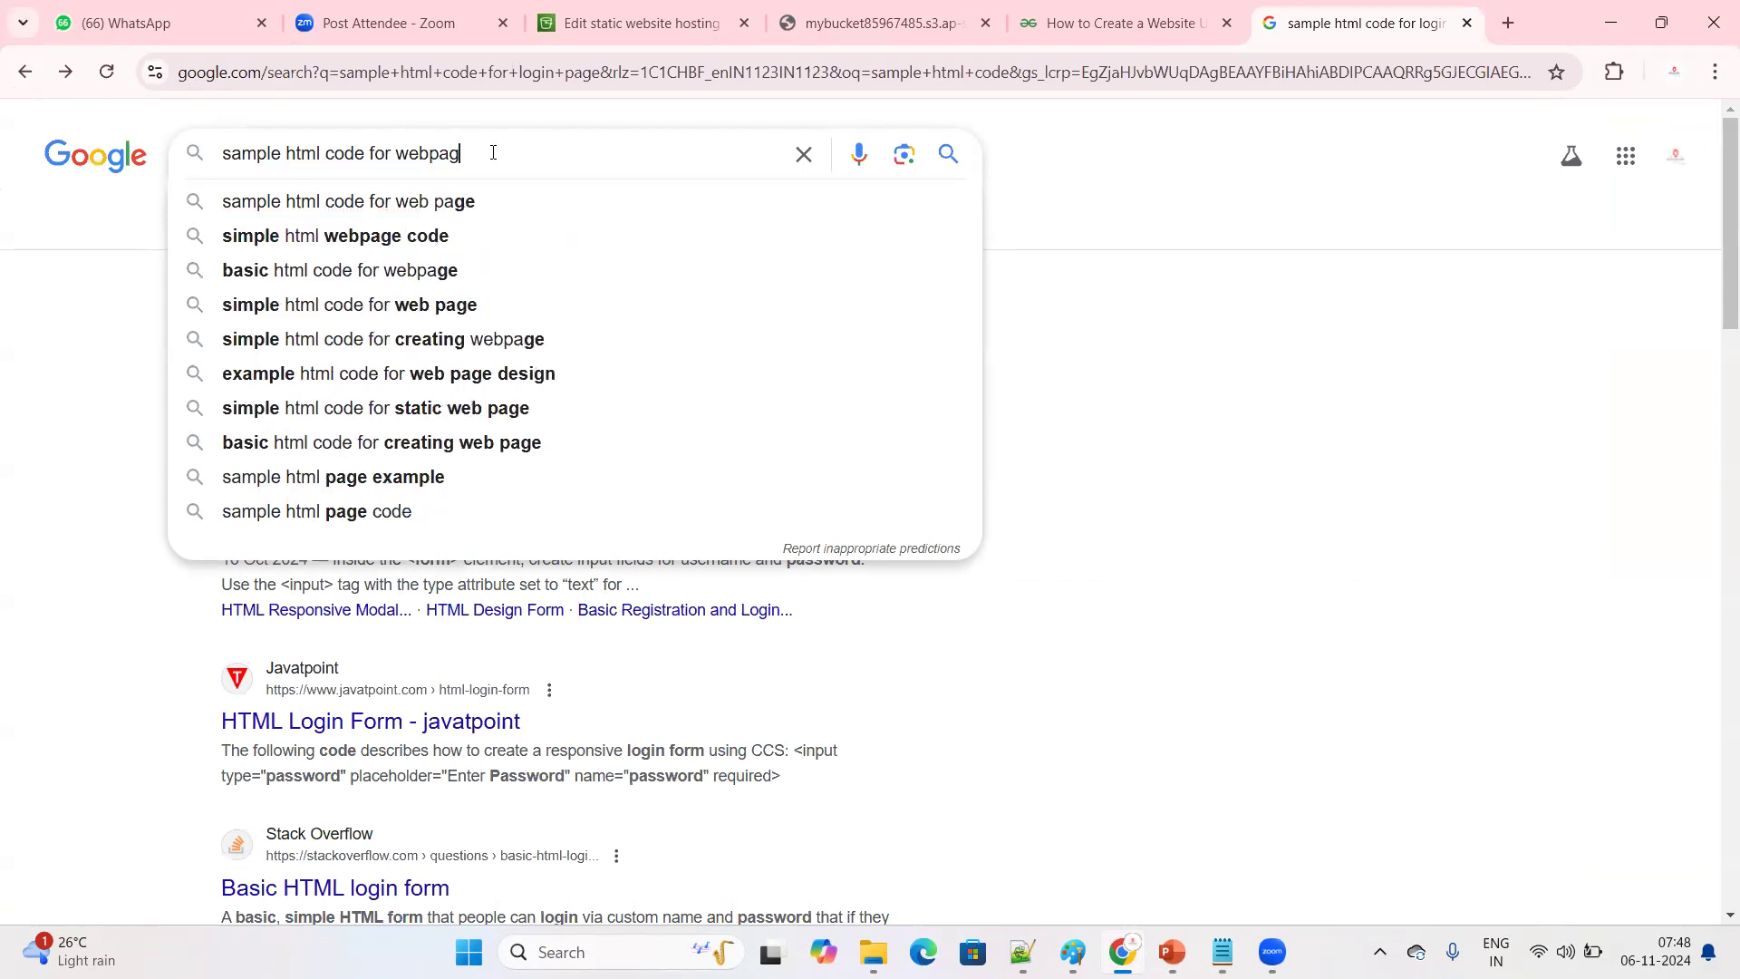
{"action": "key", "text": "Return"}
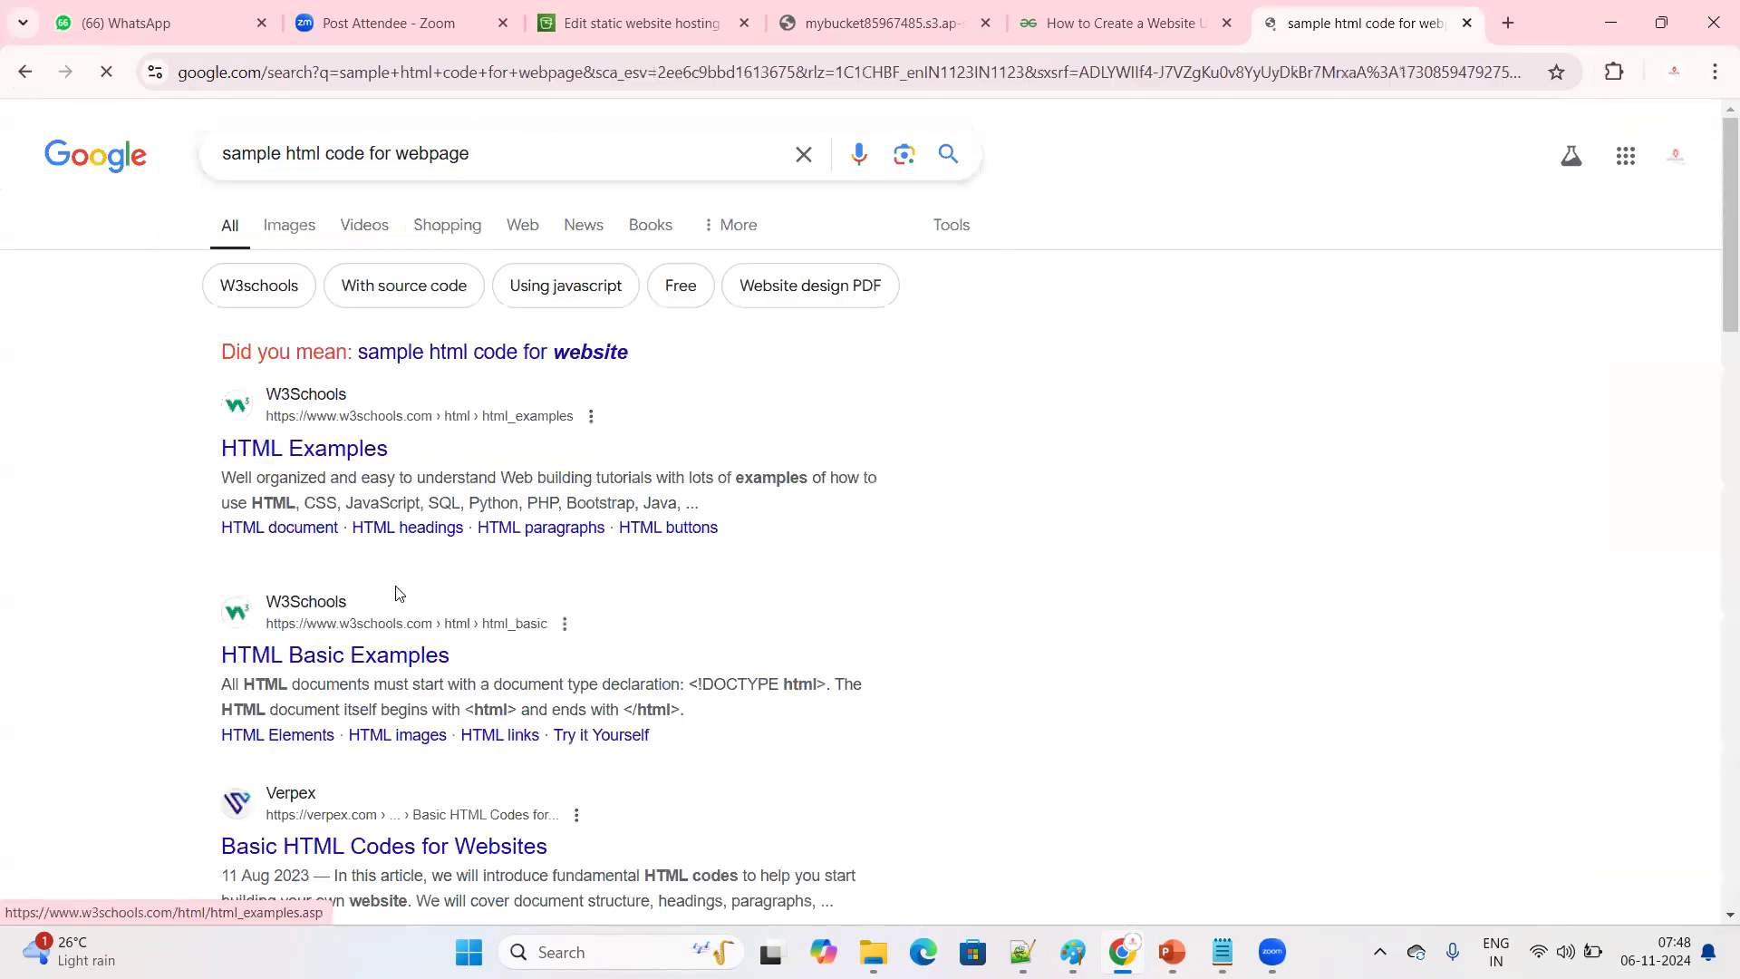
Open the W3Schools HTML Basic Examples result, copy the full example code under HTML Documents, and minimize Chrome
{"action": "scroll", "coordinate": [385, 562], "scroll_direction": "down", "scroll_amount": 1}
{"action": "left_click", "coordinate": [381, 550]}
{"action": "scroll", "coordinate": [893, 516], "scroll_direction": "down", "scroll_amount": 6}
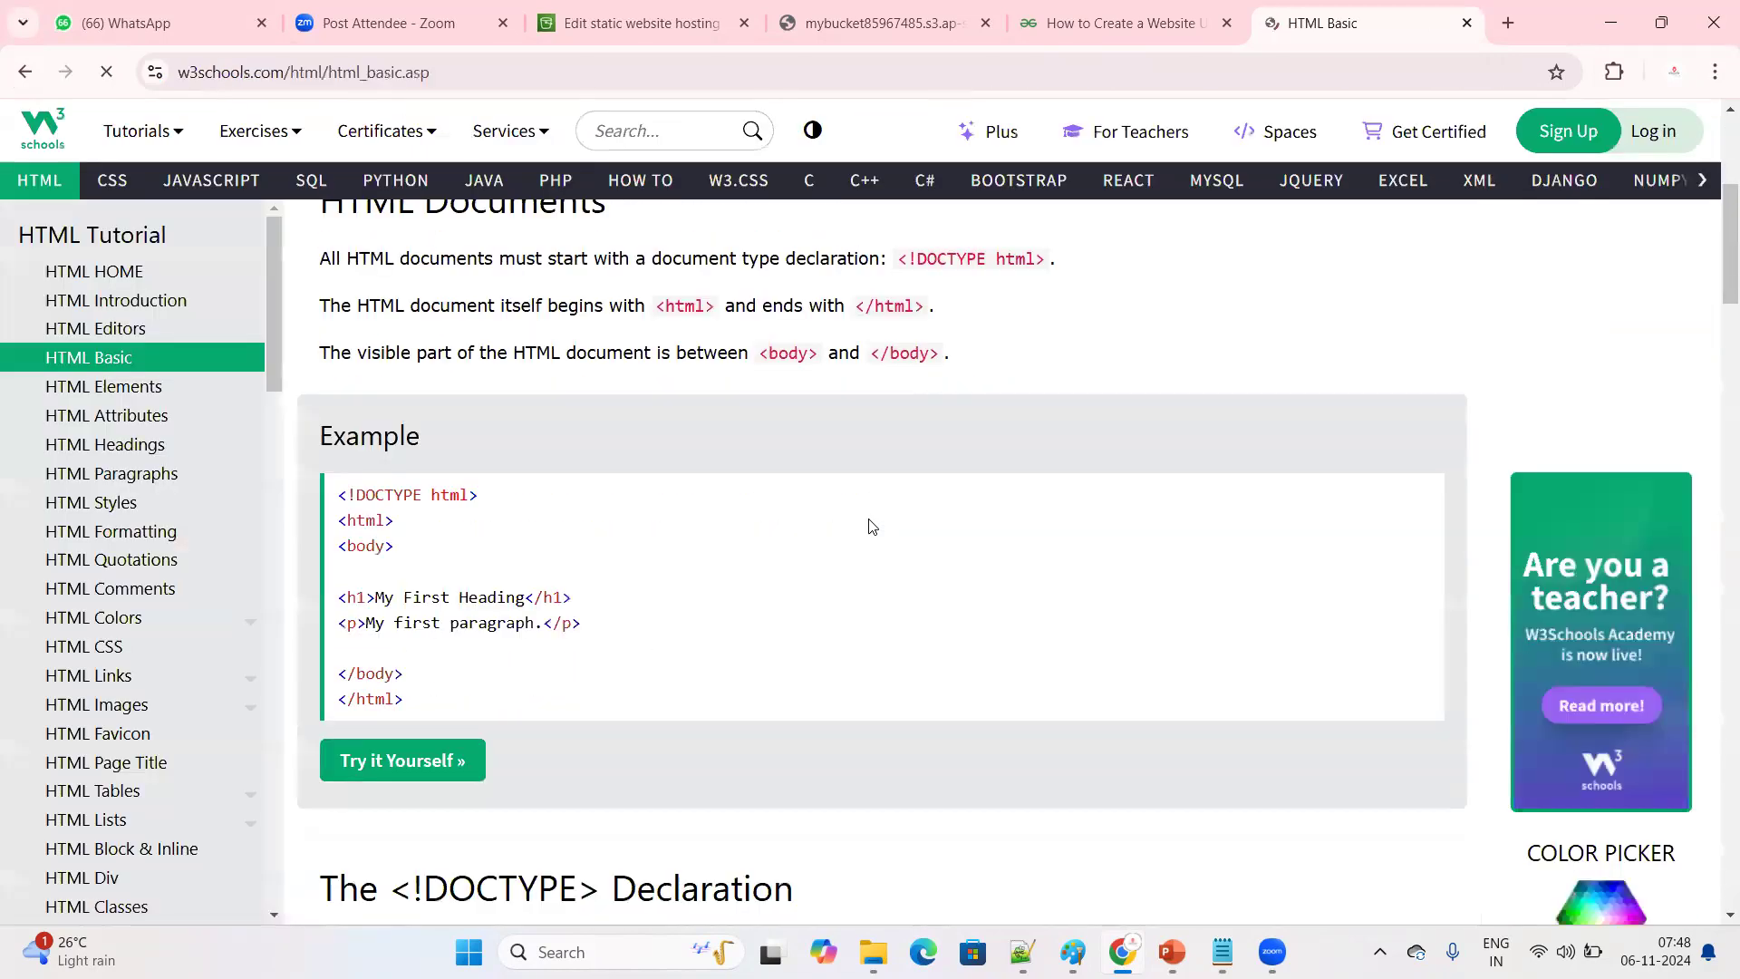
{"action": "left_click_drag", "start_coordinate": [428, 592], "coordinate": [330, 386]}
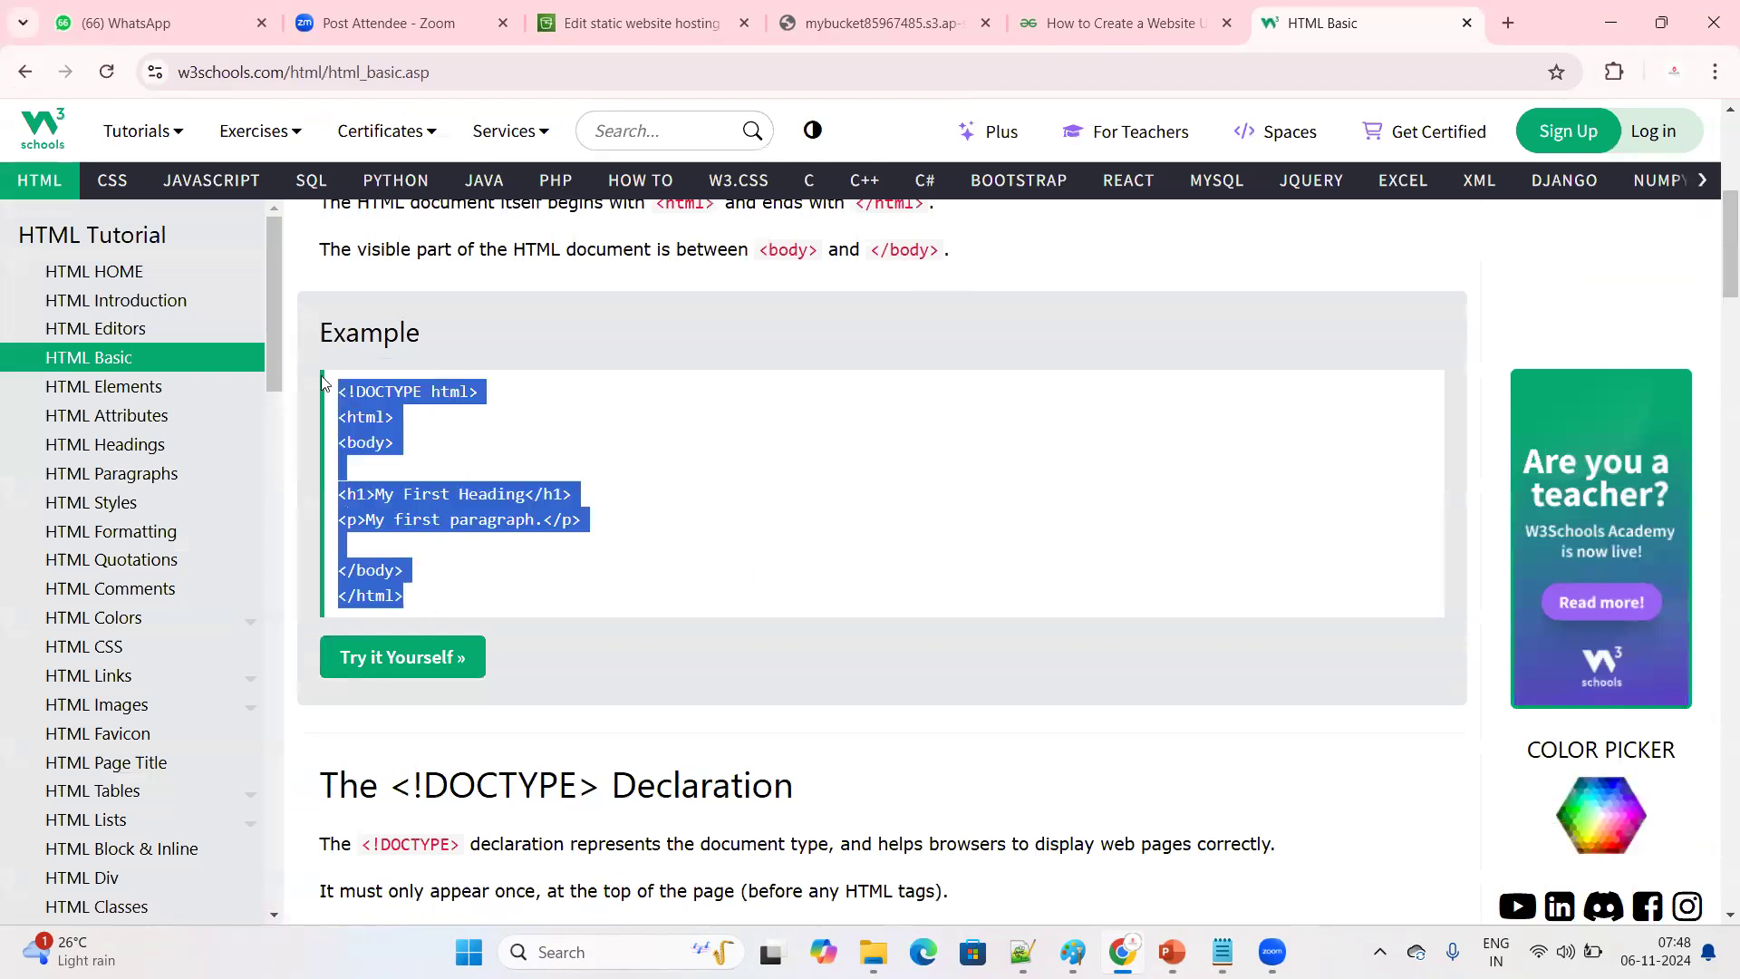
{"action": "right_click", "coordinate": [411, 515]}
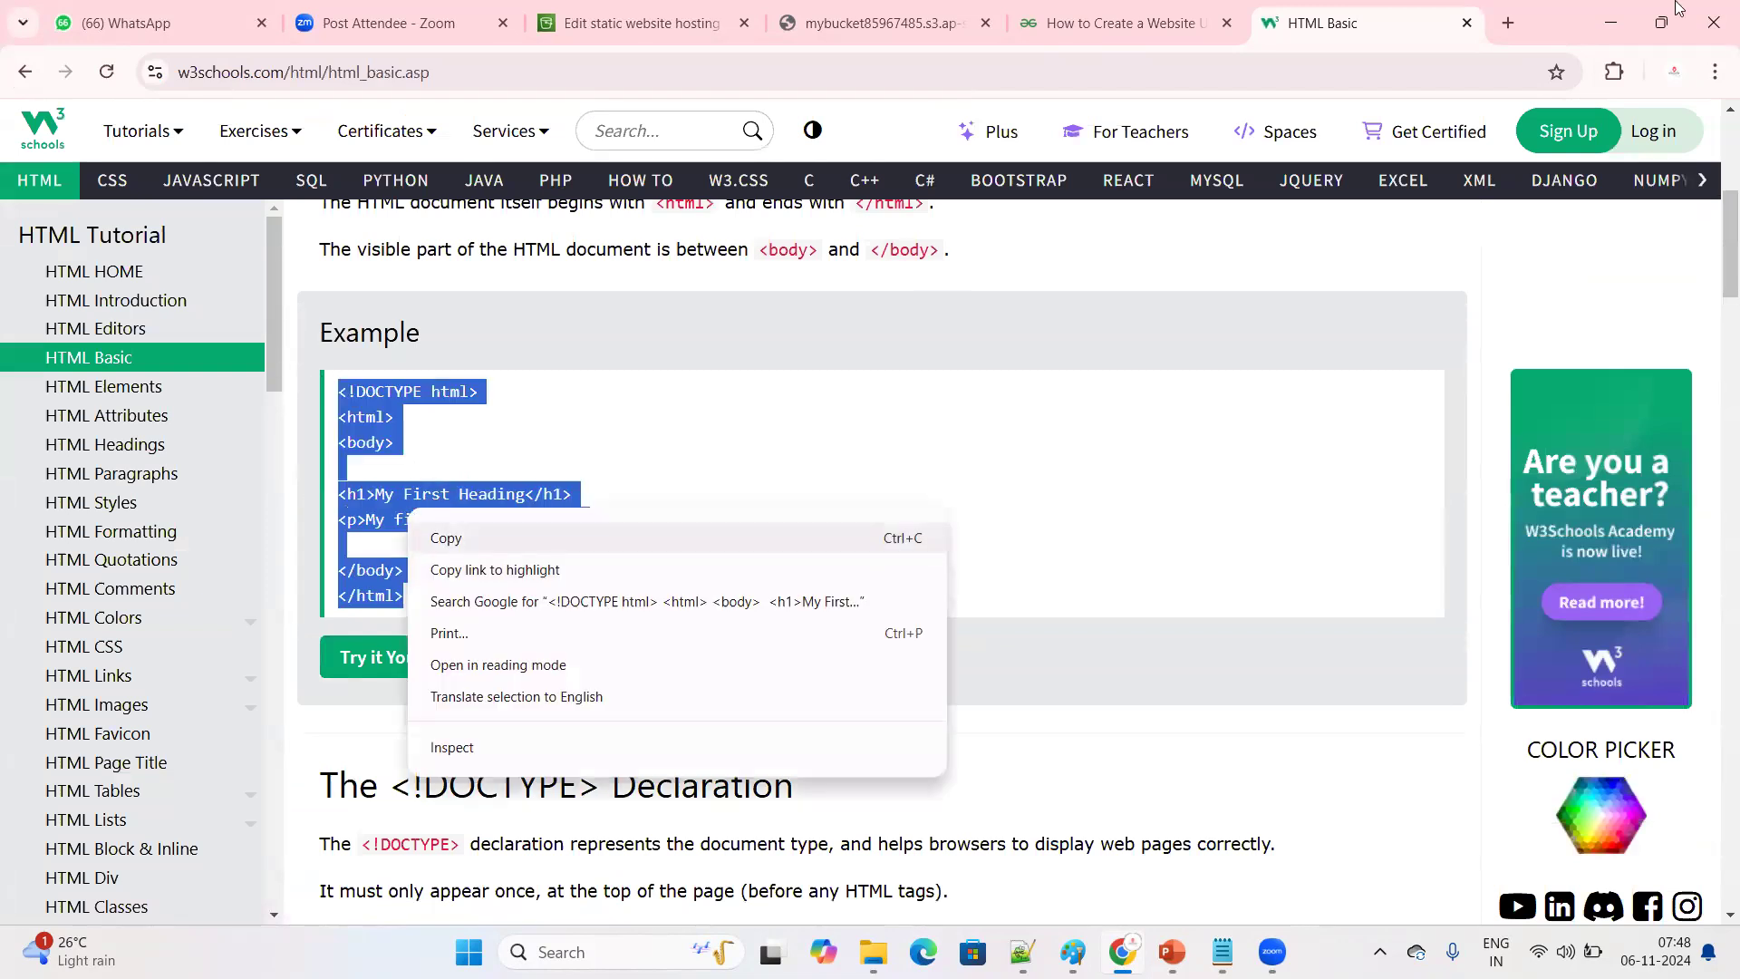
{"action": "left_click", "coordinate": [454, 537]}
{"action": "left_click", "coordinate": [1608, 13]}
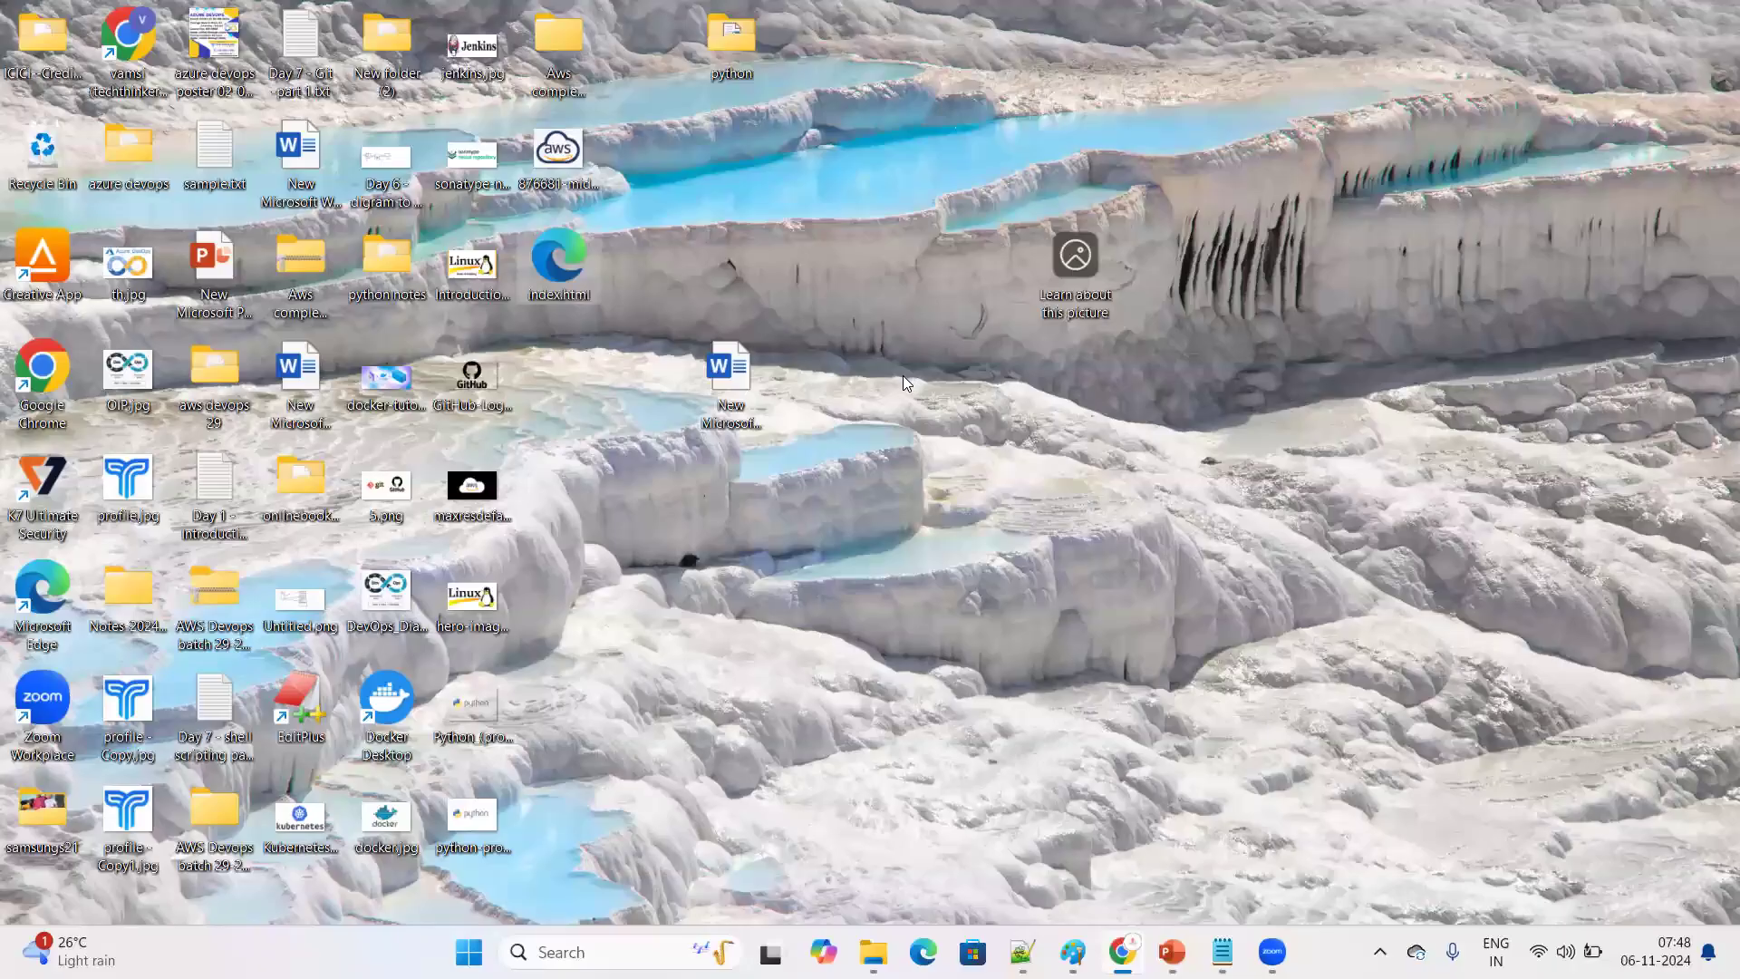
Try to open index.html from the desktop for editing in Notepad, and return to the desktop
{"action": "right_click", "coordinate": [565, 257]}
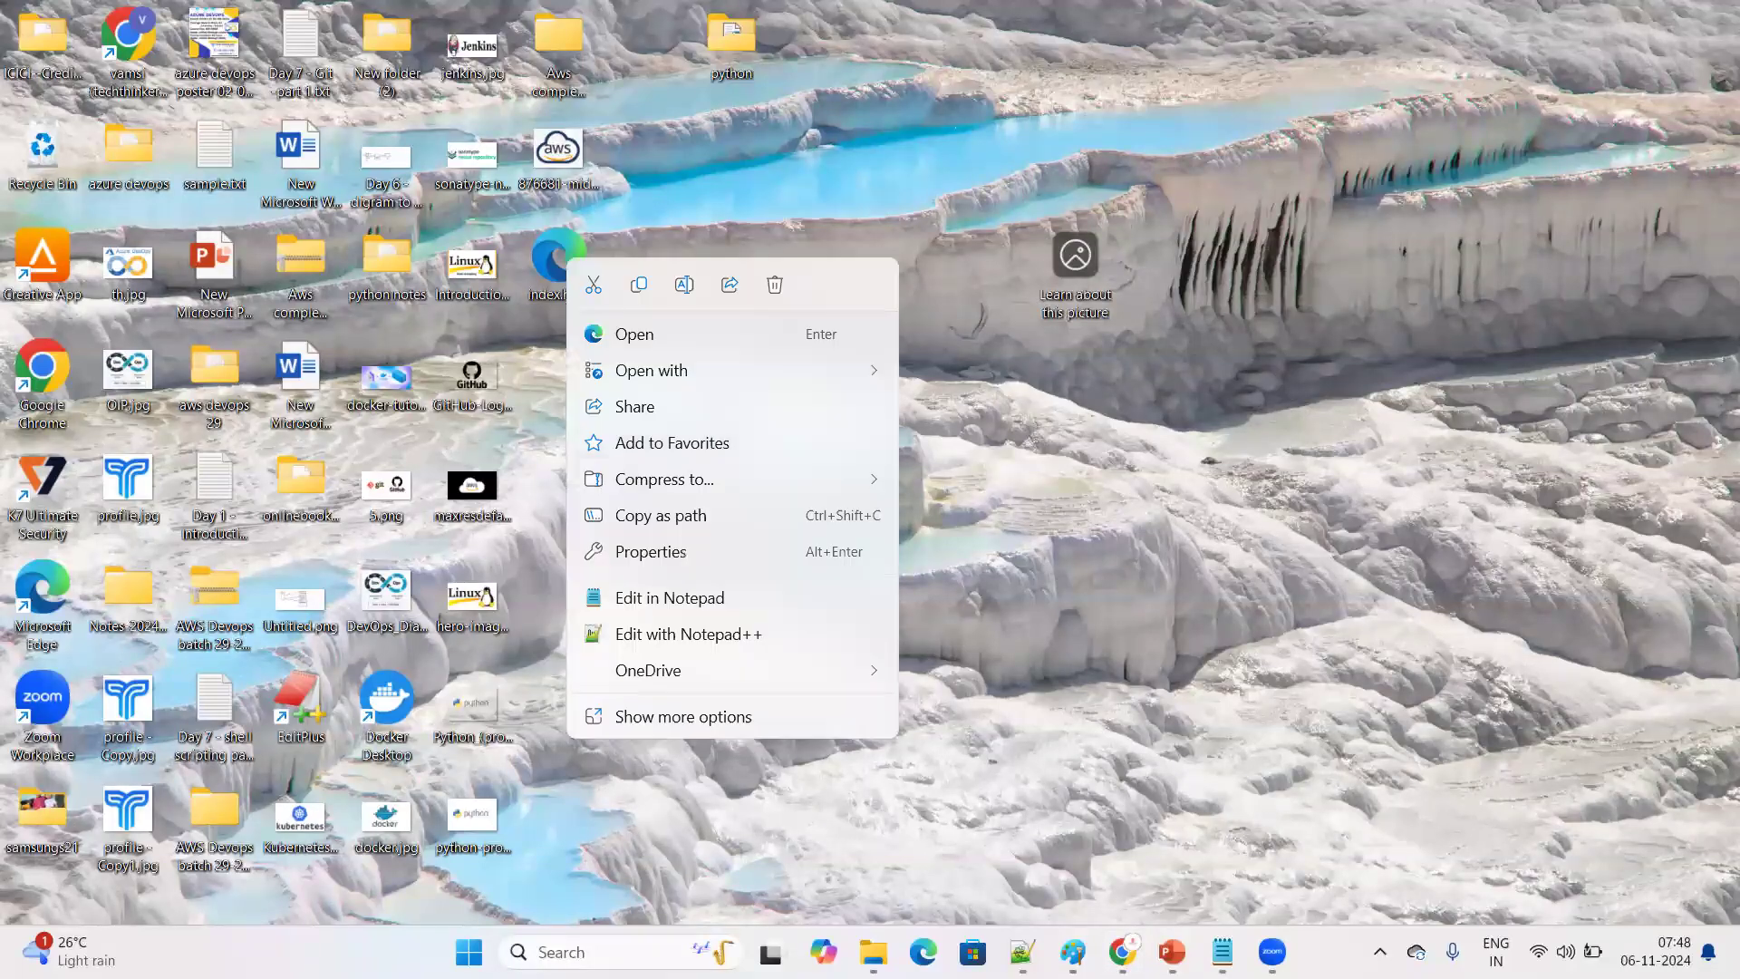
{"action": "left_click", "coordinate": [670, 598]}
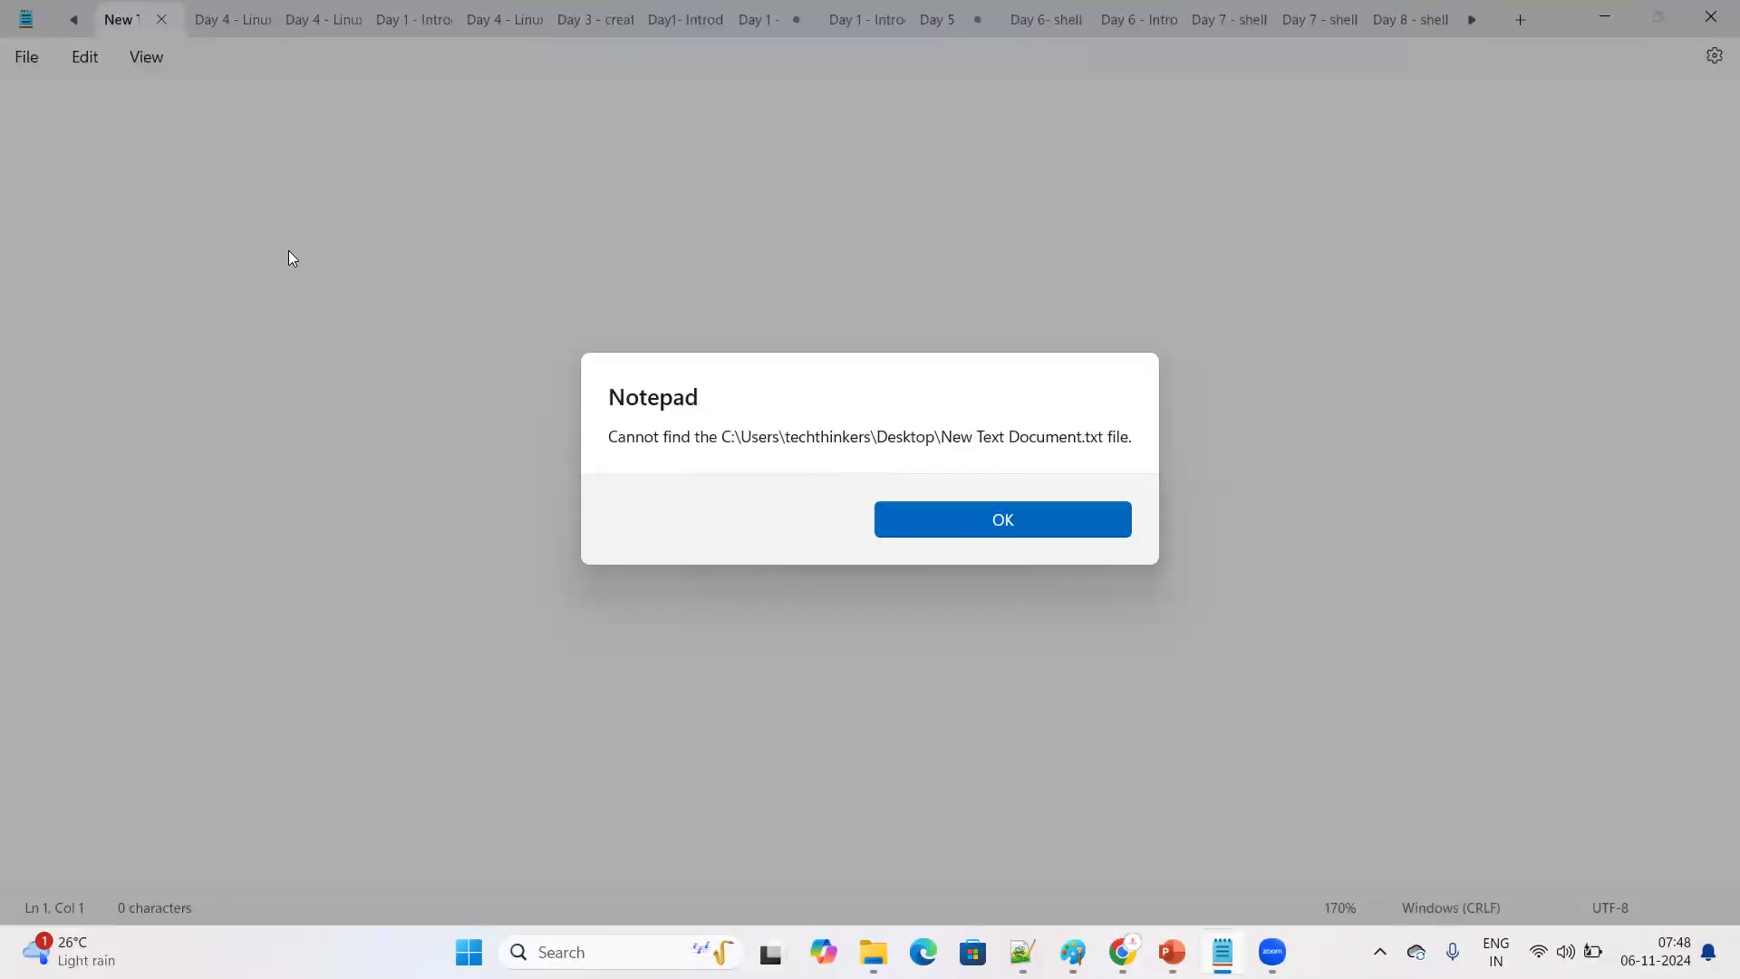
{"action": "key", "text": "Return"}
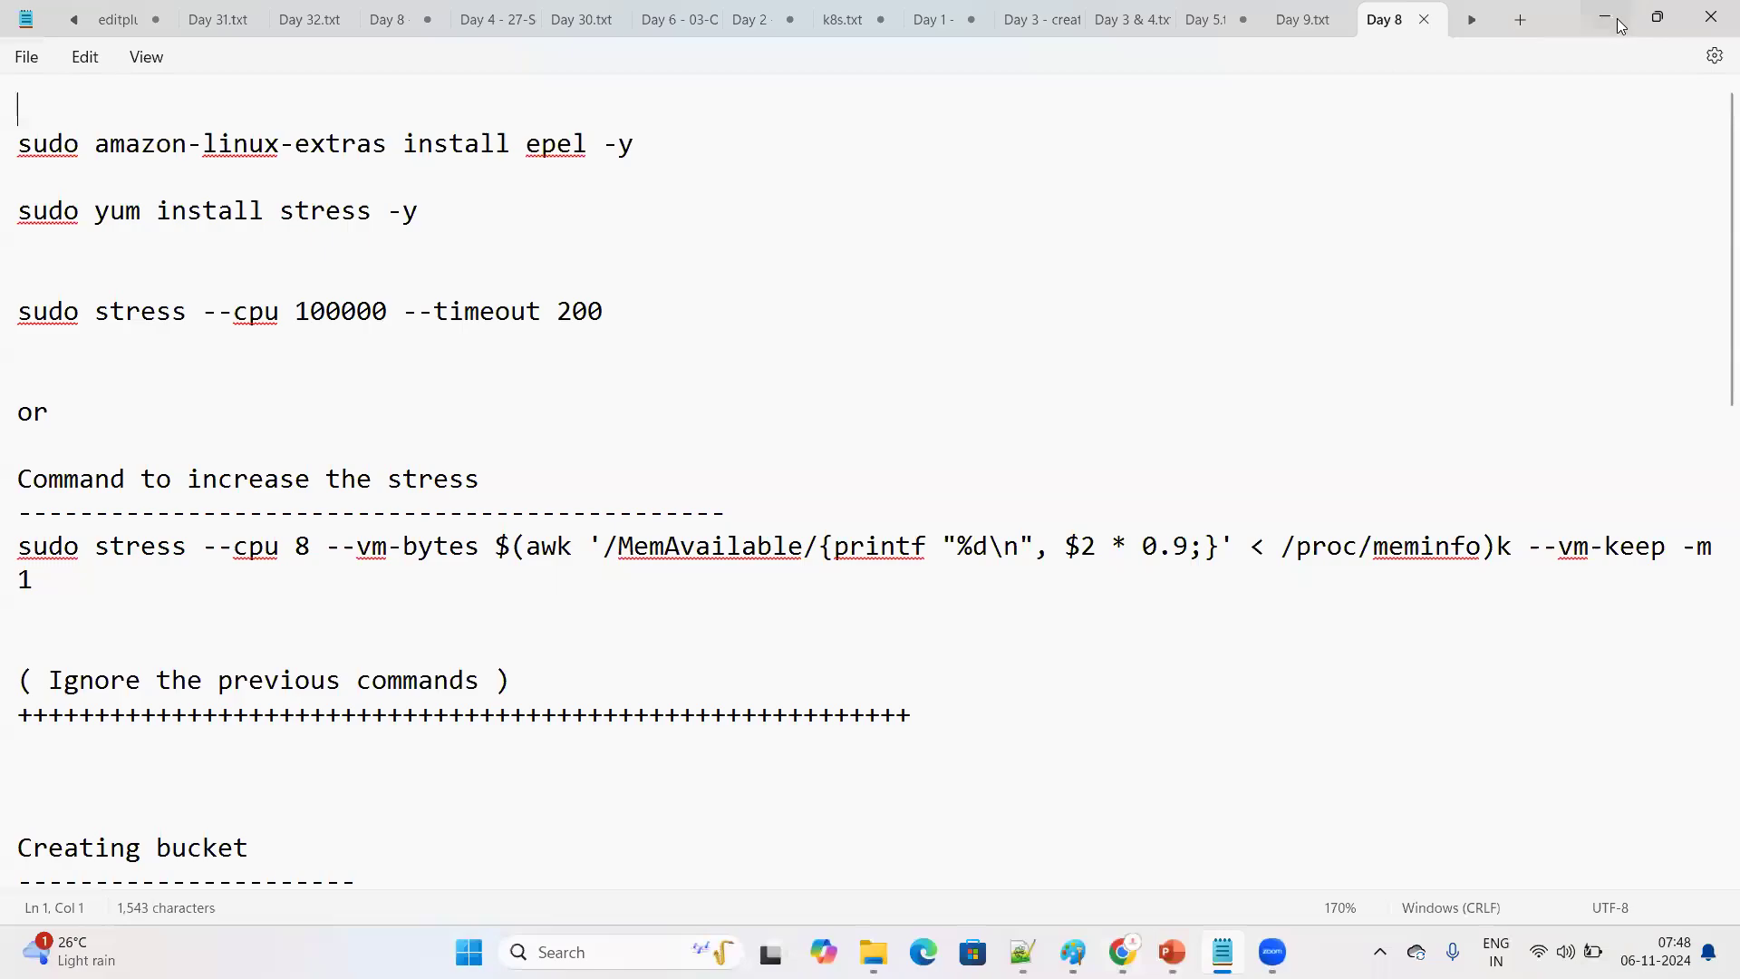
{"action": "left_click", "coordinate": [1617, 18]}
Open the desktop index.html in Notepad++, replace its existing code with the copied W3Schools example, and save the file
{"action": "right_click", "coordinate": [556, 272]}
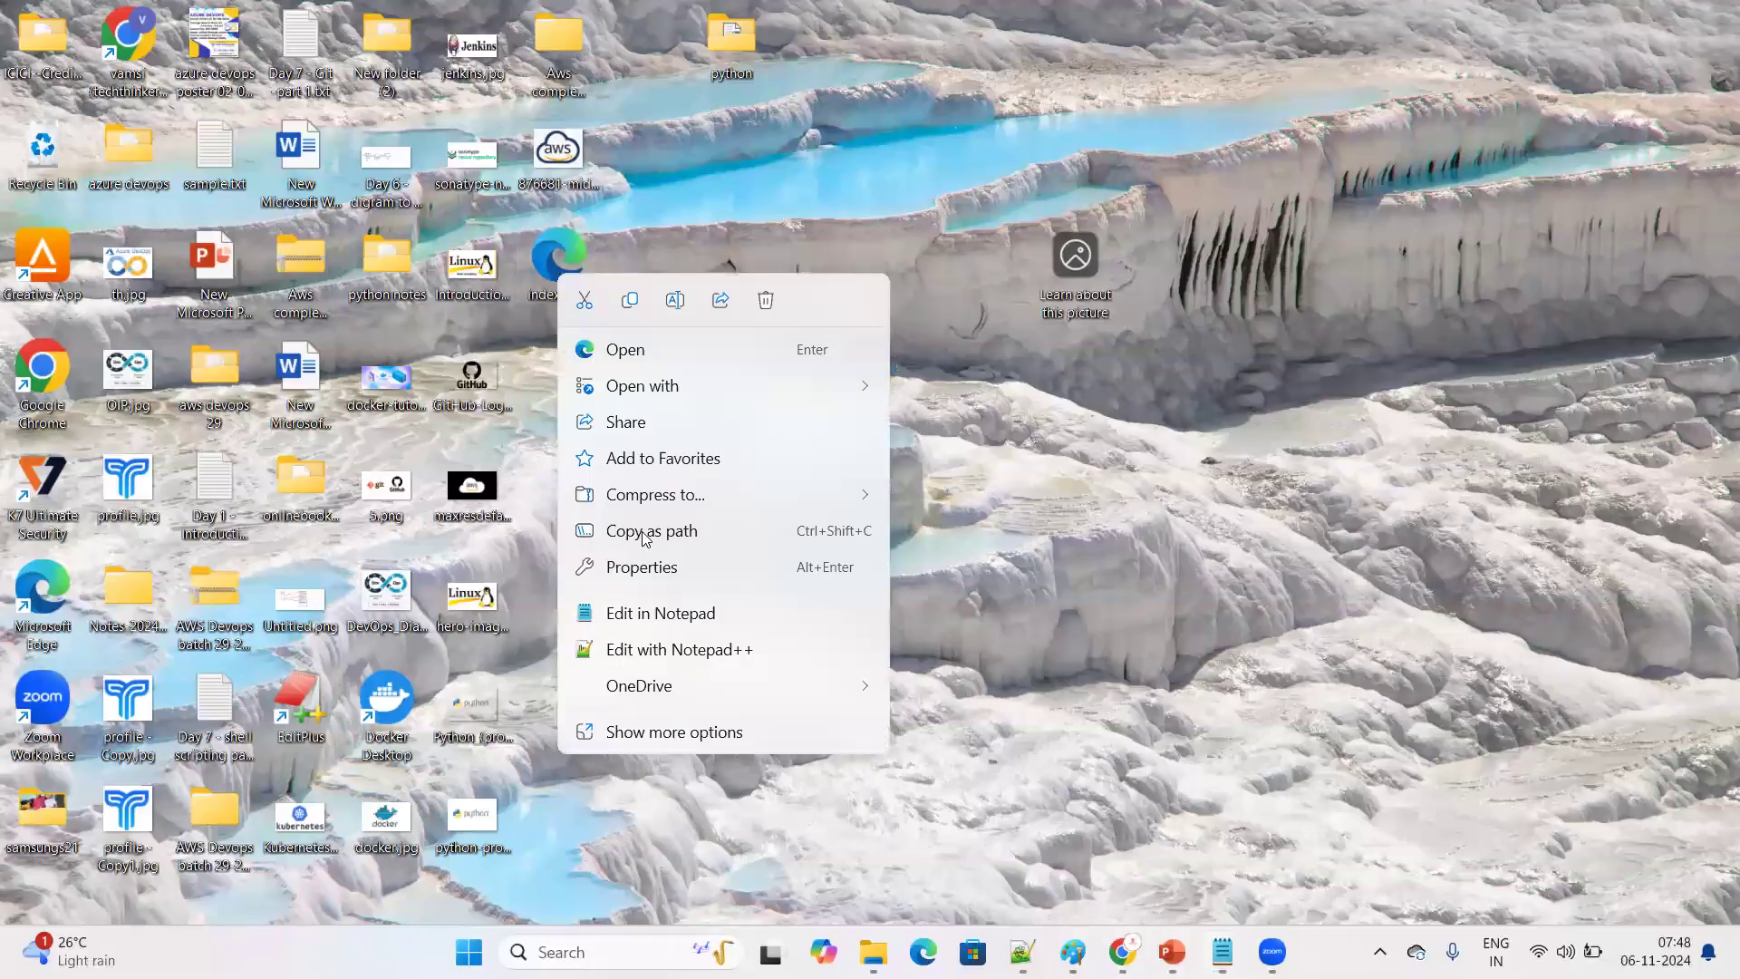
{"action": "left_click", "coordinate": [702, 653]}
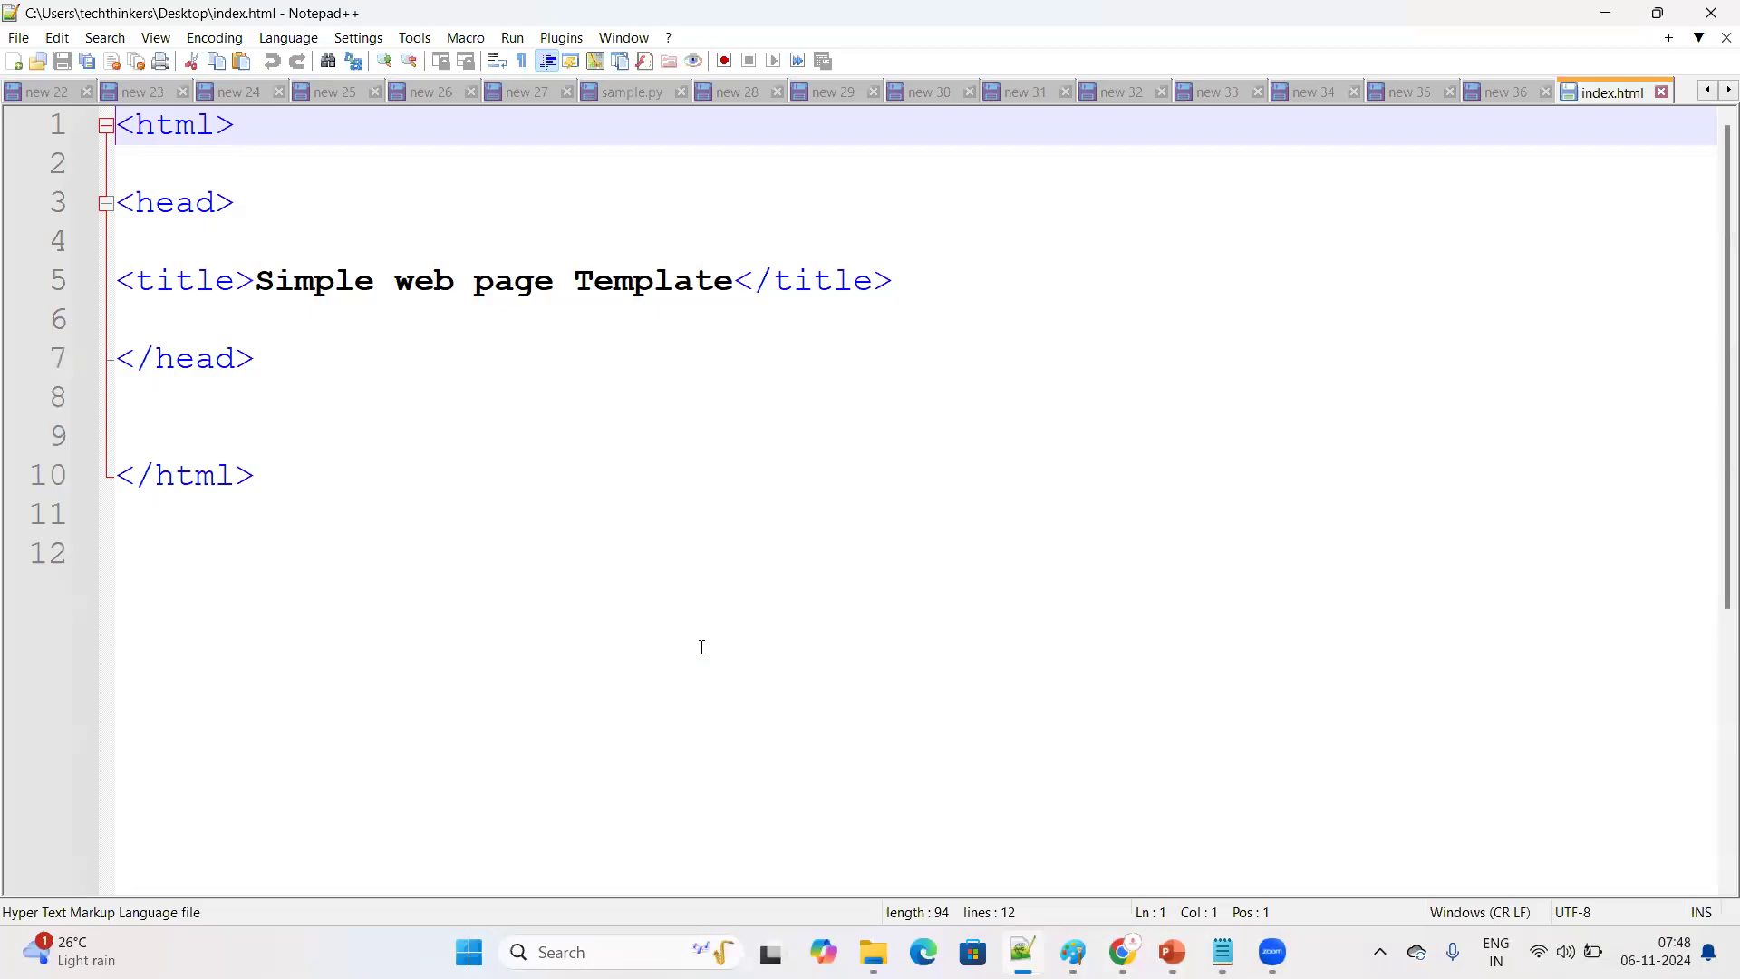
{"action": "left_click_drag", "start_coordinate": [349, 489], "coordinate": [38, 127]}
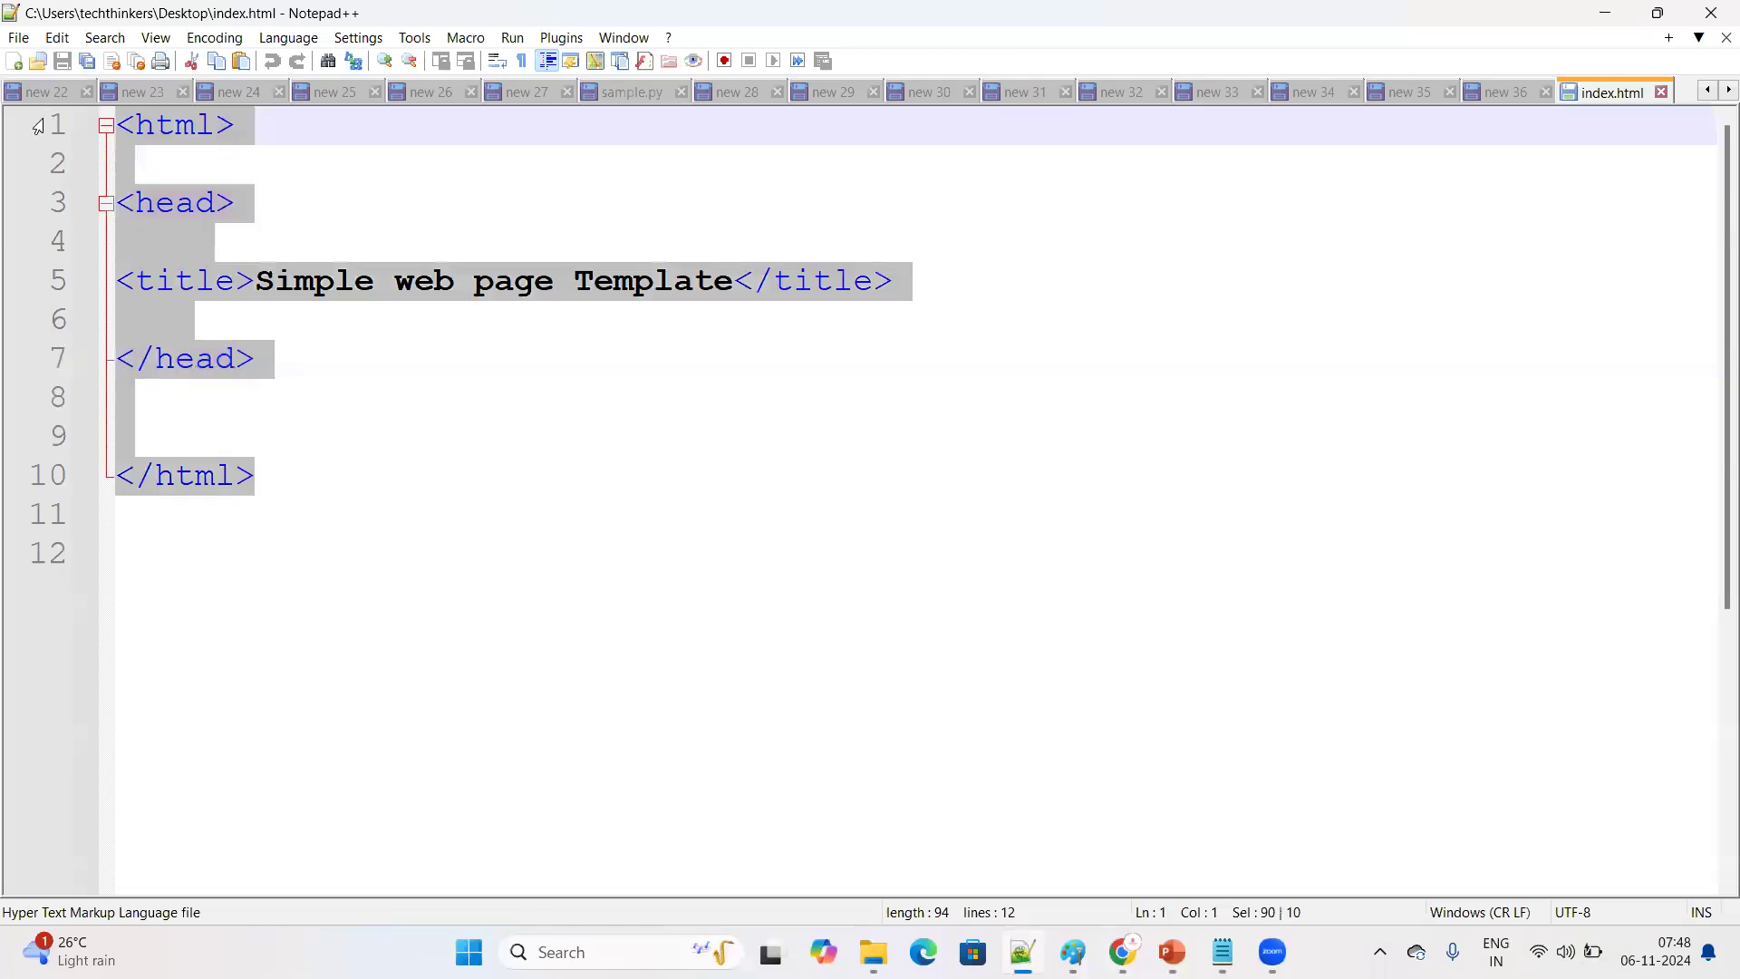
{"action": "key", "text": "ctrl+v"}
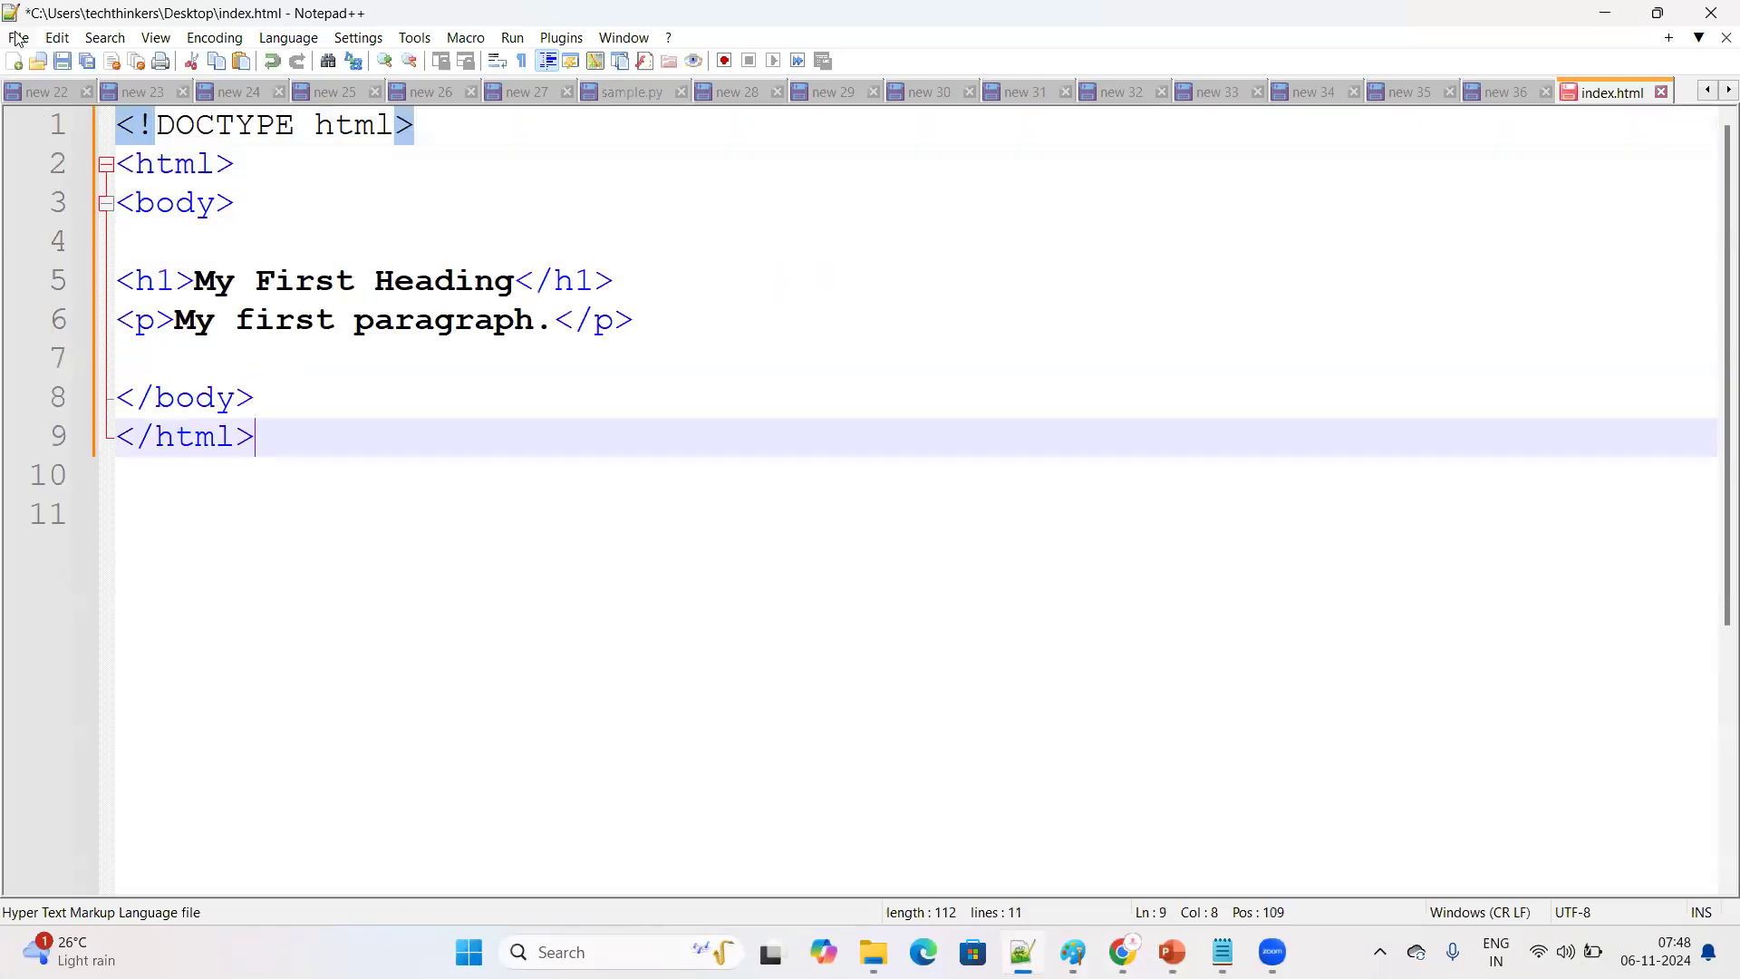
{"action": "left_click", "coordinate": [17, 37]}
{"action": "left_click", "coordinate": [71, 205]}
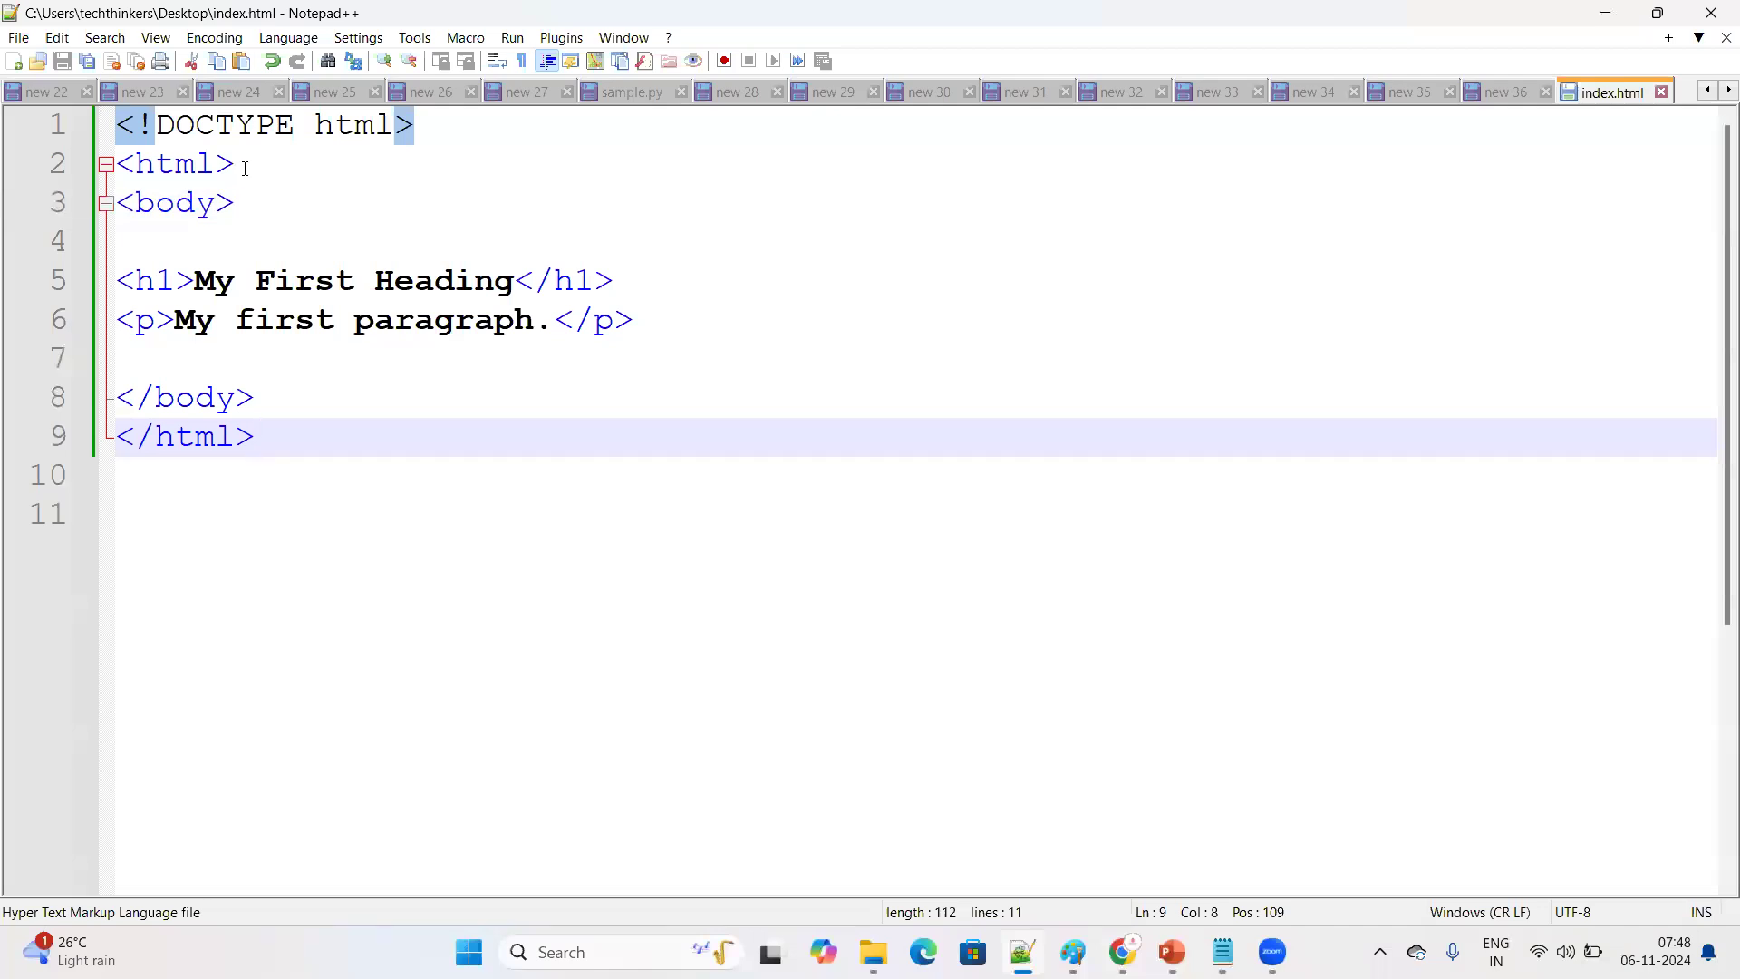
Examine the opening and closing html and body tags and the heading and paragraph lines in index.html
{"action": "left_click_drag", "start_coordinate": [244, 169], "coordinate": [116, 164]}
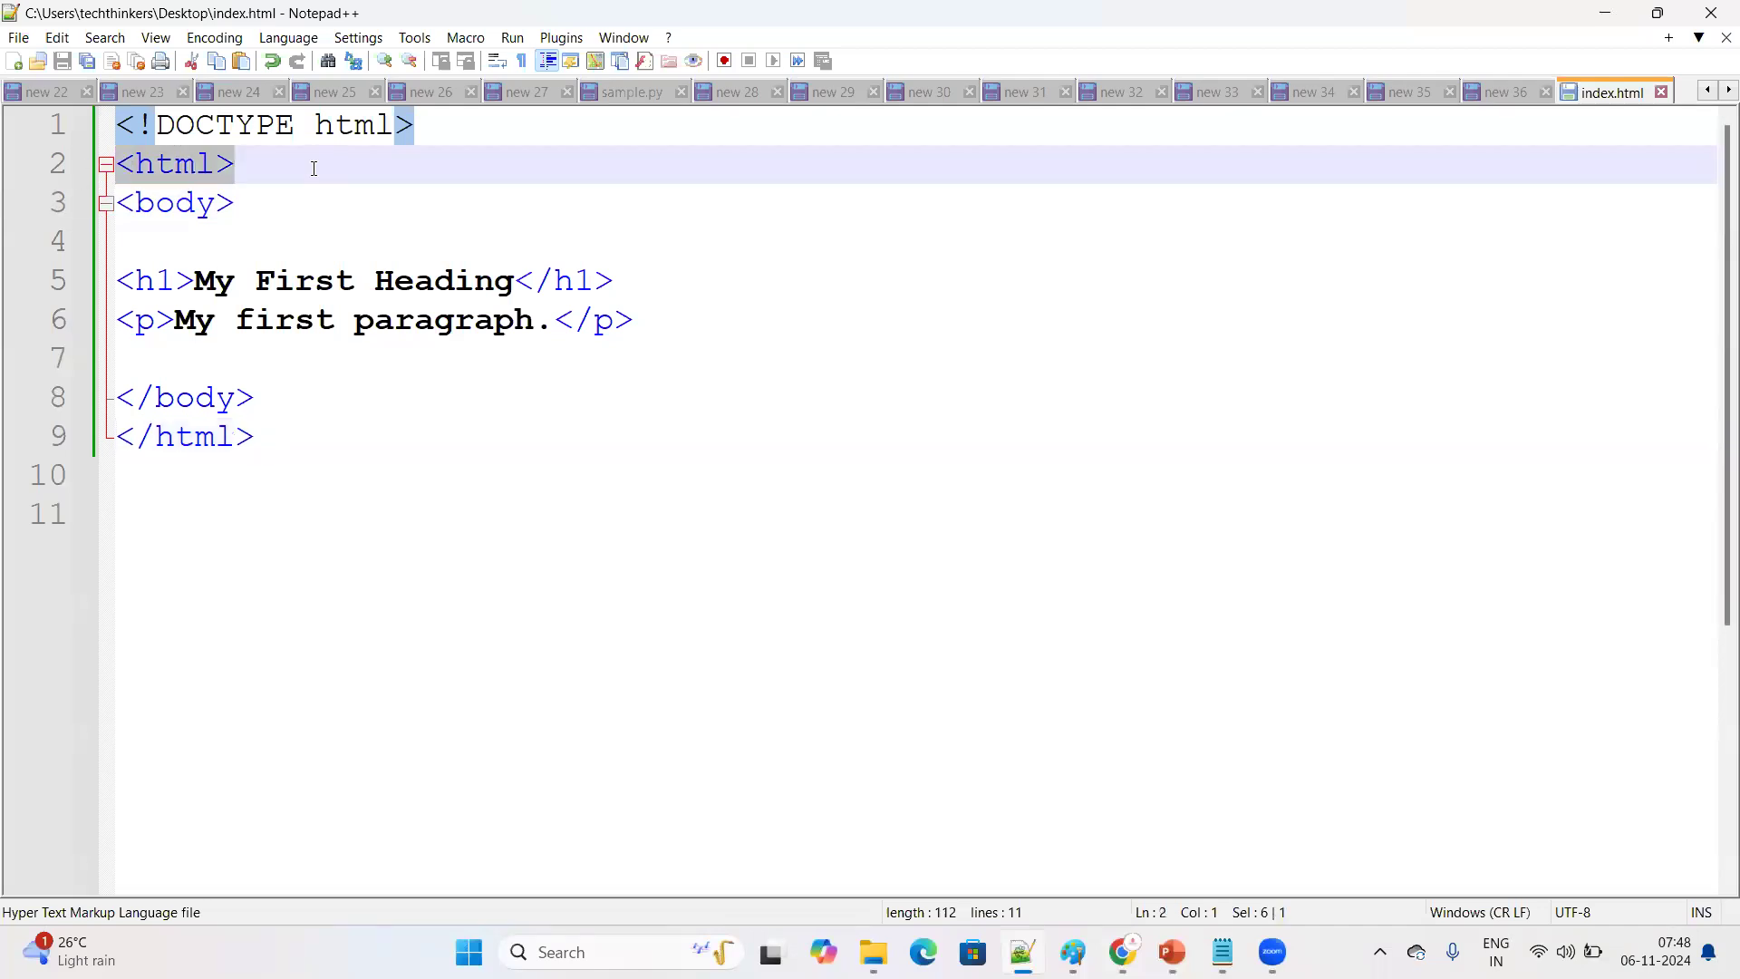
{"action": "left_click", "coordinate": [261, 175]}
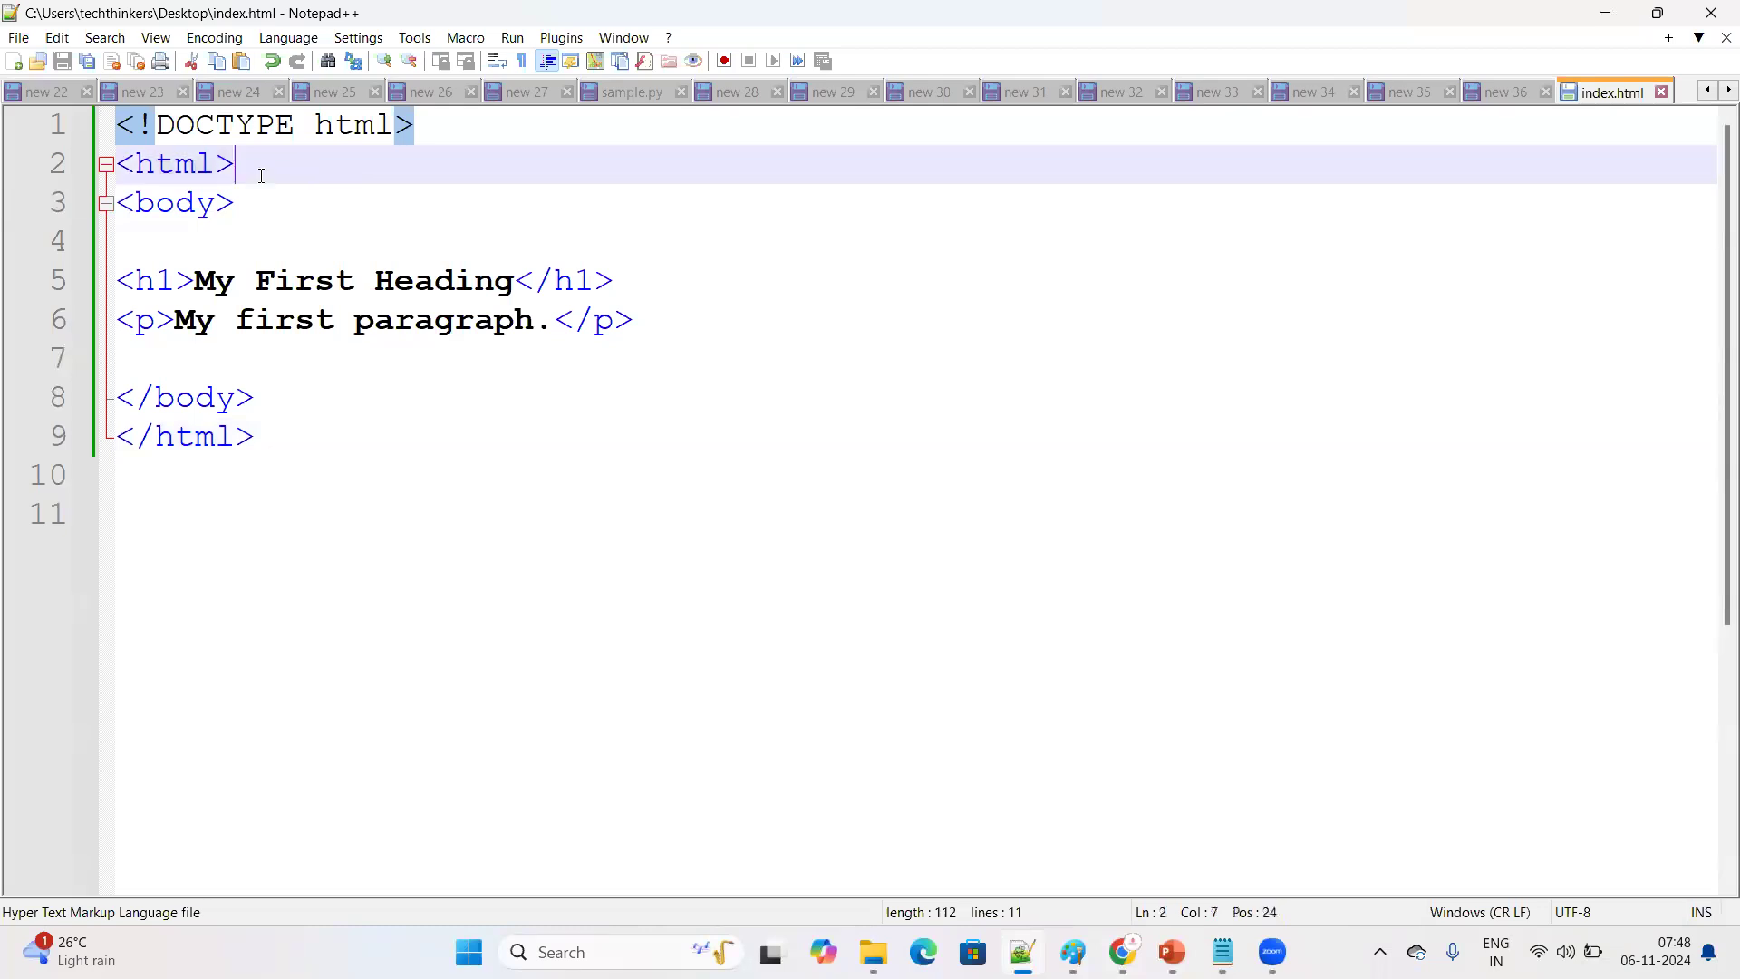
{"action": "left_click", "coordinate": [115, 160], "text": "shift"}
{"action": "left_click_drag", "start_coordinate": [284, 441], "coordinate": [117, 413]}
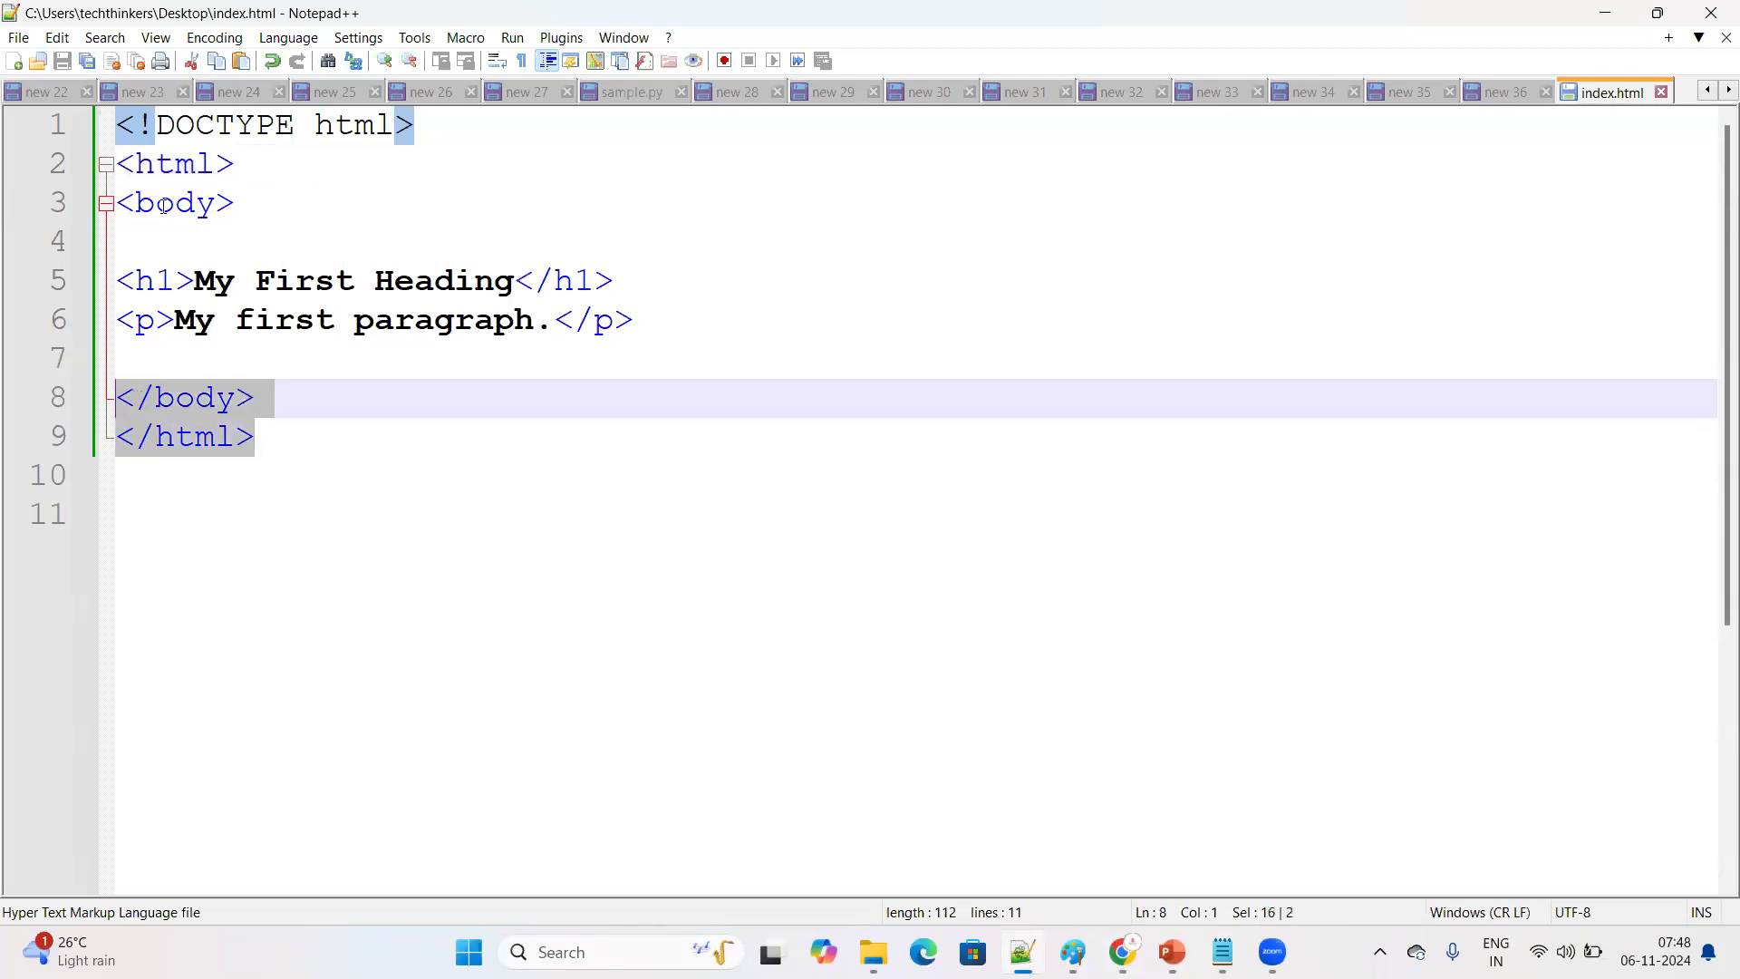
{"action": "left_click_drag", "start_coordinate": [243, 205], "coordinate": [116, 203]}
{"action": "left_click_drag", "start_coordinate": [261, 399], "coordinate": [117, 397]}
{"action": "left_click_drag", "start_coordinate": [125, 278], "coordinate": [150, 327]}
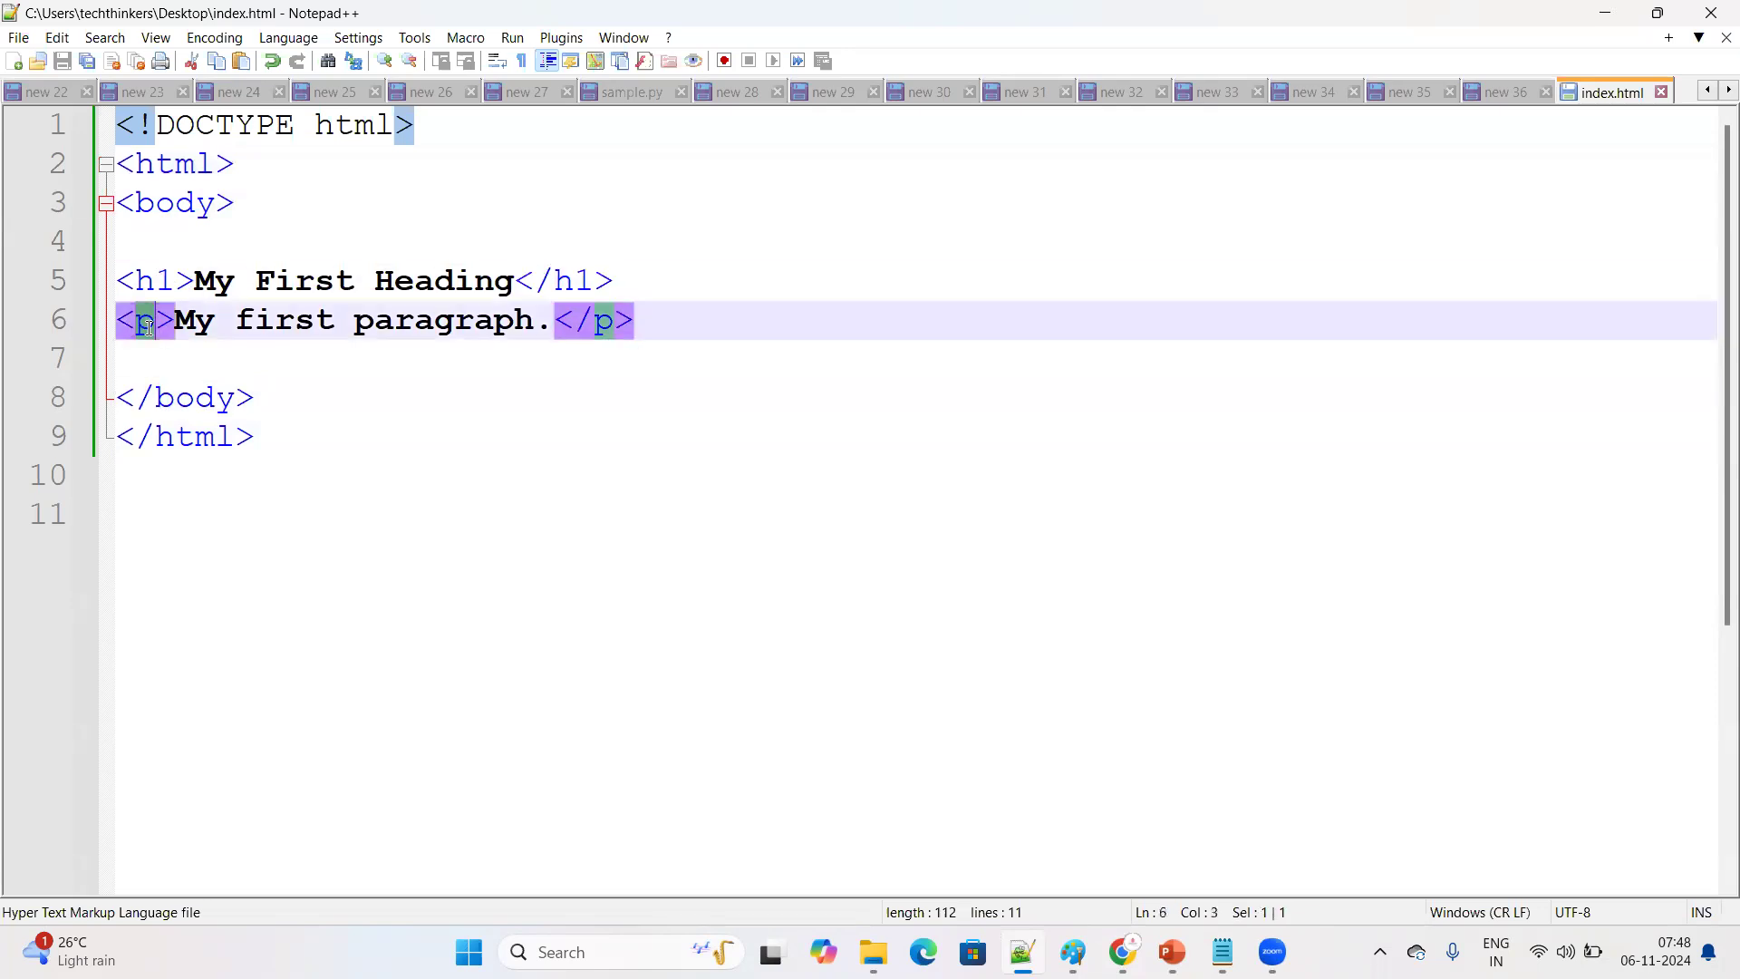
{"action": "left_click", "coordinate": [23, 45]}
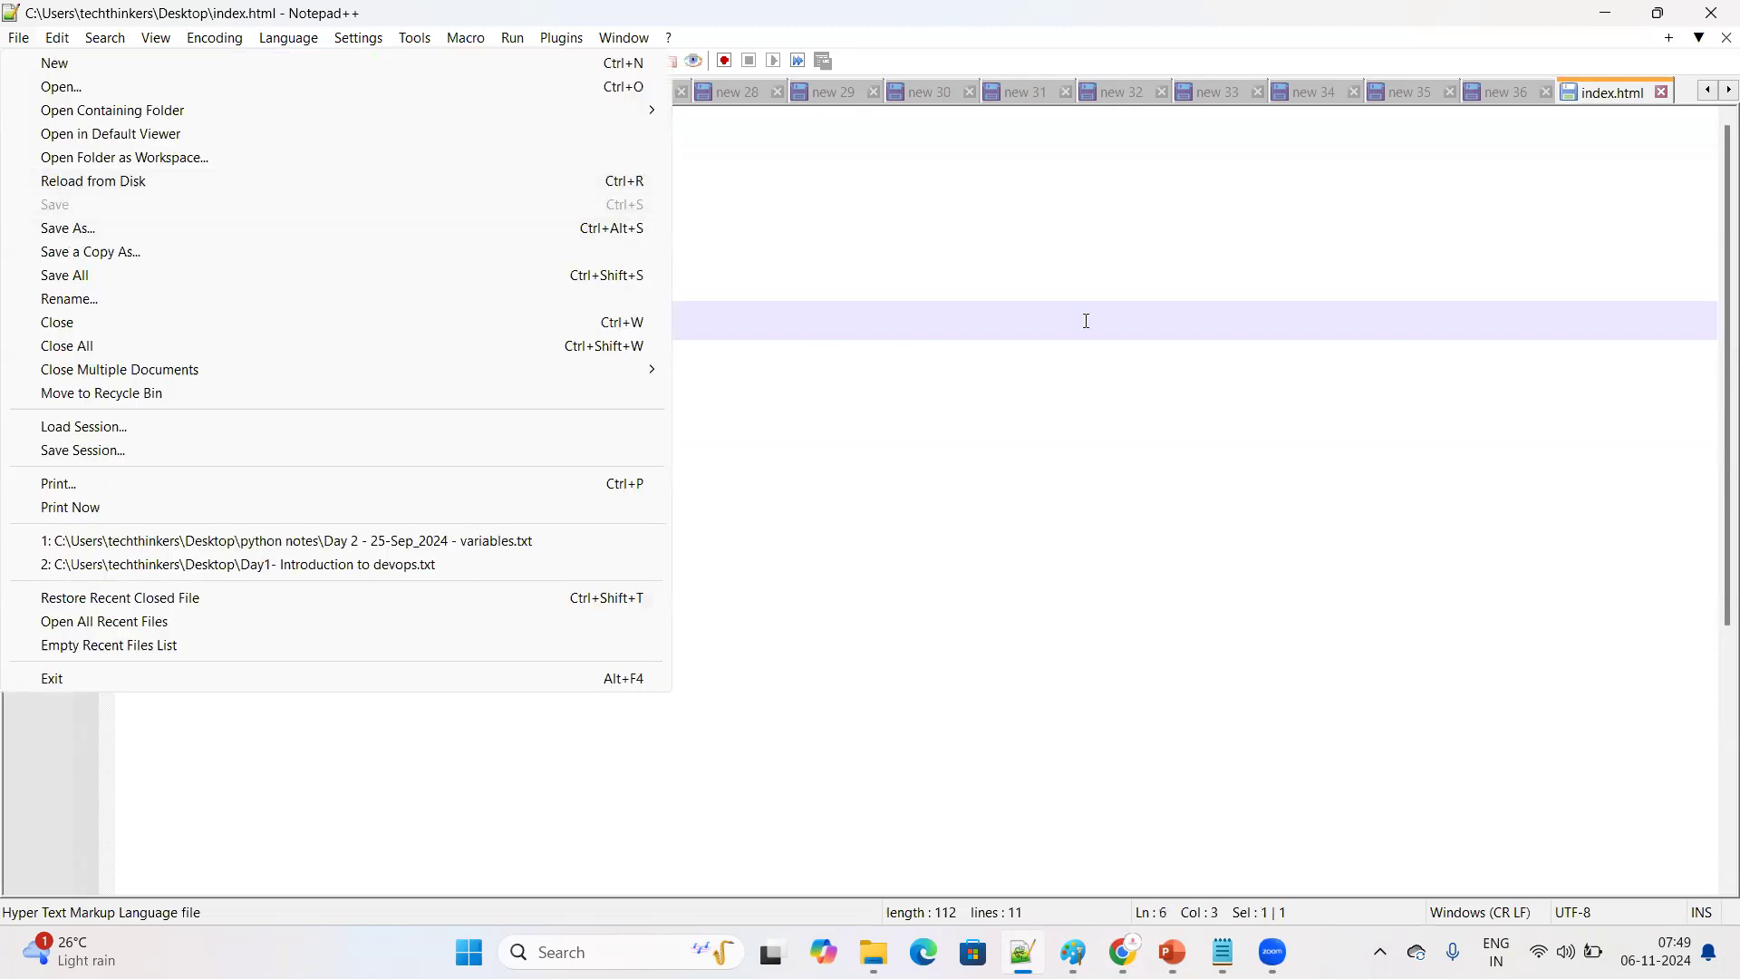
{"action": "left_click", "coordinate": [1079, 346]}
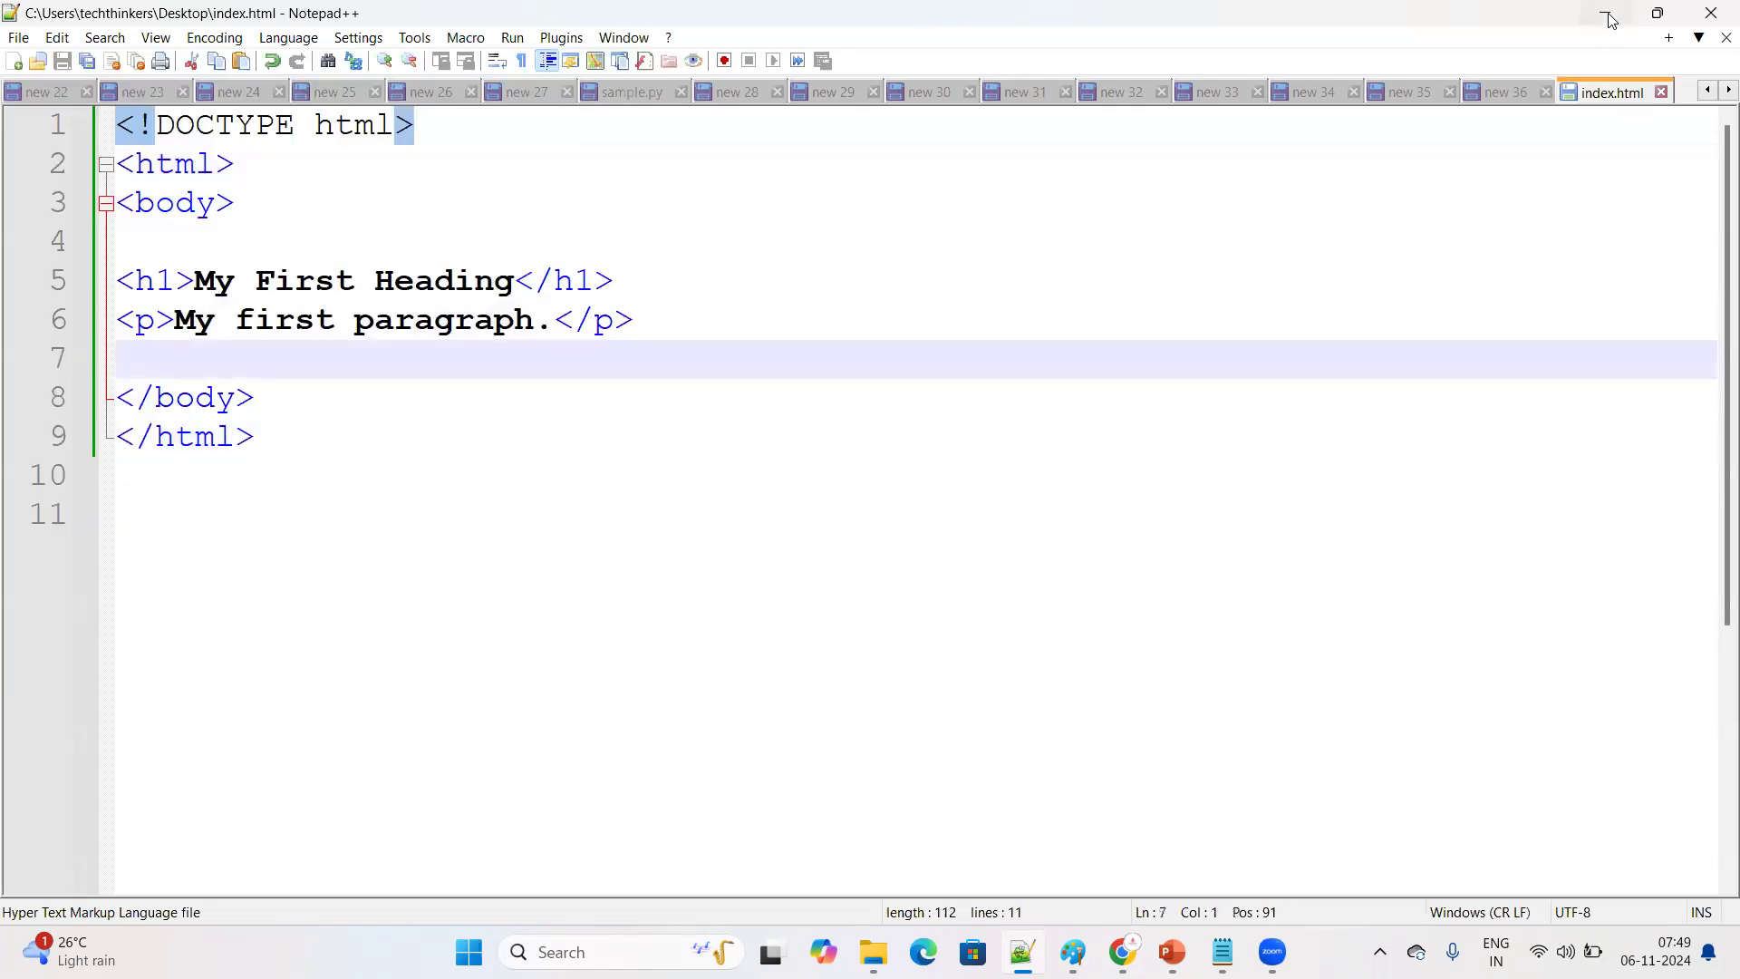
Minimize Notepad++, open index.html from the desktop in the browser, and enlarge the page to check how it renders
{"action": "left_click", "coordinate": [1608, 15]}
{"action": "double_click", "coordinate": [547, 263]}
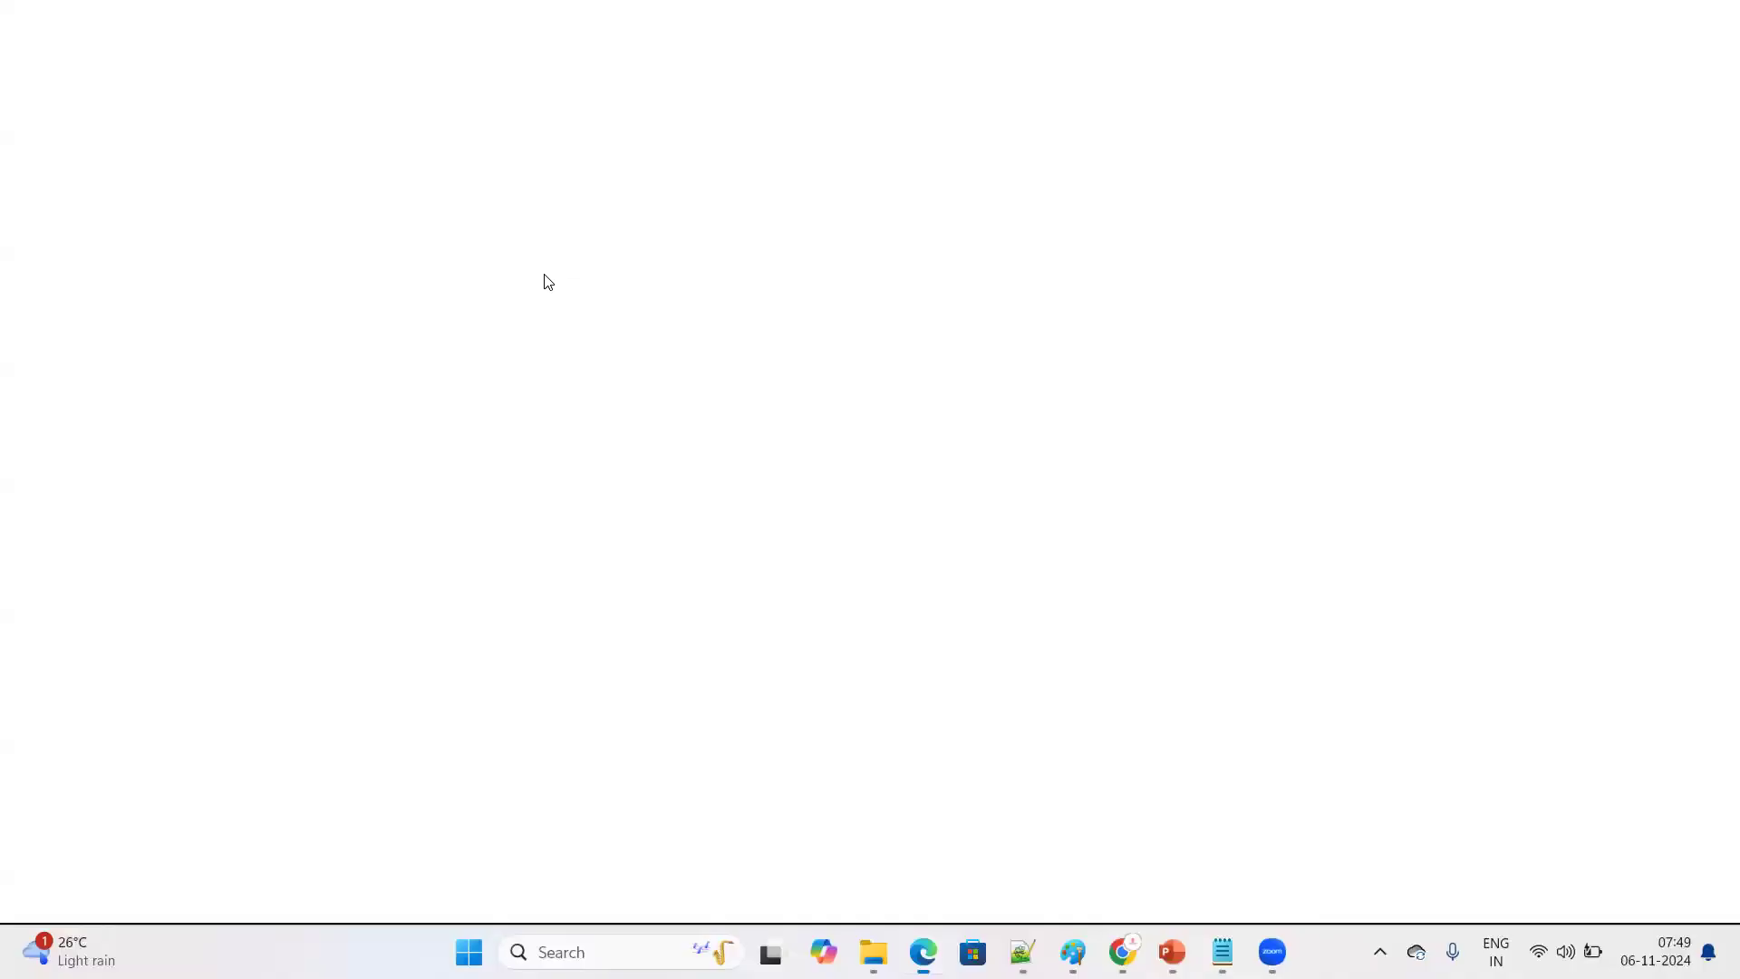
{"action": "key", "text": "ctrl+plus"}
{"action": "key", "text": "ctrl+plus"}
{"action": "key", "text": "ctrl+plus"}
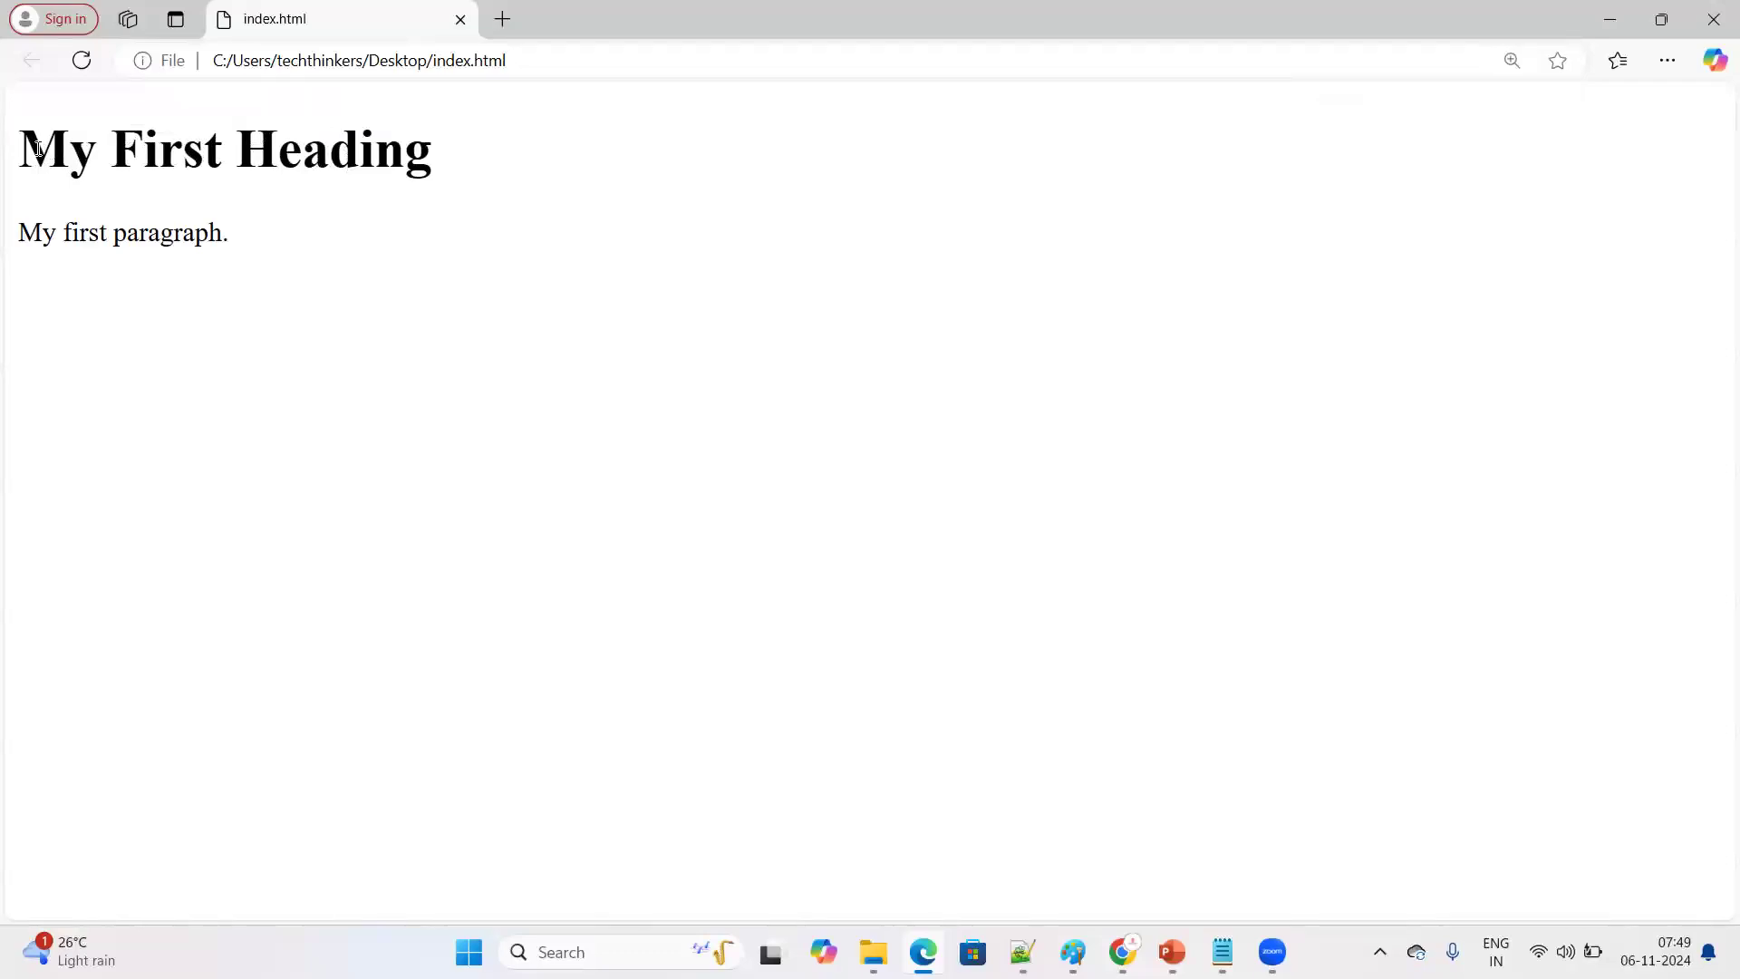
Switch to Notepad++ and replace the h1 heading text in index.html with "Welcome to my web site"
{"action": "left_click_drag", "start_coordinate": [18, 153], "coordinate": [435, 149]}
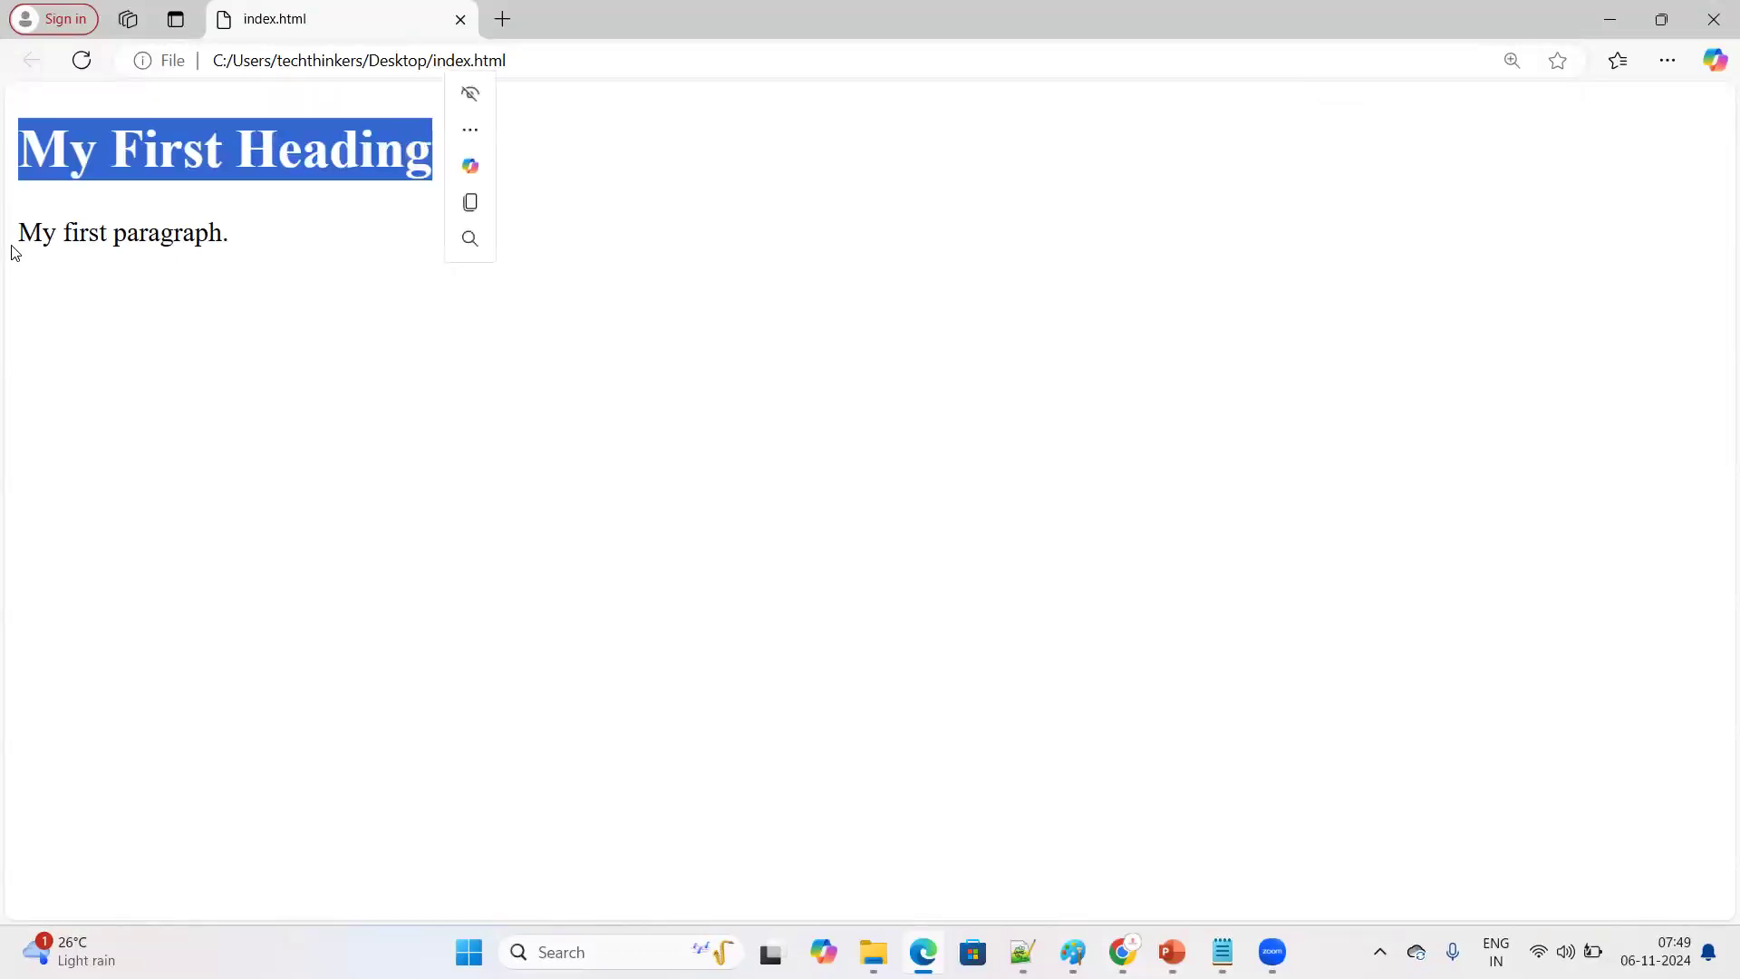
{"action": "left_click_drag", "start_coordinate": [13, 252], "coordinate": [299, 237]}
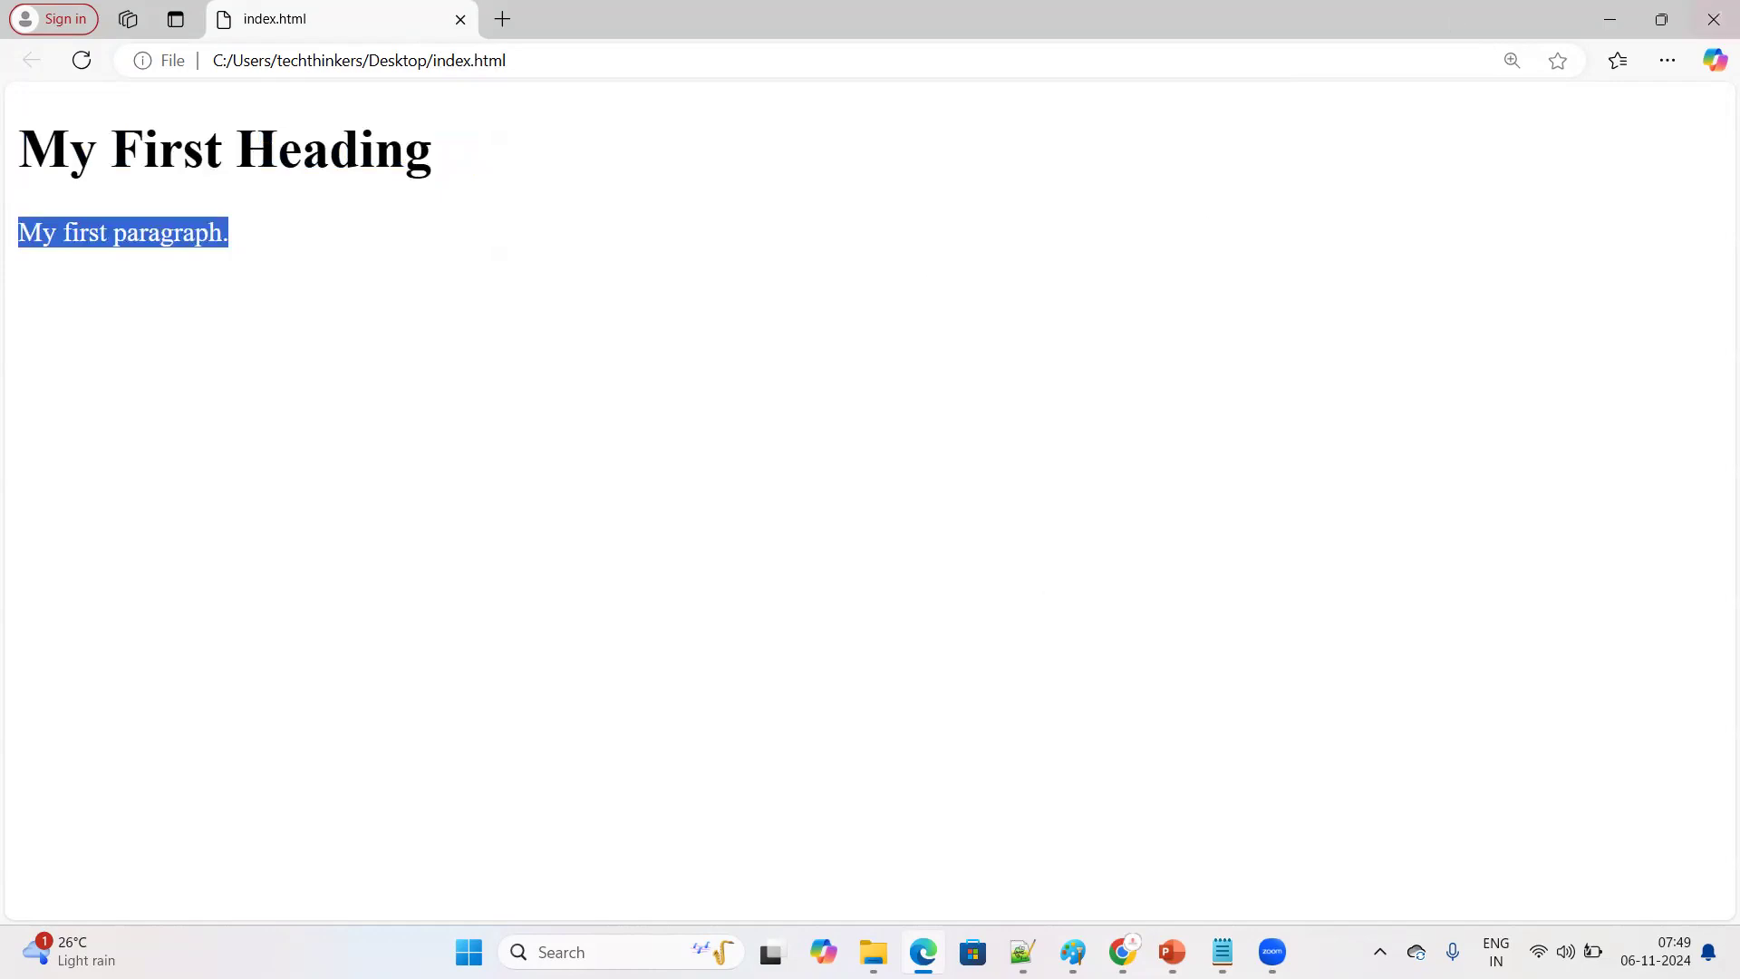
{"action": "key", "text": "alt+Tab"}
{"action": "key", "text": "BackSpace"}
{"action": "key", "text": "BackSpace"}
{"action": "key", "text": "BackSpace"}
{"action": "key", "text": "BackSpace"}
{"action": "key", "text": "BackSpace"}
{"action": "key", "text": "BackSpace"}
{"action": "key", "text": "BackSpace"}
{"action": "key", "text": "BackSpace"}
{"action": "key", "text": "BackSpace"}
{"action": "key", "text": "BackSpace"}
{"action": "key", "text": "BackSpace"}
{"action": "key", "text": "BackSpace"}
{"action": "key", "text": "BackSpace"}
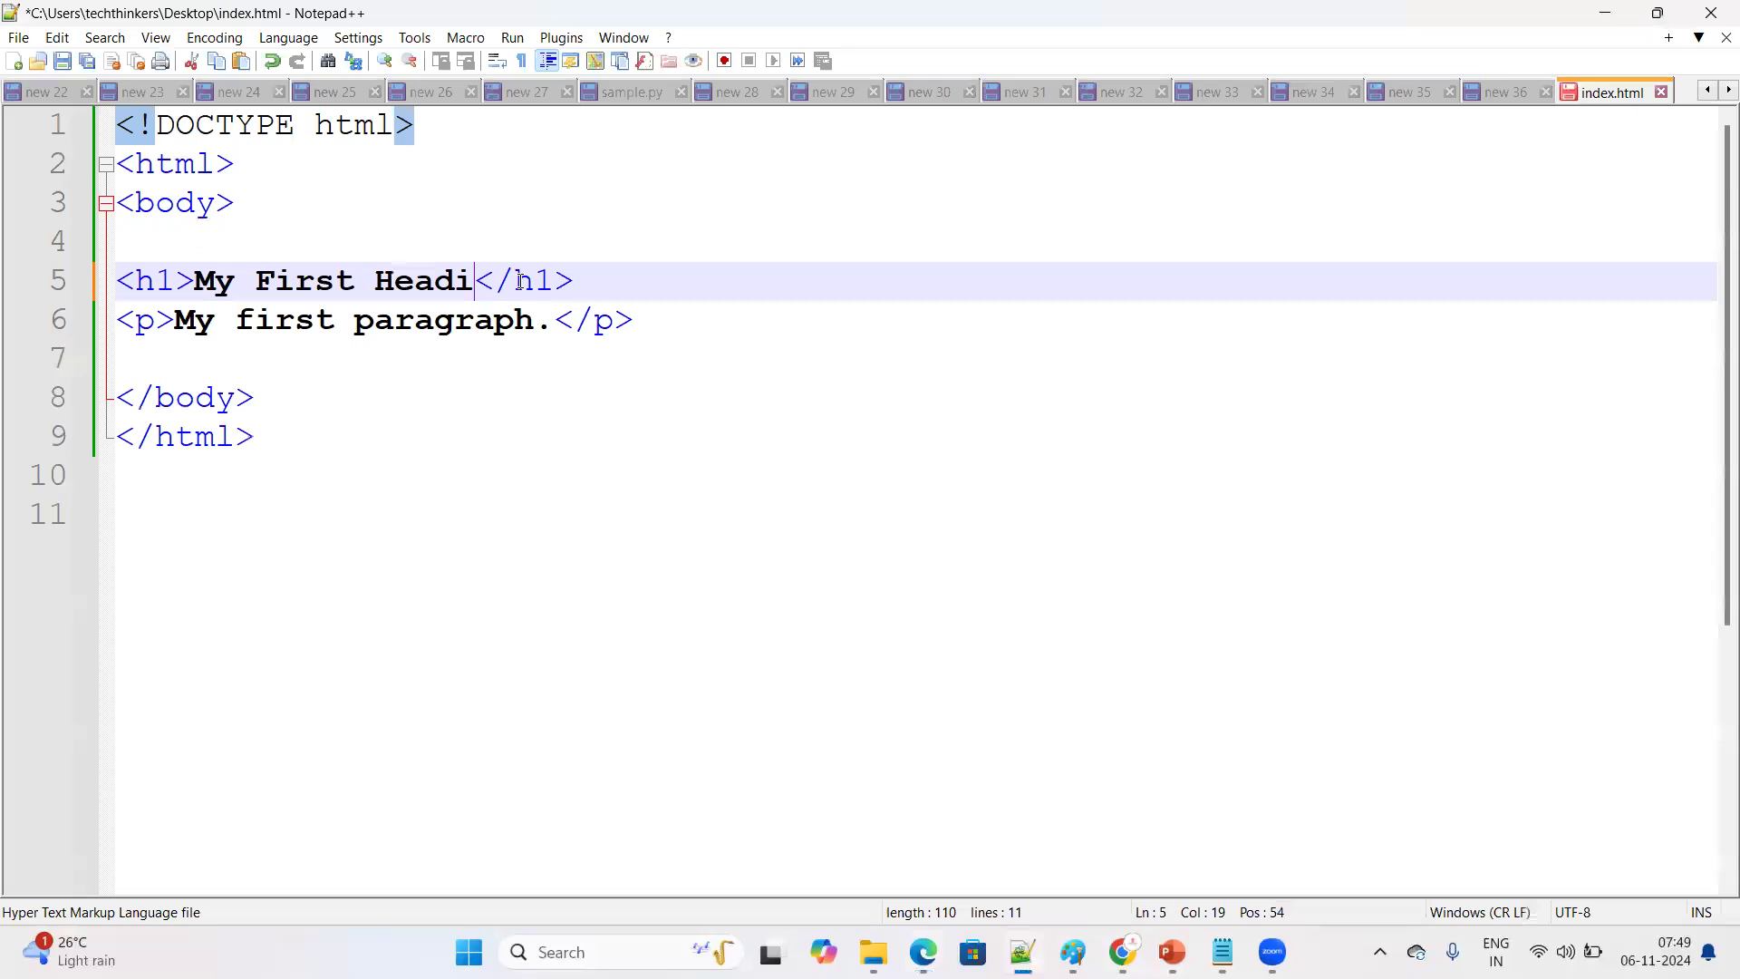
{"action": "key", "text": "BackSpace"}
{"action": "key", "text": "BackSpace"}
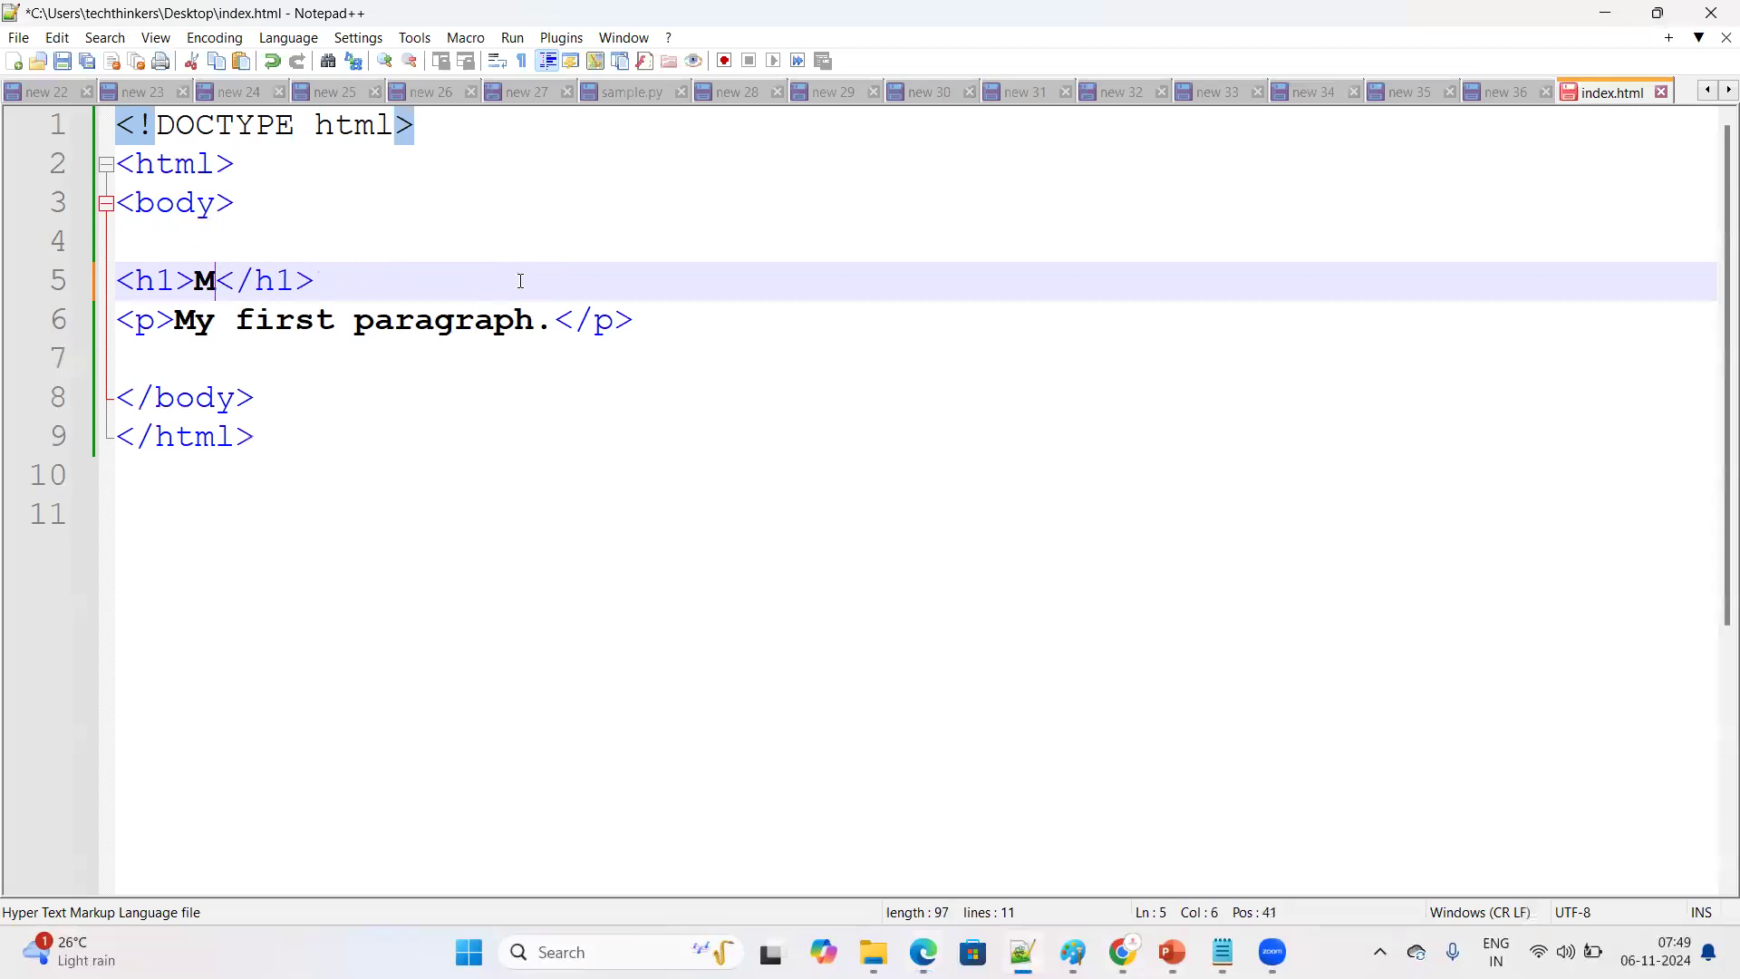
{"action": "key", "text": "BackSpace"}
{"action": "type", "text": "Wel"}
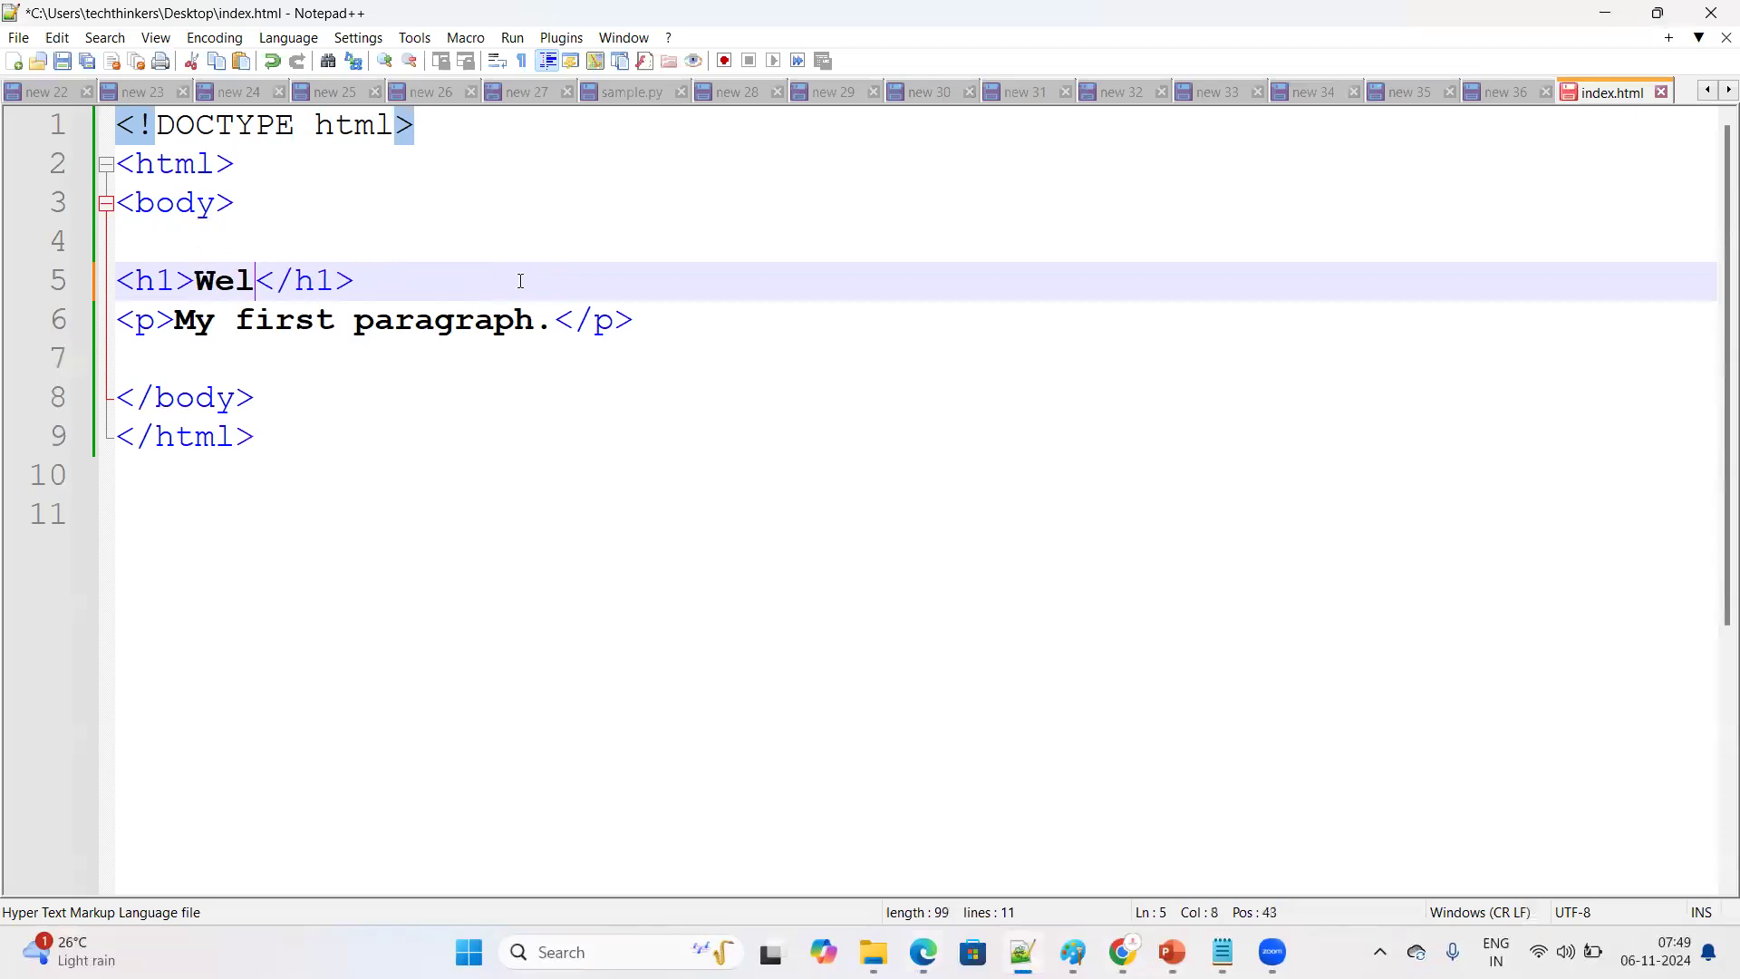
{"action": "type", "text": "come to my wen"}
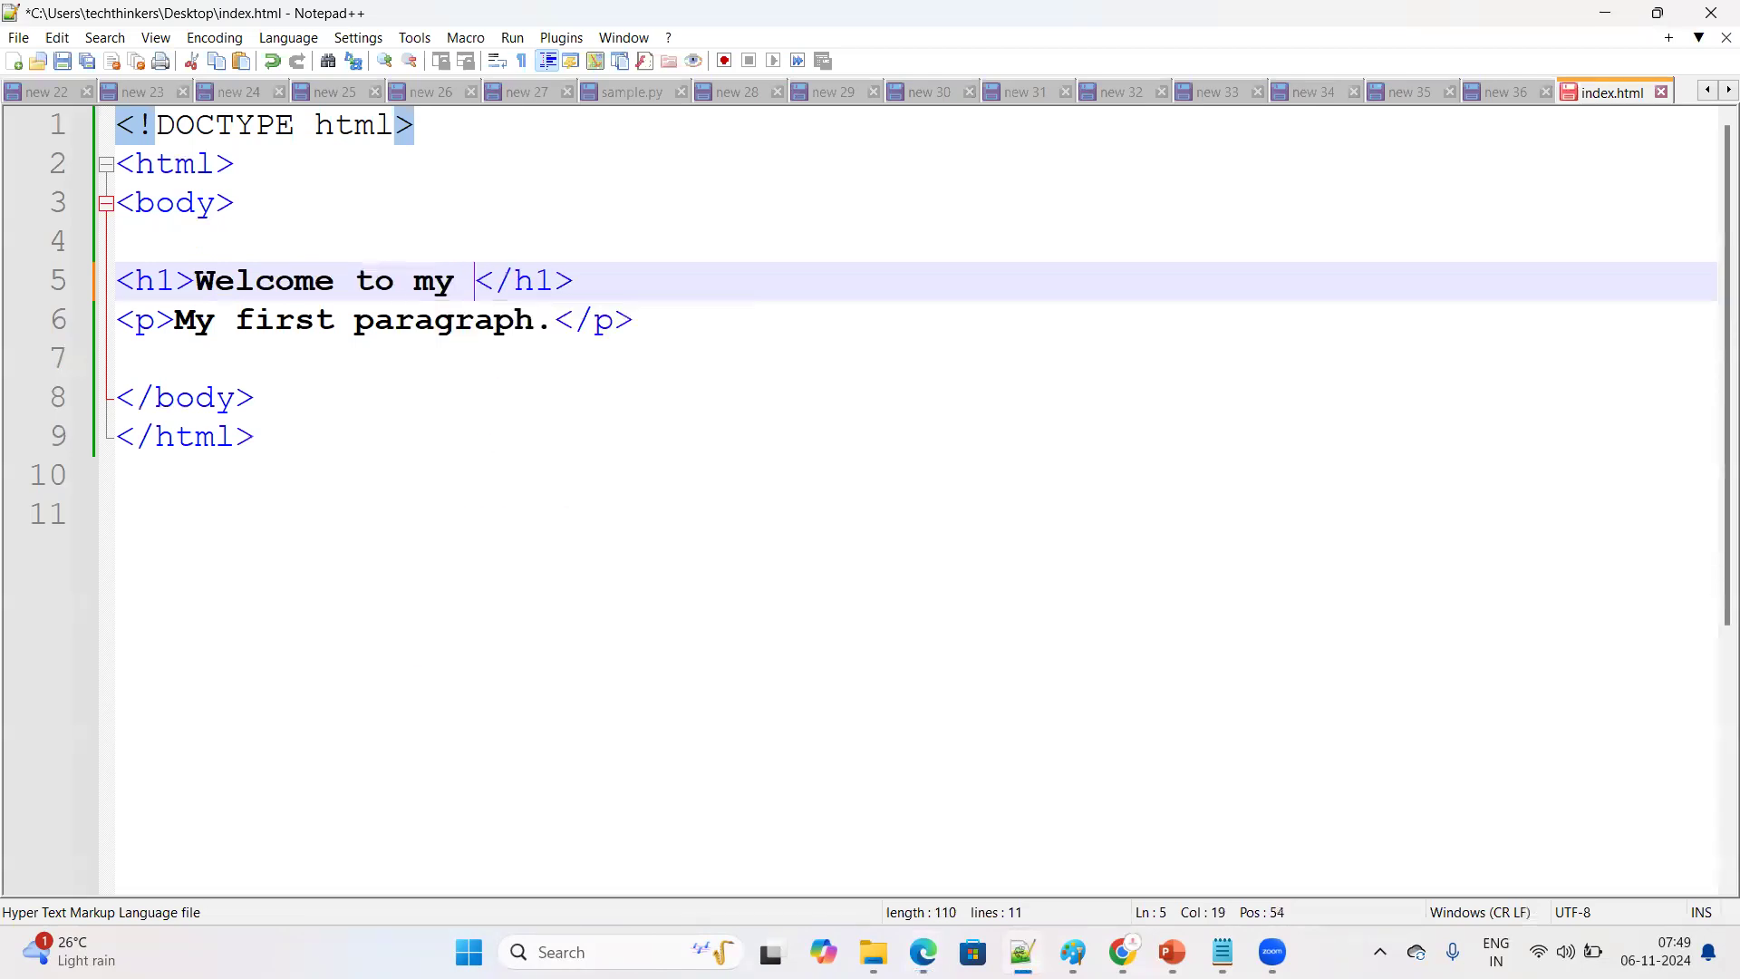
{"action": "key", "text": "BackSpace"}
{"action": "type", "text": "b site"}
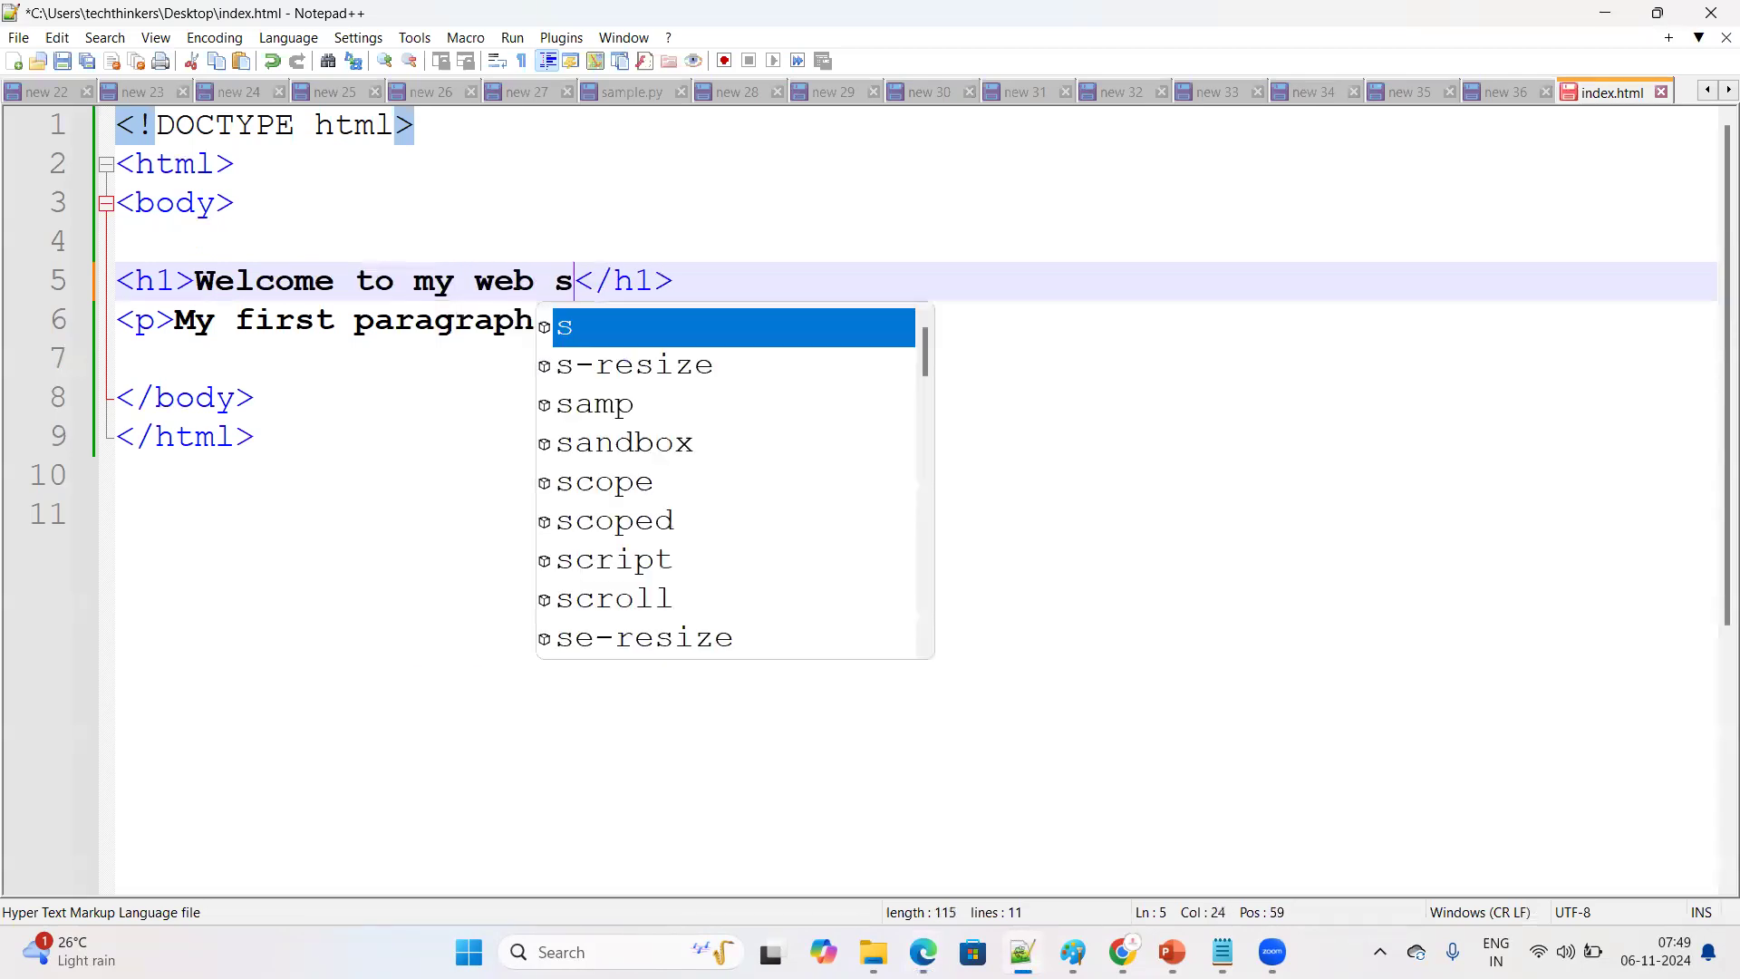
Delete the "My first paragraph." line from index.html and save the file
{"action": "left_click", "coordinate": [702, 341]}
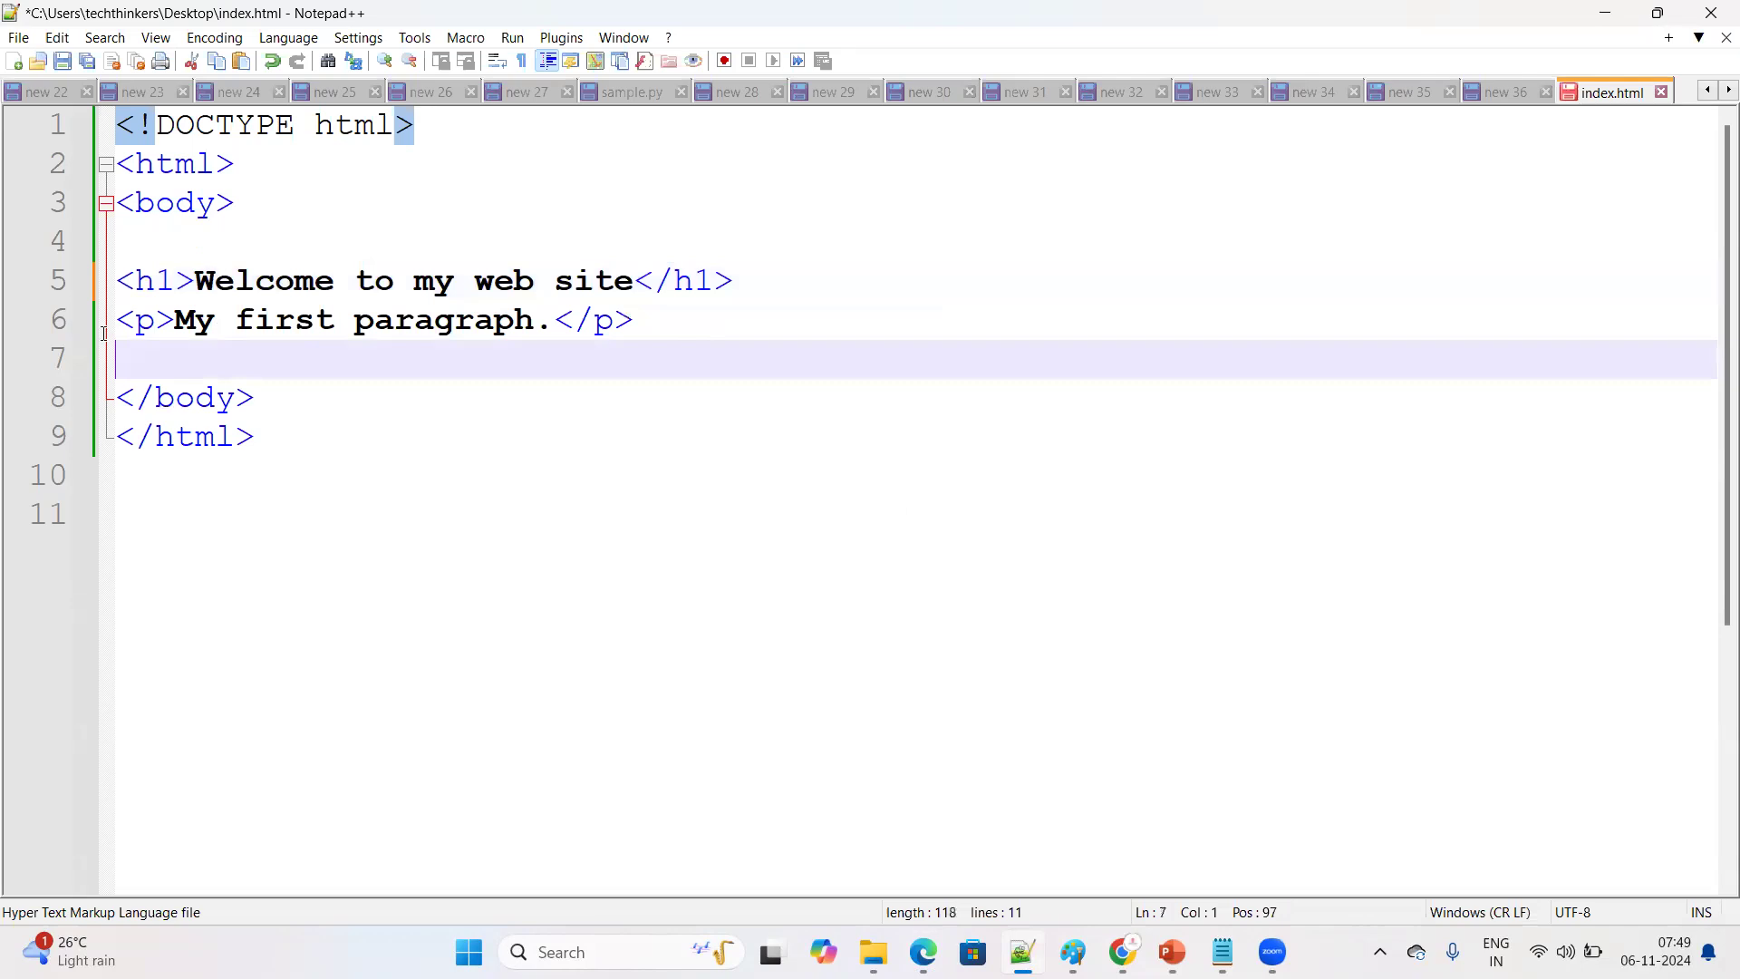
{"action": "left_click", "coordinate": [93, 337]}
{"action": "key", "text": "Delete"}
{"action": "key", "text": "ctrl+s"}
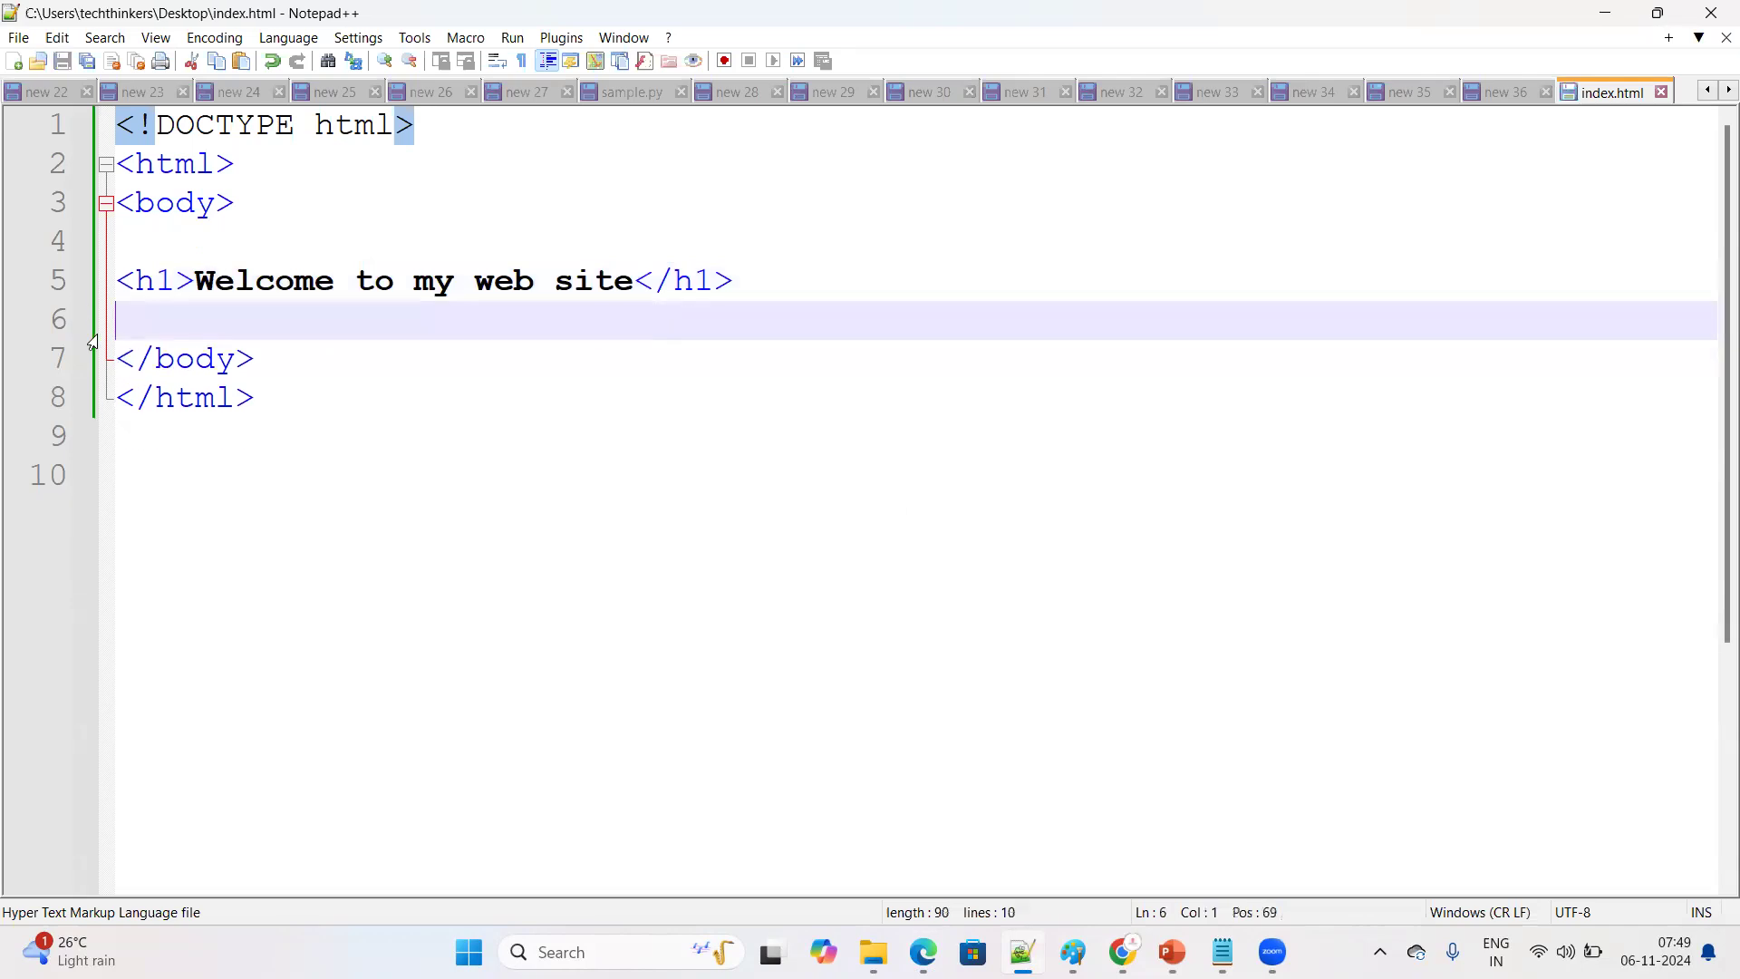
{"action": "left_click", "coordinate": [16, 38]}
{"action": "left_click", "coordinate": [1551, 372]}
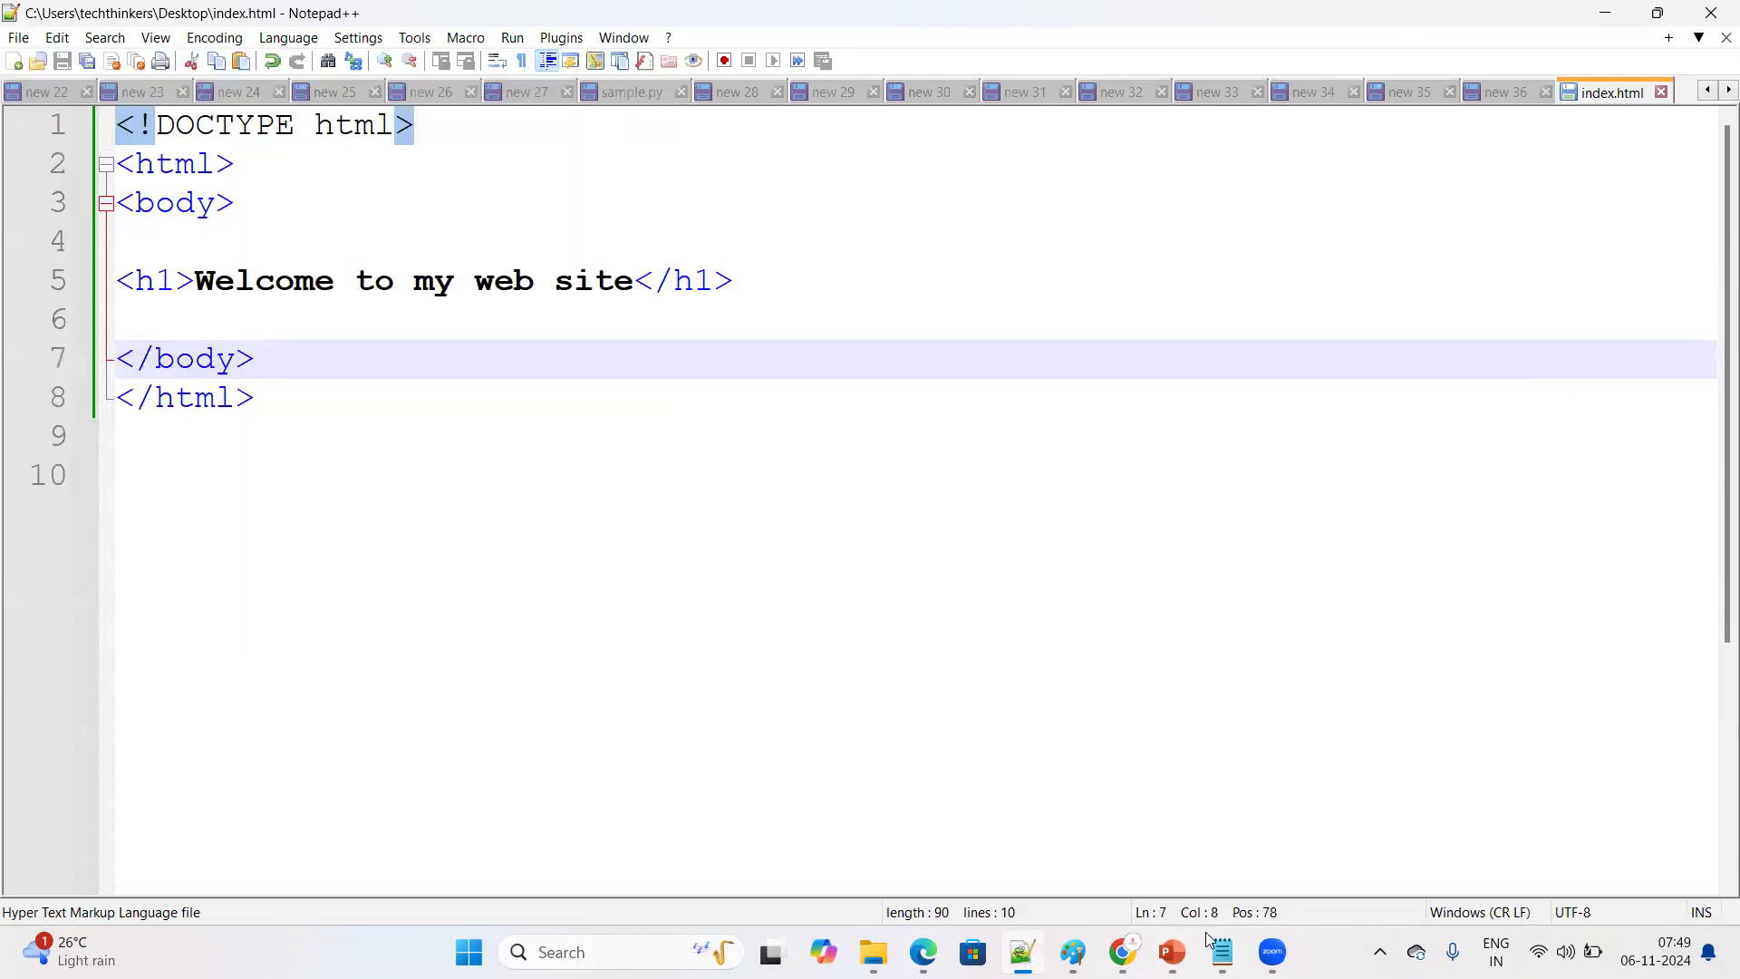
Return to the browser, reload index.html to check the new heading, and minimize the browser
{"action": "left_click", "coordinate": [1713, 9]}
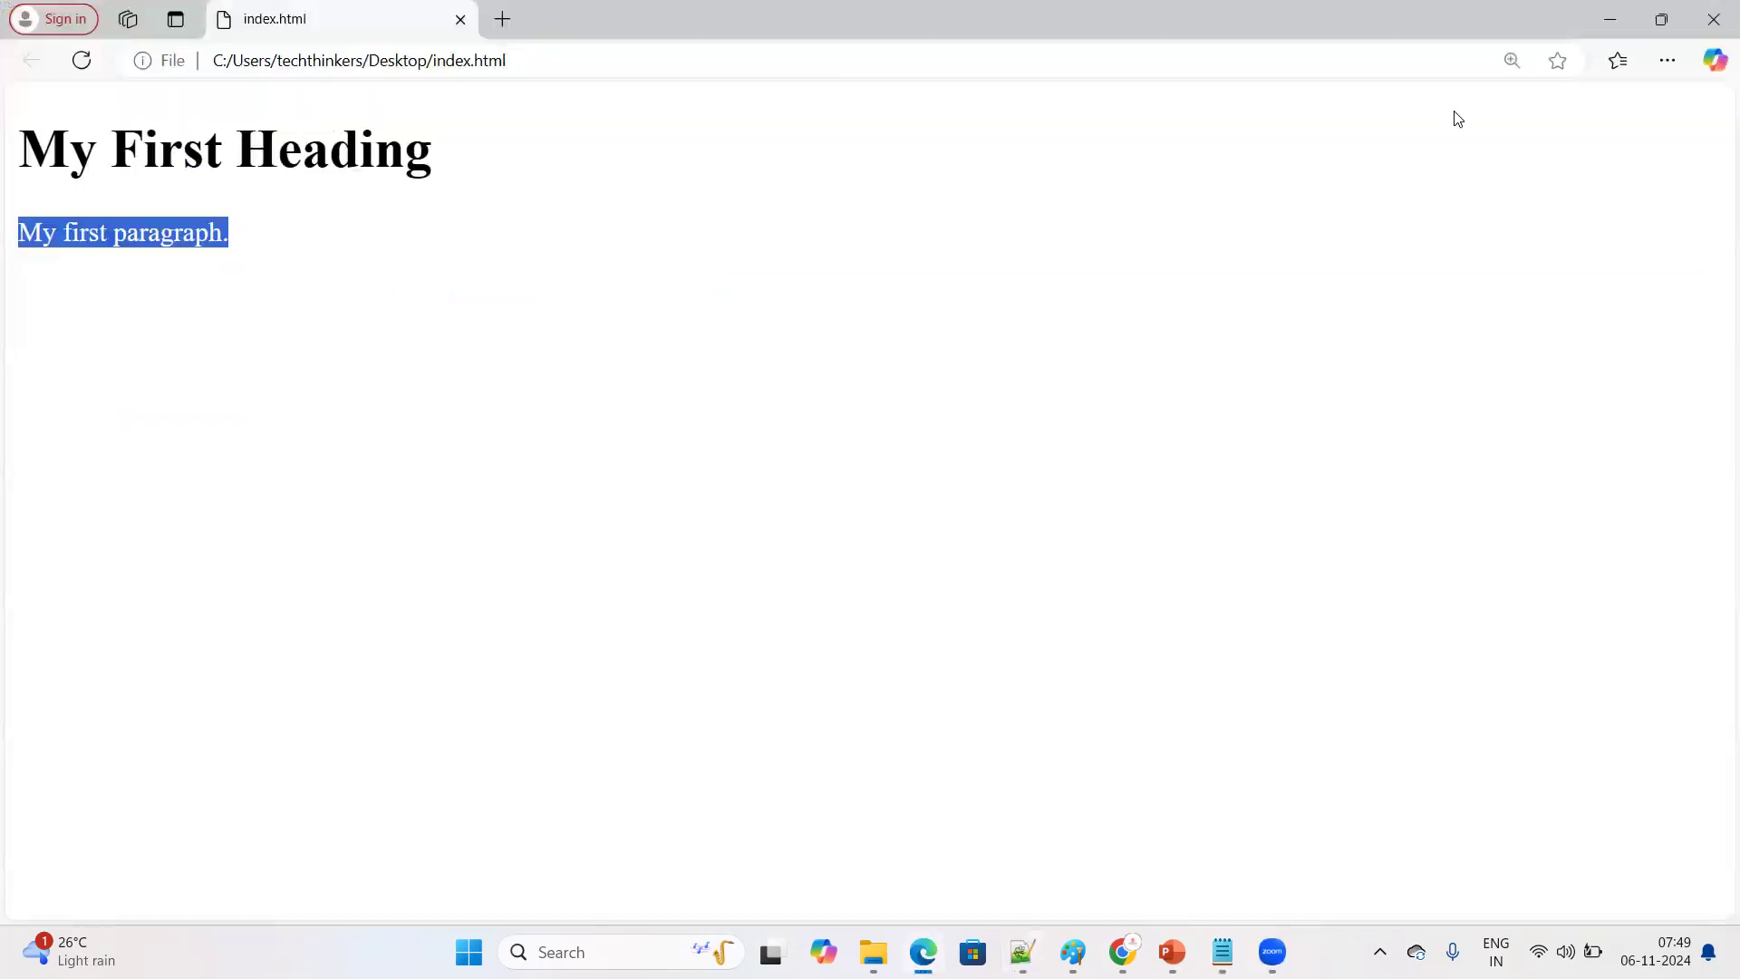
{"action": "left_click", "coordinate": [93, 65]}
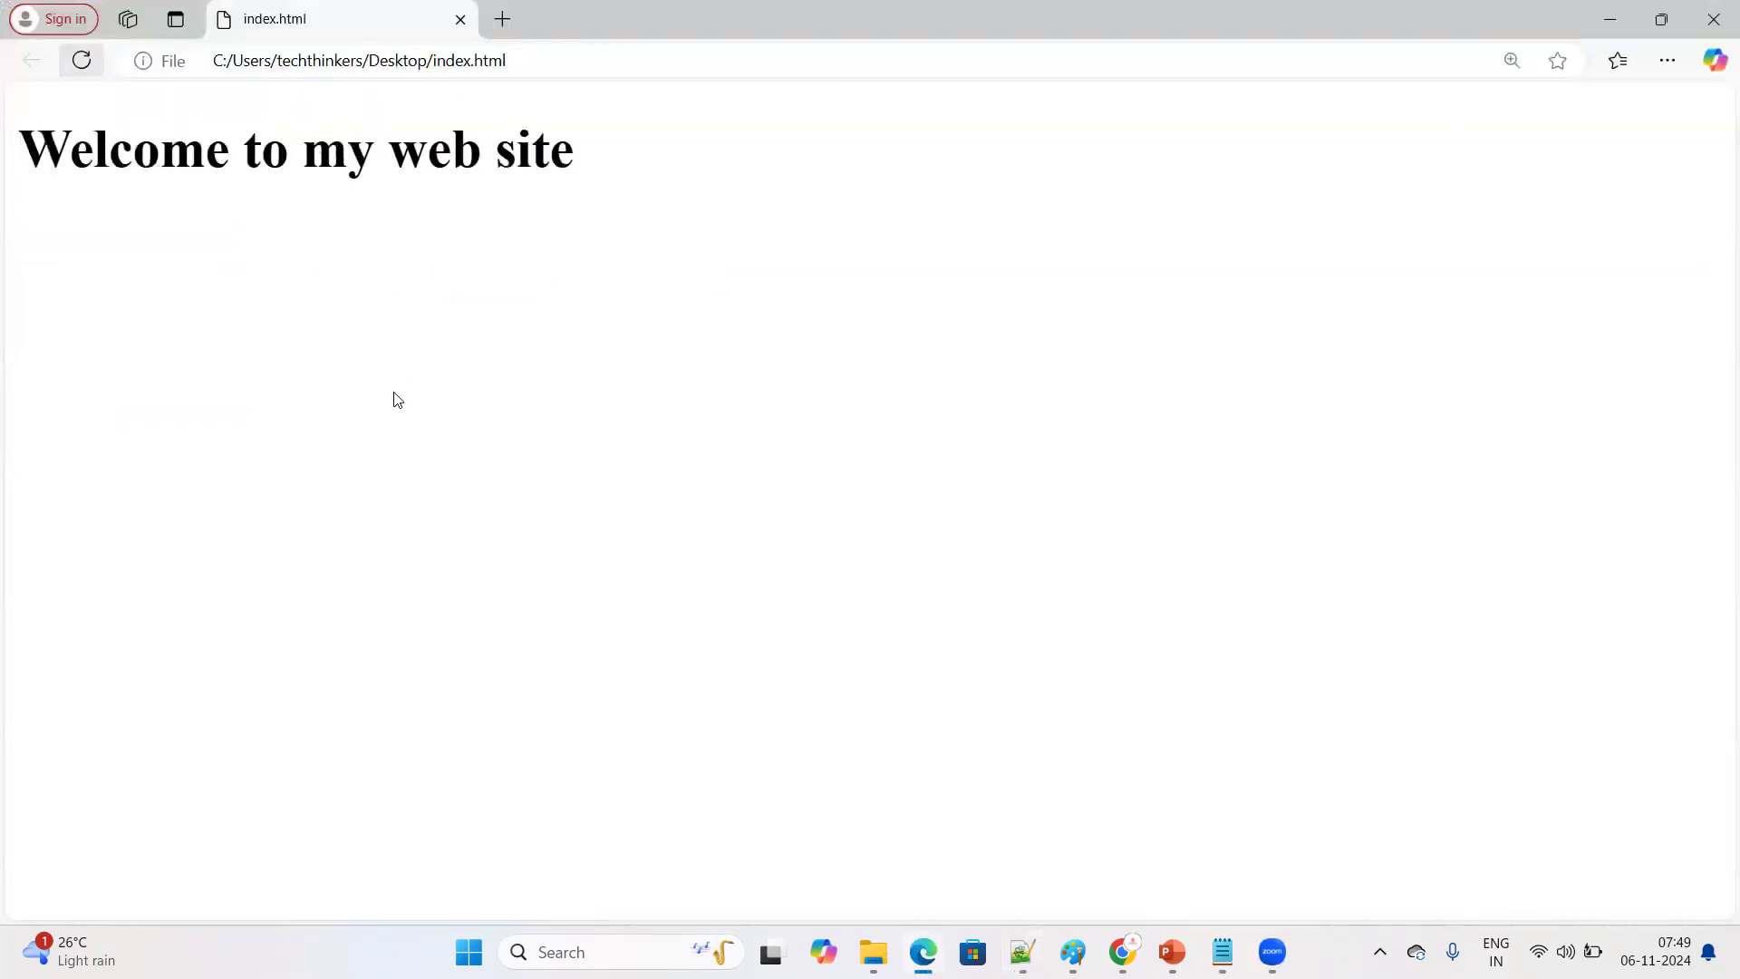
{"action": "left_click_drag", "start_coordinate": [30, 145], "coordinate": [633, 148]}
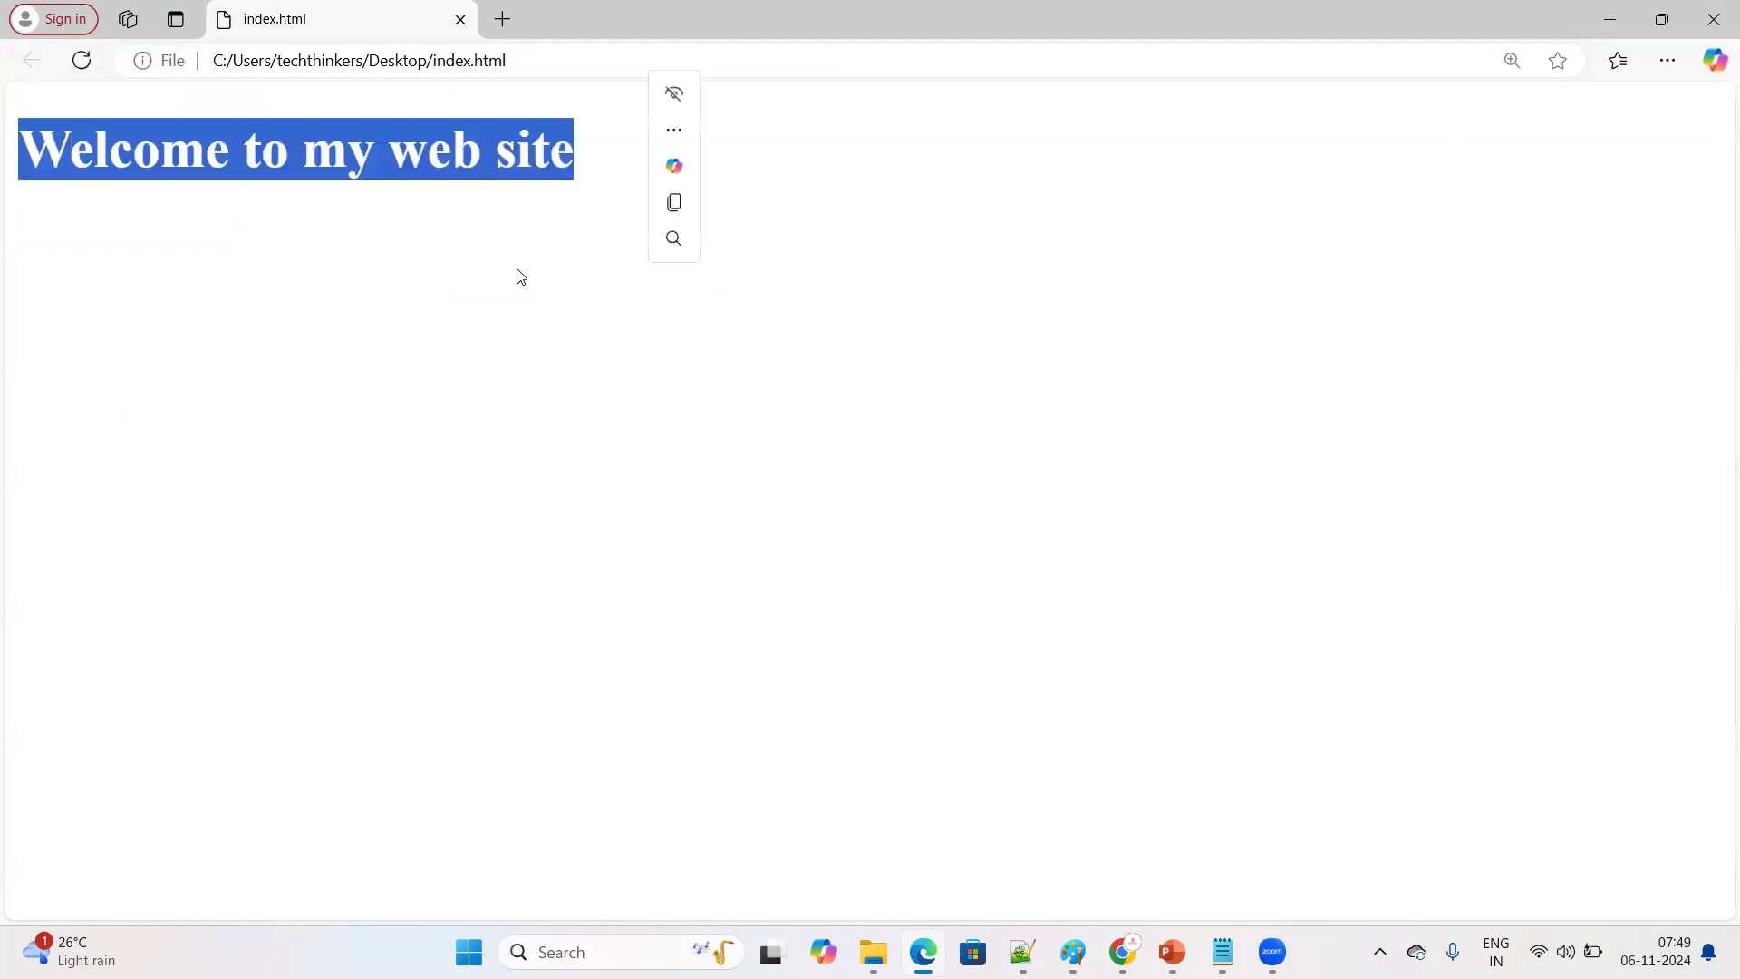
{"action": "left_click", "coordinate": [1610, 25]}
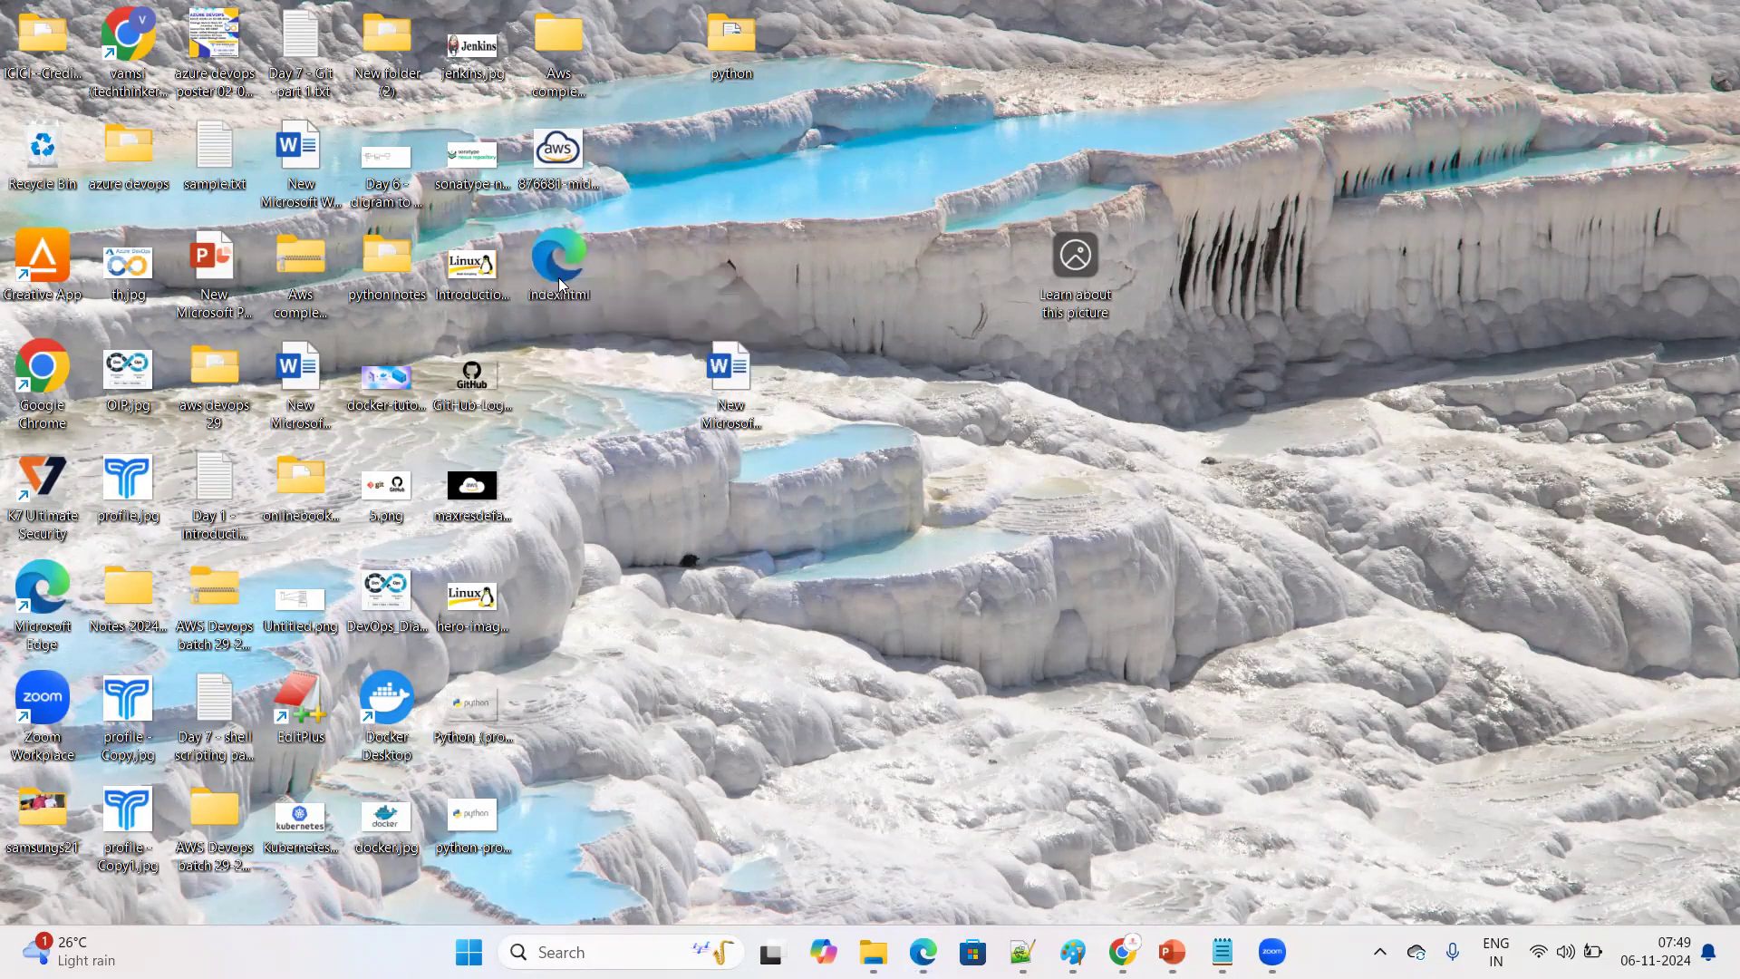
Reopen index.html from the desktop in the browser, examine its heading, and close the browser each time
{"action": "double_click", "coordinate": [560, 272]}
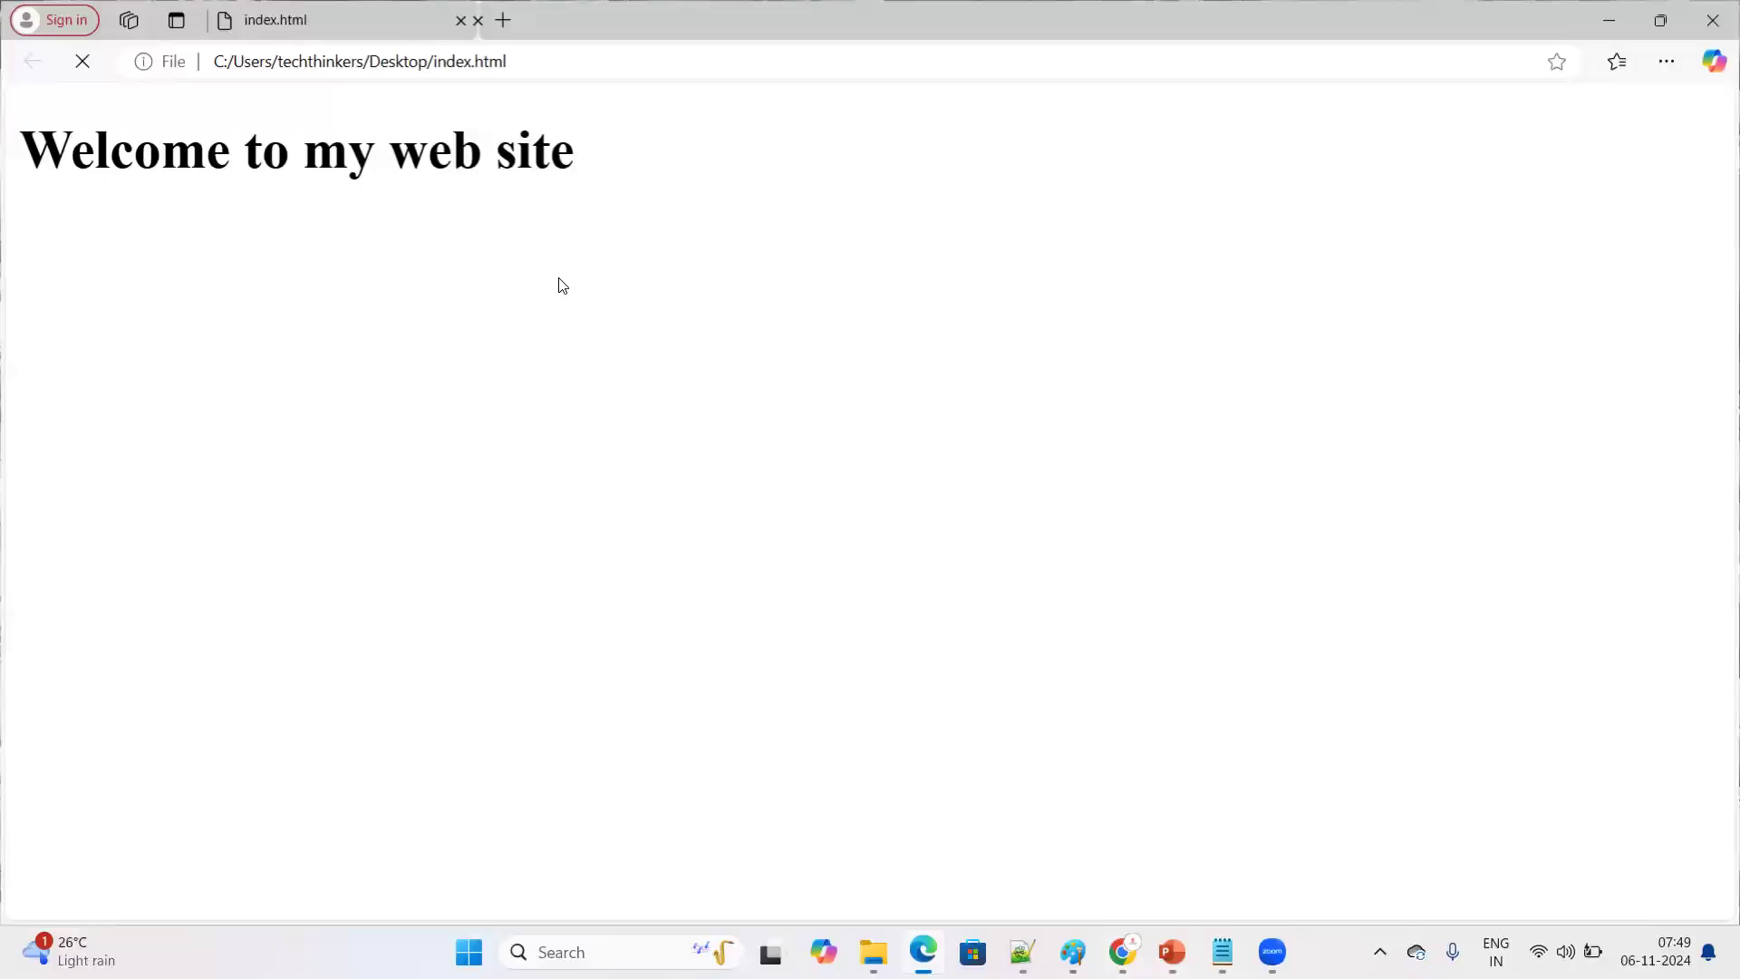
{"action": "left_click", "coordinate": [1712, 4]}
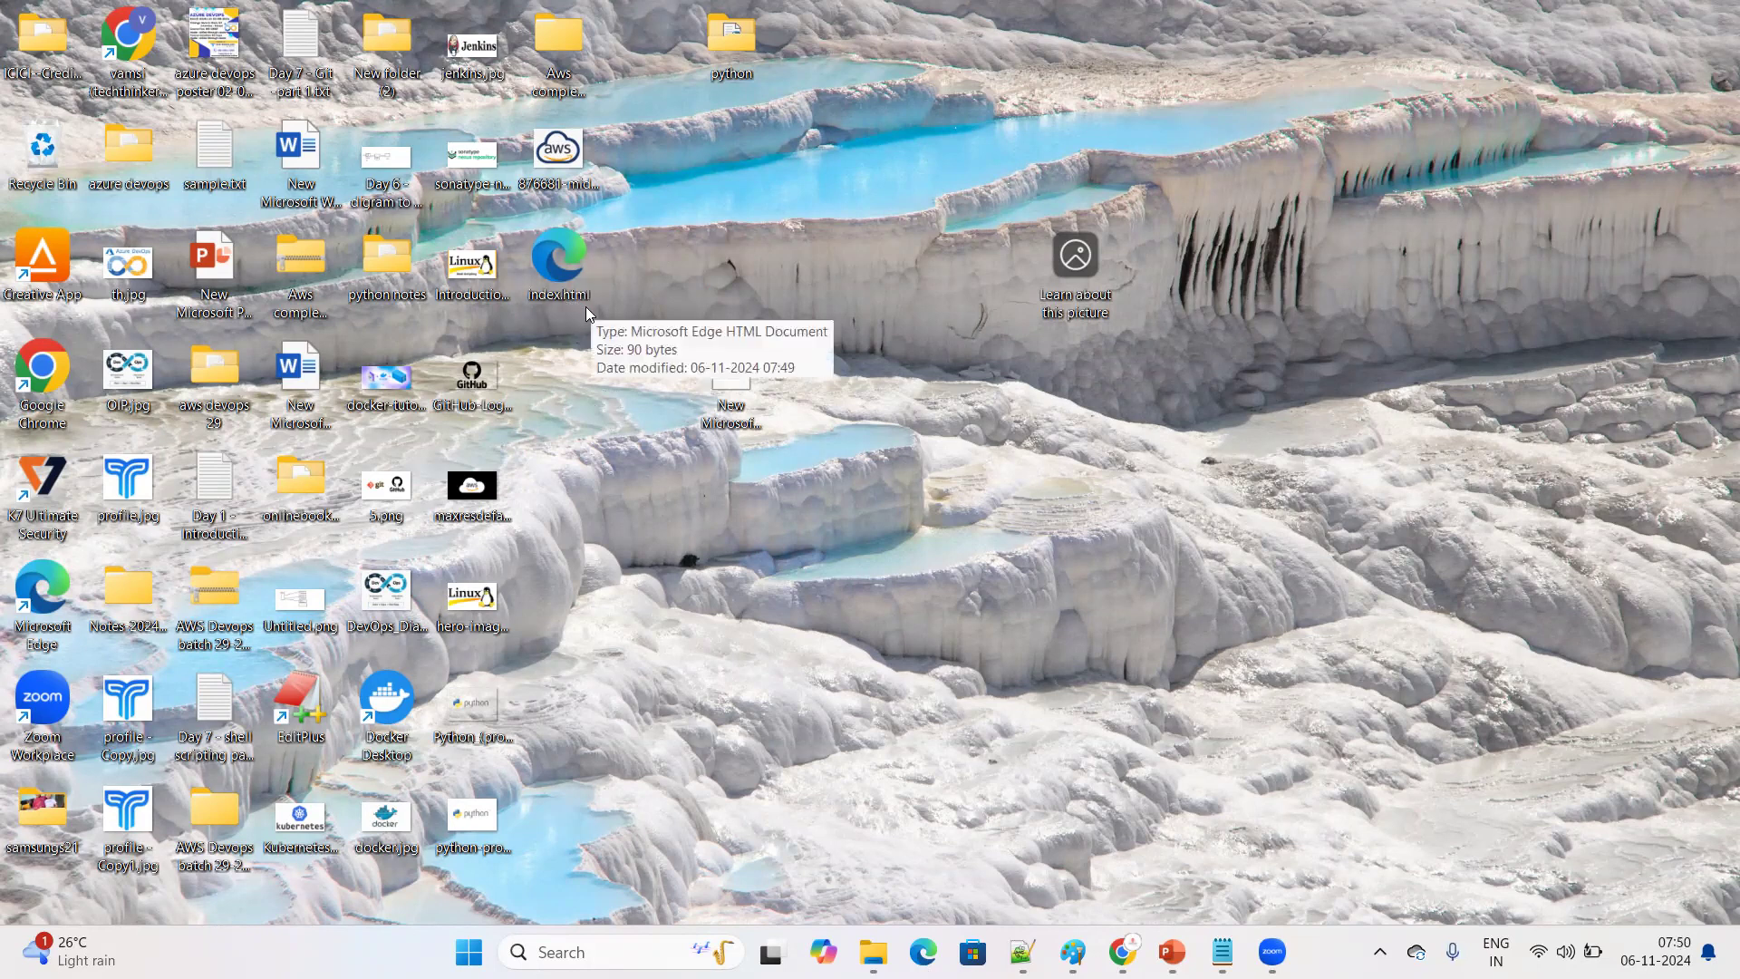
{"action": "left_click_drag", "start_coordinate": [627, 299], "coordinate": [528, 261]}
{"action": "left_click", "coordinate": [529, 337]}
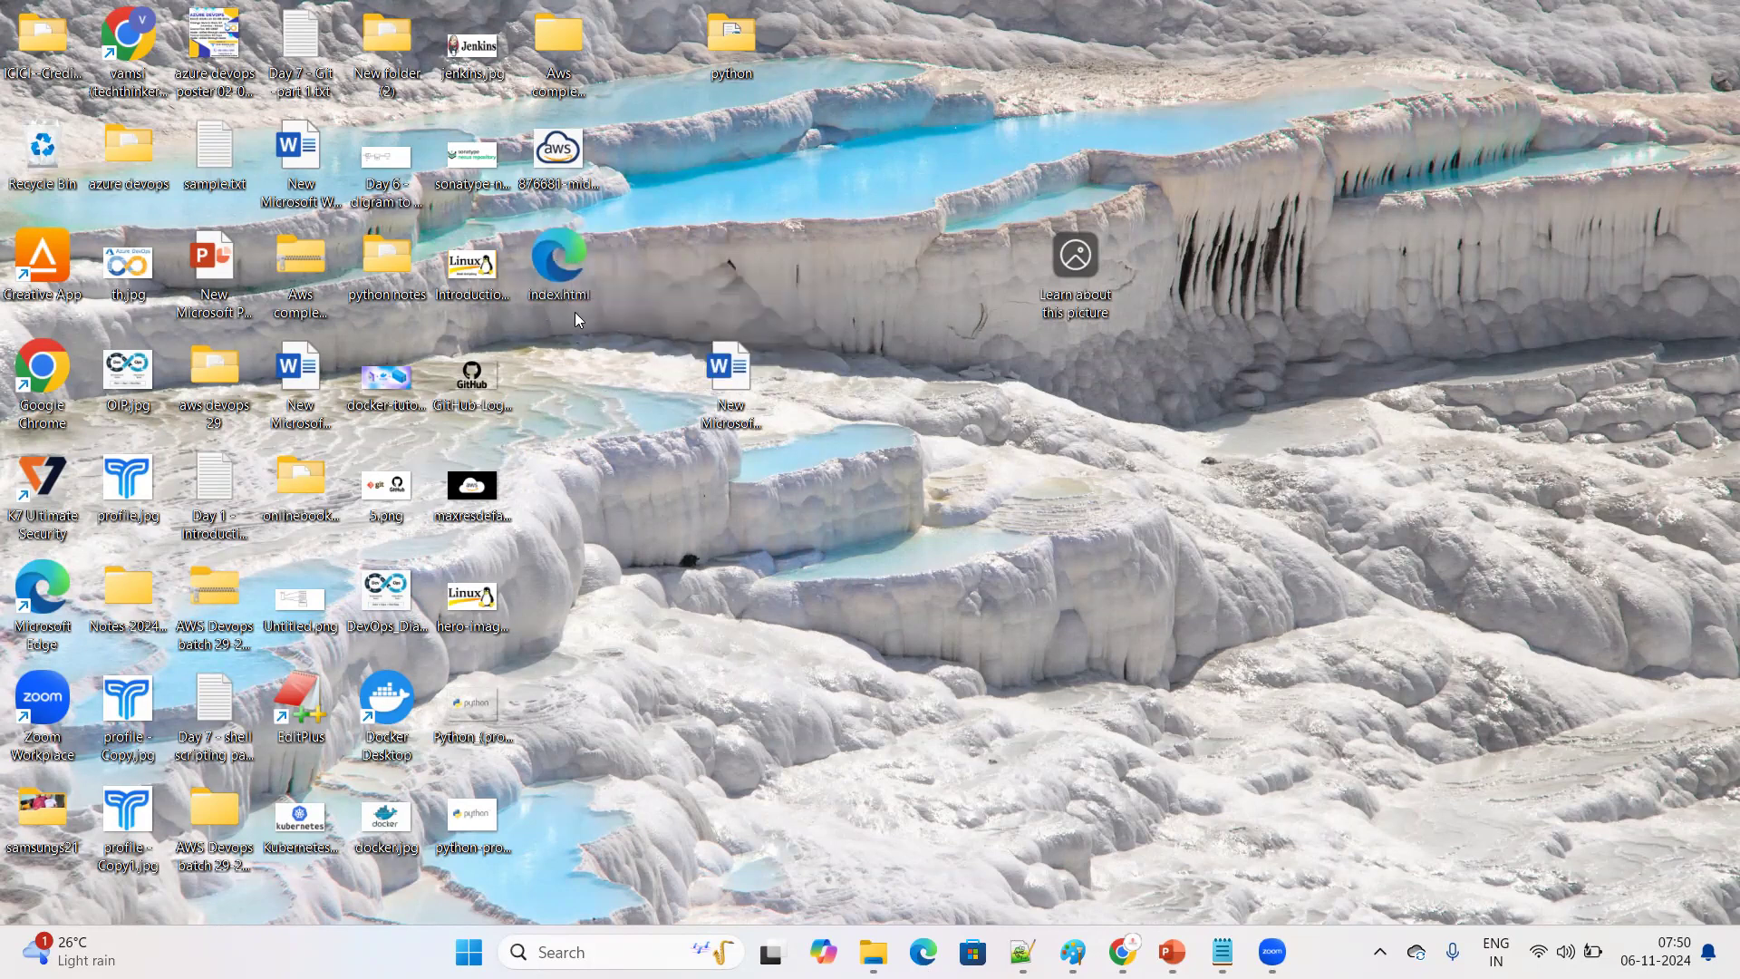
{"action": "double_click", "coordinate": [566, 270]}
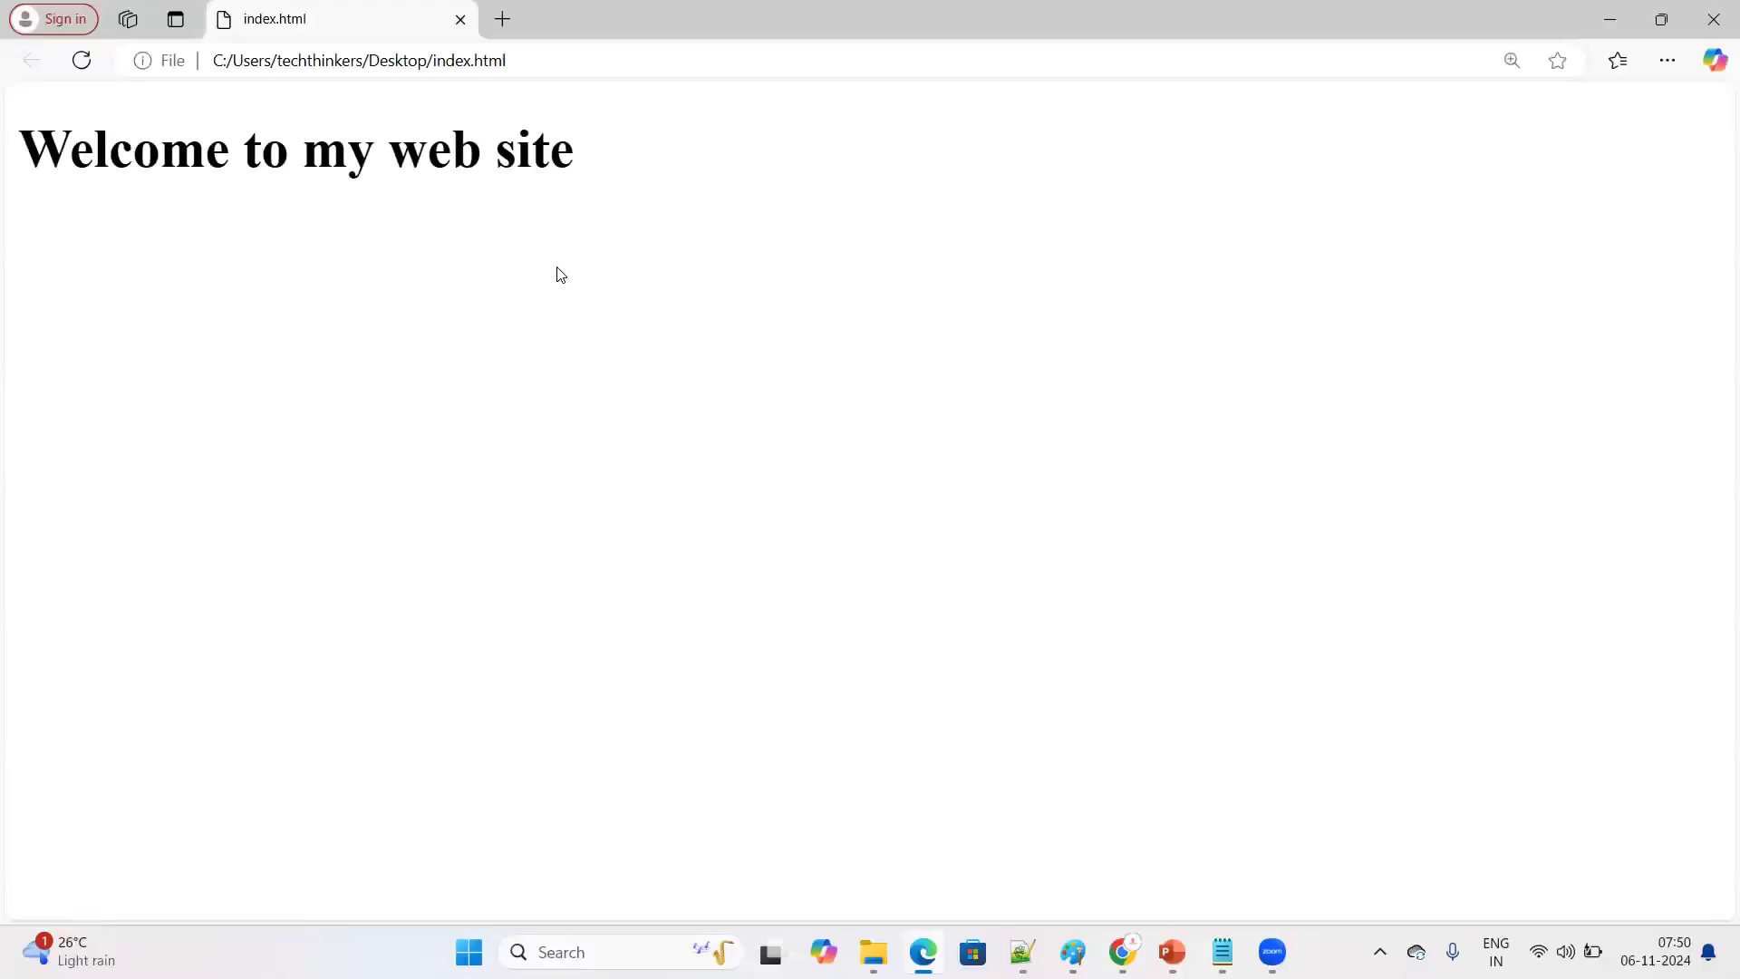
{"action": "left_click_drag", "start_coordinate": [9, 140], "coordinate": [587, 164]}
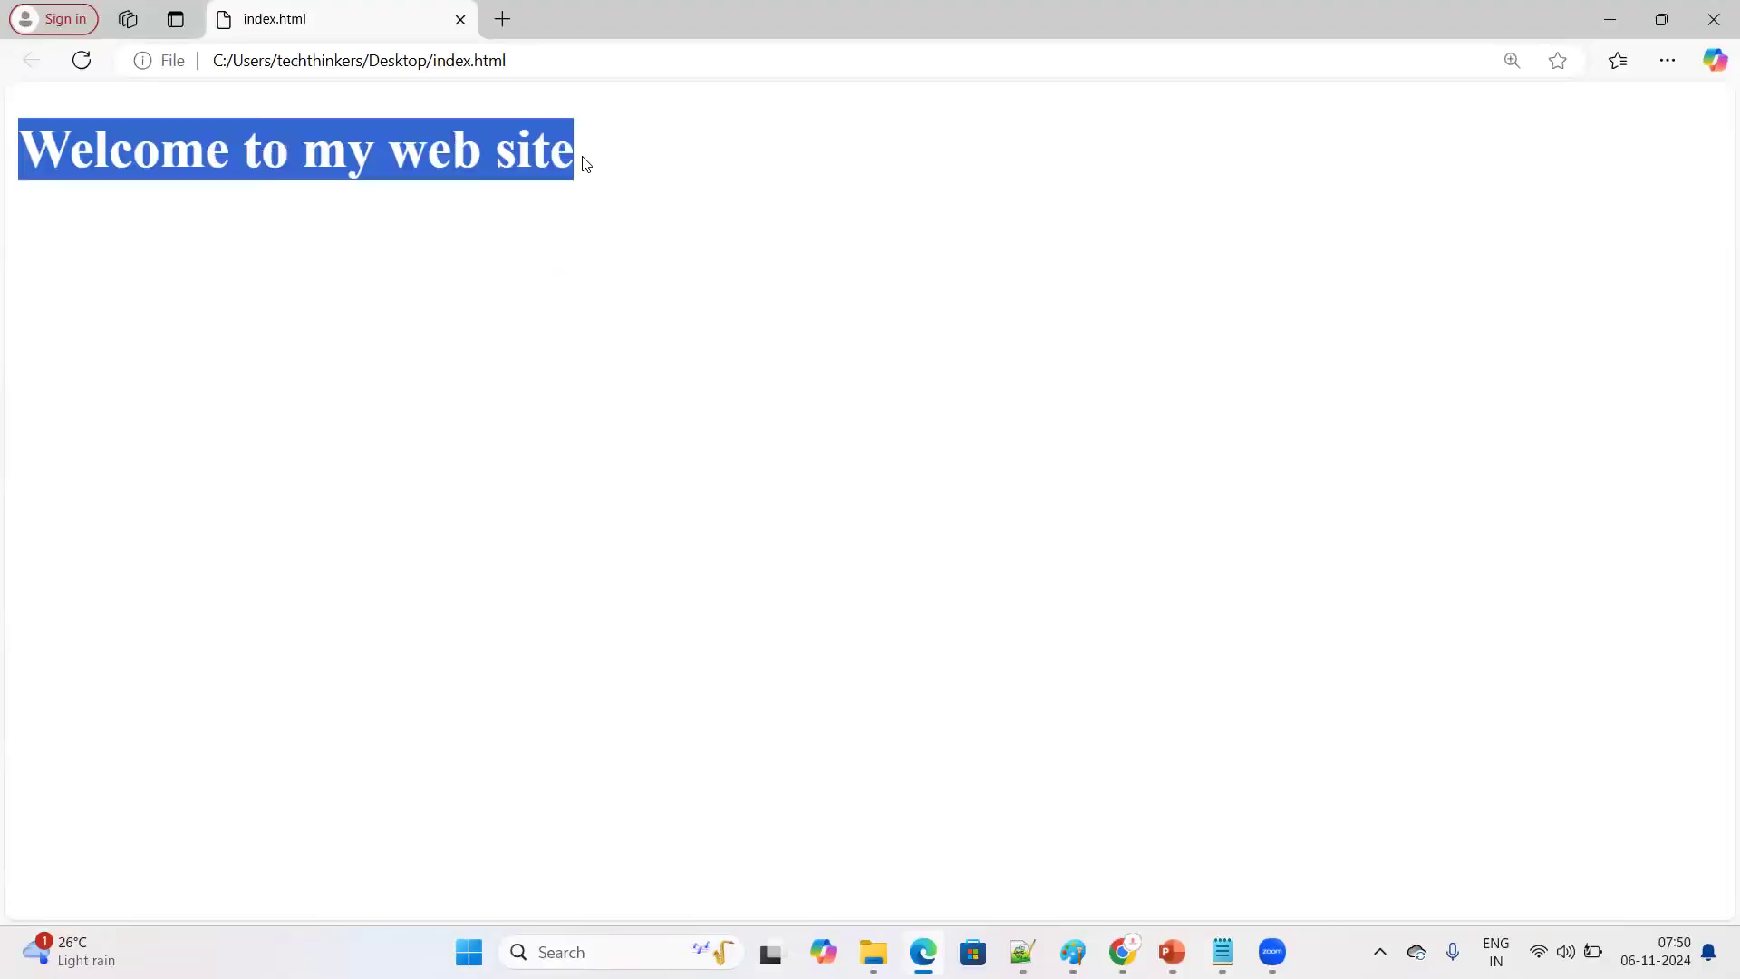
{"action": "left_click", "coordinate": [300, 334]}
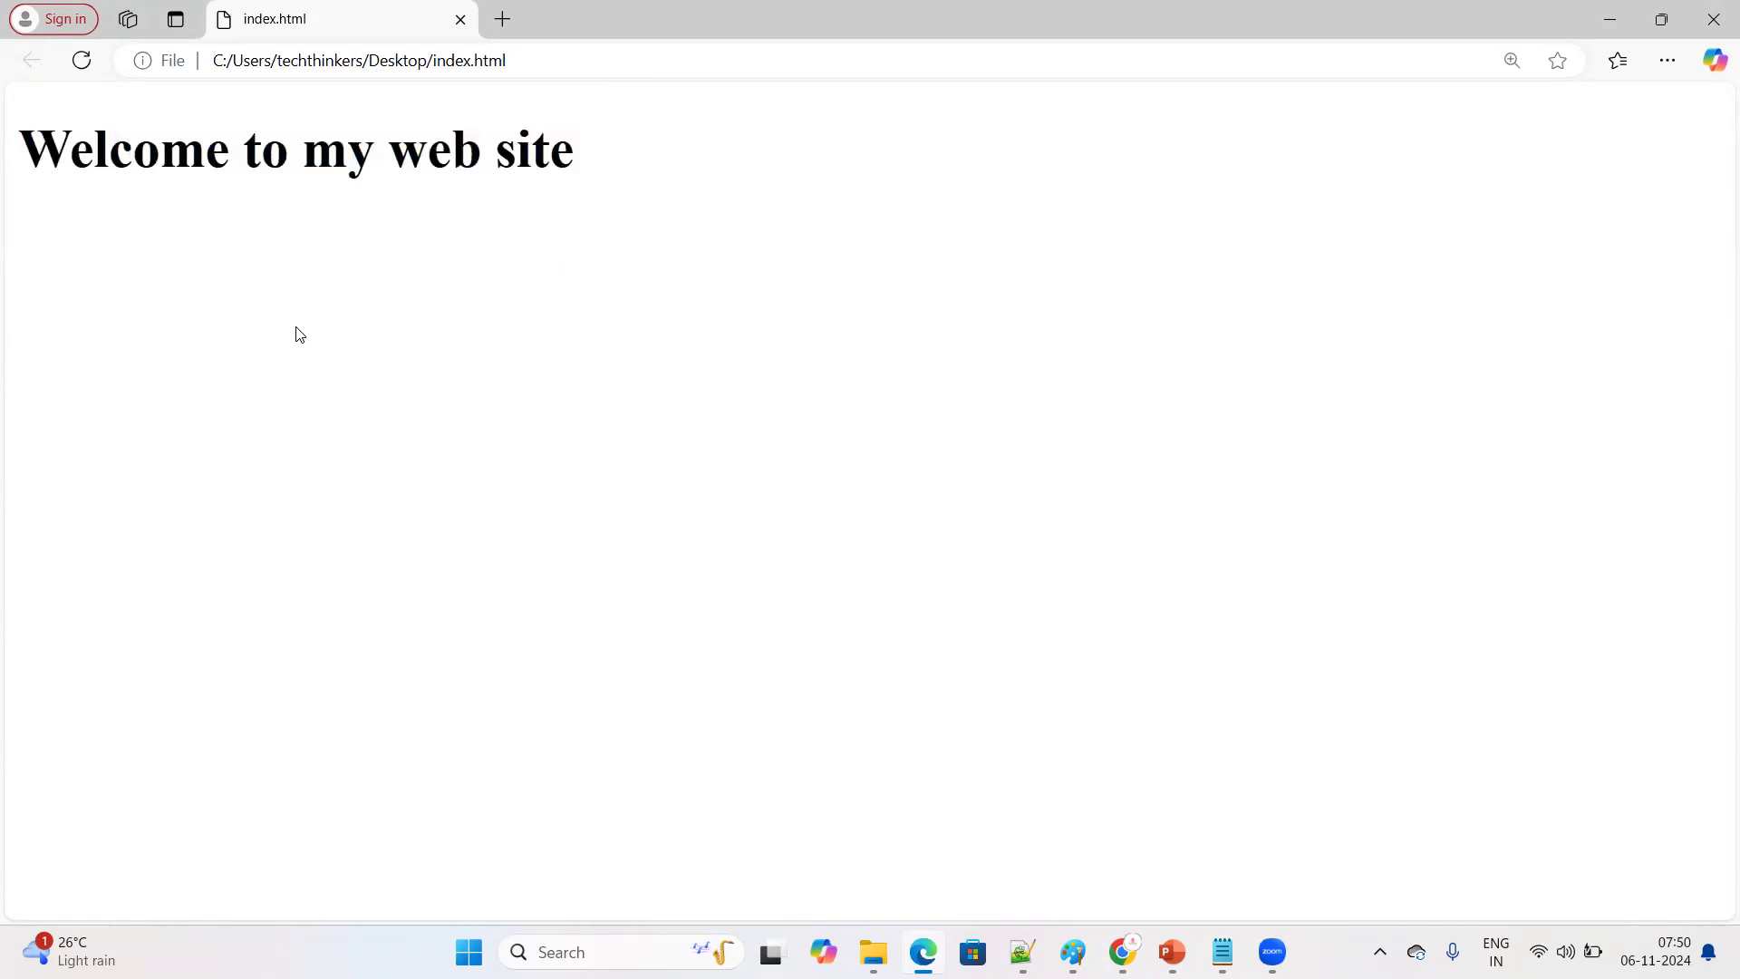
{"action": "left_click", "coordinate": [1715, 13]}
Create a new text document on the desktop and open it in Notepad
{"action": "right_click", "coordinate": [821, 199]}
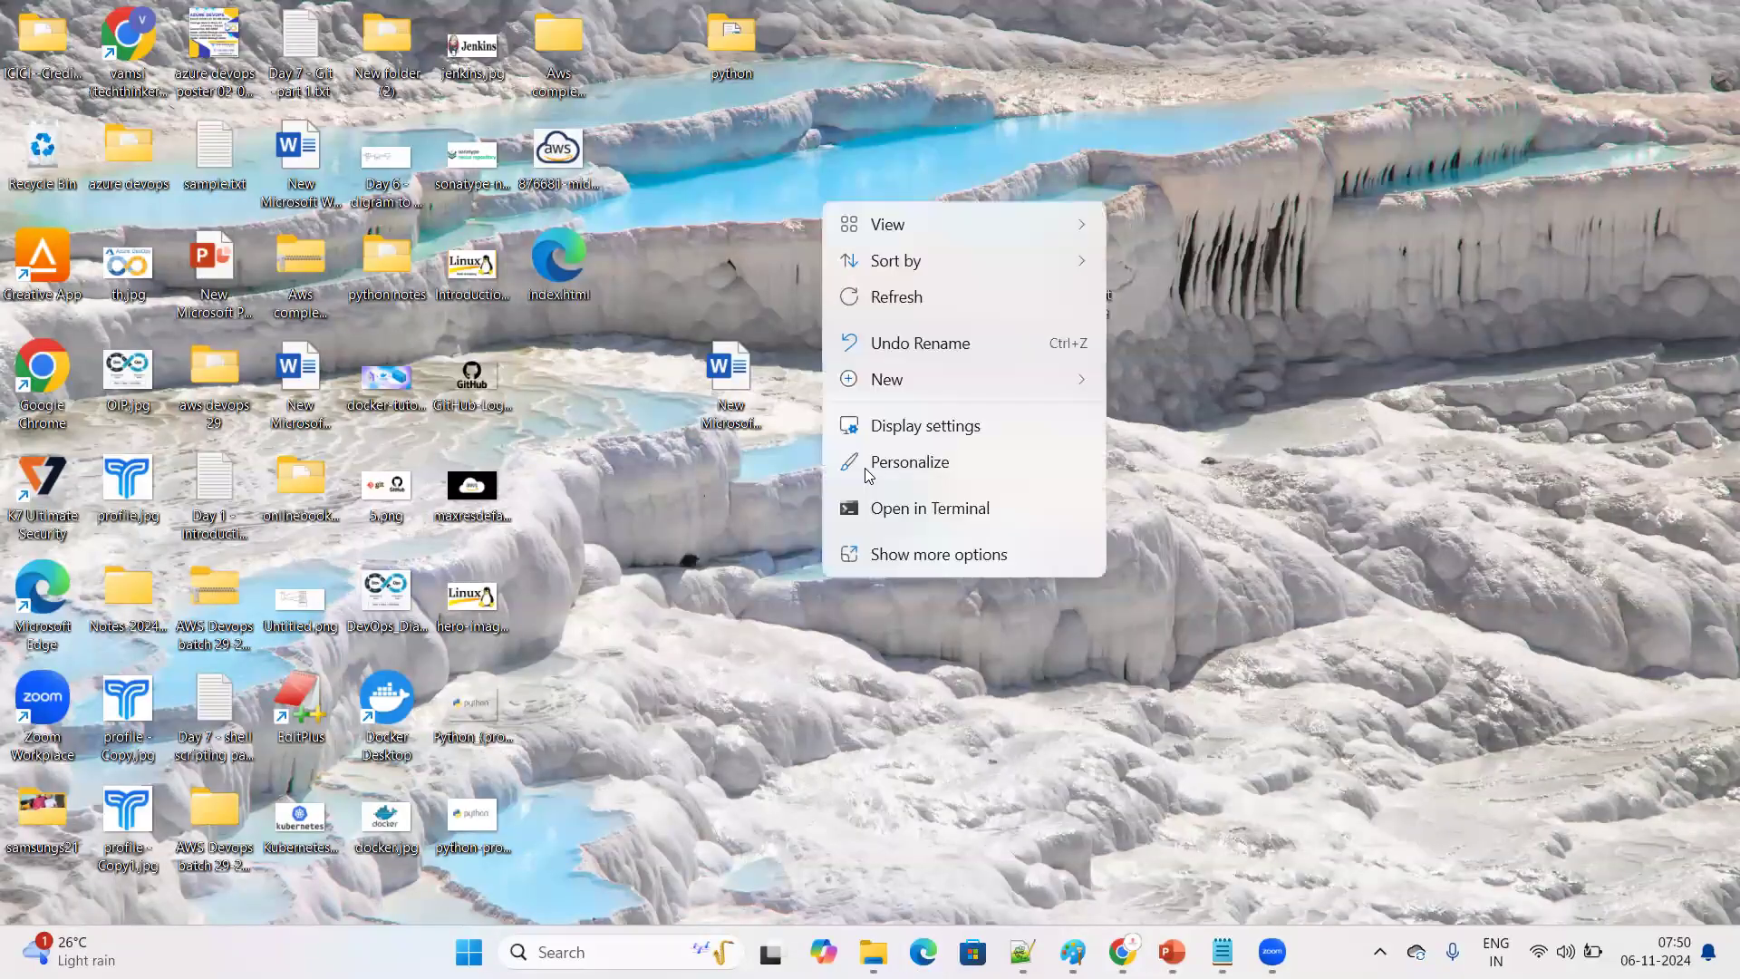
{"action": "left_click", "coordinate": [898, 554]}
{"action": "mouse_move", "coordinate": [907, 444]}
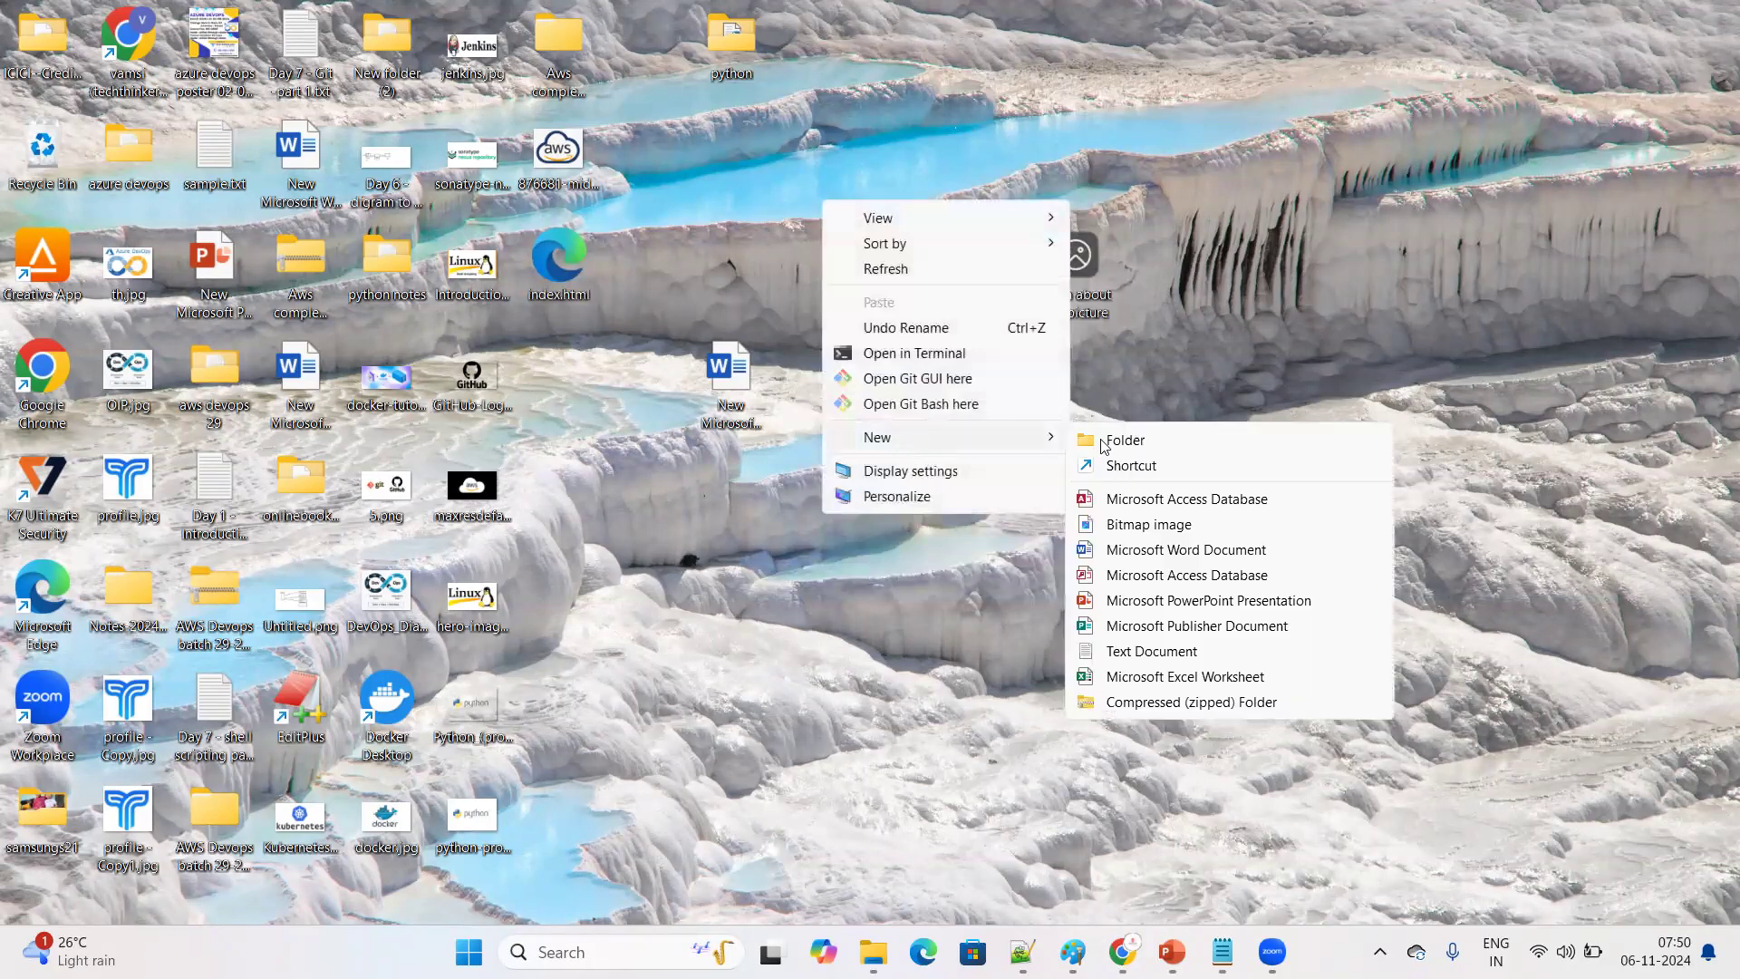
{"action": "left_click", "coordinate": [1137, 651]}
{"action": "left_click", "coordinate": [892, 337]}
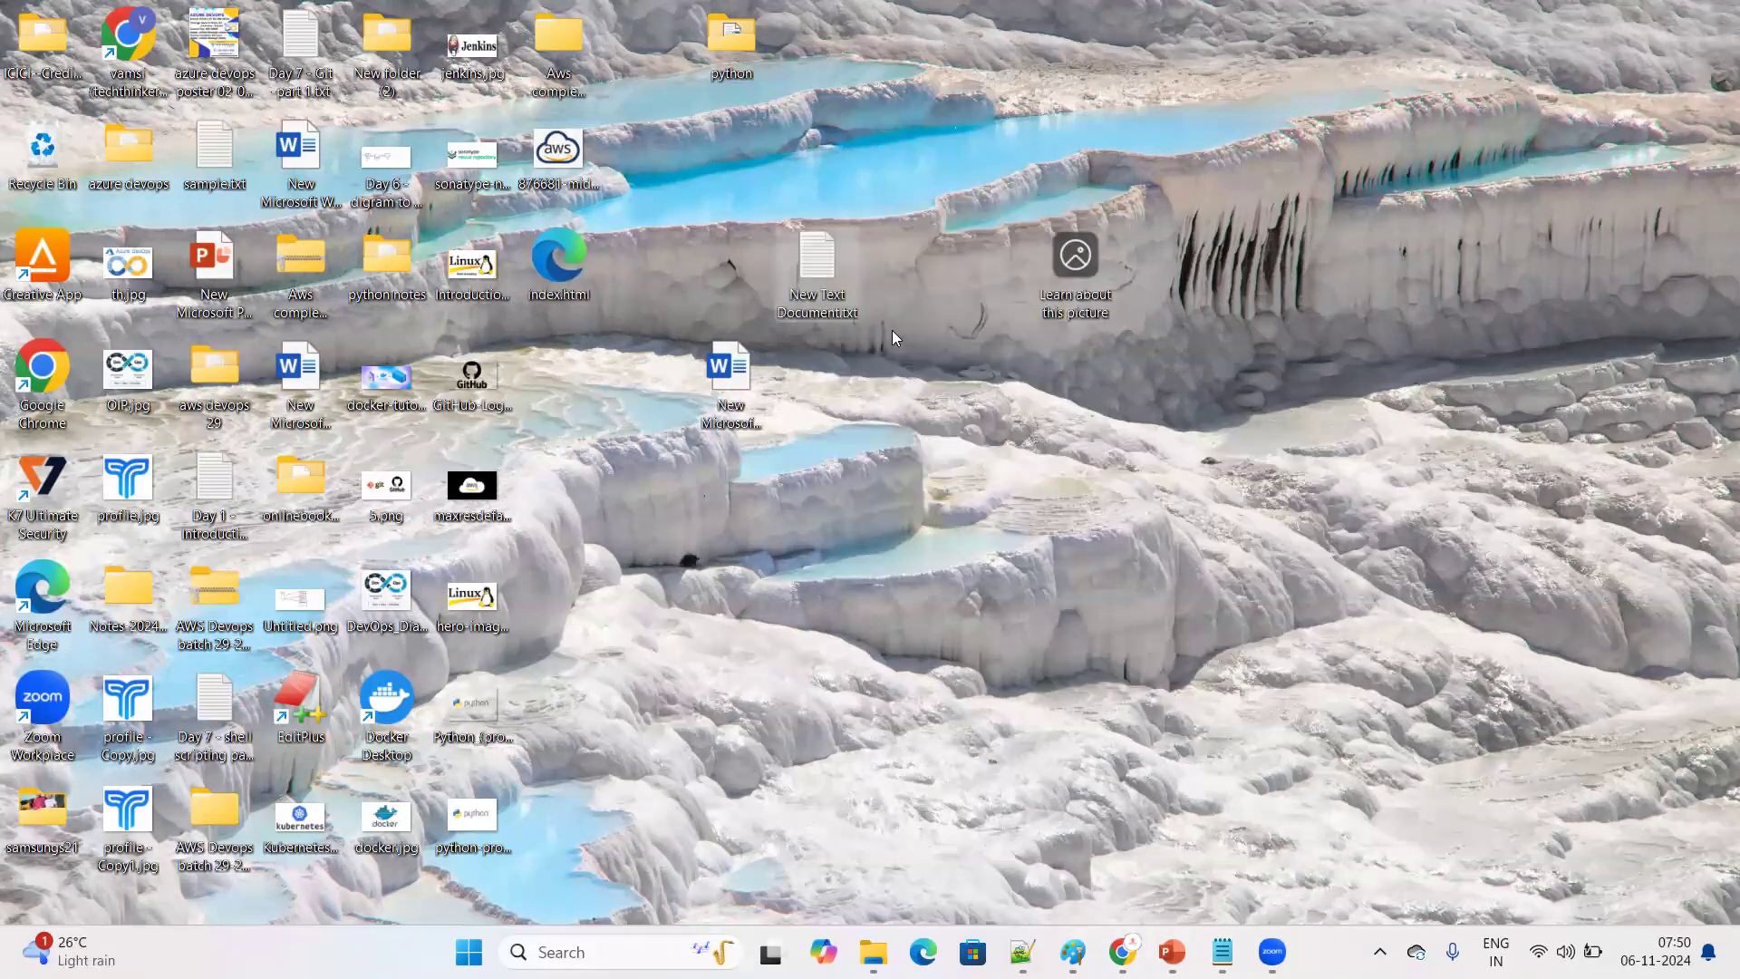
{"action": "double_click", "coordinate": [832, 299]}
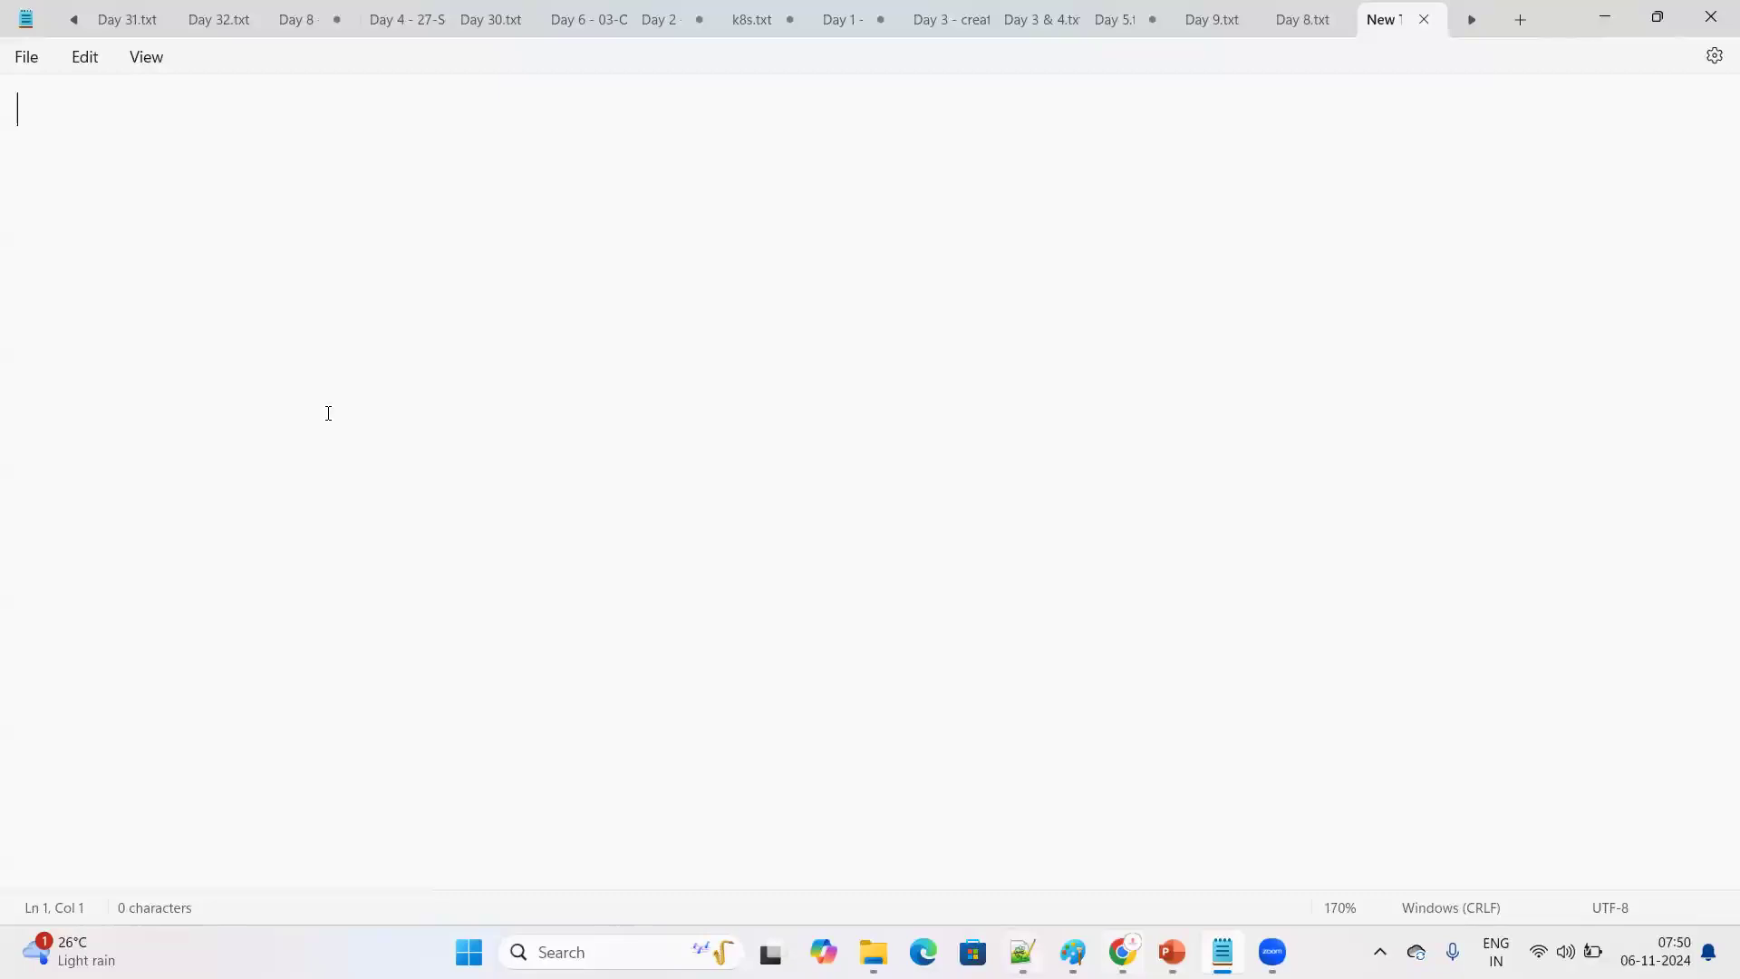
Copy the full HTML code of index.html from Notepad++ into the empty text document in Notepad
{"action": "key", "text": "alt+Tab"}
{"action": "left_click_drag", "start_coordinate": [328, 413], "coordinate": [101, 140]}
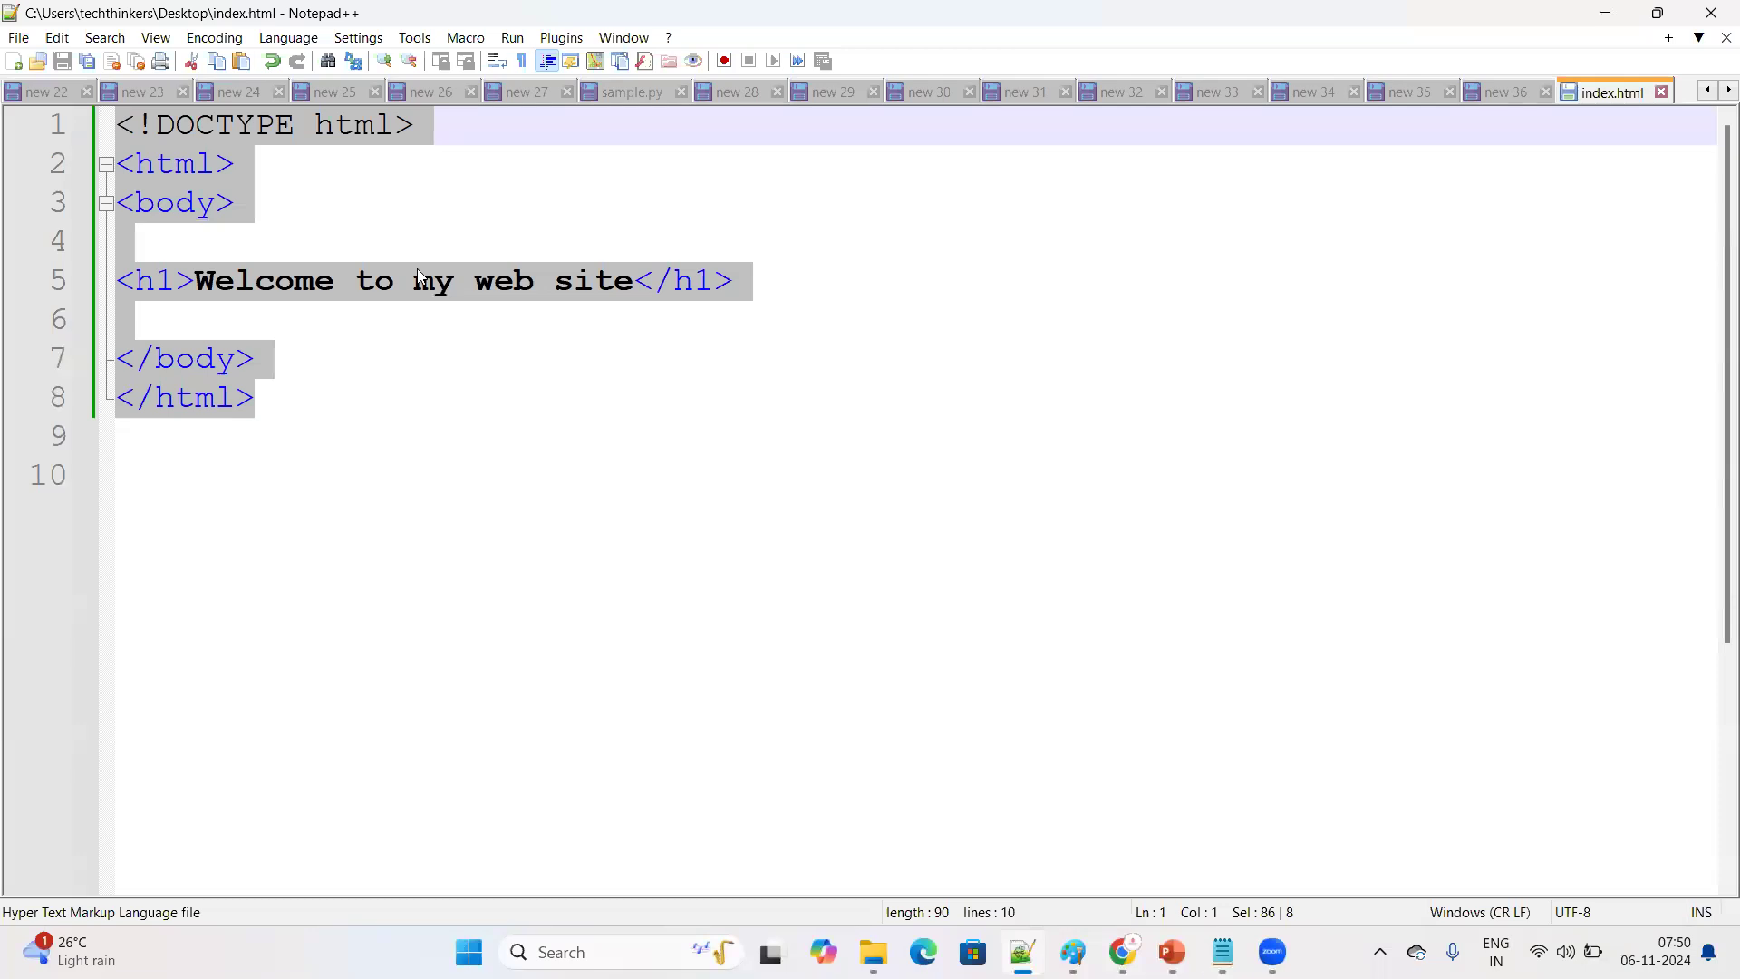
{"action": "key", "text": "alt+Tab"}
Replace the pasted h1 heading text with "this website is under construction", save the document, and minimize Notepad
{"action": "key", "text": "BackSpace"}
{"action": "key", "text": "BackSpace"}
{"action": "key", "text": "BackSpace"}
{"action": "key", "text": "BackSpace"}
{"action": "key", "text": "BackSpace"}
{"action": "key", "text": "BackSpace"}
{"action": "key", "text": "BackSpace"}
{"action": "key", "text": "BackSpace"}
{"action": "key", "text": "BackSpace"}
{"action": "key", "text": "BackSpace"}
{"action": "key", "text": "BackSpace"}
{"action": "key", "text": "BackSpace"}
{"action": "key", "text": "BackSpace"}
{"action": "key", "text": "BackSpace"}
{"action": "key", "text": "BackSpace"}
{"action": "key", "text": "BackSpace"}
{"action": "key", "text": "BackSpace"}
{"action": "key", "text": "BackSpace"}
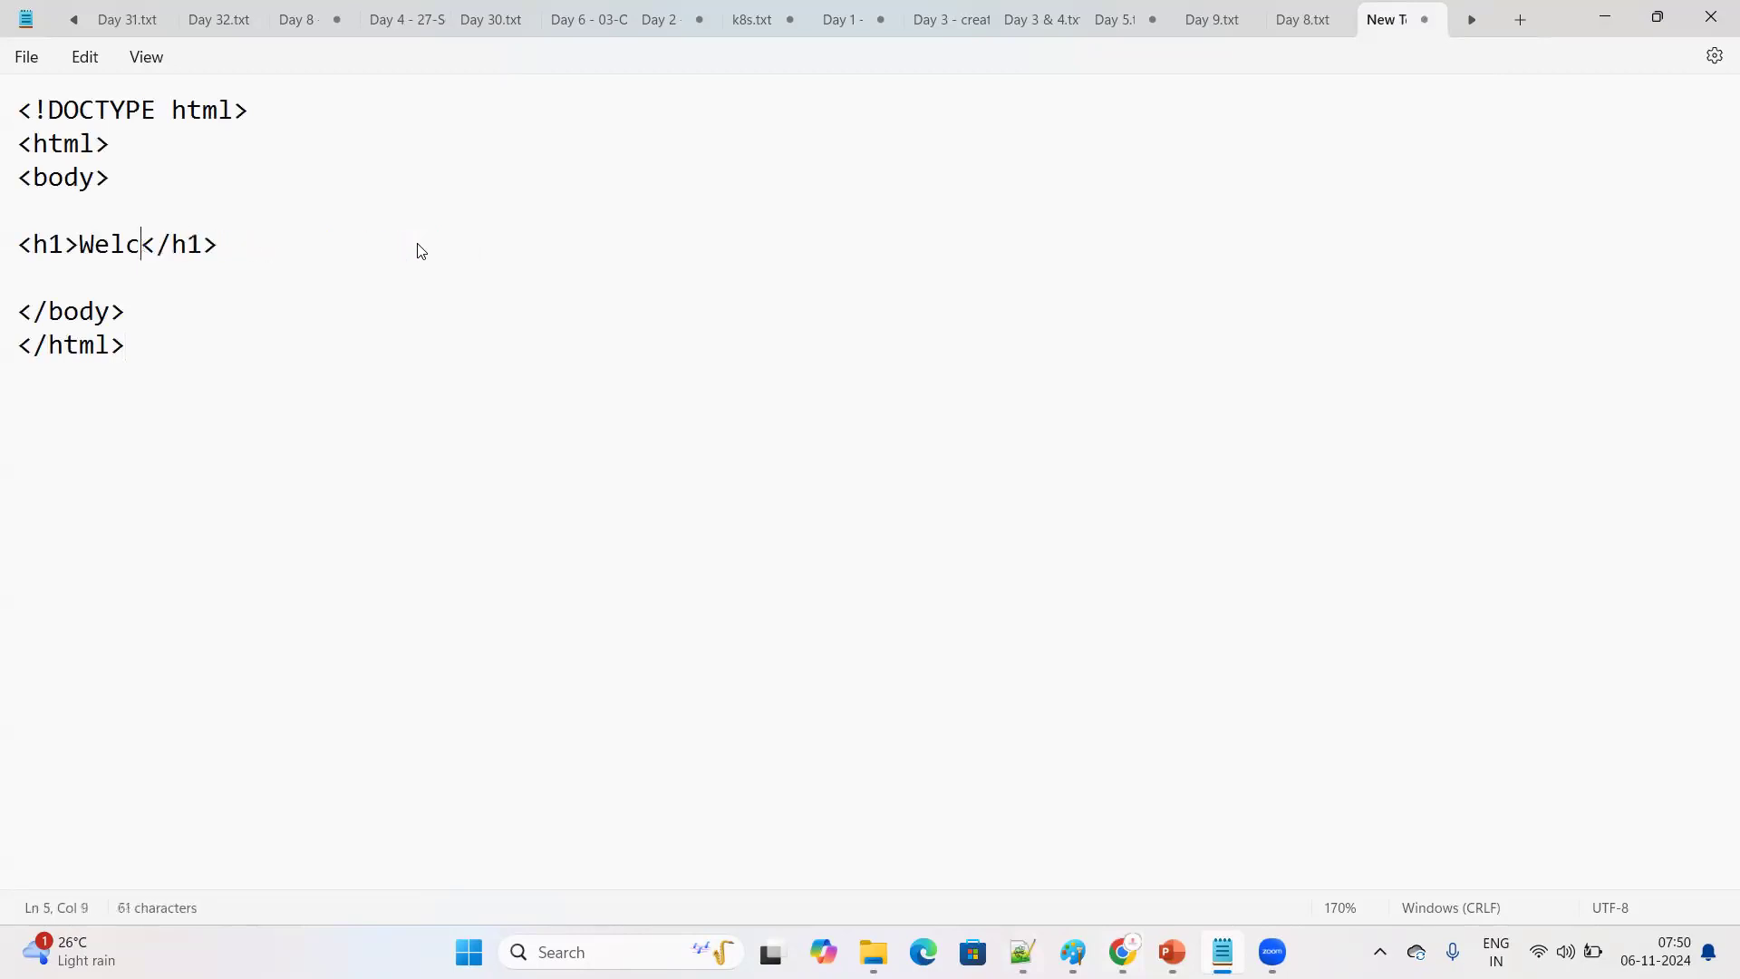
{"action": "key", "text": "ctrl+BackSpace"}
{"action": "type", "text": "this web"}
{"action": "type", "text": "site is un"}
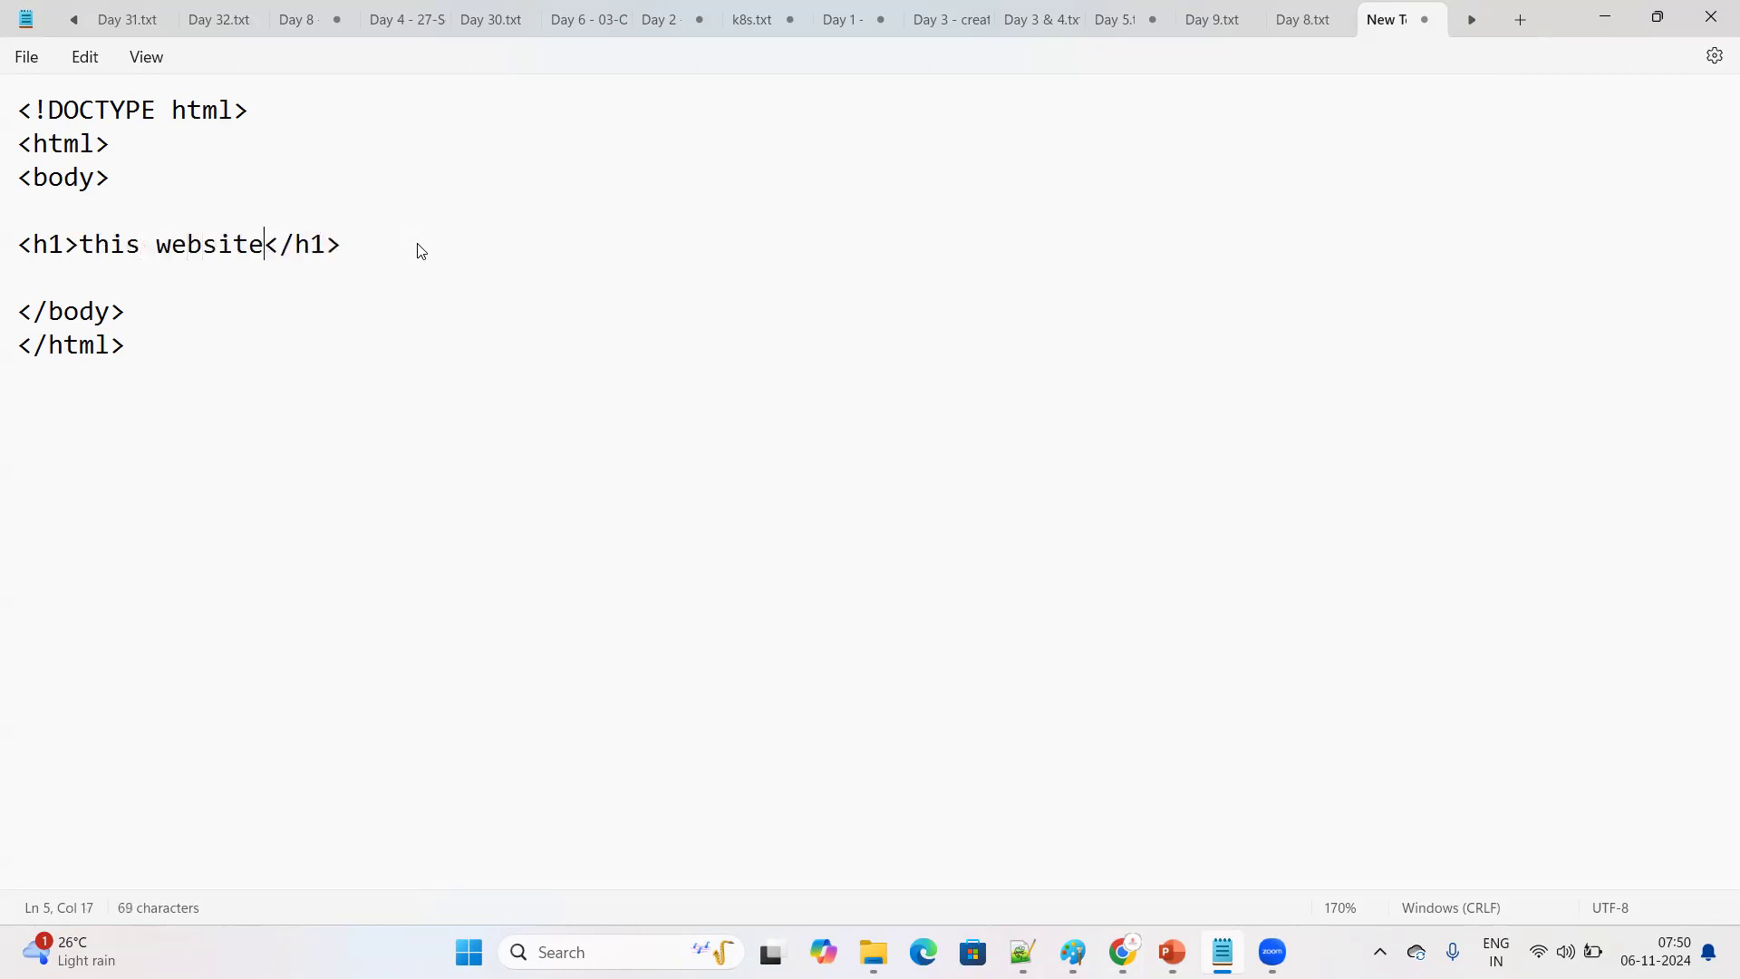
{"action": "type", "text": "der"}
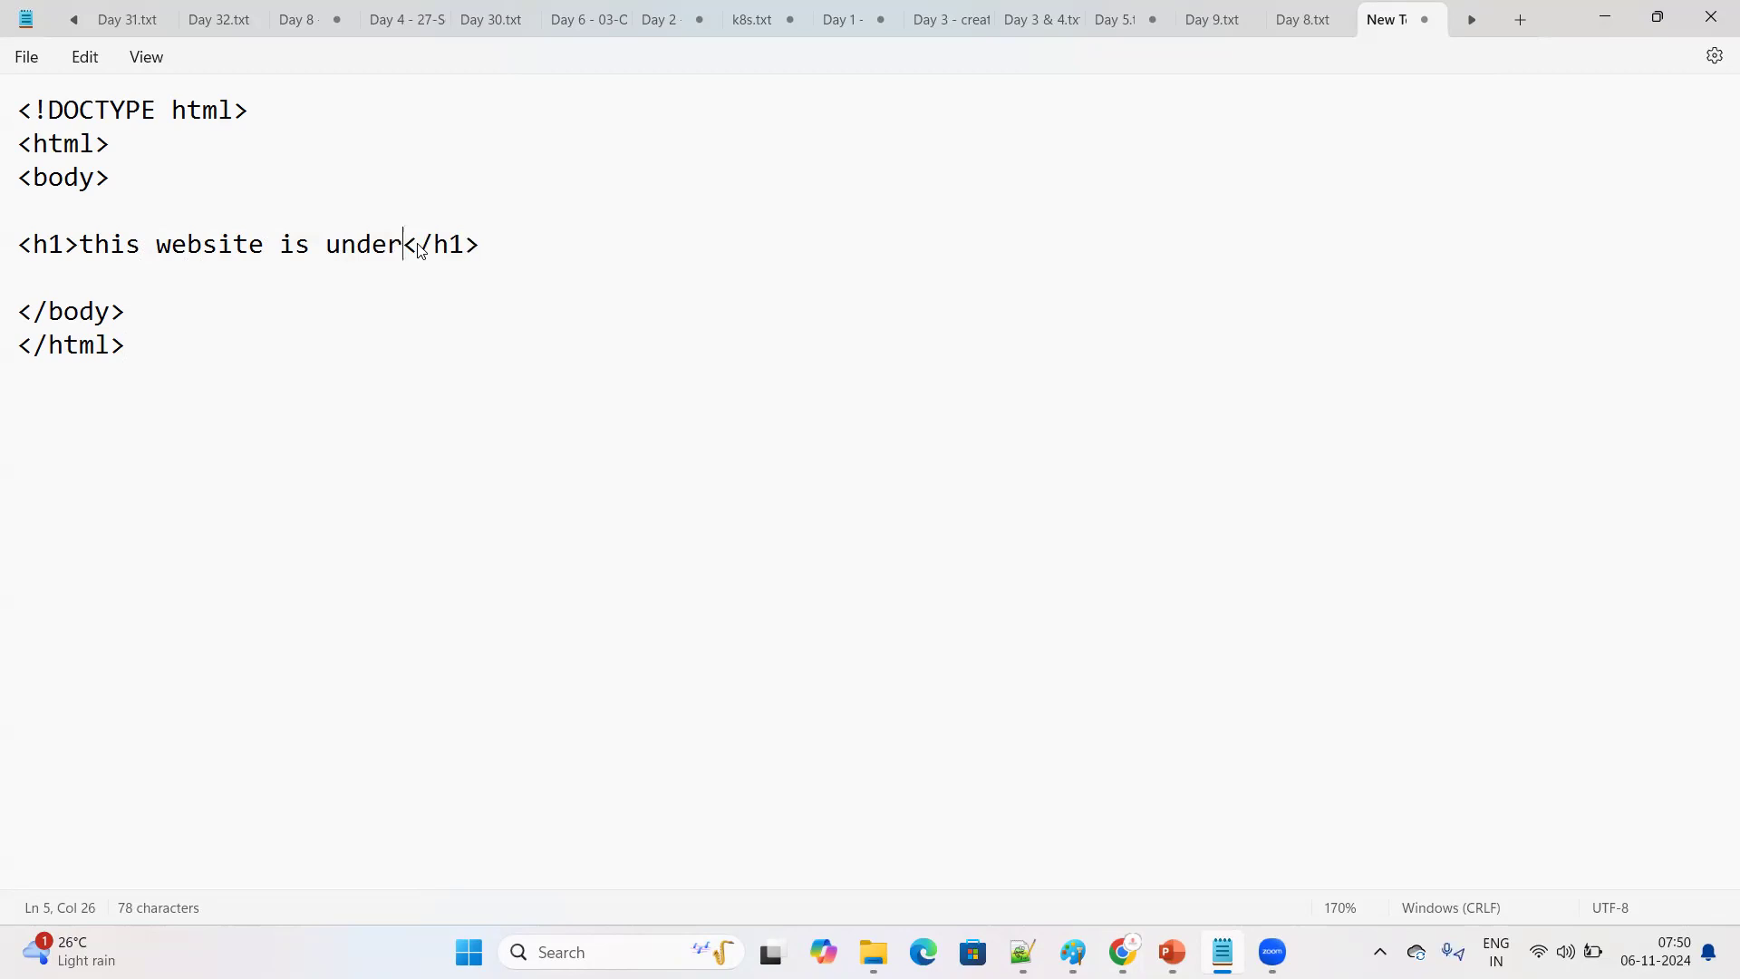
{"action": "type", "text": "constry"}
{"action": "key", "text": "BackSpace"}
{"action": "type", "text": "uction"}
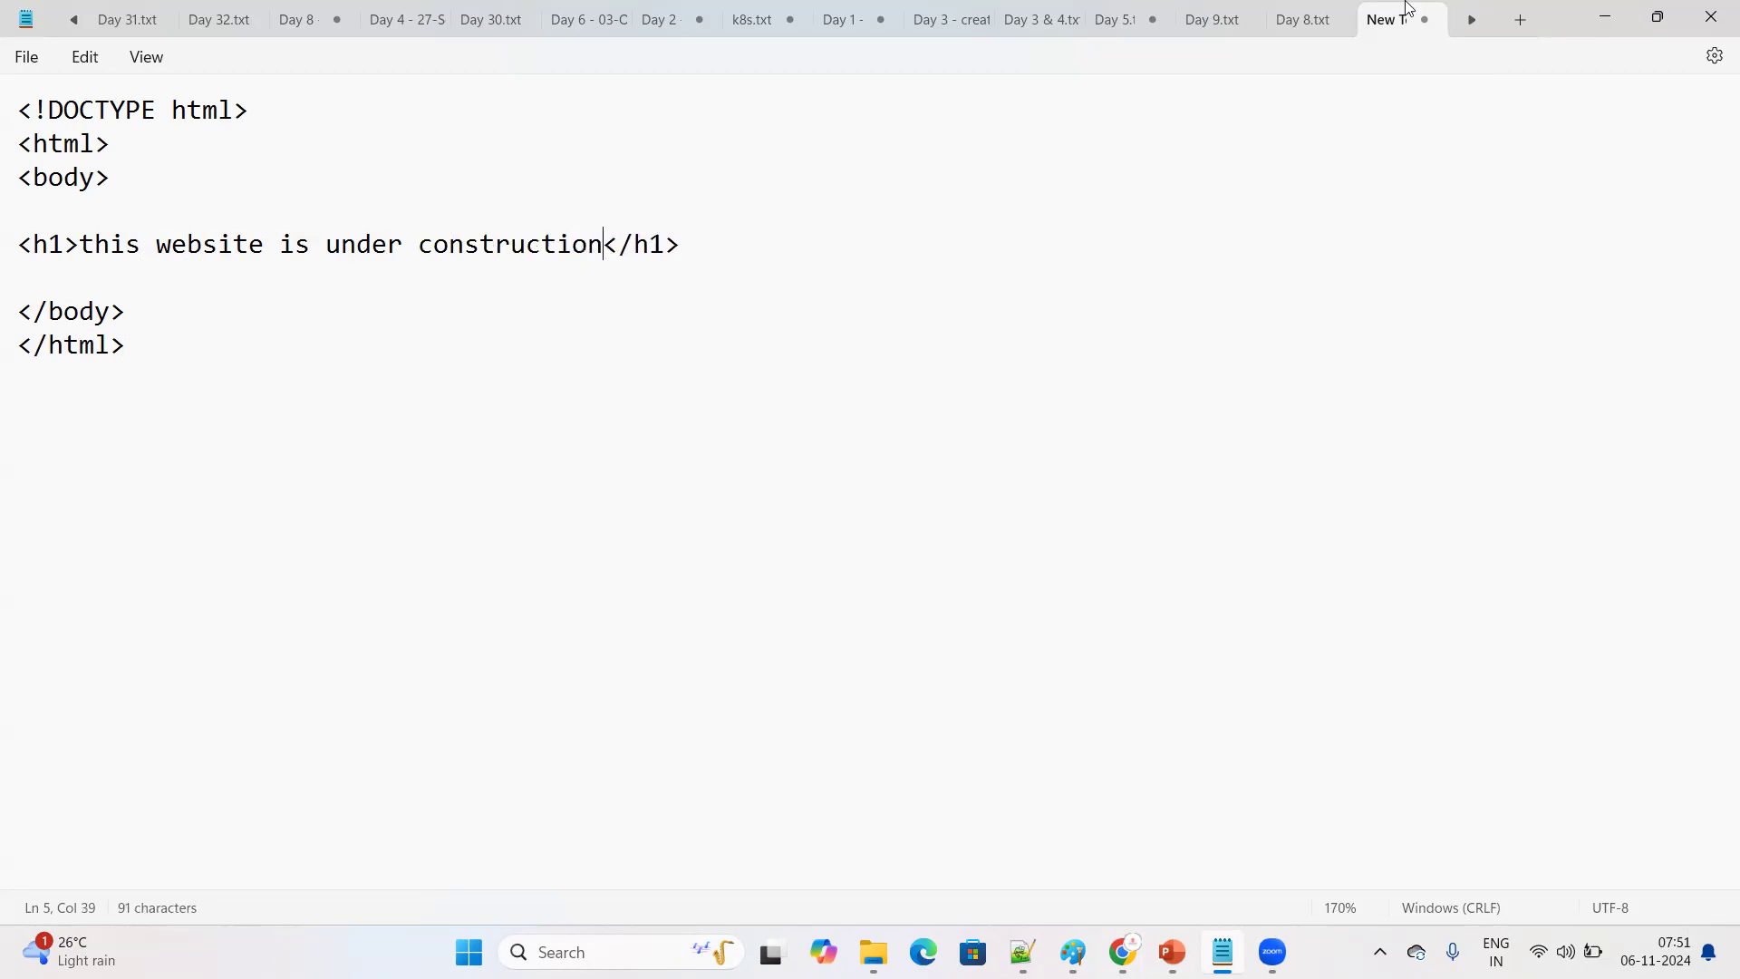
{"action": "left_click", "coordinate": [28, 58]}
{"action": "left_click", "coordinate": [46, 210]}
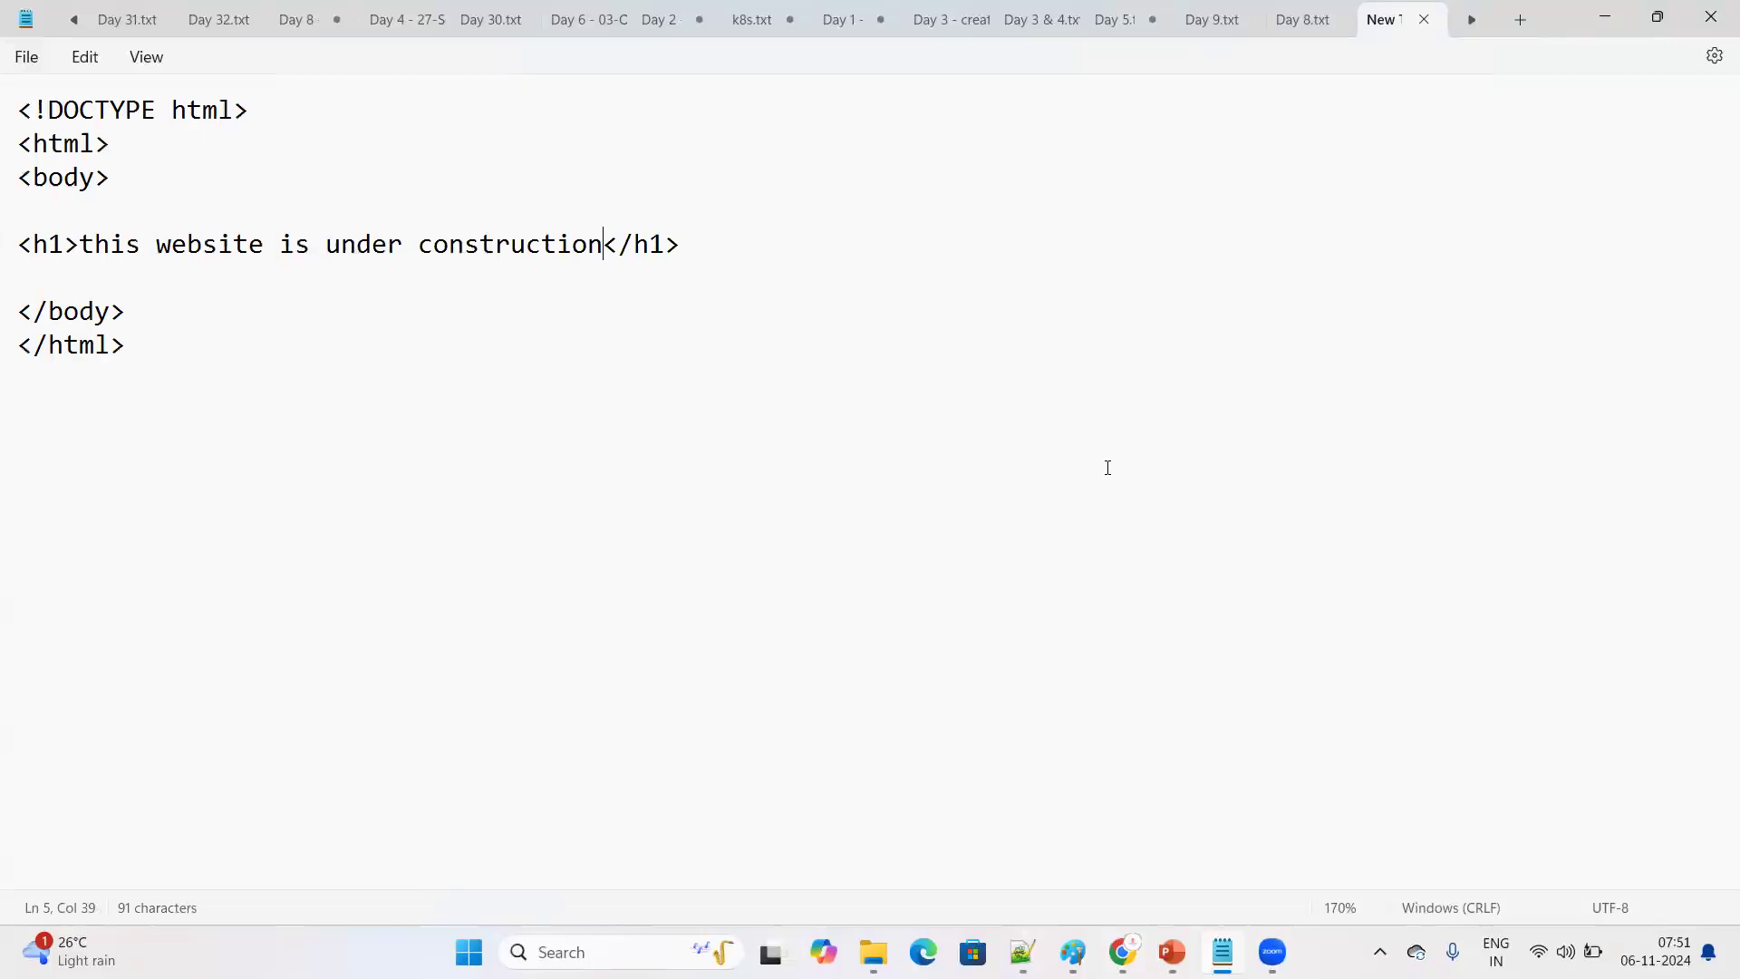
{"action": "left_click", "coordinate": [1608, 18]}
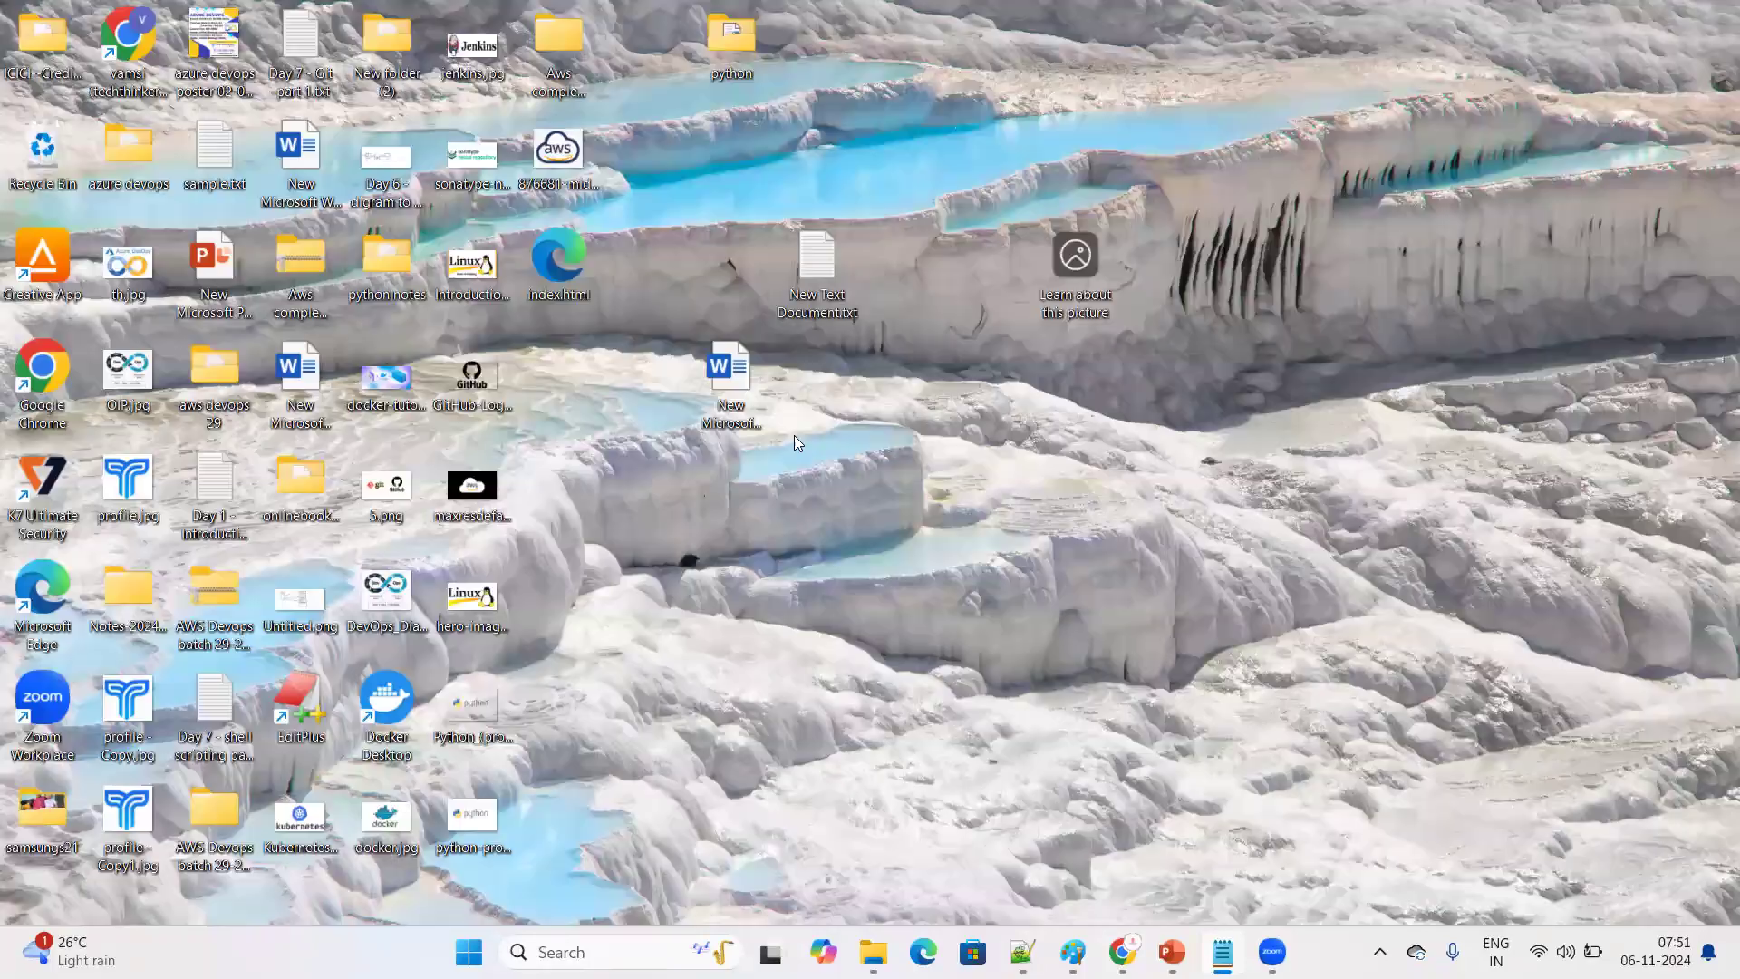
Rename the new text document on the desktop as error.html and place it directly below index.html
{"action": "right_click", "coordinate": [808, 279]}
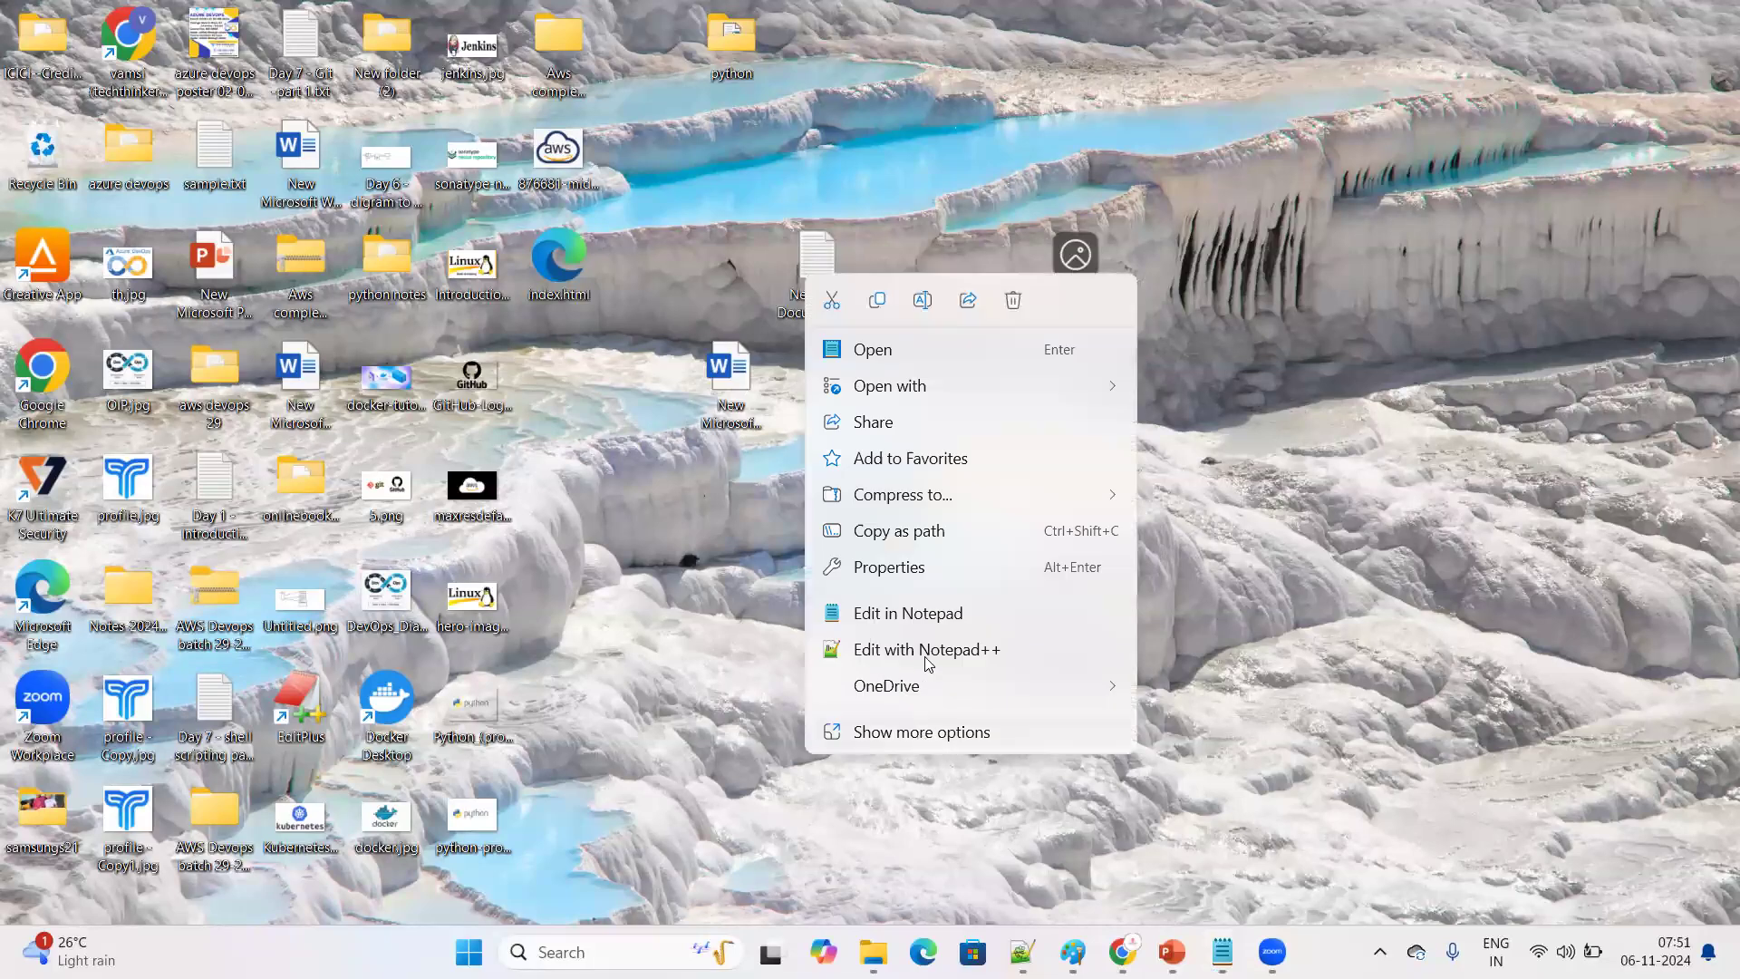
{"action": "left_click", "coordinate": [924, 733]}
{"action": "left_click", "coordinate": [870, 781]}
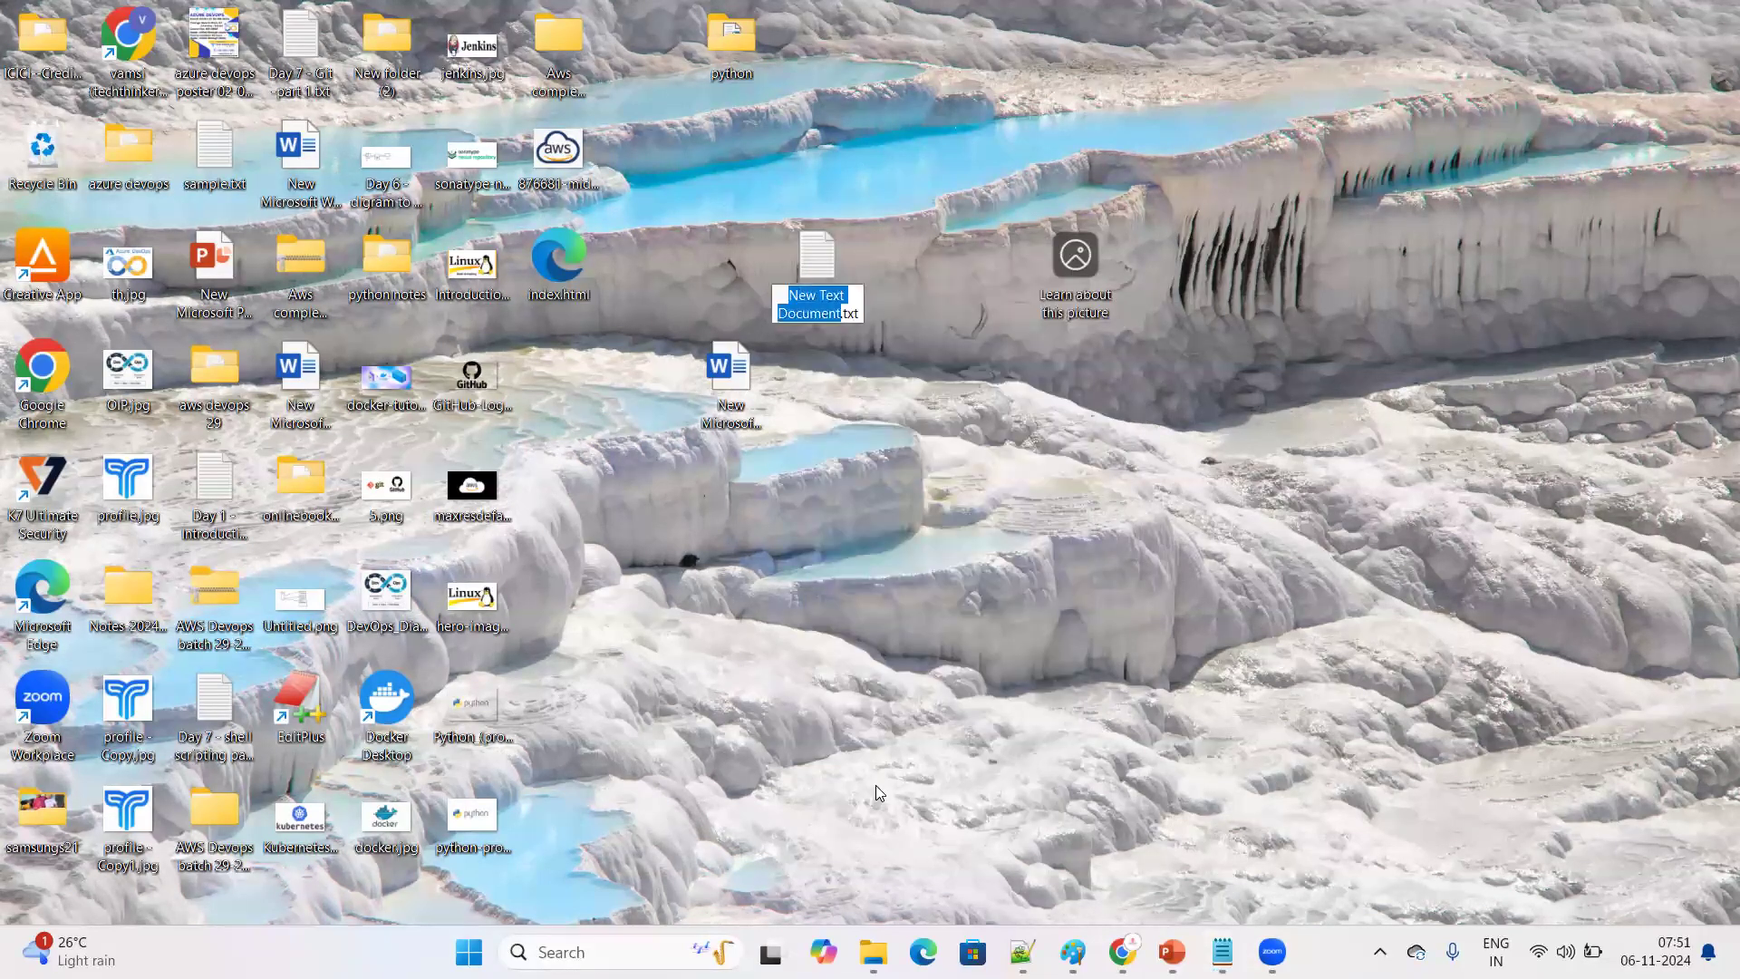
{"action": "key", "text": "End"}
{"action": "key", "text": "BackSpace"}
{"action": "key", "text": "BackSpace"}
{"action": "key", "text": "BackSpace"}
{"action": "key", "text": "BackSpace"}
{"action": "key", "text": "BackSpace"}
{"action": "key", "text": "BackSpace"}
{"action": "key", "text": "BackSpace"}
{"action": "key", "text": "BackSpace"}
{"action": "key", "text": "BackSpace"}
{"action": "key", "text": "BackSpace"}
{"action": "key", "text": "BackSpace"}
{"action": "key", "text": "BackSpace"}
{"action": "key", "text": "BackSpace"}
{"action": "key", "text": "BackSpace"}
{"action": "key", "text": "BackSpace"}
{"action": "key", "text": "BackSpace"}
{"action": "key", "text": "BackSpace"}
{"action": "key", "text": "BackSpace"}
{"action": "key", "text": "BackSpace"}
{"action": "key", "text": "BackSpace"}
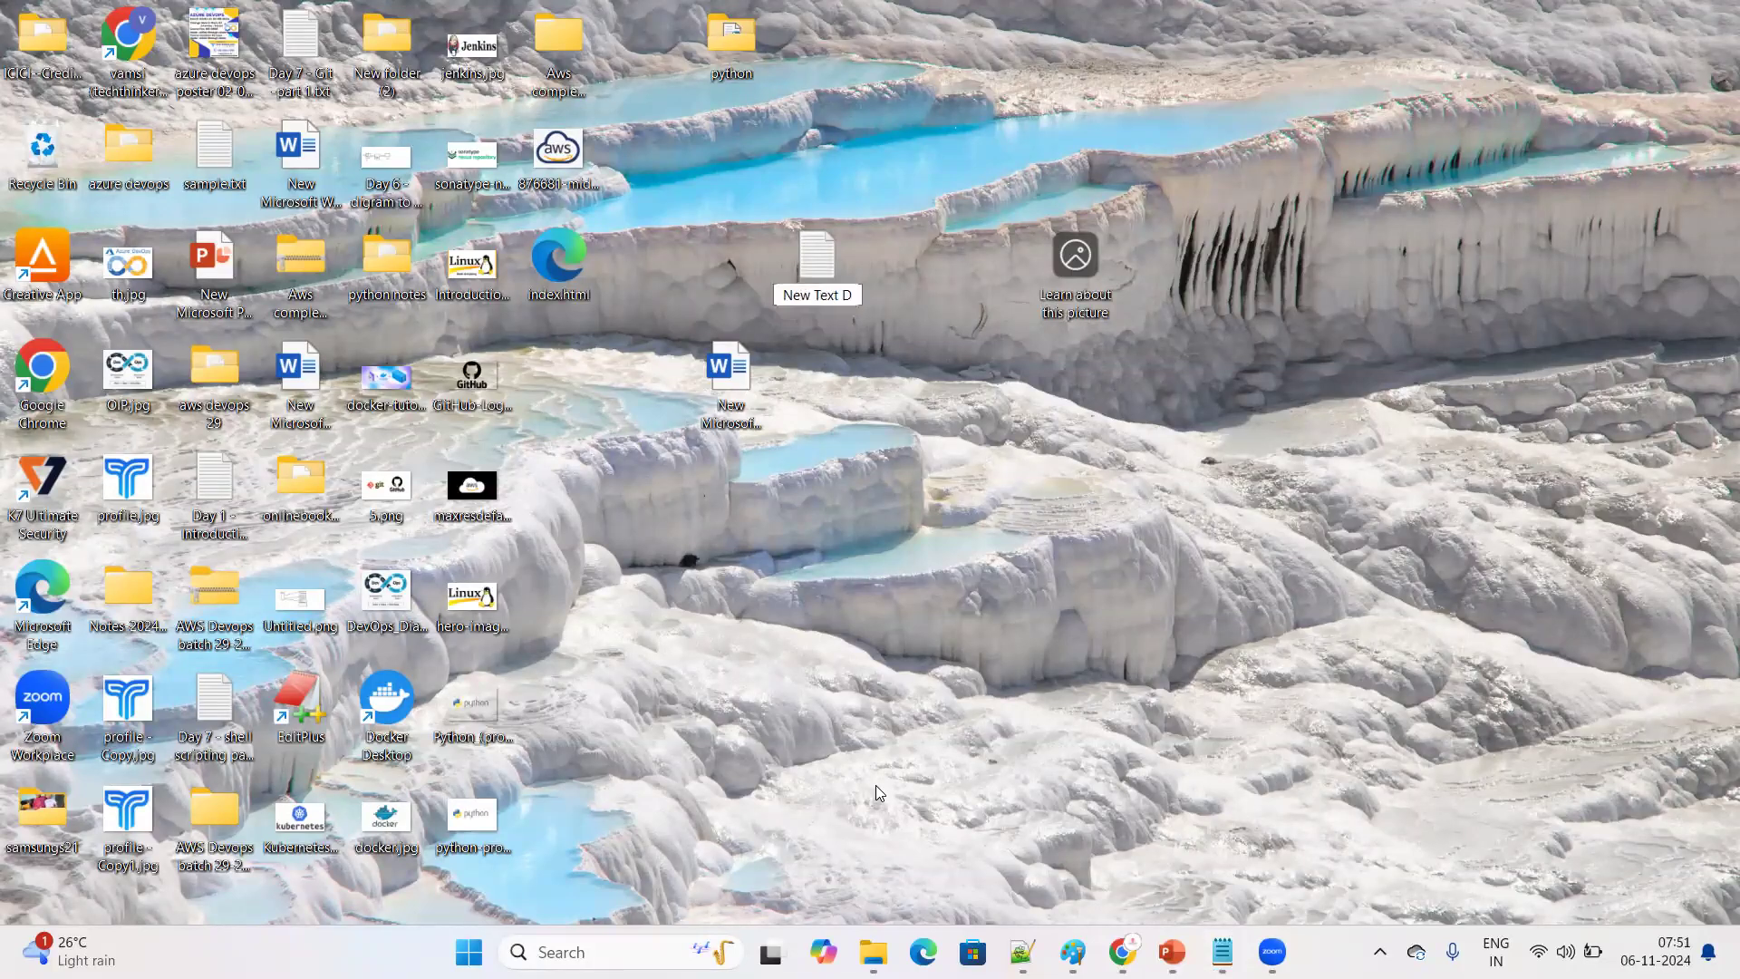
{"action": "key", "text": "BackSpace"}
{"action": "type", "text": "e"}
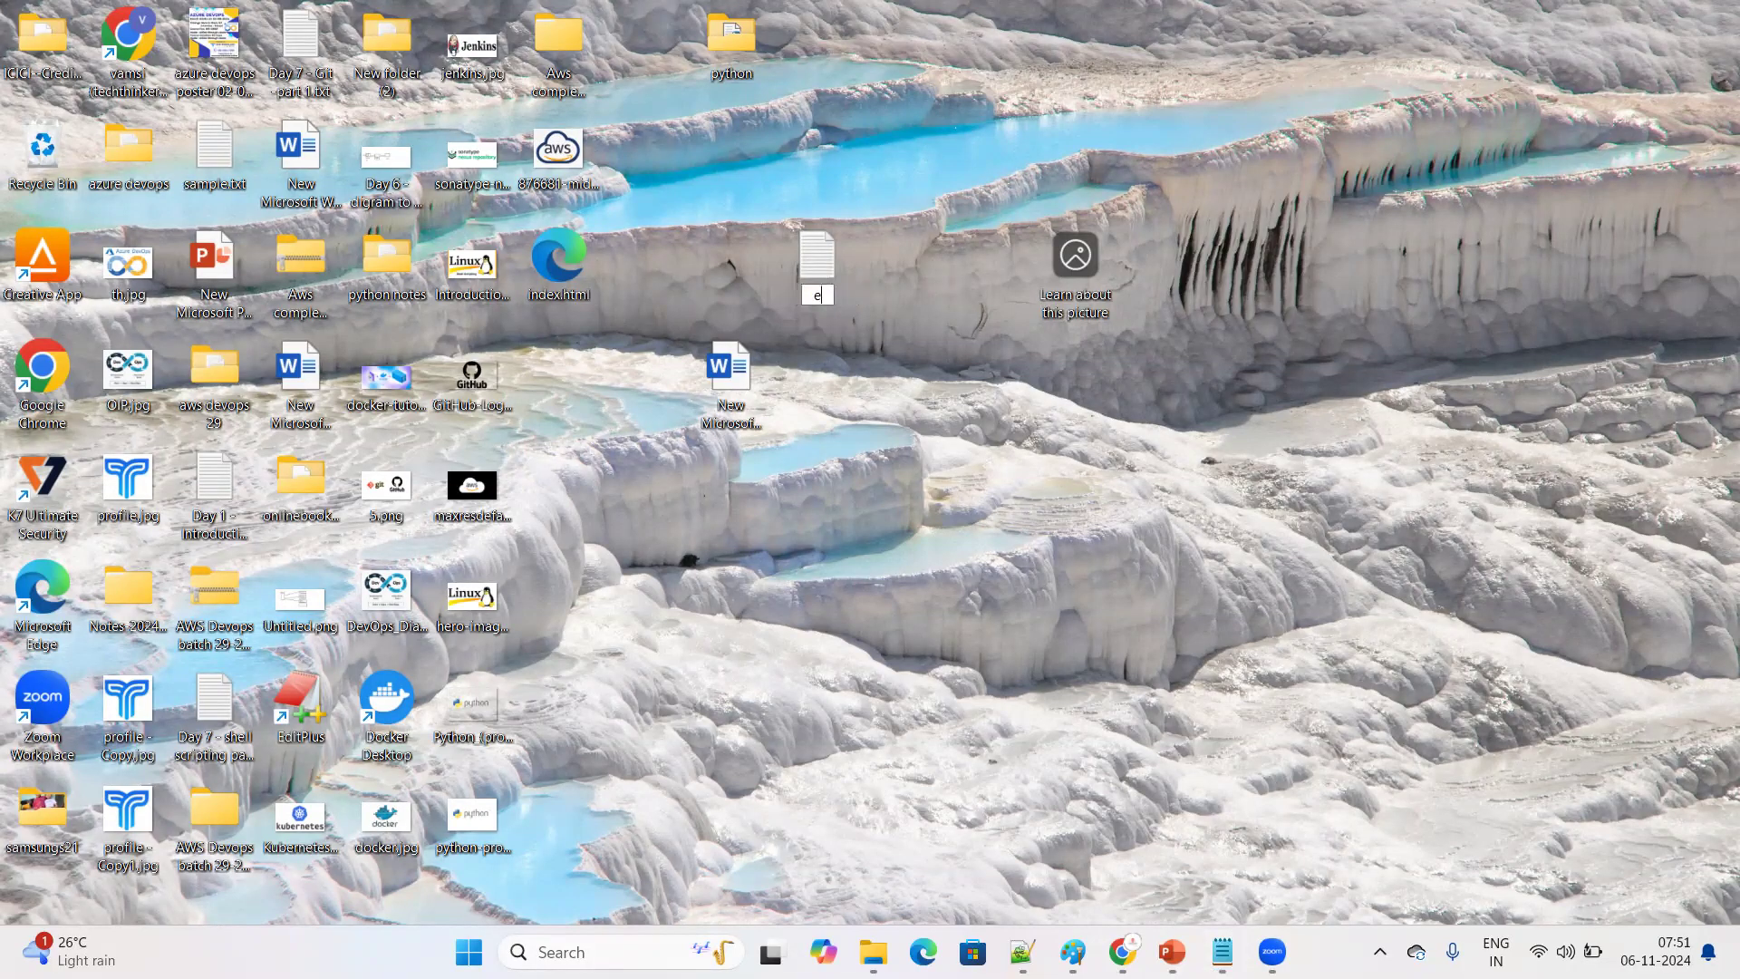
{"action": "type", "text": "rror.html"}
{"action": "key", "text": "Return"}
{"action": "left_click", "coordinate": [950, 482]}
{"action": "left_click_drag", "start_coordinate": [929, 419], "coordinate": [1577, 150]}
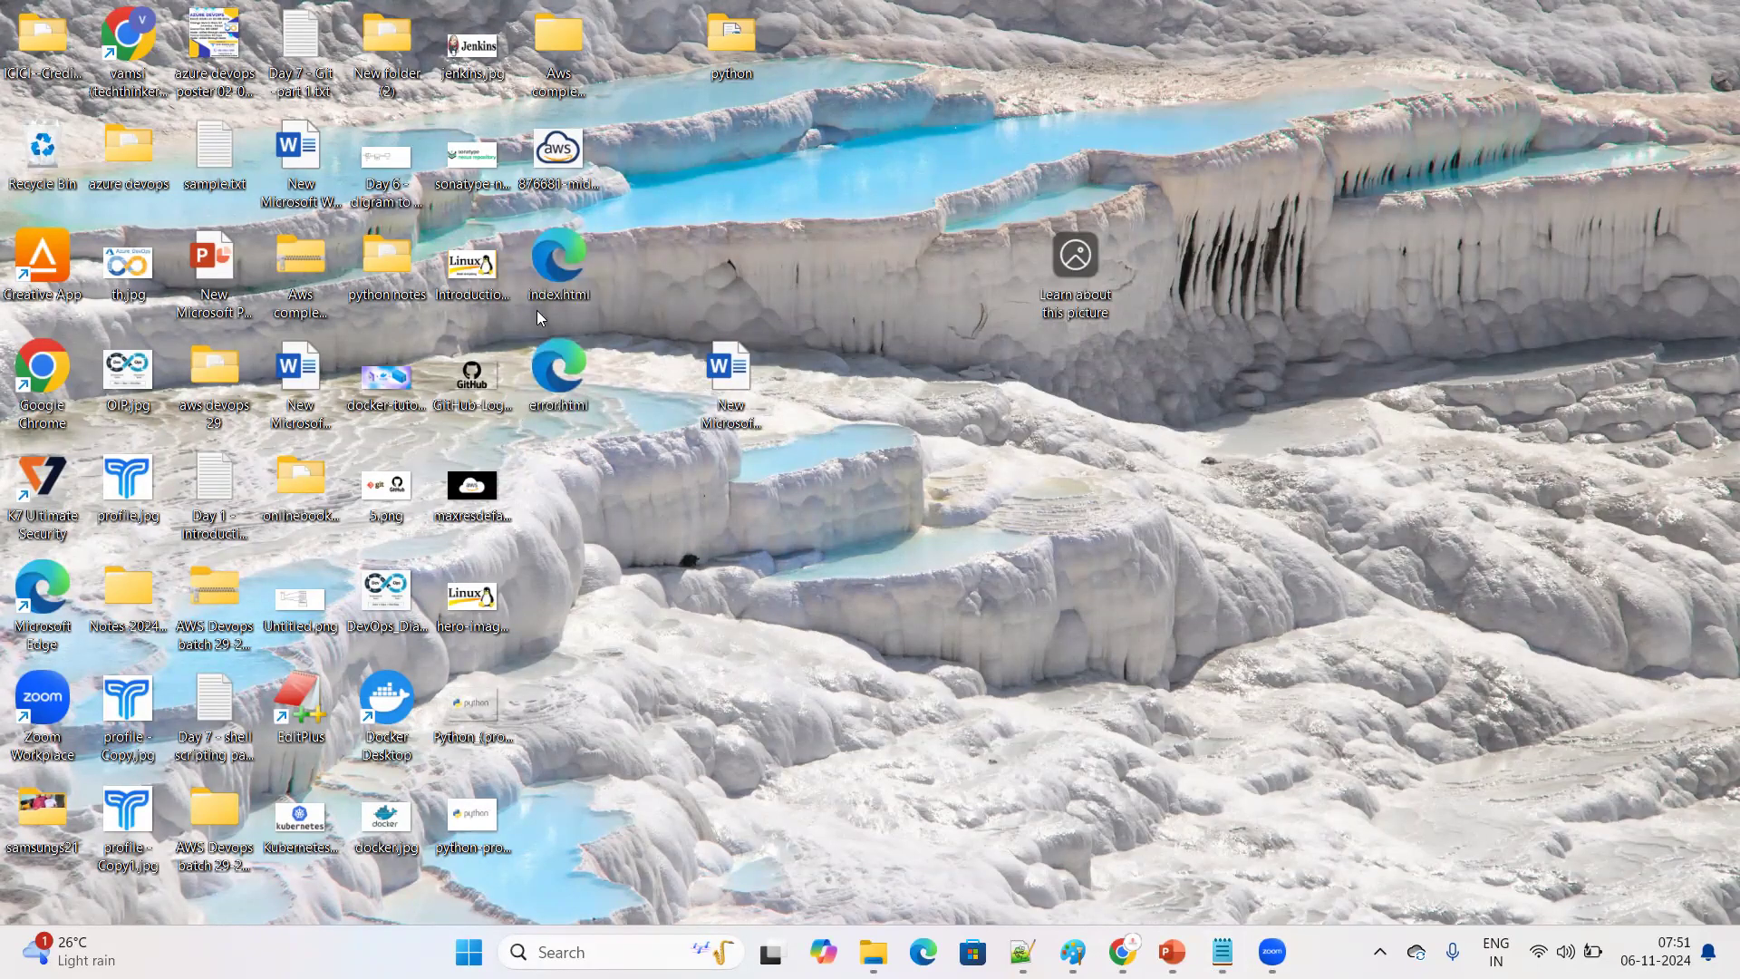
Preview error.html and index.html from the desktop in Edge, closing the browser after each page
{"action": "double_click", "coordinate": [570, 387]}
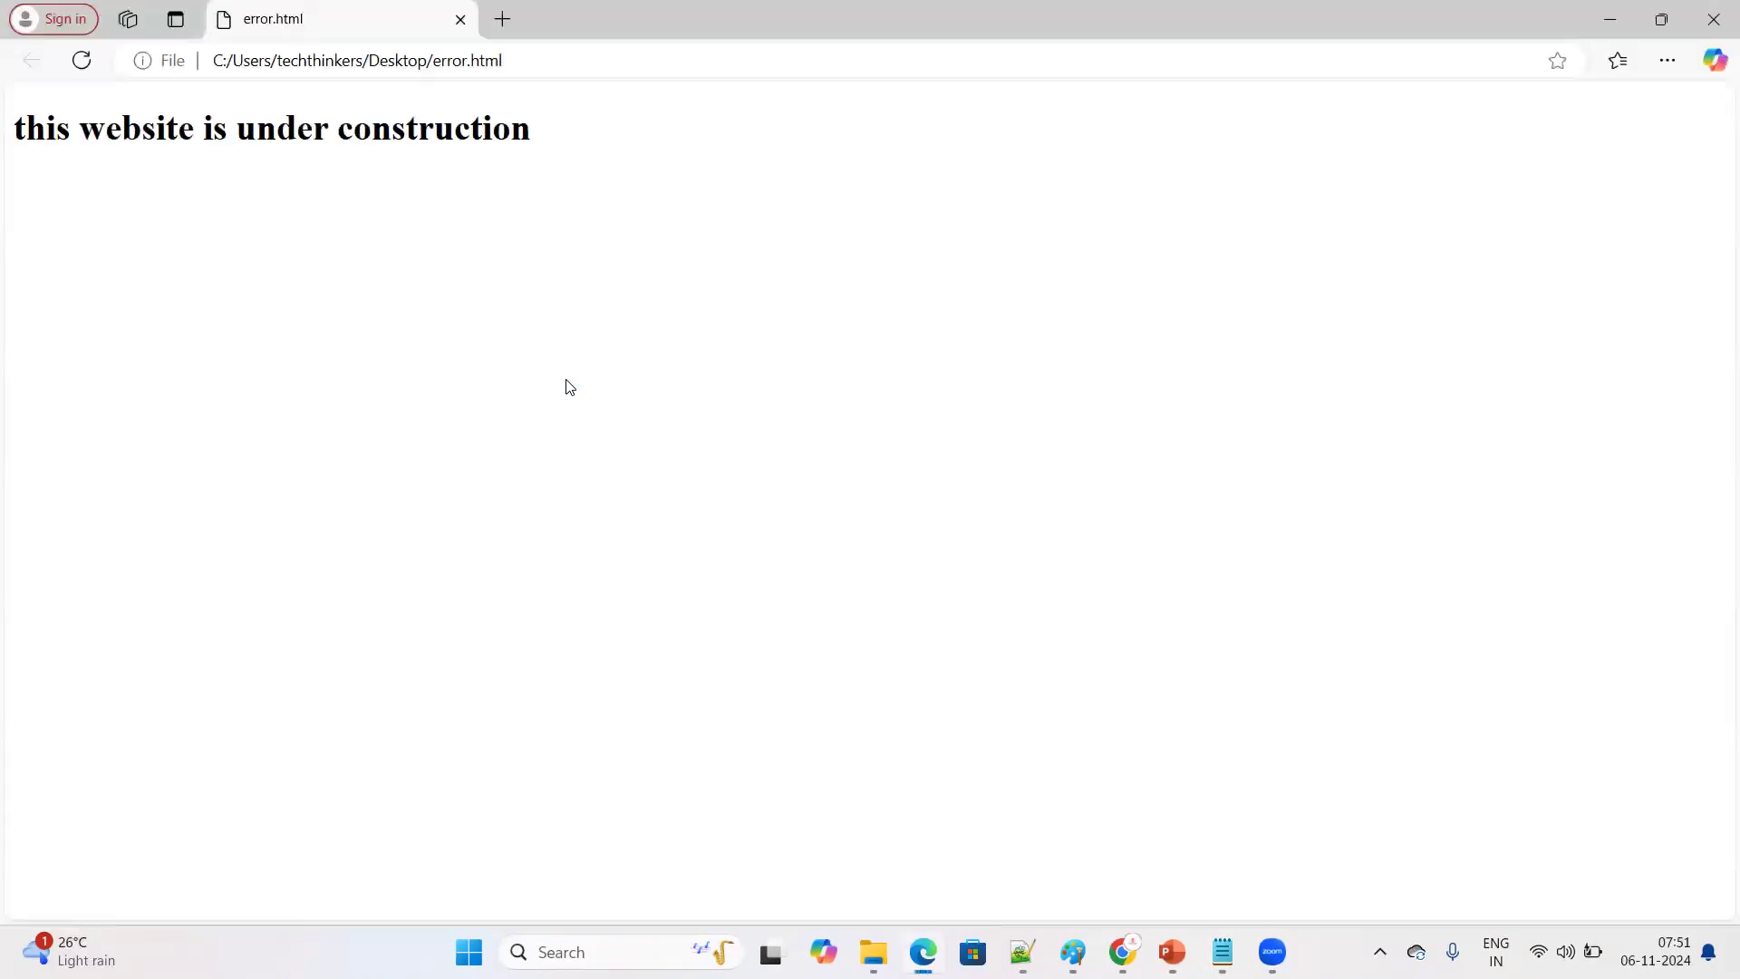
{"action": "left_click", "coordinate": [1714, 19]}
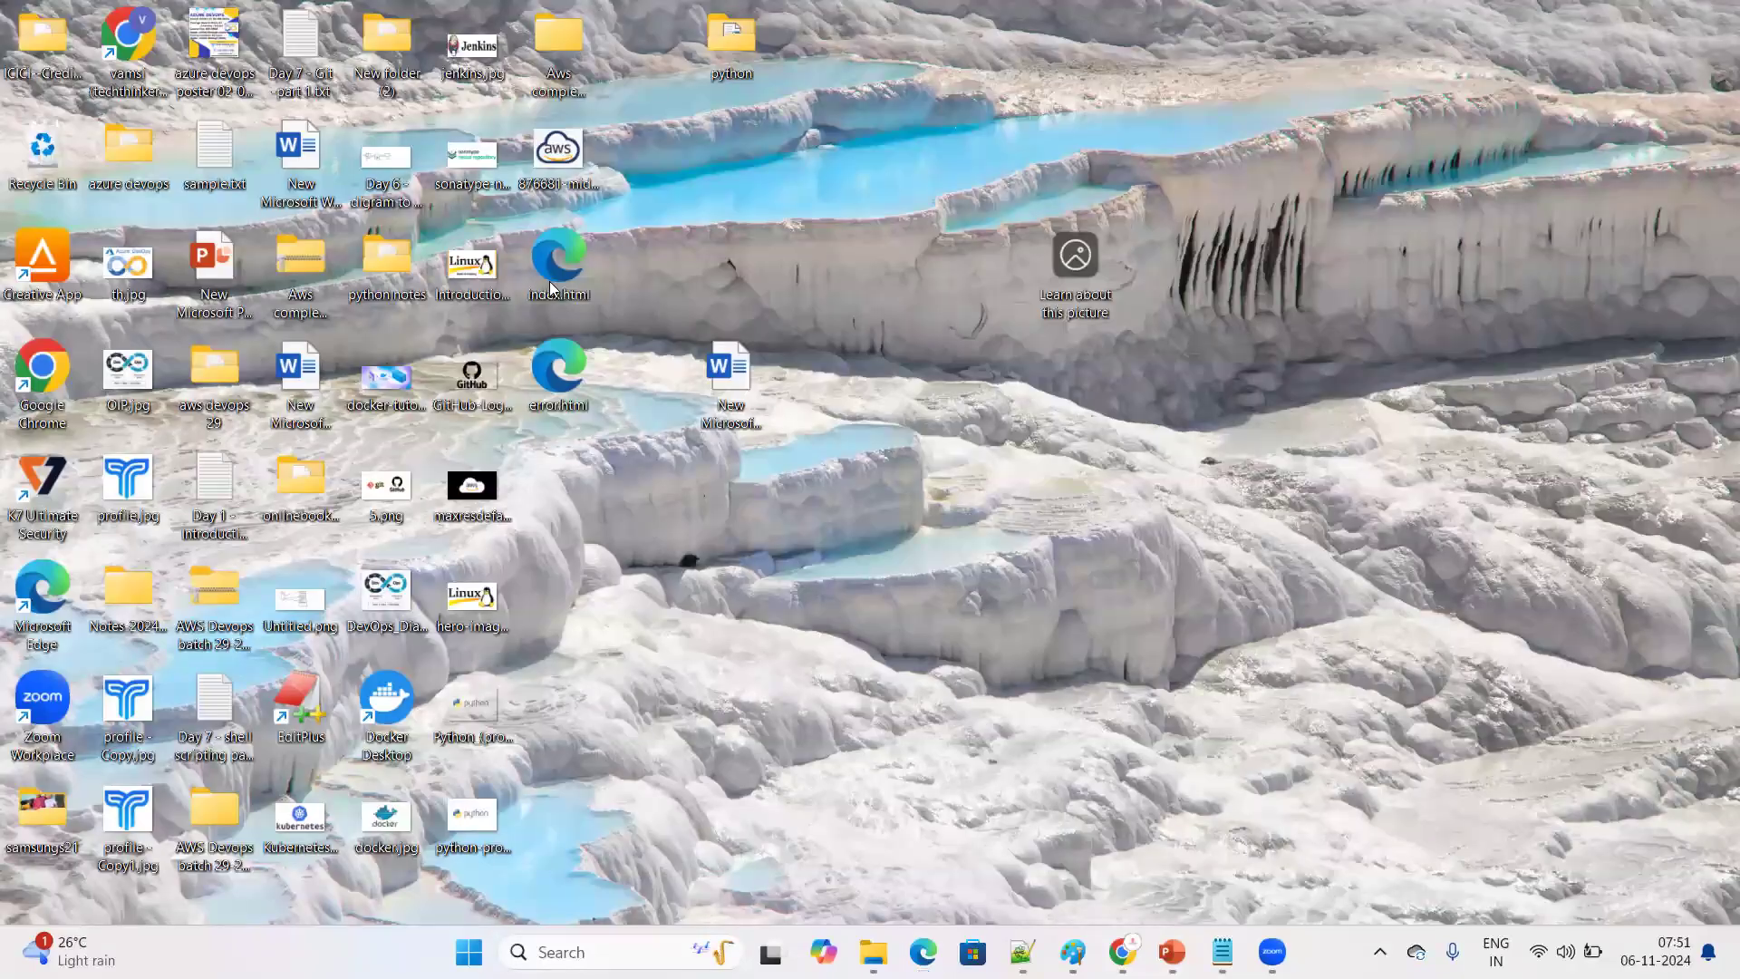
{"action": "double_click", "coordinate": [551, 289]}
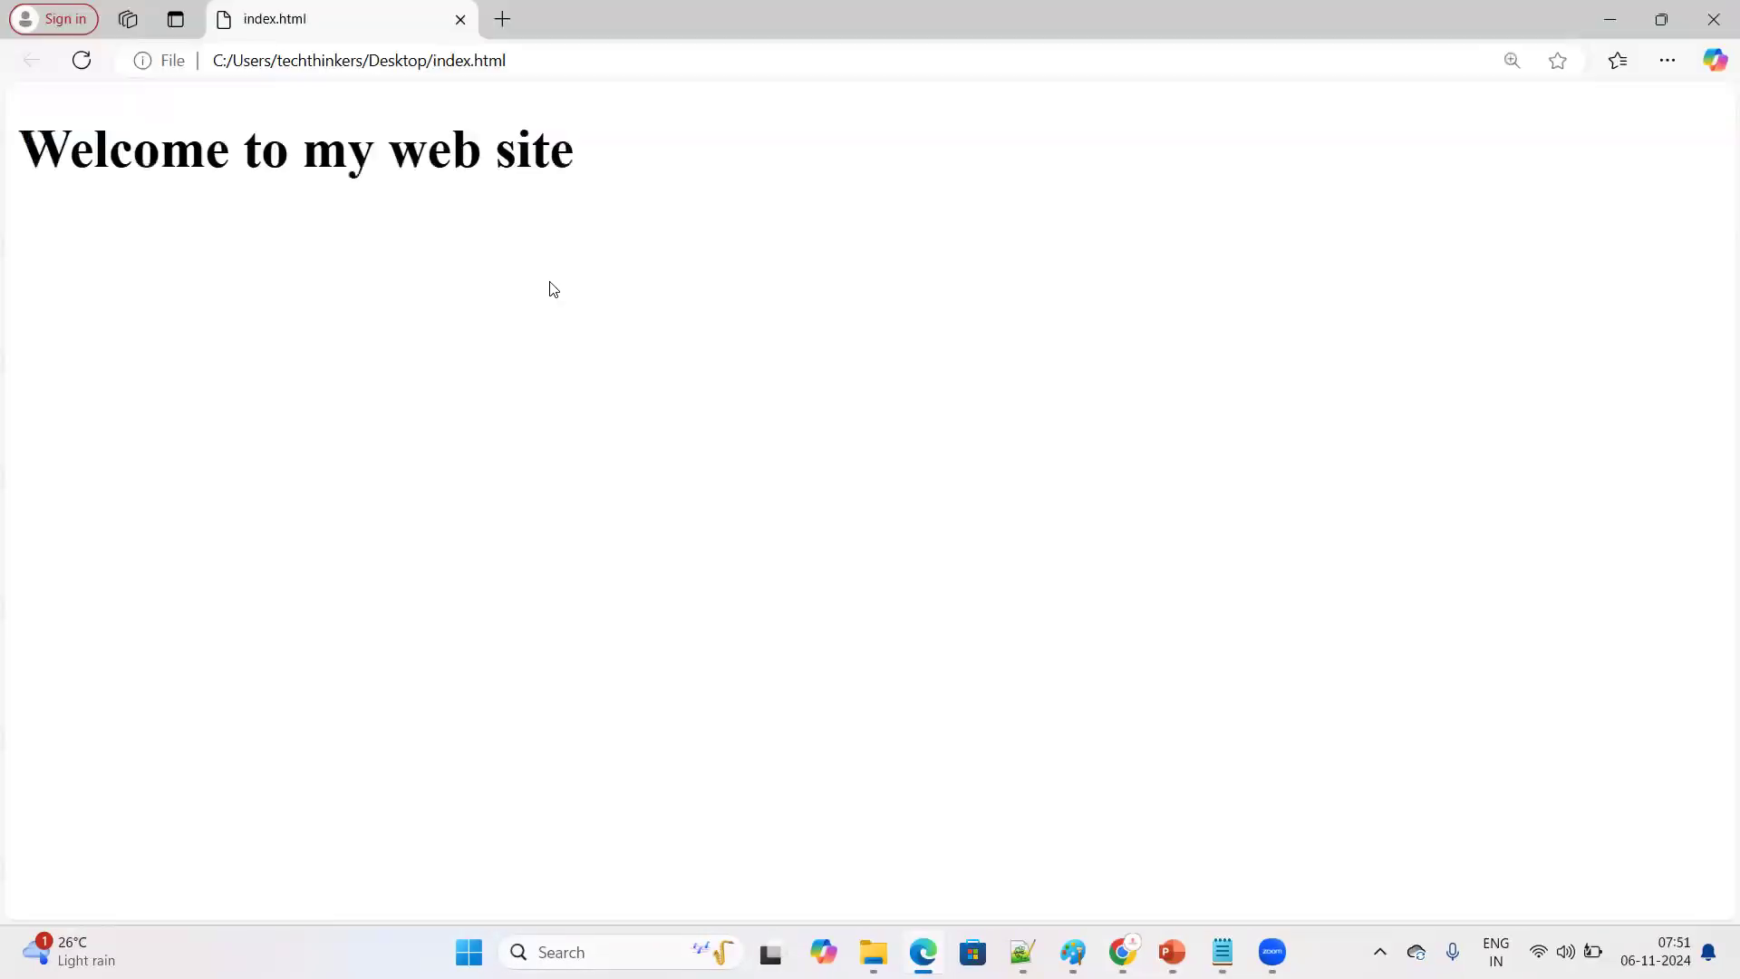
{"action": "left_click", "coordinate": [1714, 19]}
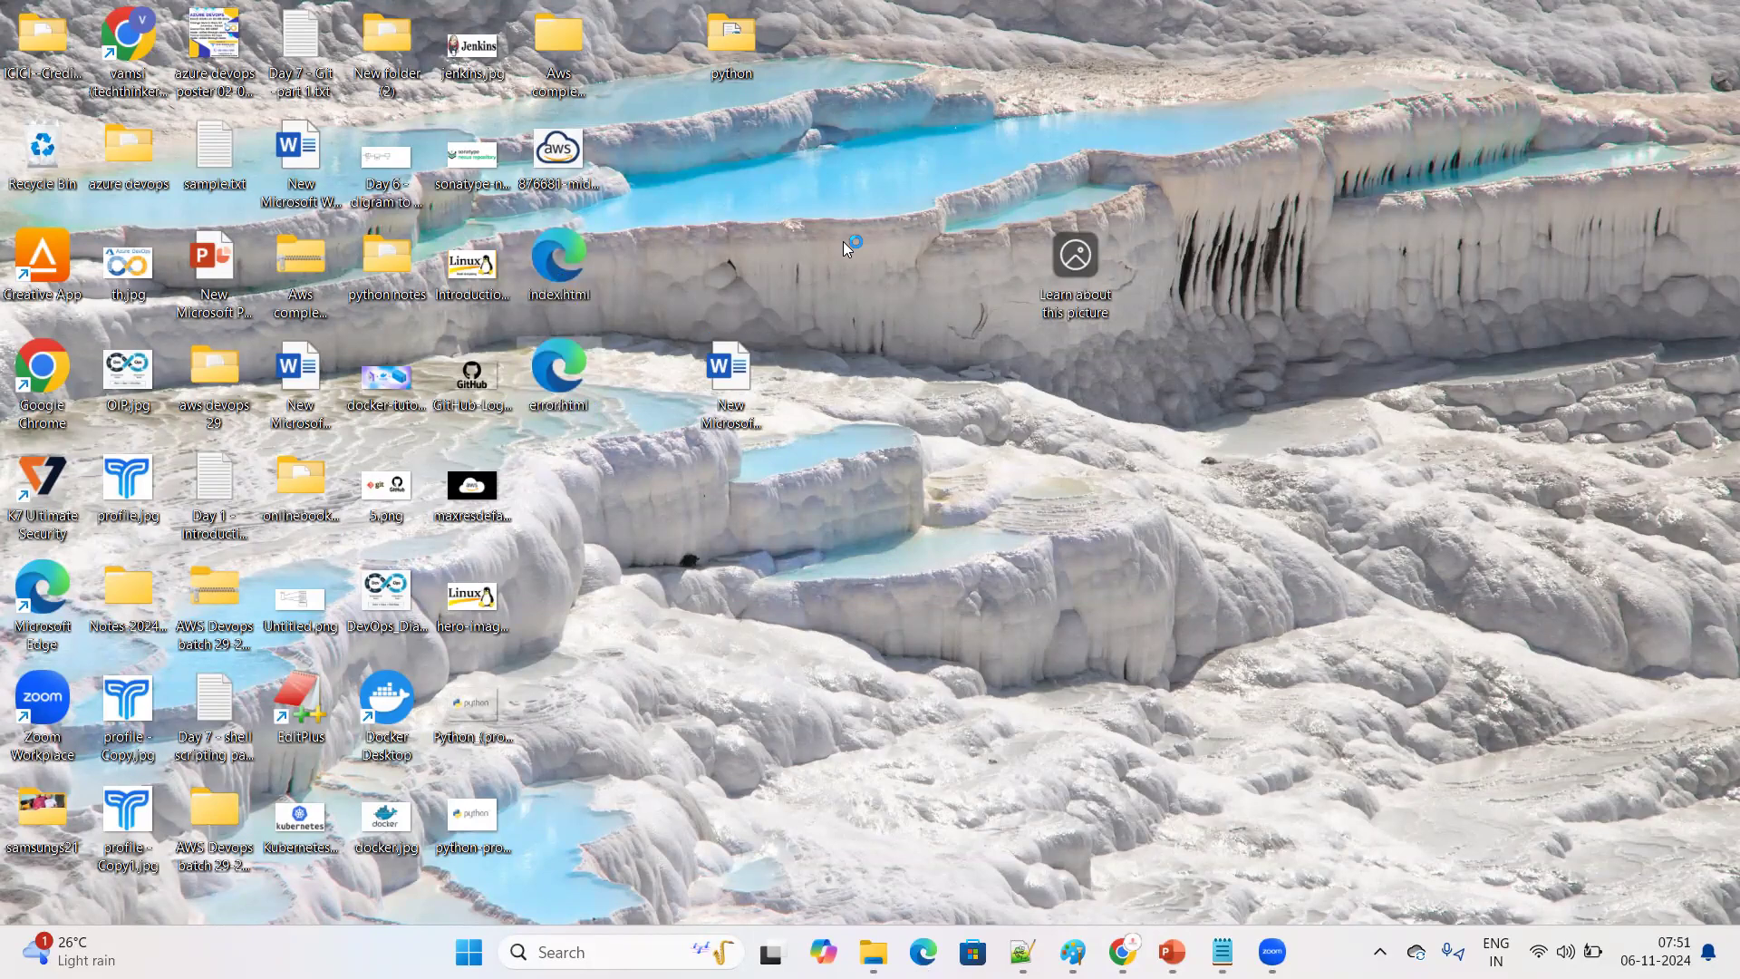
Switch to Chrome, open the W3Schools basic HTML example in the Tryit editor, and highlight its heading in both code and result
{"action": "mouse_move", "coordinate": [1122, 952]}
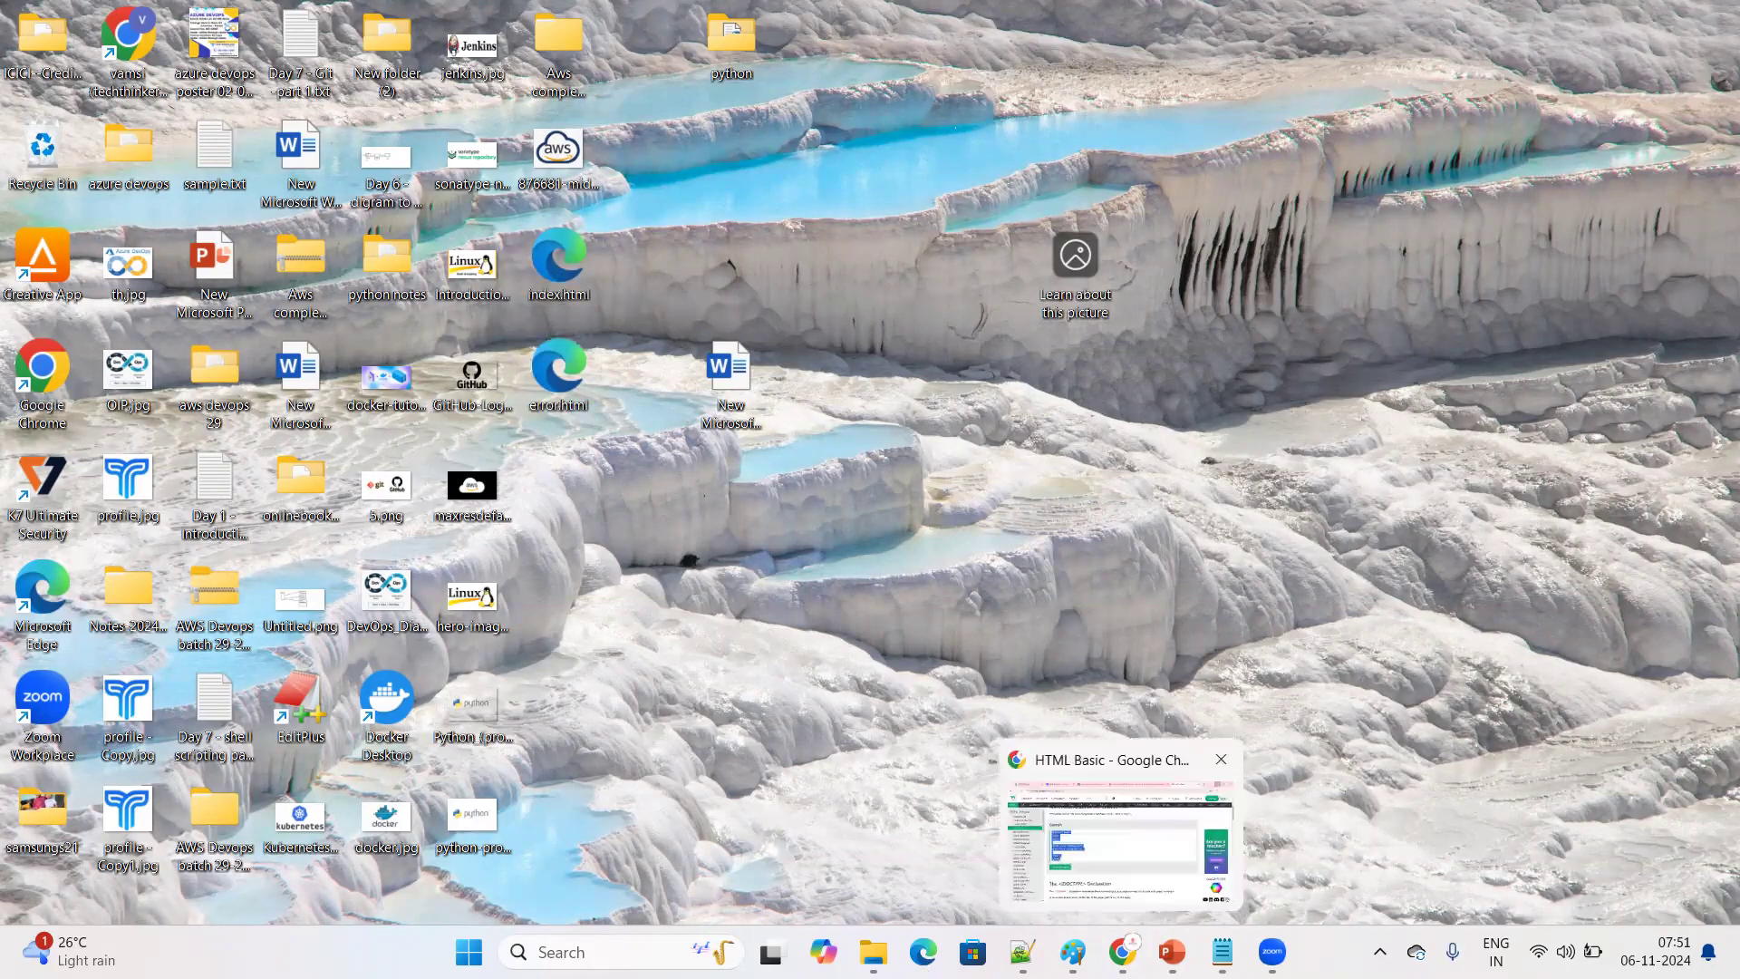
{"action": "left_click", "coordinate": [1039, 411]}
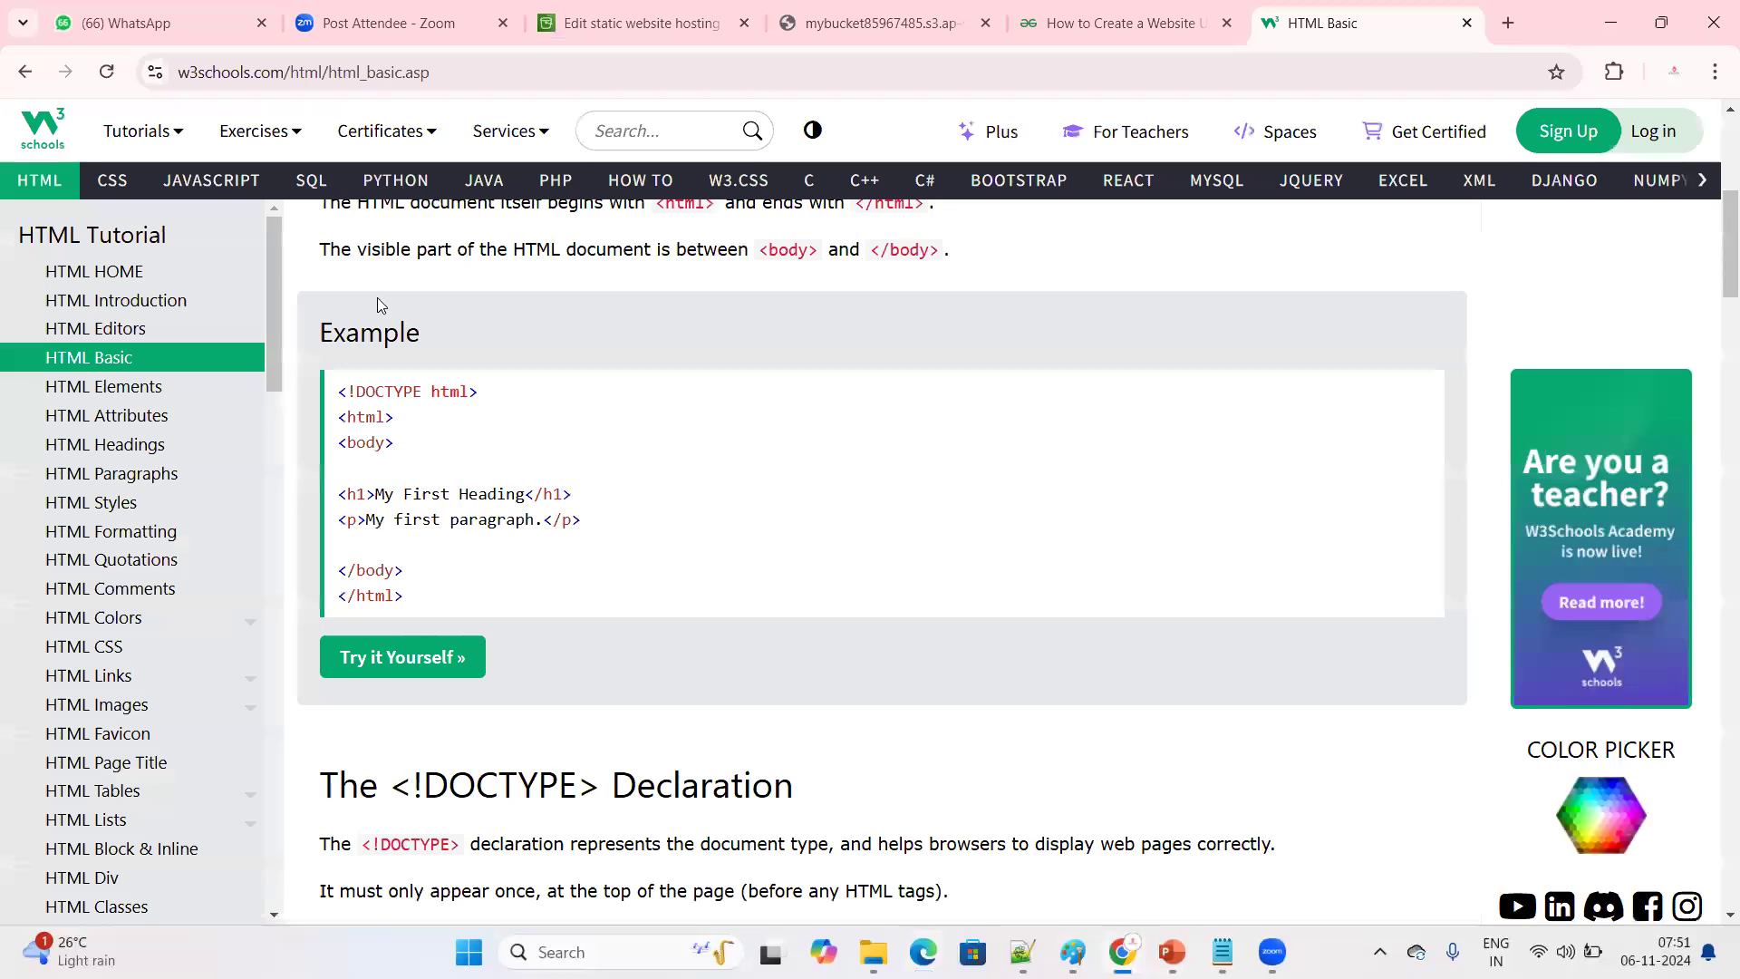
{"action": "left_click", "coordinate": [378, 667]}
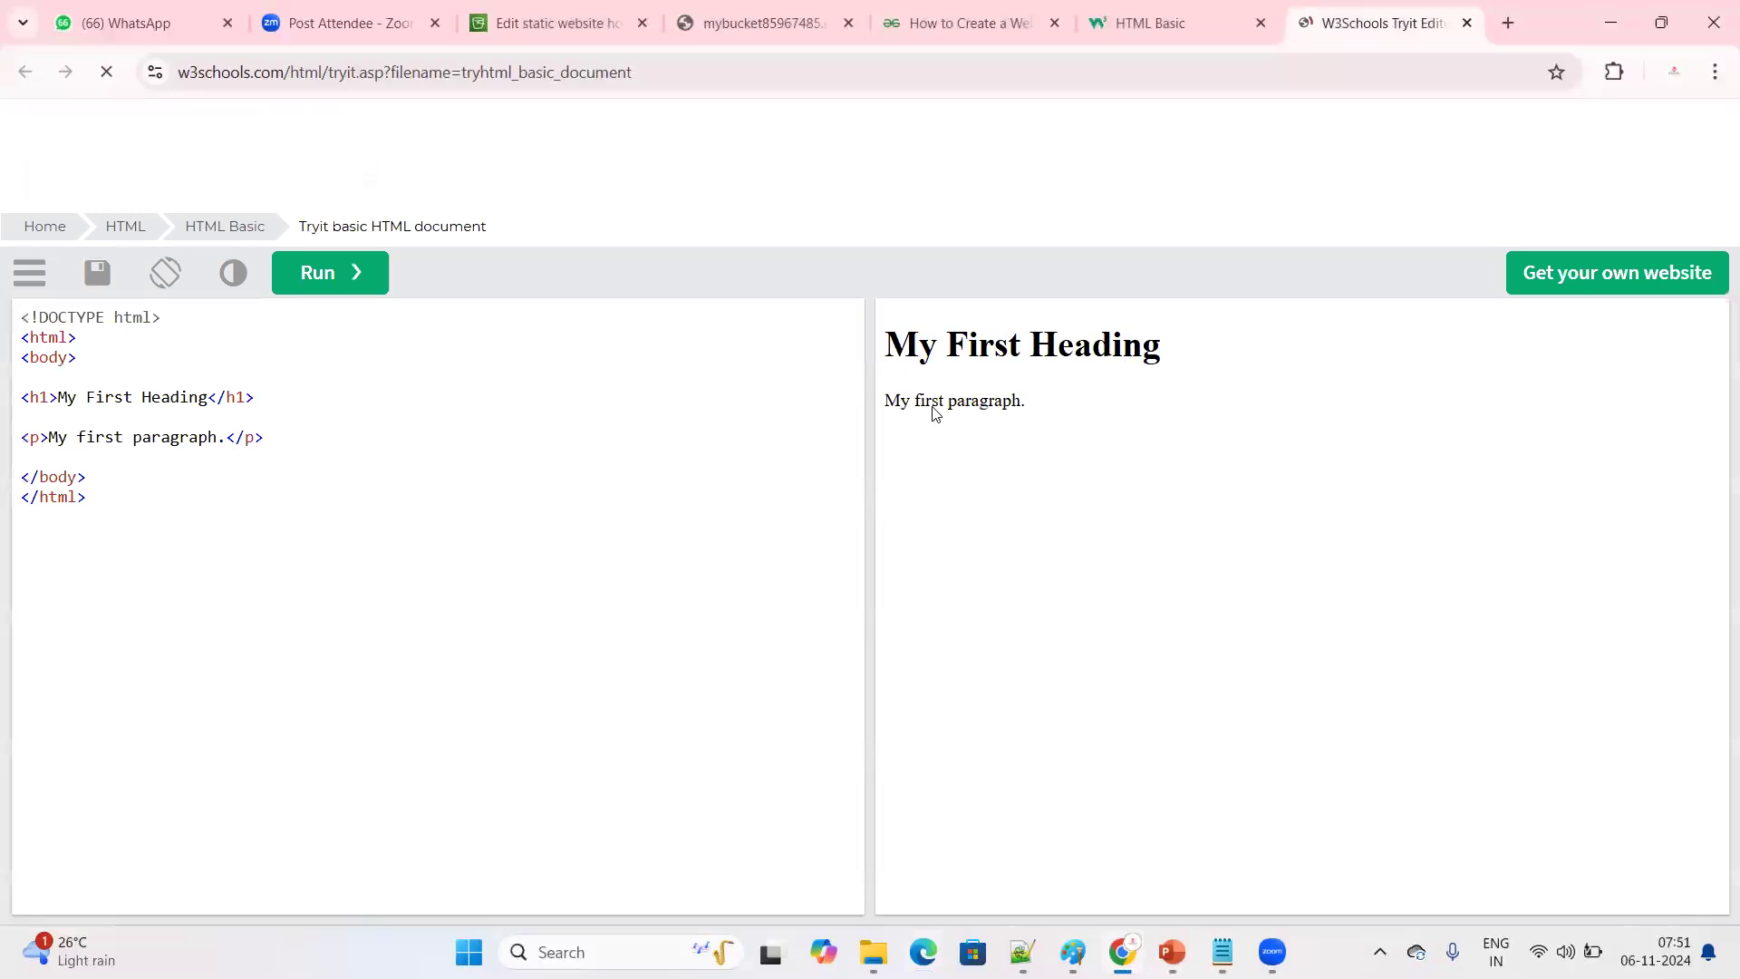
{"action": "left_click_drag", "start_coordinate": [1200, 349], "coordinate": [885, 303]}
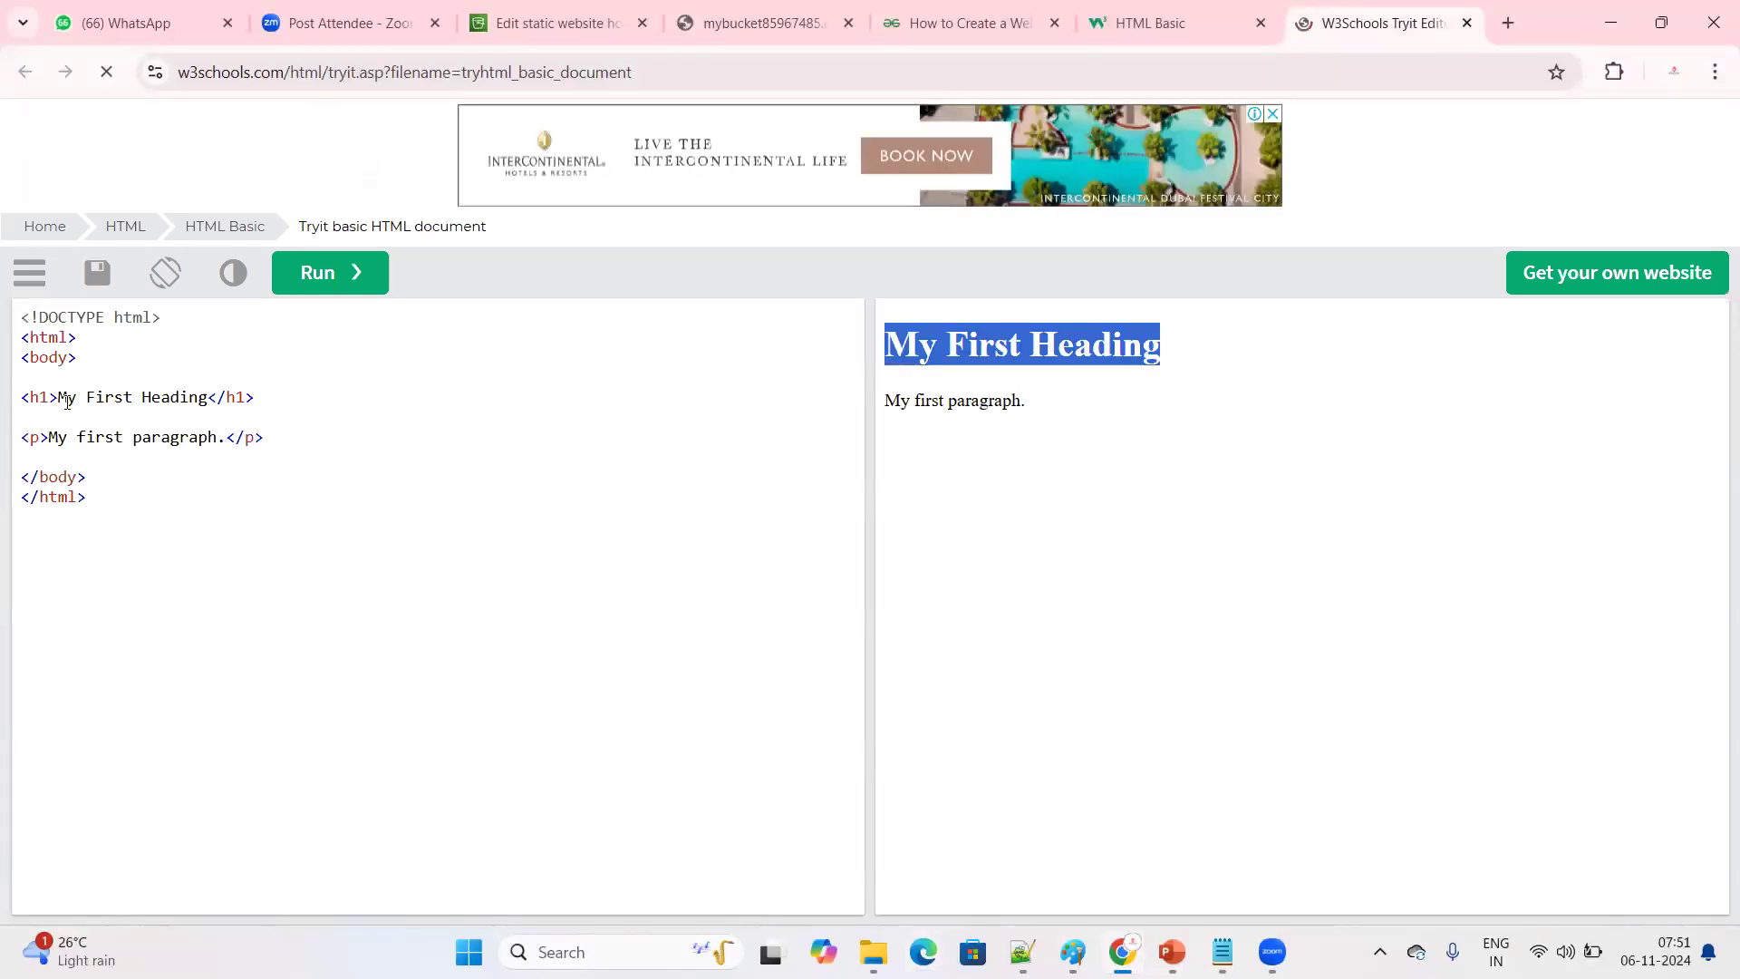
{"action": "left_click_drag", "start_coordinate": [58, 397], "coordinate": [209, 399]}
{"action": "left_click_drag", "start_coordinate": [881, 344], "coordinate": [1259, 345]}
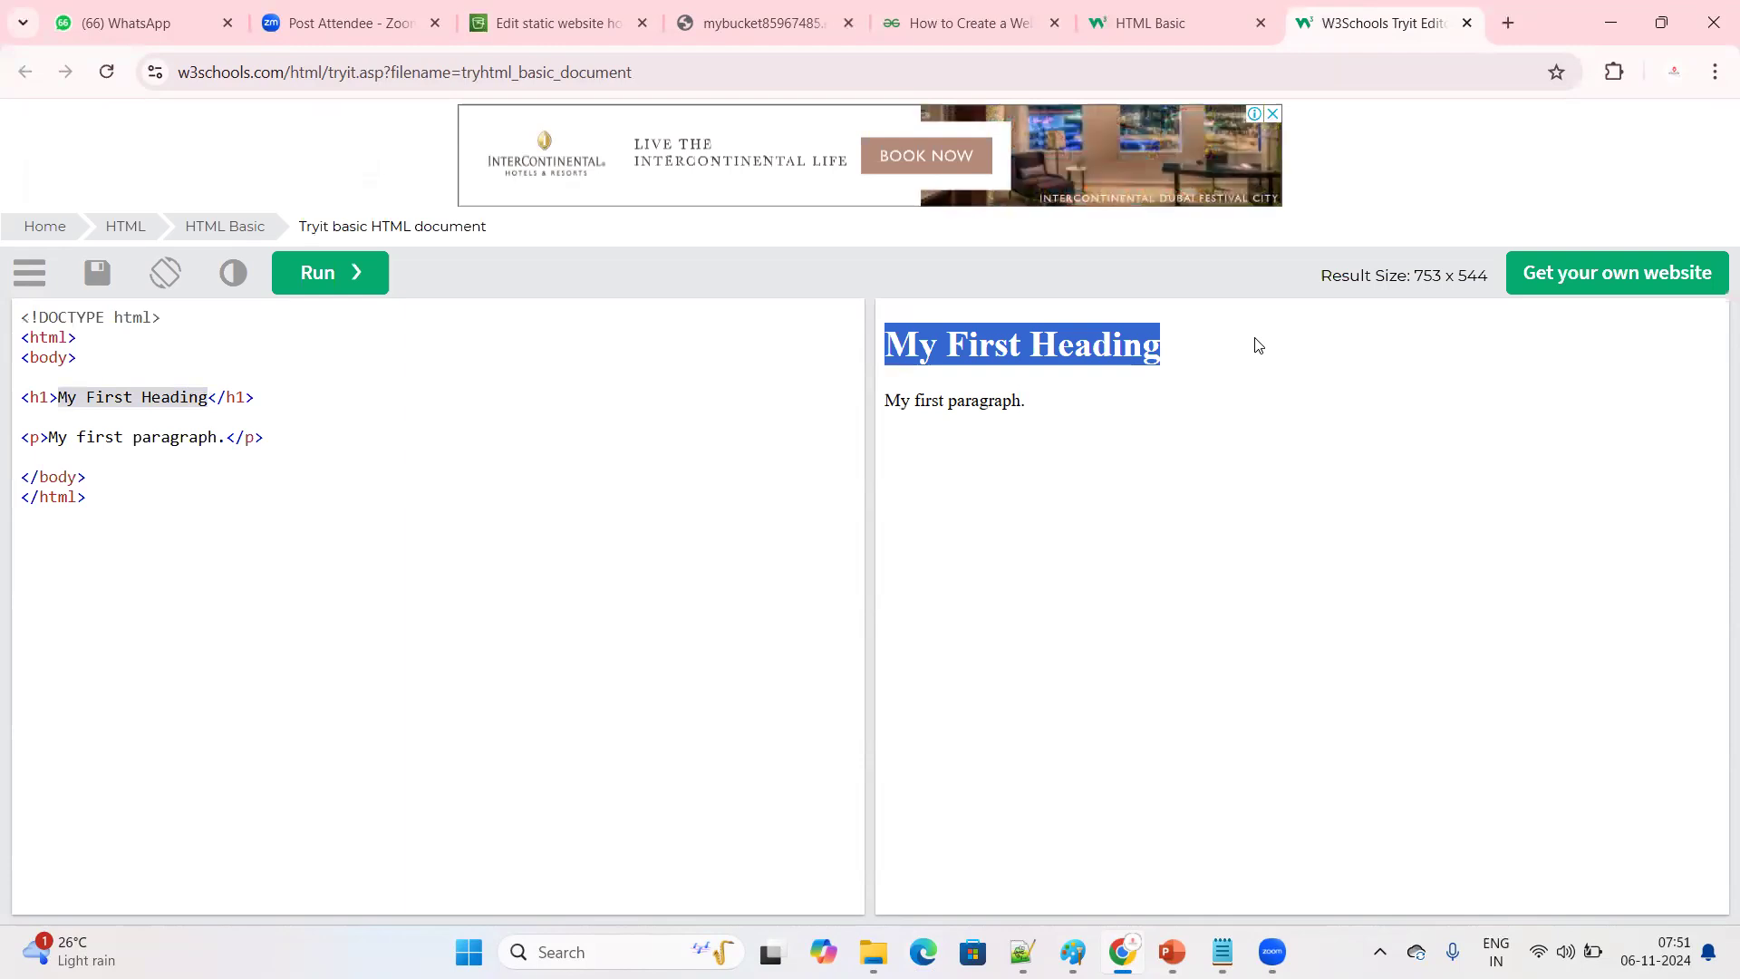
Highlight the complete HTML code of the Tryit example, from the doctype to the closing html tag, and minimize Chrome
{"action": "left_click_drag", "start_coordinate": [132, 517], "coordinate": [2, 319]}
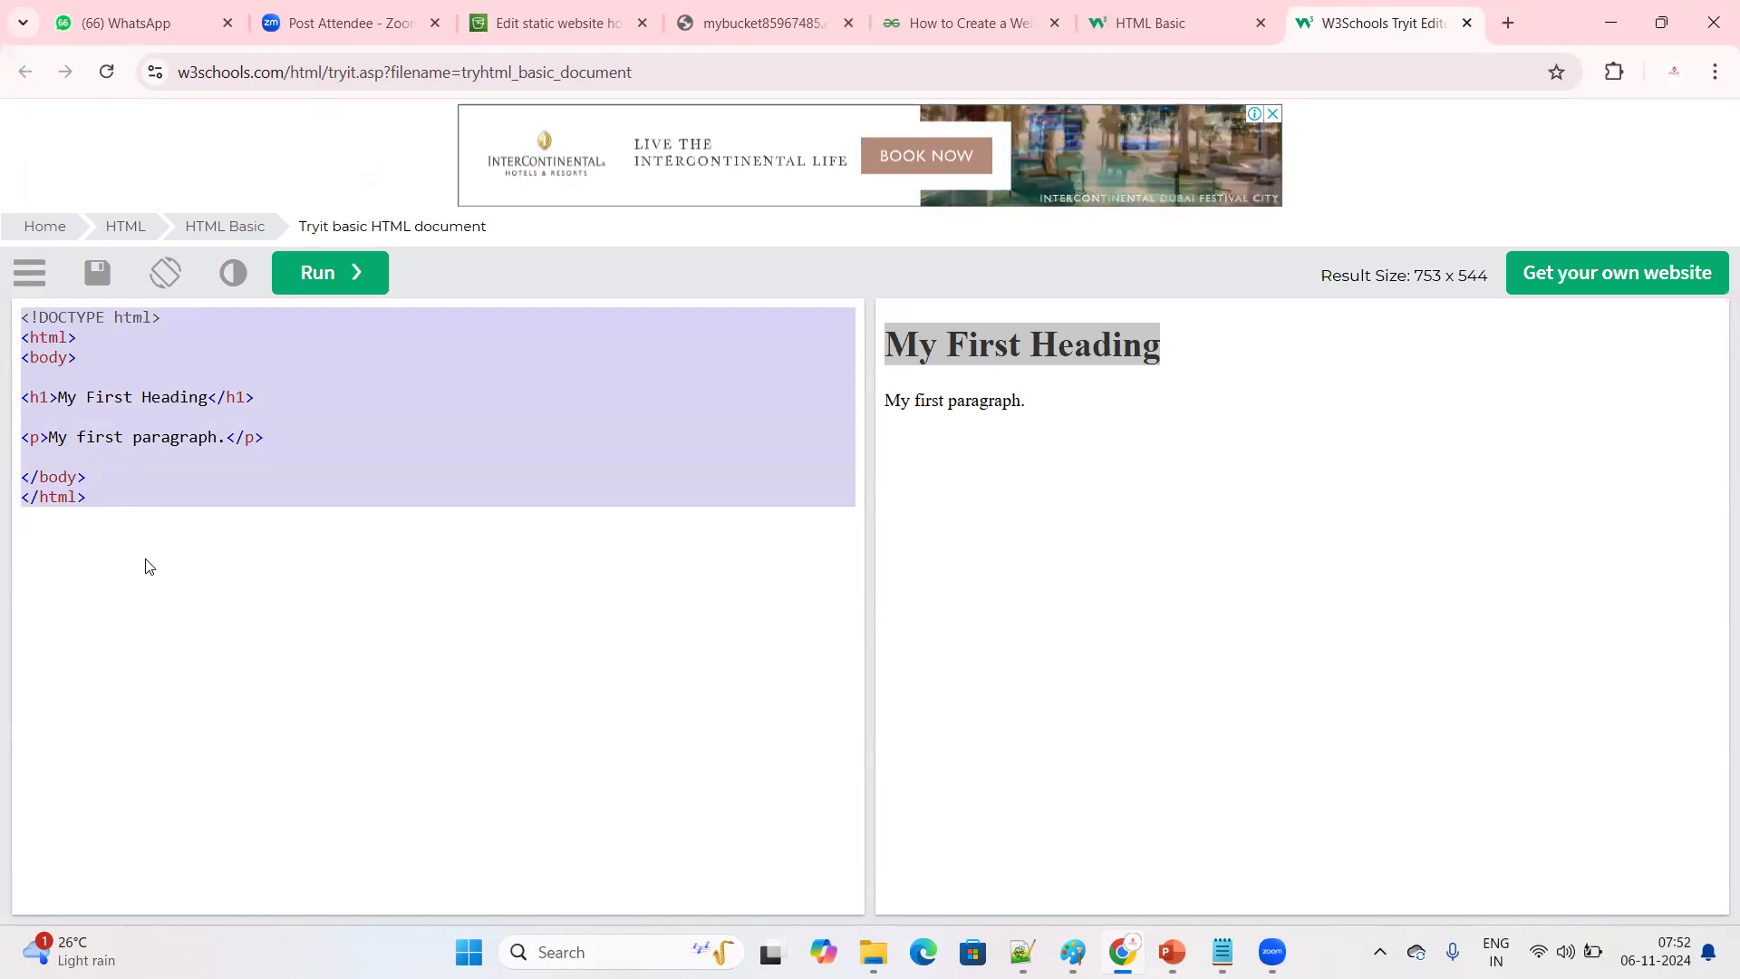
{"action": "right_click", "coordinate": [171, 612]}
{"action": "left_click", "coordinate": [167, 600]}
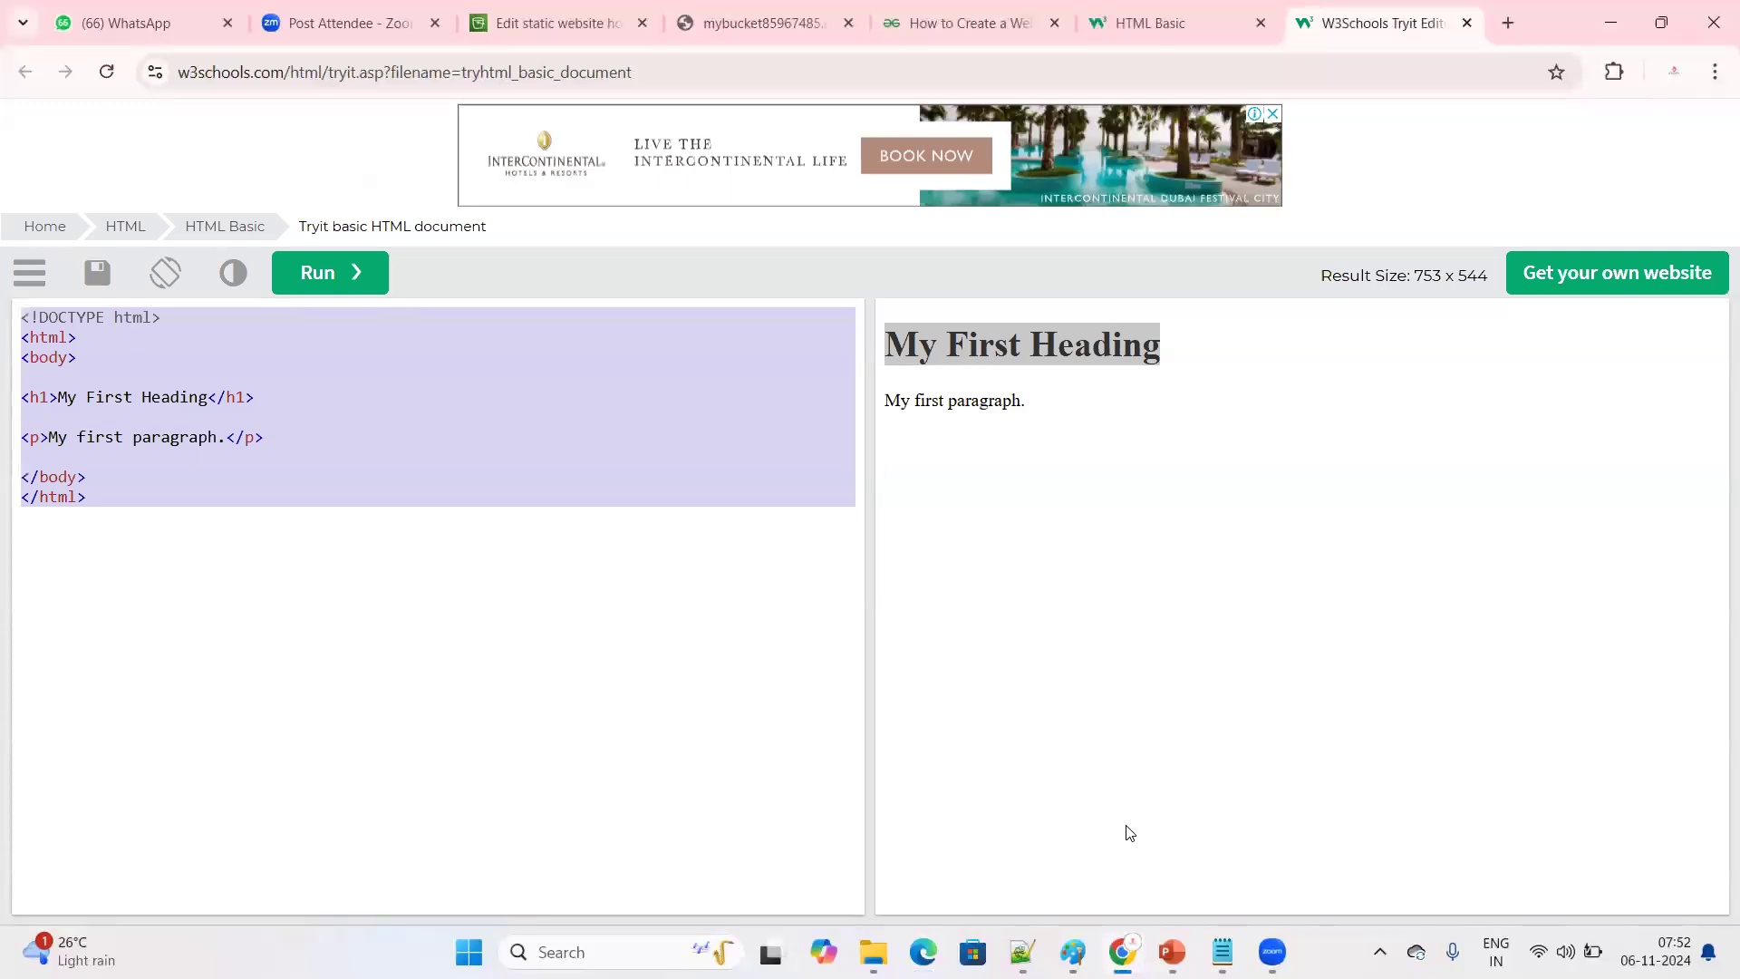
{"action": "key", "text": "alt+Tab"}
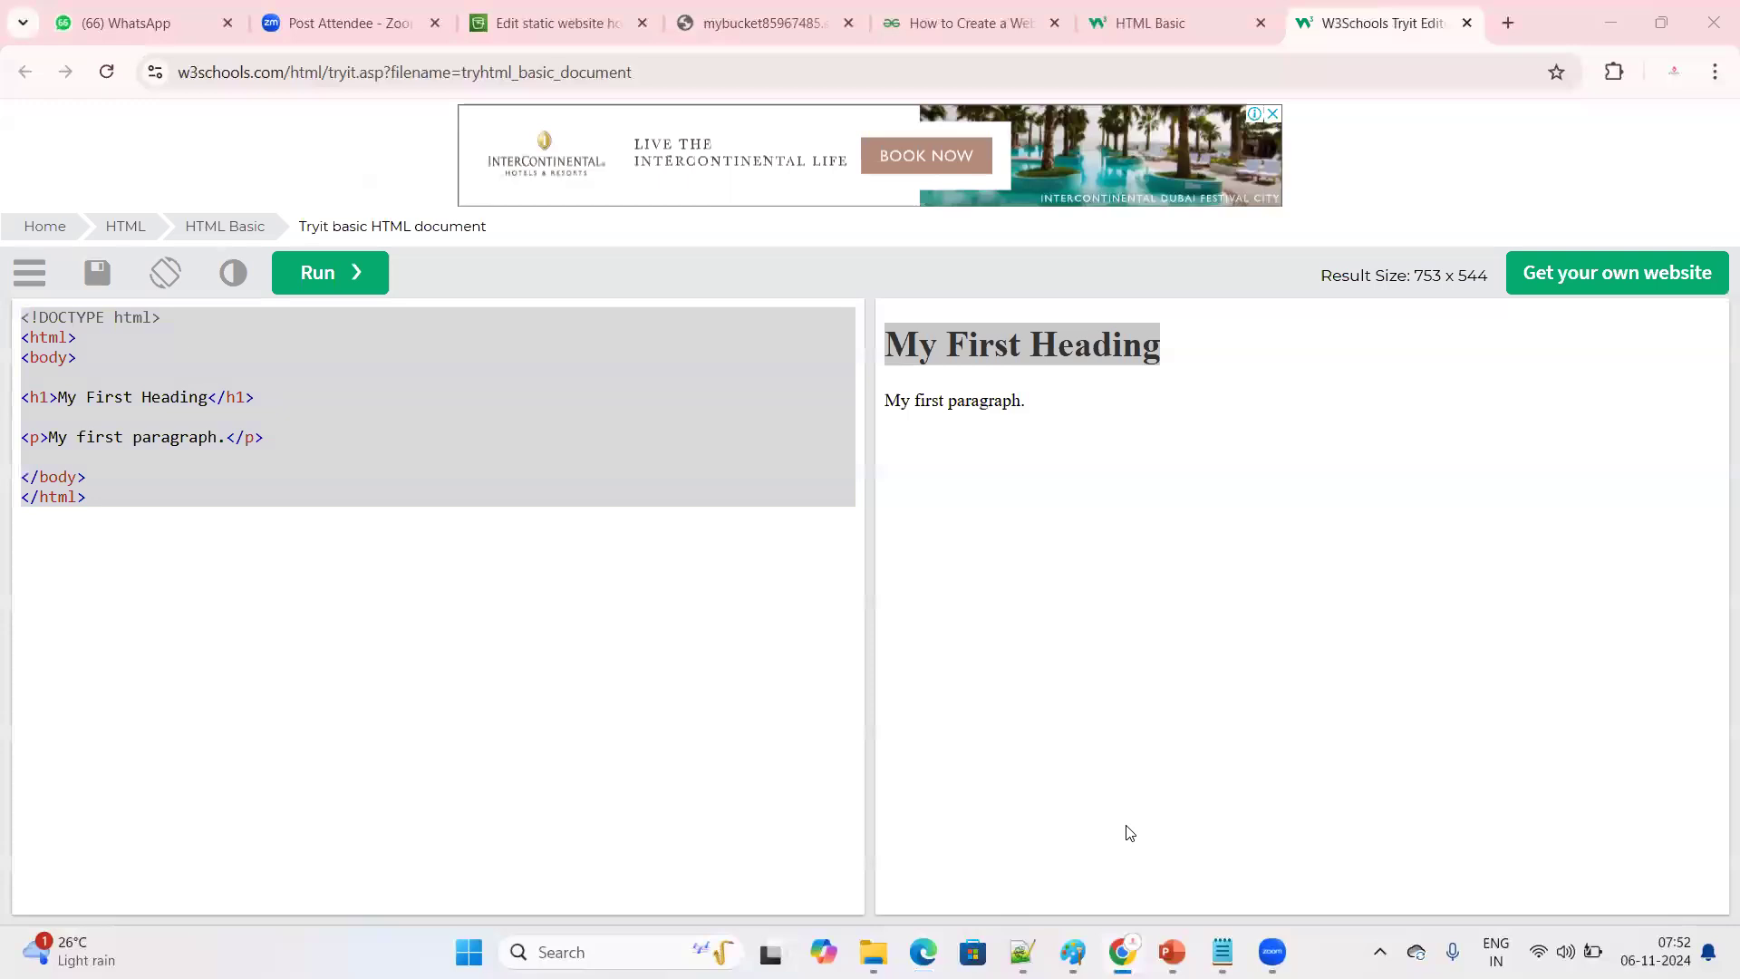
{"action": "left_click", "coordinate": [419, 614]}
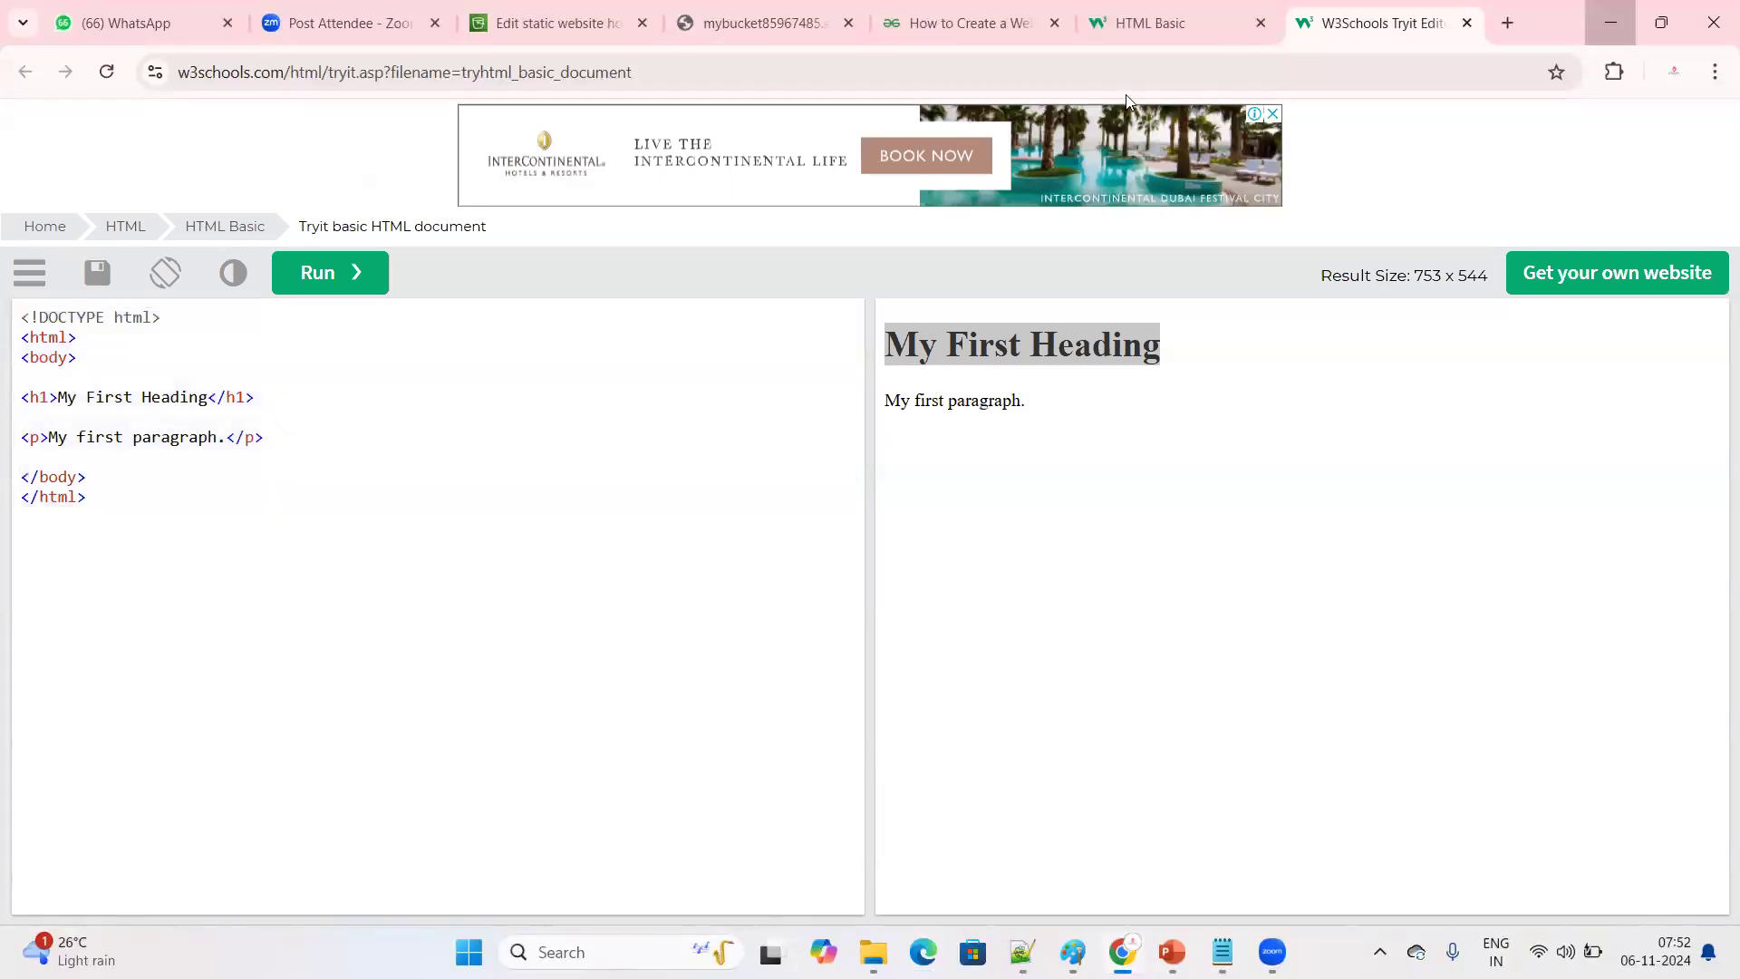
{"action": "left_click", "coordinate": [1611, 22]}
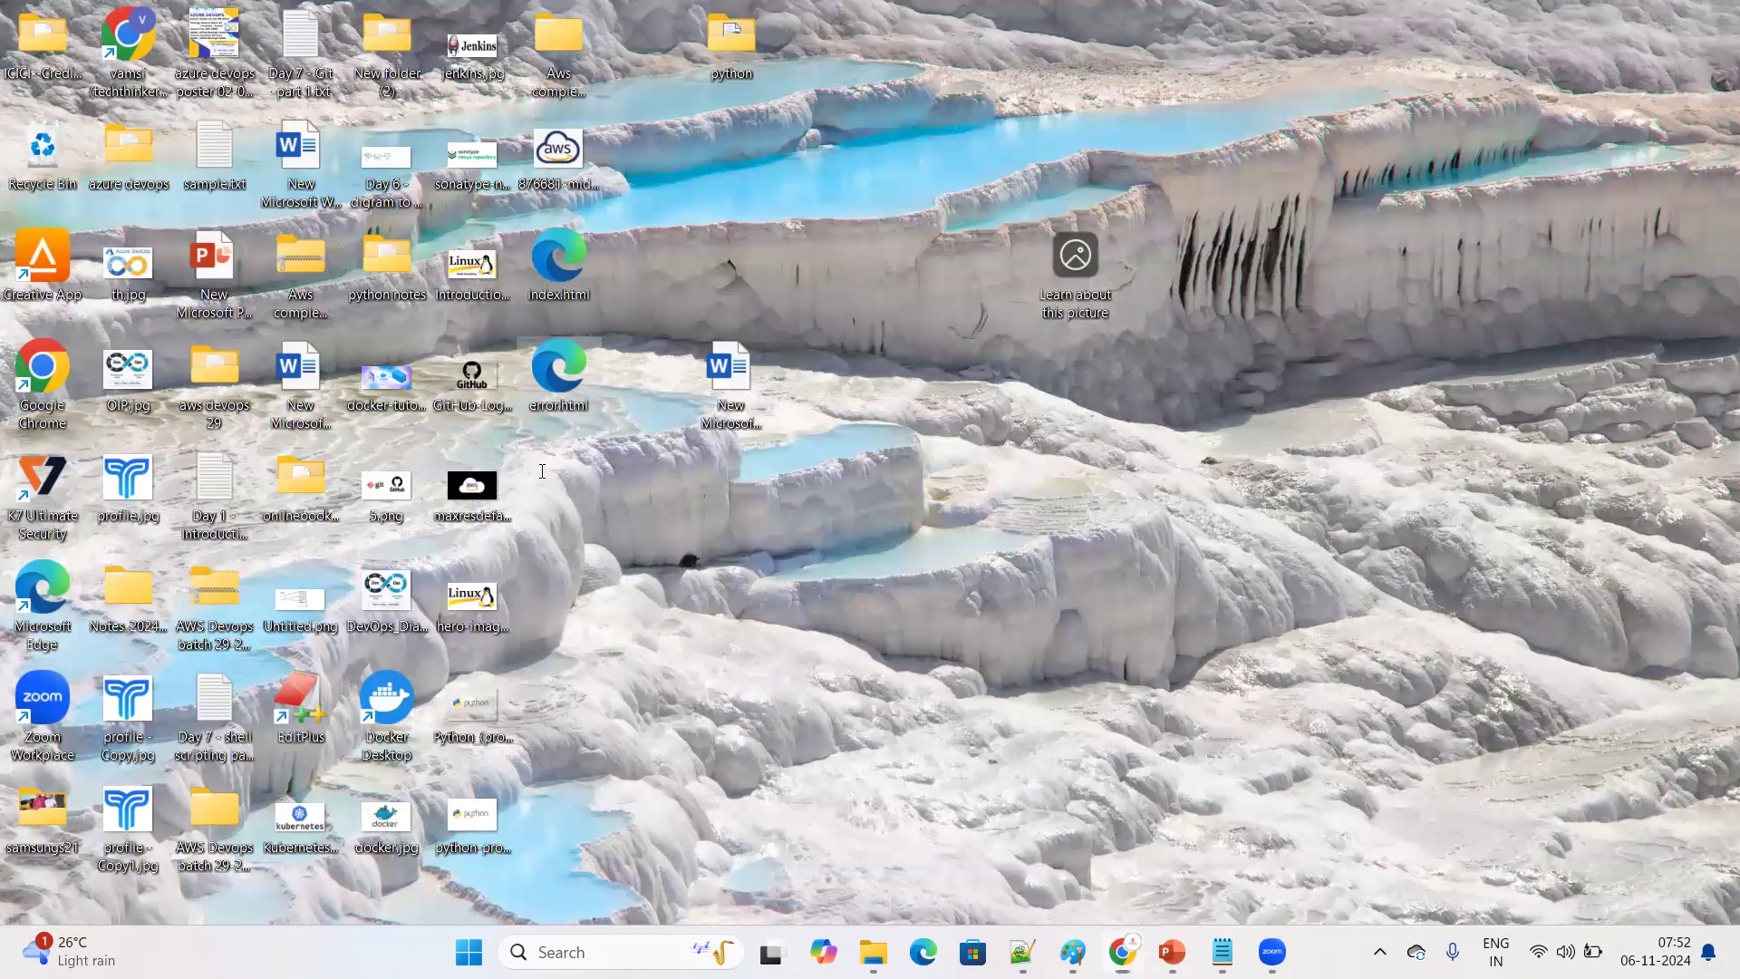
Return to the AWS S3 console in Chrome, leave the static website hosting settings, and open the list of buckets
{"action": "key", "text": "alt+Tab"}
{"action": "key", "text": "ctrl+4"}
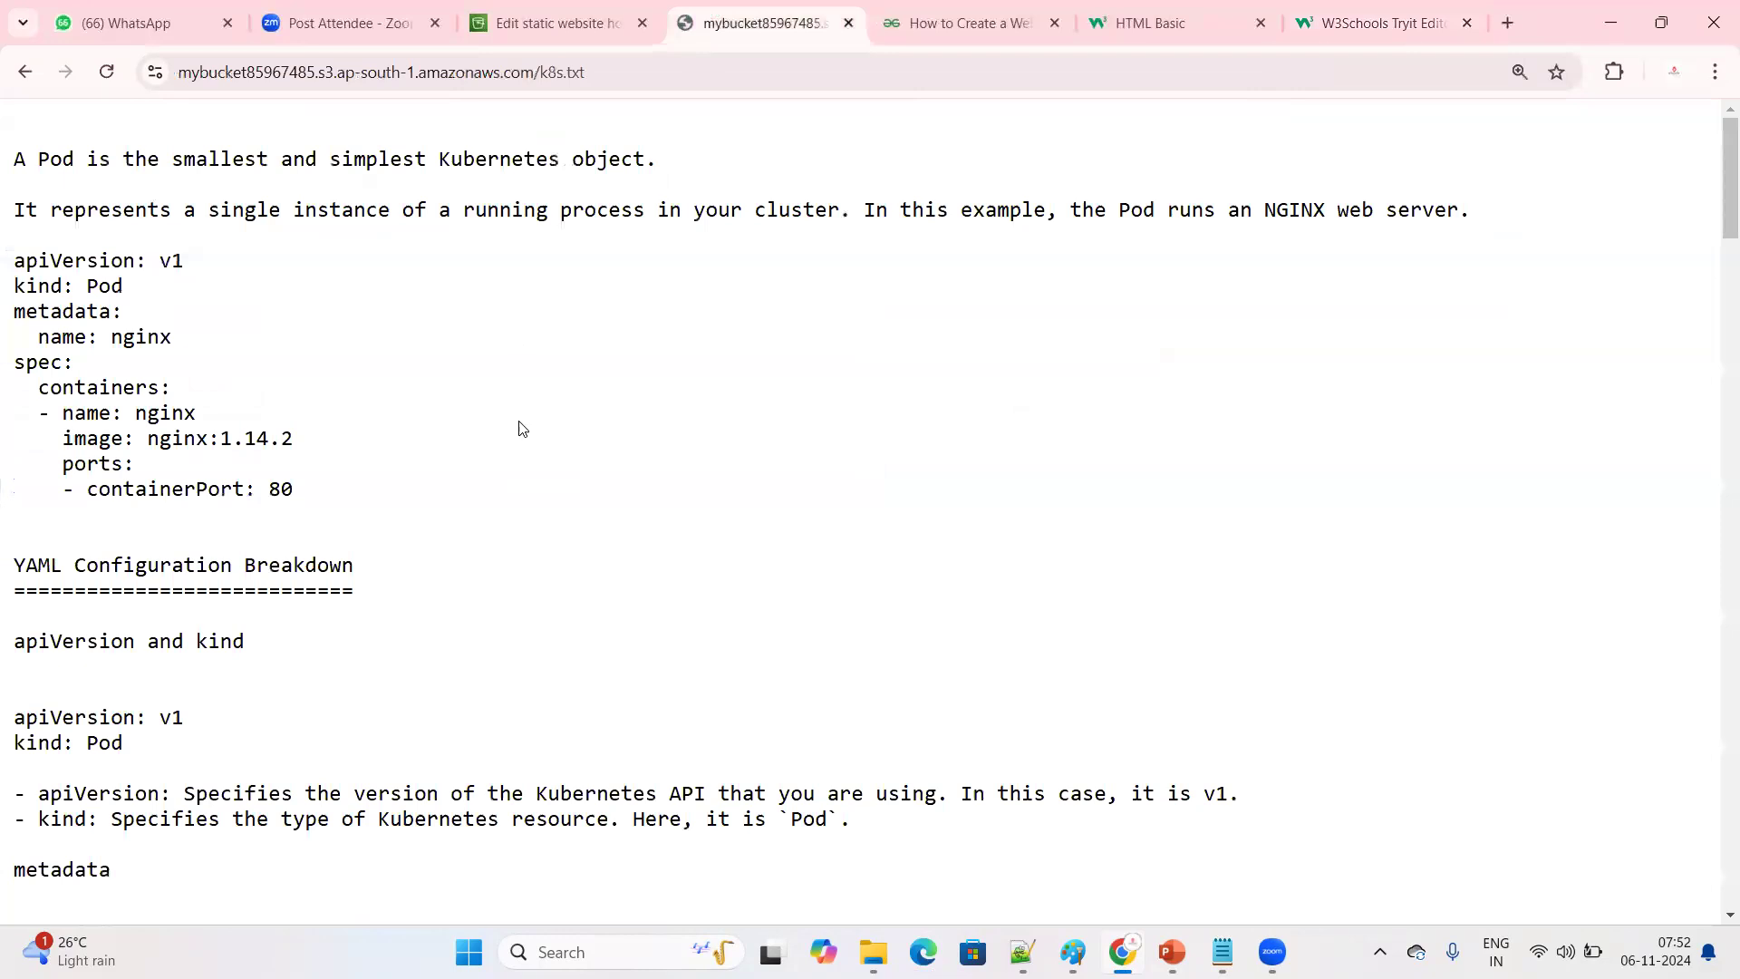
{"action": "left_click", "coordinate": [533, 24]}
{"action": "scroll", "coordinate": [105, 234], "scroll_direction": "up", "scroll_amount": 6}
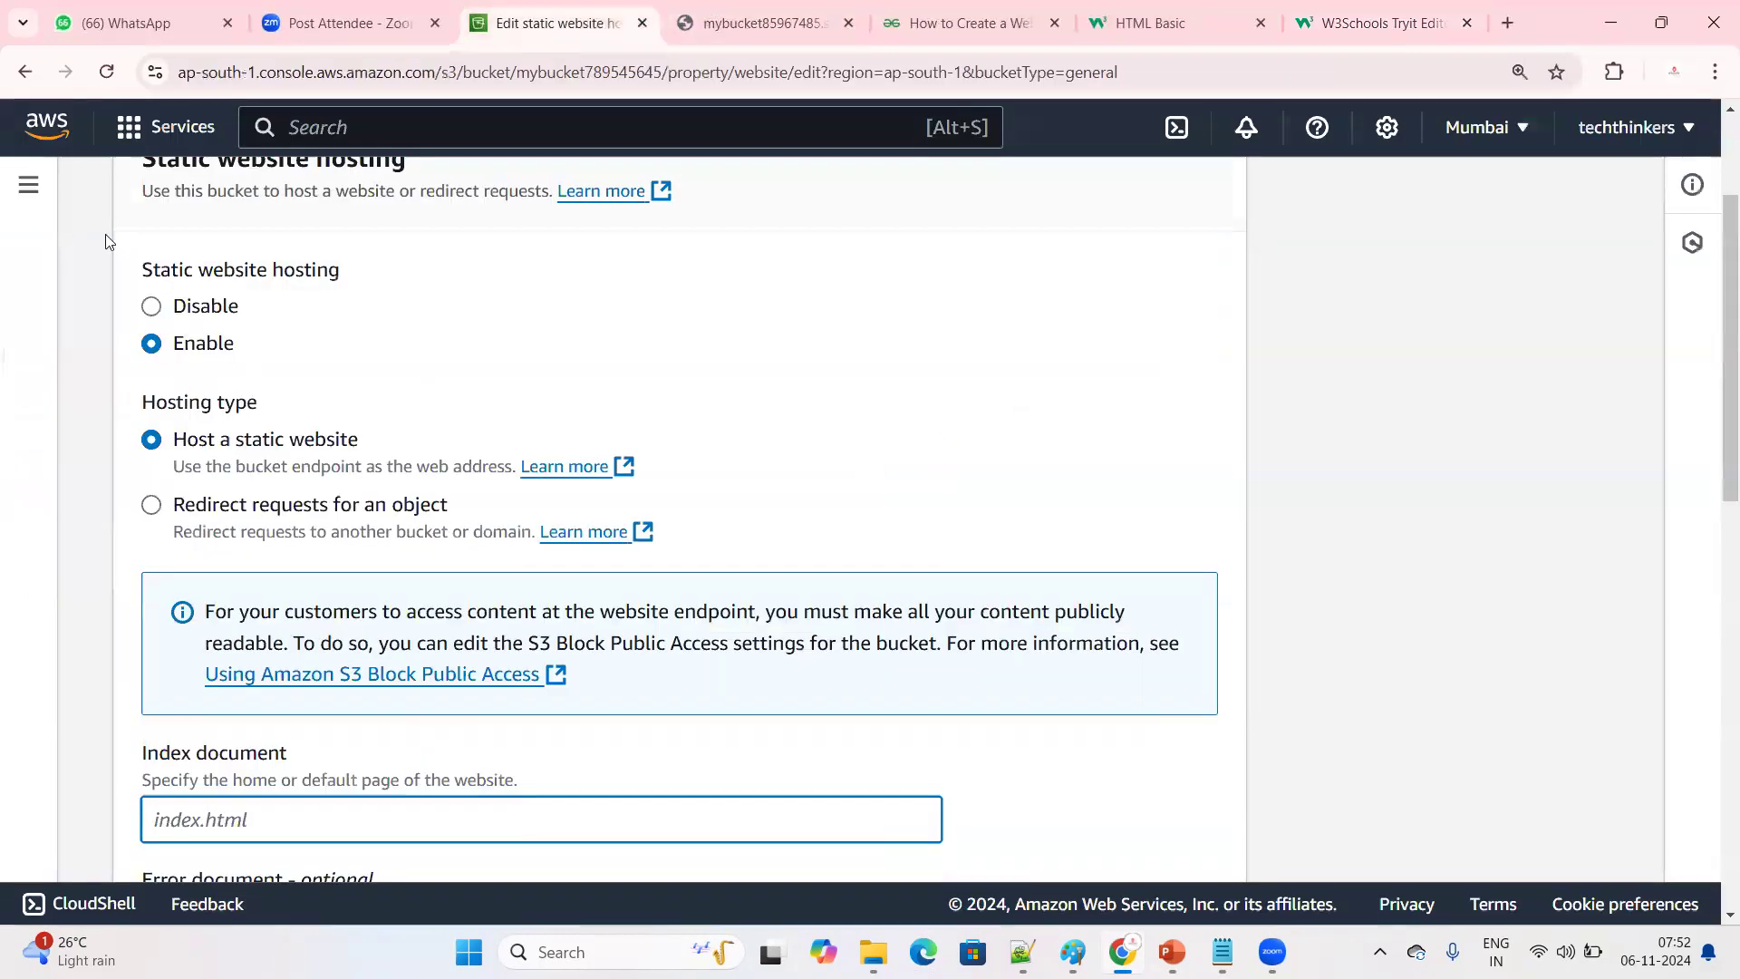
{"action": "left_click", "coordinate": [192, 203]}
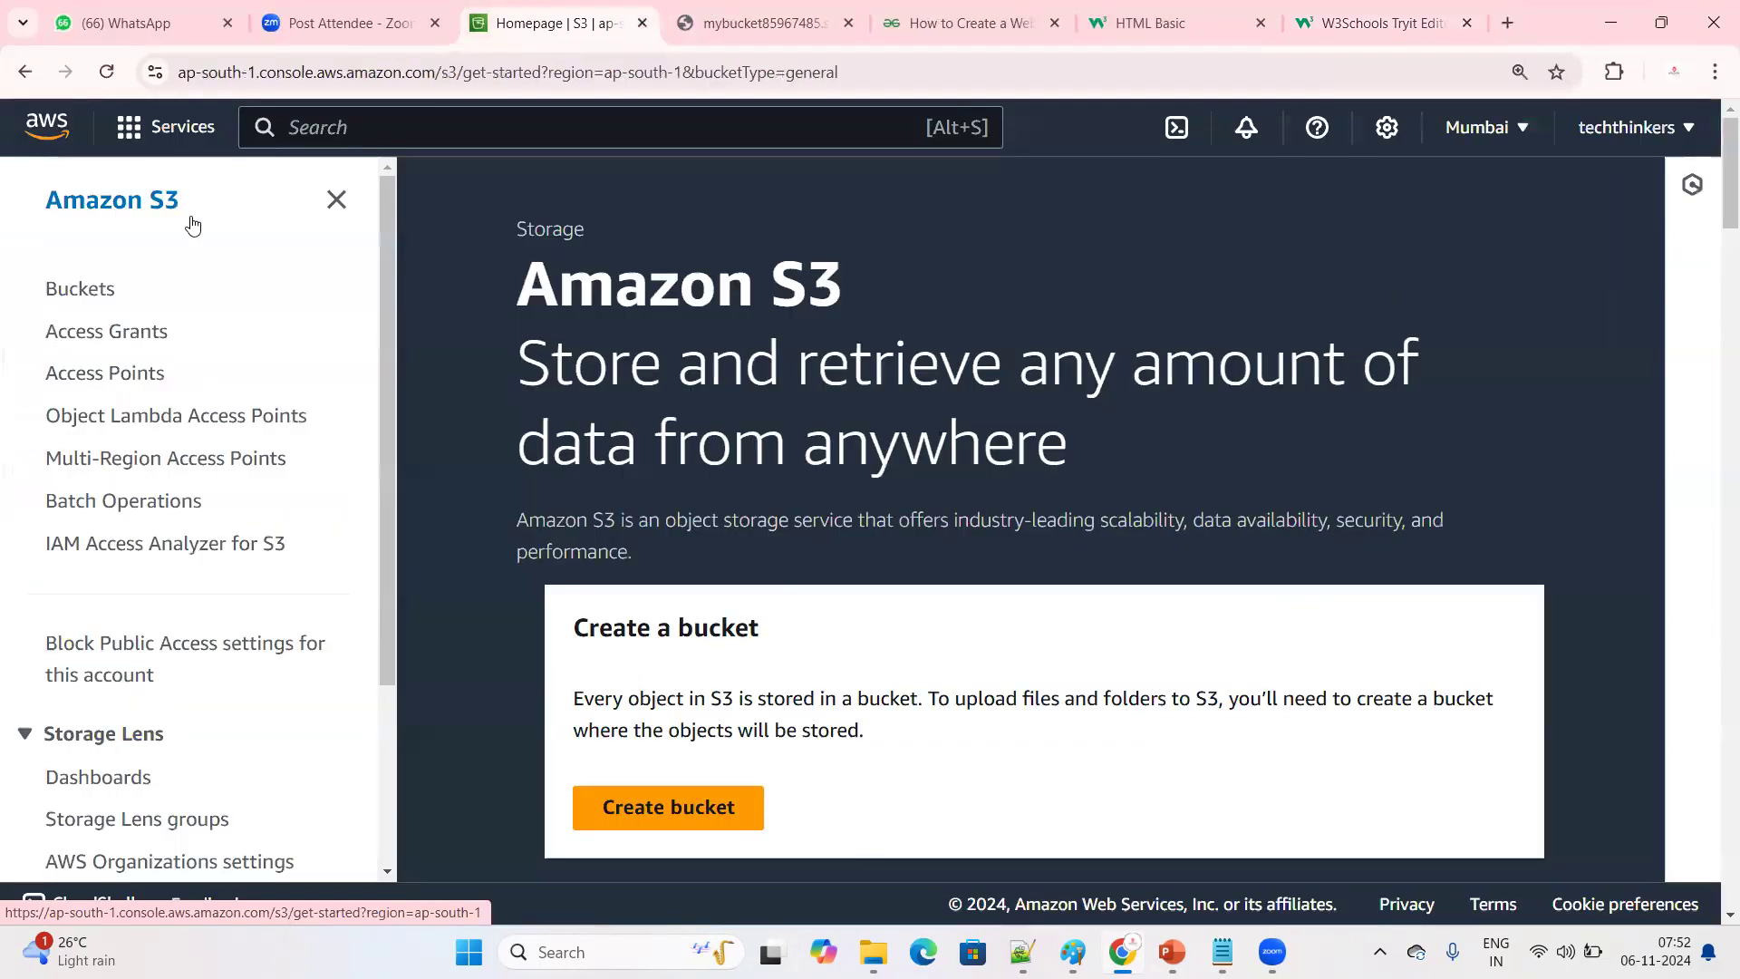
{"action": "left_click", "coordinate": [76, 288]}
{"action": "scroll", "coordinate": [758, 637], "scroll_direction": "down", "scroll_amount": 1}
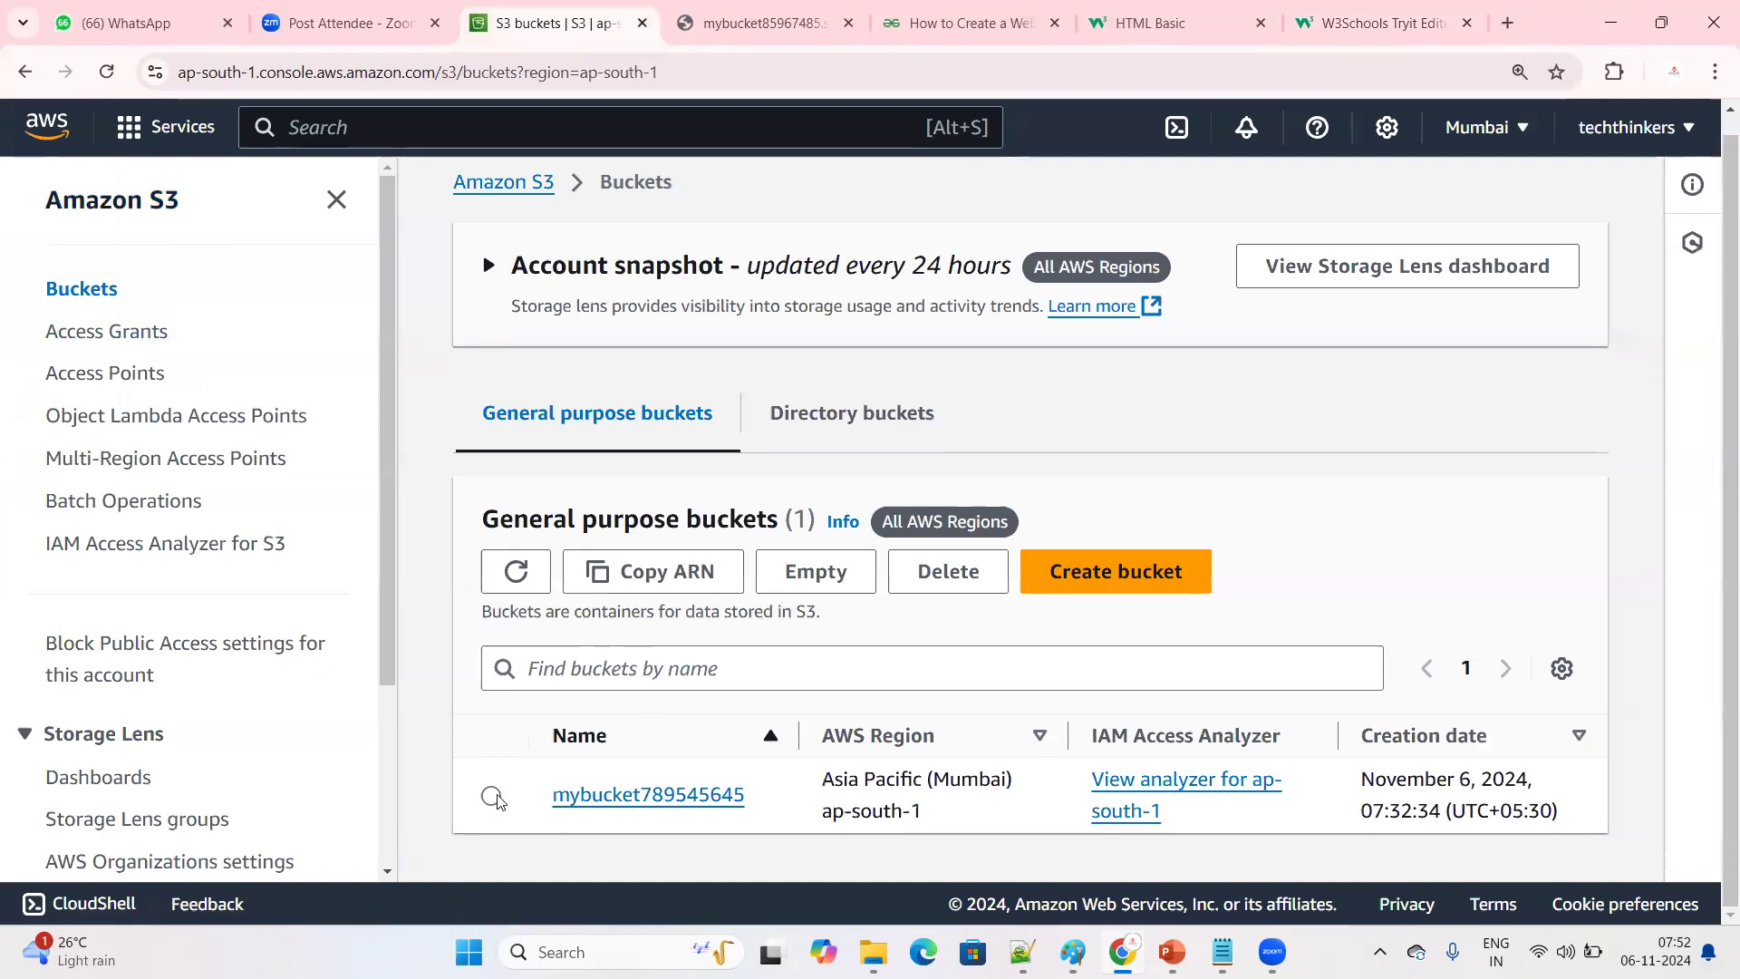
Select the bucket mybucket789545645, start deleting it, and go on to its Empty bucket page
{"action": "left_click", "coordinate": [492, 796]}
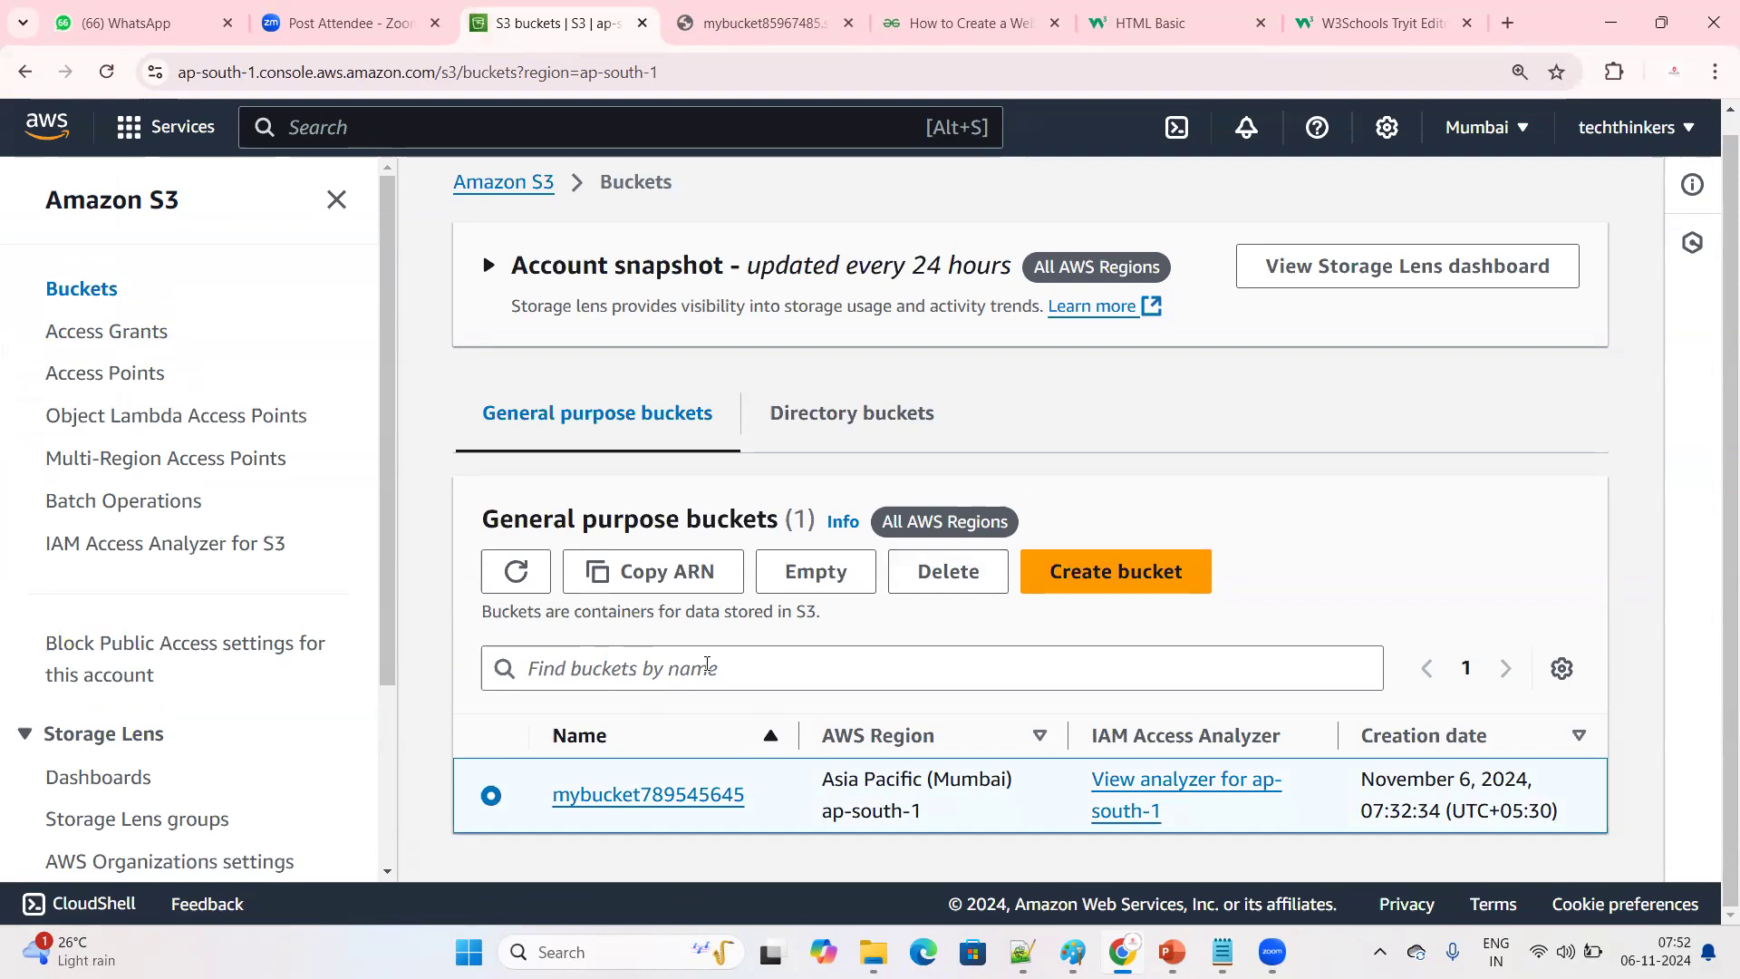
{"action": "left_click", "coordinate": [922, 580]}
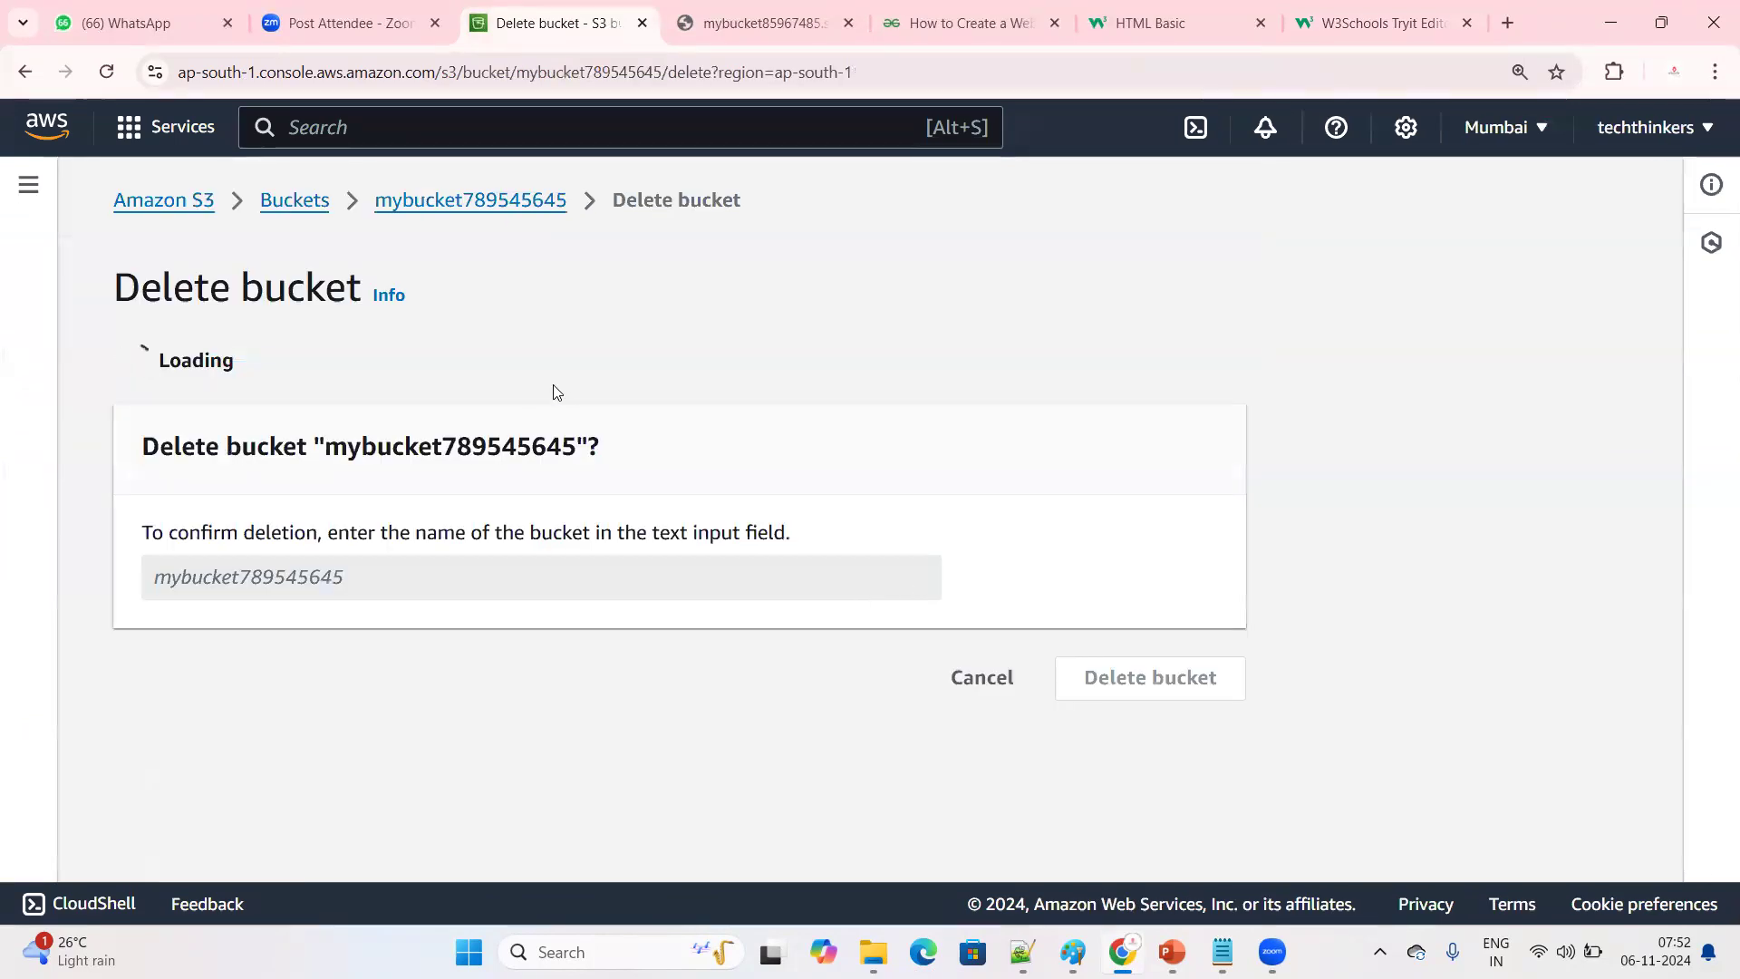
{"action": "left_click", "coordinate": [1158, 377]}
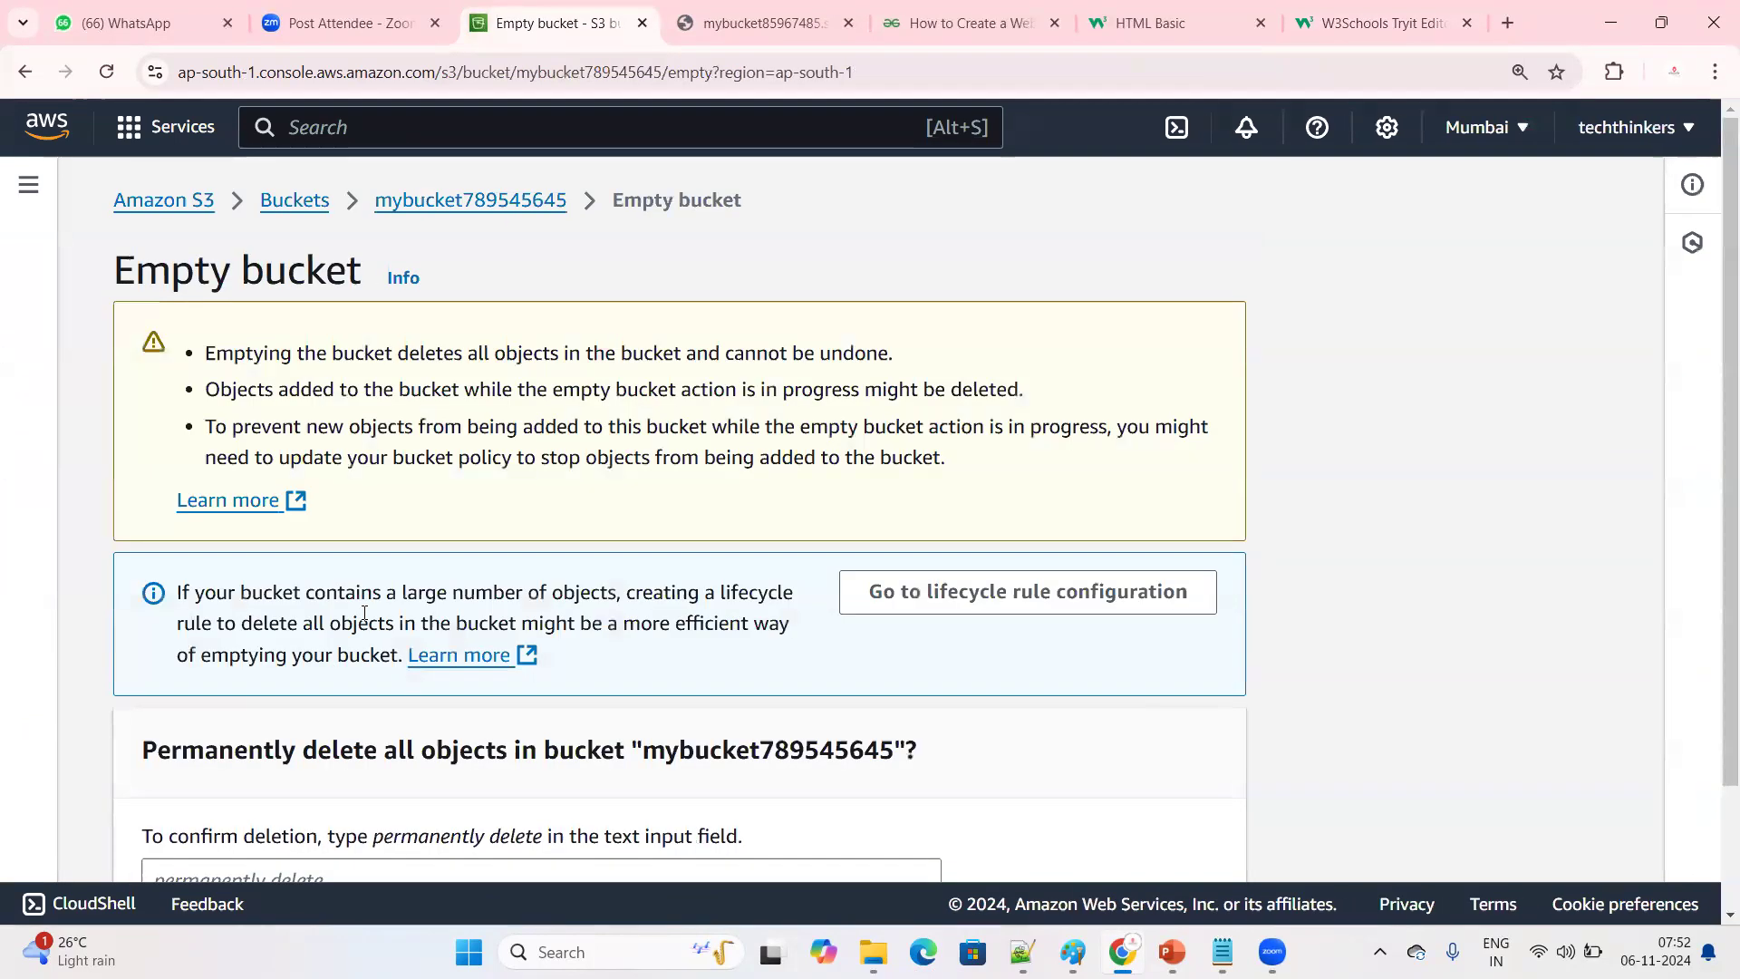
Try to confirm emptying the bucket by entering its copied name, mybucket789545645, as the confirmation text
{"action": "scroll", "coordinate": [293, 769], "scroll_direction": "down", "scroll_amount": 2}
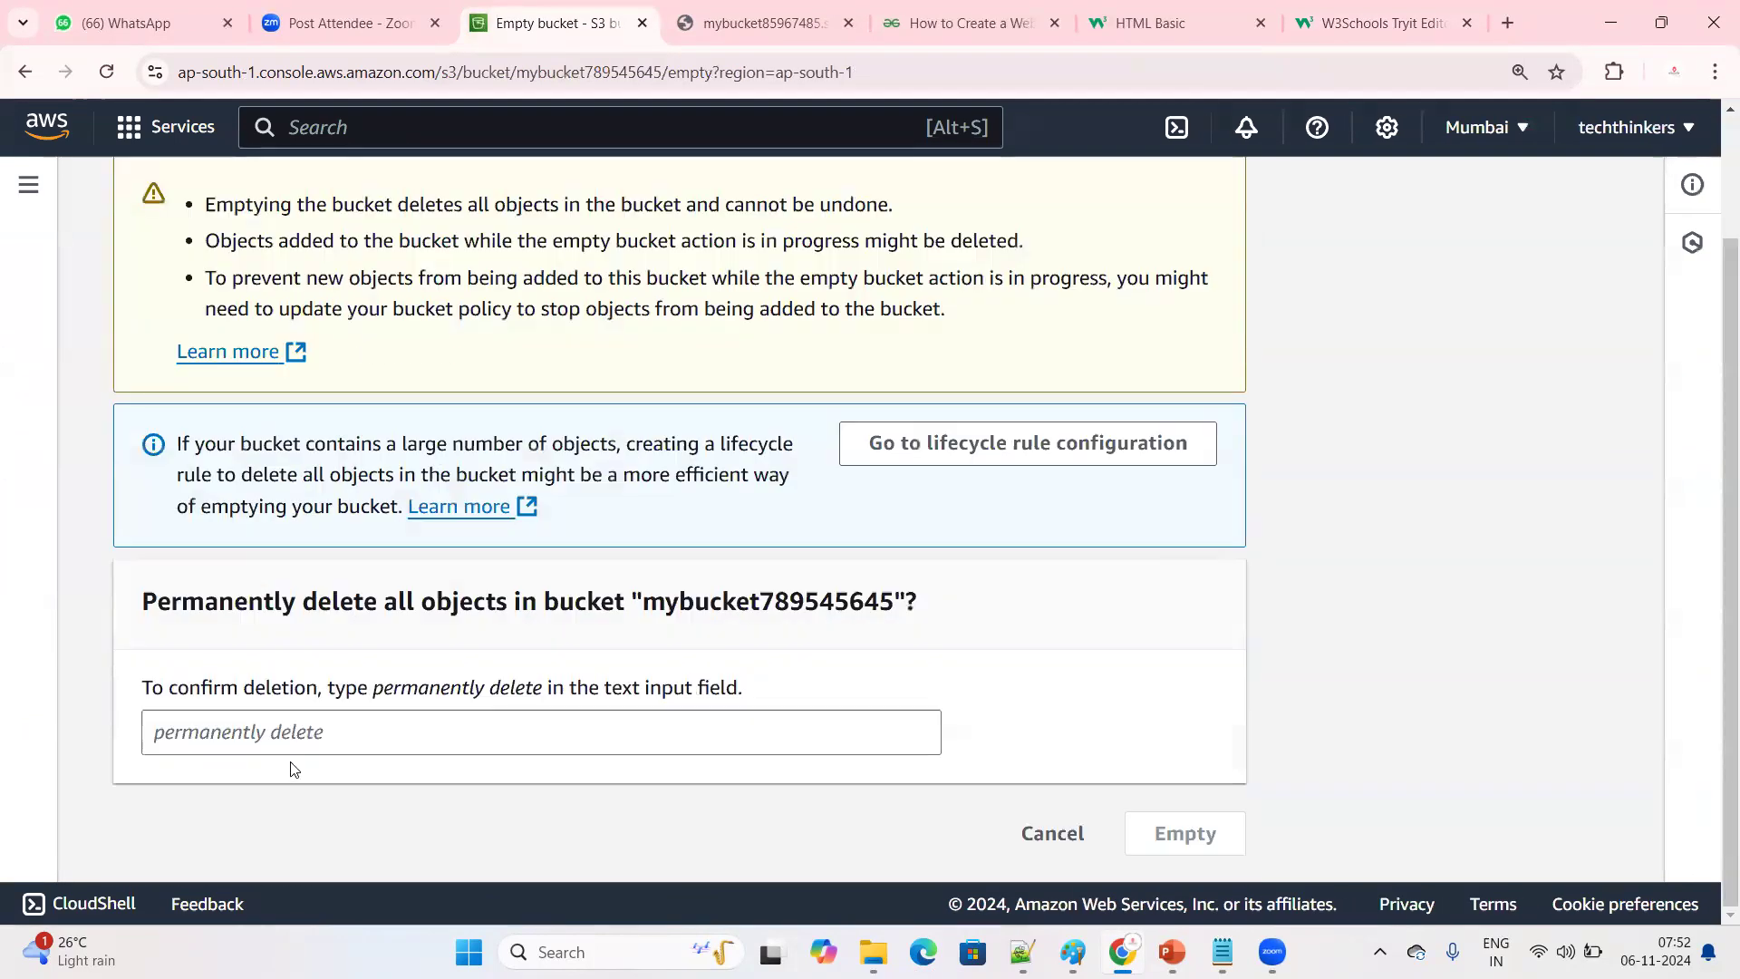
{"action": "double_click", "coordinate": [868, 602]}
{"action": "right_click", "coordinate": [838, 596]}
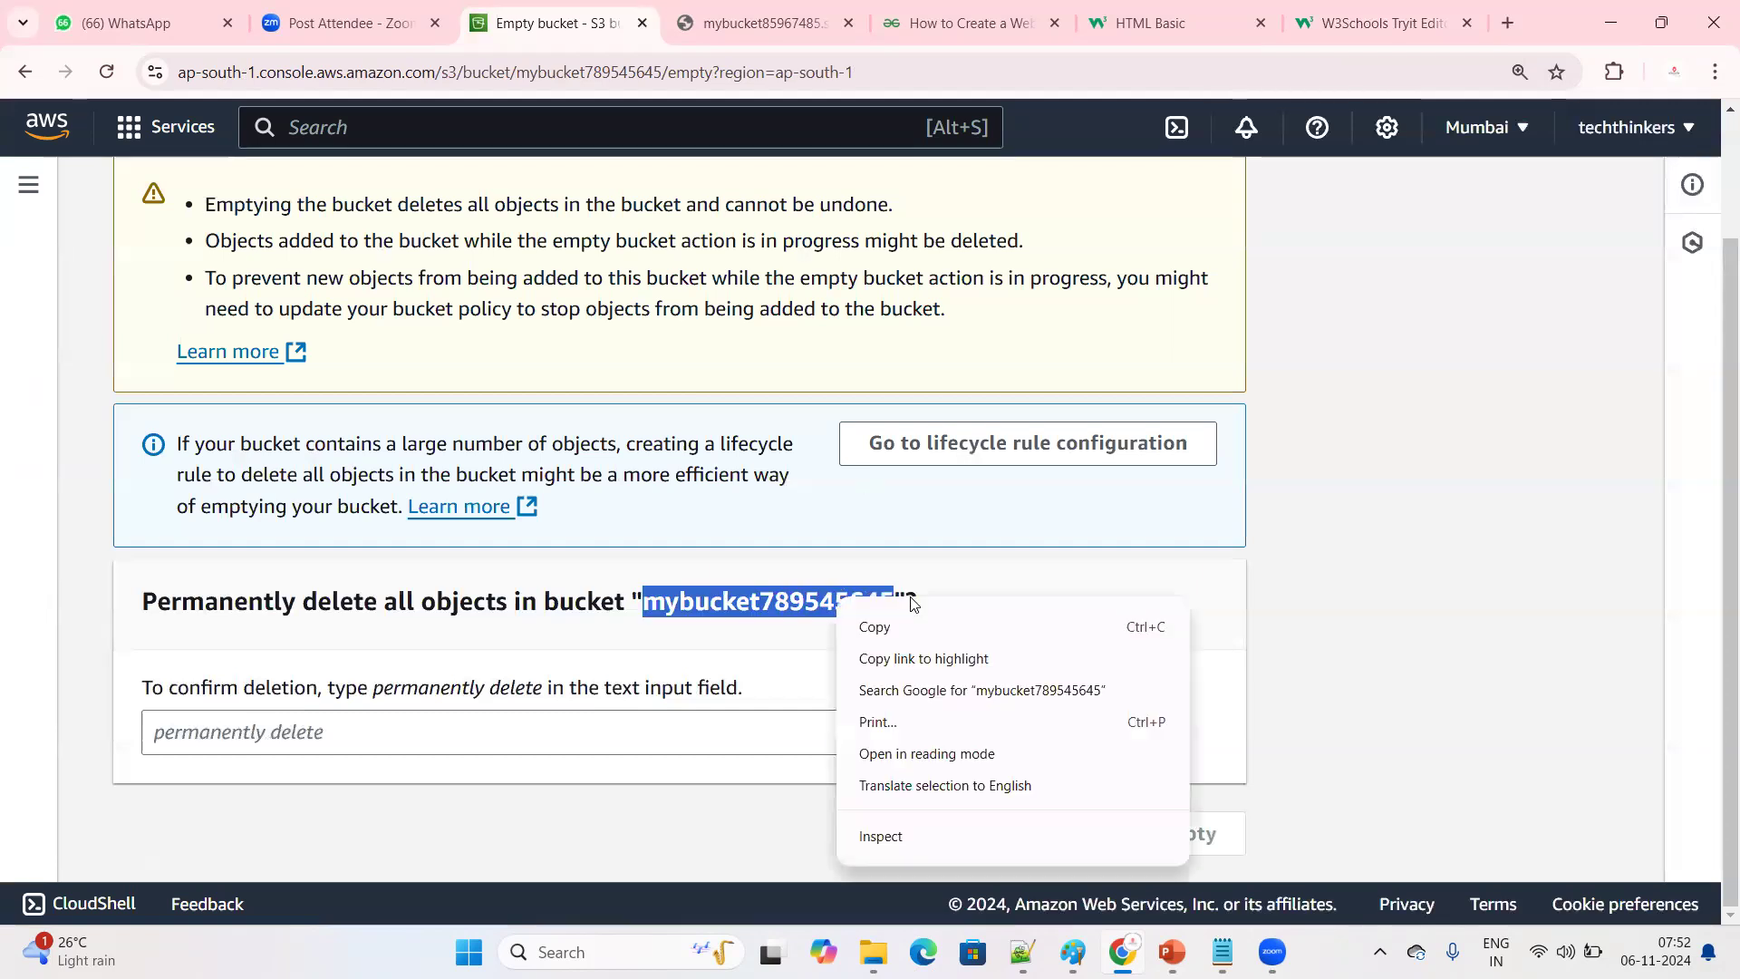
{"action": "left_click", "coordinate": [872, 626]}
{"action": "right_click", "coordinate": [867, 605]}
{"action": "left_click", "coordinate": [875, 623]}
{"action": "left_click", "coordinate": [390, 730]}
{"action": "key", "text": "ctrl+v"}
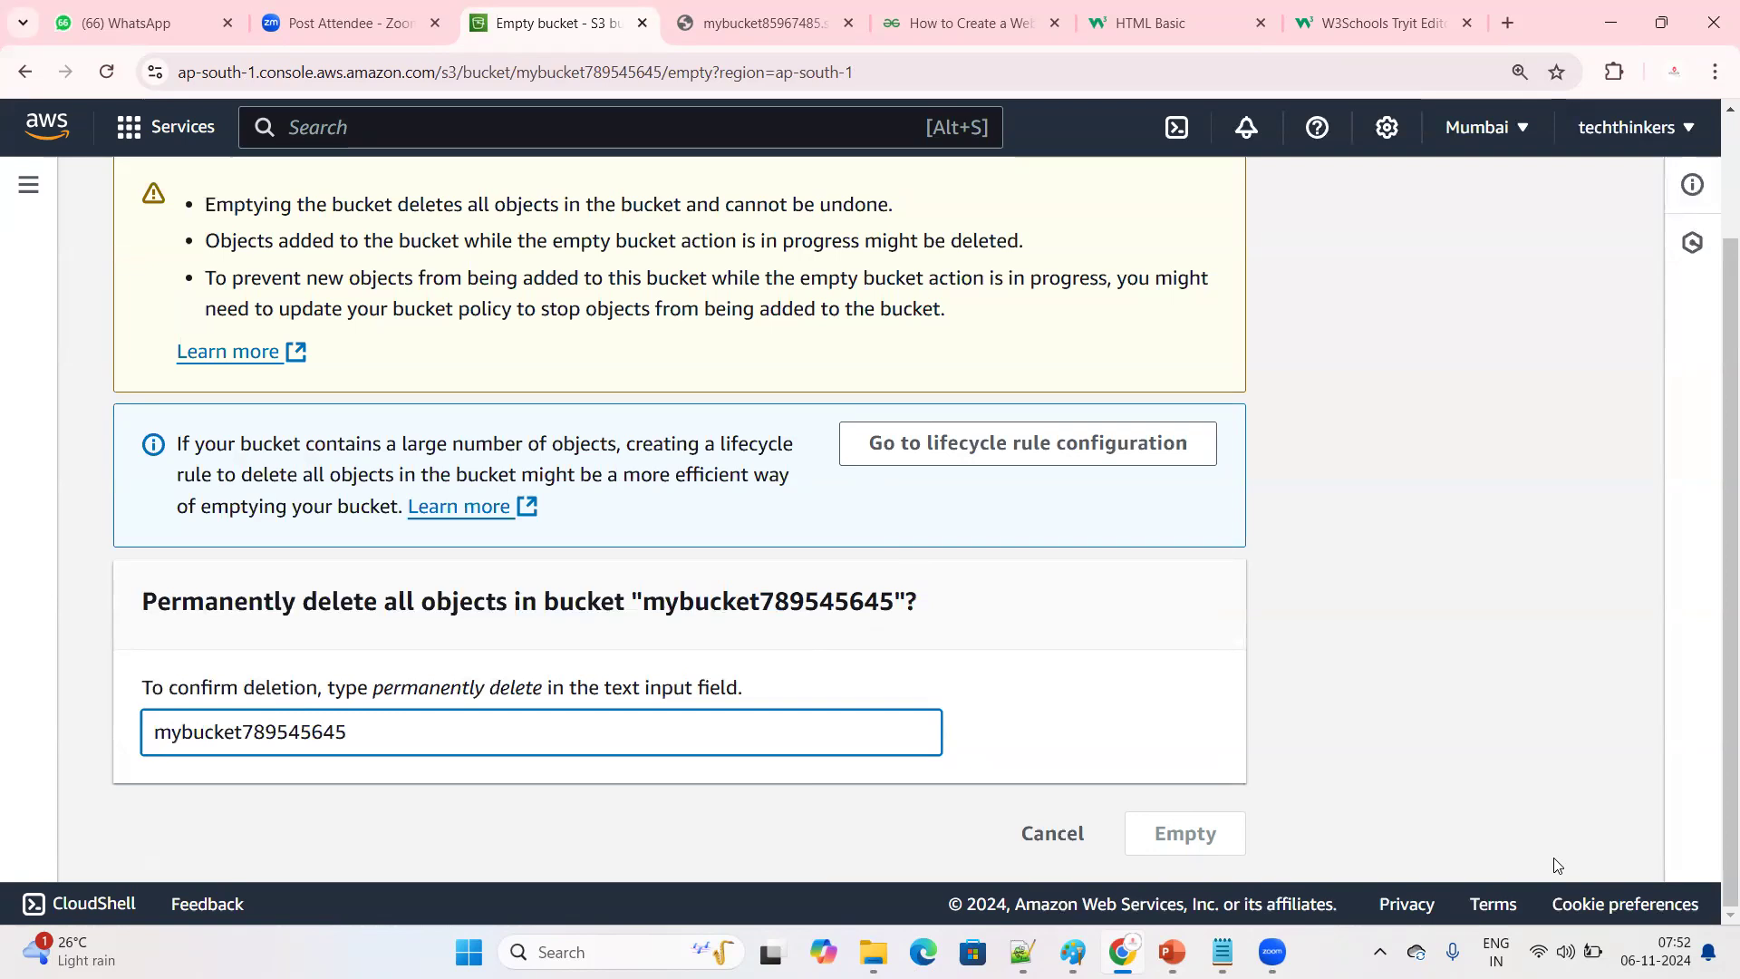
Replace the confirmation text with "permanently delete", empty the bucket mybucket789545645, and exit its status page
{"action": "left_click_drag", "start_coordinate": [369, 687], "coordinate": [533, 689]}
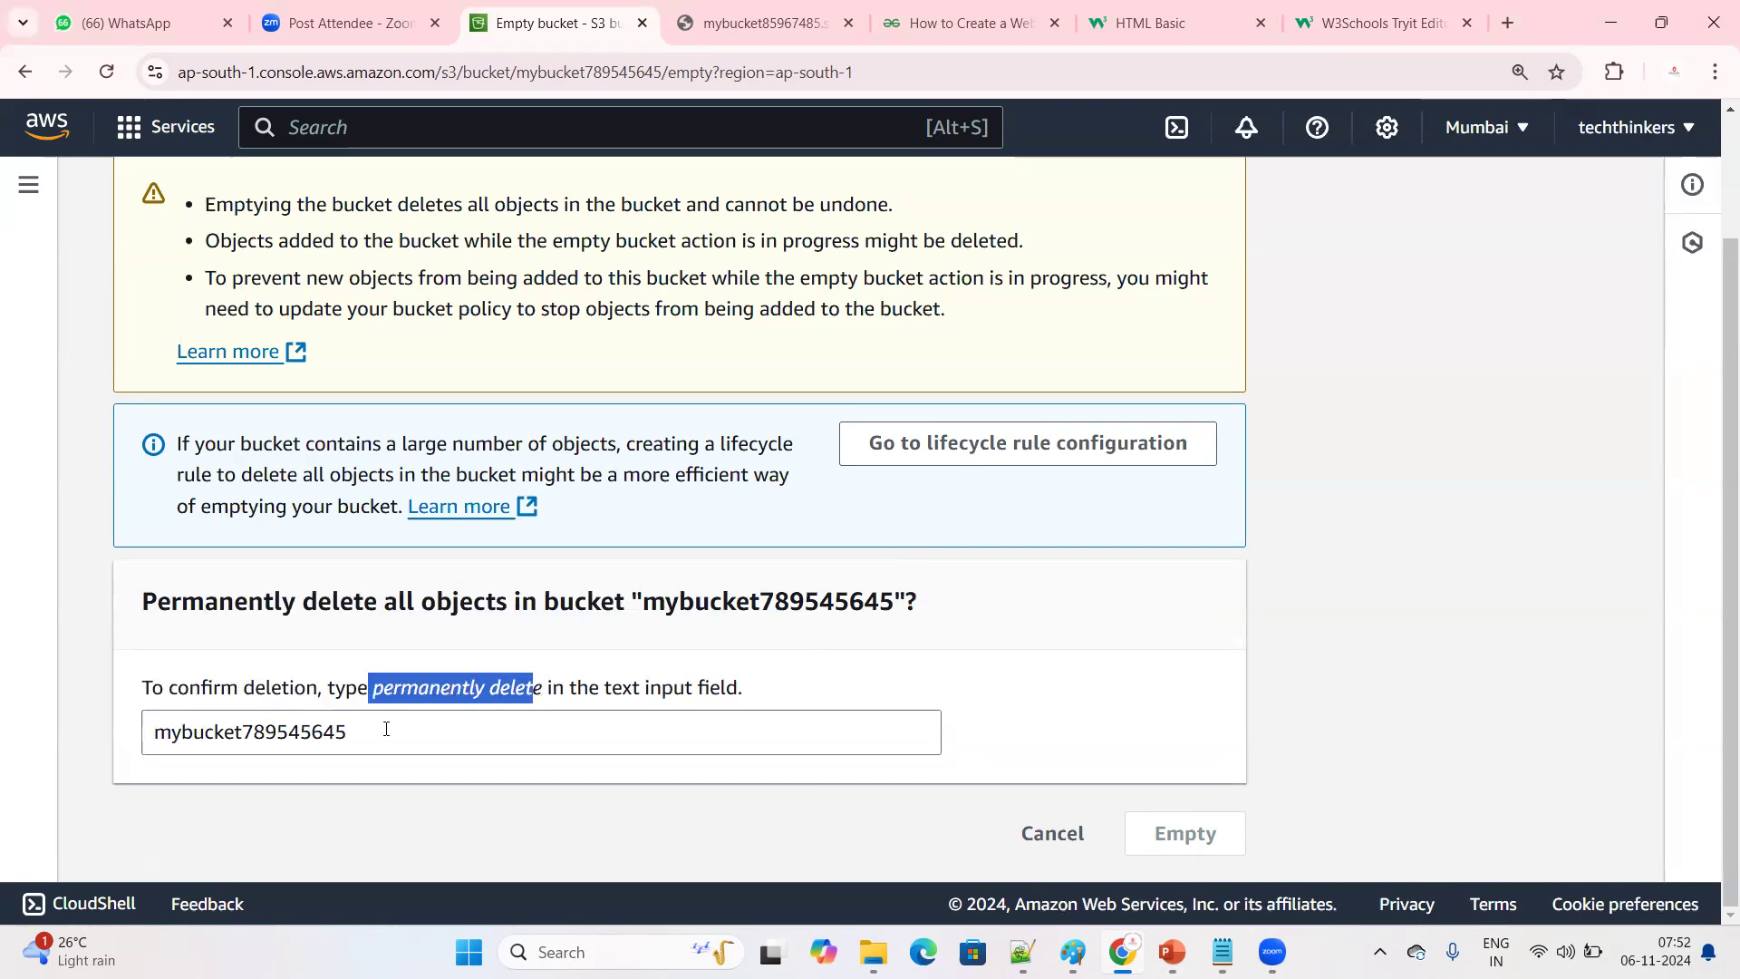
{"action": "left_click_drag", "start_coordinate": [386, 730], "coordinate": [87, 735]}
{"action": "key", "text": "ctrl+v"}
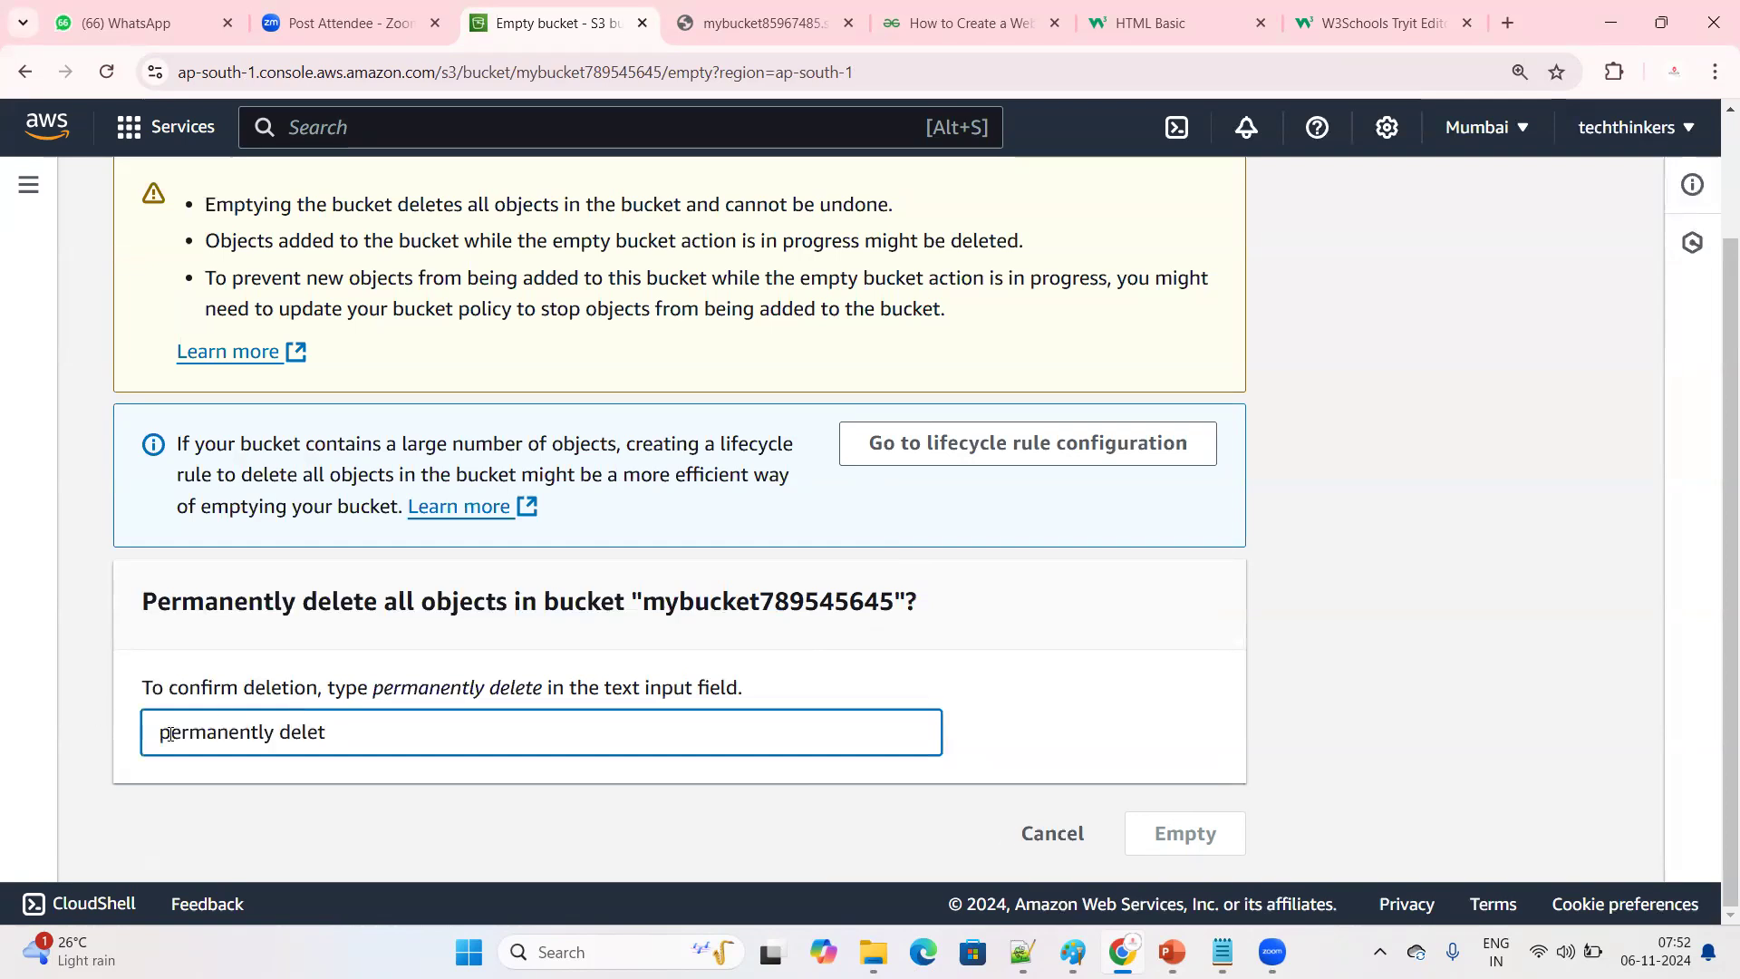
{"action": "type", "text": "e"}
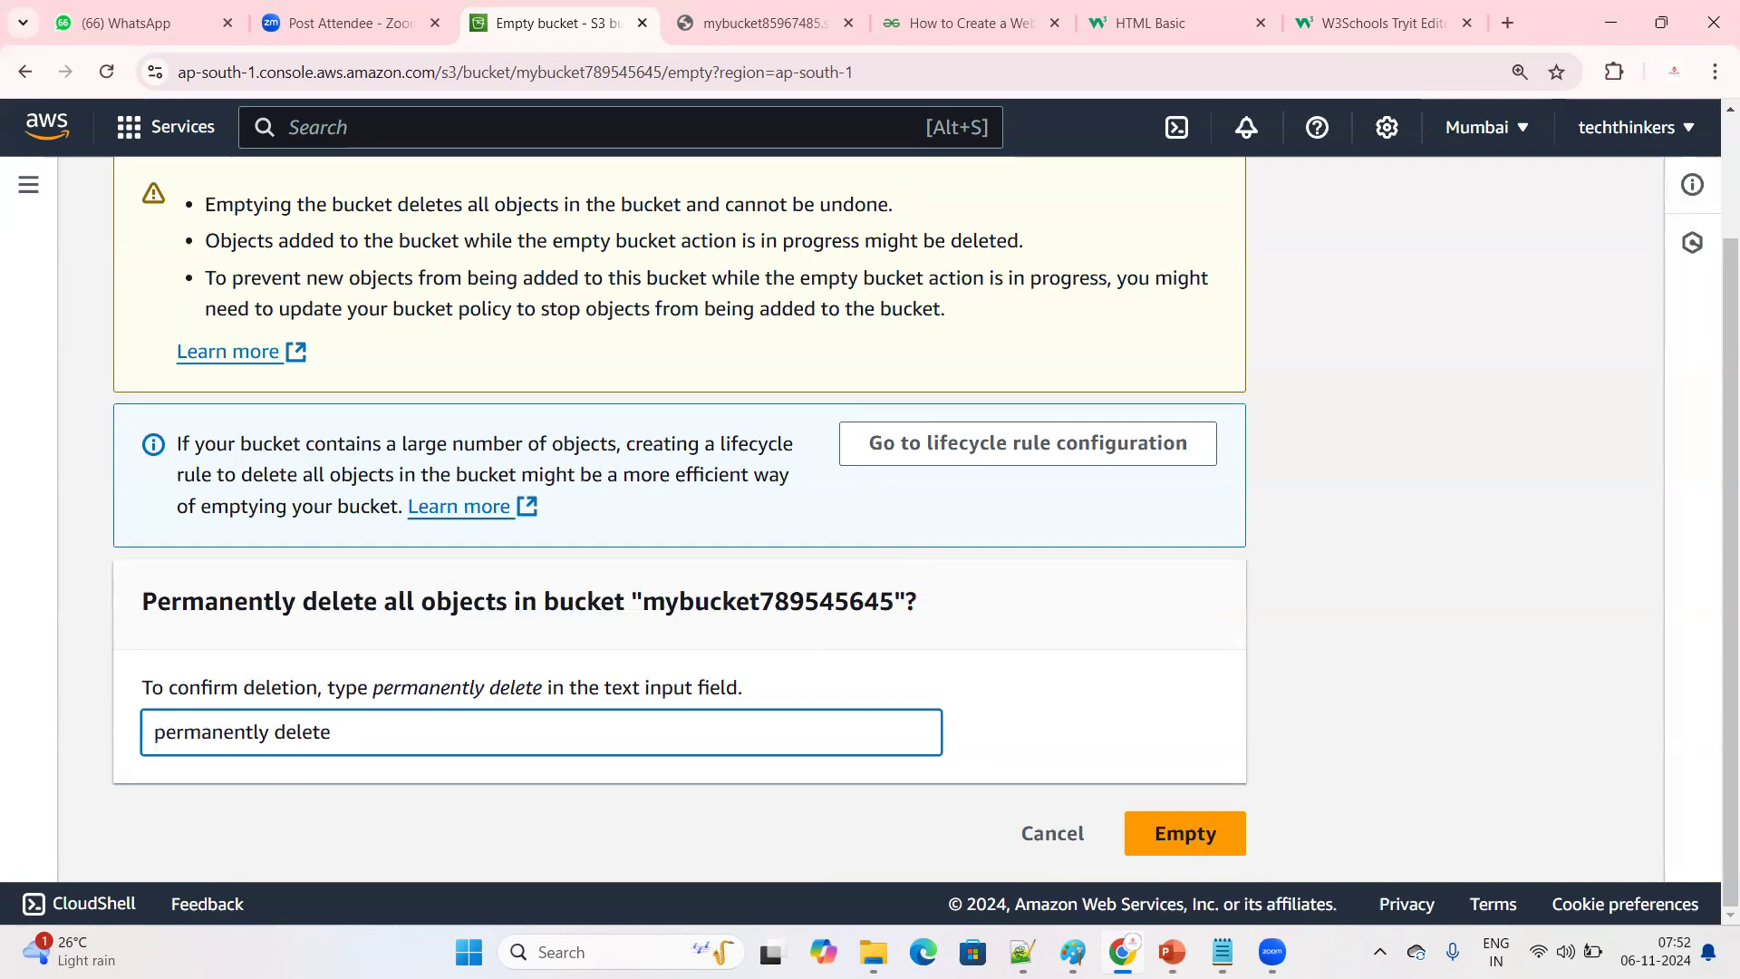
{"action": "left_click", "coordinate": [1200, 830]}
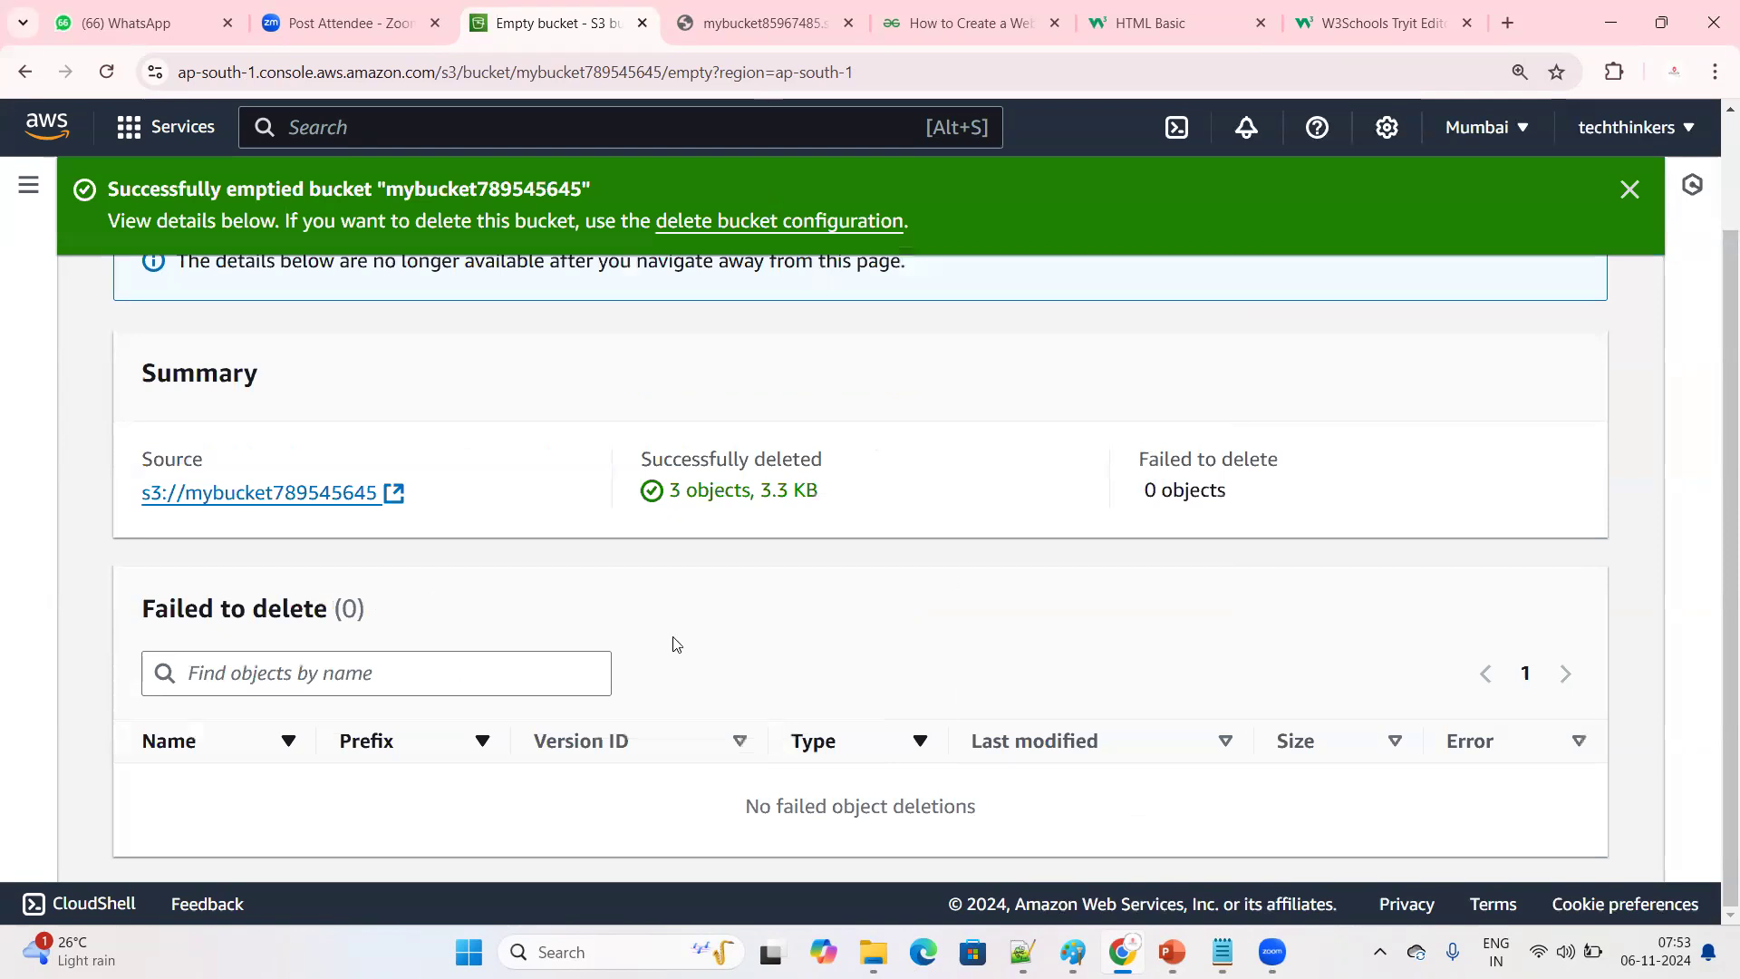
{"action": "scroll", "coordinate": [674, 643], "scroll_direction": "up", "scroll_amount": 2}
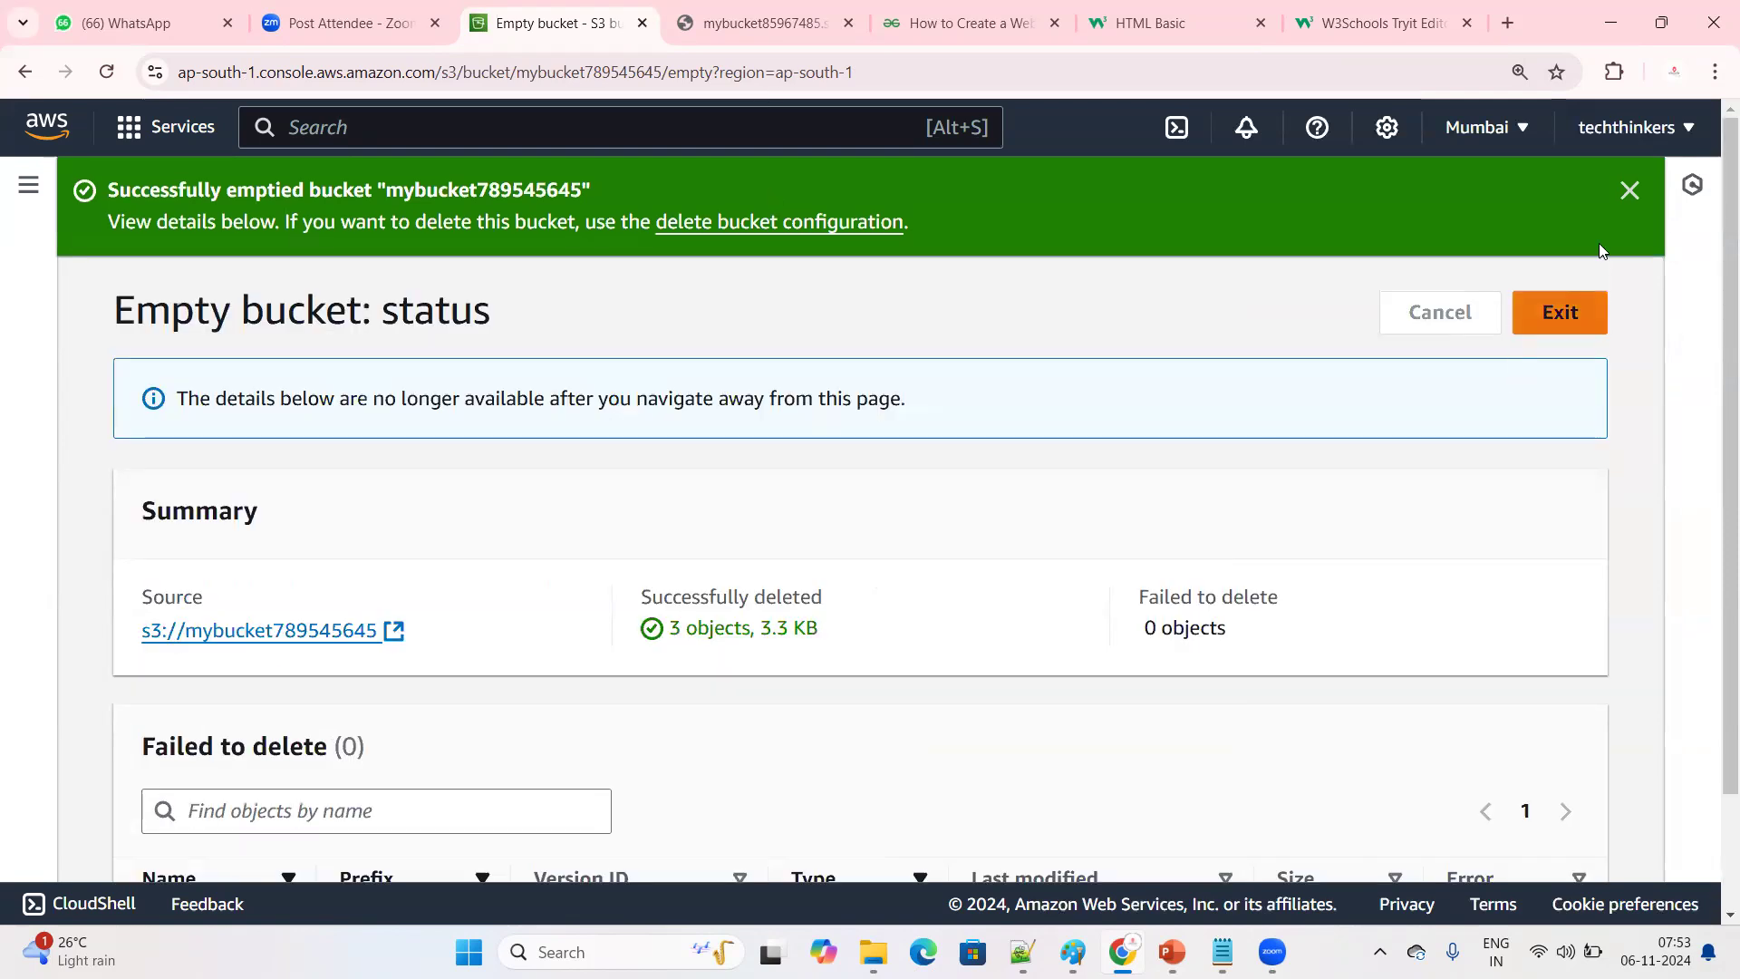
{"action": "left_click", "coordinate": [1630, 189]}
{"action": "left_click", "coordinate": [1530, 215]}
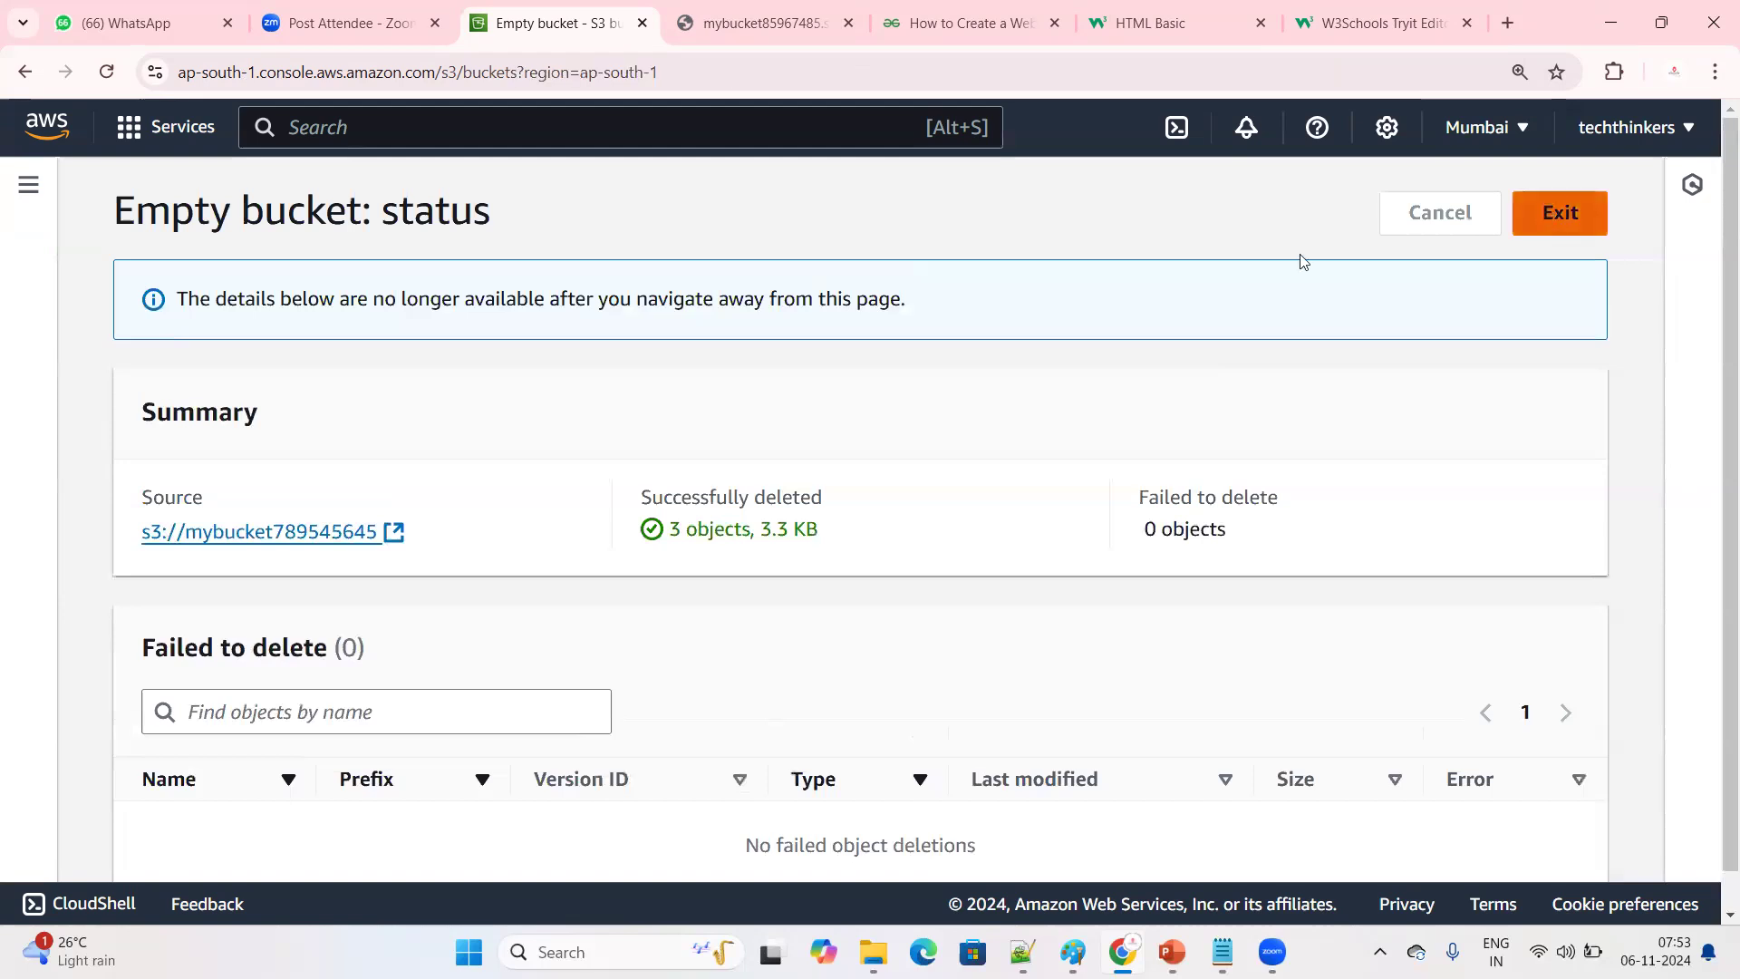
Delete the emptied bucket mybucket789545645, confirming with its name
{"action": "left_click", "coordinate": [152, 766]}
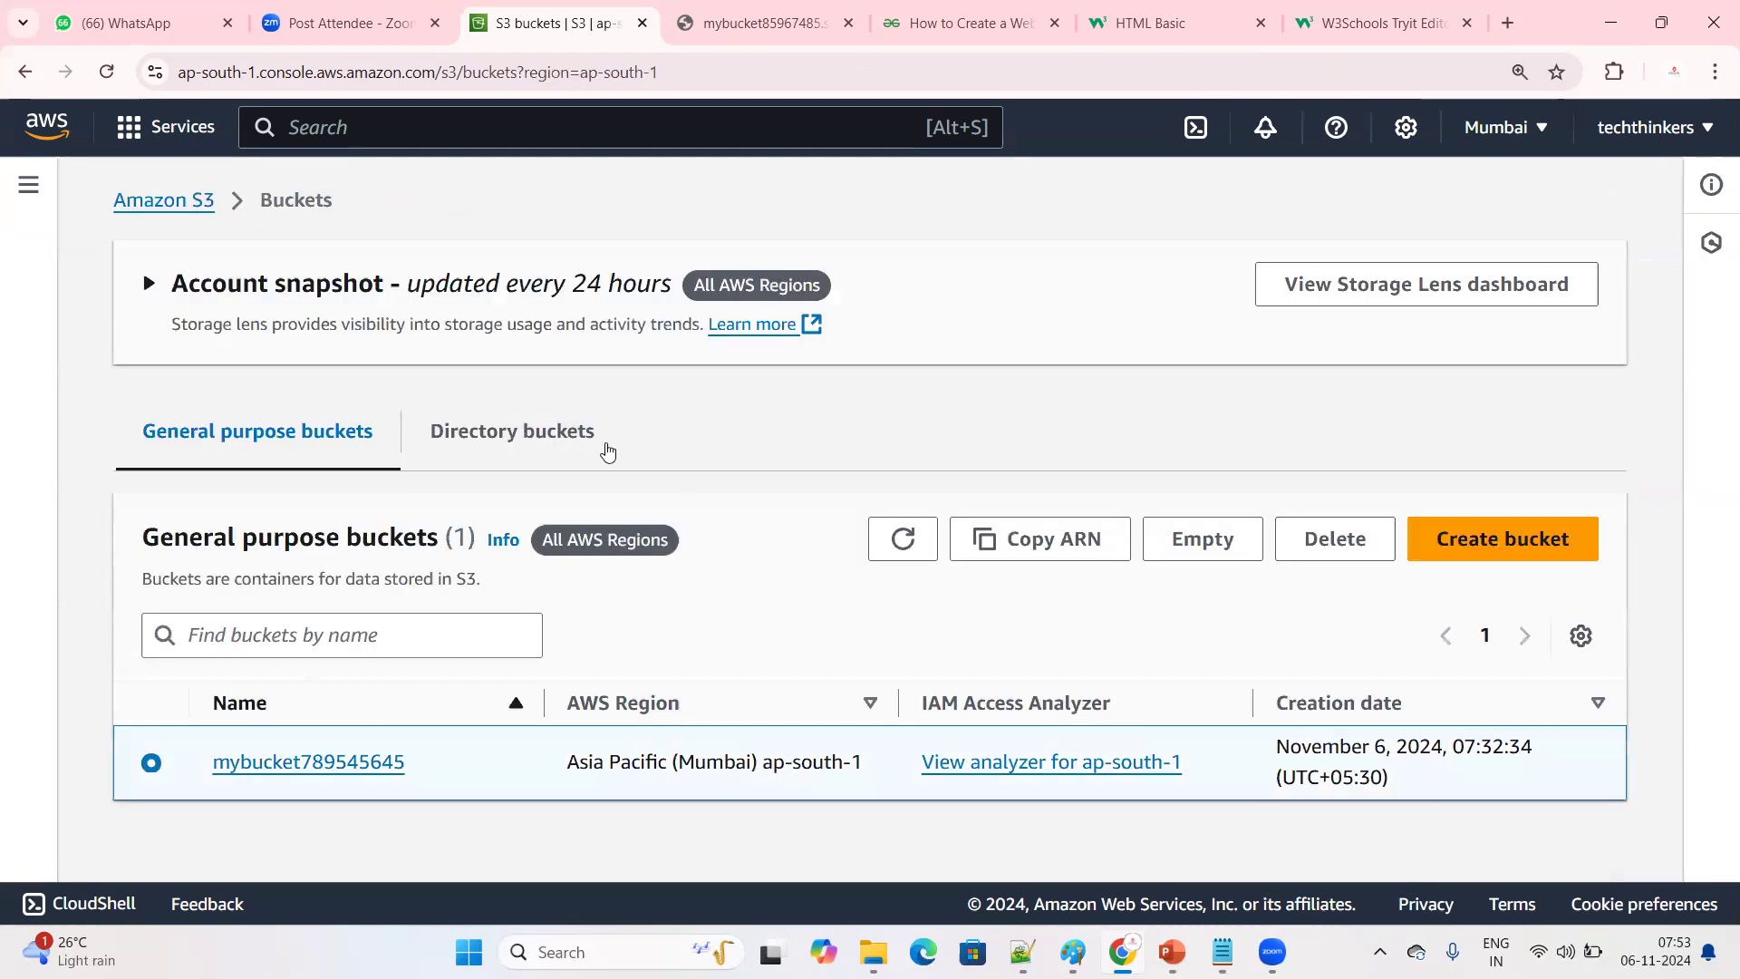
{"action": "left_click", "coordinate": [1318, 546]}
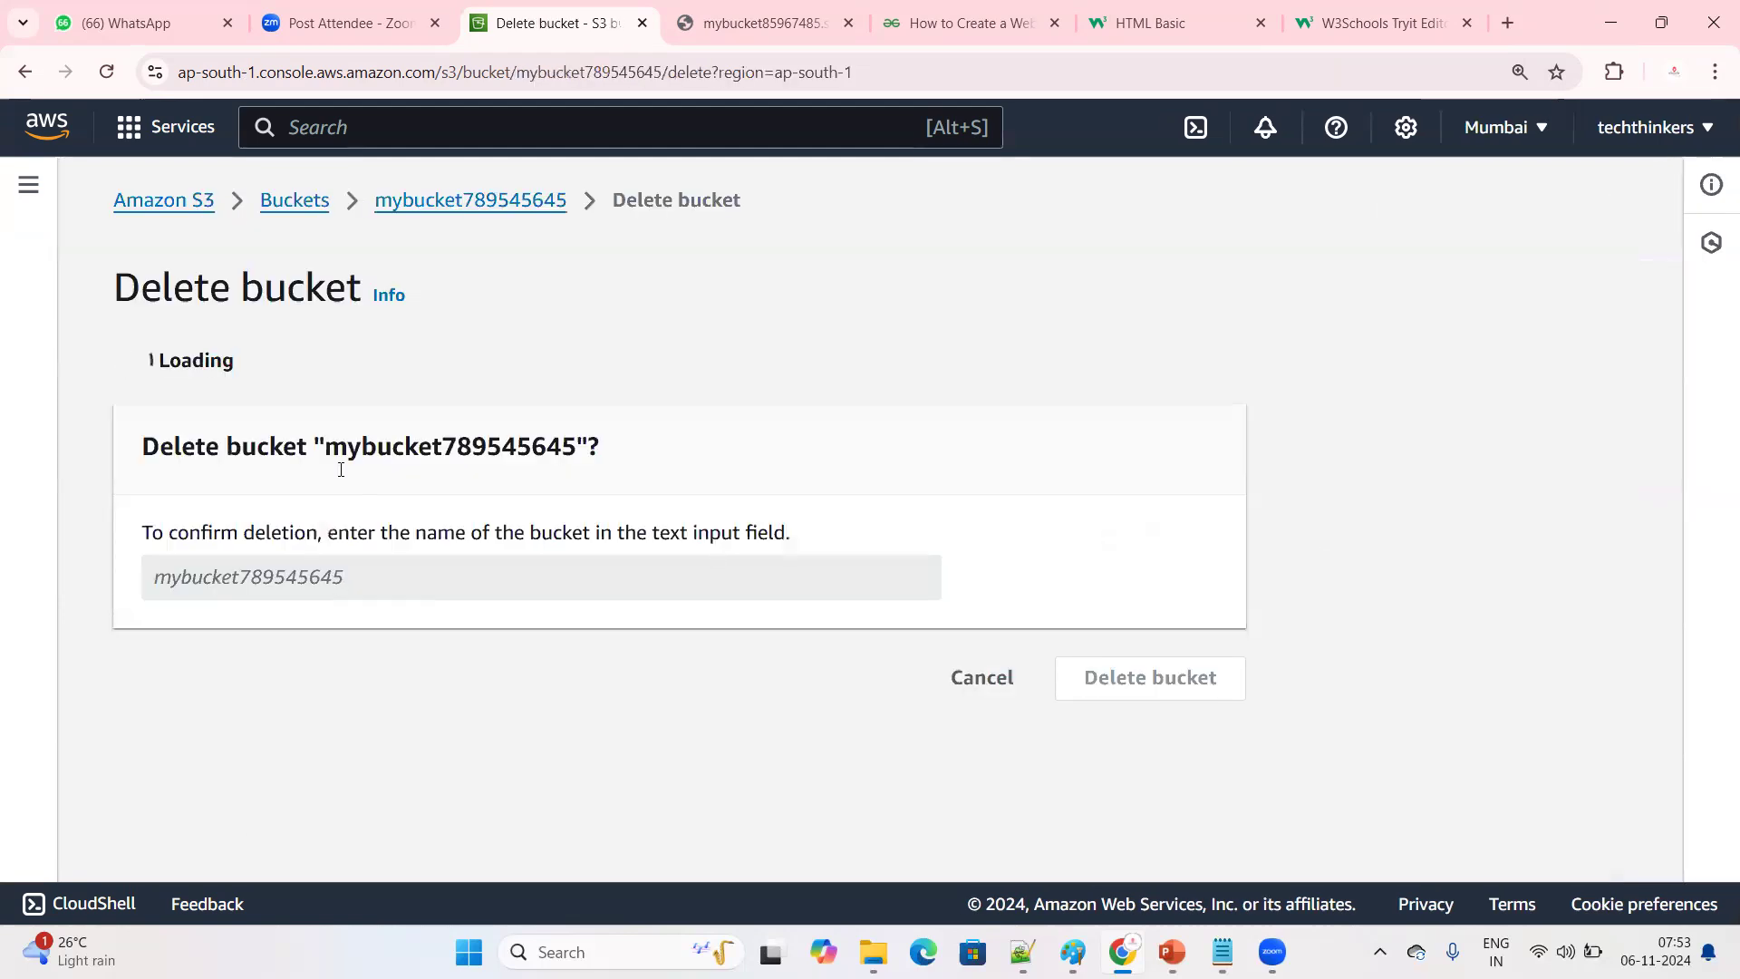
{"action": "left_click_drag", "start_coordinate": [325, 705], "coordinate": [584, 707]}
{"action": "key", "text": "ctrl+c"}
{"action": "key", "text": "ctrl+minus"}
{"action": "key", "text": "ctrl+minus"}
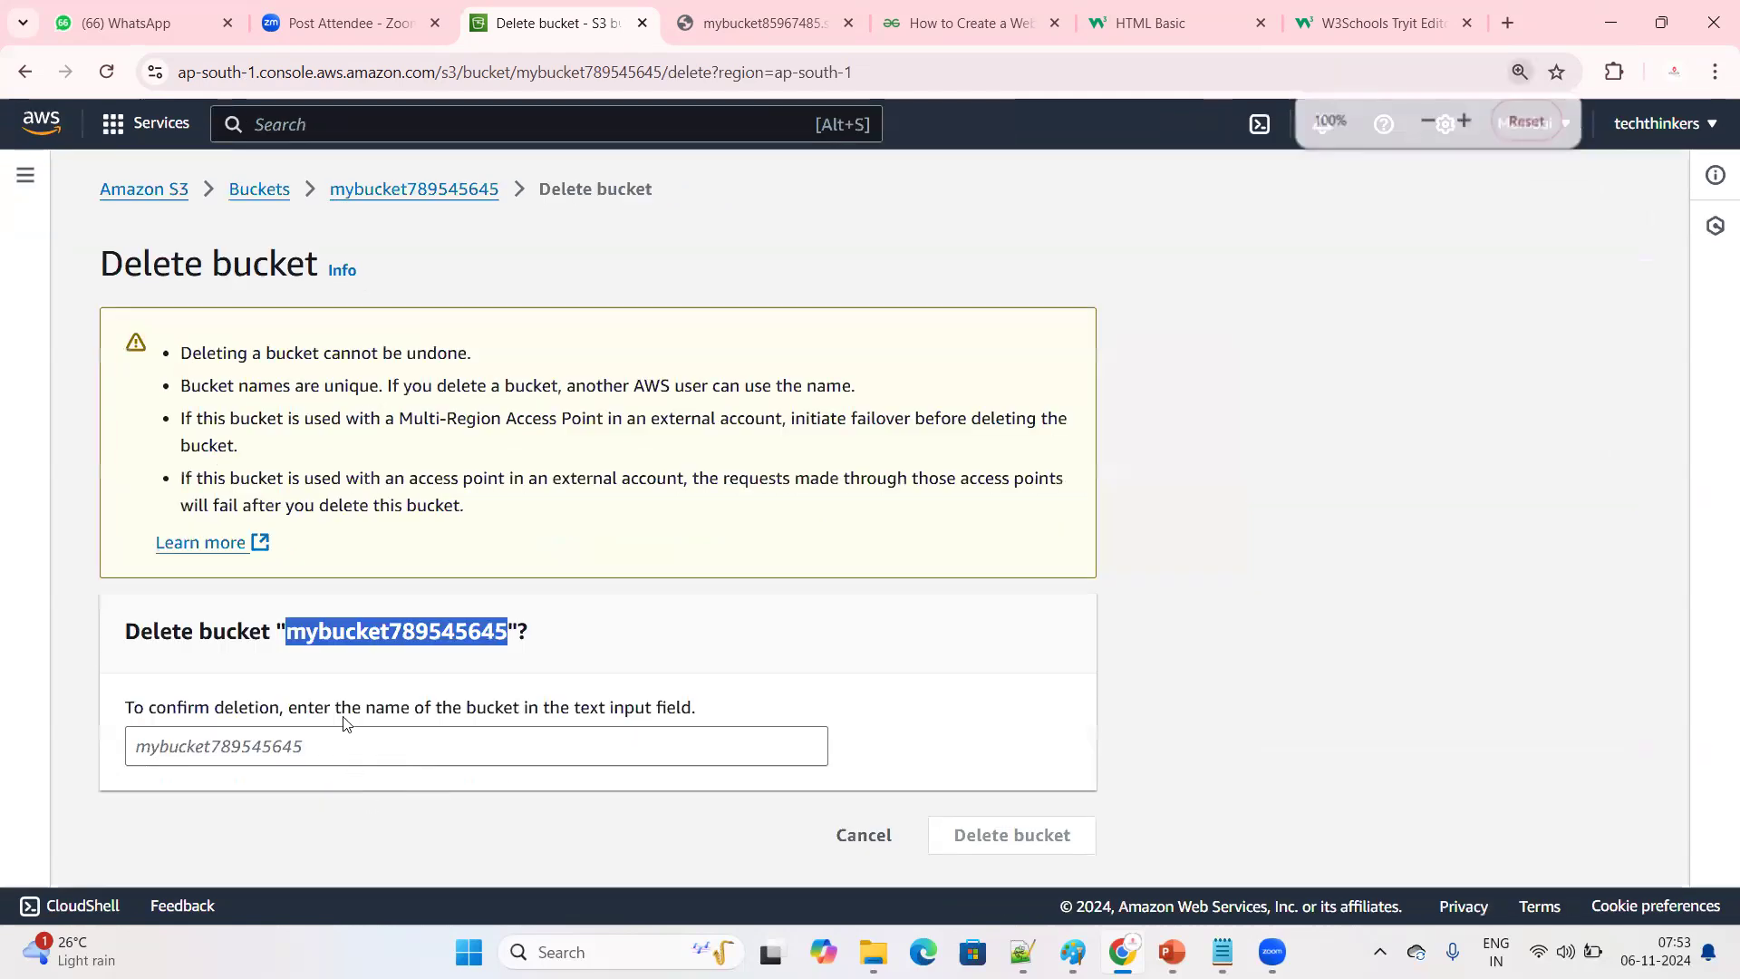
{"action": "left_click", "coordinate": [335, 683]}
{"action": "key", "text": "ctrl+v"}
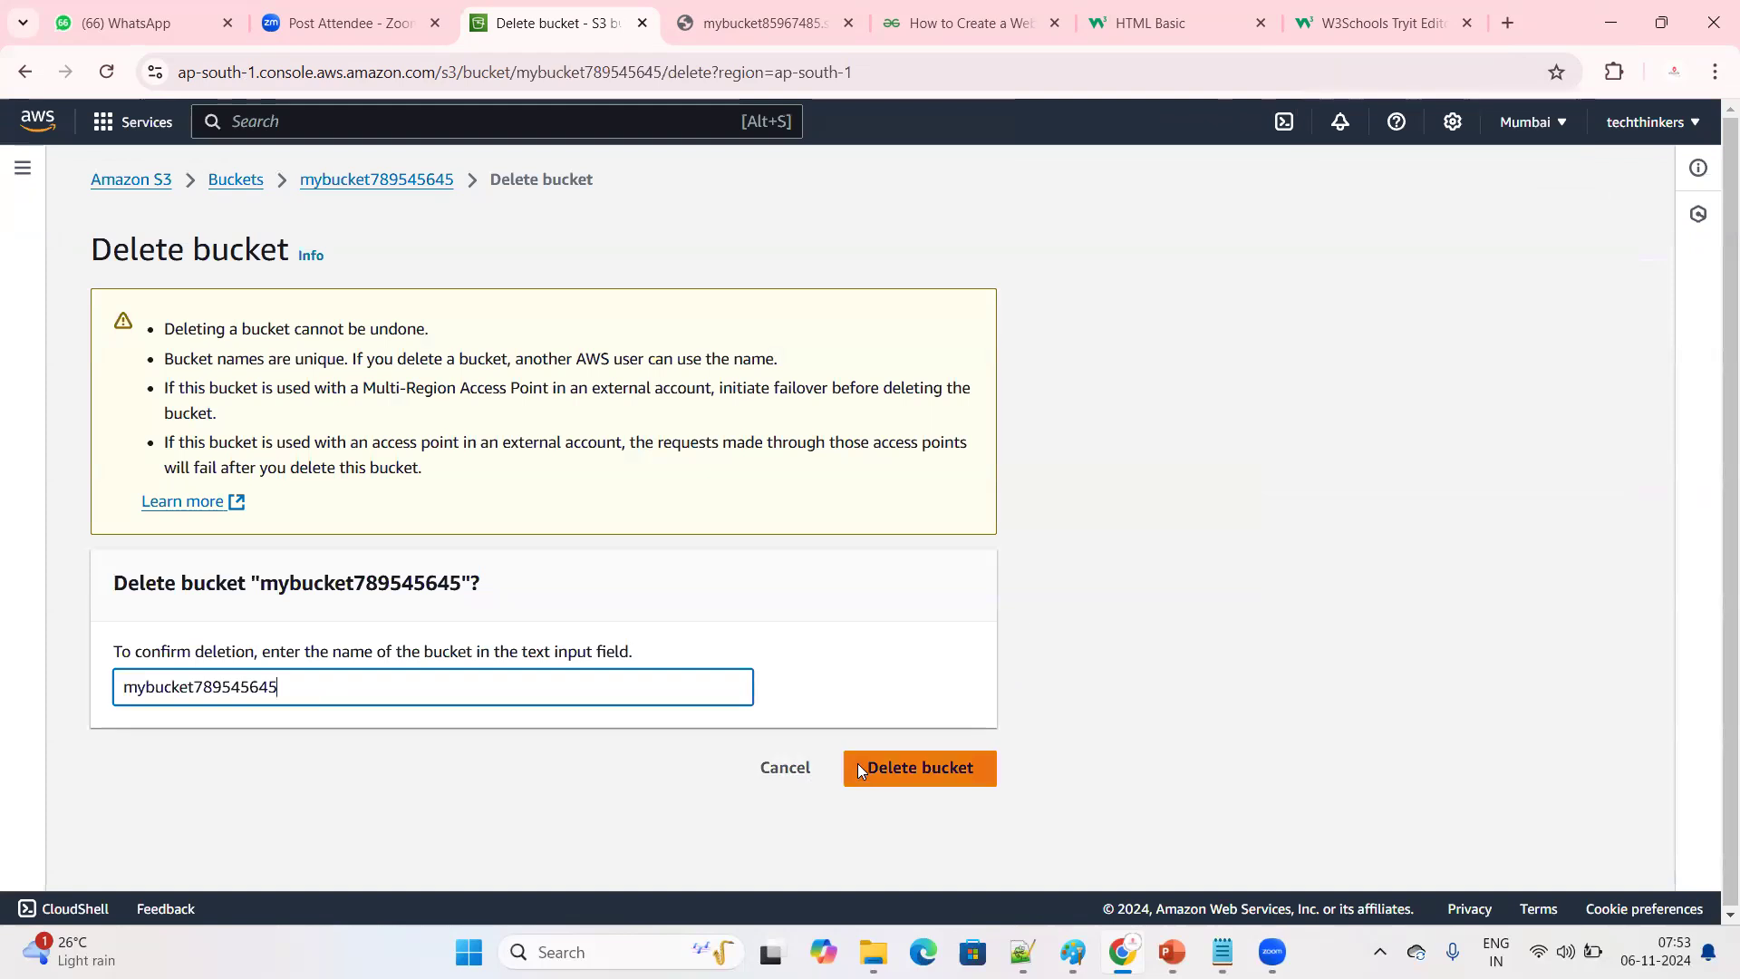
{"action": "left_click", "coordinate": [859, 766]}
Dismiss the bucket deletion notice and open the S3 buckets list again
{"action": "key", "text": "ctrl+plus"}
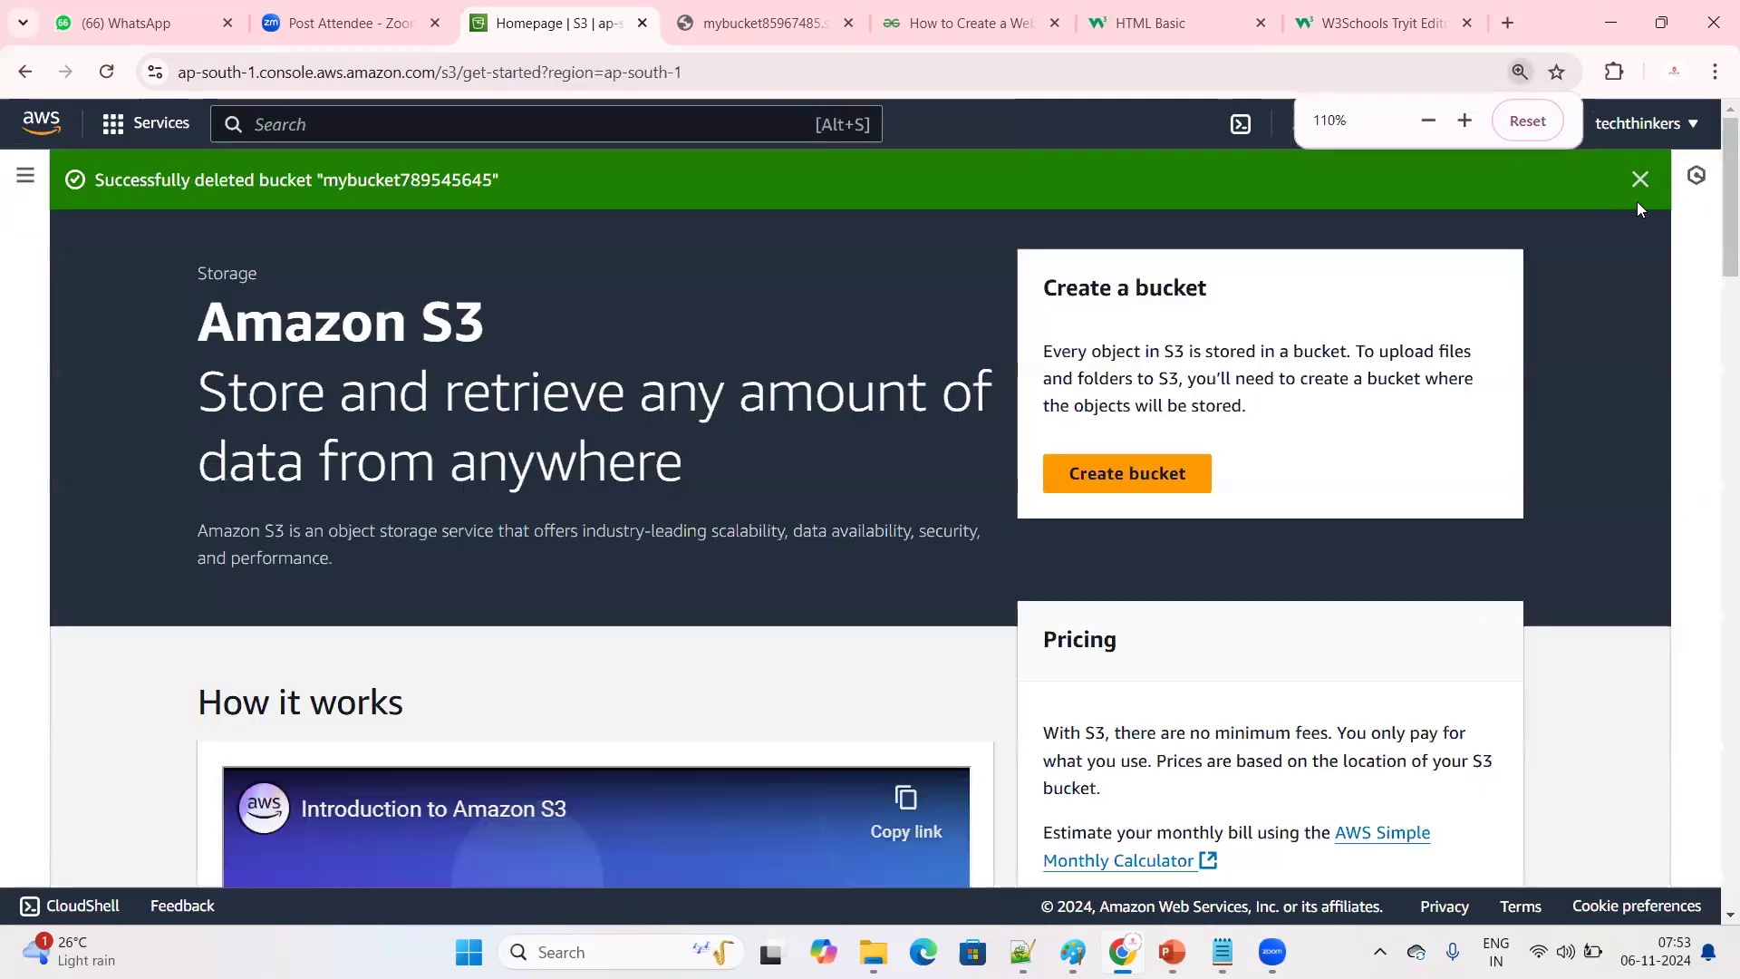
{"action": "left_click", "coordinate": [1638, 180]}
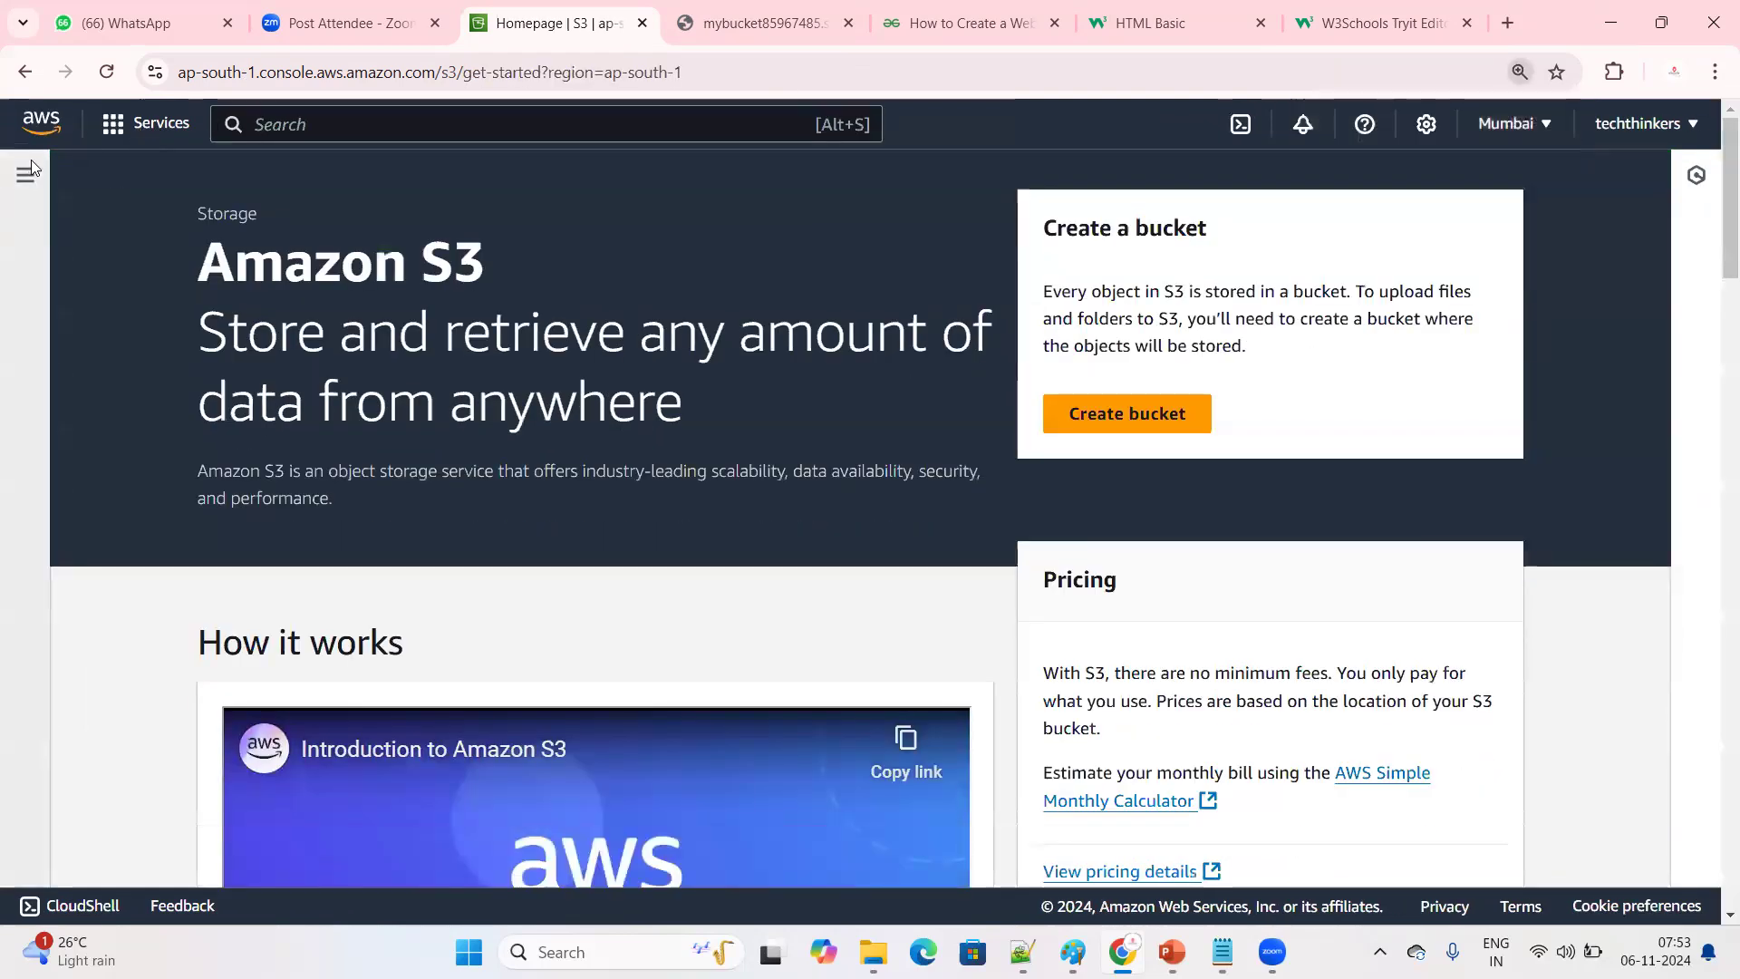
{"action": "left_click", "coordinate": [24, 175]}
{"action": "left_click", "coordinate": [91, 271]}
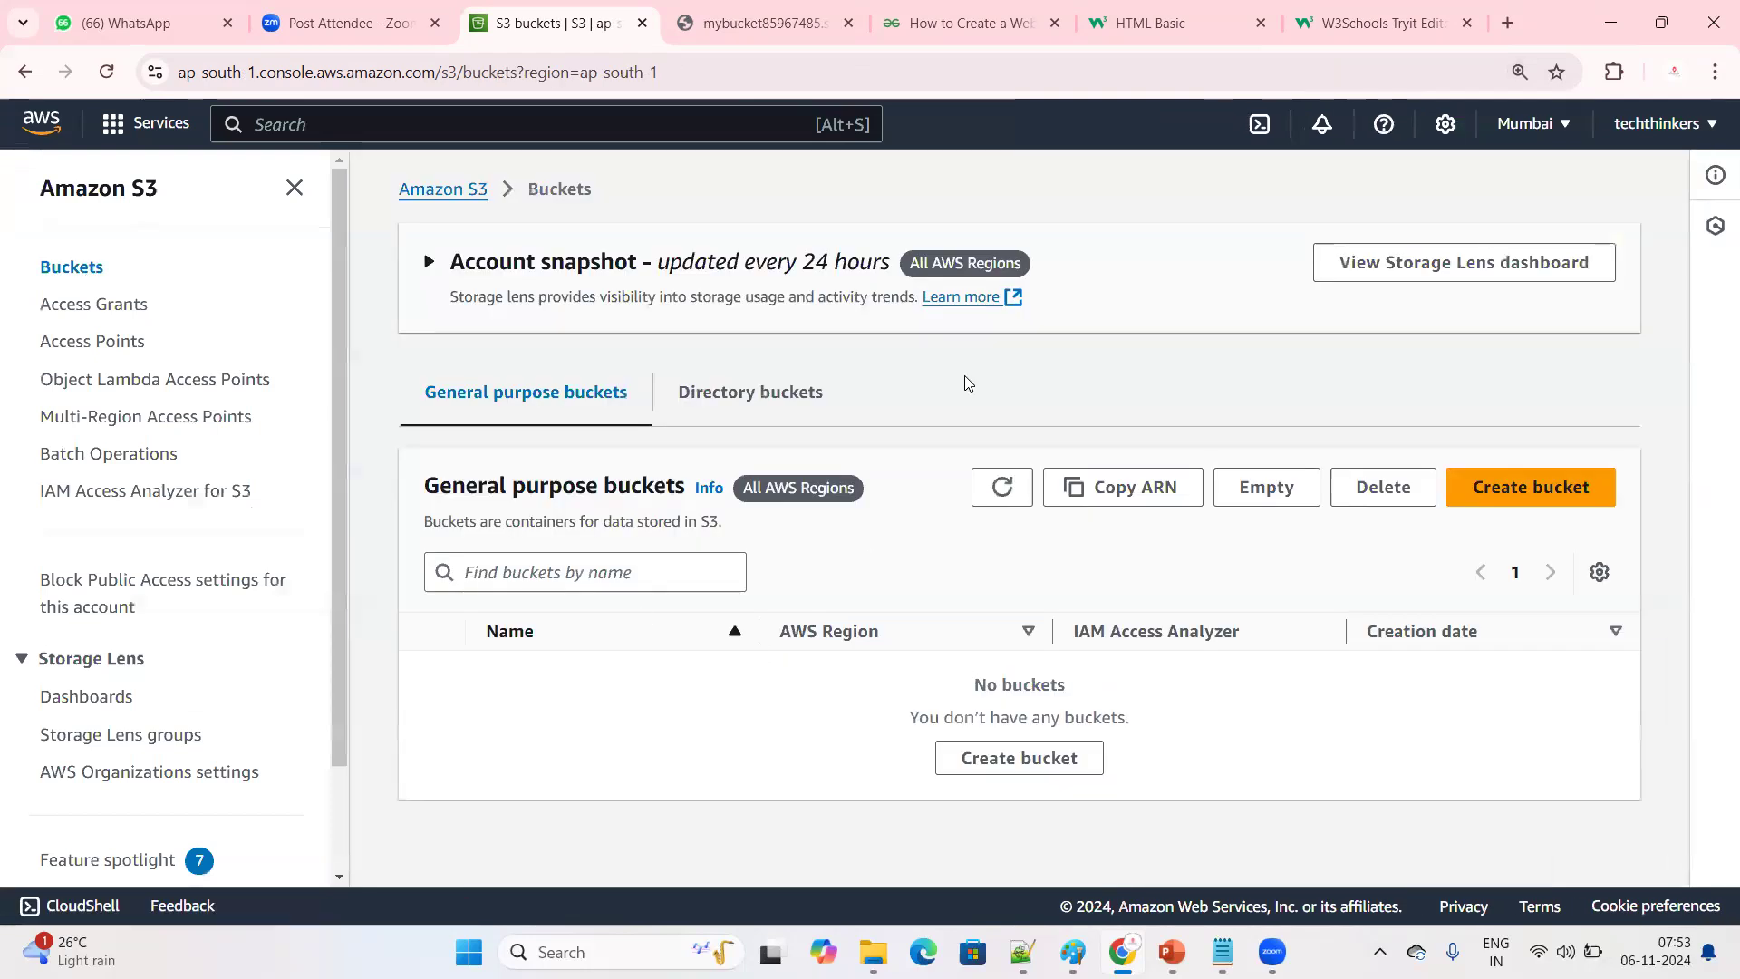
Start creating a new general purpose bucket and name it mybucket45426265
{"action": "left_click", "coordinate": [1490, 501]}
{"action": "left_click", "coordinate": [268, 562]}
{"action": "type", "text": "mybucket45426265"}
Enable ACLs under Object Ownership for the new bucket
{"action": "scroll", "coordinate": [646, 498], "scroll_direction": "down", "scroll_amount": 5}
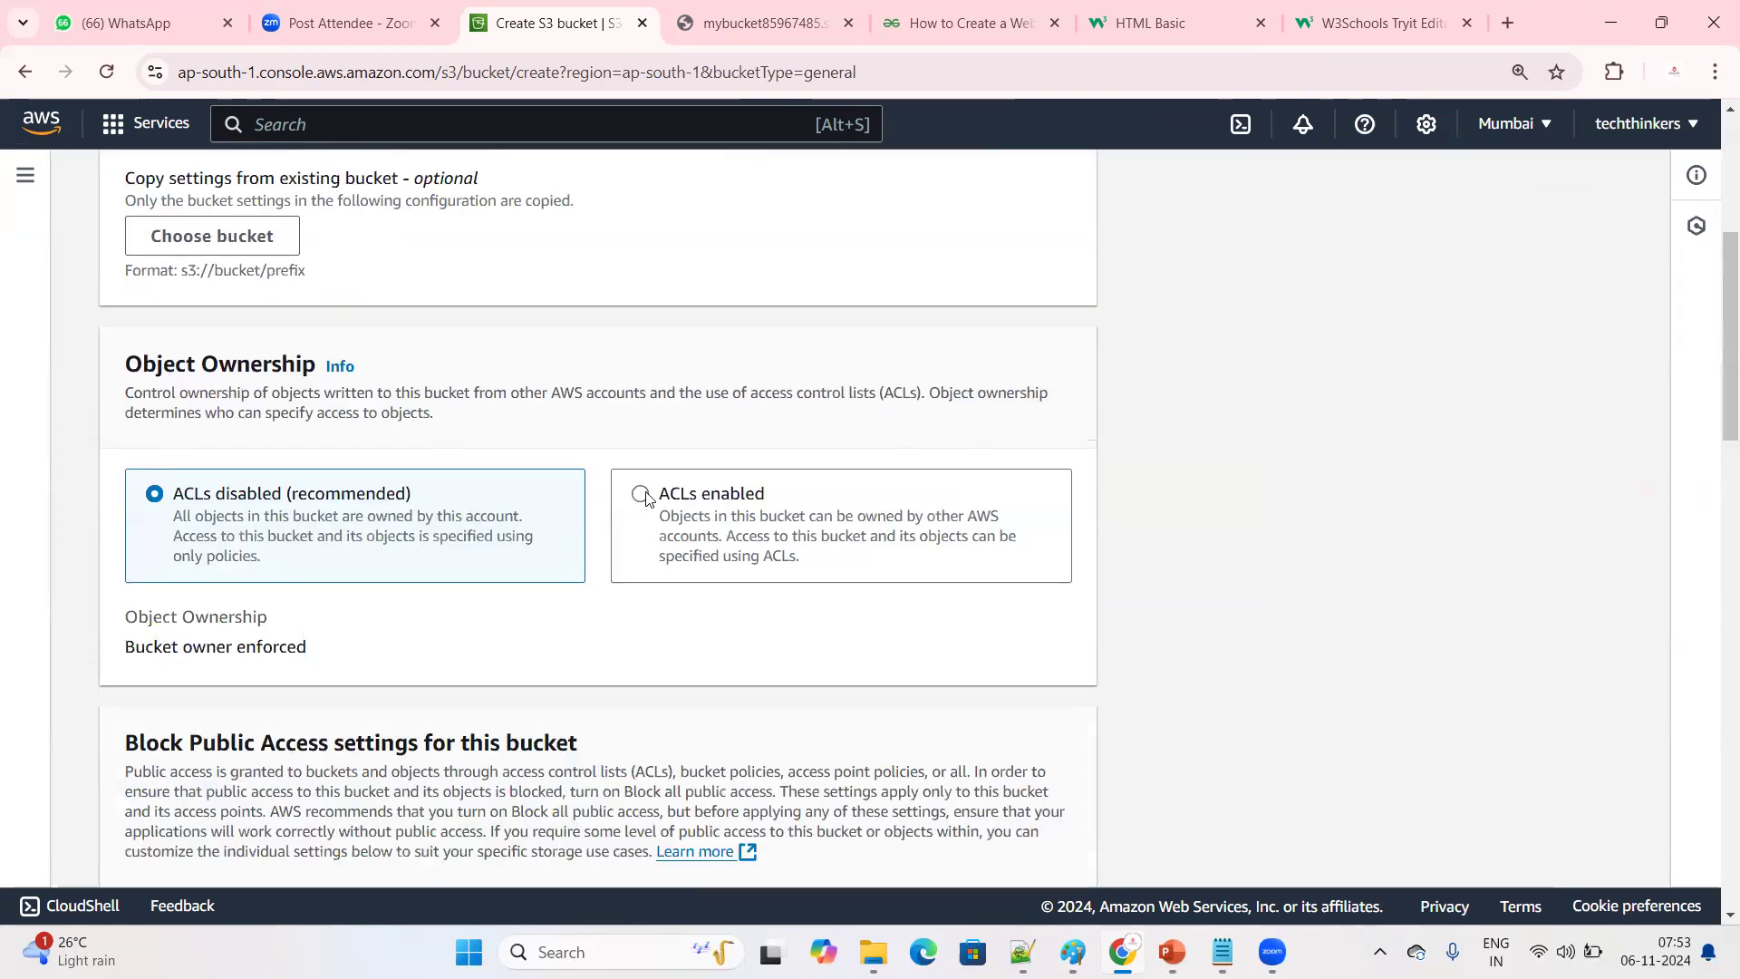
{"action": "left_click", "coordinate": [643, 495]}
{"action": "scroll", "coordinate": [253, 588], "scroll_direction": "down", "scroll_amount": 3}
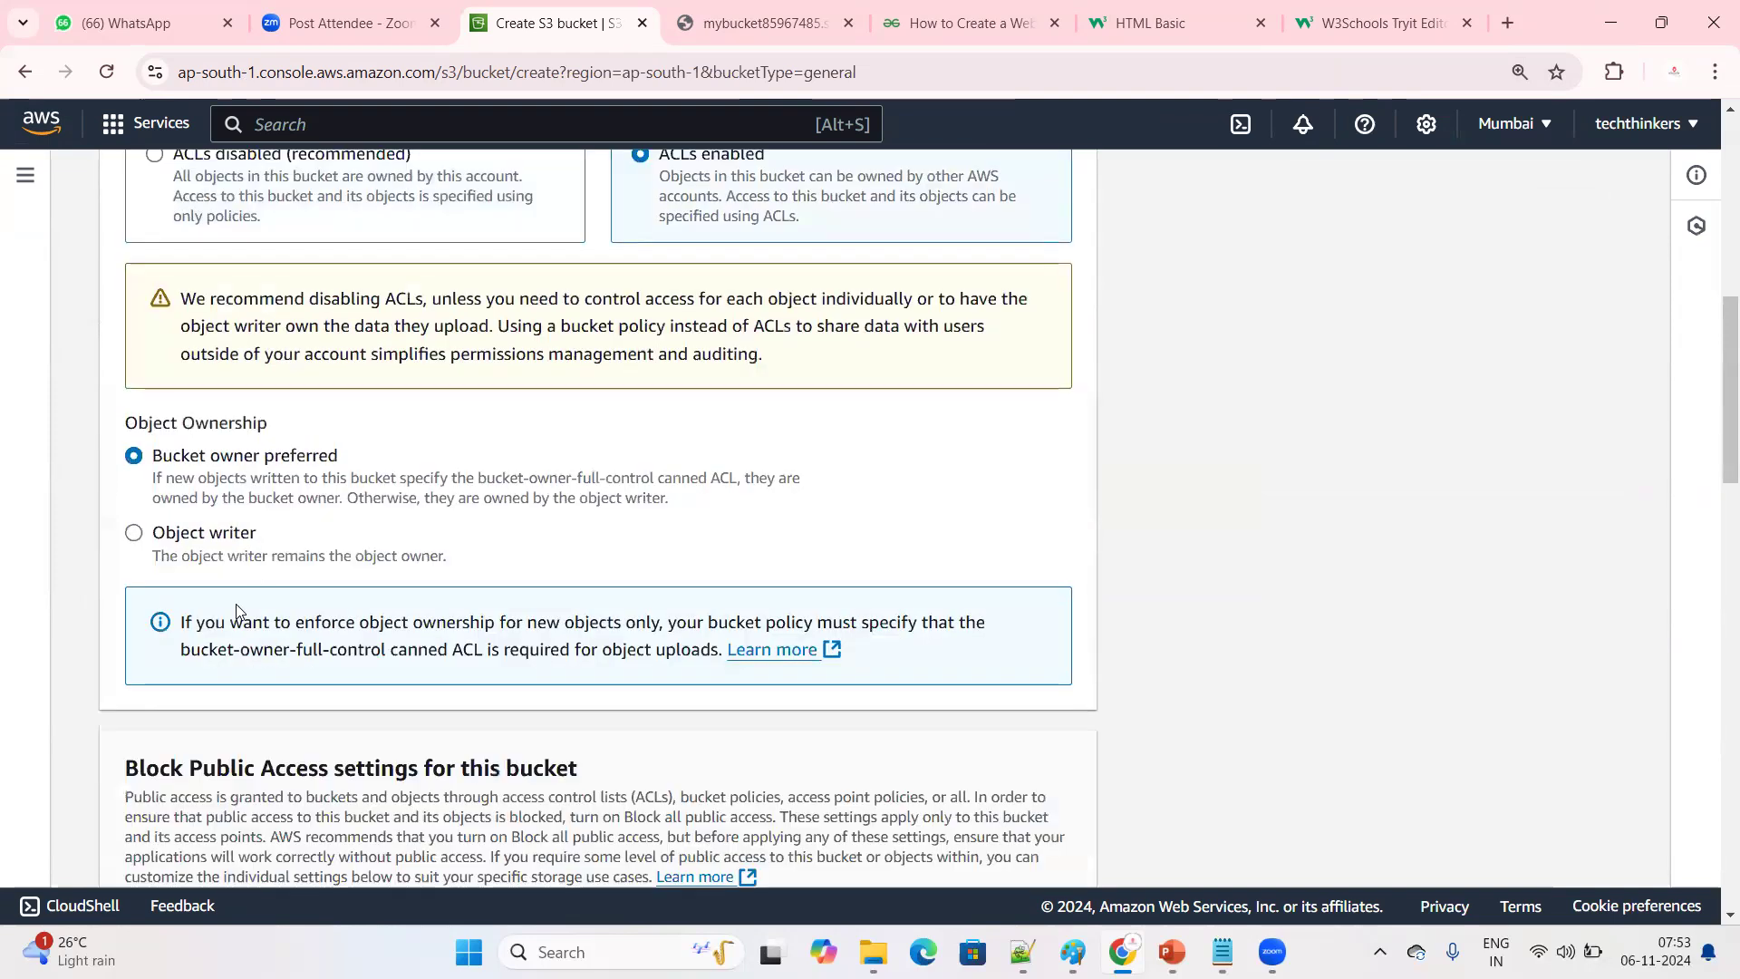
Turn off Block all public access for the new bucket and acknowledge that its objects might become public
{"action": "scroll", "coordinate": [292, 634], "scroll_direction": "down", "scroll_amount": 1}
{"action": "scroll", "coordinate": [292, 633], "scroll_direction": "down", "scroll_amount": 3}
{"action": "left_click", "coordinate": [134, 602]}
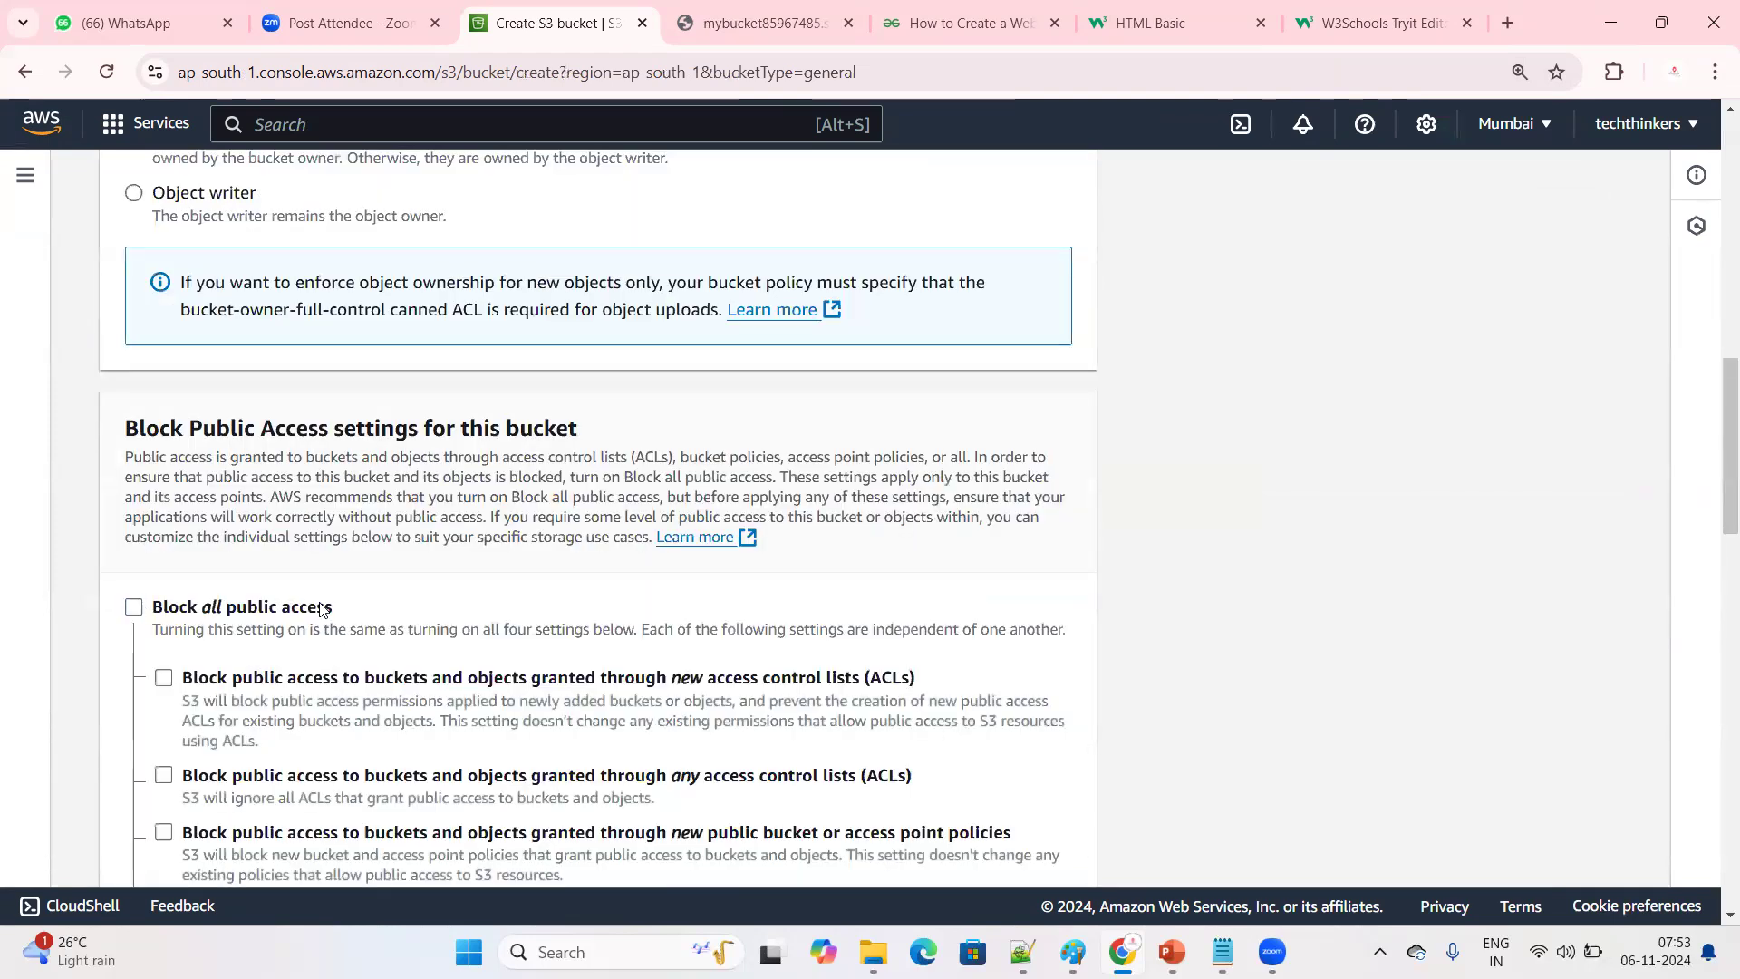
{"action": "scroll", "coordinate": [321, 607], "scroll_direction": "down", "scroll_amount": 1}
{"action": "scroll", "coordinate": [322, 609], "scroll_direction": "down", "scroll_amount": 5}
{"action": "left_click", "coordinate": [209, 474]}
Enable Bucket Versioning for the new bucket
{"action": "scroll", "coordinate": [496, 613], "scroll_direction": "down", "scroll_amount": 3}
{"action": "left_click", "coordinate": [195, 598]}
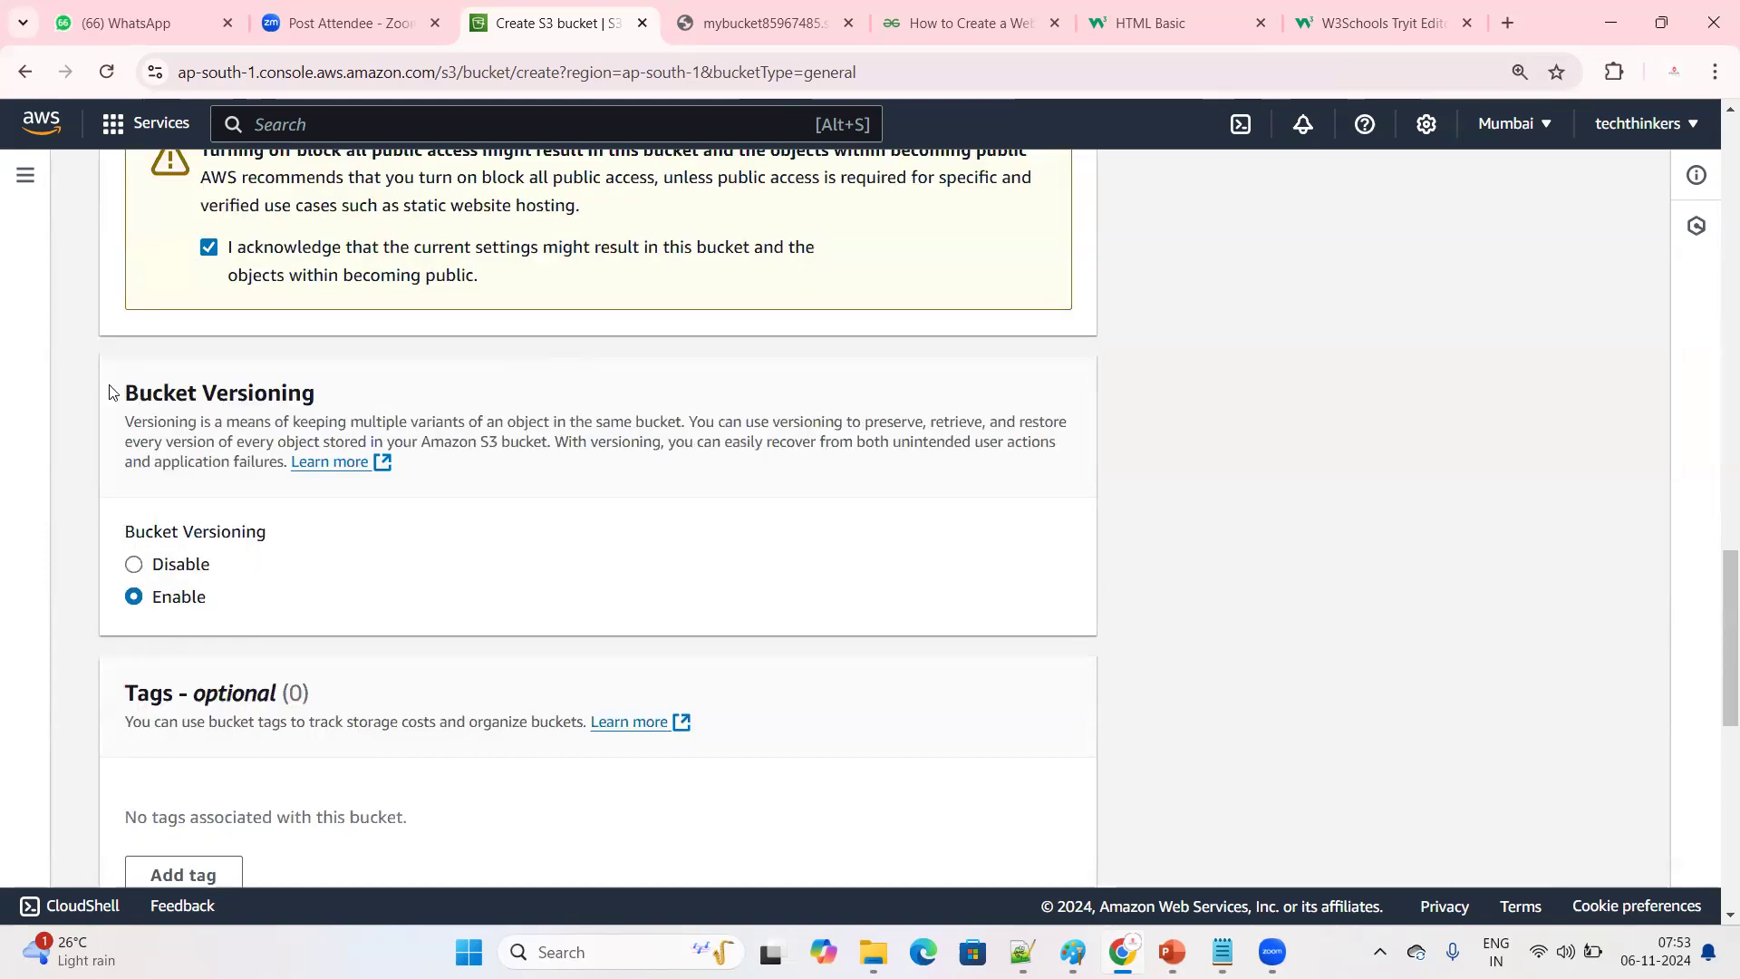
{"action": "left_click_drag", "start_coordinate": [115, 392], "coordinate": [351, 390]}
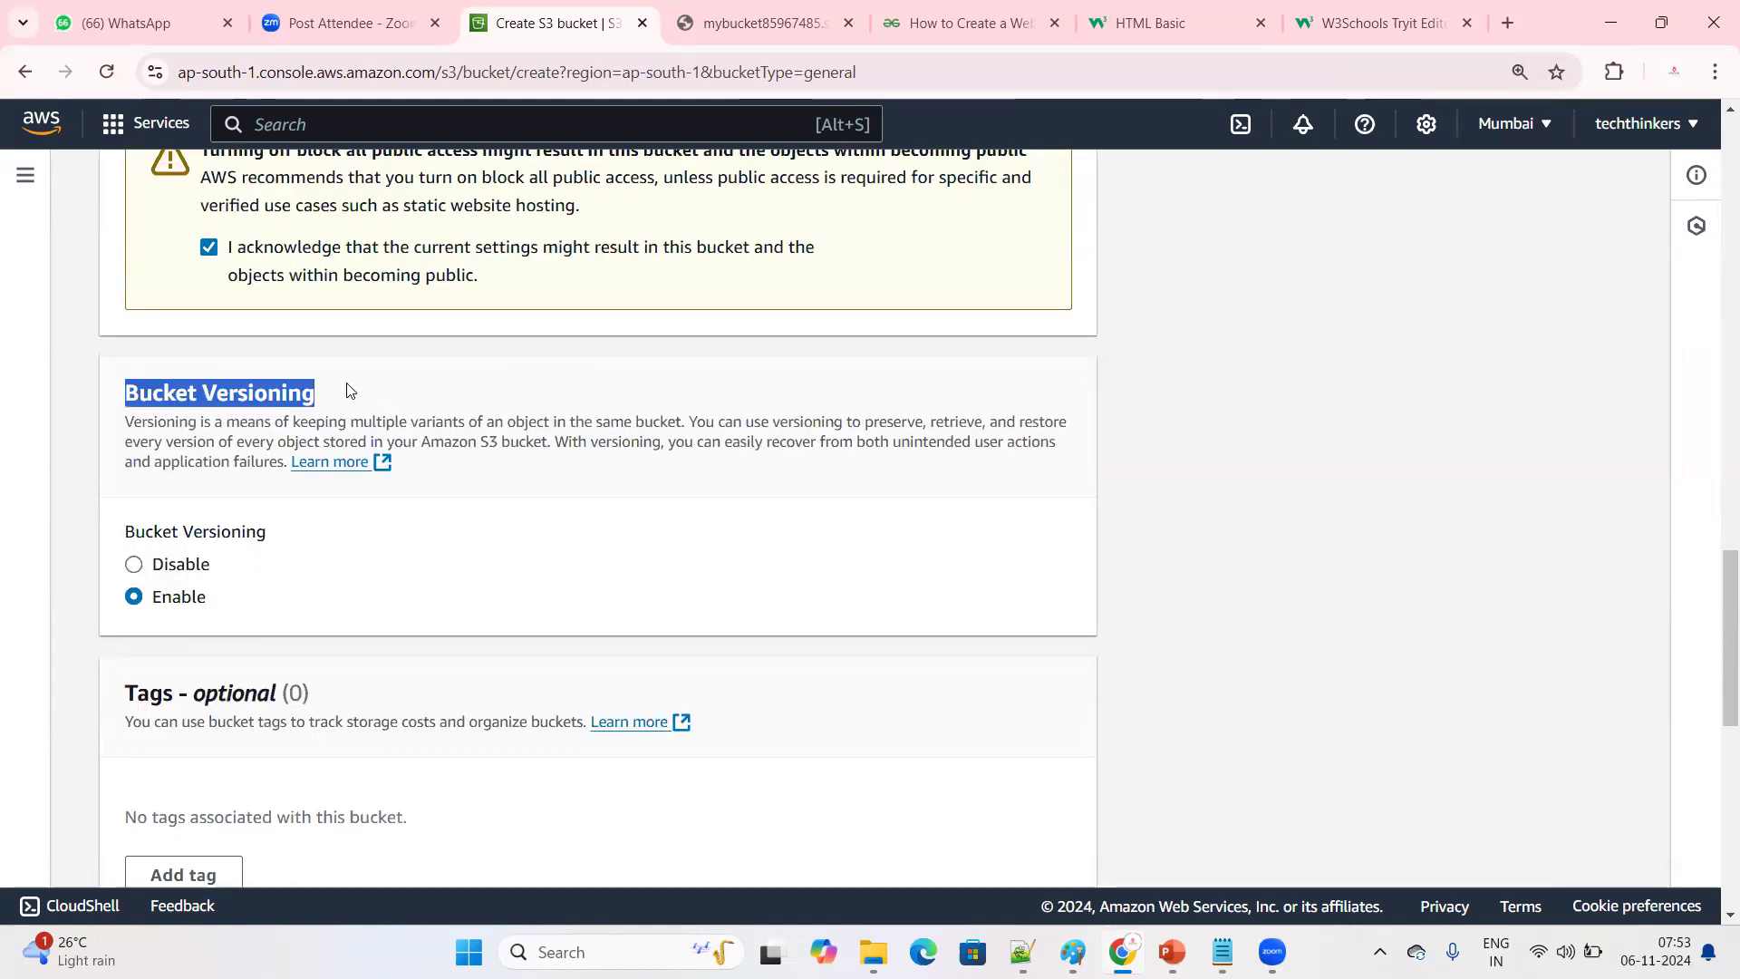
{"action": "left_click", "coordinate": [339, 570]}
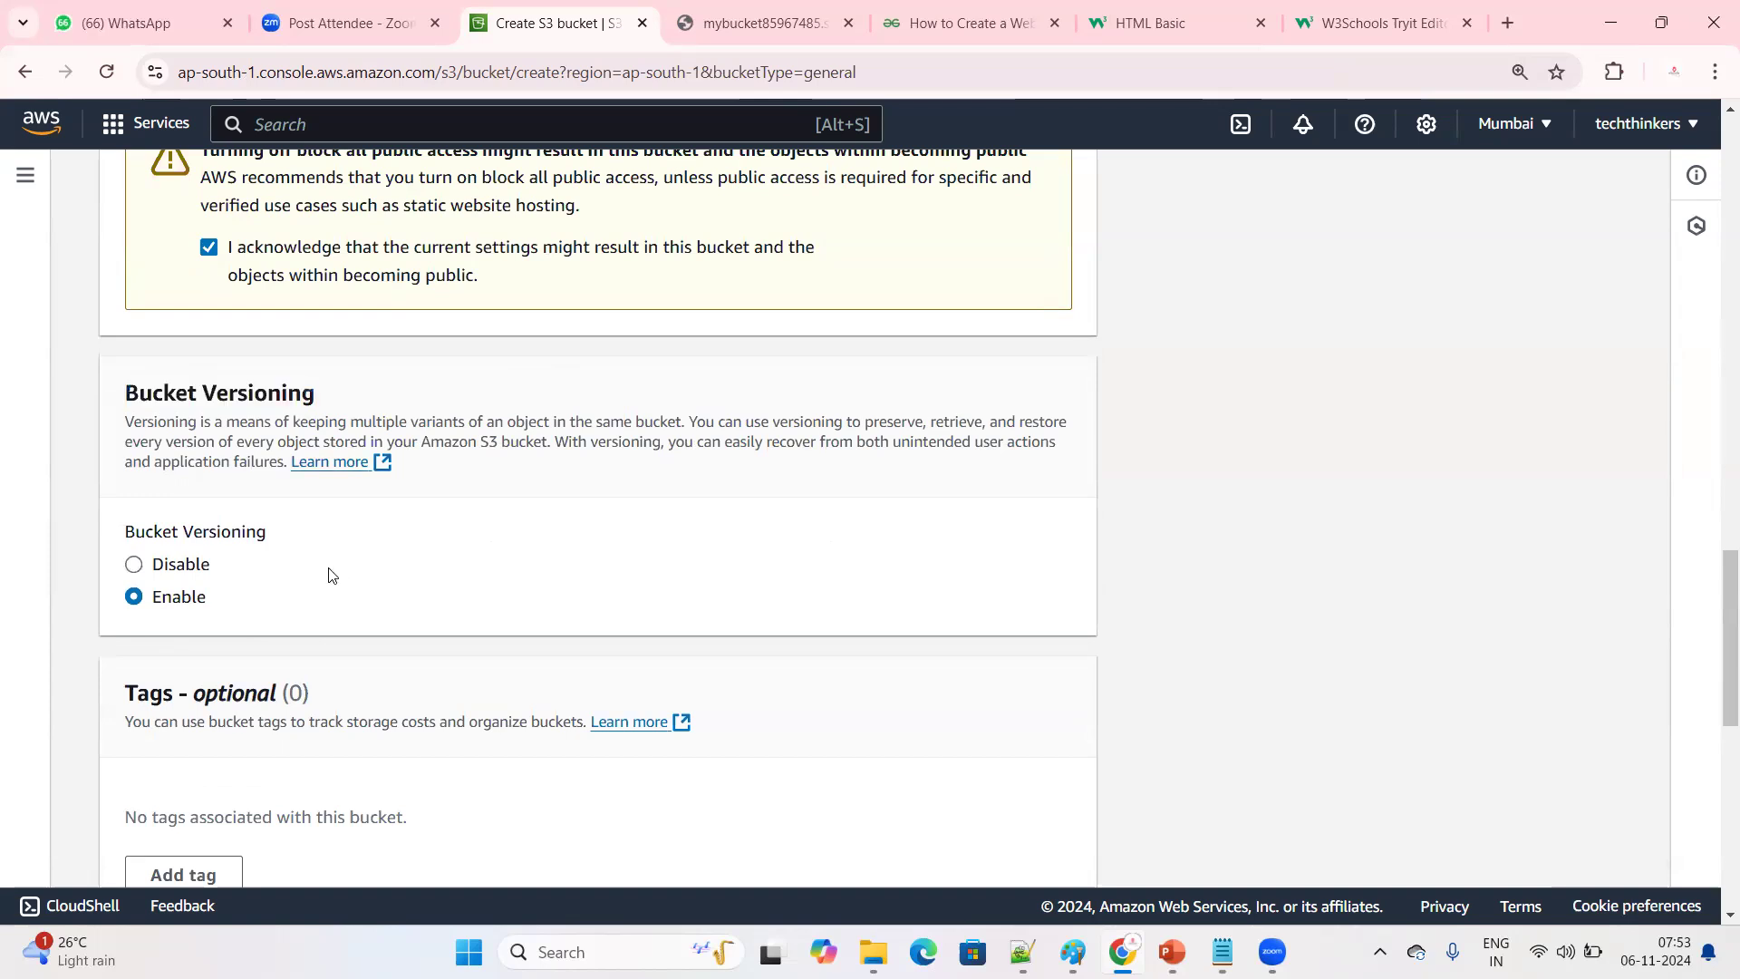
{"action": "left_click_drag", "start_coordinate": [237, 391], "coordinate": [341, 379]}
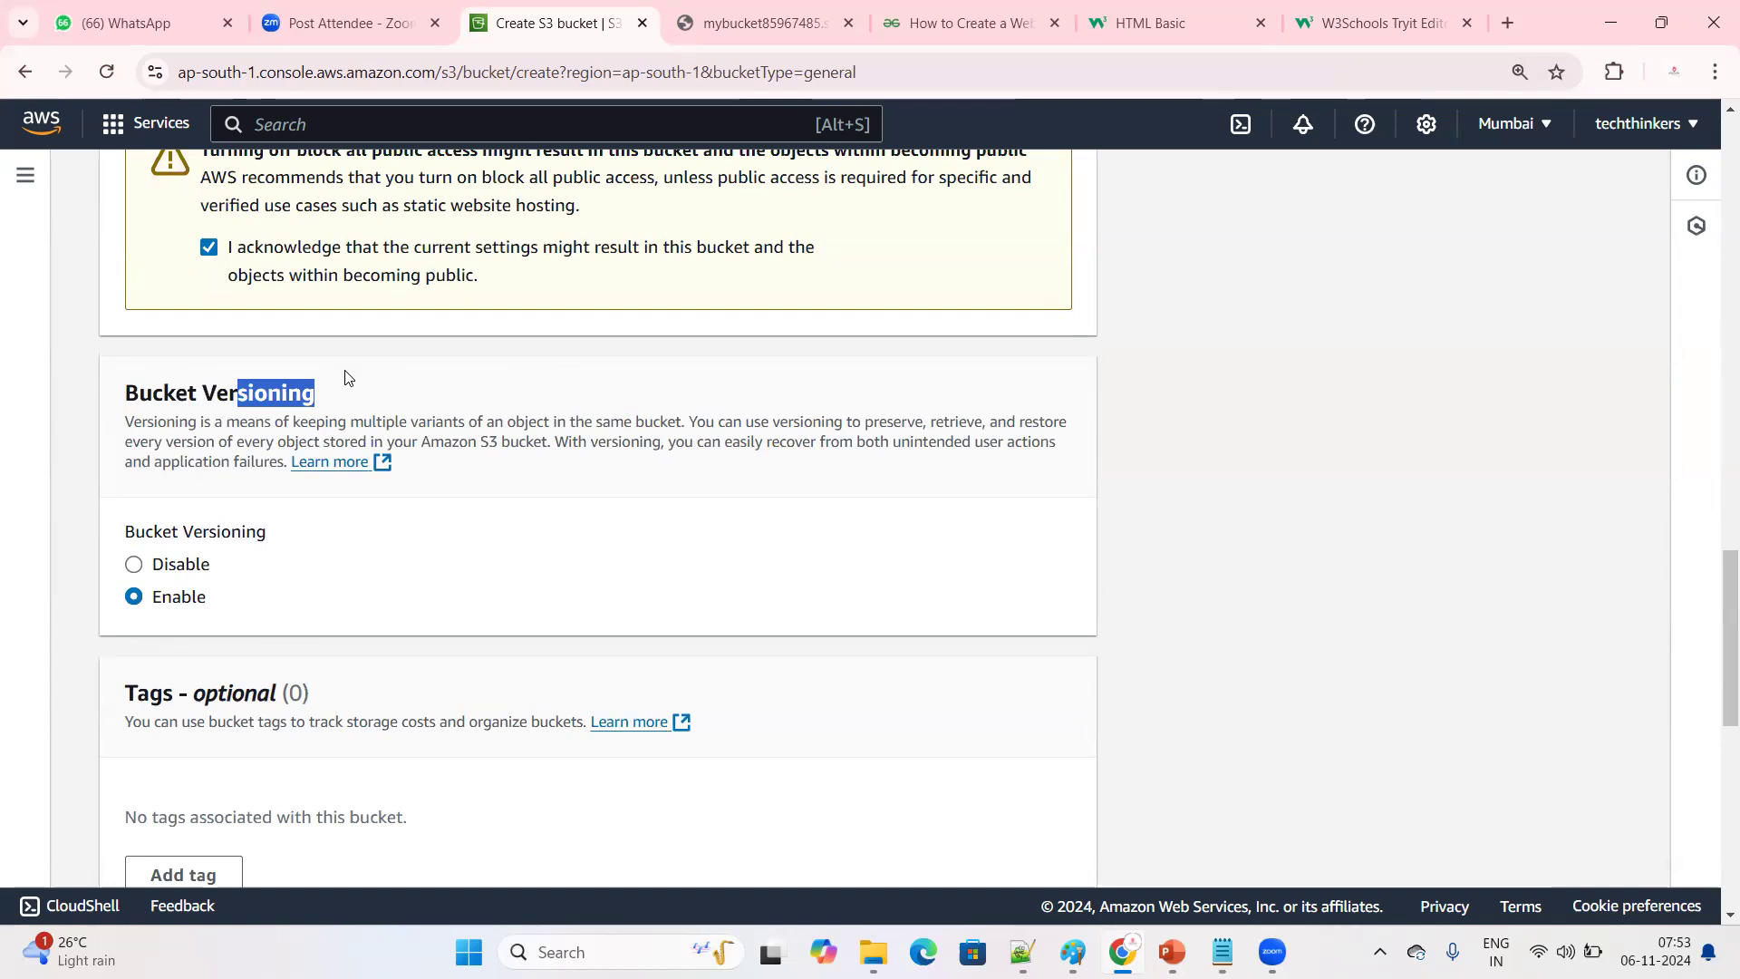
{"action": "left_click", "coordinate": [399, 618]}
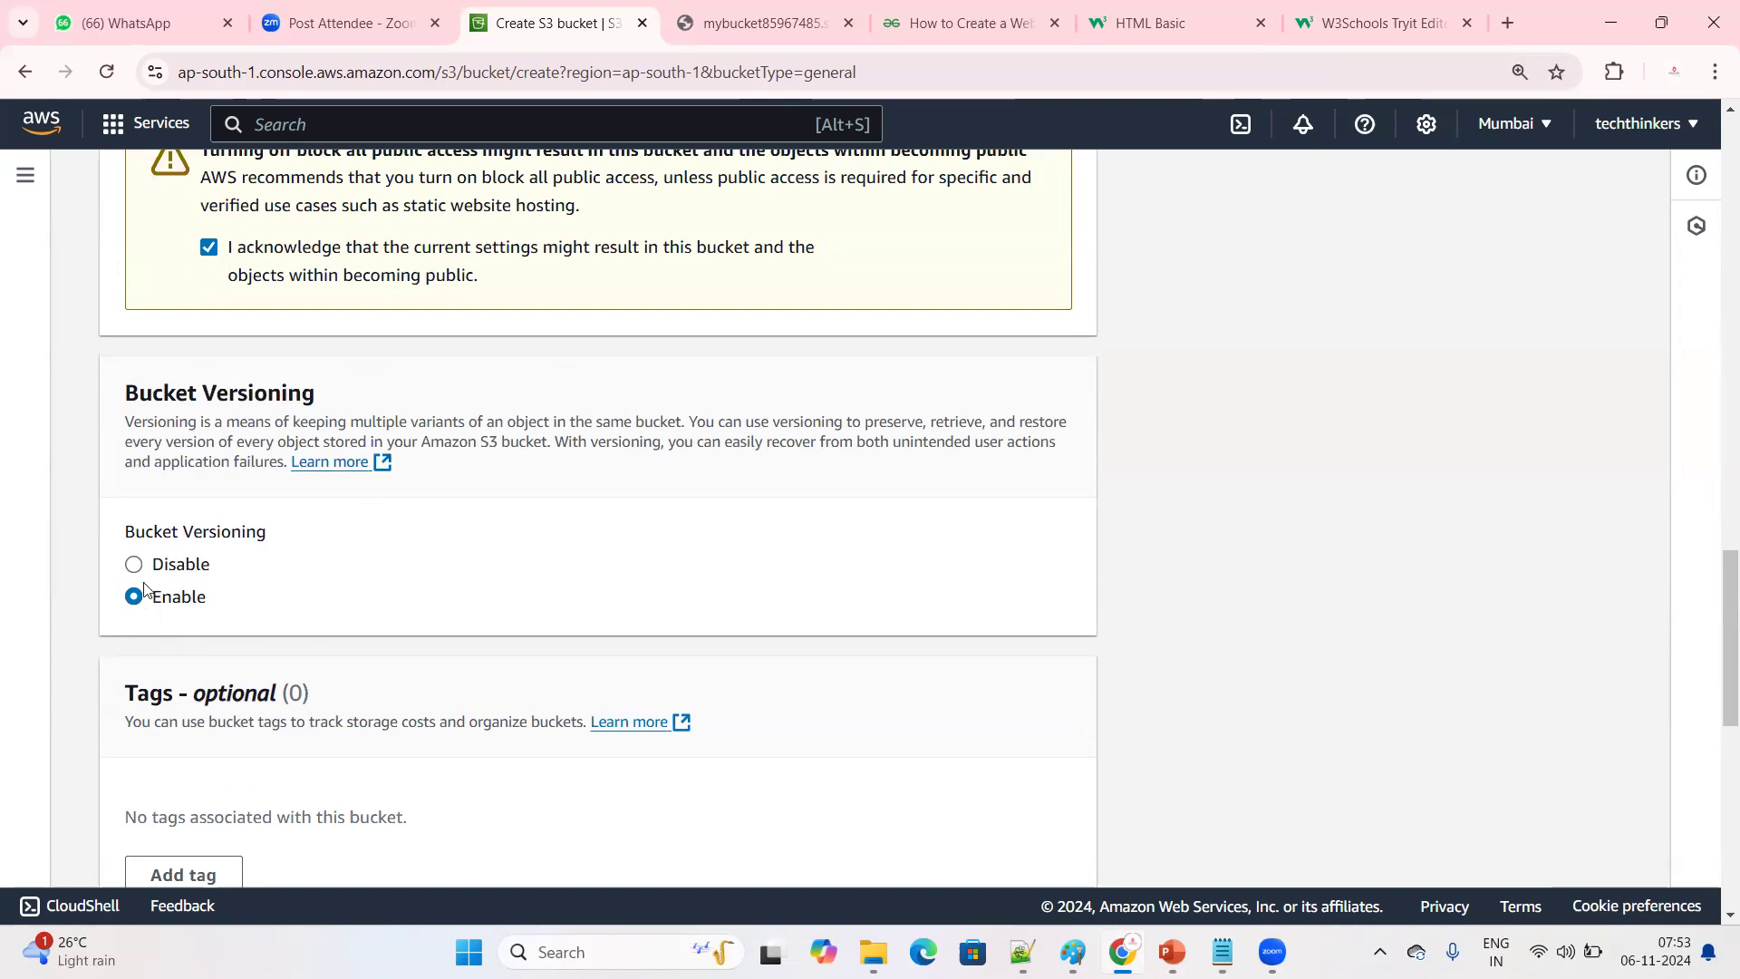
{"action": "left_click_drag", "start_coordinate": [423, 339], "coordinate": [415, 374]}
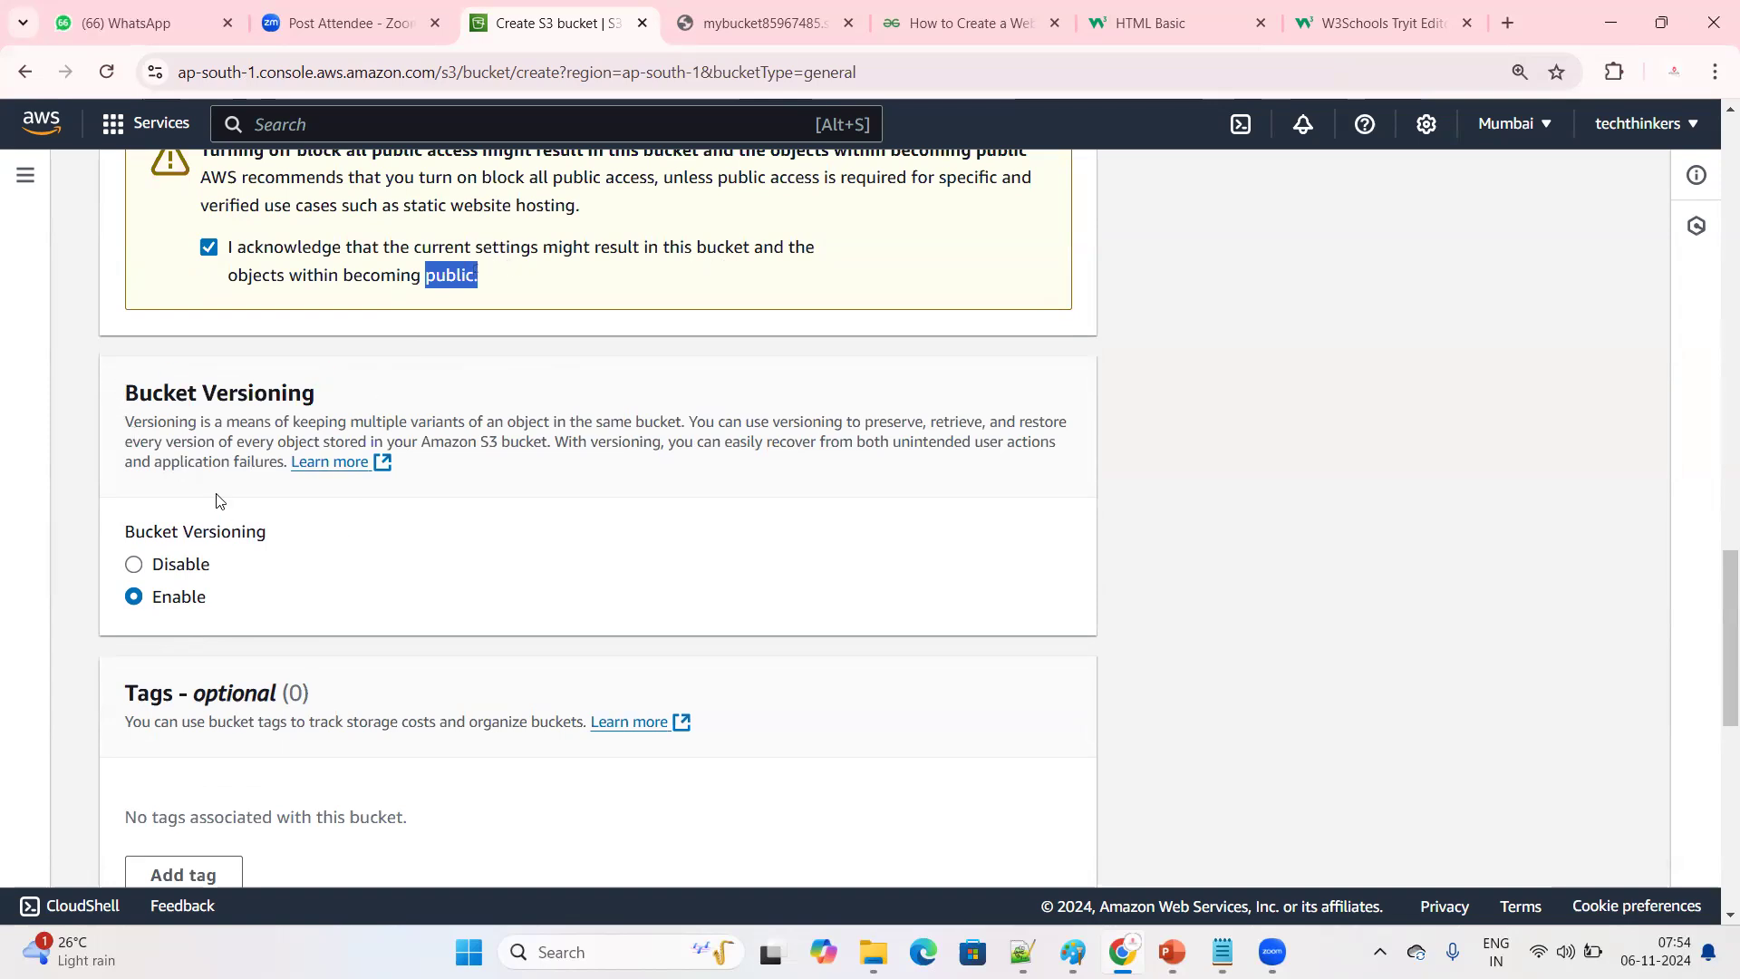
Create the bucket with the default encryption settings and dismiss the creation notice
{"action": "scroll", "coordinate": [245, 590], "scroll_direction": "down", "scroll_amount": 5}
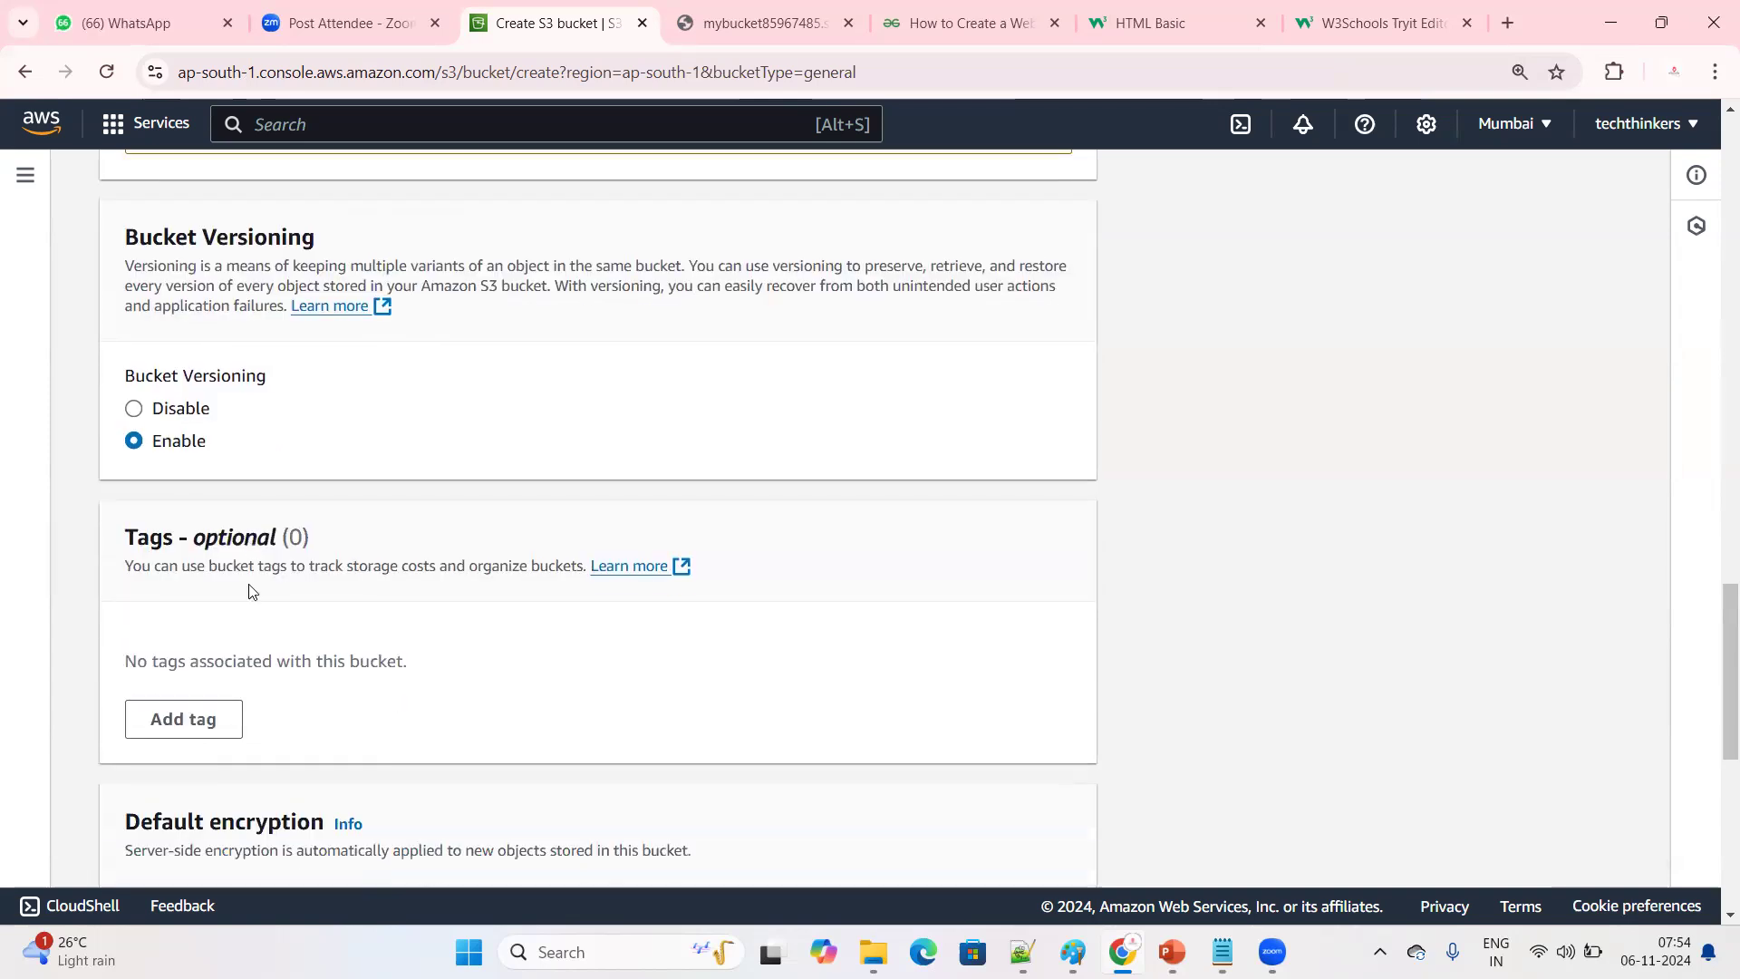
{"action": "scroll", "coordinate": [413, 598], "scroll_direction": "down", "scroll_amount": 4}
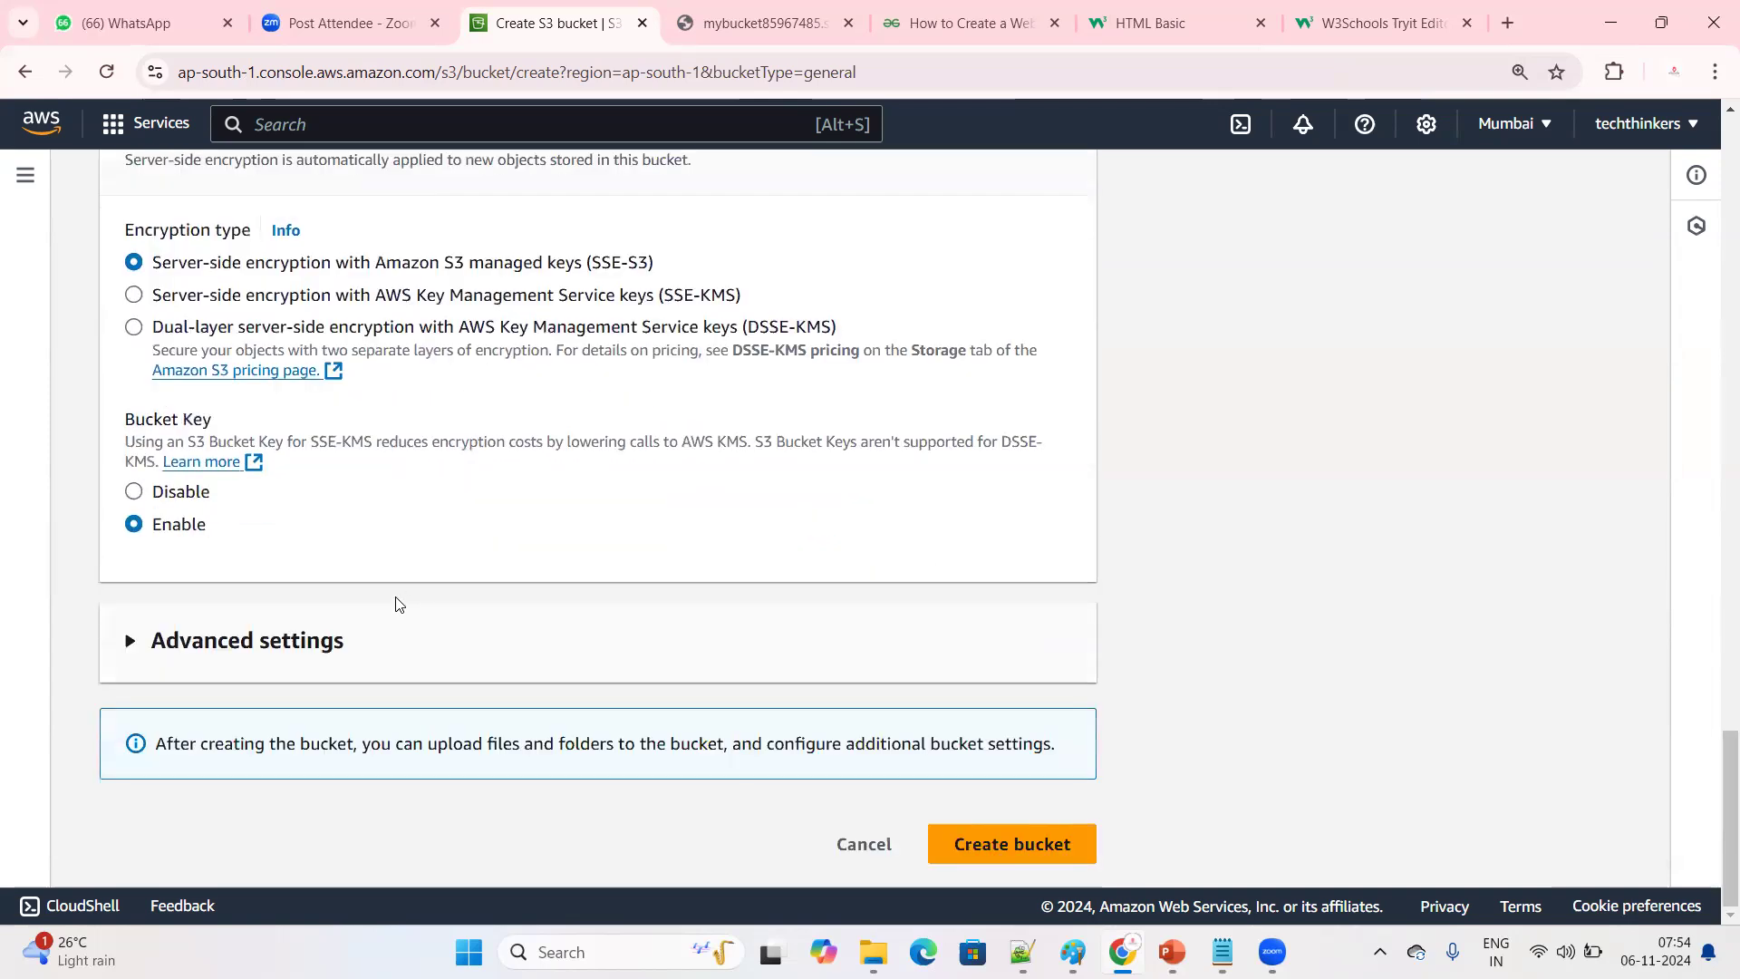
{"action": "left_click", "coordinate": [979, 845]}
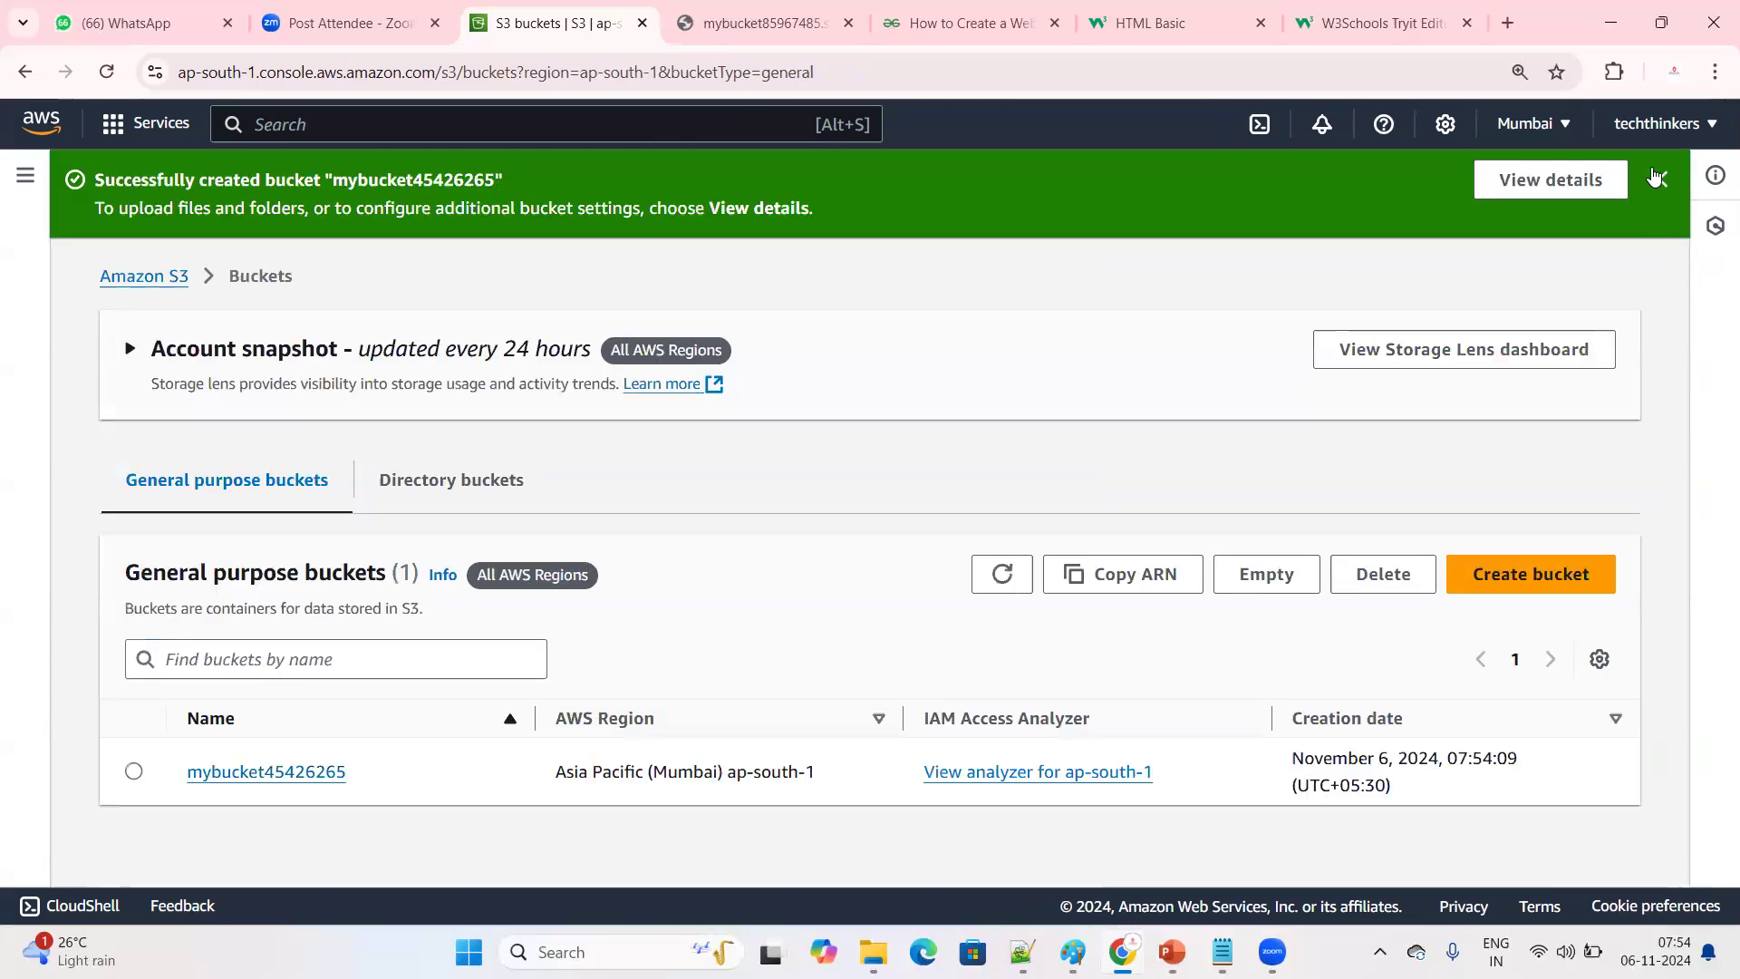
{"action": "left_click", "coordinate": [1659, 179]}
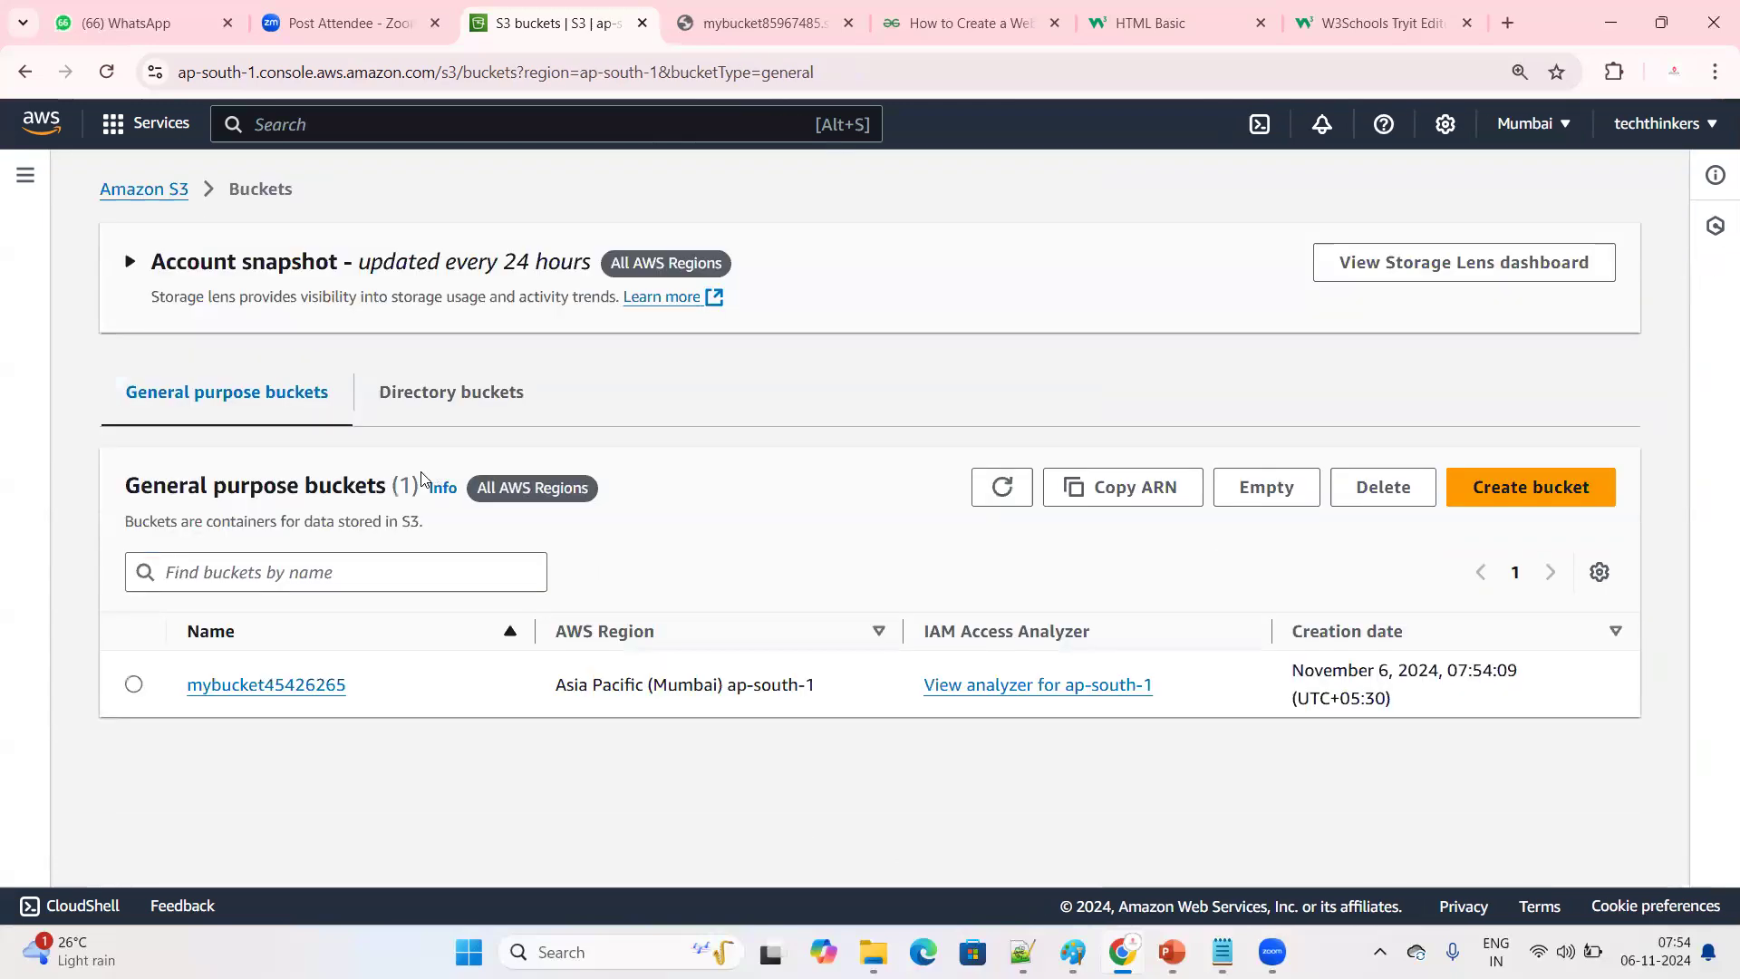
Open the properties of bucket mybucket45426265 and check its Bucket Versioning setting
{"action": "left_click", "coordinate": [266, 686]}
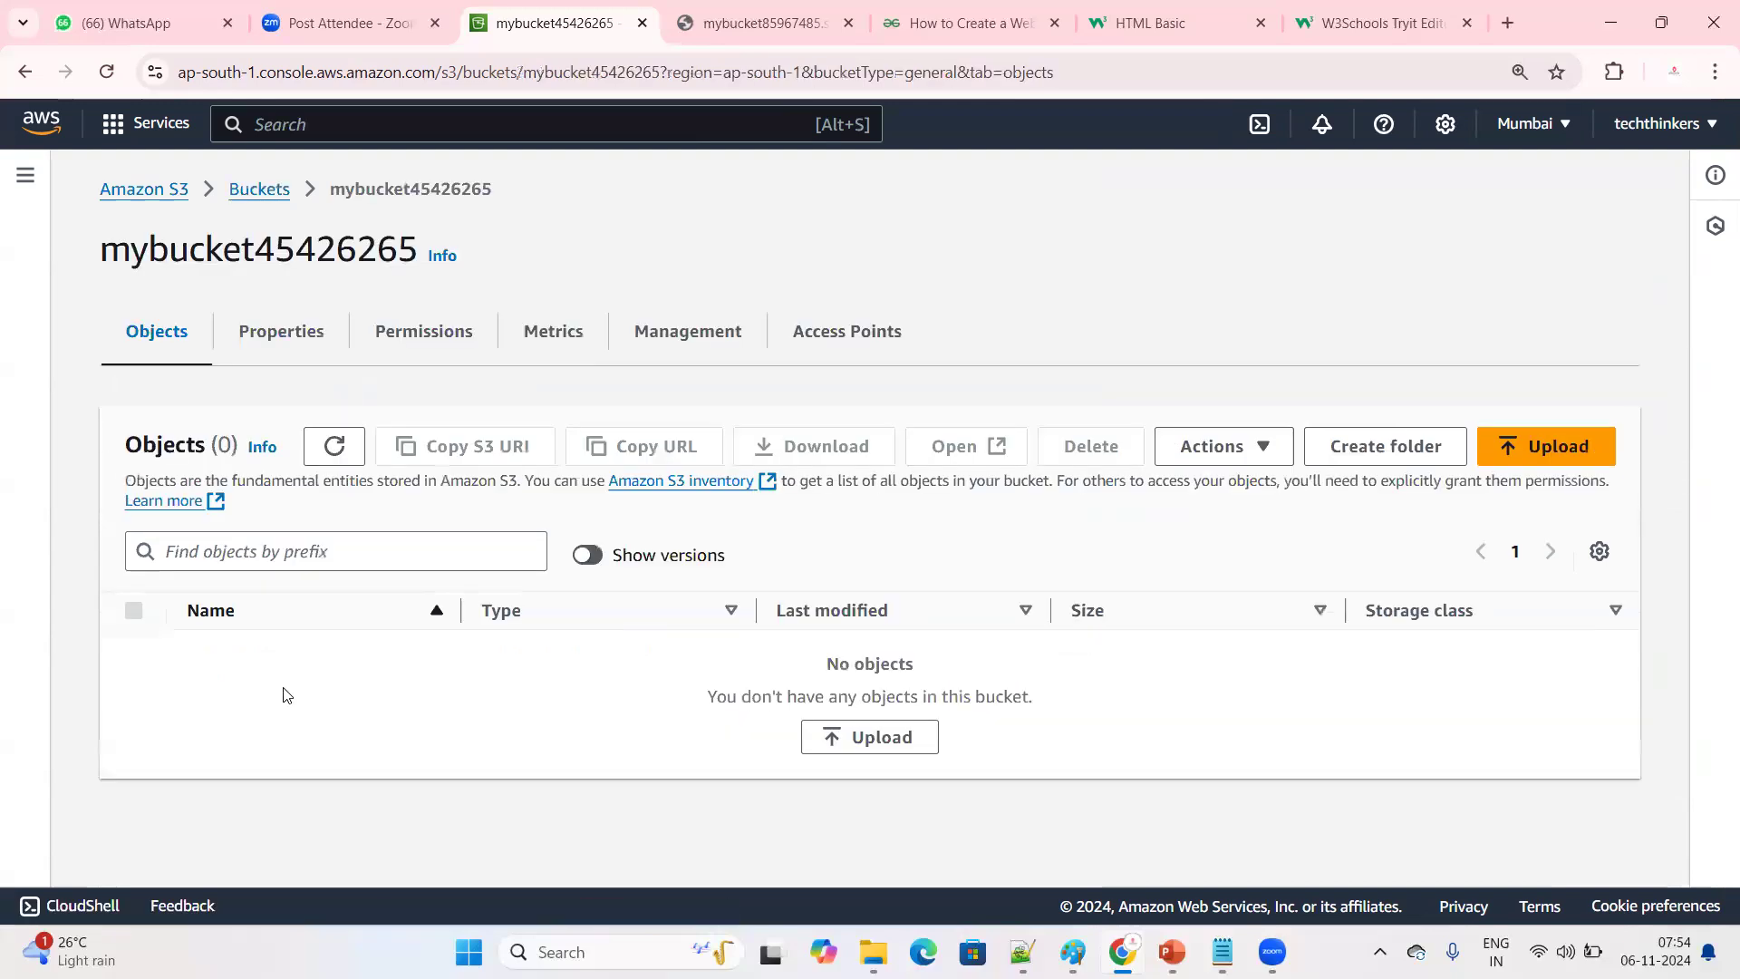
{"action": "left_click", "coordinate": [272, 333]}
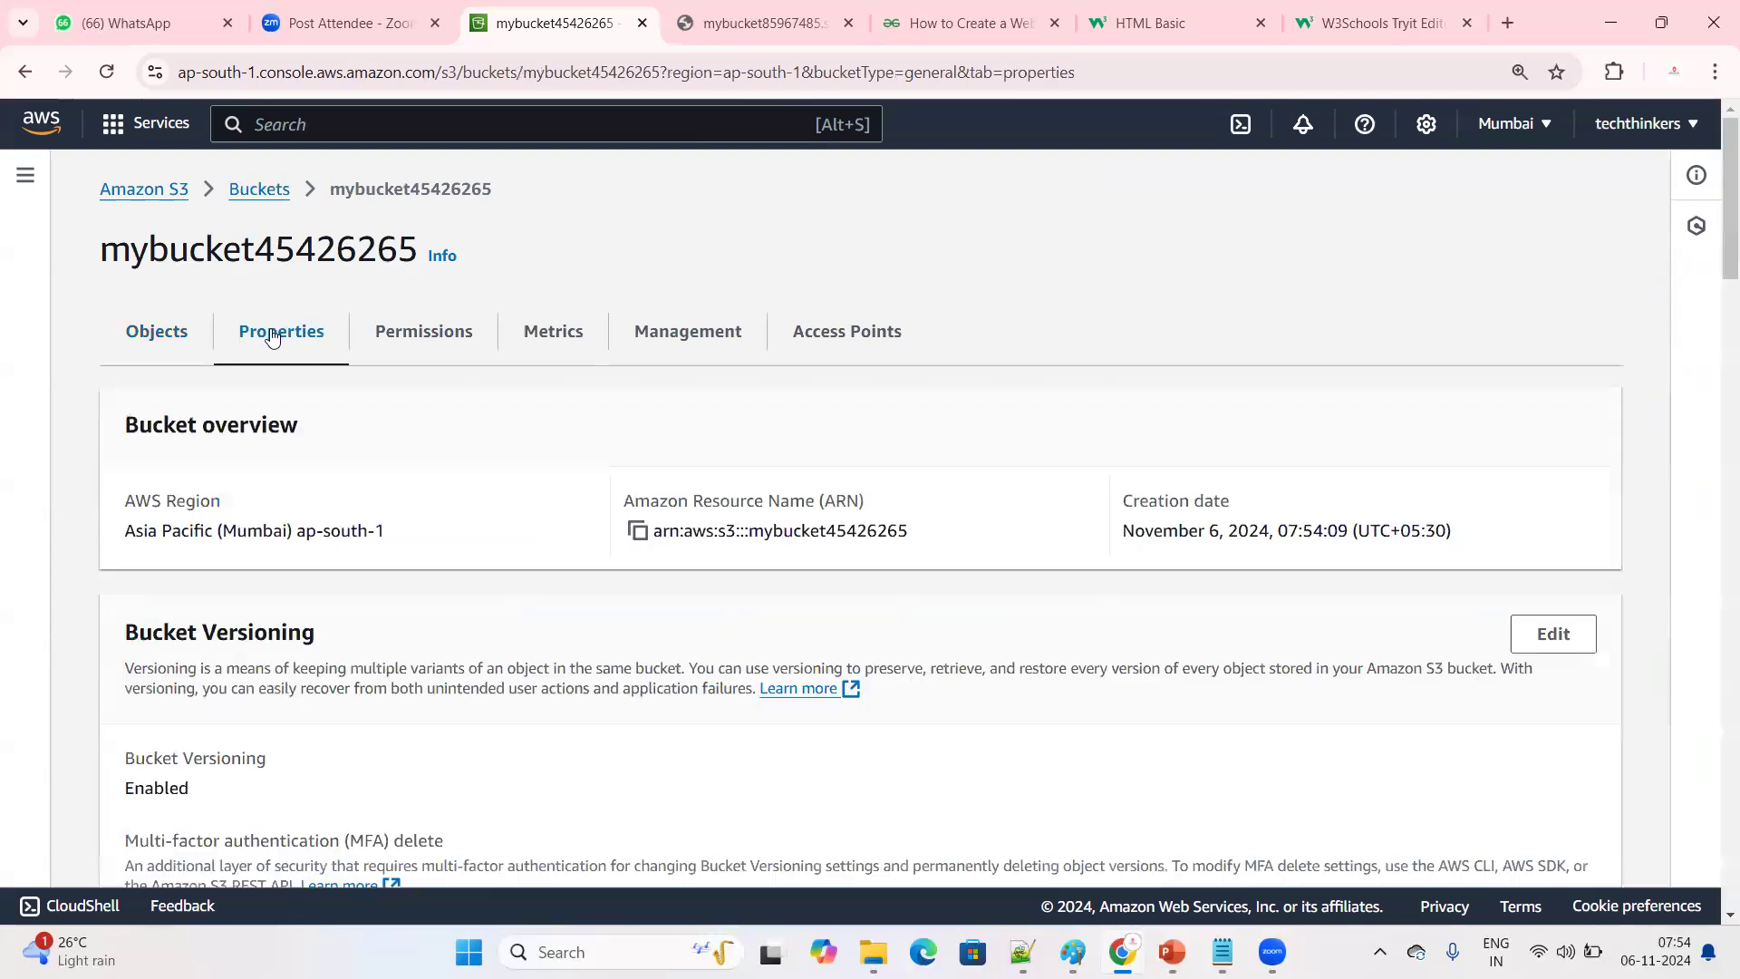
{"action": "scroll", "coordinate": [268, 494], "scroll_direction": "down", "scroll_amount": 7}
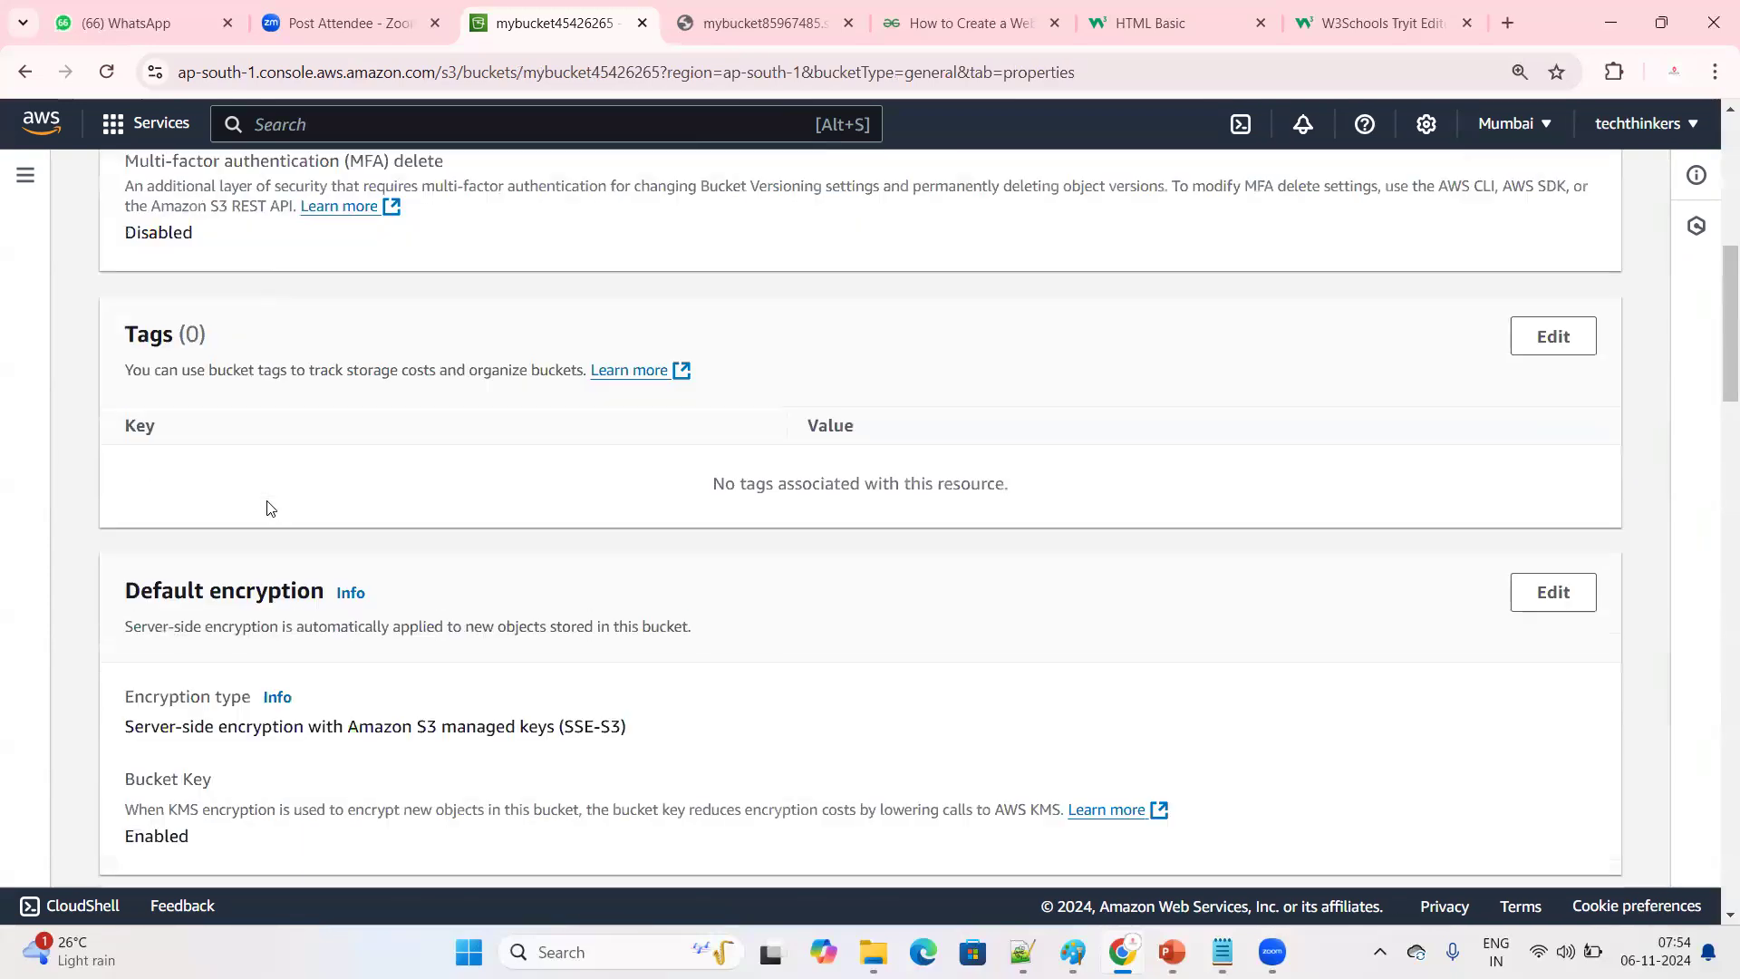
{"action": "scroll", "coordinate": [172, 590], "scroll_direction": "up", "scroll_amount": 4}
{"action": "left_click_drag", "start_coordinate": [124, 418], "coordinate": [301, 487]}
{"action": "left_click", "coordinate": [302, 487]}
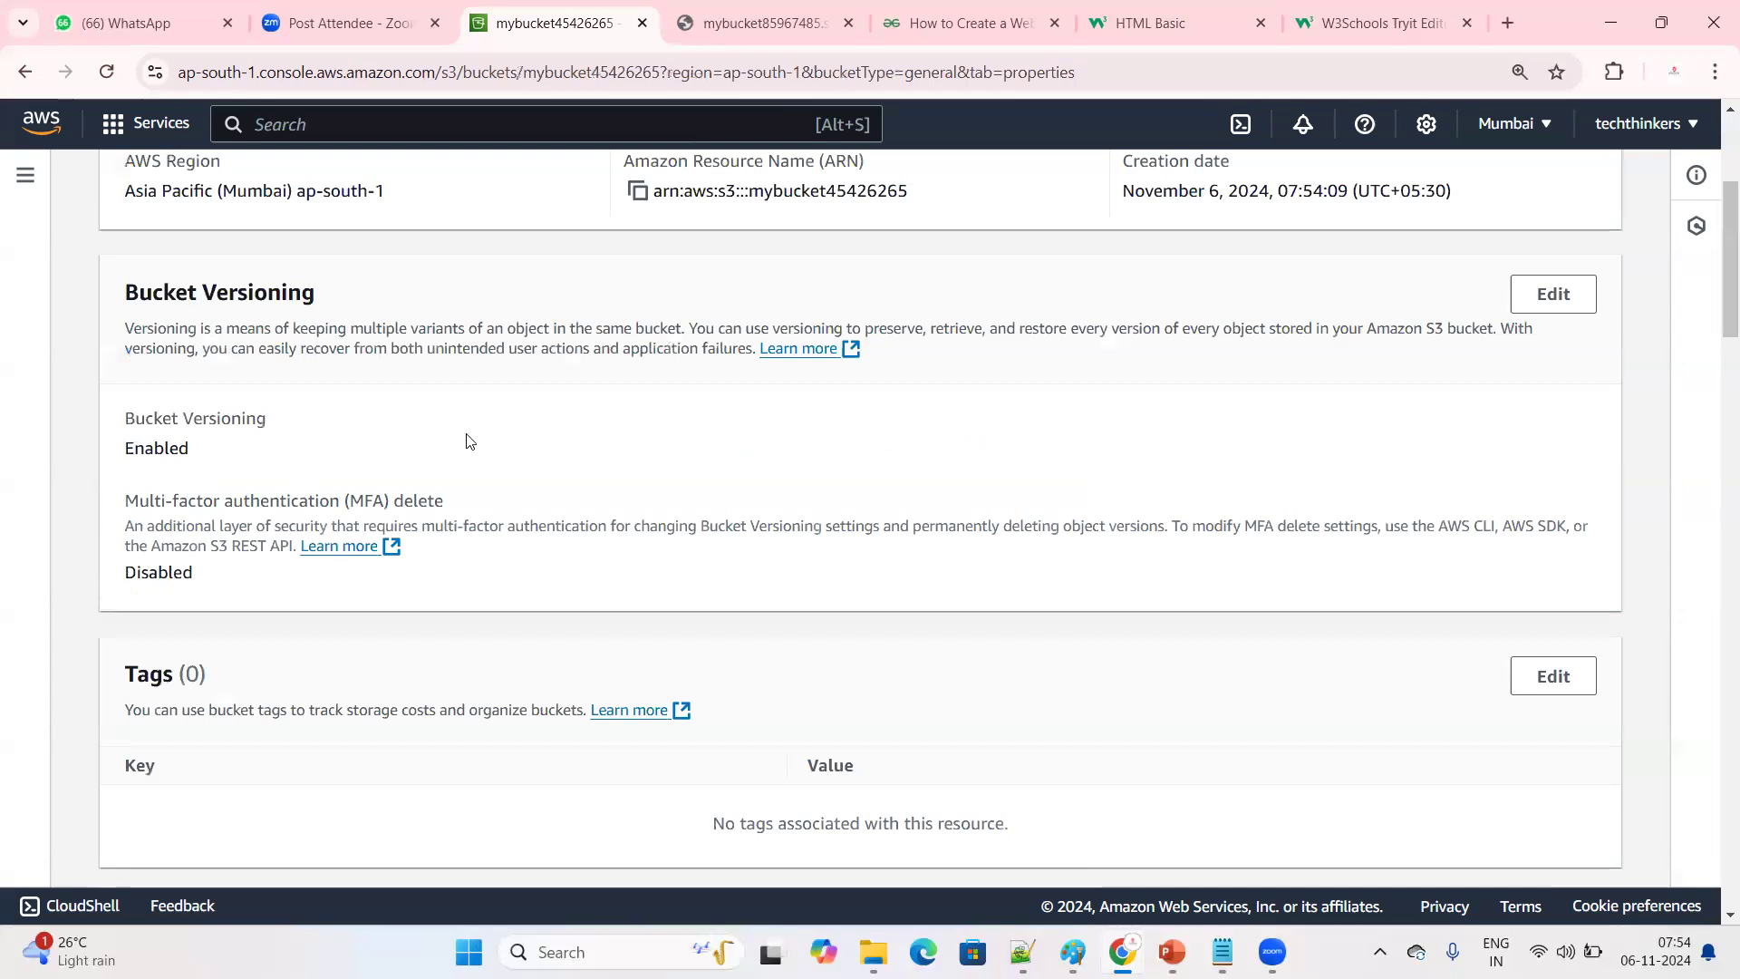
Edit the bucket's static website hosting and enable it with the hosting type Host a static website
{"action": "scroll", "coordinate": [593, 463], "scroll_direction": "down", "scroll_amount": 20}
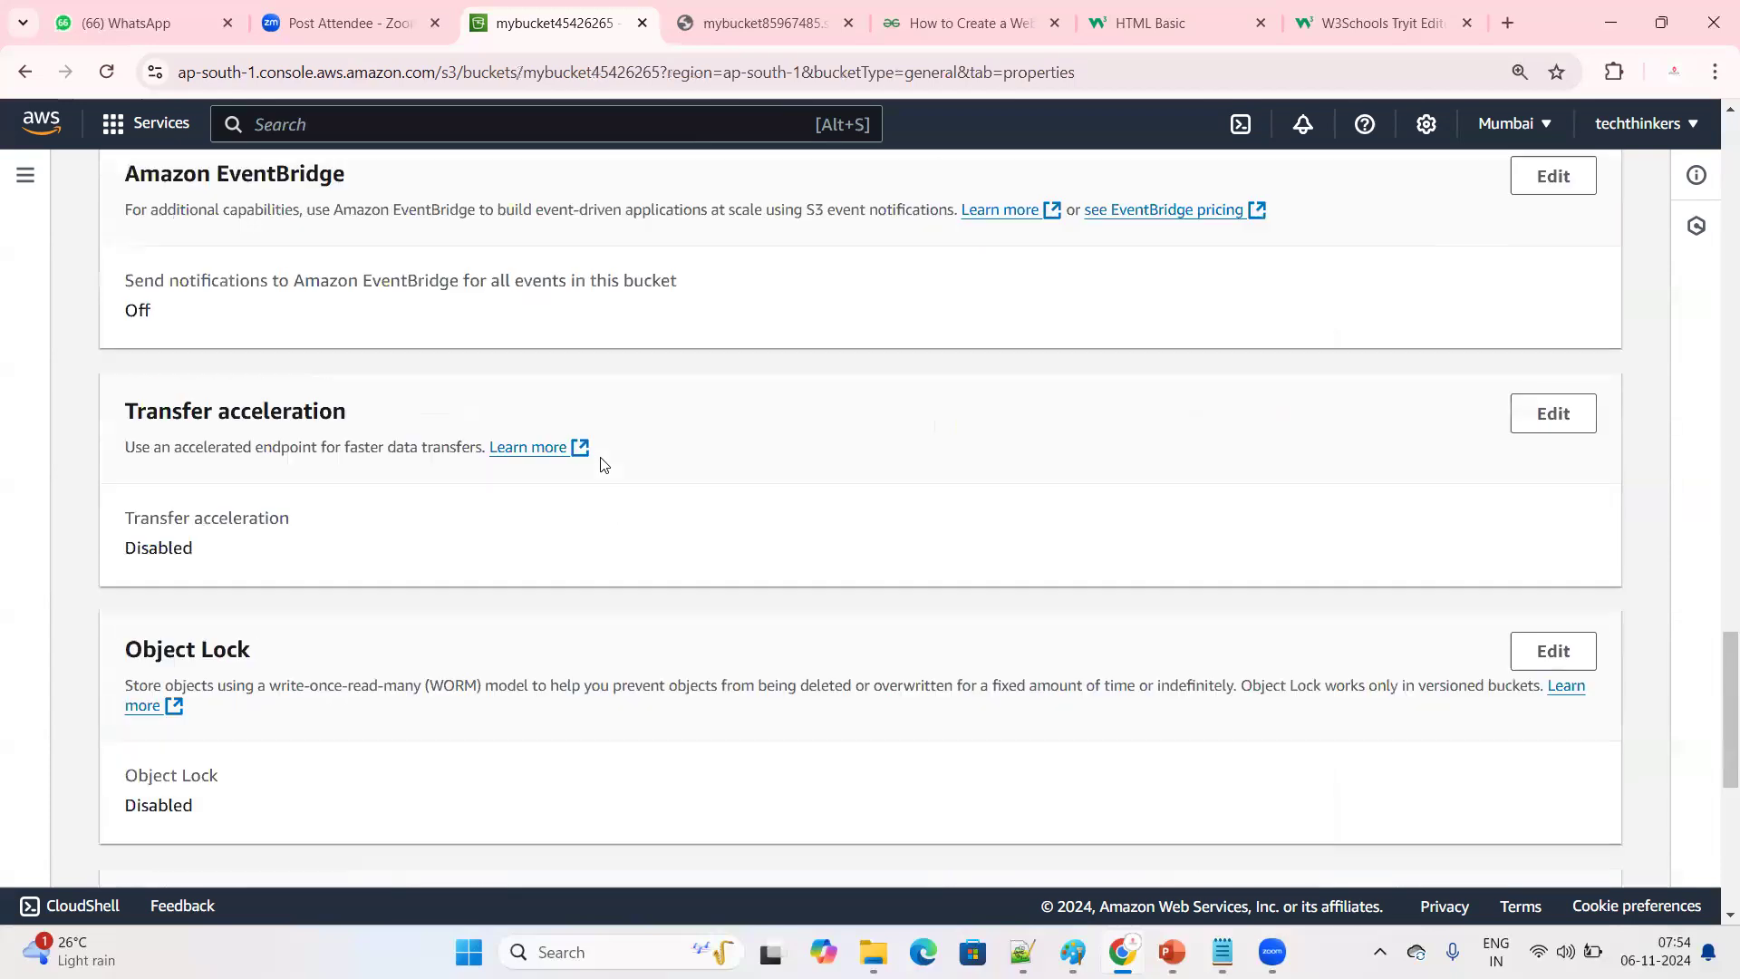
{"action": "scroll", "coordinate": [608, 481], "scroll_direction": "down", "scroll_amount": 2}
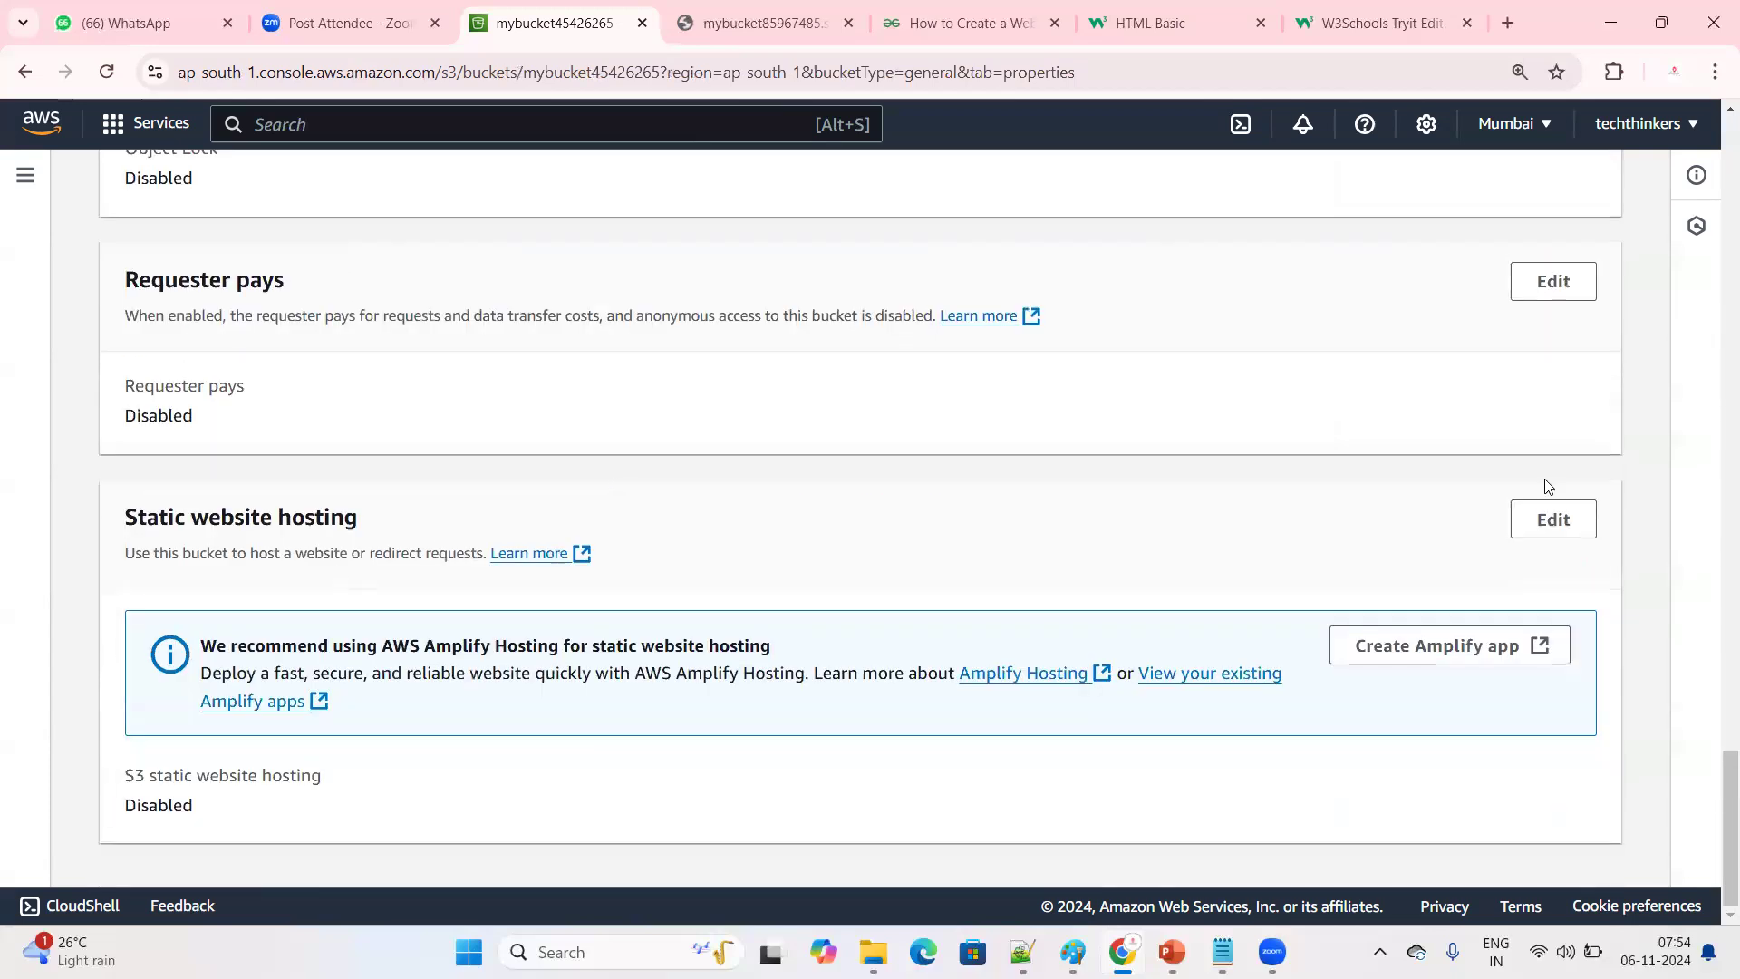
{"action": "left_click", "coordinate": [1561, 523]}
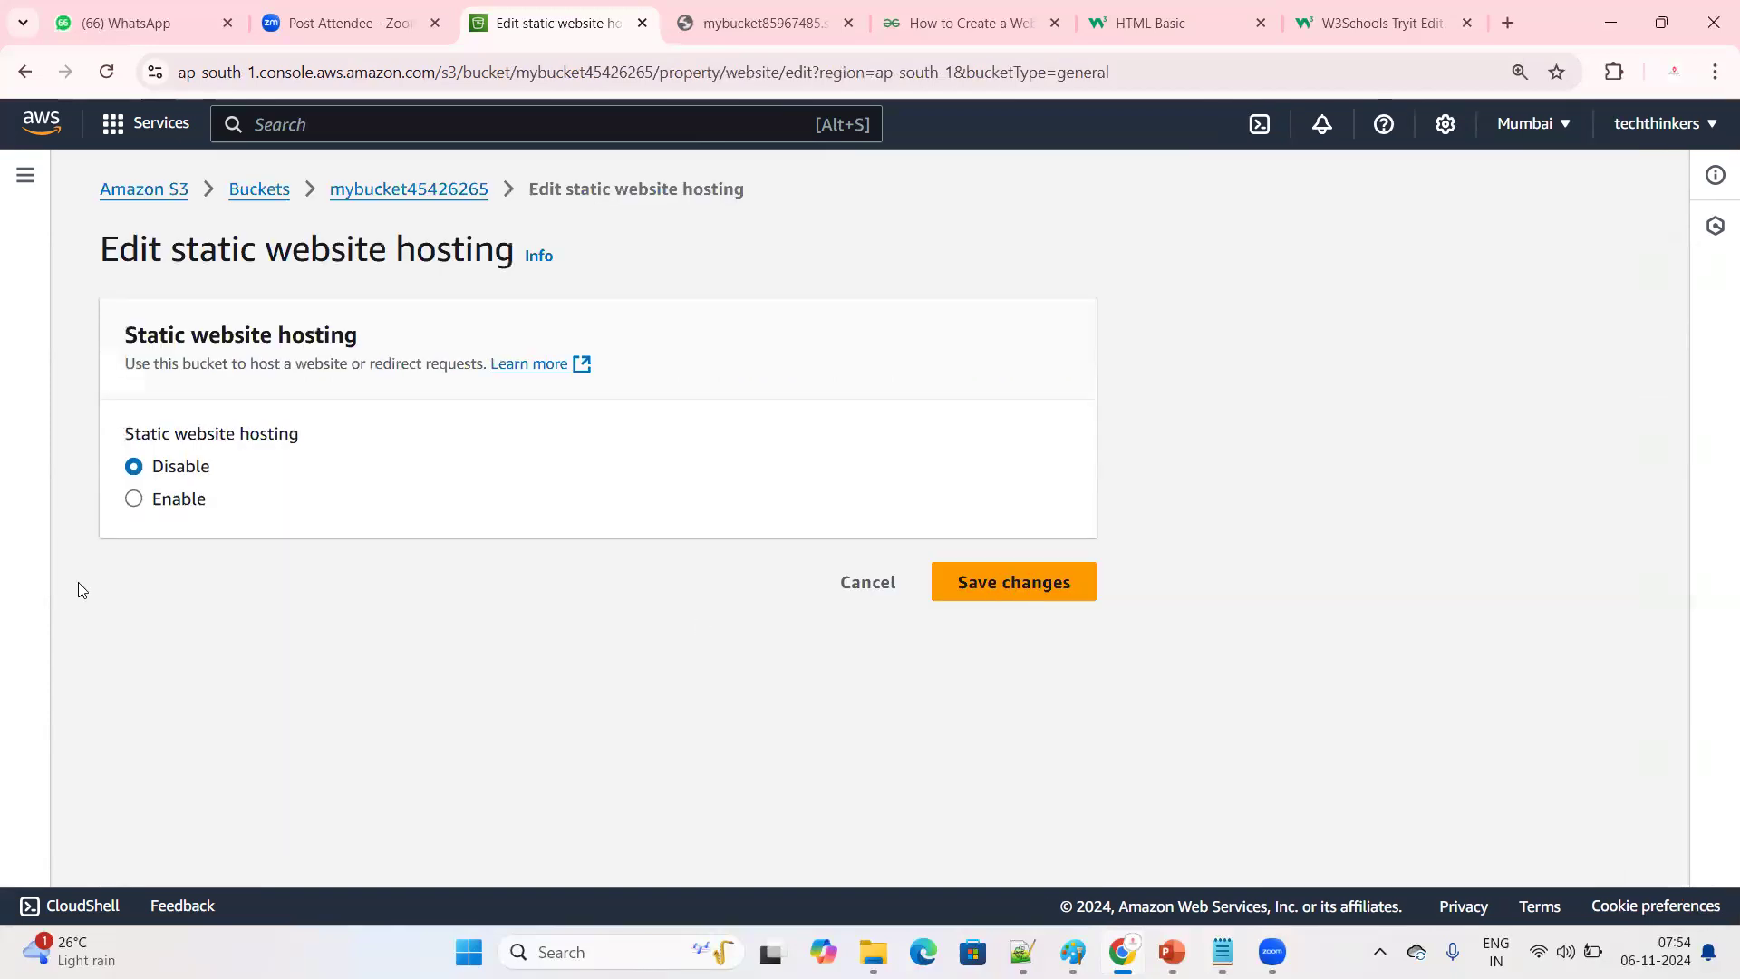
{"action": "left_click", "coordinate": [178, 499]}
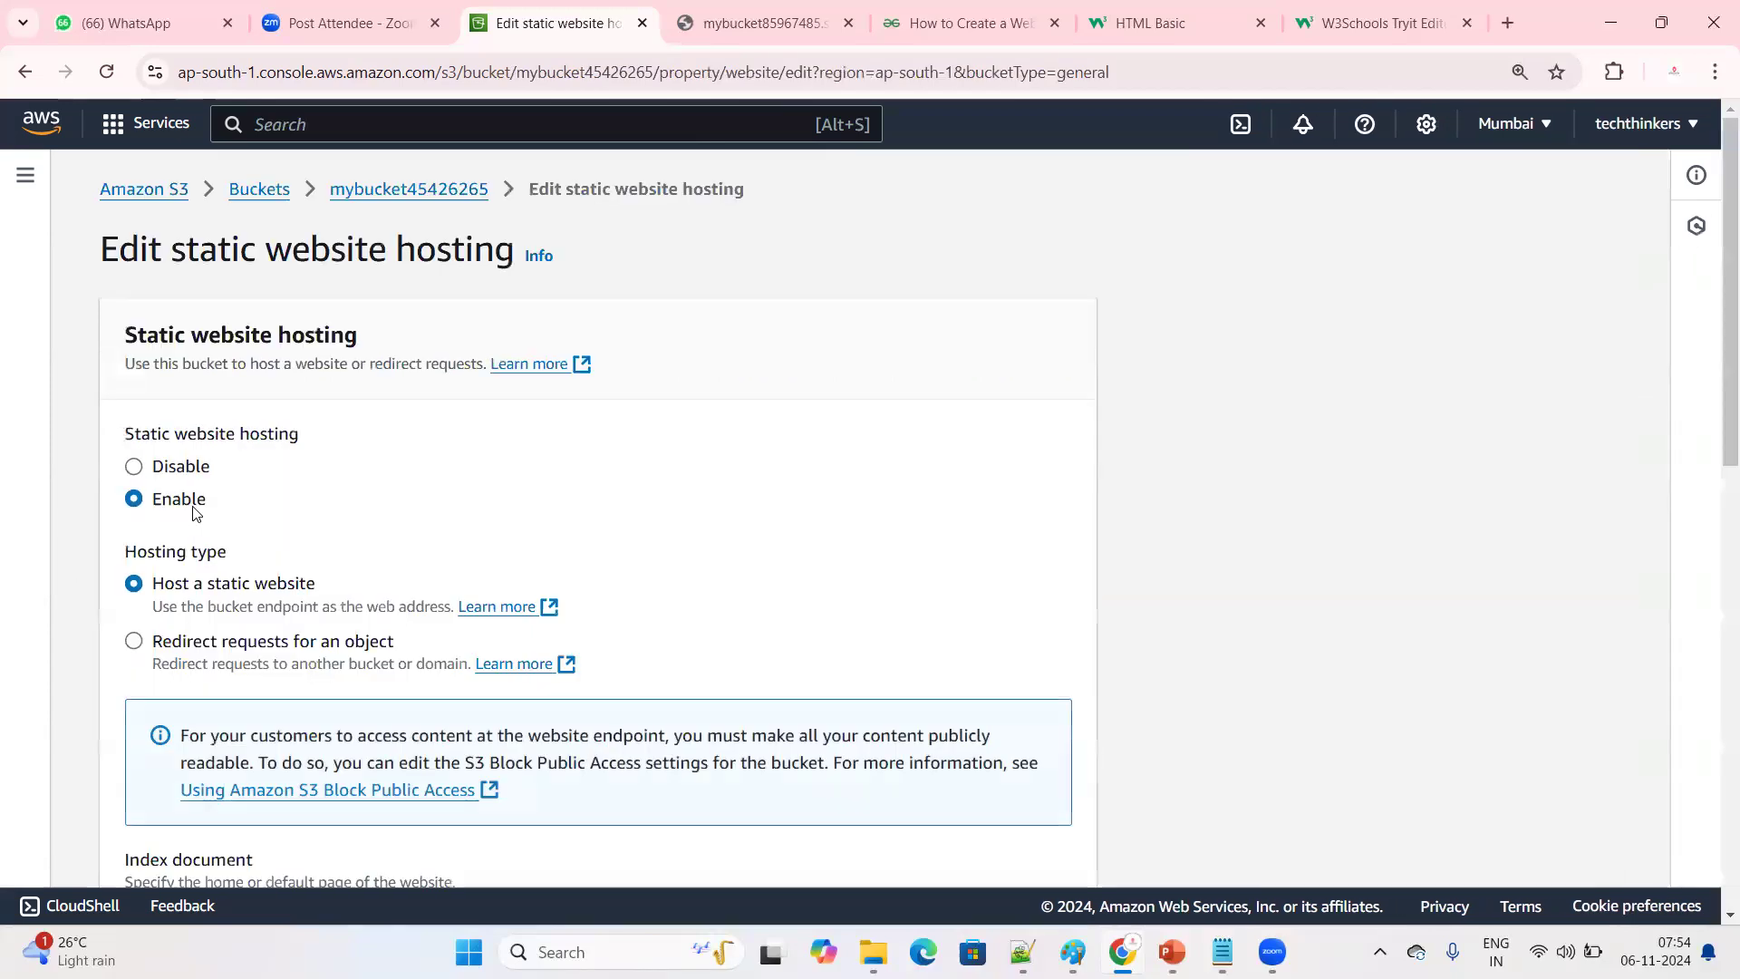
{"action": "left_click_drag", "start_coordinate": [123, 550], "coordinate": [332, 578]}
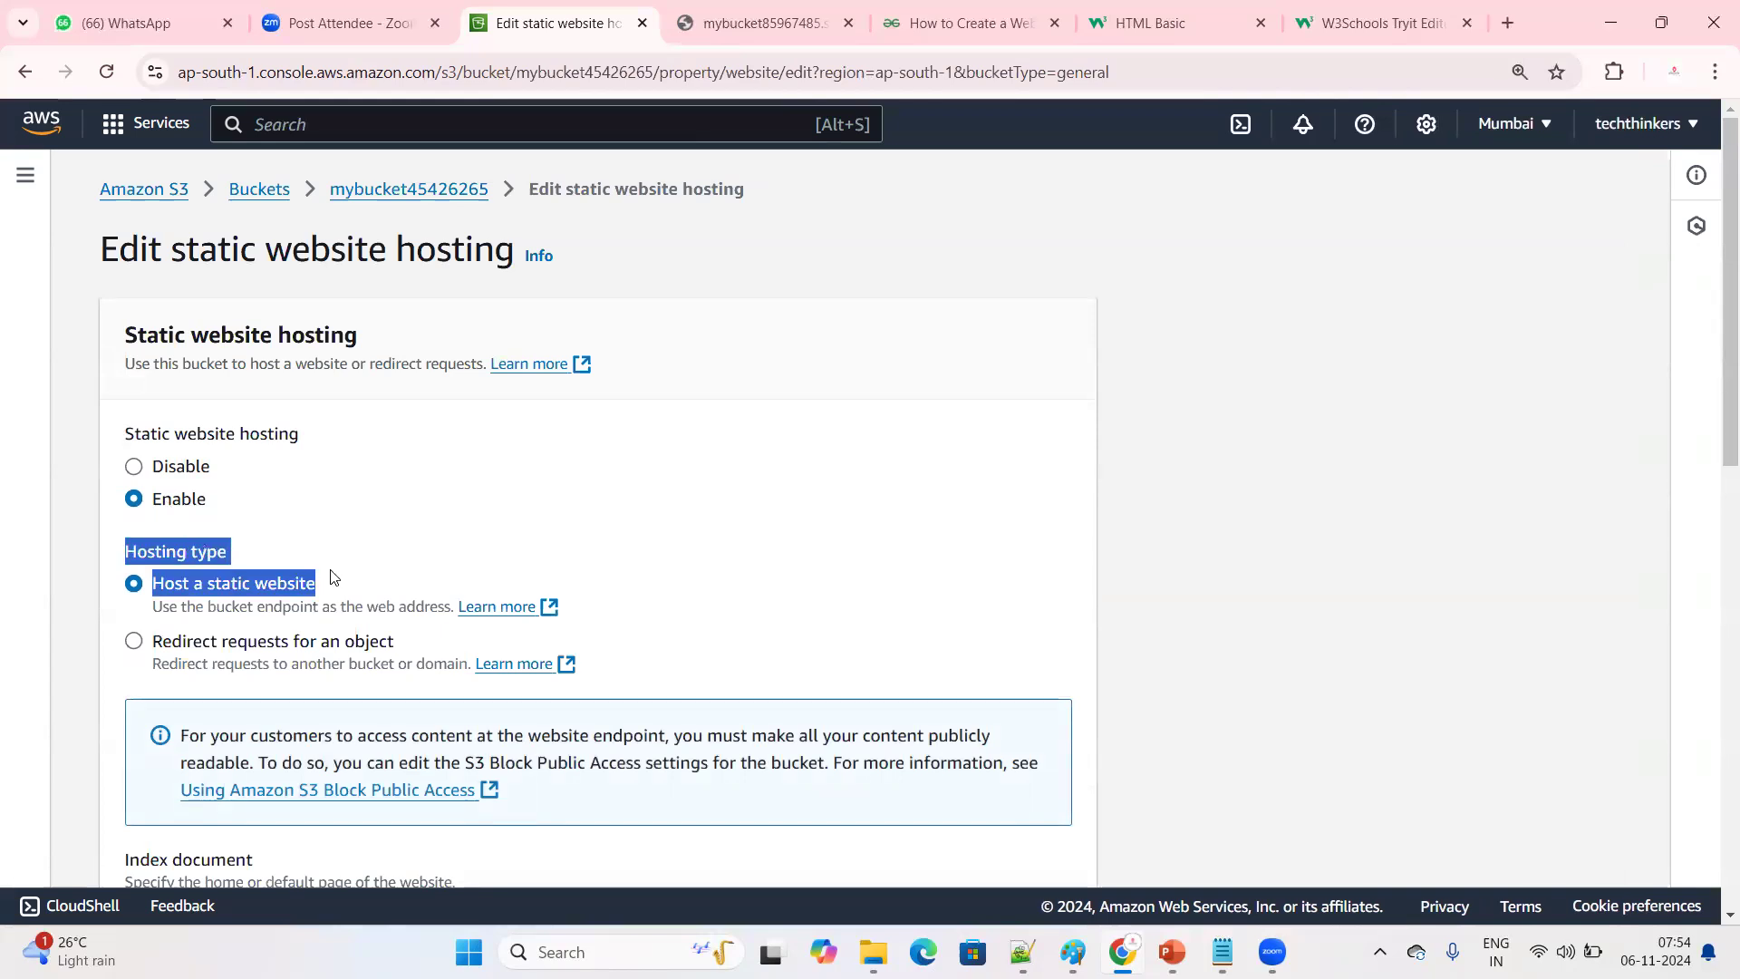
Set the index document to index.html and the error document to error.html, and save the static website hosting changes
{"action": "scroll", "coordinate": [469, 541], "scroll_direction": "down", "scroll_amount": 5}
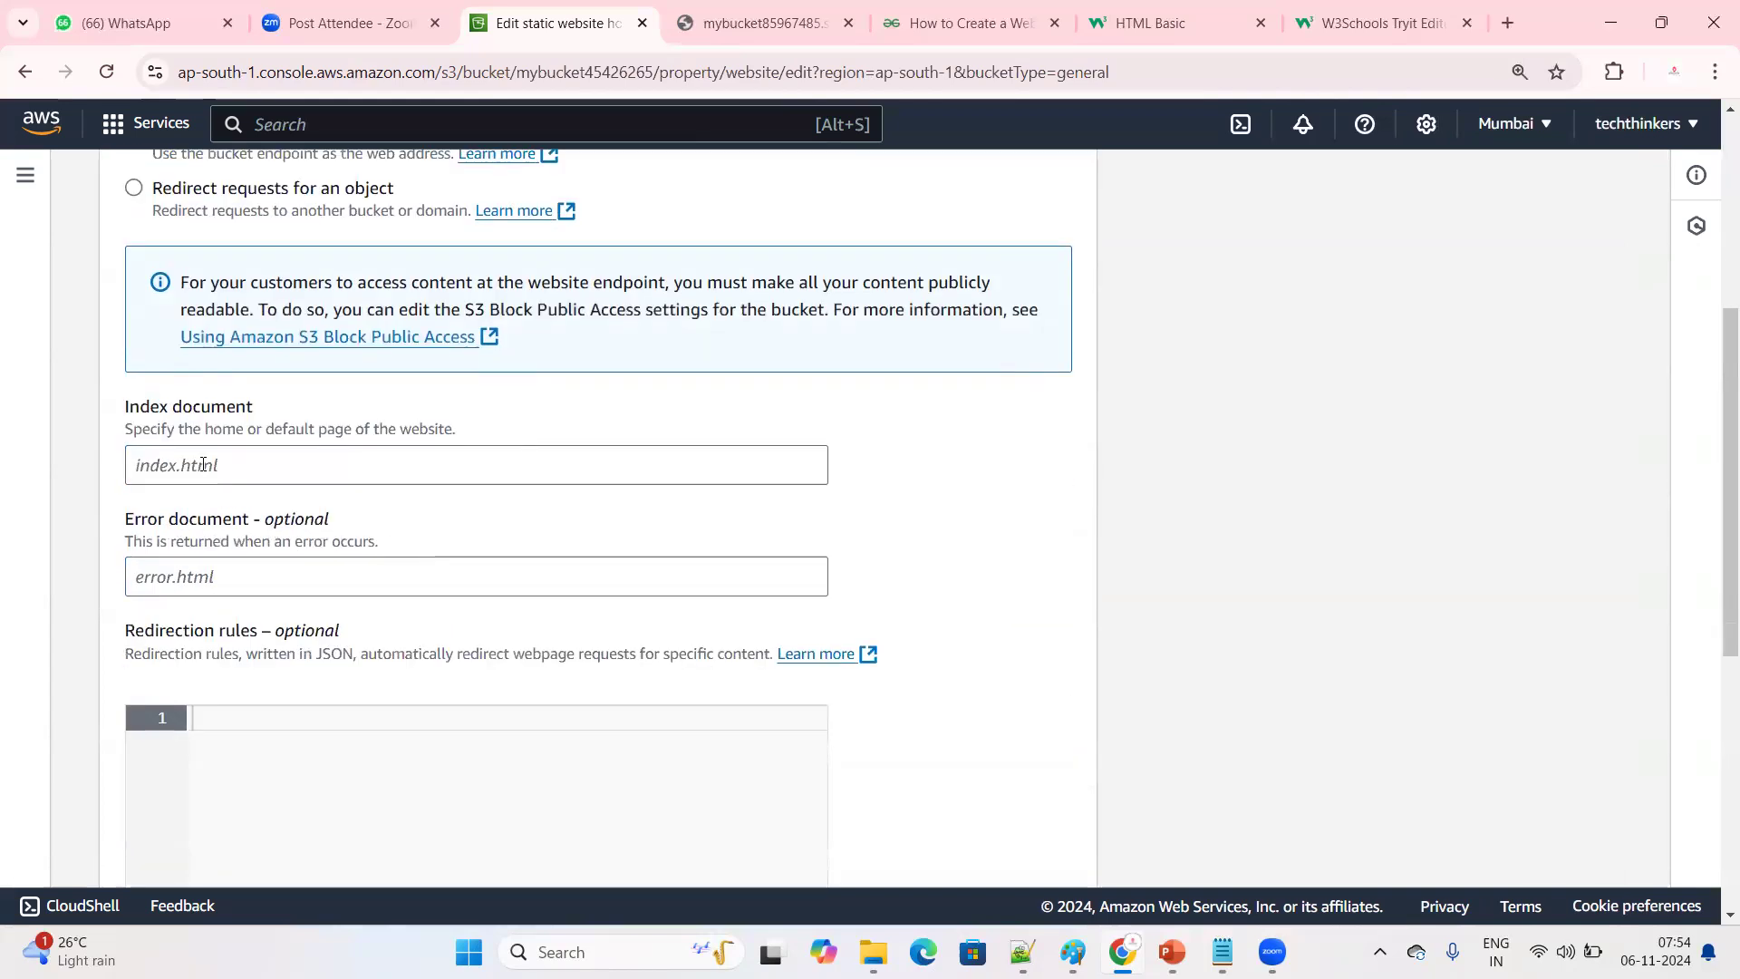
{"action": "left_click_drag", "start_coordinate": [126, 405], "coordinate": [254, 408]}
{"action": "left_click", "coordinate": [182, 467]}
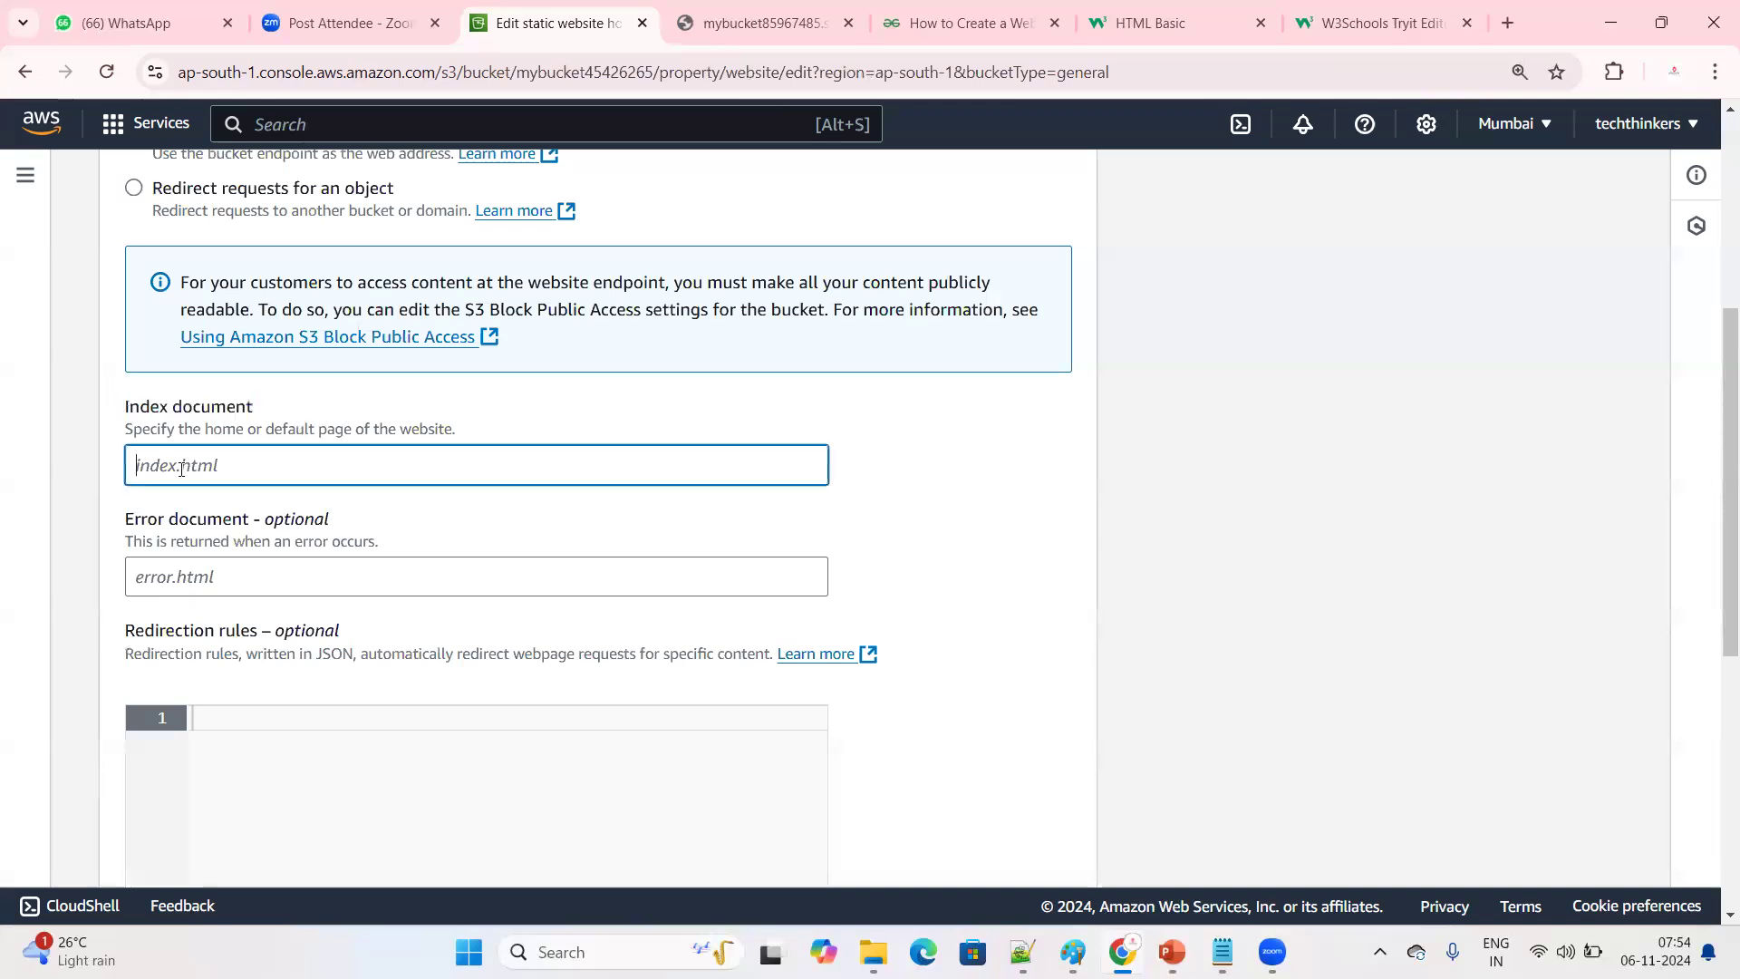
{"action": "type", "text": "index"}
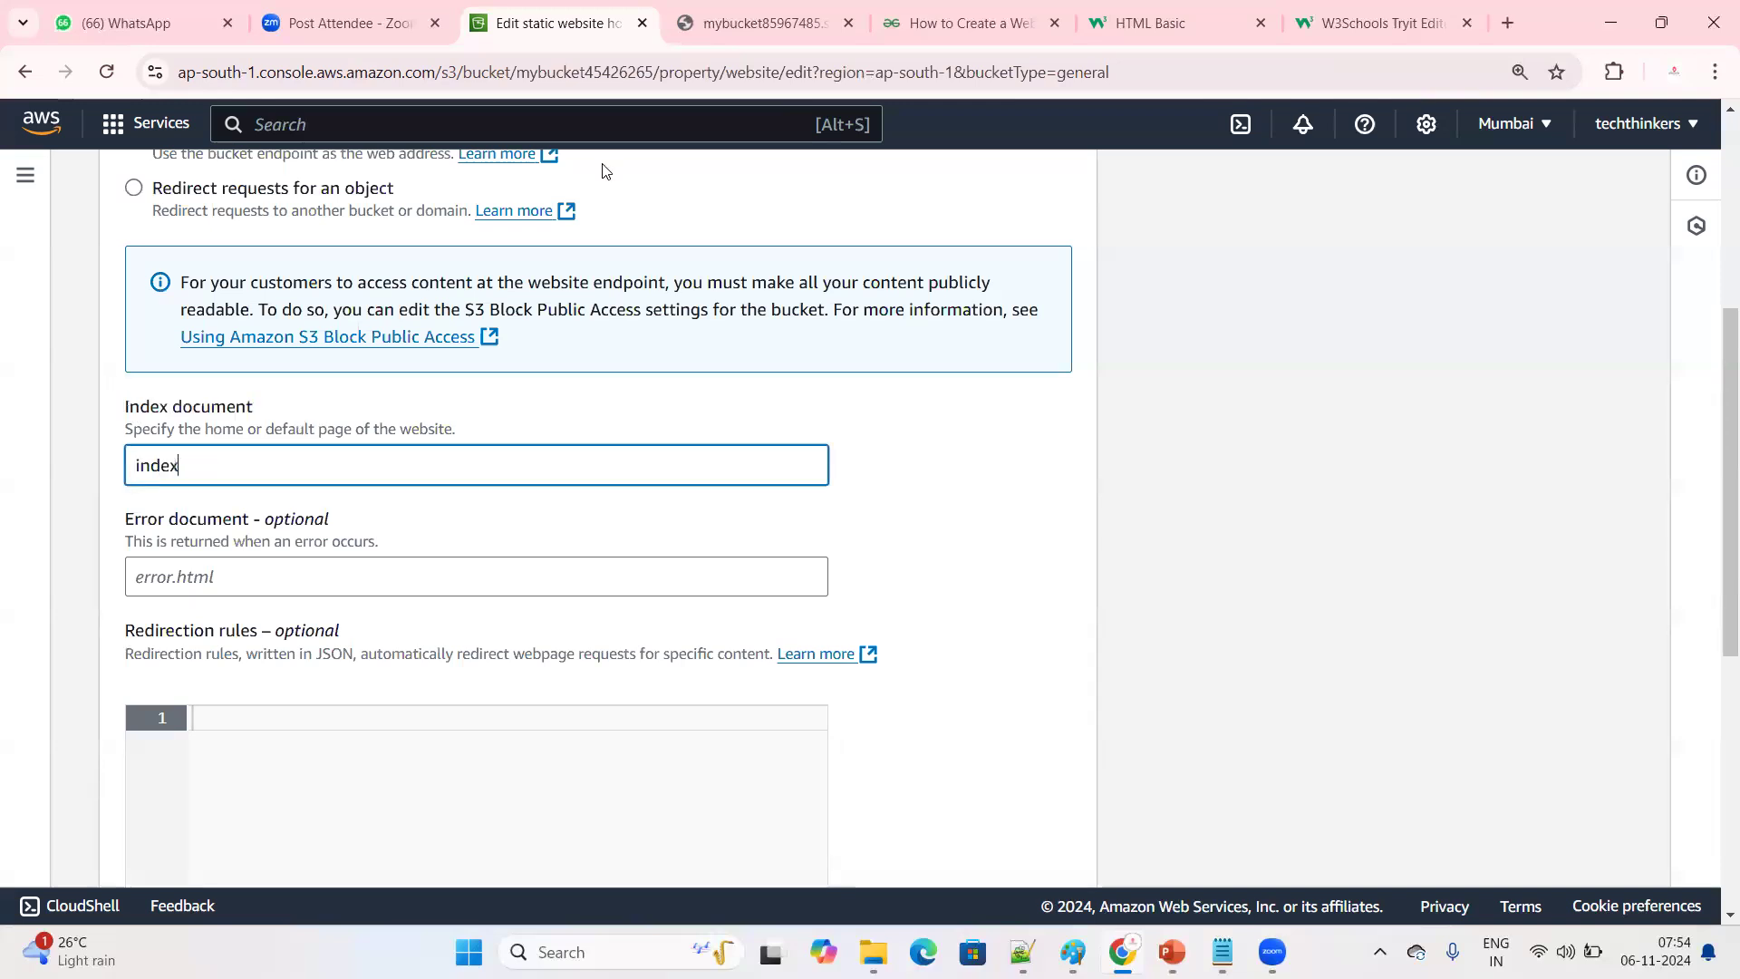
{"action": "type", "text": ".ht"}
{"action": "left_click", "coordinate": [214, 572]}
{"action": "type", "text": "error.html"}
{"action": "left_click_drag", "start_coordinate": [234, 474], "coordinate": [115, 480]}
{"action": "left_click_drag", "start_coordinate": [220, 576], "coordinate": [132, 576]}
{"action": "left_click_drag", "start_coordinate": [226, 482], "coordinate": [24, 490]}
{"action": "left_click_drag", "start_coordinate": [220, 576], "coordinate": [51, 582]}
{"action": "scroll", "coordinate": [405, 699], "scroll_direction": "down", "scroll_amount": 6}
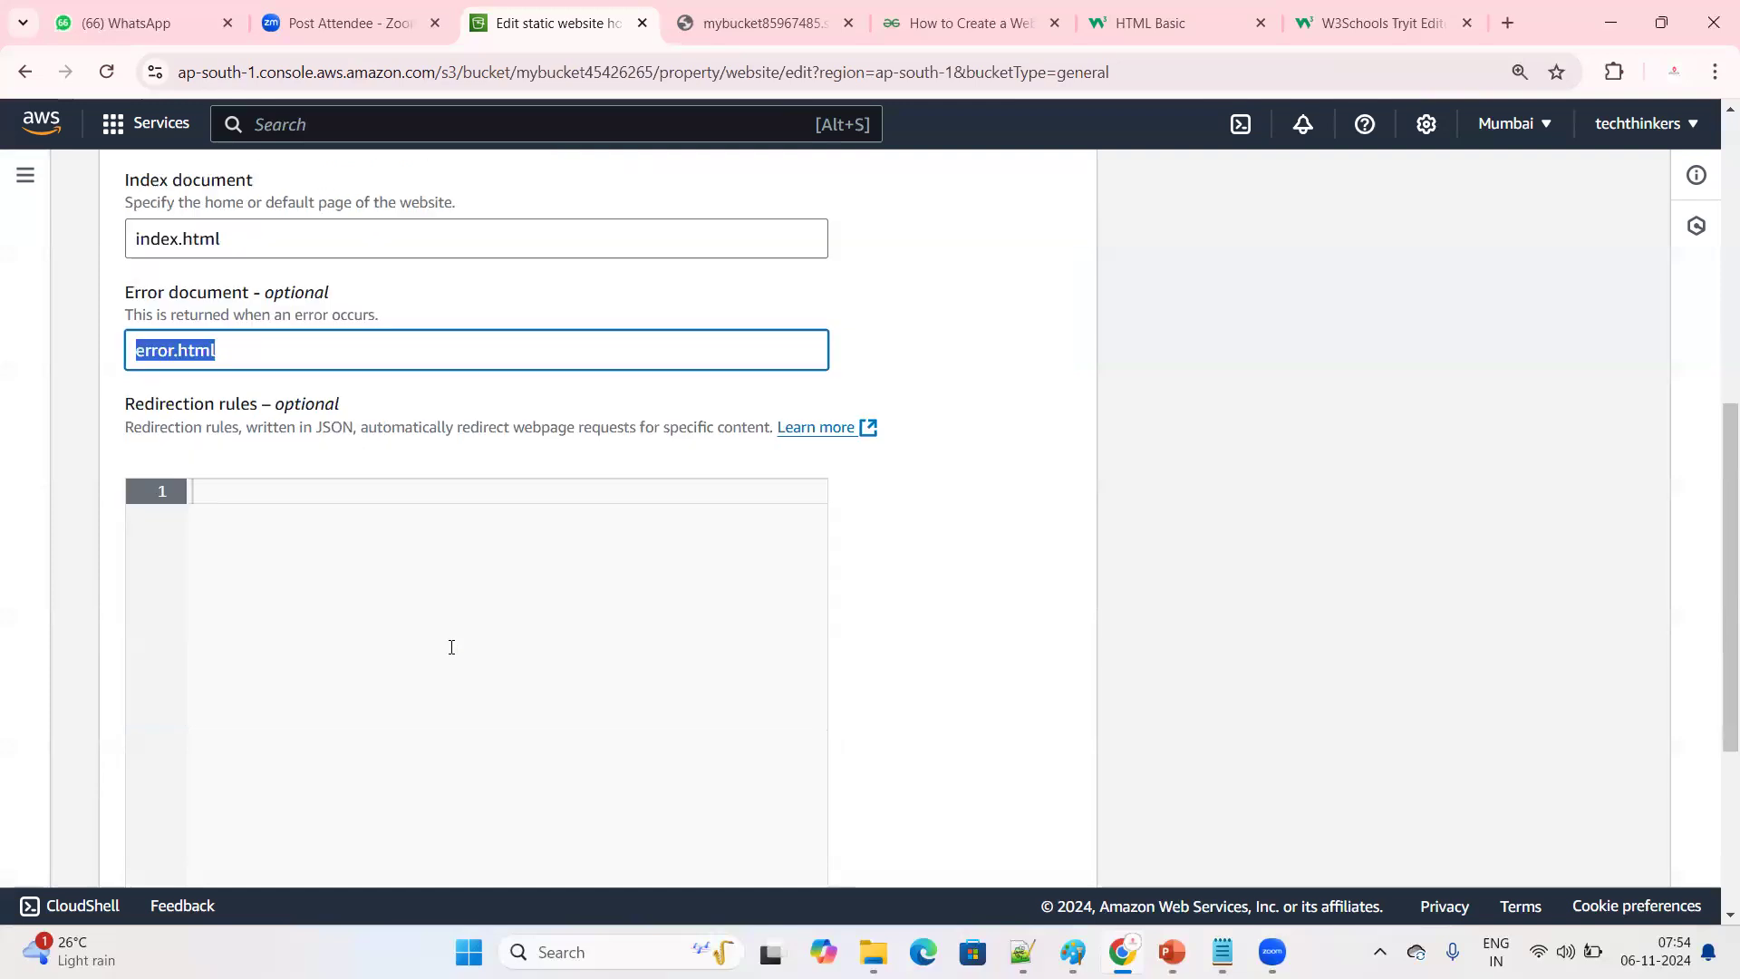
{"action": "left_click", "coordinate": [986, 850]}
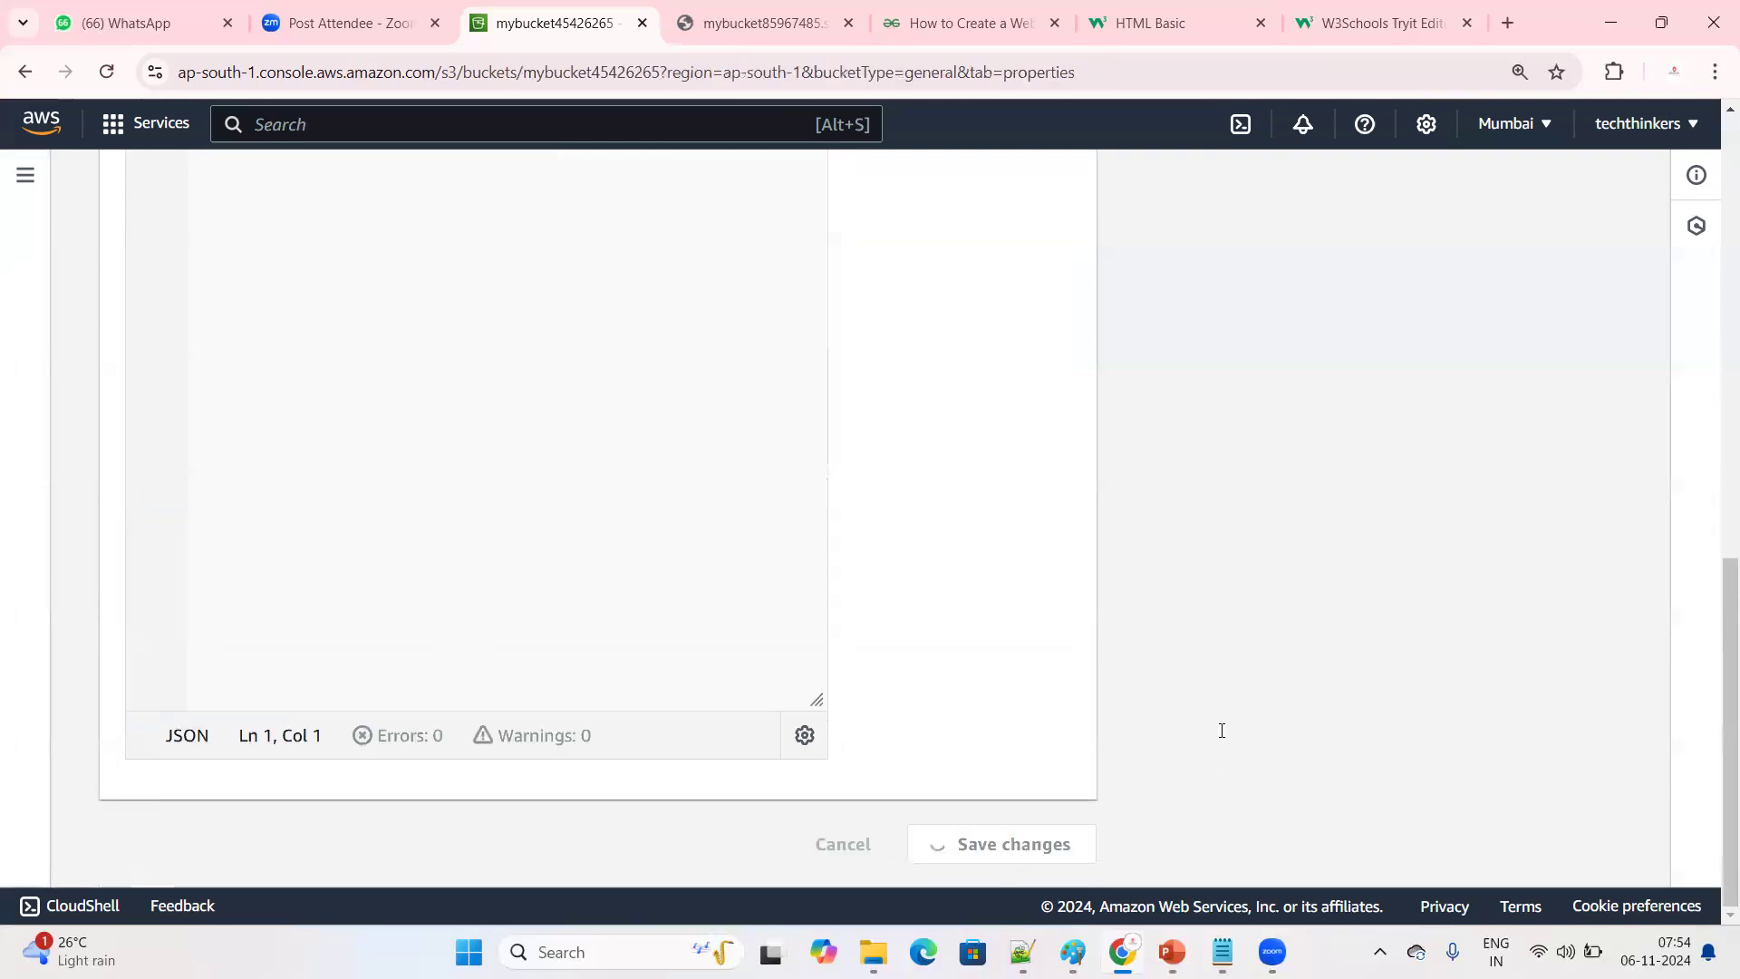
Review the bucket's static website hosting status and hosting type, and copy the bucket website endpoint
{"action": "scroll", "coordinate": [719, 644], "scroll_direction": "down", "scroll_amount": 15}
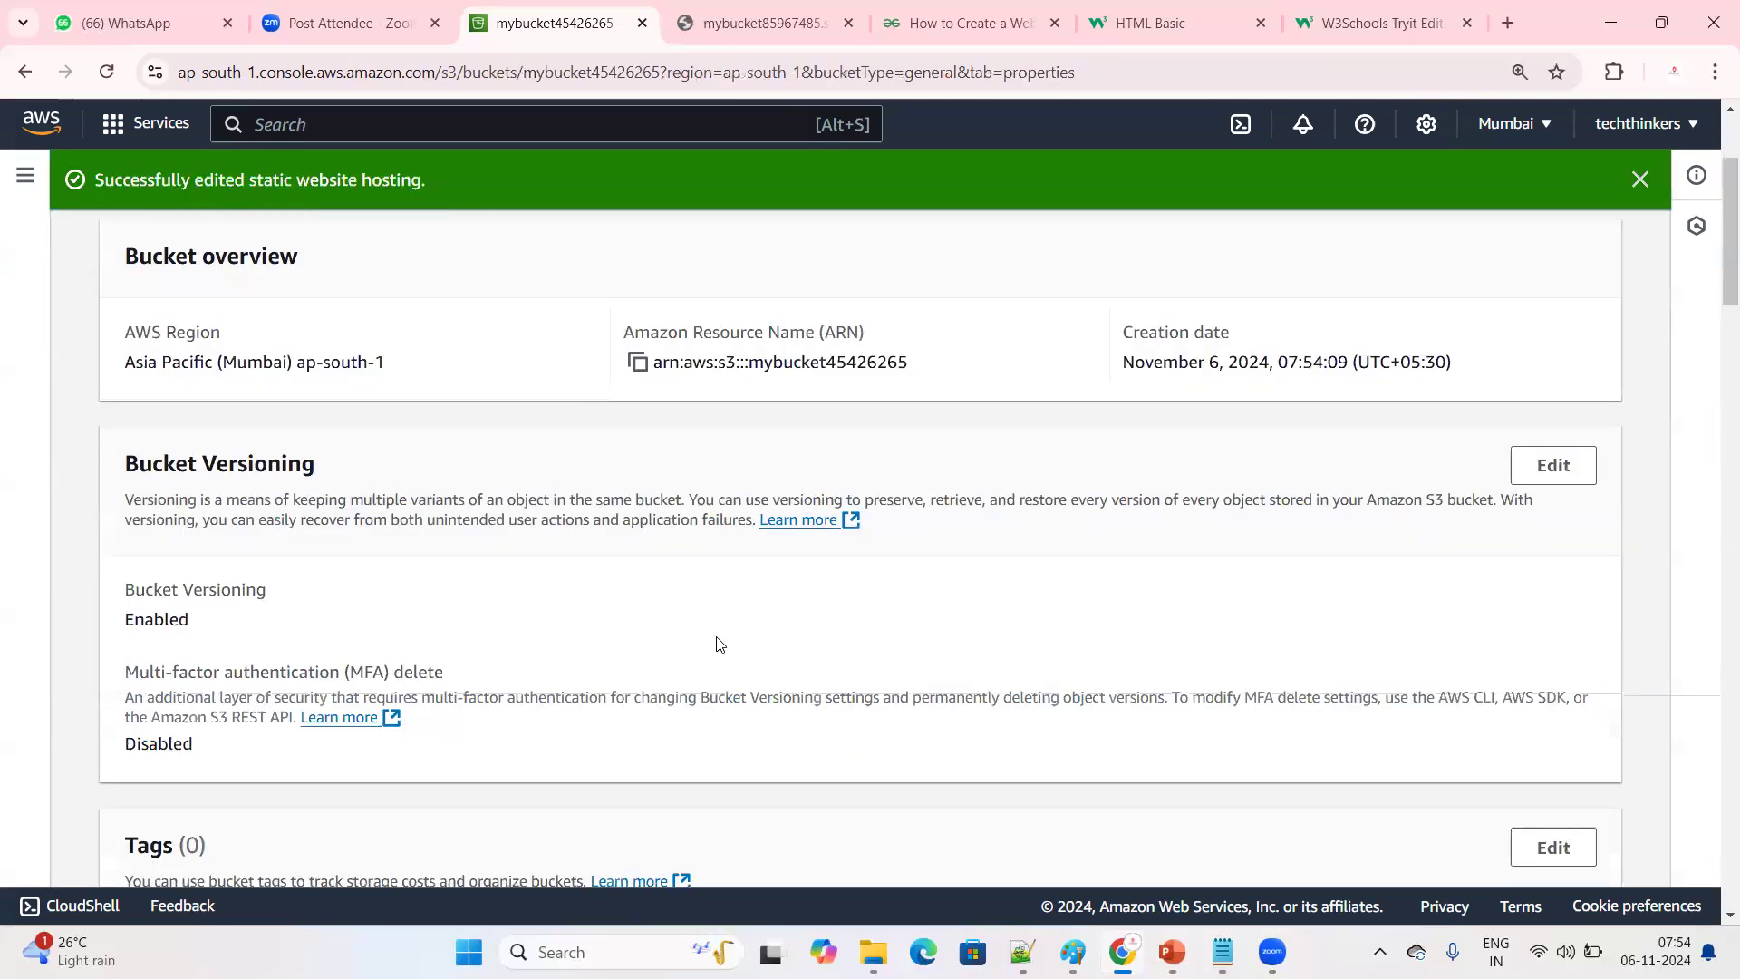
{"action": "scroll", "coordinate": [715, 635], "scroll_direction": "down", "scroll_amount": 5}
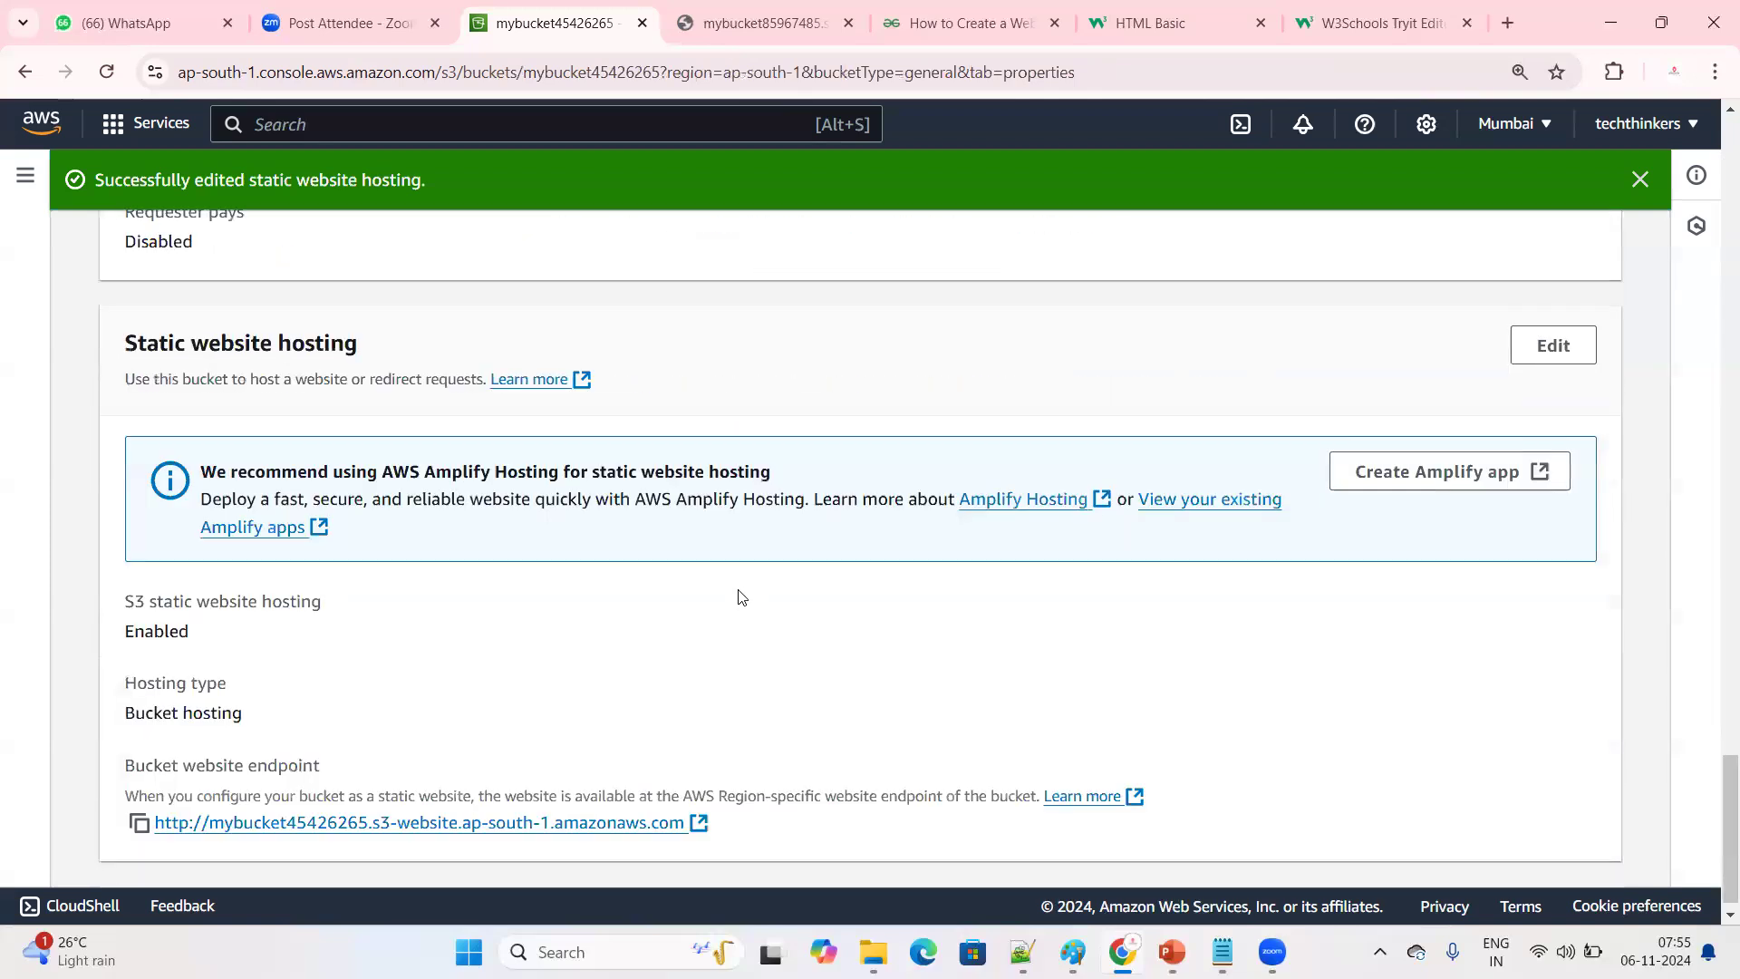
{"action": "left_click_drag", "start_coordinate": [116, 325], "coordinate": [387, 319]}
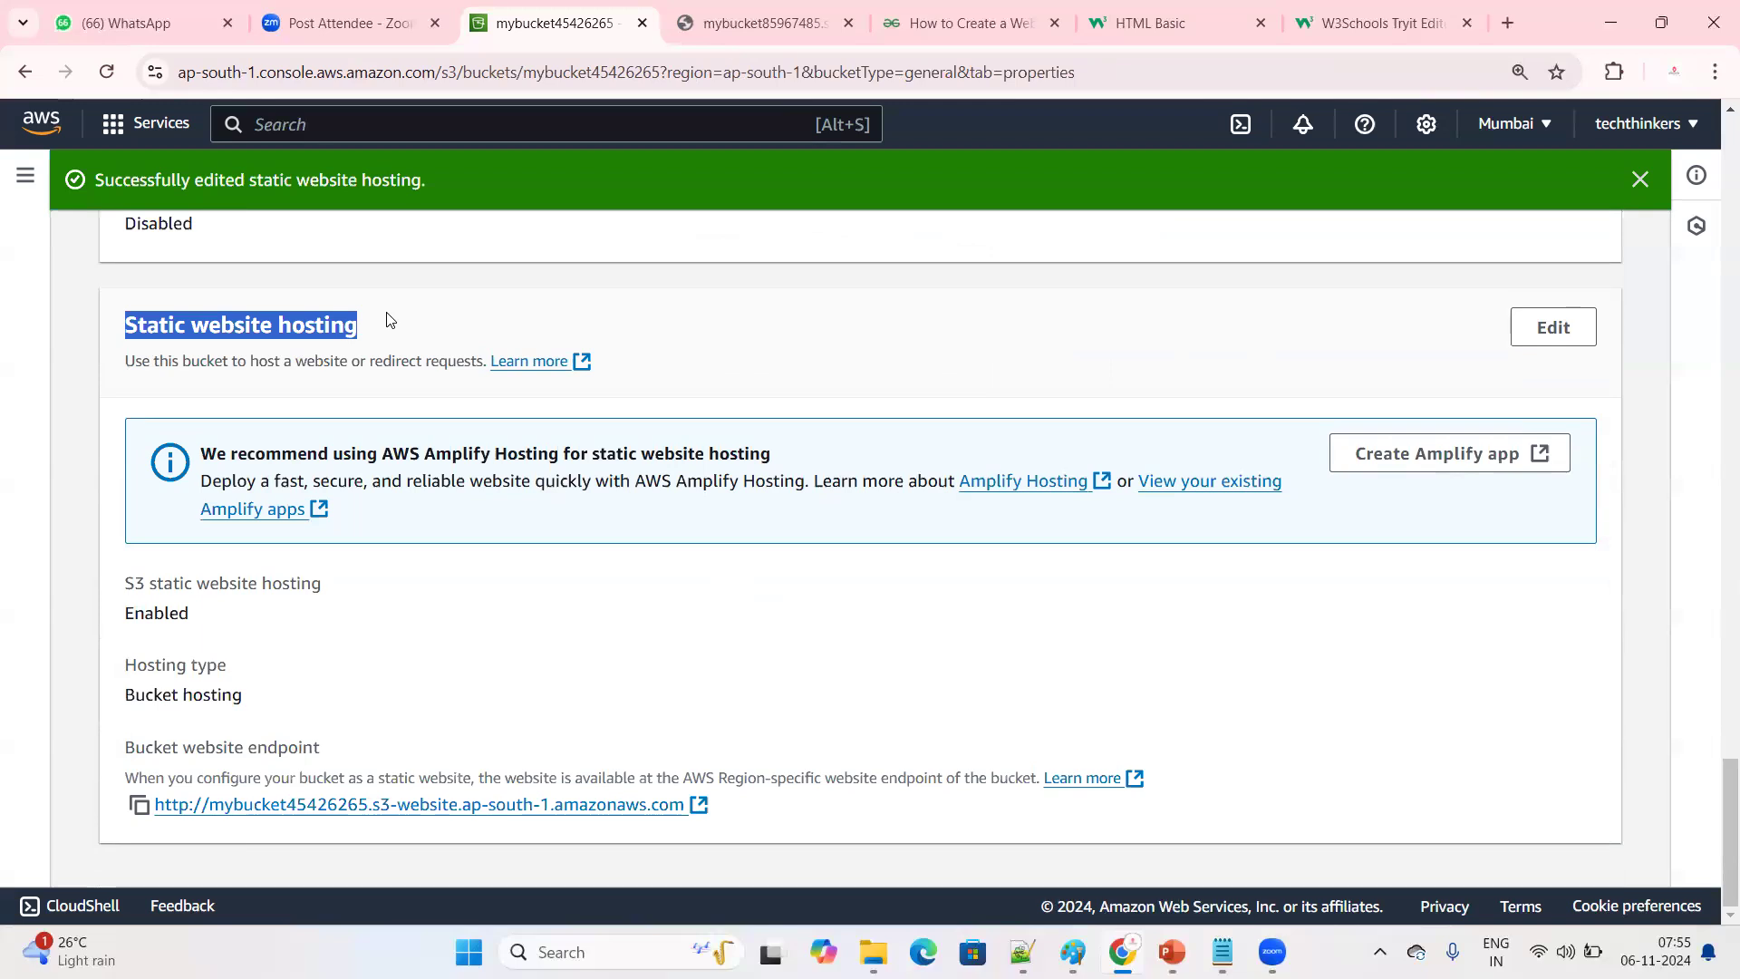
{"action": "left_click_drag", "start_coordinate": [122, 613], "coordinate": [313, 609]}
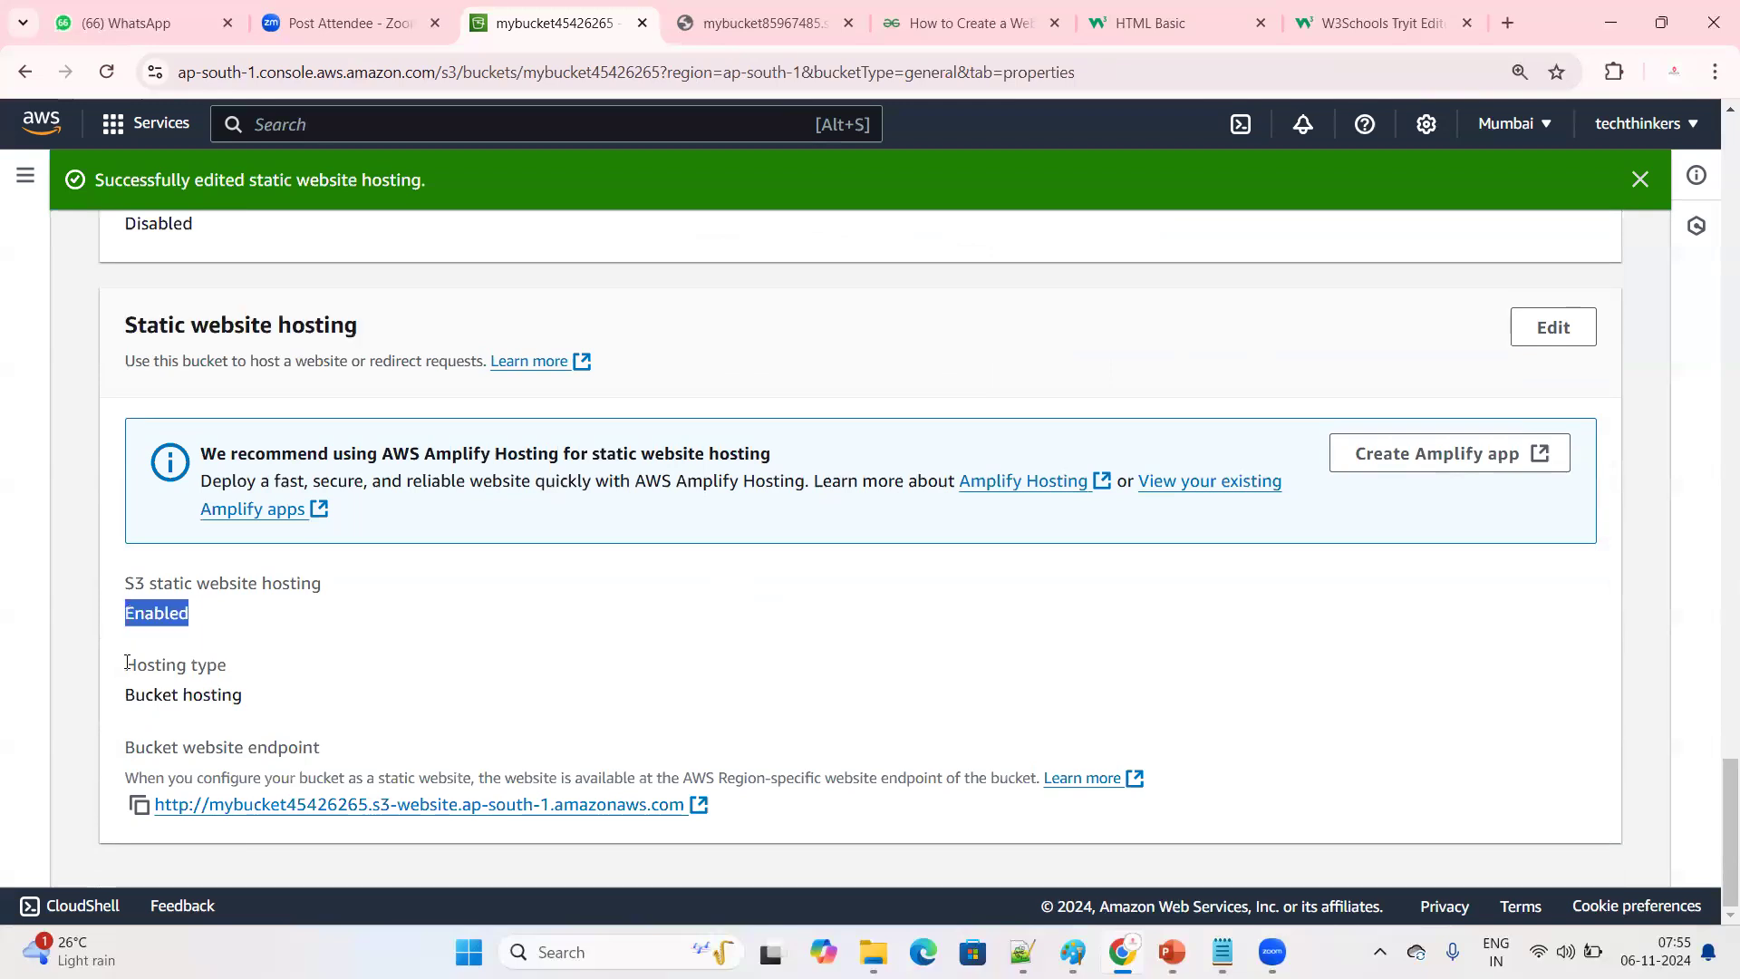
{"action": "left_click_drag", "start_coordinate": [122, 694], "coordinate": [293, 695]}
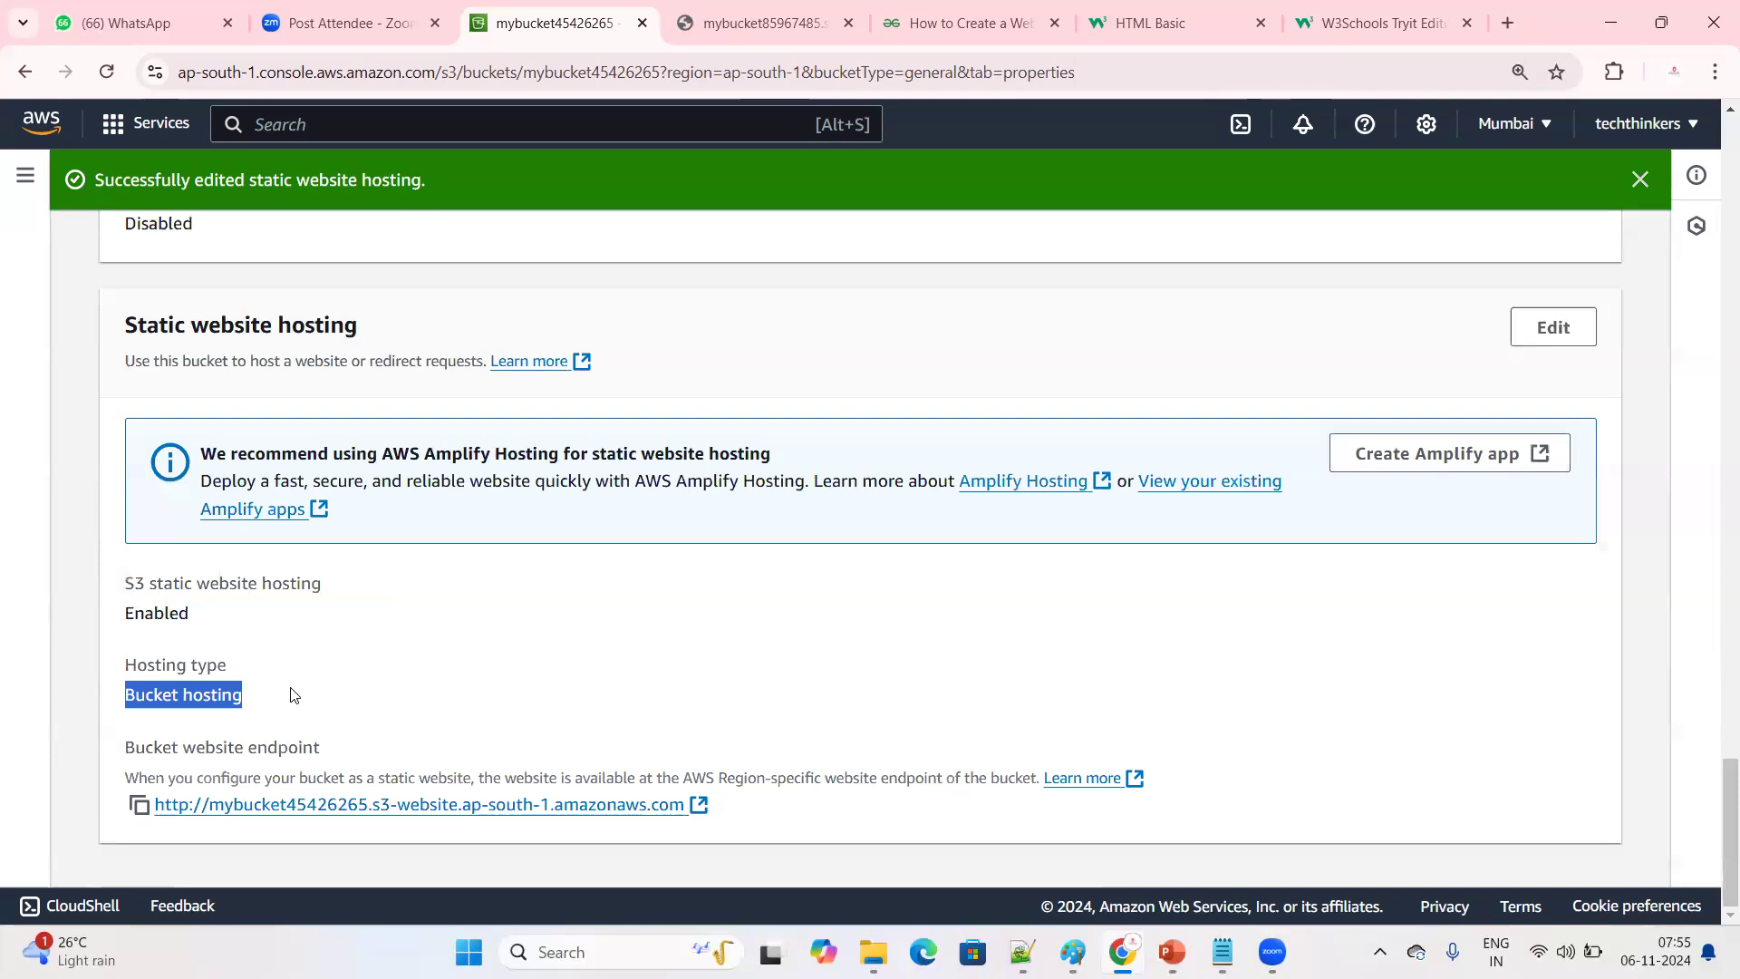
{"action": "left_click_drag", "start_coordinate": [124, 326], "coordinate": [403, 328]}
{"action": "left_click_drag", "start_coordinate": [181, 730], "coordinate": [379, 744]}
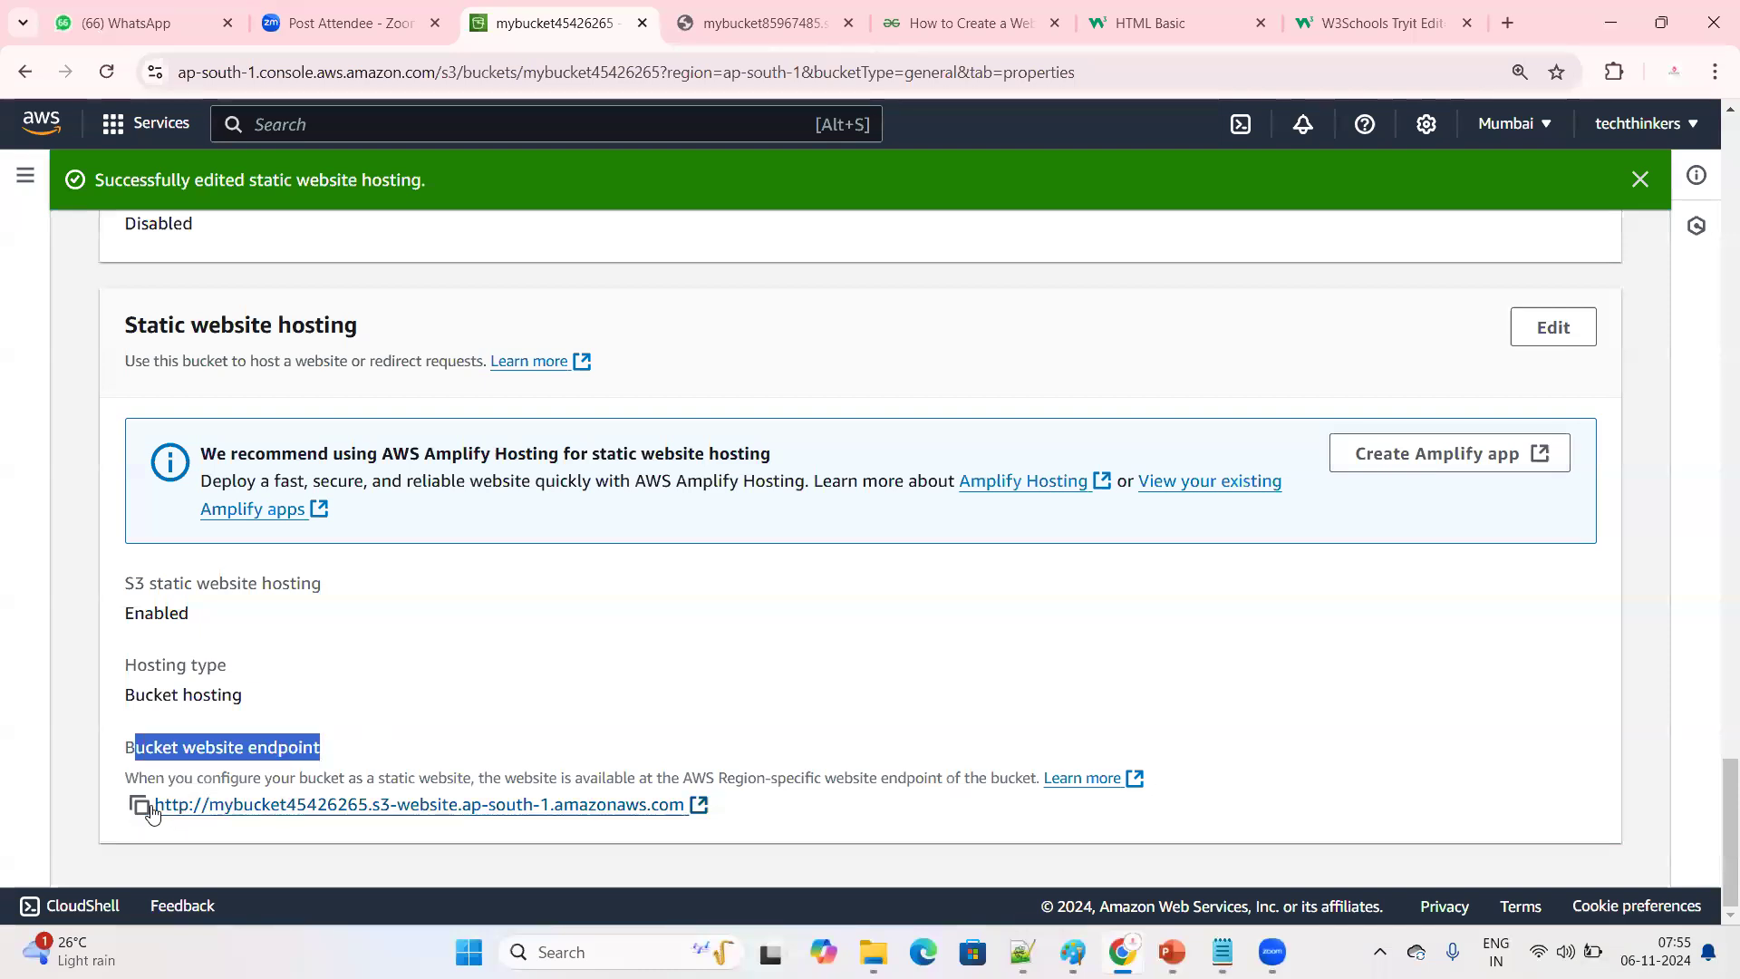
{"action": "left_click", "coordinate": [141, 807]}
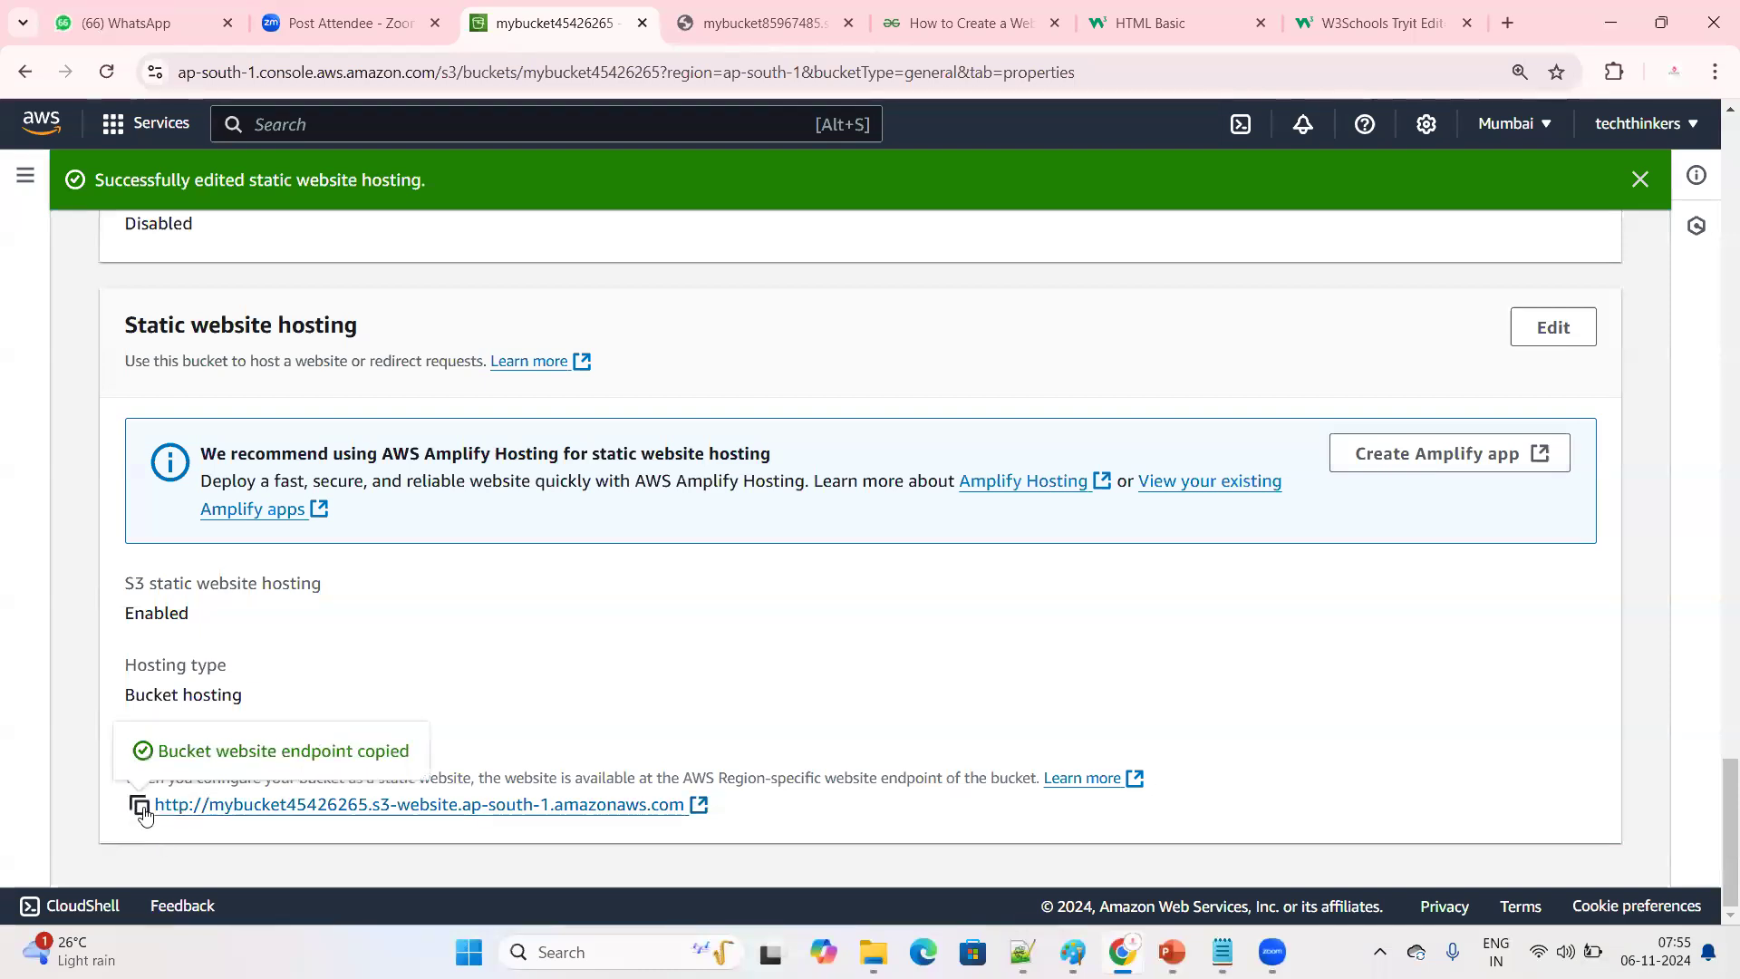
{"action": "triple_click", "coordinate": [375, 756]}
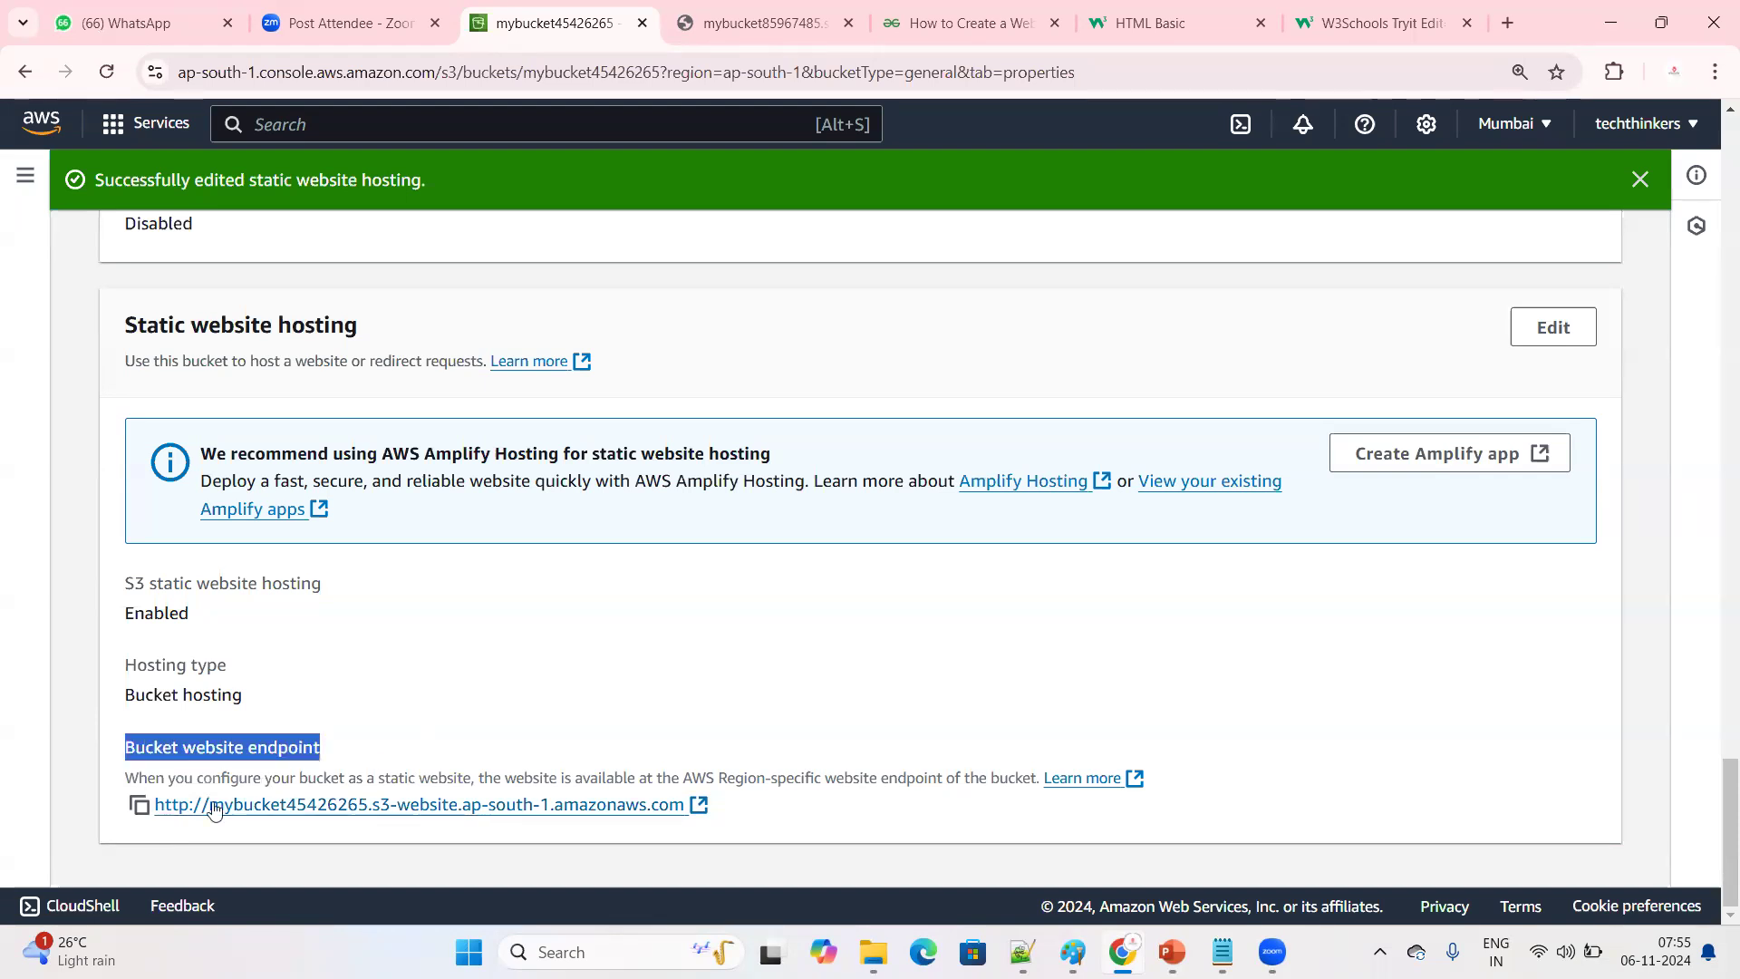
Copy the bucket website endpoint and open it in a new browser tab to test the site
{"action": "left_click", "coordinate": [139, 805]}
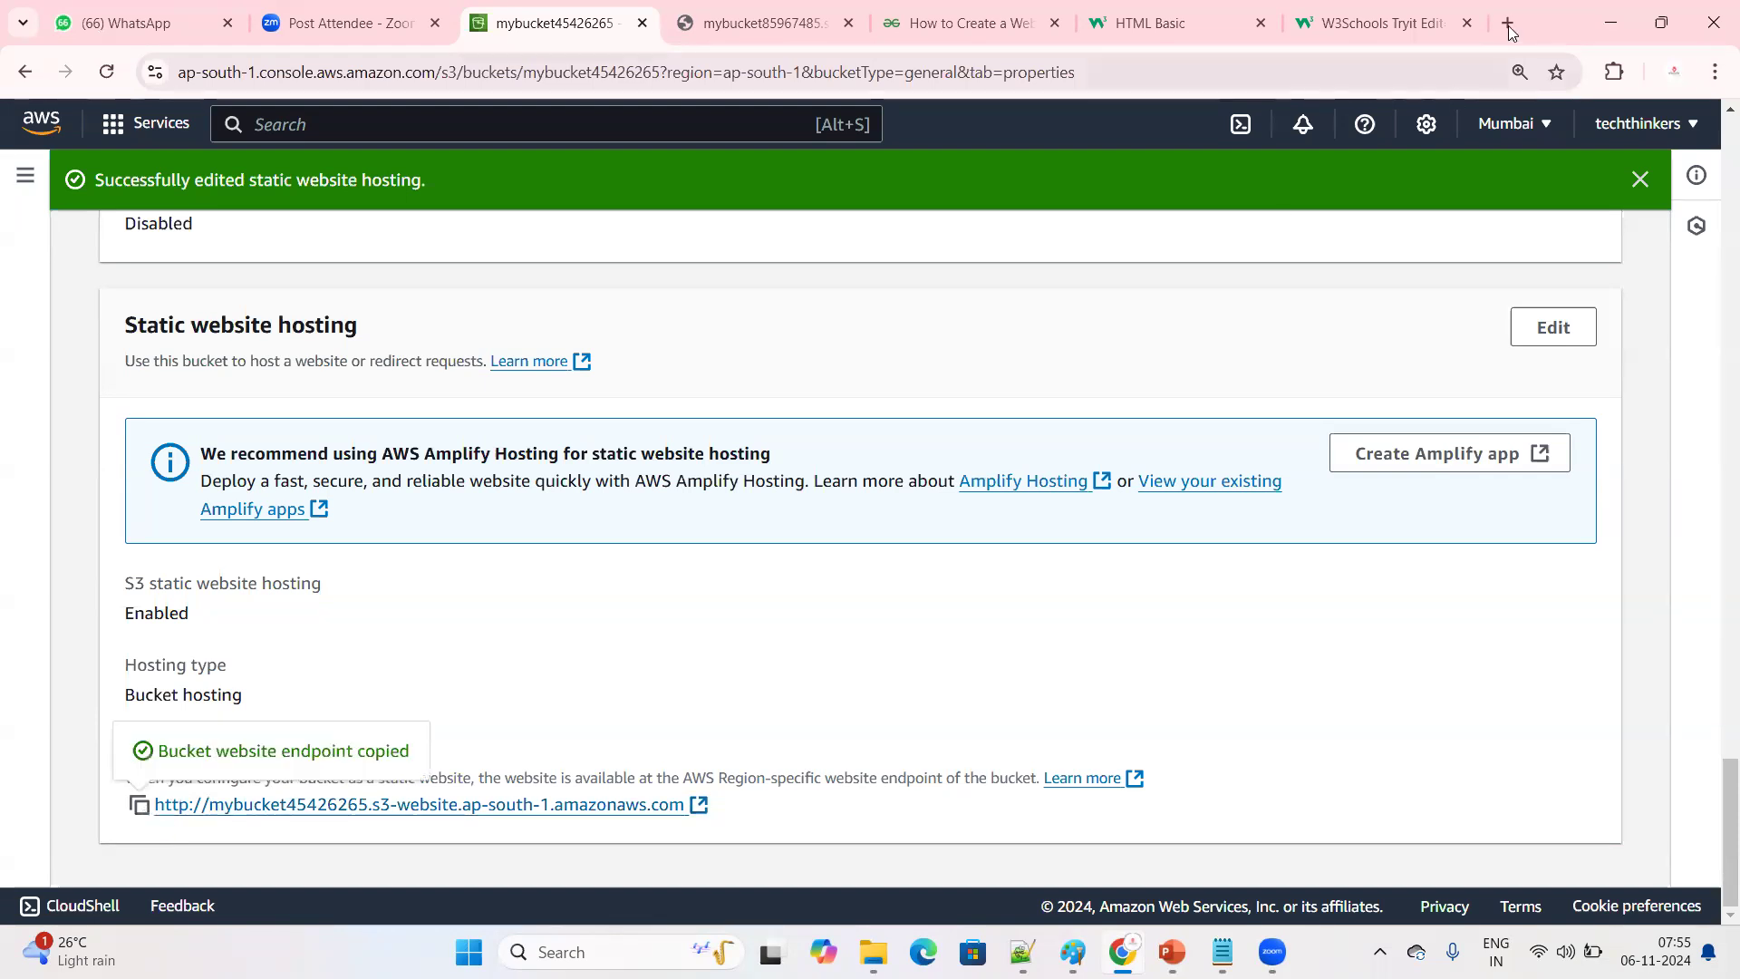
{"action": "left_click", "coordinate": [1508, 24]}
{"action": "key", "text": "ctrl+v"}
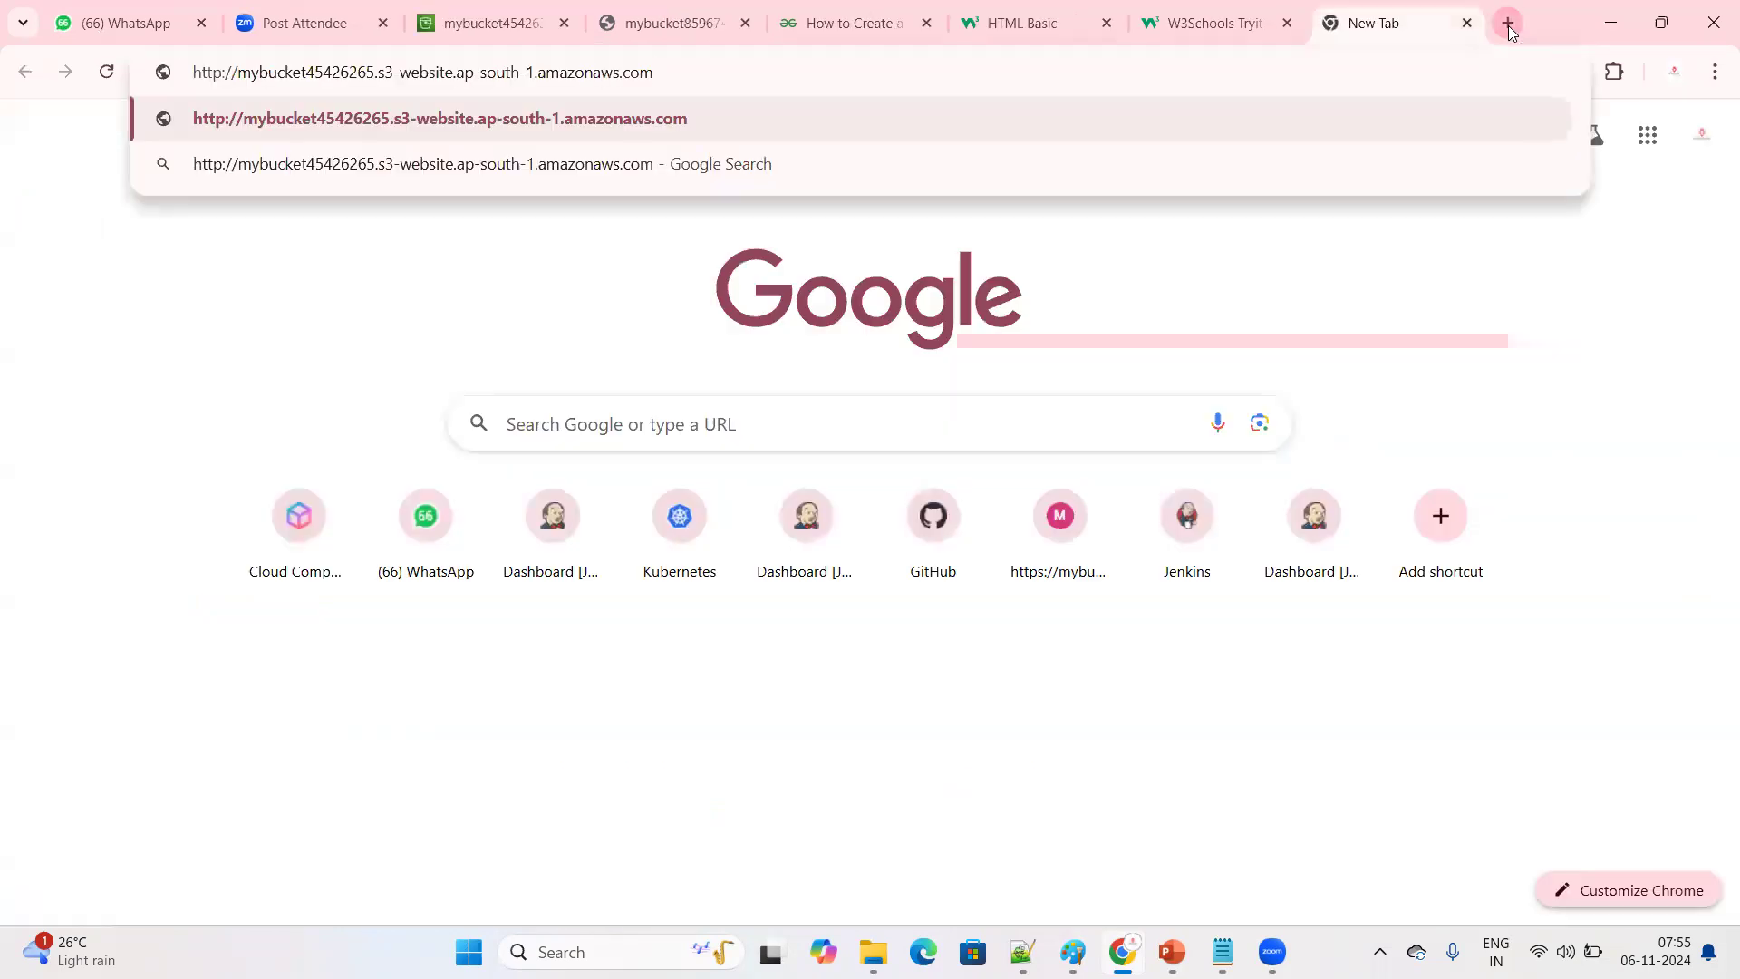
{"action": "key", "text": "Return"}
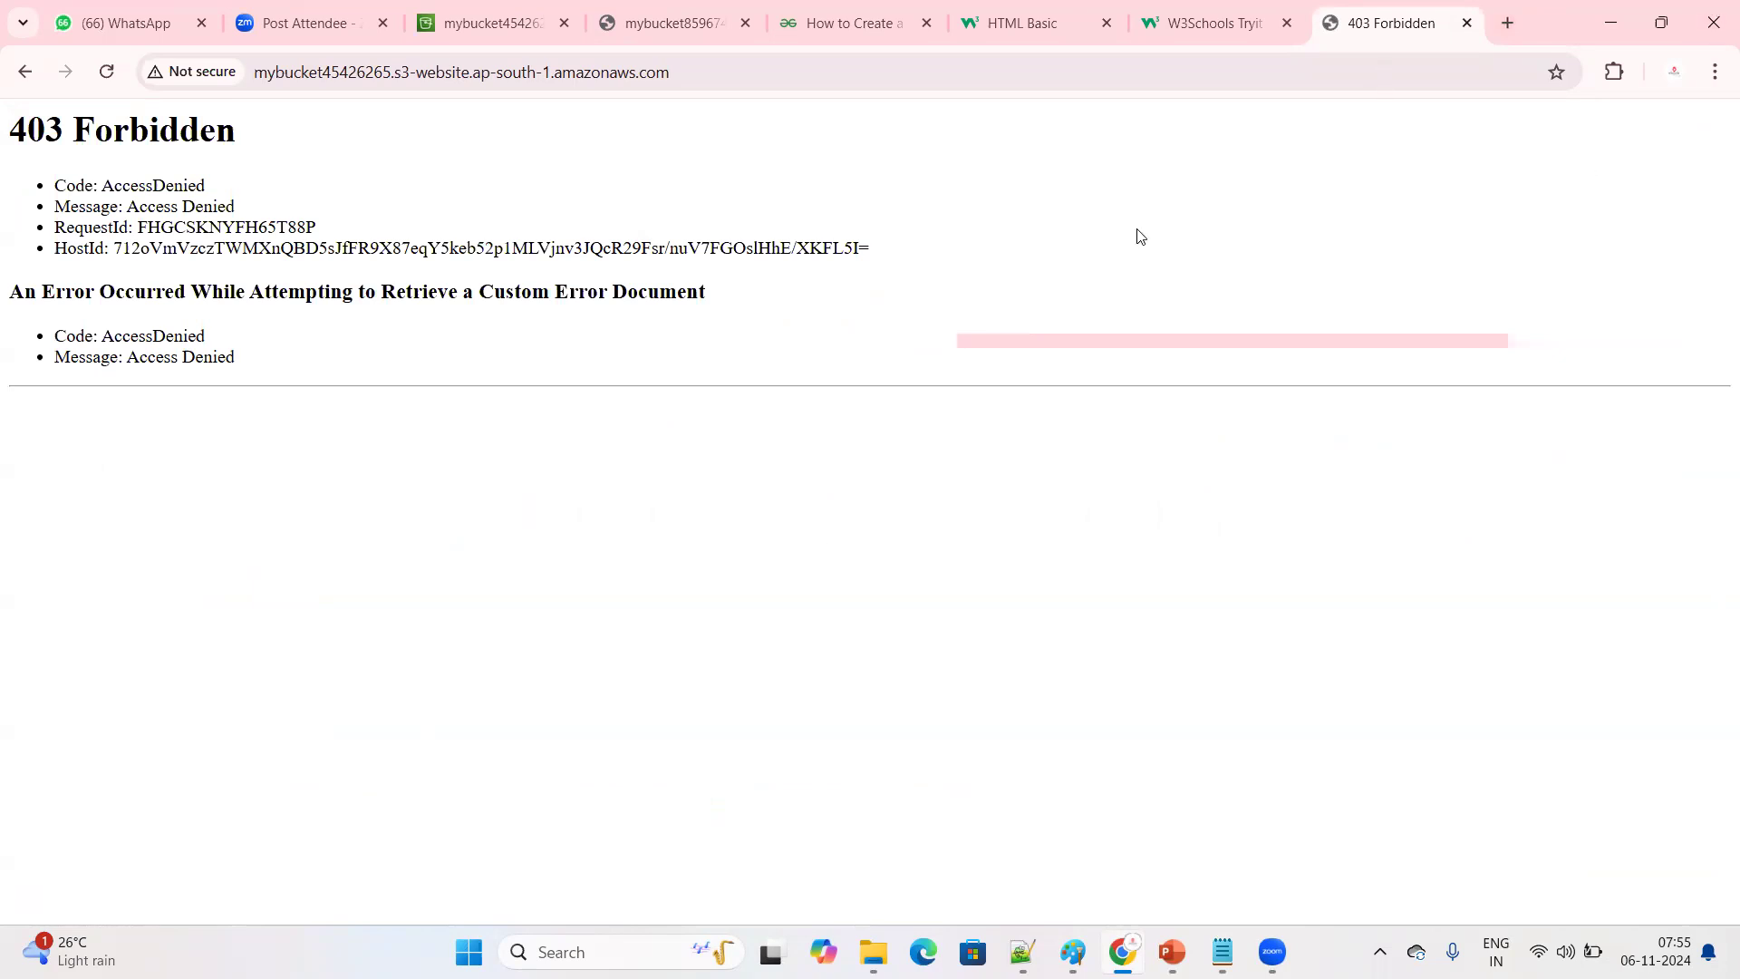
{"action": "left_click_drag", "start_coordinate": [280, 361], "coordinate": [3, 136]}
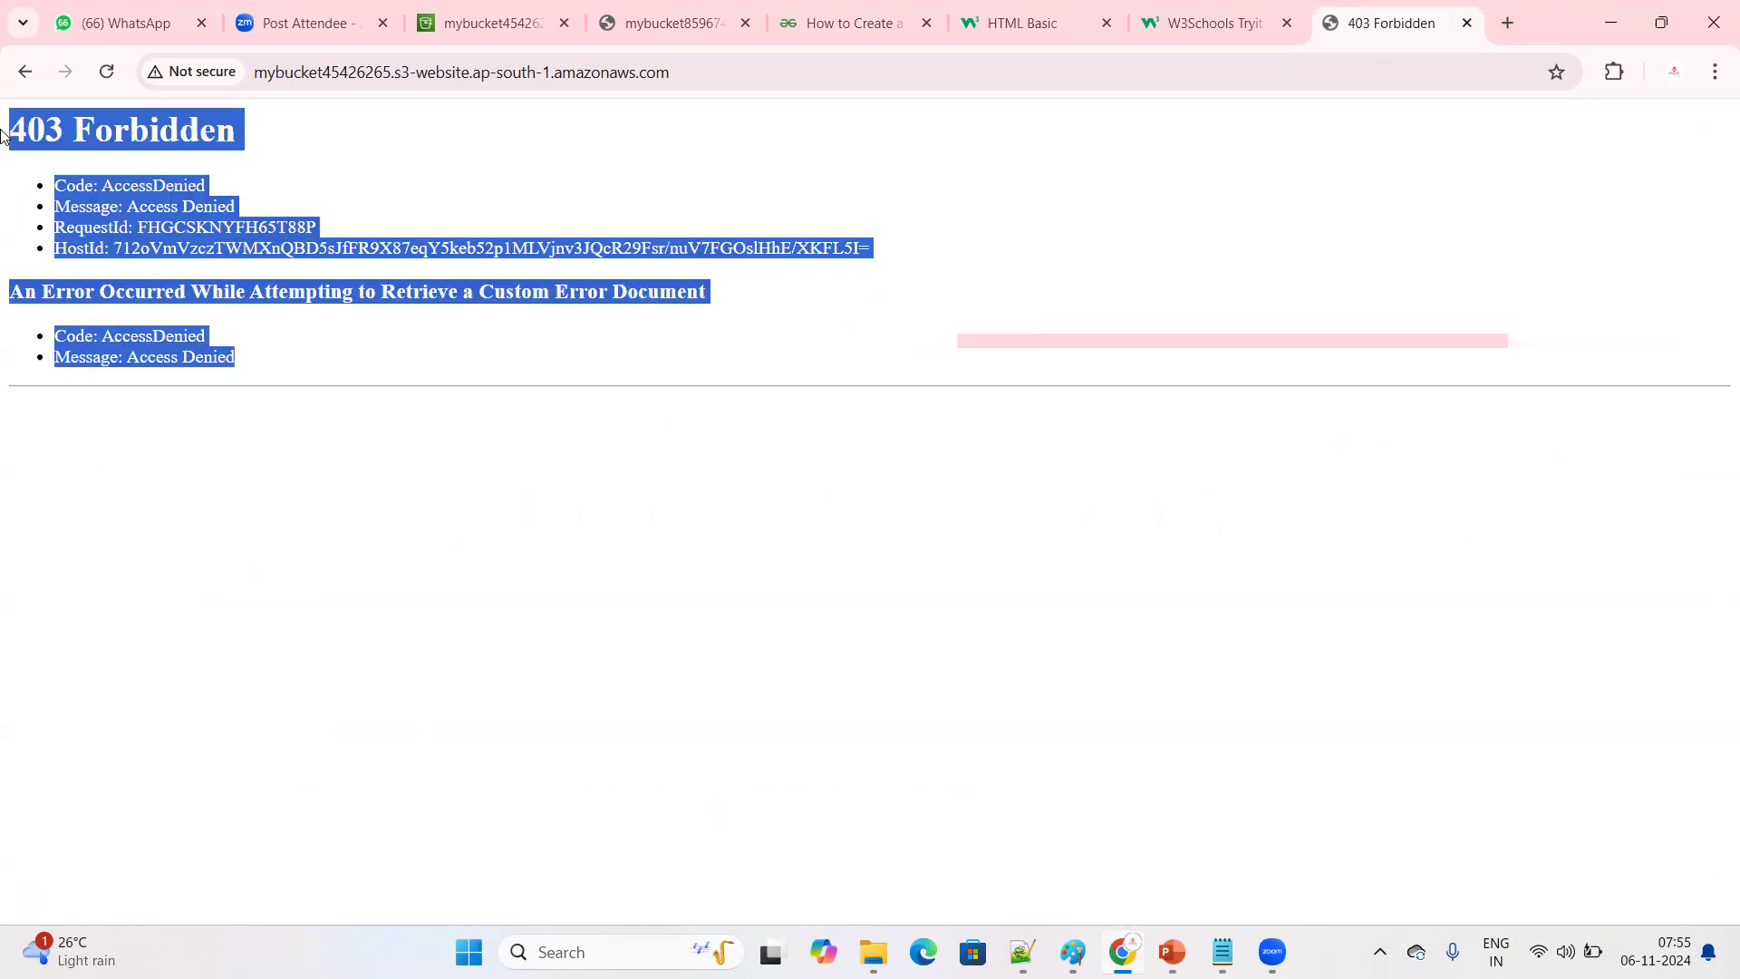
{"action": "left_click", "coordinate": [461, 472]}
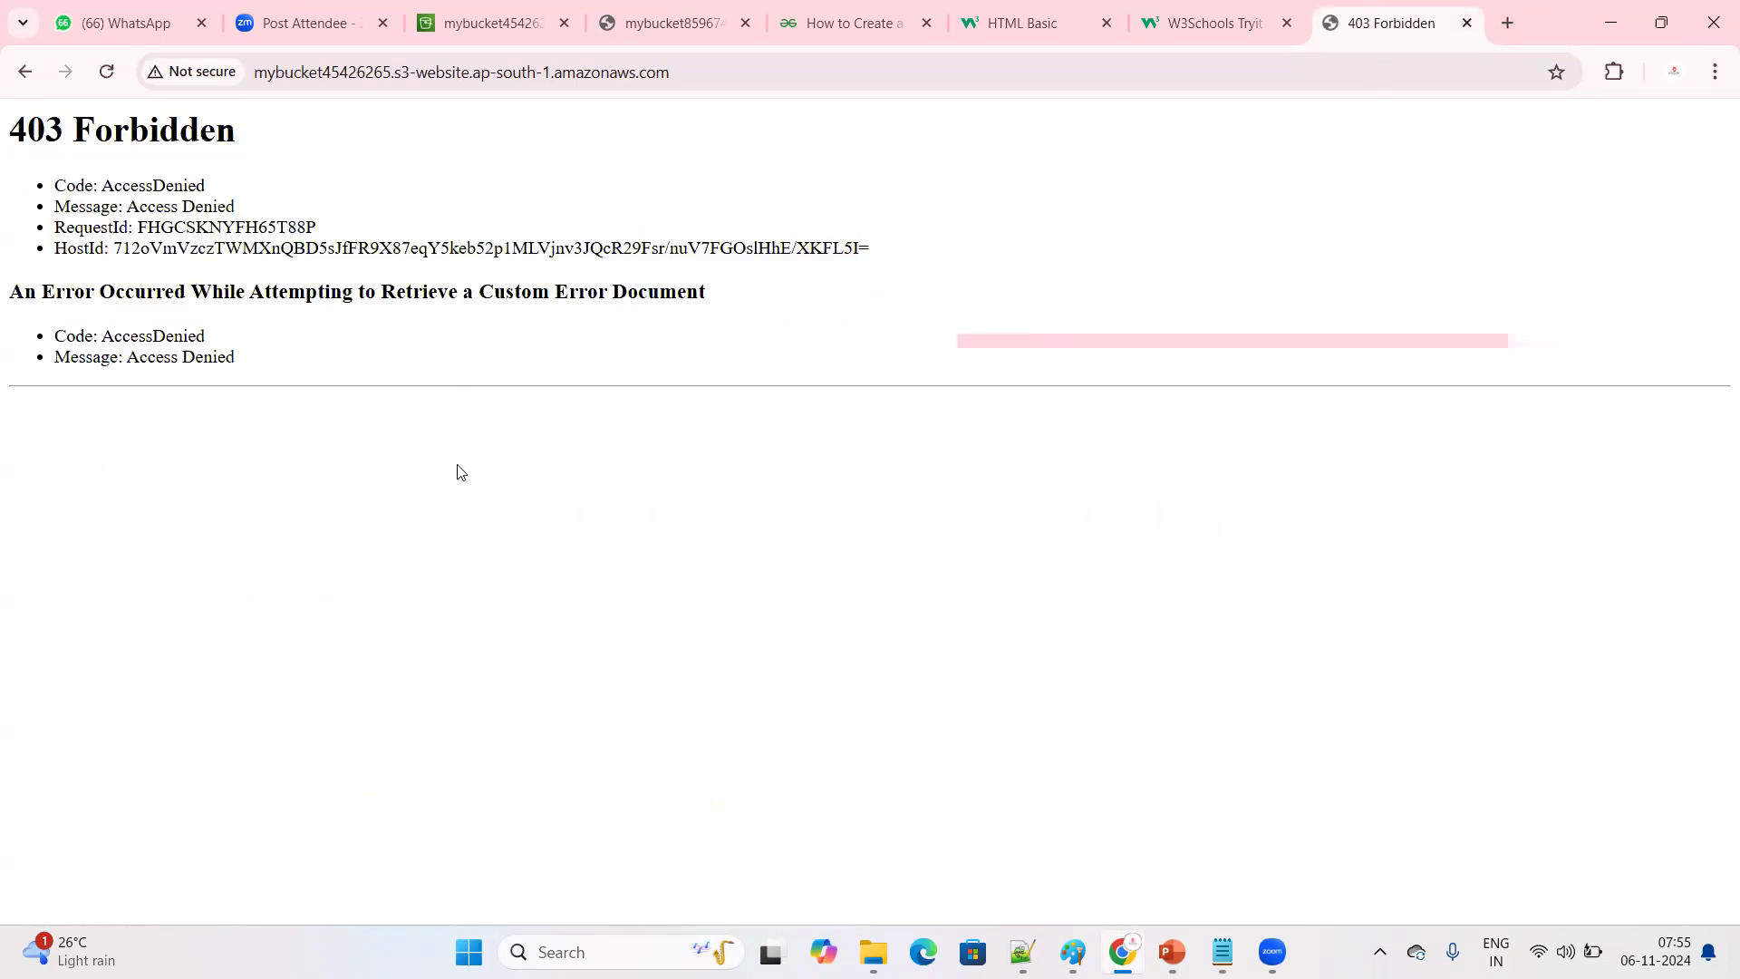
Return to the S3 console, reopen bucket mybucket45426265 from the bucket list and start an upload
{"action": "left_click", "coordinate": [504, 27]}
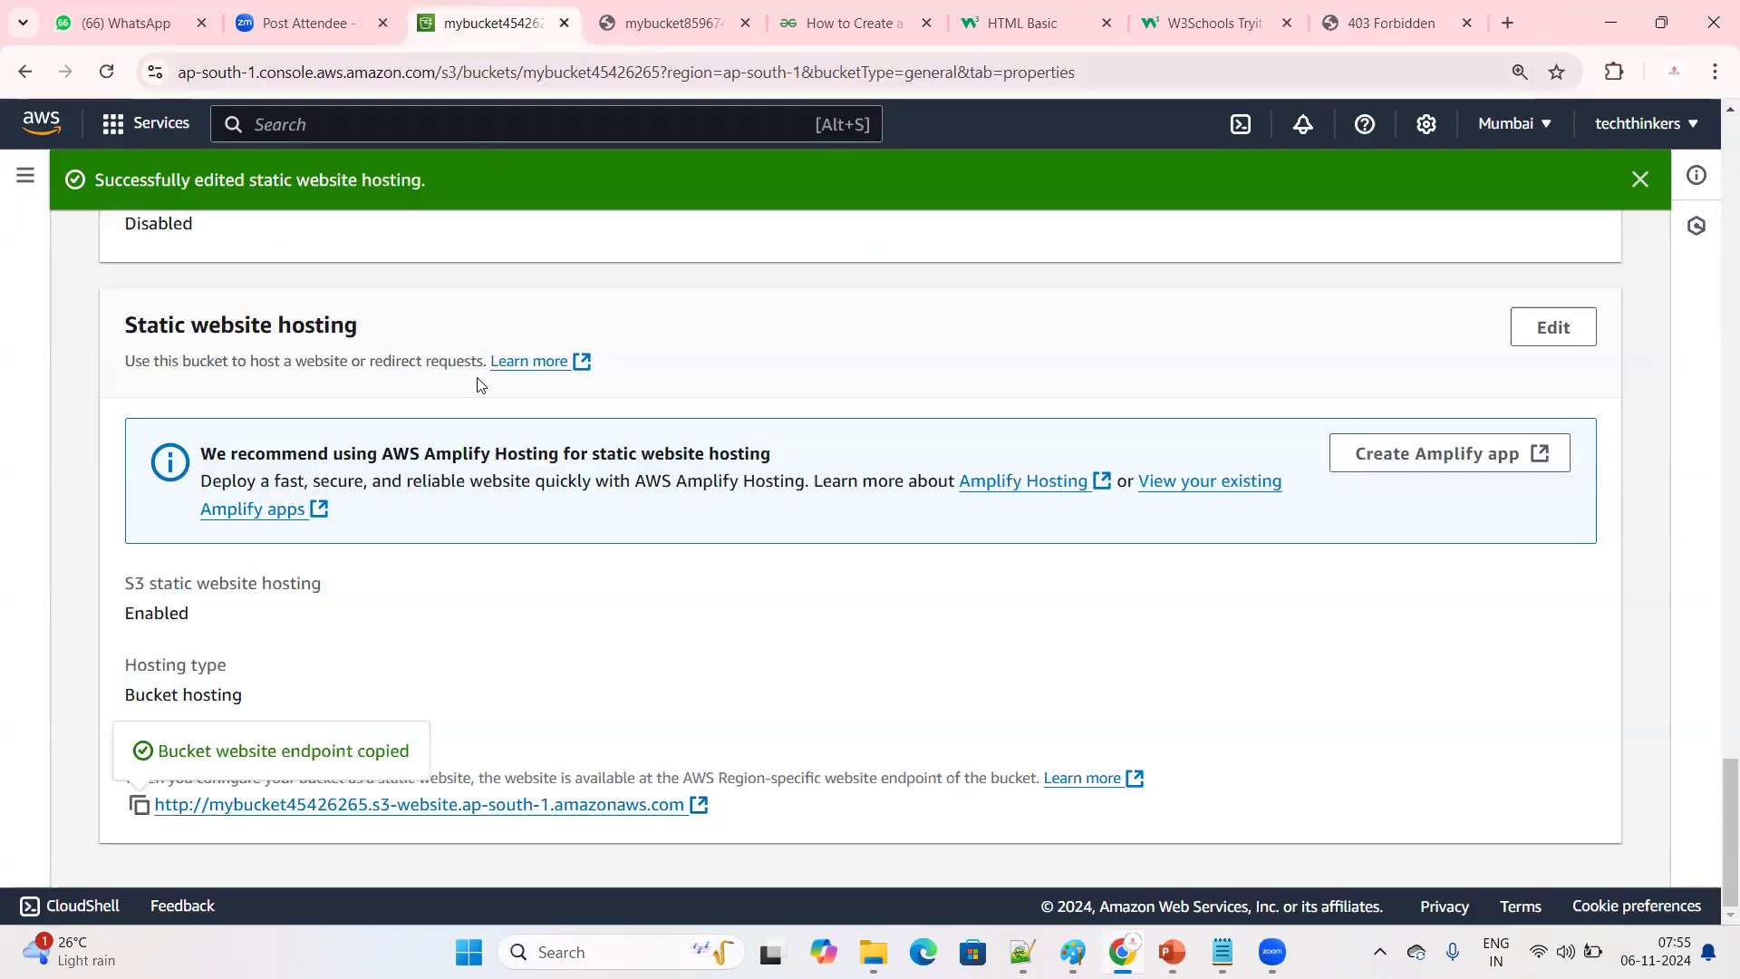
{"action": "scroll", "coordinate": [509, 427], "scroll_direction": "up", "scroll_amount": 10}
{"action": "scroll", "coordinate": [509, 427], "scroll_direction": "up", "scroll_amount": 10}
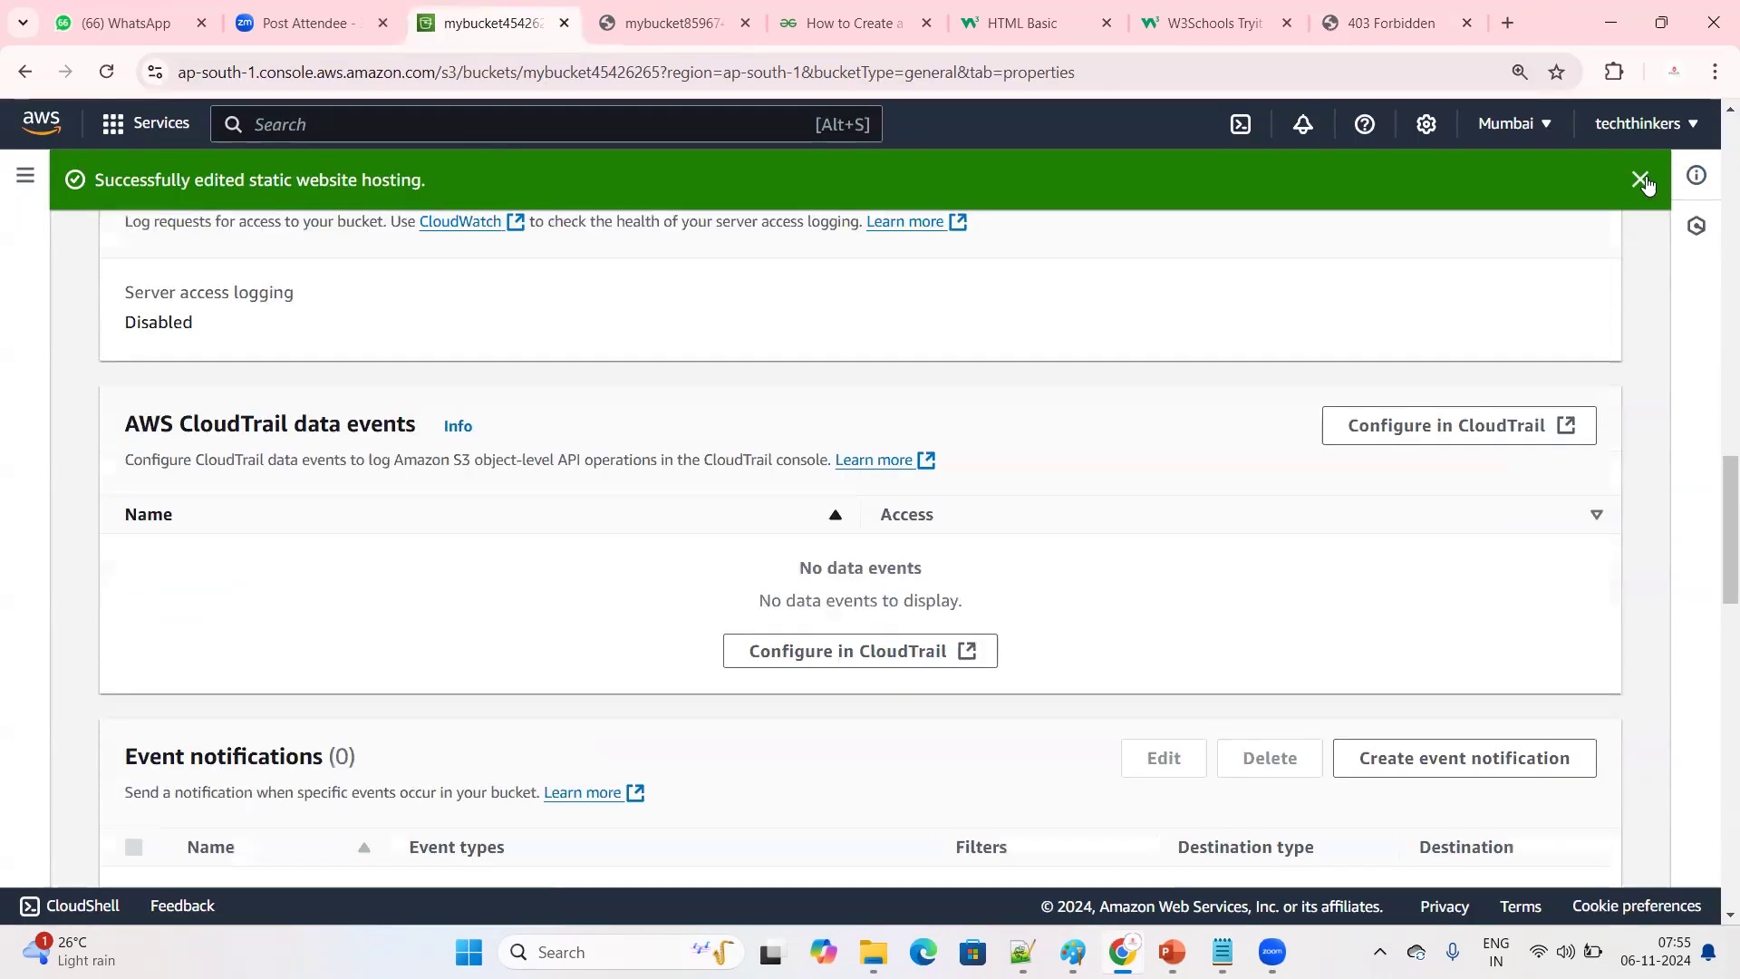
{"action": "scroll", "coordinate": [269, 412], "scroll_direction": "up", "scroll_amount": 10}
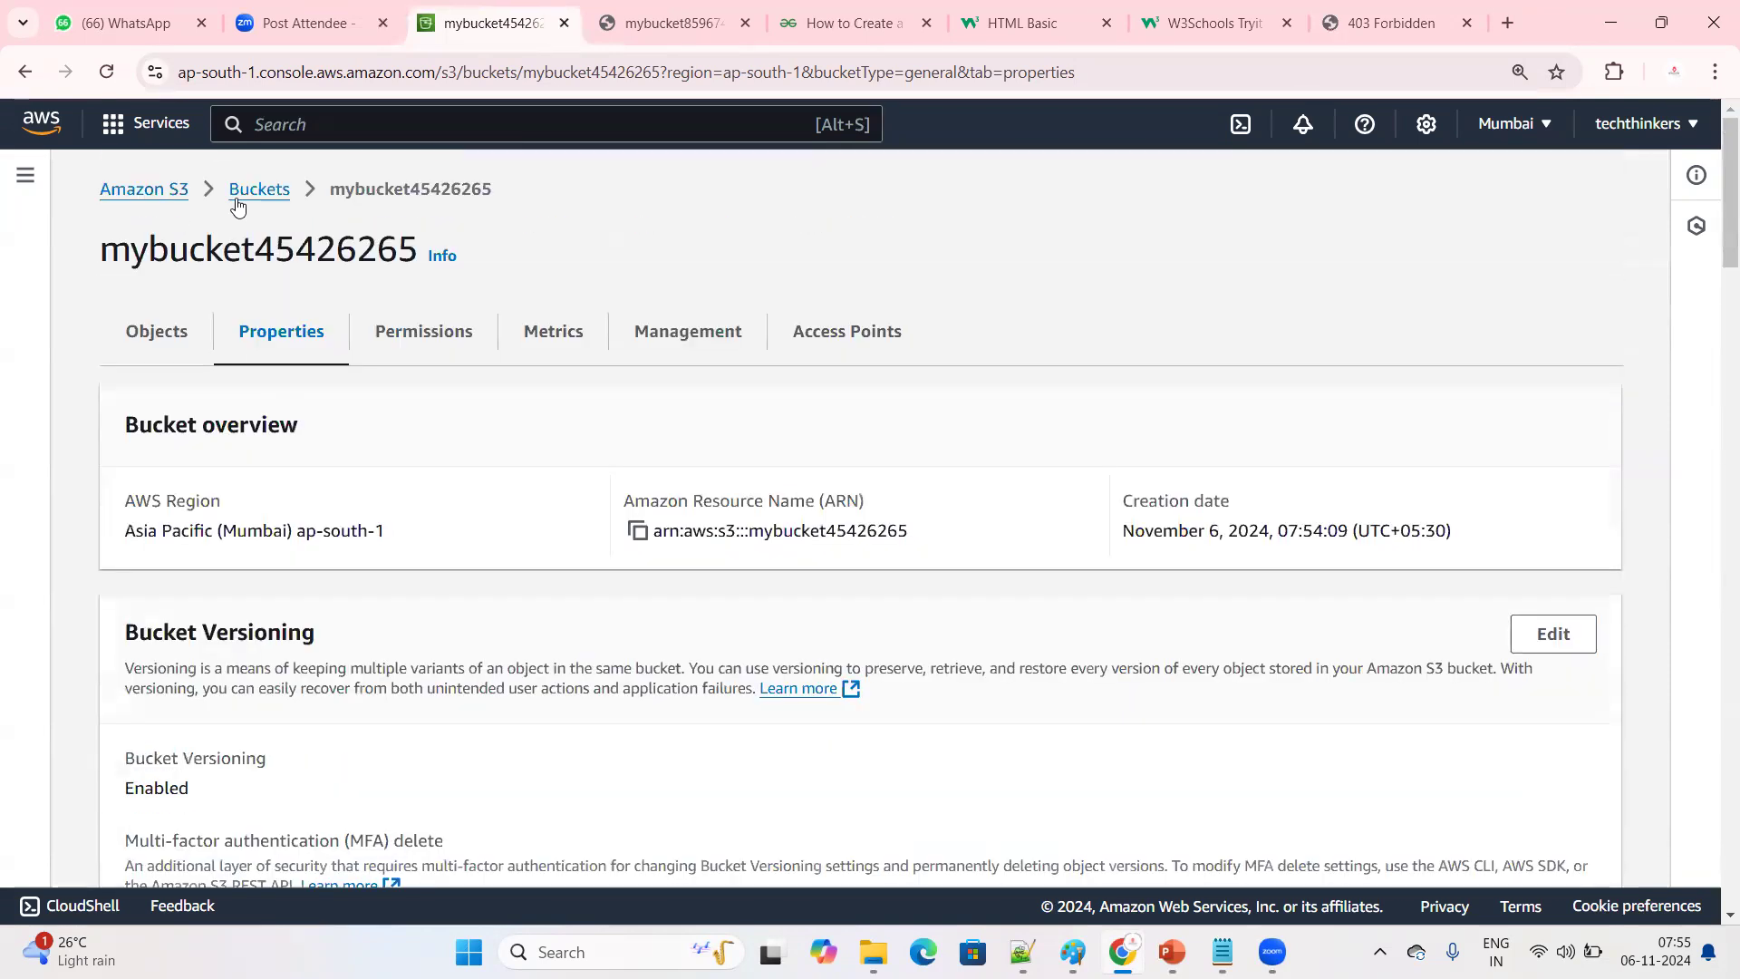
{"action": "left_click", "coordinate": [269, 189]}
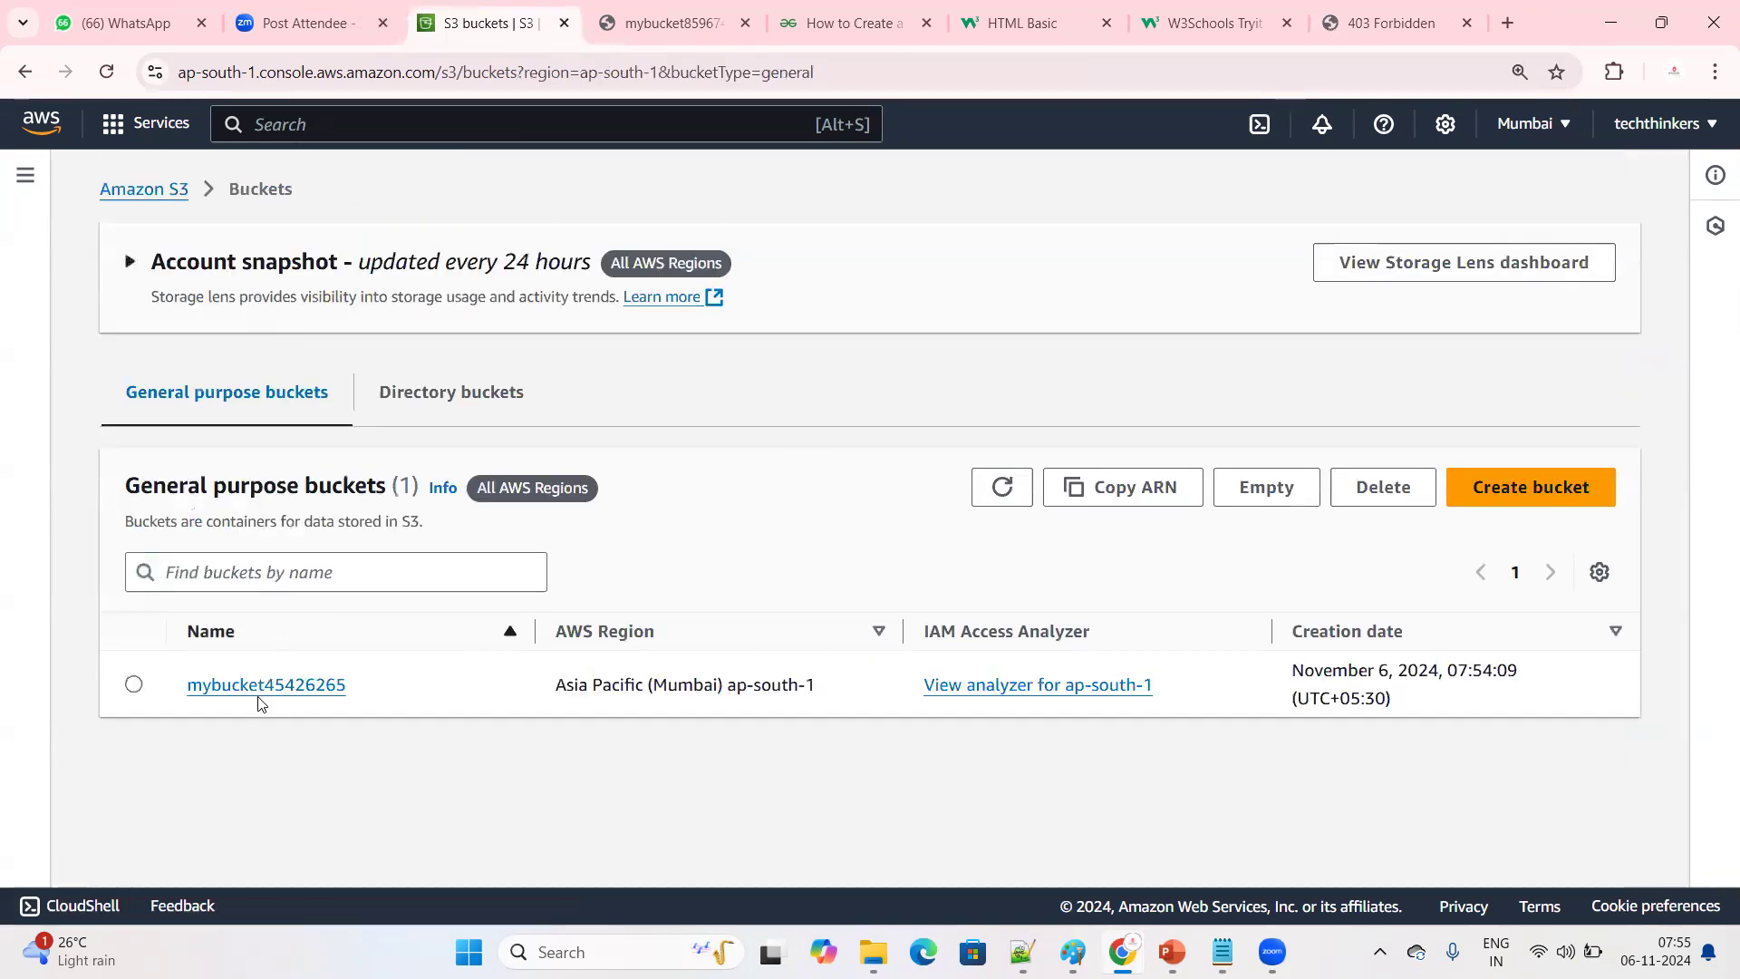
{"action": "left_click", "coordinate": [256, 687]}
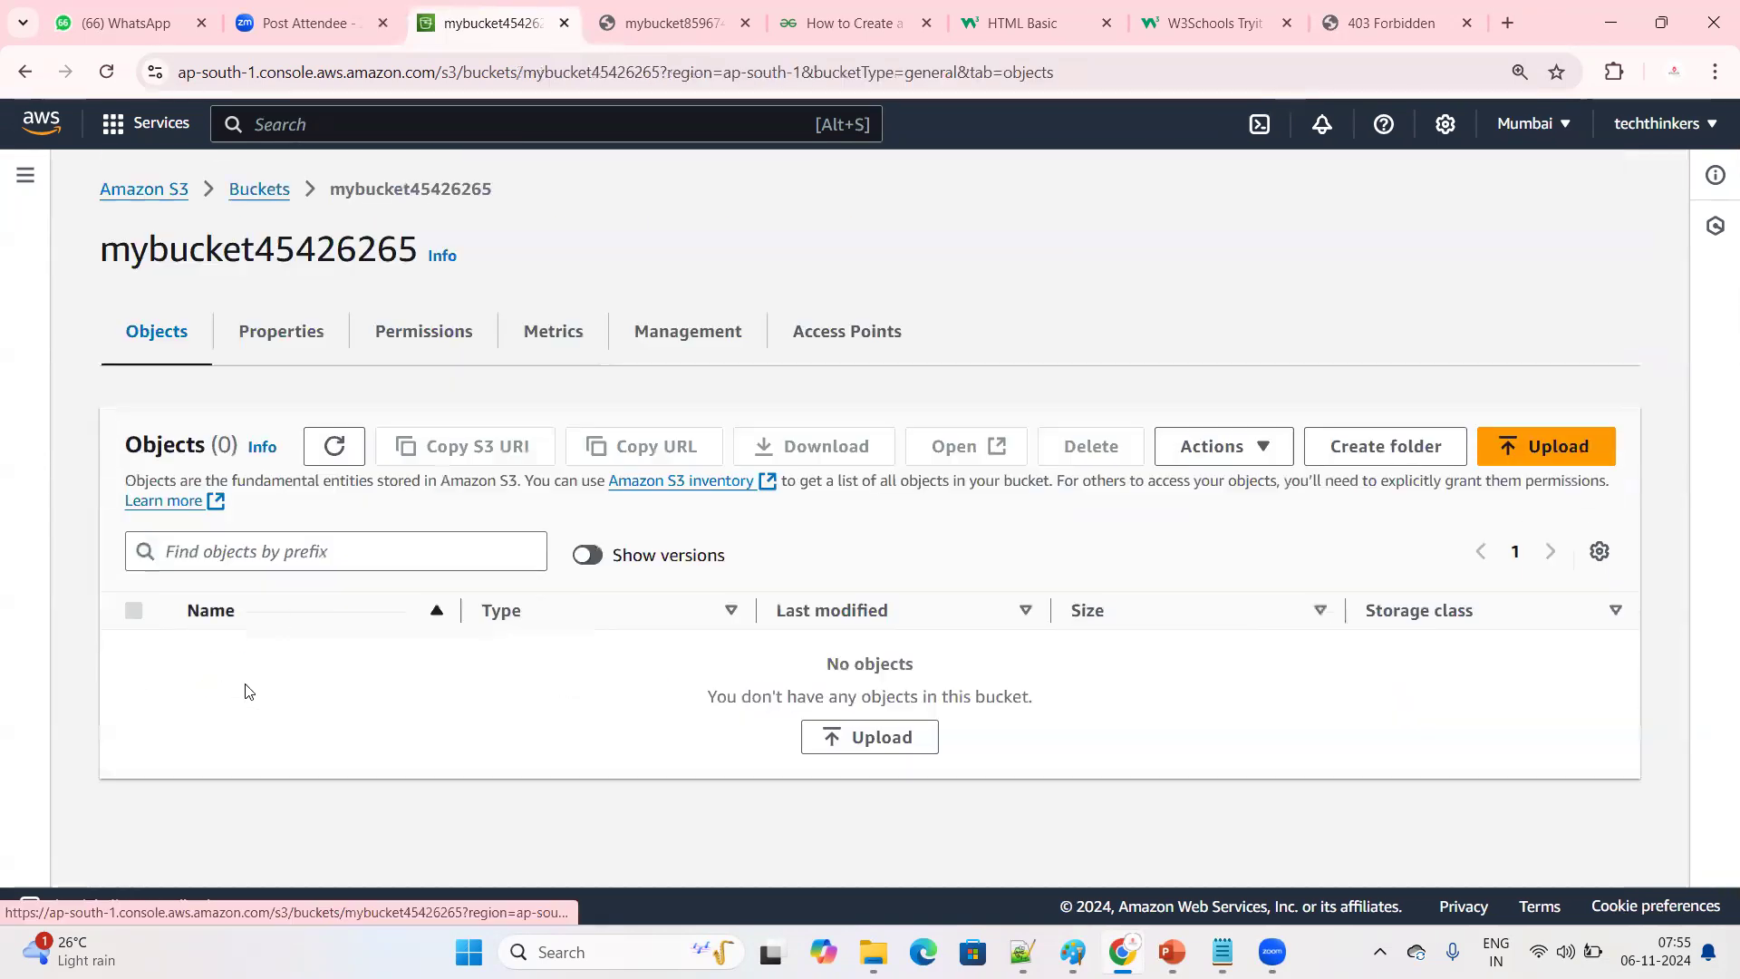
{"action": "left_click", "coordinate": [1550, 446]}
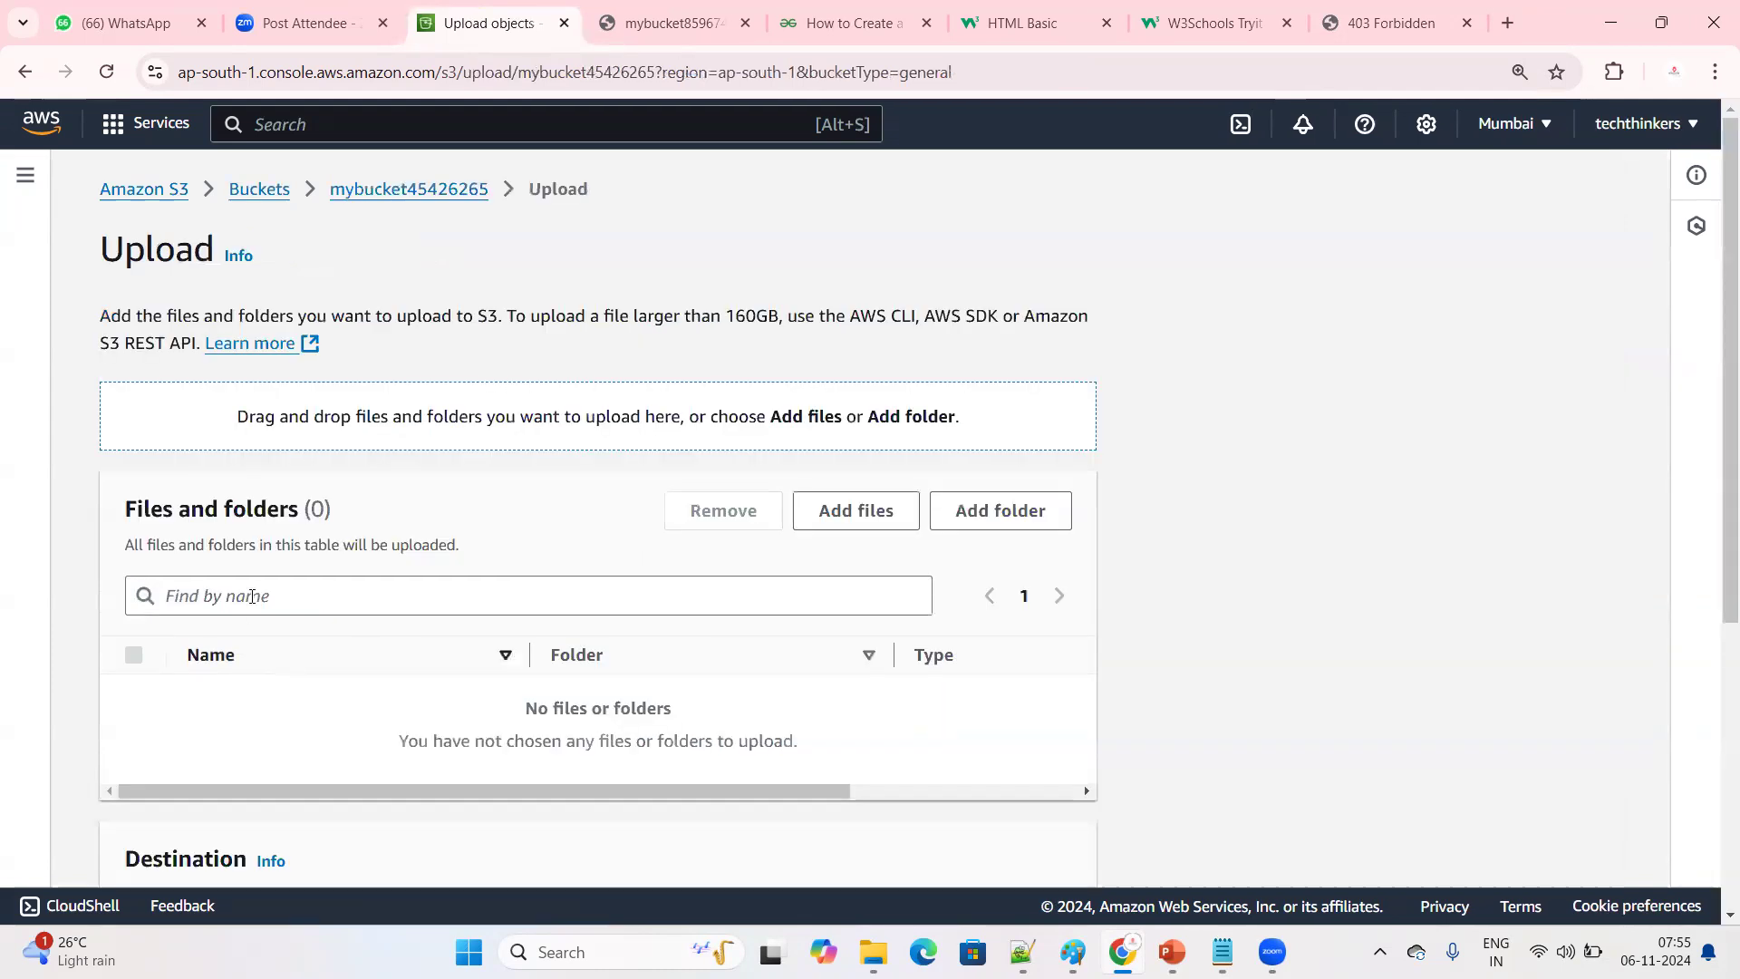
Add index.html and error.html from the Desktop folder to the files for upload
{"action": "left_click", "coordinate": [827, 510]}
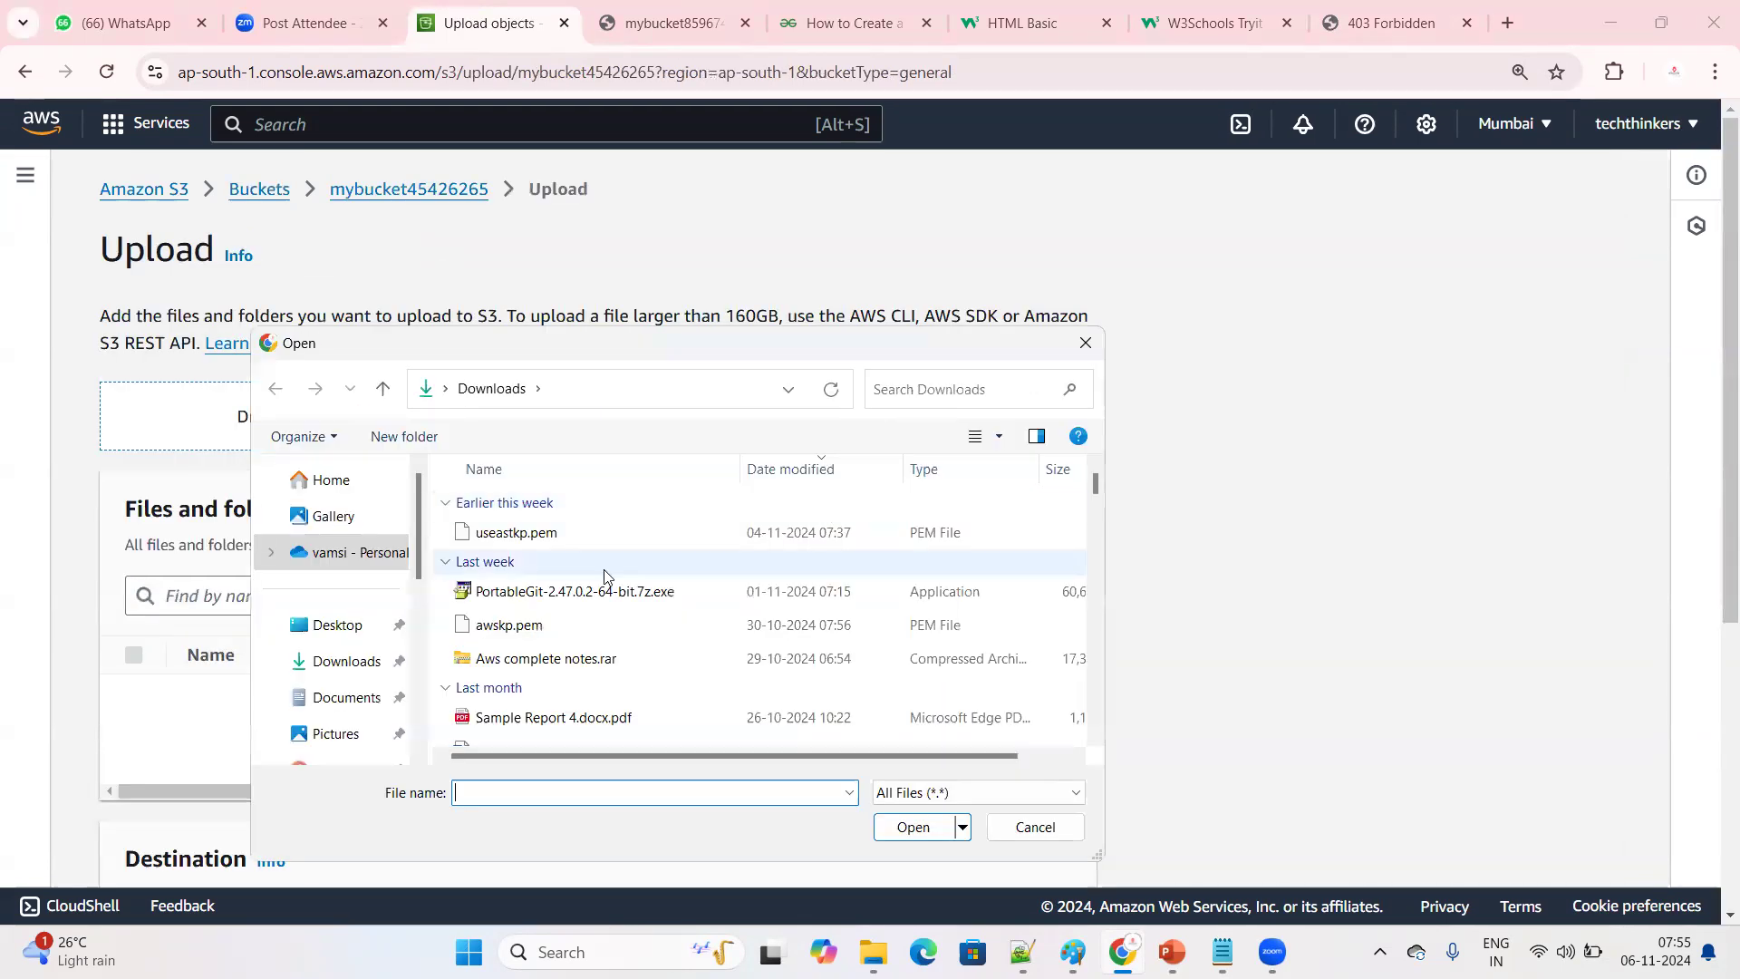
{"action": "left_click", "coordinate": [360, 634]}
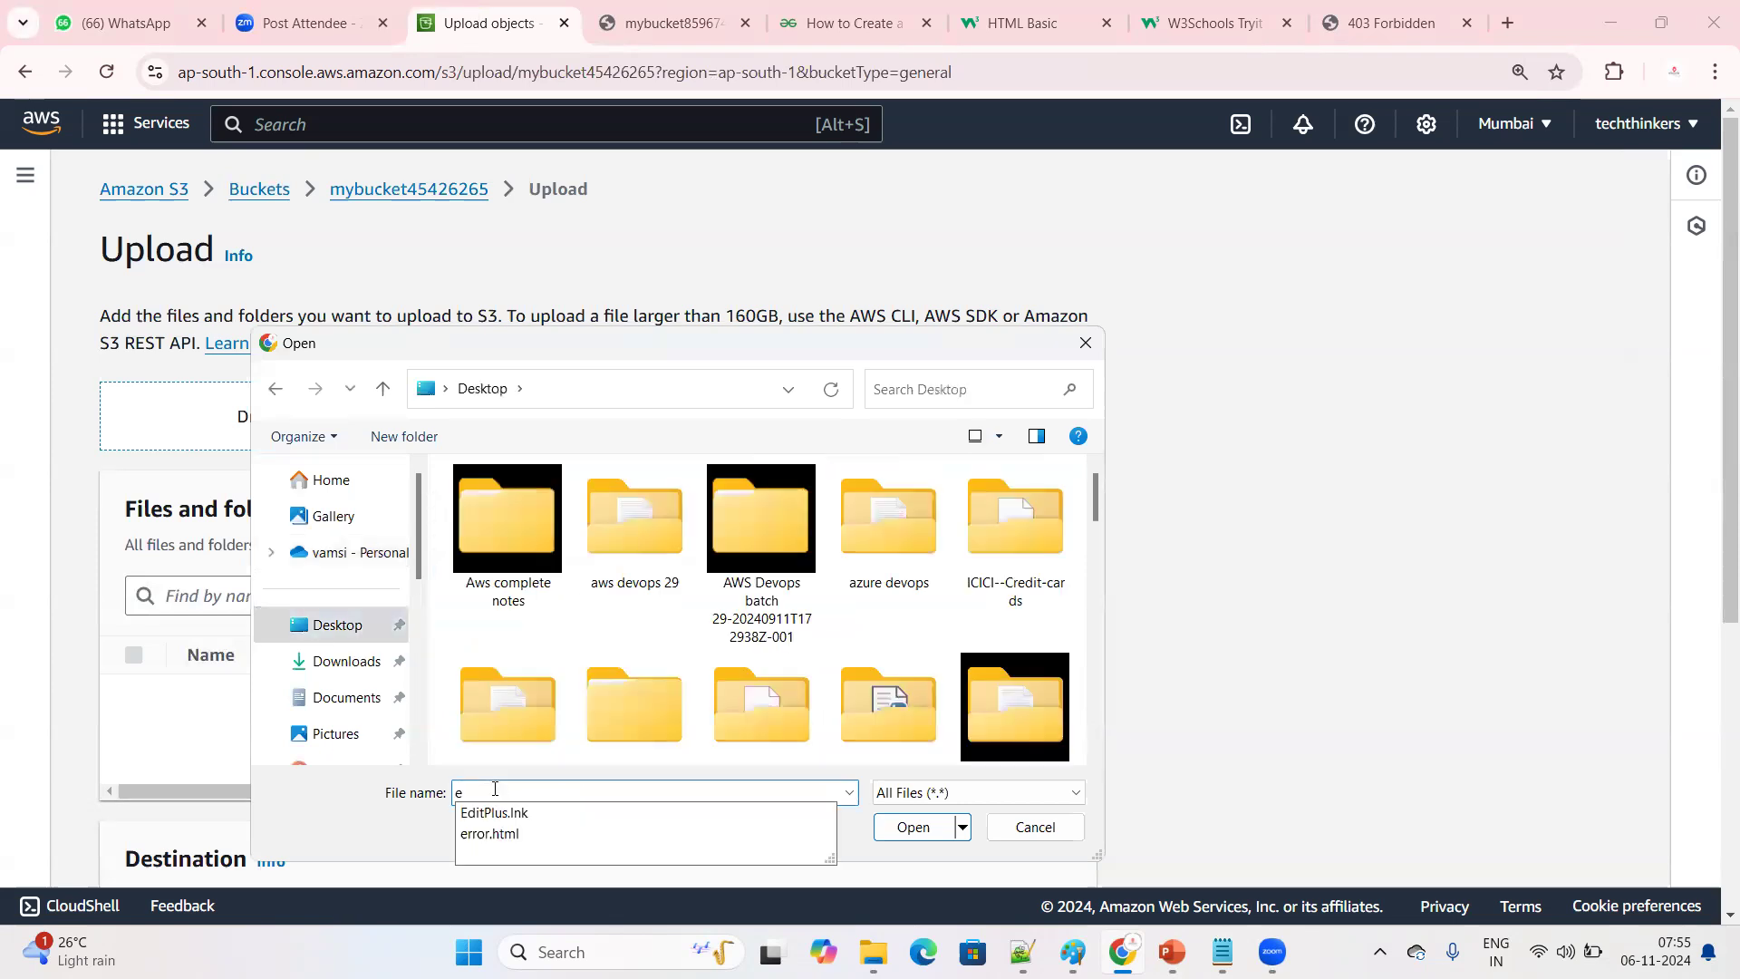
{"action": "type", "text": "in"}
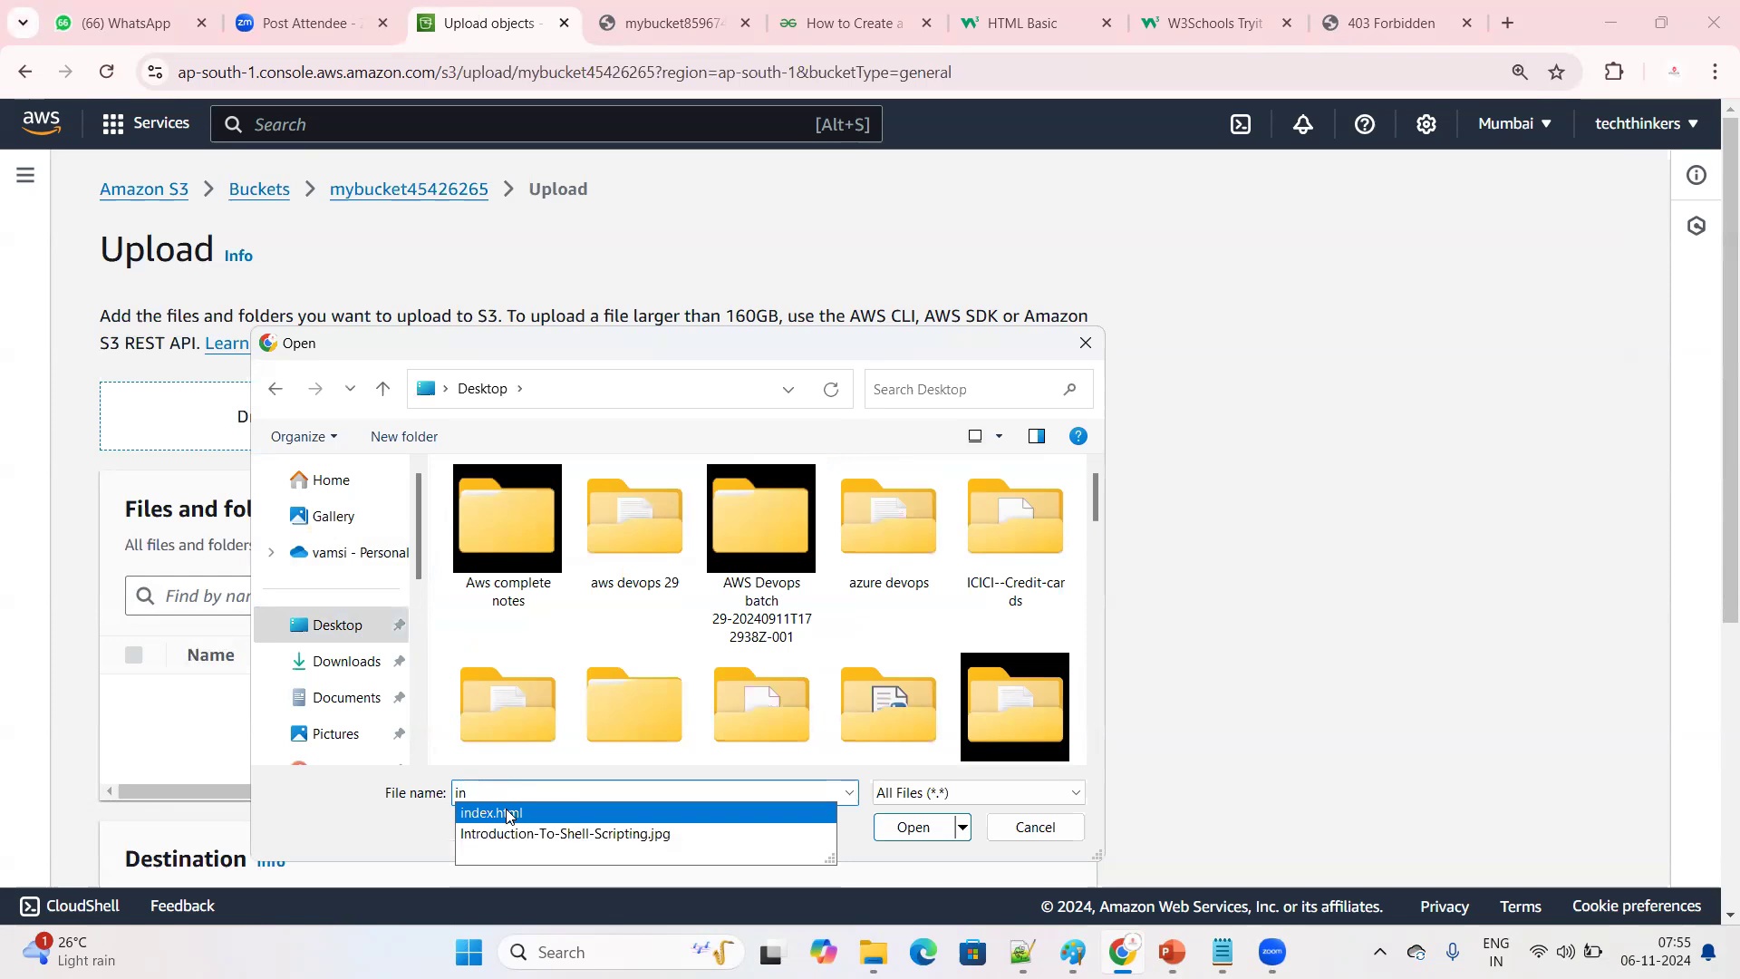
{"action": "left_click", "coordinate": [510, 813]}
{"action": "left_click", "coordinate": [916, 826]}
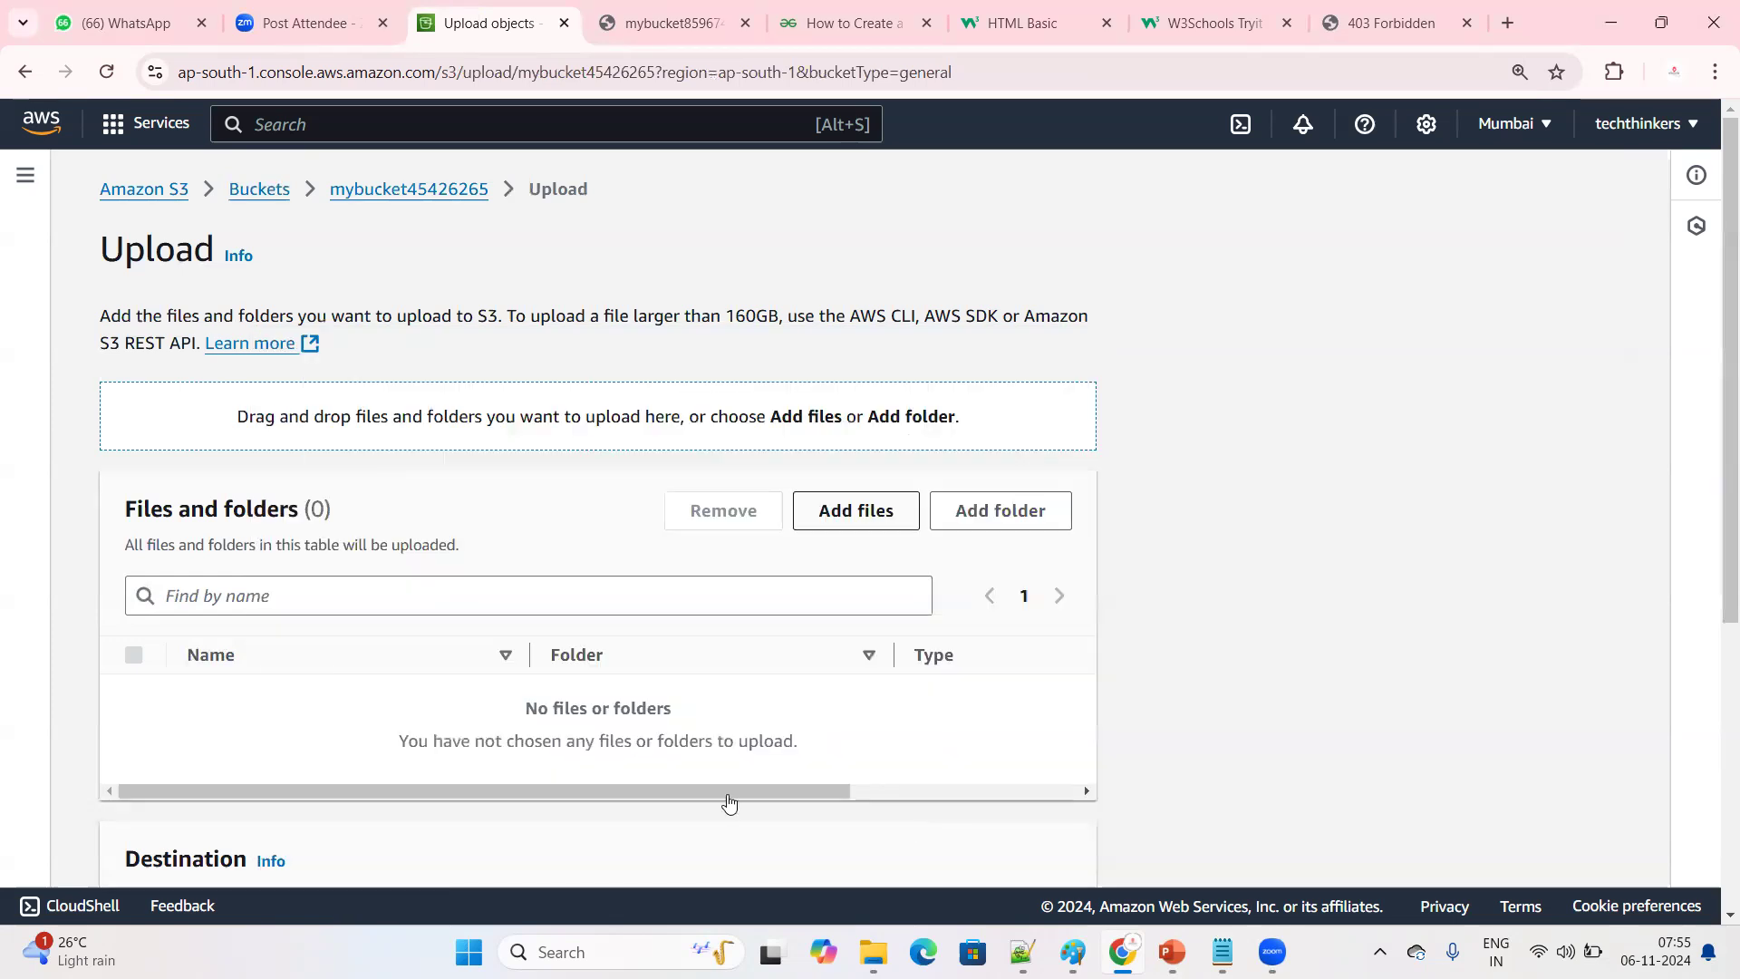
{"action": "left_click", "coordinate": [860, 516]}
{"action": "type", "text": "err"}
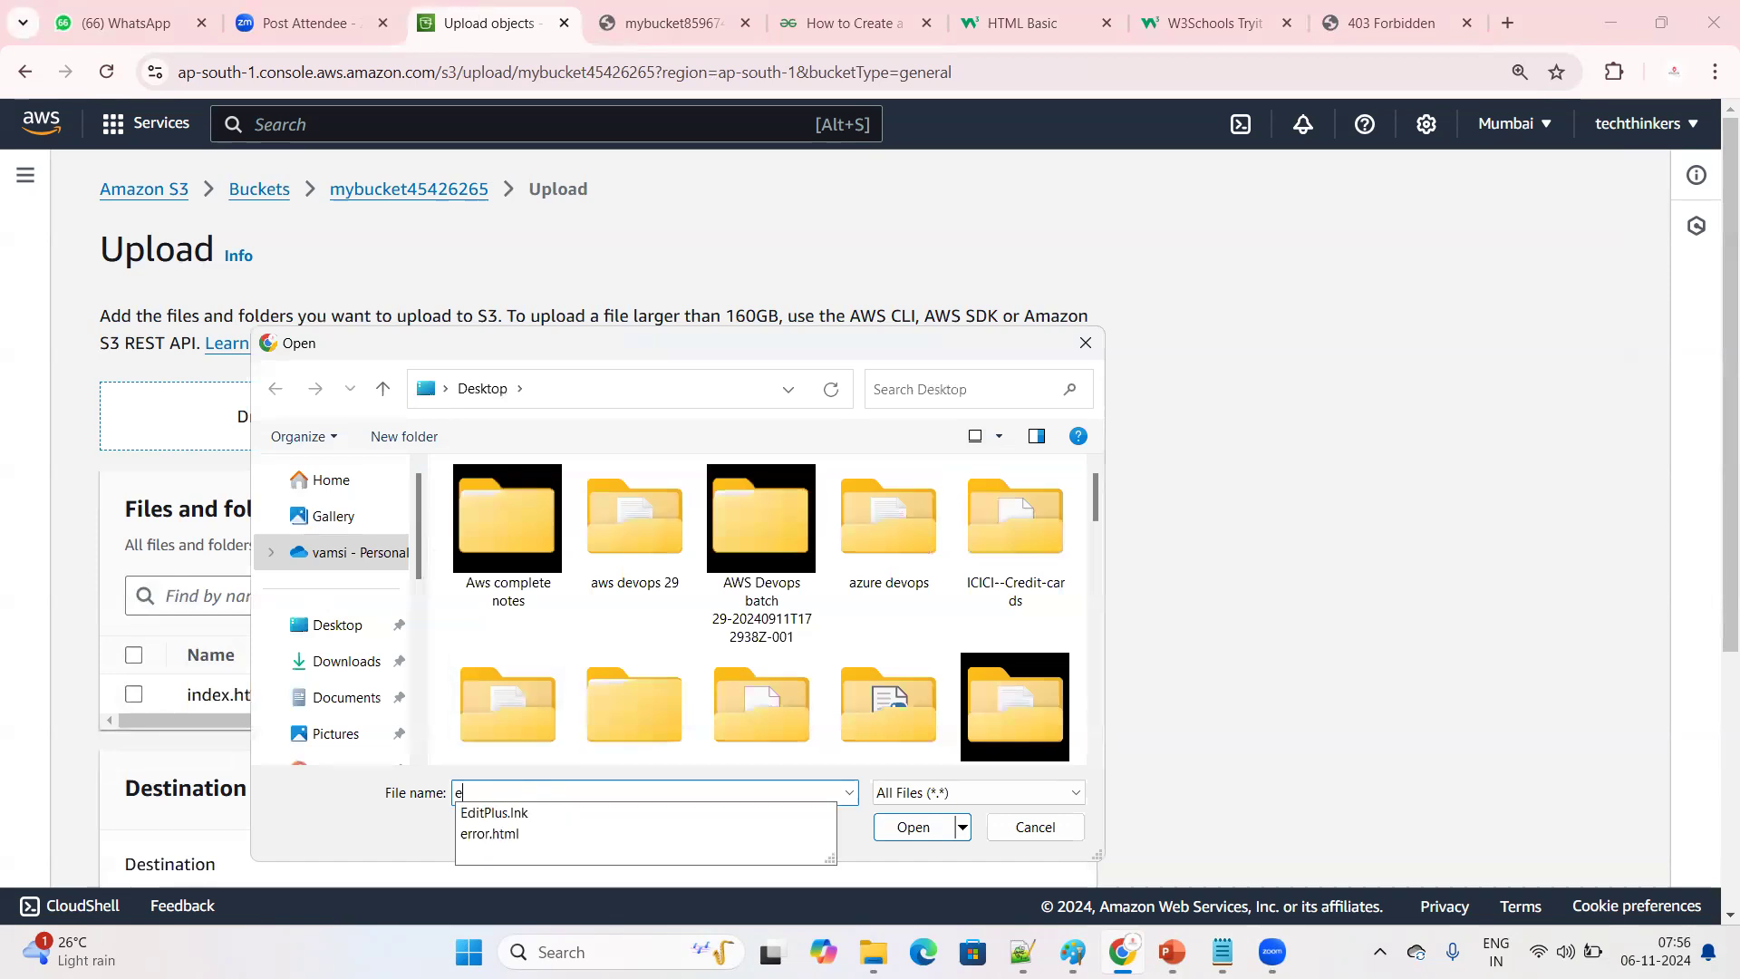
{"action": "left_click", "coordinate": [511, 821]}
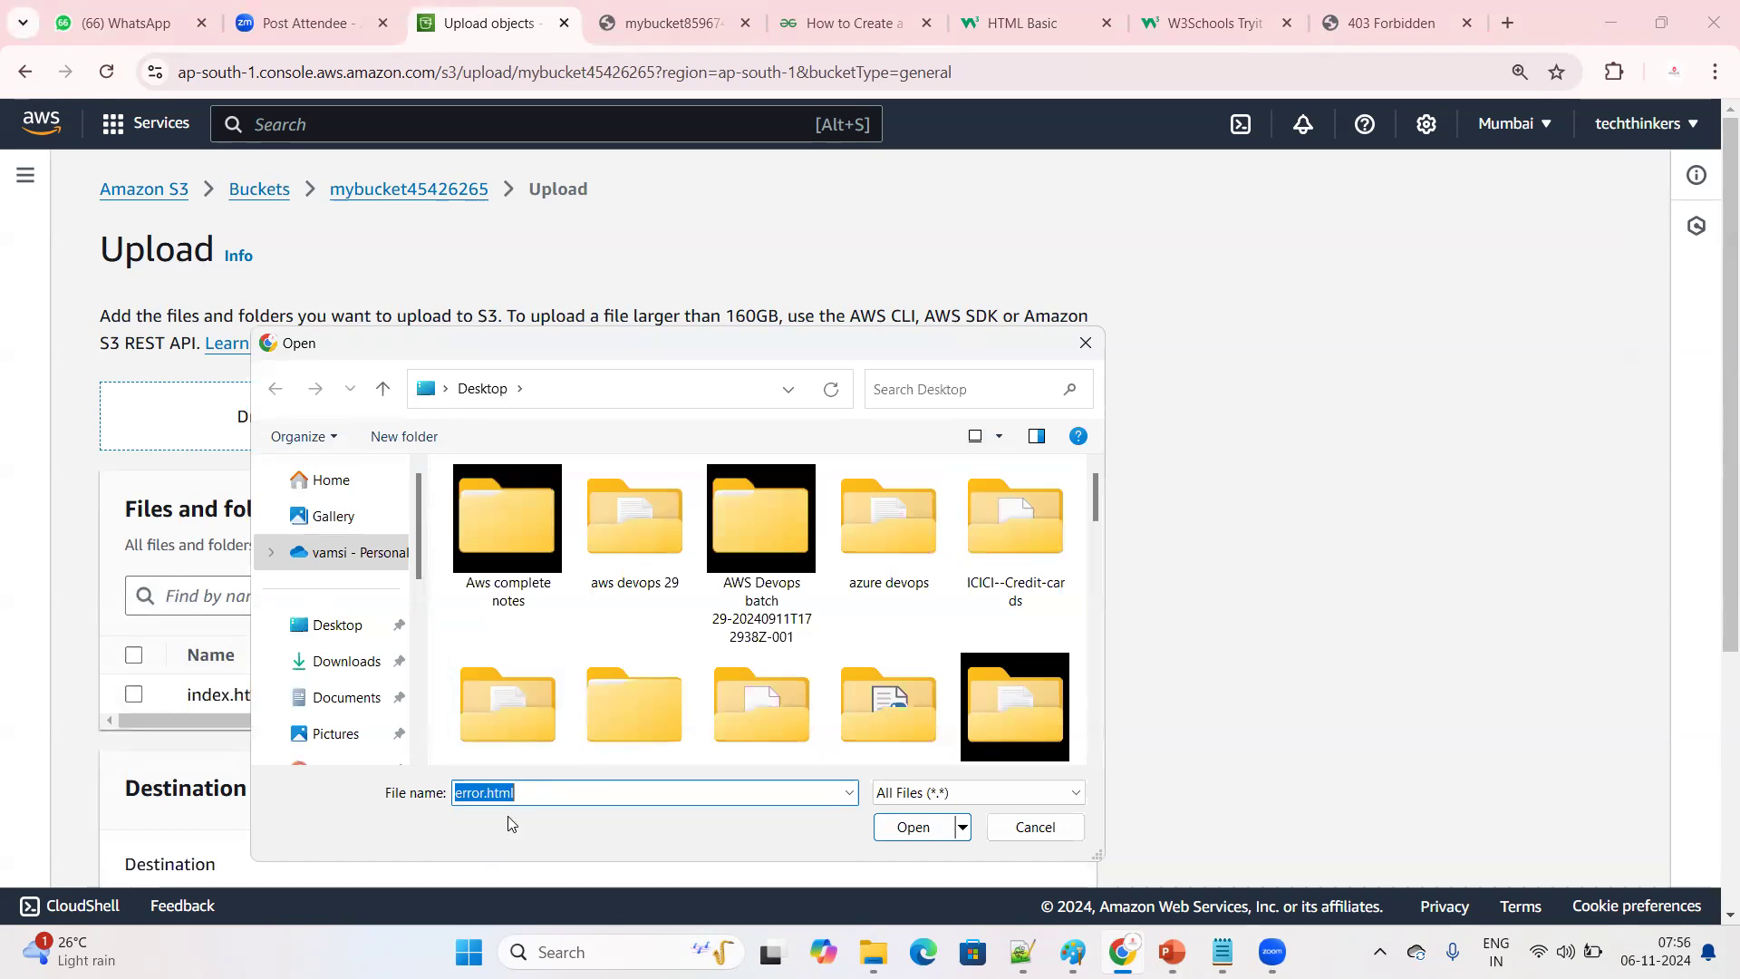
{"action": "left_click", "coordinate": [904, 828]}
Grant public-read access through the predefined ACLs, acknowledge the risk, upload both files and close the upload status
{"action": "scroll", "coordinate": [933, 616], "scroll_direction": "down", "scroll_amount": 2}
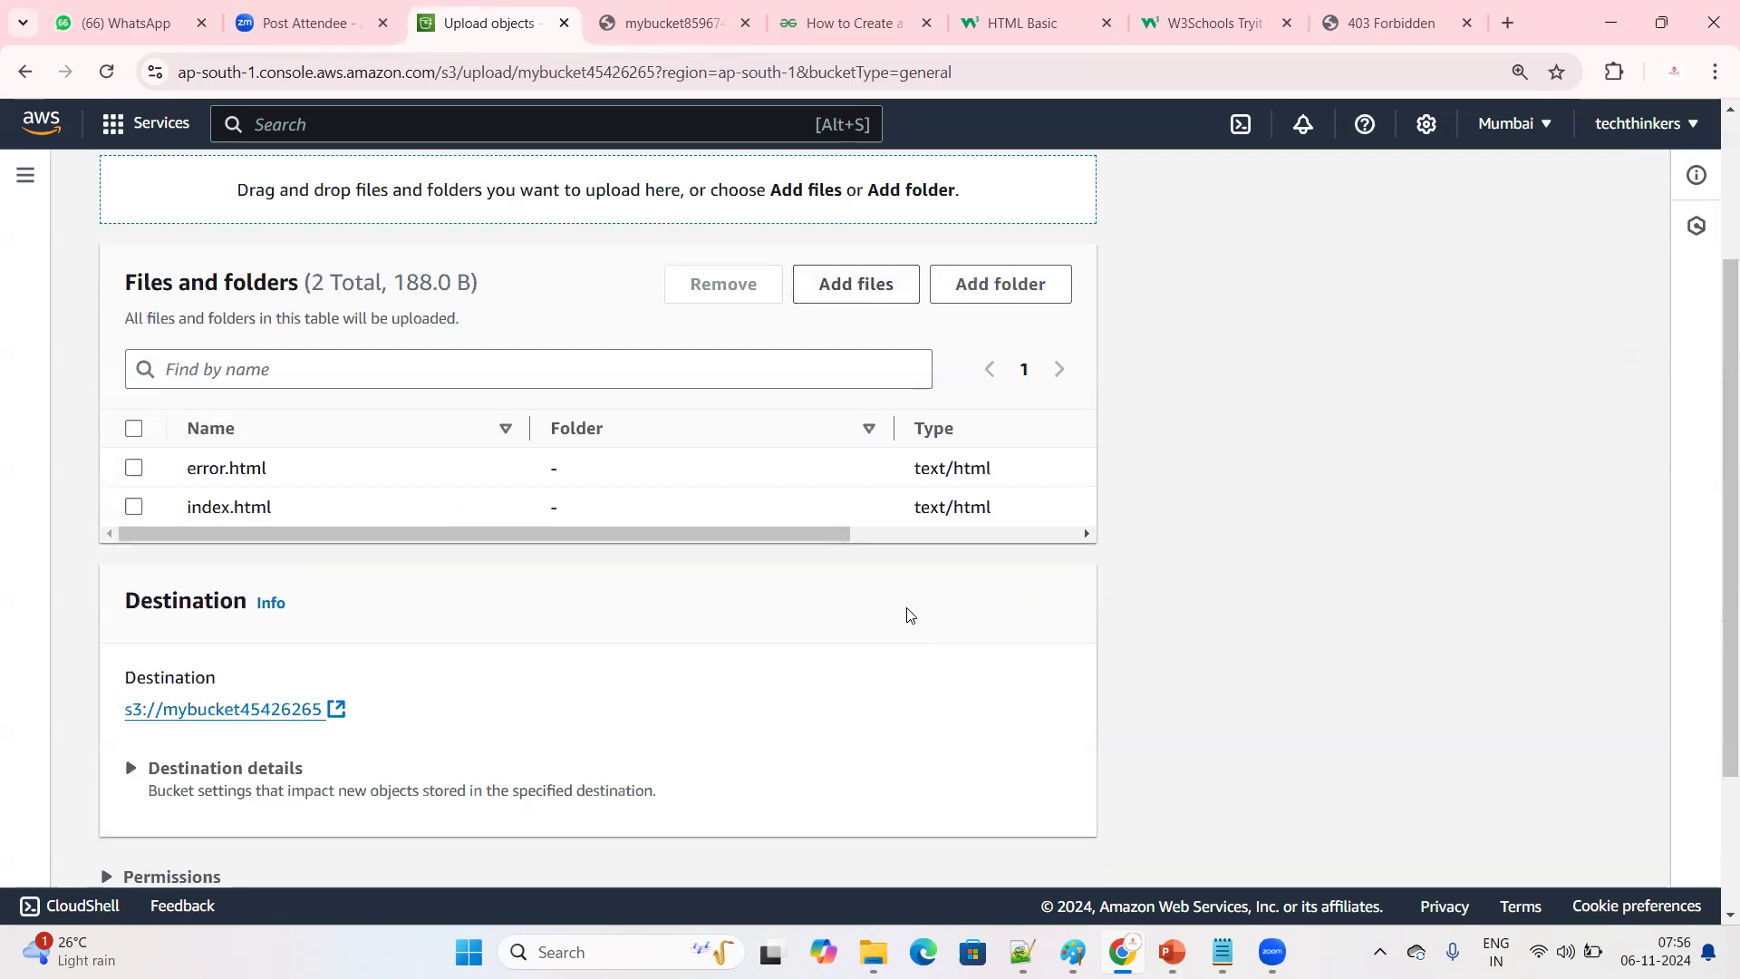
{"action": "scroll", "coordinate": [796, 605], "scroll_direction": "down", "scroll_amount": 2}
{"action": "left_click", "coordinate": [101, 668]}
{"action": "scroll", "coordinate": [313, 634], "scroll_direction": "down", "scroll_amount": 2}
{"action": "scroll", "coordinate": [299, 682], "scroll_direction": "down", "scroll_amount": 2}
{"action": "left_click", "coordinate": [135, 687]}
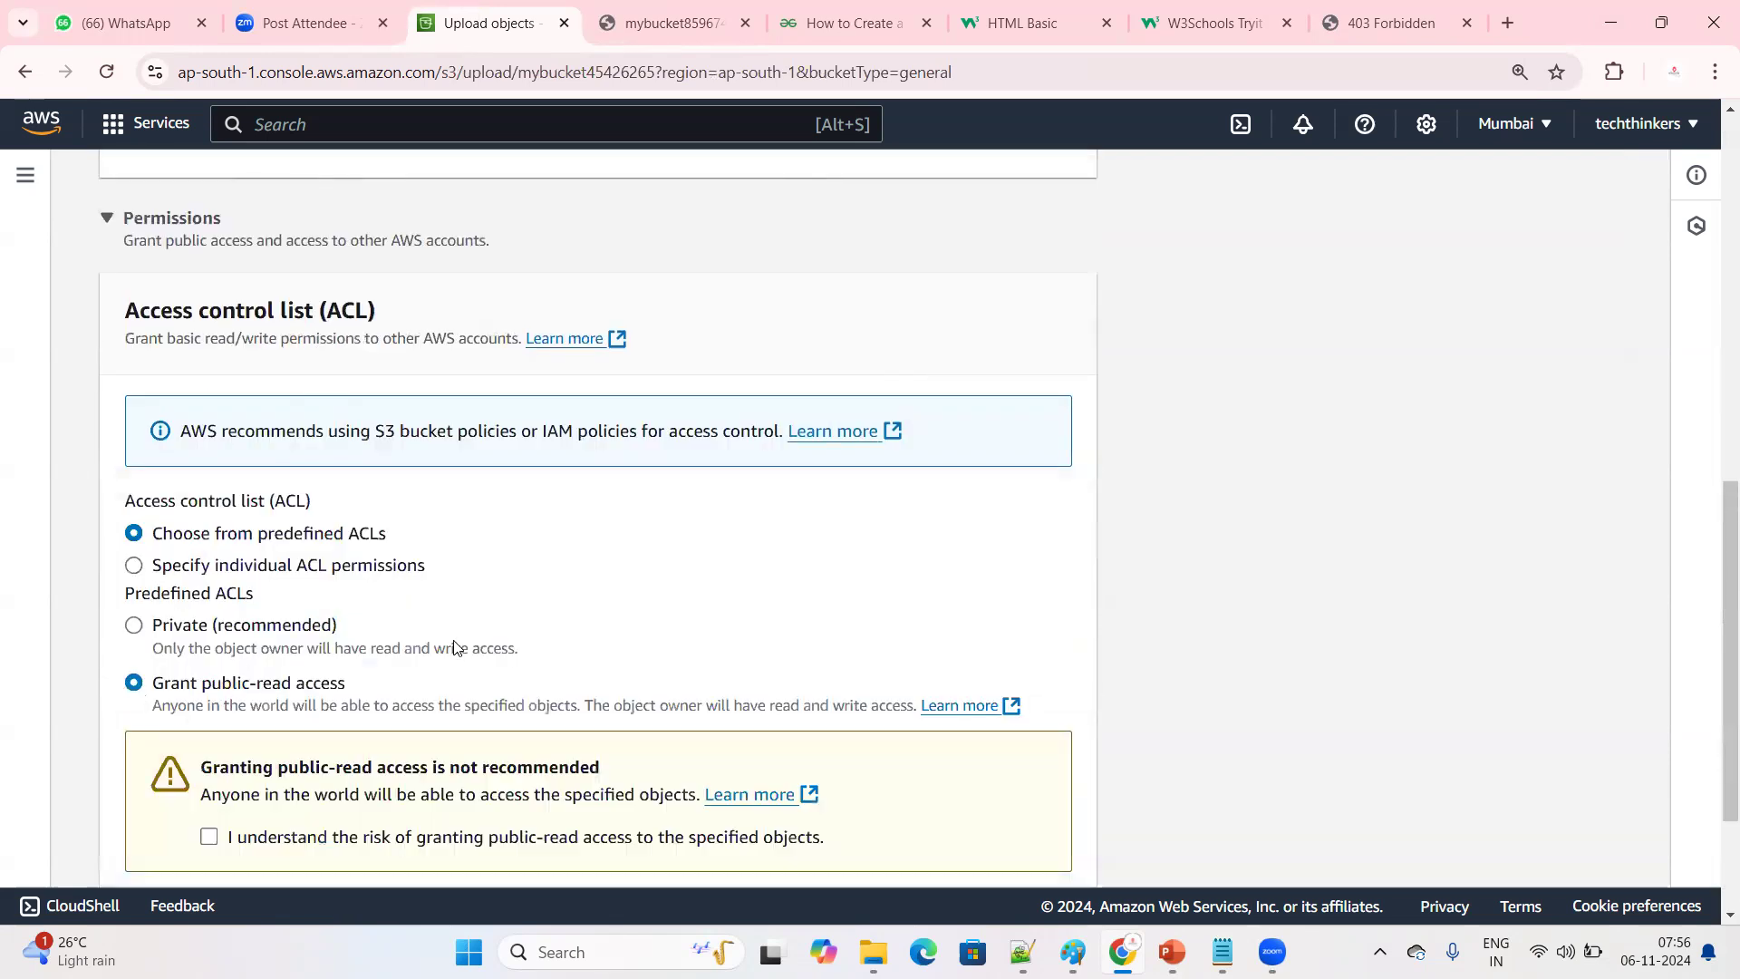
{"action": "scroll", "coordinate": [232, 739], "scroll_direction": "down", "scroll_amount": 1}
{"action": "left_click", "coordinate": [209, 723]}
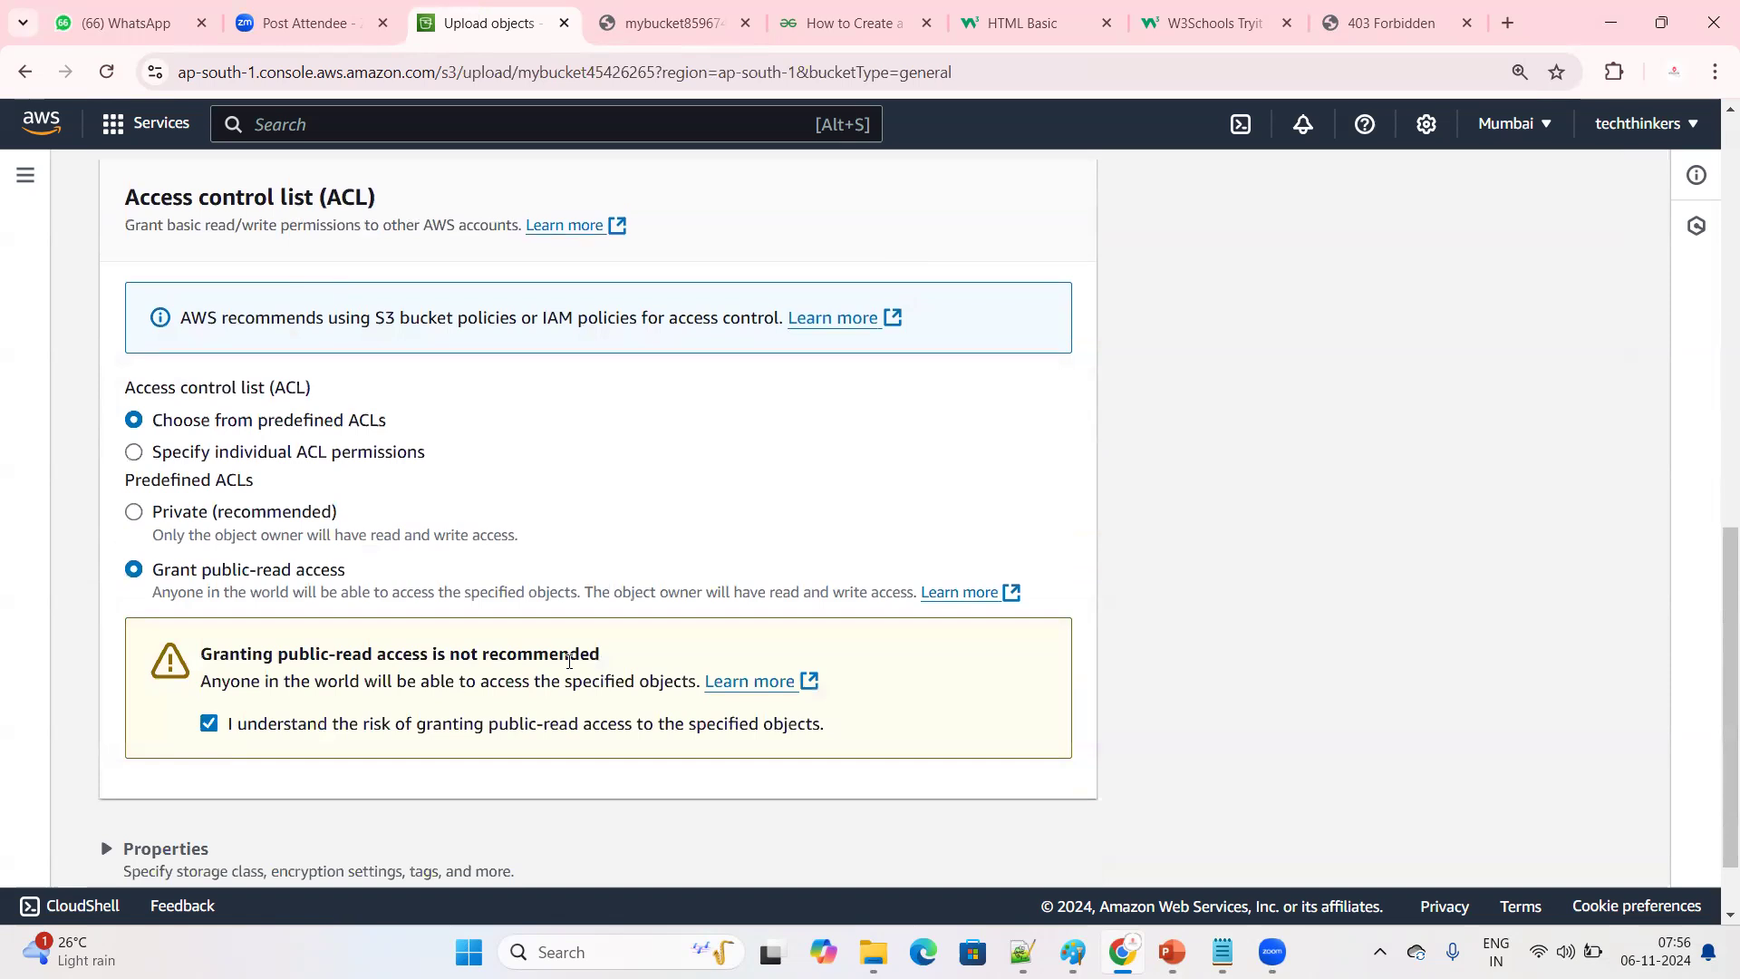
{"action": "scroll", "coordinate": [571, 668], "scroll_direction": "down", "scroll_amount": 1}
{"action": "left_click", "coordinate": [1034, 841]}
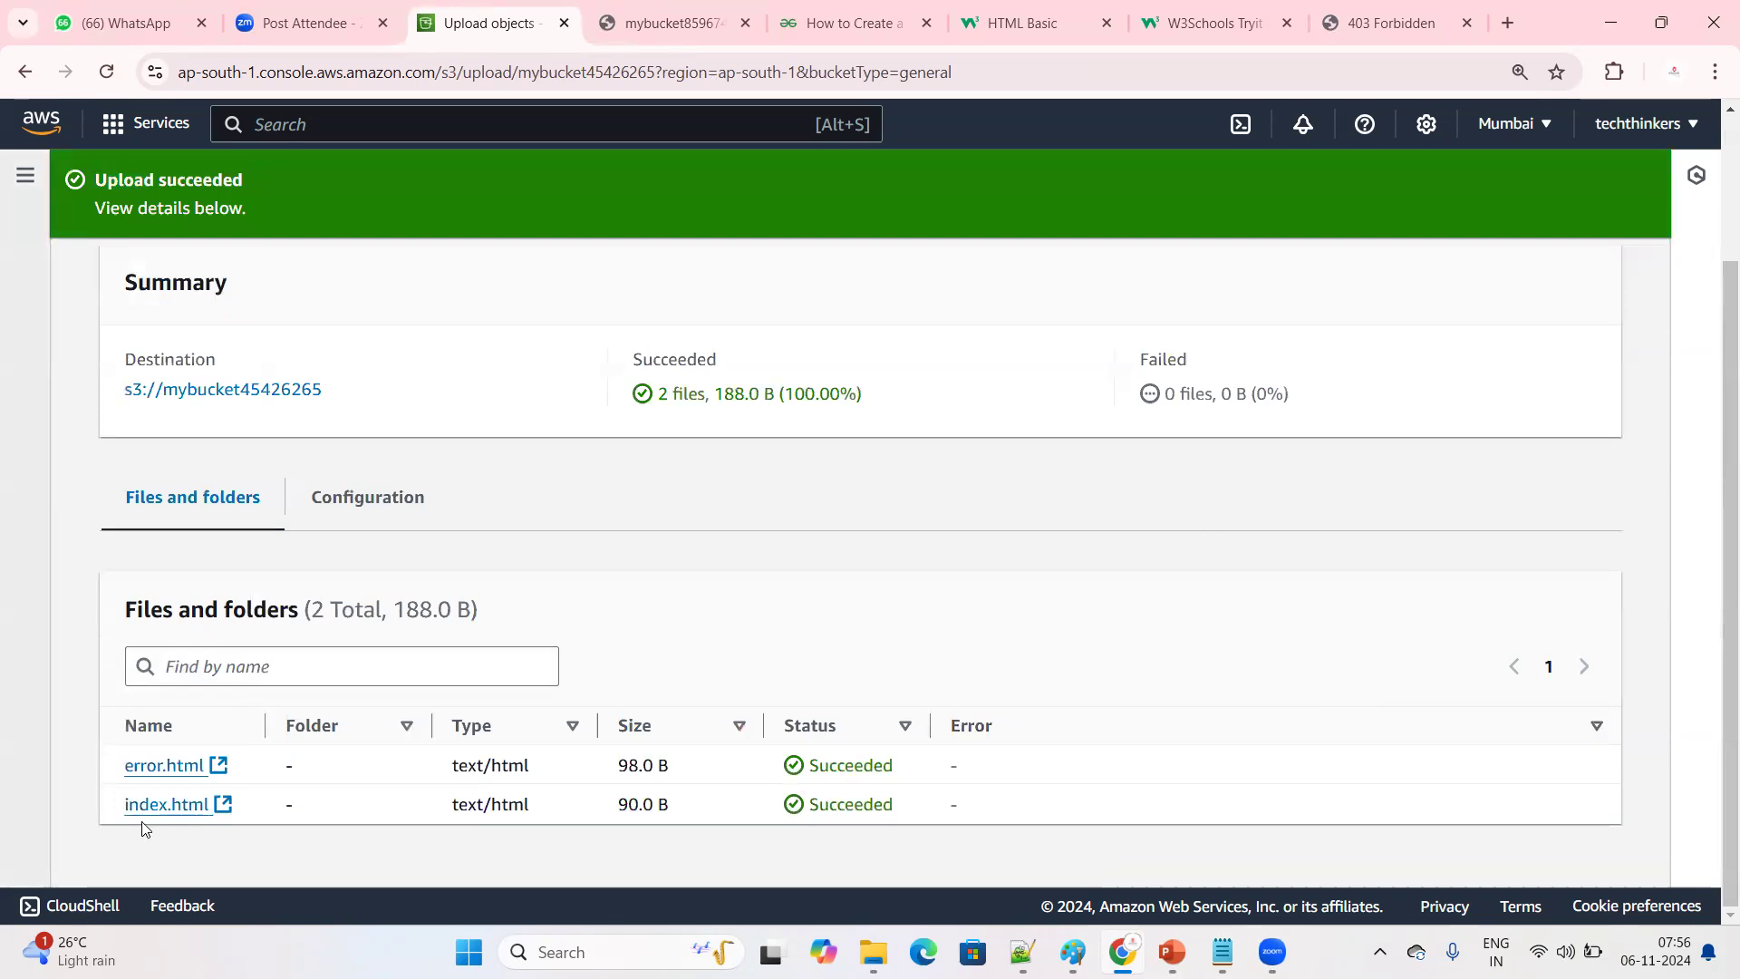
{"action": "scroll", "coordinate": [1227, 583], "scroll_direction": "up", "scroll_amount": 2}
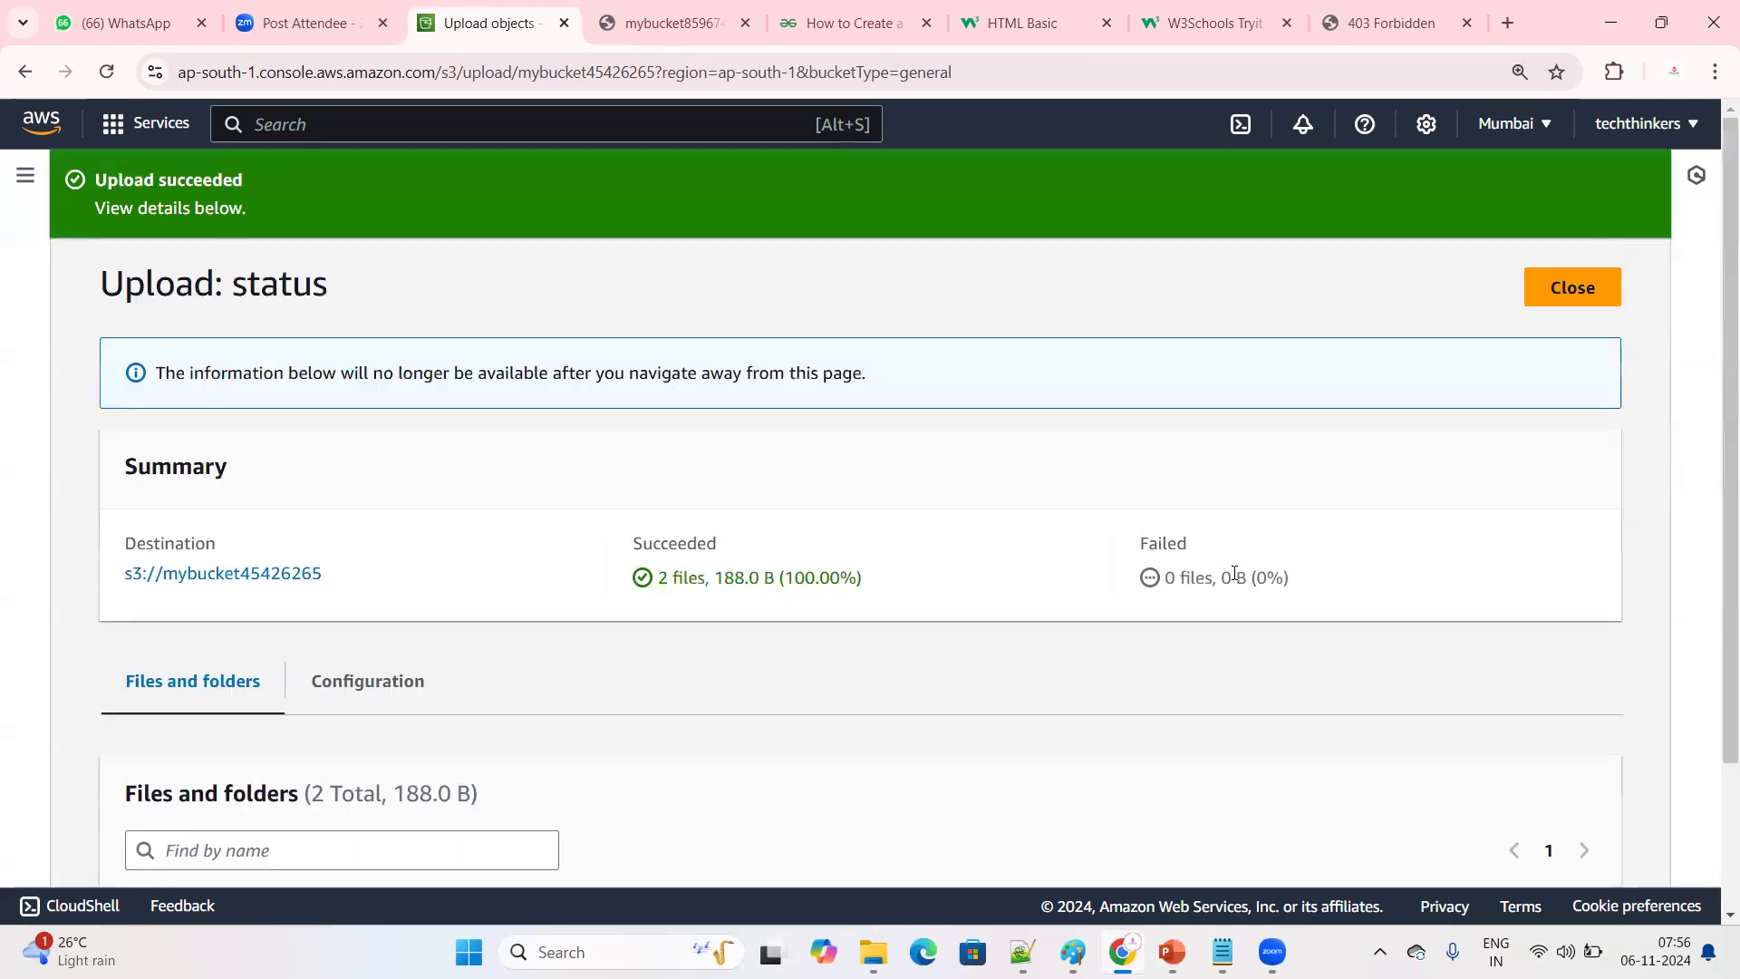
{"action": "left_click", "coordinate": [1586, 299]}
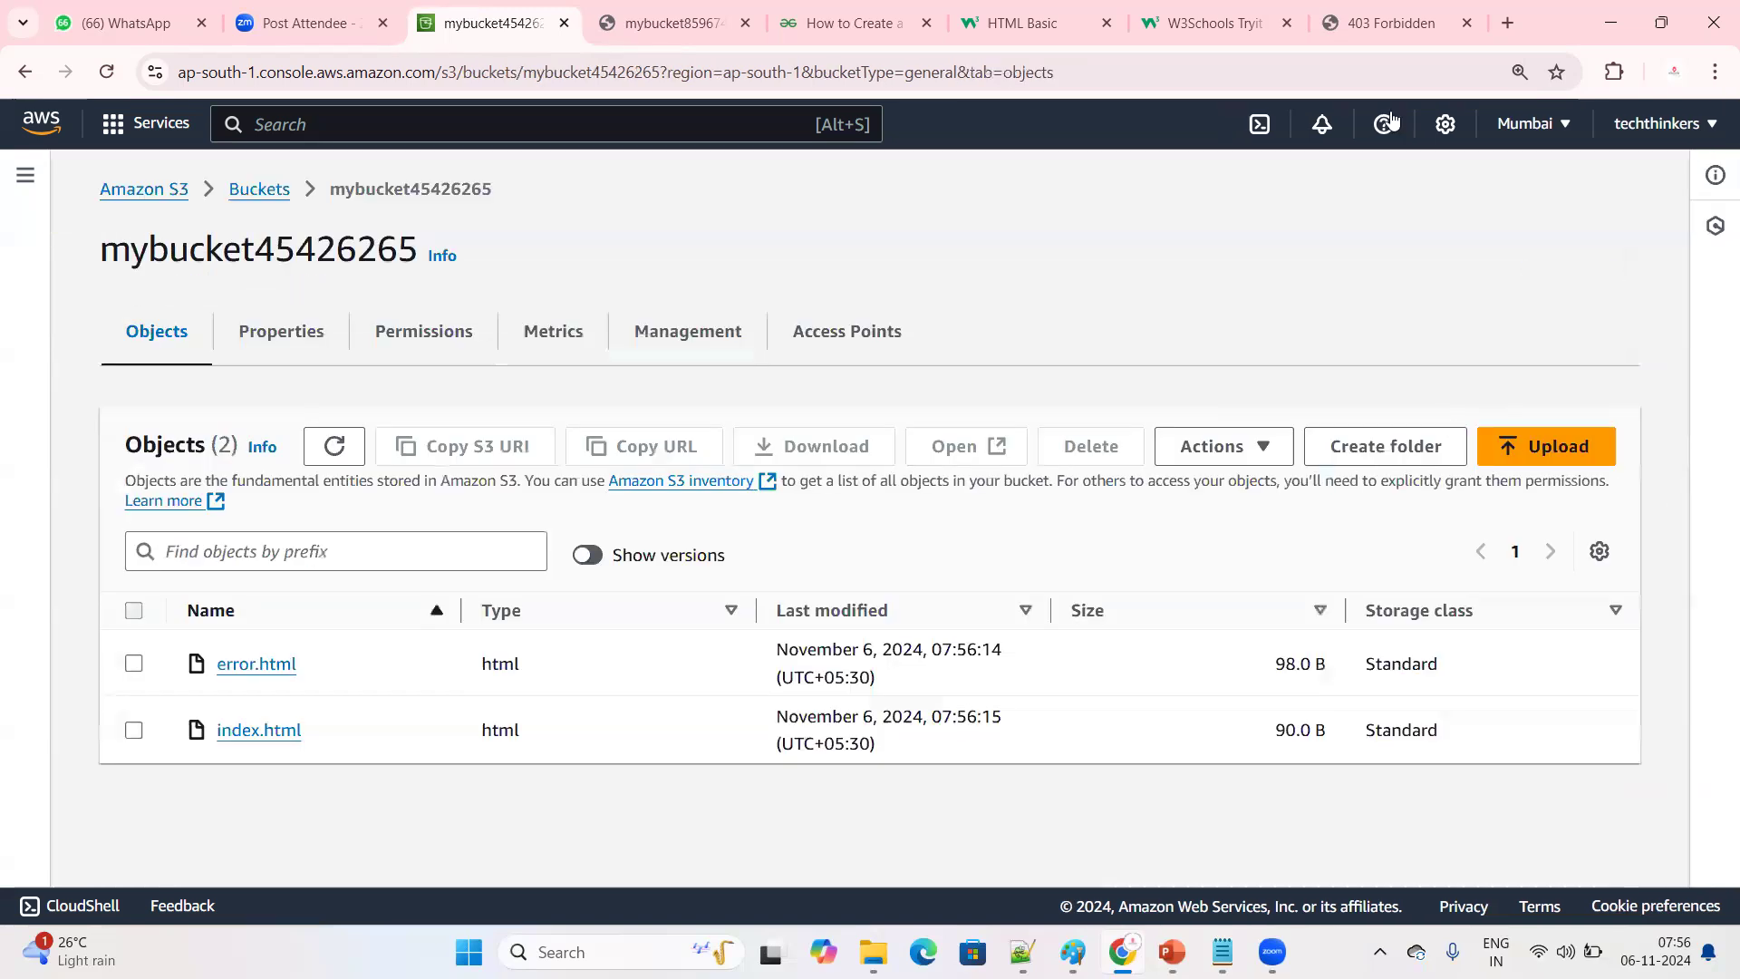
Reload the bucket website endpoint mybucket45426265.s3-website.ap-south-1.amazonaws.com and check the page it serves
{"action": "left_click", "coordinate": [1391, 22]}
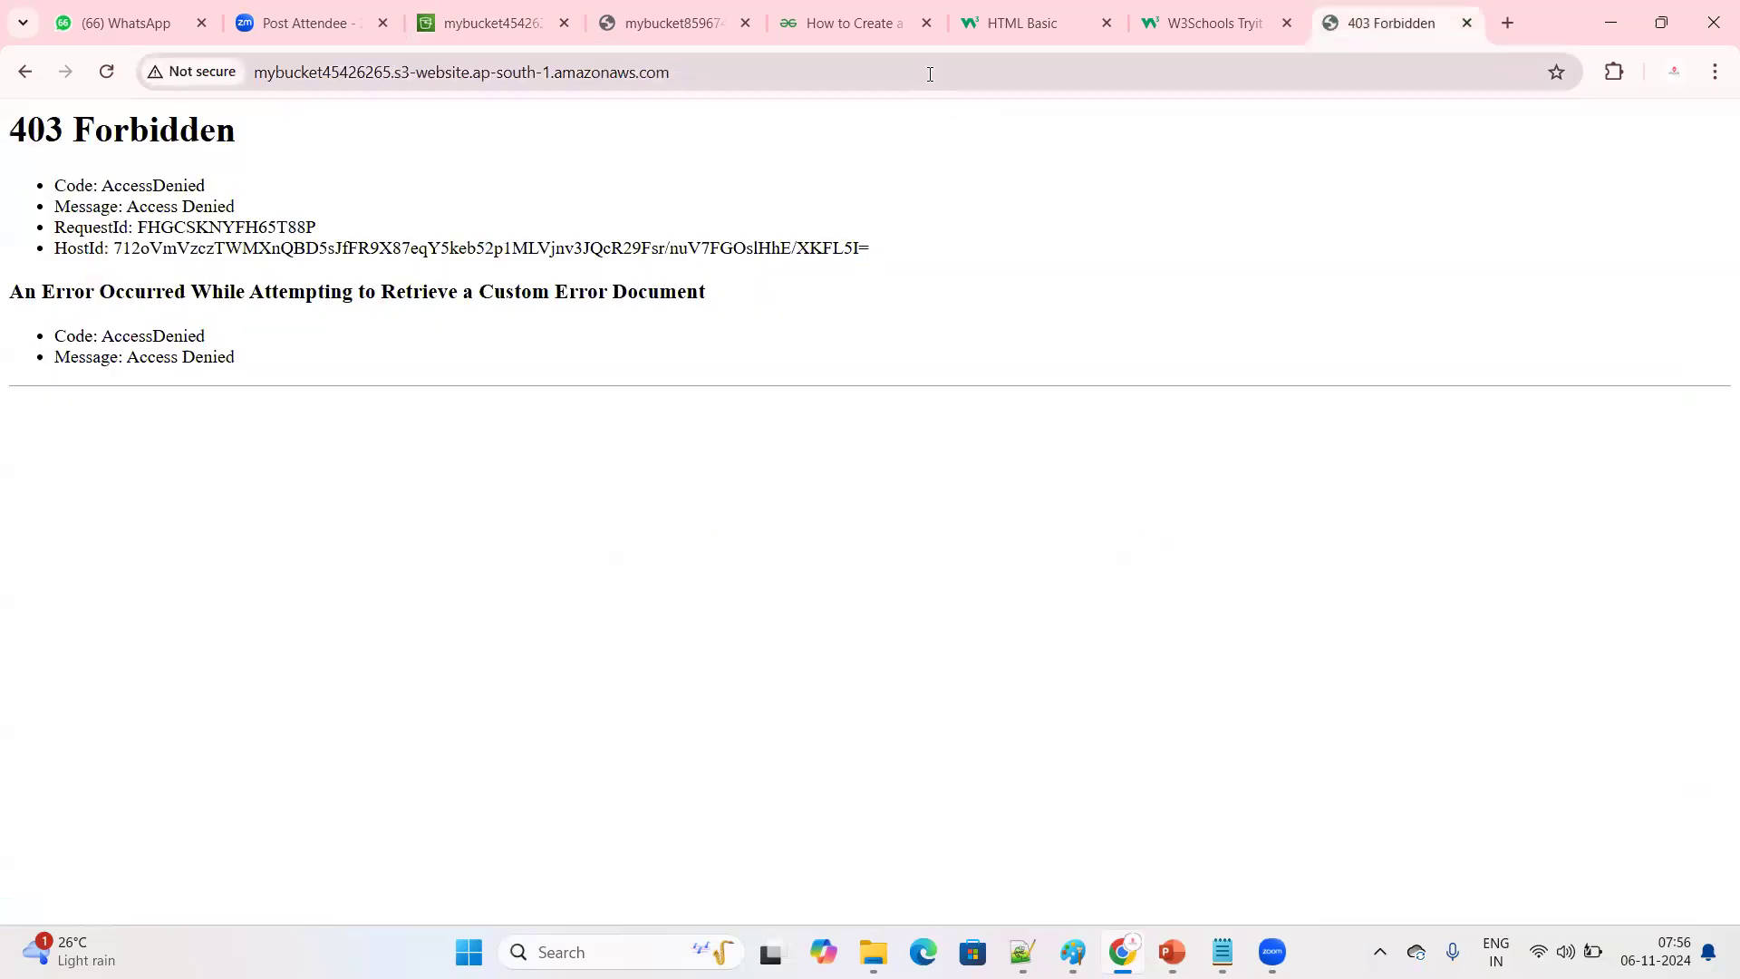
{"action": "left_click", "coordinate": [930, 75]}
{"action": "key", "text": "Return"}
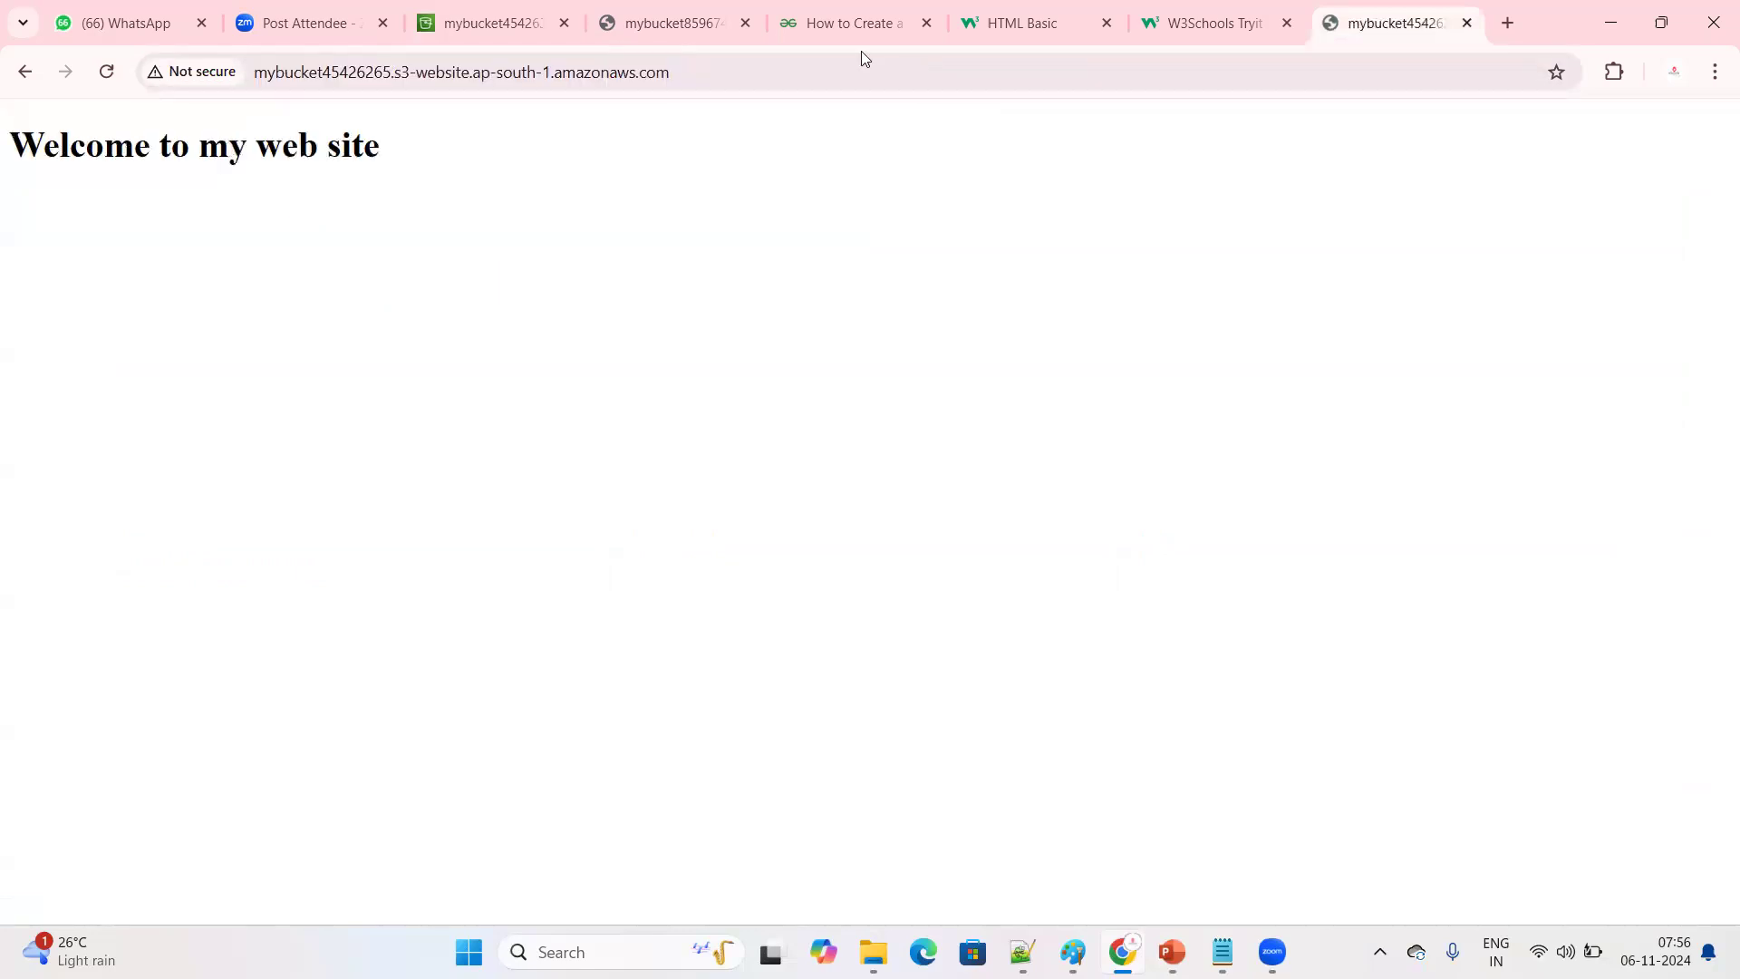
{"action": "left_click", "coordinate": [613, 78]}
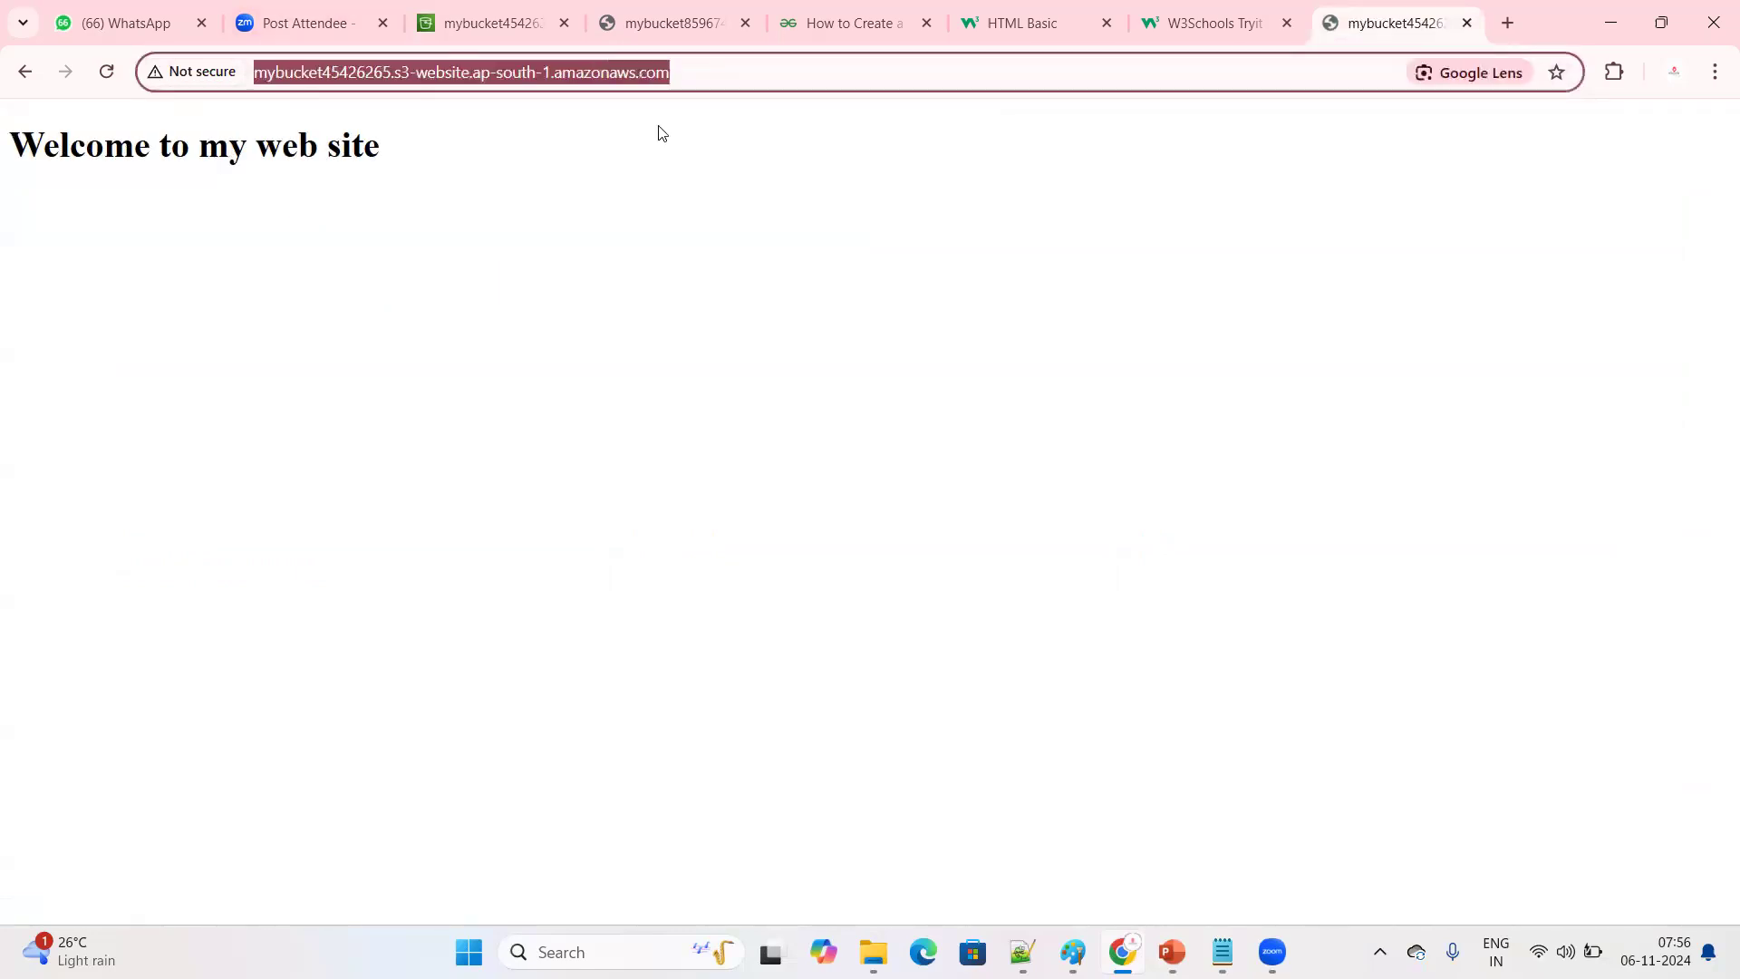
{"action": "left_click", "coordinate": [637, 206]}
{"action": "key", "text": "ctrl+plus"}
{"action": "key", "text": "ctrl+plus"}
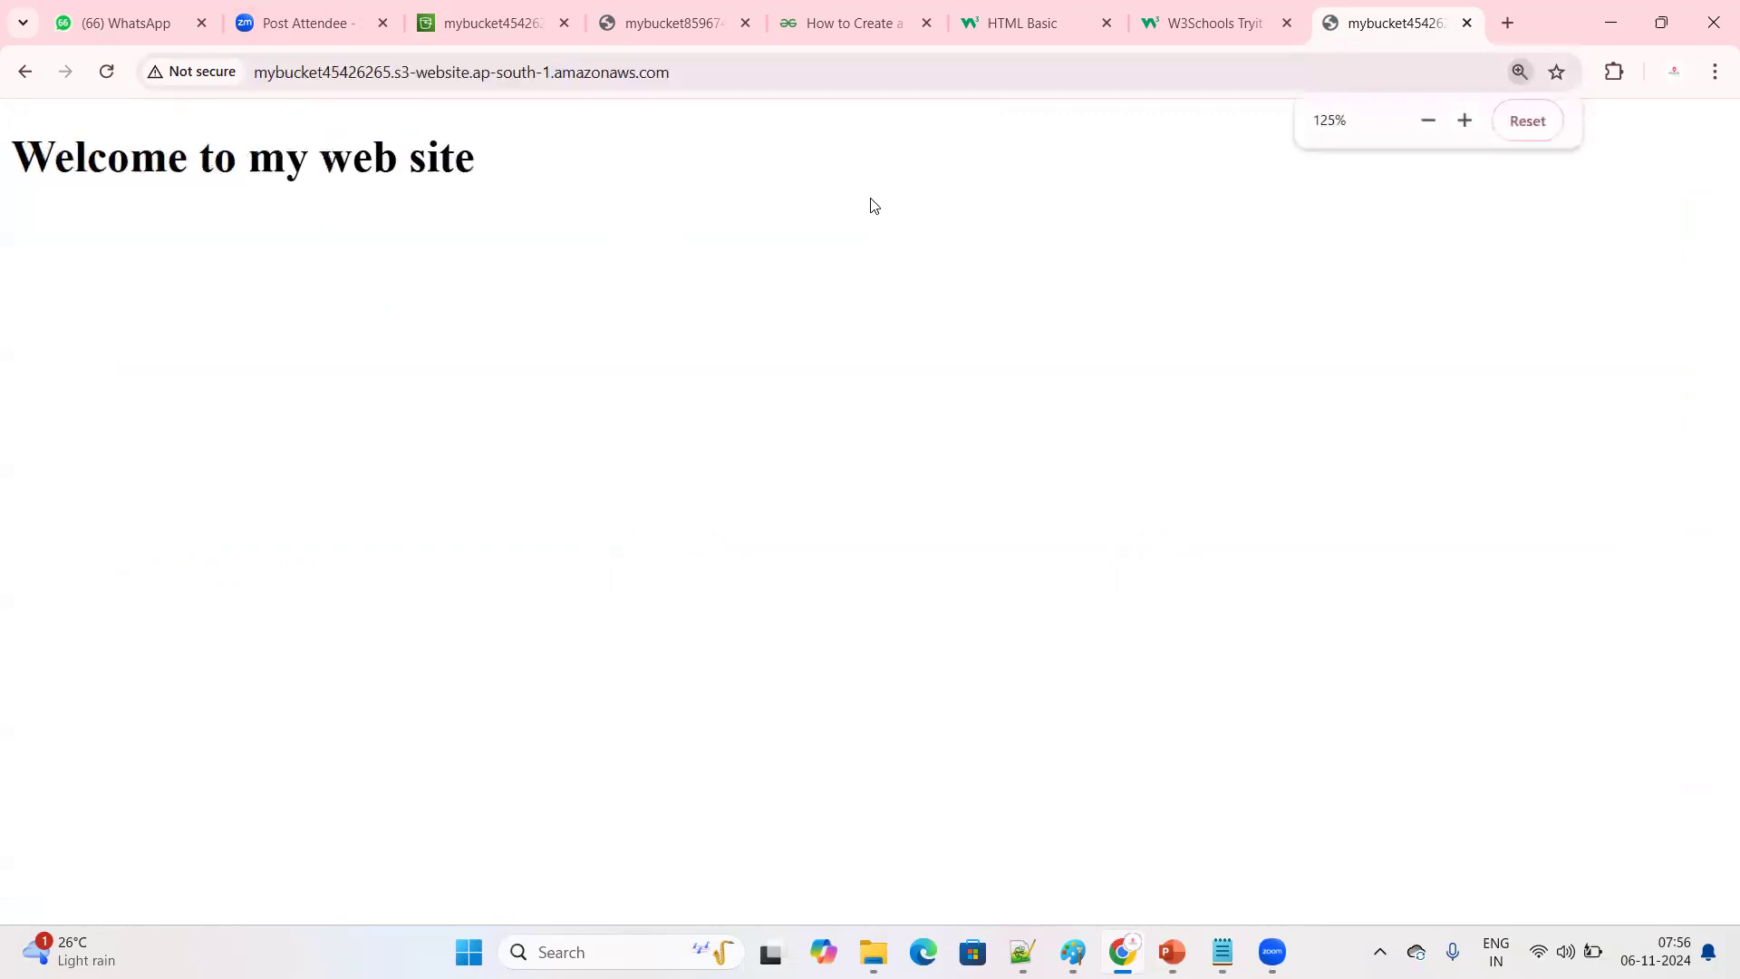
{"action": "left_click", "coordinate": [737, 72]}
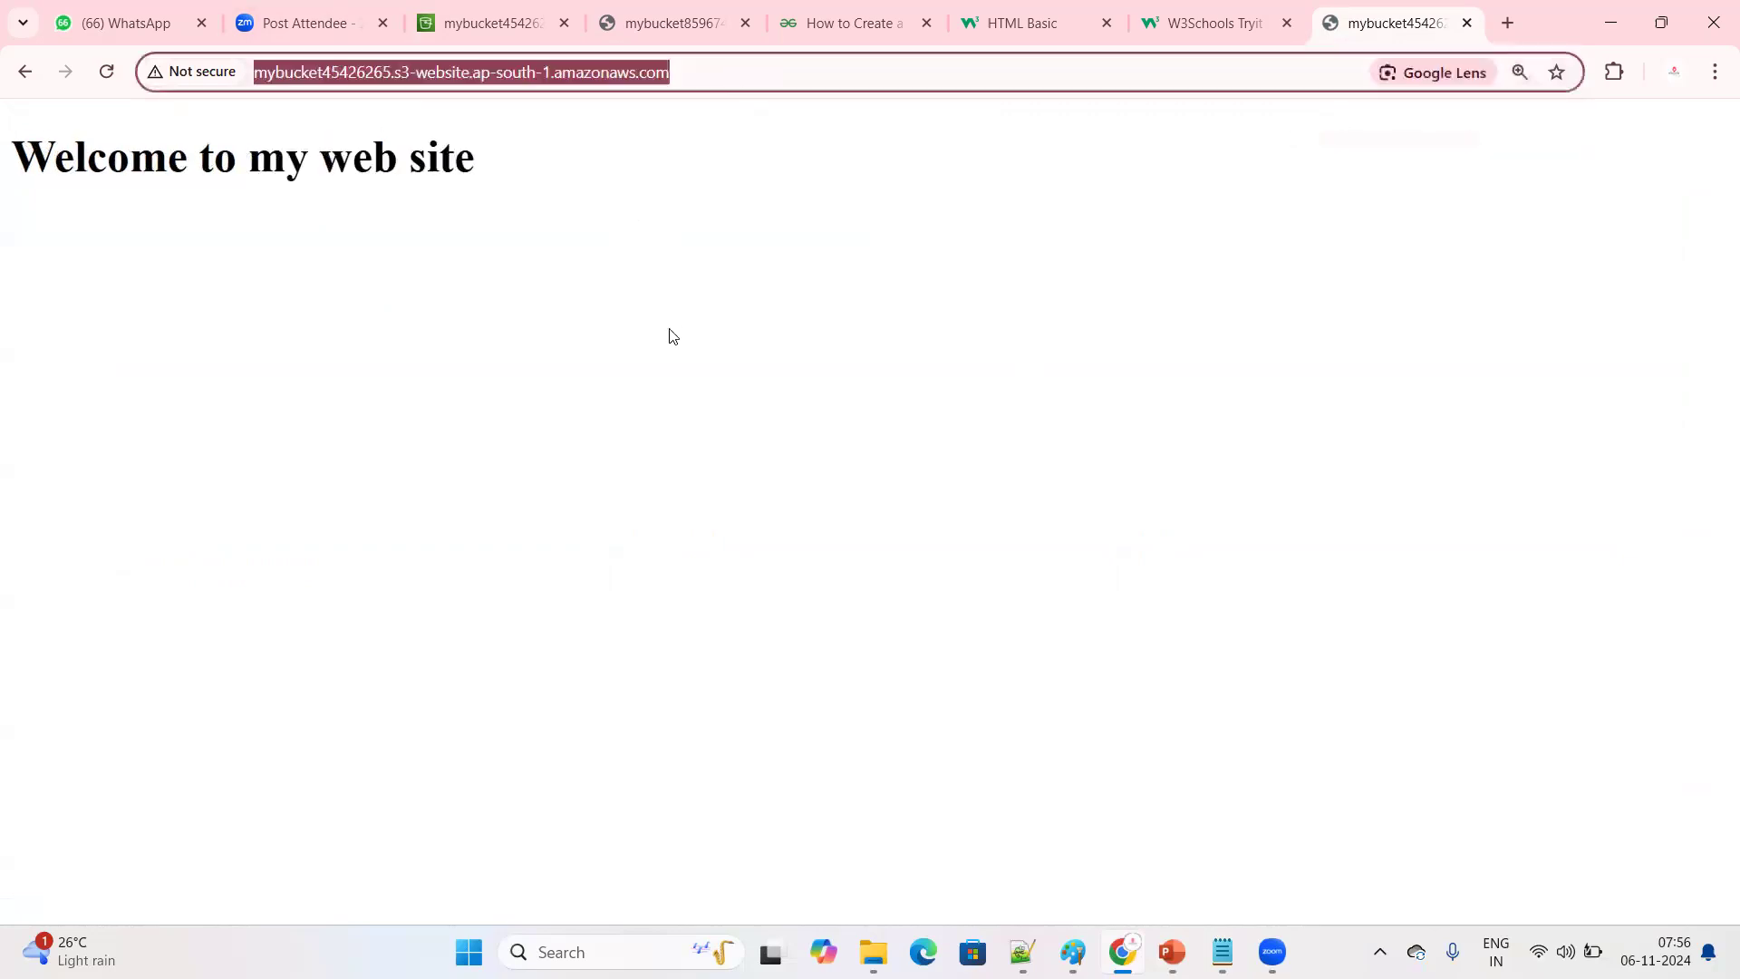
{"action": "left_click", "coordinate": [672, 336]}
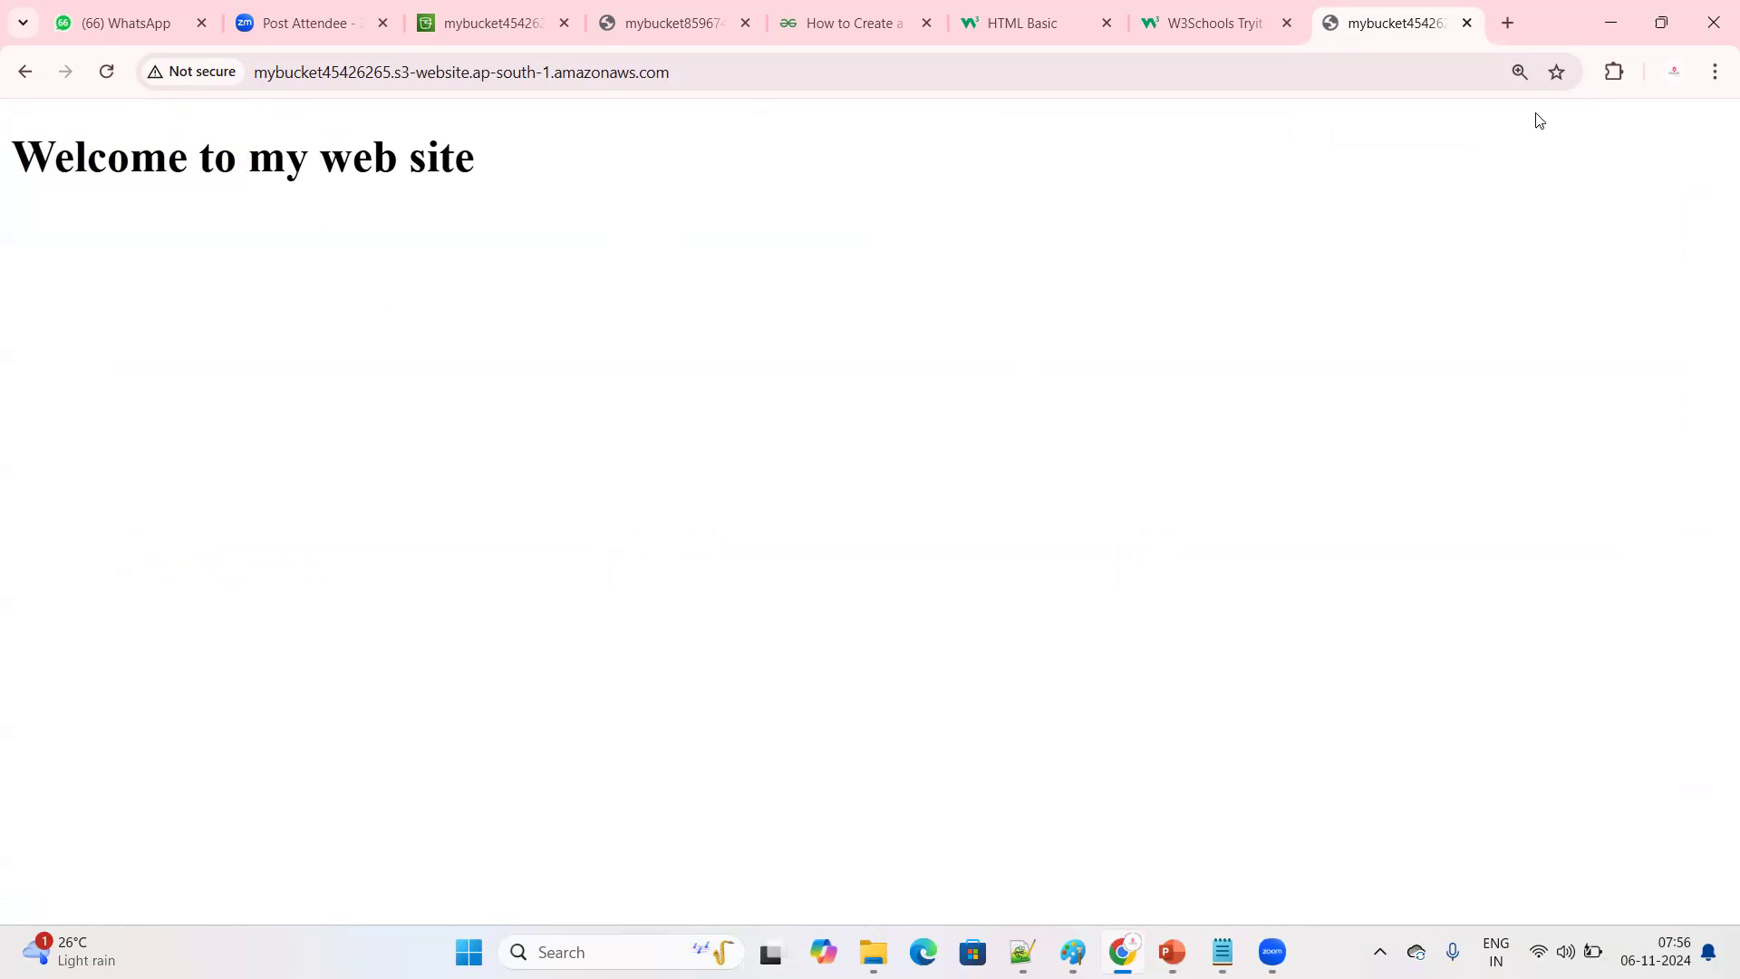
{"action": "left_click", "coordinate": [1616, 22]}
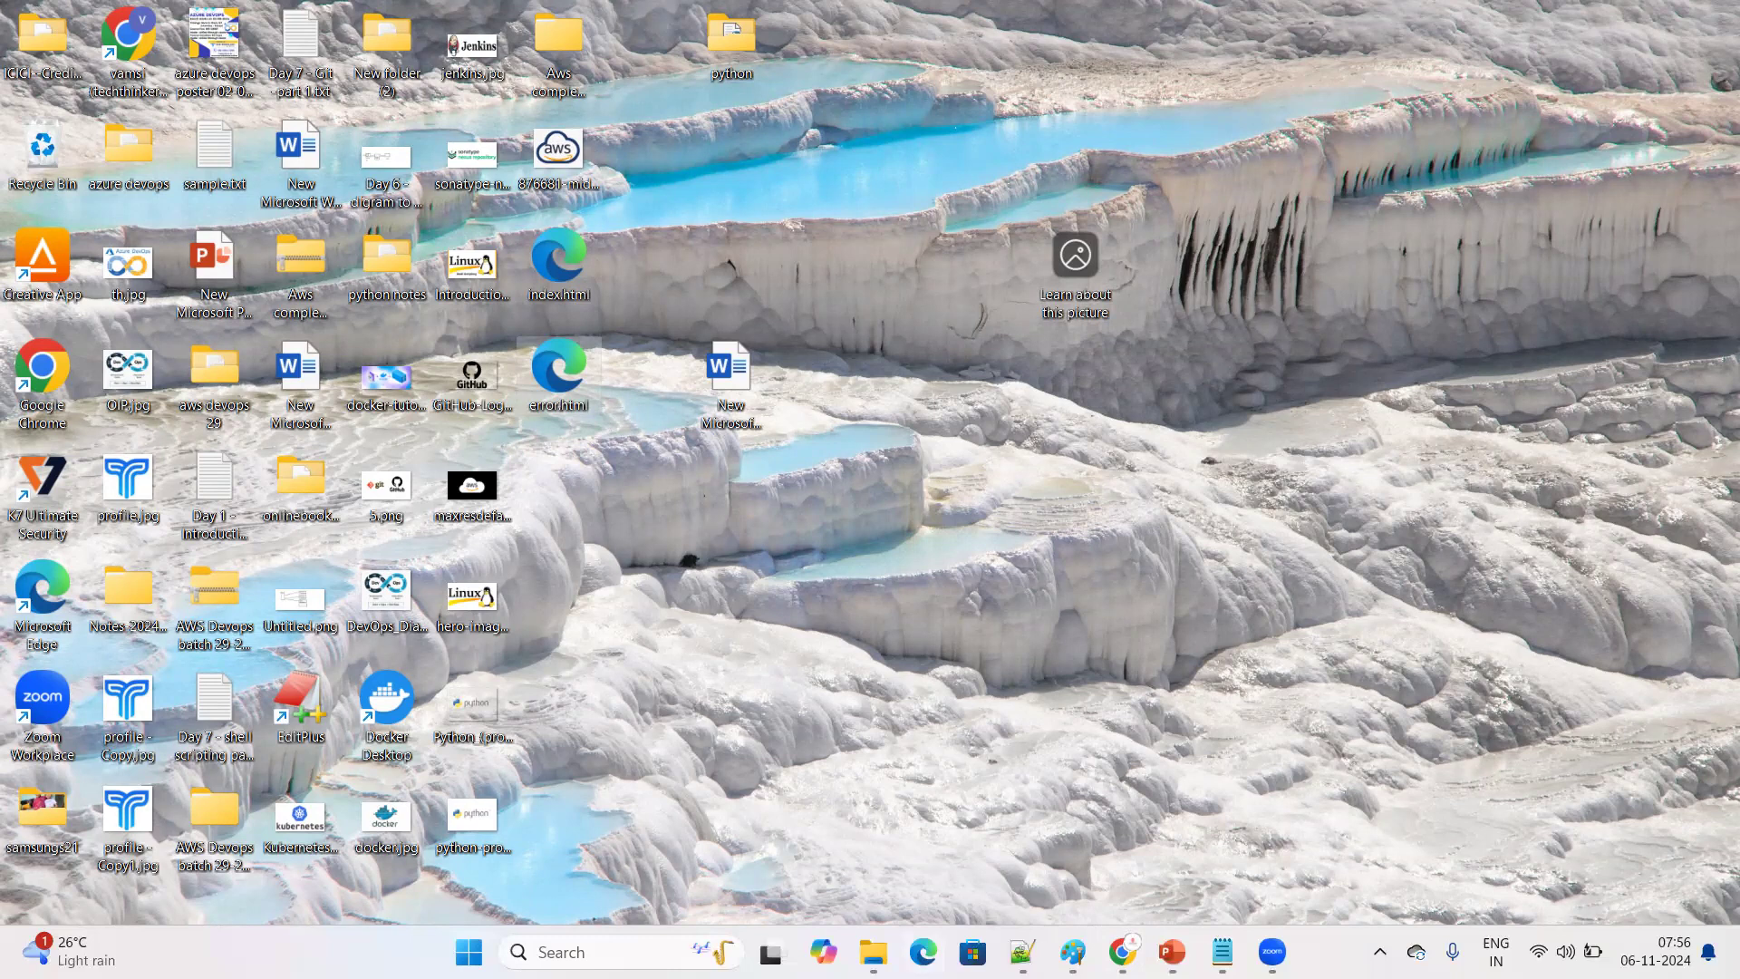
{"action": "left_click", "coordinate": [1124, 952]}
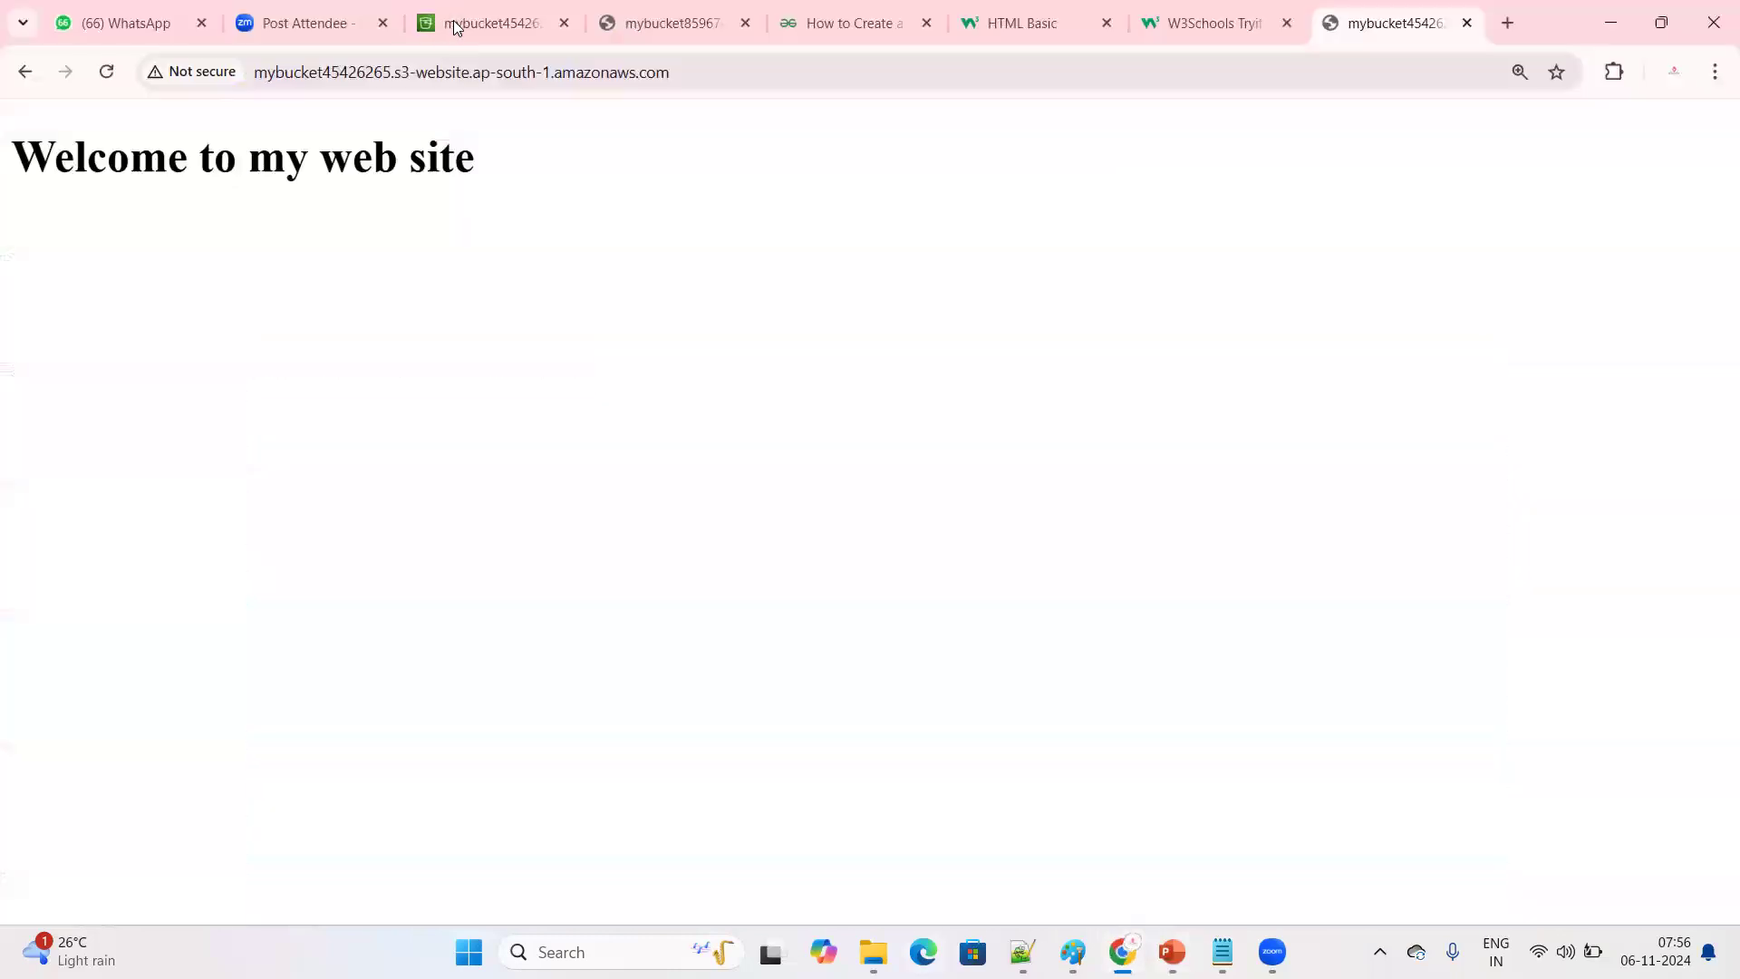
Return to bucket mybucket45426265 in the S3 console and view the static website hosting section of its properties
{"action": "left_click", "coordinate": [458, 27]}
{"action": "left_click", "coordinate": [258, 190]}
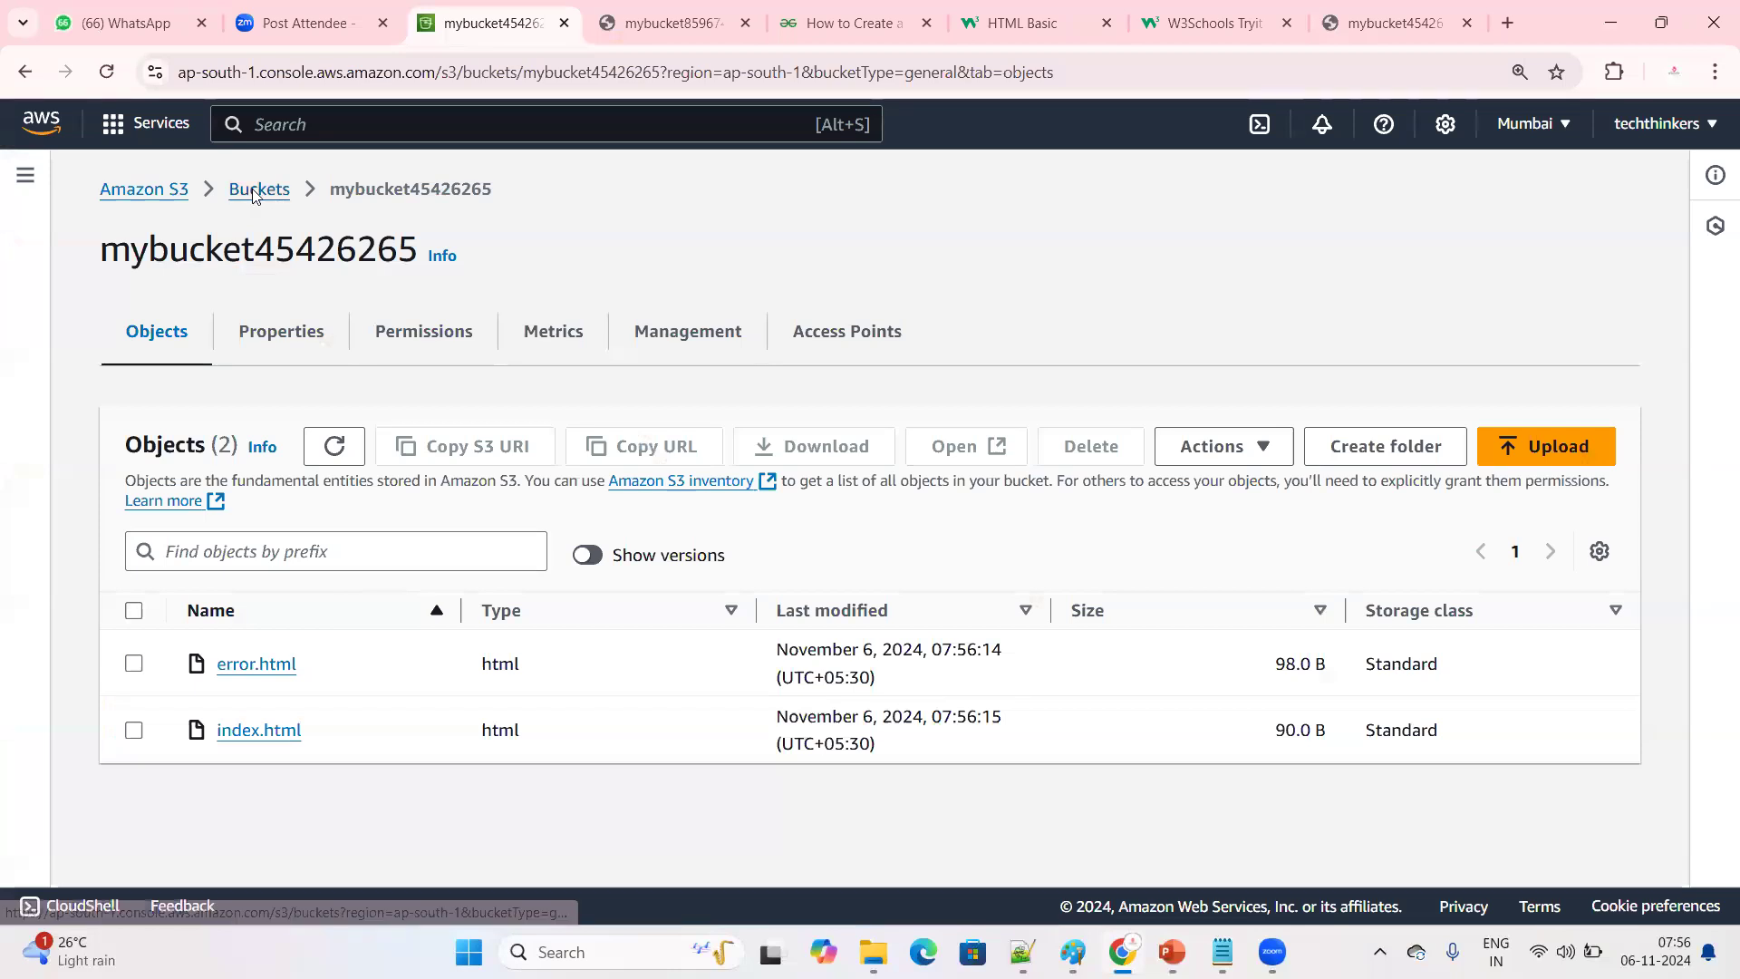
{"action": "left_click", "coordinate": [290, 686]}
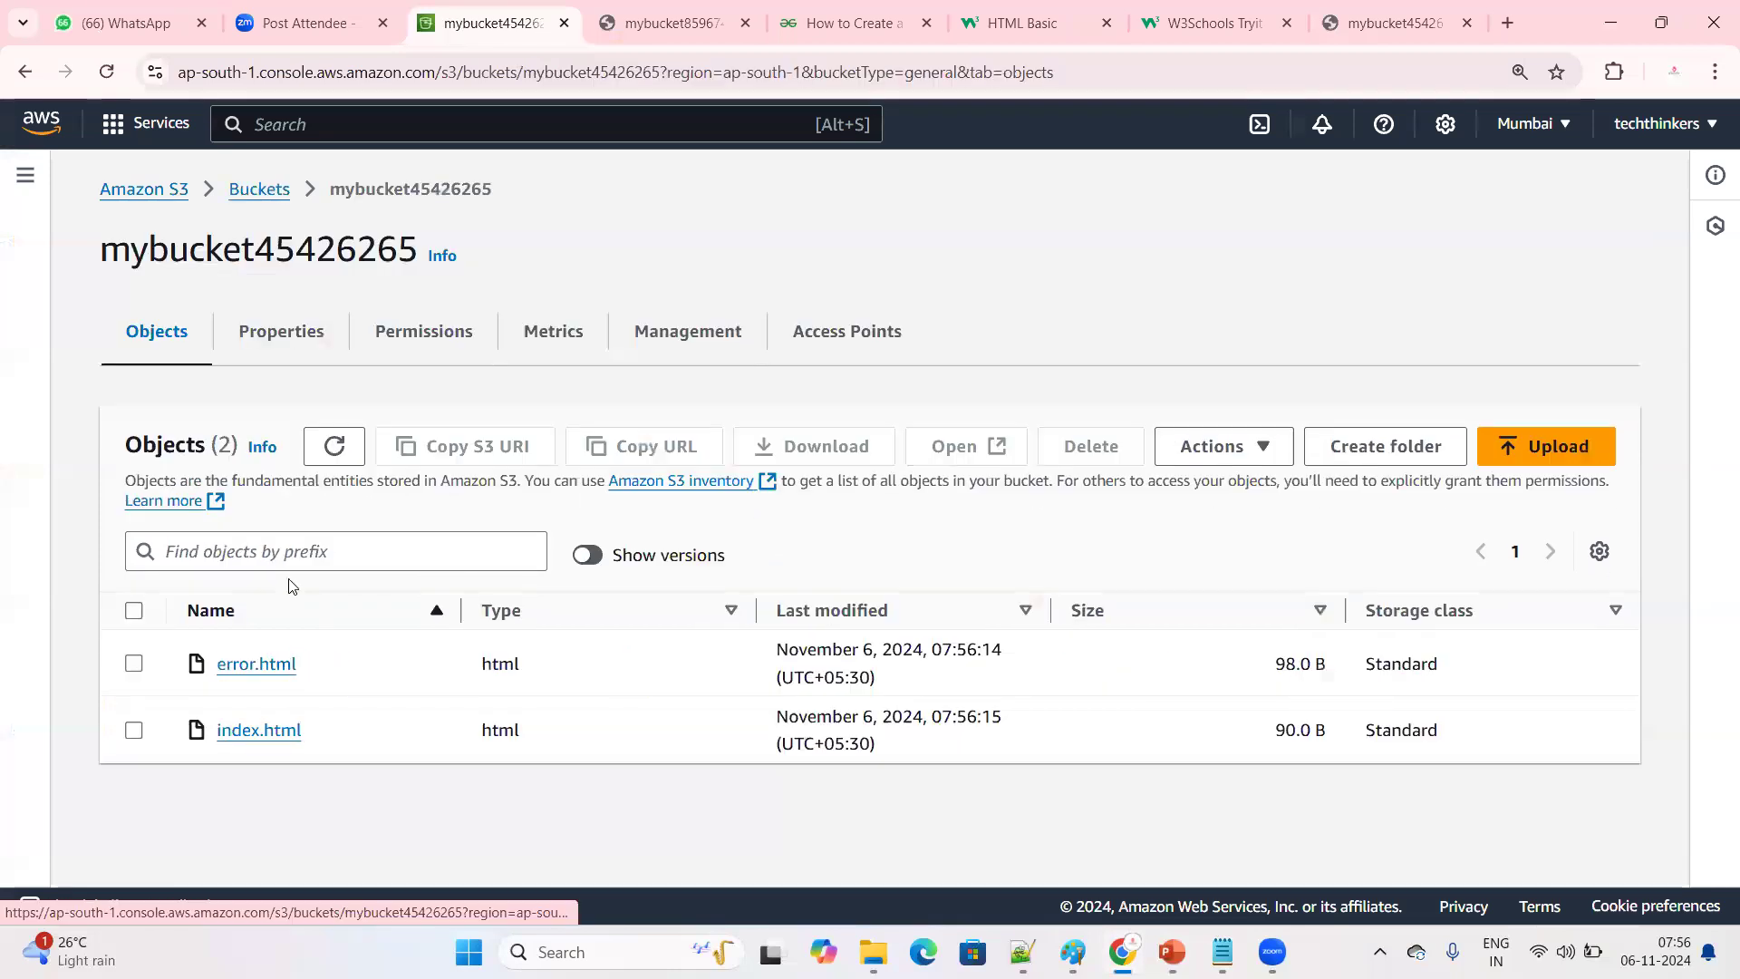
{"action": "left_click", "coordinate": [304, 341]}
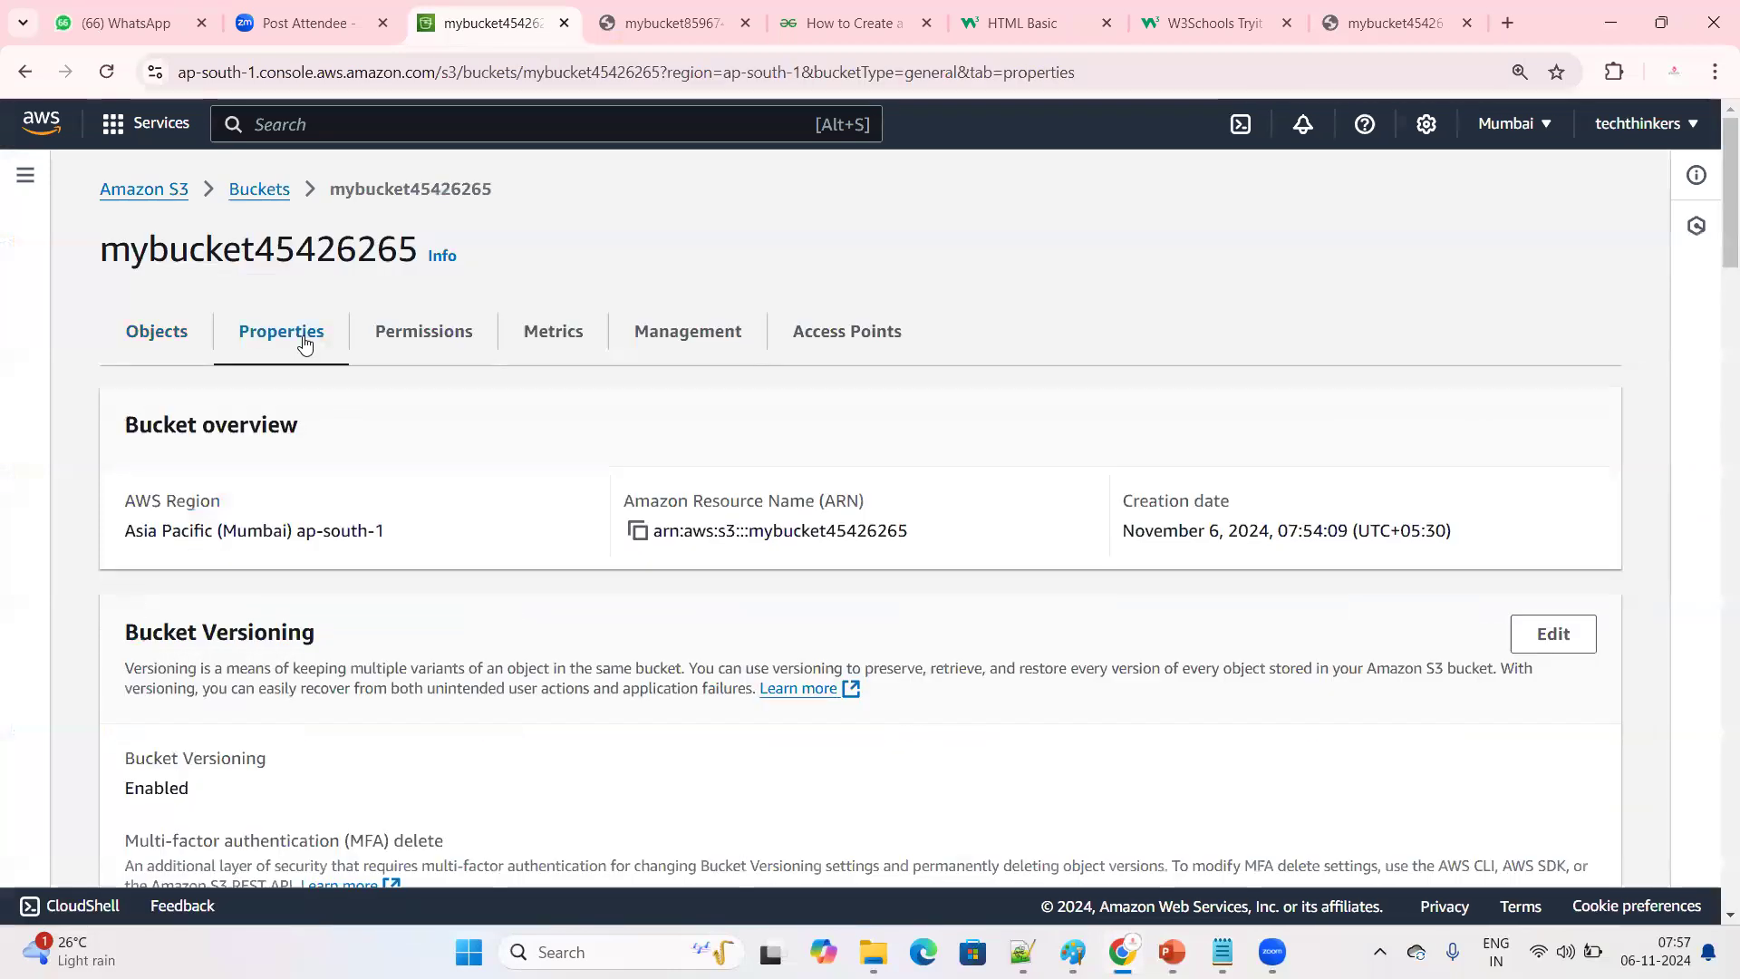
{"action": "scroll", "coordinate": [680, 671], "scroll_direction": "down", "scroll_amount": 20}
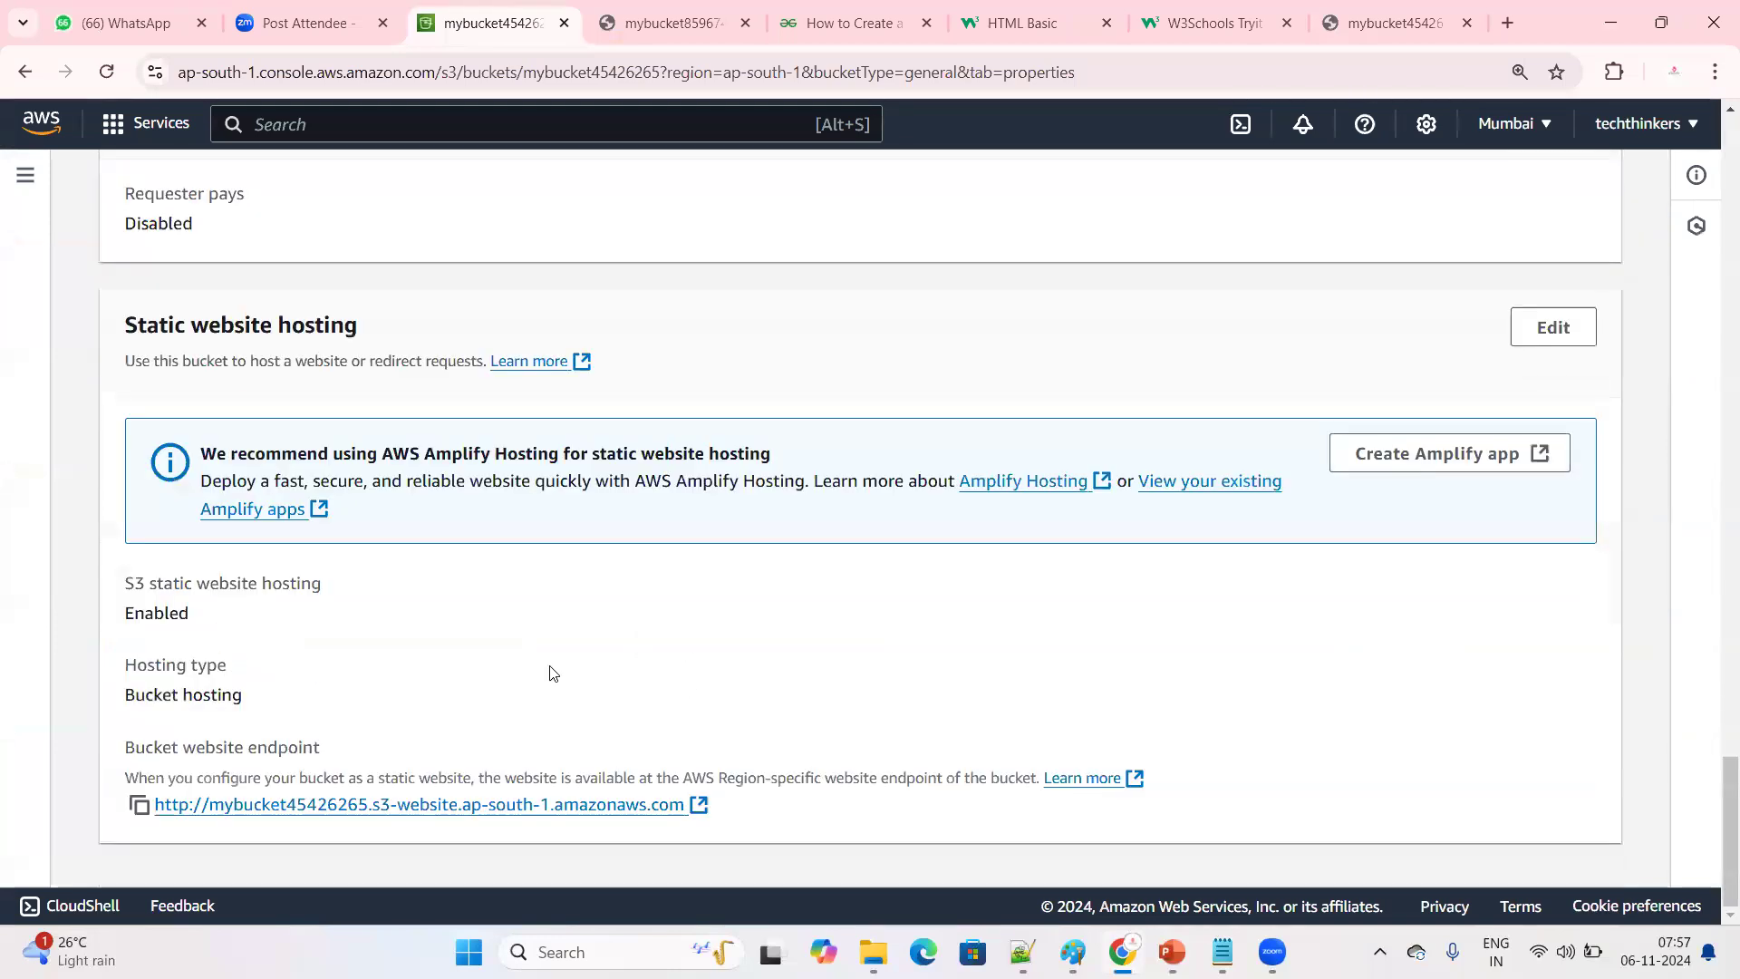
Copy the bucket website endpoint from the static website hosting section and open it in a new browser tab
{"action": "left_click_drag", "start_coordinate": [121, 324], "coordinate": [360, 327]}
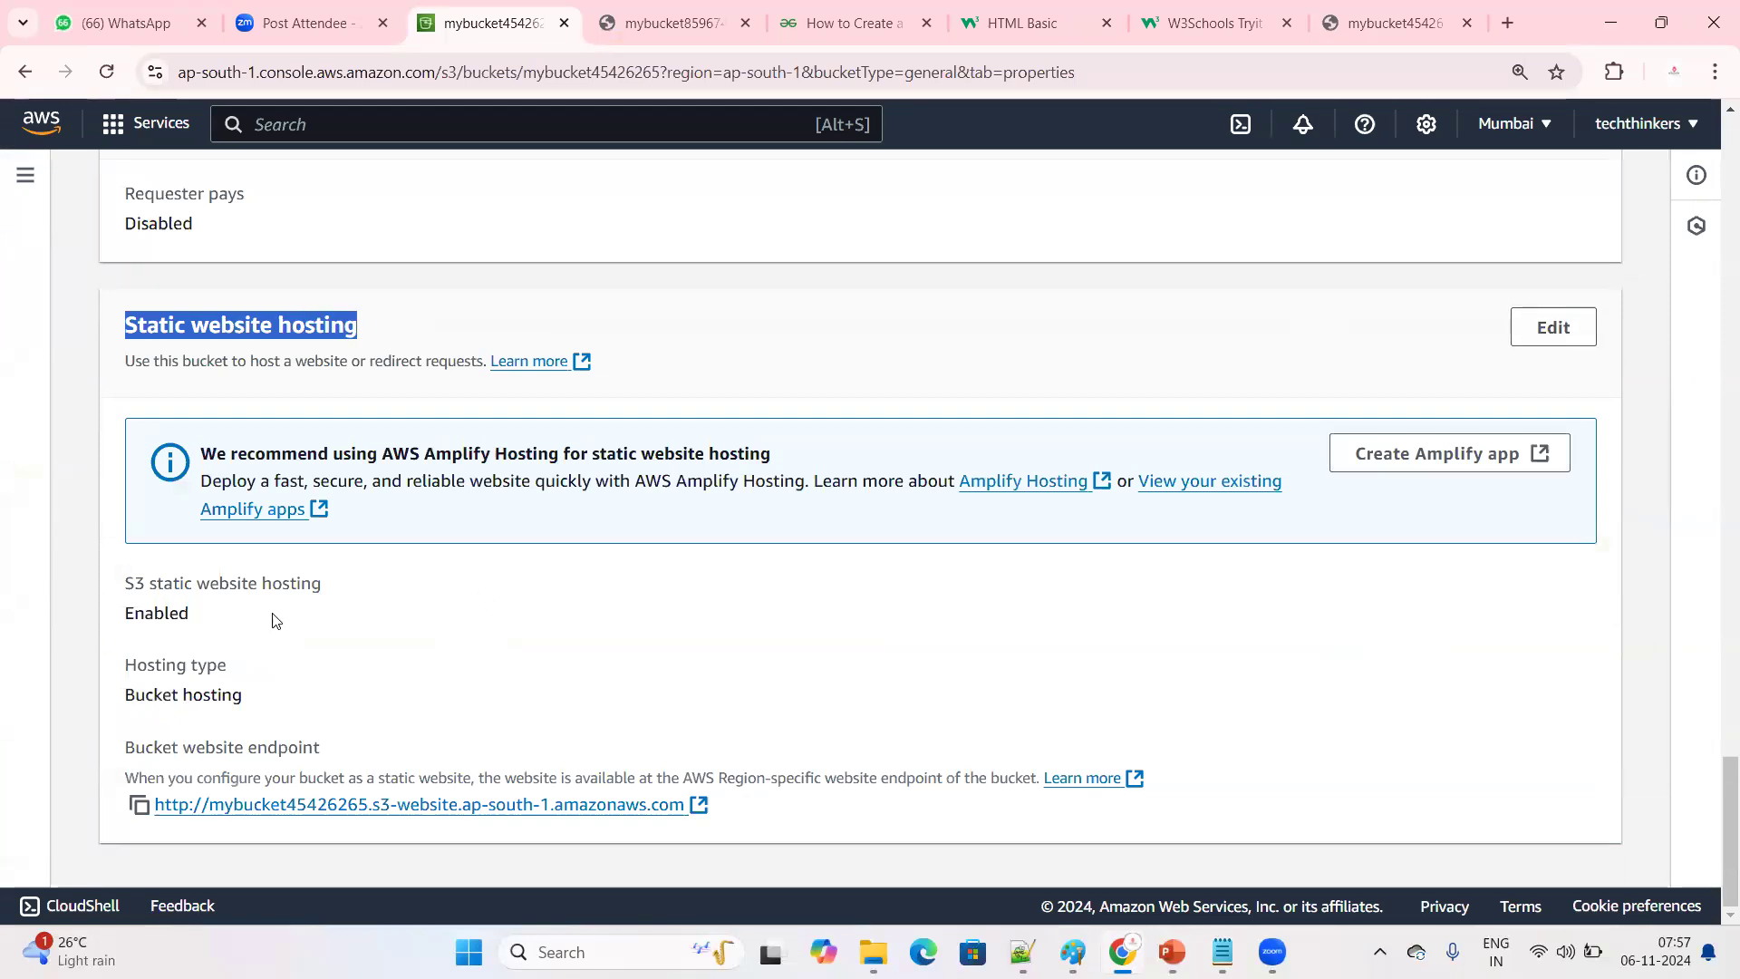
{"action": "left_click_drag", "start_coordinate": [276, 621], "coordinate": [122, 614]}
{"action": "left_click_drag", "start_coordinate": [124, 747], "coordinate": [357, 746]}
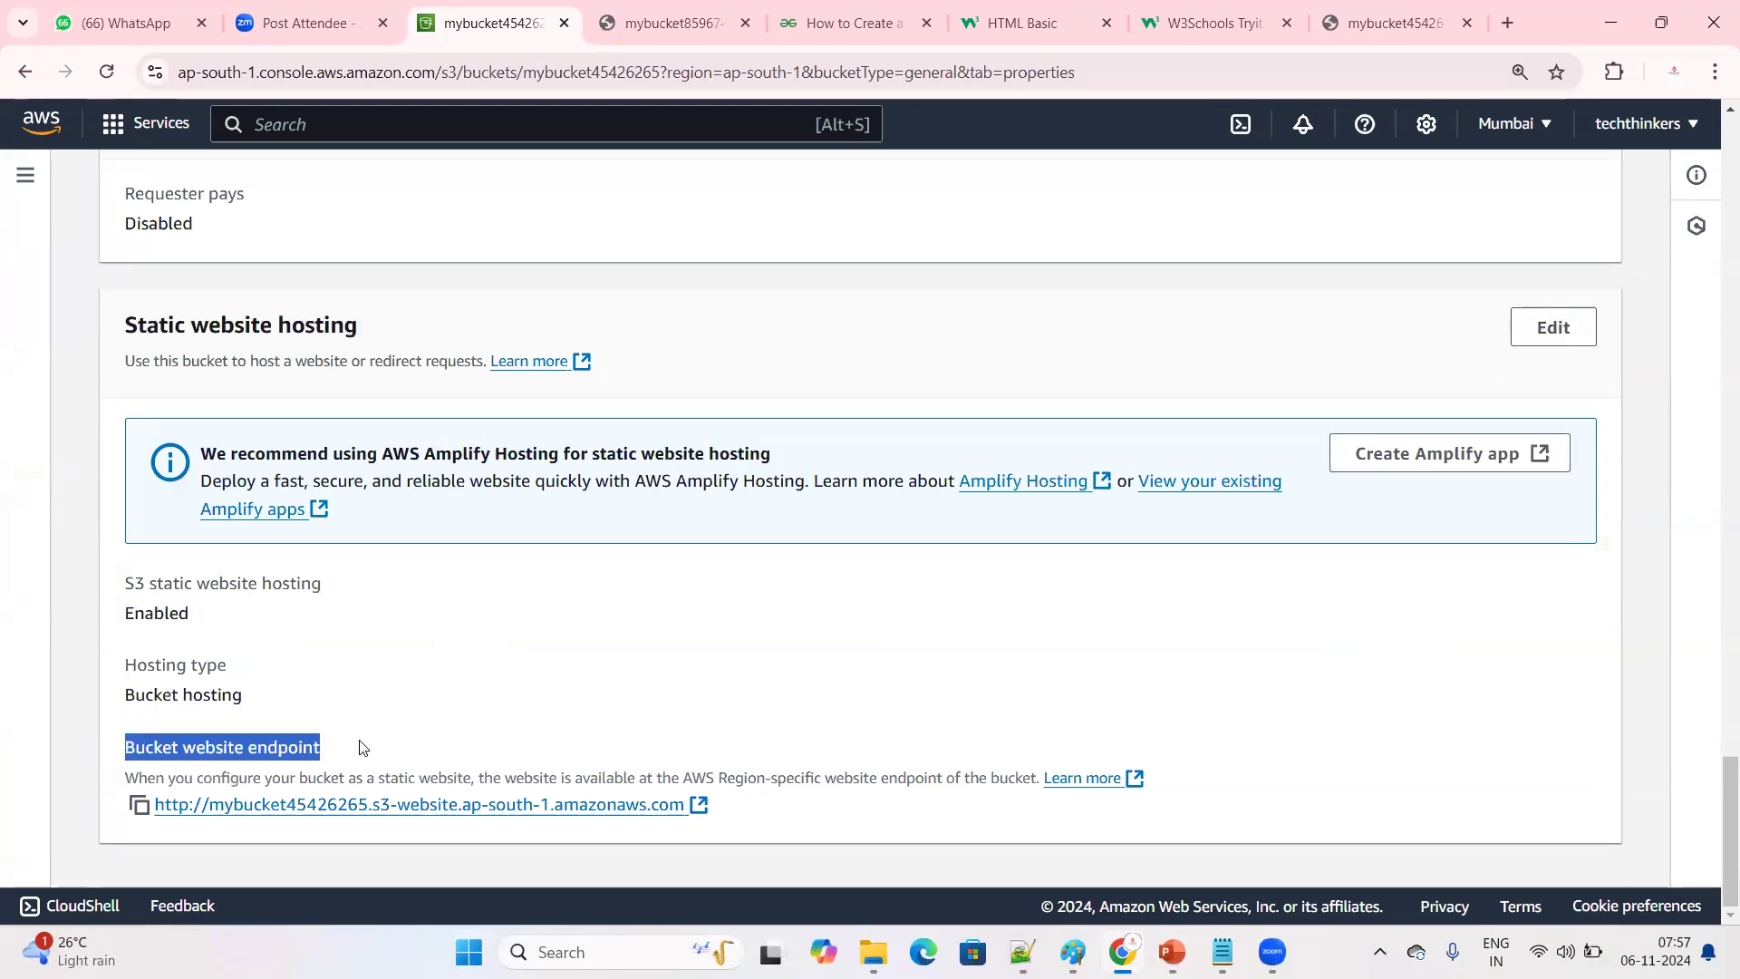
{"action": "left_click", "coordinate": [319, 761]}
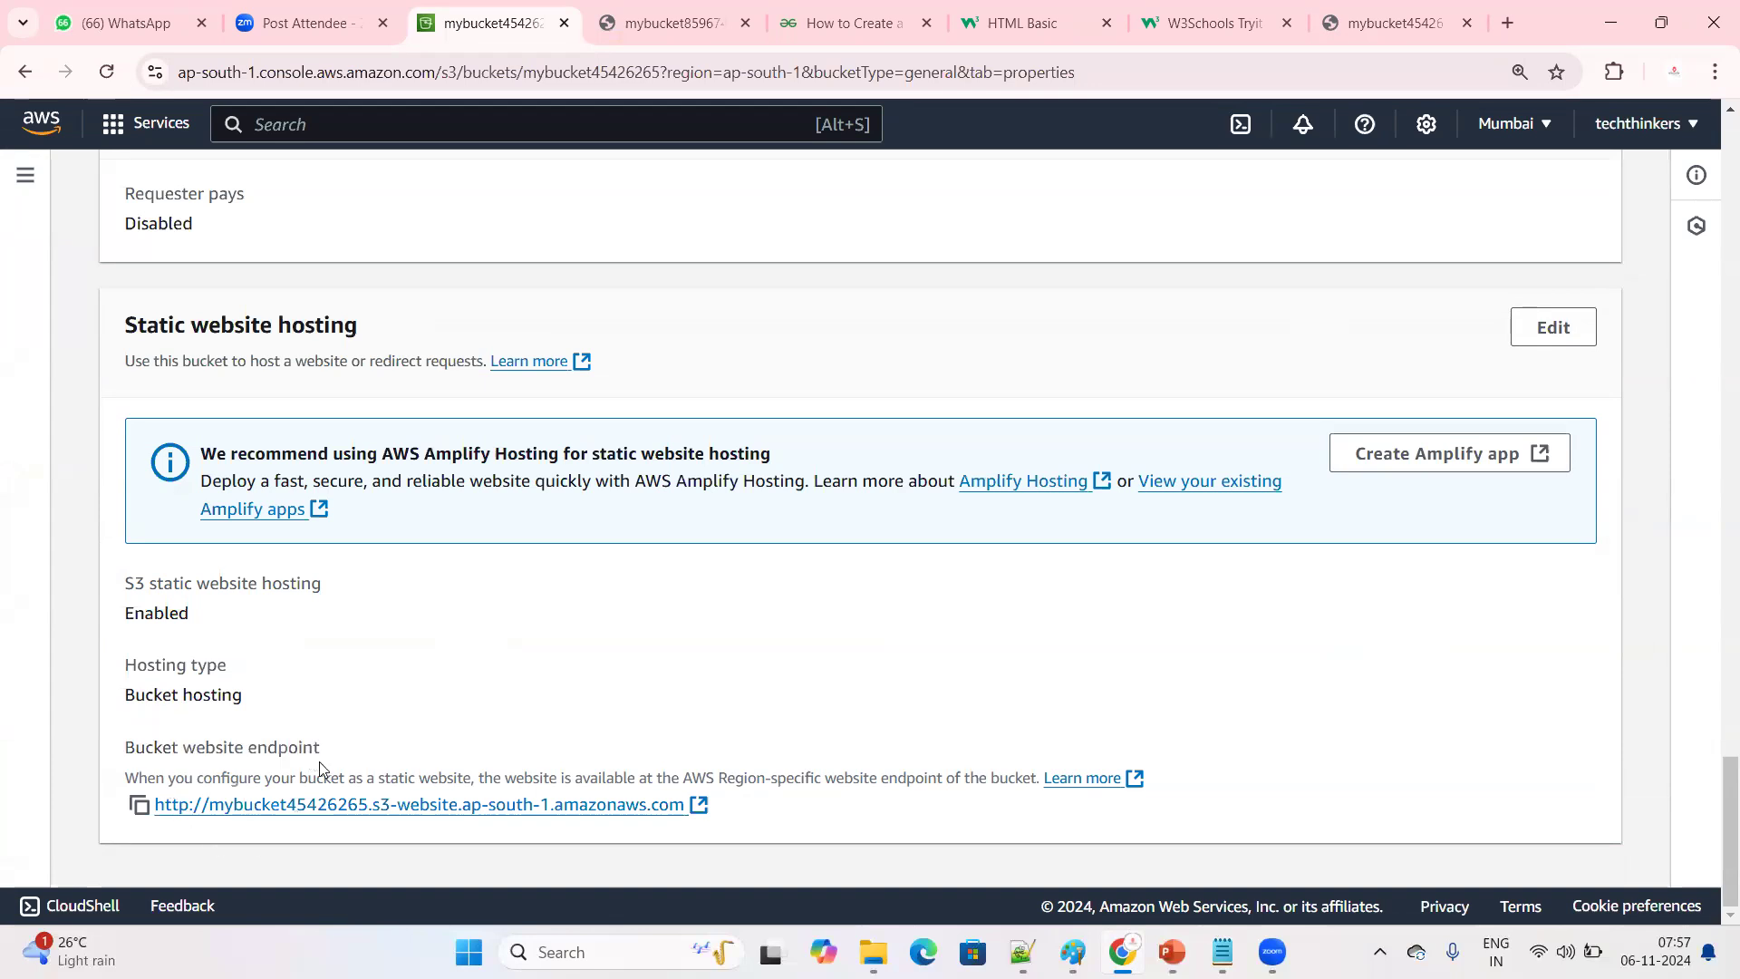
{"action": "left_click", "coordinate": [144, 810]}
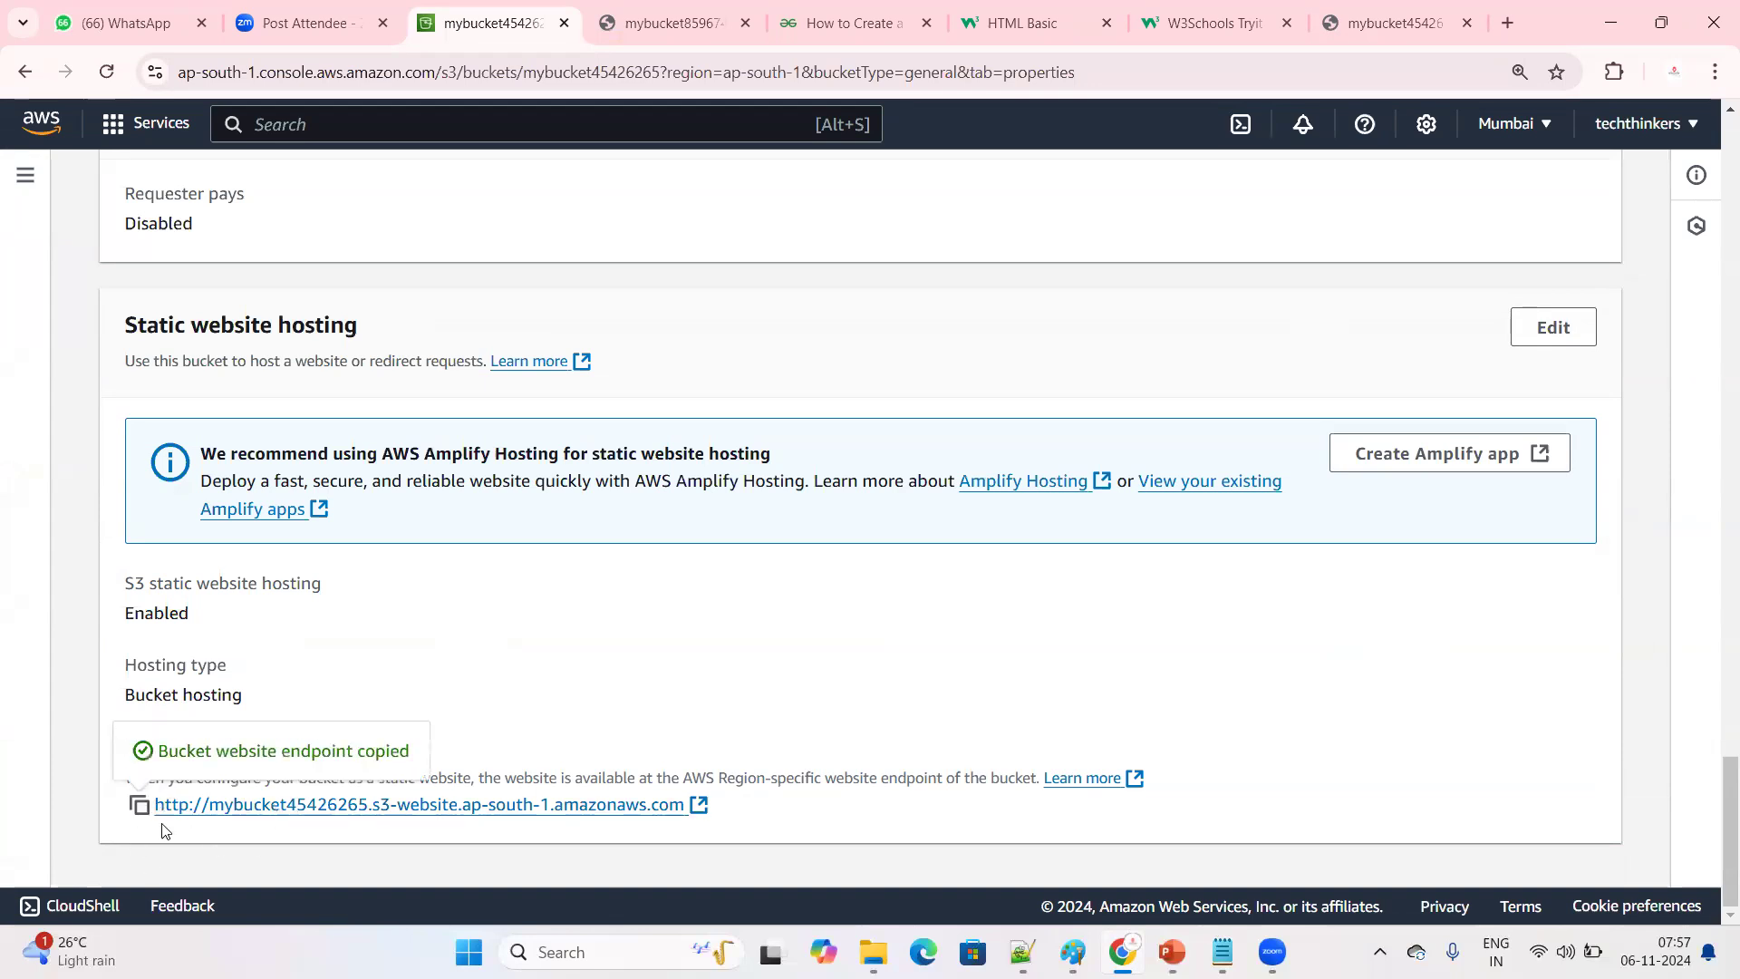
{"action": "left_click_drag", "start_coordinate": [691, 807], "coordinate": [128, 835]}
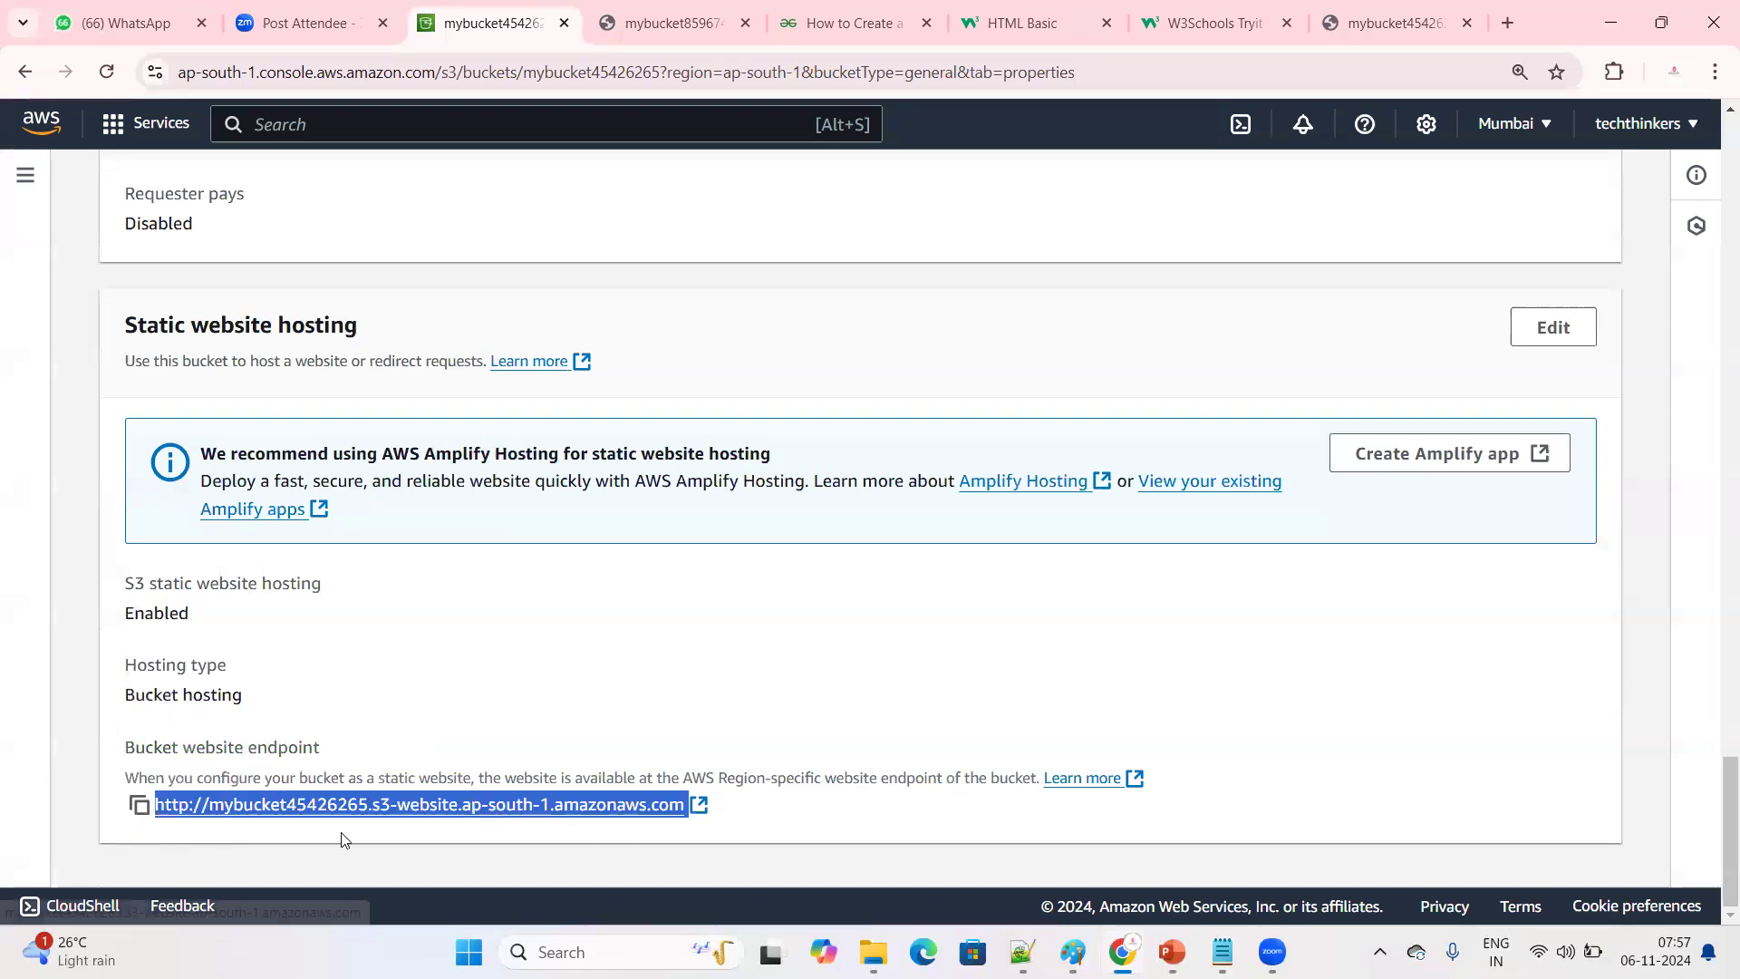
{"action": "left_click_drag", "start_coordinate": [691, 806], "coordinate": [128, 827]}
{"action": "left_click", "coordinate": [139, 805]}
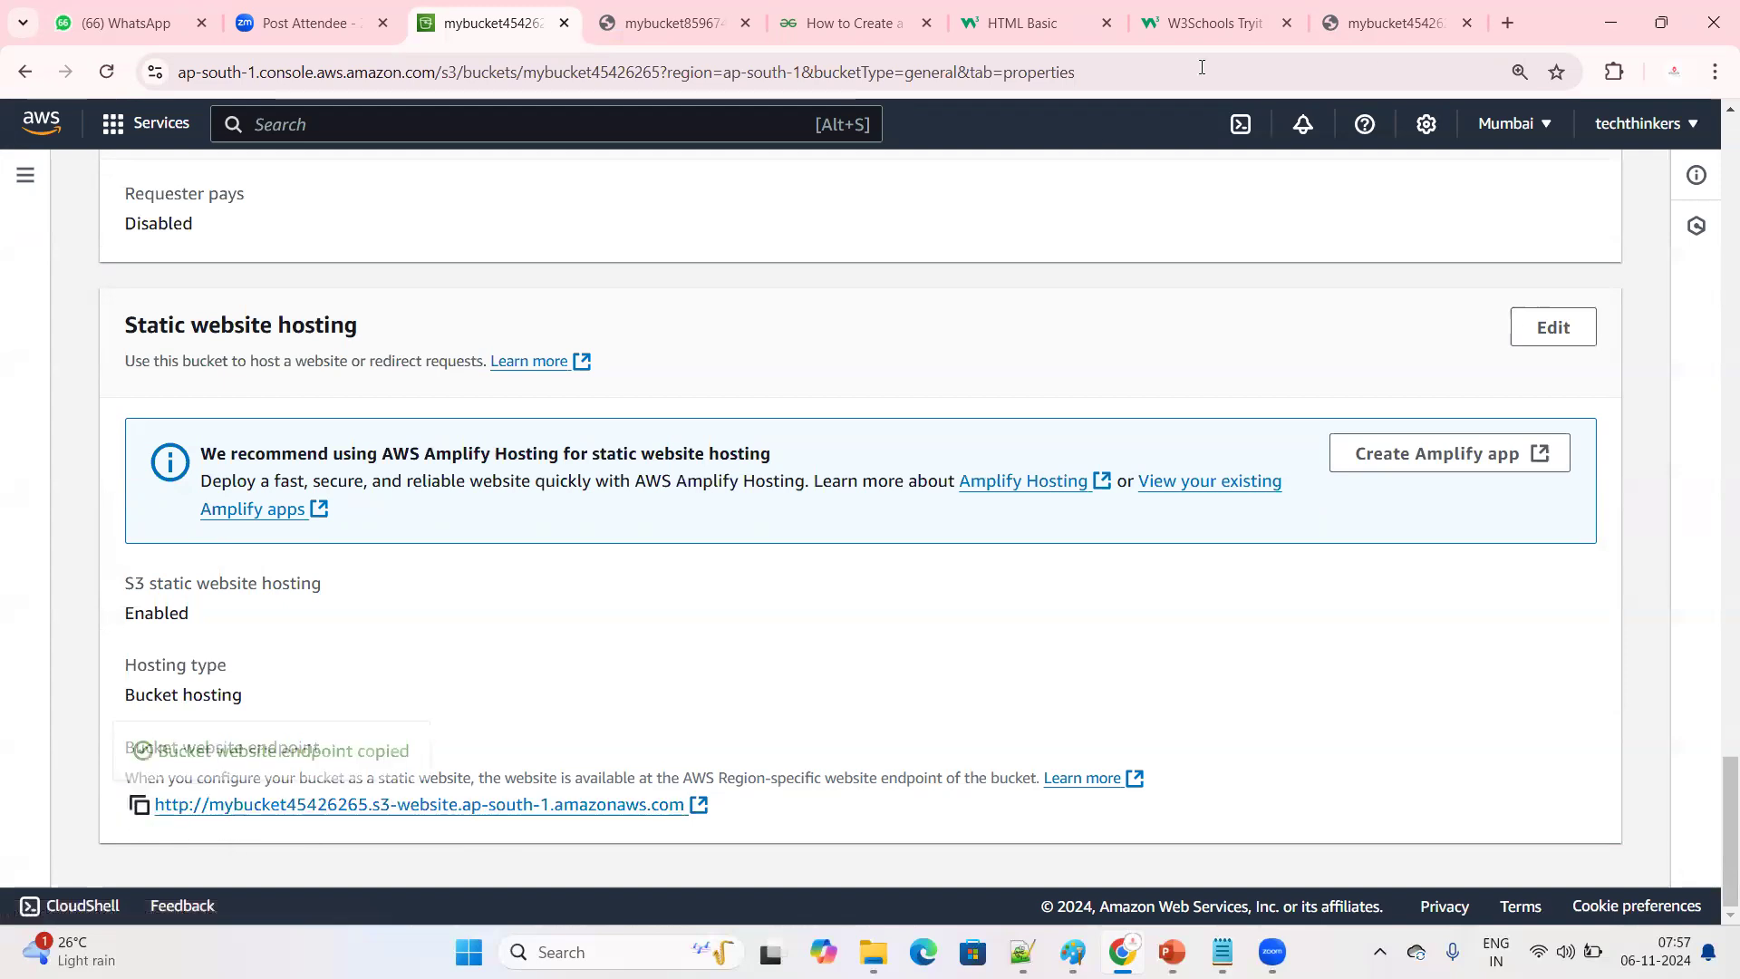
{"action": "left_click", "coordinate": [1512, 31]}
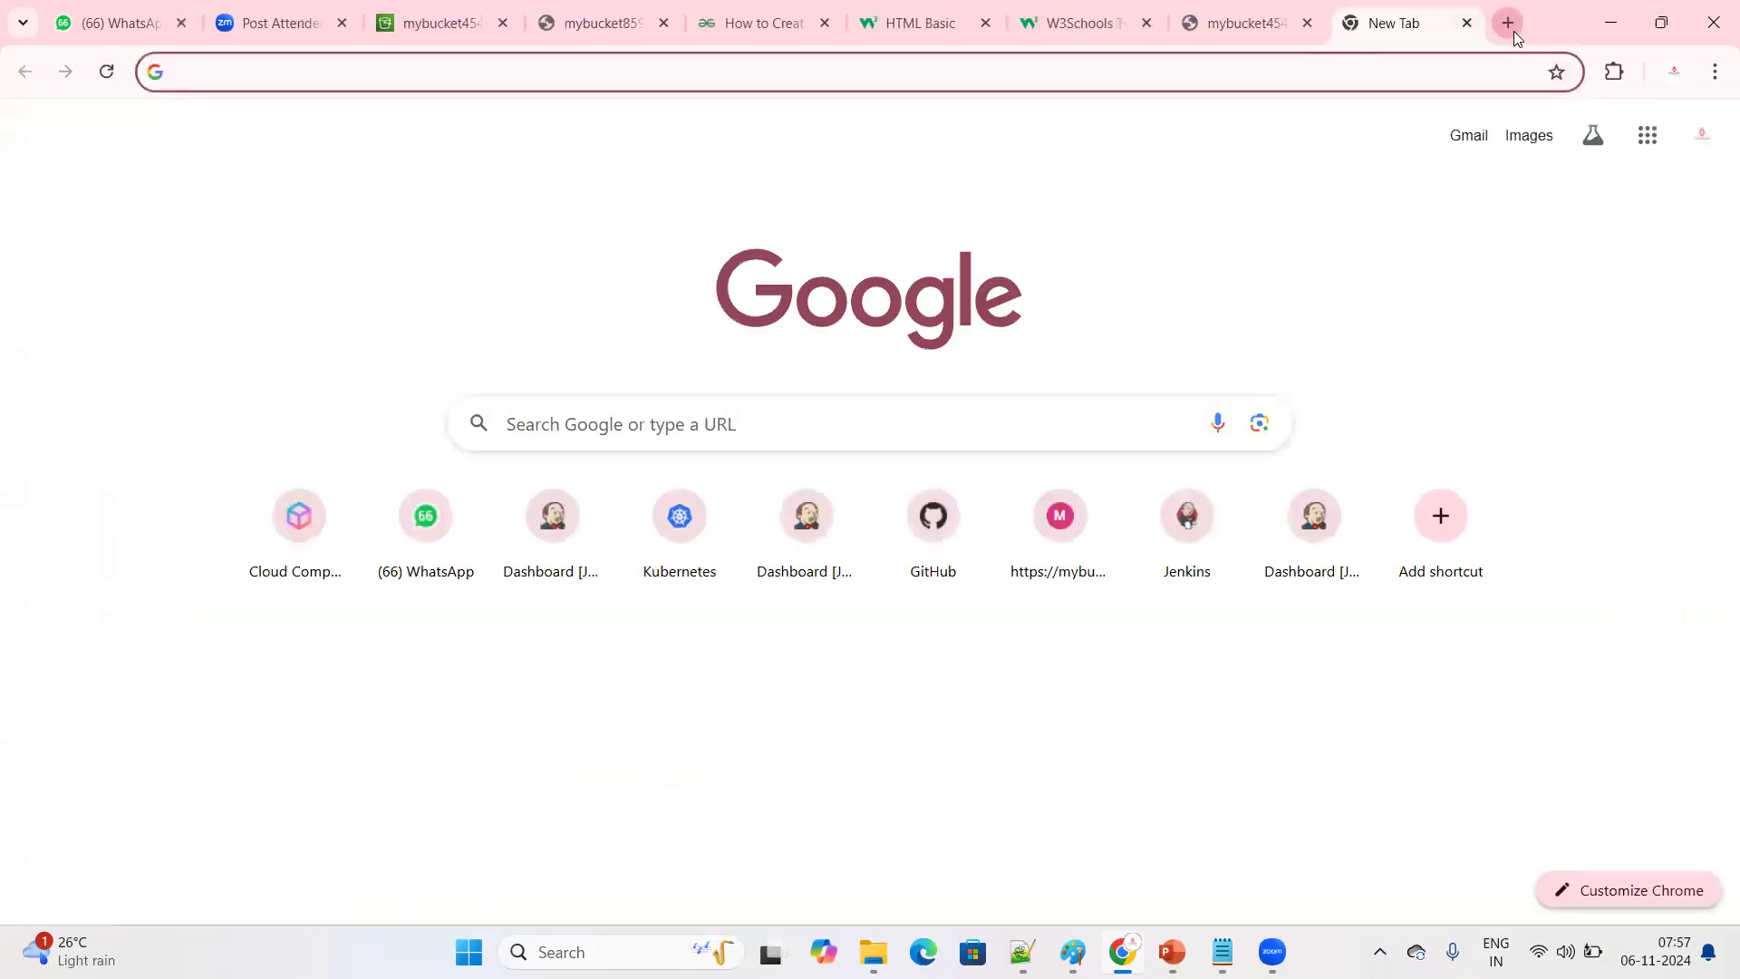
{"action": "key", "text": "ctrl+v"}
{"action": "key", "text": "Return"}
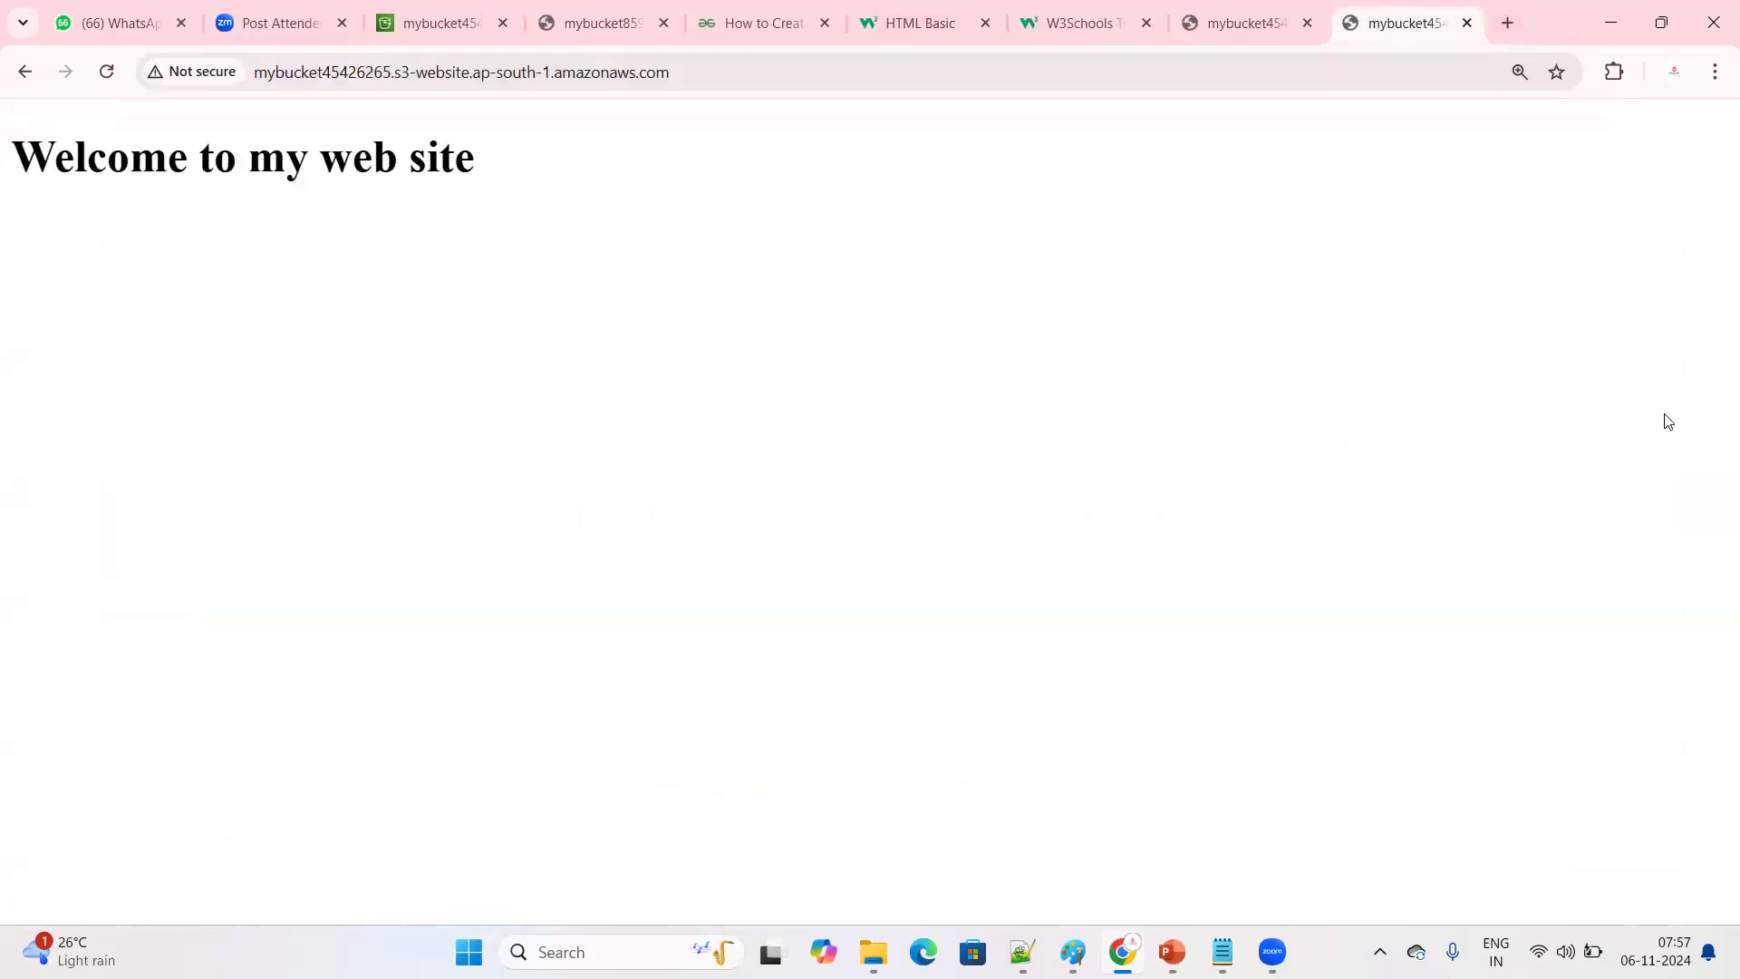
Request the nonexistent path /login on the website endpoint to test the error page
{"action": "left_click", "coordinate": [832, 73]}
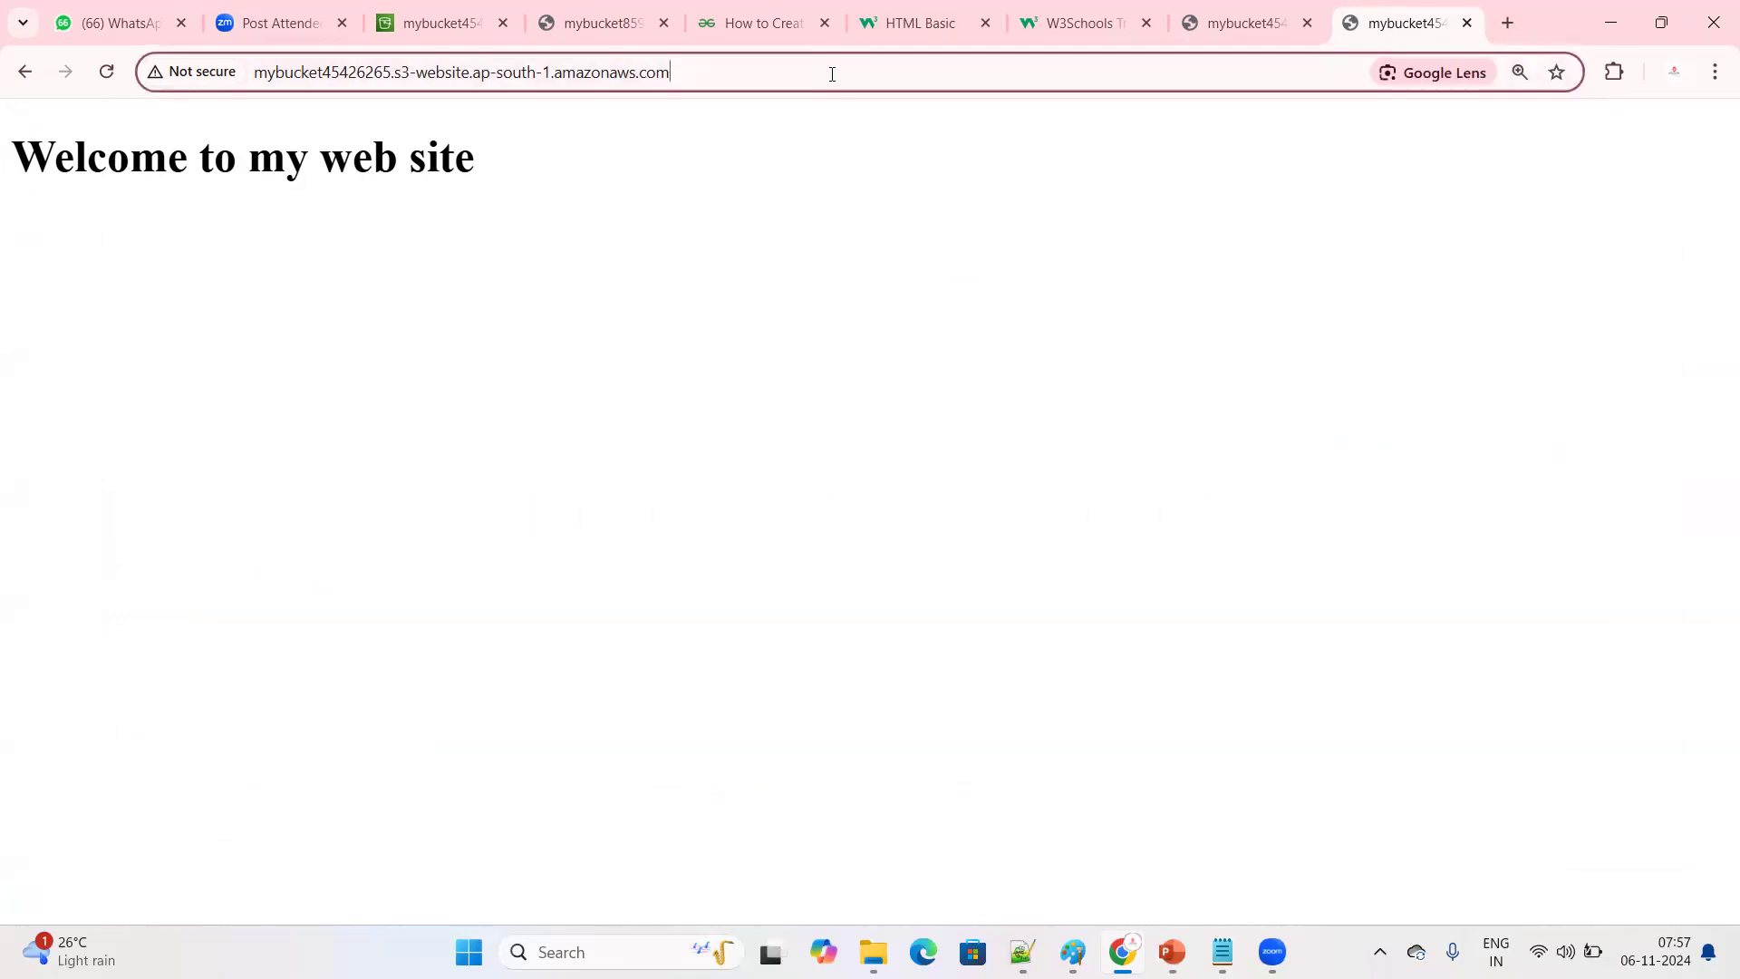
{"action": "type", "text": "/login"}
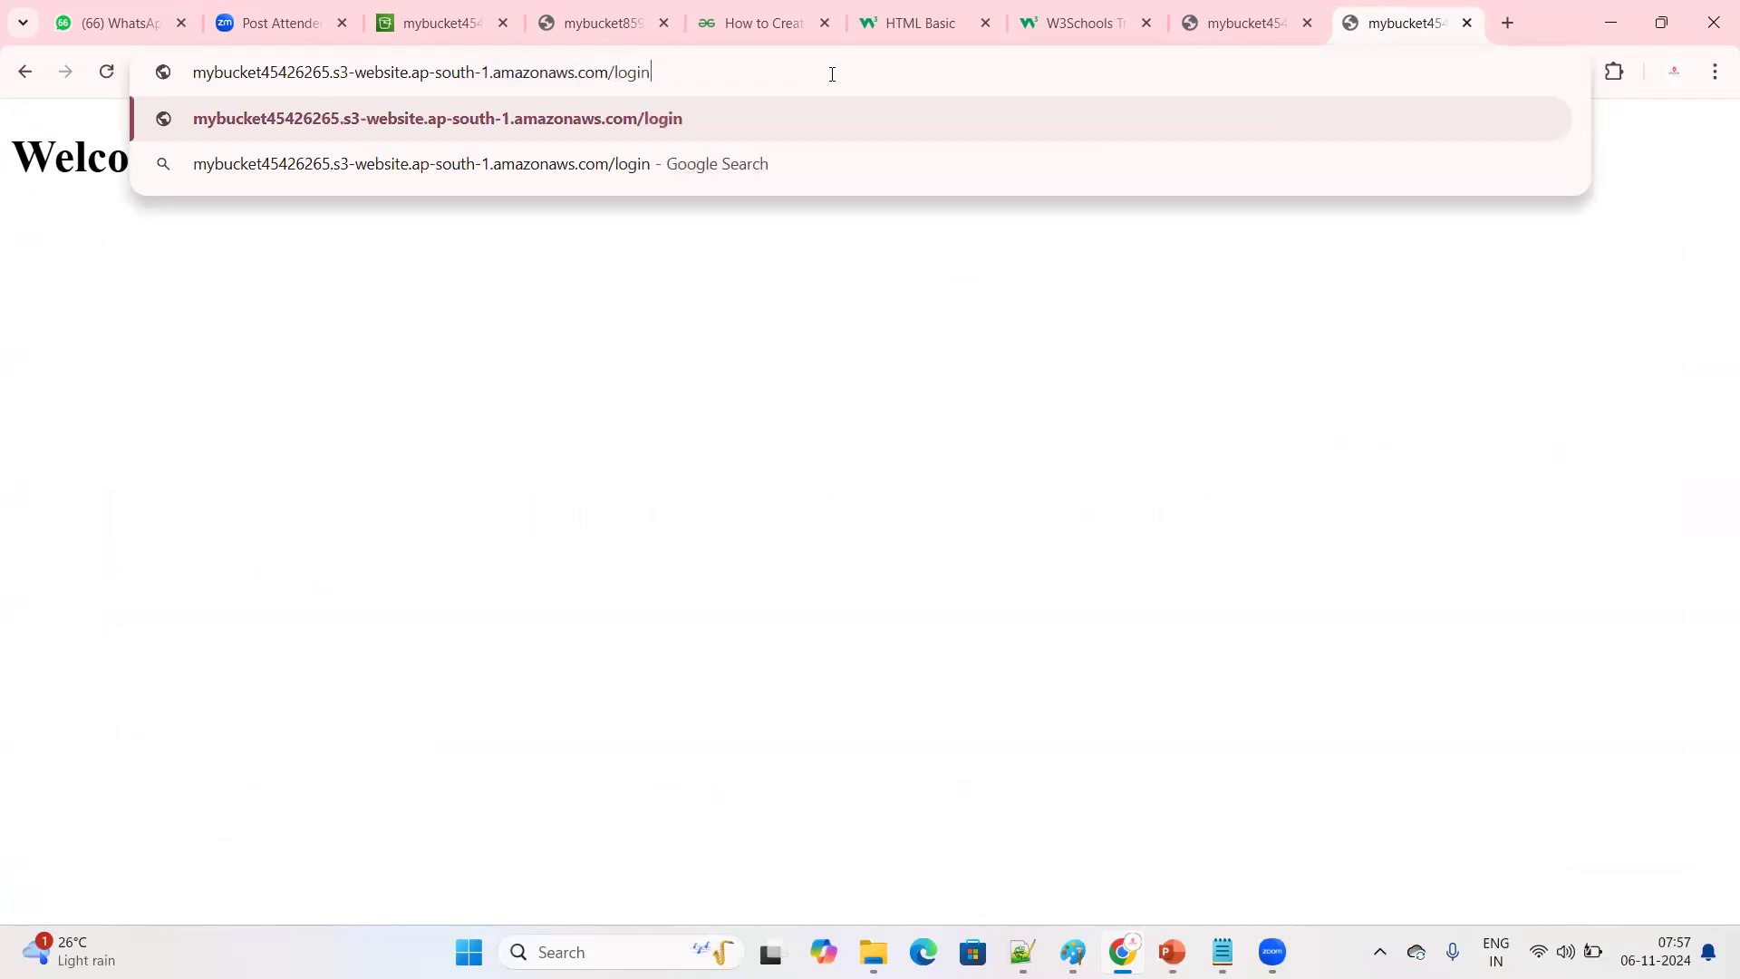
{"action": "key", "text": "Return"}
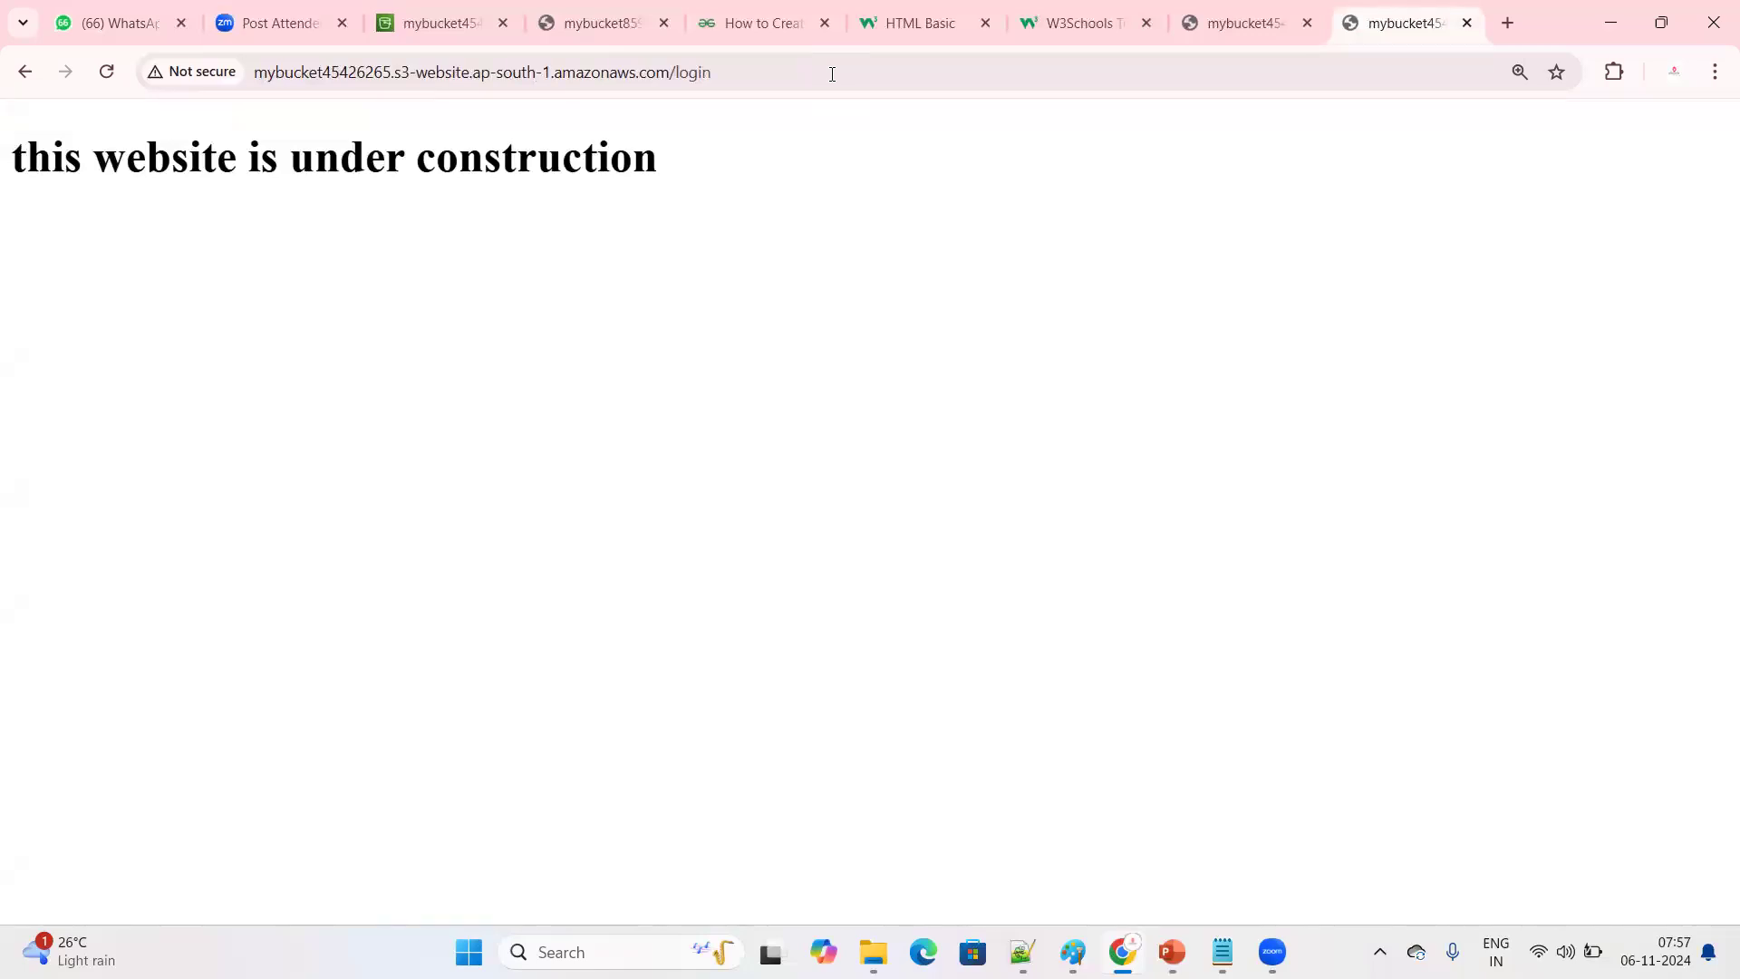
Remove /login from the address and load the root of the website endpoint mybucket45426265.s3-website.ap-south-1.amazonaws.com
{"action": "left_click", "coordinate": [823, 78]}
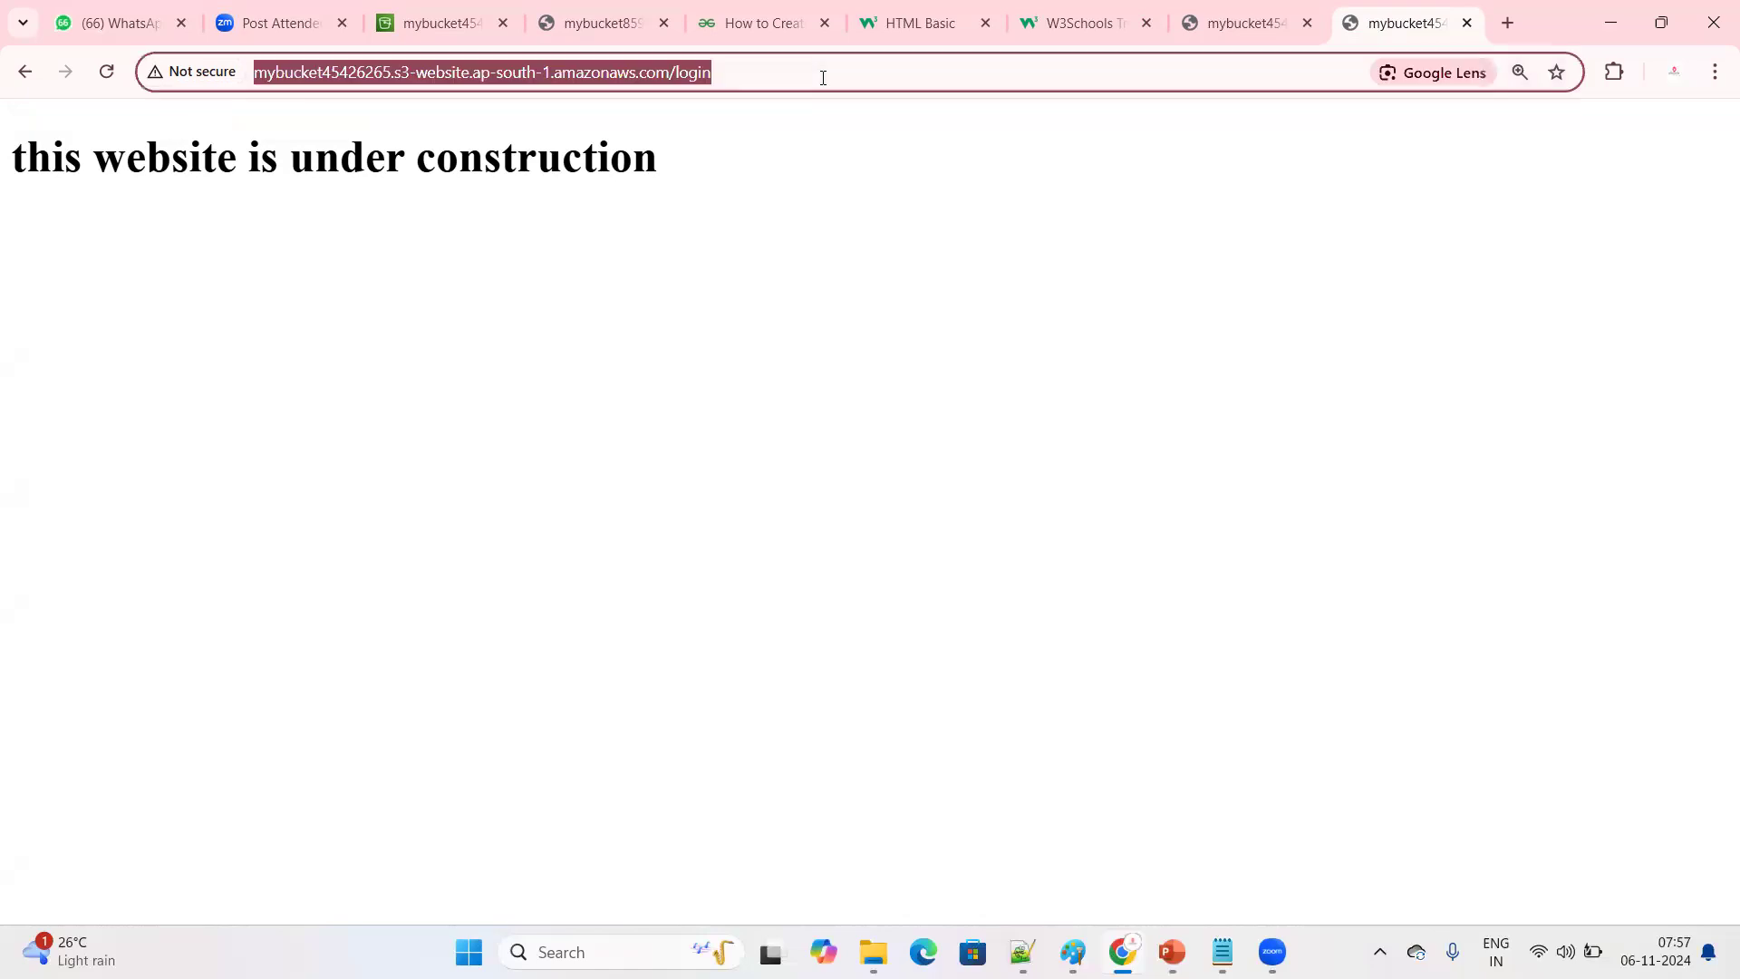
{"action": "left_click", "coordinate": [823, 78]}
{"action": "key", "text": "BackSpace"}
{"action": "key", "text": "BackSpace"}
{"action": "key", "text": "BackSpace"}
{"action": "key", "text": "BackSpace"}
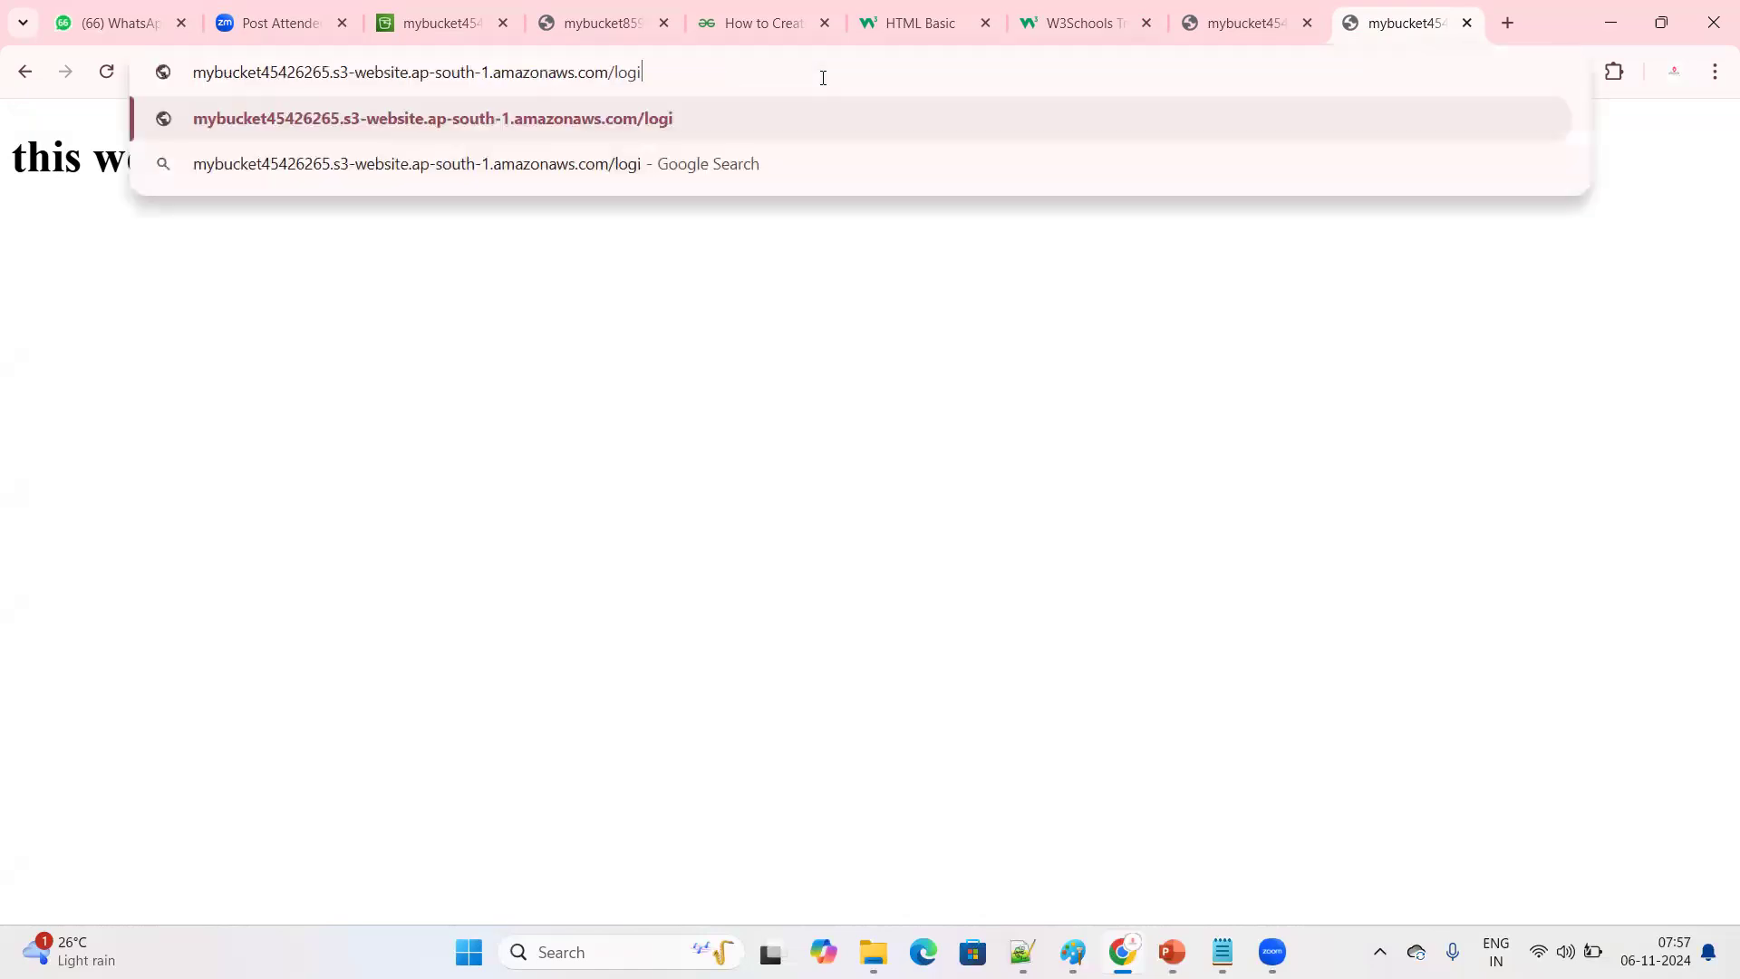
{"action": "key", "text": "BackSpace"}
{"action": "key", "text": "BackSpace"}
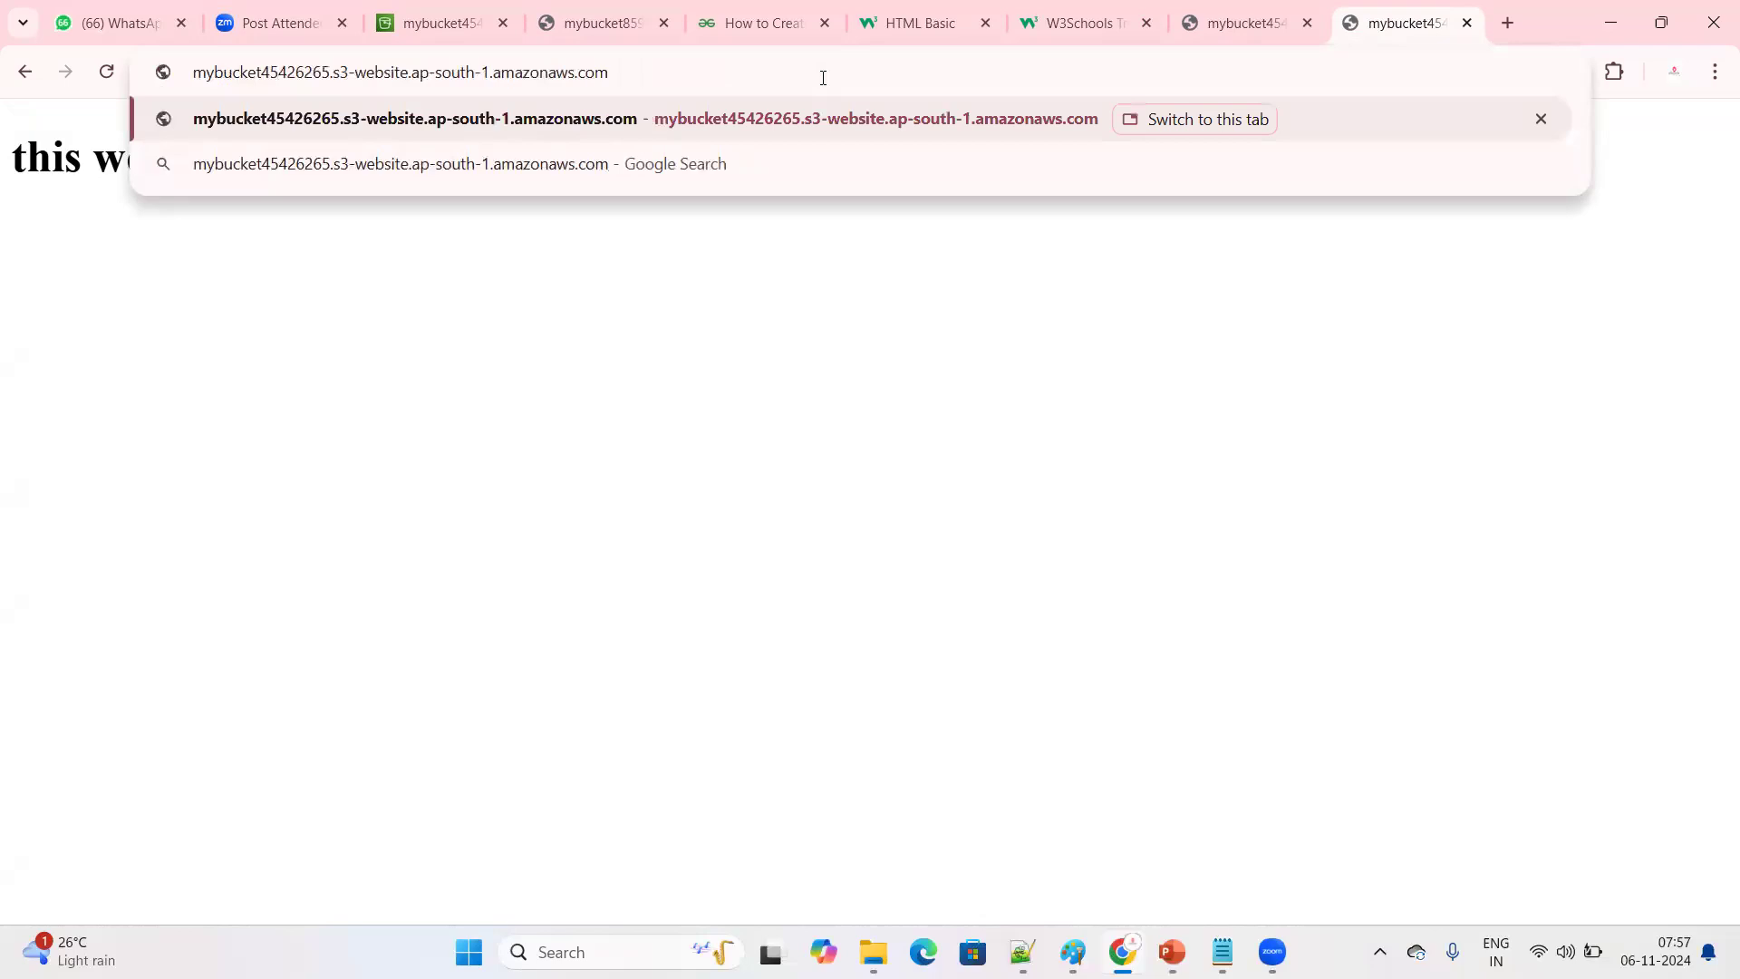
{"action": "key", "text": "Return"}
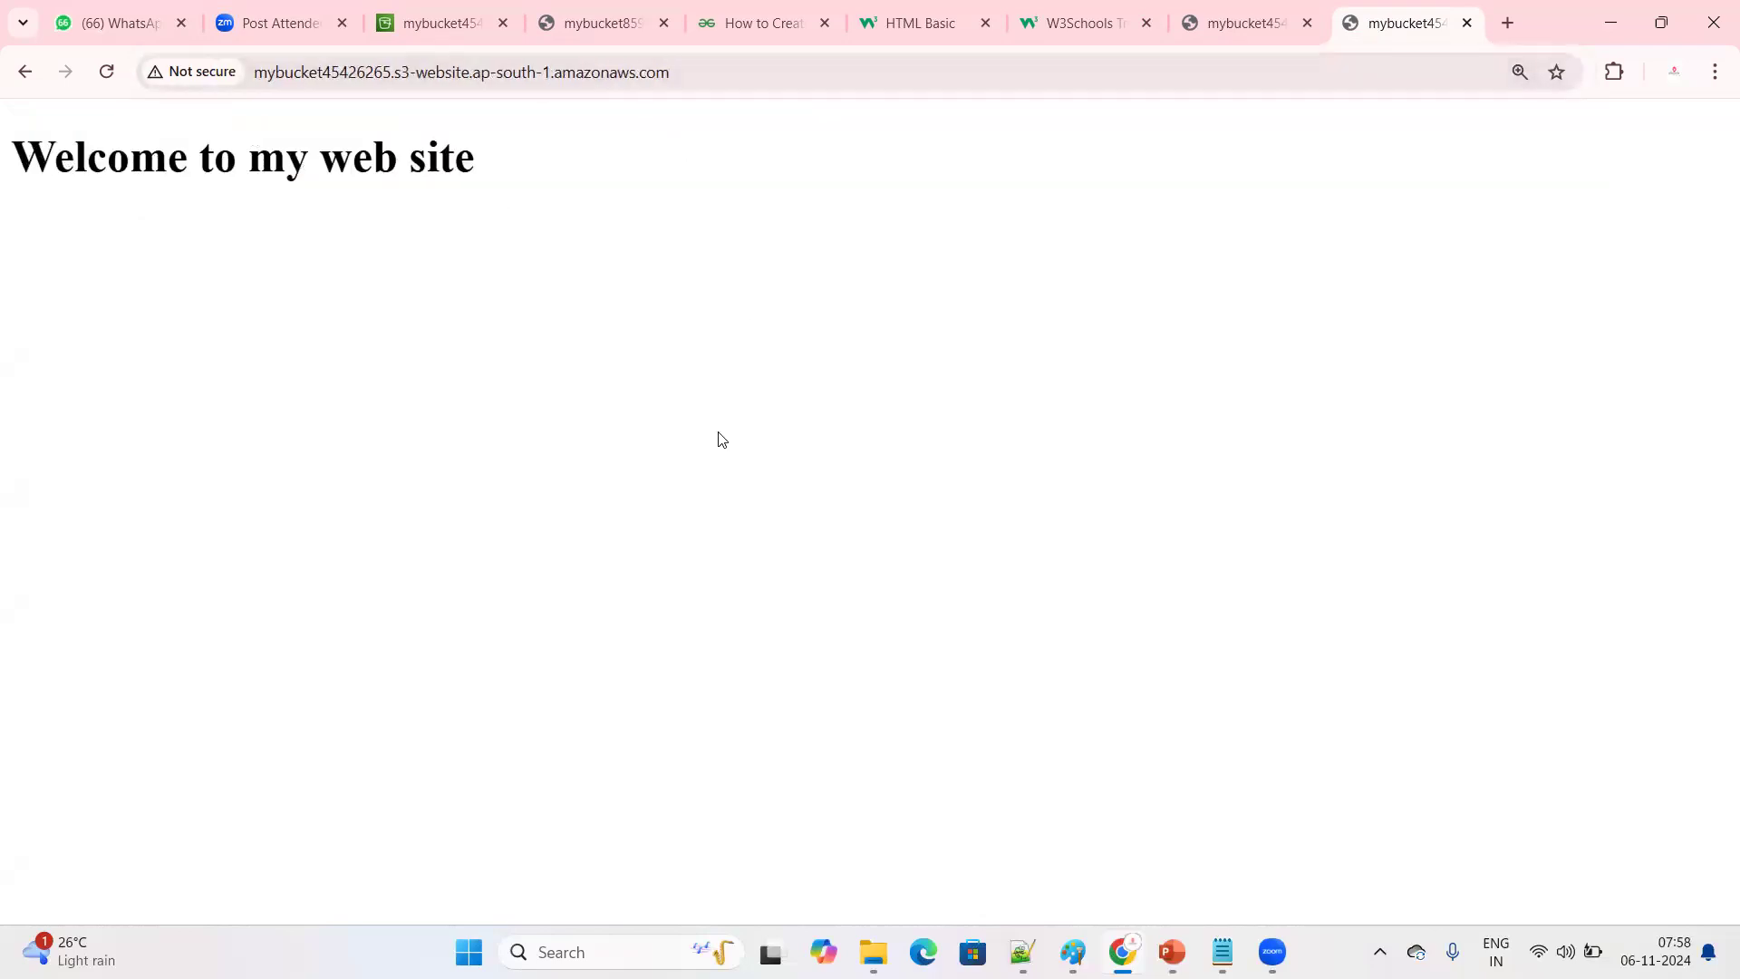
Examine the endpoint address and the heading of the page it serves
{"action": "left_click", "coordinate": [600, 76]}
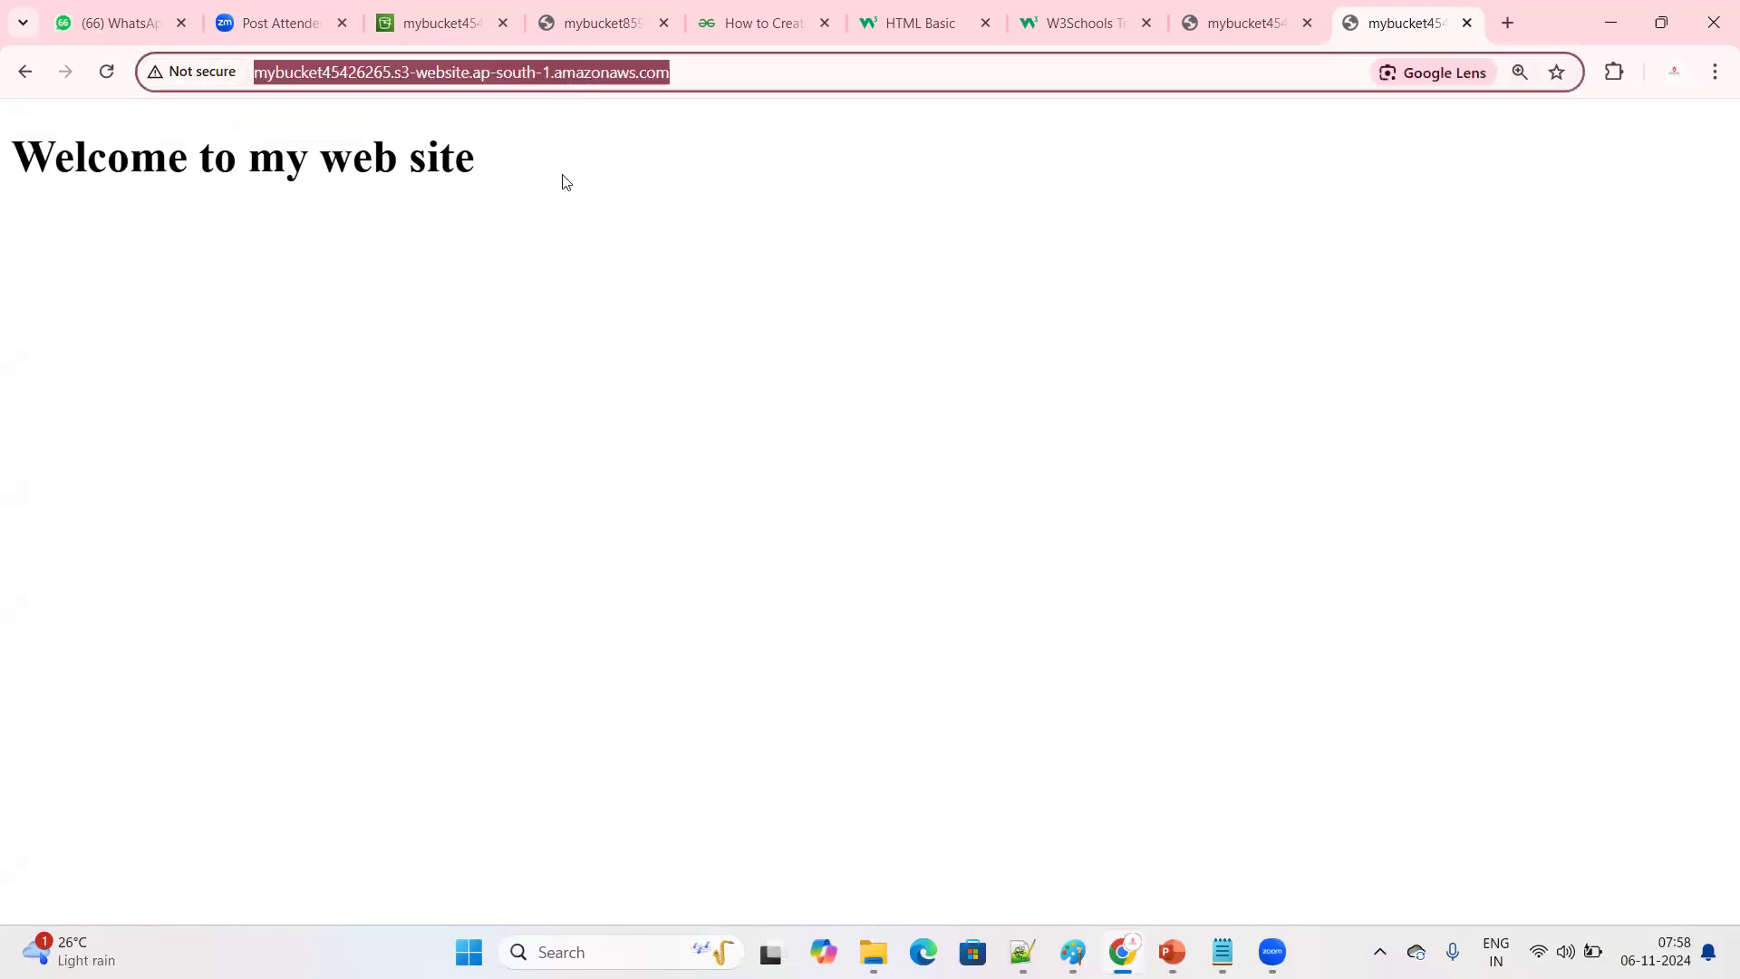
{"action": "left_click", "coordinate": [1550, 276]}
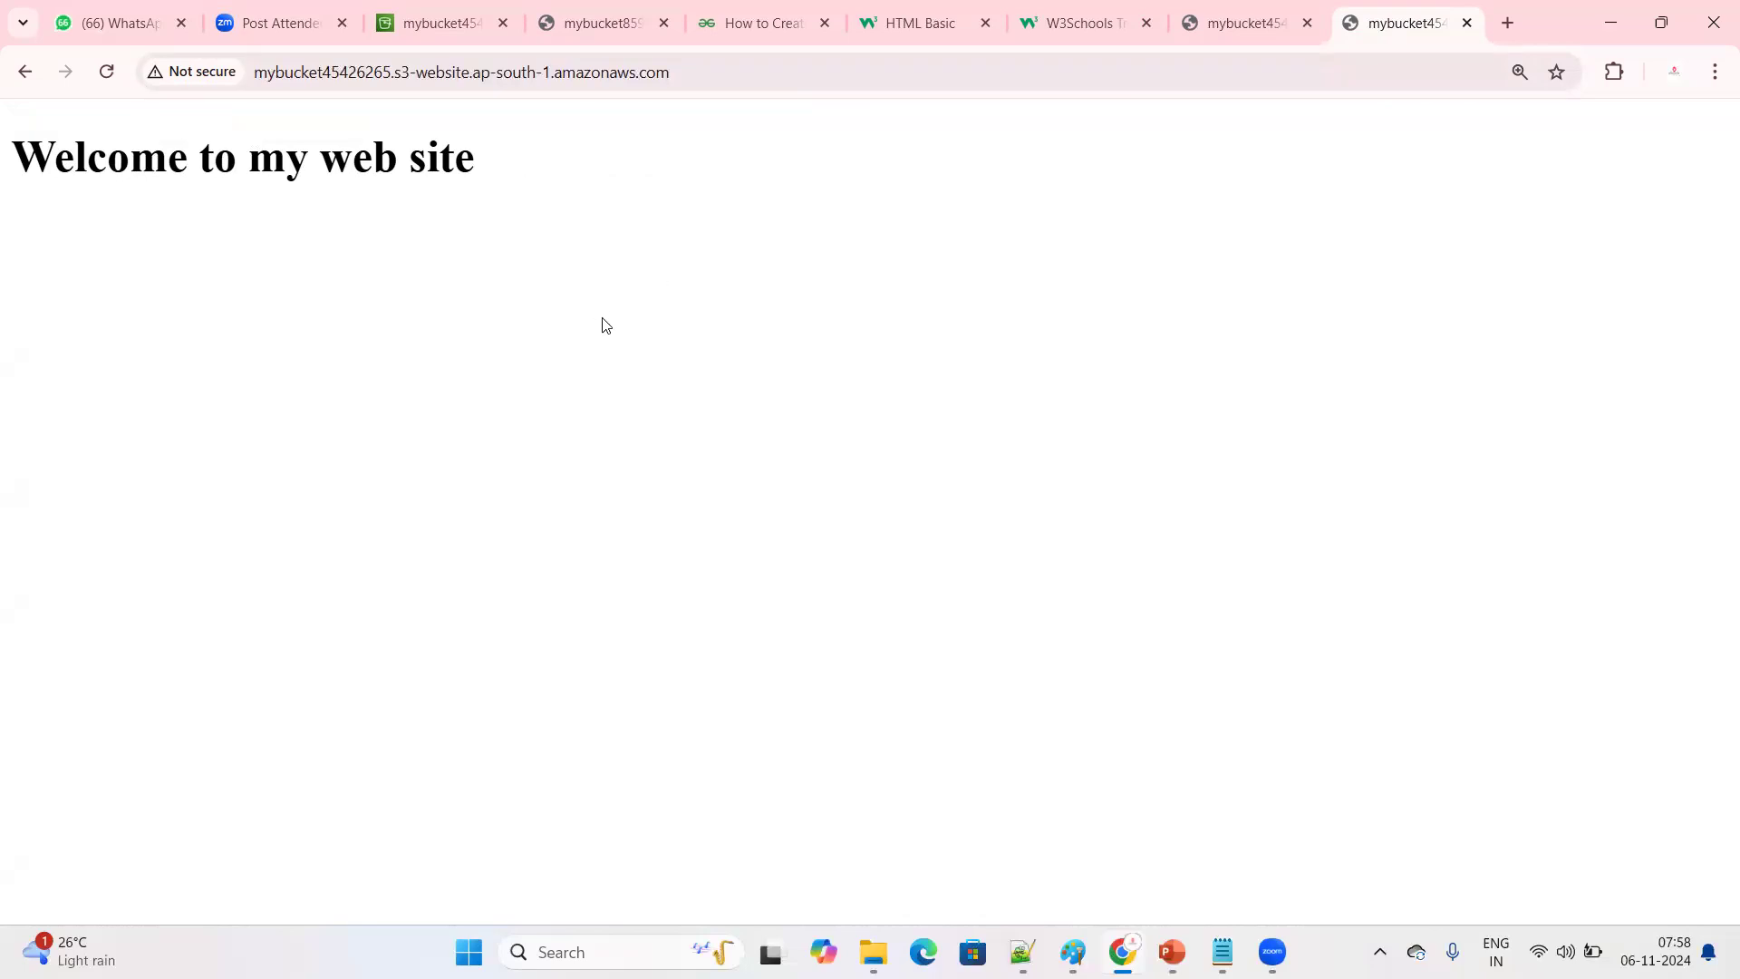
{"action": "left_click_drag", "start_coordinate": [618, 74], "coordinate": [251, 78]}
{"action": "left_click", "coordinate": [645, 262]}
{"action": "left_click", "coordinate": [785, 71]}
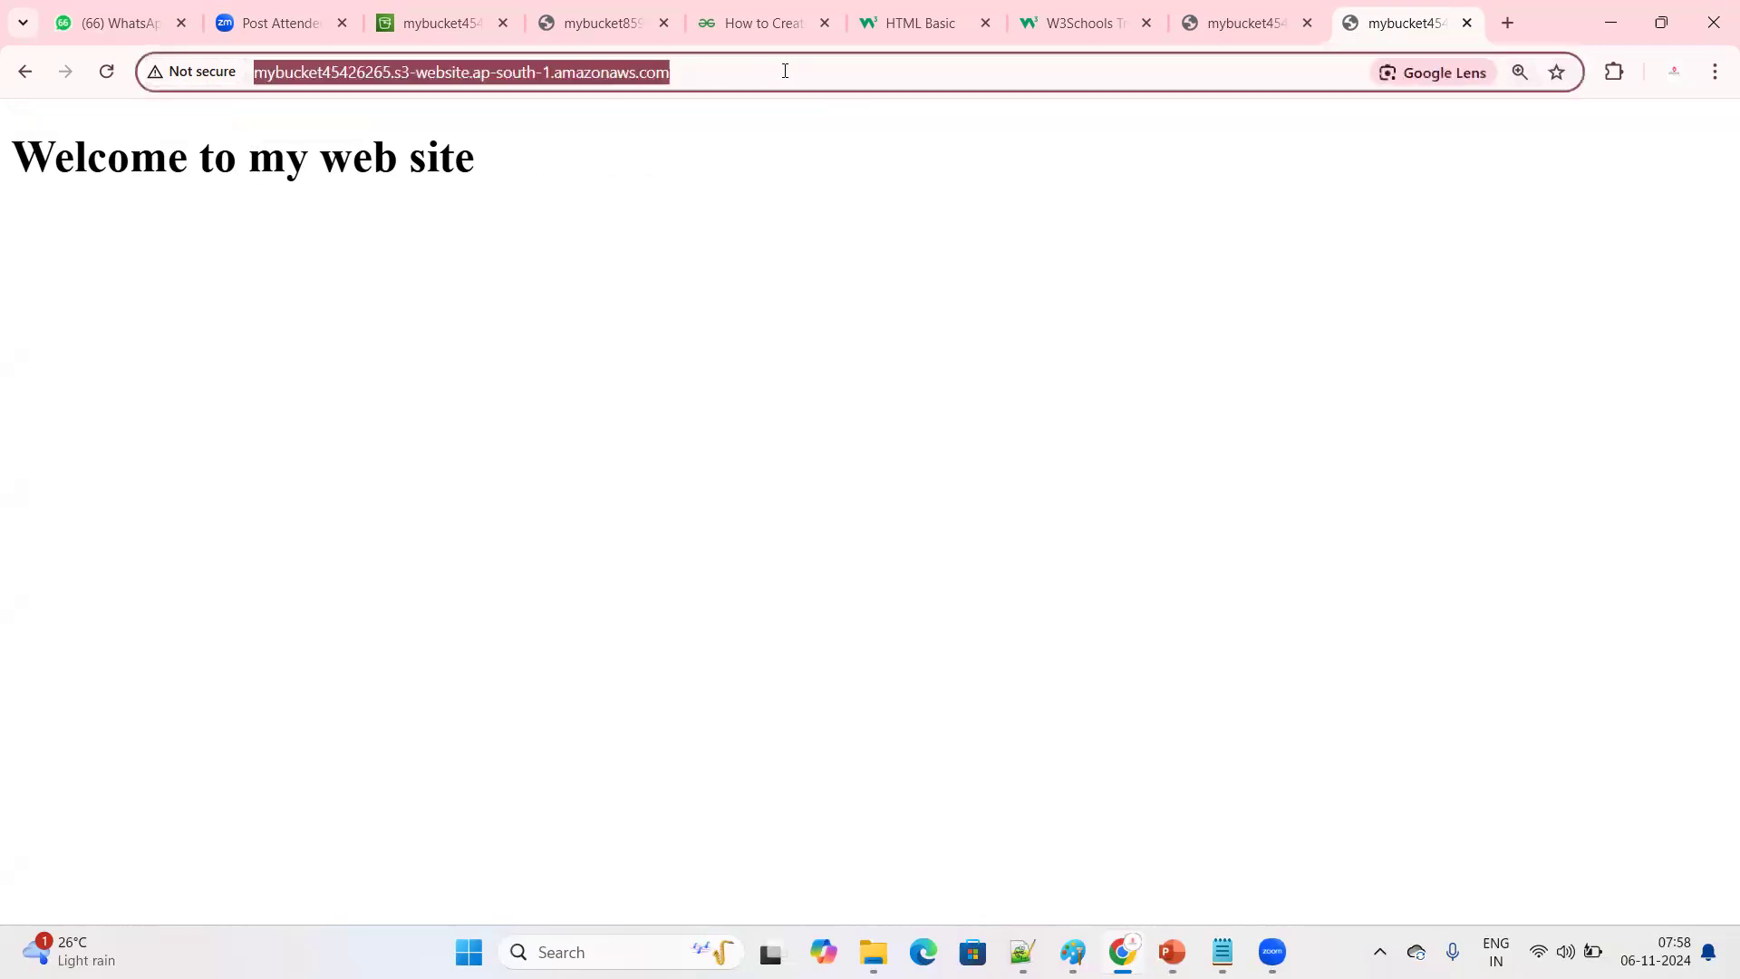
{"action": "left_click", "coordinate": [632, 172]}
{"action": "left_click", "coordinate": [713, 71]}
{"action": "triple_click", "coordinate": [471, 163]}
{"action": "left_click", "coordinate": [409, 299]}
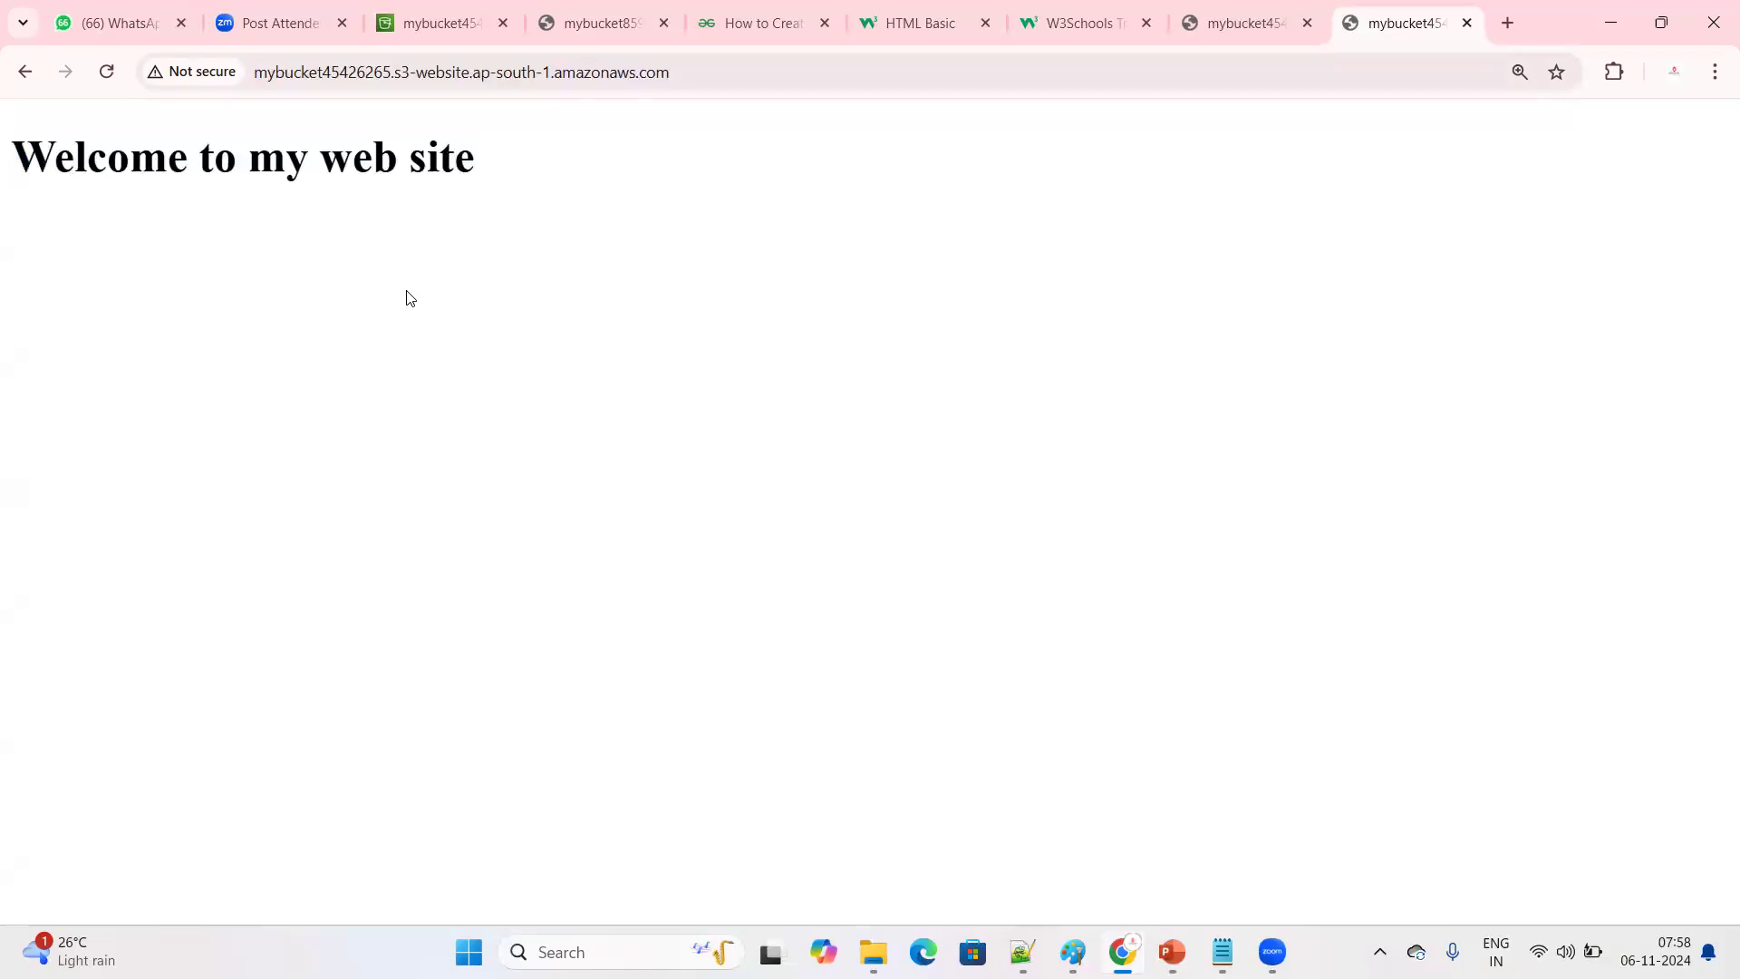
Return to the objects of bucket mybucket45426265 in the S3 console and delete index.html, entering delete as confirmation
{"action": "left_click", "coordinate": [446, 13]}
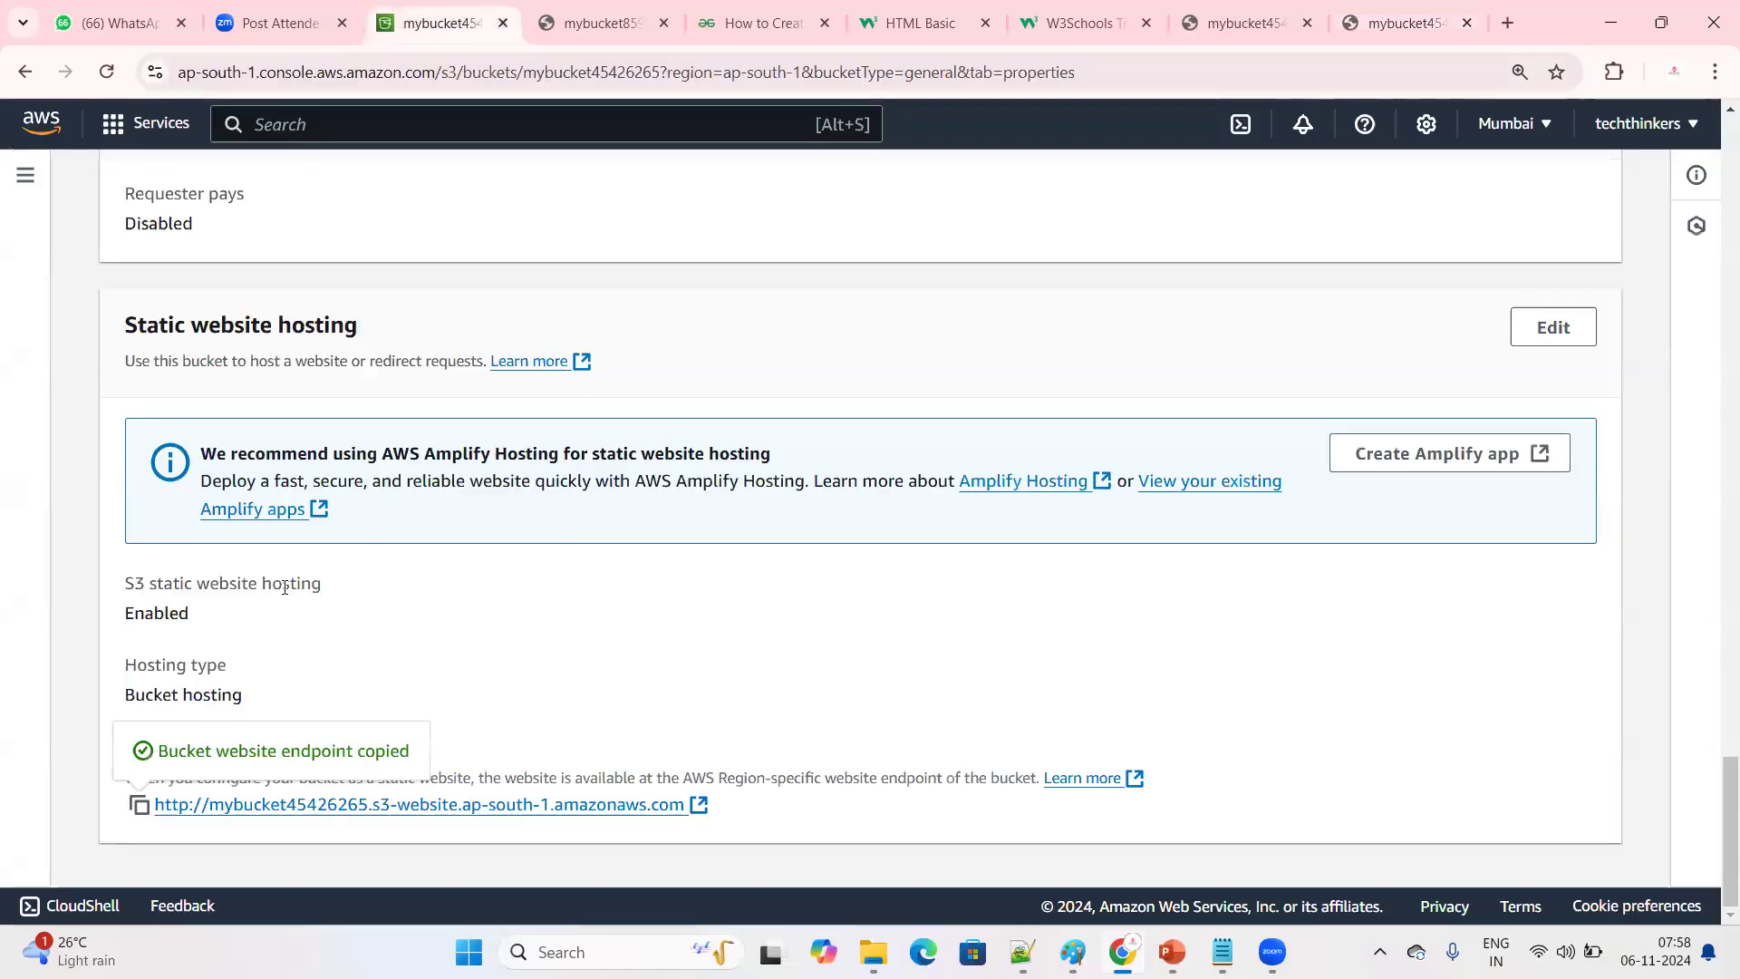
{"action": "scroll", "coordinate": [254, 416], "scroll_direction": "up", "scroll_amount": 6}
{"action": "scroll", "coordinate": [326, 454], "scroll_direction": "up", "scroll_amount": 20}
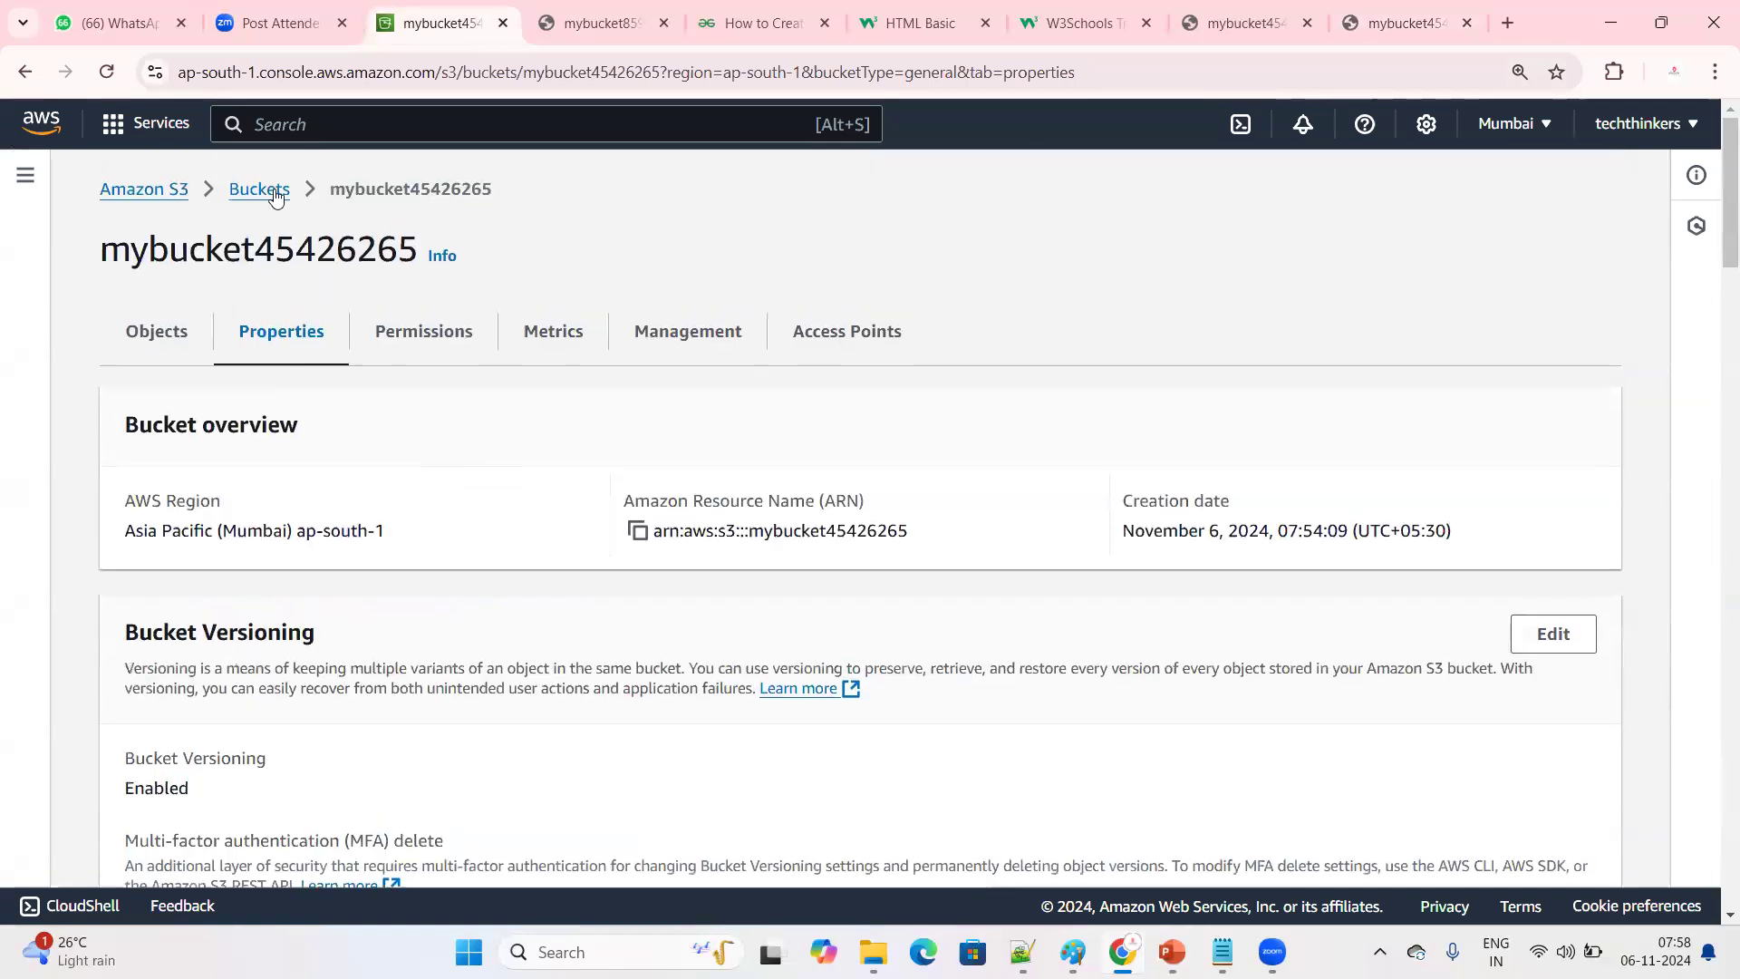
{"action": "left_click", "coordinate": [267, 188]}
{"action": "left_click", "coordinate": [309, 686]}
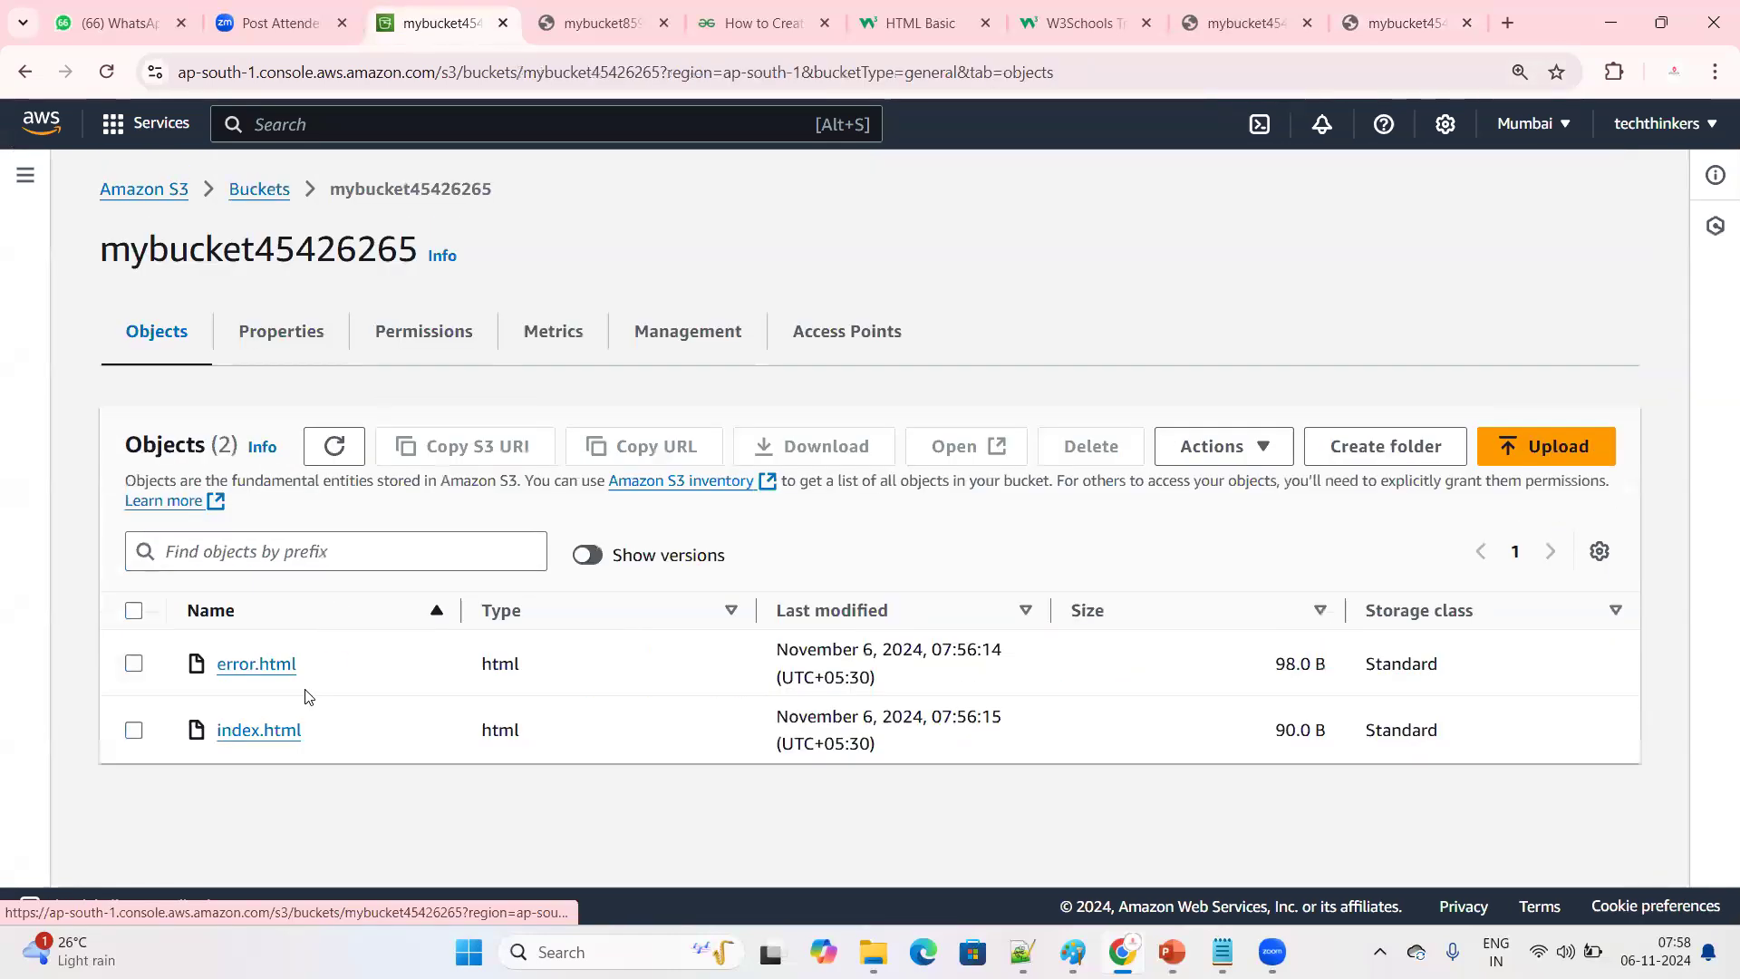
{"action": "left_click", "coordinate": [131, 730]}
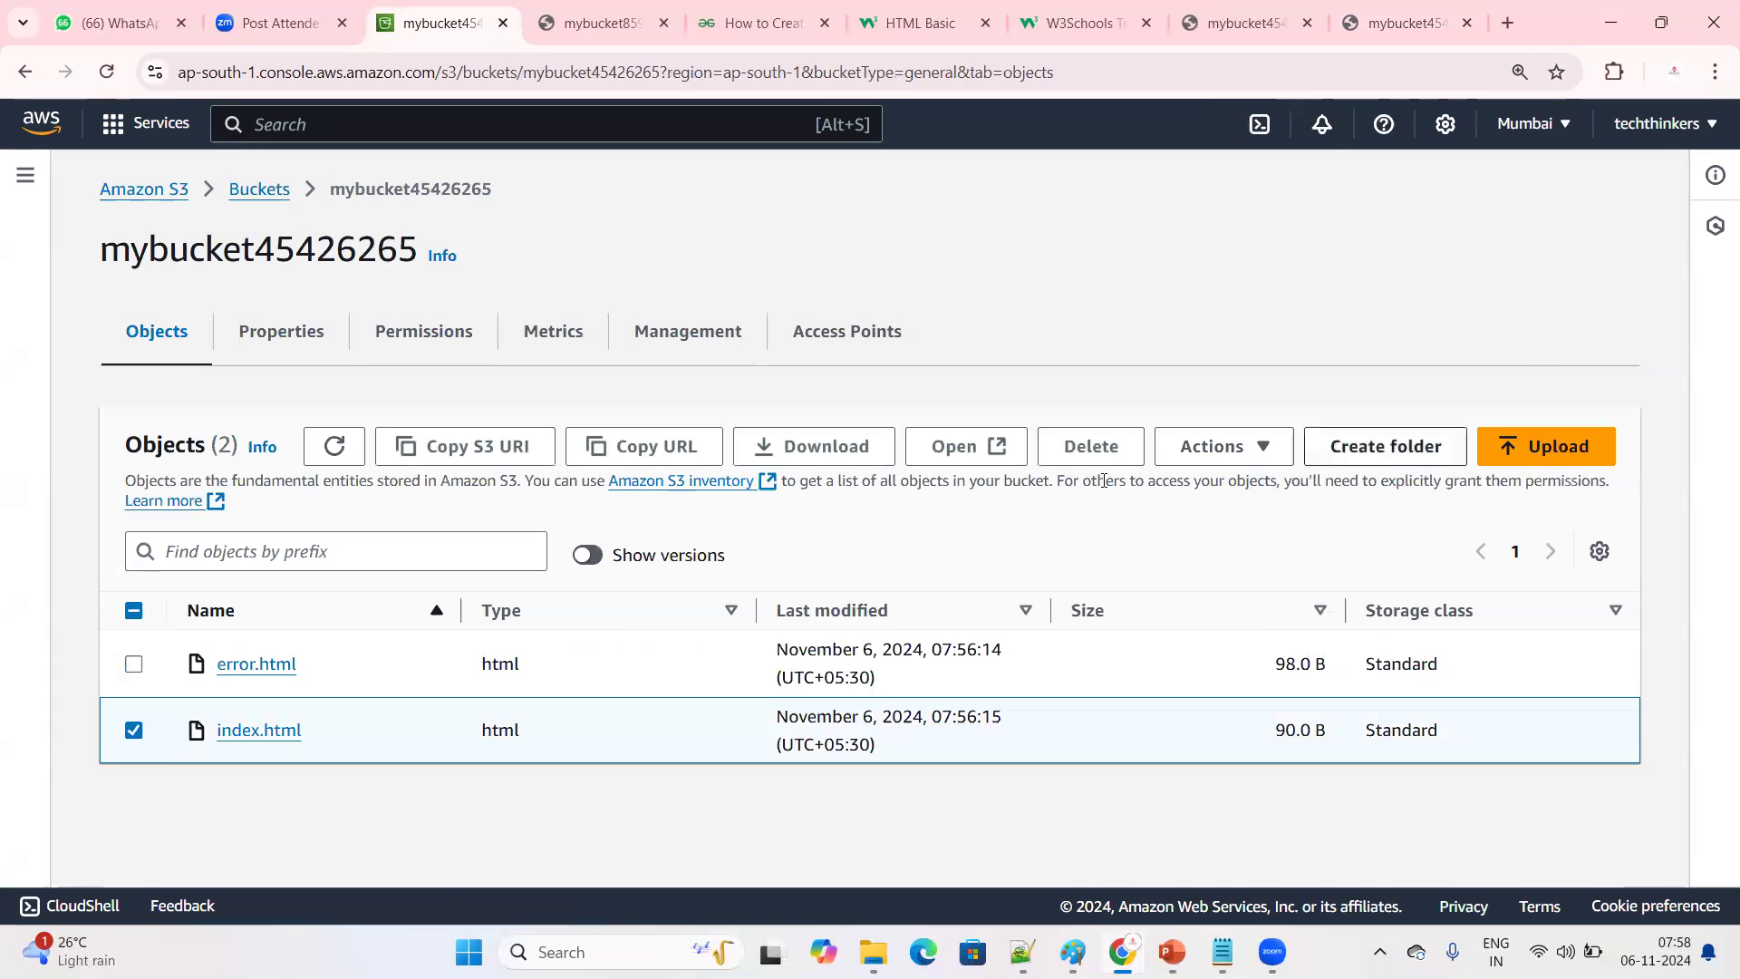
{"action": "left_click", "coordinate": [1091, 446]}
{"action": "scroll", "coordinate": [598, 606], "scroll_direction": "down", "scroll_amount": 3}
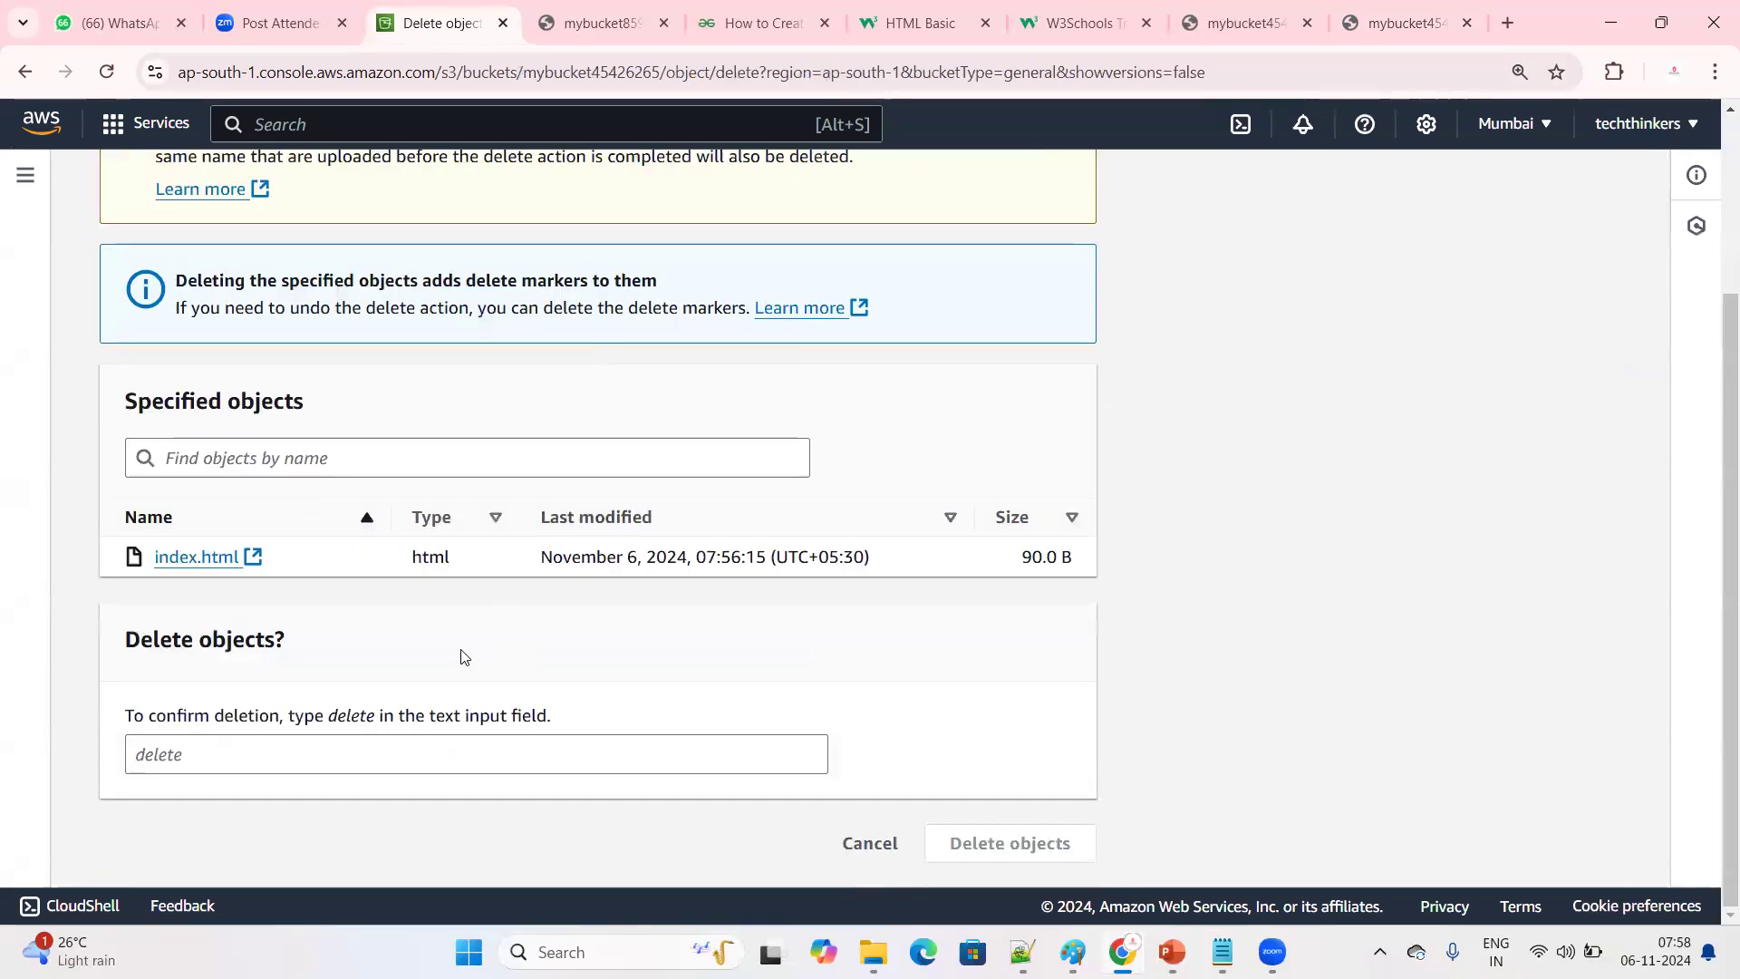
{"action": "left_click", "coordinate": [276, 738]}
{"action": "type", "text": "delet"}
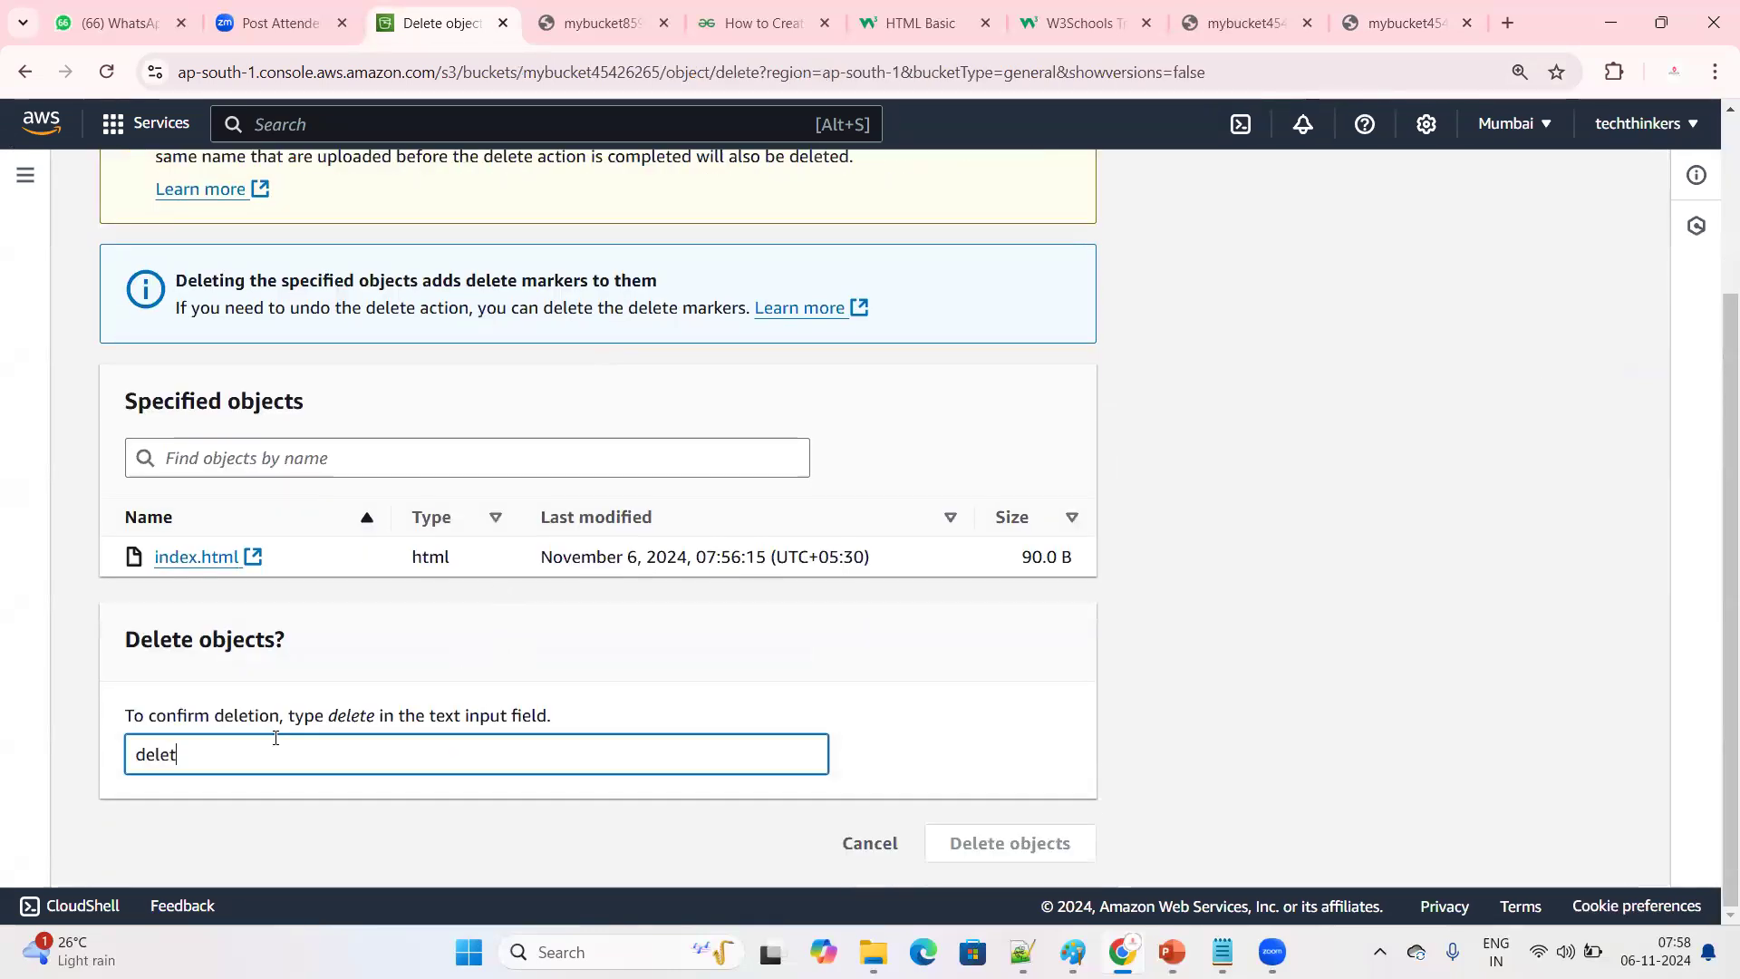
{"action": "type", "text": "e"}
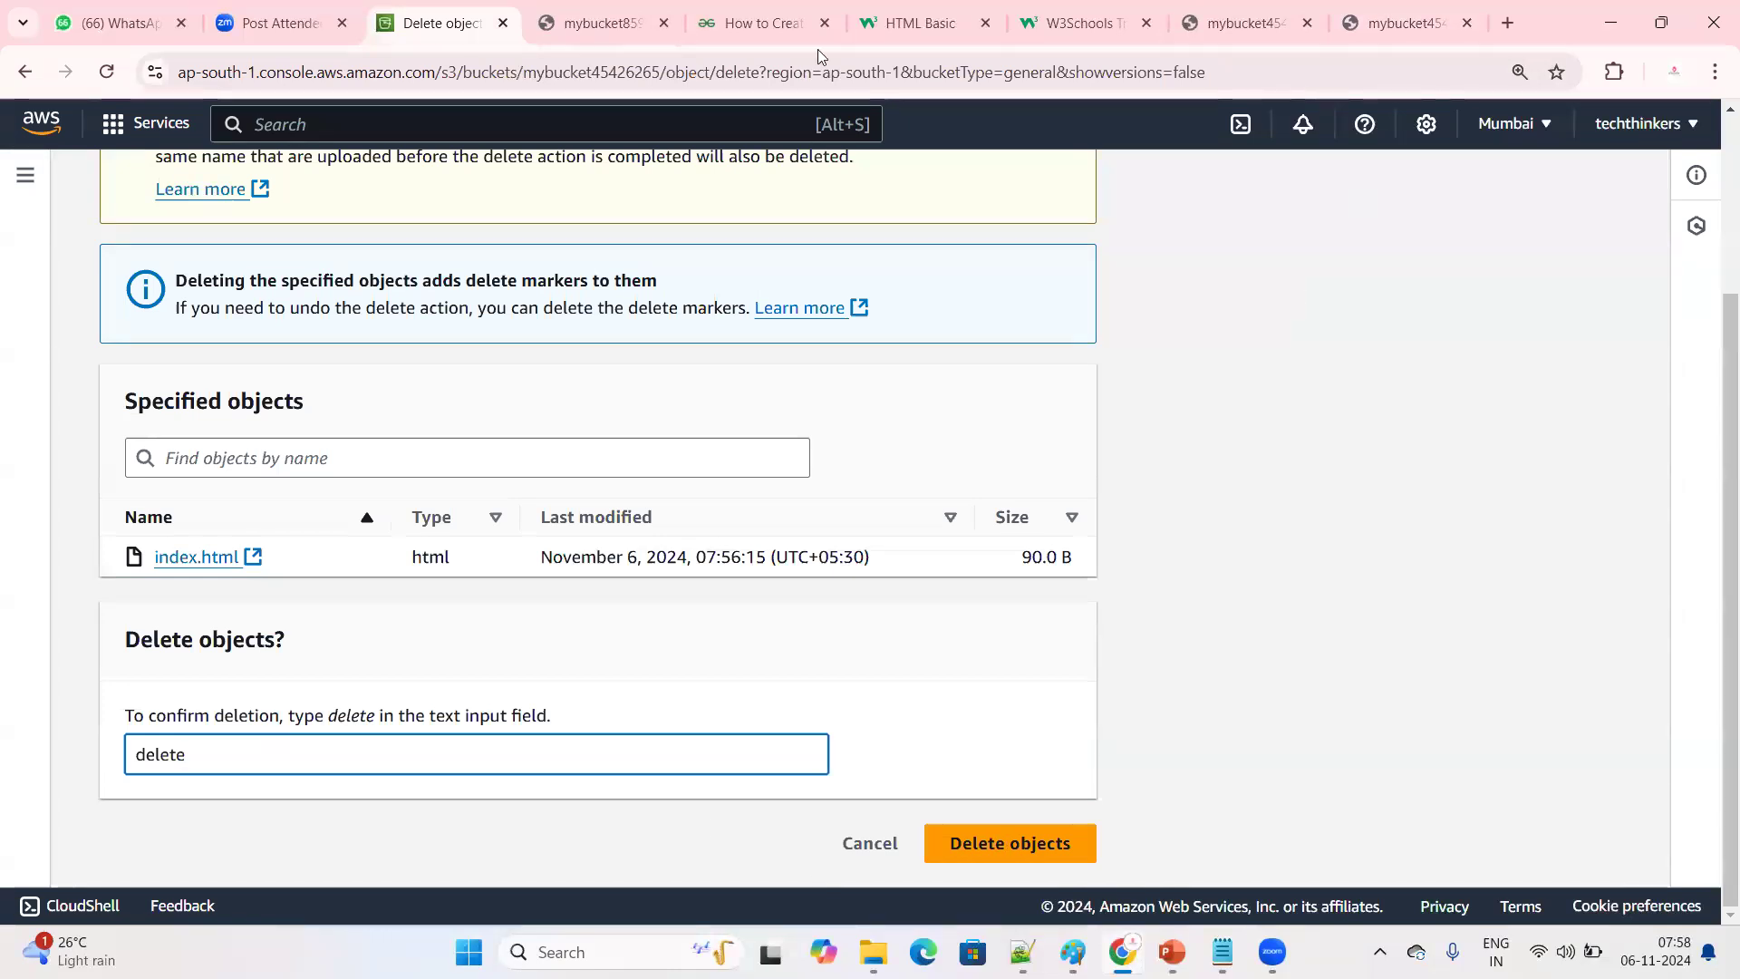
Load the root website endpoint again and examine the page it serves without index.html
{"action": "key", "text": "ctrl+9"}
{"action": "left_click", "coordinate": [820, 72]}
{"action": "key", "text": "Return"}
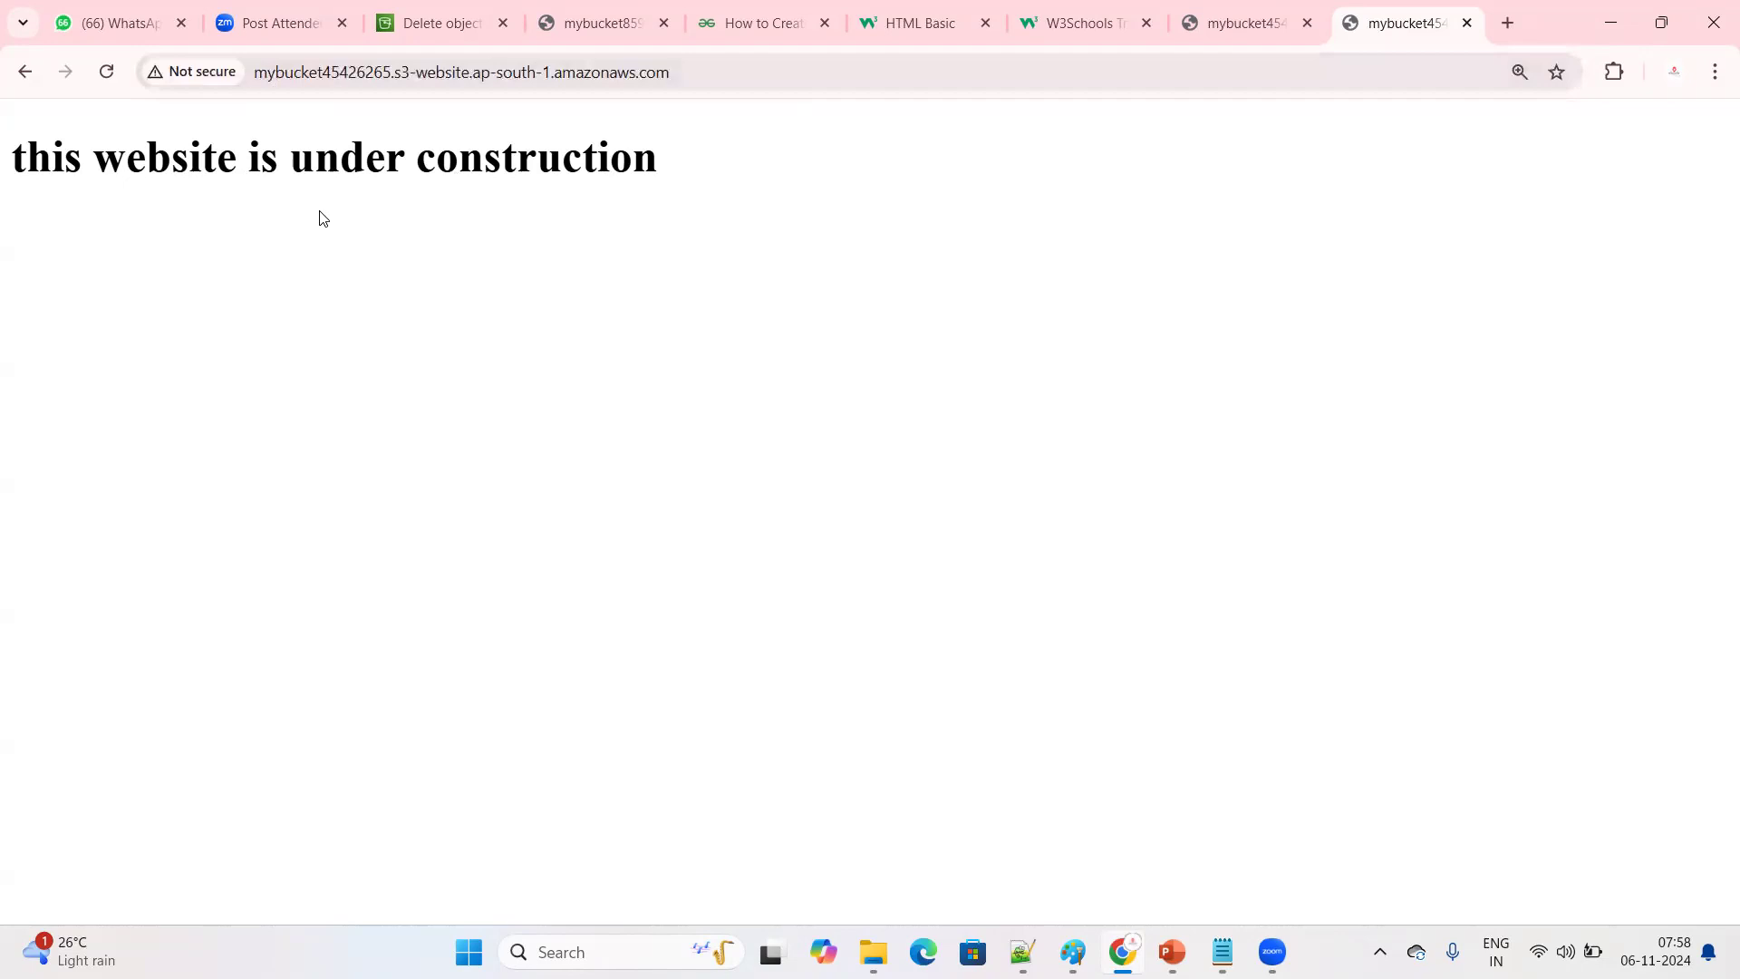
{"action": "left_click_drag", "start_coordinate": [719, 73], "coordinate": [256, 80]}
{"action": "left_click", "coordinate": [252, 267]}
{"action": "left_click_drag", "start_coordinate": [9, 163], "coordinate": [685, 197]}
{"action": "left_click", "coordinate": [505, 287]}
{"action": "left_click", "coordinate": [150, 258]}
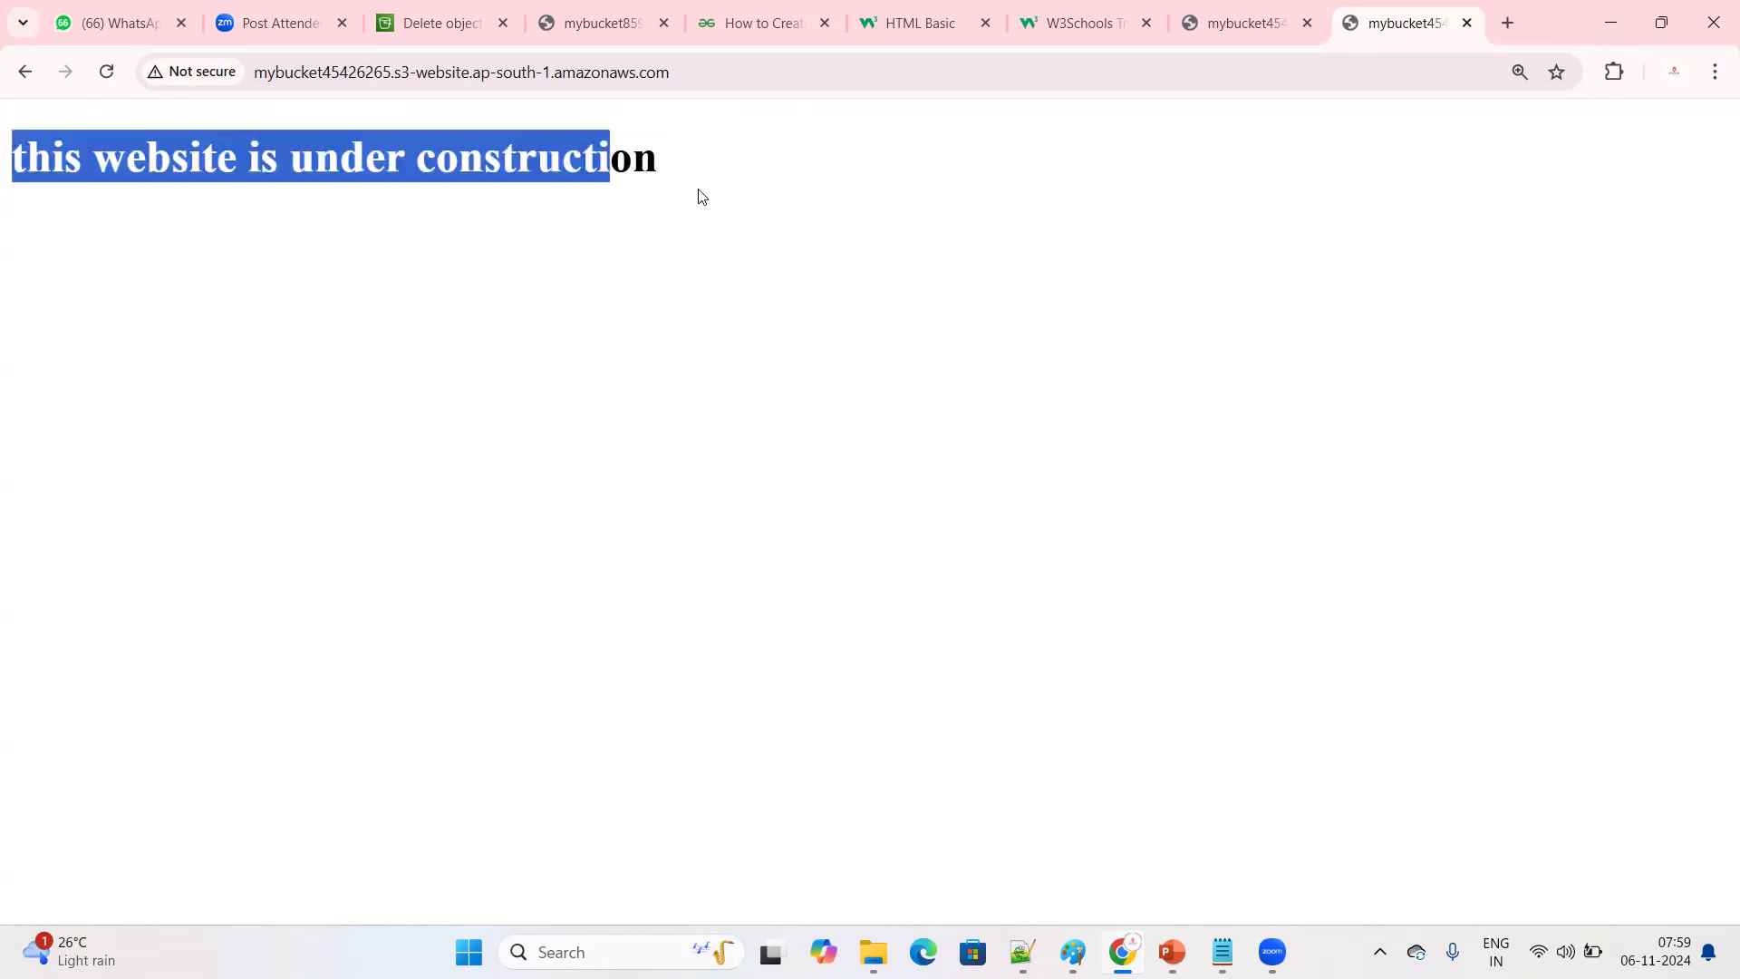
{"action": "left_click_drag", "start_coordinate": [699, 189], "coordinate": [716, 276]}
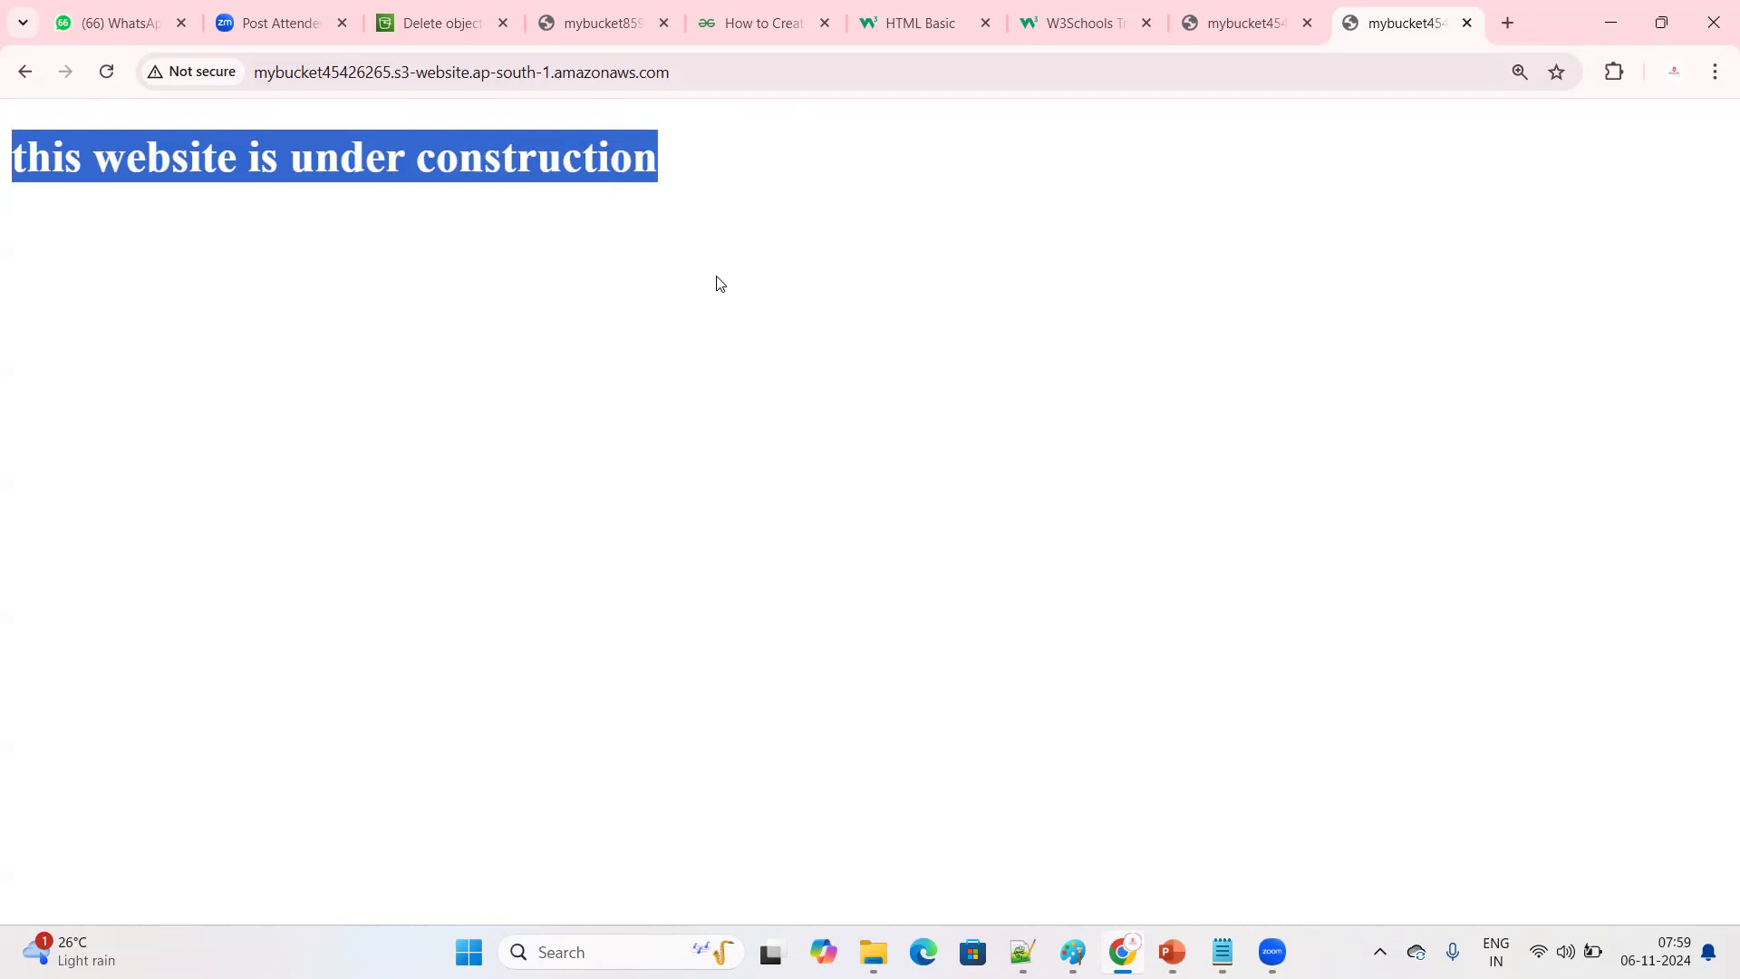
{"action": "left_click", "coordinate": [716, 277]}
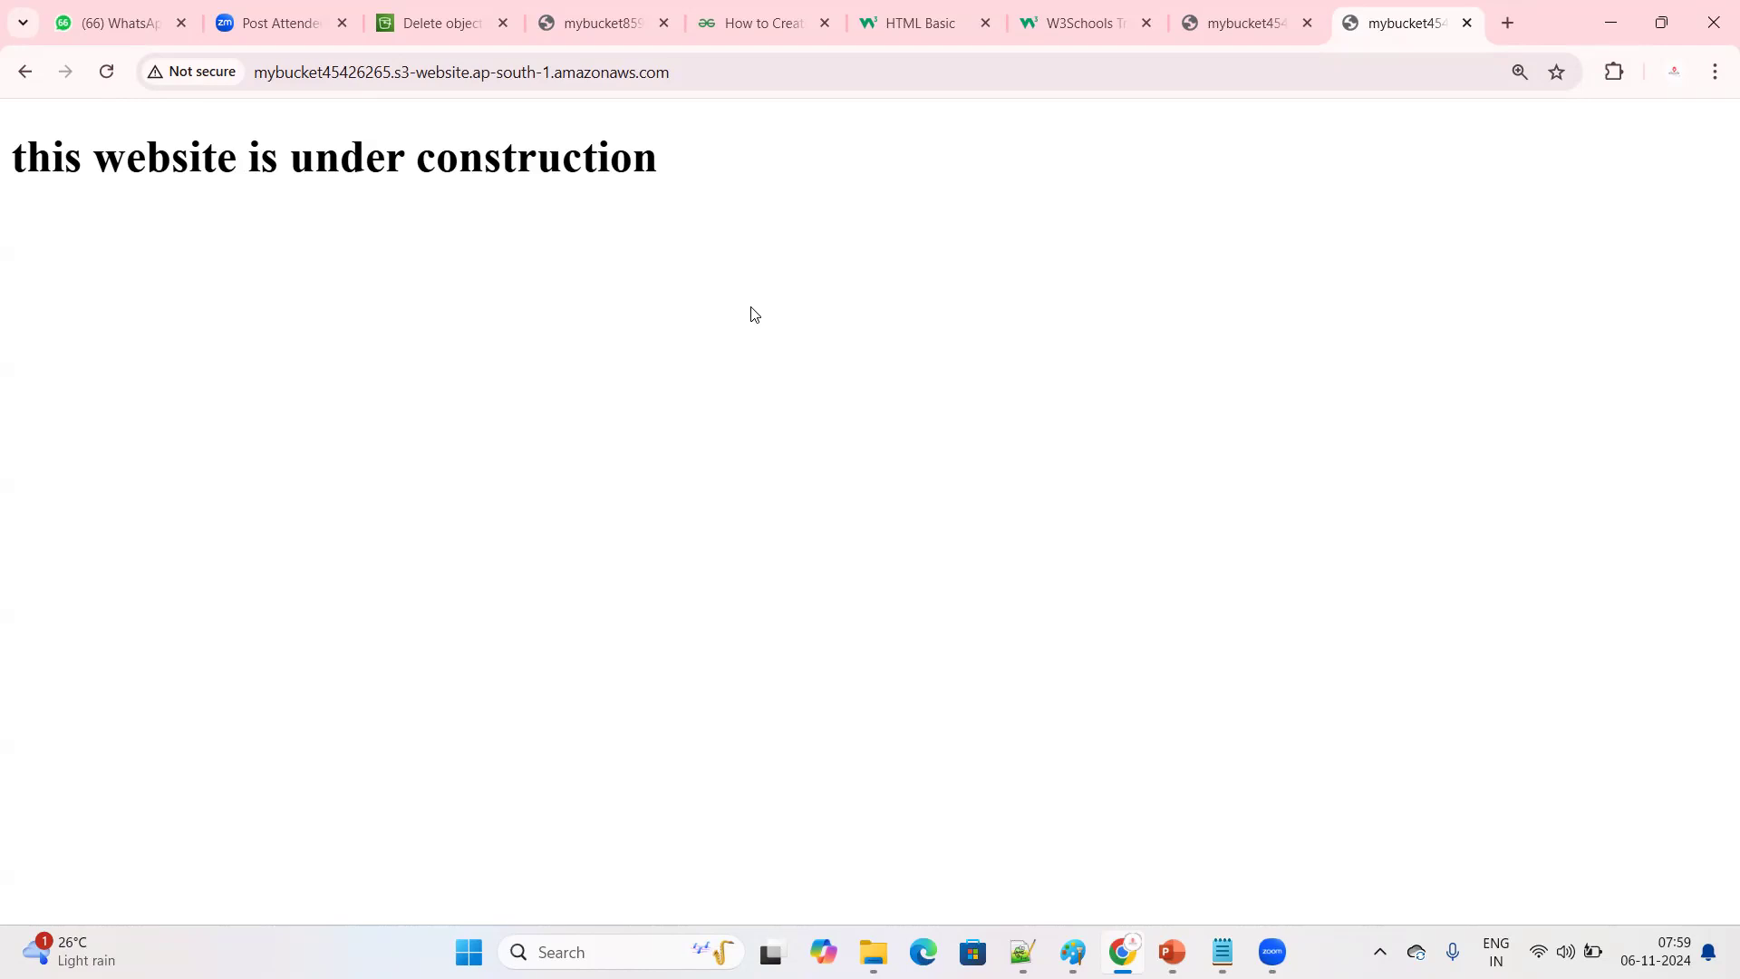
{"action": "left_click", "coordinate": [570, 19]}
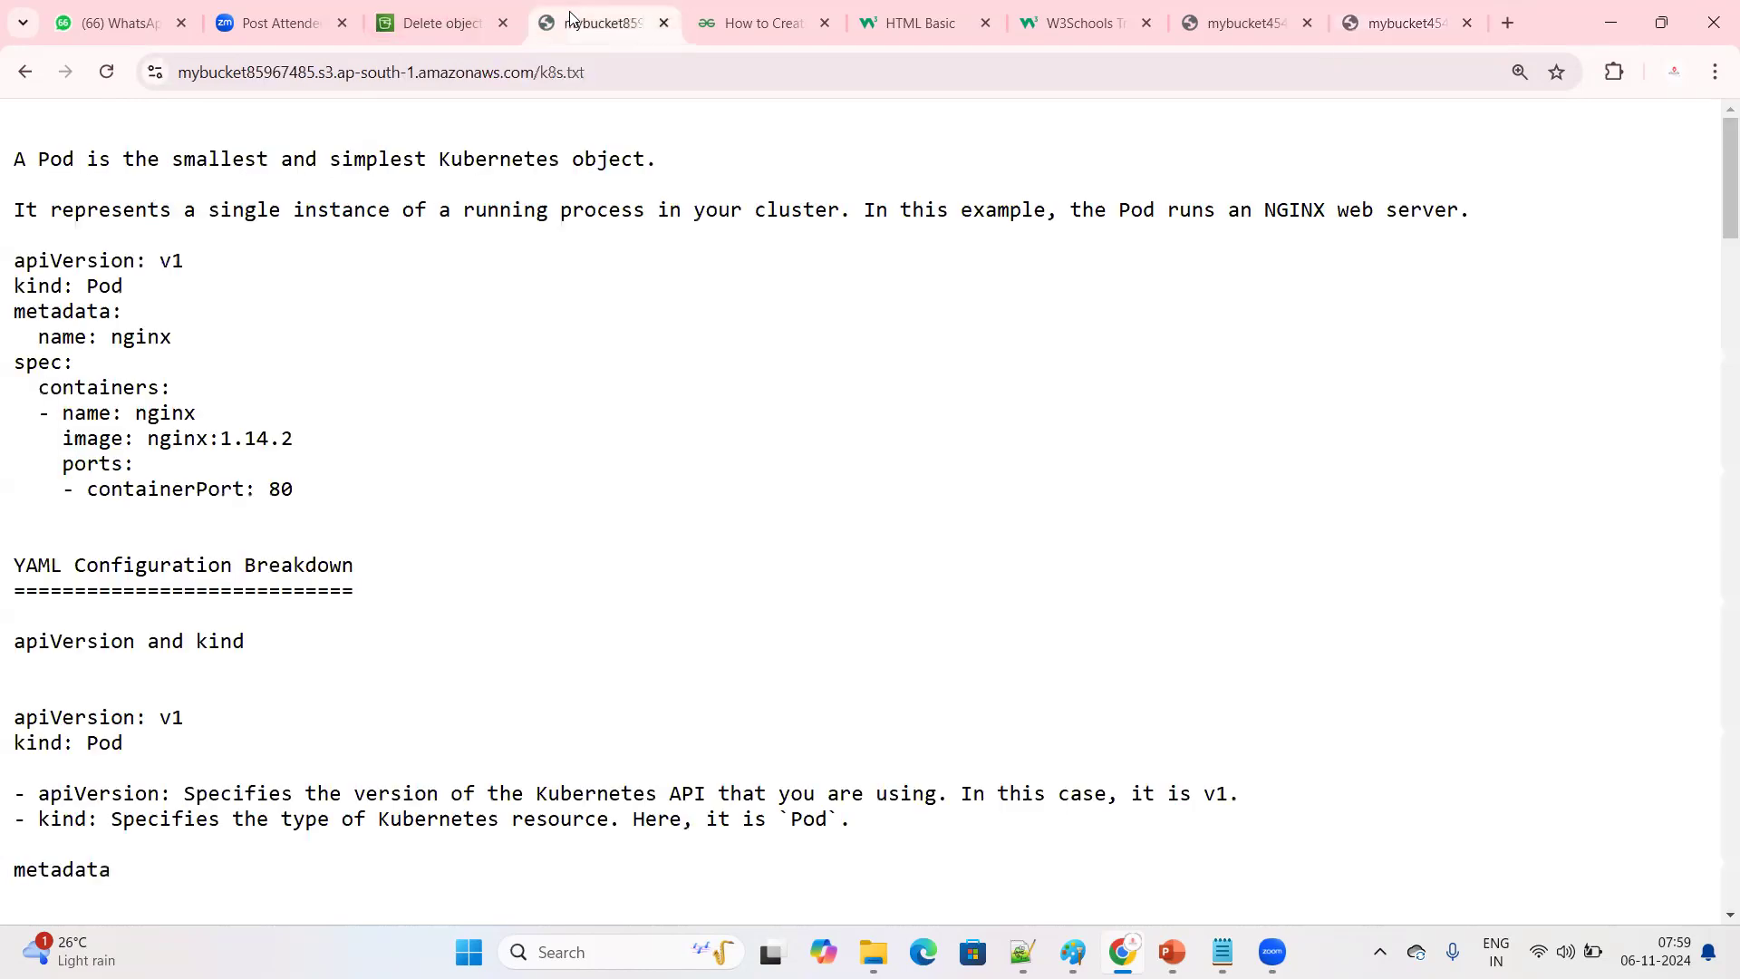
{"action": "left_click", "coordinate": [439, 22]}
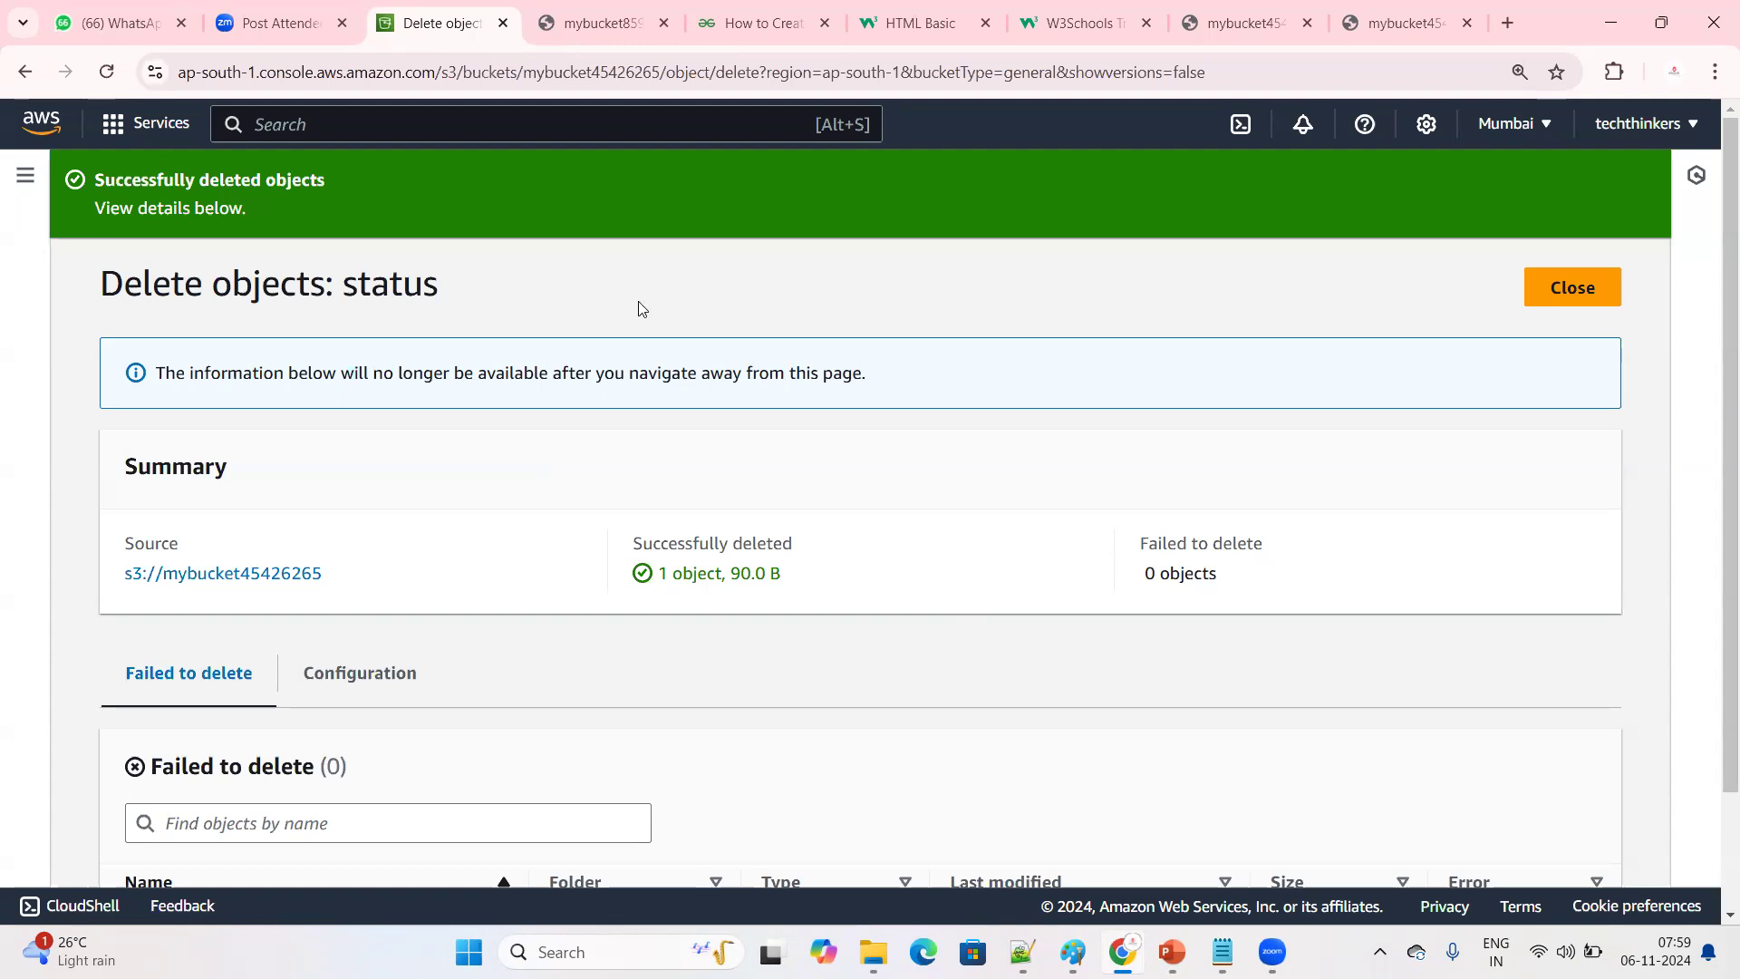
{"action": "left_click", "coordinate": [598, 22]}
{"action": "left_click", "coordinate": [445, 15]}
{"action": "scroll", "coordinate": [497, 653], "scroll_direction": "down", "scroll_amount": 2}
{"action": "scroll", "coordinate": [490, 687], "scroll_direction": "up", "scroll_amount": 2}
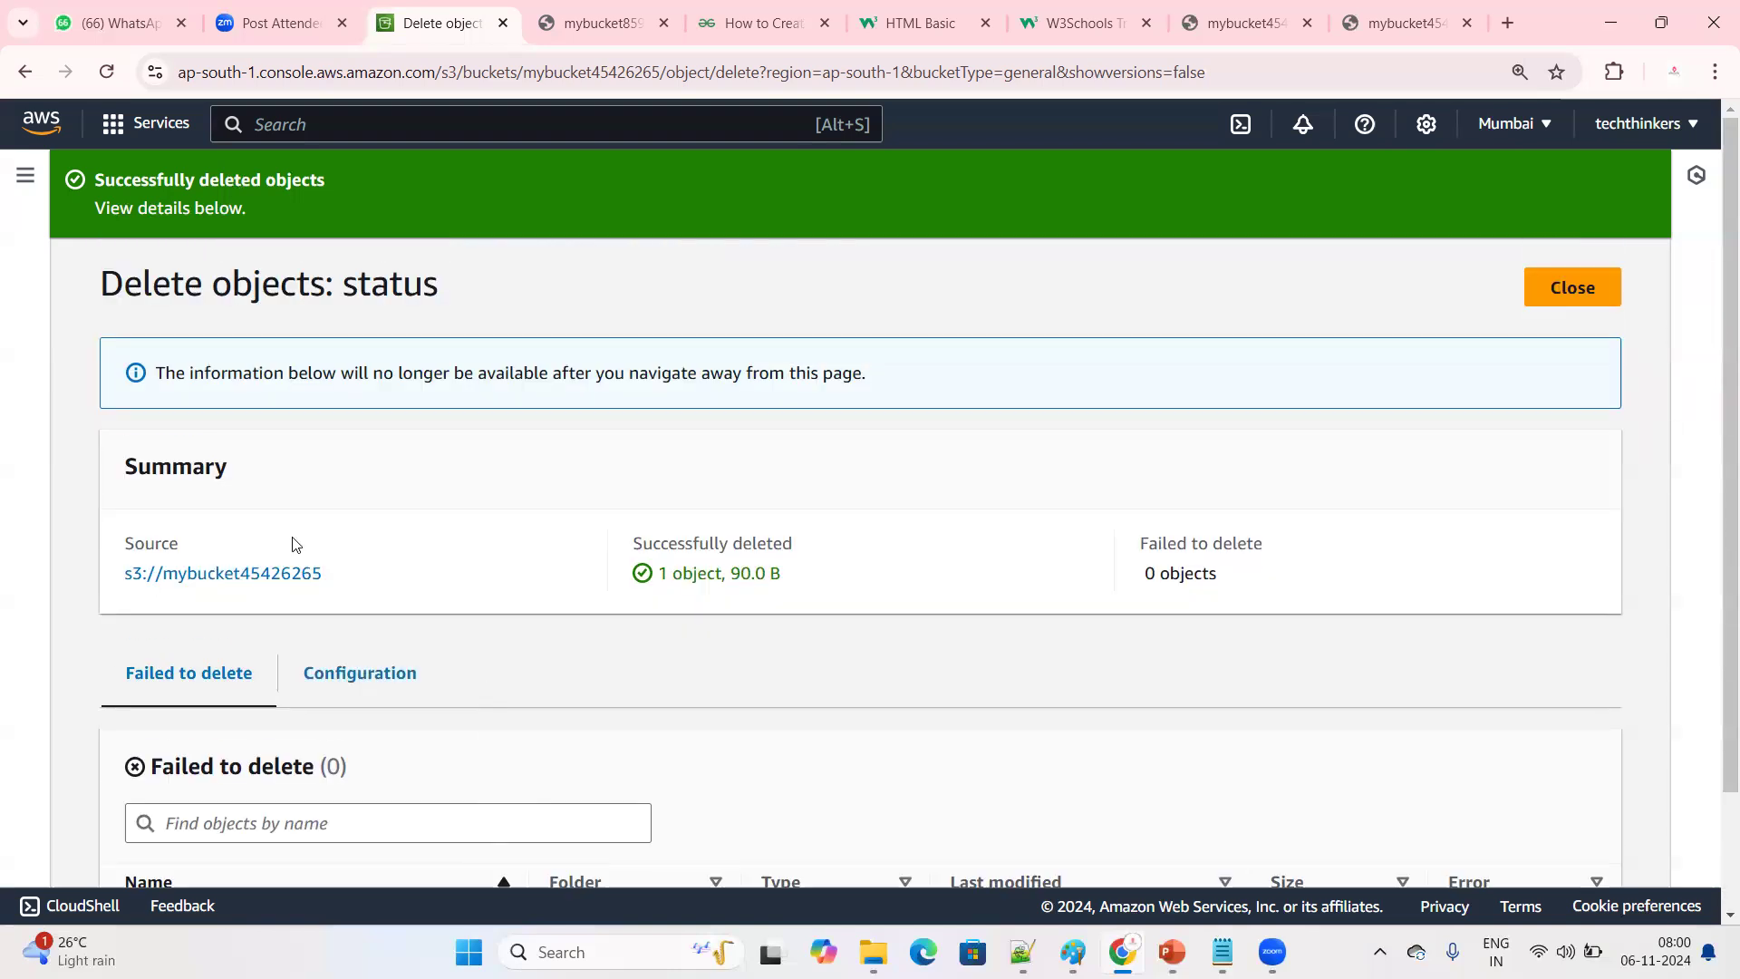
{"action": "left_click", "coordinate": [591, 22]}
Return to the S3 console, review the delete status and close it to go back to the bucket's objects
{"action": "left_click", "coordinate": [441, 23]}
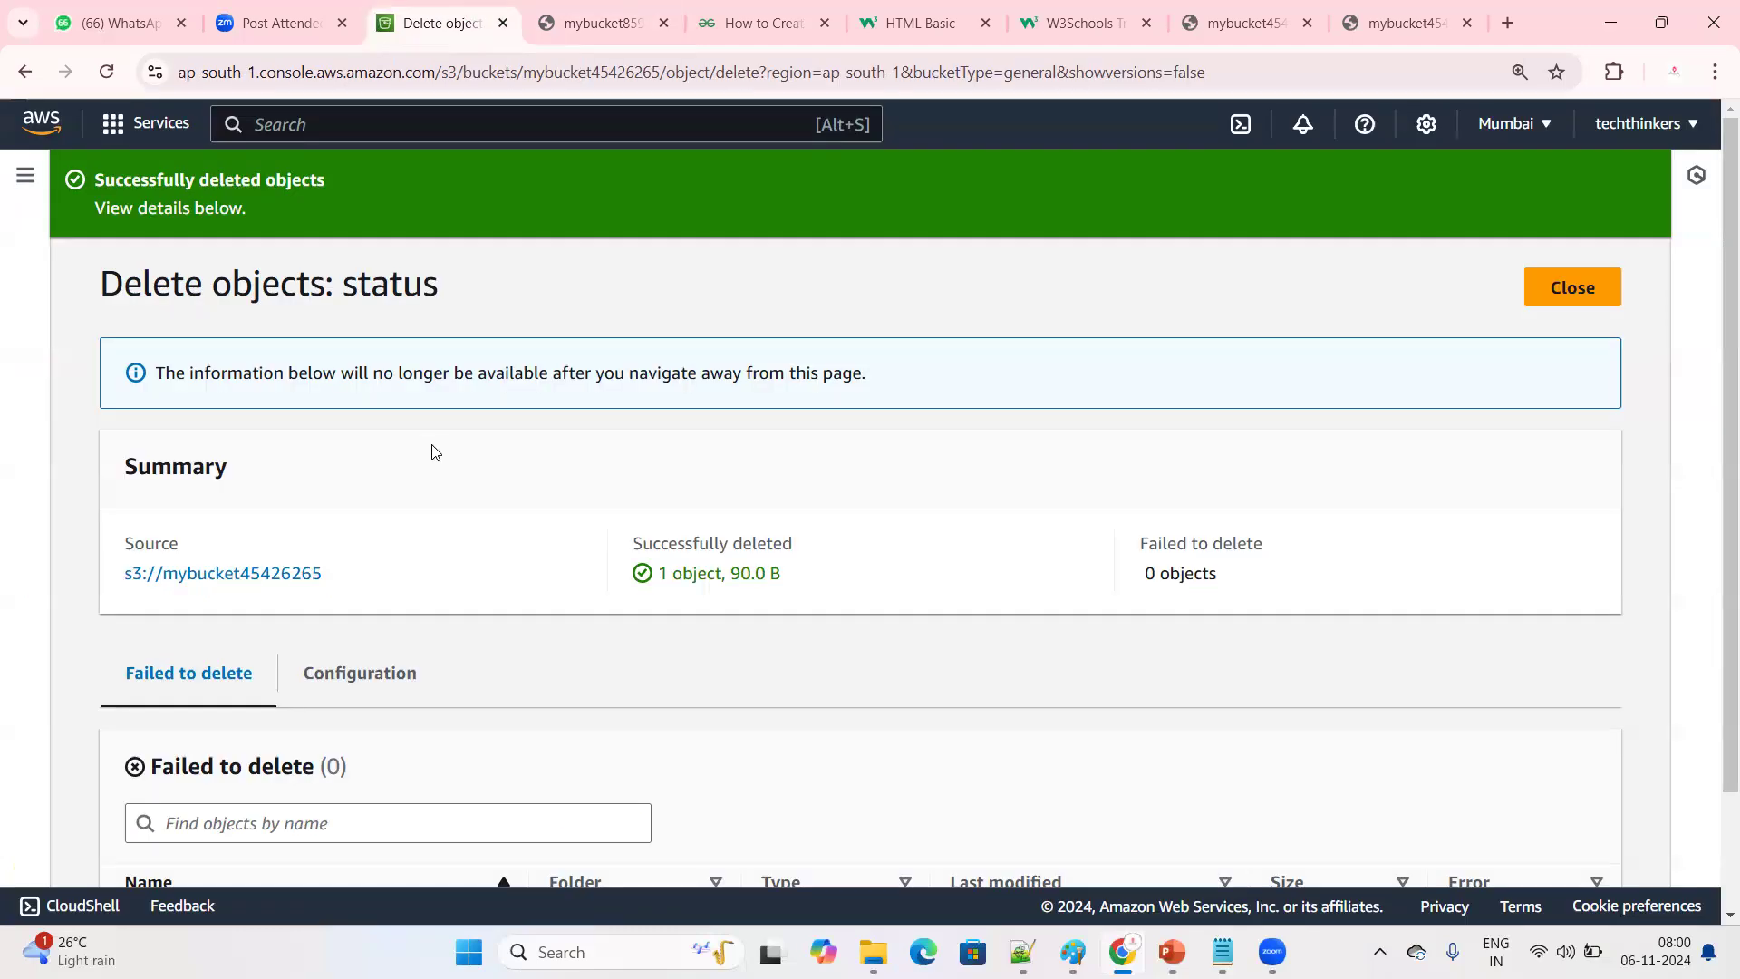
{"action": "scroll", "coordinate": [1316, 503], "scroll_direction": "down", "scroll_amount": 2}
{"action": "scroll", "coordinate": [1554, 408], "scroll_direction": "up", "scroll_amount": 2}
{"action": "left_click", "coordinate": [1569, 284]}
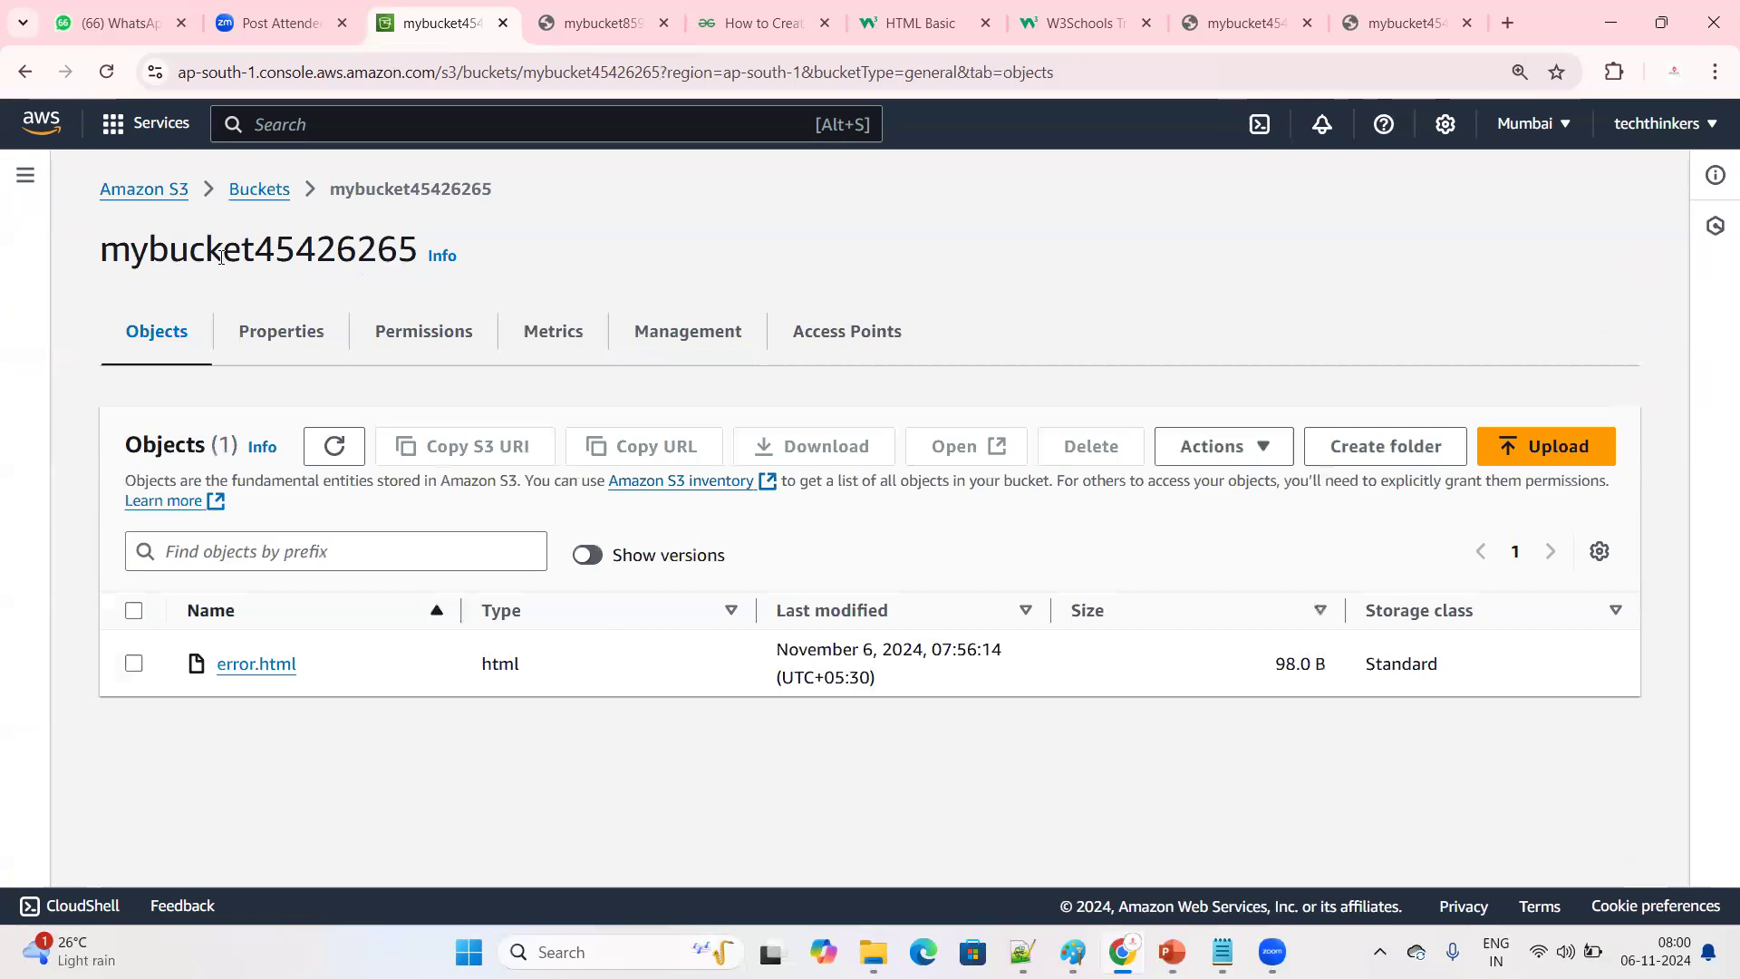
Check the static website hosting status in the properties of mybucket45426265 and copy the bucket website endpoint
{"action": "left_click", "coordinate": [288, 341]}
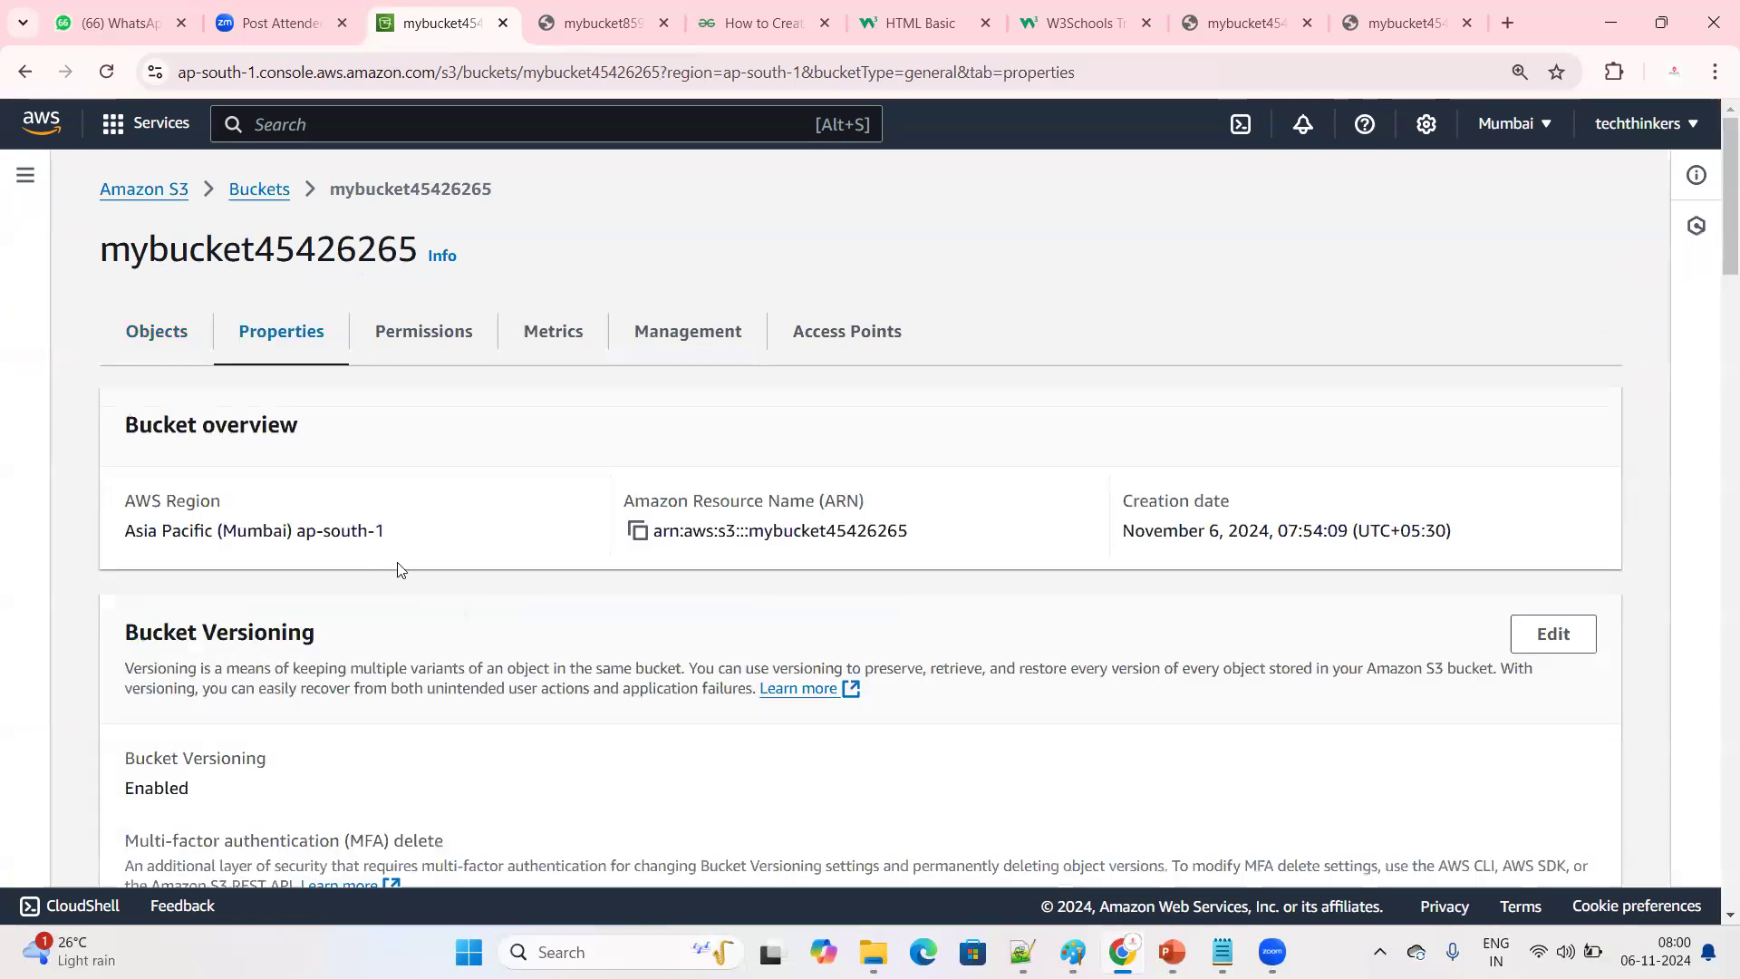
{"action": "scroll", "coordinate": [384, 629], "scroll_direction": "down", "scroll_amount": 15}
{"action": "scroll", "coordinate": [412, 662], "scroll_direction": "down", "scroll_amount": 5}
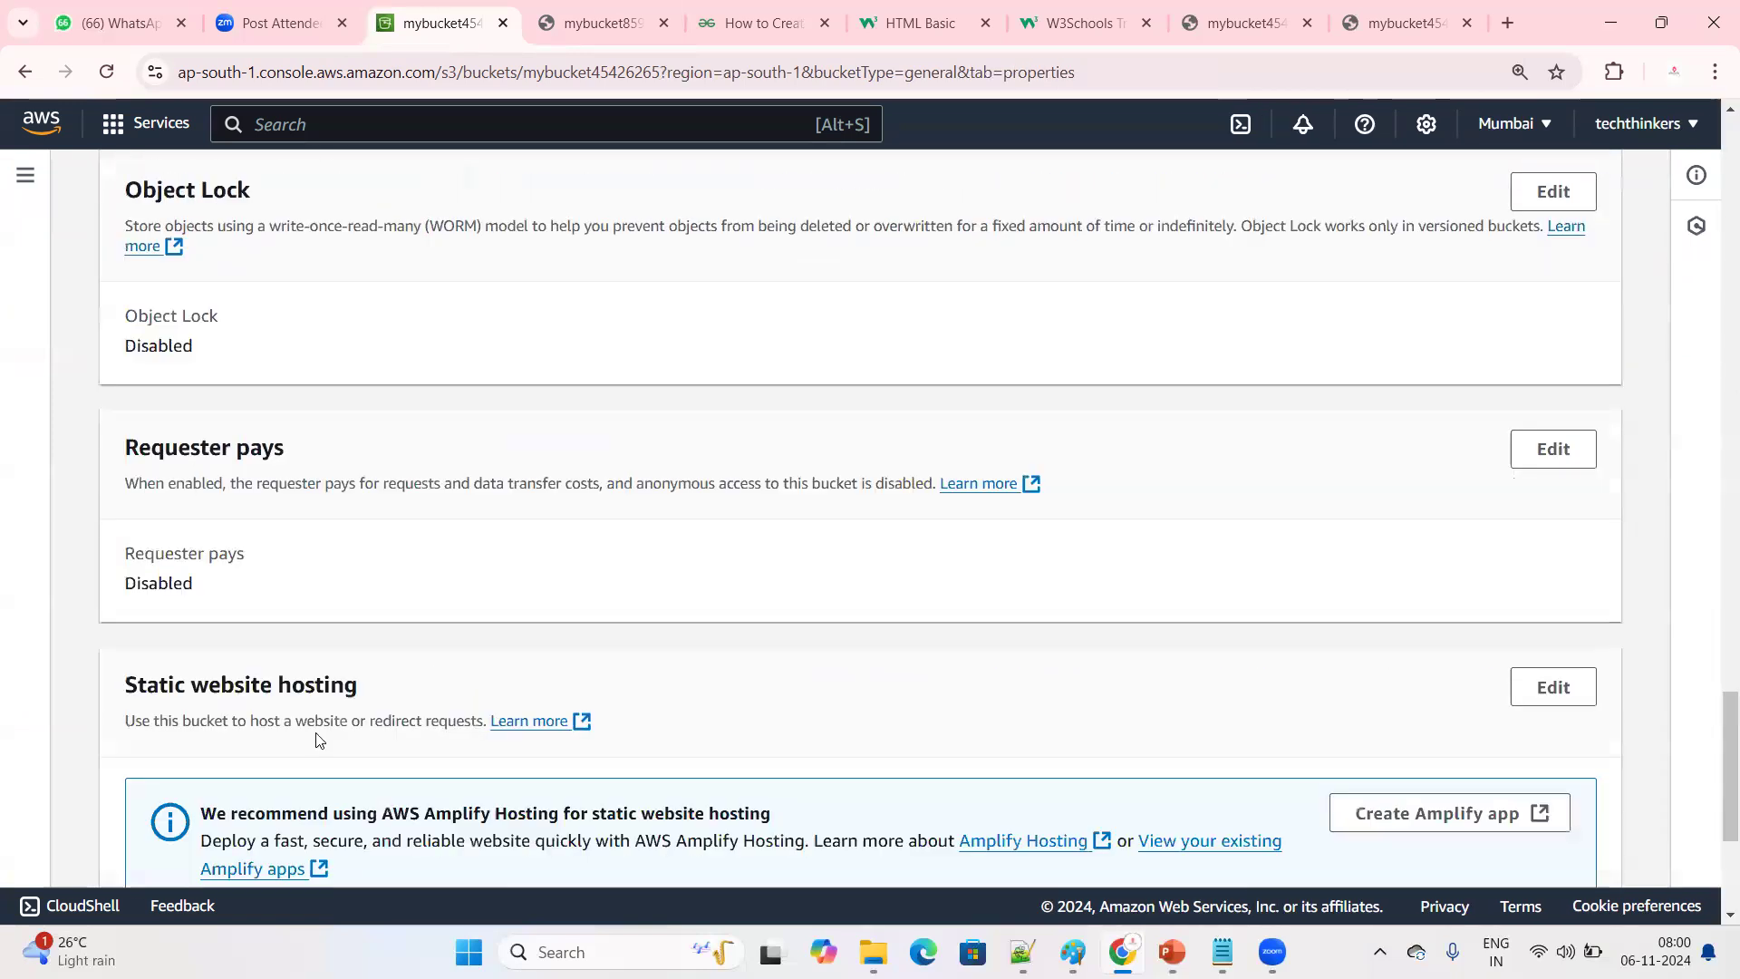
{"action": "scroll", "coordinate": [319, 738], "scroll_direction": "down", "scroll_amount": 4}
{"action": "left_click_drag", "start_coordinate": [129, 616], "coordinate": [201, 617]}
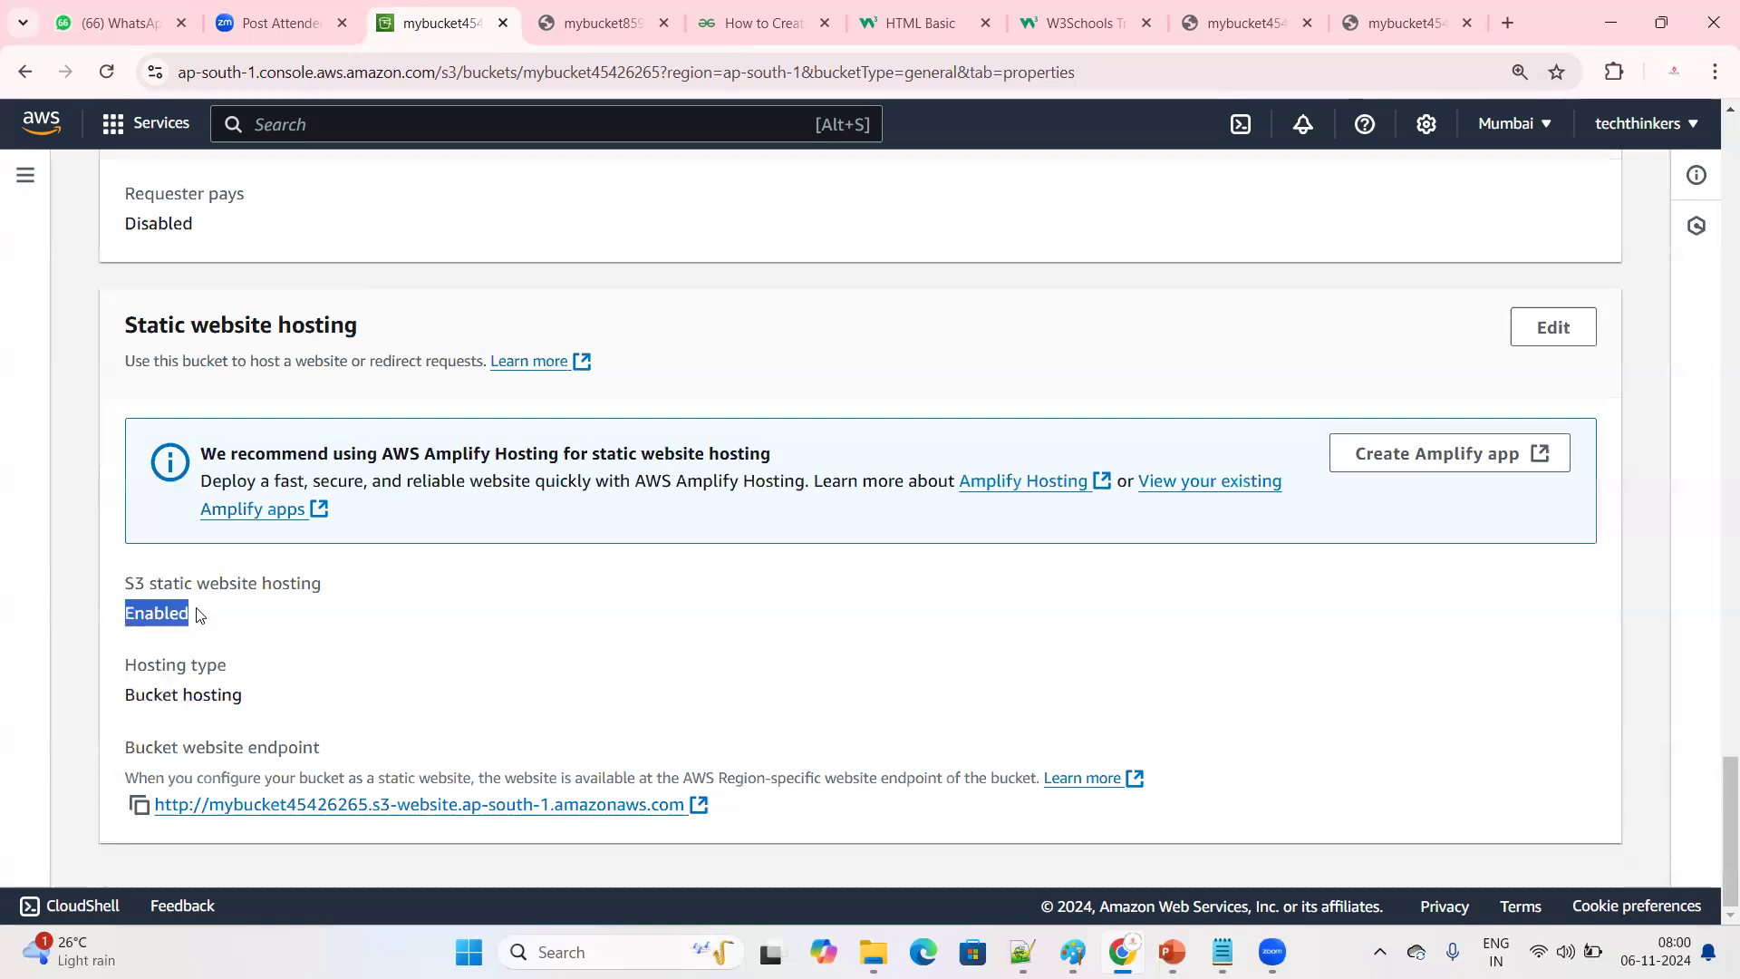
{"action": "left_click_drag", "start_coordinate": [126, 747], "coordinate": [351, 748]}
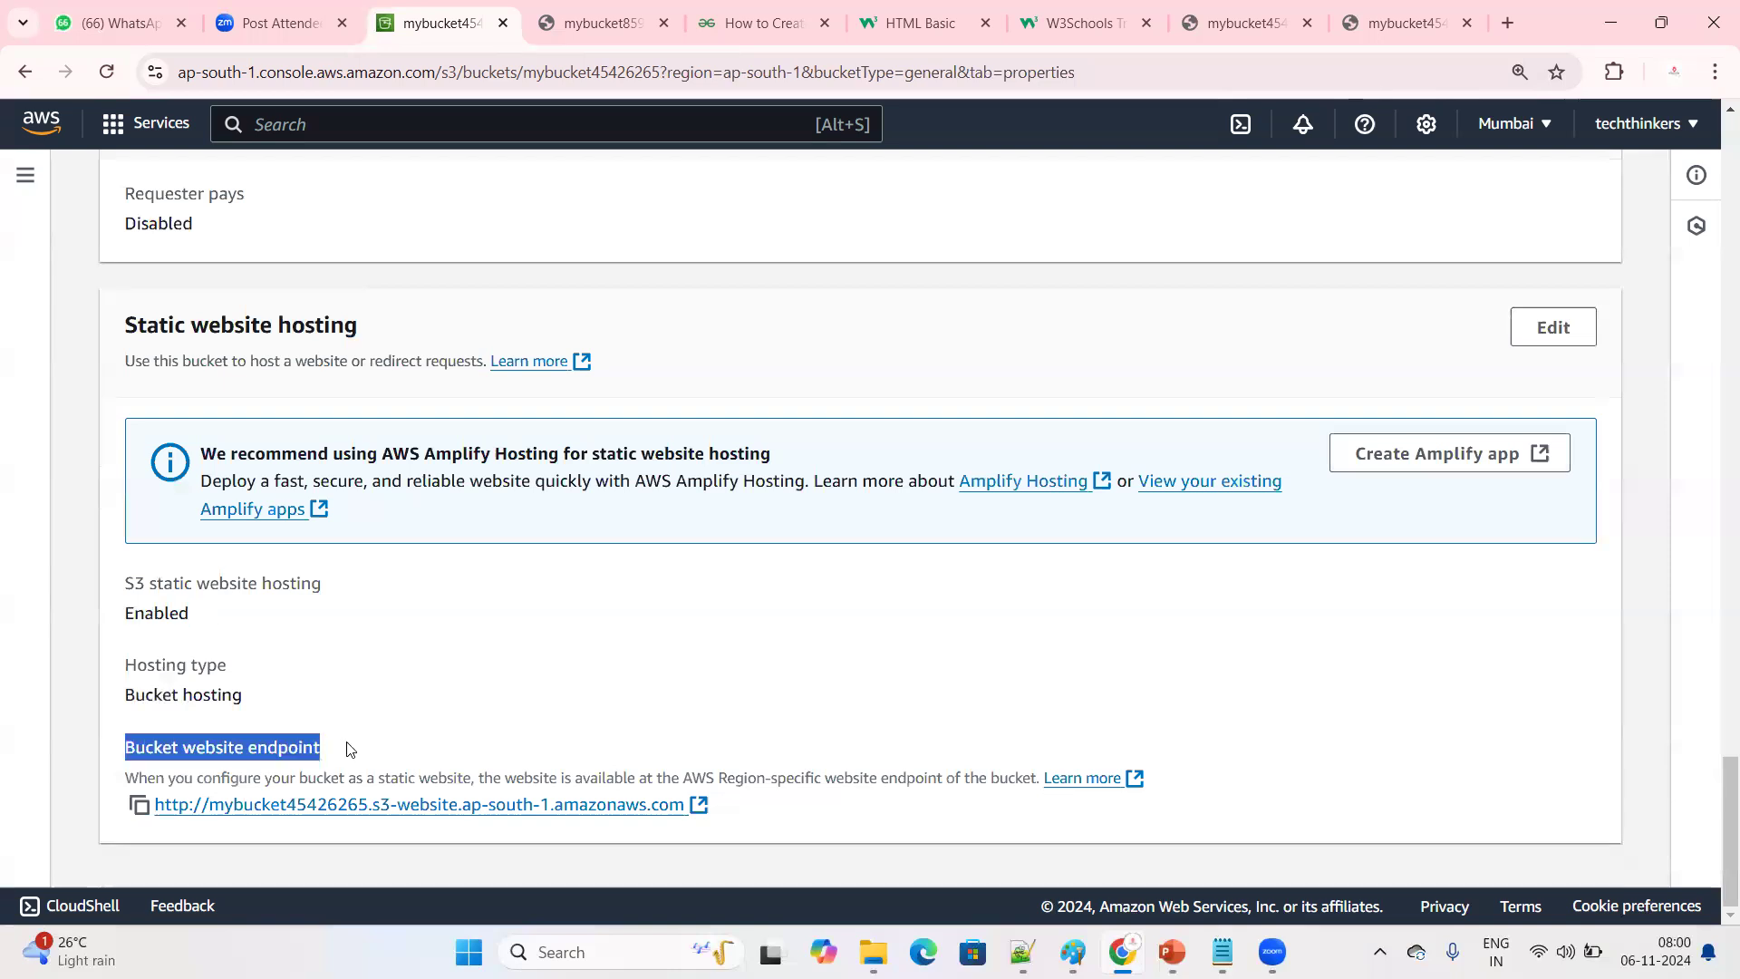
{"action": "left_click", "coordinate": [138, 805]}
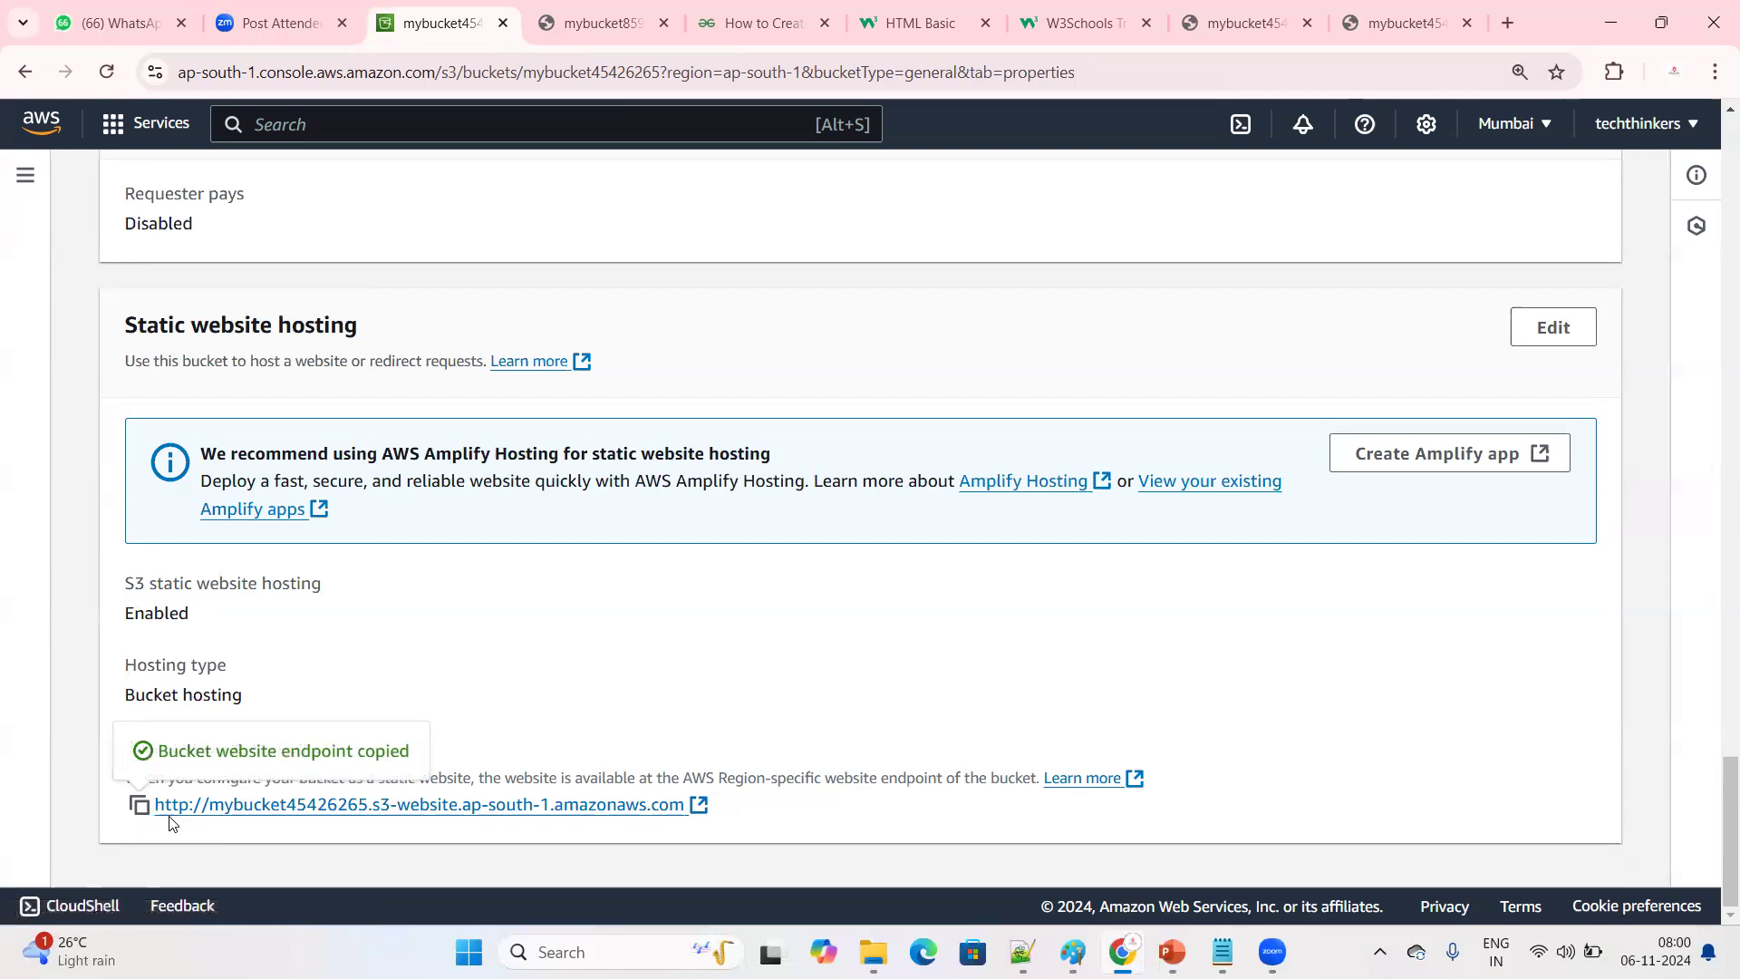
Examine the bucket website endpoint address under Static website hosting
{"action": "left_click_drag", "start_coordinate": [746, 822], "coordinate": [154, 818]}
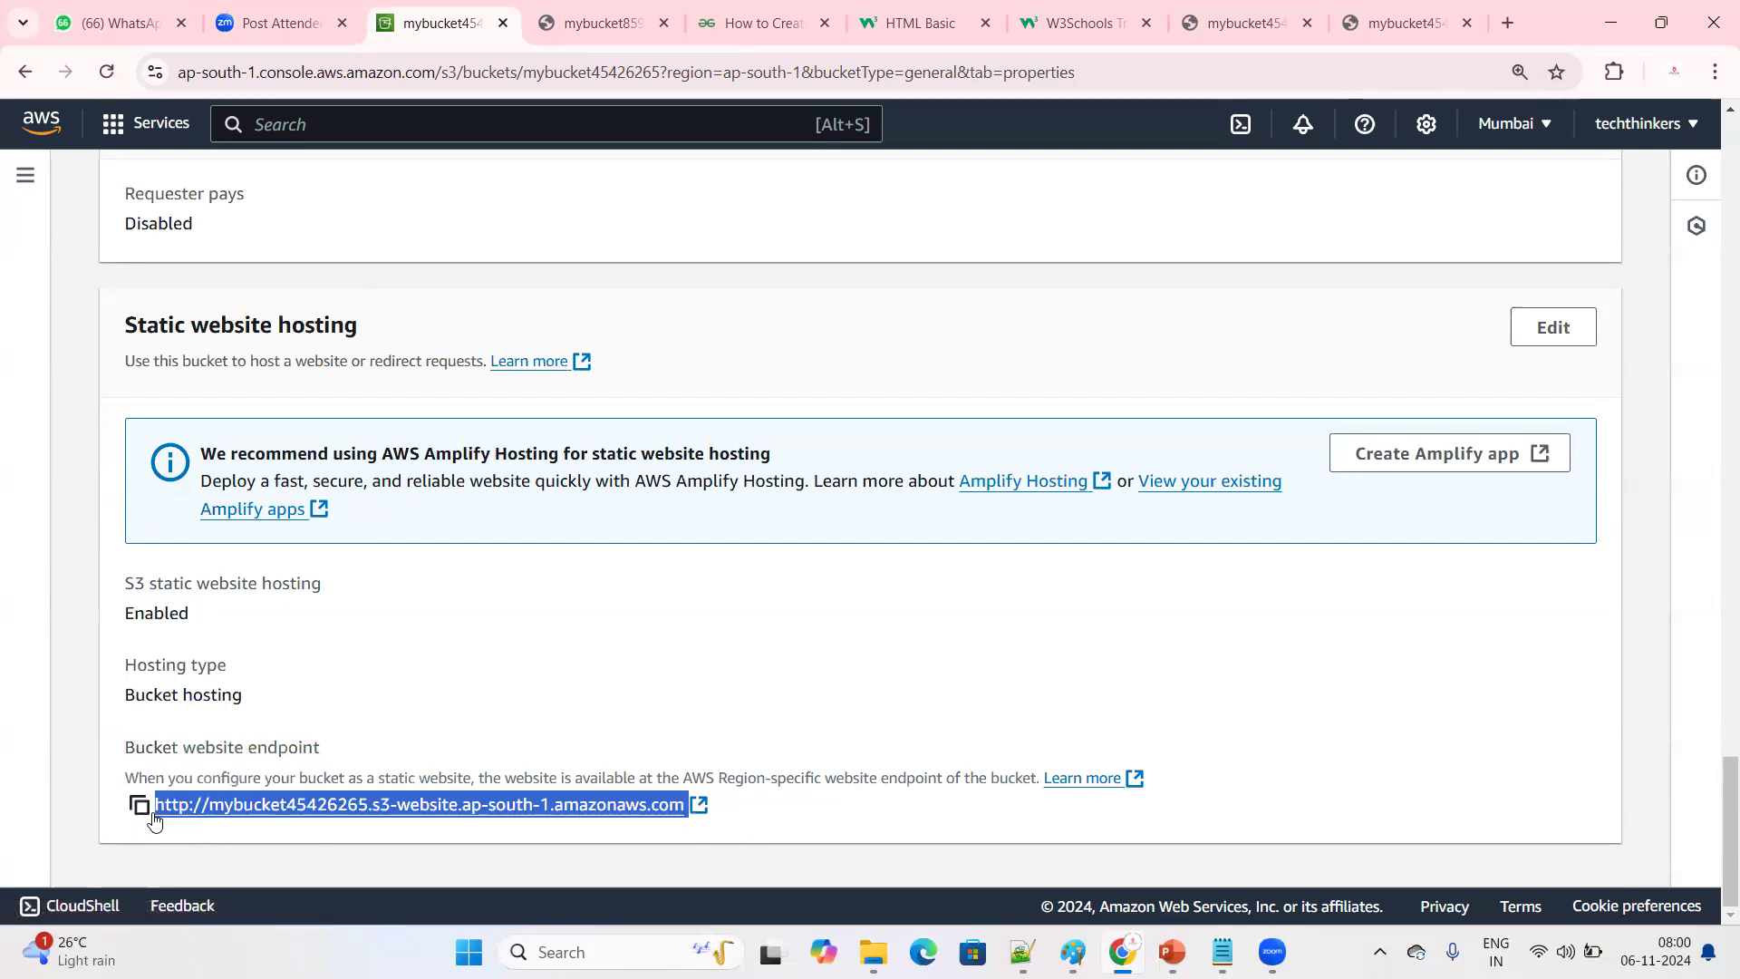
{"action": "left_click", "coordinate": [463, 705]}
{"action": "left_click_drag", "start_coordinate": [756, 826], "coordinate": [138, 843]}
{"action": "left_click", "coordinate": [351, 770]}
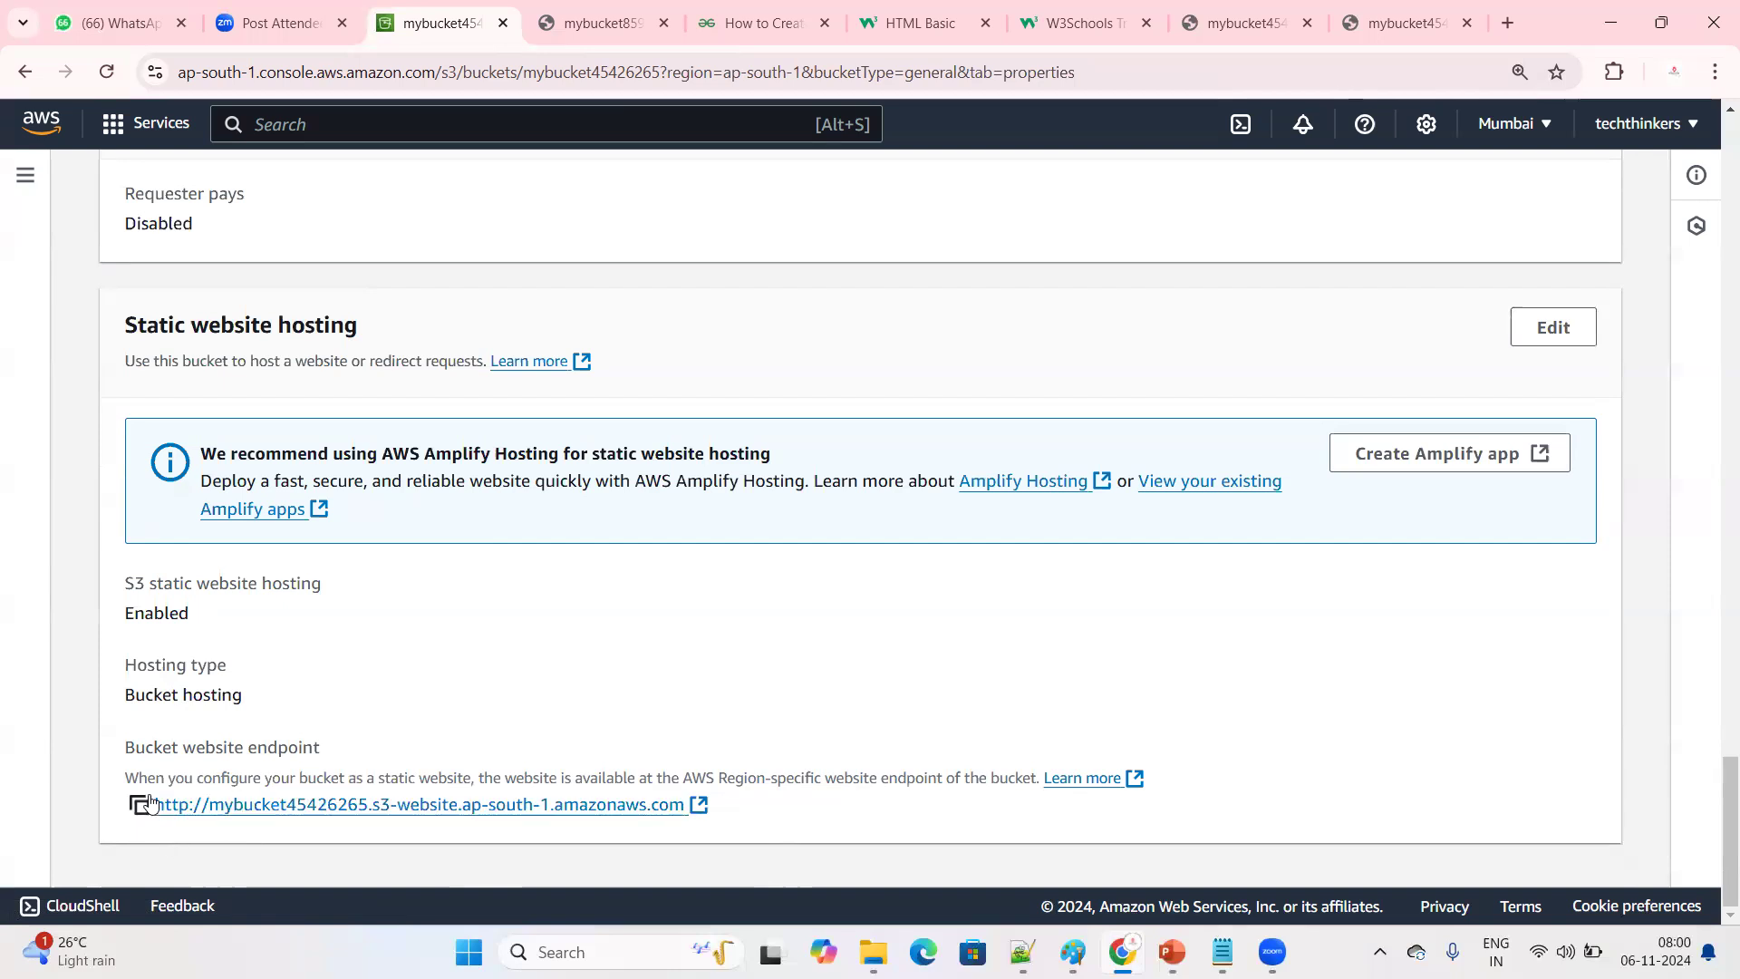
{"action": "left_click_drag", "start_coordinate": [632, 824], "coordinate": [137, 815]}
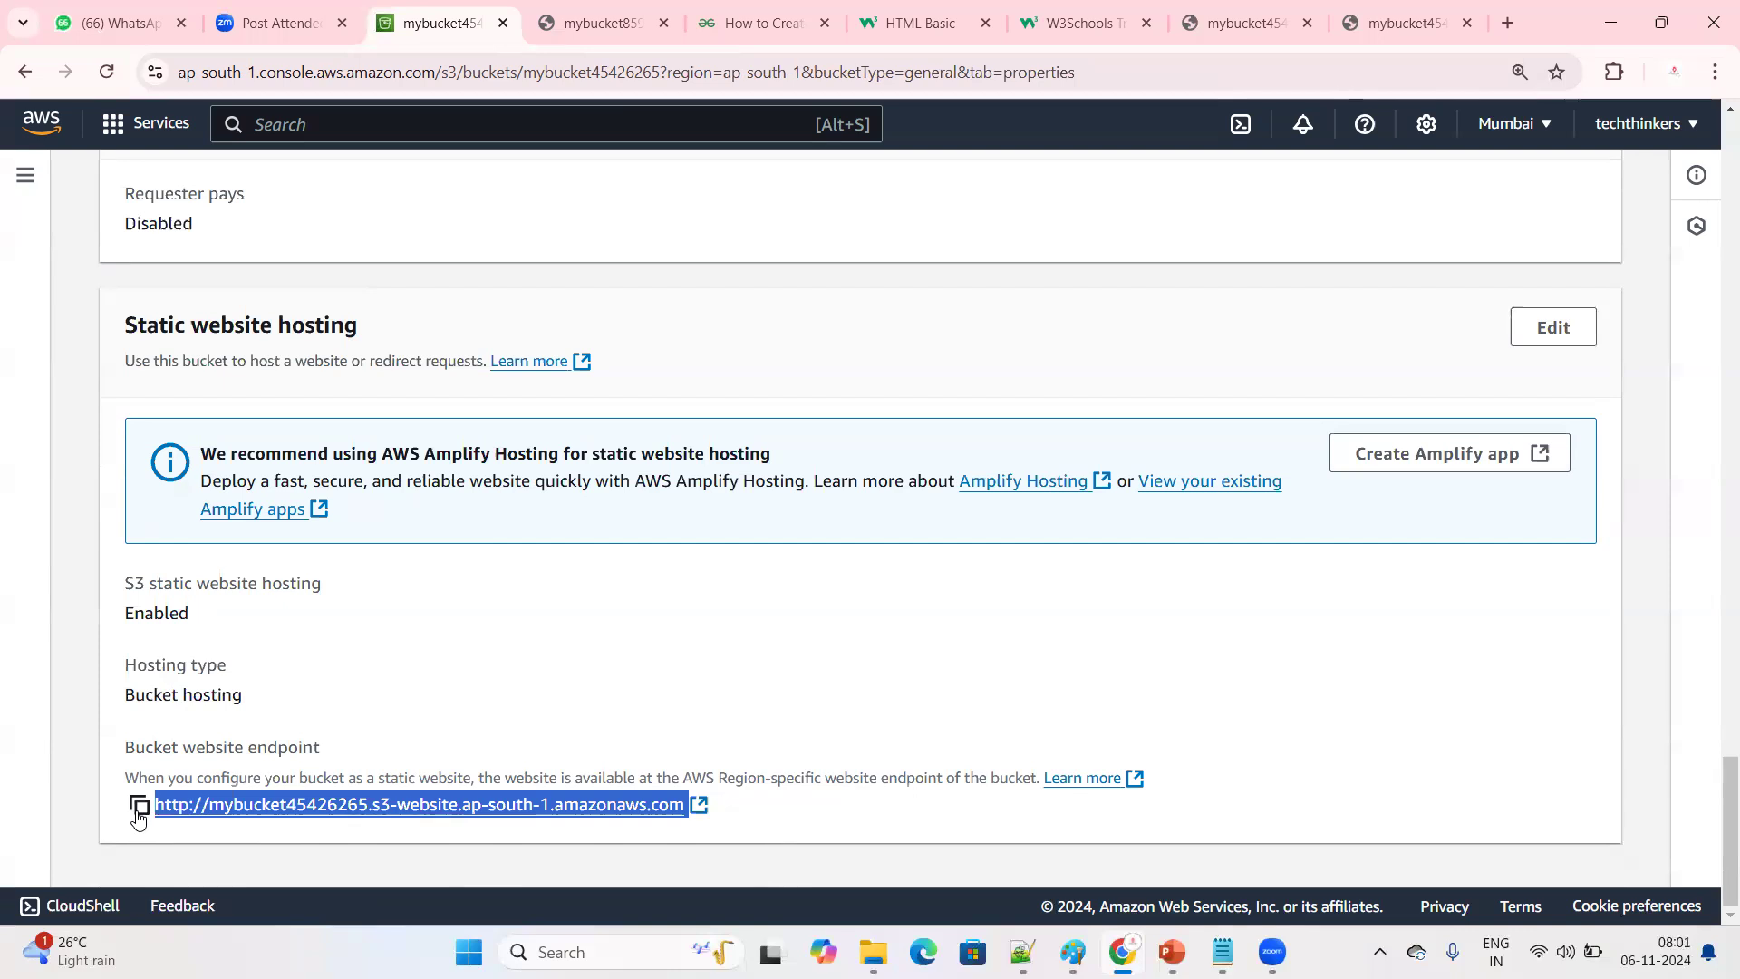
{"action": "left_click", "coordinate": [900, 652]}
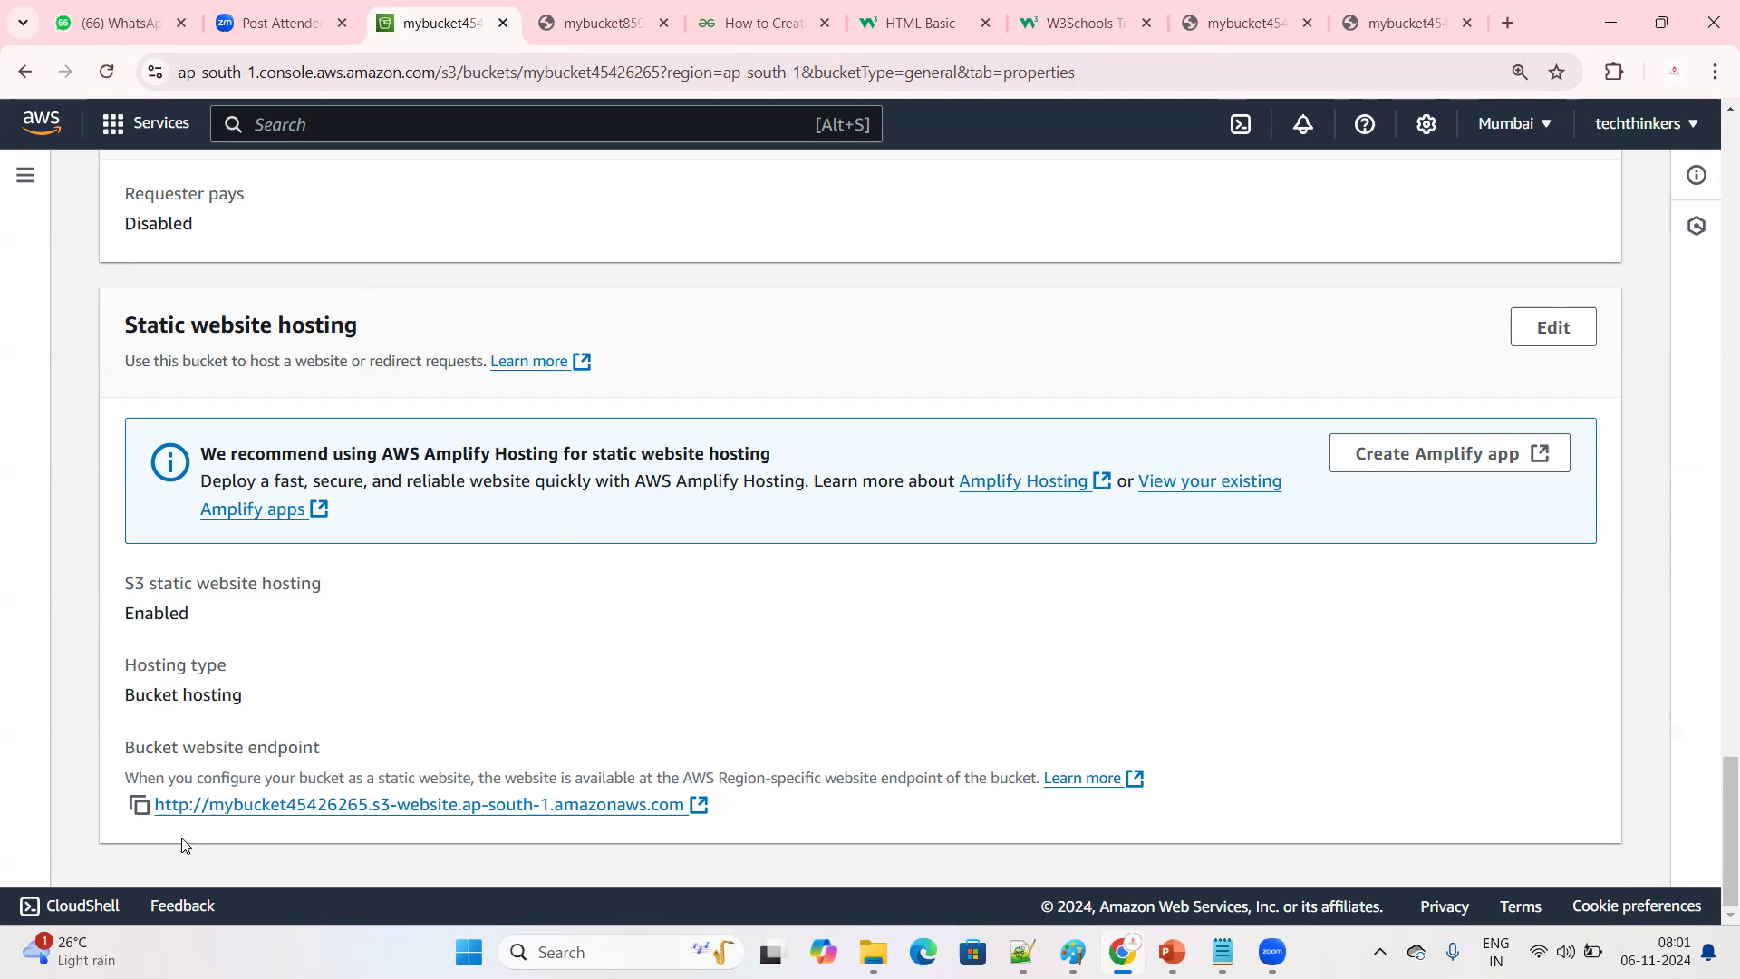
{"action": "left_click_drag", "start_coordinate": [687, 815], "coordinate": [132, 825]}
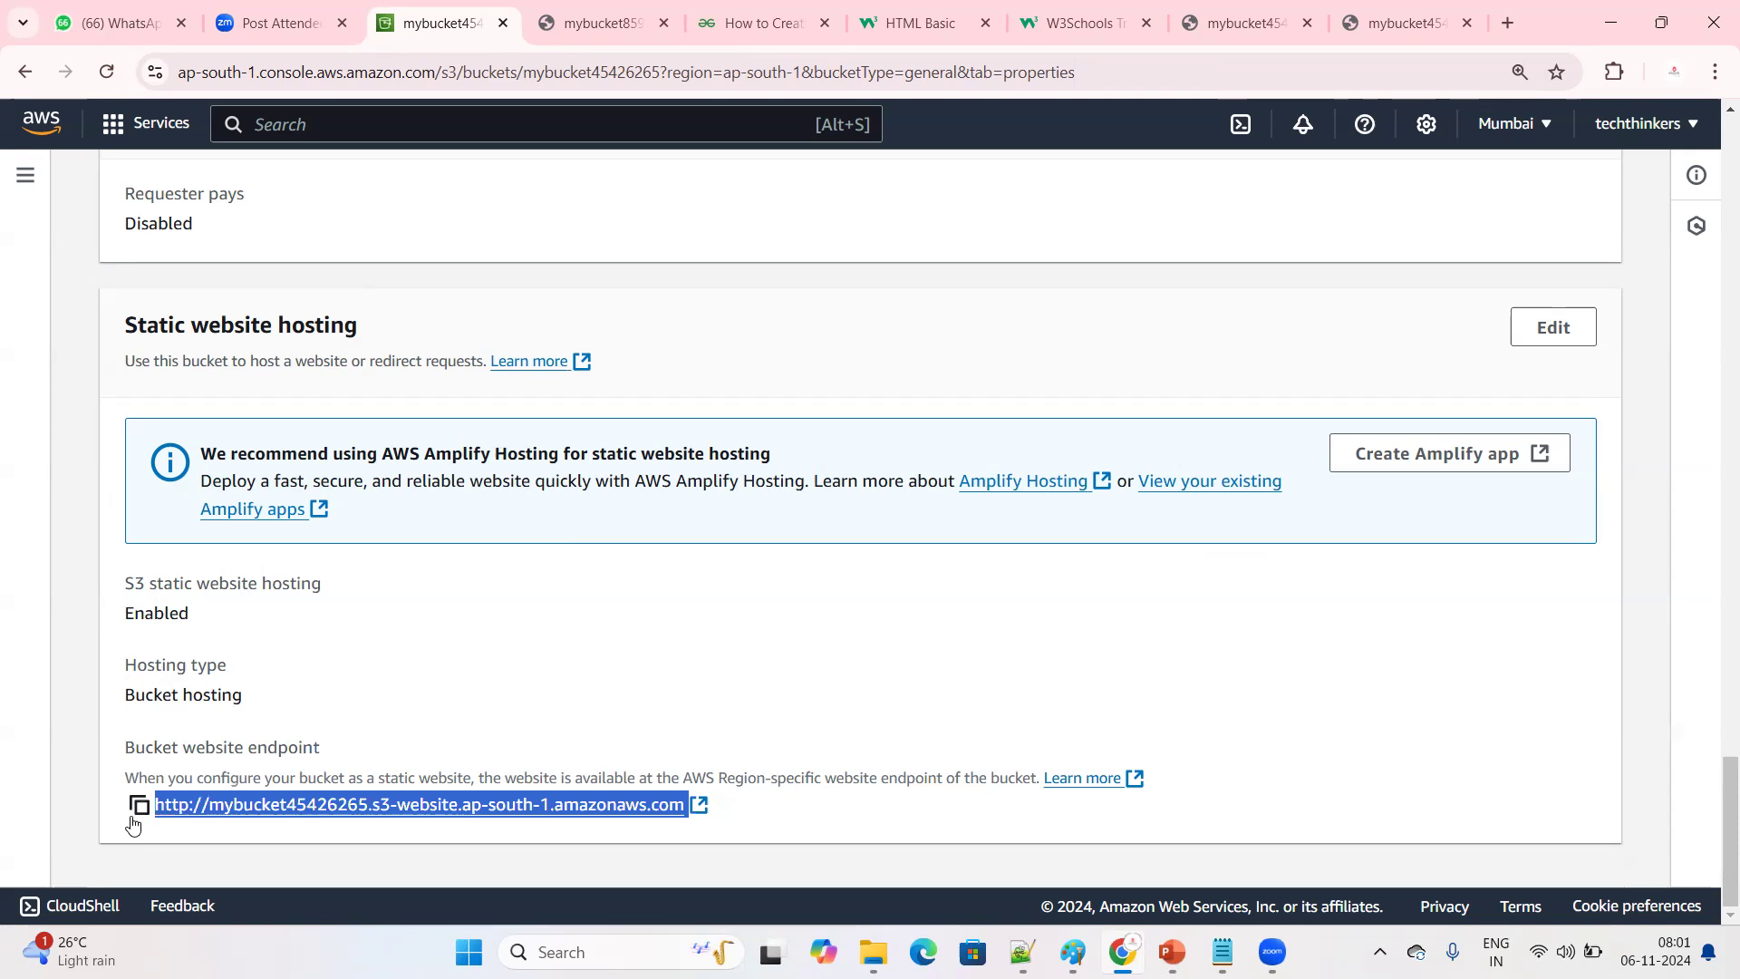
{"action": "left_click", "coordinate": [930, 820]}
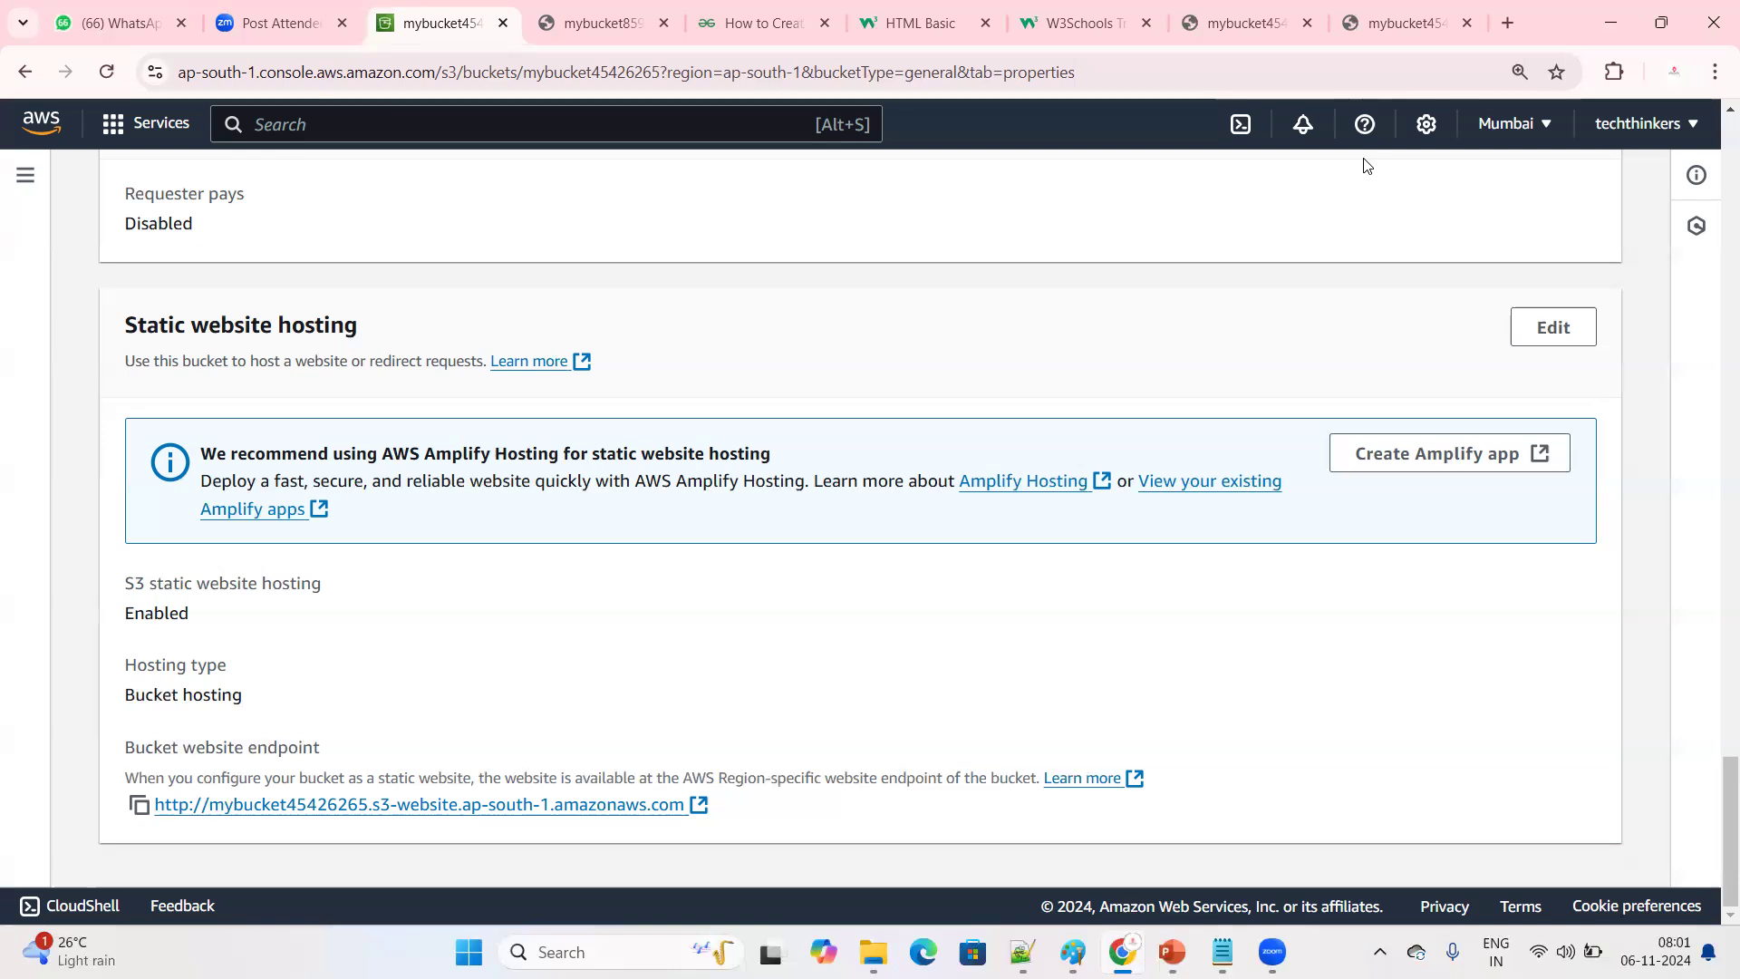
{"action": "left_click_drag", "start_coordinate": [689, 806], "coordinate": [132, 830]}
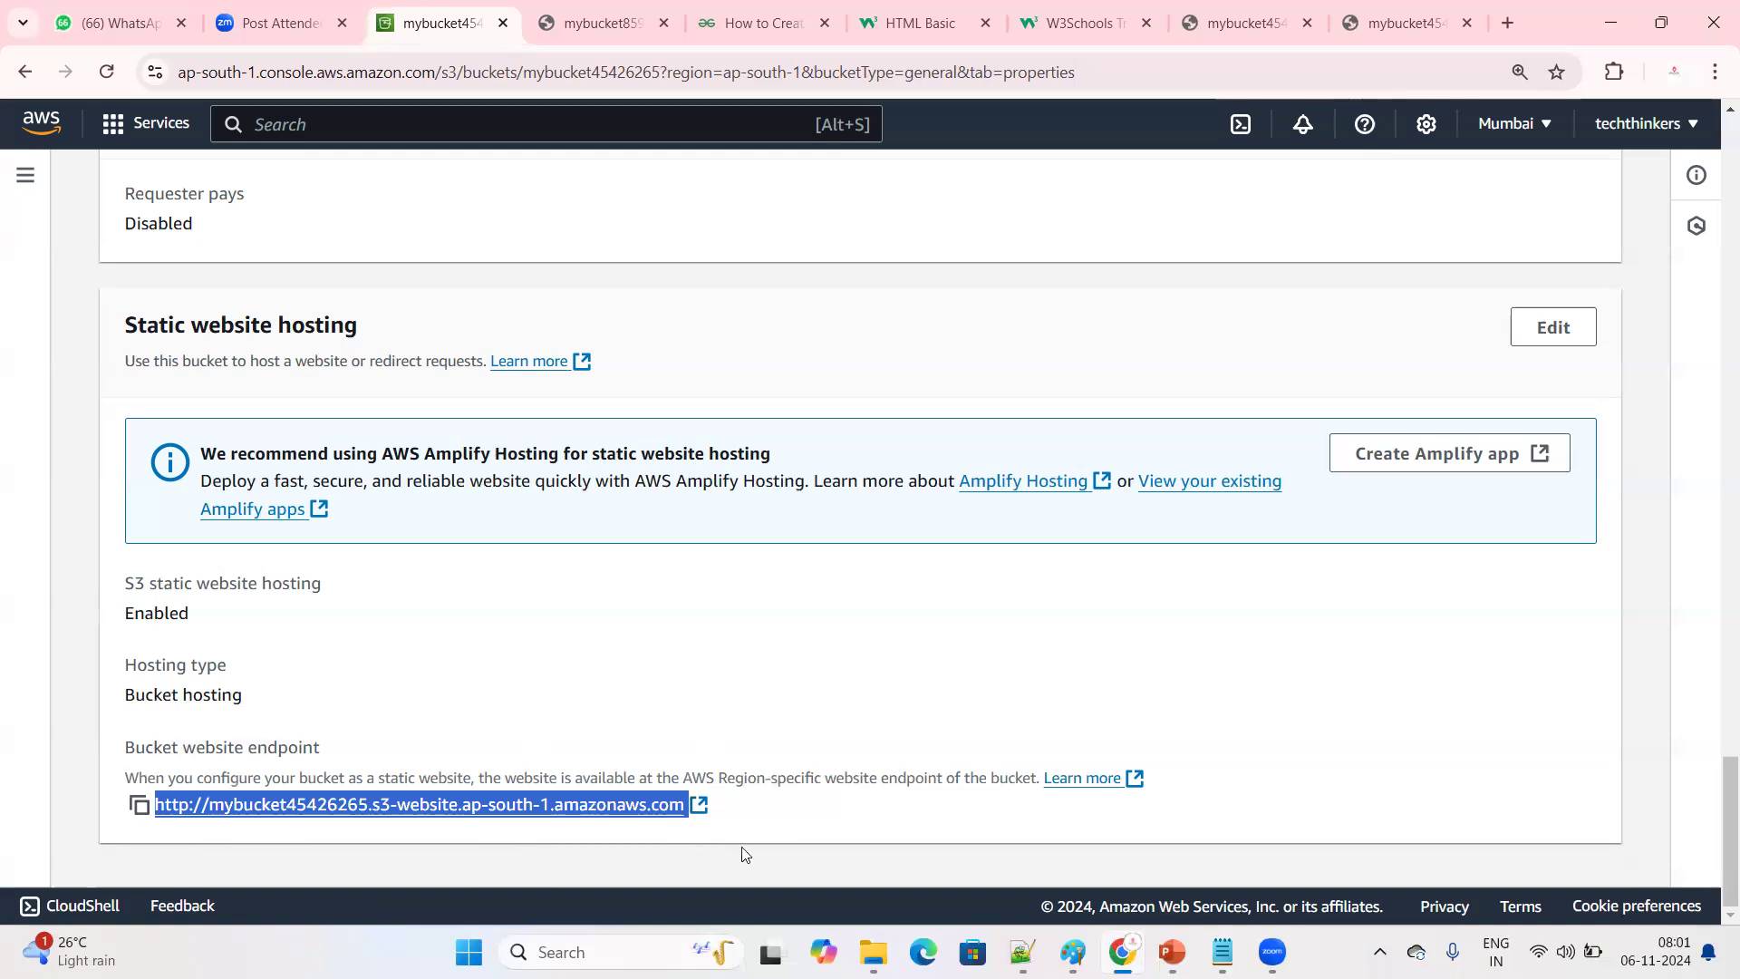
{"action": "left_click", "coordinate": [650, 825]}
{"action": "left_click_drag", "start_coordinate": [650, 825], "coordinate": [151, 869]}
{"action": "left_click", "coordinate": [788, 823]}
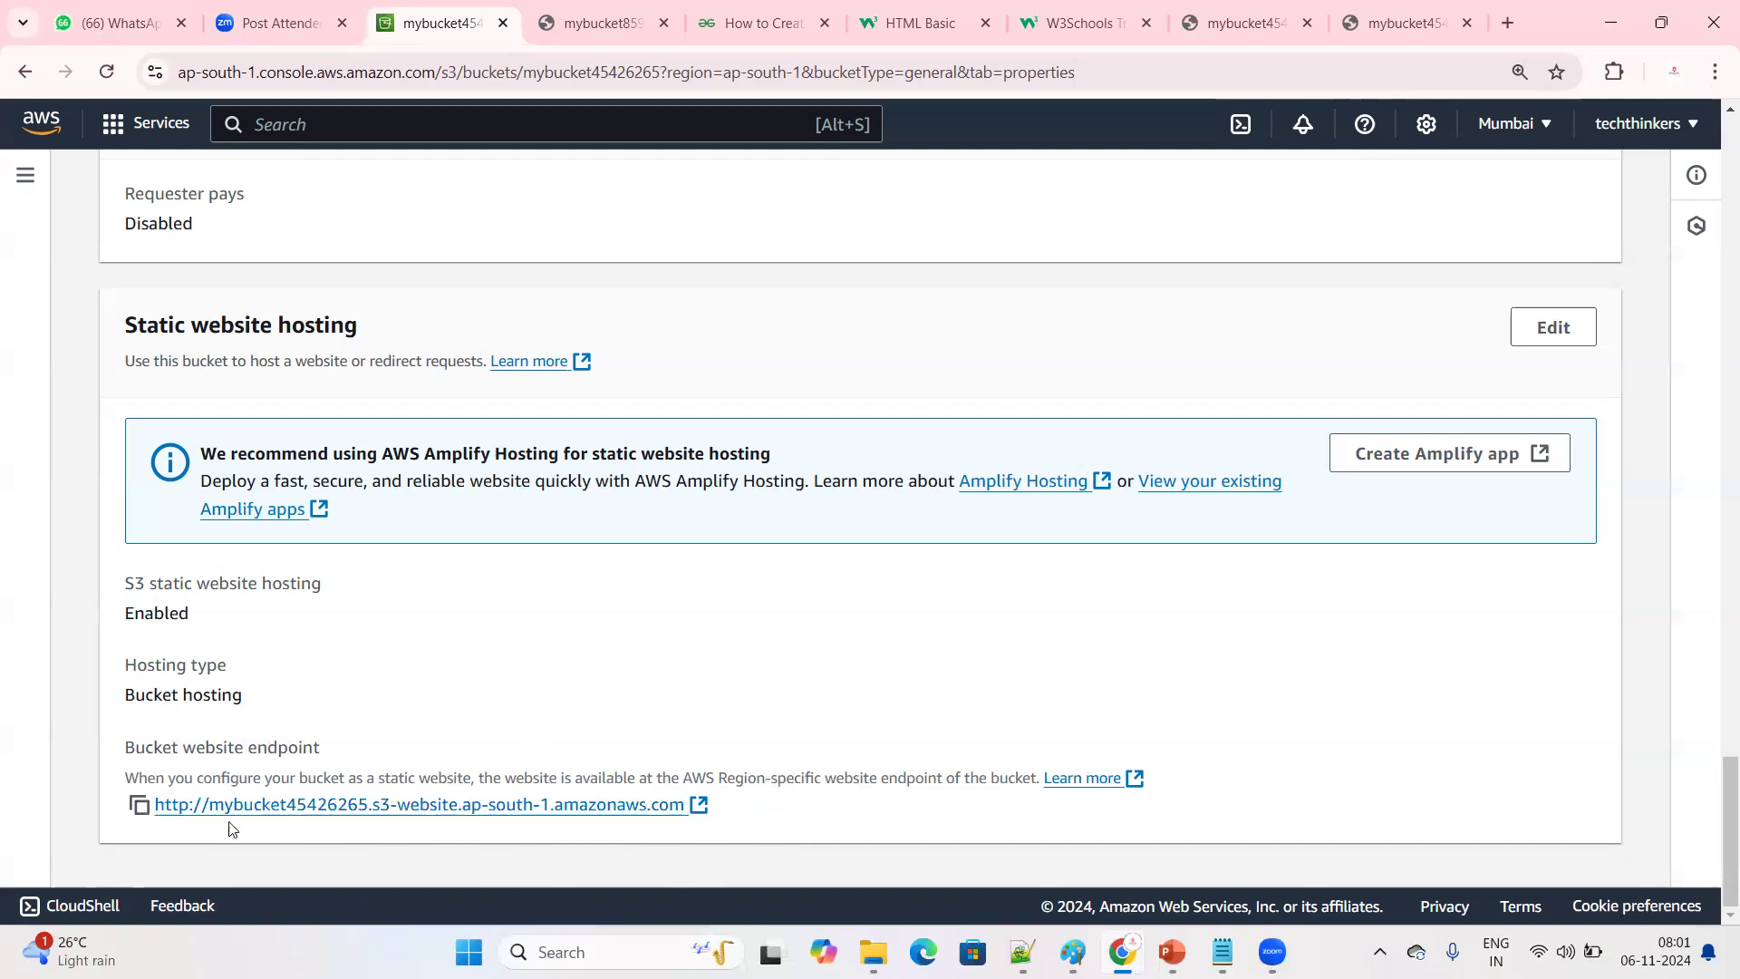
{"action": "left_click_drag", "start_coordinate": [138, 816], "coordinate": [752, 818]}
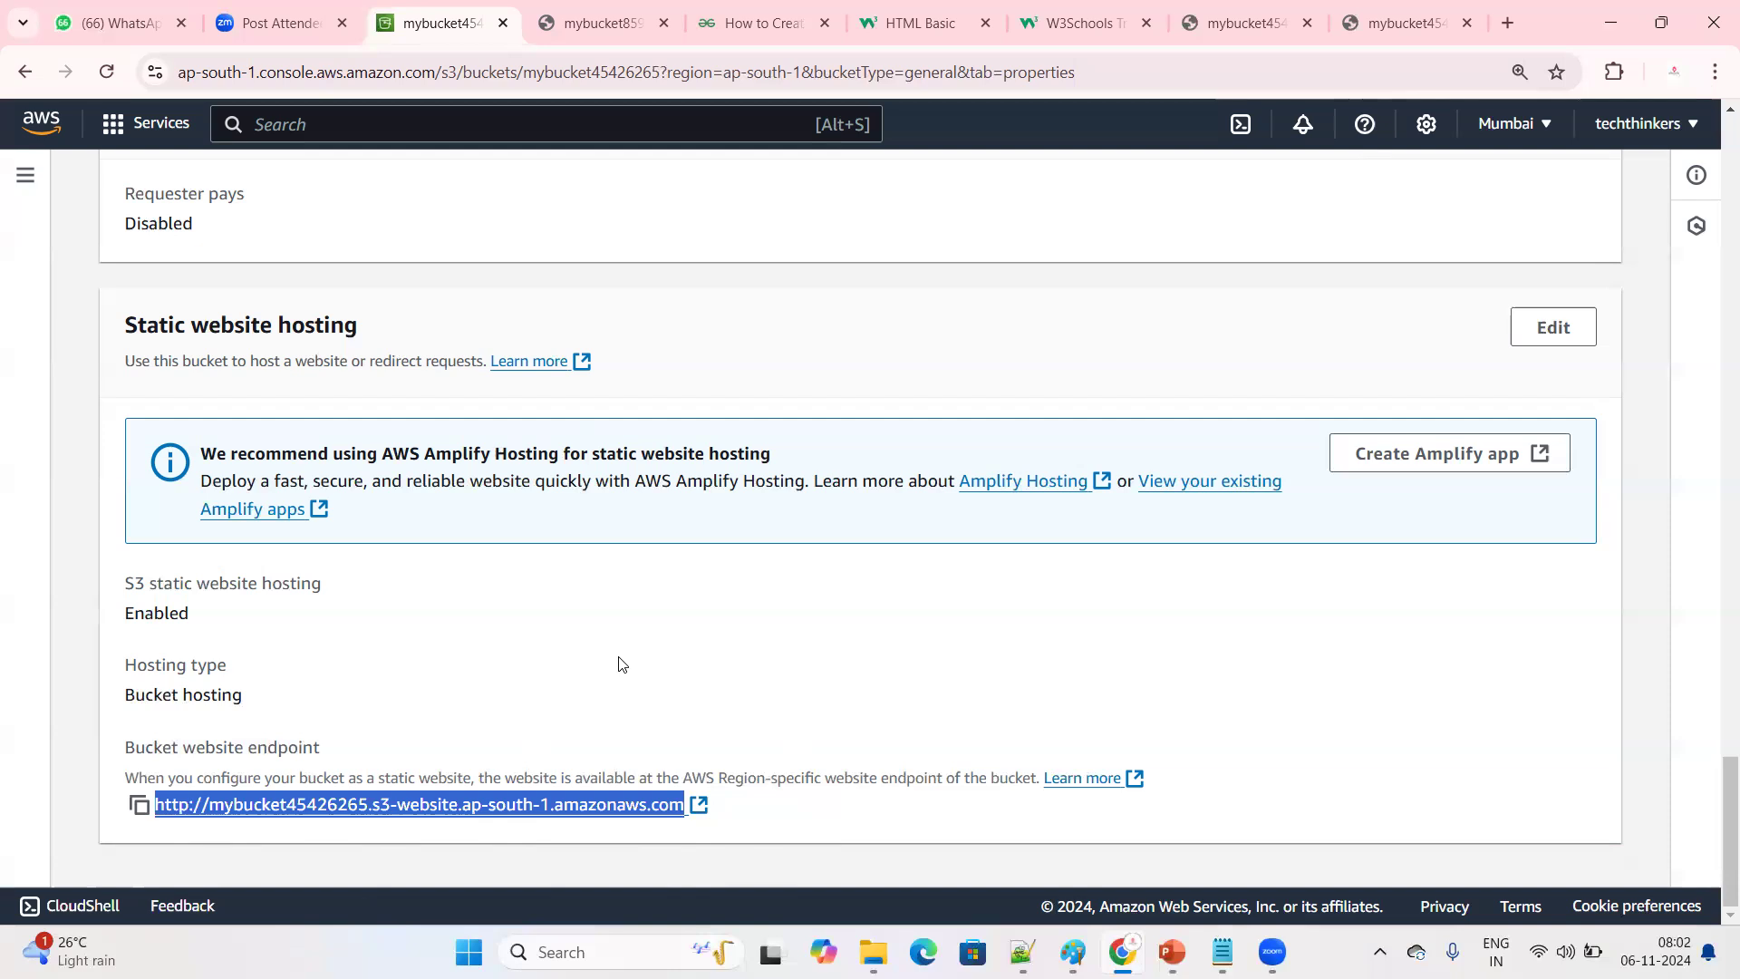
Switch to the Day 6 AWS notes in Notepad++ and review the topic list from enabling ACLs to storage classes
{"action": "left_click", "coordinate": [1022, 950]}
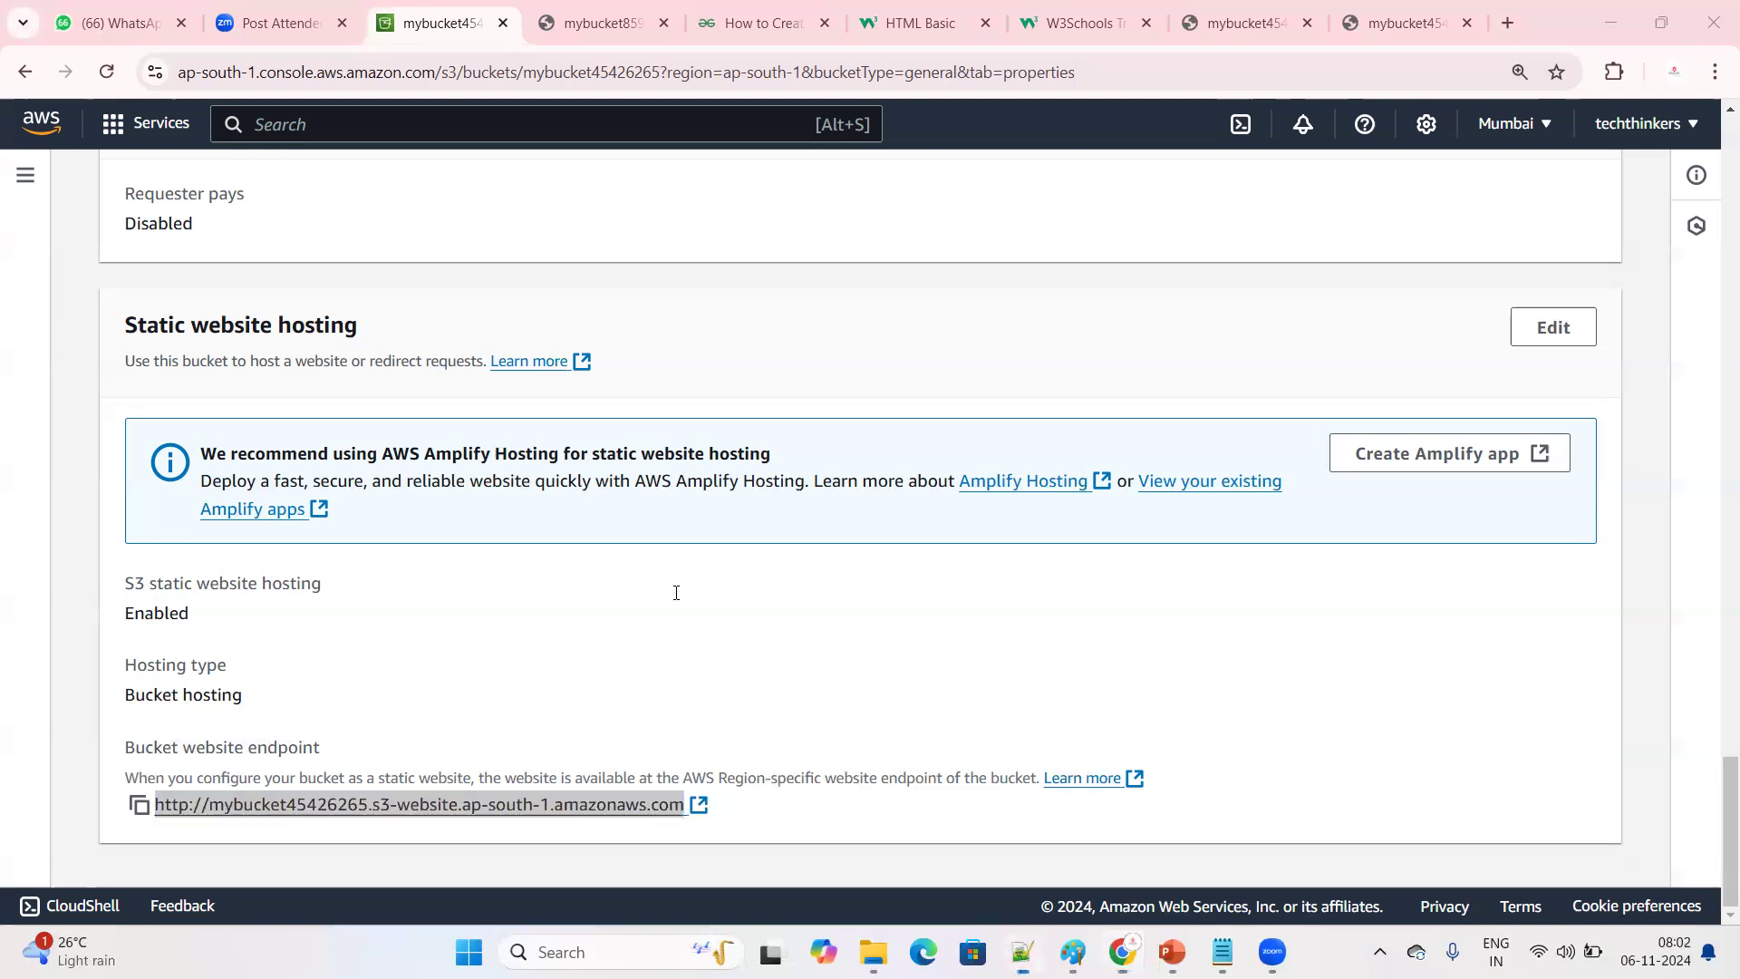
{"action": "left_click", "coordinate": [1494, 93]}
{"action": "left_click", "coordinate": [494, 283]}
{"action": "left_click_drag", "start_coordinate": [166, 276], "coordinate": [434, 272]}
{"action": "left_click_drag", "start_coordinate": [186, 315], "coordinate": [386, 312]}
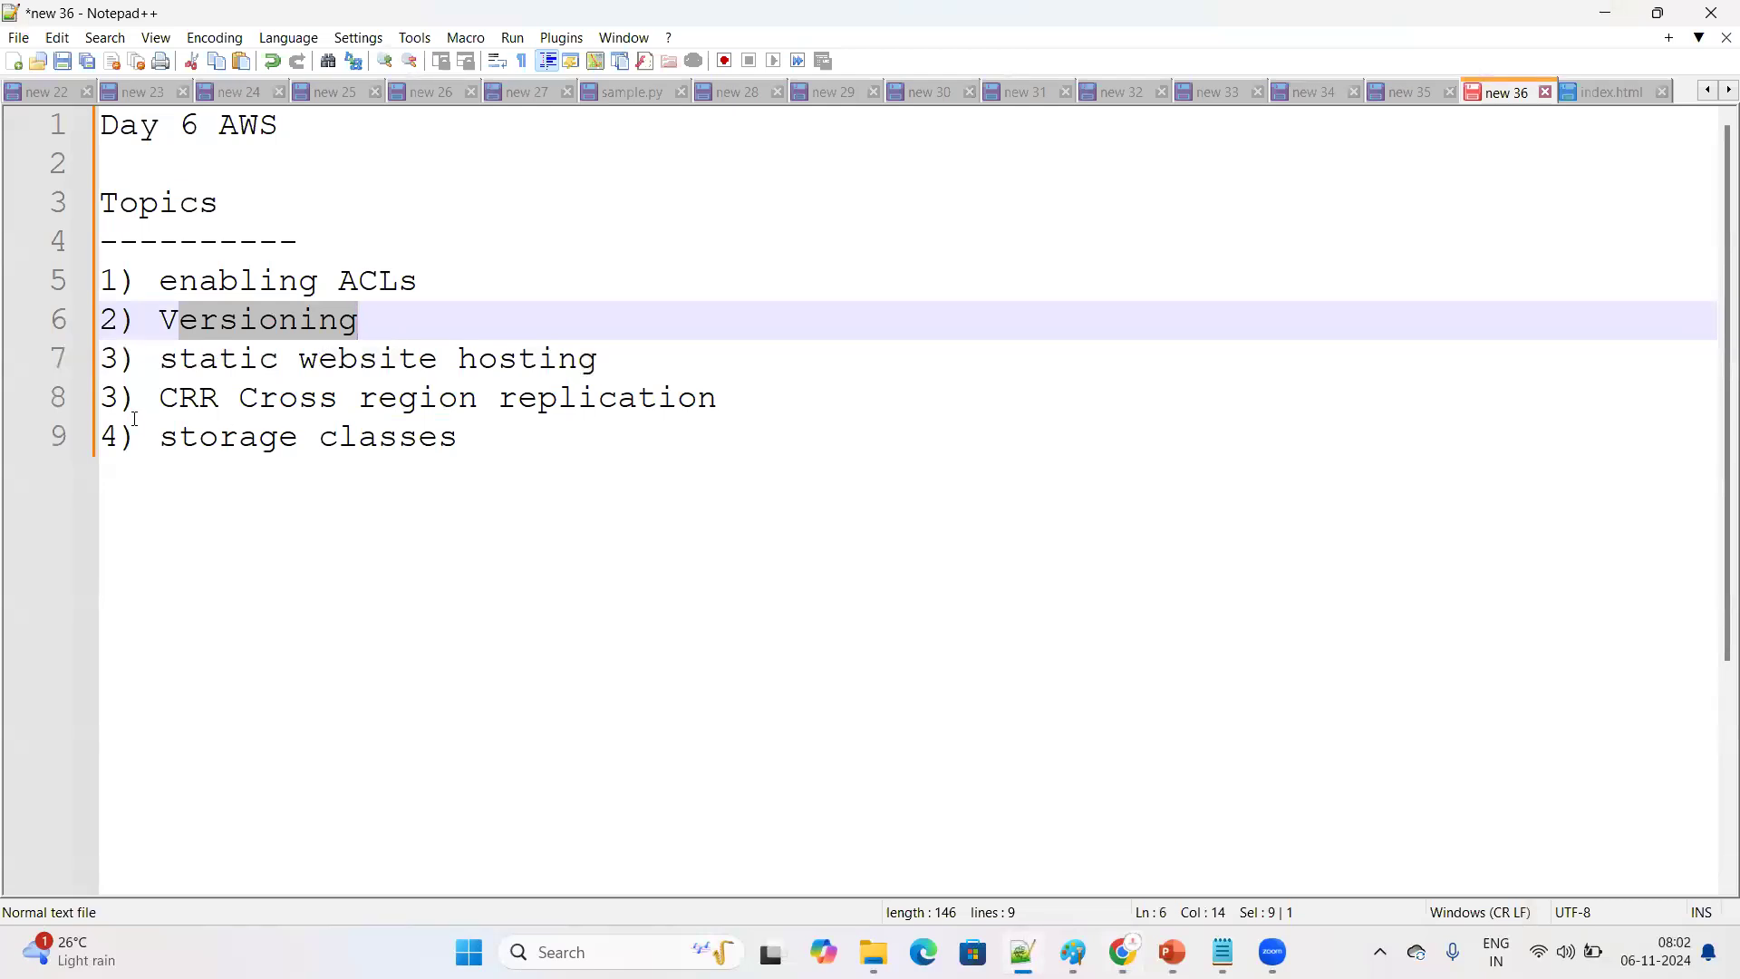
{"action": "left_click_drag", "start_coordinate": [139, 408], "coordinate": [712, 426]}
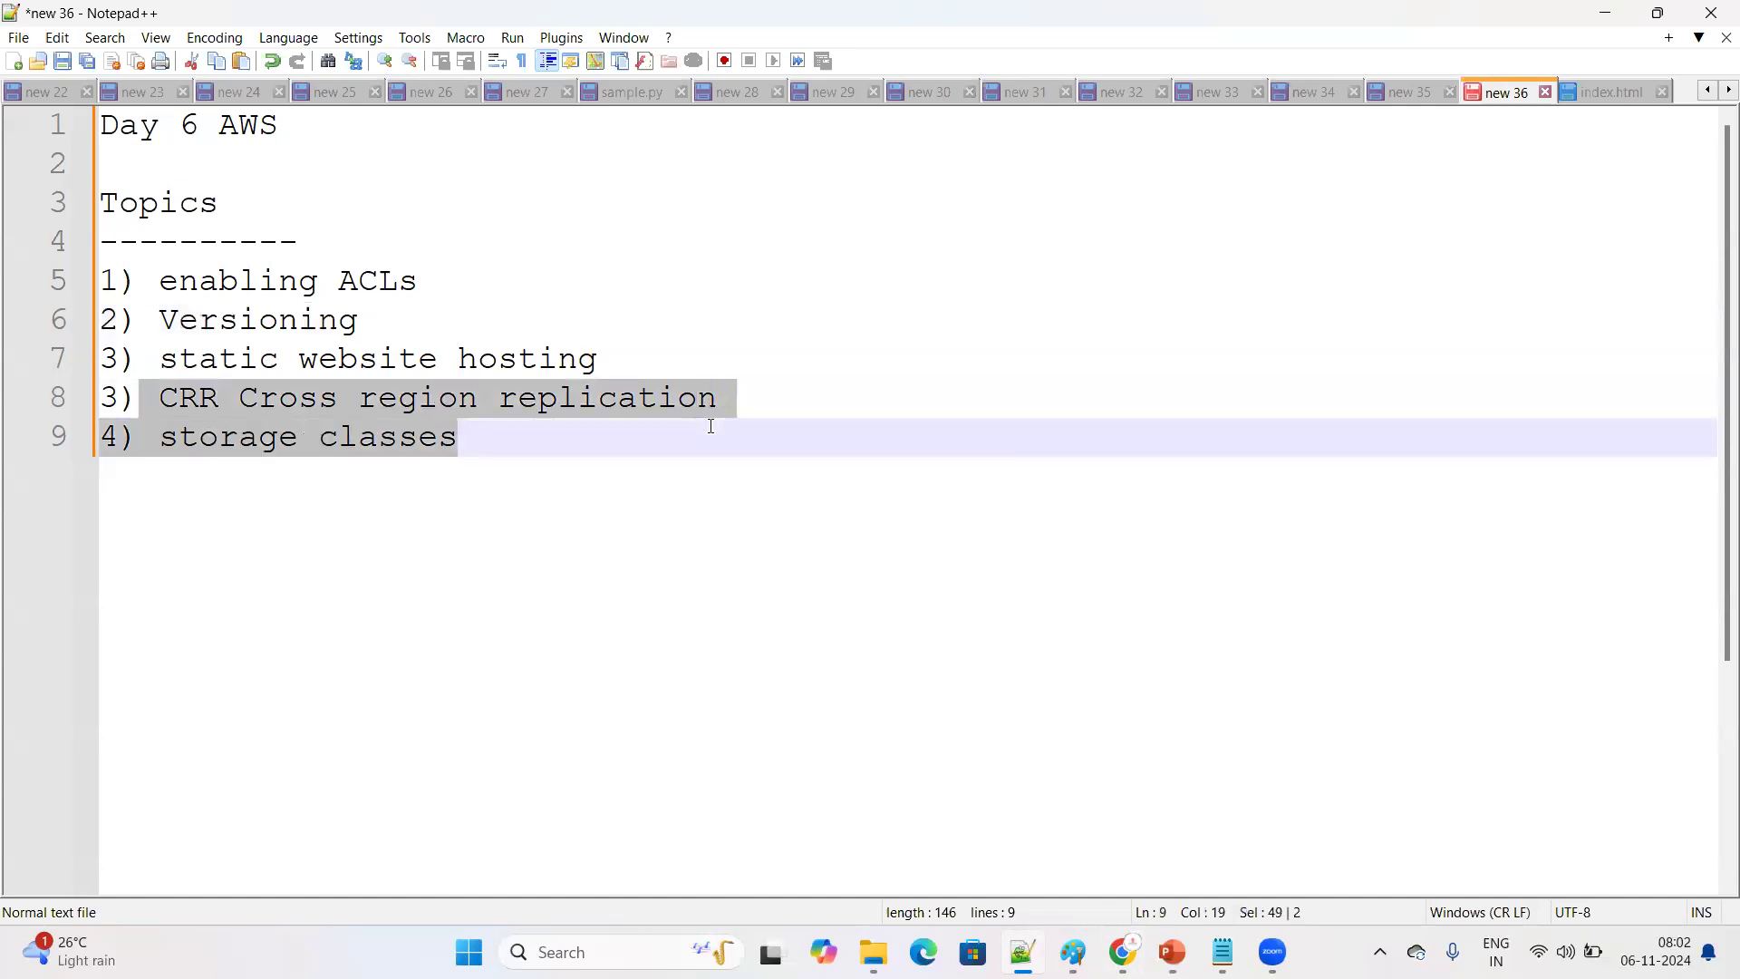
{"action": "left_click", "coordinate": [638, 469]}
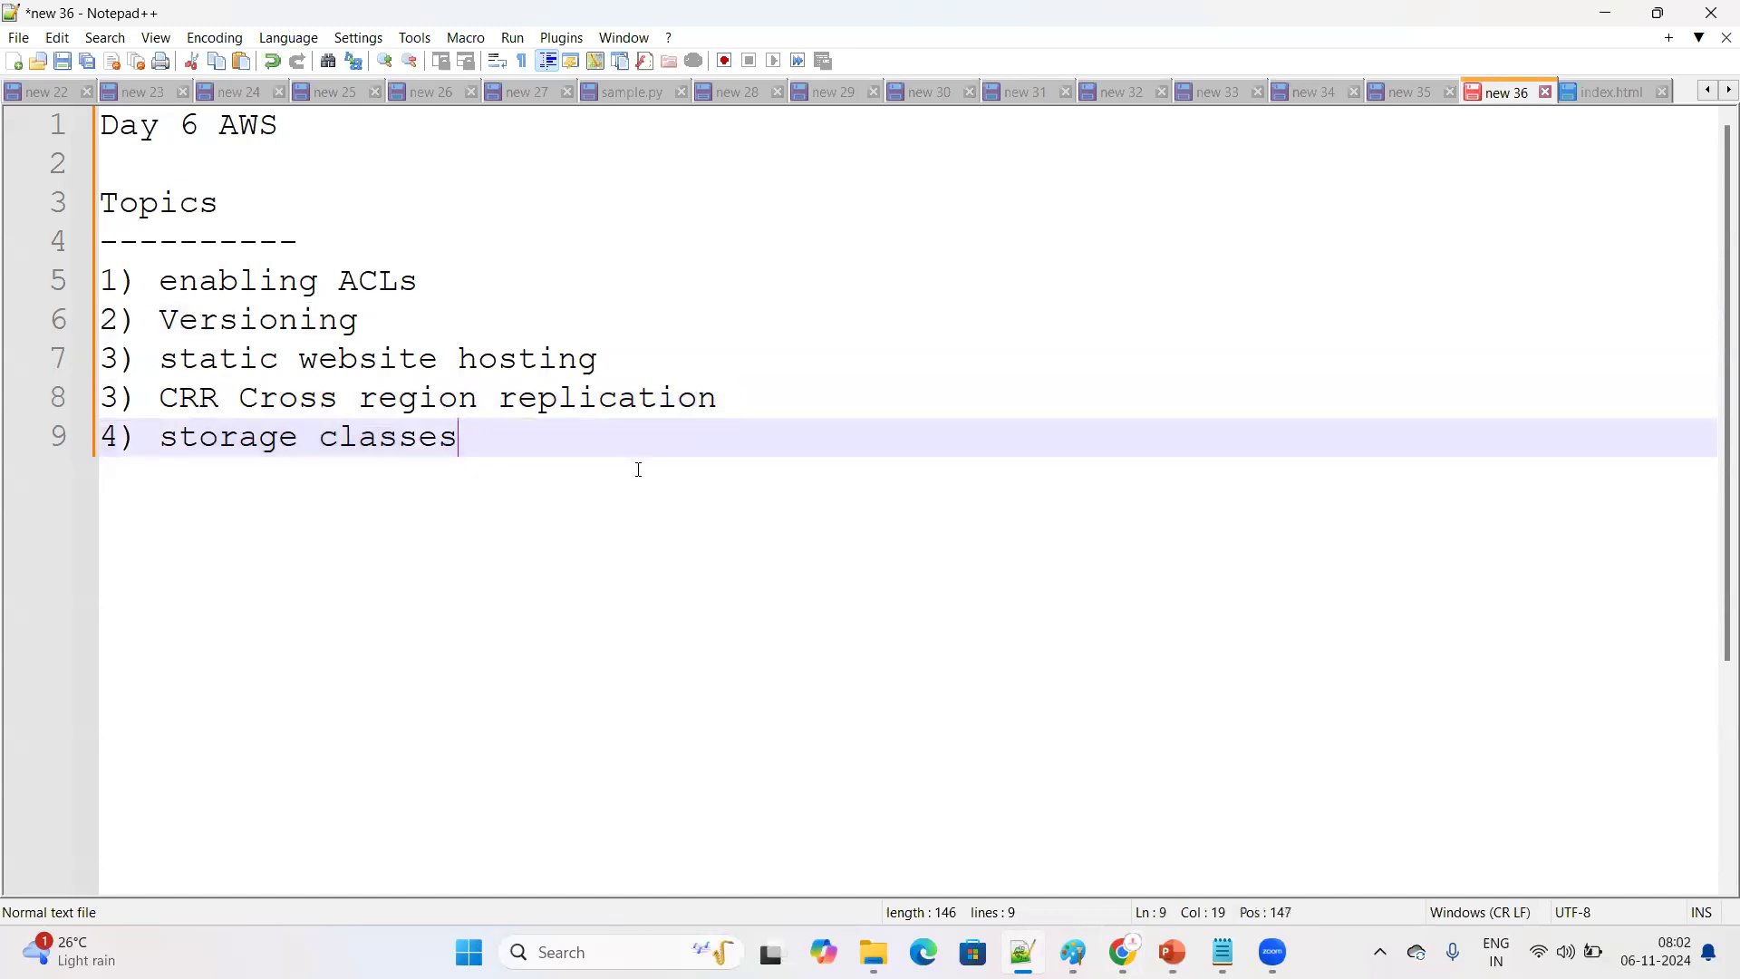